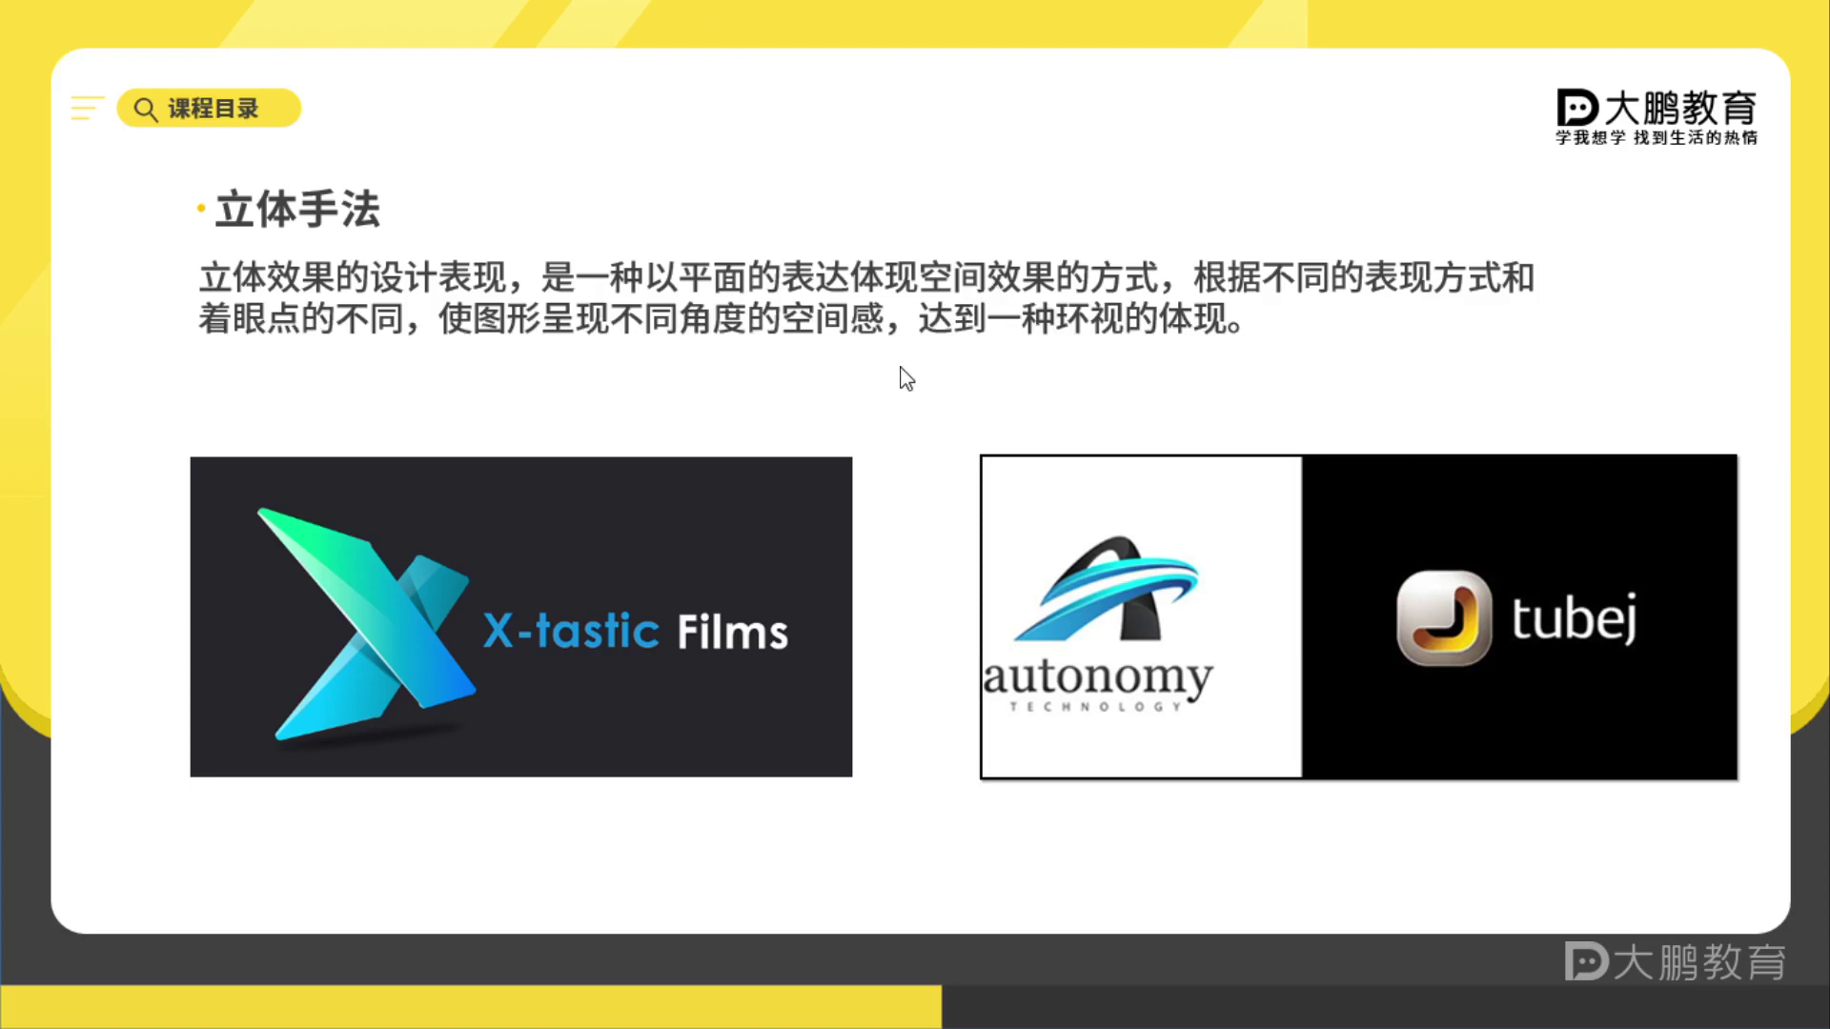
# - Switch to Illustrator and place a line of placeholder text beside the artboard, scaled up to about 75.58 pt
pyautogui.press('Escape')
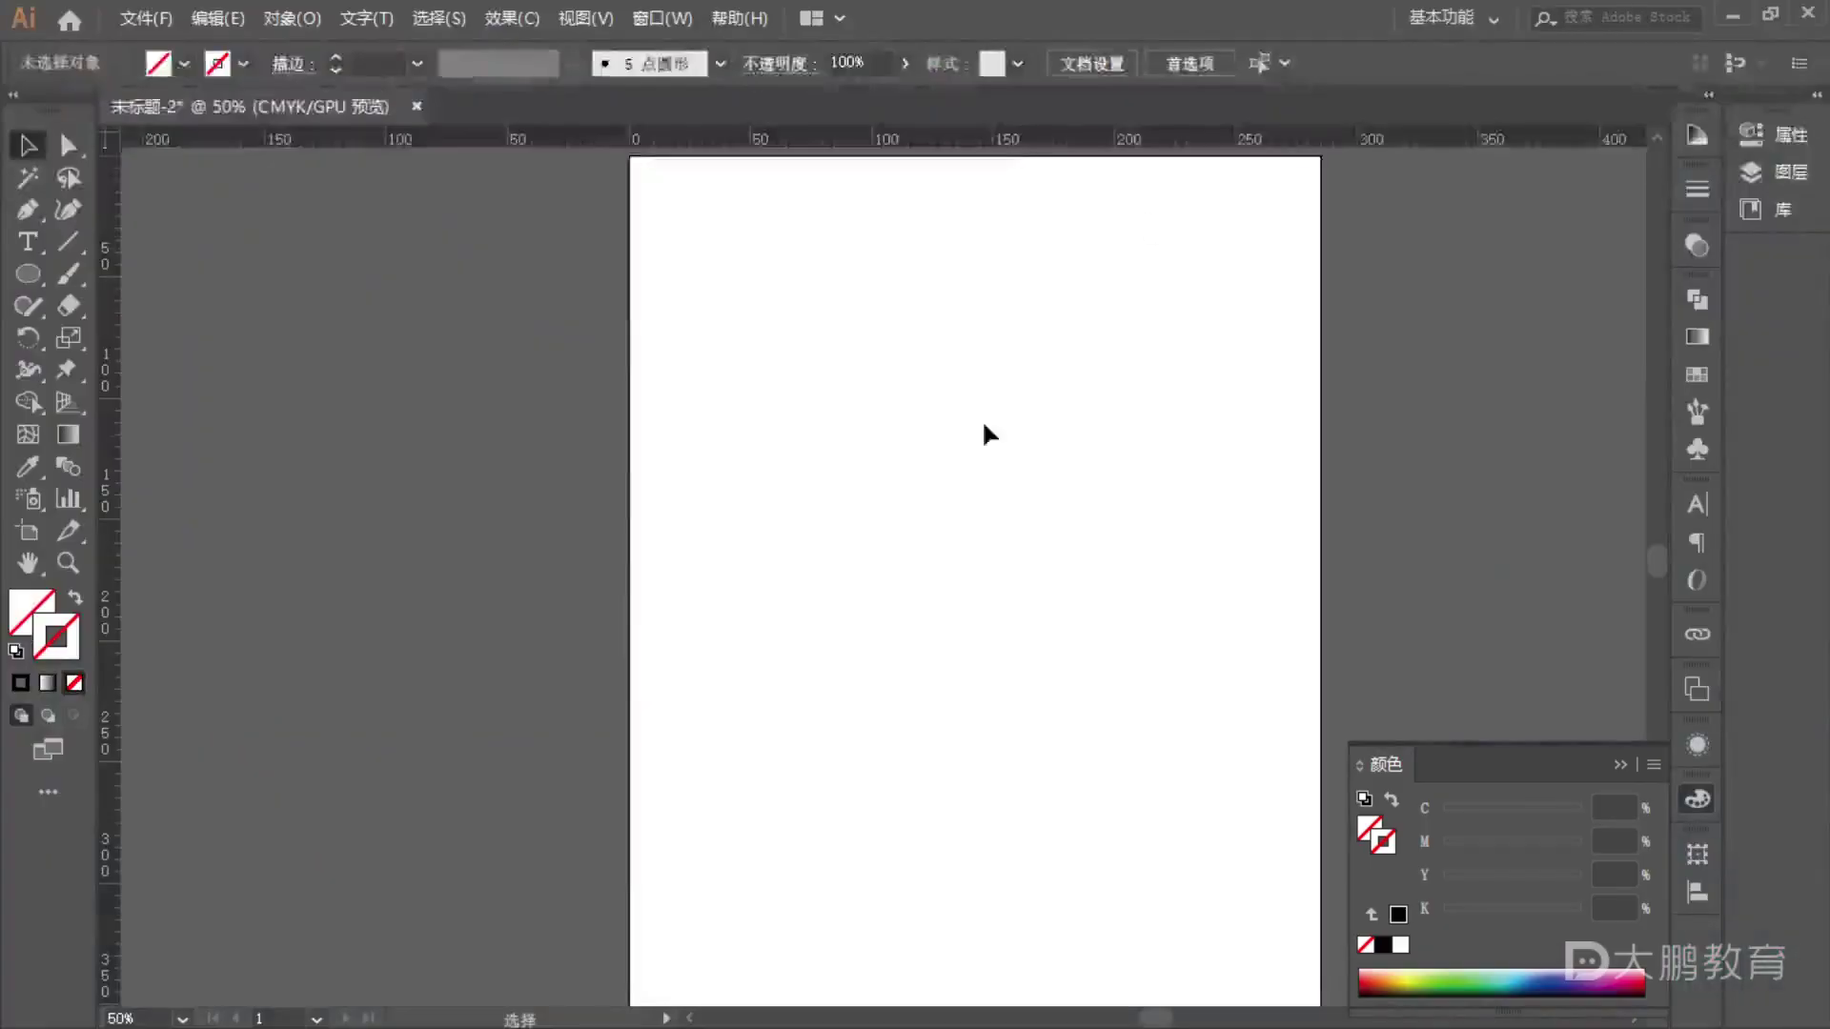
pyautogui.press('space')
pyautogui.moveTo(988, 429); pyautogui.dragTo(853, 425)
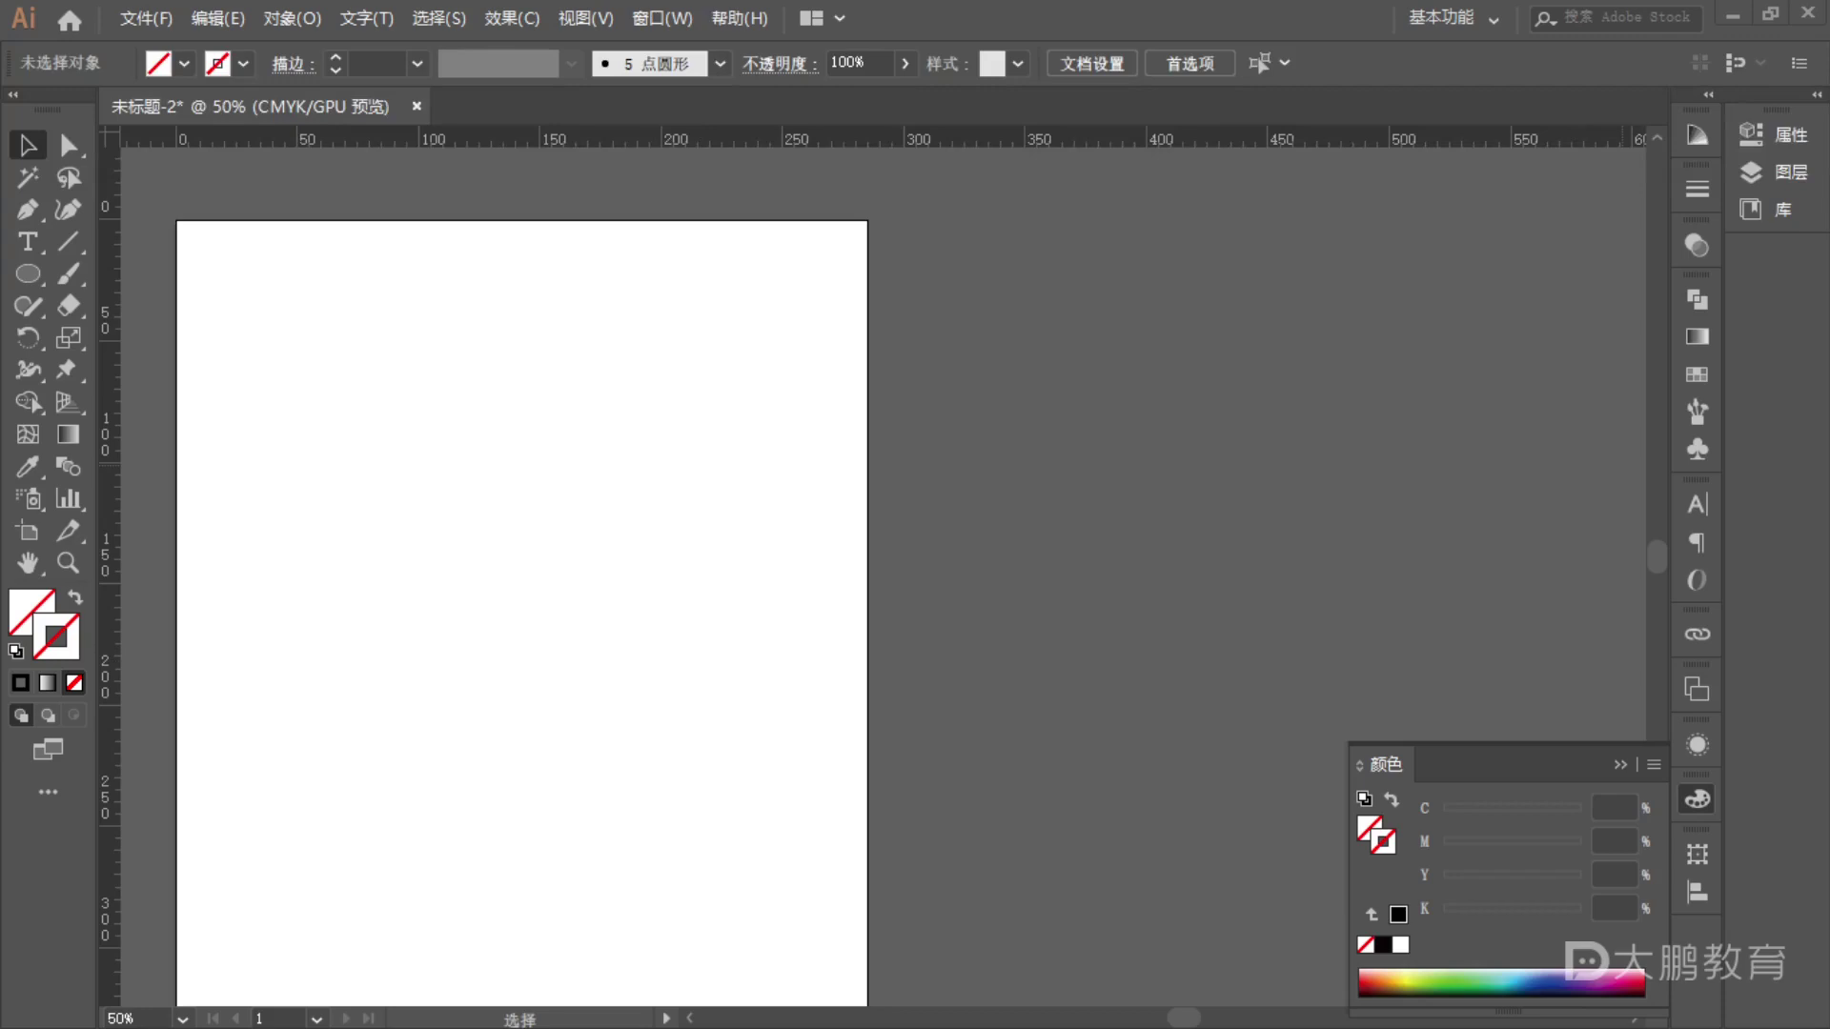
pyautogui.click(28, 241)
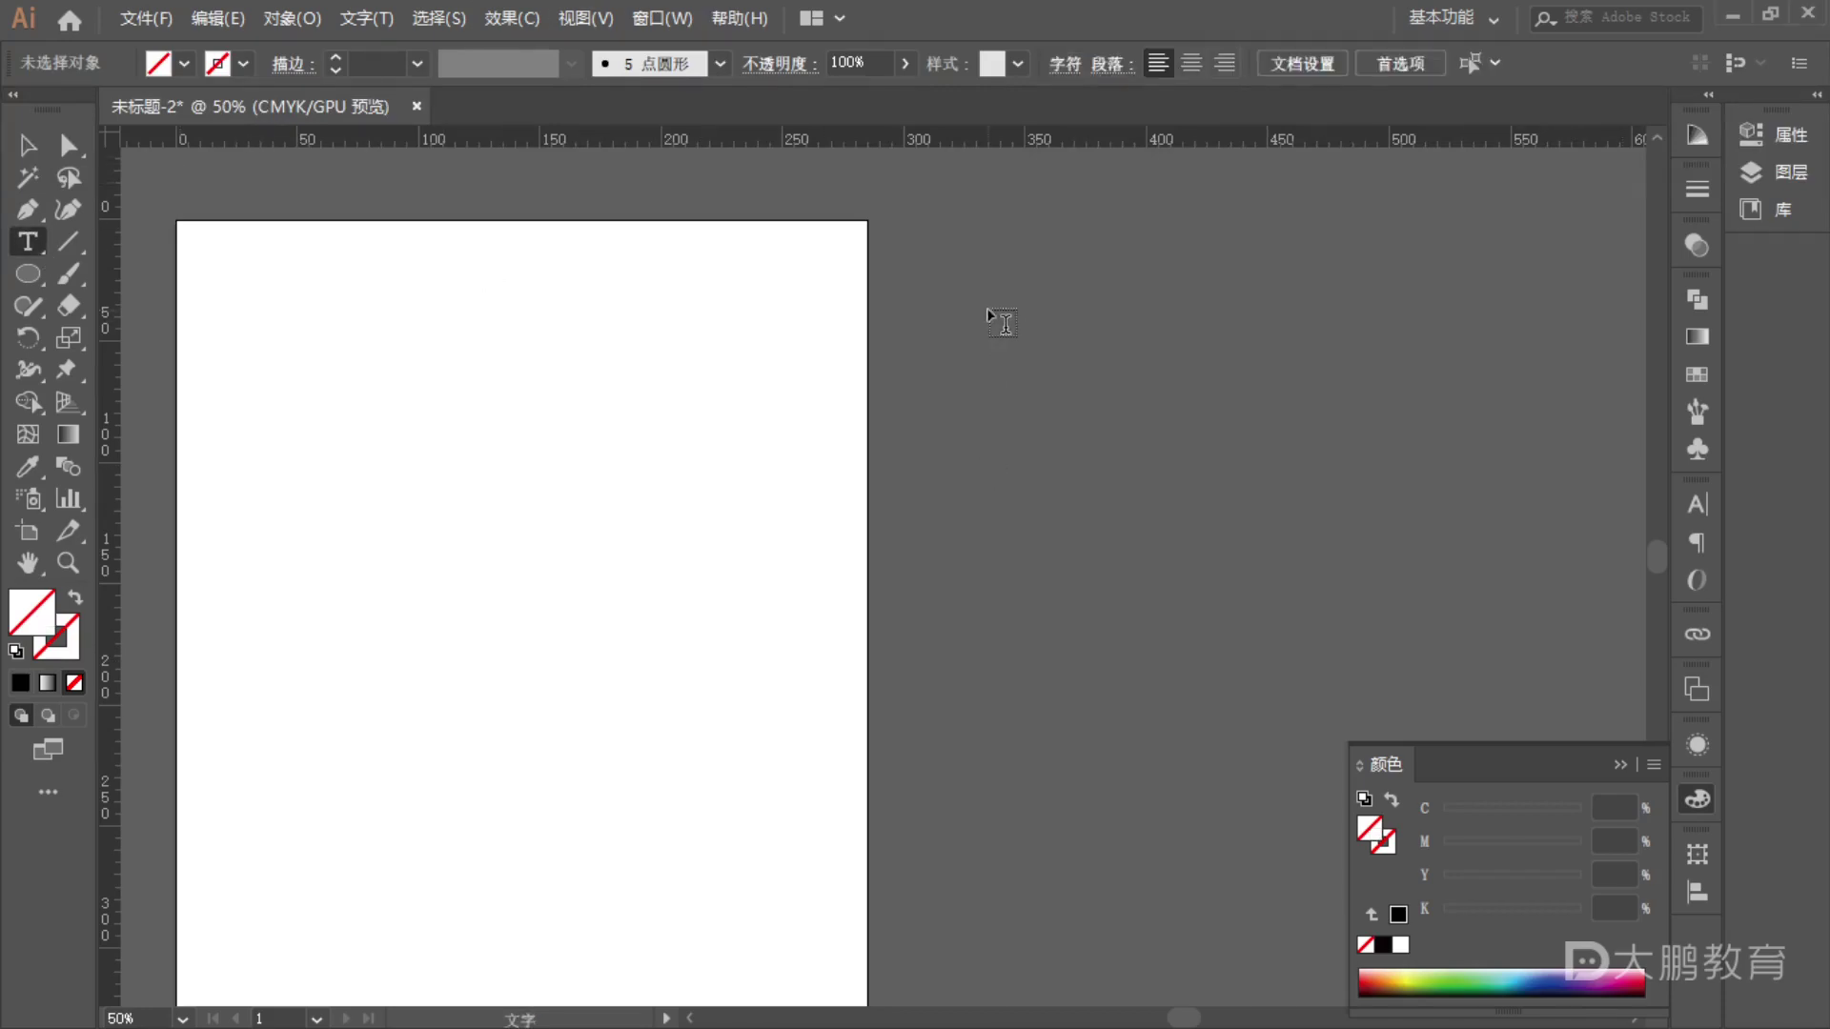
pyautogui.click(989, 311)
pyautogui.click(36, 146)
pyautogui.moveTo(1059, 312); pyautogui.dragTo(1458, 570)
pyautogui.moveTo(1203, 395); pyautogui.dragTo(1137, 348)
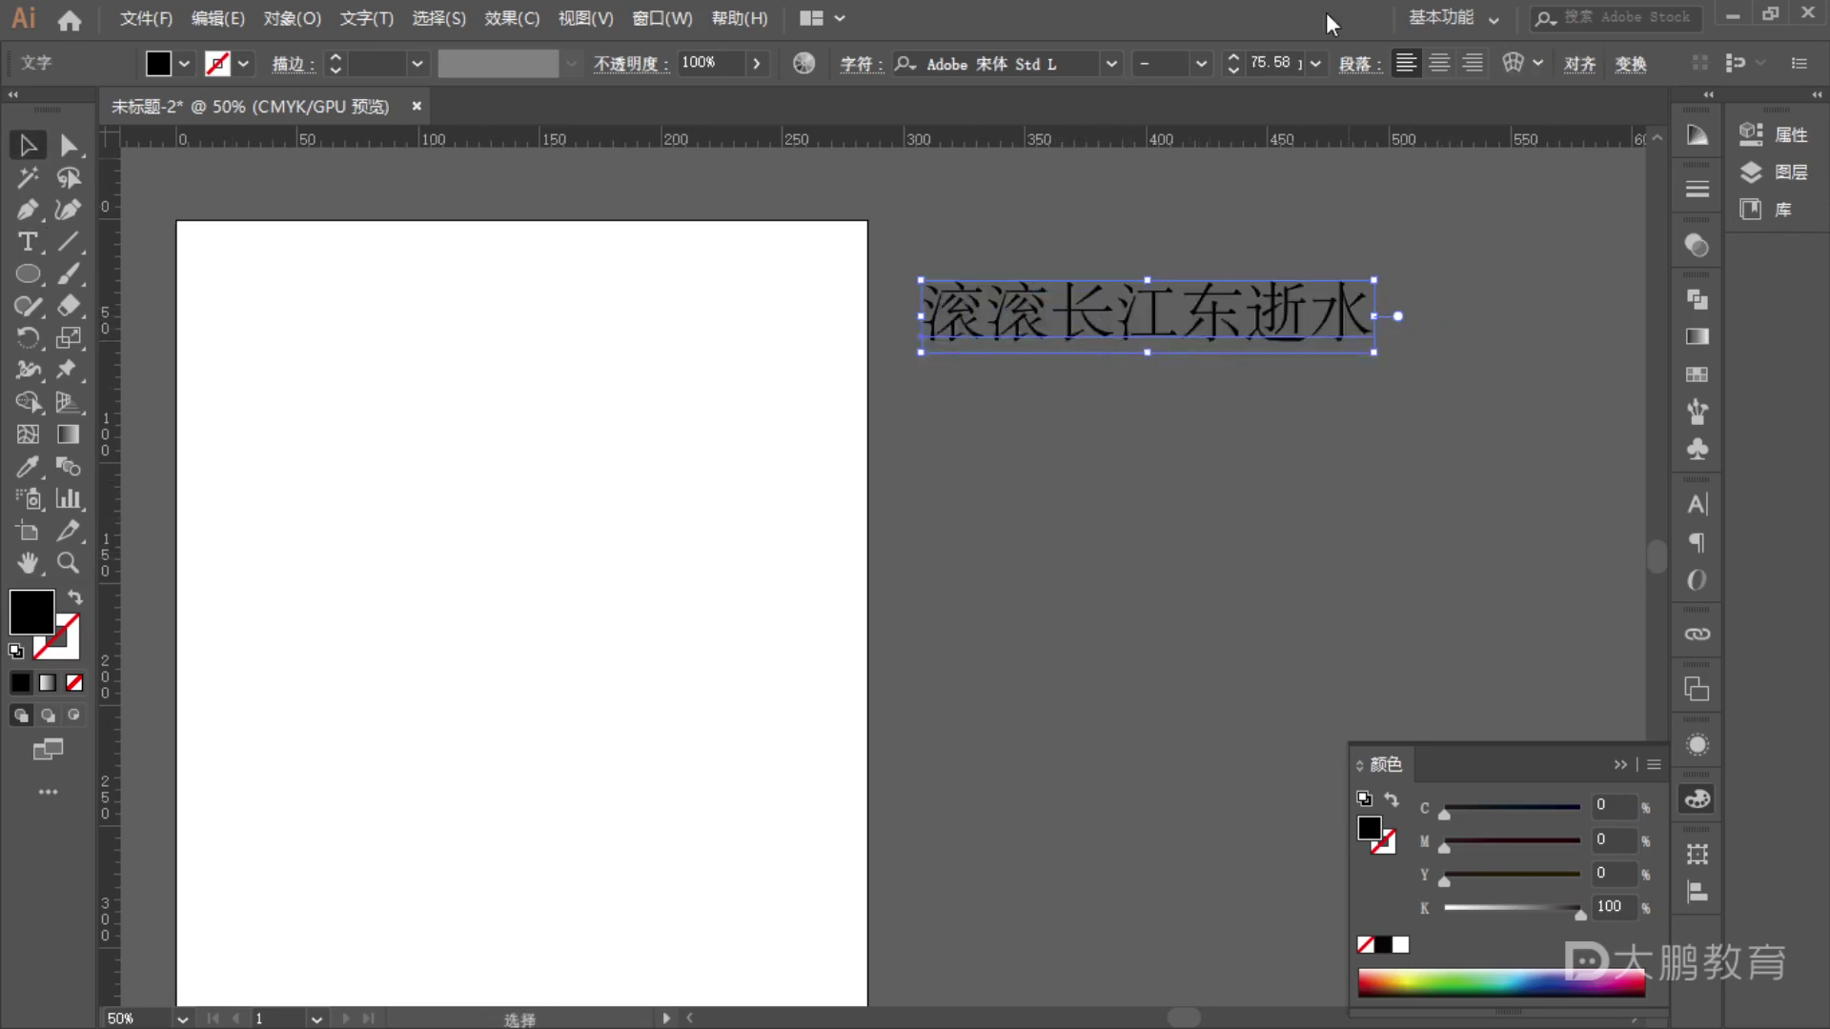
# - Set the placeholder text's font to 思源黑体 CN in the Normal weight
pyautogui.click(1105, 67)
pyautogui.click(1110, 65)
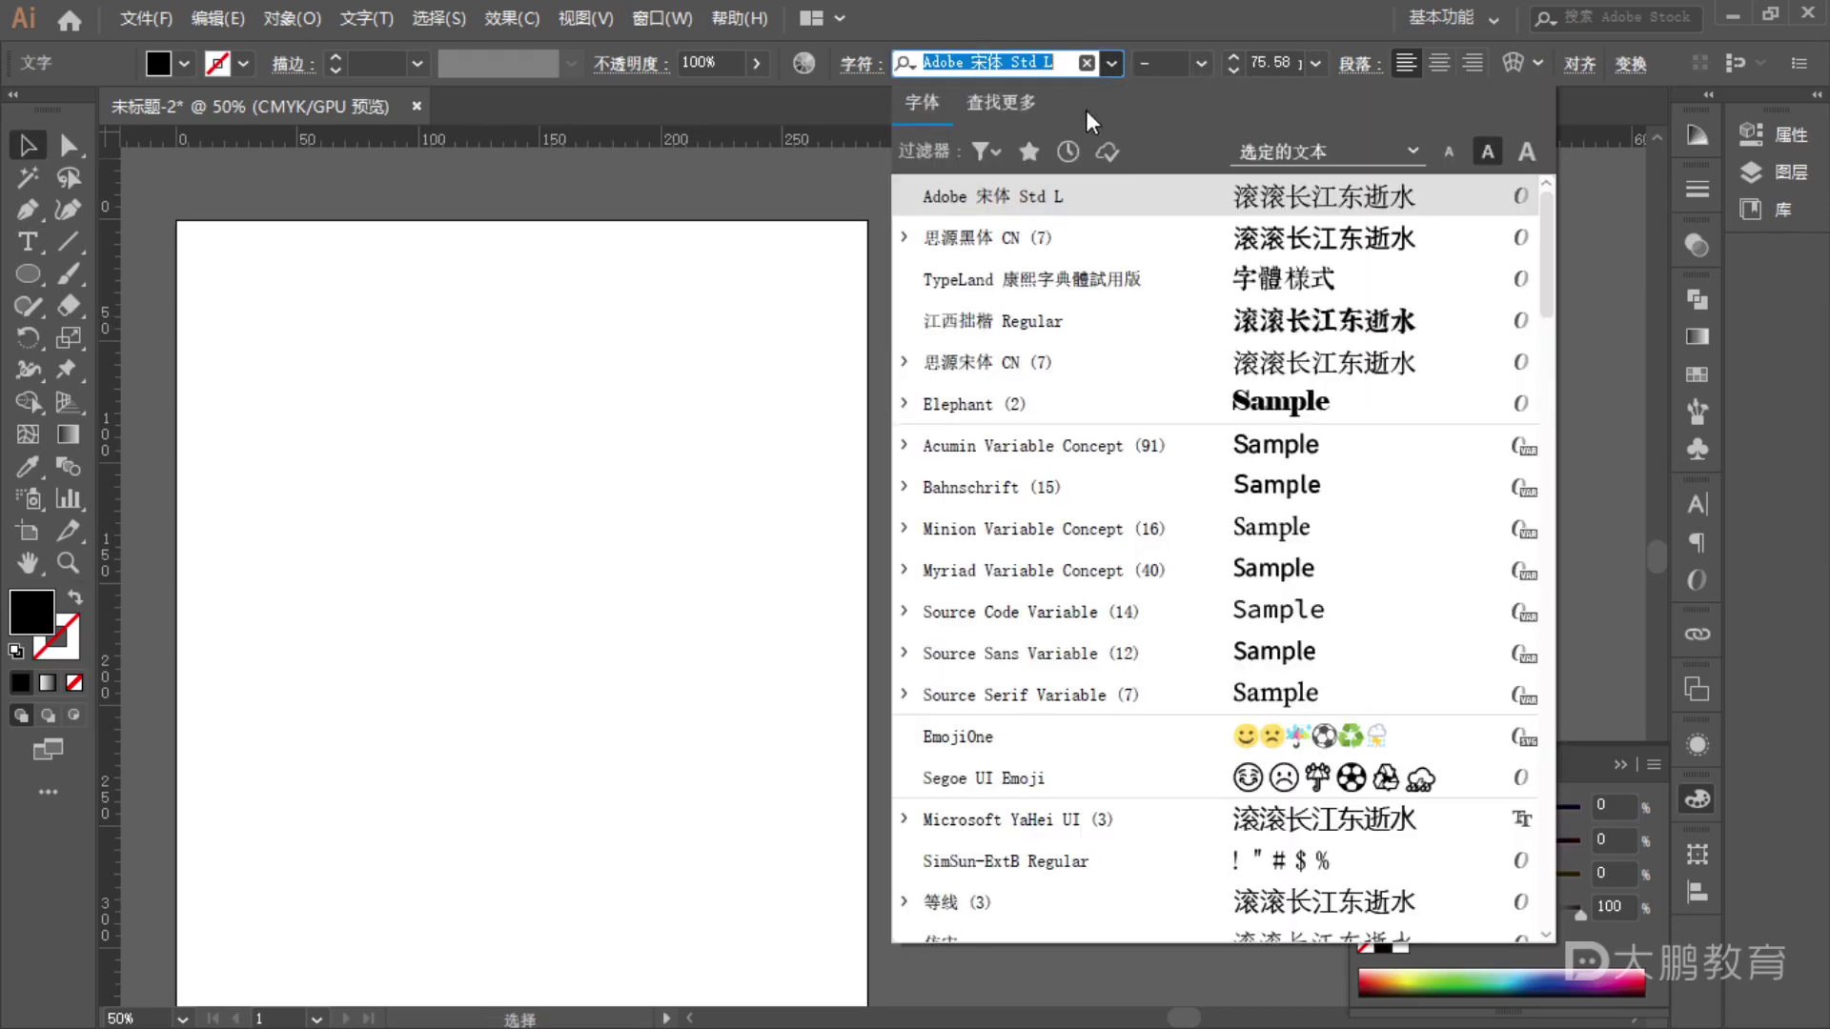
pyautogui.click(1166, 236)
pyautogui.click(1201, 63)
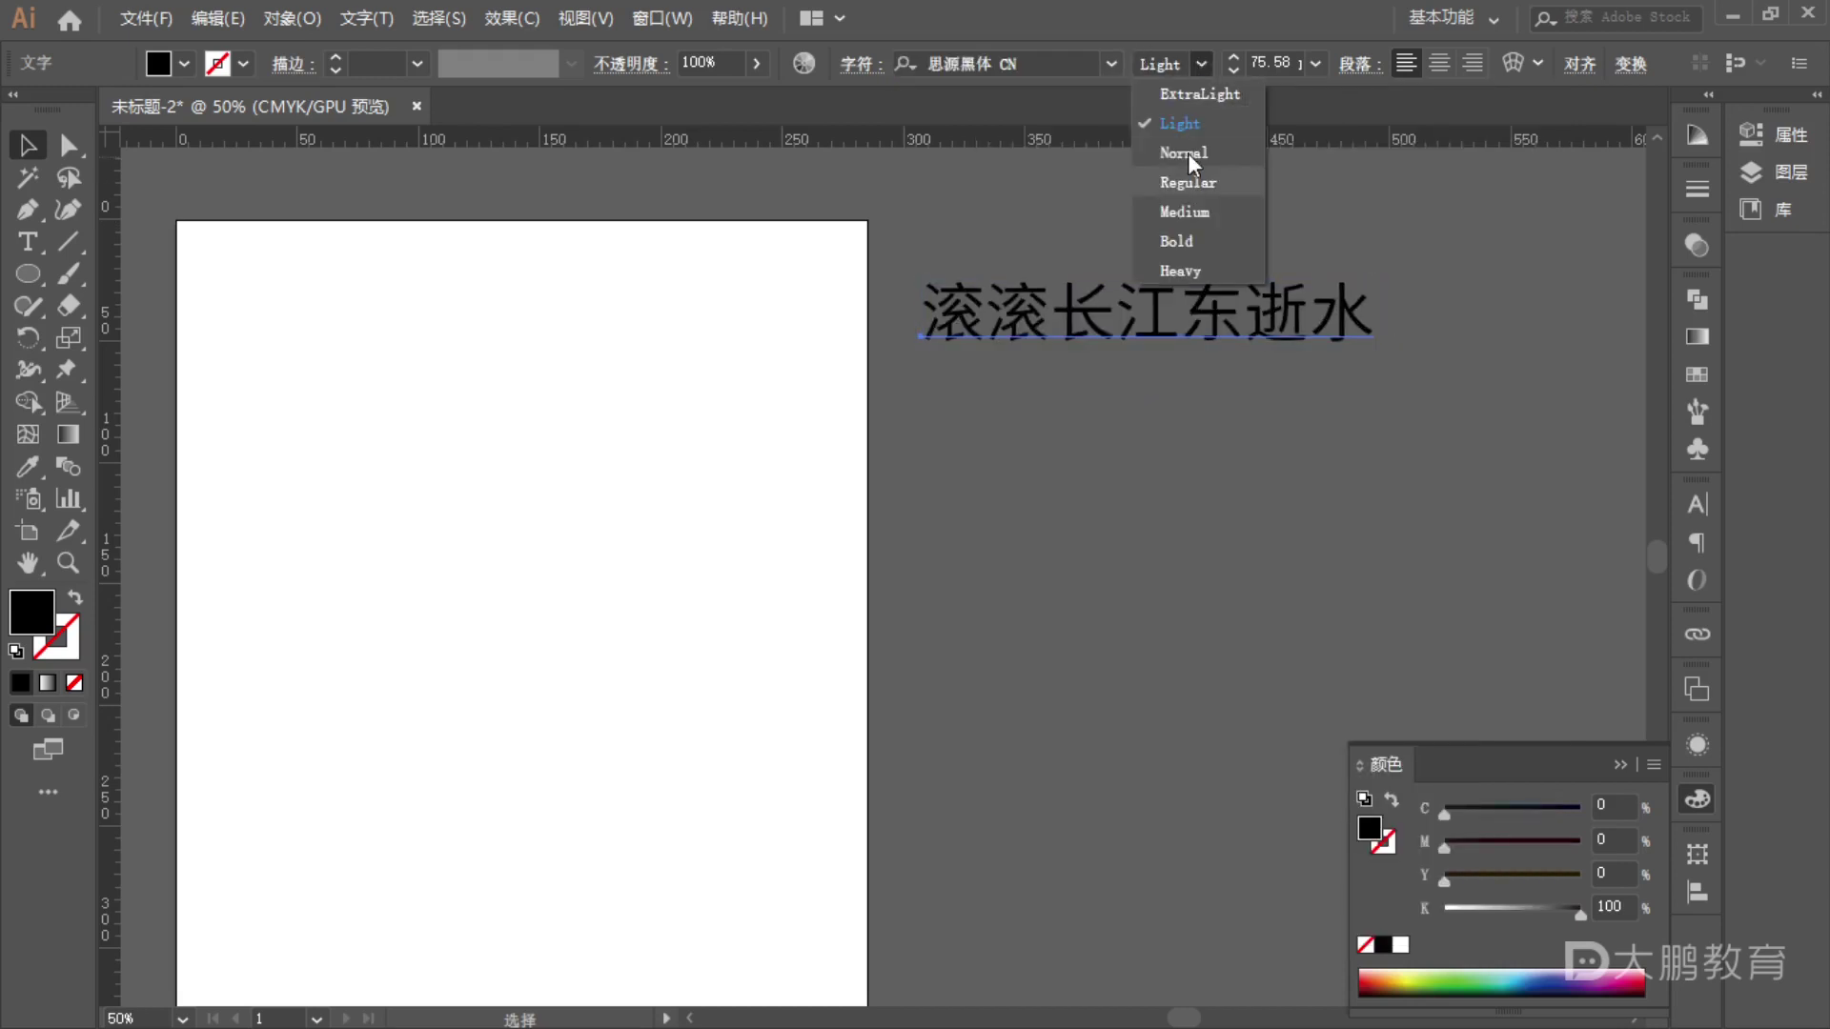
pyautogui.click(1191, 154)
# - Replace the placeholder text with the question 大鹏做什么的？
pyautogui.doubleClick(1110, 303)
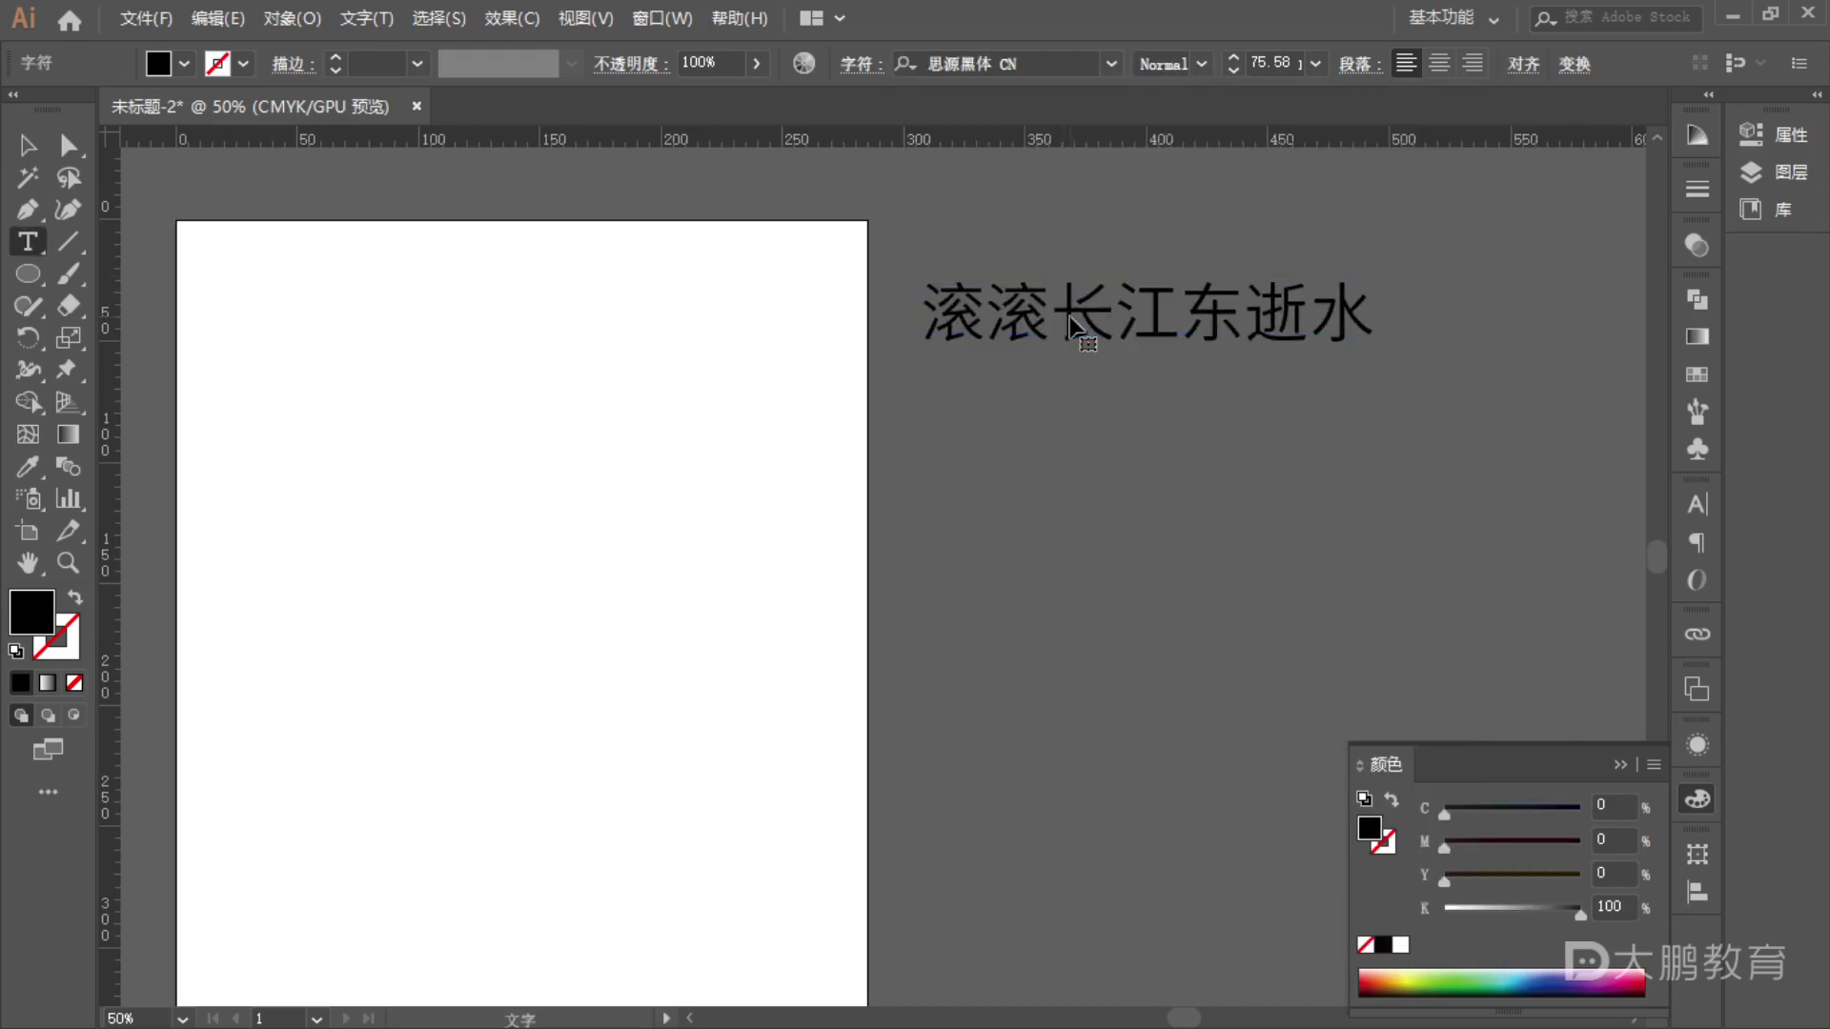
pyautogui.moveTo(926, 307); pyautogui.dragTo(1244, 314)
pyautogui.moveTo(1390, 304); pyautogui.dragTo(1463, 307)
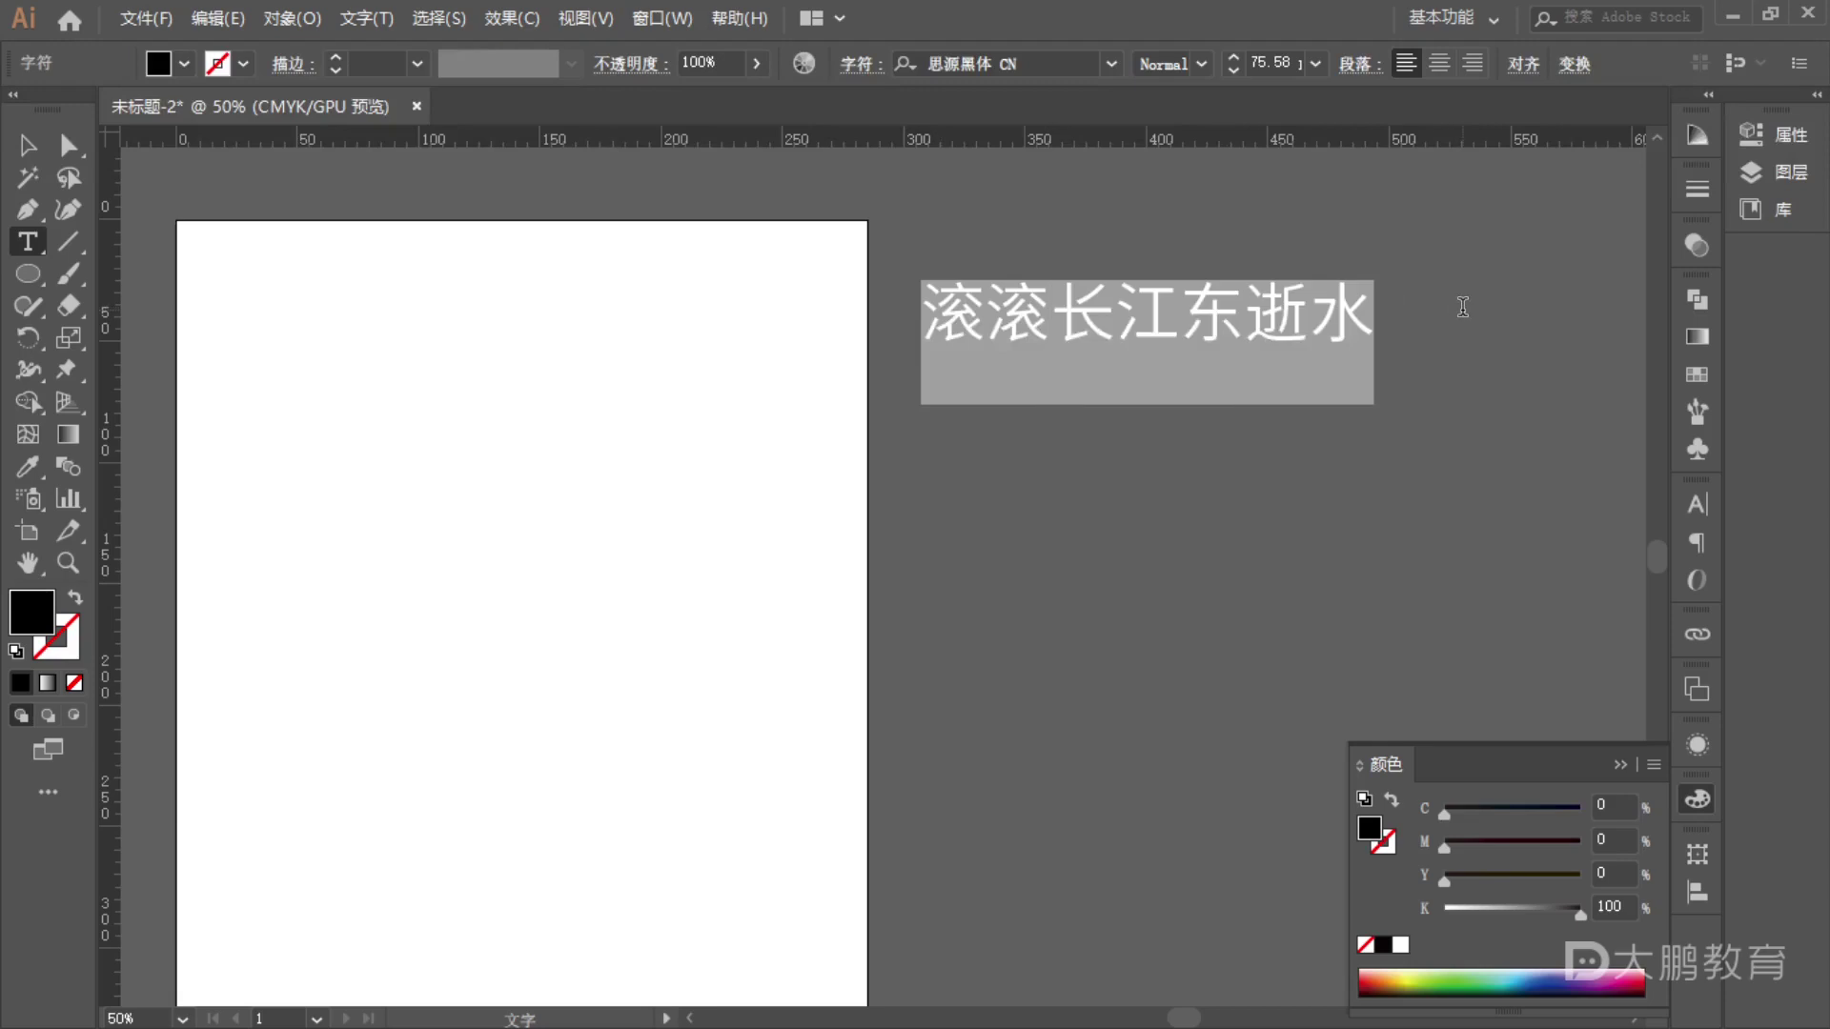
pyautogui.write('dapeng')
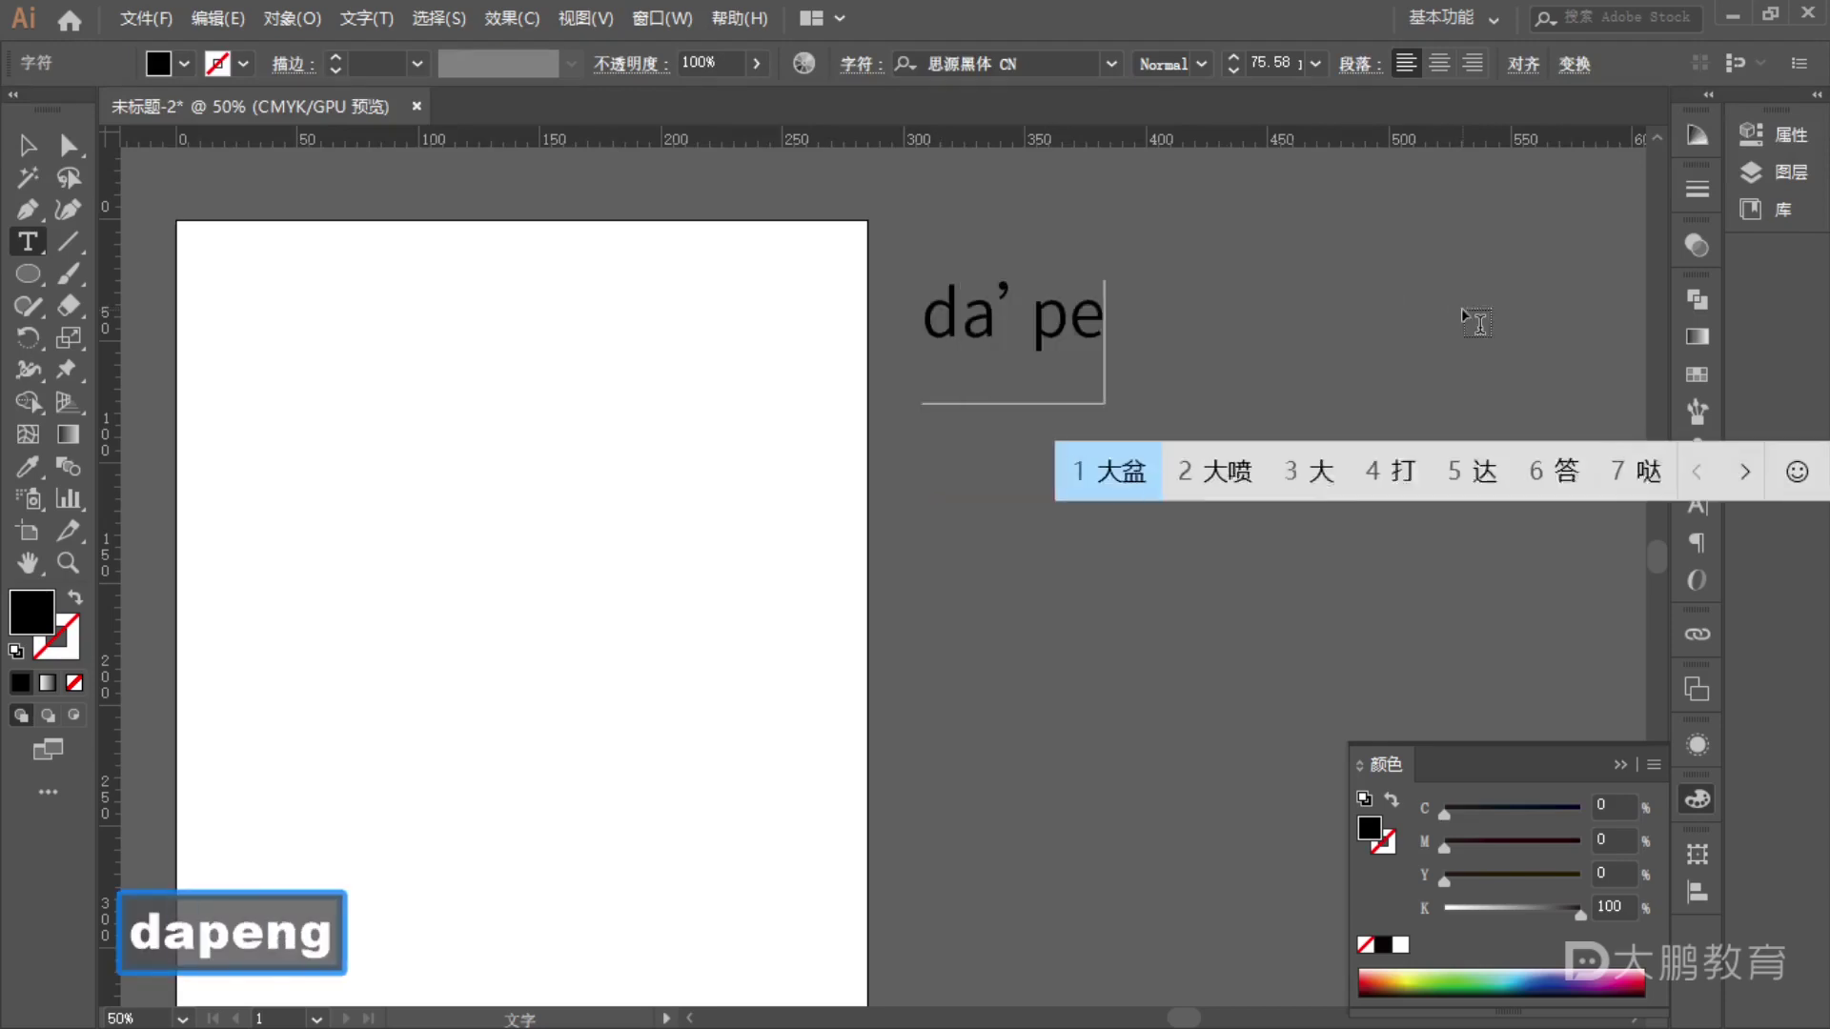
pyautogui.press('space')
pyautogui.write('zuosmde')
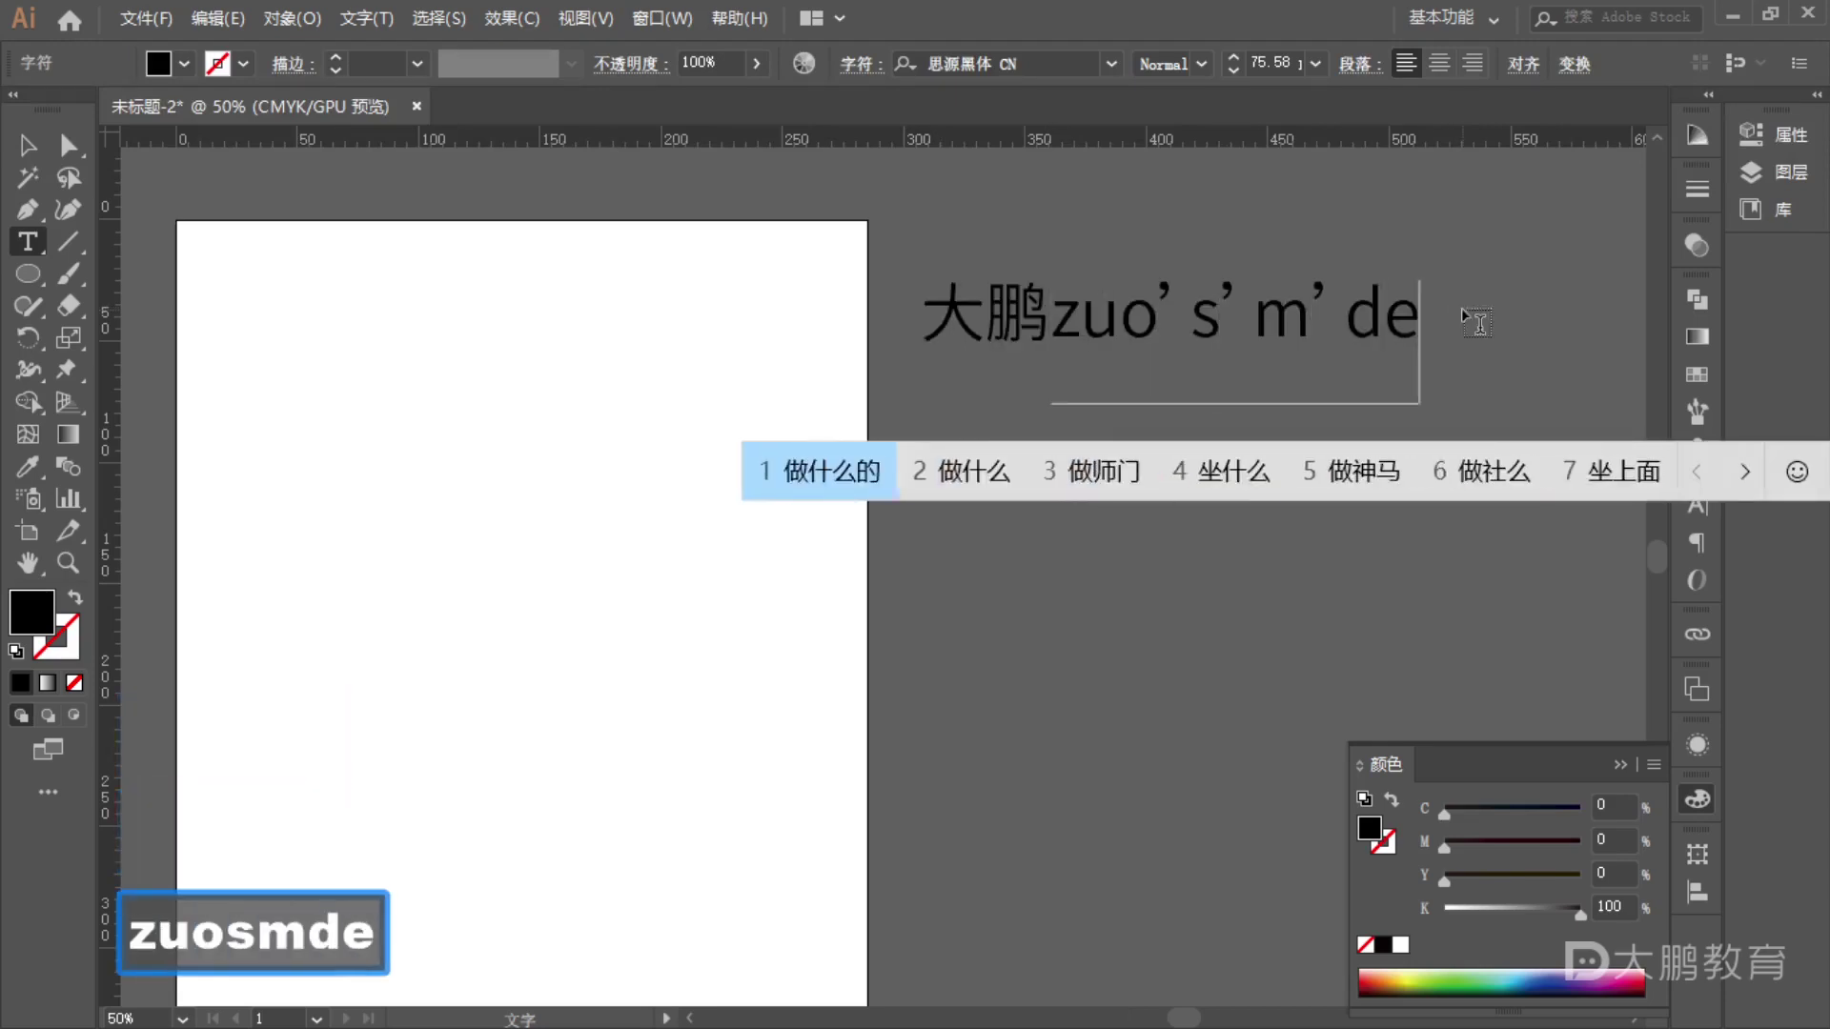
pyautogui.press('space')
pyautogui.write('？')
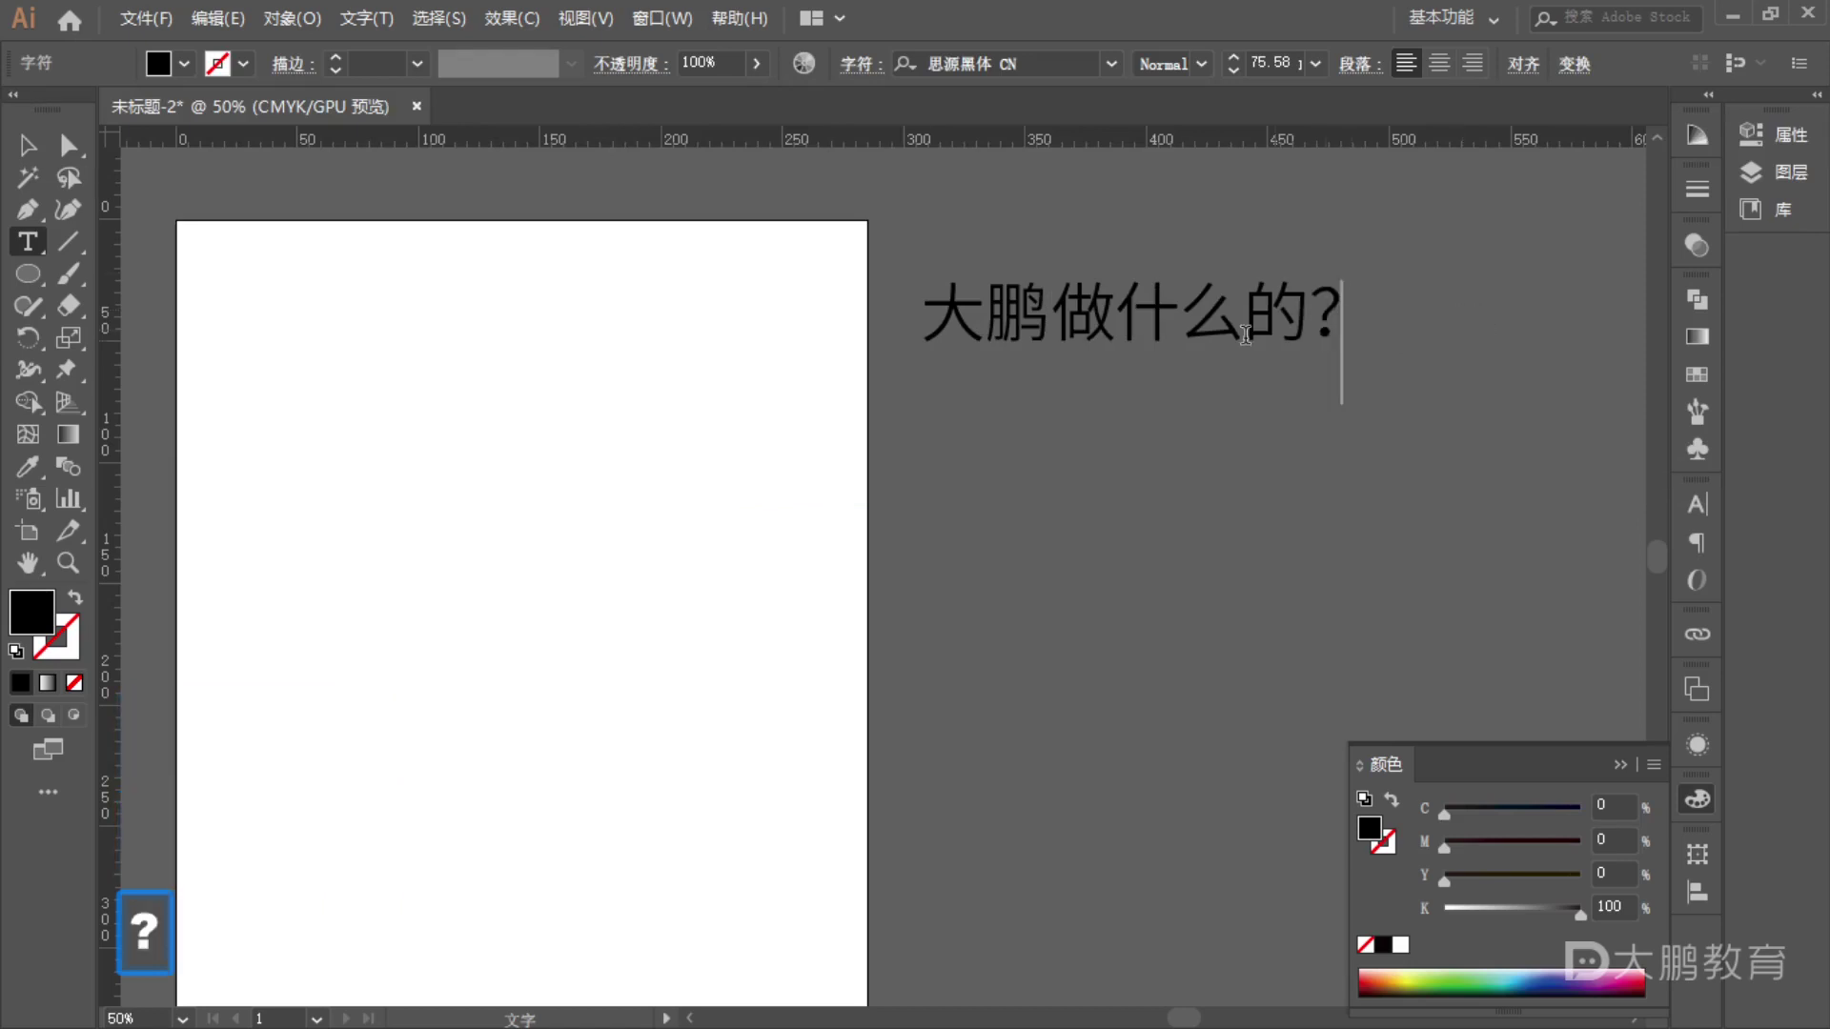
# - Fill the question text with white
pyautogui.click(42, 156)
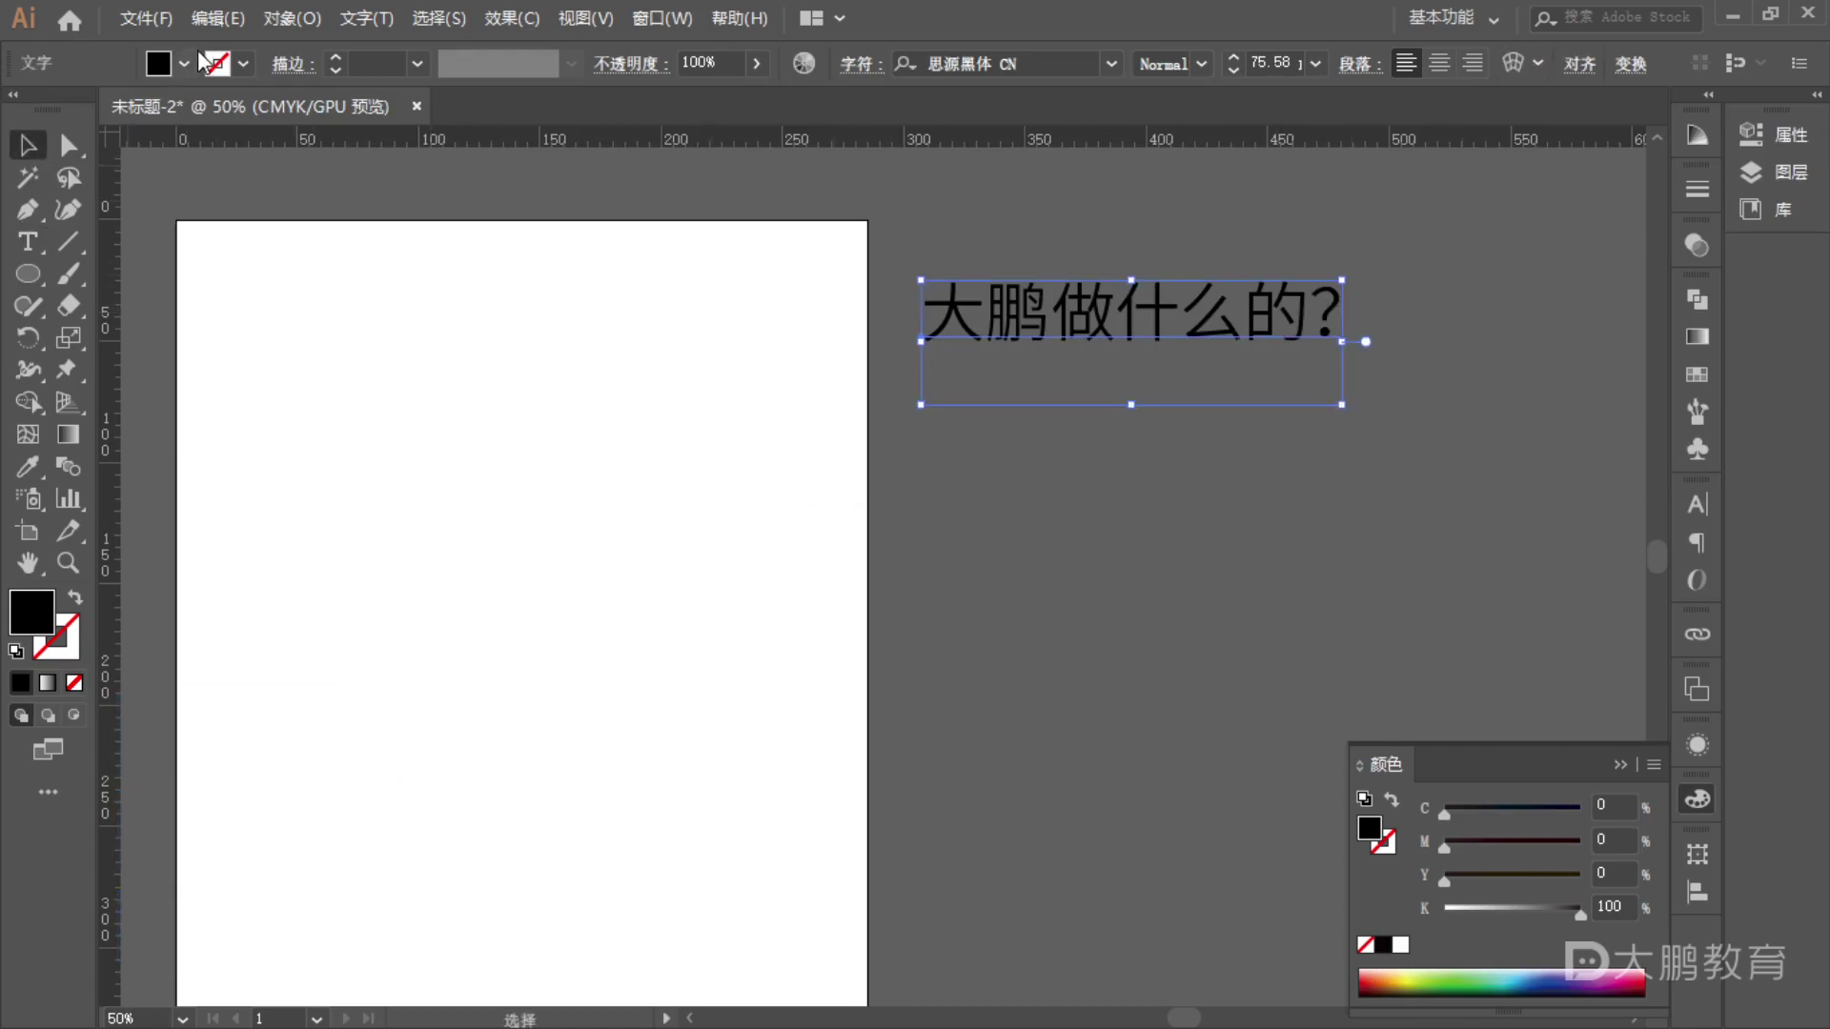
pyautogui.click(184, 64)
pyautogui.click(55, 111)
# - Duplicate the question line straight down, just below the original
pyautogui.press('space')
pyautogui.moveTo(1194, 375); pyautogui.dragTo(1063, 384)
pyautogui.click(1060, 463)
pyautogui.click(1053, 348)
pyautogui.click(1057, 441)
pyautogui.moveTo(1063, 338); pyautogui.dragTo(1063, 446)
# - Clear the text of the lower copy, leaving it open for new text
pyautogui.press('t')
pyautogui.moveTo(787, 428); pyautogui.dragTo(1404, 435)
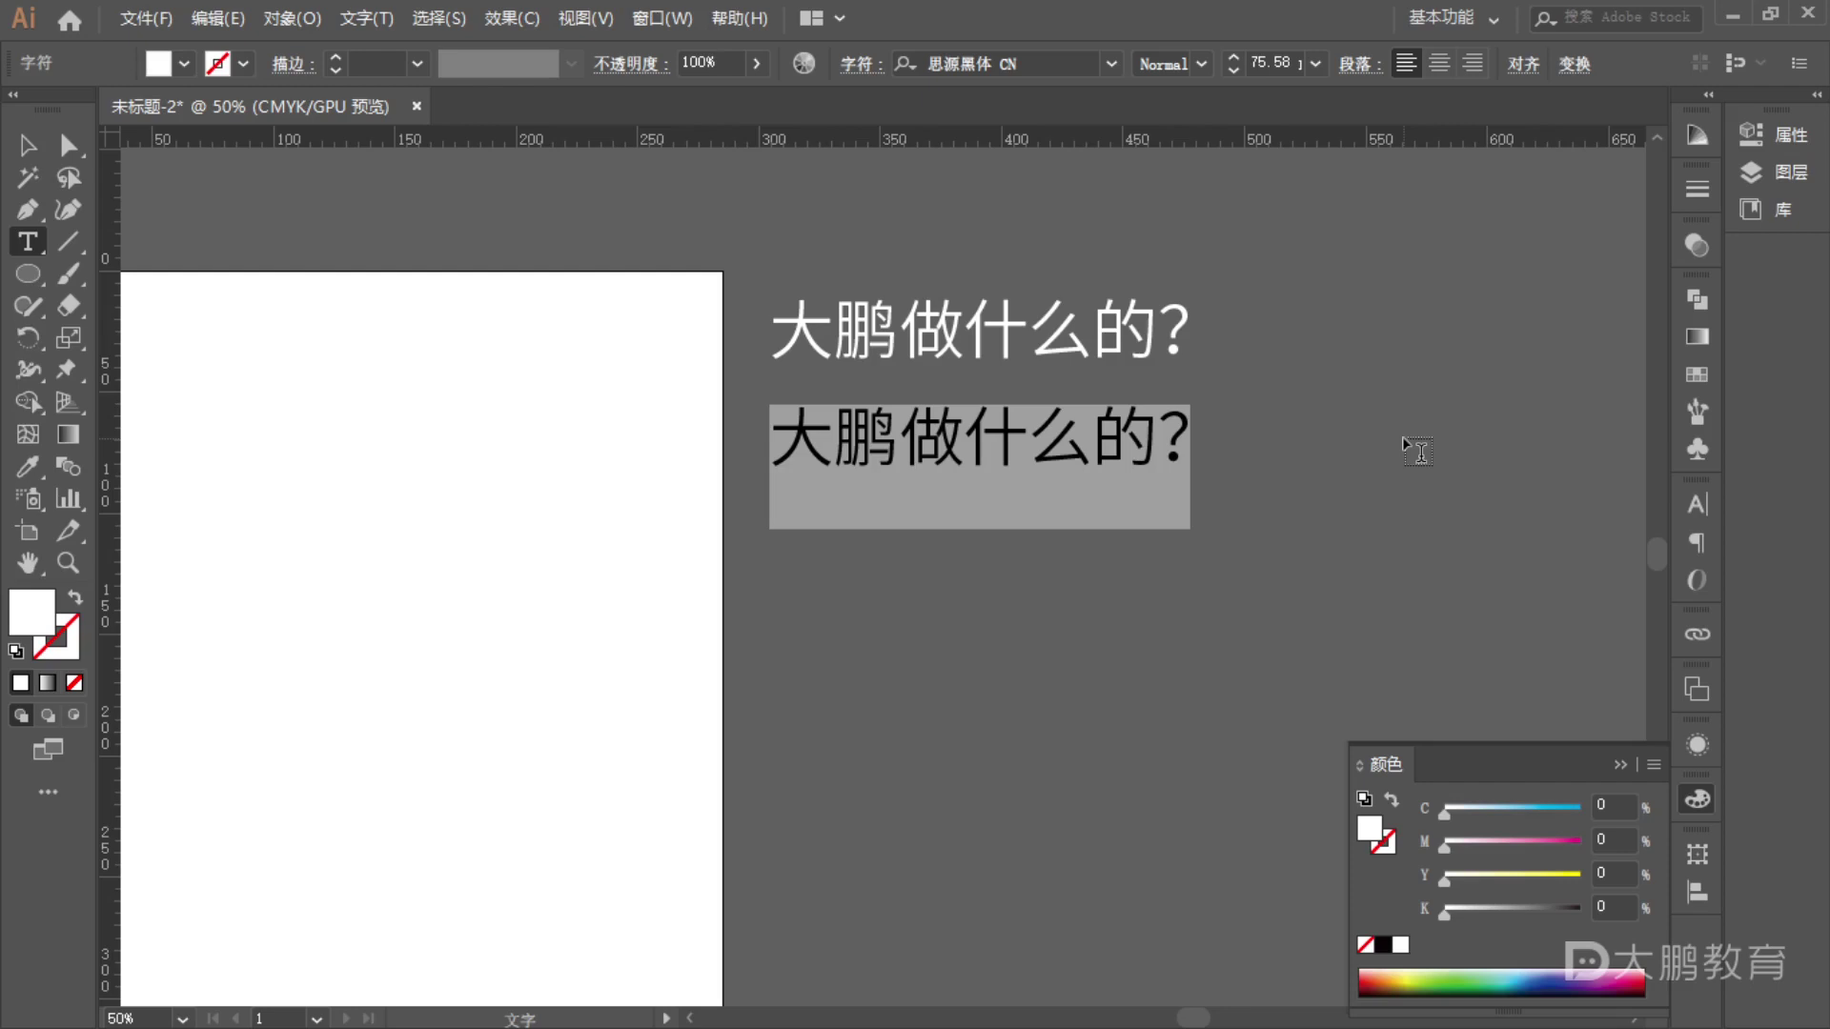
pyautogui.write('jiao')
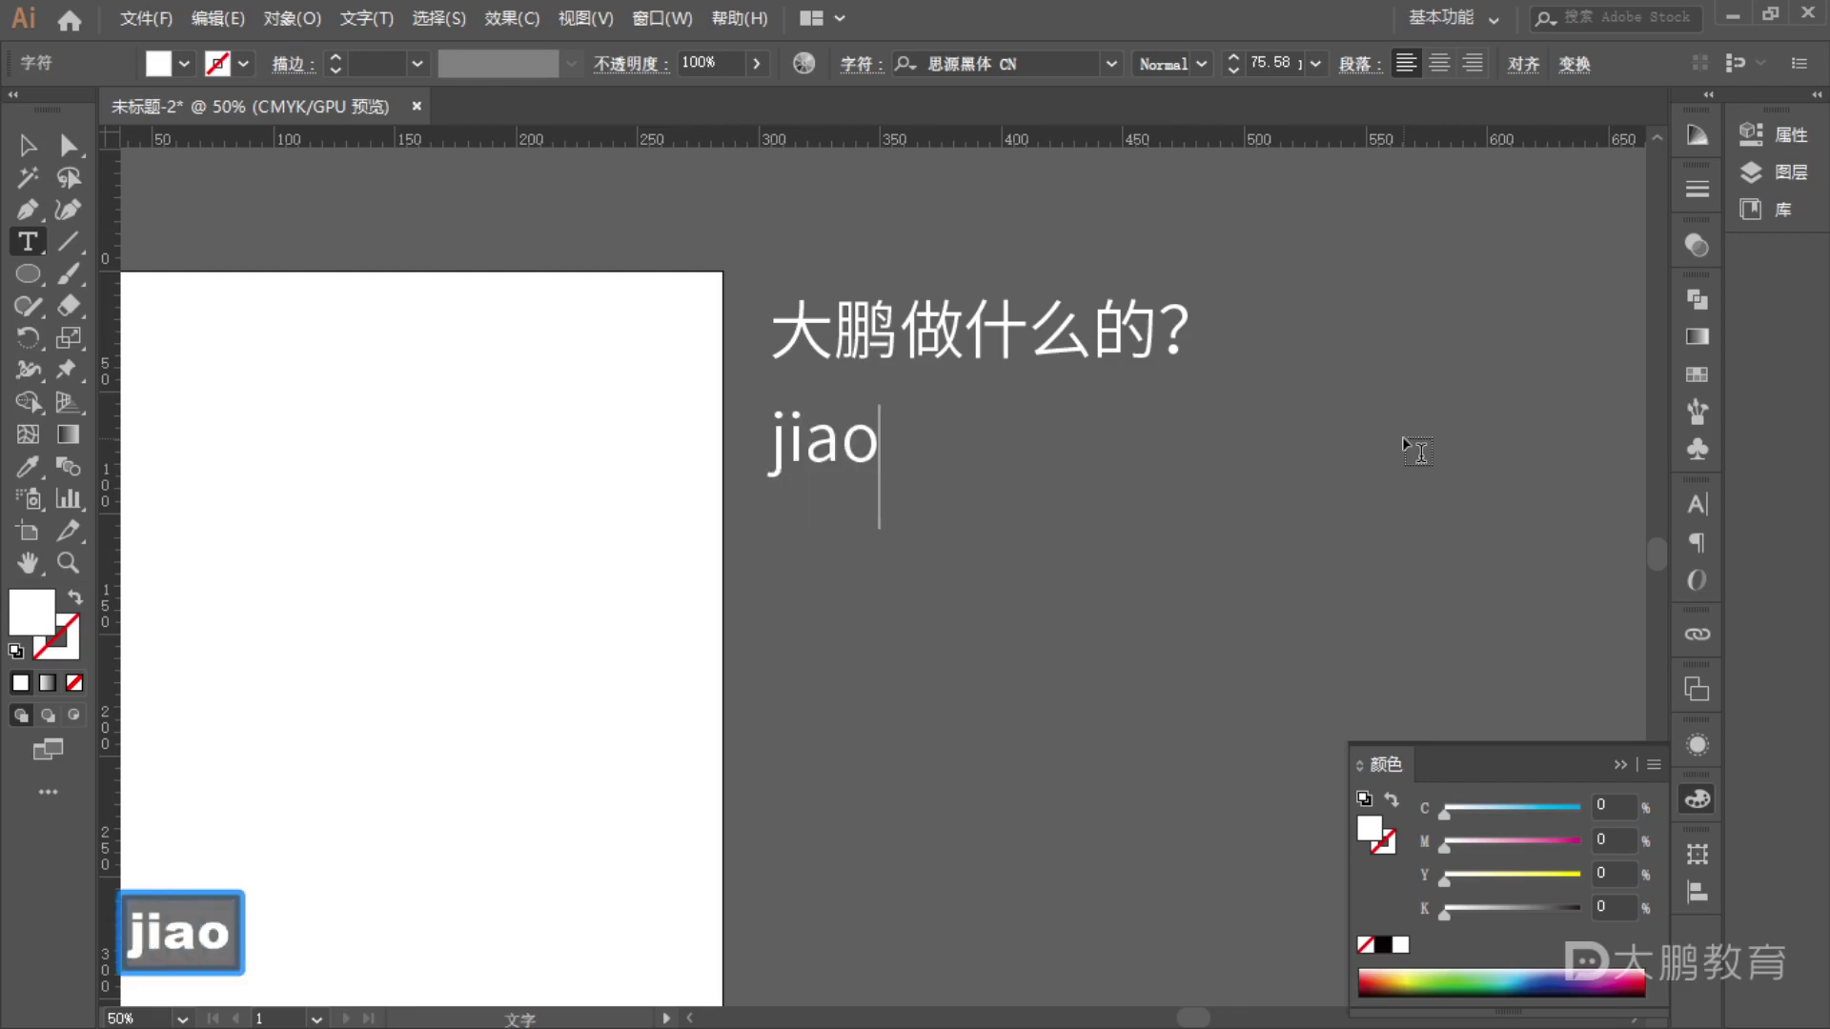
pyautogui.press('BackSpace')
pyautogui.write('opei')
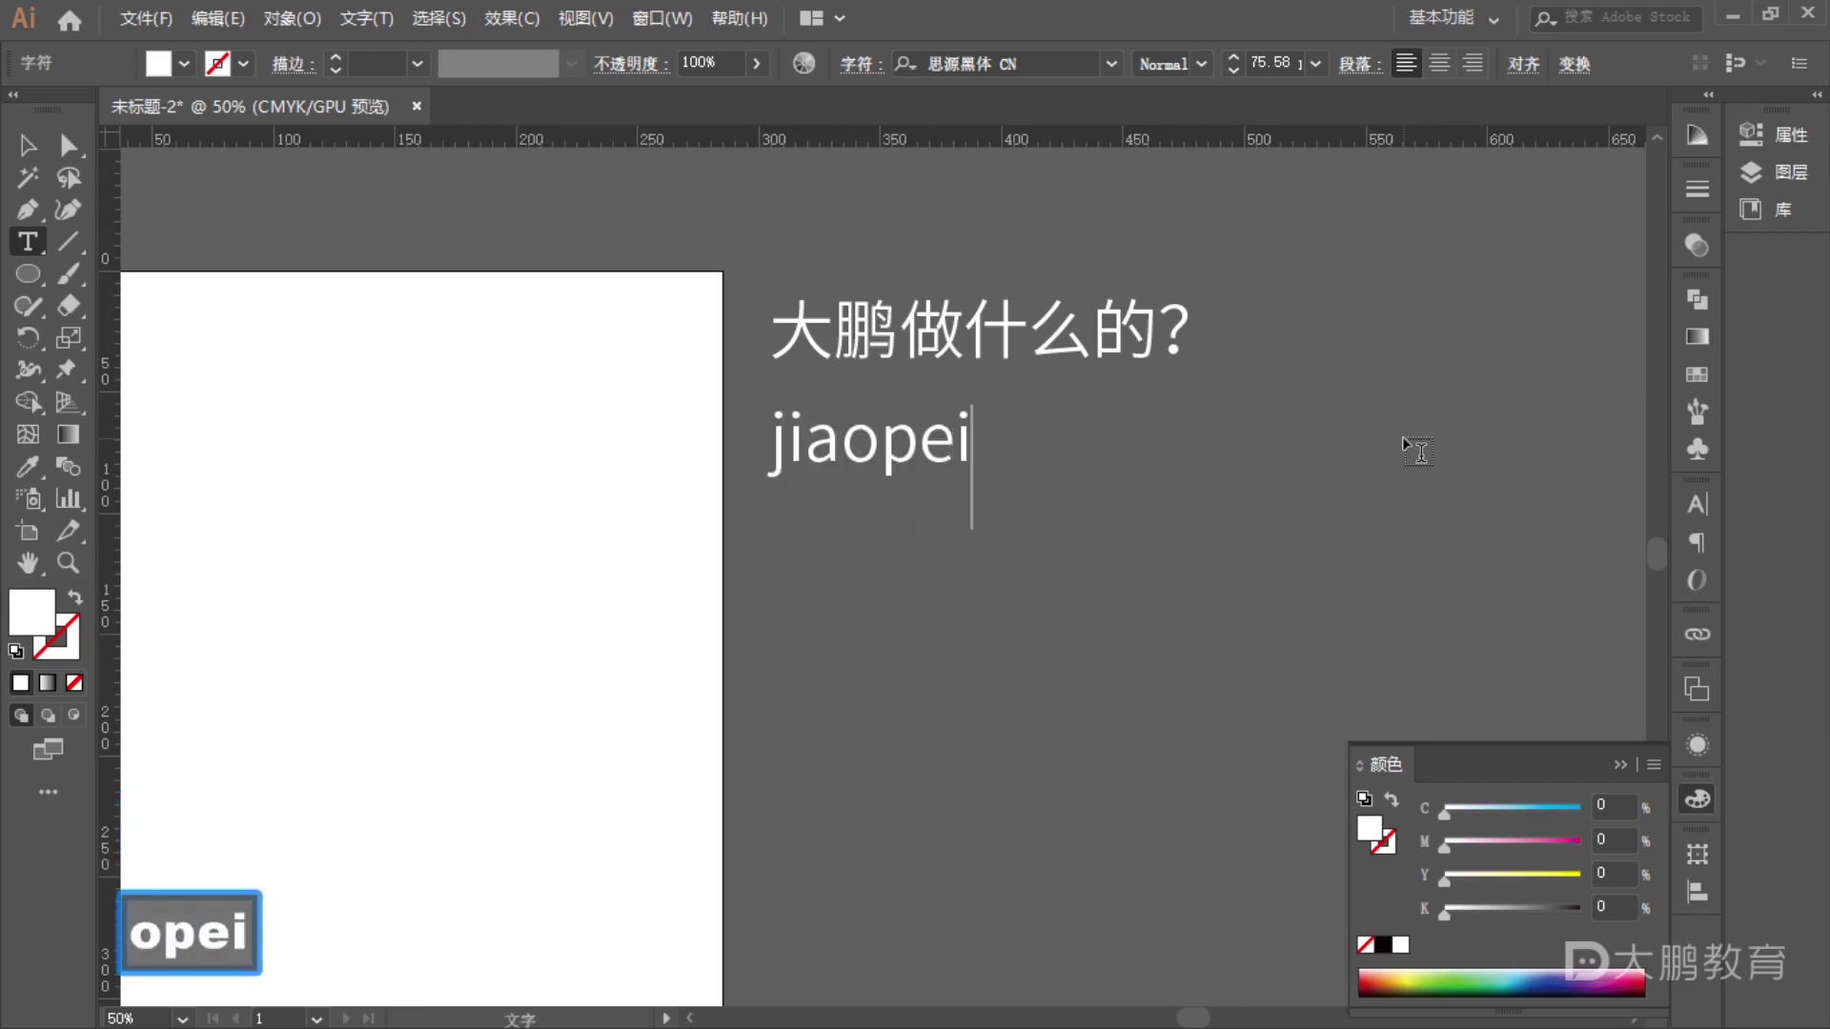
pyautogui.press('BackSpace')
pyautogui.press('BackSpace')
pyautogui.press('BackSpace')
pyautogui.press('BackSpace')
pyautogui.press('BackSpace')
pyautogui.press('BackSpace')
pyautogui.press('BackSpace')
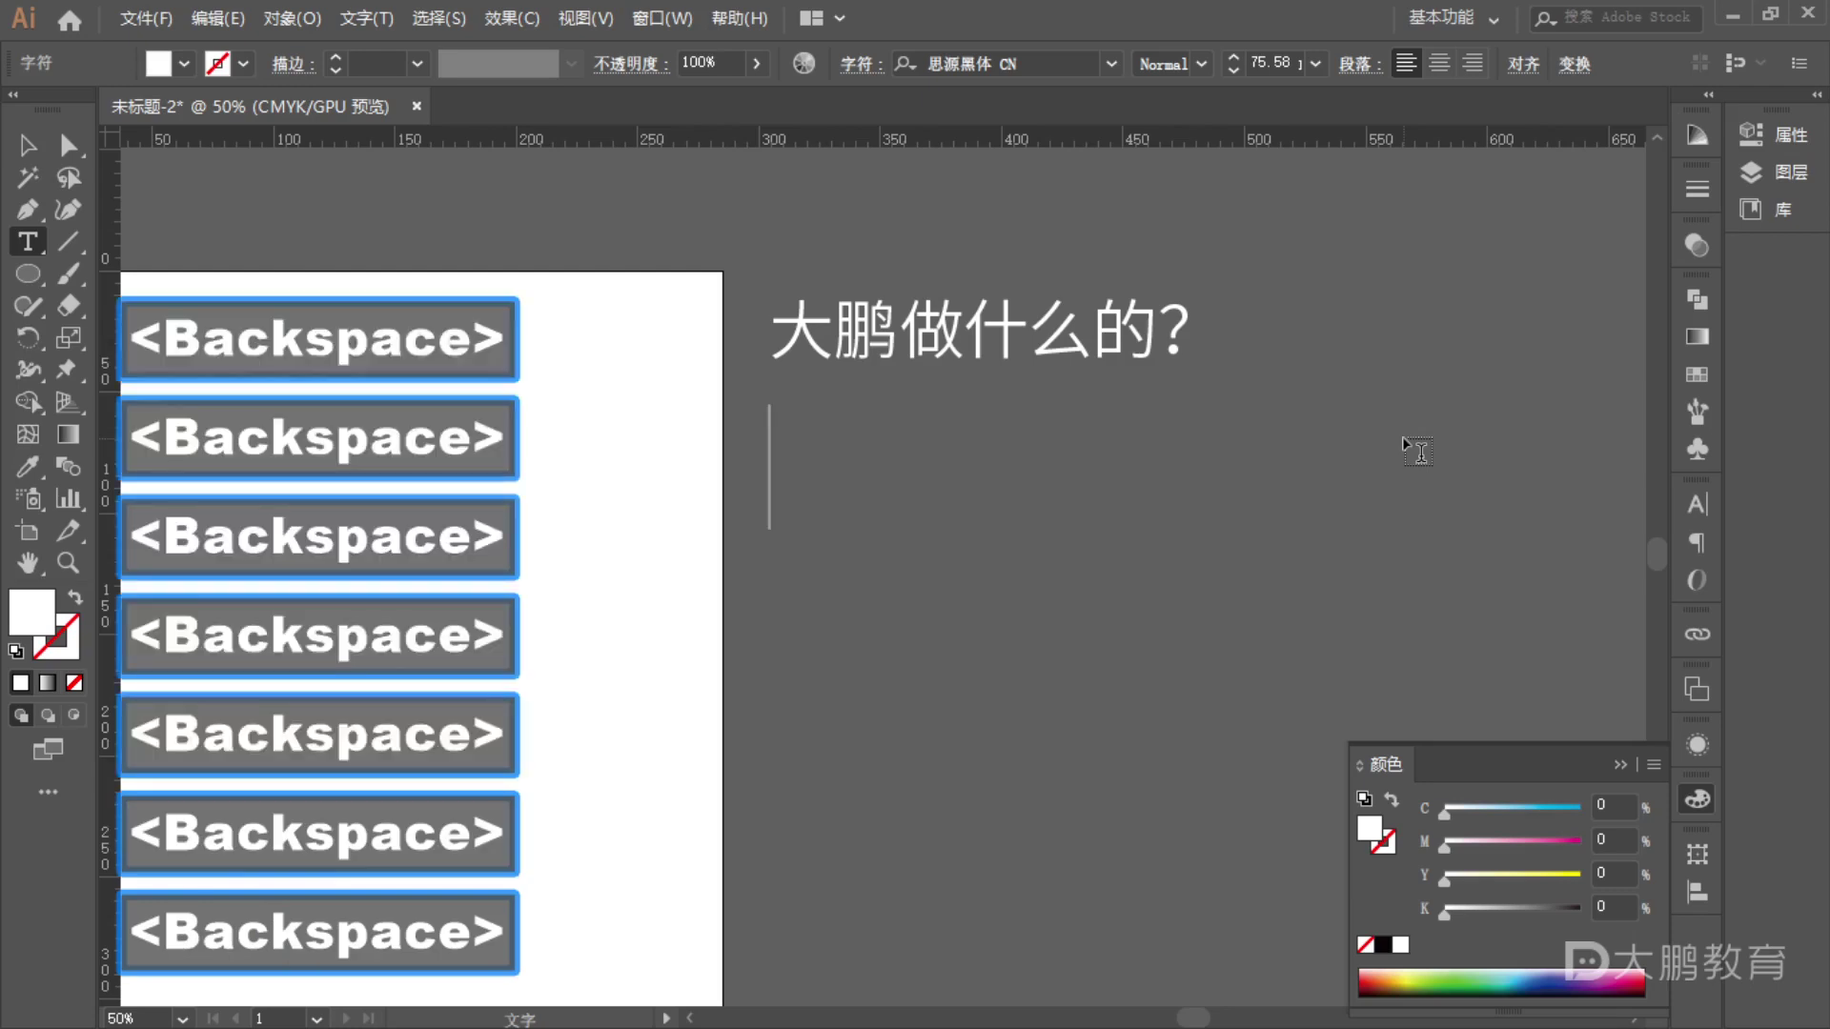
# - Enter 教培 网络课程, separated by a few spaces, as the text of the lower line
pyautogui.write('jiao')
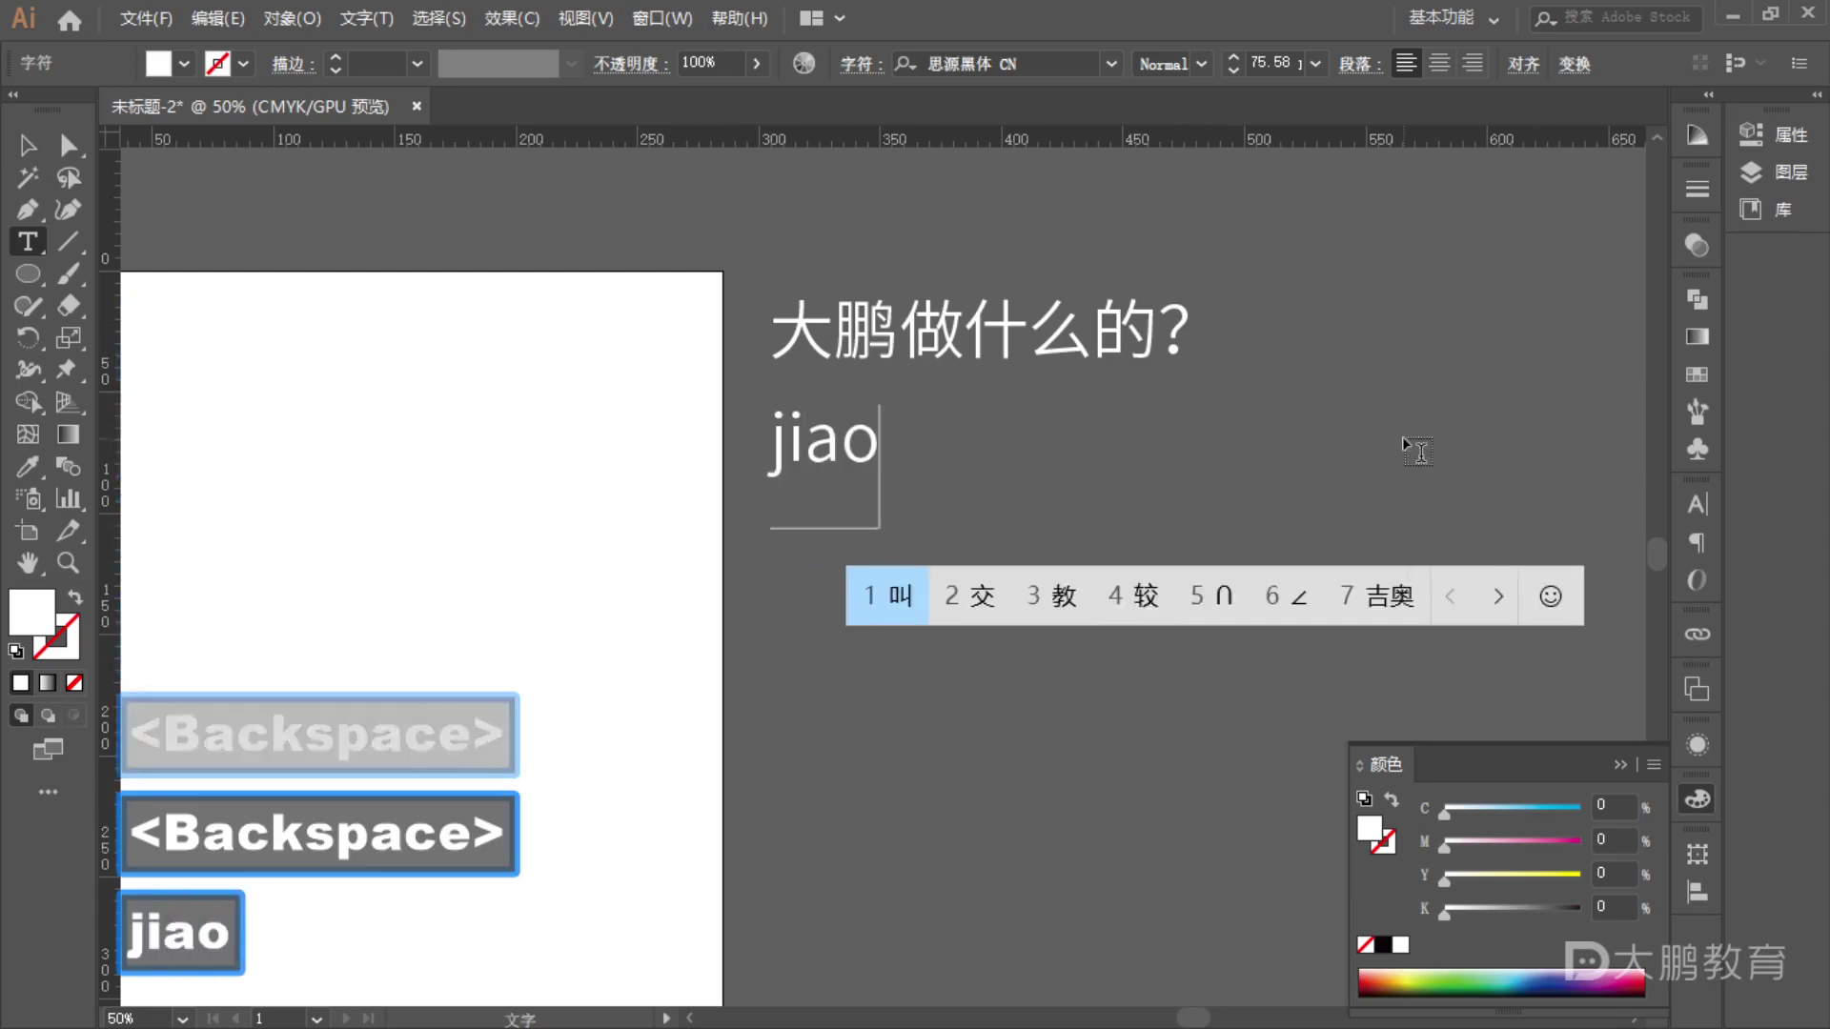
pyautogui.write('’ pei')
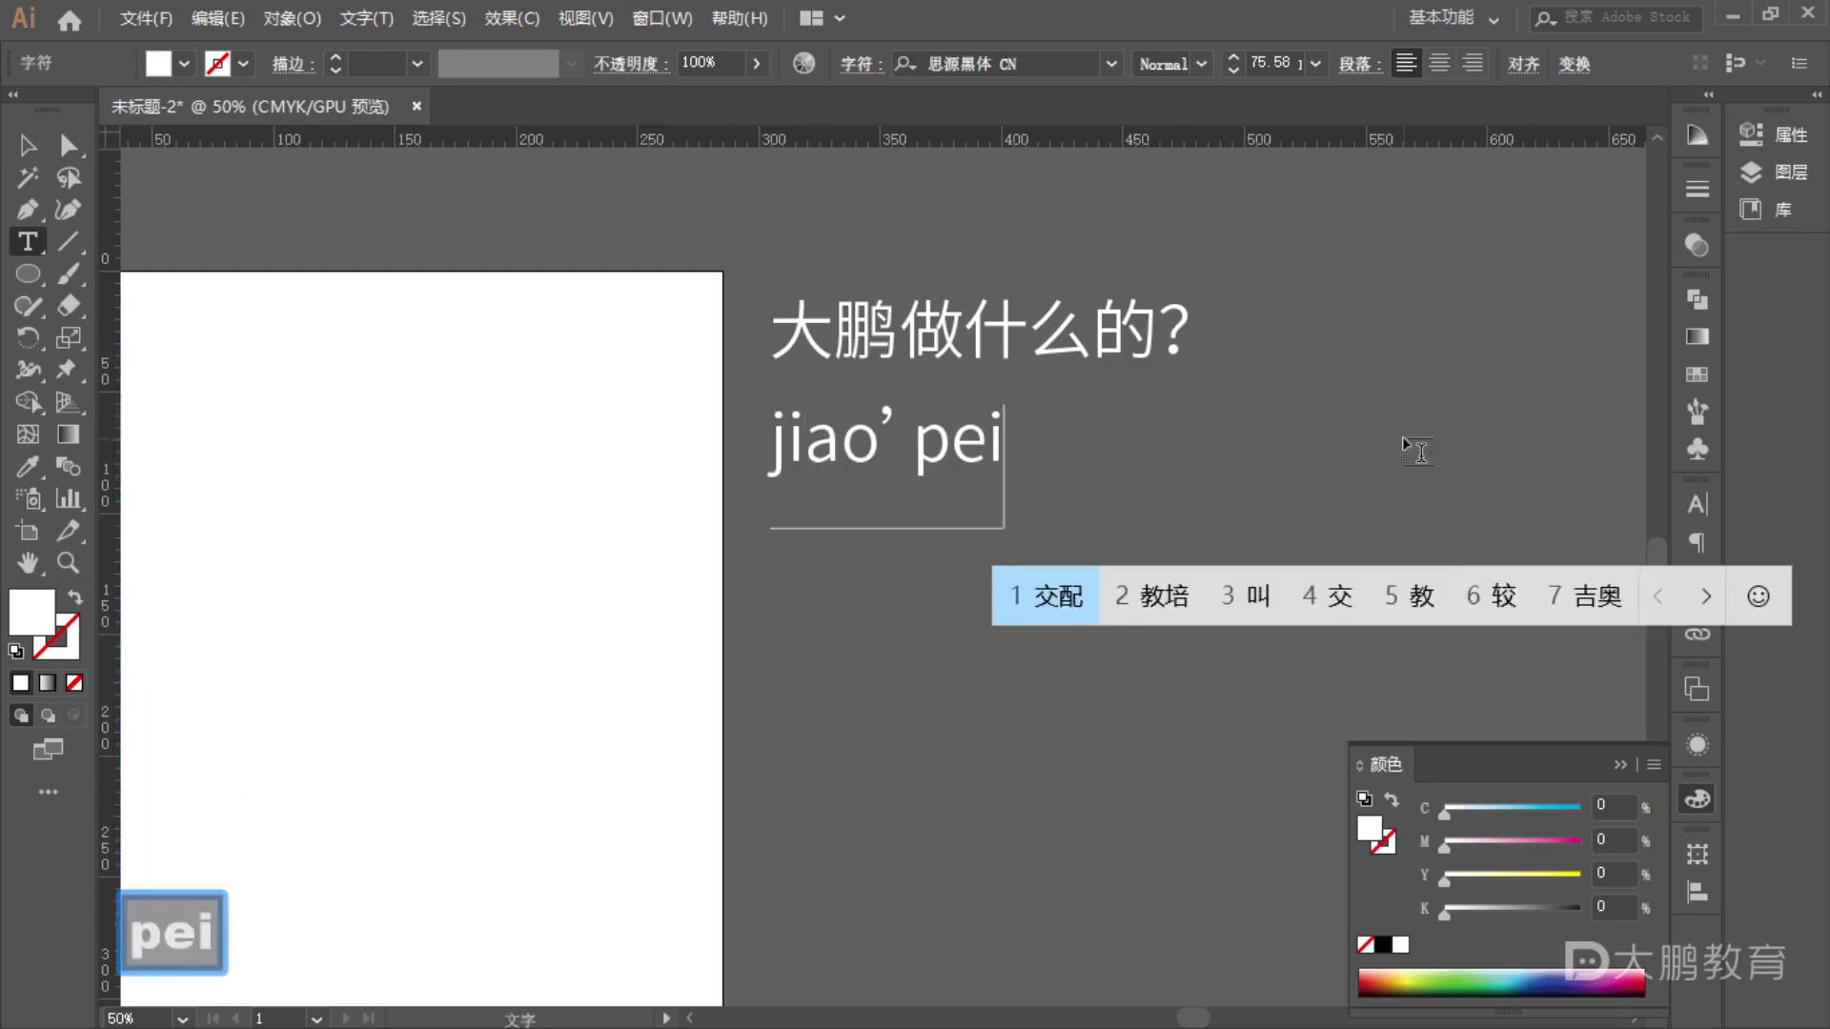
pyautogui.write('2   ')
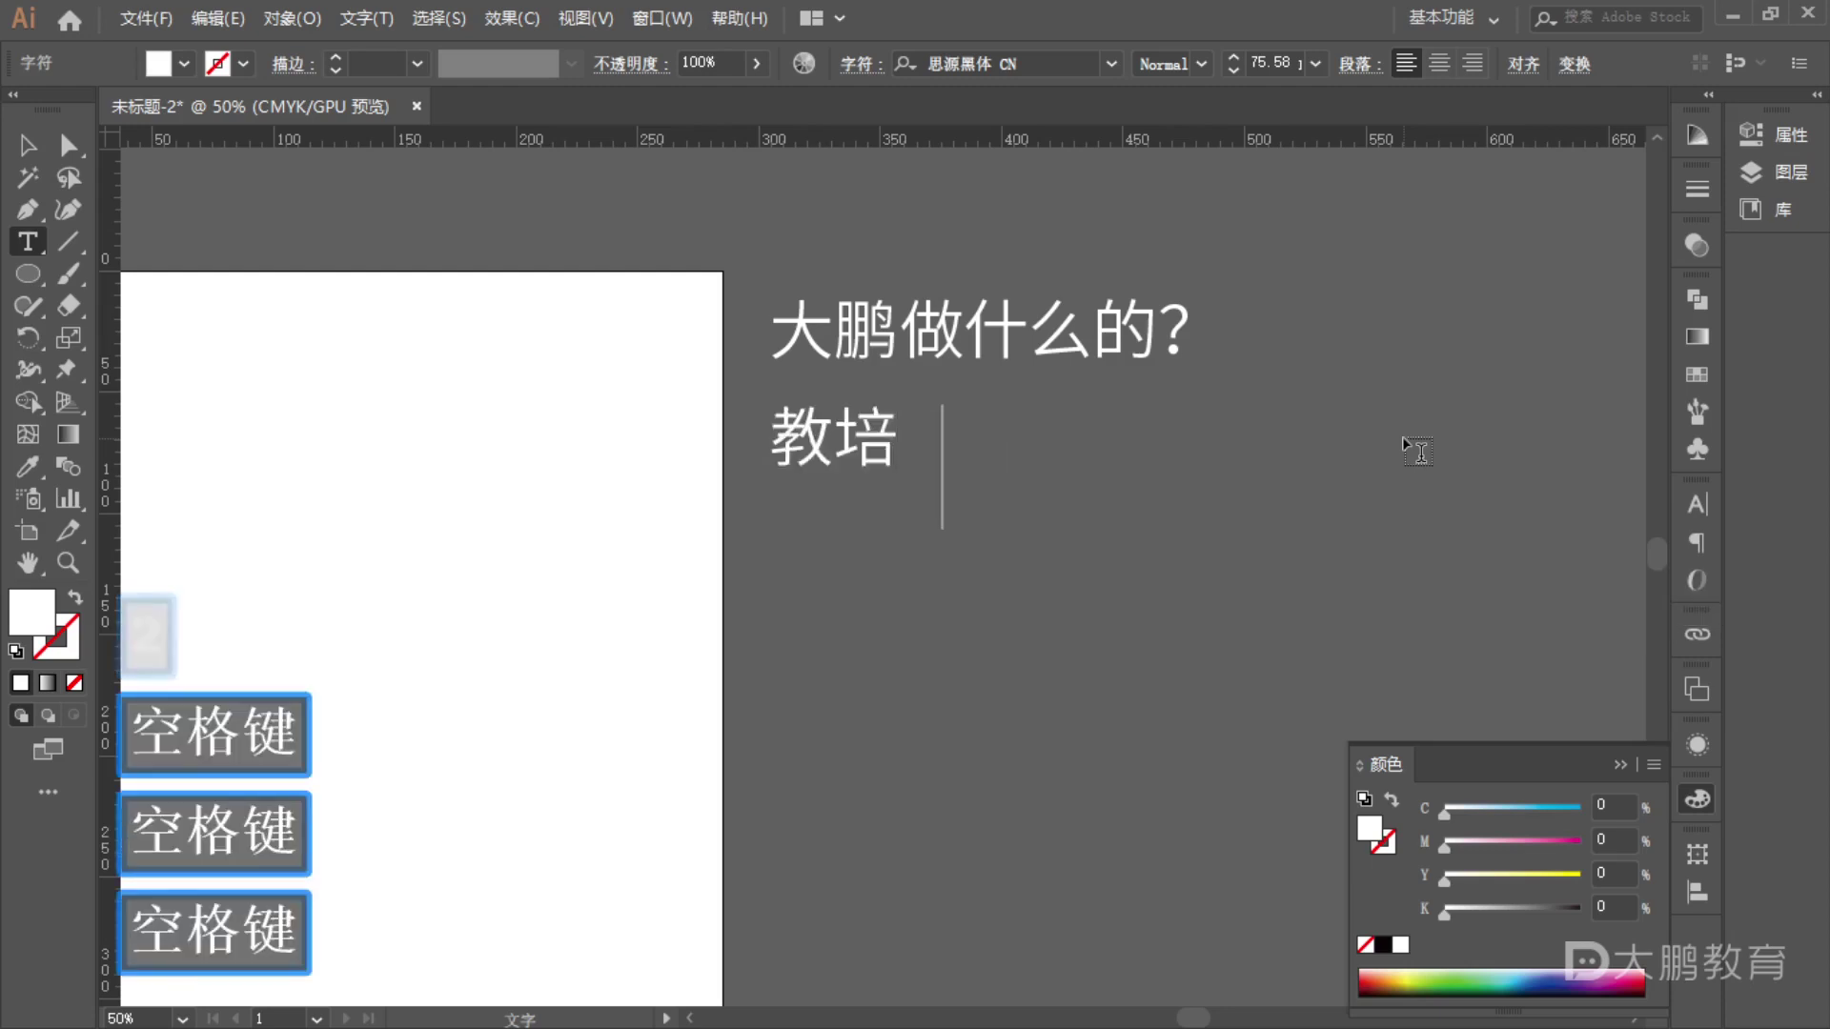
pyautogui.write('wanh')
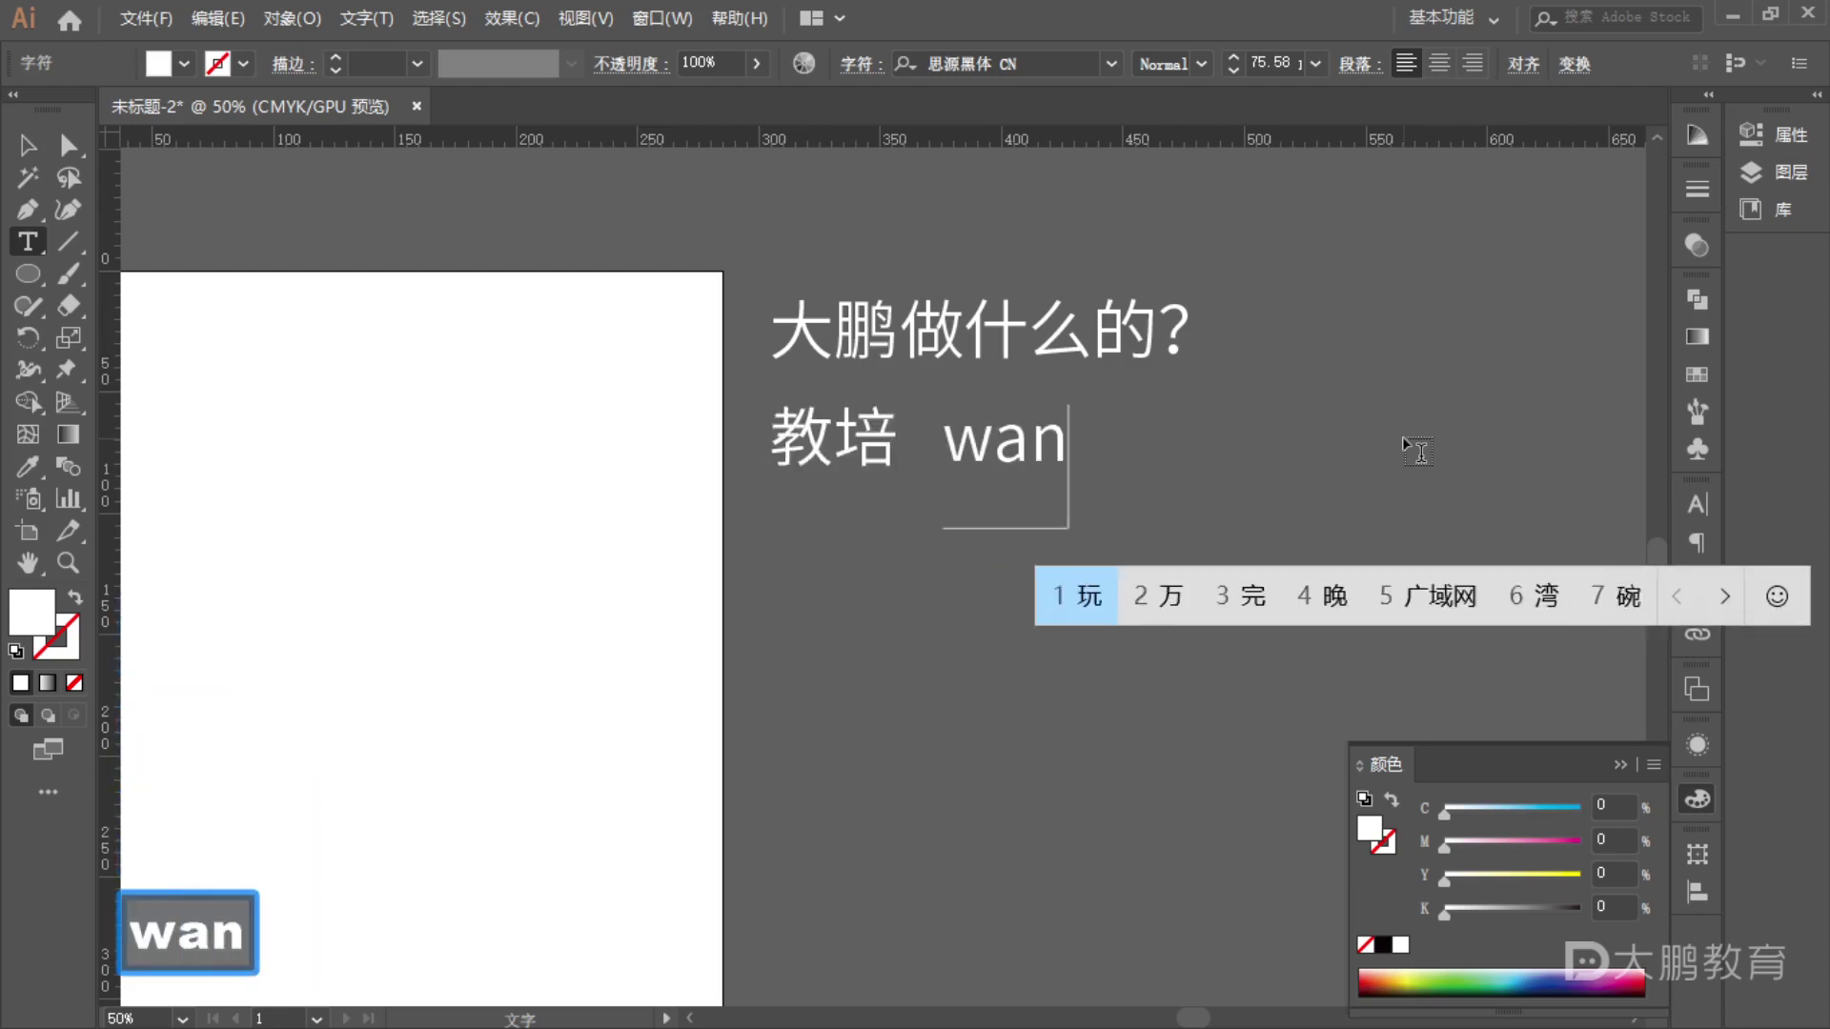
pyautogui.press('BackSpace')
pyautogui.write('gluokeche')
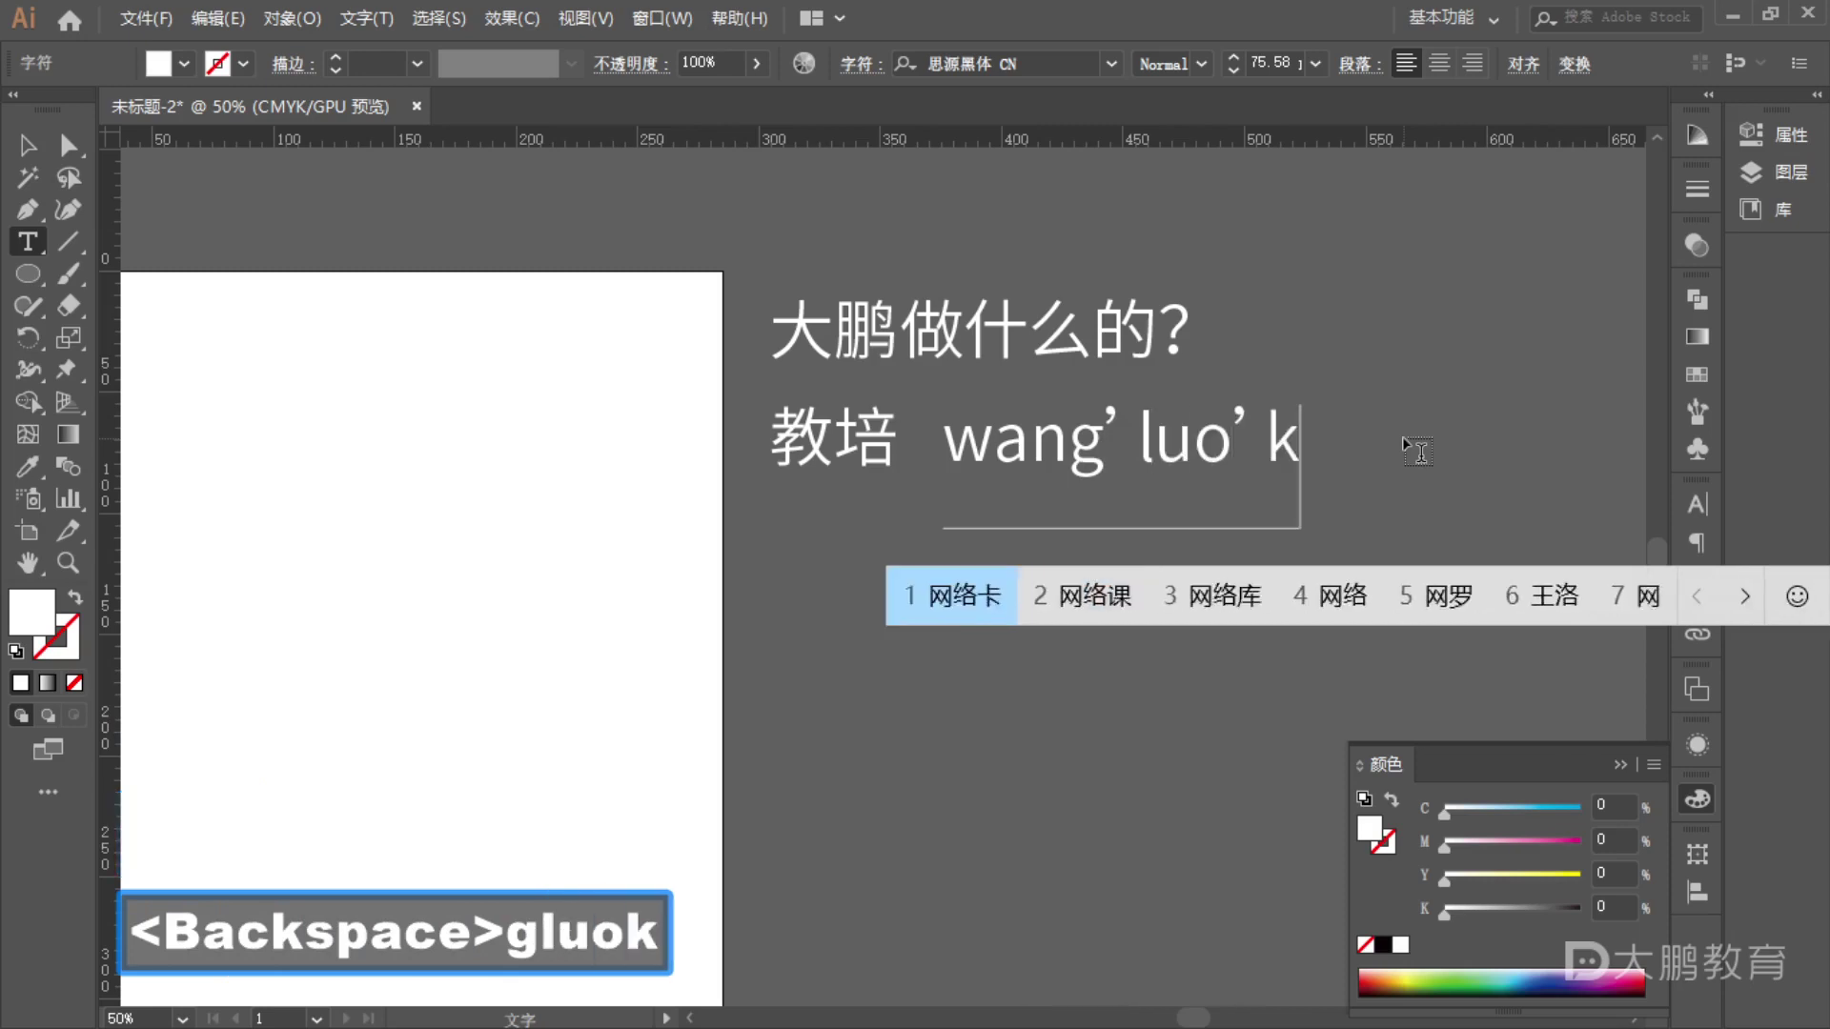
pyautogui.write('ng')
pyautogui.press('space')
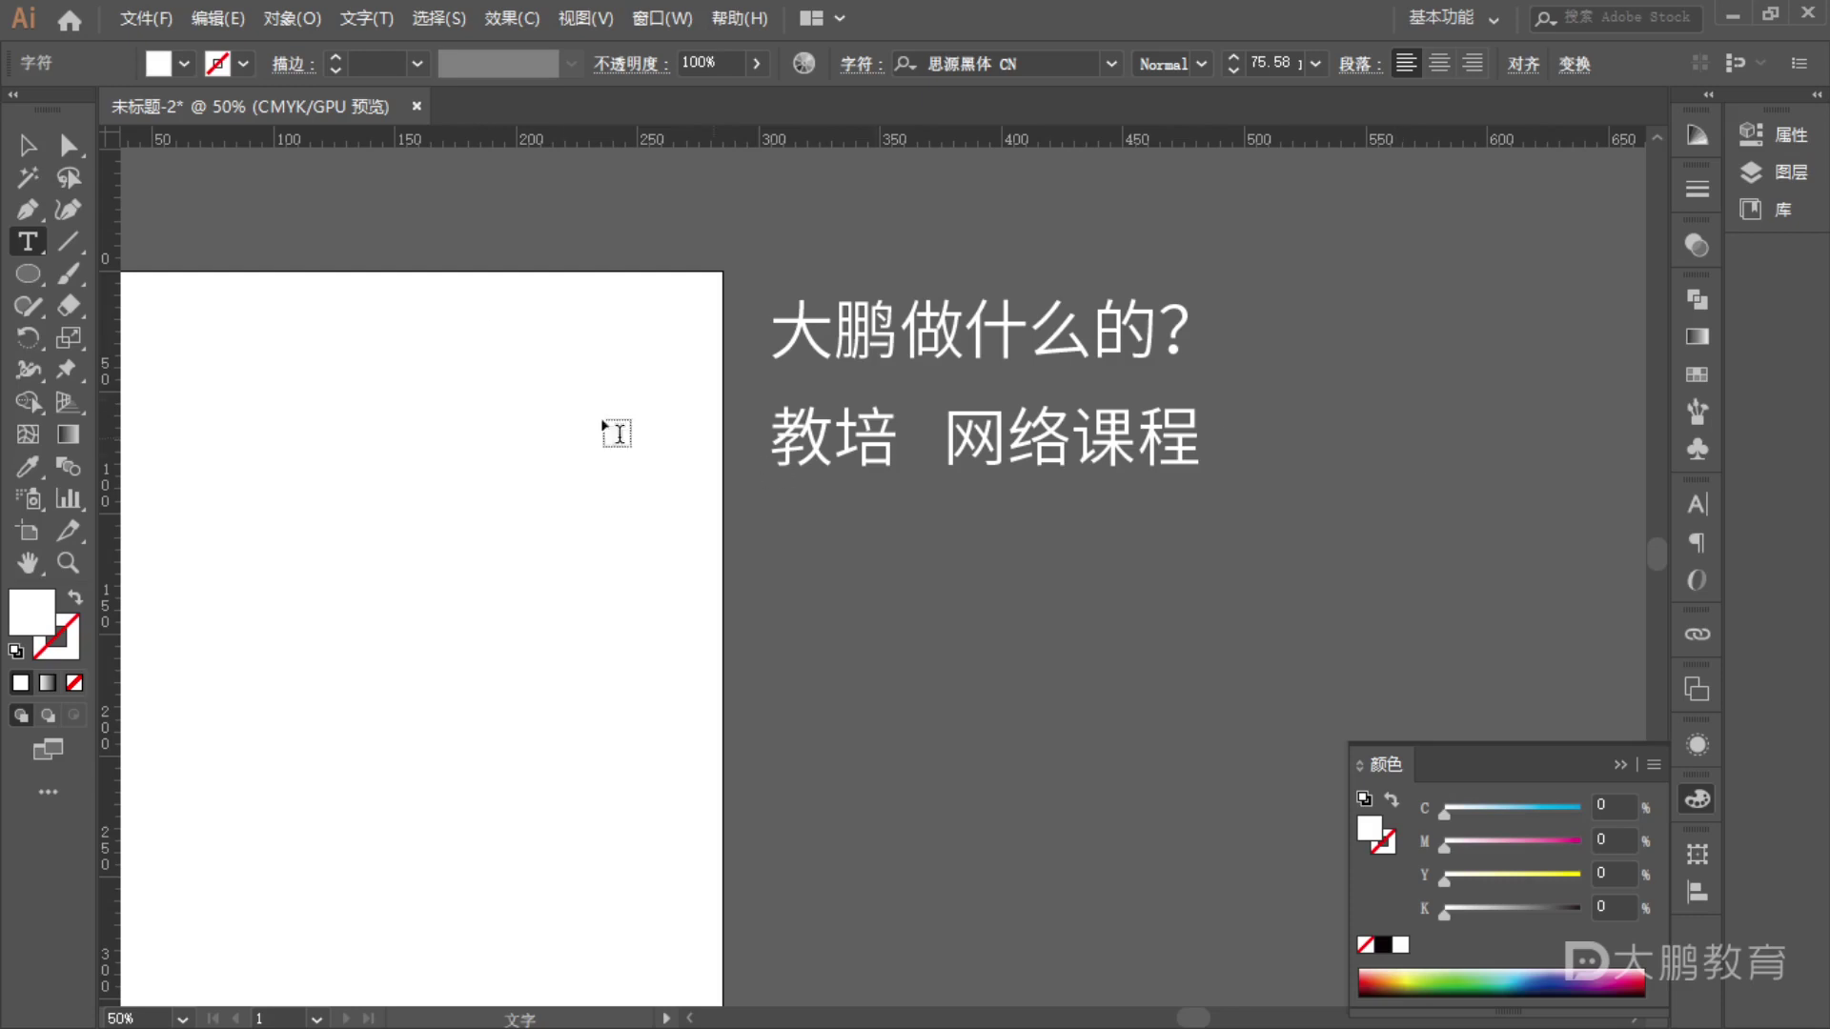
# - Move the lower line up beside the question as its answer and replace its text with 教育行业
pyautogui.press('Escape')
pyautogui.moveTo(829, 443); pyautogui.dragTo(1253, 334)
pyautogui.press('t')
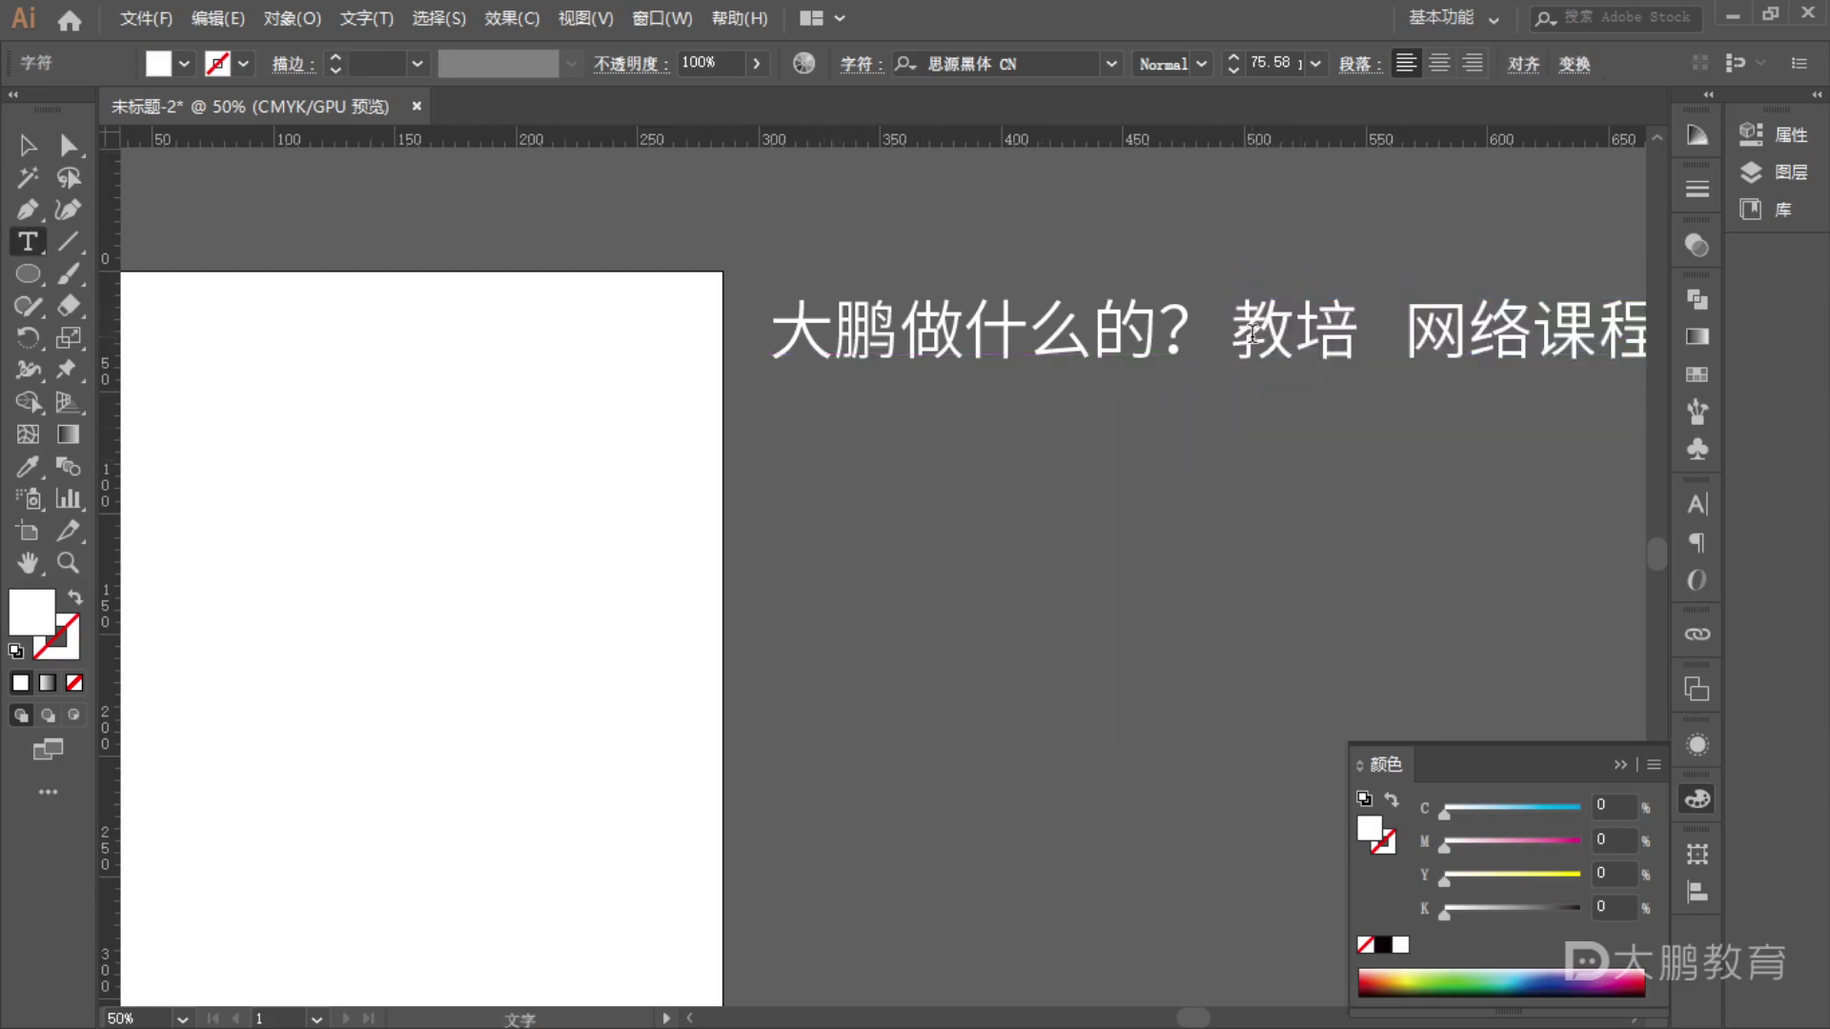
pyautogui.click(1251, 334)
pyautogui.hotkey('ctrl', 'a')
pyautogui.write('jiany')
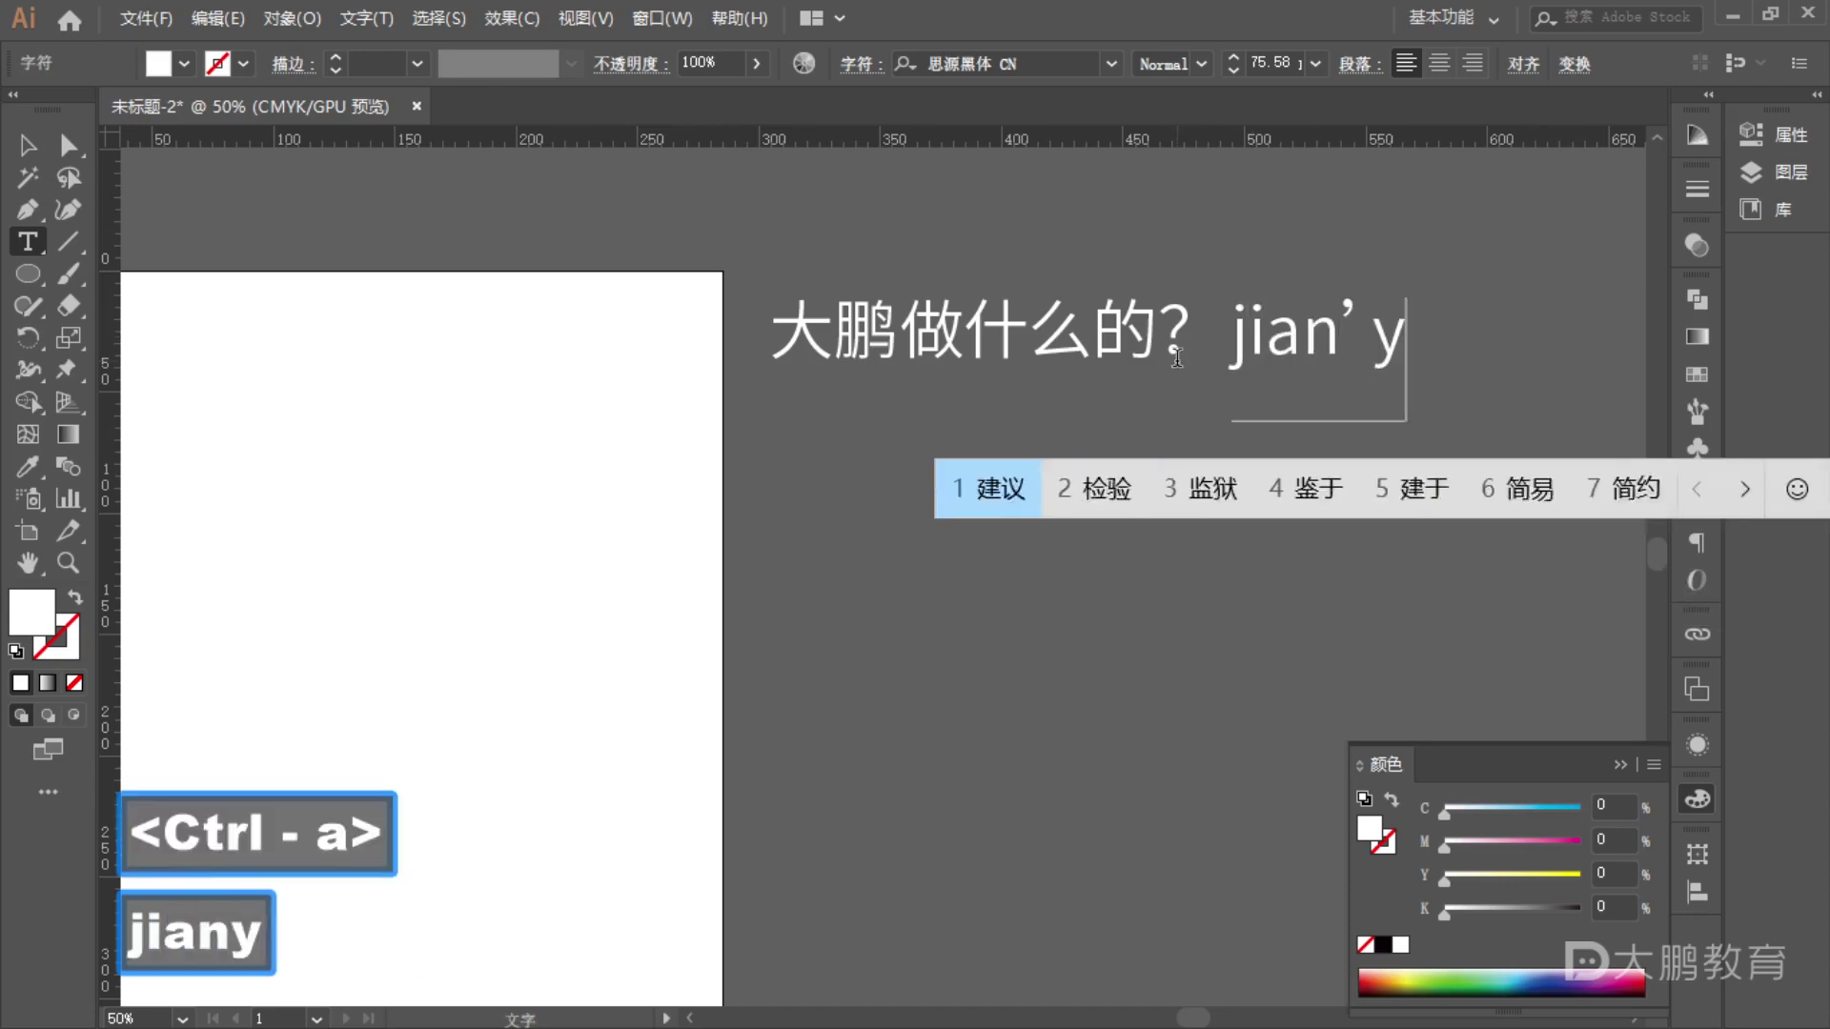
pyautogui.write('u')
pyautogui.press('space')
pyautogui.write('h')
pyautogui.press('BackSpace')
pyautogui.press('BackSpace')
pyautogui.press('BackSpace')
pyautogui.write('jiao')
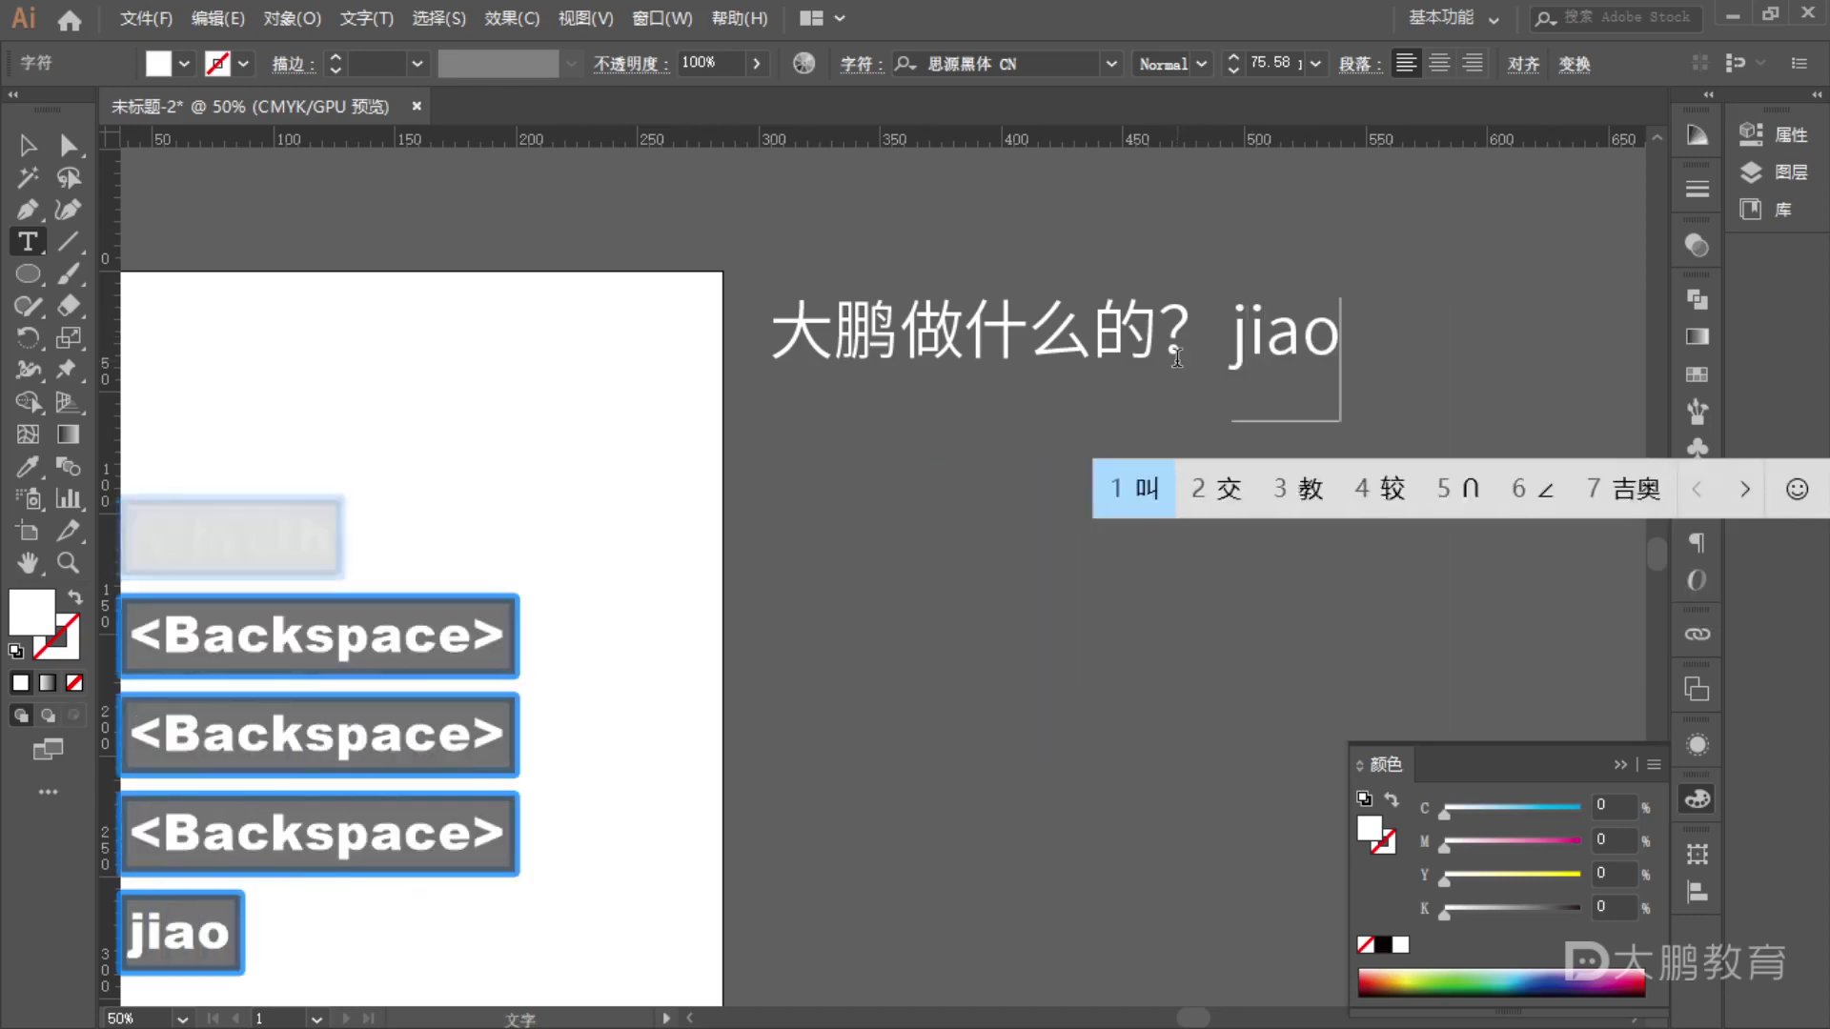
pyautogui.write('yu')
pyautogui.press('space')
pyautogui.write('hangye')
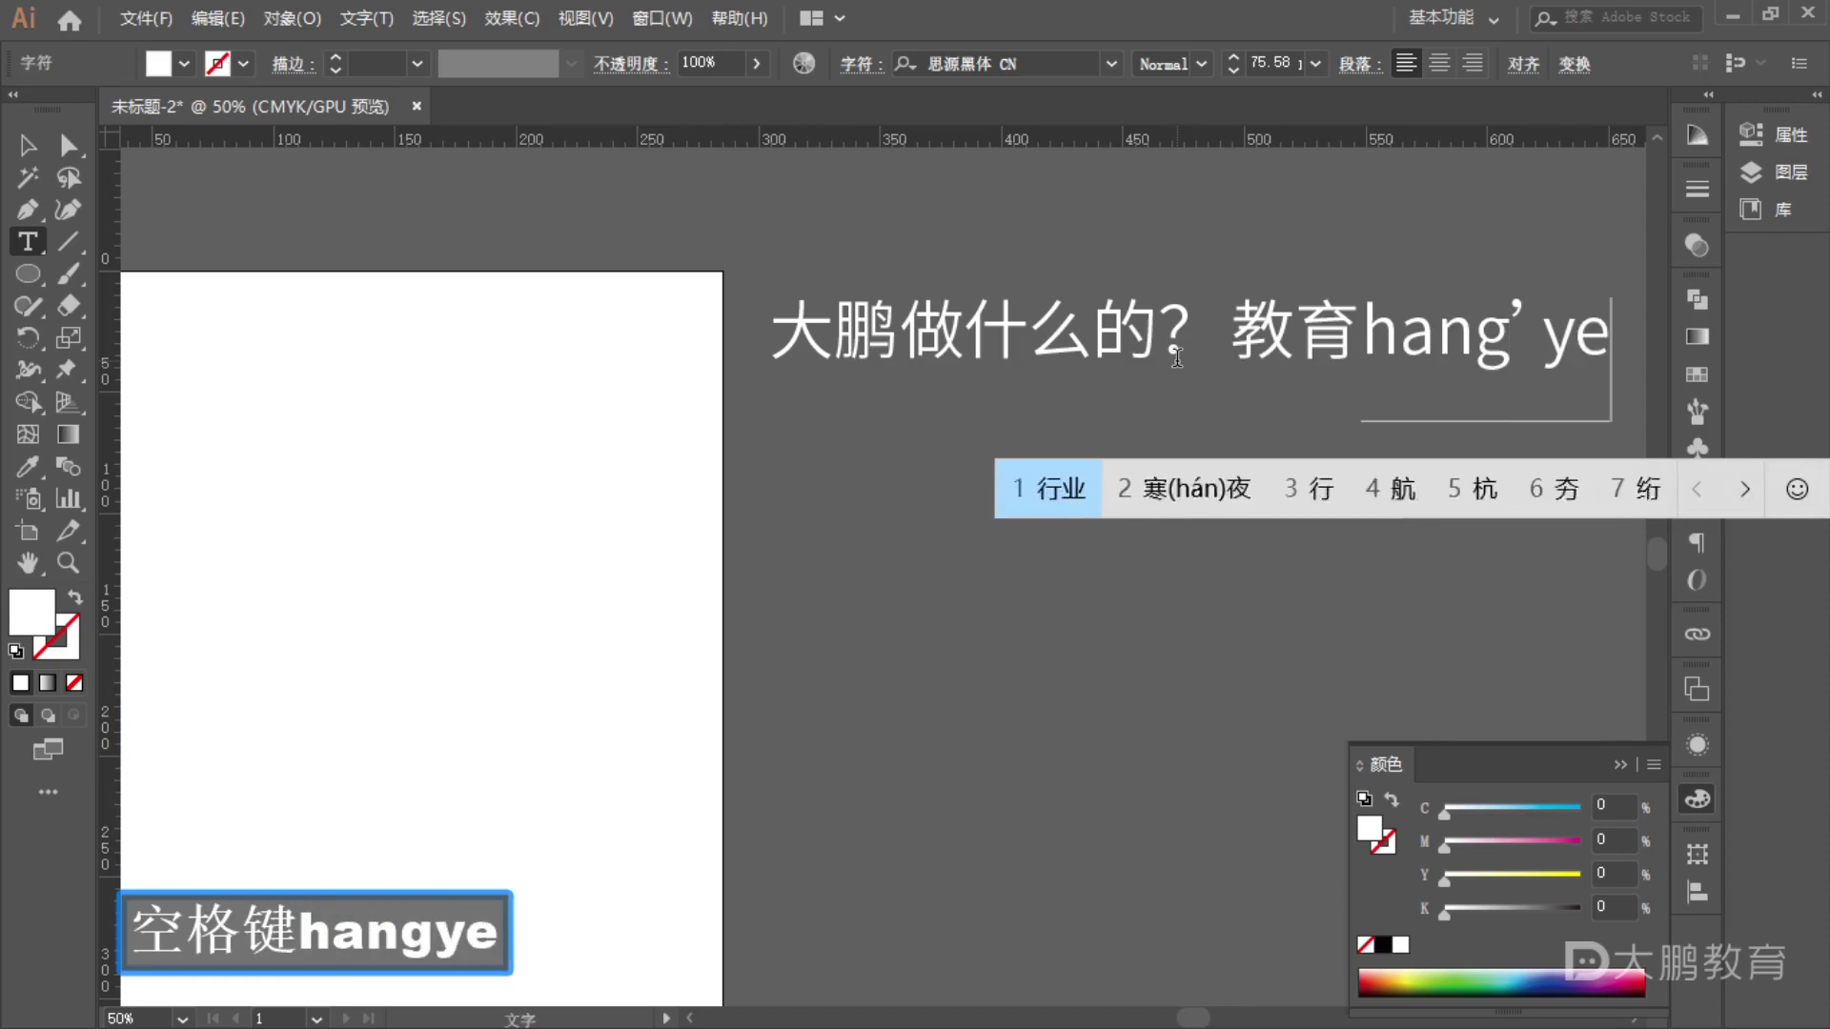
pyautogui.press('space')
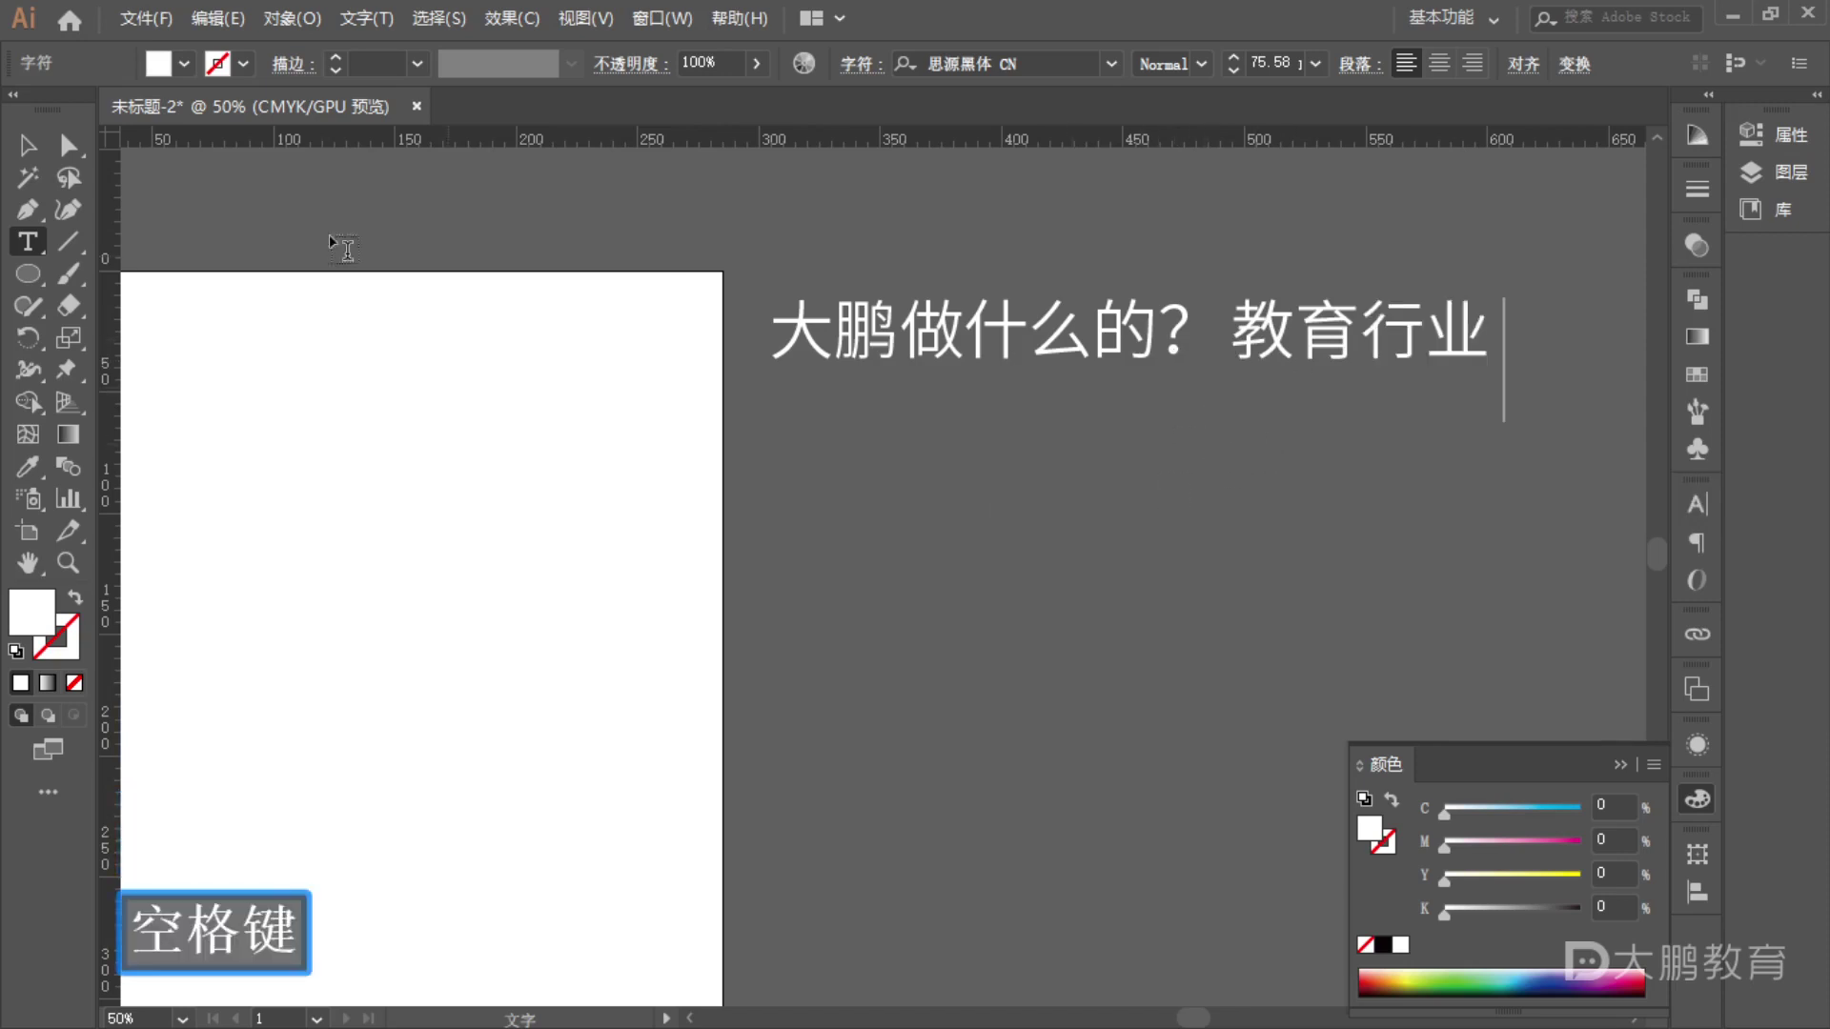
# - Widen the gap between the question and its answer, and duplicate the question line directly below itself
pyautogui.click(27, 145)
pyautogui.press('space')
pyautogui.moveTo(1122, 357); pyautogui.dragTo(934, 343)
pyautogui.moveTo(1172, 313); pyautogui.dragTo(1126, 326)
pyautogui.moveTo(881, 333); pyautogui.dragTo(881, 426)
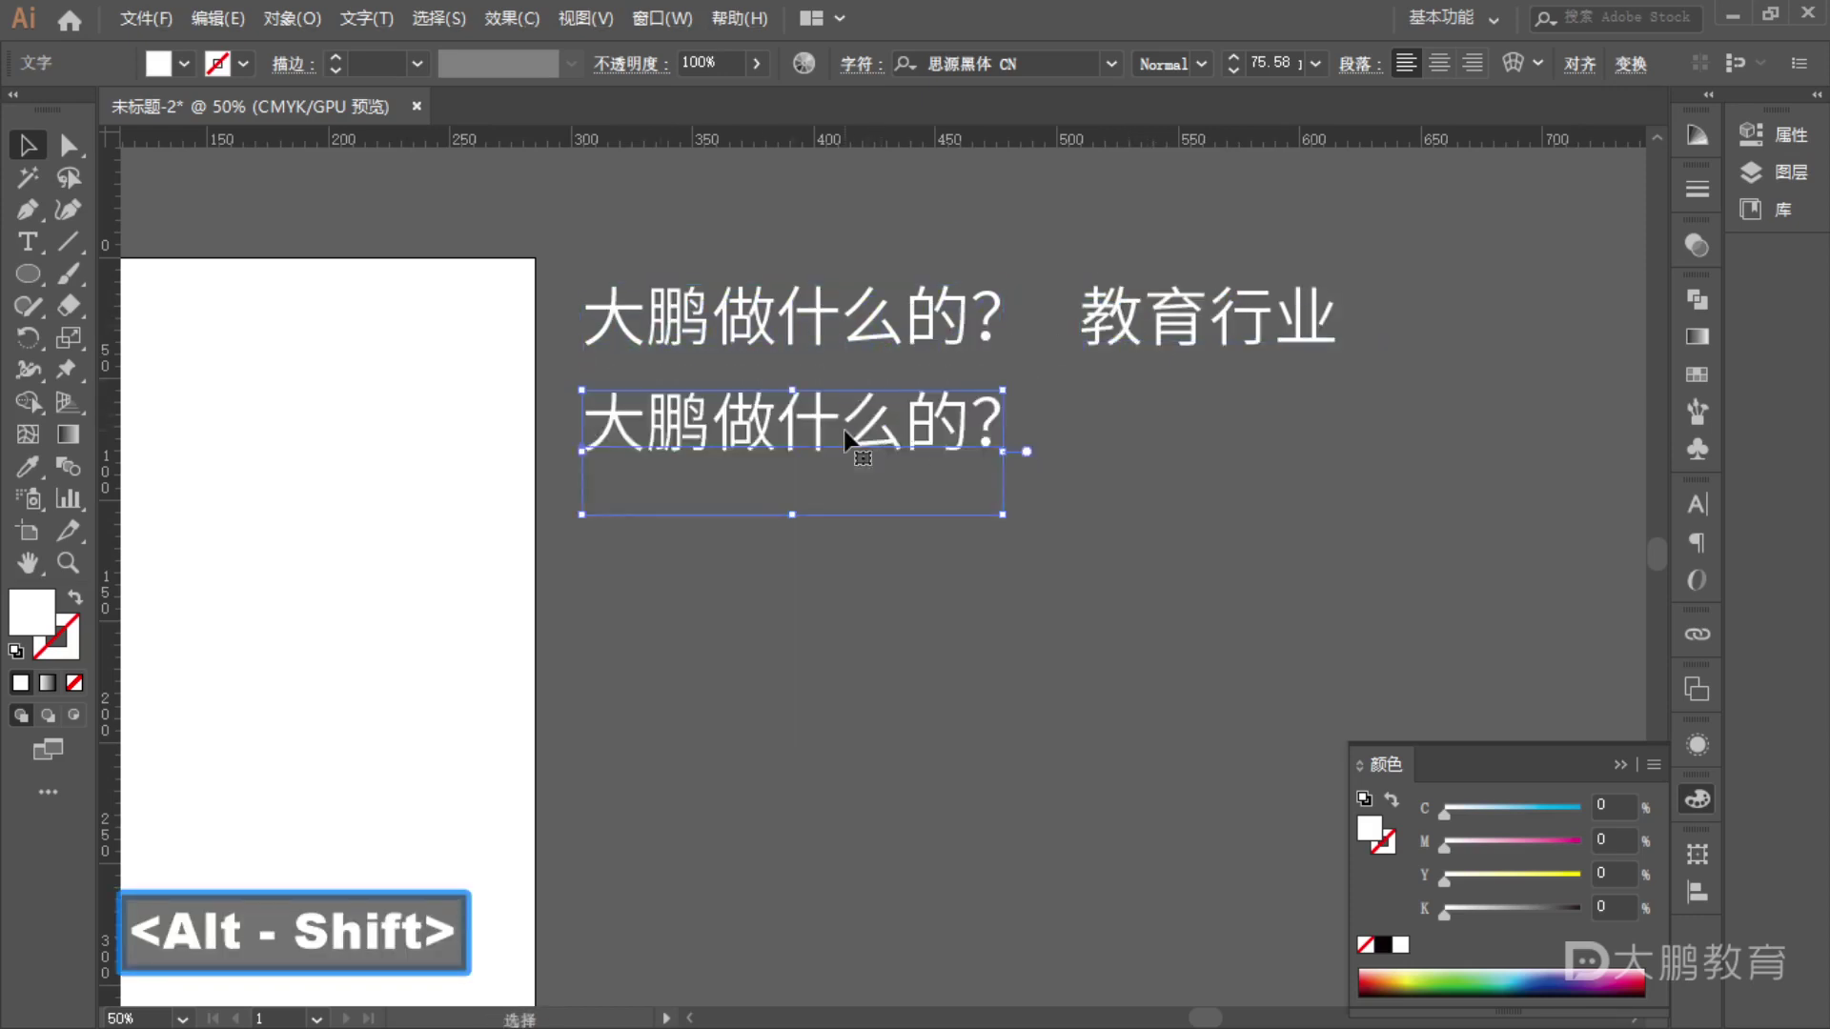
# - Replace the duplicated question's text with 什么授课方式？
pyautogui.doubleClick(768, 441)
pyautogui.hotkey('ctrl', 'a')
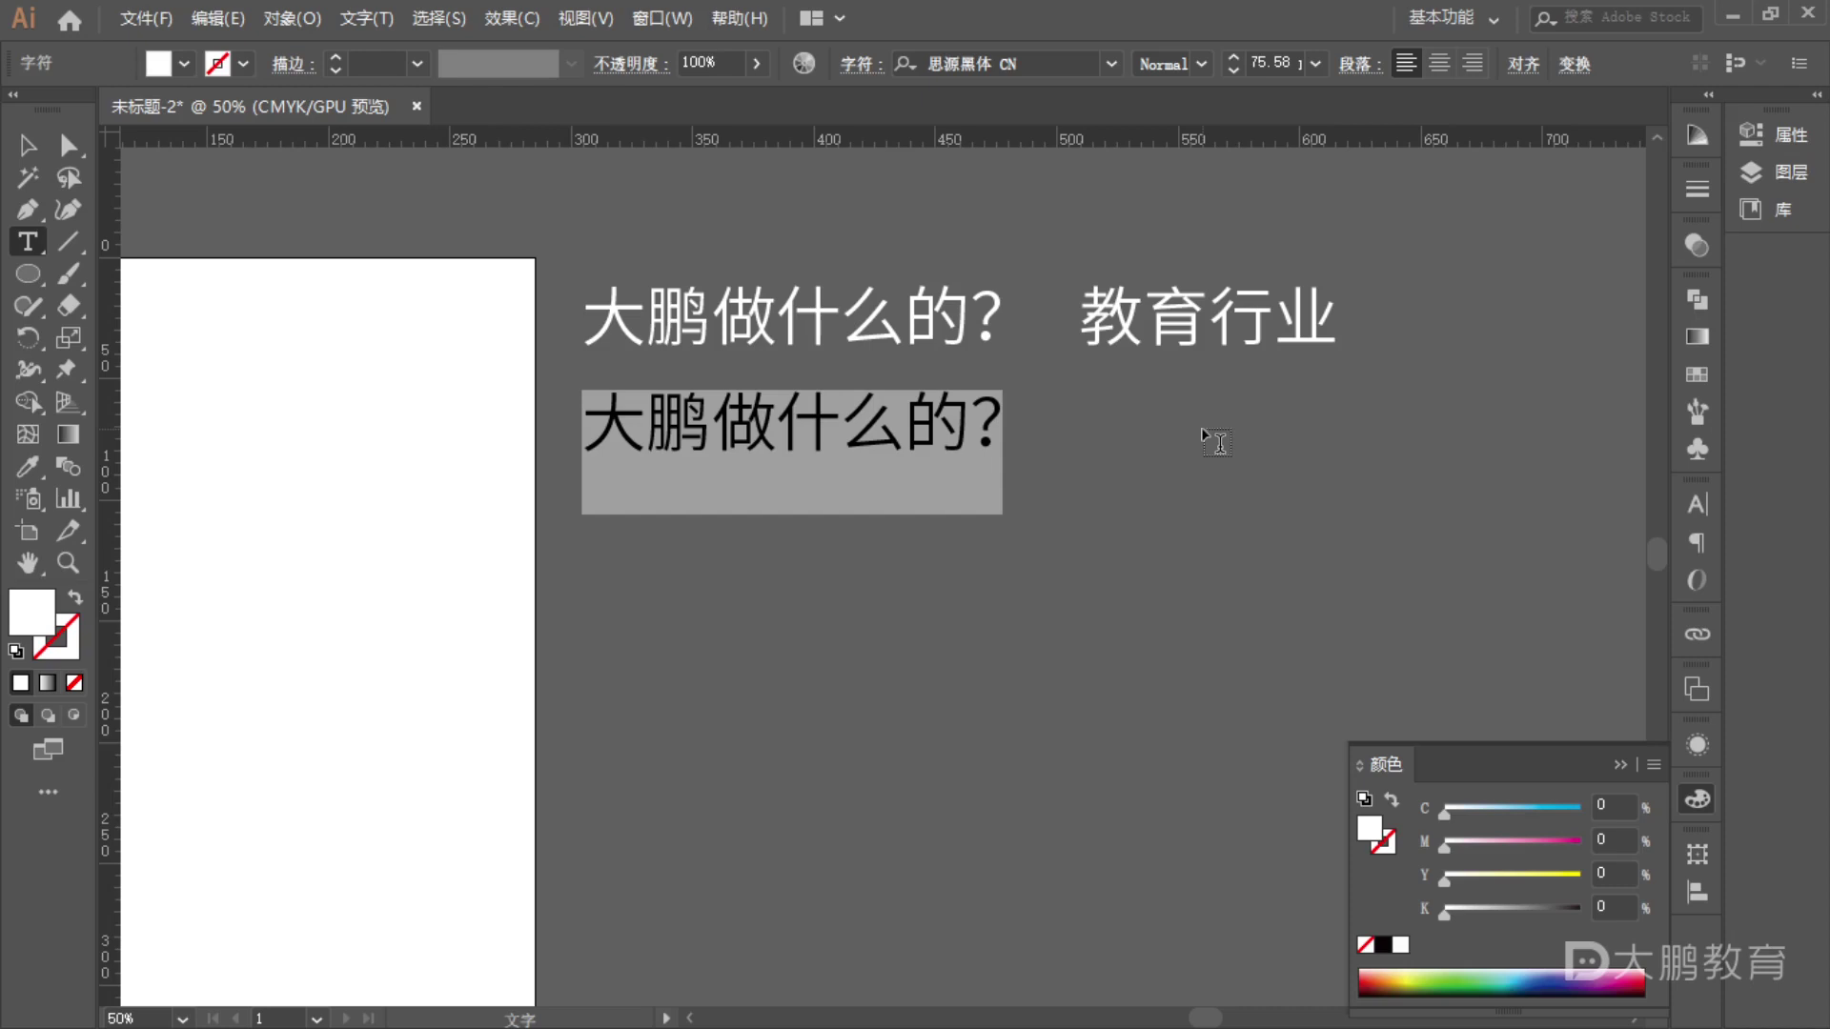
pyautogui.write('s')
pyautogui.write('m')
pyautogui.press('space')
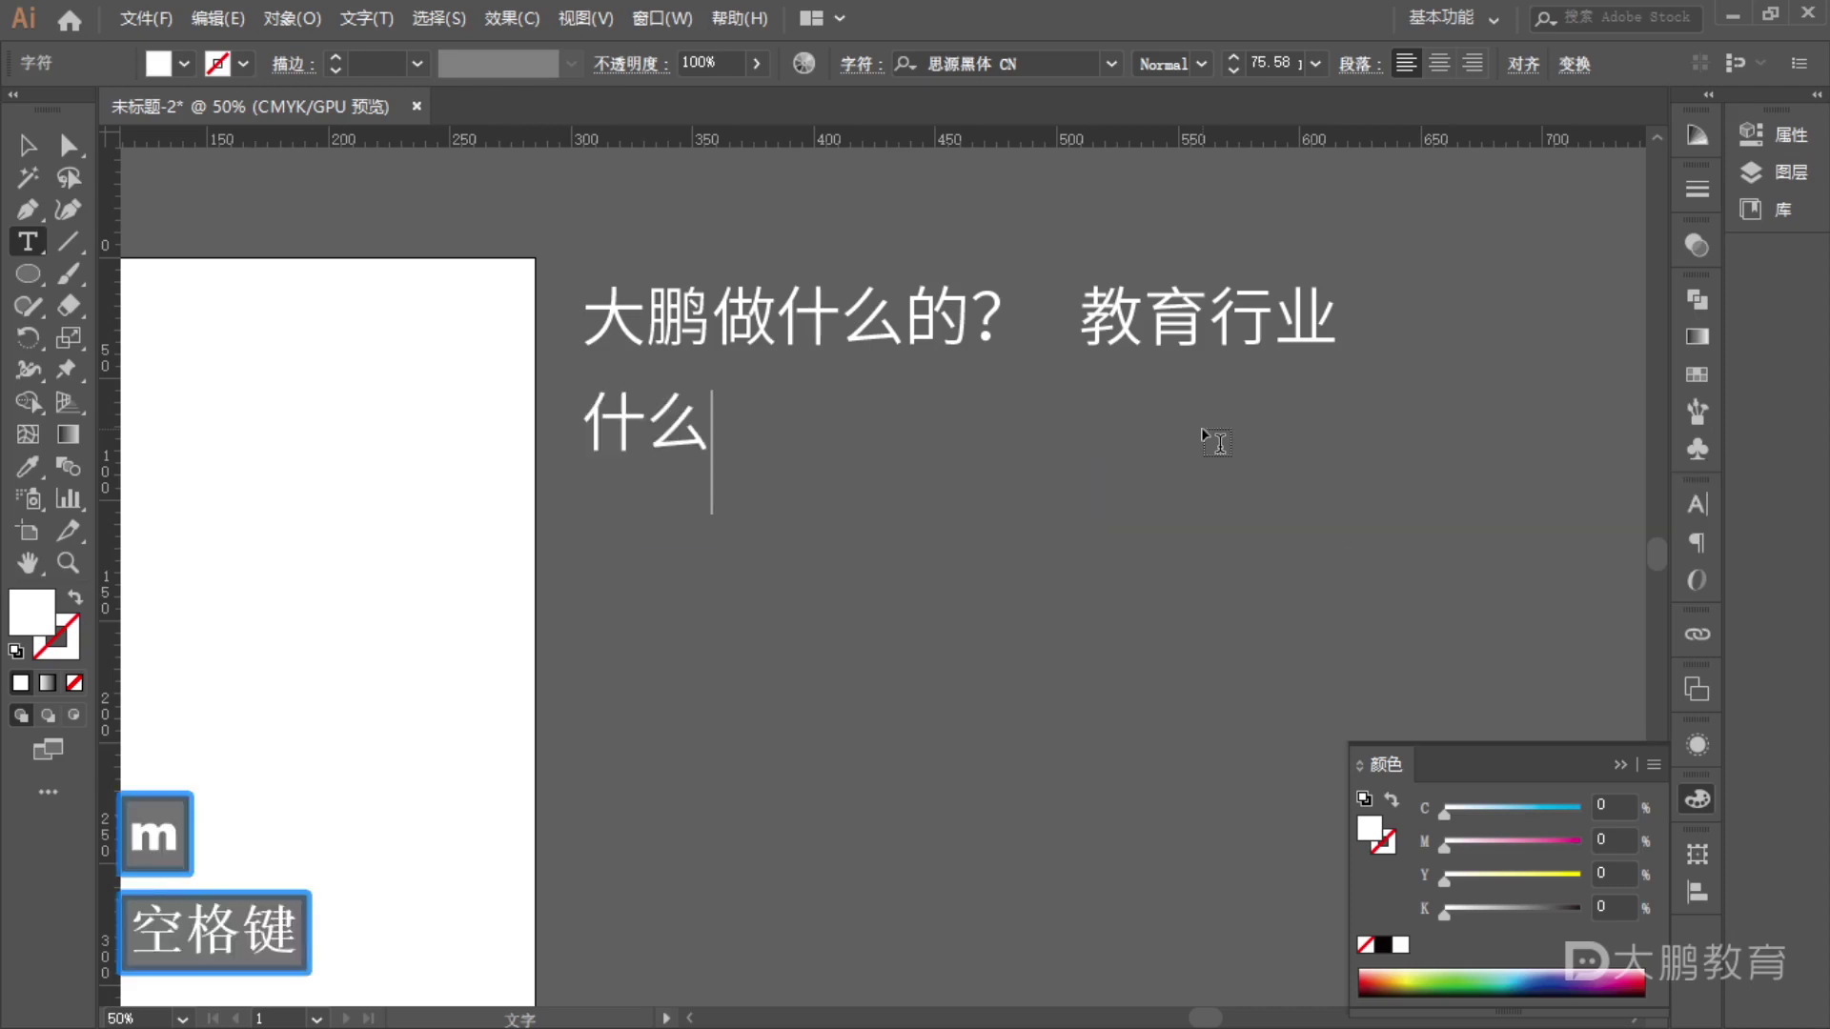
pyautogui.write('yagn')
pyautogui.press('BackSpace')
pyautogui.press('BackSpace')
pyautogui.press('BackSpace')
pyautogui.press('BackSpace')
pyautogui.press('BackSpace')
pyautogui.write('shu')
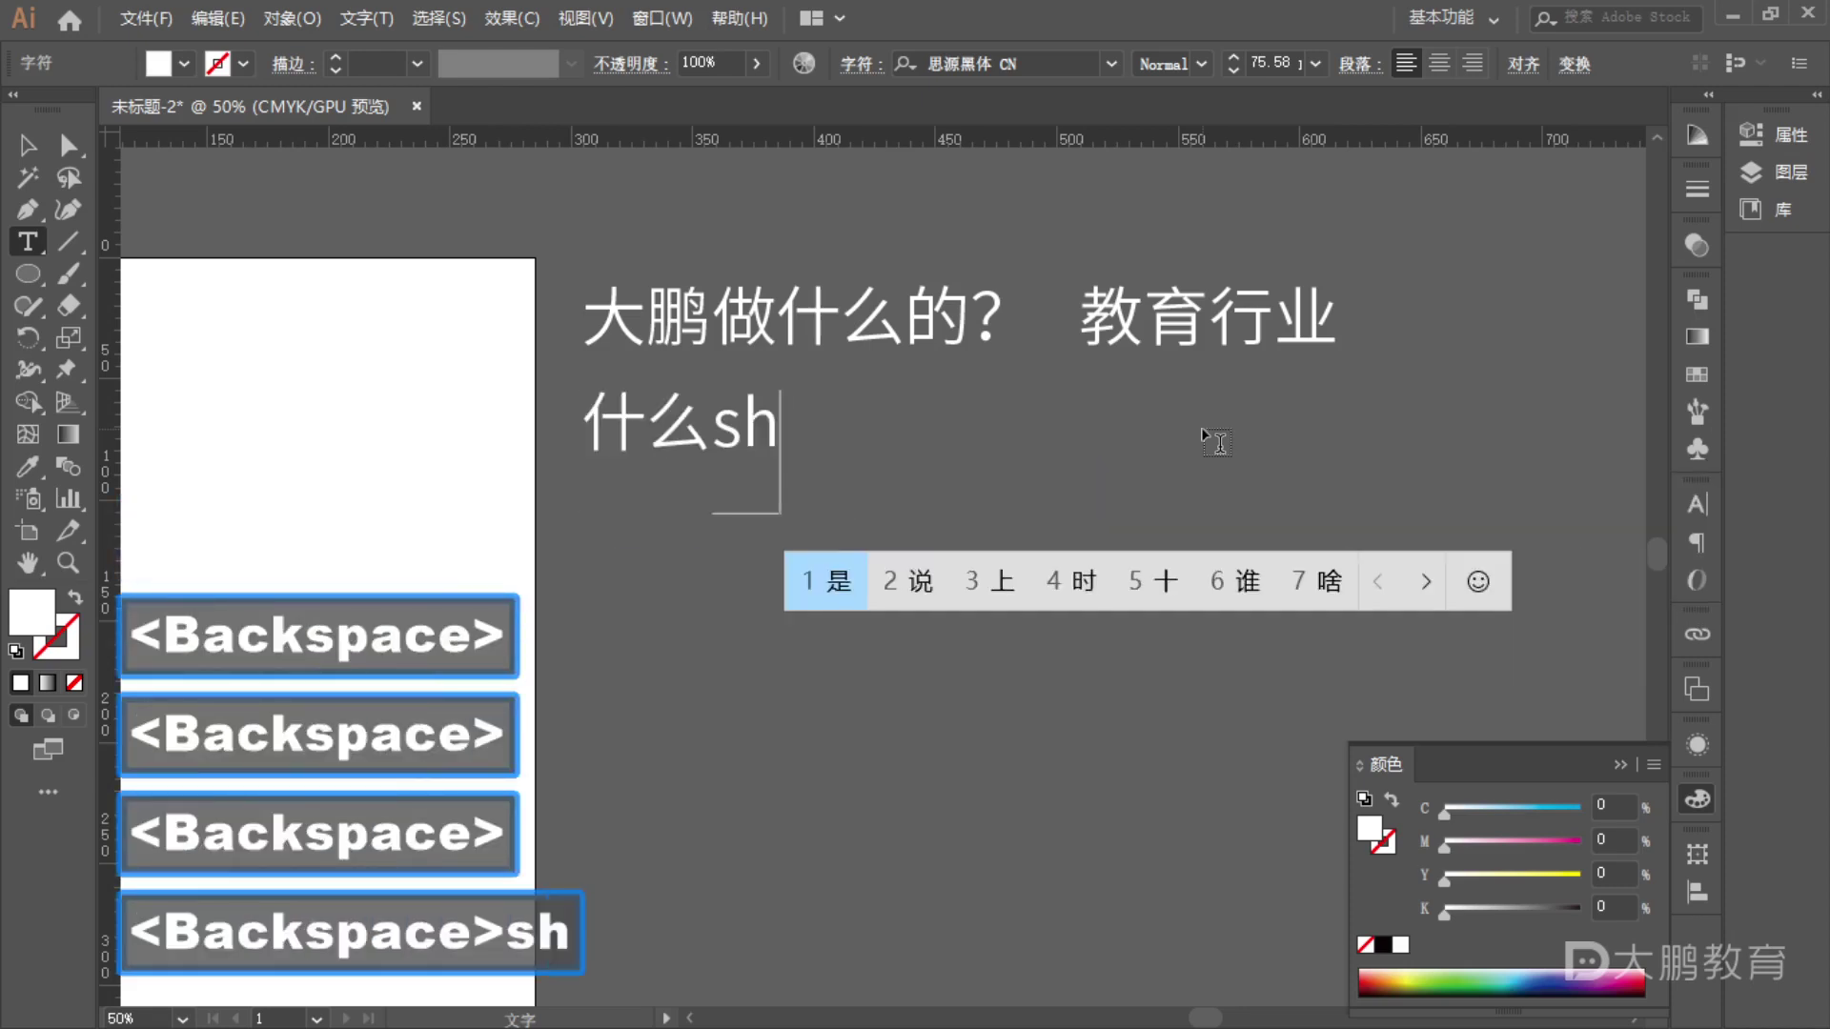
pyautogui.press('BackSpace')
pyautogui.write('ouke')
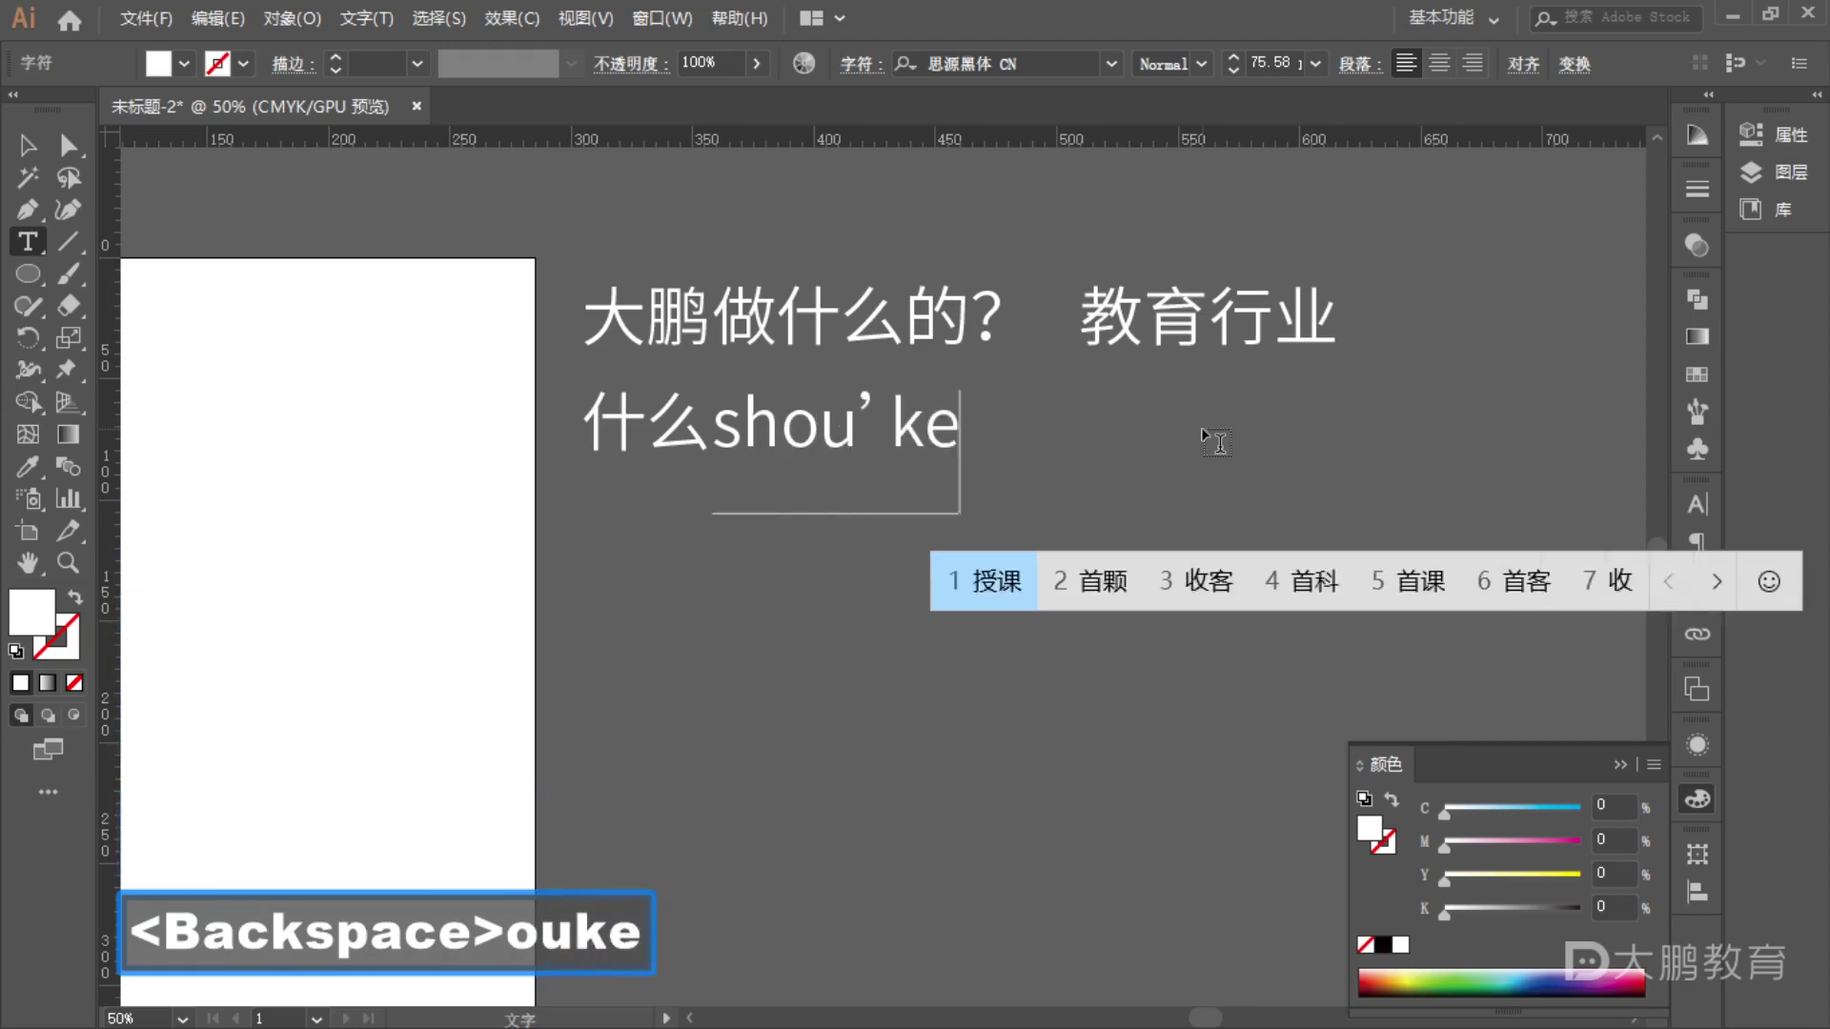
pyautogui.press('space')
pyautogui.write('fangshi')
pyautogui.press('space')
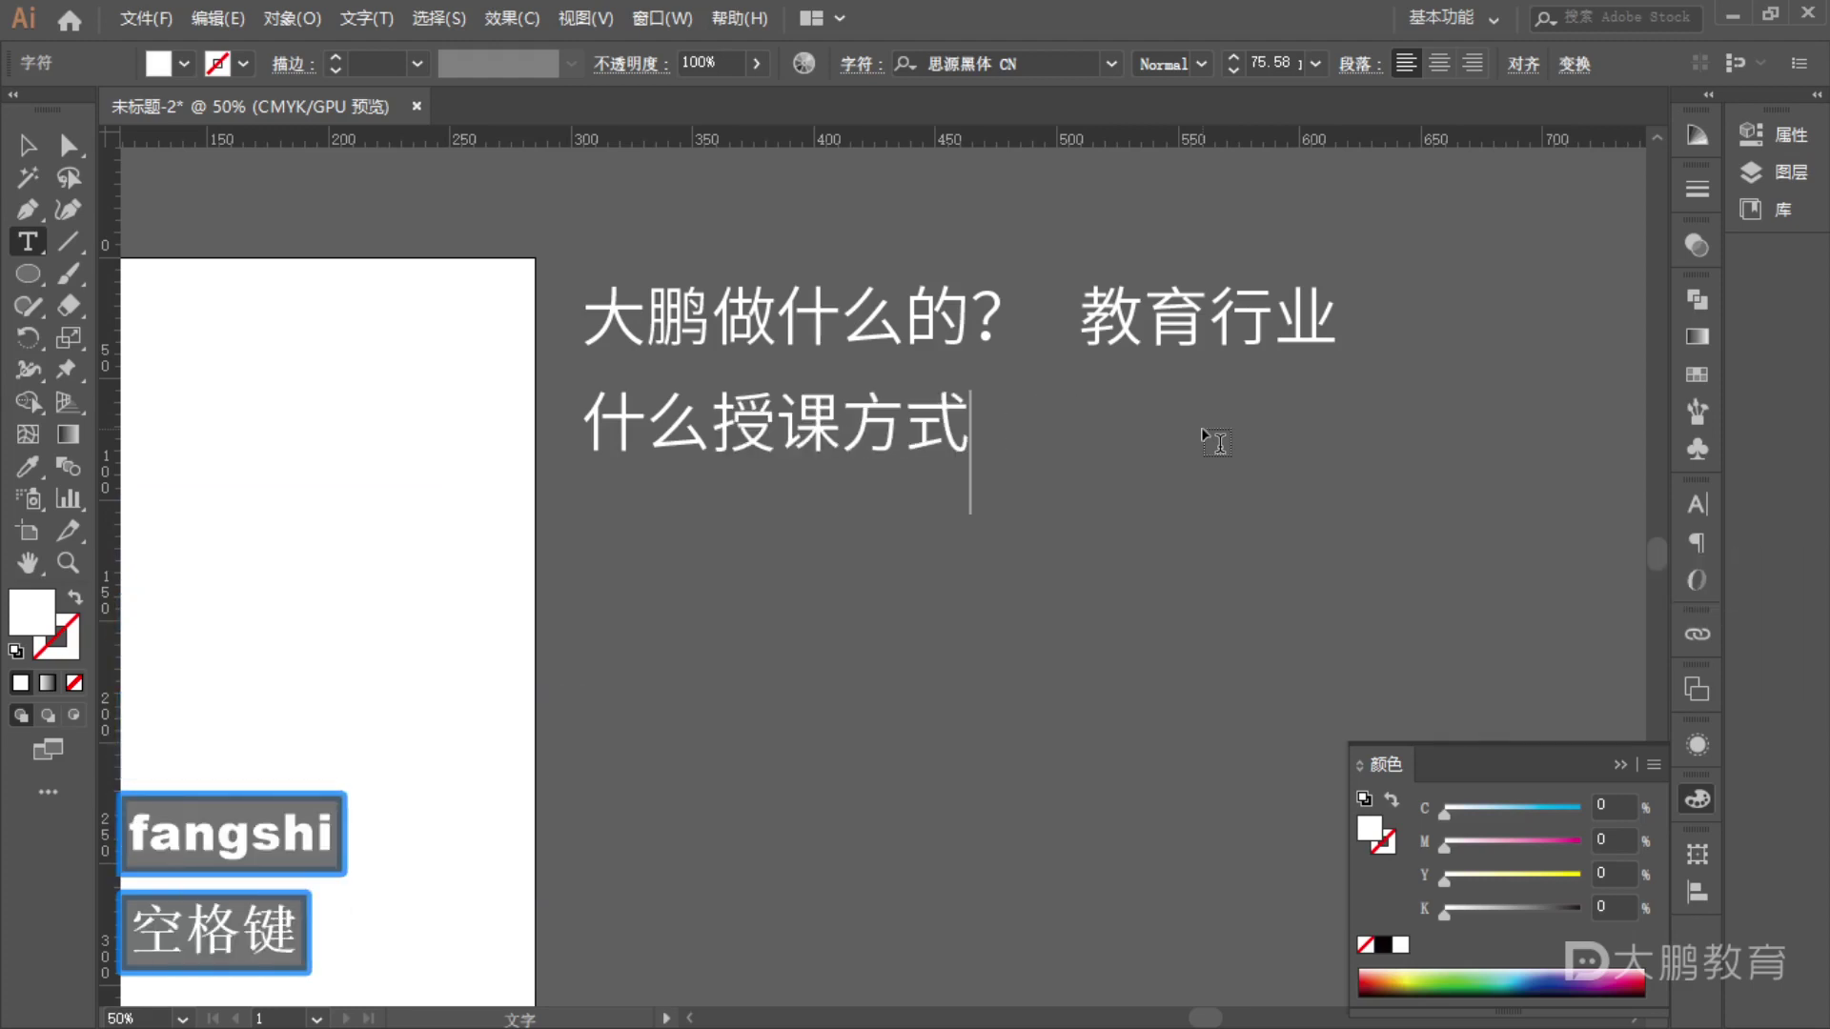
pyautogui.write('?')
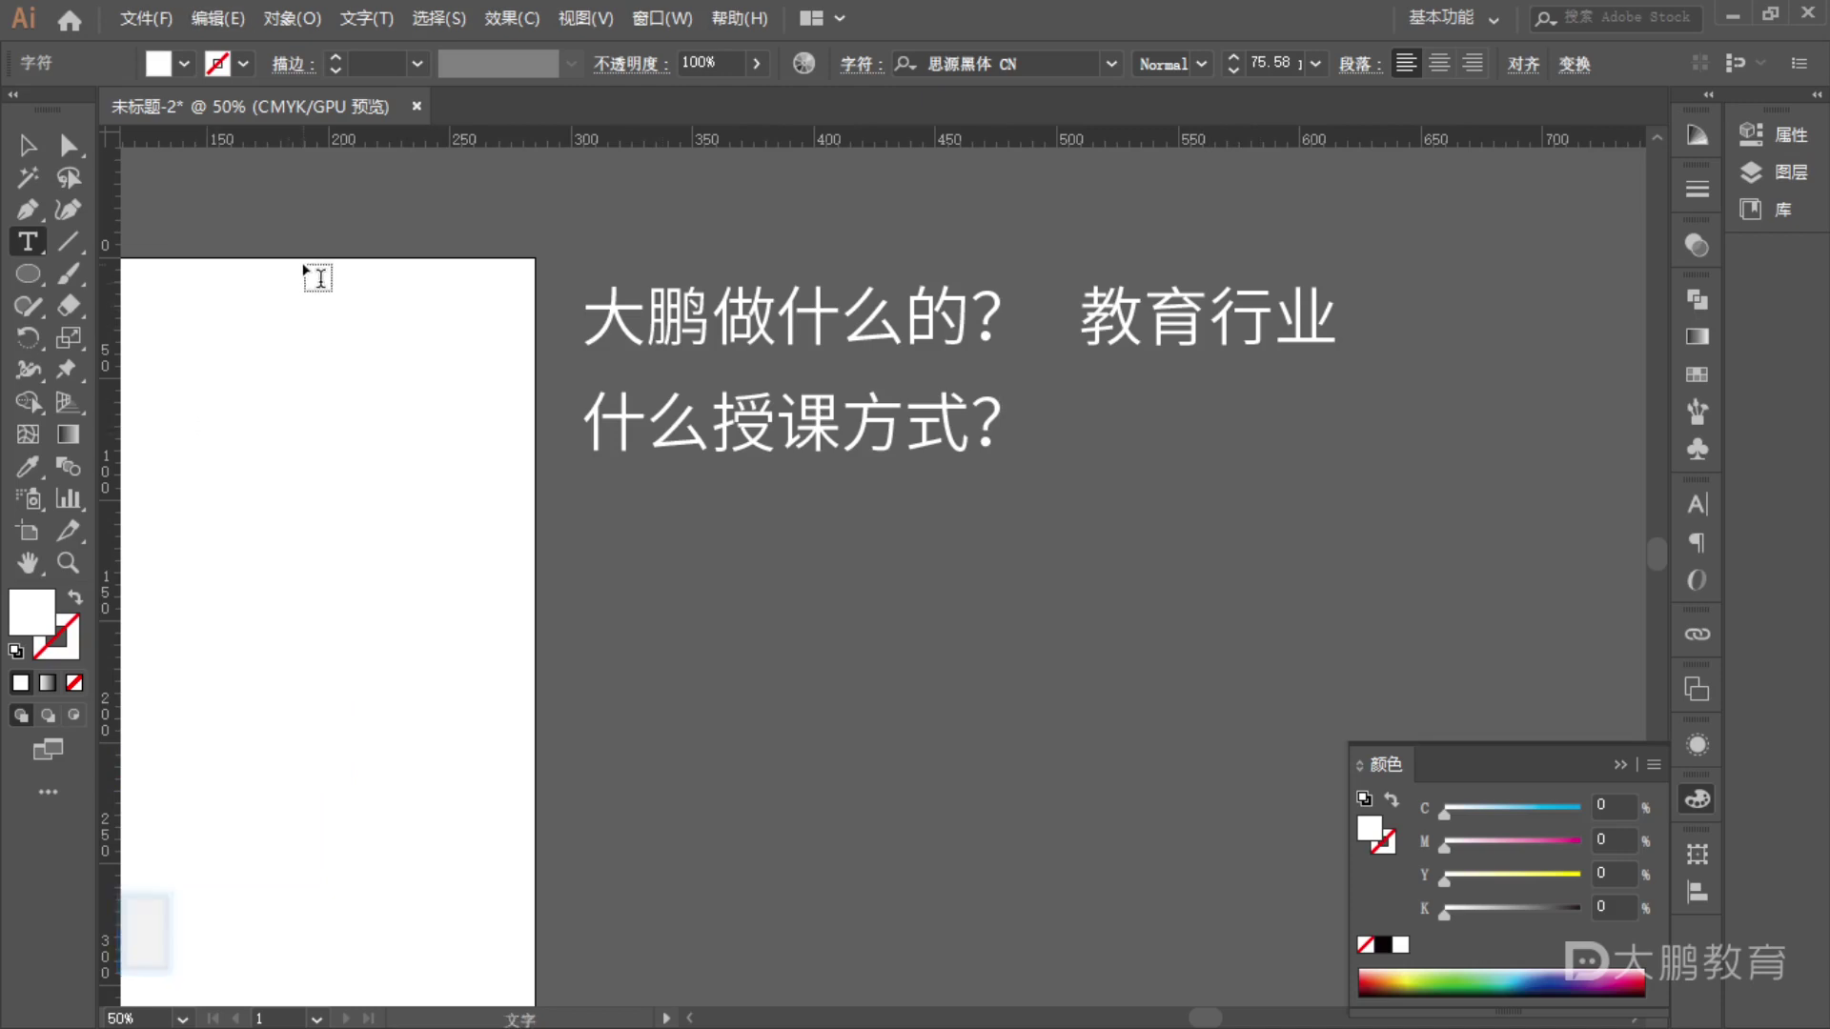
# - Duplicate the 教育行业 answer beside the second question and replace the copy's text with 线上, followed by spaces
pyautogui.press('Escape')
pyautogui.moveTo(1191, 320); pyautogui.dragTo(1568, 429)
pyautogui.doubleClick(1105, 432)
pyautogui.write('xiagn')
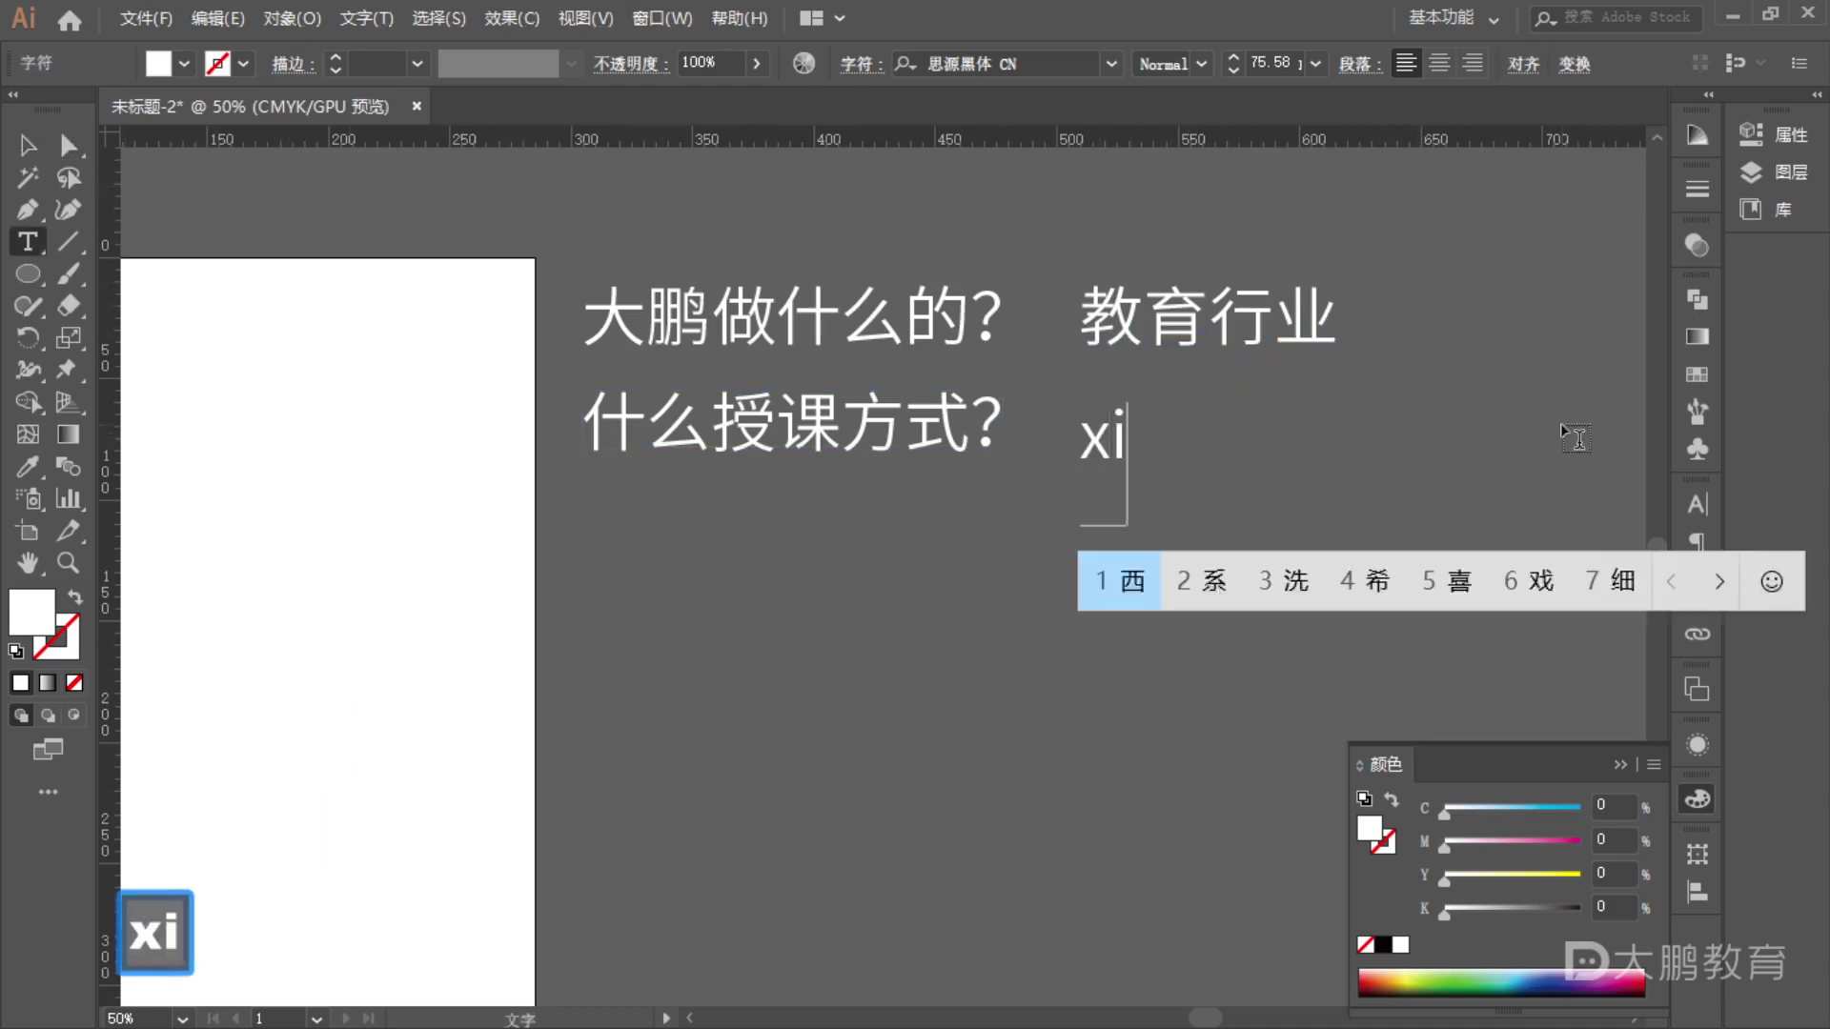
pyautogui.press('BackSpace')
pyautogui.write('nshagn')
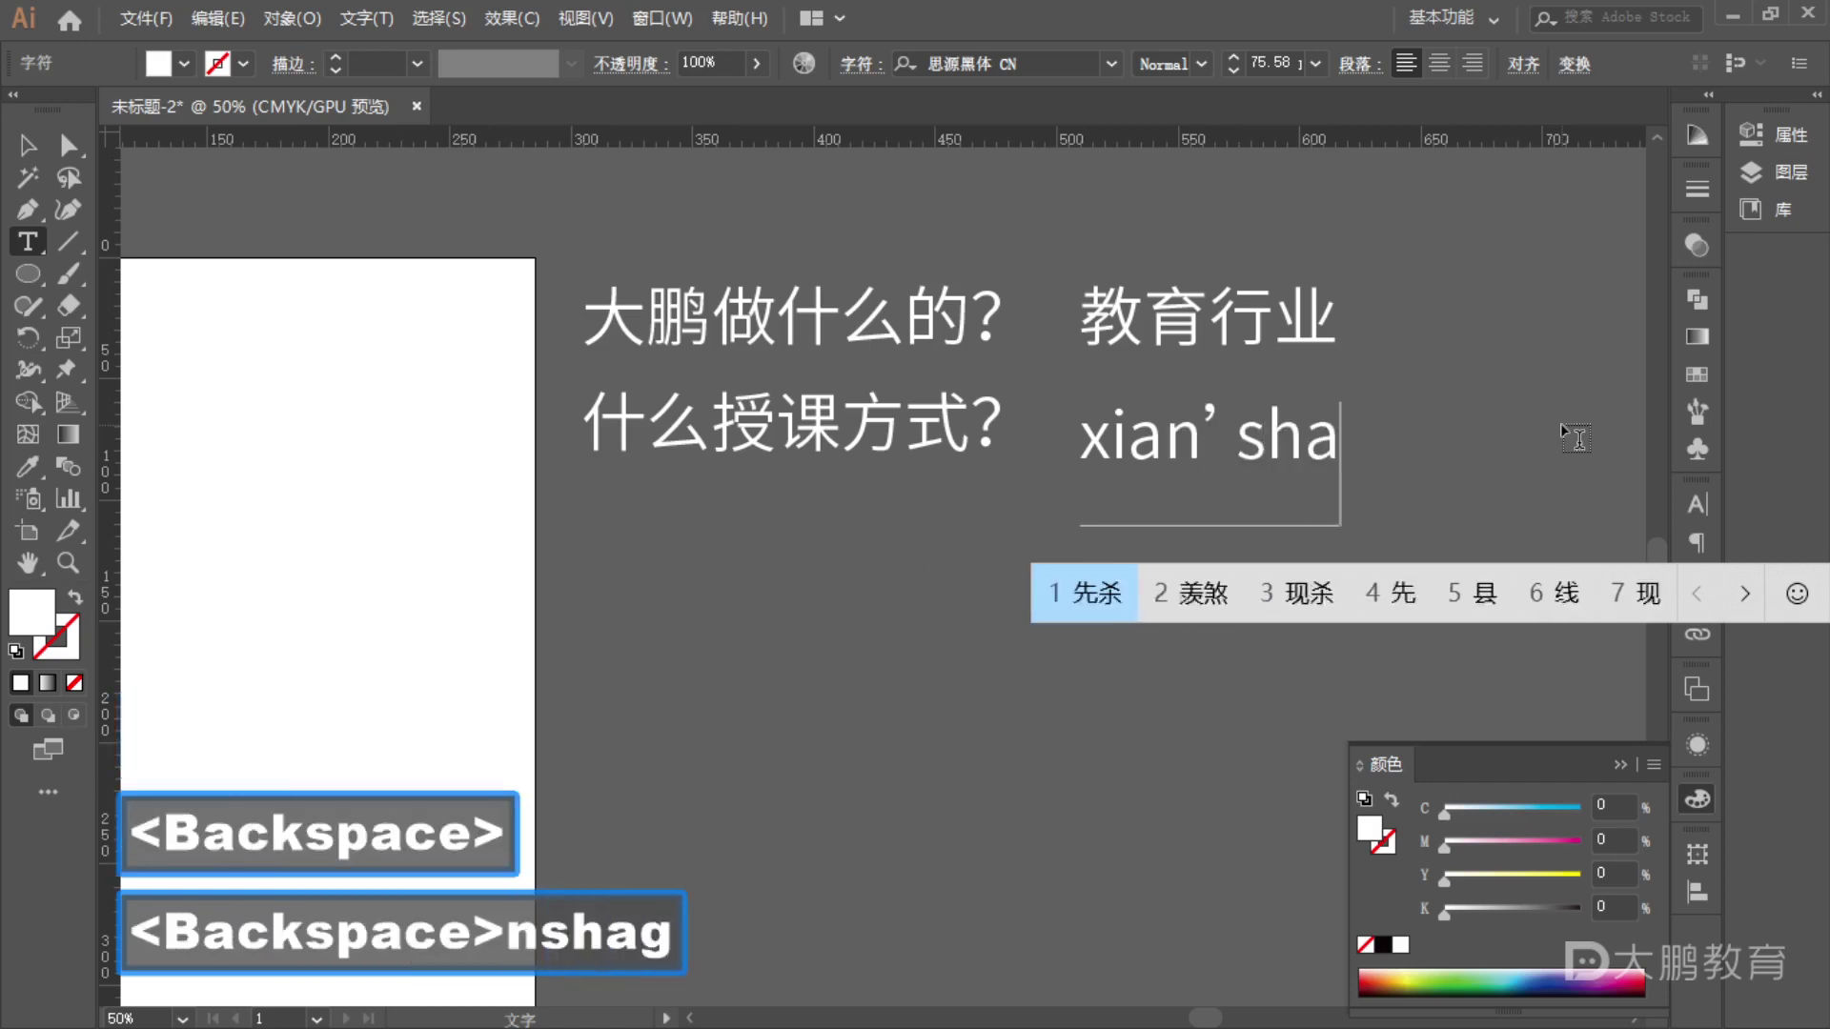
pyautogui.press('space')
pyautogui.press('space')
pyautogui.press('space')
pyautogui.press('space')
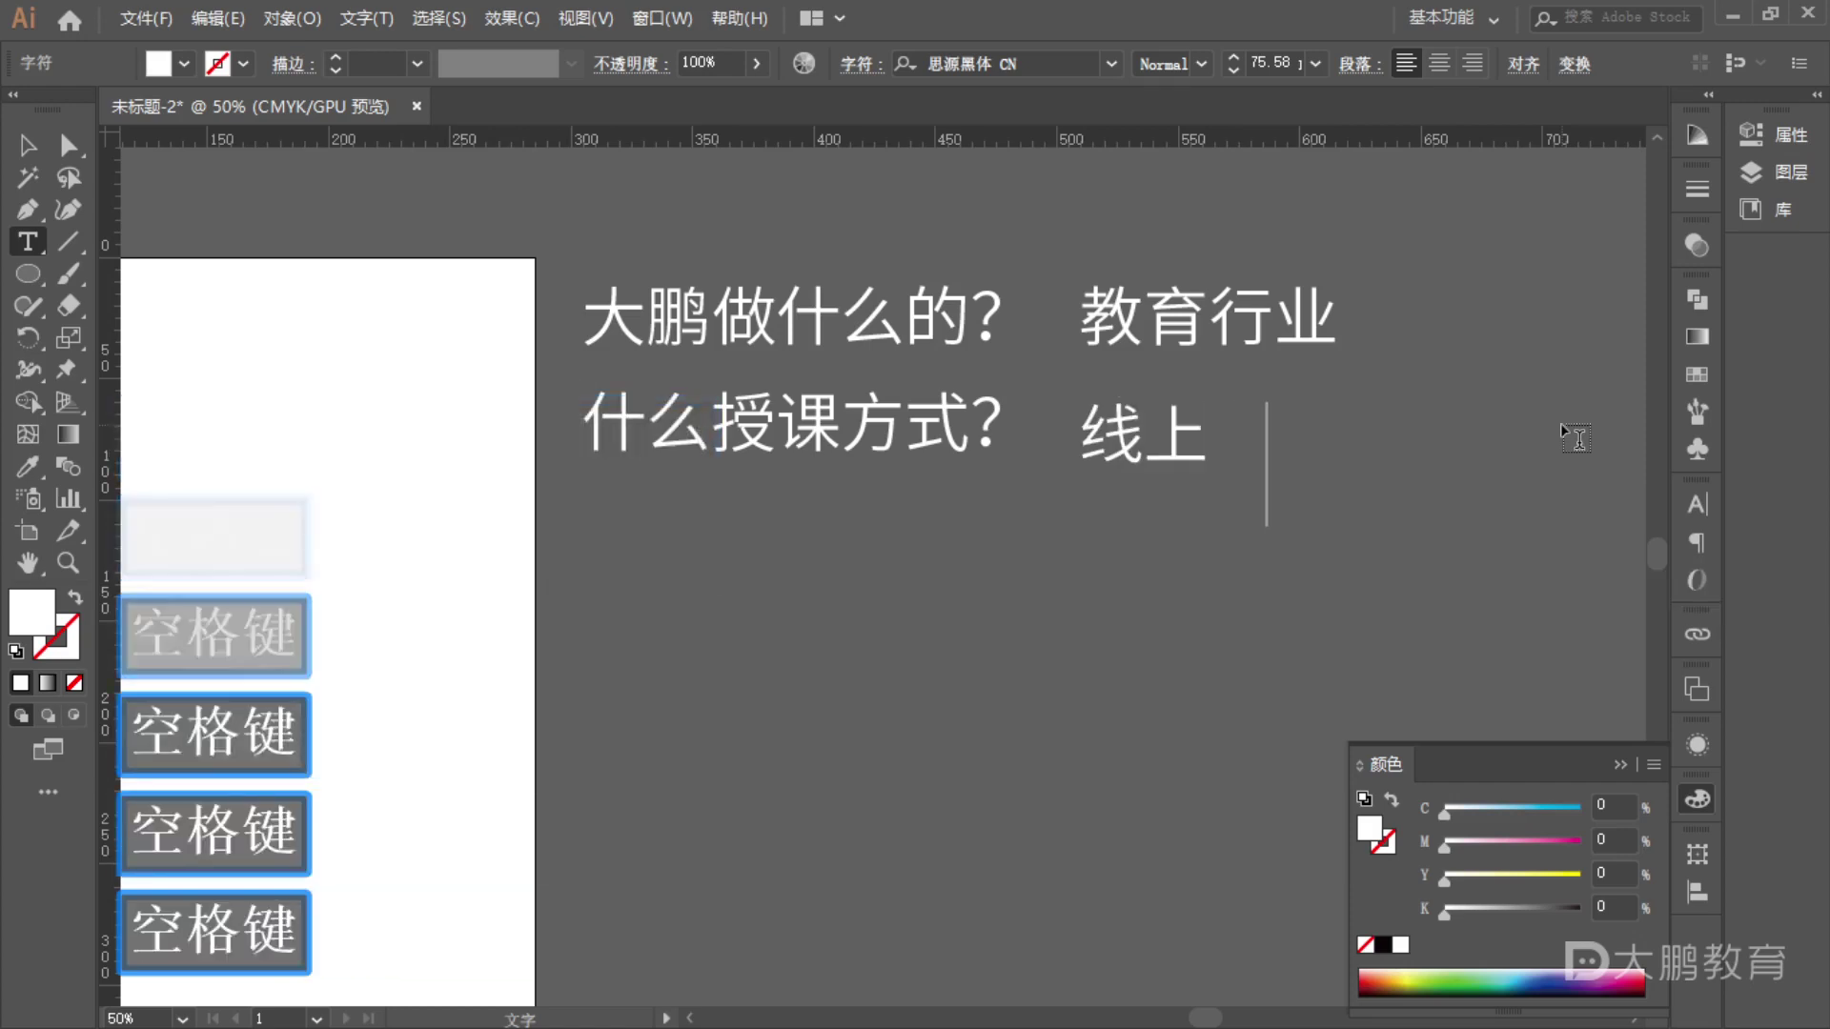
# - Append 网络 and 直播 to the second answer, separated by a few spaces
pyautogui.write('wan’lou')
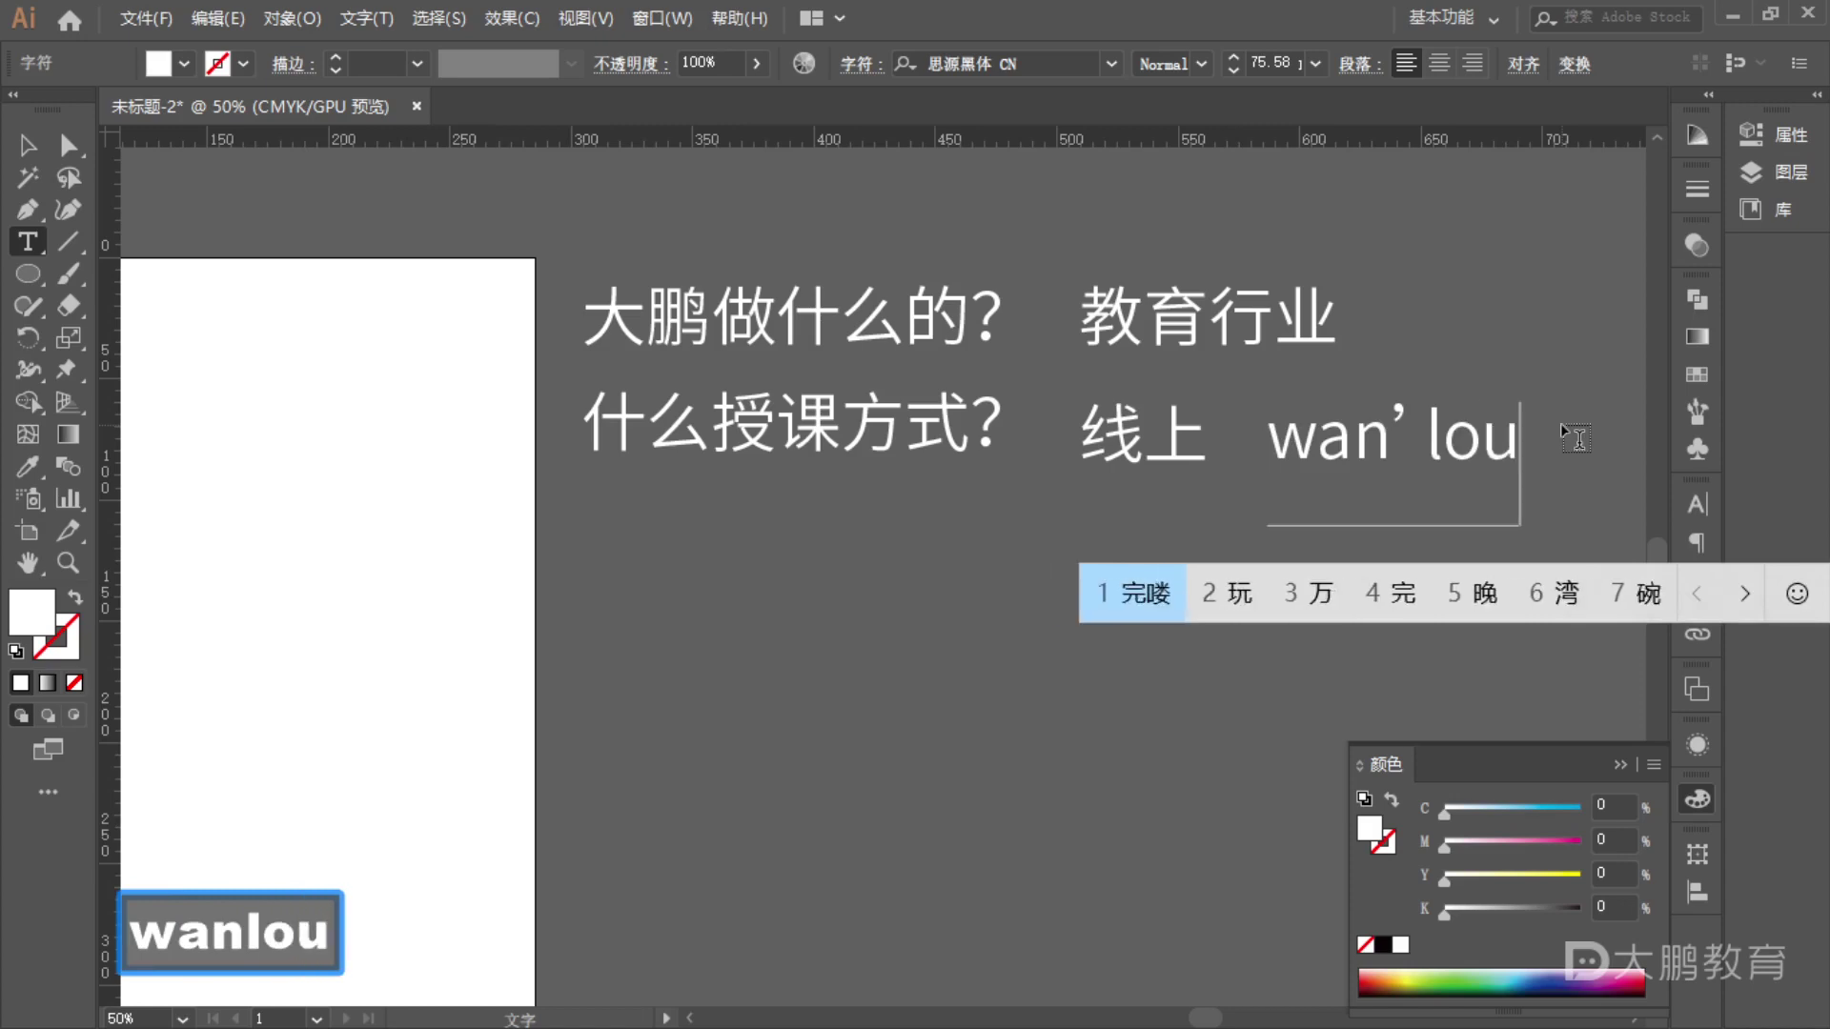
pyautogui.press('BackSpace')
pyautogui.press('BackSpace')
pyautogui.press('BackSpace')
pyautogui.write('gluo')
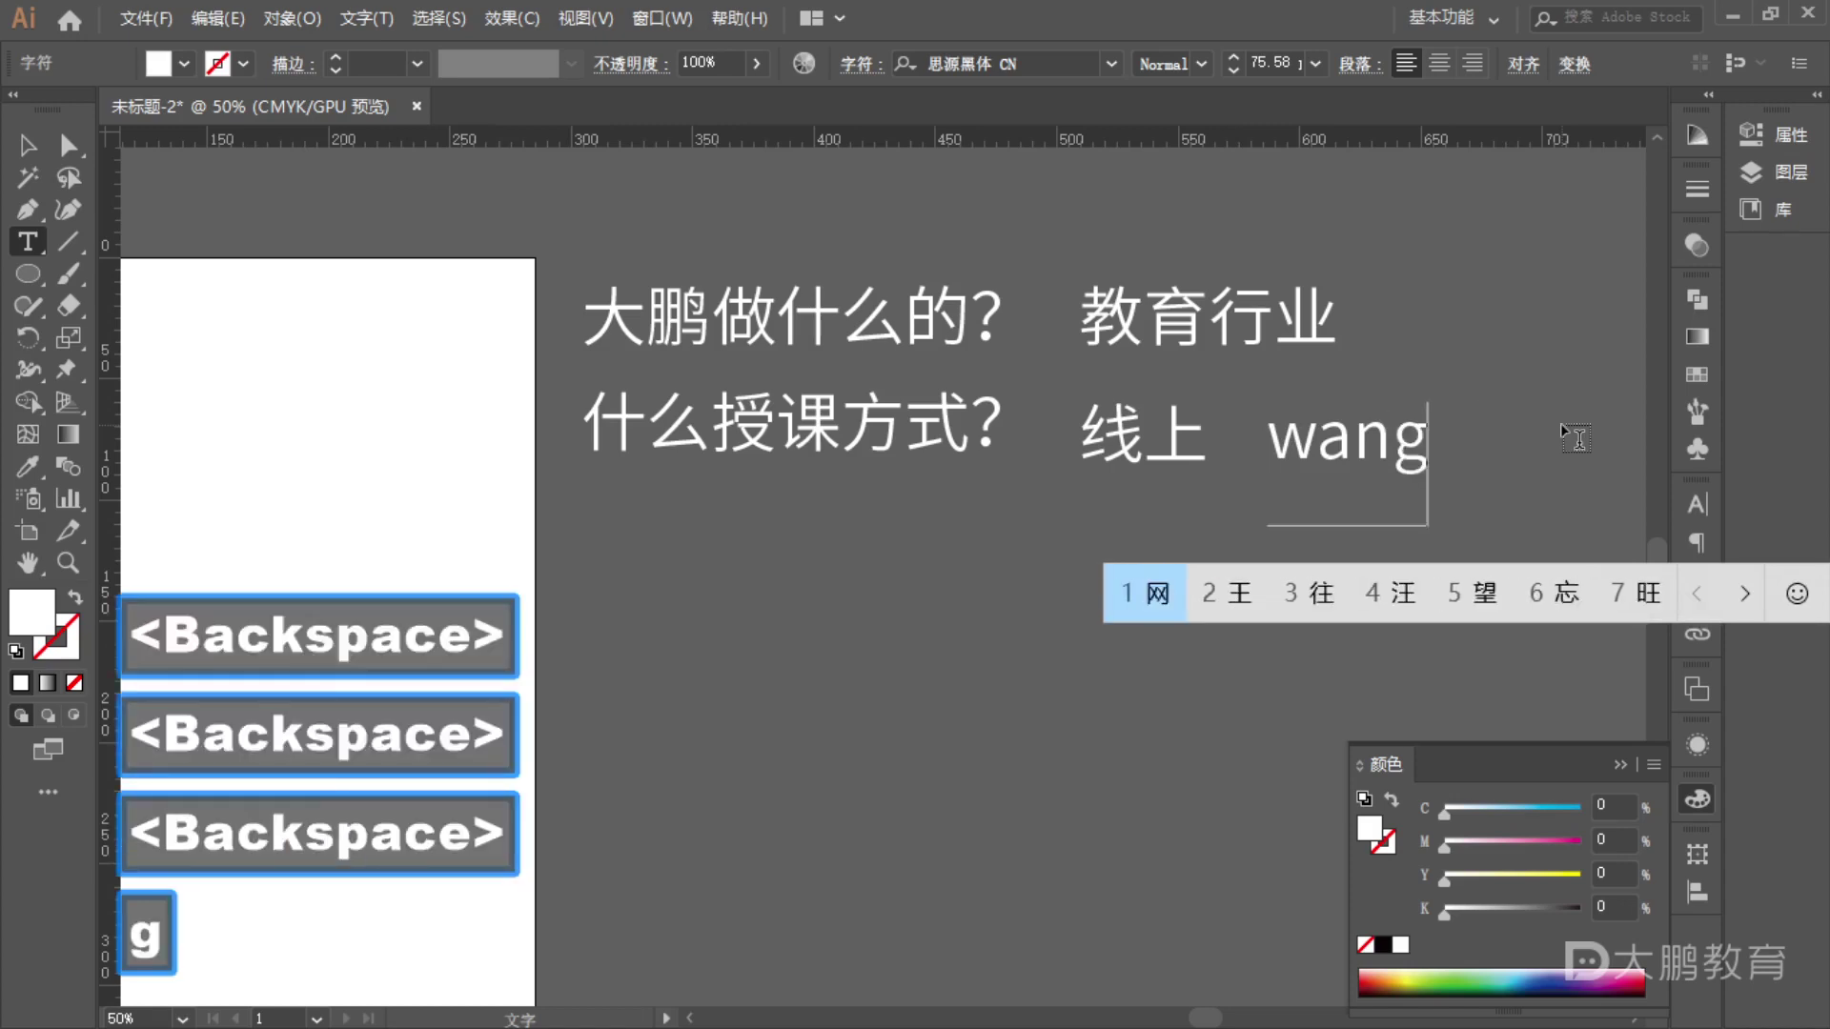
pyautogui.press('space')
pyautogui.press('space')
pyautogui.press('space')
pyautogui.press('space')
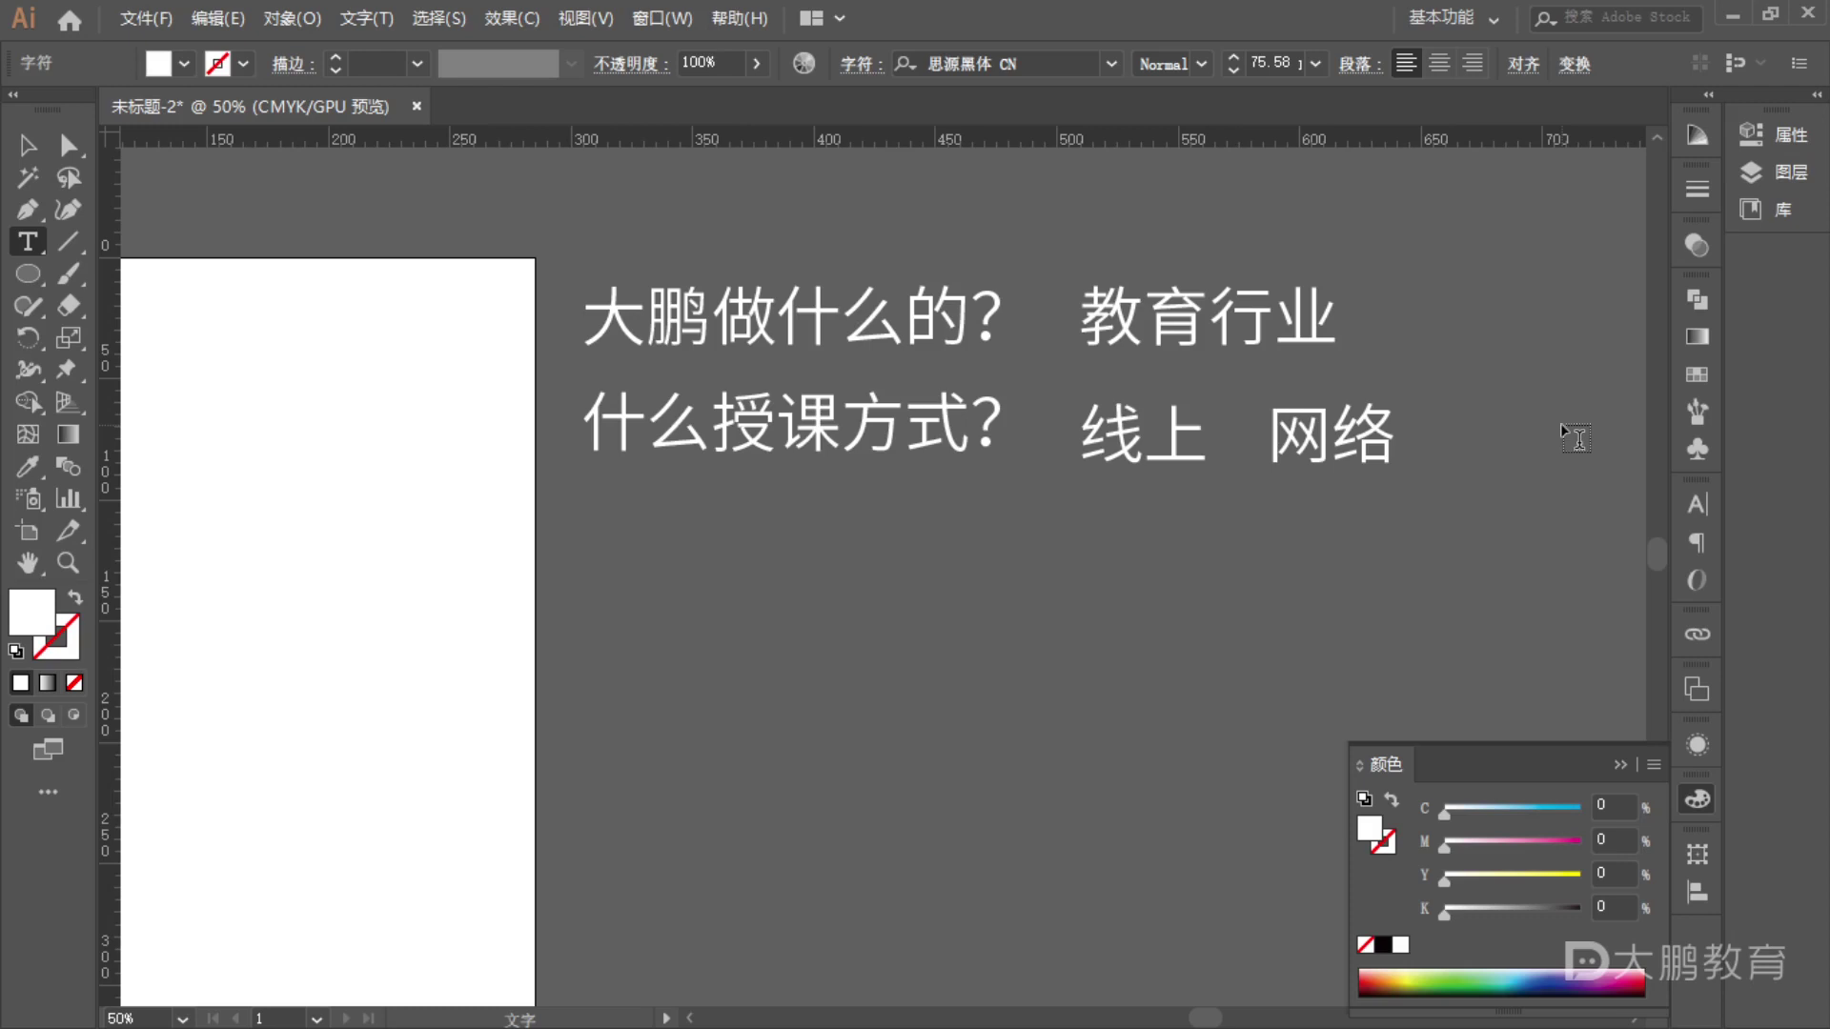
pyautogui.write('zhibo')
pyautogui.press('space')
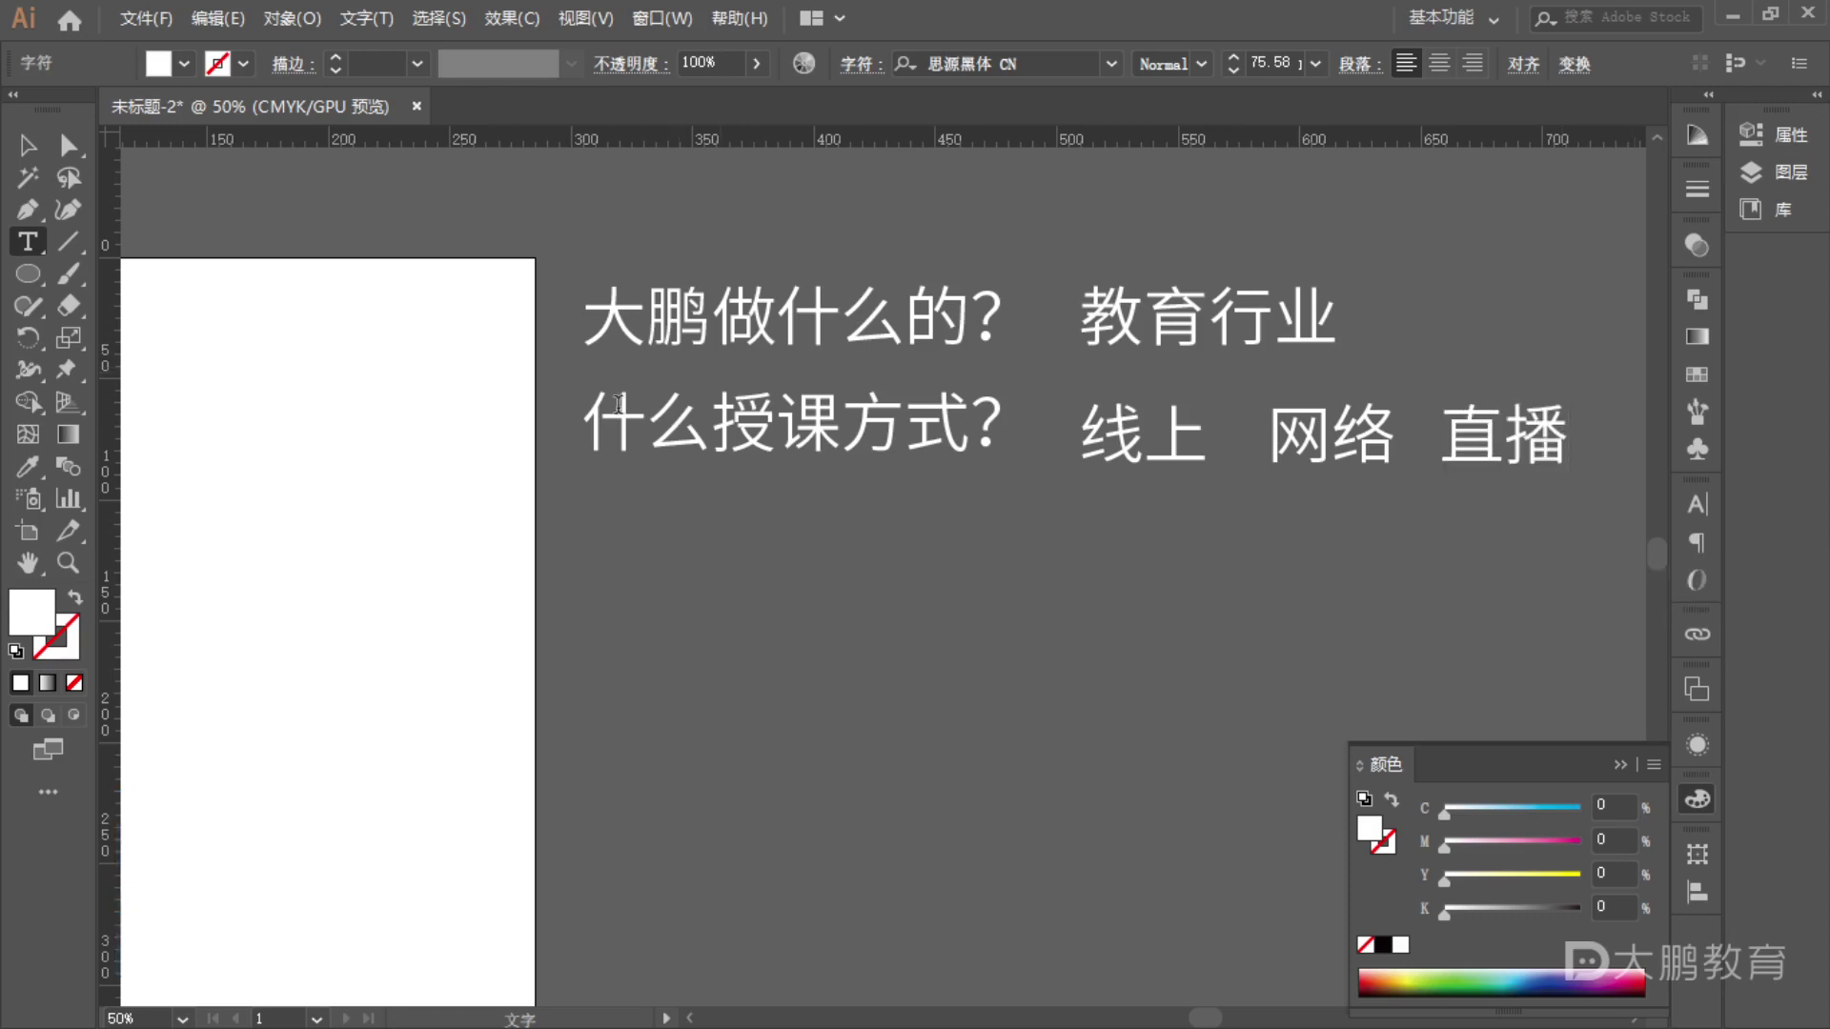
# - Nudge the second answer slightly upward to line it up with 什么授课方式？, and deselect it
pyautogui.click(29, 145)
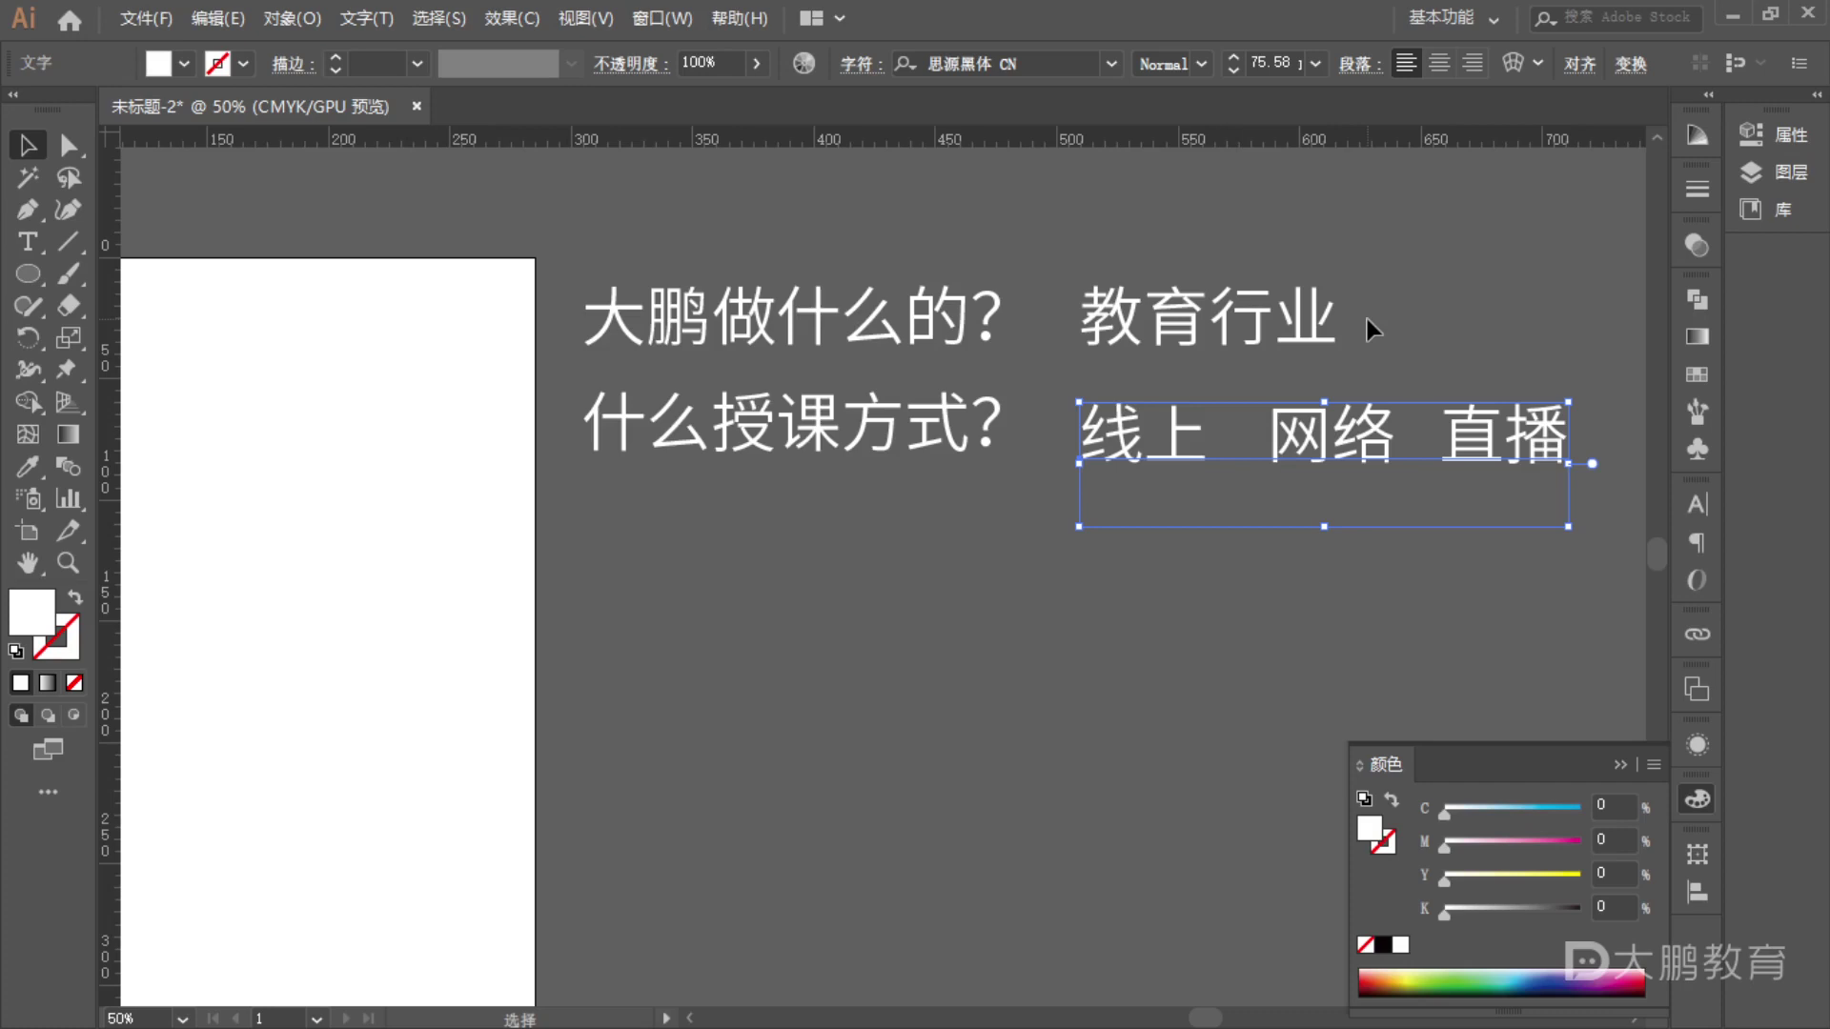
pyautogui.moveTo(1165, 454); pyautogui.dragTo(1158, 447)
pyautogui.click(1062, 638)
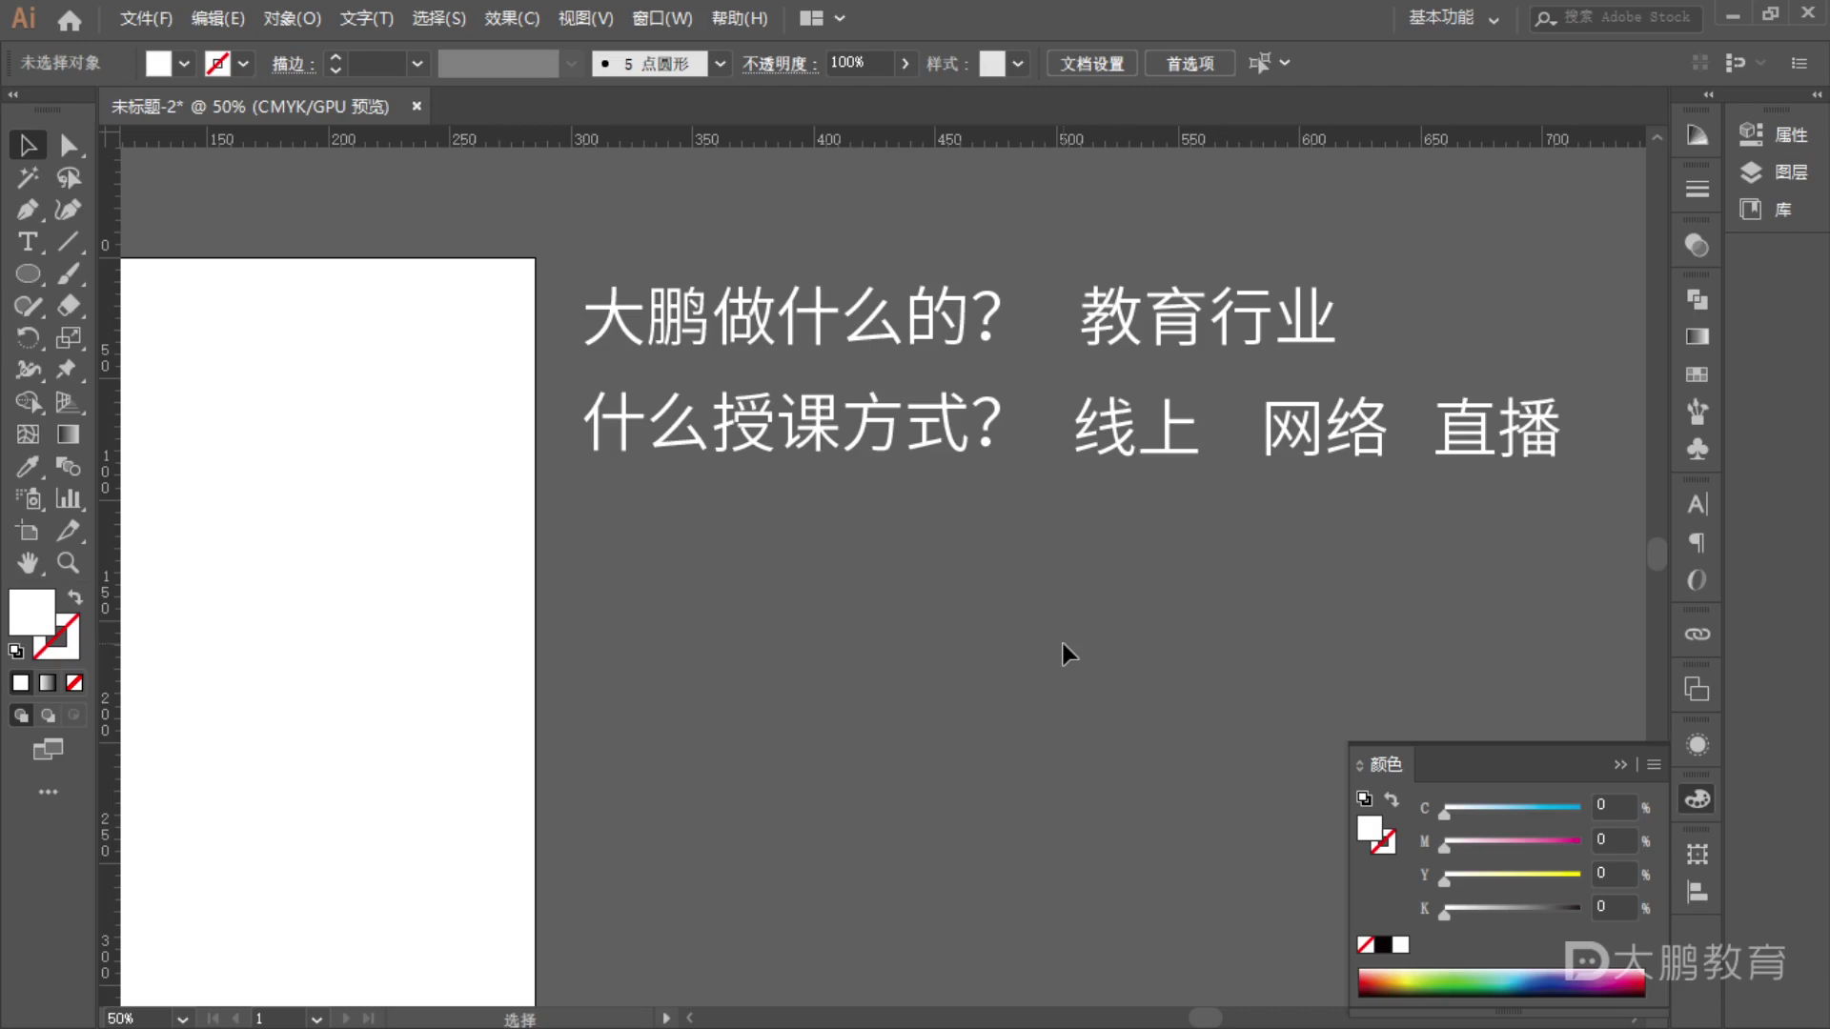
pyautogui.press('F1')
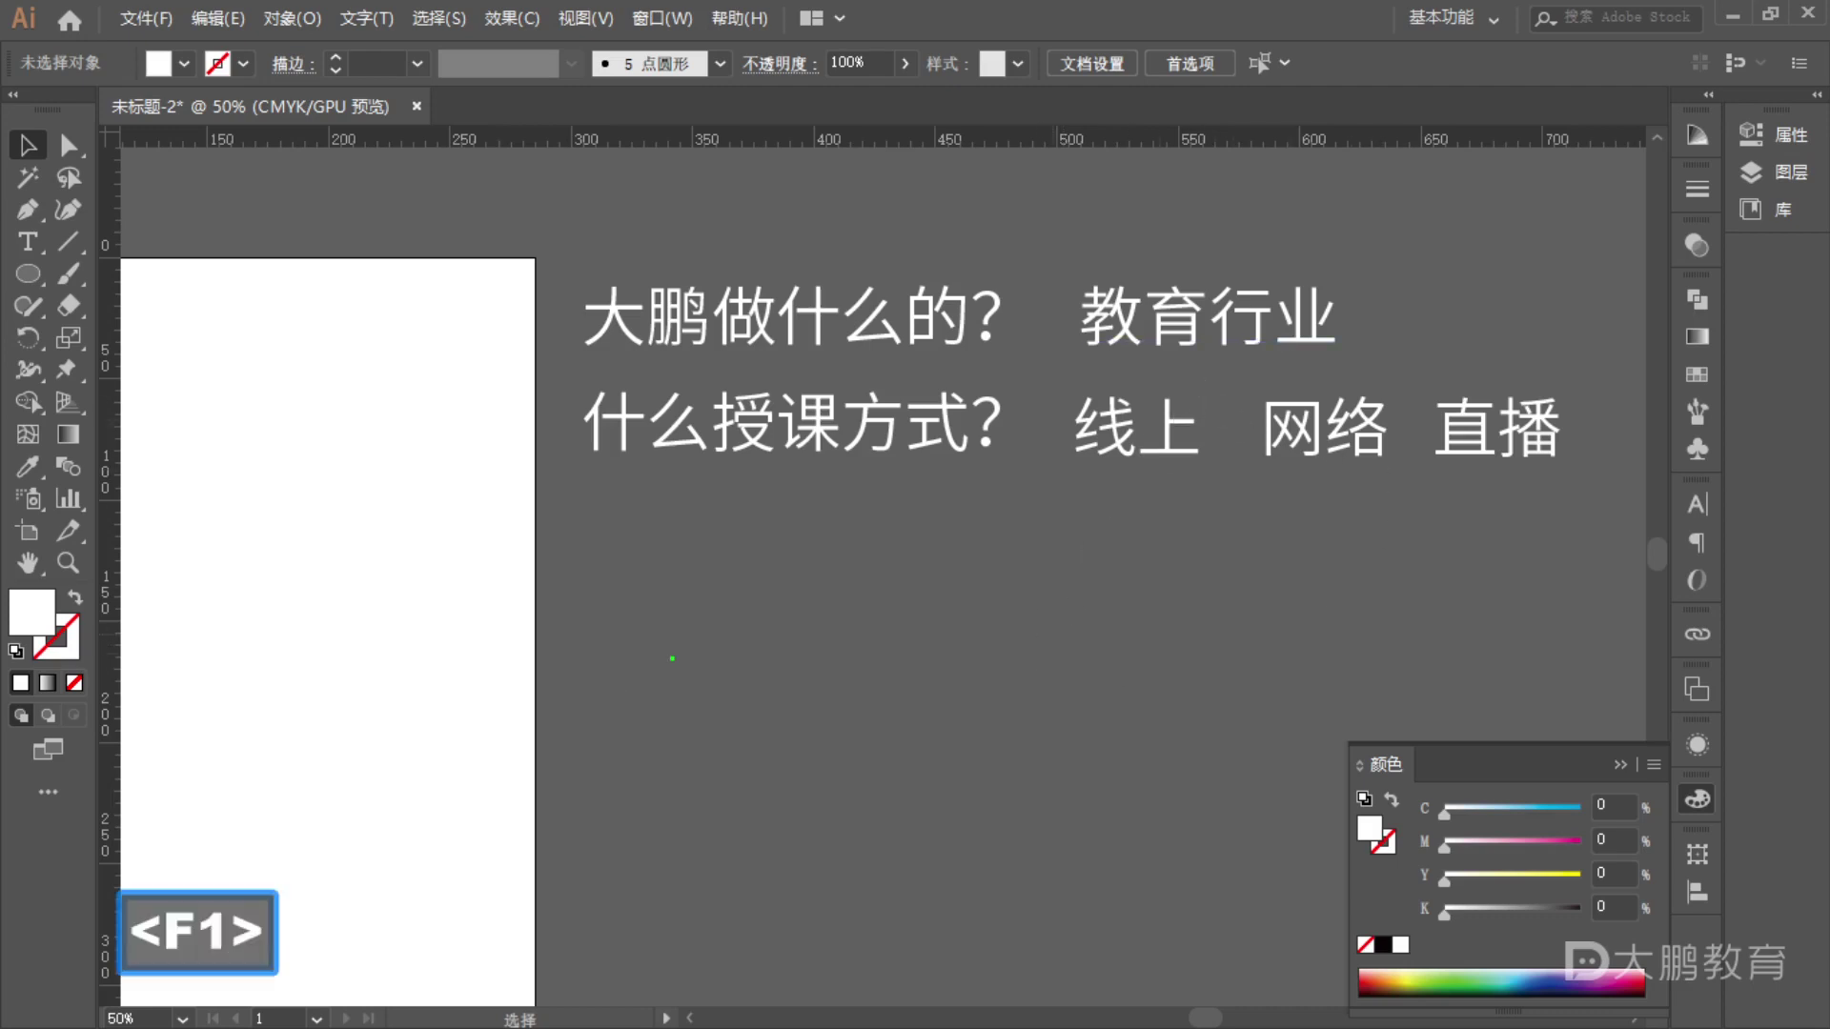
pyautogui.moveTo(671, 658); pyautogui.dragTo(610, 623)
pyautogui.moveTo(1075, 369); pyautogui.dragTo(1243, 362)
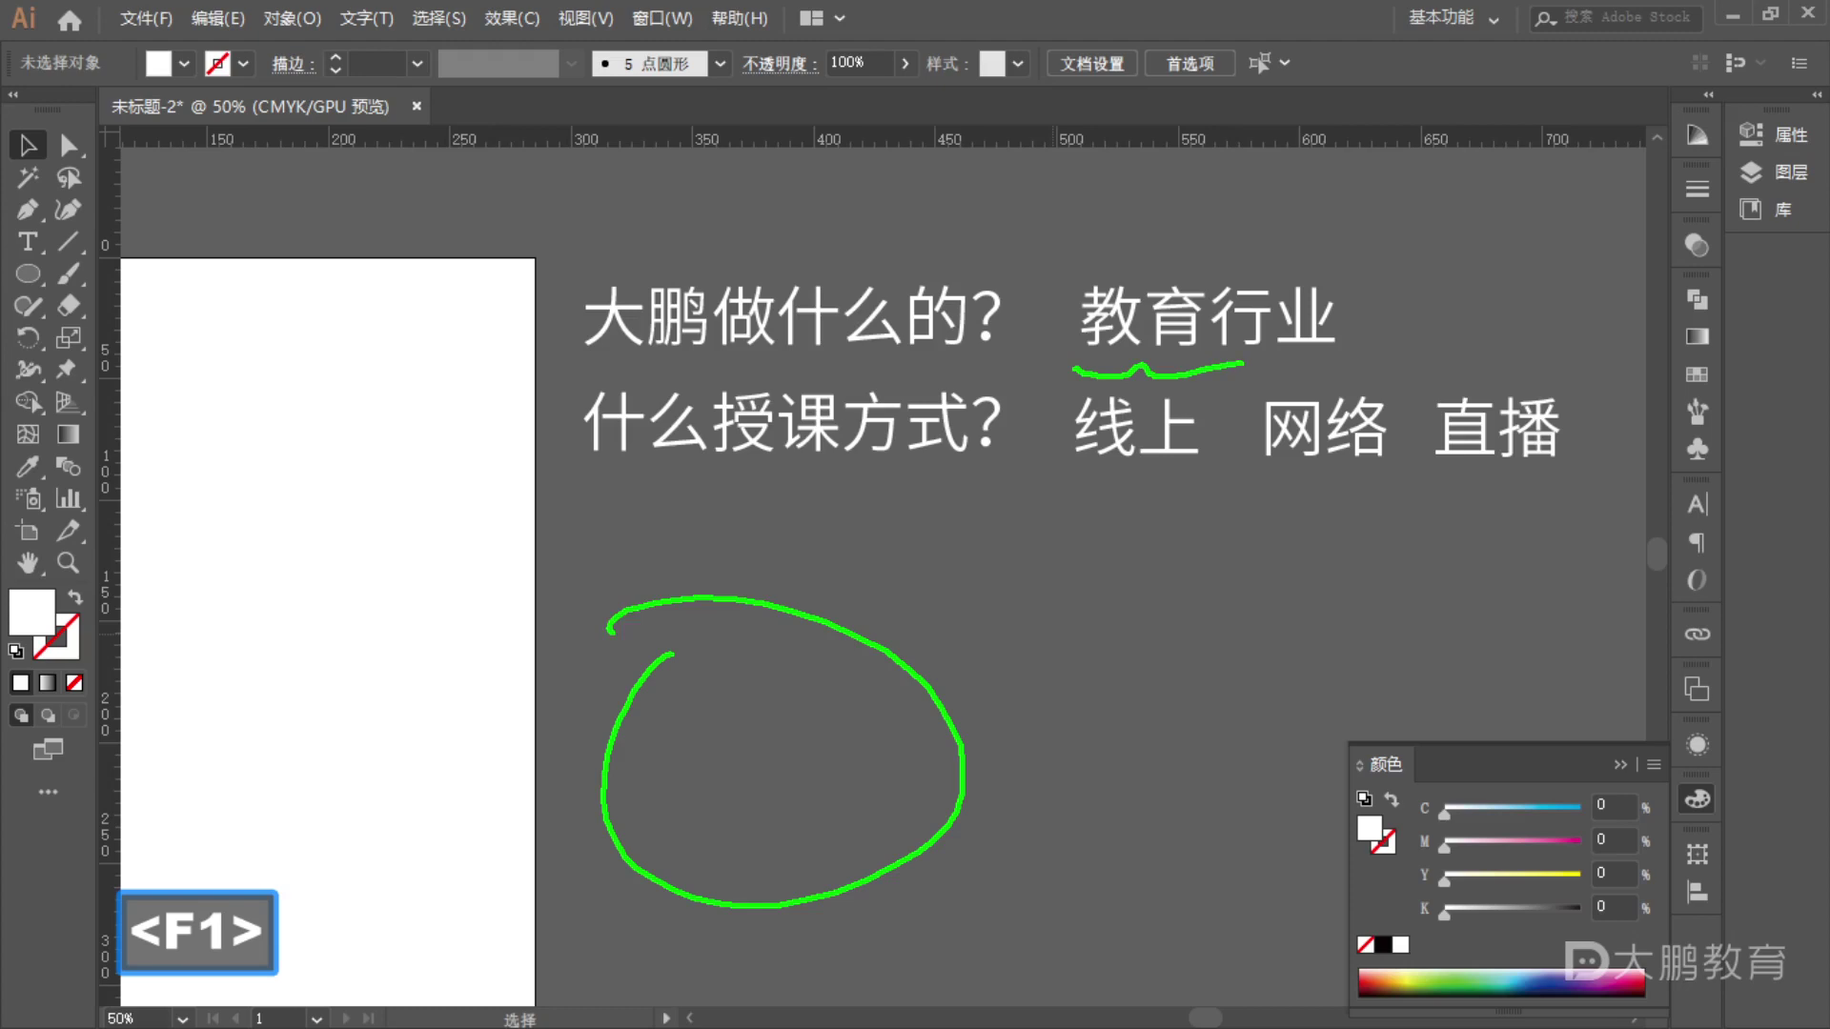
pyautogui.moveTo(1069, 492)
pyautogui.mouseDown()
pyautogui.moveTo(1191, 467)
pyautogui.moveTo(1326, 479)
pyautogui.moveTo(1375, 505)
pyautogui.moveTo(1607, 509)
pyautogui.mouseUp()
pyautogui.press('Escape')
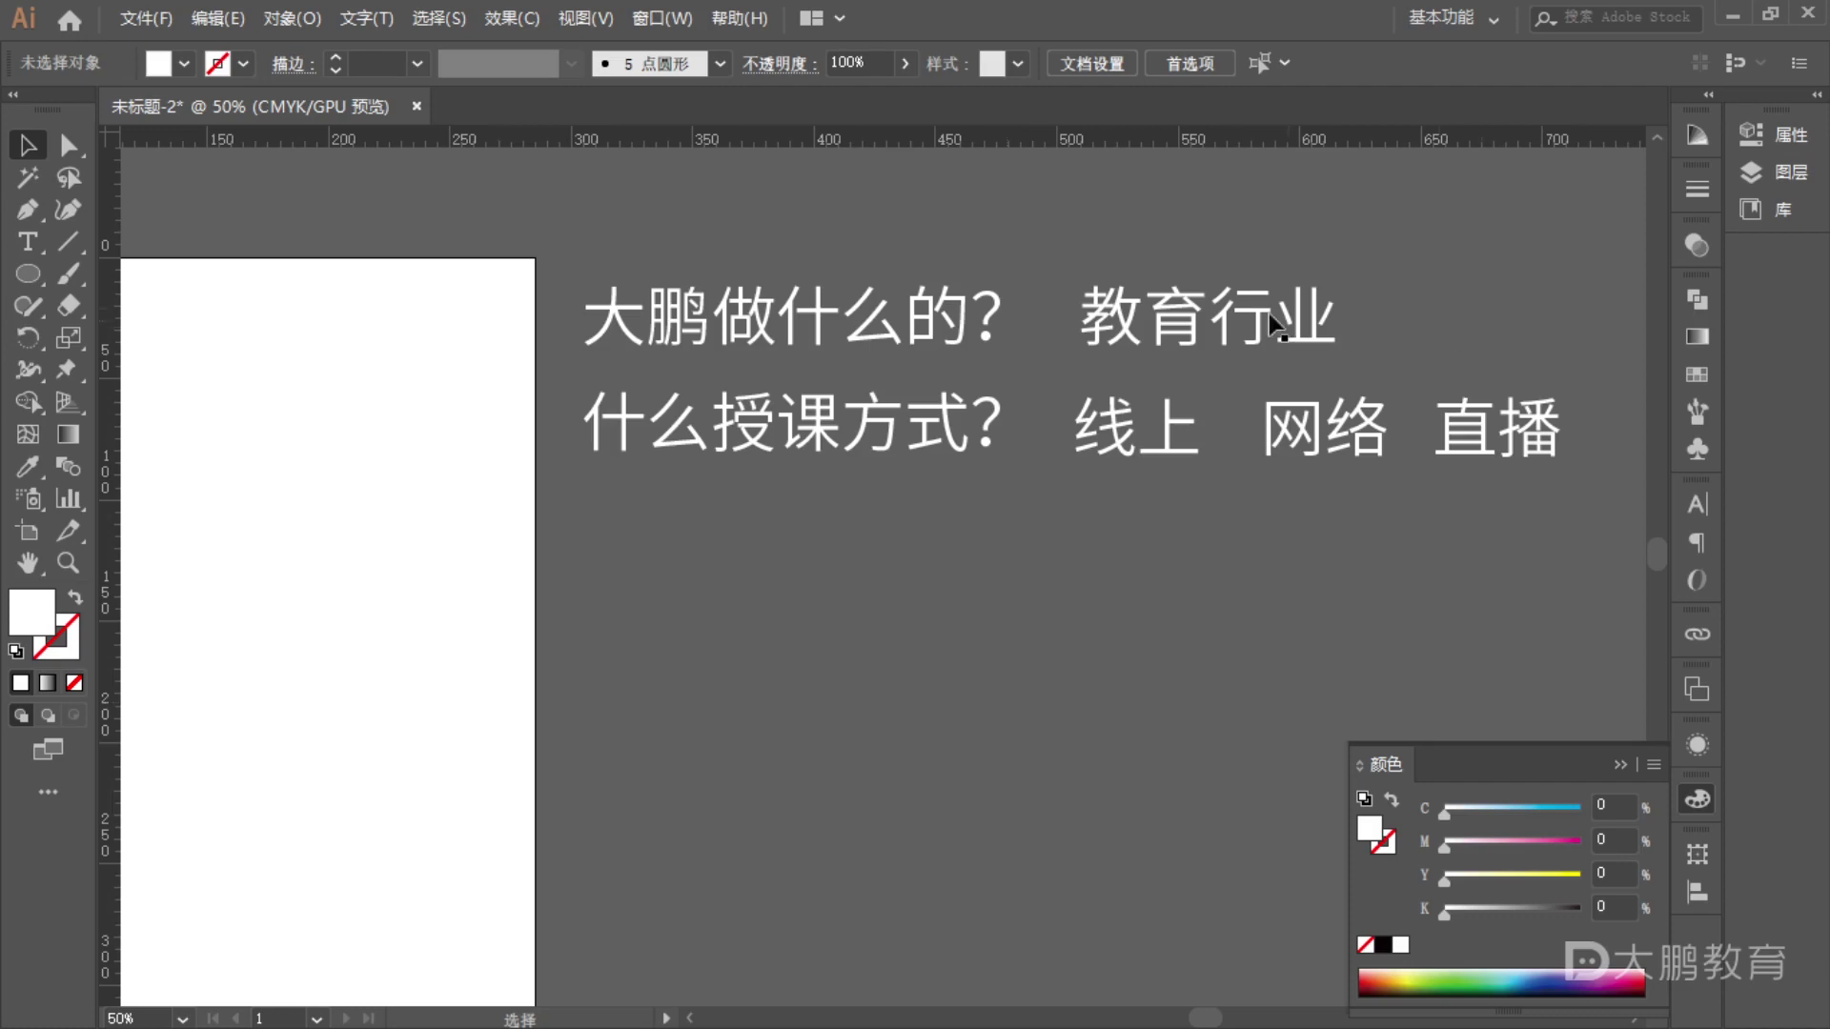
# - Place a copy of 教育行业 below the two questions, starting at their left edge, and change its text to 教育：
pyautogui.click(1210, 319)
pyautogui.moveTo(1210, 319); pyautogui.dragTo(1174, 386)
pyautogui.moveTo(900, 592); pyautogui.dragTo(1015, 586)
pyautogui.doubleClick(752, 597)
pyautogui.press('BackSpace')
pyautogui.write('：')
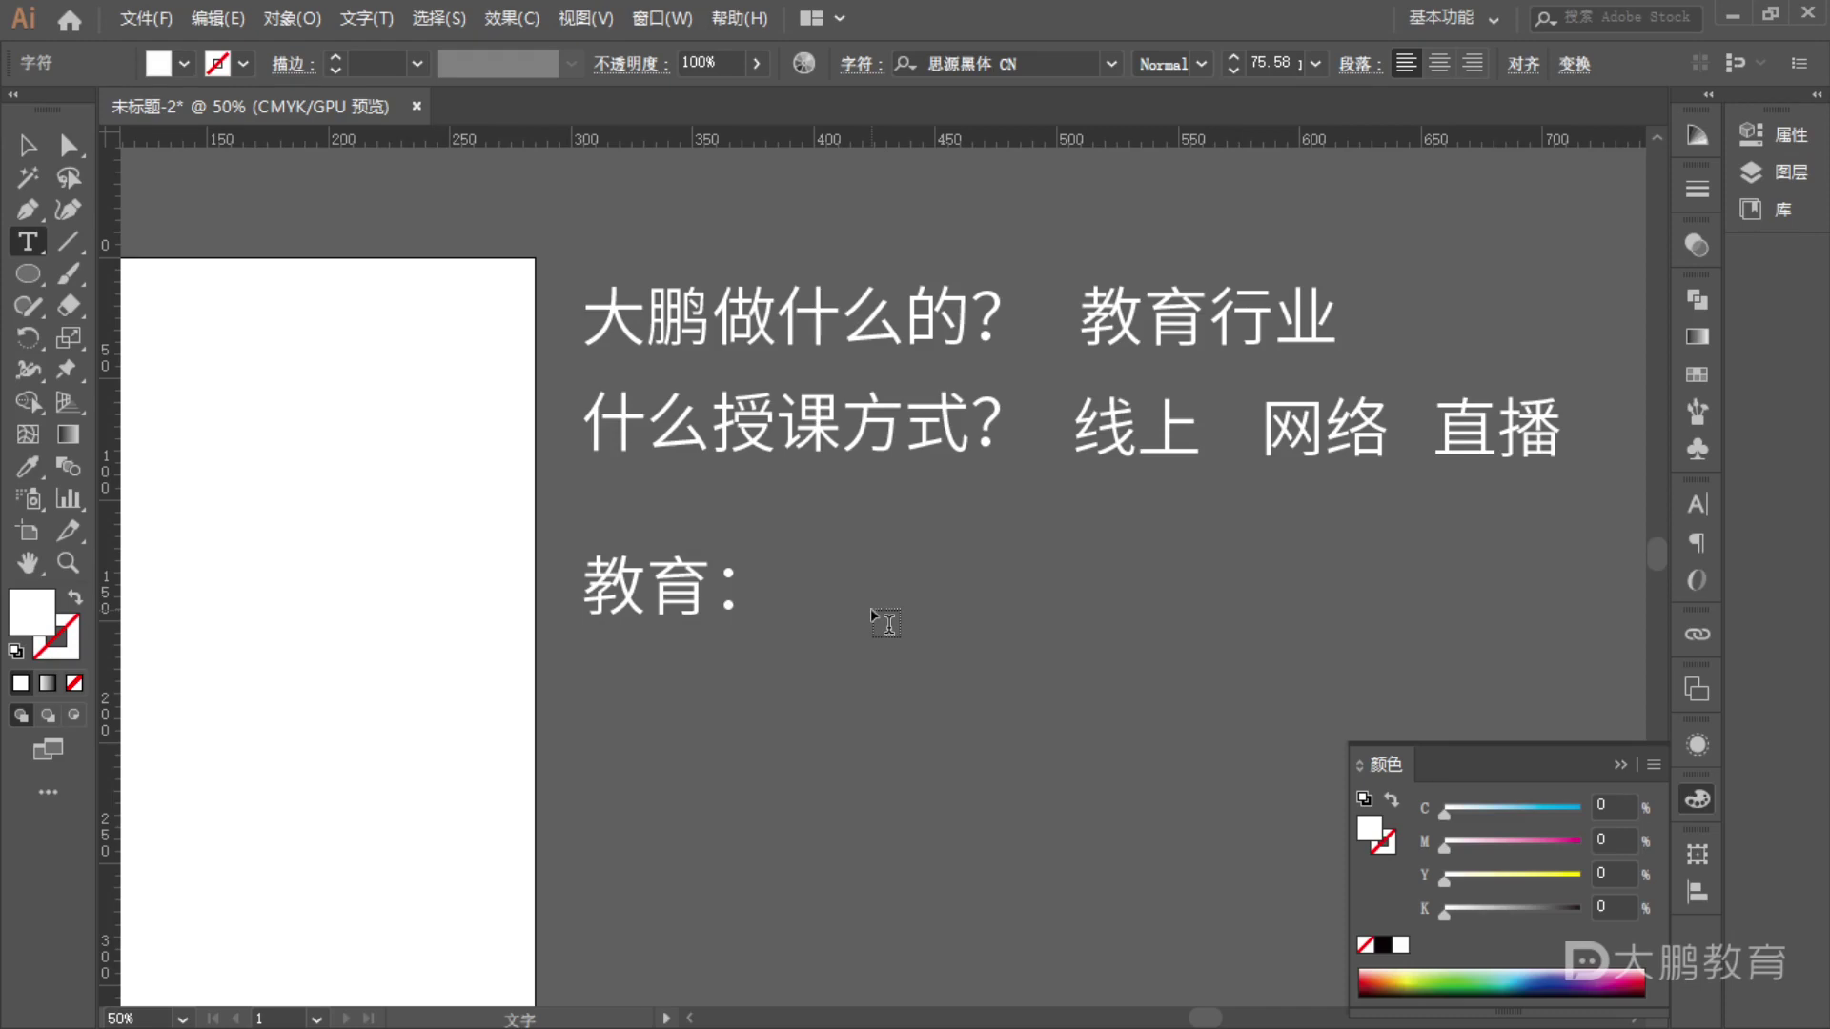
# - Add the keywords 书本 and 教师 after 教育：, separated by spaces
pyautogui.write('shuben')
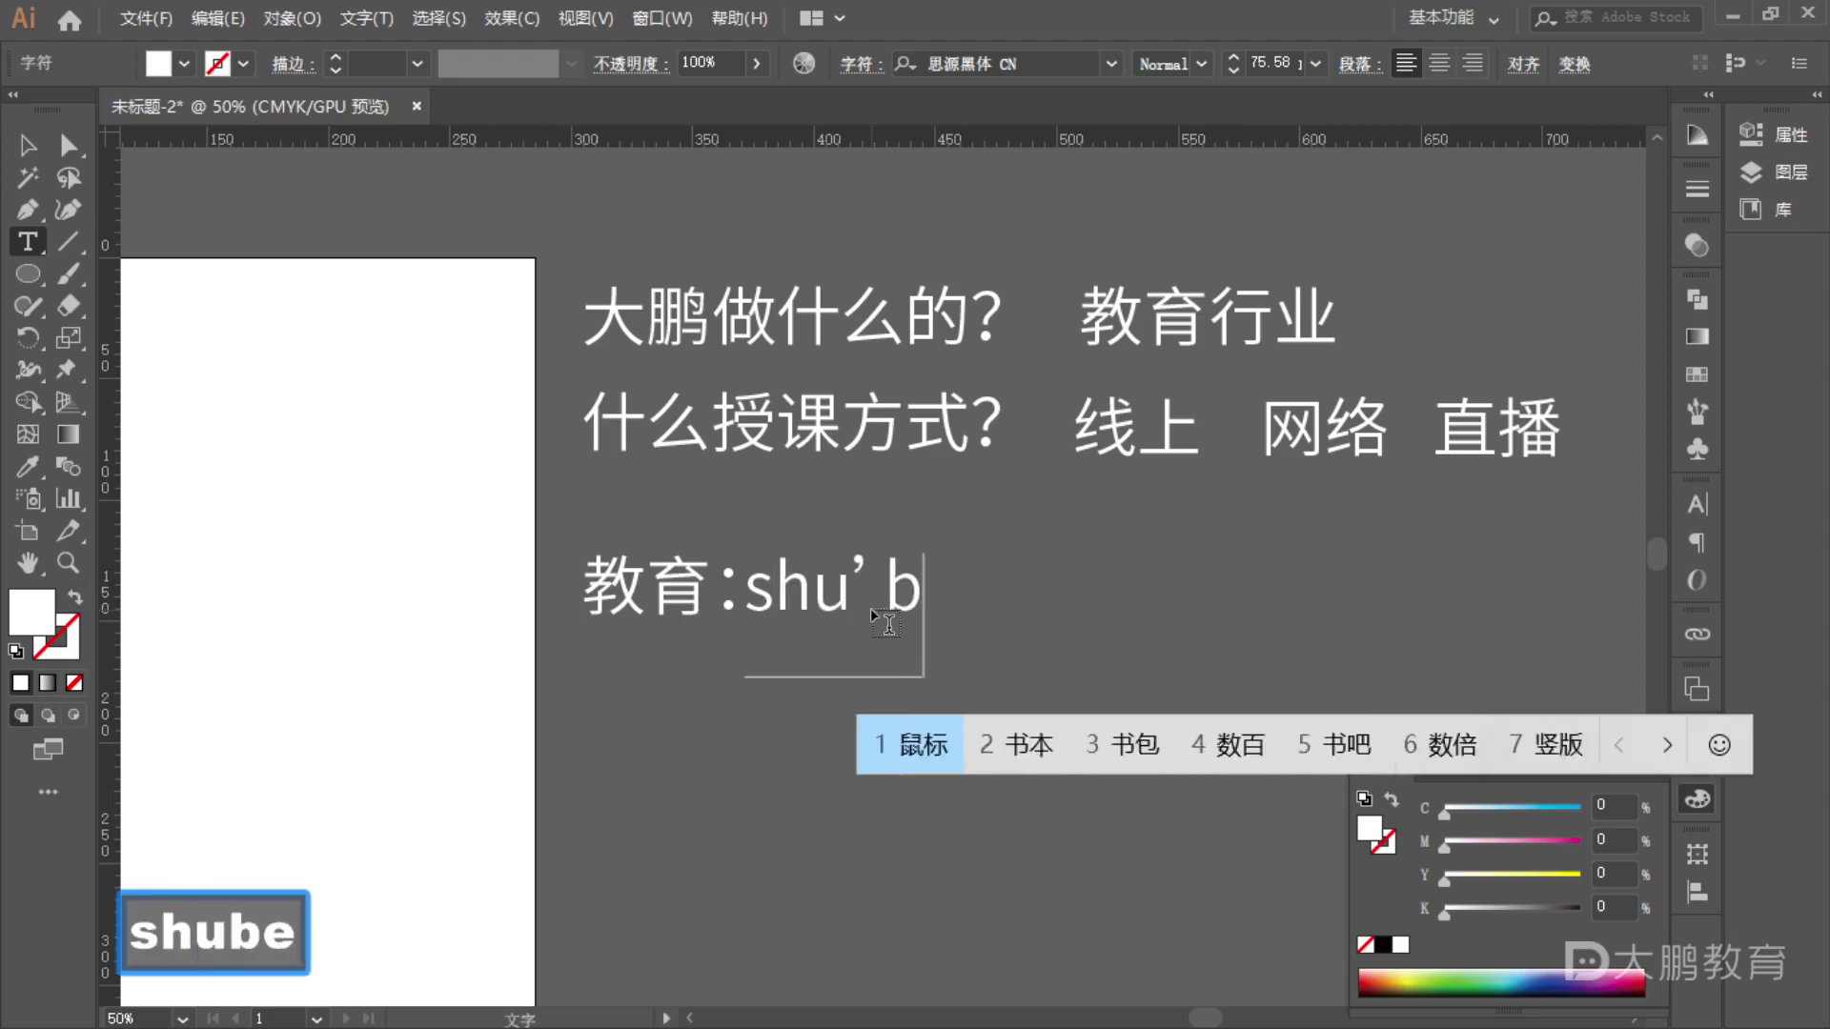
pyautogui.press('space')
pyautogui.press('space')
pyautogui.press('space')
pyautogui.press('space')
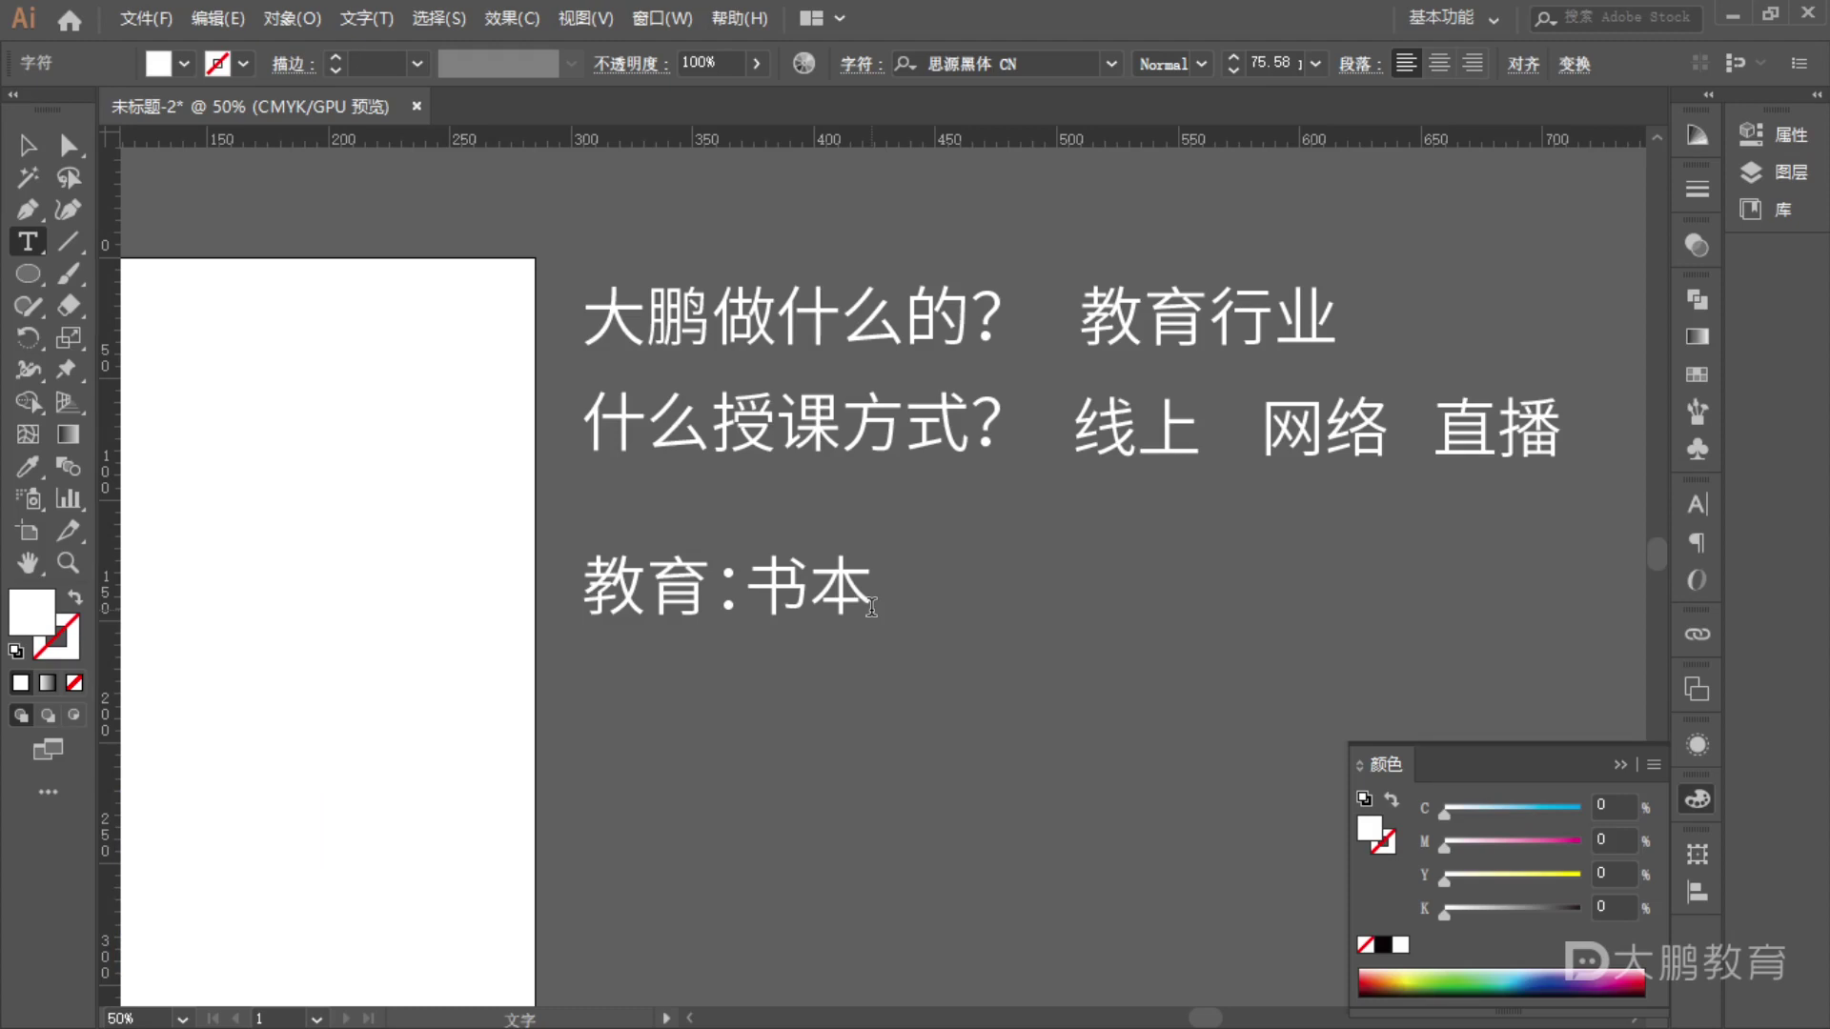
pyautogui.write('jiaoshi')
pyautogui.press('space')
pyautogui.press('space')
pyautogui.press('space')
pyautogui.press('space')
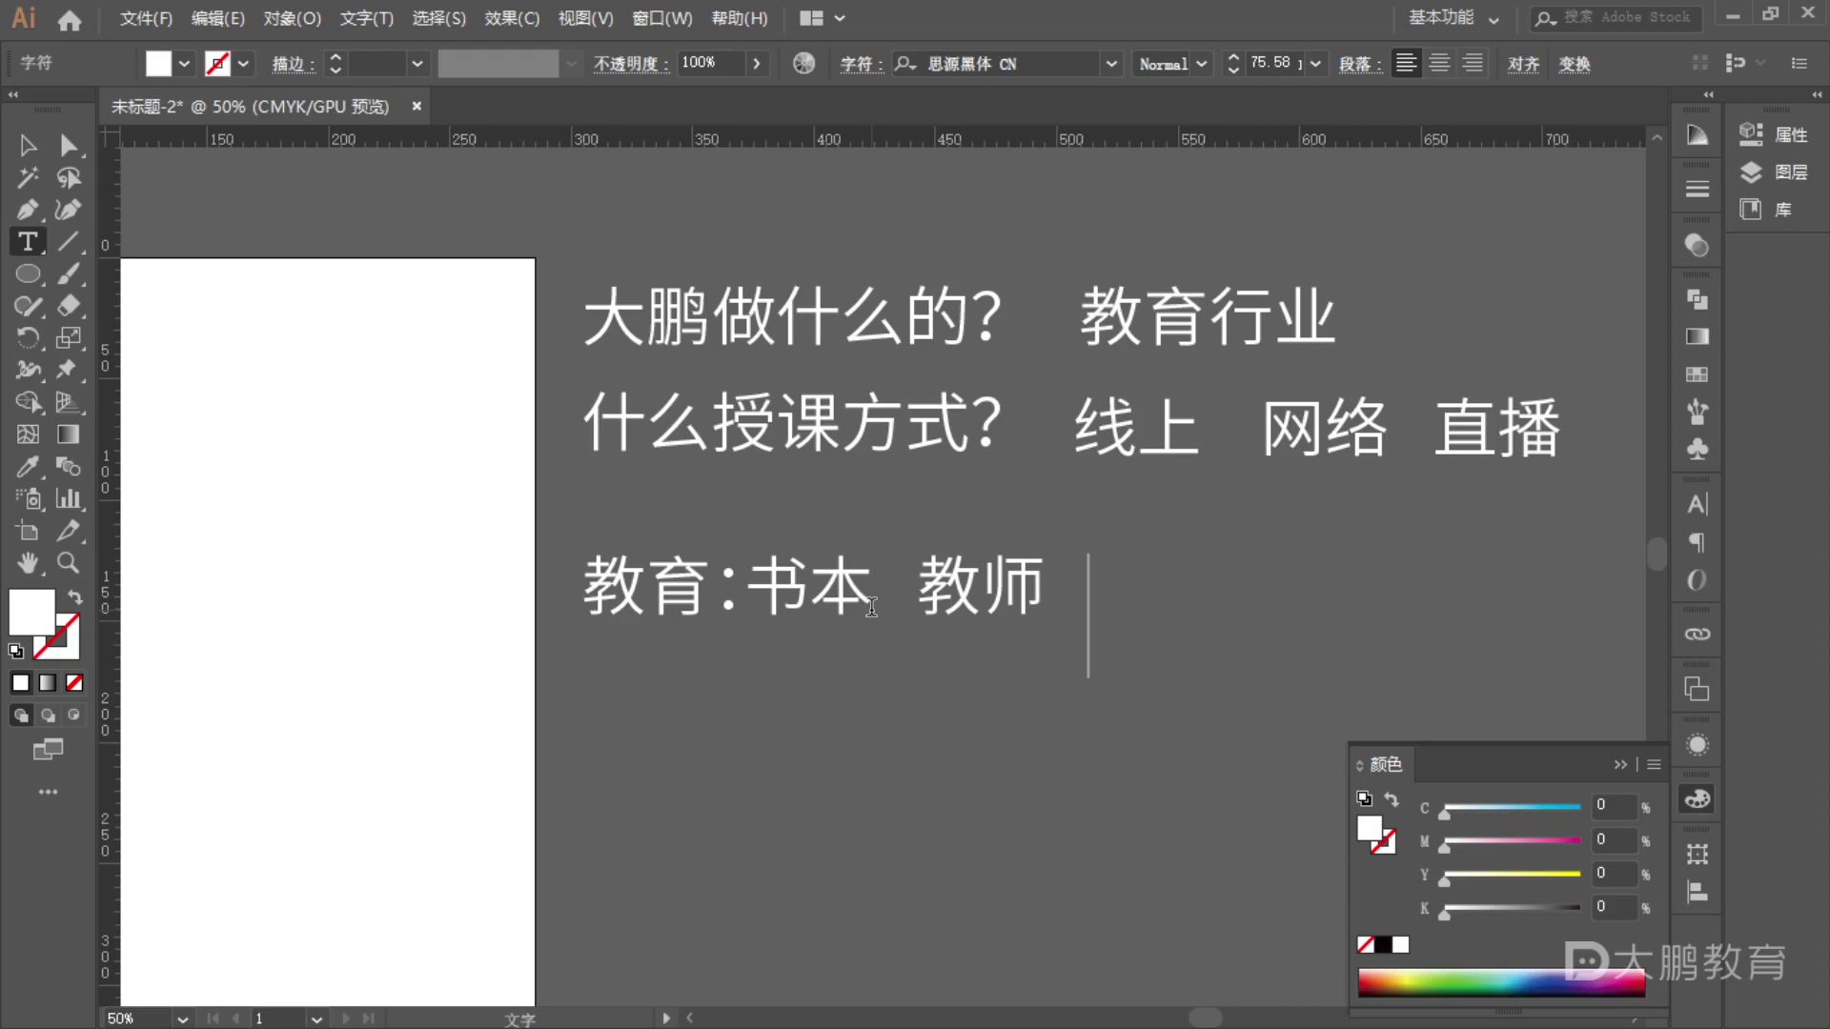
# - Continue the 教育 line with the keywords 黑板, 学校, 粉笔 and 课桌, separated by spaces, and finish the text editing
pyautogui.write('heiban')
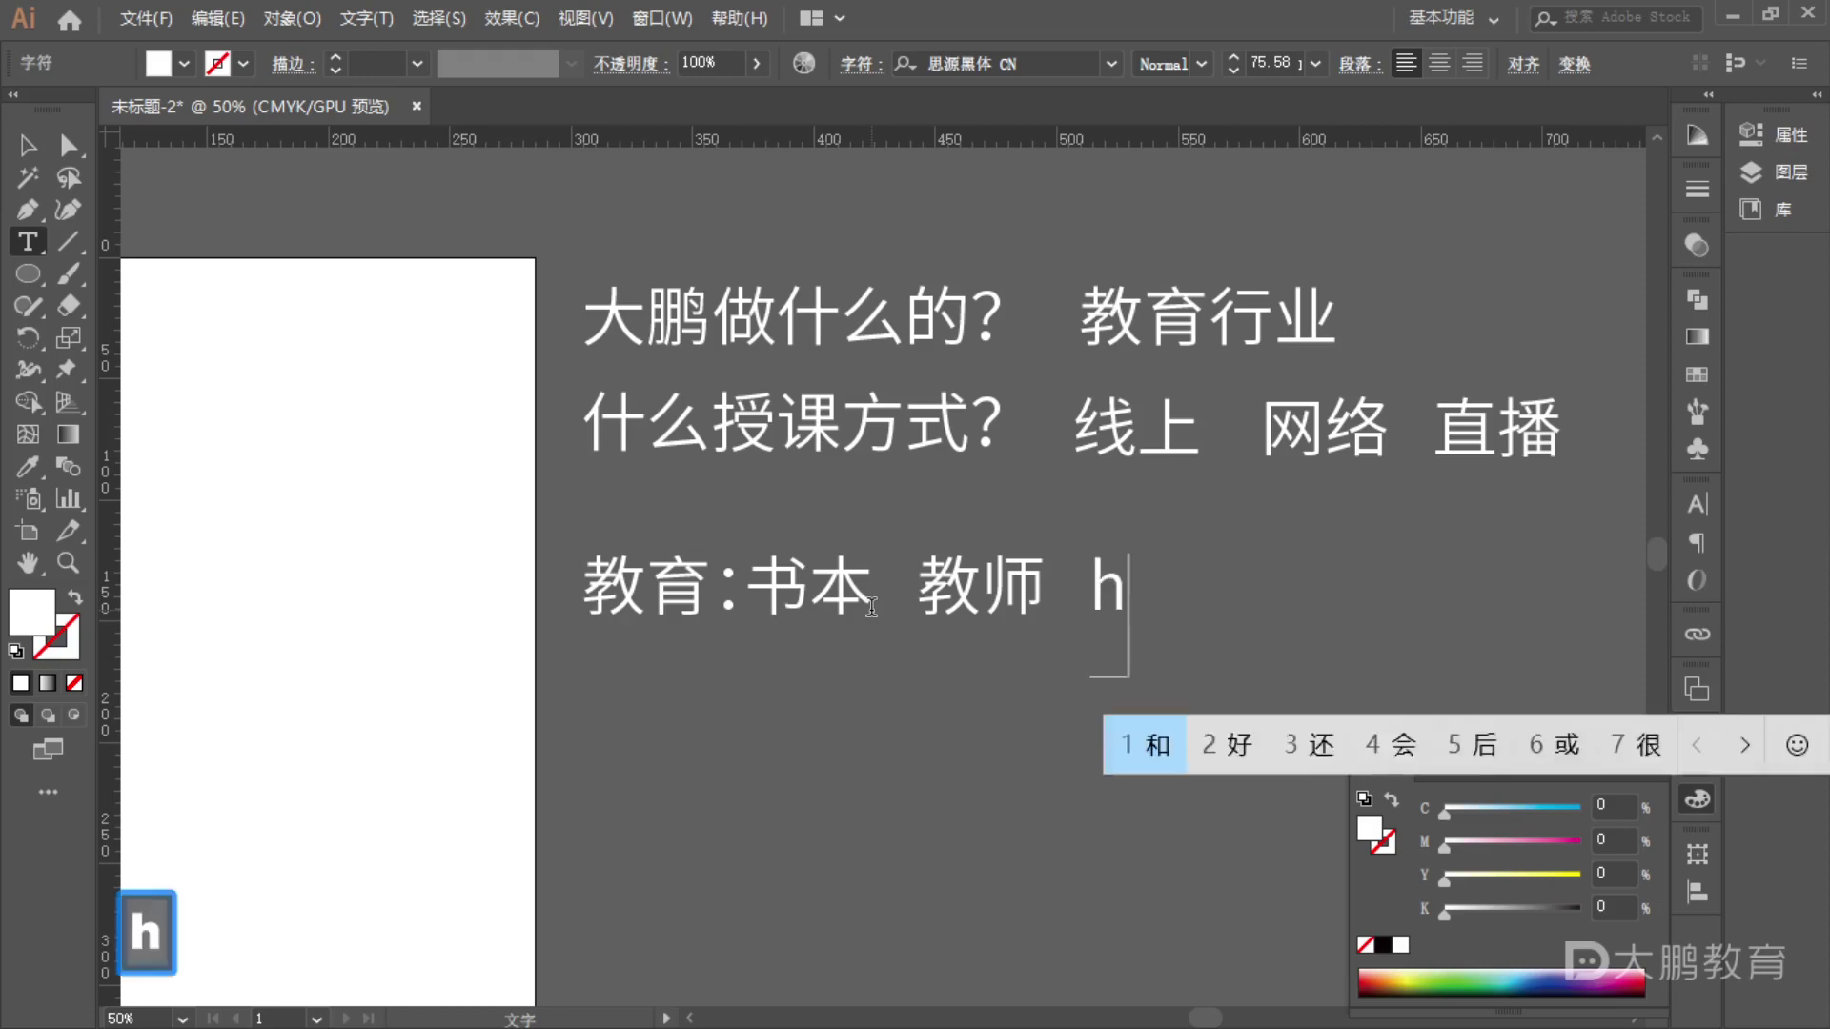
pyautogui.press('space')
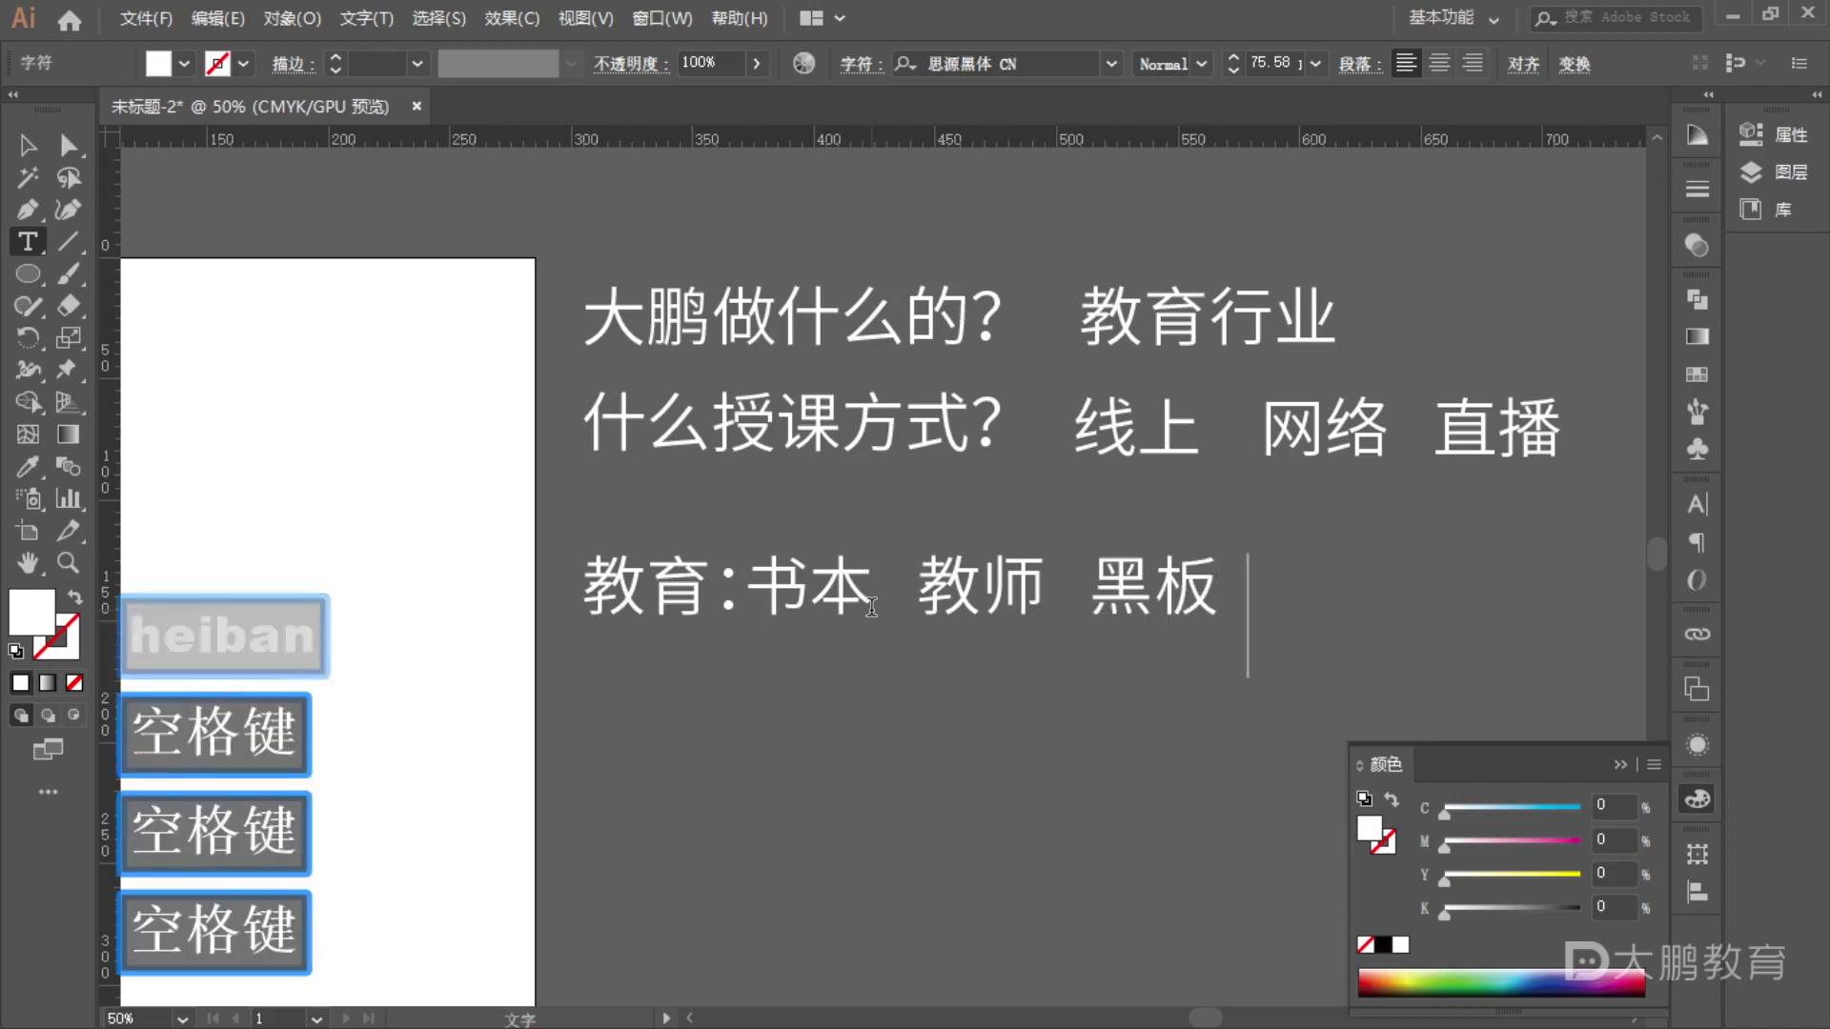
pyautogui.write('xue’xiao')
pyautogui.press('space')
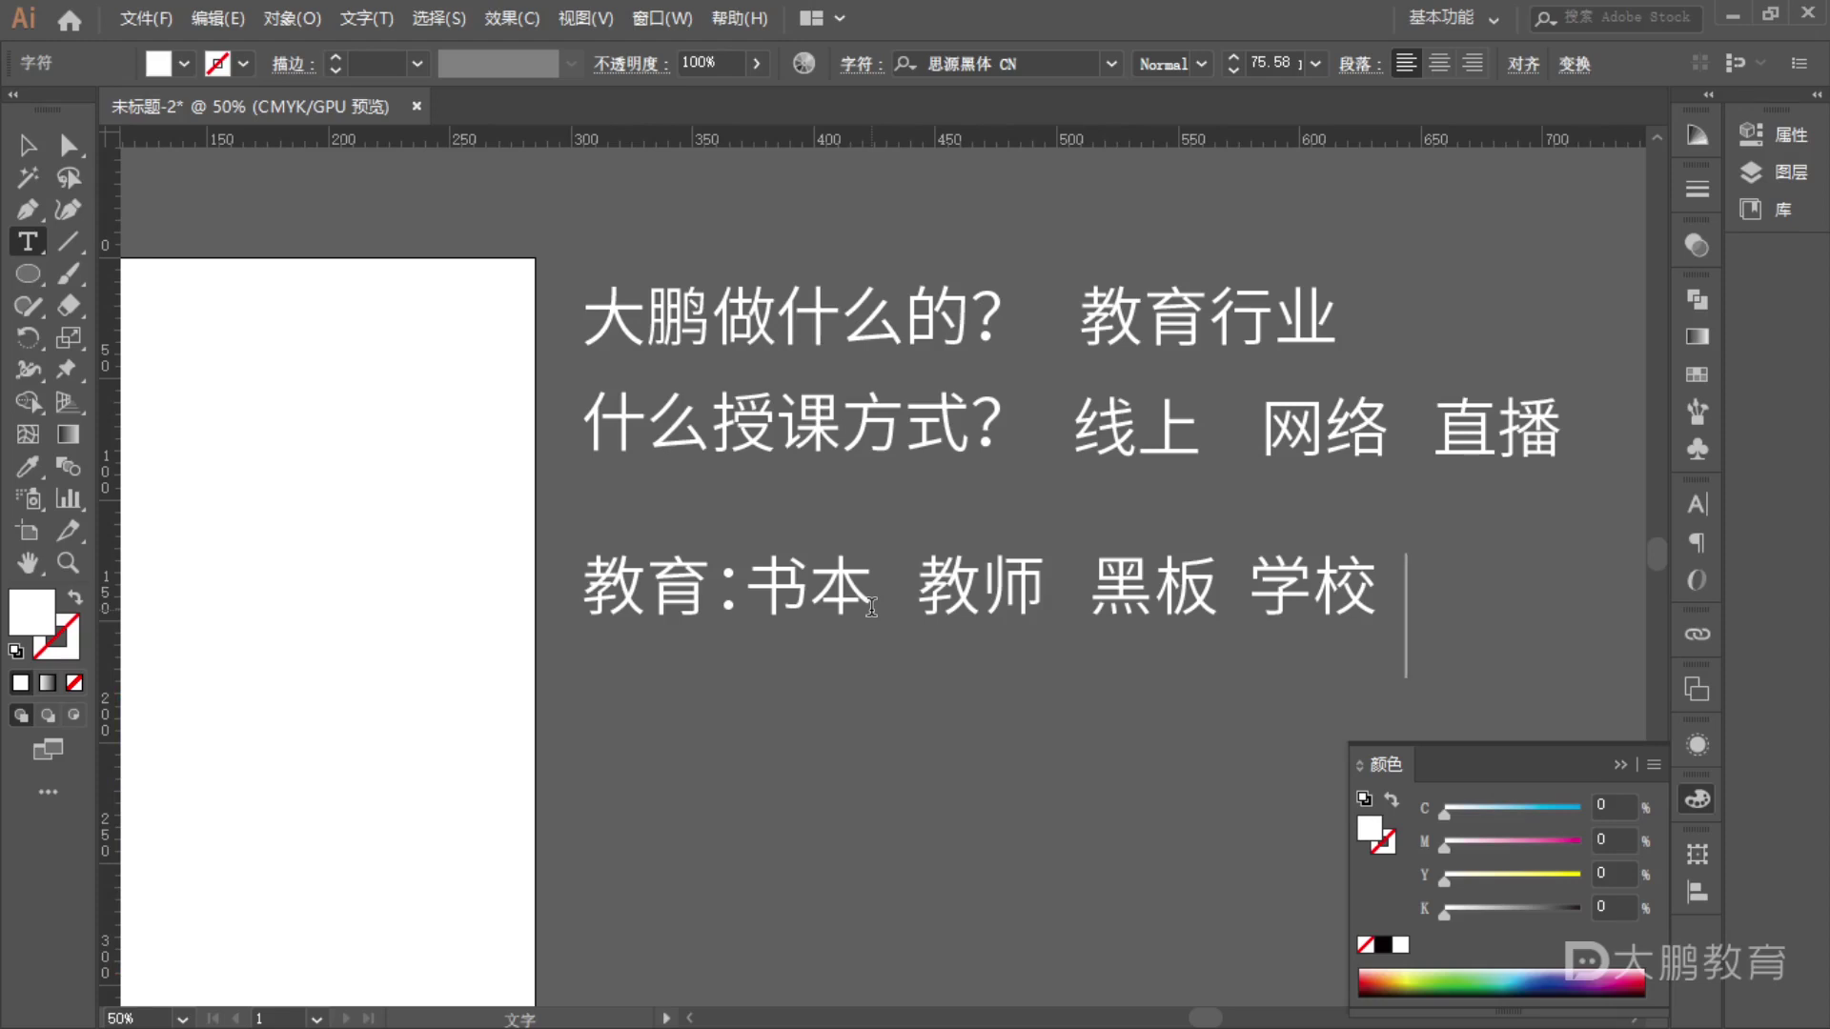
pyautogui.write('fenbi')
pyautogui.press('space')
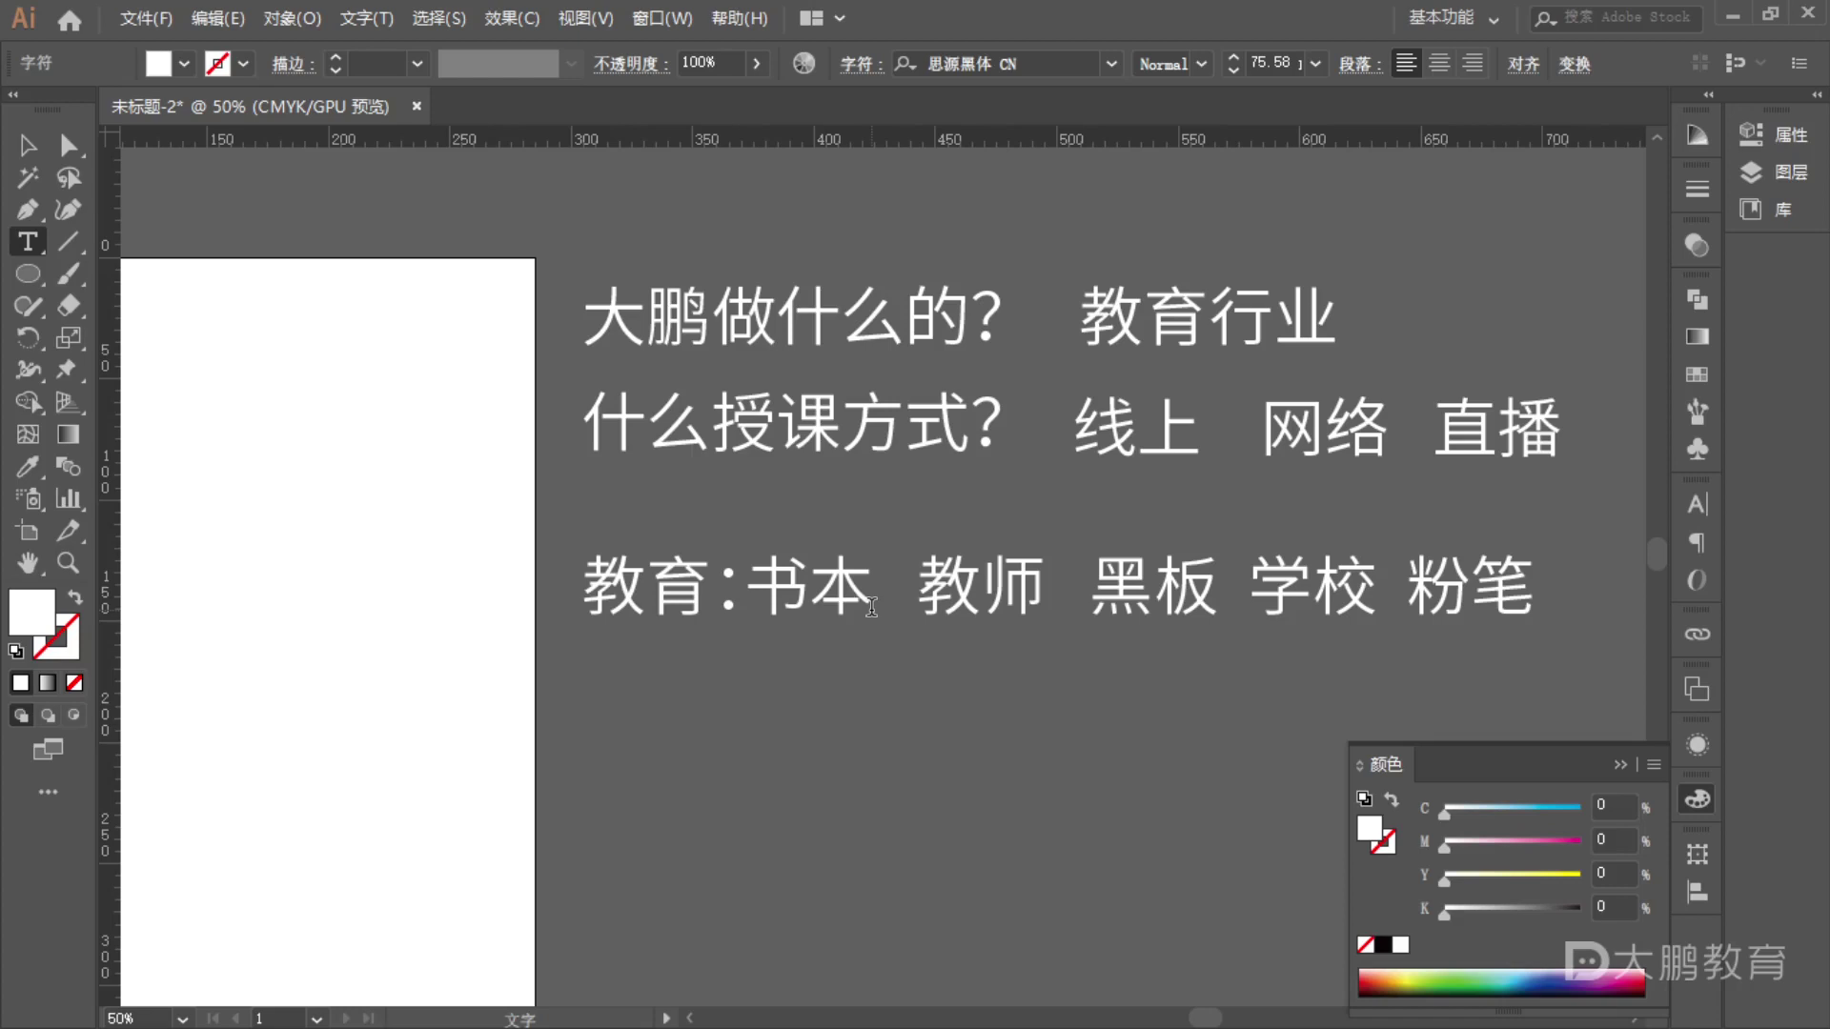
pyautogui.write('kezhuo')
pyautogui.press('space')
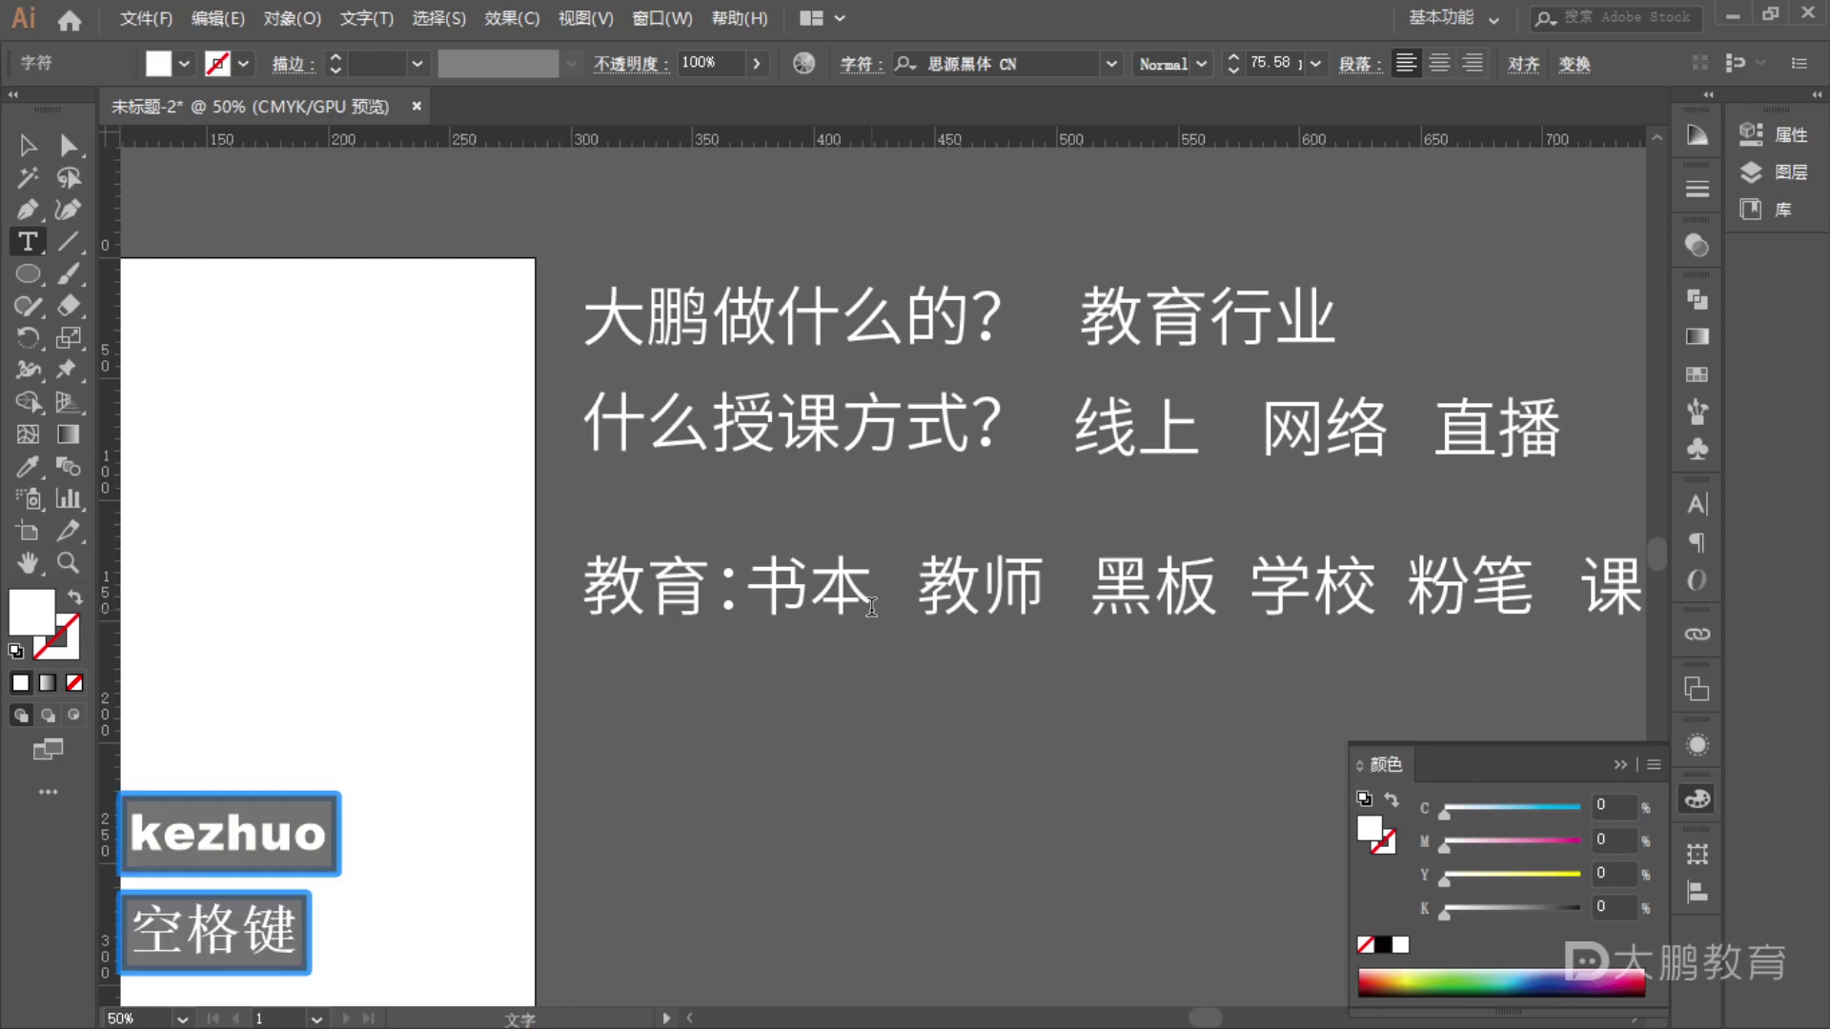
pyautogui.press('Escape')
pyautogui.press('space')
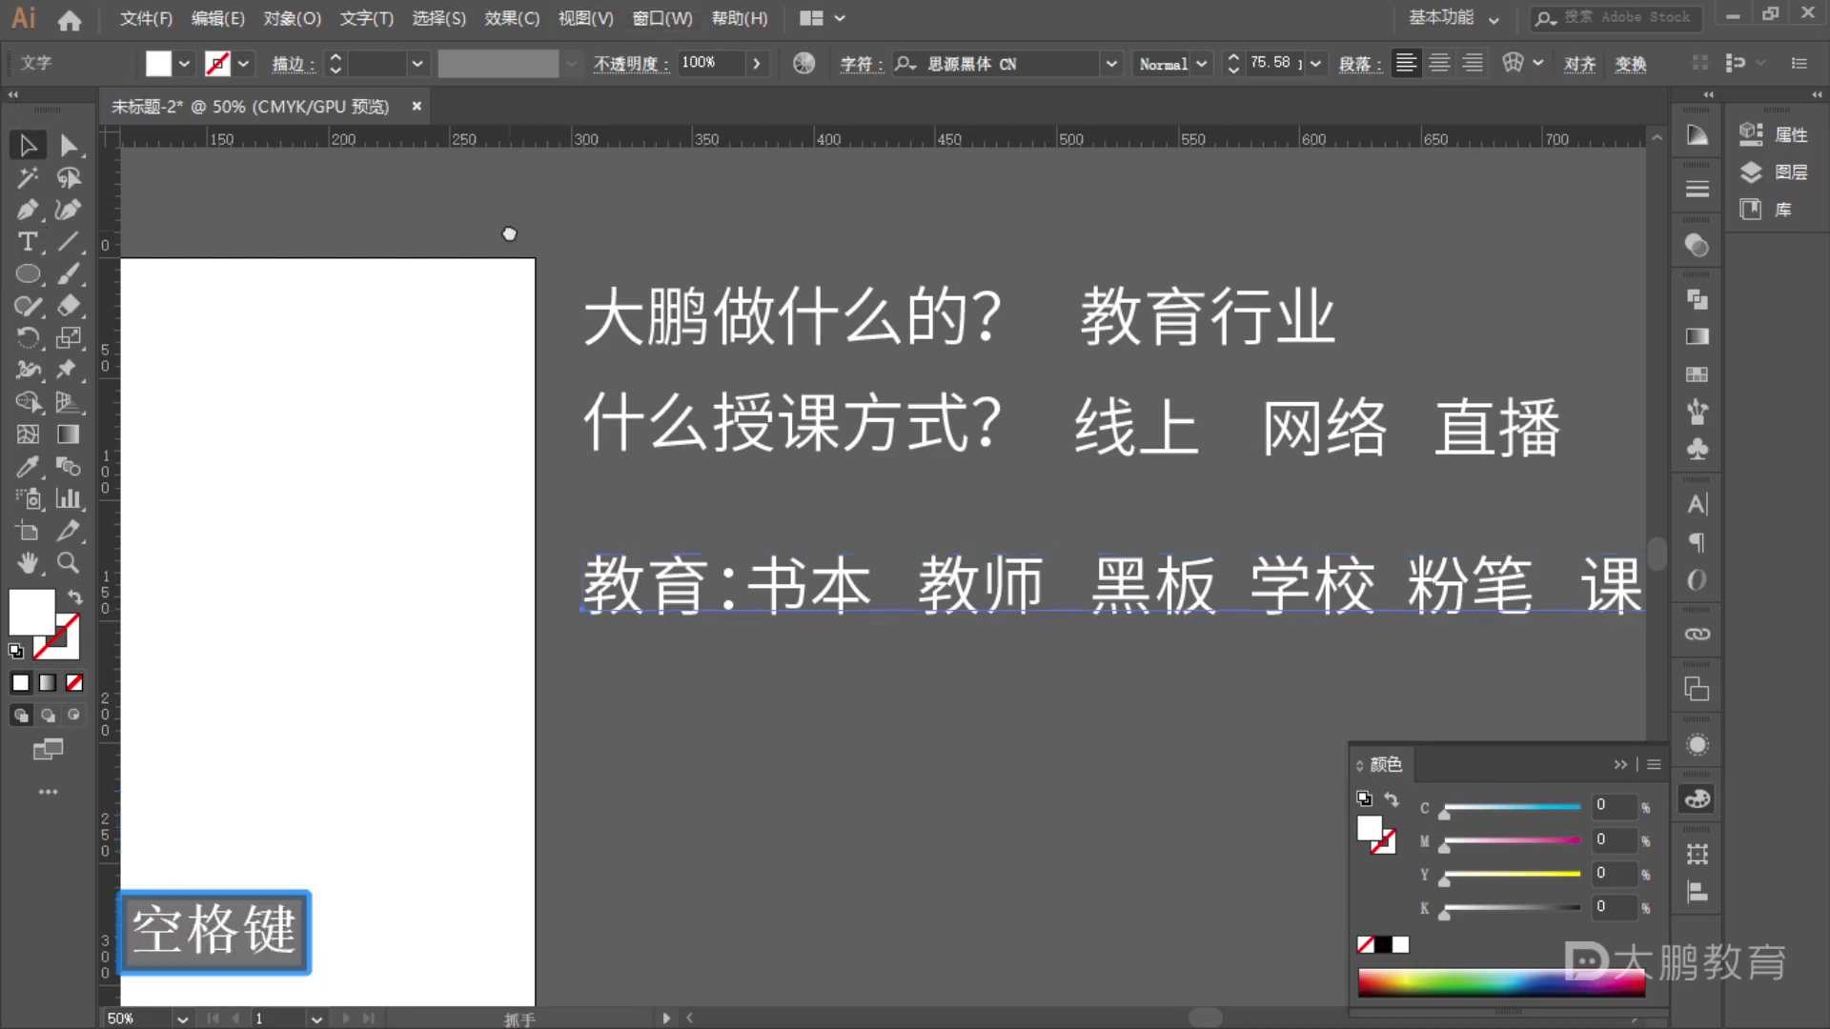
pyautogui.moveTo(509, 234); pyautogui.dragTo(339, 246)
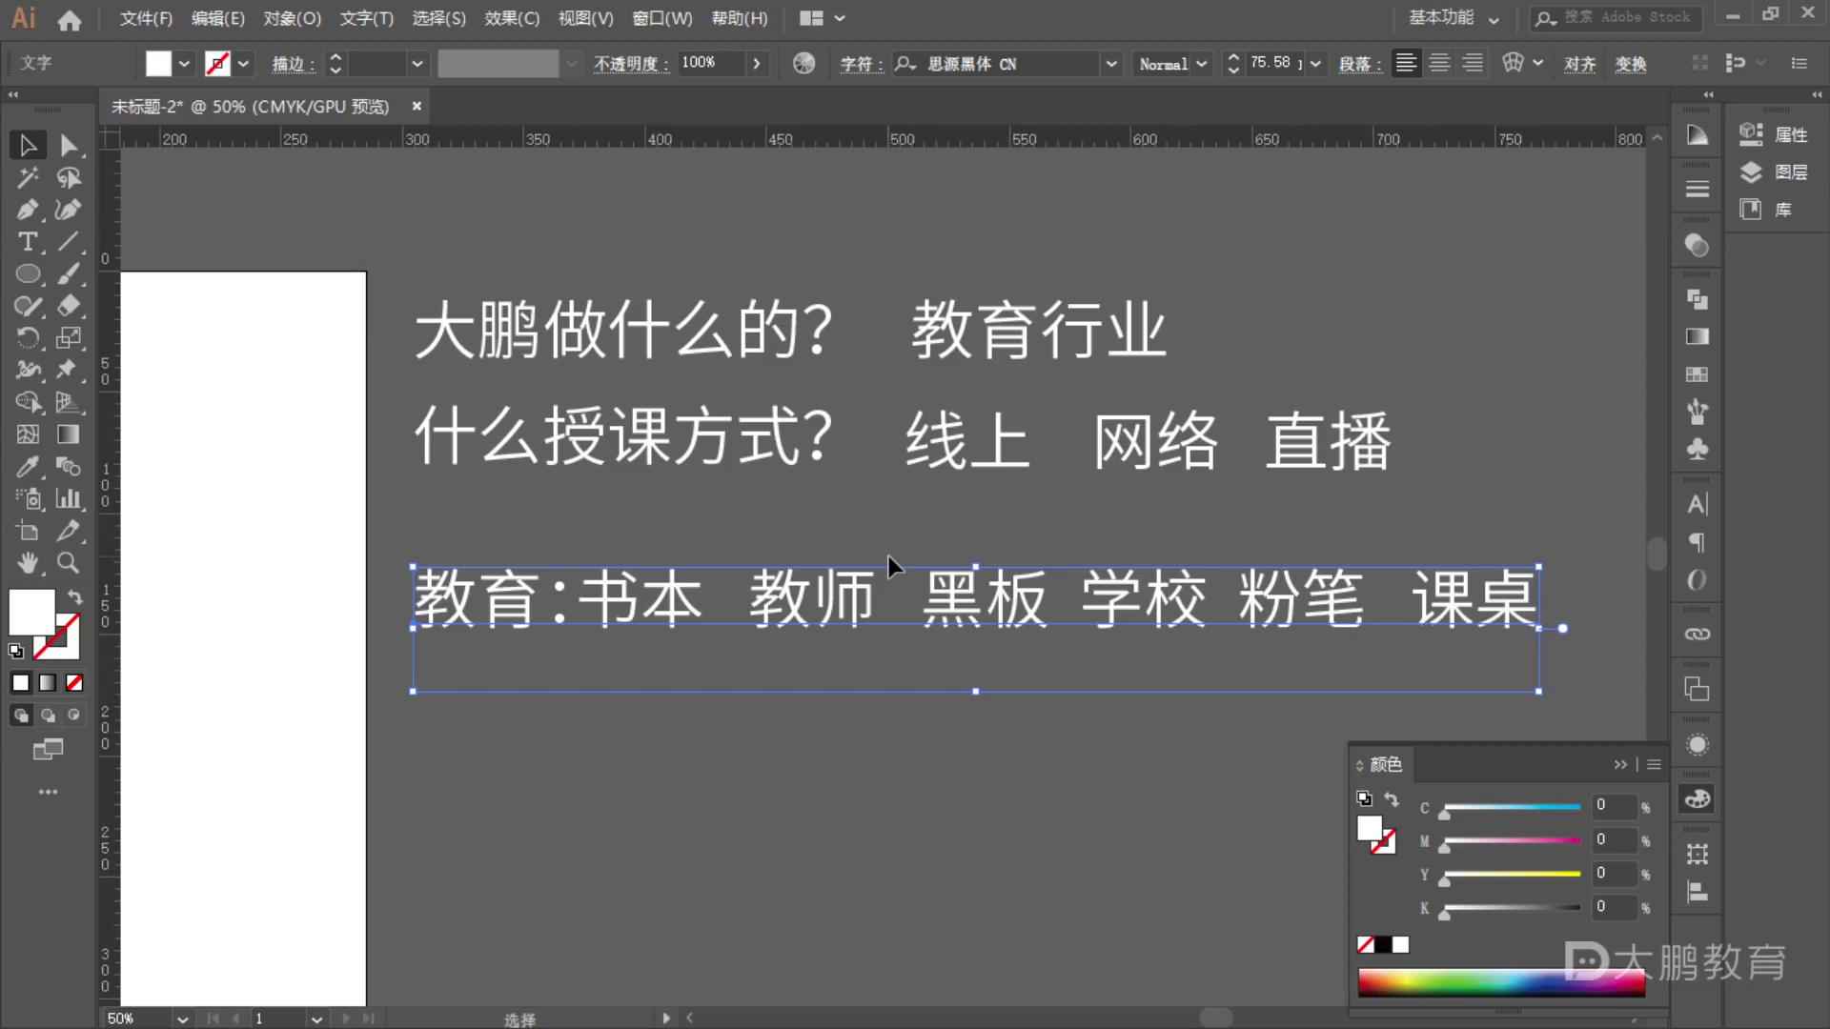
pyautogui.press('F1')
pyautogui.moveTo(970, 305)
pyautogui.mouseDown()
pyautogui.moveTo(905, 660)
pyautogui.moveTo(1091, 757)
pyautogui.mouseUp()
pyautogui.moveTo(1282, 124)
pyautogui.mouseDown()
pyautogui.moveTo(1196, 229)
pyautogui.moveTo(1323, 884)
pyautogui.moveTo(1448, 624)
pyautogui.moveTo(1516, 753)
pyautogui.mouseUp()
pyautogui.press('Escape')
pyautogui.click(1563, 213)
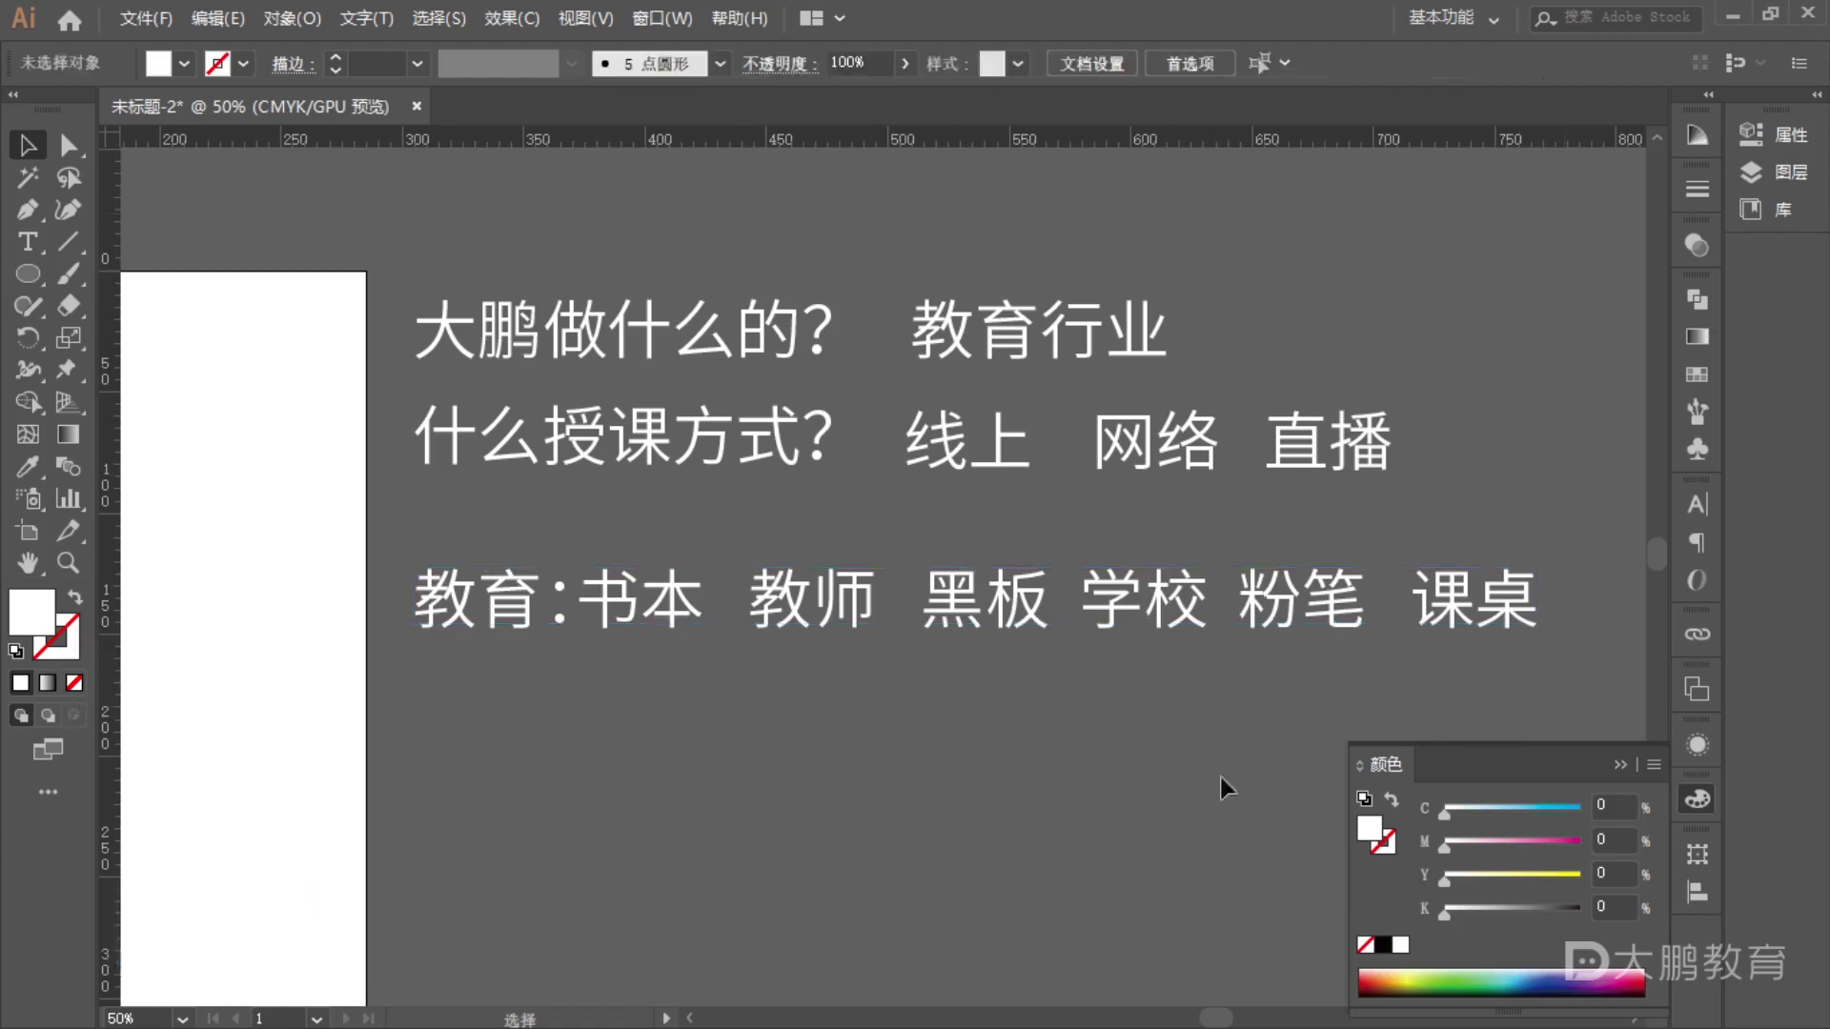
# - Duplicate the 线上 网络 直播 answer below the 教育 keyword line, starting at the same left edge
pyautogui.scroll(-2, 915, 705)
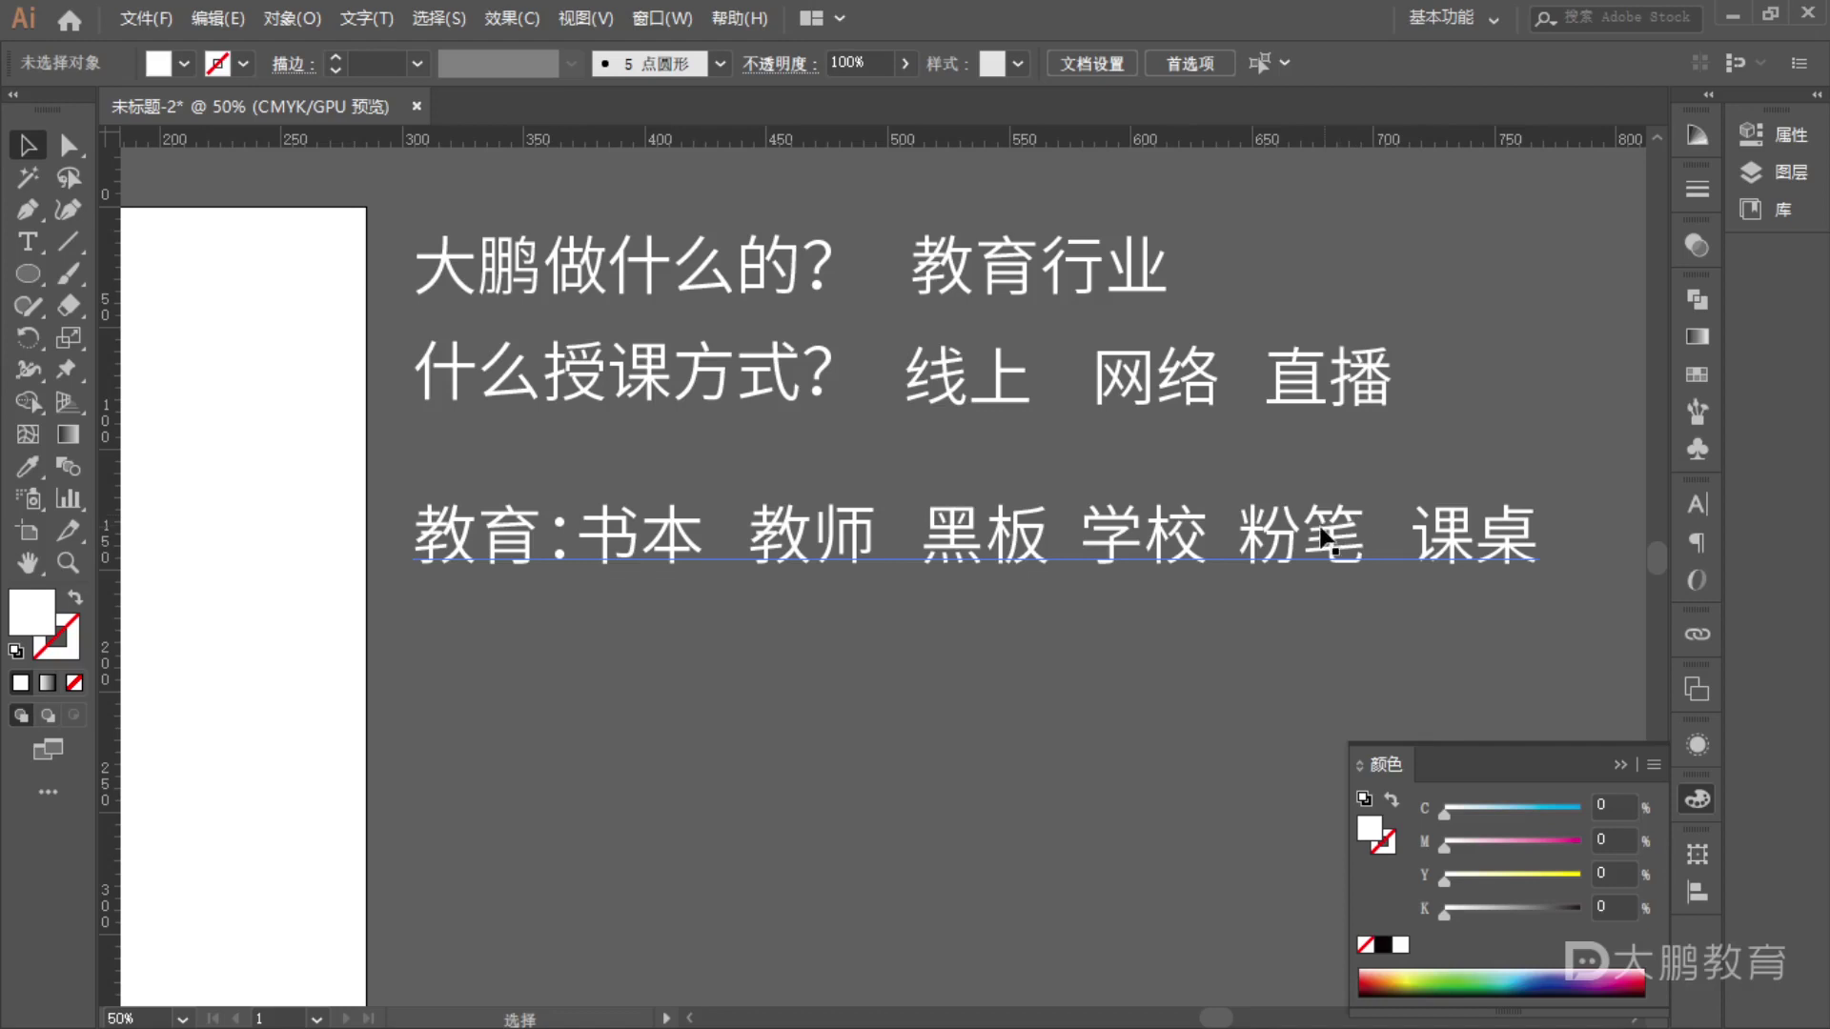
pyautogui.click(1038, 401)
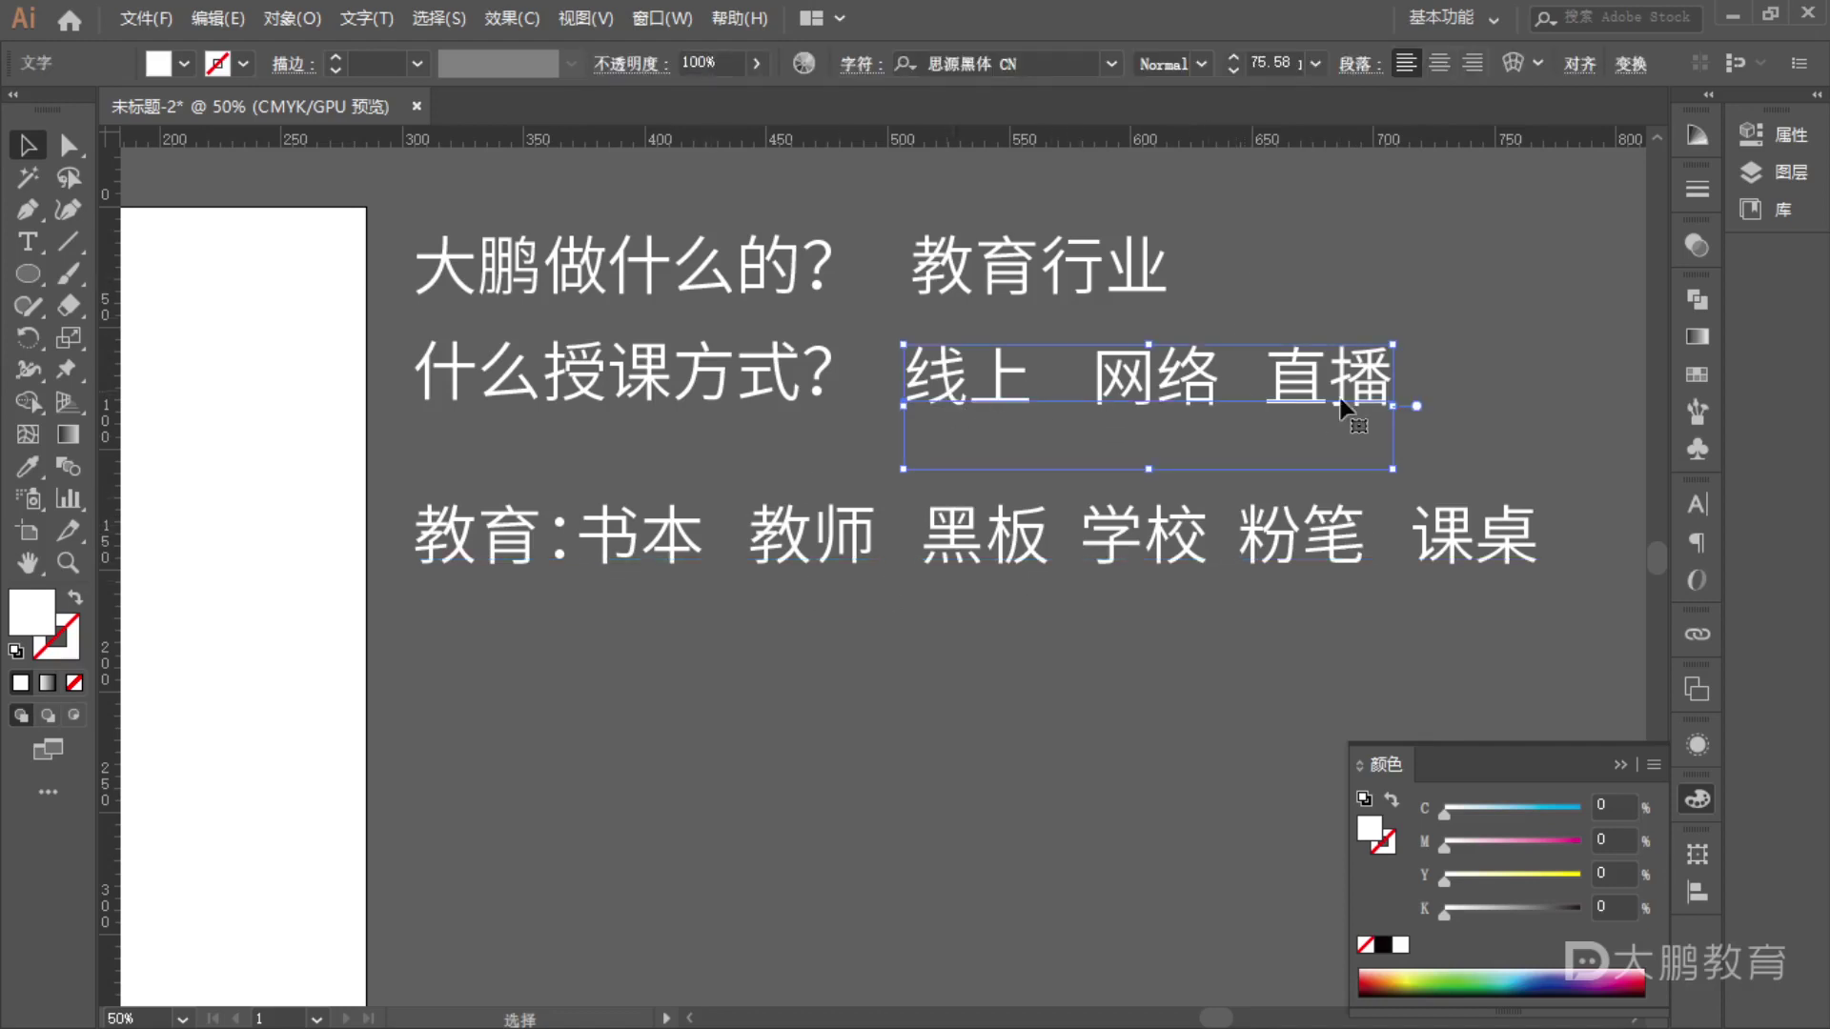
pyautogui.moveTo(1153, 388); pyautogui.dragTo(666, 693)
pyautogui.press('t')
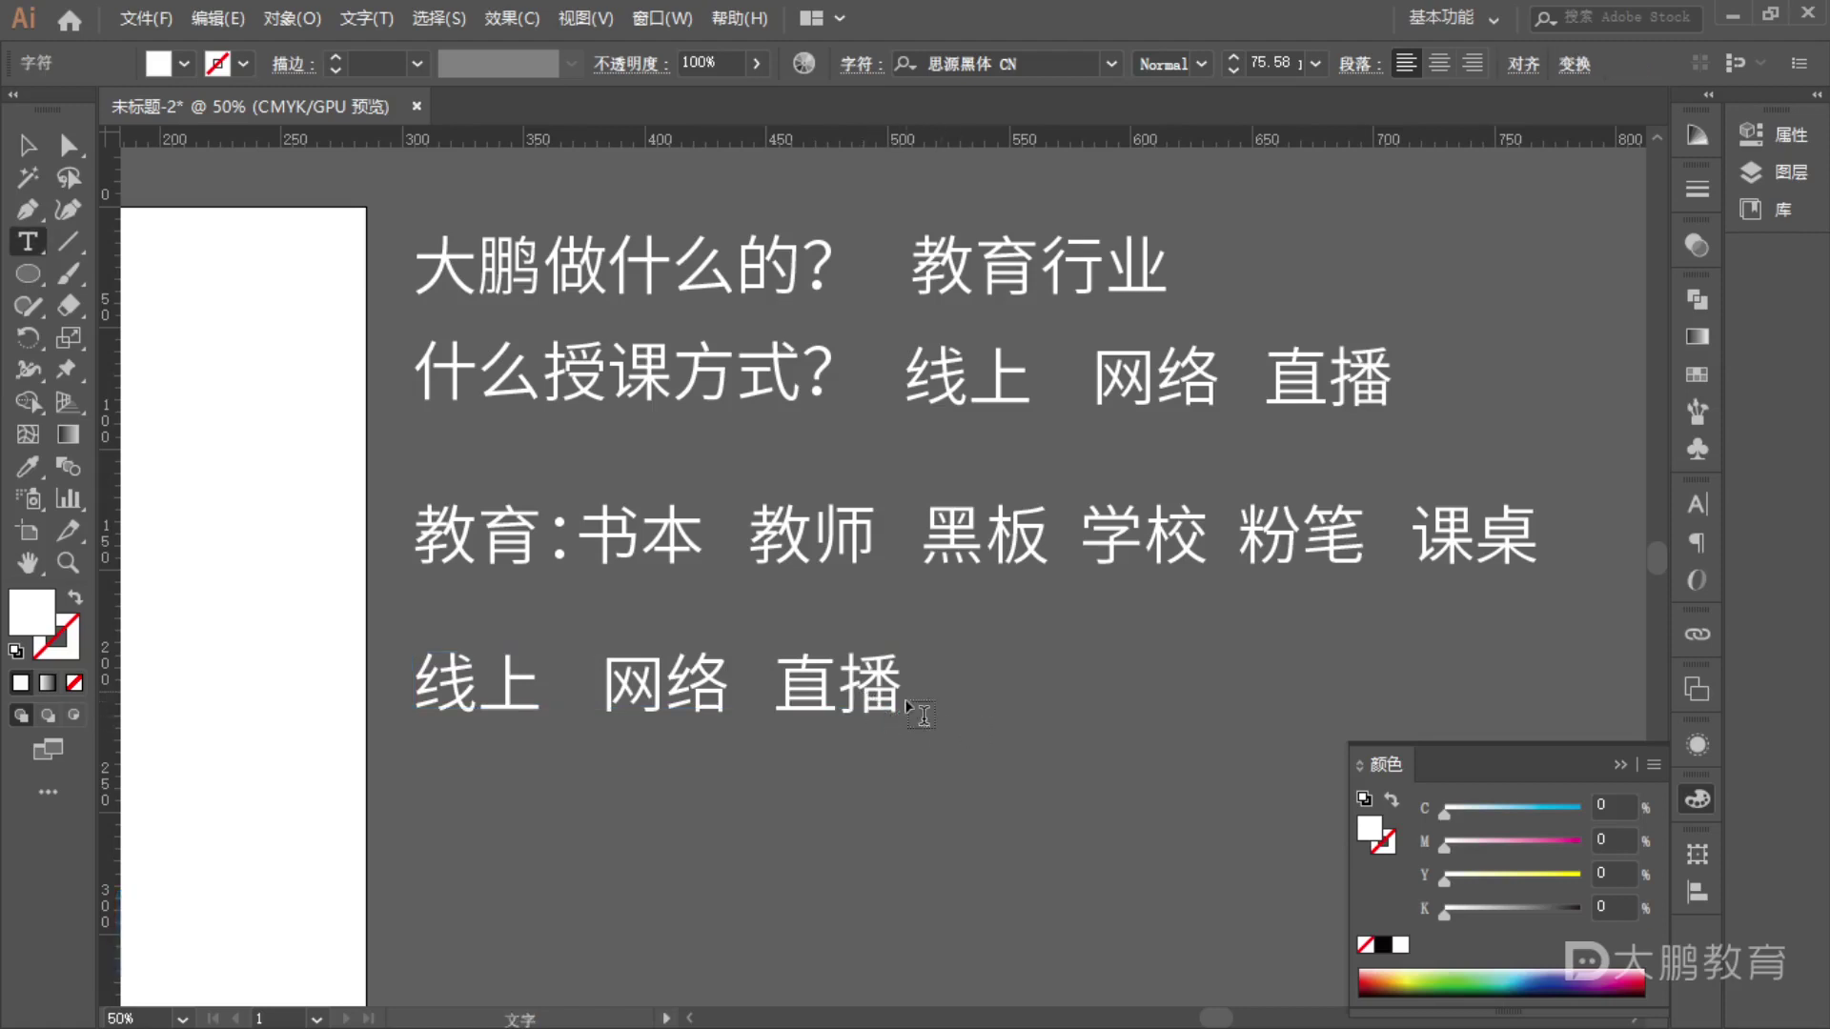
# - Add a colon and the keyword PPT, followed by spaces, to the end of the duplicated 线上 网络 直播 line
pyautogui.click(896, 681)
pyautogui.write('：')
pyautogui.press('capslock')
pyautogui.write('PPT')
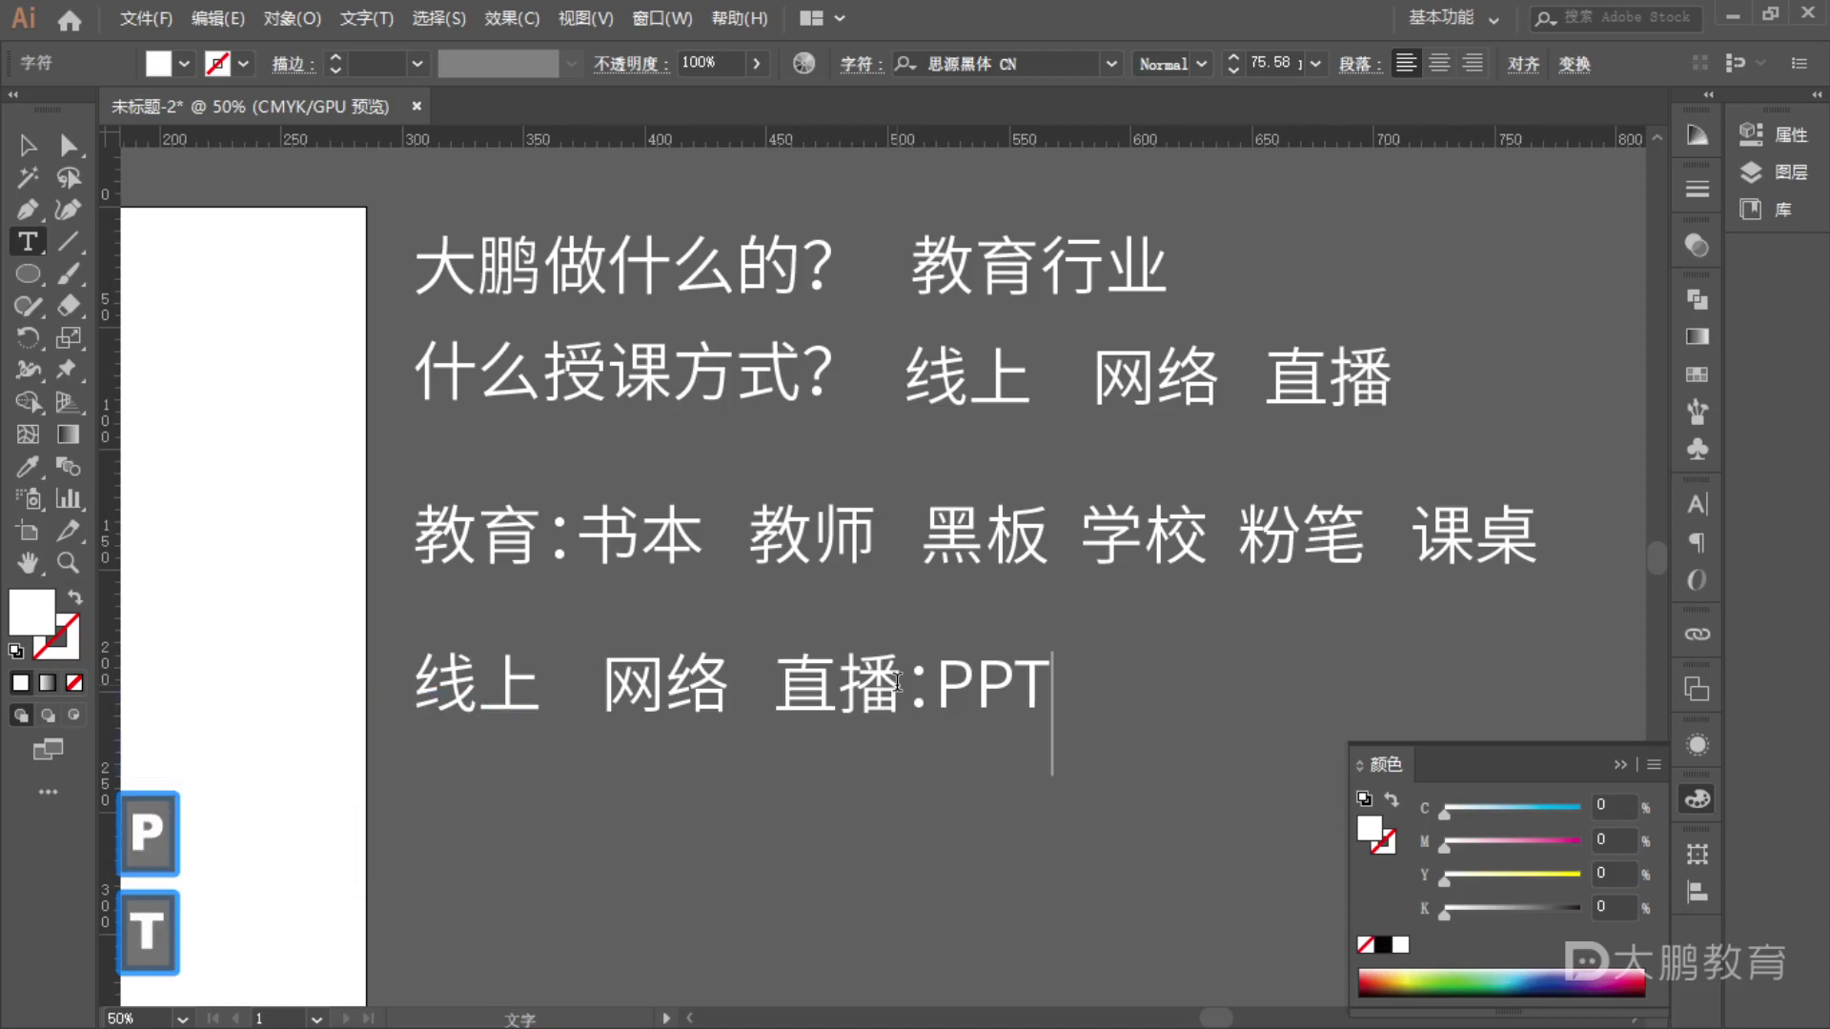
pyautogui.press('space')
pyautogui.write('DIANNAO')
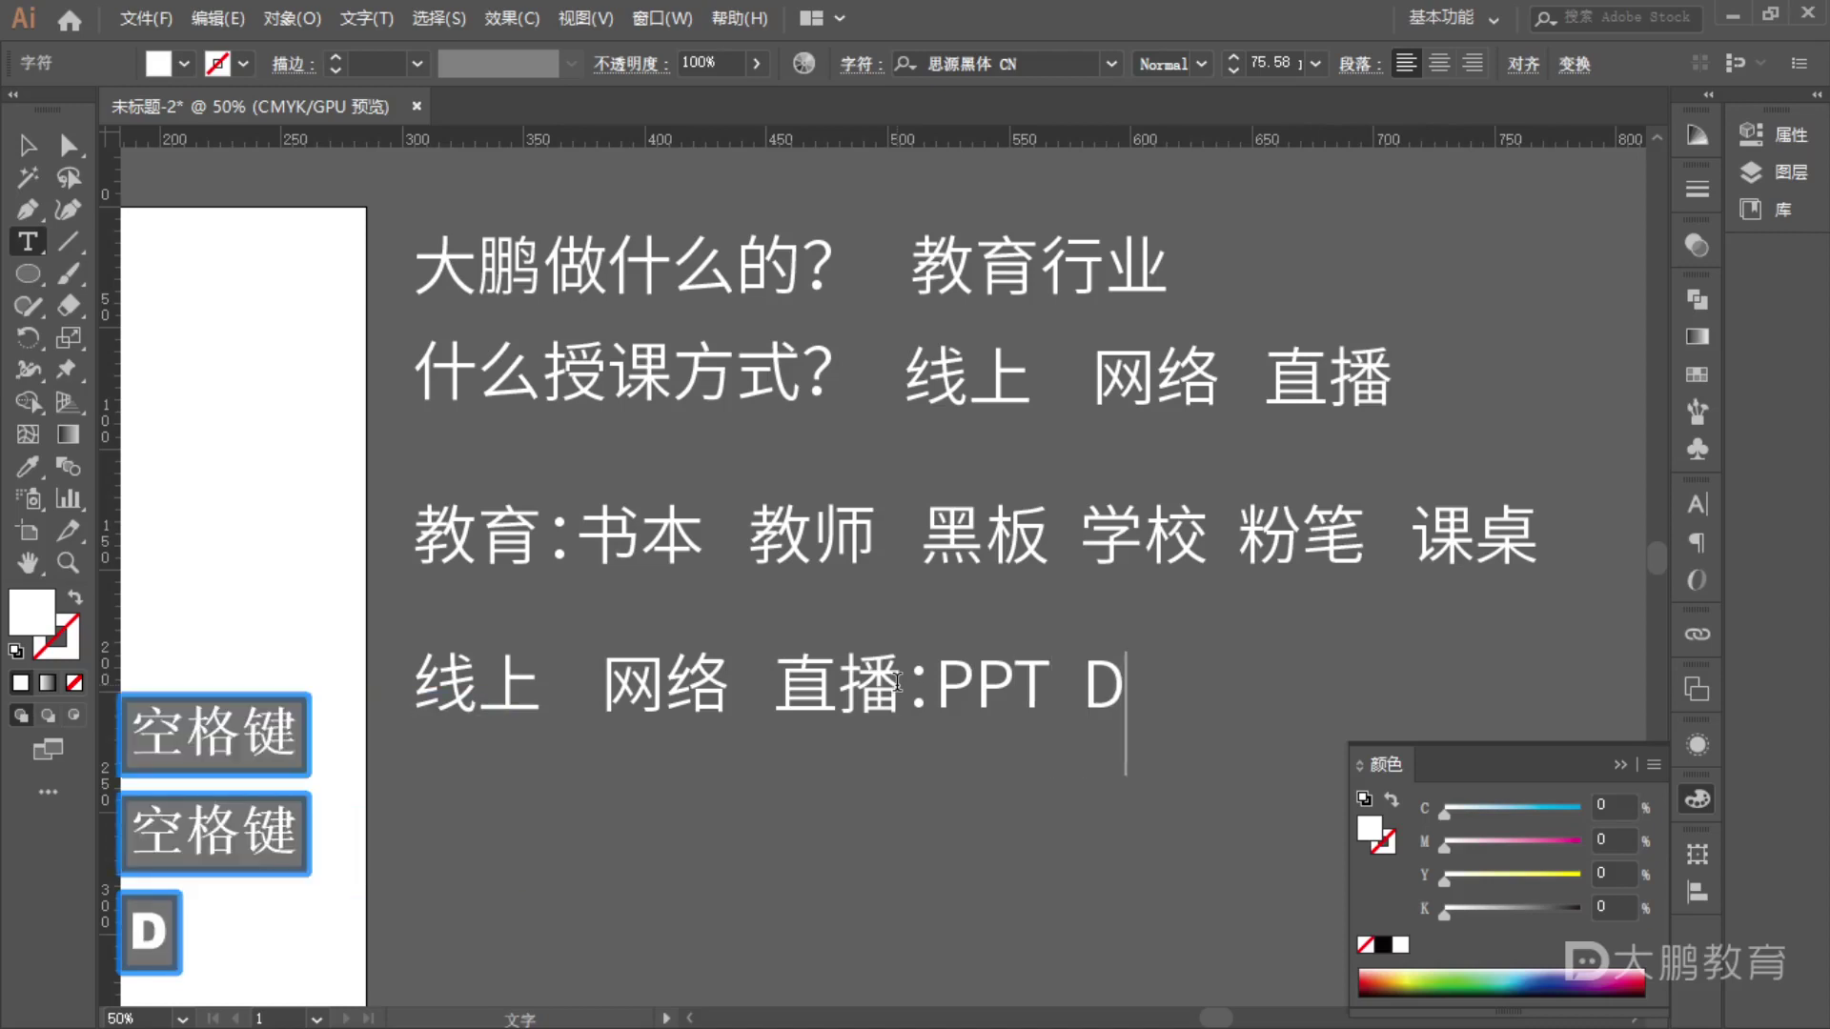
pyautogui.press('BackSpace')
pyautogui.press('BackSpace')
pyautogui.press('BackSpace')
pyautogui.press('BackSpace')
pyautogui.press('BackSpace')
pyautogui.press('BackSpace')
pyautogui.press('BackSpace')
pyautogui.press('BackSpace')
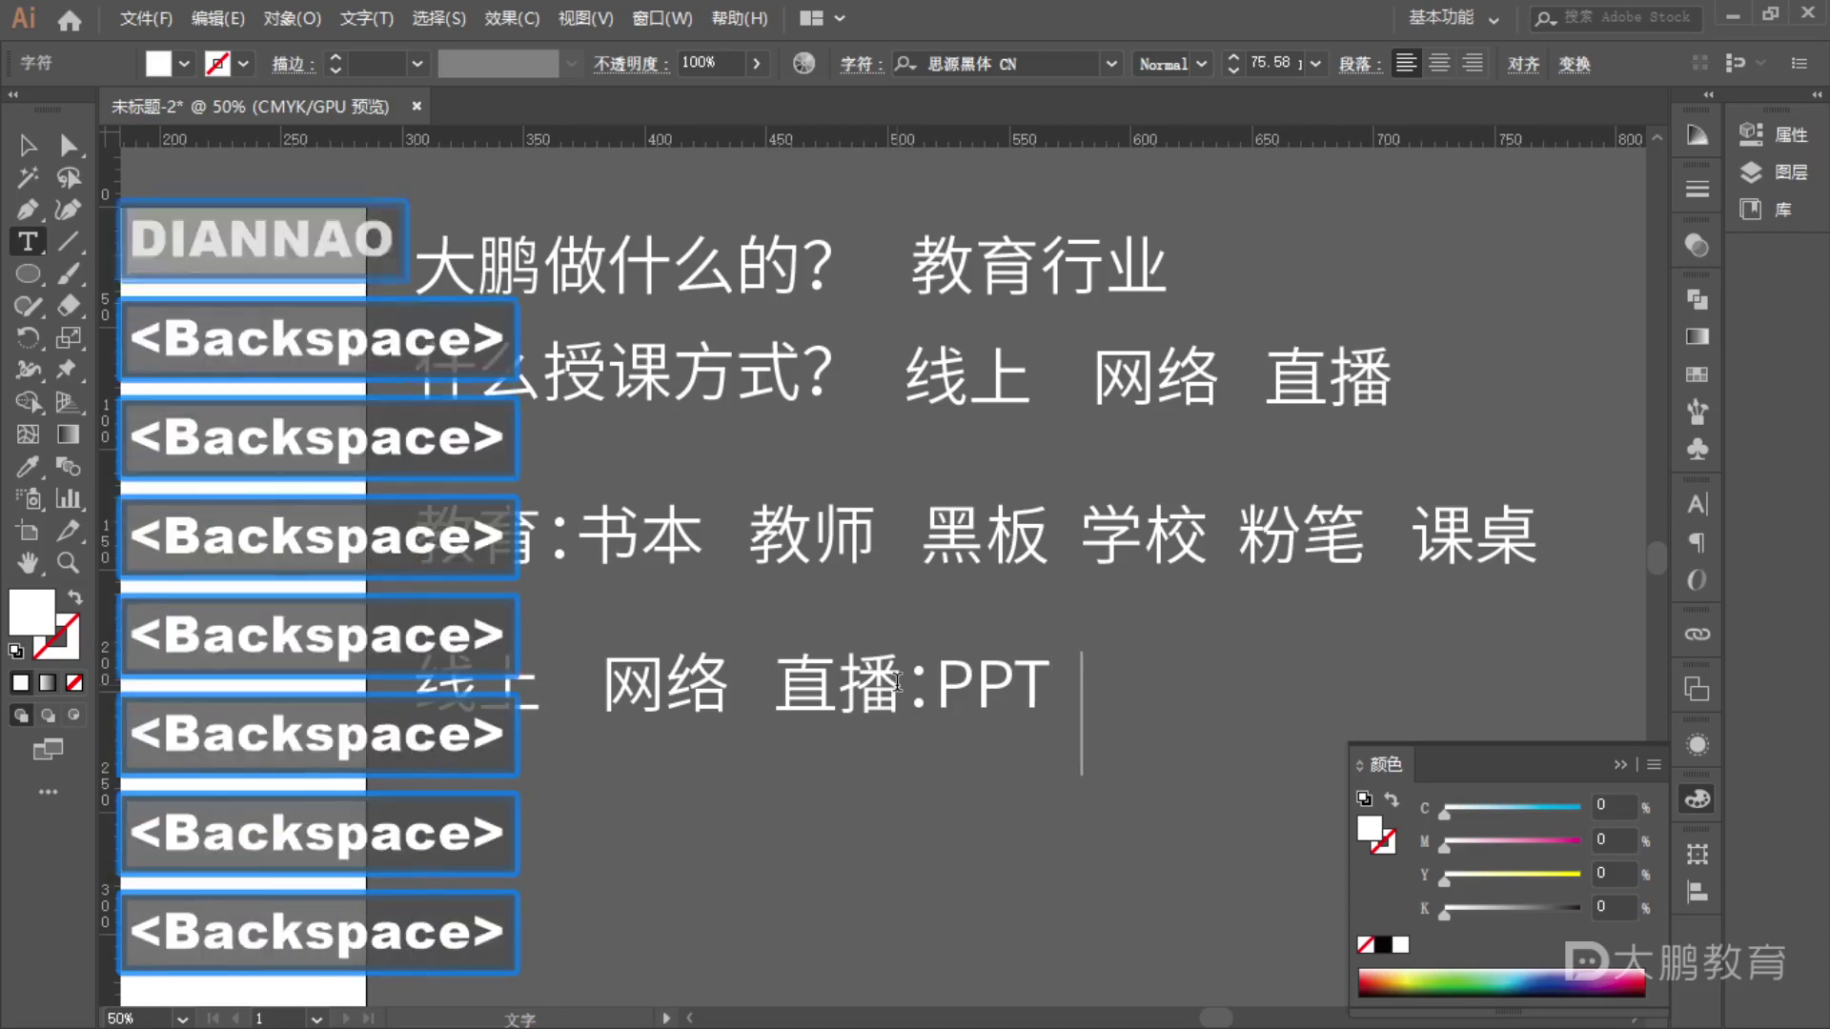
pyautogui.write('DIAN')
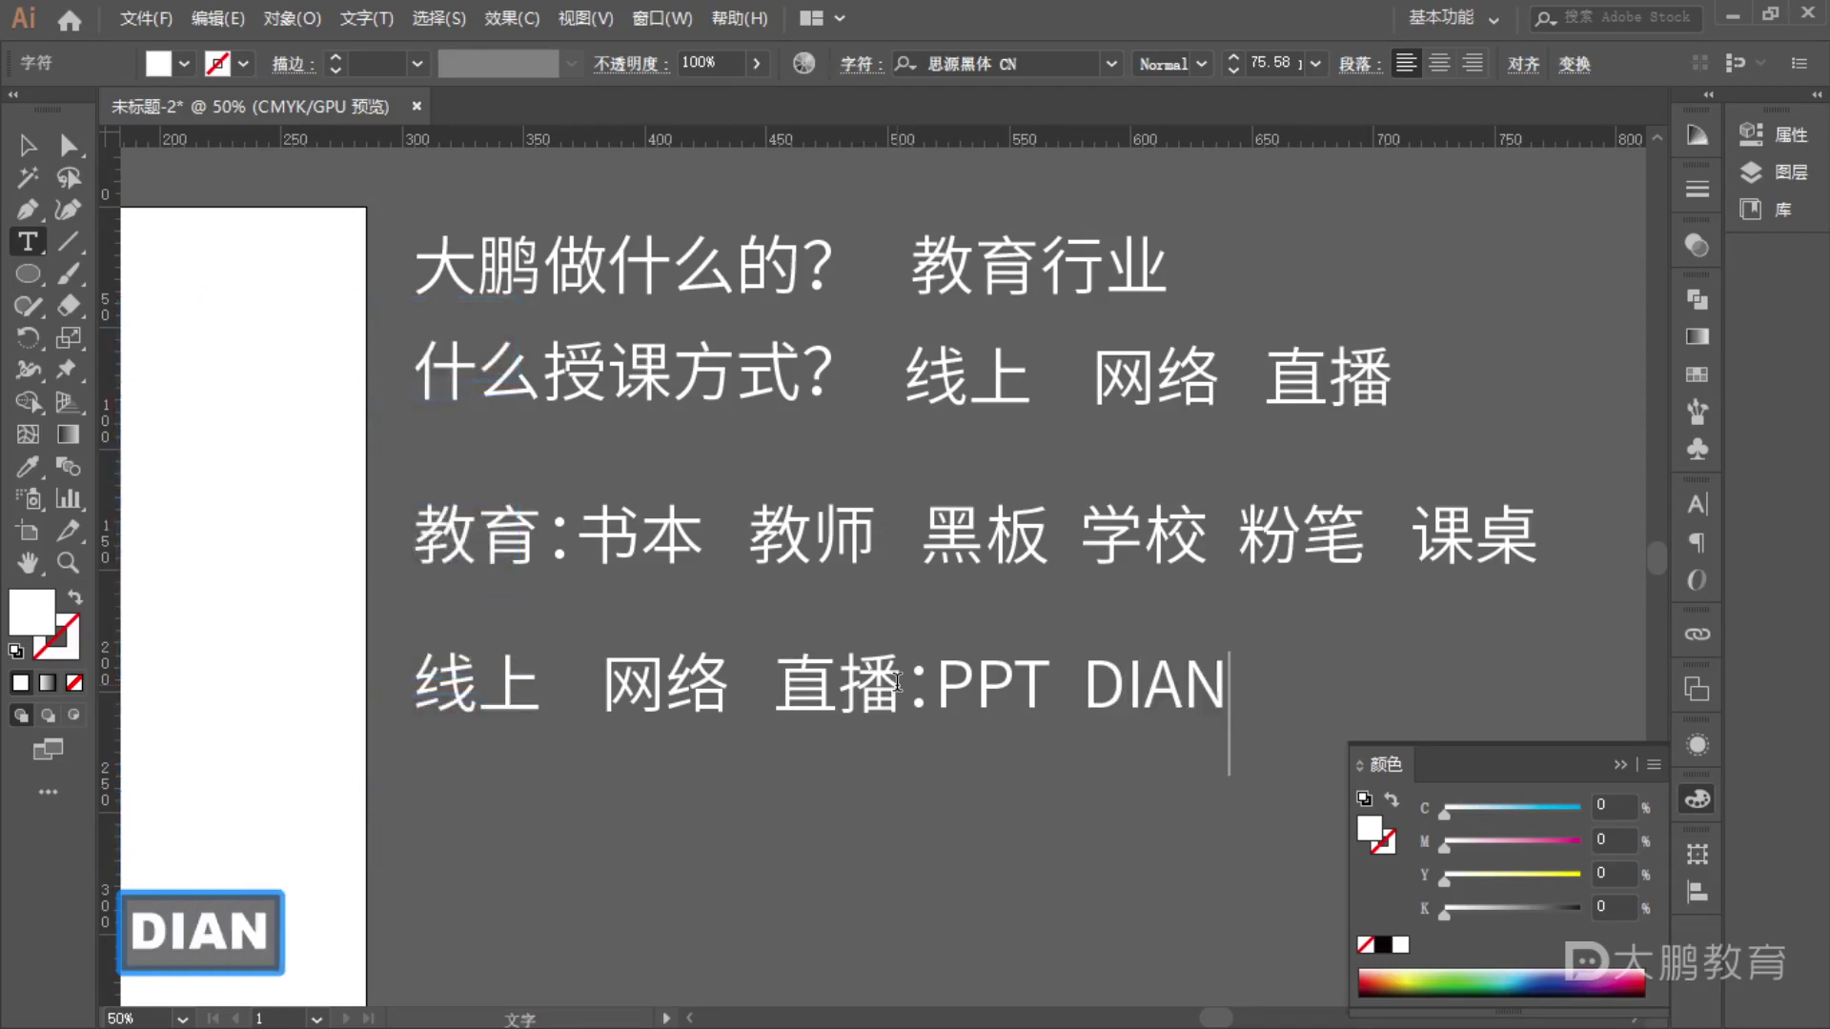
pyautogui.press('BackSpace')
pyautogui.press('BackSpace')
pyautogui.press('BackSpace')
pyautogui.press('BackSpace')
# - Add the keyword 电脑 after PPT in the lower keyword line, followed by spaces
pyautogui.press('capslock')
pyautogui.write('d')
pyautogui.press('BackSpace')
pyautogui.write('dianao')
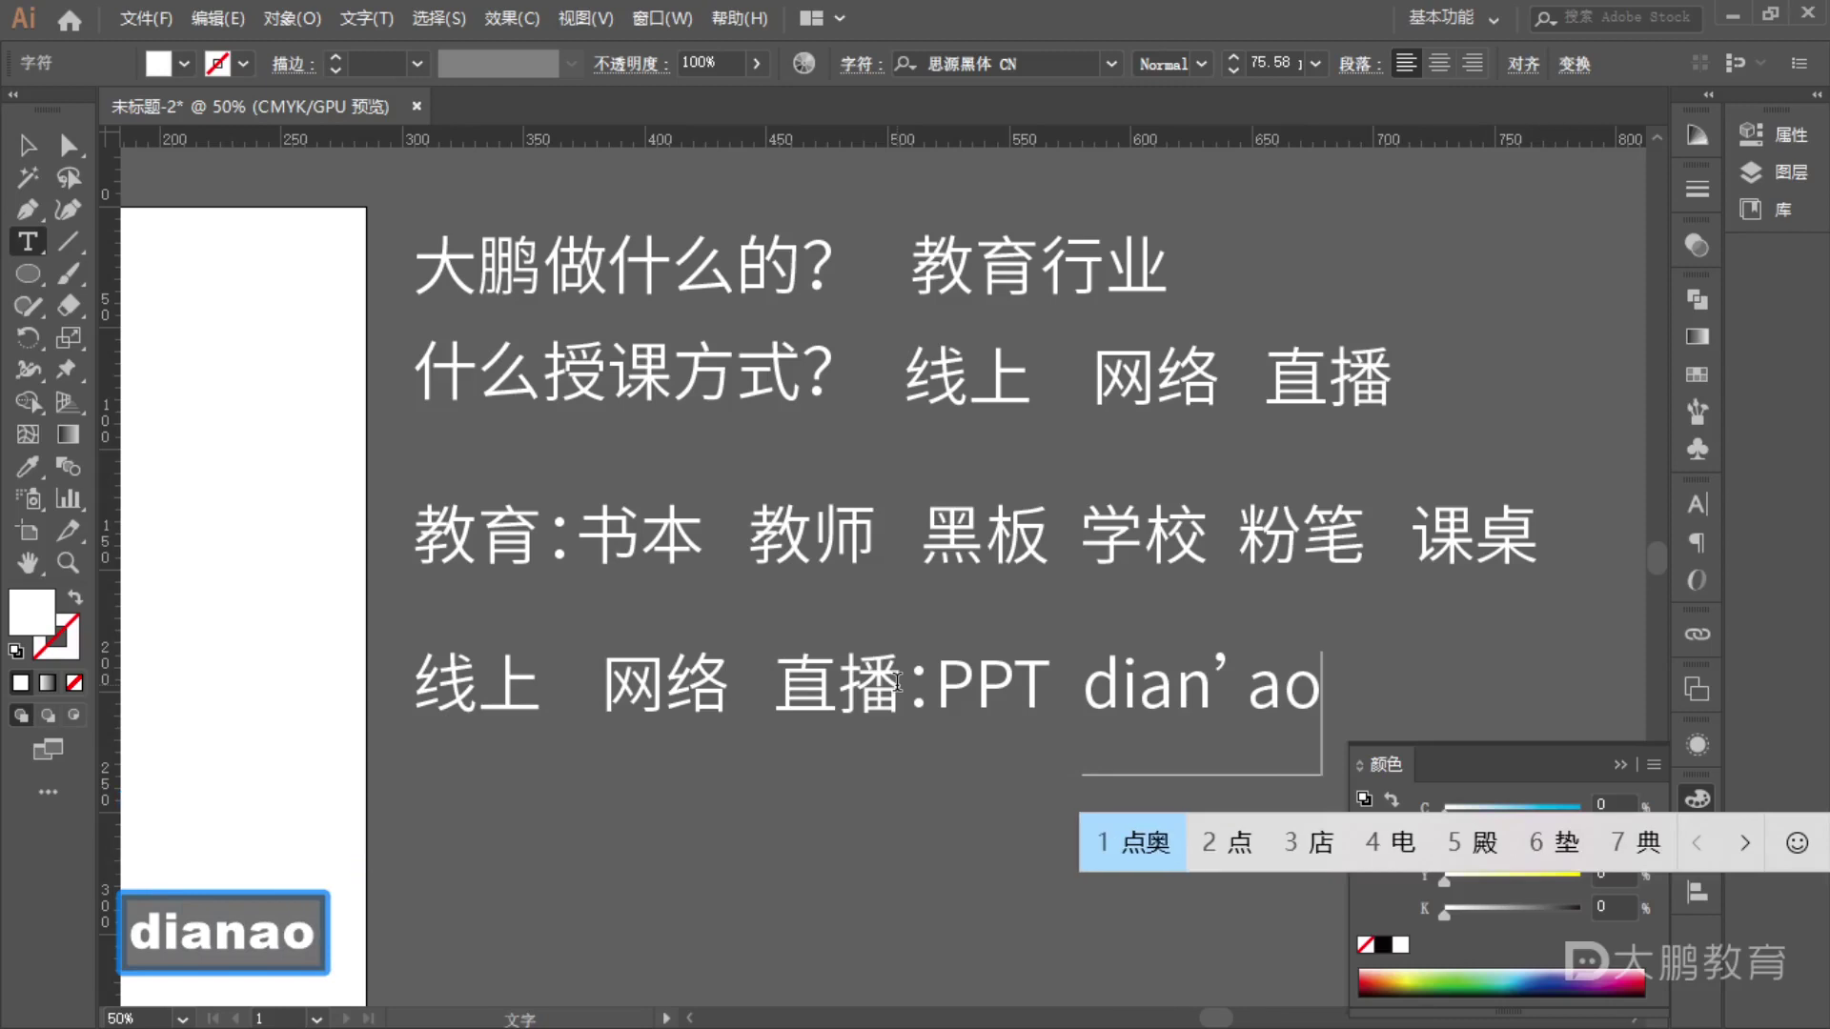
pyautogui.press('BackSpace')
pyautogui.press('BackSpace')
pyautogui.write('na')
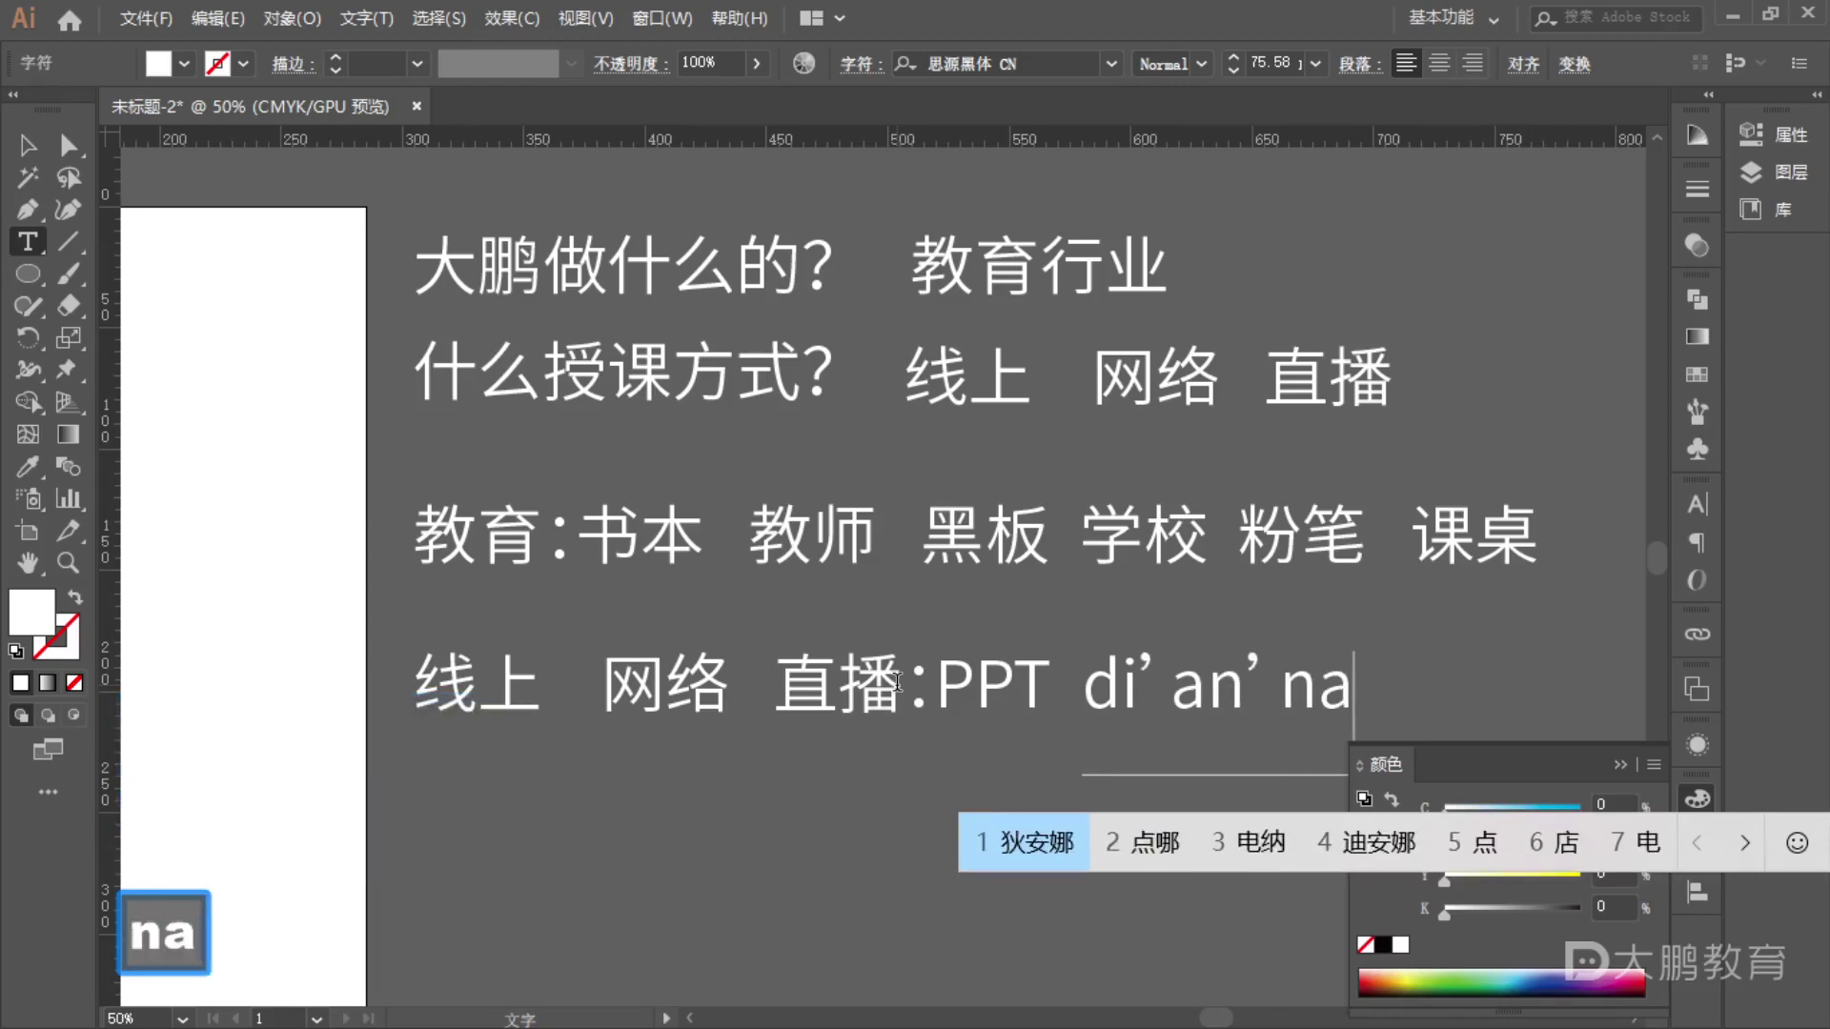
pyautogui.write('o')
pyautogui.press('space')
pyautogui.press('space')
pyautogui.press('space')
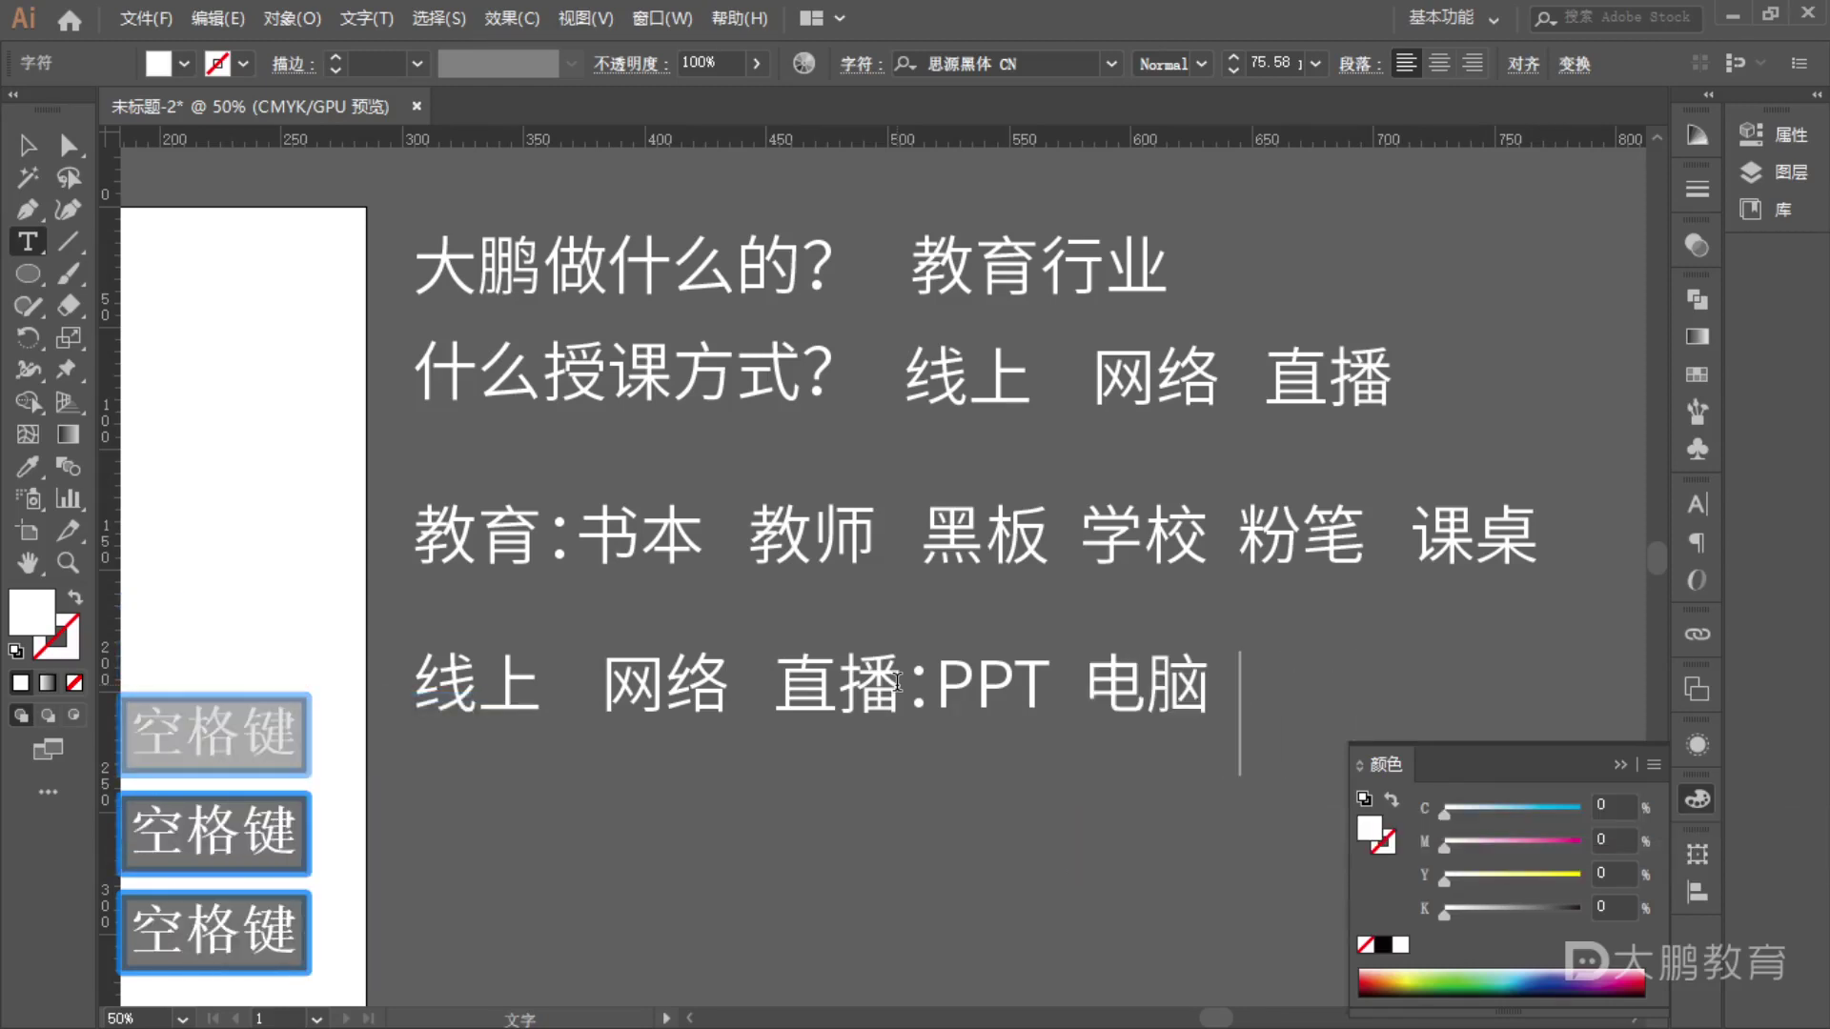
# - Continue the line after 电脑 with the keywords 麦克风 and WiFi, separated by spaces
pyautogui.write('mai')
pyautogui.write('kefeng')
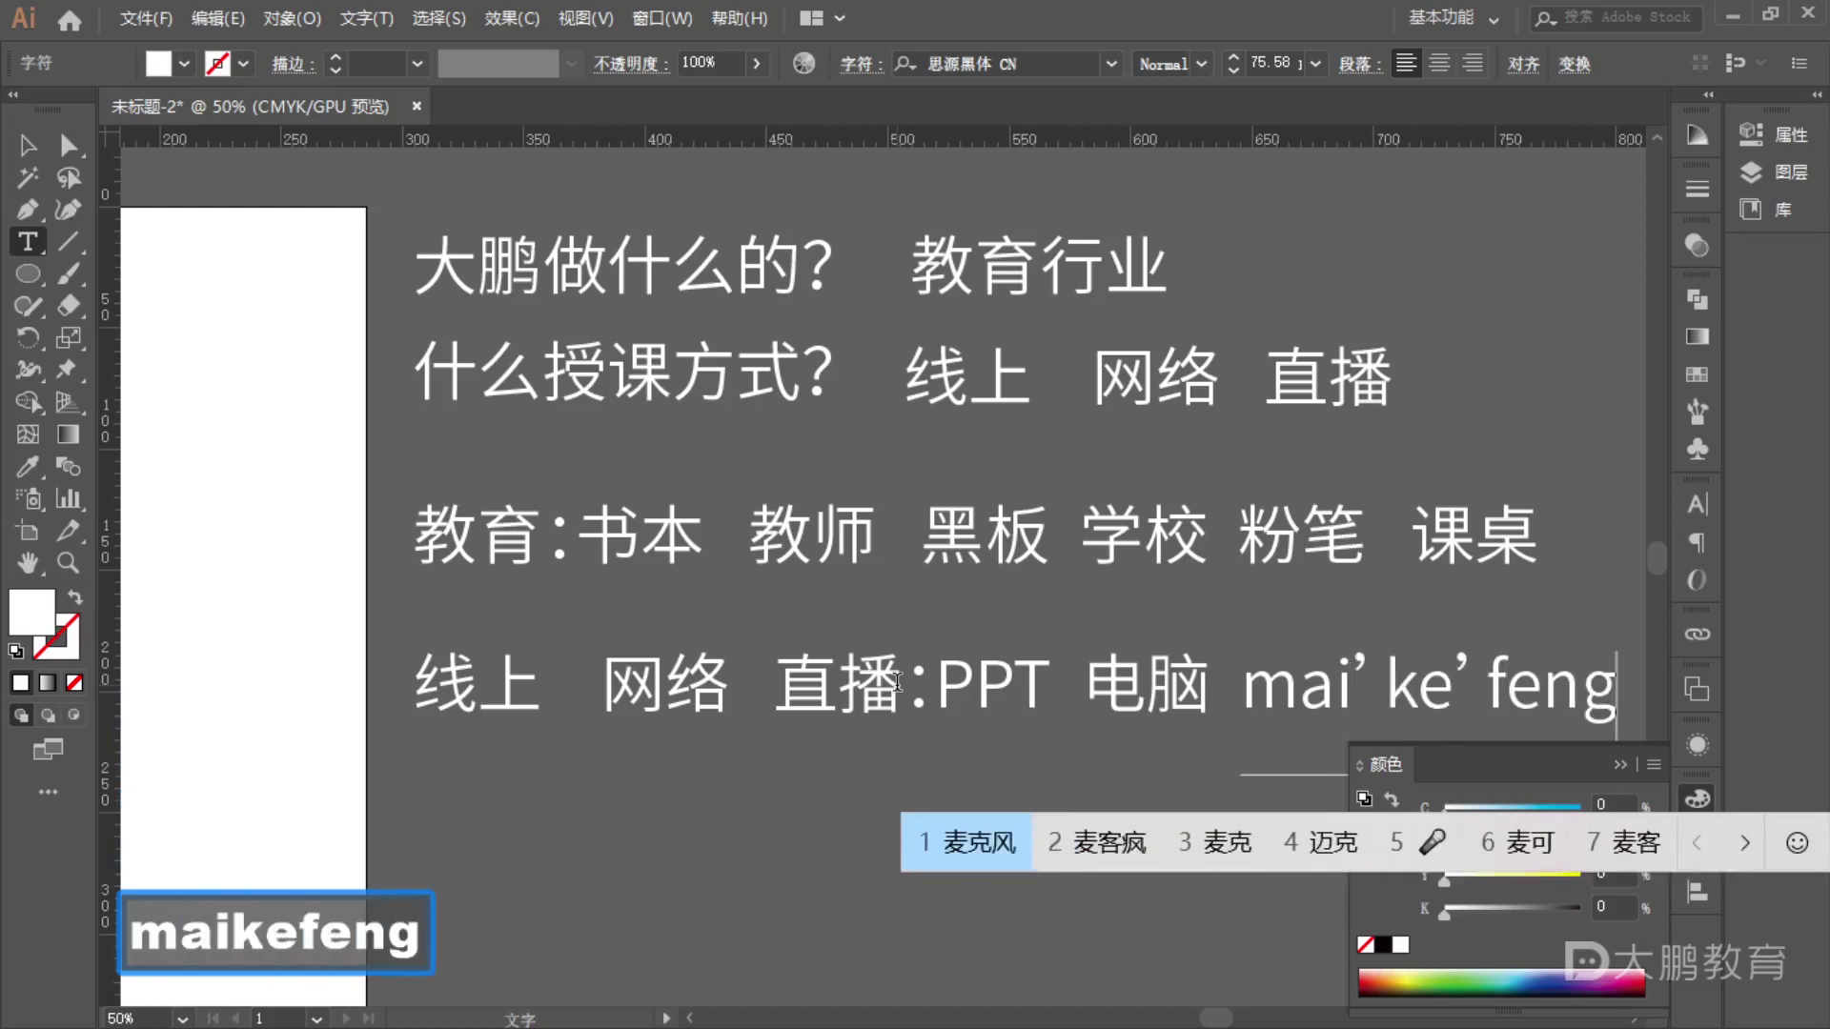
pyautogui.press('space')
pyautogui.press('space')
pyautogui.press('space')
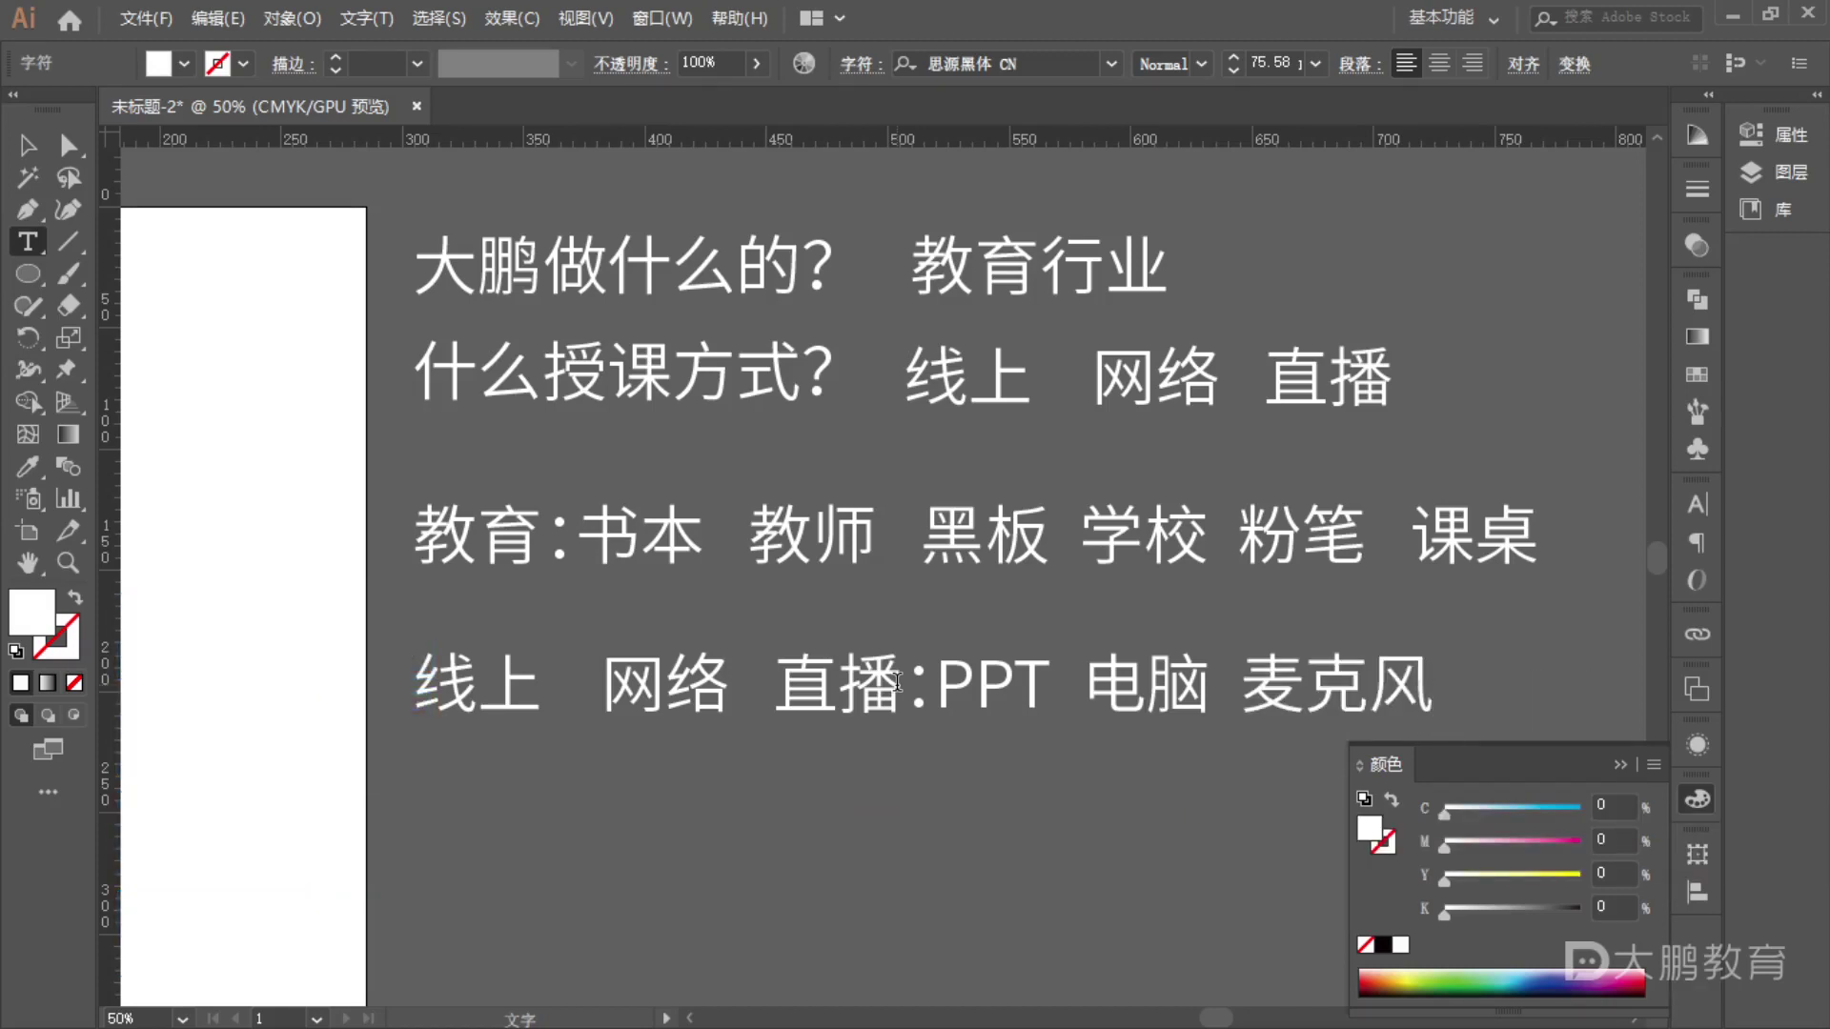
pyautogui.write('wifi')
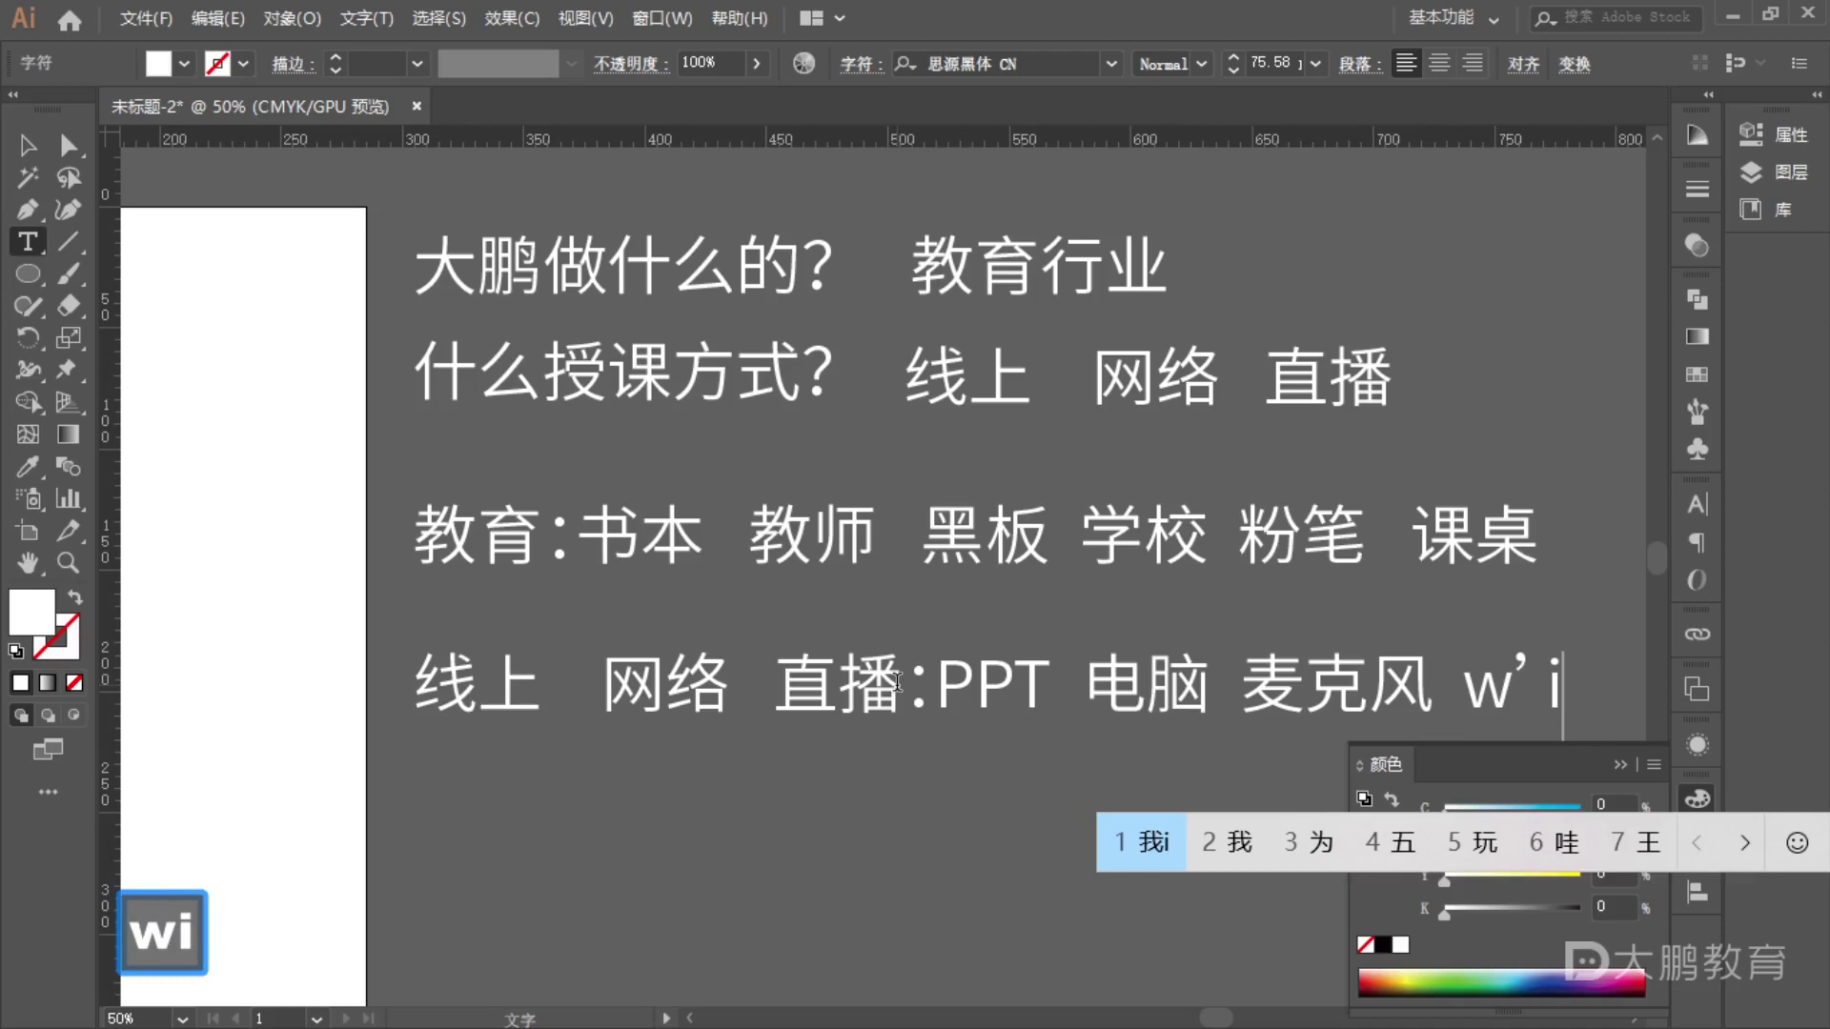
pyautogui.press('space')
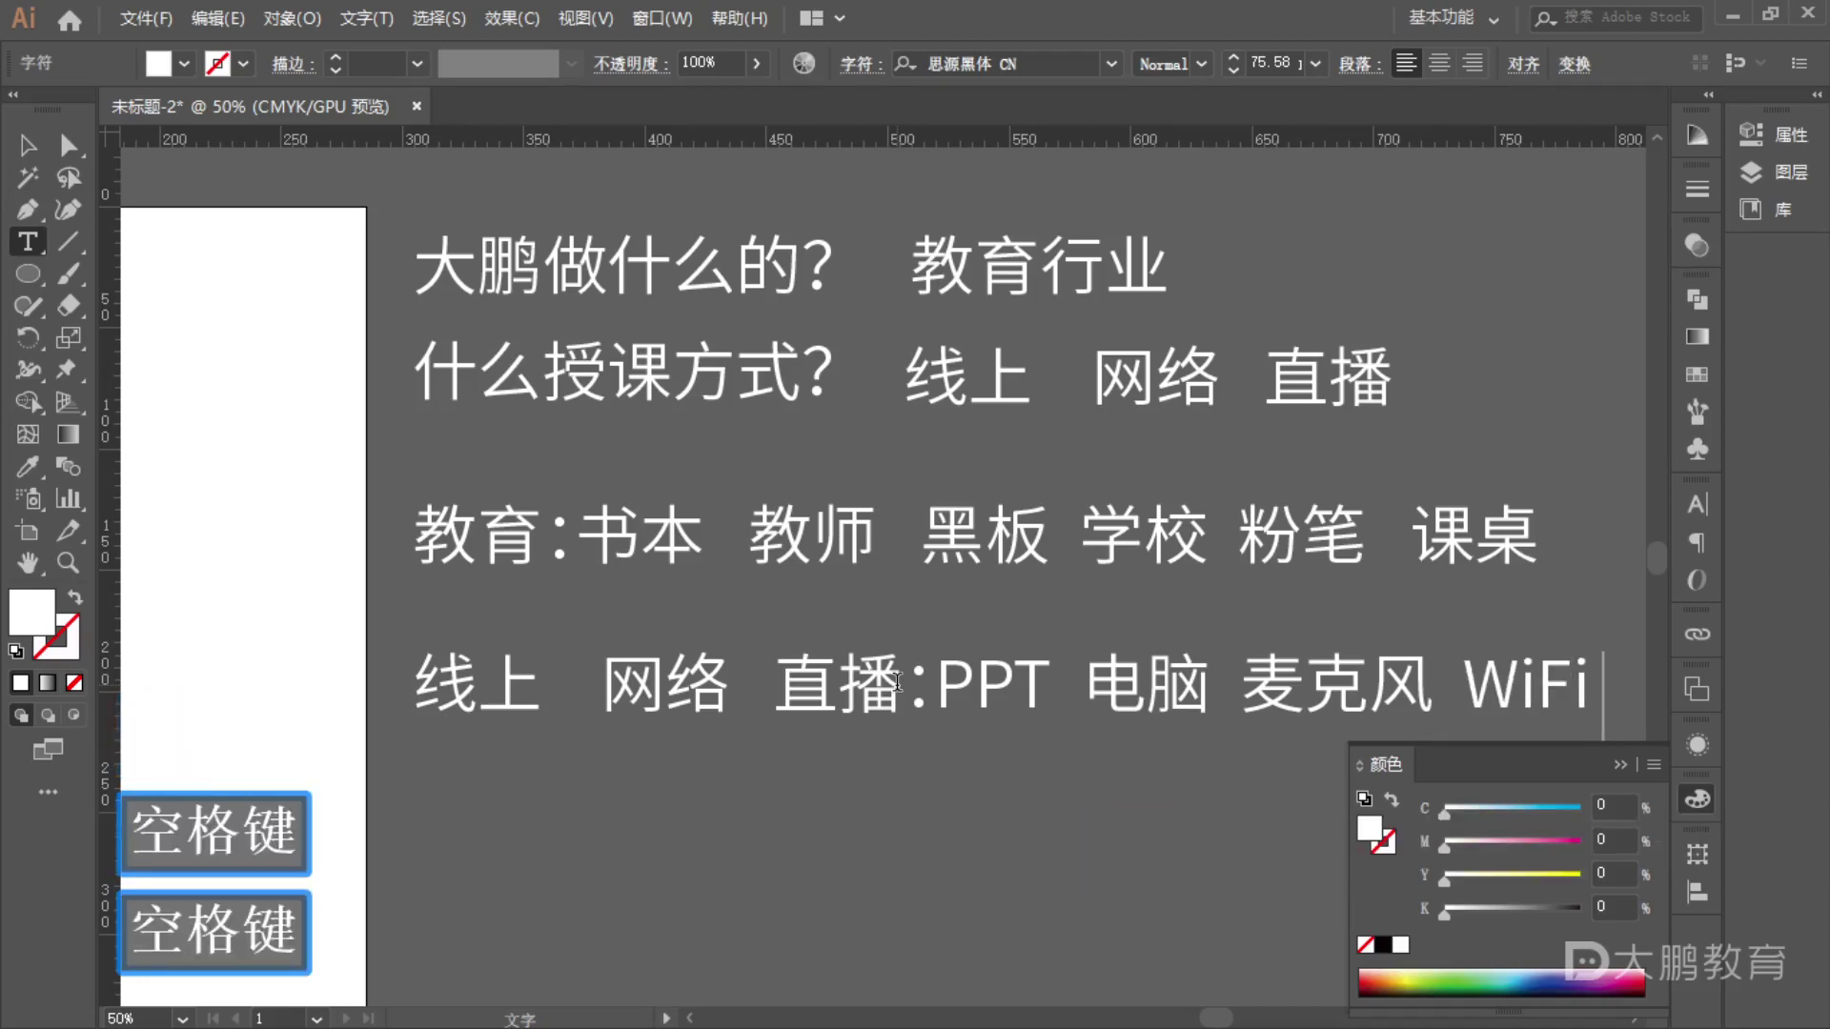
# - Add the keyword 鼠标 after WiFi, correcting any mistyped characters, and finish the text editing
pyautogui.write('s')
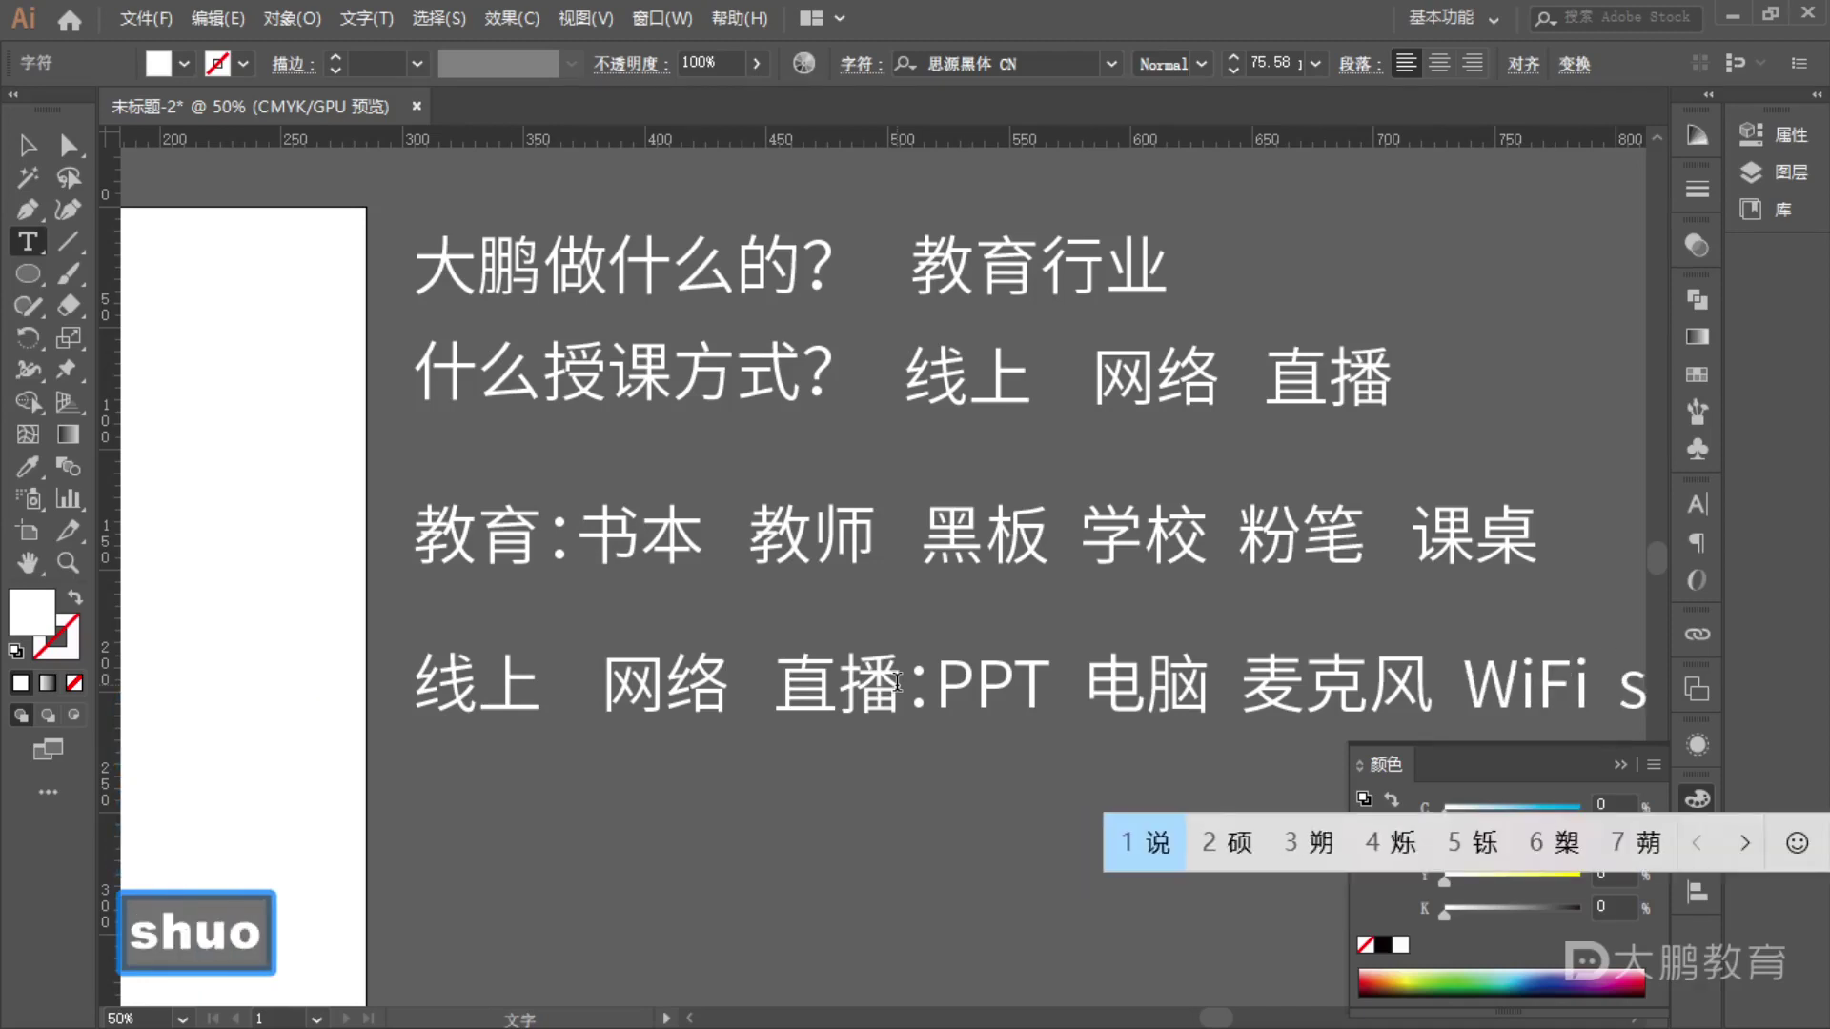
pyautogui.write('huobioa')
pyautogui.press('space')
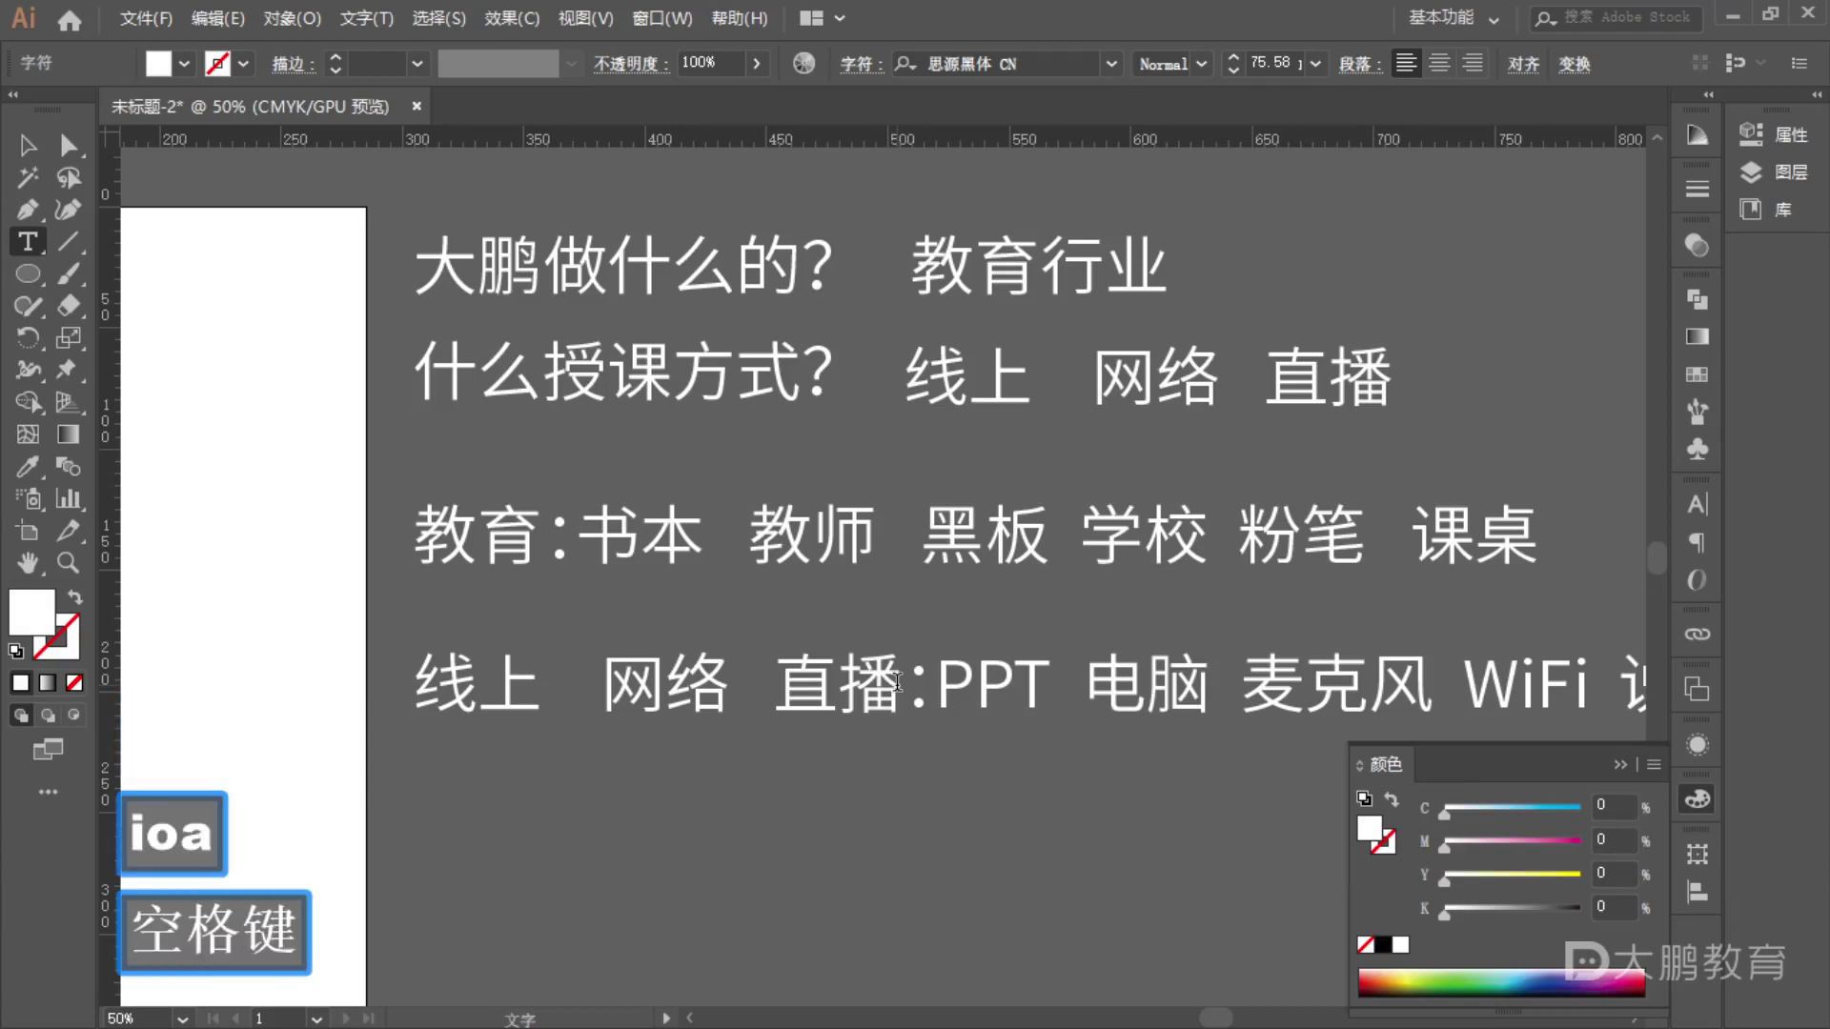
pyautogui.press('space')
pyautogui.press('space')
pyautogui.press('space')
pyautogui.hotkey('ctrl', 'a')
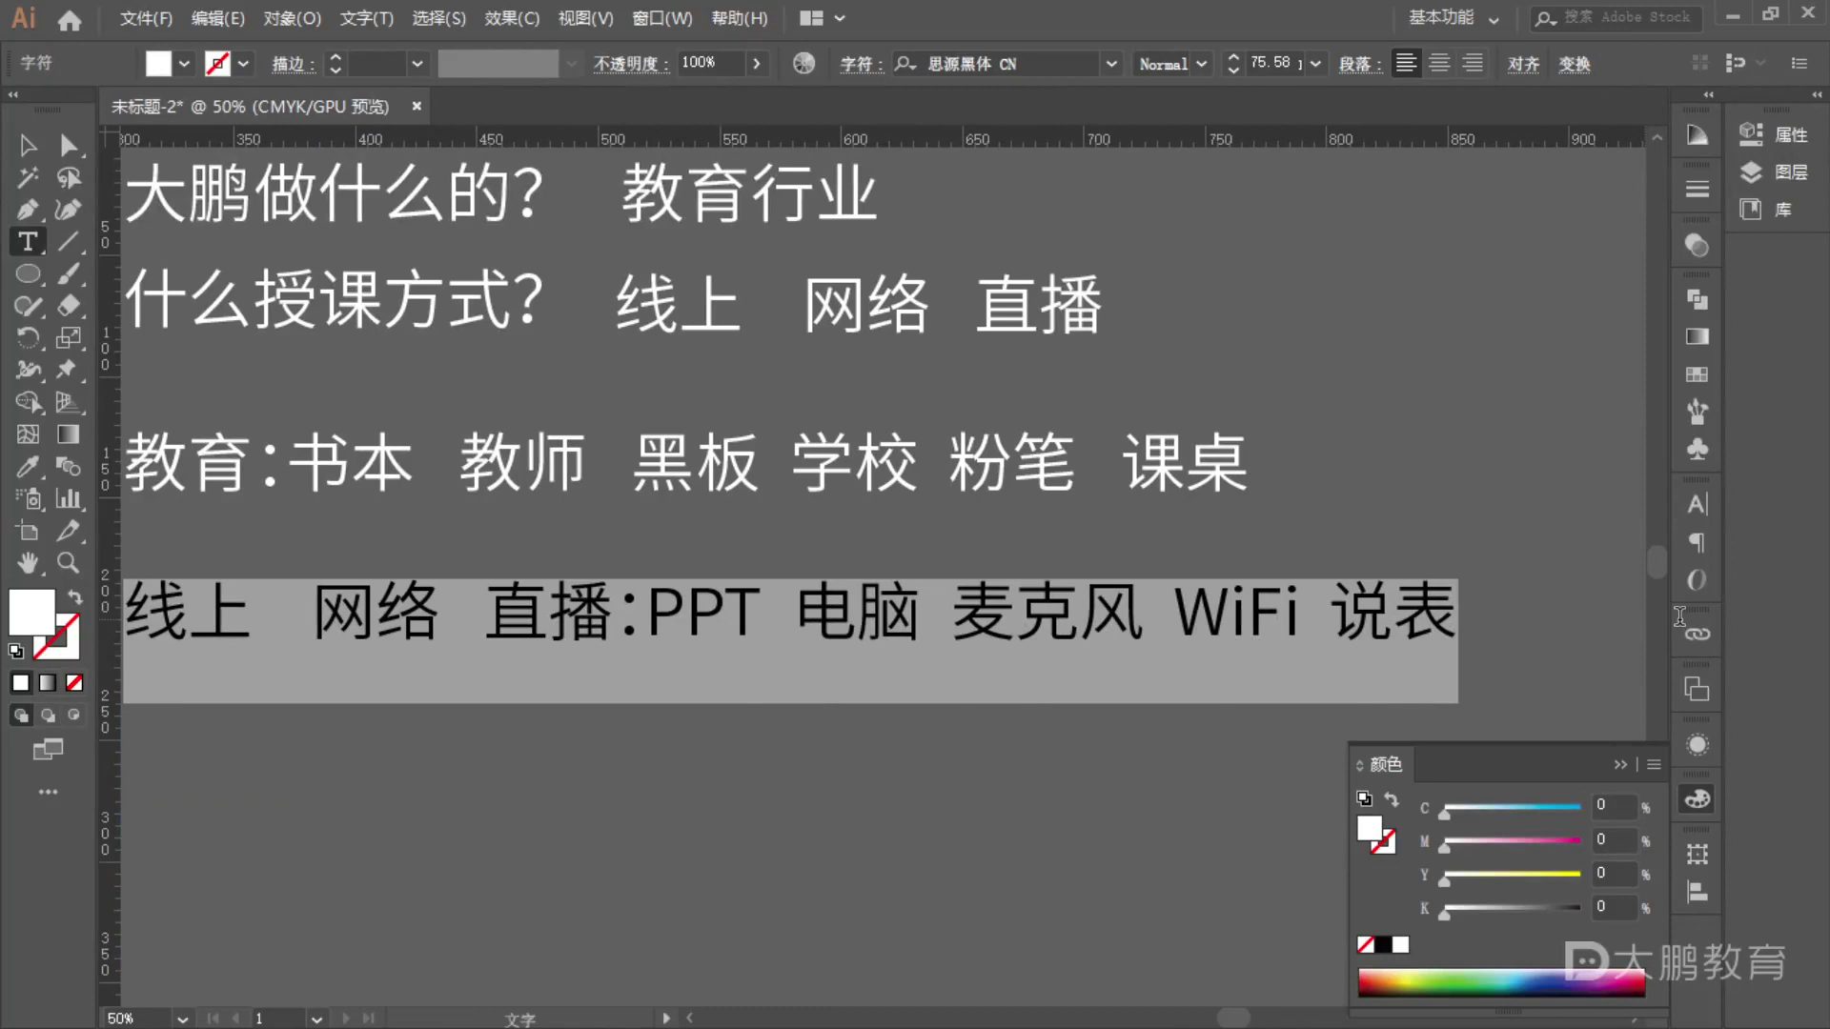
pyautogui.click(1343, 613)
pyautogui.moveTo(1344, 613); pyautogui.dragTo(1596, 659)
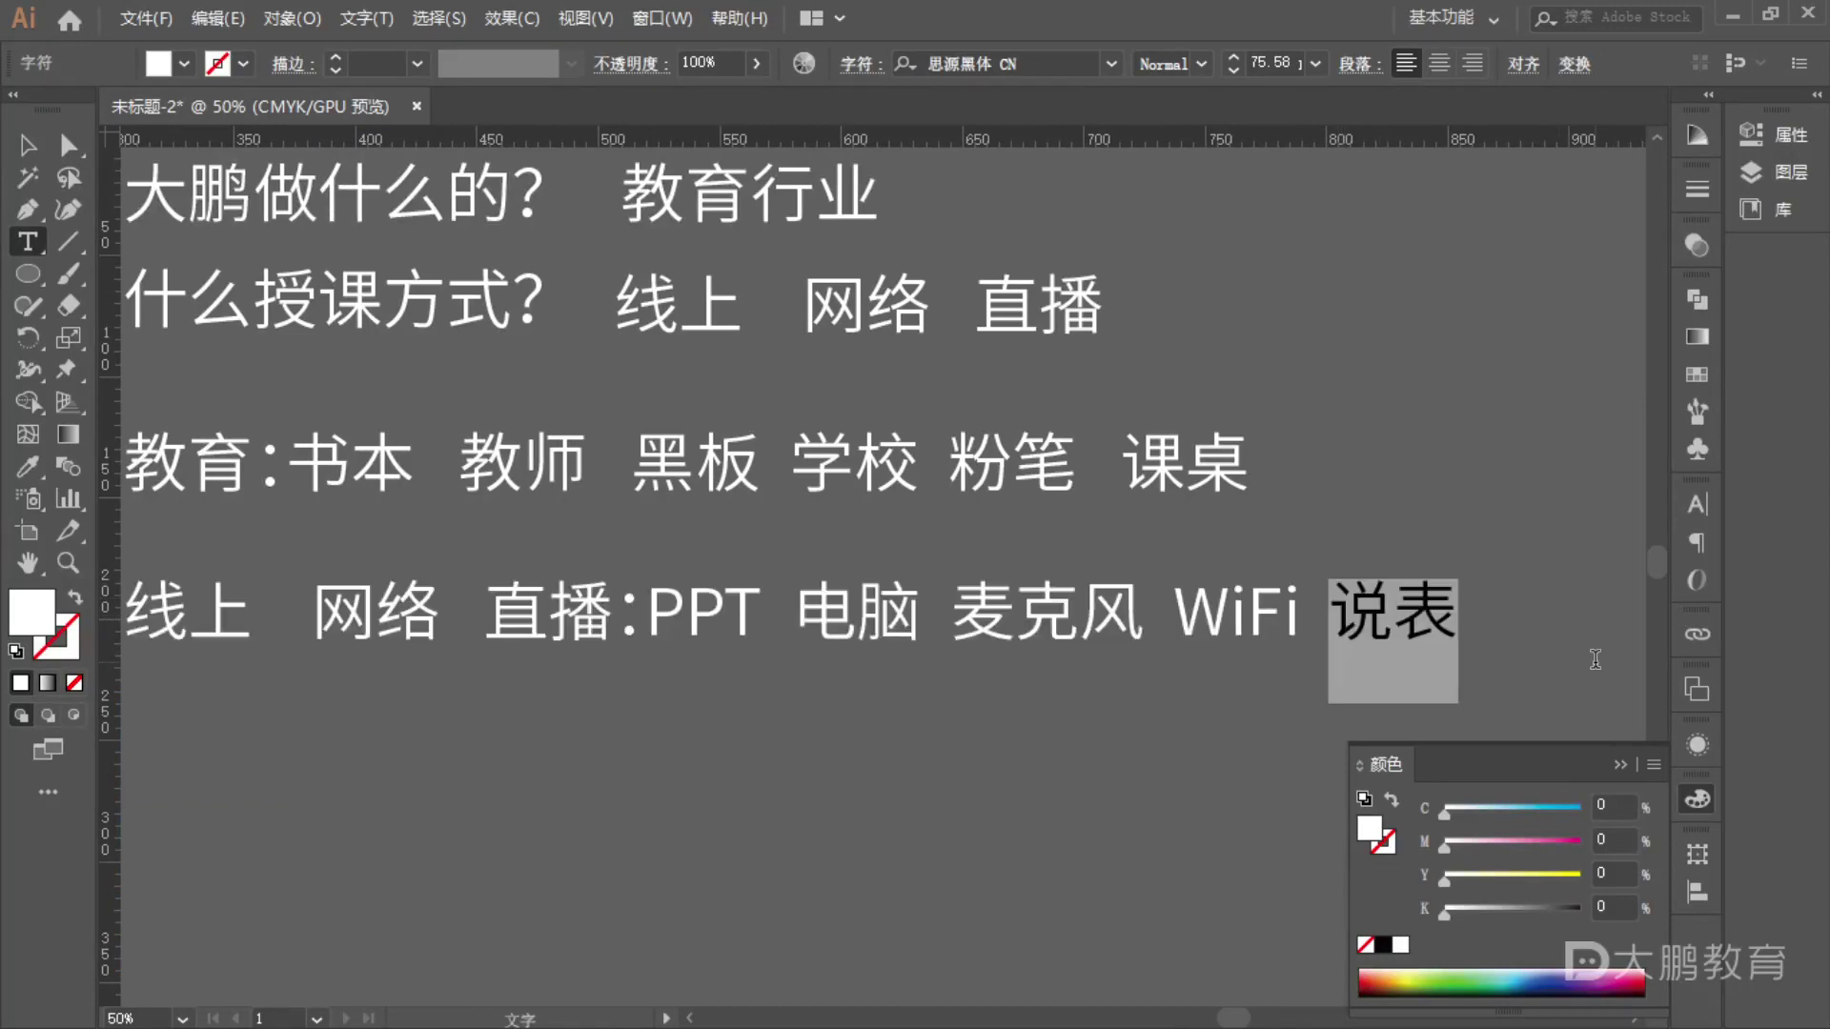
pyautogui.write('shubiao')
pyautogui.press('space')
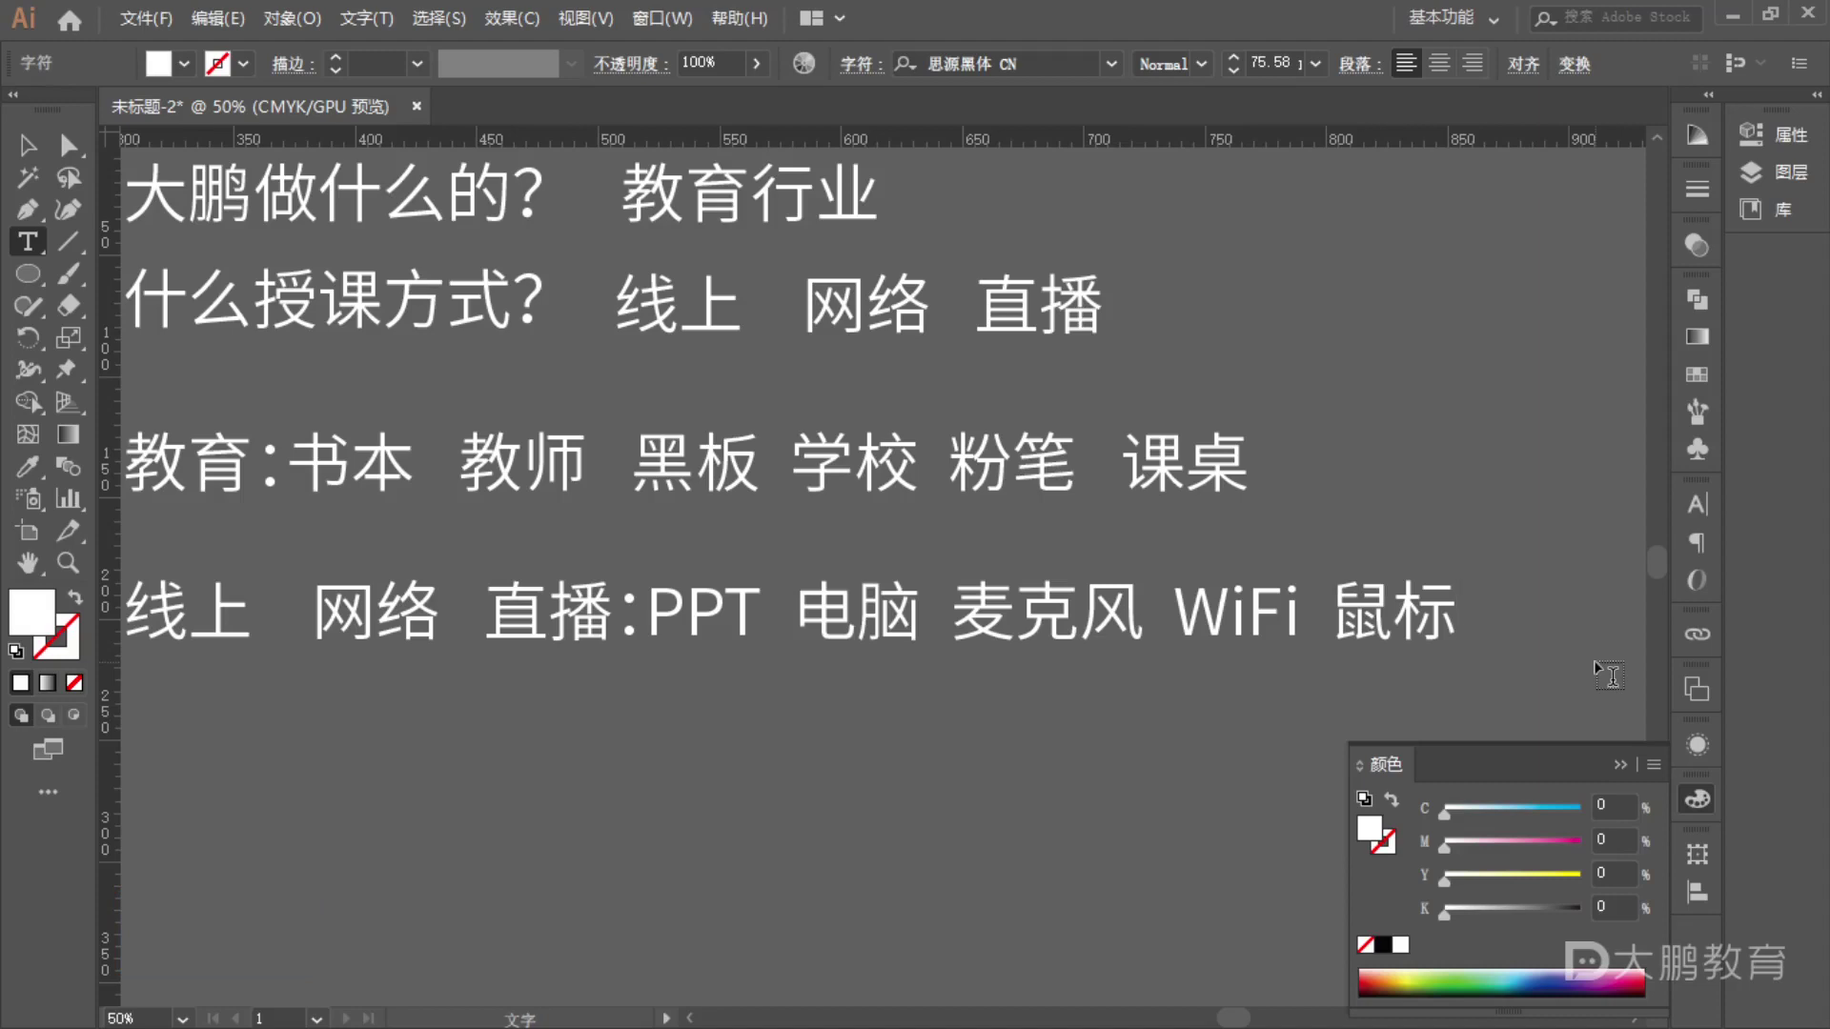
pyautogui.click(28, 145)
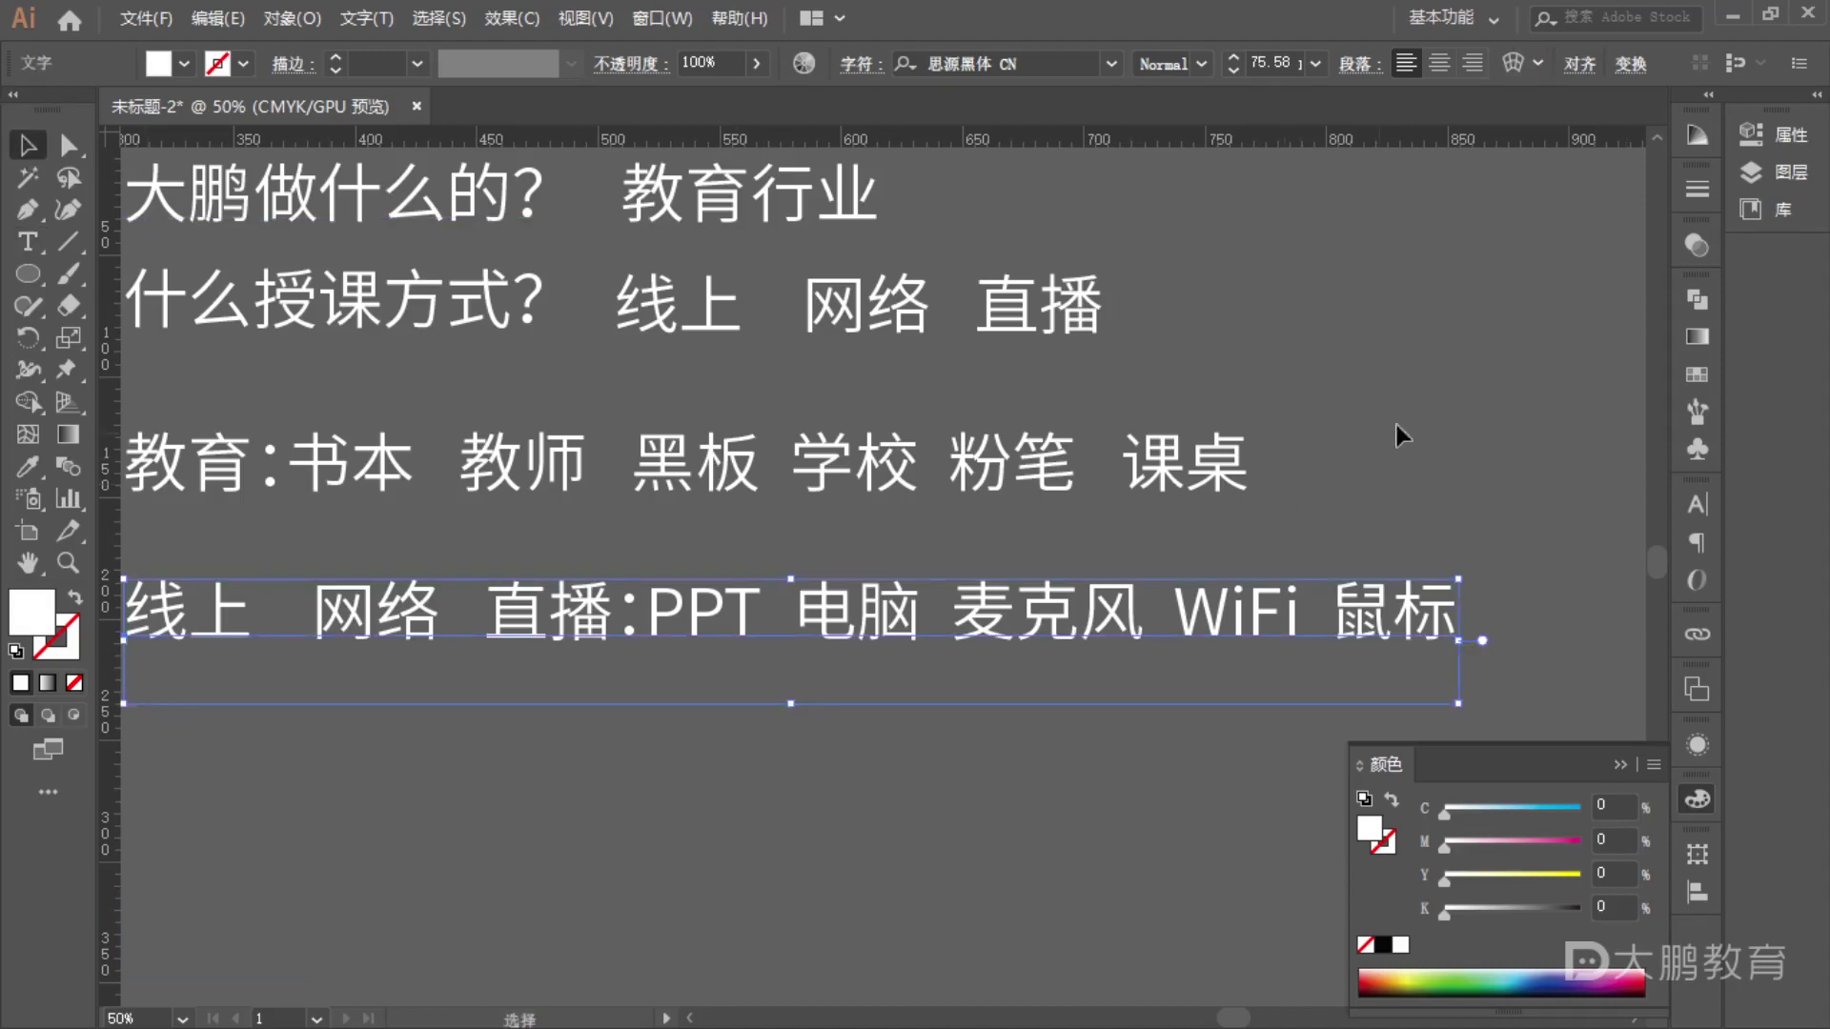
# - Move the 线上 网络 直播 keyword line slightly up, closer to the 教育 line, and deselect it
pyautogui.scroll(-2, 1393, 426)
pyautogui.scroll(1, 1187, 499)
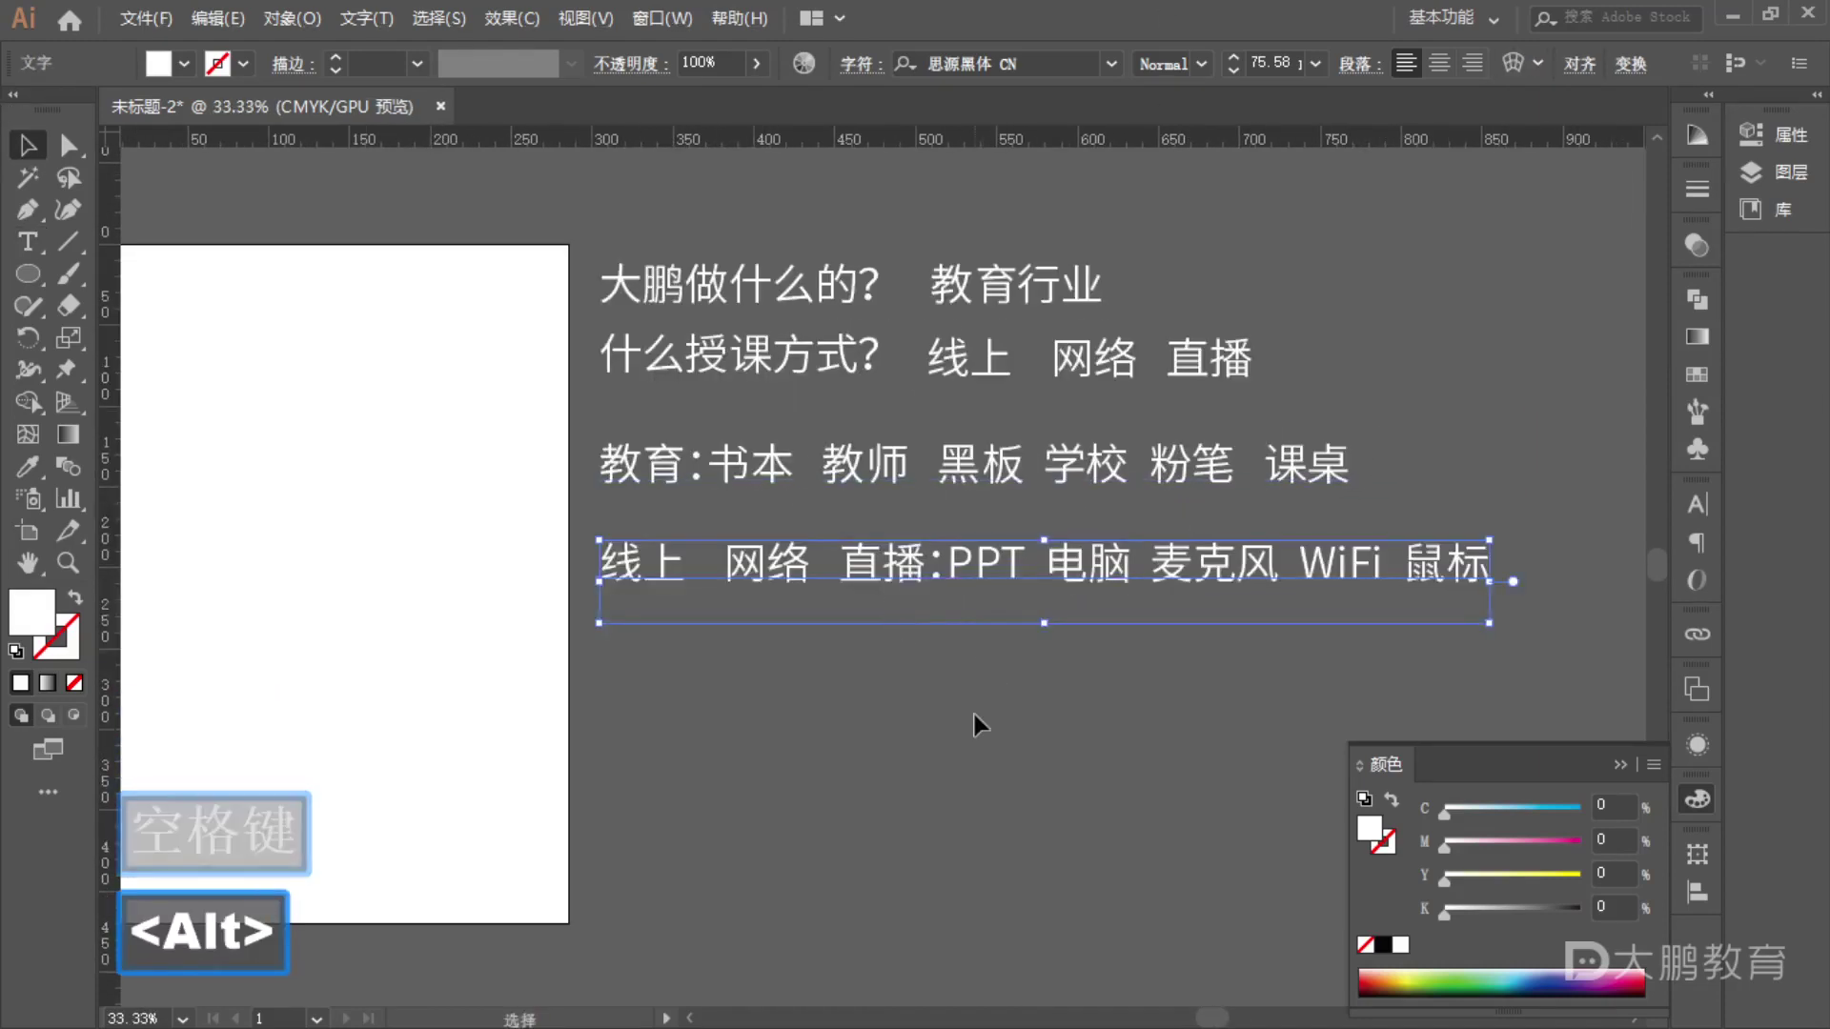
pyautogui.moveTo(970, 567); pyautogui.dragTo(970, 556)
pyautogui.click(959, 663)
pyautogui.press('F1')
pyautogui.moveTo(838, 493); pyautogui.dragTo(934, 494)
pyautogui.moveTo(698, 476); pyautogui.dragTo(789, 496)
pyautogui.moveTo(912, 483); pyautogui.dragTo(1041, 510)
pyautogui.moveTo(1073, 488); pyautogui.dragTo(1139, 495)
pyautogui.moveTo(1269, 493); pyautogui.dragTo(1406, 494)
pyautogui.press('Escape')
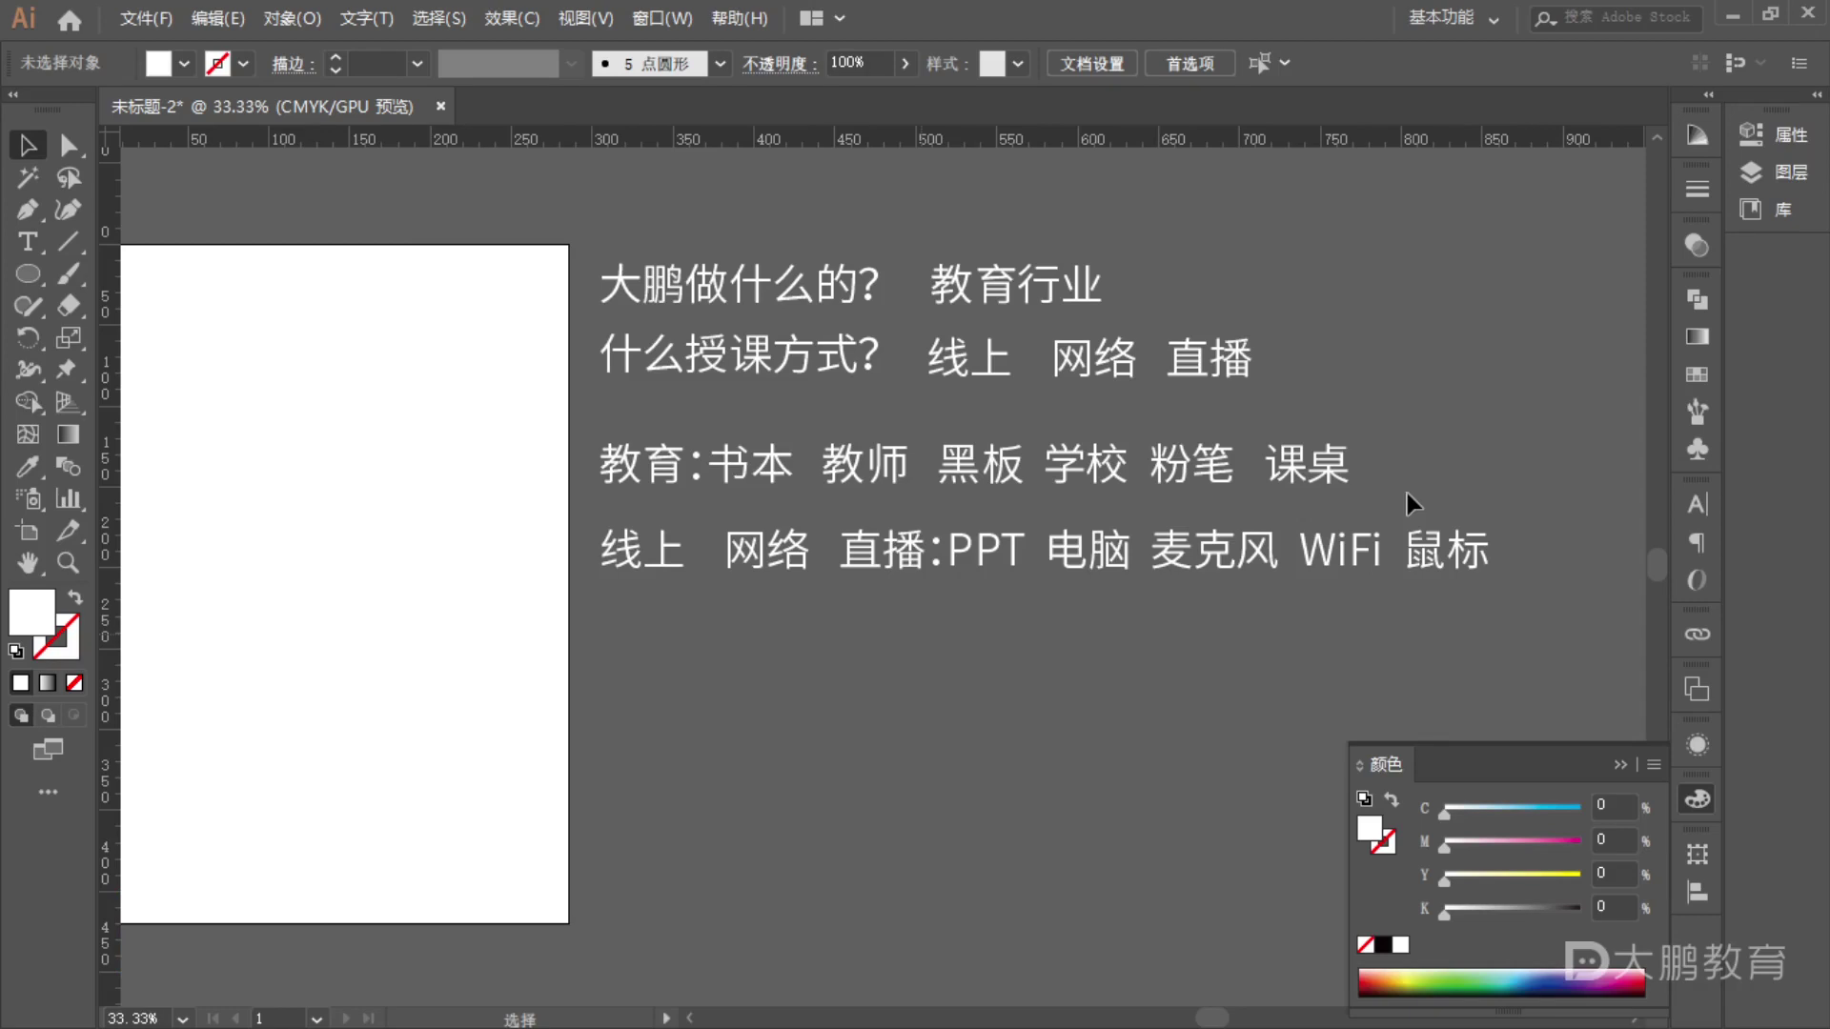
pyautogui.press('F1')
pyautogui.moveTo(685, 480)
pyautogui.mouseDown()
pyautogui.moveTo(913, 486)
pyautogui.moveTo(924, 454)
pyautogui.moveTo(860, 491)
pyautogui.moveTo(937, 463)
pyautogui.moveTo(937, 503)
pyautogui.moveTo(1206, 484)
pyautogui.moveTo(1426, 509)
pyautogui.mouseUp()
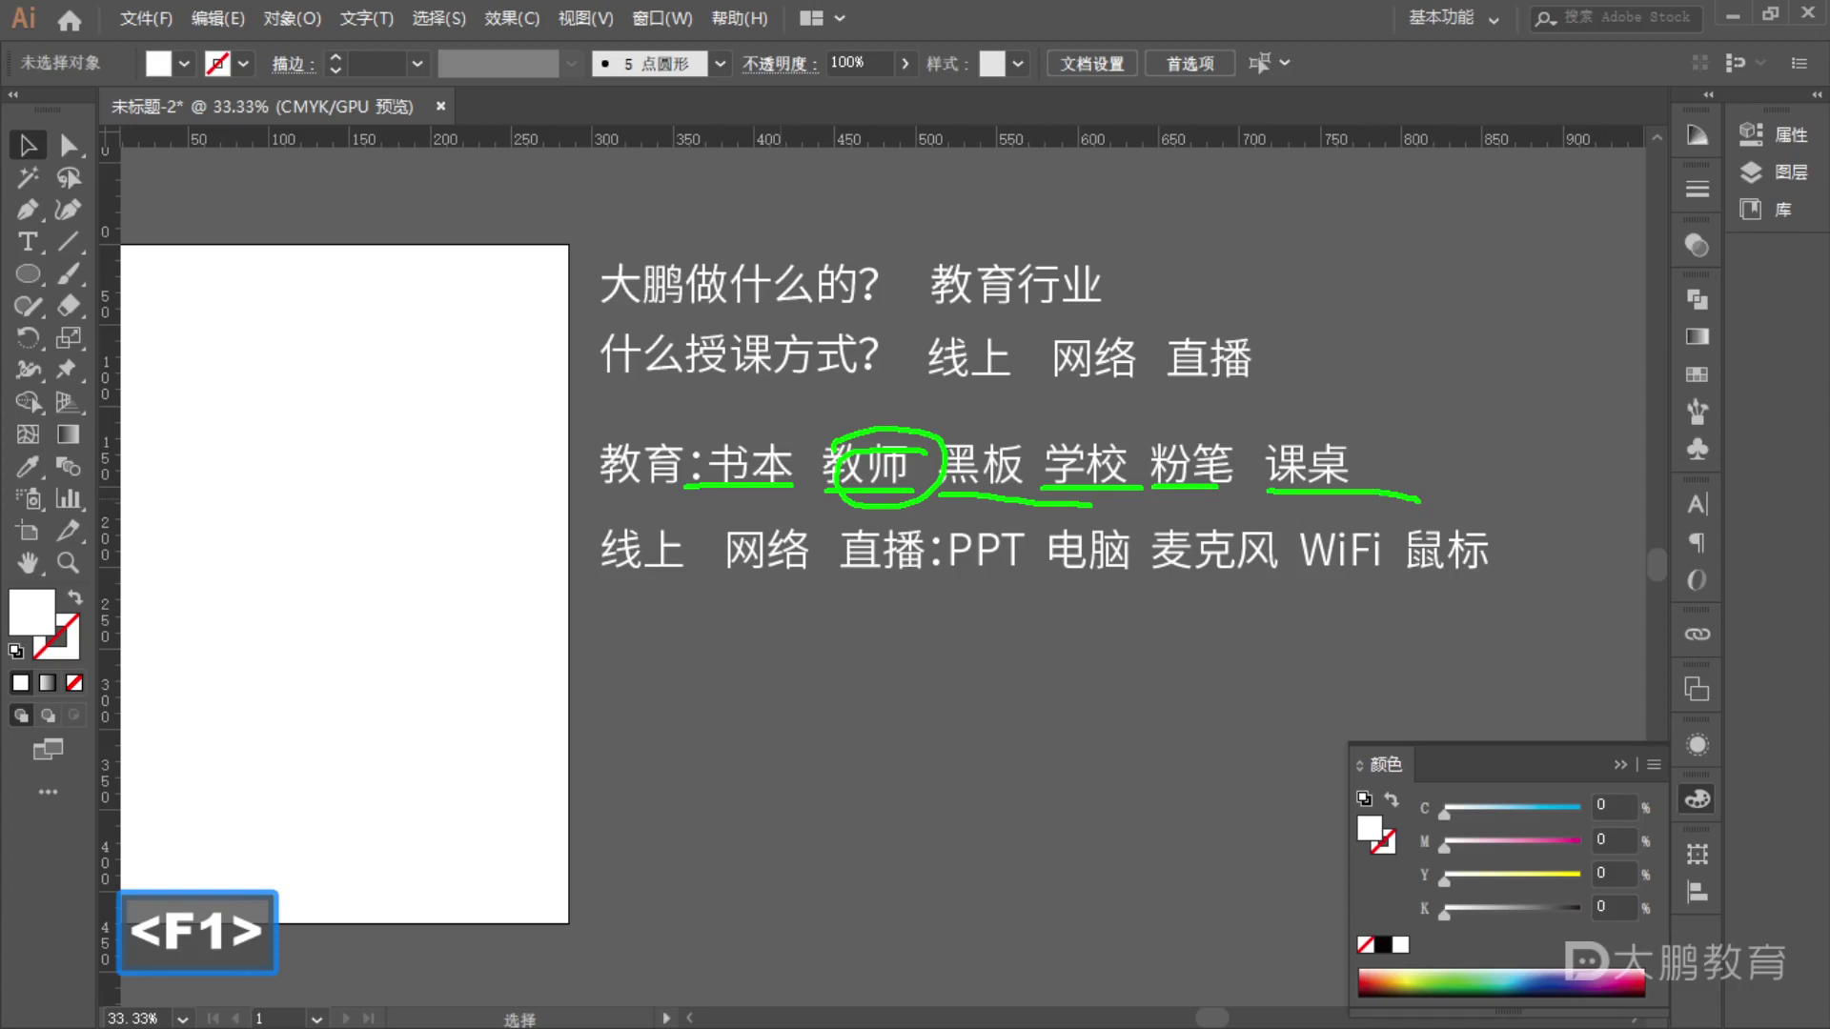
pyautogui.press('Escape')
pyautogui.press('F1')
pyautogui.moveTo(1034, 573); pyautogui.dragTo(1131, 592)
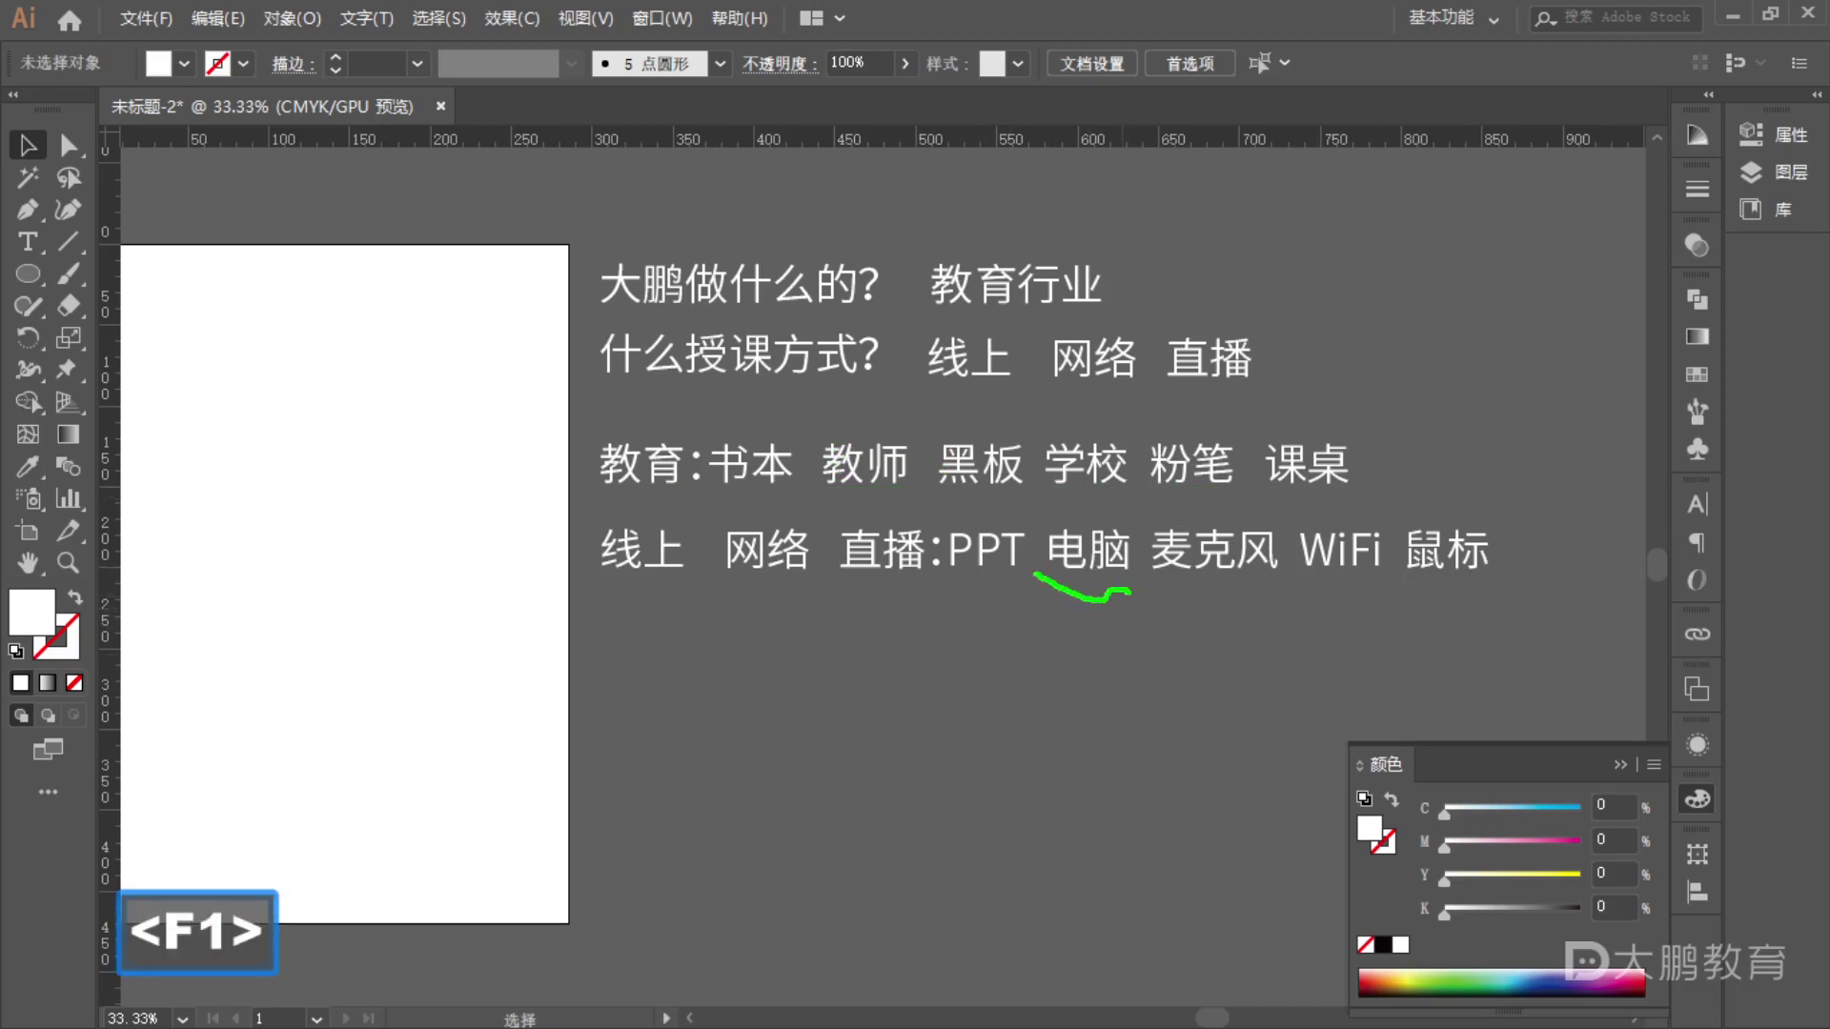
pyautogui.moveTo(1405, 577); pyautogui.dragTo(1527, 586)
pyautogui.moveTo(1152, 570); pyautogui.dragTo(1277, 593)
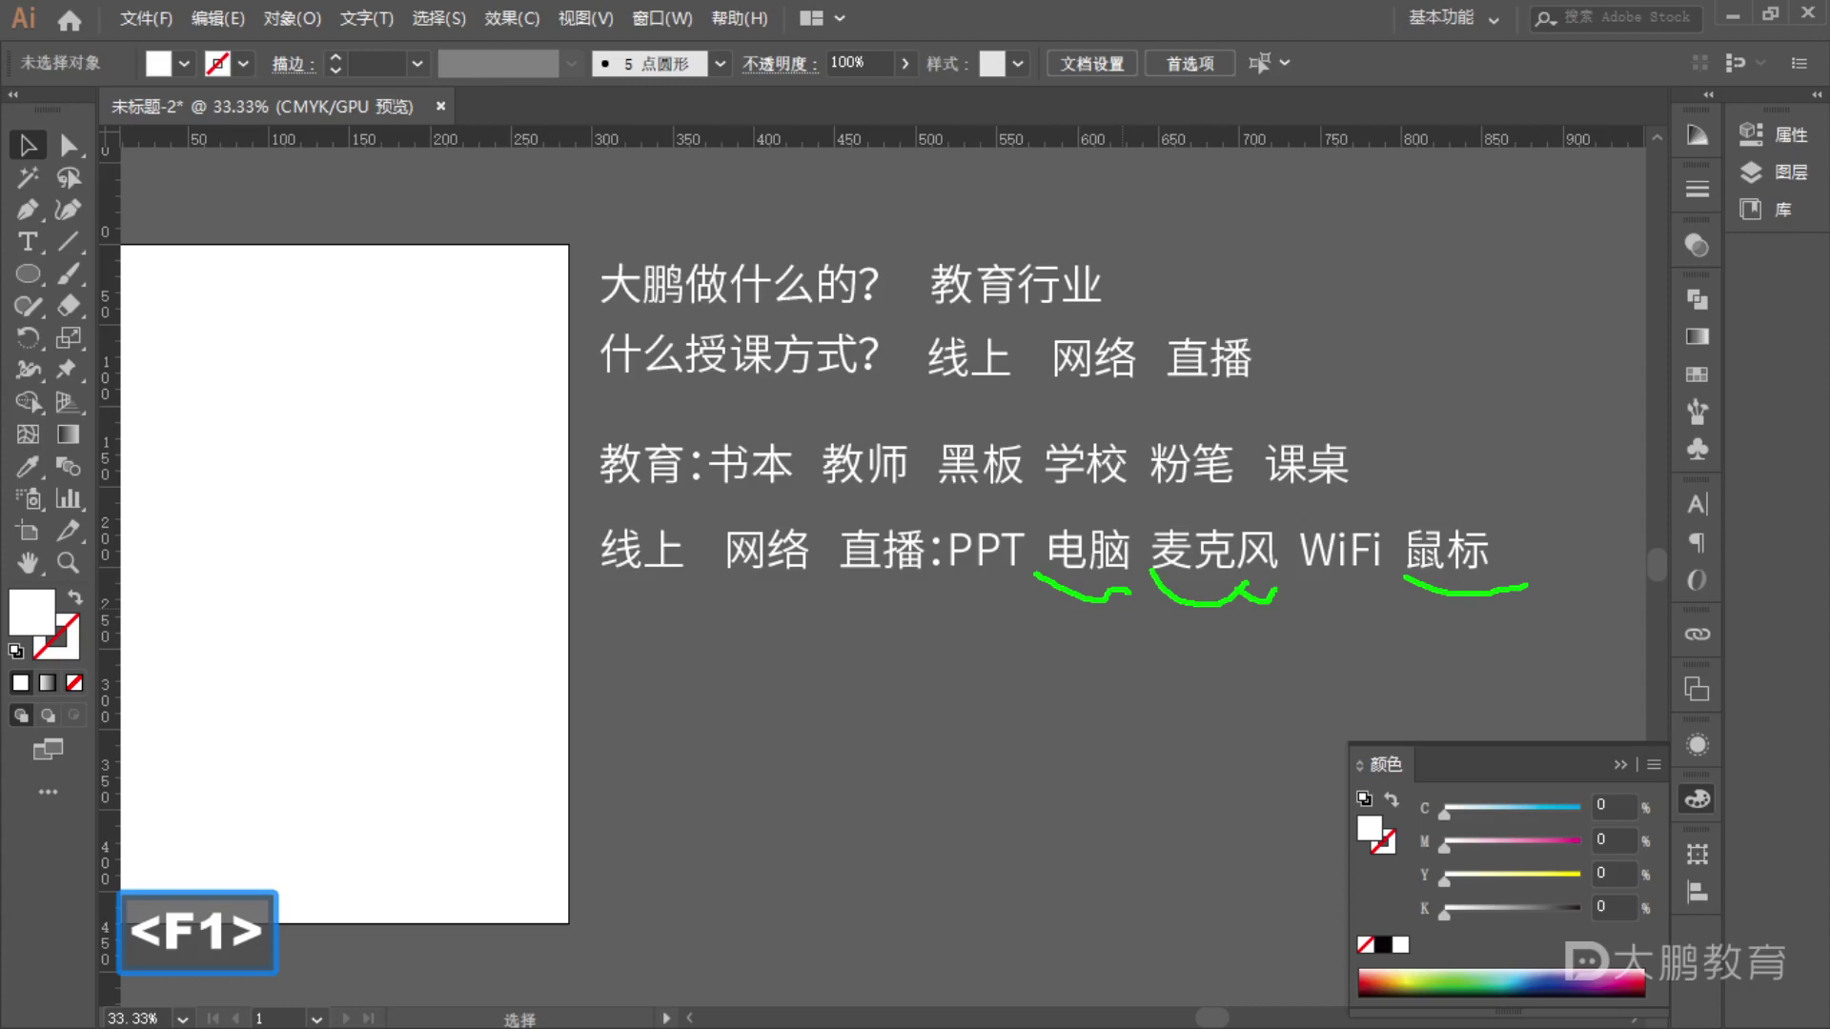
pyautogui.moveTo(1288, 589)
pyautogui.mouseDown()
pyautogui.moveTo(1340, 579)
pyautogui.moveTo(1377, 600)
pyautogui.moveTo(1404, 574)
pyautogui.mouseUp()
pyautogui.moveTo(1431, 441)
pyautogui.mouseDown()
pyautogui.moveTo(1483, 439)
pyautogui.moveTo(1513, 508)
pyautogui.moveTo(1477, 448)
pyautogui.moveTo(1473, 498)
pyautogui.mouseUp()
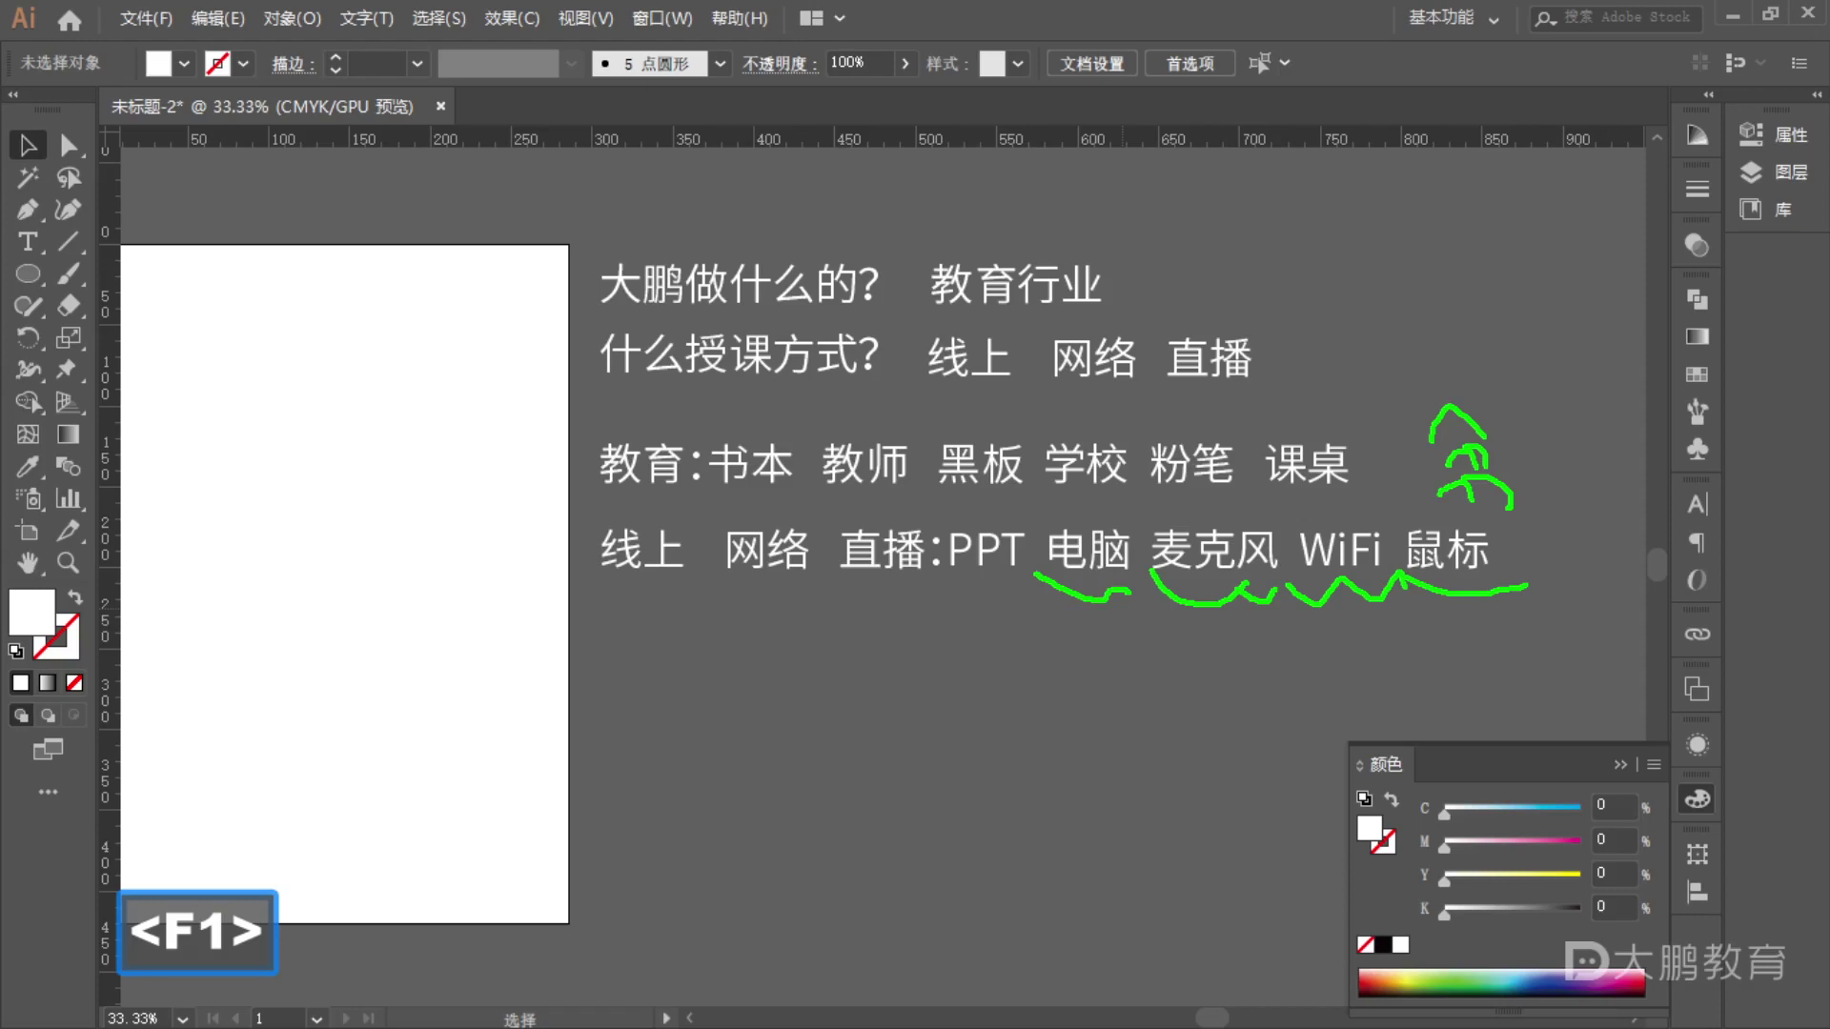
pyautogui.press('Escape')
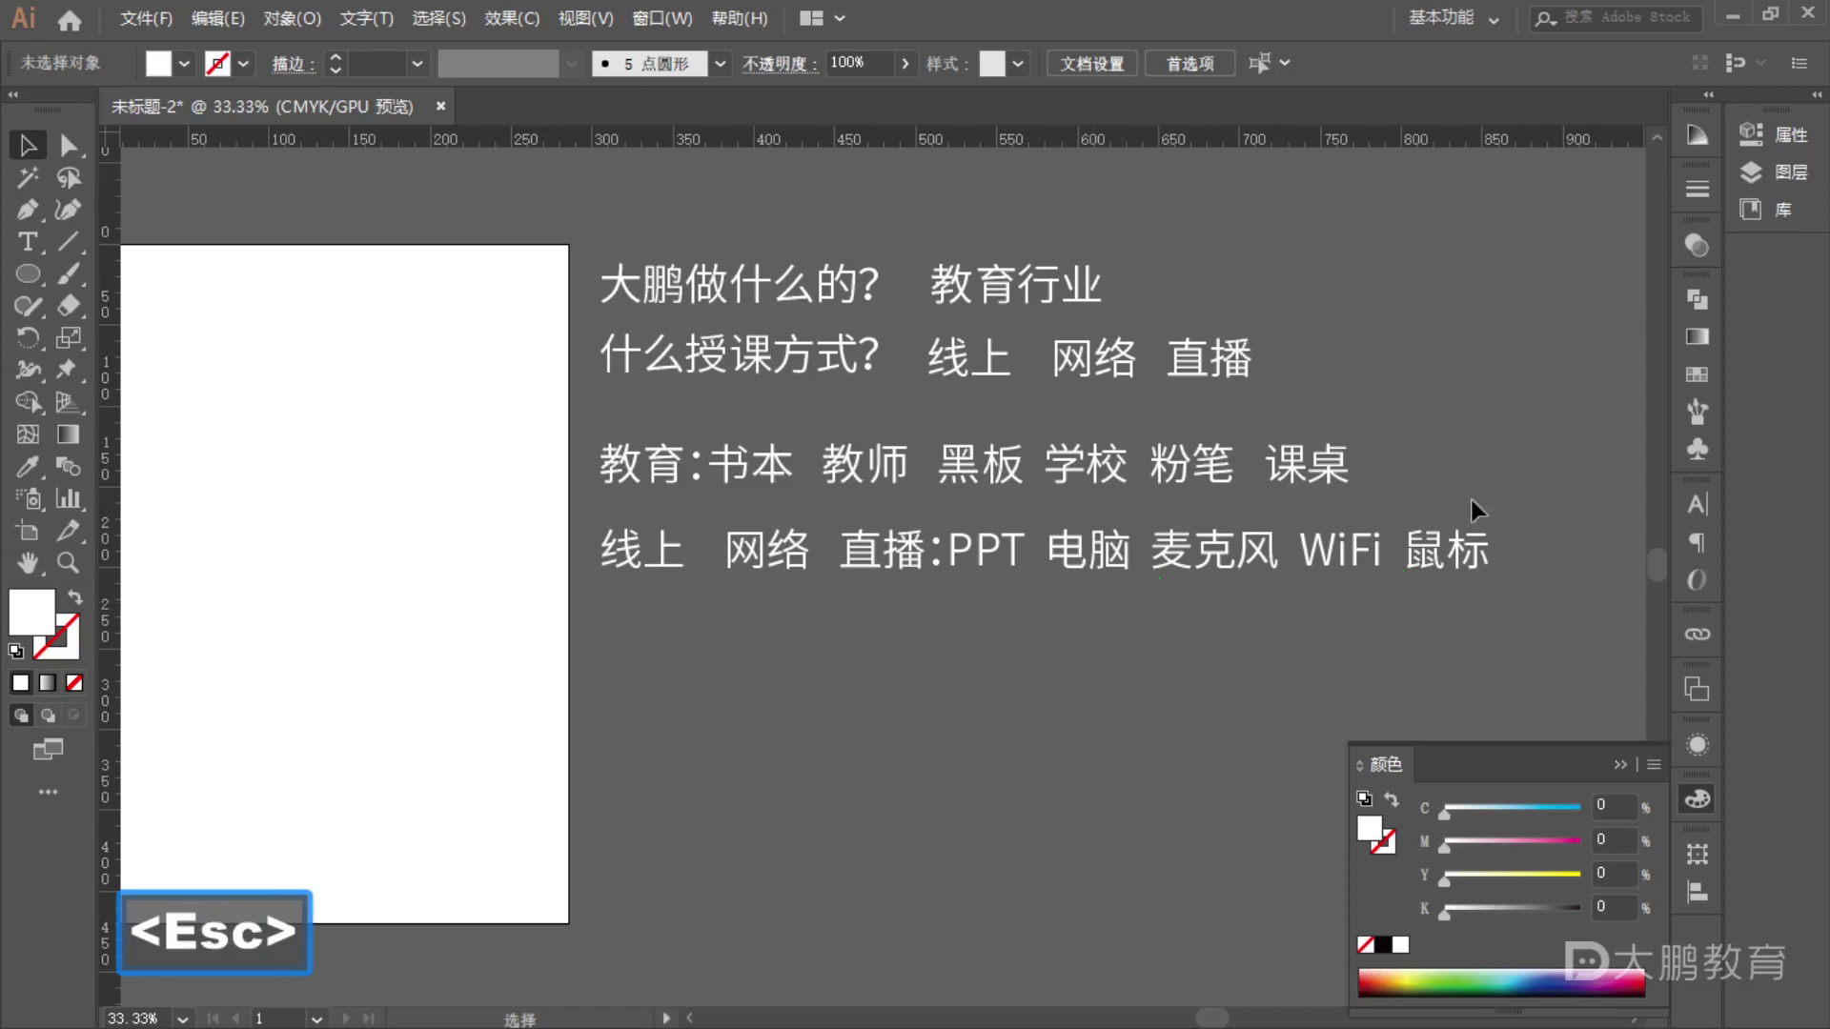
# - Duplicate the 线上 网络 直播 keyword line straight below itself and delete the keywords after the copy's colon
pyautogui.click(748, 562)
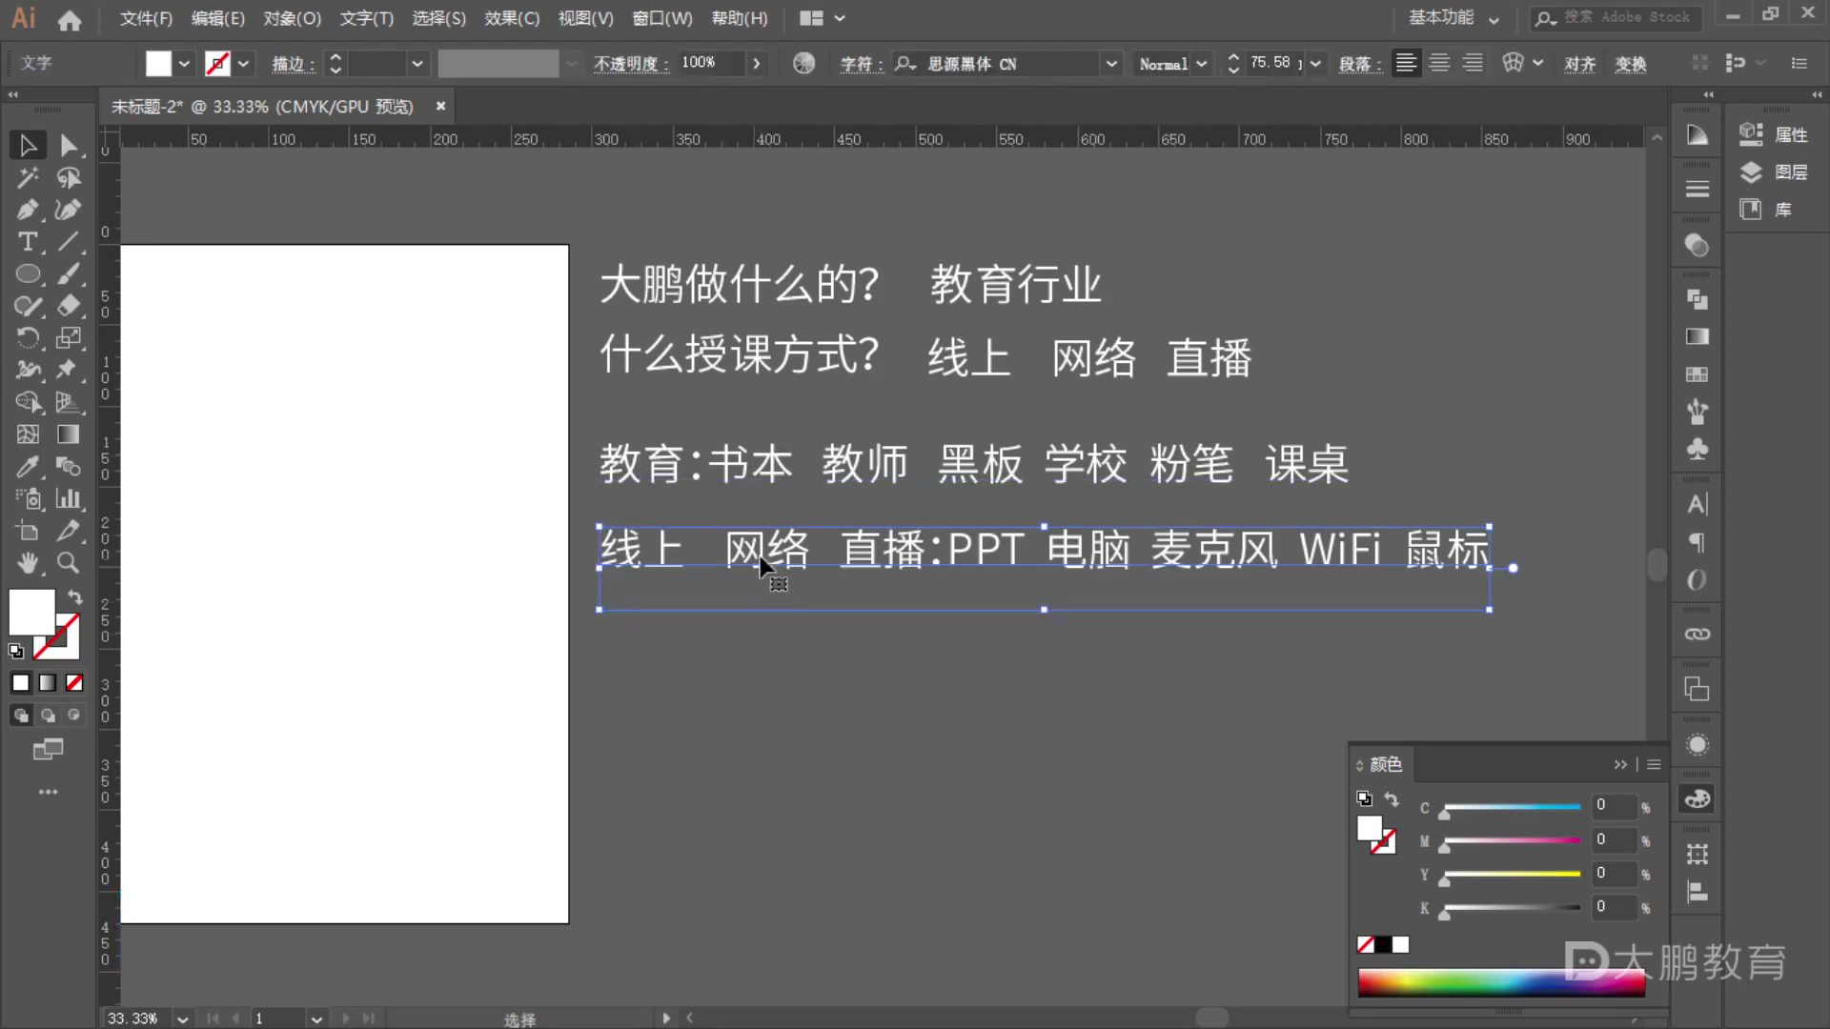
pyautogui.press('alt')
pyautogui.moveTo(764, 547); pyautogui.dragTo(764, 633)
pyautogui.press('t')
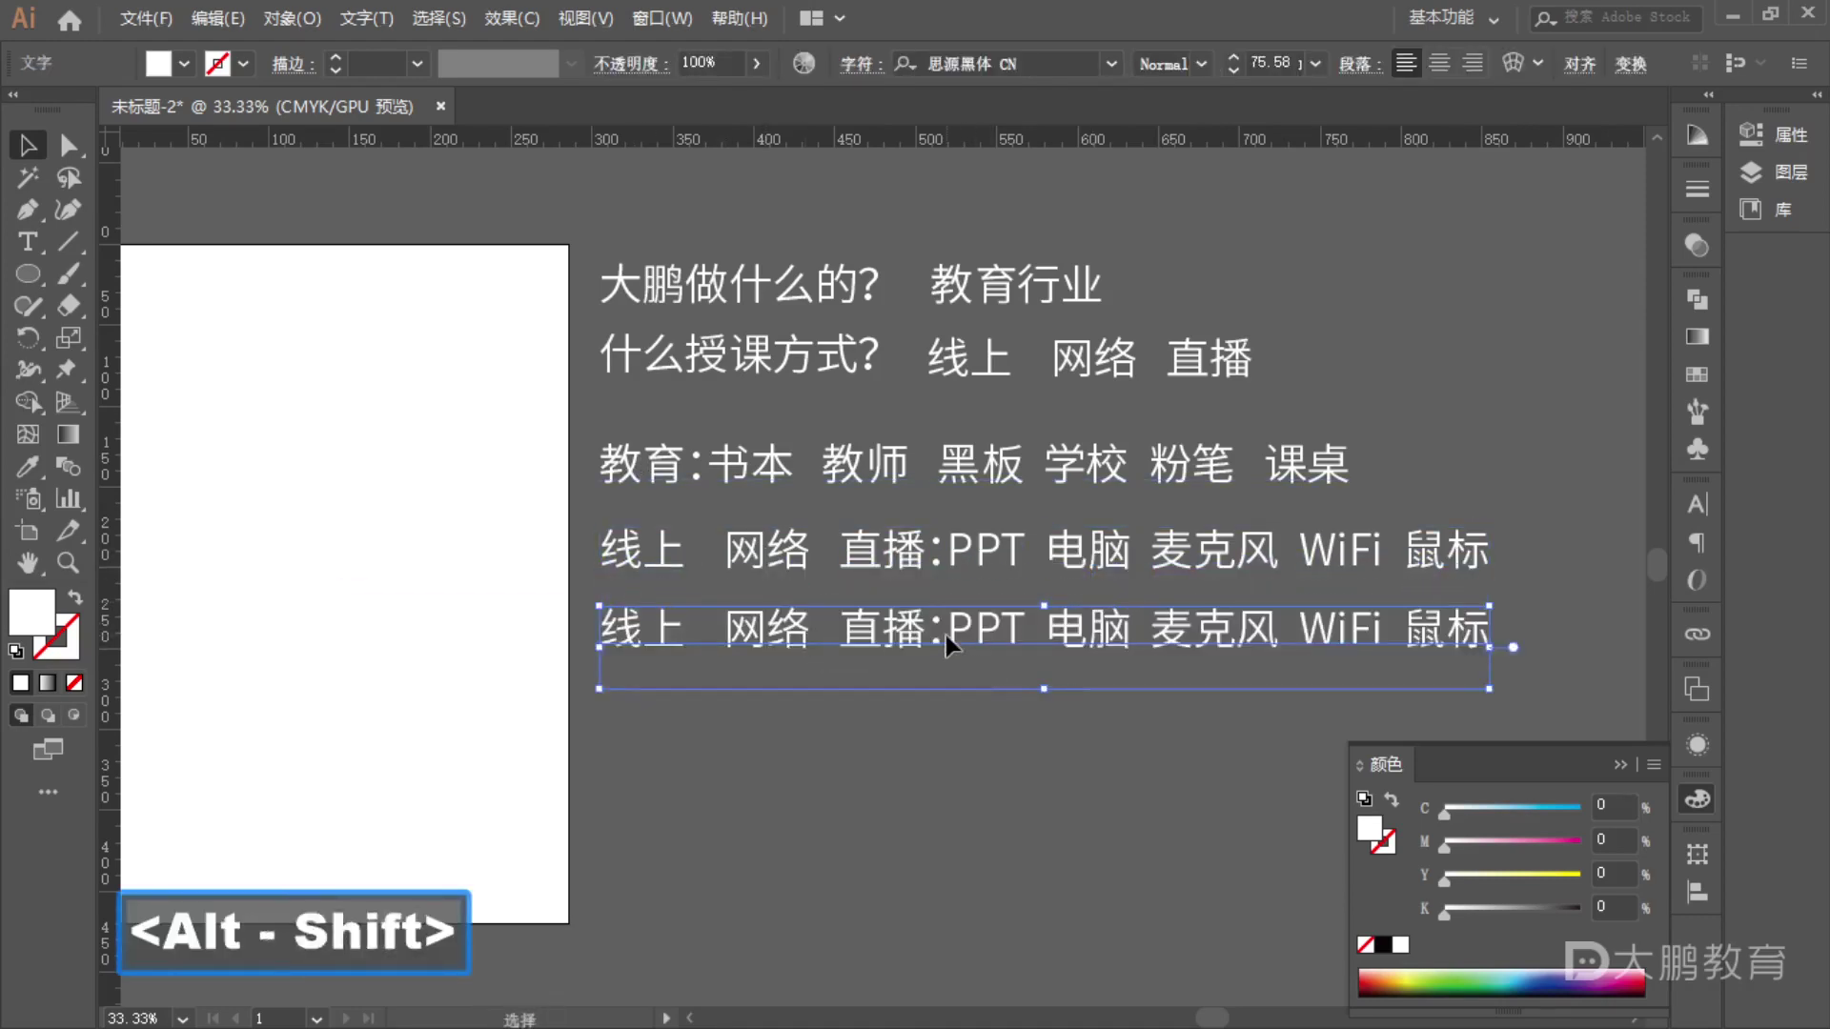
pyautogui.moveTo(927, 629); pyautogui.dragTo(1582, 639)
pyautogui.press('BackSpace')
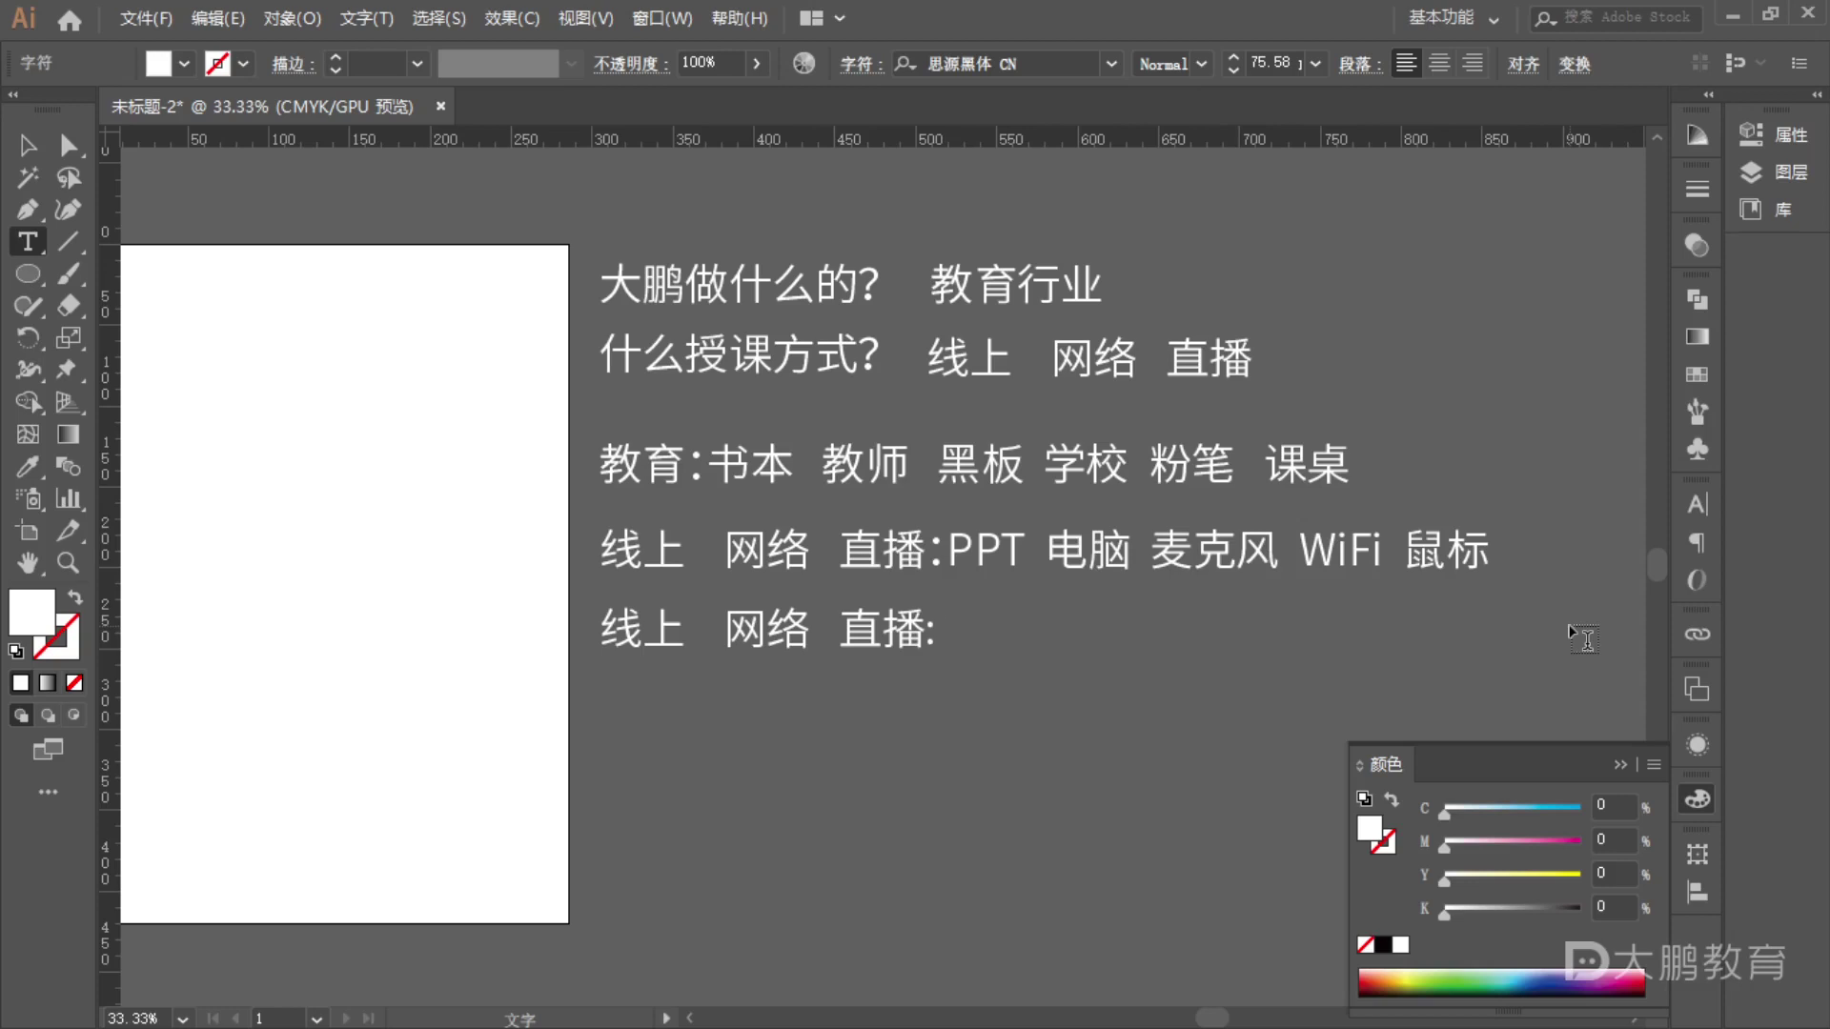
pyautogui.write('jiaol')
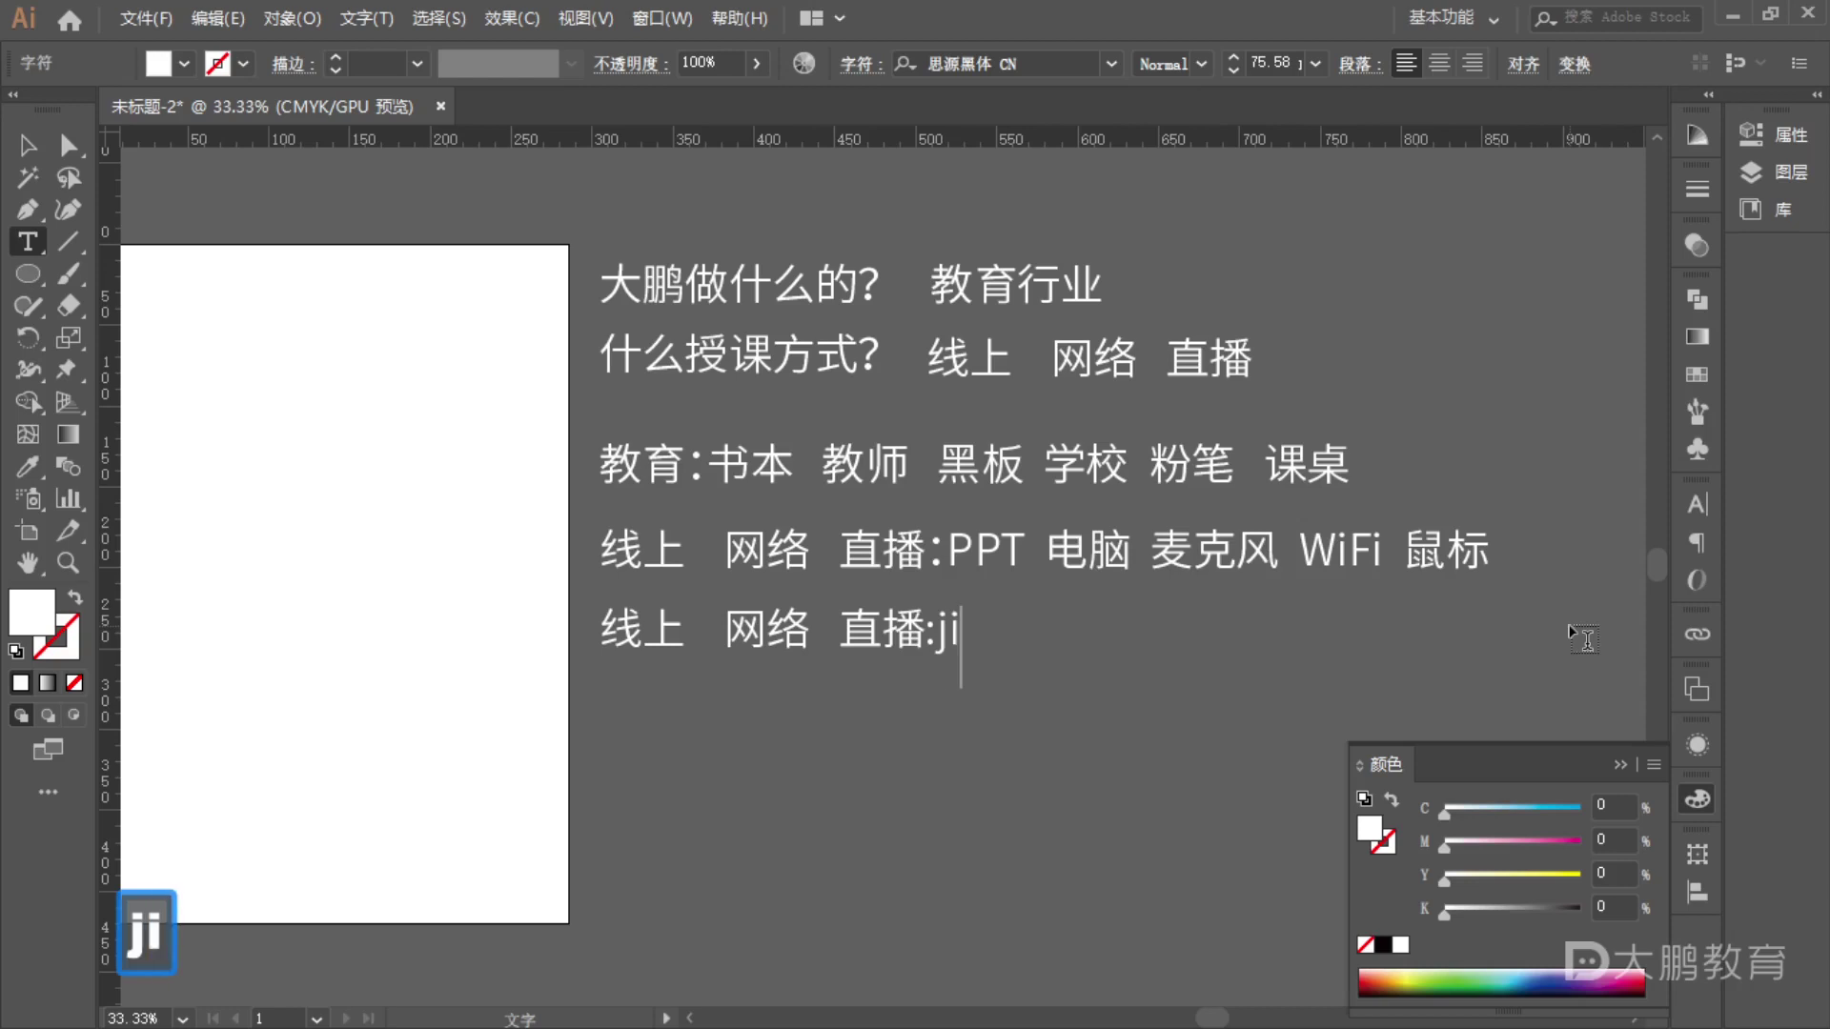
pyautogui.press('BackSpace')
pyautogui.press('BackSpace')
pyautogui.press('BackSpace')
pyautogui.press('BackSpace')
pyautogui.press('BackSpace')
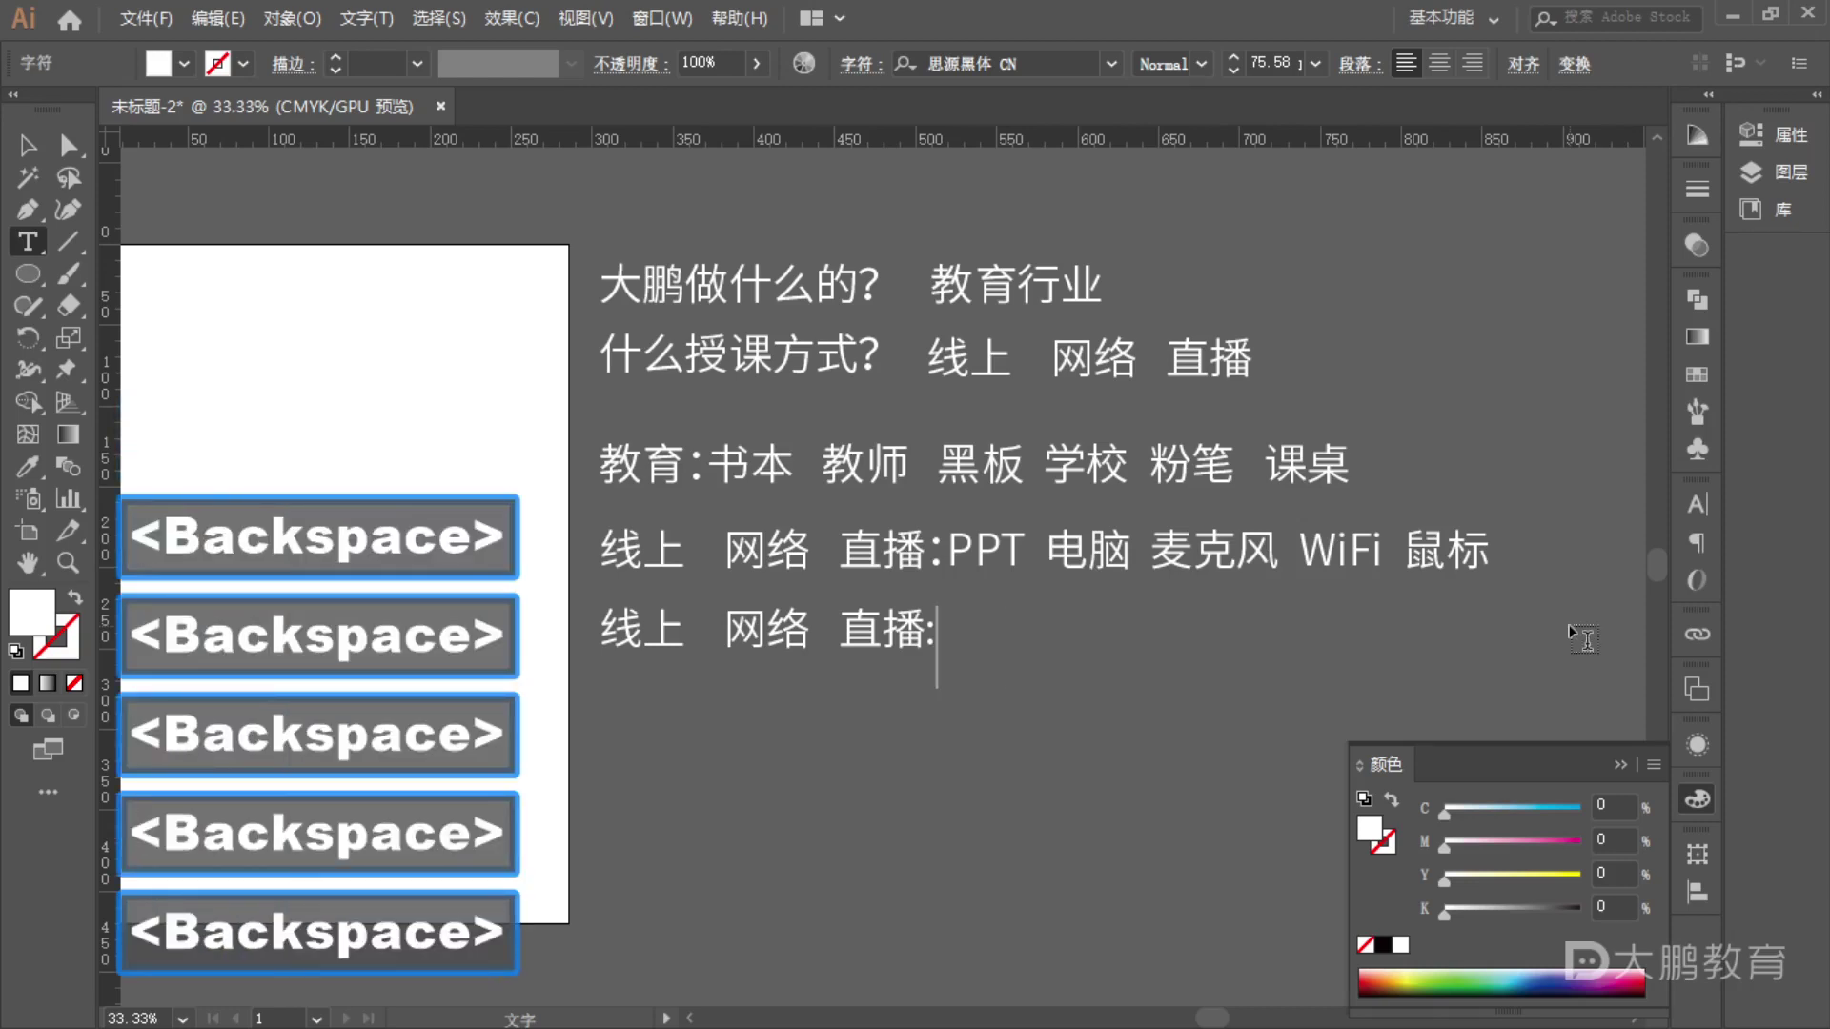
# - Add the keywords 交流, 沟通 and 互动 after the colon of the duplicated line, separated by spaces
pyautogui.write('jiaoliu')
pyautogui.press('space')
pyautogui.write('gou')
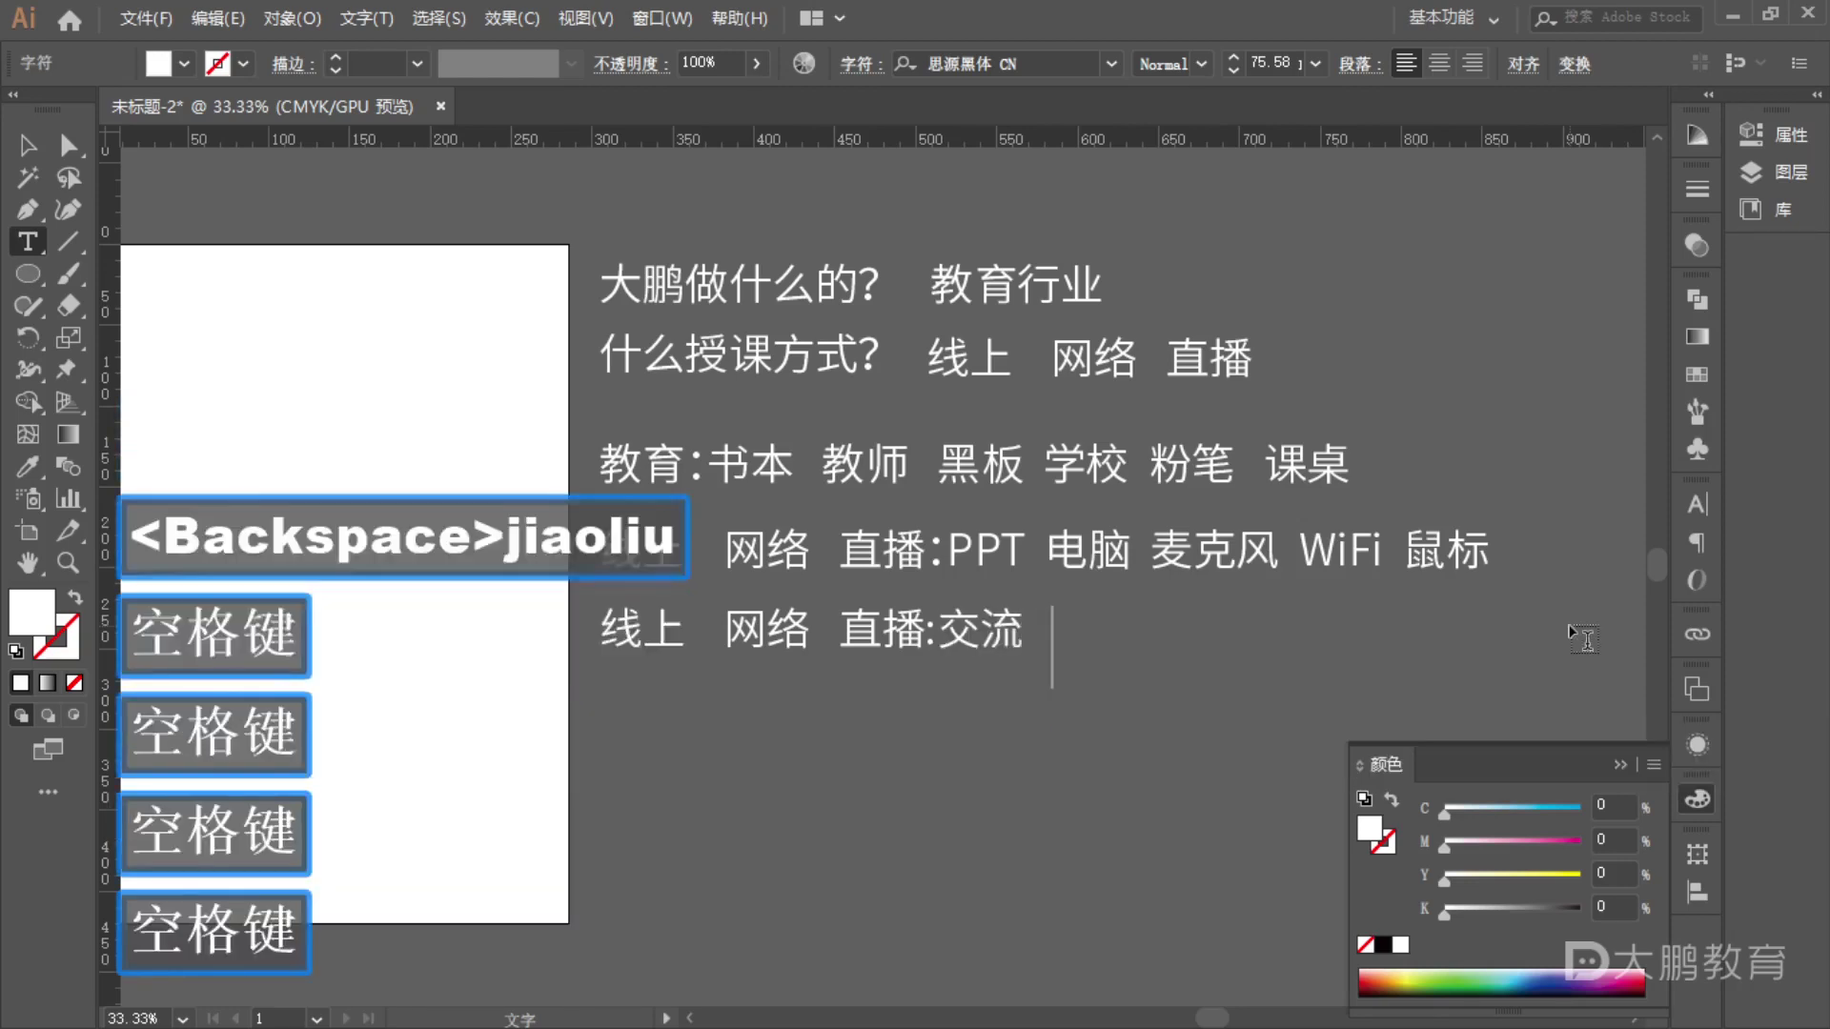
pyautogui.write('tong')
pyautogui.press('space')
pyautogui.press('space')
pyautogui.press('space')
pyautogui.press('space')
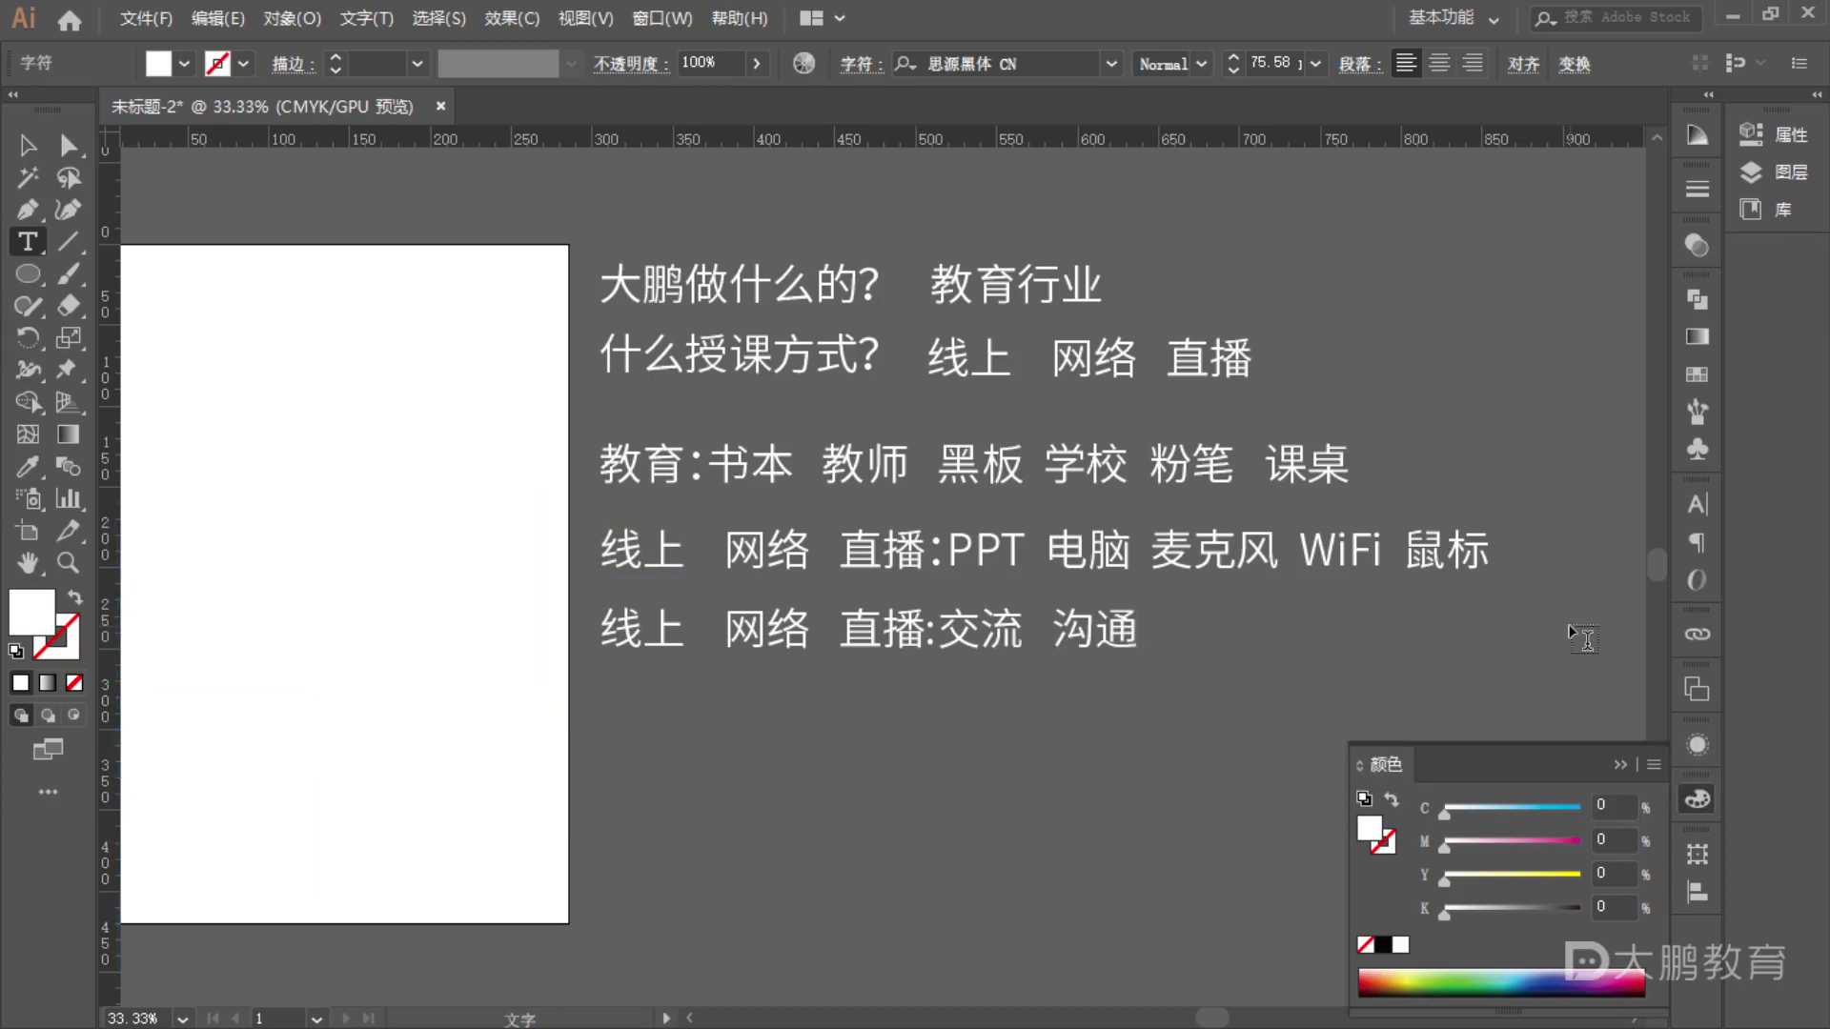
pyautogui.write('hudong')
pyautogui.press('space')
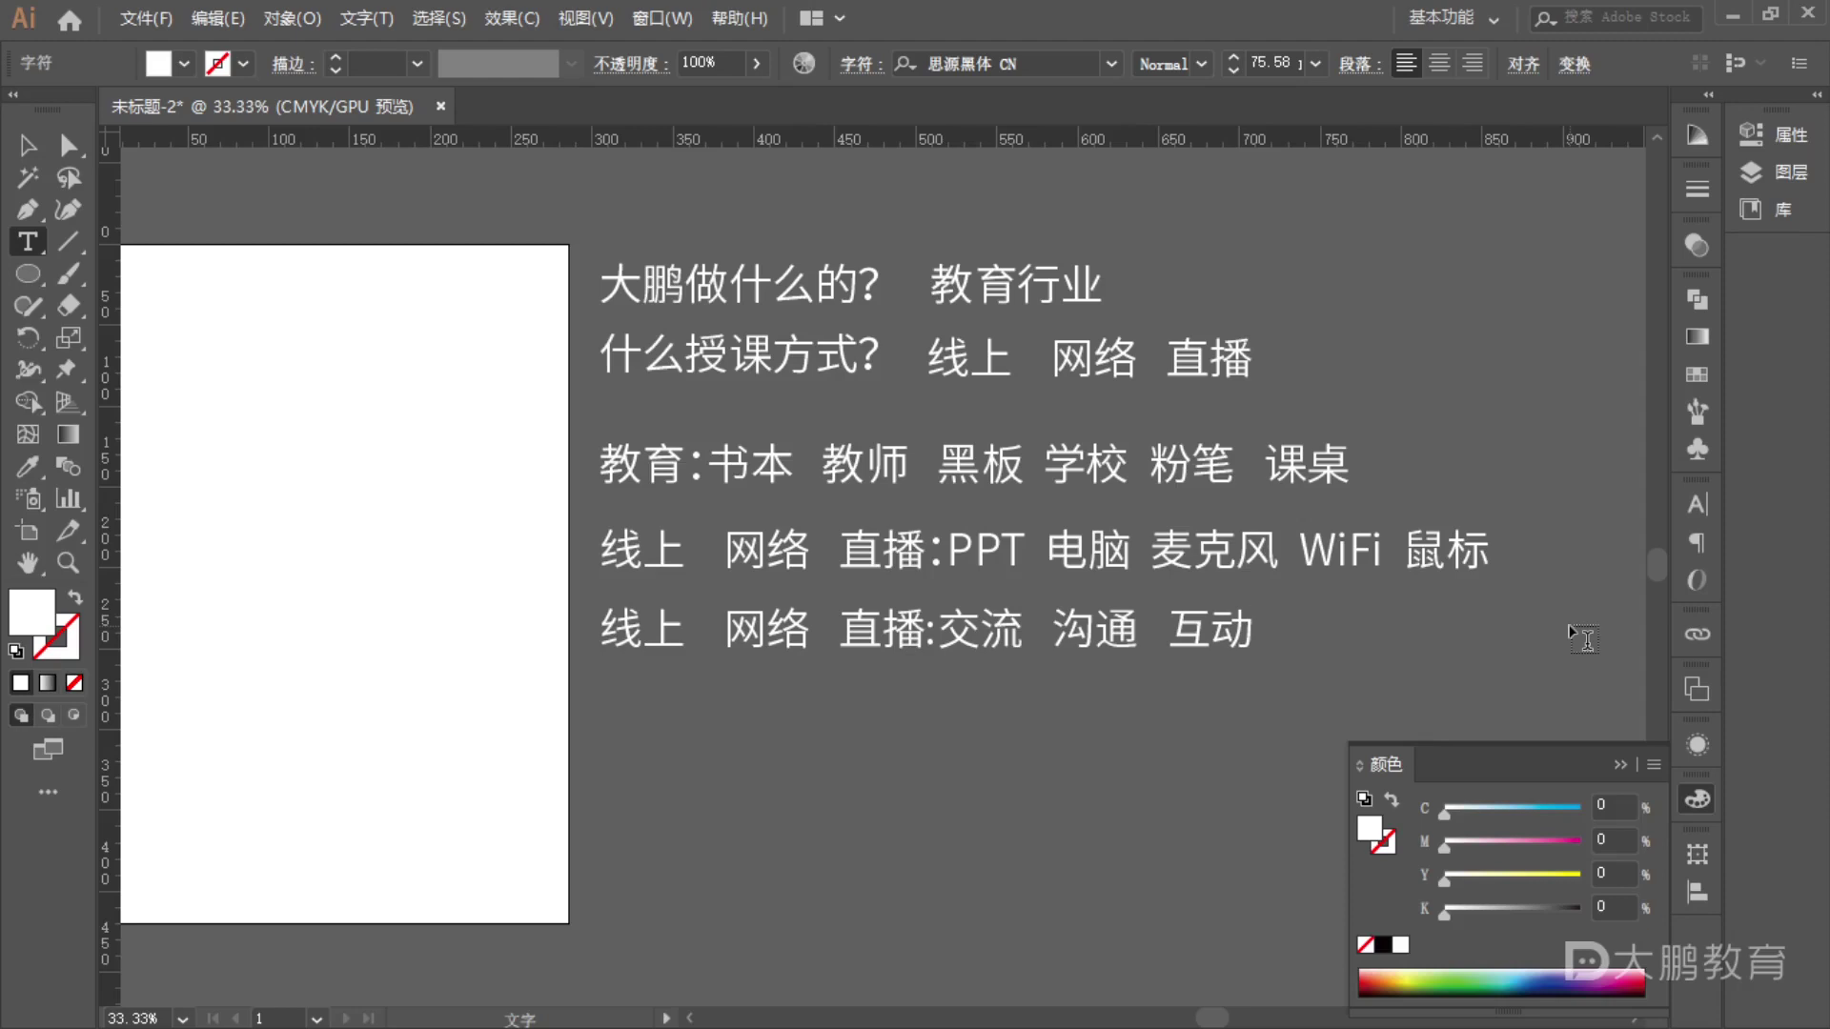
pyautogui.scroll(-1, 1581, 638)
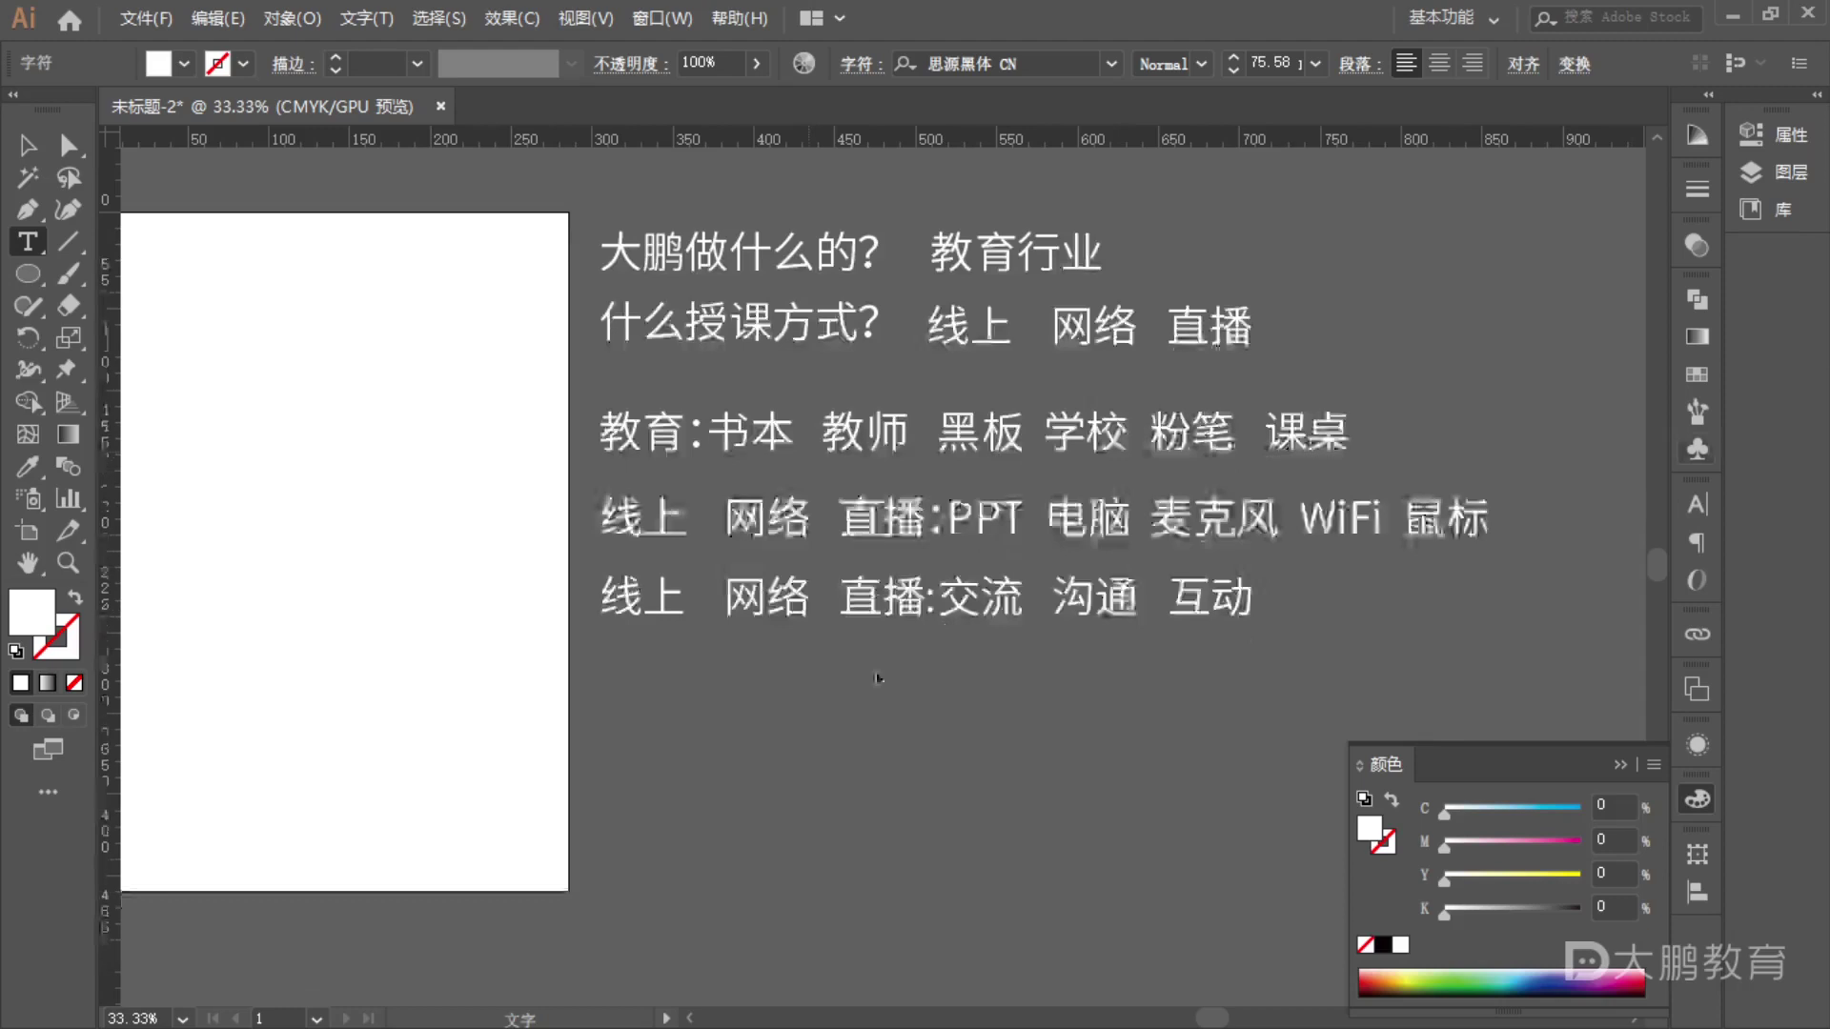
pyautogui.scroll(-1, 1582, 638)
pyautogui.press('F1')
pyautogui.moveTo(604, 602)
pyautogui.mouseDown()
pyautogui.moveTo(1279, 611)
pyautogui.moveTo(1264, 516)
pyautogui.moveTo(947, 465)
pyautogui.moveTo(936, 621)
pyautogui.moveTo(992, 576)
pyautogui.moveTo(1029, 598)
pyautogui.mouseUp()
pyautogui.moveTo(1097, 596); pyautogui.dragTo(1186, 624)
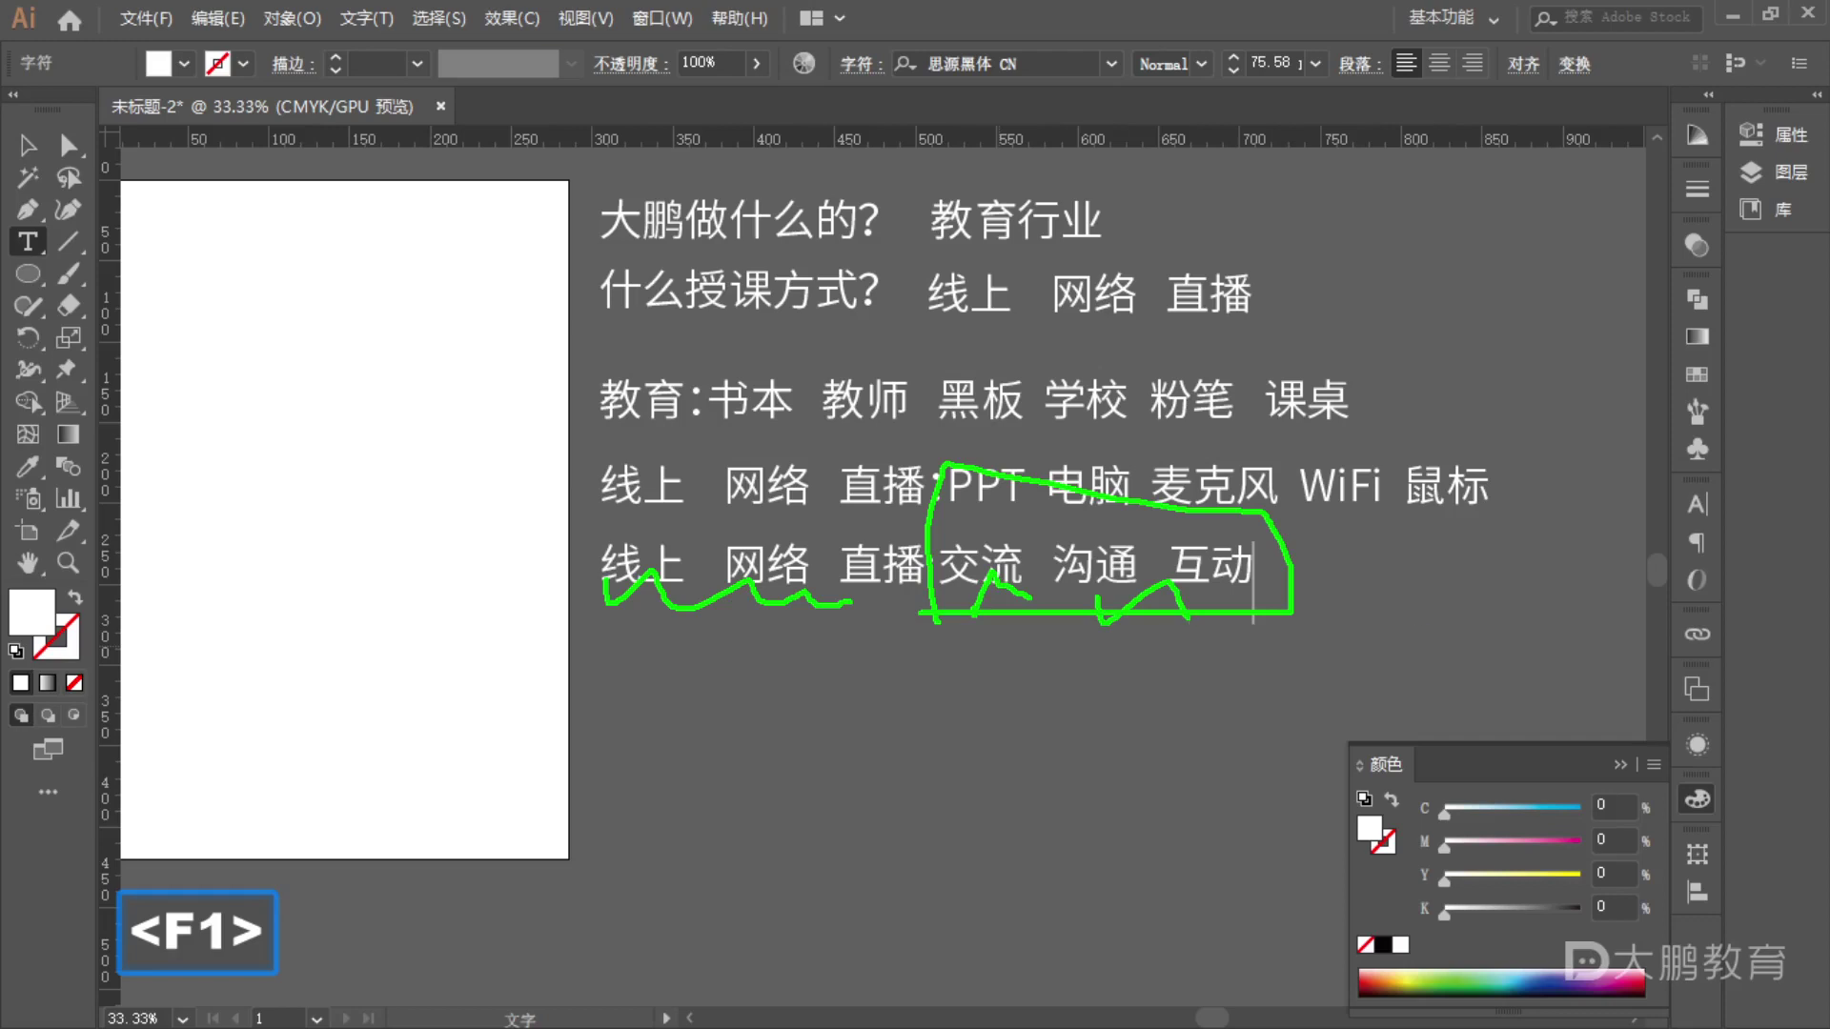
pyautogui.press('Escape')
pyautogui.press('F1')
pyautogui.moveTo(1343, 682)
pyautogui.mouseDown()
pyautogui.moveTo(1346, 652)
pyautogui.moveTo(1334, 705)
pyautogui.mouseUp()
pyautogui.moveTo(1355, 574)
pyautogui.mouseDown()
pyautogui.moveTo(1501, 610)
pyautogui.moveTo(1355, 713)
pyautogui.moveTo(1465, 659)
pyautogui.moveTo(1369, 610)
pyautogui.moveTo(1372, 661)
pyautogui.moveTo(1432, 650)
pyautogui.mouseUp()
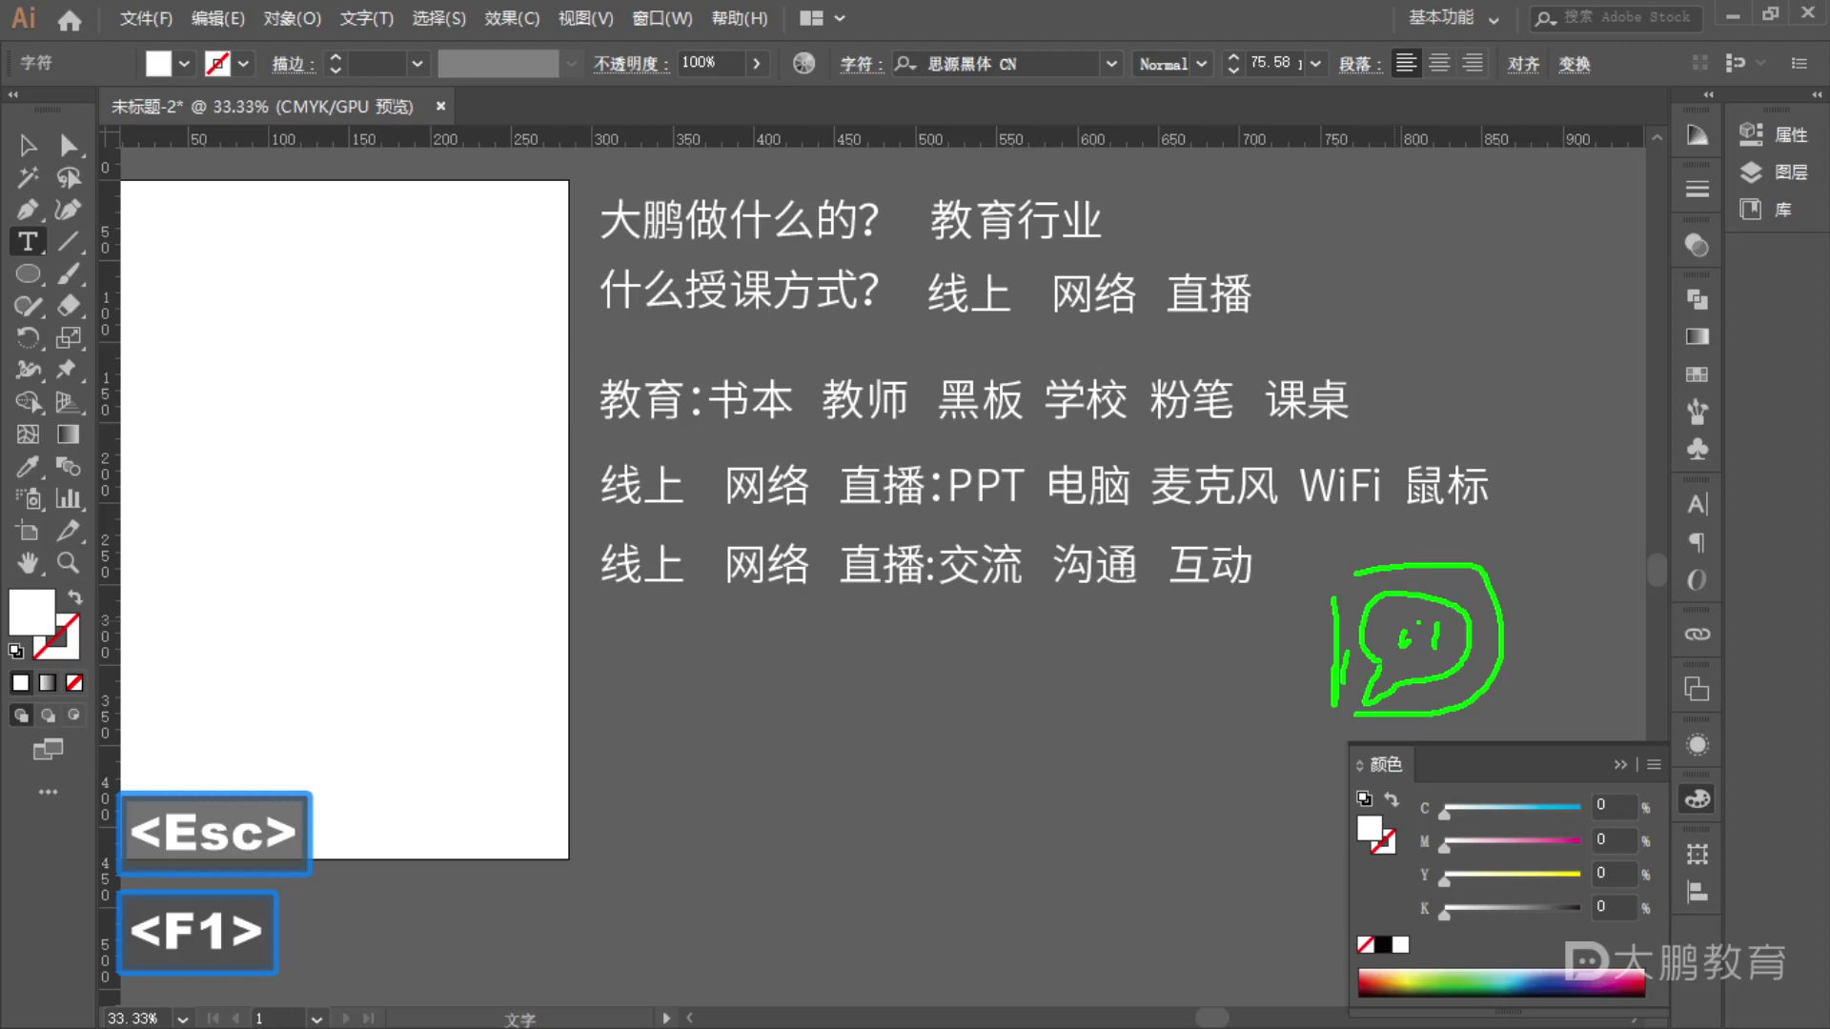
pyautogui.press('Escape')
# - Finish the text editing and duplicate the 交流 沟通 互动 line straight below itself
pyautogui.click(36, 160)
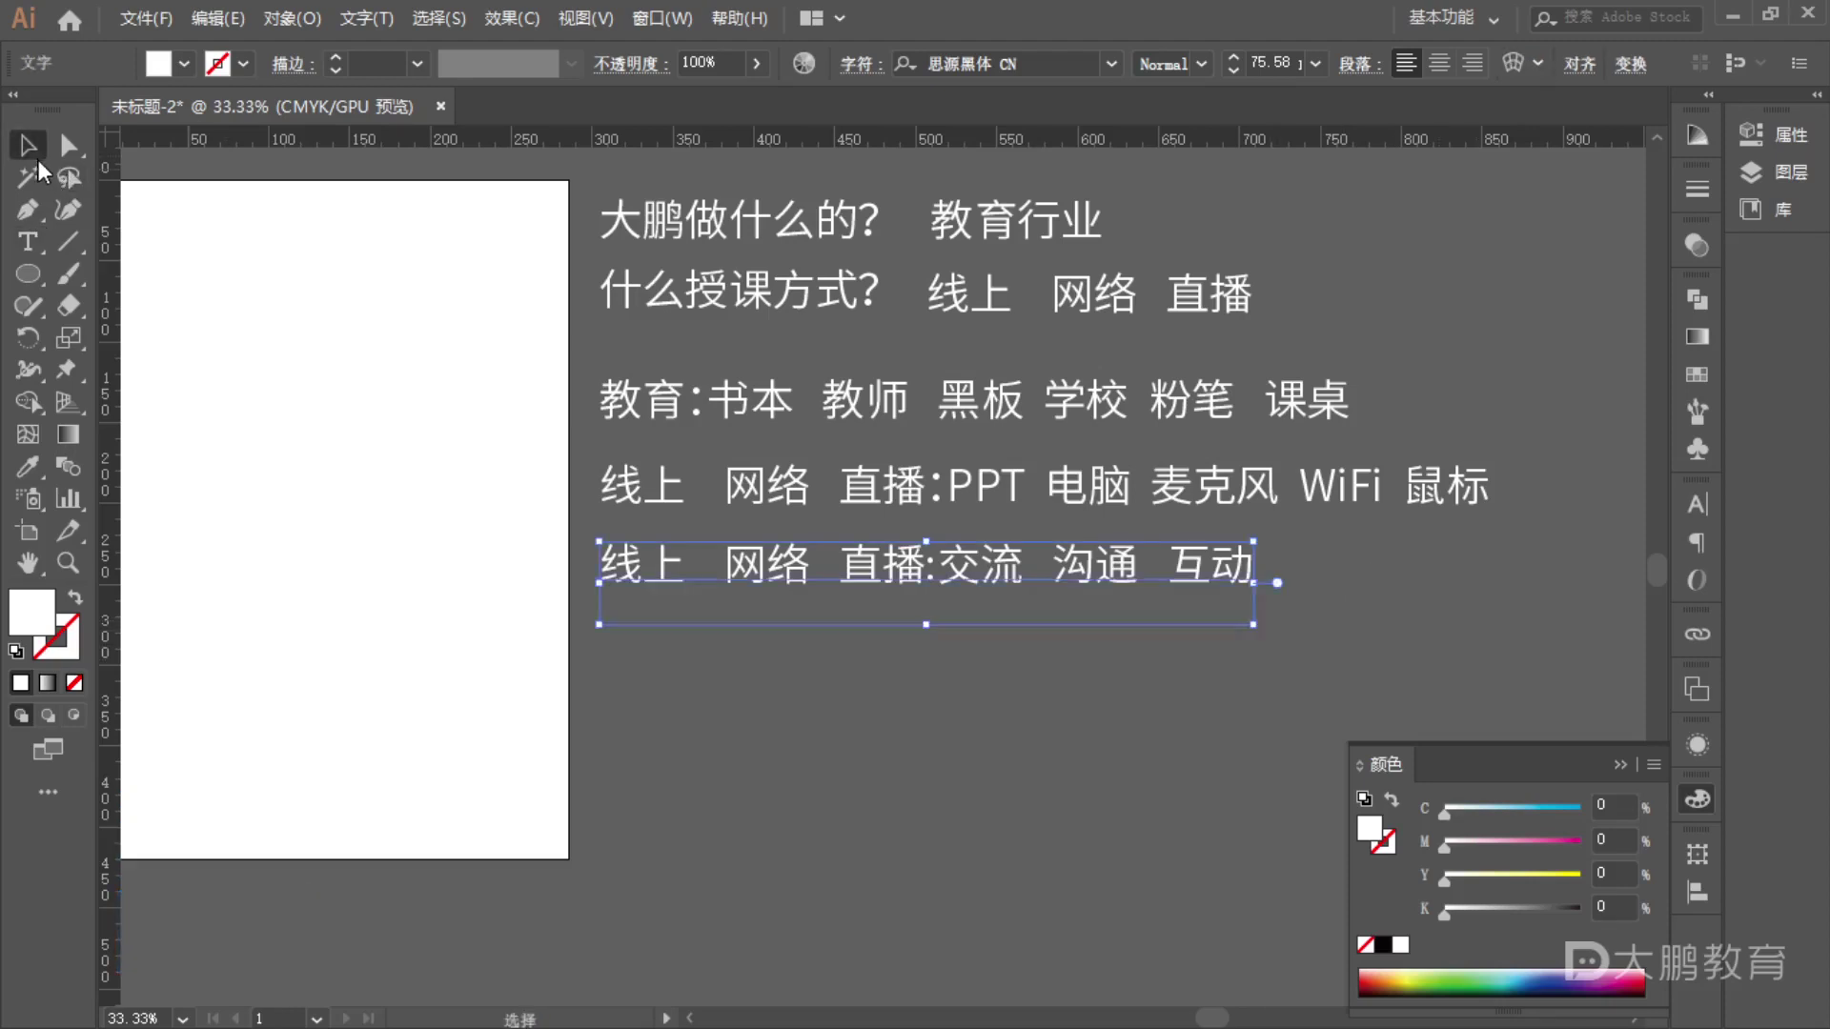
pyautogui.moveTo(891, 577); pyautogui.dragTo(900, 647)
pyautogui.press('t')
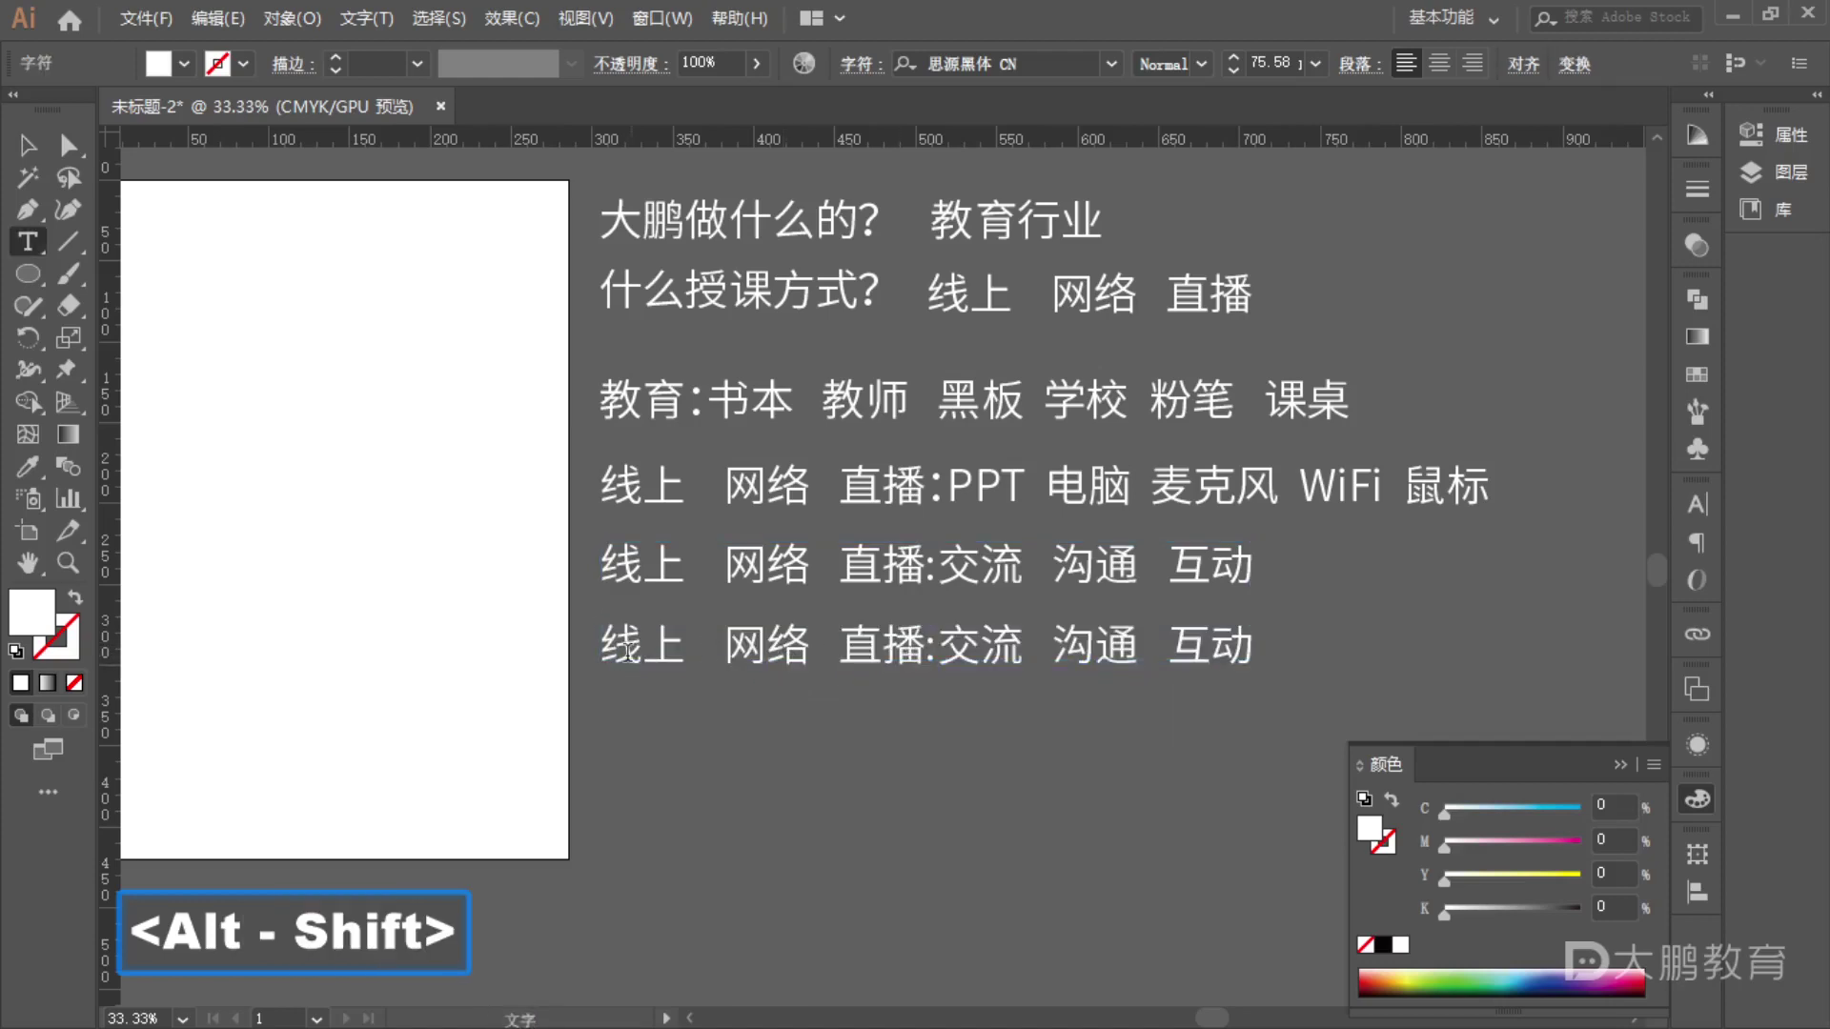
# - Replace the whole text of the lowest duplicated keyword line with 首字母 followed by a few spaces
pyautogui.moveTo(600, 648); pyautogui.dragTo(1329, 672)
pyautogui.write('sho')
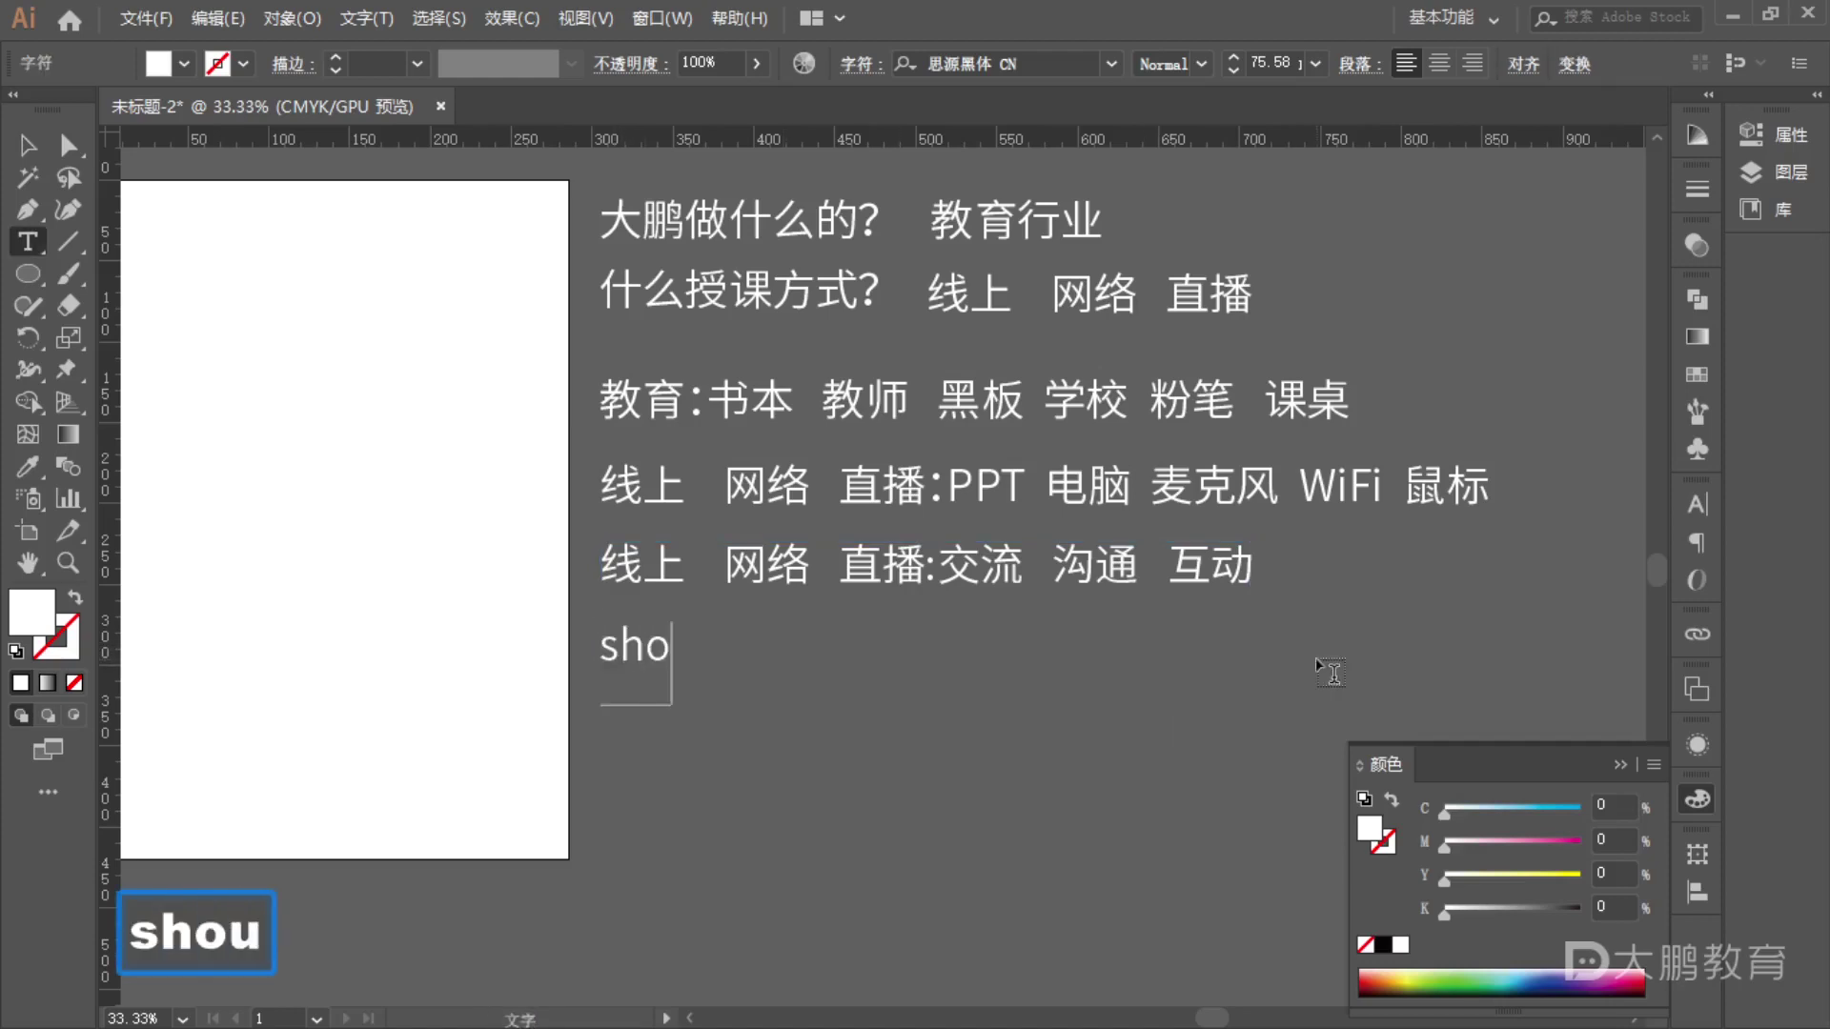
pyautogui.write('u')
pyautogui.press('BackSpace')
pyautogui.press('BackSpace')
pyautogui.write('ouzimu')
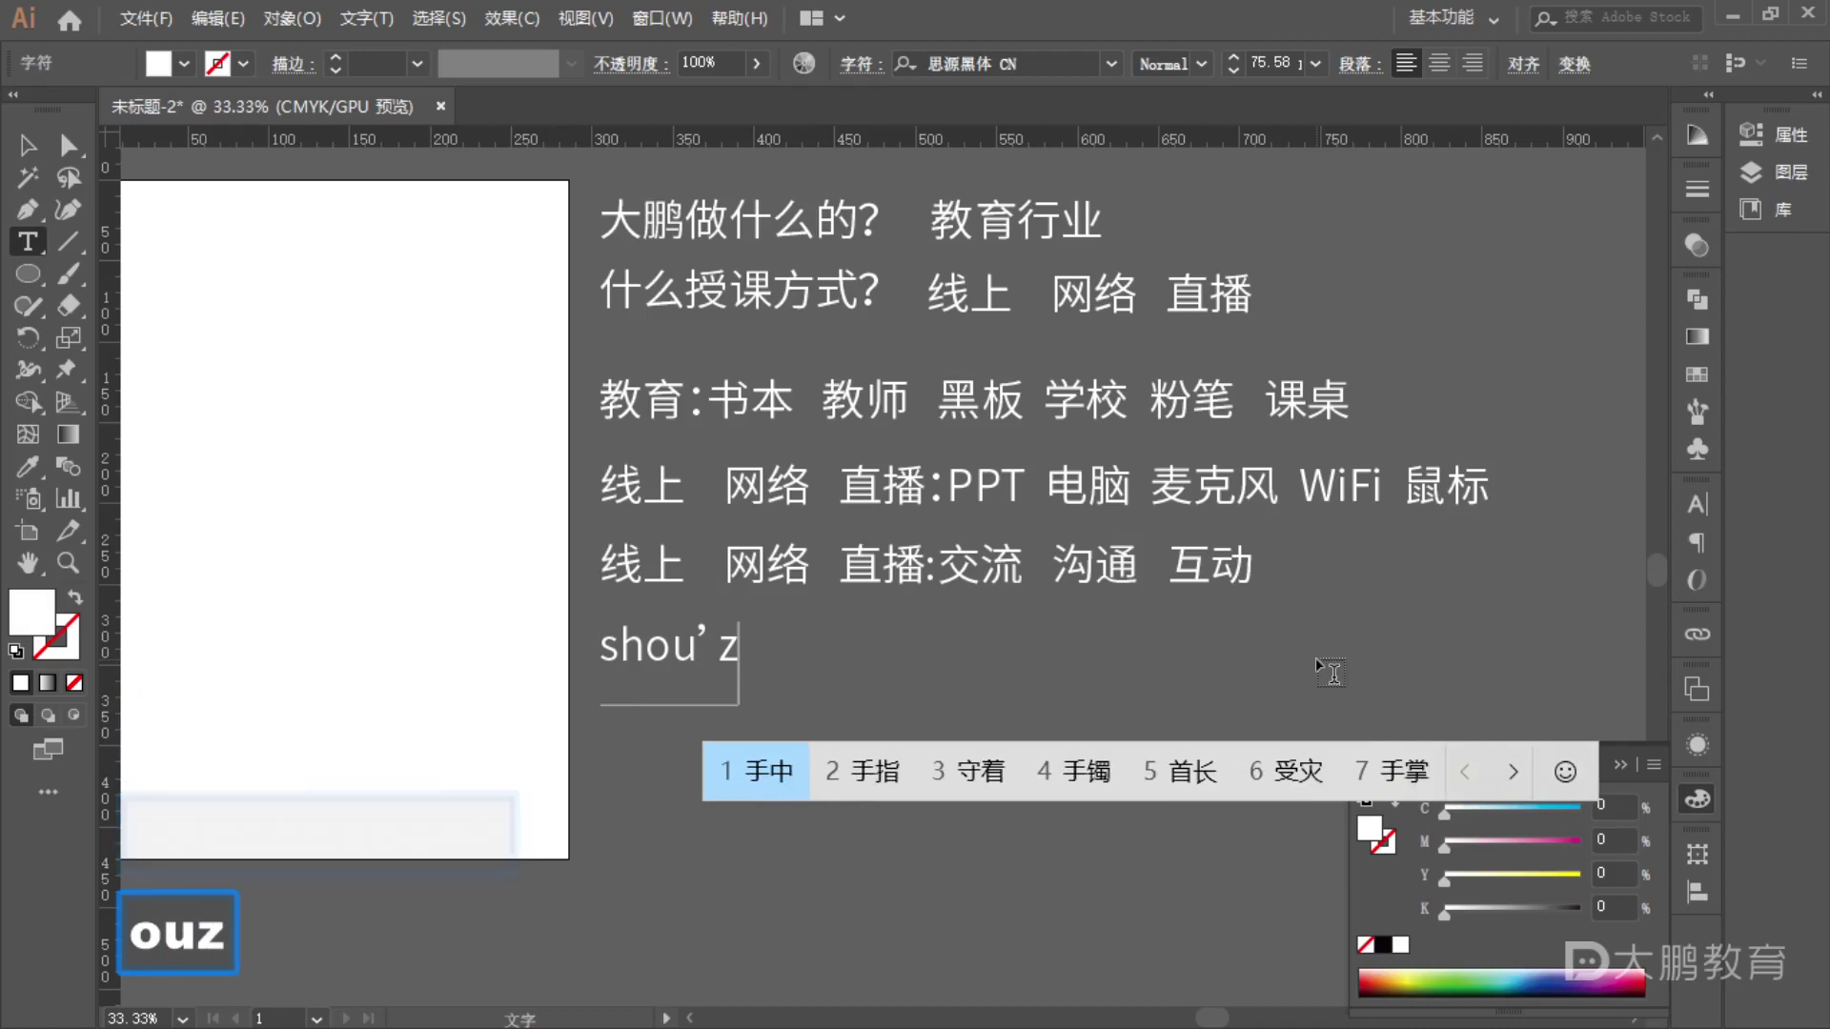
pyautogui.press('space')
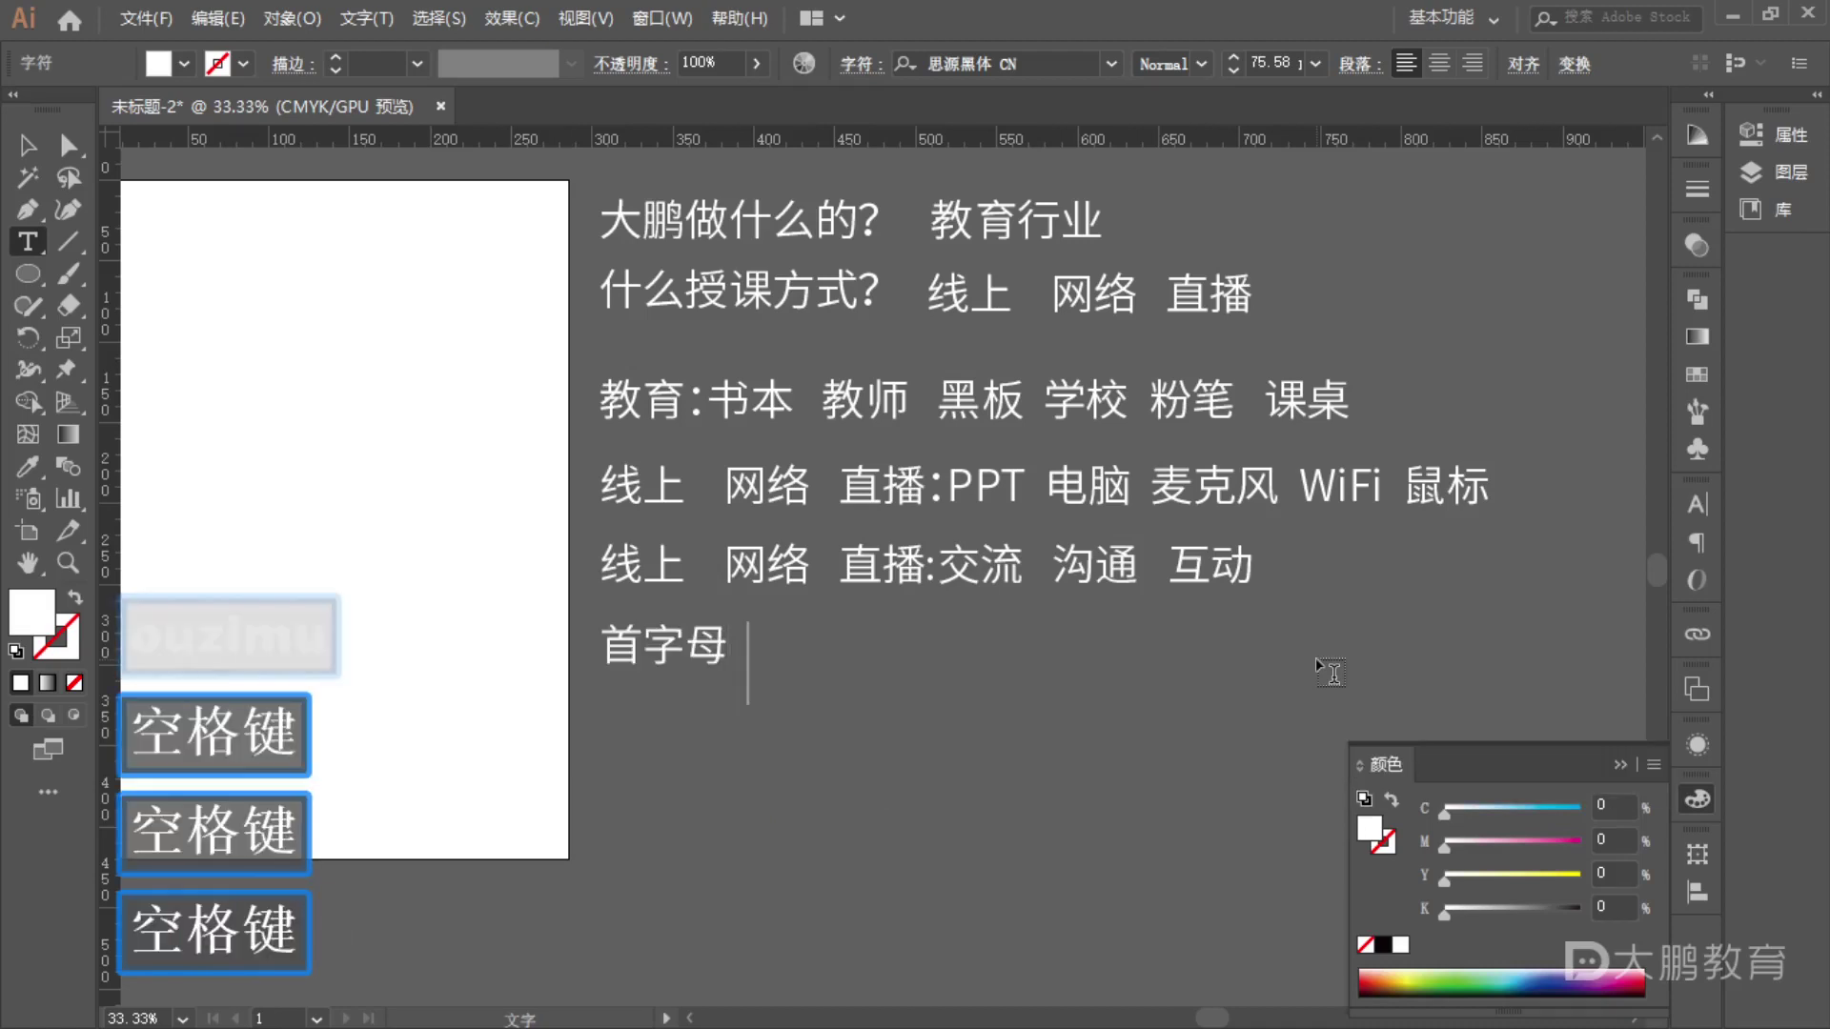
# - Minimise Illustrator and examine the 大鹏科技 logo on the desktop, marking its D and P letter shapes with temporary pen strokes
pyautogui.click(1731, 17)
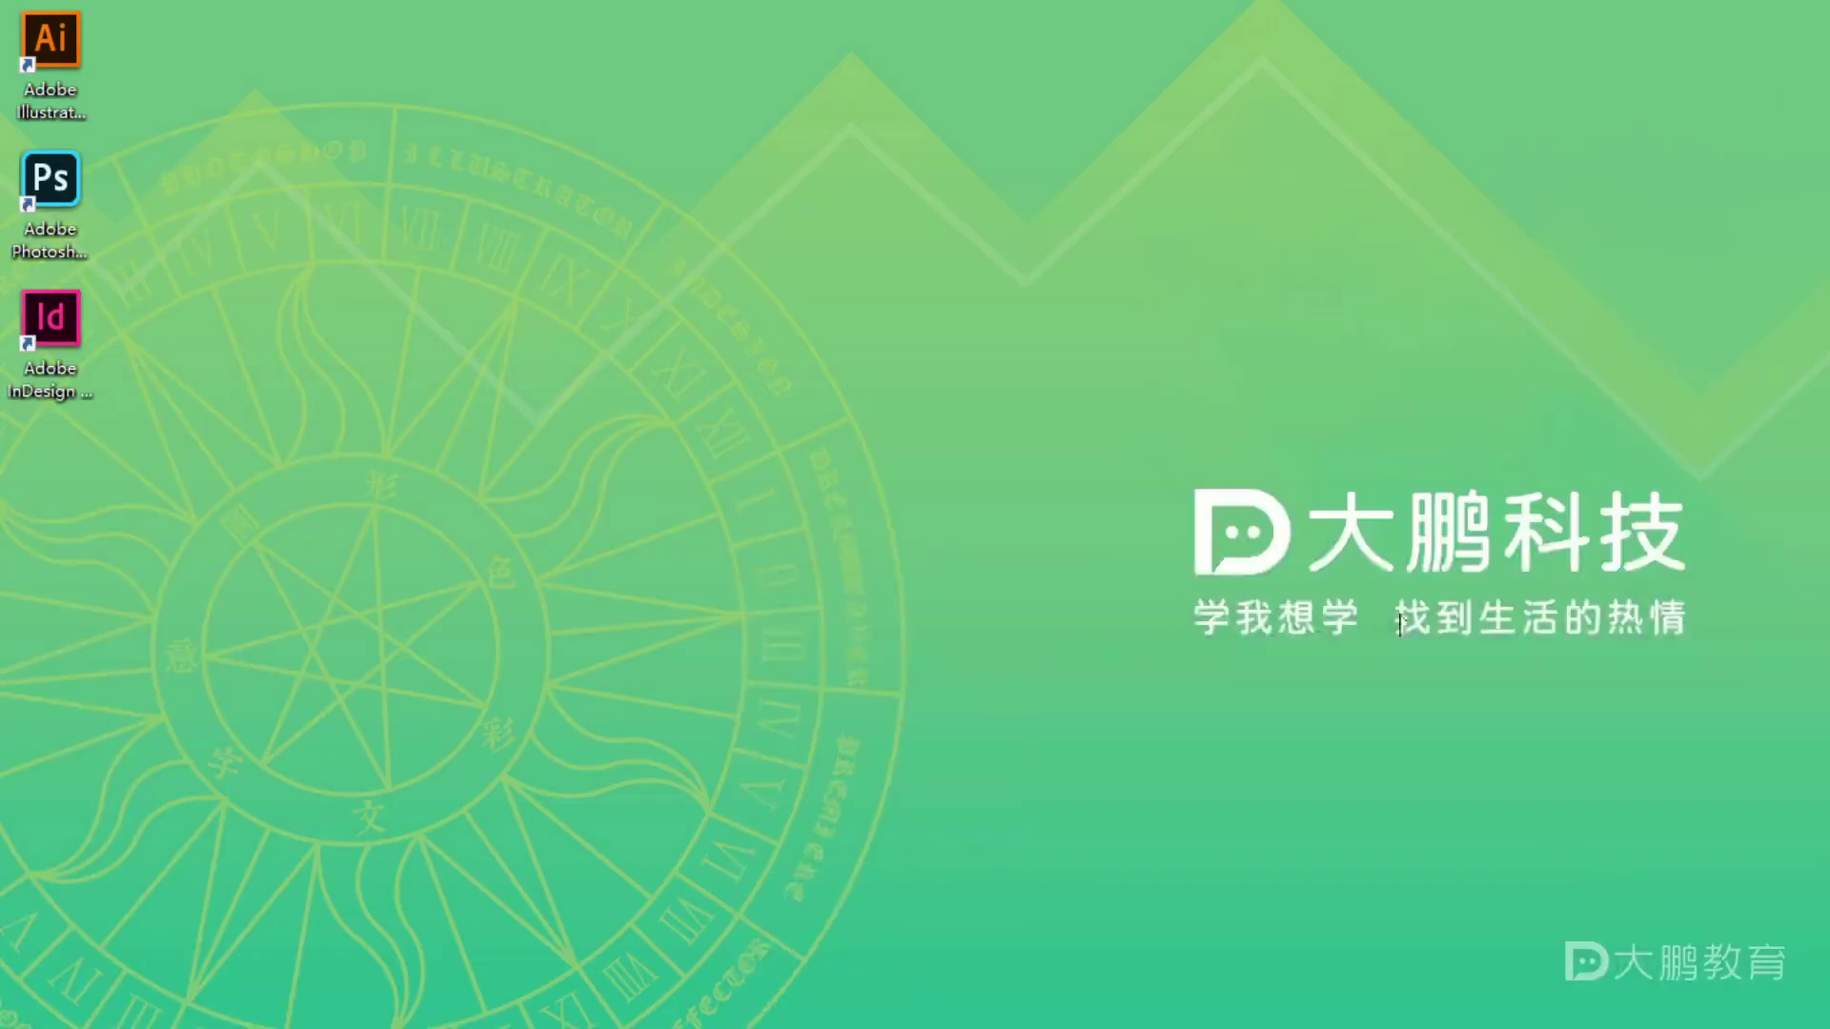
pyautogui.press('F1')
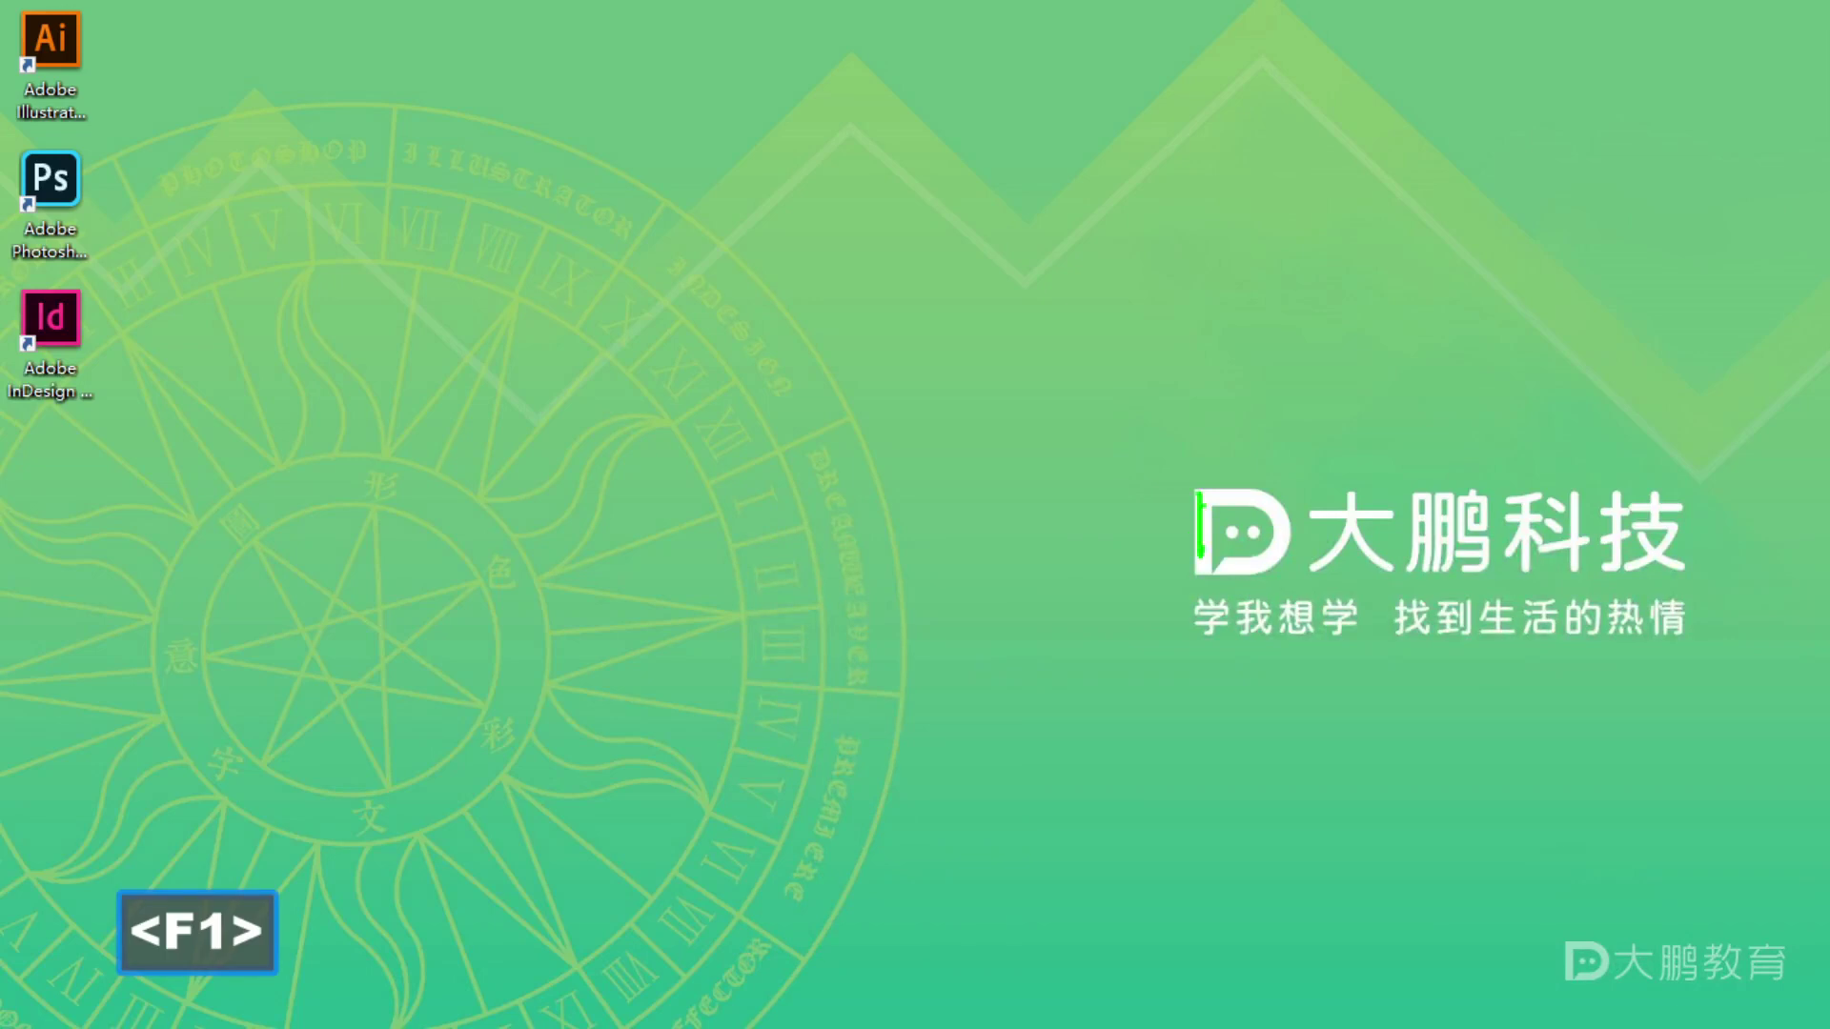
pyautogui.press('Escape')
pyautogui.press('F1')
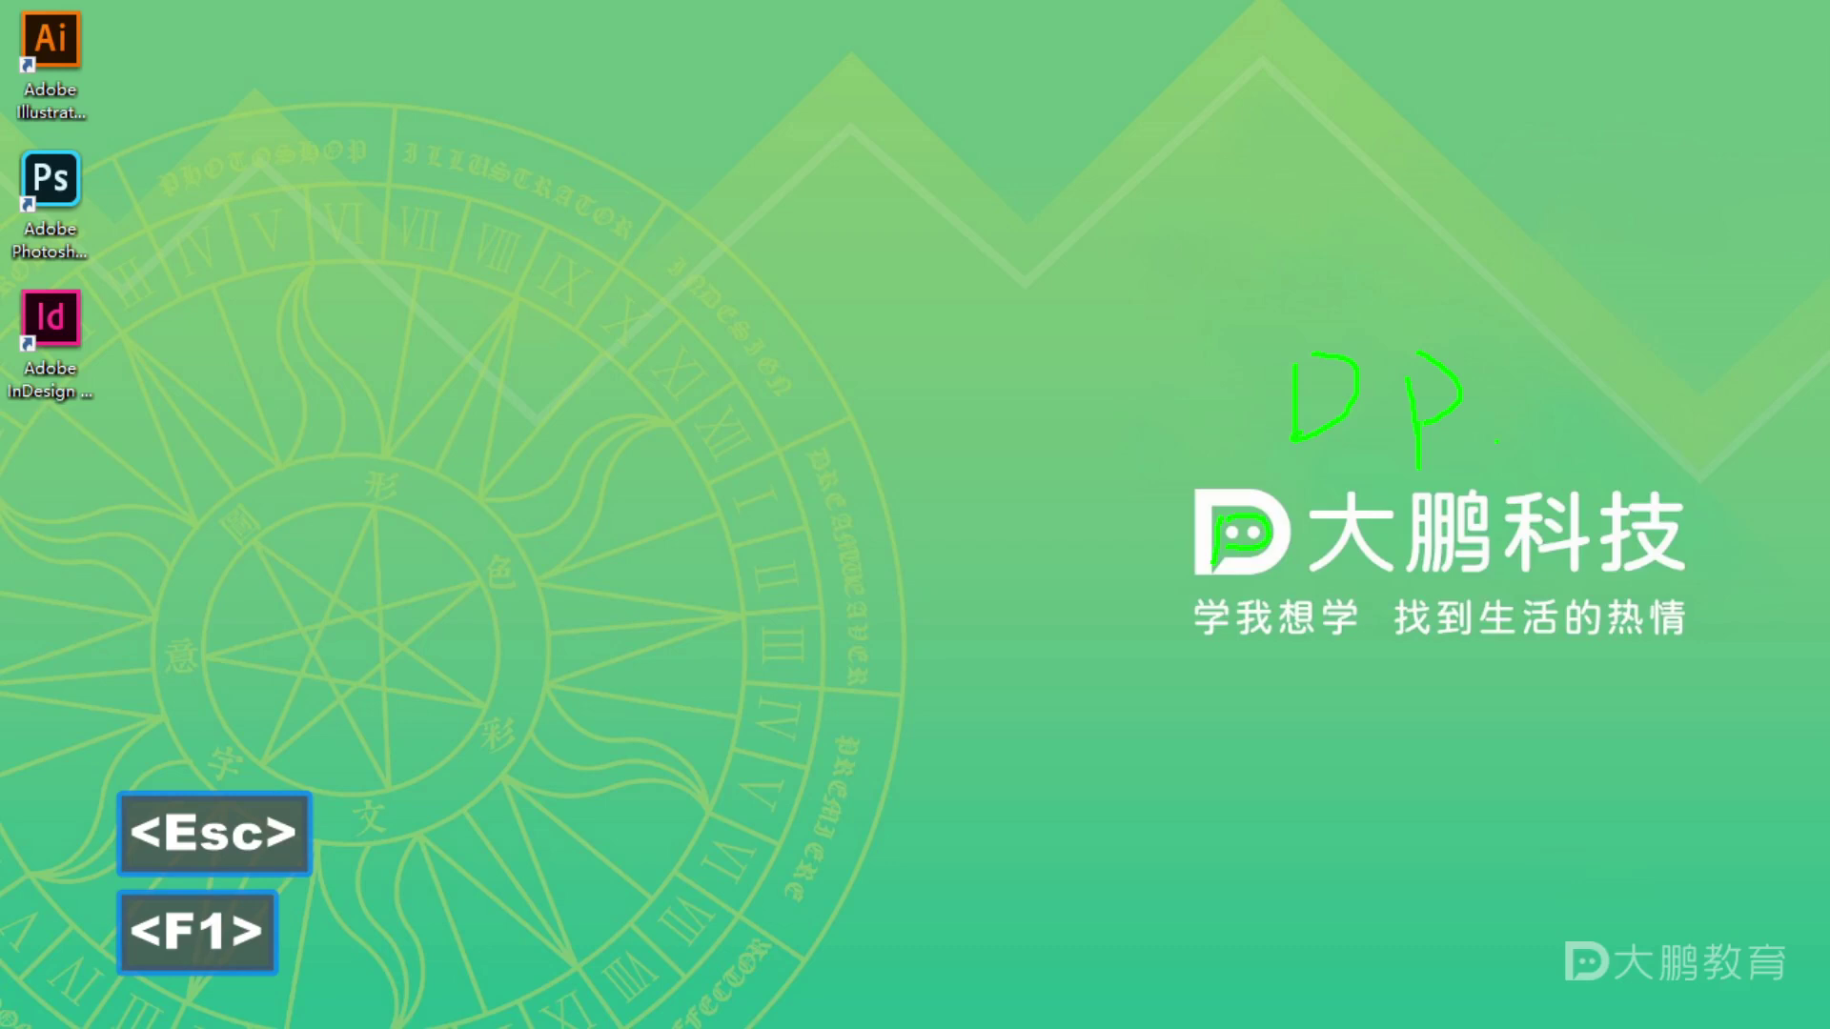
pyautogui.press('Escape')
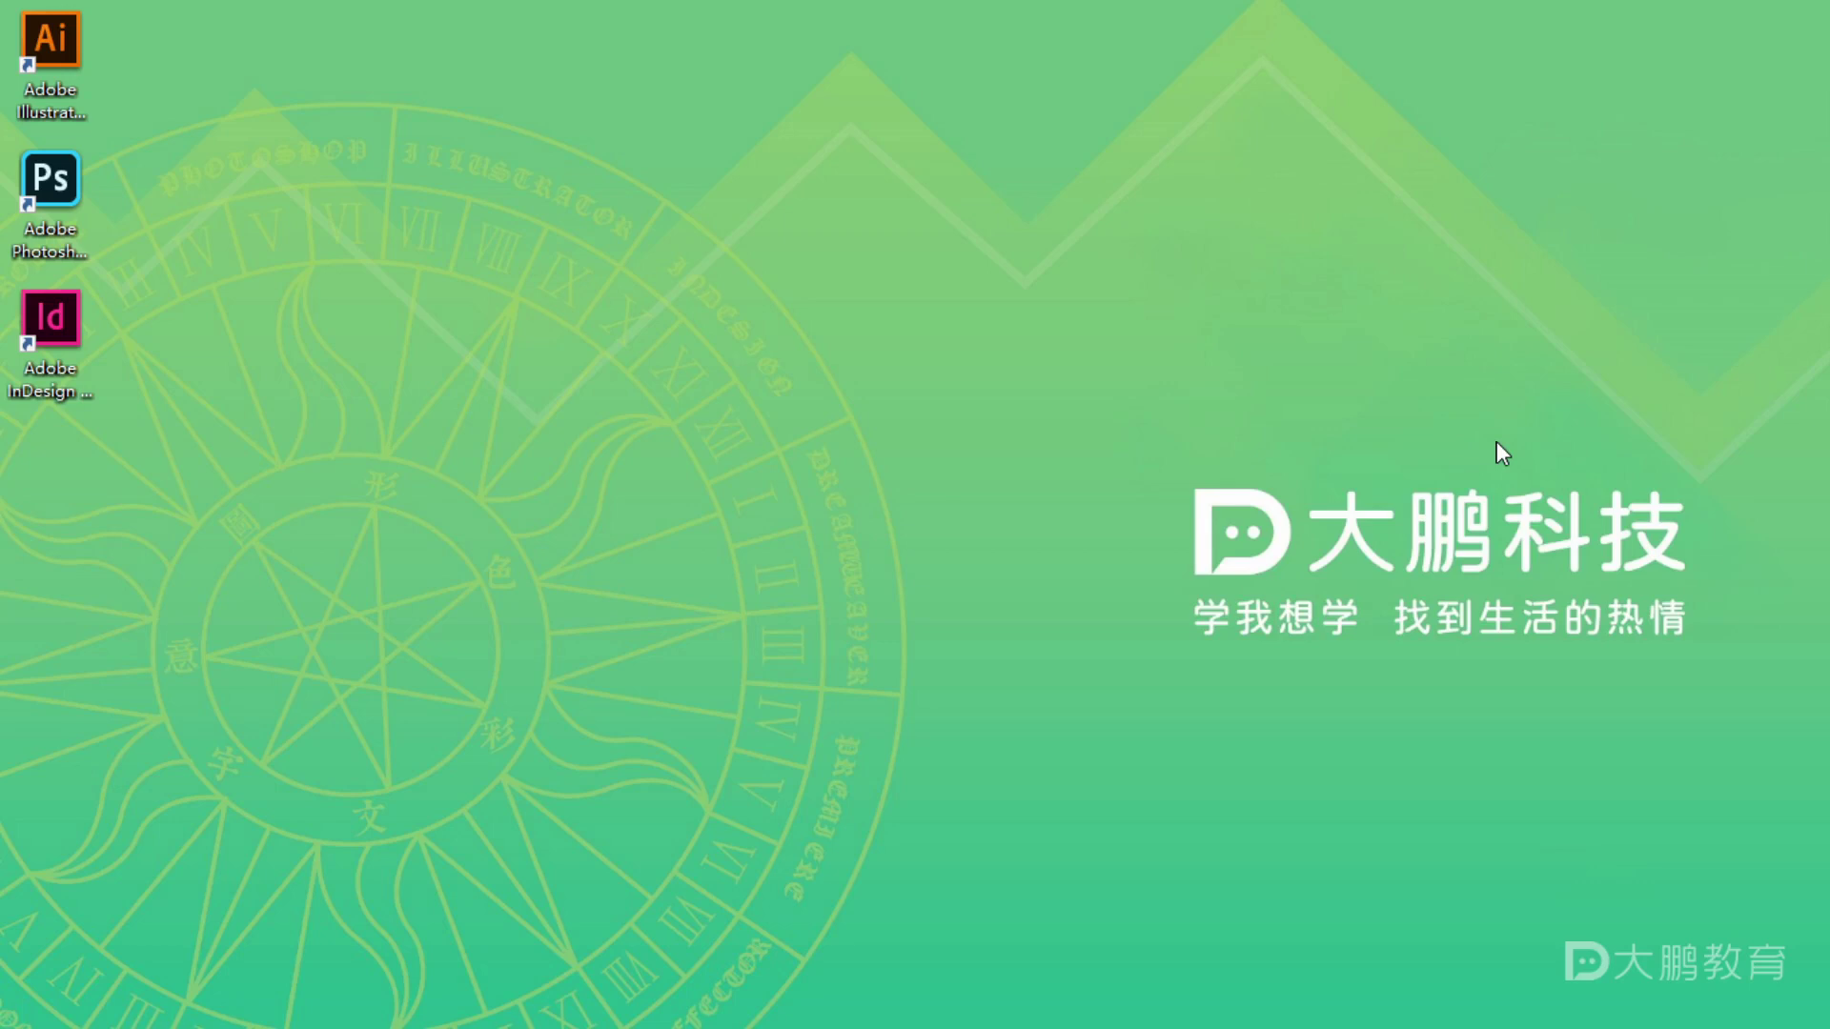
# - Capture a screenshot of only the D-shaped symbol of the 大鹏科技 logo on the desktop wallpaper
pyautogui.hotkey('ctrl', 'shift', 'a')
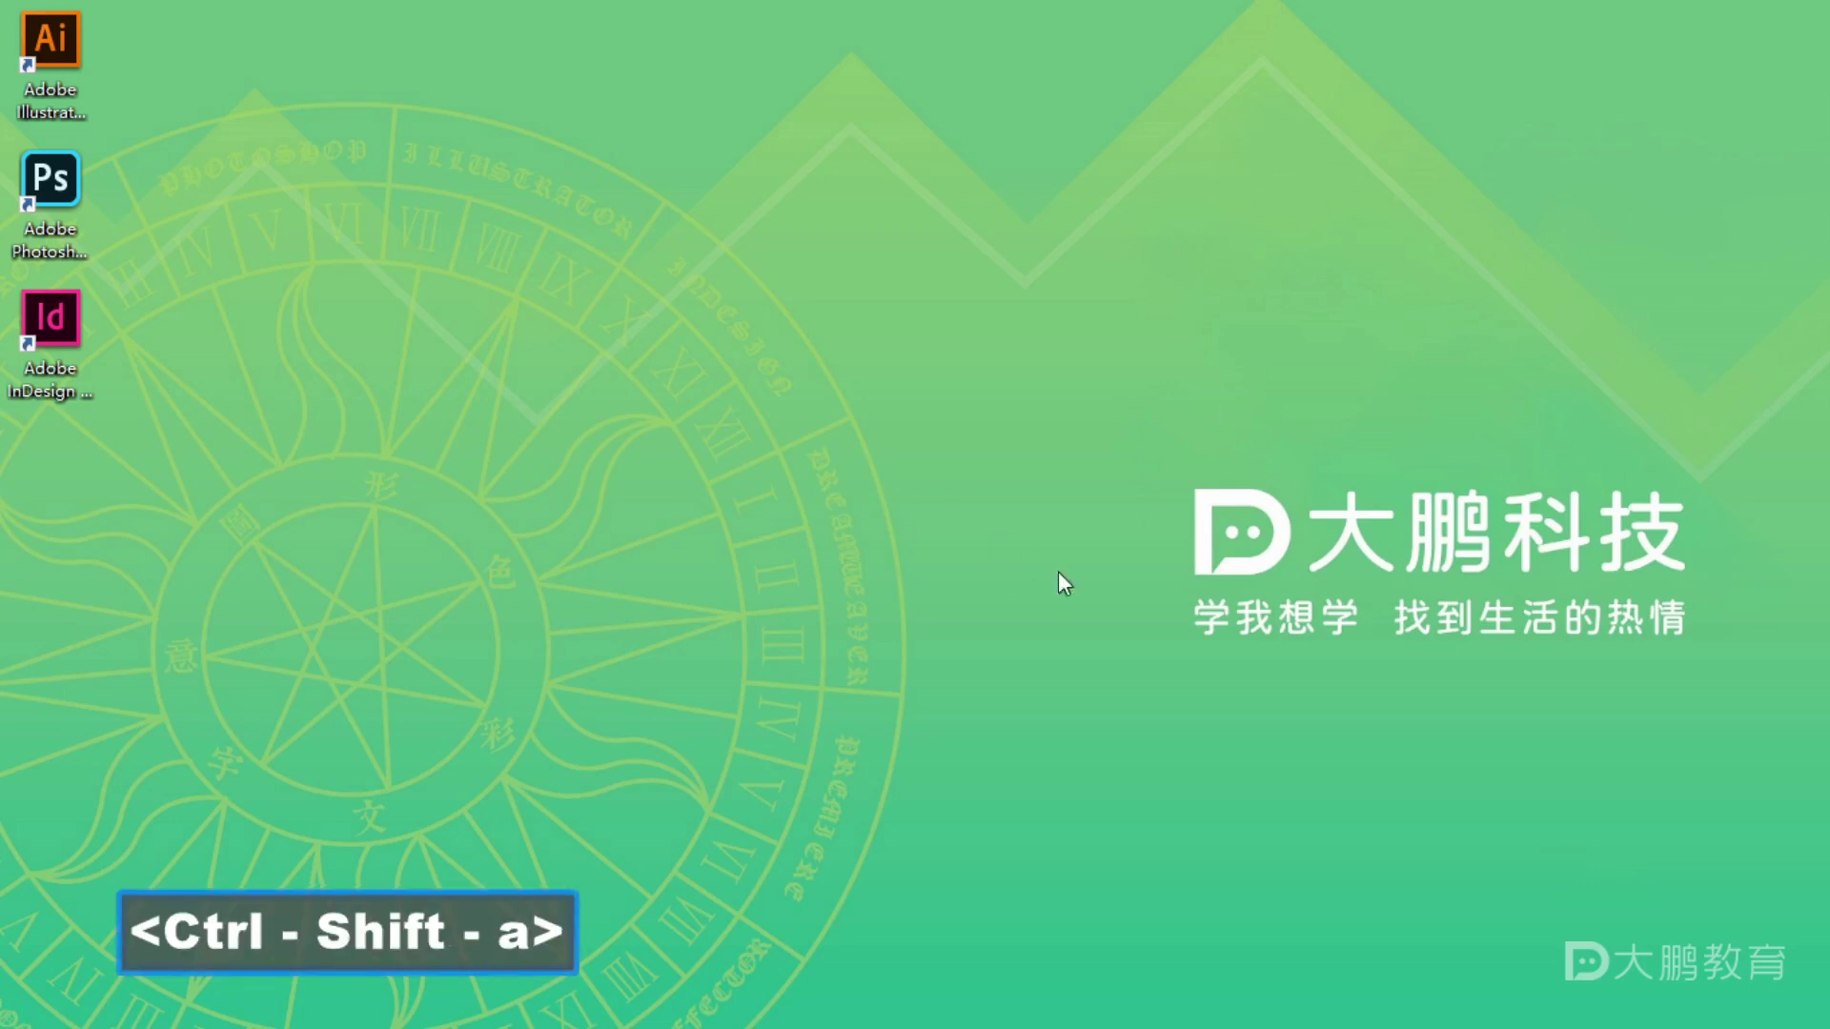
pyautogui.moveTo(1162, 470); pyautogui.dragTo(1246, 582)
pyautogui.moveTo(1313, 589); pyautogui.dragTo(1308, 588)
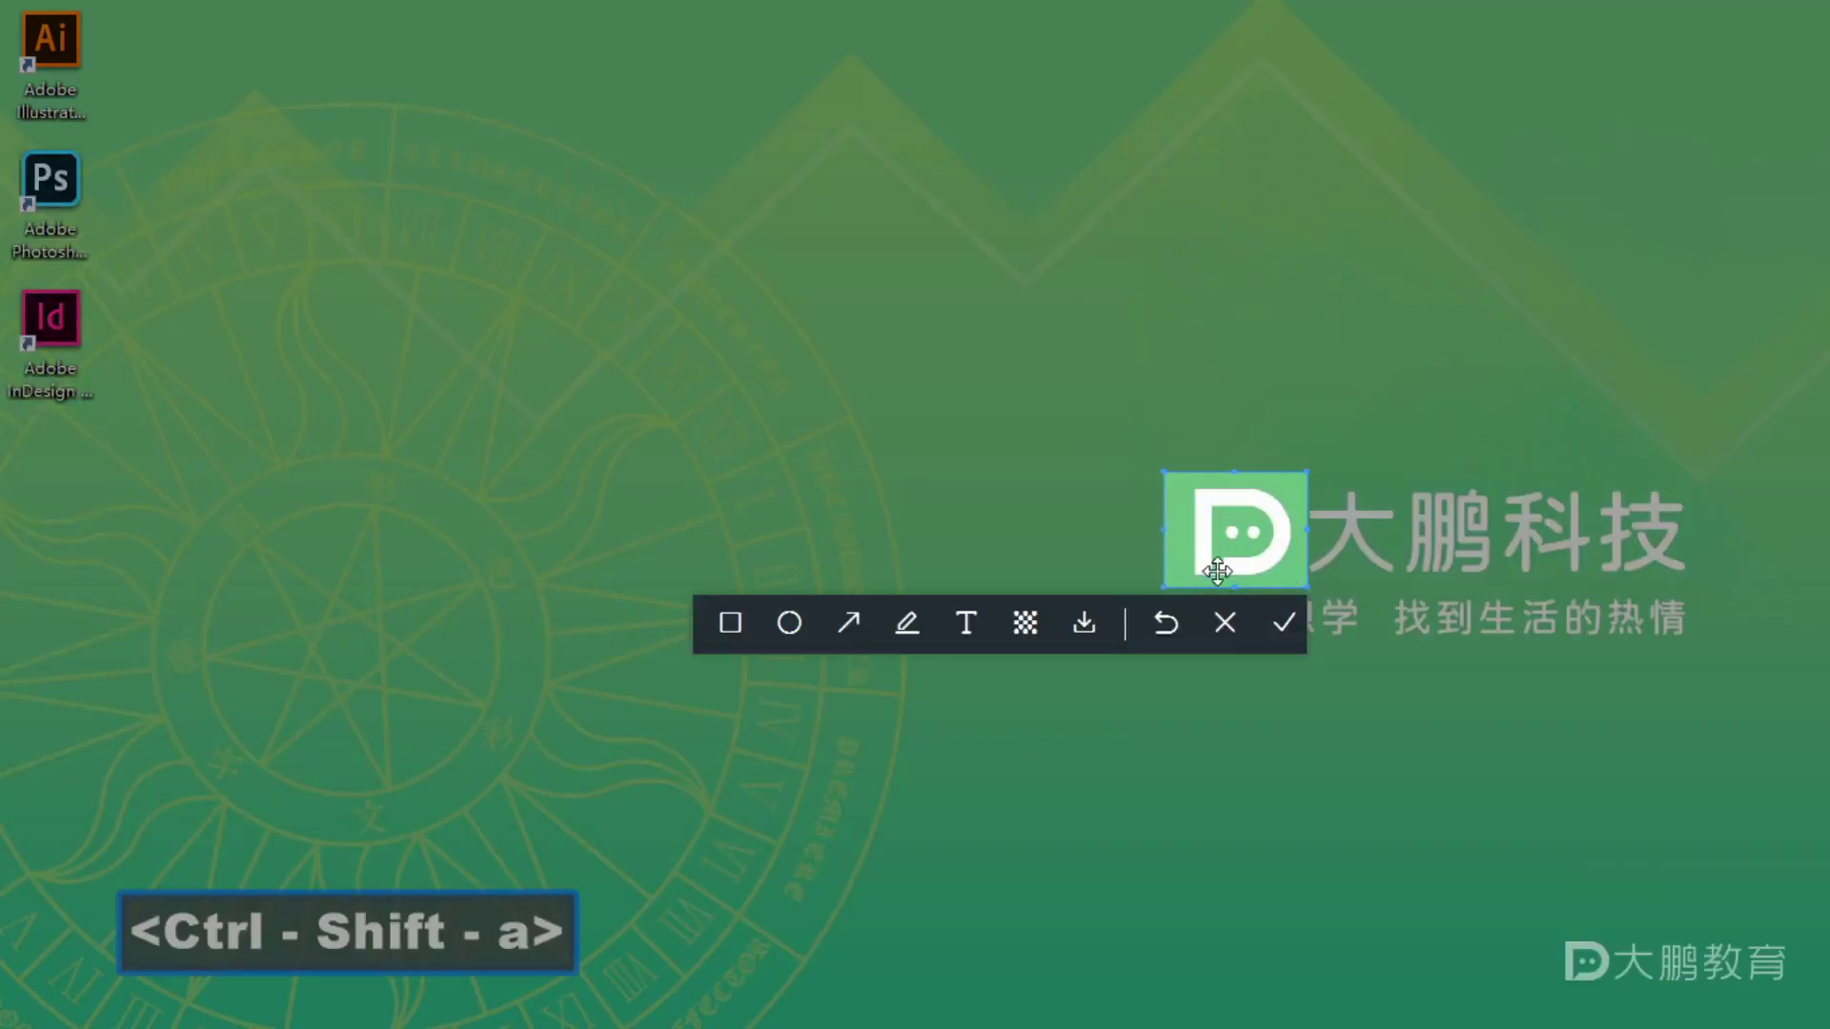
pyautogui.click(1282, 623)
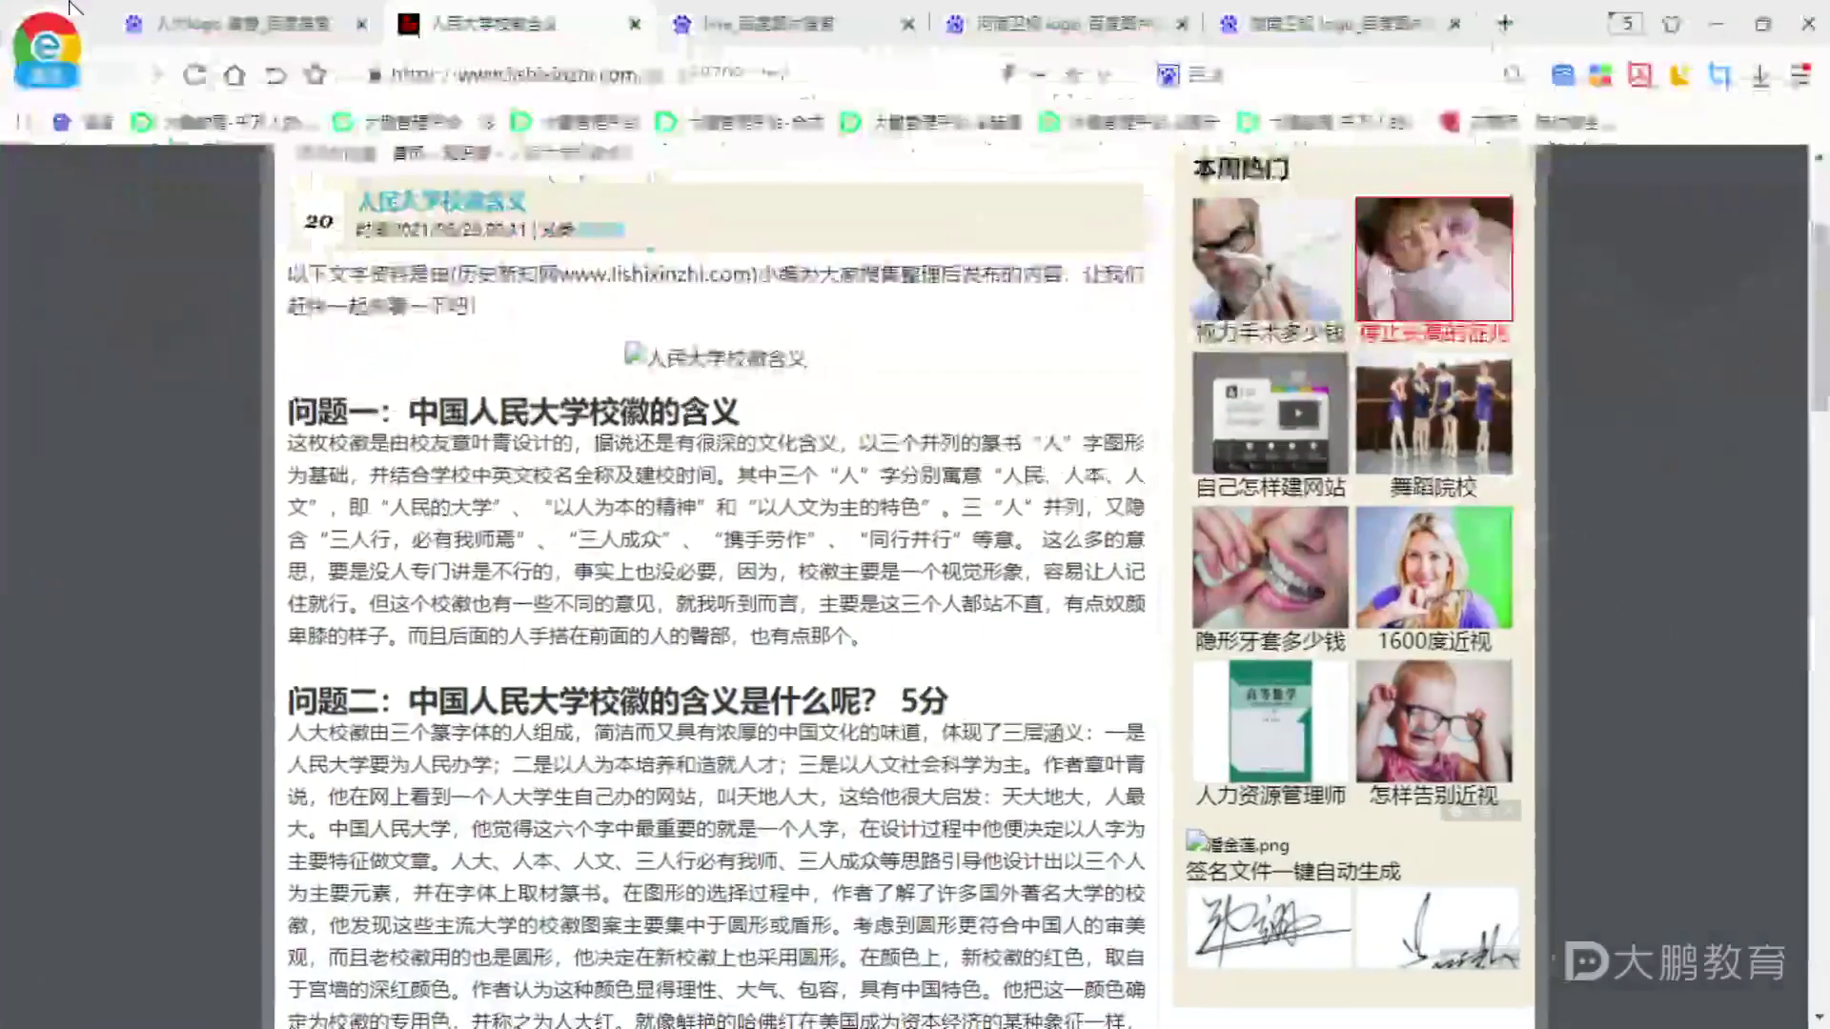
# - Close the browser with all its open pages, return to the Illustrator document and end the text editing
pyautogui.click(1810, 34)
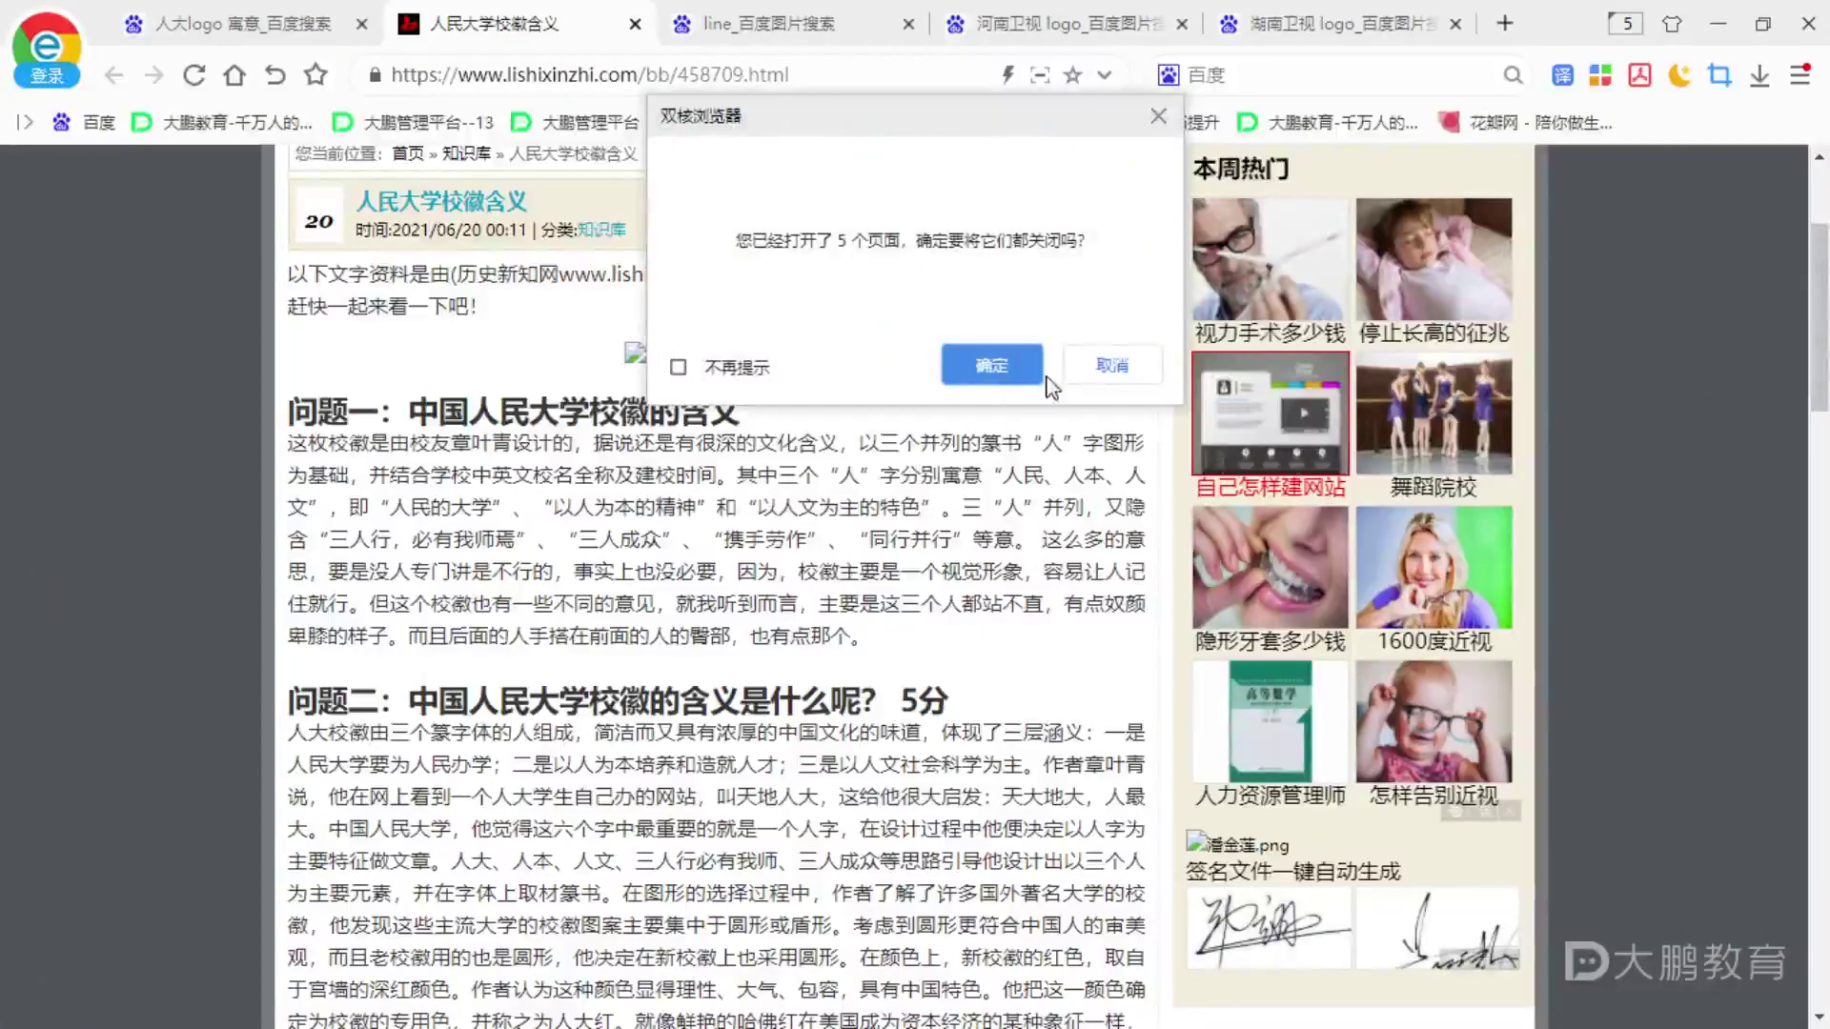
pyautogui.click(1005, 372)
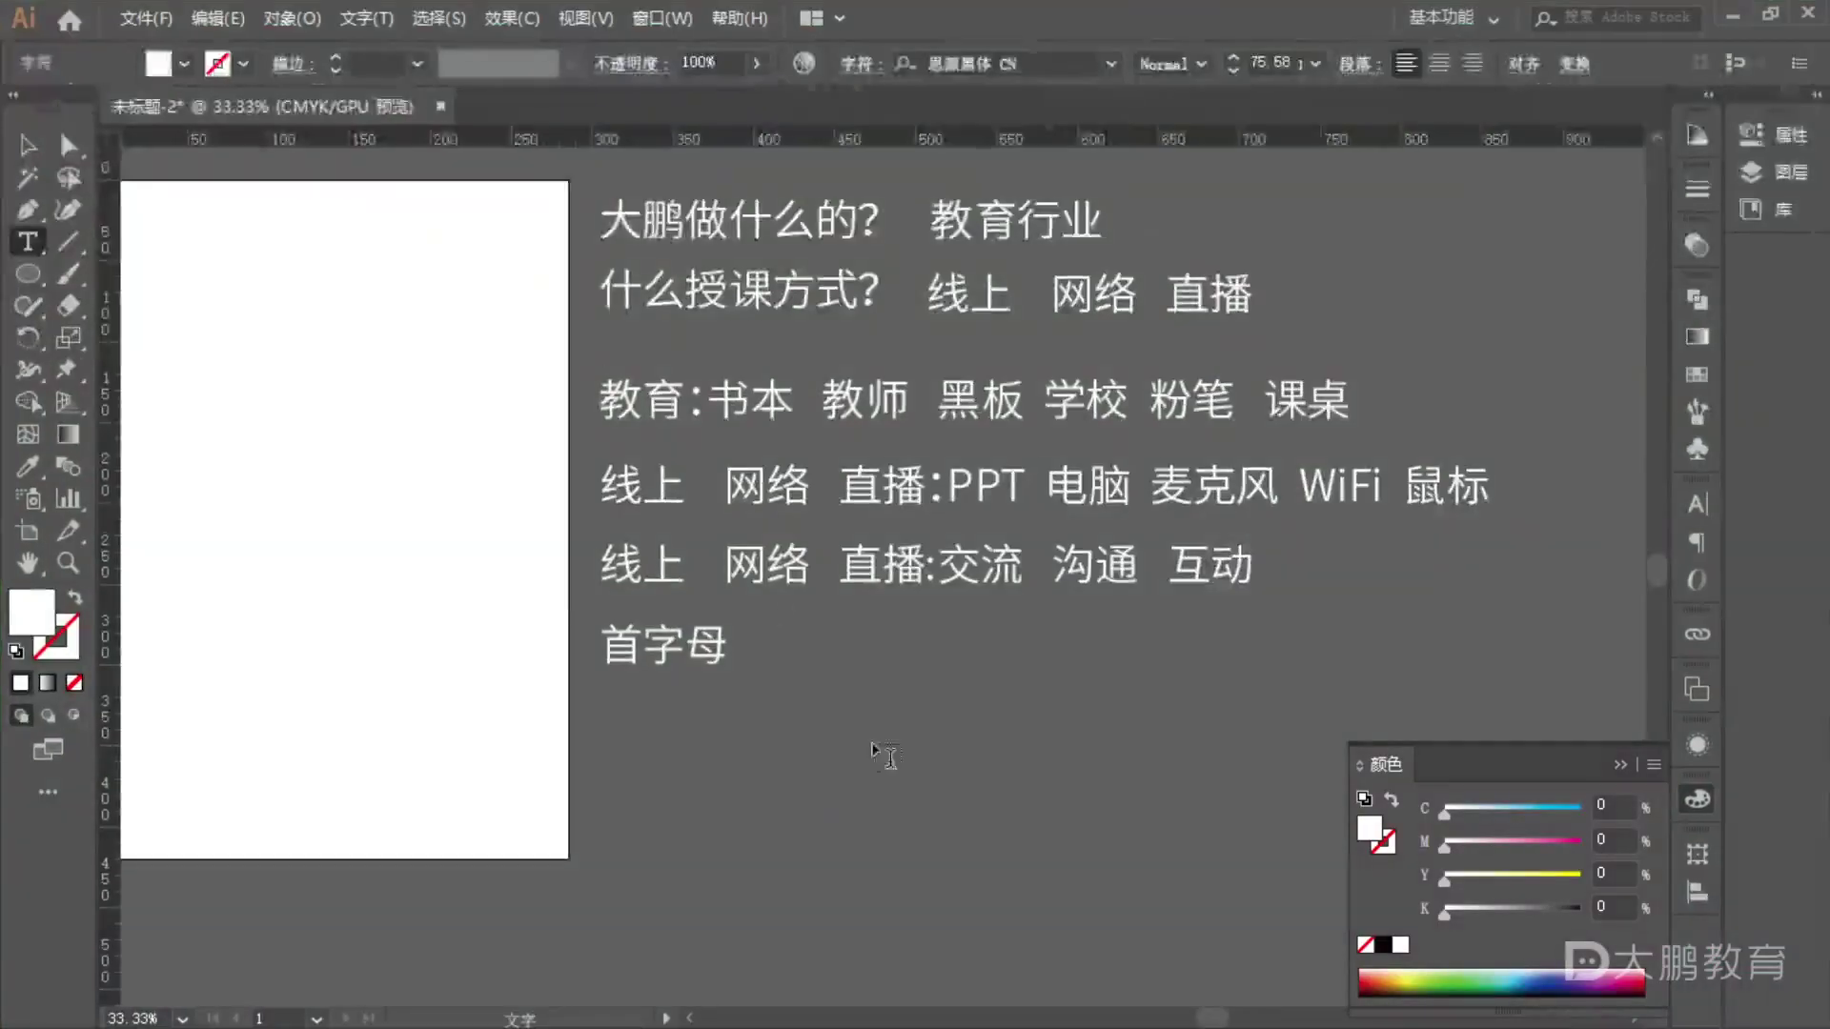
pyautogui.scroll(-1, 953, 747)
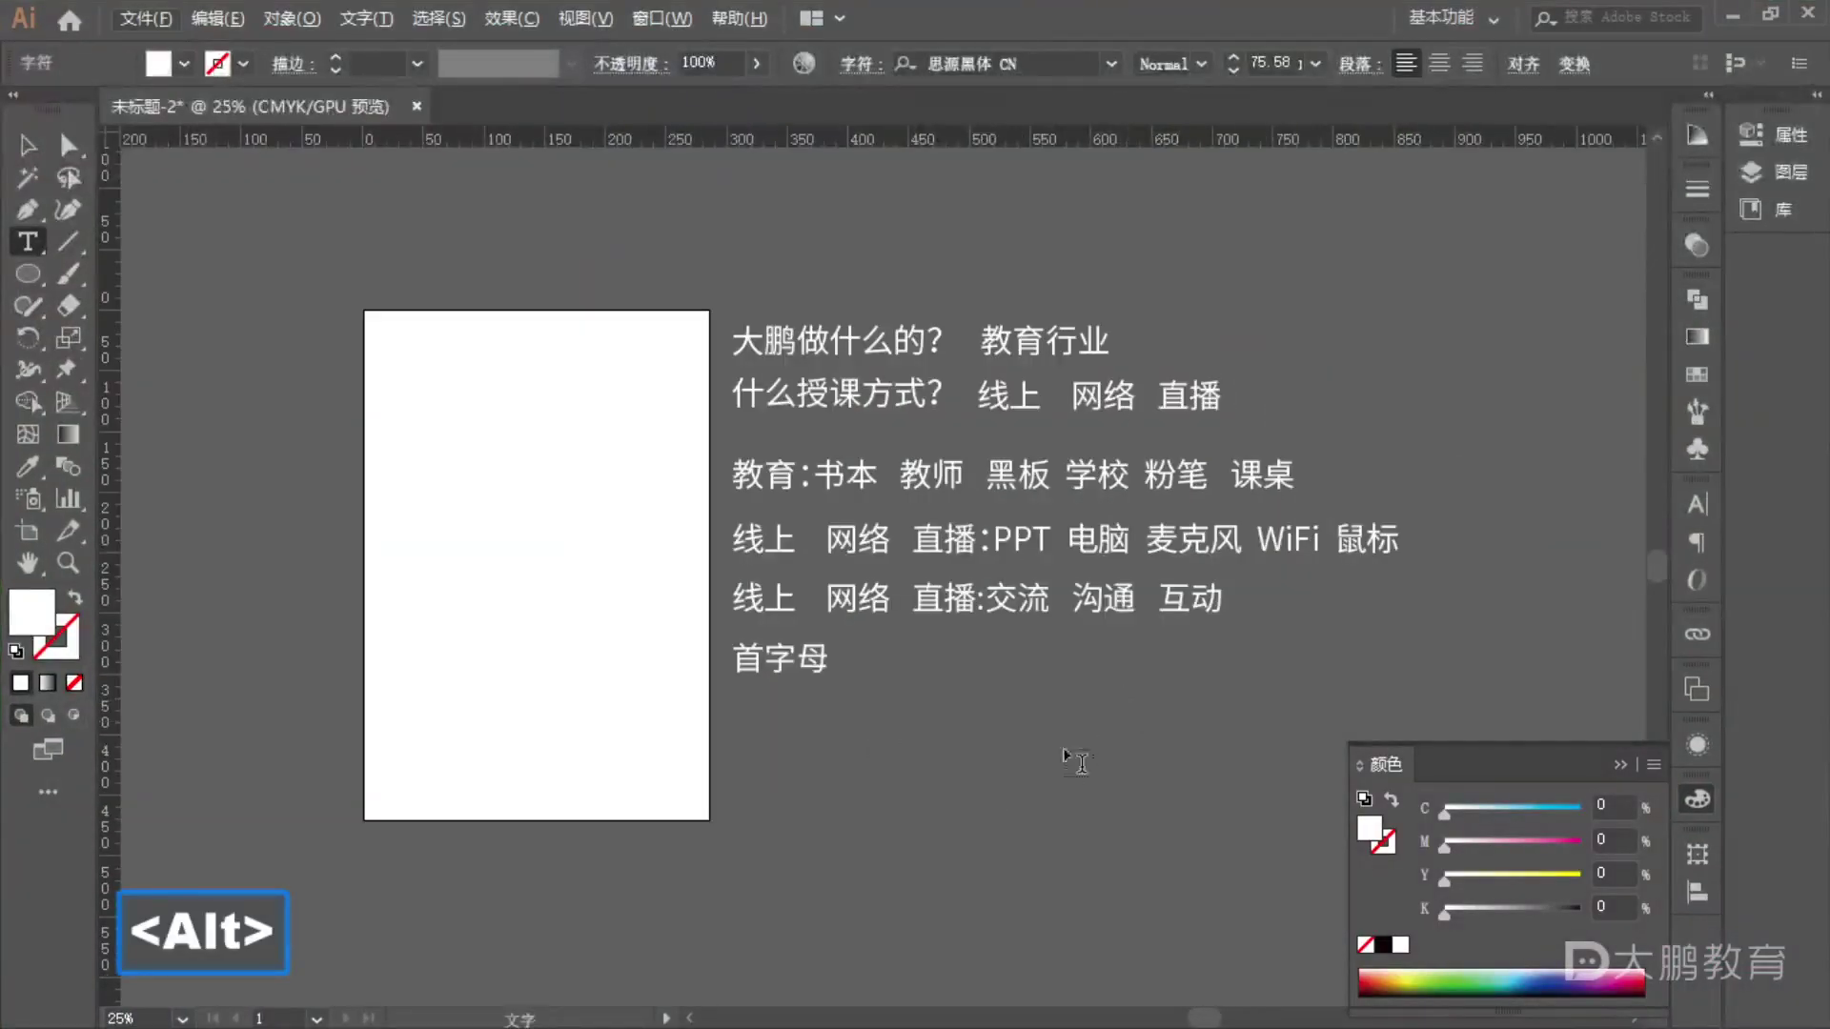
pyautogui.click(27, 145)
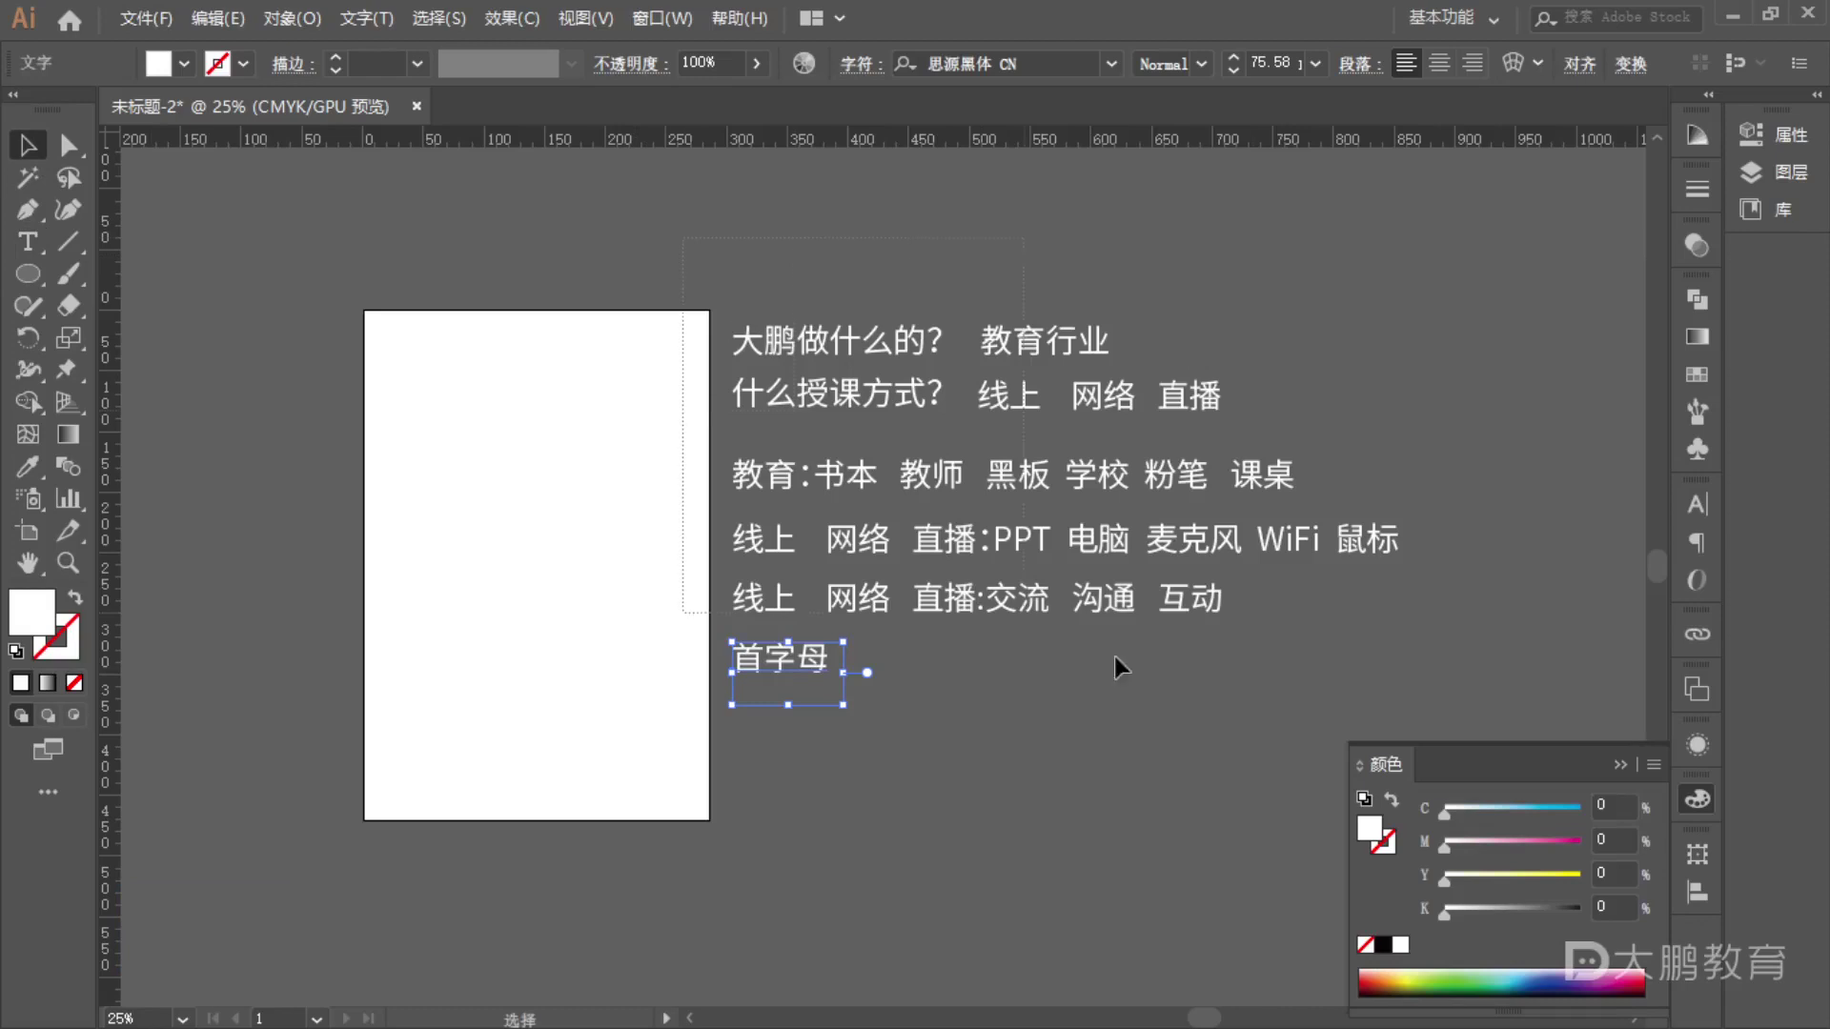
# - Review the brief by marking its questions, answers and keyword lines with temporary pen strokes, and clear the marks and the selection
pyautogui.hotkey('ctrl', 'a')
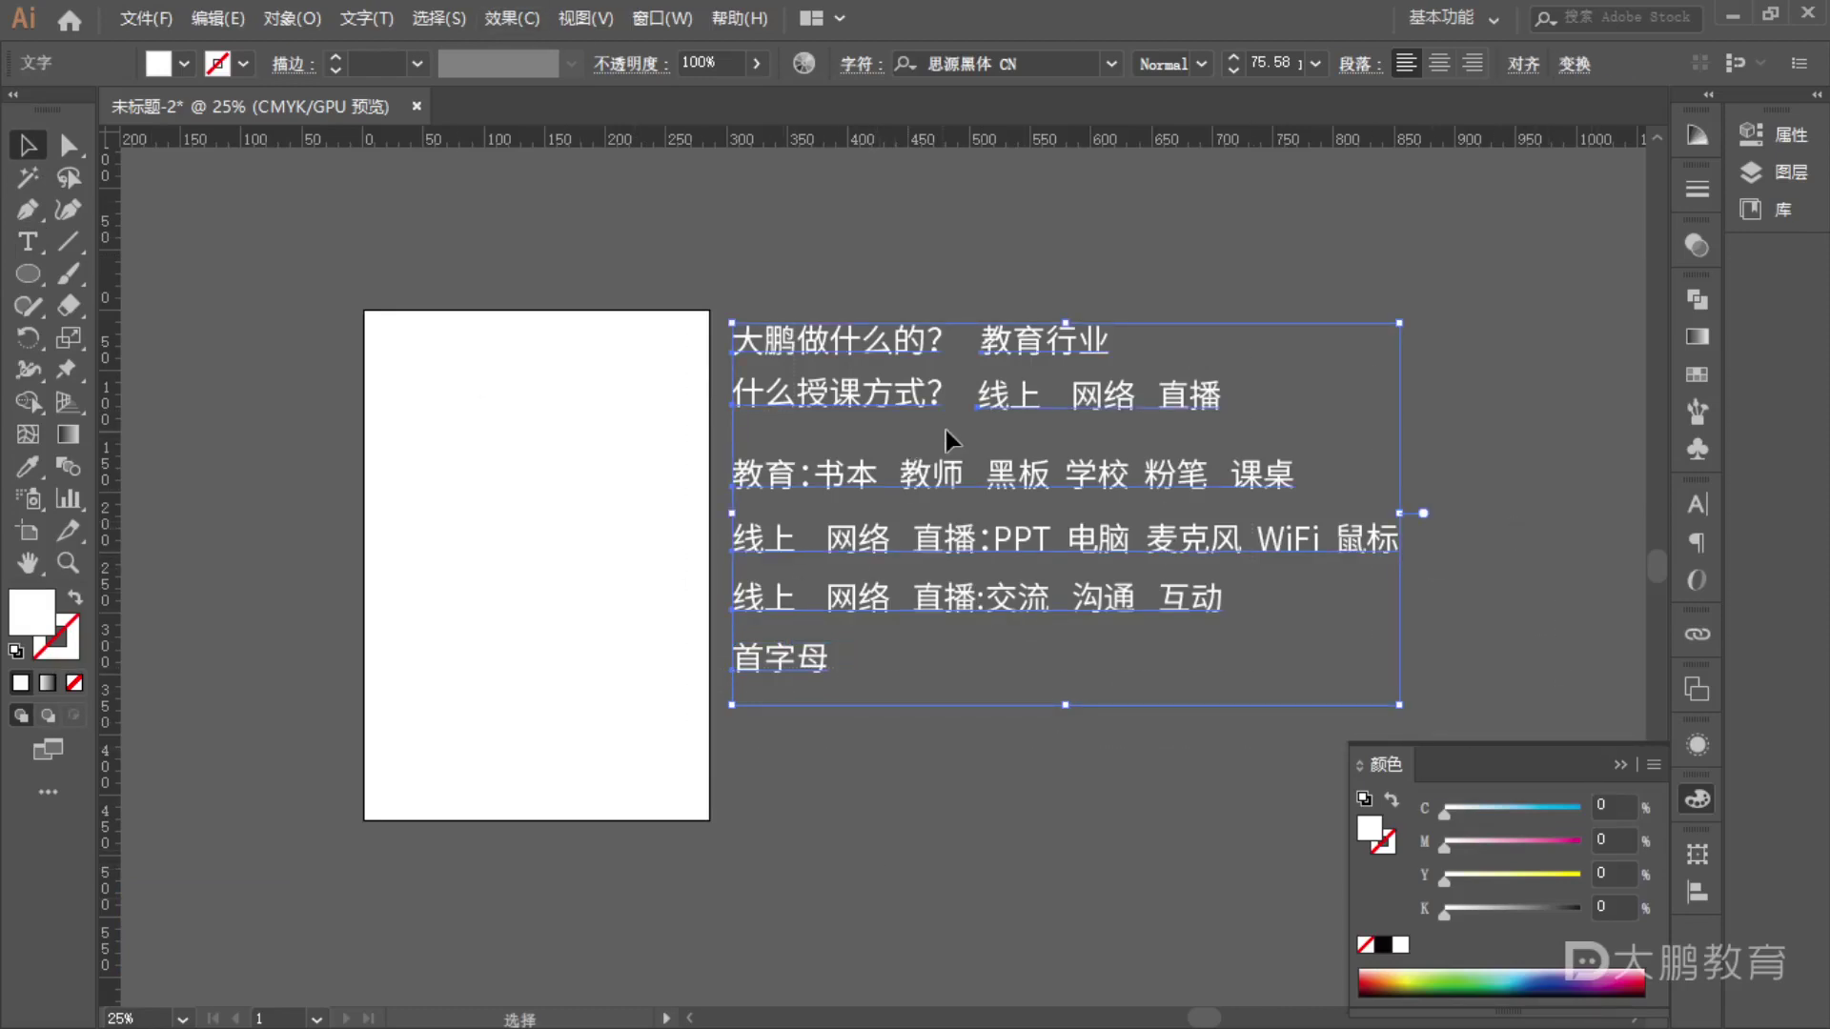
pyautogui.press('F1')
pyautogui.moveTo(737, 363); pyautogui.dragTo(941, 350)
pyautogui.moveTo(716, 404)
pyautogui.mouseDown()
pyautogui.moveTo(947, 406)
pyautogui.moveTo(827, 374)
pyautogui.moveTo(860, 393)
pyautogui.mouseUp()
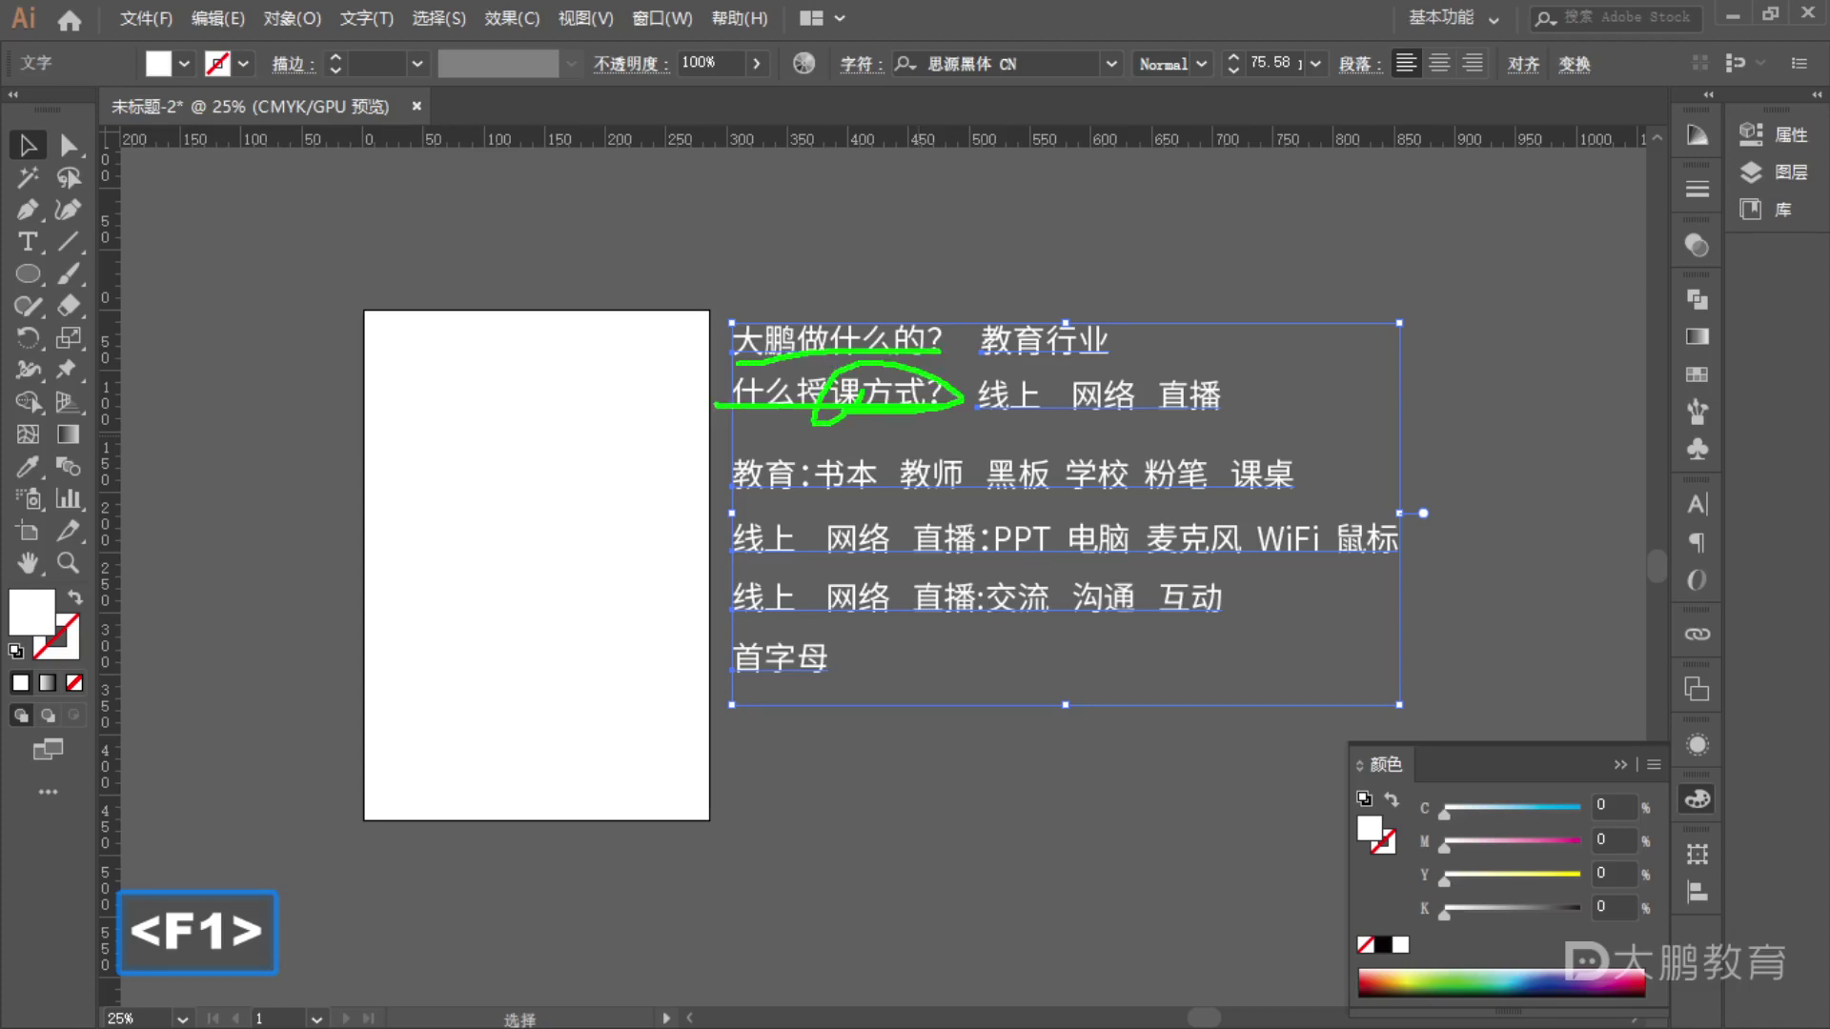
pyautogui.moveTo(965, 360); pyautogui.dragTo(1141, 348)
pyautogui.moveTo(996, 387); pyautogui.dragTo(1113, 383)
pyautogui.moveTo(965, 417); pyautogui.dragTo(1403, 426)
pyautogui.moveTo(1120, 331); pyautogui.dragTo(1481, 333)
pyautogui.moveTo(996, 360)
pyautogui.mouseDown()
pyautogui.moveTo(787, 465)
pyautogui.moveTo(1283, 483)
pyautogui.mouseUp()
pyautogui.moveTo(1115, 408)
pyautogui.mouseDown()
pyautogui.moveTo(782, 581)
pyautogui.moveTo(797, 569)
pyautogui.mouseUp()
pyautogui.moveTo(855, 561)
pyautogui.mouseDown()
pyautogui.moveTo(880, 583)
pyautogui.moveTo(1304, 608)
pyautogui.moveTo(1378, 595)
pyautogui.mouseUp()
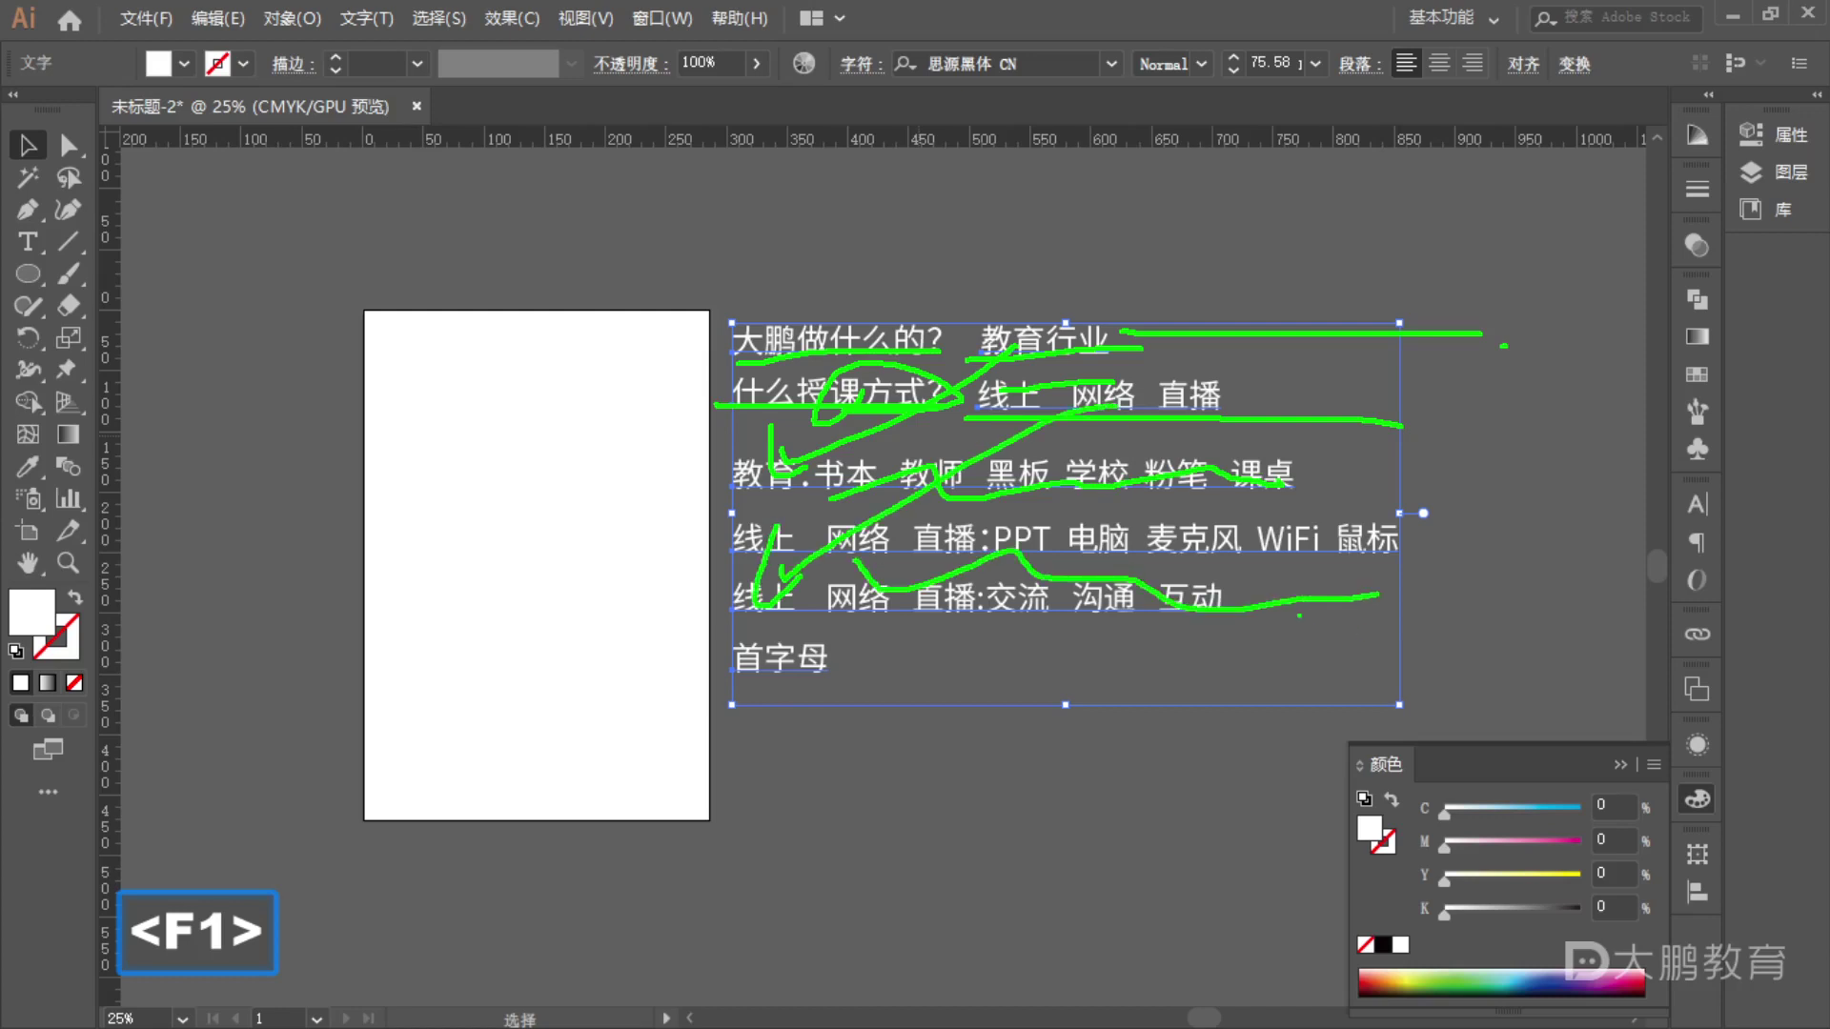
pyautogui.moveTo(43, 219)
pyautogui.mouseDown()
pyautogui.moveTo(76, 181)
pyautogui.moveTo(15, 186)
pyautogui.mouseUp()
pyautogui.moveTo(14, 266)
pyautogui.mouseDown()
pyautogui.moveTo(91, 314)
pyautogui.moveTo(107, 259)
pyautogui.mouseUp()
pyautogui.moveTo(78, 339)
pyautogui.mouseDown()
pyautogui.moveTo(110, 377)
pyautogui.moveTo(127, 475)
pyautogui.mouseUp()
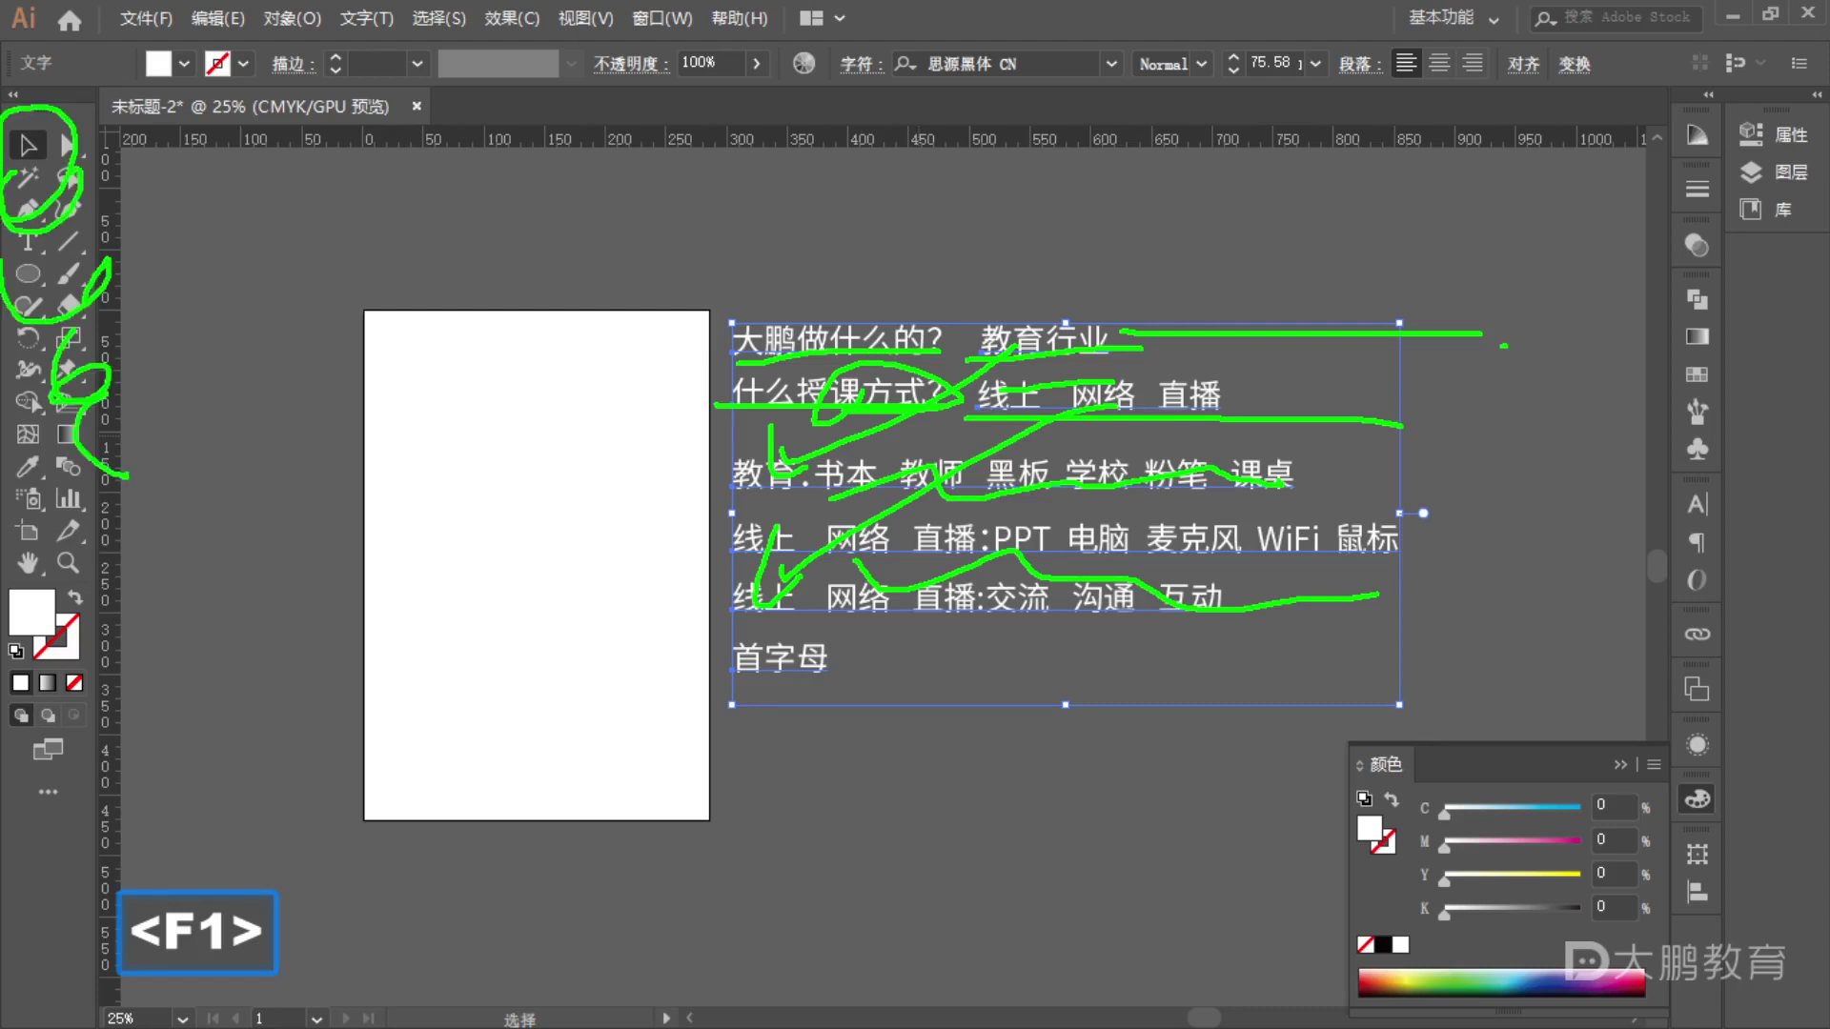
pyautogui.moveTo(1092, 194)
pyautogui.mouseDown()
pyautogui.moveTo(1067, 486)
pyautogui.moveTo(1001, 514)
pyautogui.mouseUp()
pyautogui.moveTo(986, 362)
pyautogui.mouseDown()
pyautogui.moveTo(789, 240)
pyautogui.moveTo(238, 200)
pyautogui.mouseUp()
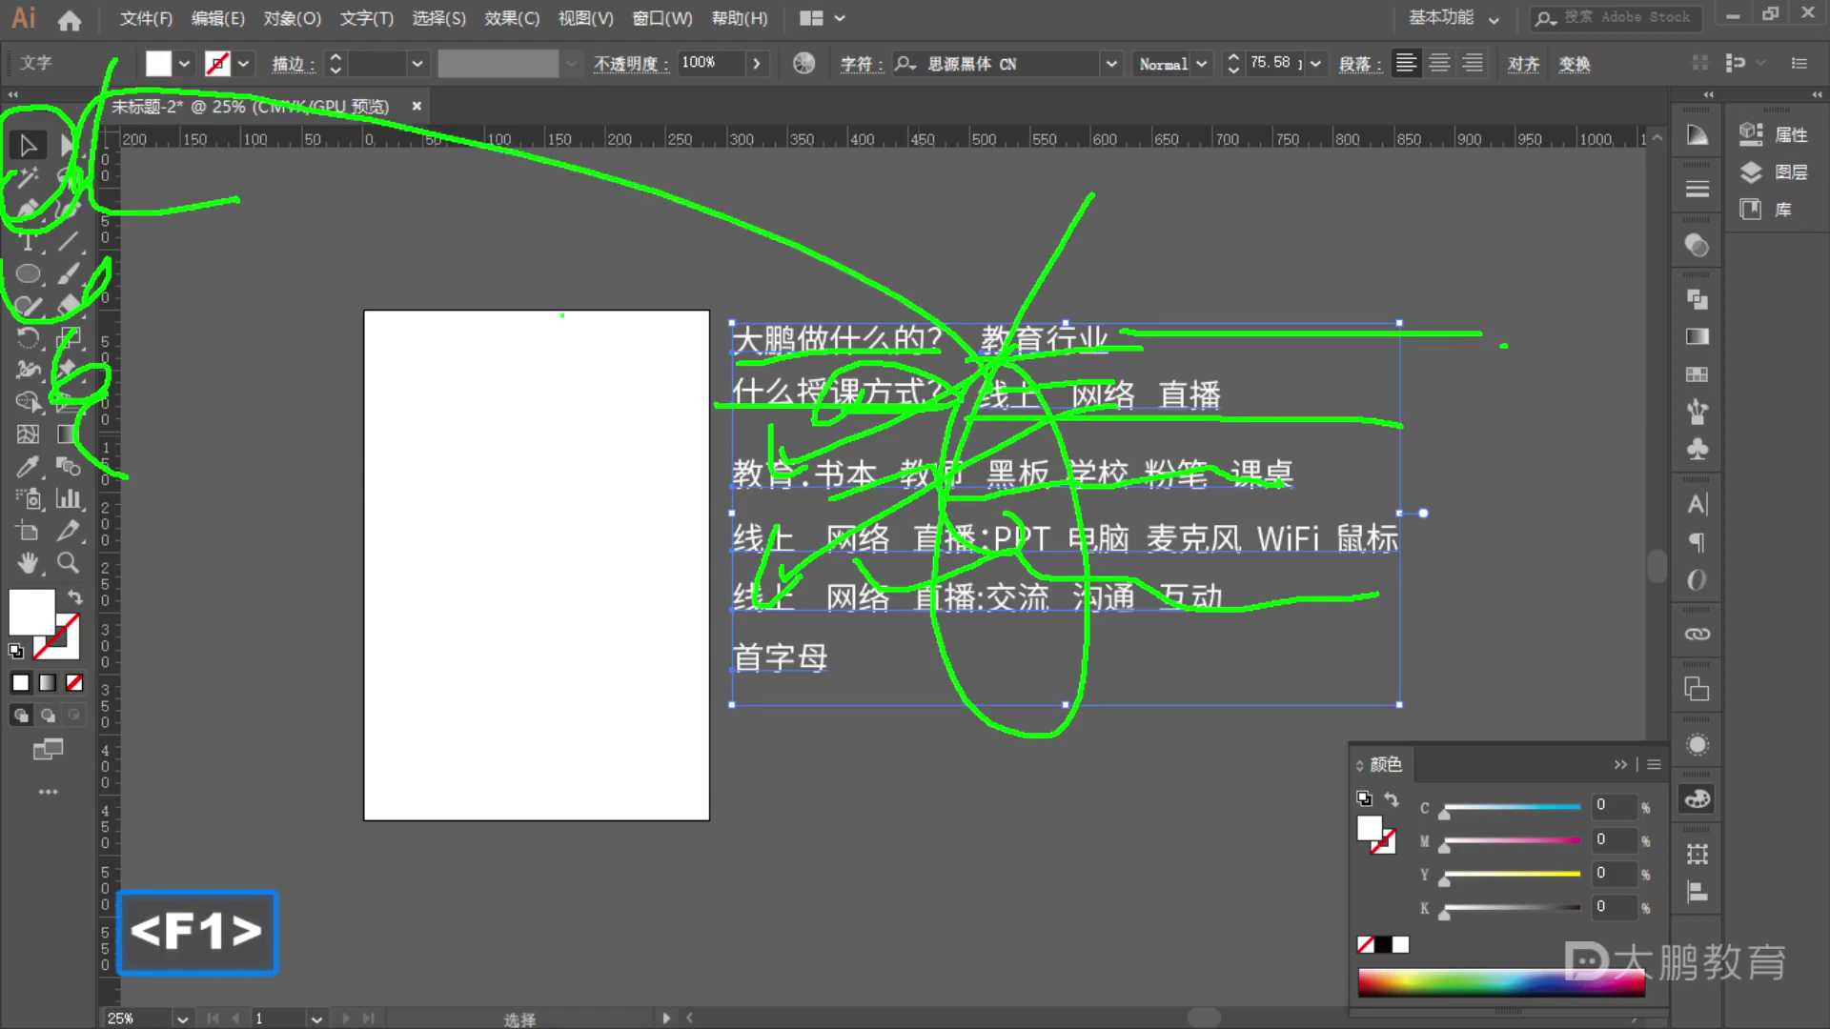
pyautogui.press('F2')
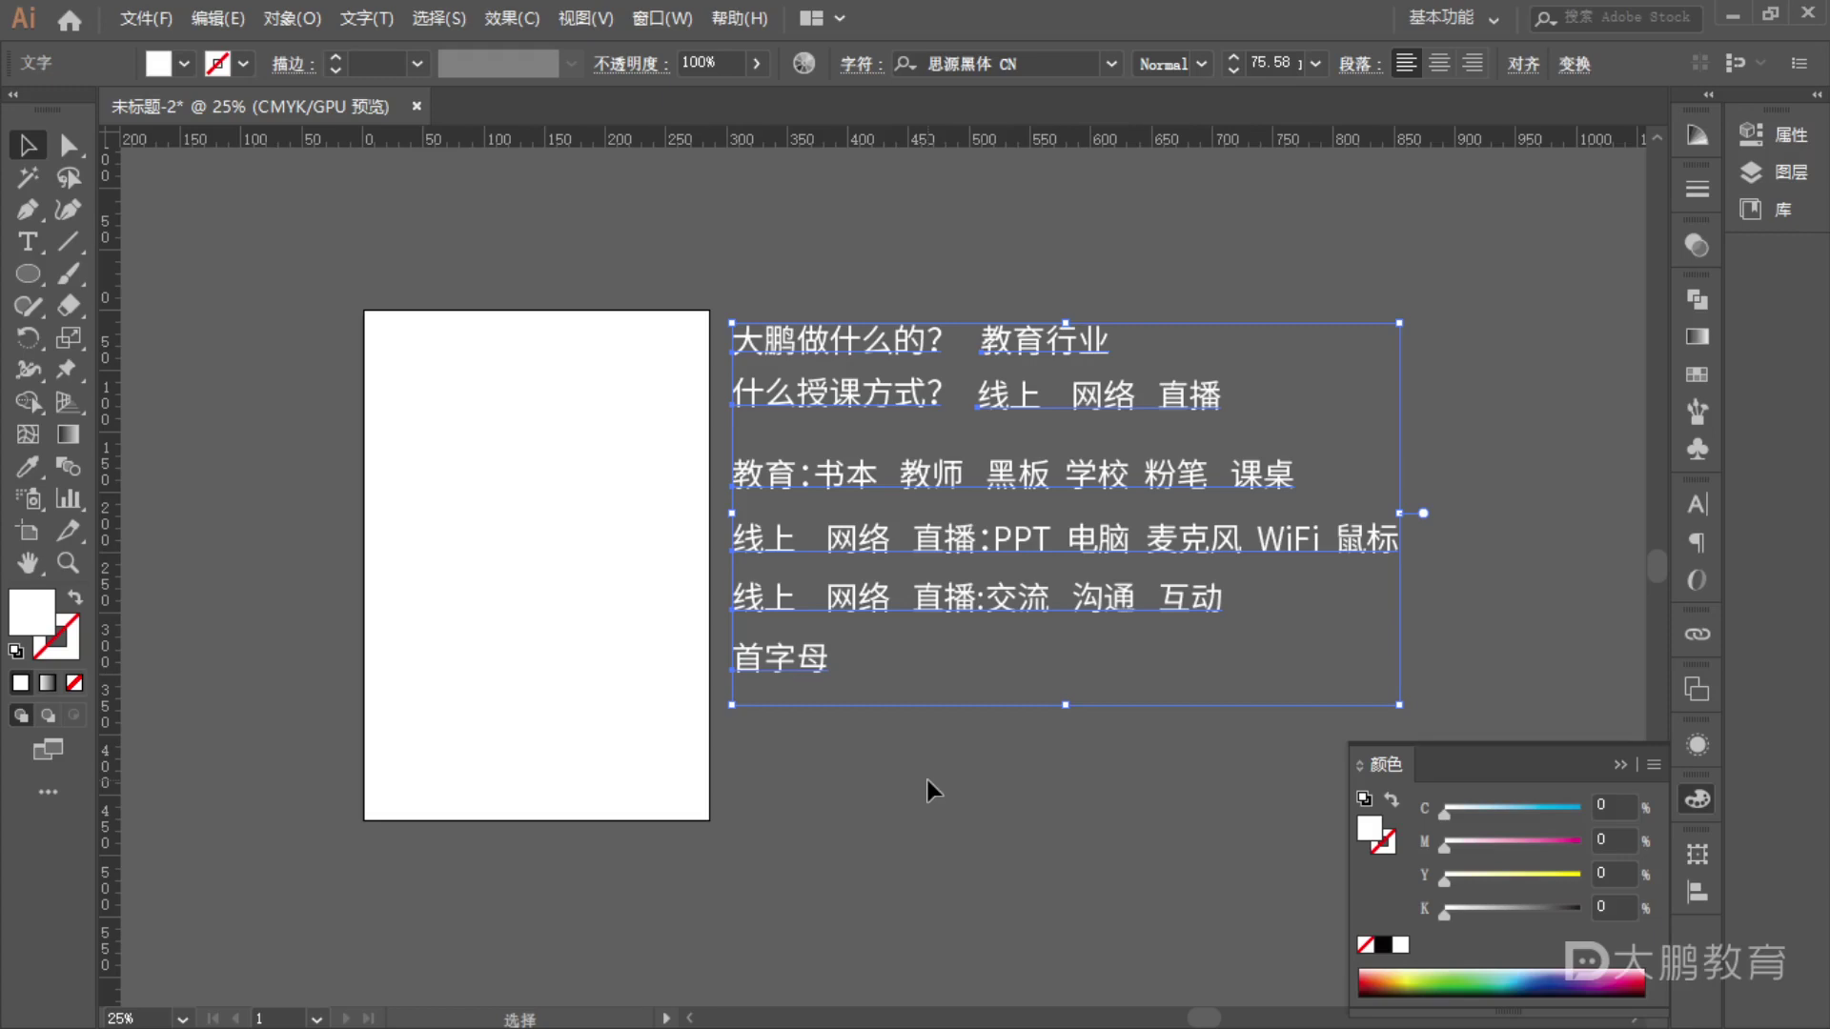
pyautogui.click(929, 837)
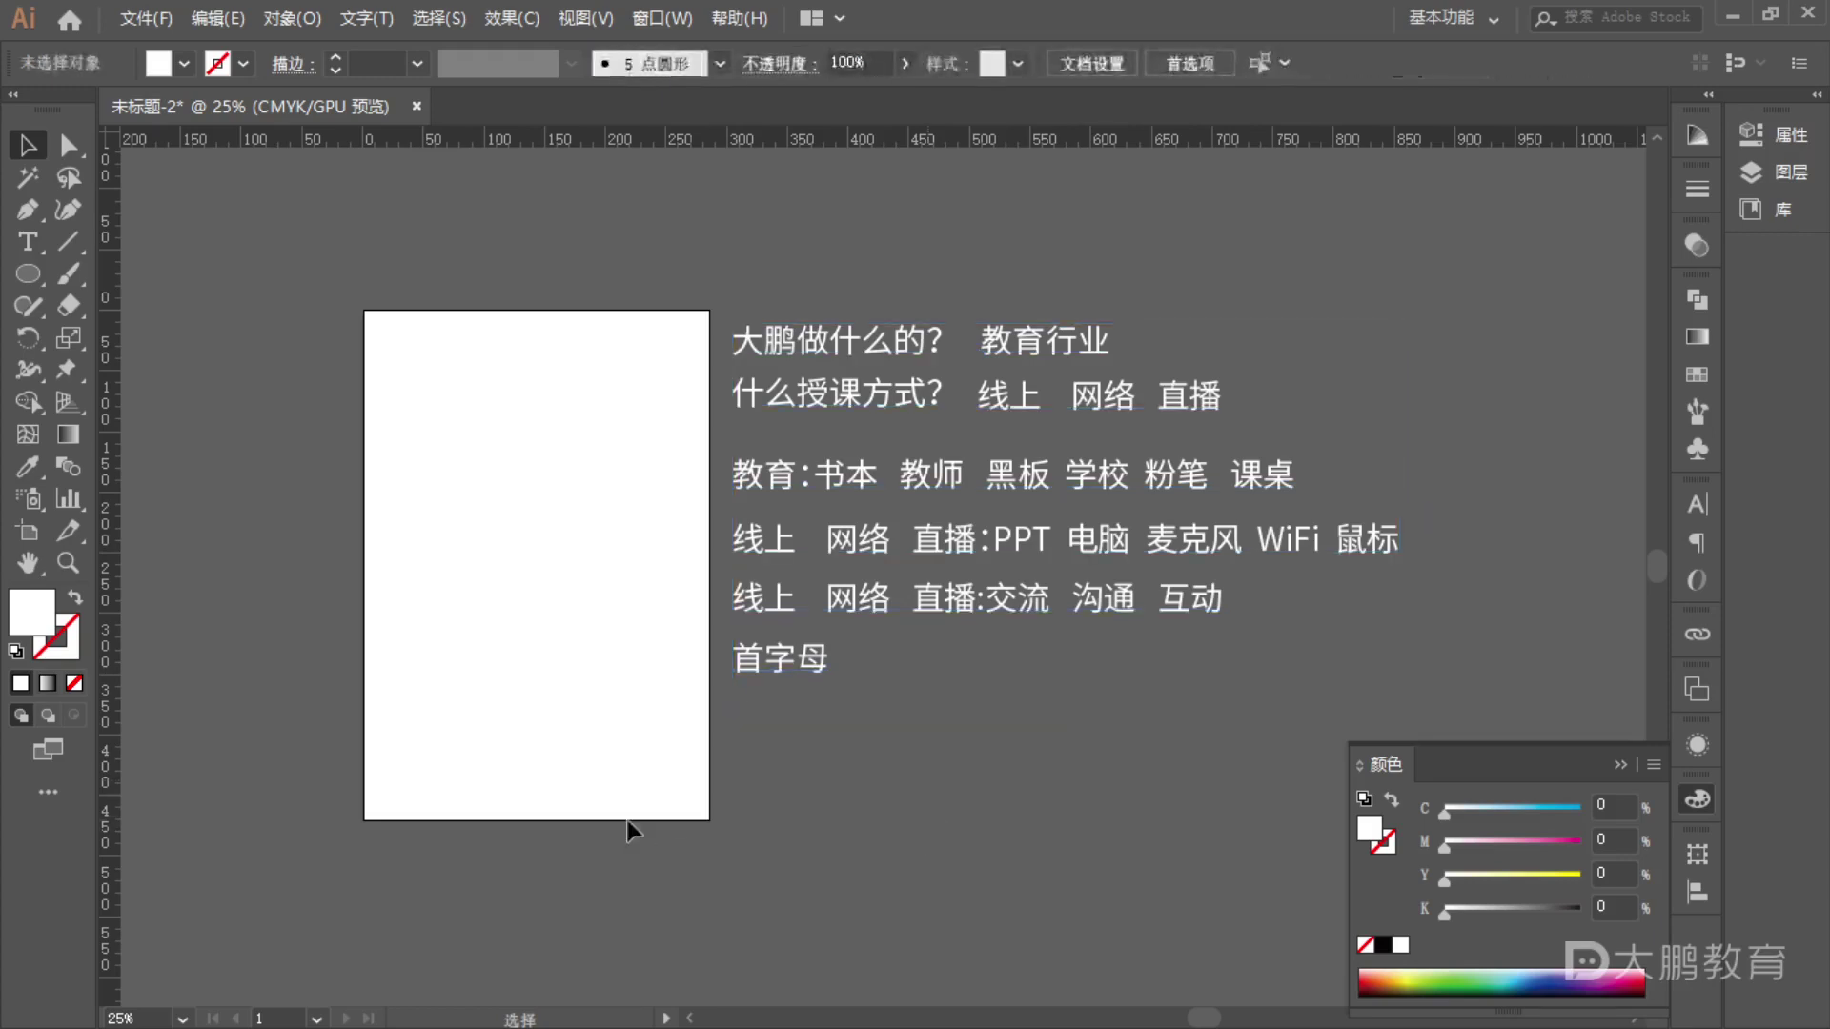
pyautogui.click(760, 679)
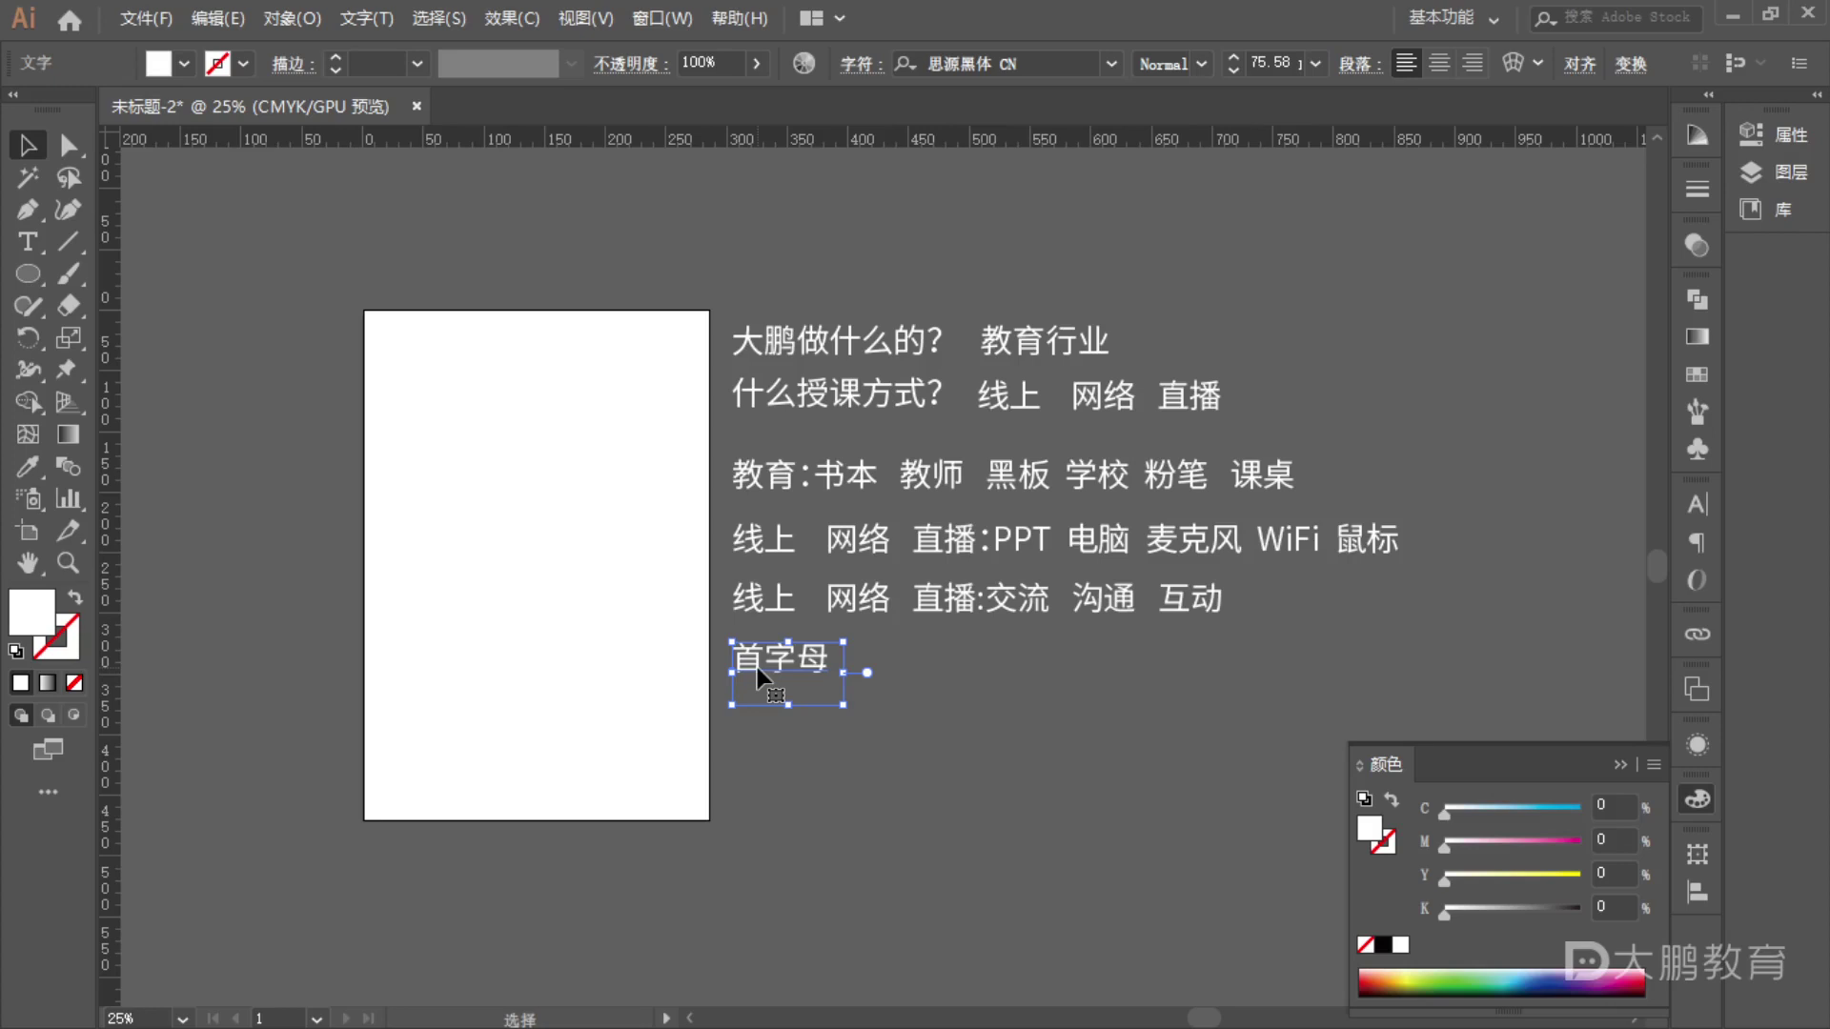
pyautogui.click(293, 360)
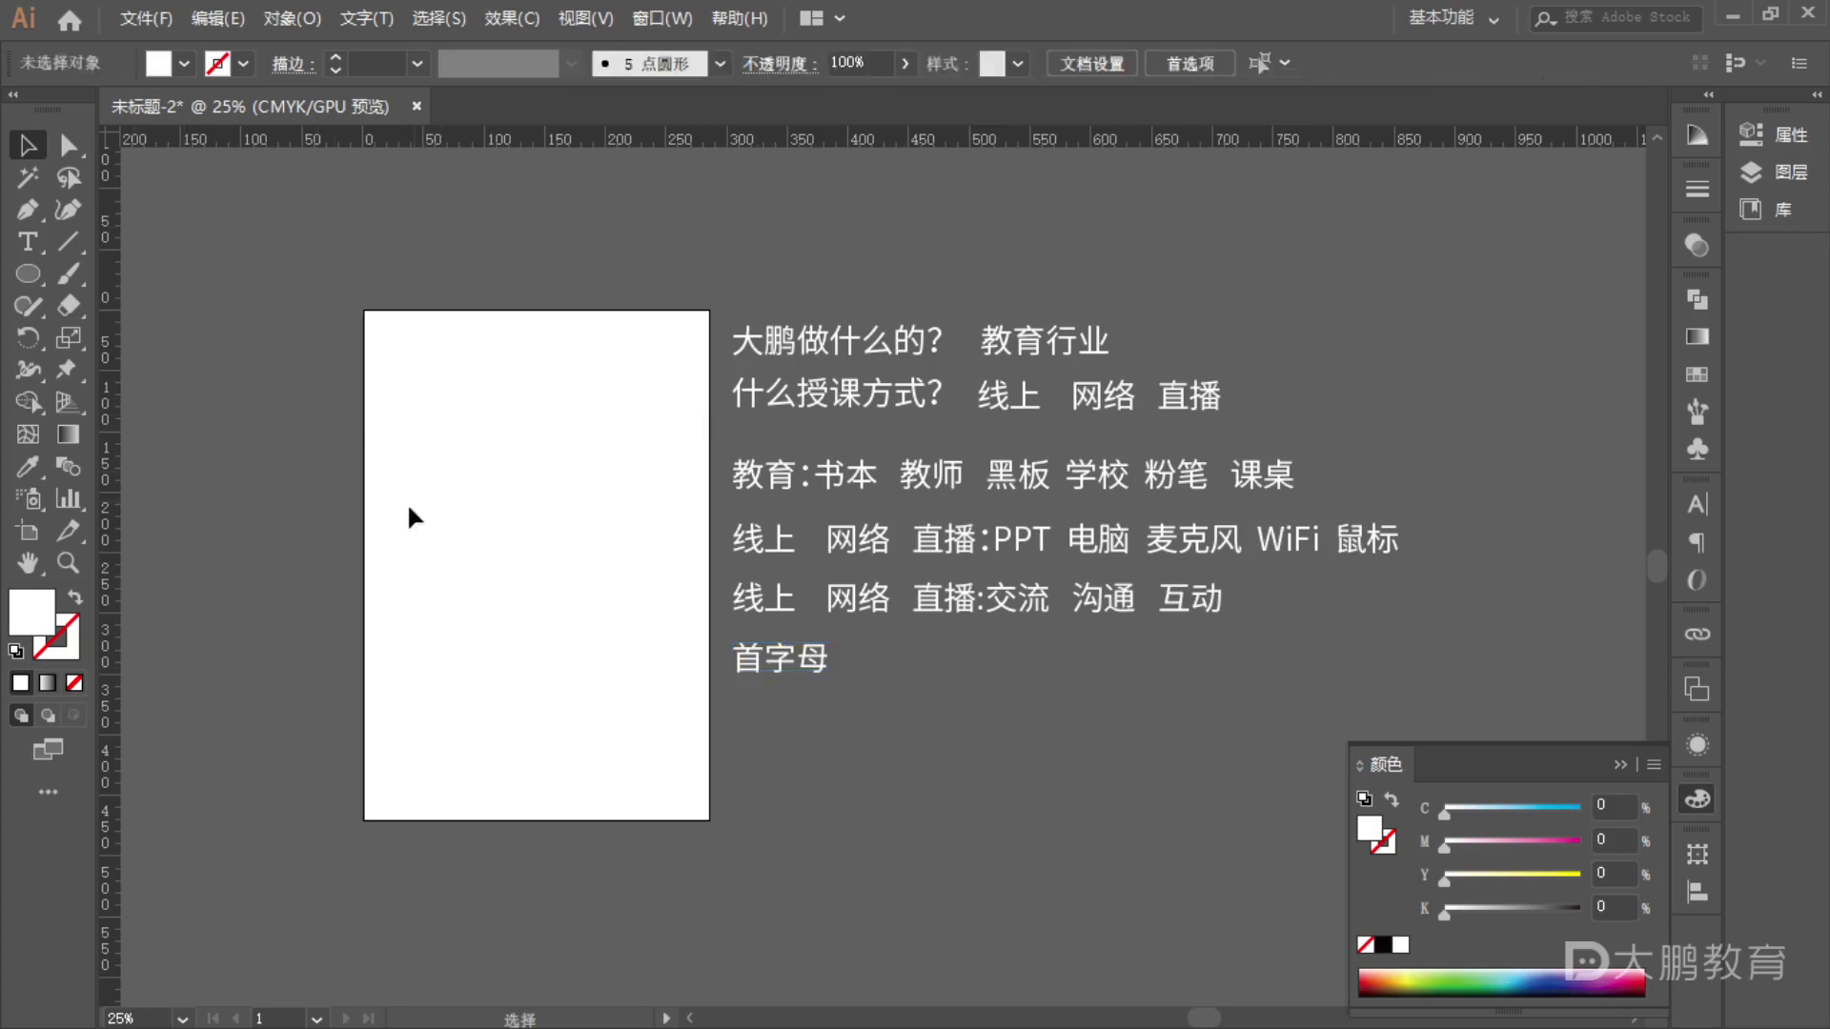
# - Paste the captured logo screenshot and place it on the empty canvas beside the artboard's upper left
pyautogui.scroll(2, 271, 444)
pyautogui.moveTo(545, 379); pyautogui.dragTo(777, 379)
pyautogui.moveTo(481, 295); pyautogui.dragTo(648, 403)
pyautogui.scroll(2, 646, 401)
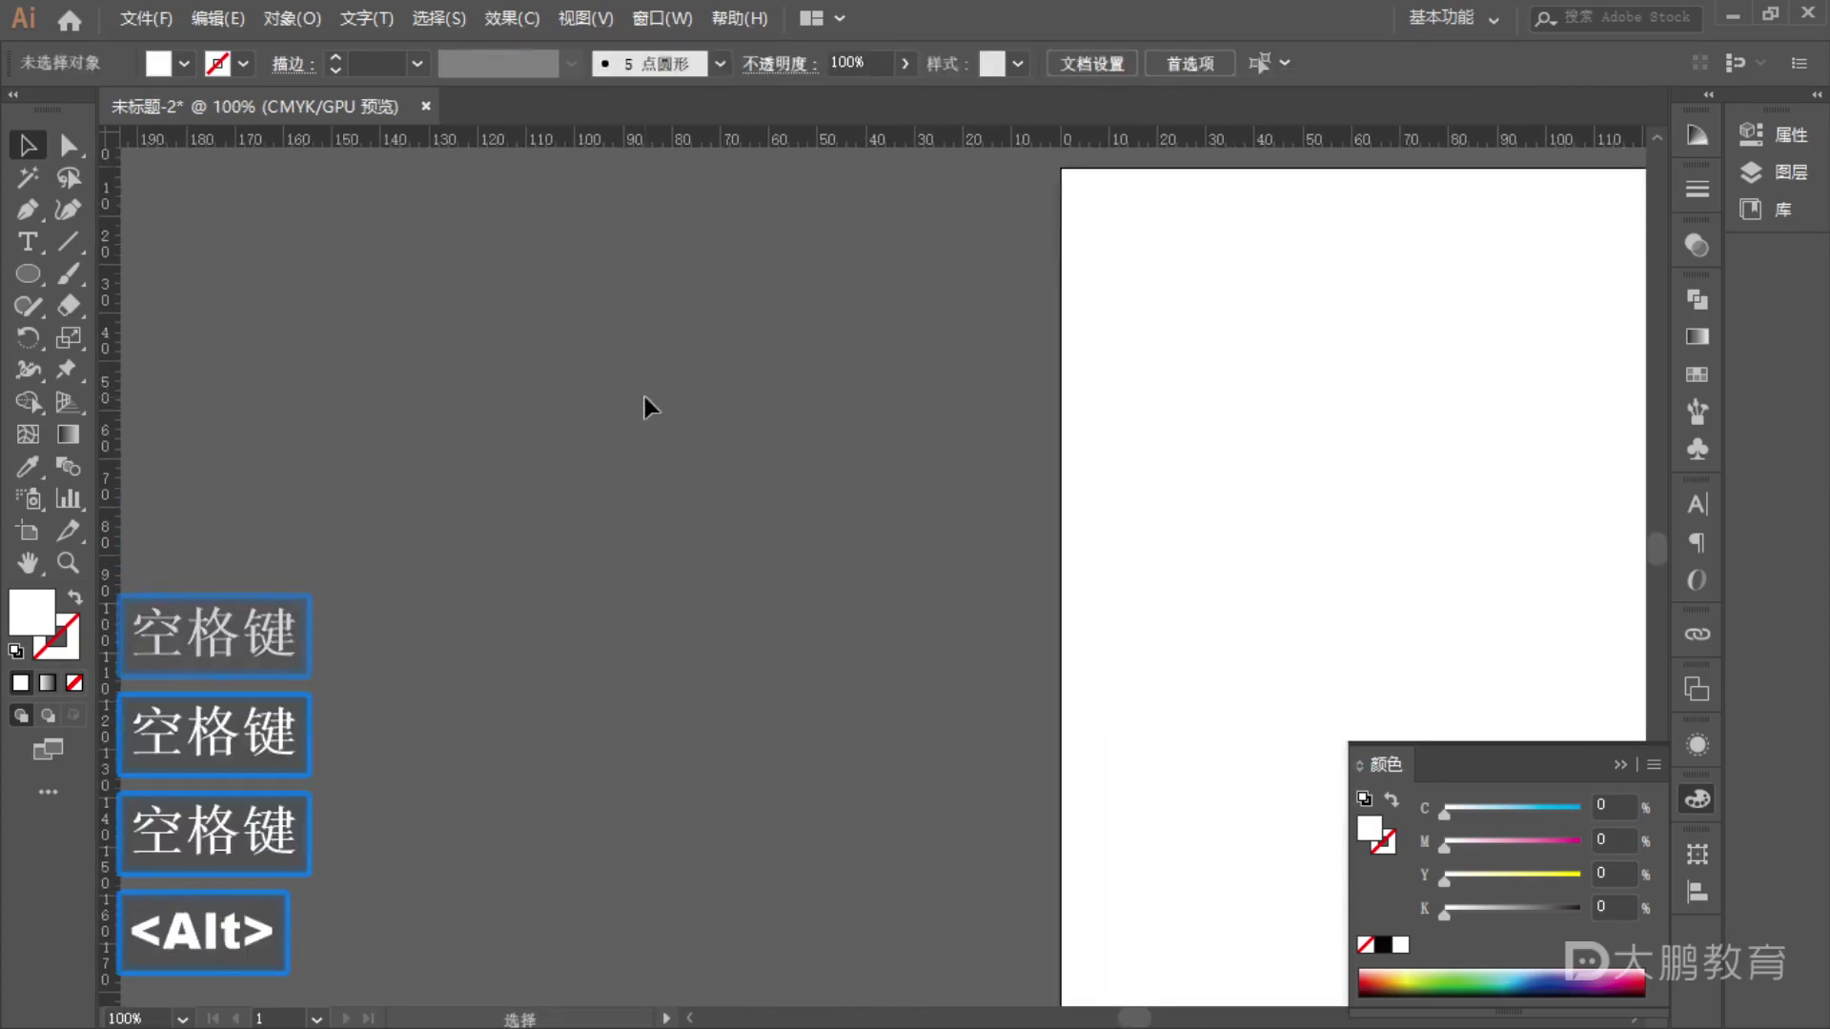
pyautogui.hotkey('ctrl', 'v')
pyautogui.moveTo(847, 546); pyautogui.dragTo(612, 299)
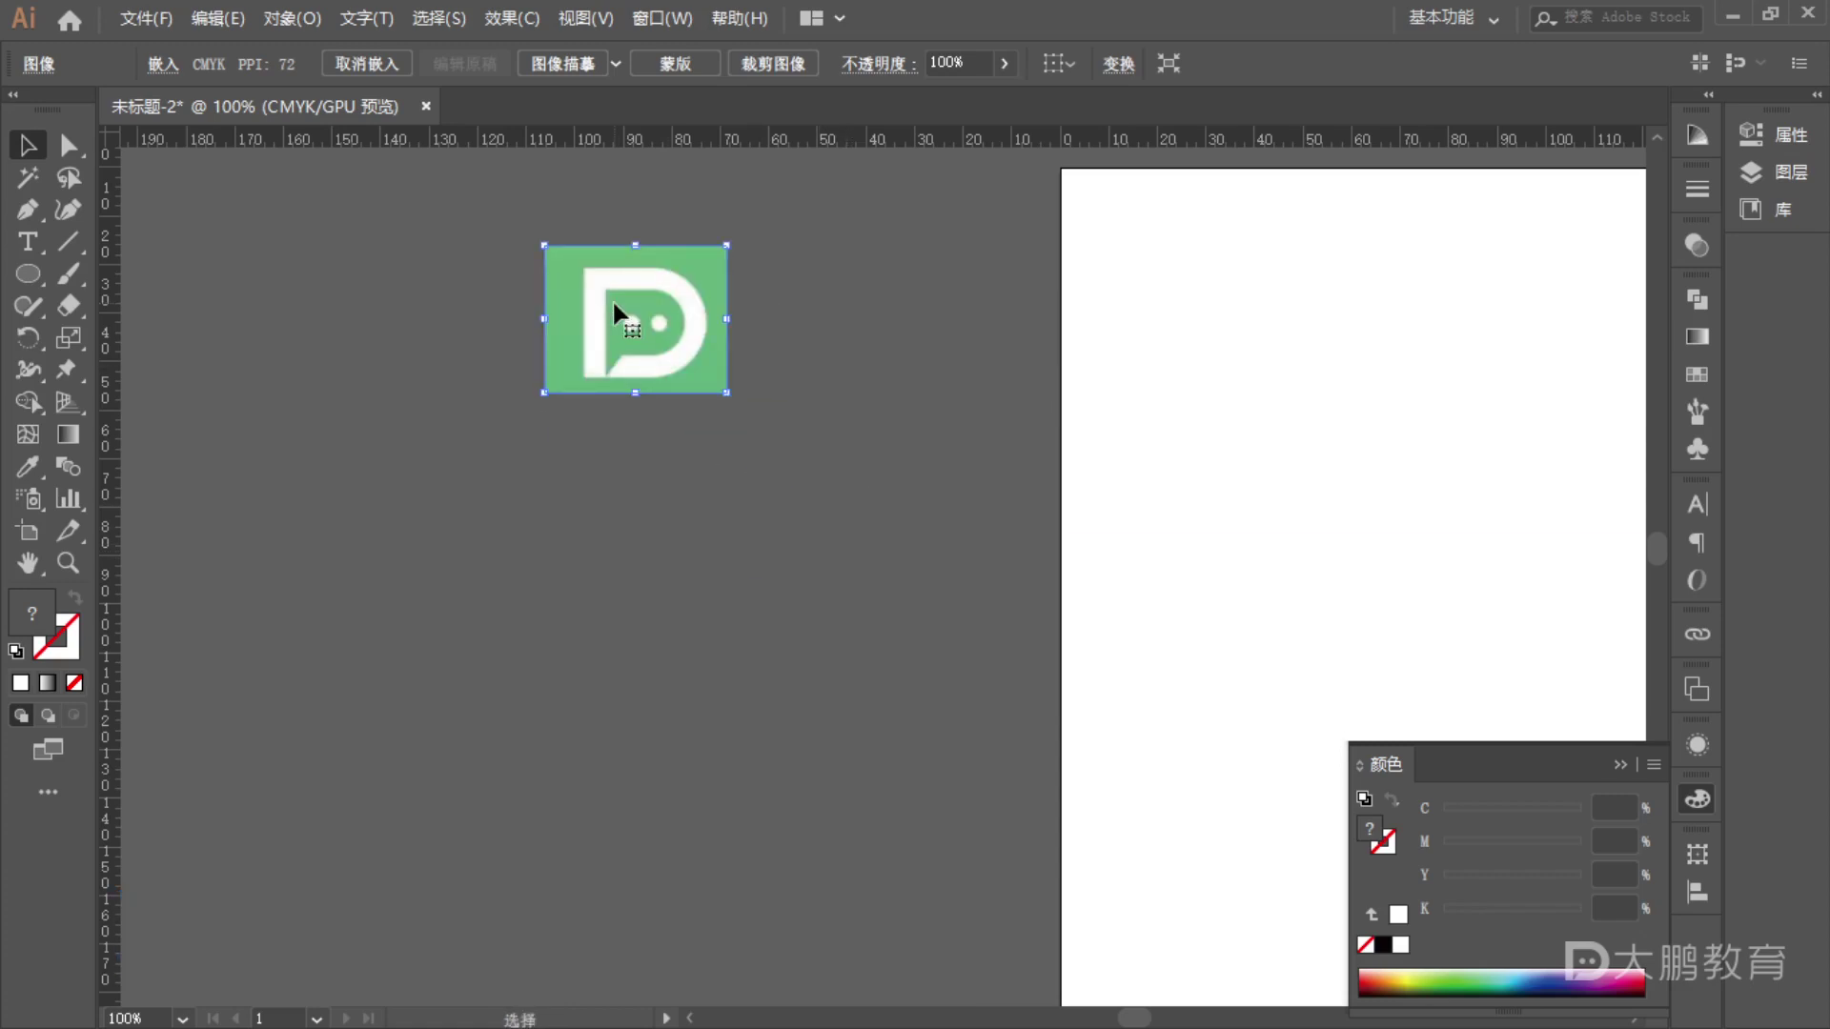
pyautogui.moveTo(658, 322)
pyautogui.mouseDown()
pyautogui.moveTo(640, 317)
pyautogui.moveTo(656, 345)
pyautogui.mouseUp()
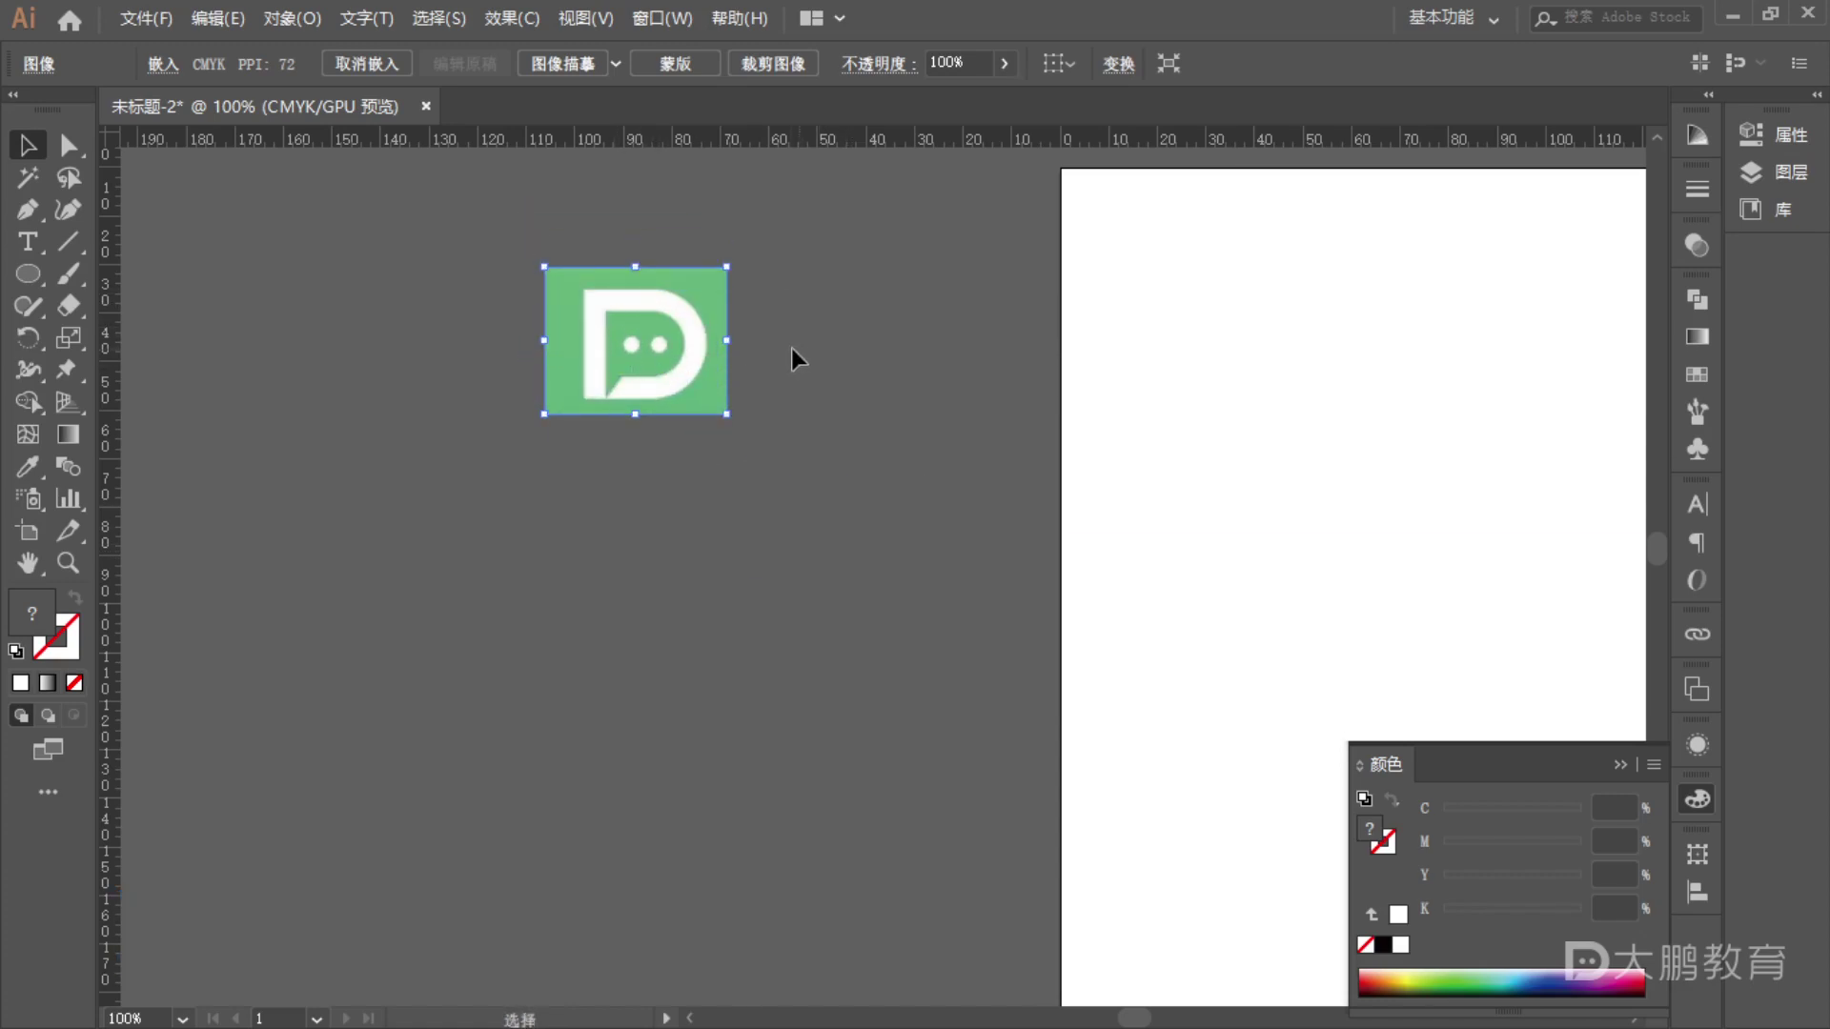
# - Lock the pasted logo image in place so it serves as a fixed tracing reference
pyautogui.scroll(3, 624, 270)
pyautogui.click(1172, 462)
pyautogui.click(686, 460)
pyautogui.press('ctrl')
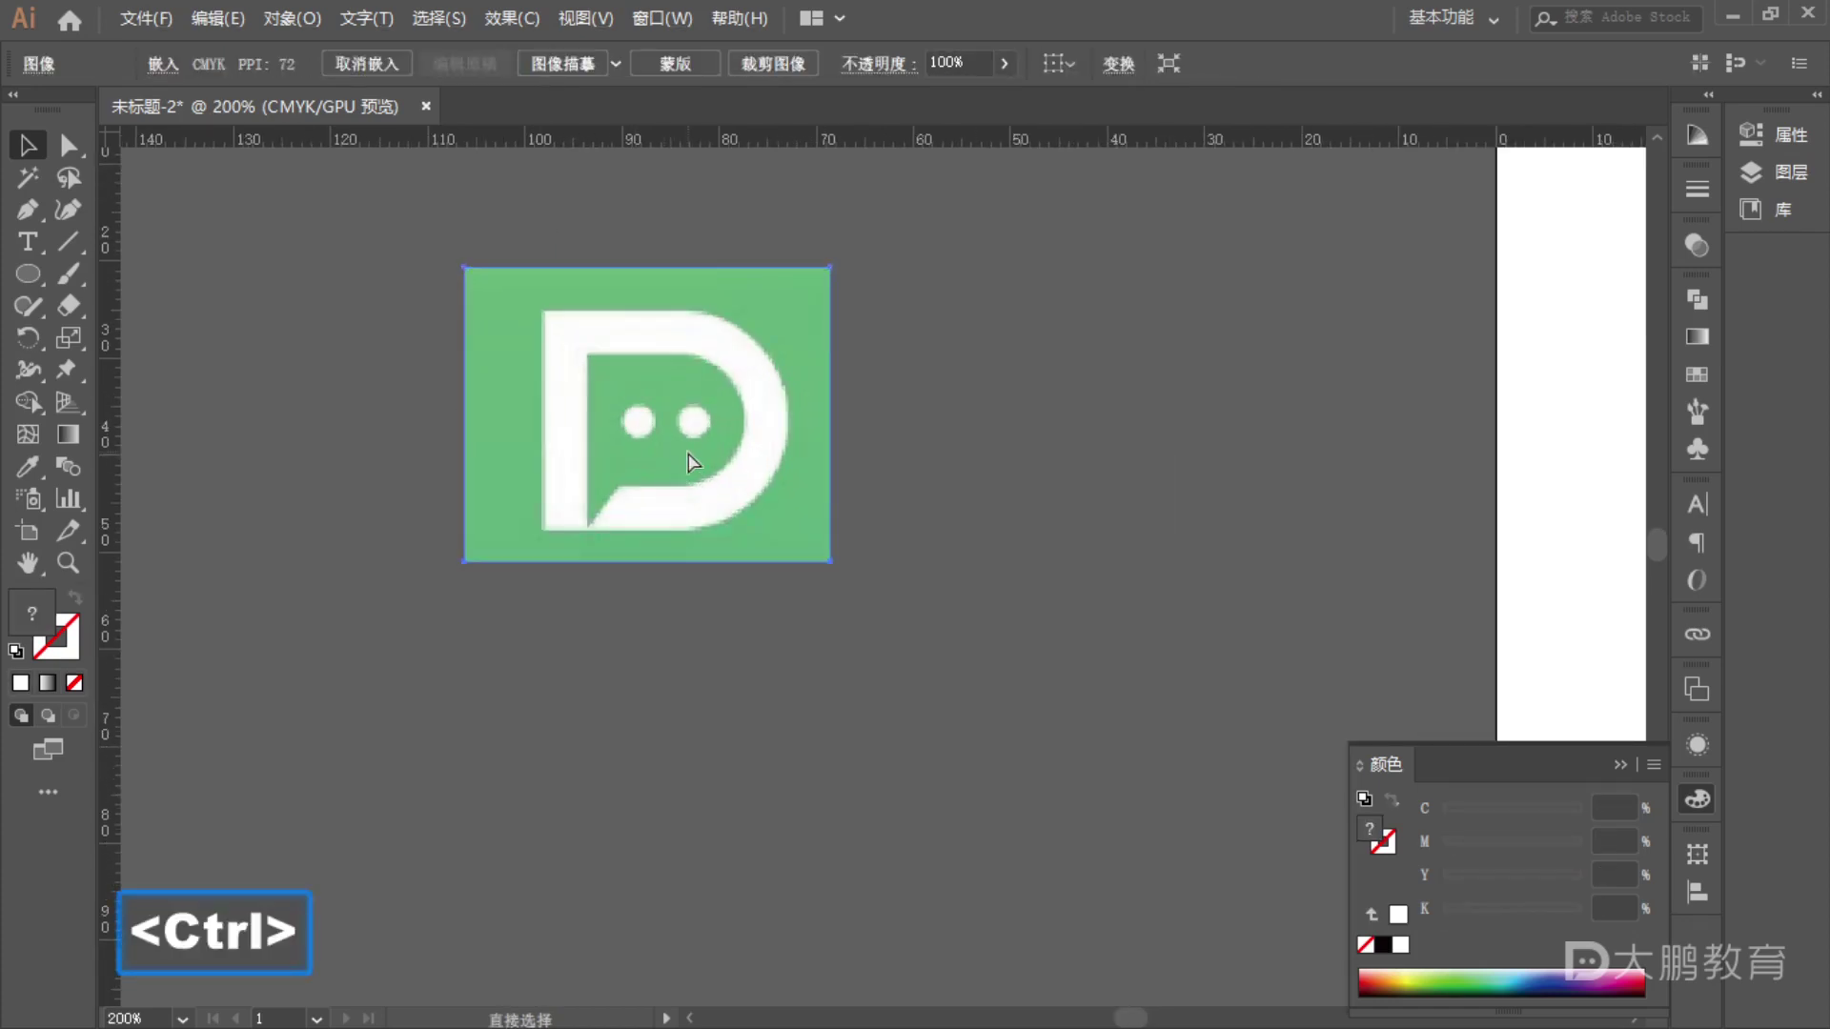
pyautogui.hotkey('ctrl', '2')
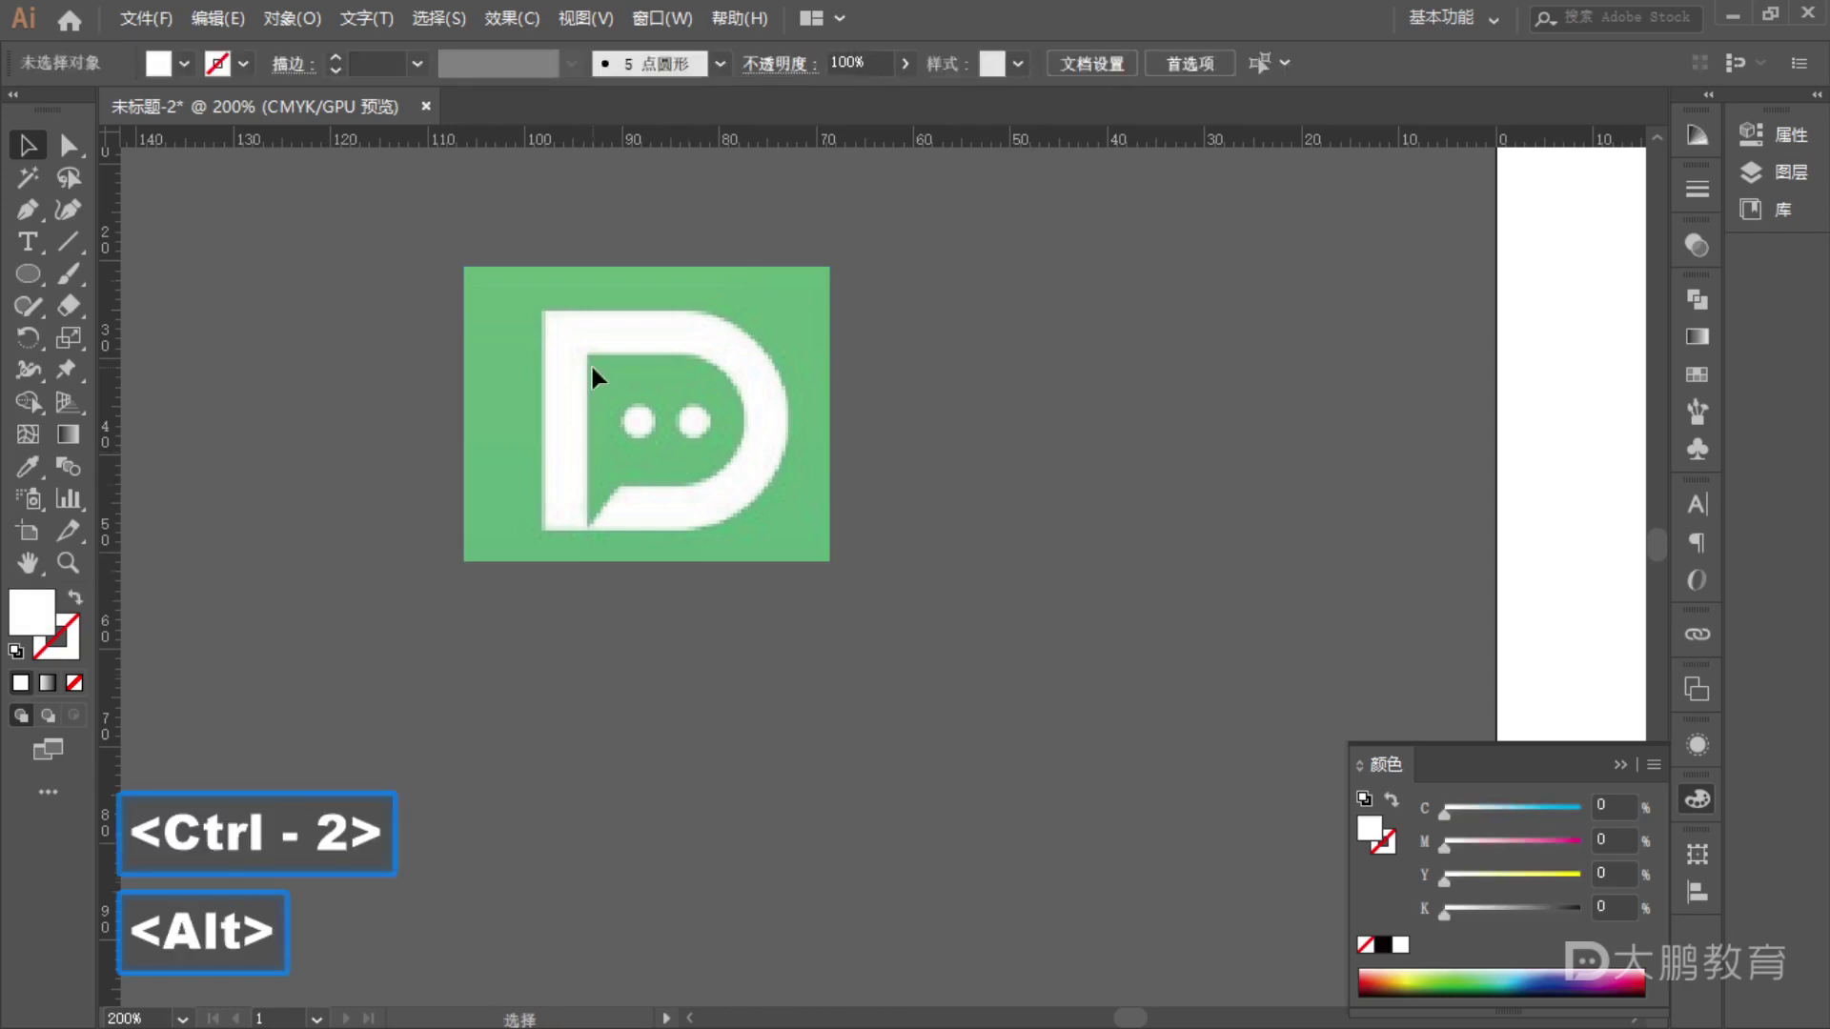
# - Examine how the logo is built, outlining its bars, curves, two dots and speech-bubble tail with temporary pen strokes
pyautogui.scroll(1, 591, 362)
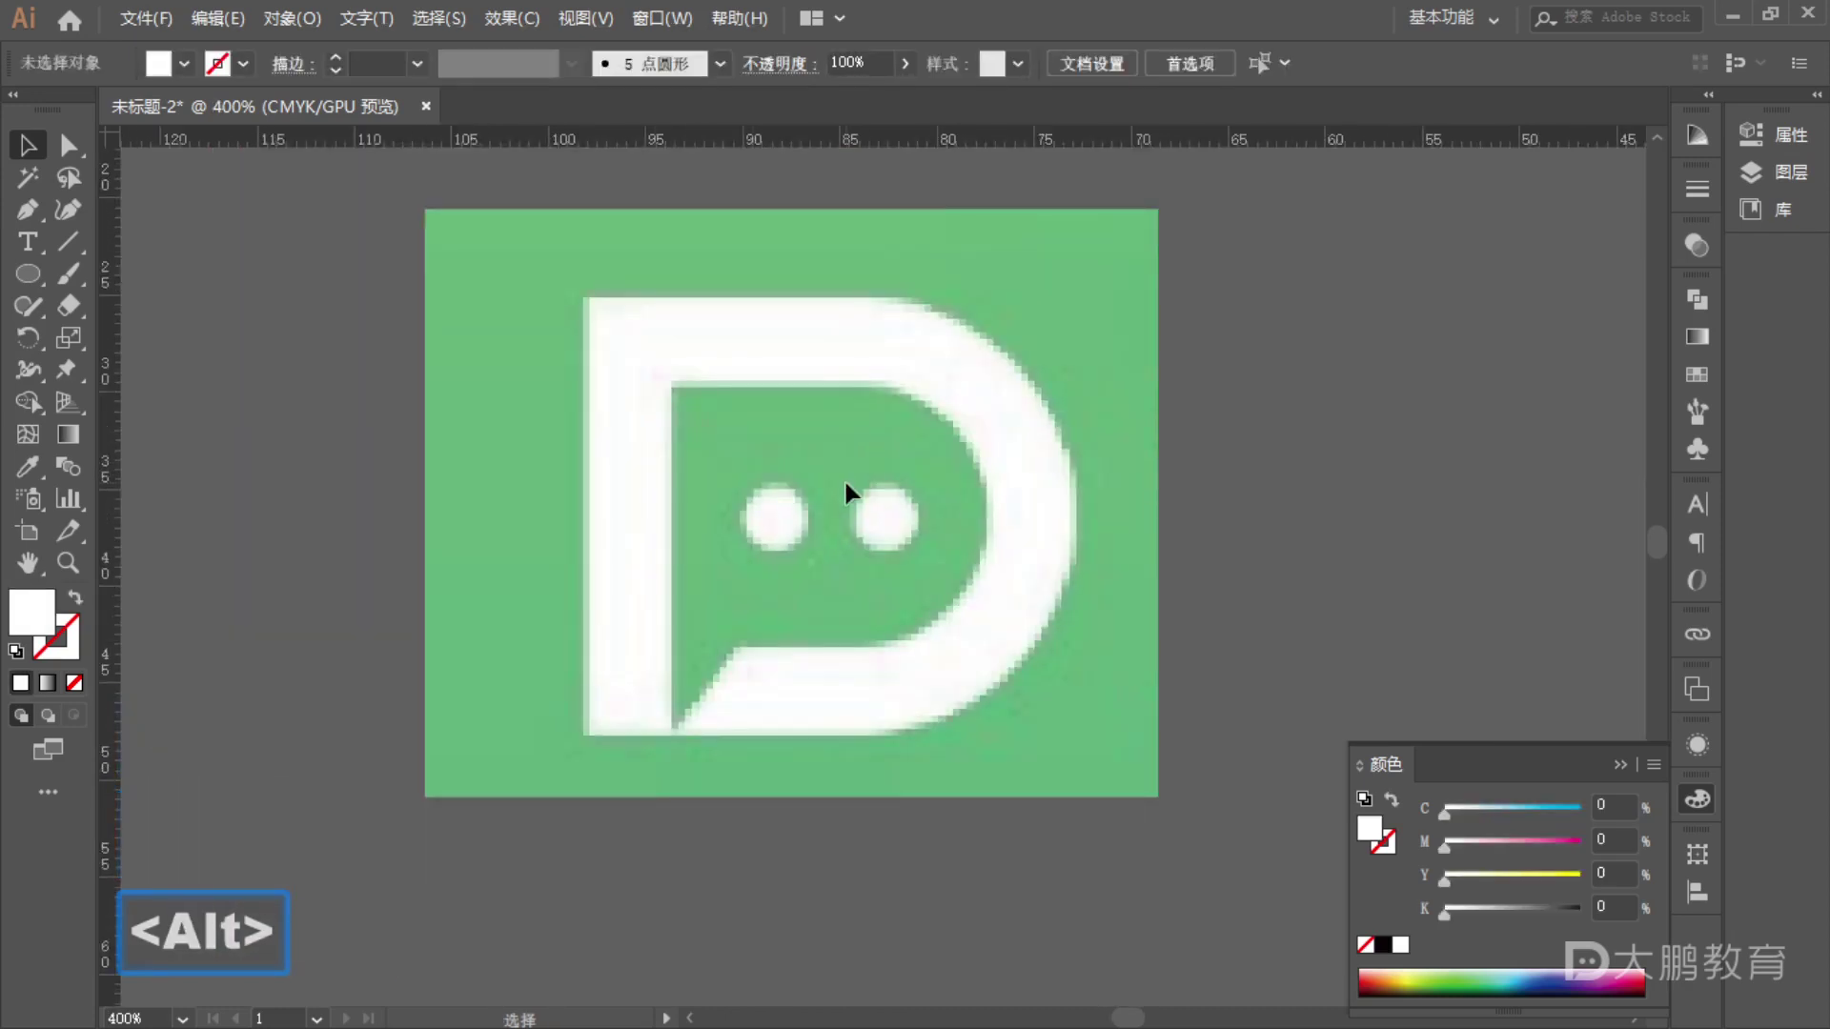
pyautogui.press('F1')
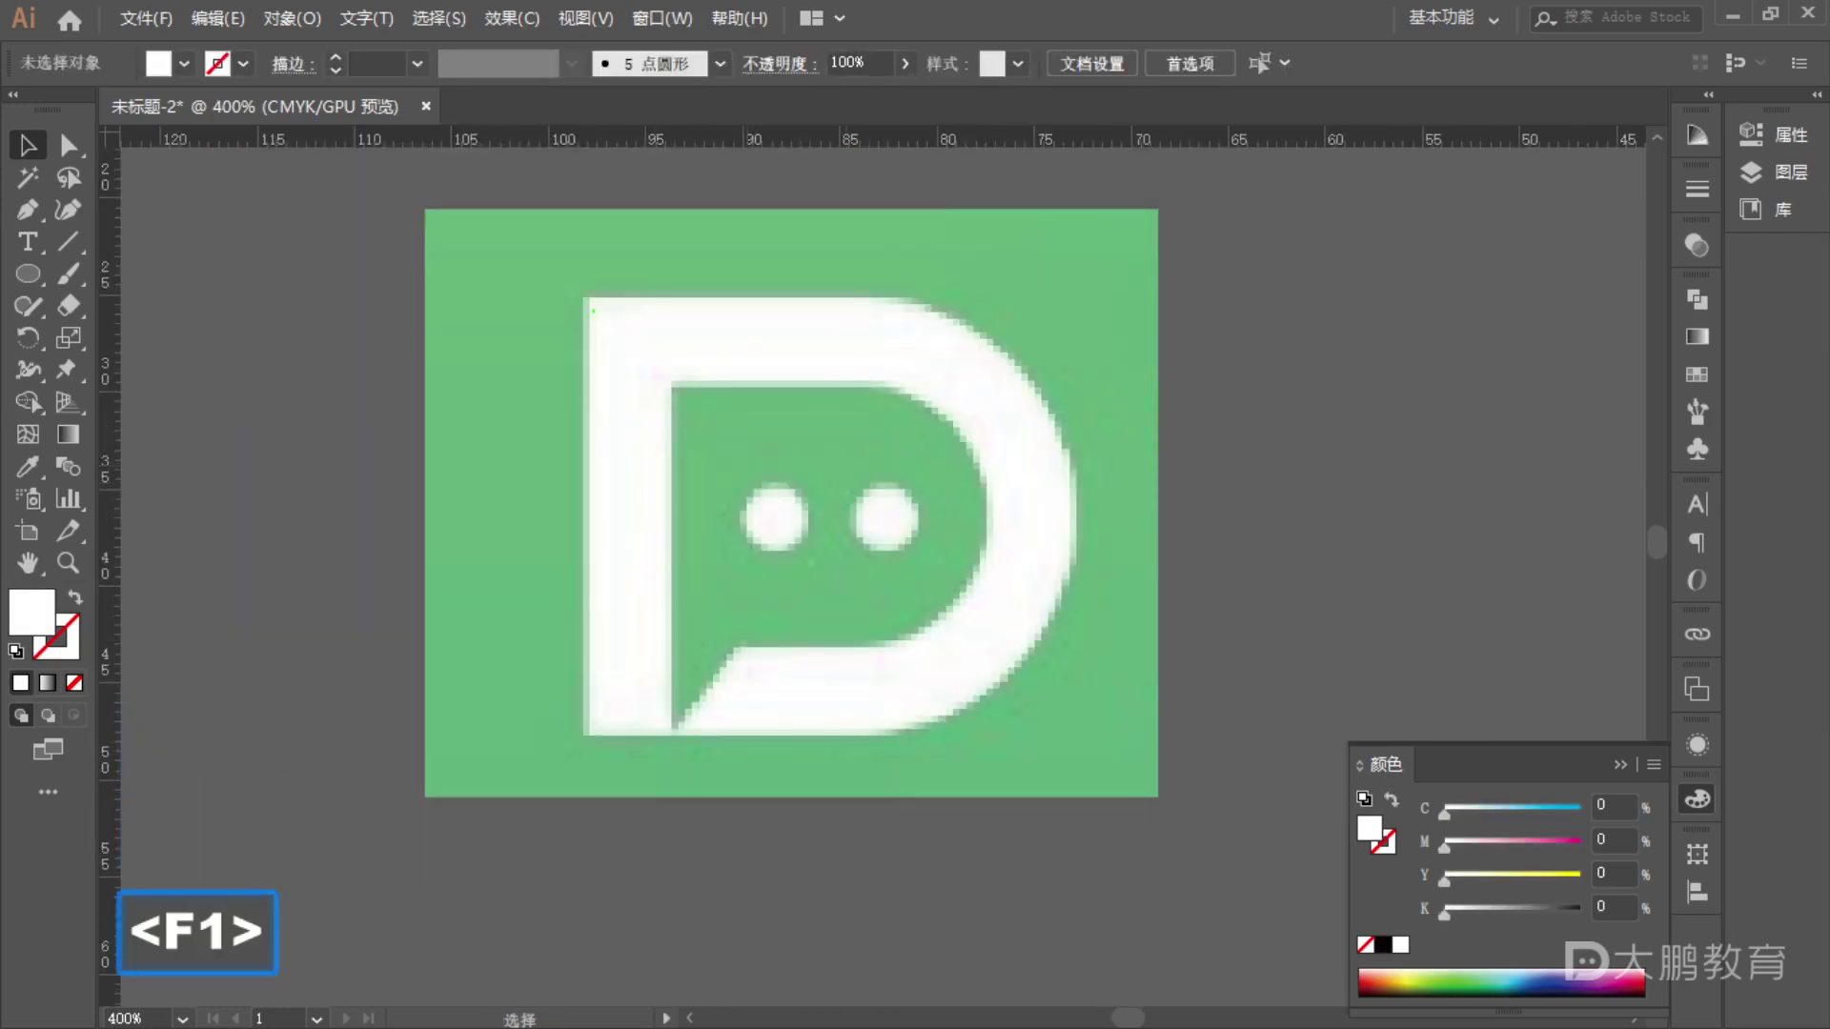
pyautogui.moveTo(661, 753)
pyautogui.mouseDown()
pyautogui.moveTo(650, 350)
pyautogui.moveTo(619, 298)
pyautogui.moveTo(853, 293)
pyautogui.moveTo(872, 371)
pyautogui.moveTo(670, 376)
pyautogui.mouseUp()
pyautogui.moveTo(686, 631)
pyautogui.mouseDown()
pyautogui.moveTo(919, 643)
pyautogui.moveTo(911, 772)
pyautogui.moveTo(687, 760)
pyautogui.moveTo(685, 693)
pyautogui.mouseUp()
pyautogui.moveTo(882, 392)
pyautogui.mouseDown()
pyautogui.moveTo(992, 538)
pyautogui.moveTo(891, 629)
pyautogui.mouseUp()
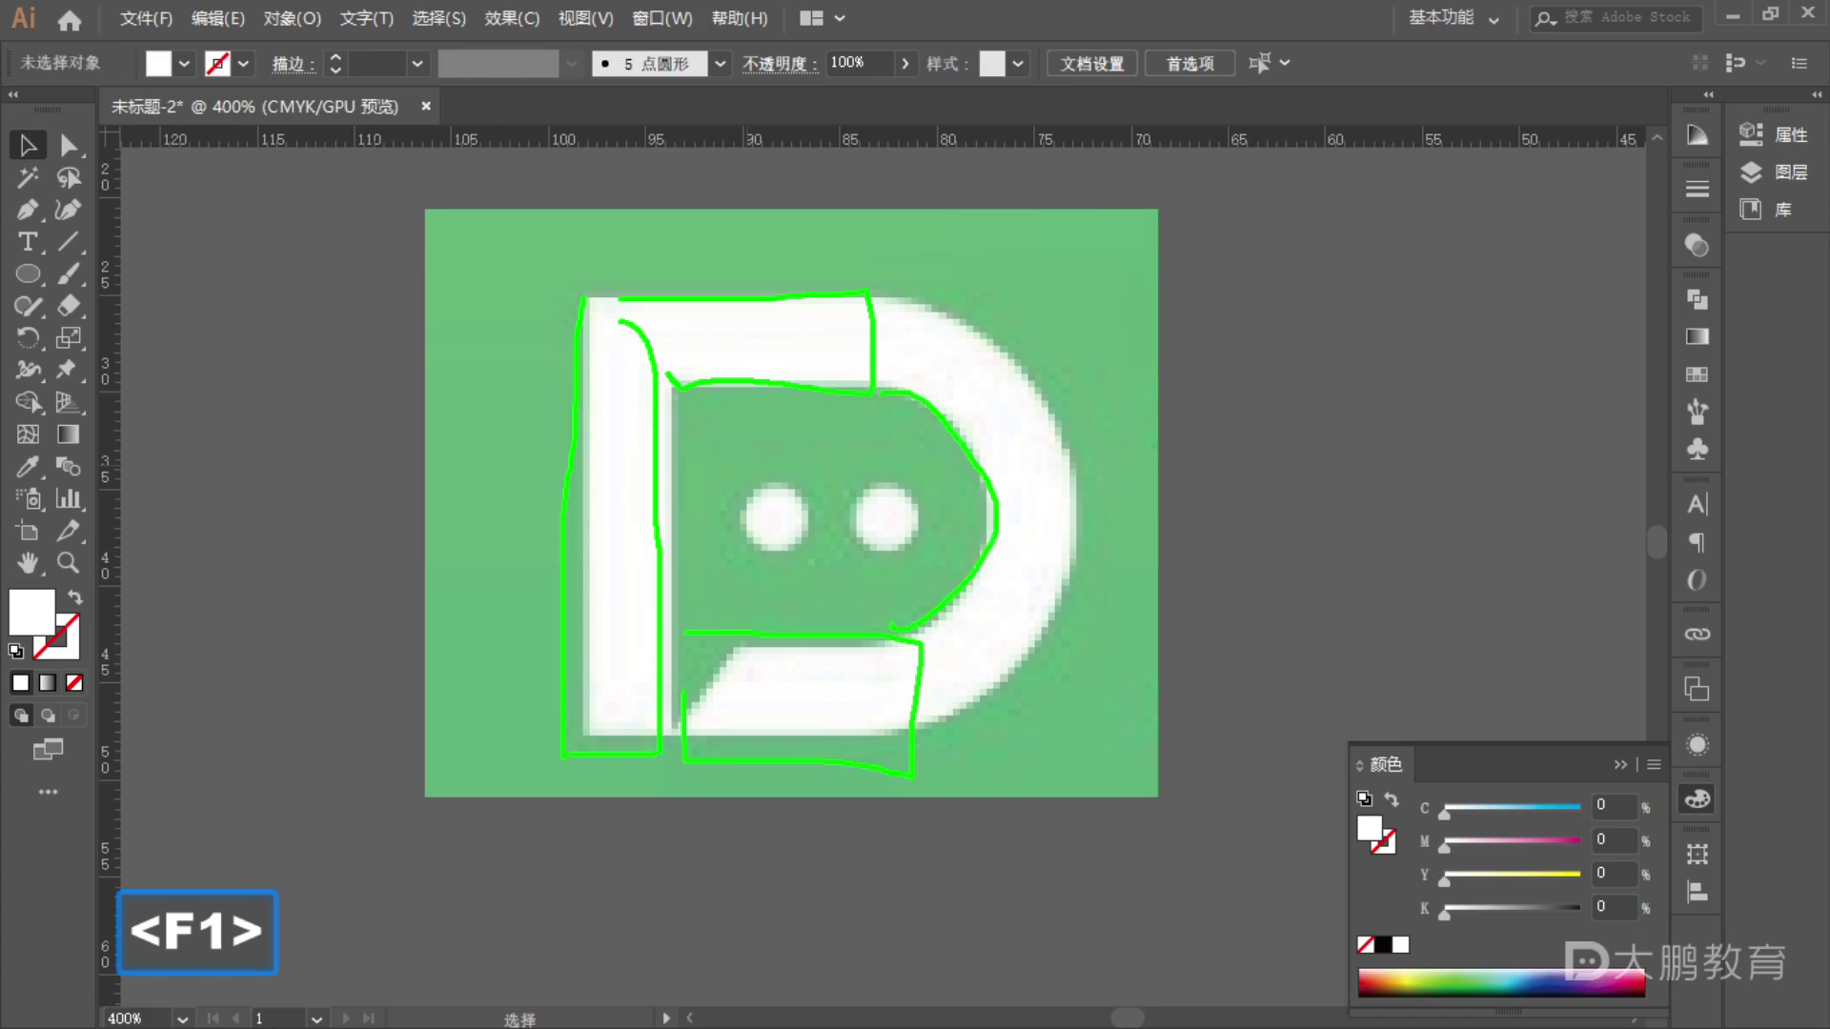
pyautogui.moveTo(892, 313)
pyautogui.mouseDown()
pyautogui.moveTo(1106, 504)
pyautogui.moveTo(991, 705)
pyautogui.mouseUp()
pyautogui.moveTo(759, 489)
pyautogui.mouseDown()
pyautogui.moveTo(774, 543)
pyautogui.moveTo(765, 499)
pyautogui.mouseUp()
pyautogui.moveTo(899, 511); pyautogui.dragTo(912, 546)
pyautogui.moveTo(772, 628)
pyautogui.mouseDown()
pyautogui.moveTo(685, 723)
pyautogui.moveTo(705, 726)
pyautogui.moveTo(809, 594)
pyautogui.mouseUp()
pyautogui.press('Escape')
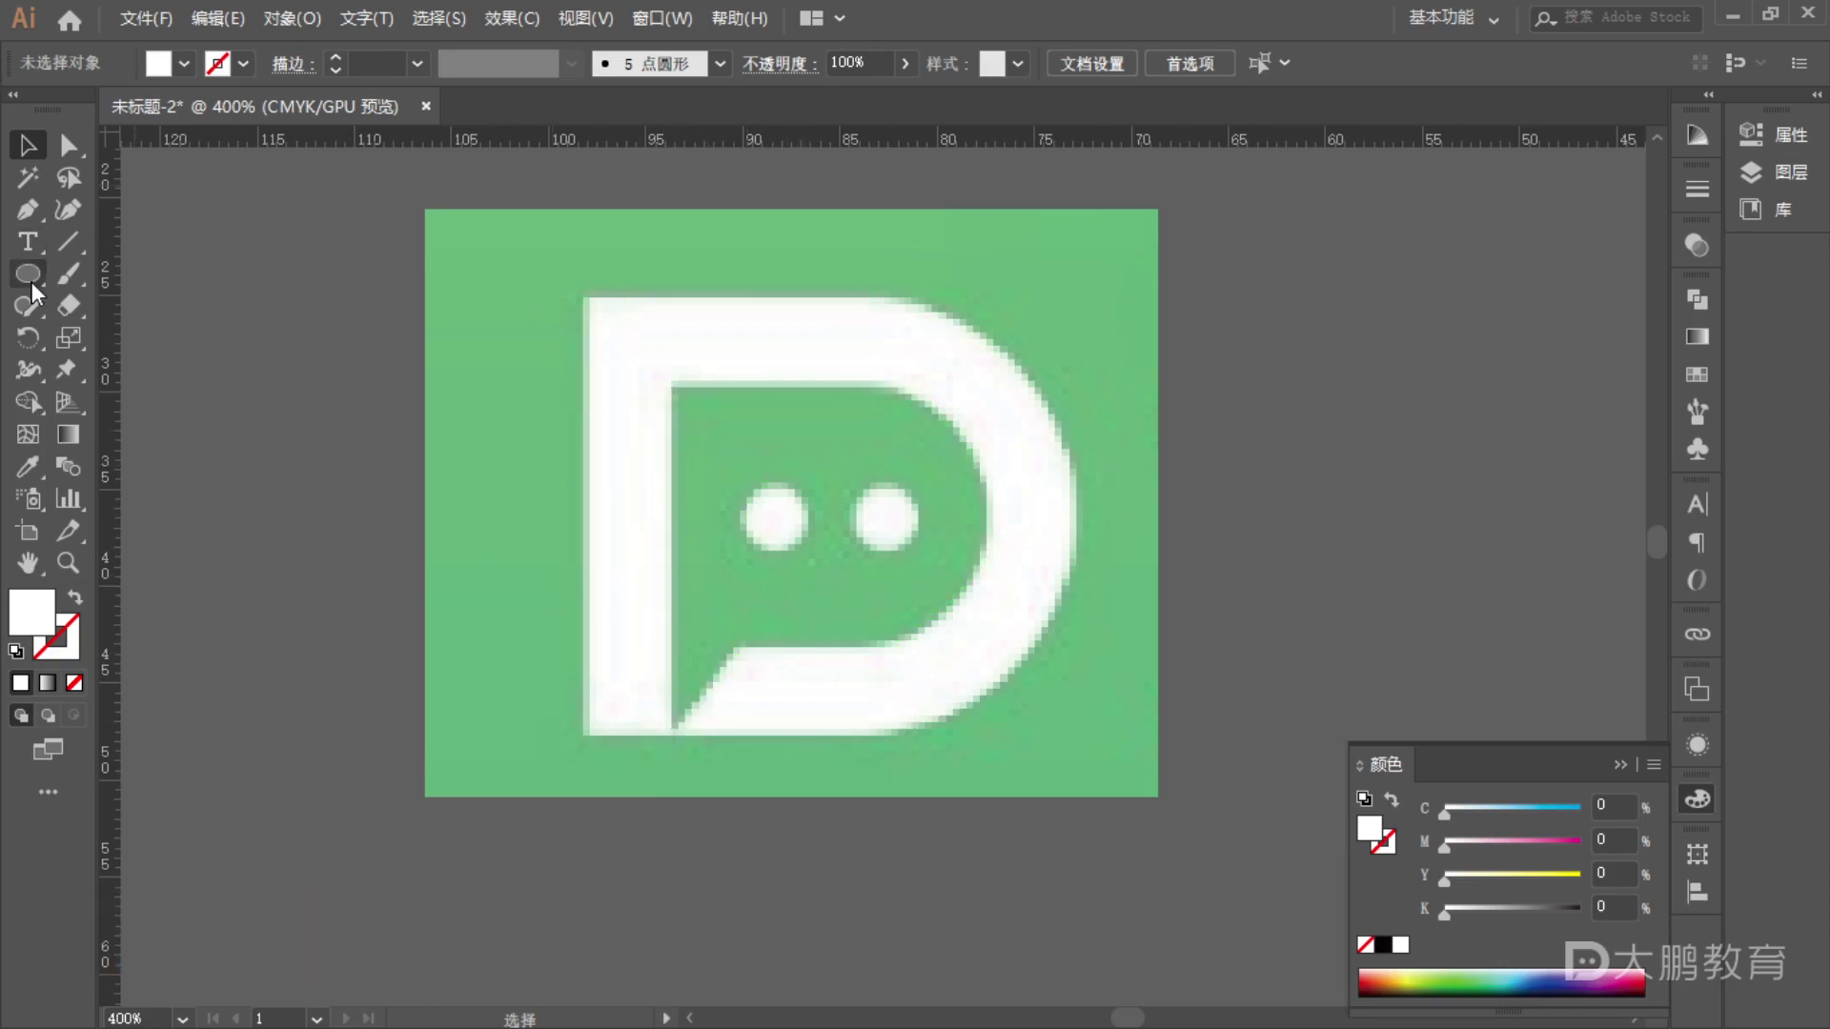
# - Draw a trial white rectangle about 4.35 by 22.5 mm over the vertical bar of the D and delete it
pyautogui.moveTo(27, 274); pyautogui.dragTo(143, 271)
pyautogui.moveTo(583, 298); pyautogui.dragTo(665, 730)
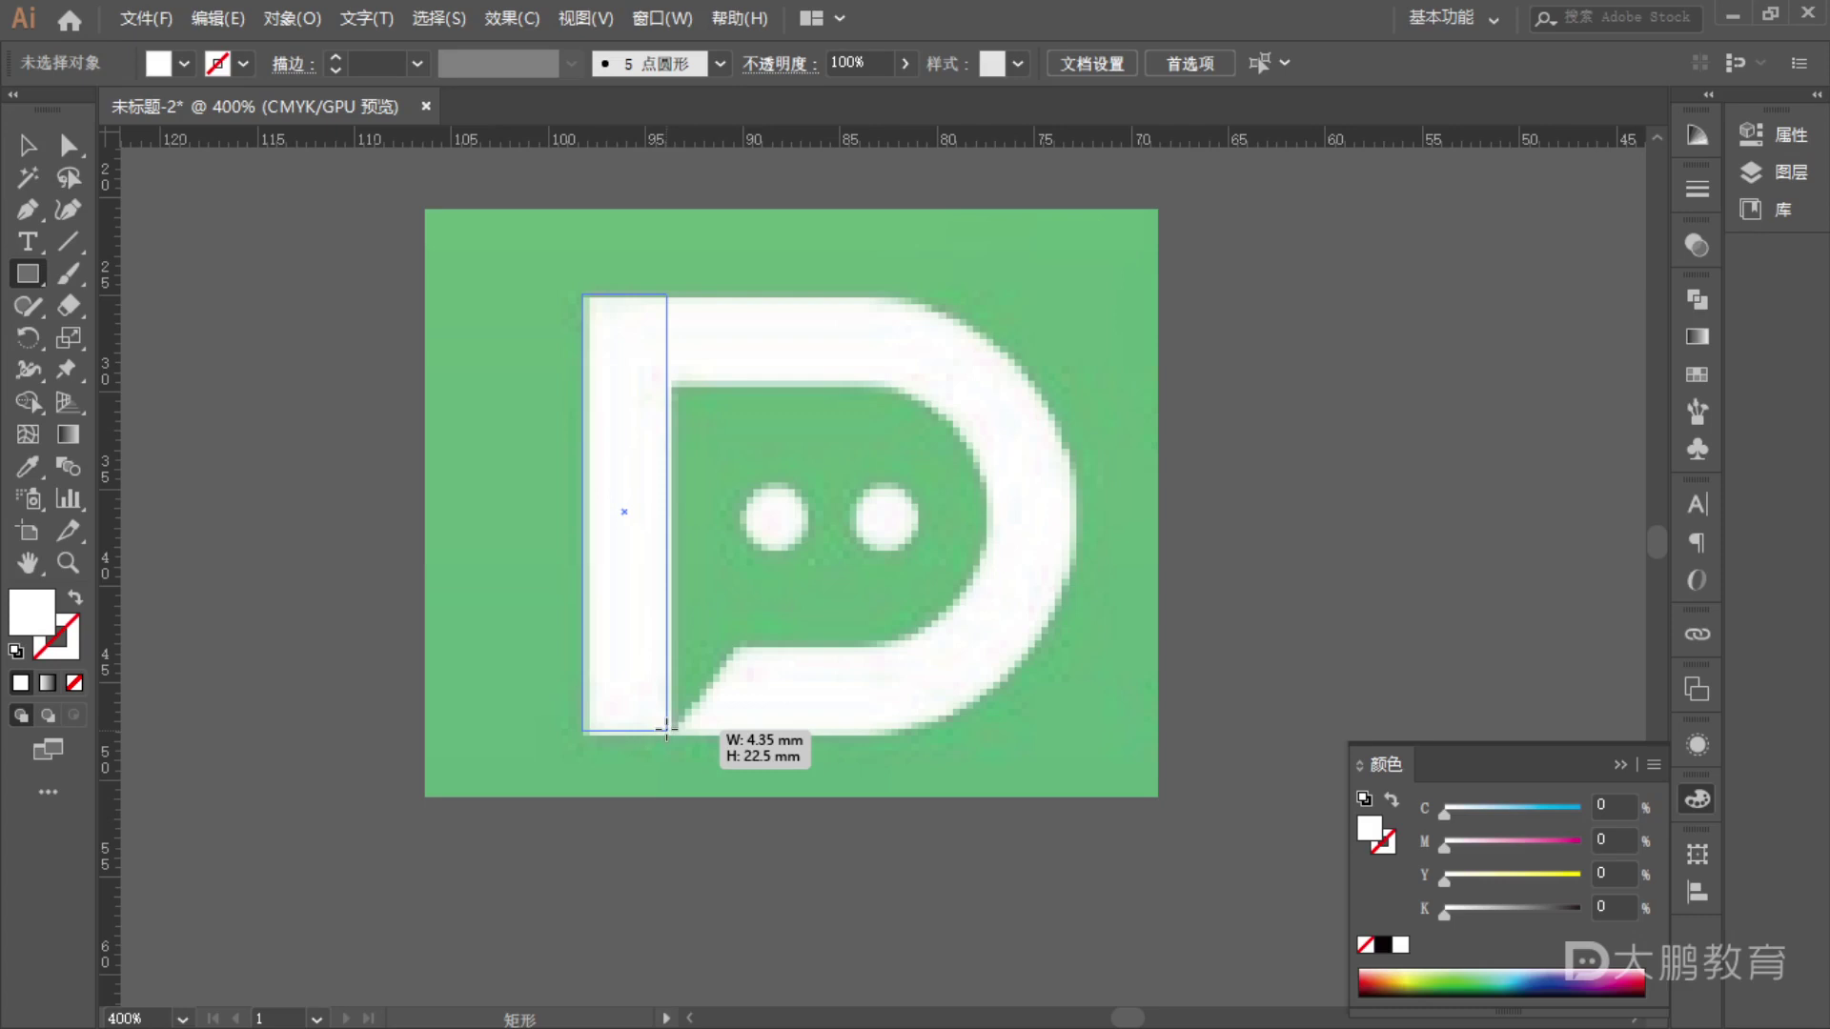
pyautogui.moveTo(665, 728); pyautogui.dragTo(667, 728)
pyautogui.press('Escape')
pyautogui.press('F1')
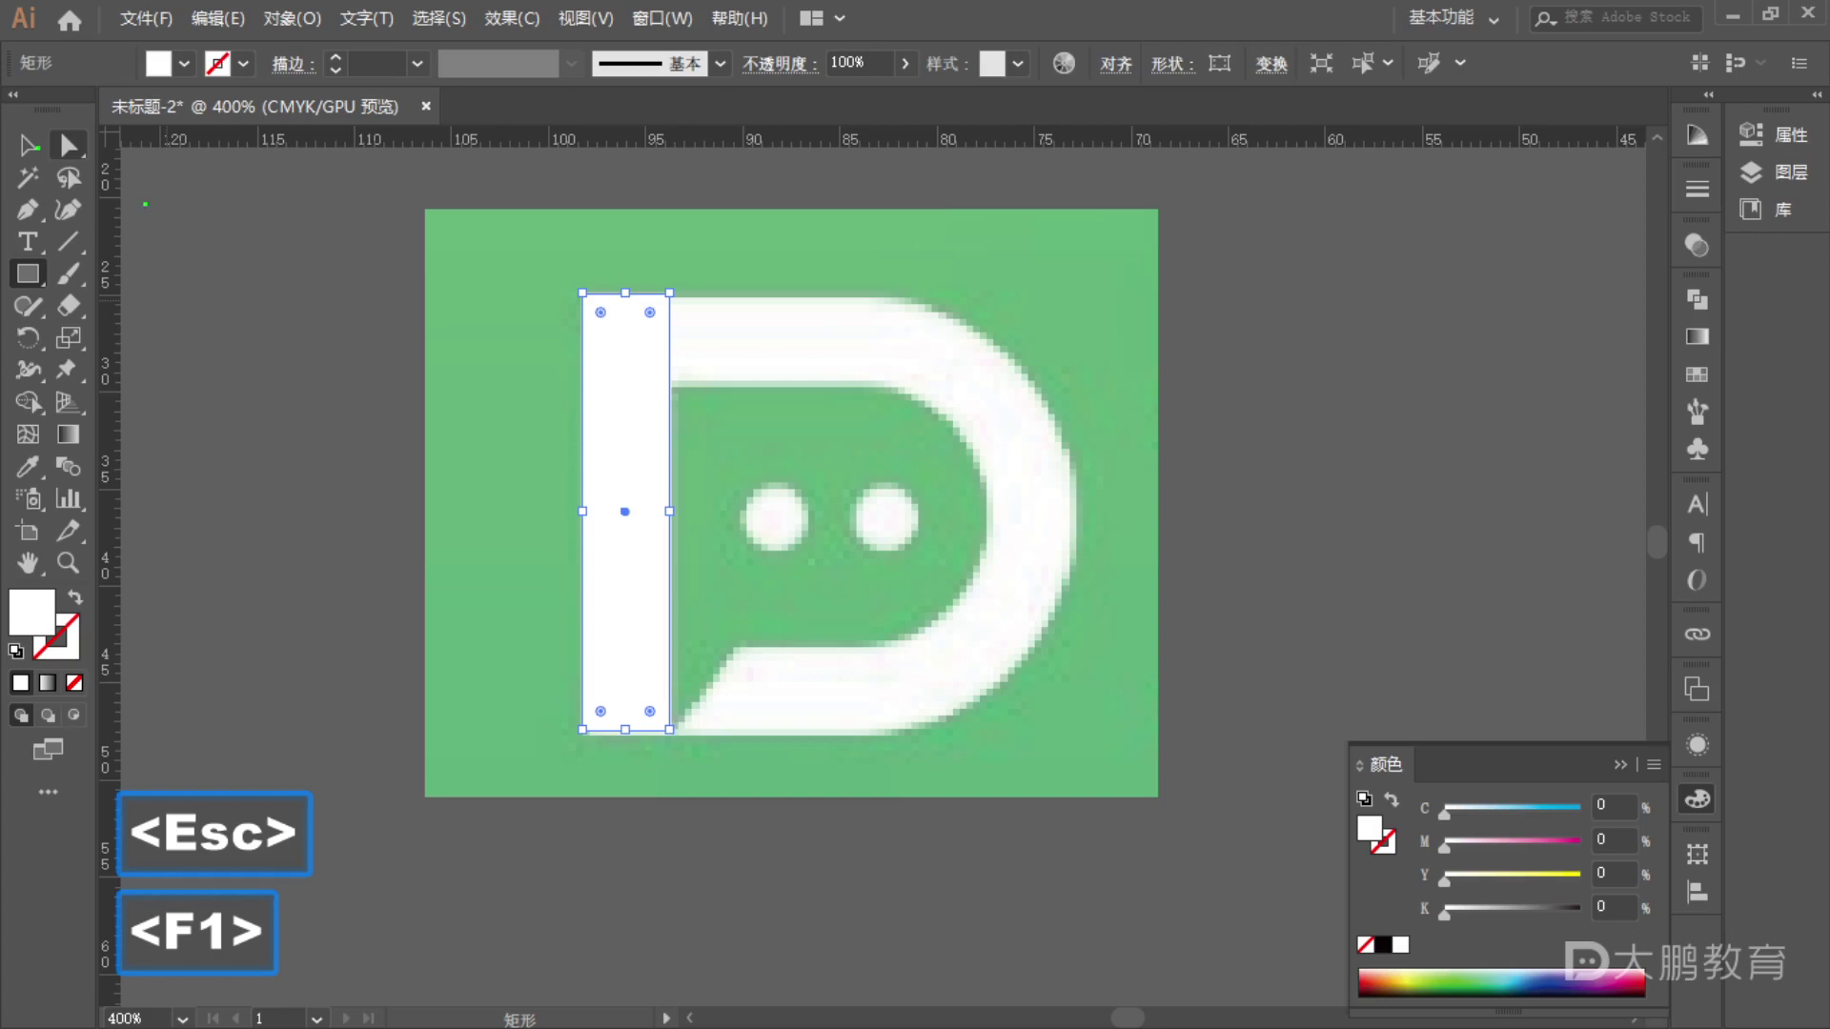
pyautogui.press('v')
pyautogui.press('BackSpace')
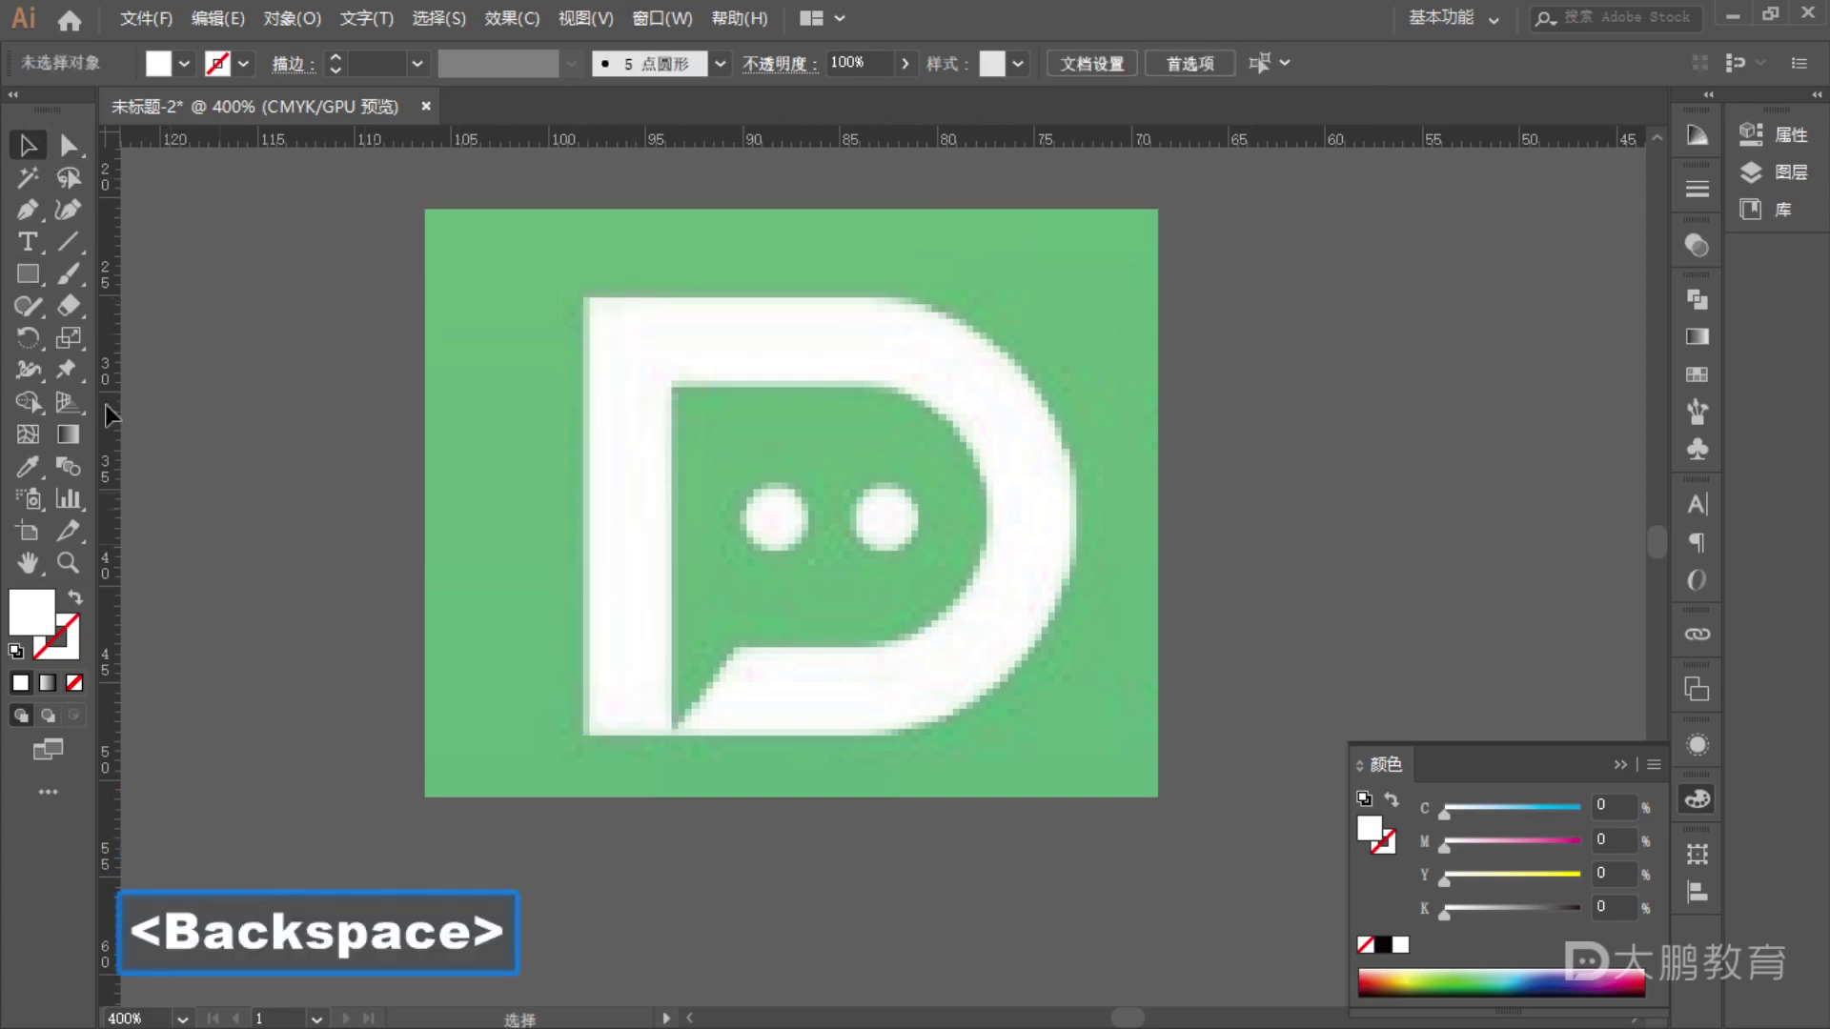
# - Create a rectangle 10 mm wide and 50 mm high beside the logo image
pyautogui.moveTo(28, 273); pyautogui.dragTo(155, 291)
pyautogui.click(1303, 386)
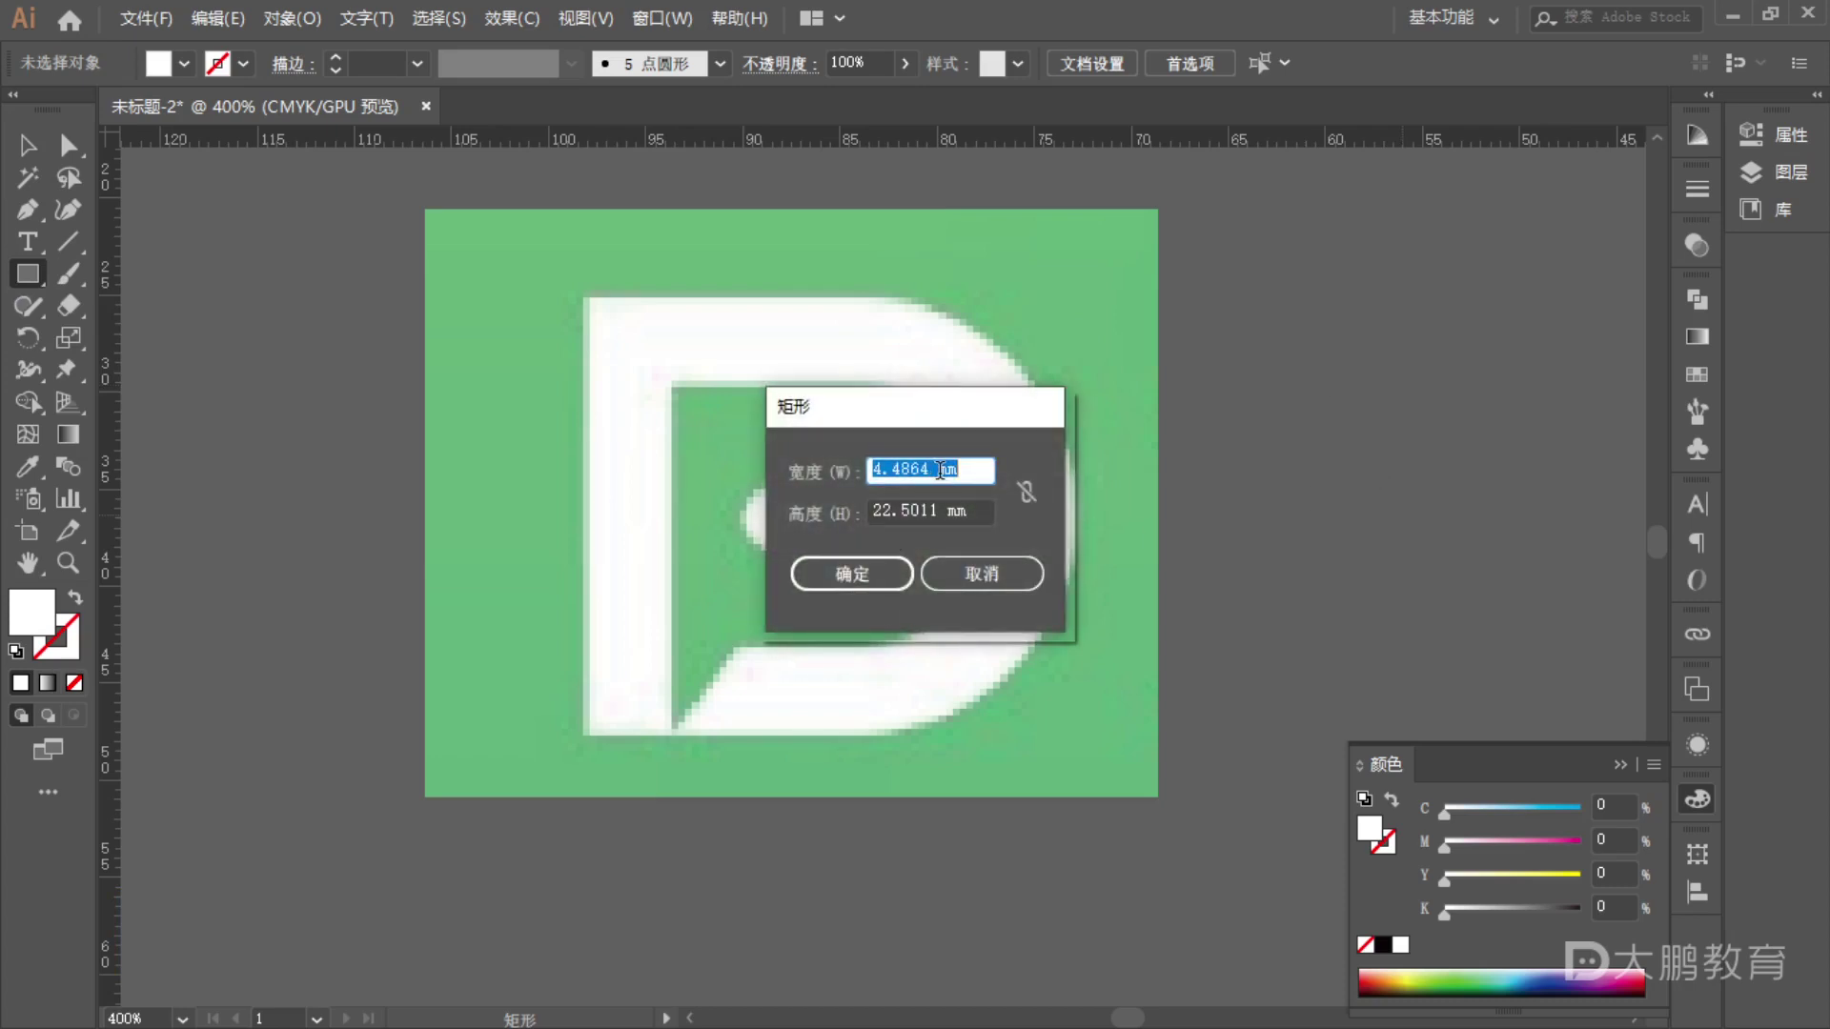
pyautogui.write('10')
pyautogui.click(896, 508)
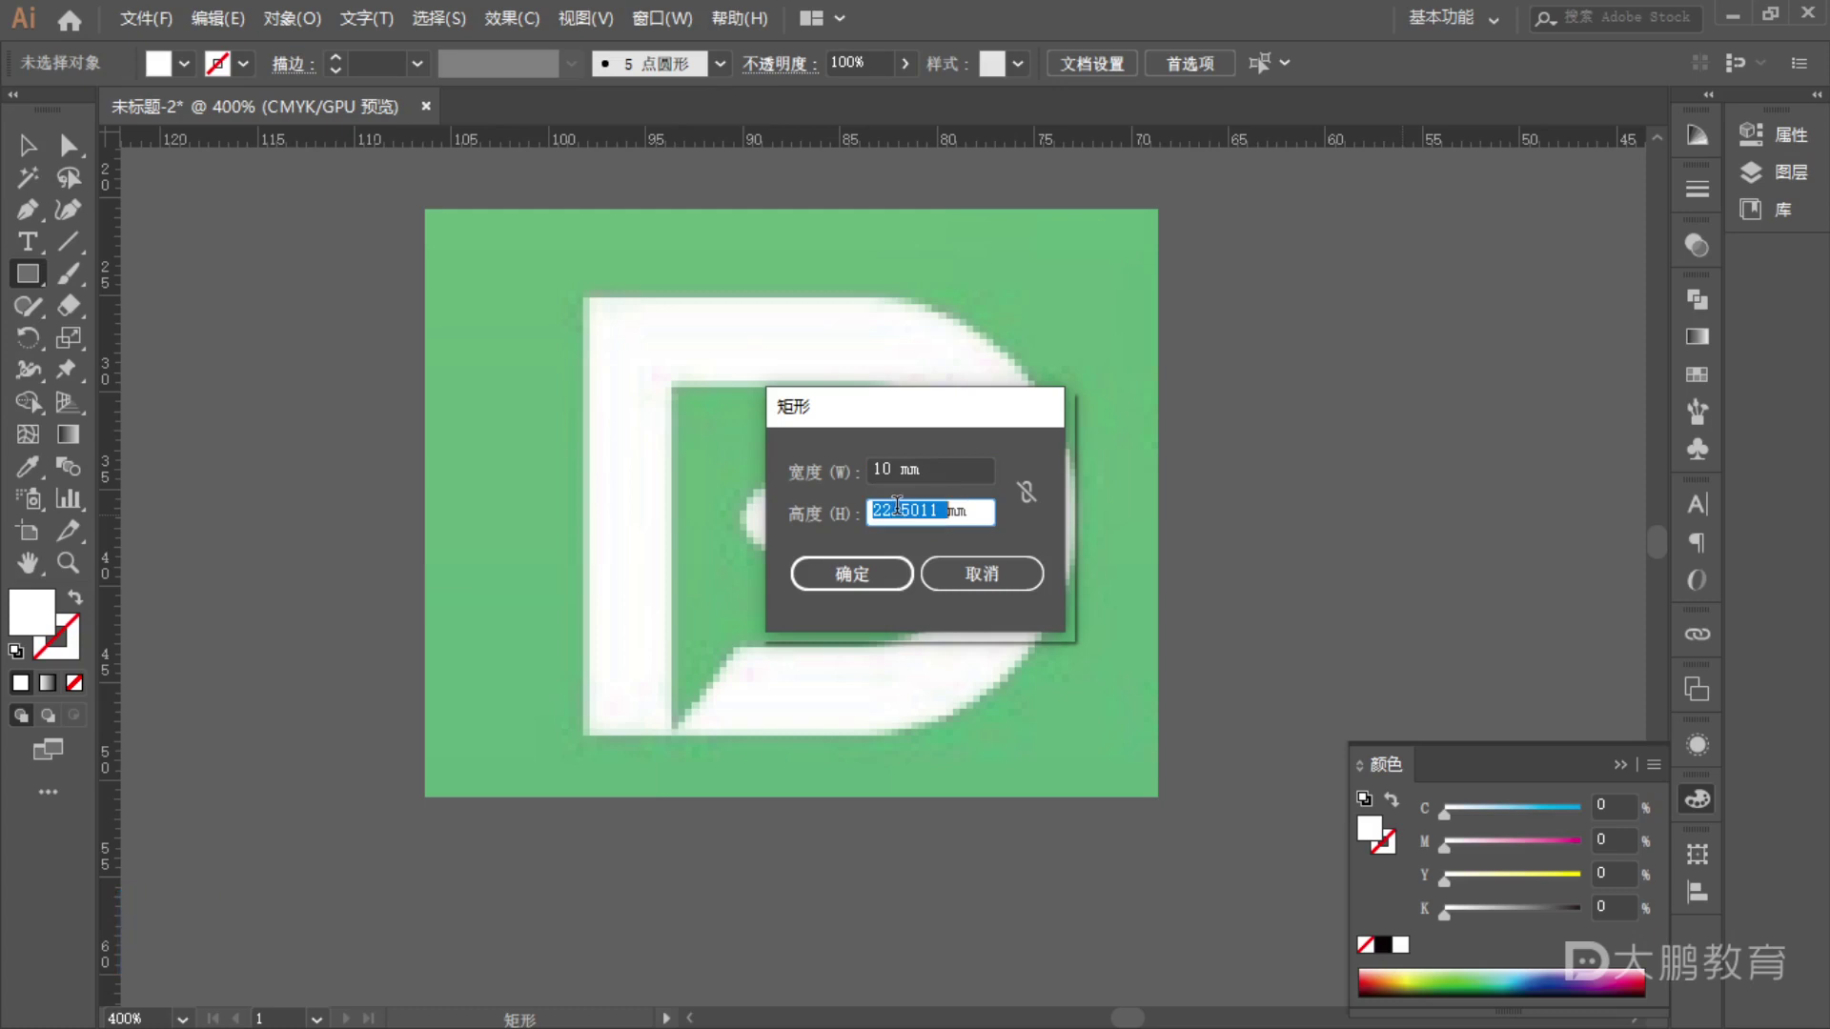
pyautogui.write('50')
pyautogui.press('Return')
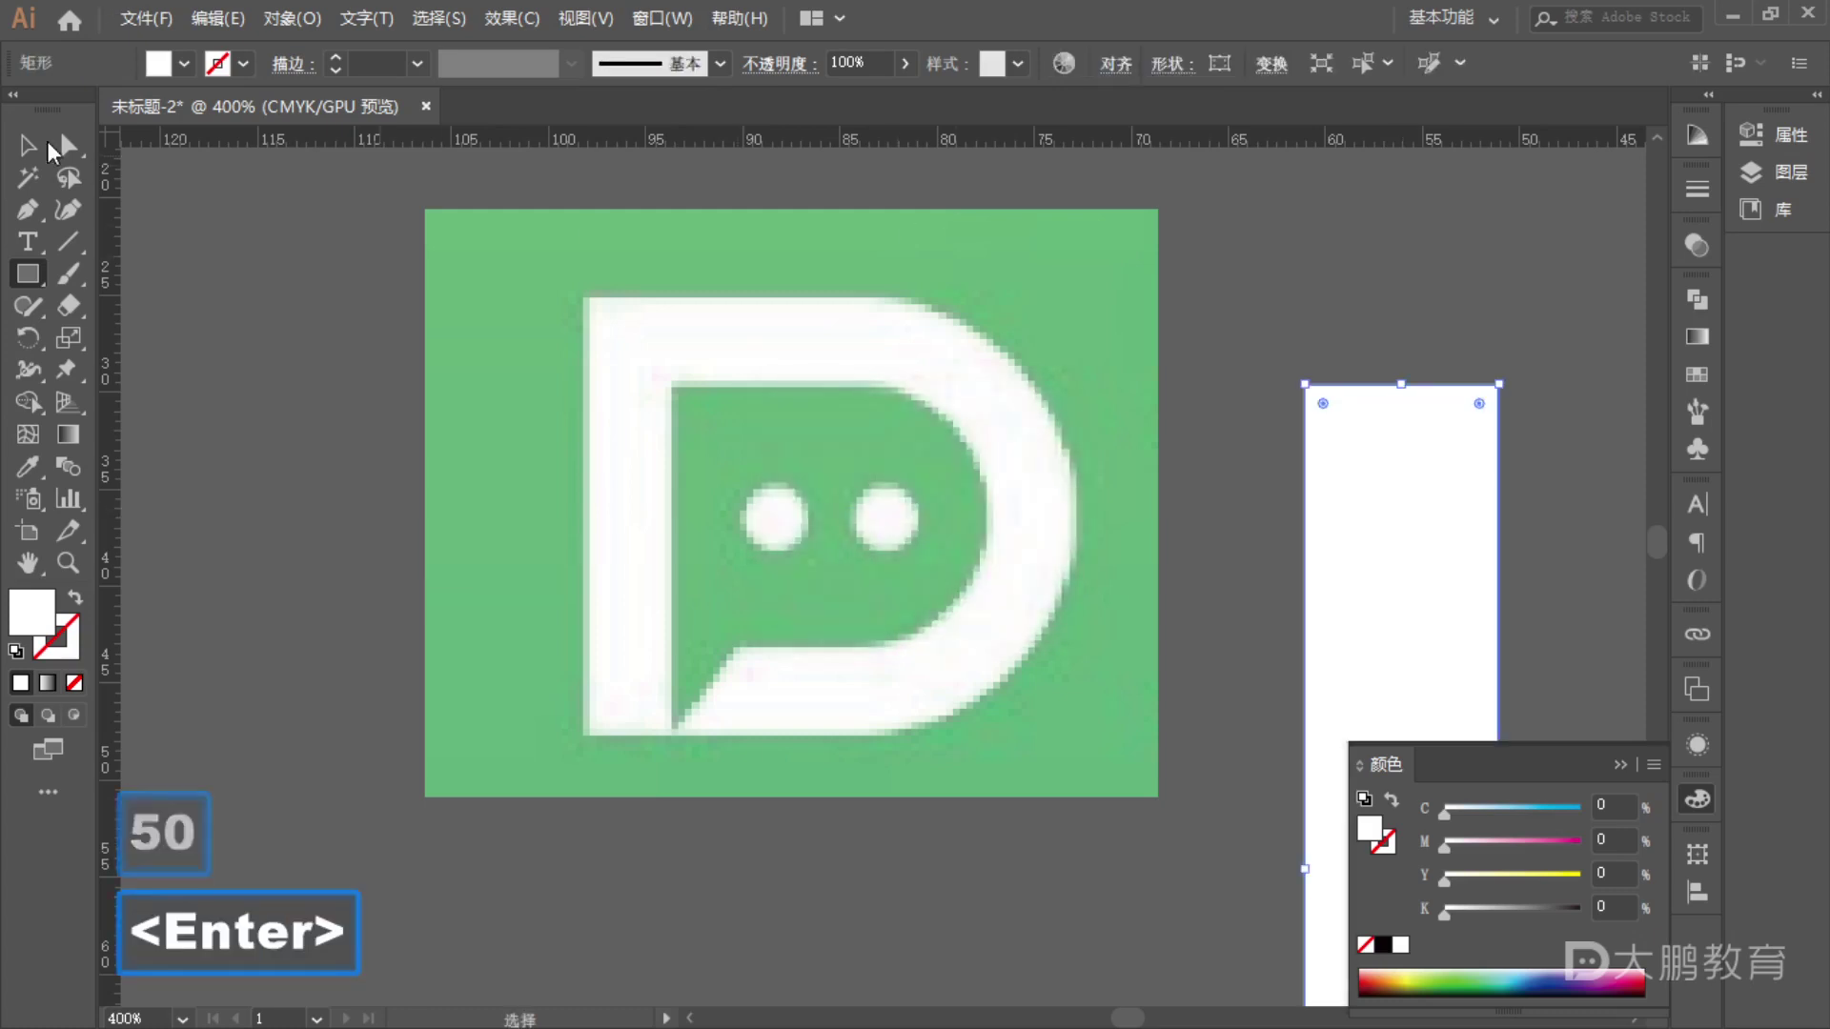
# - Move the rectangle onto the artboard, near its upper-left corner
pyautogui.click(23, 143)
pyautogui.scroll(-5, 163, 343)
pyautogui.moveTo(645, 458); pyautogui.dragTo(1205, 319)
pyautogui.press('space')
pyautogui.moveTo(1278, 351); pyautogui.dragTo(991, 412)
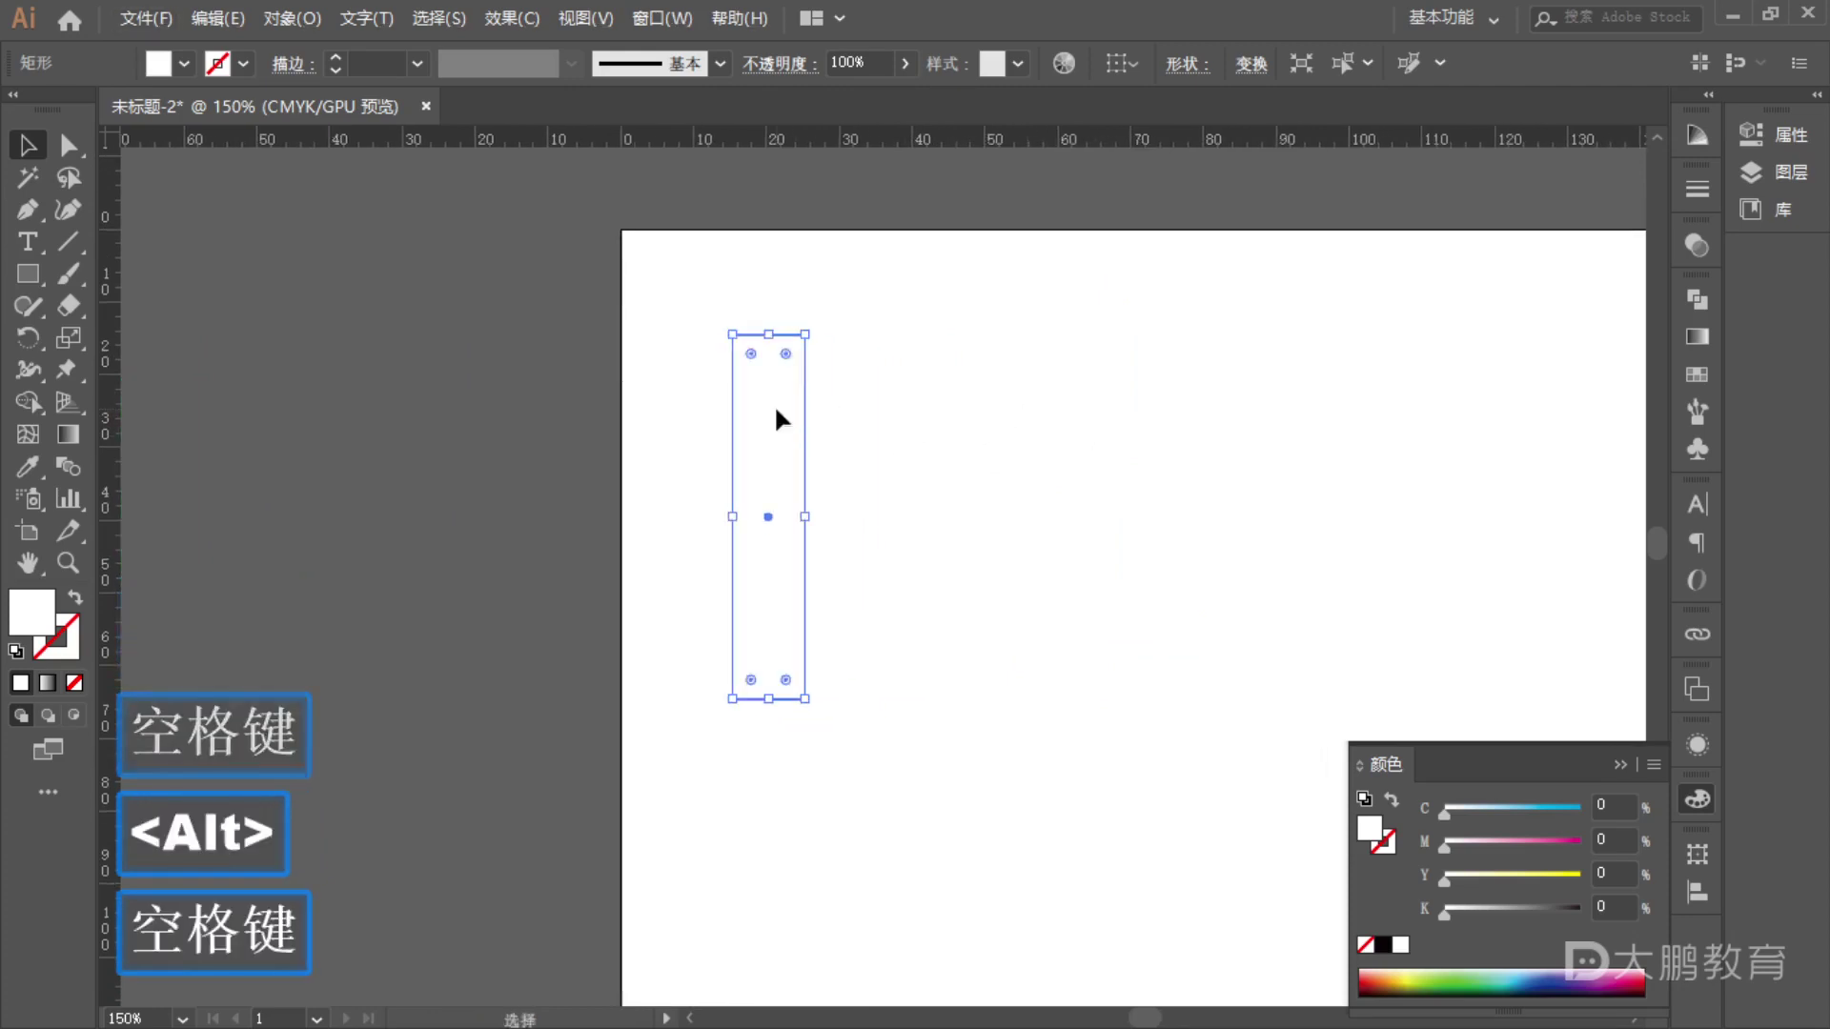
pyautogui.moveTo(777, 409); pyautogui.dragTo(815, 402)
# - Give the rectangle no fill and a 1 pt black outline
pyautogui.click(74, 598)
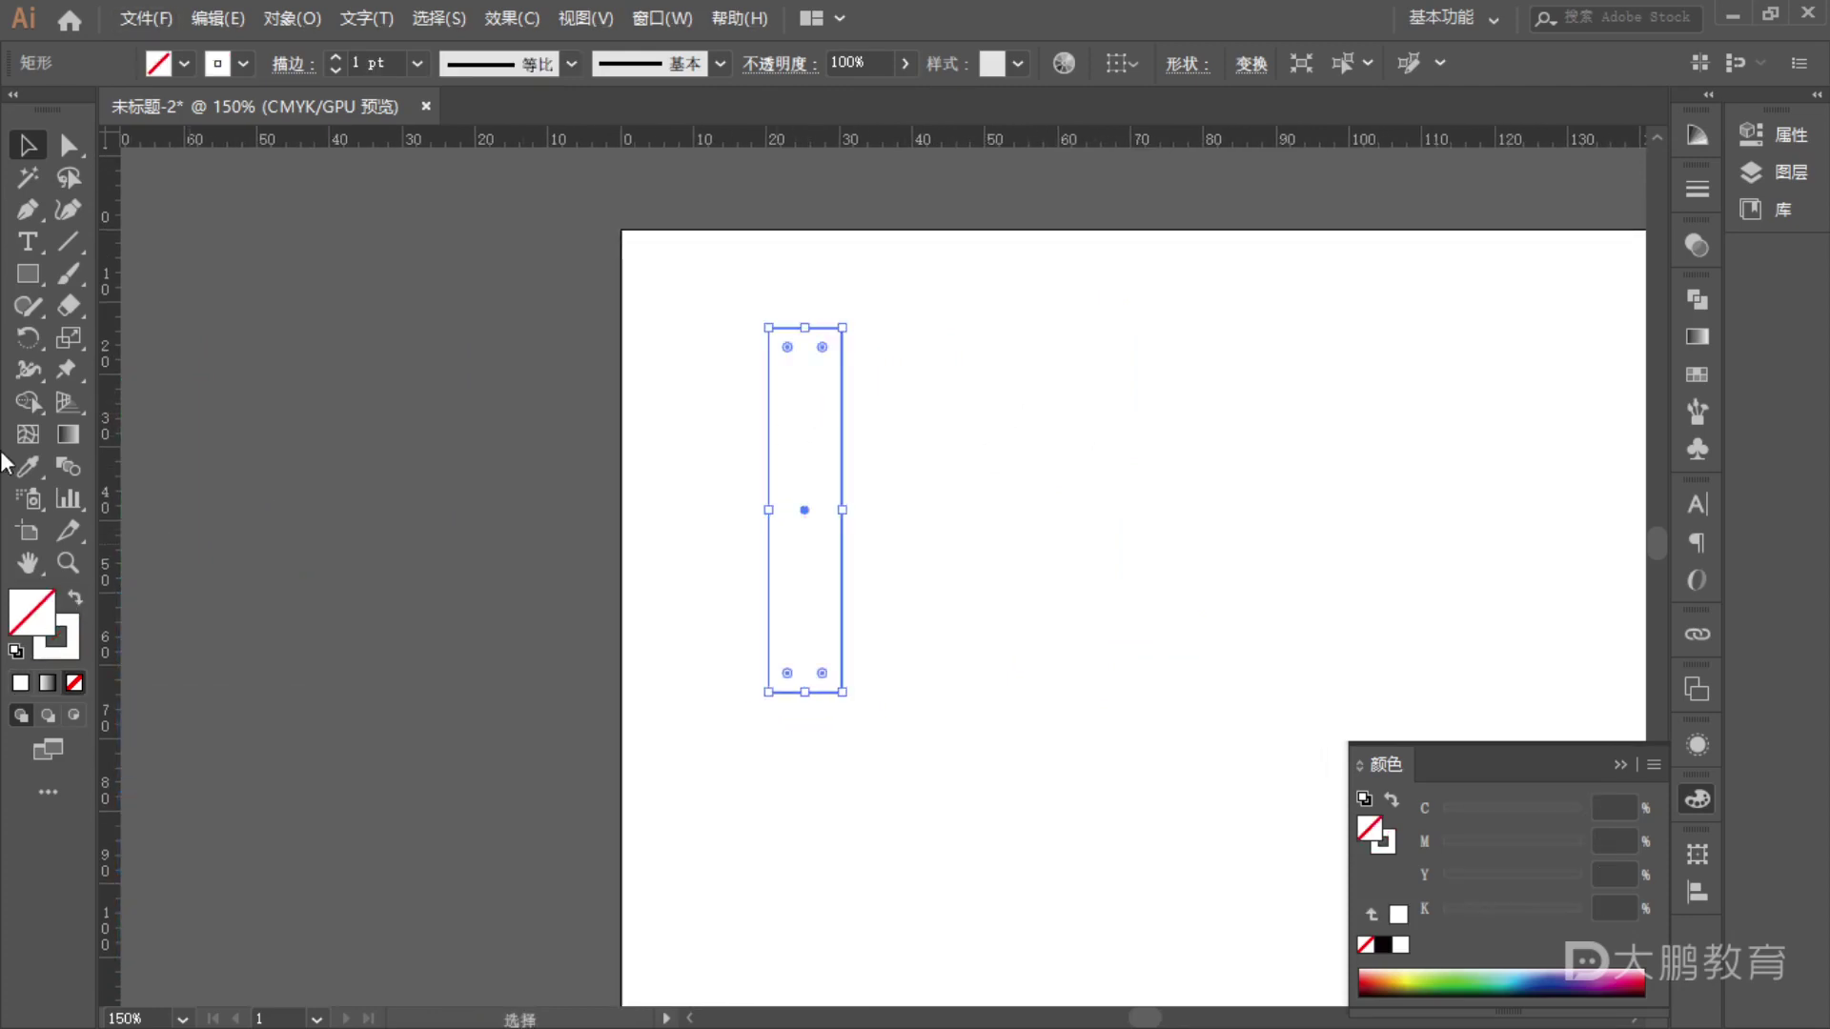
pyautogui.click(244, 64)
pyautogui.click(74, 108)
pyautogui.click(981, 563)
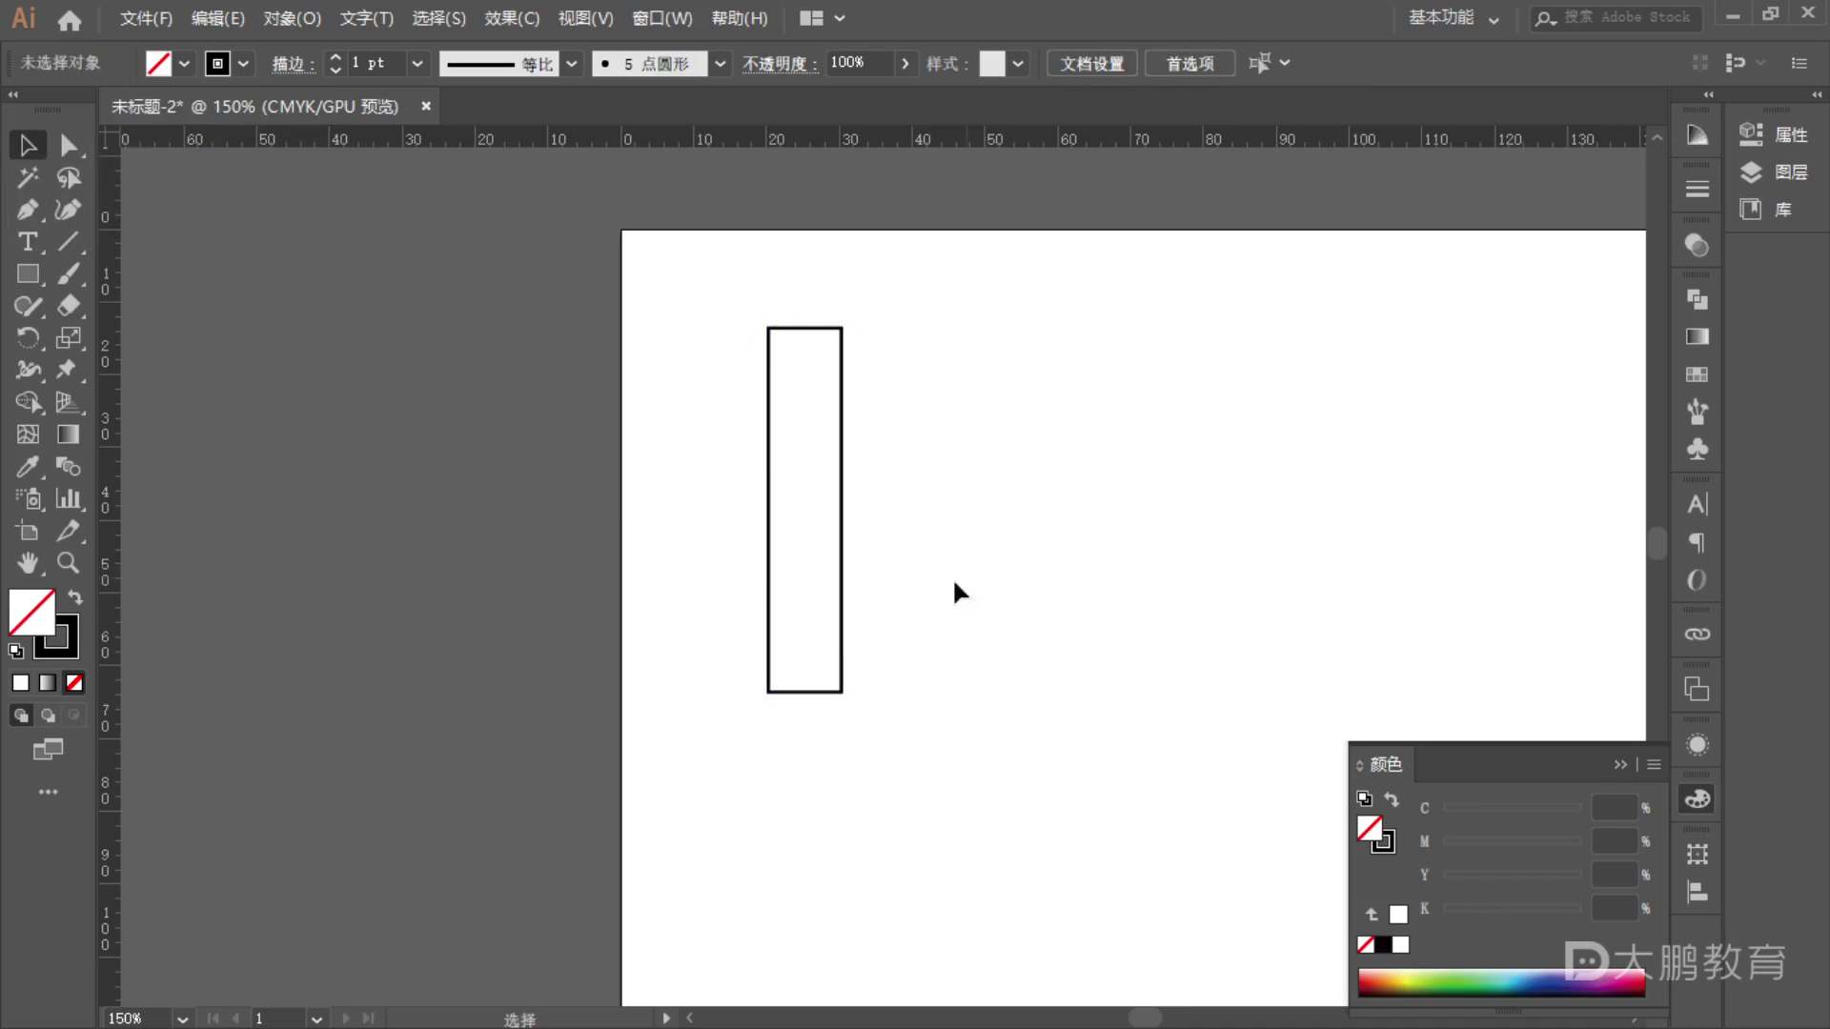
# - Duplicate the vertical bar, rotate the copy 90° and snap its upper-left corner to the original bar's upper-left corner
pyautogui.scroll(2, 967, 519)
pyautogui.moveTo(763, 346); pyautogui.dragTo(543, 397)
pyautogui.click(601, 491)
pyautogui.moveTo(601, 491); pyautogui.dragTo(1036, 433)
pyautogui.moveTo(1039, 297); pyautogui.dragTo(1152, 592)
pyautogui.moveTo(816, 503); pyautogui.dragTo(576, 320)
pyautogui.scroll(5, 505, 261)
pyautogui.moveTo(723, 473)
pyautogui.mouseDown()
pyautogui.moveTo(860, 561)
pyautogui.moveTo(711, 457)
pyautogui.mouseUp()
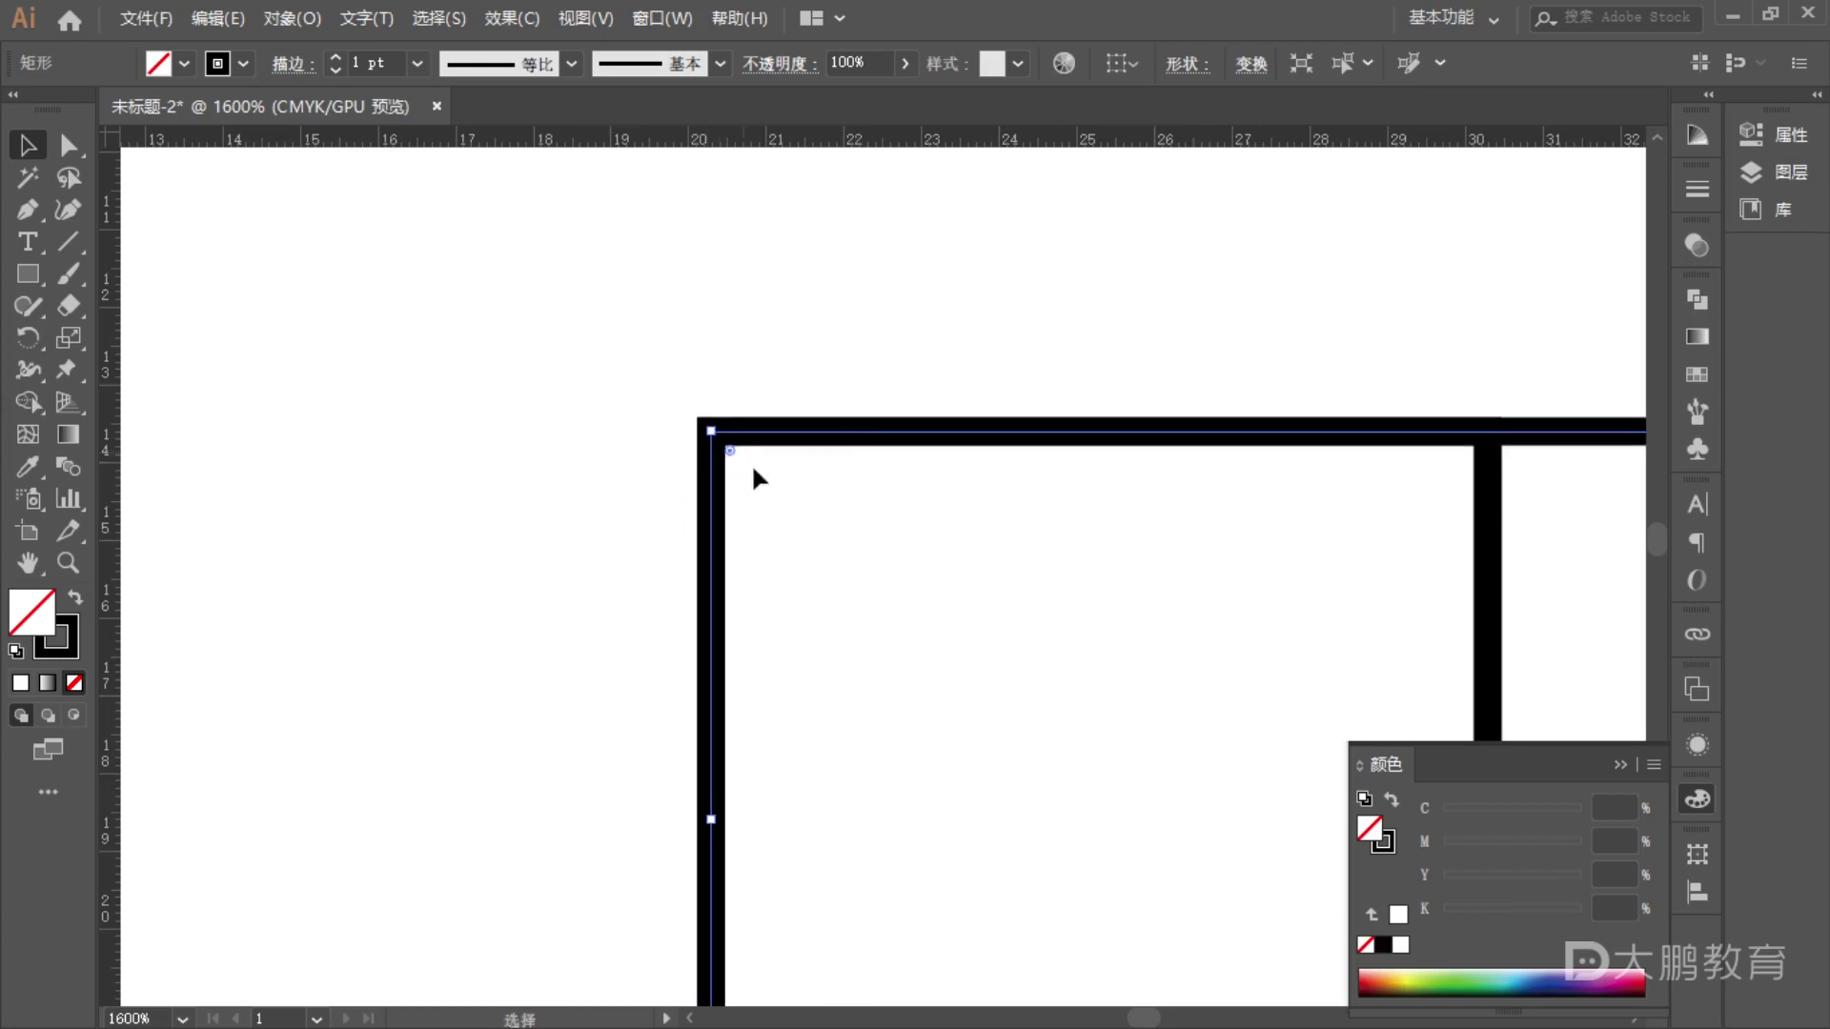
pyautogui.scroll(-6, 658, 388)
pyautogui.scroll(-3, 663, 429)
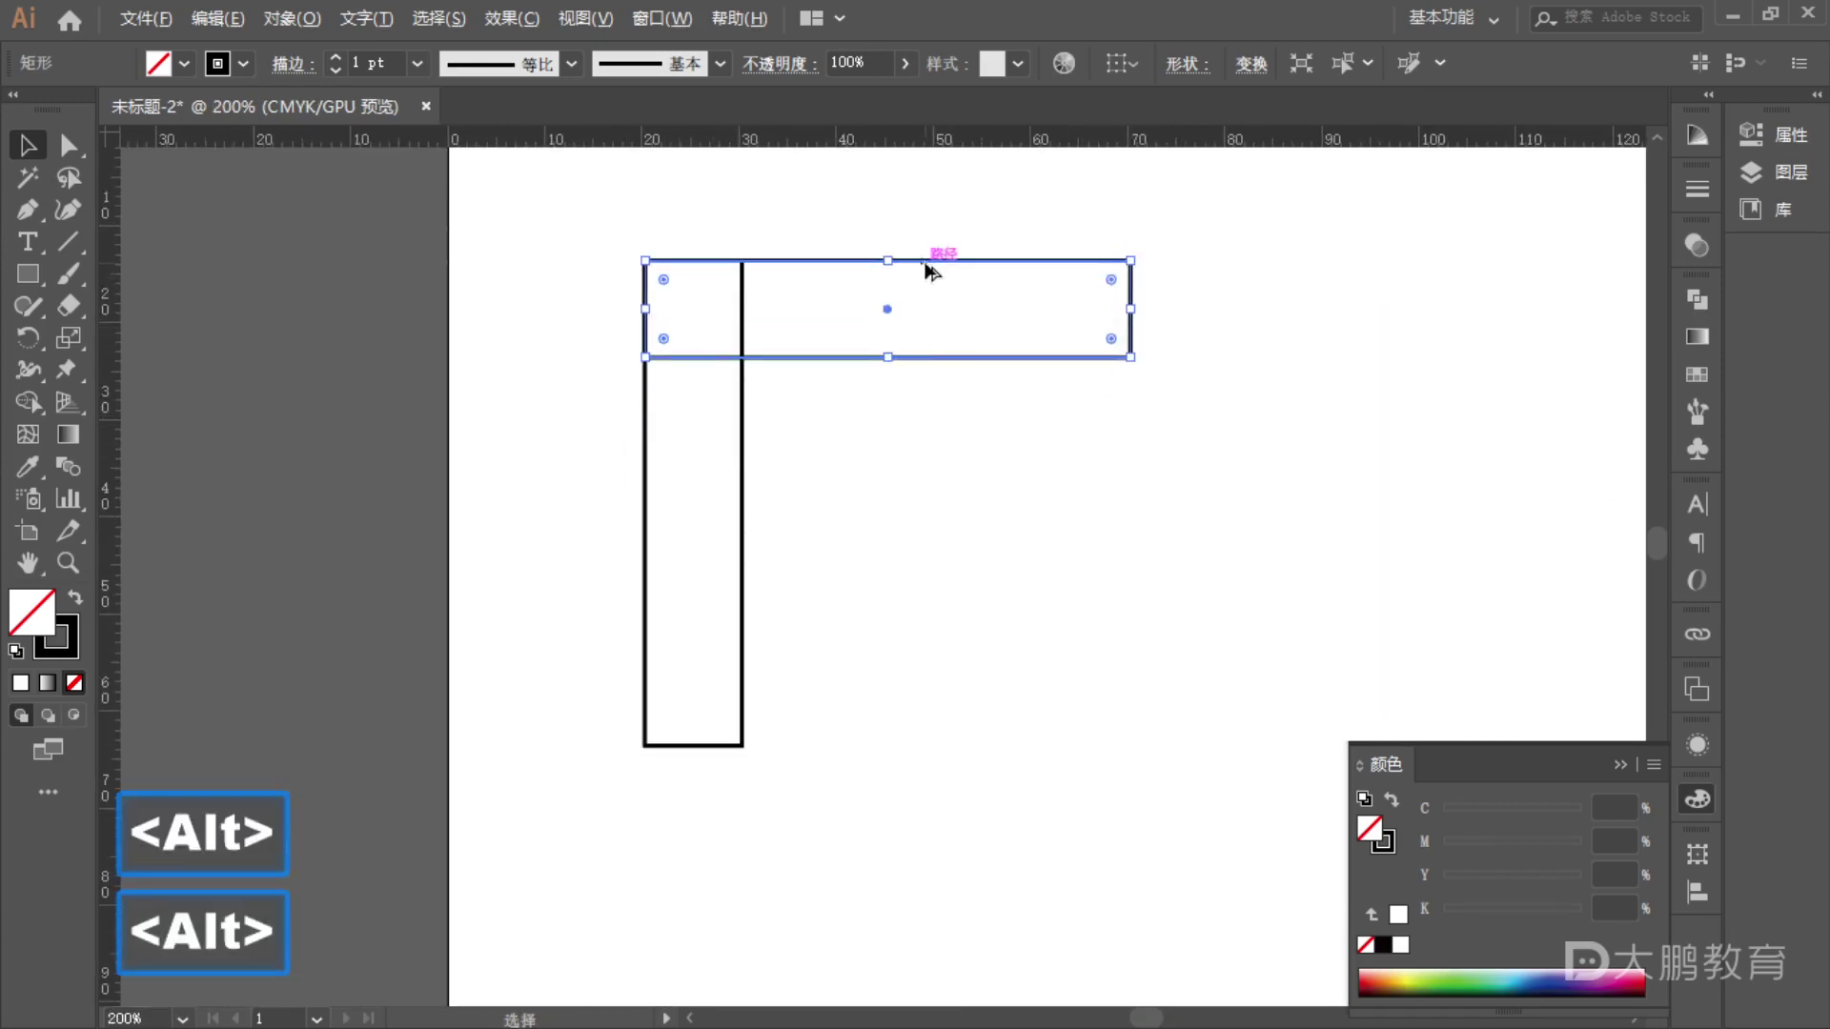
# - Copy the horizontal bar straight down so it lines up with the foot of the vertical bar
pyautogui.moveTo(927, 279); pyautogui.dragTo(917, 654)
pyautogui.press('space')
pyautogui.moveTo(1299, 547); pyautogui.dragTo(1192, 588)
# - Sketch the D's curve with temporary pen strokes, and draw a 50 mm circle inside the square spanned by the bars
pyautogui.press('F1')
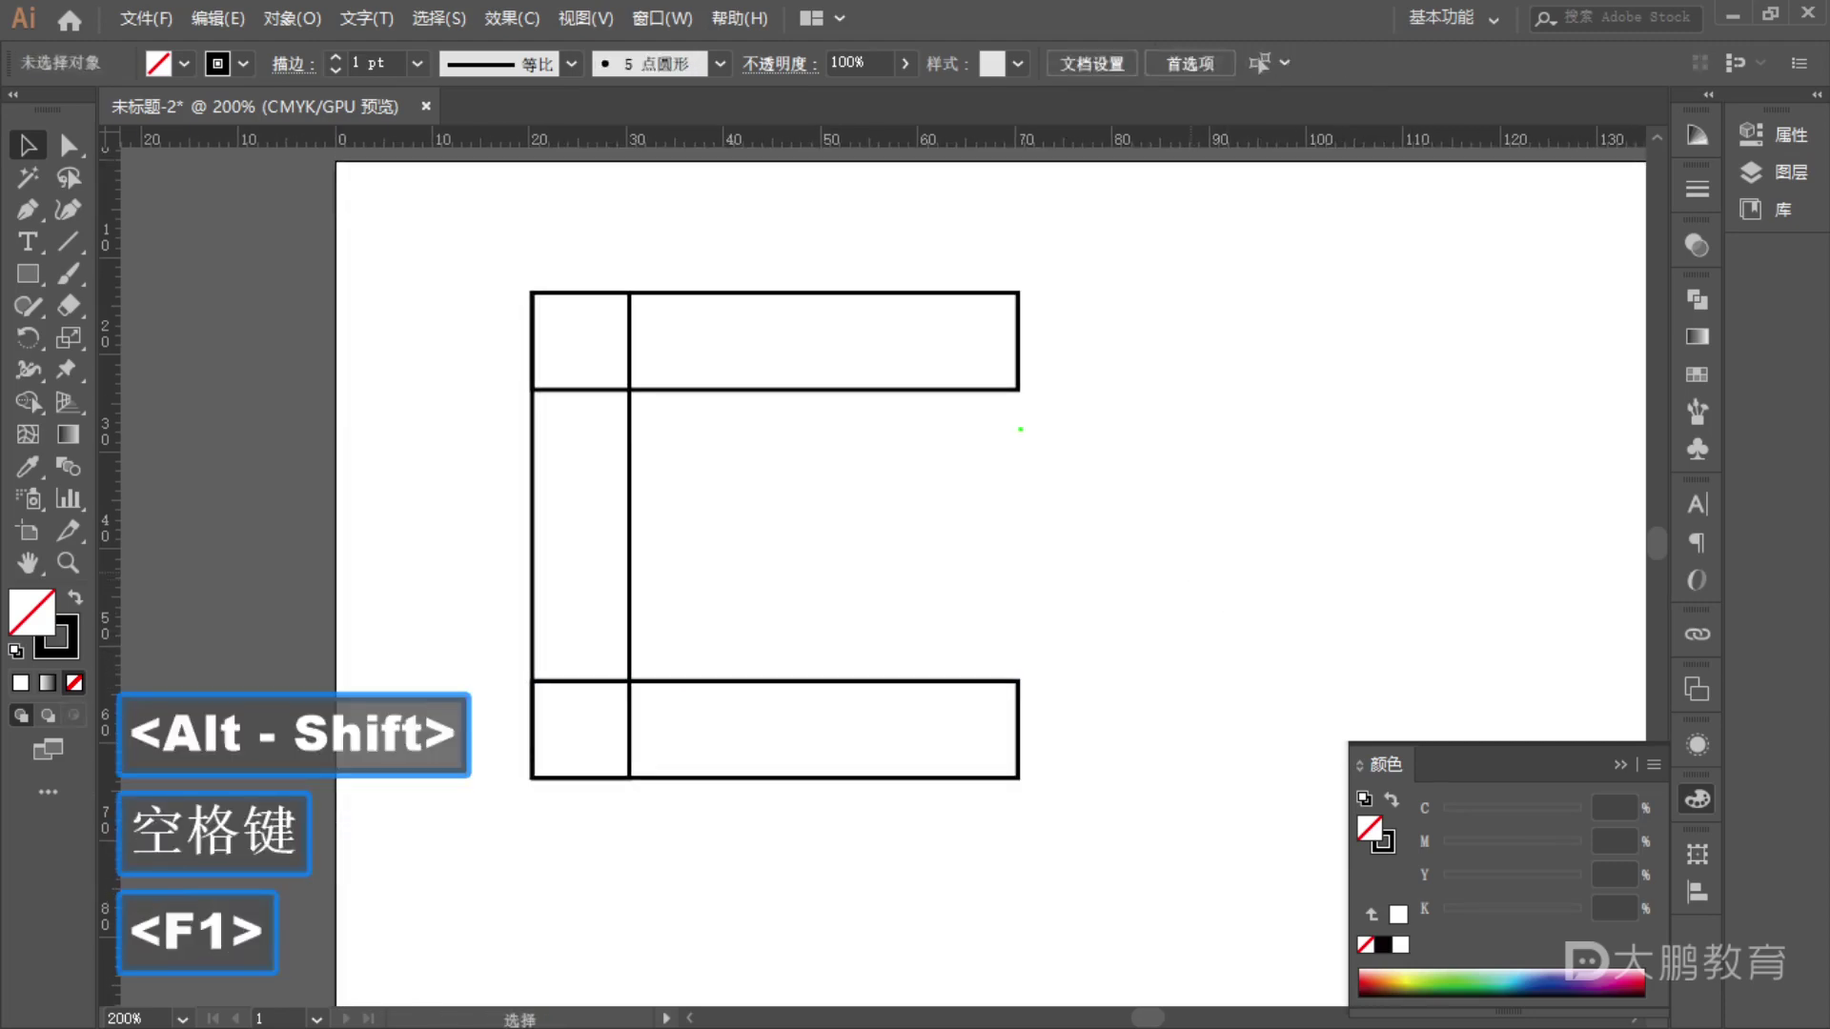
pyautogui.moveTo(1008, 391)
pyautogui.mouseDown()
pyautogui.moveTo(1042, 577)
pyautogui.moveTo(1005, 664)
pyautogui.mouseUp()
pyautogui.moveTo(934, 391)
pyautogui.mouseDown()
pyautogui.moveTo(1010, 530)
pyautogui.moveTo(963, 633)
pyautogui.mouseUp()
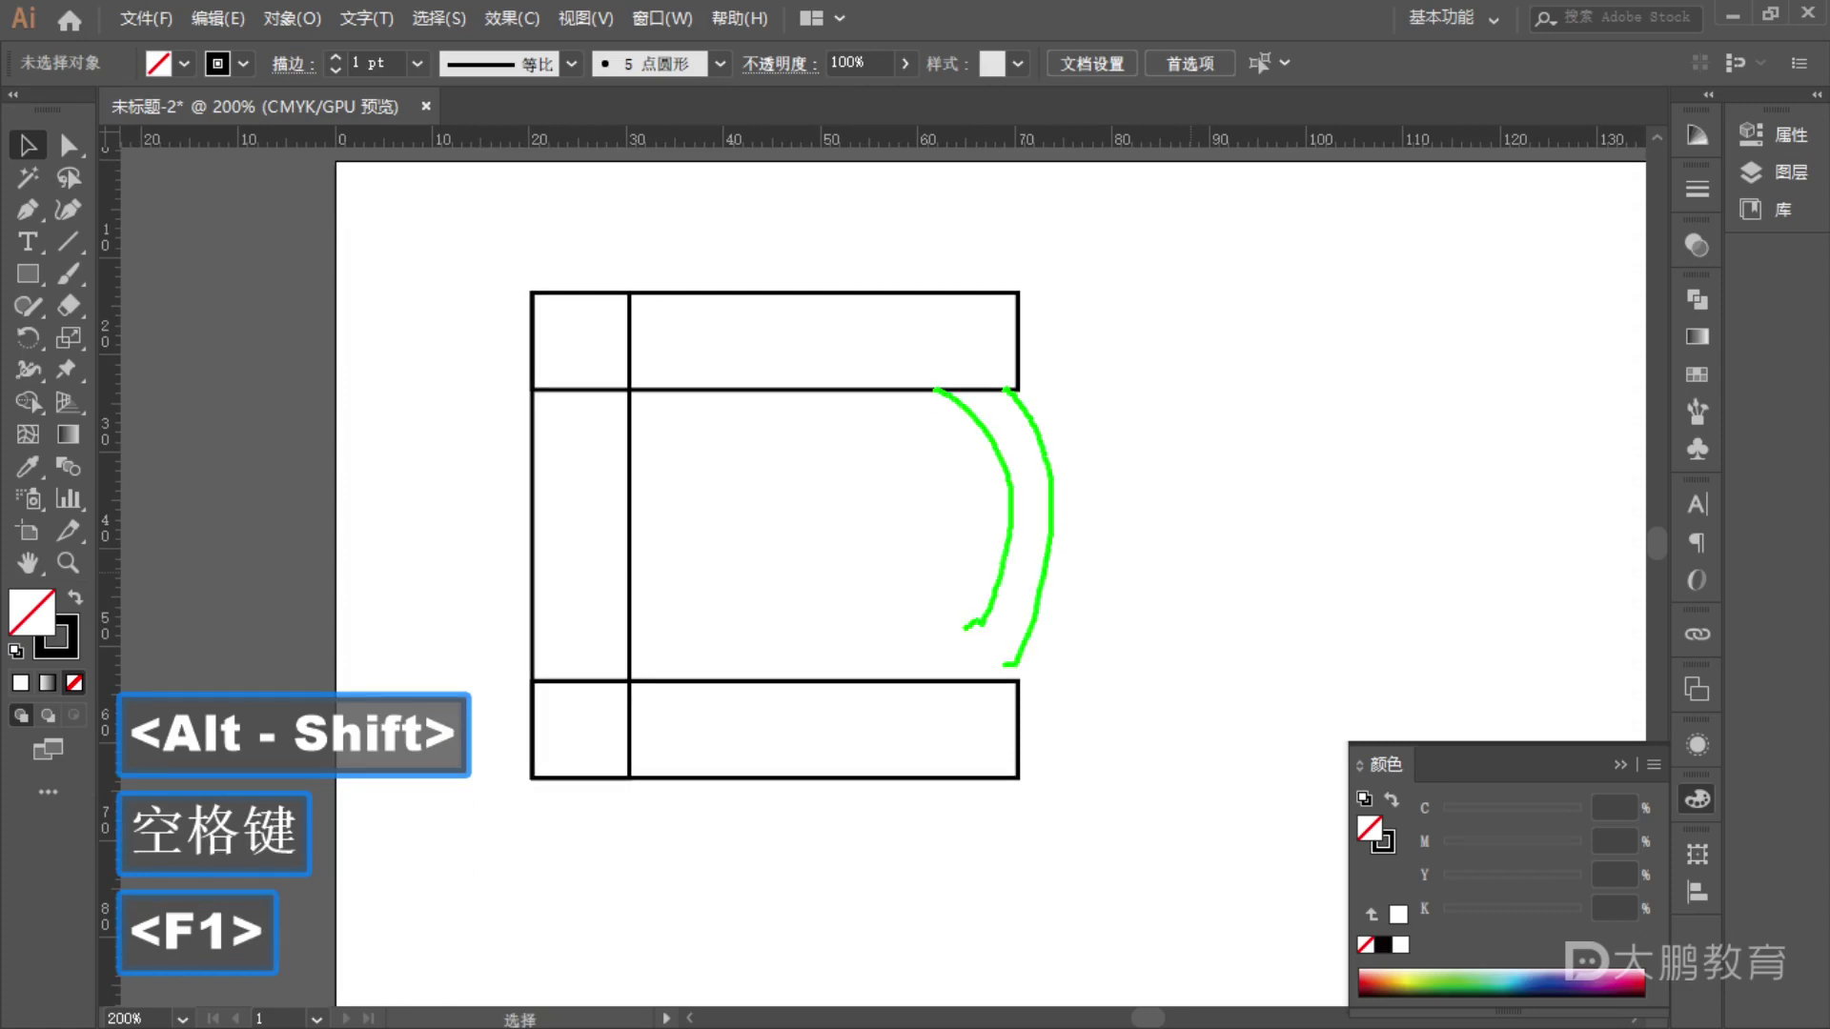
pyautogui.press('Escape')
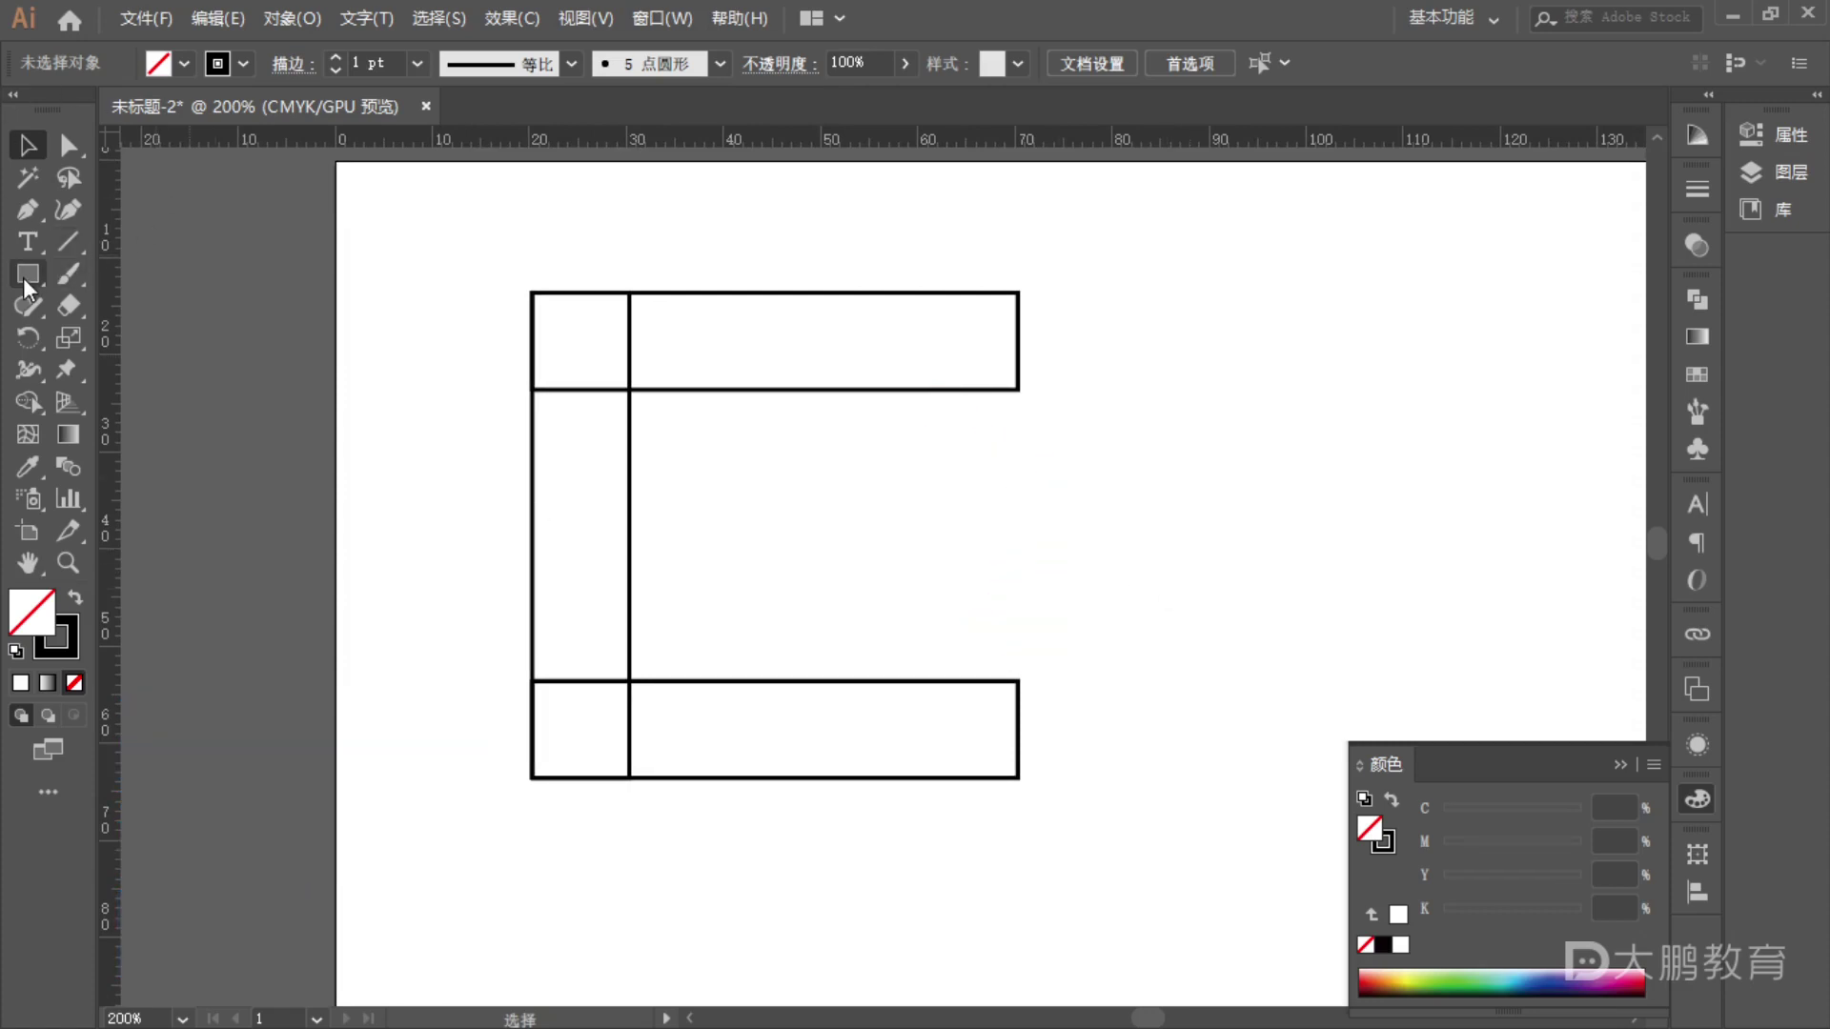
pyautogui.moveTo(27, 273); pyautogui.dragTo(105, 327)
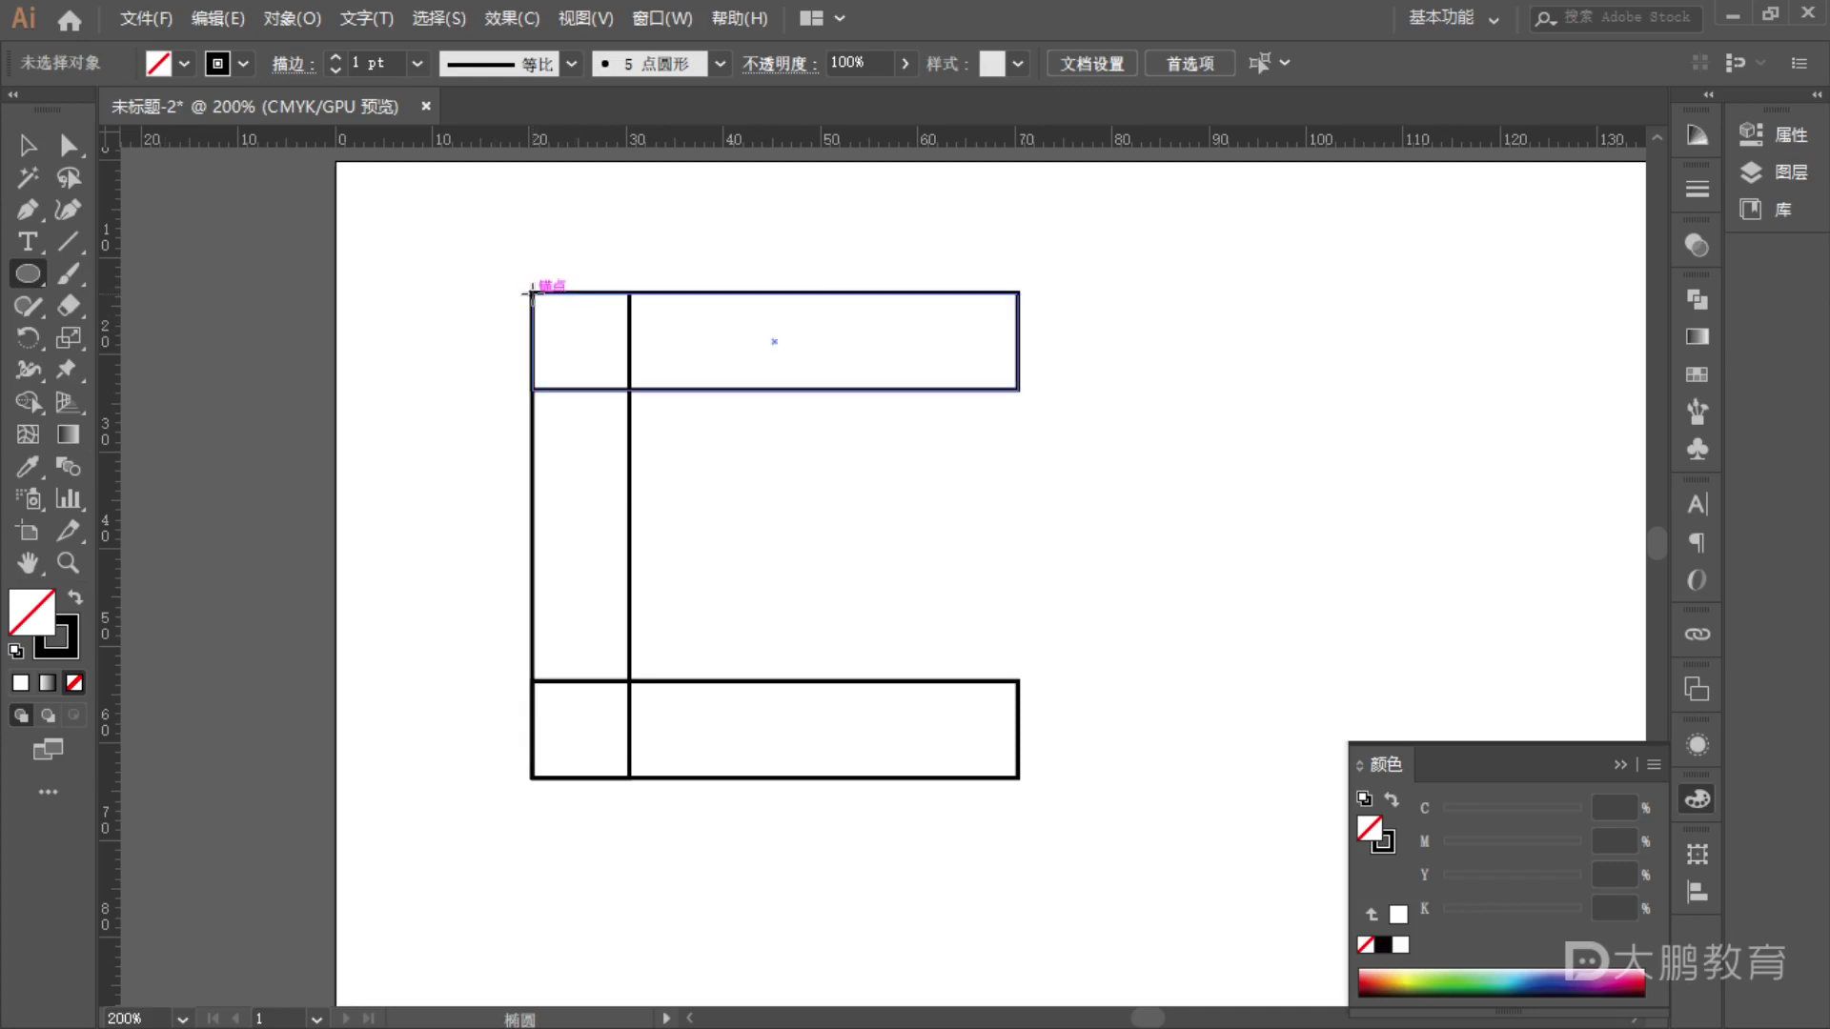
pyautogui.moveTo(532, 293)
pyautogui.mouseDown()
pyautogui.moveTo(719, 431)
pyautogui.moveTo(886, 665)
pyautogui.moveTo(915, 776)
pyautogui.moveTo(638, 498)
pyautogui.moveTo(792, 719)
pyautogui.moveTo(805, 780)
pyautogui.moveTo(667, 766)
pyautogui.moveTo(823, 772)
pyautogui.moveTo(691, 658)
pyautogui.moveTo(792, 814)
pyautogui.moveTo(762, 748)
pyautogui.moveTo(773, 776)
pyautogui.mouseUp()
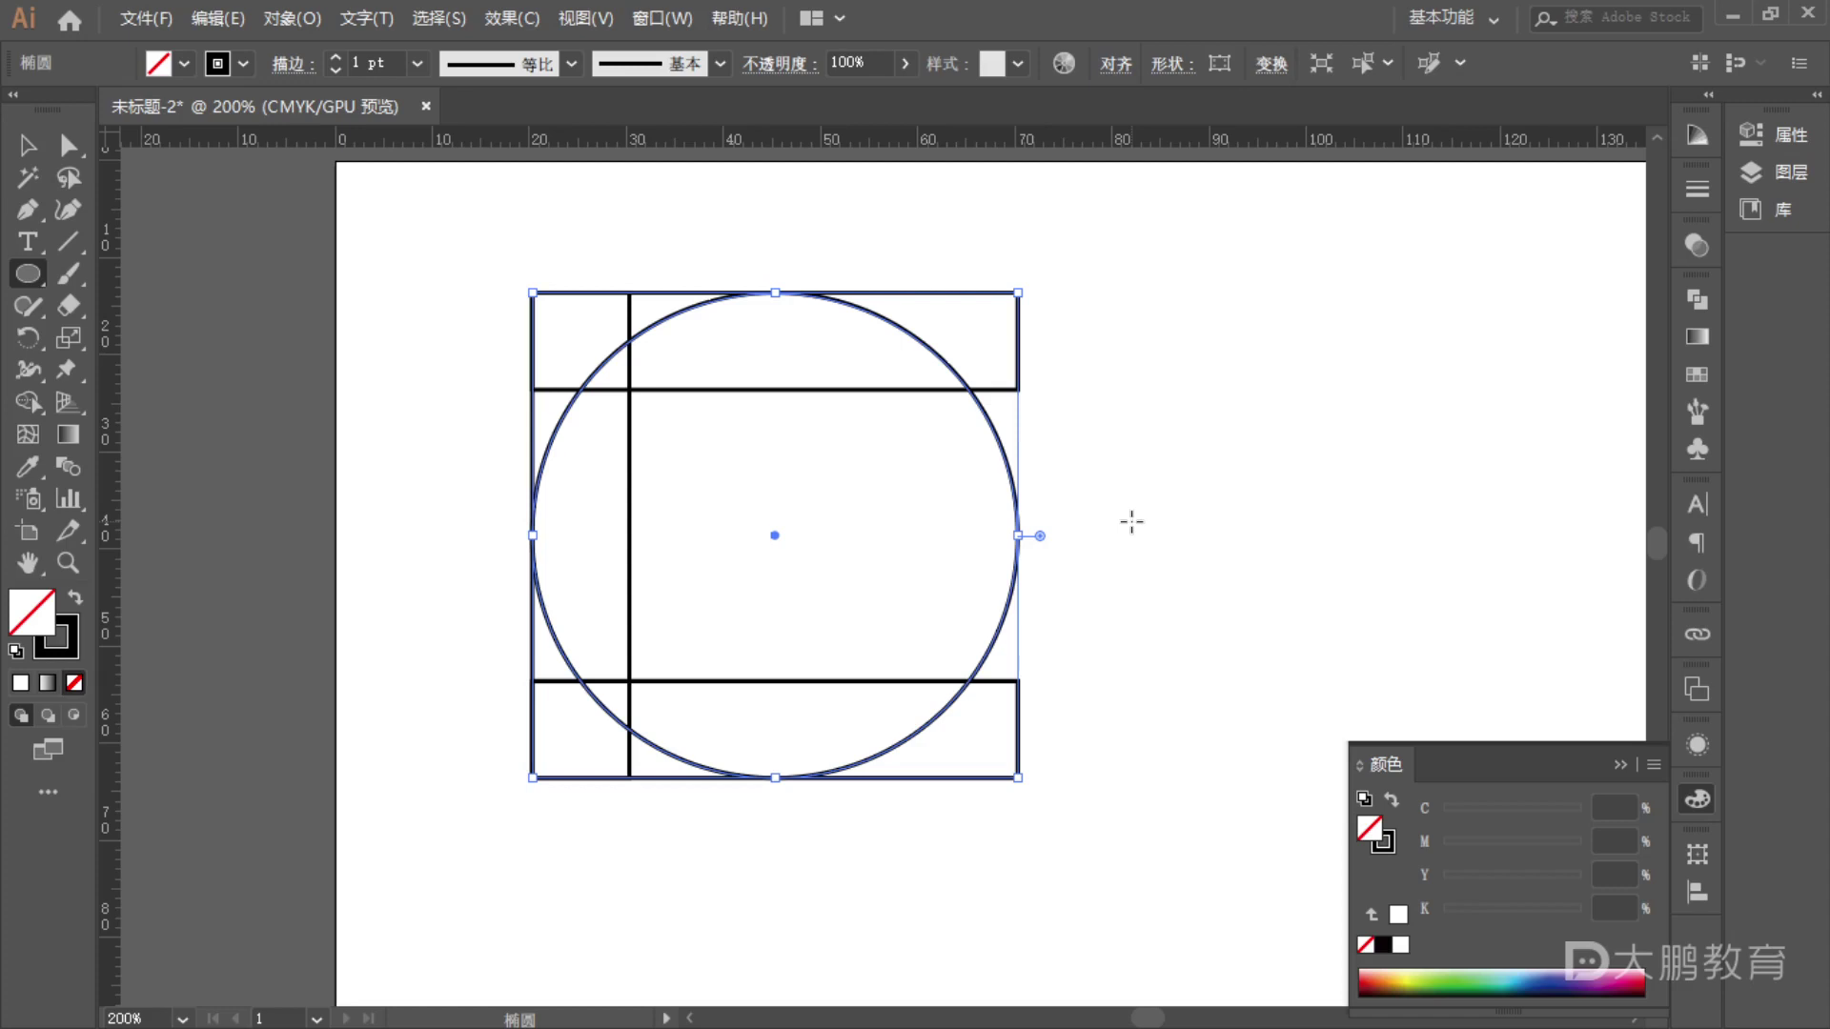
pyautogui.click(26, 145)
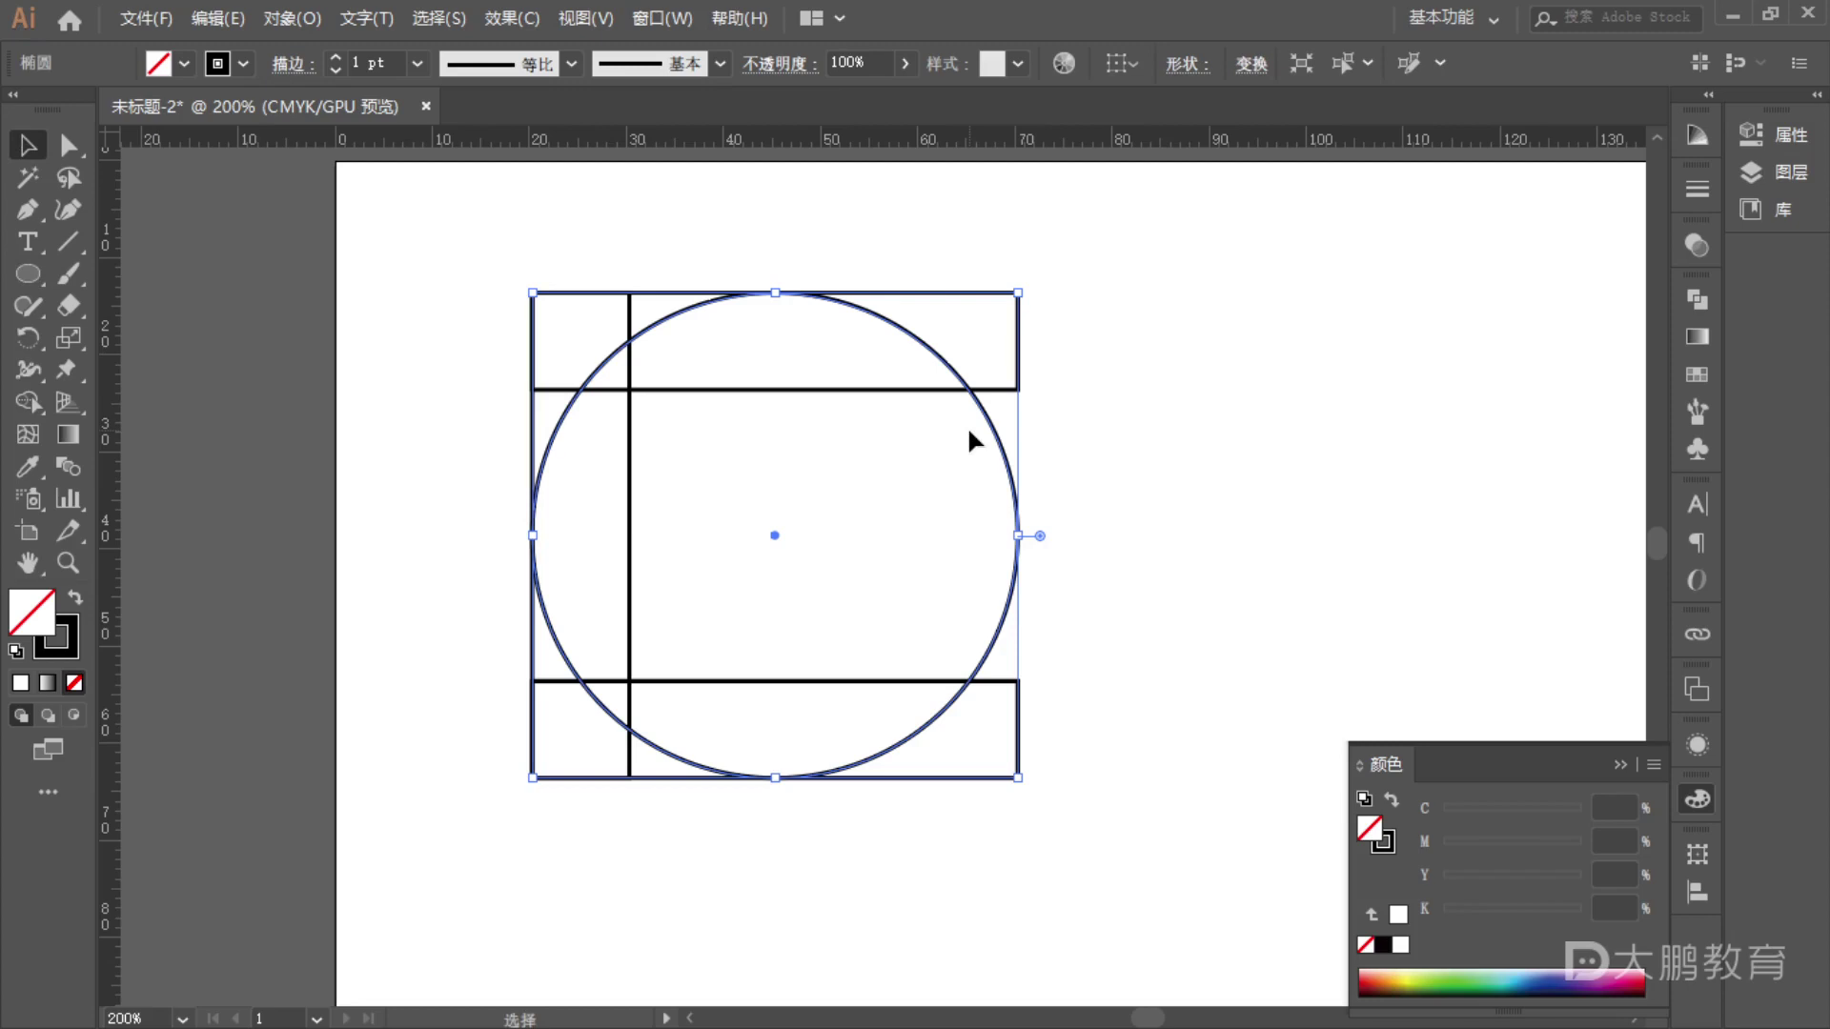
# - Examine the stroke thickness of the D's curve on the circle and the reference logo, marking it with temporary pen strokes
pyautogui.press('F1')
pyautogui.moveTo(981, 393); pyautogui.dragTo(982, 663)
pyautogui.moveTo(904, 410)
pyautogui.mouseDown()
pyautogui.moveTo(948, 509)
pyautogui.moveTo(875, 652)
pyautogui.mouseUp()
pyautogui.moveTo(877, 650)
pyautogui.mouseDown()
pyautogui.moveTo(929, 515)
pyautogui.moveTo(910, 438)
pyautogui.moveTo(1012, 487)
pyautogui.moveTo(990, 527)
pyautogui.mouseUp()
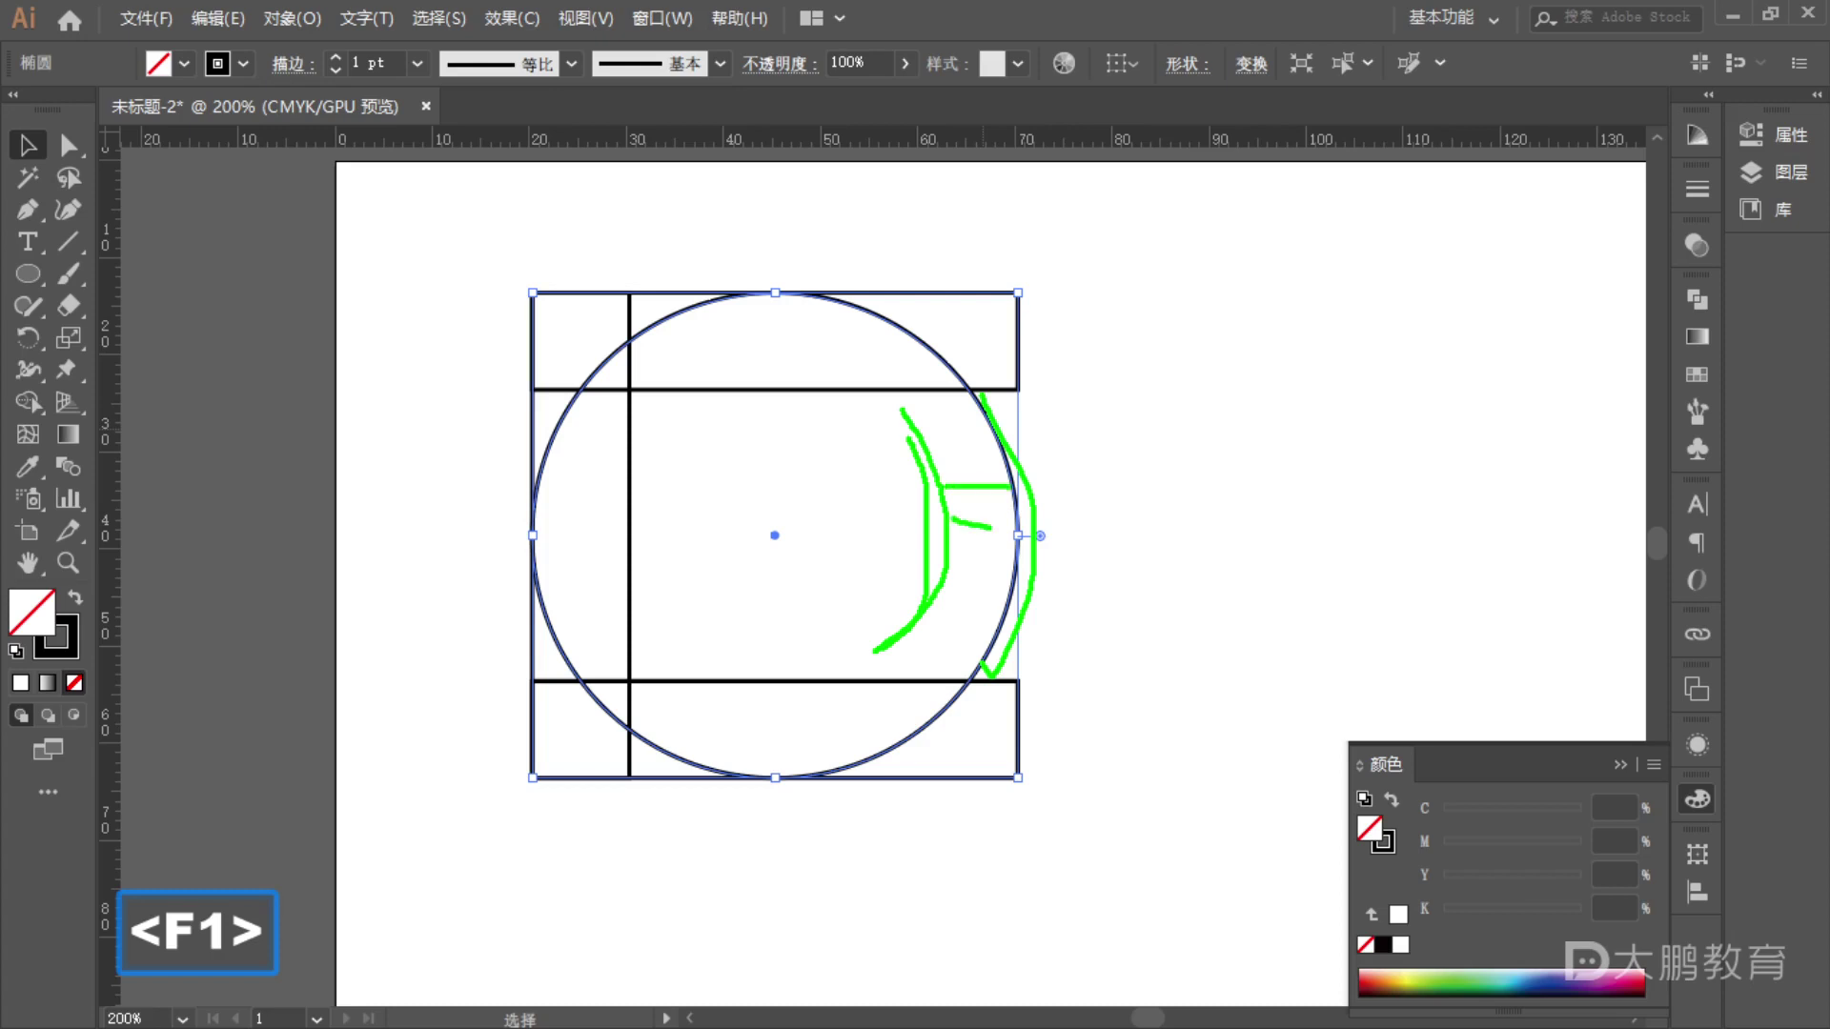
pyautogui.moveTo(989, 299); pyautogui.dragTo(974, 389)
pyautogui.press('Escape')
pyautogui.hscroll(-6, 621, 535)
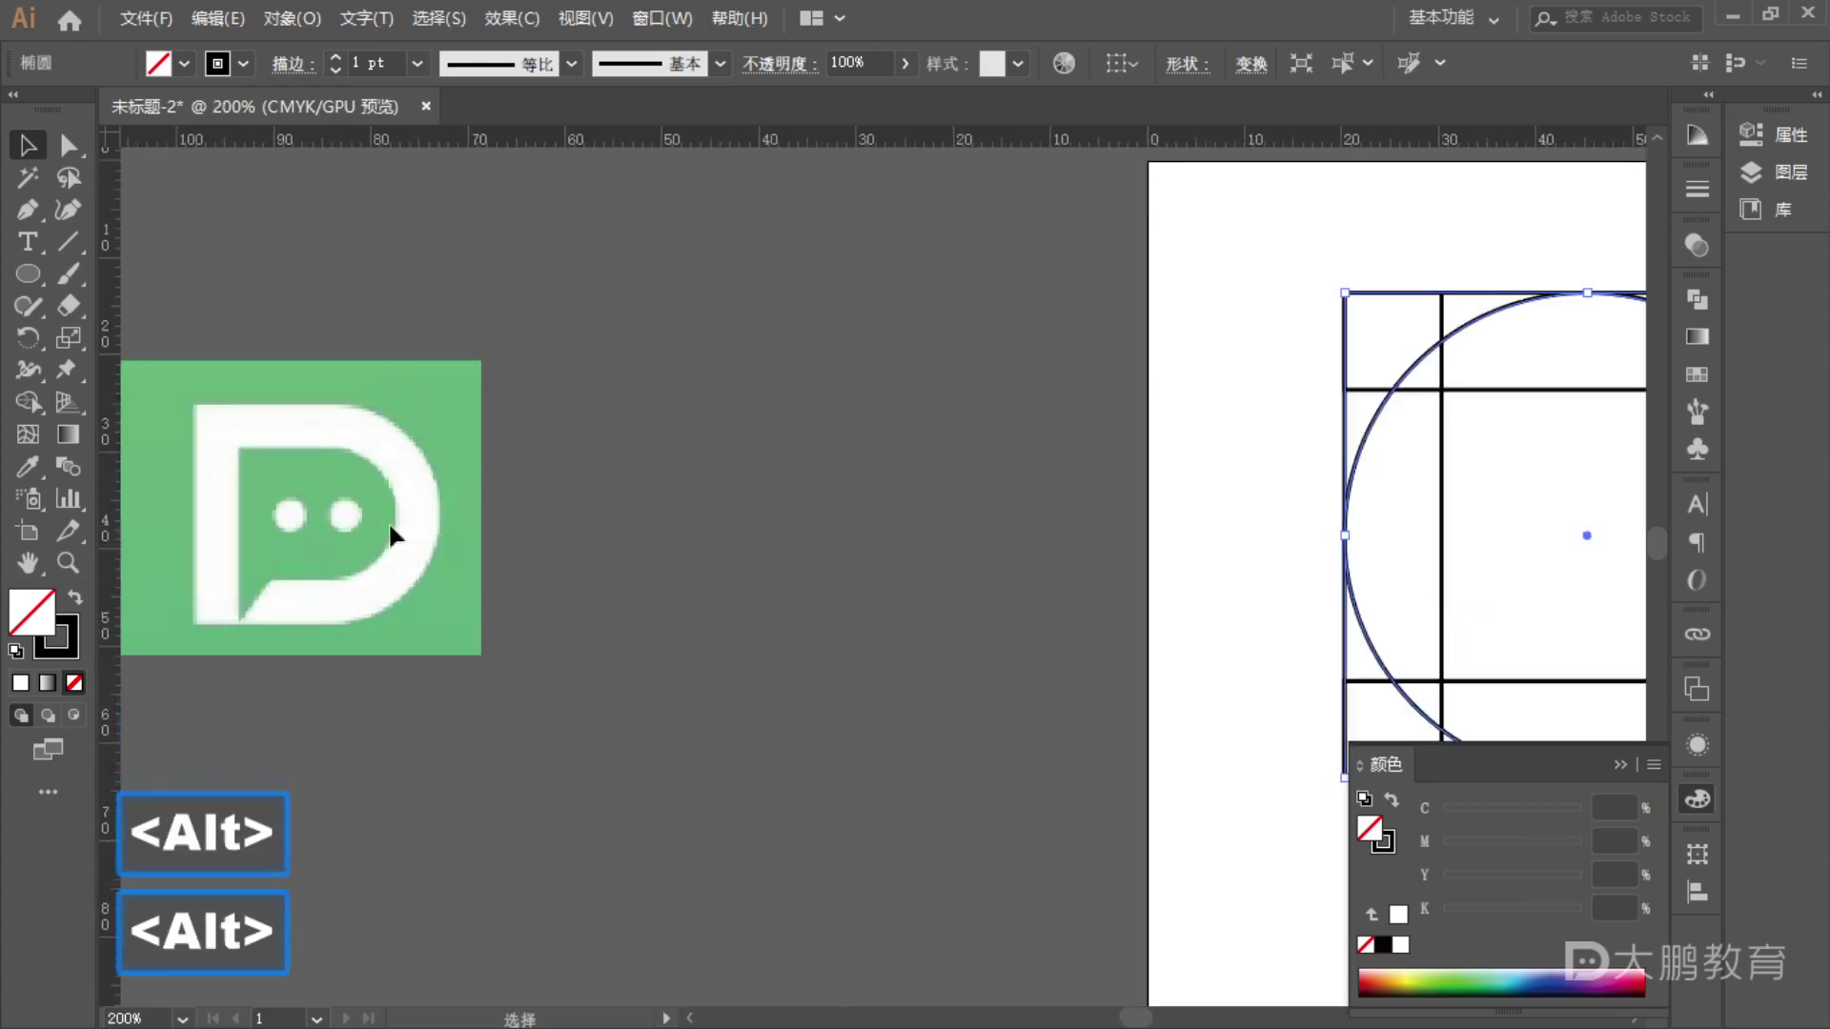
pyautogui.press('F1')
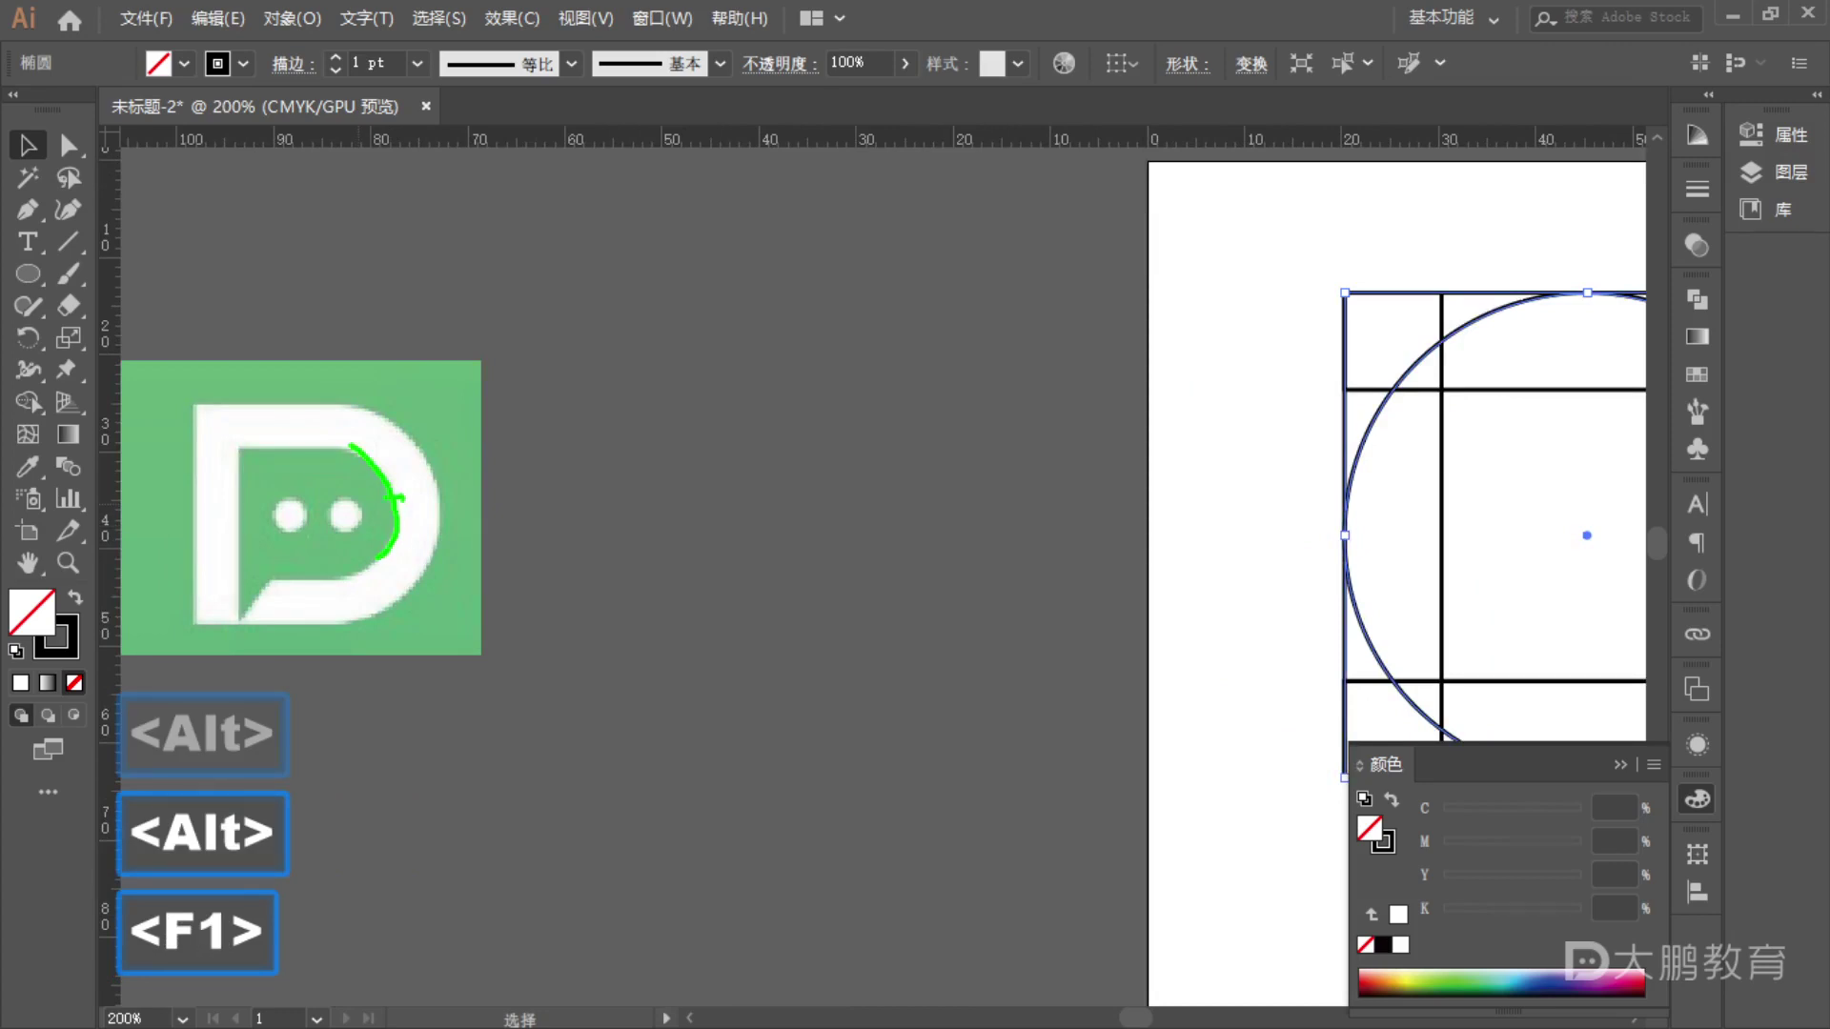
pyautogui.moveTo(295, 406); pyautogui.dragTo(283, 454)
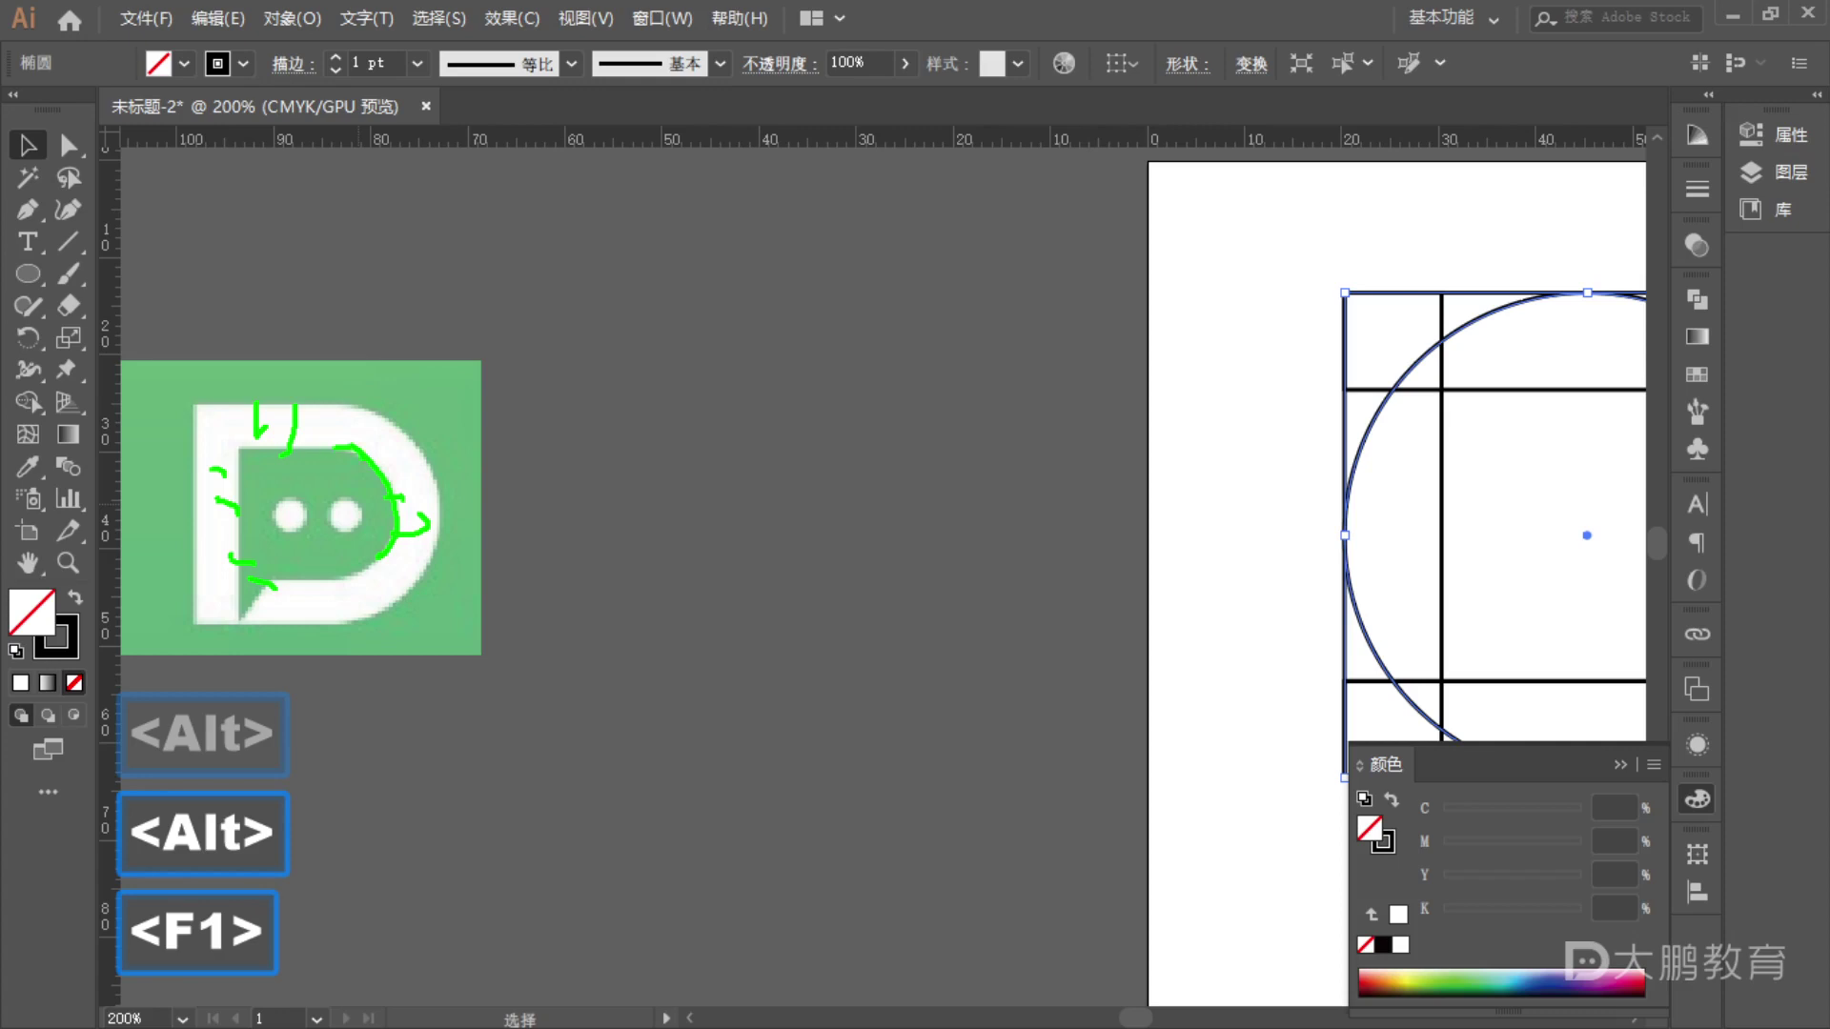
pyautogui.press('Escape')
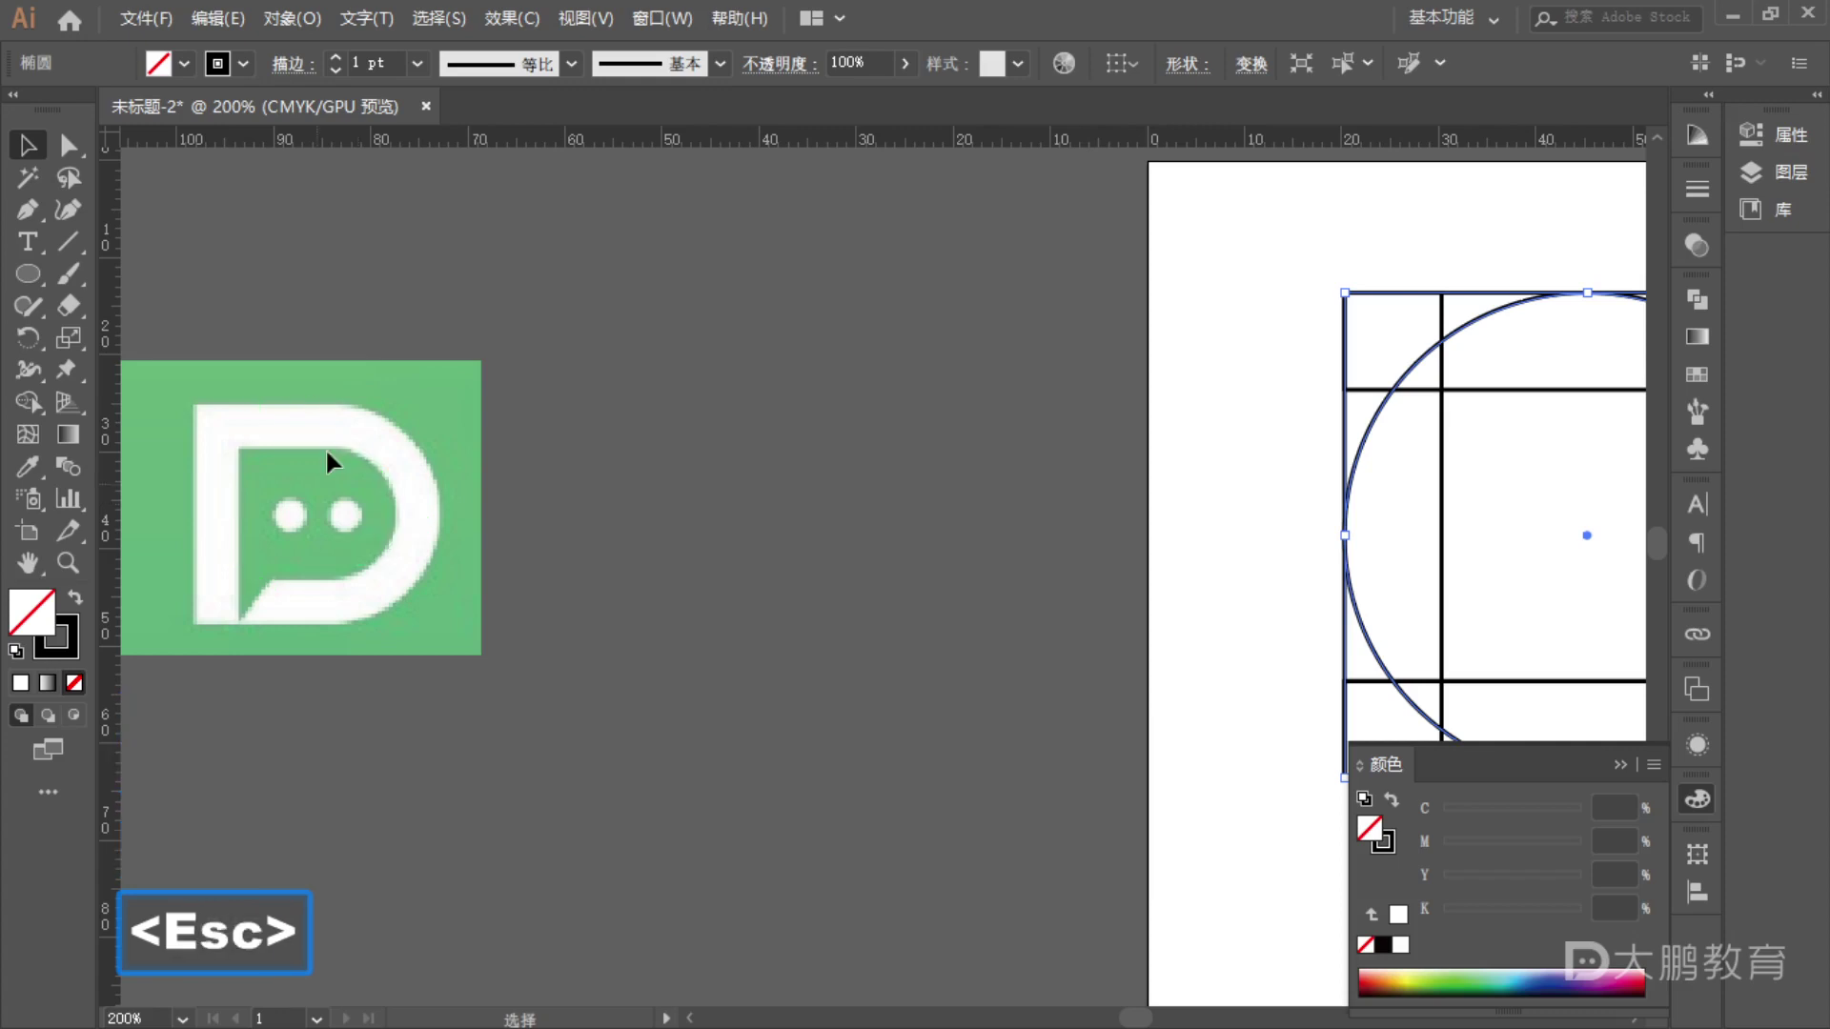
# - Copy the circle in place and scale the copy from its centre to fit between the inner edges of the horizontal bars
pyautogui.press('space')
pyautogui.moveTo(753, 550); pyautogui.dragTo(70, 544)
pyautogui.moveTo(1042, 510); pyautogui.dragTo(1262, 609)
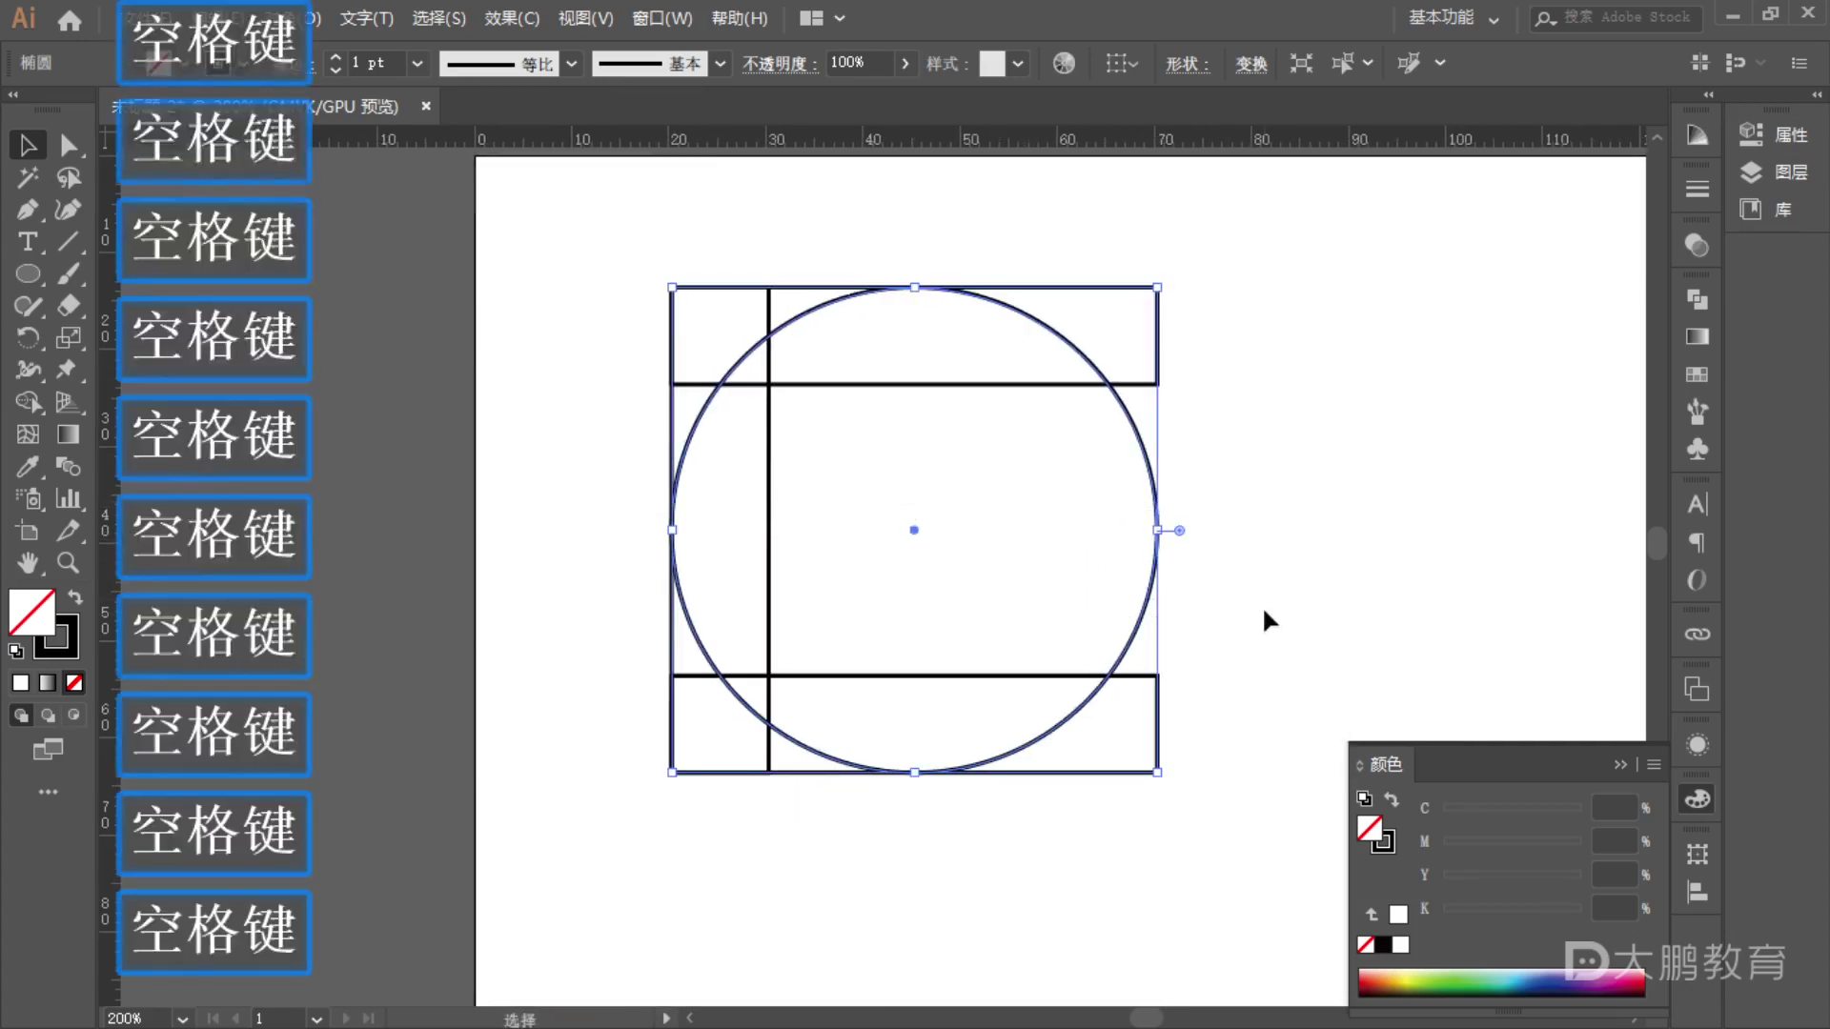
pyautogui.hotkey('ctrl', 'c')
pyautogui.hotkey('ctrl', 'f')
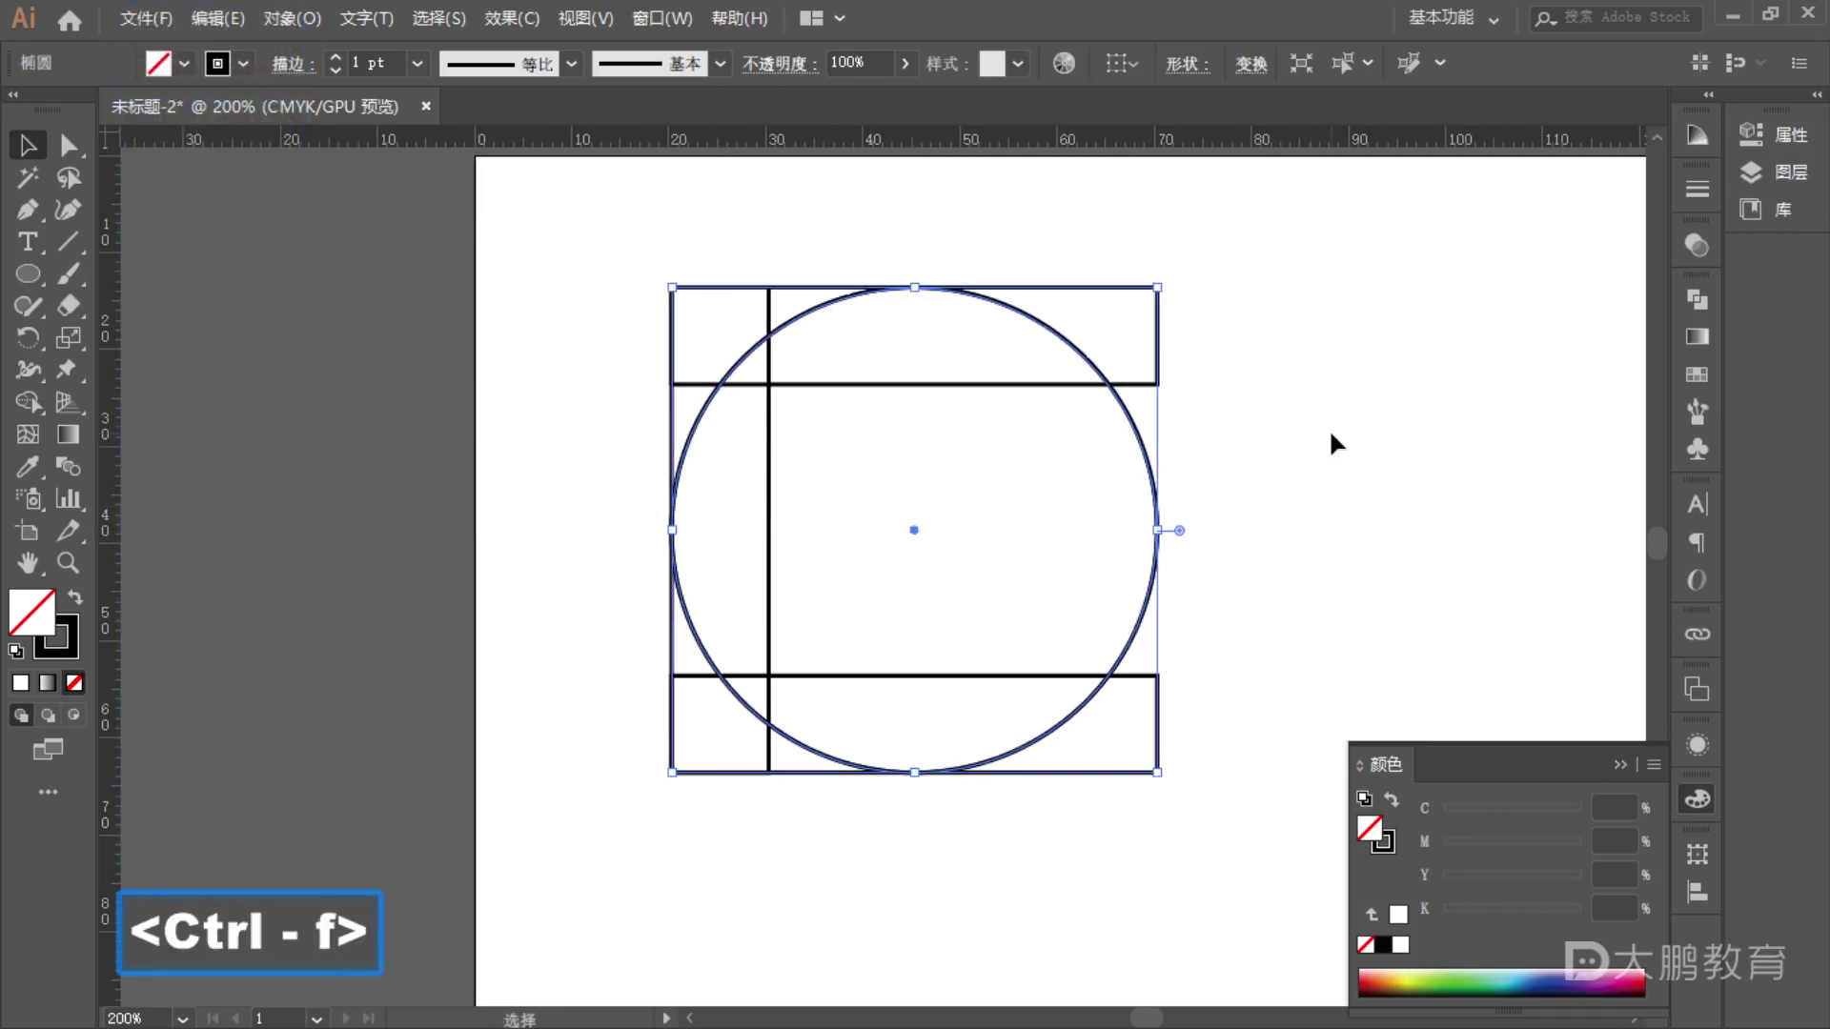
pyautogui.moveTo(914, 771); pyautogui.dragTo(908, 678)
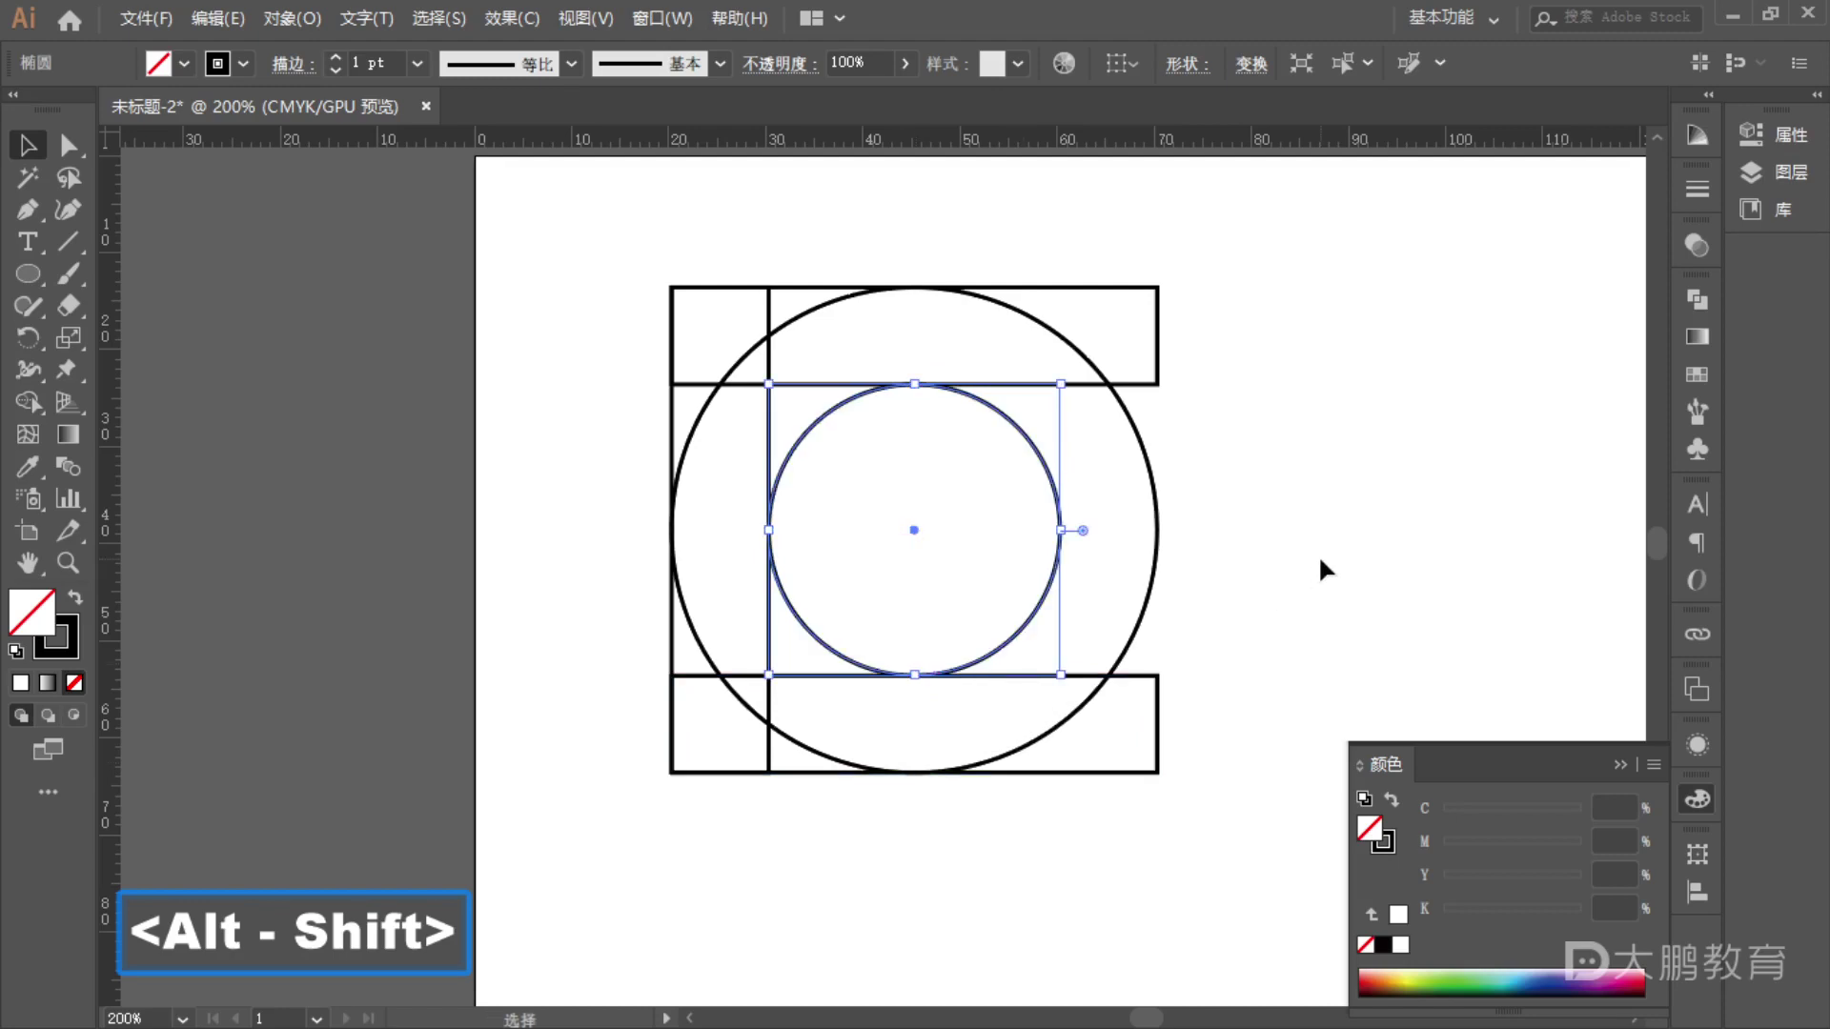
# - Mark the inner circle's contact with the bars and the gap between the two circles using temporary pen strokes
pyautogui.press('F1')
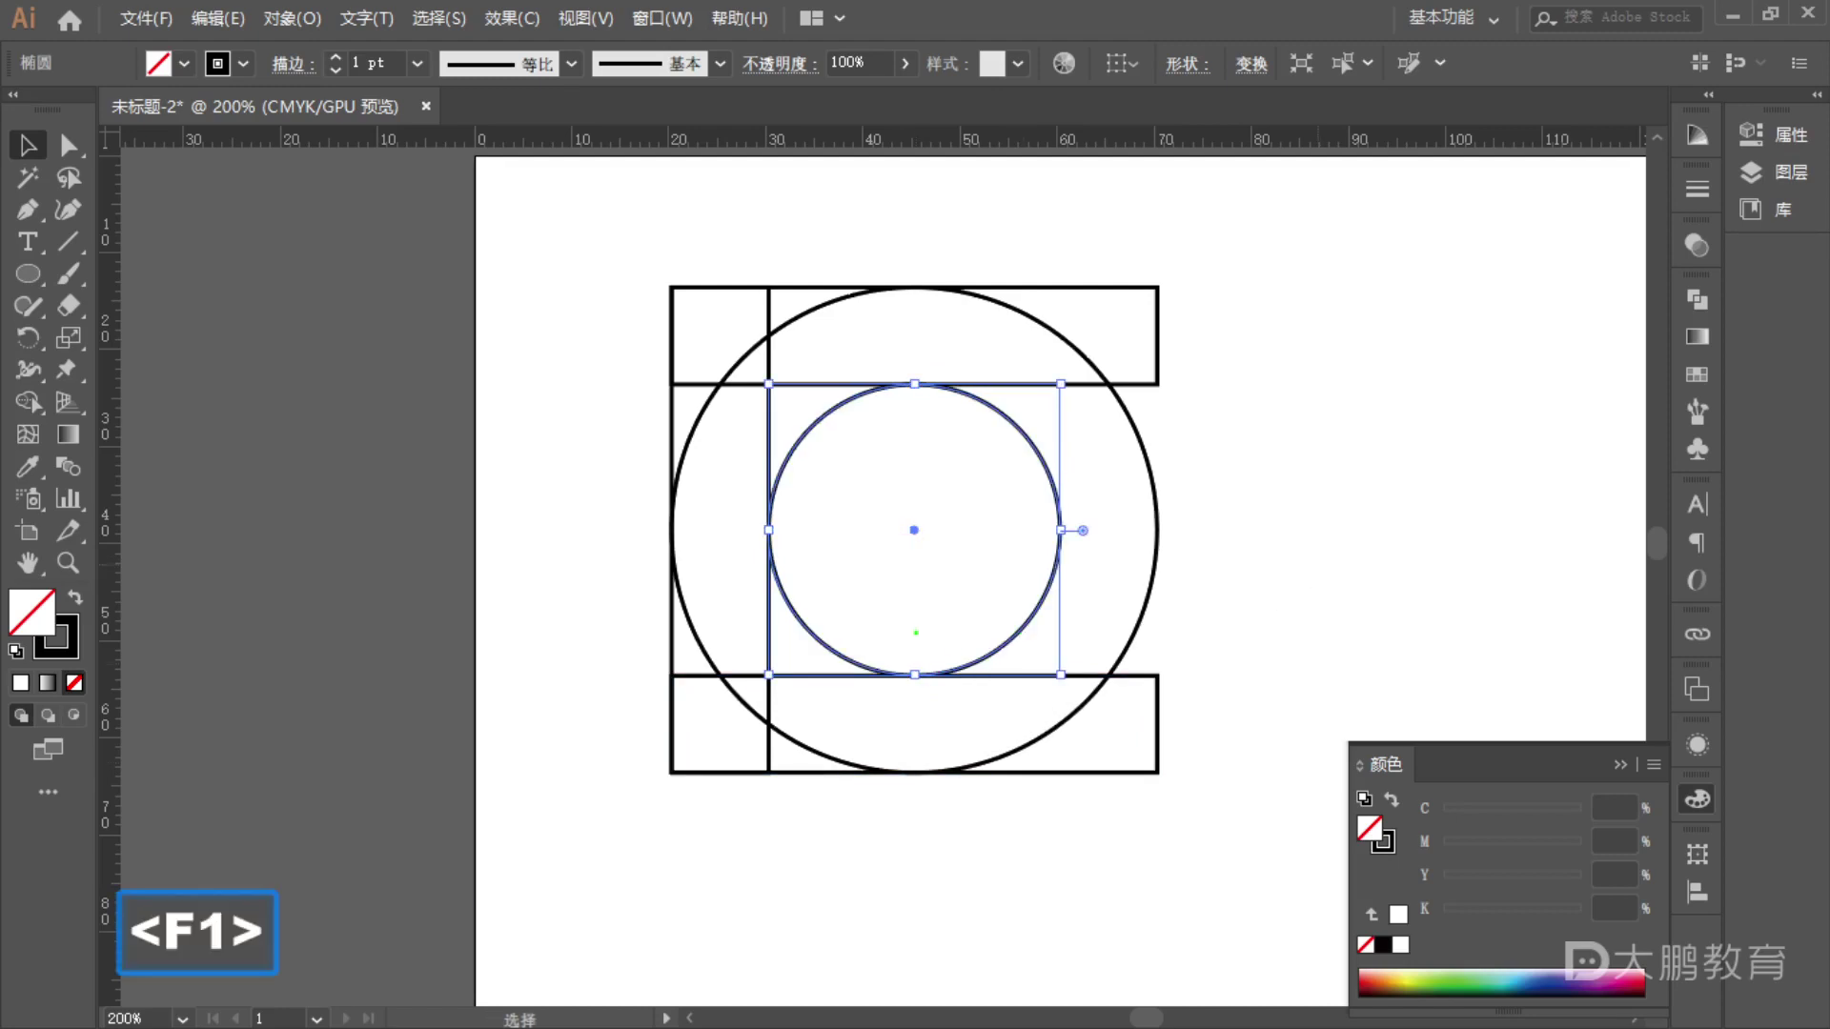
pyautogui.moveTo(955, 681); pyautogui.dragTo(861, 681)
pyautogui.moveTo(1007, 409)
pyautogui.mouseDown()
pyautogui.moveTo(1051, 455)
pyautogui.moveTo(1048, 572)
pyautogui.mouseUp()
pyautogui.moveTo(1053, 515); pyautogui.dragTo(1134, 520)
pyautogui.moveTo(1071, 544); pyautogui.dragTo(1148, 544)
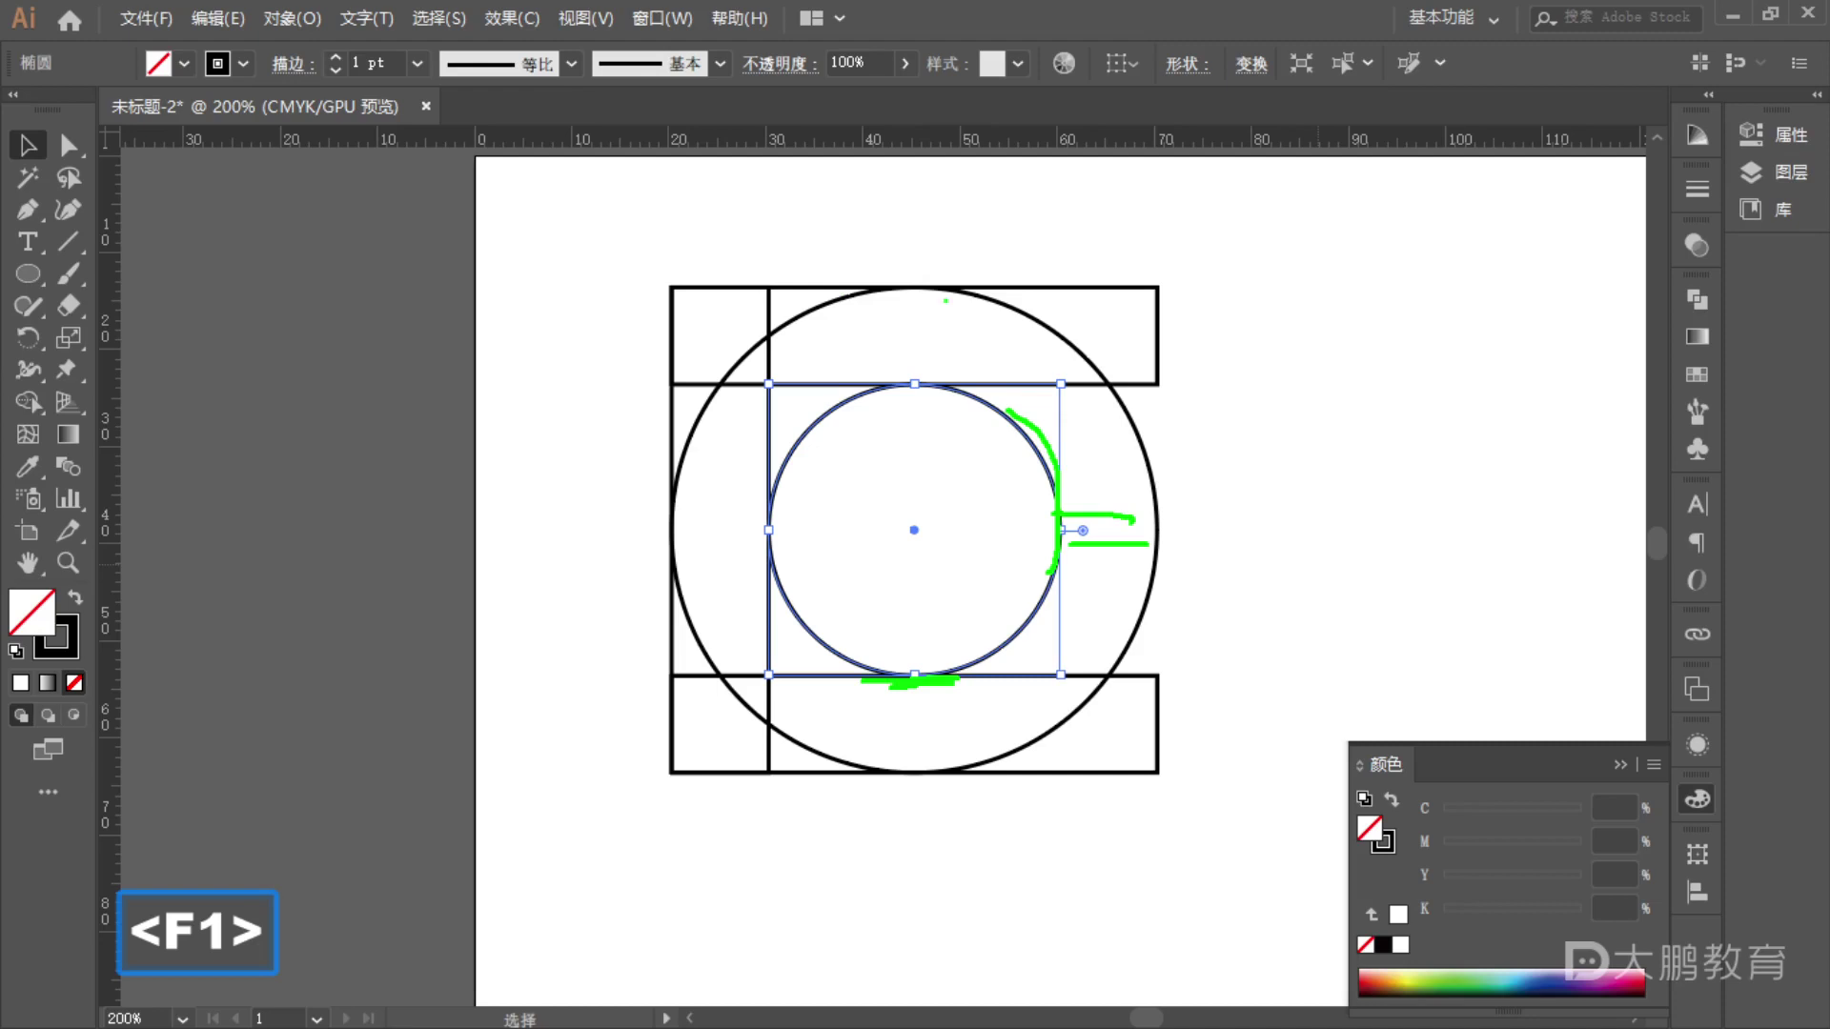
pyautogui.moveTo(919, 298)
pyautogui.mouseDown()
pyautogui.moveTo(904, 361)
pyautogui.moveTo(917, 319)
pyautogui.mouseUp()
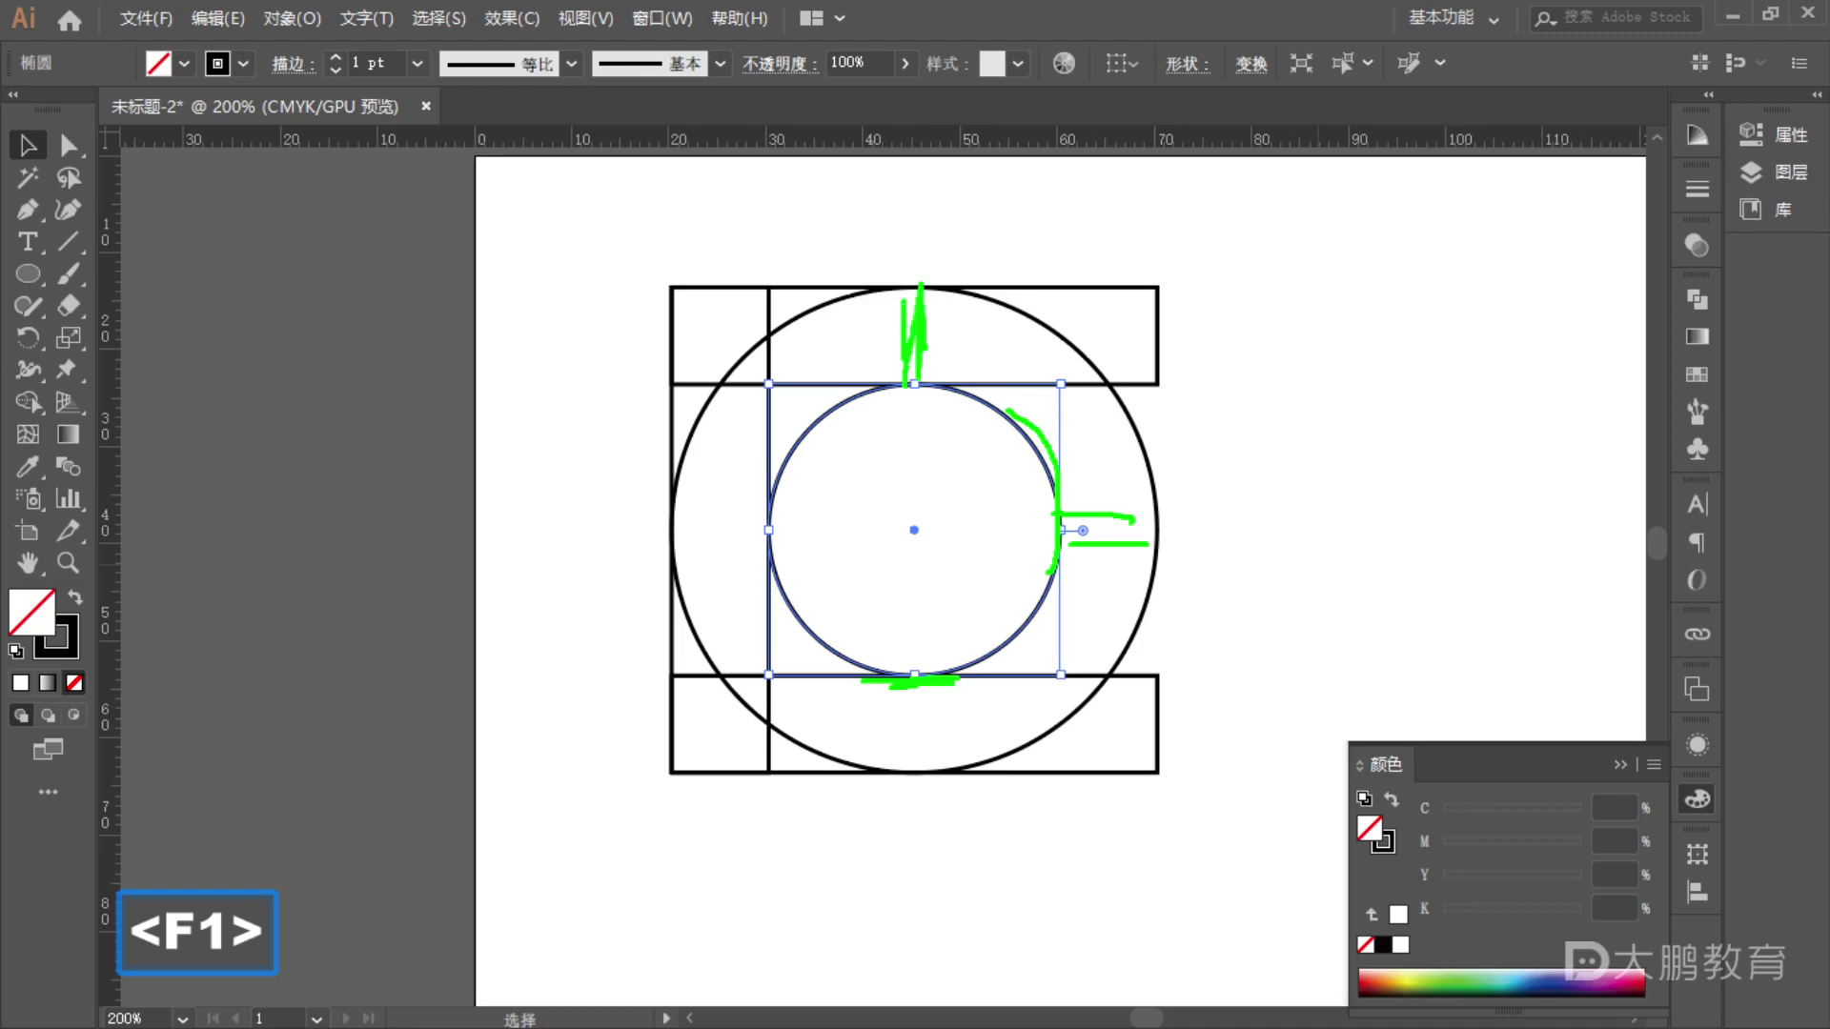
pyautogui.press('Escape')
pyautogui.click(1245, 432)
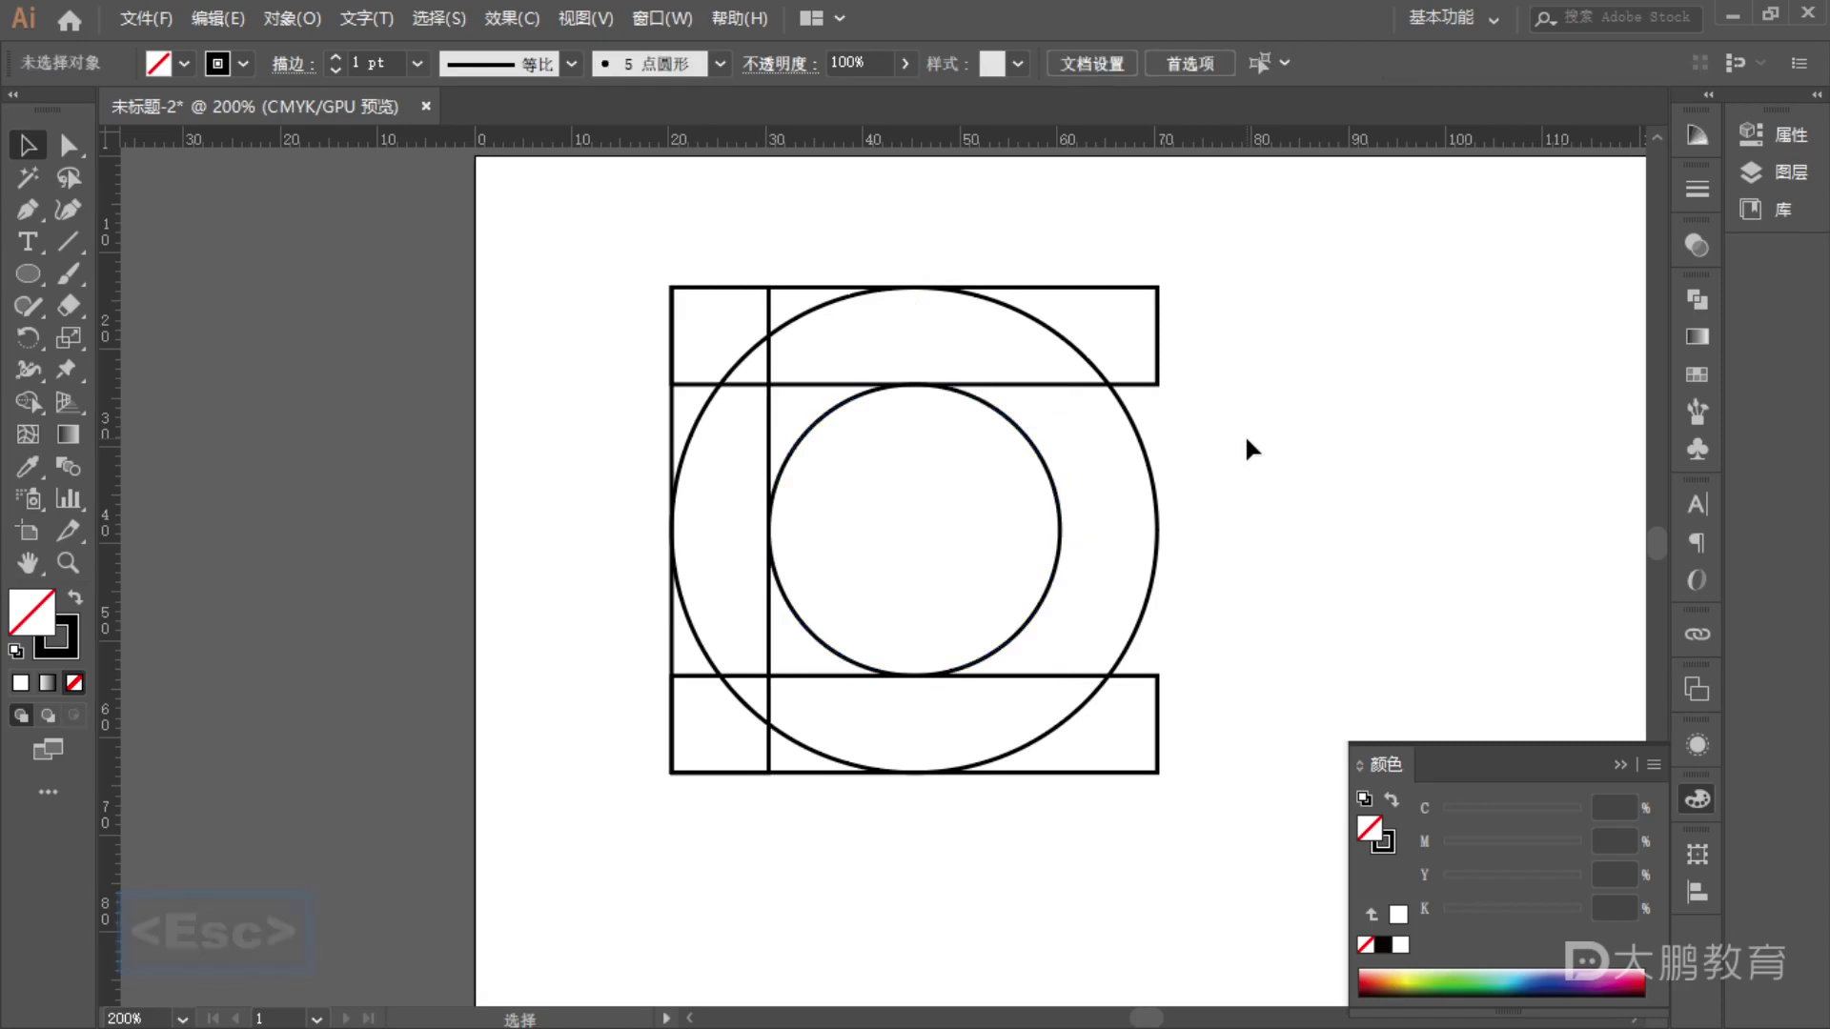
# - Compare the D outline formed by the bars and circles with the reference logo's proportions, tracing both with temporary strokes
pyautogui.press('F1')
pyautogui.moveTo(669, 284)
pyautogui.mouseDown()
pyautogui.moveTo(928, 290)
pyautogui.moveTo(1054, 341)
pyautogui.moveTo(1107, 431)
pyautogui.moveTo(1135, 563)
pyautogui.moveTo(1069, 680)
pyautogui.moveTo(931, 737)
pyautogui.moveTo(693, 754)
pyautogui.moveTo(672, 255)
pyautogui.mouseUp()
pyautogui.moveTo(777, 393)
pyautogui.mouseDown()
pyautogui.moveTo(972, 412)
pyautogui.moveTo(1040, 464)
pyautogui.moveTo(1026, 585)
pyautogui.moveTo(942, 669)
pyautogui.moveTo(789, 677)
pyautogui.moveTo(774, 633)
pyautogui.moveTo(787, 395)
pyautogui.mouseUp()
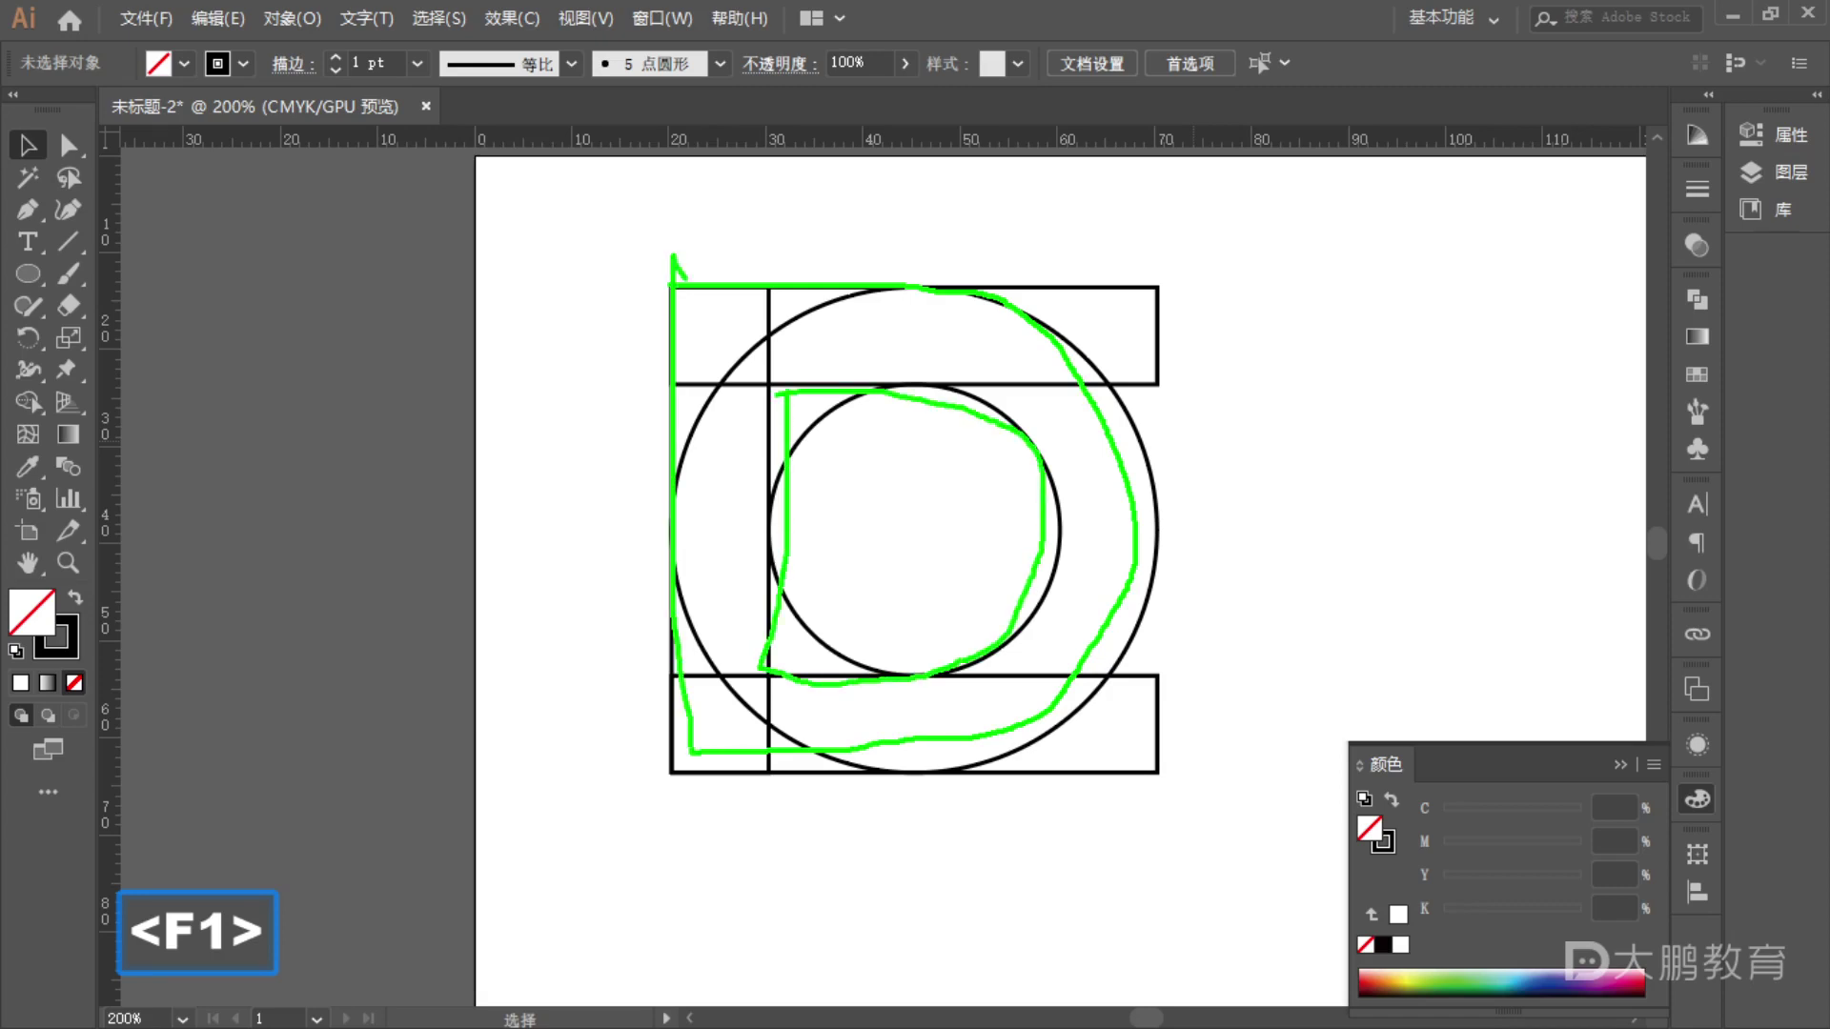
pyautogui.press('Escape')
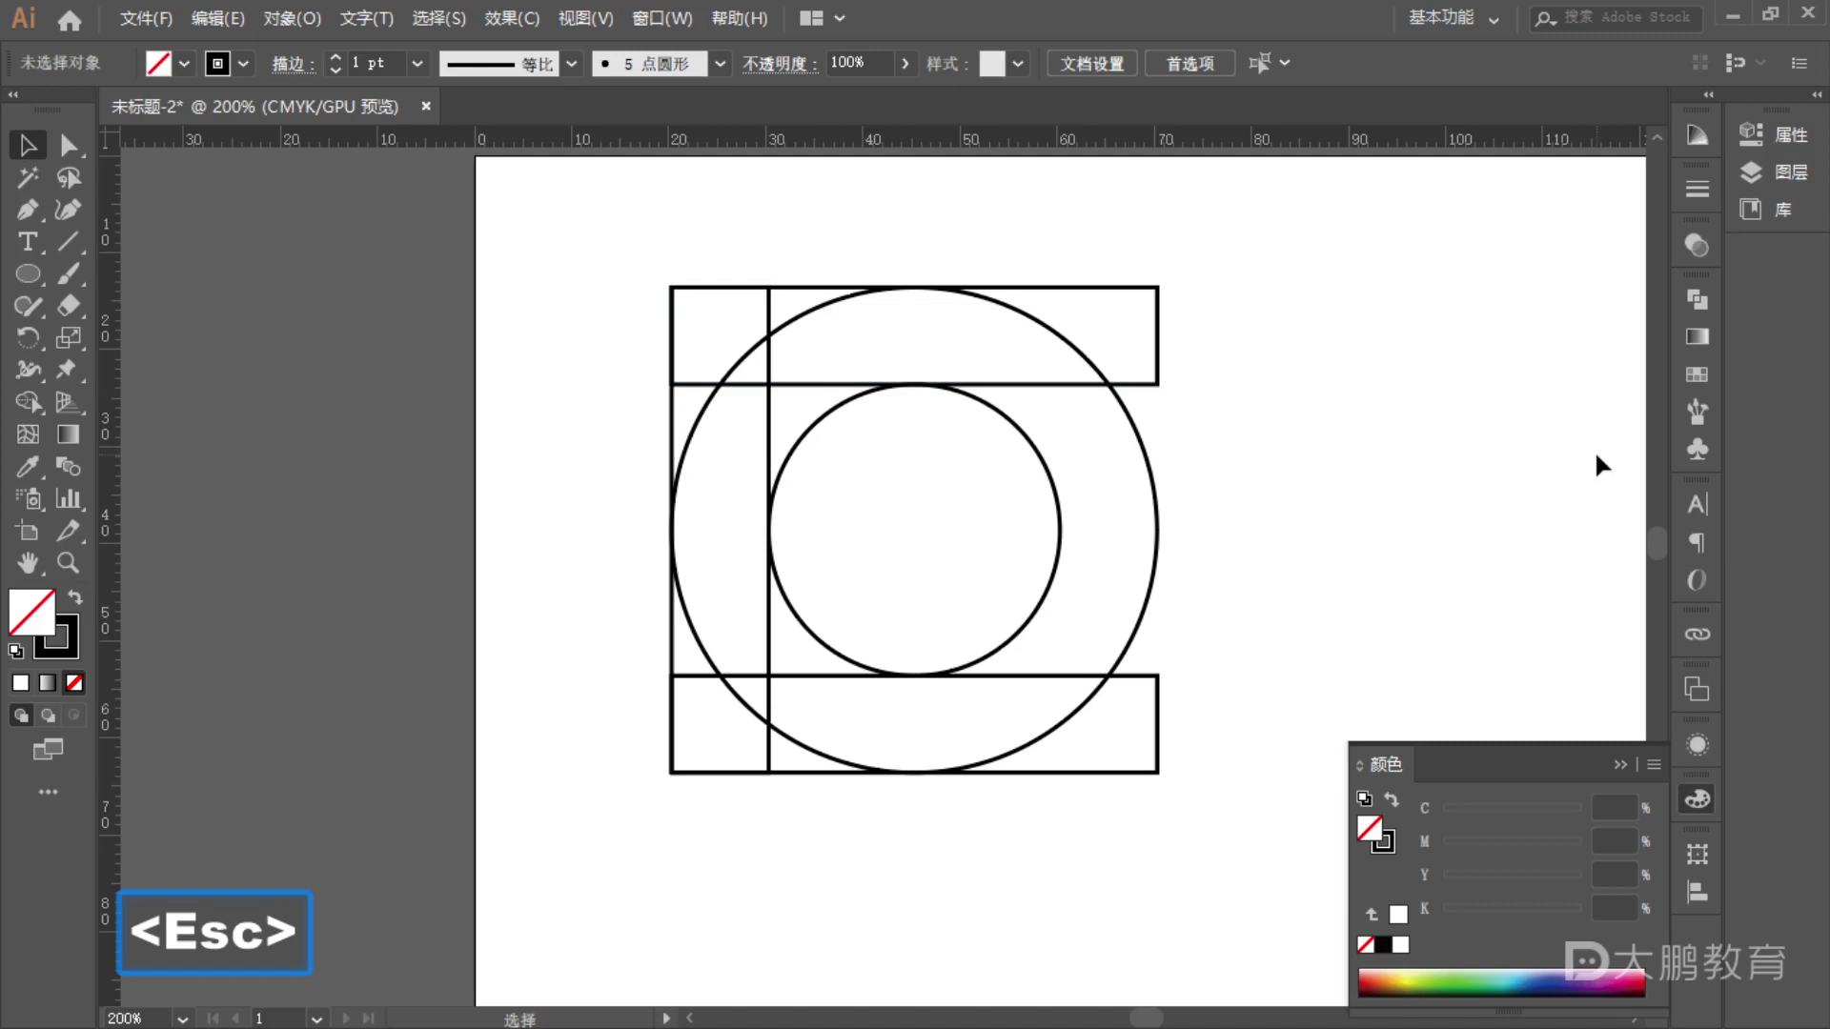
pyautogui.press('F1')
pyautogui.moveTo(670, 291)
pyautogui.mouseDown()
pyautogui.moveTo(956, 283)
pyautogui.moveTo(1096, 370)
pyautogui.mouseUp()
pyautogui.press('Escape')
pyautogui.scroll(-3, 1334, 440)
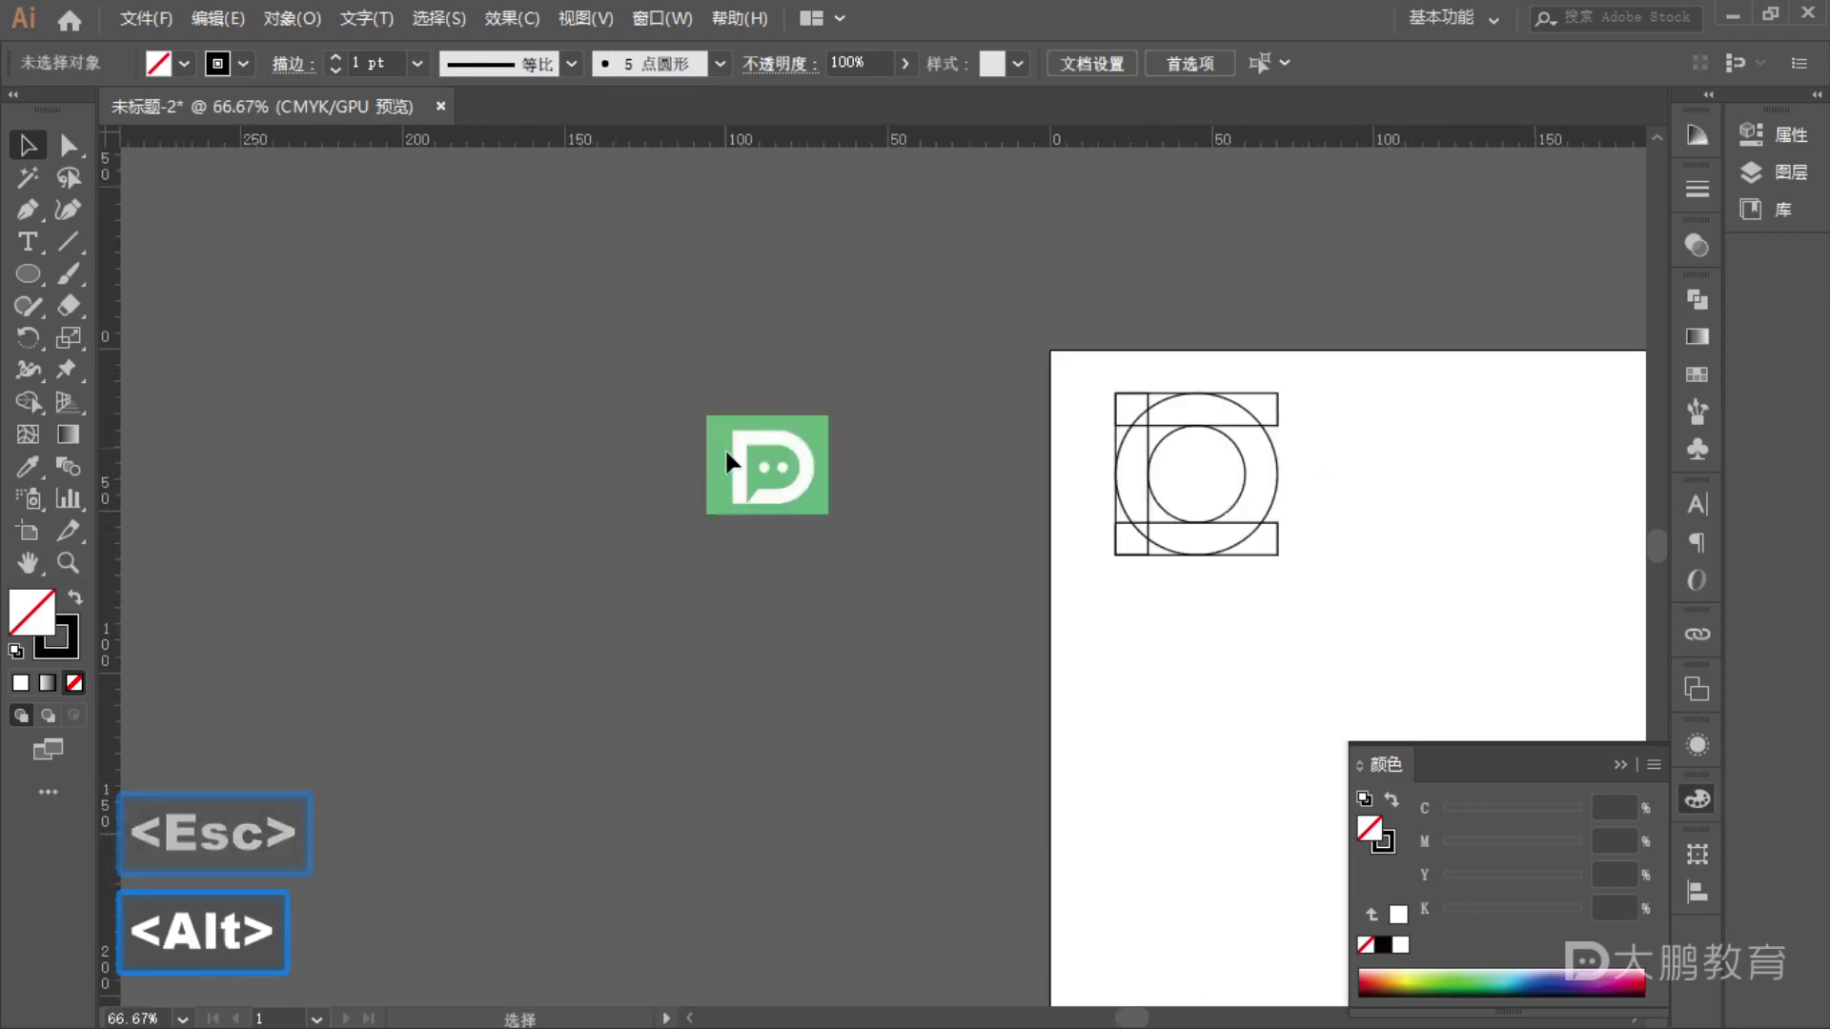
pyautogui.scroll(4, 753, 454)
pyautogui.press('F1')
pyautogui.moveTo(670, 341)
pyautogui.mouseDown()
pyautogui.moveTo(861, 341)
pyautogui.moveTo(971, 395)
pyautogui.moveTo(1016, 553)
pyautogui.mouseUp()
pyautogui.press('Escape')
pyautogui.press('space')
pyautogui.moveTo(1136, 407); pyautogui.dragTo(1131, 407)
pyautogui.moveTo(1241, 379); pyautogui.dragTo(890, 380)
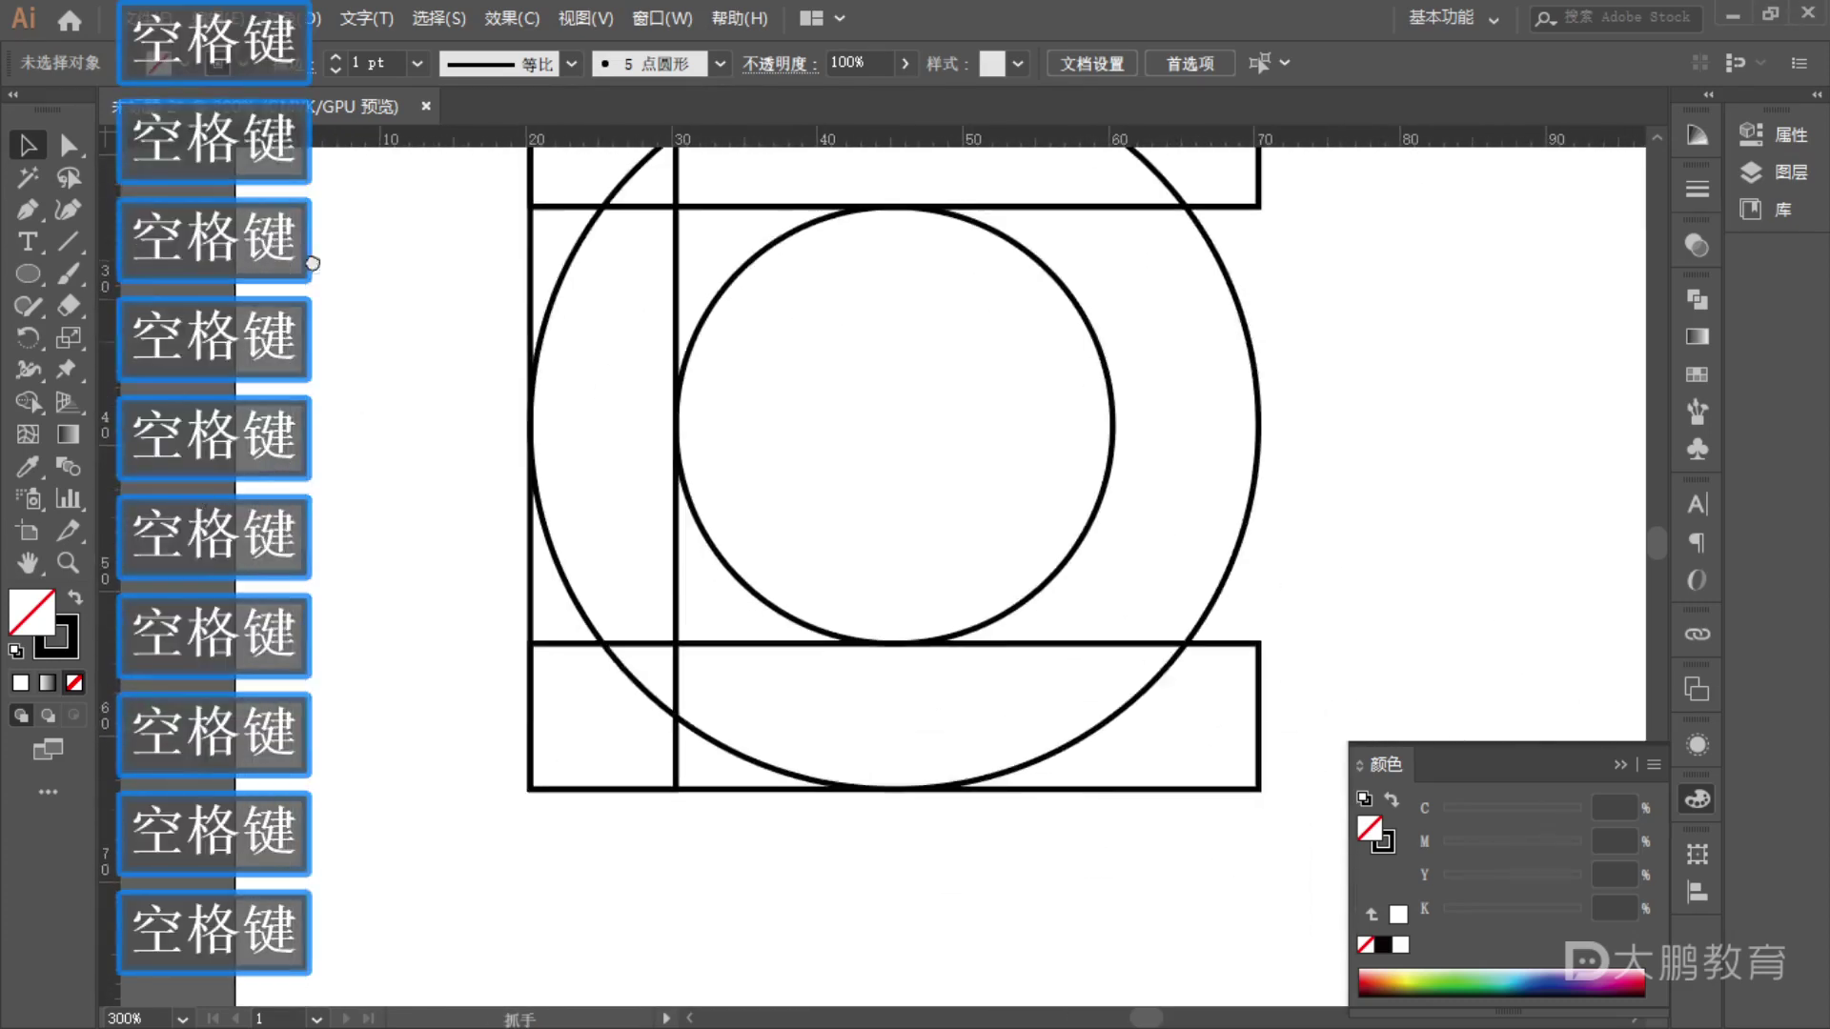
# - Select both circles and move them 10 mm right so the inner circle's right edge meets the ends of the horizontal bars
pyautogui.scroll(-1, 1014, 381)
pyautogui.moveTo(1009, 416); pyautogui.dragTo(972, 416)
pyautogui.moveTo(968, 457); pyautogui.dragTo(1263, 526)
pyautogui.keyDown('shift'); pyautogui.click(1048, 523); pyautogui.keyUp('shift')
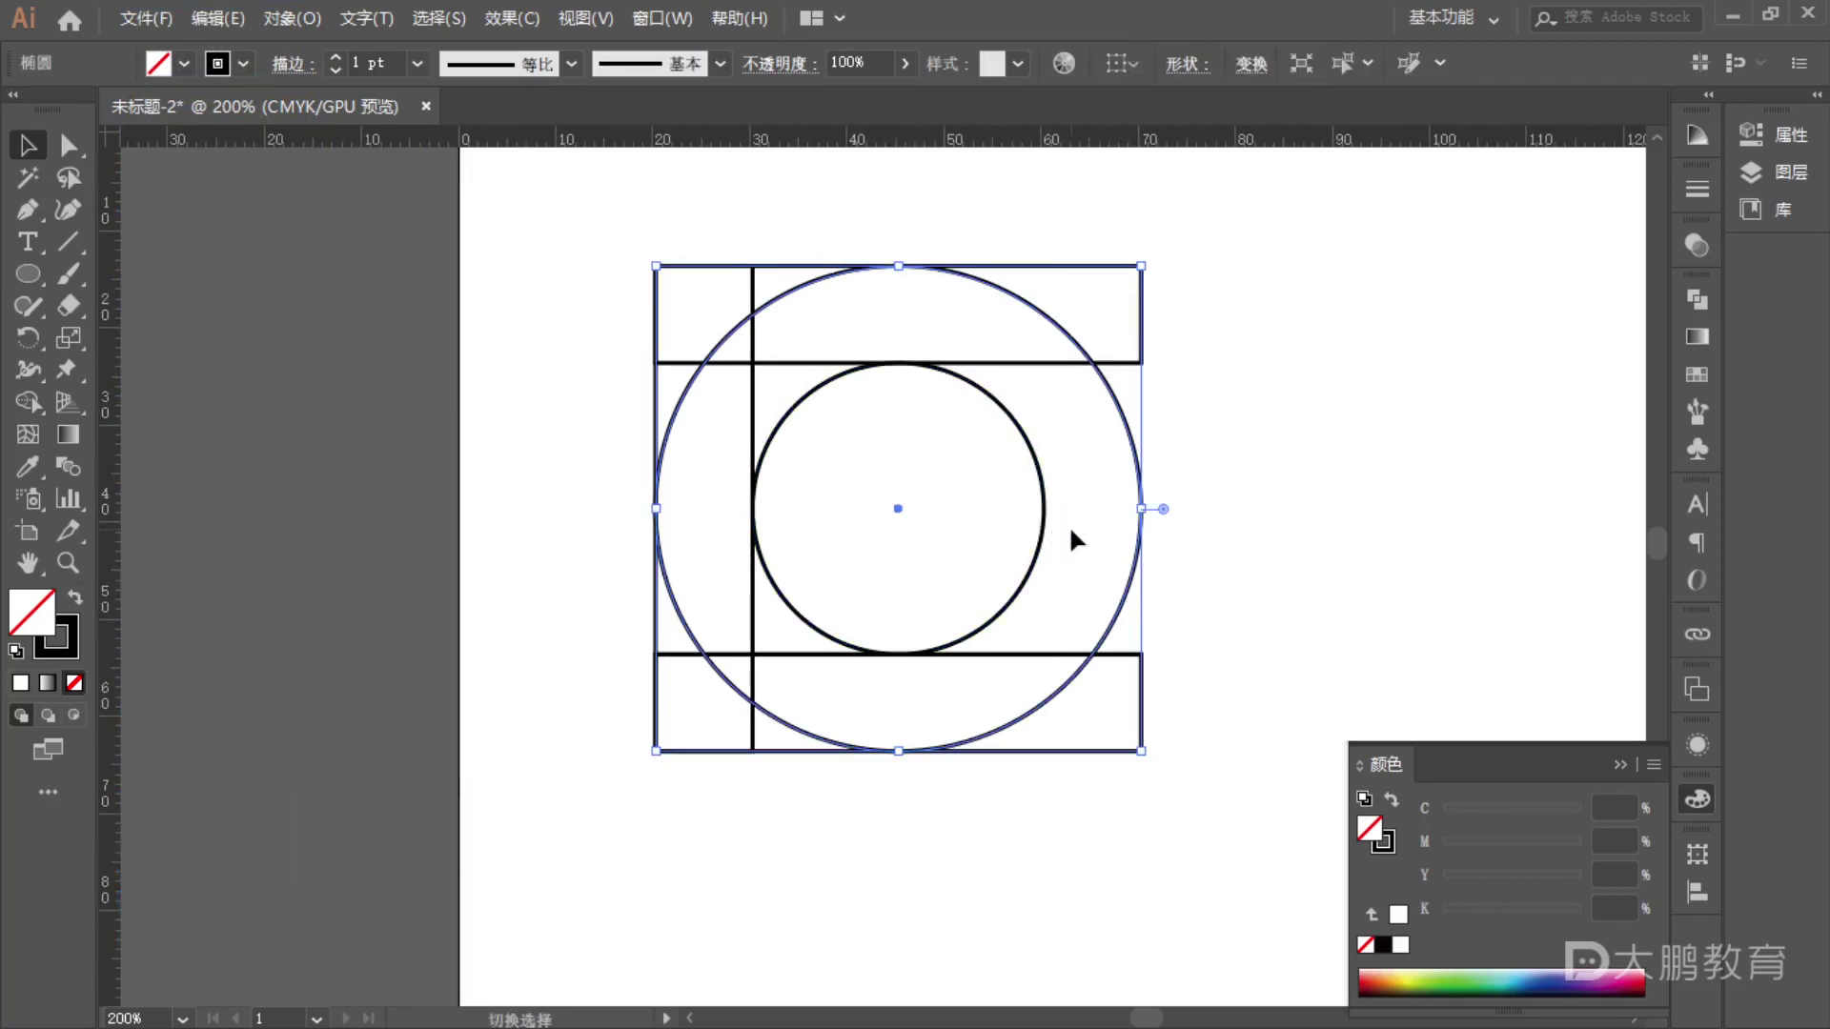
pyautogui.keyDown('shift'); pyautogui.click(1035, 556); pyautogui.keyUp('shift')
pyautogui.moveTo(1044, 523); pyautogui.dragTo(1144, 507)
# - Examine the widened D outline after the circle shift by tracing it with temporary pen strokes
pyautogui.press('F1')
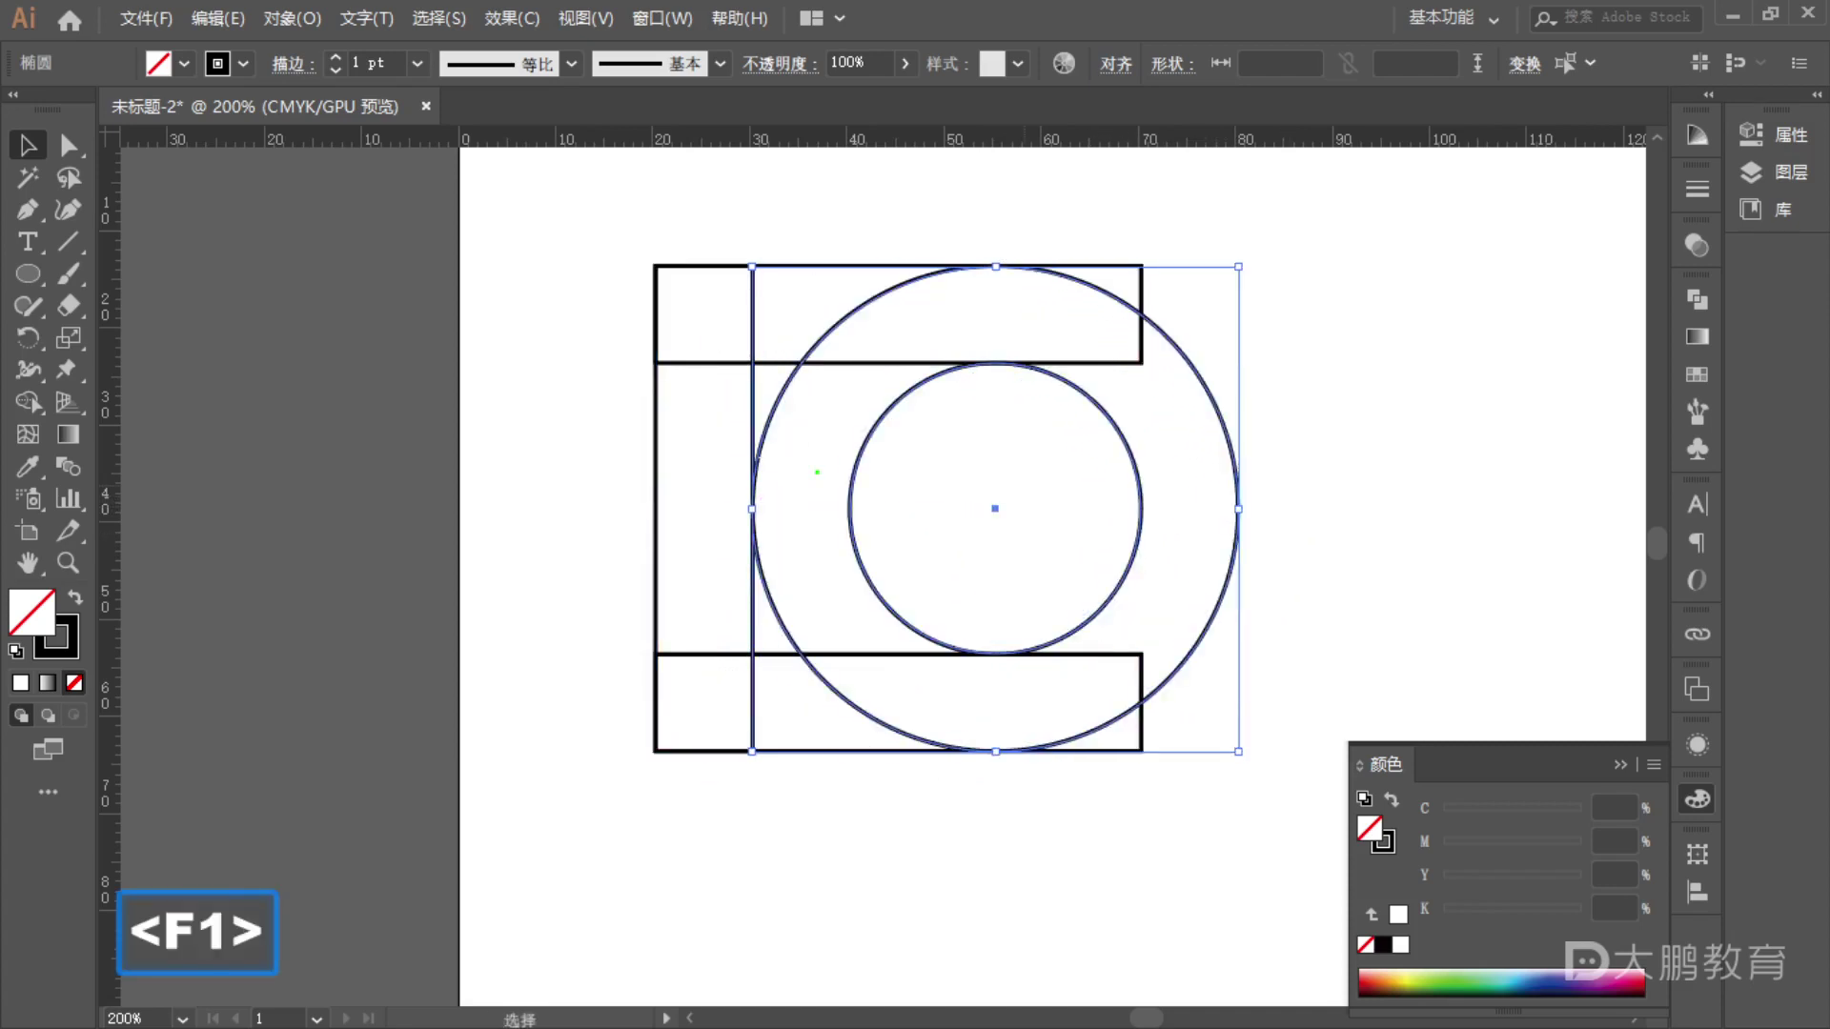
pyautogui.moveTo(746, 467); pyautogui.dragTo(758, 465)
pyautogui.moveTo(664, 266)
pyautogui.mouseDown()
pyautogui.moveTo(1004, 268)
pyautogui.moveTo(1126, 317)
pyautogui.moveTo(1160, 354)
pyautogui.moveTo(1213, 481)
pyautogui.moveTo(1188, 630)
pyautogui.moveTo(1134, 691)
pyautogui.moveTo(1038, 736)
pyautogui.mouseUp()
pyautogui.moveTo(1424, 316)
pyautogui.mouseDown()
pyautogui.moveTo(1753, 319)
pyautogui.moveTo(1827, 466)
pyautogui.moveTo(1586, 634)
pyautogui.mouseUp()
pyautogui.press('Escape')
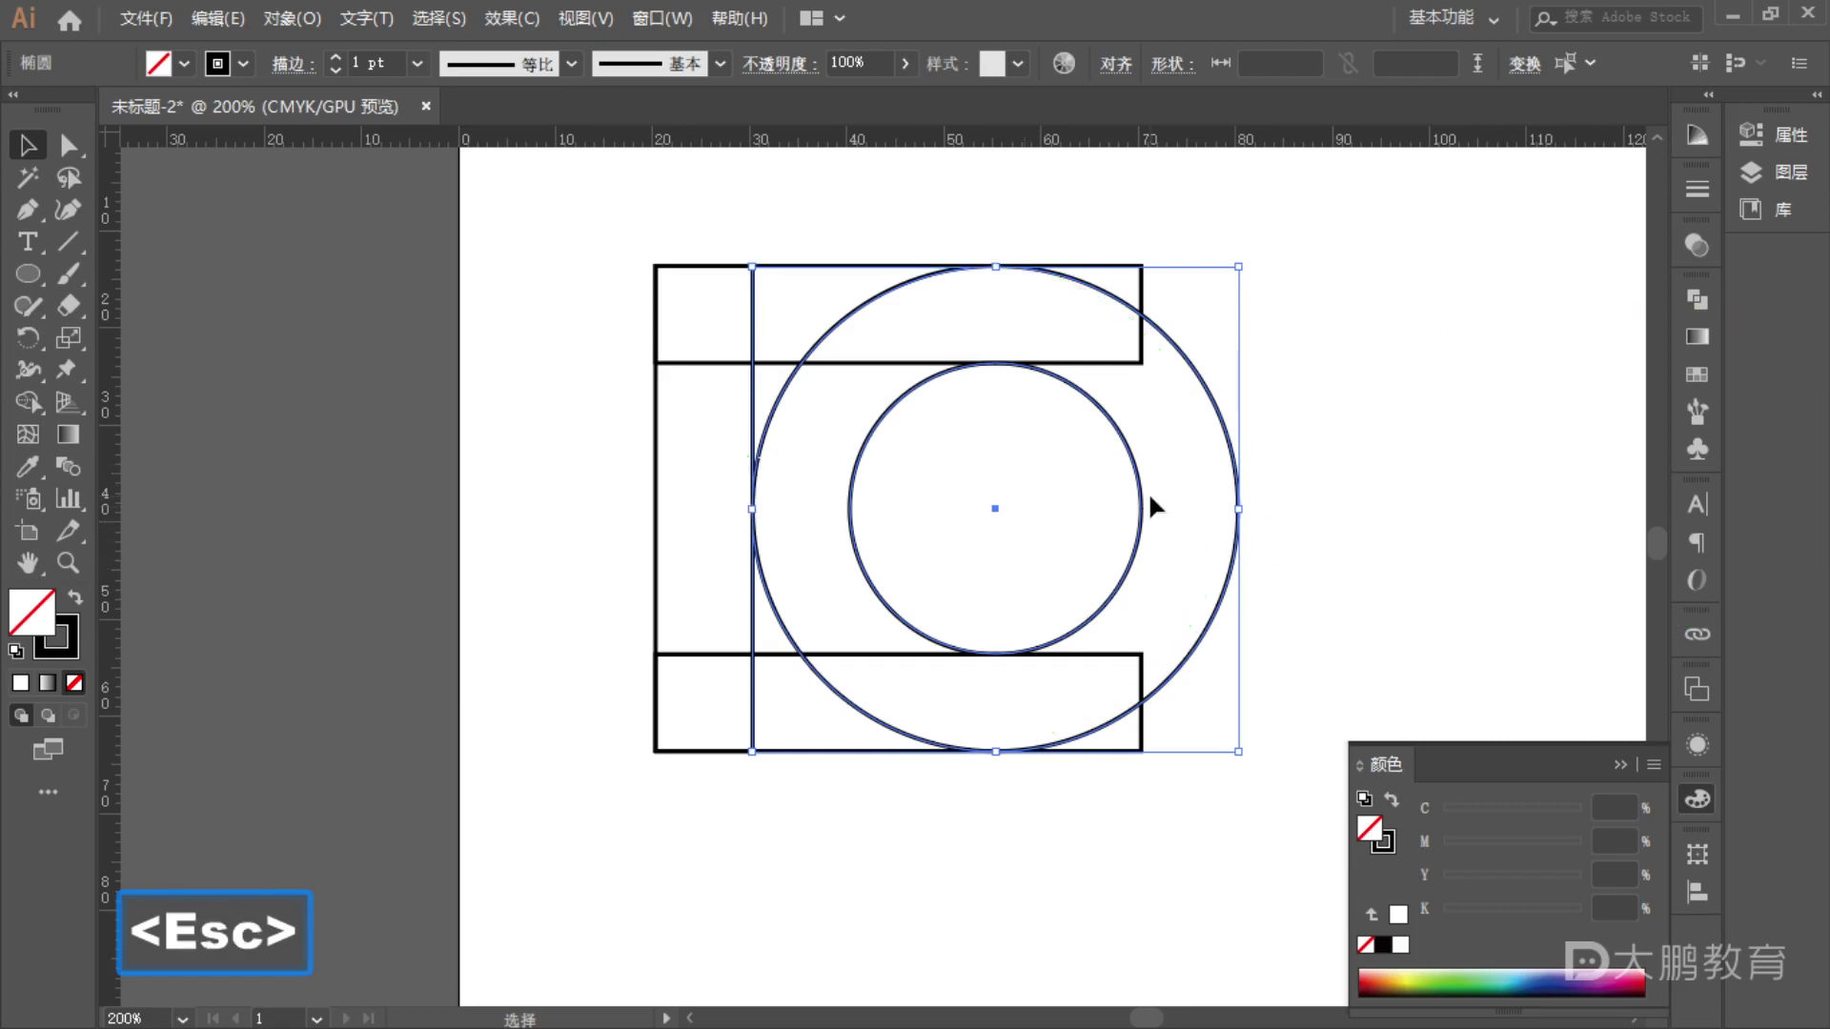
# - Move both circles about 5 mm left, centring the outer circle's left edge on the vertical bar, and outline that bar temporarily
pyautogui.moveTo(1144, 508); pyautogui.dragTo(1095, 519)
pyautogui.press('F1')
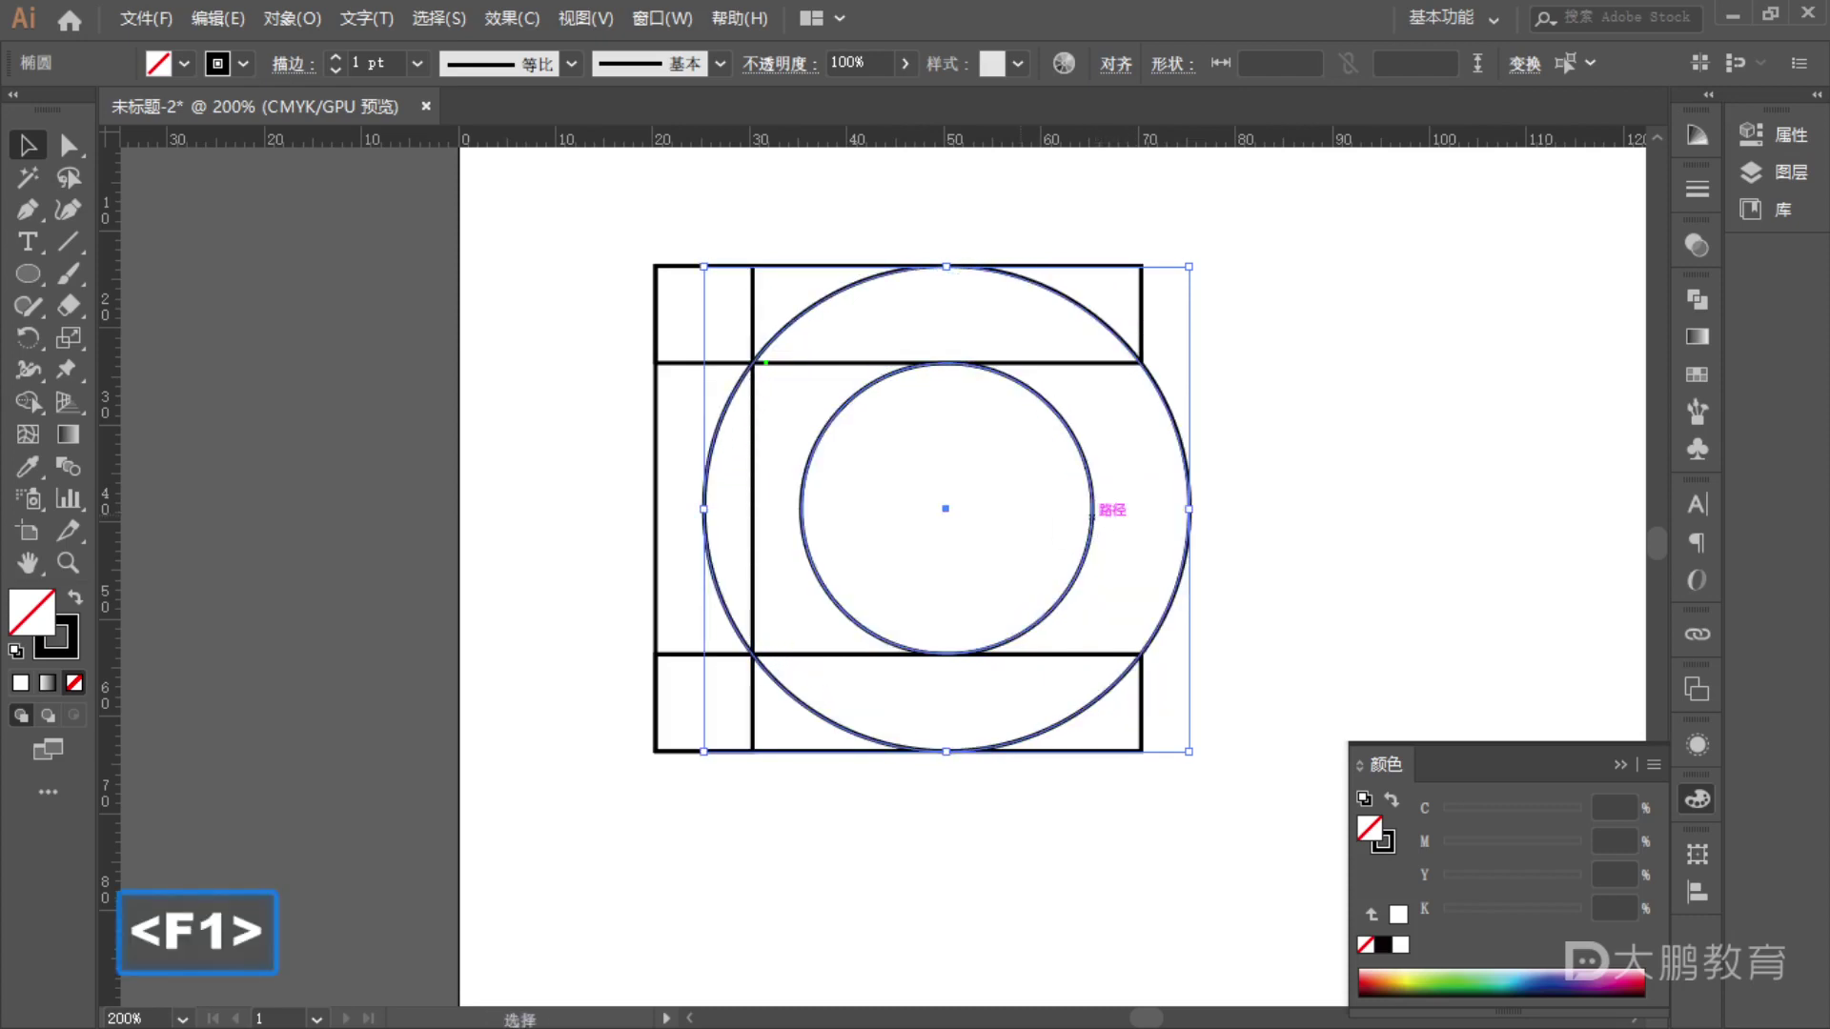
pyautogui.moveTo(643, 272)
pyautogui.mouseDown()
pyautogui.moveTo(757, 266)
pyautogui.moveTo(759, 741)
pyautogui.moveTo(666, 748)
pyautogui.moveTo(651, 619)
pyautogui.moveTo(676, 303)
pyautogui.mouseUp()
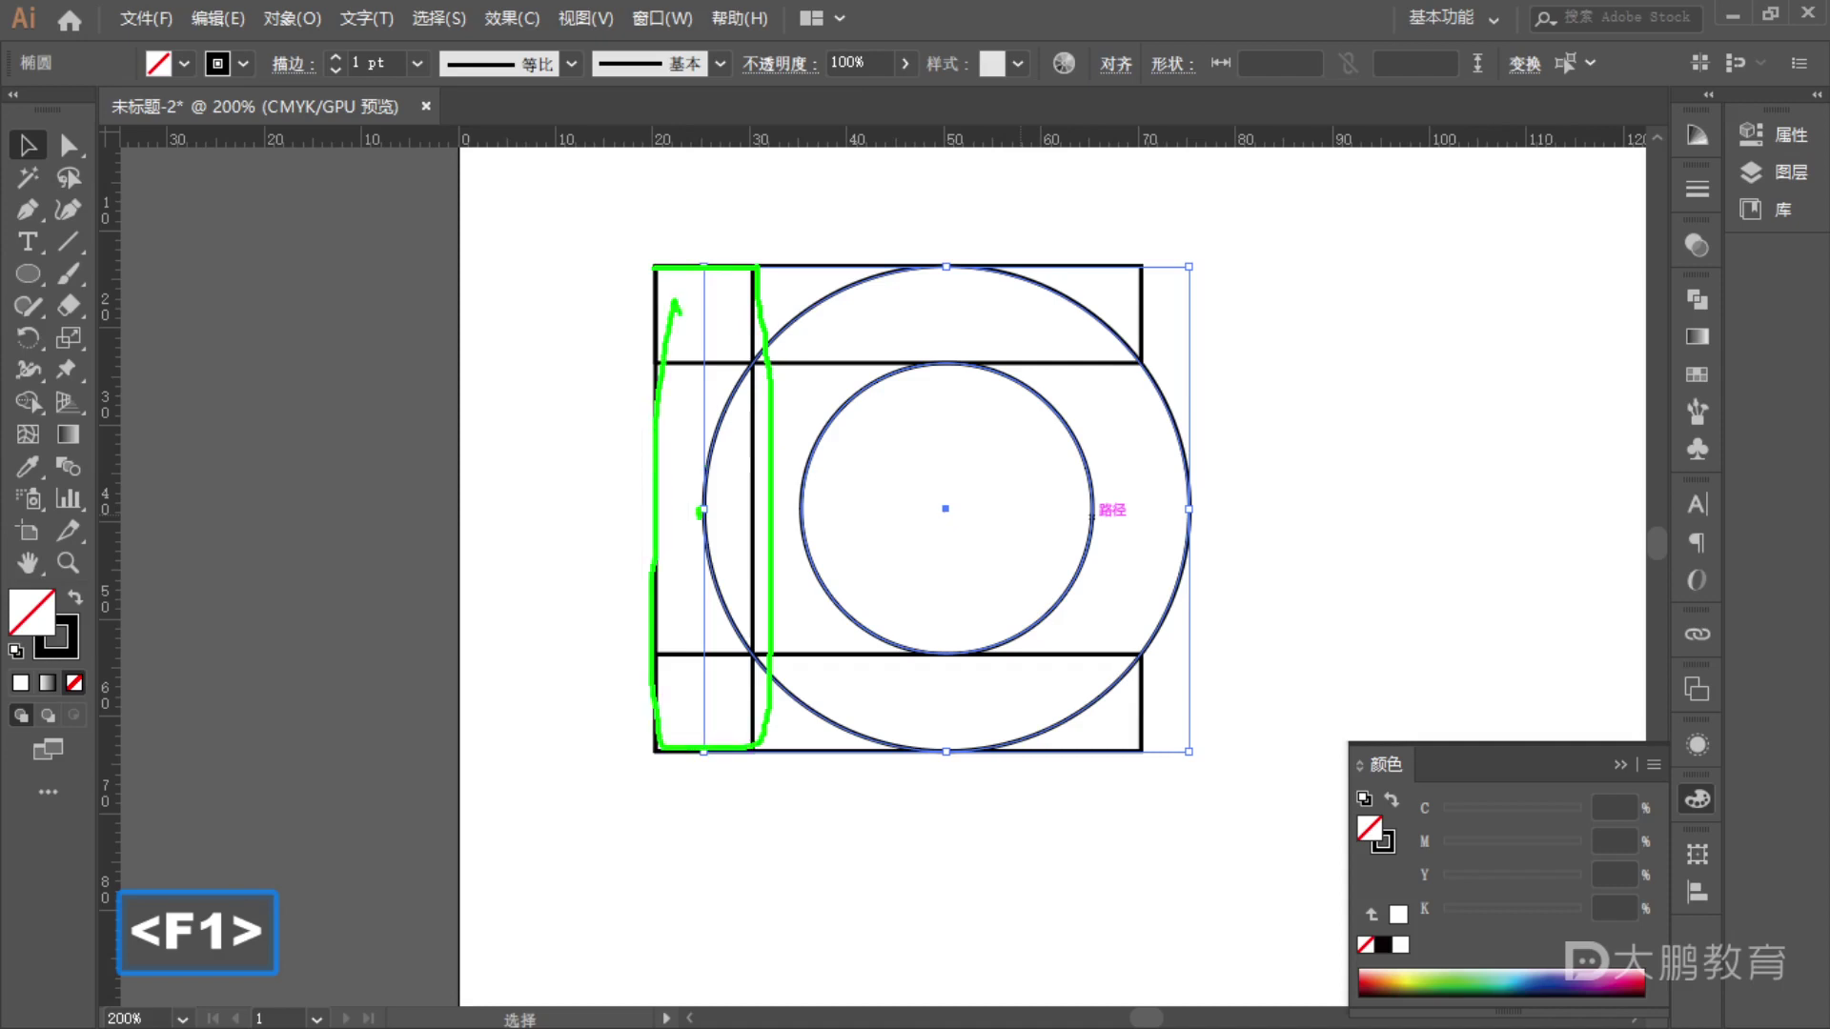
# - Deselect the circles and trace the diagonal notch edge of the reference logo with a trial line to gauge its angle, undoing the line
pyautogui.press('Escape')
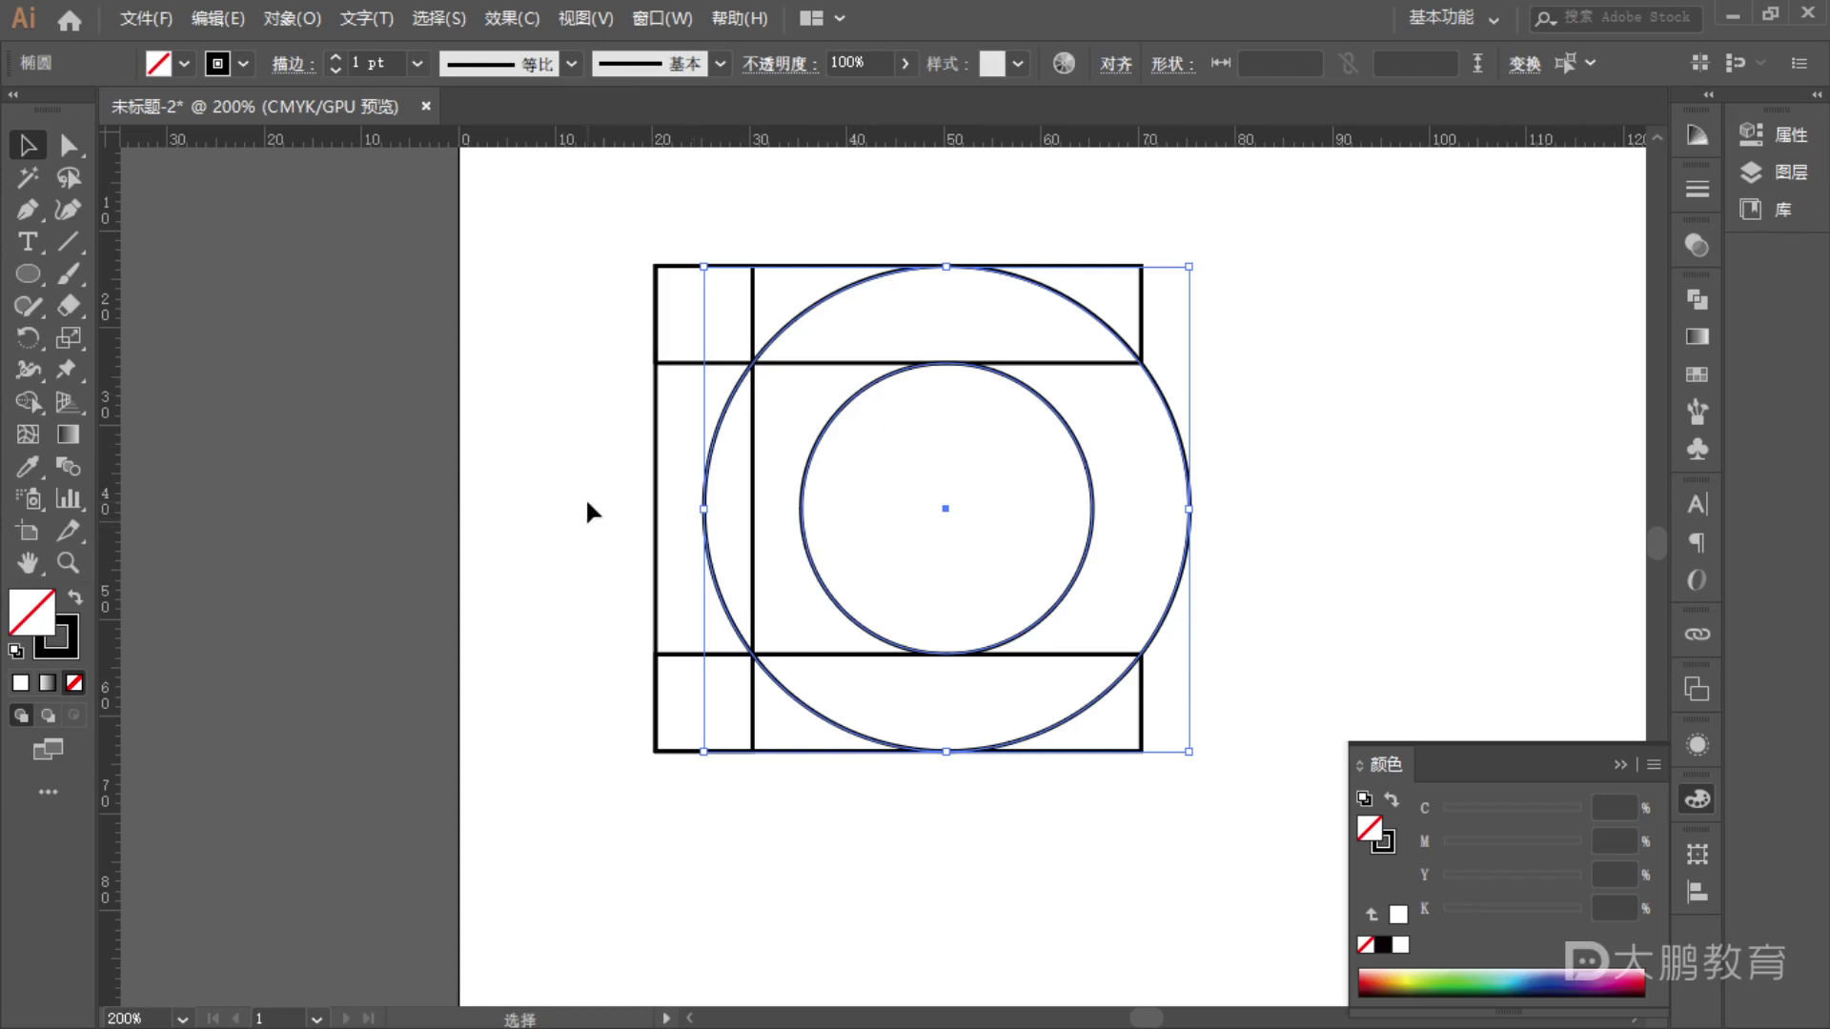
pyautogui.click(1268, 471)
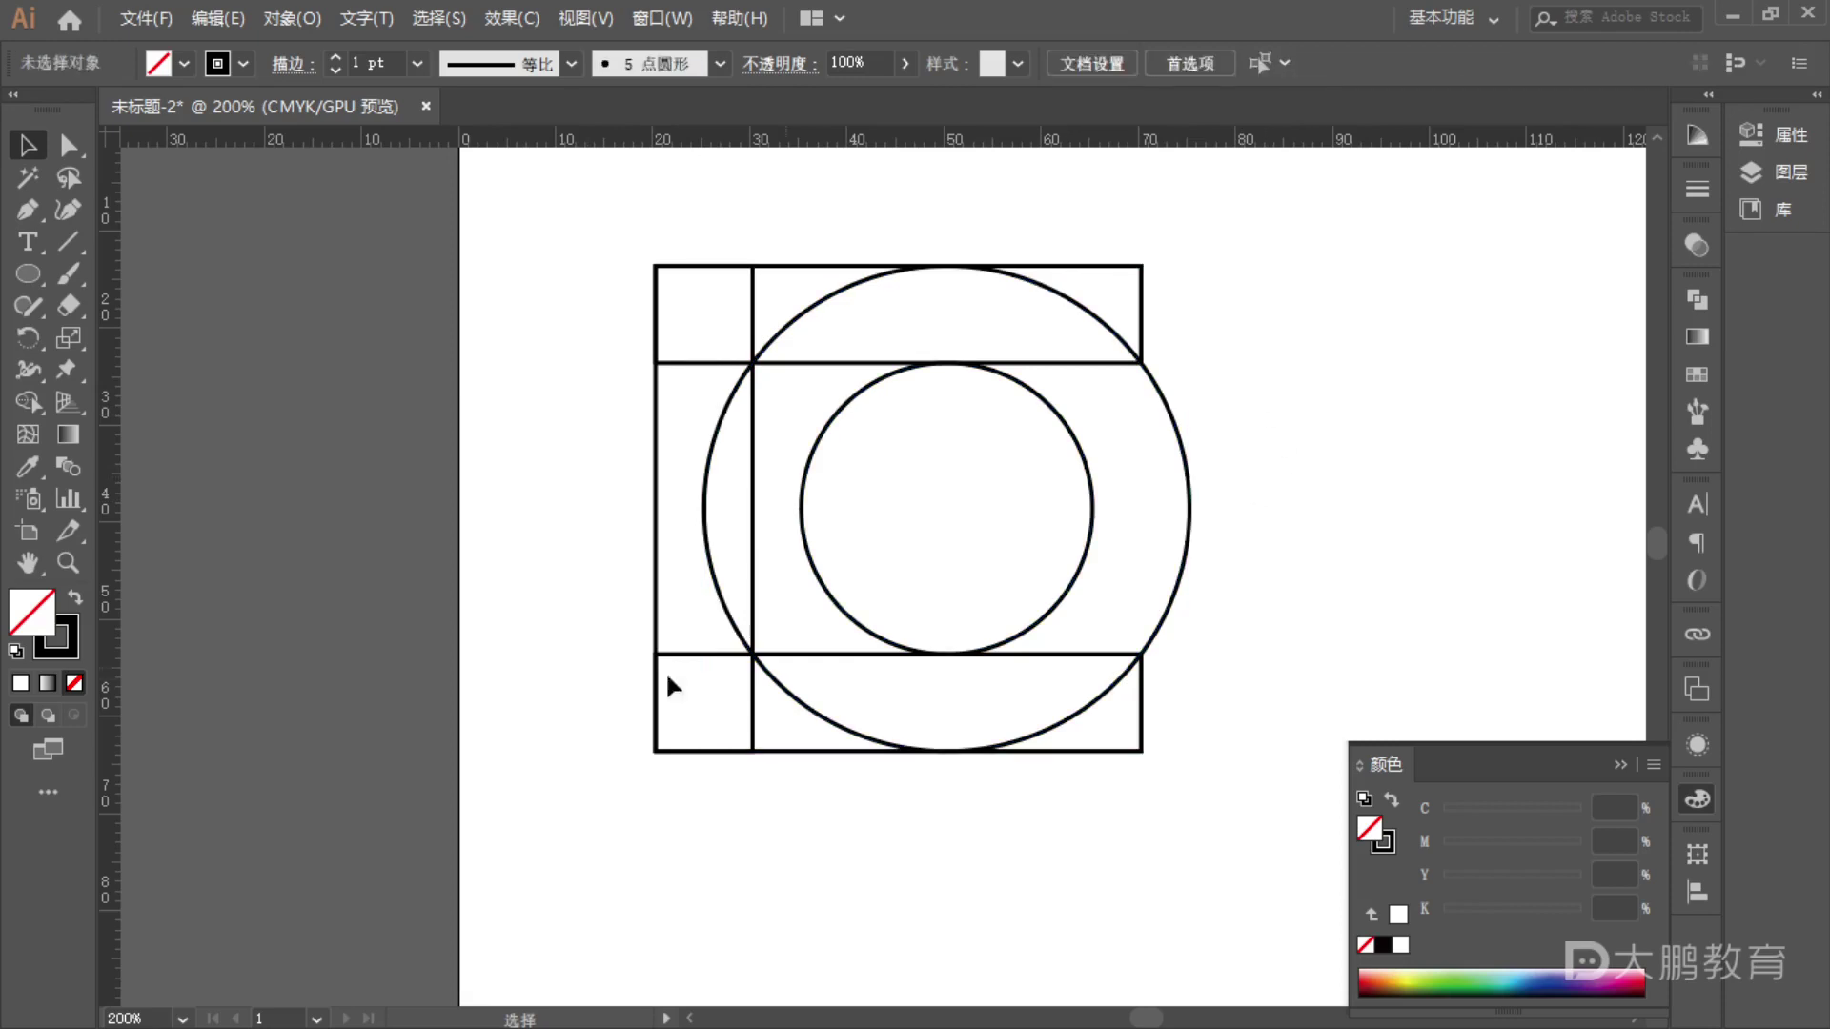
pyautogui.click(68, 241)
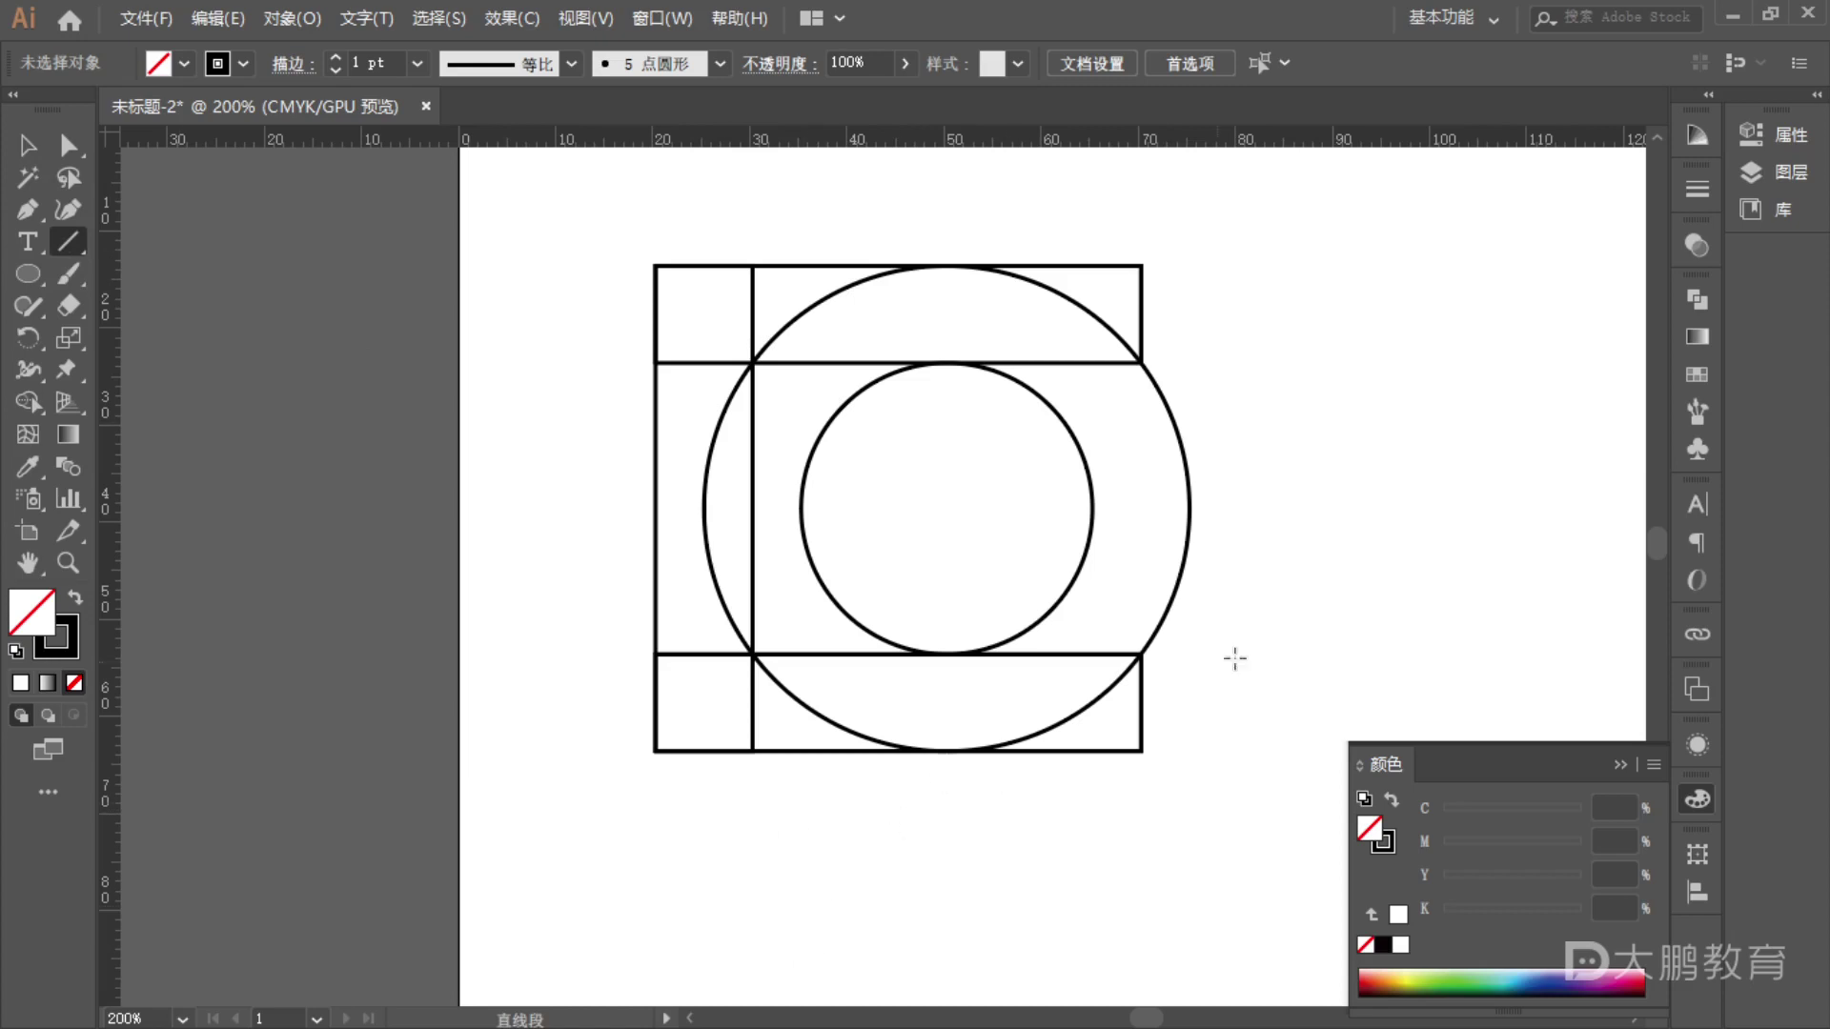
pyautogui.scroll(-1, 1470, 567)
pyautogui.scroll(5, 468, 546)
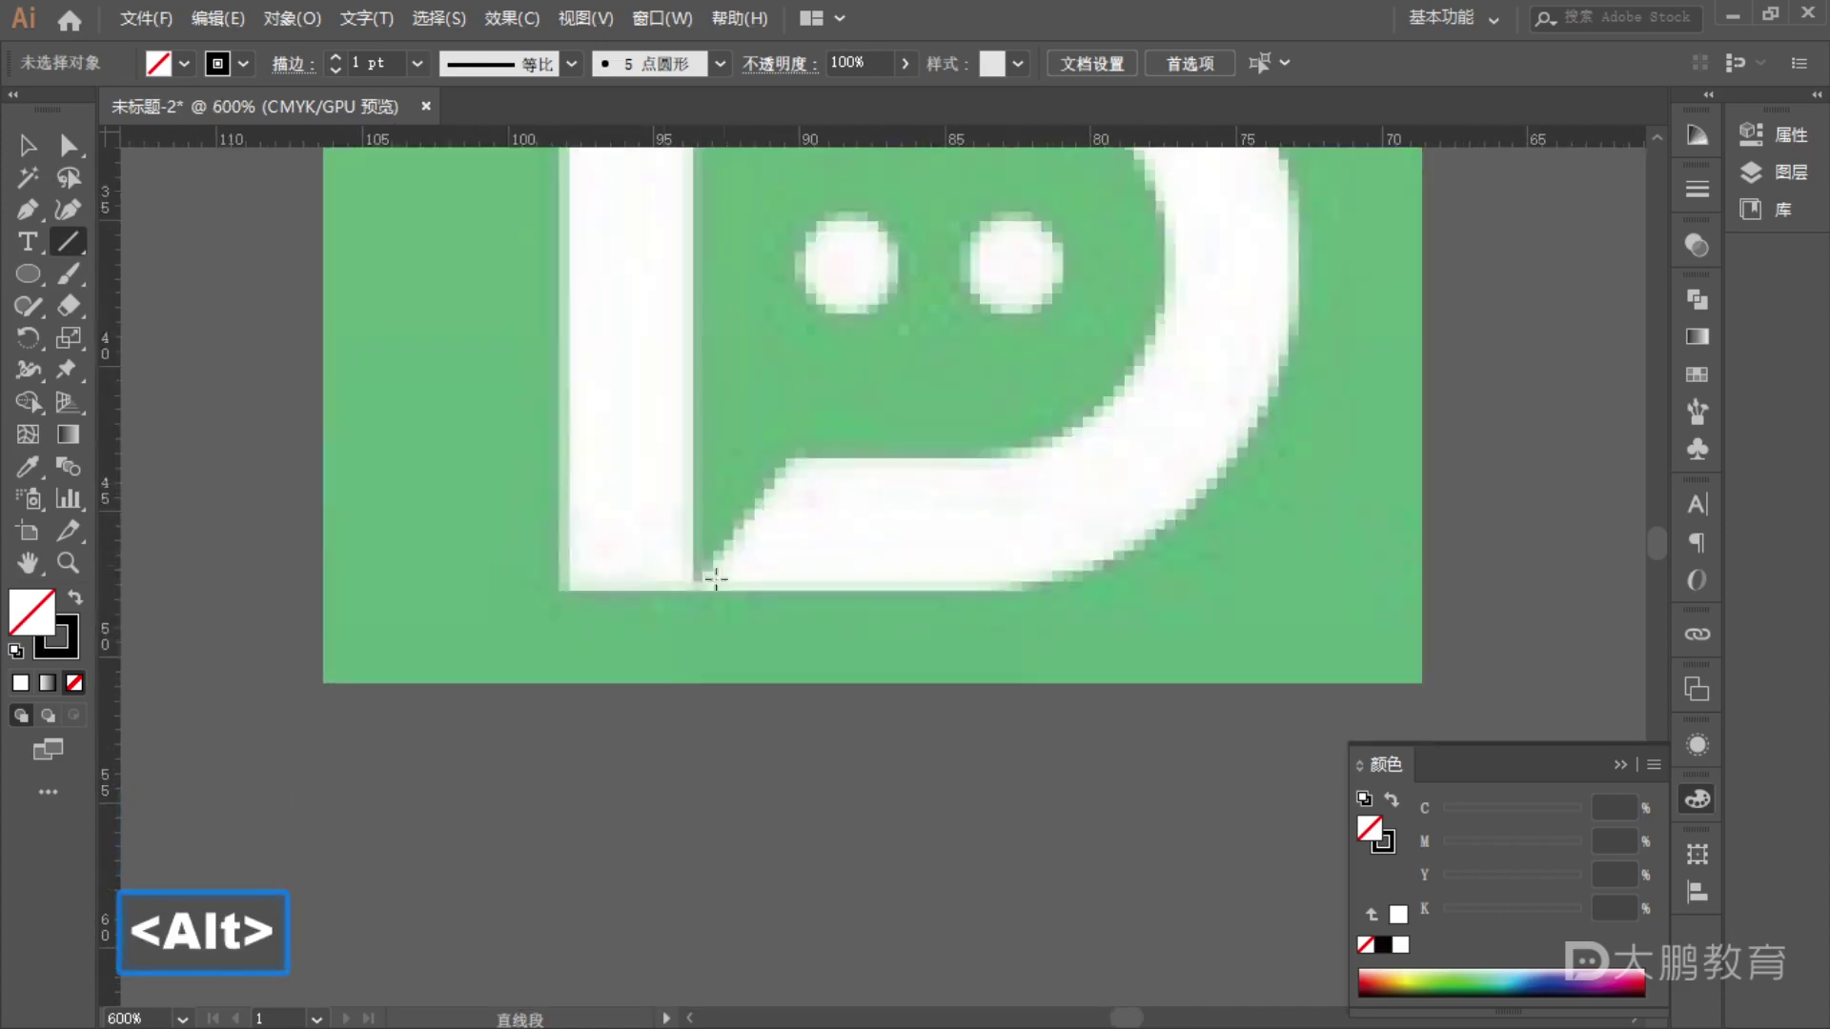
pyautogui.moveTo(701, 578); pyautogui.dragTo(872, 360)
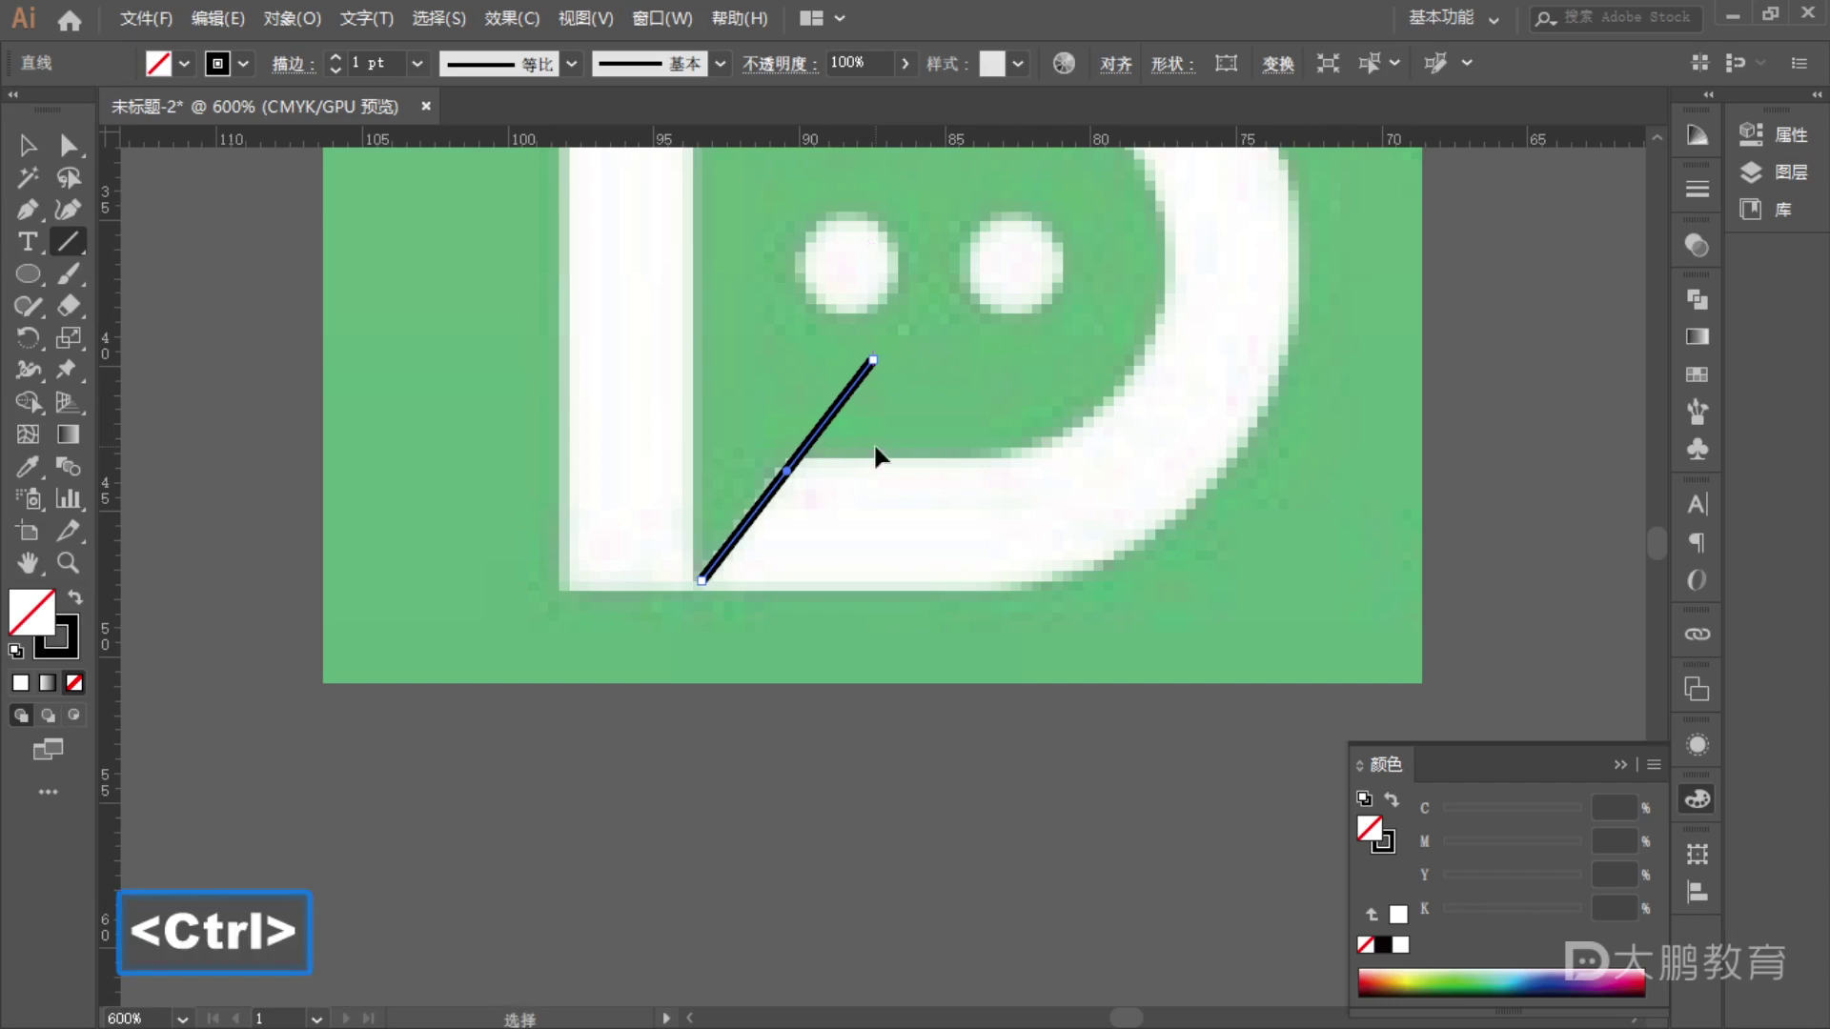
pyautogui.hotkey('ctrl', 'z')
# - Create a 9.6 mm straight line at an angle of 50° on the artboard beside the D construction
pyautogui.scroll(-5, 739, 510)
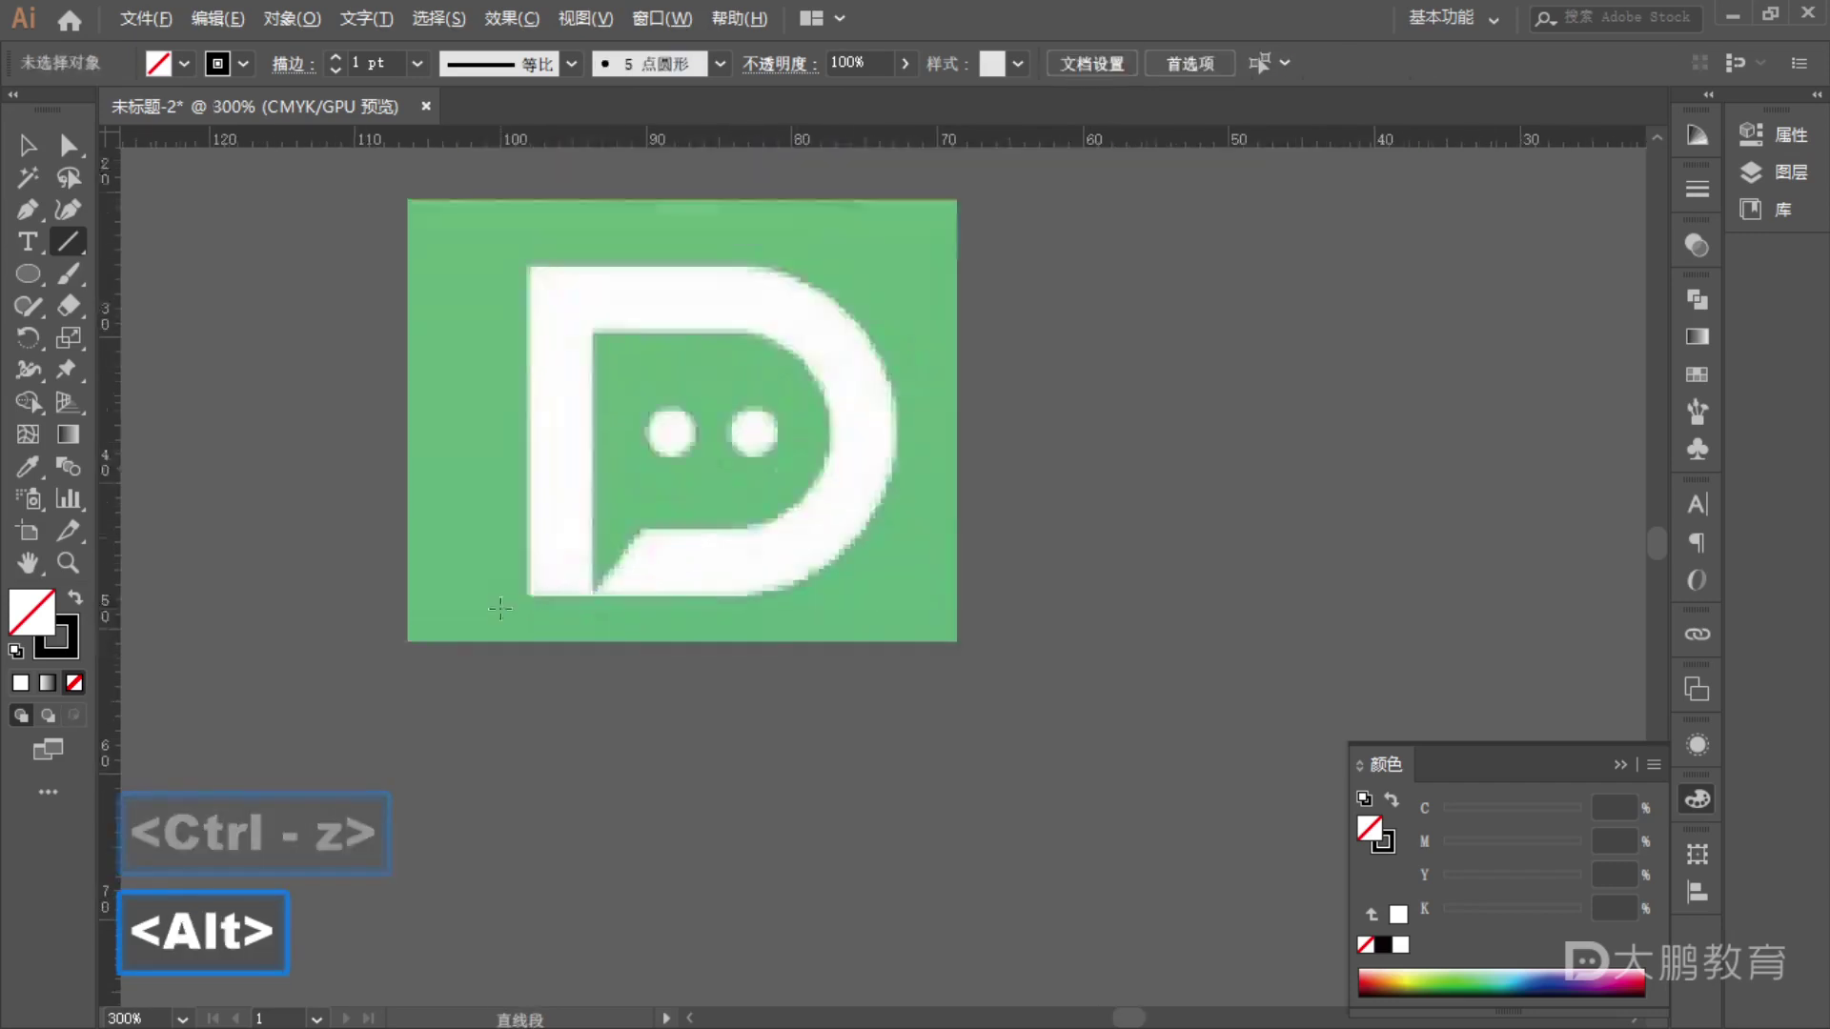
pyautogui.scroll(3, 1074, 604)
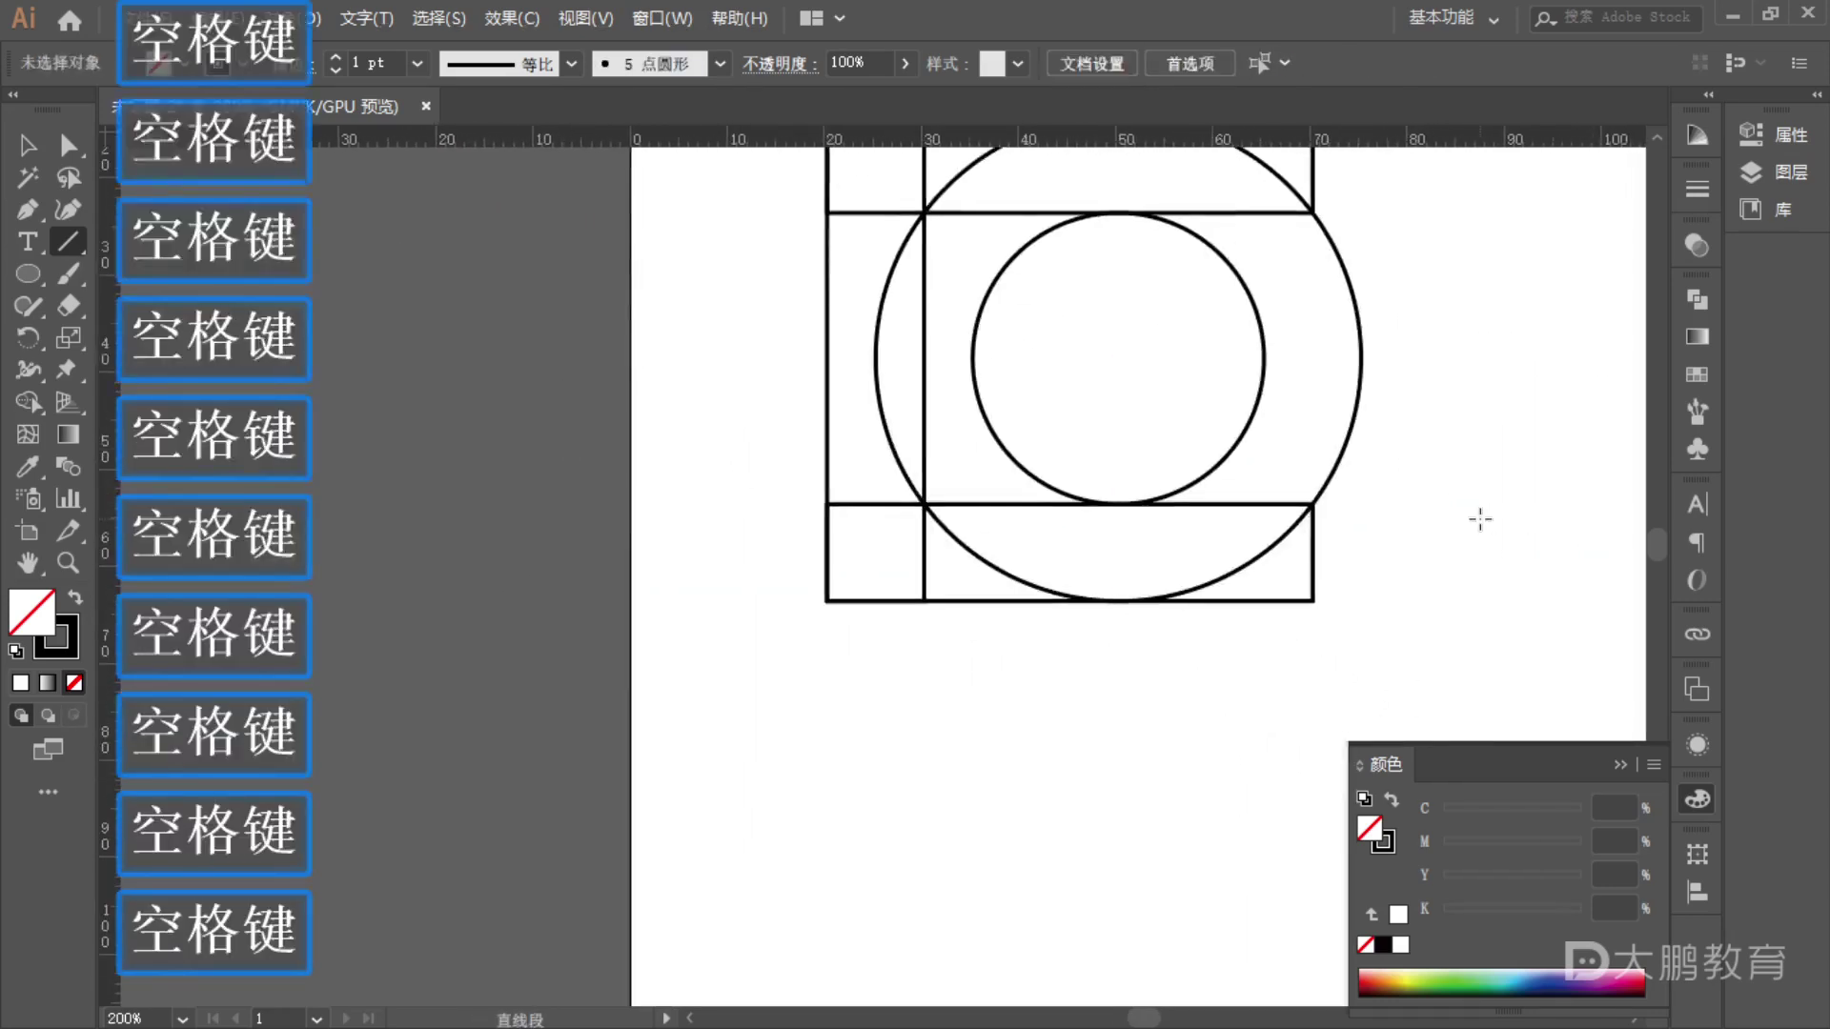
pyautogui.click(1364, 519)
pyautogui.click(931, 492)
pyautogui.doubleClick(931, 493)
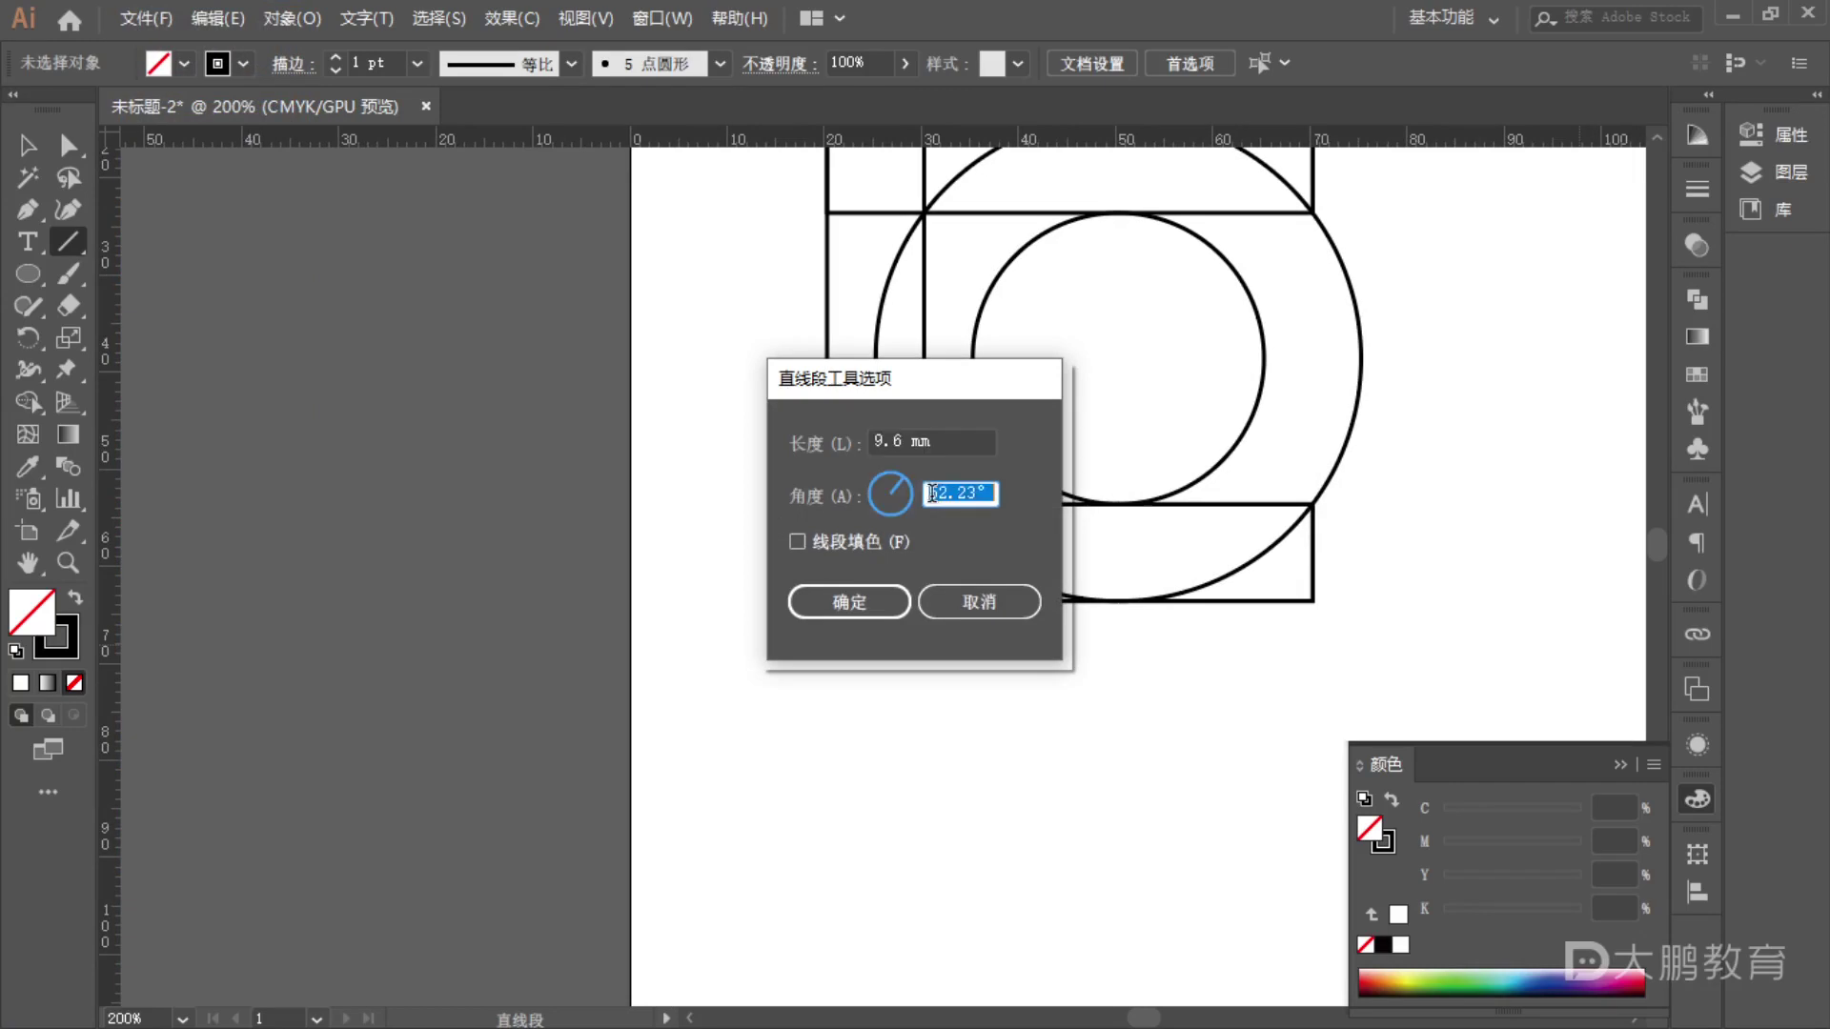
pyautogui.write('50')
pyautogui.press('Return')
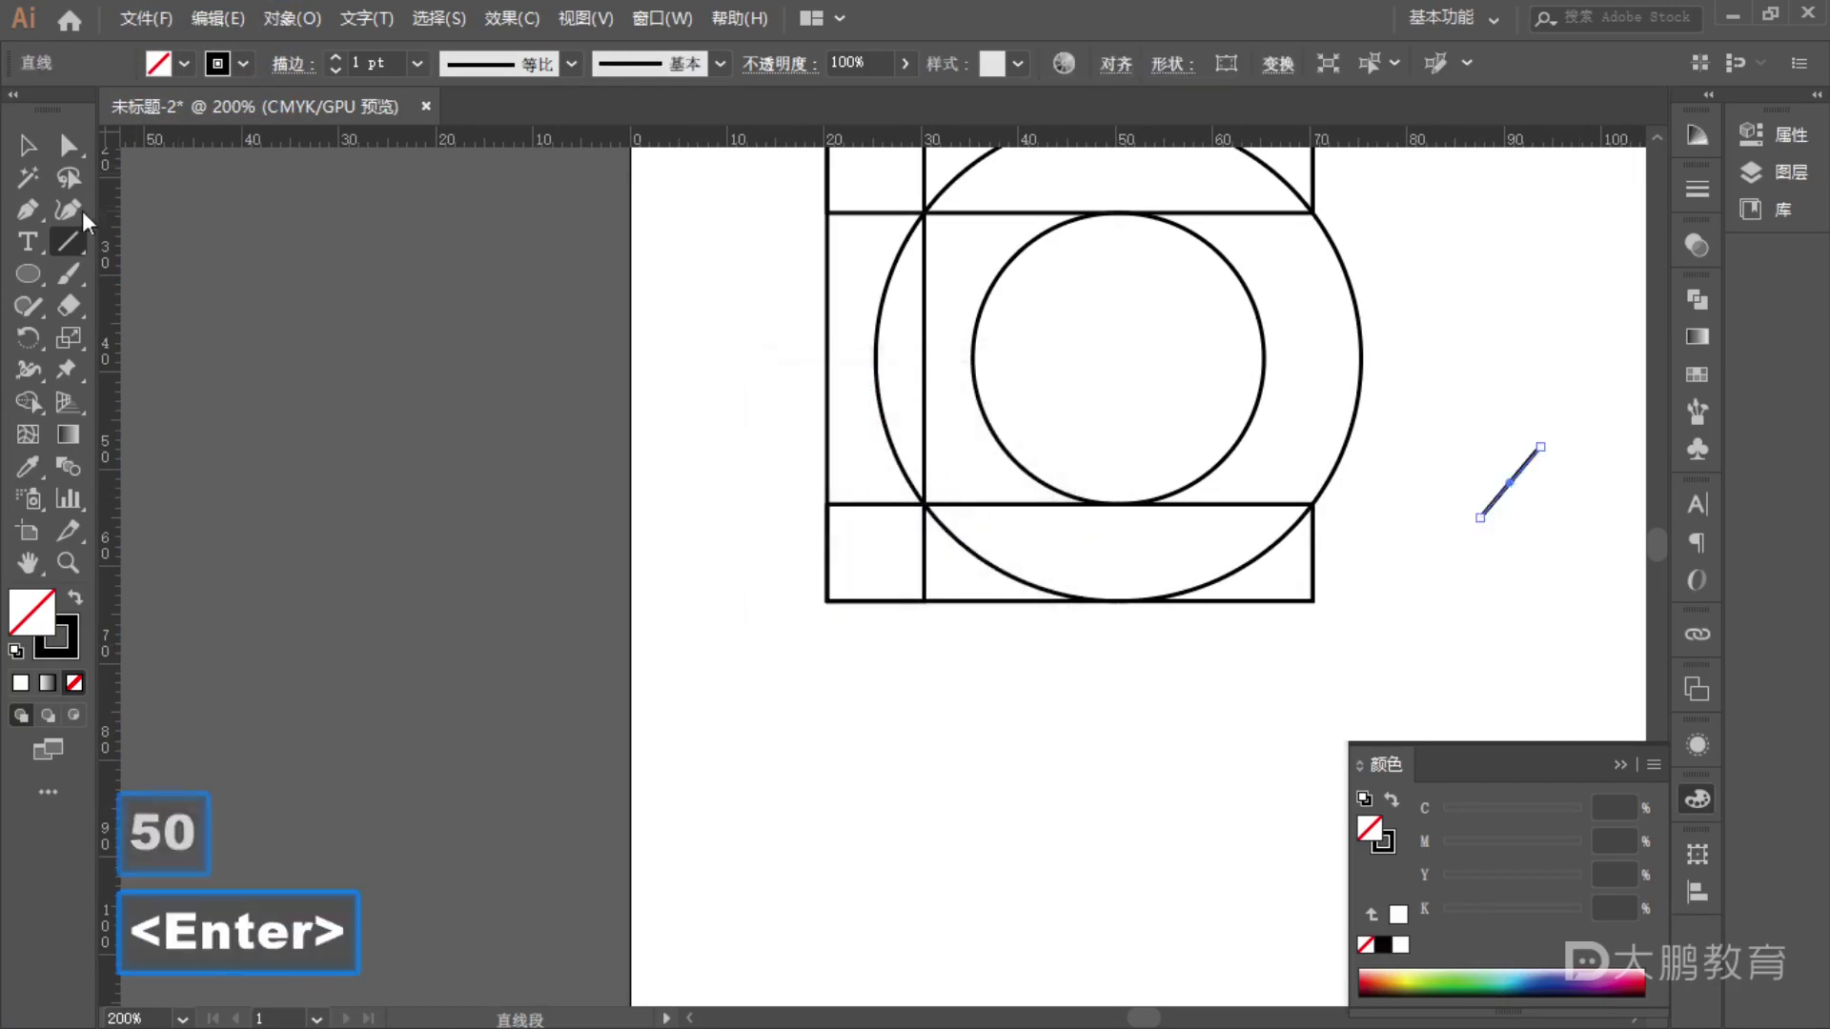
# - Move the slanted line so its lower end snaps to the bottom end of the vertical bar's right edge, tracing the corner temporarily
pyautogui.click(28, 146)
pyautogui.moveTo(1526, 467); pyautogui.dragTo(970, 550)
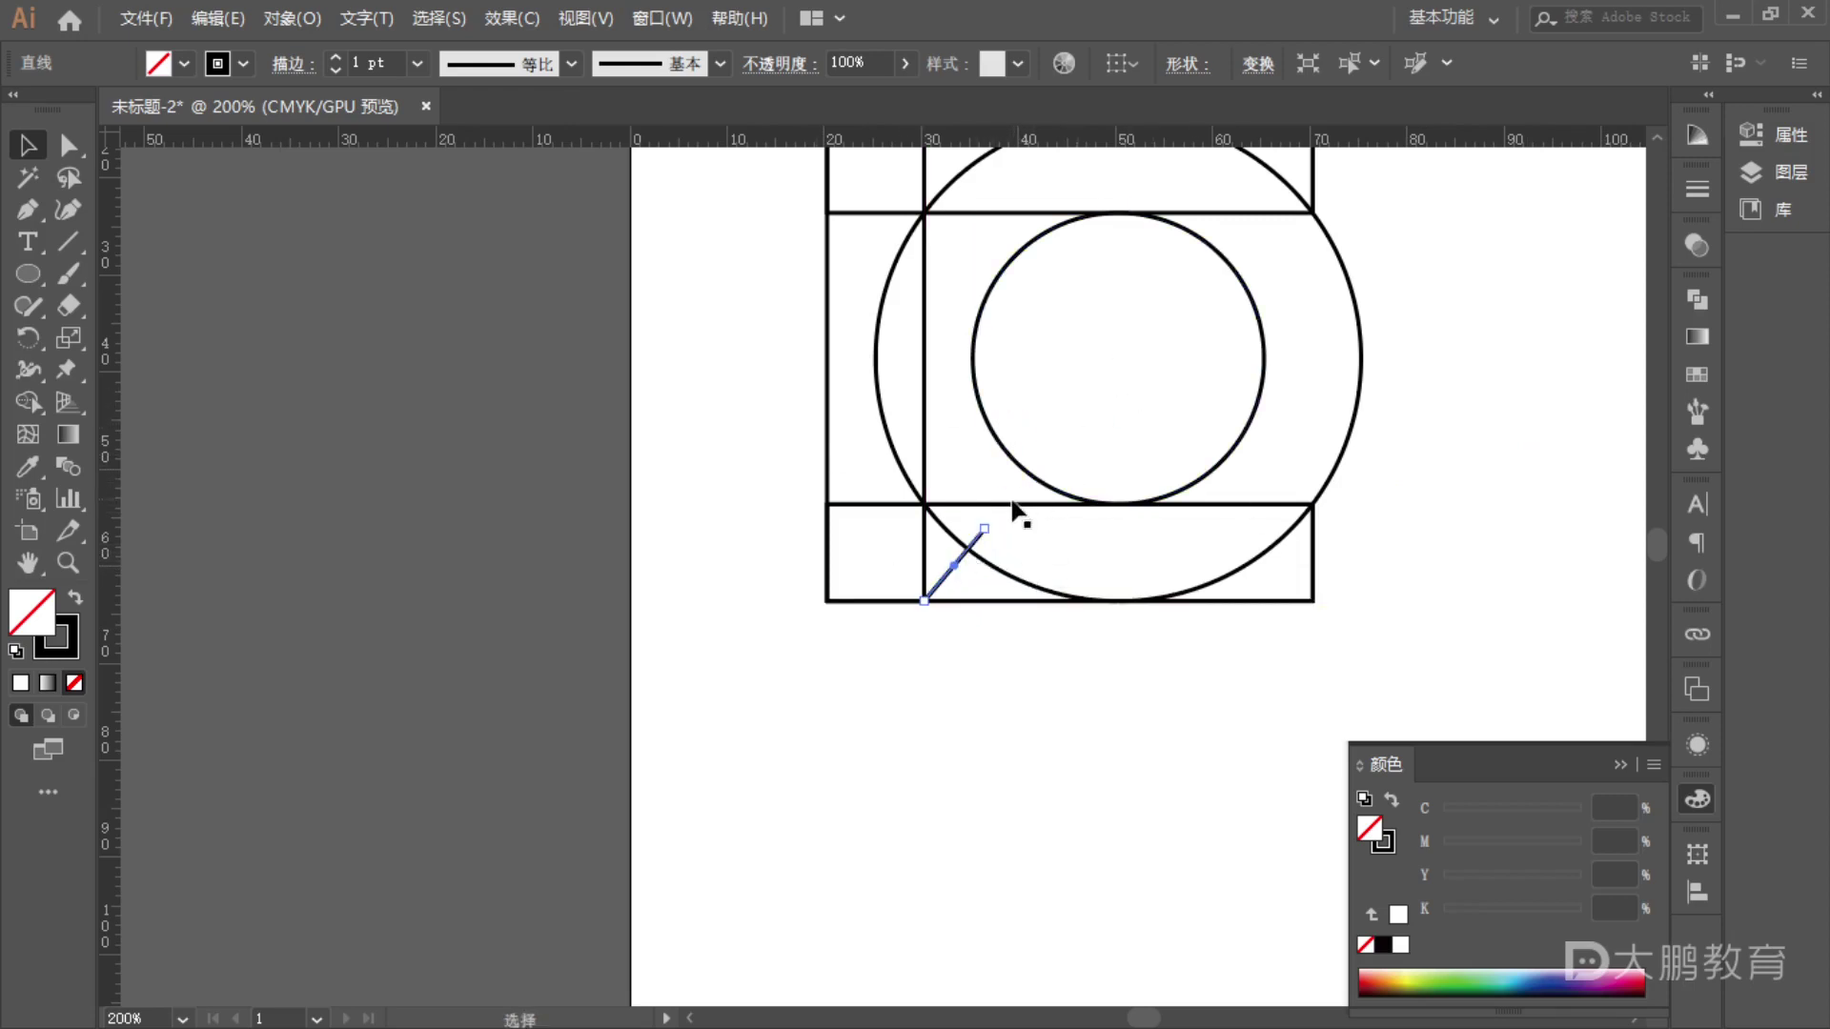
pyautogui.press('F1')
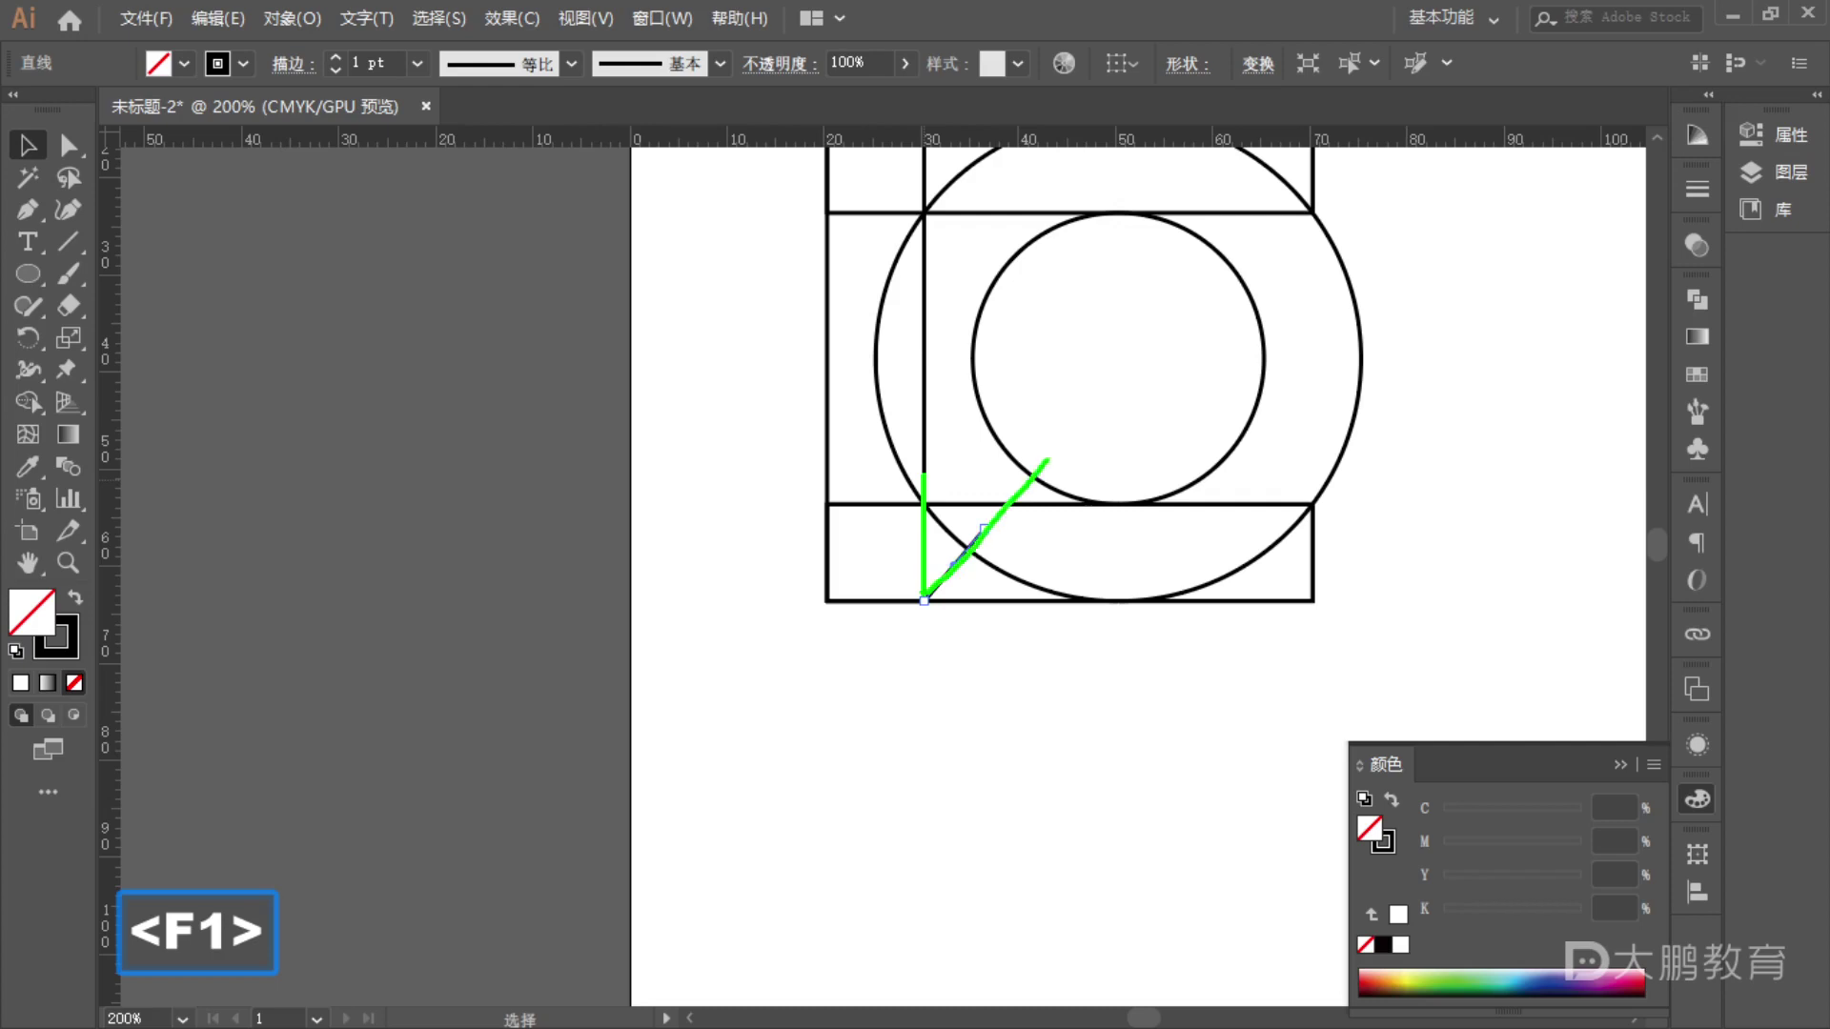
pyautogui.press('Escape')
# - Extend the slanted line's upper endpoint along its own direction into the inner circle, to about X 43.3 mm, Y 48 mm
pyautogui.click(67, 150)
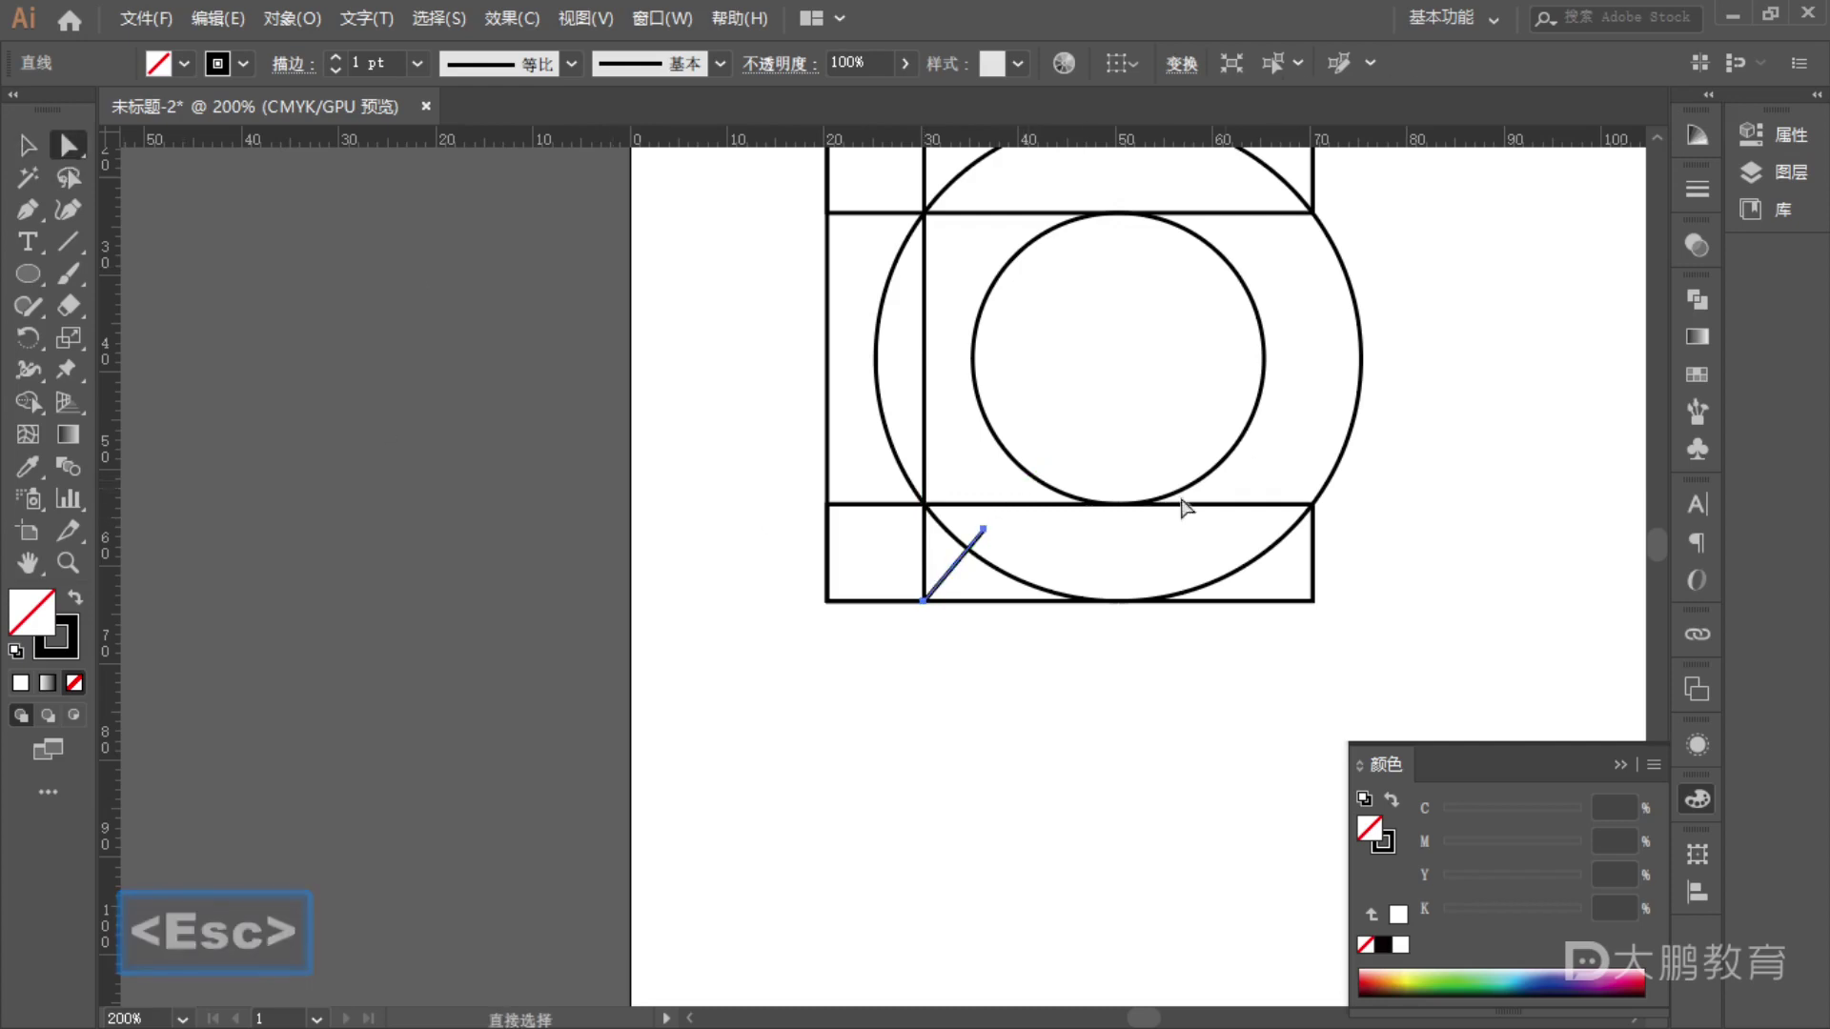
pyautogui.click(985, 529)
pyautogui.moveTo(985, 529); pyautogui.dragTo(1100, 393)
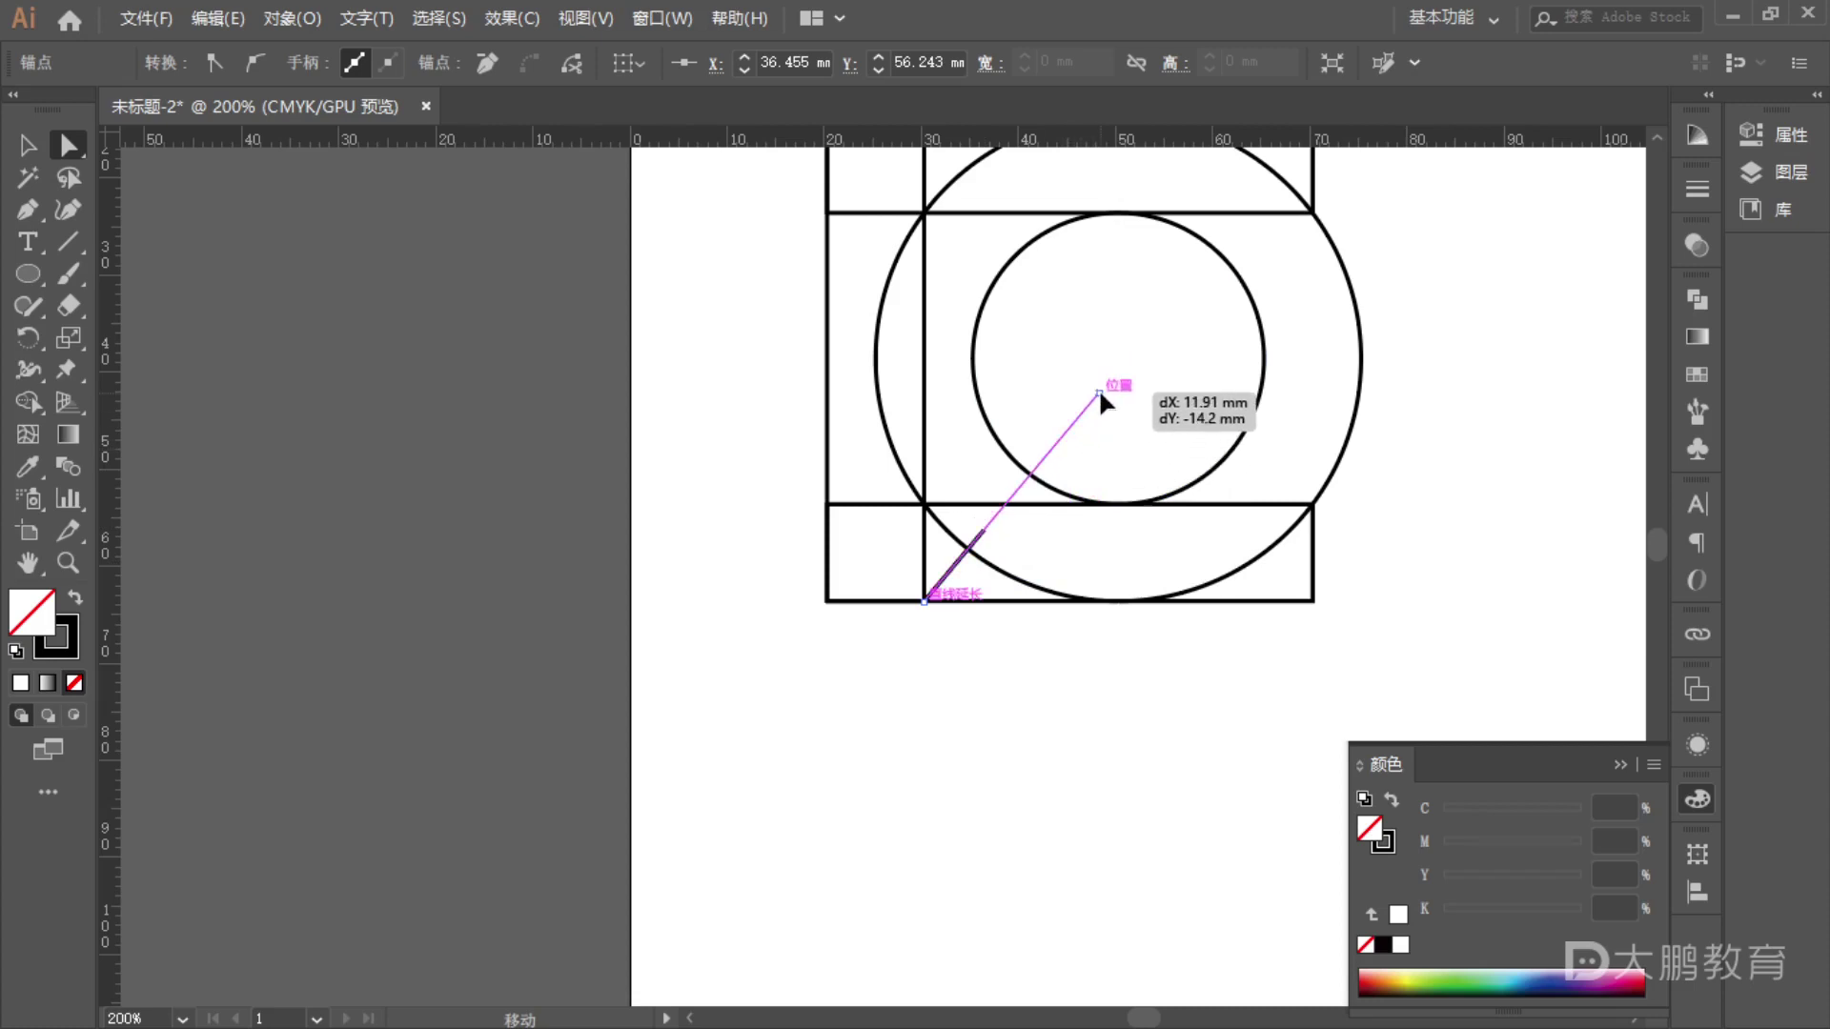
pyautogui.moveTo(1100, 393); pyautogui.dragTo(1048, 444)
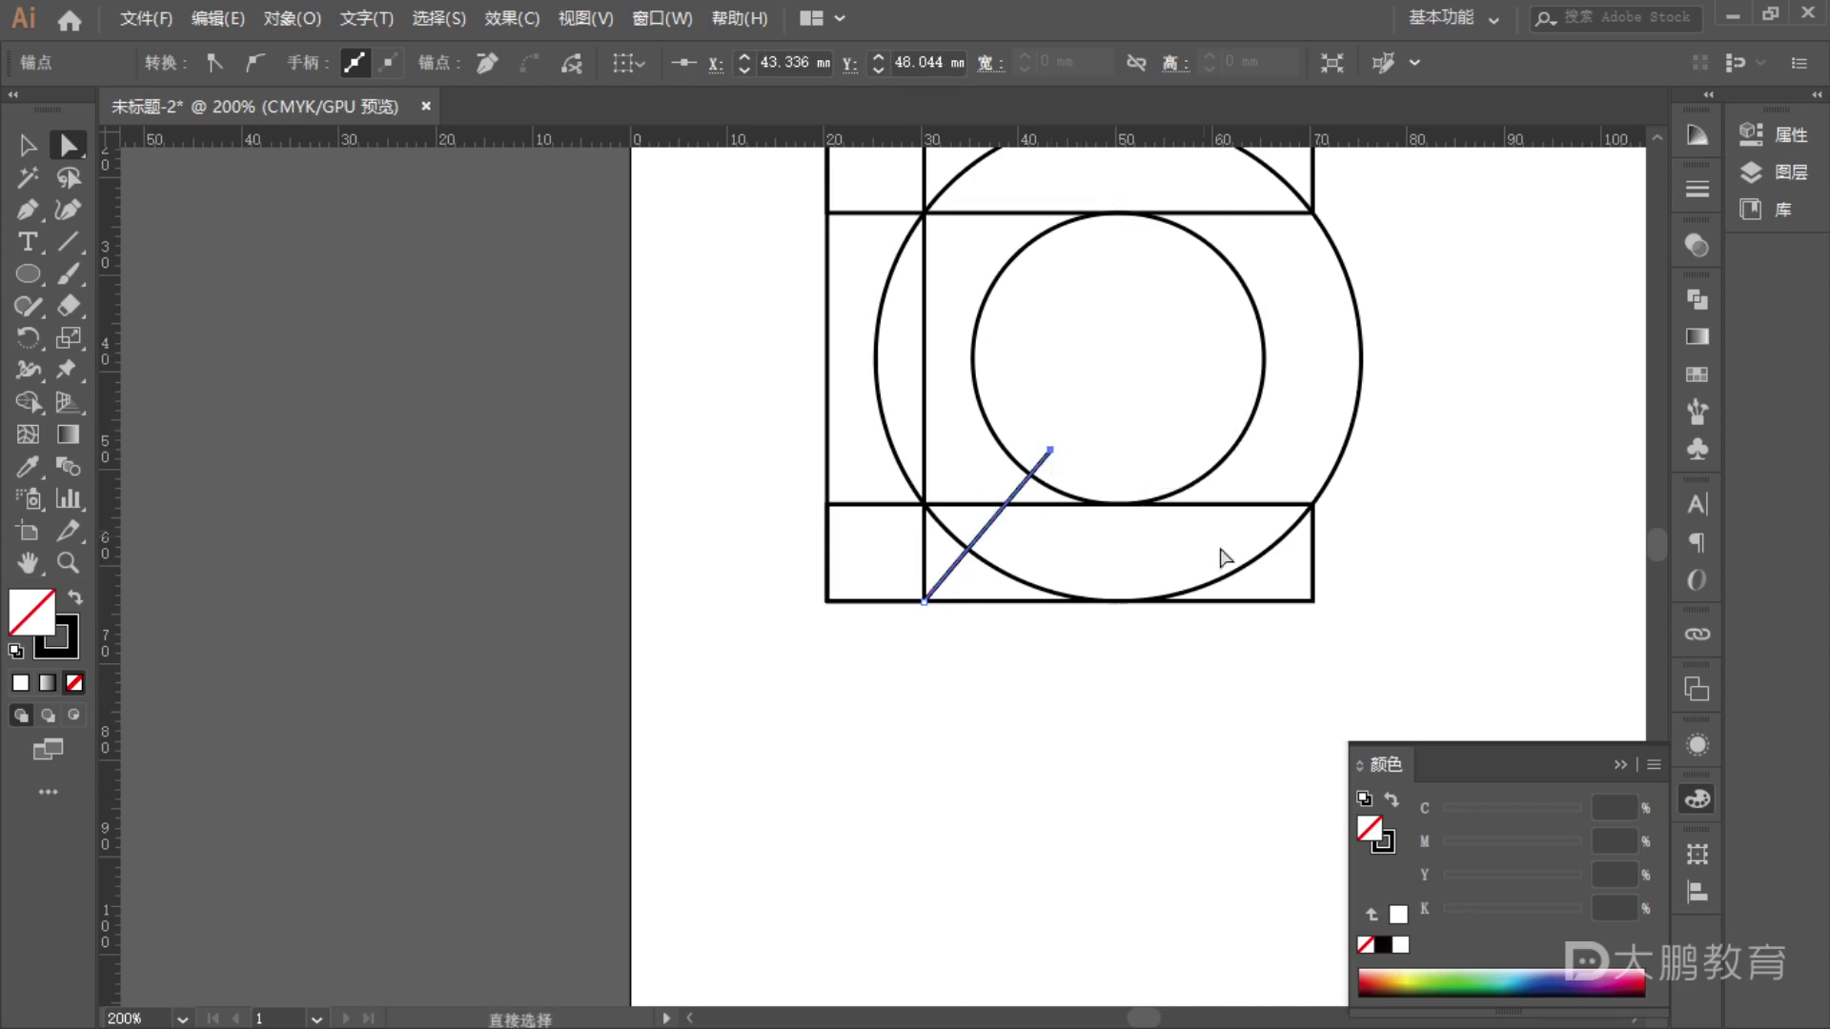
pyautogui.click(1091, 804)
# - Select all the construction shapes and try merging the D-shaped regions into one with the Shape Builder tool
pyautogui.press('v')
pyautogui.moveTo(534, 471)
pyautogui.mouseDown()
pyautogui.moveTo(363, 483)
pyautogui.moveTo(379, 345)
pyautogui.moveTo(1180, 791)
pyautogui.moveTo(1199, 856)
pyautogui.mouseUp()
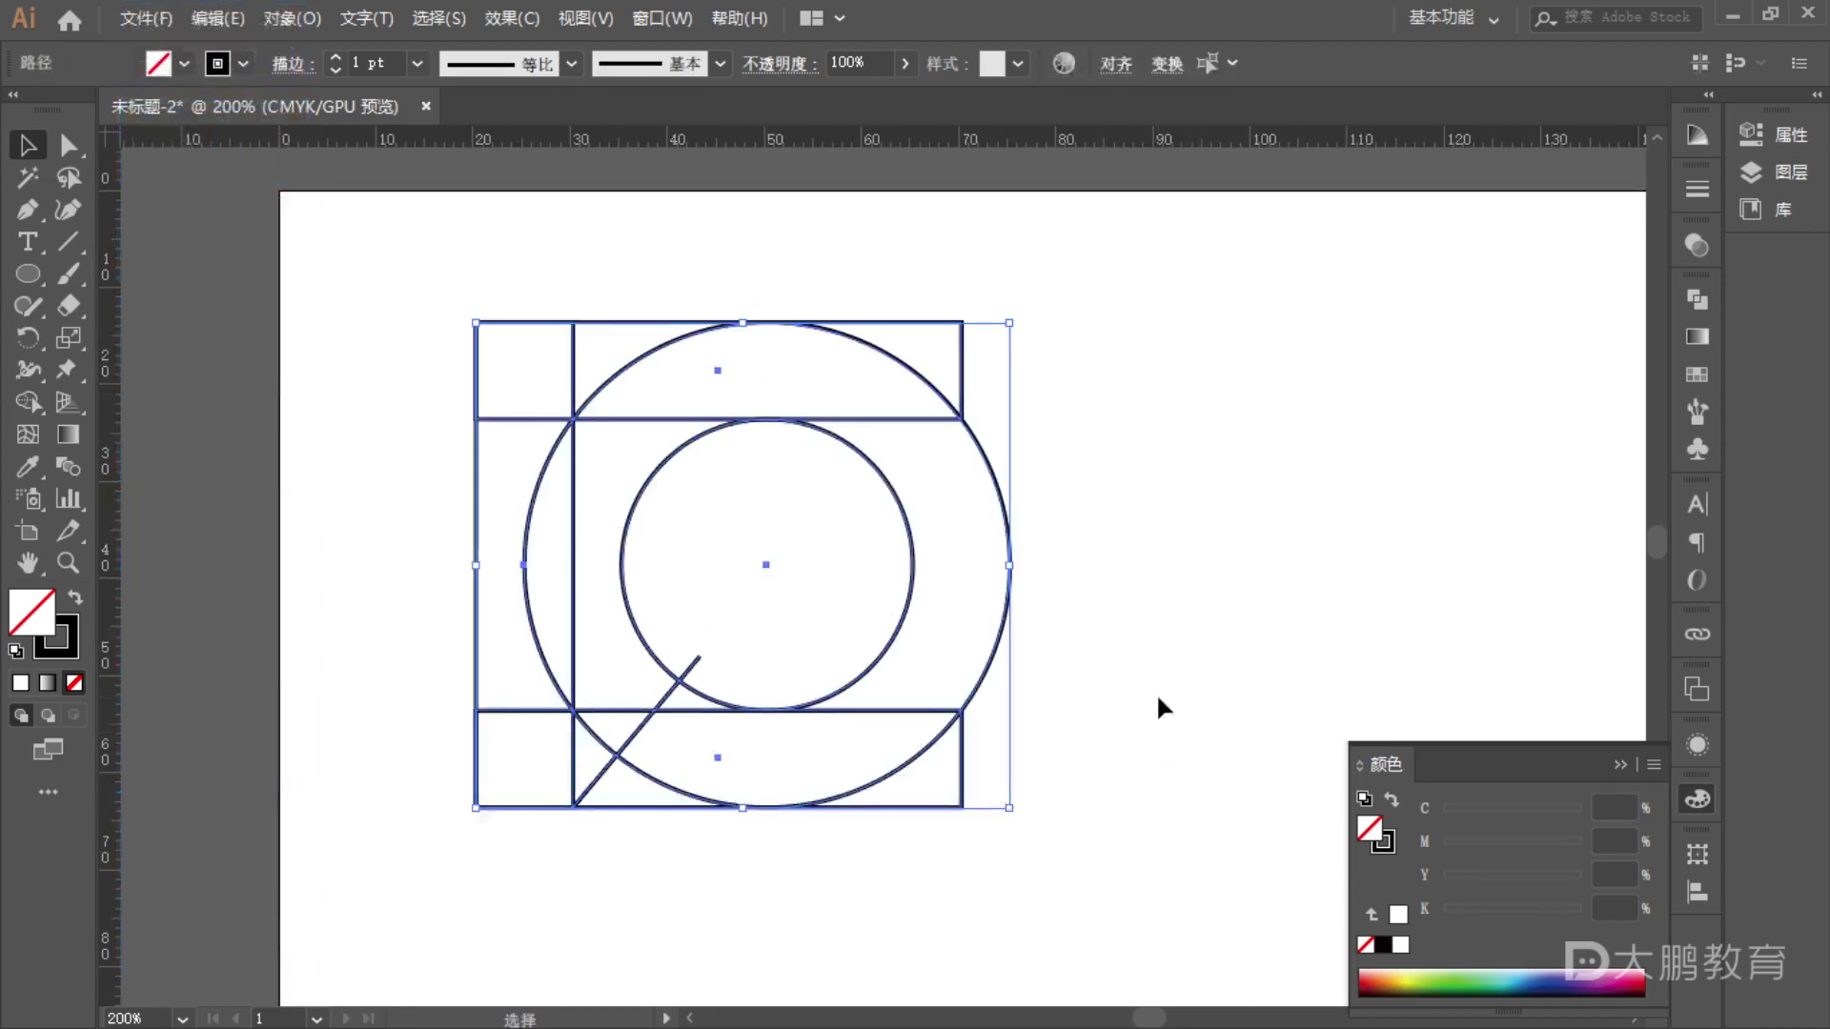
pyautogui.moveTo(1179, 672)
pyautogui.mouseDown()
pyautogui.moveTo(1433, 600)
pyautogui.moveTo(1307, 666)
pyautogui.mouseUp()
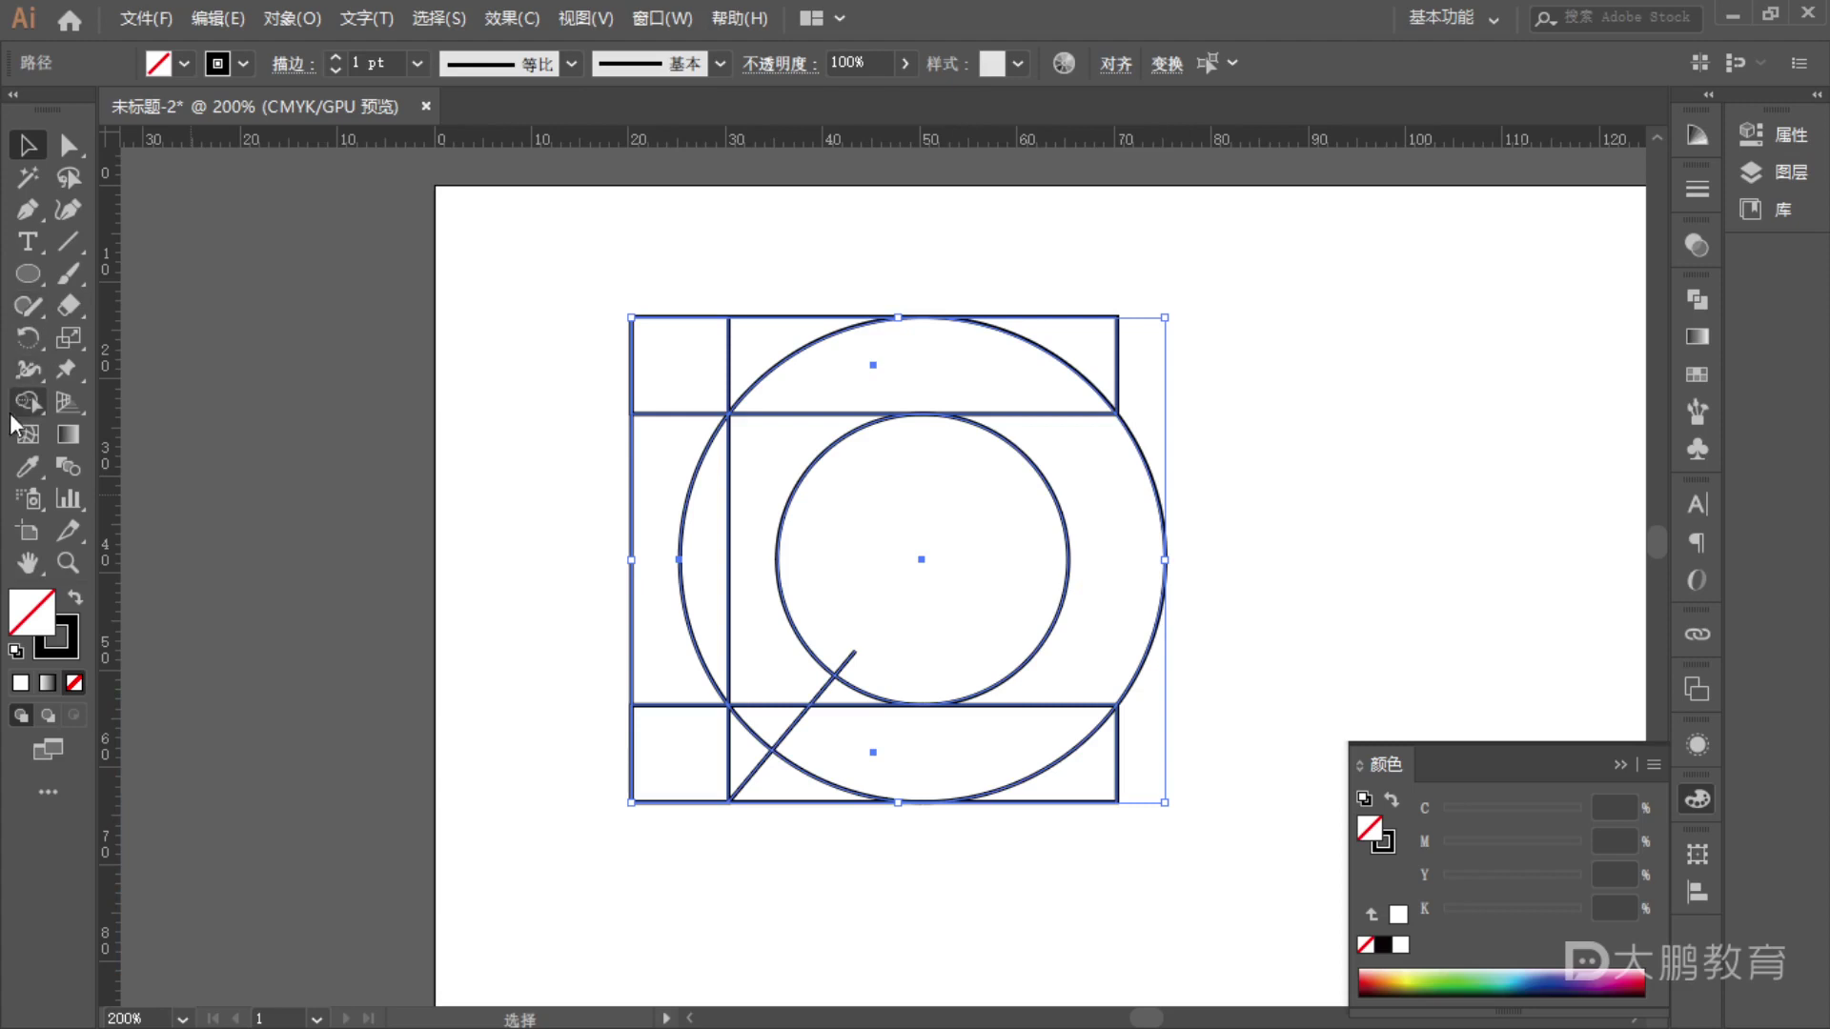
pyautogui.click(40, 399)
pyautogui.moveTo(667, 351)
pyautogui.mouseDown()
pyautogui.moveTo(1017, 388)
pyautogui.moveTo(1100, 489)
pyautogui.moveTo(1067, 641)
pyautogui.moveTo(959, 760)
pyautogui.moveTo(857, 762)
pyautogui.moveTo(800, 789)
pyautogui.moveTo(682, 425)
pyautogui.mouseUp()
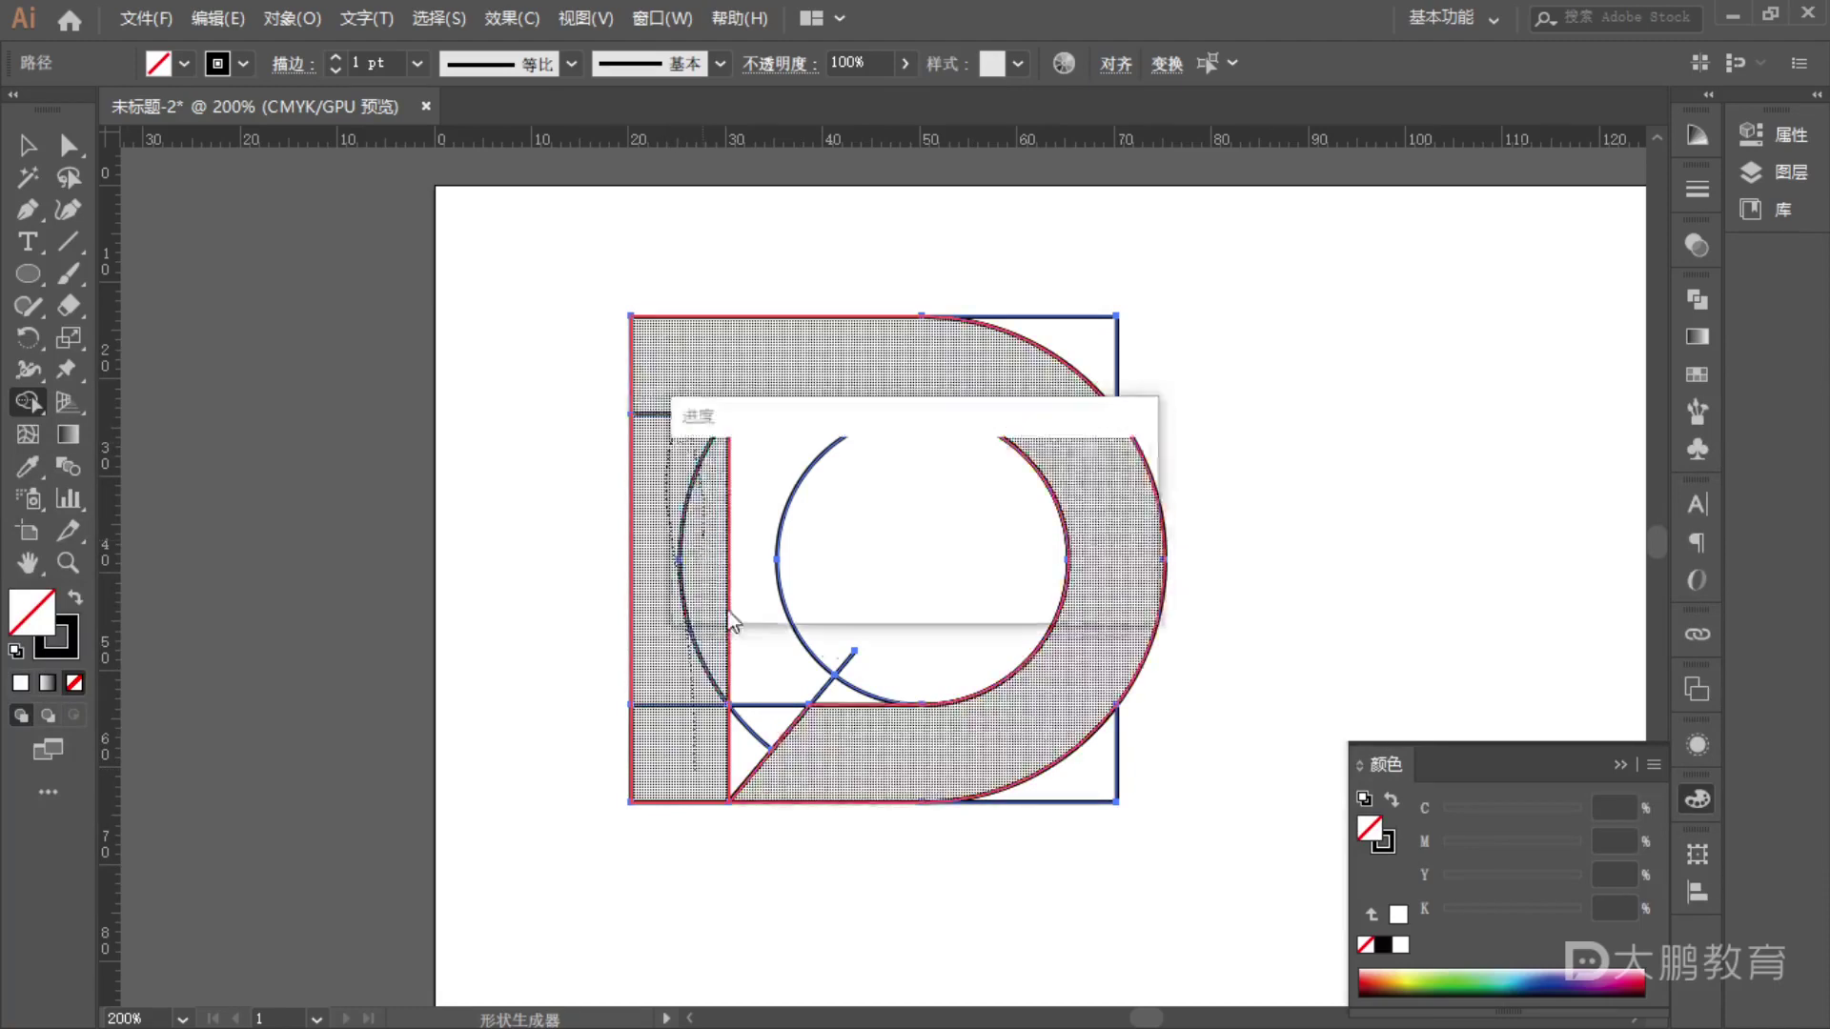
# - Try removing the leftover pieces inside and outside the D with the Shape Builder, and compare the shape with the reference logo
pyautogui.moveTo(757, 762)
pyautogui.mouseDown()
pyautogui.moveTo(821, 681)
pyautogui.moveTo(864, 675)
pyautogui.moveTo(809, 690)
pyautogui.moveTo(895, 677)
pyautogui.mouseUp()
pyautogui.moveTo(1177, 734); pyautogui.dragTo(1060, 808)
pyautogui.moveTo(1029, 238); pyautogui.dragTo(1105, 381)
pyautogui.scroll(-3, 1315, 510)
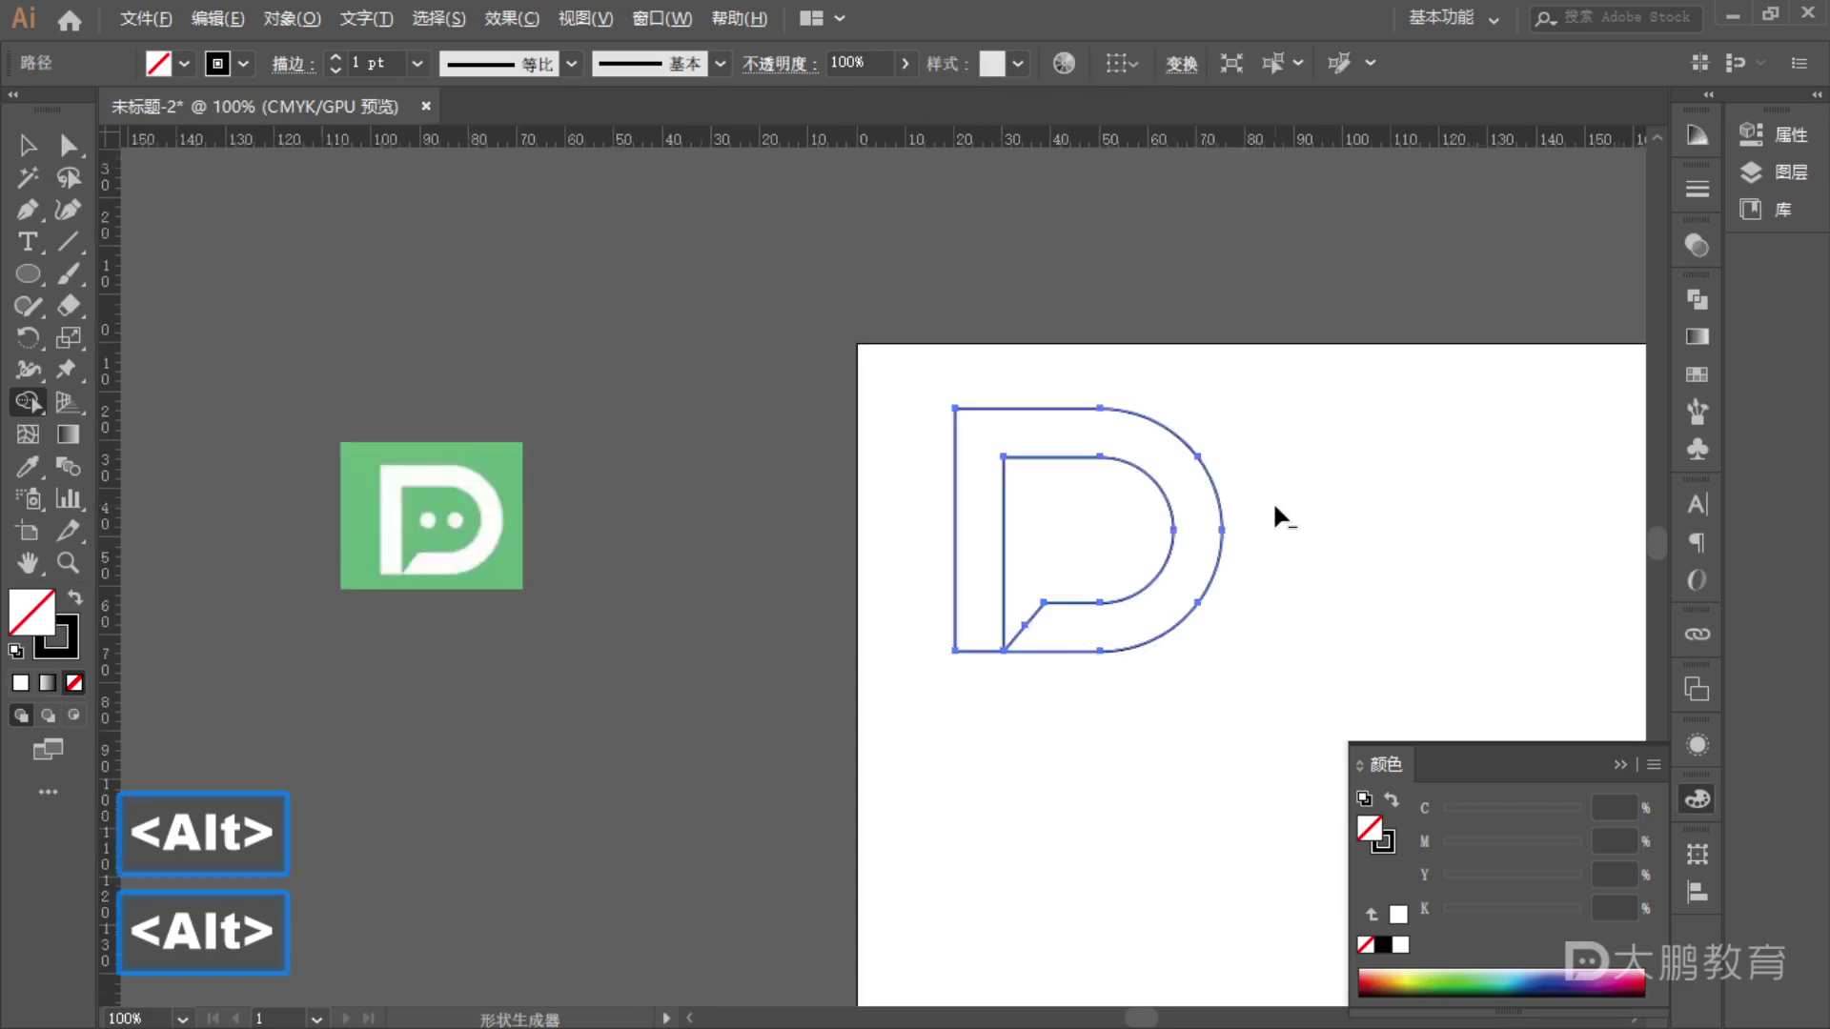
pyautogui.scroll(2, 734, 572)
pyautogui.scroll(-1, 706, 562)
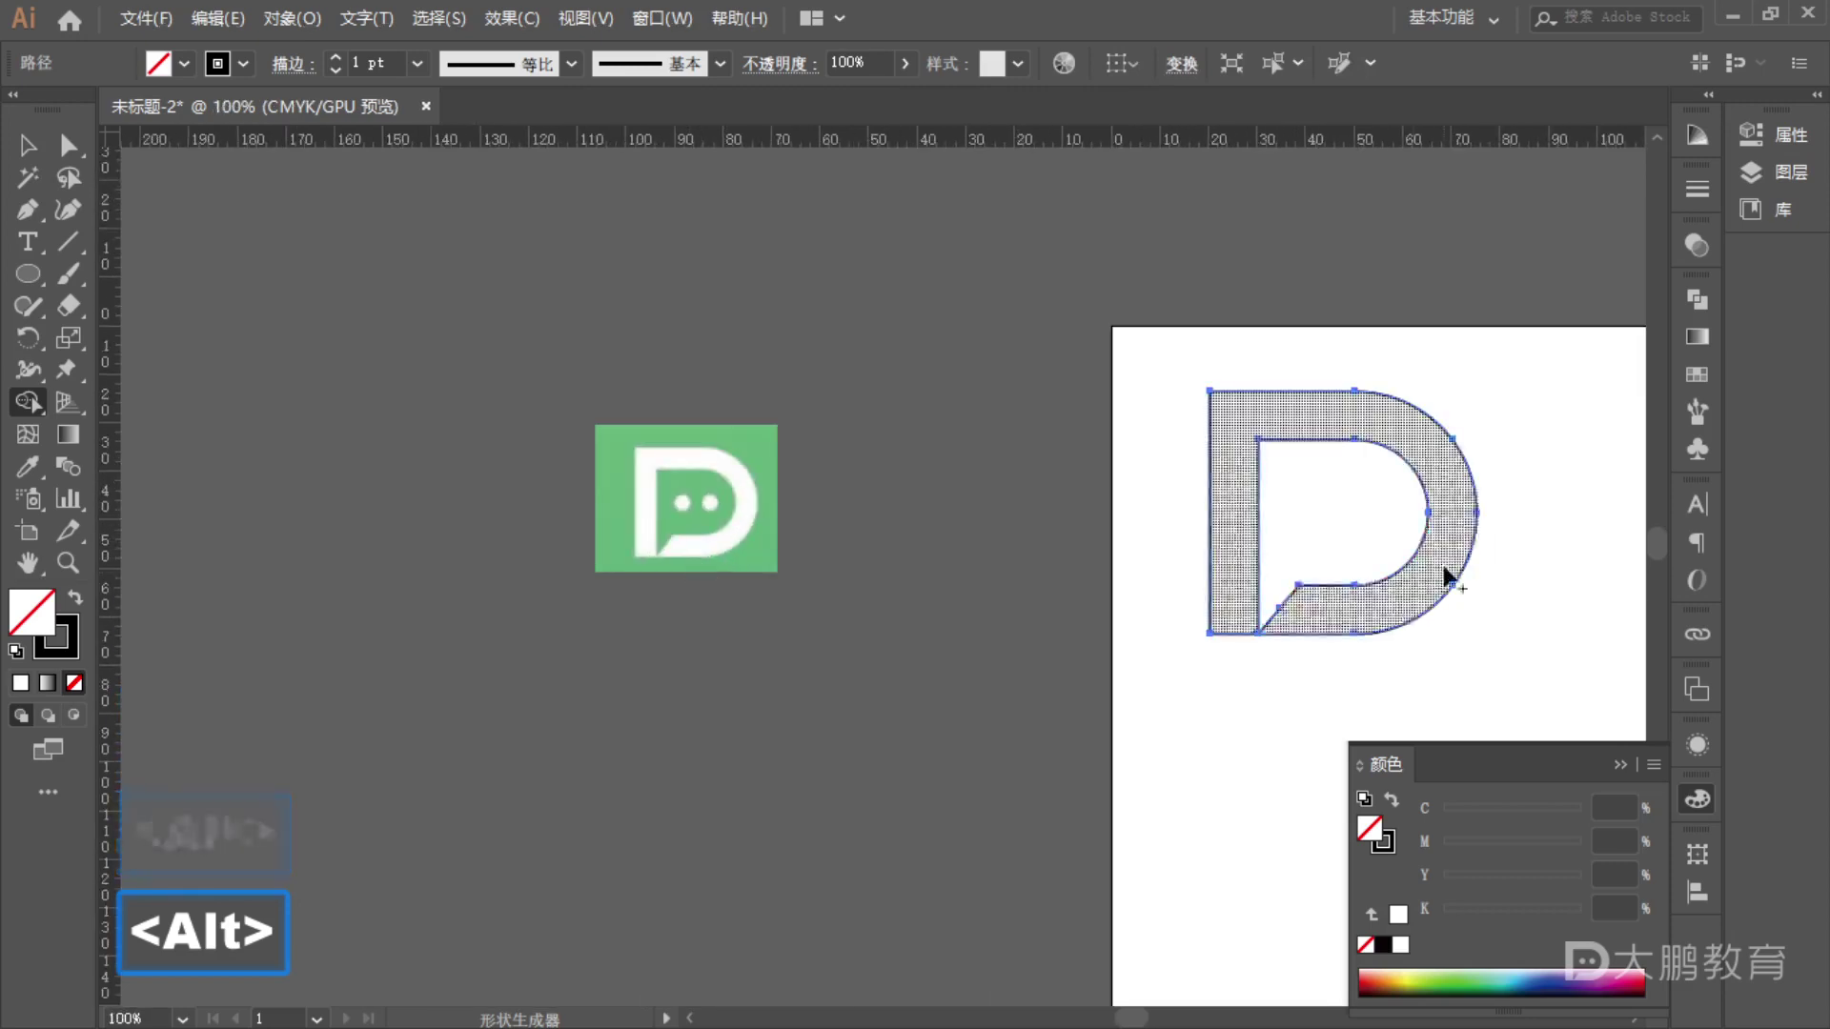
pyautogui.scroll(1, 1520, 519)
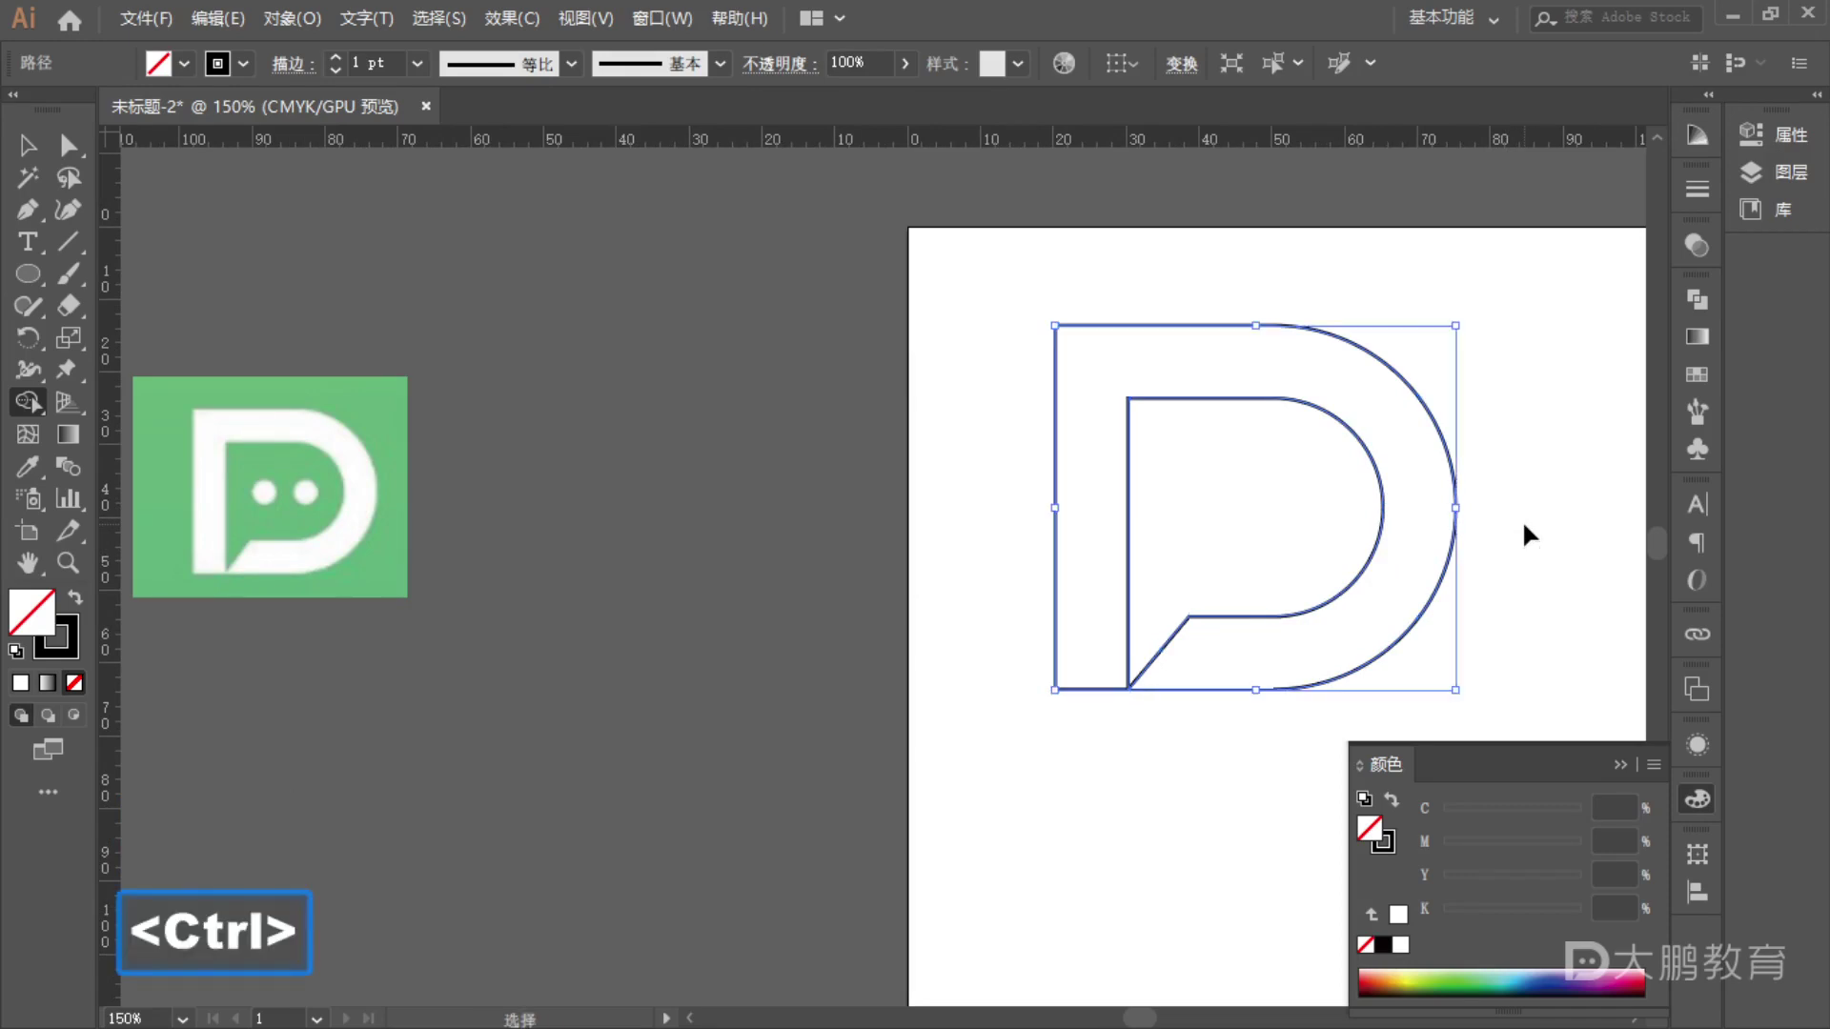
# - Undo the Shape Builder merge and removals to restore all the bars, circles and the slanted line, and clear the selection
pyautogui.hotkey('ctrl', 'z')
pyautogui.hotkey('ctrl', 'z')
pyautogui.hotkey('ctrl', 'z')
pyautogui.hotkey('ctrl', 'z')
pyautogui.hotkey('ctrl', 'z')
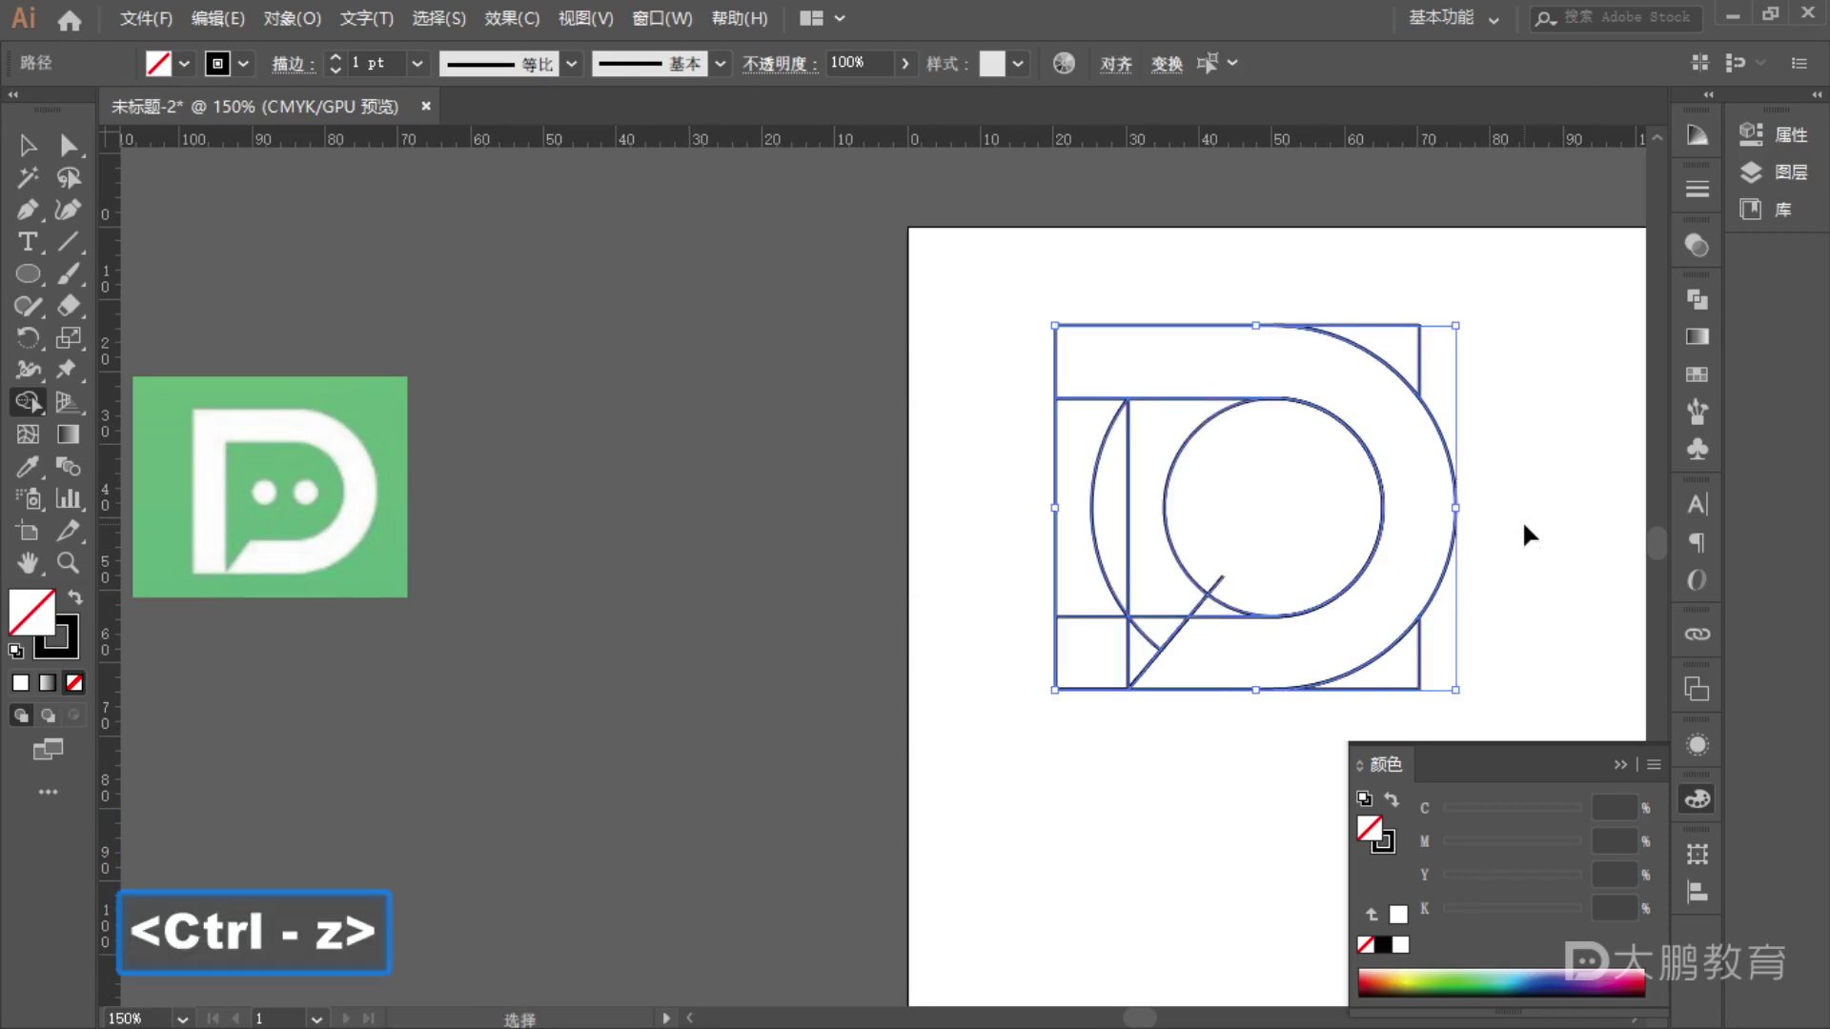
pyautogui.click(27, 145)
pyautogui.click(535, 307)
pyautogui.moveTo(535, 307); pyautogui.dragTo(314, 430)
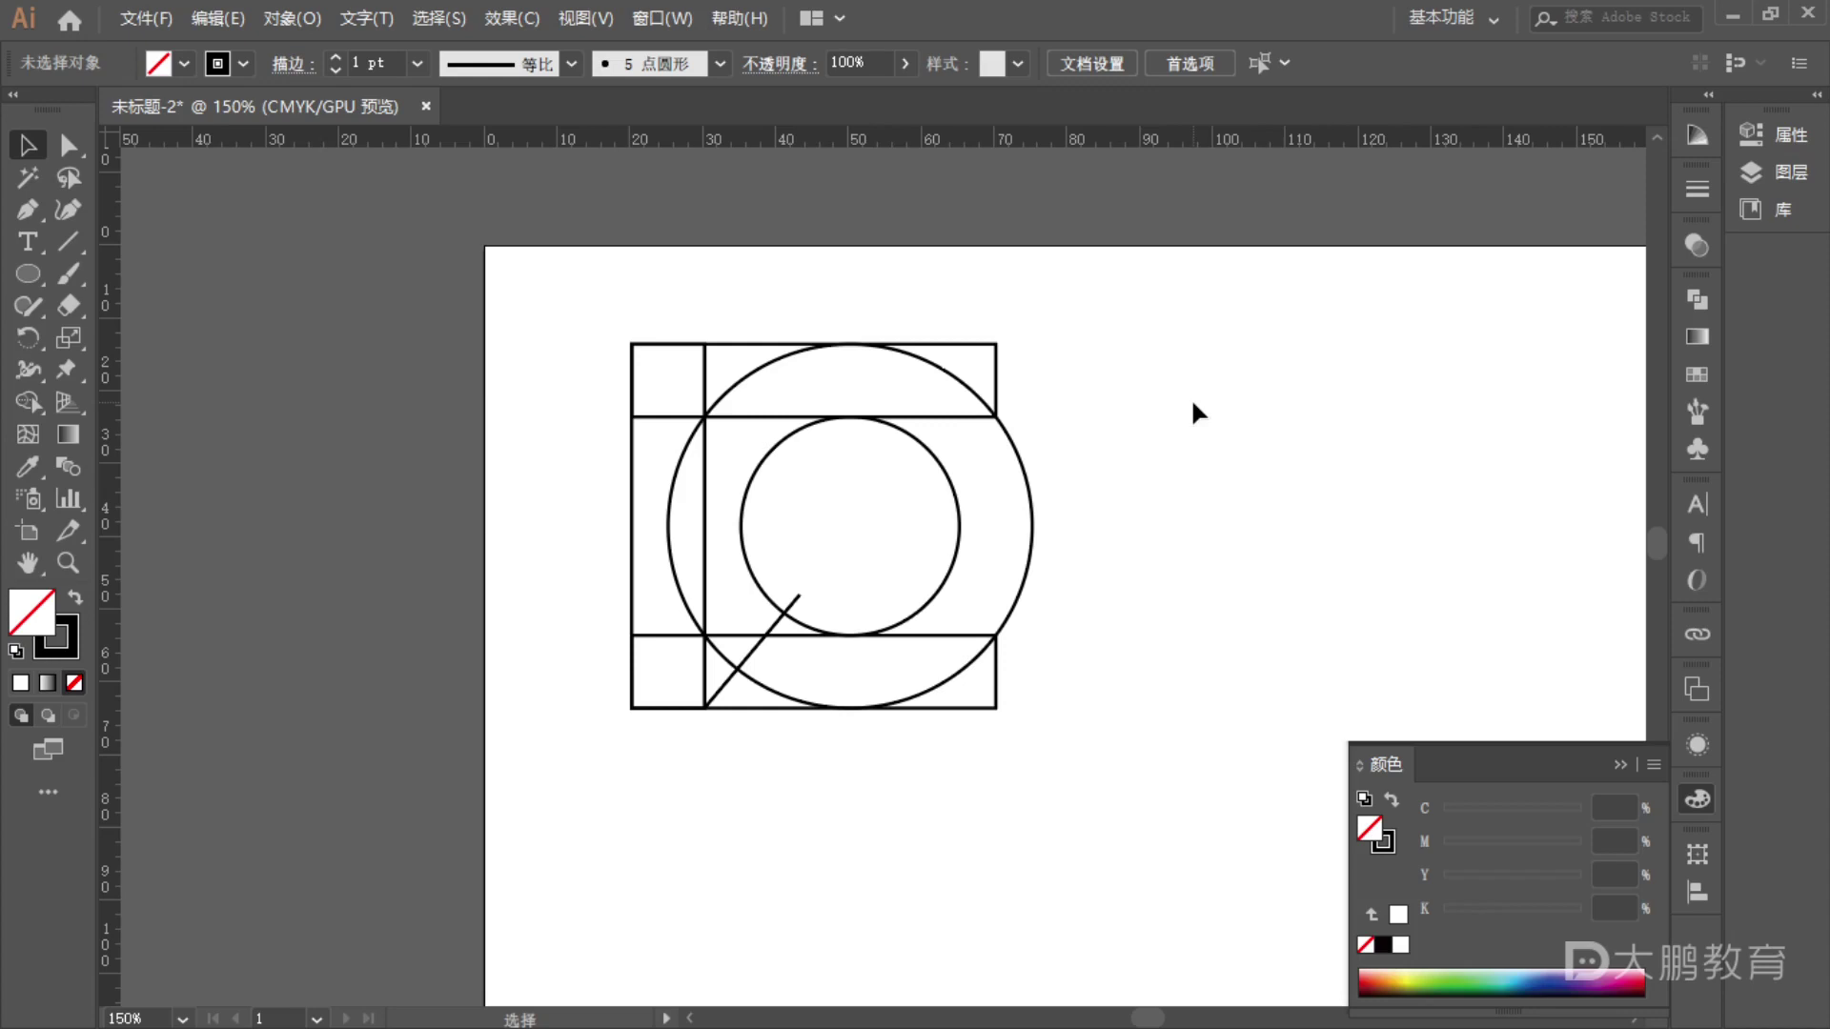
pyautogui.moveTo(719, 527); pyautogui.dragTo(1061, 751)
pyautogui.scroll(2, 969, 524)
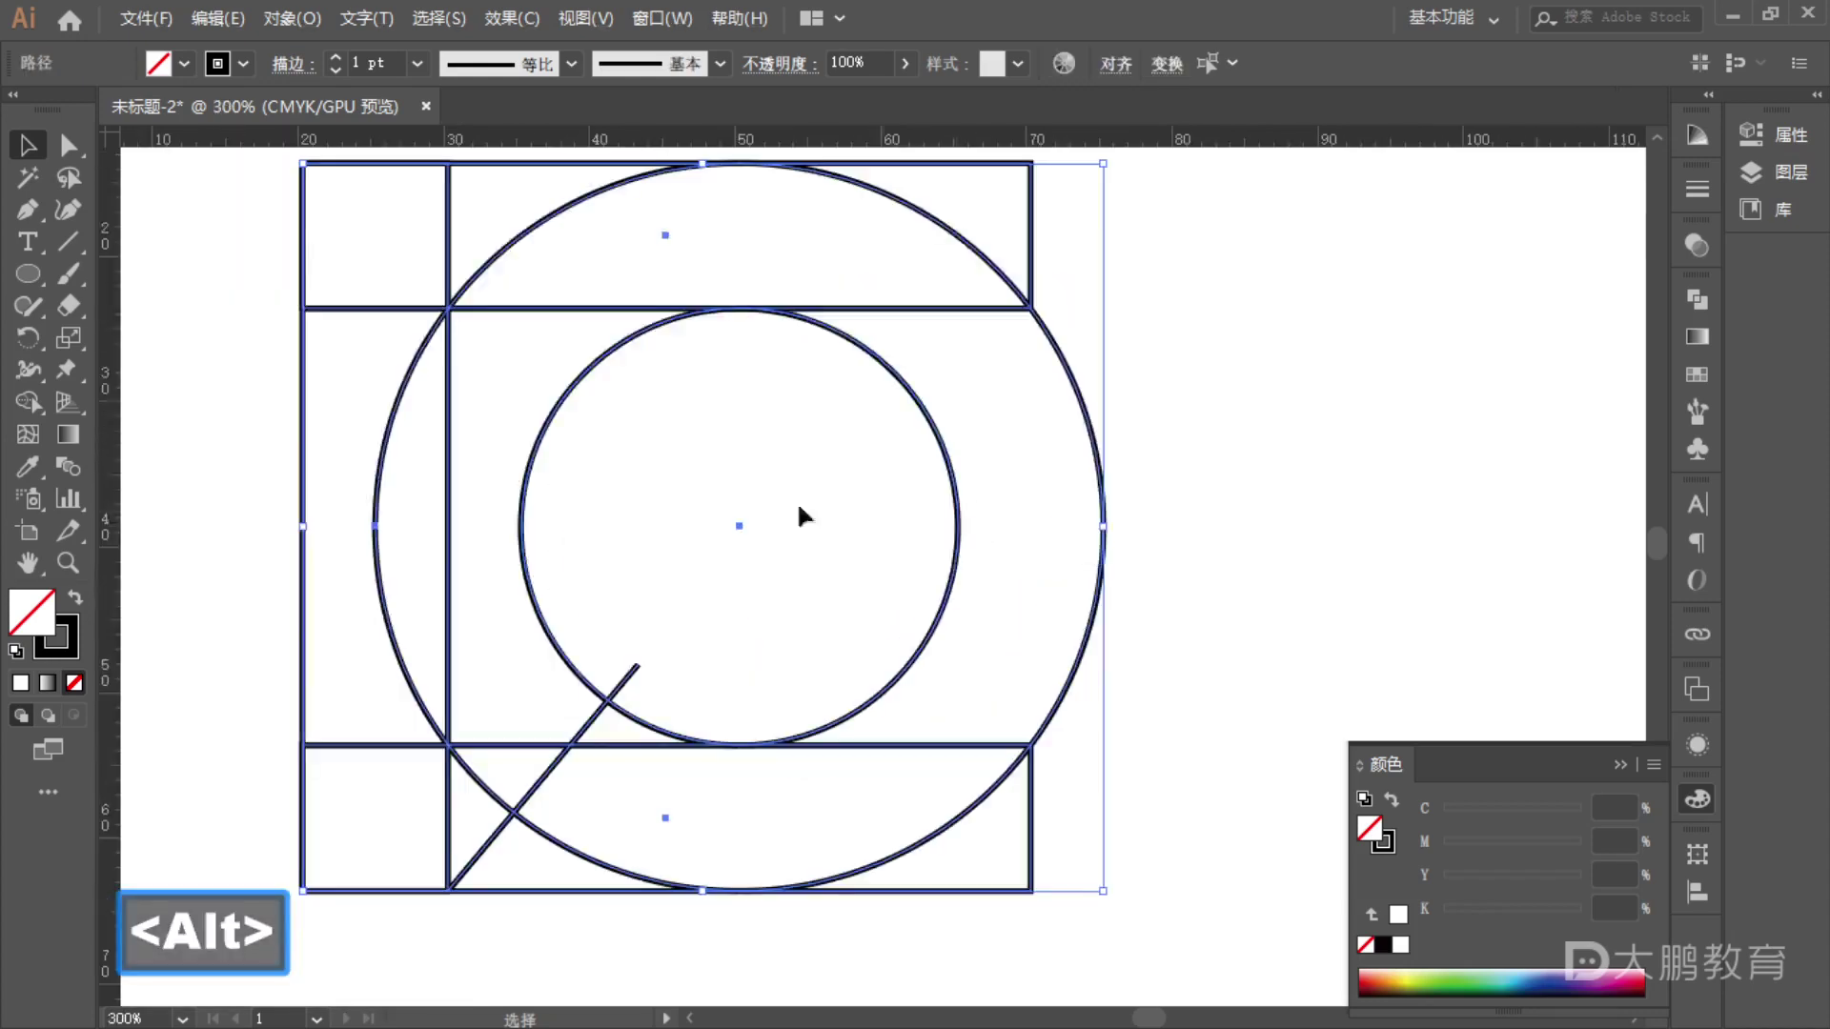
pyautogui.scroll(-1, 1083, 500)
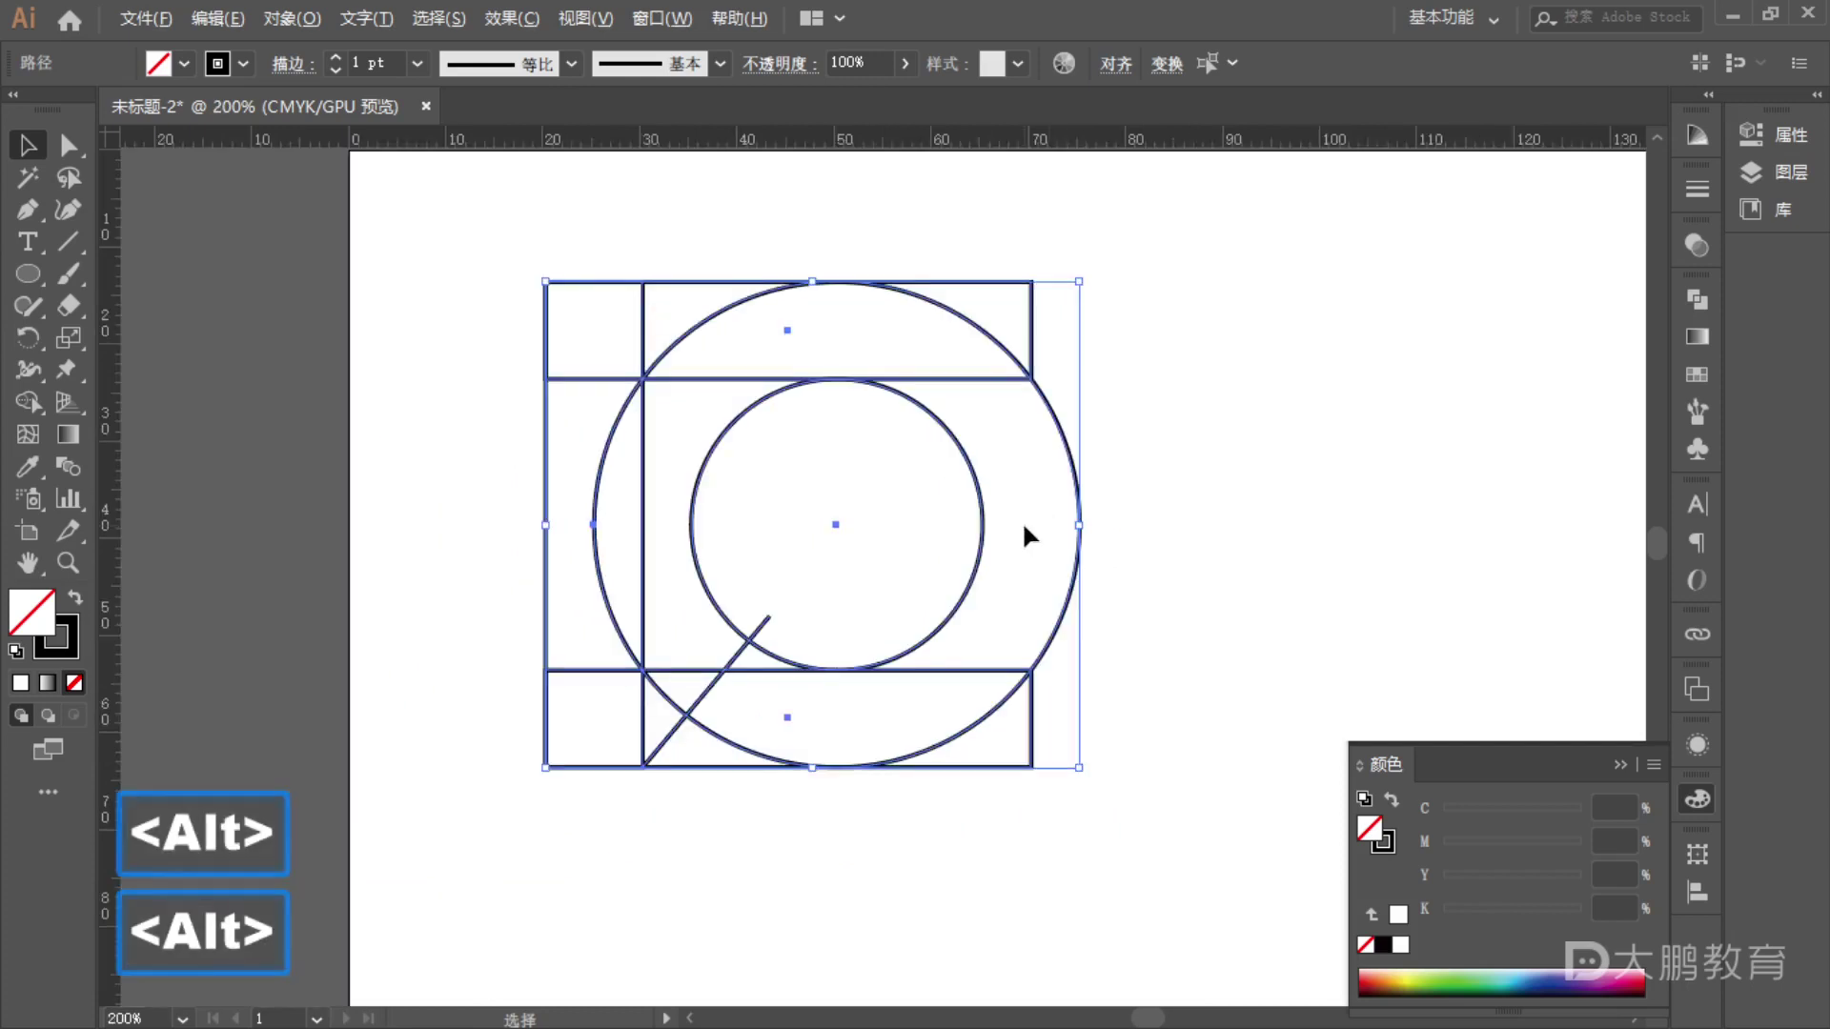
pyautogui.click(1425, 526)
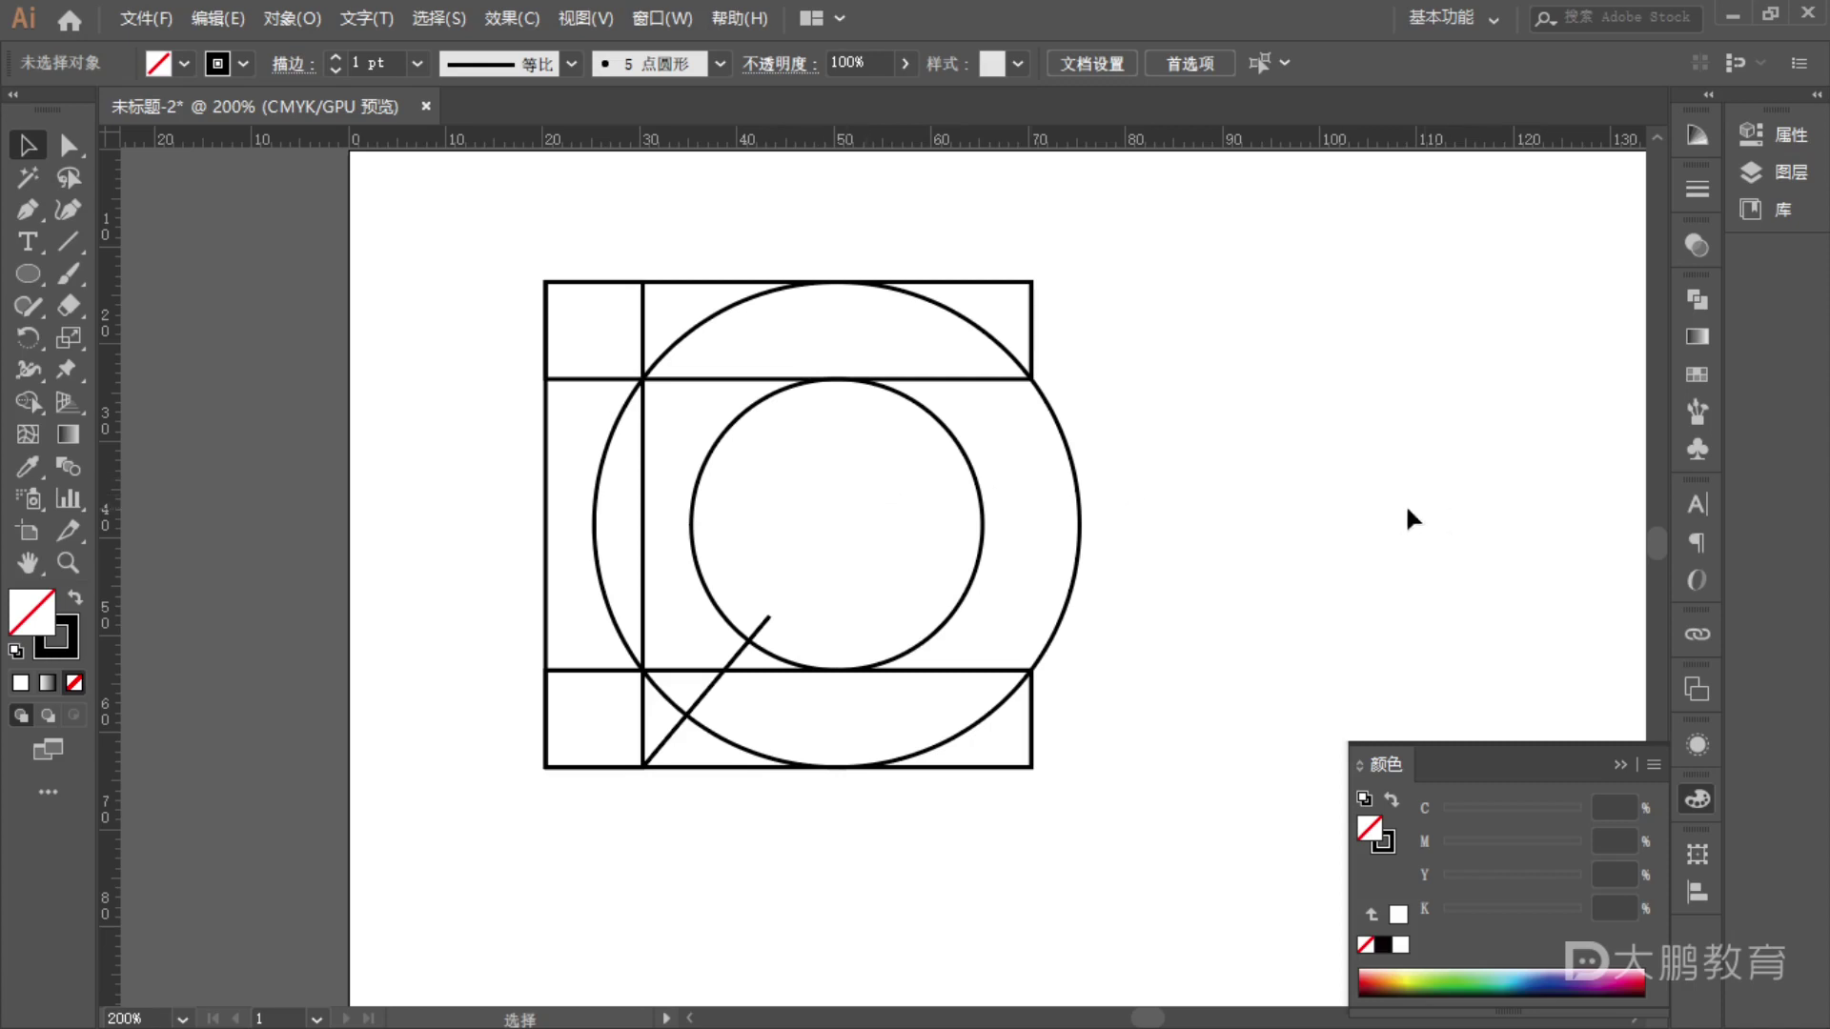
# - Examine the two dots inside the reference logo up close and compare them with the bar-and-circle construction
pyautogui.scroll(-3, 1449, 518)
pyautogui.scroll(4, 734, 513)
pyautogui.scroll(1, 734, 513)
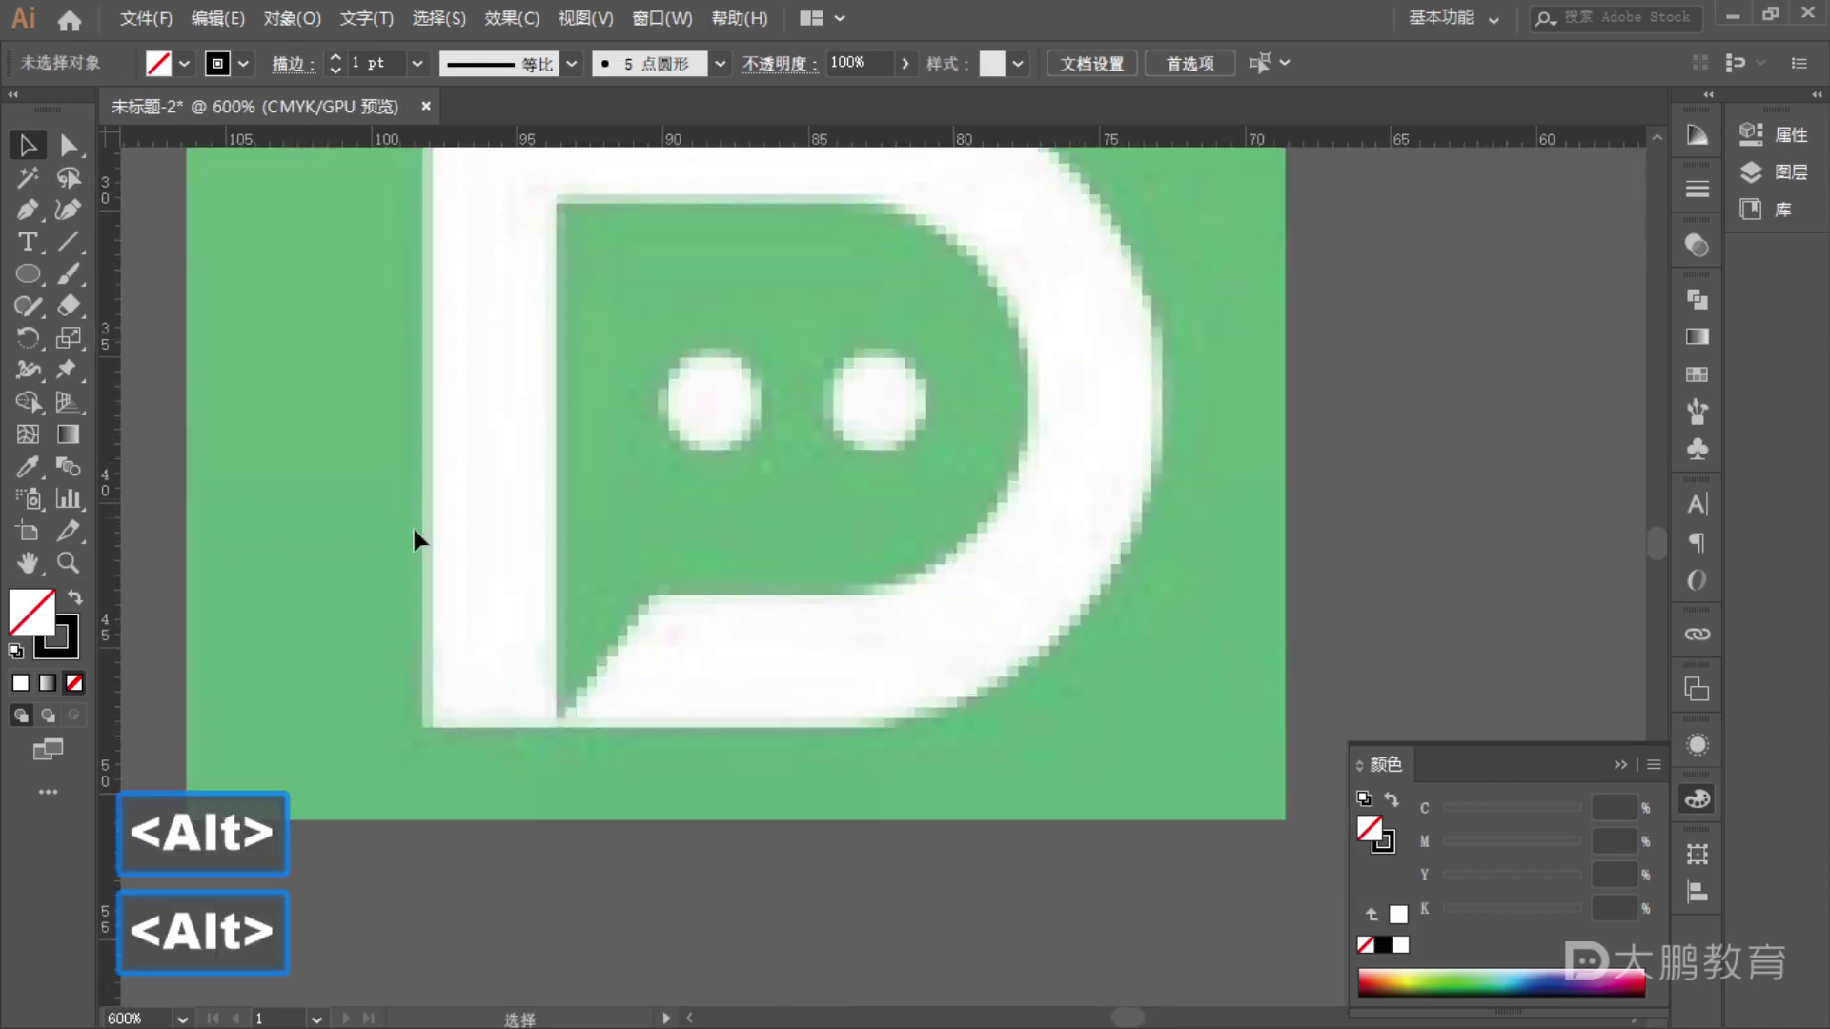
pyautogui.scroll(-4, 411, 519)
pyautogui.press('space')
pyautogui.moveTo(994, 481); pyautogui.dragTo(489, 580)
pyautogui.scroll(1, 1038, 654)
pyautogui.press('space')
pyautogui.moveTo(964, 576); pyautogui.dragTo(941, 583)
pyautogui.scroll(-1, 942, 583)
pyautogui.scroll(1, 939, 574)
pyautogui.scroll(-1, 940, 573)
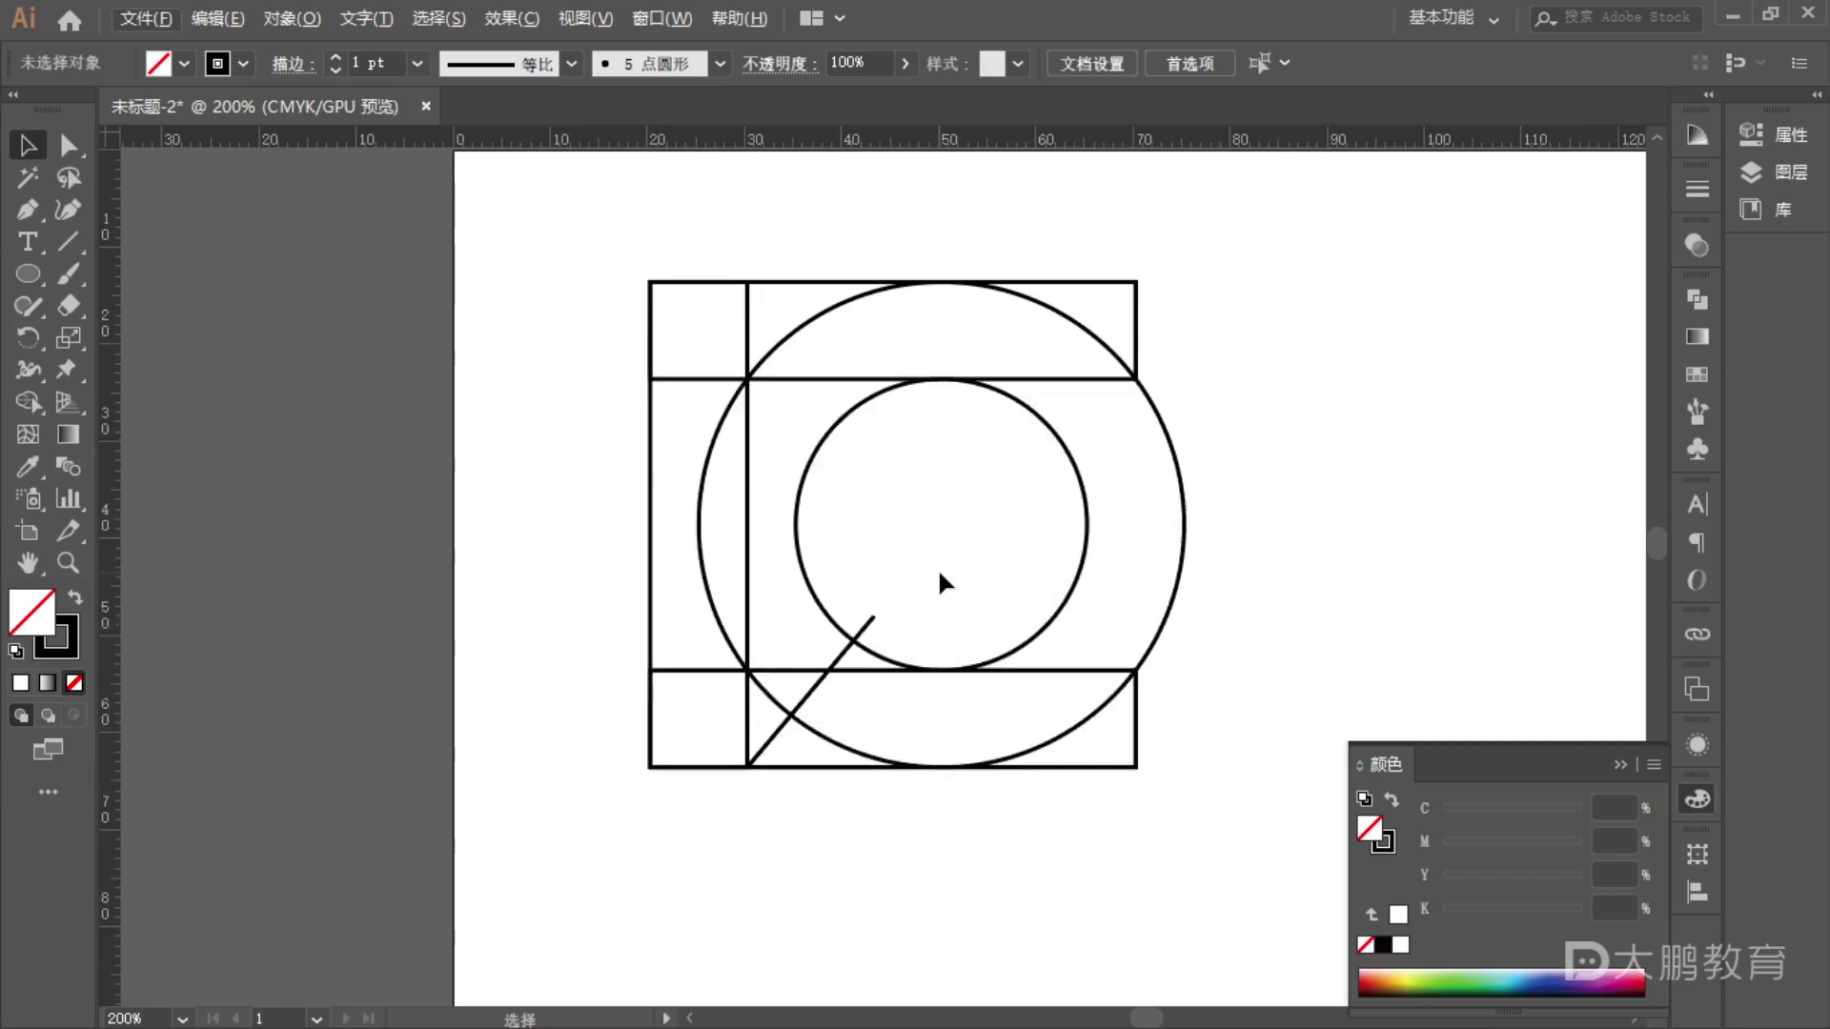
# - Annotate the top bar's thickness as 10 and outline the inner circle with temporary pen strokes, then clear the strokes
pyautogui.press('F1')
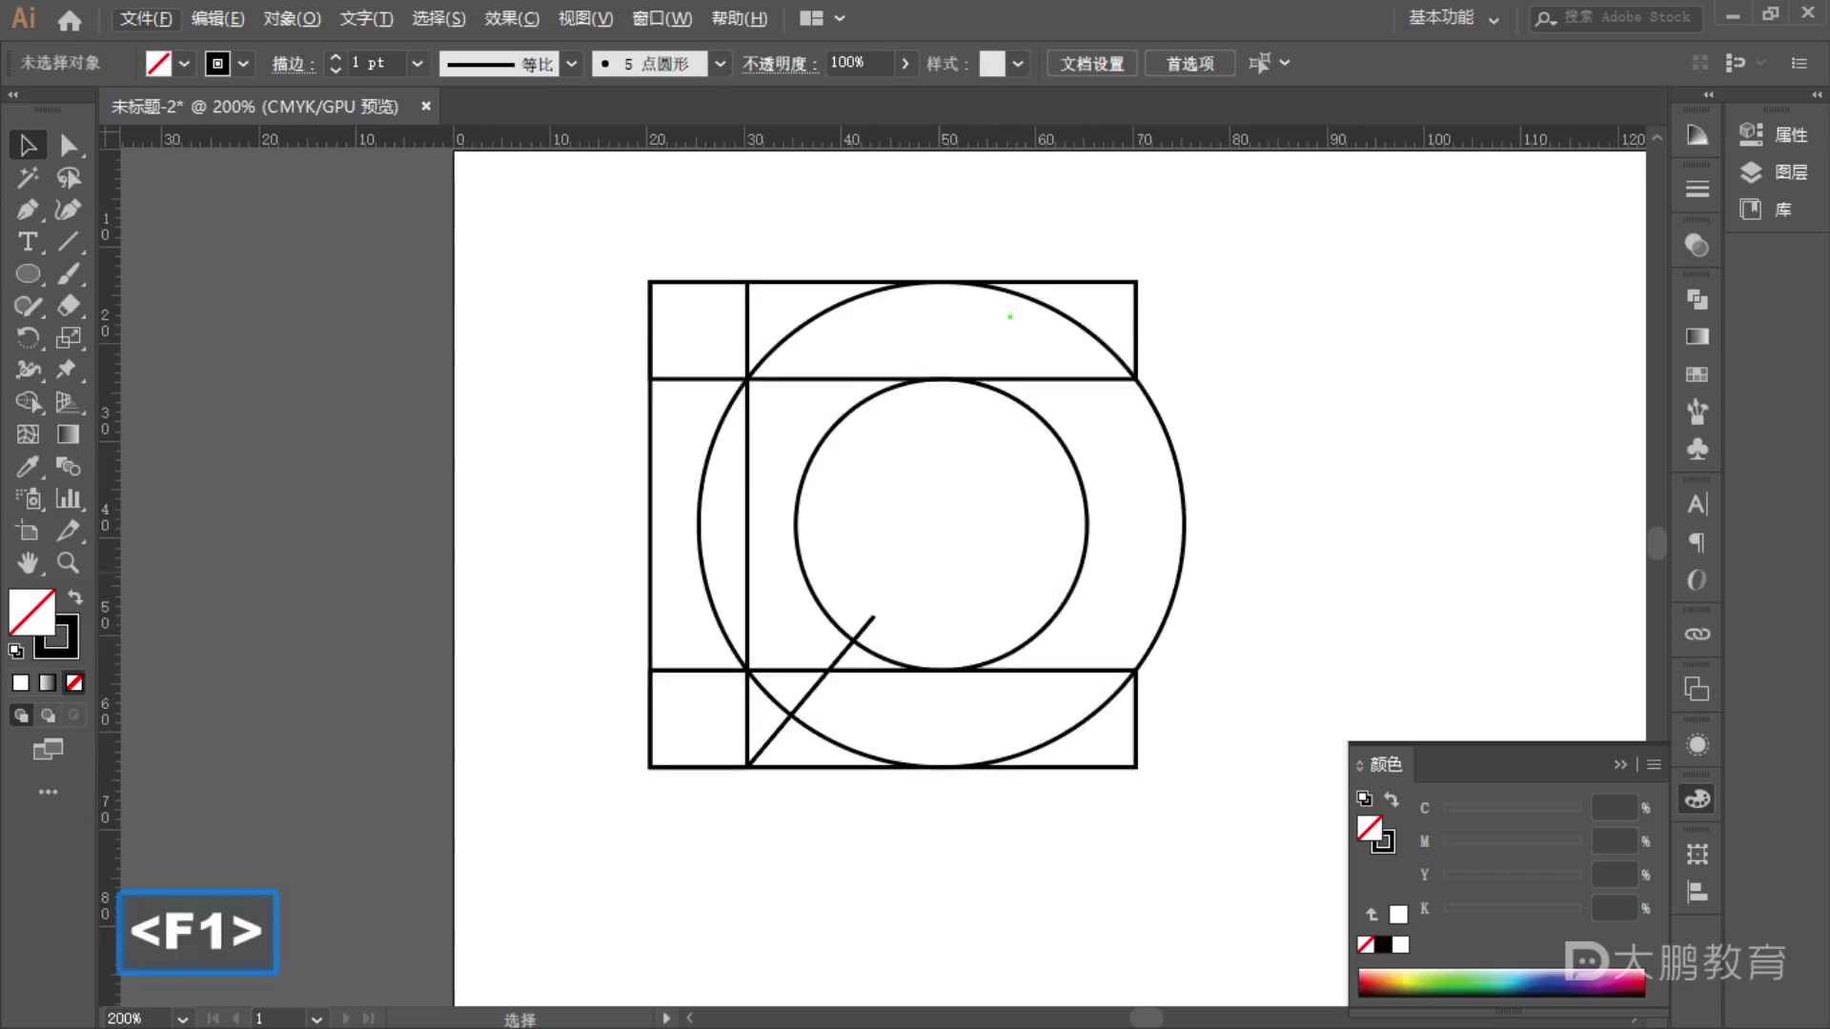
pyautogui.moveTo(946, 283); pyautogui.dragTo(933, 357)
pyautogui.moveTo(1201, 310)
pyautogui.mouseDown()
pyautogui.moveTo(1200, 362)
pyautogui.moveTo(1218, 330)
pyautogui.moveTo(1260, 367)
pyautogui.moveTo(1215, 322)
pyautogui.mouseUp()
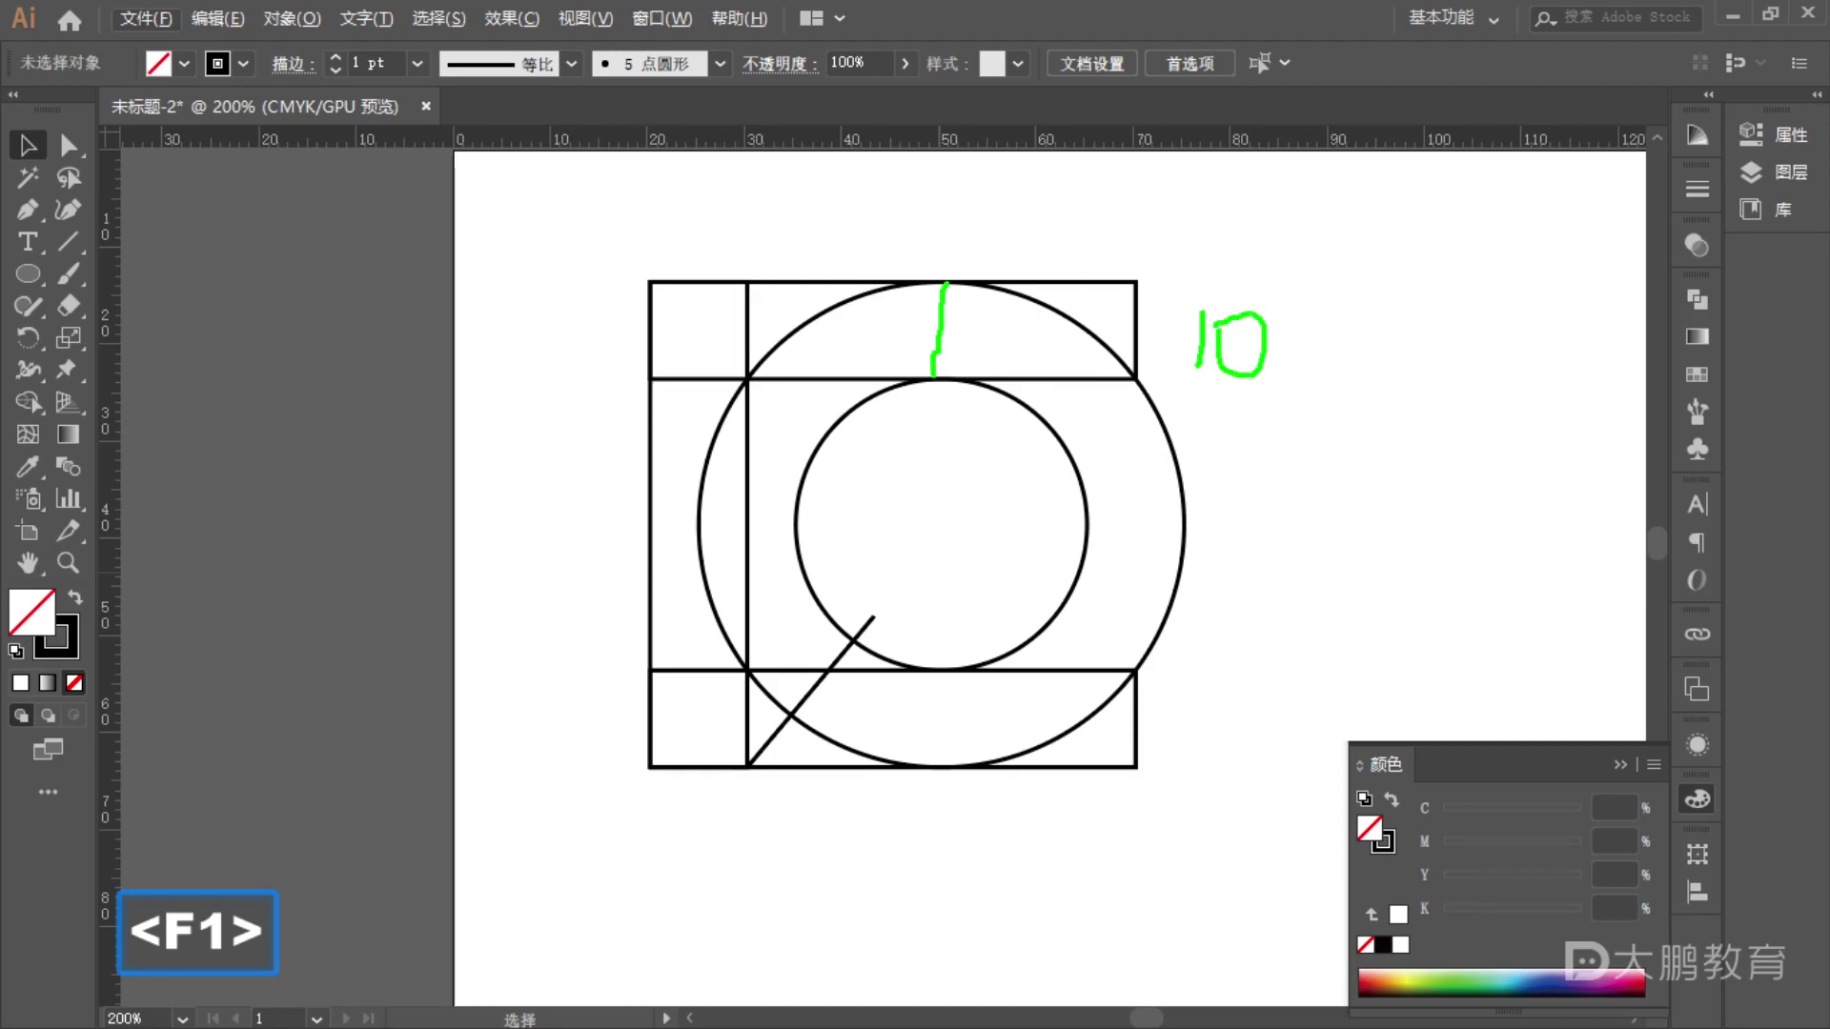
pyautogui.moveTo(1054, 337); pyautogui.dragTo(1147, 318)
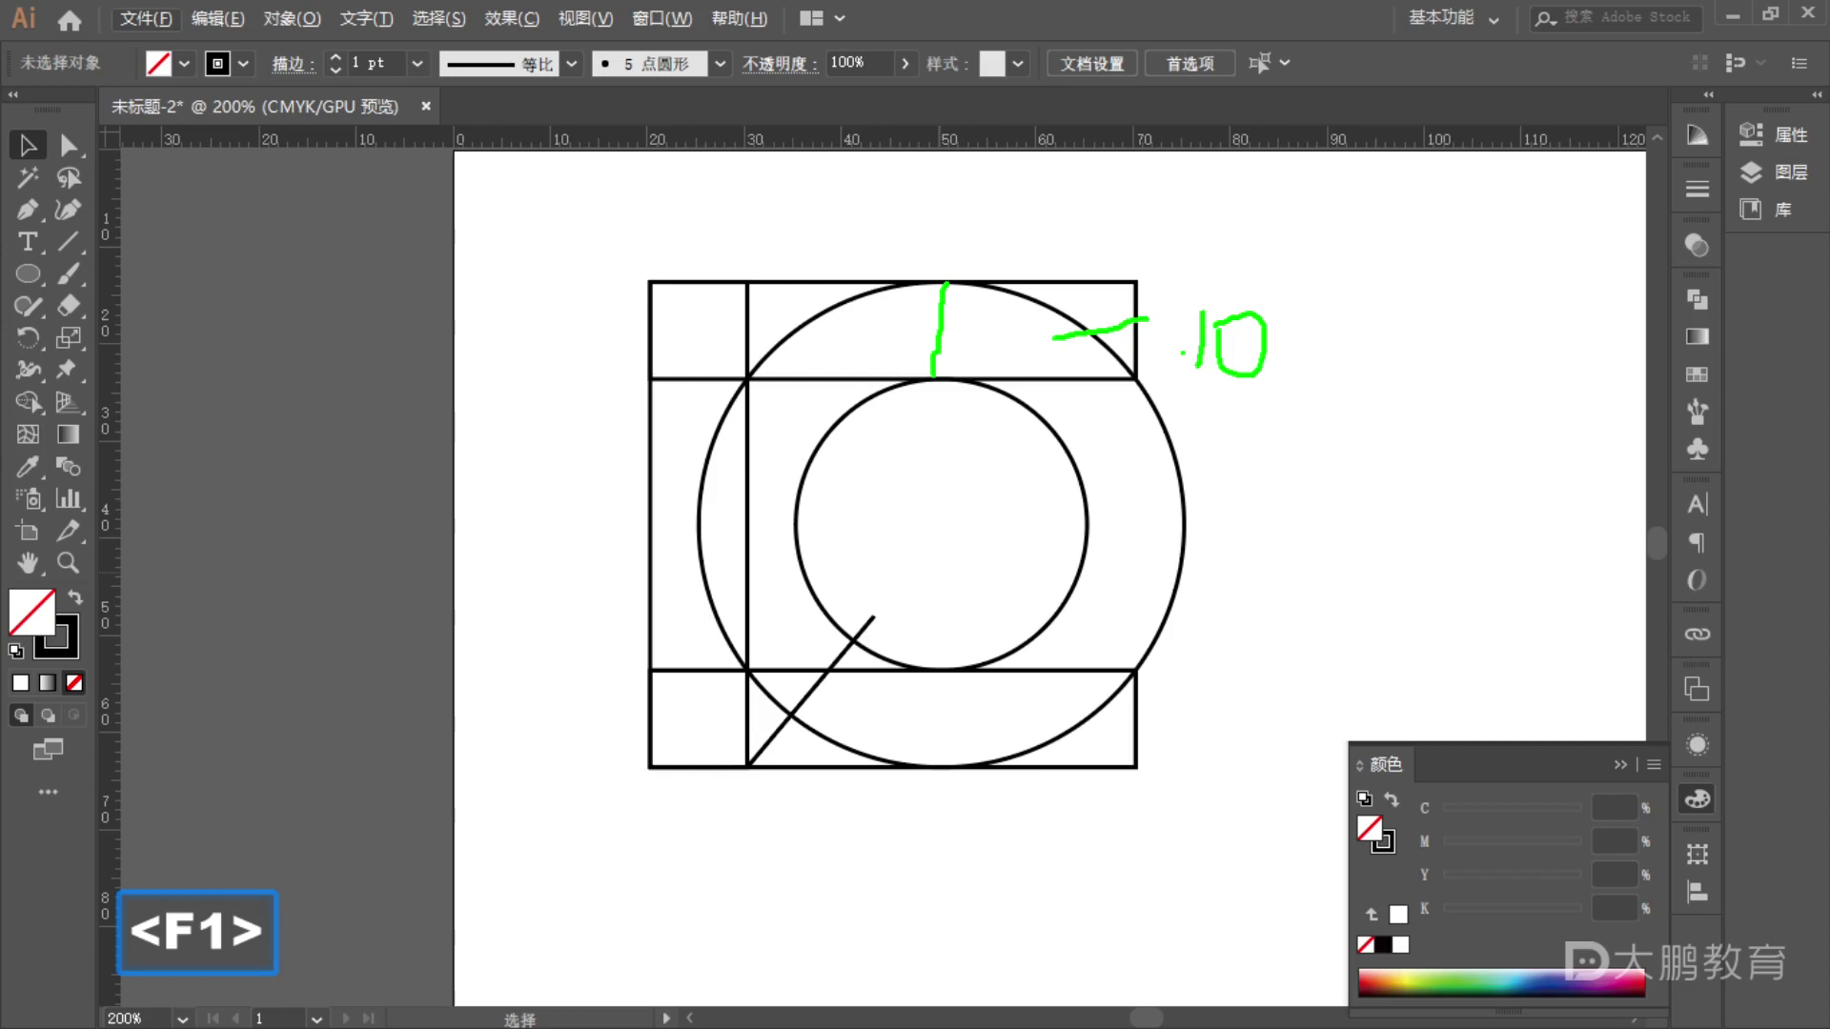
pyautogui.moveTo(1008, 404)
pyautogui.mouseDown()
pyautogui.moveTo(914, 387)
pyautogui.moveTo(823, 465)
pyautogui.moveTo(850, 628)
pyautogui.moveTo(1046, 637)
pyautogui.moveTo(1121, 474)
pyautogui.moveTo(984, 395)
pyautogui.mouseUp()
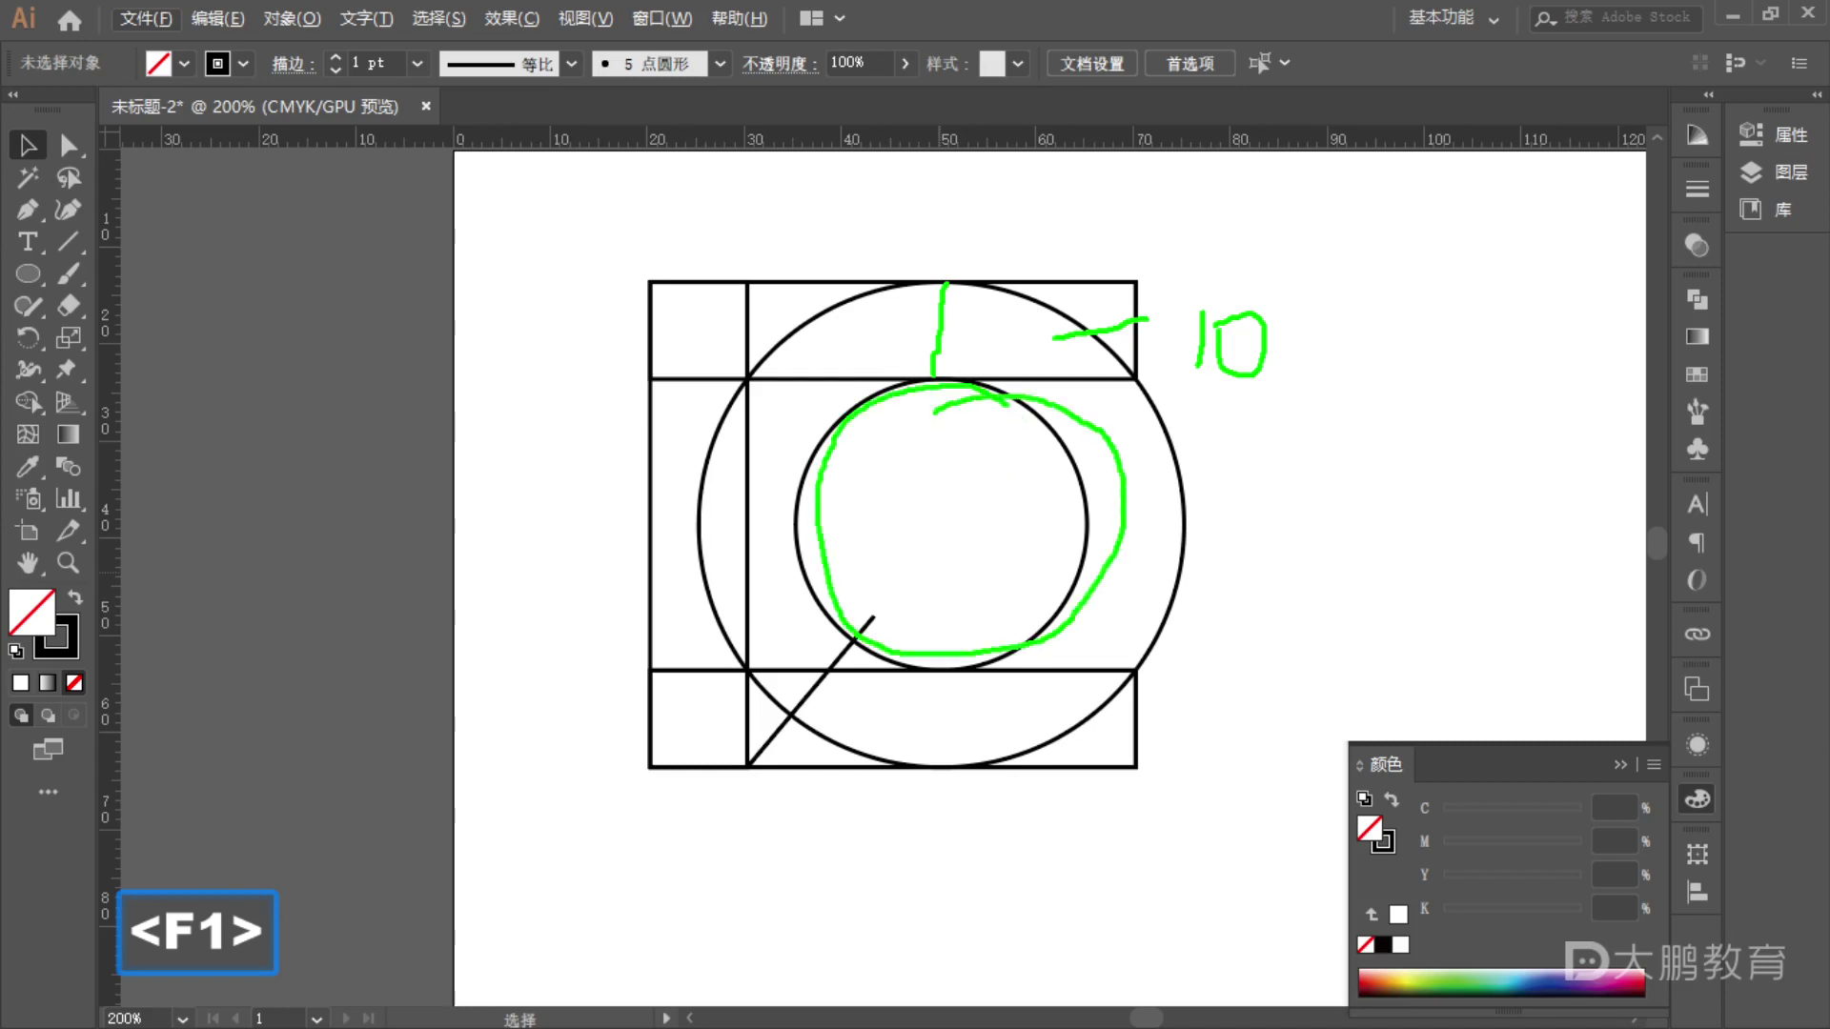
pyautogui.press('Escape')
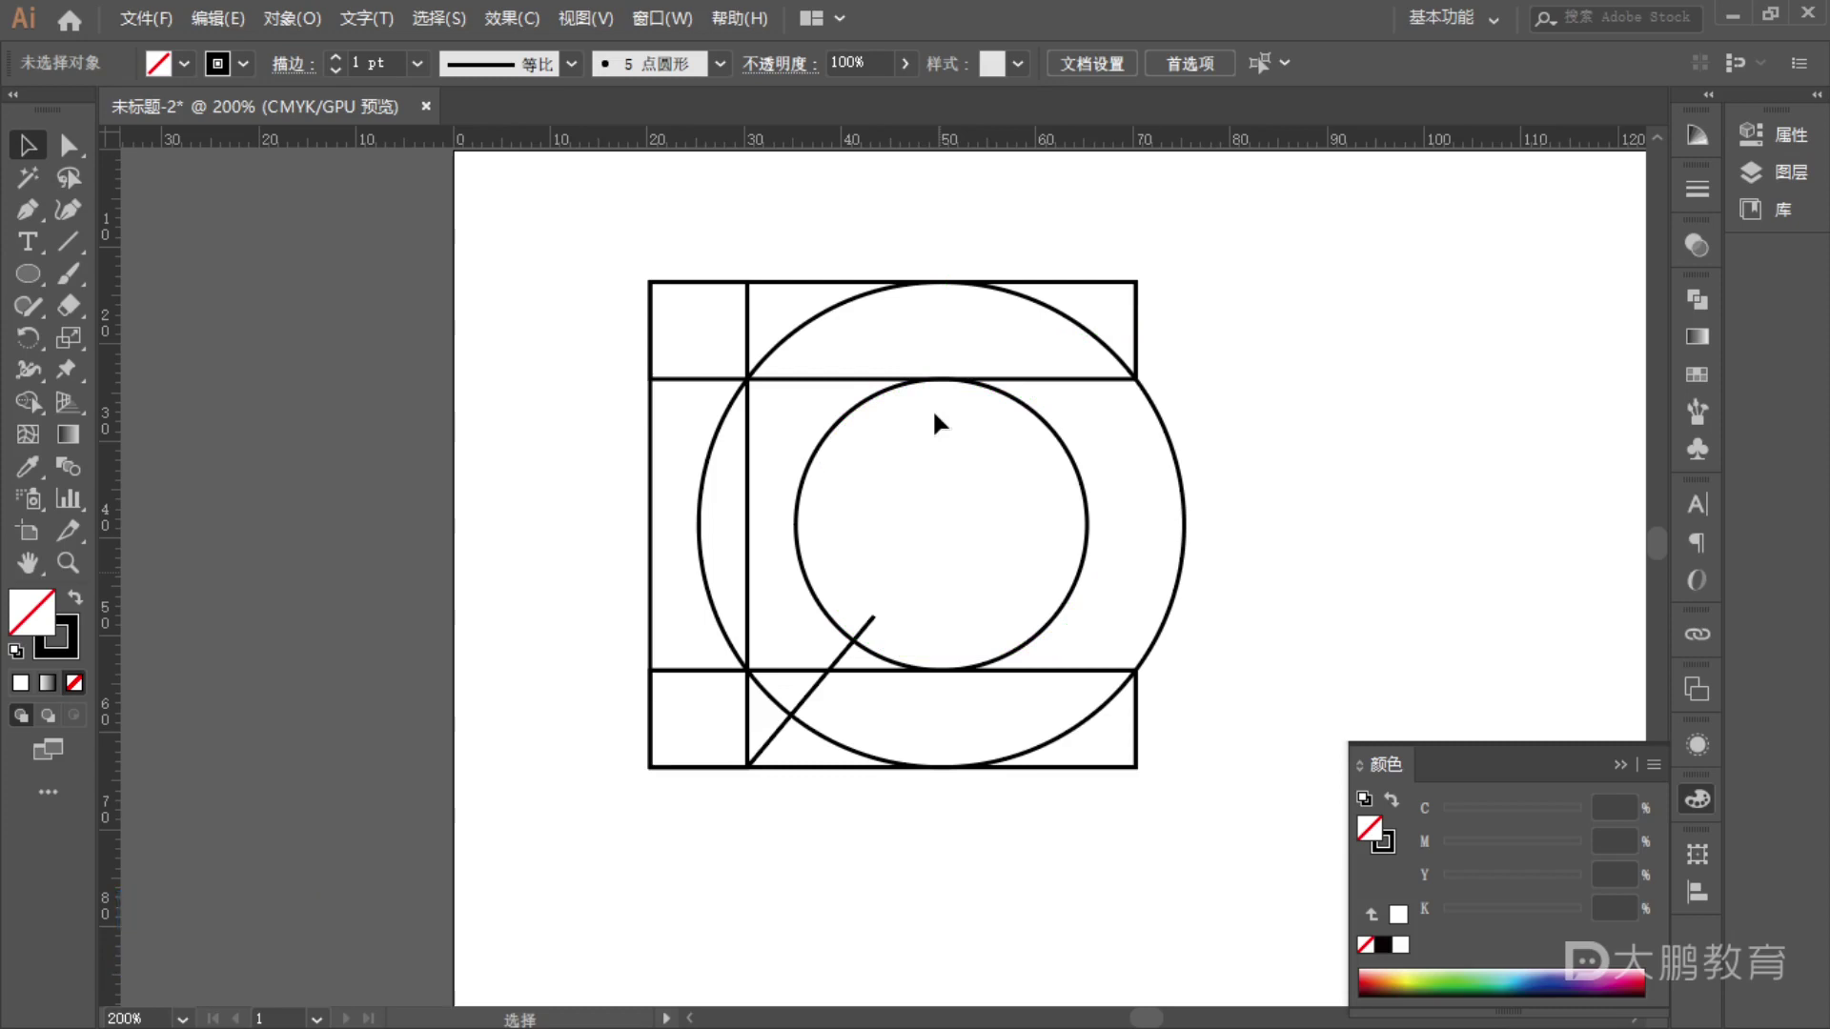
# - Mark the top bar's thickness against a small dot sketched inside the inner circle with temporary pen strokes, and clear them
pyautogui.press('F1')
pyautogui.moveTo(948, 274); pyautogui.dragTo(948, 351)
pyautogui.moveTo(890, 503)
pyautogui.mouseDown()
pyautogui.moveTo(933, 530)
pyautogui.moveTo(906, 496)
pyautogui.mouseUp()
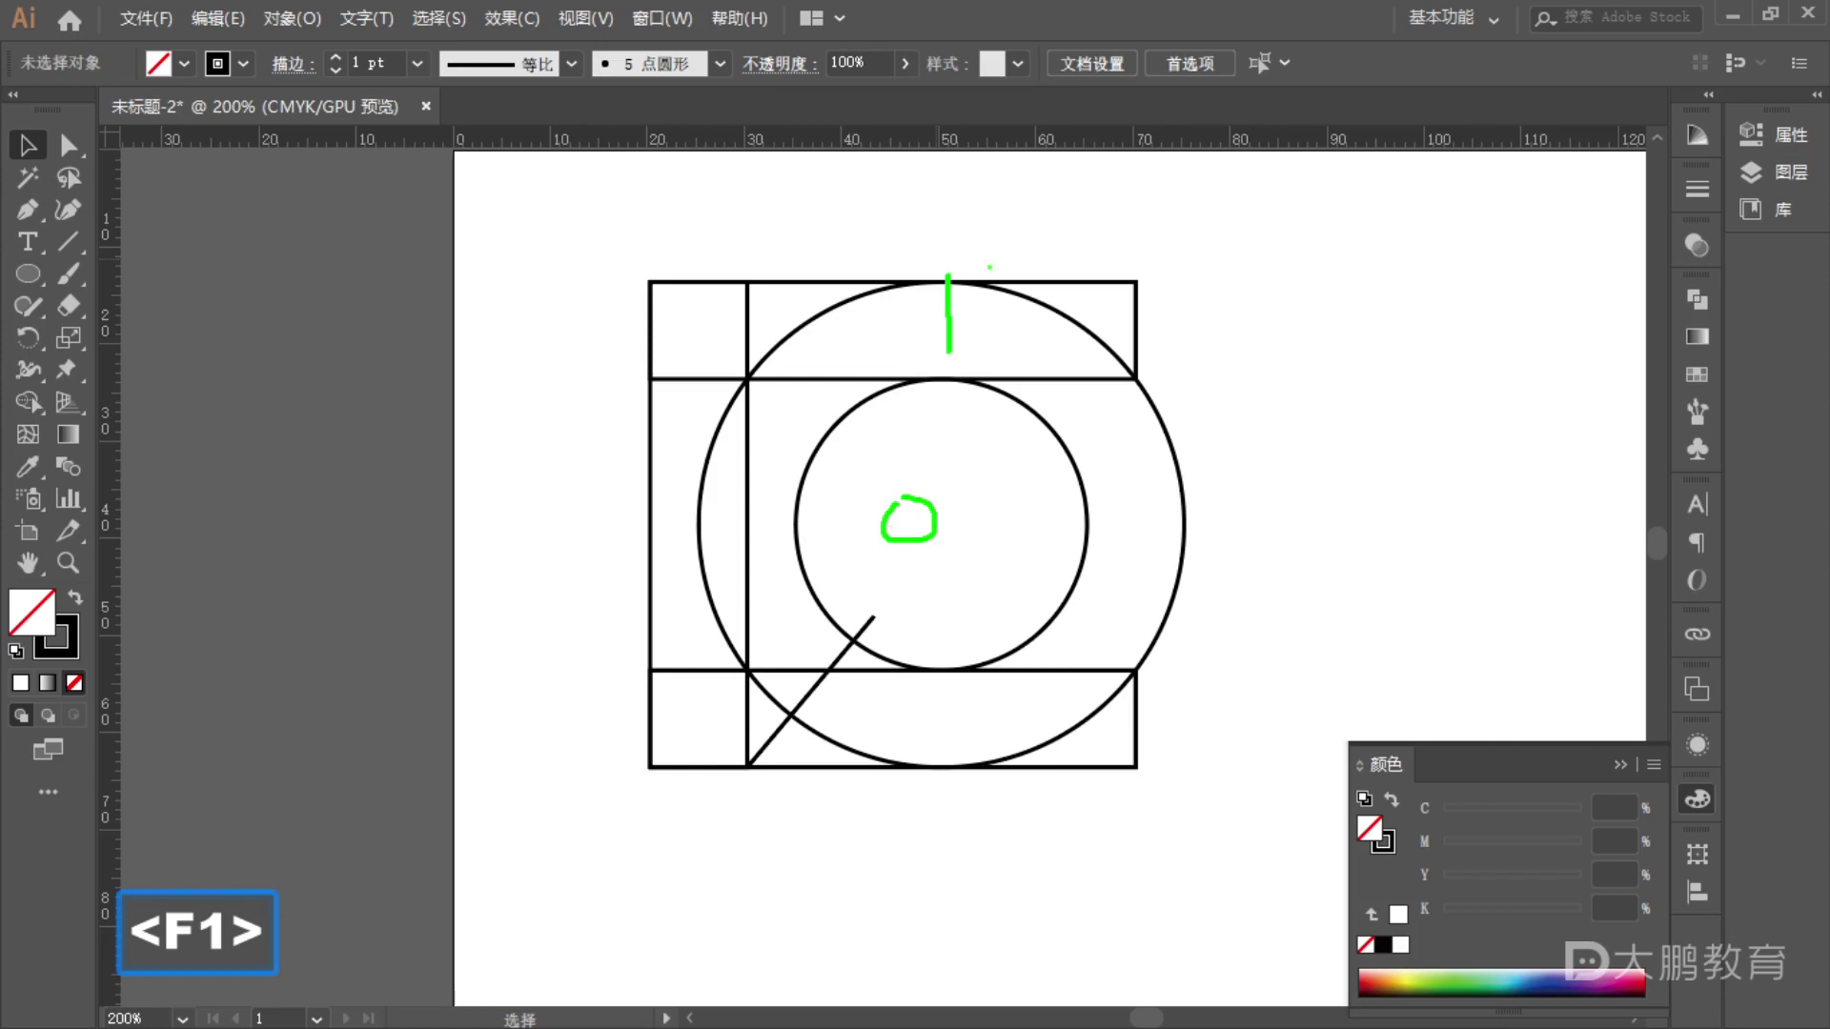
pyautogui.moveTo(948, 286)
pyautogui.mouseDown()
pyautogui.moveTo(941, 373)
pyautogui.moveTo(962, 329)
pyautogui.mouseUp()
pyautogui.moveTo(1160, 312)
pyautogui.mouseDown()
pyautogui.moveTo(688, 536)
pyautogui.moveTo(1156, 376)
pyautogui.mouseUp()
pyautogui.press('Escape')
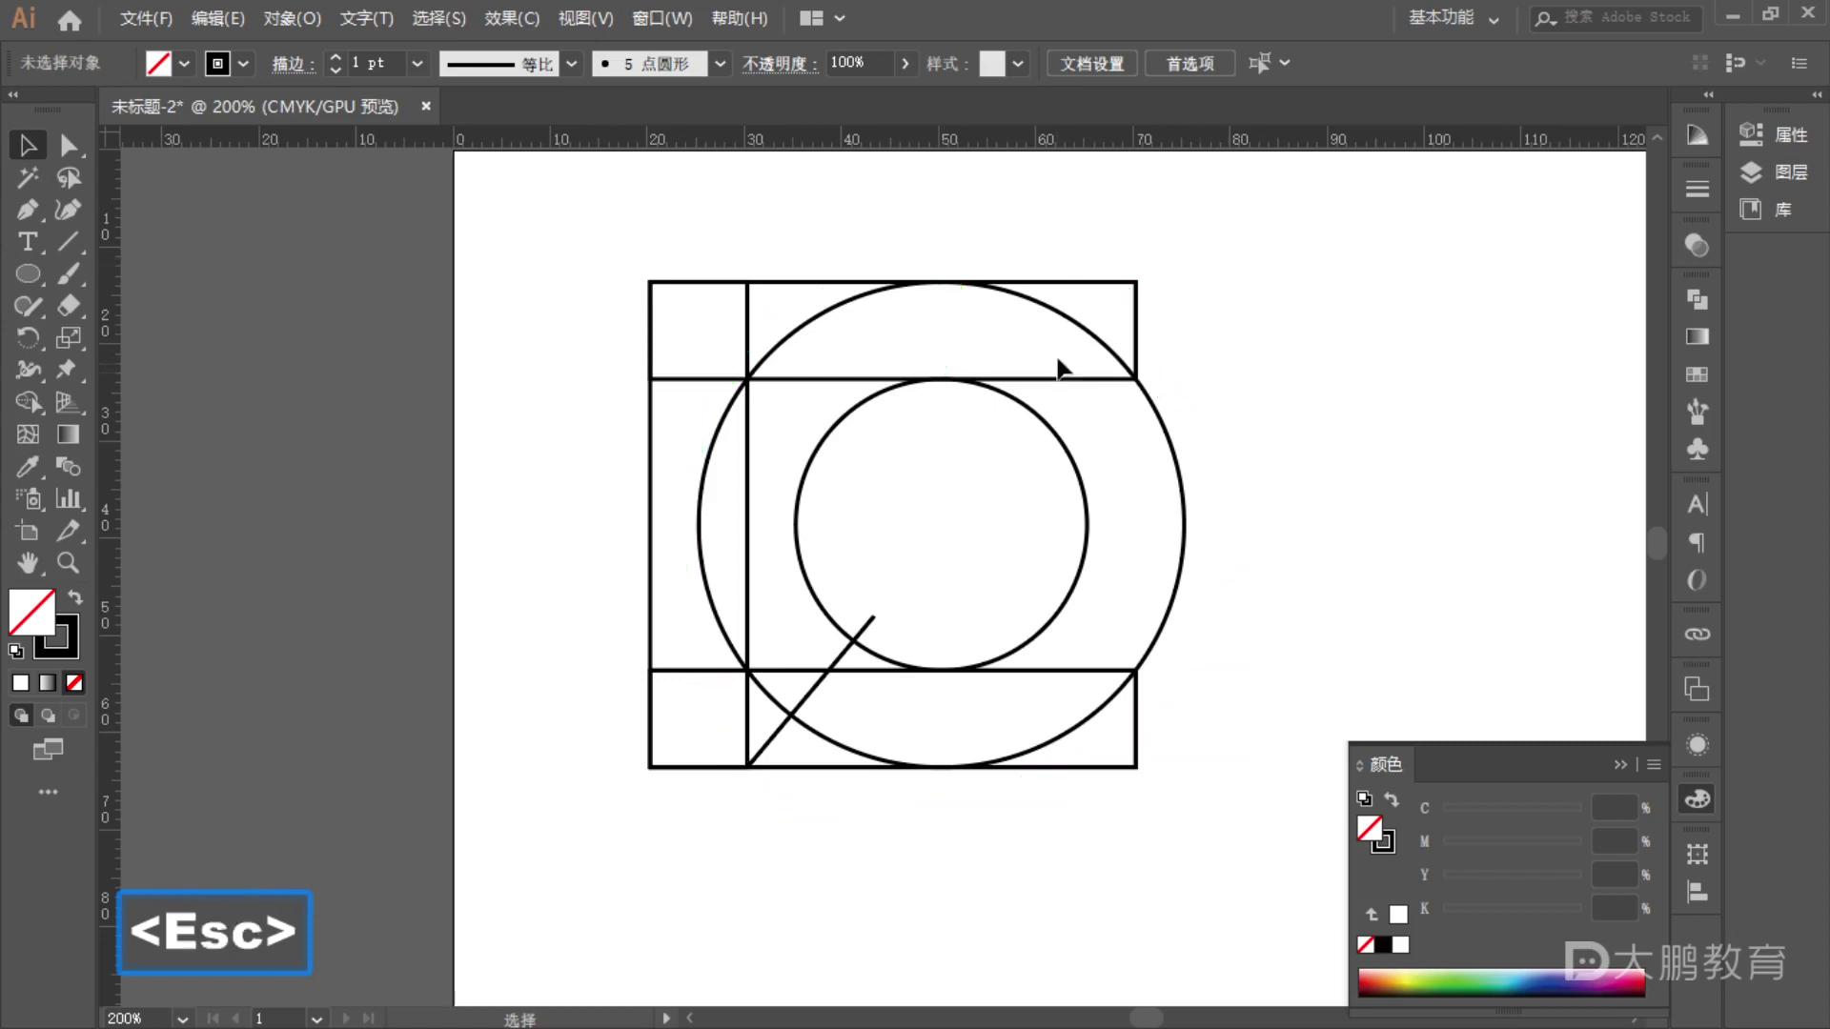
# - Draw a circle 6.18 mm wide and 6.18 mm high on the blank area beside the construction
pyautogui.moveTo(29, 272); pyautogui.dragTo(114, 336)
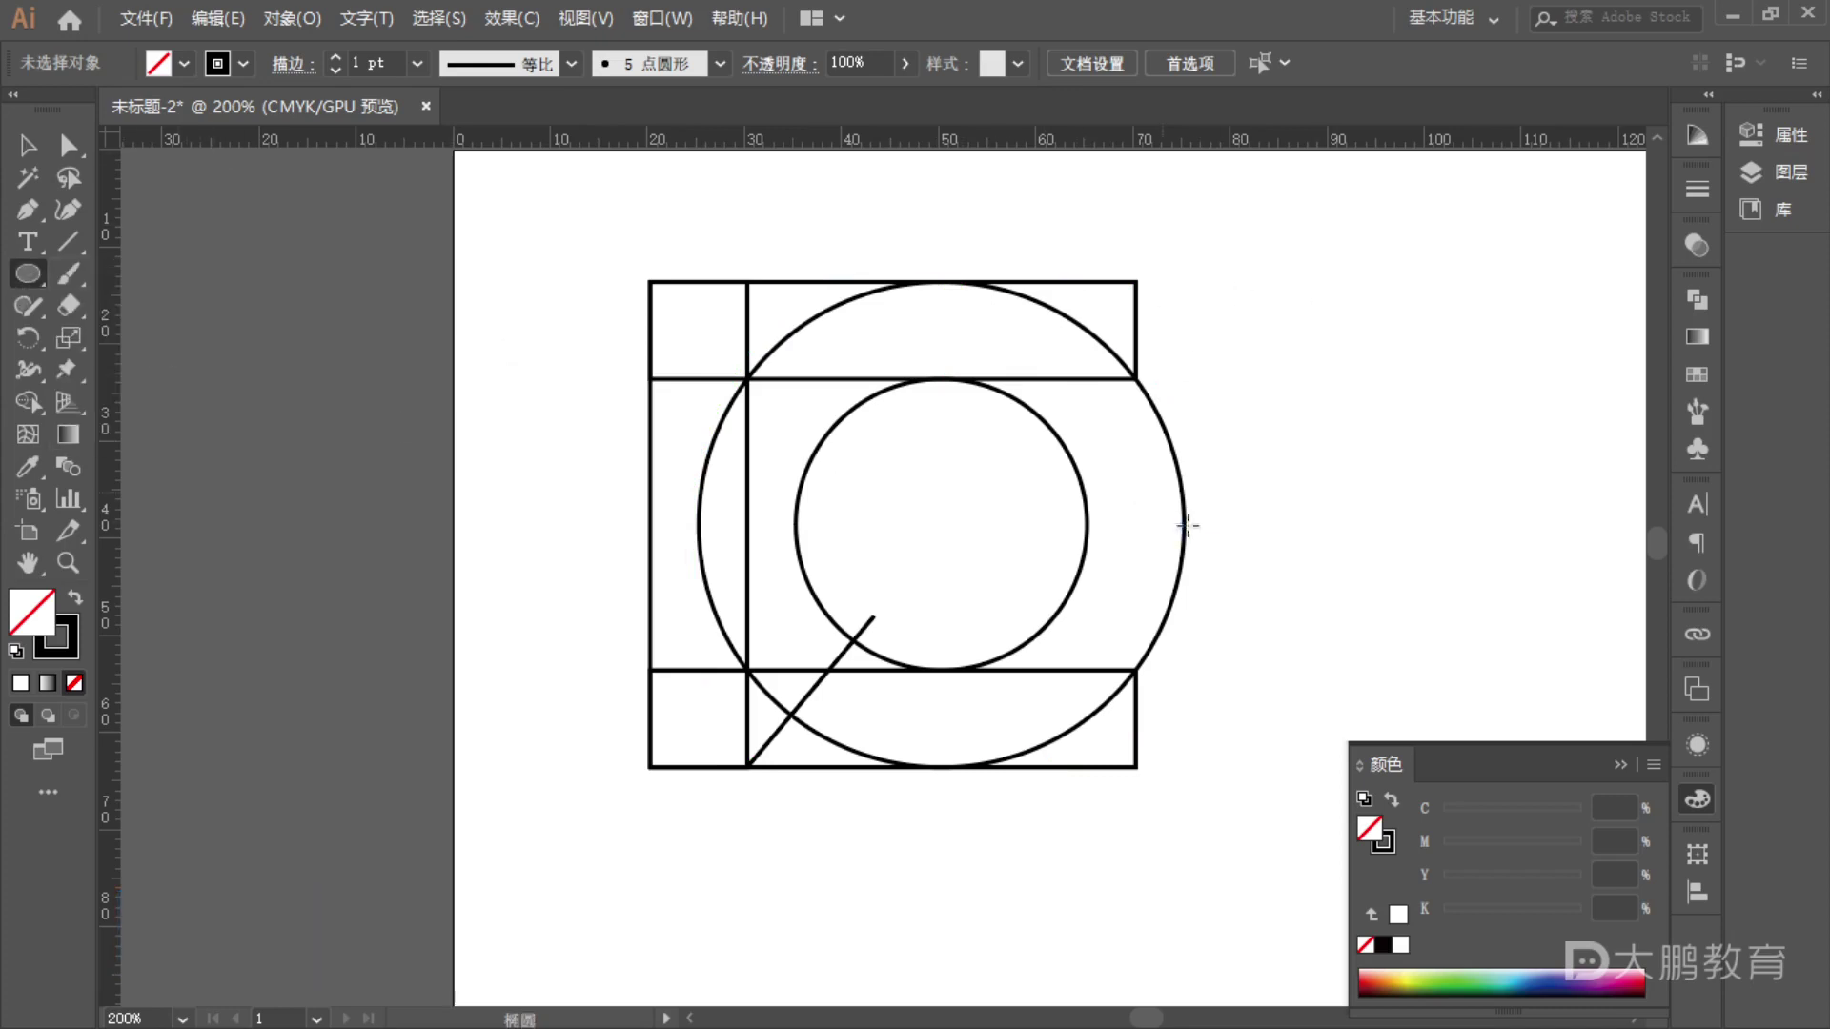
pyautogui.click(1363, 380)
pyautogui.write('6.18')
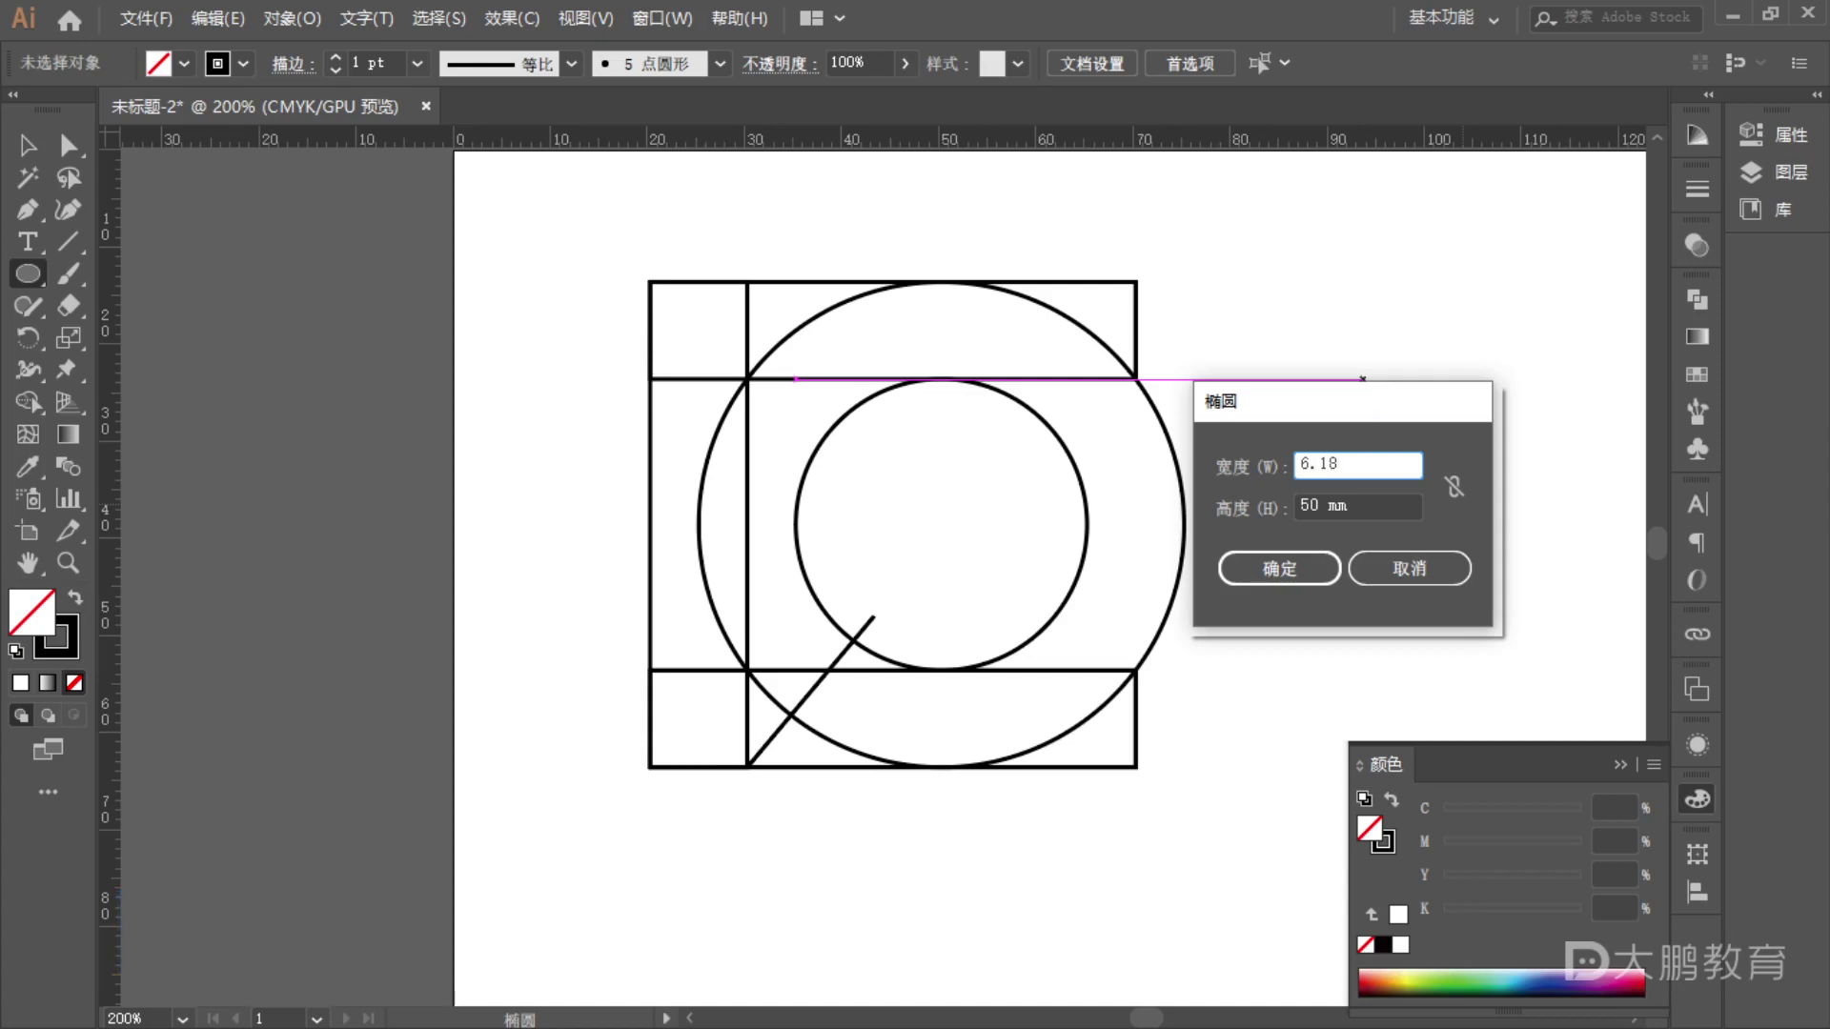
pyautogui.press('Return')
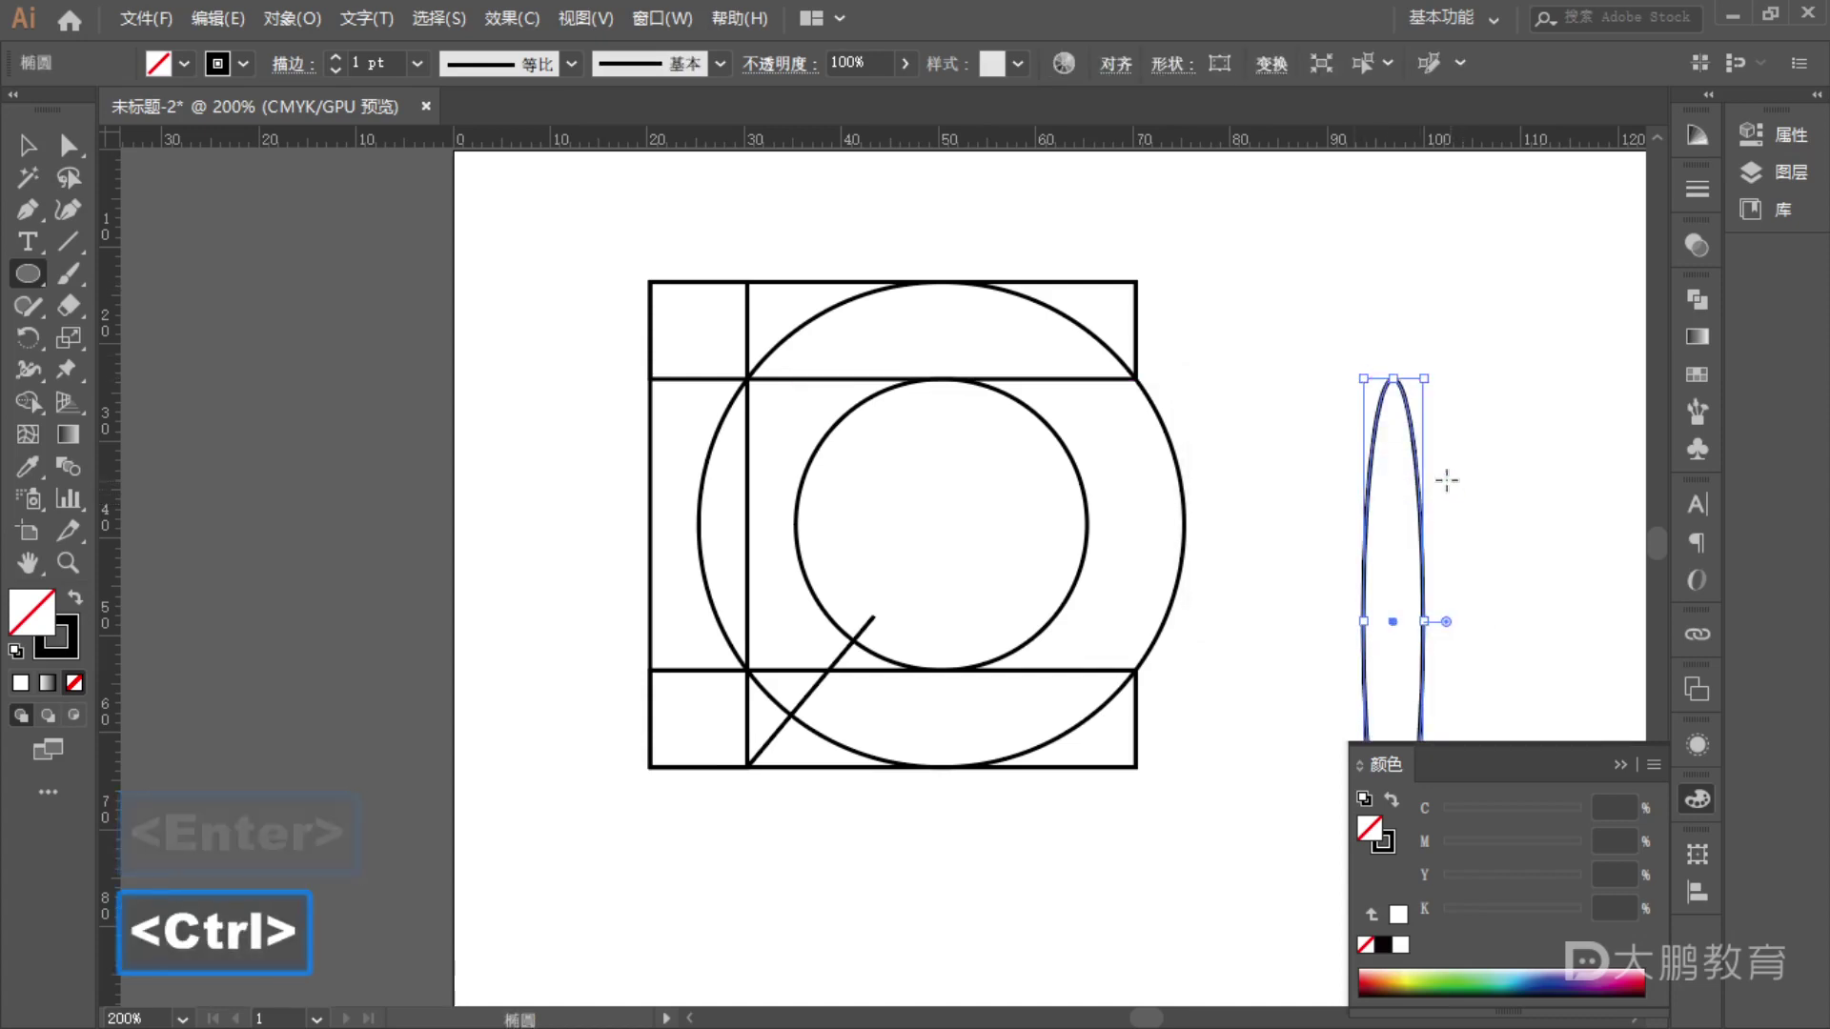
pyautogui.hotkey('ctrl', 'z')
pyautogui.click(1321, 437)
pyautogui.click(1341, 466)
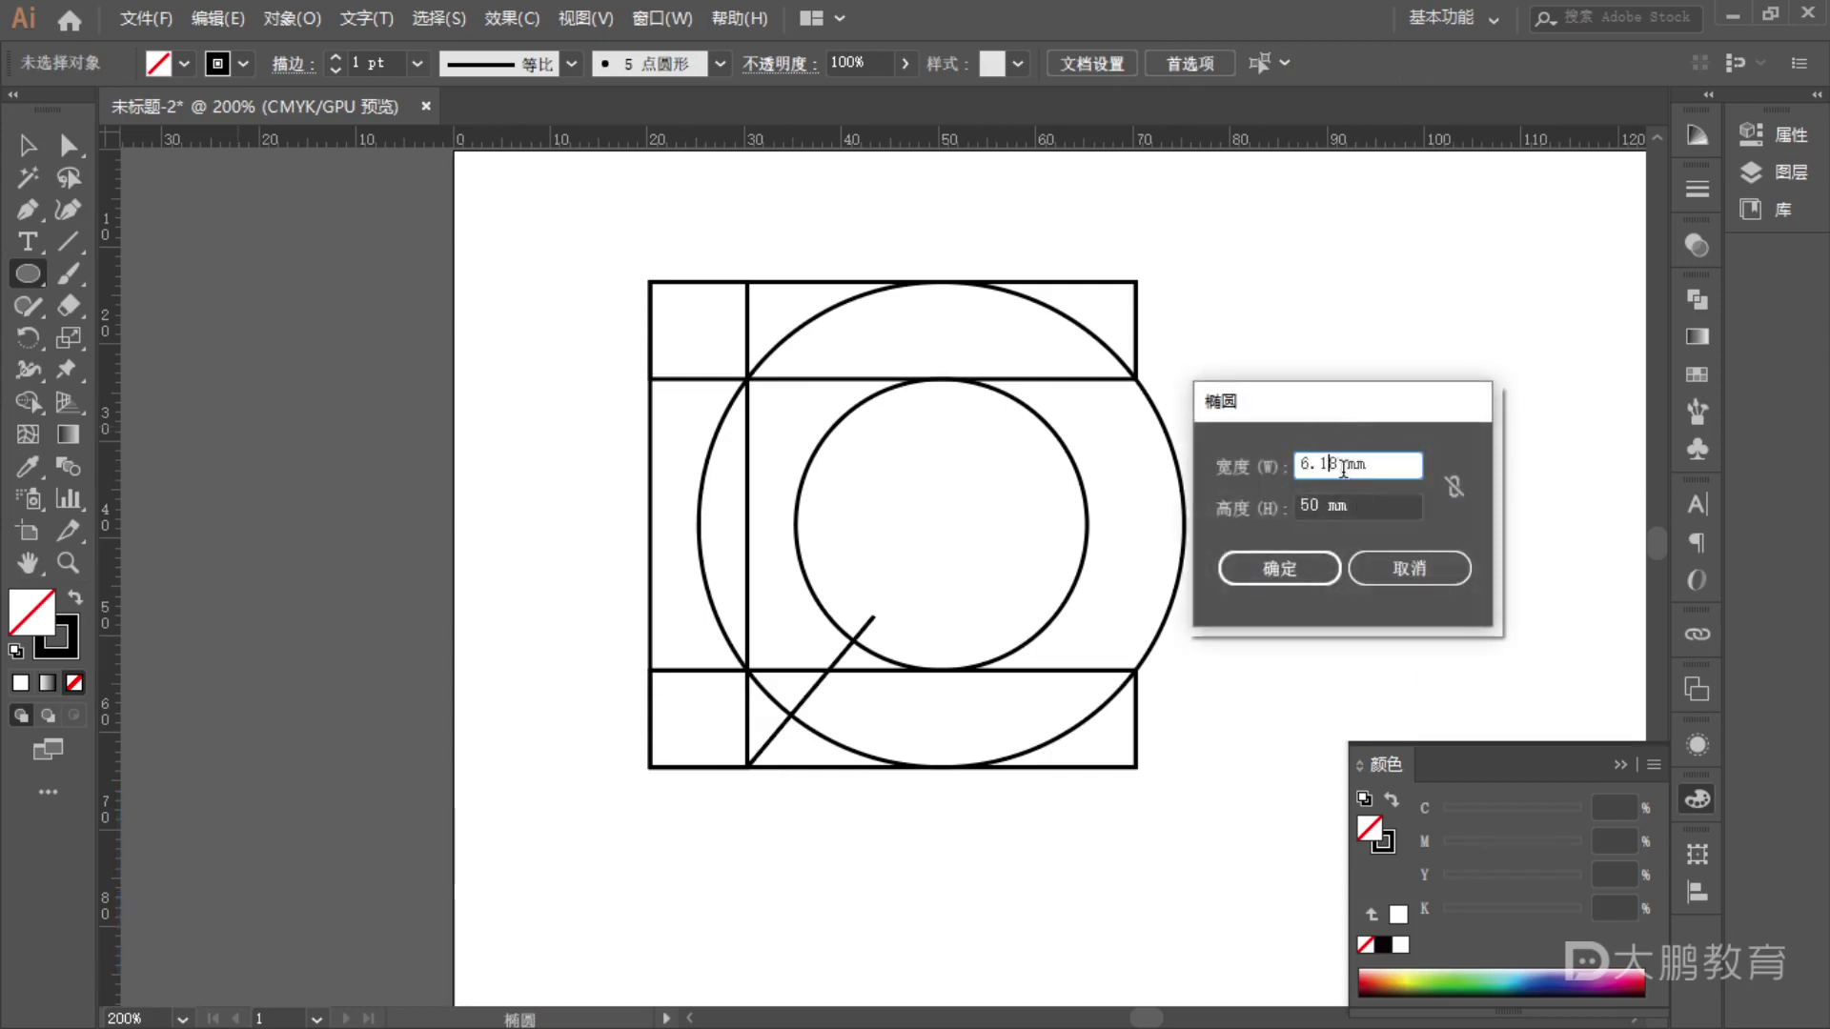
pyautogui.doubleClick(1313, 506)
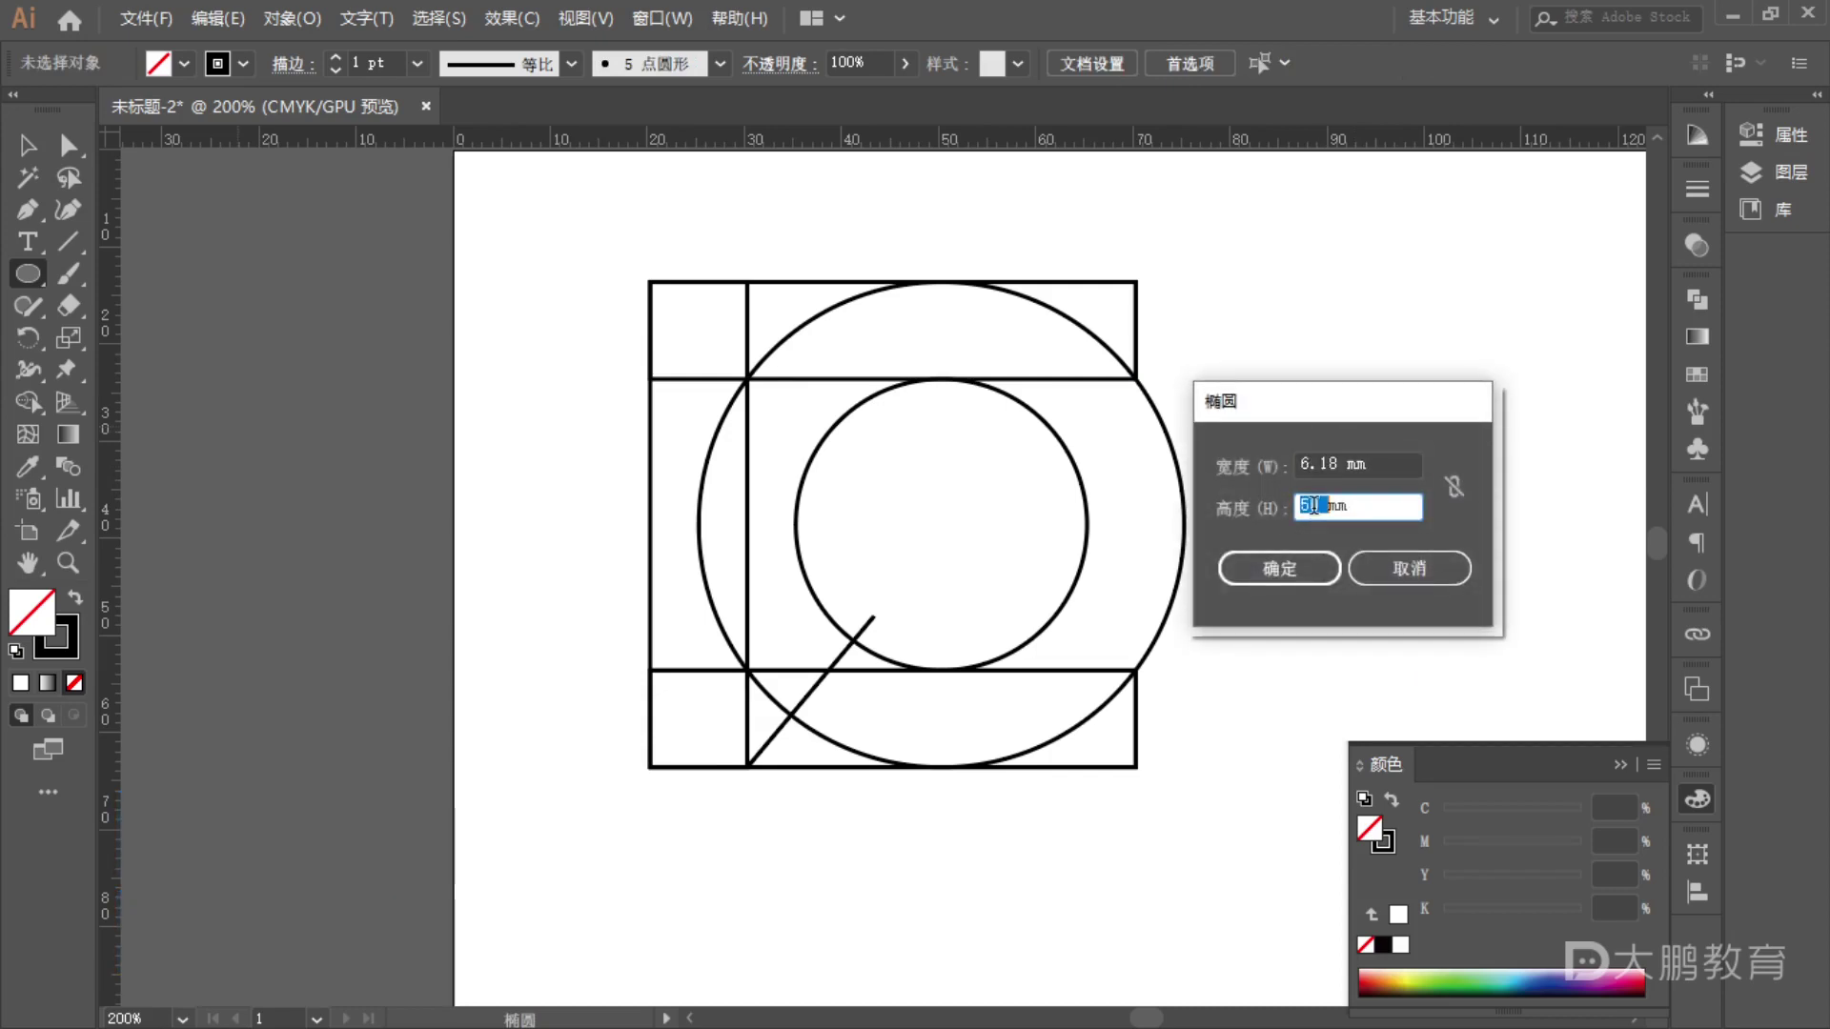
pyautogui.write('6.18')
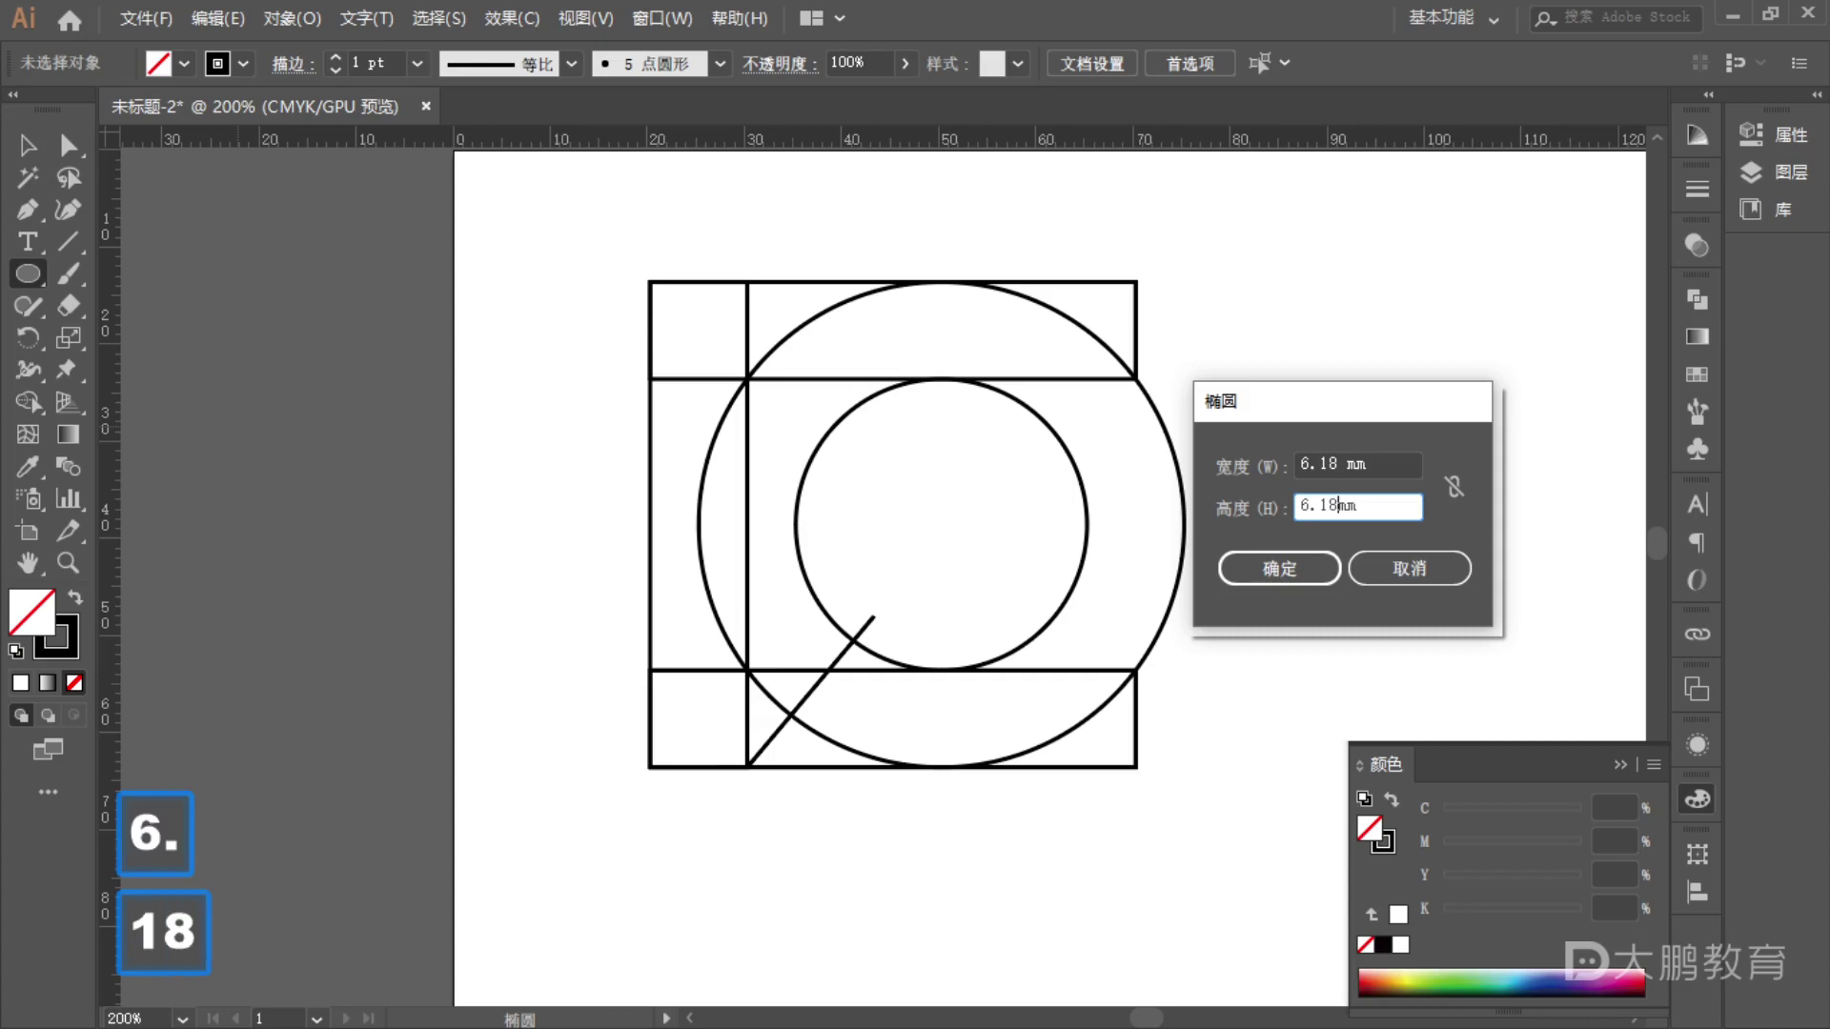
pyautogui.press('Return')
# - Move the small circle to the centre of the inner circle, and undo a trial shift toward the inner circle's right side
pyautogui.press('v')
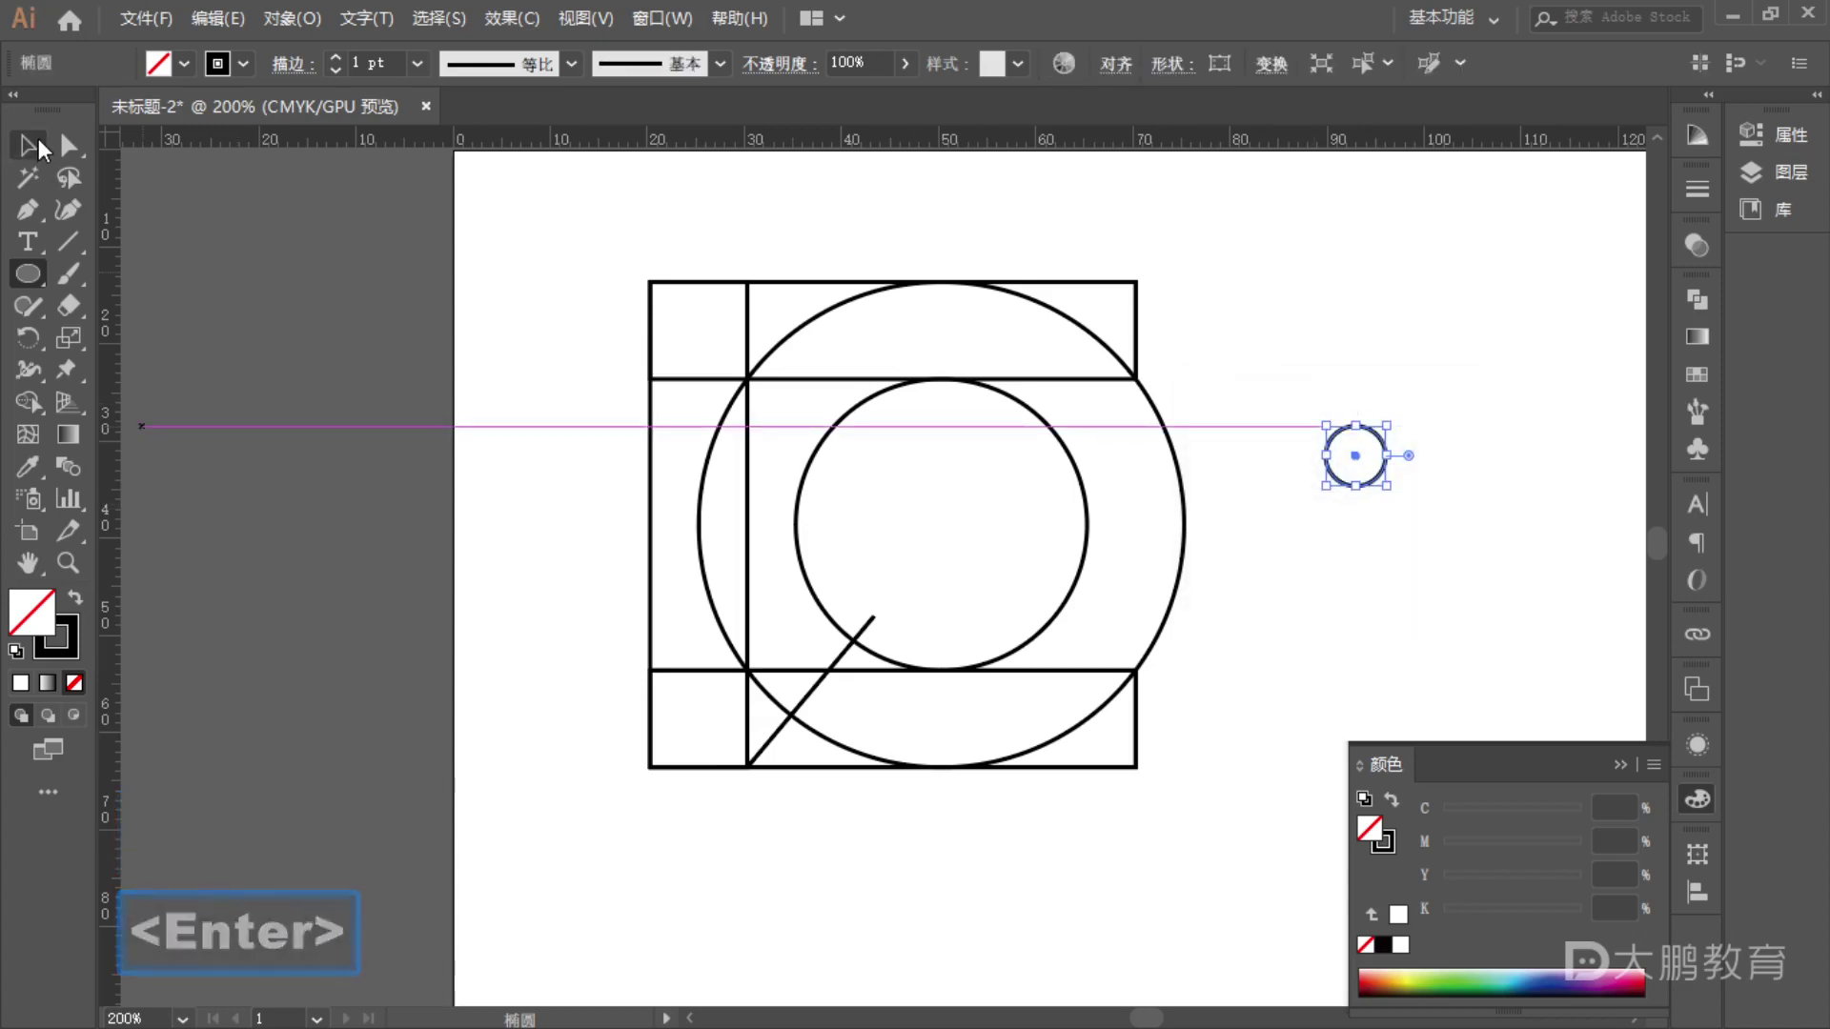
pyautogui.moveTo(1363, 452); pyautogui.dragTo(941, 523)
pyautogui.press('F1')
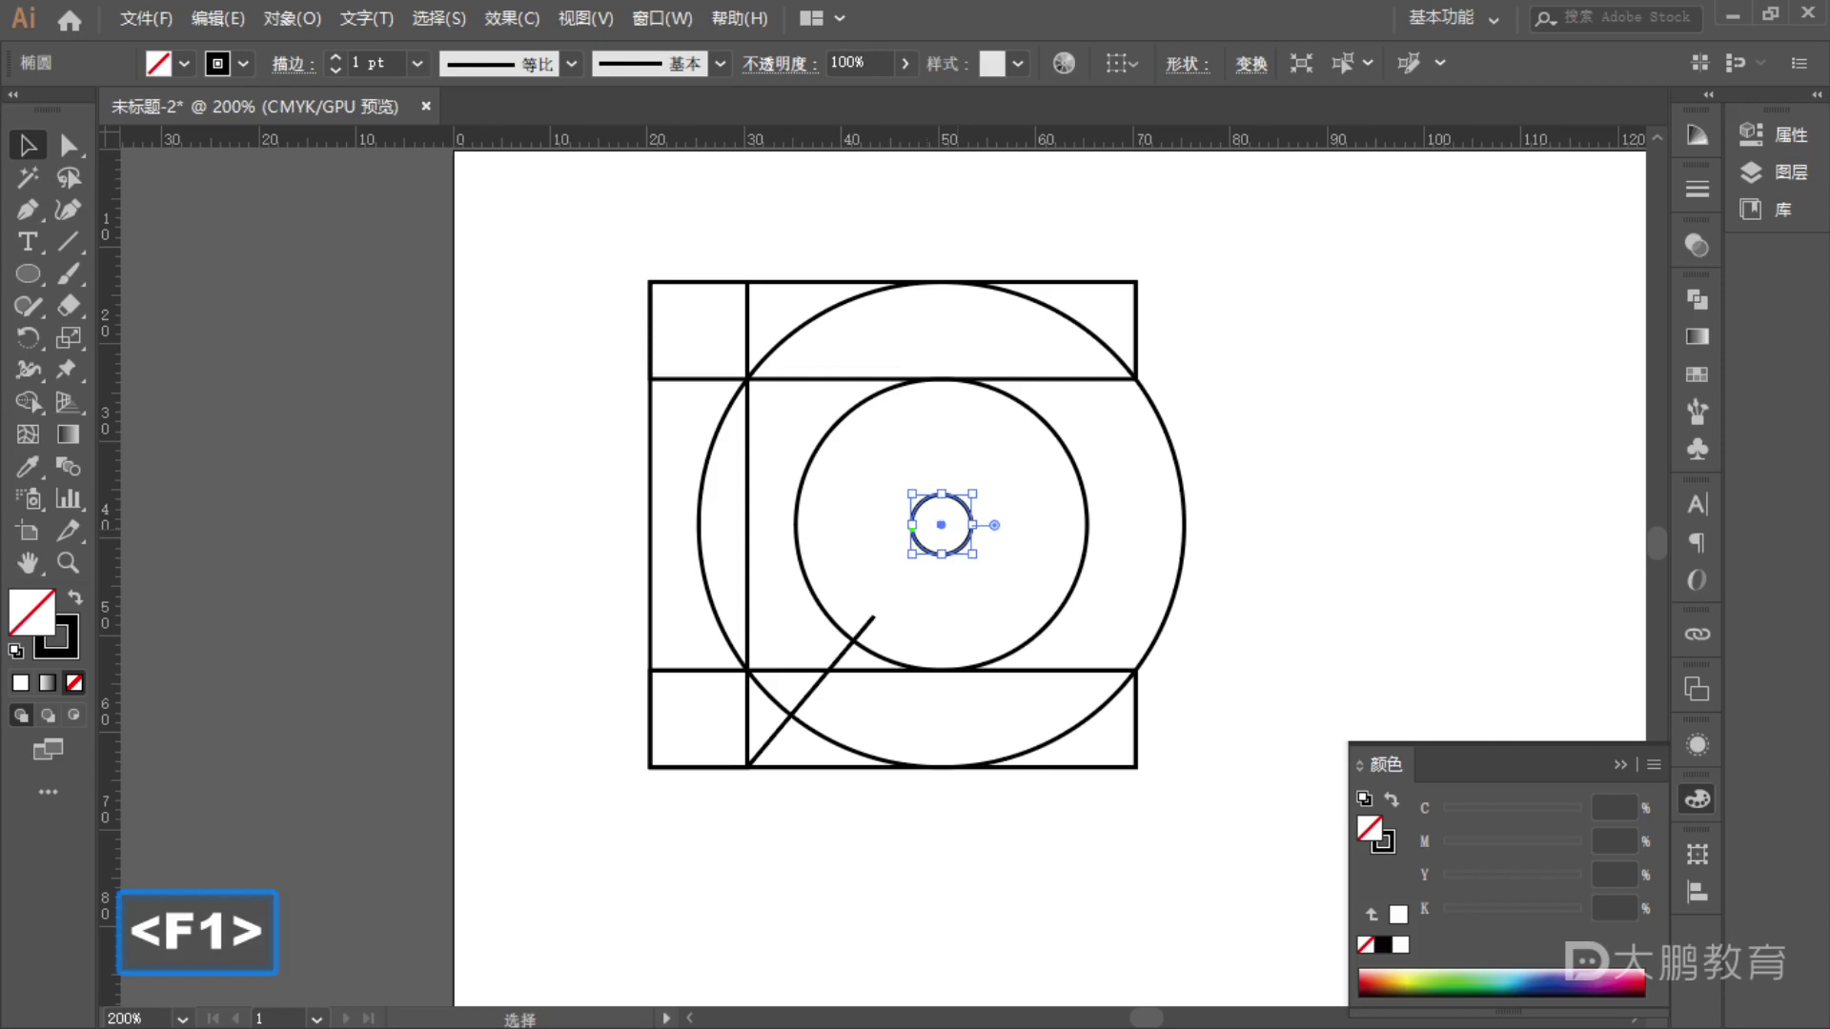
pyautogui.press('Escape')
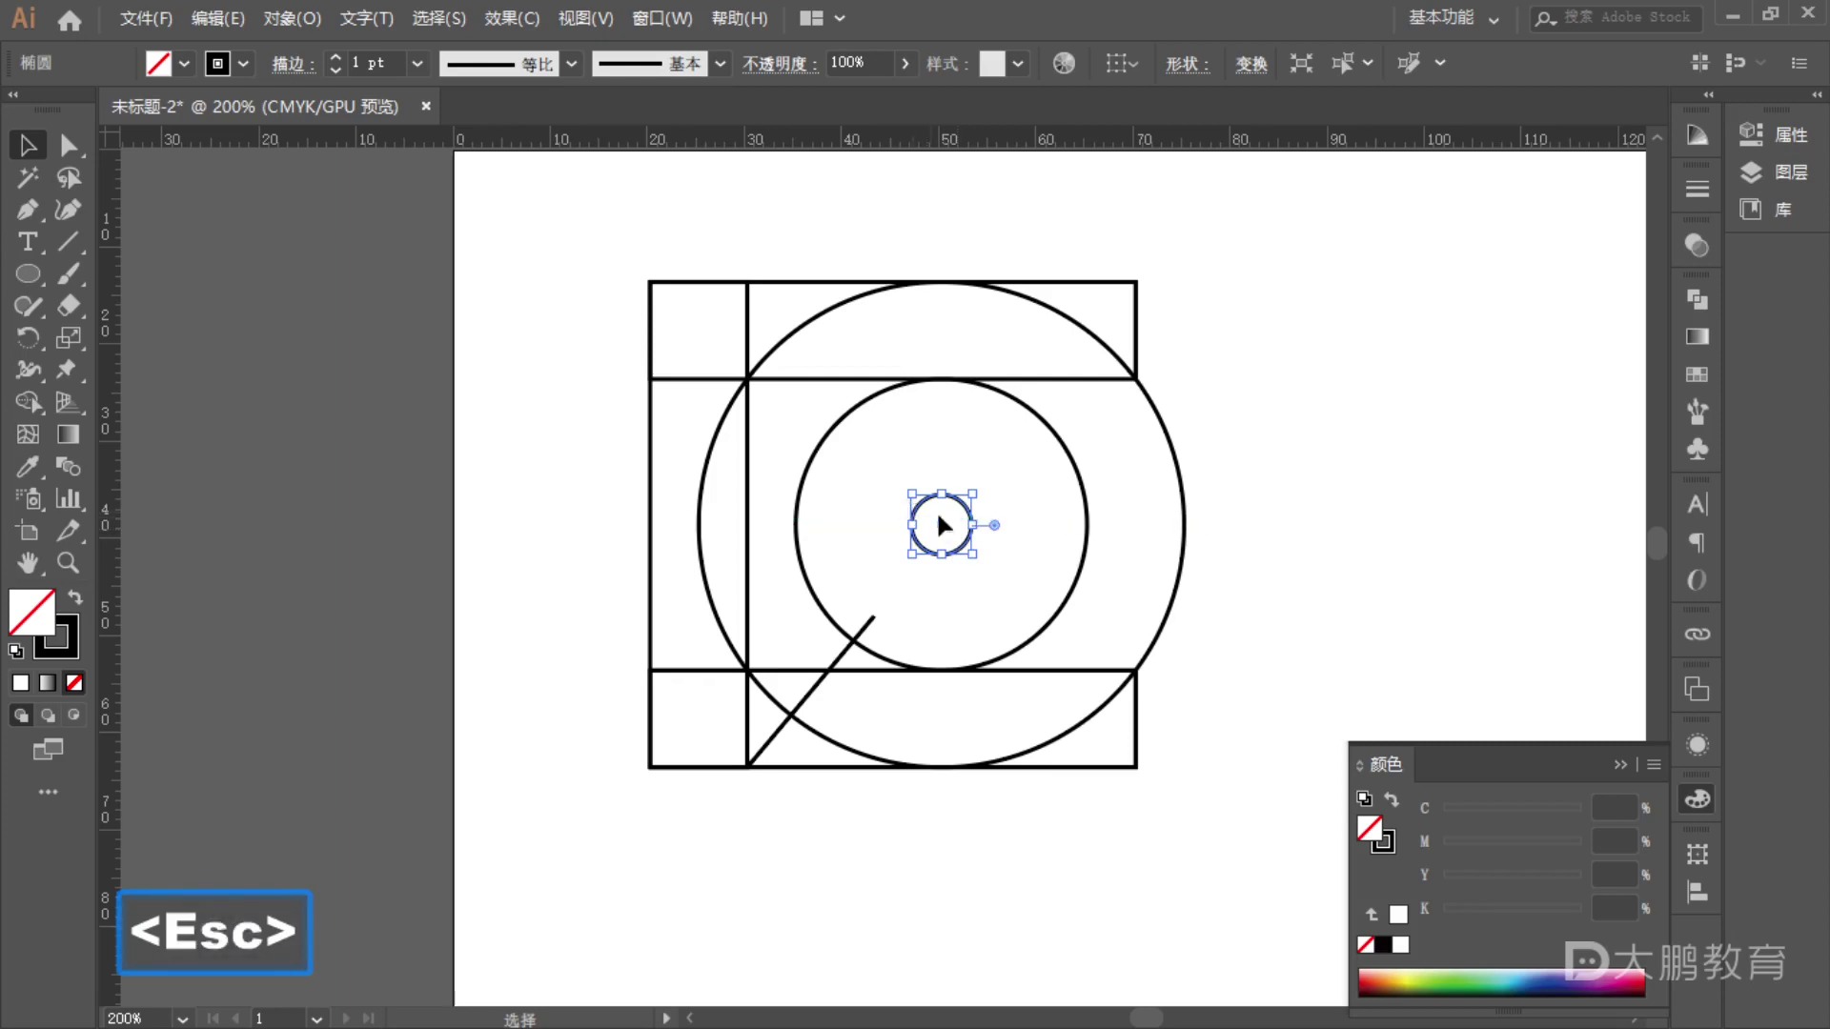
pyautogui.moveTo(939, 513); pyautogui.dragTo(1019, 524)
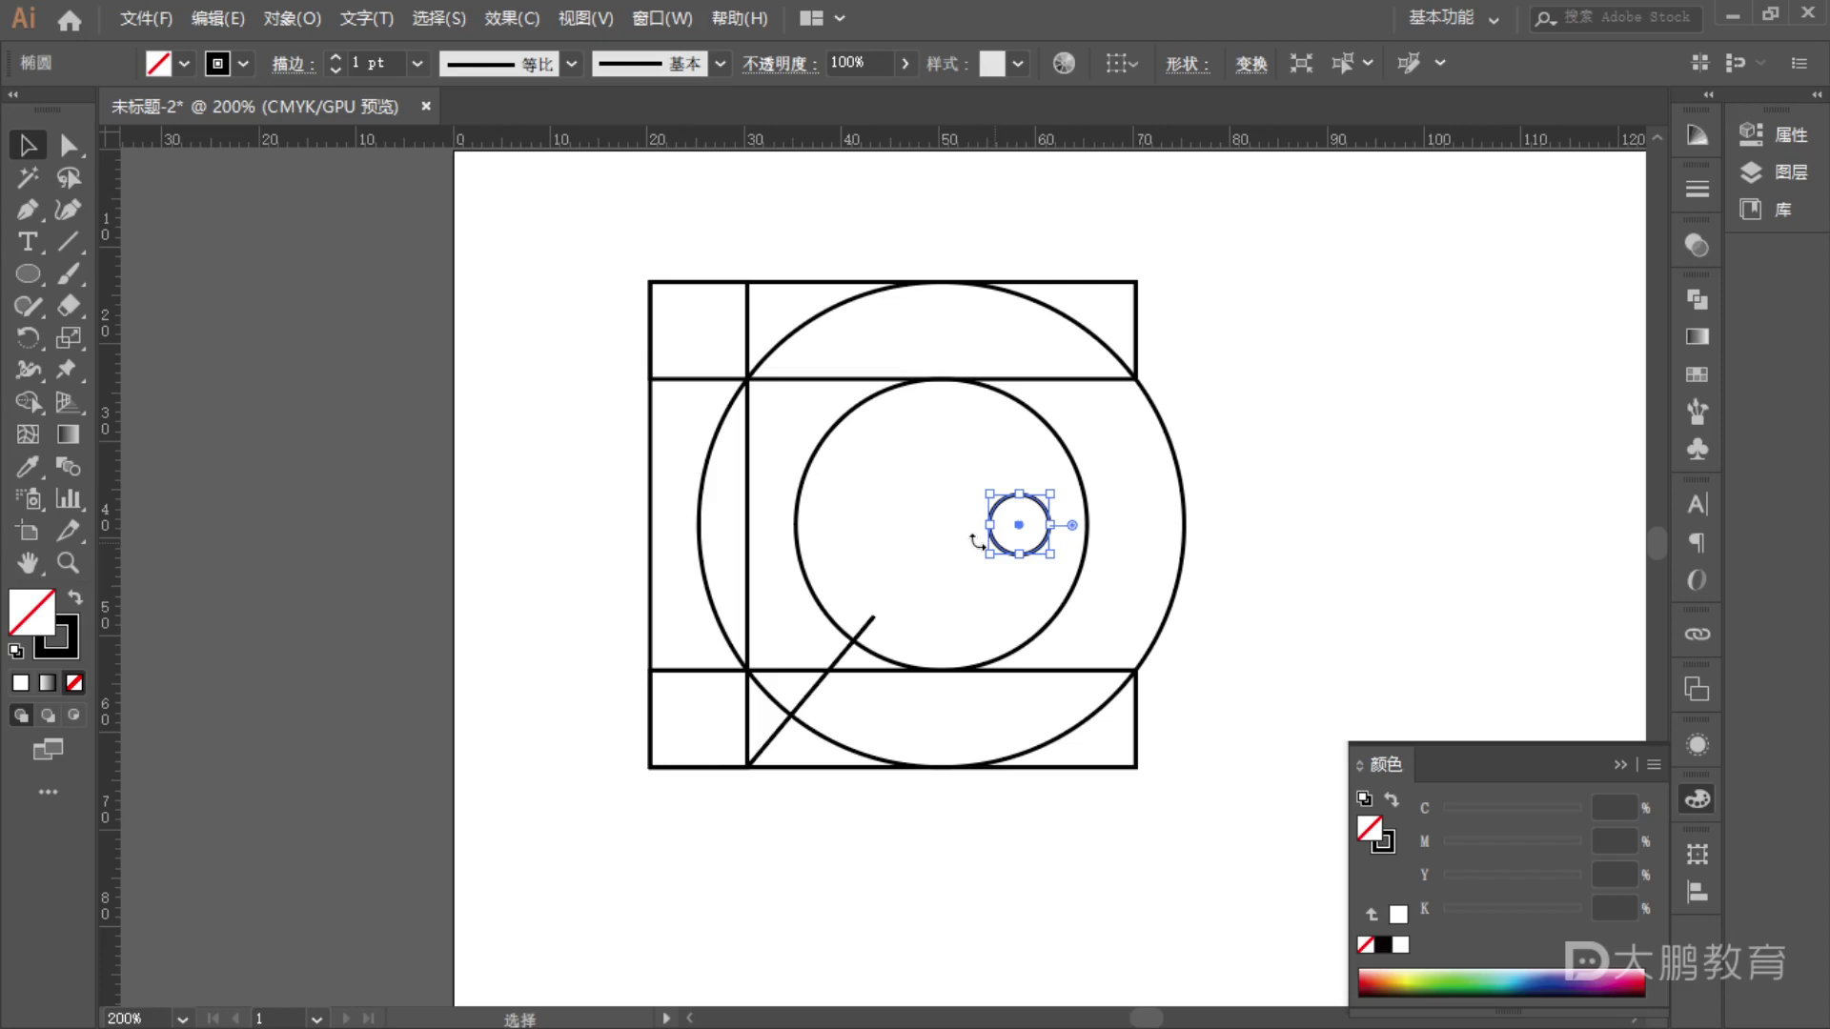
pyautogui.hotkey('ctrl', 'z')
# - Mark a vertical from the slanted line's crossing with the bottom bar up to the small circle's level with temporary strokes, and clear them
pyautogui.click(1288, 561)
pyautogui.scroll(2, 886, 557)
pyautogui.moveTo(887, 557); pyautogui.dragTo(903, 524)
pyautogui.scroll(1, 806, 684)
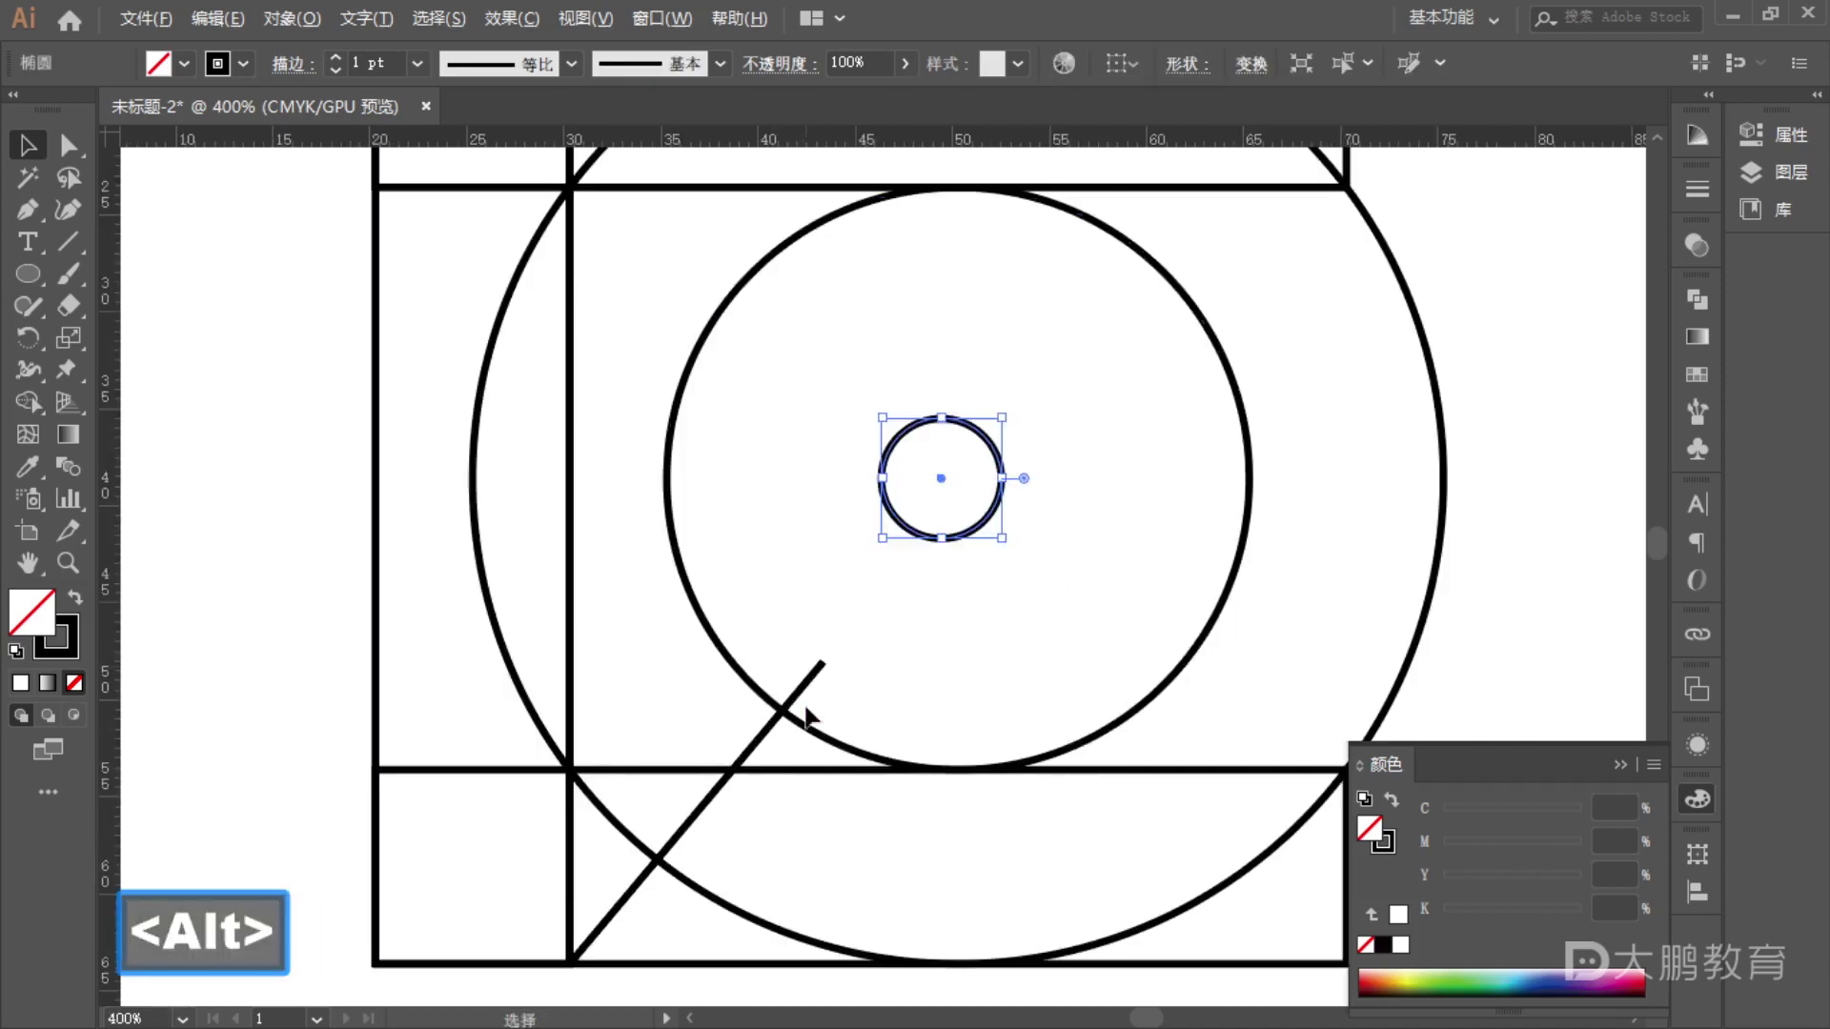
pyautogui.press('F1')
pyautogui.moveTo(730, 762)
pyautogui.mouseDown()
pyautogui.moveTo(728, 412)
pyautogui.moveTo(723, 495)
pyautogui.mouseUp()
pyautogui.moveTo(888, 477)
pyautogui.mouseDown()
pyautogui.moveTo(744, 477)
pyautogui.moveTo(734, 493)
pyautogui.mouseUp()
pyautogui.press('Escape')
# - Check in the reference logo how the notch corner lines up with the first dot's left edge using temporary strokes, and return to the construction
pyautogui.scroll(-2, 1147, 528)
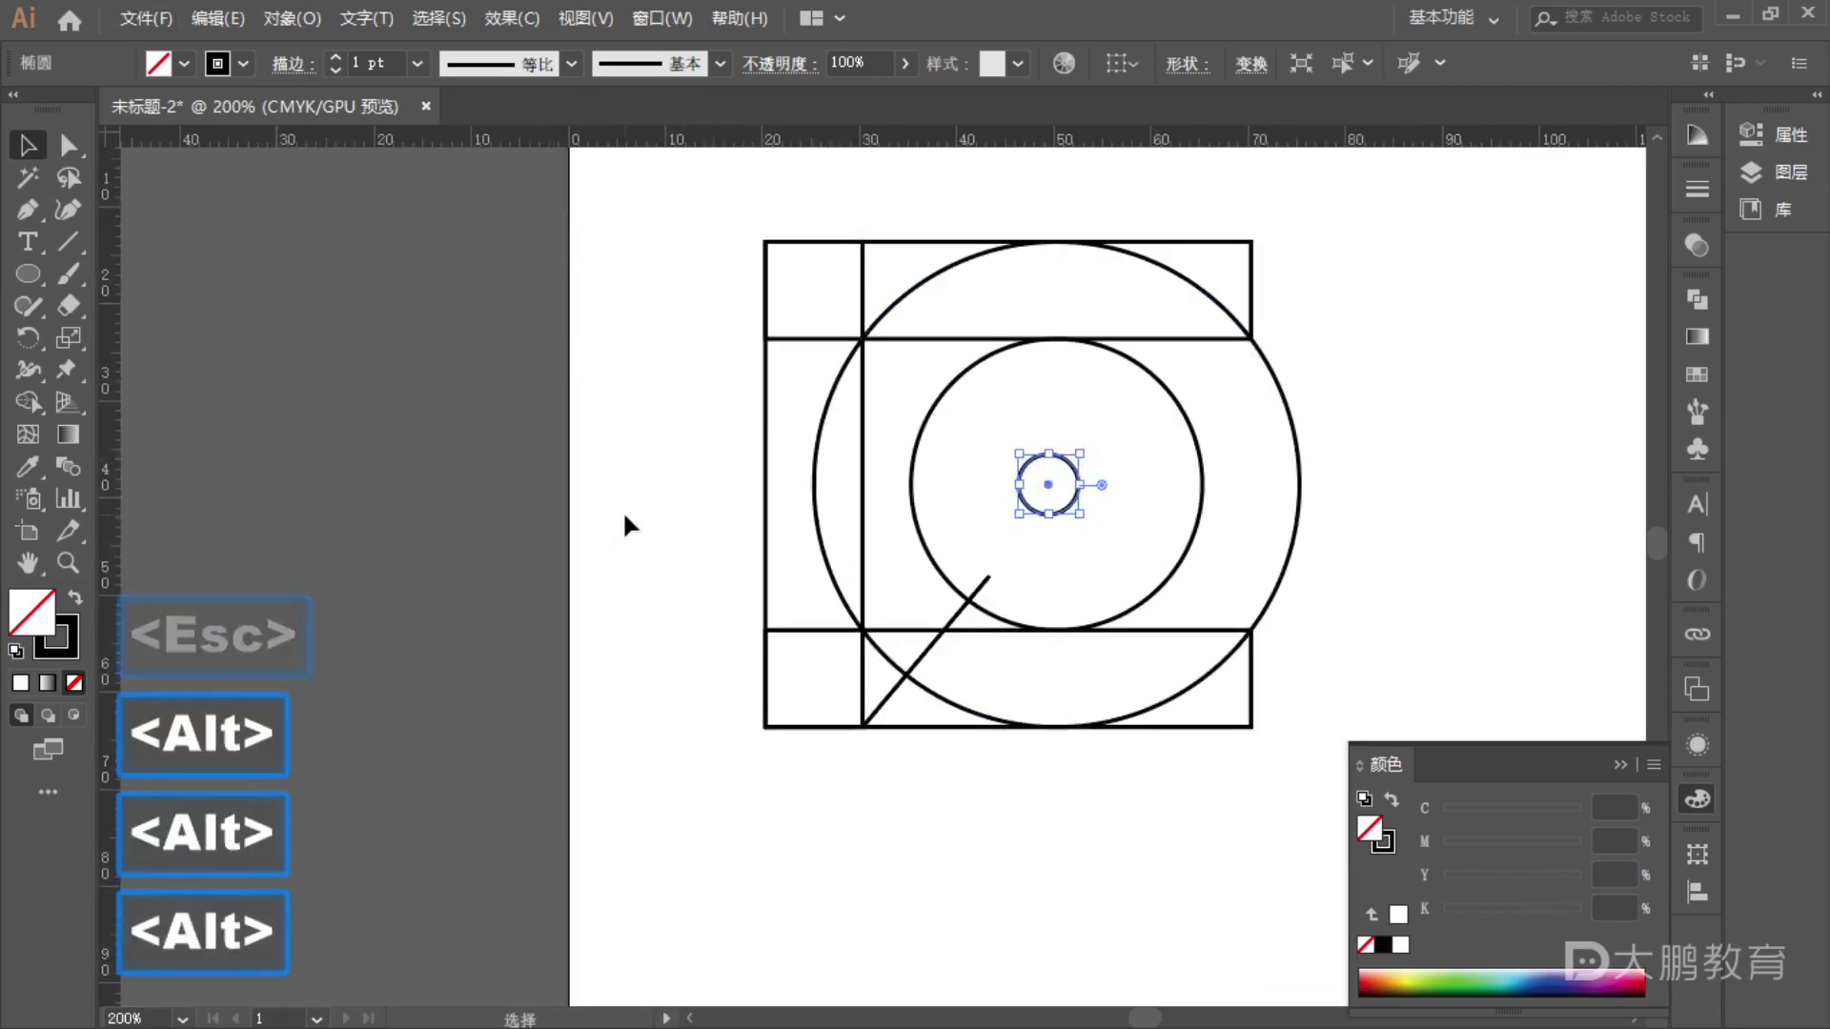
pyautogui.moveTo(621, 519); pyautogui.dragTo(1152, 531)
pyautogui.scroll(2, 493, 497)
pyautogui.hotkey('alt', 'F1')
pyautogui.moveTo(489, 486)
pyautogui.mouseDown()
pyautogui.moveTo(472, 392)
pyautogui.moveTo(471, 505)
pyautogui.mouseUp()
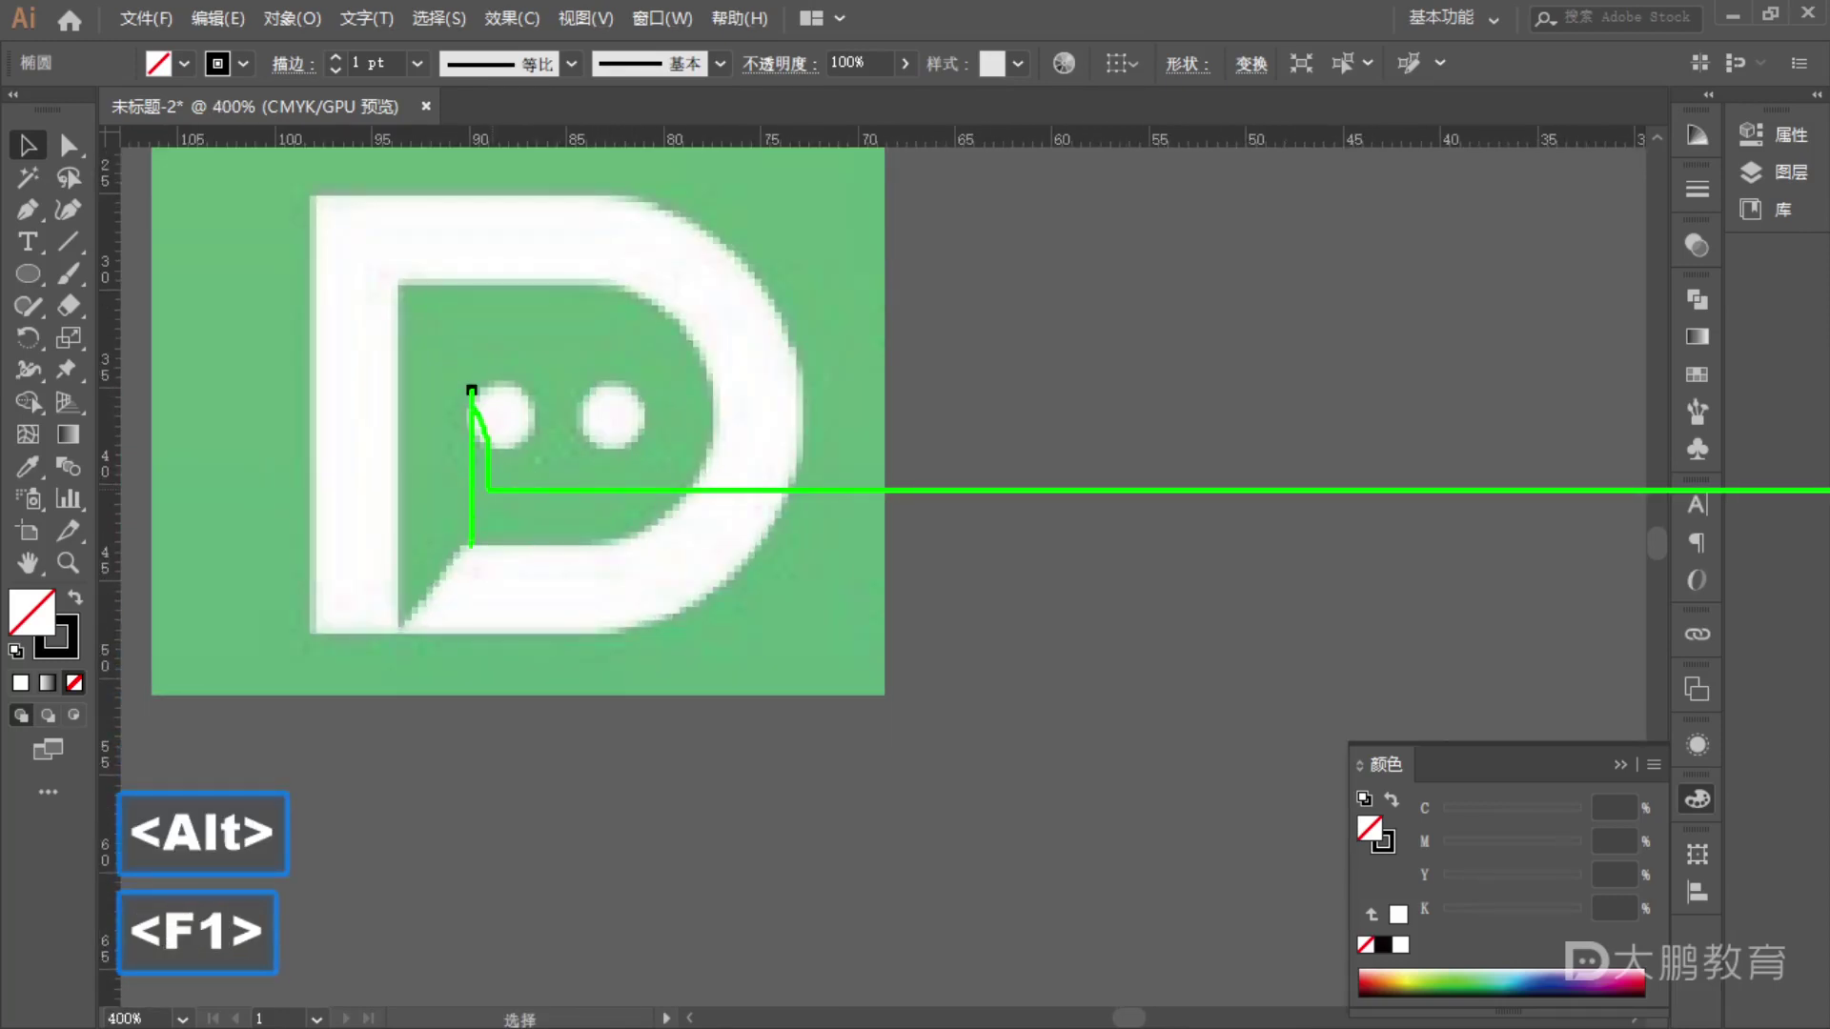
pyautogui.press('Escape')
pyautogui.scroll(-2, 580, 568)
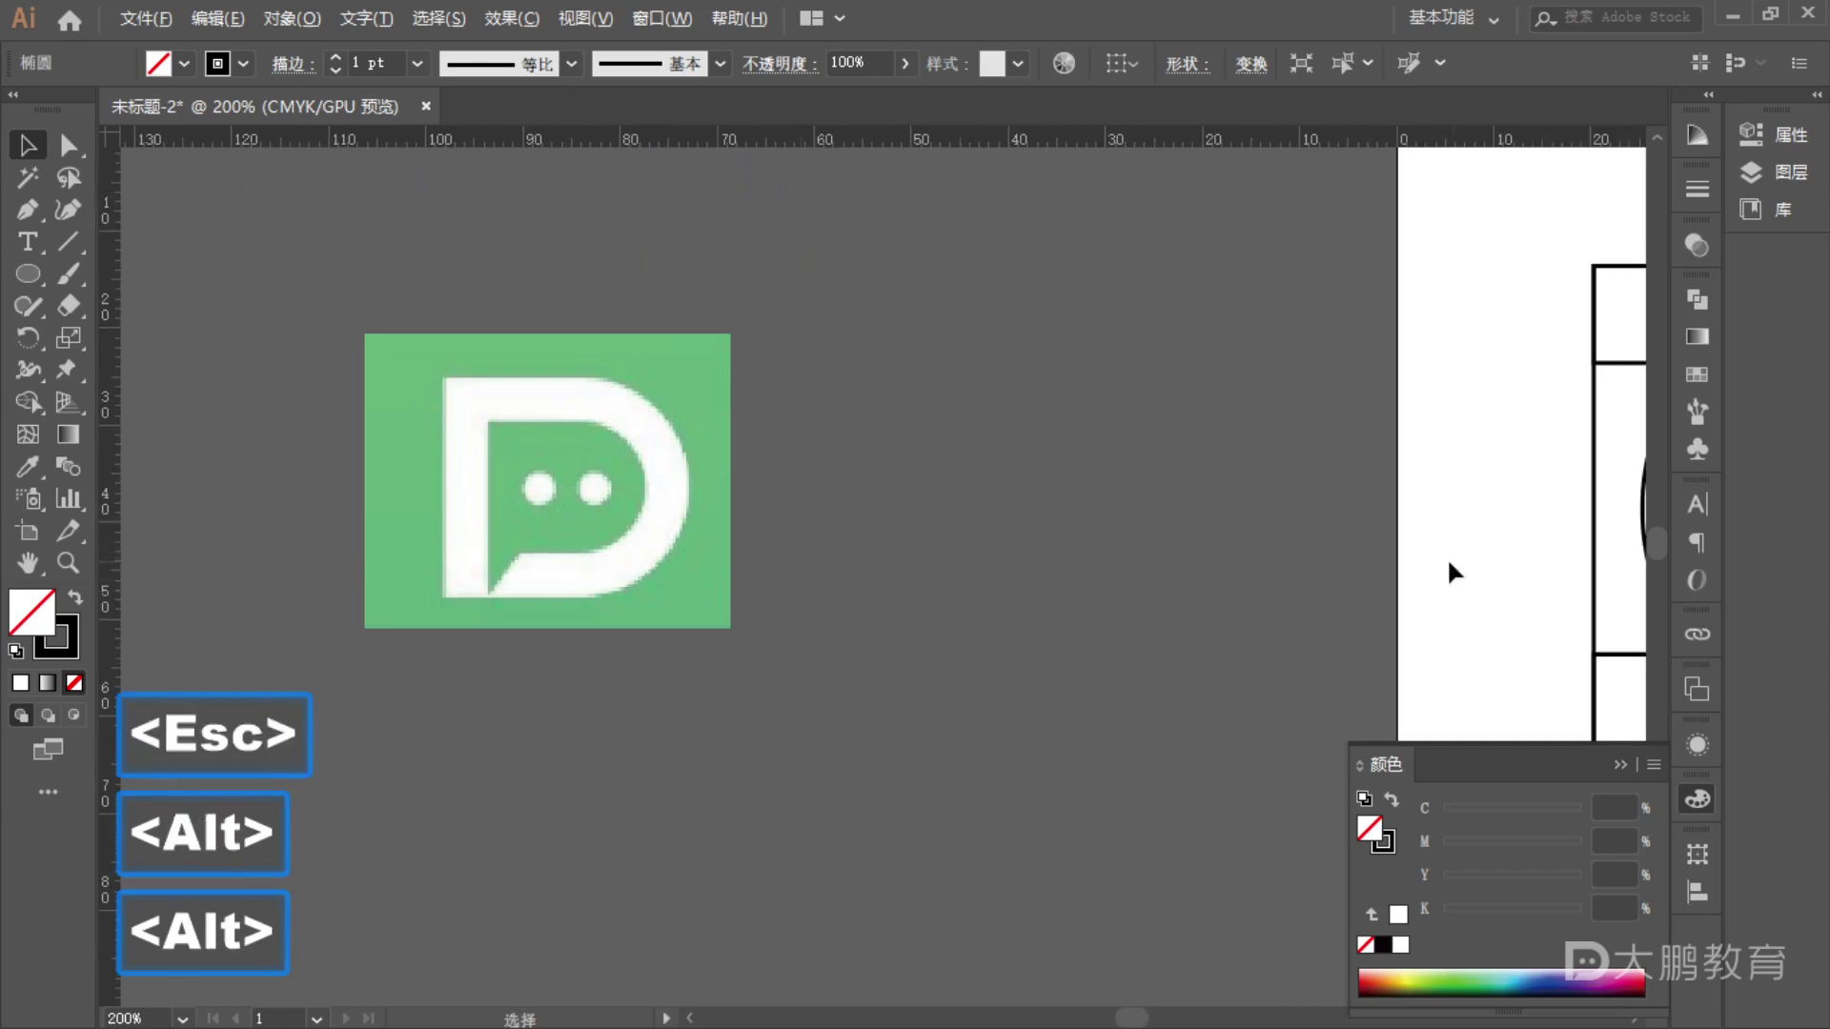
pyautogui.scroll(-1, 1430, 557)
pyautogui.press('space')
pyautogui.moveTo(1443, 541); pyautogui.dragTo(1049, 531)
pyautogui.scroll(3, 1049, 530)
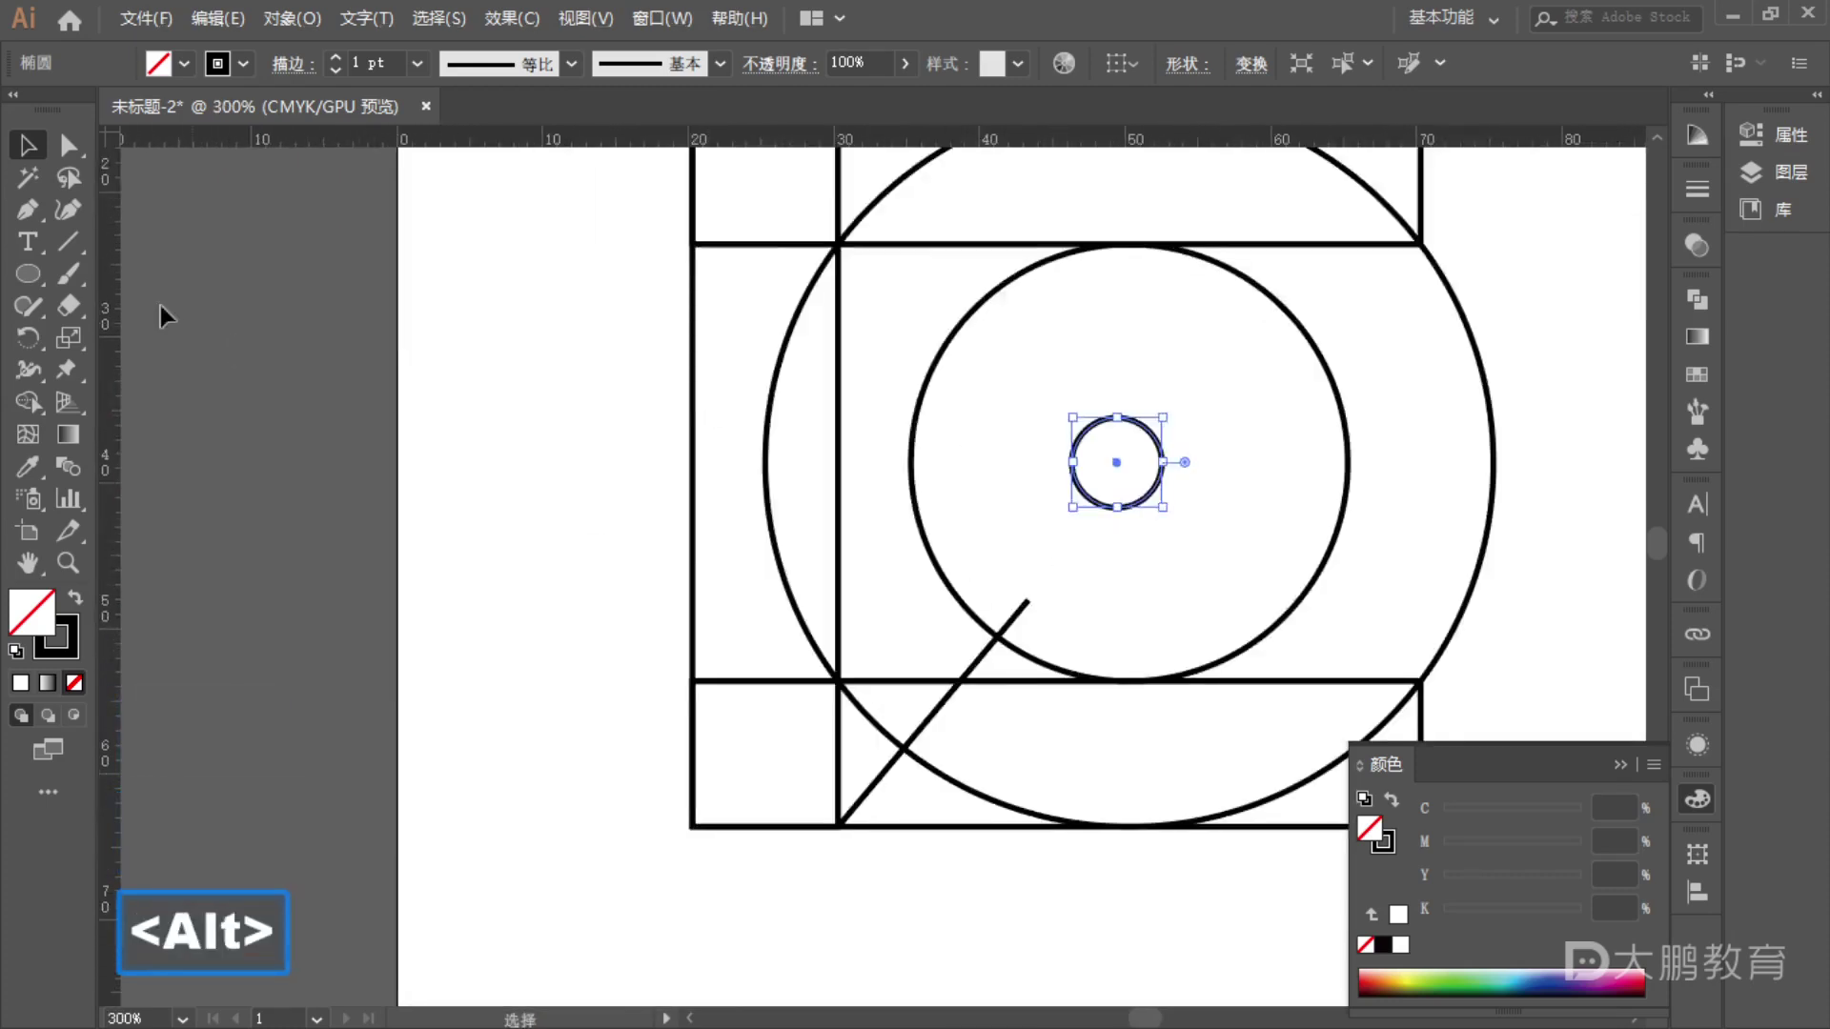
pyautogui.click(243, 63)
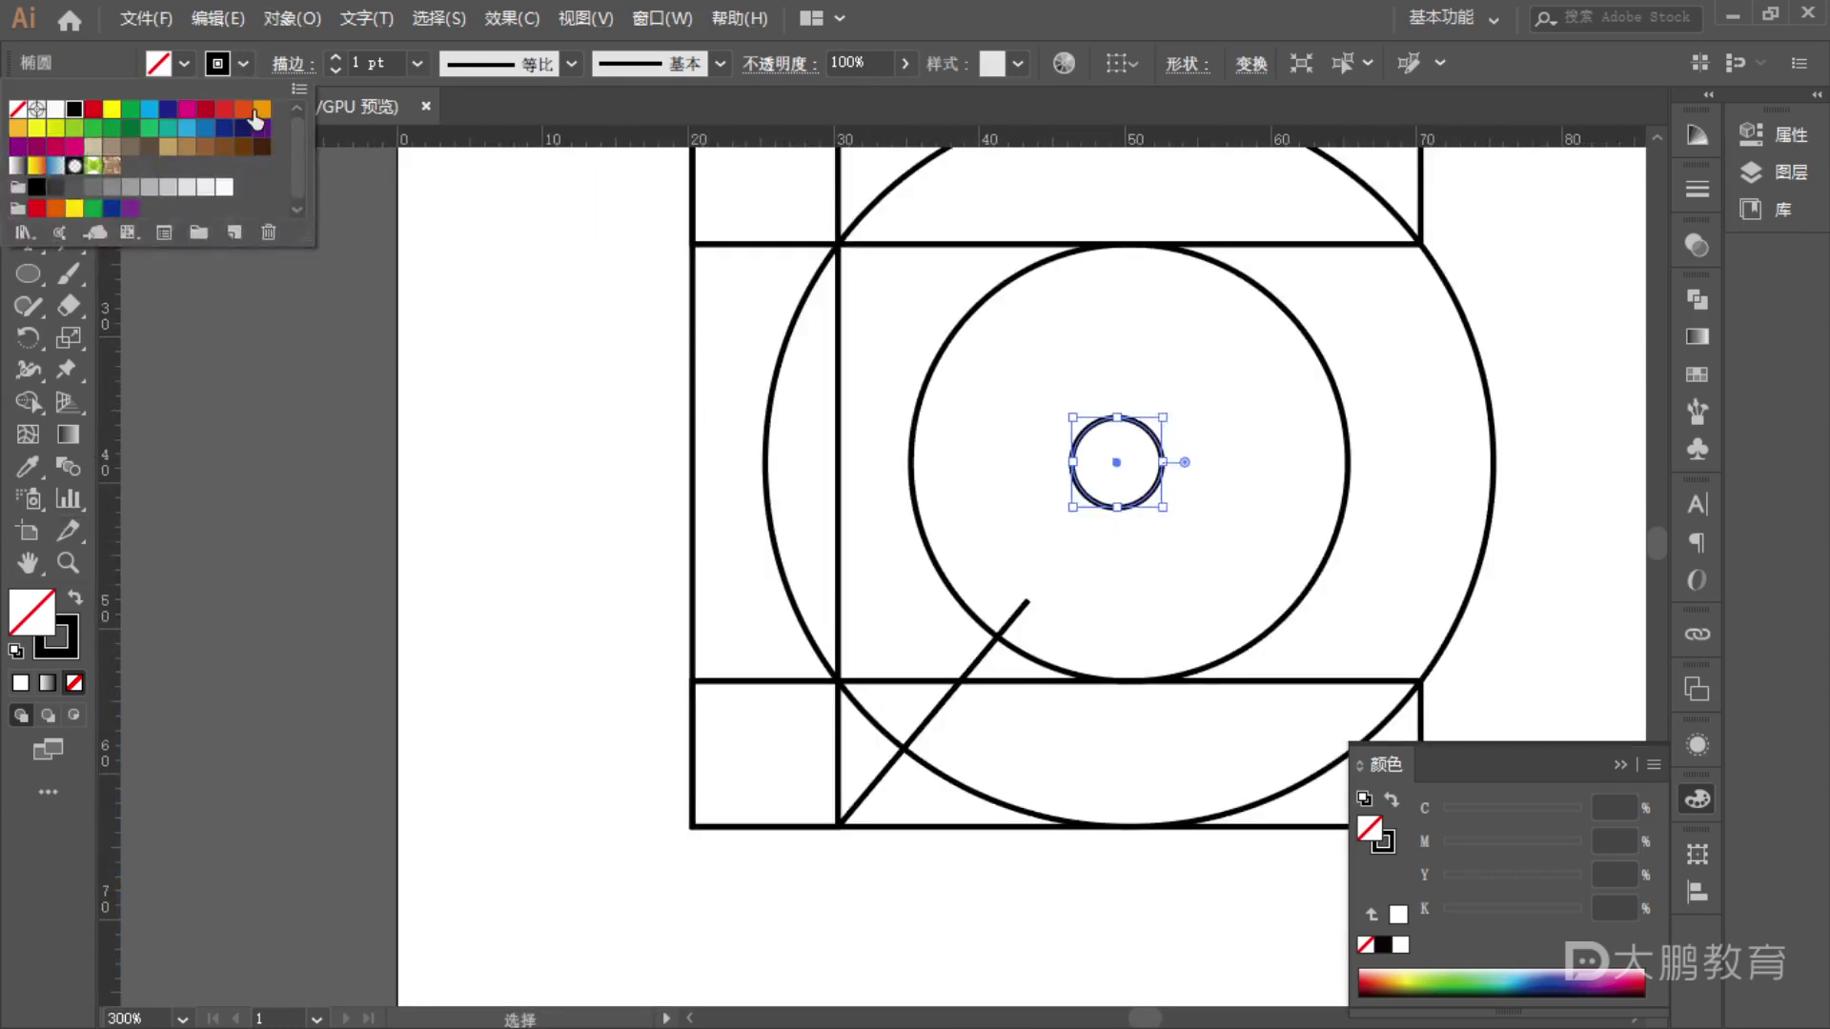
pyautogui.click(262, 111)
pyautogui.hotkey('ctrl', 'z')
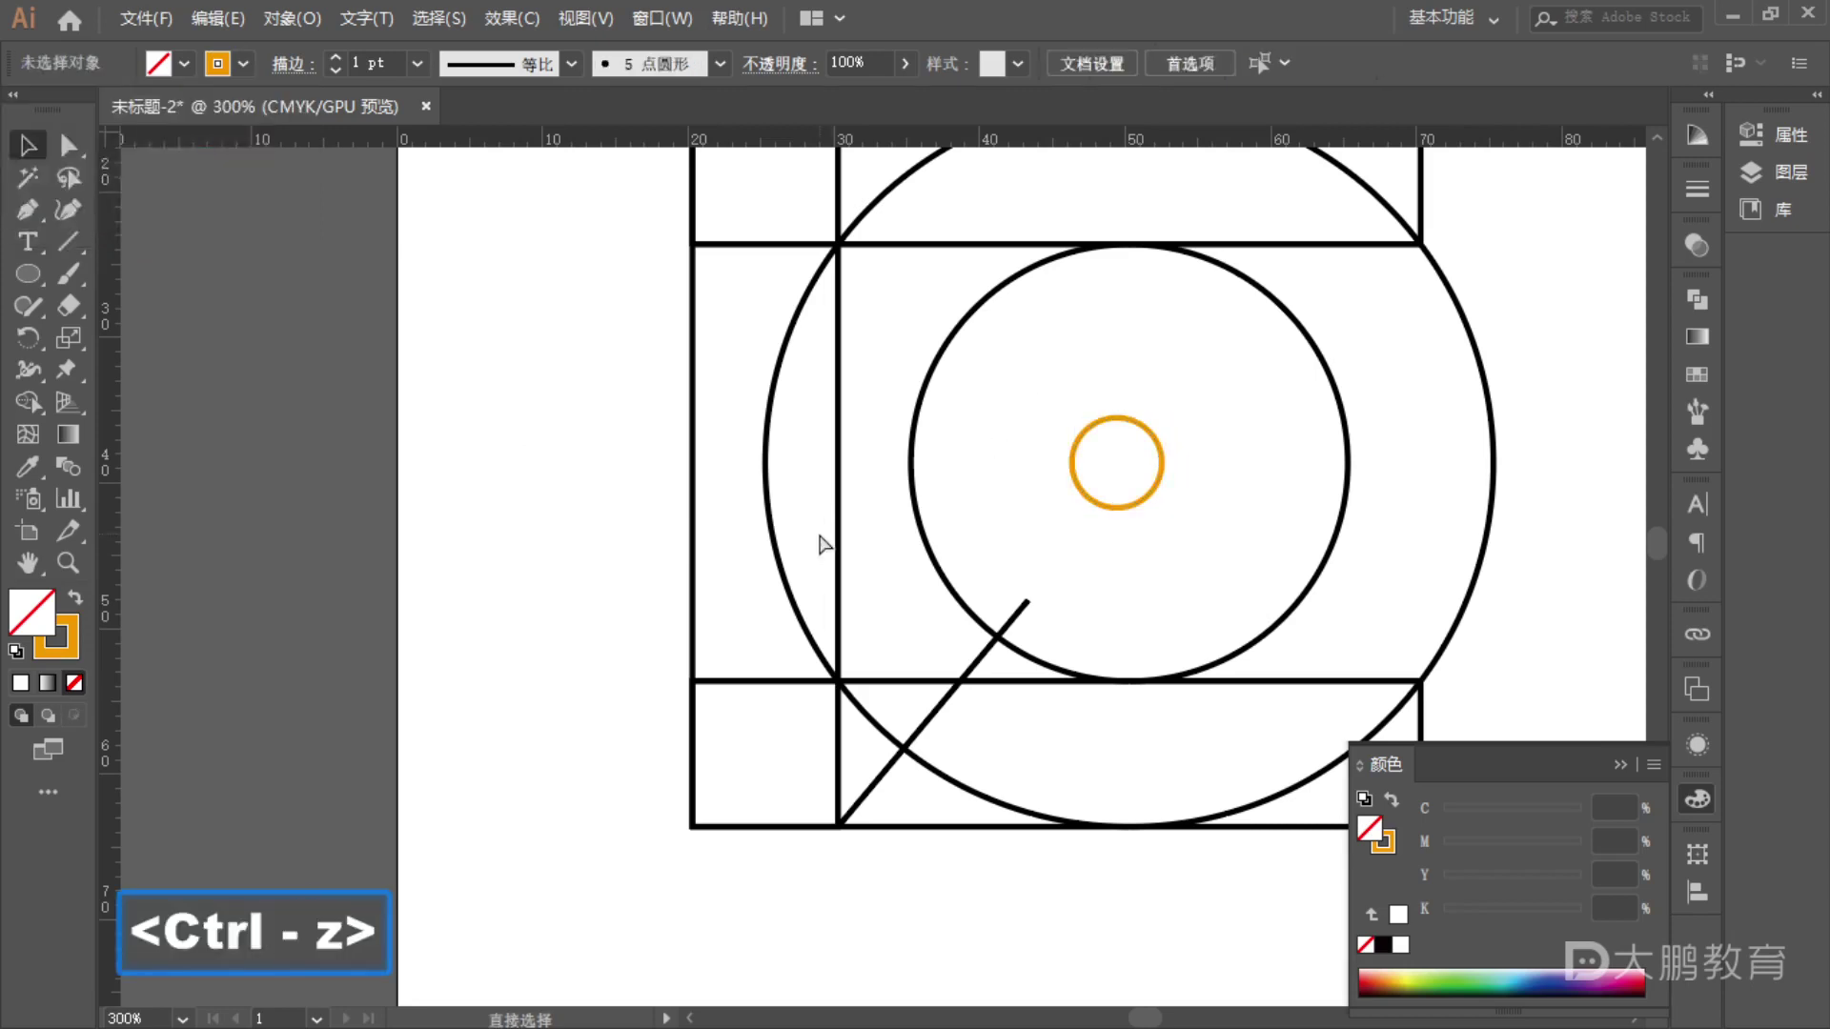
pyautogui.hotkey('ctrl', 'z')
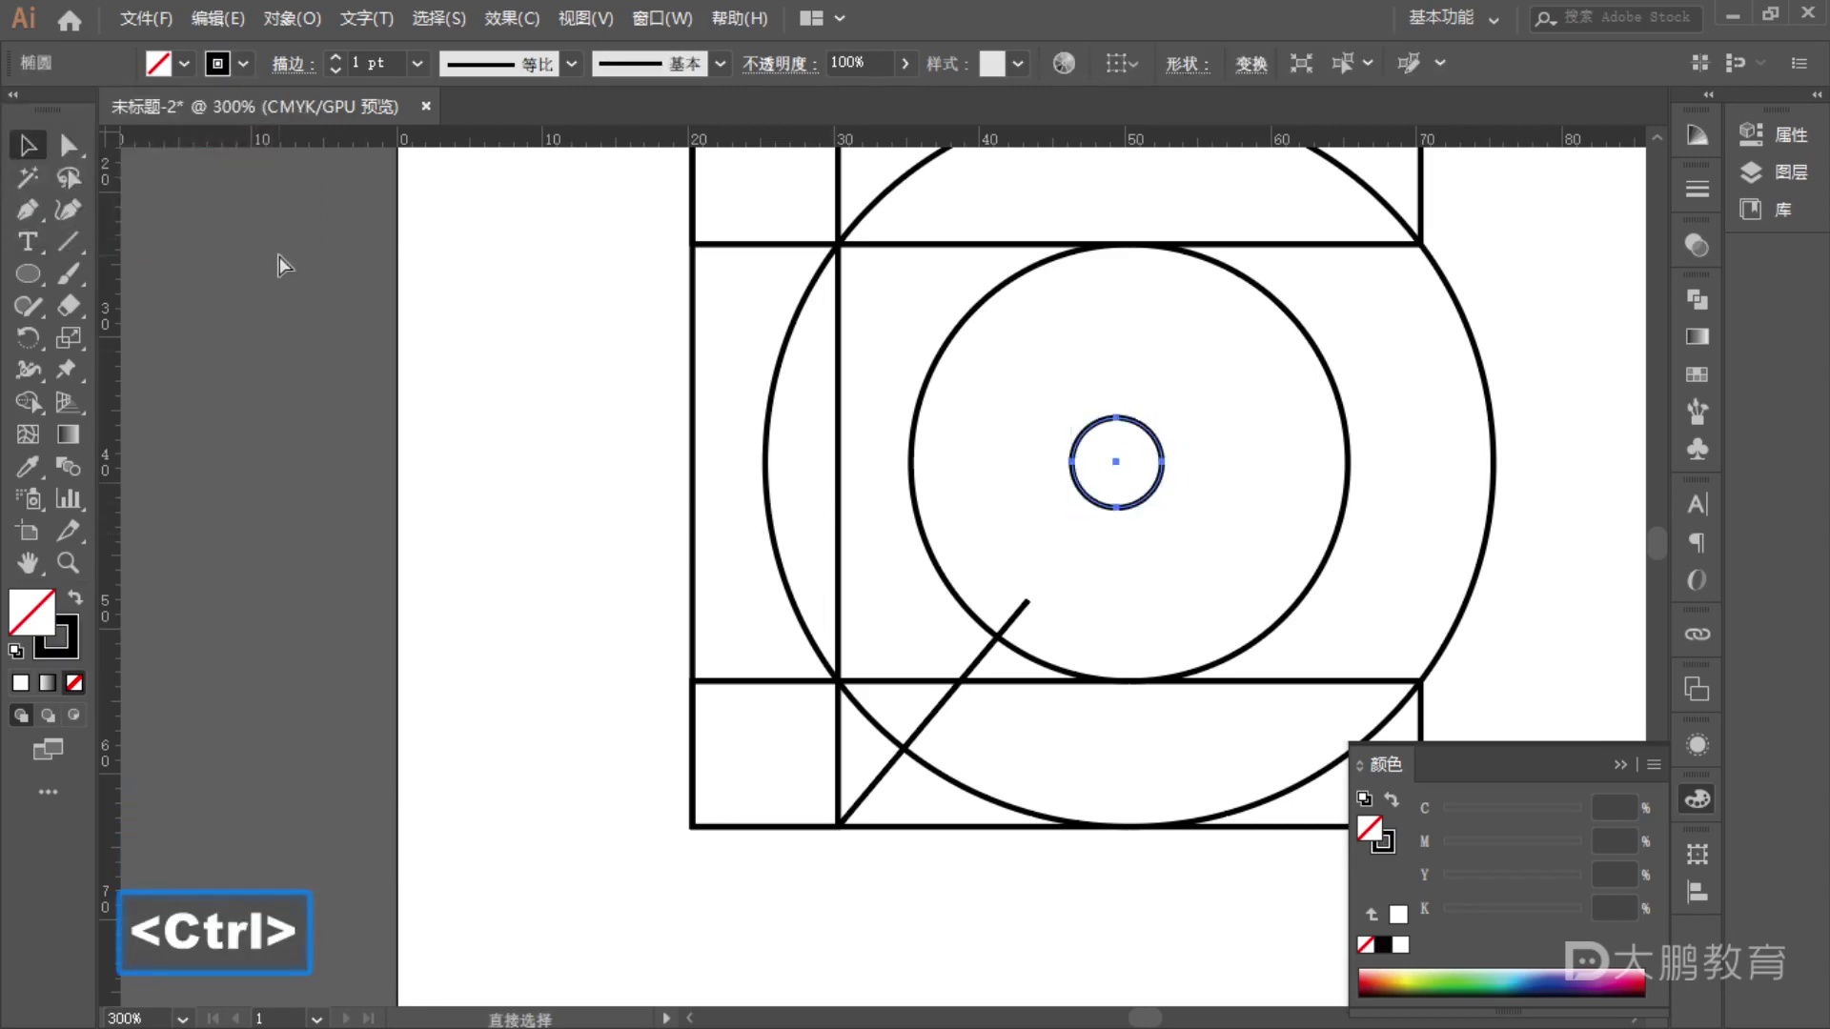
# - Draw an orange vertical guide line from the slanted line's crossing with the bottom bar's upper edge up past the small circle's level
pyautogui.keyDown('ctrl'); pyautogui.click(278, 256); pyautogui.keyUp('ctrl')
pyautogui.click(243, 63)
pyautogui.click(259, 122)
pyautogui.keyDown('ctrl'); pyautogui.click(482, 384); pyautogui.keyUp('ctrl')
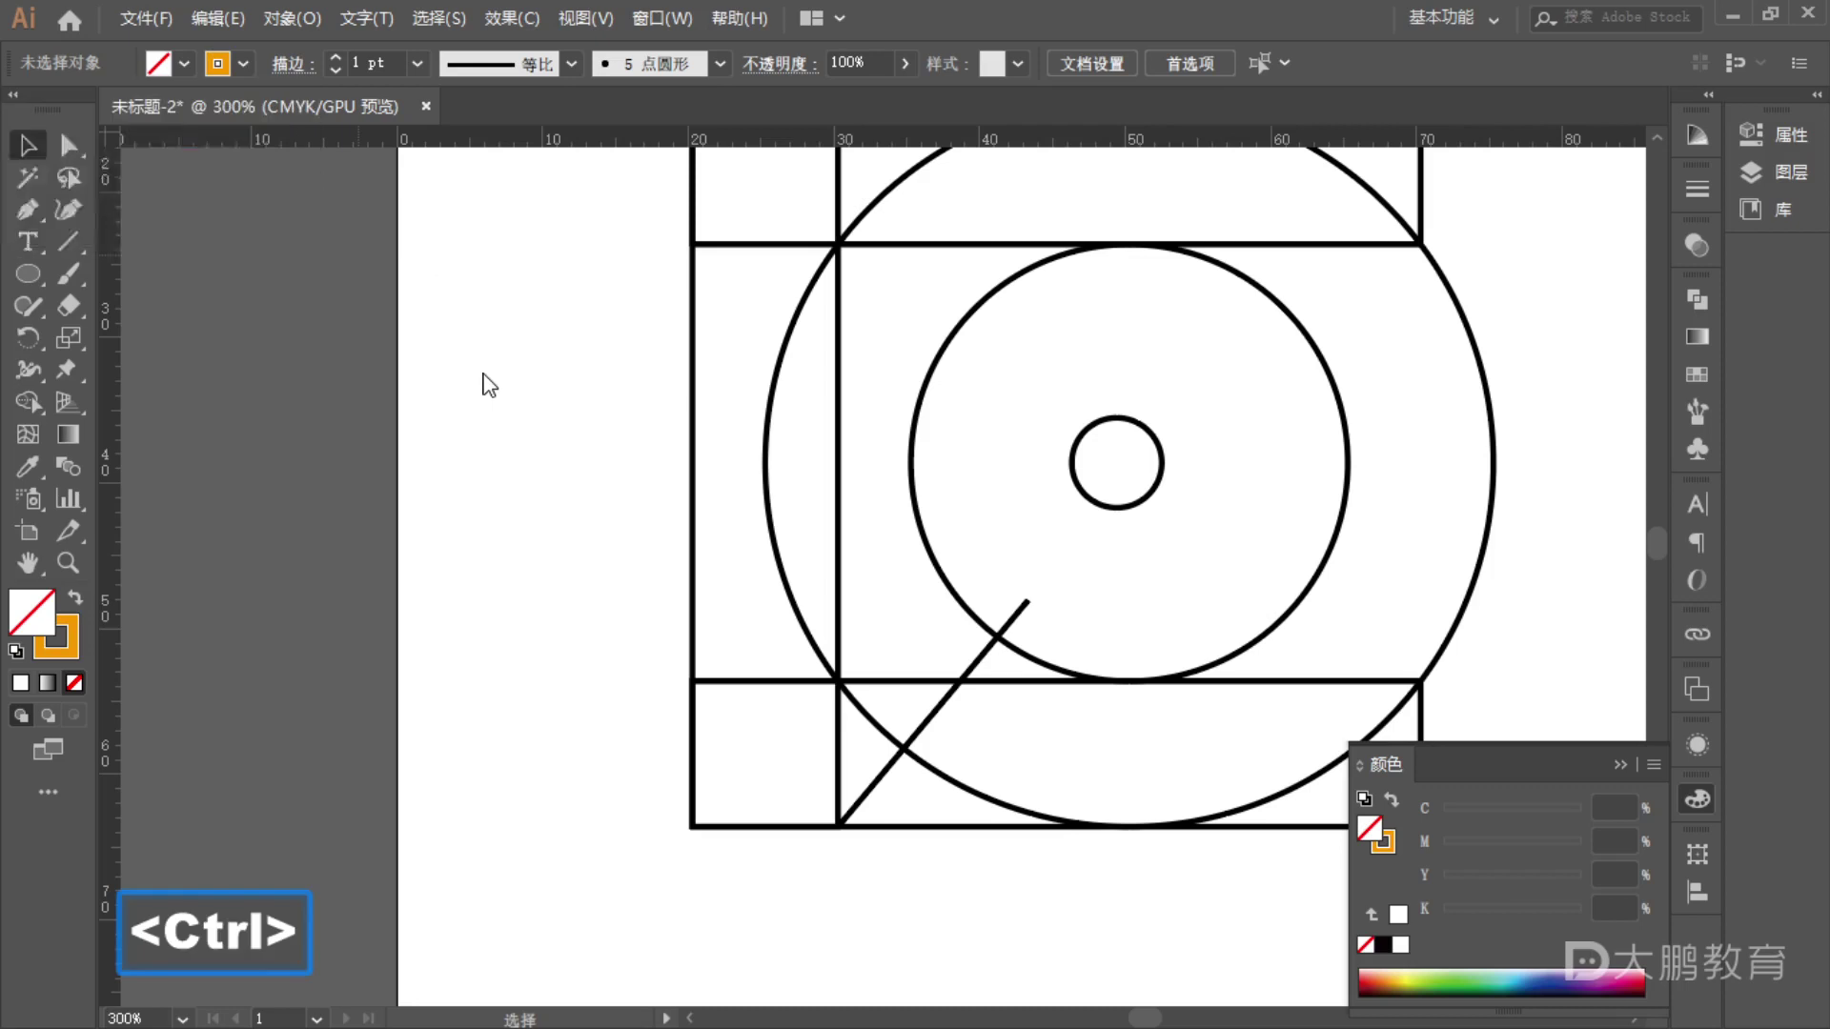
pyautogui.click(58, 248)
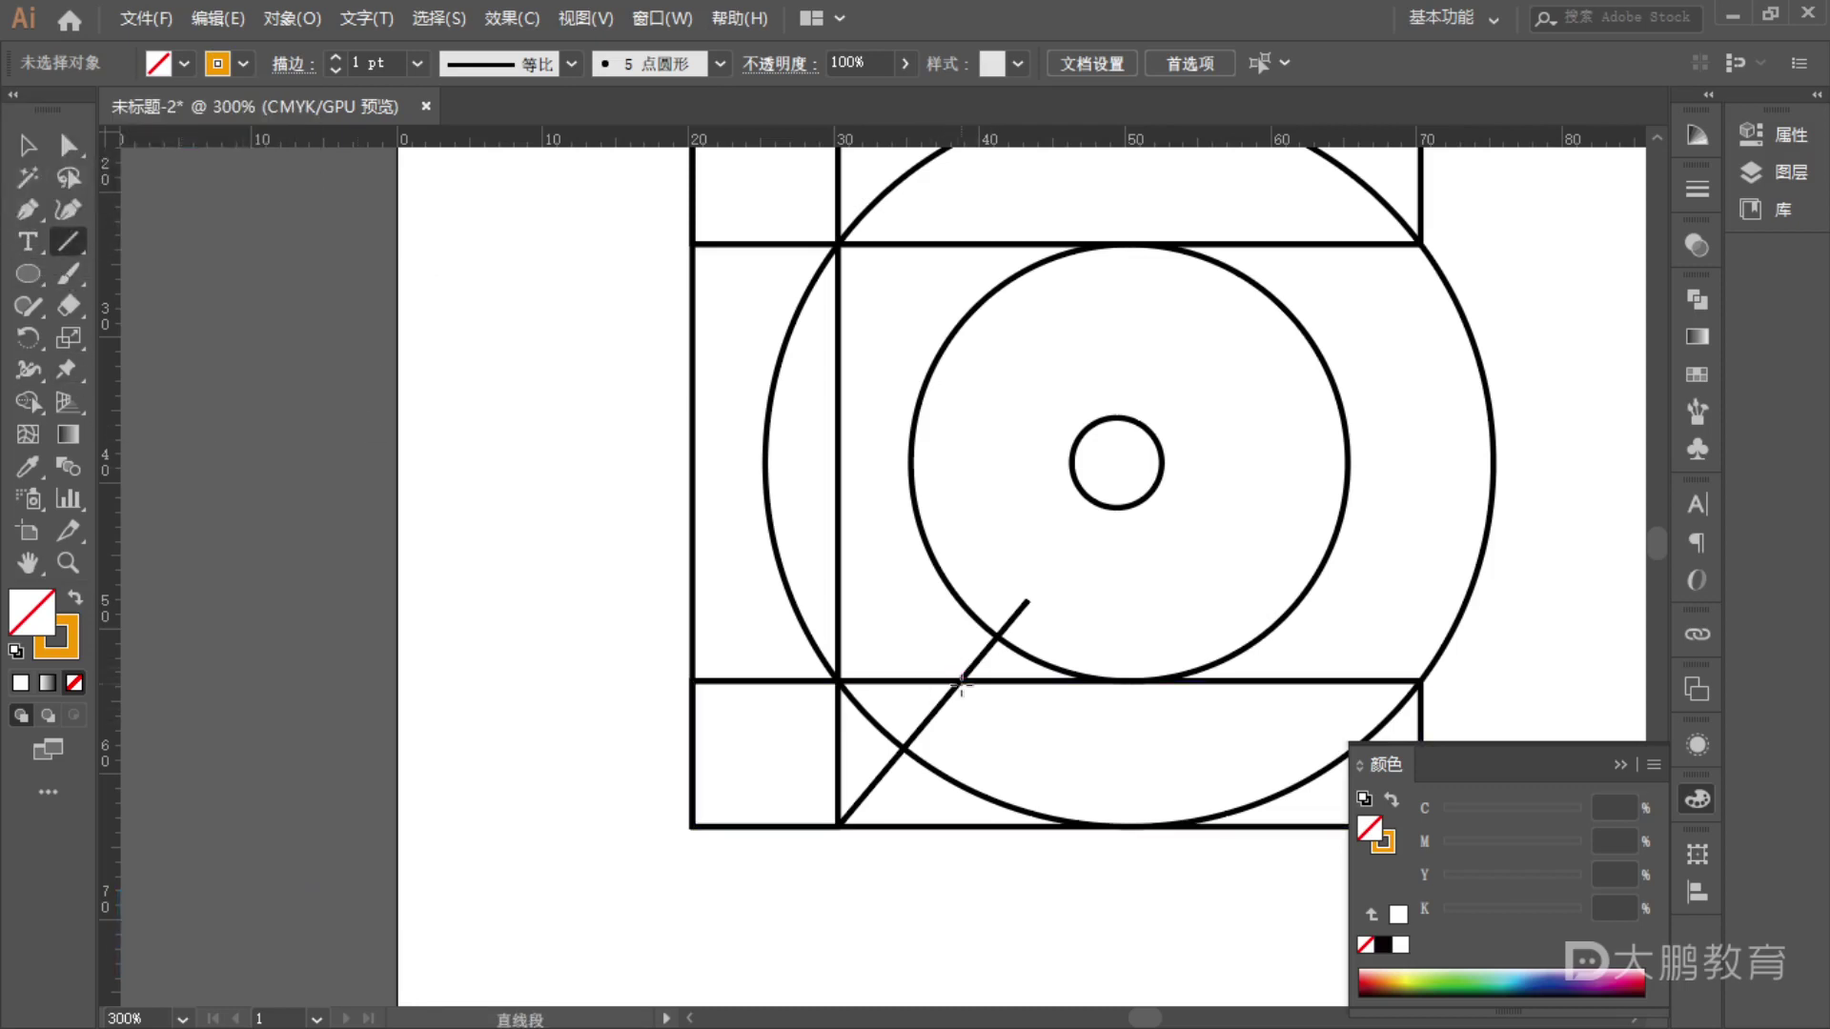
pyautogui.moveTo(960, 679); pyautogui.dragTo(959, 407)
pyautogui.press('v')
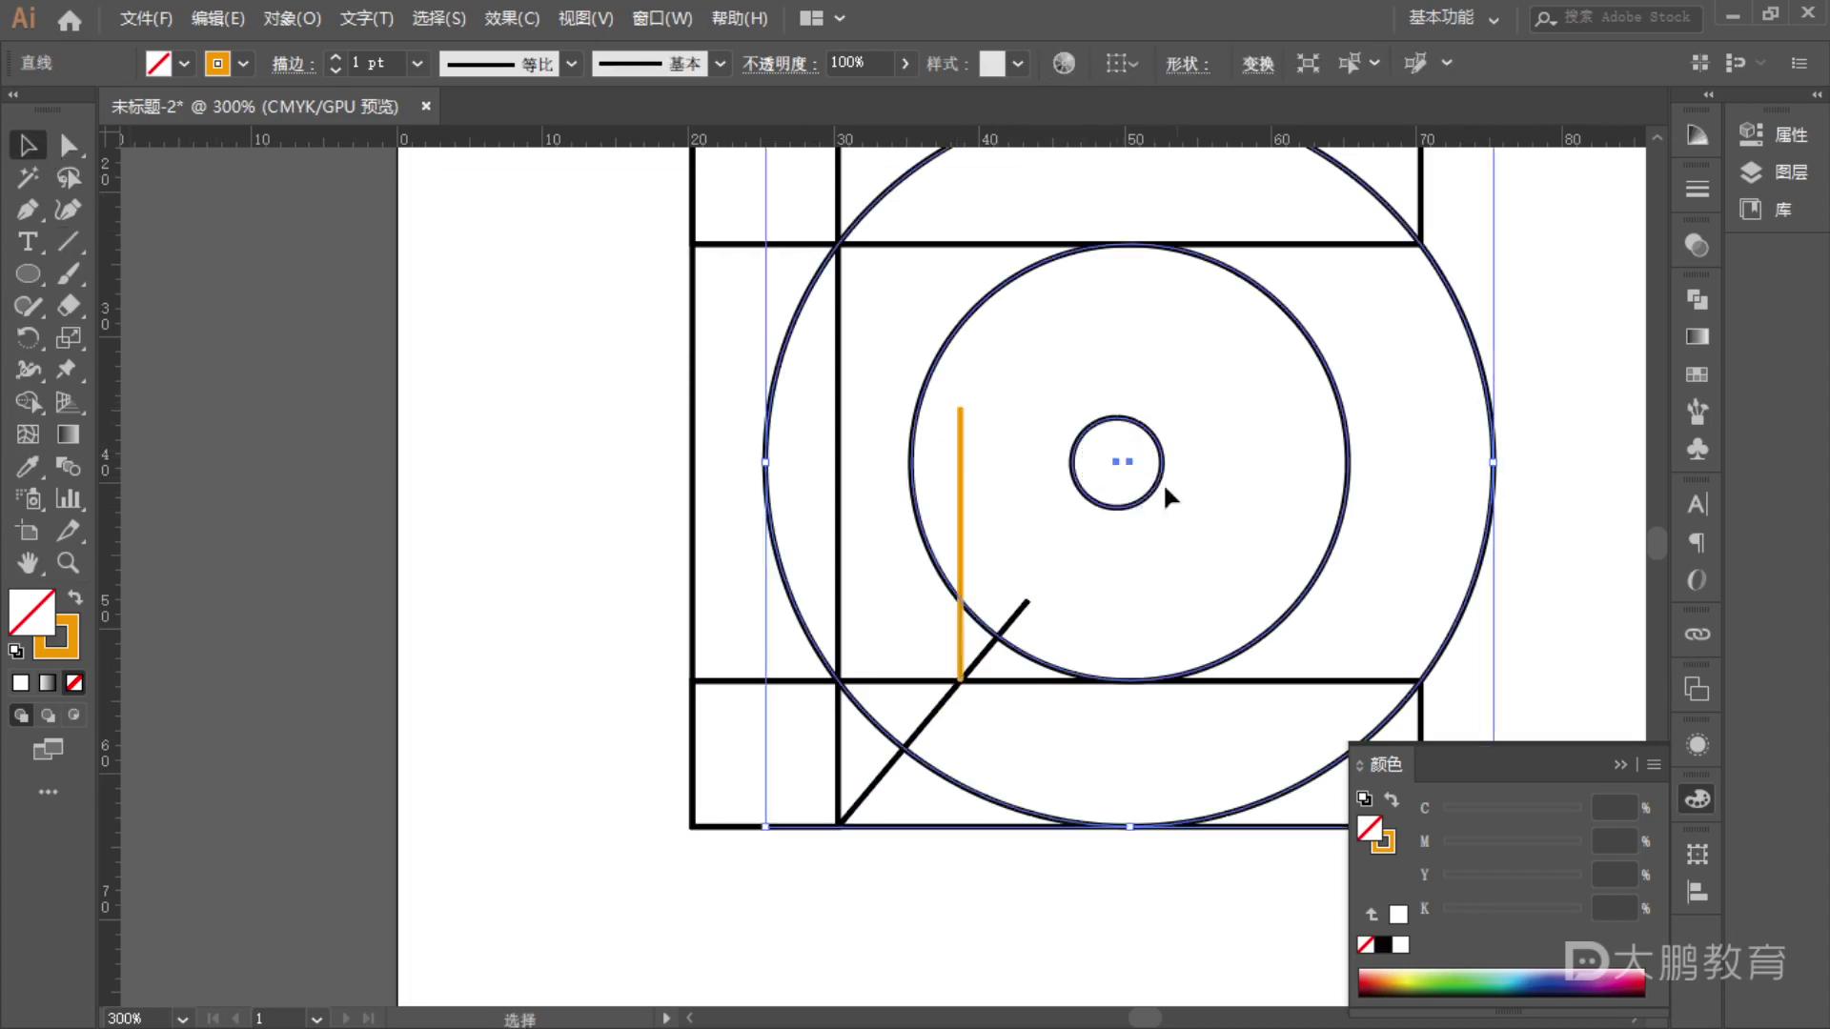
# - Align the small circle's left edge with the orange guide line and duplicate it horizontally toward the inner circle's right side
pyautogui.click(1162, 486)
pyautogui.click(1592, 489)
pyautogui.click(1165, 471)
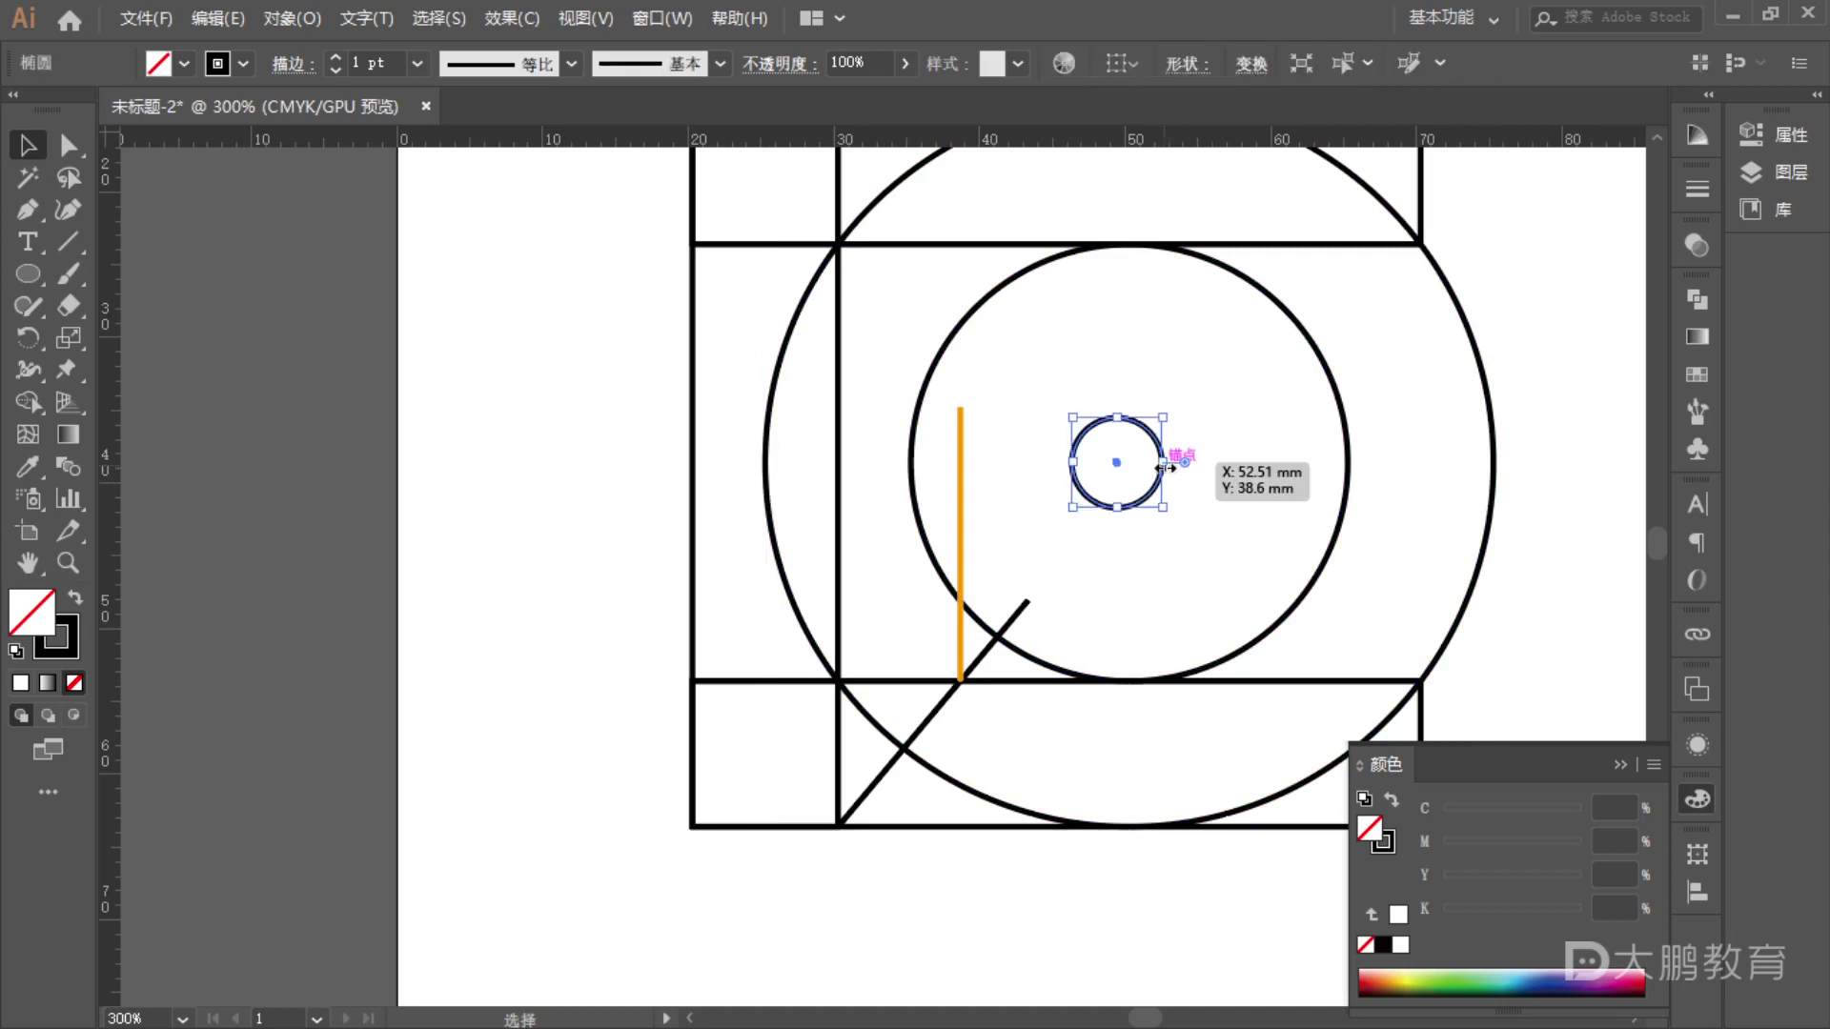
pyautogui.click(1055, 488)
pyautogui.moveTo(1117, 454); pyautogui.dragTo(1005, 465)
pyautogui.hotkey('ctrl', 'z')
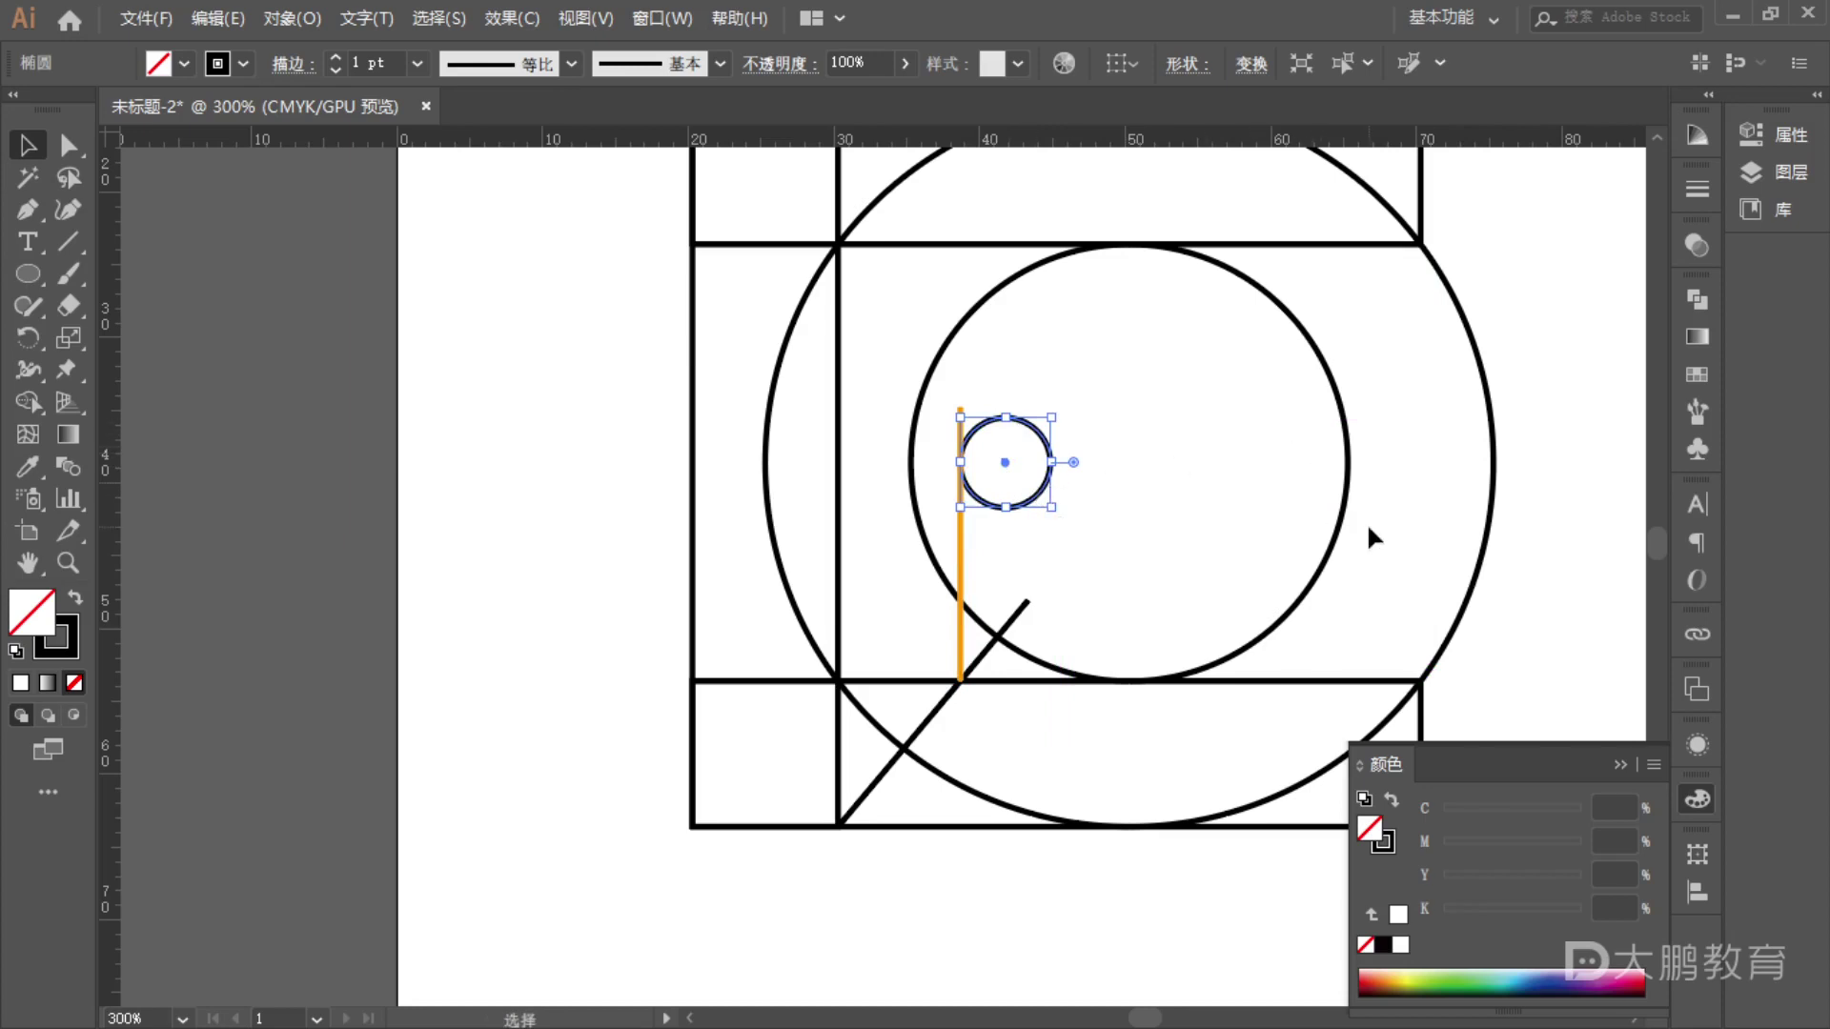
pyautogui.moveTo(1001, 461); pyautogui.dragTo(1253, 459)
# - Mark the gaps between the two small circles and the inner circle's sides with temporary strokes, and clear them
pyautogui.press('F1')
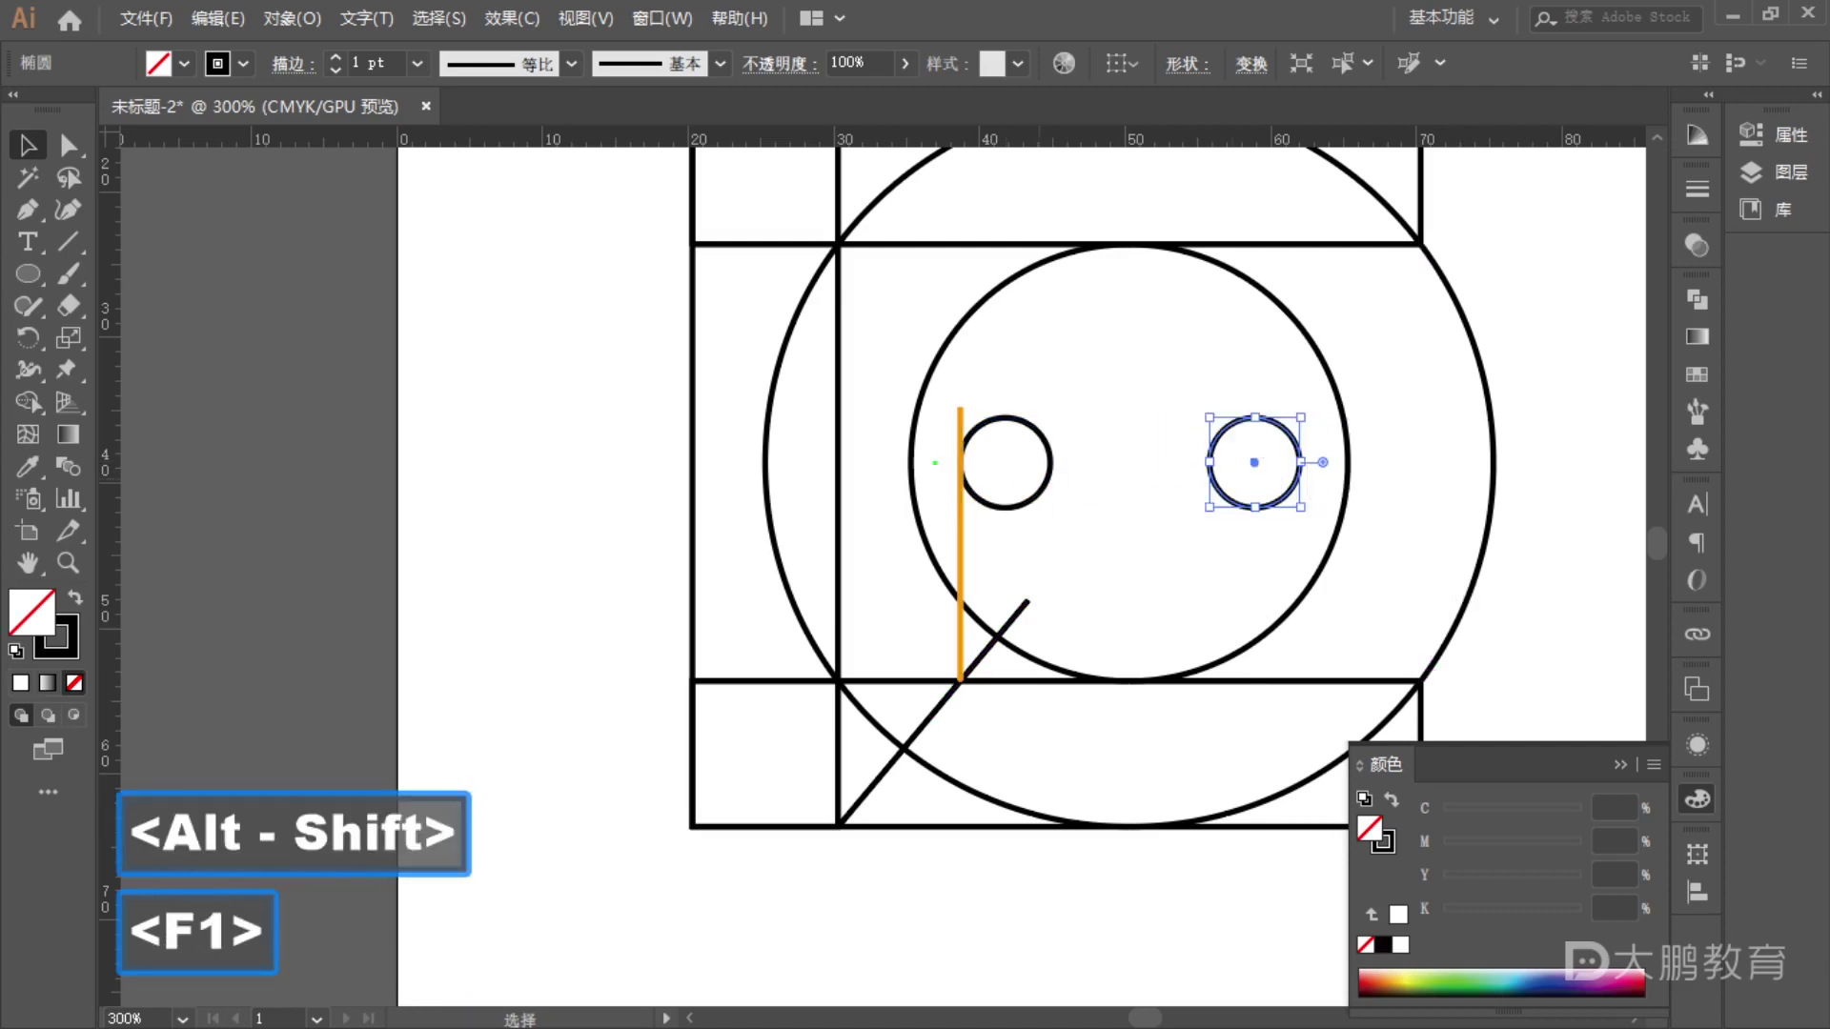
pyautogui.moveTo(915, 463); pyautogui.dragTo(965, 463)
pyautogui.moveTo(1311, 465); pyautogui.dragTo(1344, 461)
pyautogui.moveTo(1297, 387); pyautogui.dragTo(1296, 627)
pyautogui.moveTo(1298, 461)
pyautogui.mouseDown()
pyautogui.moveTo(1353, 461)
pyautogui.moveTo(1303, 458)
pyautogui.mouseUp()
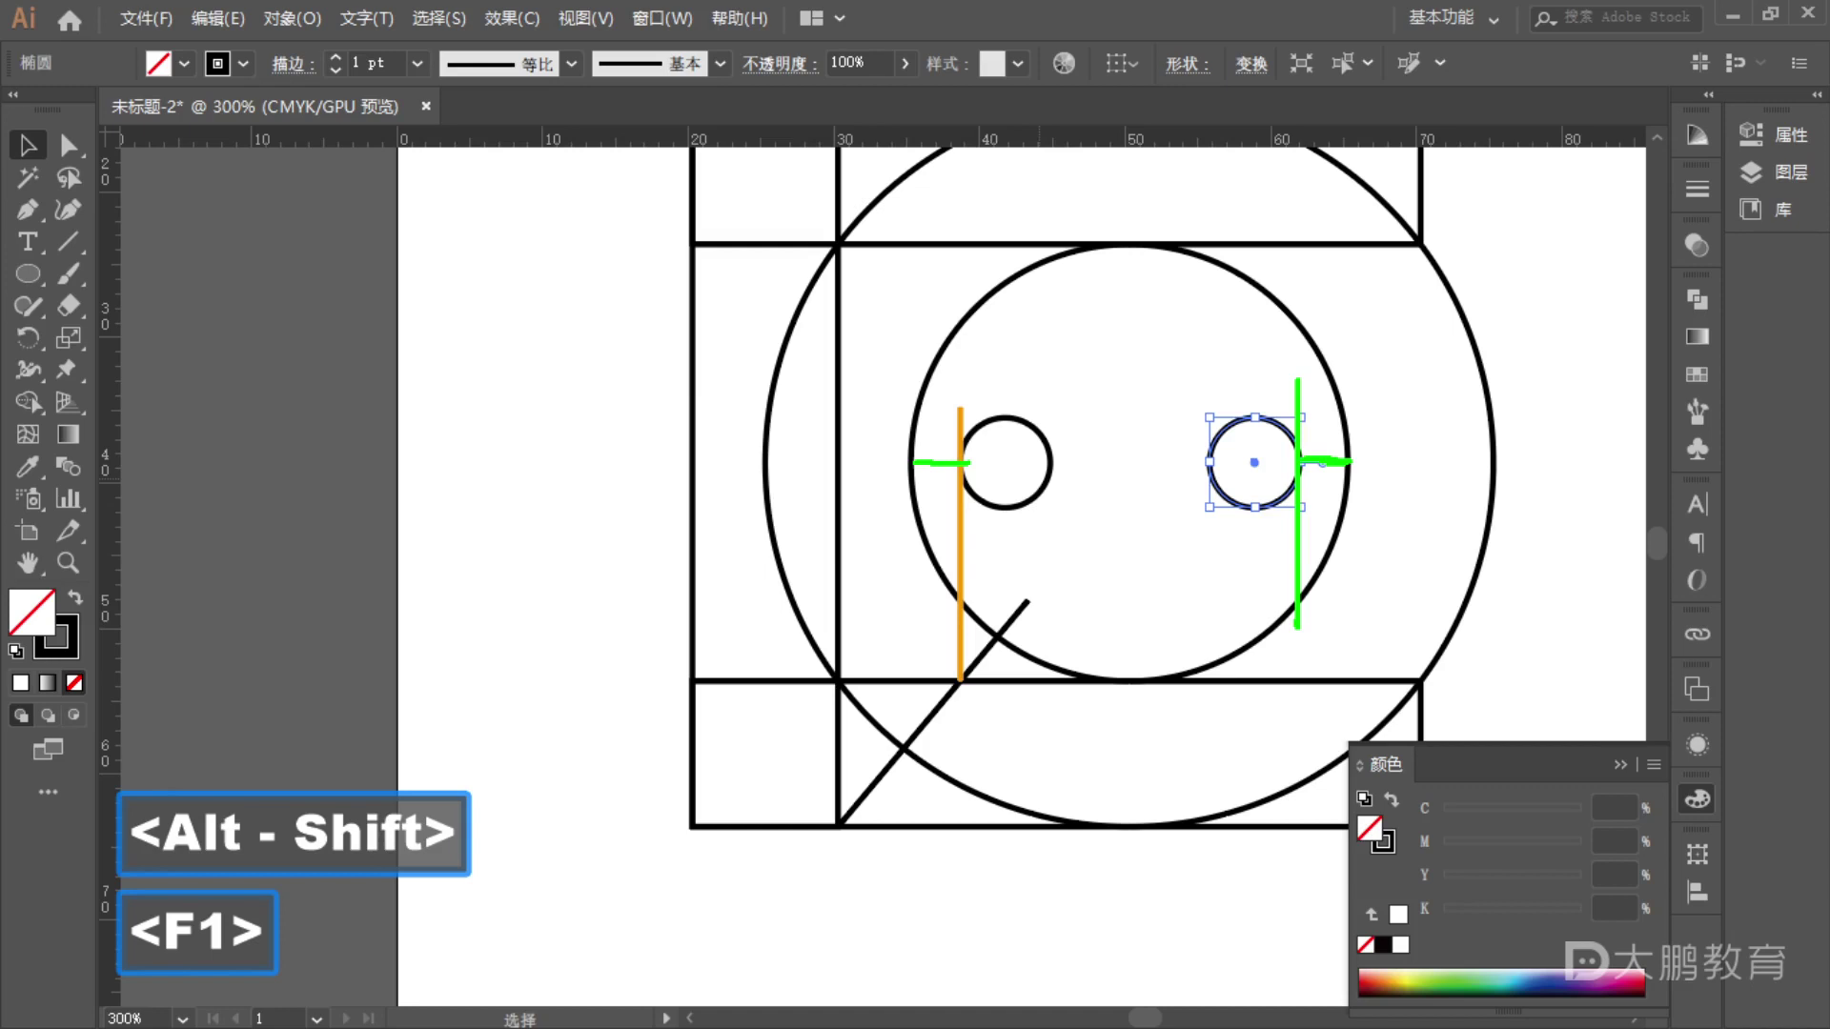
pyautogui.press('Escape')
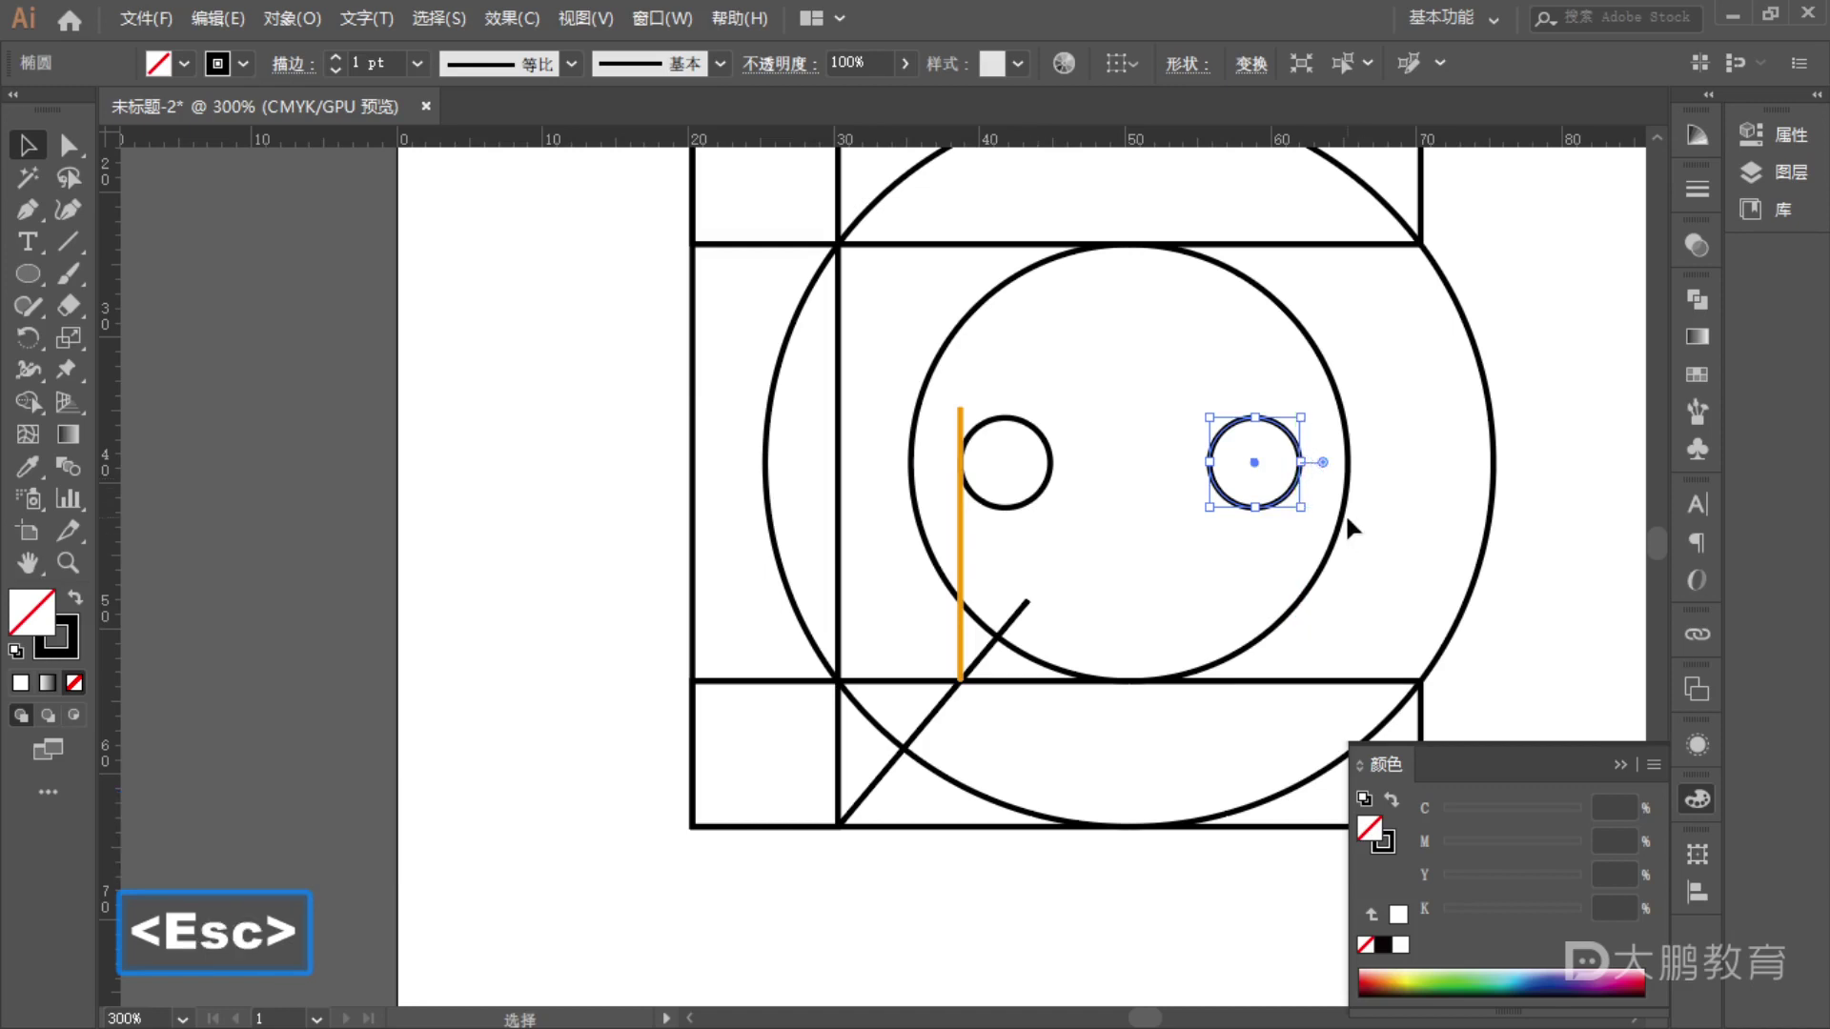
pyautogui.press('F1')
pyautogui.moveTo(929, 419)
pyautogui.mouseDown()
pyautogui.moveTo(915, 453)
pyautogui.moveTo(945, 460)
pyautogui.mouseUp()
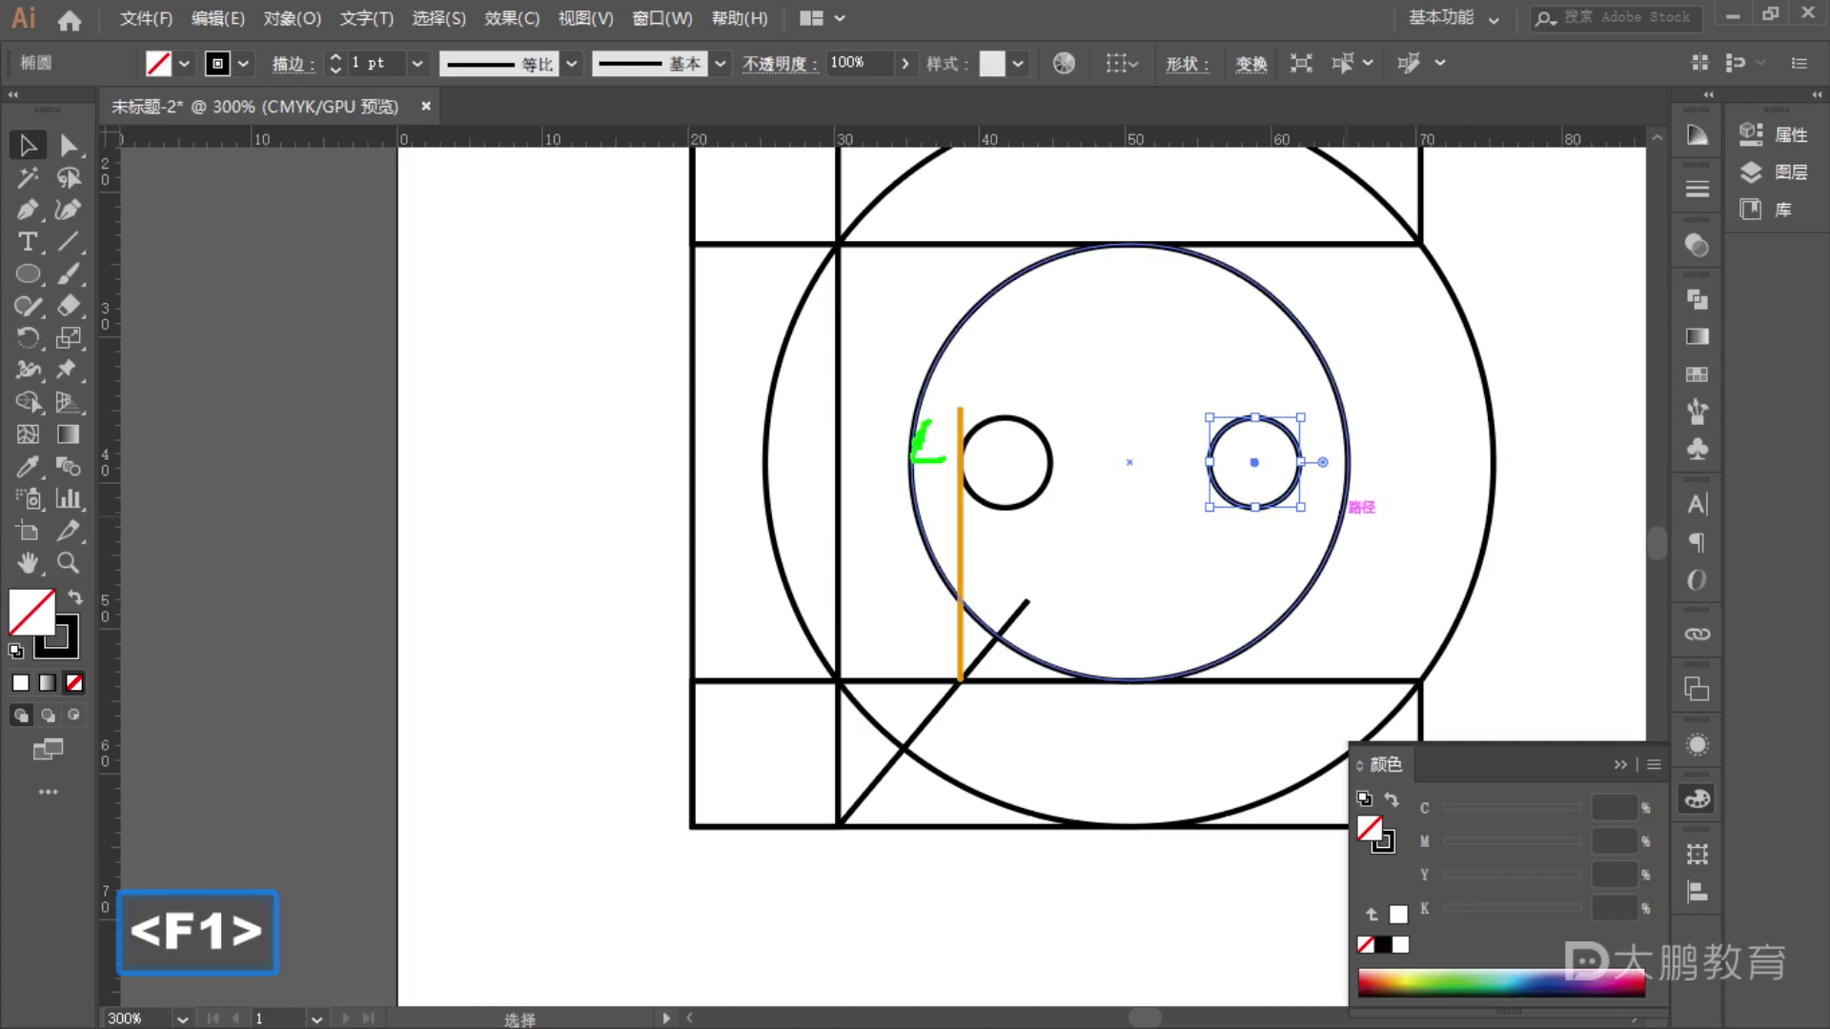
pyautogui.press('Escape')
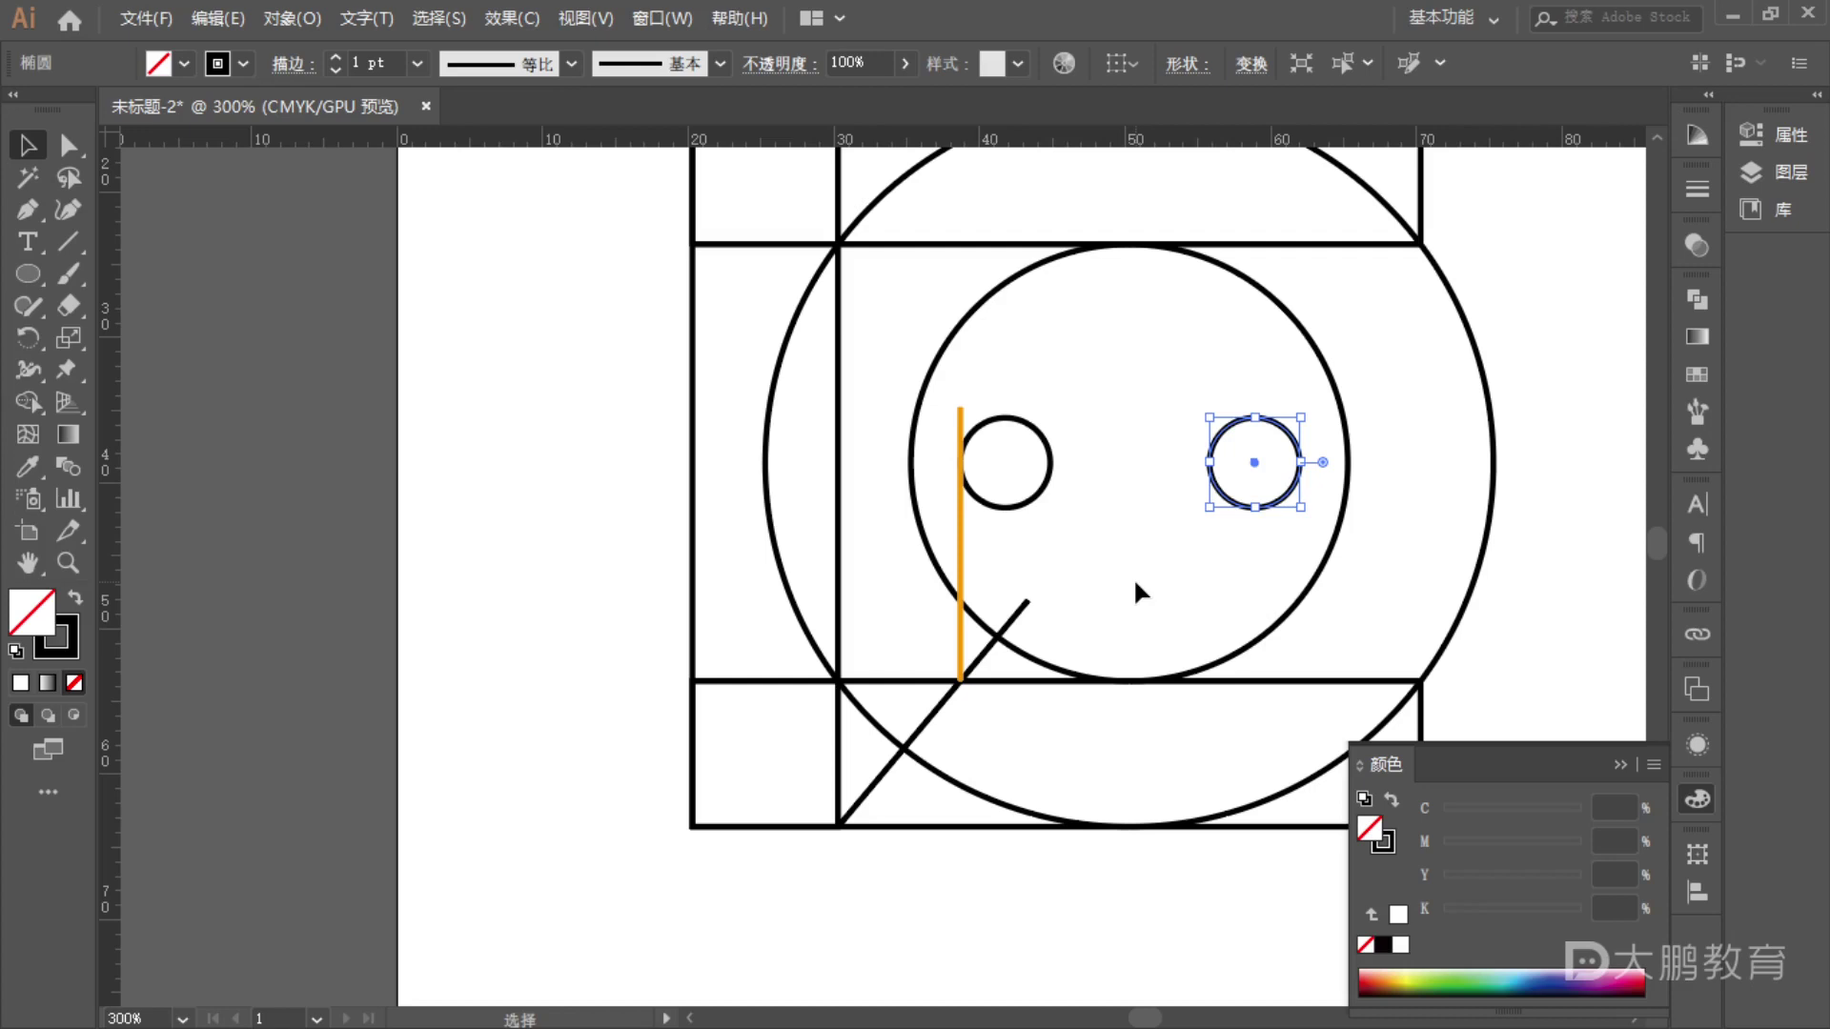
# - Outline the inner D-shaped opening and mark its gaps to both small circles with temporary strokes, and clear them
pyautogui.press('F1')
pyautogui.moveTo(839, 246)
pyautogui.mouseDown()
pyautogui.moveTo(819, 681)
pyautogui.moveTo(1175, 682)
pyautogui.moveTo(1243, 649)
pyautogui.moveTo(1331, 497)
pyautogui.moveTo(1335, 416)
pyautogui.moveTo(1299, 331)
pyautogui.moveTo(1227, 265)
pyautogui.moveTo(1146, 241)
pyautogui.moveTo(848, 274)
pyautogui.mouseUp()
pyautogui.moveTo(958, 467); pyautogui.dragTo(841, 466)
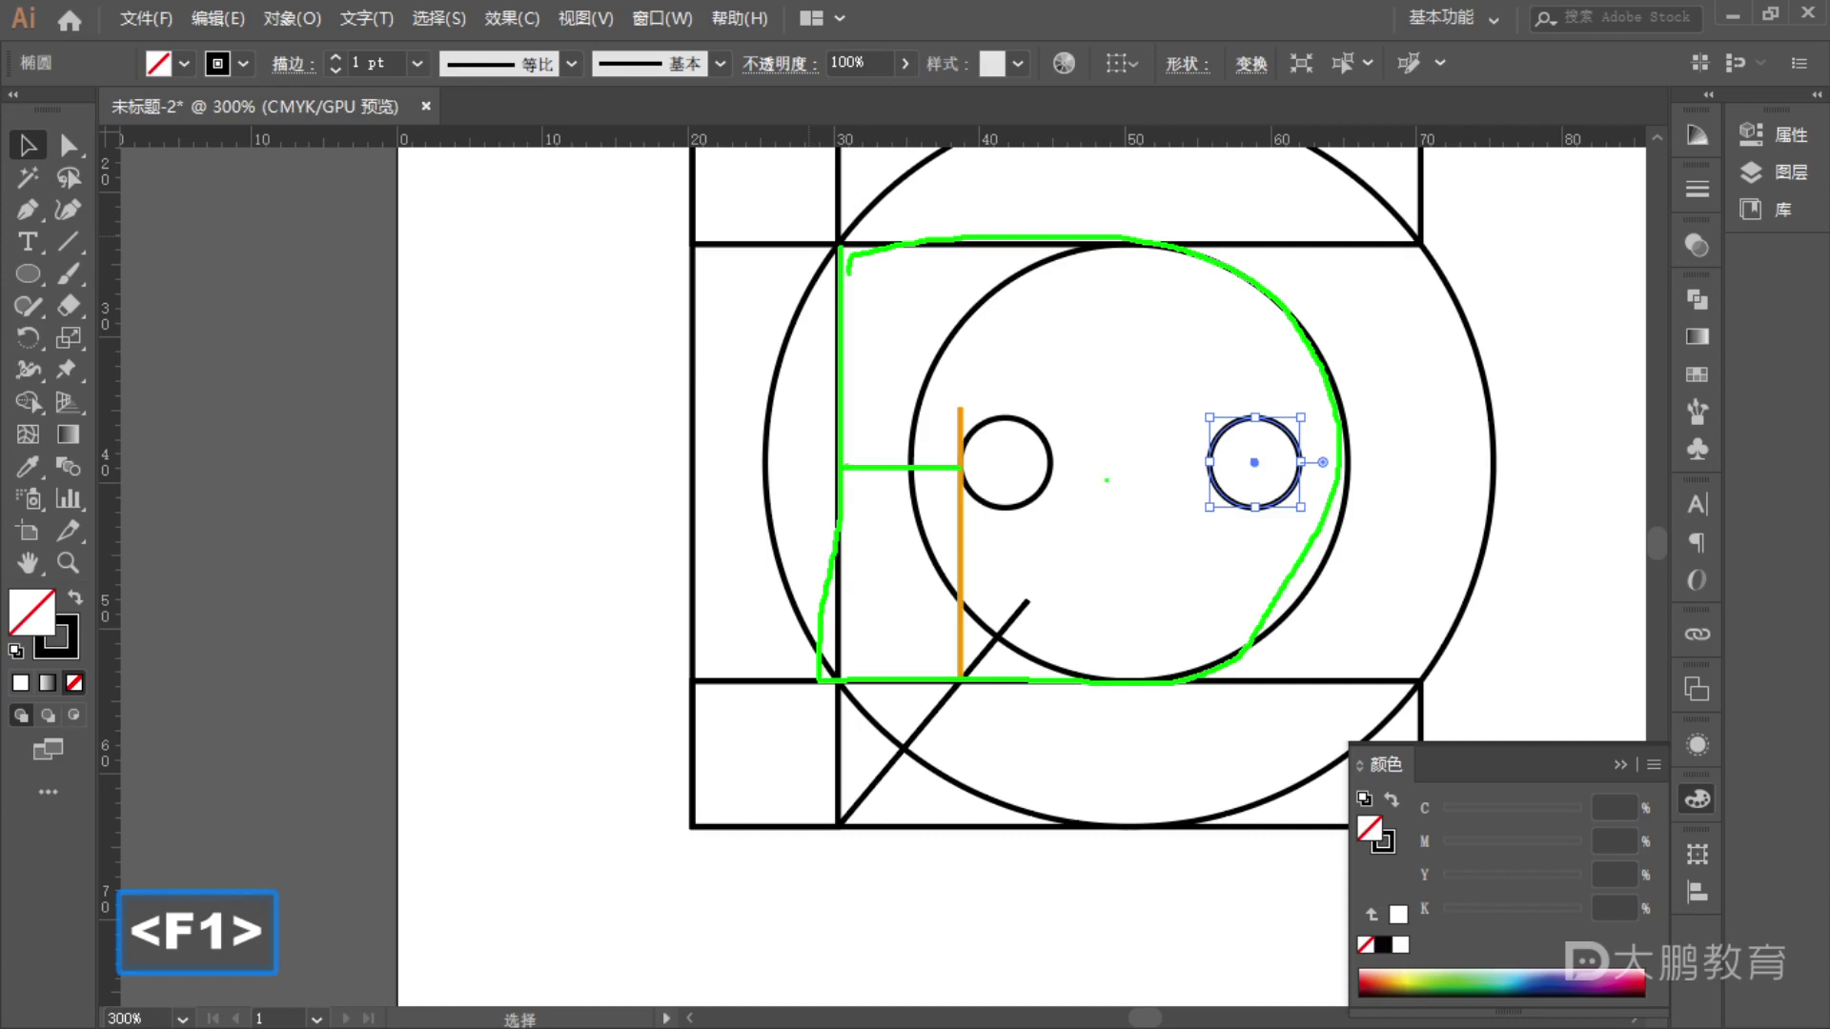
pyautogui.moveTo(1214, 466); pyautogui.dragTo(1339, 465)
pyautogui.press('Escape')
# - Mark the gaps beside and between the two dots in the reference logo with temporary strokes, and clear them
pyautogui.scroll(-3, 442, 511)
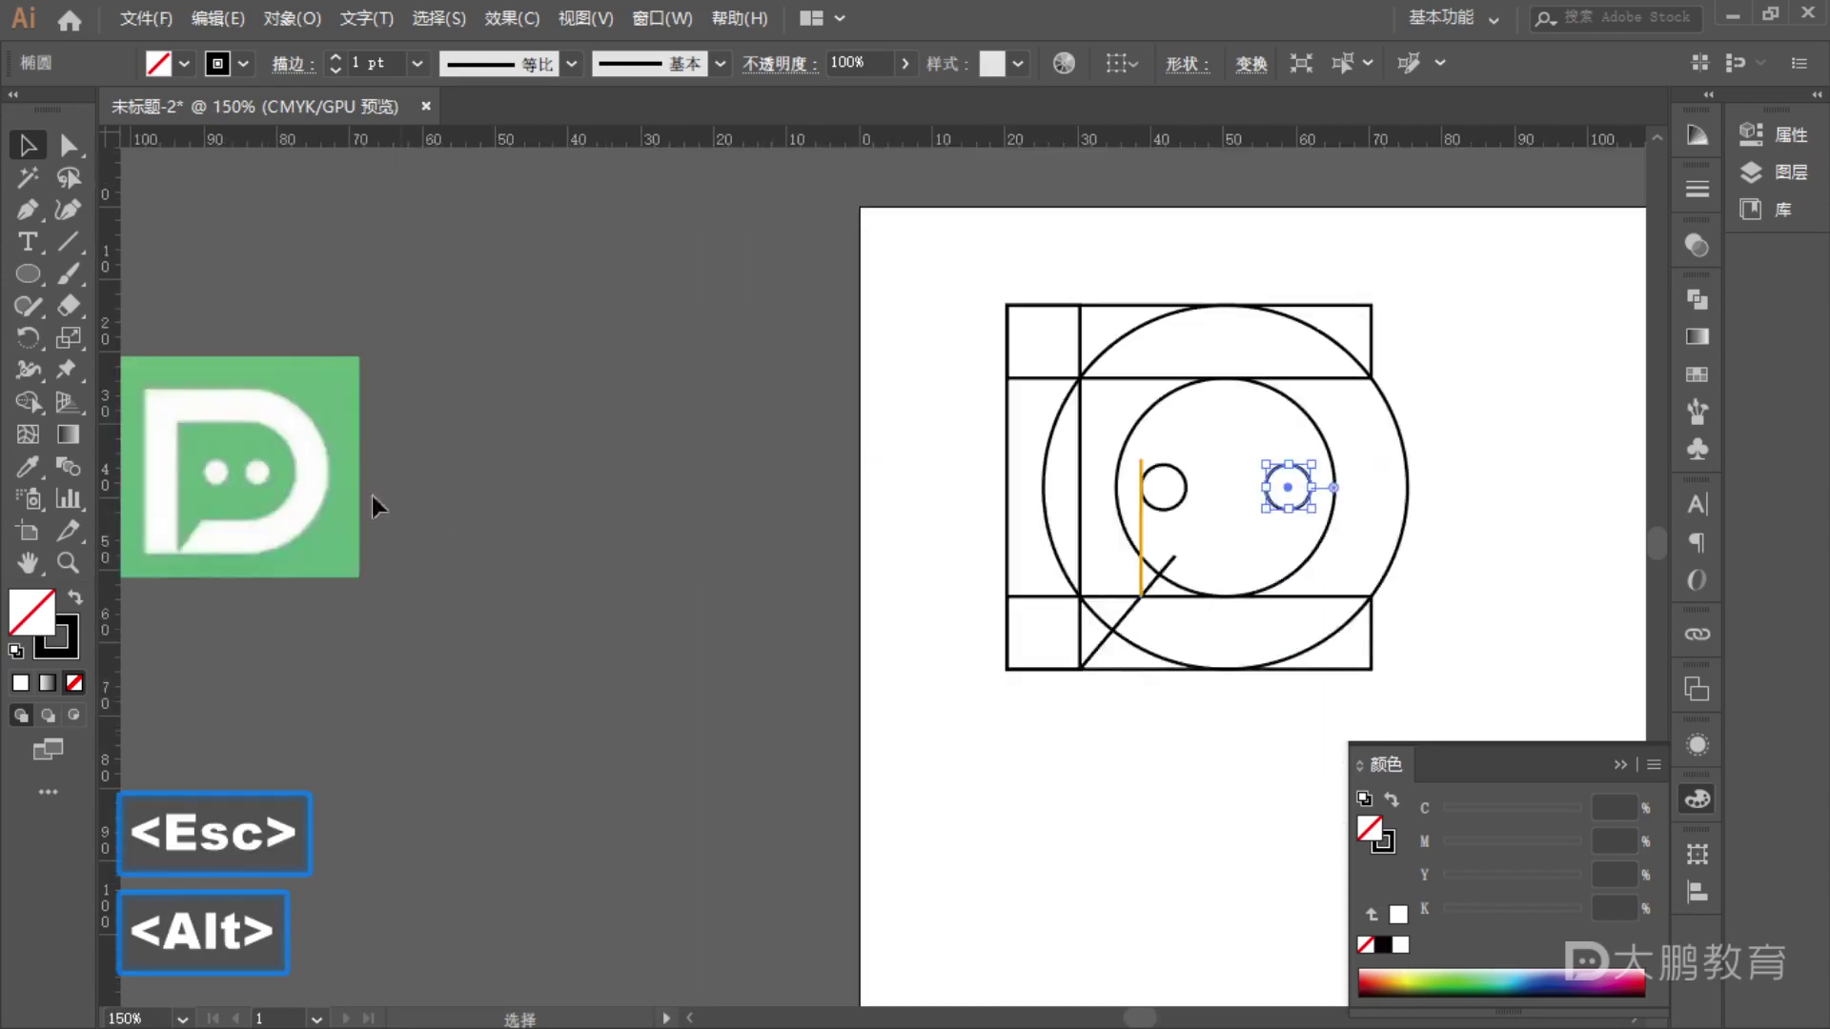
pyautogui.scroll(4, 245, 467)
pyautogui.moveTo(246, 467); pyautogui.dragTo(890, 487)
pyautogui.press('F1')
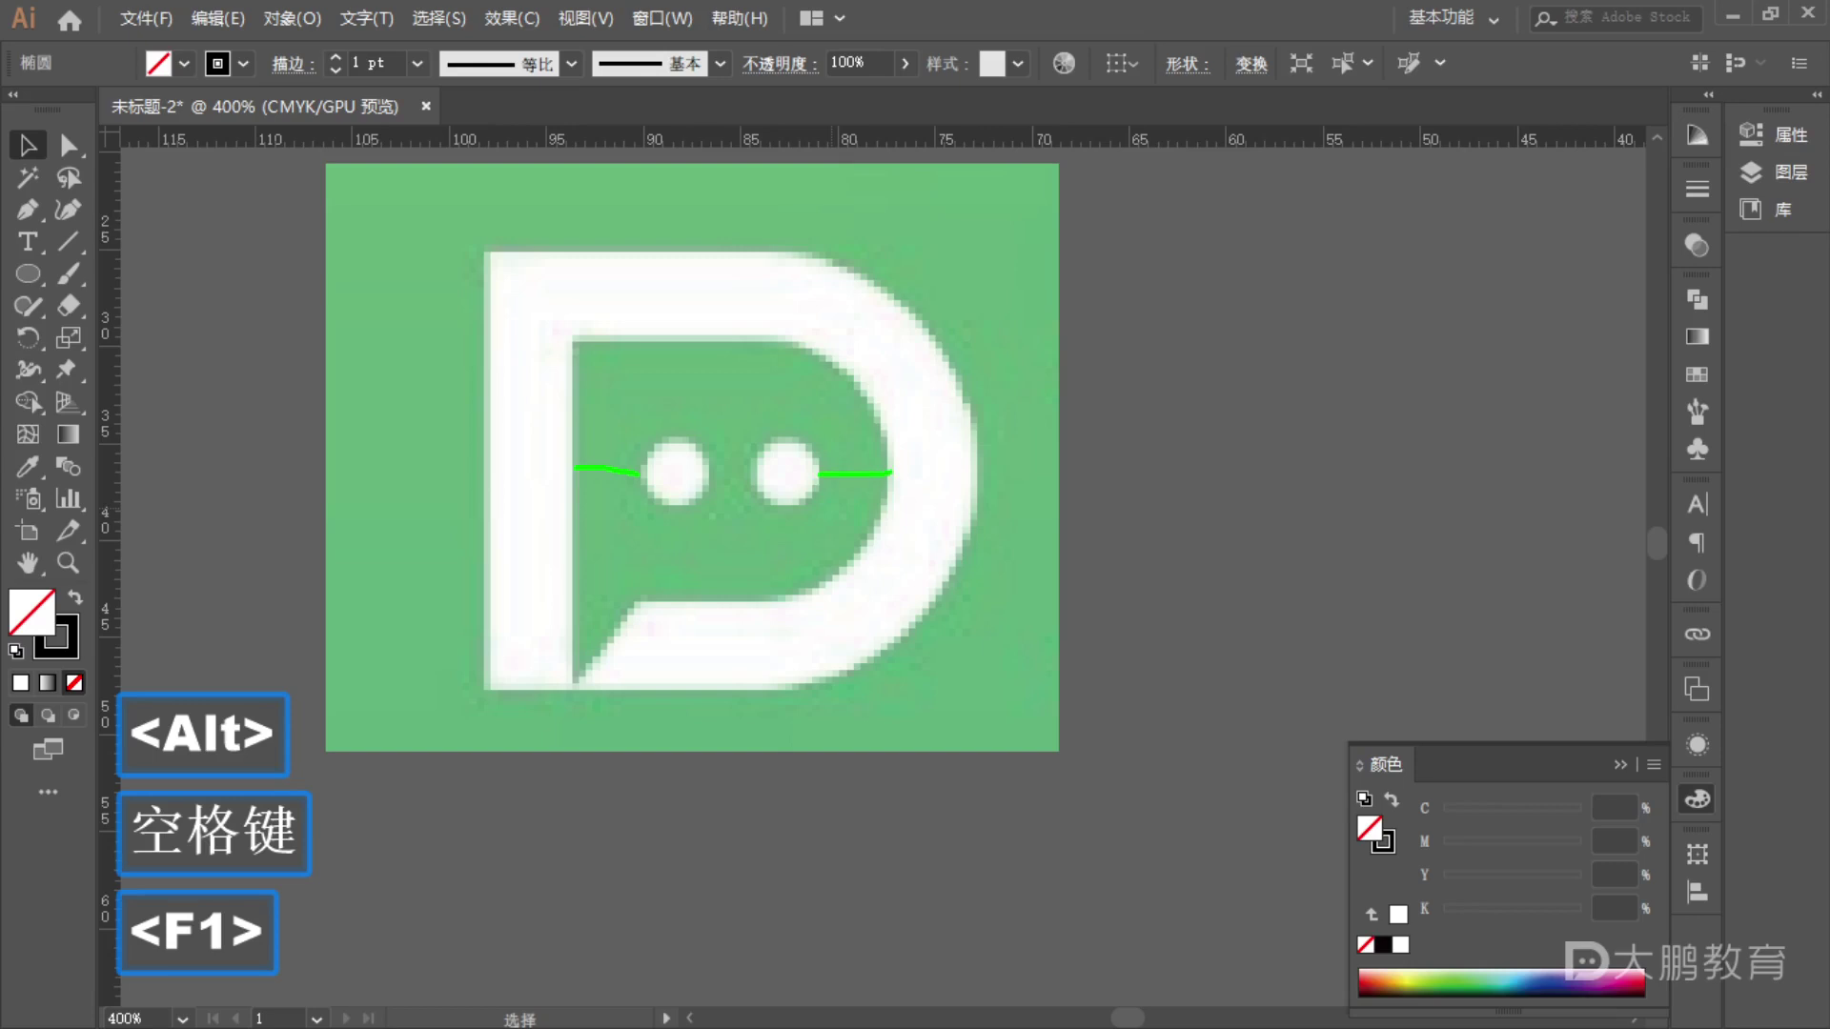
pyautogui.press('Escape')
pyautogui.press('F1')
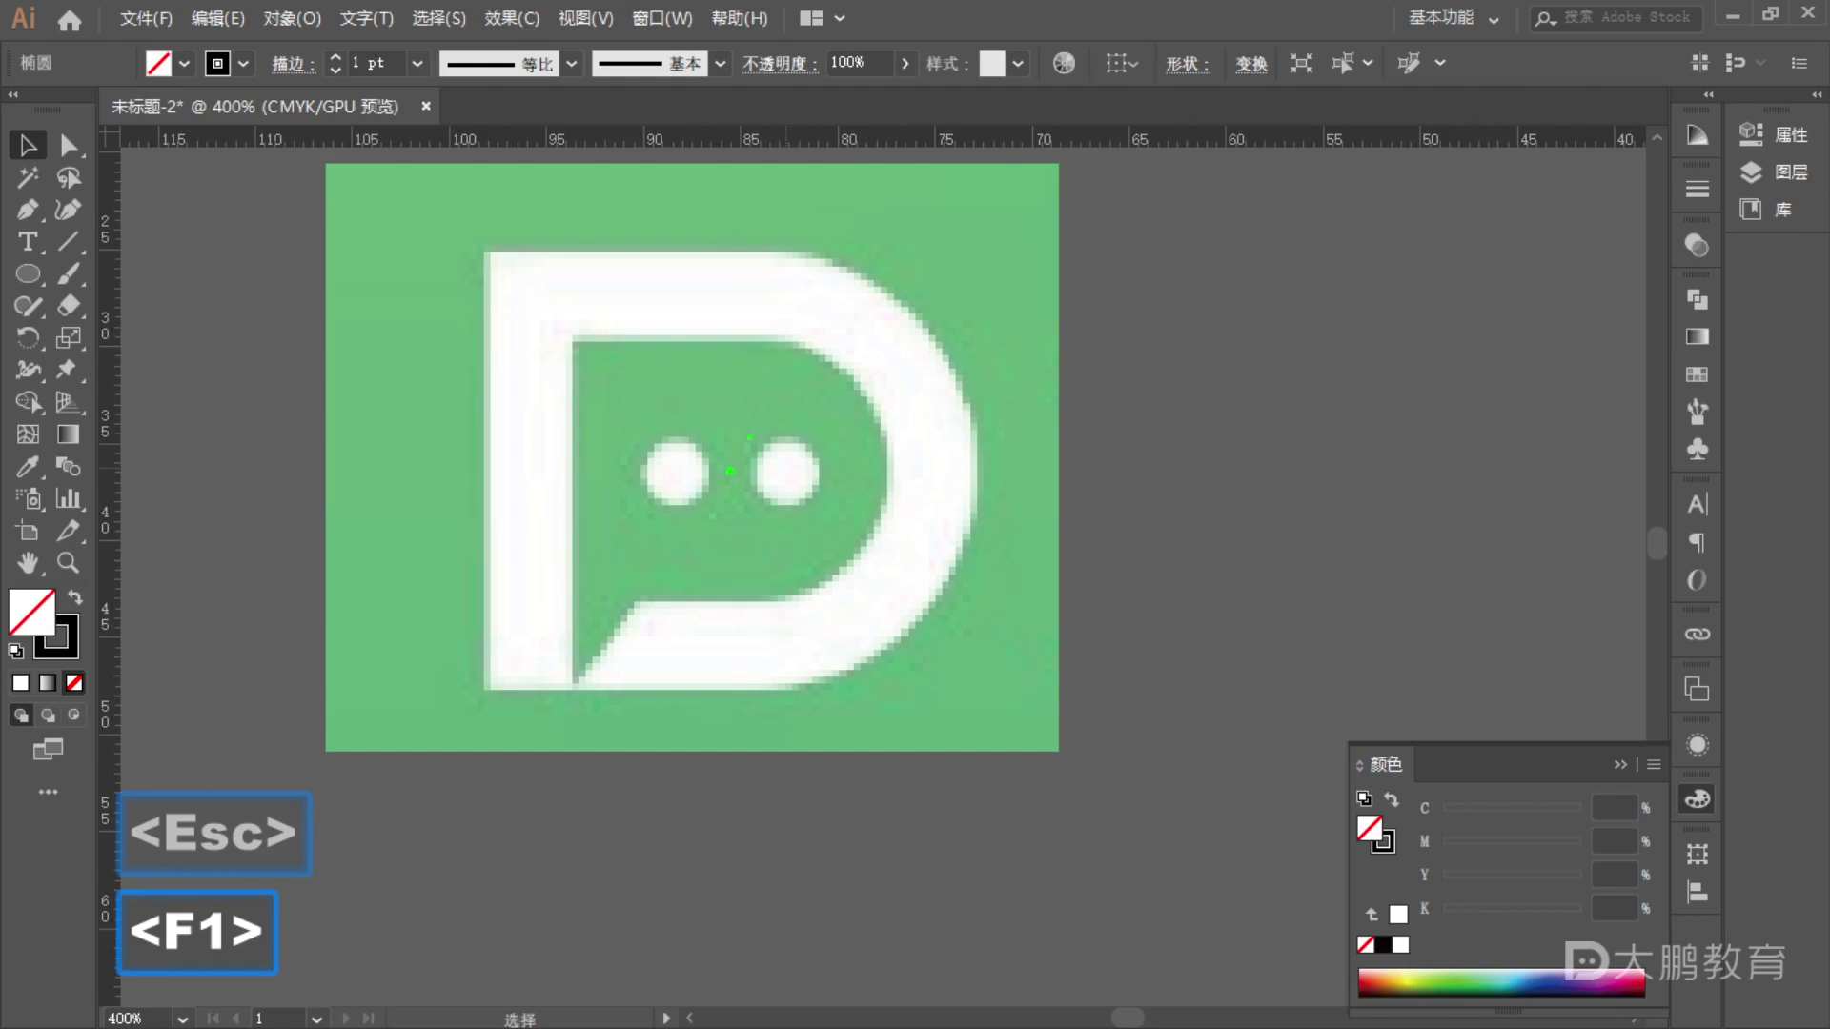
pyautogui.press('Escape')
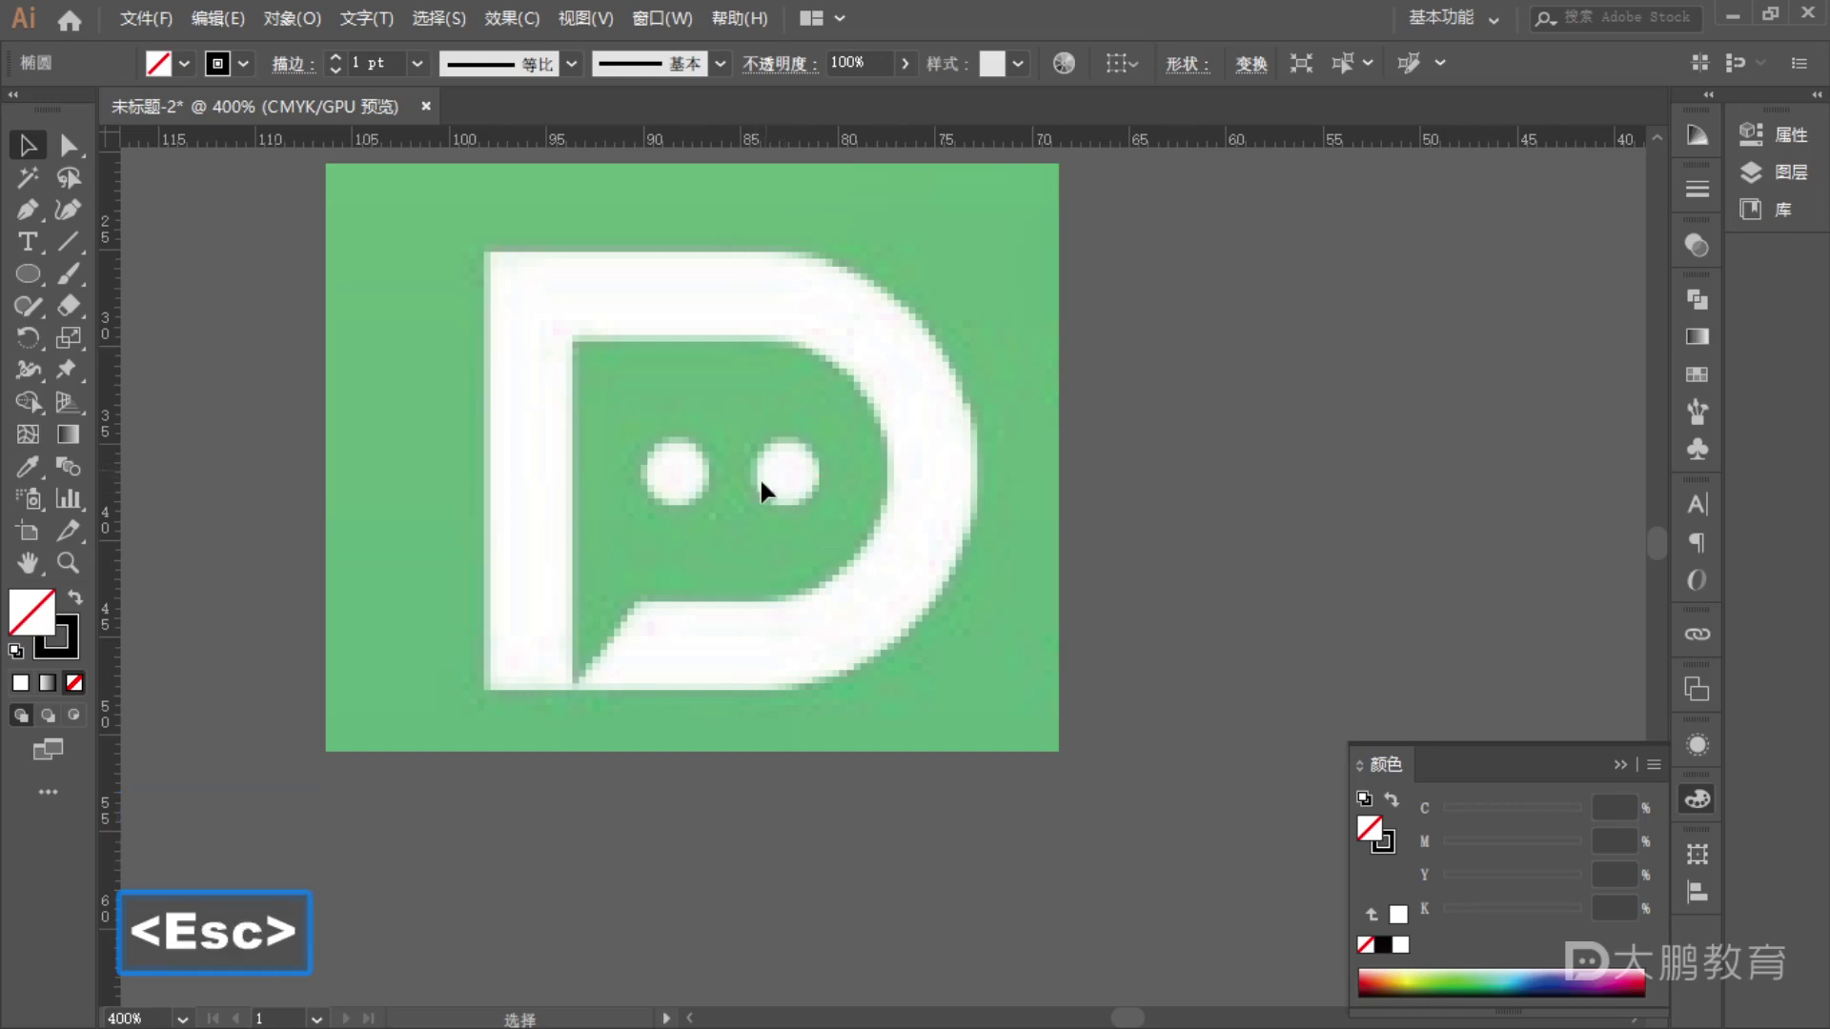
# - Trace the reference logo's D-shaped body and its vertical centre line with temporary strokes, and clear them
pyautogui.press('F1')
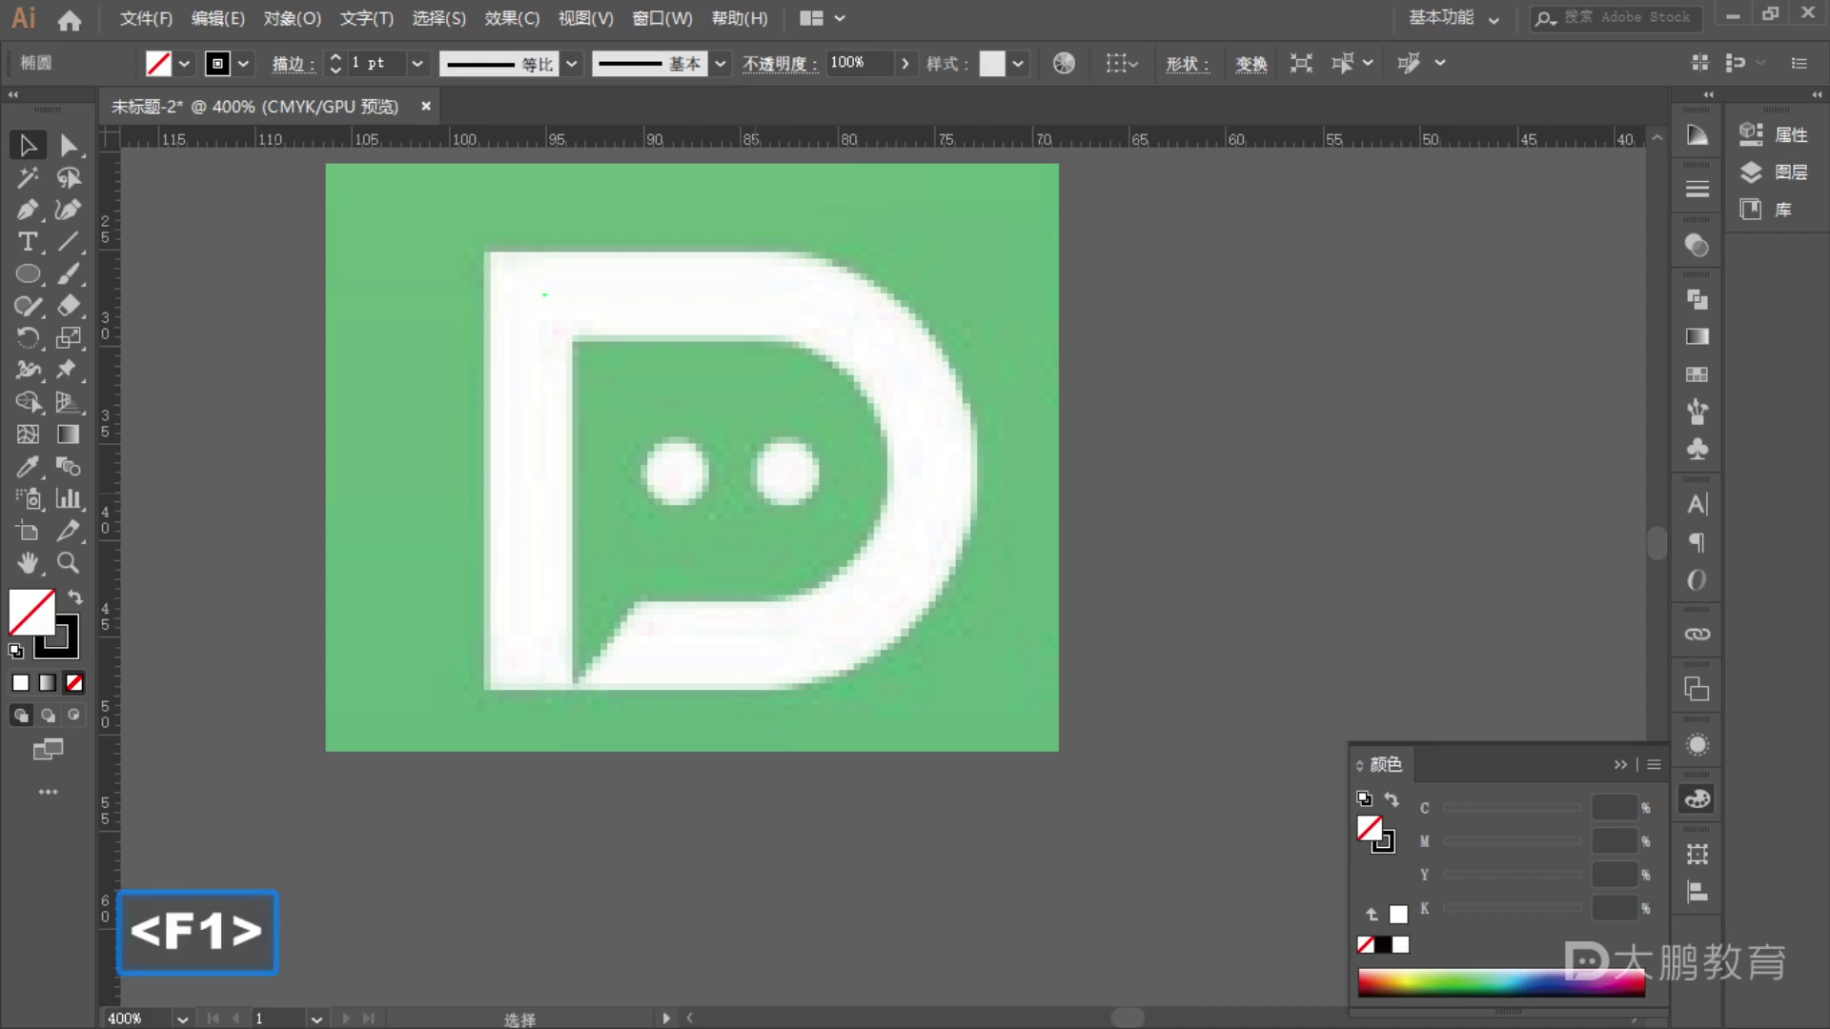
pyautogui.moveTo(508, 258)
pyautogui.mouseDown()
pyautogui.moveTo(509, 644)
pyautogui.moveTo(869, 633)
pyautogui.moveTo(879, 342)
pyautogui.moveTo(717, 313)
pyautogui.mouseUp()
pyautogui.moveTo(739, 247); pyautogui.dragTo(743, 713)
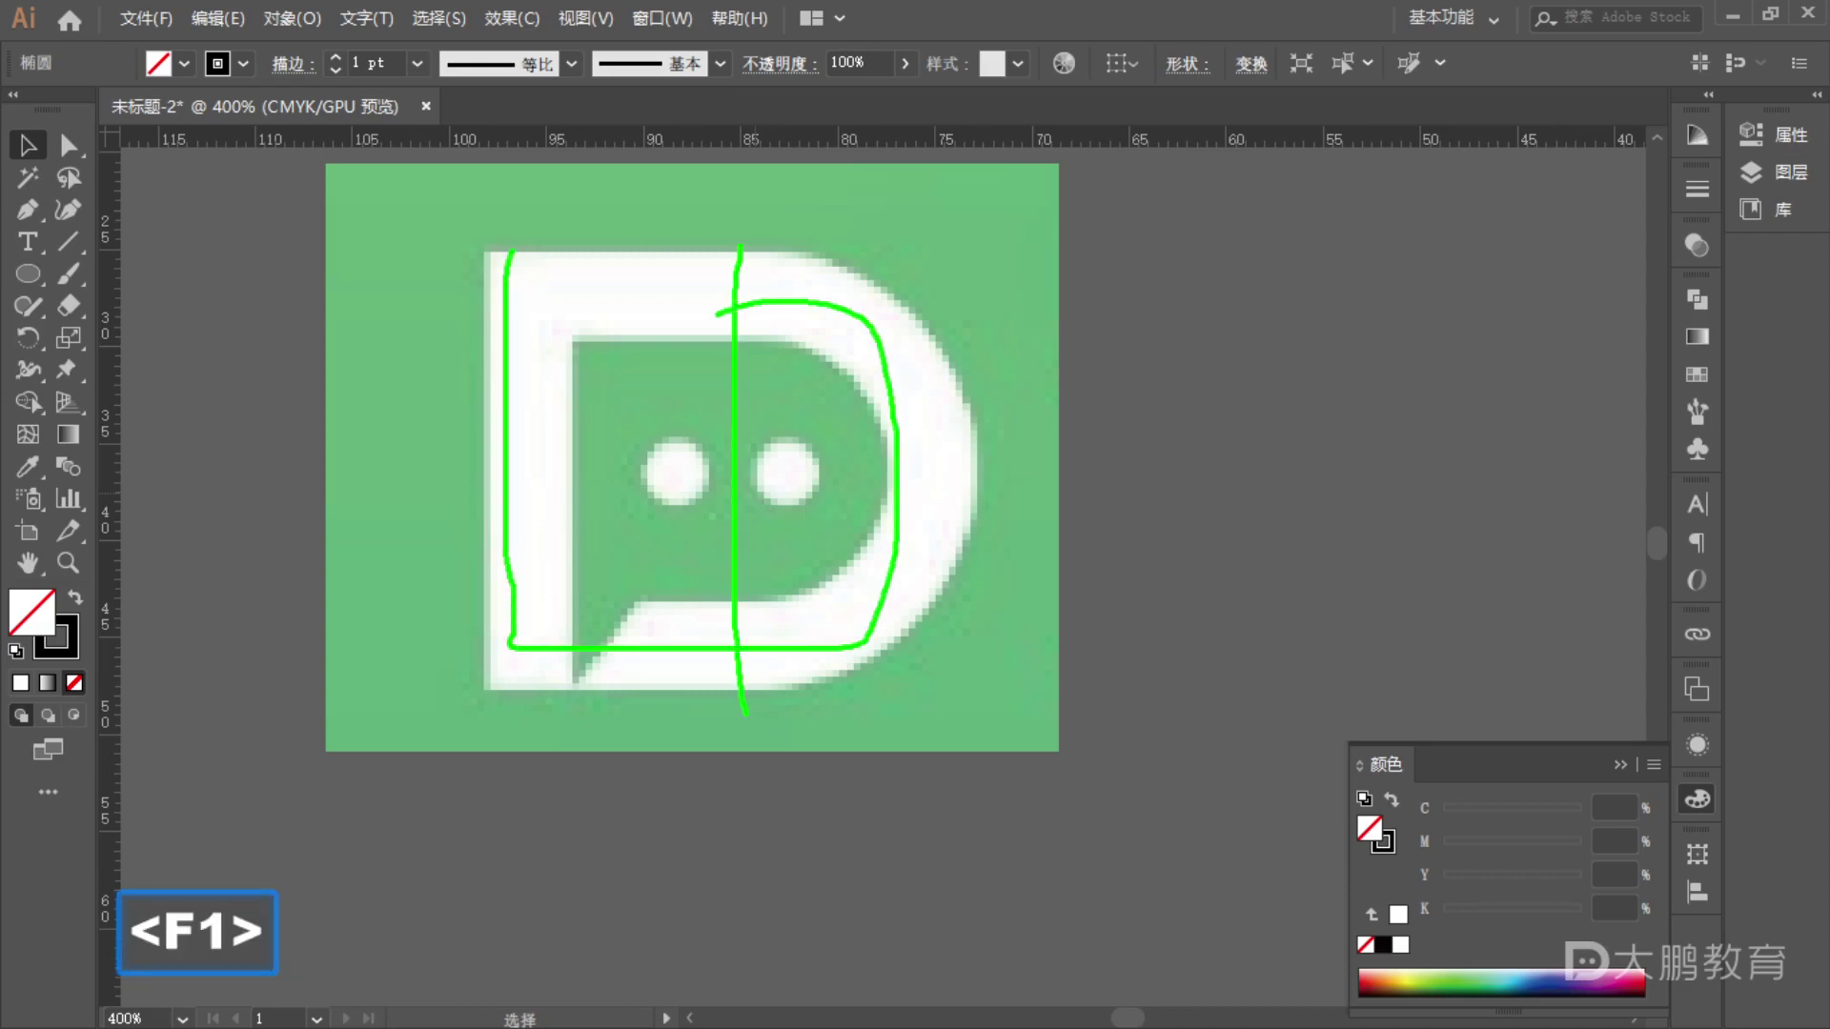
pyautogui.press('Escape')
# - Mark the reference logo's two dots, its horizontal centre line and the gaps outside the dots with temporary strokes, and clear them
pyautogui.press('F1')
pyautogui.moveTo(670, 448)
pyautogui.mouseDown()
pyautogui.moveTo(663, 488)
pyautogui.moveTo(696, 445)
pyautogui.moveTo(628, 482)
pyautogui.moveTo(761, 484)
pyautogui.moveTo(700, 467)
pyautogui.mouseUp()
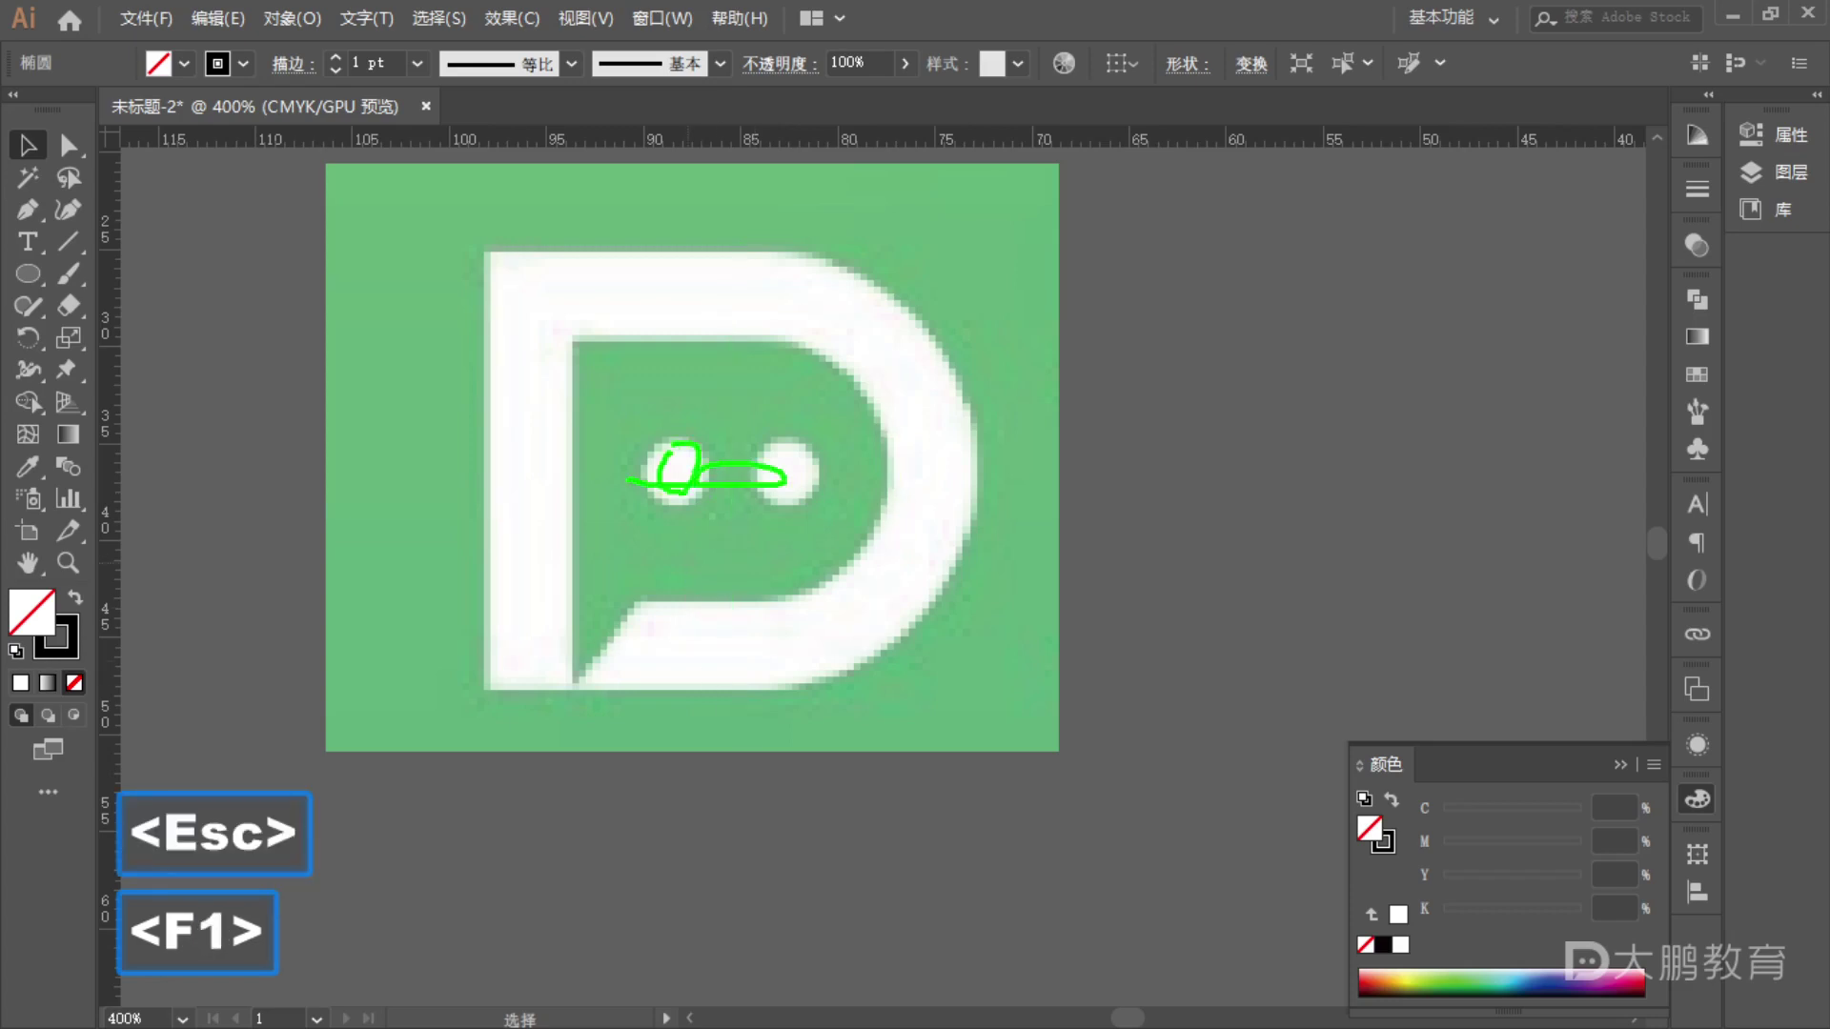
pyautogui.moveTo(490, 457); pyautogui.dragTo(994, 469)
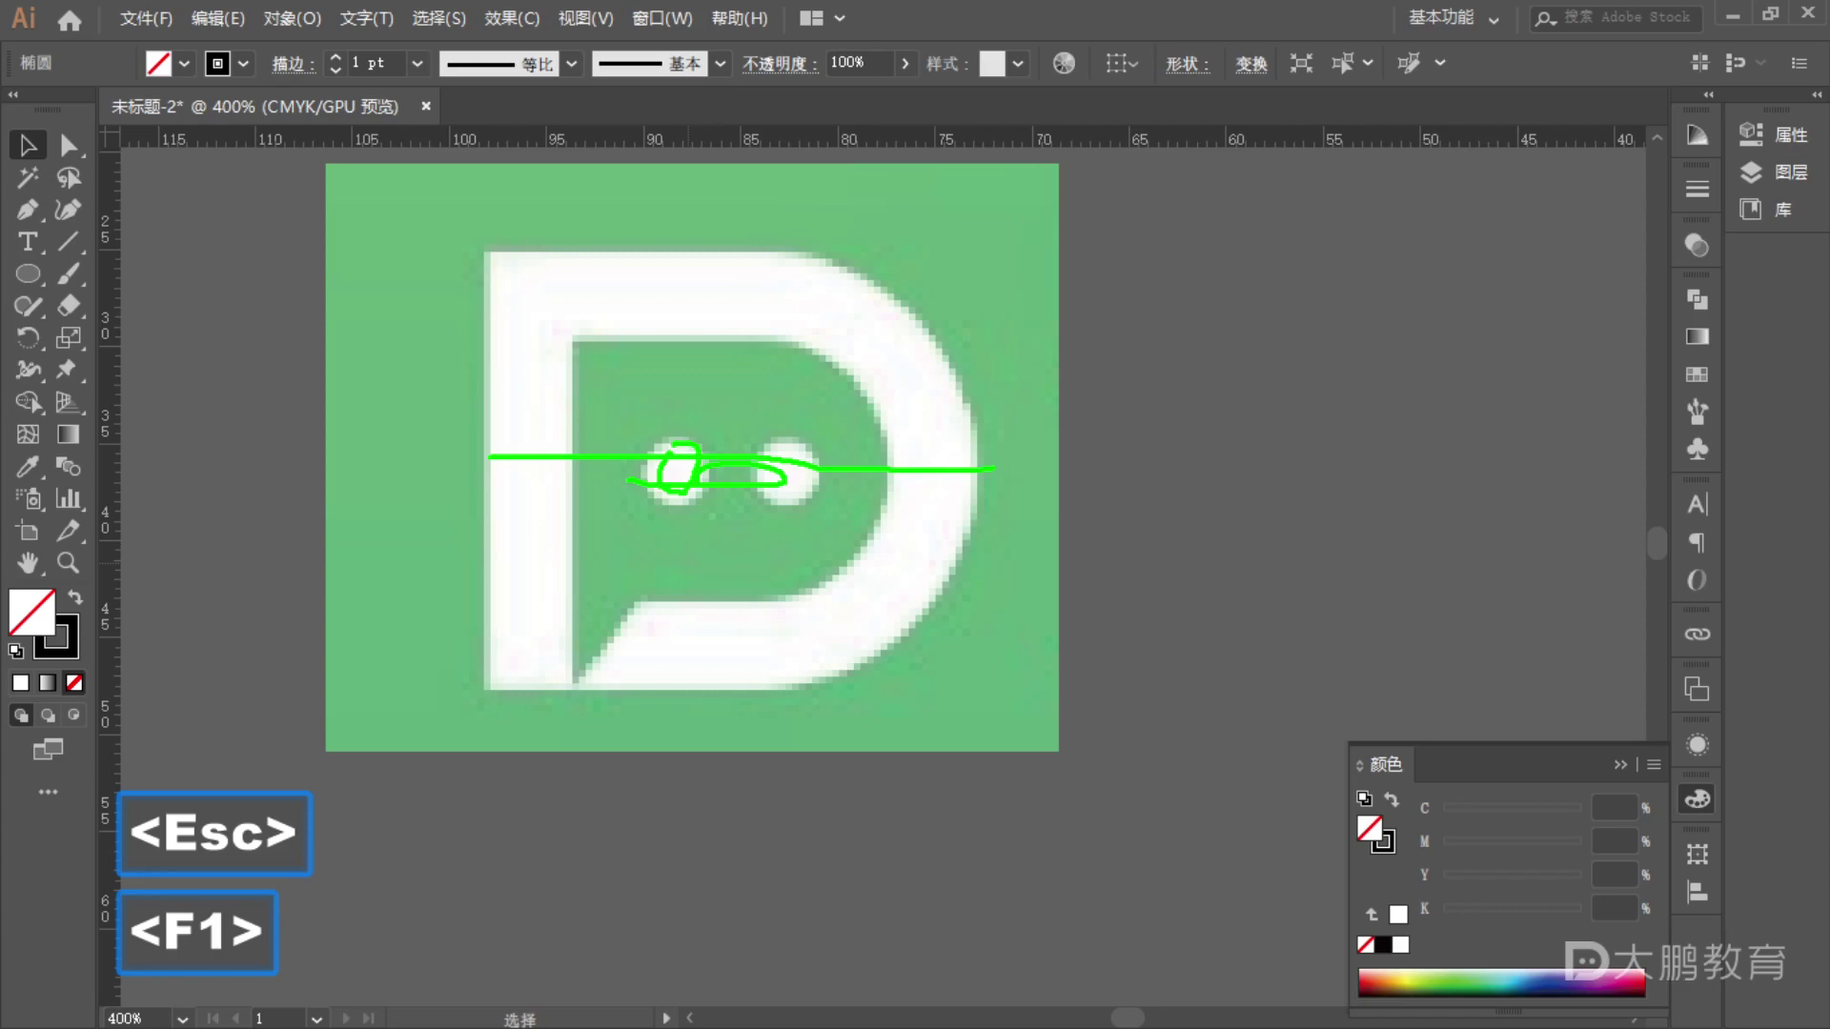
pyautogui.press('Escape')
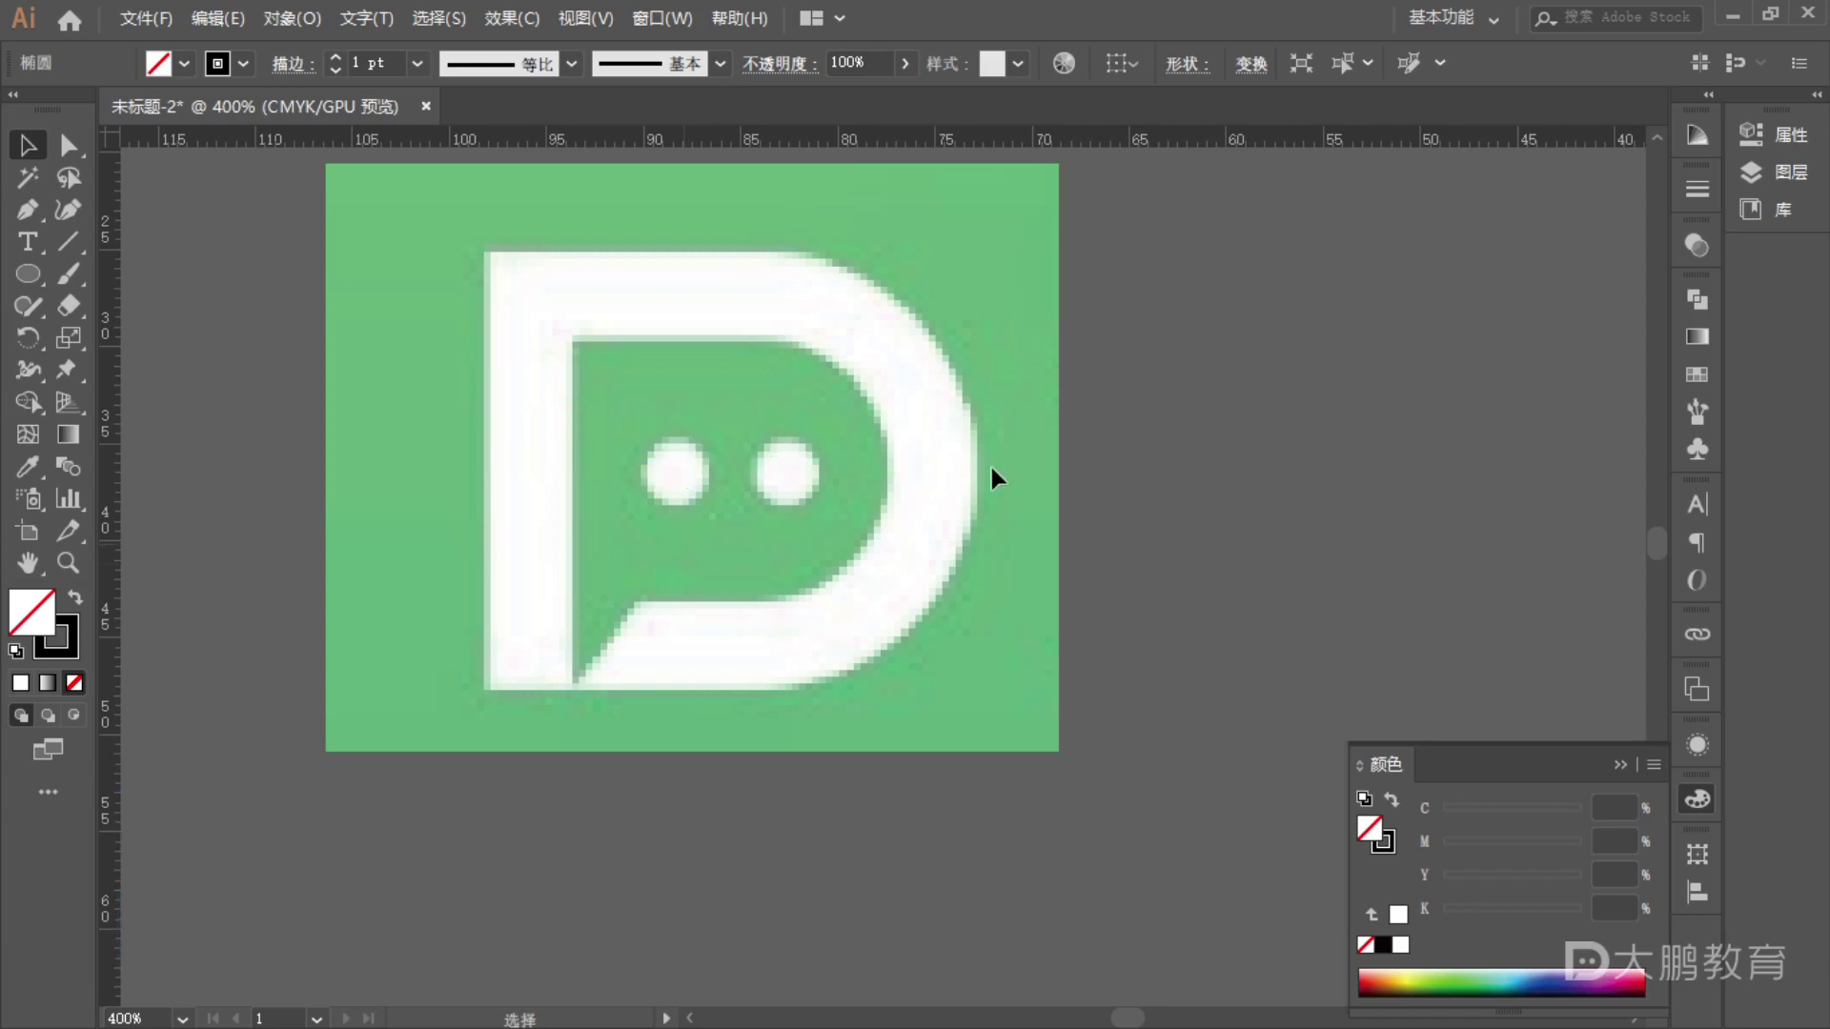
pyautogui.press('F1')
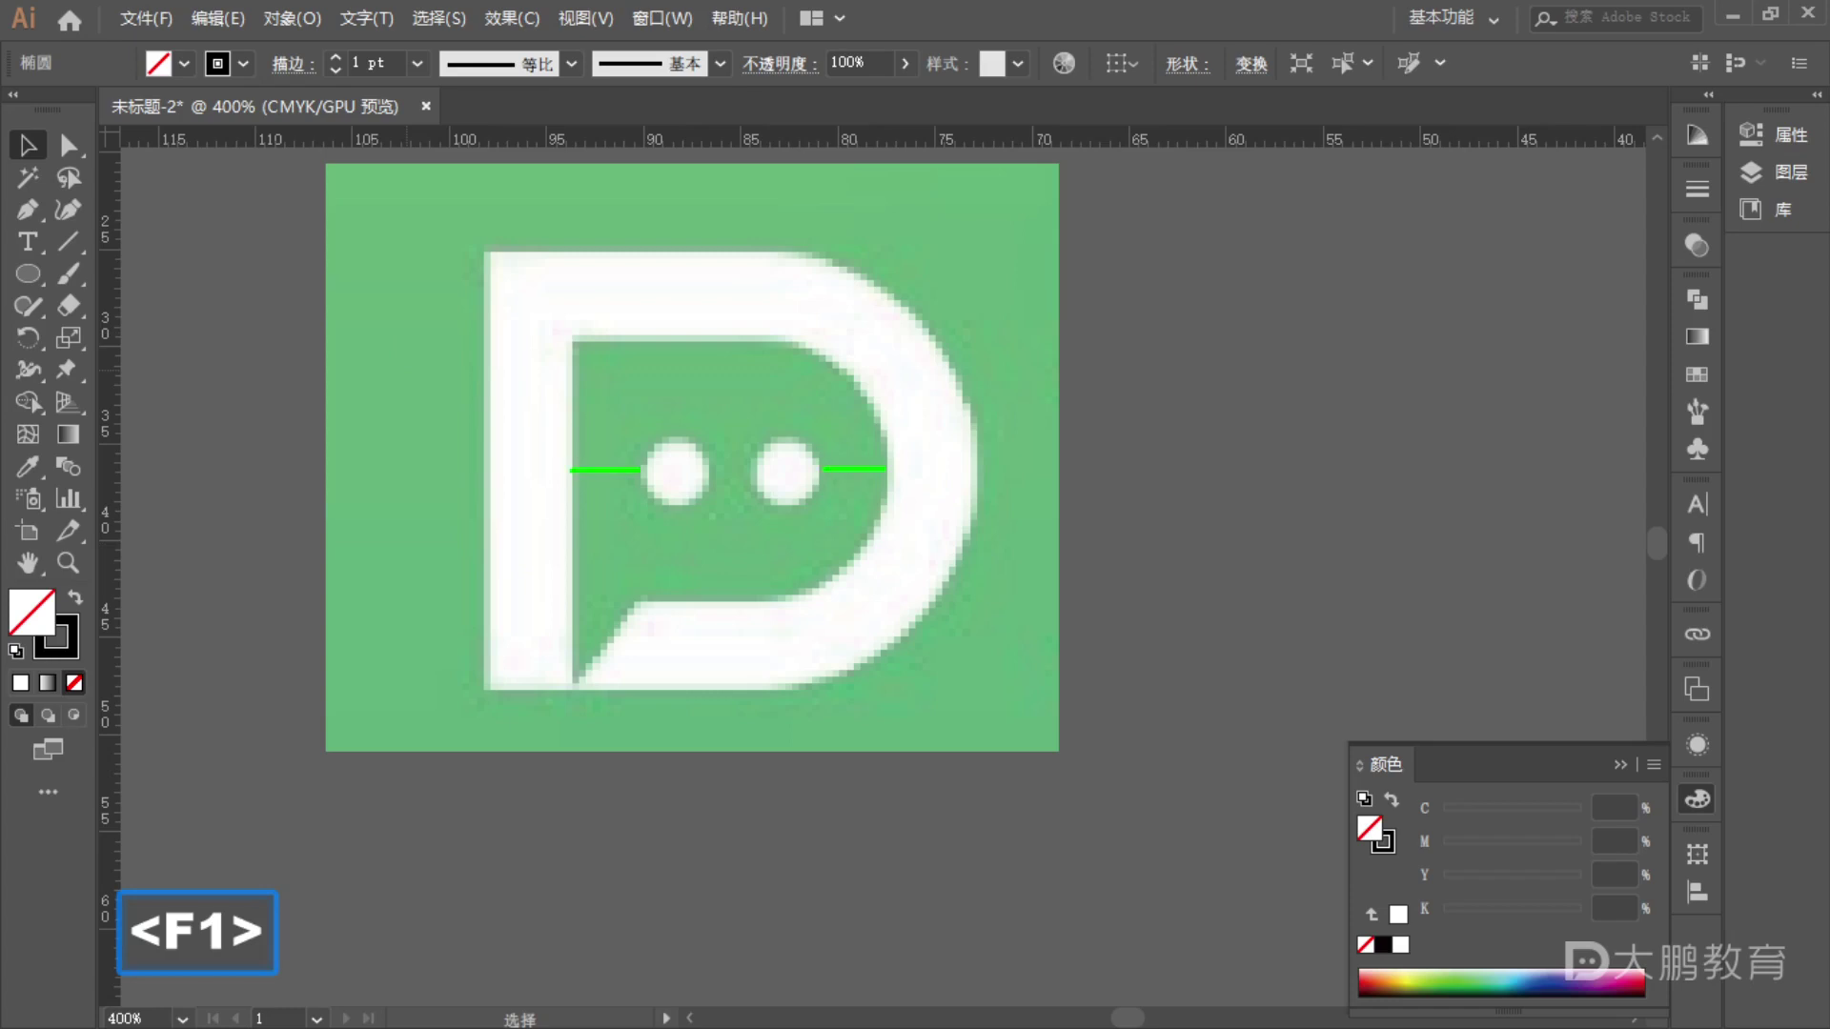
pyautogui.press('Escape')
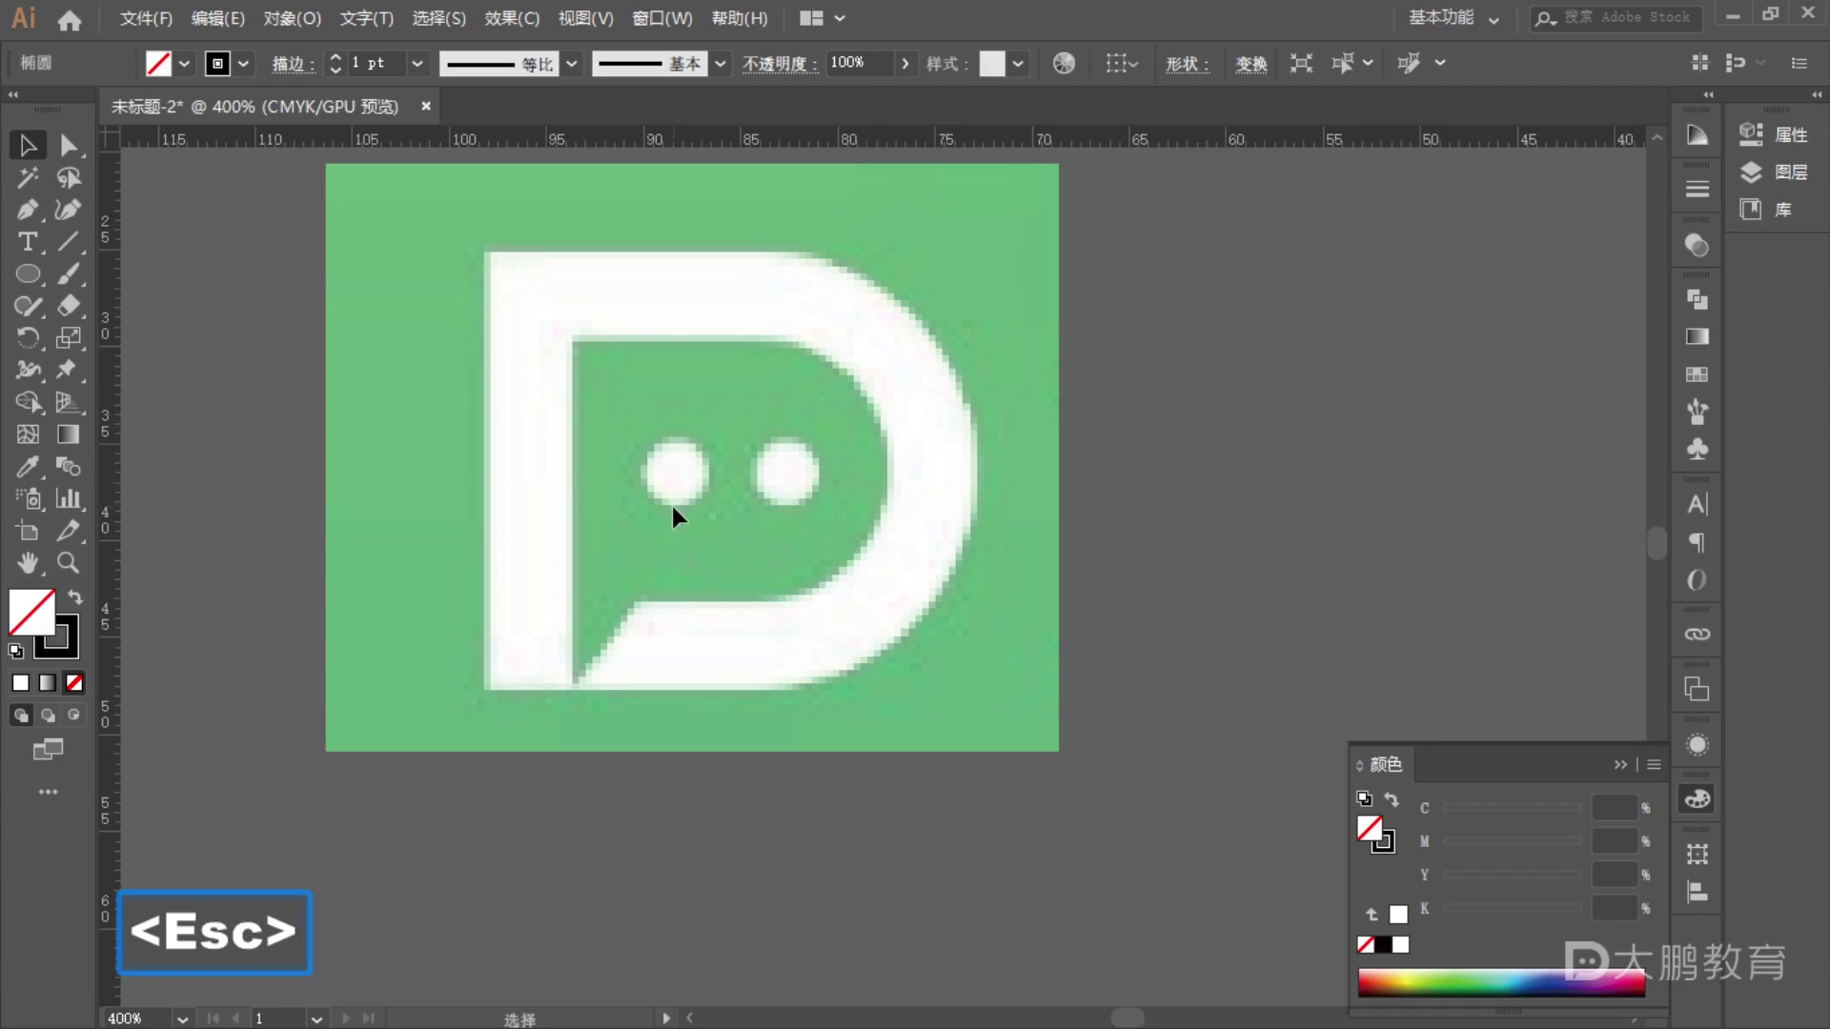
# - Draw a horizontal line from the vertical bar's inner edge to the small circle's orange guide, and match the guide's orange stroke
pyautogui.scroll(-4, 671, 502)
pyautogui.moveTo(671, 501); pyautogui.dragTo(380, 571)
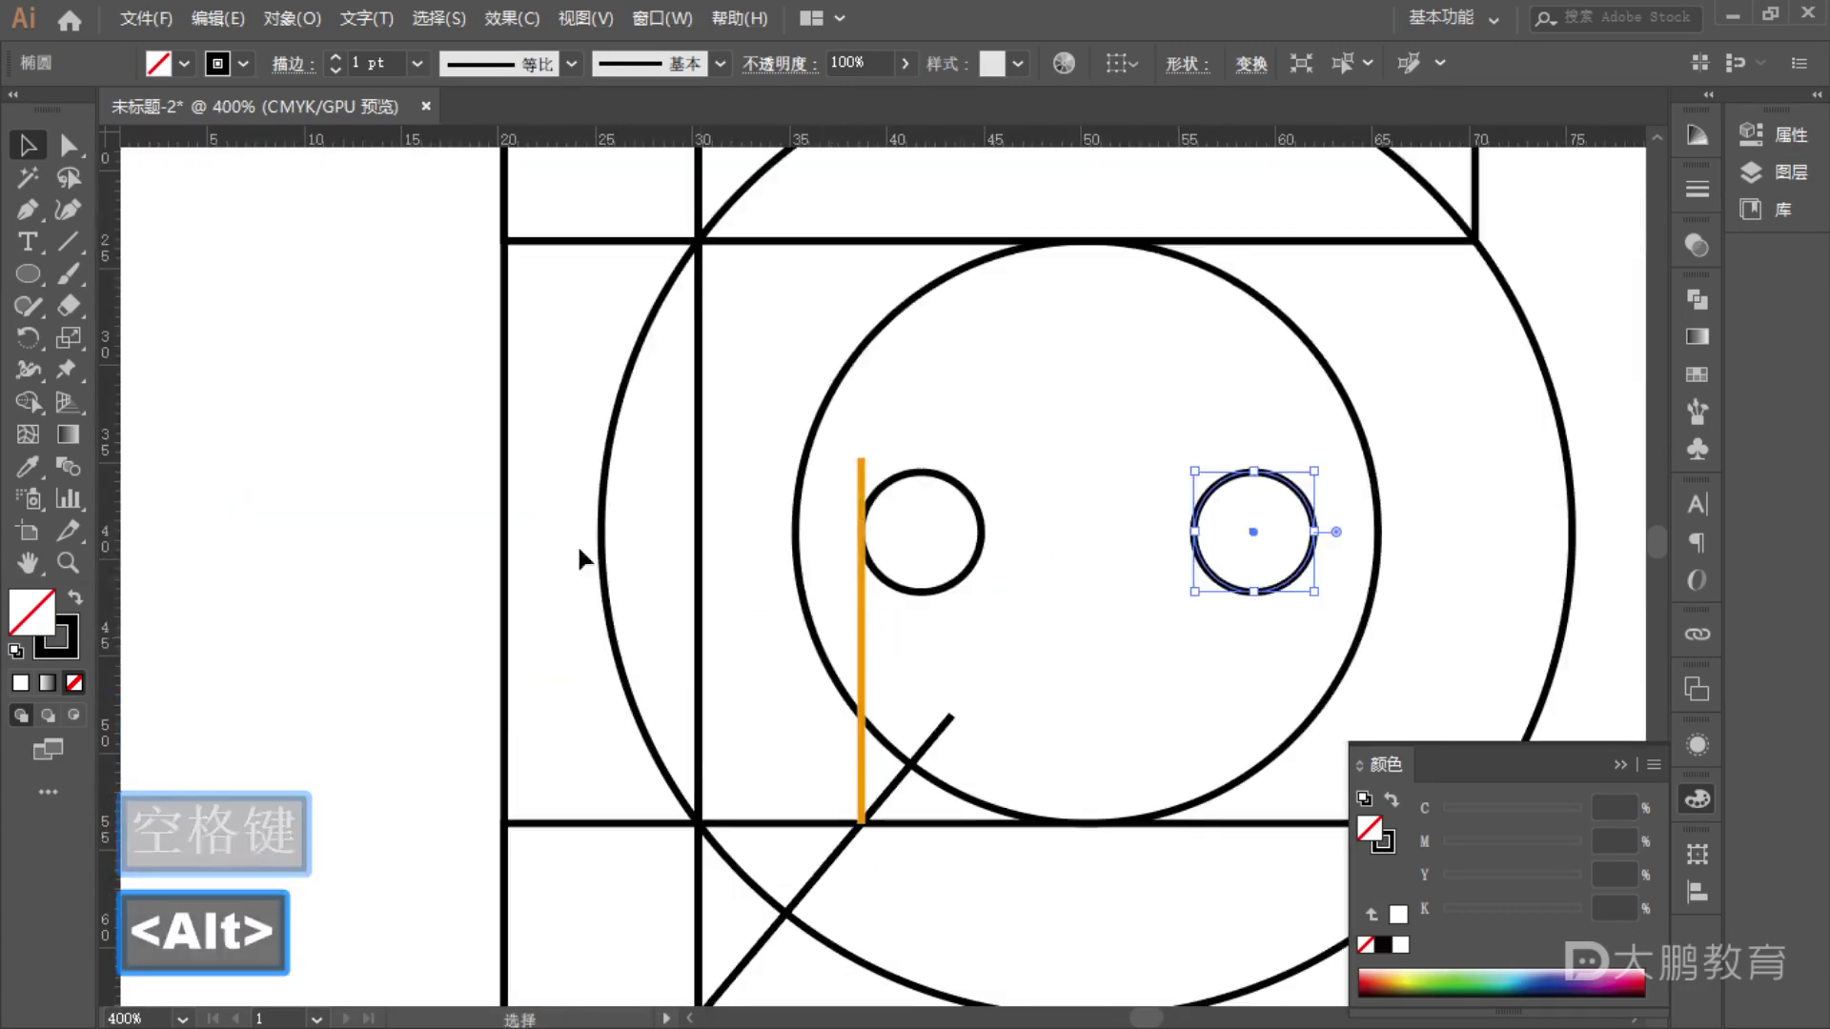
pyautogui.click(67, 241)
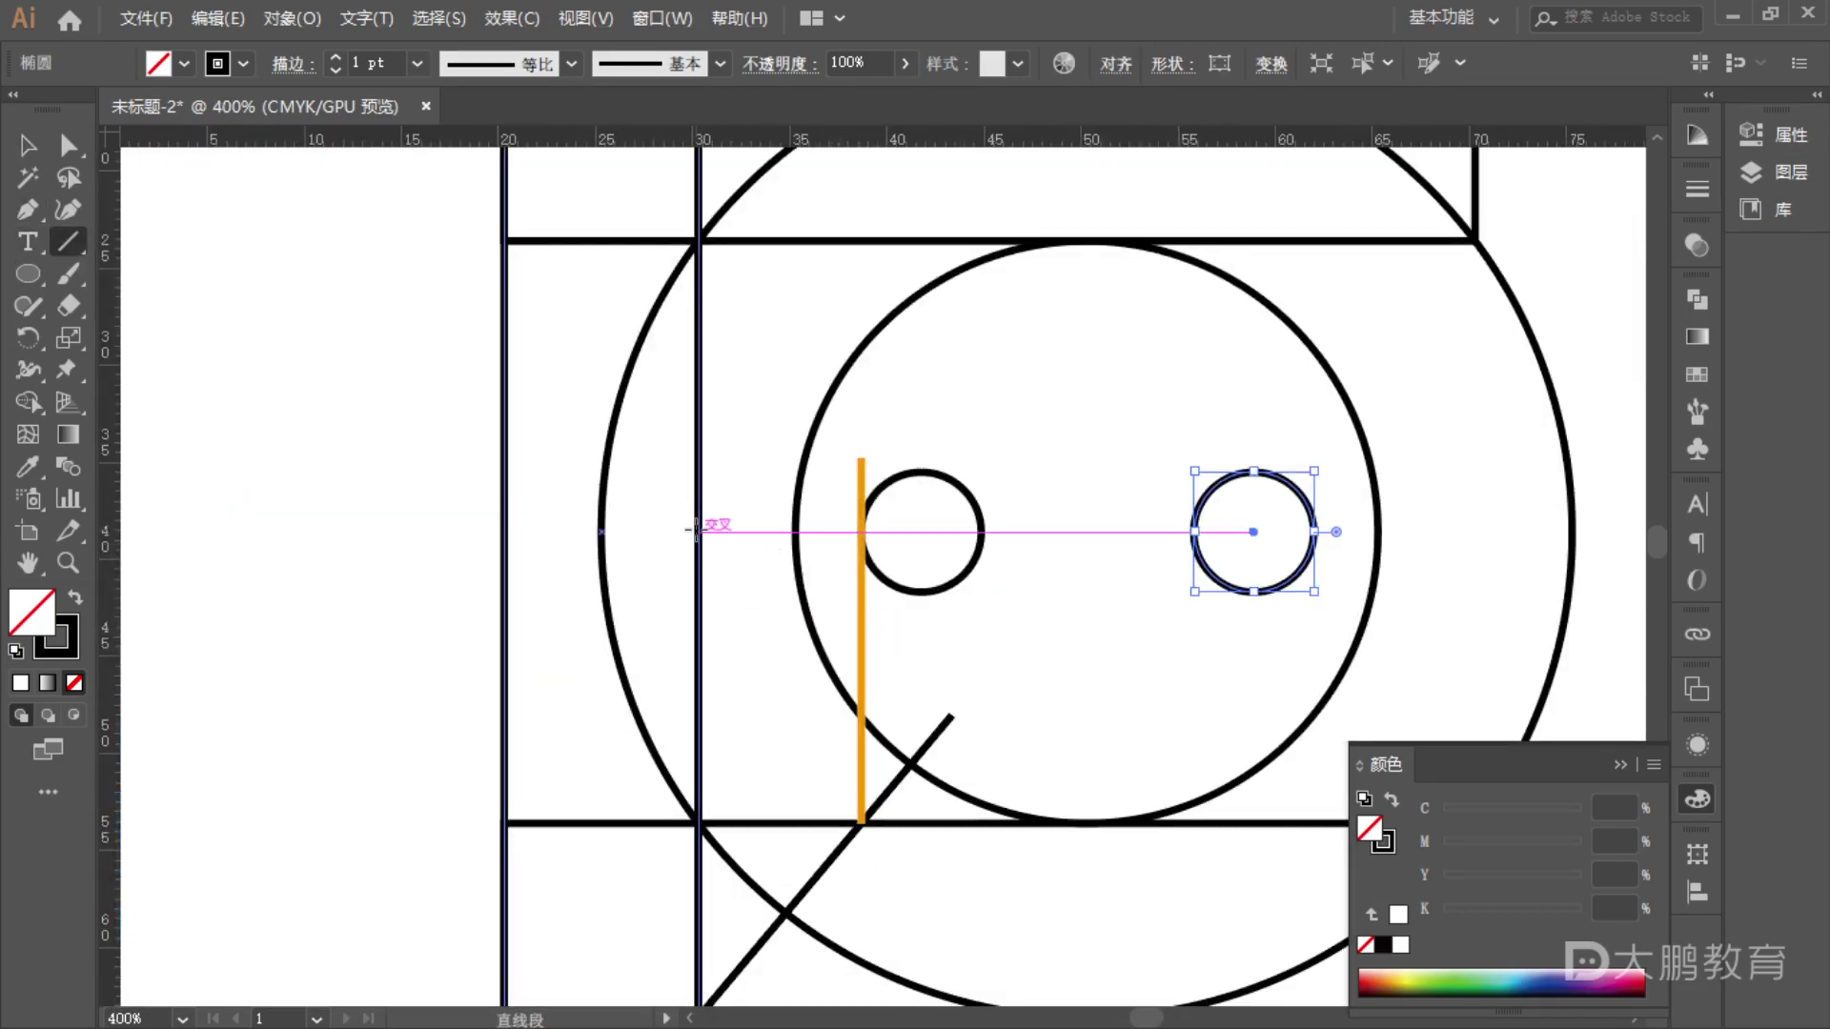
pyautogui.moveTo(698, 532); pyautogui.dragTo(860, 531)
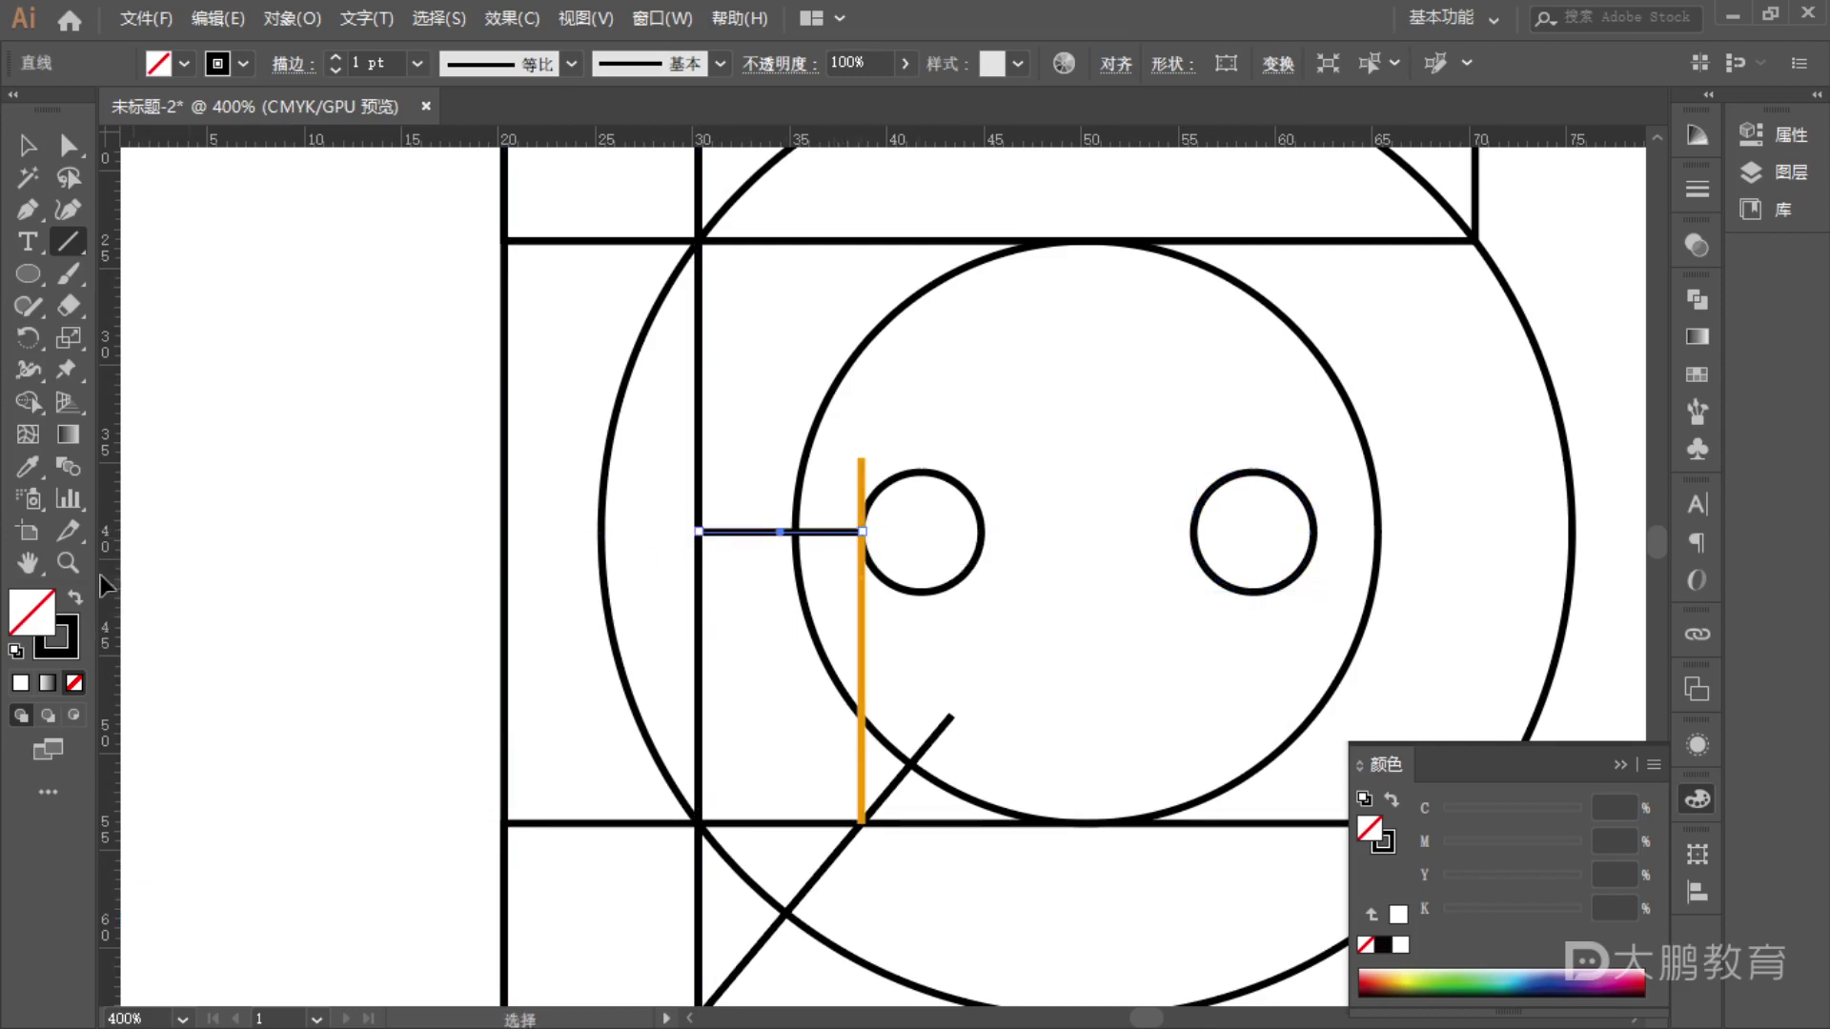
pyautogui.click(29, 465)
pyautogui.click(863, 610)
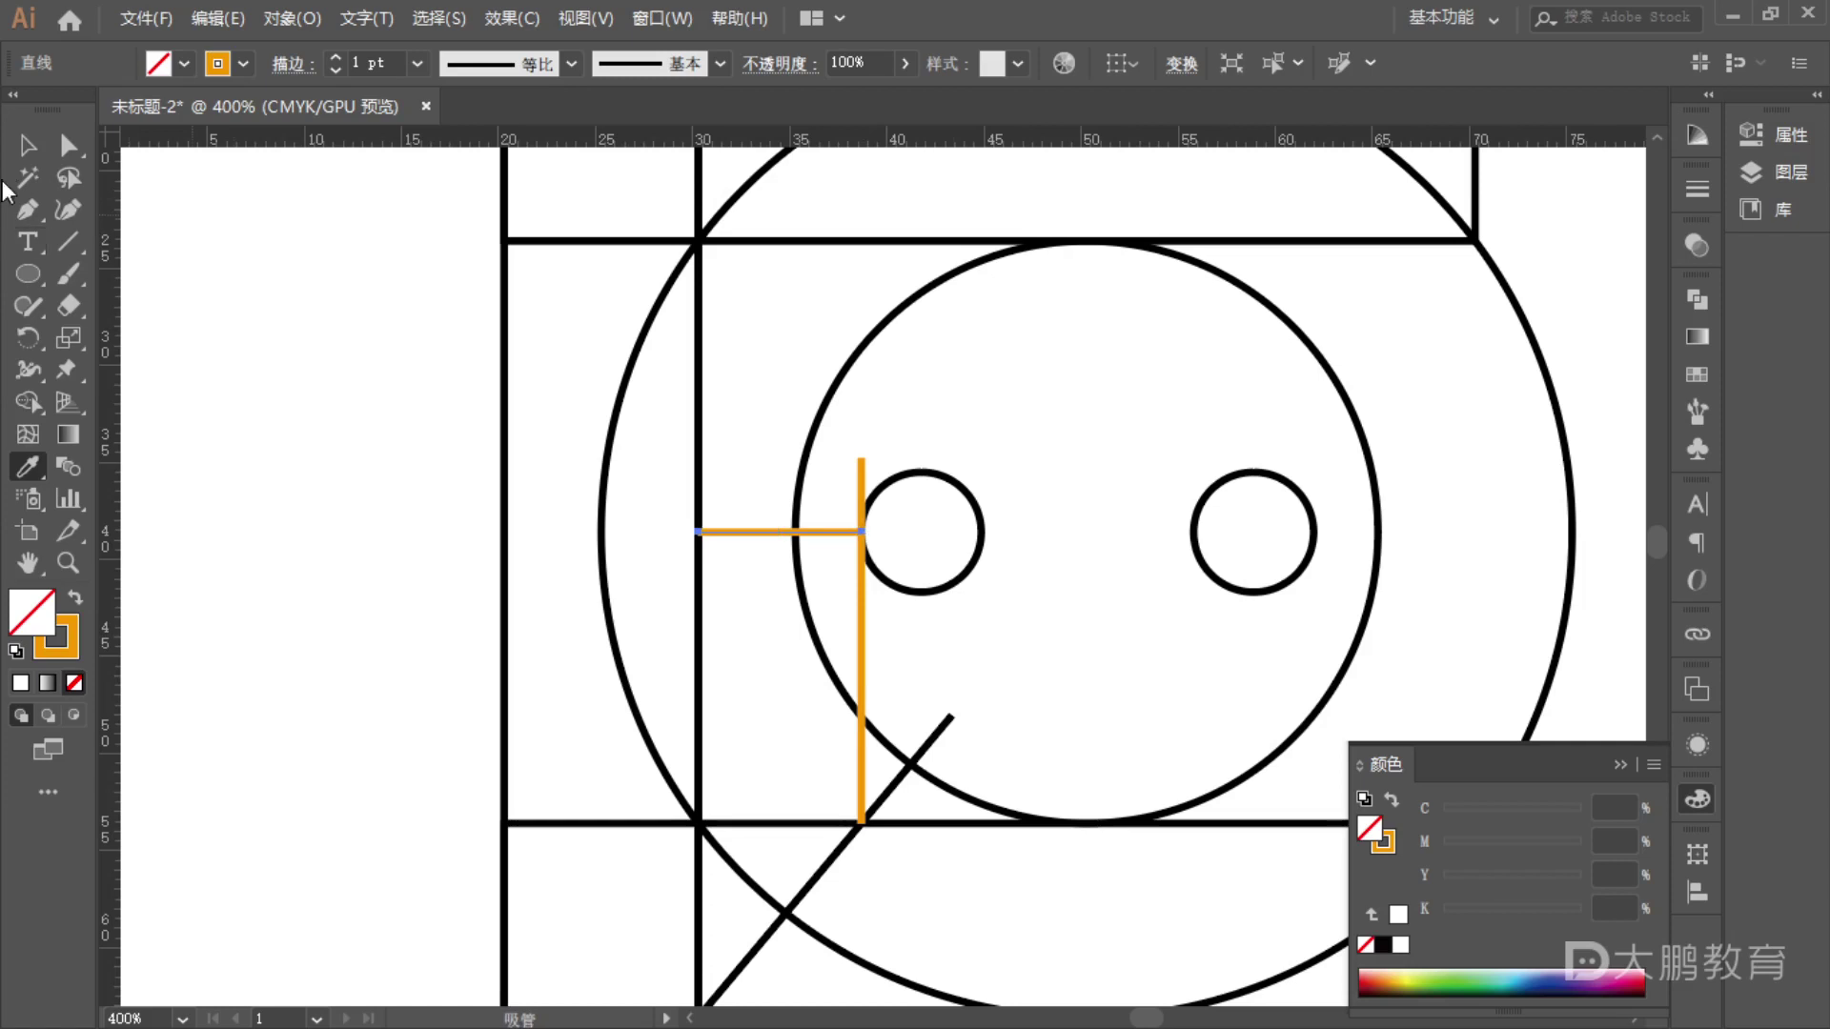
# - Duplicate the horizontal orange line to the inner circle's right edge and move the right small circle against its inner end
pyautogui.press('v')
pyautogui.moveTo(747, 531); pyautogui.dragTo(1198, 488)
pyautogui.click(1287, 490)
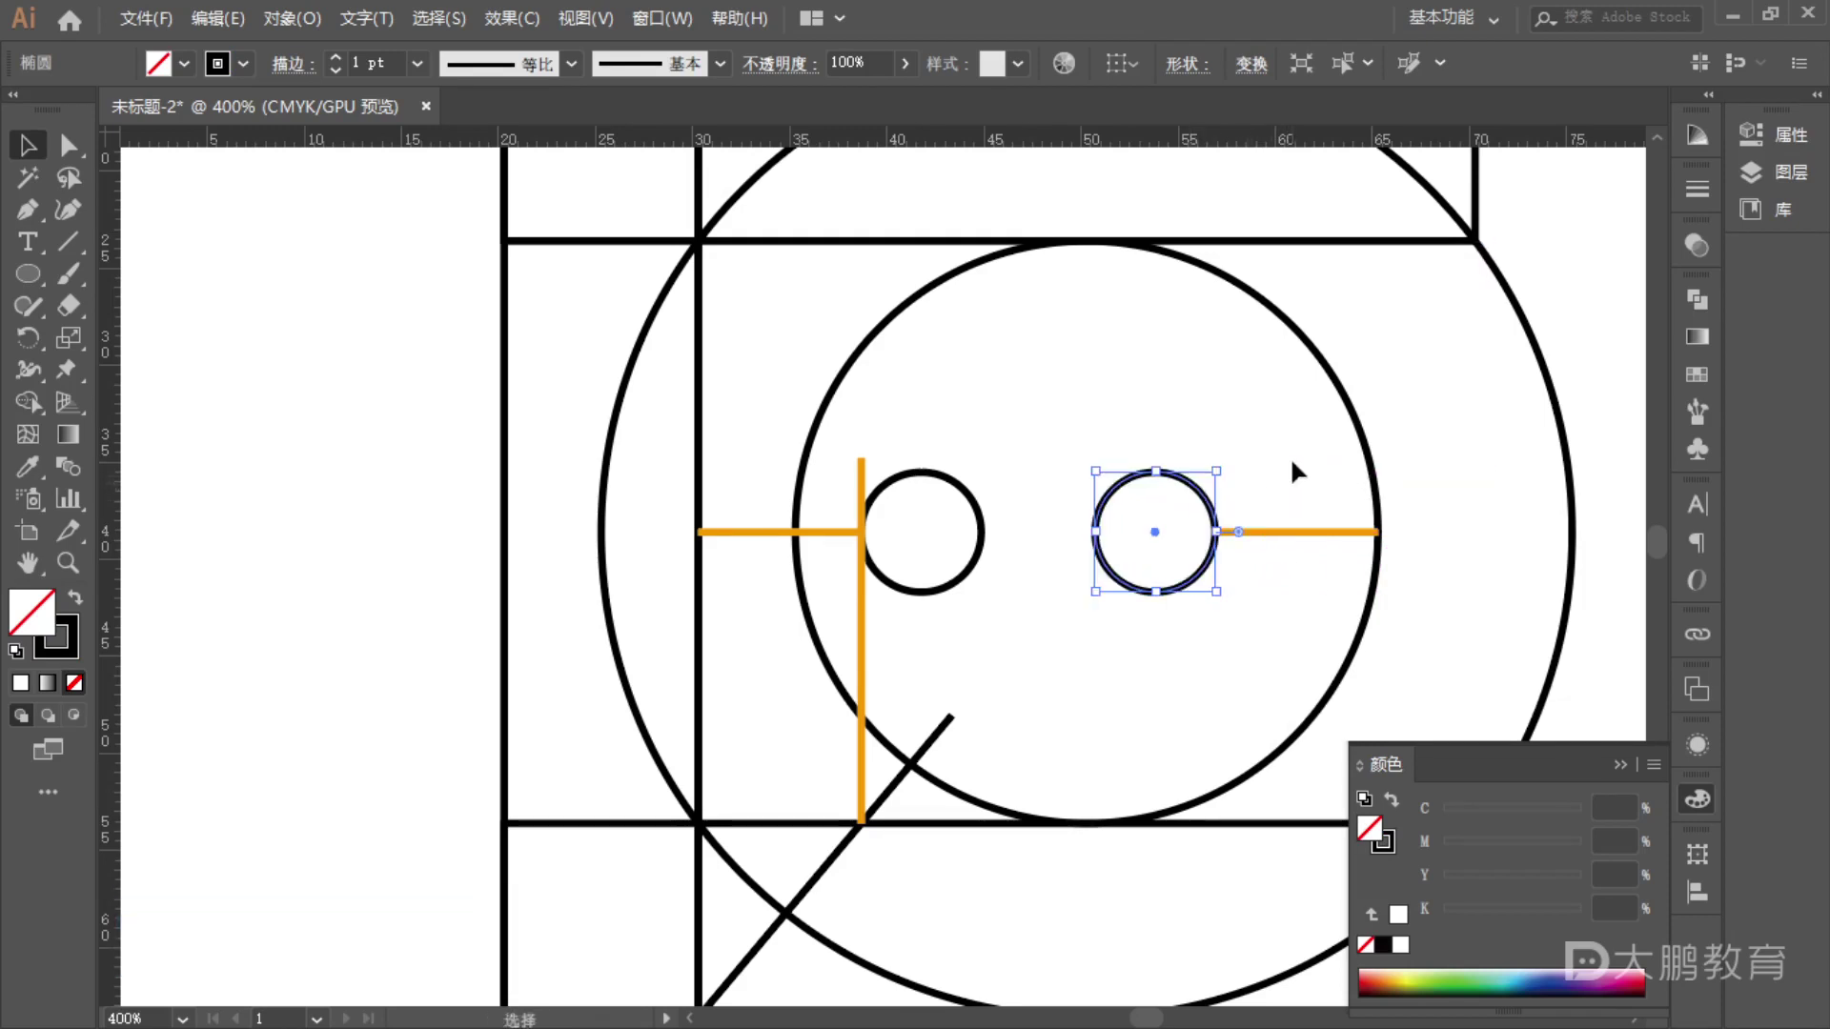
# - Delete the two horizontal orange spacing lines and the vertical orange guide
pyautogui.click(1294, 470)
pyautogui.click(1294, 530)
pyautogui.keyDown('shift'); pyautogui.click(753, 531); pyautogui.keyUp('shift')
pyautogui.keyDown('shift'); pyautogui.click(861, 599); pyautogui.keyUp('shift')
pyautogui.press('BackSpace')
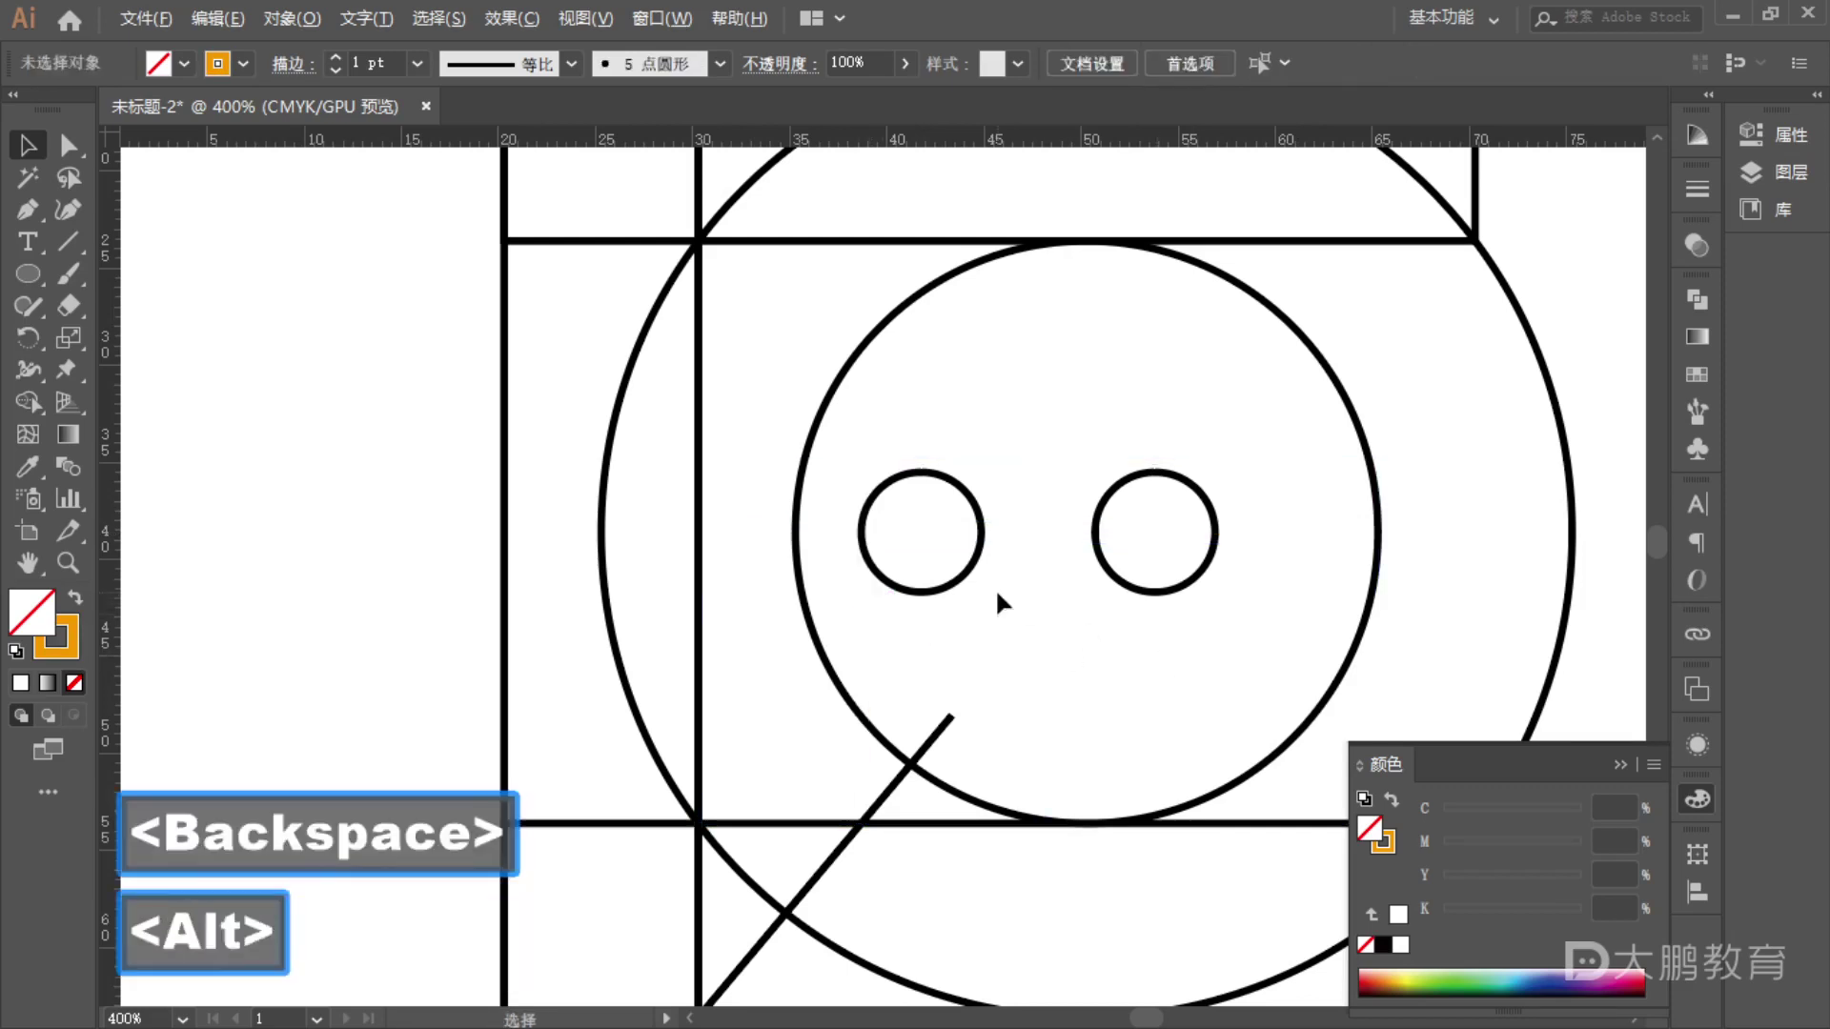
# - Select the complete construction drawing and place a duplicate horizontally to its right
pyautogui.keyDown('alt'); pyautogui.scroll(-3, 997, 600); pyautogui.keyUp('alt')
pyautogui.moveTo(1368, 616); pyautogui.dragTo(1405, 531)
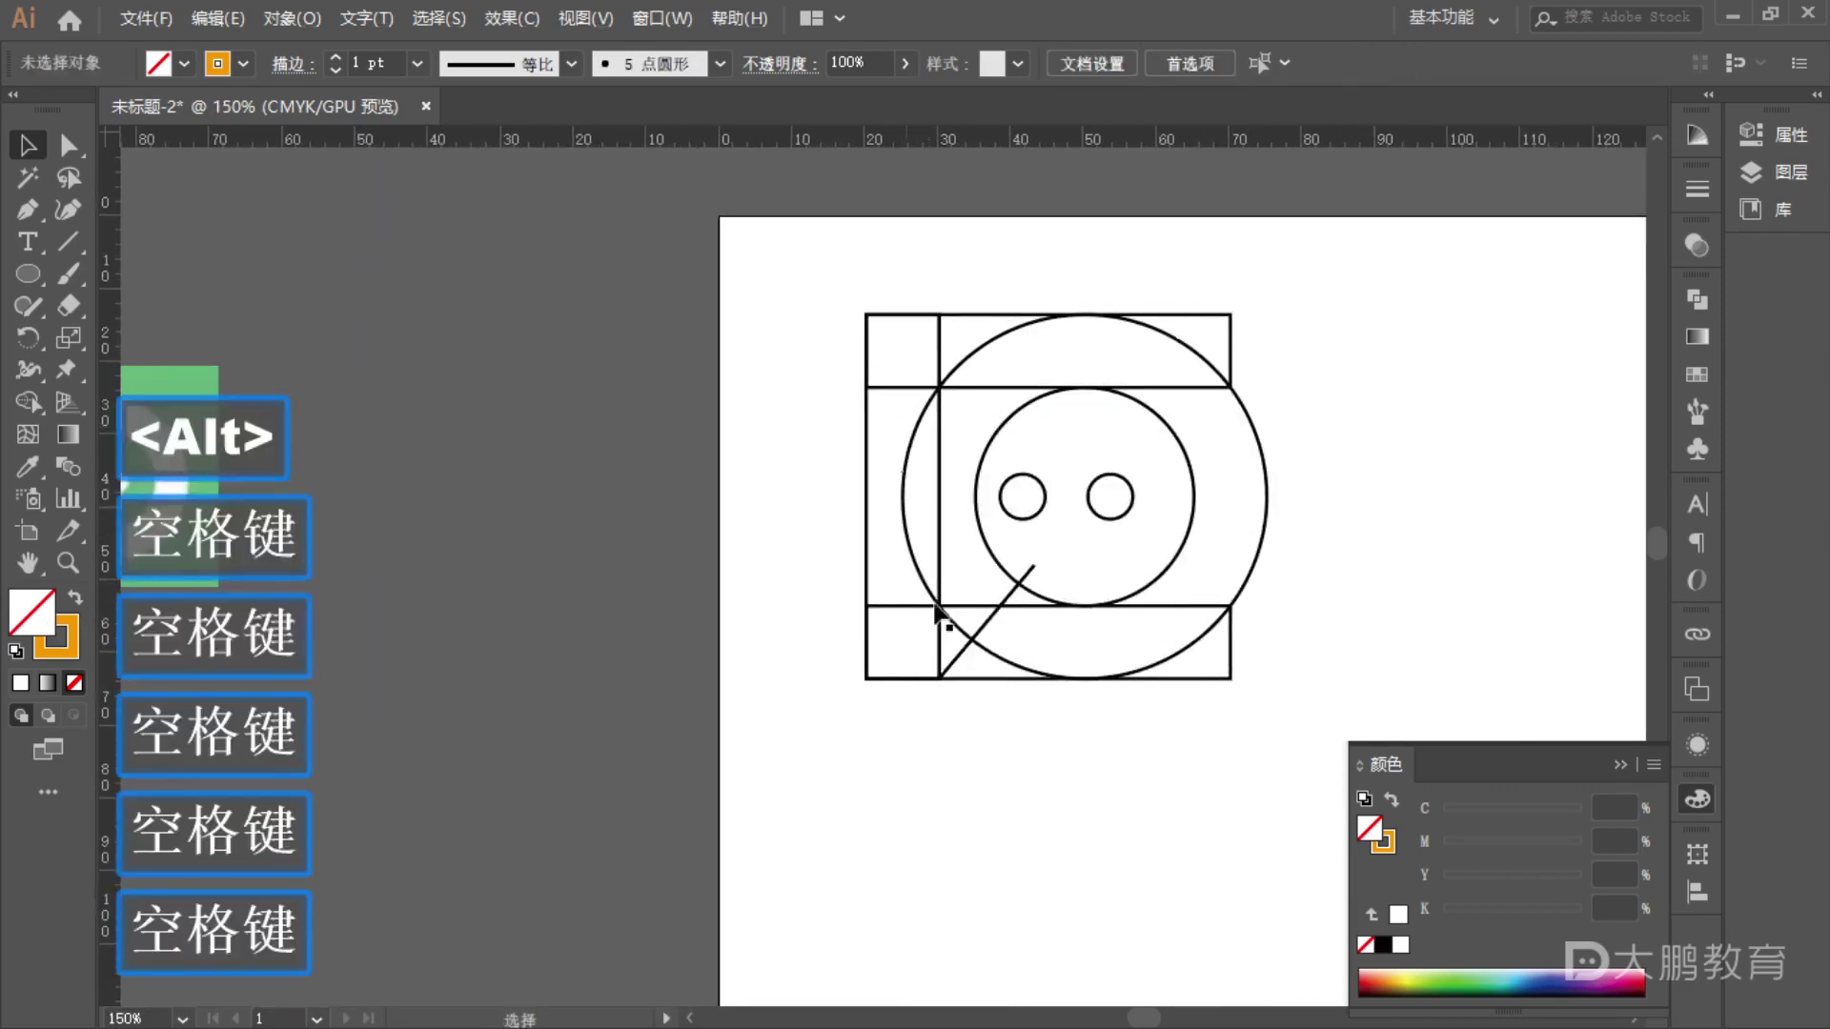
pyautogui.keyDown('alt'); pyautogui.scroll(1, 1181, 645); pyautogui.keyUp('alt')
pyautogui.moveTo(1420, 621); pyautogui.dragTo(1216, 682)
pyautogui.moveTo(470, 236); pyautogui.dragTo(1136, 851)
pyautogui.scroll(-1, 943, 663)
pyautogui.moveTo(939, 640); pyautogui.dragTo(1443, 639)
# - Use the Shape Builder on the original construction to merge the D-shaped body and remove the excess areas and lines
pyautogui.moveTo(580, 315)
pyautogui.mouseDown()
pyautogui.moveTo(953, 808)
pyautogui.moveTo(1006, 790)
pyautogui.mouseUp()
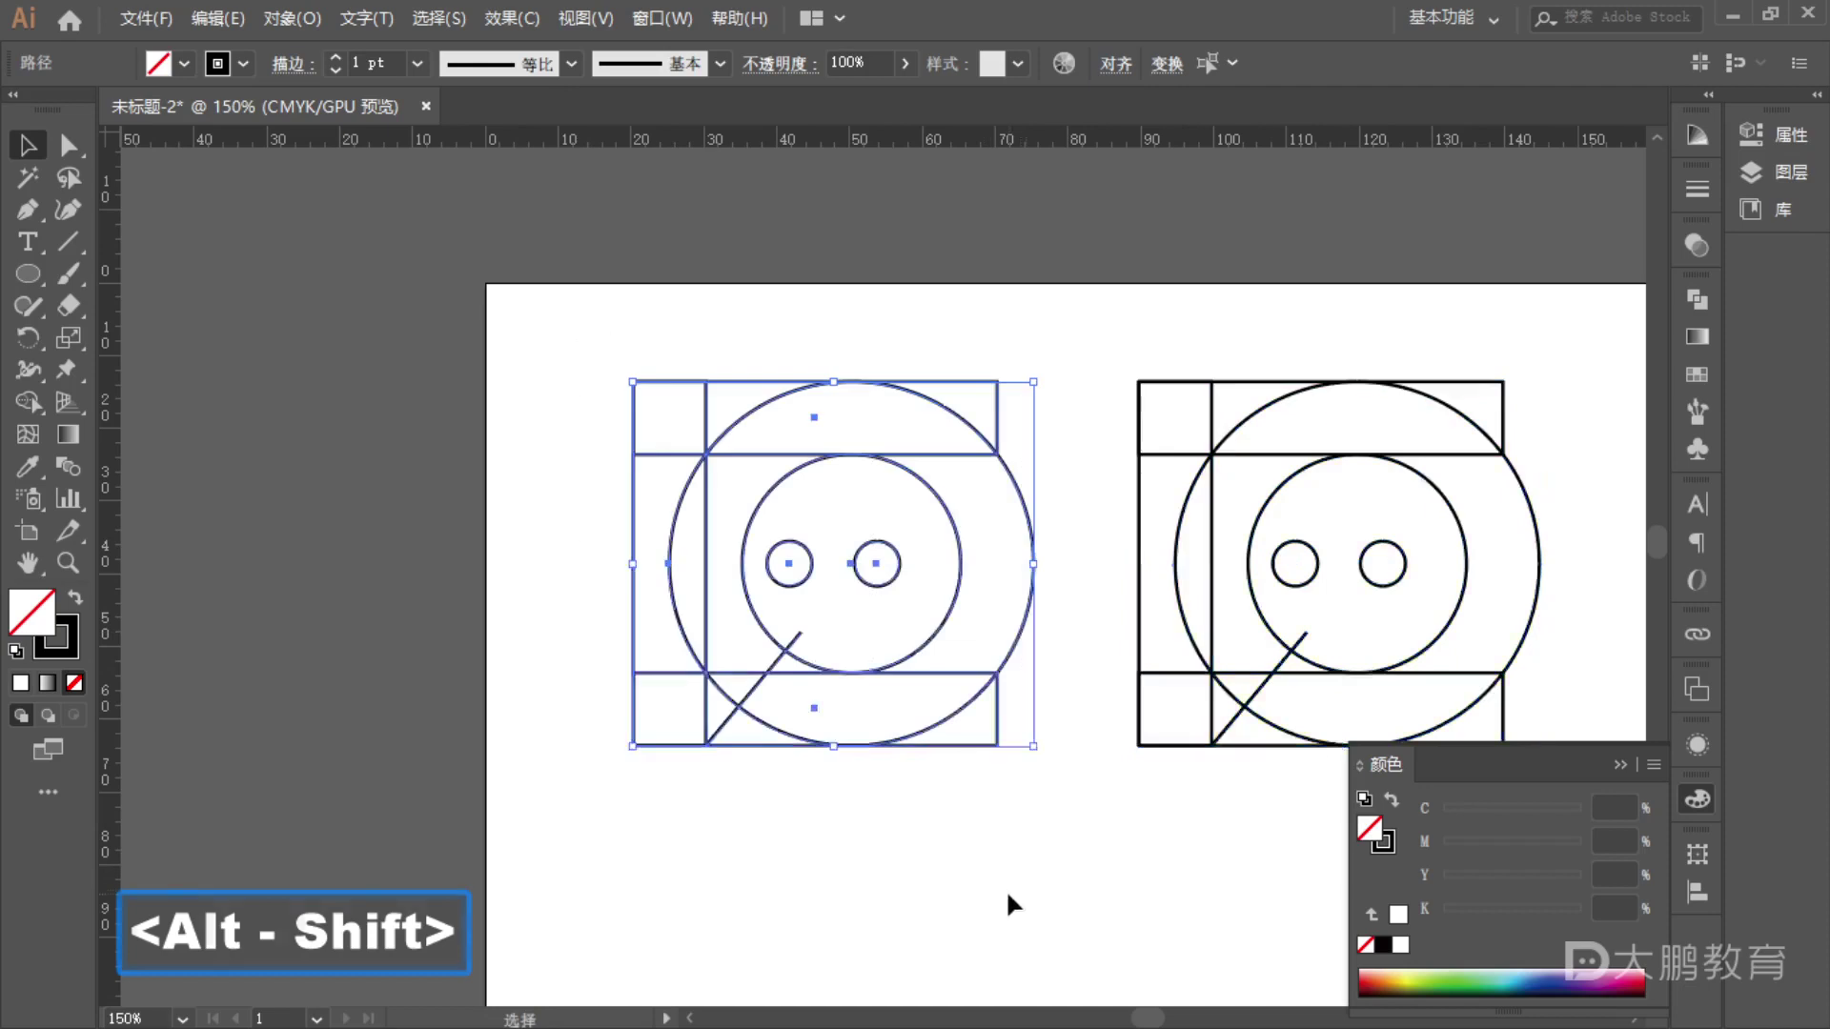
pyautogui.click(27, 401)
pyautogui.moveTo(667, 412)
pyautogui.mouseDown()
pyautogui.moveTo(900, 433)
pyautogui.moveTo(964, 488)
pyautogui.moveTo(953, 602)
pyautogui.moveTo(915, 695)
pyautogui.mouseUp()
pyautogui.hotkey('ctrl', 'z')
pyautogui.moveTo(776, 407)
pyautogui.mouseDown()
pyautogui.moveTo(969, 519)
pyautogui.moveTo(949, 669)
pyautogui.moveTo(673, 736)
pyautogui.moveTo(805, 657)
pyautogui.moveTo(858, 591)
pyautogui.moveTo(1025, 730)
pyautogui.mouseUp()
pyautogui.keyDown('alt'); pyautogui.click(991, 402); pyautogui.keyUp('alt')
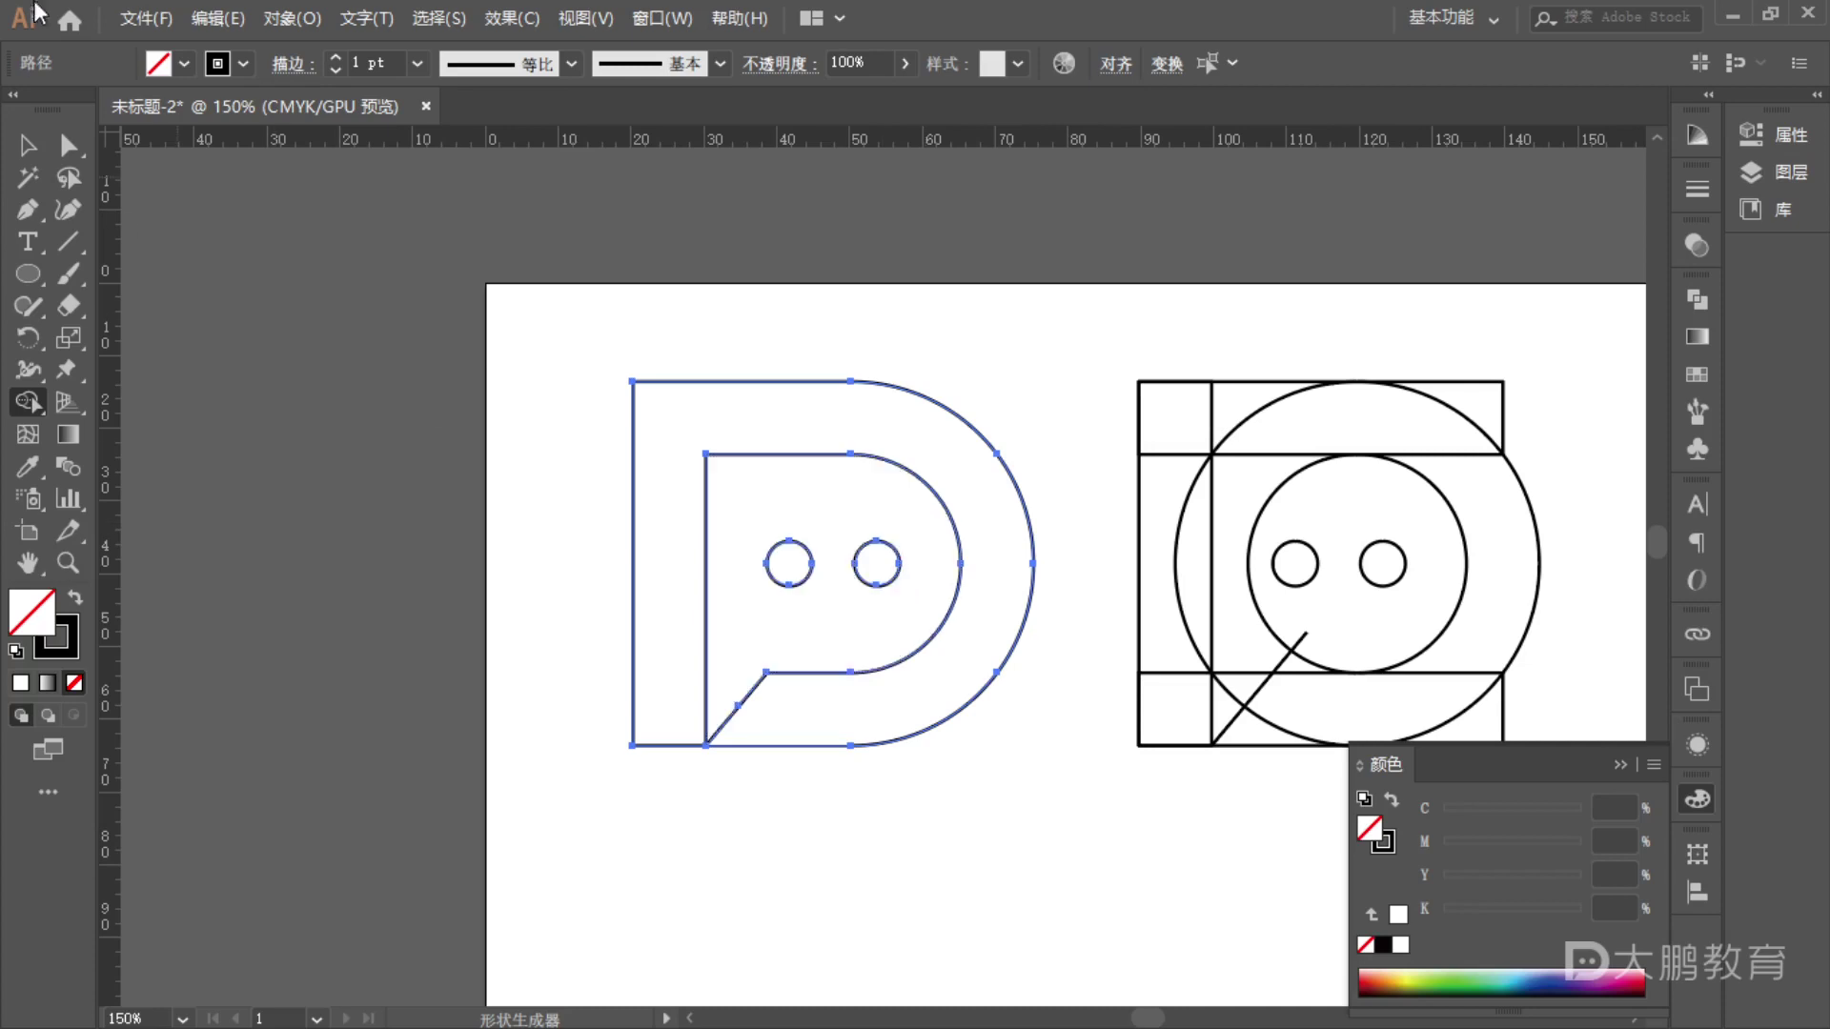
pyautogui.moveTo(562, 315); pyautogui.dragTo(1095, 772)
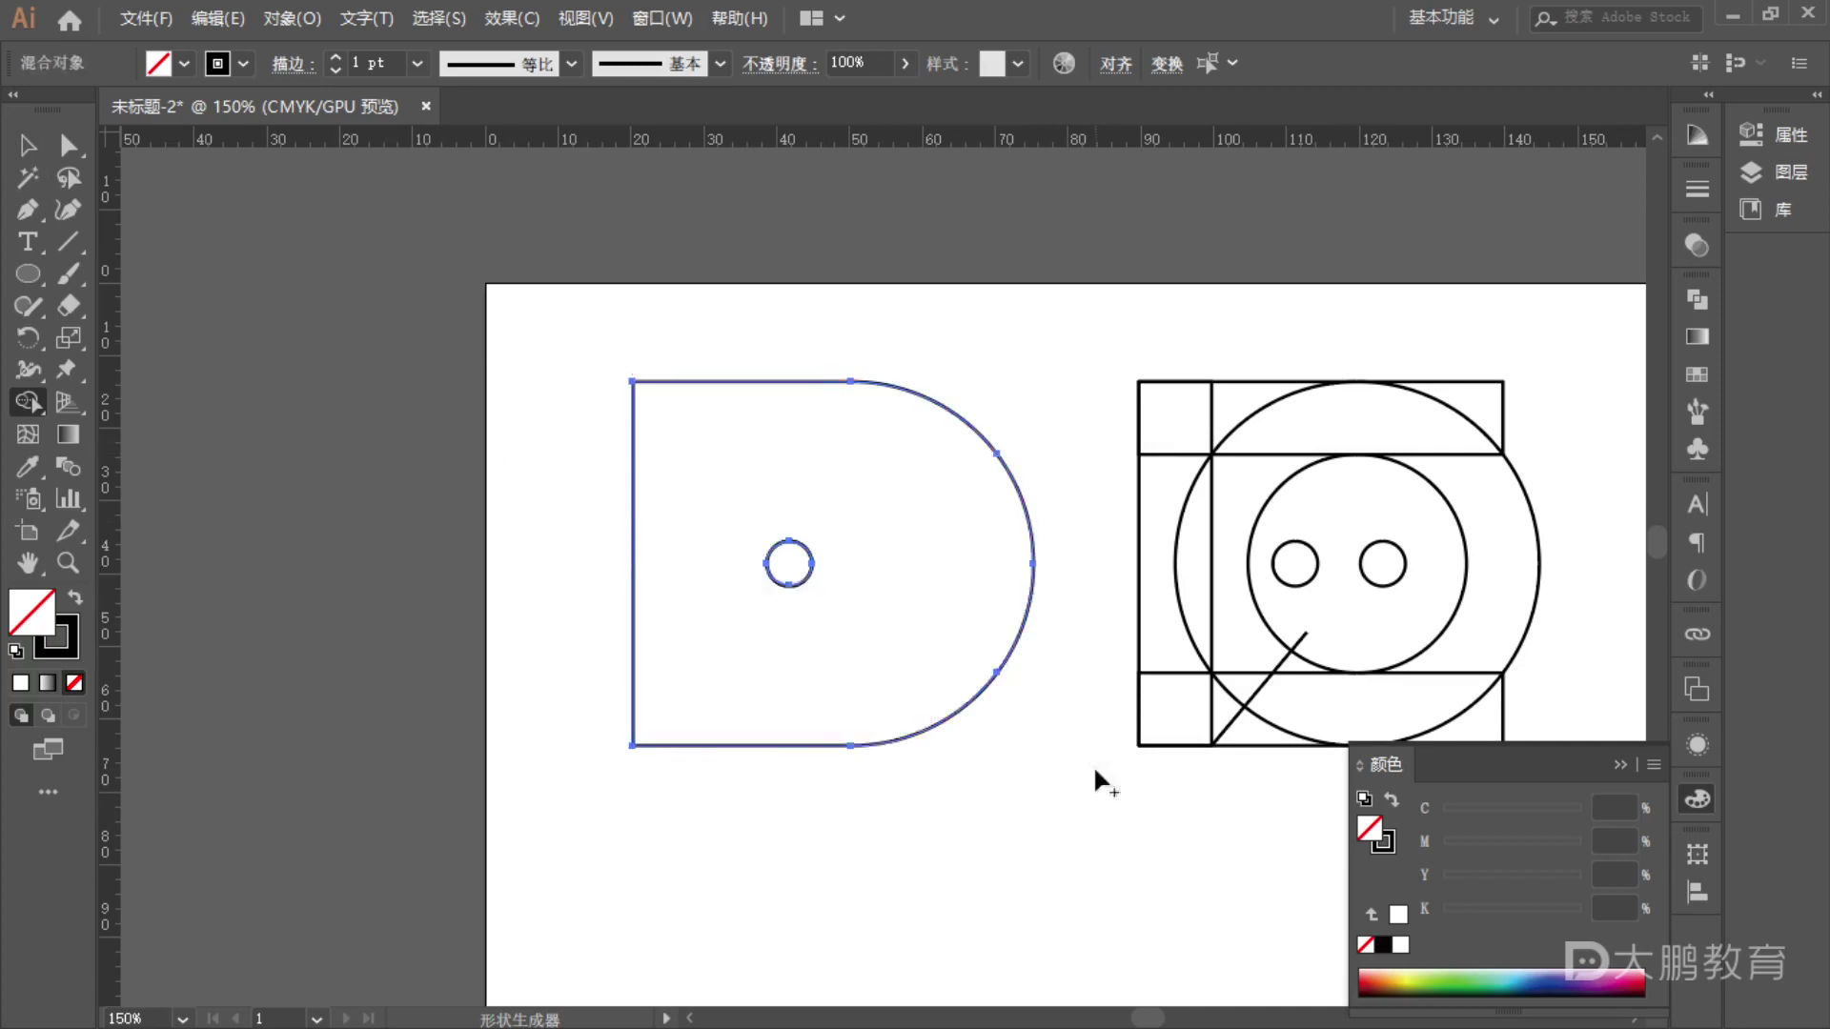
pyautogui.hotkey('ctrl', 'z')
# - Swap the fill and stroke of the built logo so that it has a black fill and no stroke
pyautogui.press('v')
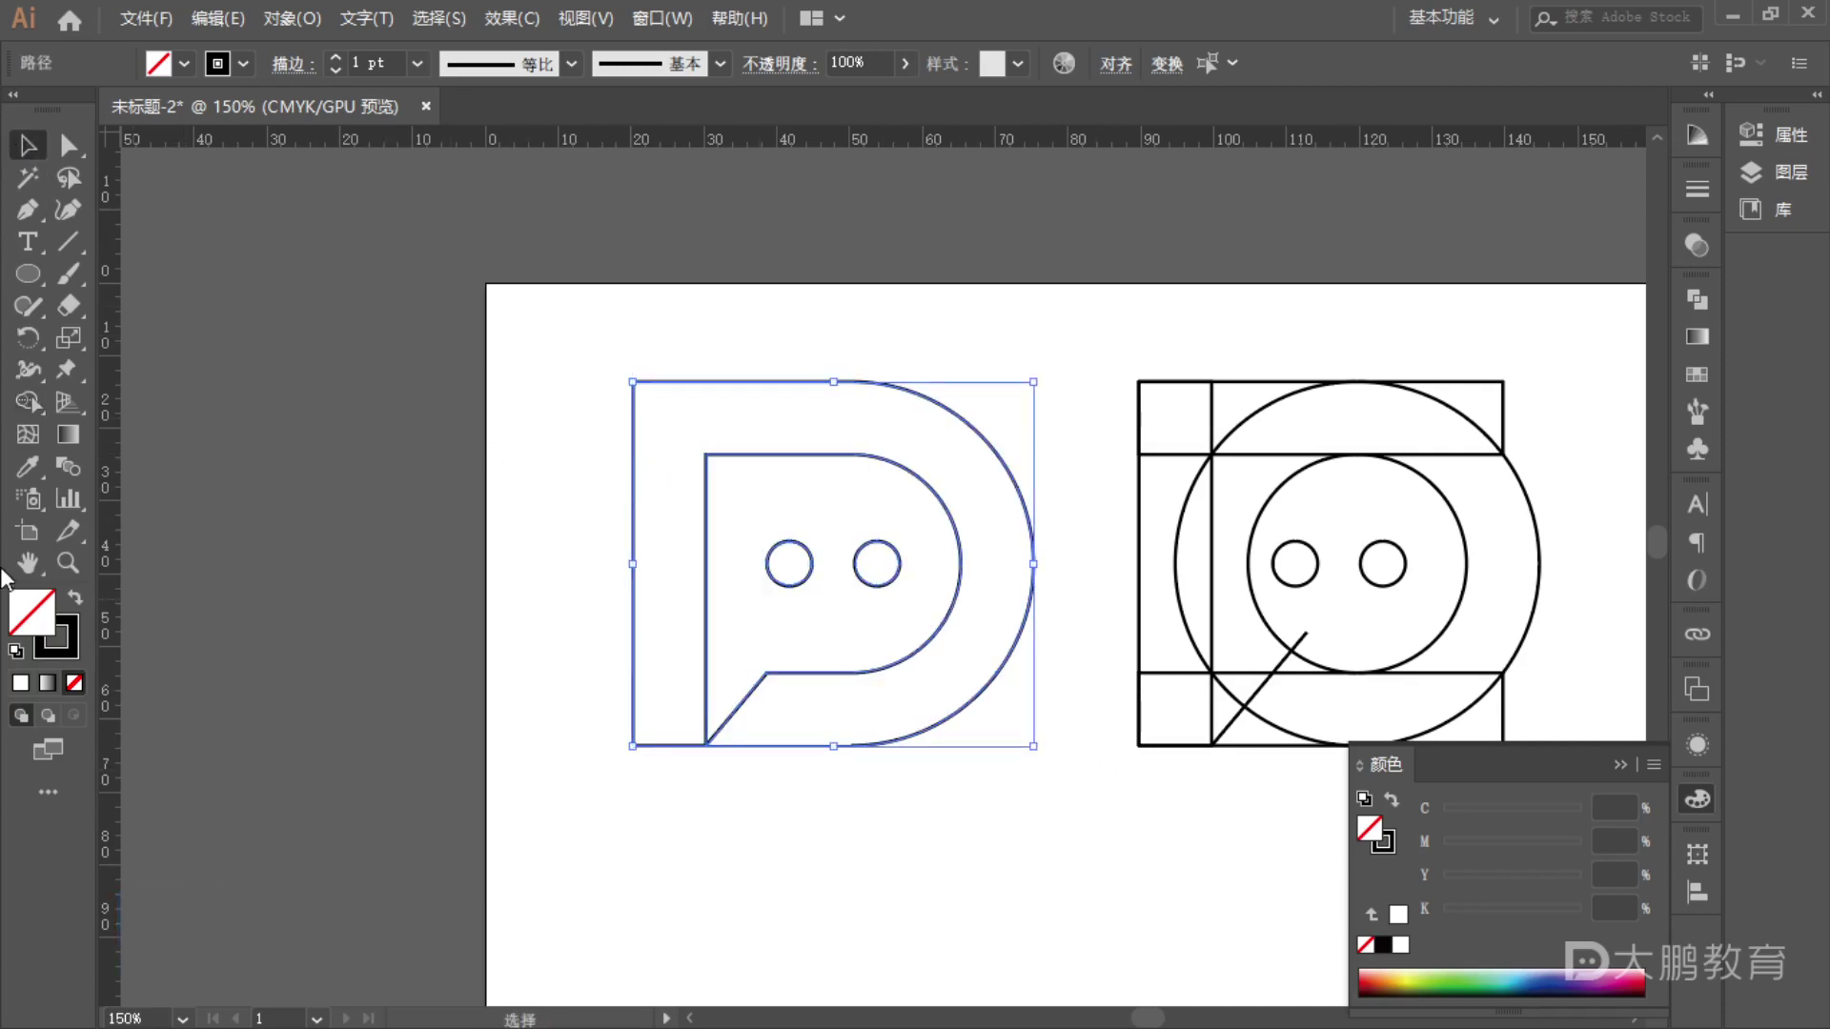
pyautogui.click(76, 600)
pyautogui.click(772, 952)
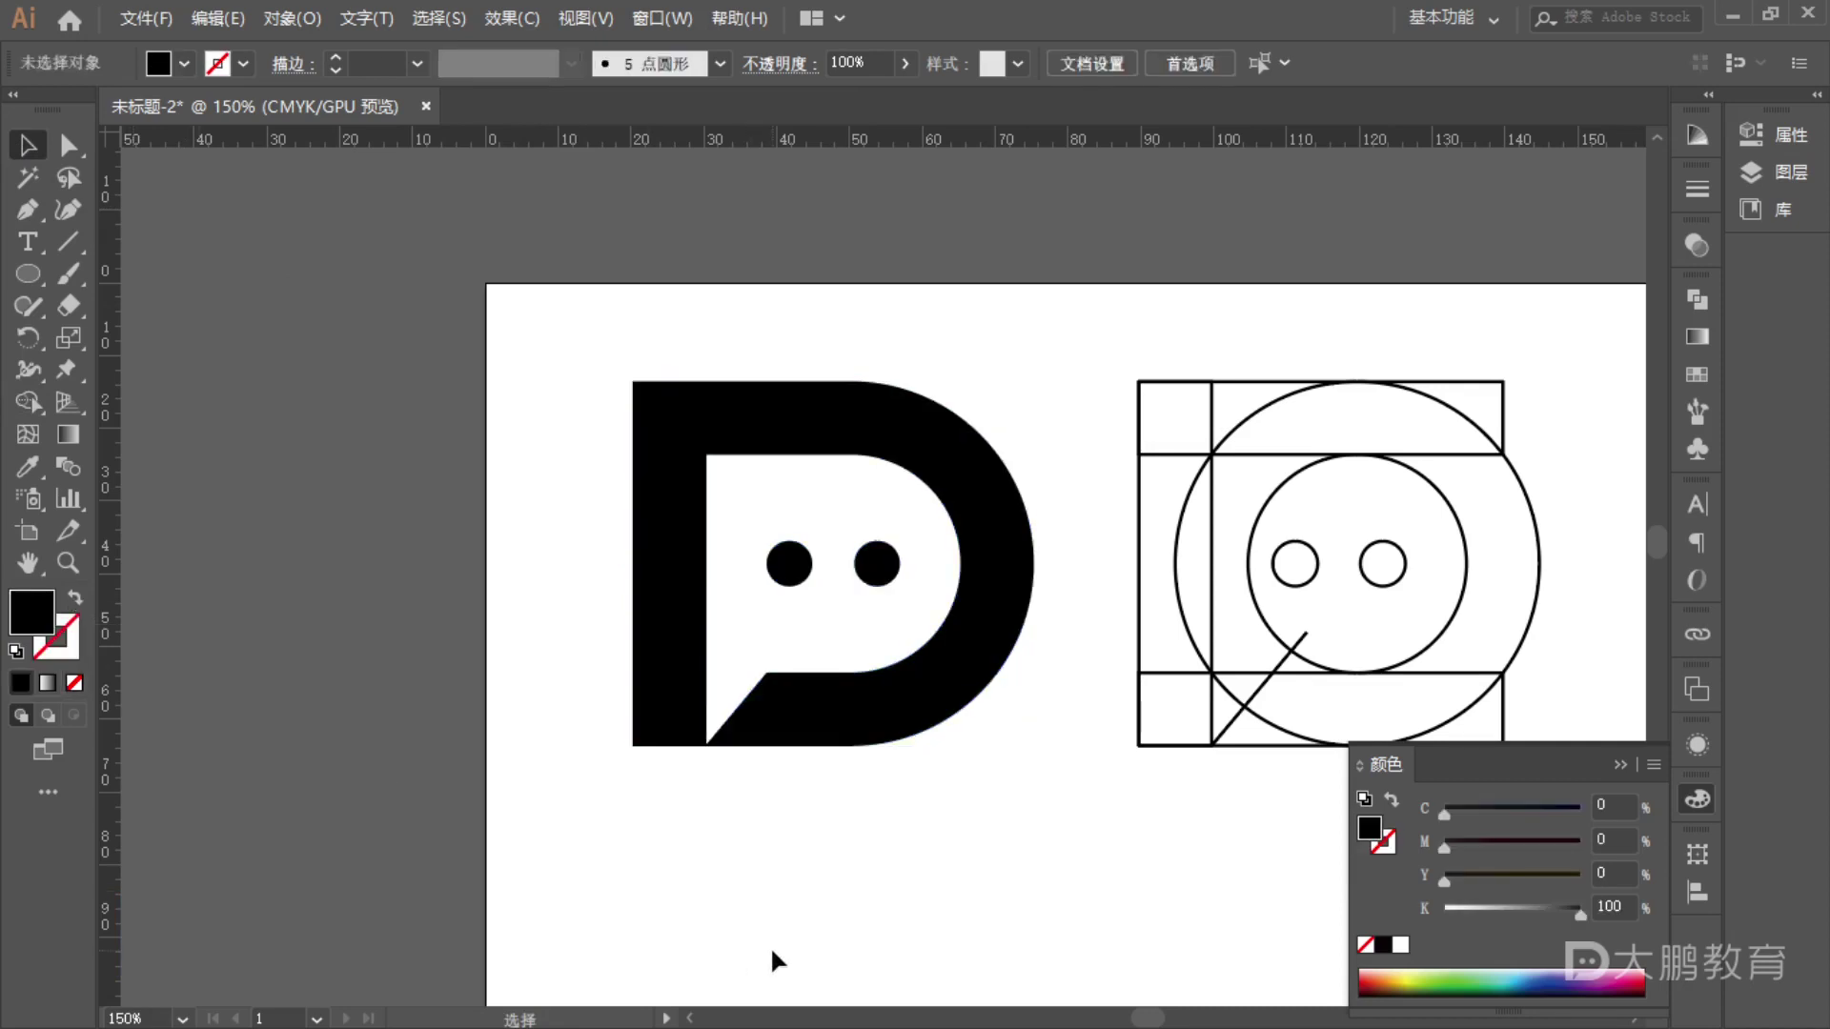
pyautogui.moveTo(603, 338); pyautogui.dragTo(1049, 678)
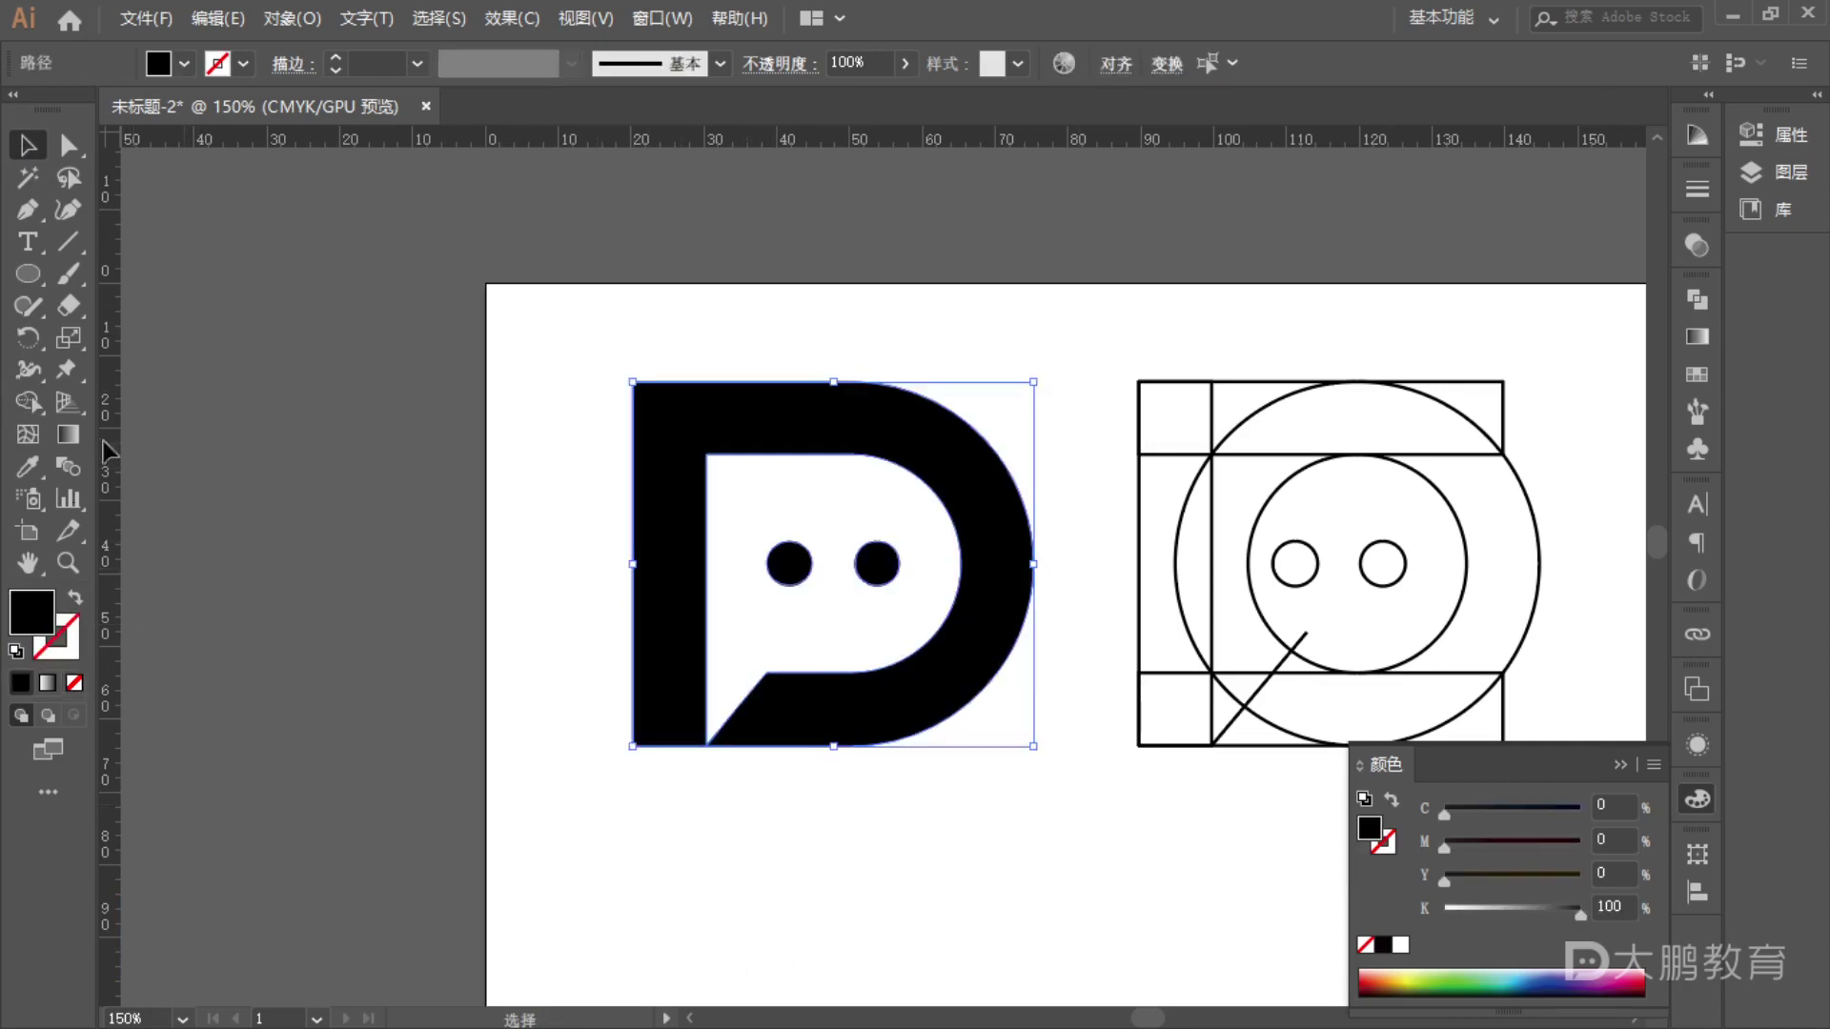
pyautogui.click(43, 467)
pyautogui.press('alt')
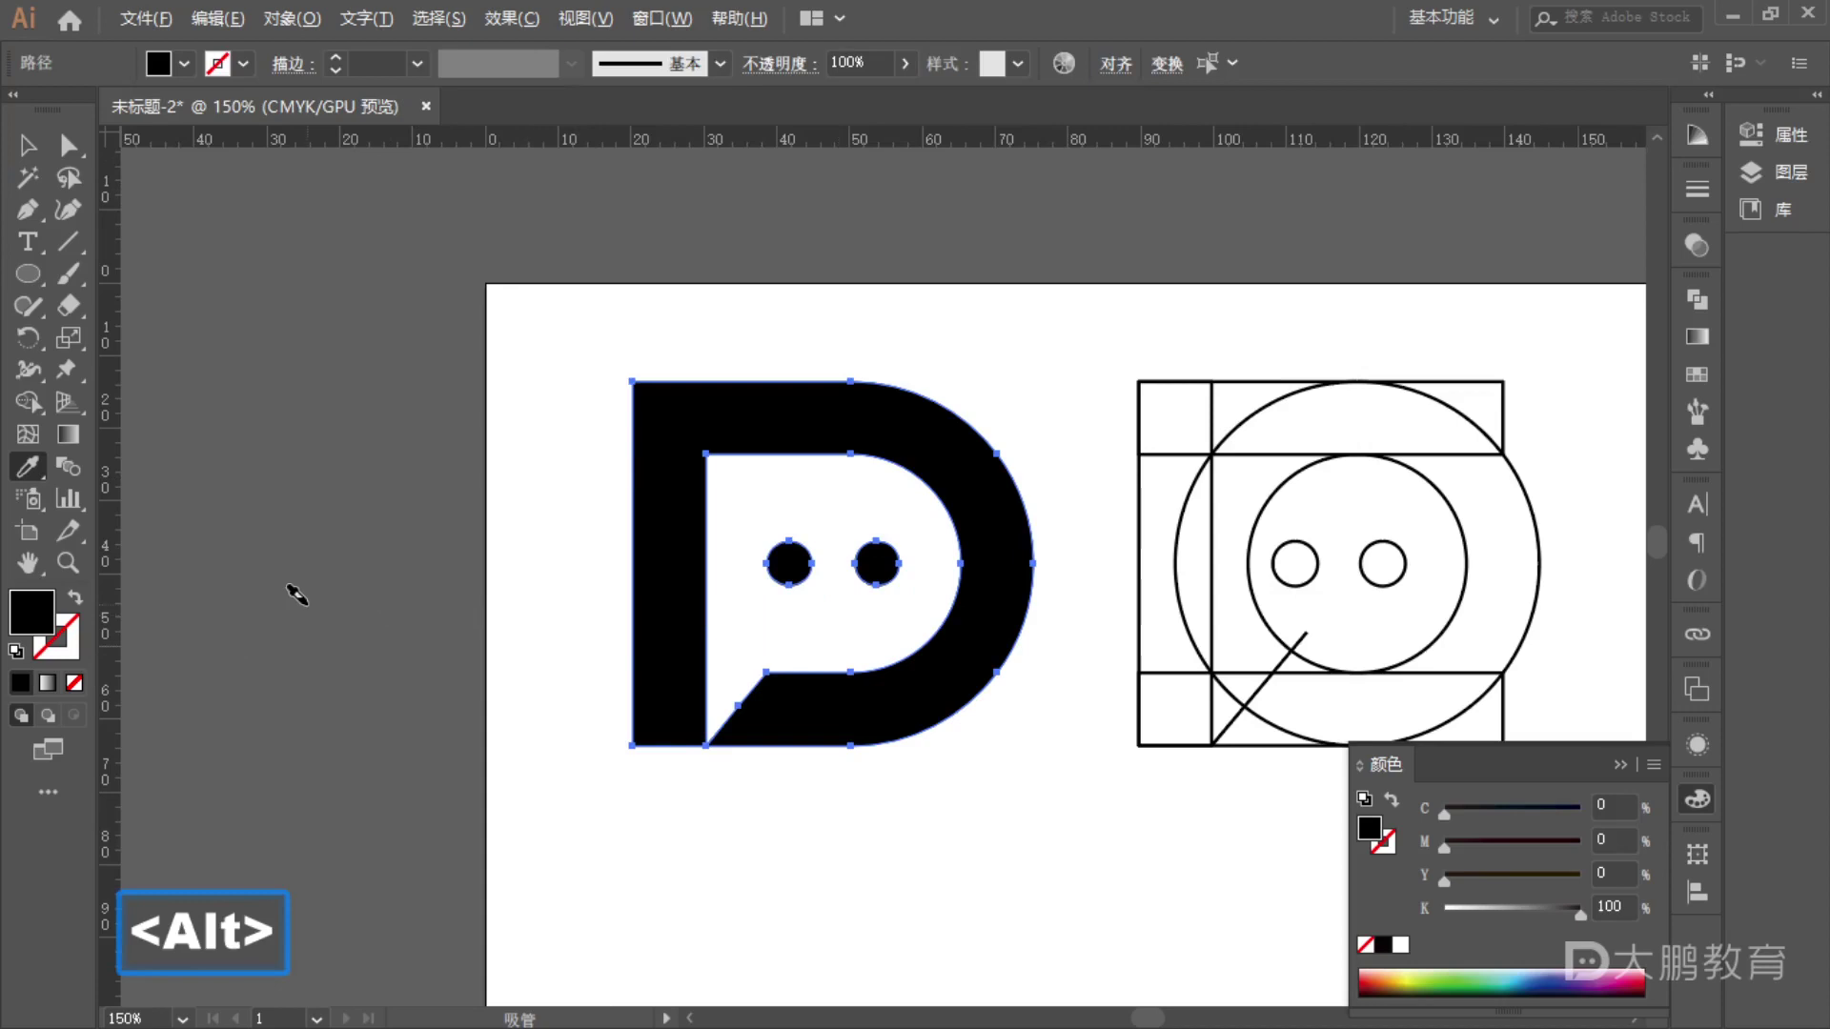
pyautogui.scroll(-3, 302, 594)
pyautogui.scroll(4, 302, 595)
pyautogui.press('v')
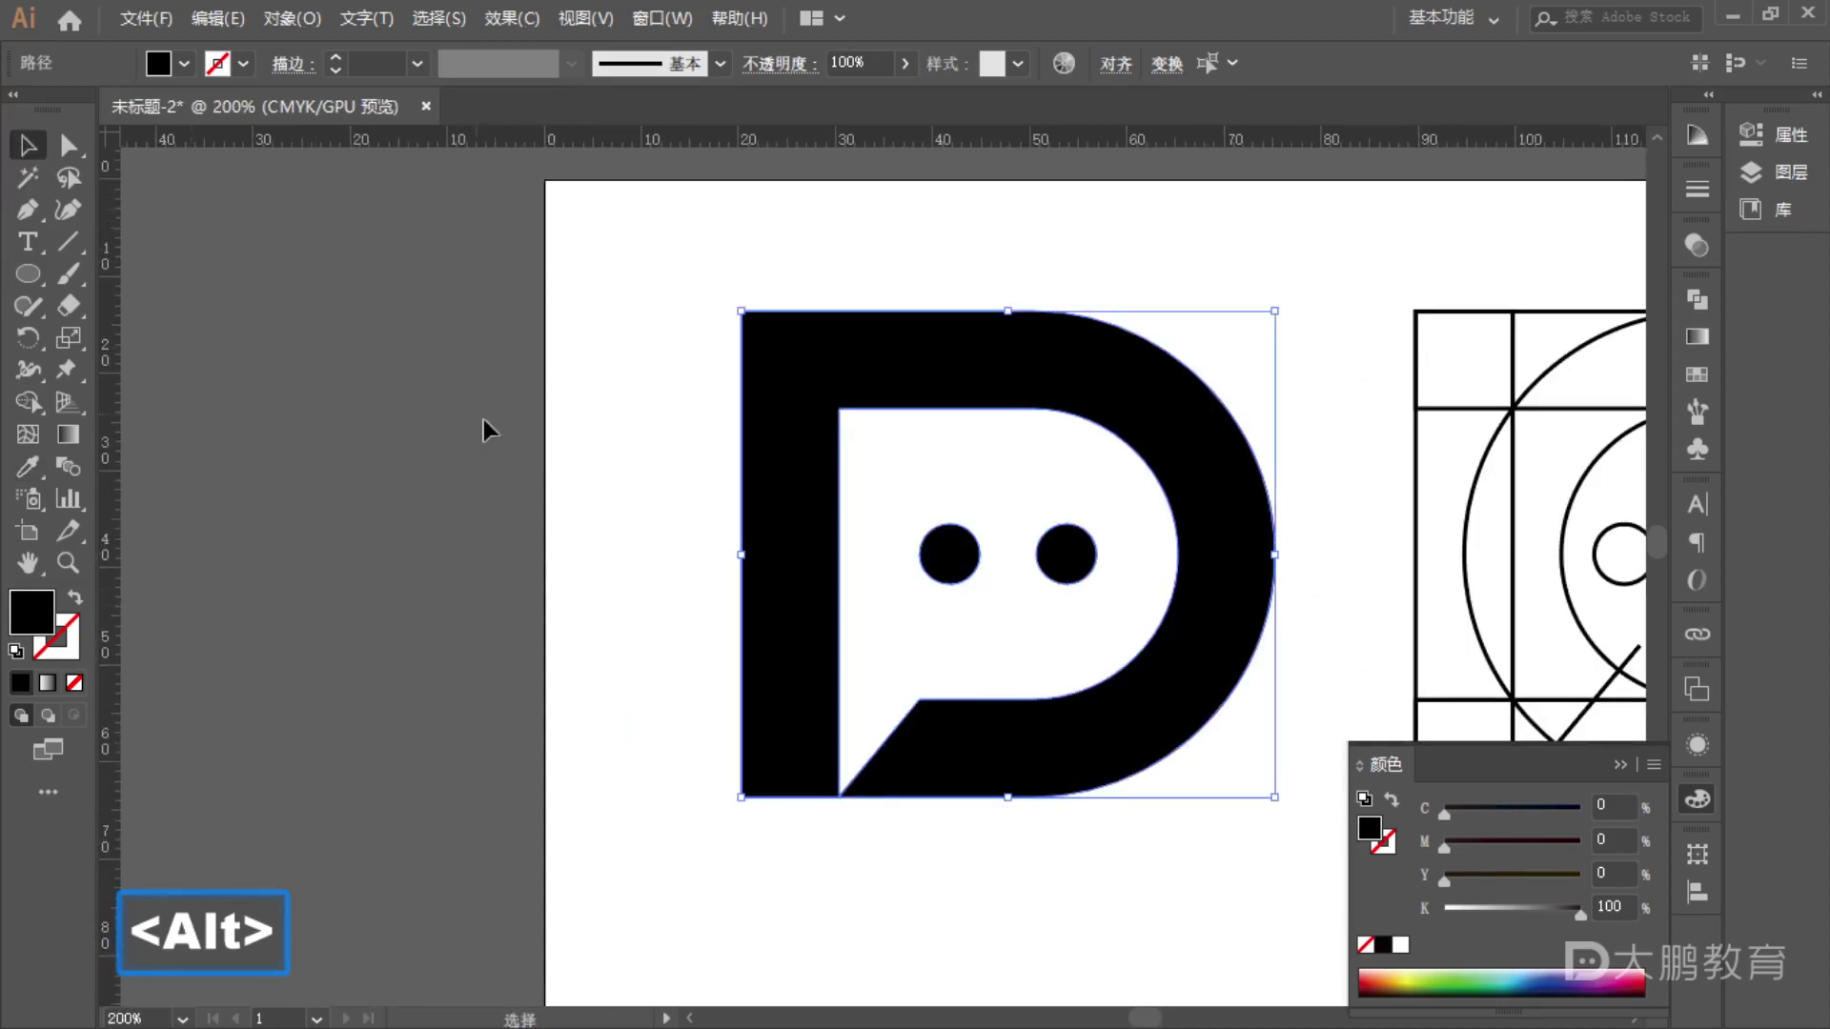
pyautogui.click(604, 515)
pyautogui.moveTo(604, 514); pyautogui.dragTo(524, 496)
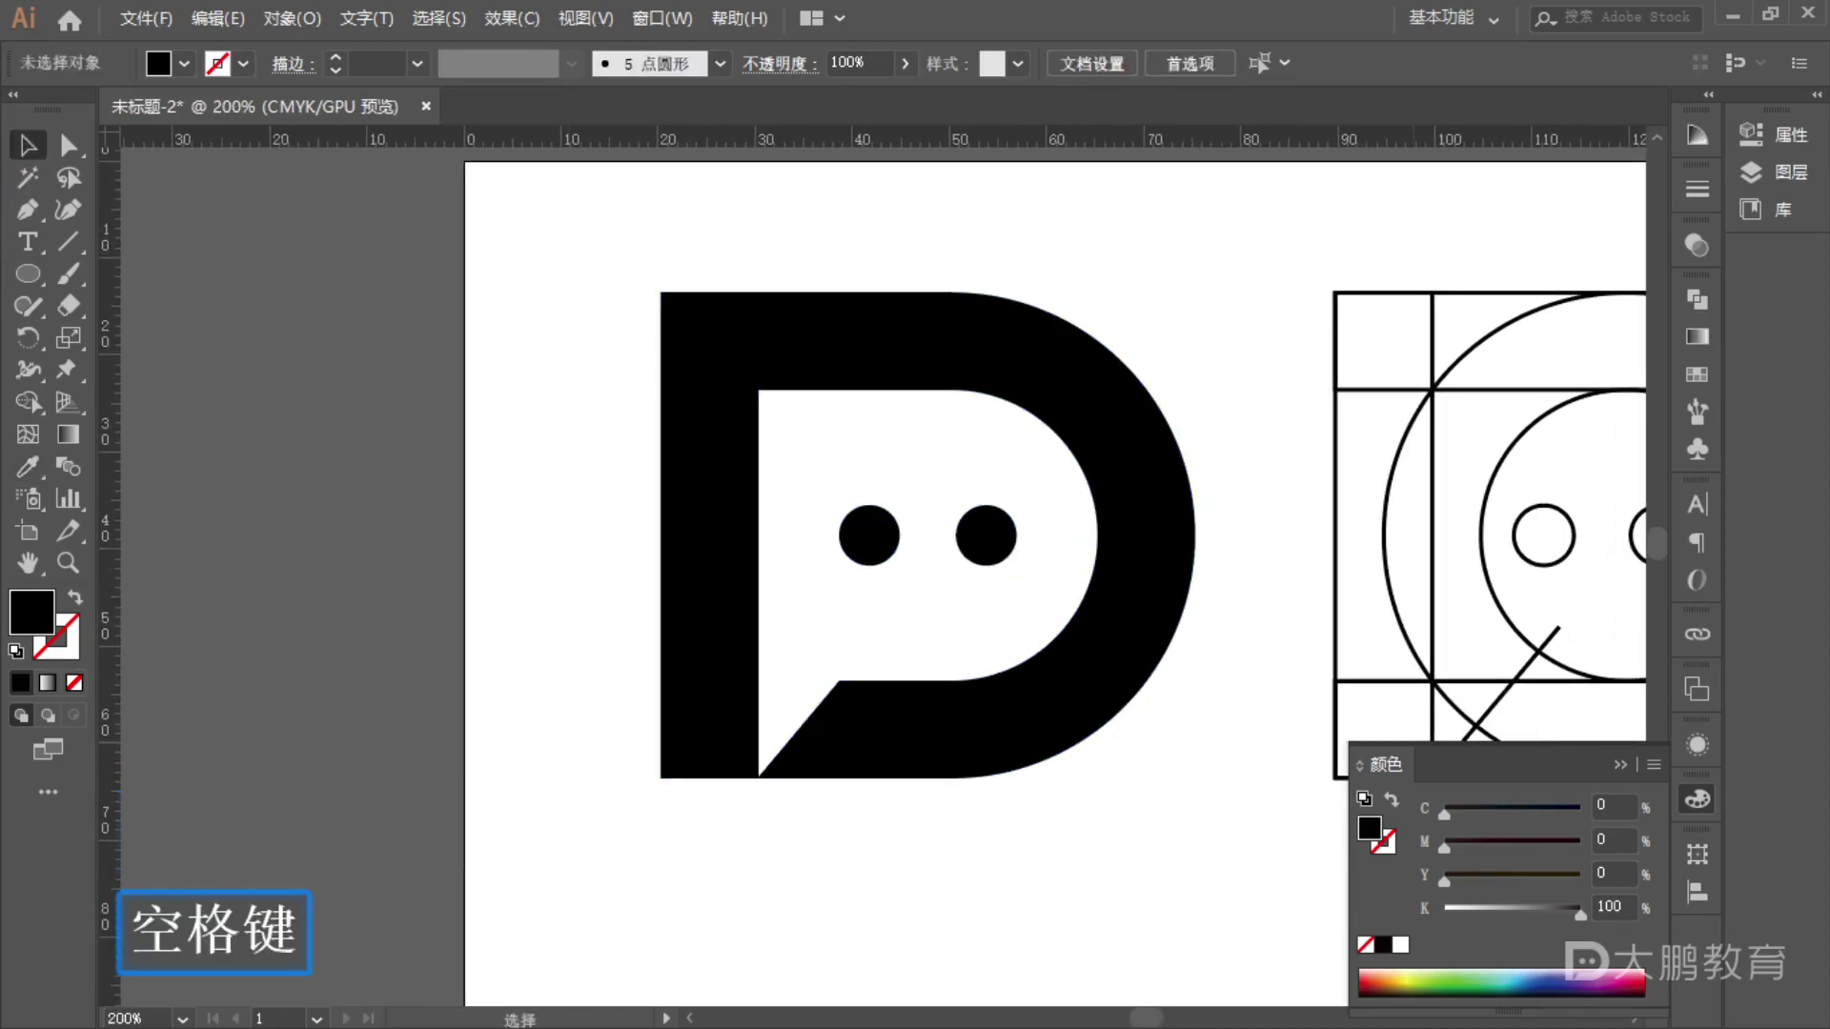
# - Fill the whole logo with green, using C 75, M 0, Y 100, K 0
pyautogui.moveTo(624, 252); pyautogui.dragTo(1253, 863)
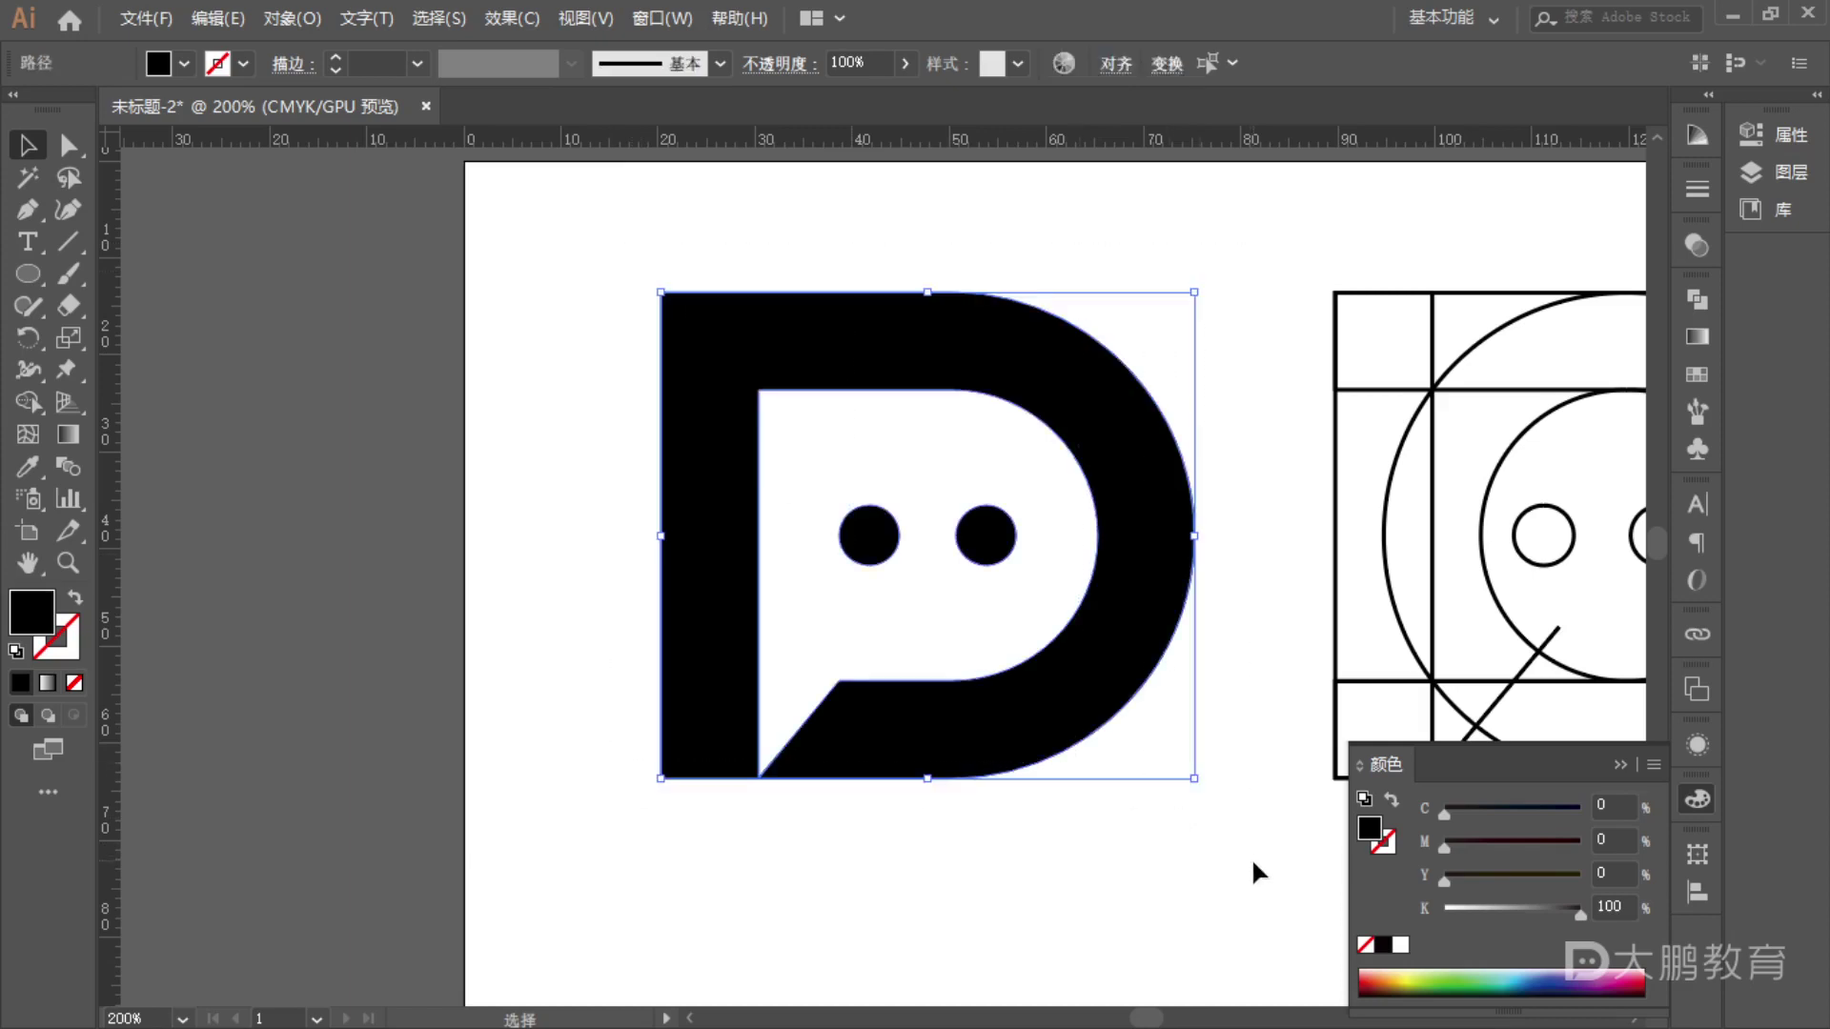
pyautogui.doubleClick(41, 618)
pyautogui.click(1639, 603)
pyautogui.write('75')
pyautogui.click(1666, 670)
pyautogui.write('100')
pyautogui.click(1659, 702)
pyautogui.write('0')
pyautogui.press('Return')
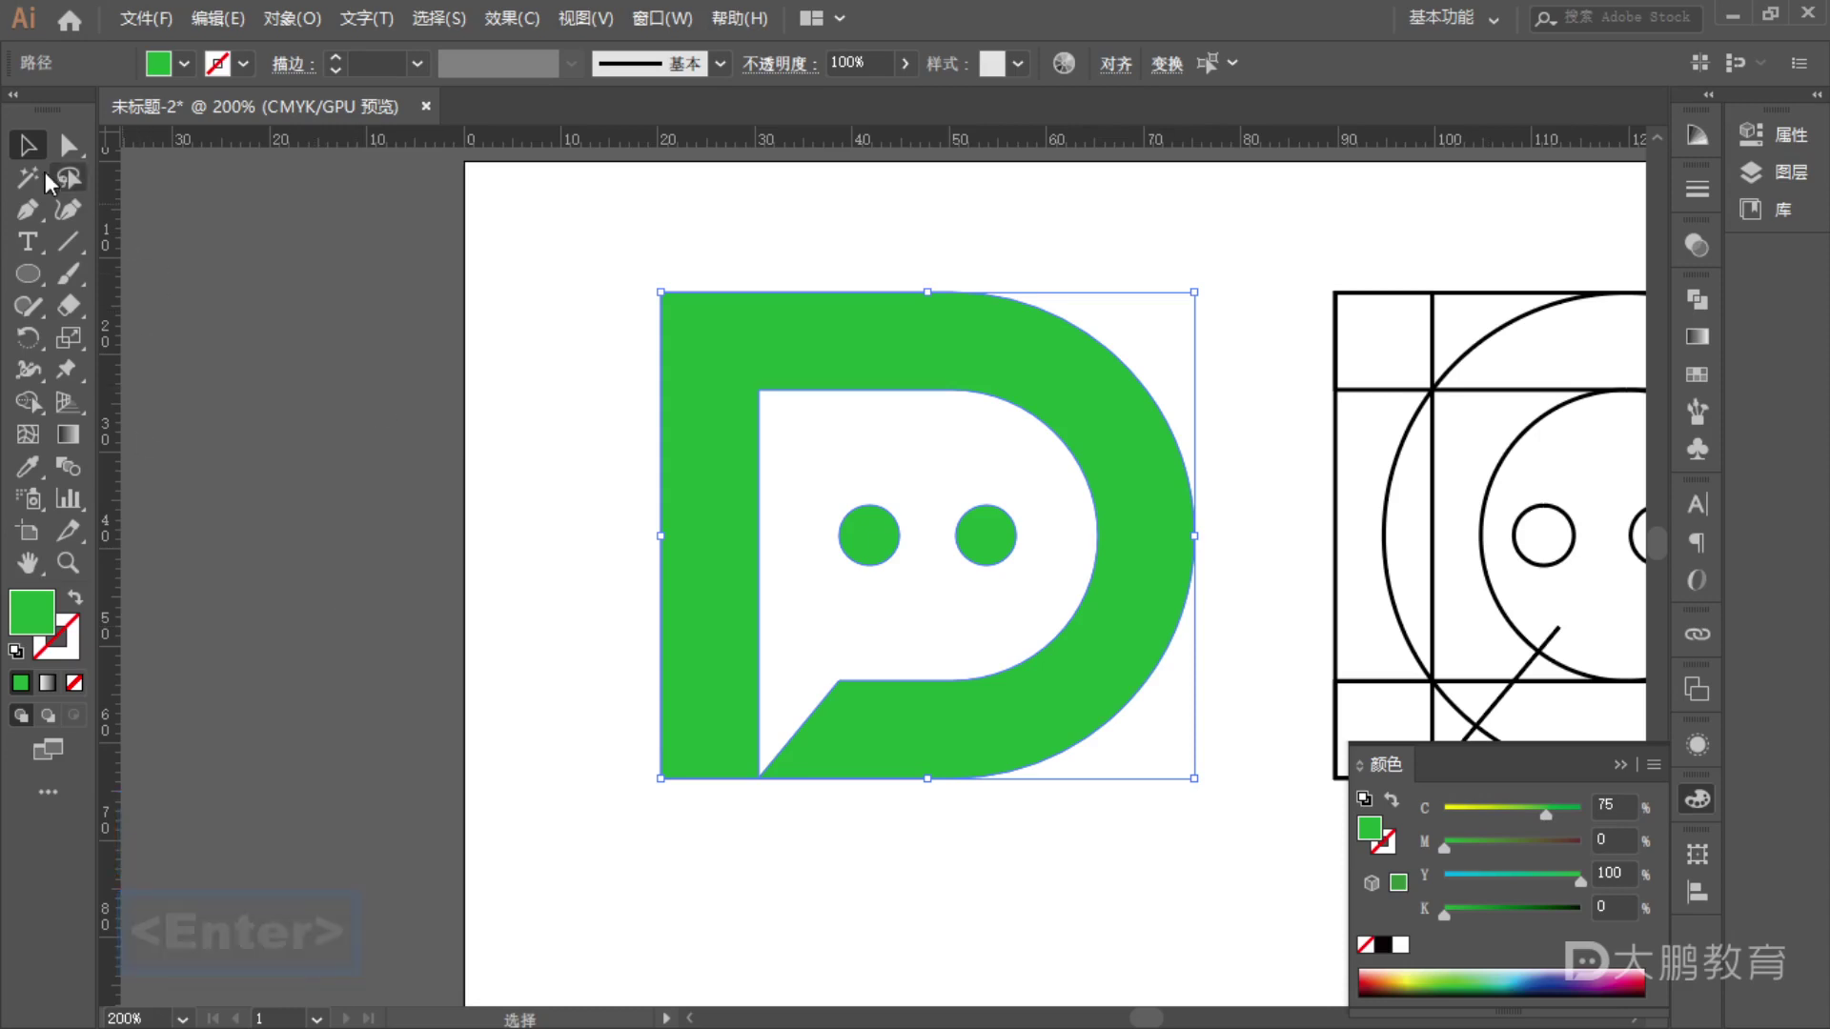
# - Select all the outlines of the duplicated construction drawing and group them
pyautogui.click(196, 228)
pyautogui.press('space')
pyautogui.moveTo(1196, 489); pyautogui.dragTo(986, 481)
pyautogui.press('space')
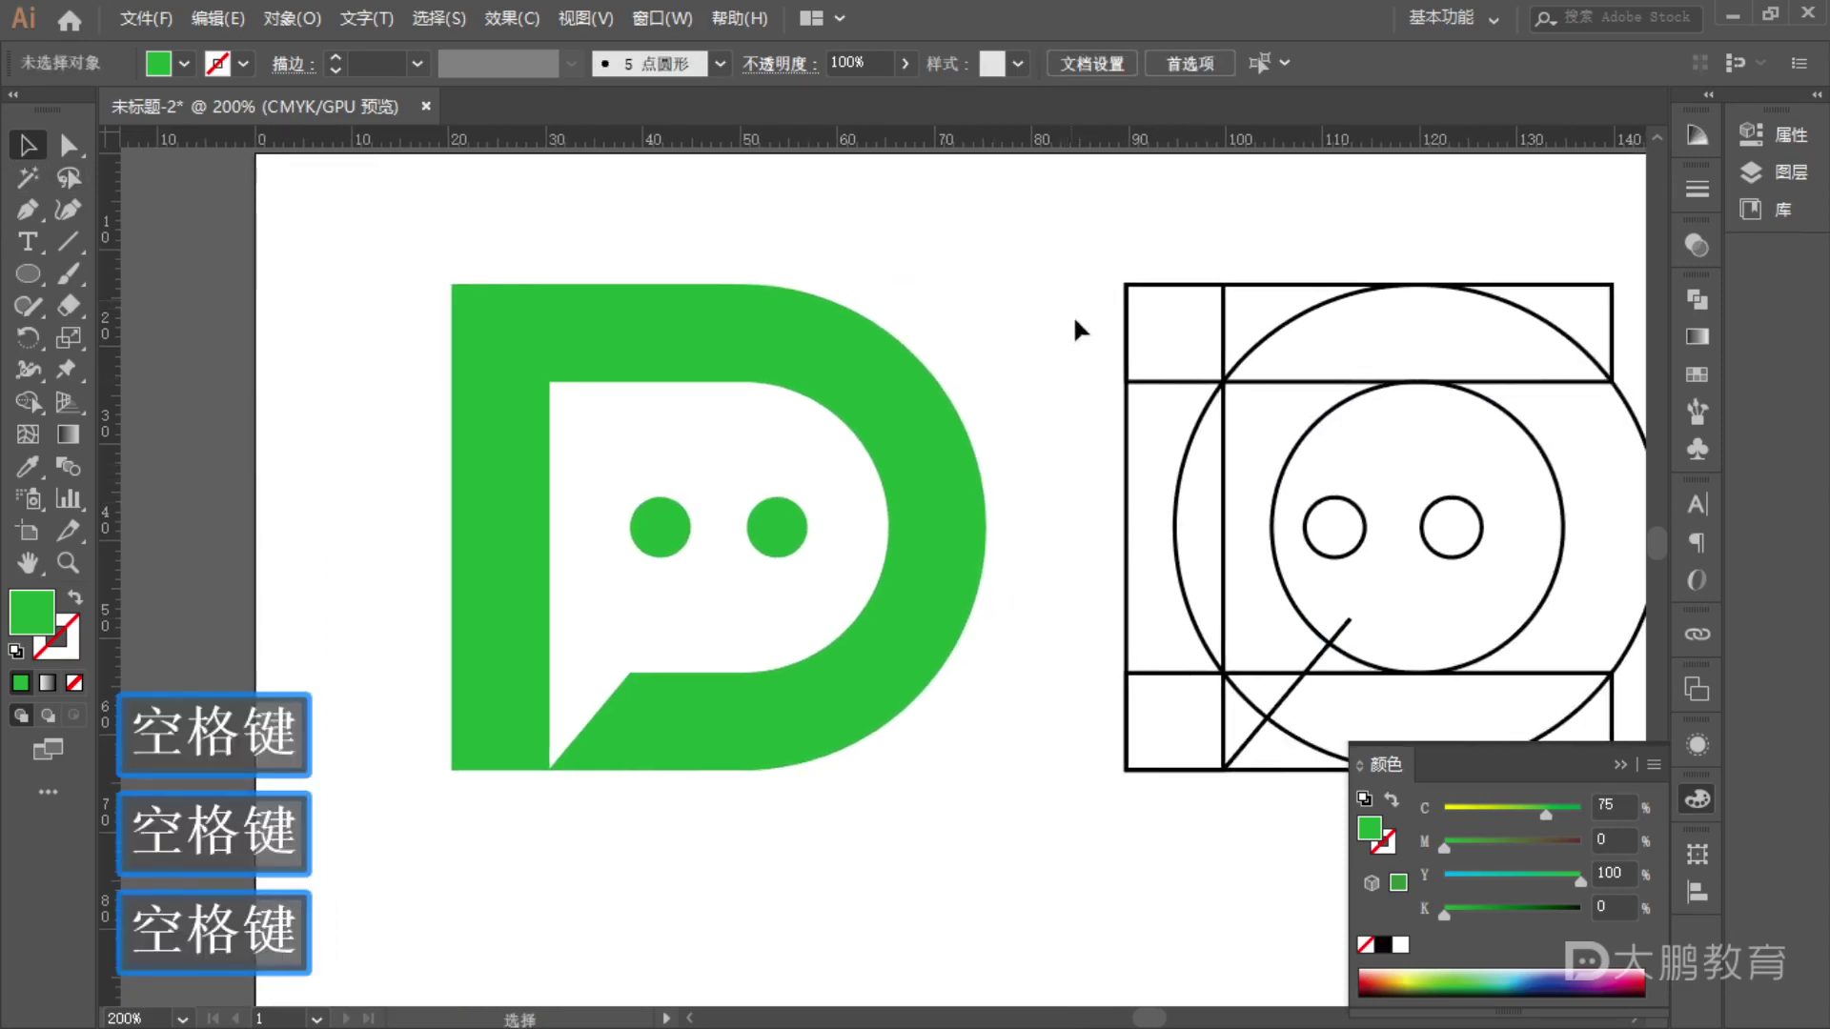
pyautogui.scroll(-2, 981, 396)
pyautogui.moveTo(981, 396); pyautogui.dragTo(877, 461)
pyautogui.moveTo(919, 250); pyautogui.dragTo(1477, 705)
pyautogui.hotkey('ctrl', 'g')
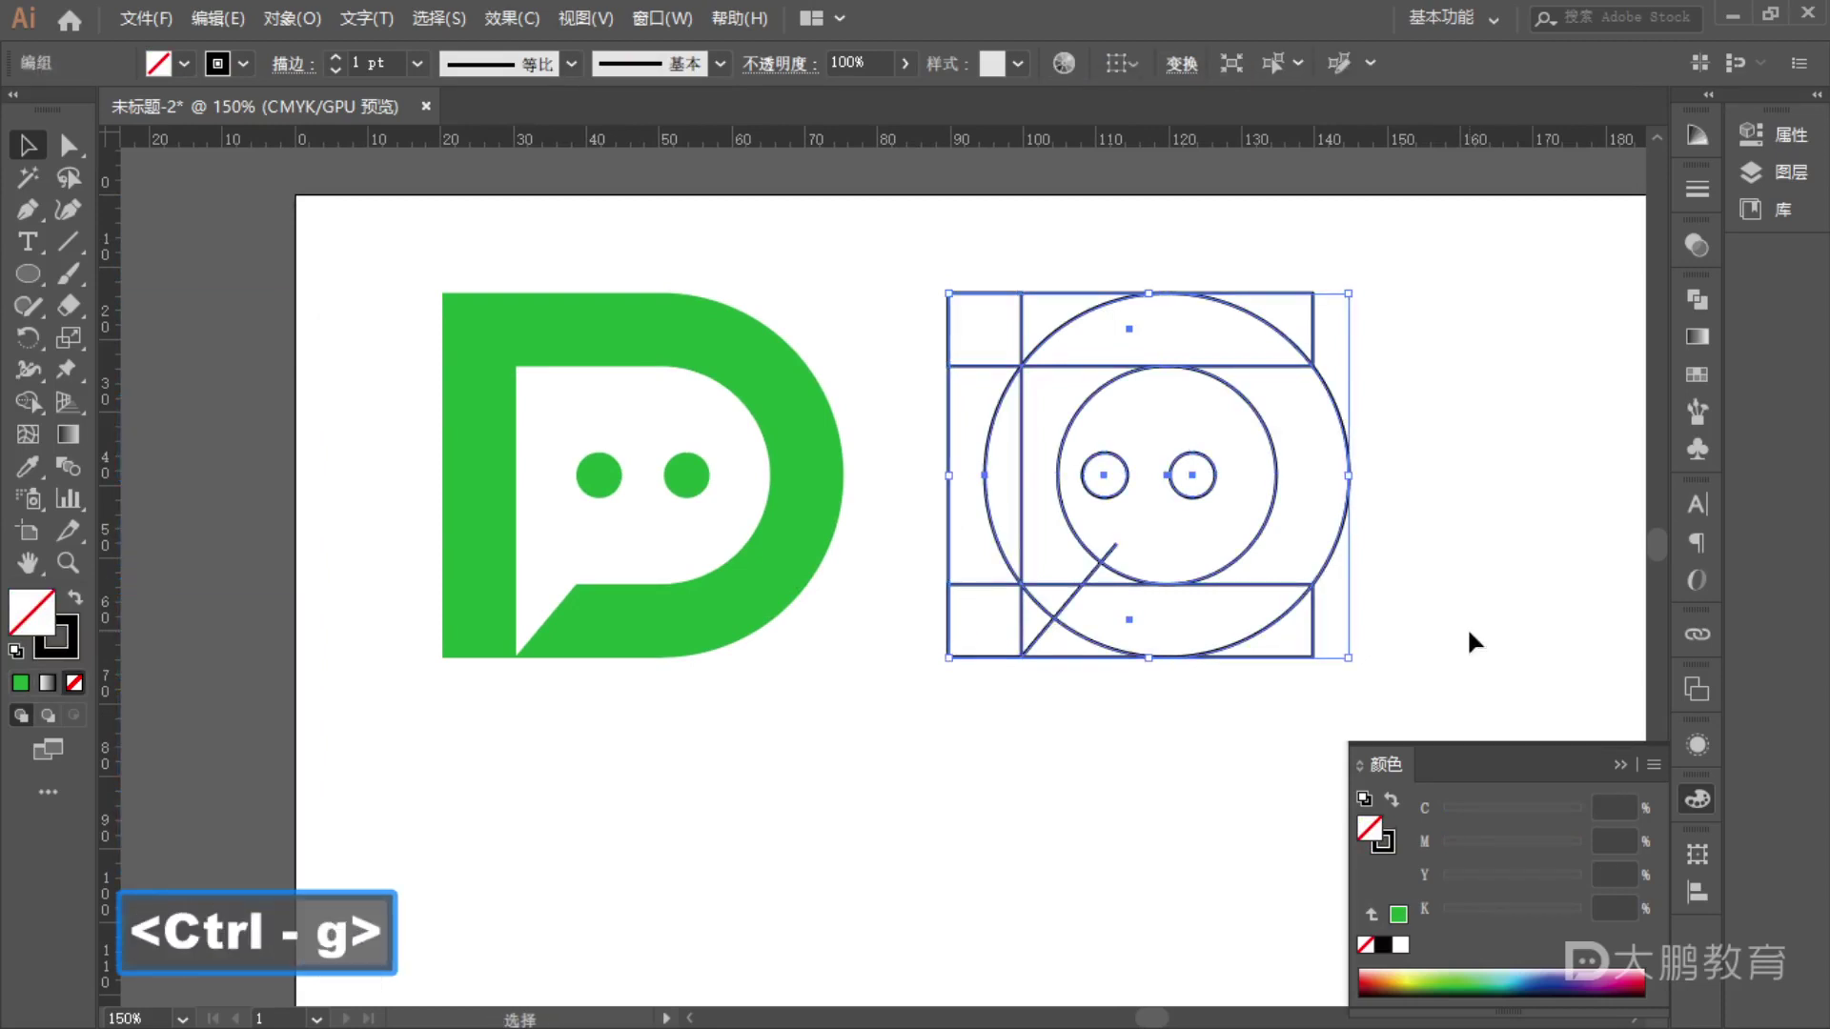
# - Give the grouped construction lines a dashed stroke with a 2 pt dash
pyautogui.click(1685, 185)
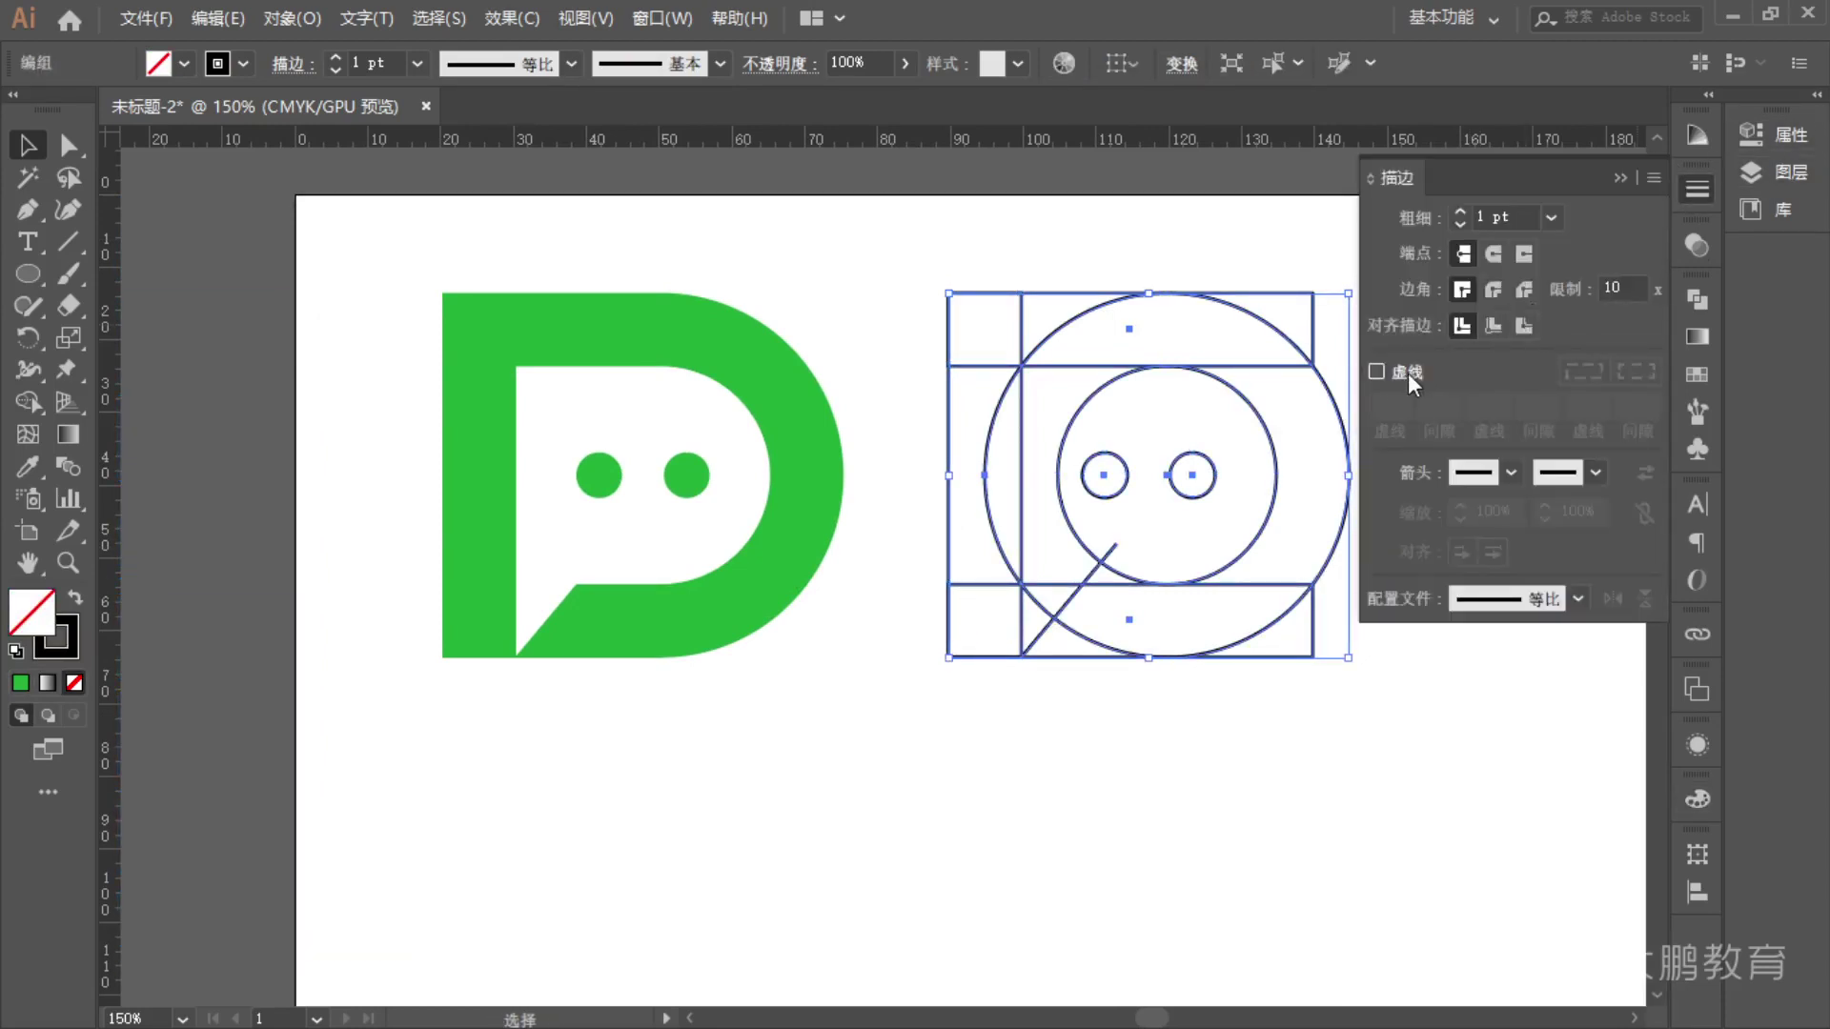
pyautogui.click(1375, 371)
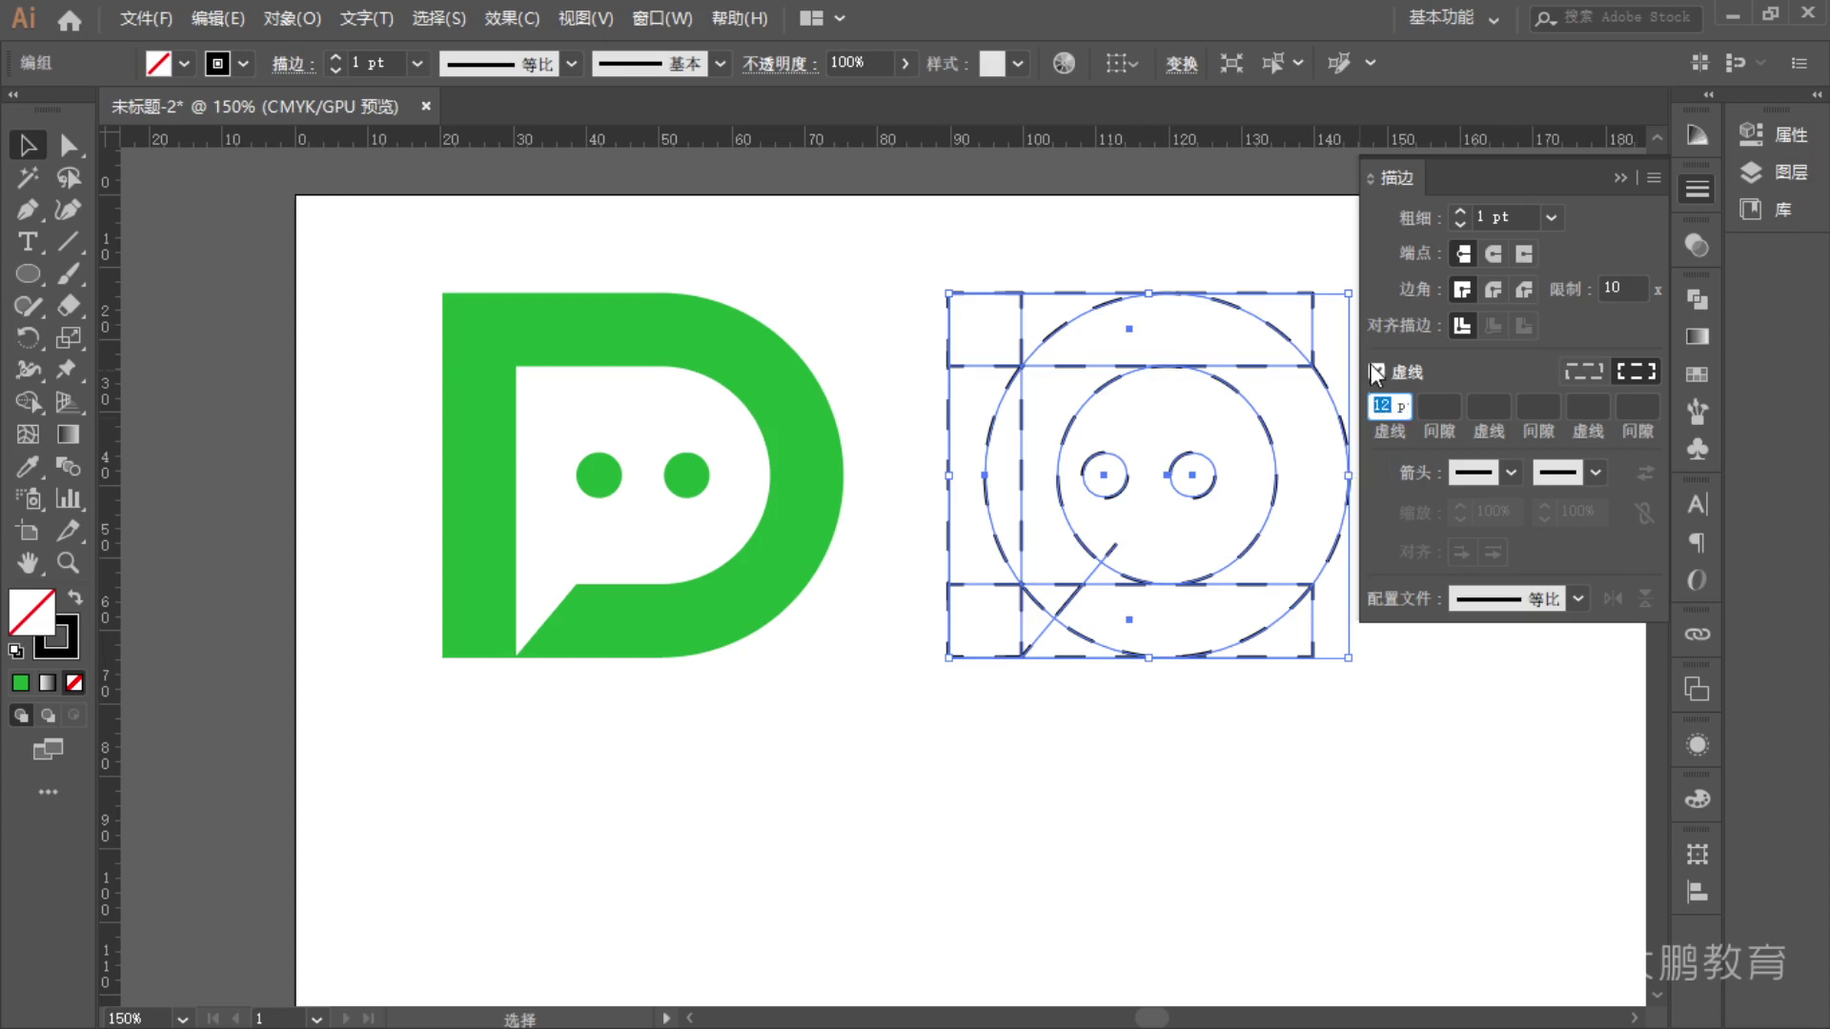
pyautogui.write('2')
pyautogui.press('Return')
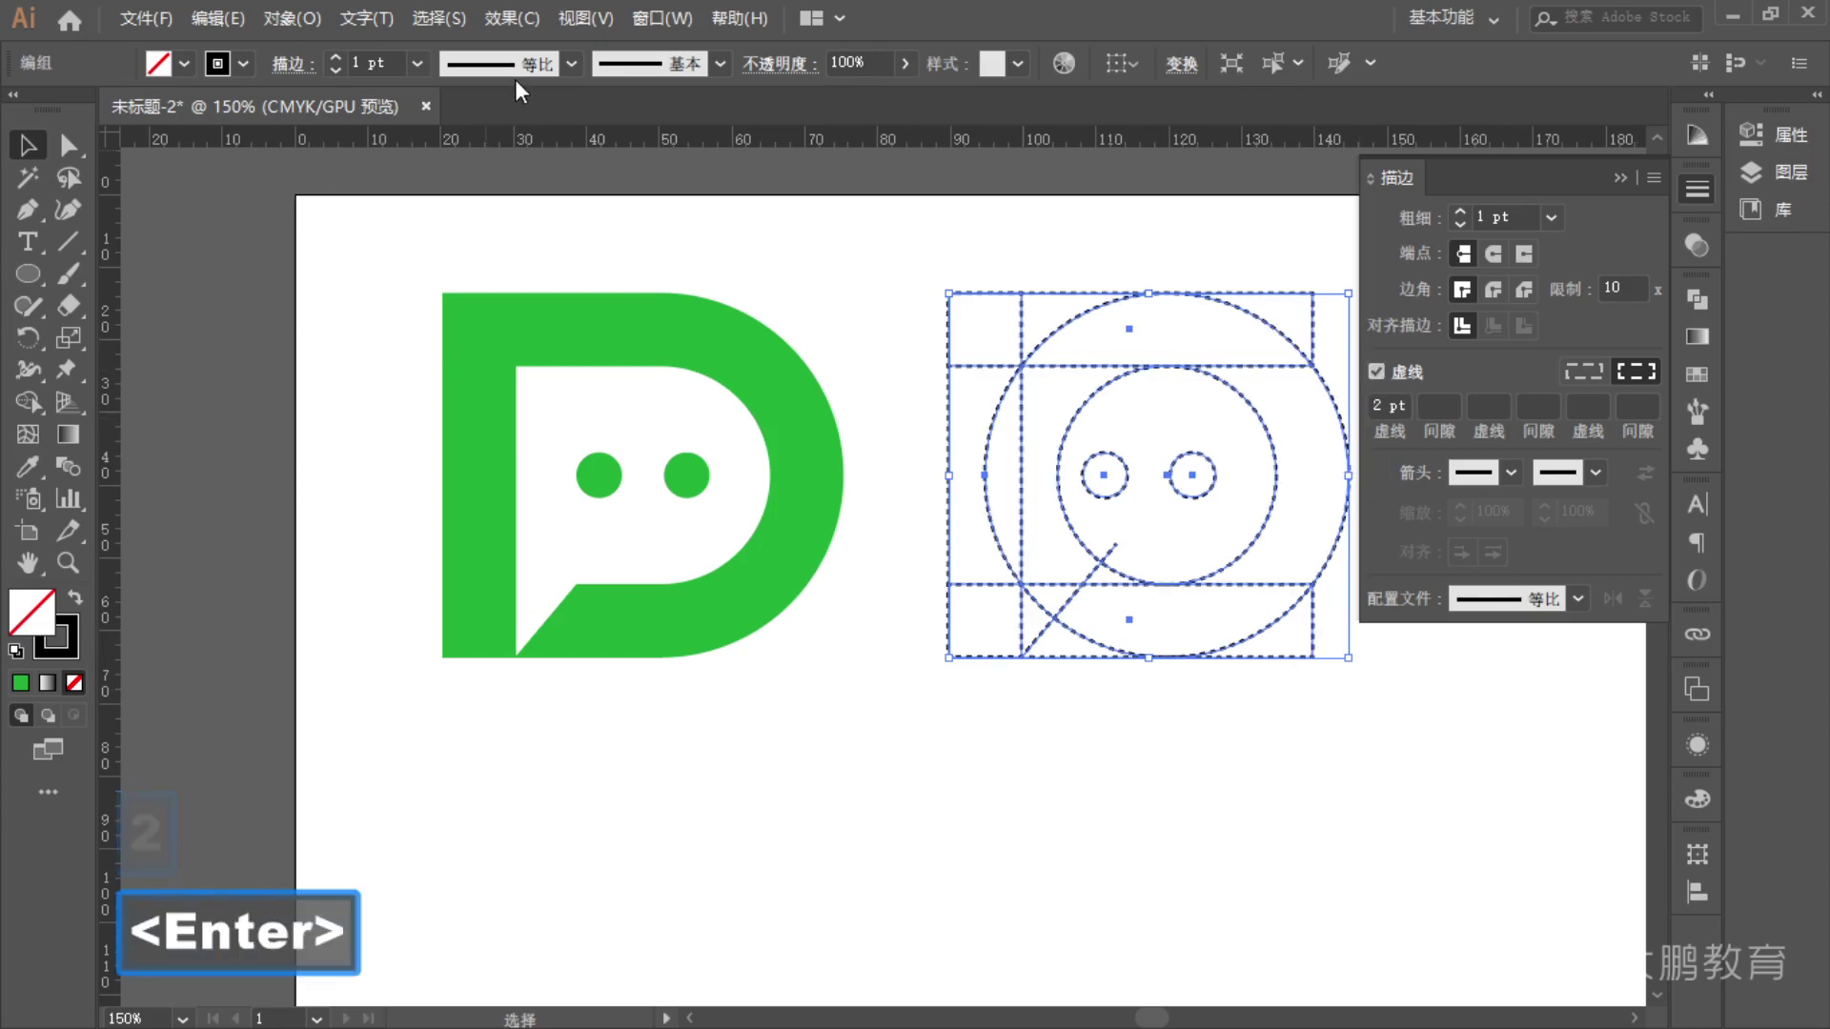
# - Change the construction lines' stroke to light gray and its weight to 0.75 pt
pyautogui.click(243, 61)
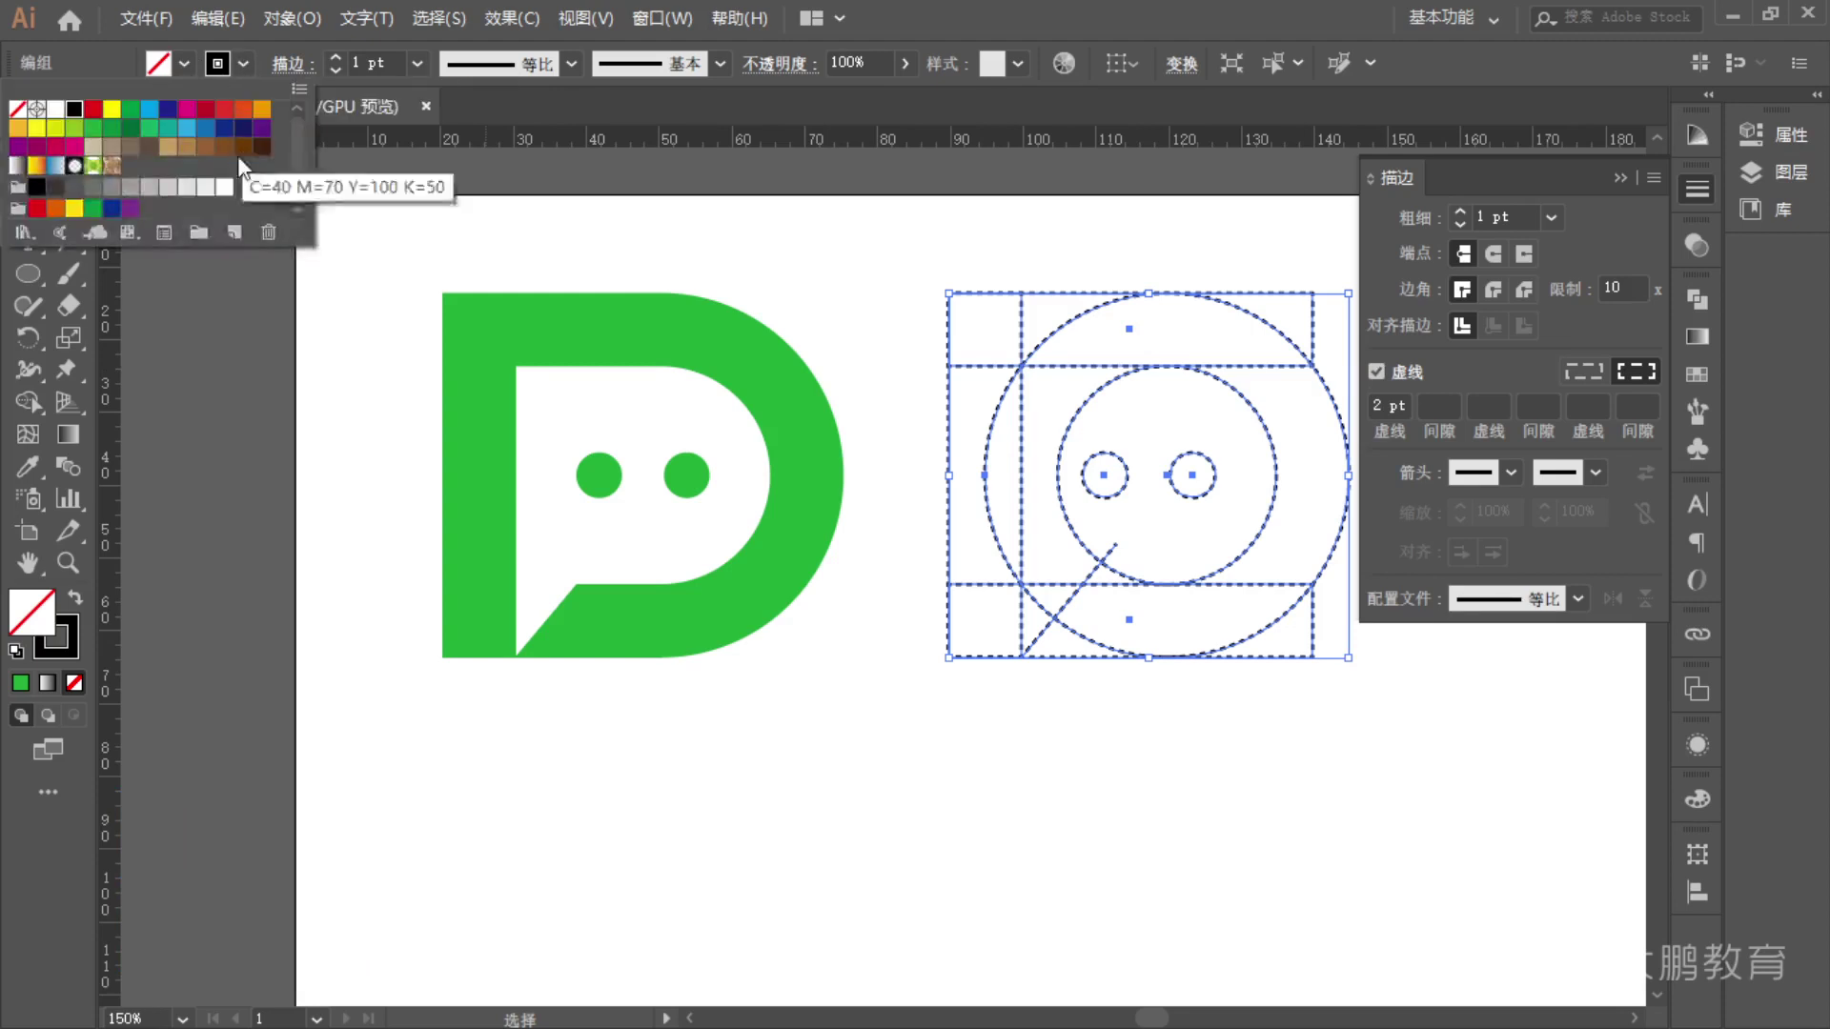
pyautogui.click(150, 187)
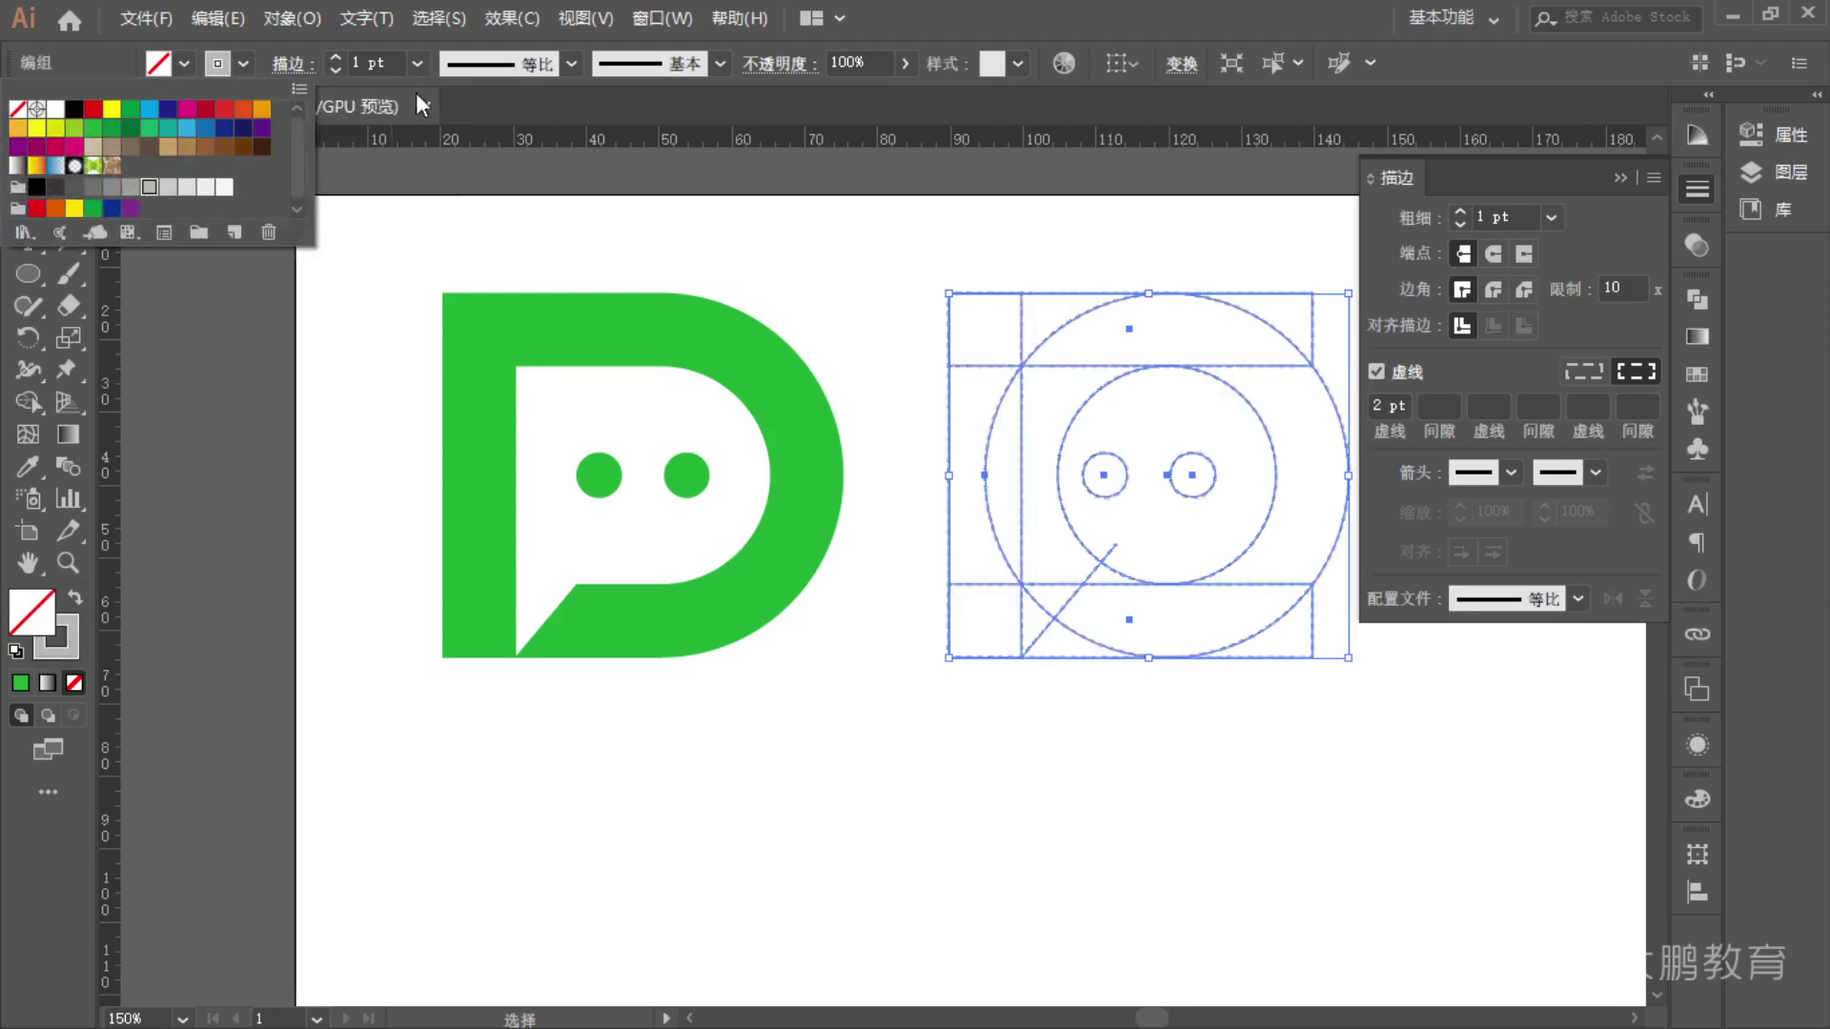
pyautogui.click(334, 73)
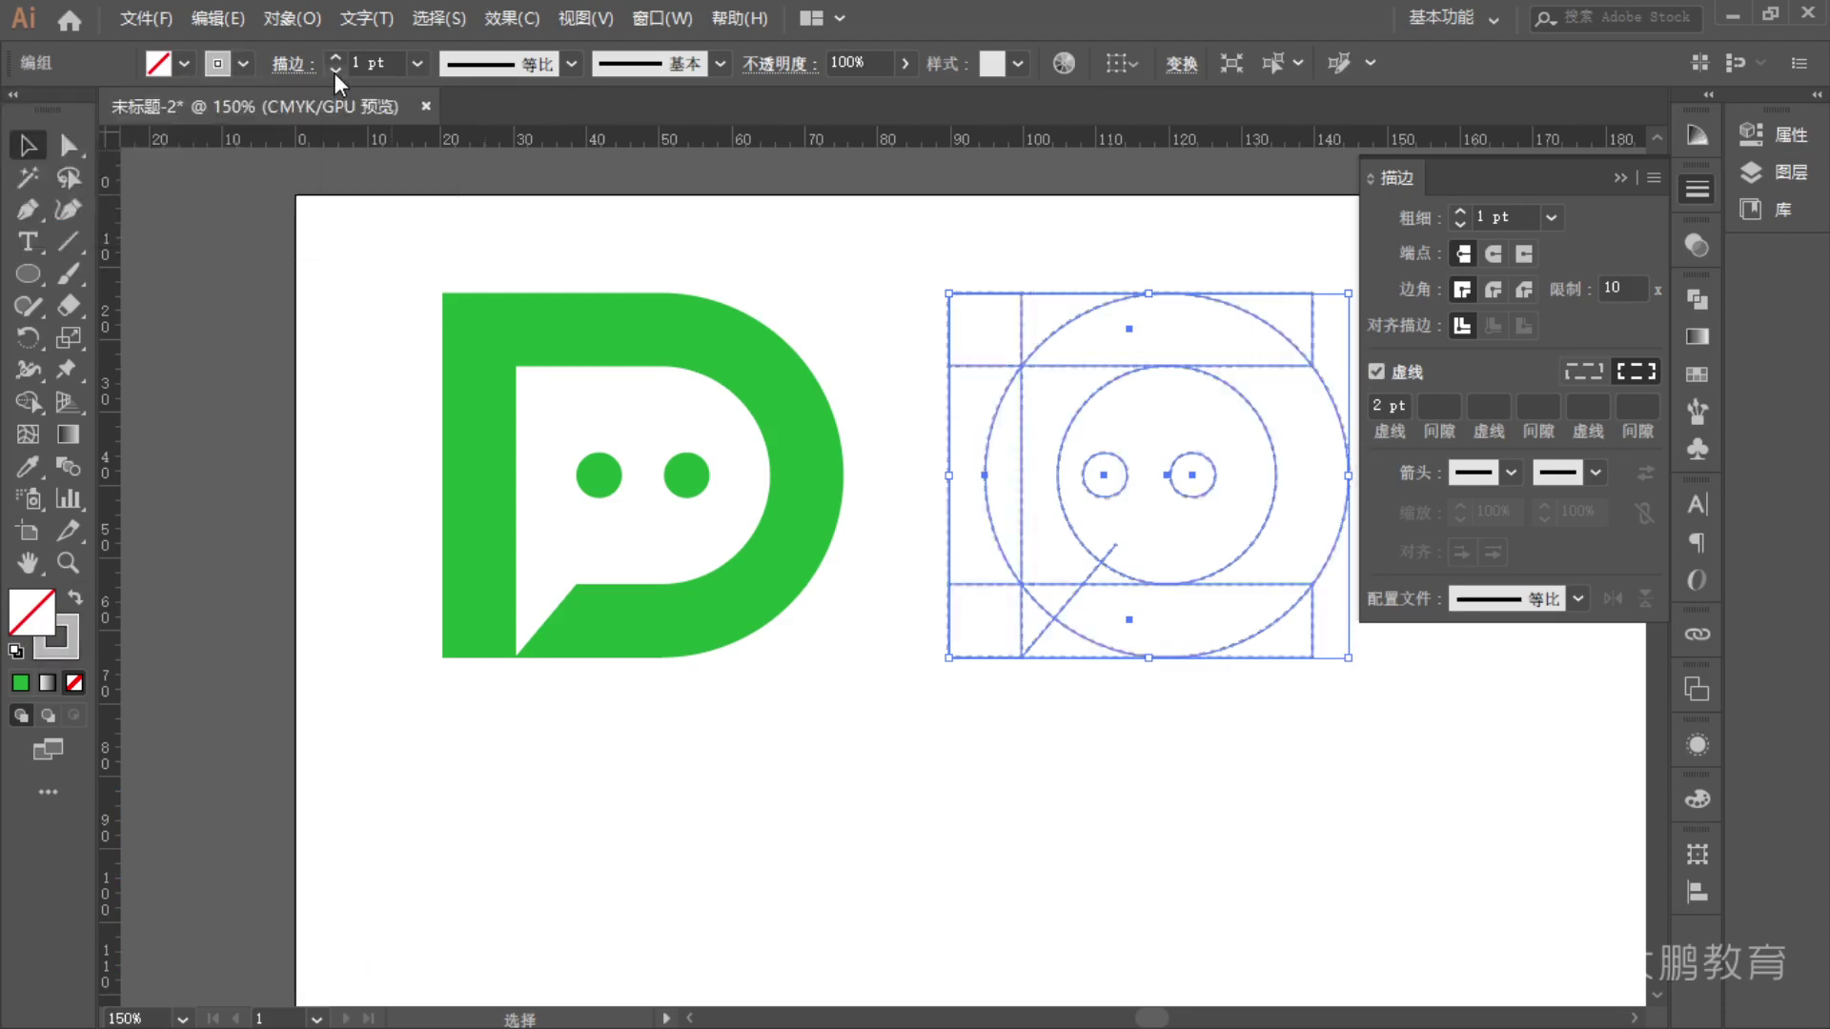
pyautogui.click(982, 246)
# - Move the dashed construction group onto the green logo so their outlines coincide, and deselect it
pyautogui.moveTo(1026, 368); pyautogui.dragTo(543, 376)
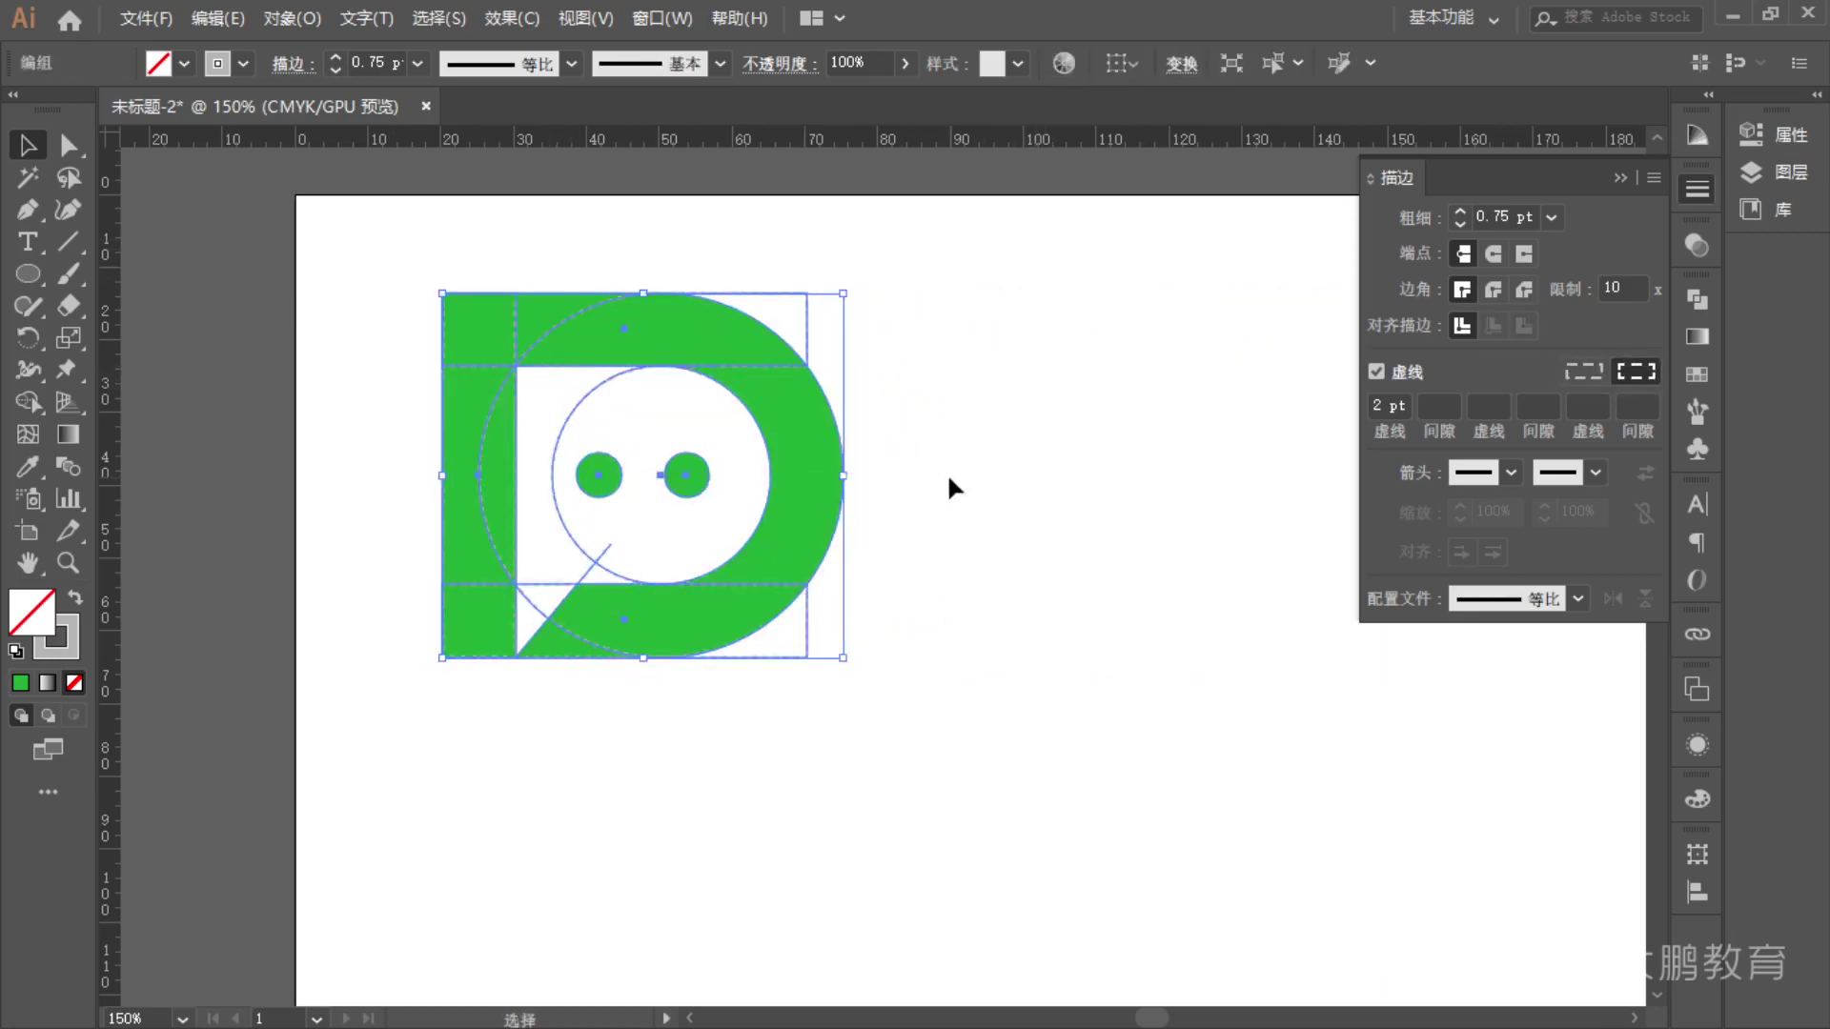
pyautogui.click(946, 473)
pyautogui.keyDown('alt'); pyautogui.scroll(3, 523, 482); pyautogui.keyUp('alt')
pyautogui.keyDown('alt'); pyautogui.scroll(1, 1102, 572); pyautogui.keyUp('alt')
pyautogui.keyDown('alt'); pyautogui.scroll(-2, 1305, 625); pyautogui.keyUp('alt')
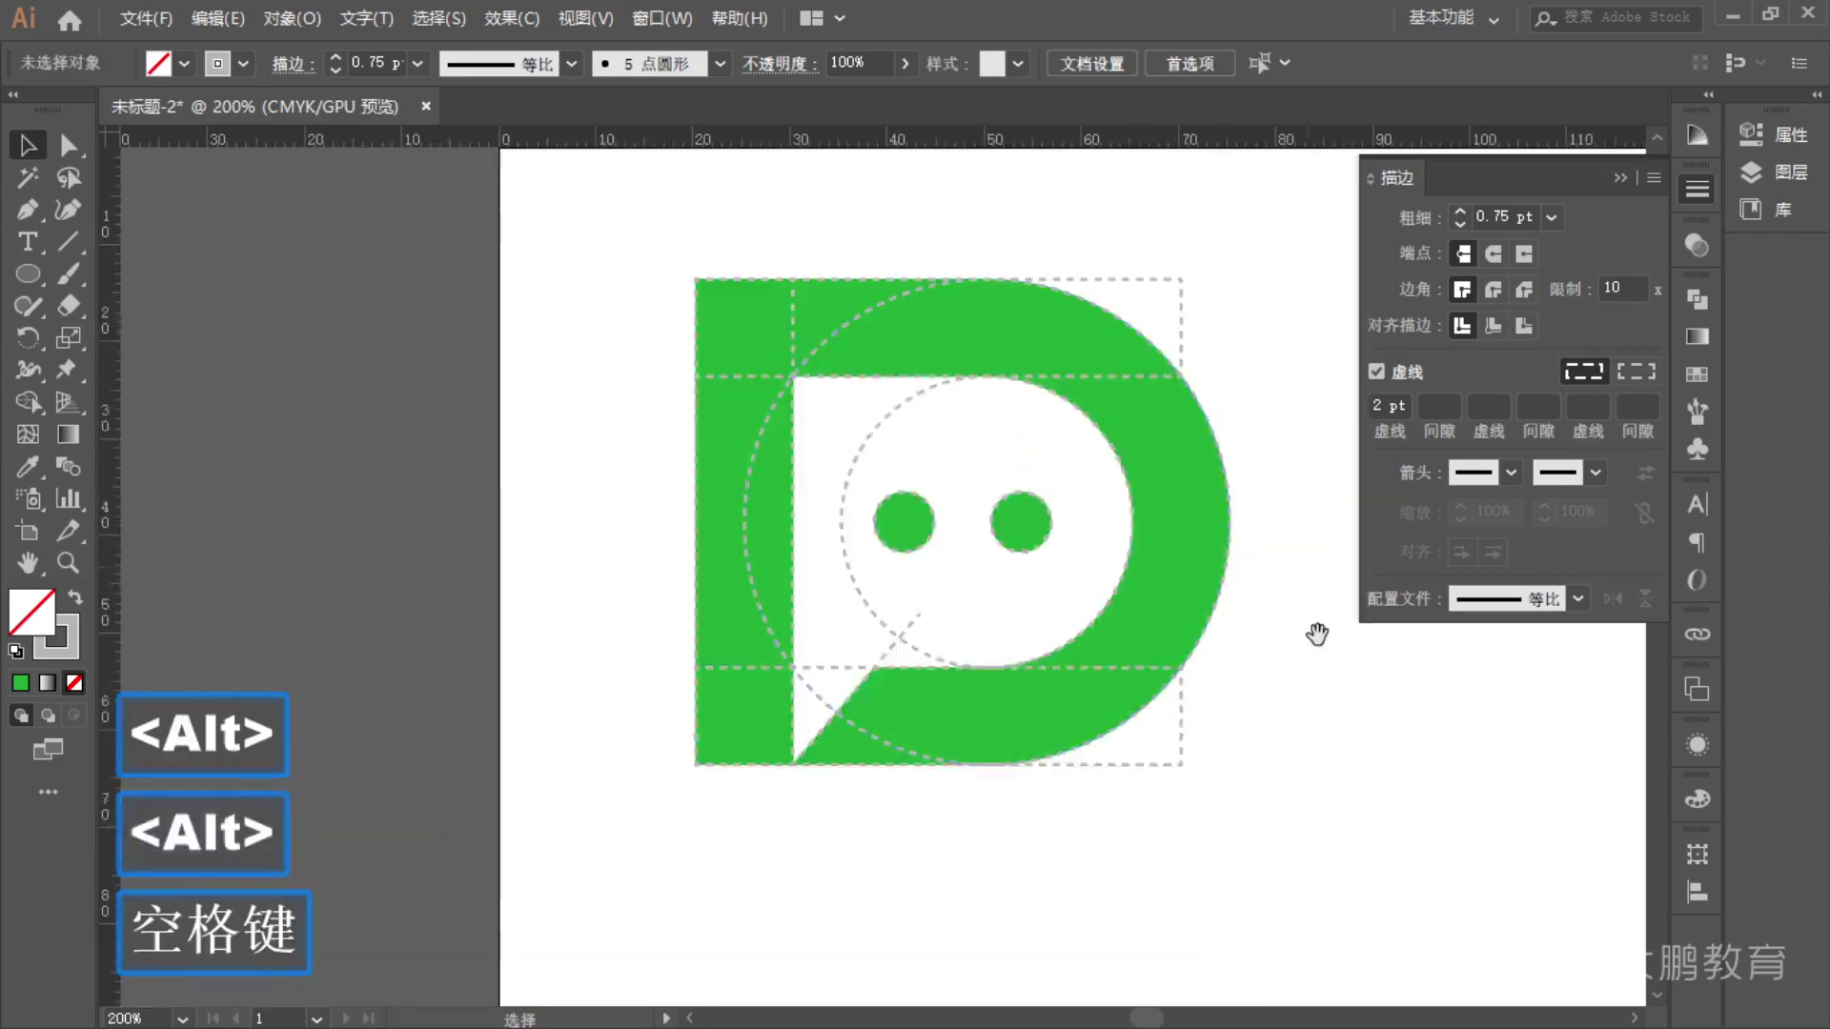
pyautogui.press('space')
pyautogui.moveTo(1306, 626); pyautogui.dragTo(1125, 674)
pyautogui.press('F1')
pyautogui.moveTo(1141, 364)
pyautogui.mouseDown()
pyautogui.moveTo(1231, 355)
pyautogui.moveTo(1153, 397)
pyautogui.mouseUp()
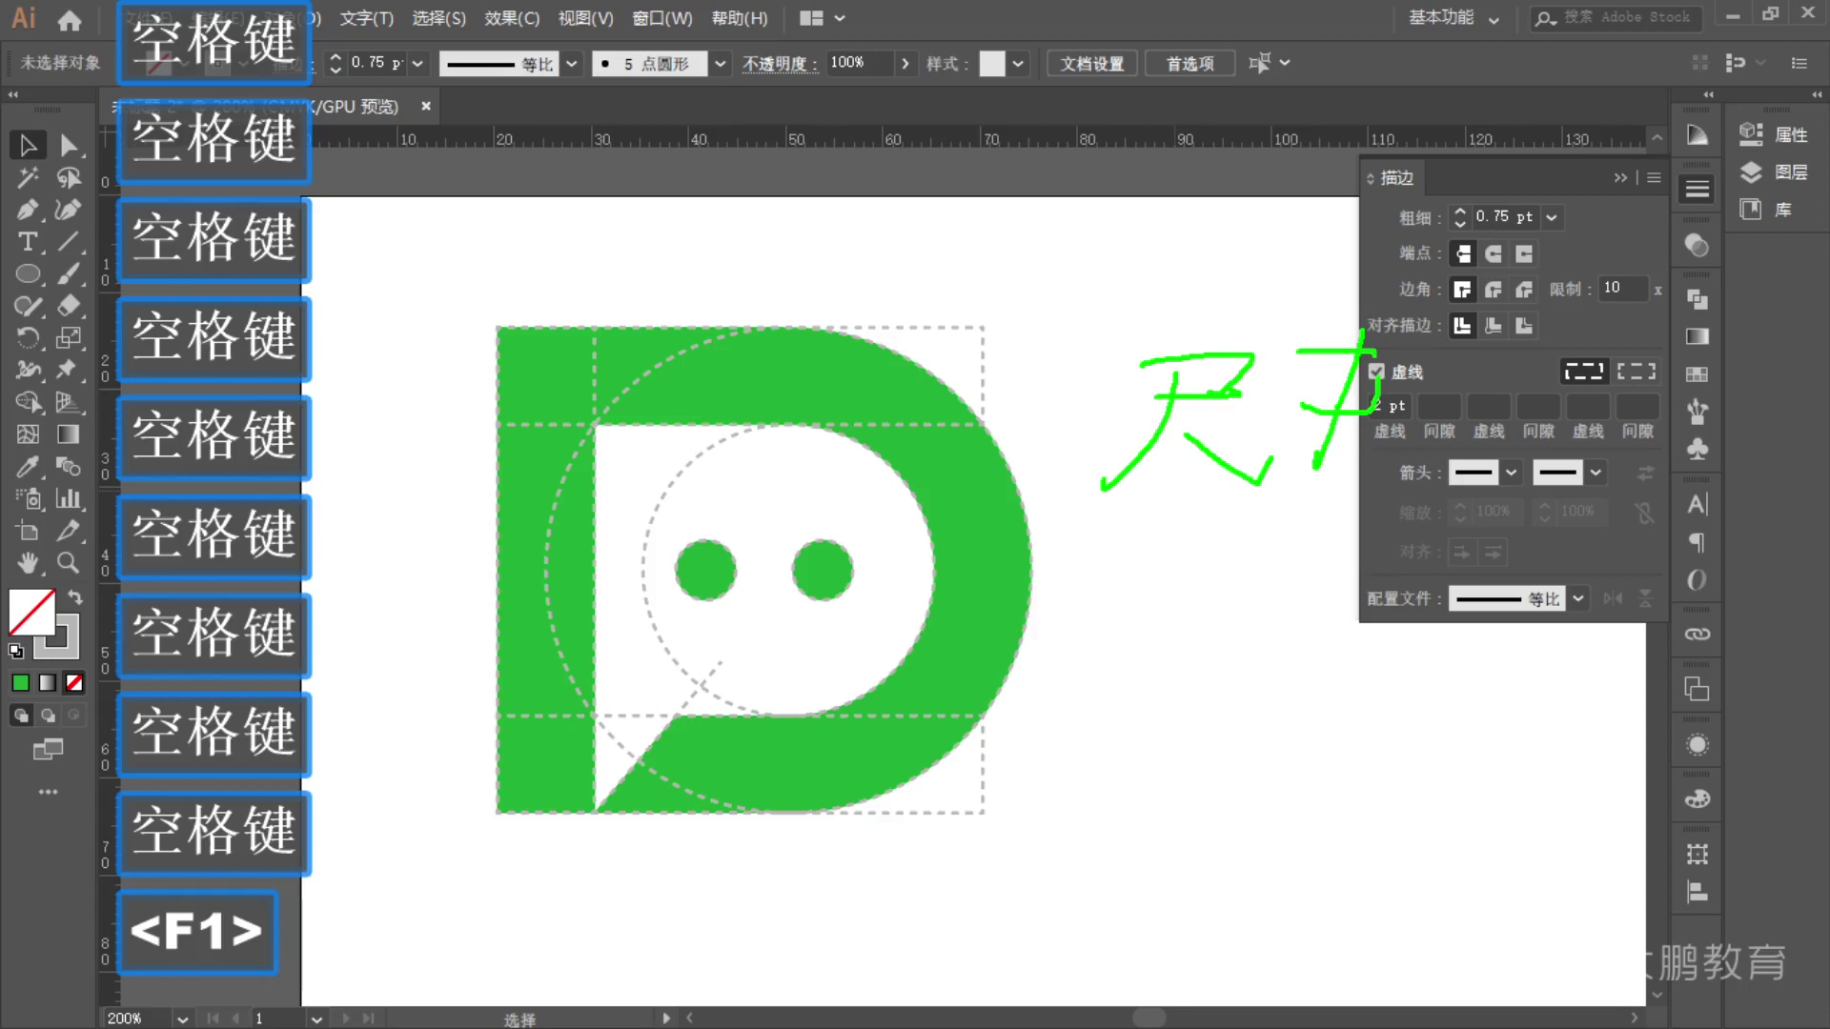
pyautogui.moveTo(1457, 328); pyautogui.dragTo(1414, 476)
pyautogui.moveTo(1448, 390)
pyautogui.mouseDown()
pyautogui.moveTo(1553, 400)
pyautogui.moveTo(1620, 491)
pyautogui.mouseUp()
pyautogui.moveTo(1677, 392); pyautogui.dragTo(1674, 524)
pyautogui.moveTo(1737, 351); pyautogui.dragTo(1726, 483)
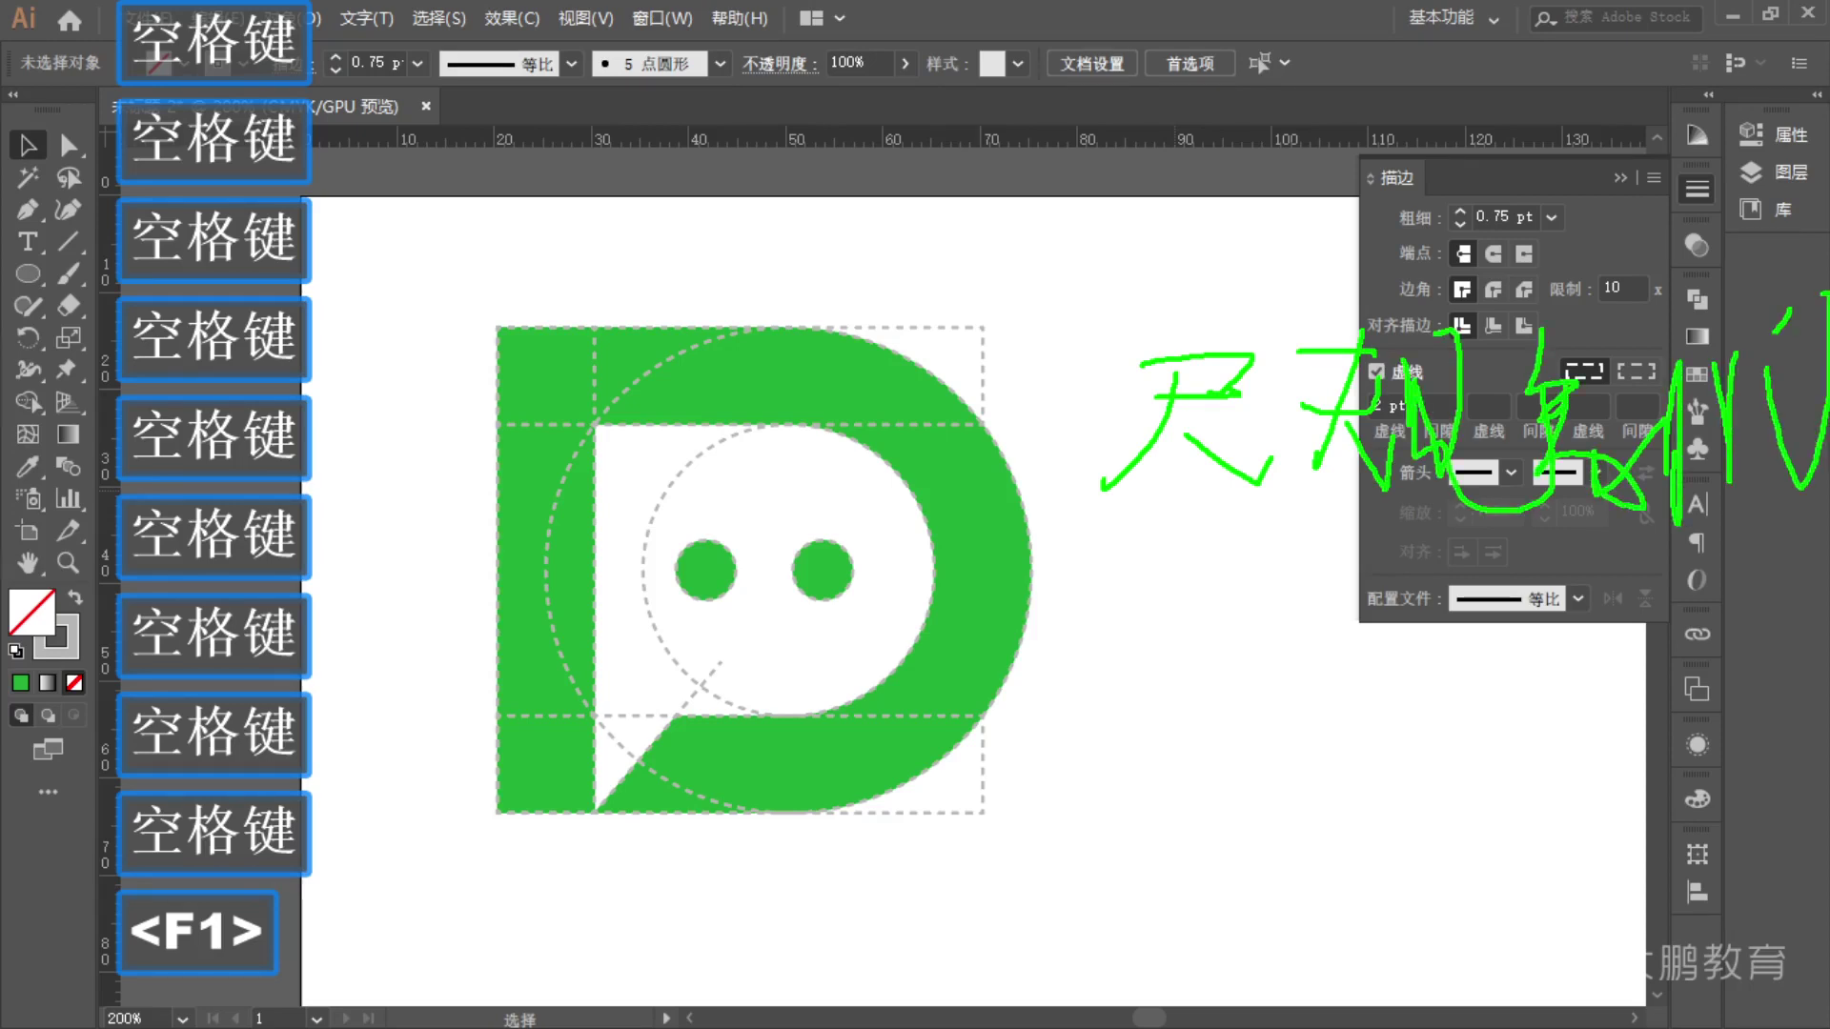
pyautogui.moveTo(1800, 429); pyautogui.dragTo(1825, 583)
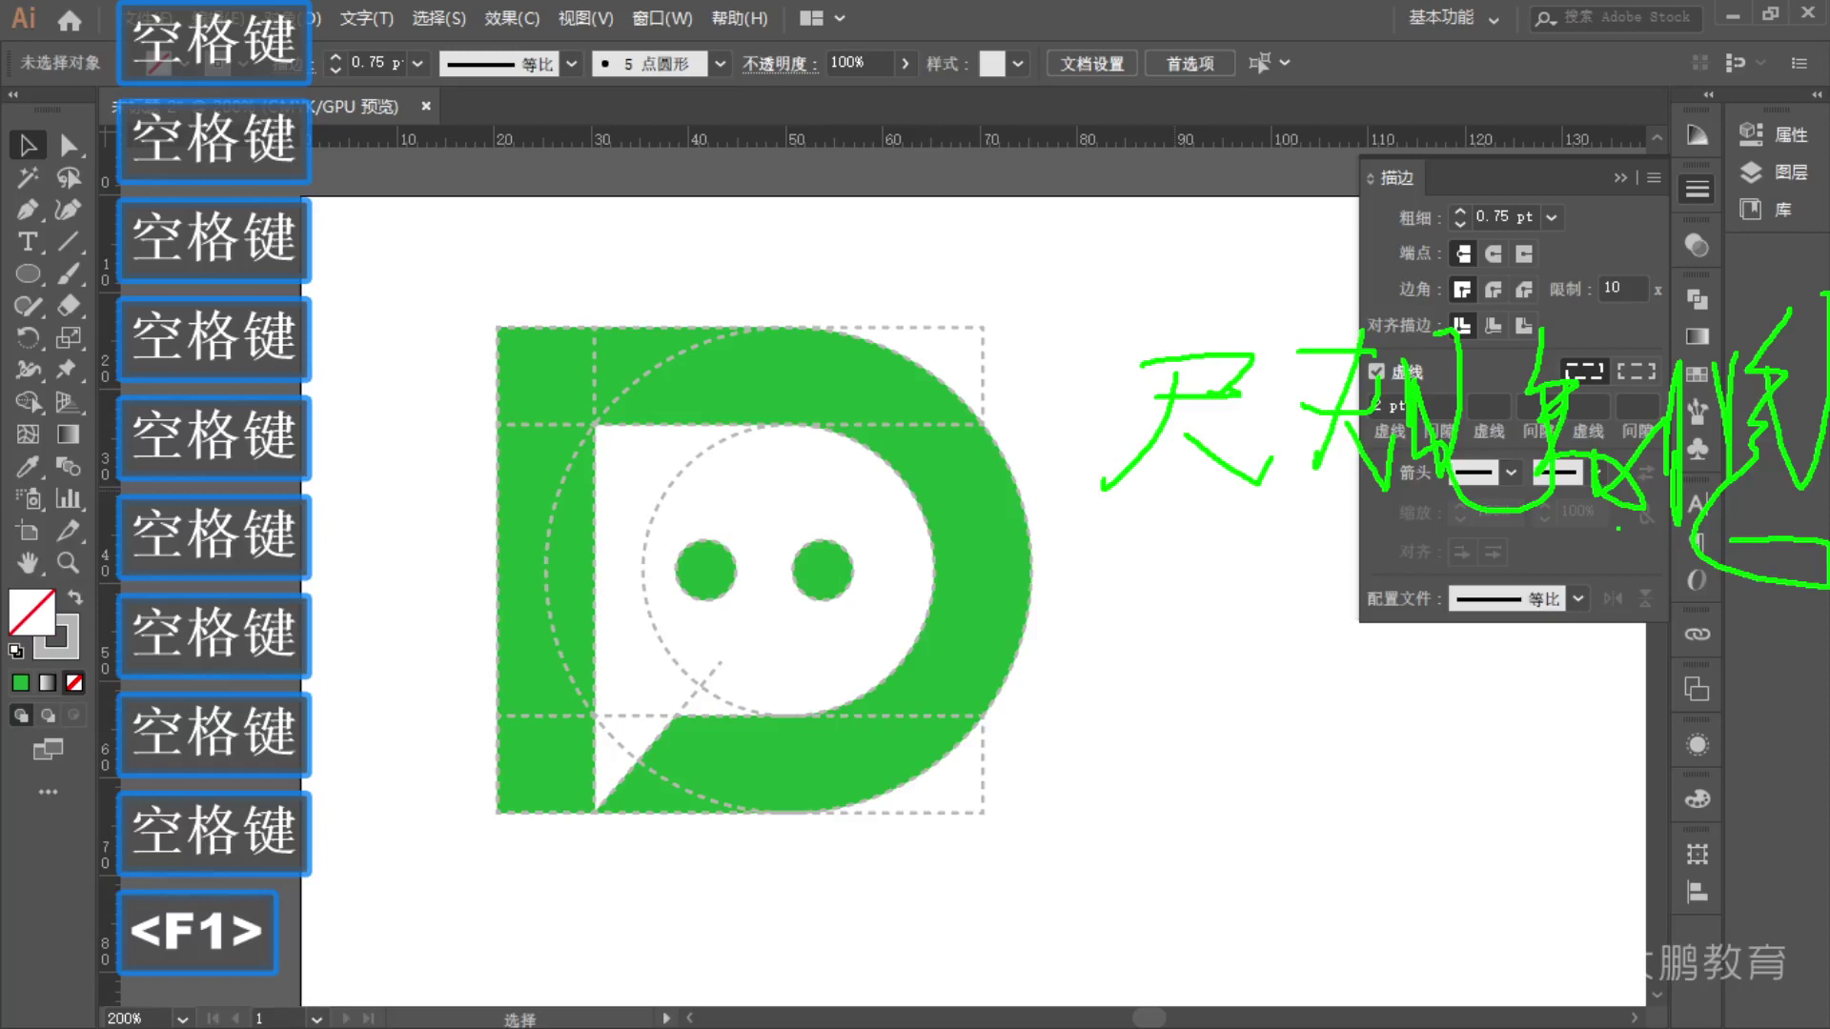
pyautogui.press('Escape')
pyautogui.keyDown('alt'); pyautogui.scroll(1, 666, 756); pyautogui.keyUp('alt')
pyautogui.moveTo(1327, 698); pyautogui.dragTo(1273, 790)
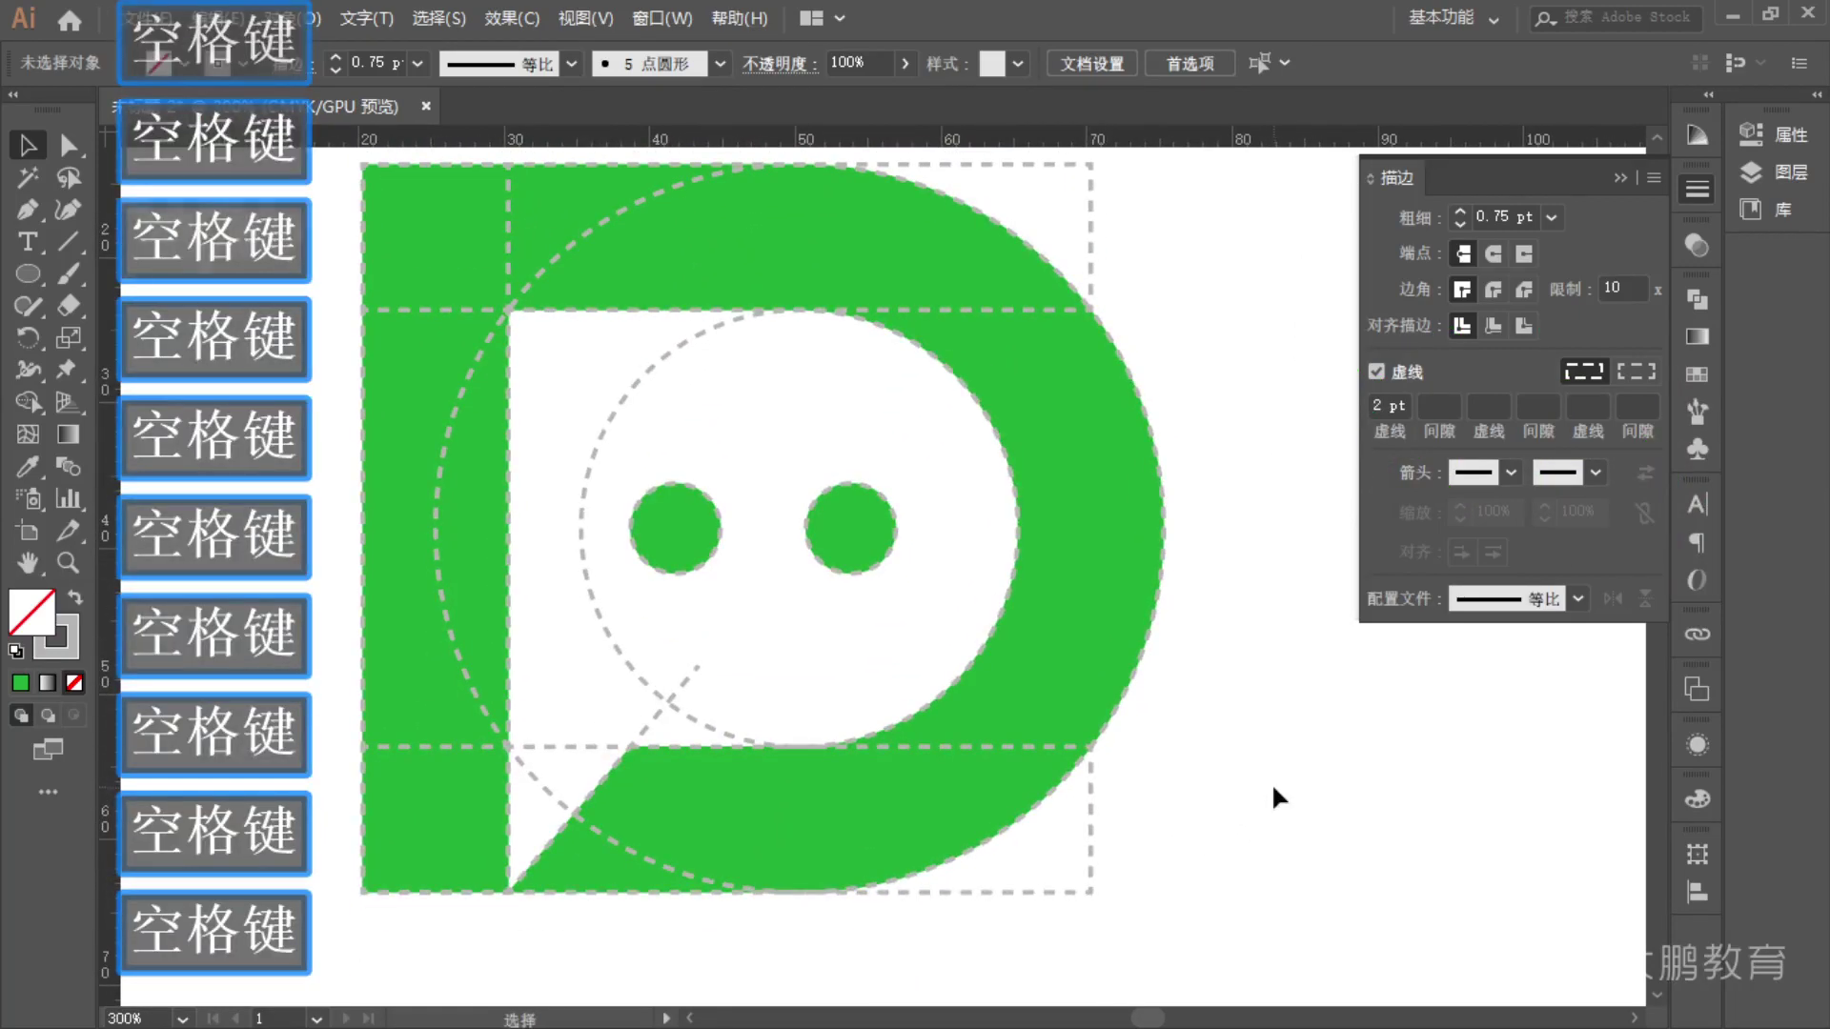
pyautogui.scroll(-1, 1232, 659)
pyautogui.press('alt')
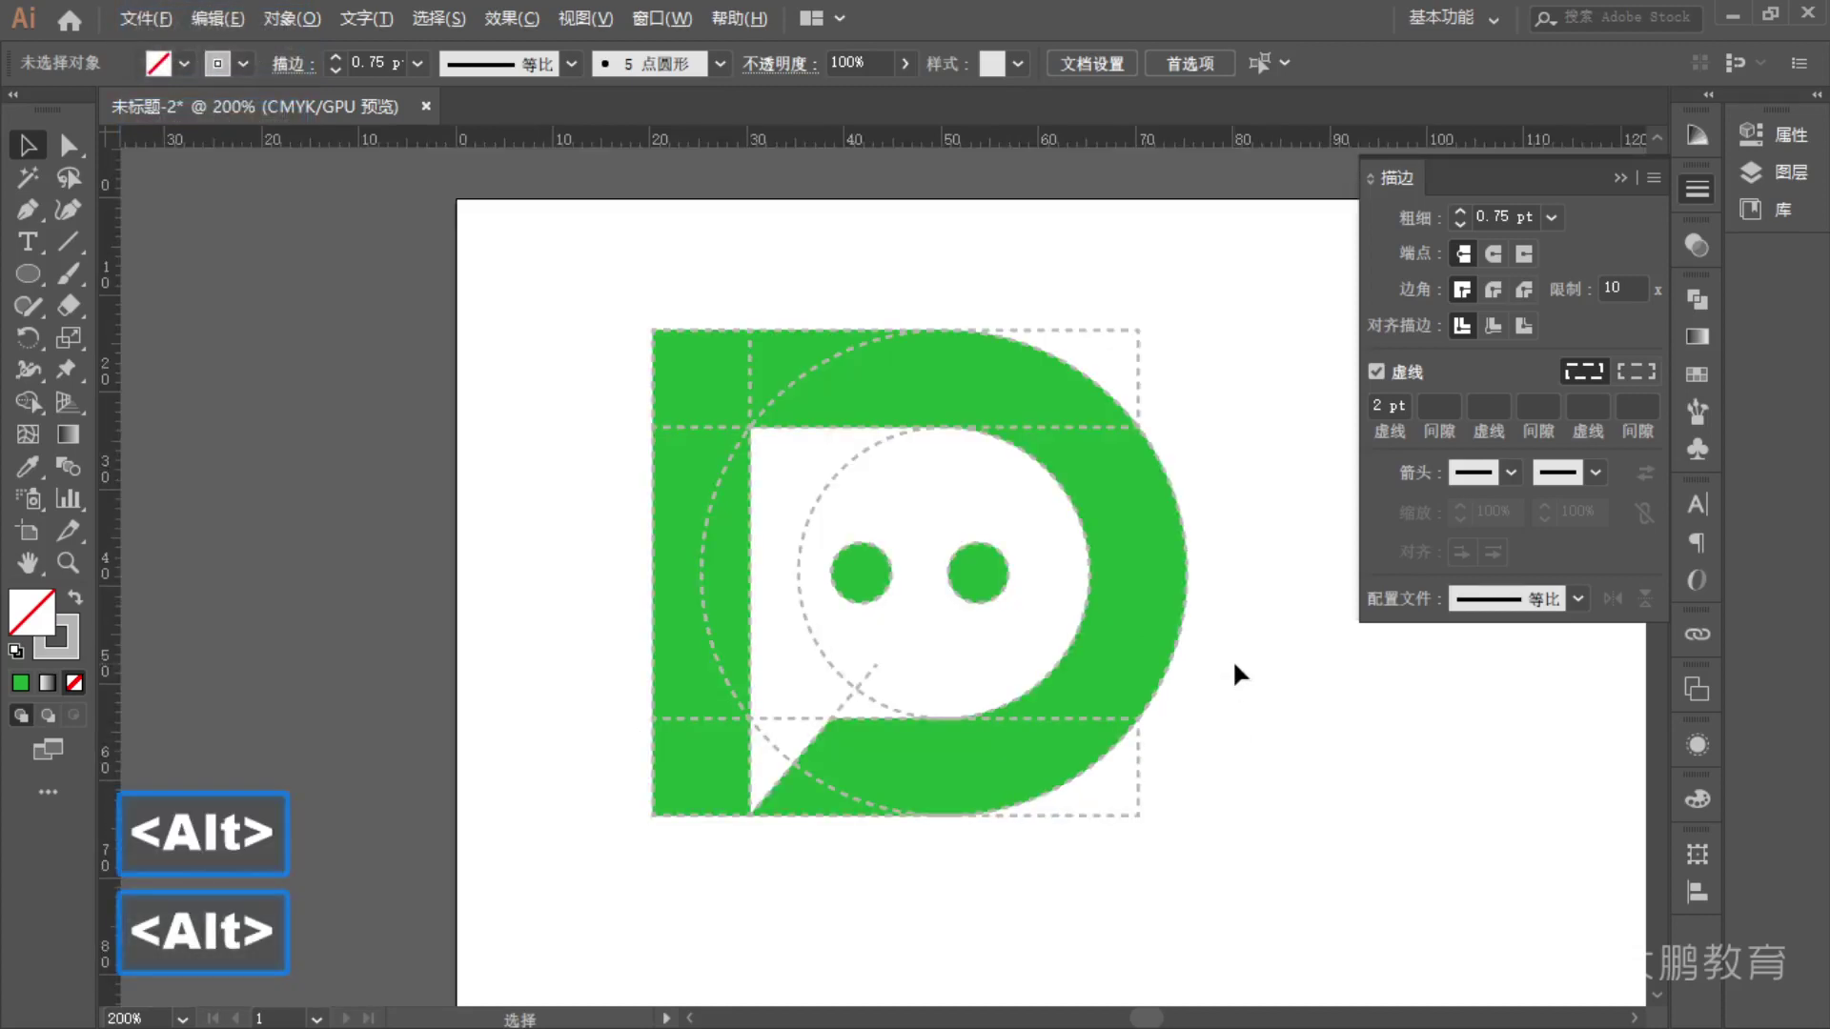
# - Change the stroke color of the dashed construction group over the green logo to orange and deselect it
pyautogui.click(1133, 330)
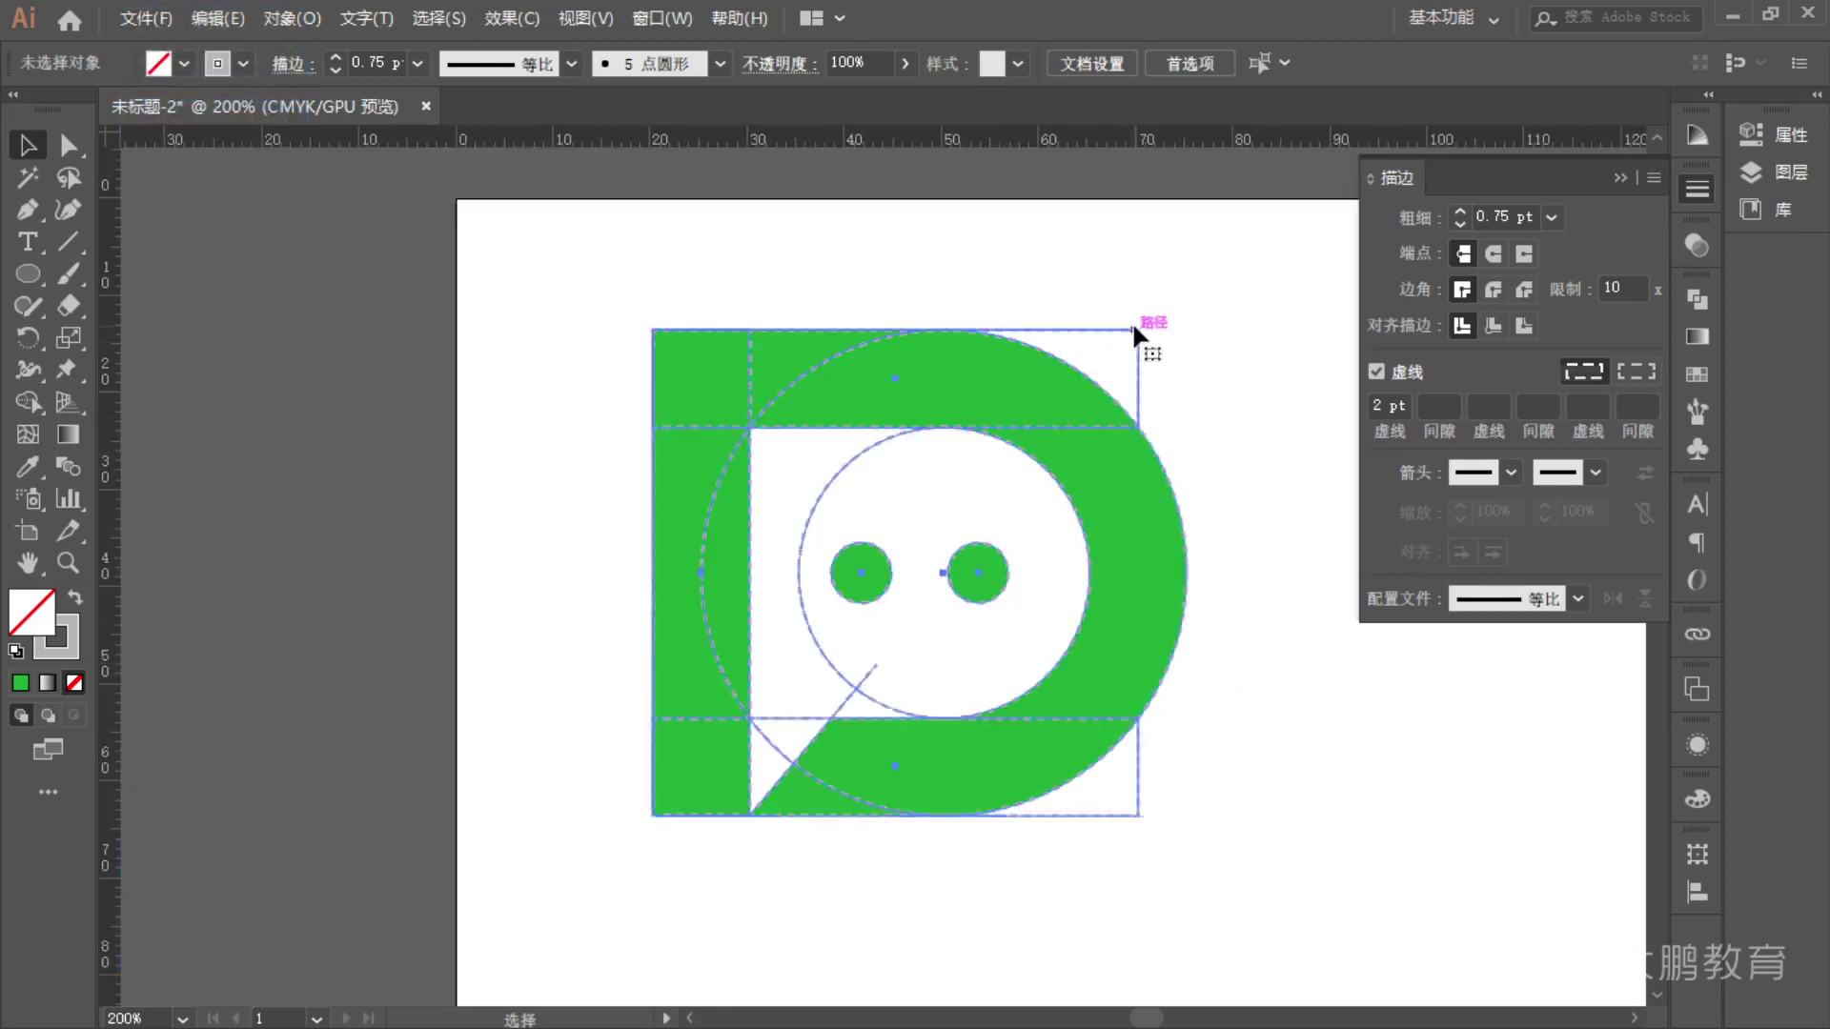
pyautogui.click(219, 71)
pyautogui.click(254, 110)
pyautogui.click(1216, 857)
pyautogui.click(1241, 781)
pyautogui.scroll(4, 1192, 633)
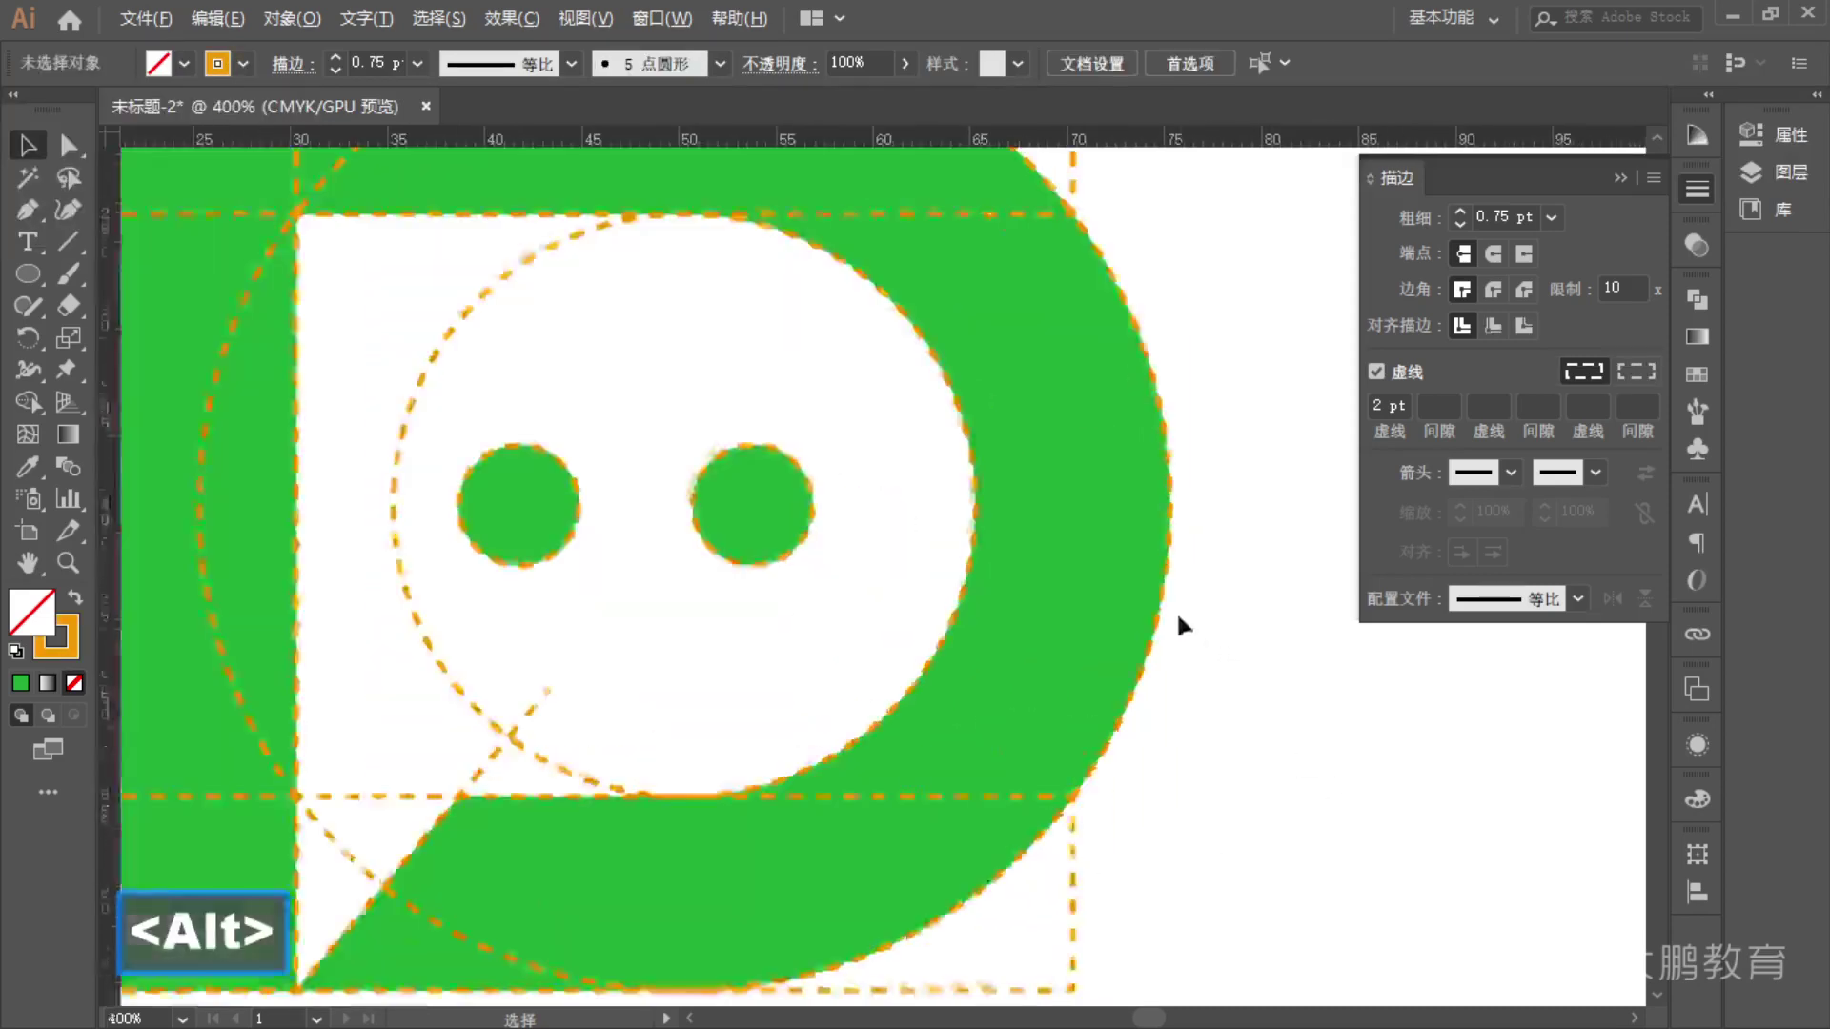
pyautogui.scroll(-4, 1165, 536)
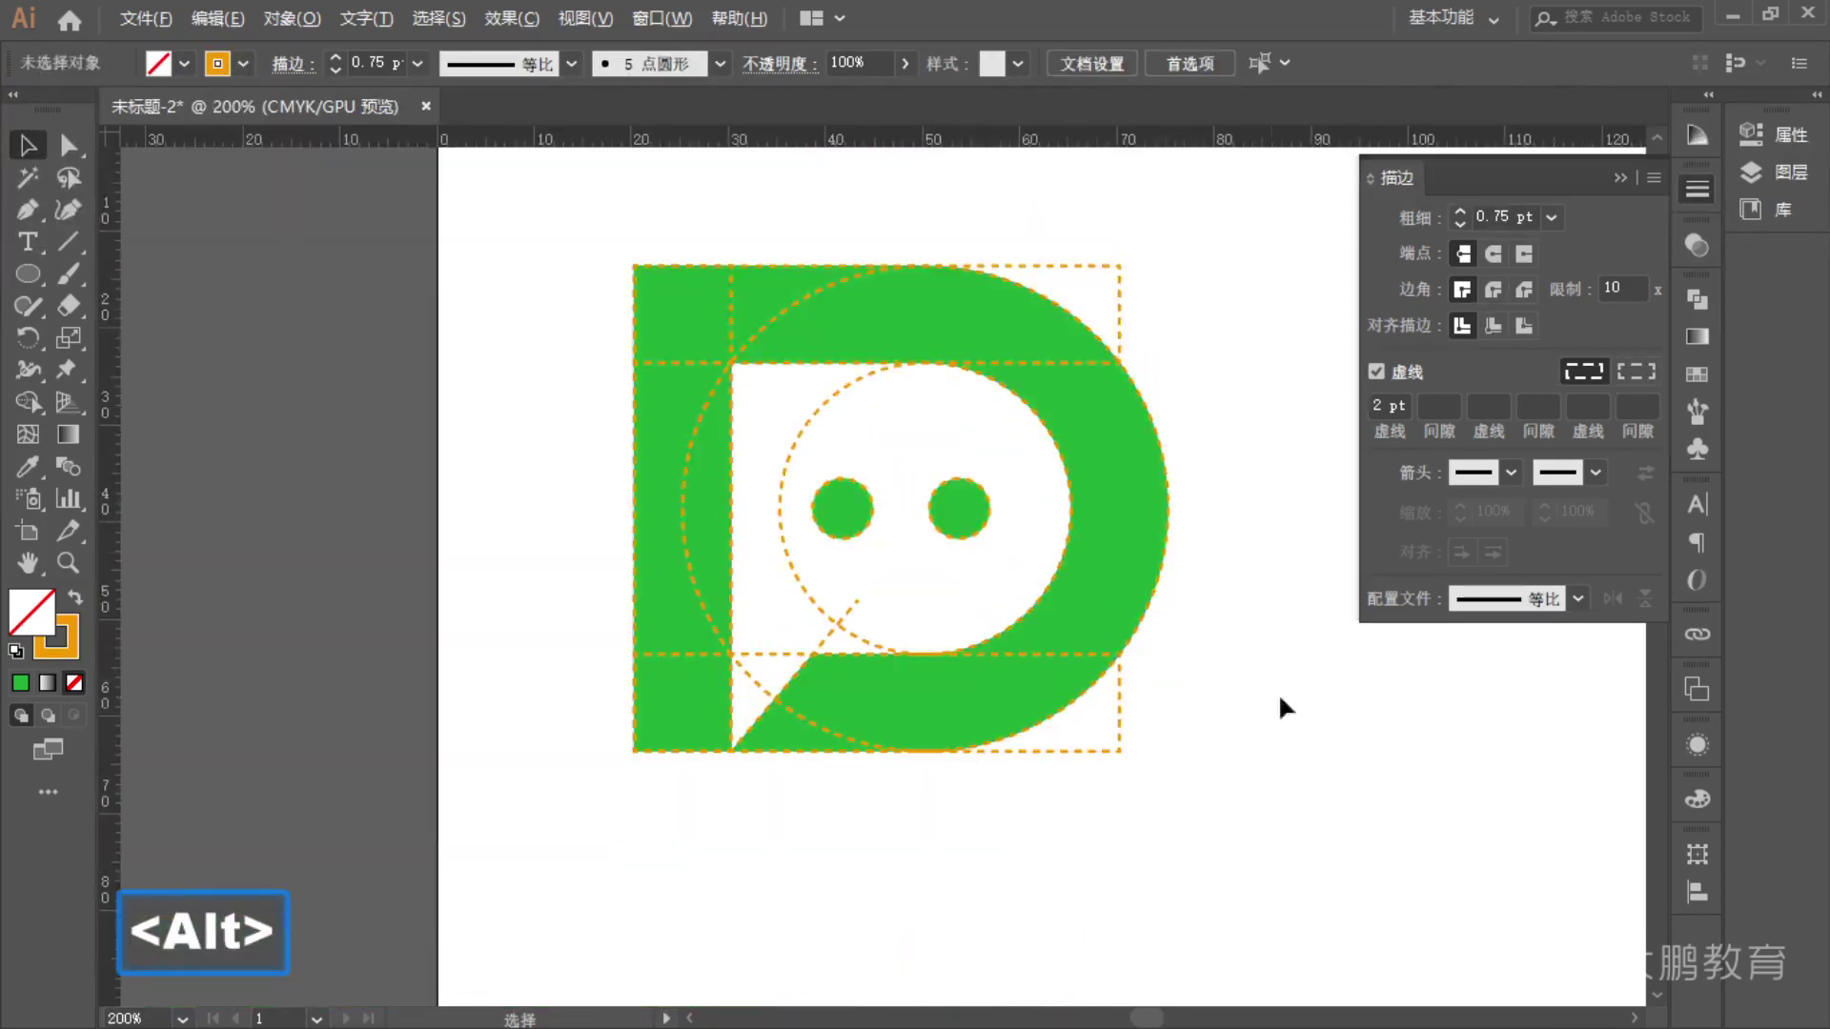
# - Collapse the Stroke settings to clear the view of the finished logo and its construction overlay
pyautogui.press('space')
pyautogui.moveTo(1251, 653); pyautogui.dragTo(1083, 711)
pyautogui.click(1620, 181)
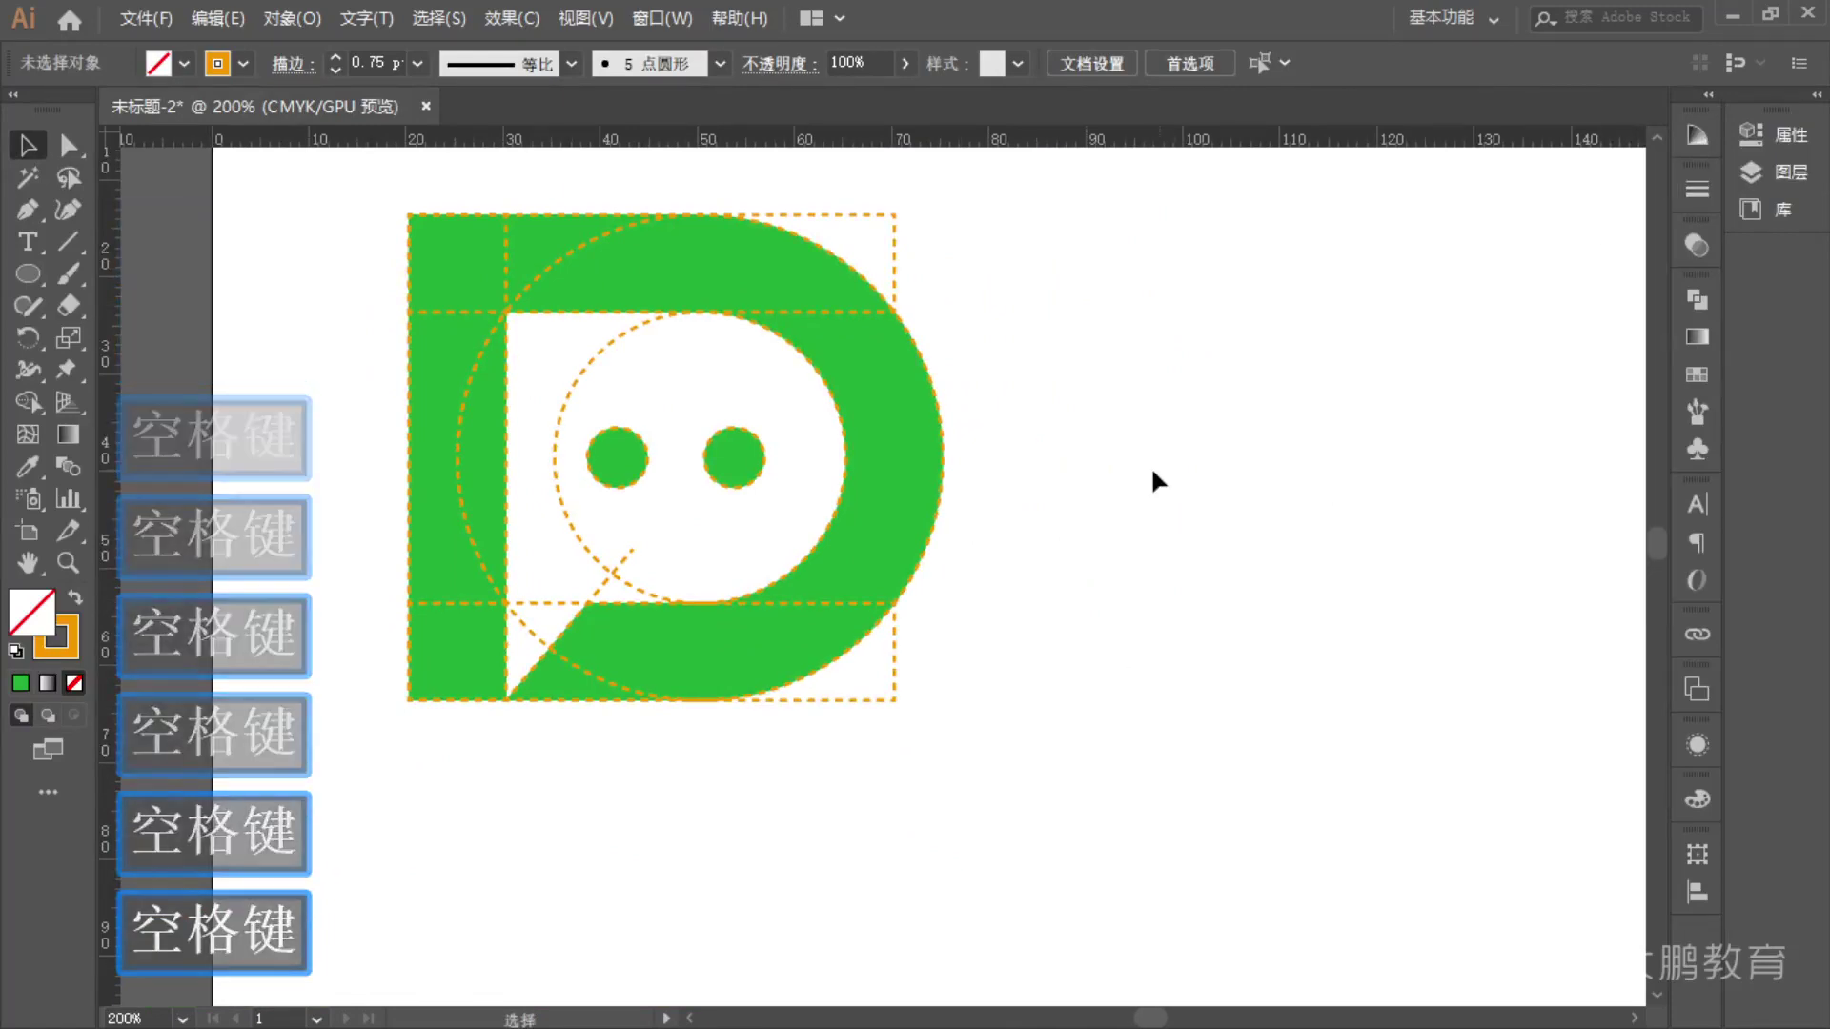
# - Place the text ACTIVE LINK below the reference logo image and enlarge it to about 29 pt
pyautogui.scroll(-1, 1050, 536)
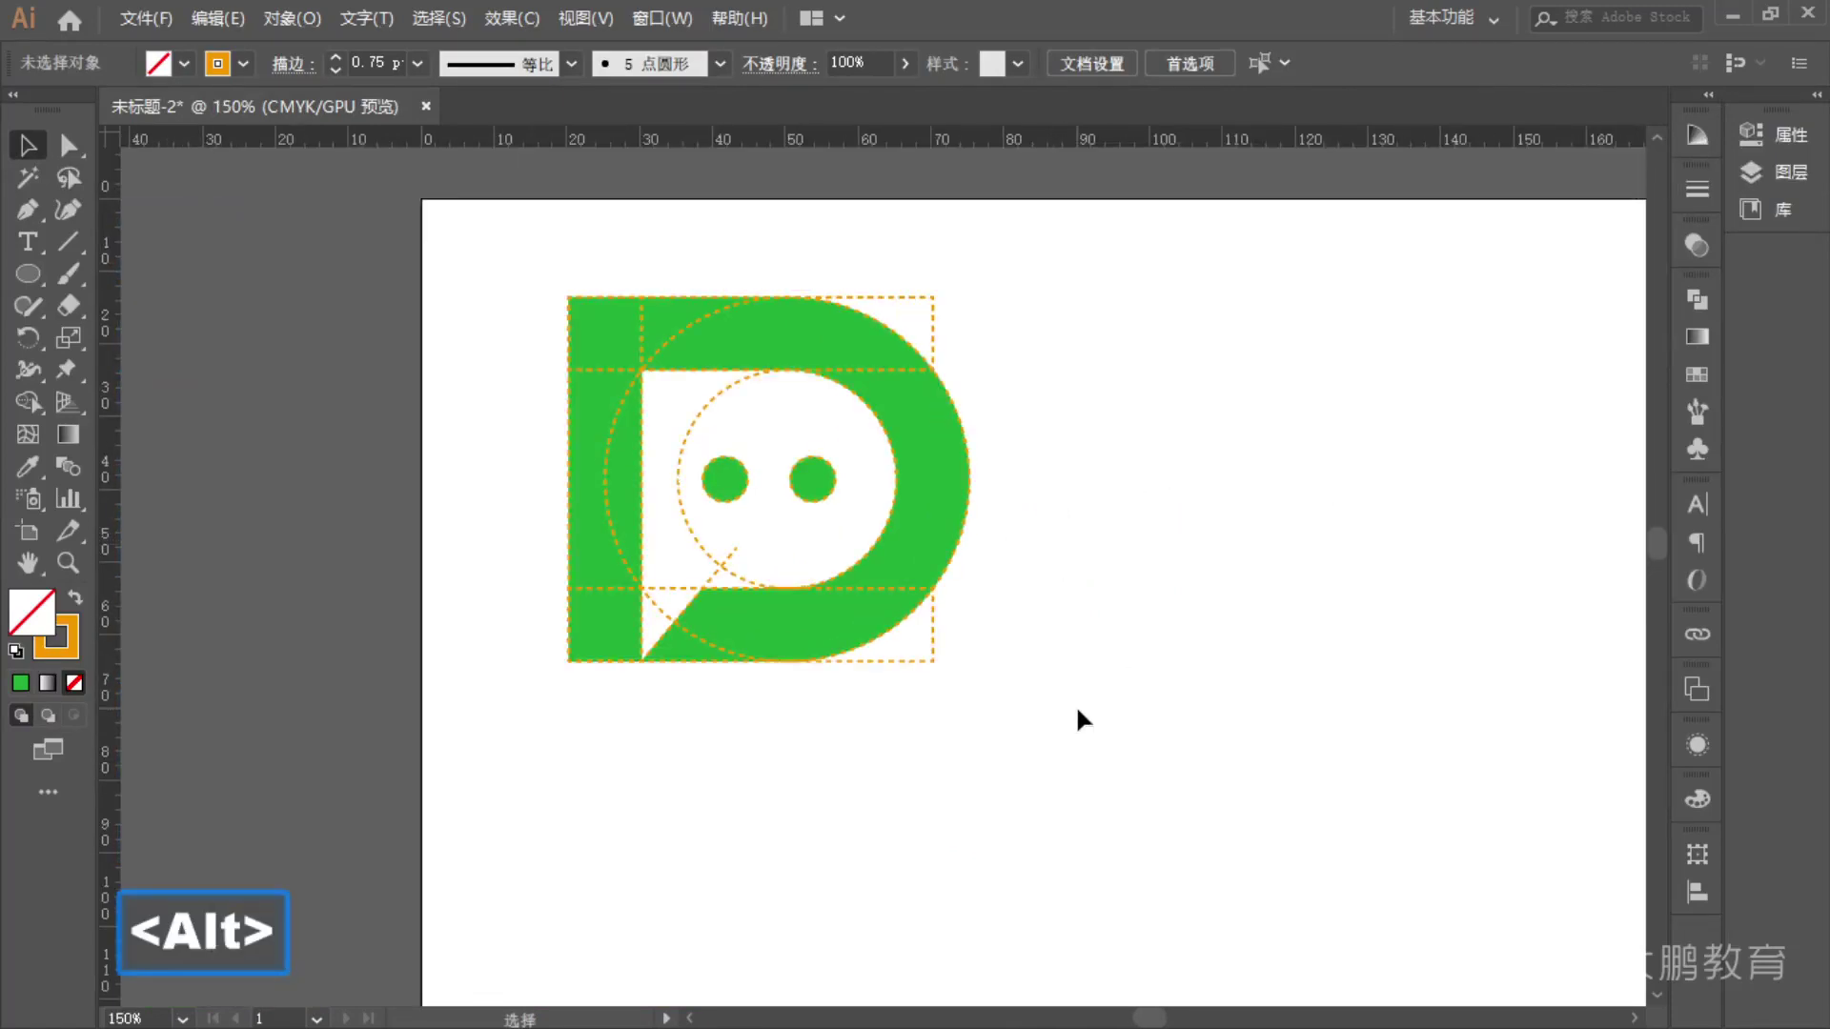
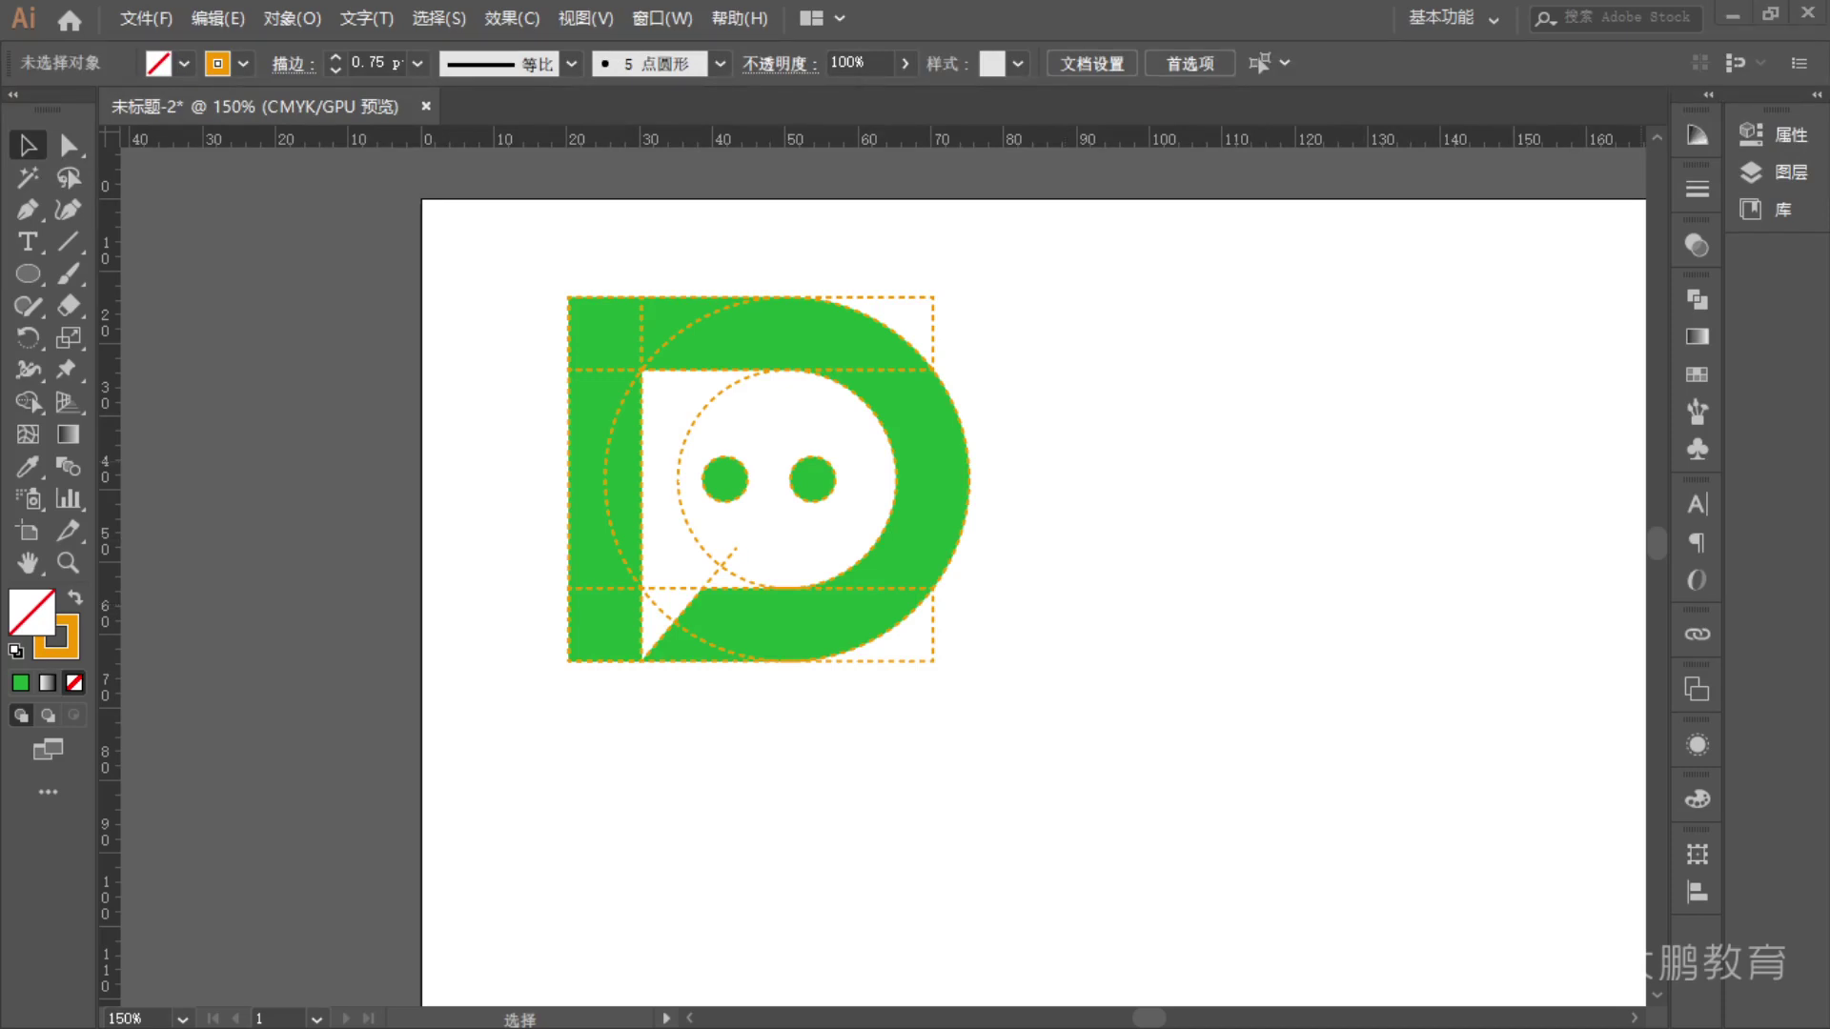
pyautogui.press('ctrl')
pyautogui.hotkey('ctrl', 'c')
pyautogui.scroll(-1, 1118, 603)
pyautogui.moveTo(1144, 502); pyautogui.dragTo(1312, 458)
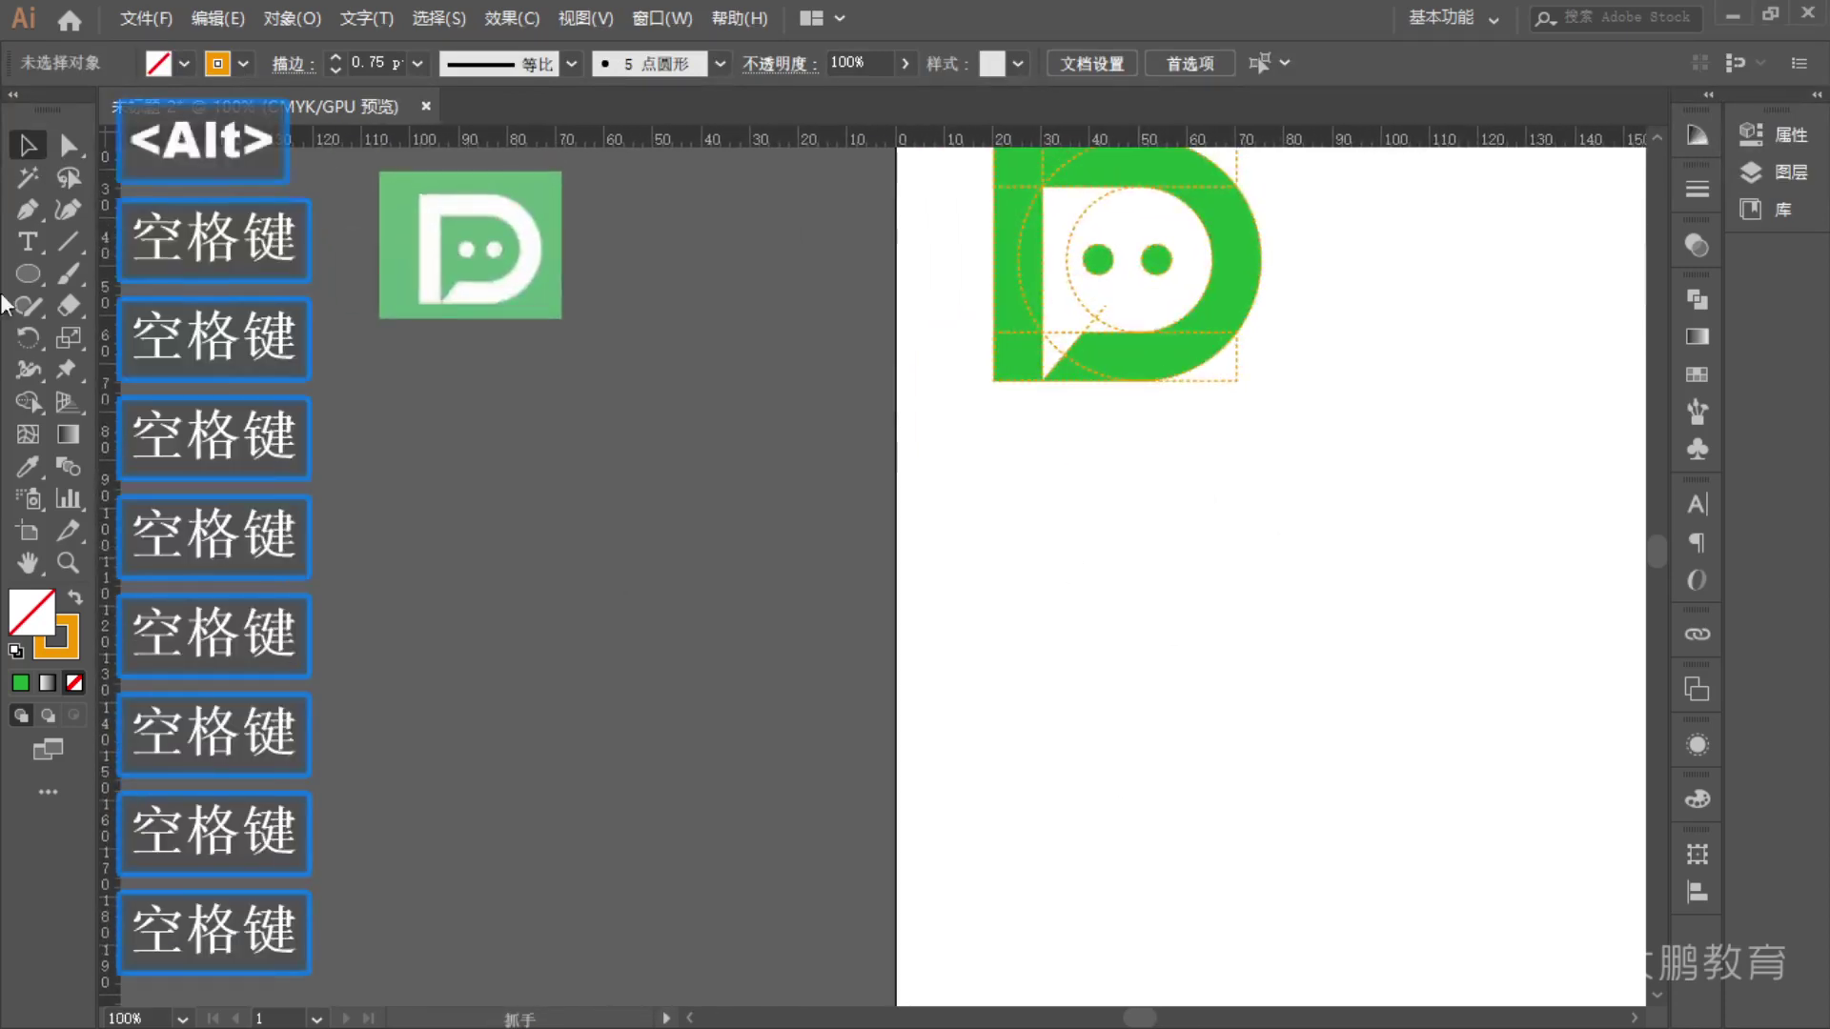
pyautogui.click(29, 241)
pyautogui.click(439, 514)
pyautogui.press('ctrl')
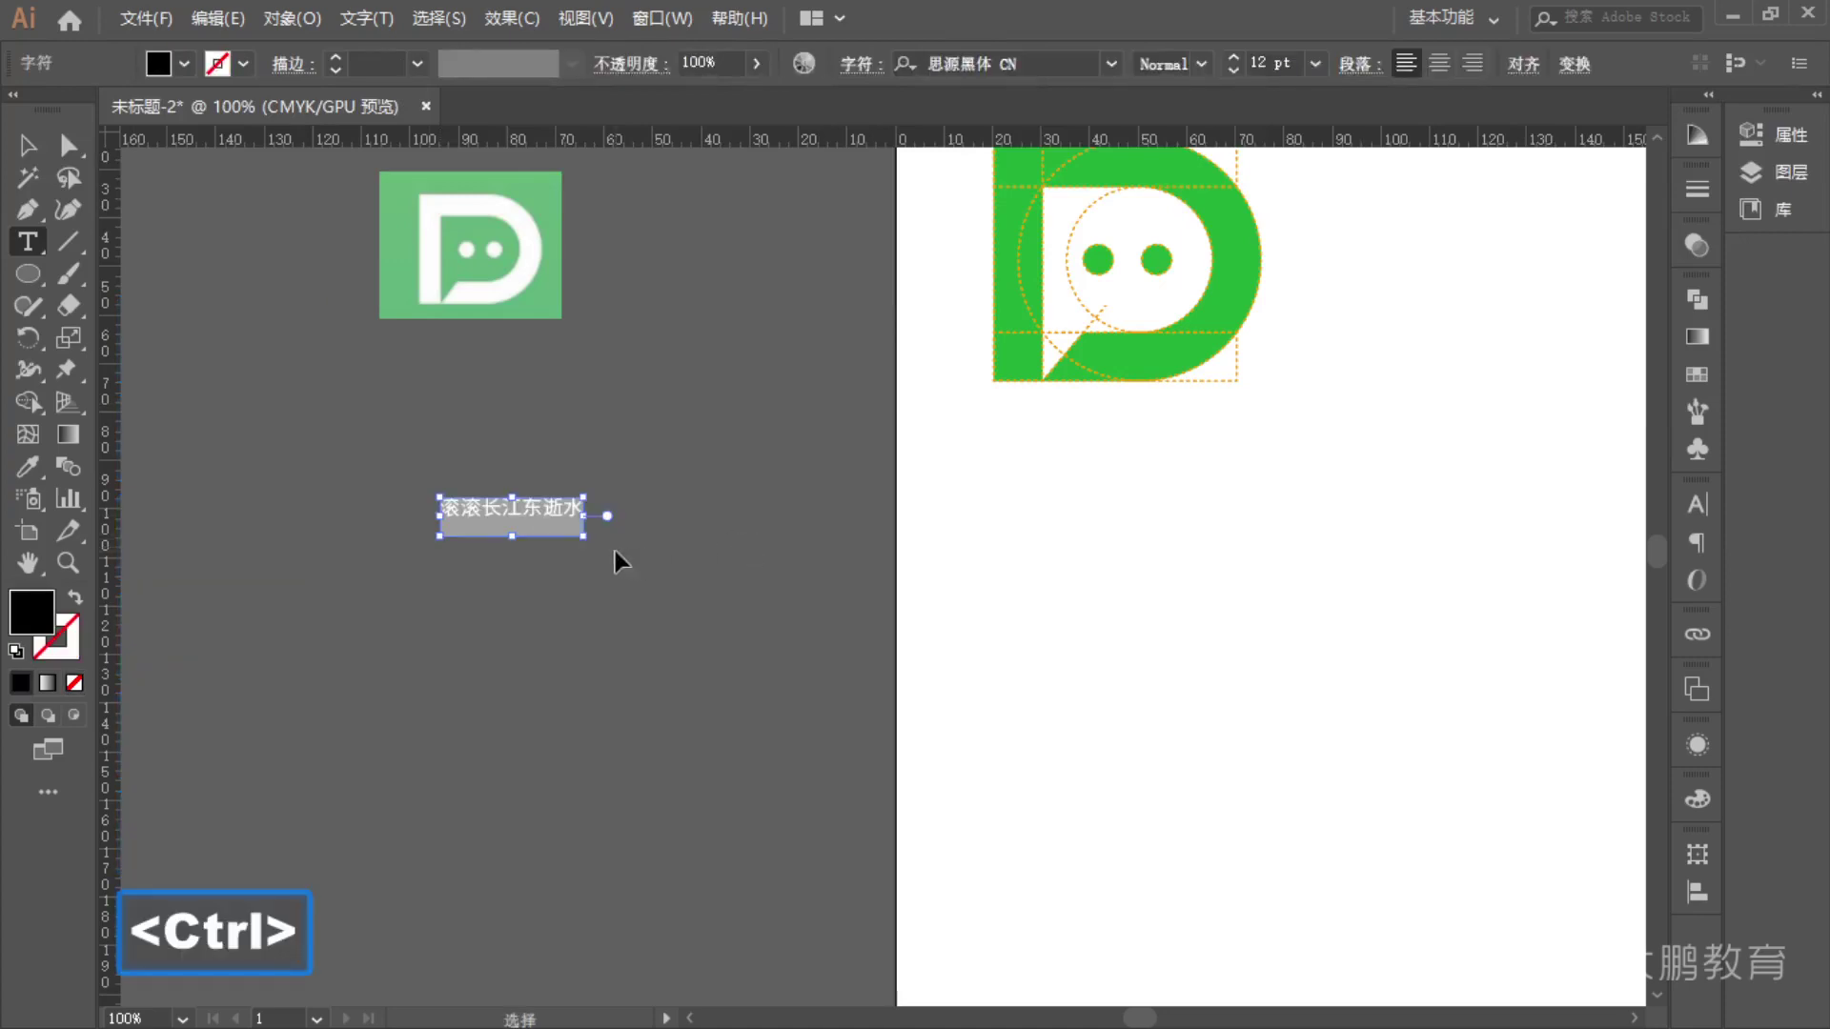
pyautogui.hotkey('ctrl', 'v')
pyautogui.click(27, 145)
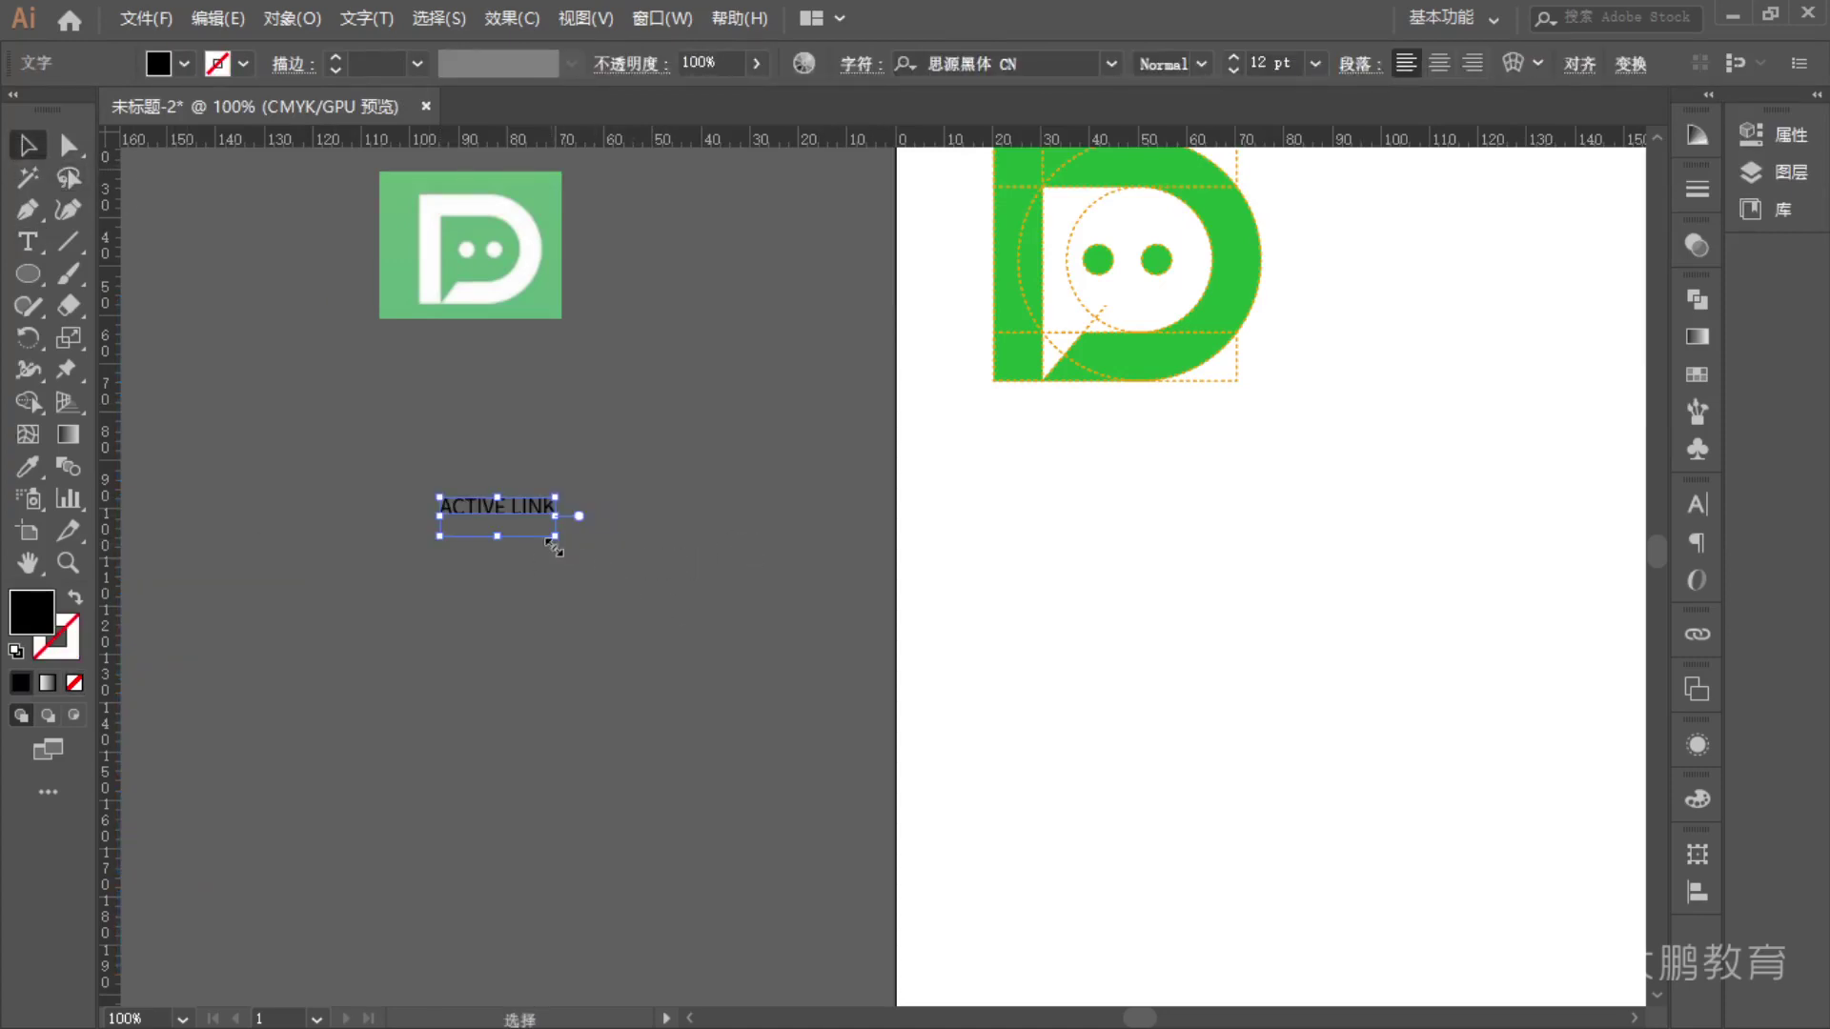
pyautogui.moveTo(552, 544); pyautogui.dragTo(719, 667)
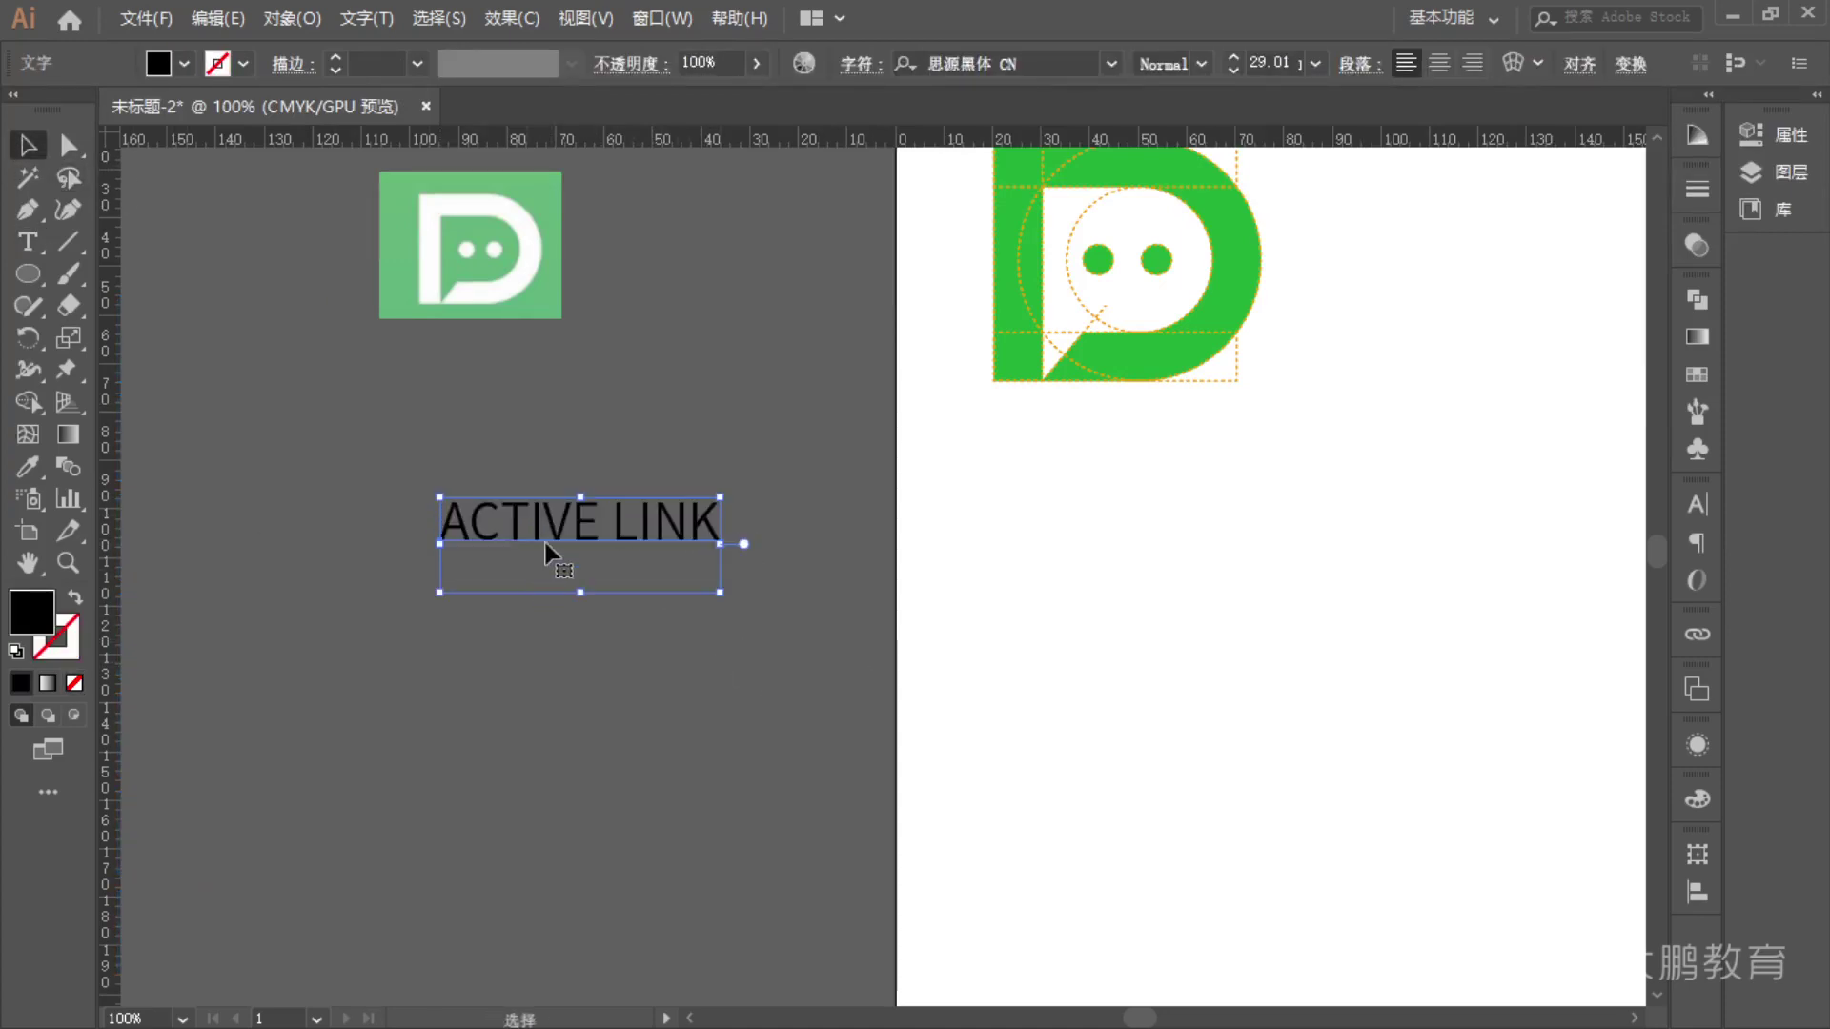
# - Duplicate the ACTIVE LINK text directly beneath itself and change the copy's text to 黄金比例
pyautogui.press('F1')
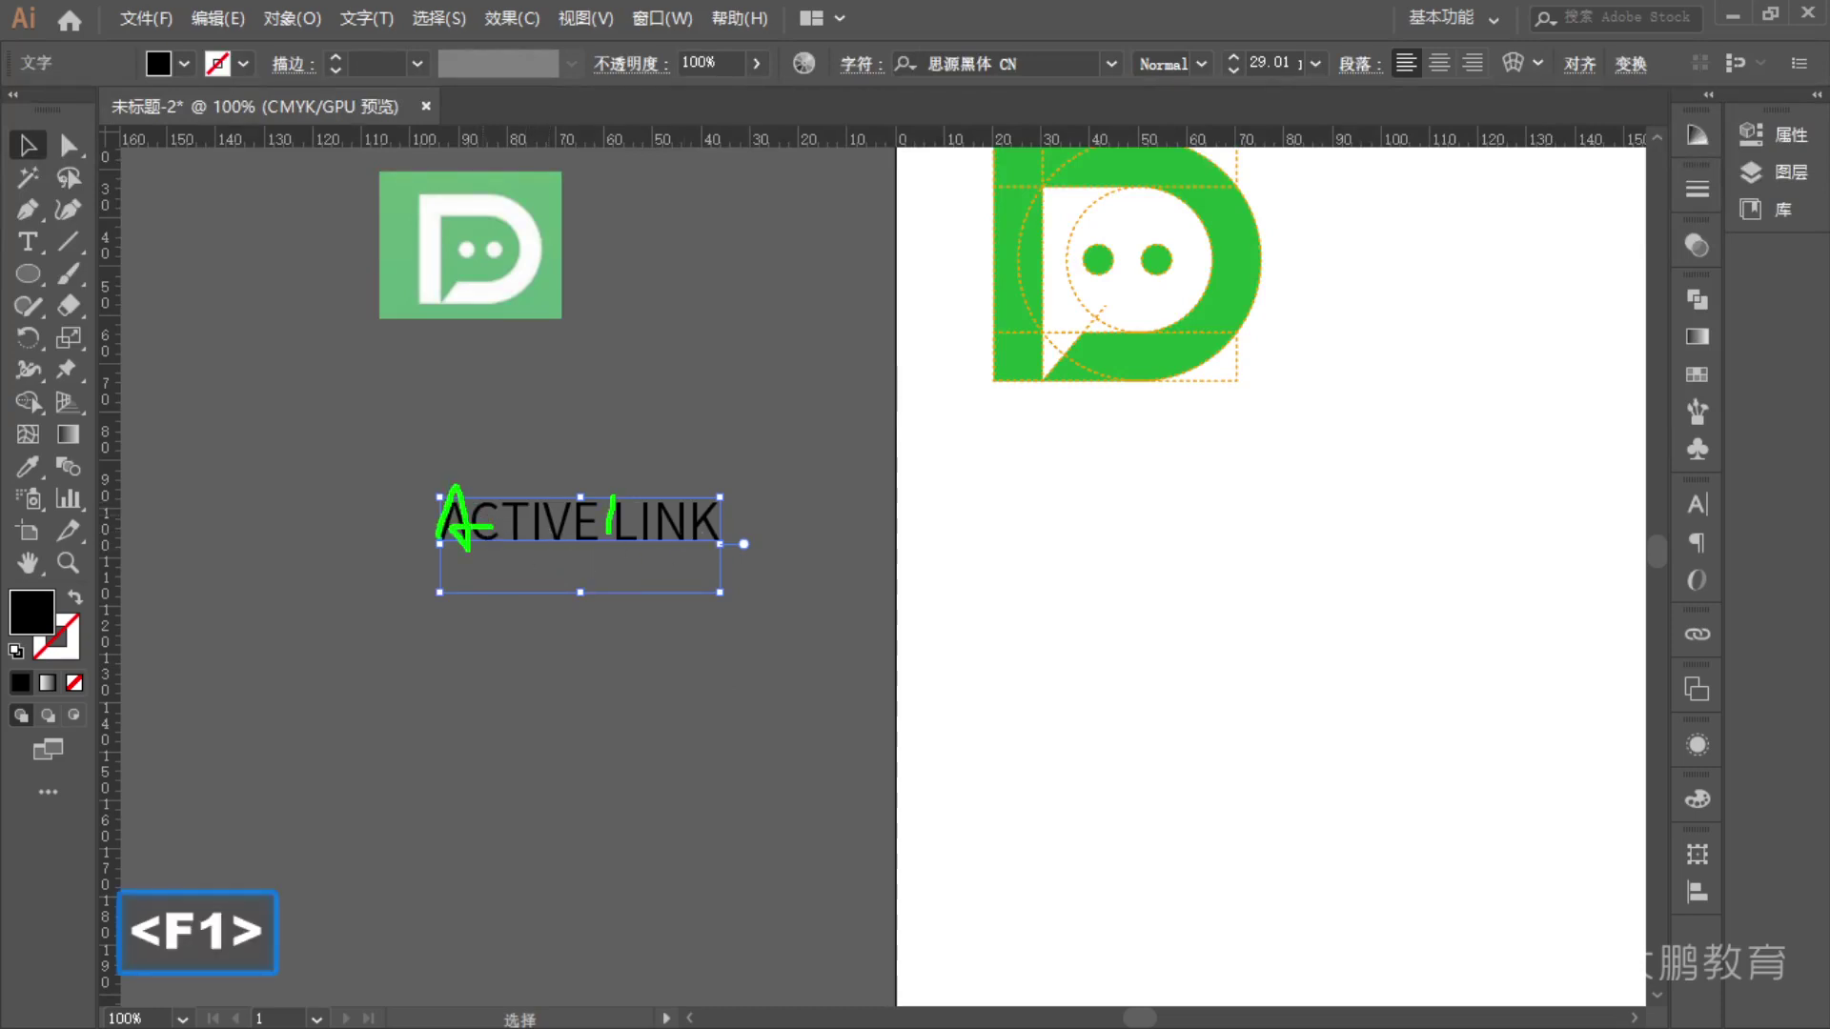
pyautogui.press('Escape')
pyautogui.moveTo(664, 508)
pyautogui.mouseDown()
pyautogui.moveTo(591, 427)
pyautogui.moveTo(566, 559)
pyautogui.mouseUp()
pyautogui.press('t')
pyautogui.tripleClick(409, 566)
pyautogui.write('huagn')
pyautogui.press('BackSpace')
pyautogui.press('BackSpace')
pyautogui.press('BackSpace')
pyautogui.press('BackSpace')
pyautogui.press('BackSpace')
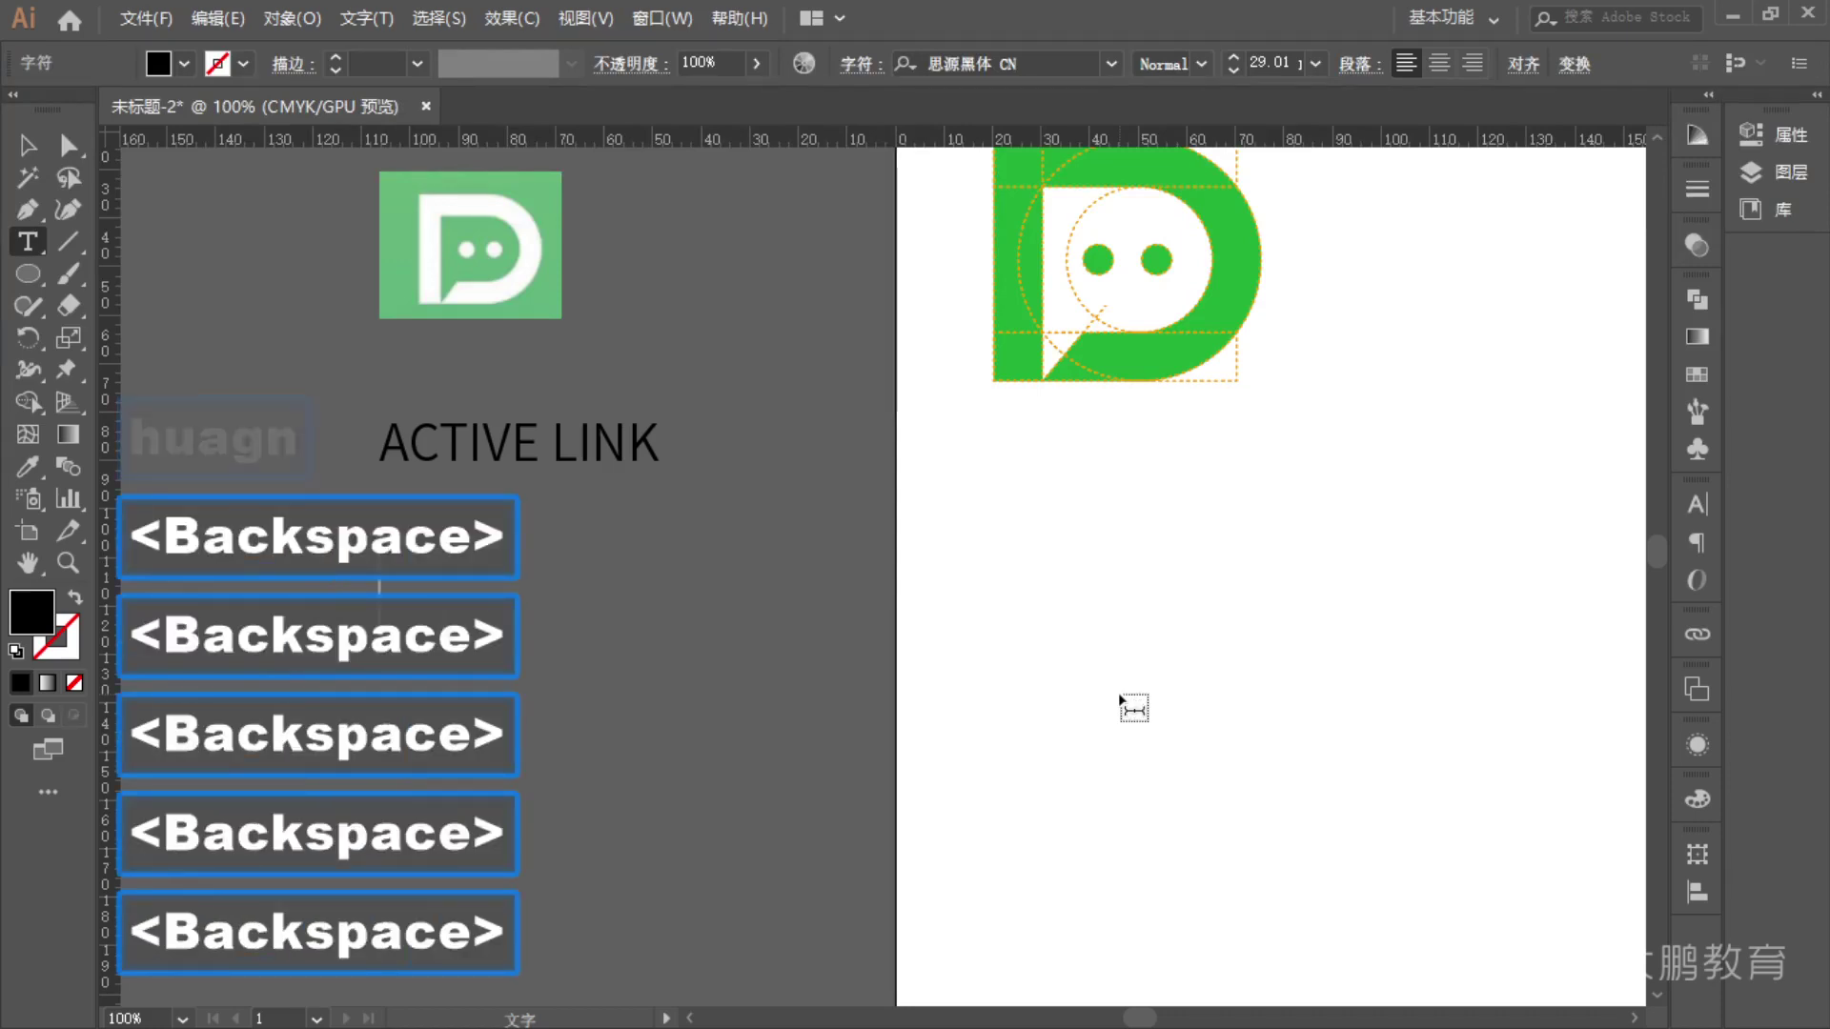
pyautogui.write('huang')
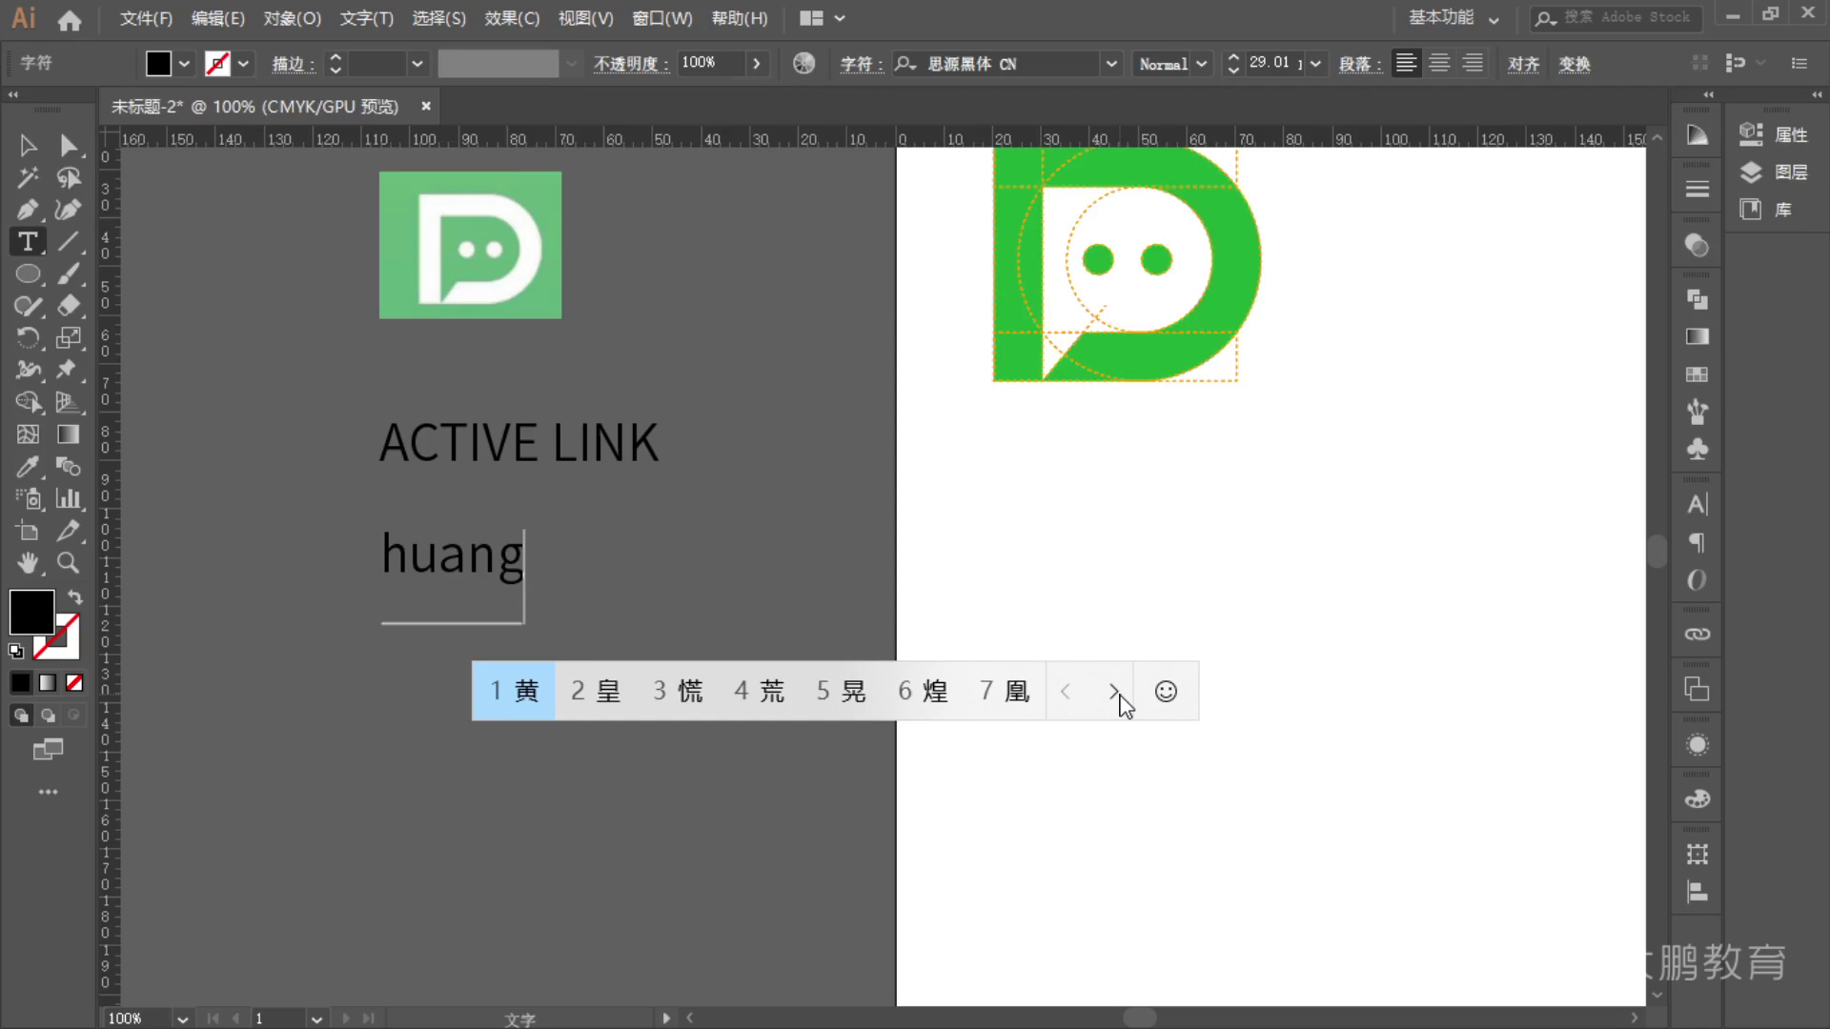
pyautogui.write('jinbili')
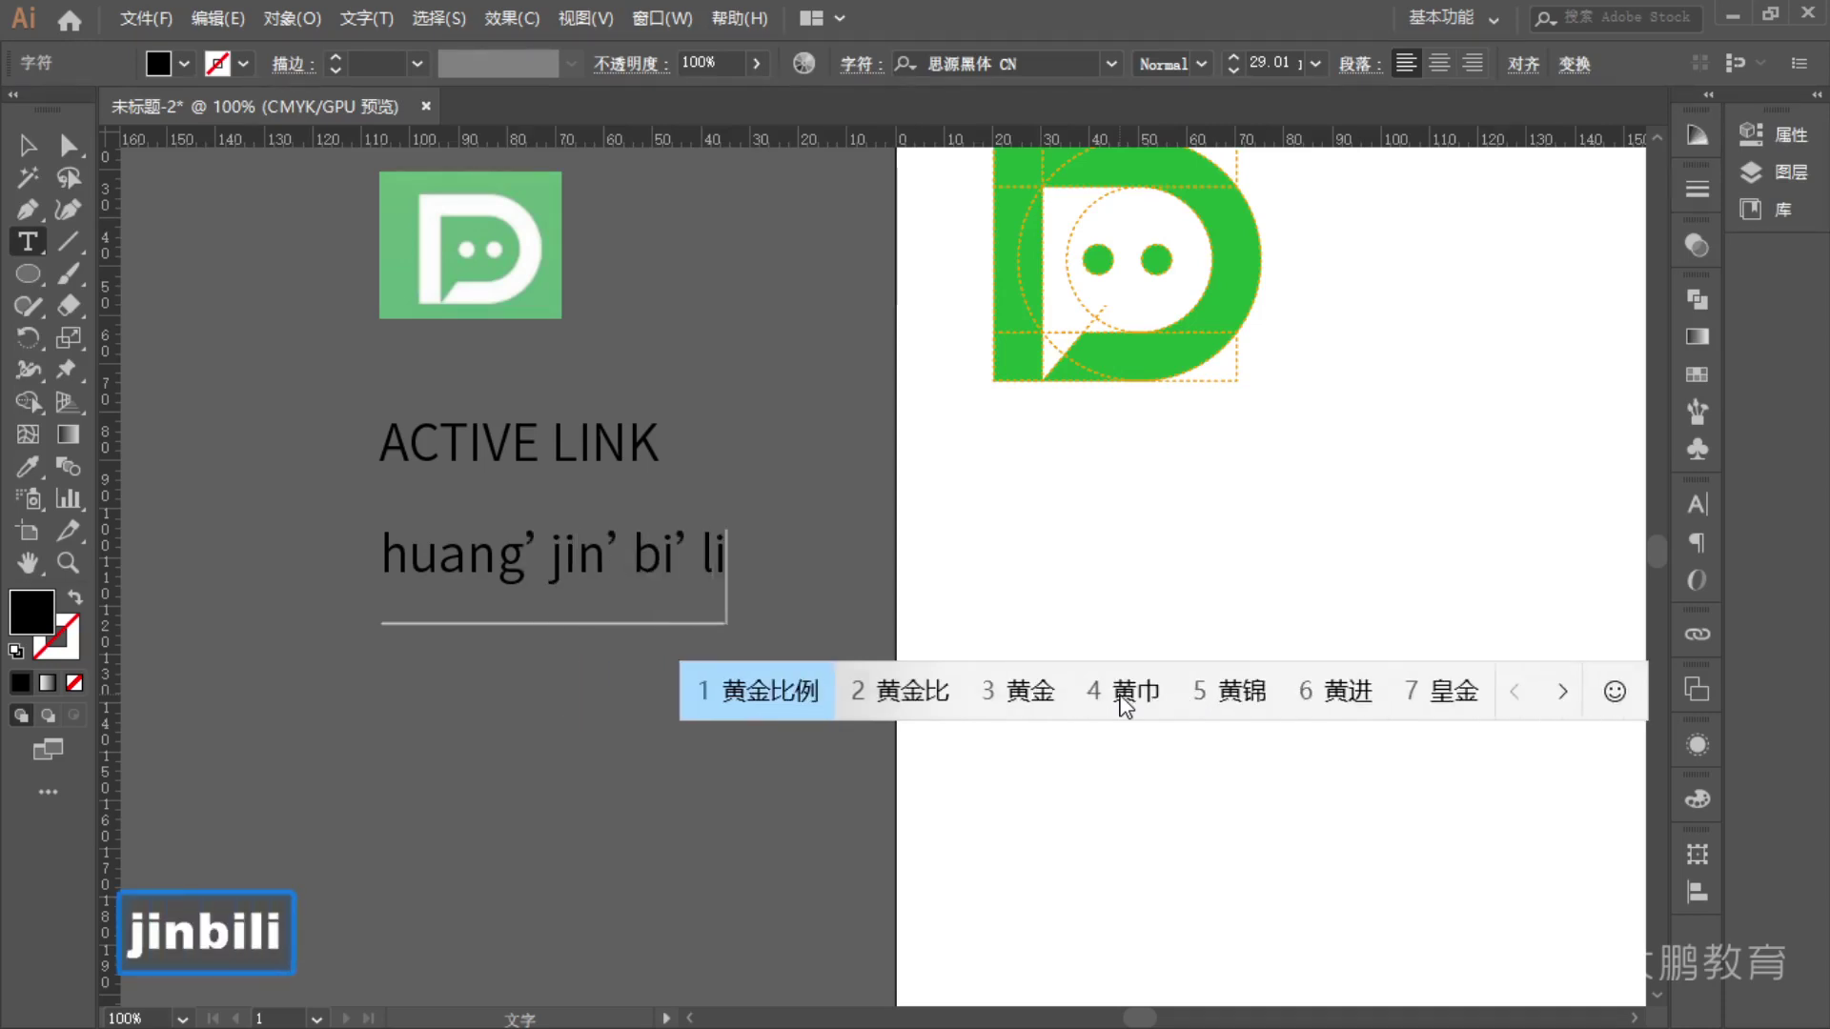
pyautogui.press('space')
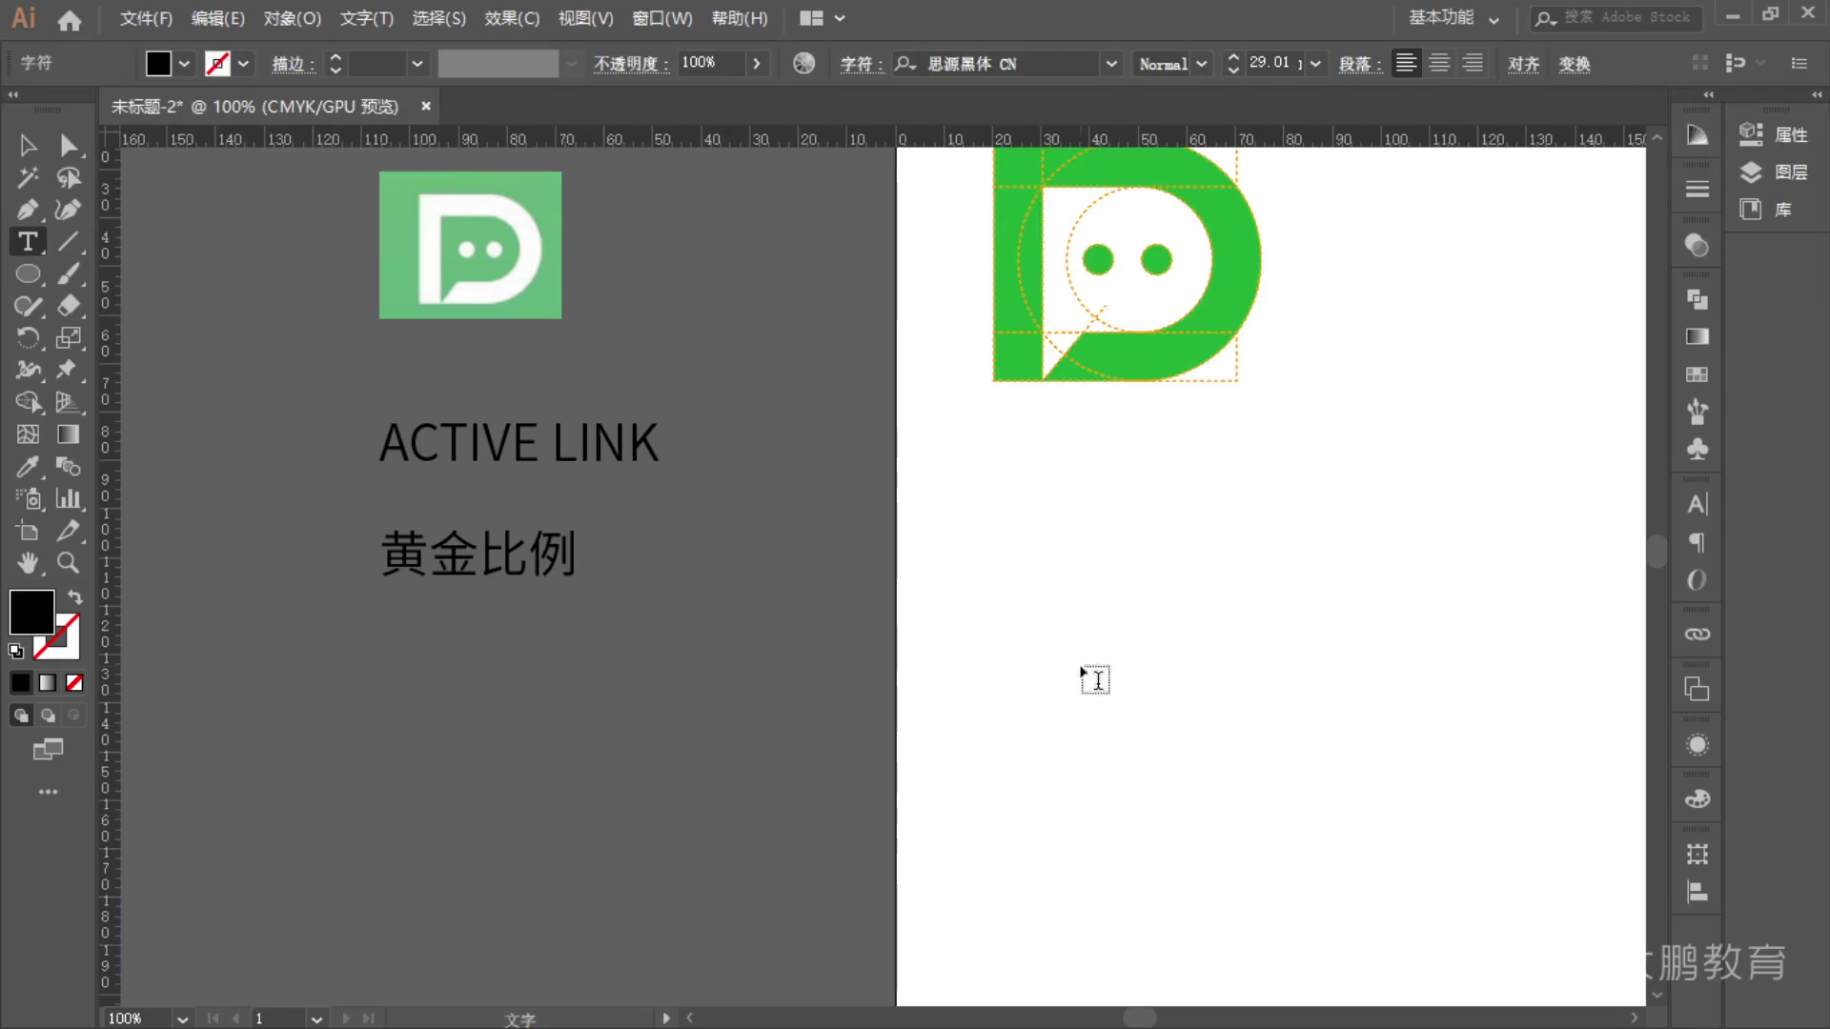
# - Move the 黄金比例 line up, closer to the ACTIVE LINK line
pyautogui.click(26, 145)
pyautogui.click(845, 713)
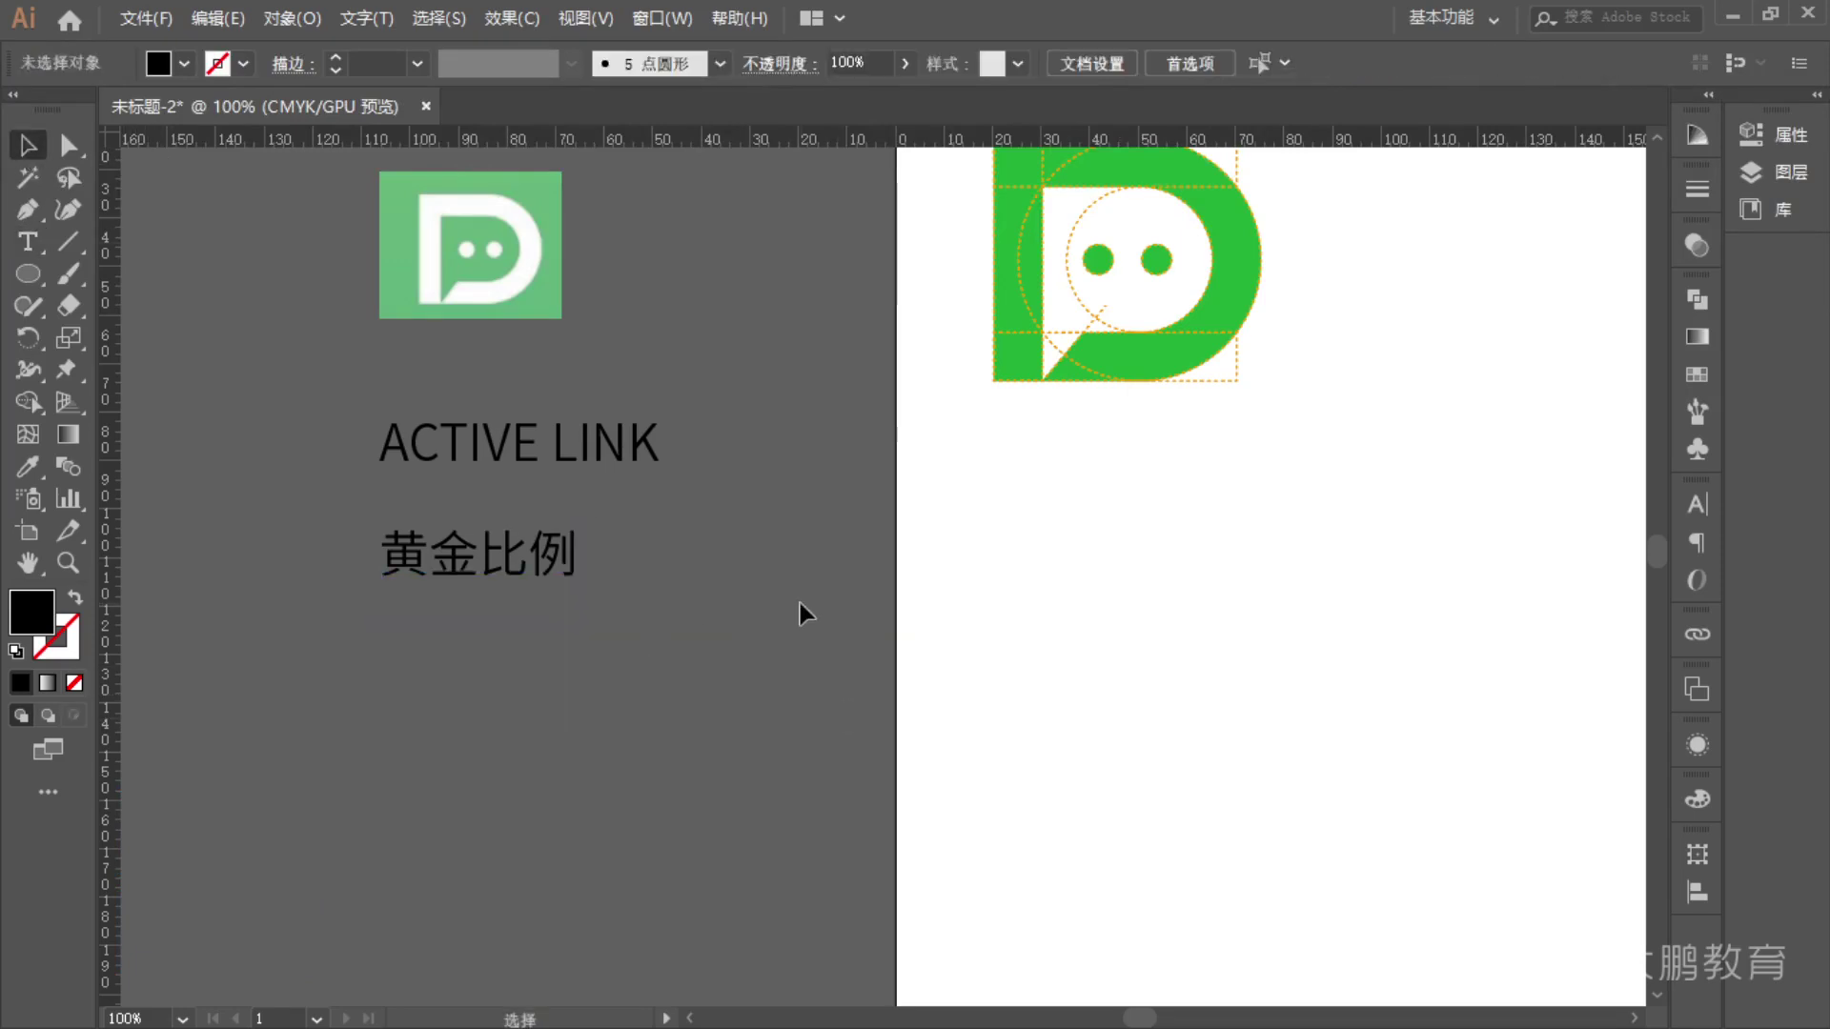
pyautogui.moveTo(527, 555)
pyautogui.mouseDown()
pyautogui.moveTo(530, 503)
pyautogui.moveTo(510, 545)
pyautogui.mouseUp()
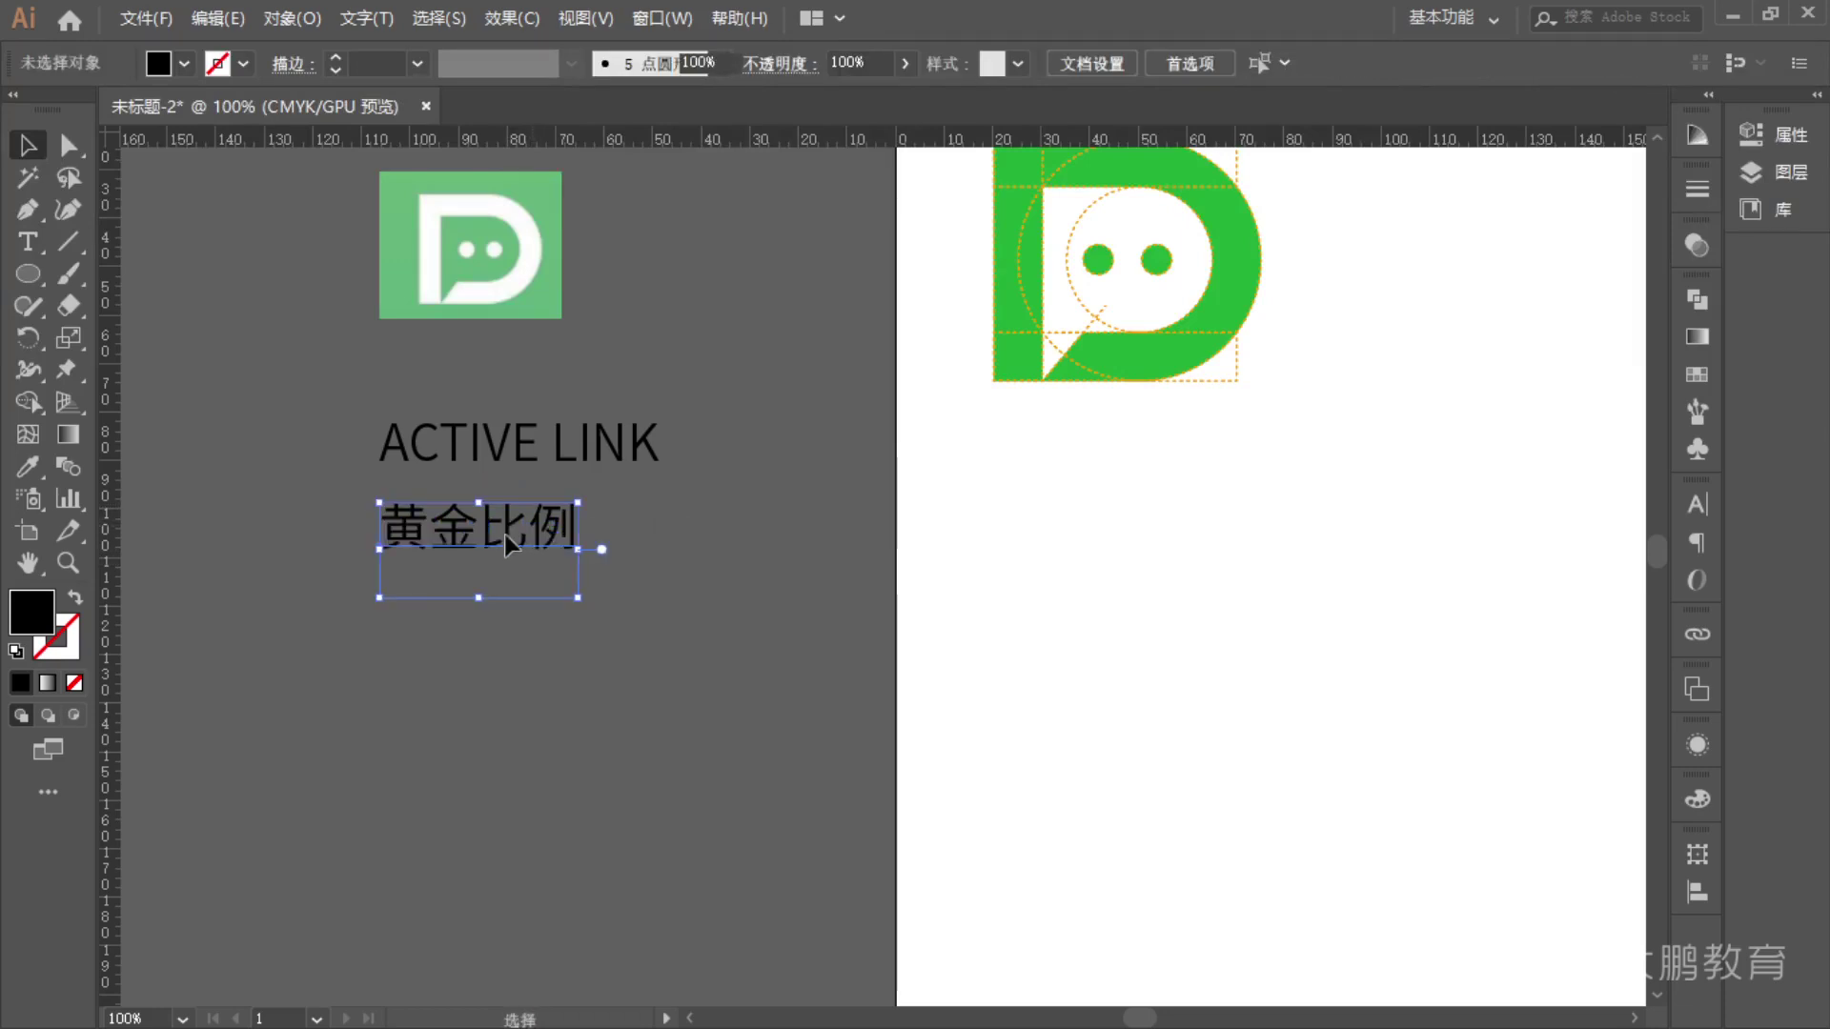
# - Duplicate the ACTIVE LINK text below the 黄金比例 line and replace the copy's text with 印刷公司：
pyautogui.moveTo(511, 452); pyautogui.dragTo(736, 618)
pyautogui.press('t')
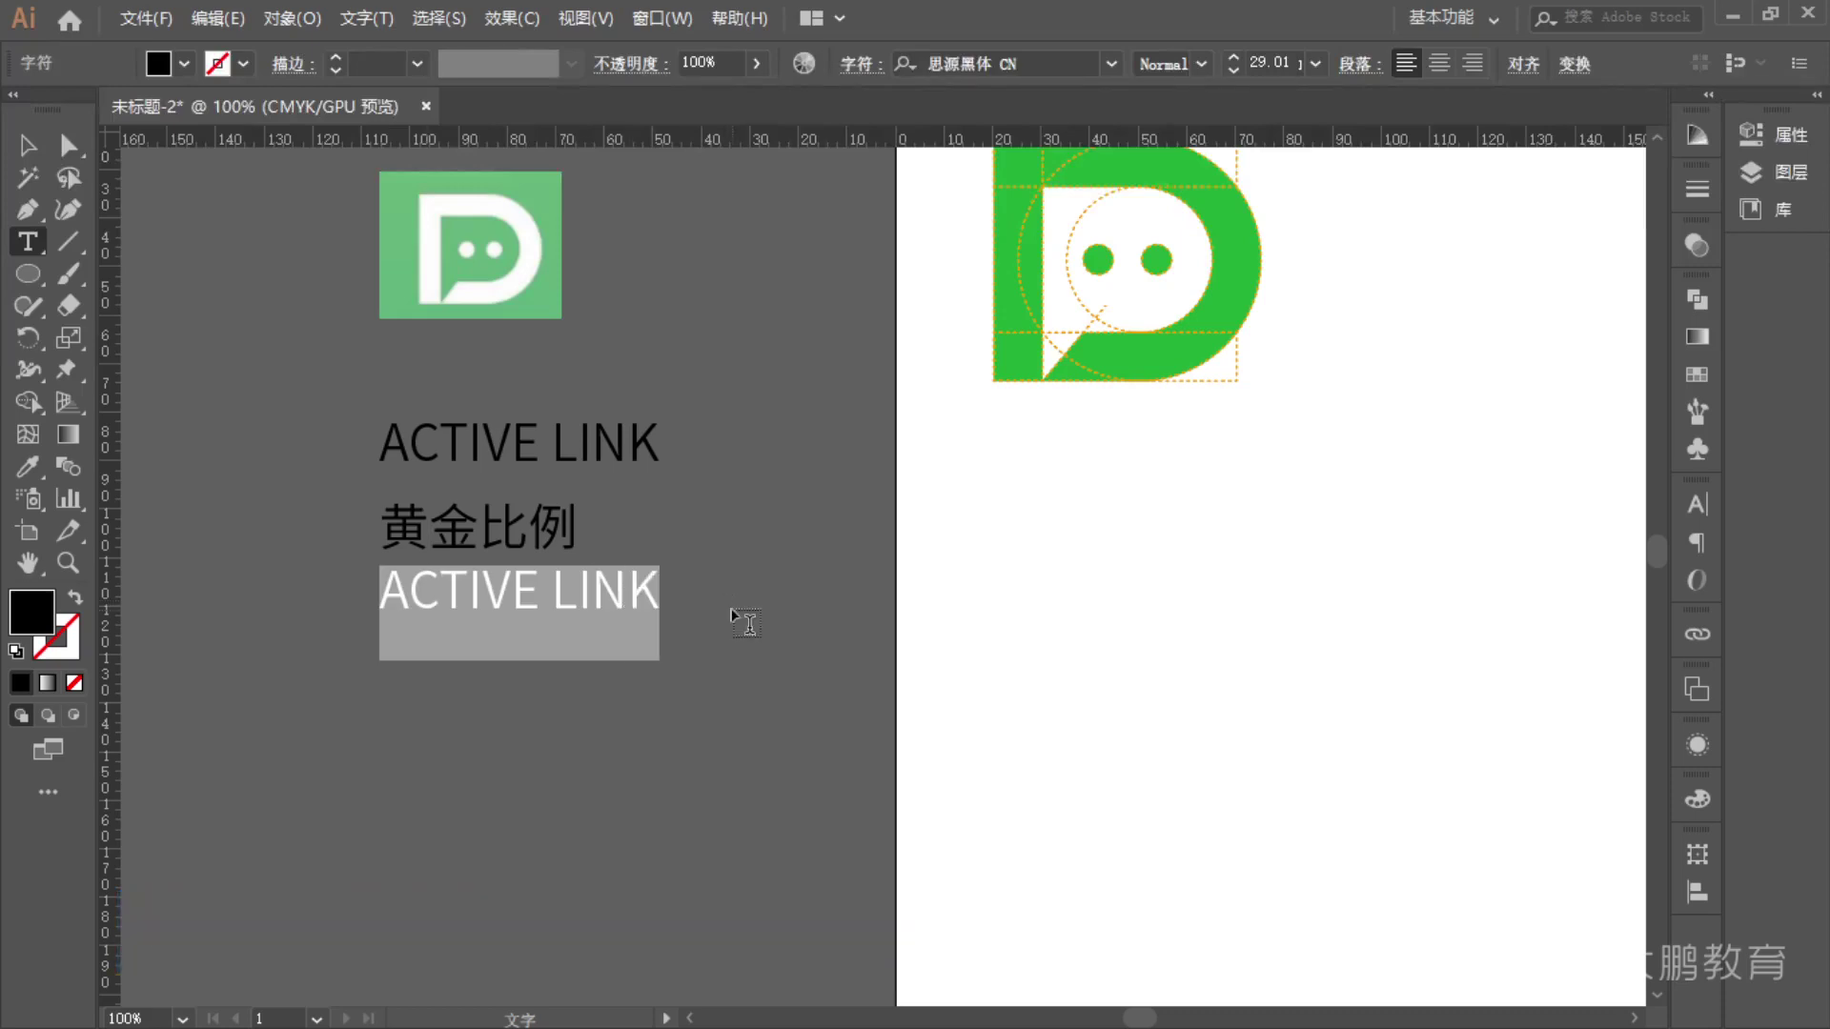
pyautogui.write('yu')
pyautogui.press('BackSpace')
pyautogui.press('BackSpace')
pyautogui.press('BackSpace')
pyautogui.write('yinshua')
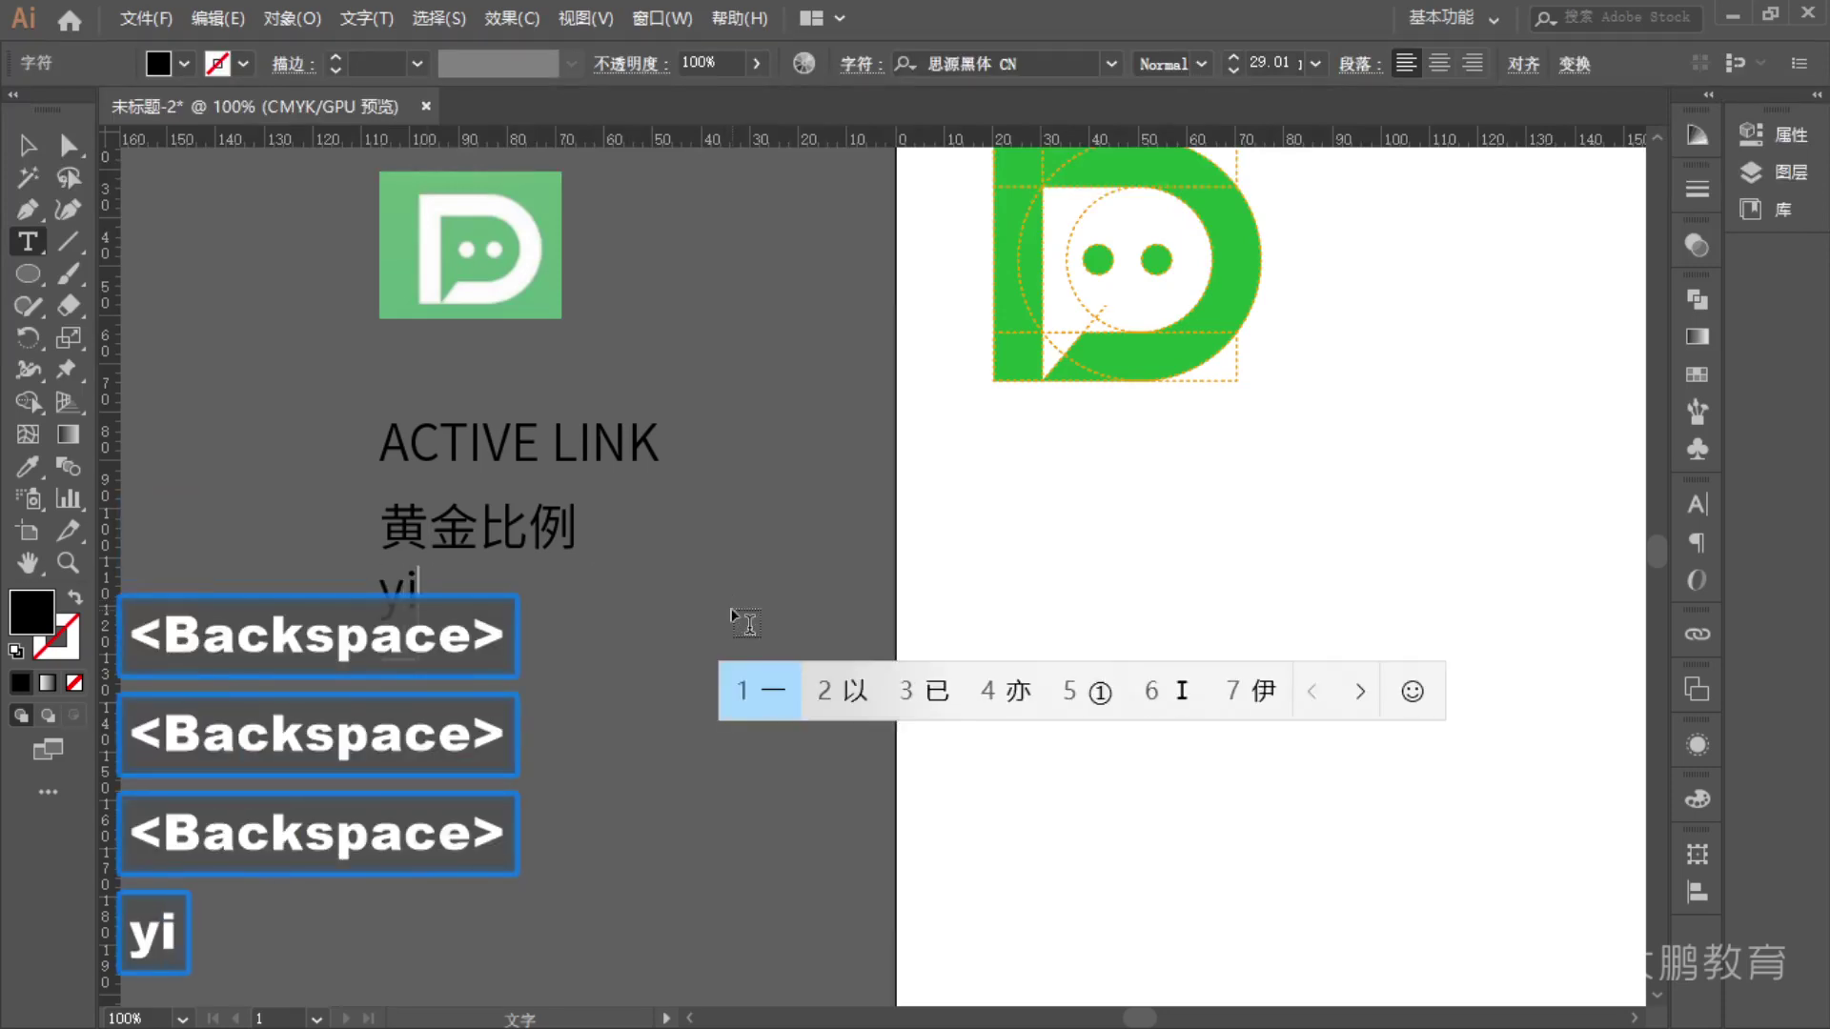
pyautogui.press('space')
pyautogui.write('gognsi')
pyautogui.press('space')
pyautogui.write('：')
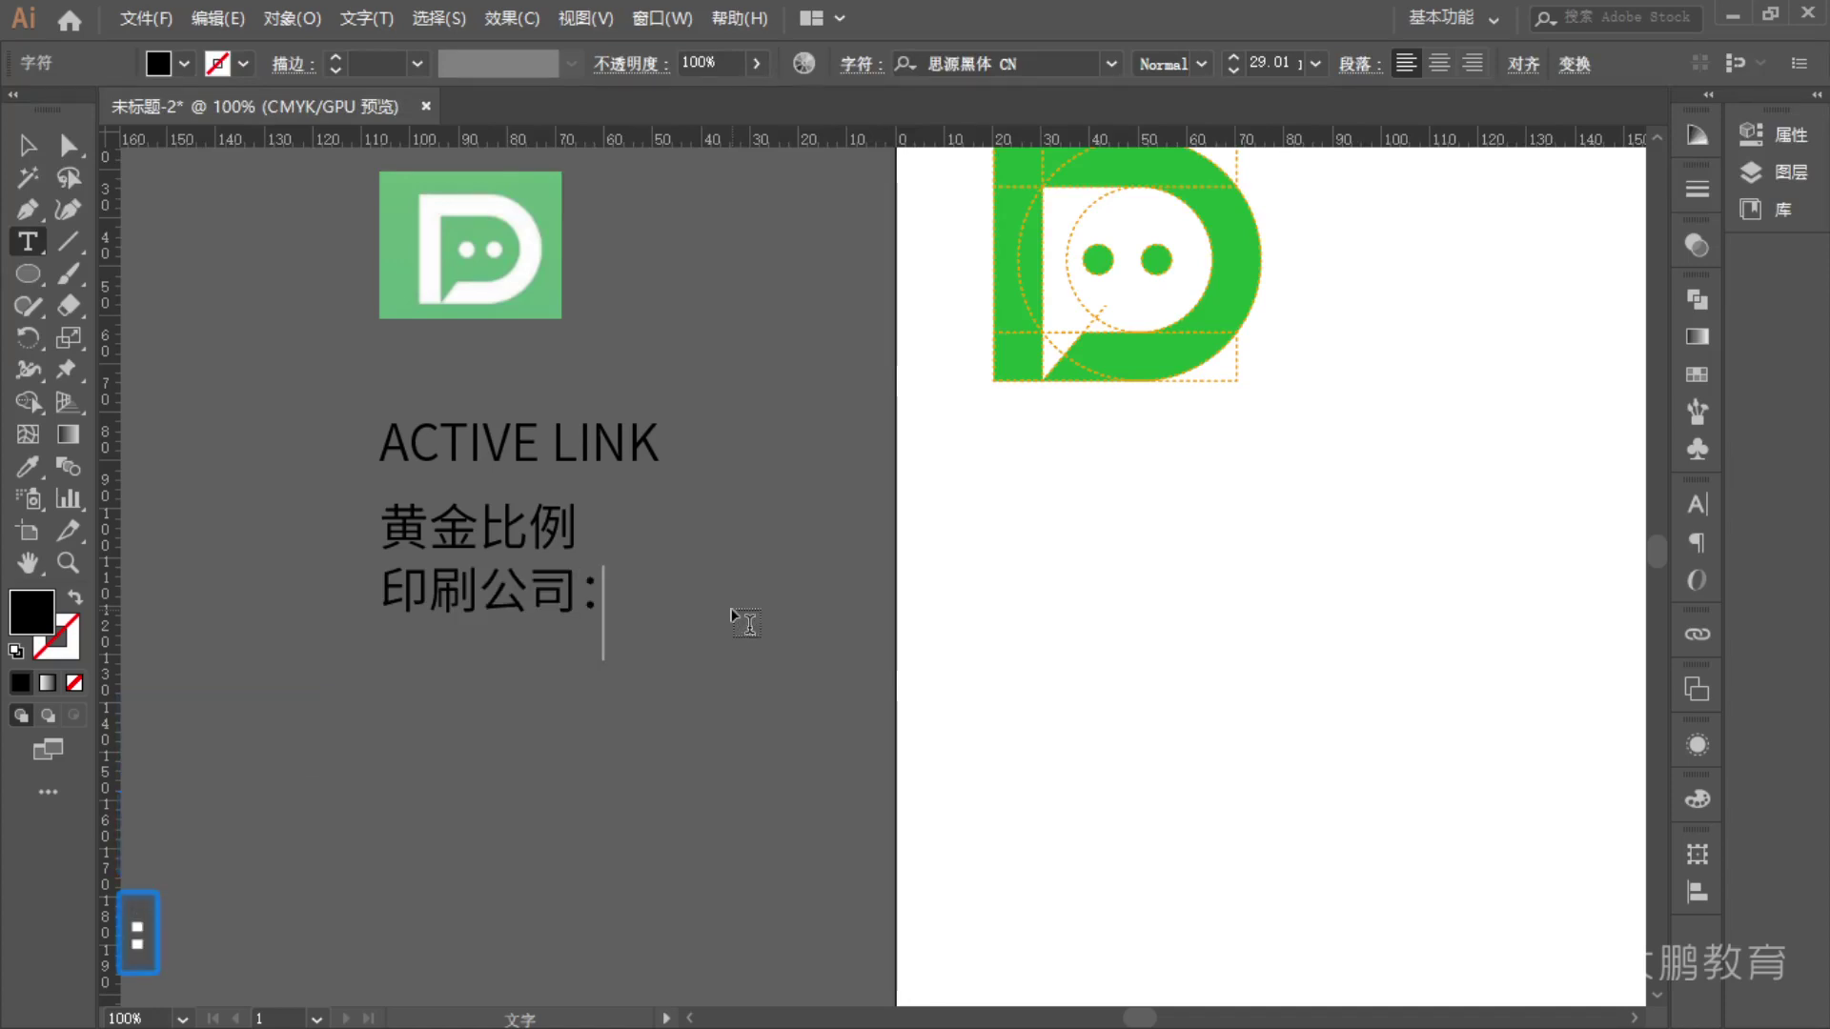
# - Adjust the vertical spacing of the 黄金比例 and 印刷公司： lines under ACTIVE LINK
pyautogui.click(27, 145)
pyautogui.moveTo(488, 589)
pyautogui.mouseDown()
pyautogui.moveTo(473, 608)
pyautogui.moveTo(529, 596)
pyautogui.moveTo(477, 572)
pyautogui.mouseUp()
pyautogui.click(599, 631)
pyautogui.click(530, 625)
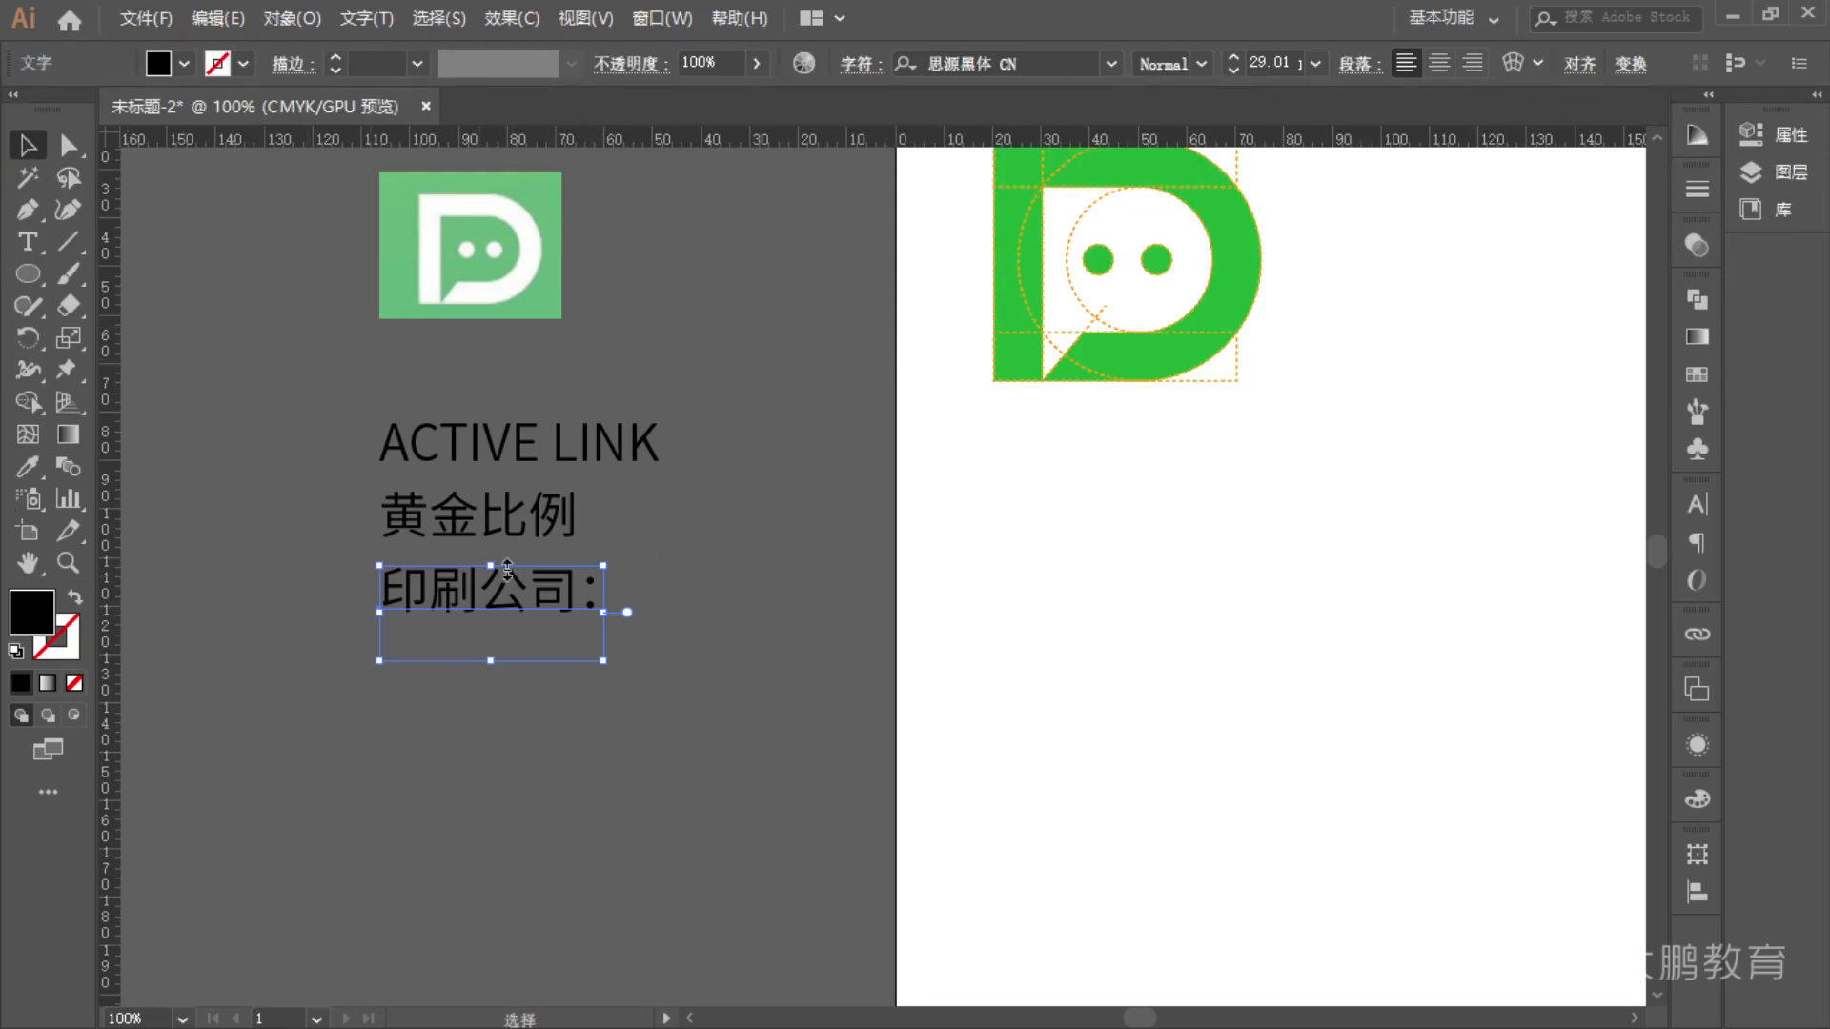
pyautogui.scroll(2, 833, 655)
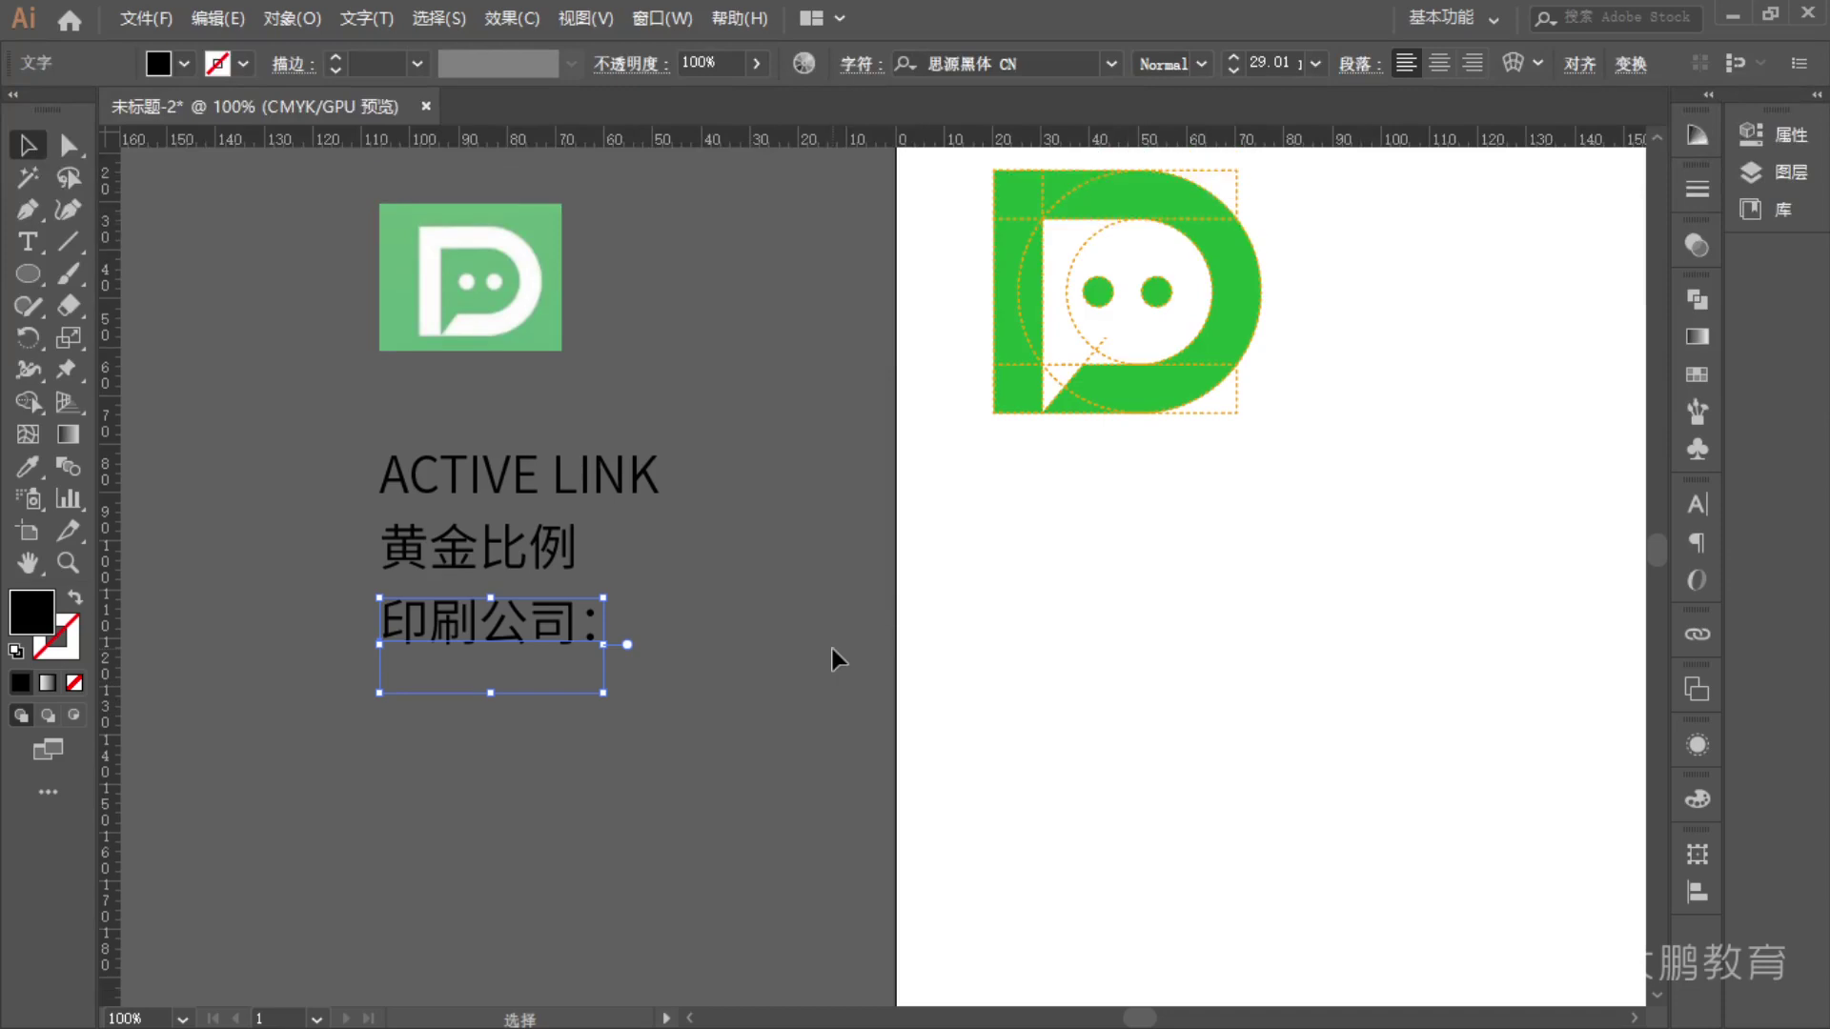
pyautogui.moveTo(564, 667); pyautogui.dragTo(563, 667)
pyautogui.moveTo(545, 586); pyautogui.dragTo(545, 586)
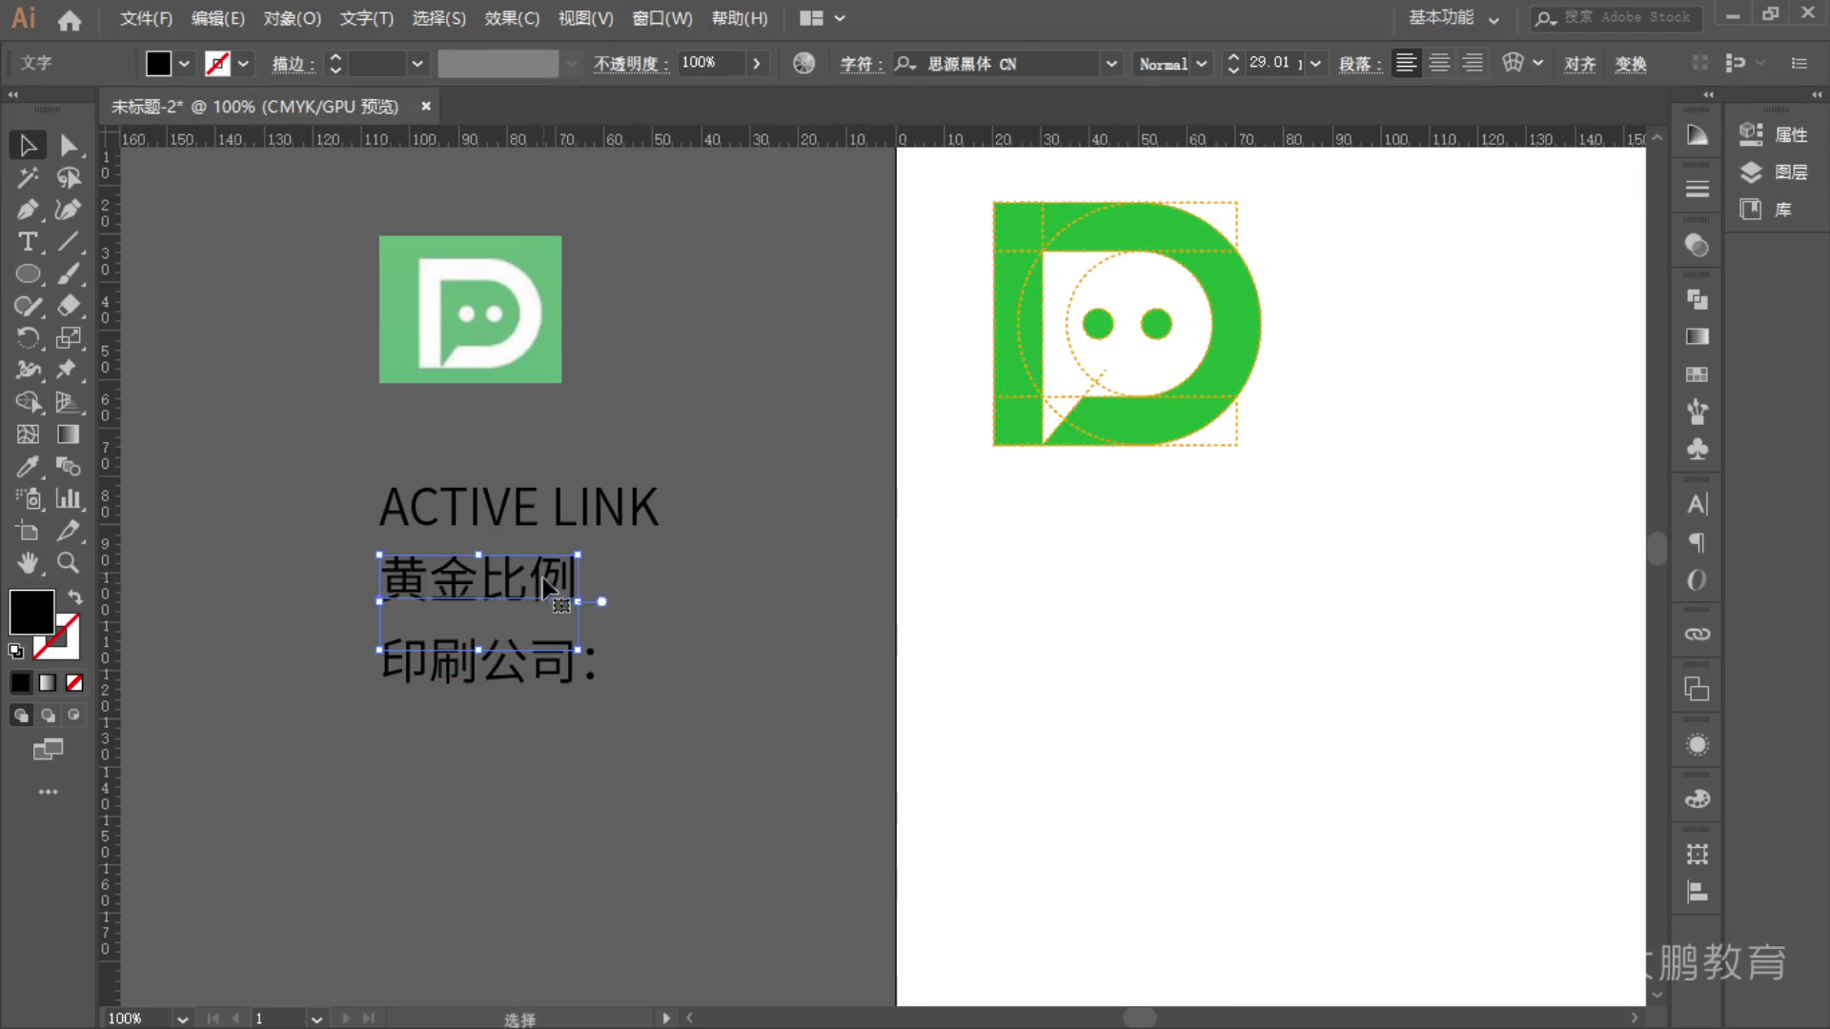
pyautogui.click(505, 663)
# - Copy the 黄金比例 text to its right on the same line and change the copy to 首字母
pyautogui.click(546, 583)
pyautogui.moveTo(545, 583); pyautogui.dragTo(968, 591)
pyautogui.write('tshouzimu')
pyautogui.press('BackSpace')
pyautogui.press('BackSpace')
pyautogui.press('BackSpace')
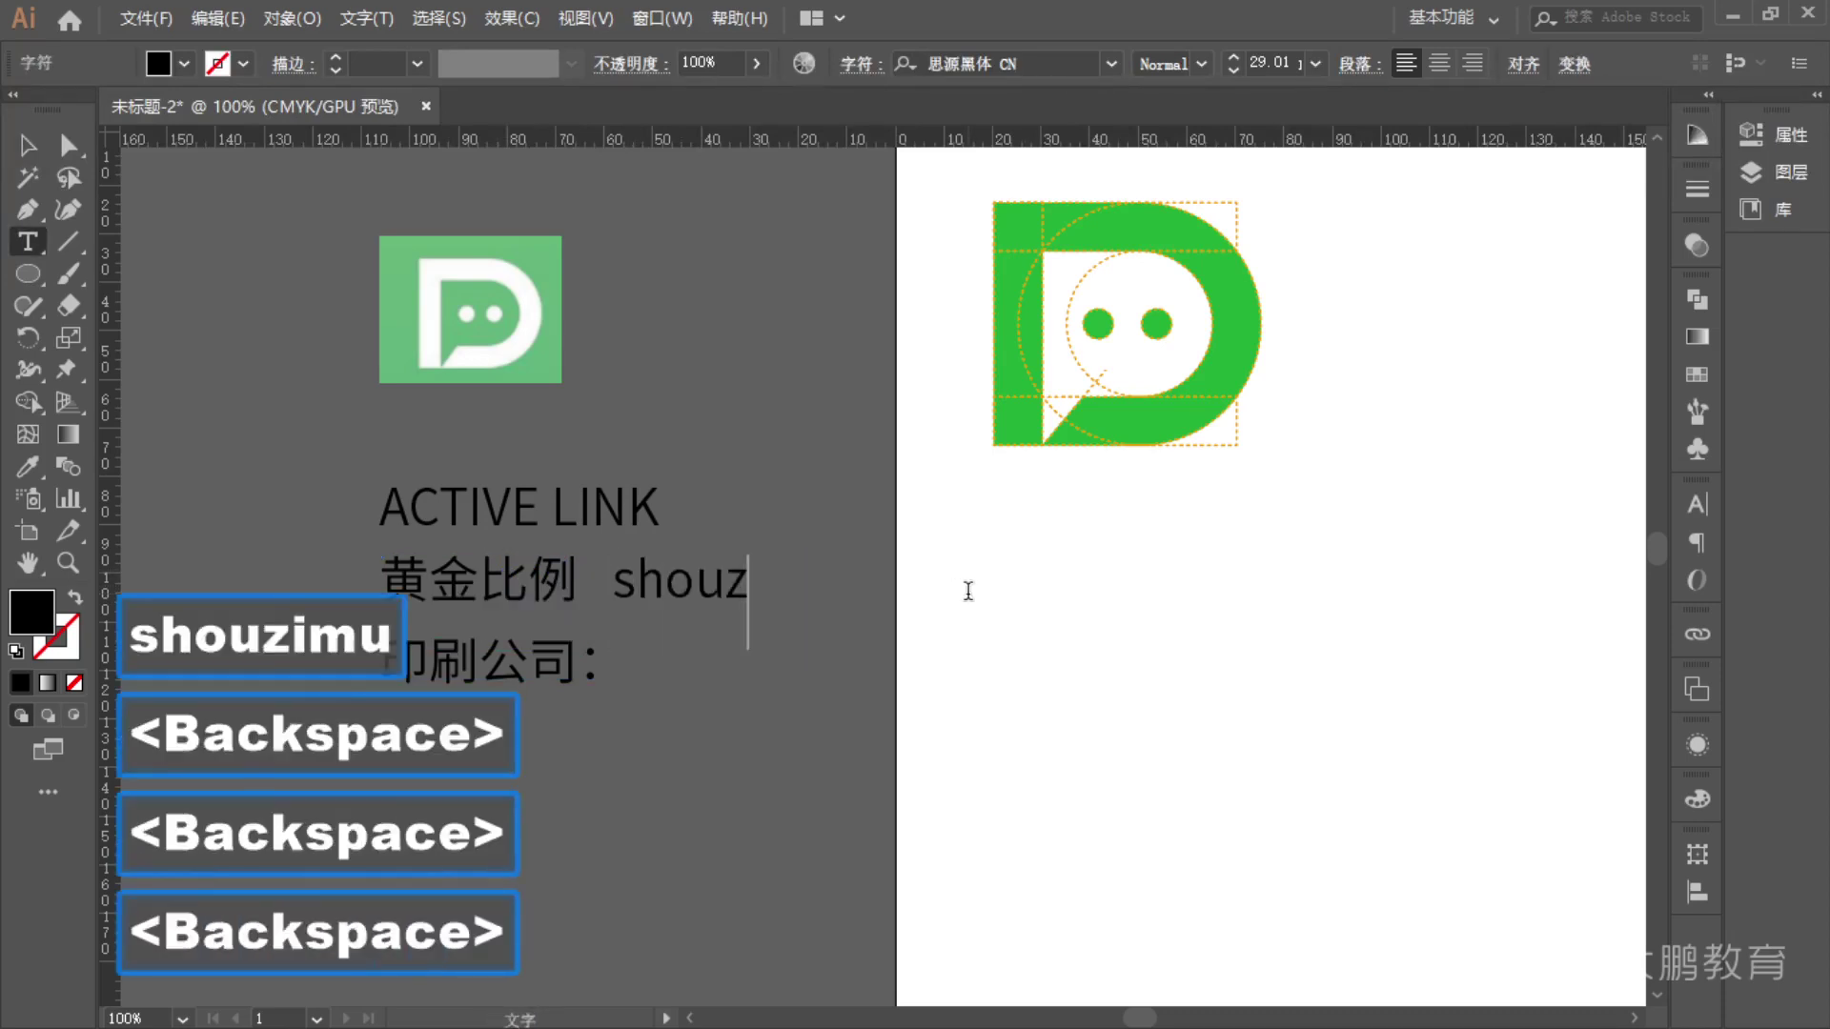
pyautogui.press('BackSpace')
pyautogui.press('BackSpace')
pyautogui.press('BackSpace')
pyautogui.press('BackSpace')
pyautogui.press('BackSpace')
pyautogui.press('BackSpace')
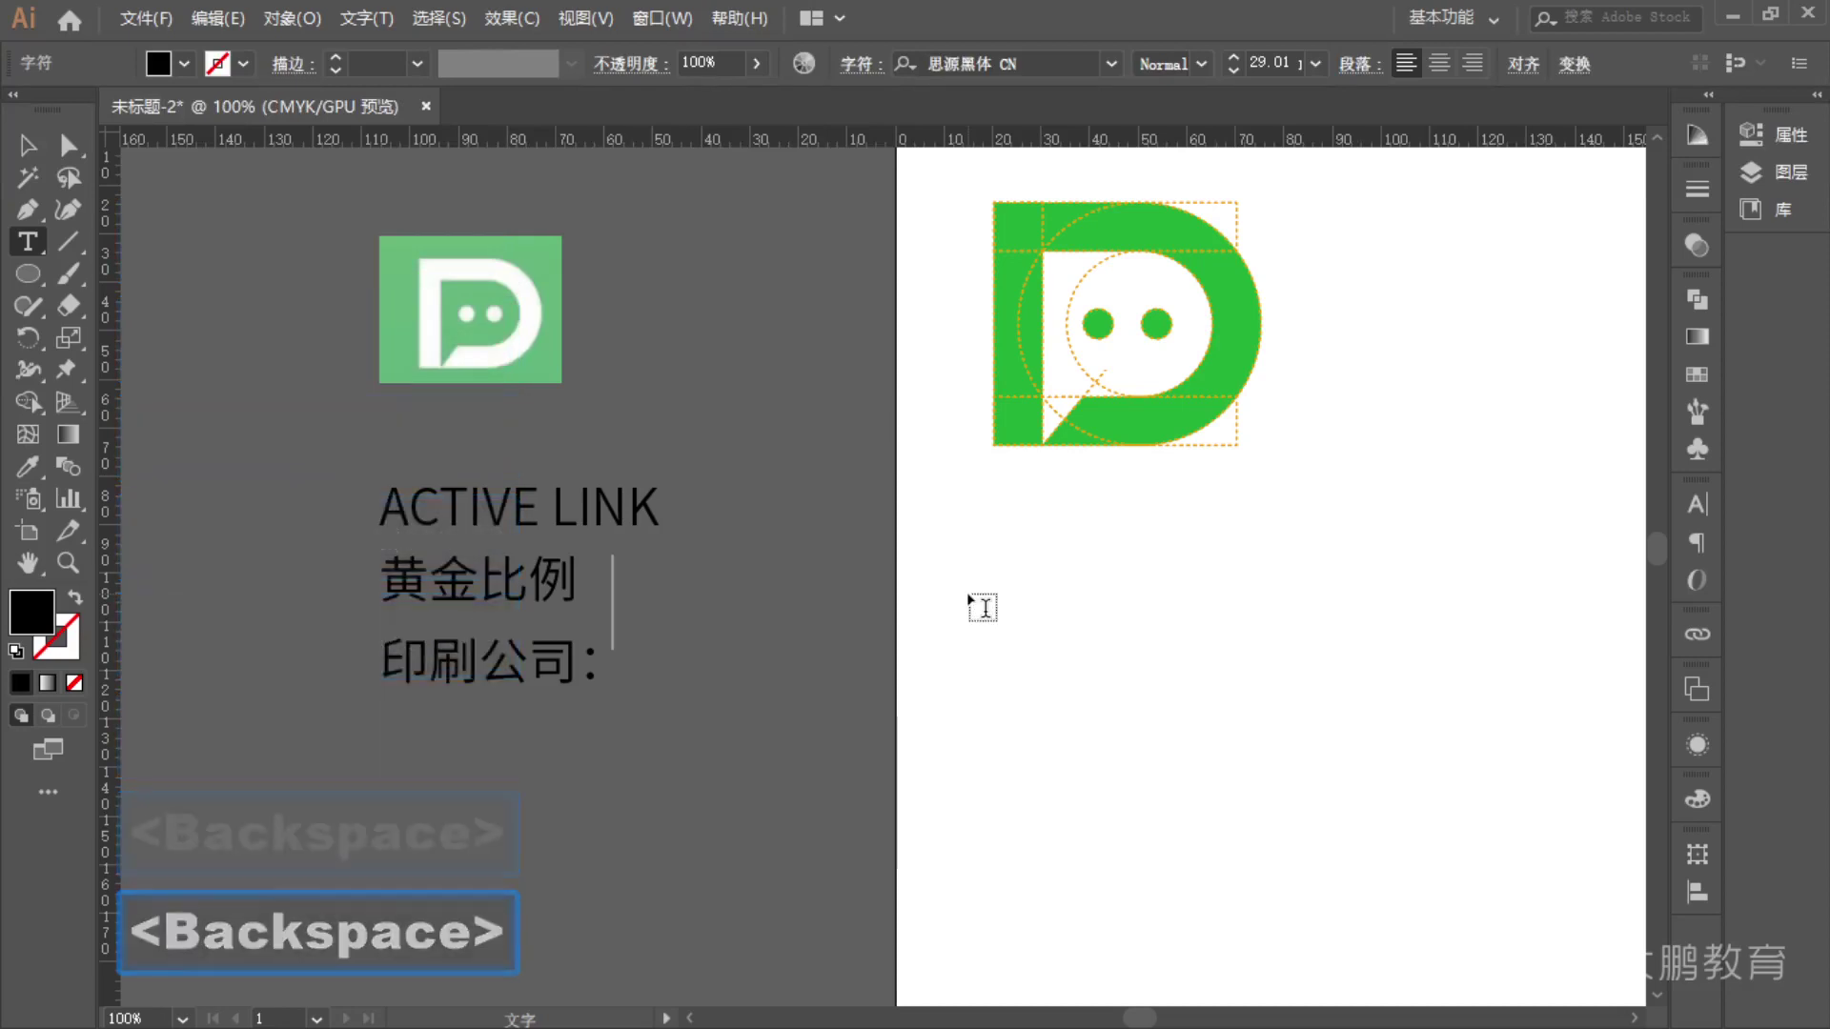
pyautogui.write('shouzim')
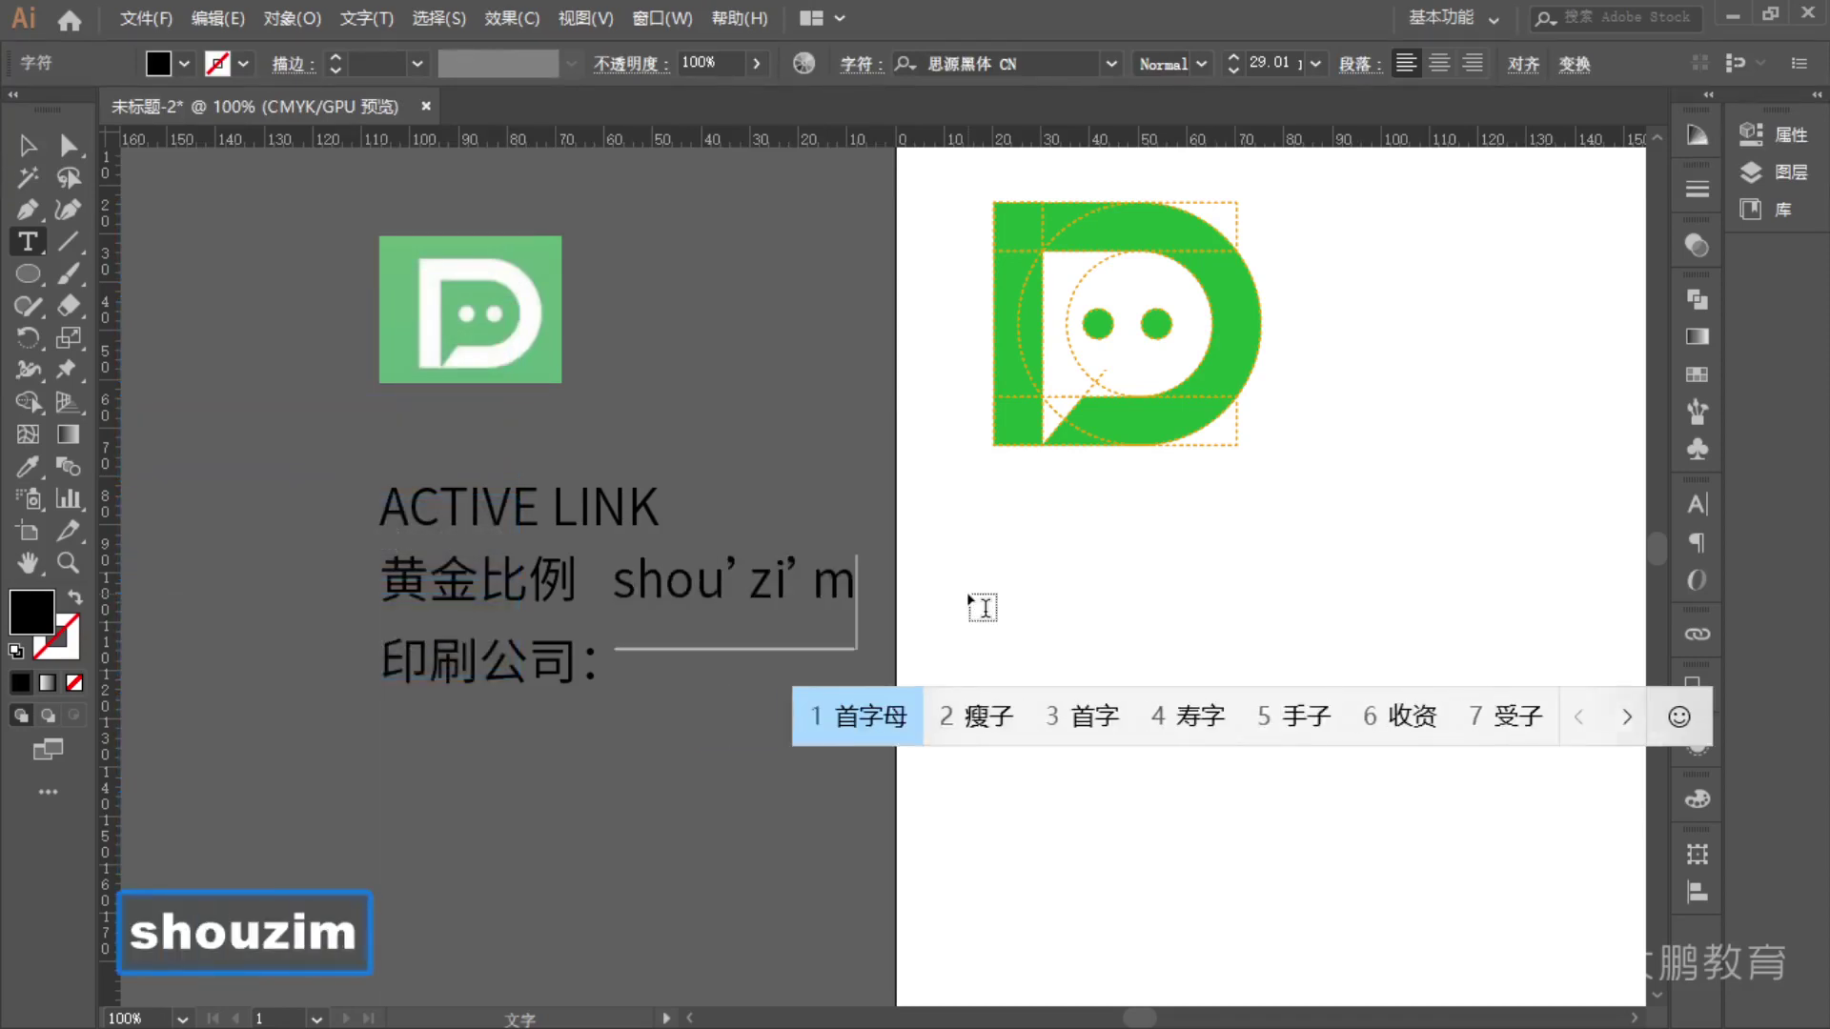
pyautogui.write('u')
pyautogui.press('space')
pyautogui.press('Escape')
pyautogui.click(1105, 641)
# - Duplicate the 黄金比例 text below the 印刷公司： line and change the copy to 黄金矩形
pyautogui.scroll(-2, 1102, 632)
pyautogui.click(448, 390)
pyautogui.moveTo(461, 471); pyautogui.dragTo(862, 719)
pyautogui.press('t')
pyautogui.doubleClick(471, 655)
pyautogui.write('juxing')
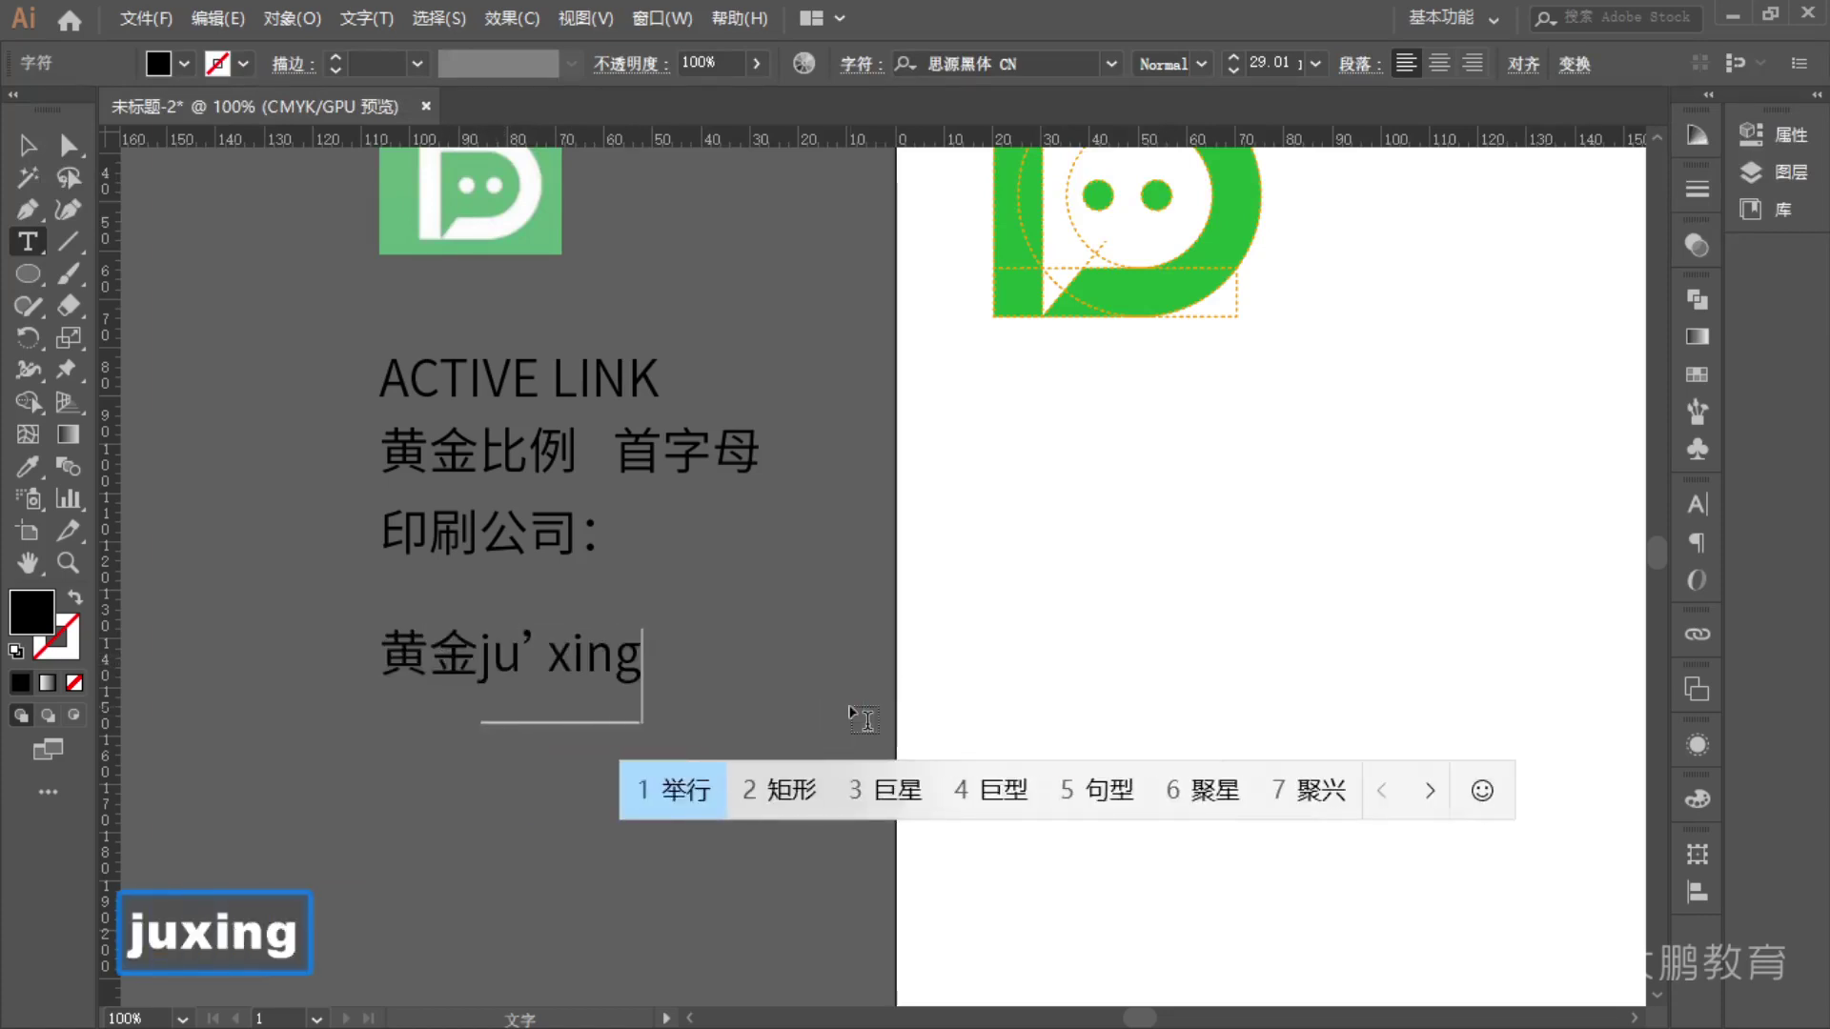
pyautogui.press('space')
pyautogui.press('space')
pyautogui.press('space')
pyautogui.press('BackSpace')
pyautogui.press('BackSpace')
pyautogui.press('BackSpace')
pyautogui.press('BackSpace')
pyautogui.write('ju')
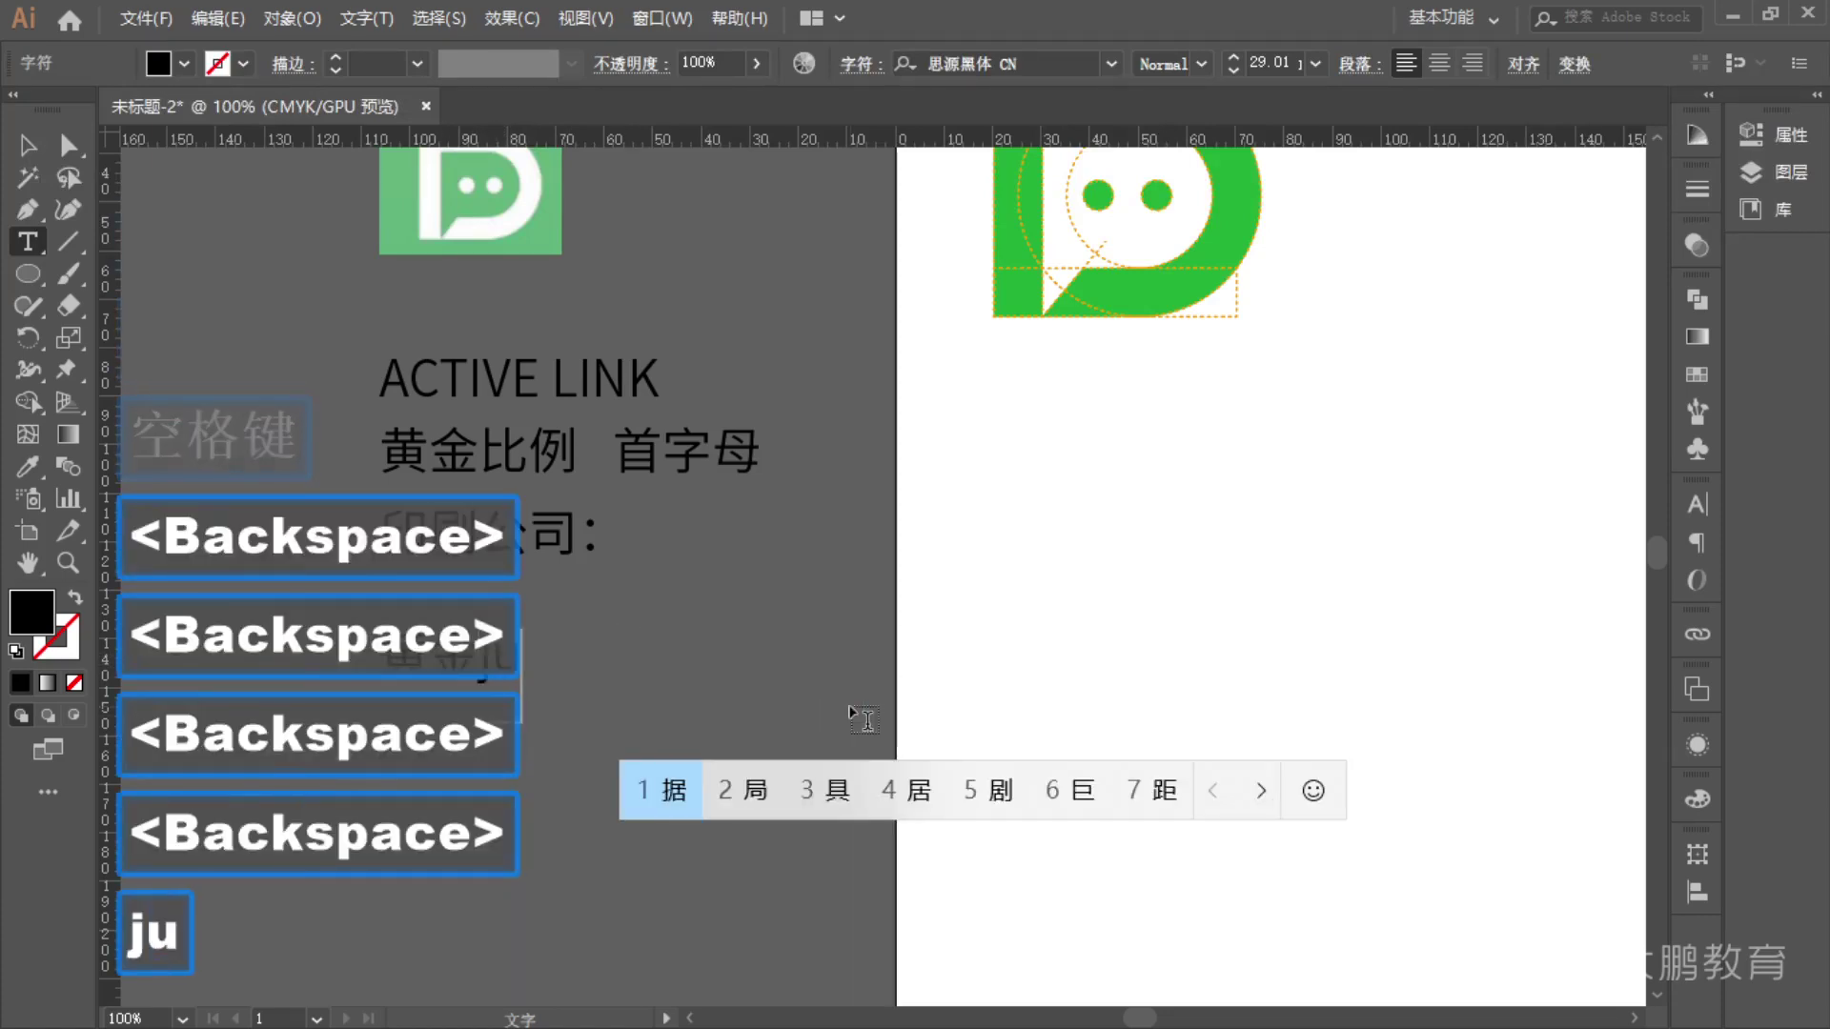
pyautogui.write('xing2    huangji')
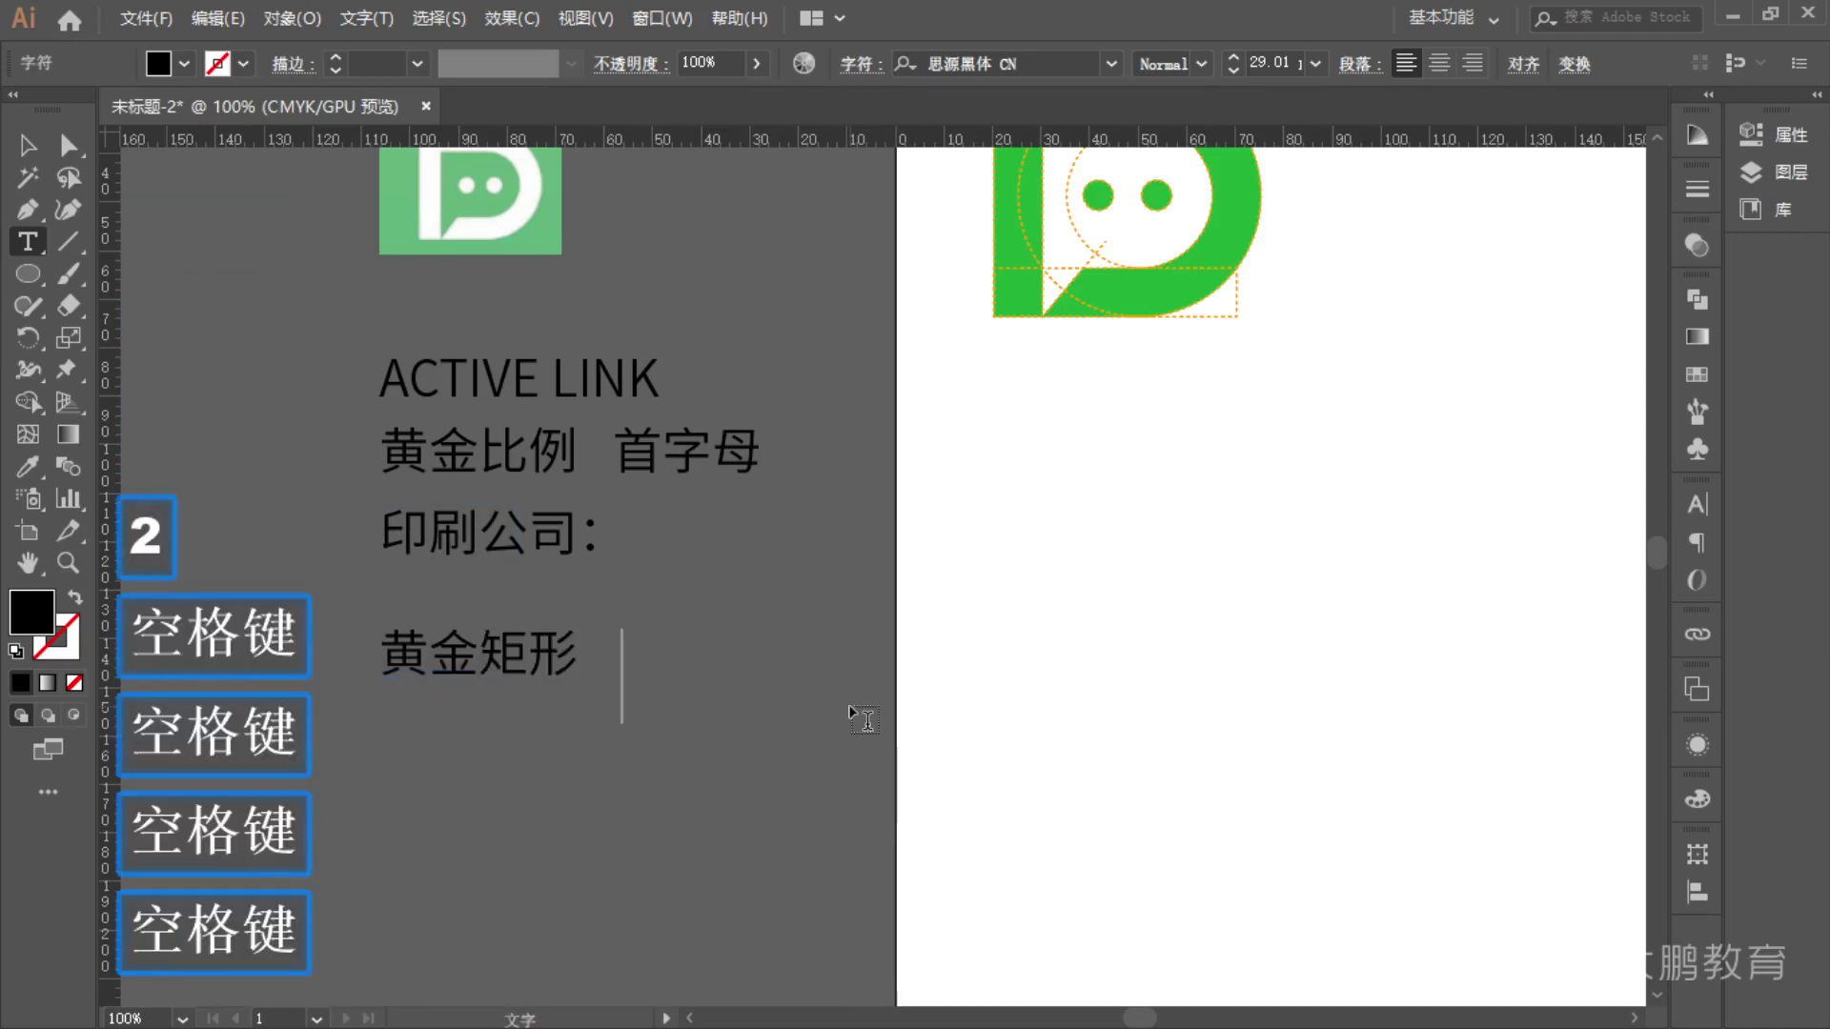
# - Add 黄金圆 after 黄金矩形 on the same text line, separated by spaces
pyautogui.write('ng’ jin')
pyautogui.press('space')
pyautogui.write('yu')
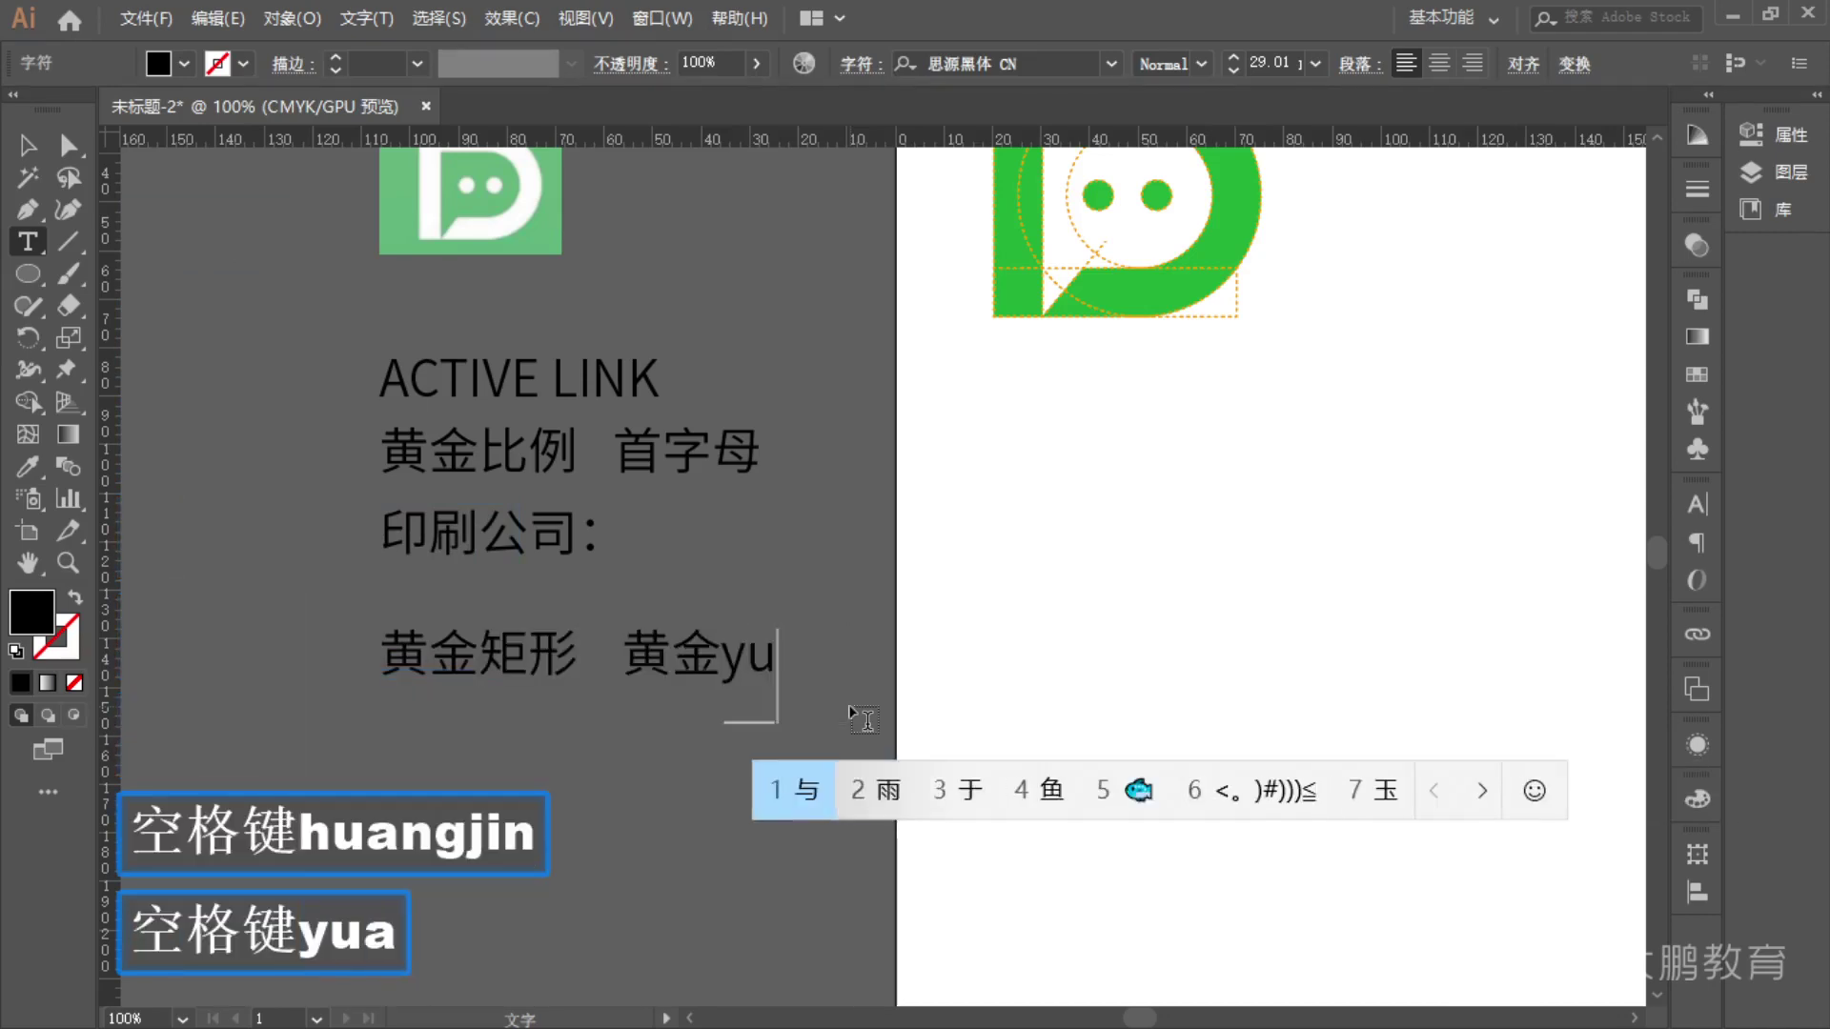
pyautogui.write('an2   hun')
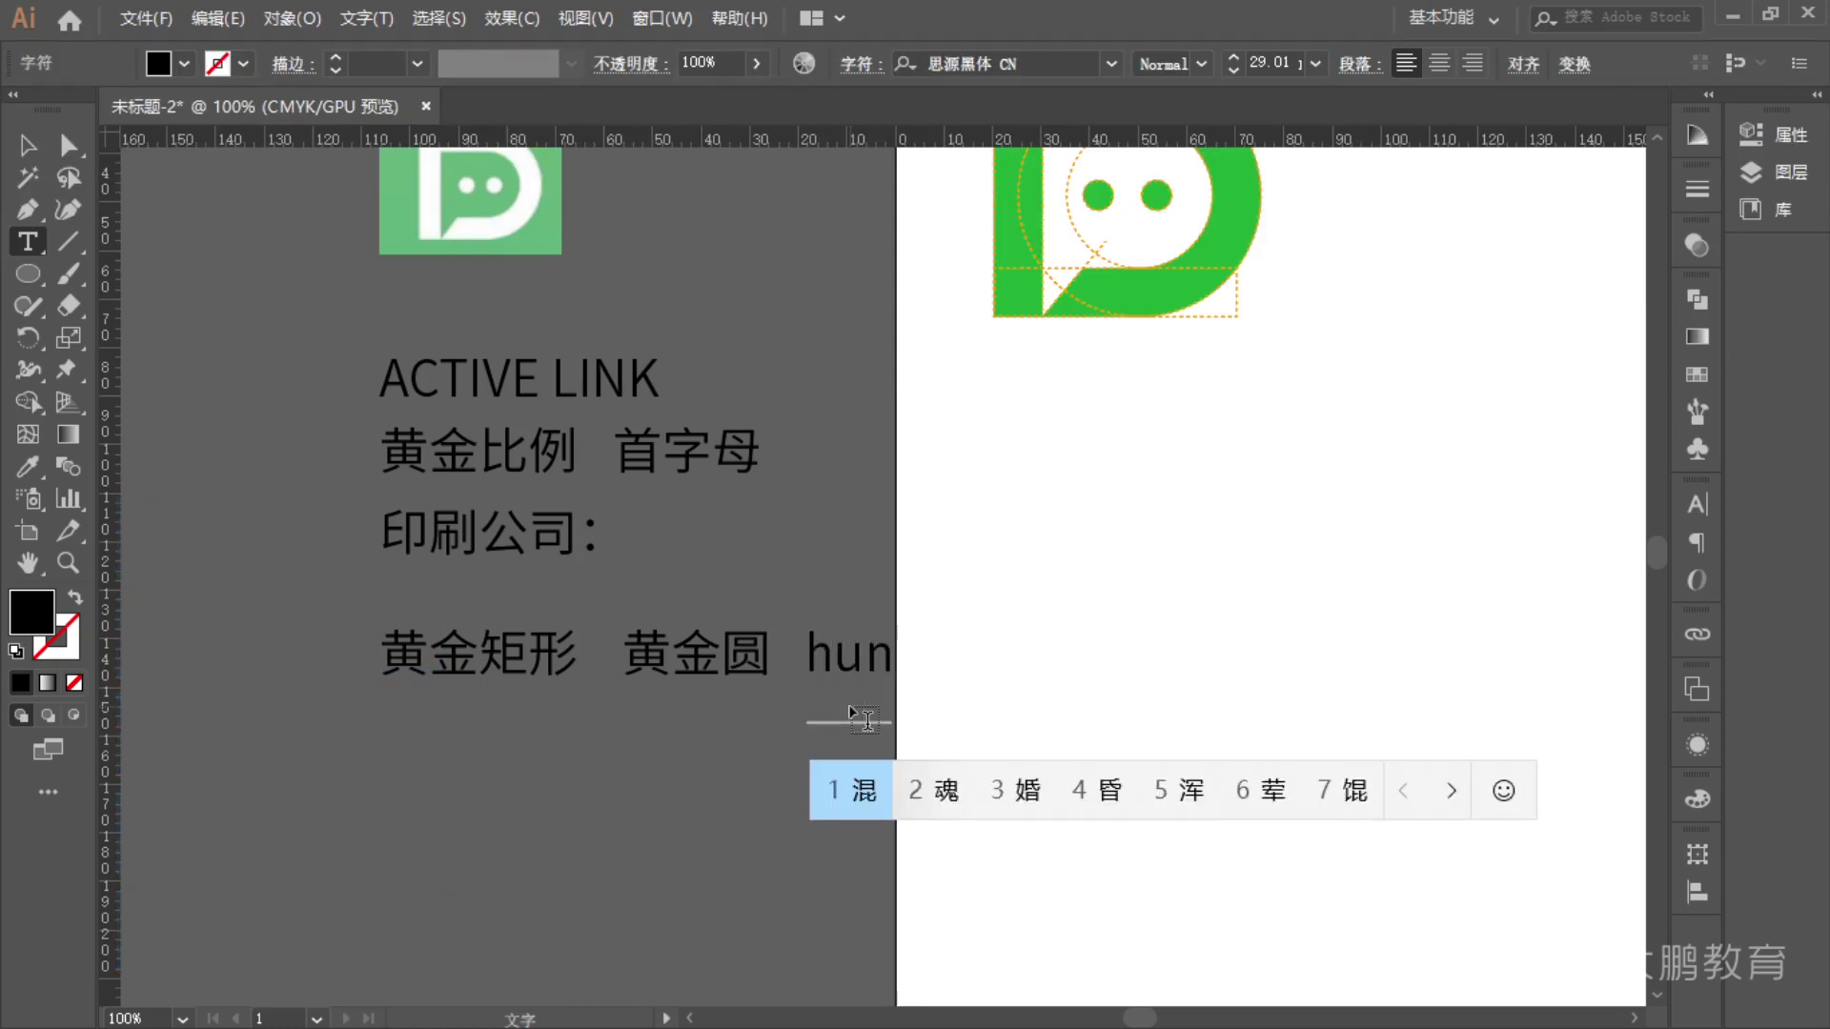
# - Add 黄金螺旋线 at the end of the 黄金矩形 黄金圆 line and finish editing the text
pyautogui.write('jin')
pyautogui.press('BackSpace')
pyautogui.press('BackSpace')
pyautogui.press('BackSpace')
pyautogui.press('BackSpace')
pyautogui.write('ang')
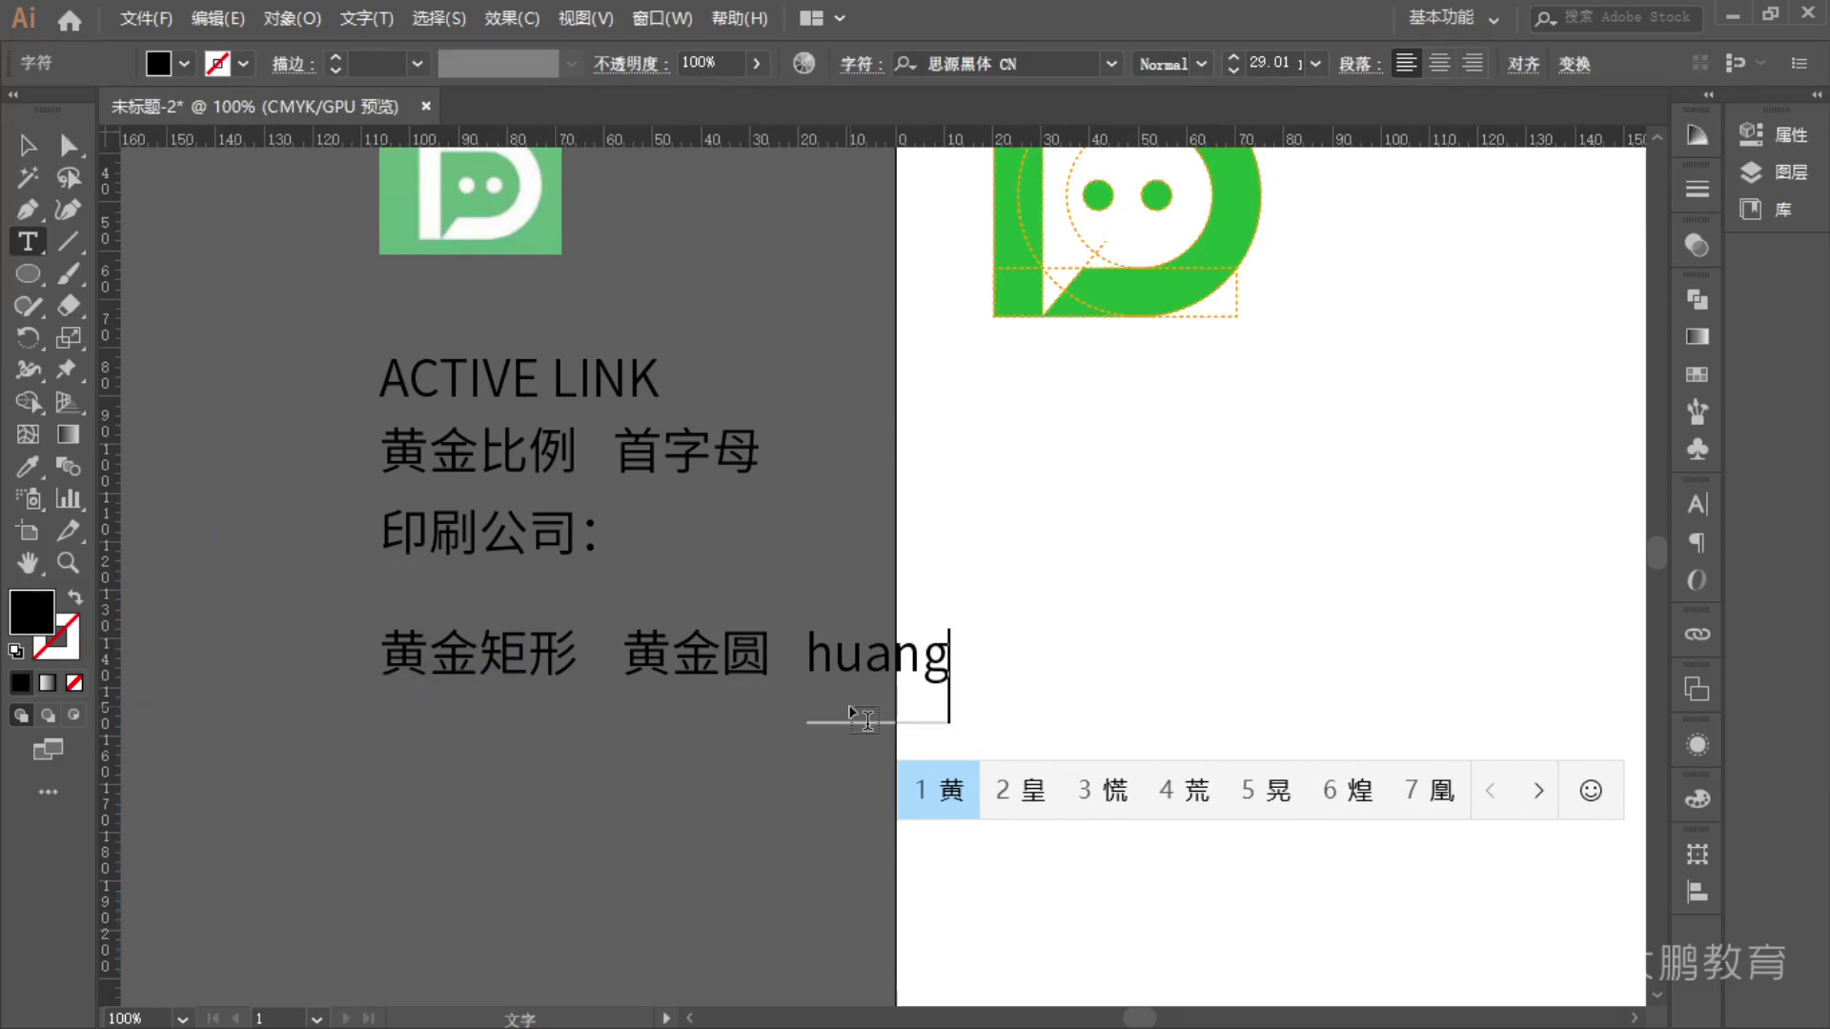
pyautogui.write('jin')
pyautogui.press('space')
pyautogui.write('luoxuanxian')
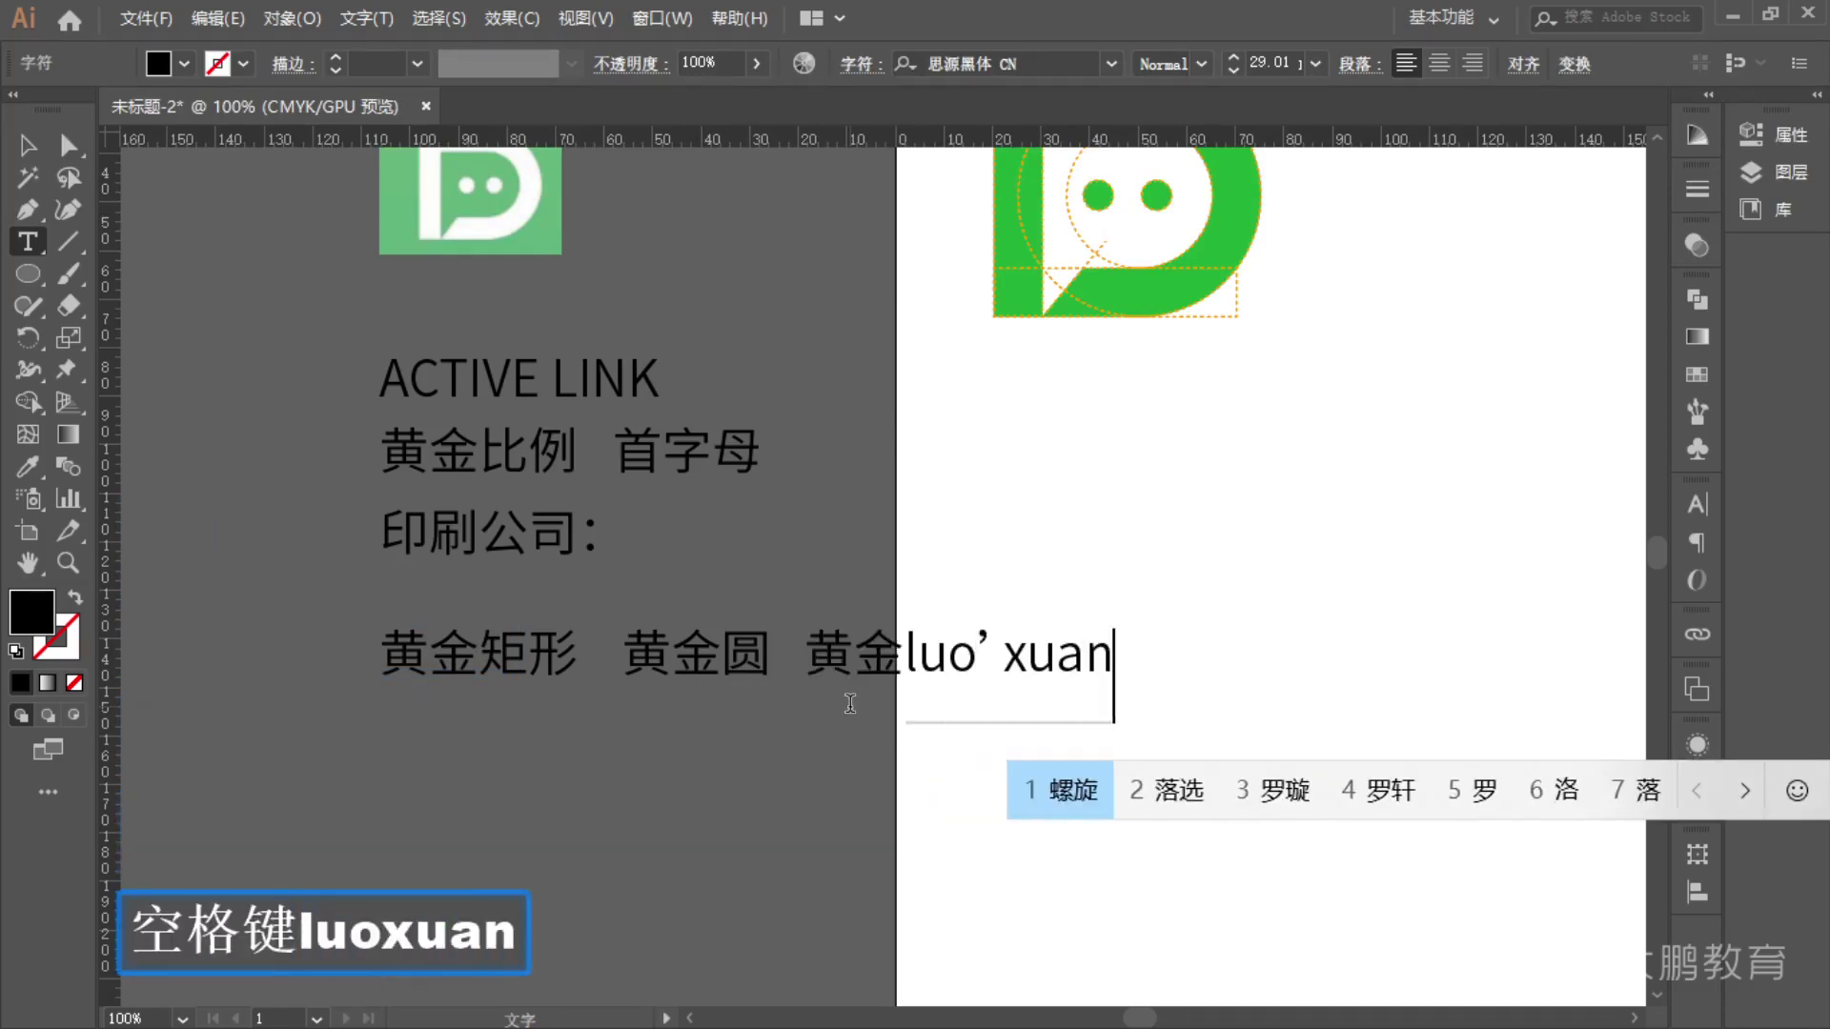
pyautogui.press('space')
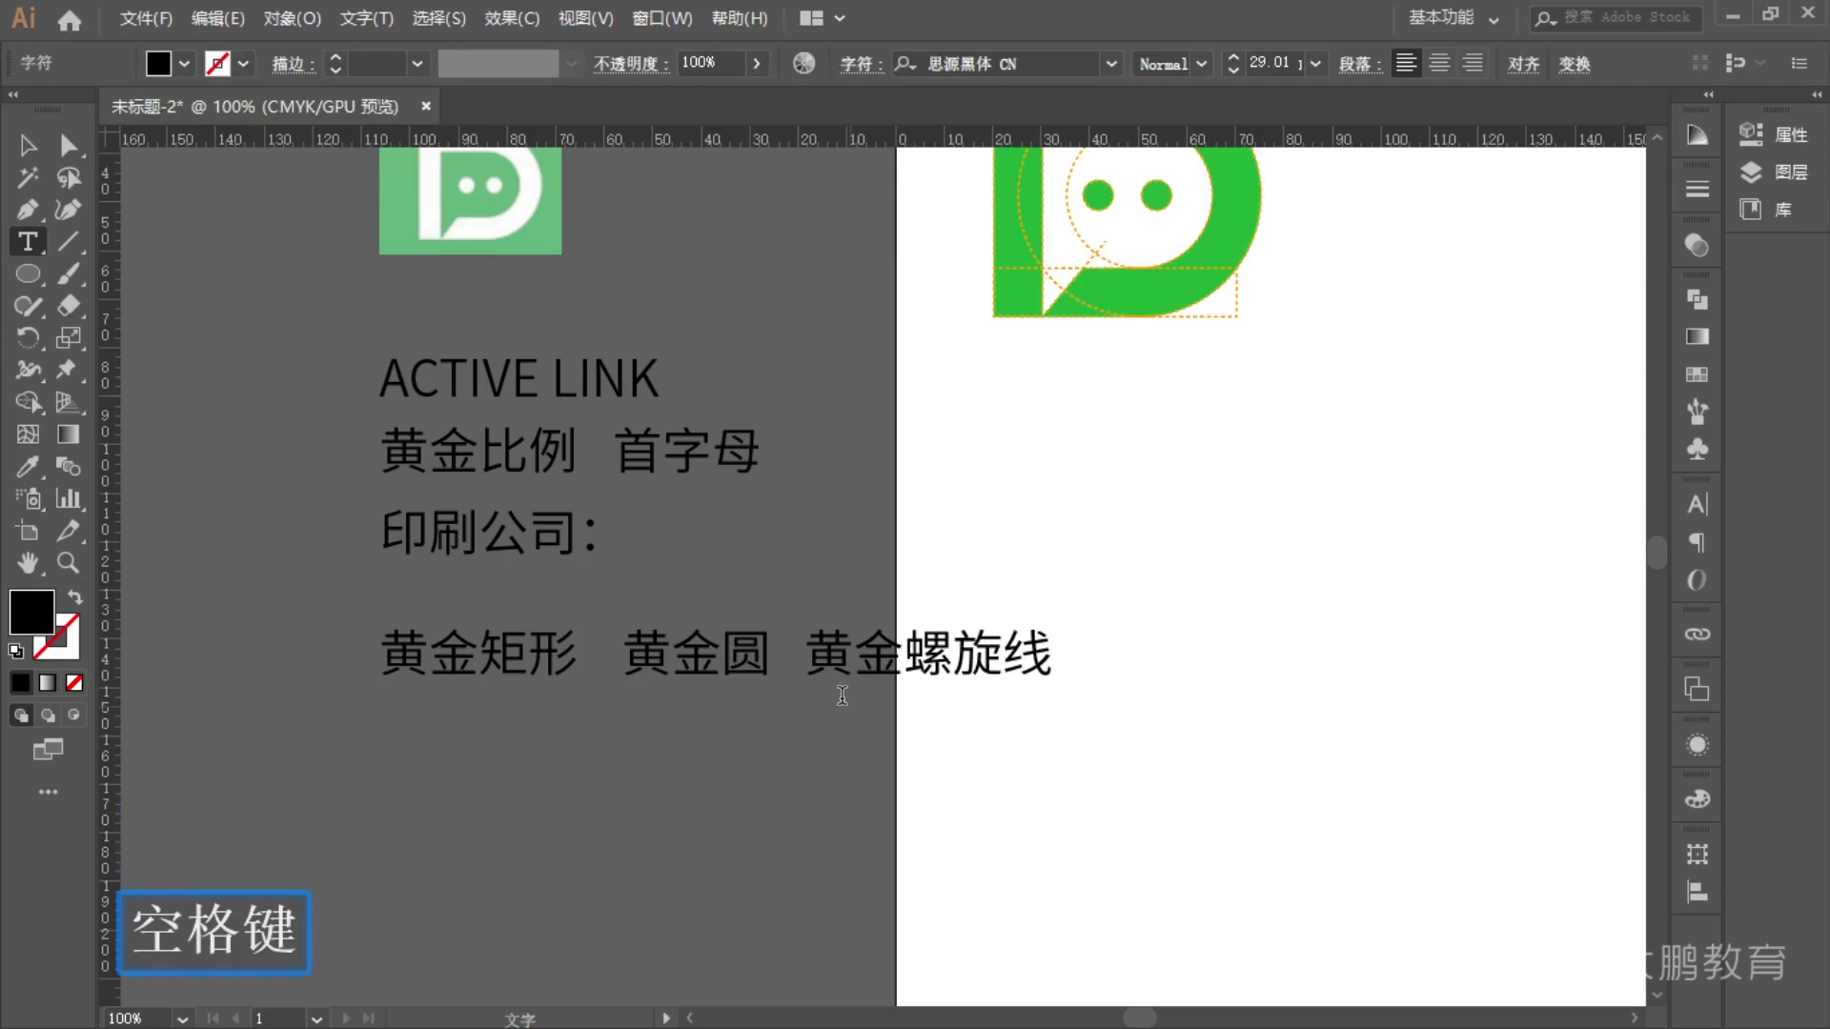
pyautogui.press('Escape')
# - Select all the note text lines together and move them further left, clear of the artboard
pyautogui.moveTo(221, 403); pyautogui.dragTo(478, 442)
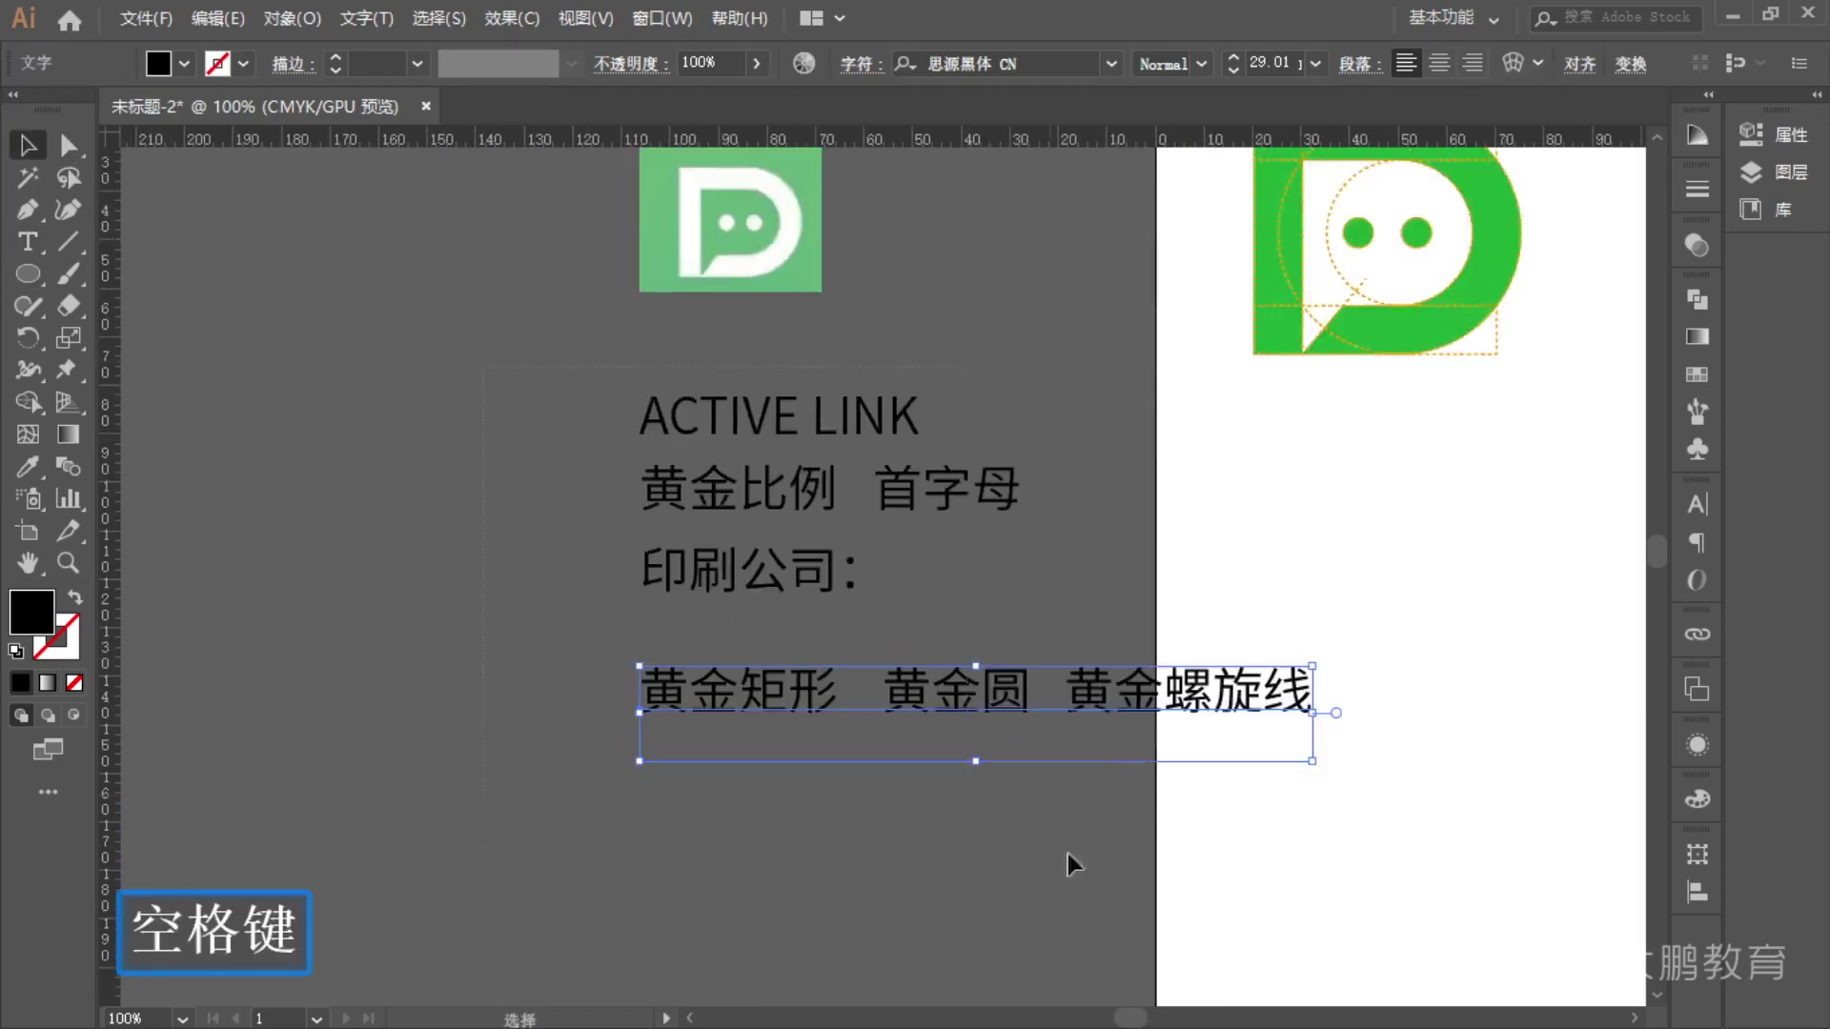
pyautogui.moveTo(615, 371); pyautogui.dragTo(1127, 821)
pyautogui.moveTo(1024, 701); pyautogui.dragTo(753, 667)
pyautogui.click(947, 829)
pyautogui.moveTo(947, 829); pyautogui.dragTo(952, 718)
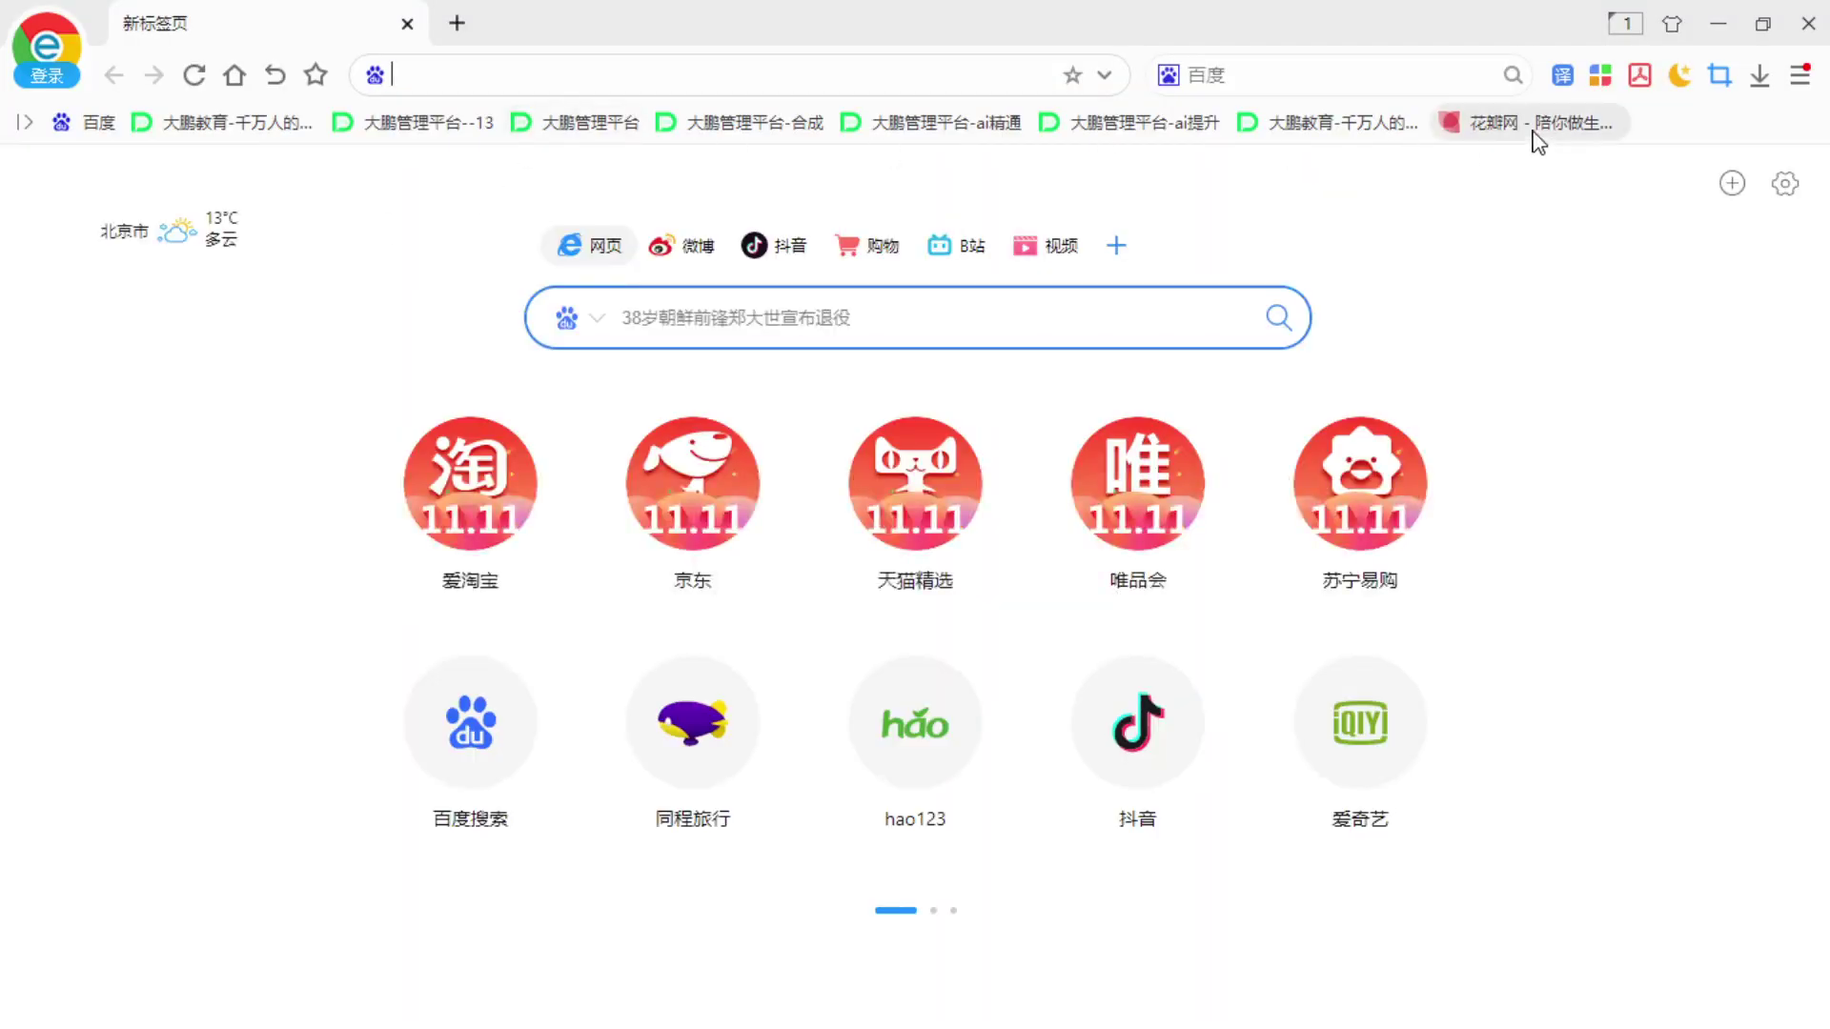
# - Open 花瓣网 and activate its site search
pyautogui.click(1454, 122)
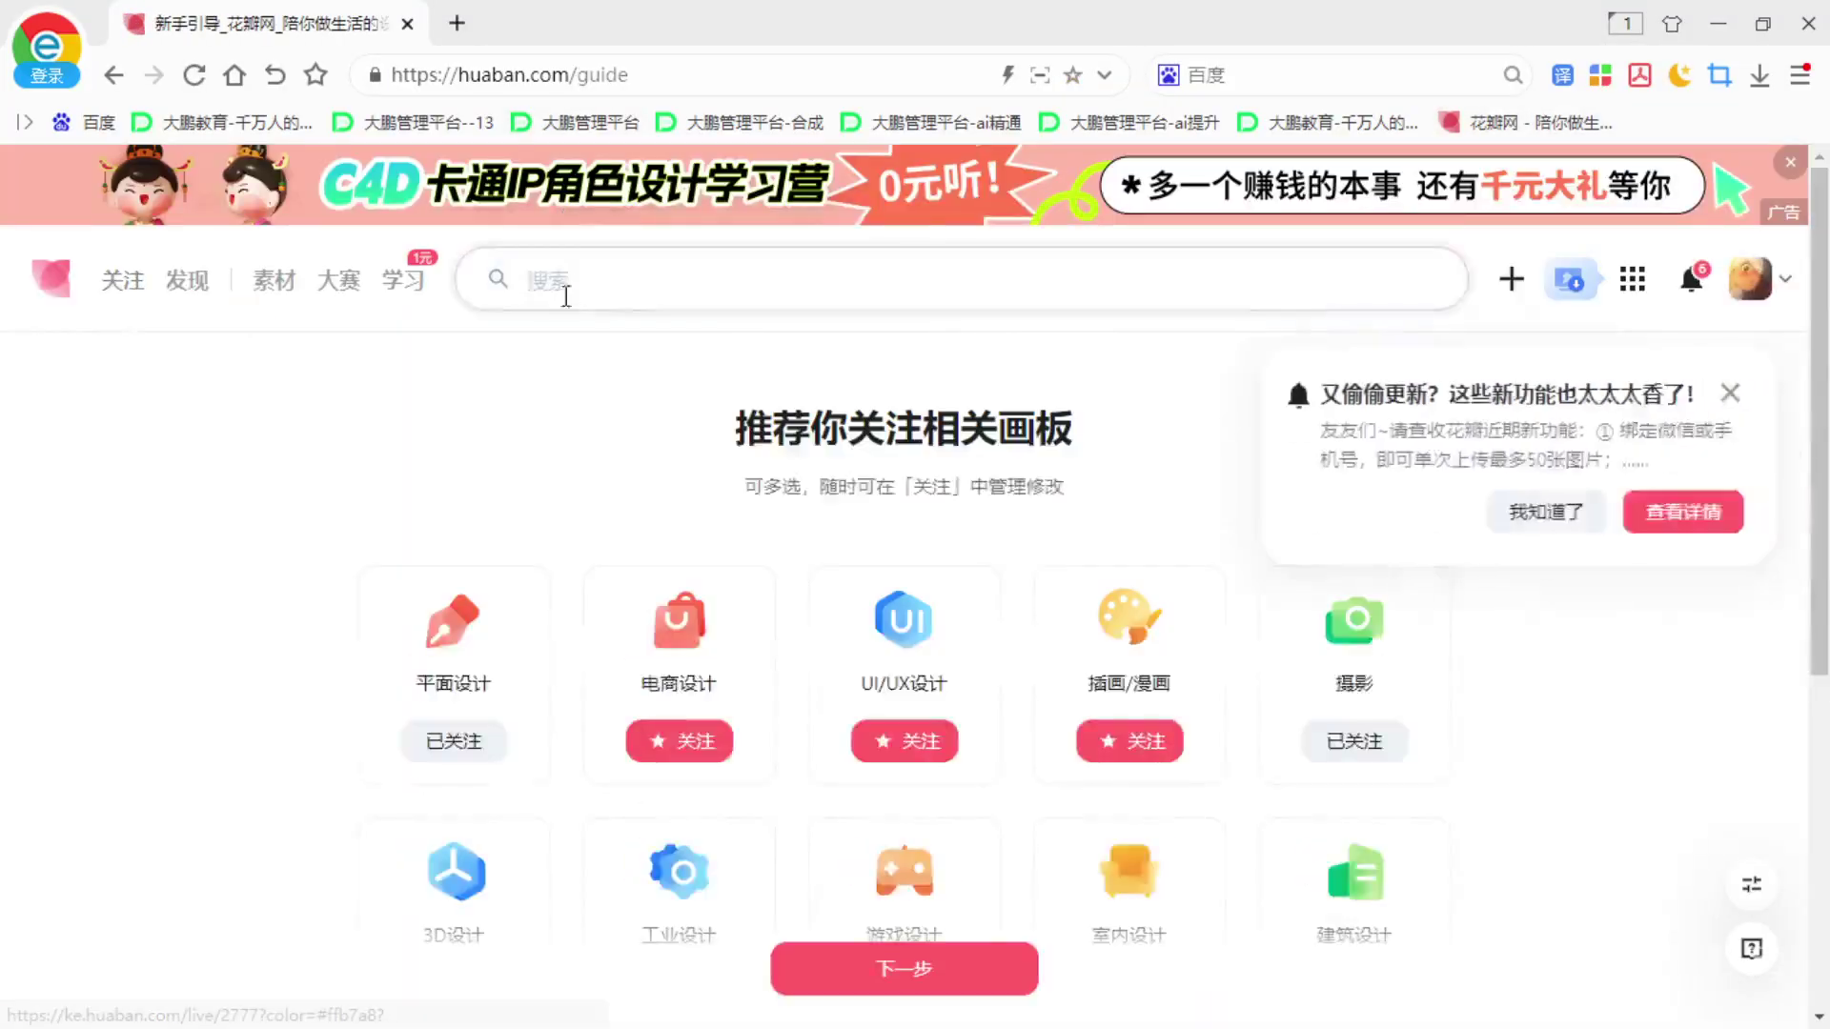
pyautogui.click(567, 279)
pyautogui.write('huagn')
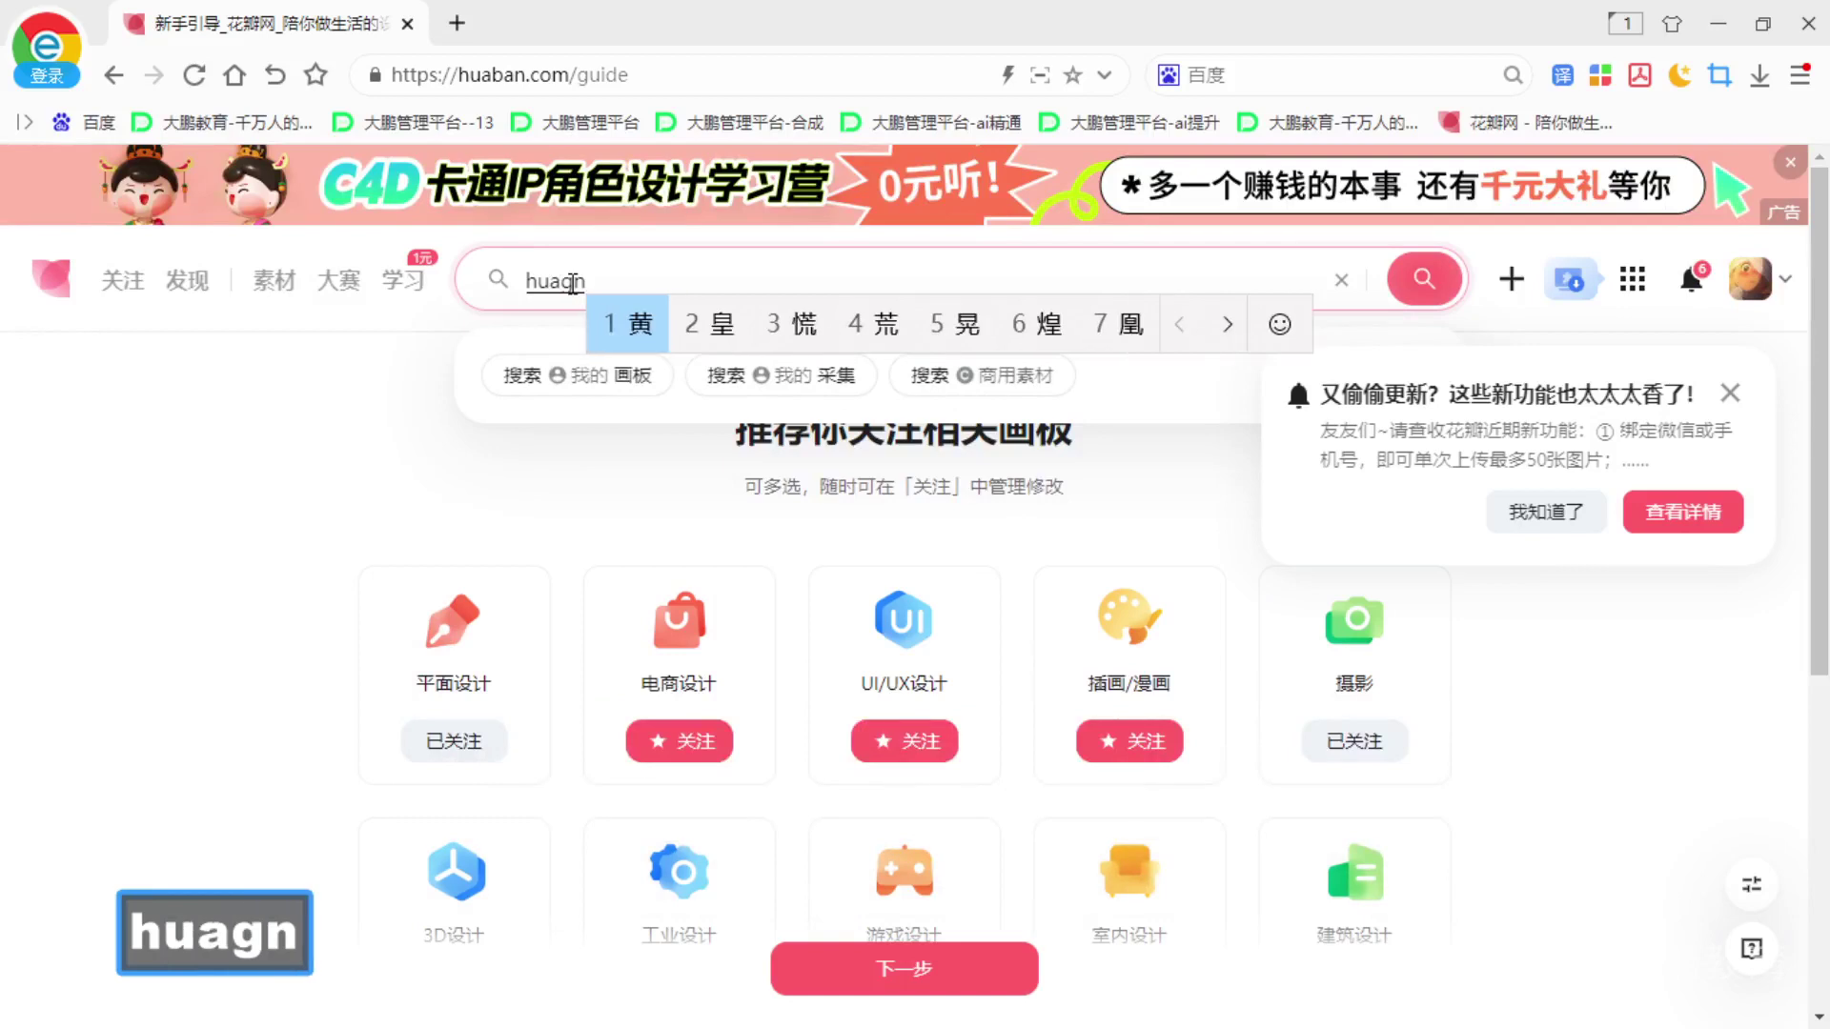
pyautogui.press('BackSpace')
pyautogui.press('BackSpace')
pyautogui.press('BackSpace')
pyautogui.press('BackSpace')
pyautogui.press('BackSpace')
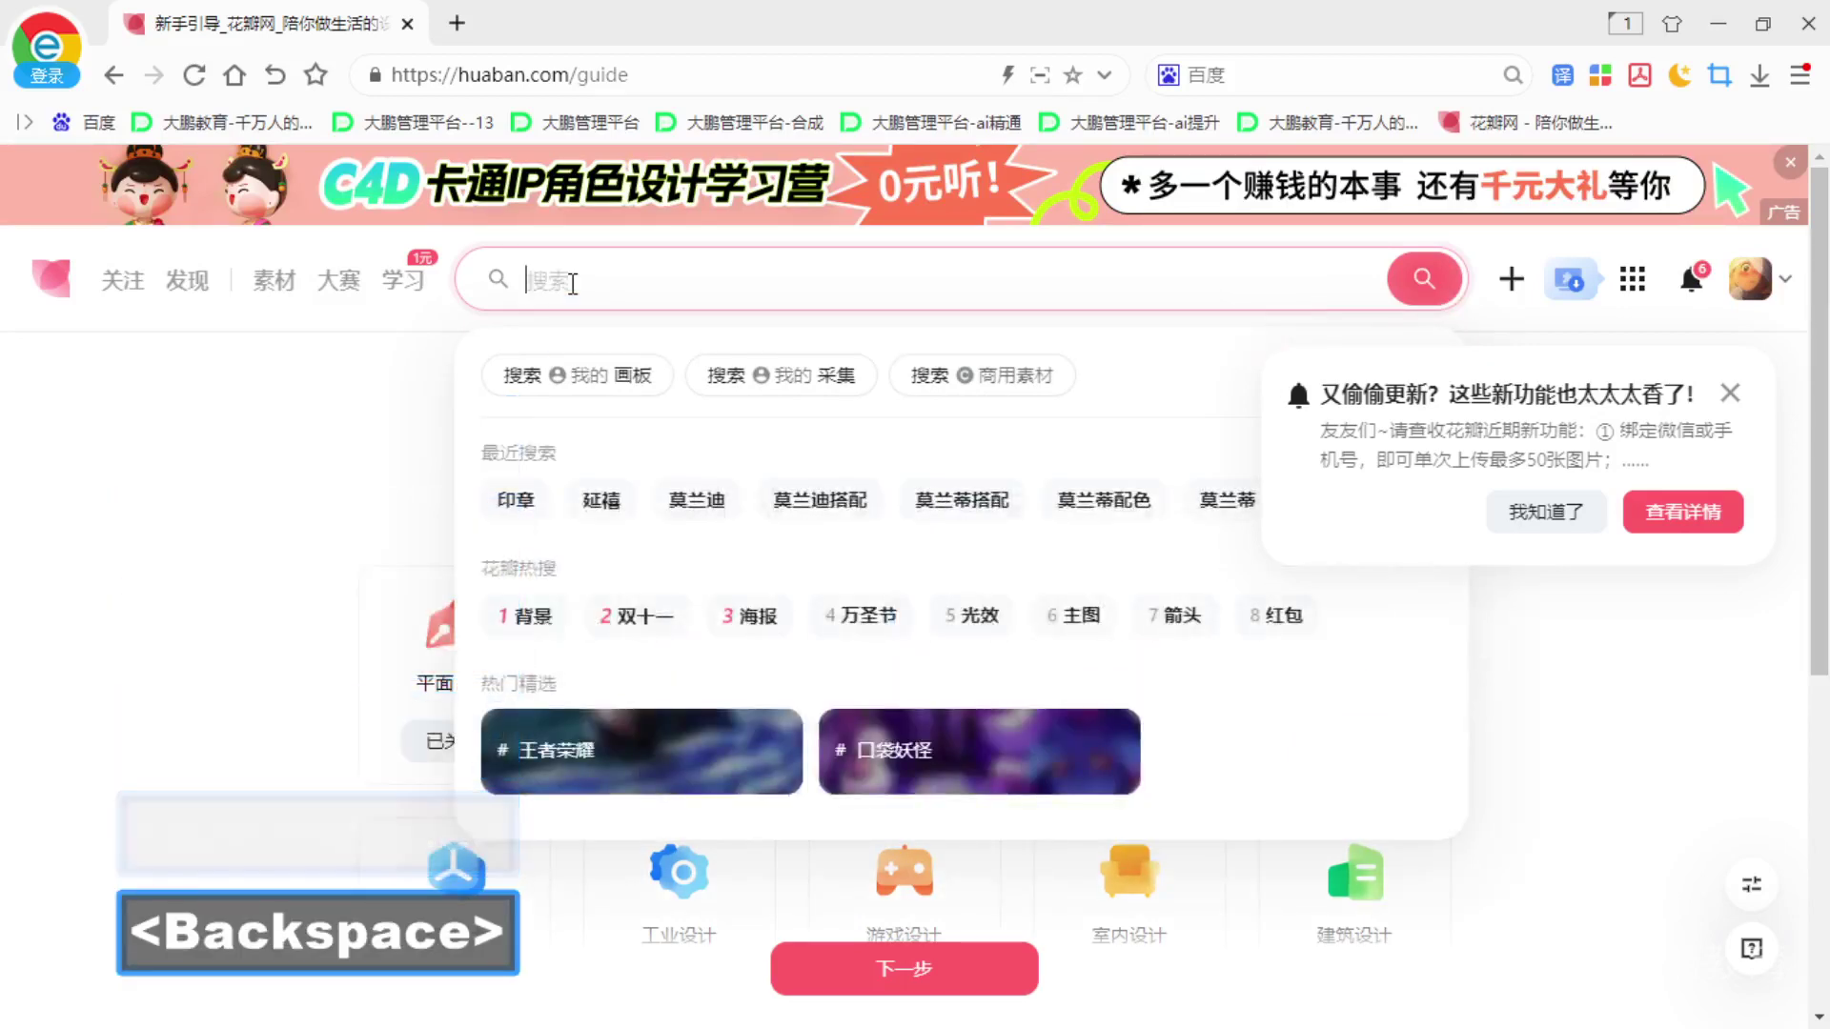
# - Search 花瓣网 for 黄金分割
pyautogui.write('huagninfeng')
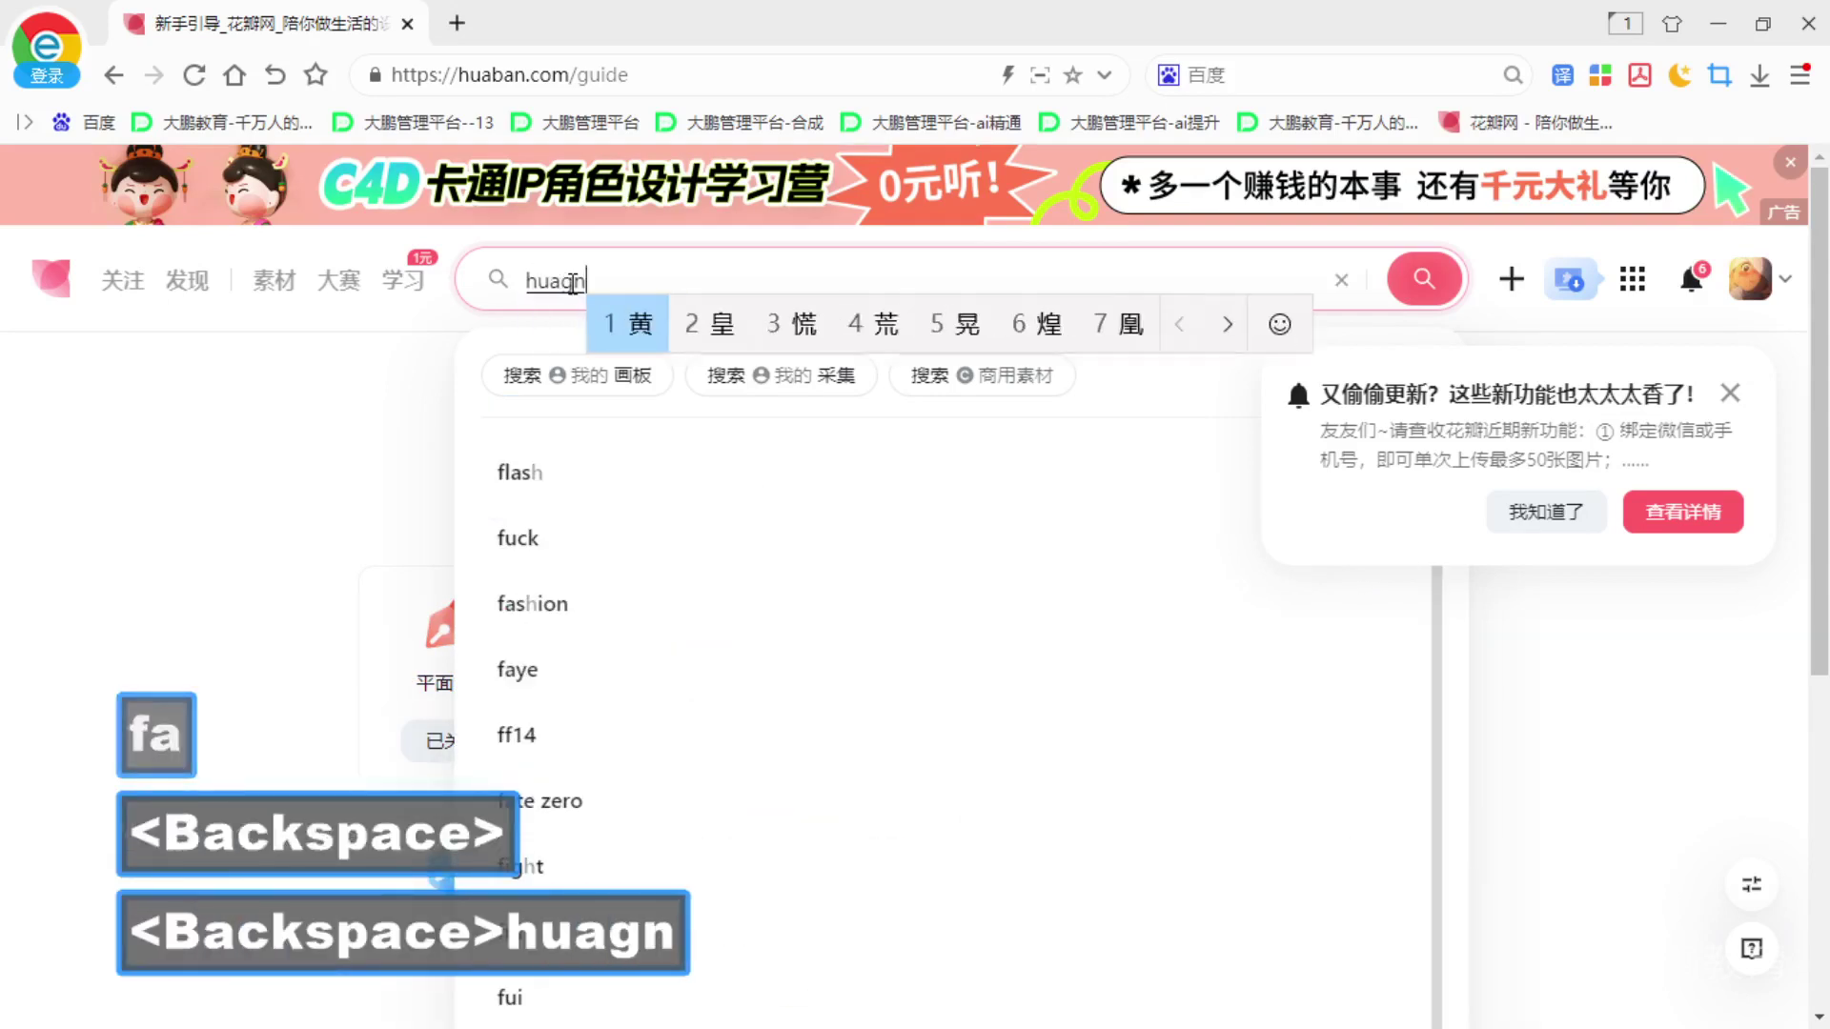
pyautogui.press('BackSpace')
pyautogui.press('BackSpace')
pyautogui.press('BackSpace')
pyautogui.press('BackSpace')
pyautogui.press('BackSpace')
pyautogui.press('BackSpace')
pyautogui.press('BackSpace')
pyautogui.press('BackSpace')
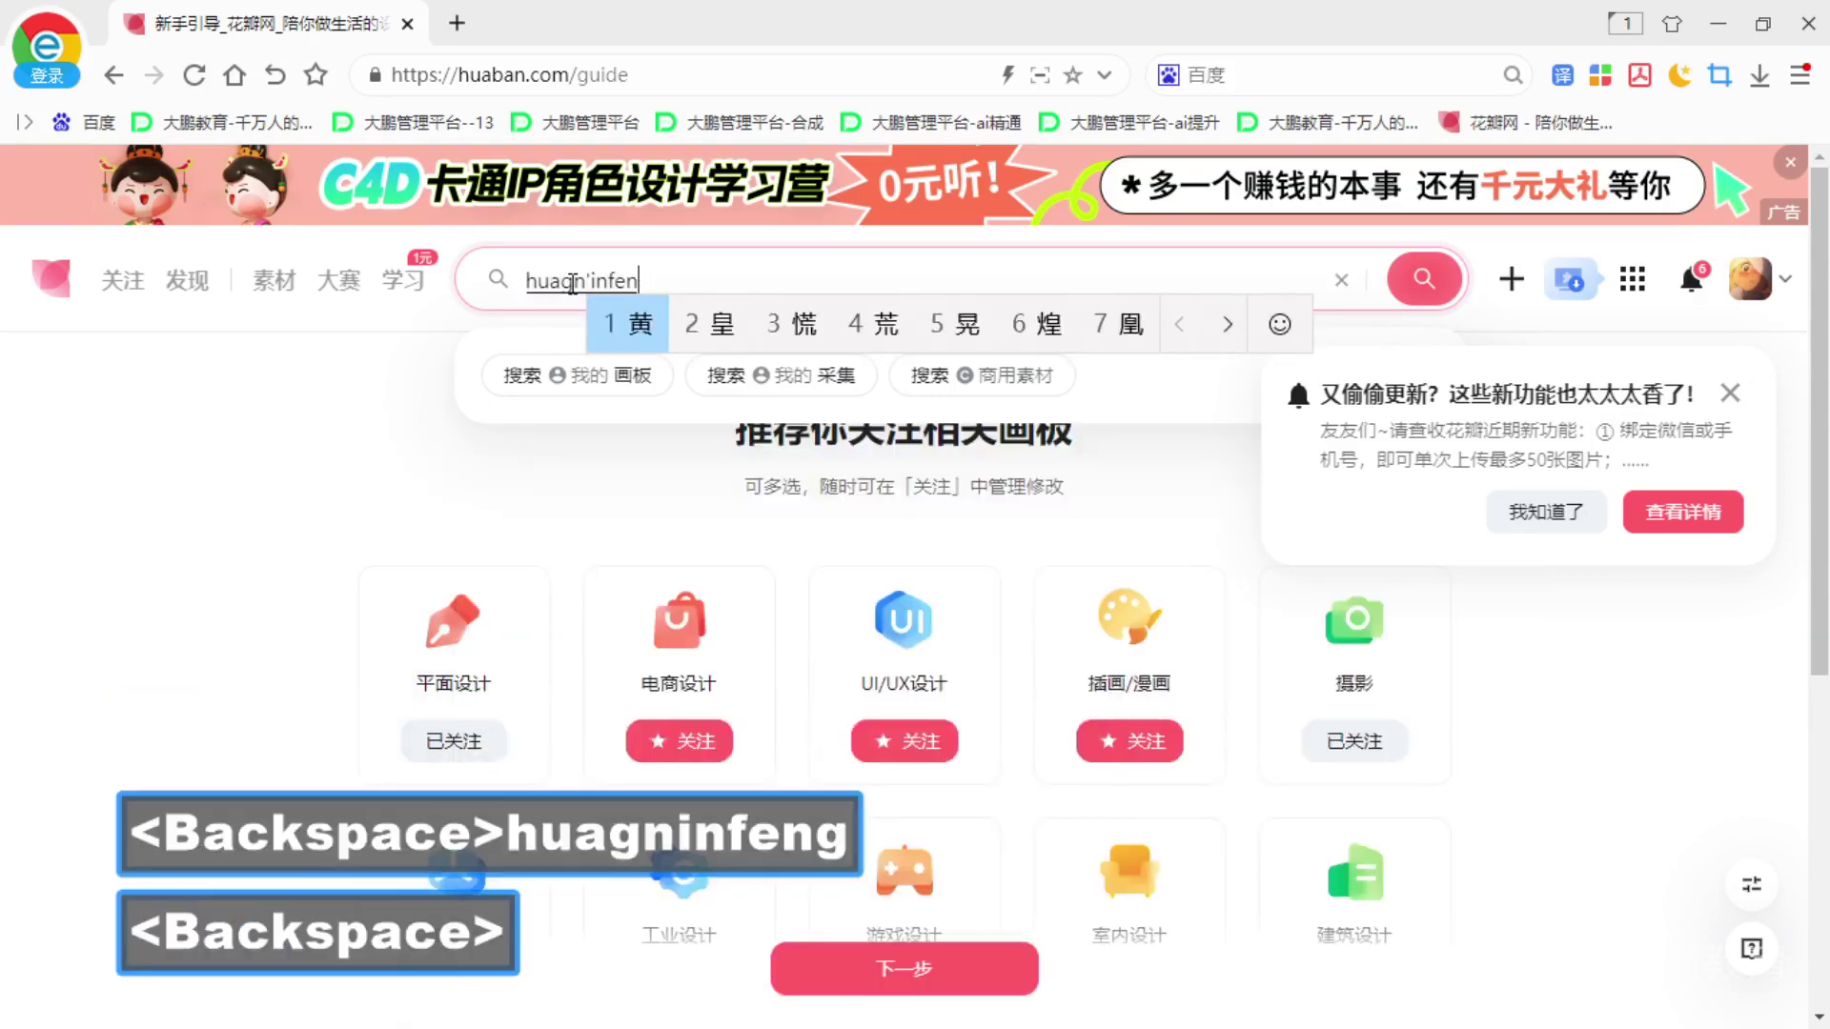
pyautogui.write('ngjinfen')
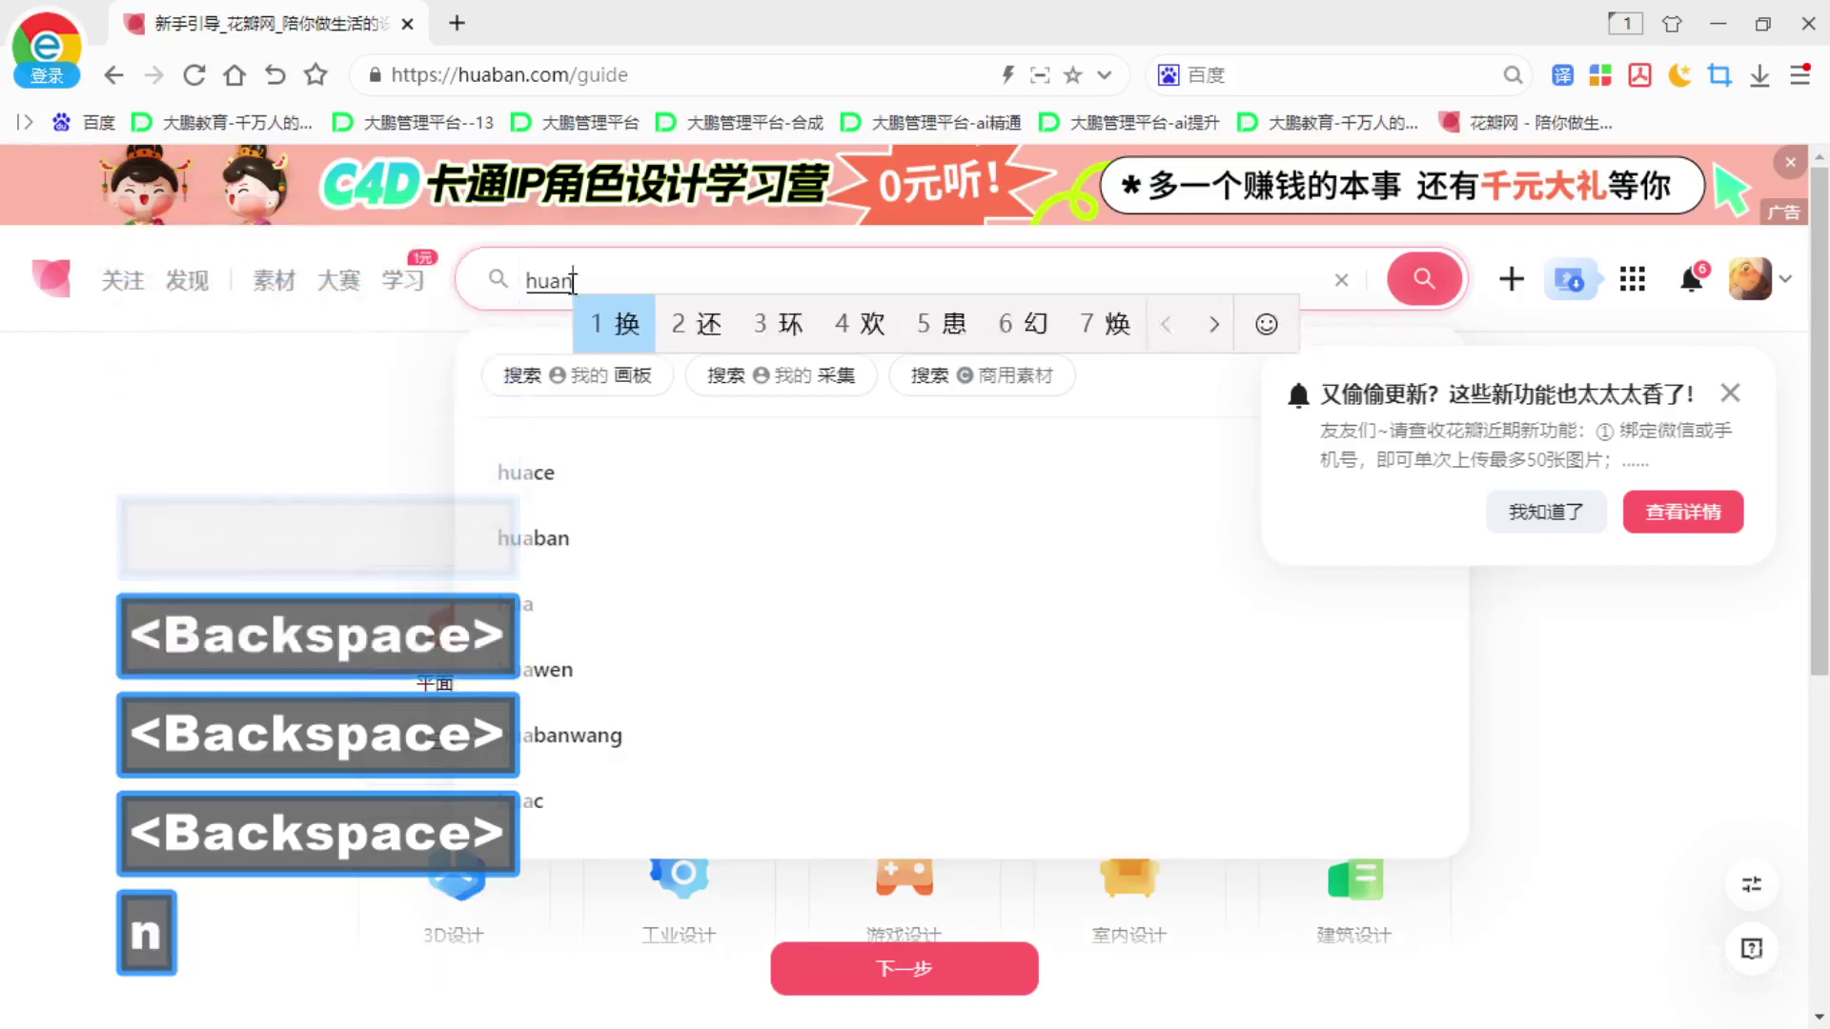
pyautogui.write('ge')
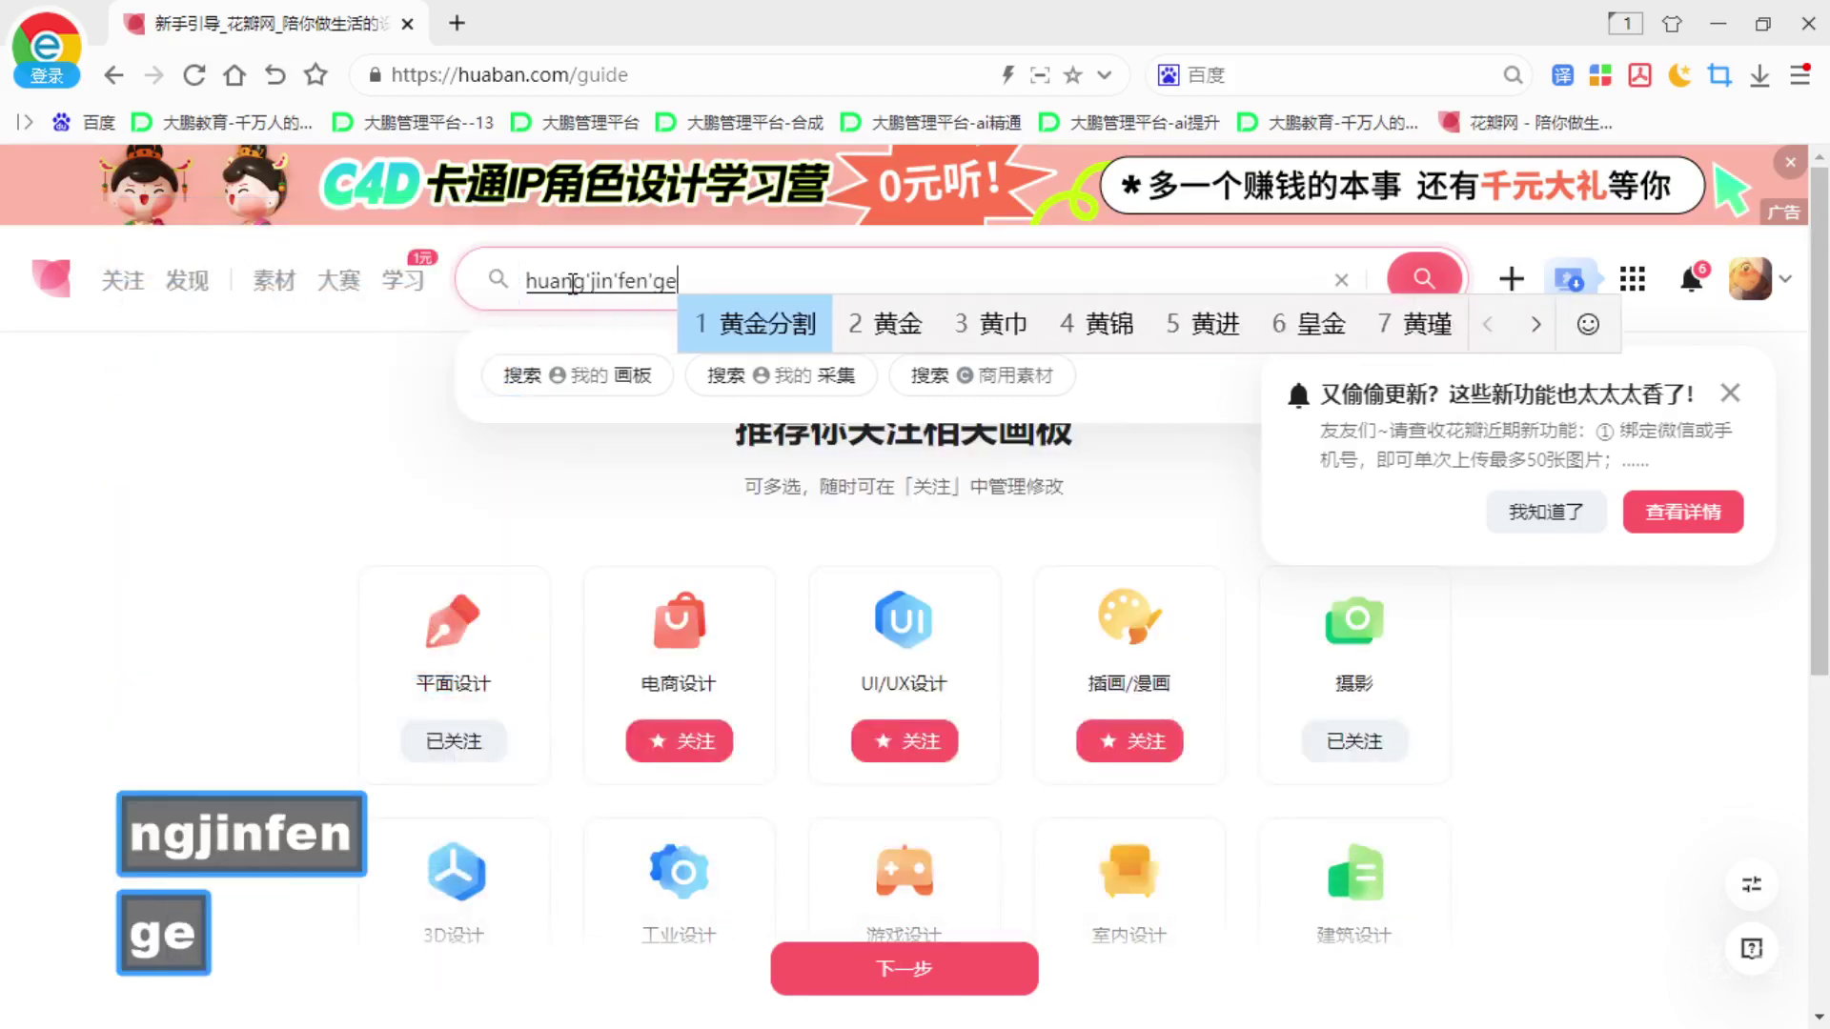
pyautogui.press('space')
pyautogui.press('Return')
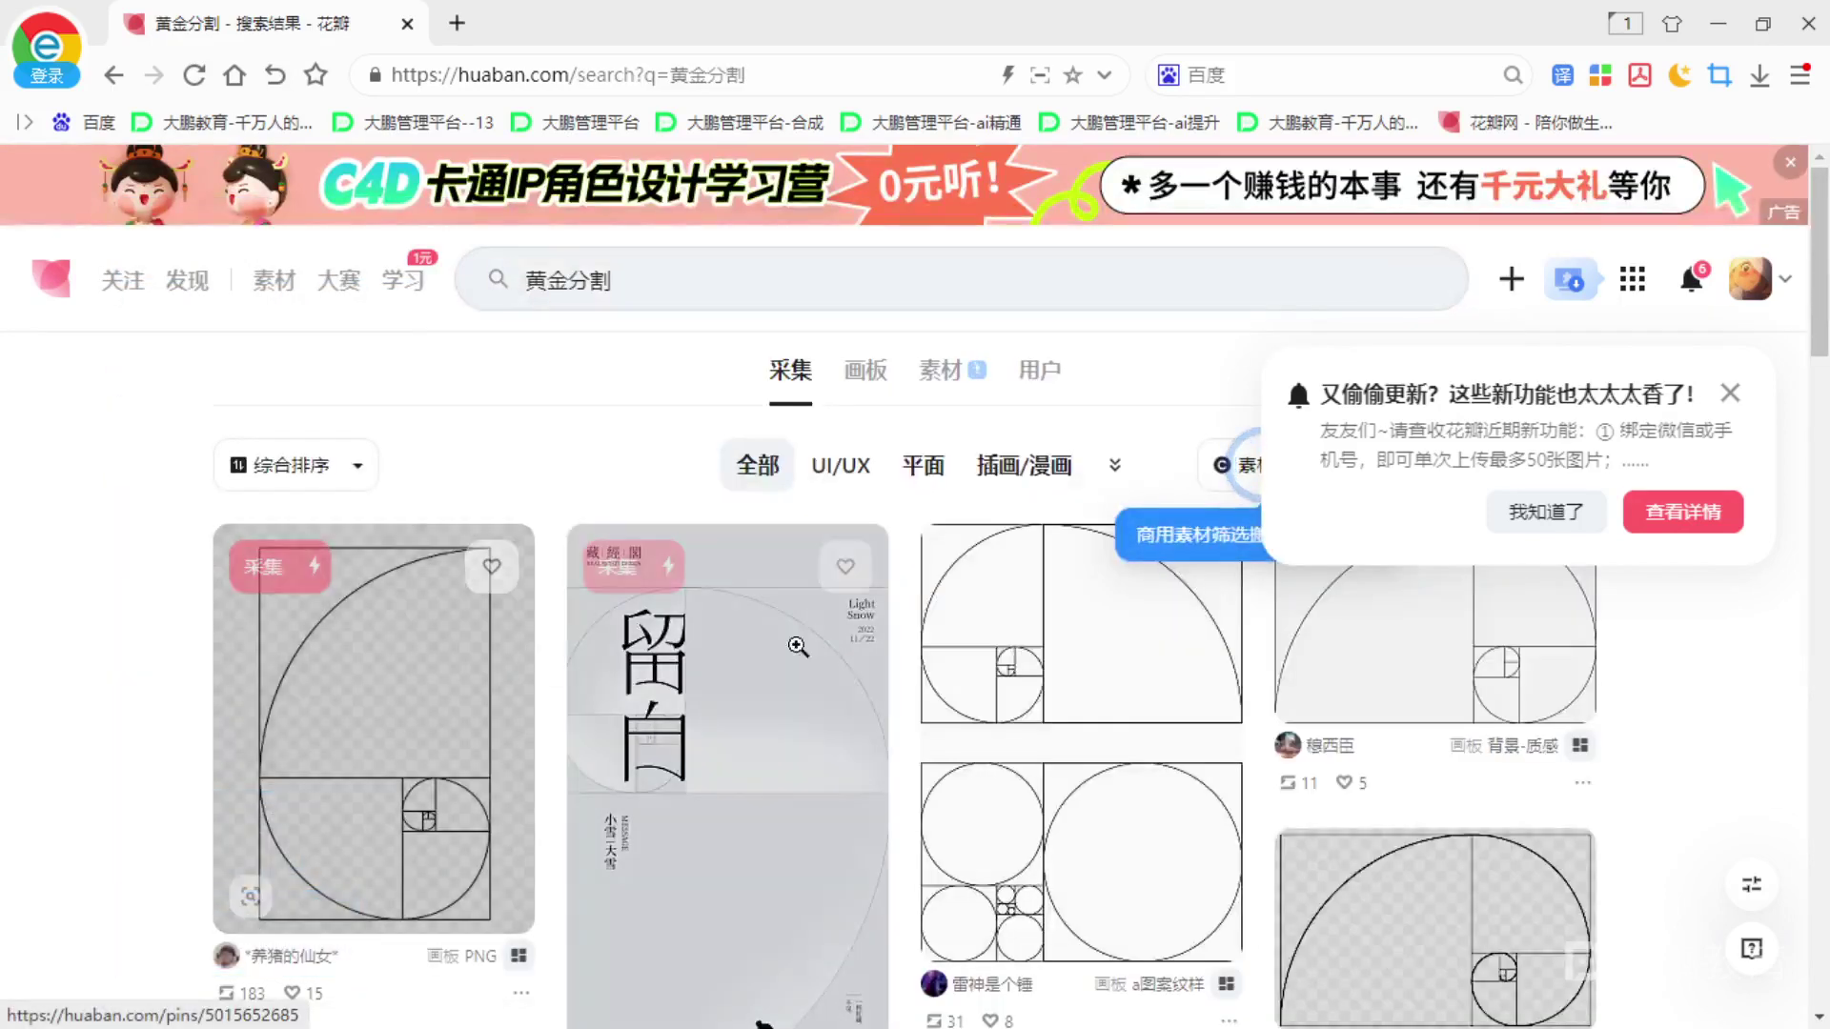
# - Open the 黄金分割线 pin and examine its golden-spiral and golden-circle diagrams with the page zoomed out to 75%
pyautogui.click(948, 912)
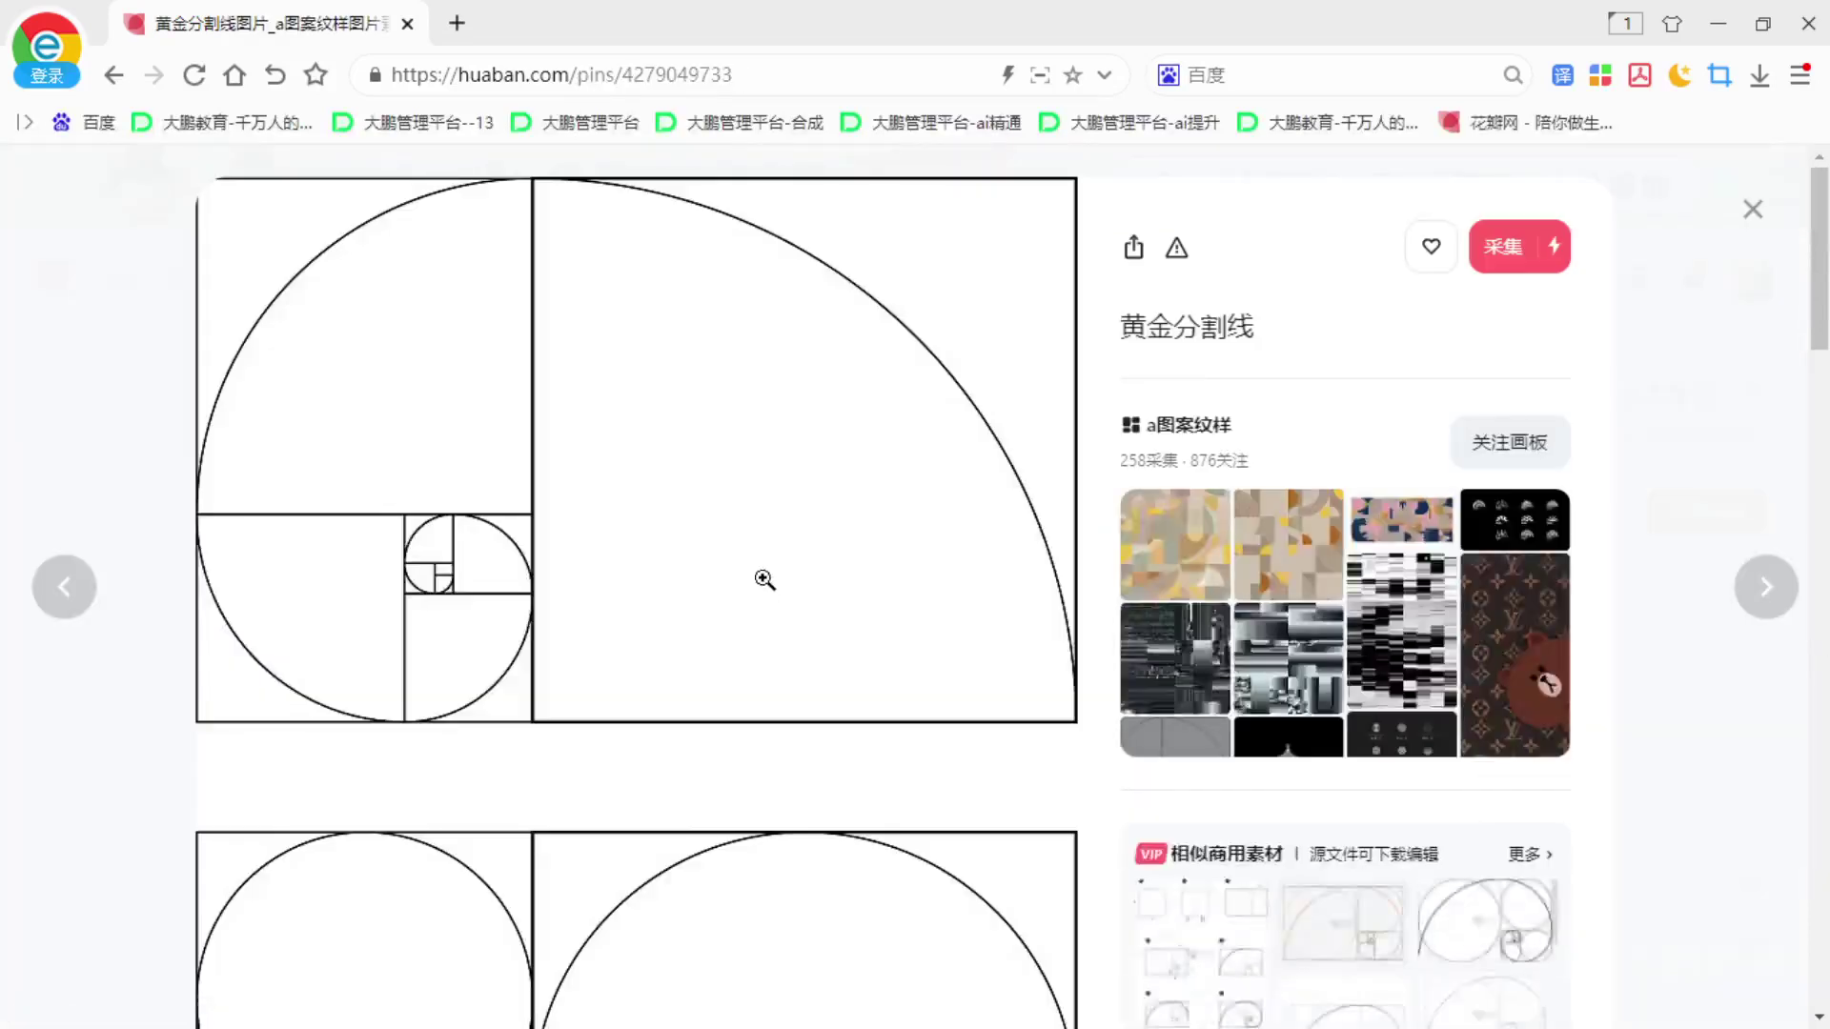
pyautogui.scroll(-8, 764, 580)
pyautogui.scroll(6, 764, 580)
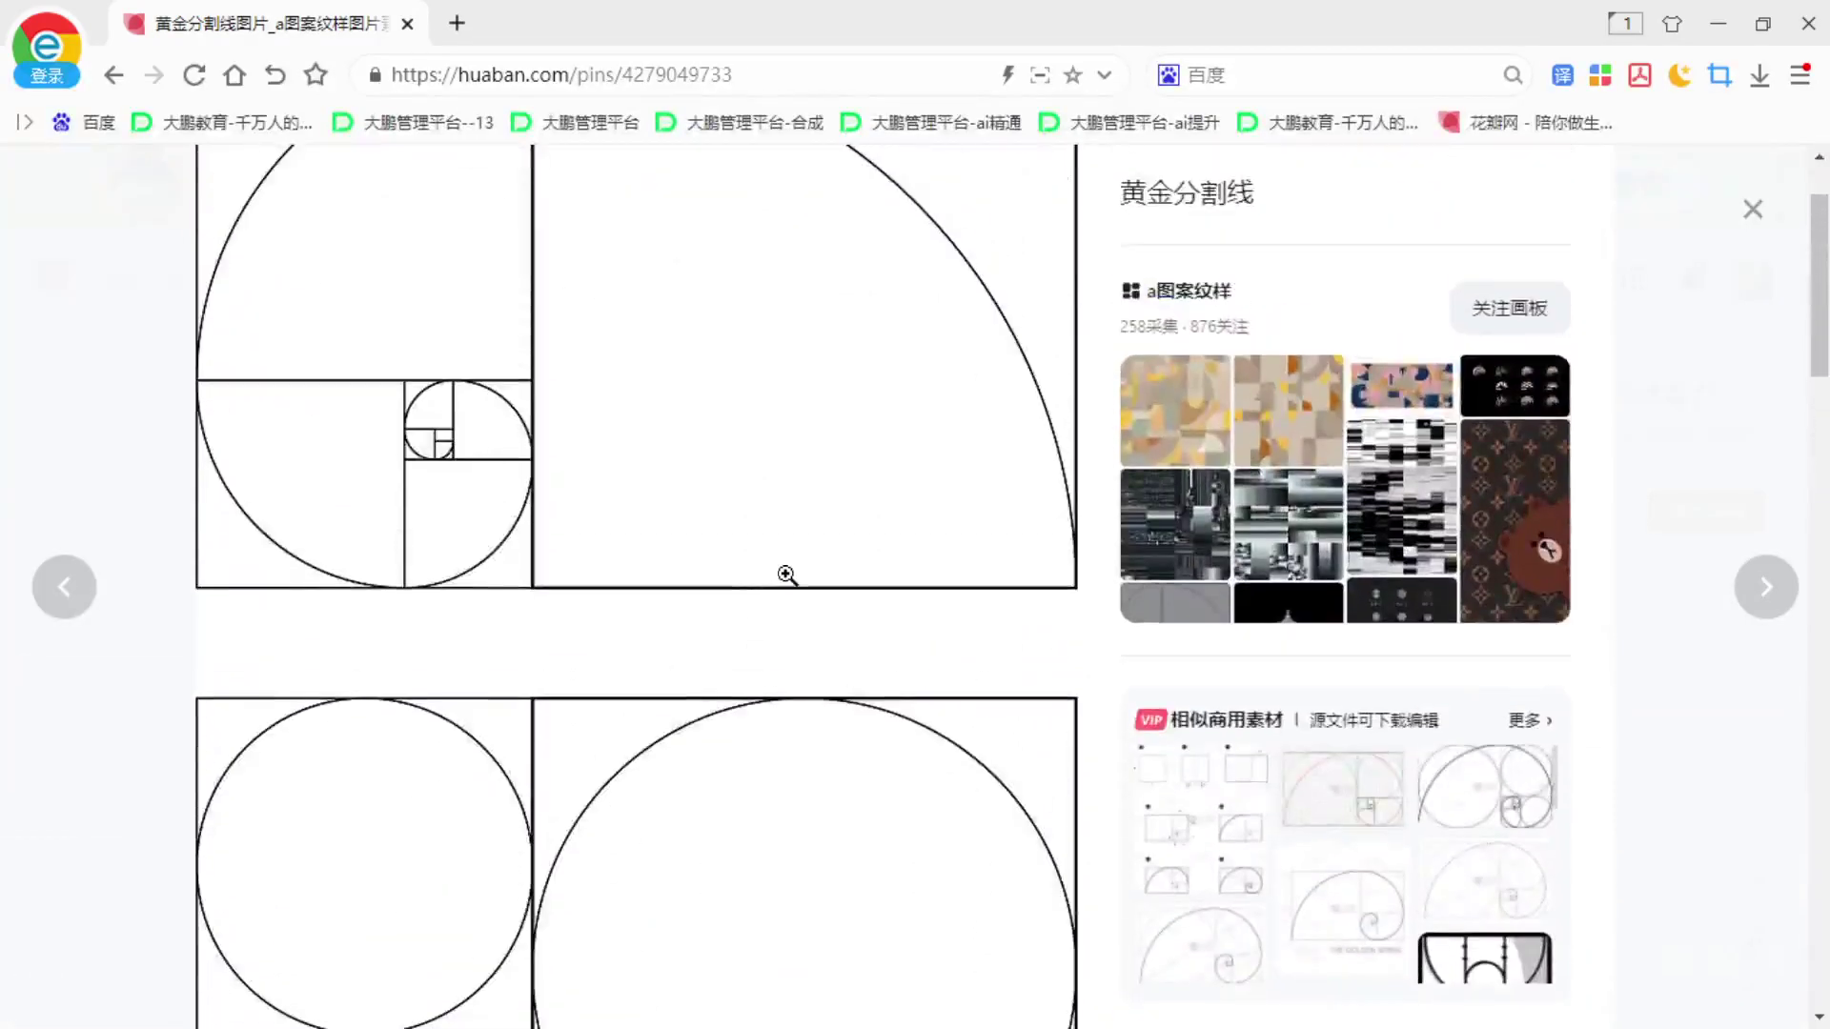
pyautogui.keyDown('ctrl'); pyautogui.scroll(-3, 786, 575); pyautogui.keyUp('ctrl')
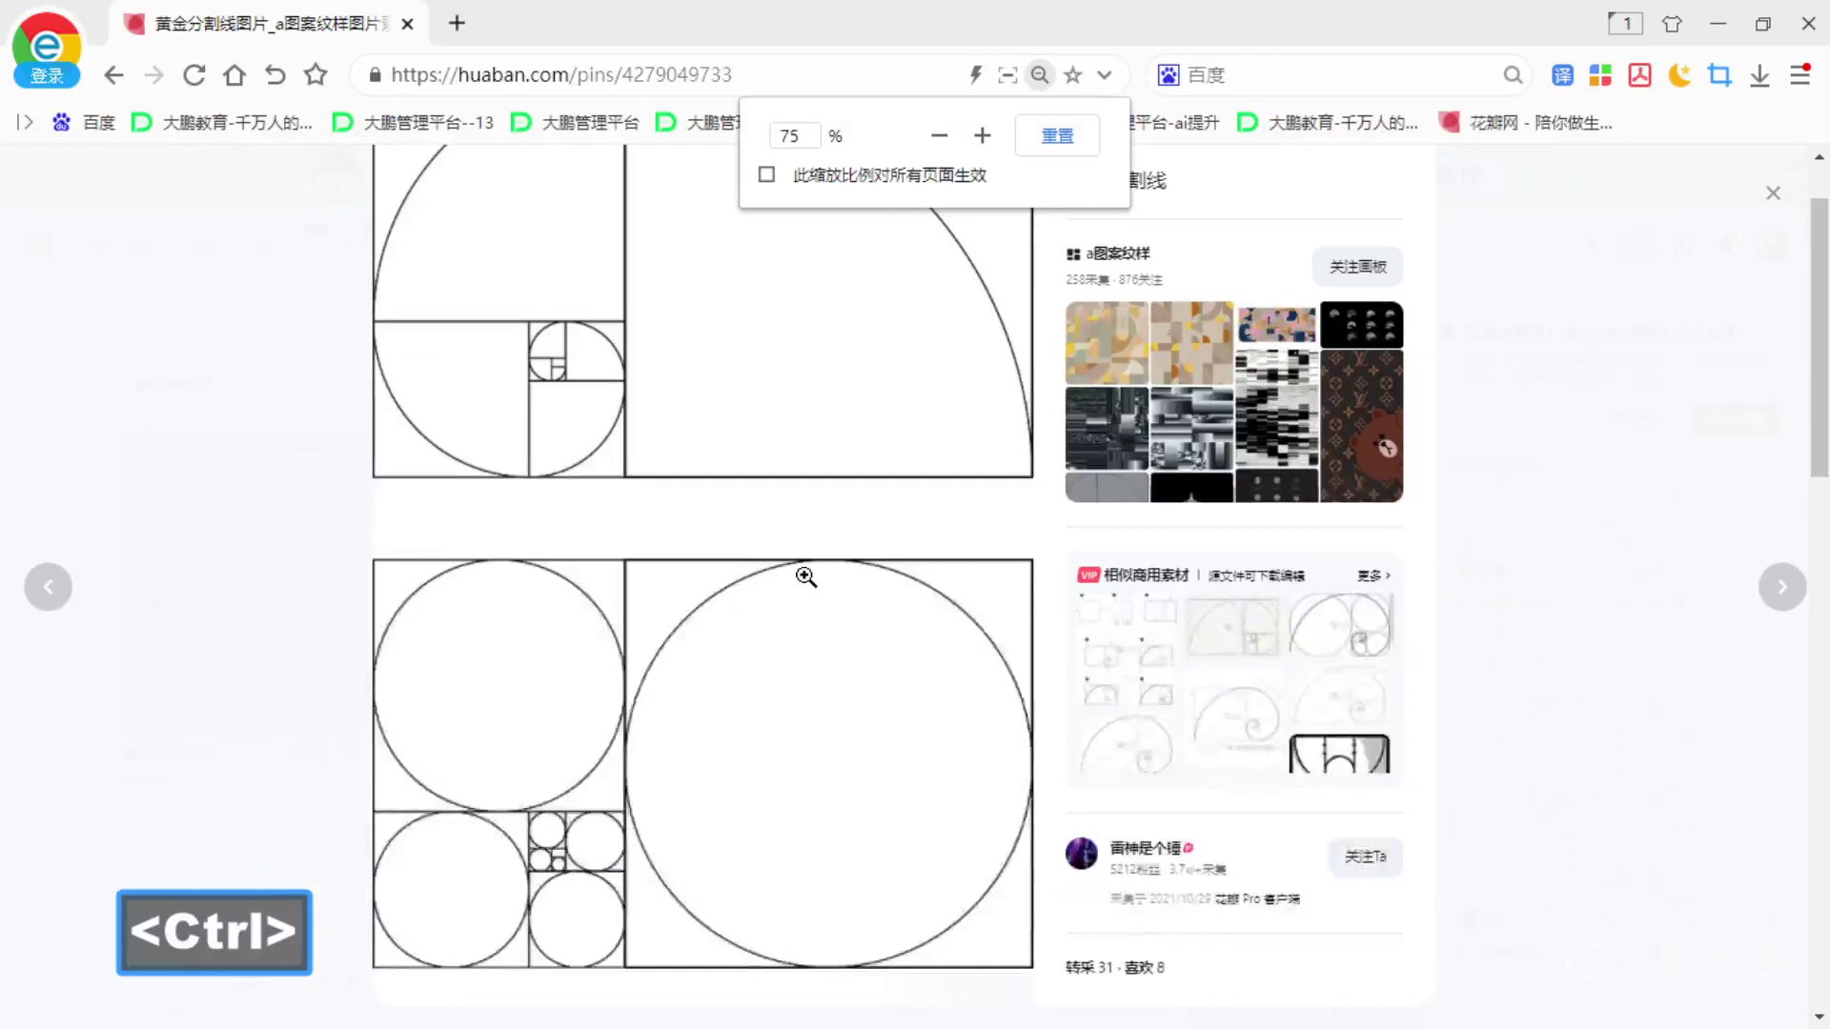
pyautogui.scroll(2, 702, 428)
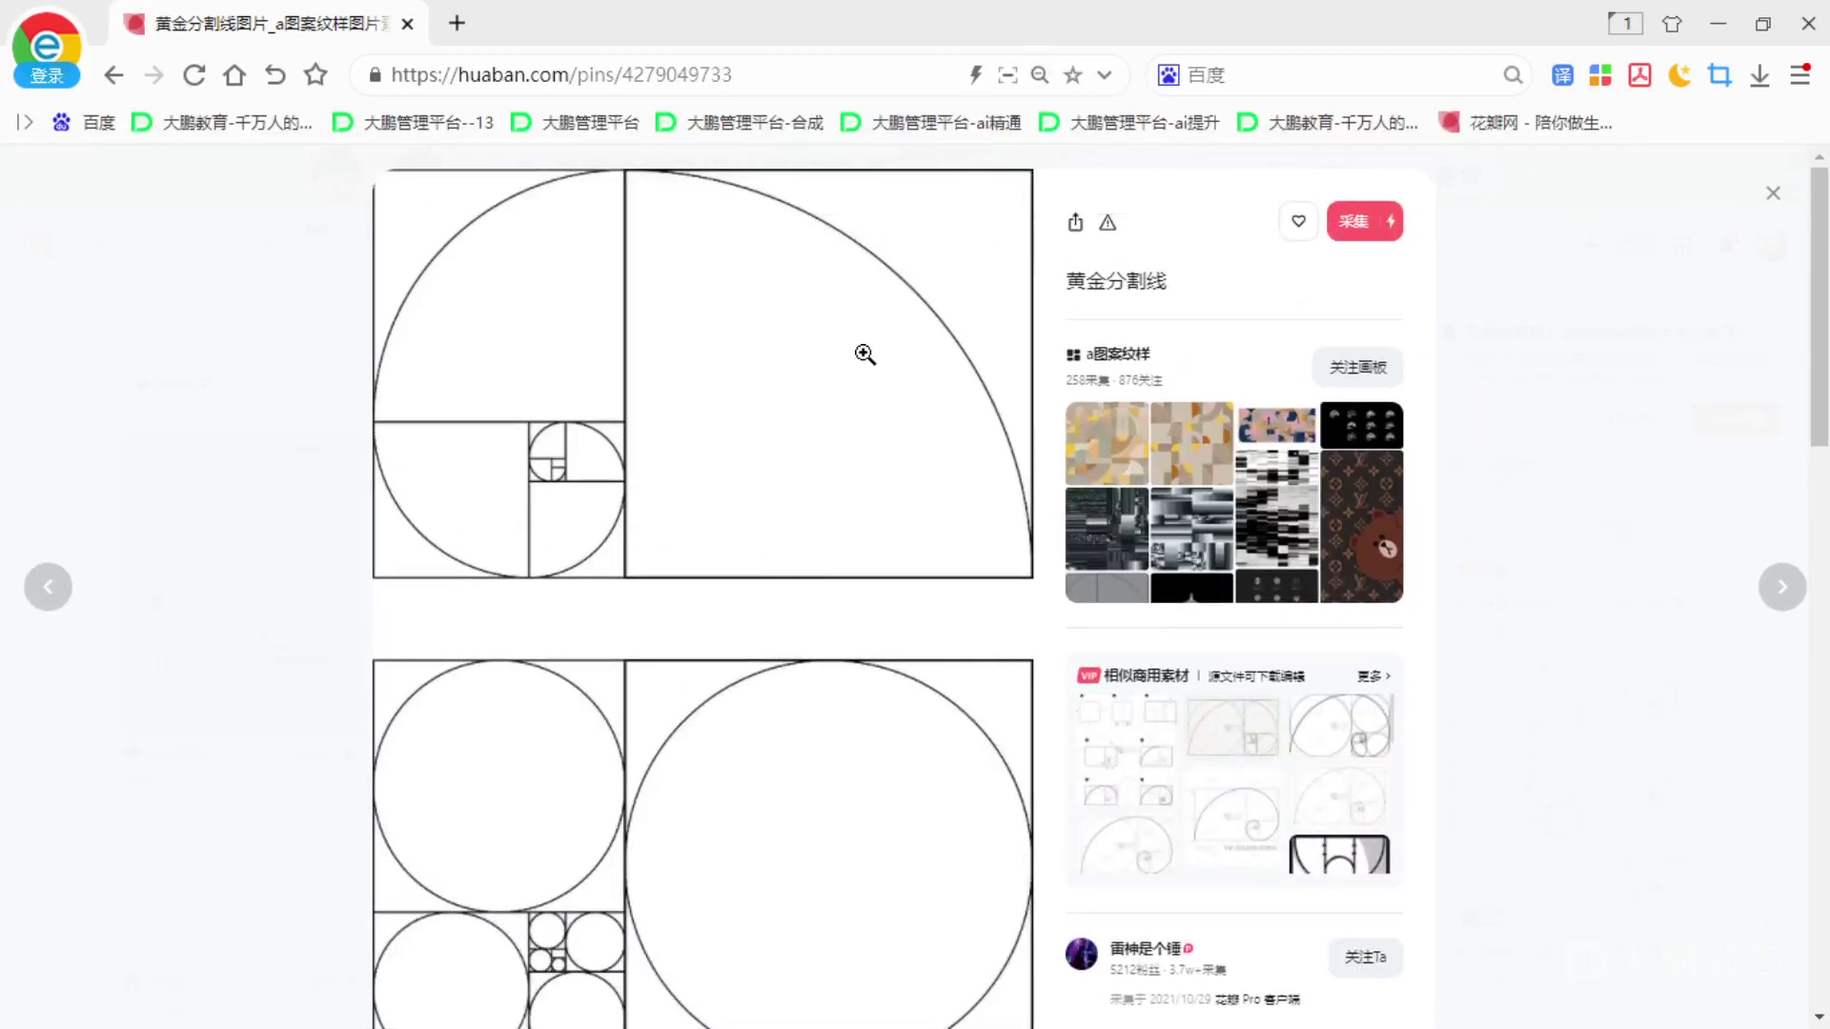
# - Sketch freehand rectangle outlines beside the golden-spiral diagram with the screen pen, and clear the marks
pyautogui.press('F1')
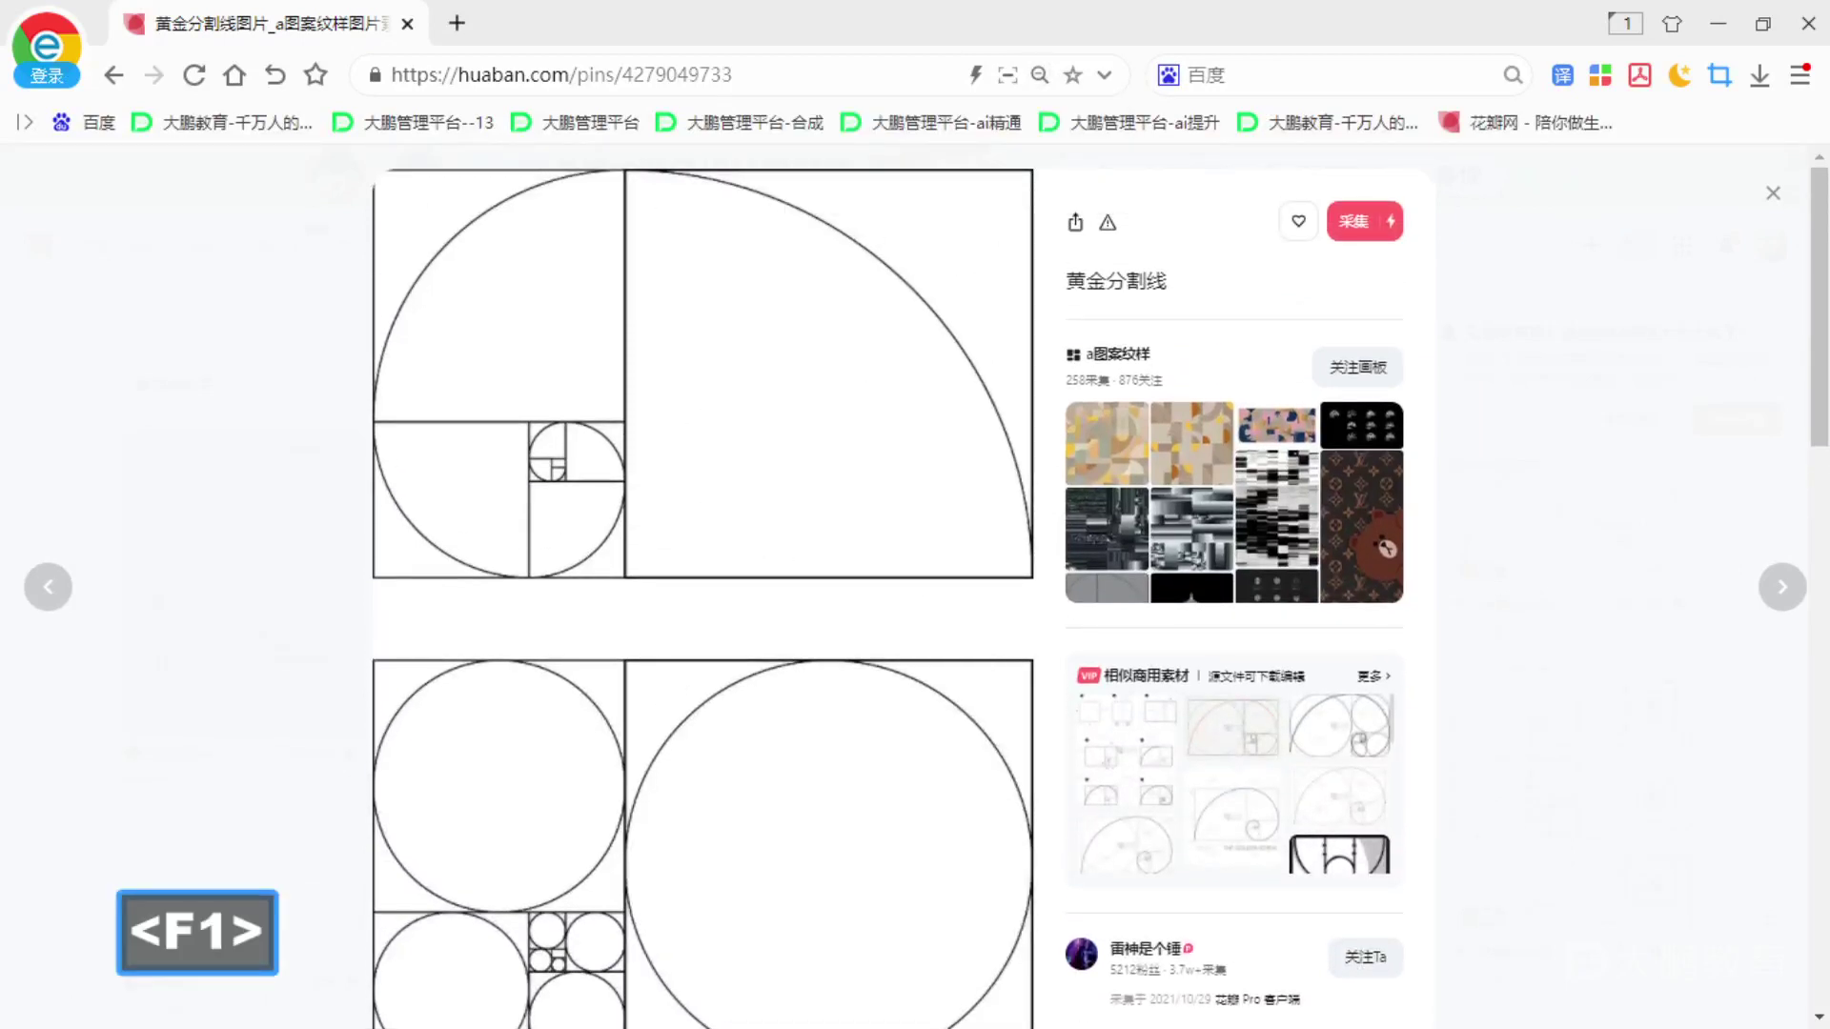
pyautogui.moveTo(1021, 170)
pyautogui.mouseDown()
pyautogui.moveTo(1331, 271)
pyautogui.moveTo(1016, 326)
pyautogui.mouseUp()
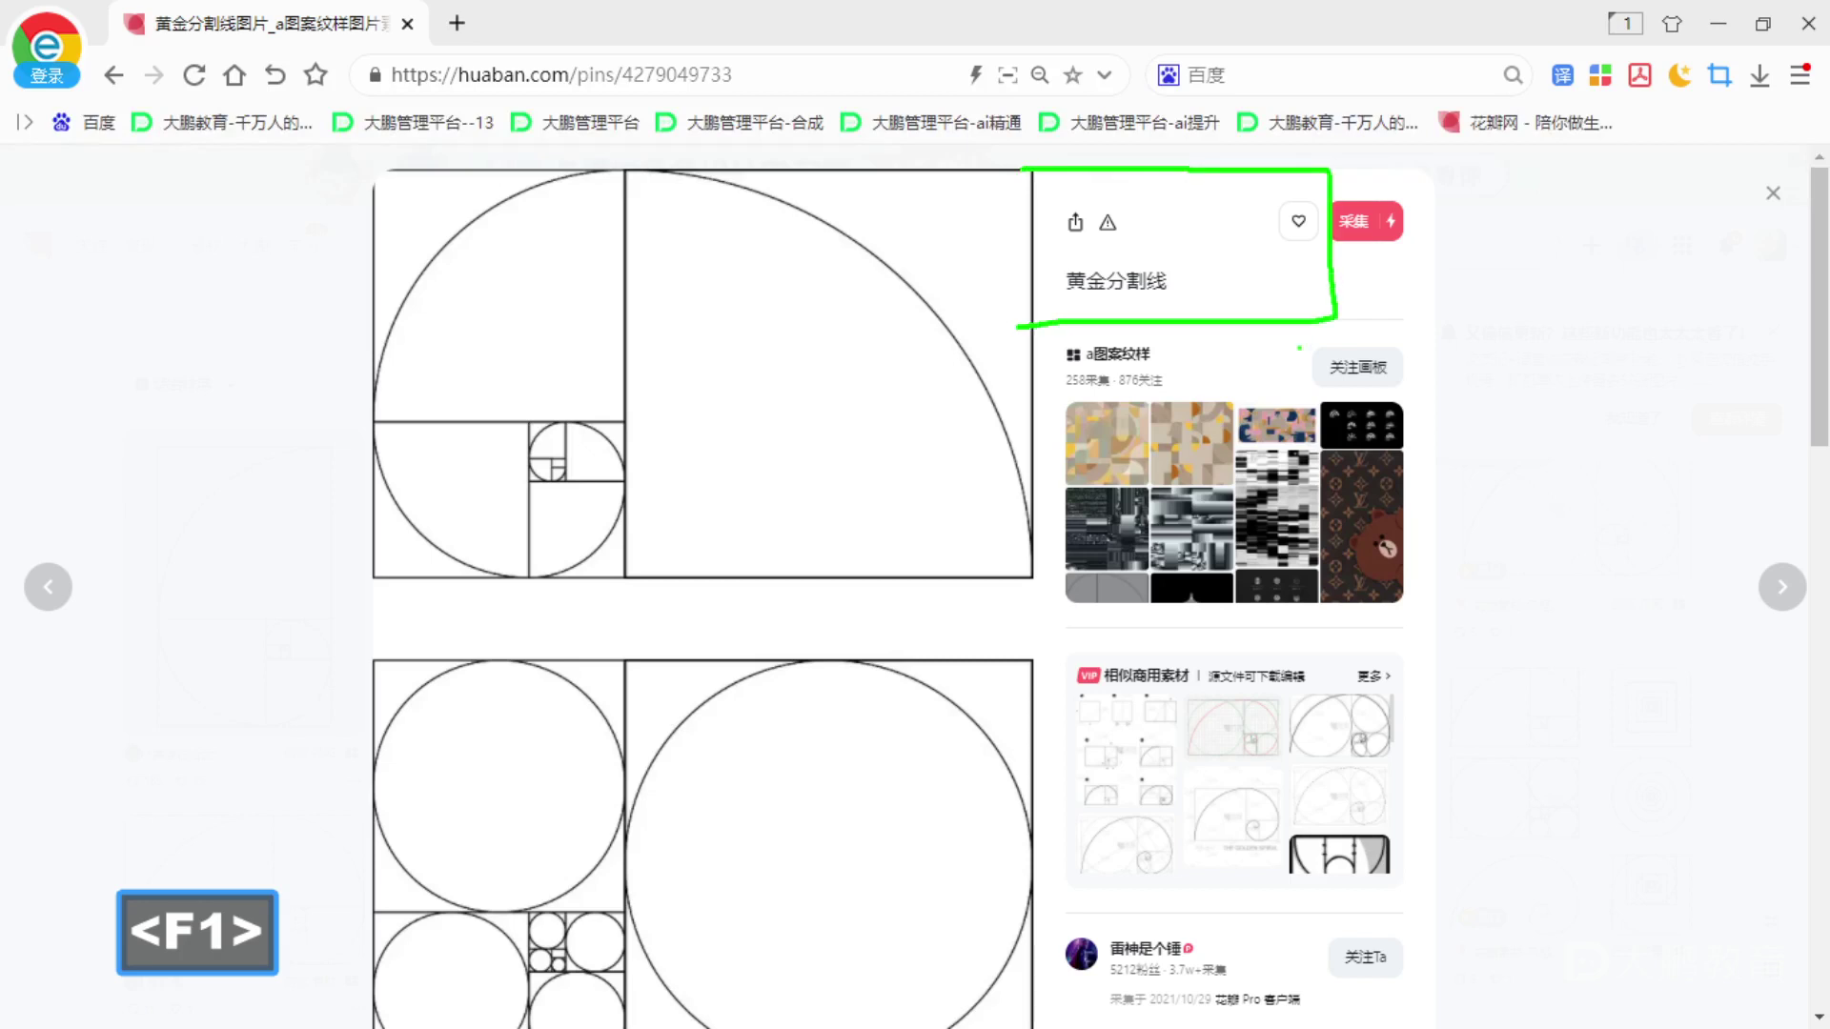
pyautogui.moveTo(1134, 416); pyautogui.dragTo(1321, 298)
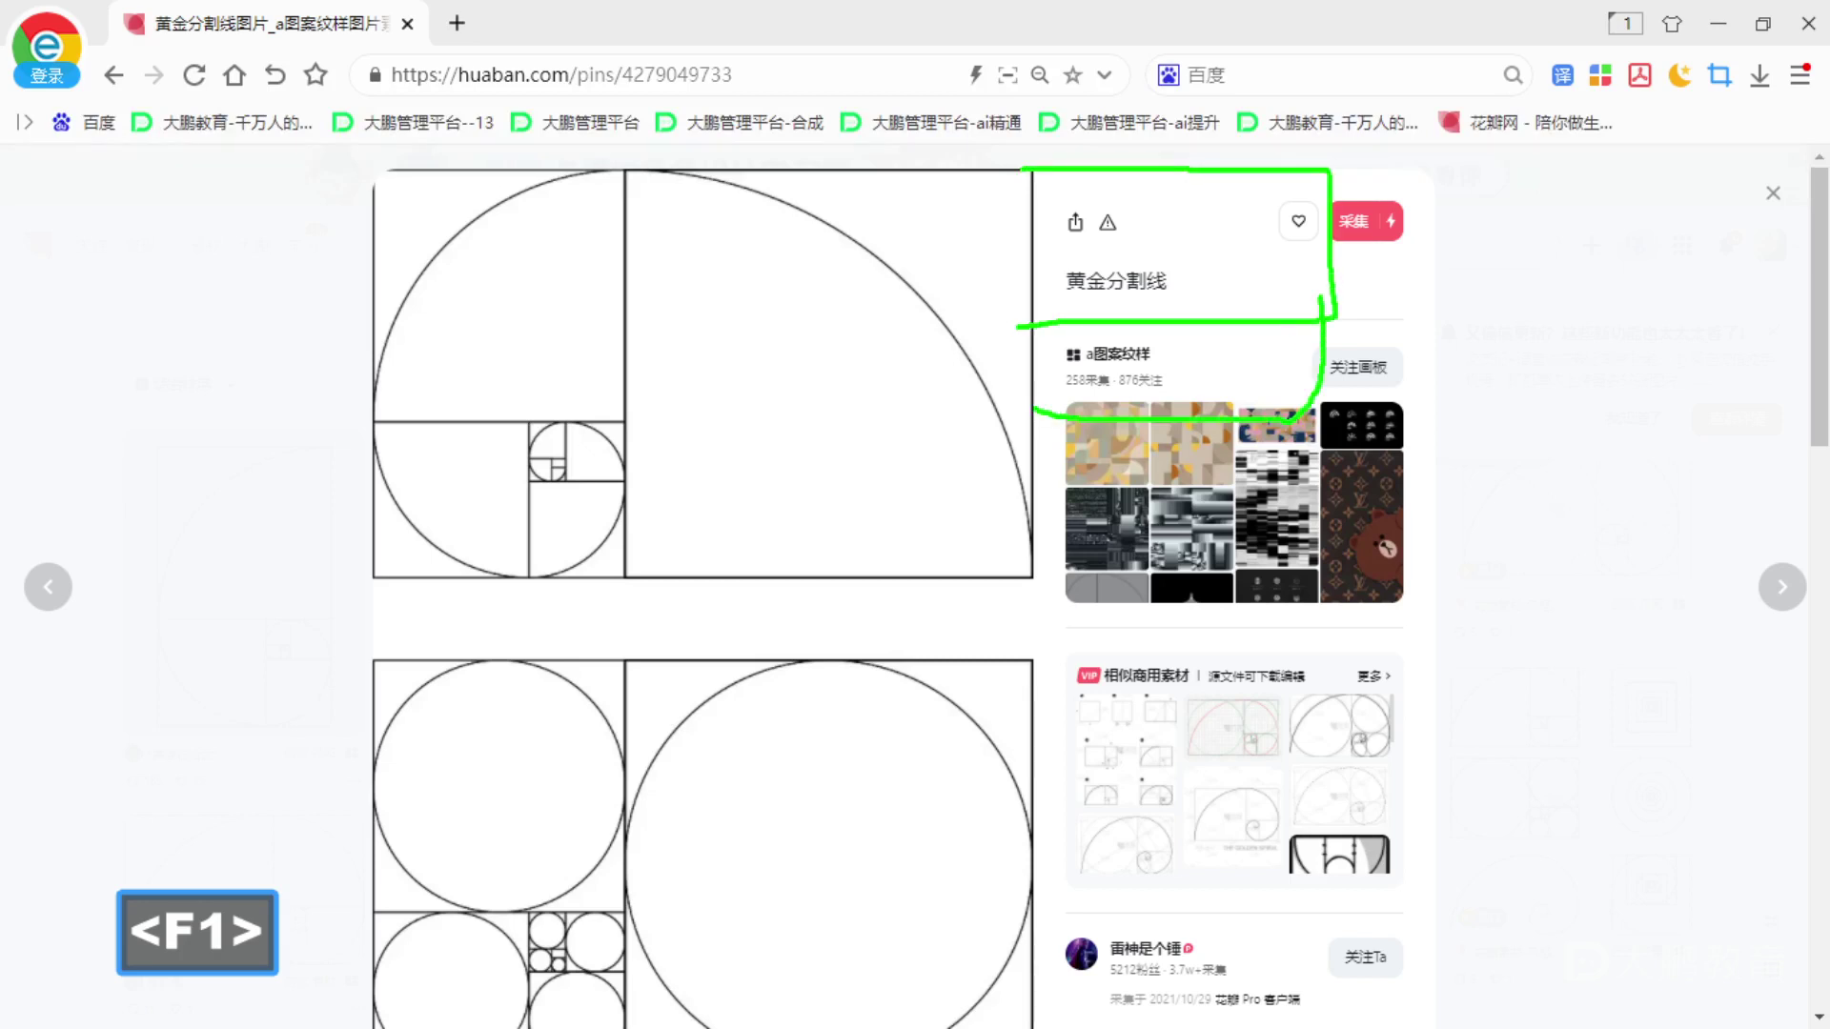
pyautogui.moveTo(1248, 495); pyautogui.dragTo(1282, 436)
pyautogui.moveTo(1164, 491); pyautogui.dragTo(1244, 562)
pyautogui.moveTo(1149, 427); pyautogui.dragTo(1239, 437)
pyautogui.press('Escape')
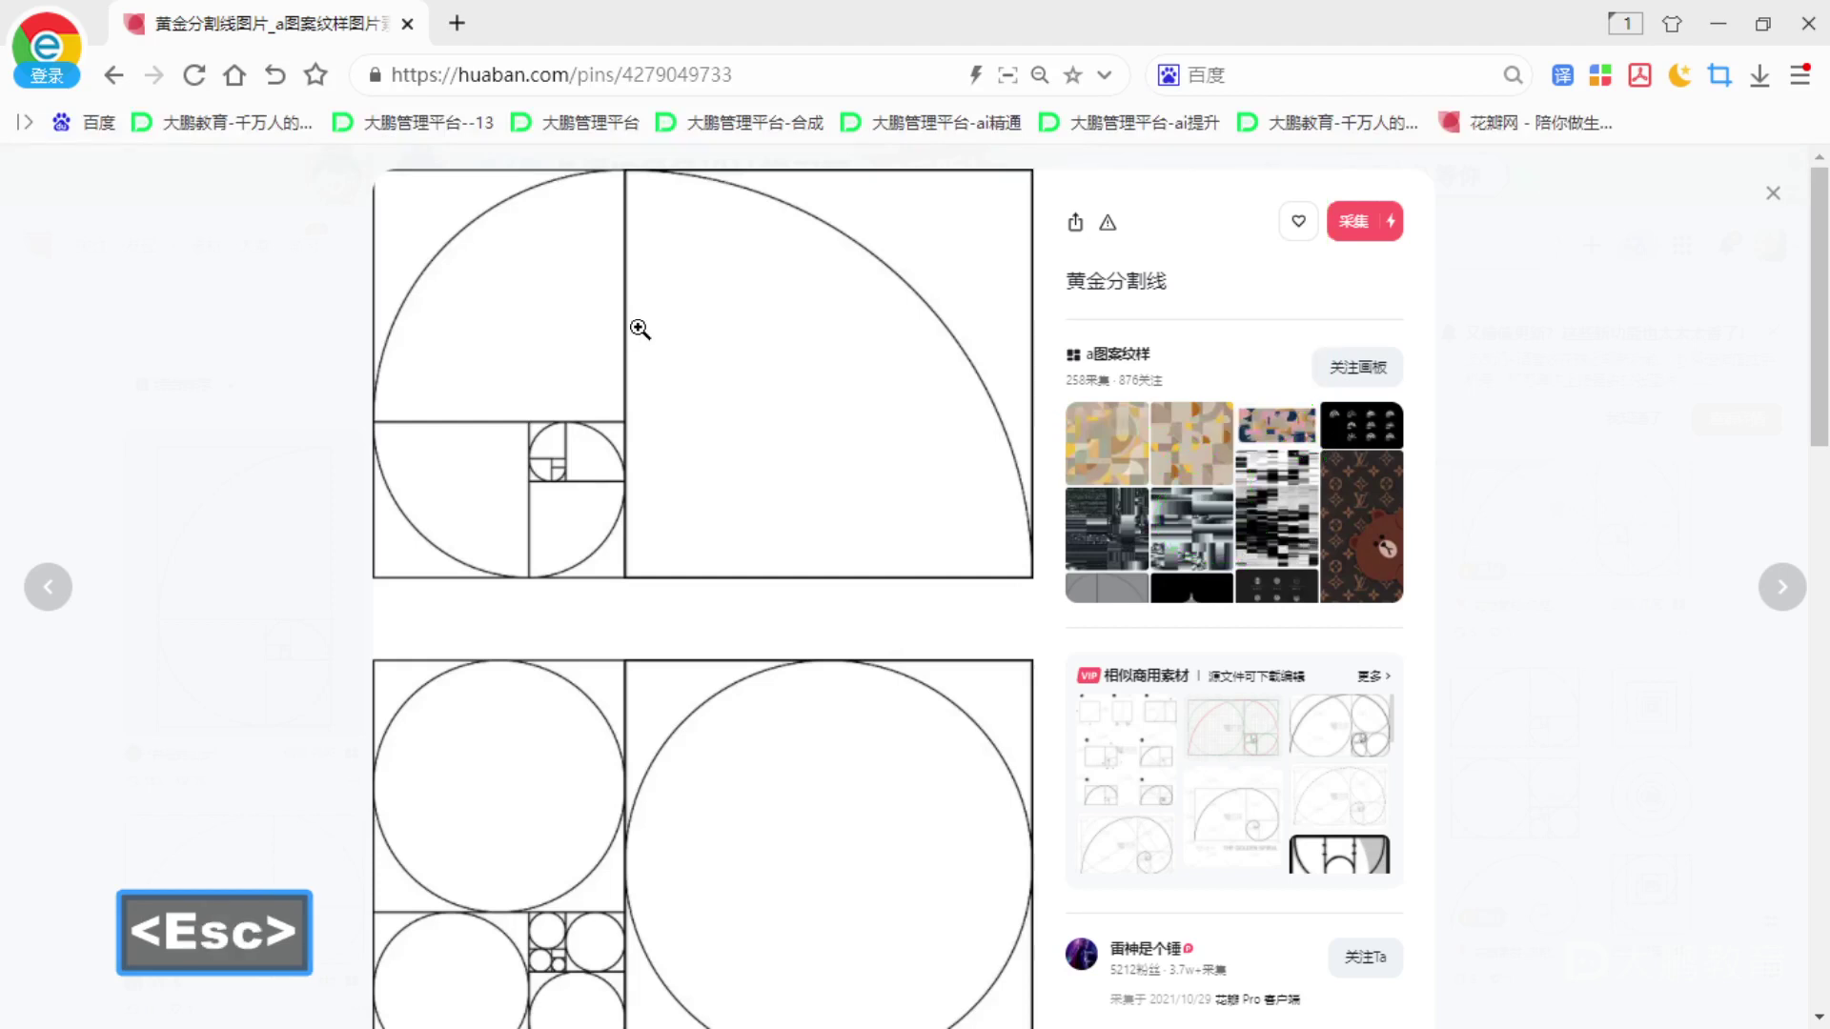
# - Mark the edges of the successive squares in the golden-spiral diagram with the screen pen, and clear the marks
pyautogui.press('F1')
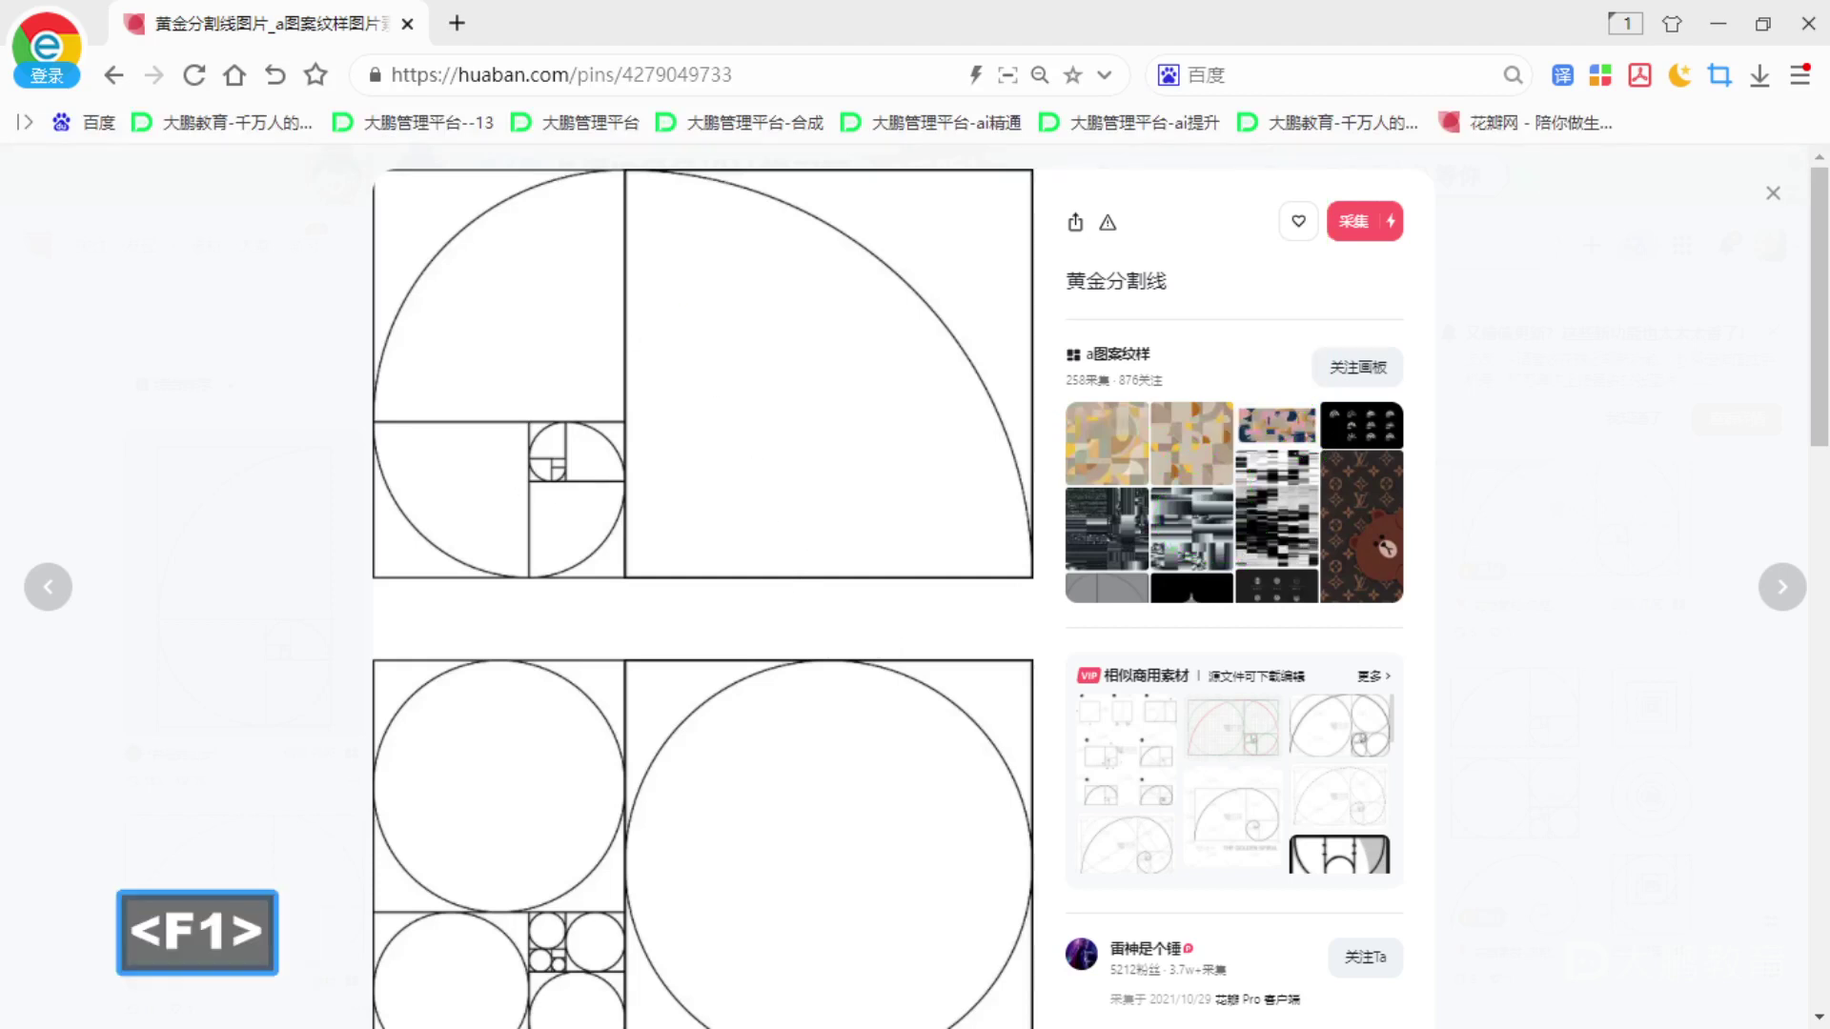
pyautogui.moveTo(634, 164)
pyautogui.mouseDown()
pyautogui.moveTo(625, 317)
pyautogui.moveTo(786, 571)
pyautogui.moveTo(991, 575)
pyautogui.moveTo(1055, 222)
pyautogui.moveTo(888, 157)
pyautogui.mouseUp()
pyautogui.moveTo(647, 172)
pyautogui.mouseDown()
pyautogui.moveTo(375, 169)
pyautogui.moveTo(358, 193)
pyautogui.moveTo(357, 359)
pyautogui.moveTo(552, 429)
pyautogui.mouseUp()
pyautogui.moveTo(377, 422)
pyautogui.mouseDown()
pyautogui.moveTo(366, 583)
pyautogui.moveTo(527, 474)
pyautogui.moveTo(505, 580)
pyautogui.moveTo(644, 572)
pyautogui.moveTo(553, 475)
pyautogui.mouseUp()
pyautogui.press('Escape')
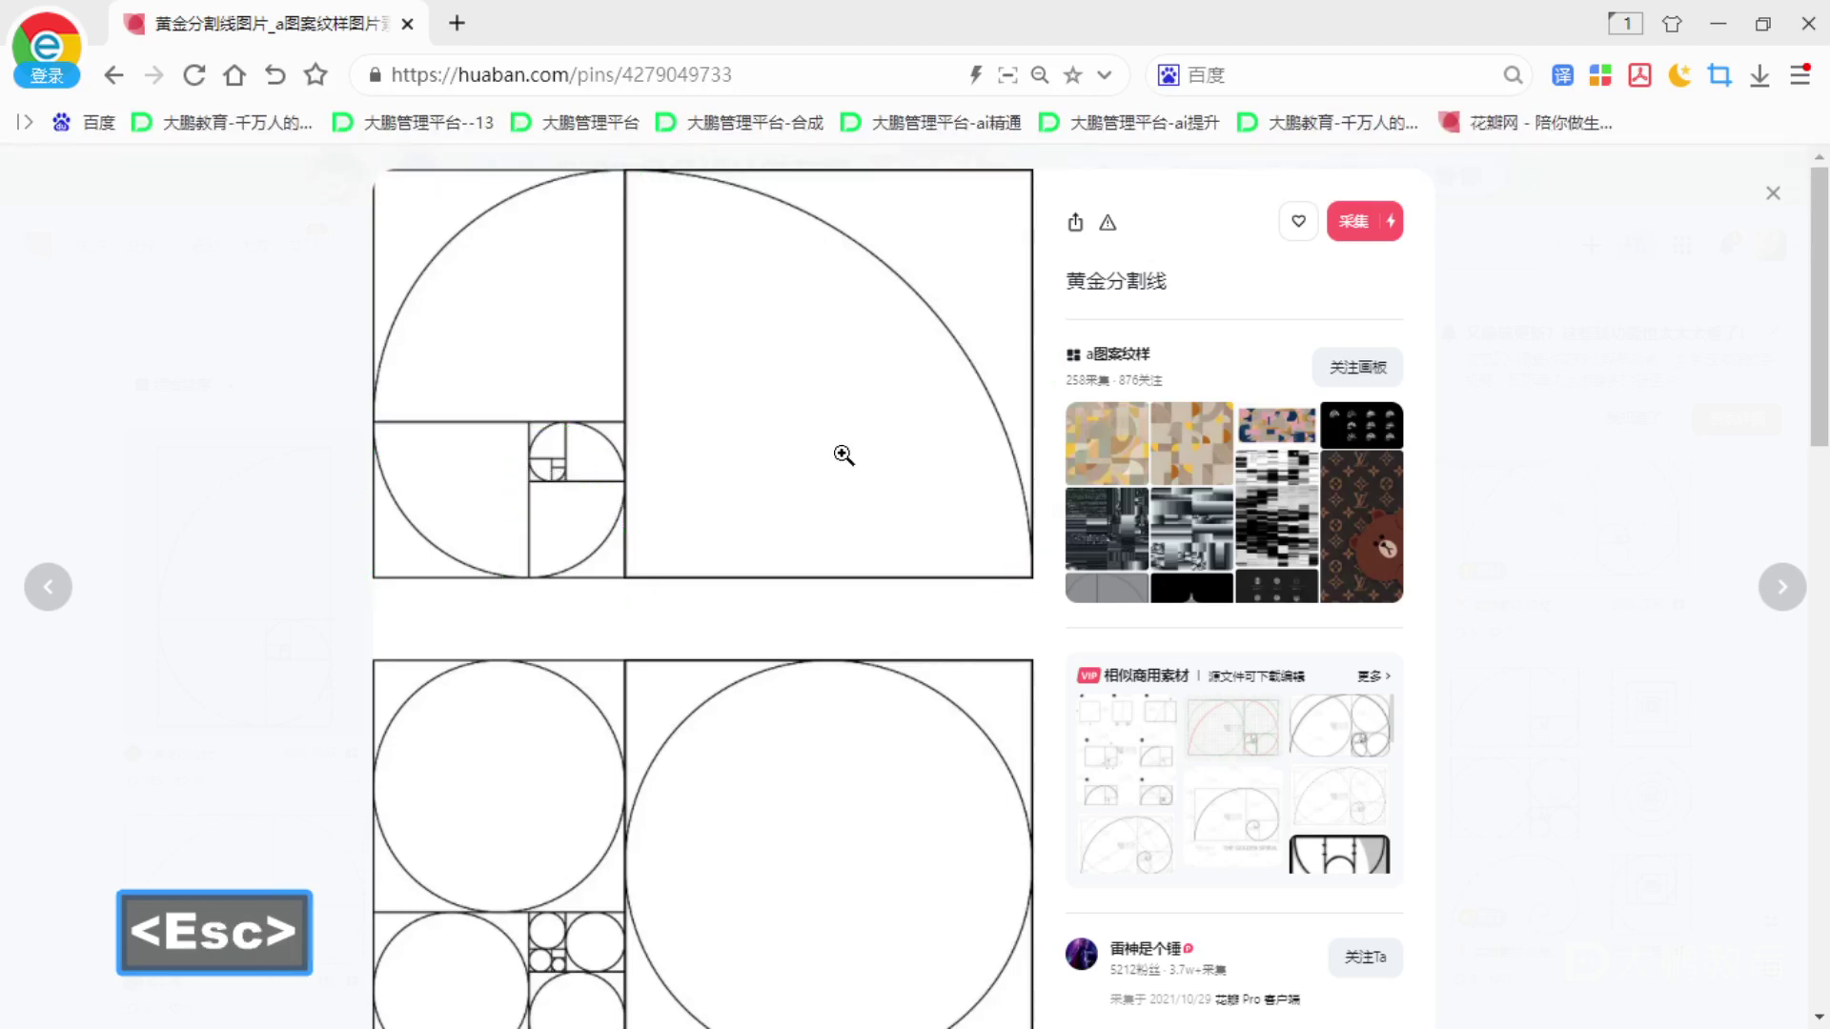
# - Trace the diagram's largest arc and sketch the full circle it belongs to with the screen pen, clearing the marks
pyautogui.press('F1')
pyautogui.moveTo(1030, 574)
pyautogui.mouseDown()
pyautogui.moveTo(1034, 488)
pyautogui.moveTo(928, 283)
pyautogui.moveTo(850, 229)
pyautogui.moveTo(683, 186)
pyautogui.mouseUp()
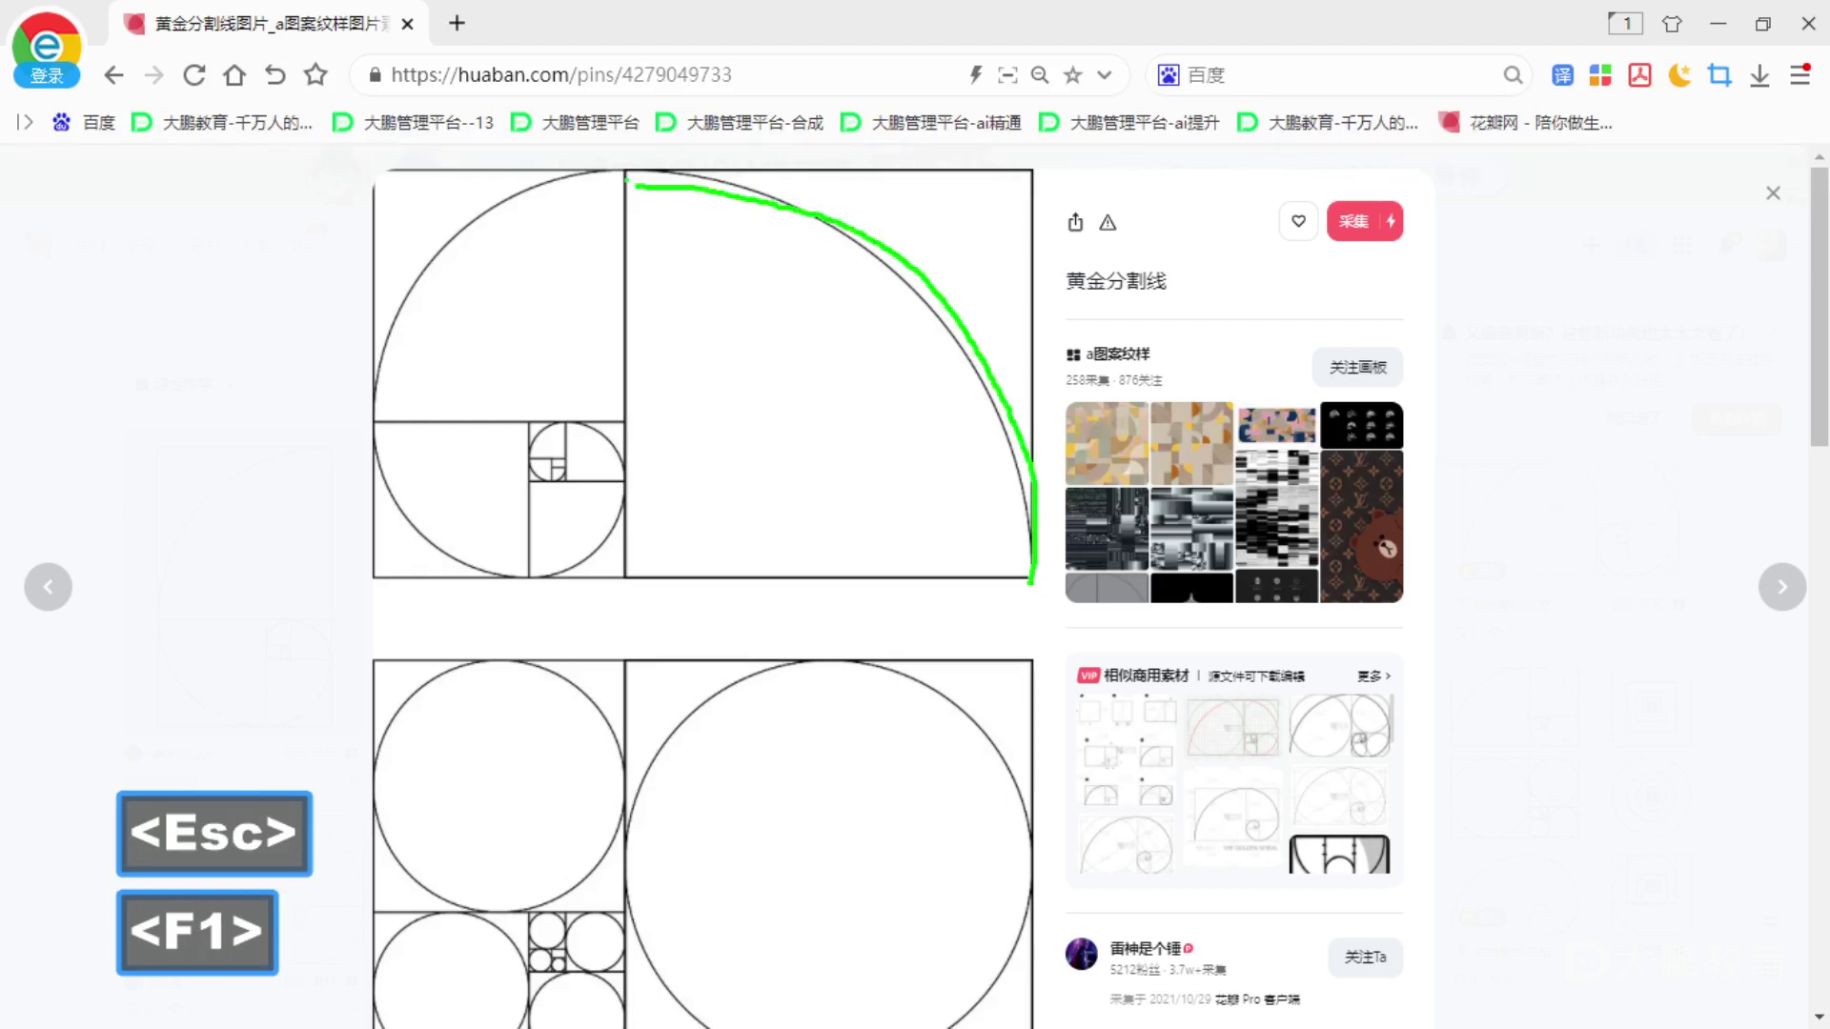
pyautogui.press('Escape')
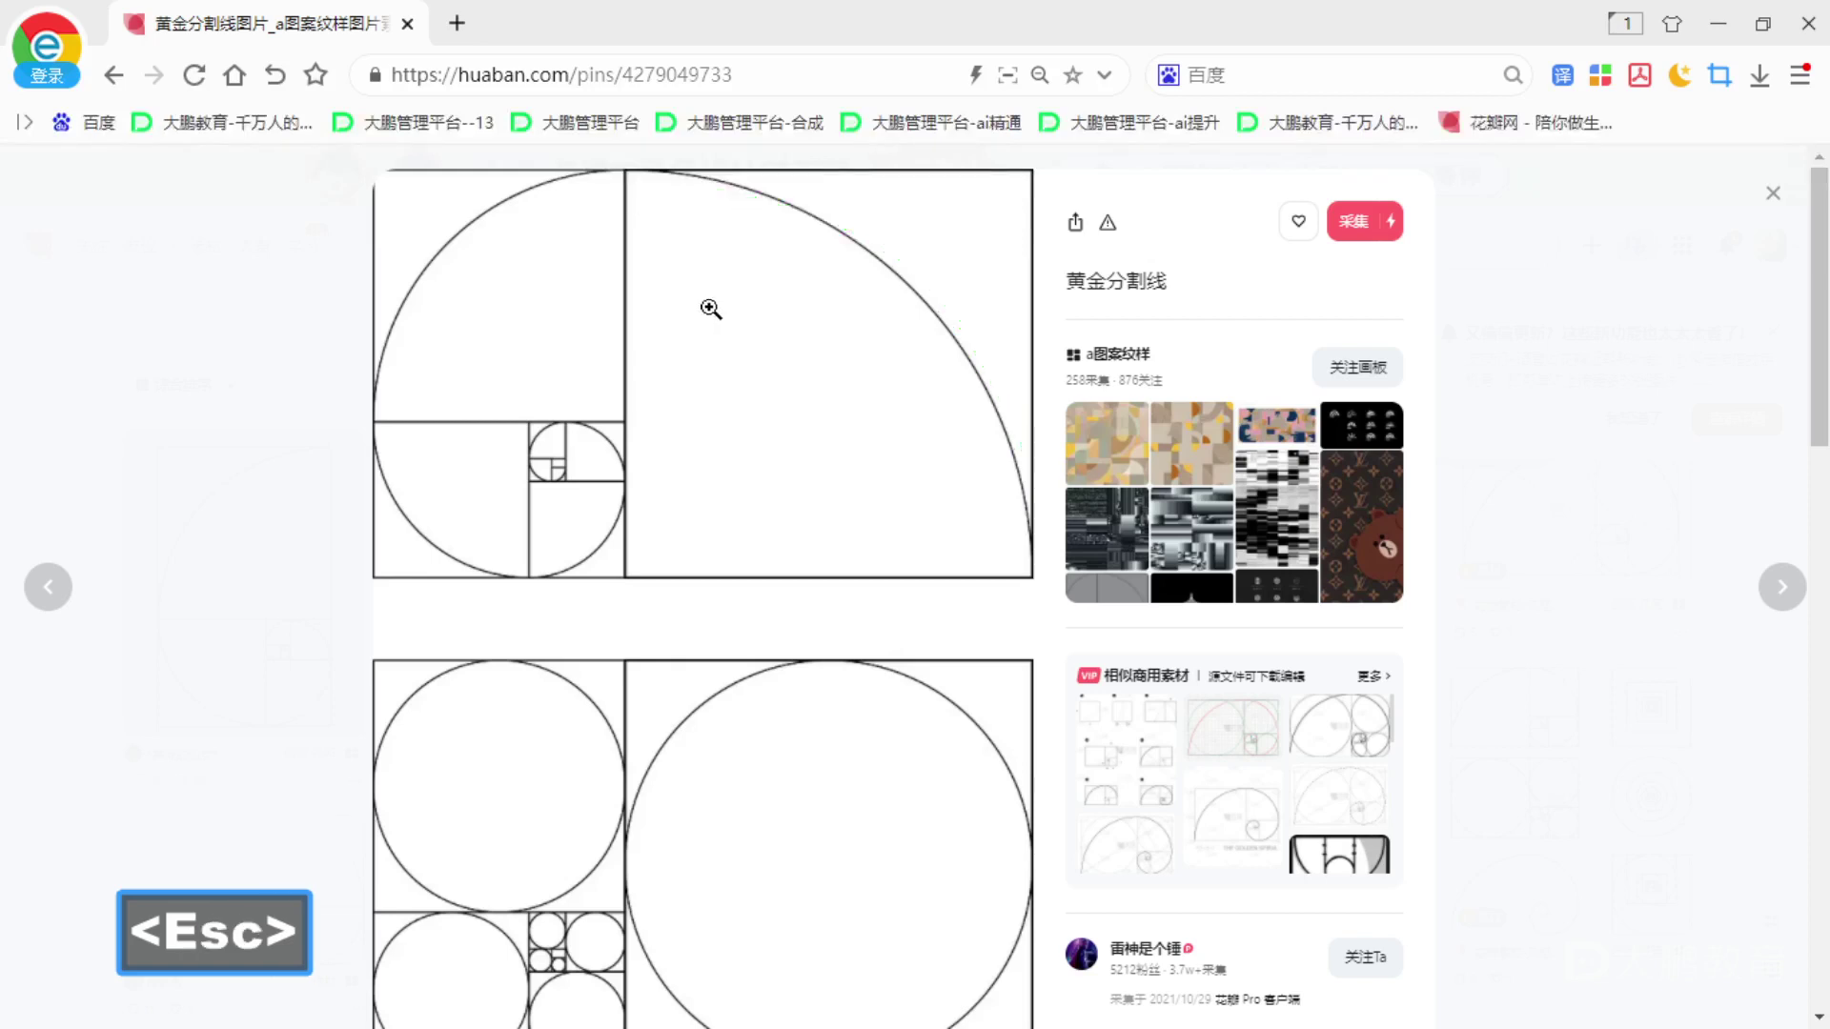
pyautogui.press('F1')
pyautogui.moveTo(646, 167)
pyautogui.mouseDown()
pyautogui.moveTo(366, 242)
pyautogui.moveTo(227, 418)
pyautogui.moveTo(171, 754)
pyautogui.moveTo(292, 961)
pyautogui.moveTo(594, 1027)
pyautogui.moveTo(970, 598)
pyautogui.mouseUp()
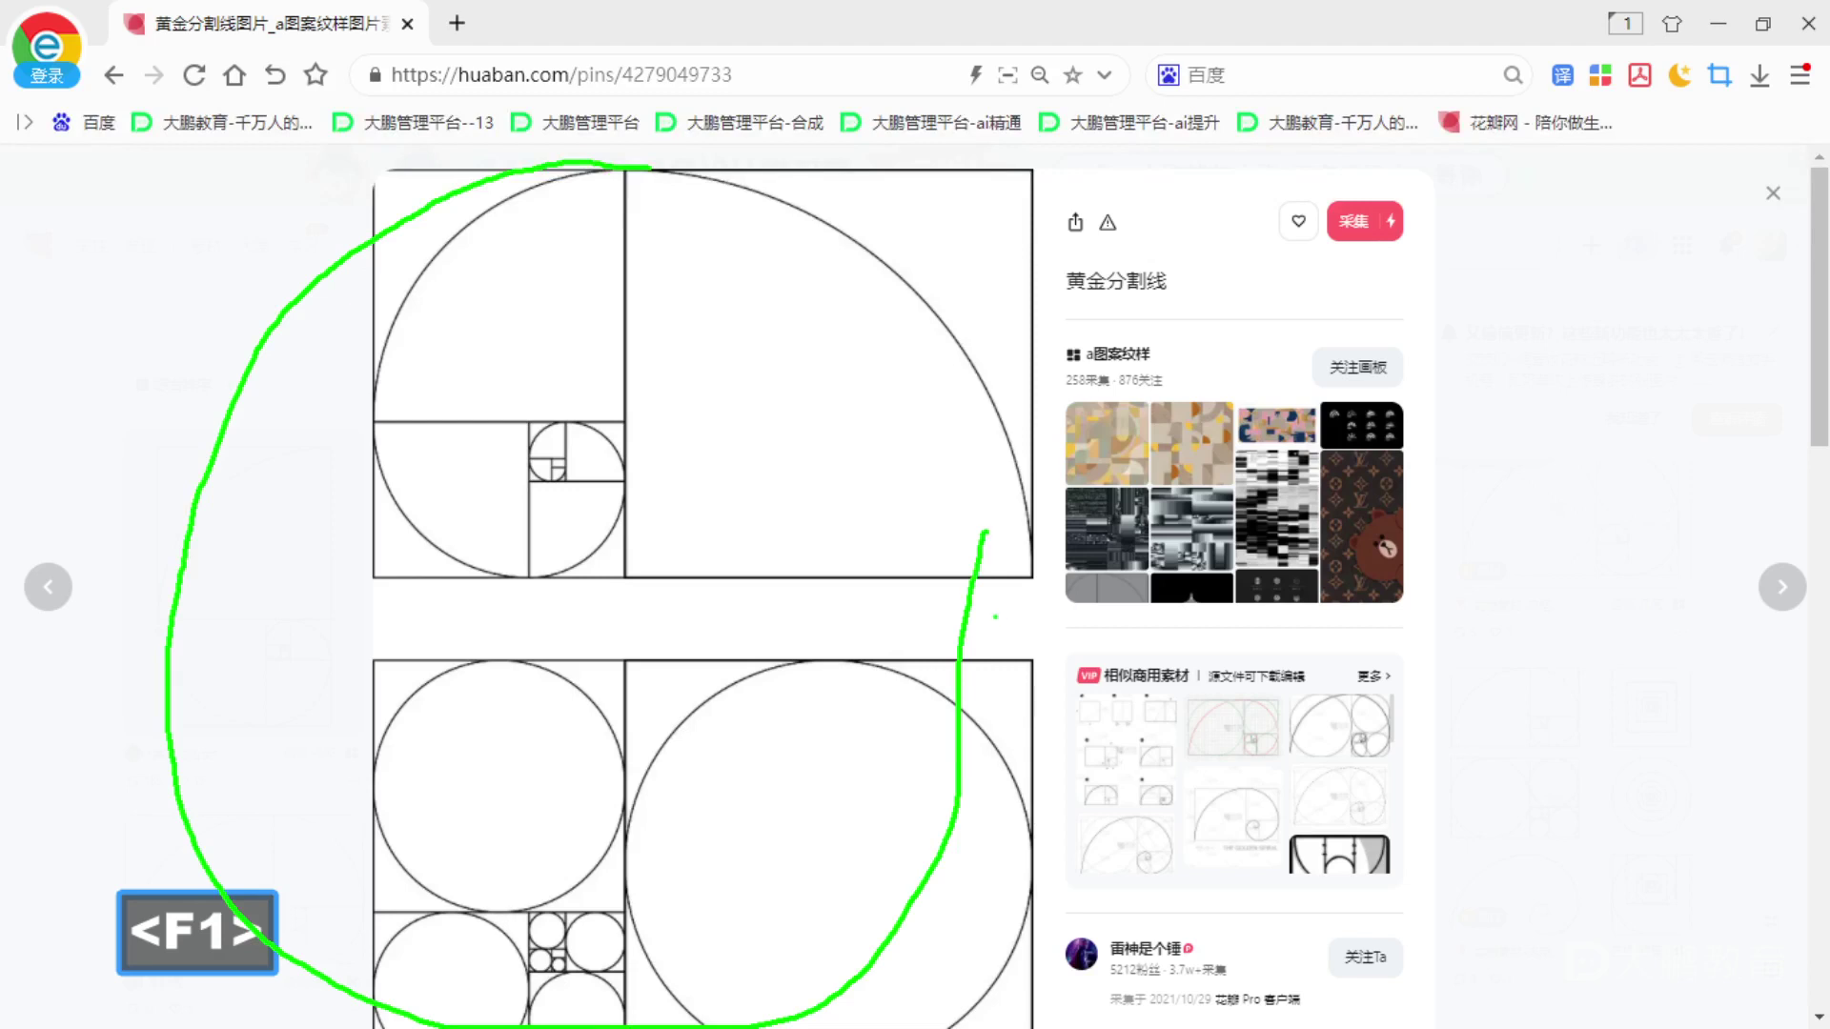
pyautogui.moveTo(891, 687); pyautogui.dragTo(939, 863)
pyautogui.moveTo(350, 853); pyautogui.dragTo(240, 999)
pyautogui.moveTo(333, 417); pyautogui.dragTo(5, 202)
pyautogui.moveTo(614, 202)
pyautogui.mouseDown()
pyautogui.moveTo(672, 177)
pyautogui.moveTo(994, 501)
pyautogui.moveTo(1013, 634)
pyautogui.mouseUp()
pyautogui.press('Escape')
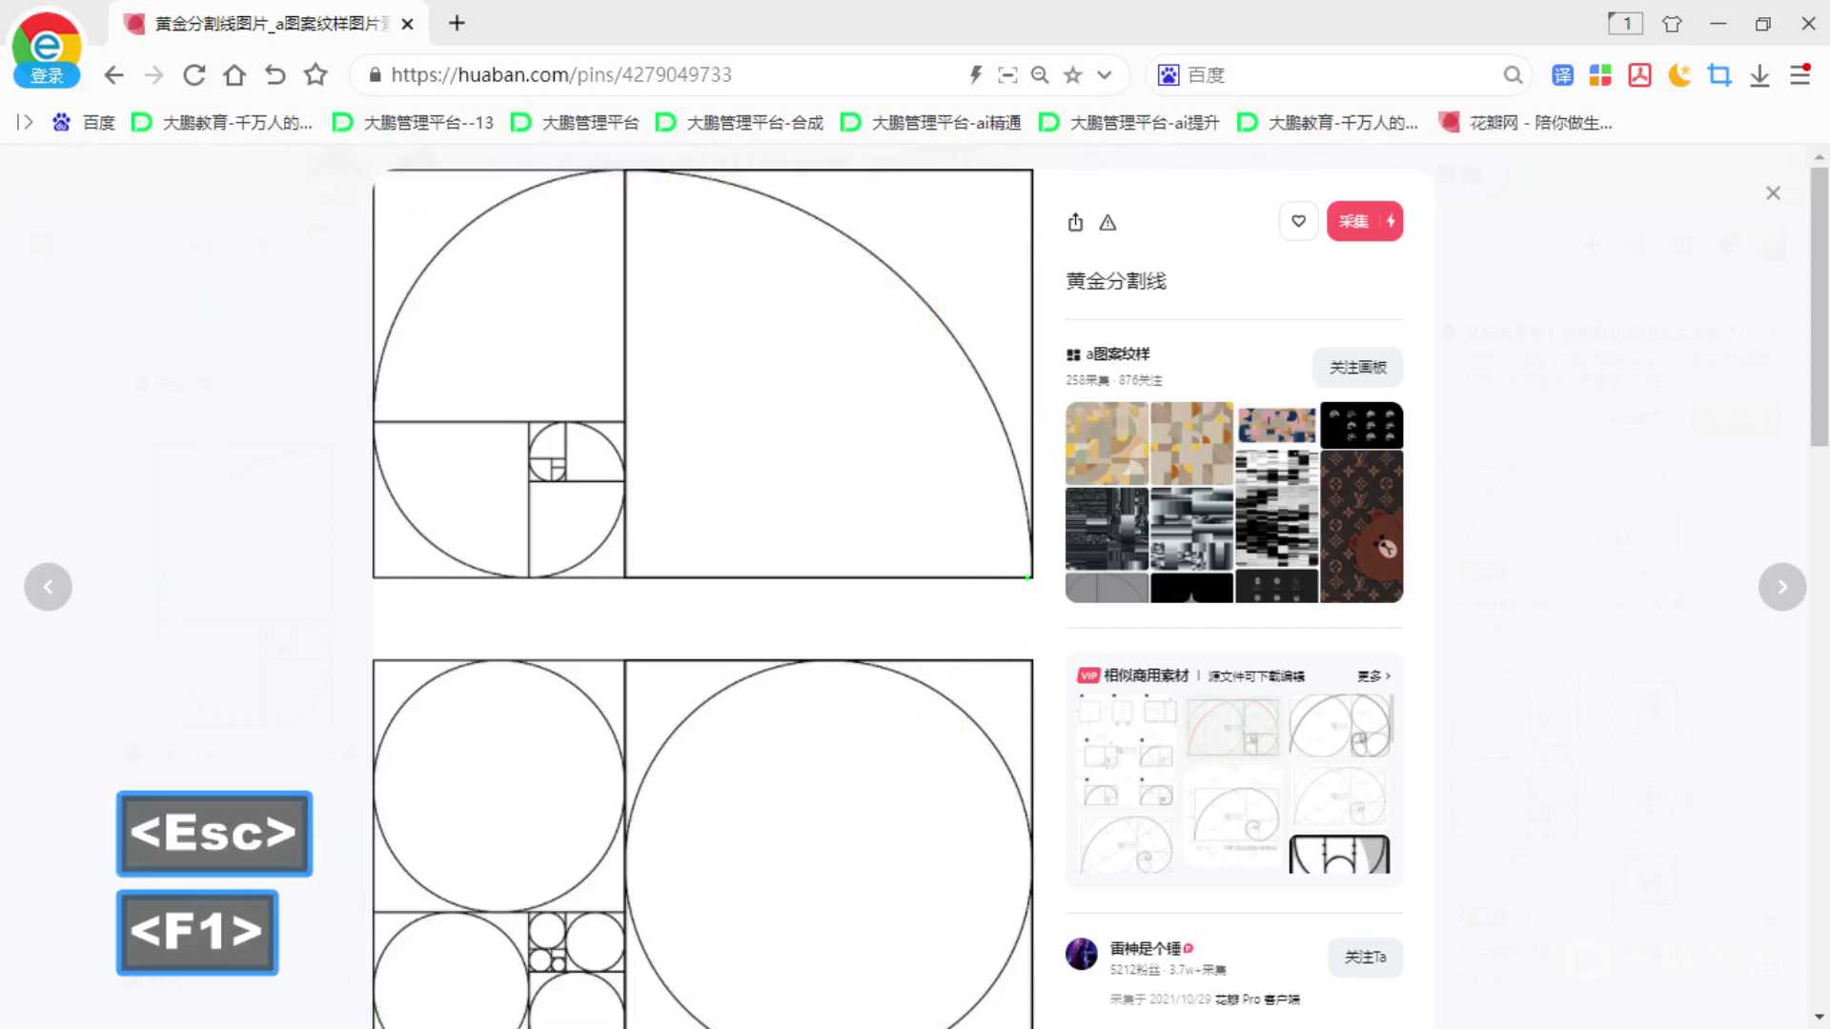
# - Trace the spiral's large arc and its smaller inner arcs separately with the screen pen, and clear the marks
pyautogui.moveTo(631, 202)
pyautogui.mouseDown()
pyautogui.moveTo(747, 189)
pyautogui.moveTo(917, 303)
pyautogui.moveTo(1029, 553)
pyautogui.mouseUp()
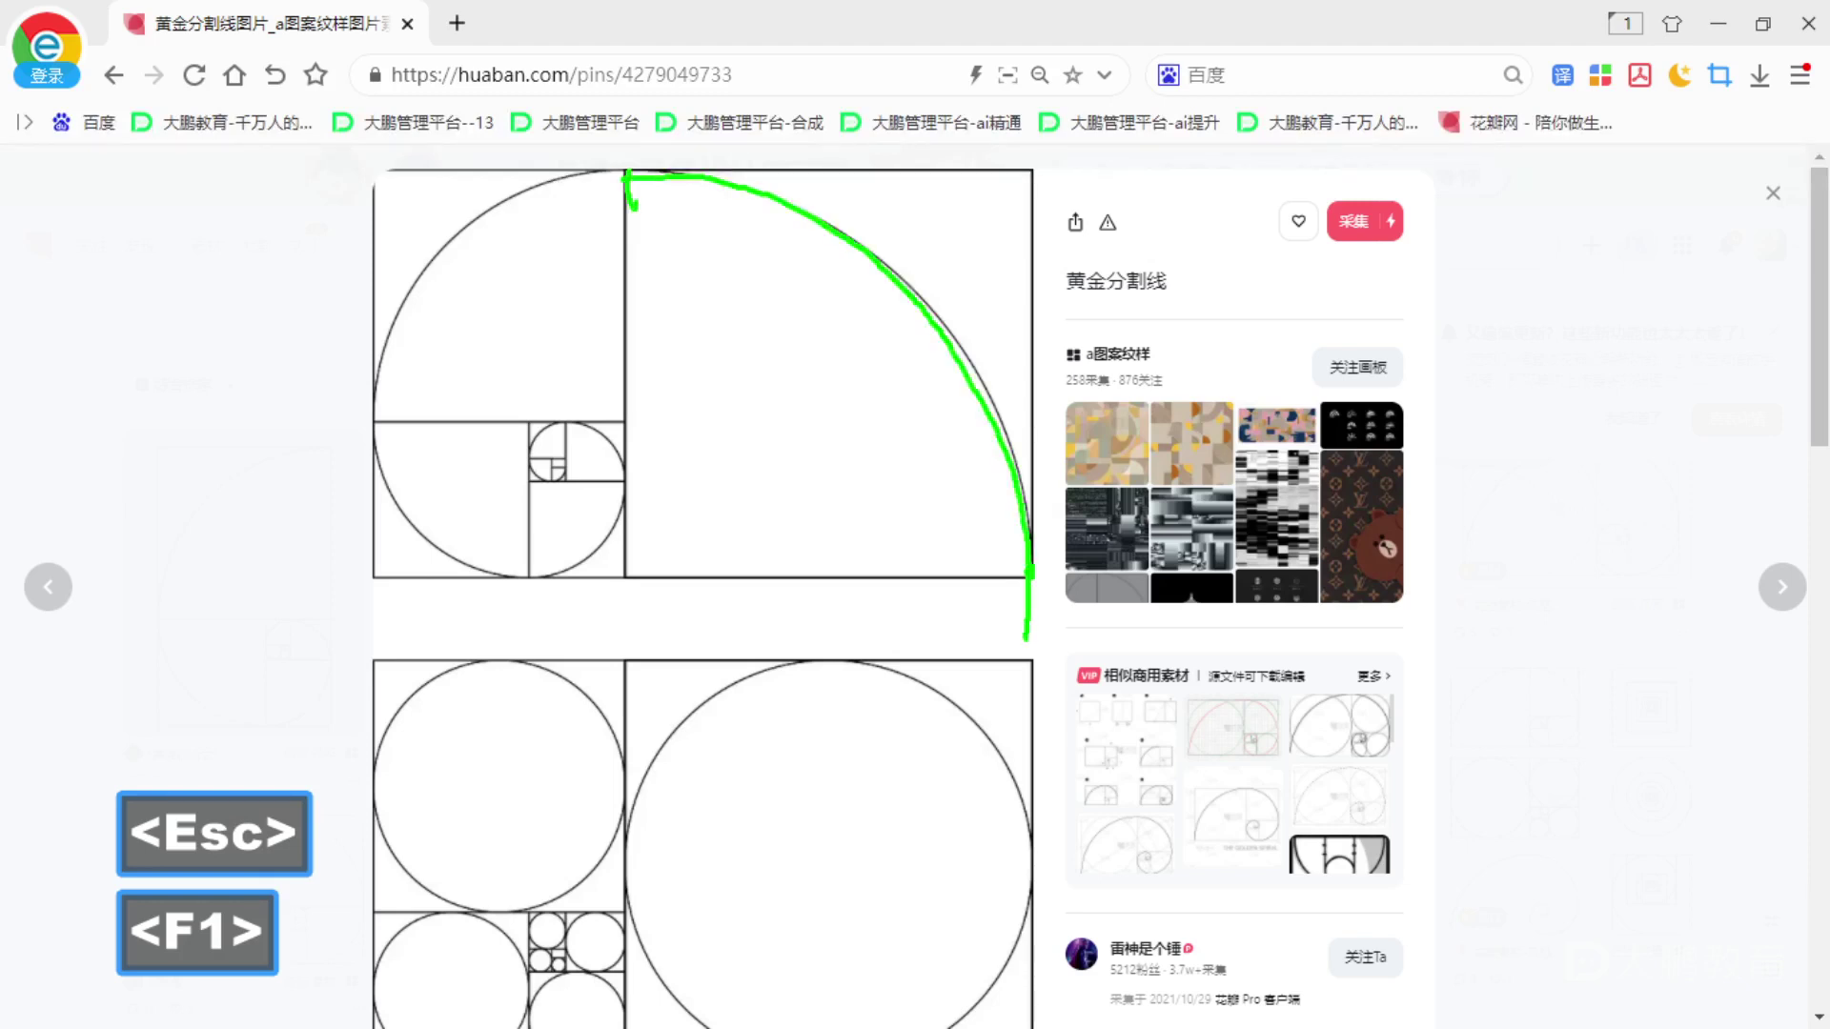
pyautogui.press('Escape')
pyautogui.press('F1')
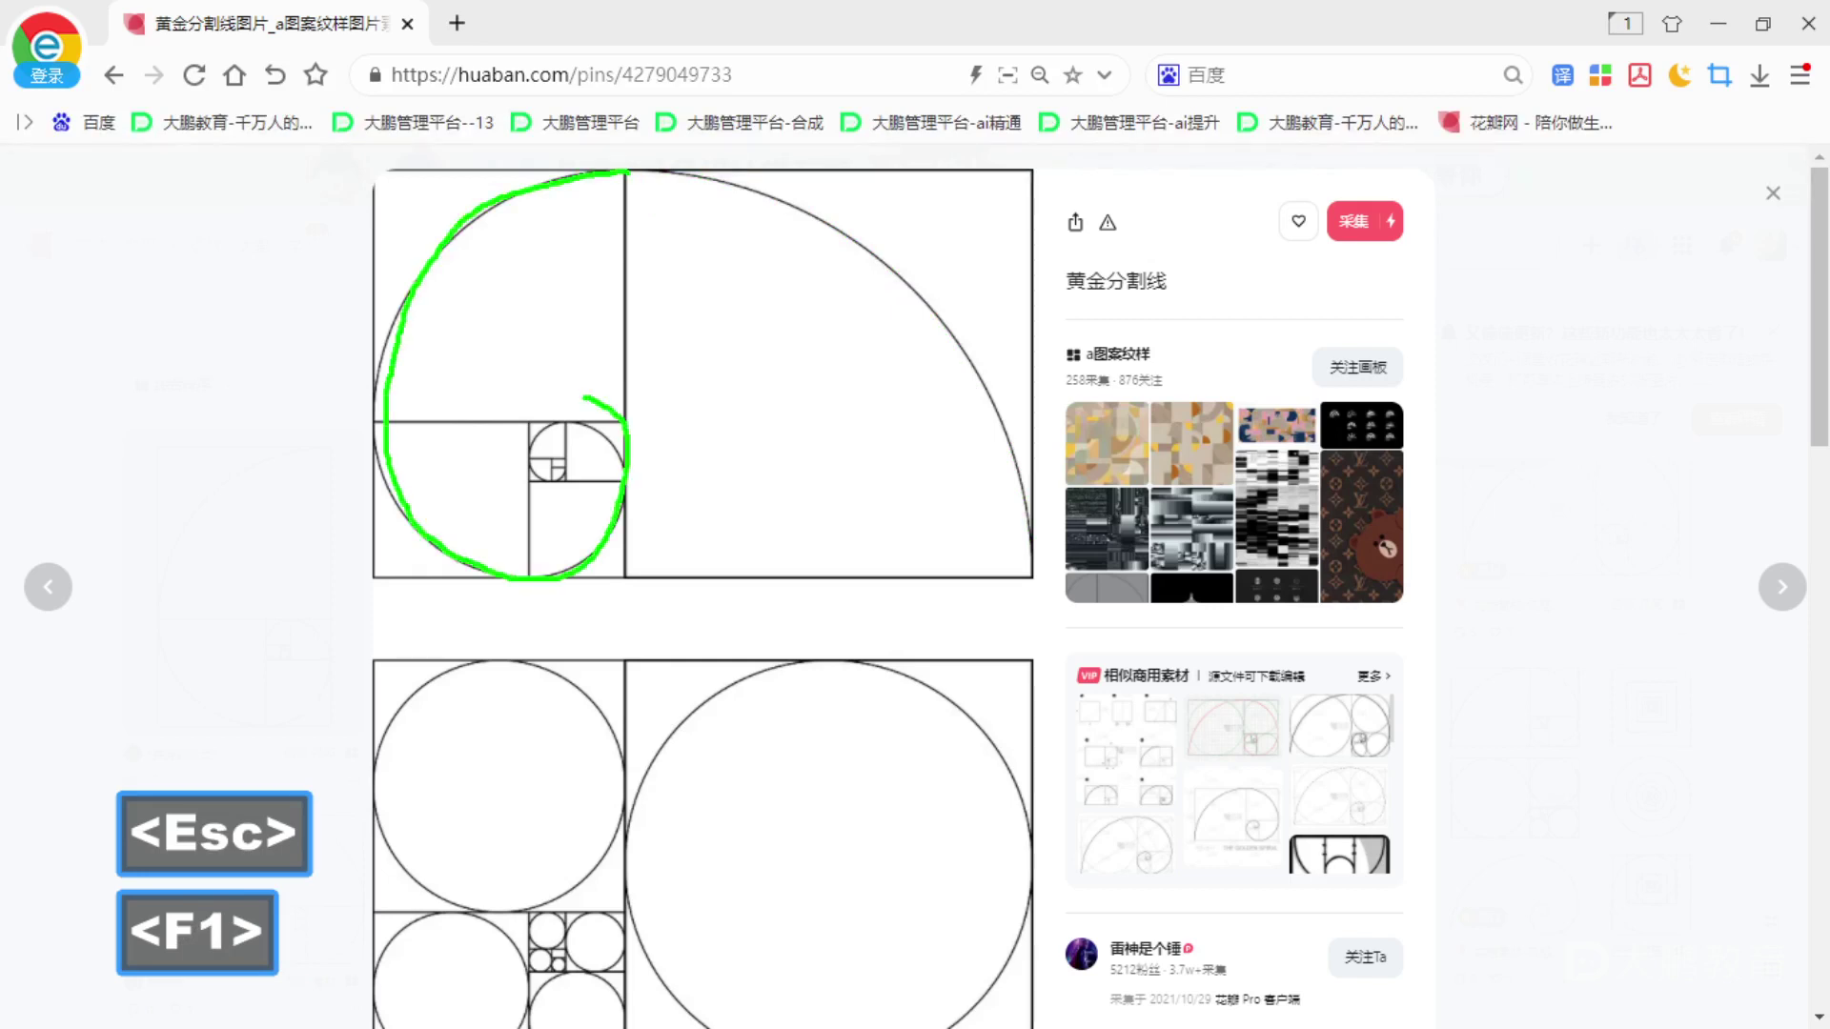
pyautogui.press('Escape')
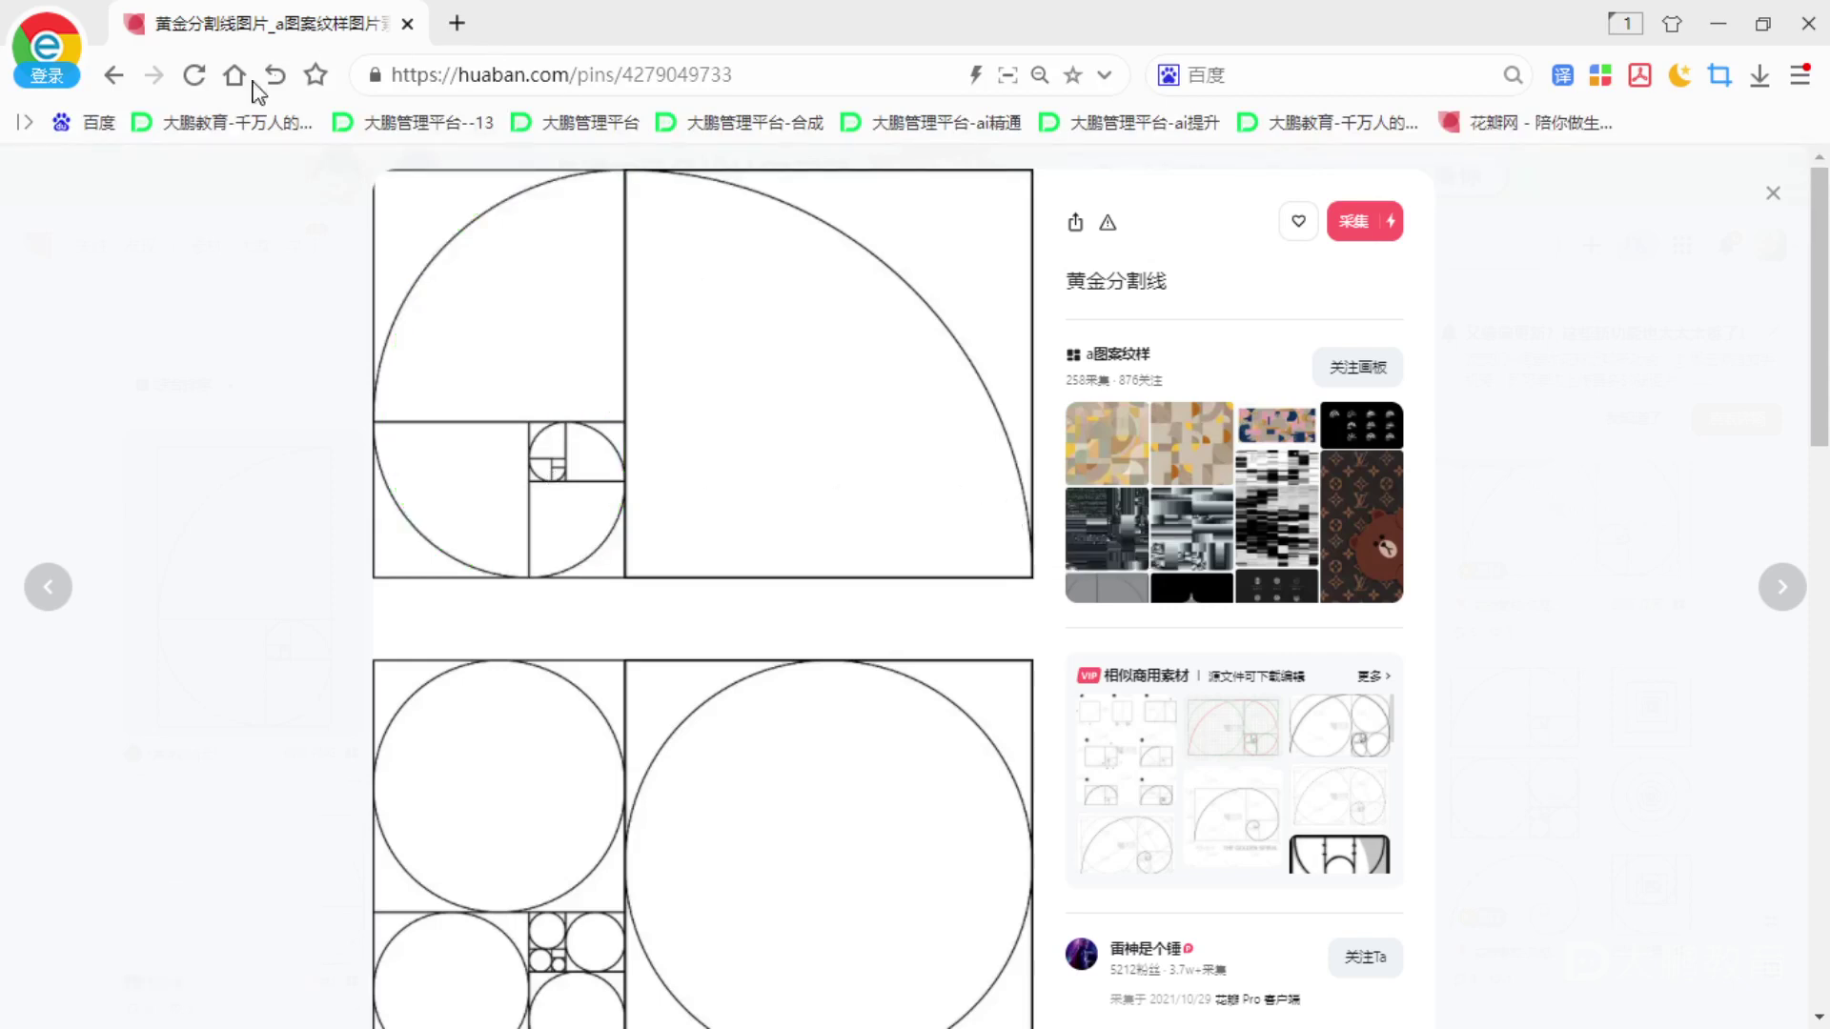
# - Return to the 黄金分割 results, view the 黄金分割点孟菲斯海报 pin and close it
pyautogui.click(1531, 270)
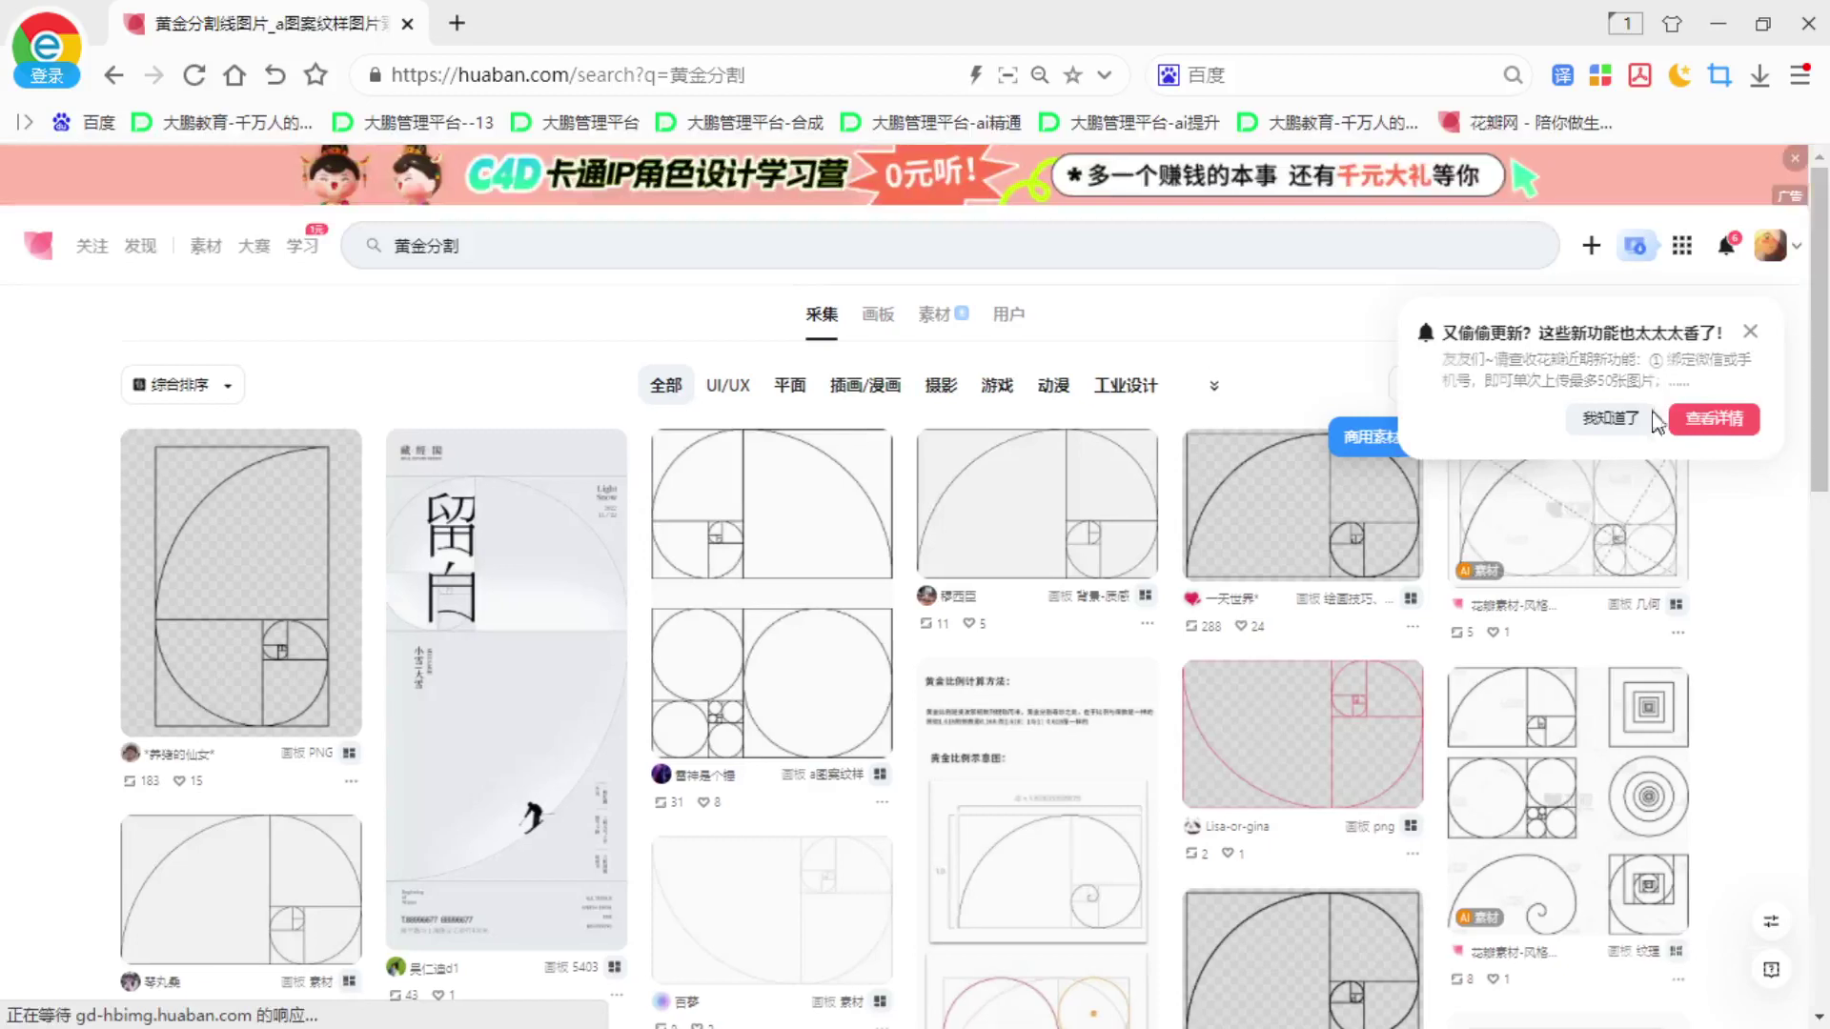
pyautogui.scroll(-5, 791, 673)
pyautogui.scroll(-5, 905, 638)
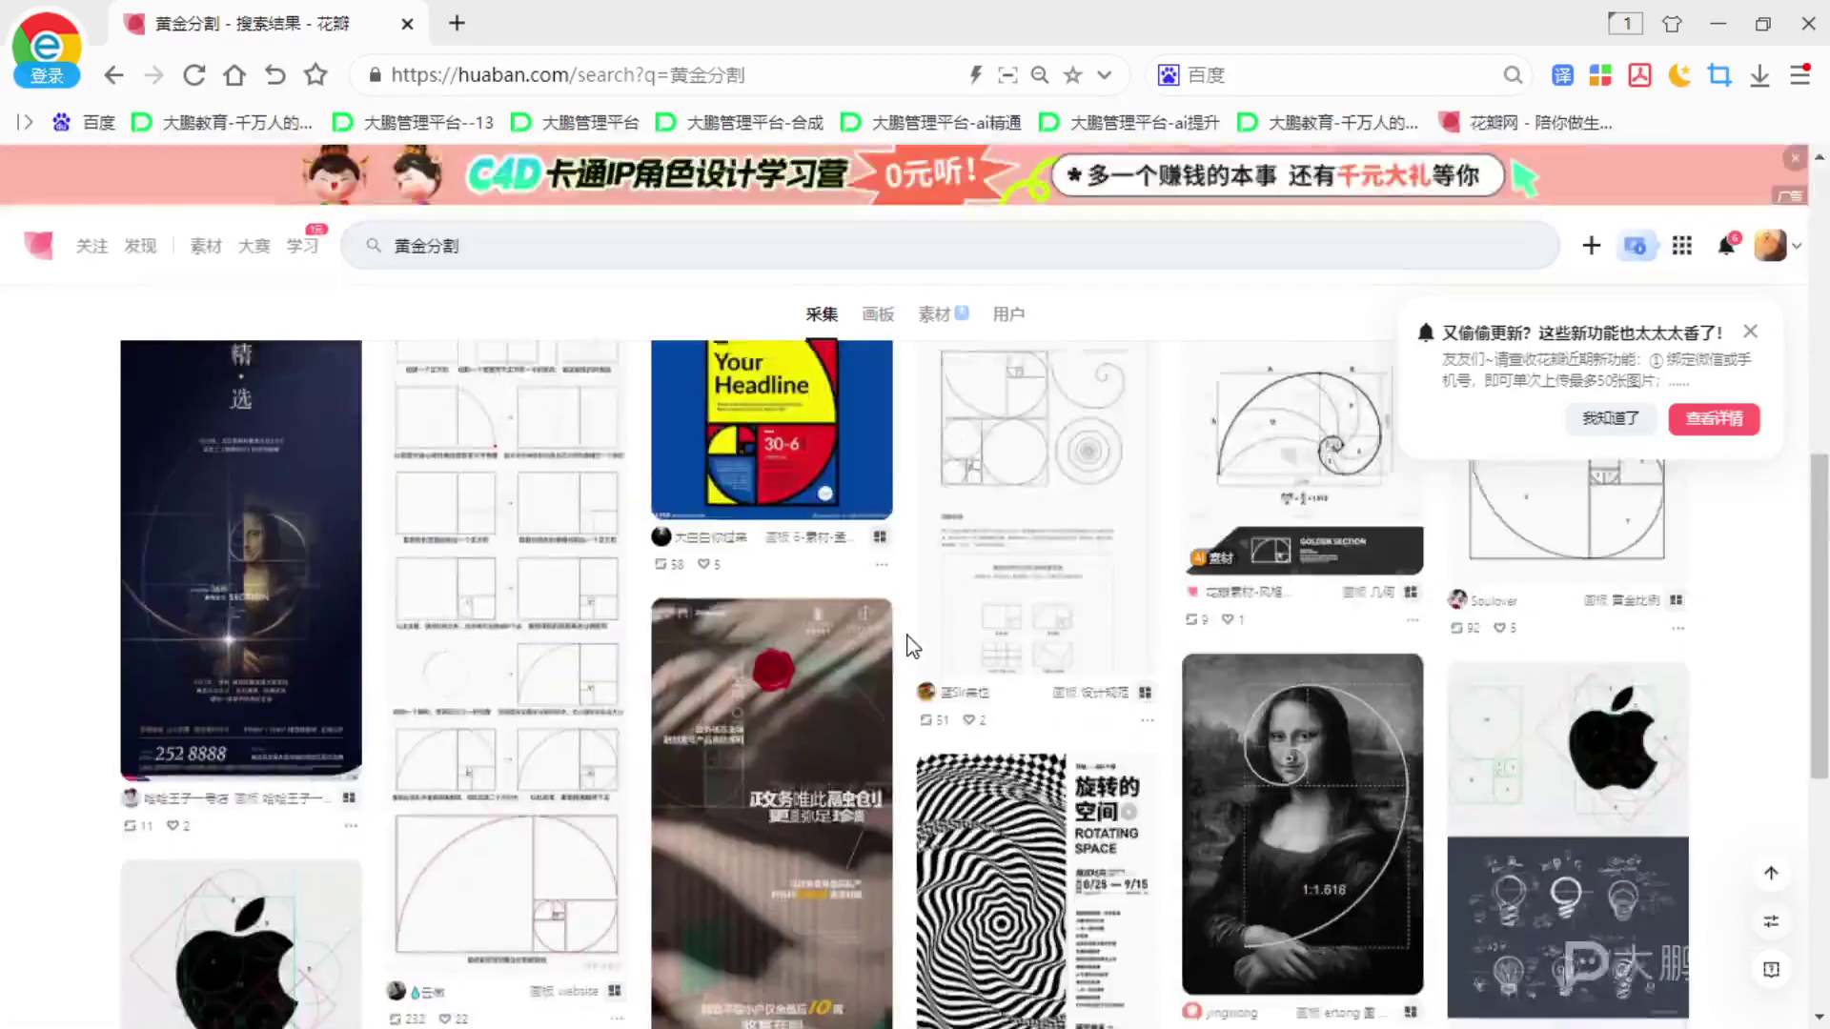
pyautogui.scroll(5, 789, 595)
pyautogui.click(778, 686)
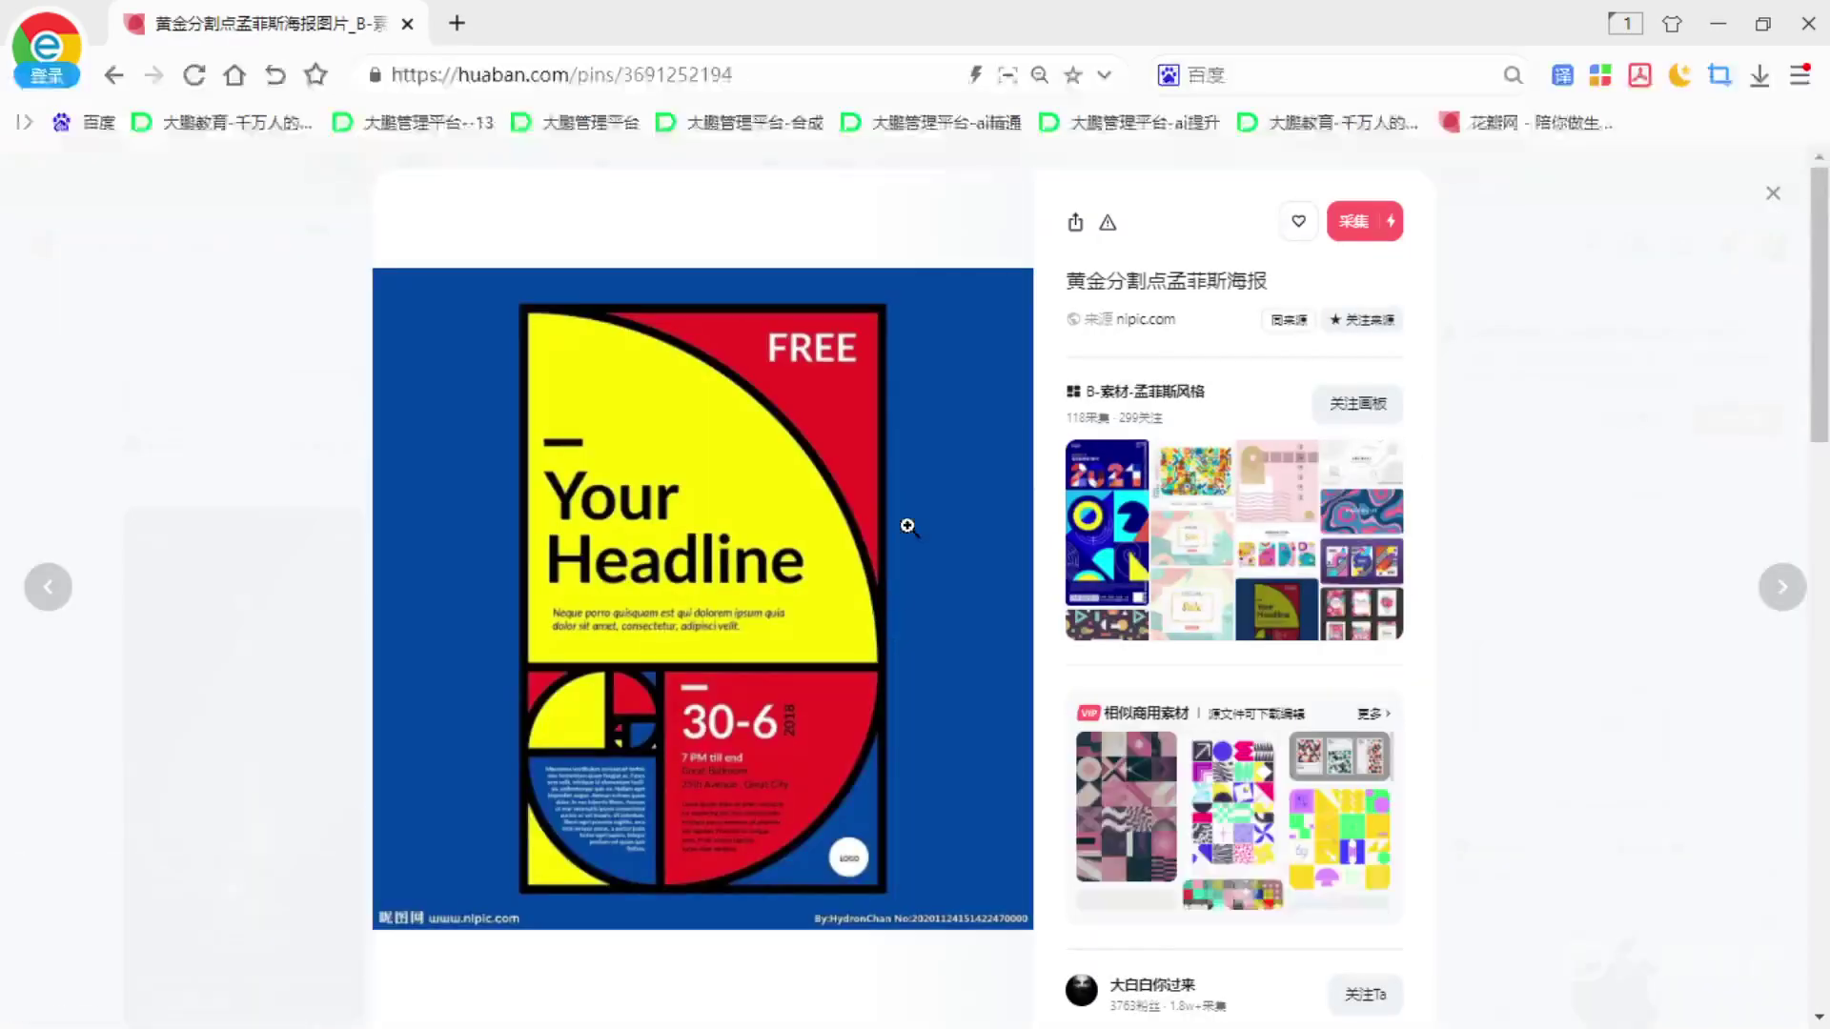
pyautogui.click(1642, 727)
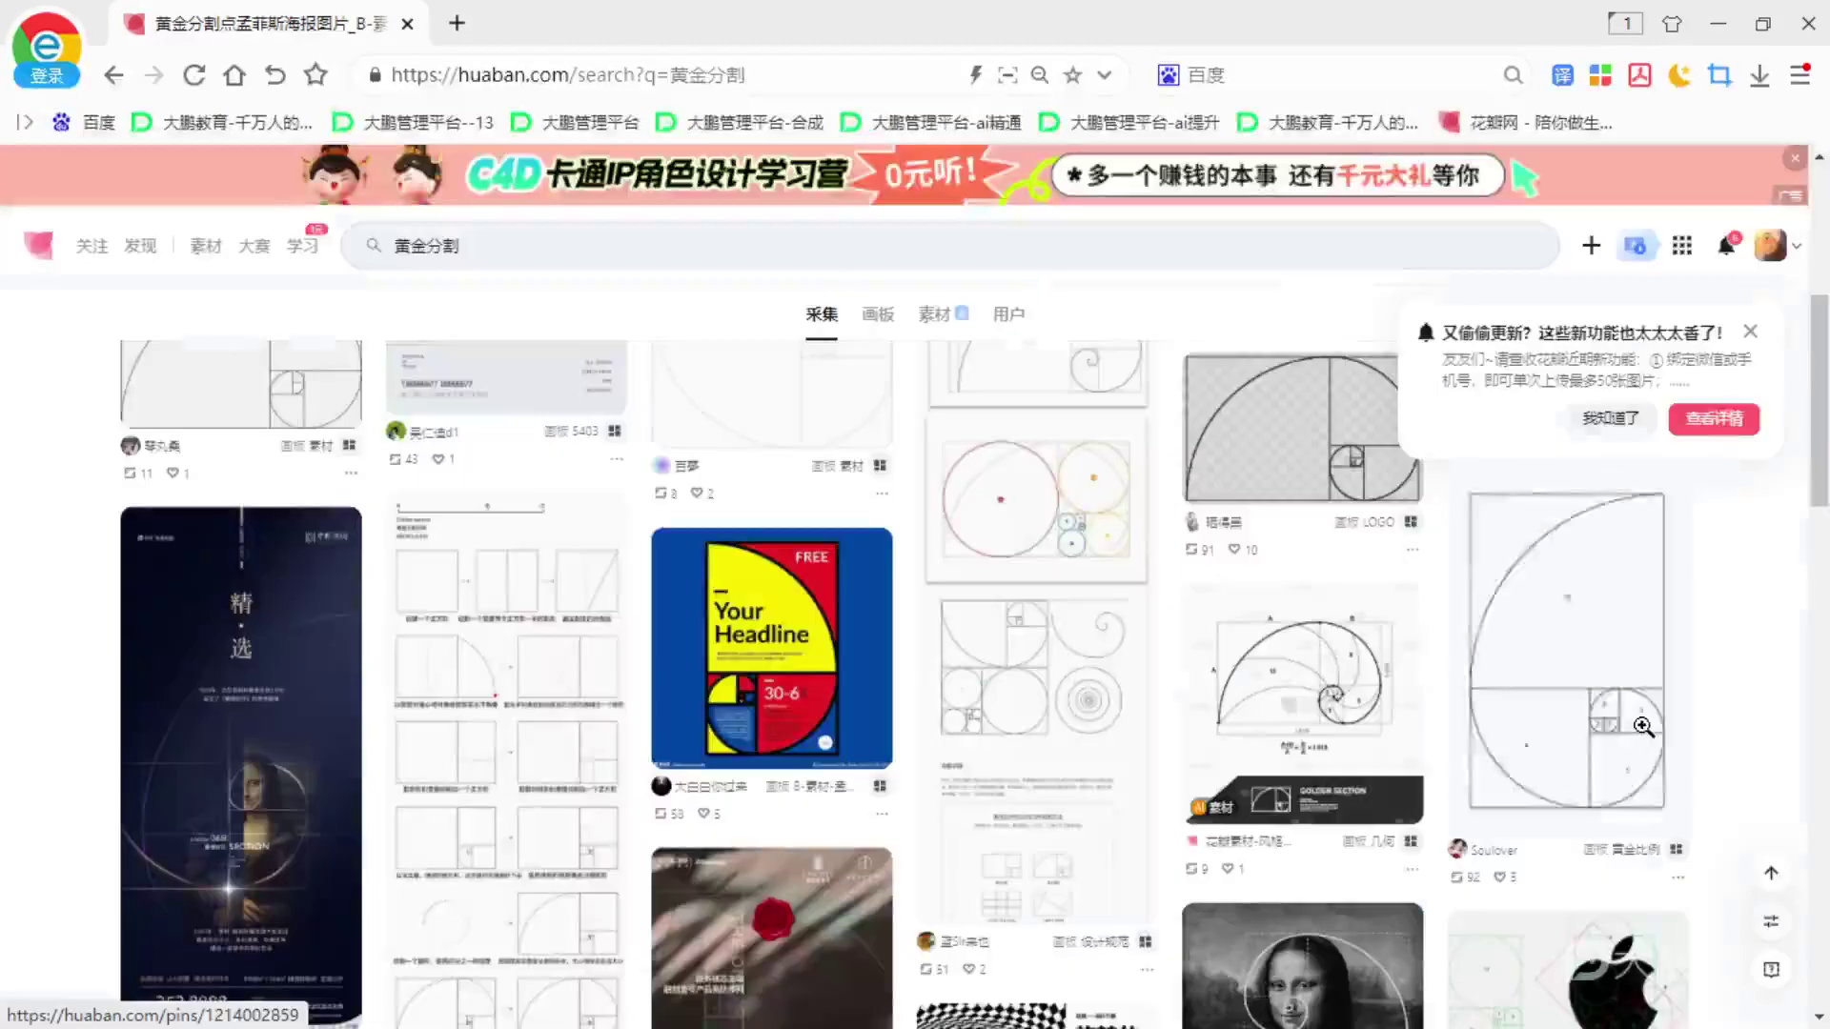
# - Examine the spiral overlay in the 蒙娜丽莎与黄金分割 pin and briefly check the notes in Illustrator before returning to the browser
pyautogui.scroll(-4, 1090, 743)
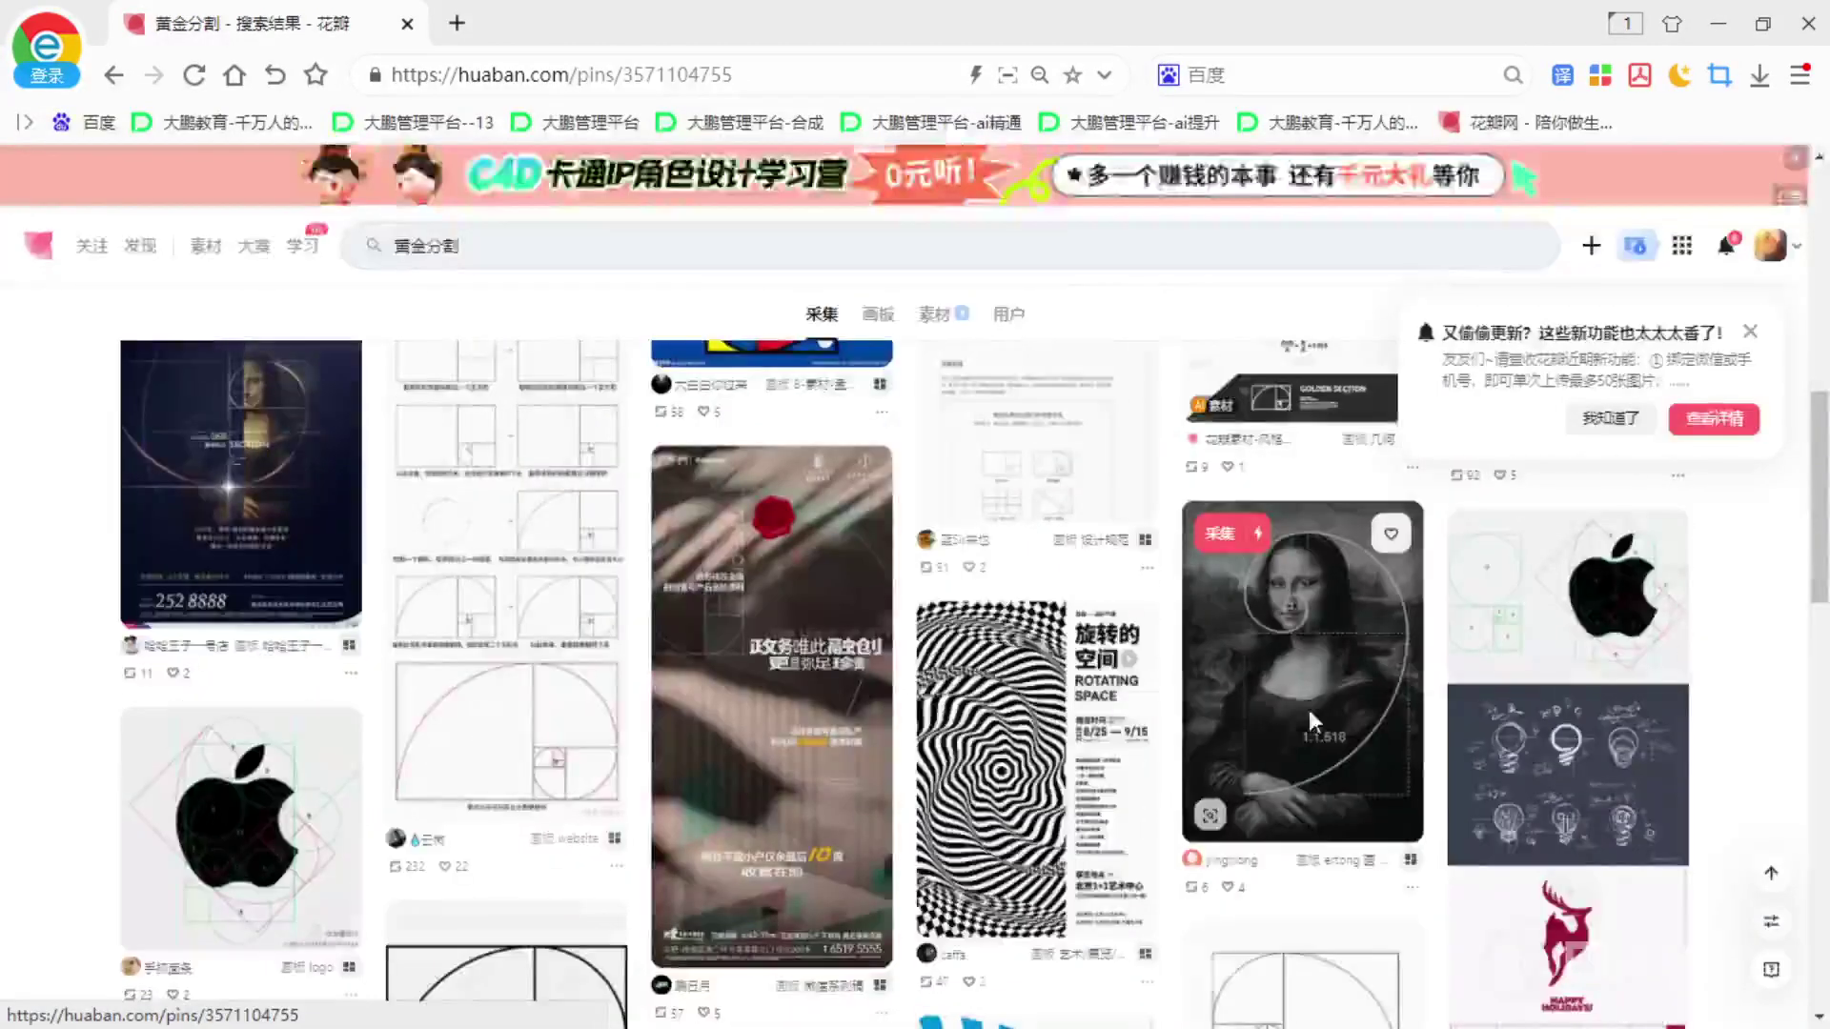
pyautogui.click(1300, 667)
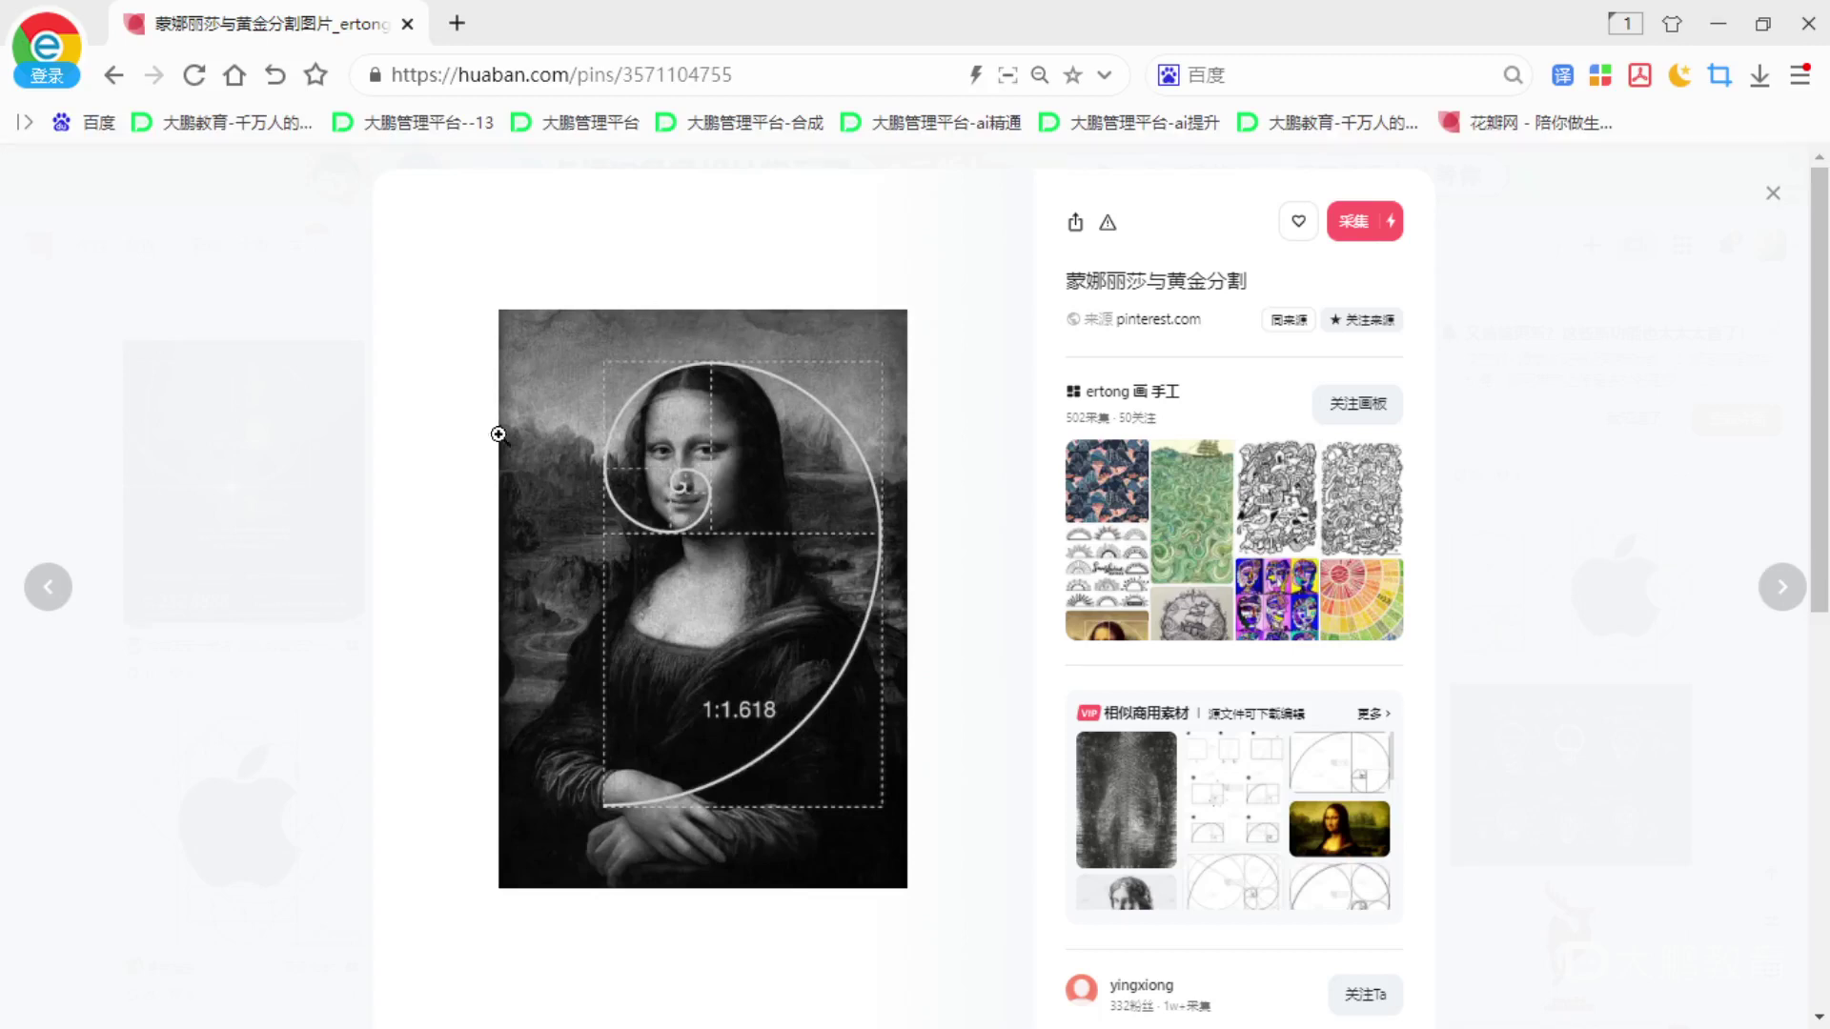
pyautogui.click(1711, 27)
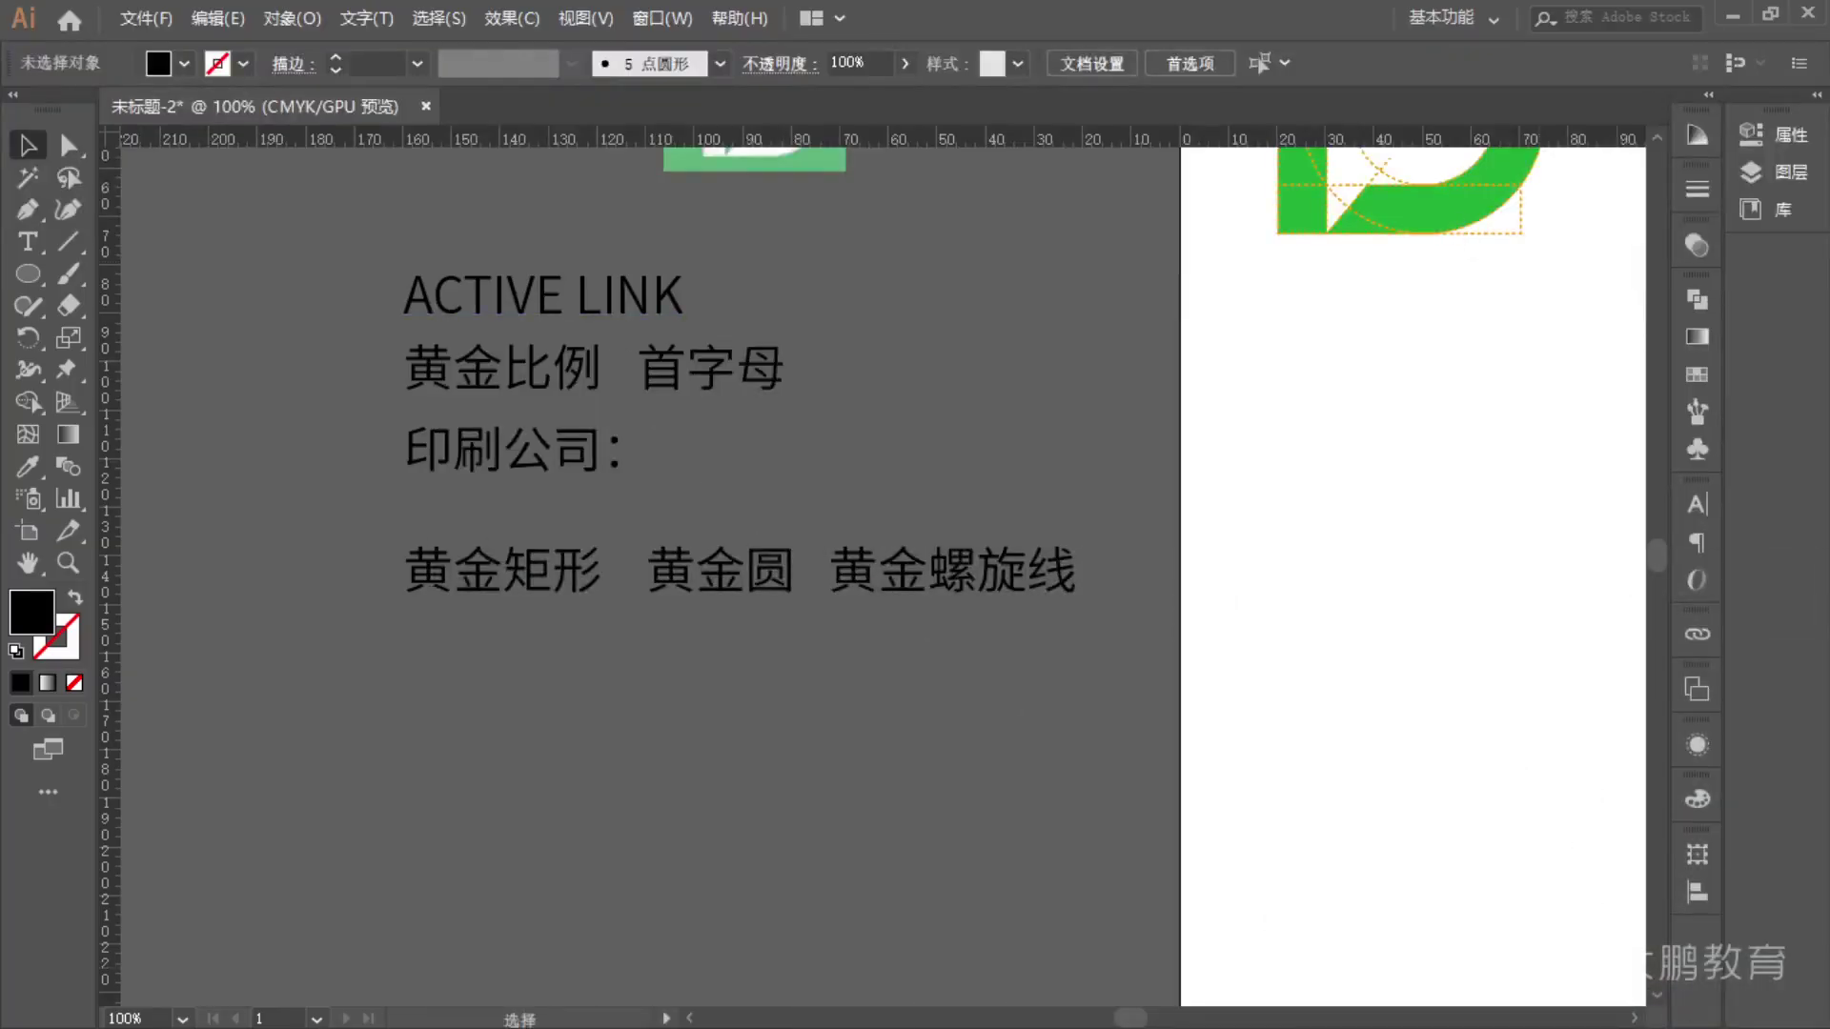
pyautogui.hotkey('alt', 'Tab')
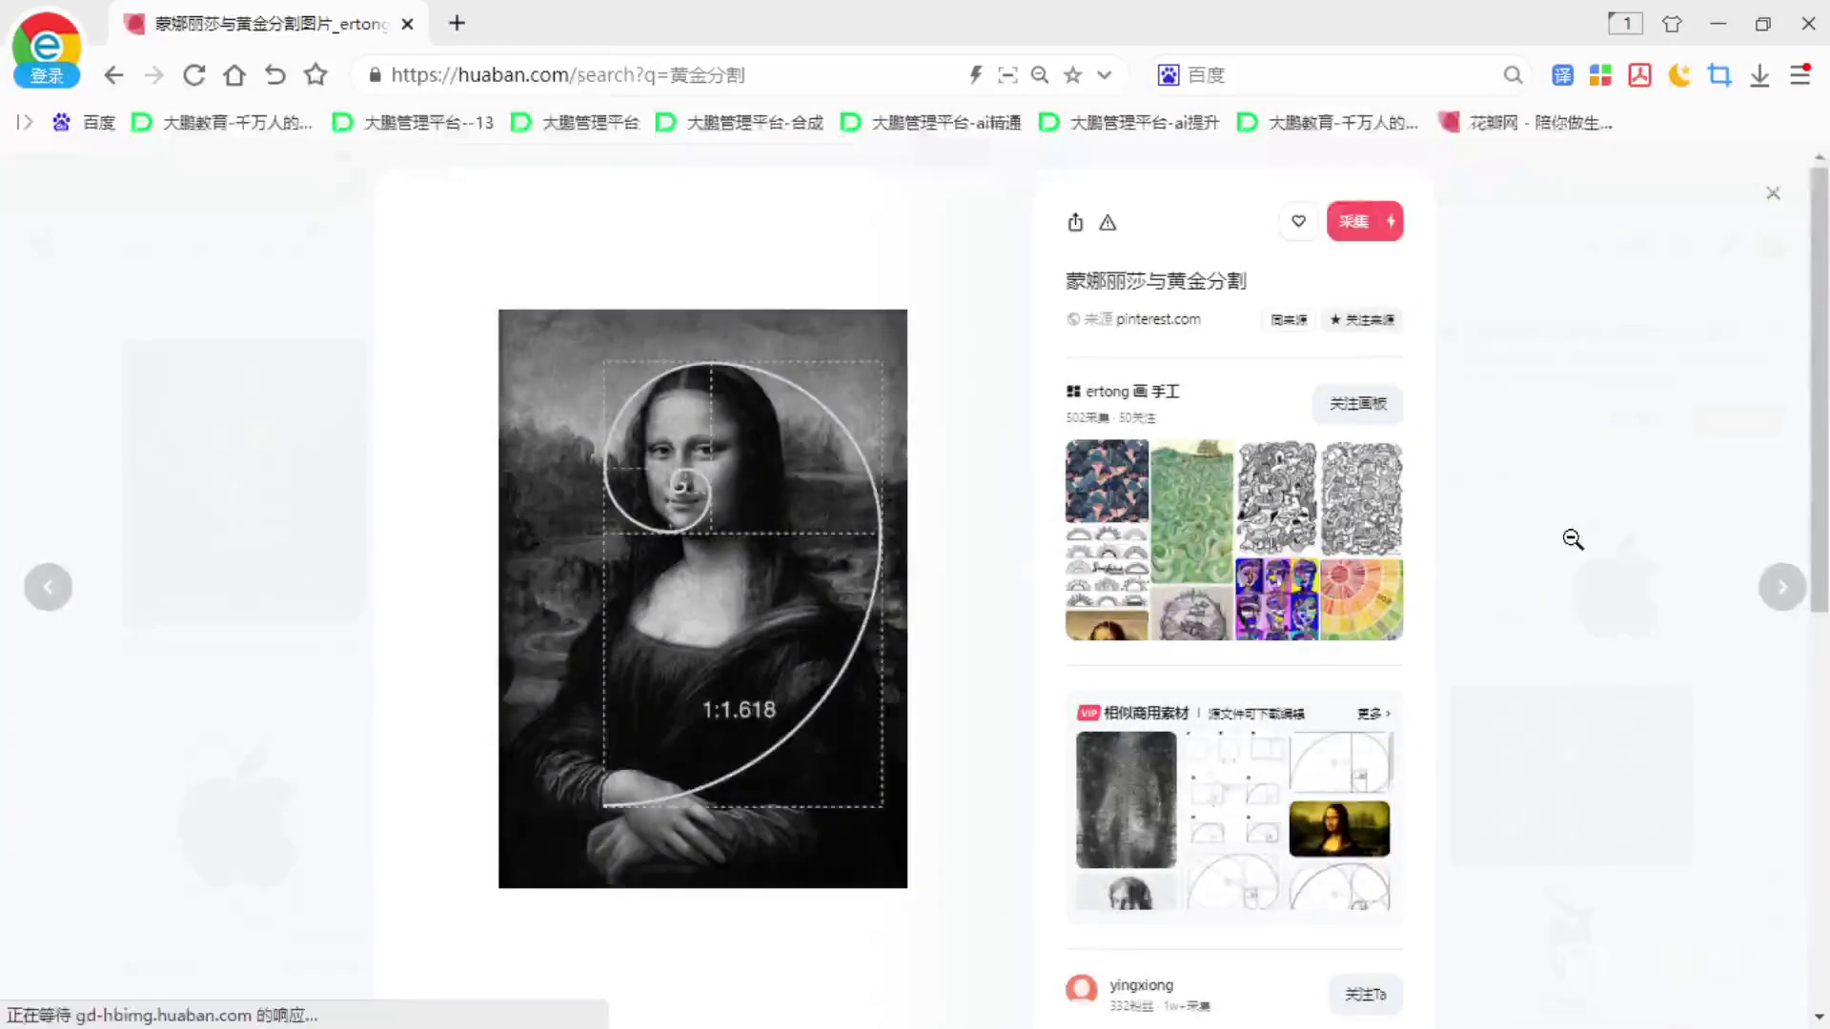
# - Close the 蒙娜丽莎与黄金分割 pin, reopen the 黄金分割线 pin and examine its diagram of circles inside golden-ratio squares
pyautogui.click(1563, 541)
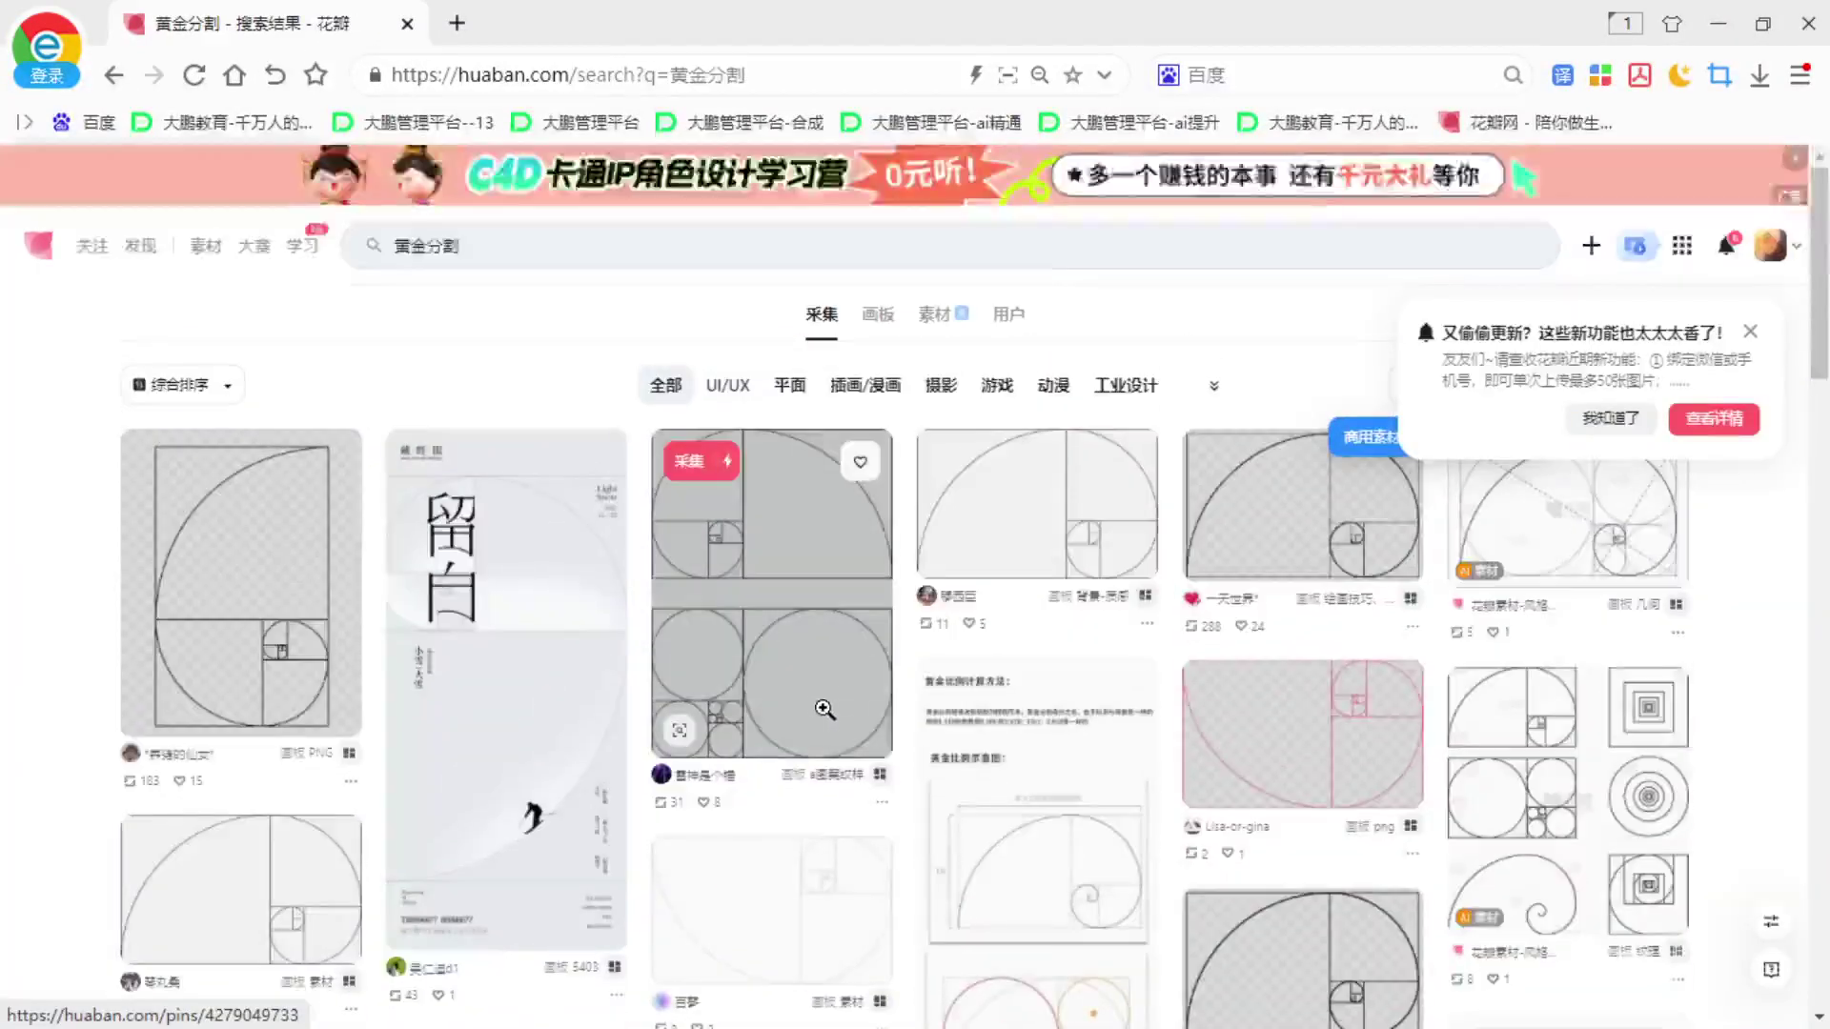
pyautogui.click(817, 701)
pyautogui.scroll(-4, 821, 703)
pyautogui.scroll(1, 834, 638)
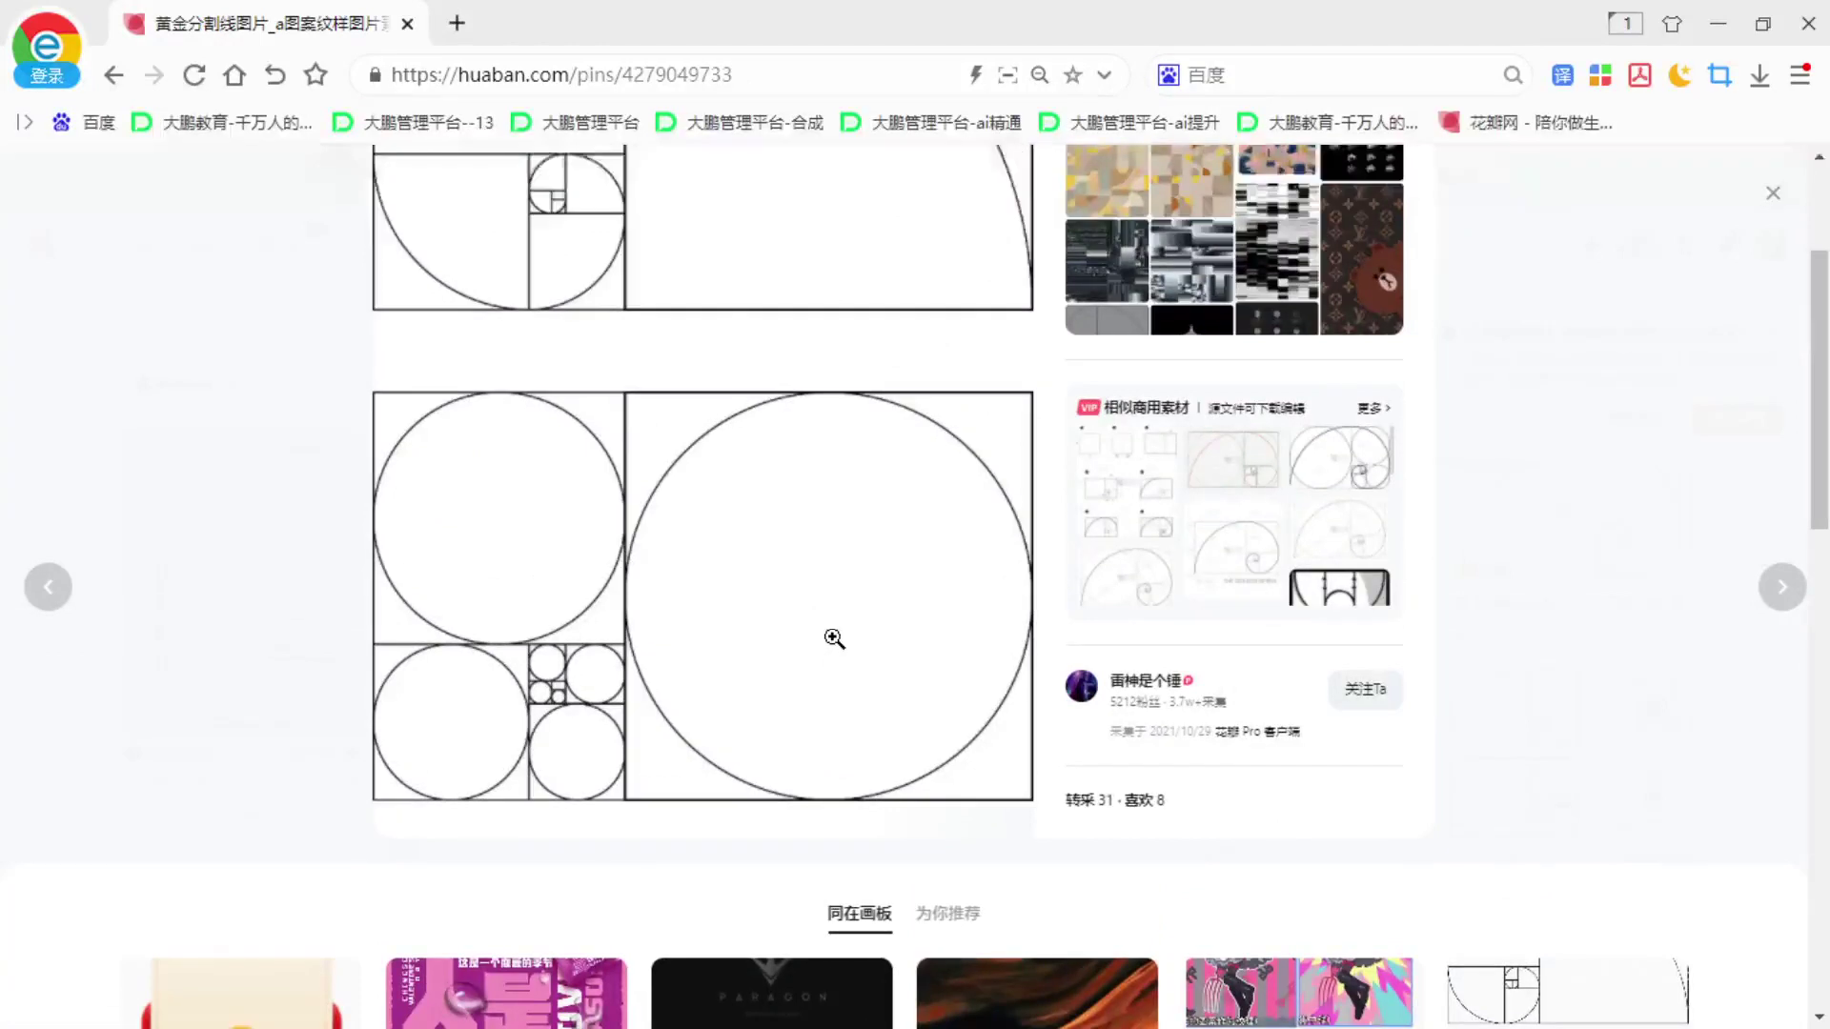
# - Mark the large square of the circle diagram with the screen pen, drawing strokes along its upper edge and across its middle
pyautogui.press('F1')
pyautogui.moveTo(666, 464)
pyautogui.mouseDown()
pyautogui.moveTo(634, 550)
pyautogui.moveTo(660, 665)
pyautogui.moveTo(742, 784)
pyautogui.moveTo(882, 806)
pyautogui.moveTo(1015, 683)
pyautogui.moveTo(1007, 450)
pyautogui.moveTo(857, 400)
pyautogui.moveTo(605, 405)
pyautogui.moveTo(919, 581)
pyautogui.moveTo(1001, 796)
pyautogui.mouseUp()
pyautogui.press('Escape')
pyautogui.press('F1')
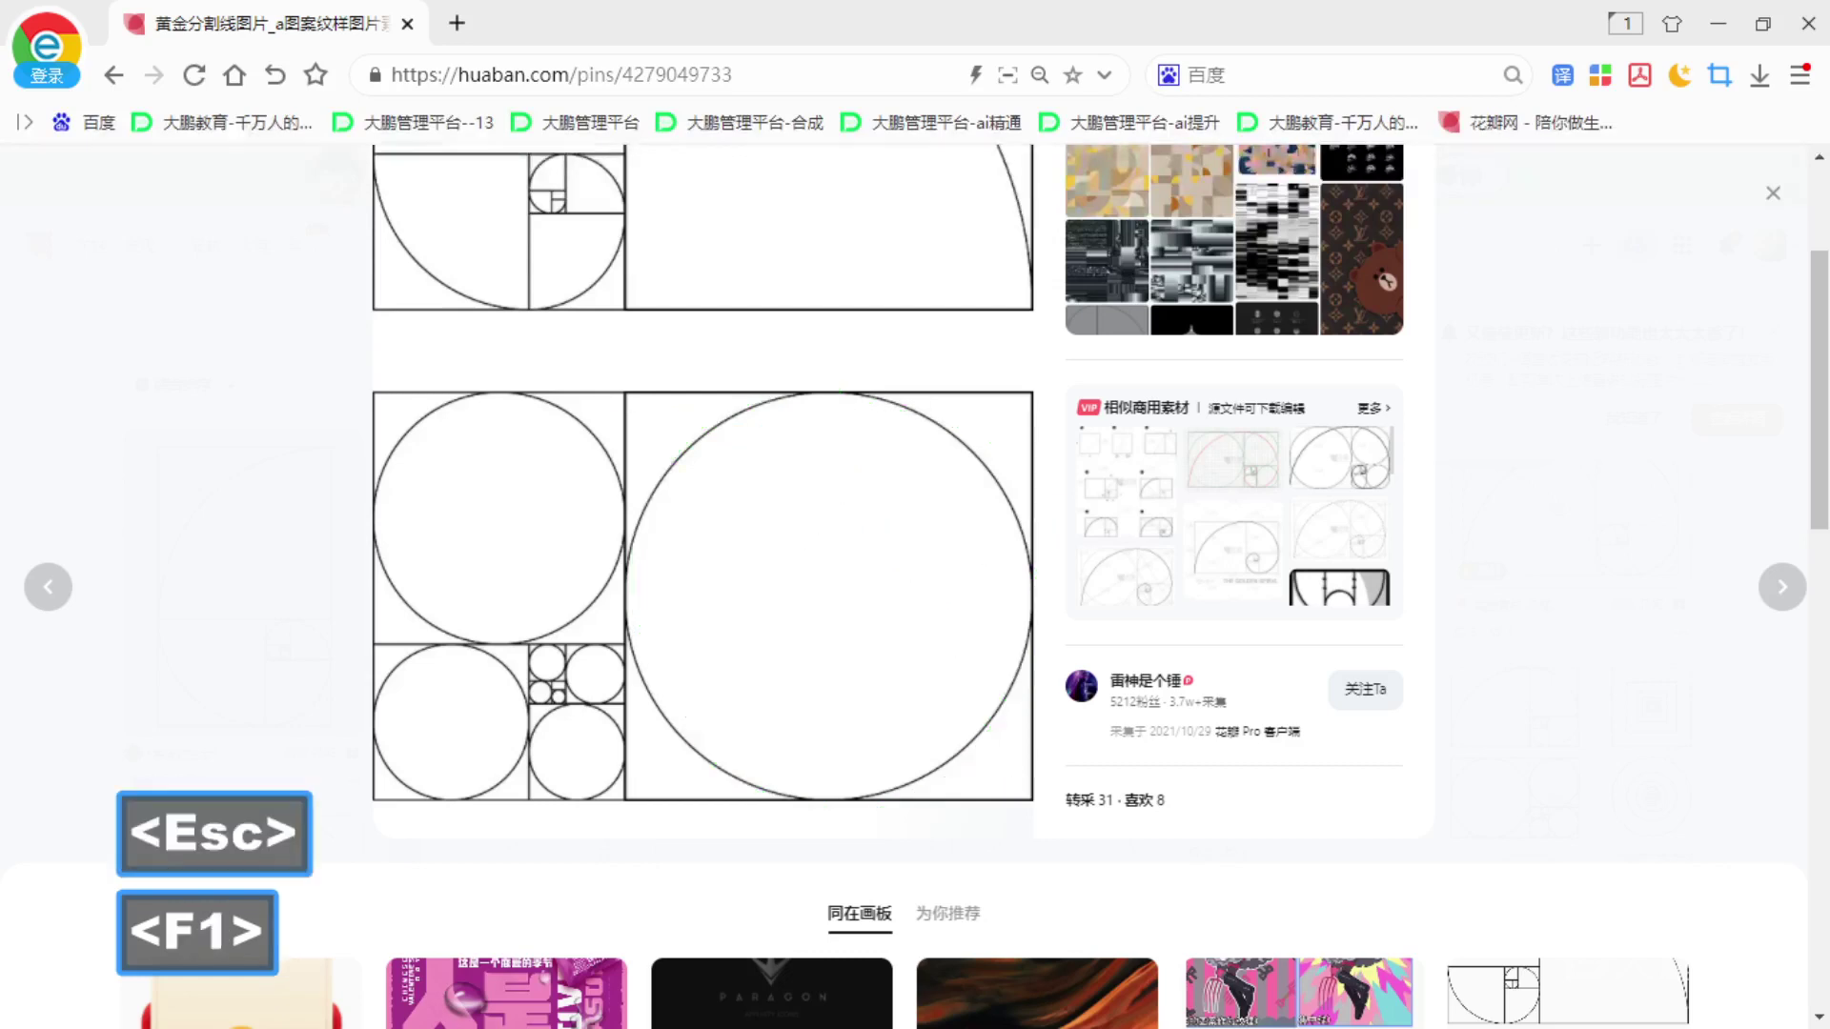
pyautogui.moveTo(633, 385); pyautogui.dragTo(1036, 388)
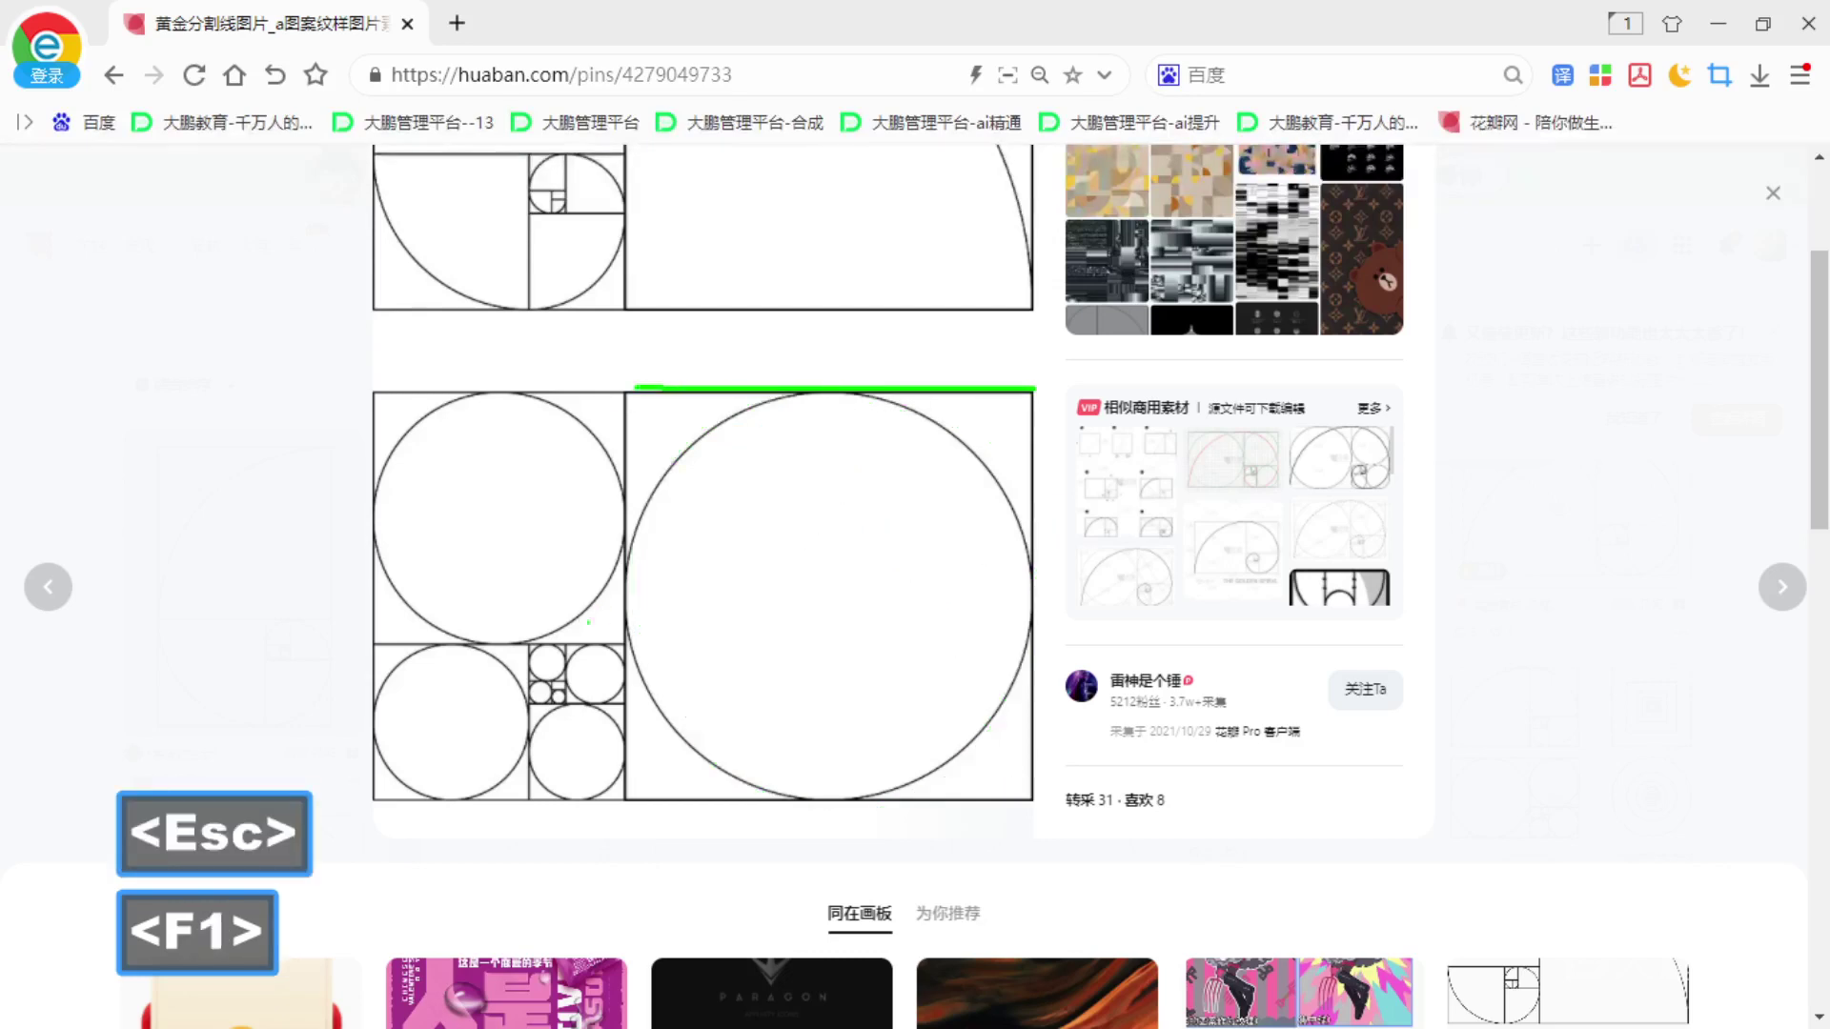
pyautogui.moveTo(628, 617); pyautogui.dragTo(1037, 629)
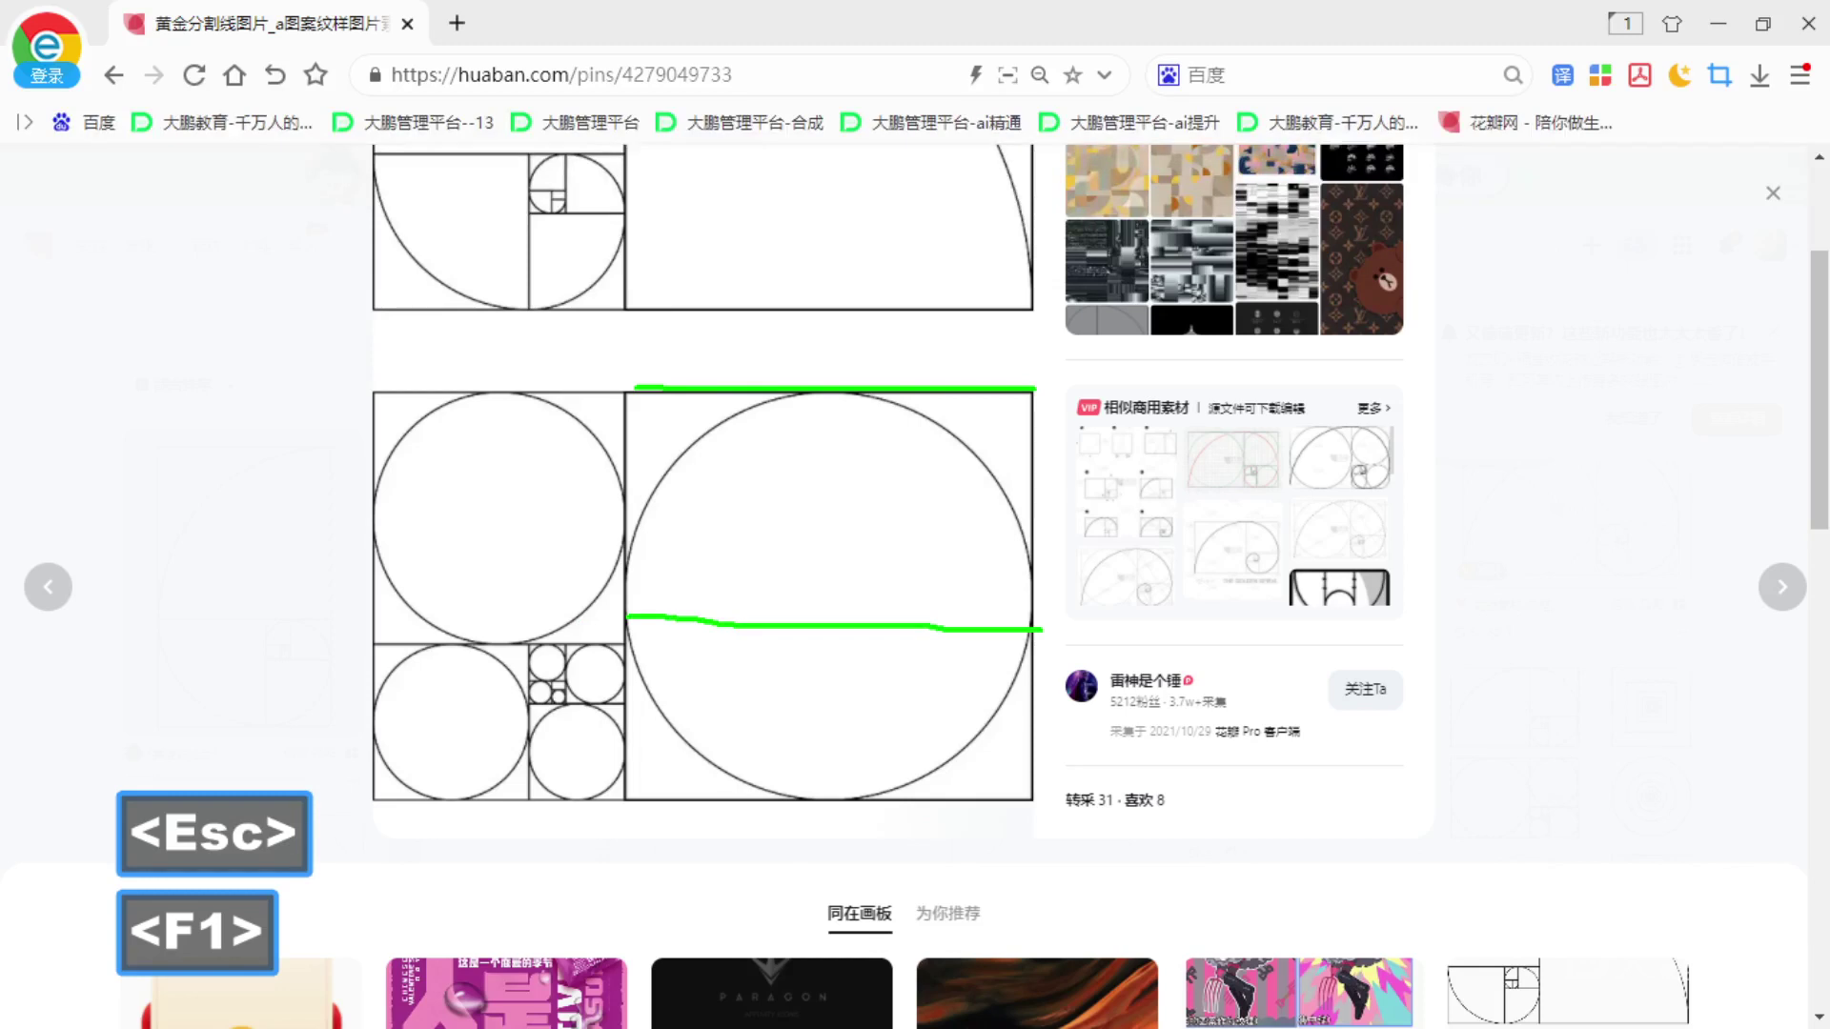
# - Clear the pen marks, trace the large circle inside the square and draw an arrow leading out of it
pyautogui.press('Escape')
pyautogui.press('F1')
pyautogui.moveTo(789, 404)
pyautogui.mouseDown()
pyautogui.moveTo(636, 577)
pyautogui.moveTo(1039, 729)
pyautogui.moveTo(812, 392)
pyautogui.mouseUp()
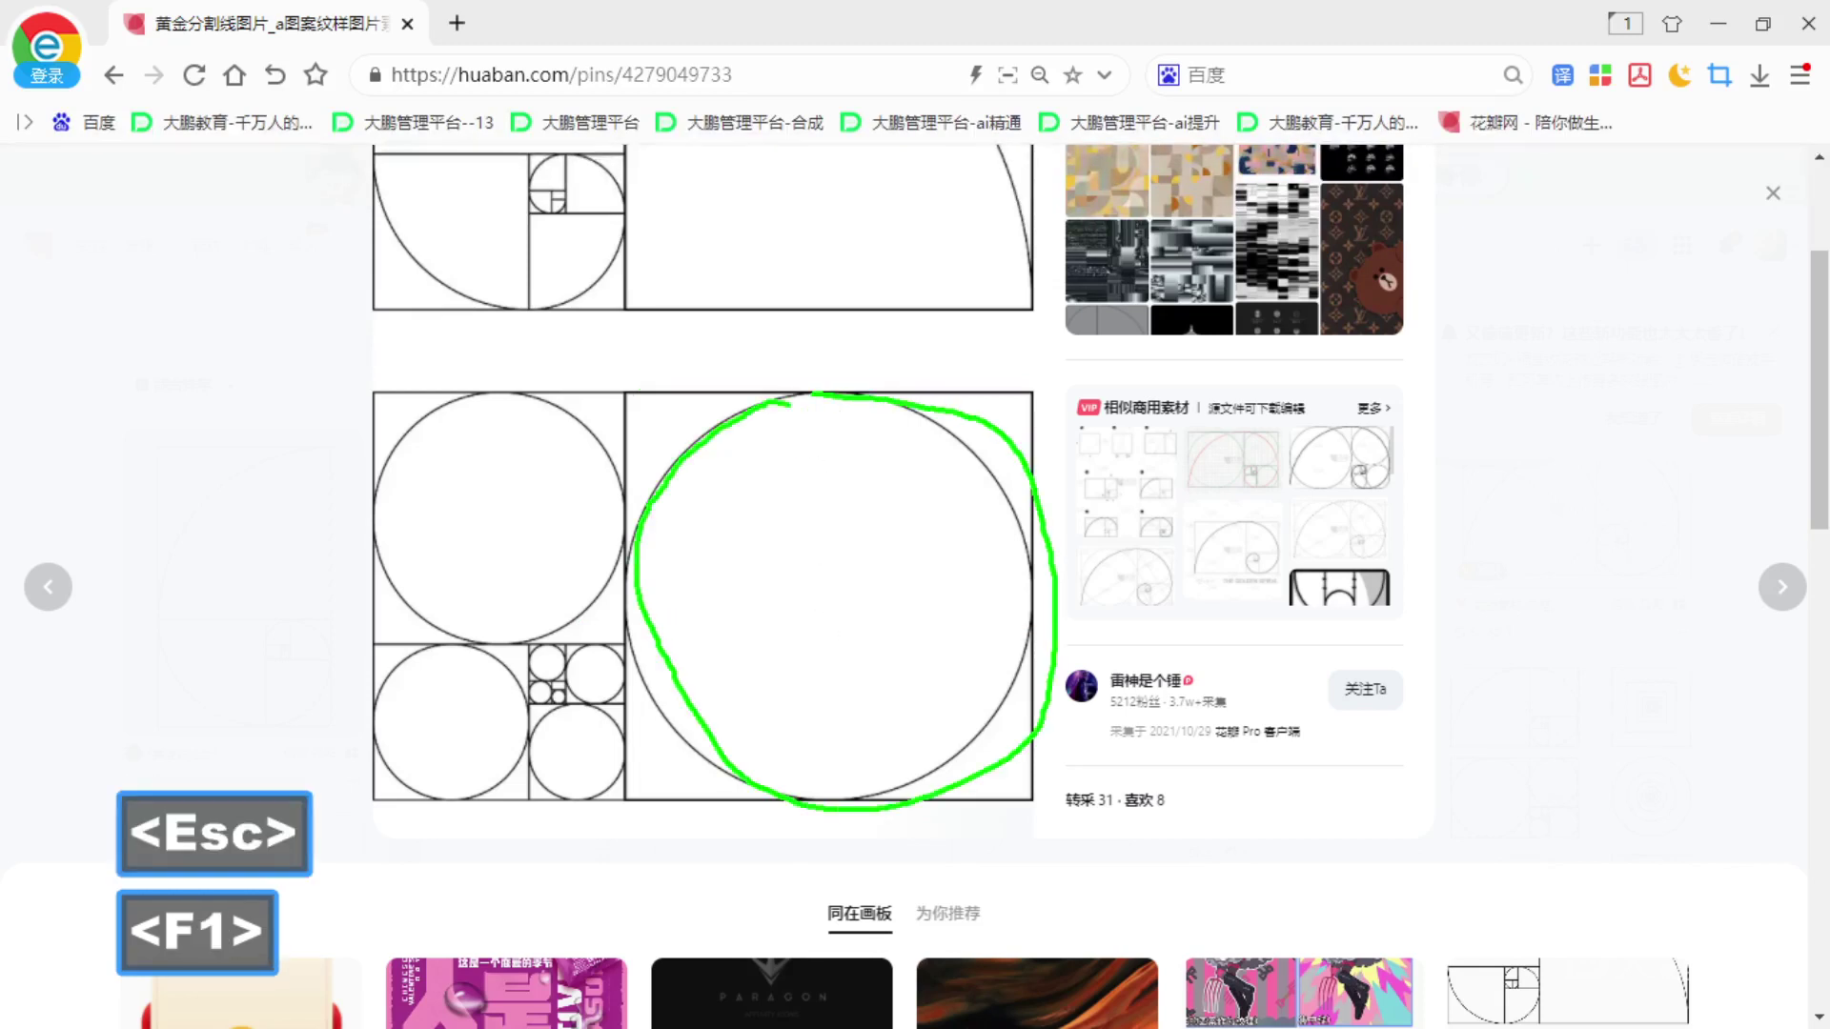
pyautogui.moveTo(946, 547); pyautogui.dragTo(1222, 511)
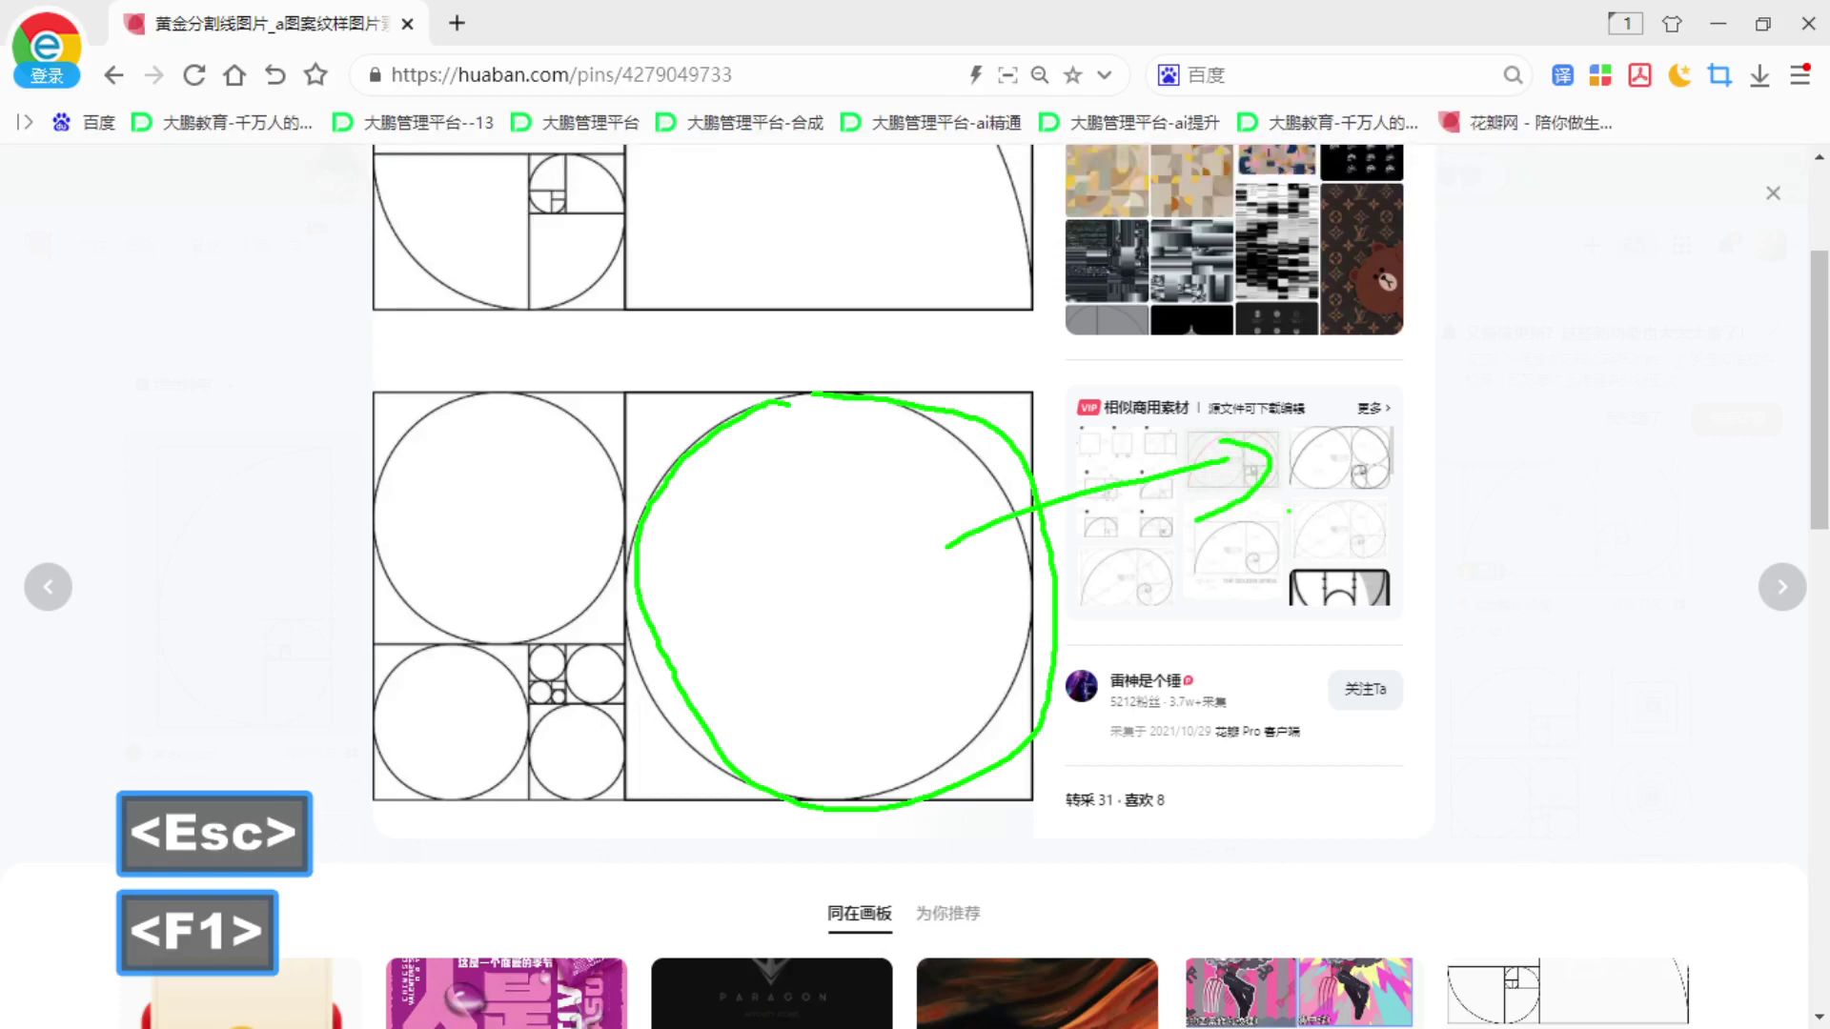
# - Check the golden-ratio notes in Illustrator briefly, switch back to the browser and return to the 黄金分割 results
pyautogui.click(1718, 23)
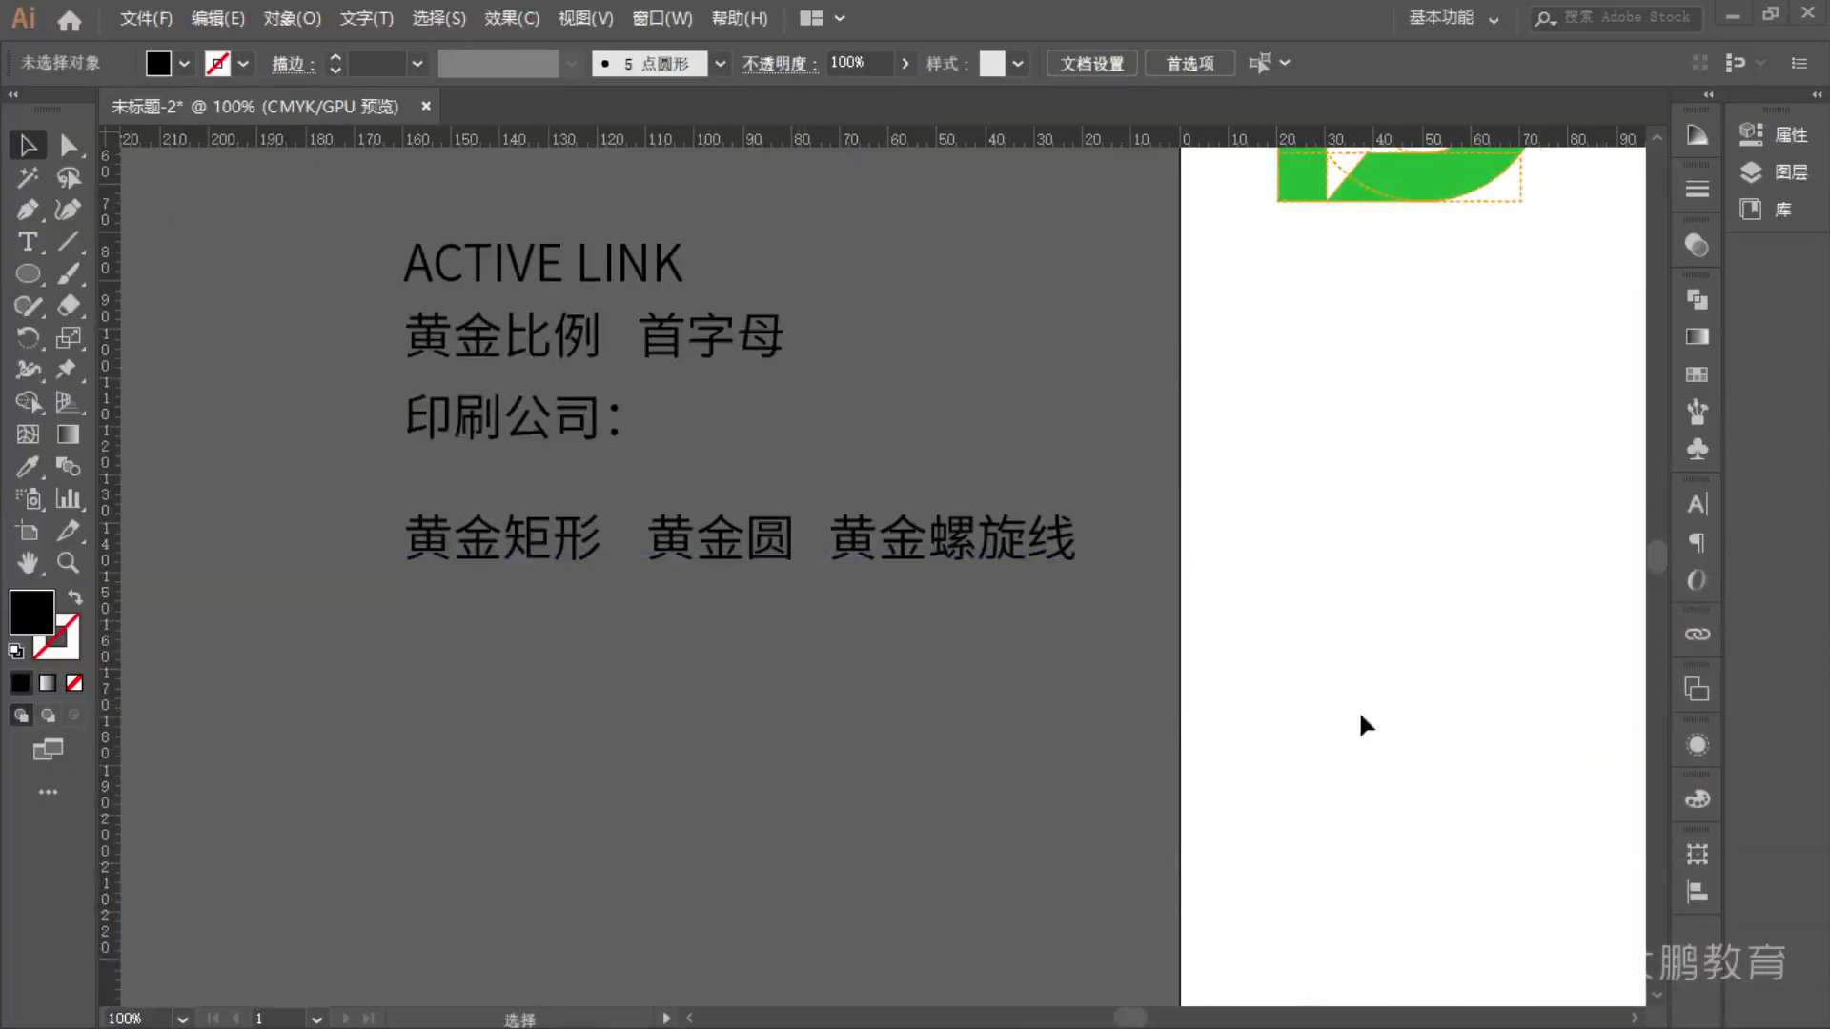
pyautogui.hotkey('alt', 'Tab')
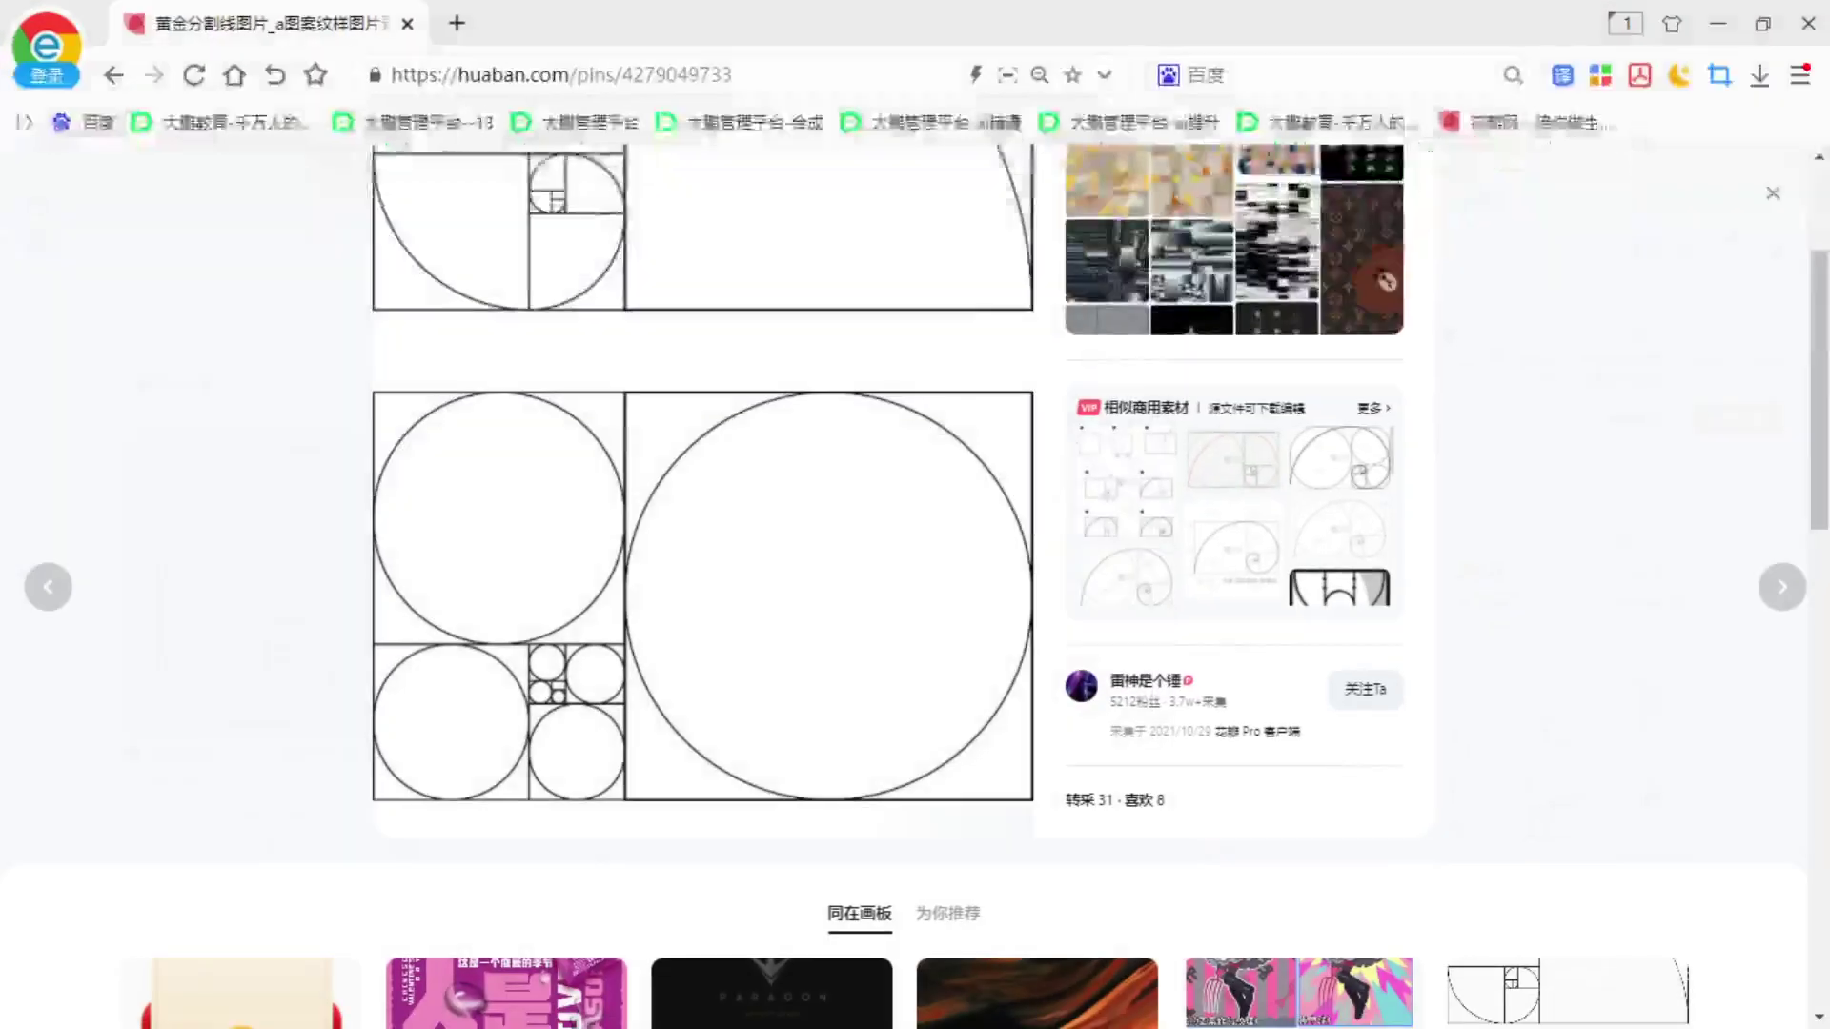
pyautogui.hotkey('alt', 'Left')
pyautogui.scroll(-10, 702, 759)
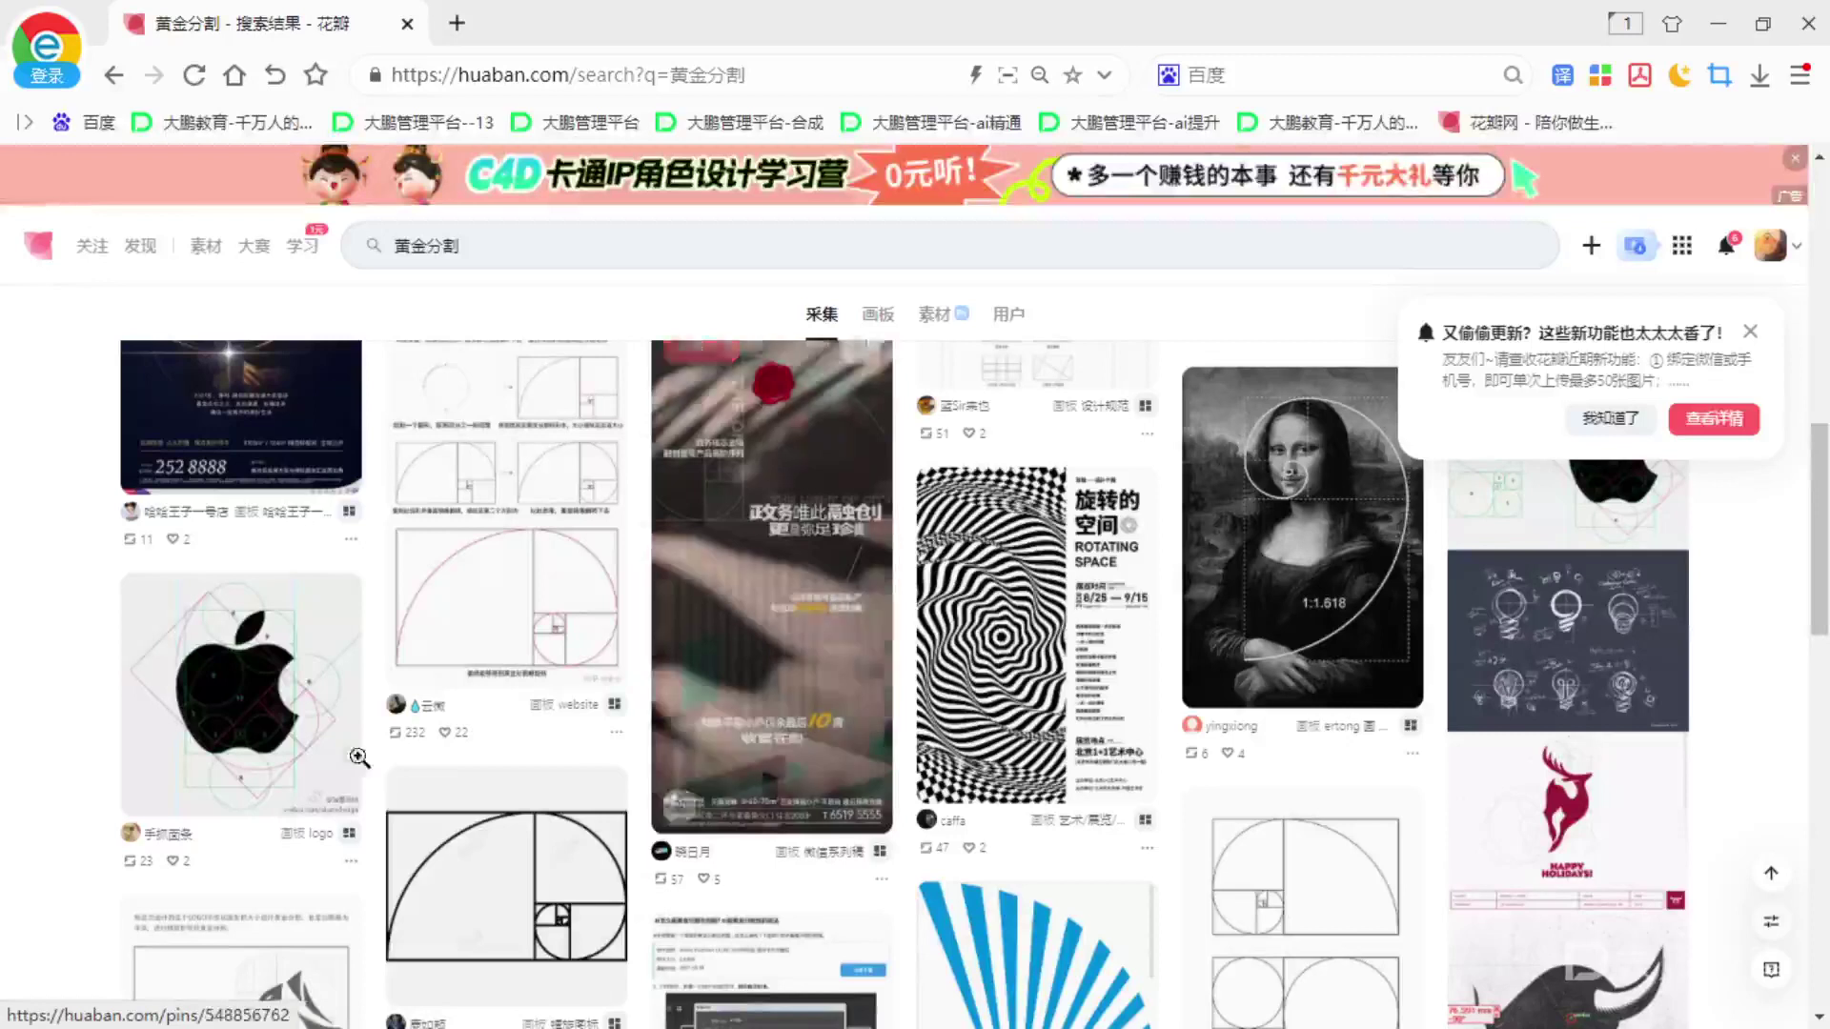
# - Examine the construction circles in the 采用黄金分割比例的苹果logo设计 pin, reopening it for a second look, and close it
pyautogui.click(358, 757)
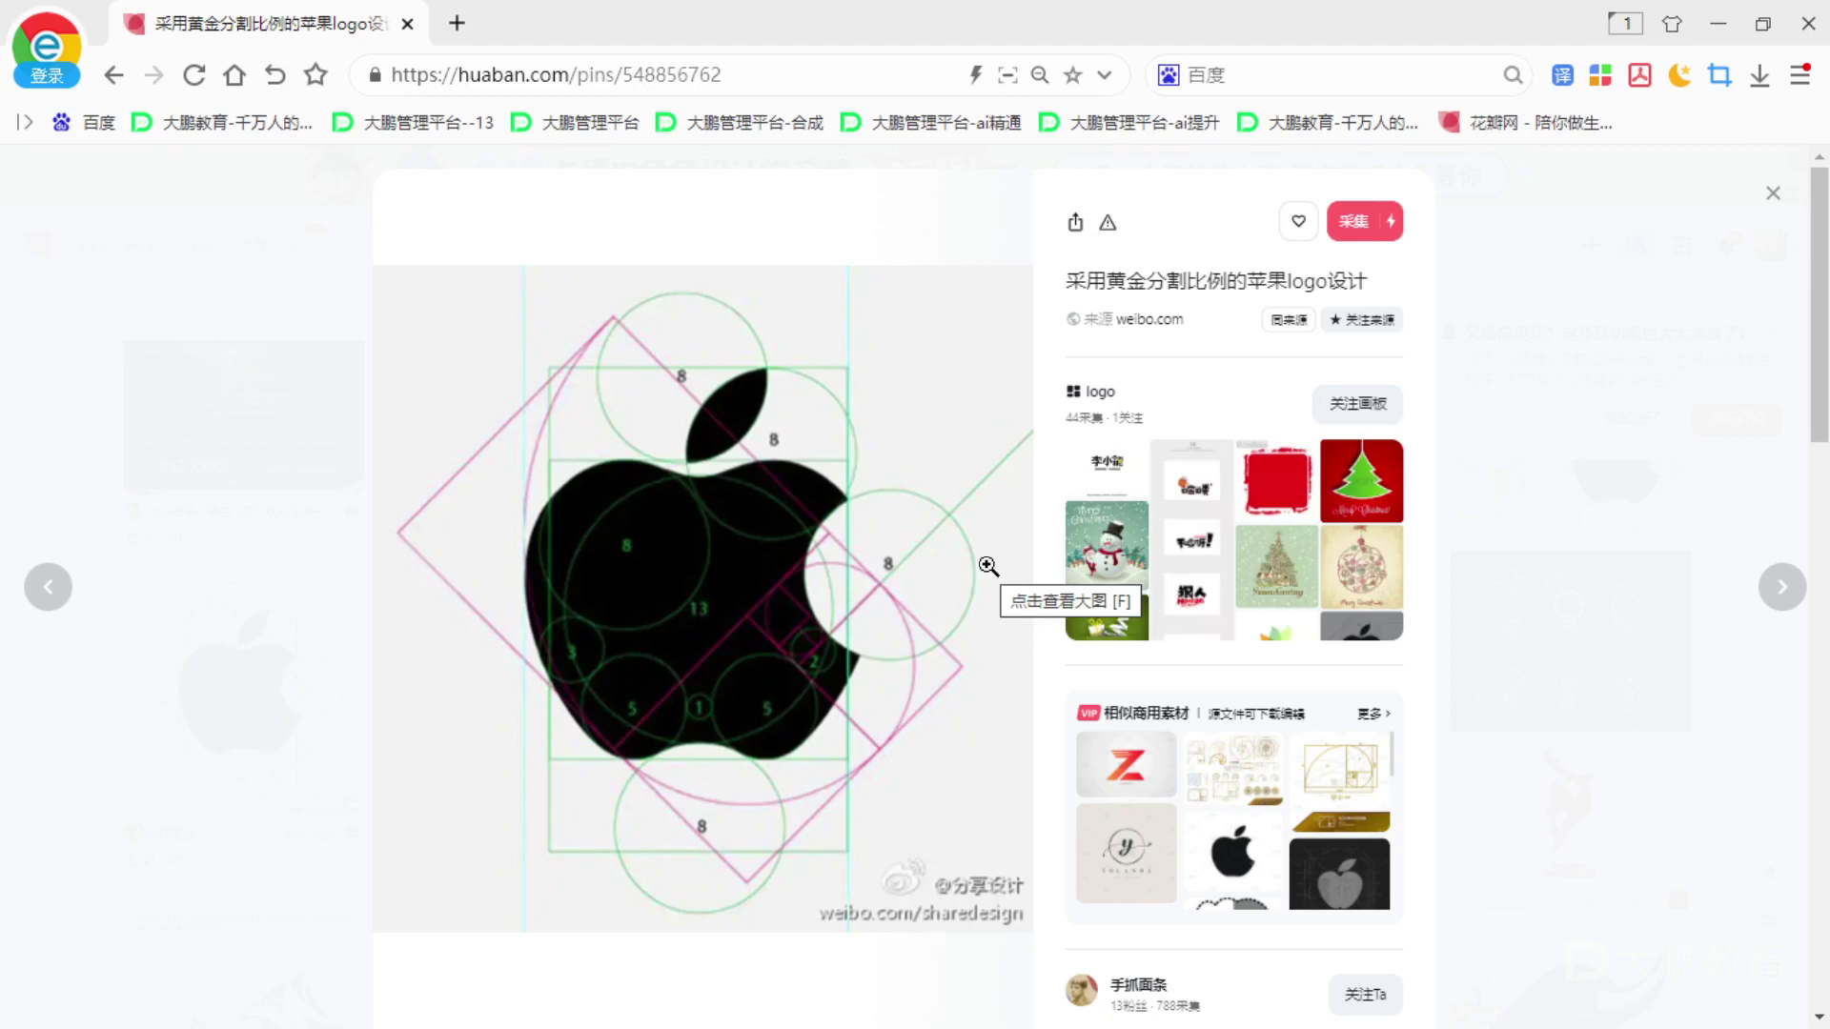
pyautogui.press('Escape')
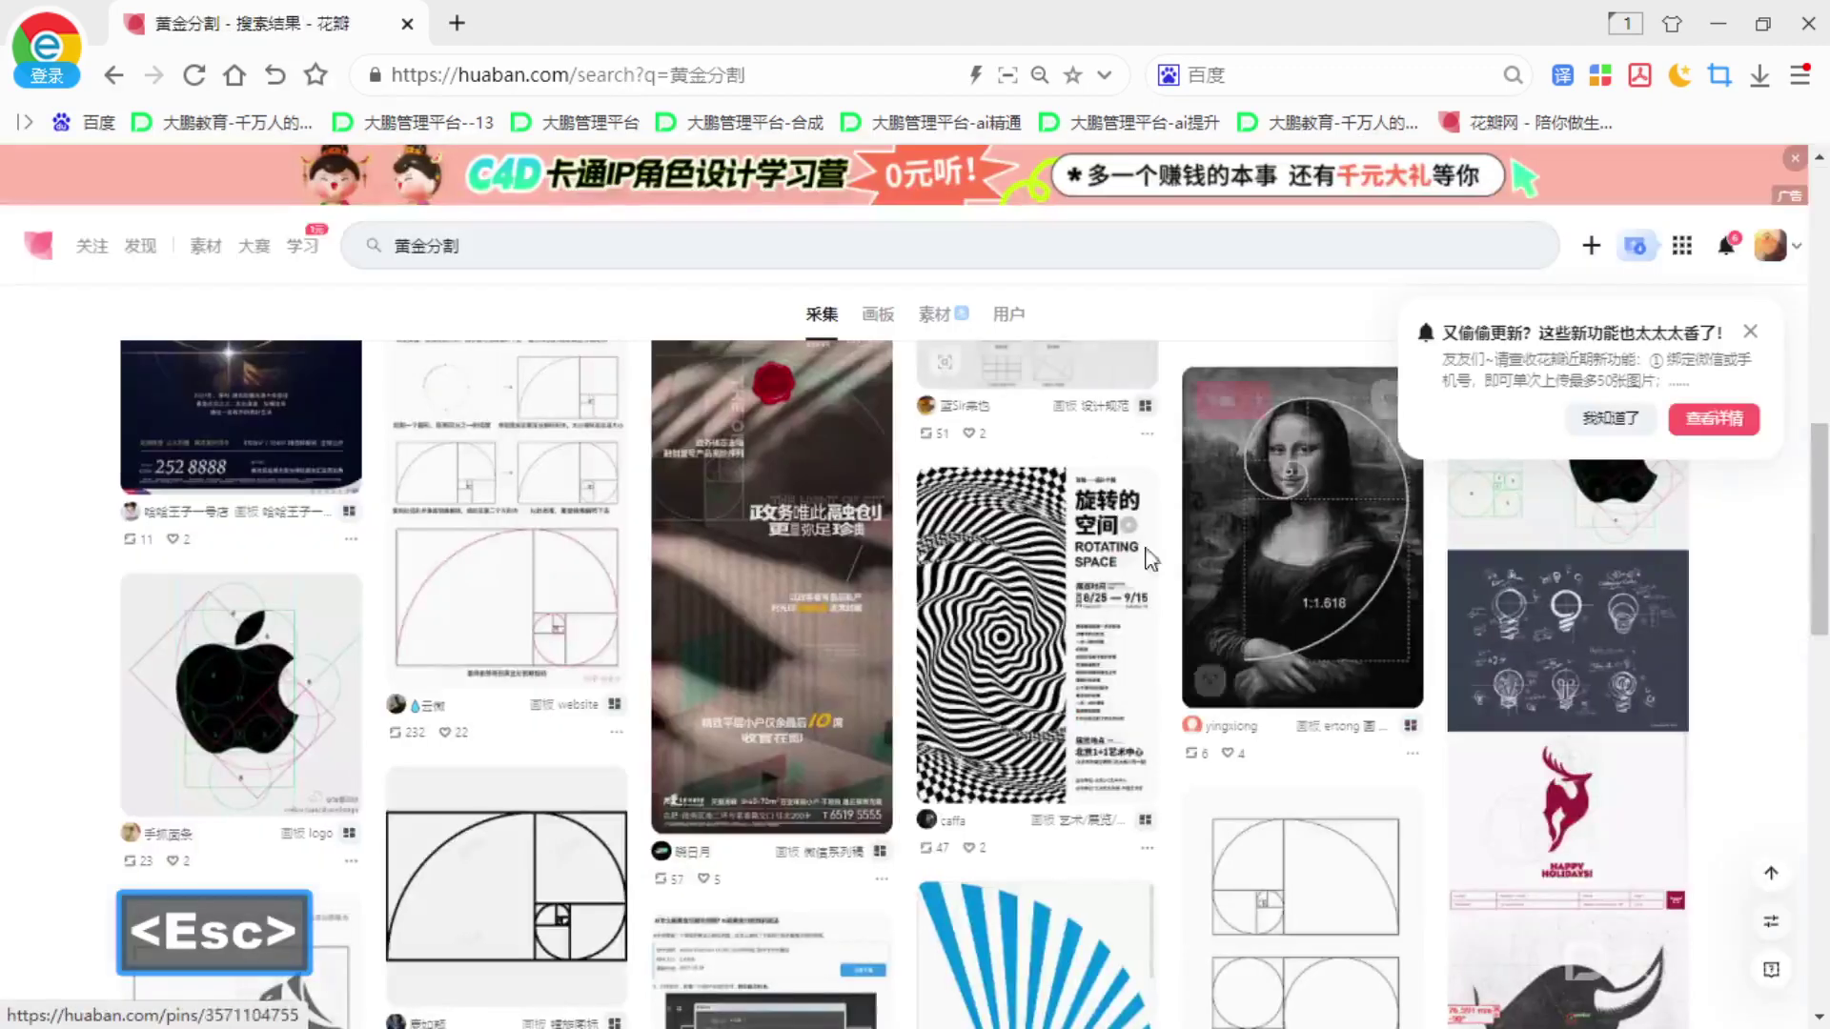
pyautogui.click(241, 696)
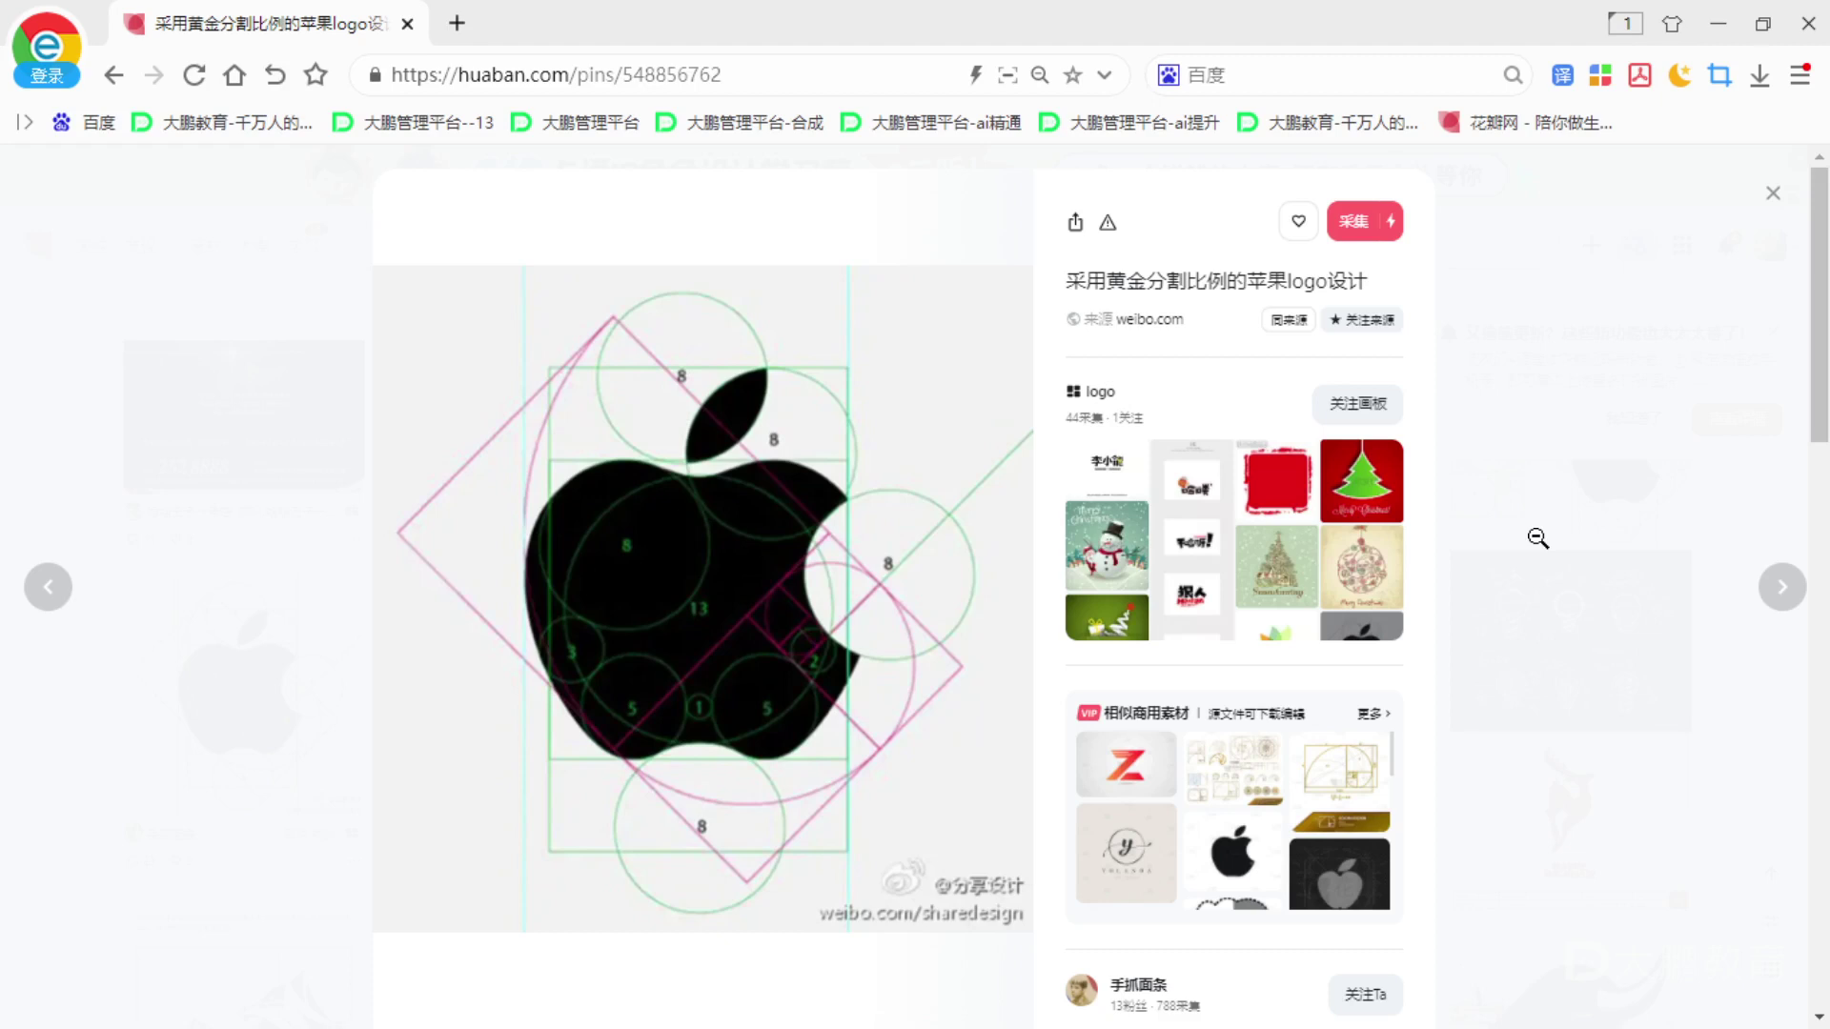
pyautogui.click(1616, 611)
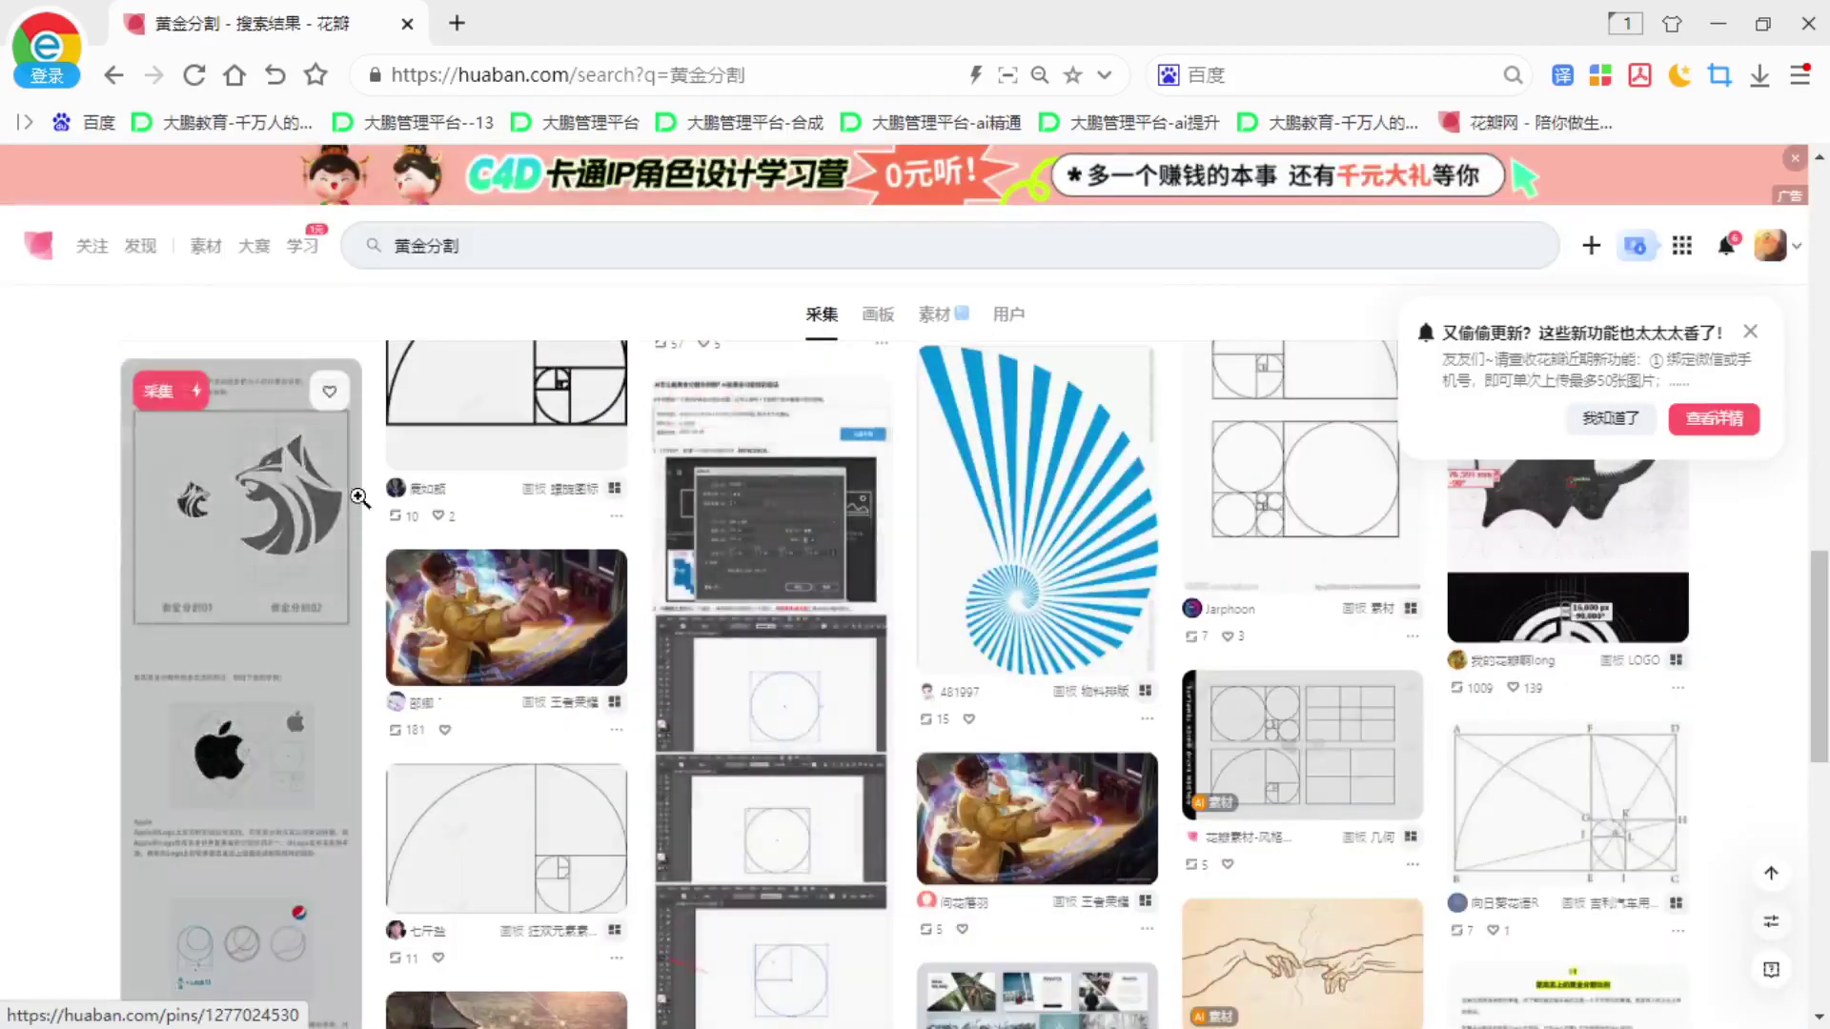
# - View the 实例详解黄金分割+布尔运算+正负形LOGO pin and the 妖出长安 电影海报 黄金分割 pin, closing each one
pyautogui.click(319, 511)
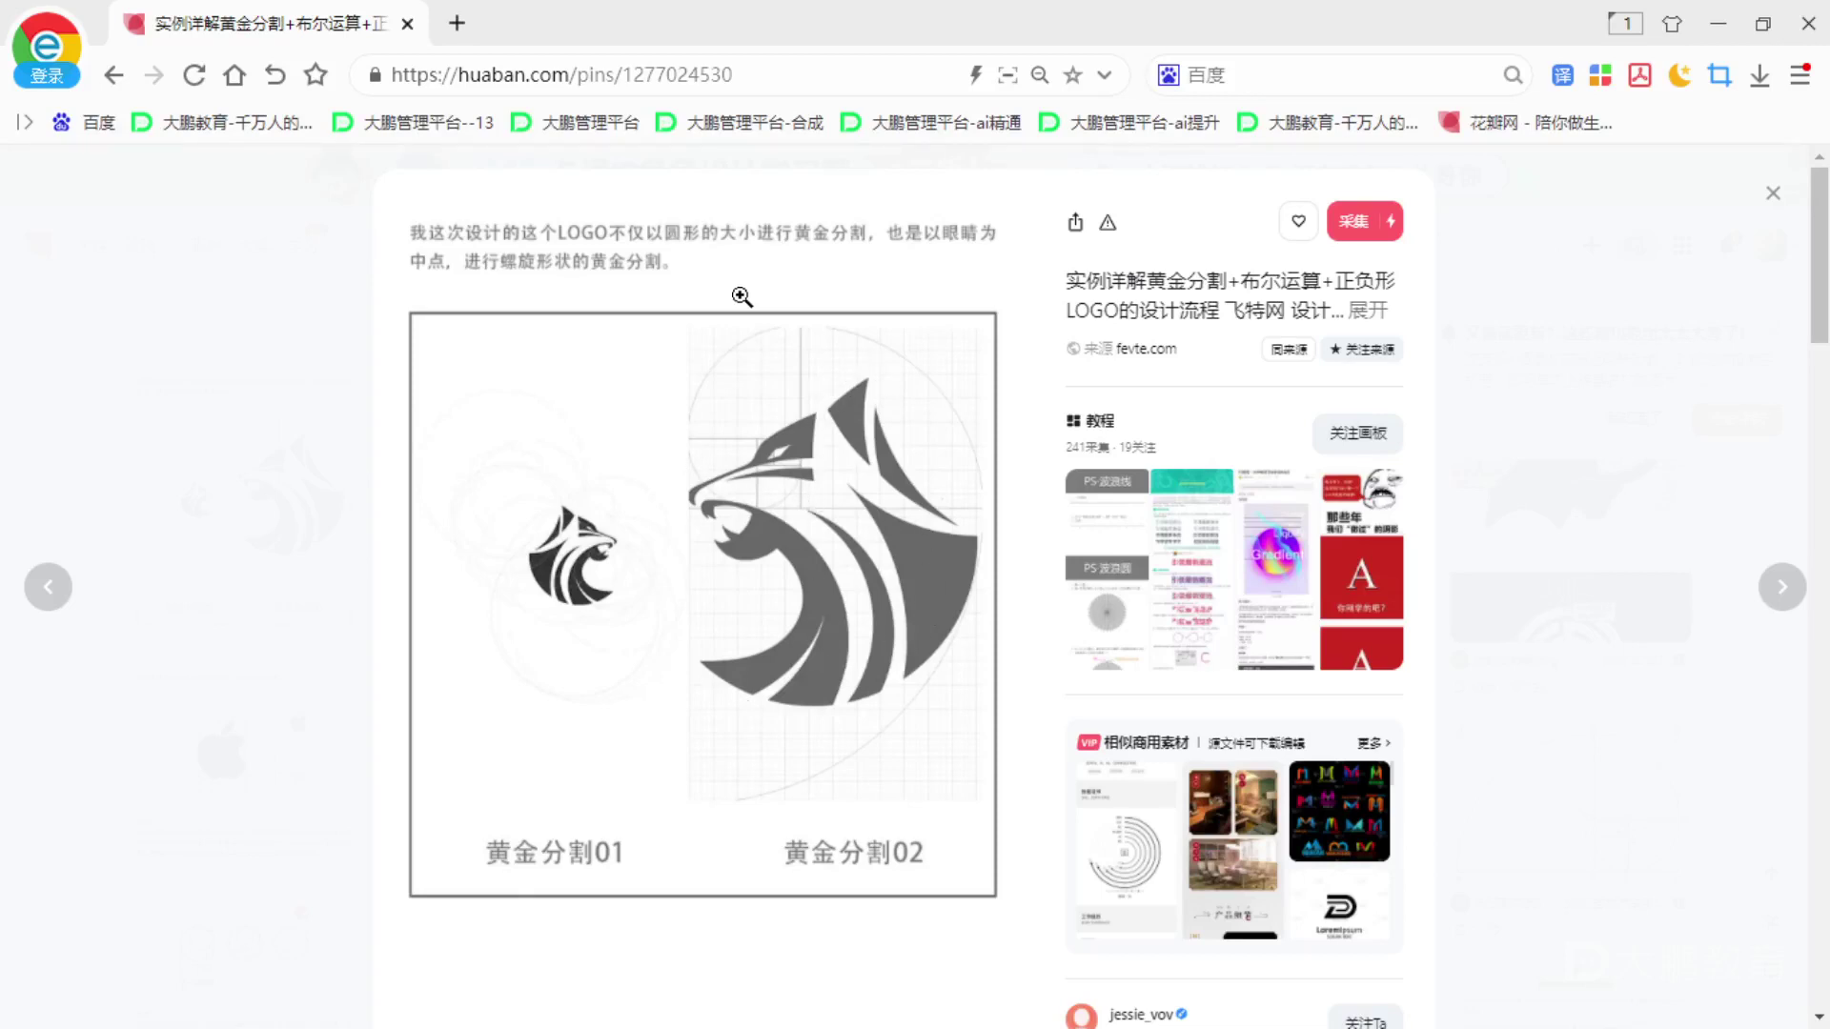
pyautogui.click(1606, 654)
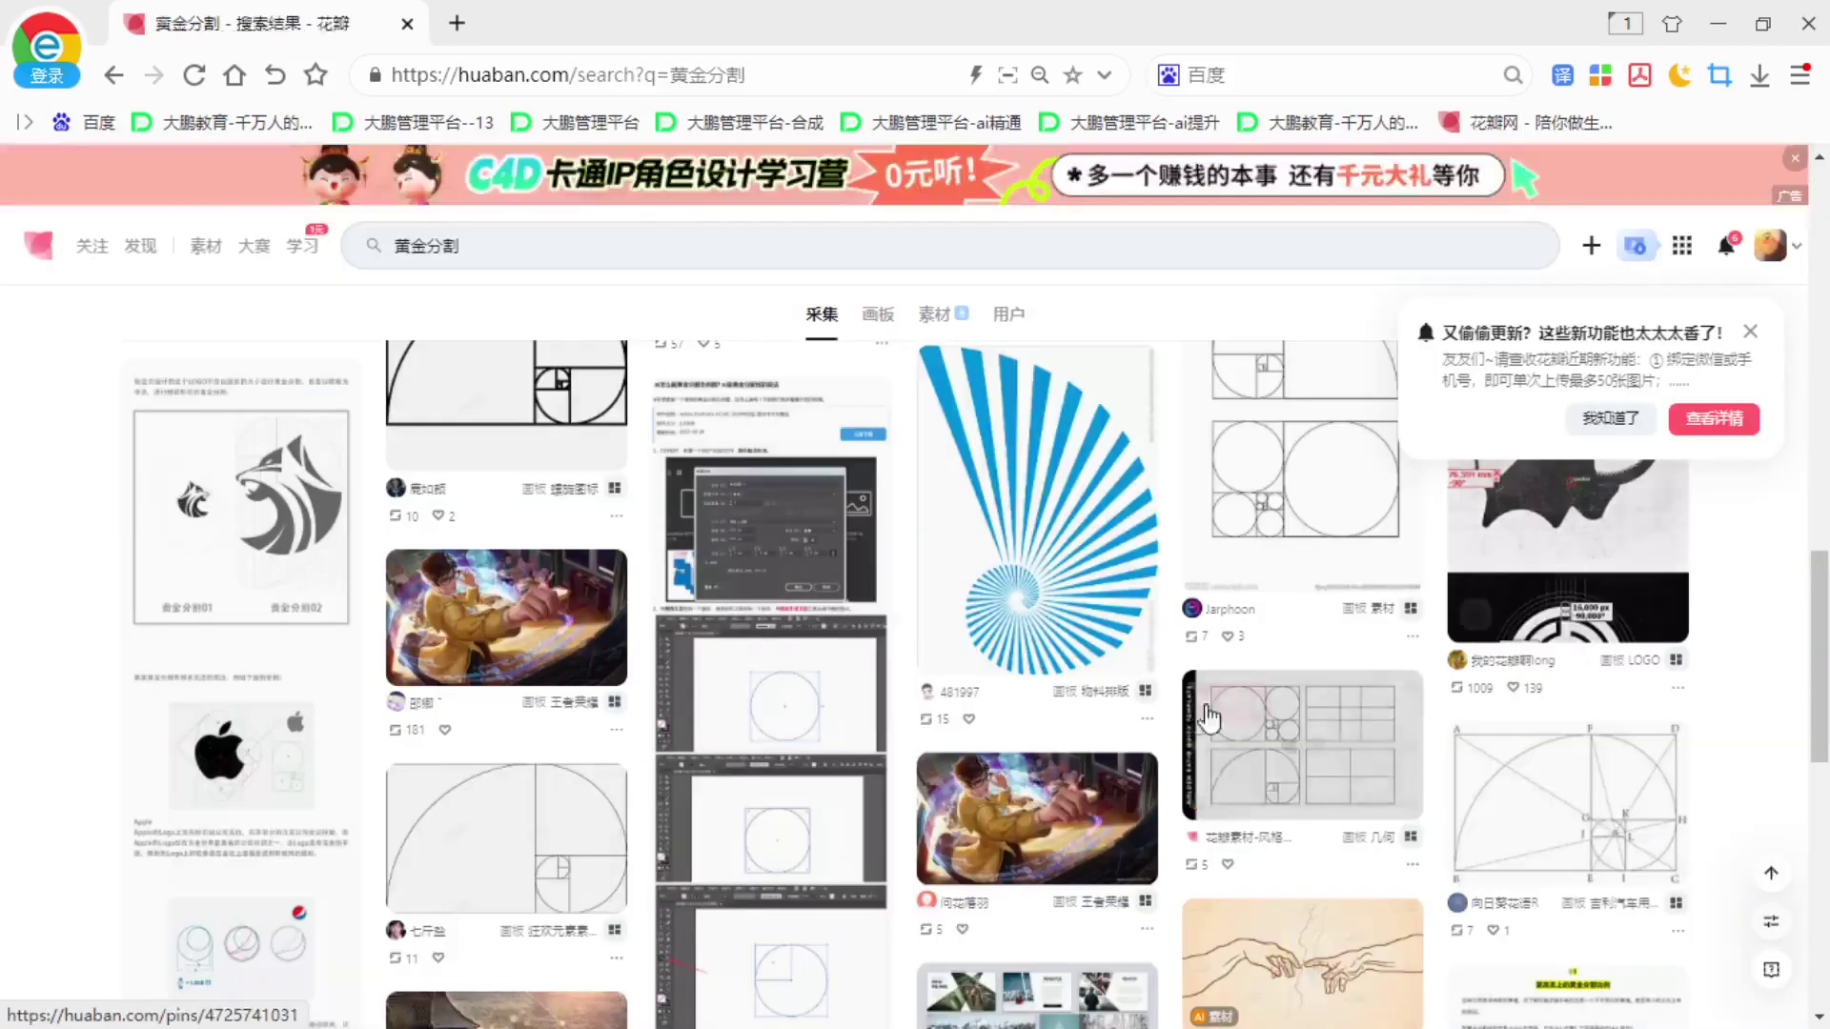
pyautogui.scroll(-5, 927, 616)
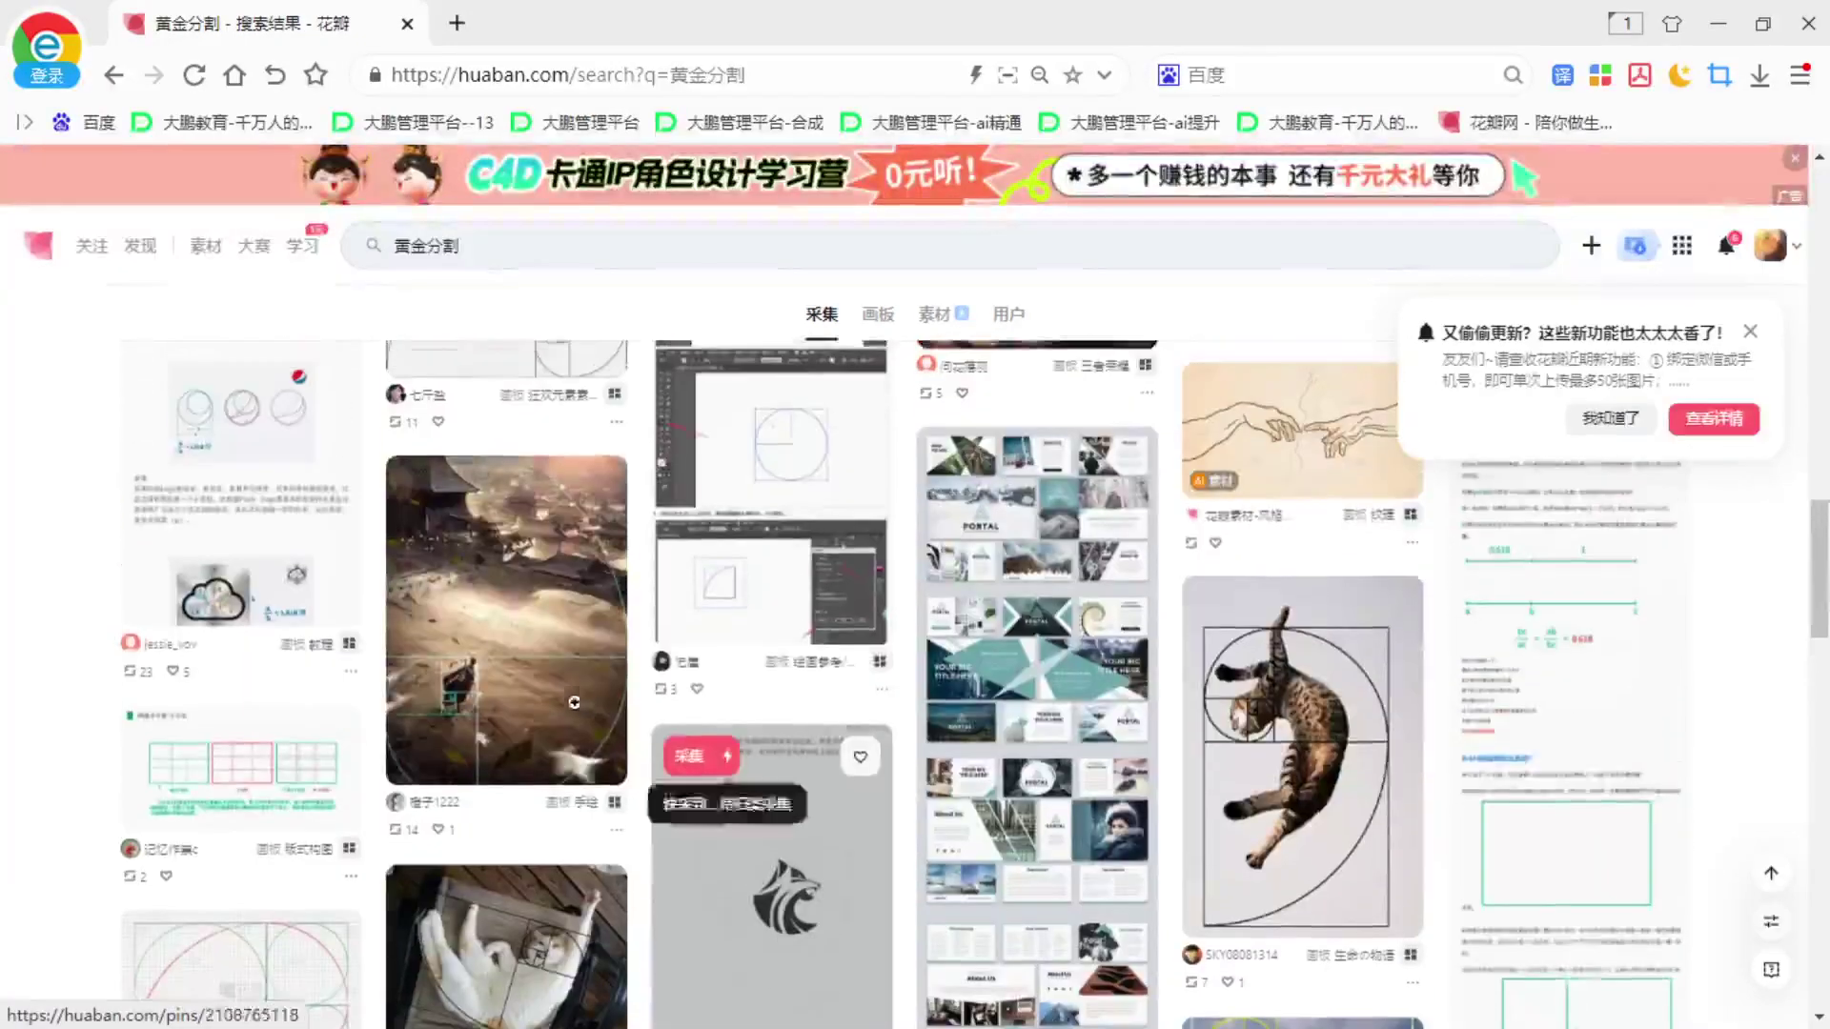
pyautogui.click(560, 674)
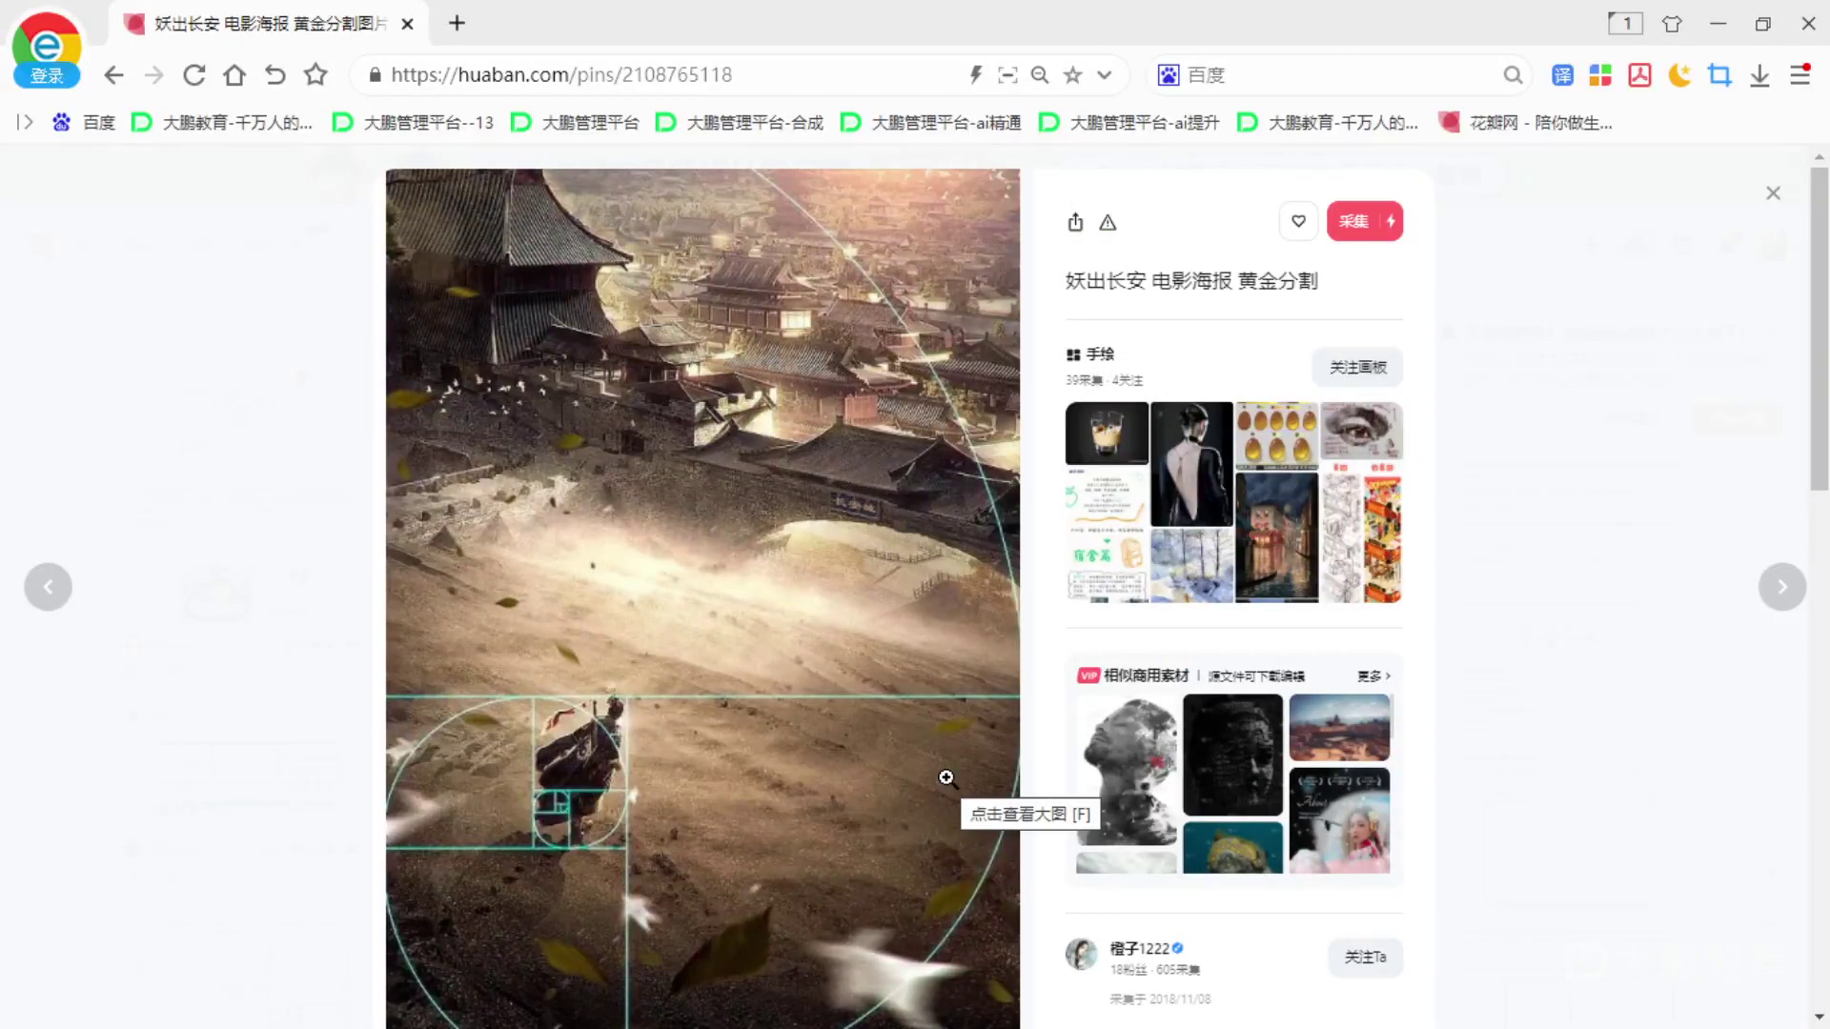
pyautogui.click(1451, 540)
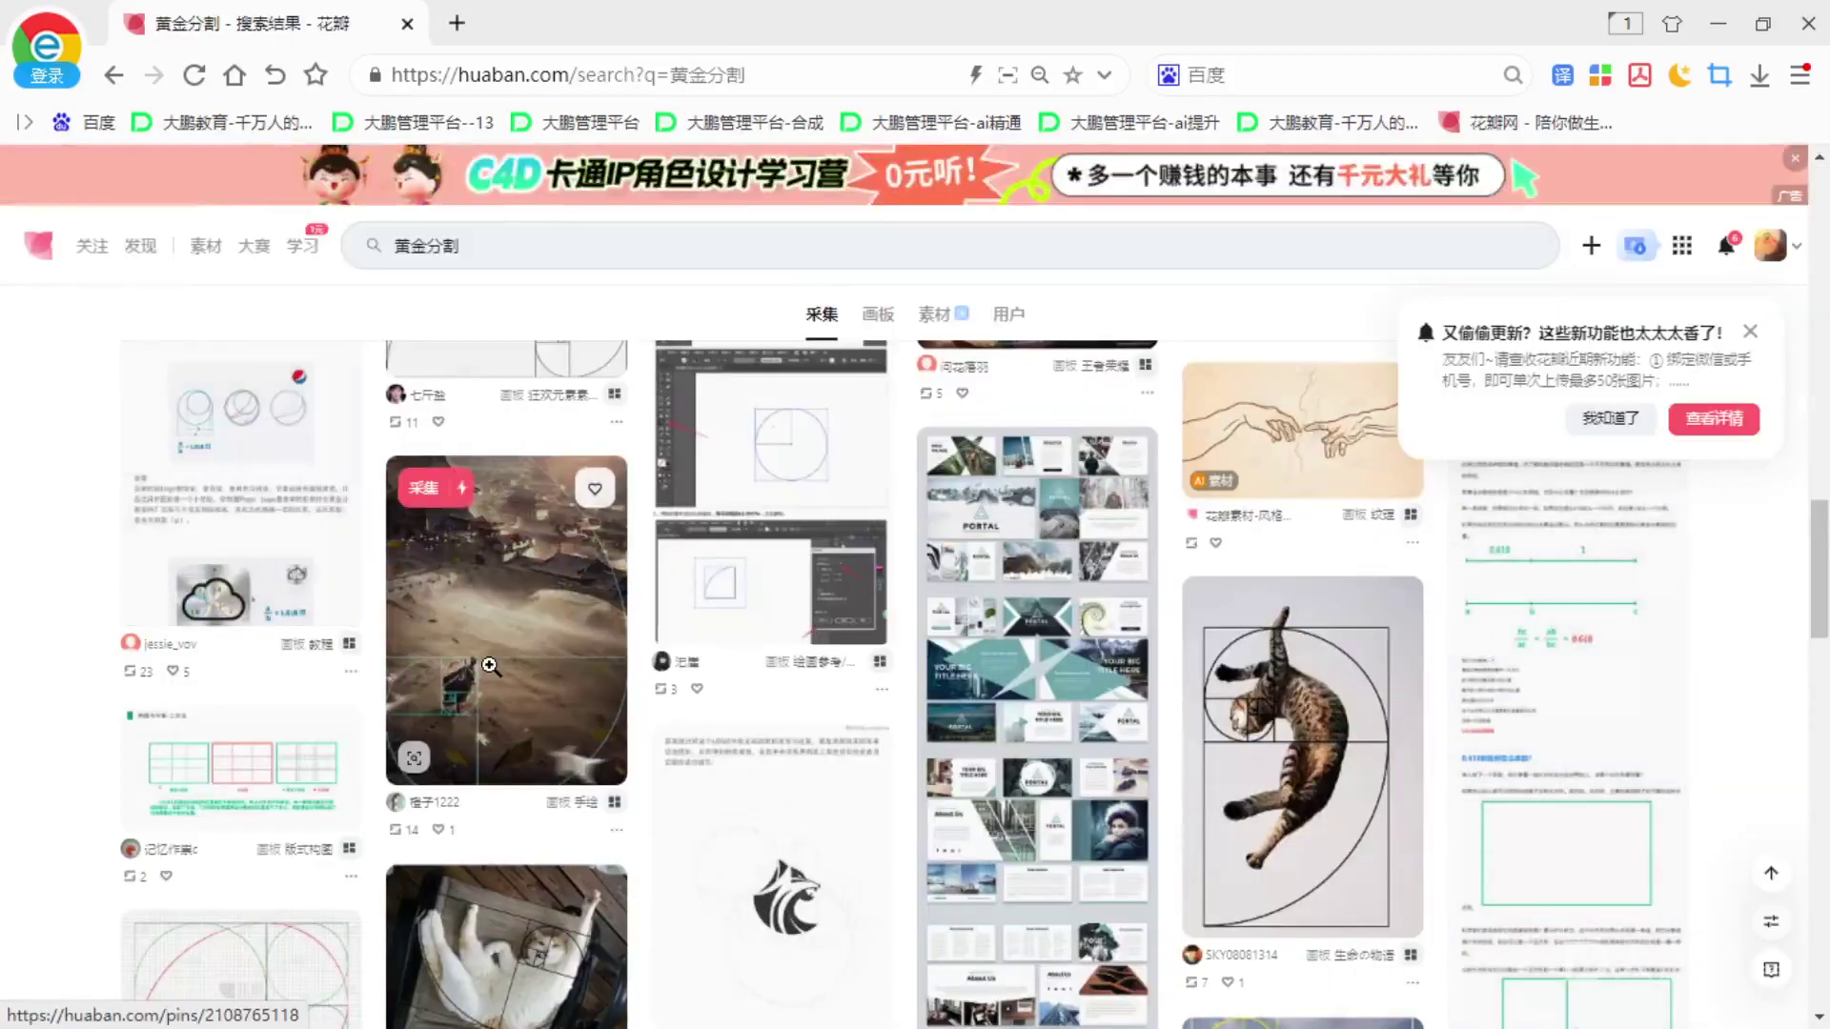
# - View the spiral overlays in the cat pin 黄金分割。 and the rock landscape pin 黄金分割构图, closing each one
pyautogui.scroll(-2, 488, 665)
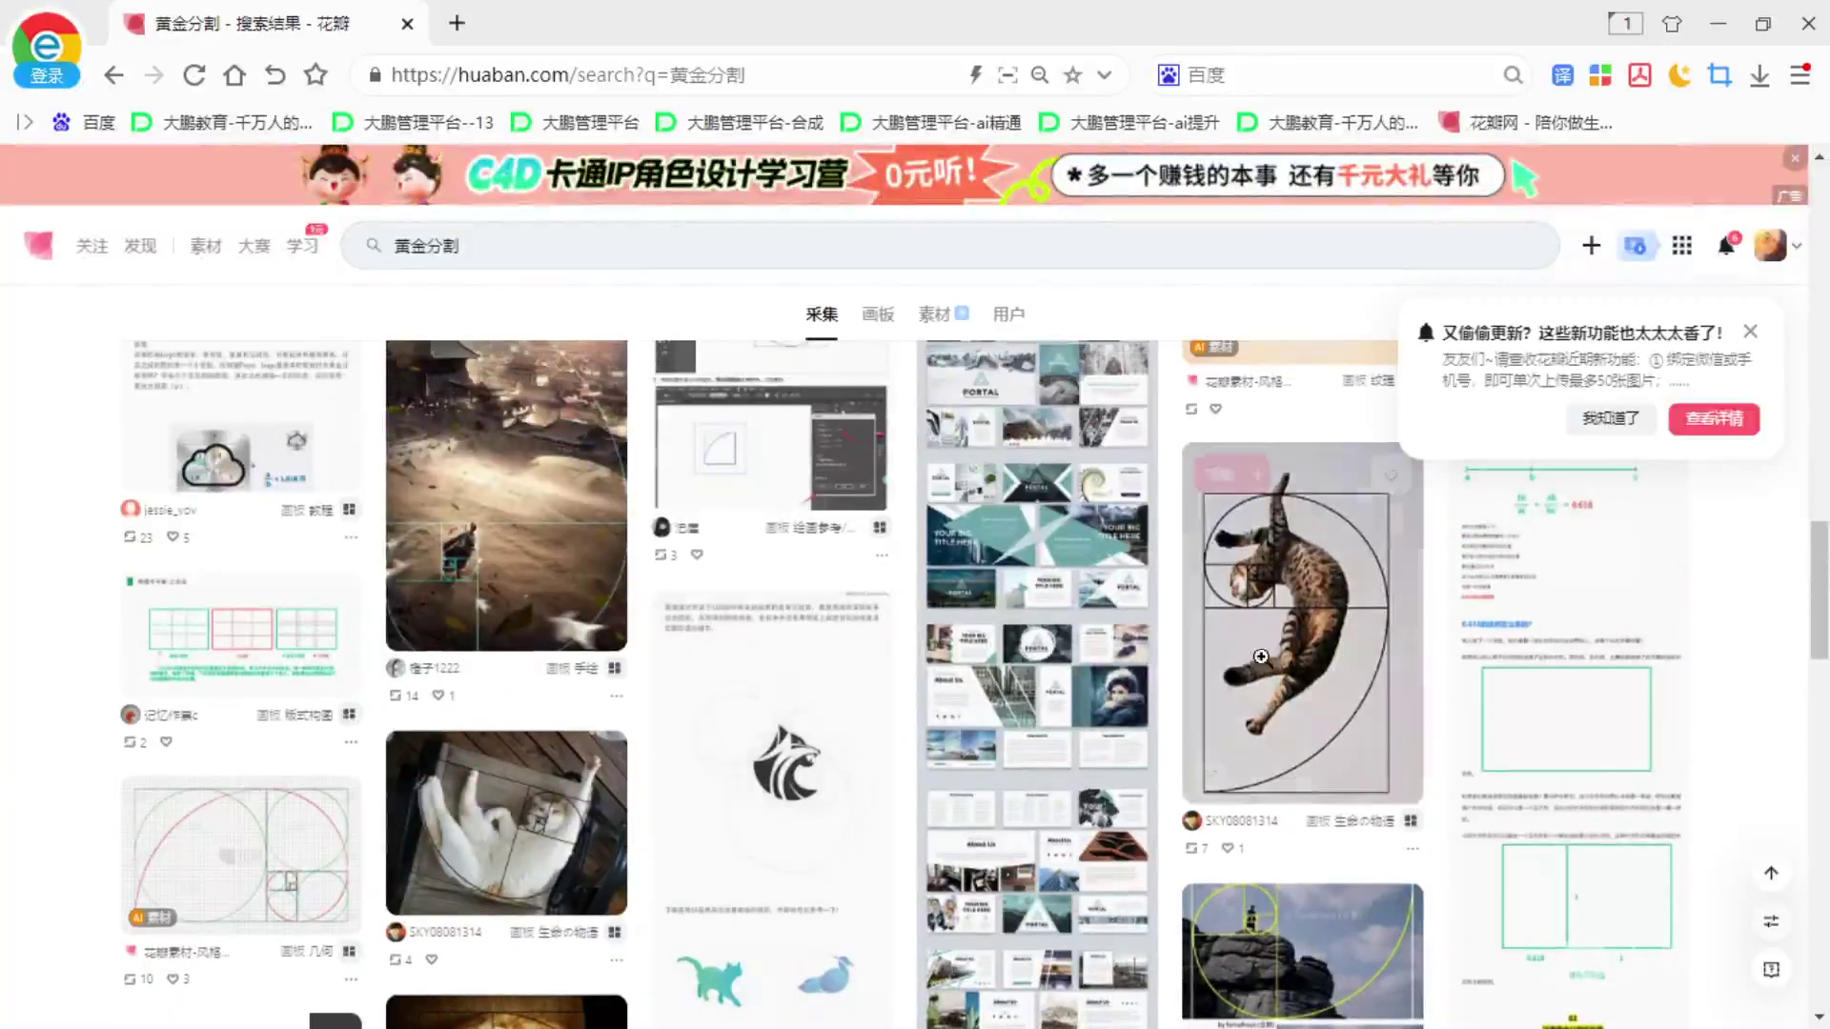
pyautogui.click(1258, 665)
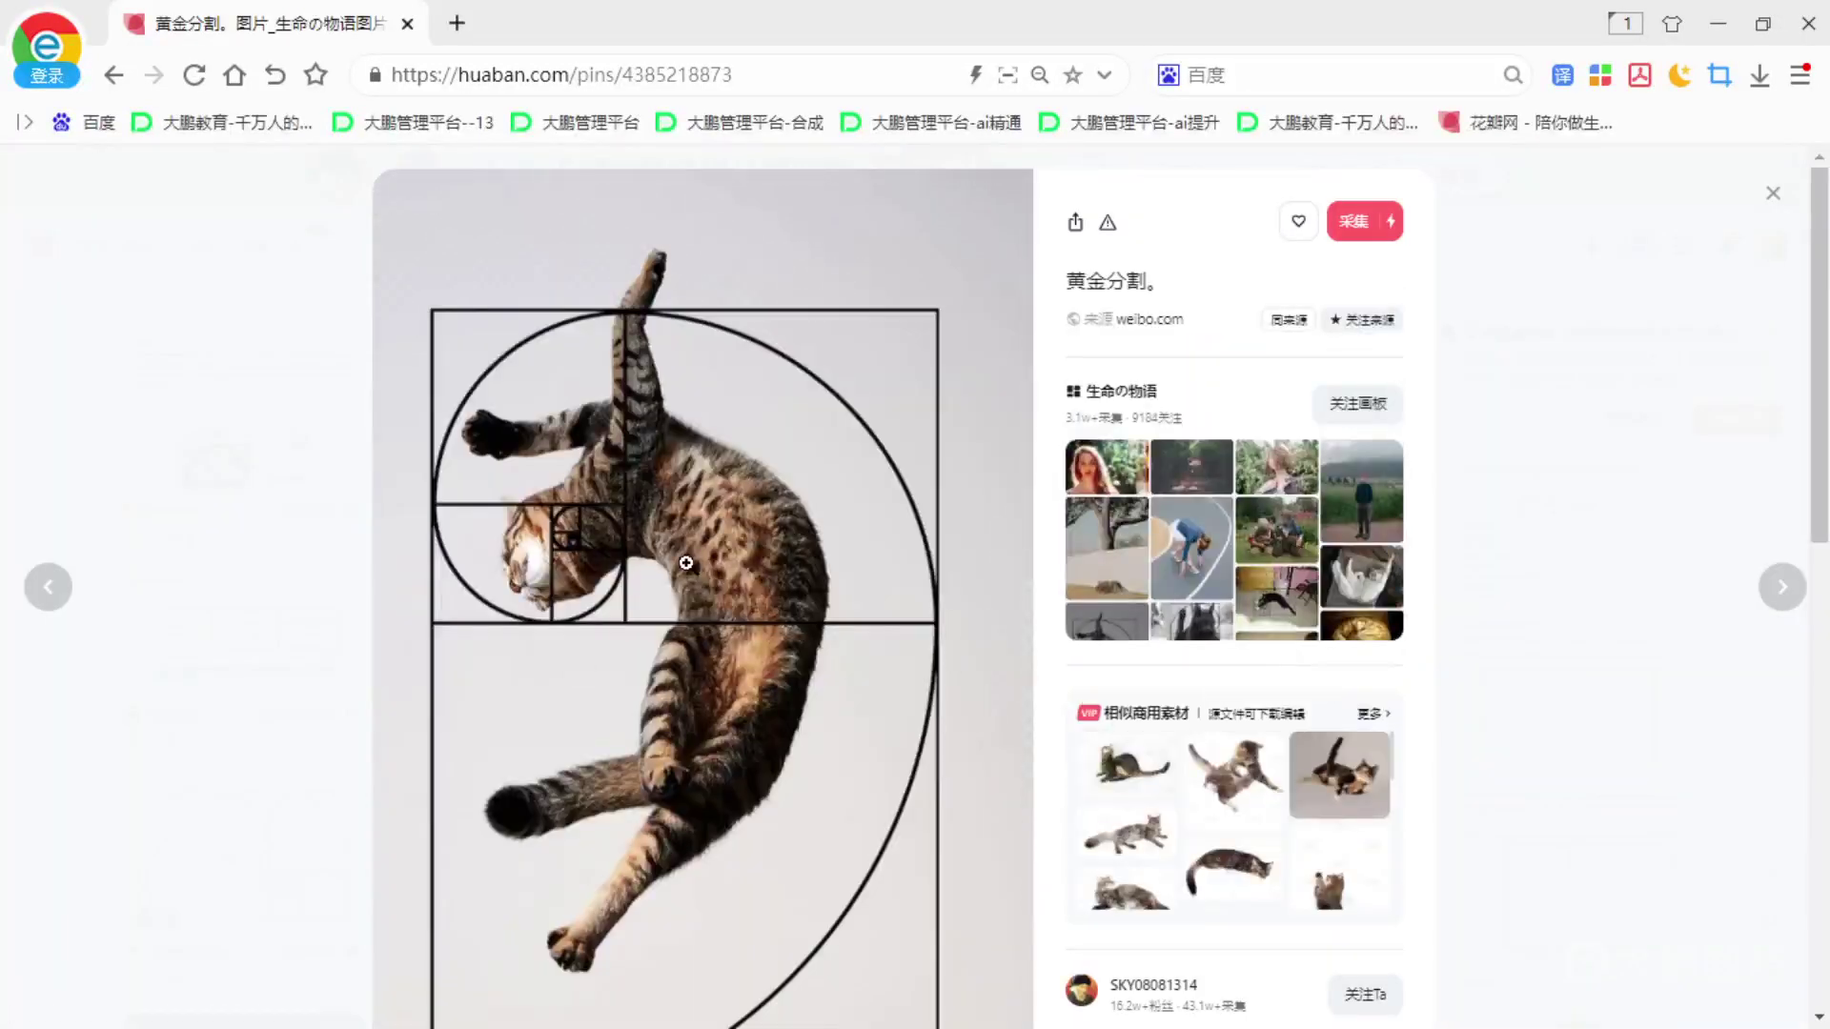
pyautogui.click(1549, 750)
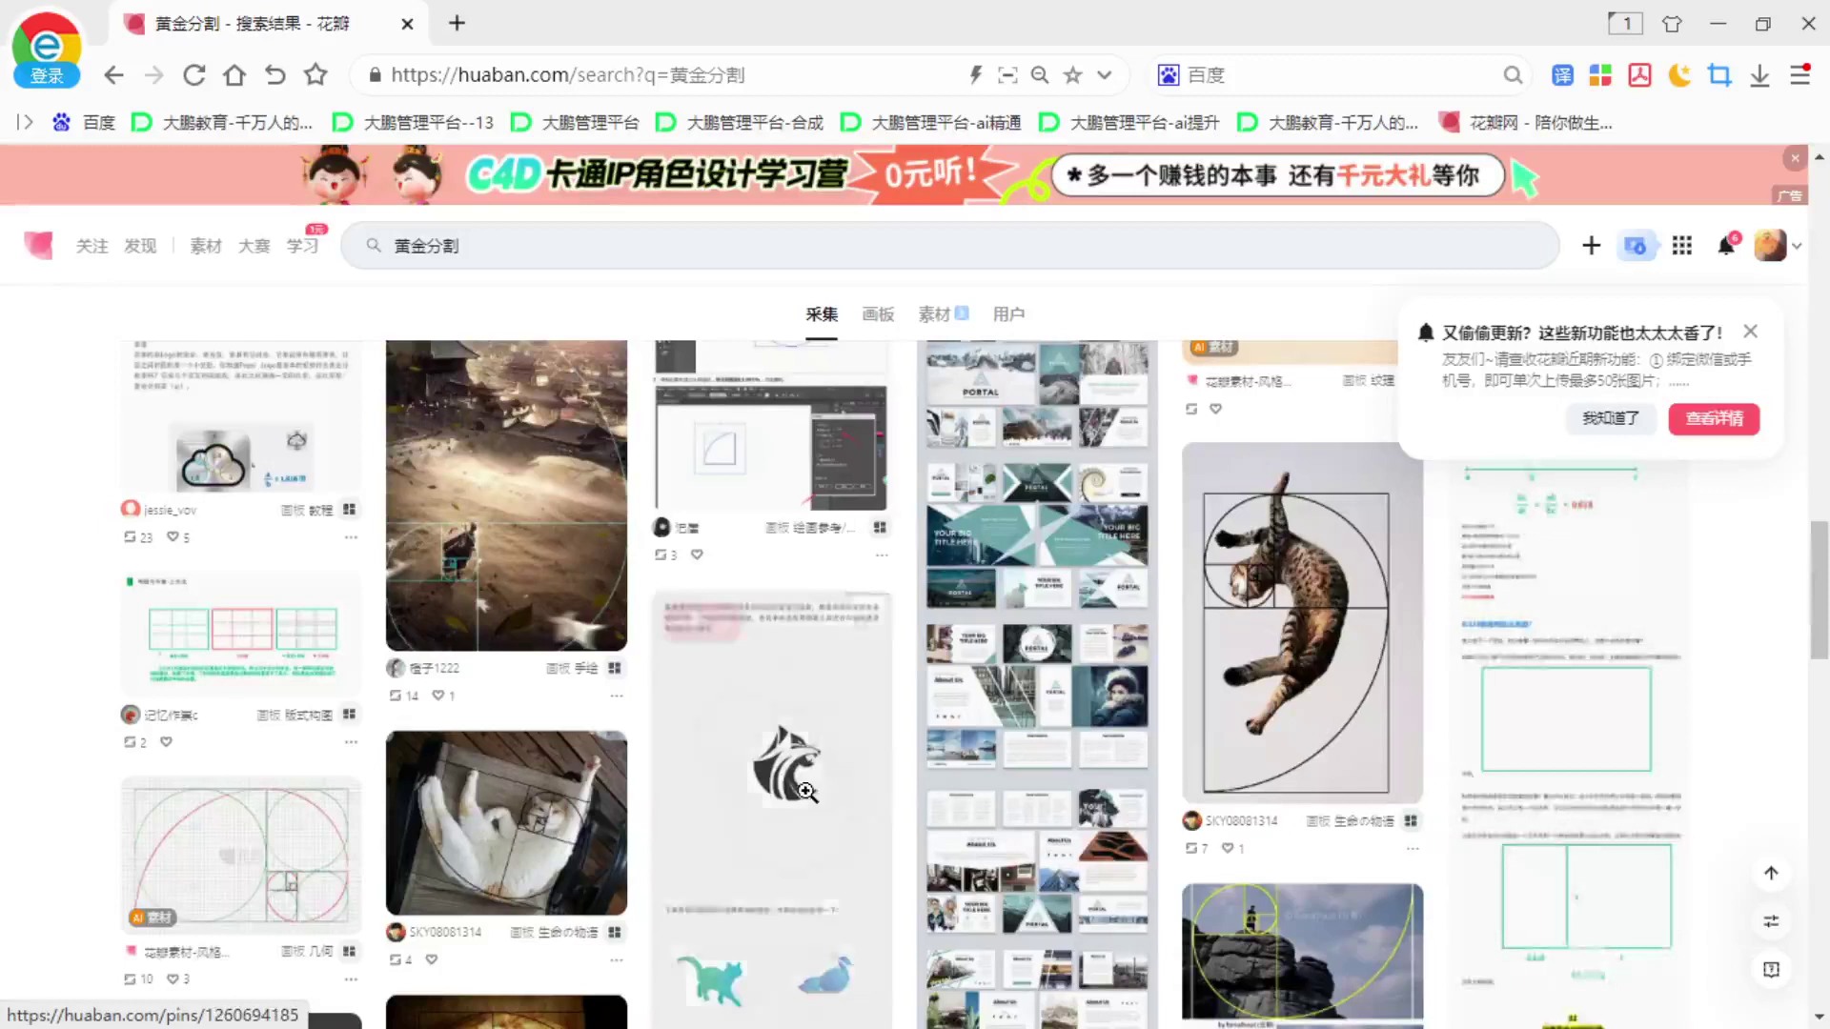
pyautogui.scroll(-5, 1296, 619)
pyautogui.click(1296, 620)
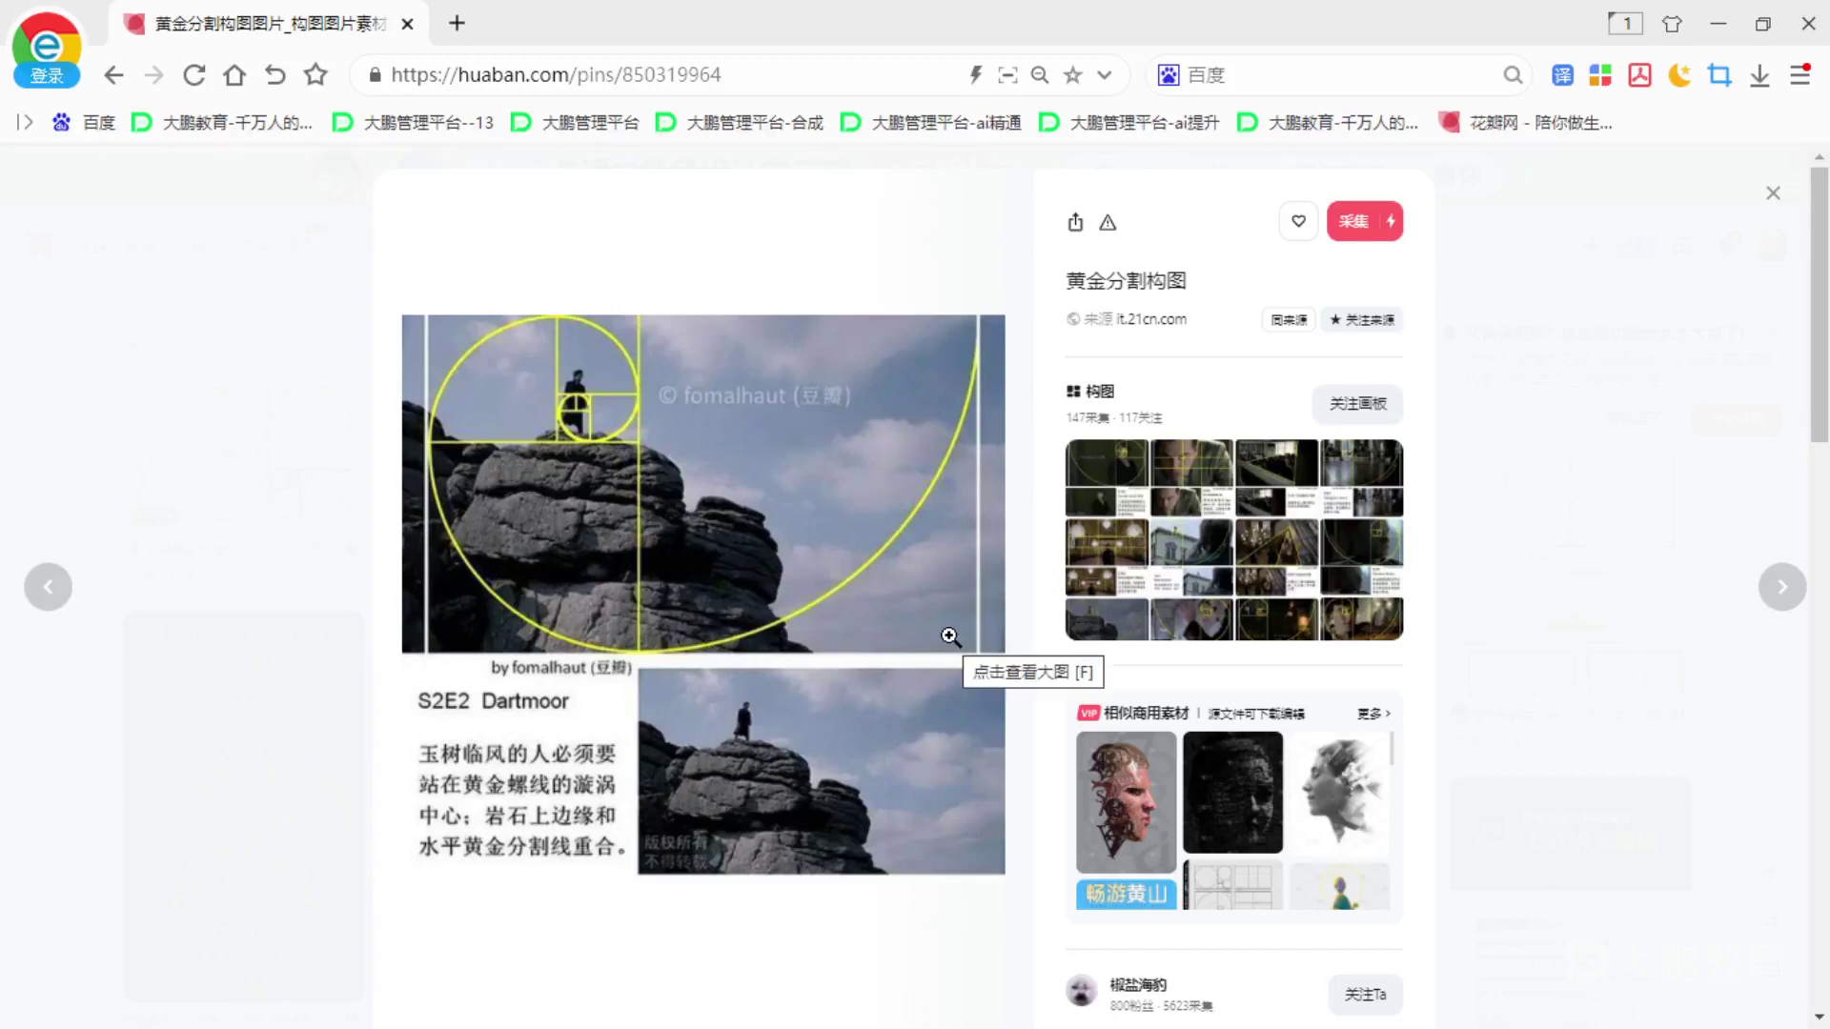
pyautogui.click(1613, 765)
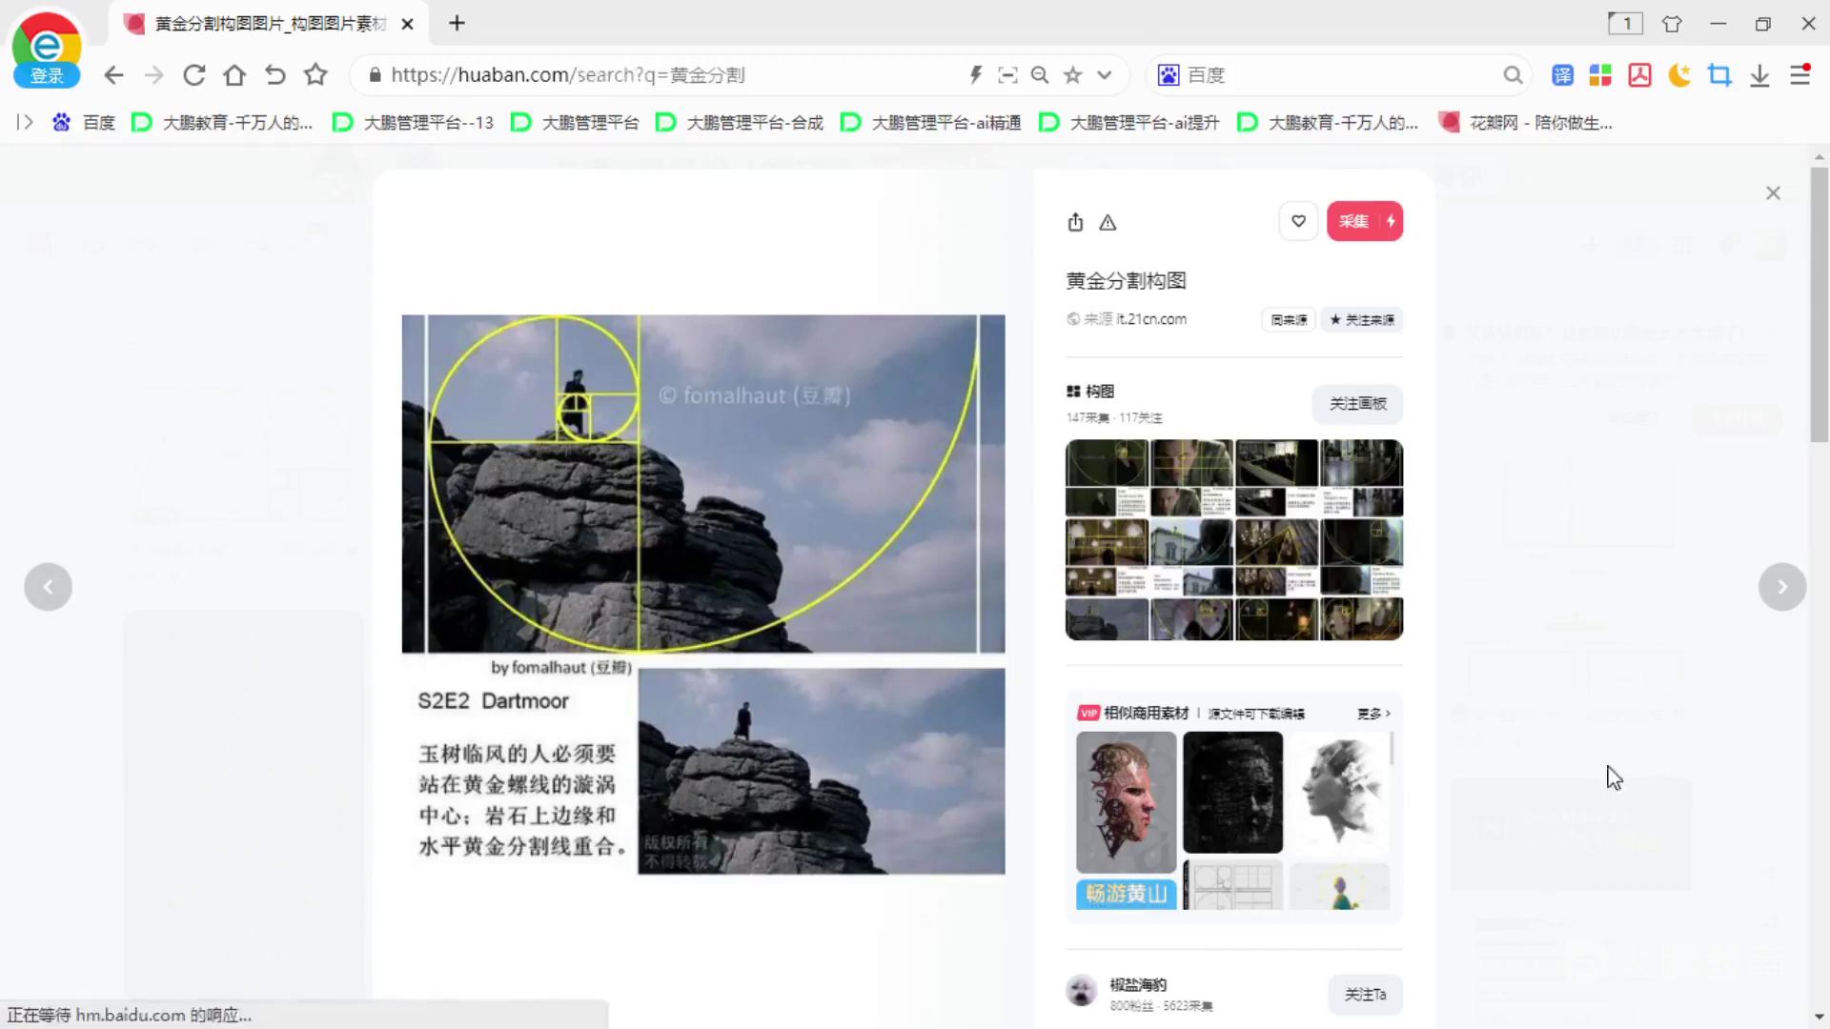
# - Browse the 黄金分割 results for more logo, photo and layout examples built on golden-ratio grids and spirals
pyautogui.scroll(-5, 519, 743)
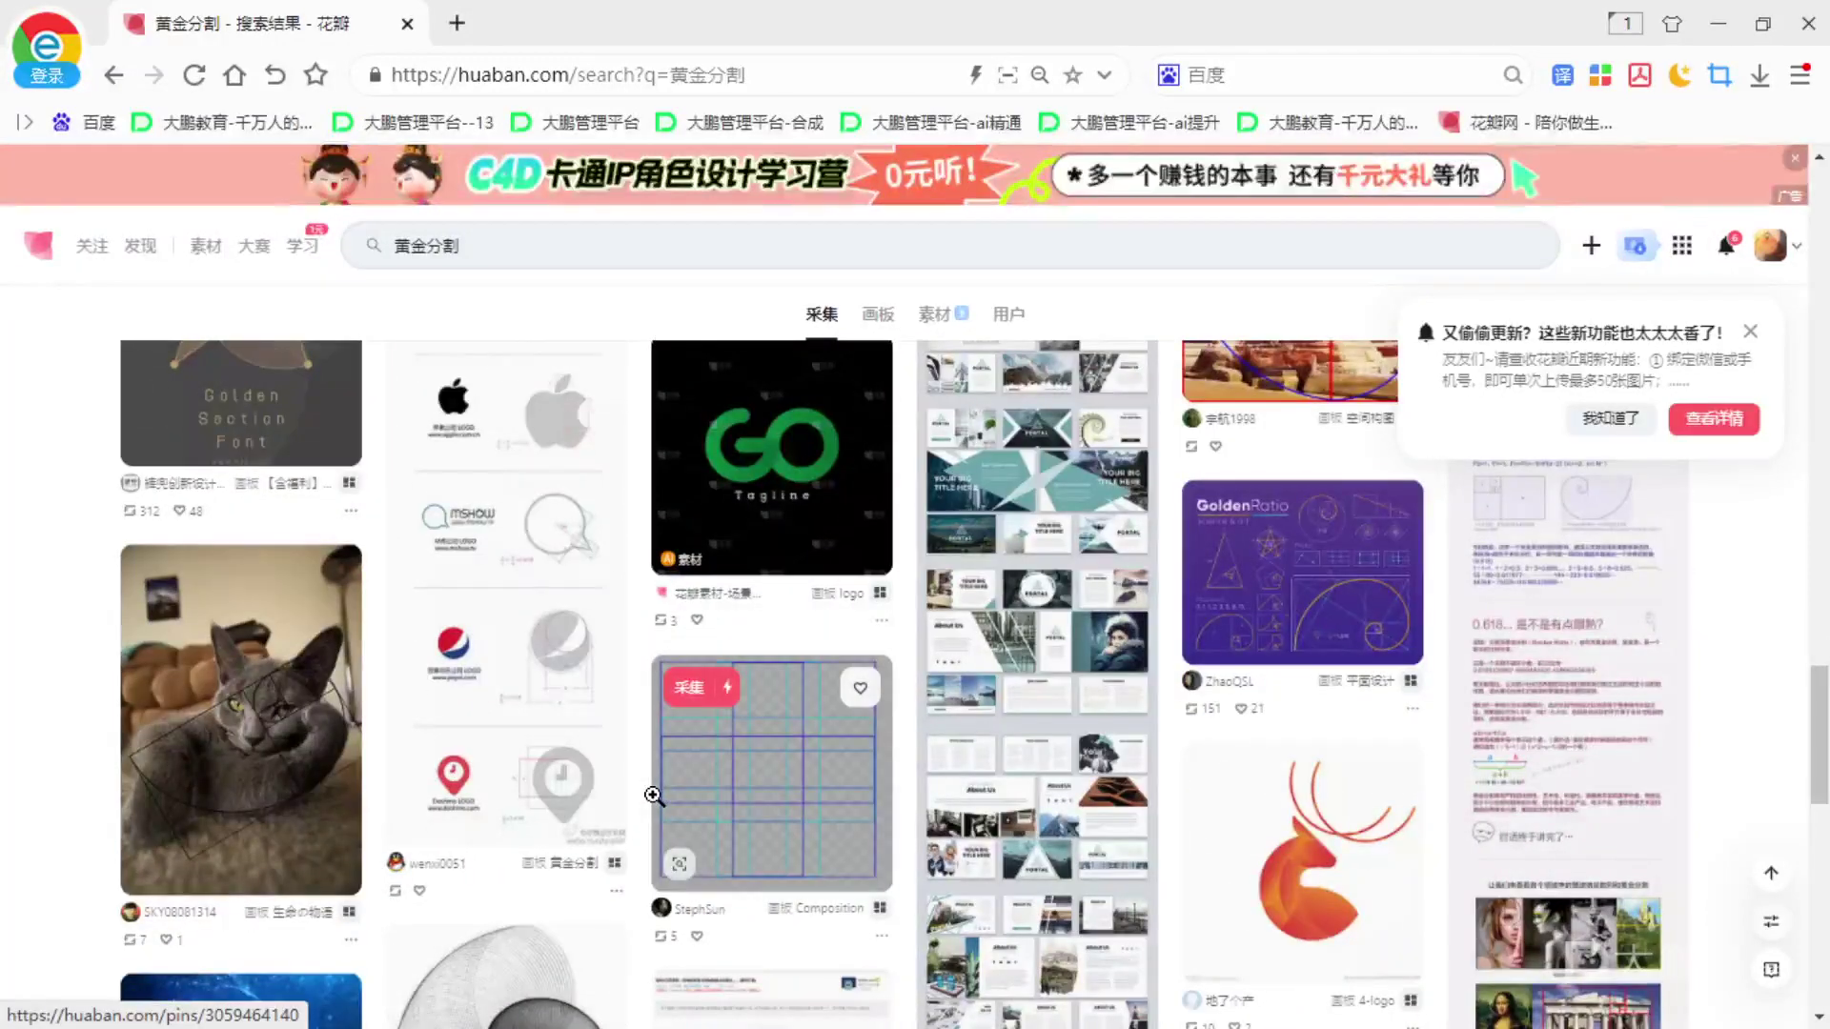
pyautogui.scroll(-4, 770, 729)
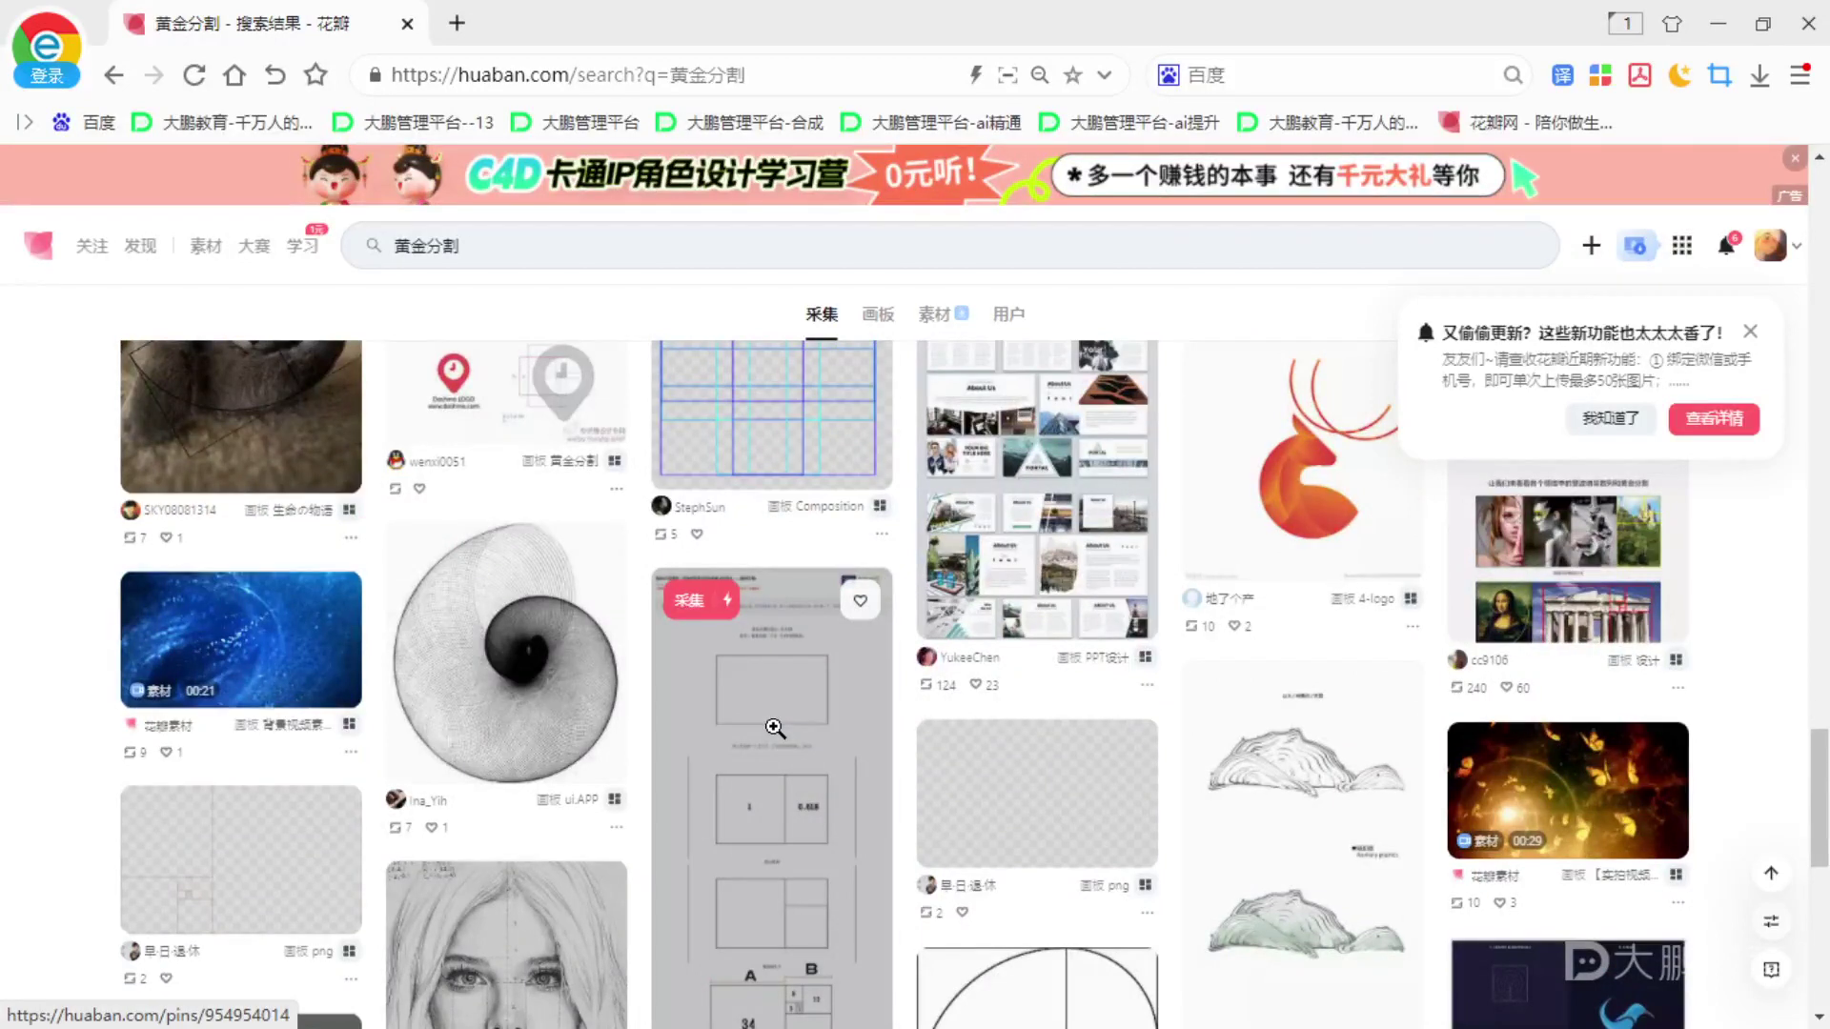
pyautogui.scroll(12, 367, 747)
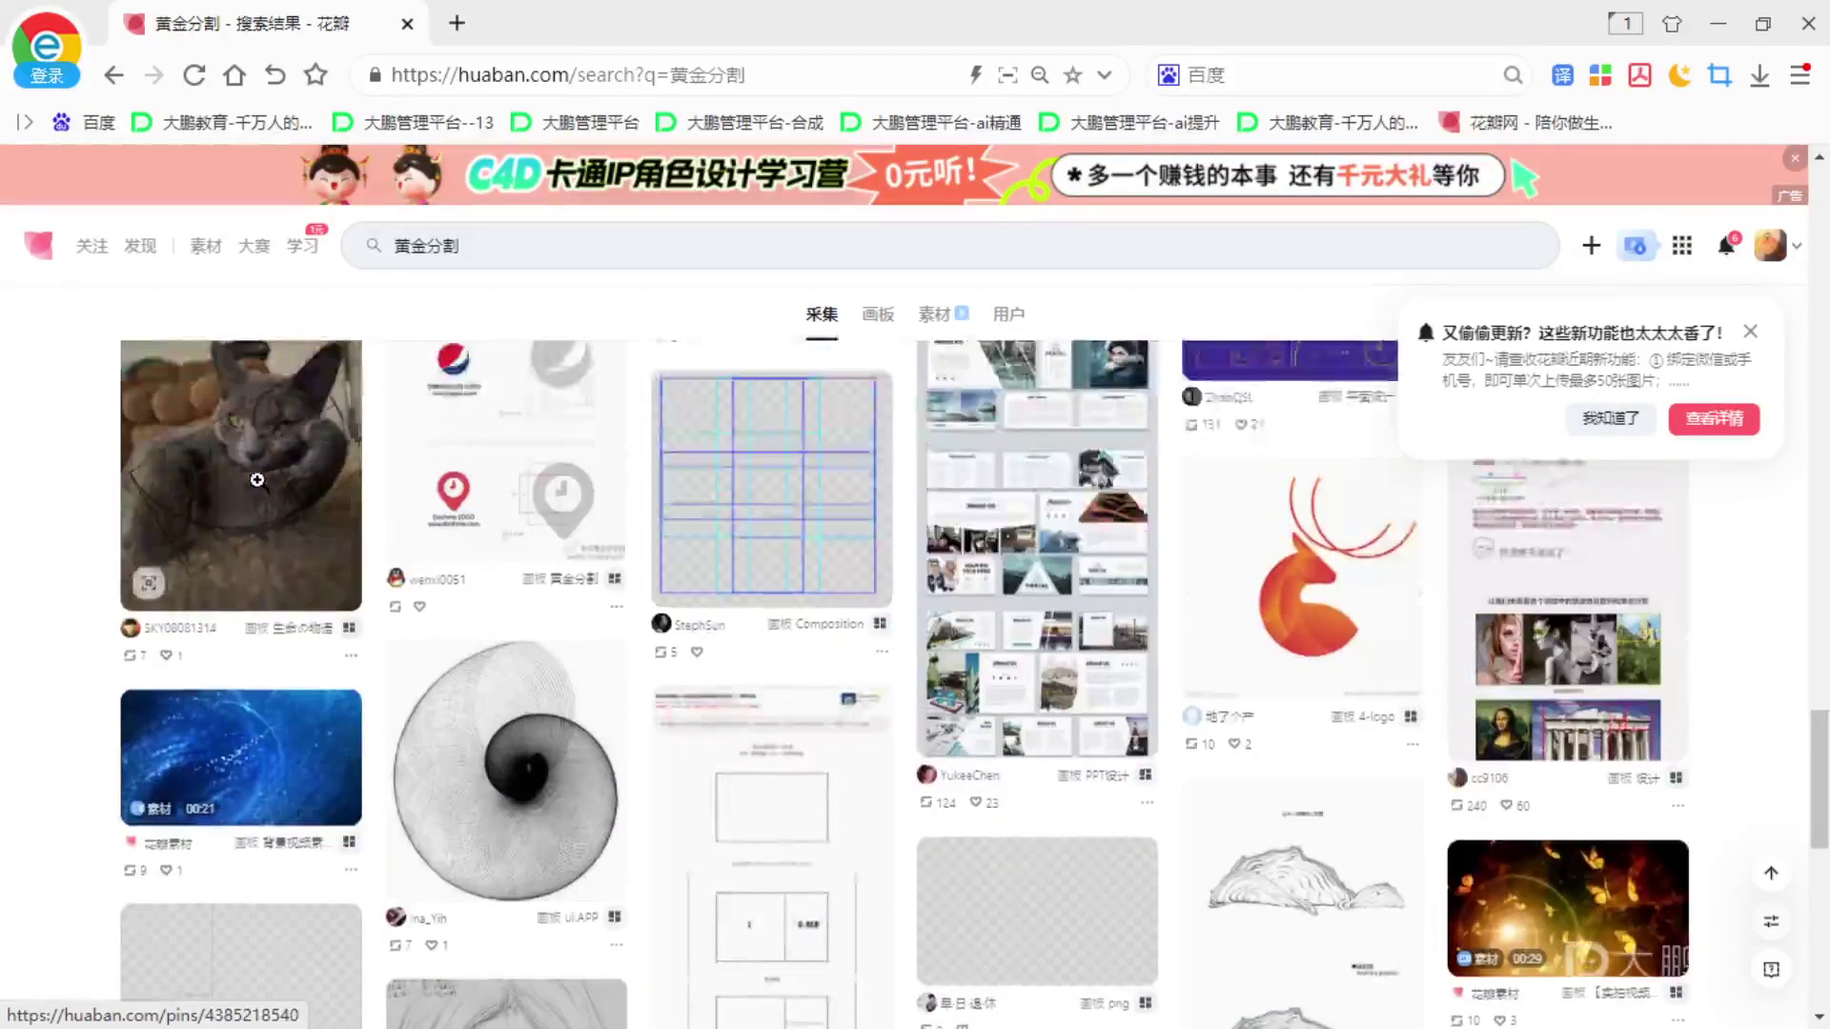
pyautogui.scroll(-2, 292, 693)
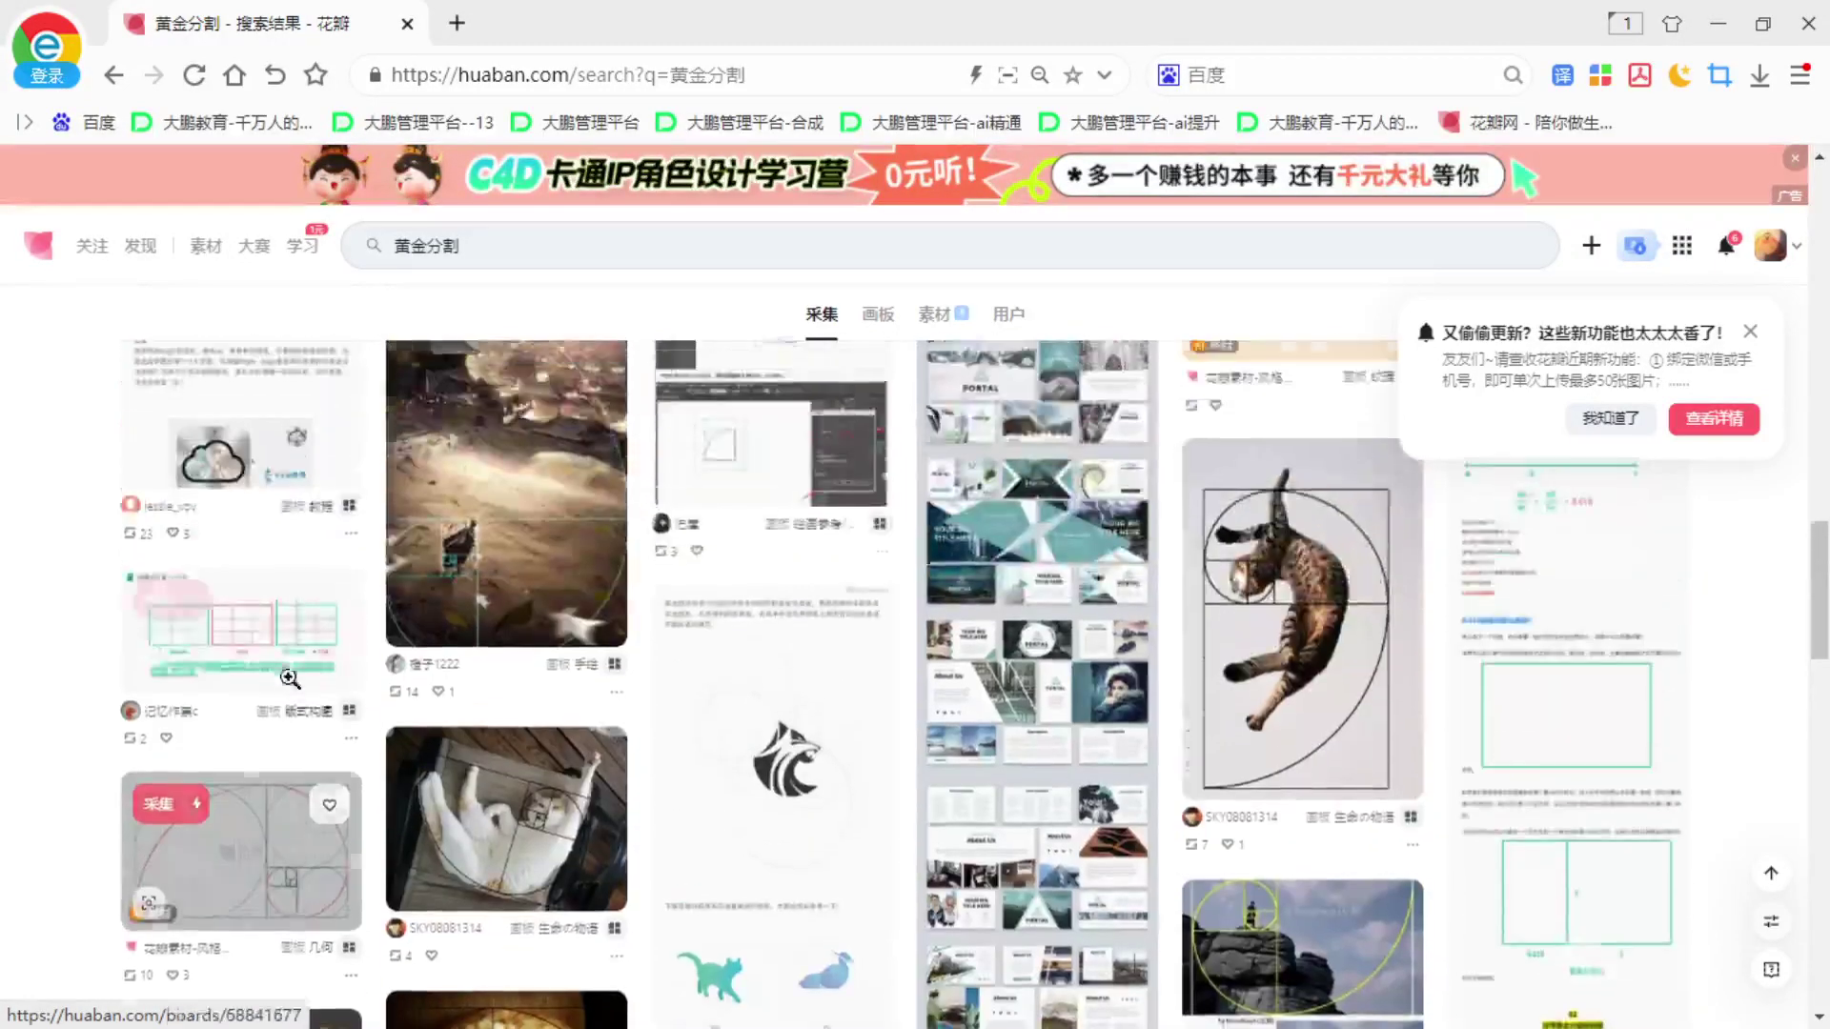
pyautogui.scroll(-8, 667, 664)
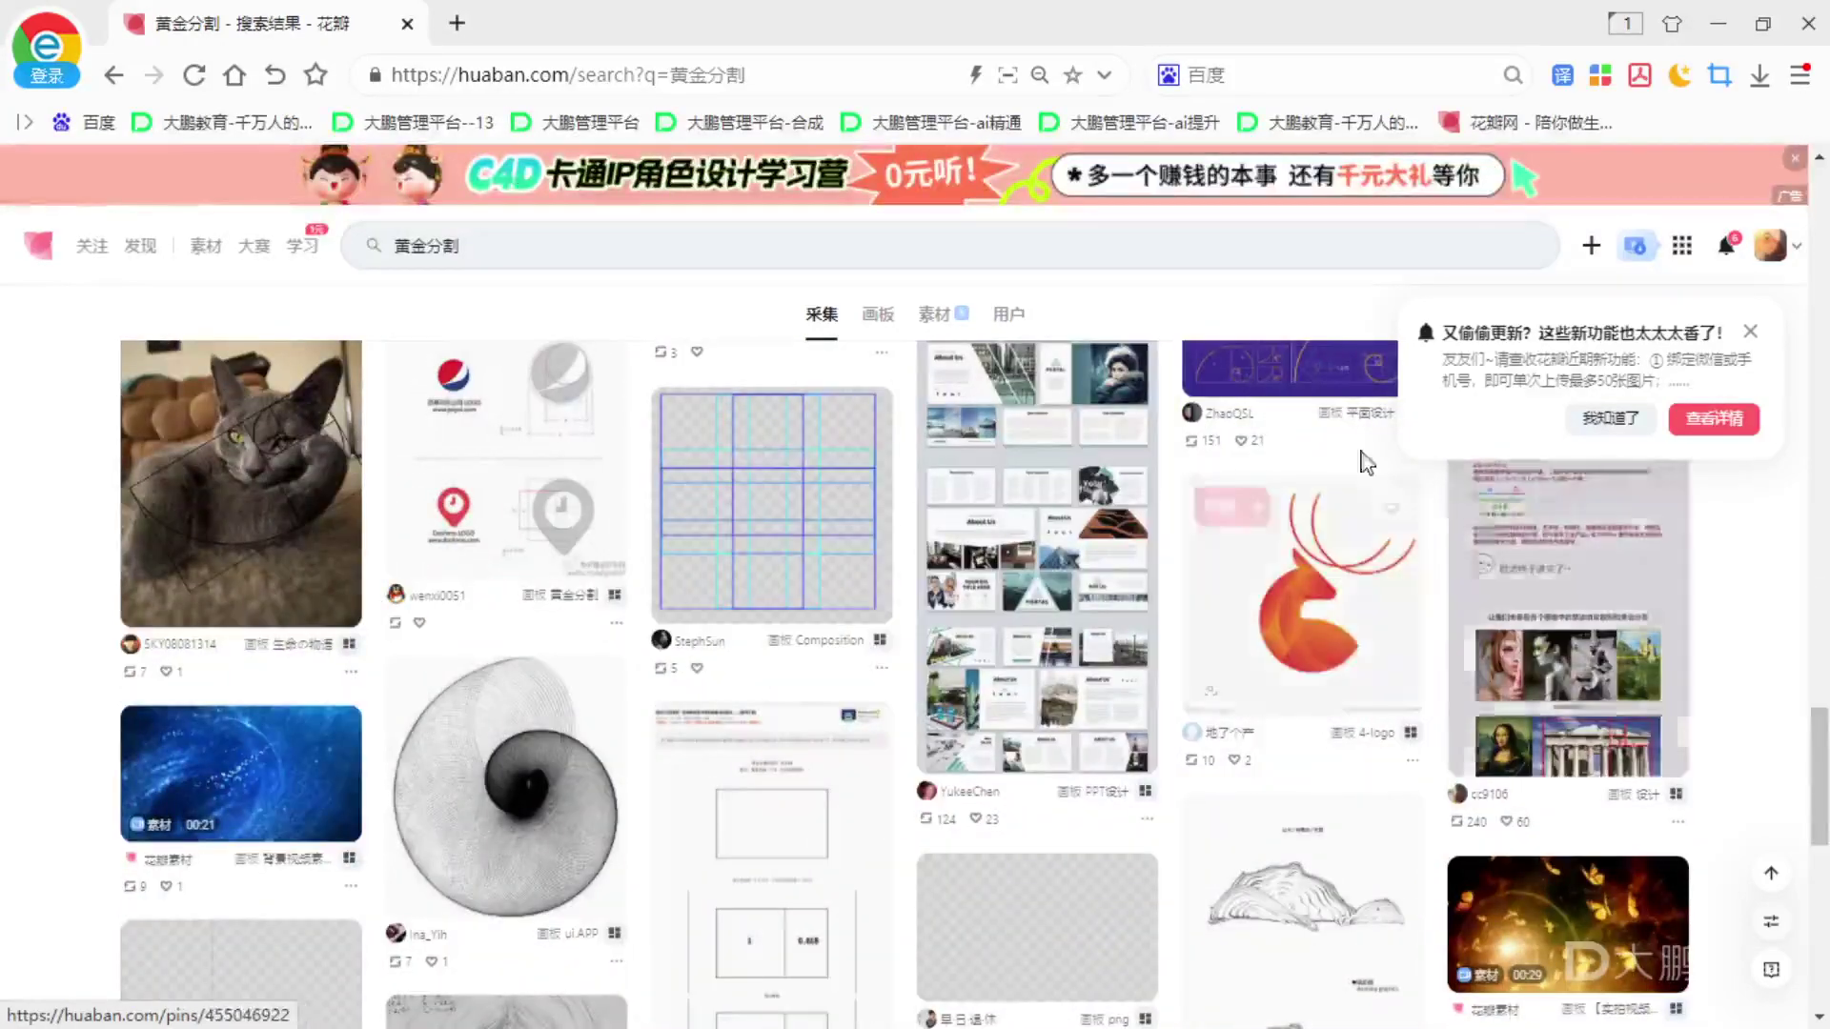
pyautogui.scroll(-6, 729, 705)
pyautogui.scroll(-6, 739, 708)
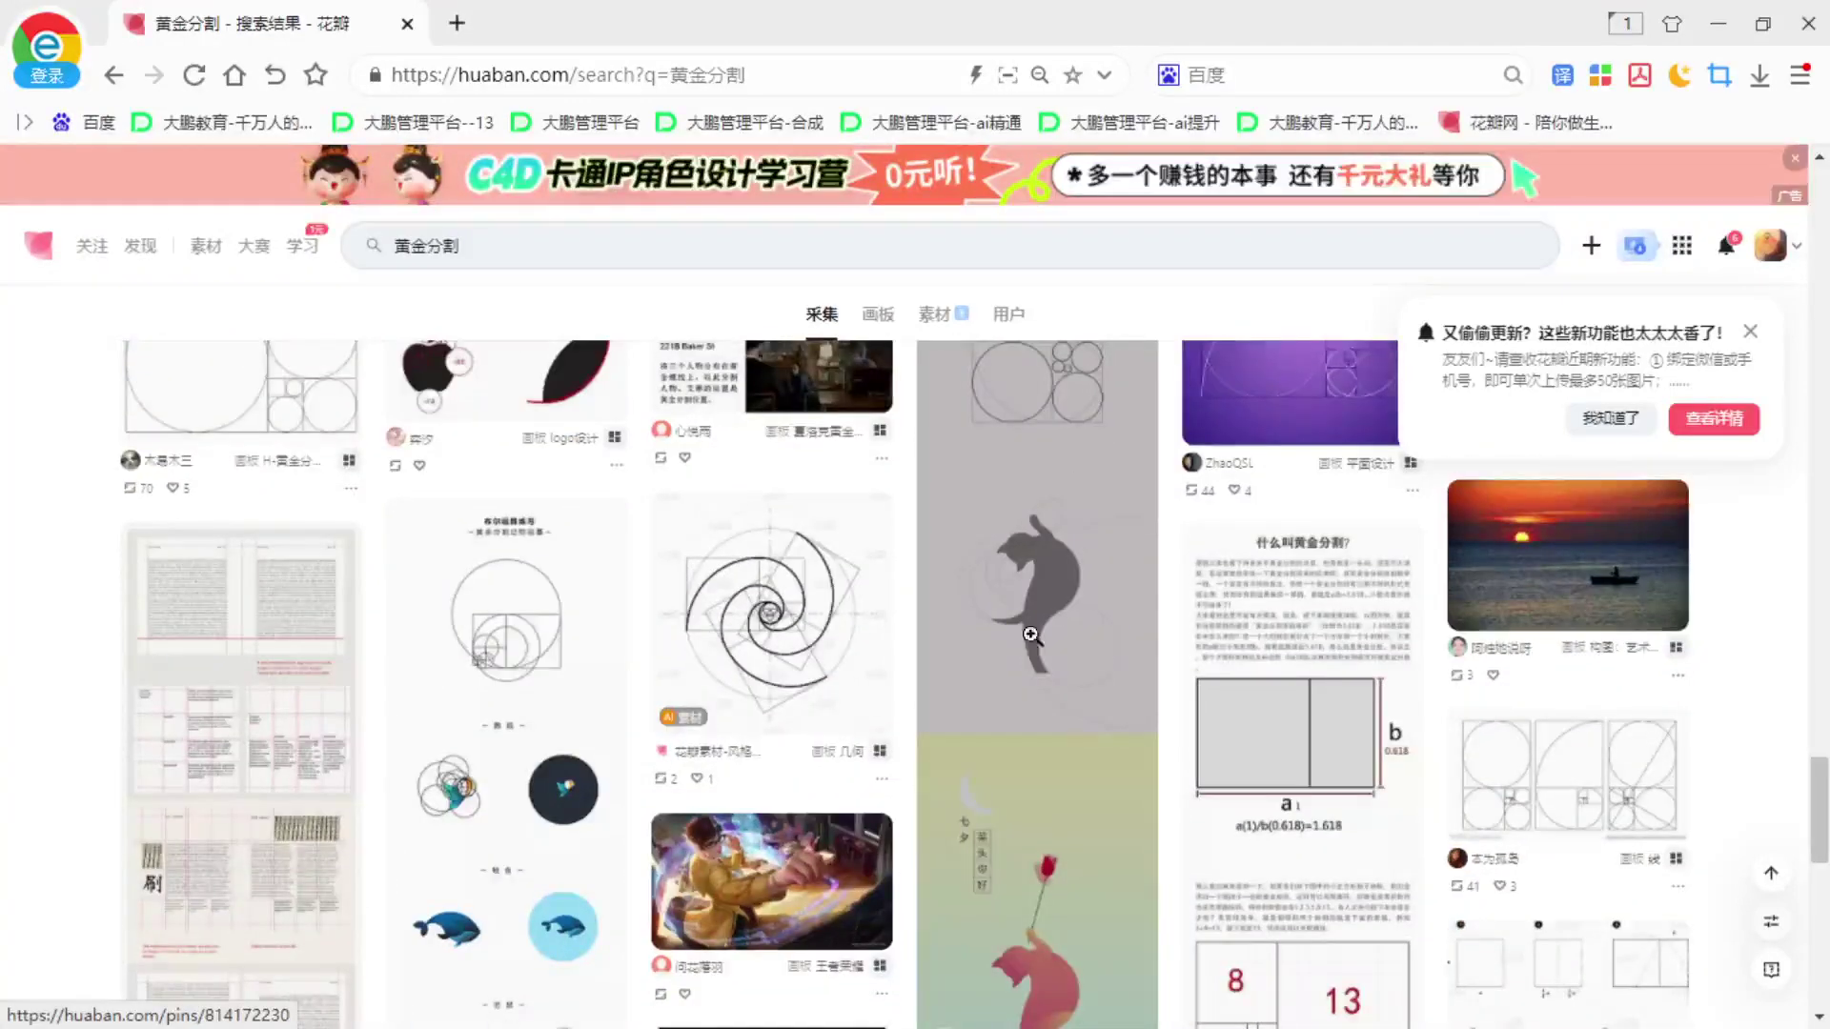
pyautogui.scroll(-7, 1070, 727)
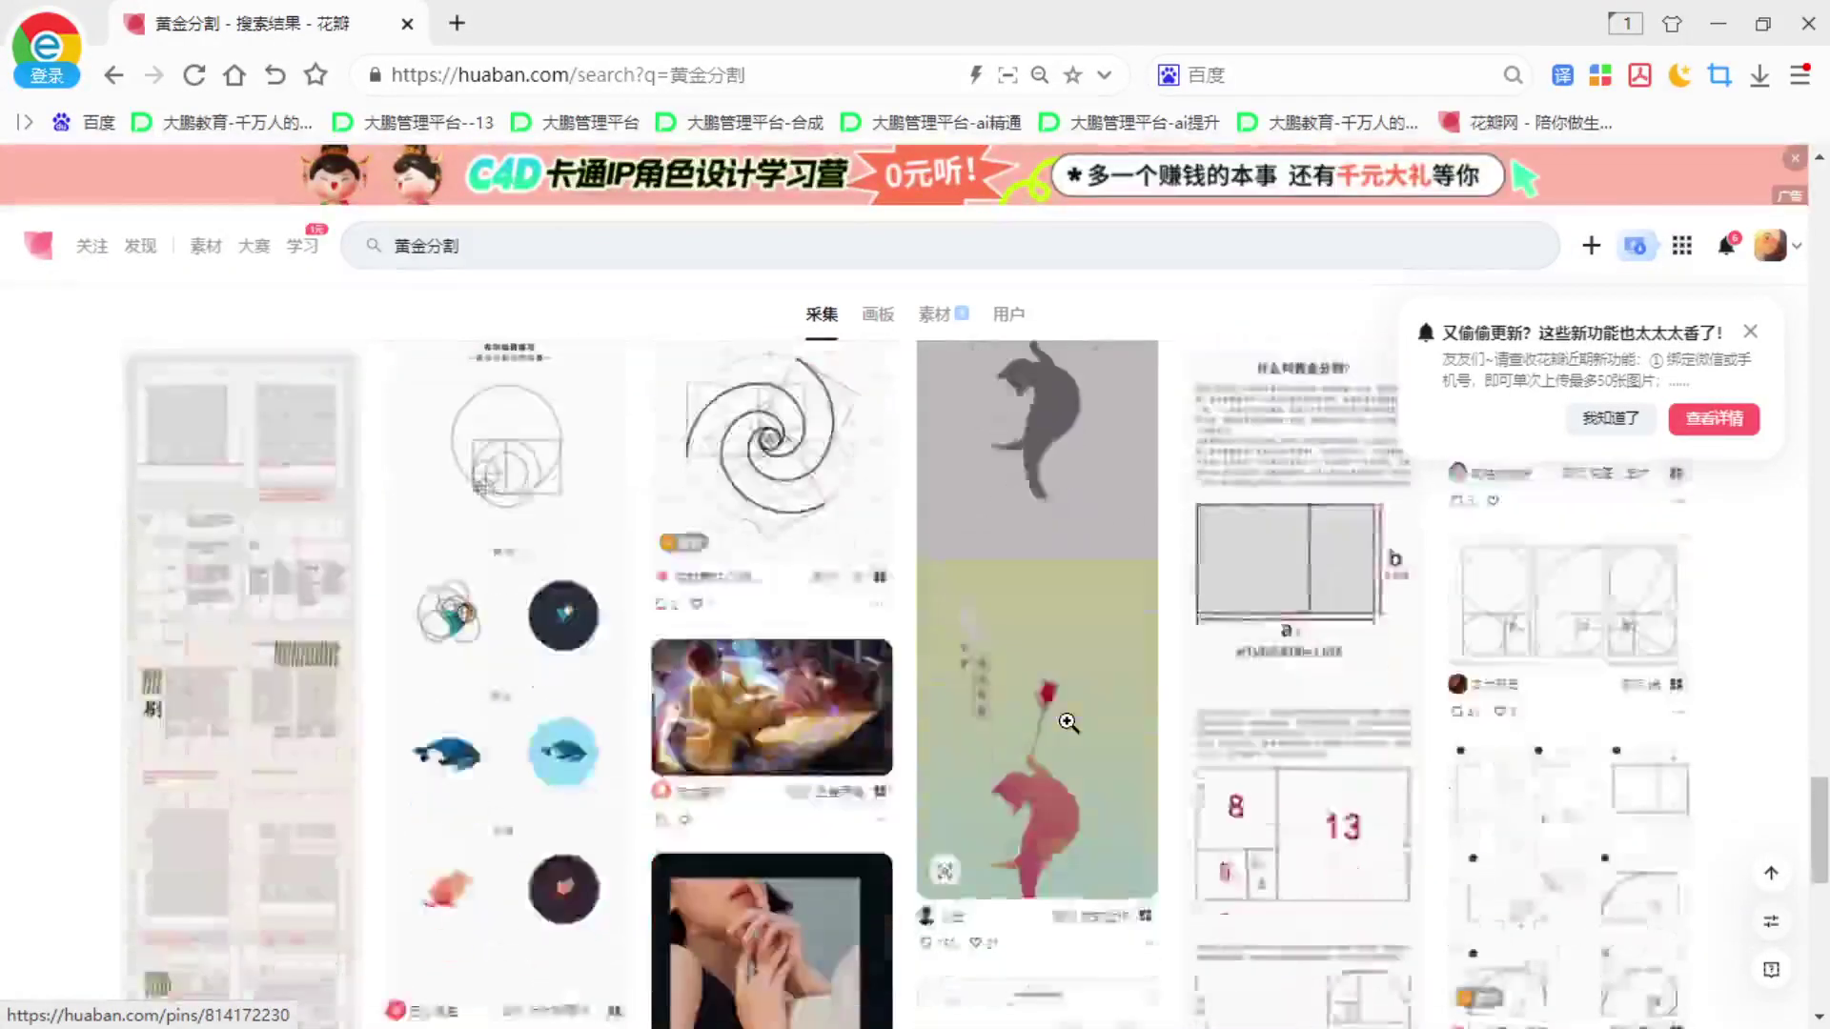
pyautogui.scroll(-2, 984, 758)
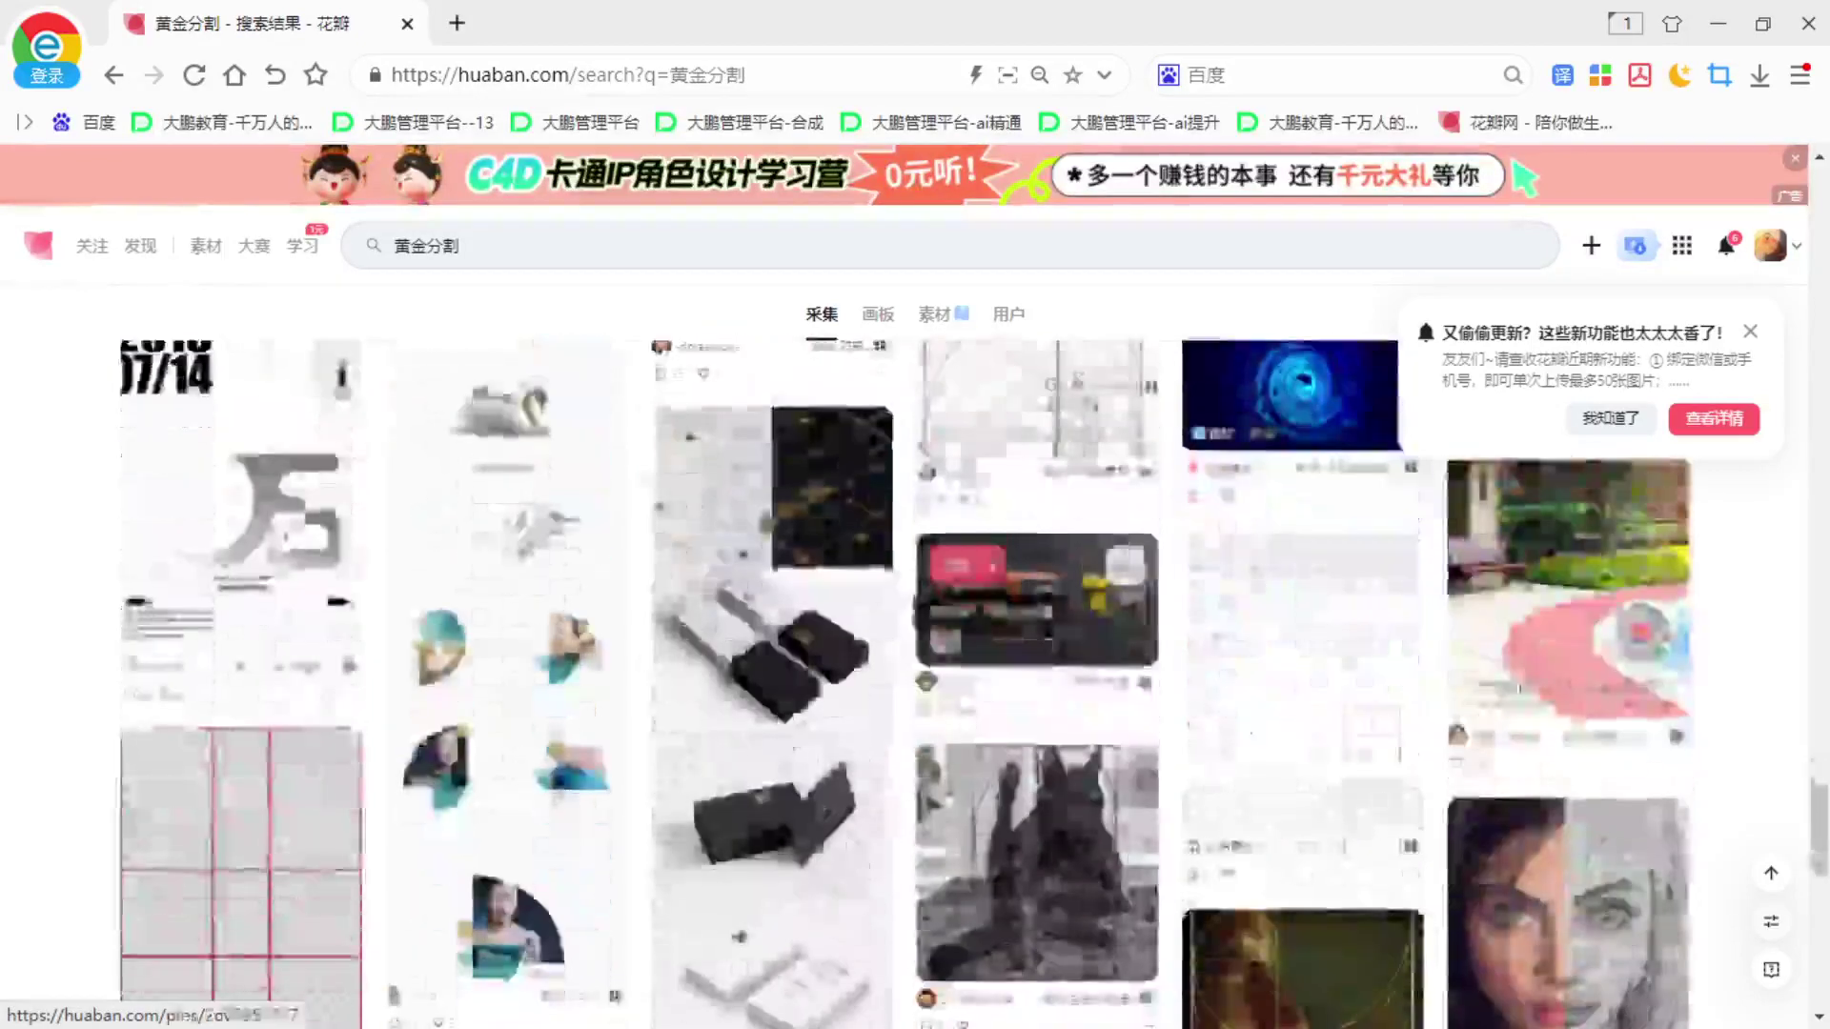
pyautogui.scroll(1, 519, 796)
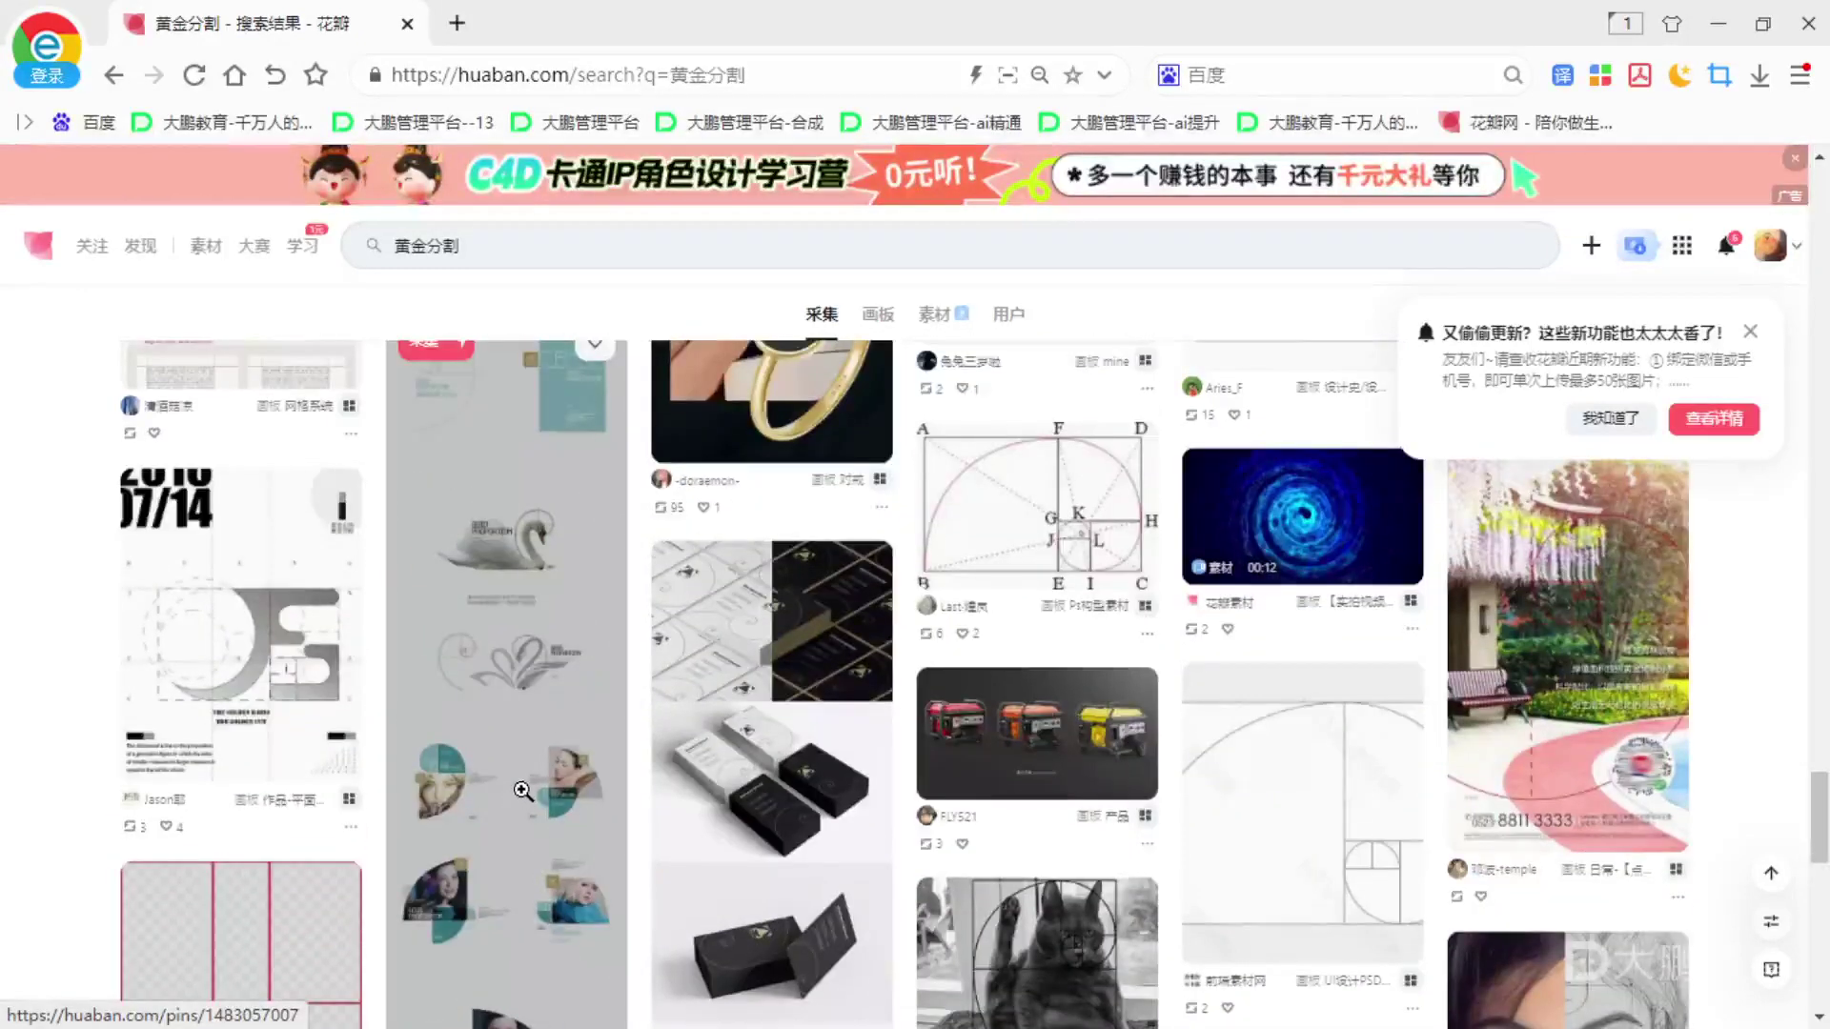
# - View the 运用“黄金分割”的排版系列 pin, close it and look through further 黄金分割 results below it
pyautogui.click(496, 586)
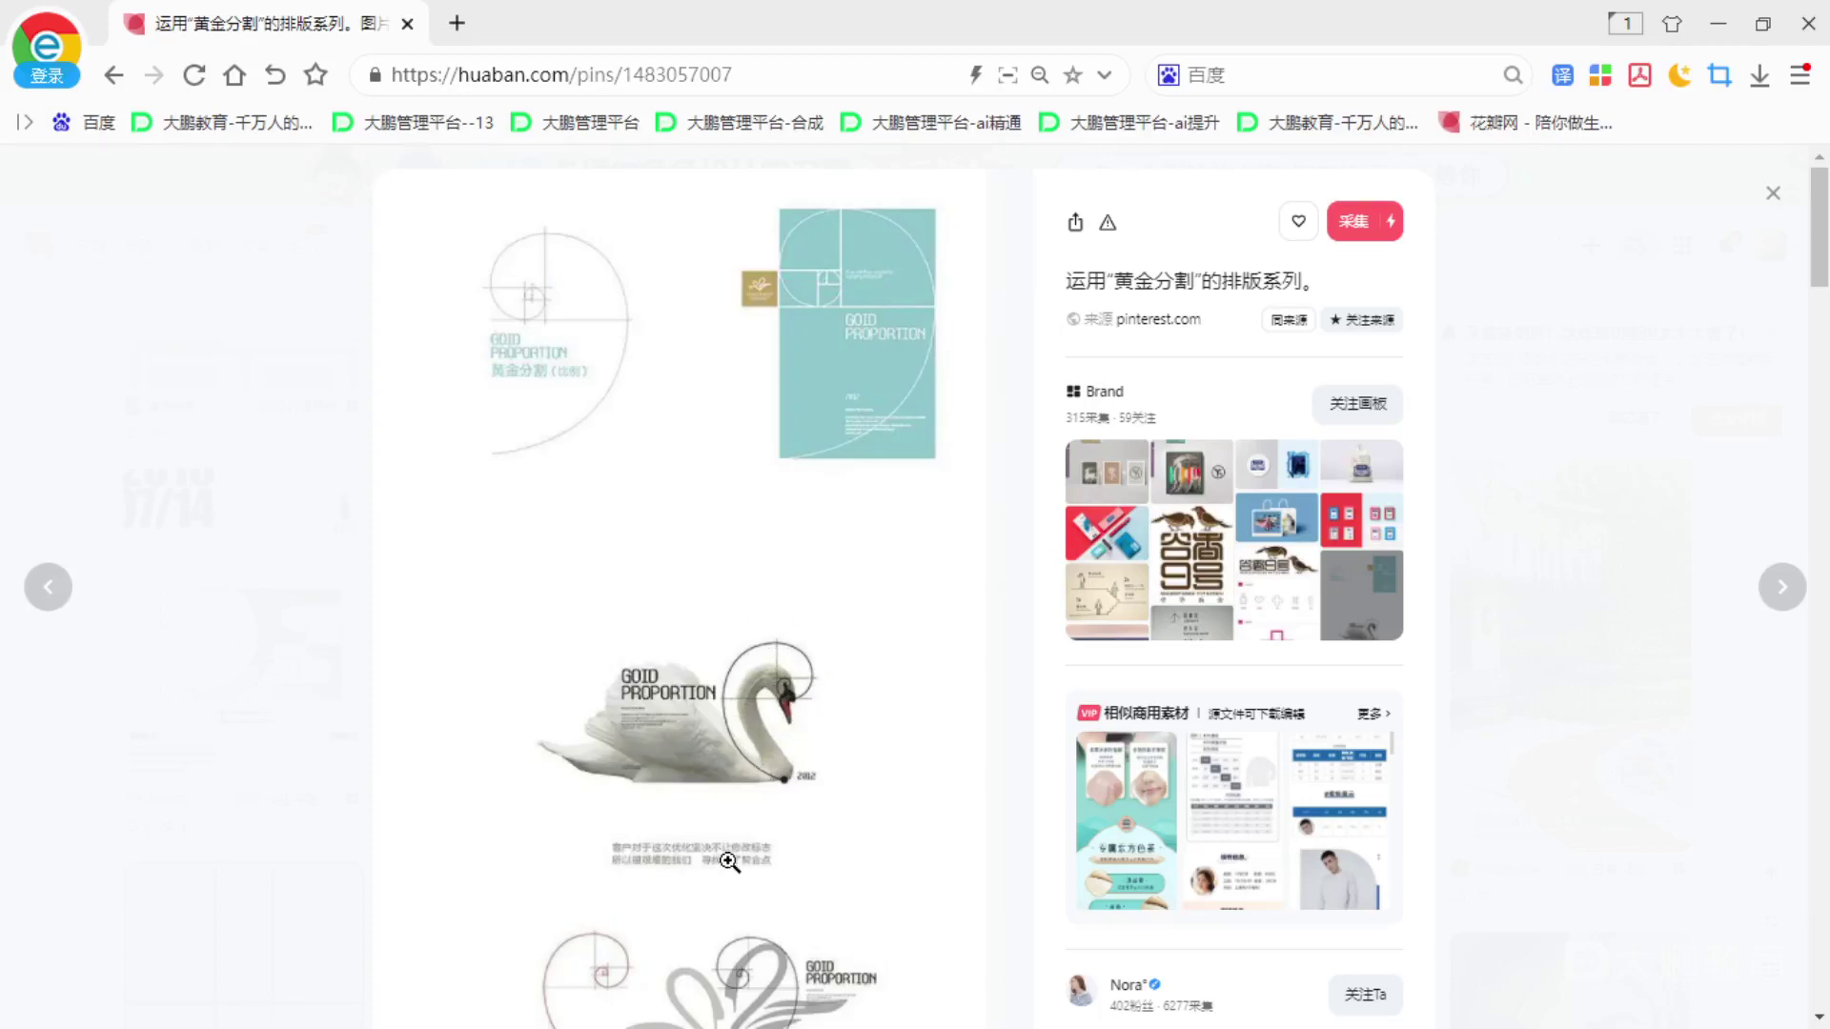
pyautogui.click(1567, 710)
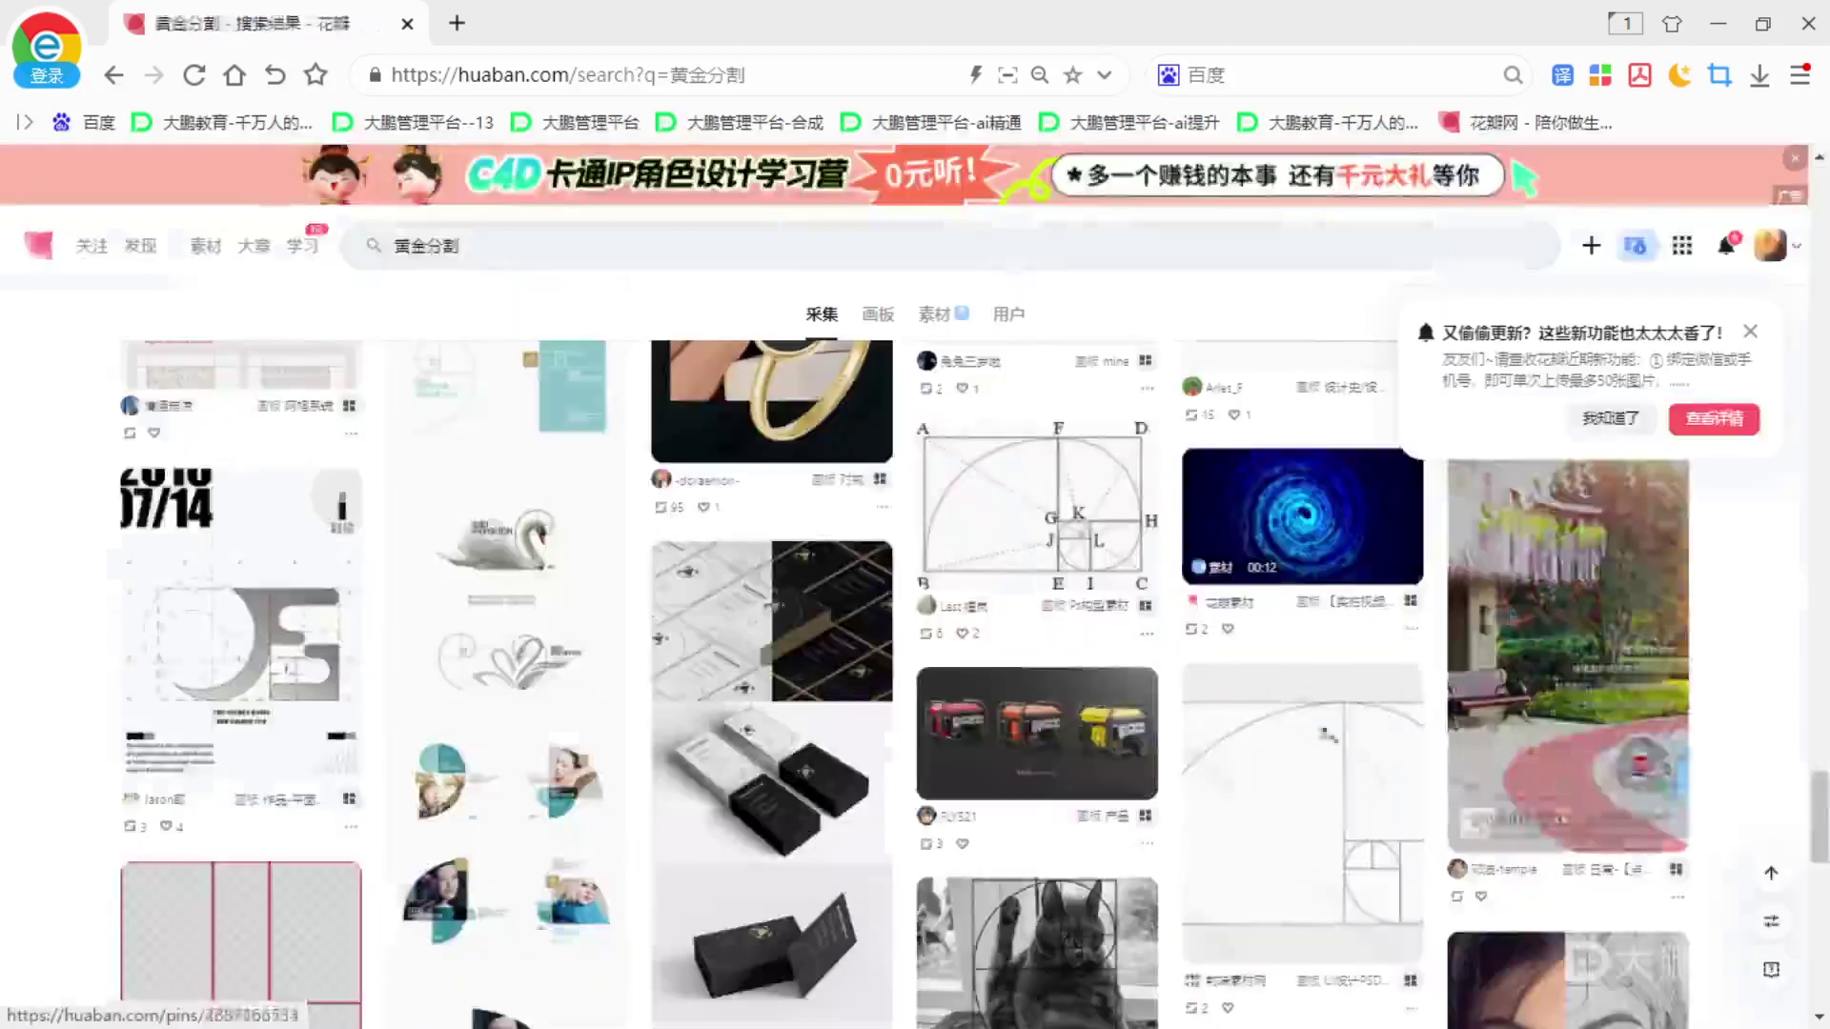
pyautogui.scroll(-4, 836, 731)
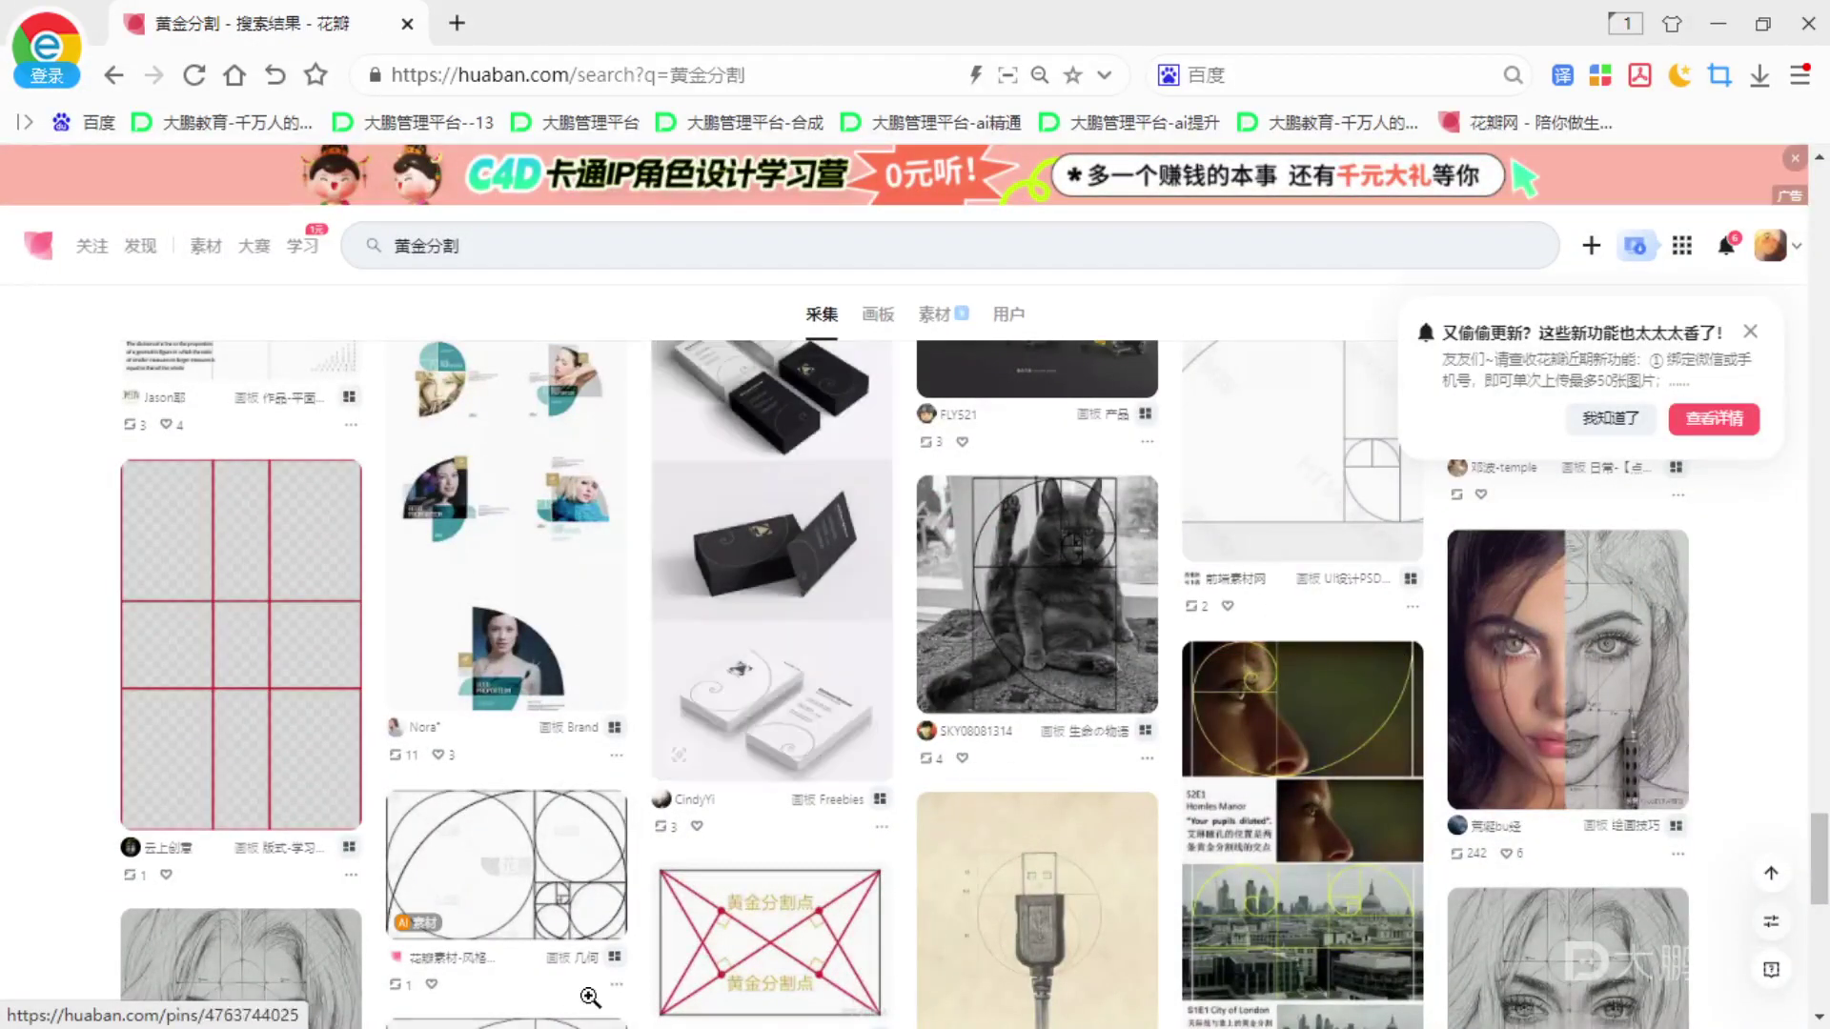
pyautogui.scroll(-6, 817, 857)
pyautogui.scroll(-6, 721, 791)
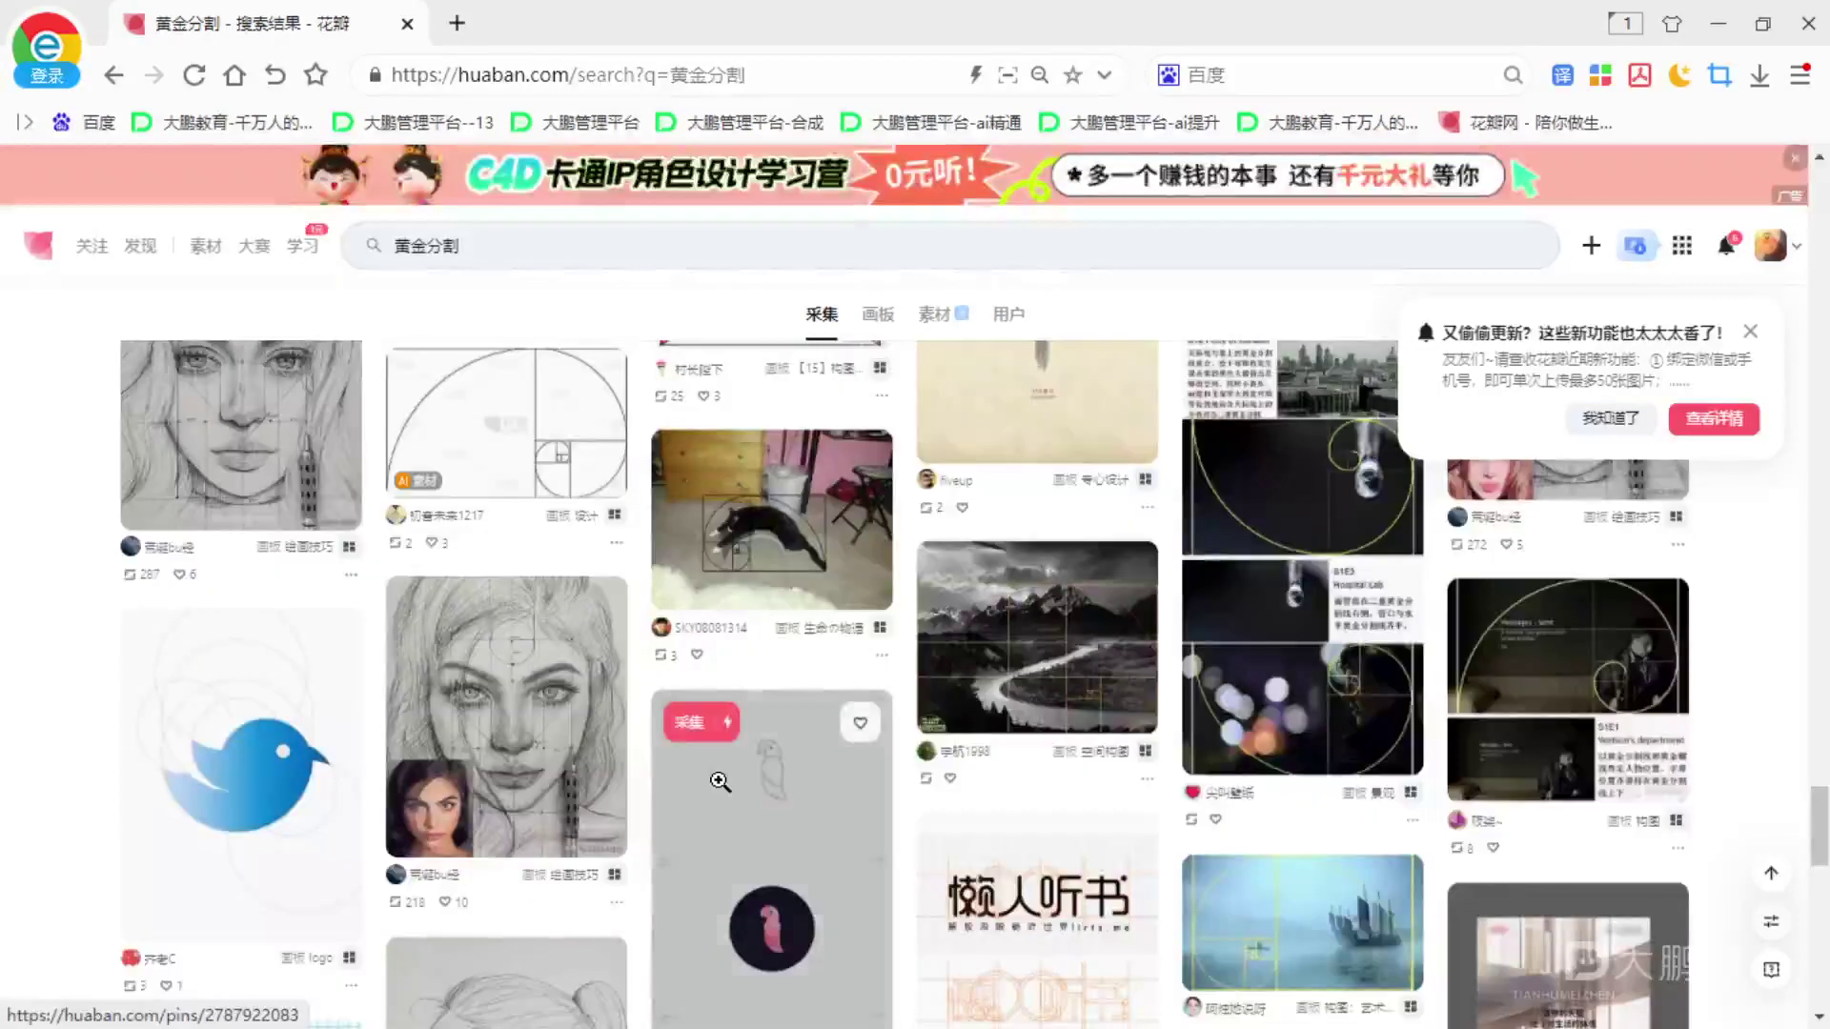
# - View the 16款动物LOGO 黄金分割 圆形辅助线展示 pin, close it and browse more 黄金分割 results below it
pyautogui.scroll(-3, 721, 791)
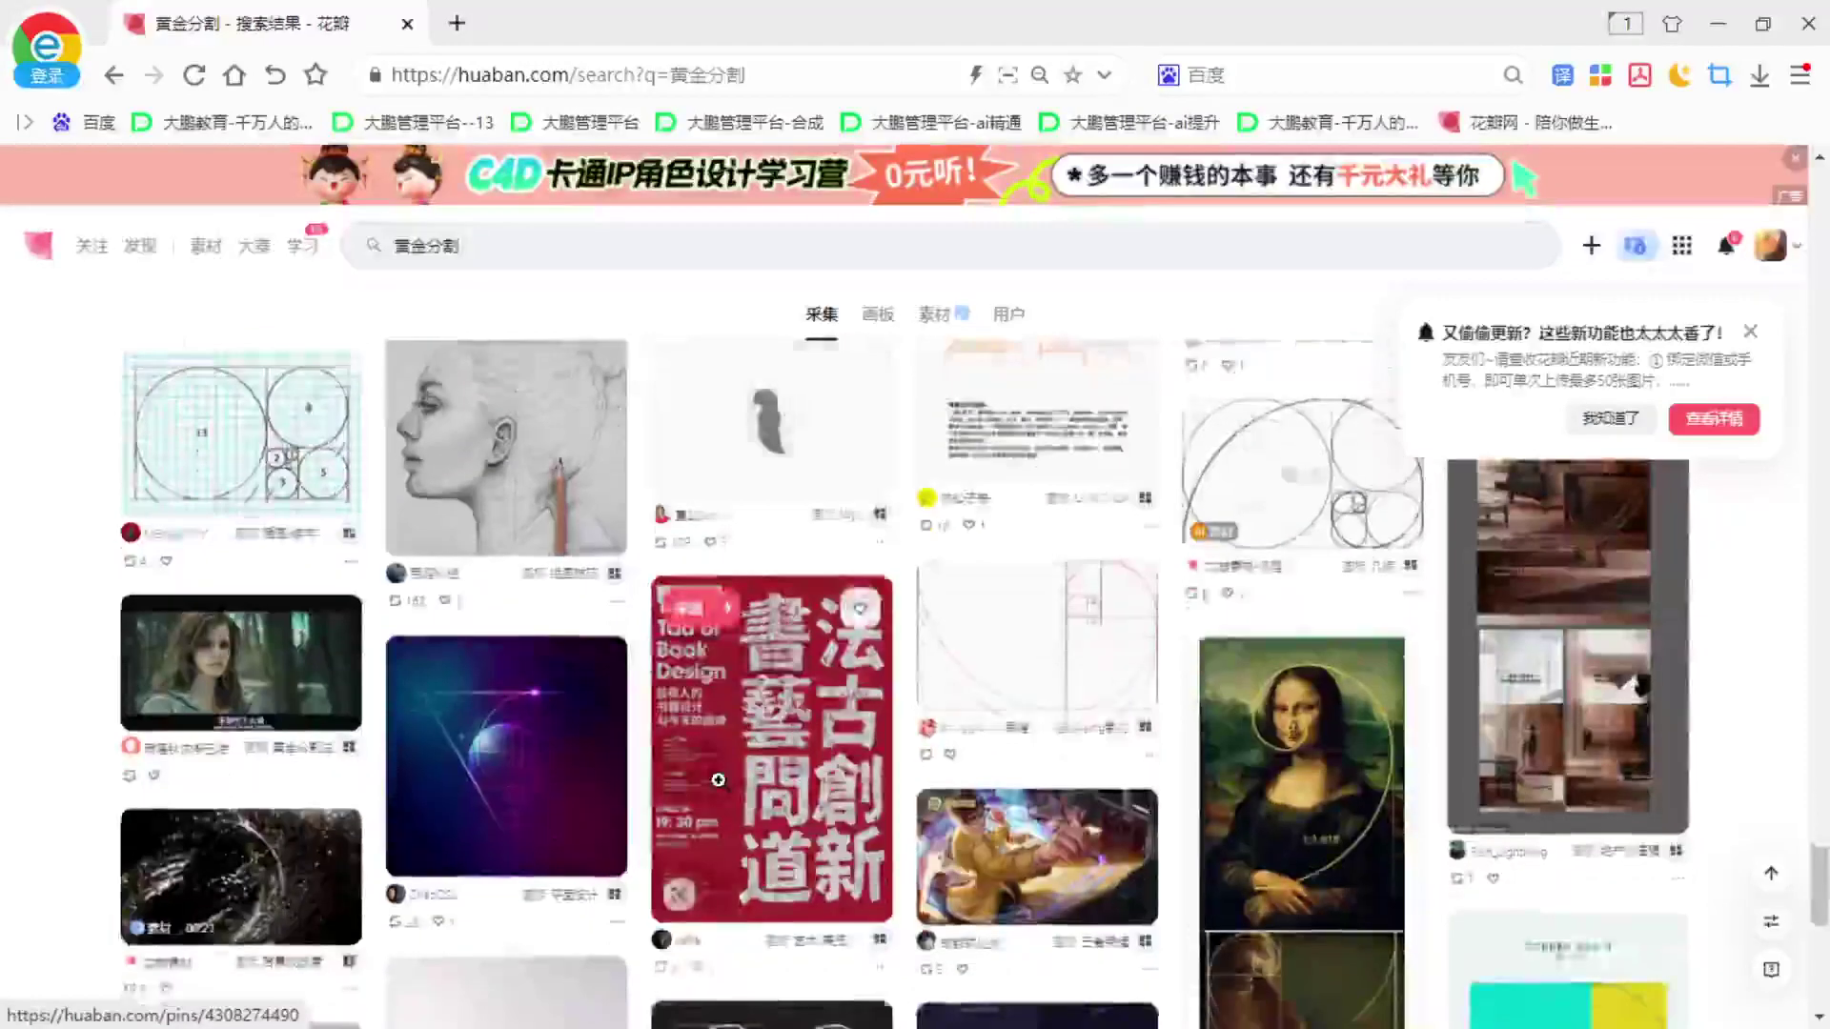
pyautogui.scroll(6, 823, 664)
pyautogui.click(823, 664)
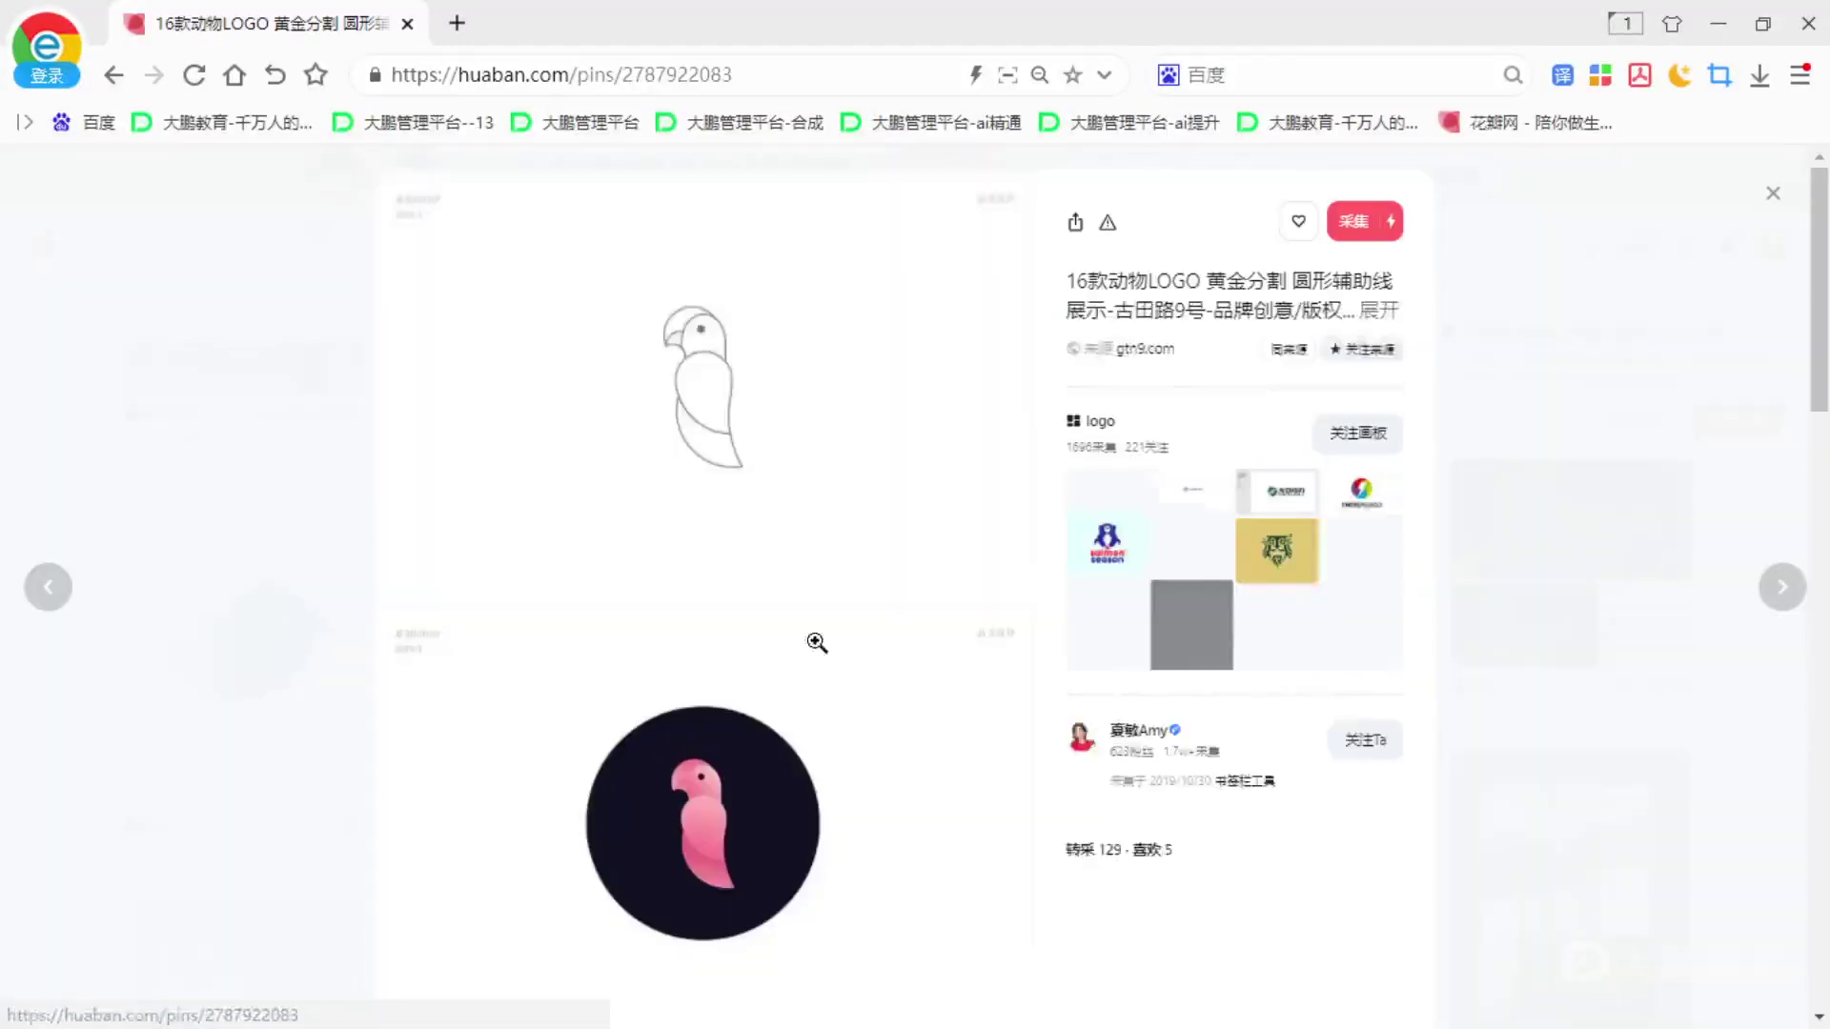
pyautogui.click(1648, 761)
pyautogui.scroll(-9, 884, 734)
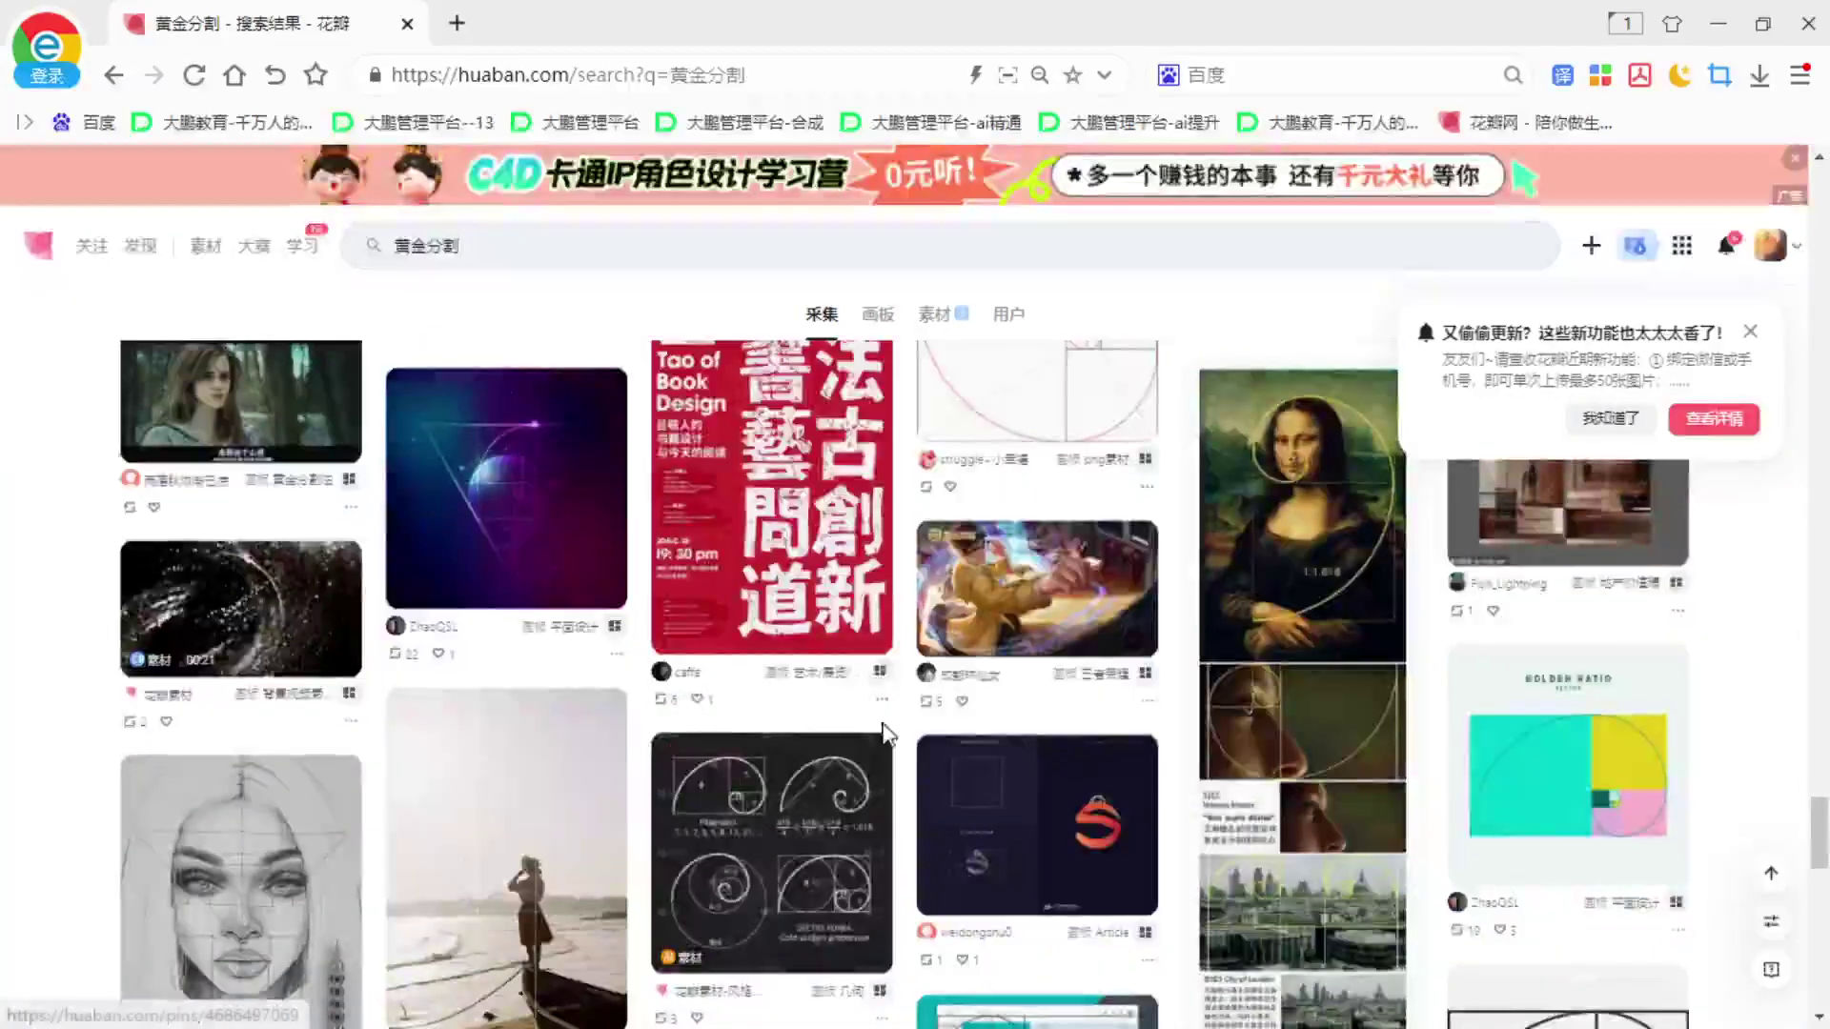
pyautogui.scroll(-4, 883, 733)
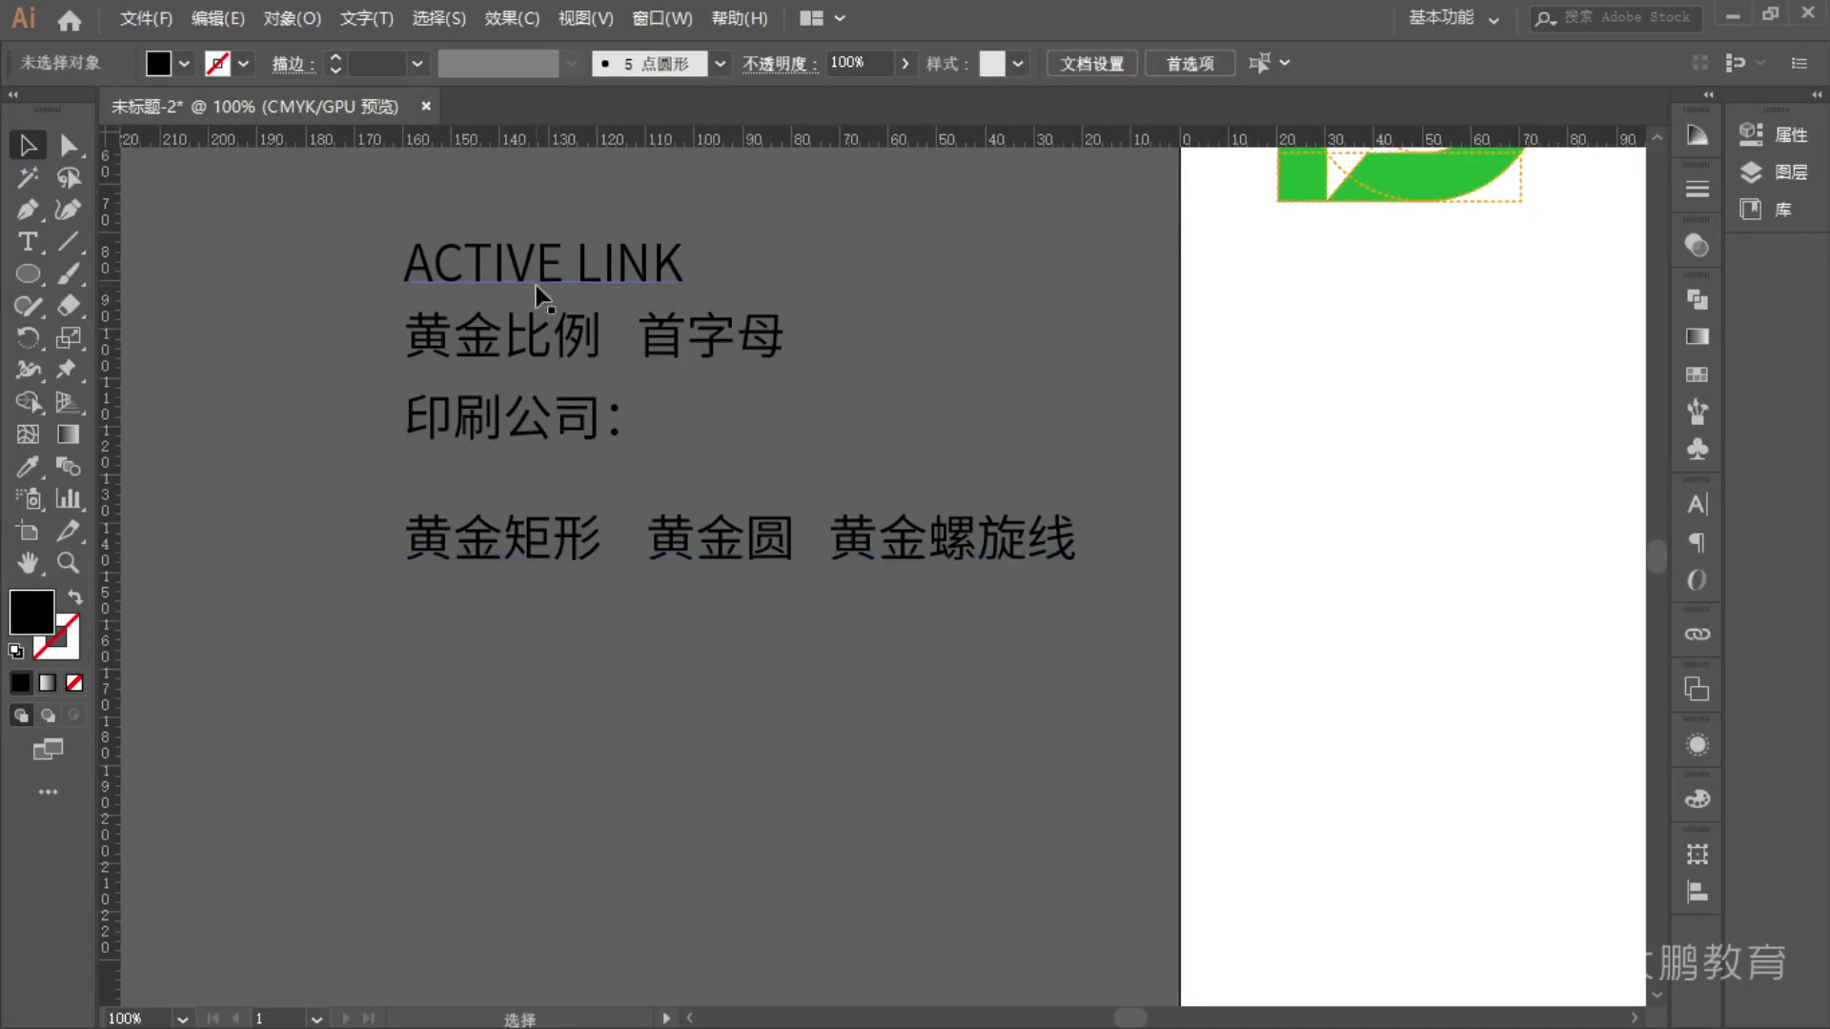
# - Switch to Illustrator, copy the ACTIVE LINK text to below the golden-ratio notes and shorten the copy to AL
pyautogui.click(667, 271)
pyautogui.scroll(-1, 671, 271)
pyautogui.moveTo(672, 271); pyautogui.dragTo(671, 752)
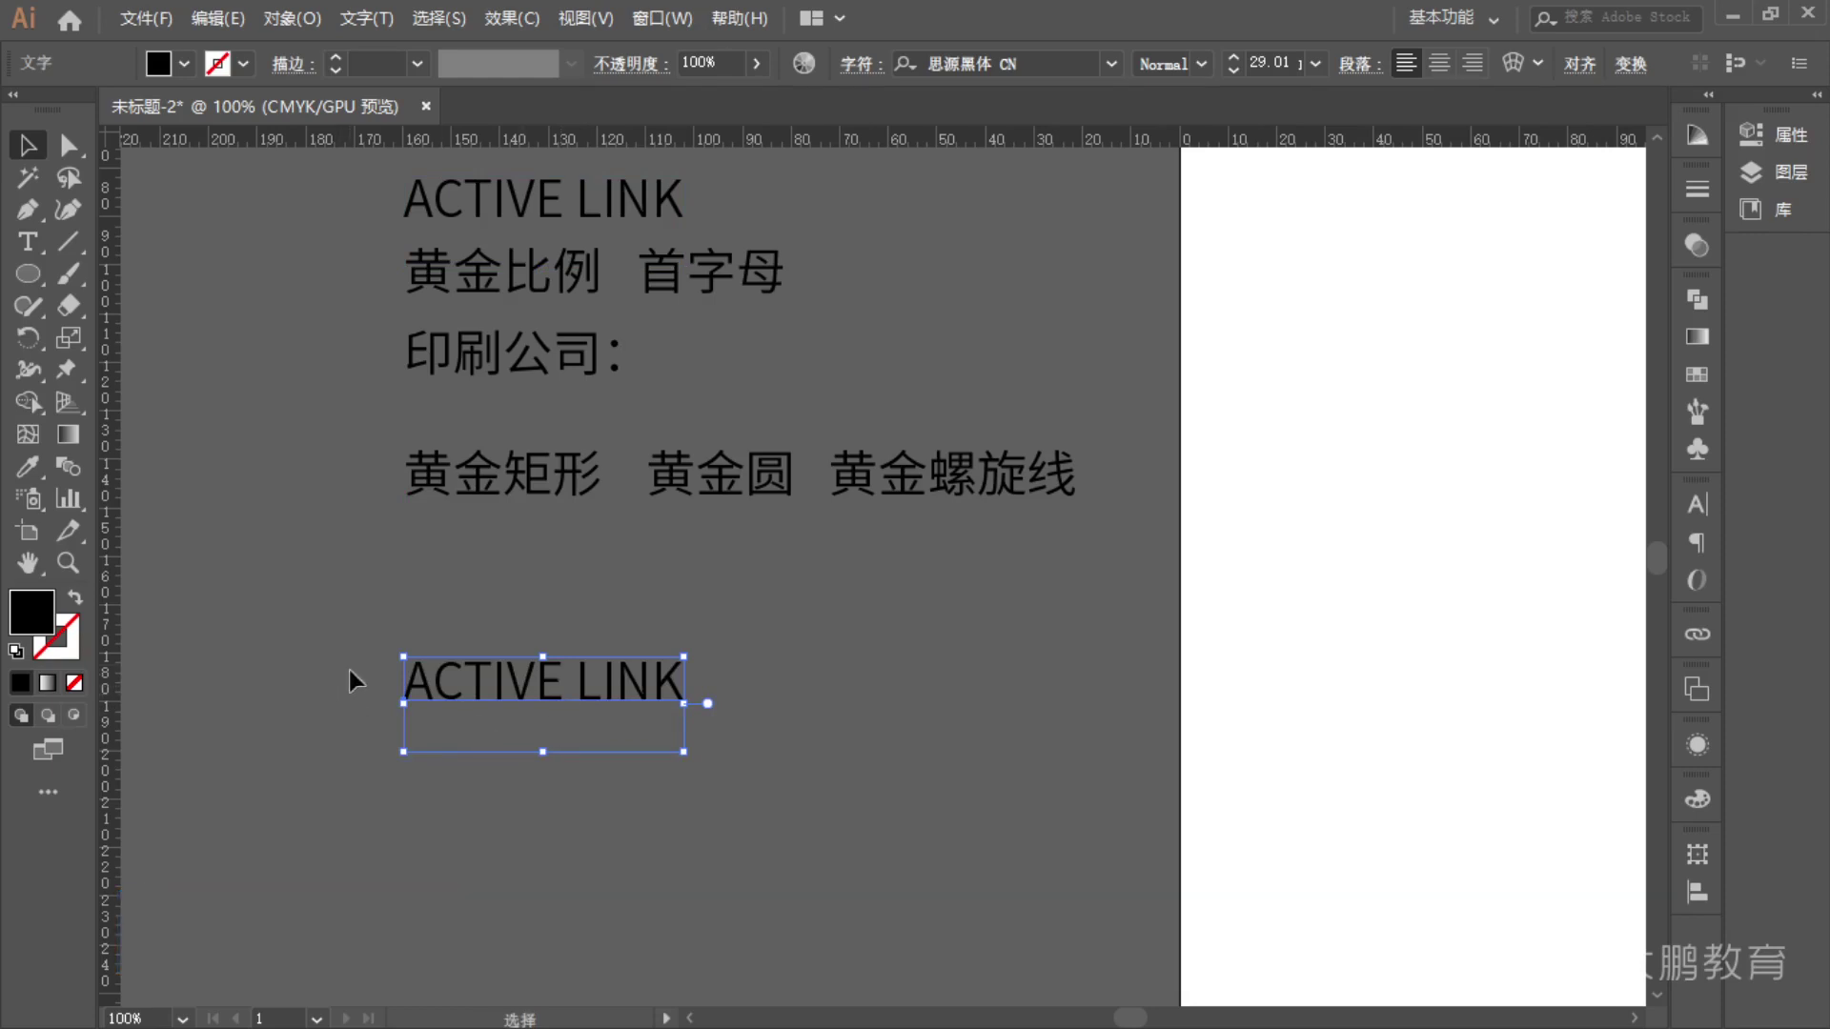
pyautogui.press('t')
pyautogui.moveTo(405, 681); pyautogui.dragTo(564, 684)
pyautogui.moveTo(433, 678); pyautogui.dragTo(569, 672)
pyautogui.press('BackSpace')
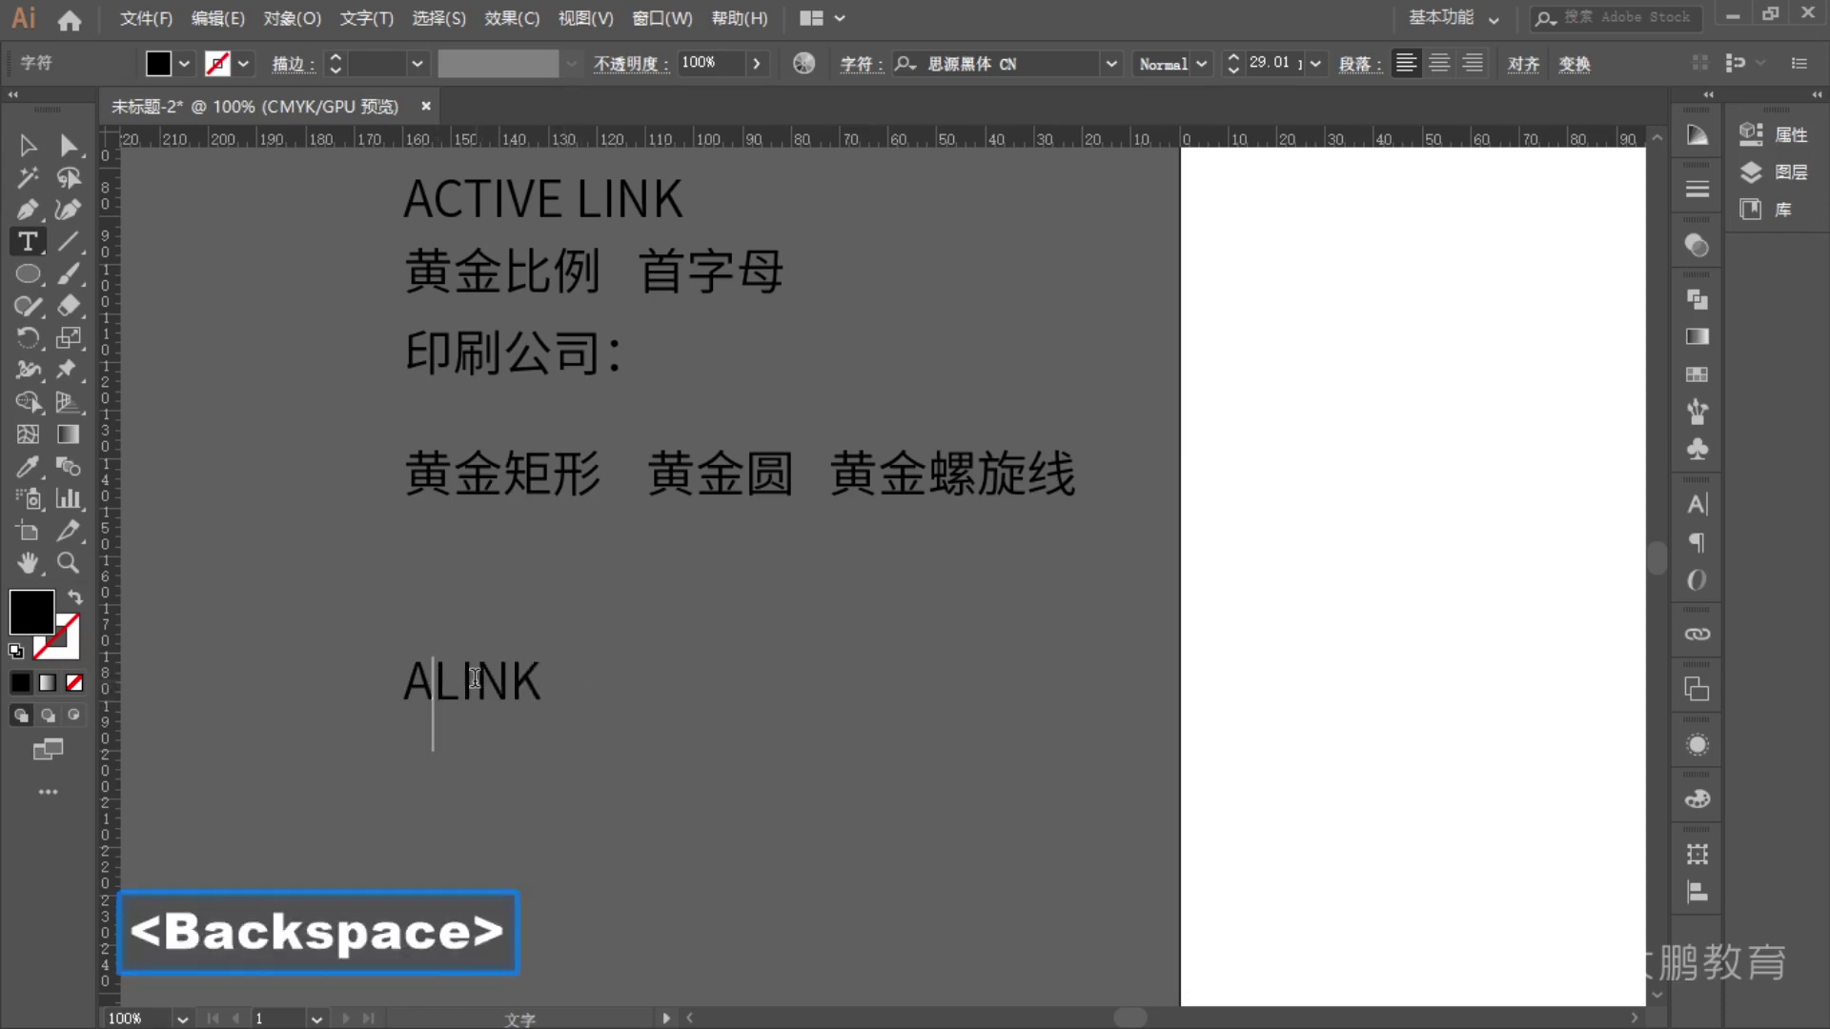
pyautogui.press('BackSpace')
pyautogui.press('BackSpace')
pyautogui.press('BackSpace')
pyautogui.press('Escape')
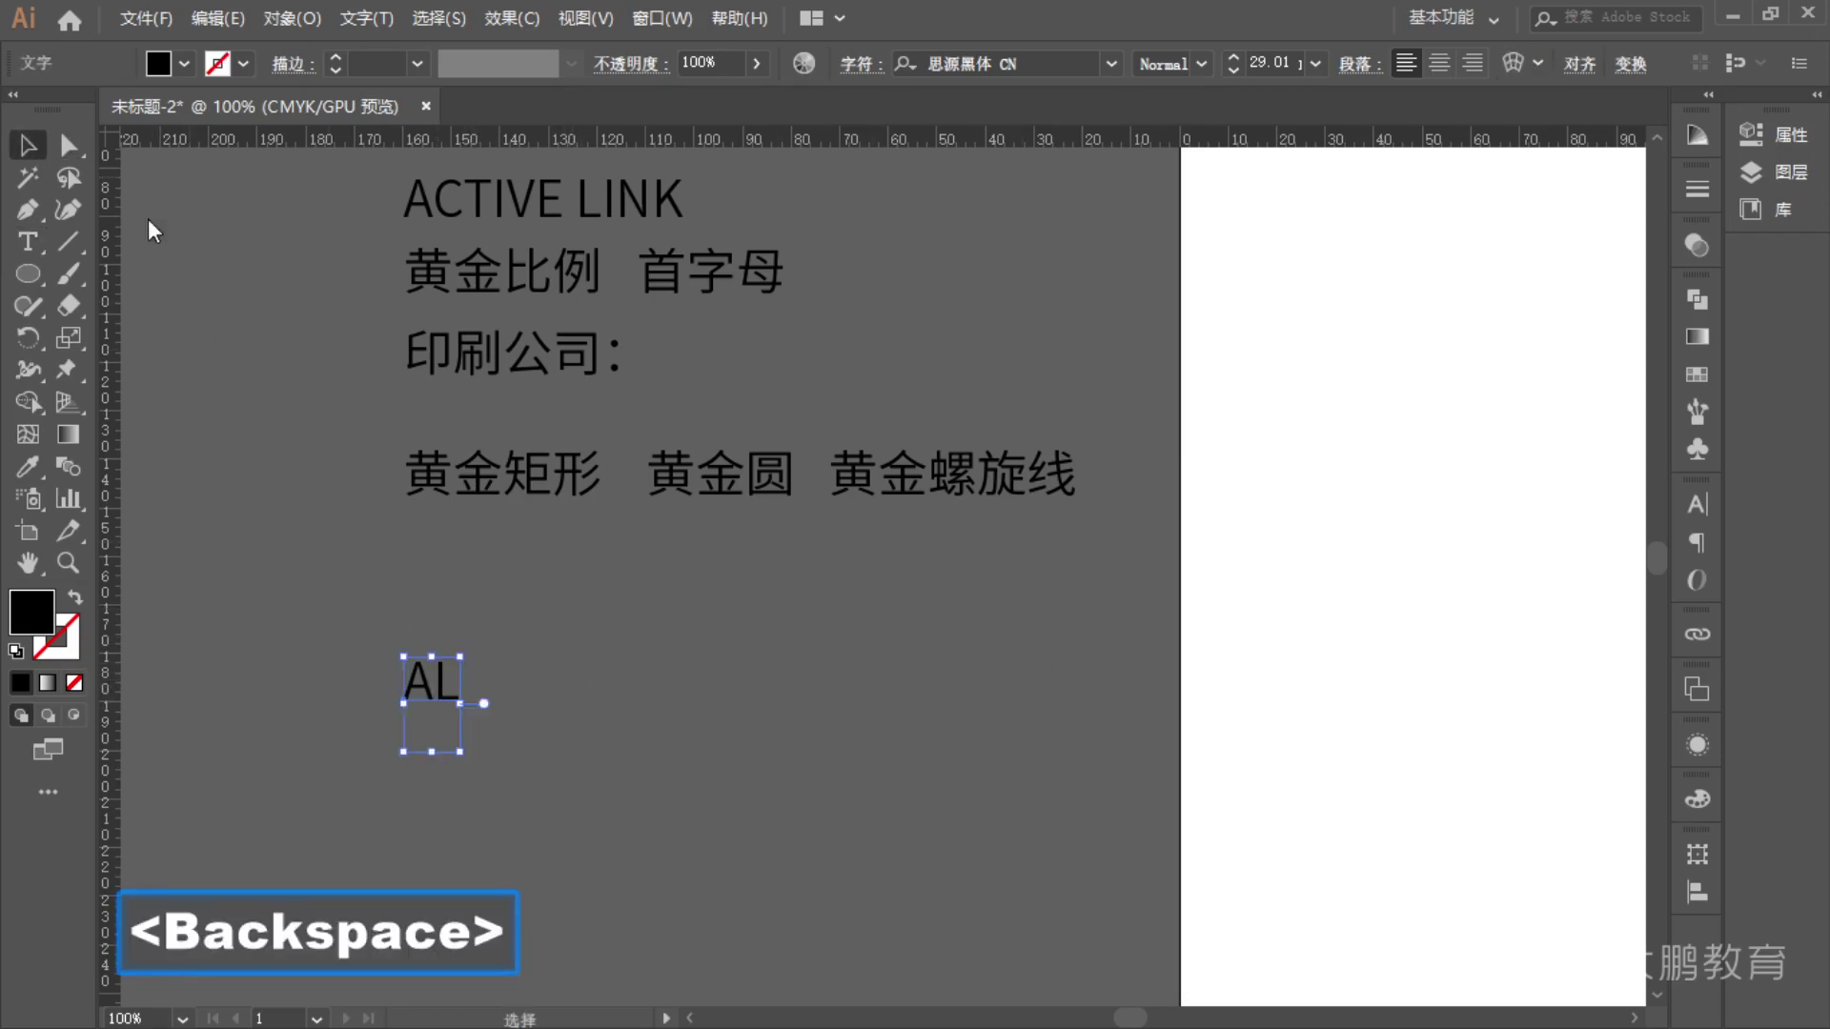
# - Enlarge the AL text to 146.76 pt and set its font weight to Heavy
pyautogui.moveTo(461, 710); pyautogui.dragTo(683, 812)
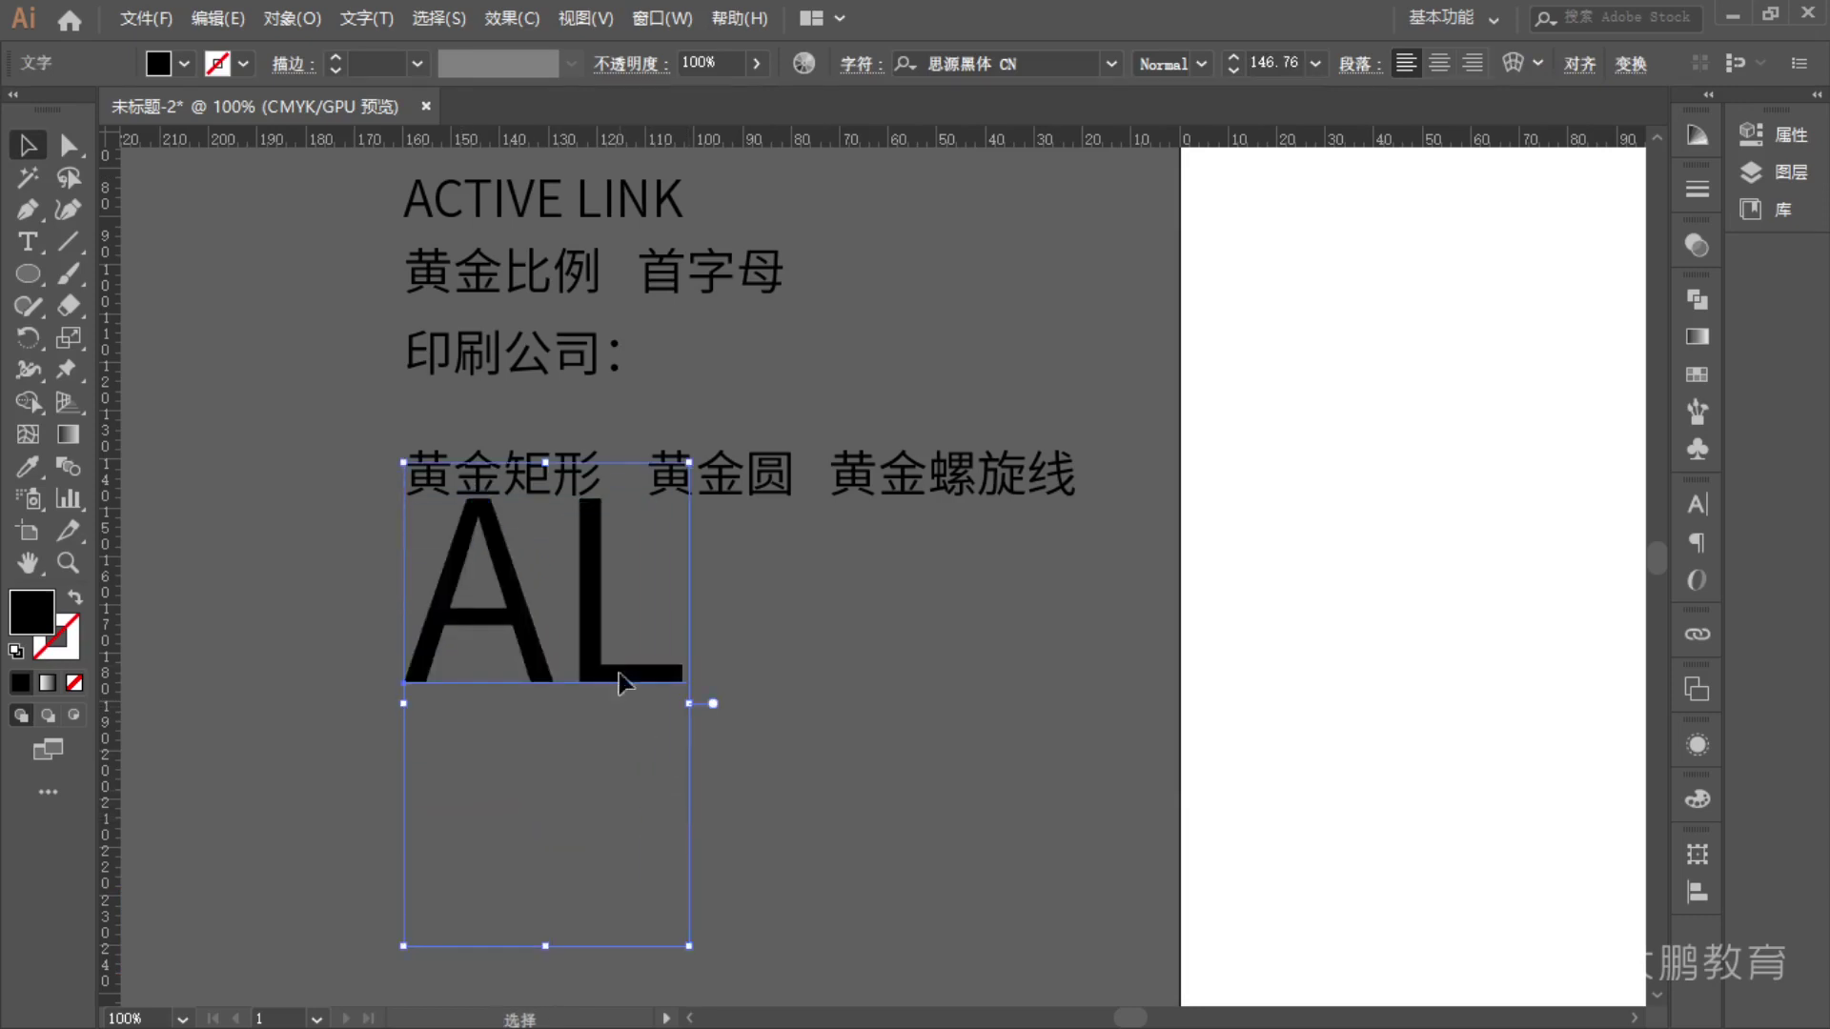
pyautogui.click(1191, 59)
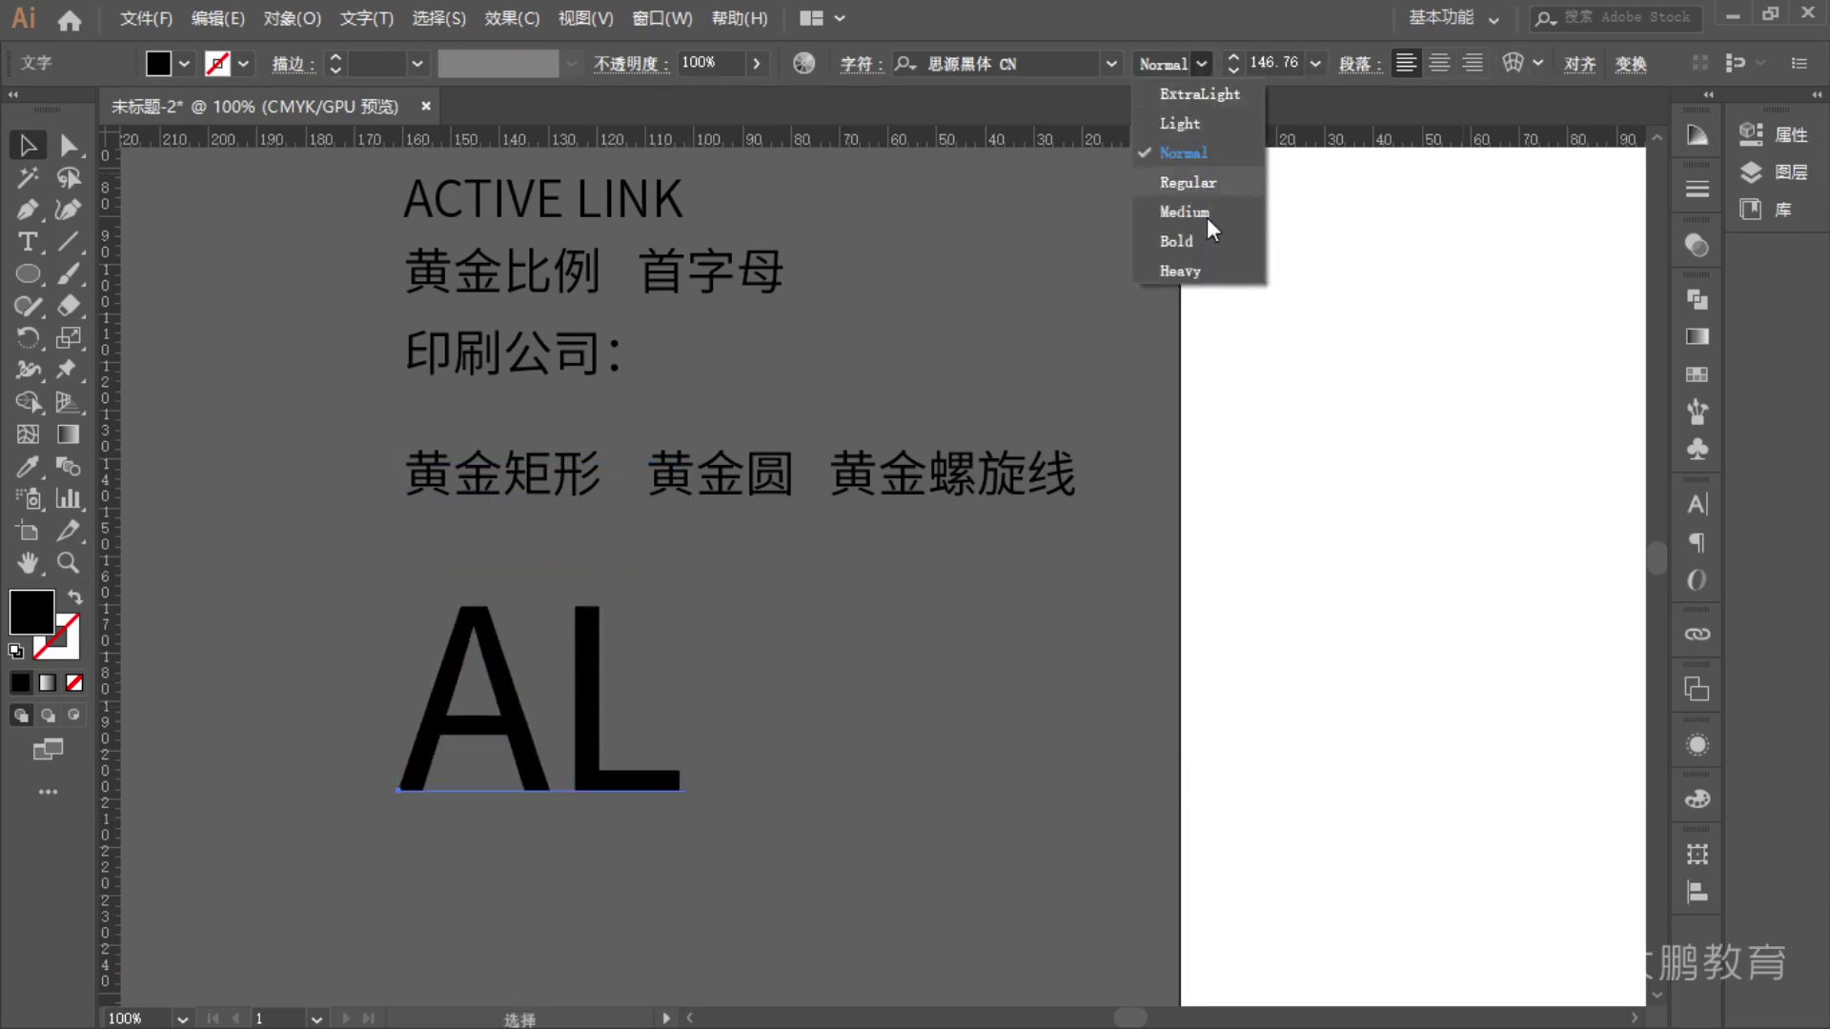
pyautogui.click(1203, 269)
# - Split the L off the AL text as a separate text object and place it directly beside the A
pyautogui.press('t')
pyautogui.doubleClick(591, 741)
pyautogui.moveTo(614, 726); pyautogui.dragTo(1053, 805)
pyautogui.press('ctrl')
pyautogui.hotkey('ctrl', 'x')
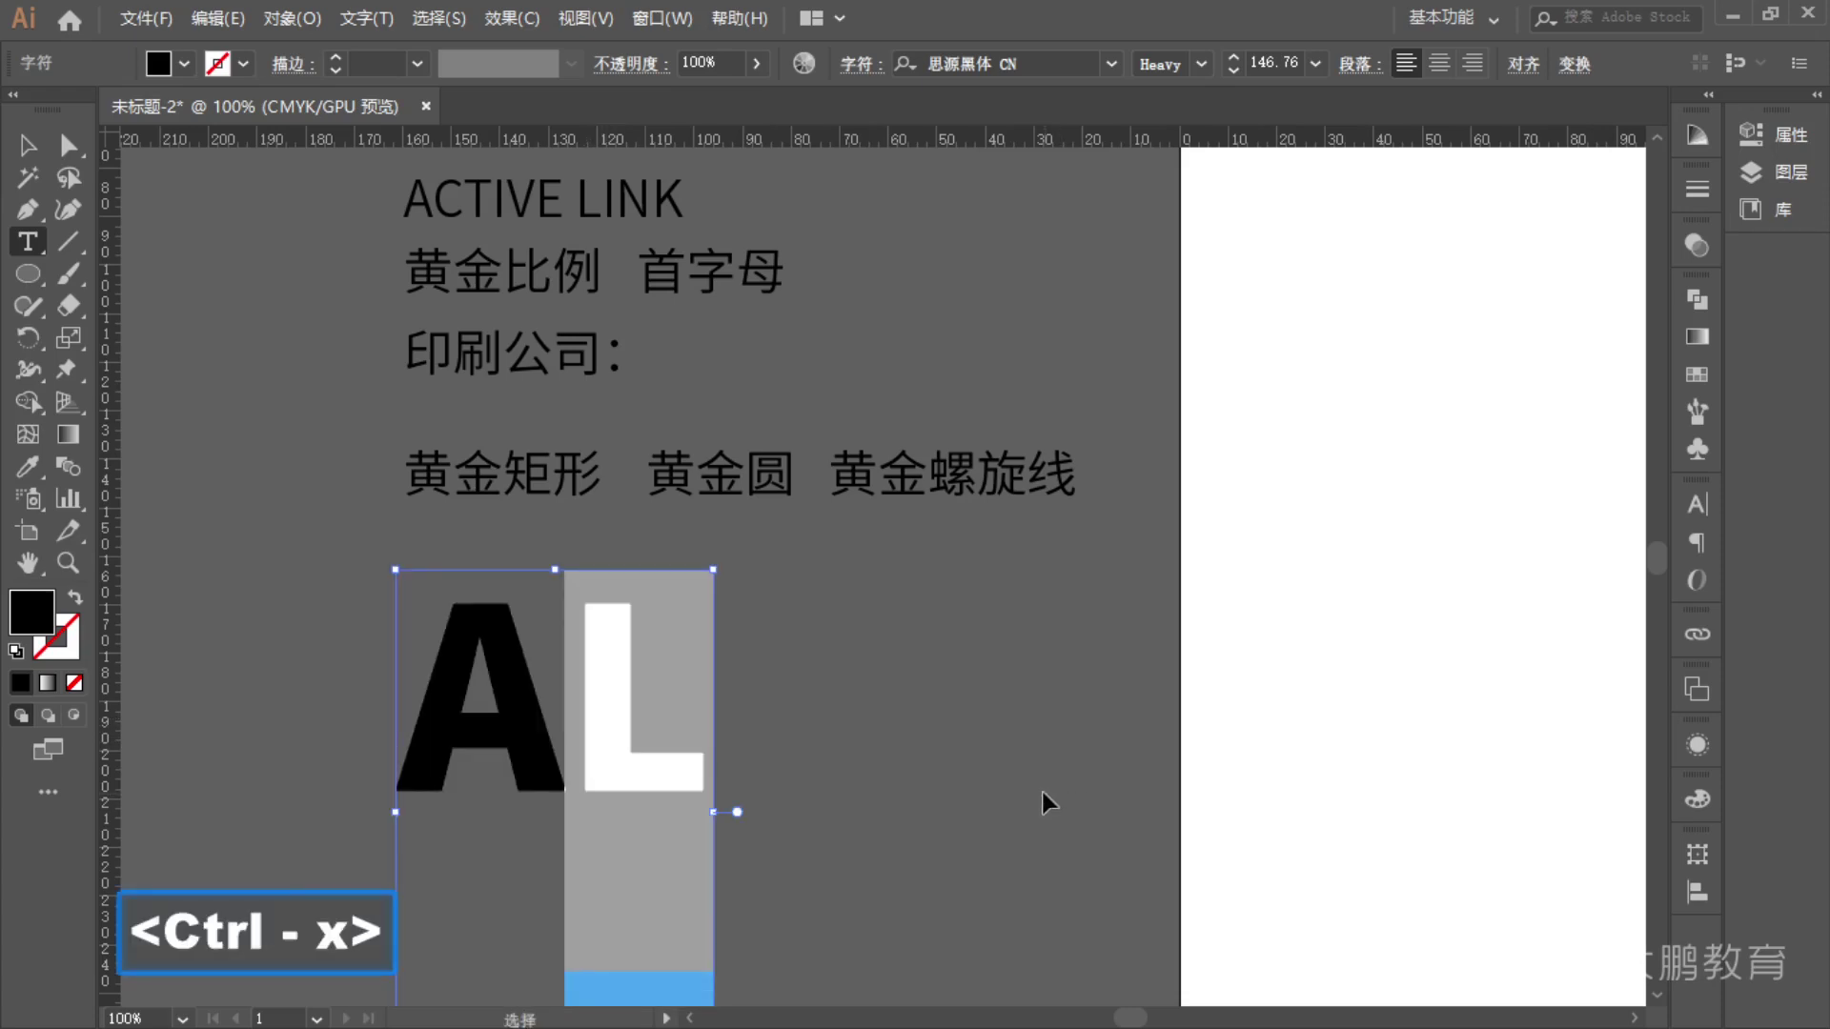
pyautogui.click(720, 736)
pyautogui.hotkey('ctrl', 'v')
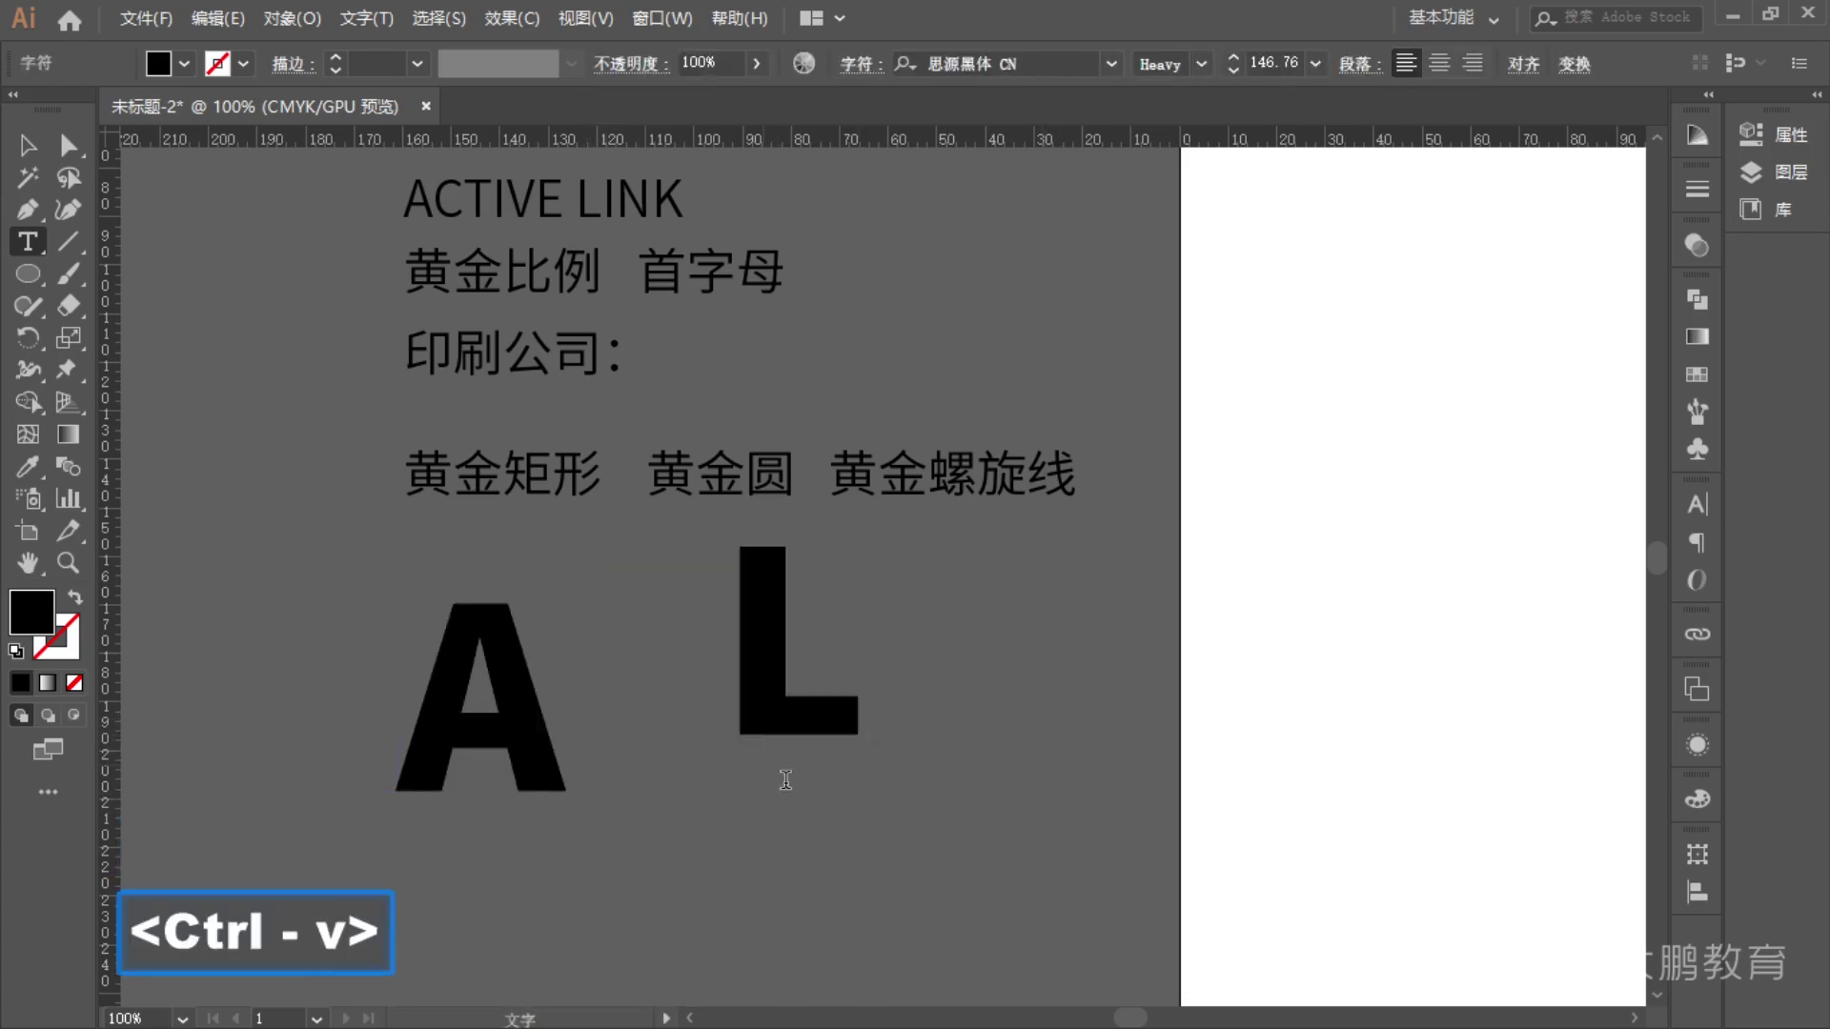
pyautogui.press('Escape')
pyautogui.moveTo(803, 649); pyautogui.dragTo(619, 688)
pyautogui.click(931, 775)
pyautogui.press('space')
pyautogui.moveTo(931, 776); pyautogui.dragTo(1245, 604)
pyautogui.moveTo(1220, 703); pyautogui.dragTo(869, 493)
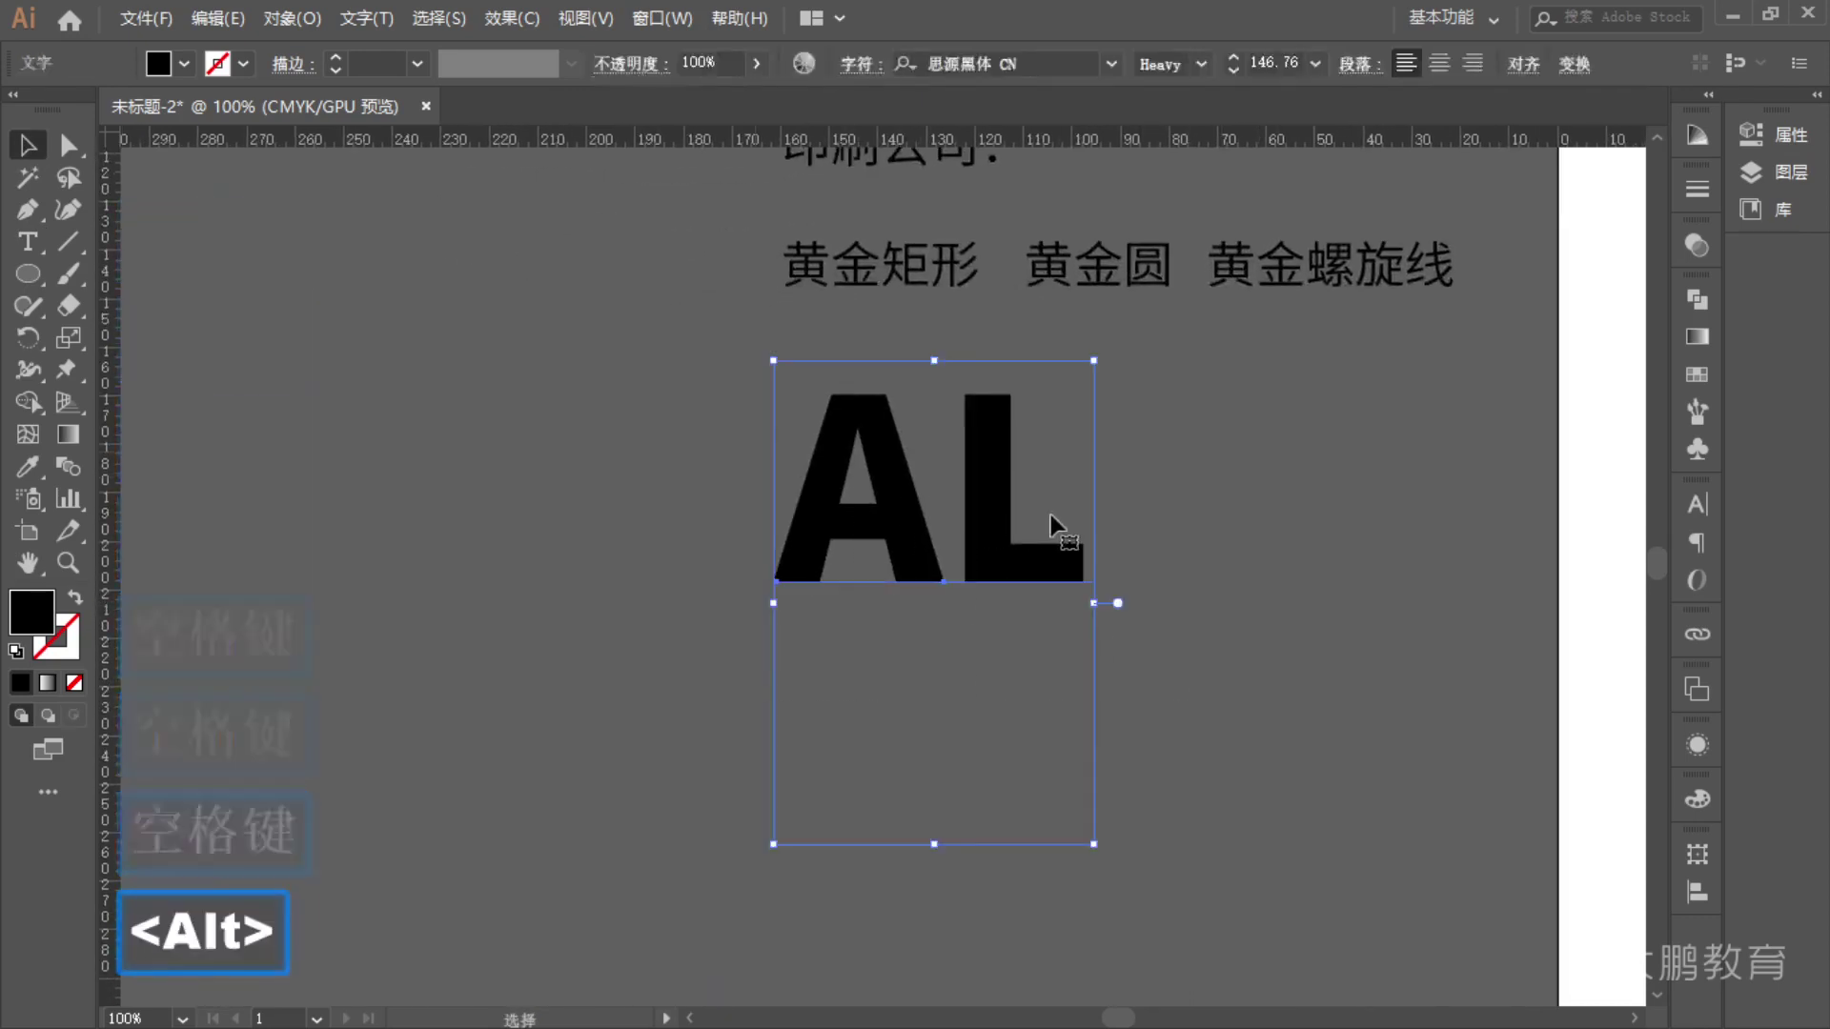
pyautogui.scroll(2, 1054, 524)
pyautogui.press('F1')
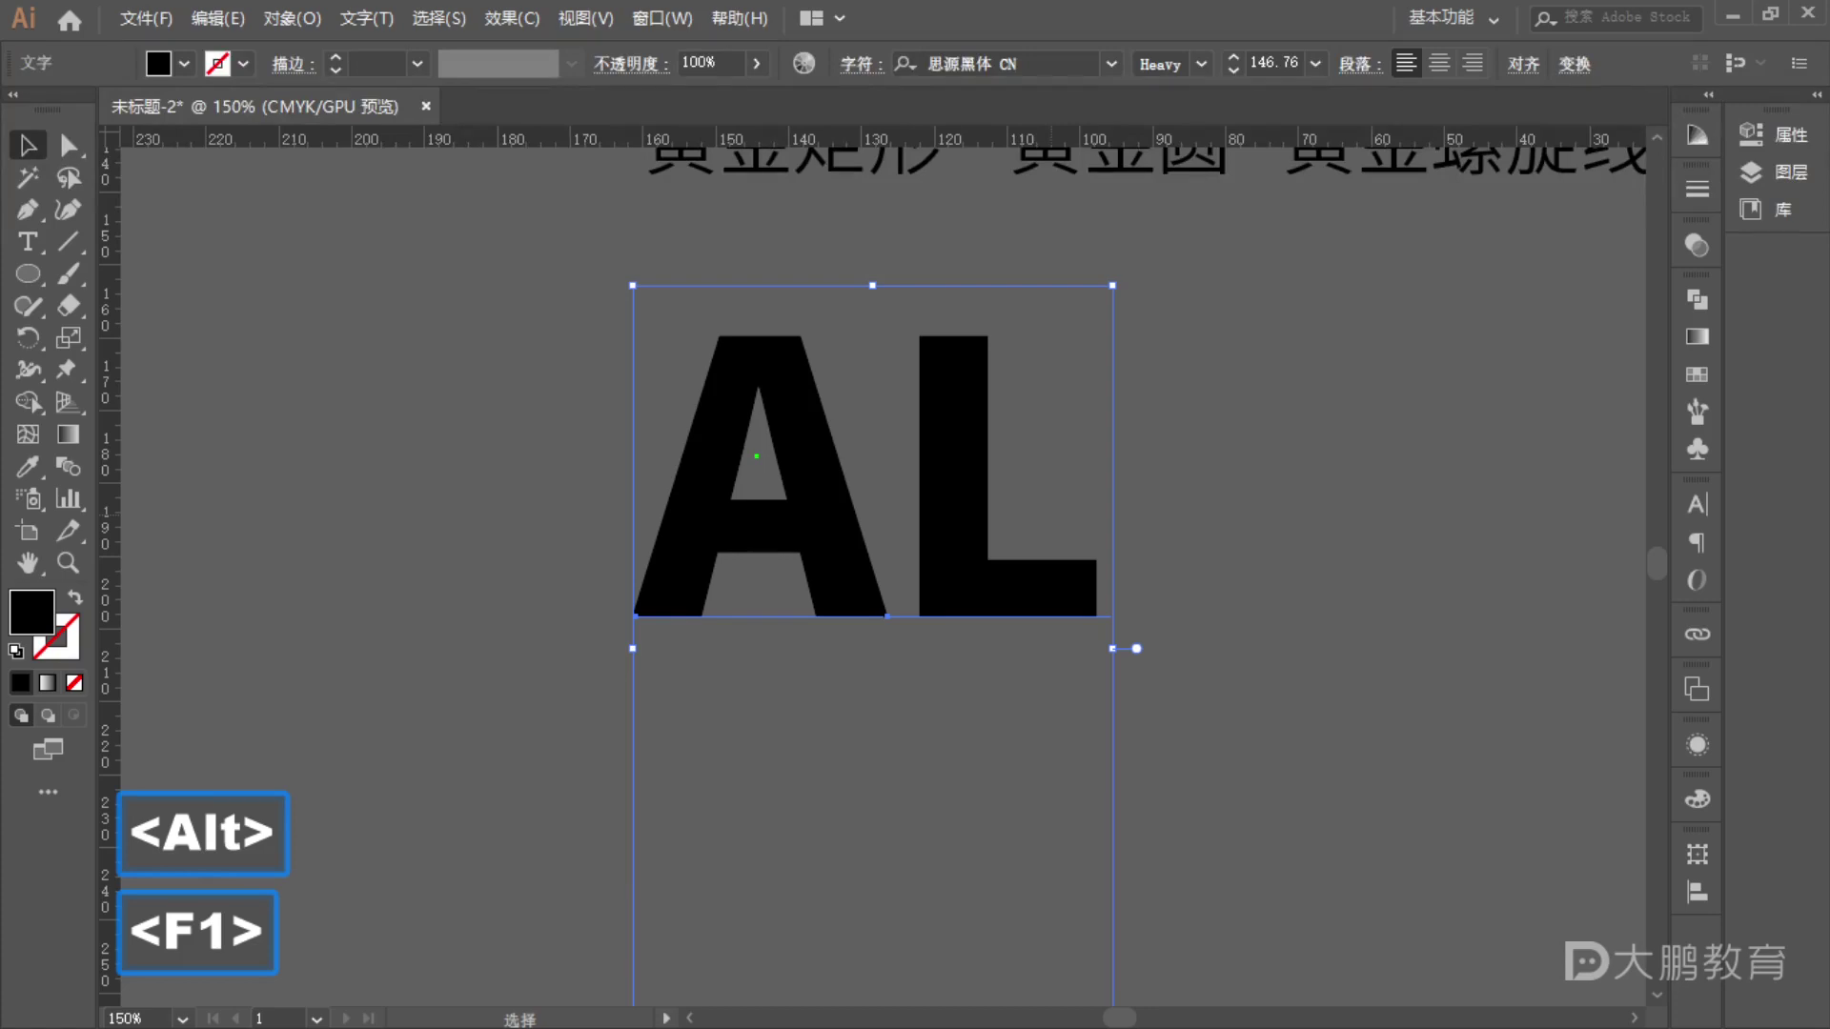
pyautogui.moveTo(622, 310)
pyautogui.mouseDown()
pyautogui.moveTo(632, 552)
pyautogui.moveTo(856, 584)
pyautogui.moveTo(703, 331)
pyautogui.mouseUp()
pyautogui.moveTo(935, 330)
pyautogui.mouseDown()
pyautogui.moveTo(914, 614)
pyautogui.moveTo(1115, 621)
pyautogui.moveTo(1106, 395)
pyautogui.moveTo(896, 334)
pyautogui.mouseUp()
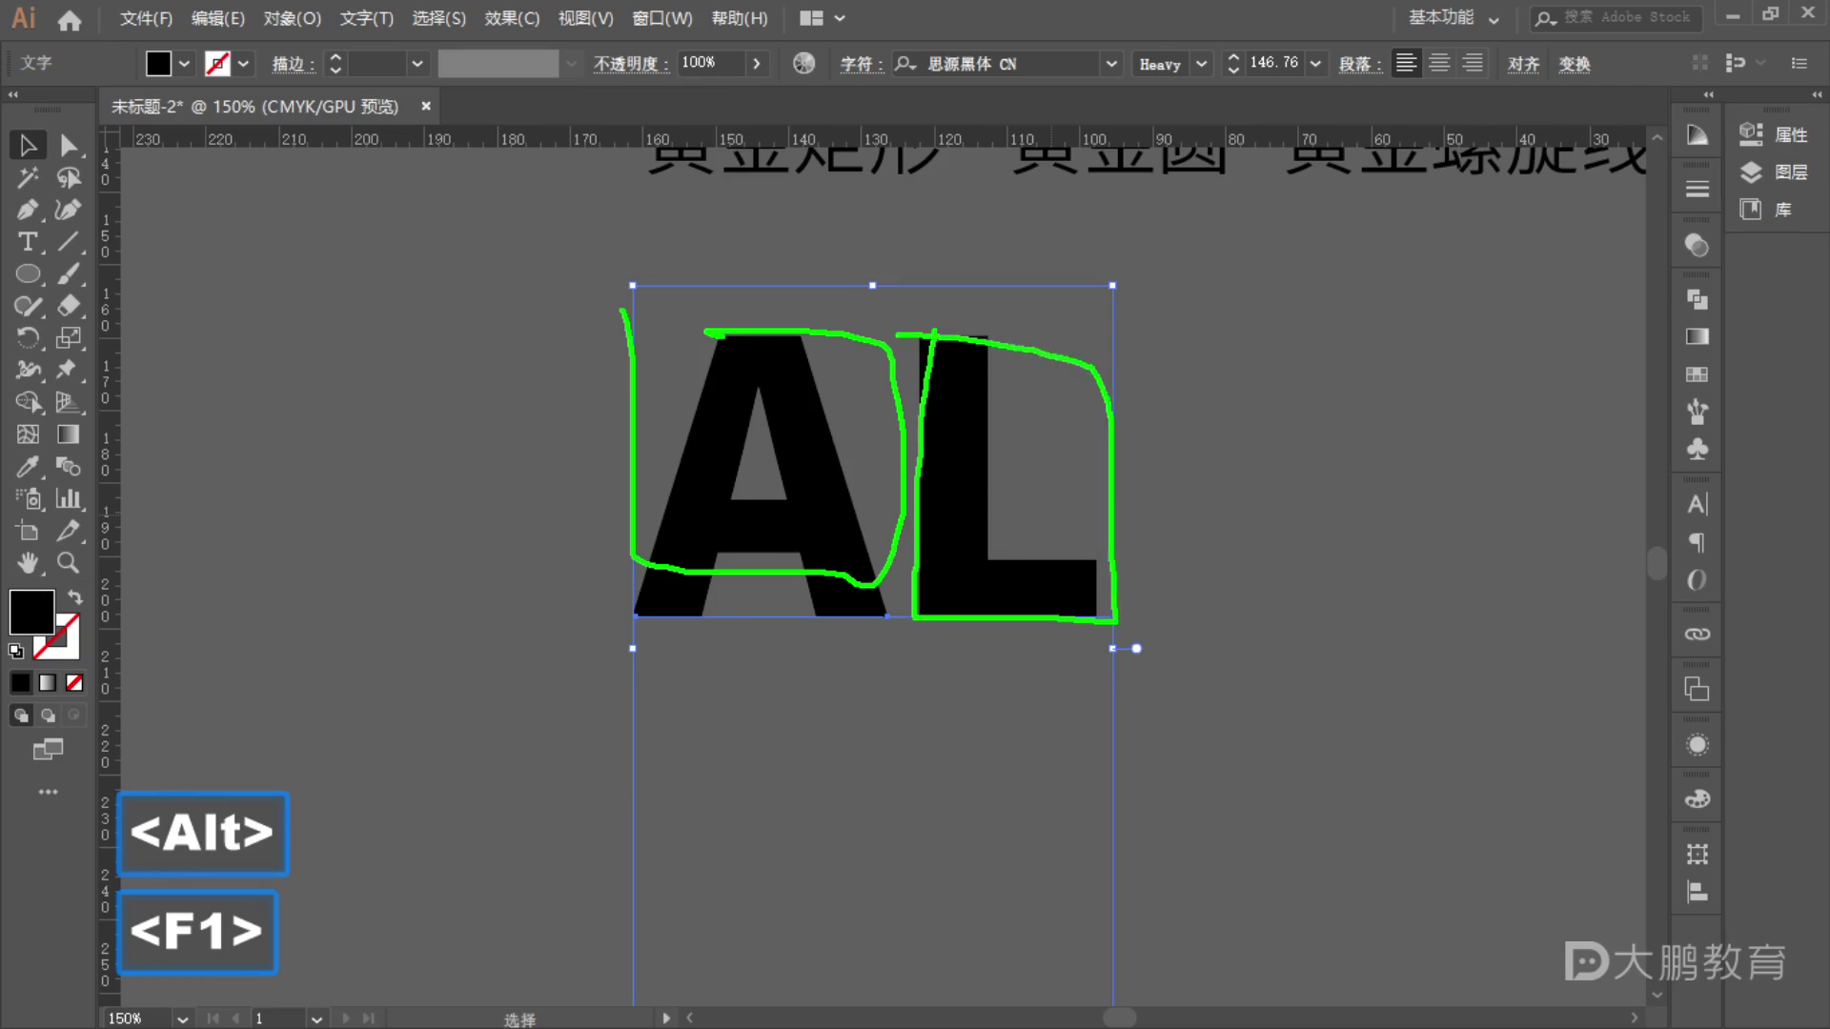
pyautogui.press('Escape')
pyautogui.click(1238, 581)
pyautogui.press('F1')
pyautogui.moveTo(637, 299); pyautogui.dragTo(1100, 619)
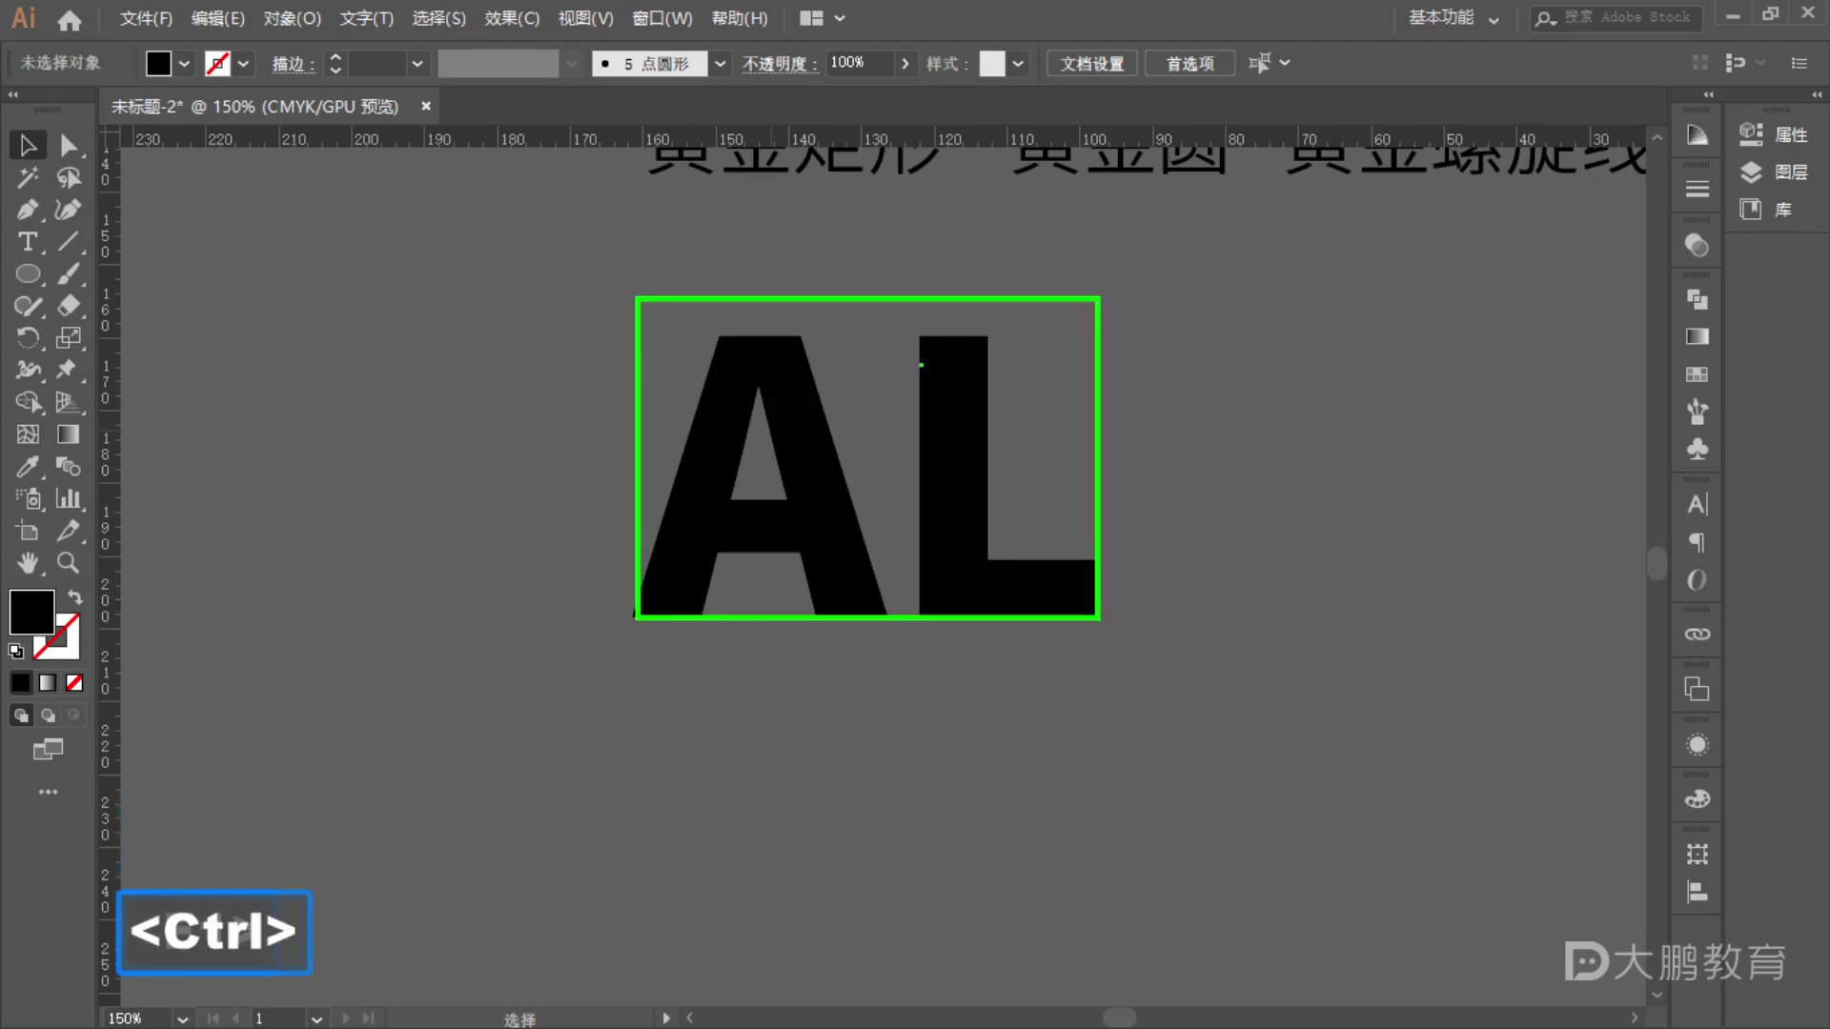
pyautogui.moveTo(918, 386); pyautogui.dragTo(914, 624)
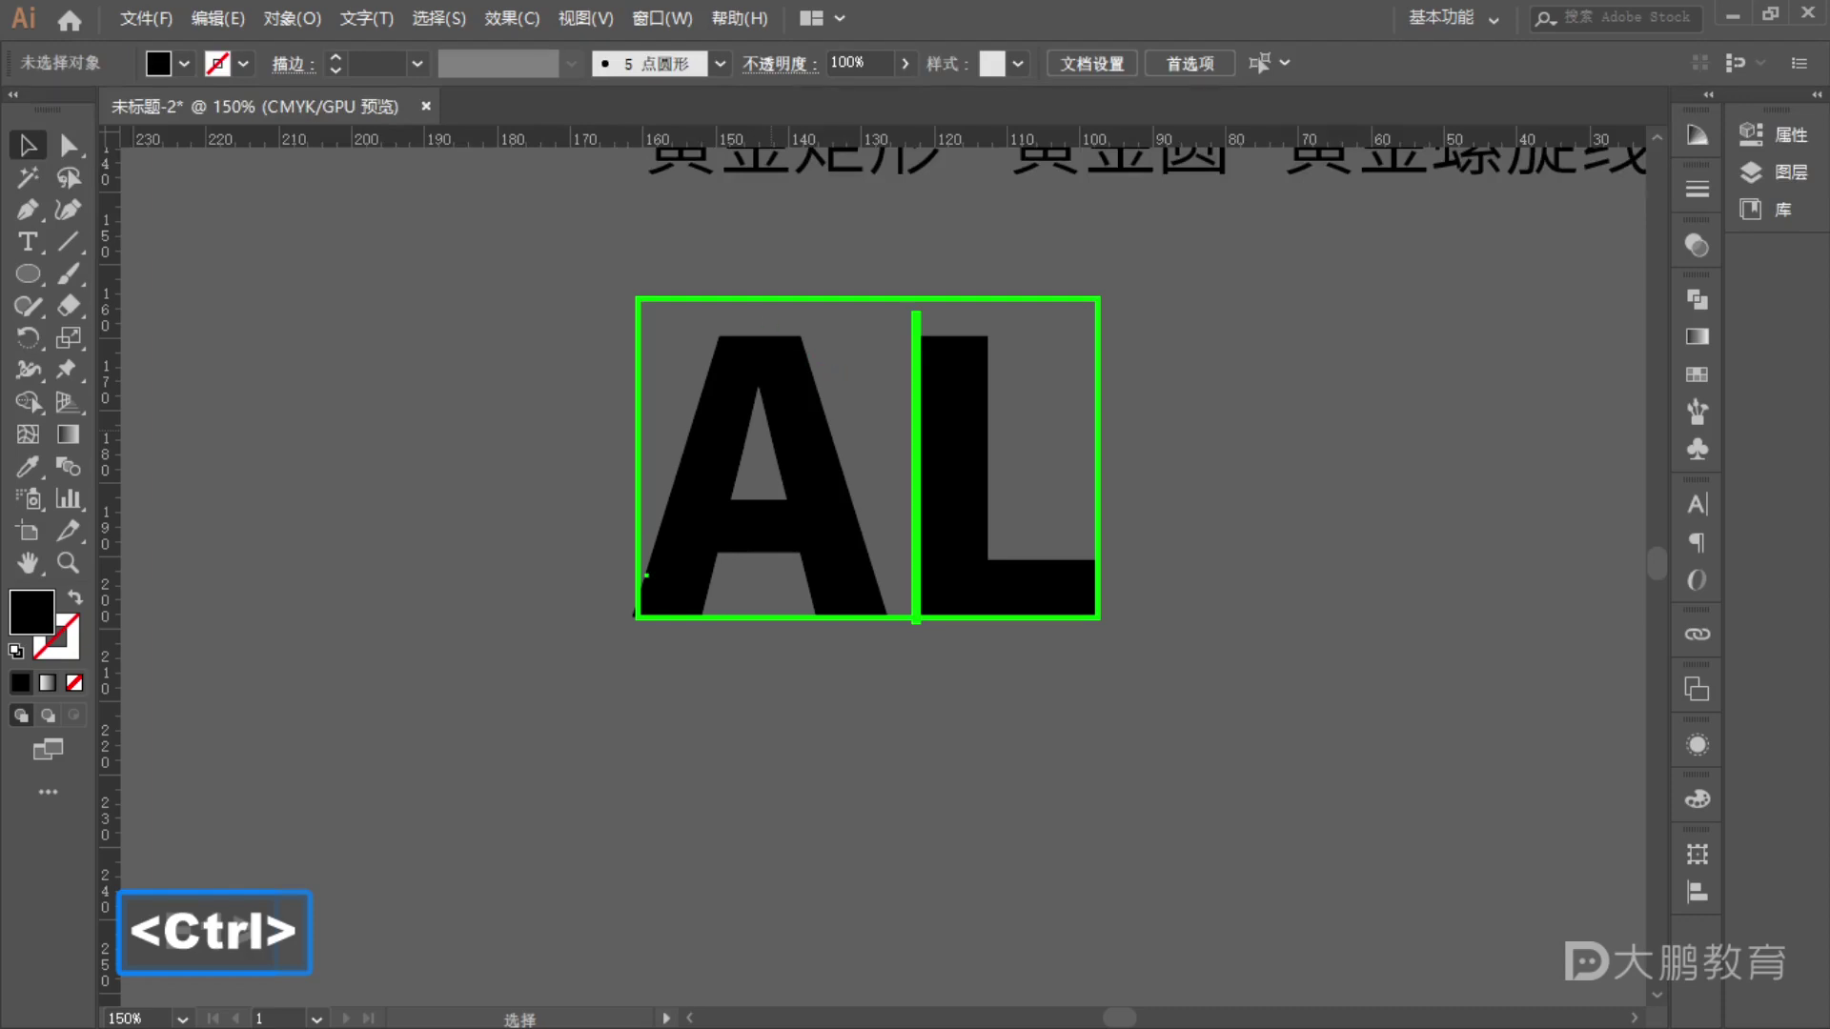
pyautogui.press('F1')
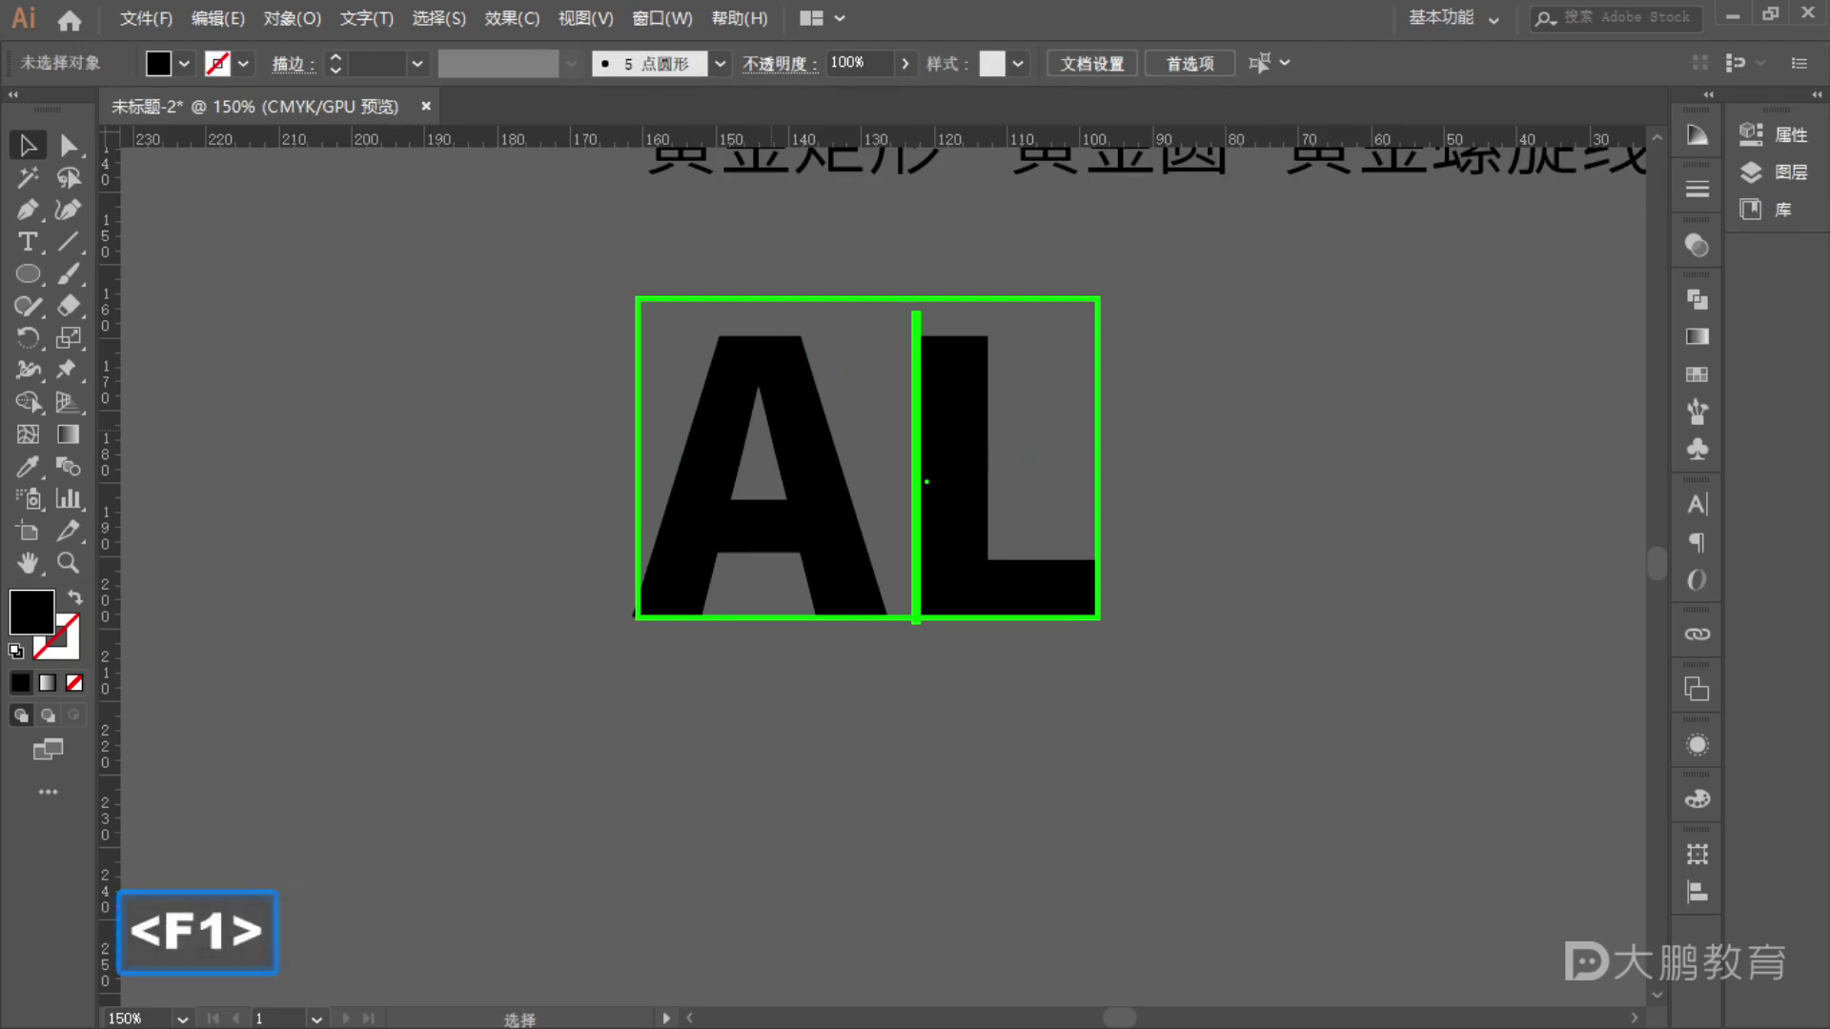
pyautogui.moveTo(921, 490)
pyautogui.mouseDown()
pyautogui.moveTo(1096, 479)
pyautogui.moveTo(984, 621)
pyautogui.mouseUp()
pyautogui.moveTo(931, 545); pyautogui.dragTo(1001, 544)
pyautogui.moveTo(958, 484); pyautogui.dragTo(957, 523)
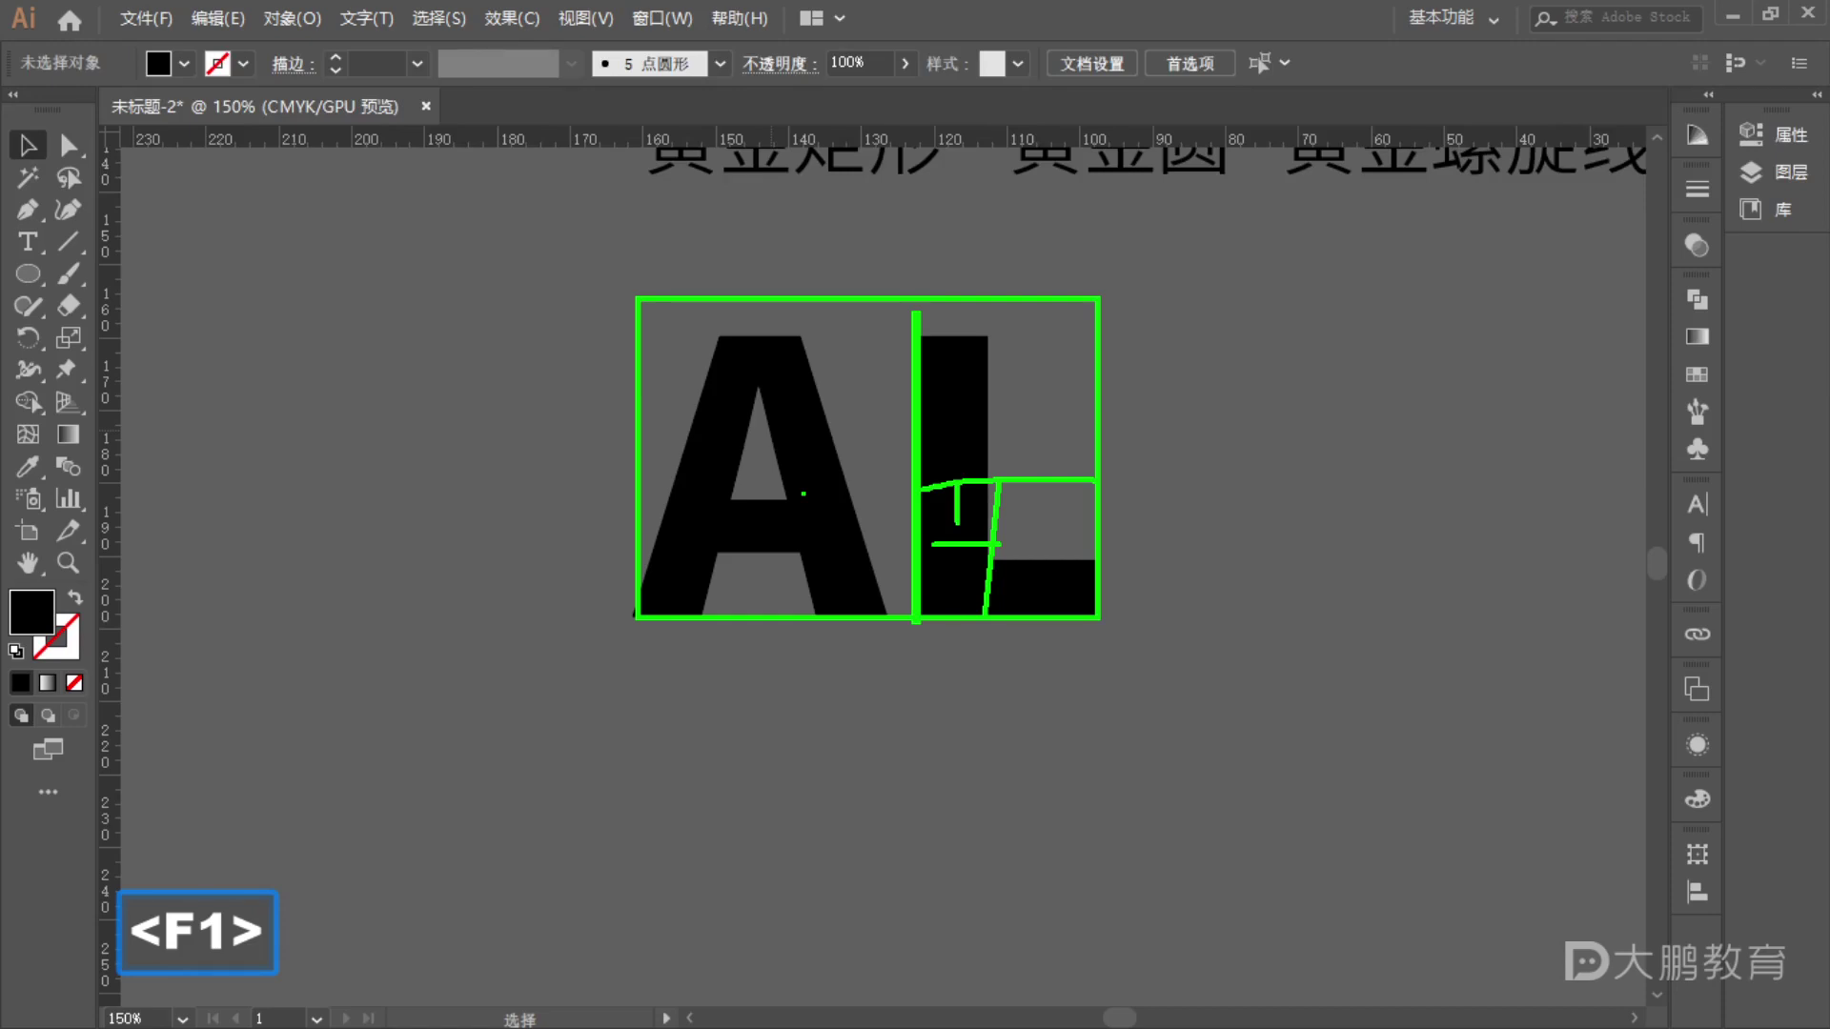
pyautogui.press('Escape')
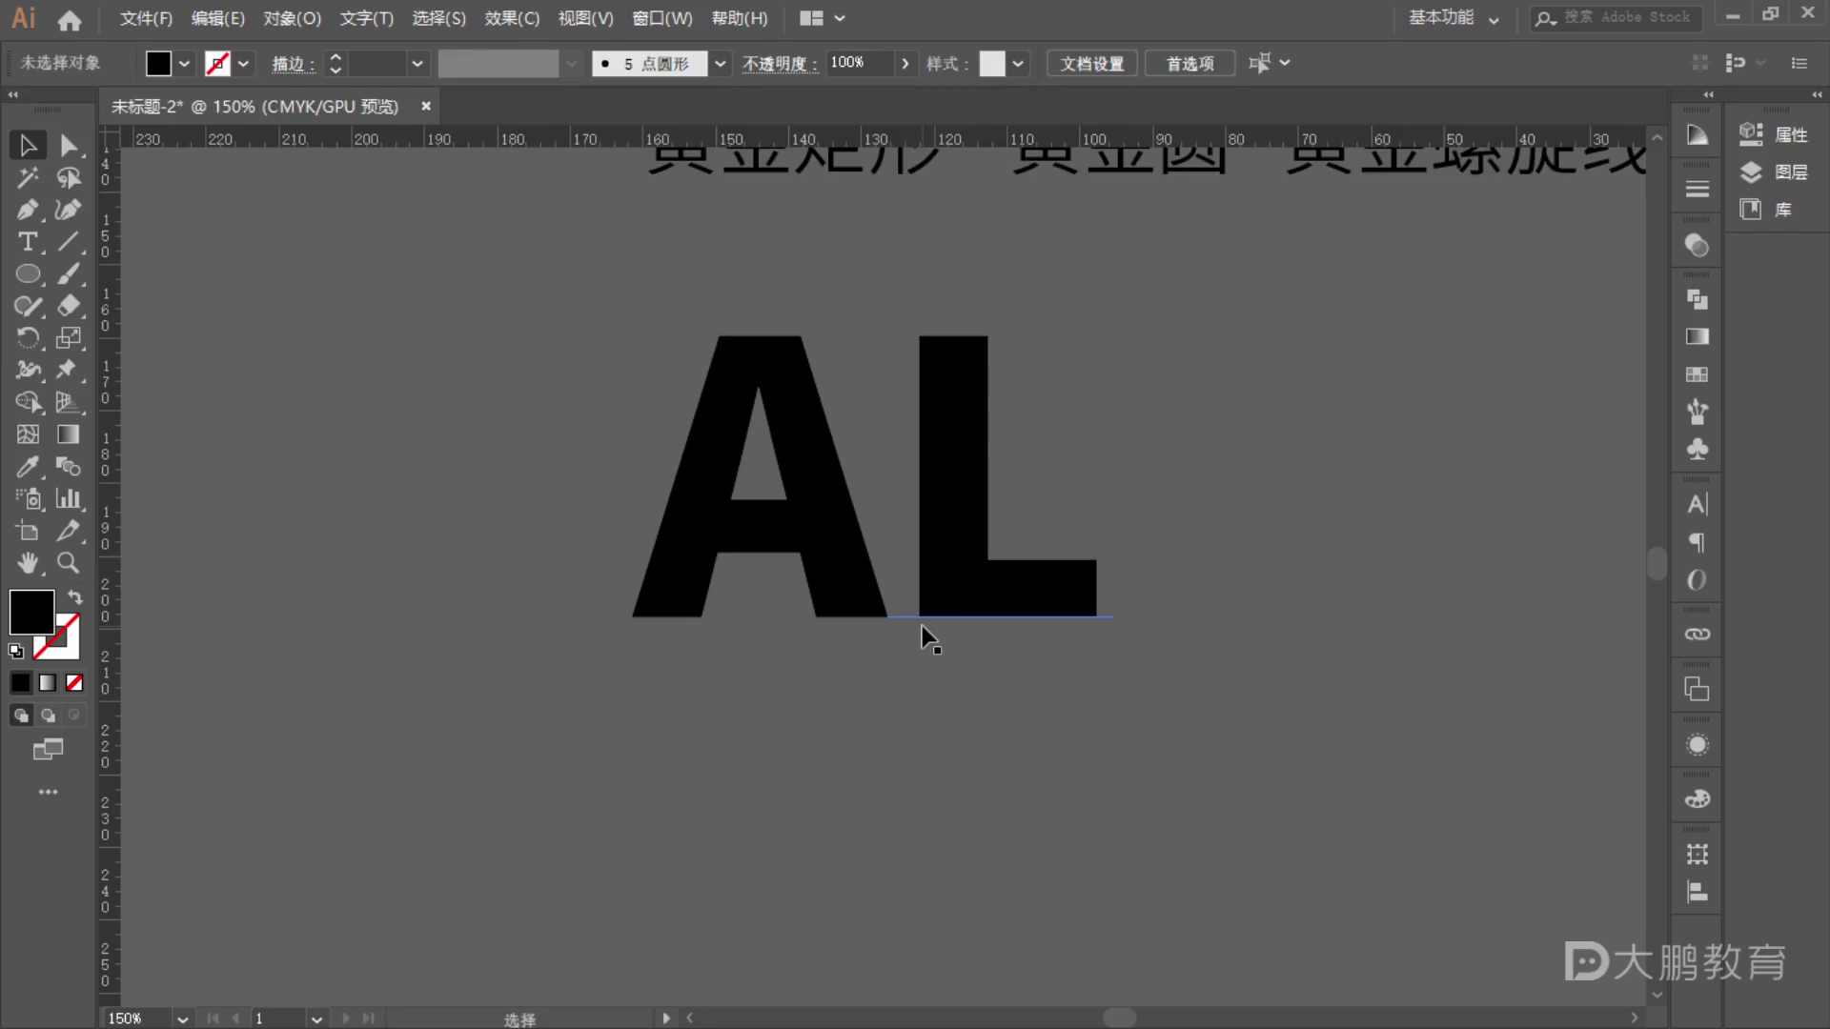
# - Lock the large AL letters below the notes
pyautogui.press('space')
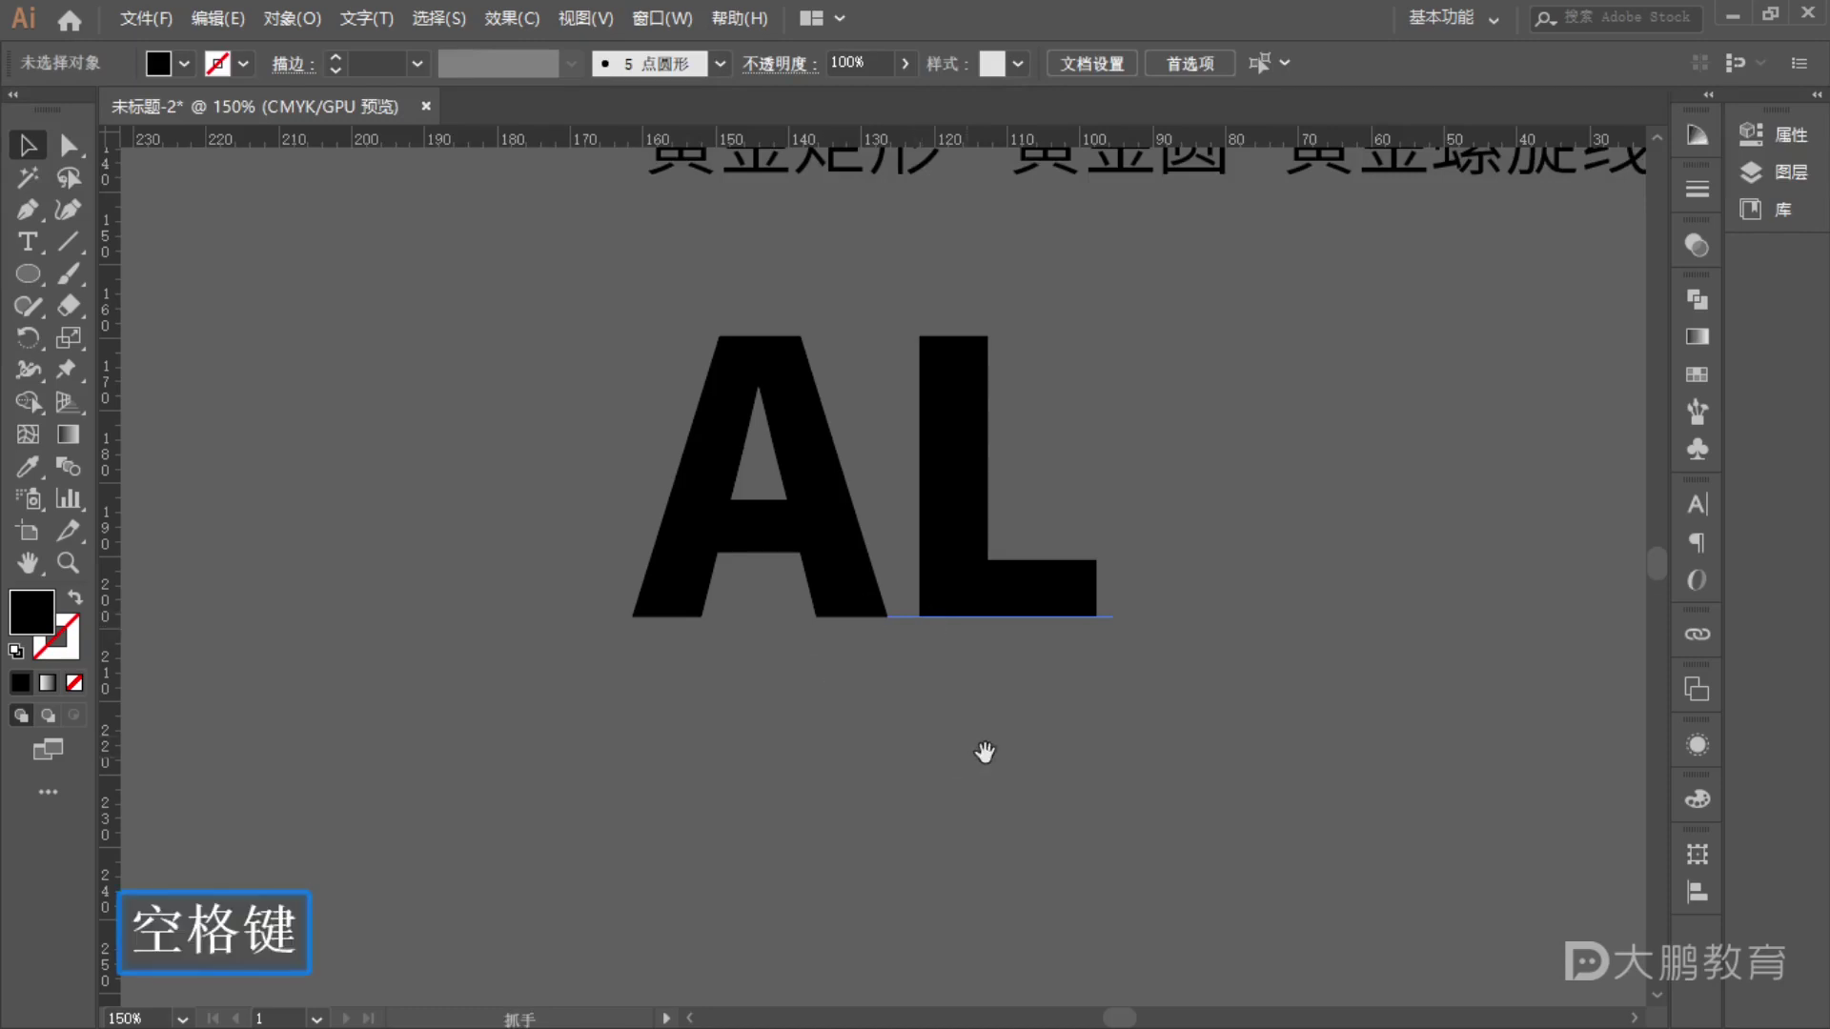
pyautogui.moveTo(955, 755); pyautogui.dragTo(1131, 617)
pyautogui.click(677, 476)
pyautogui.scroll(-1, 757, 567)
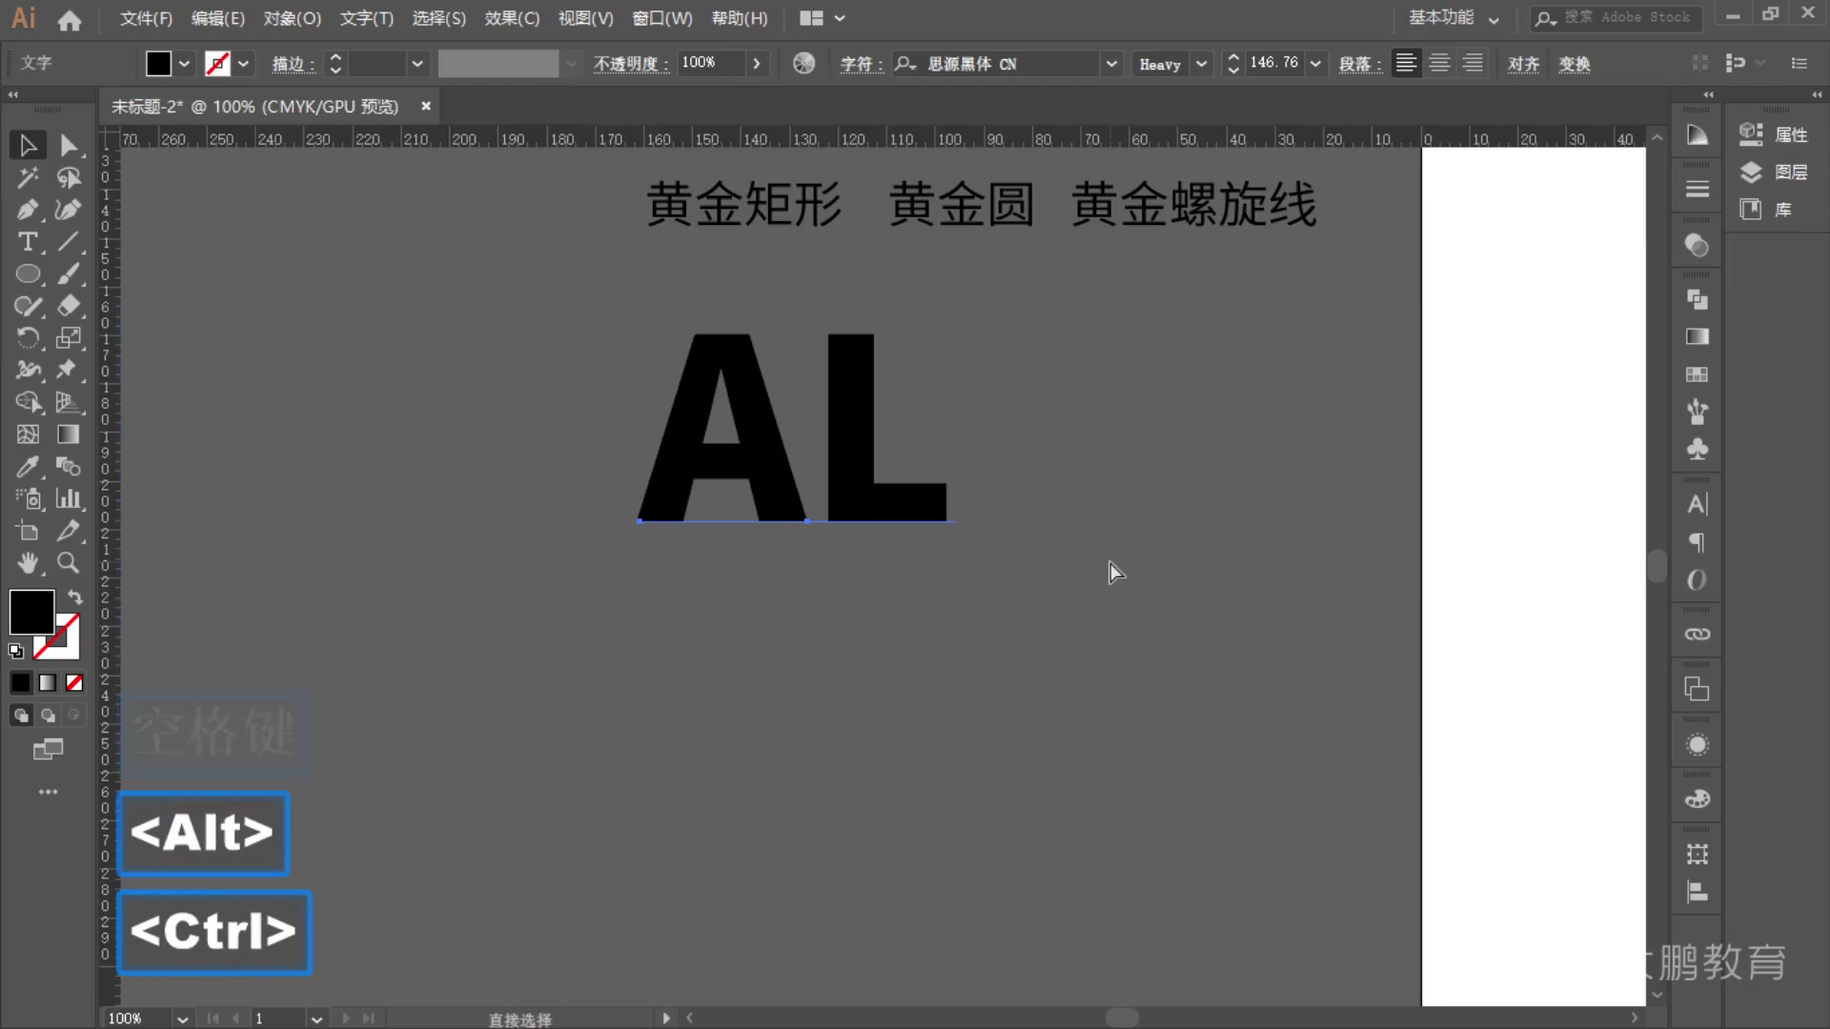
pyautogui.hotkey('ctrl', '2')
# - Draw a square in the empty area below the AL letters and give it no fill and a black 1 pt stroke
pyautogui.moveTo(40, 267); pyautogui.dragTo(173, 279)
pyautogui.scroll(-3, 706, 562)
pyautogui.moveTo(683, 483); pyautogui.dragTo(1017, 816)
pyautogui.scroll(1, 817, 709)
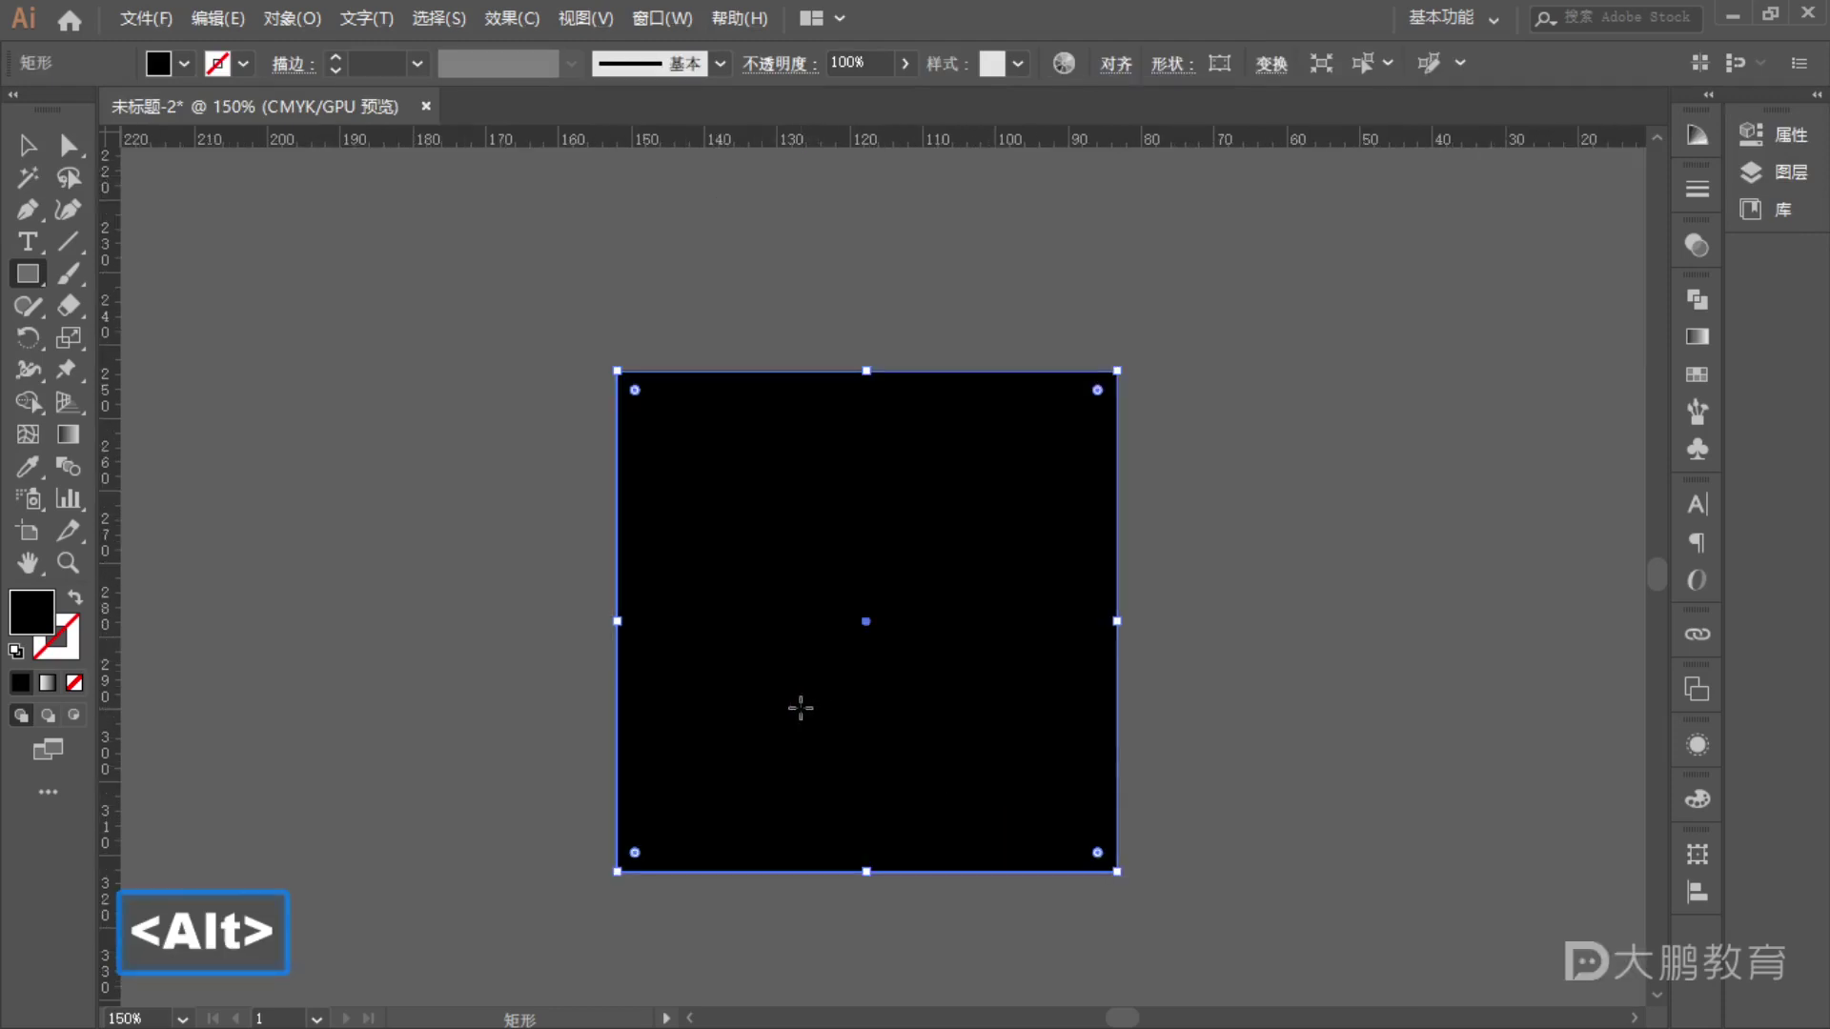
pyautogui.click(83, 592)
pyautogui.click(26, 145)
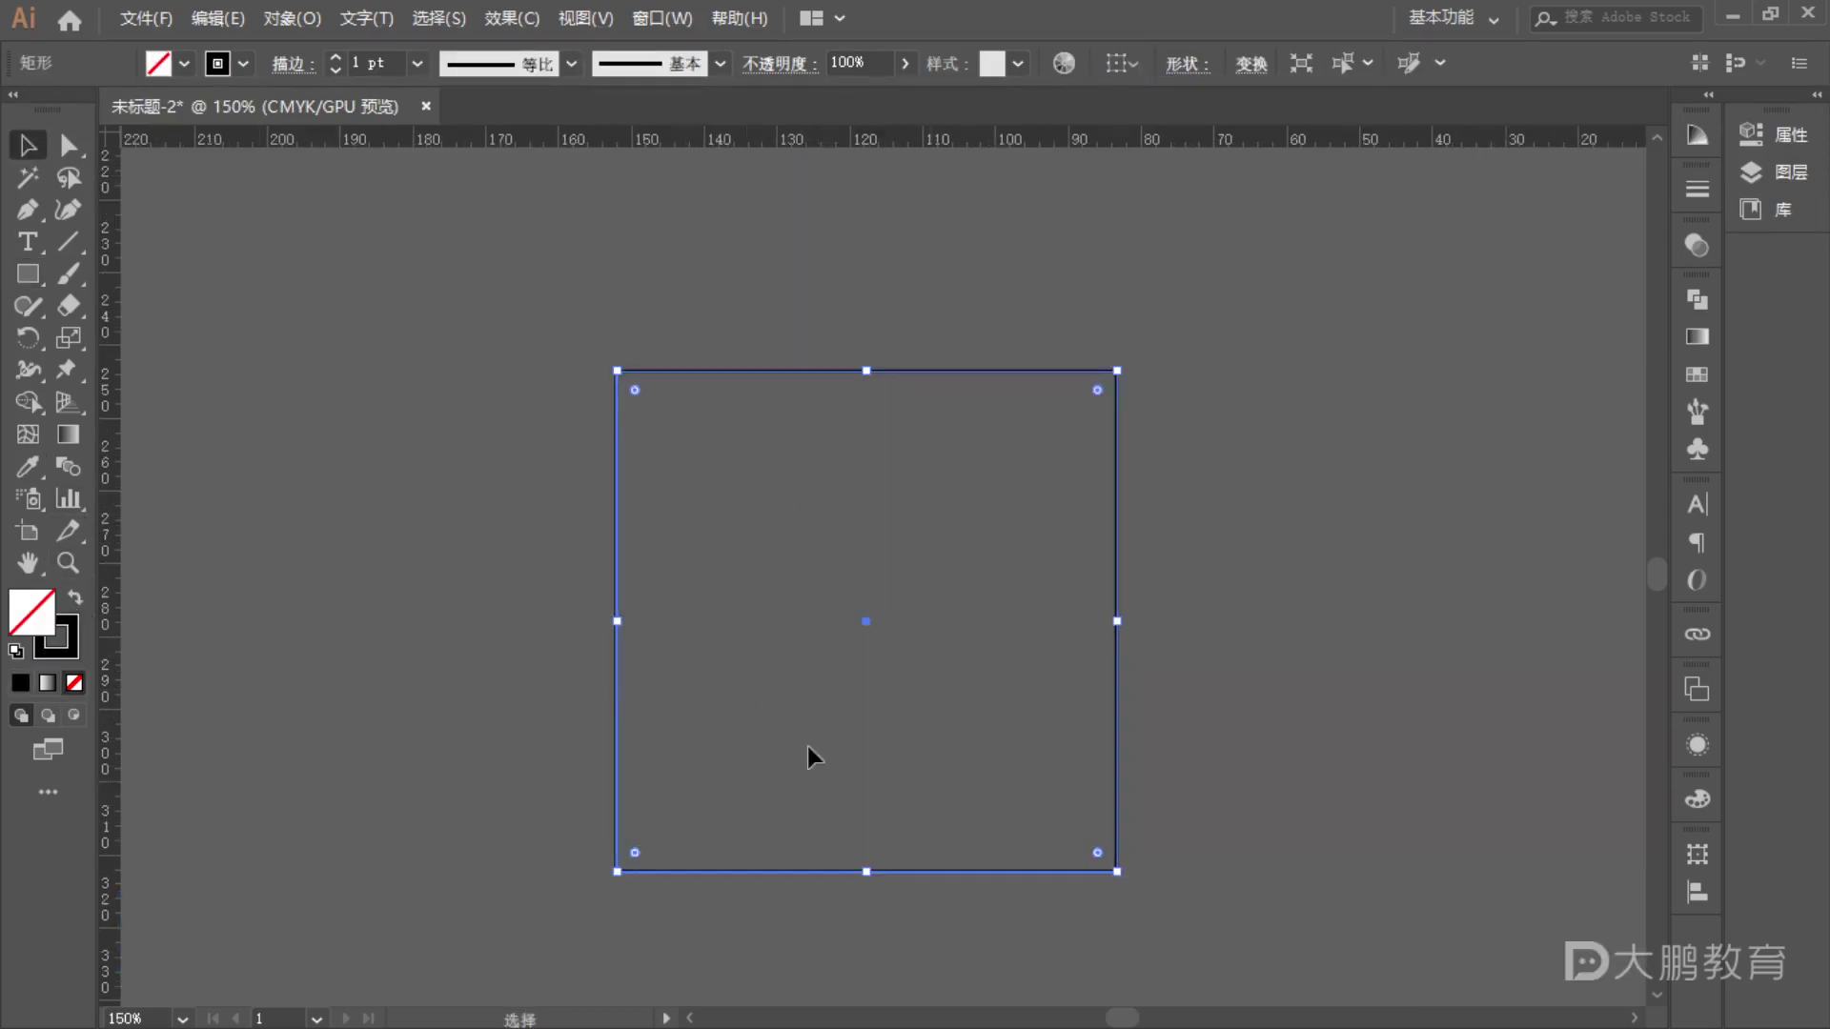
# - Open the Scale options for the square with its centre as the reference point, using a uniform scale of 61.8%
pyautogui.click(69, 338)
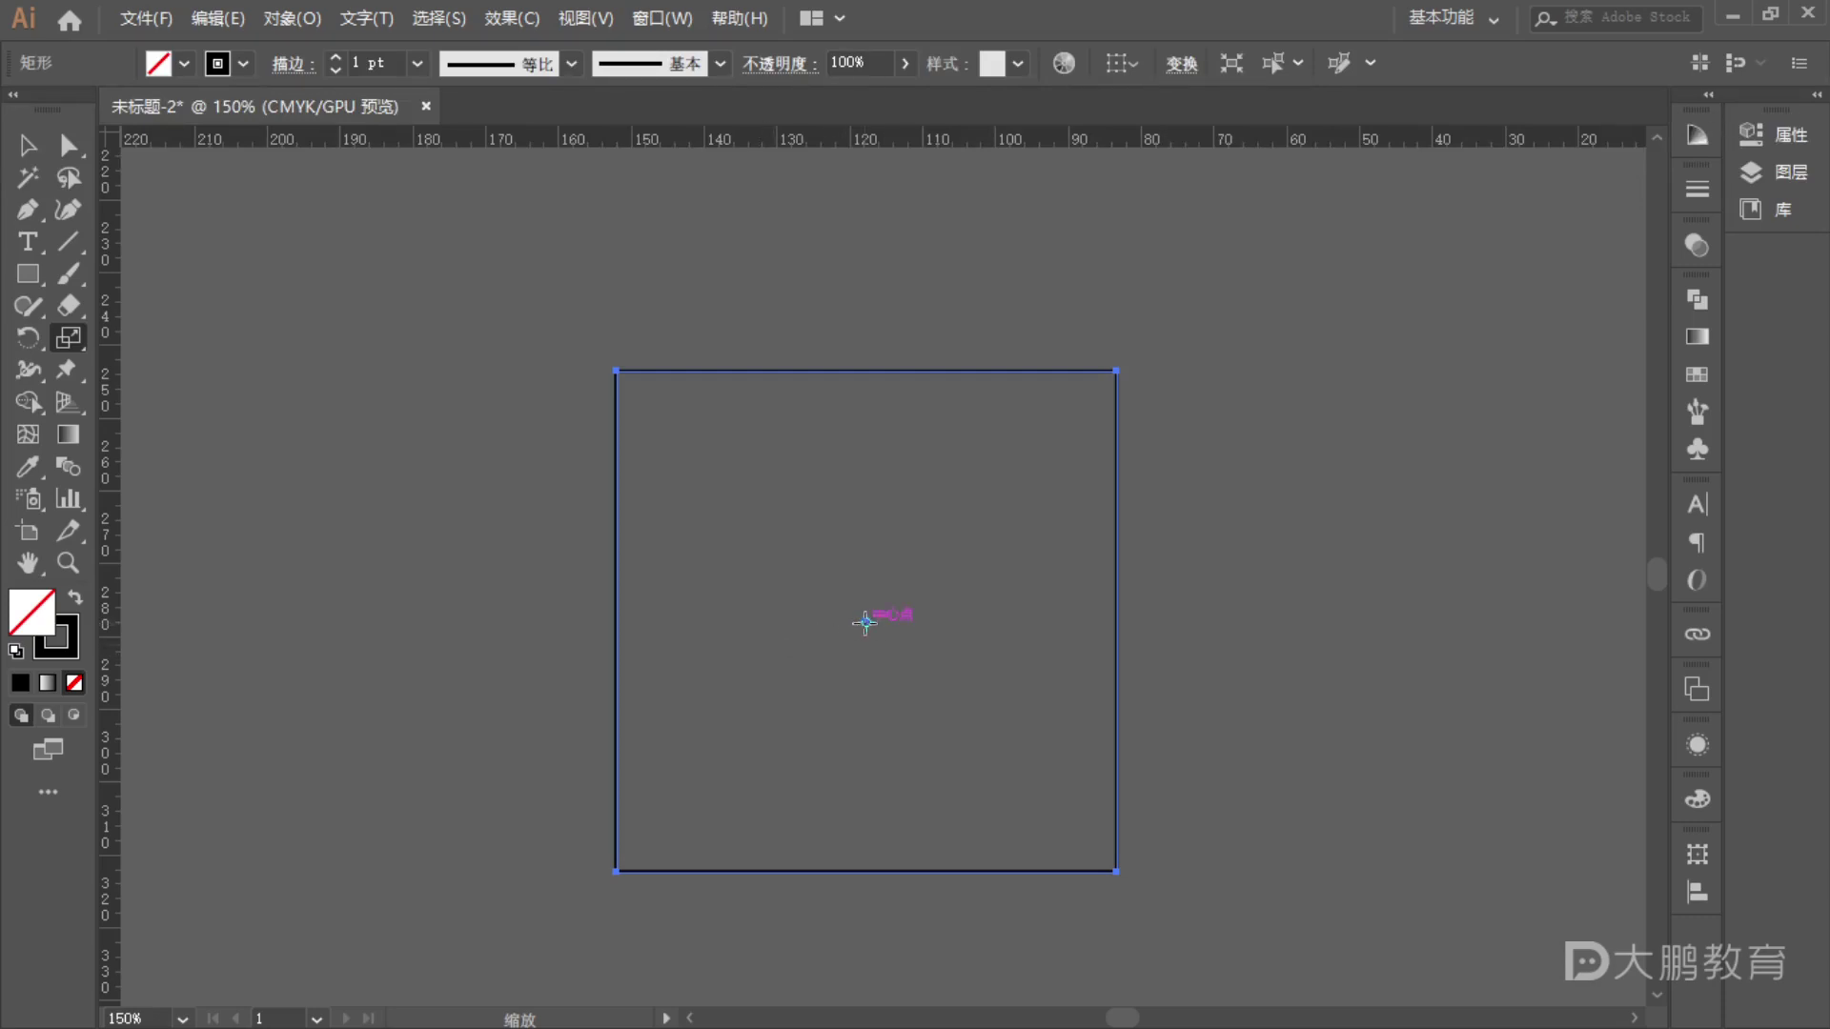
pyautogui.press('alt')
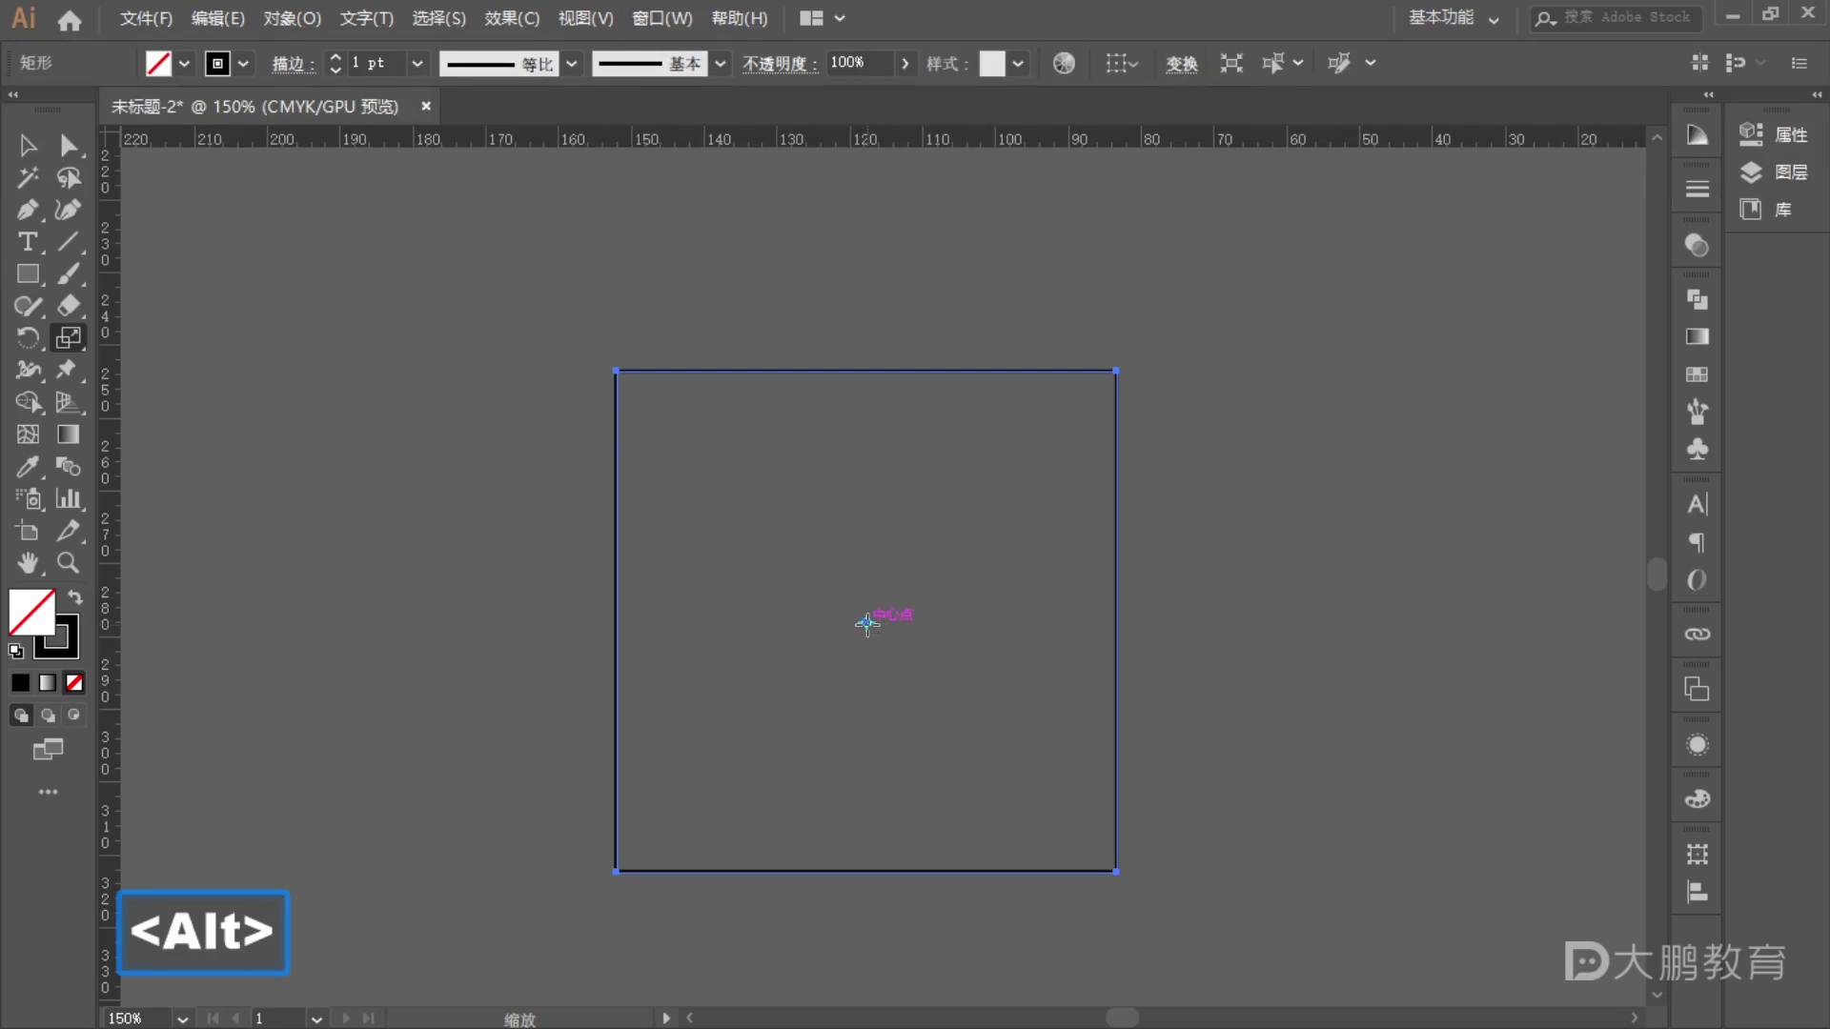
pyautogui.keyDown('alt'); pyautogui.click(867, 623); pyautogui.keyUp('alt')
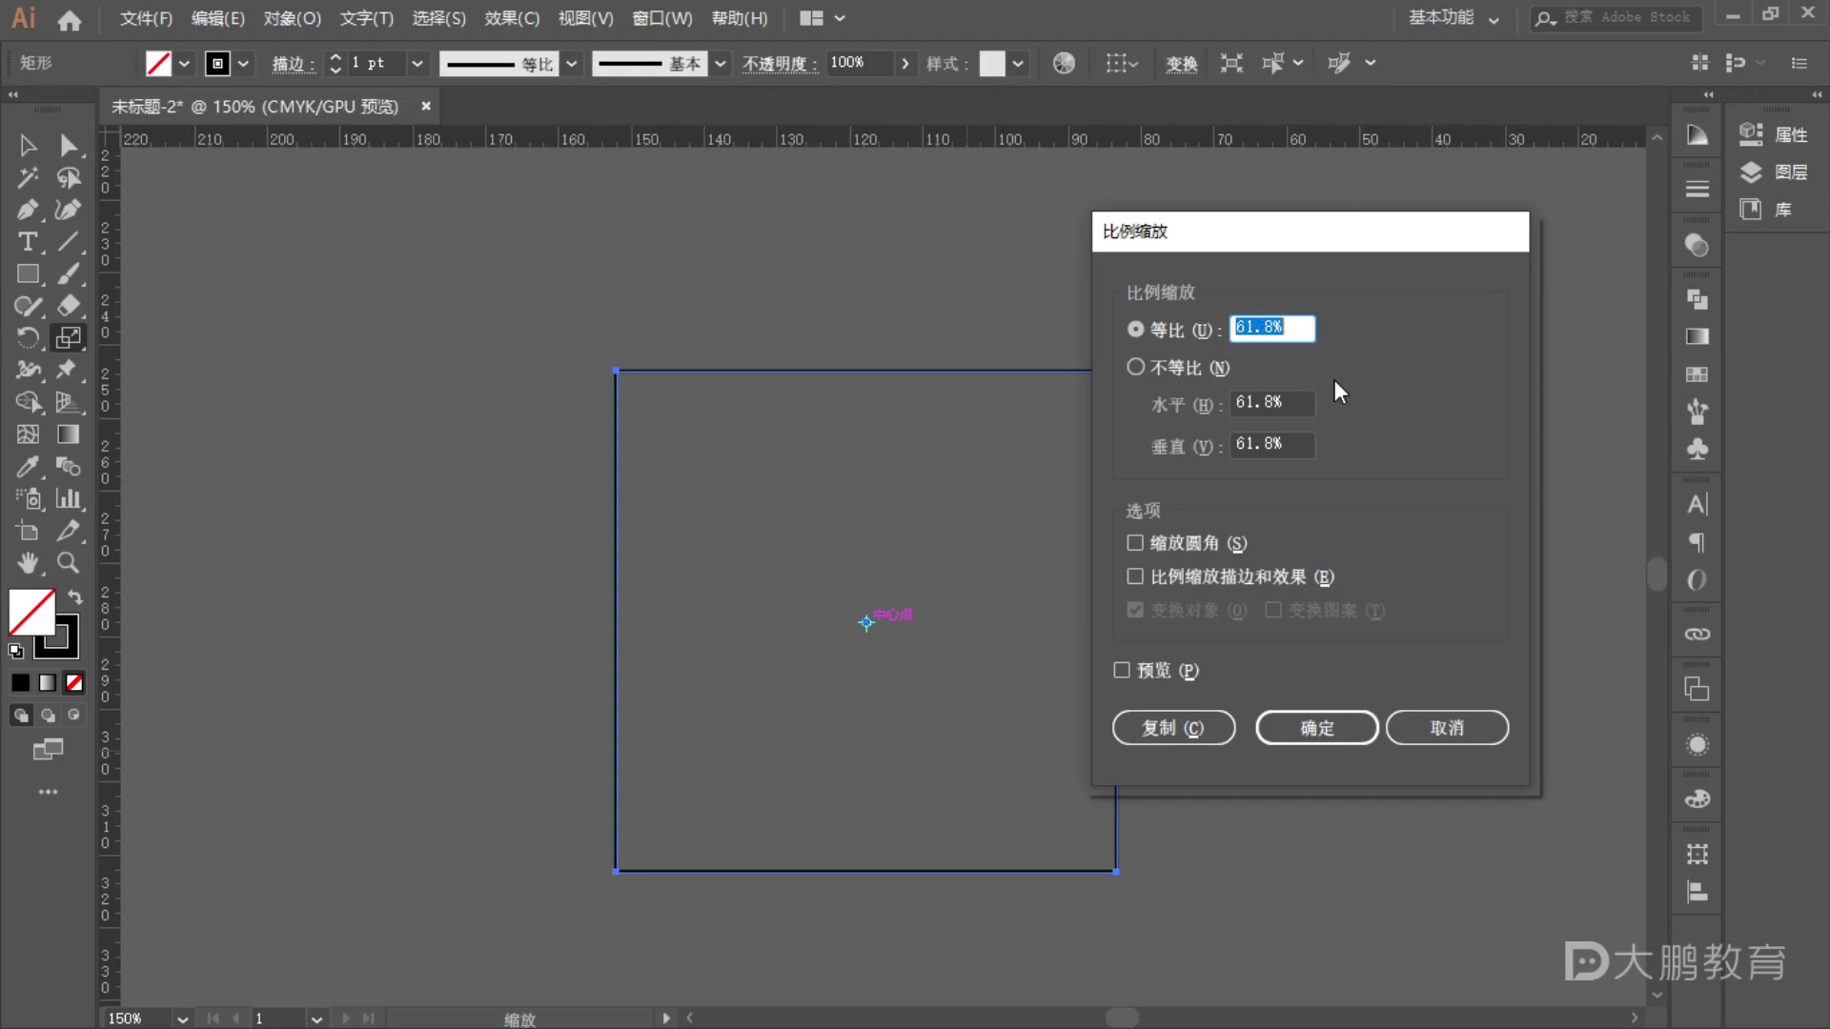
pyautogui.press('F1')
pyautogui.moveTo(1219, 382)
pyautogui.mouseDown()
pyautogui.moveTo(1126, 431)
pyautogui.moveTo(1268, 483)
pyautogui.moveTo(1337, 379)
pyautogui.moveTo(1200, 368)
pyautogui.moveTo(1170, 391)
pyautogui.moveTo(1305, 436)
pyautogui.moveTo(1308, 377)
pyautogui.mouseUp()
pyautogui.moveTo(1037, 465); pyautogui.dragTo(937, 562)
pyautogui.moveTo(905, 542); pyautogui.dragTo(970, 592)
pyautogui.moveTo(1240, 408)
pyautogui.mouseDown()
pyautogui.moveTo(1243, 429)
pyautogui.moveTo(1257, 420)
pyautogui.mouseUp()
pyautogui.moveTo(775, 430)
pyautogui.mouseDown()
pyautogui.moveTo(969, 429)
pyautogui.moveTo(953, 689)
pyautogui.moveTo(720, 677)
pyautogui.moveTo(759, 408)
pyautogui.mouseUp()
pyautogui.moveTo(729, 541)
pyautogui.mouseDown()
pyautogui.moveTo(1053, 669)
pyautogui.moveTo(690, 621)
pyautogui.moveTo(657, 514)
pyautogui.mouseUp()
pyautogui.press('Escape')
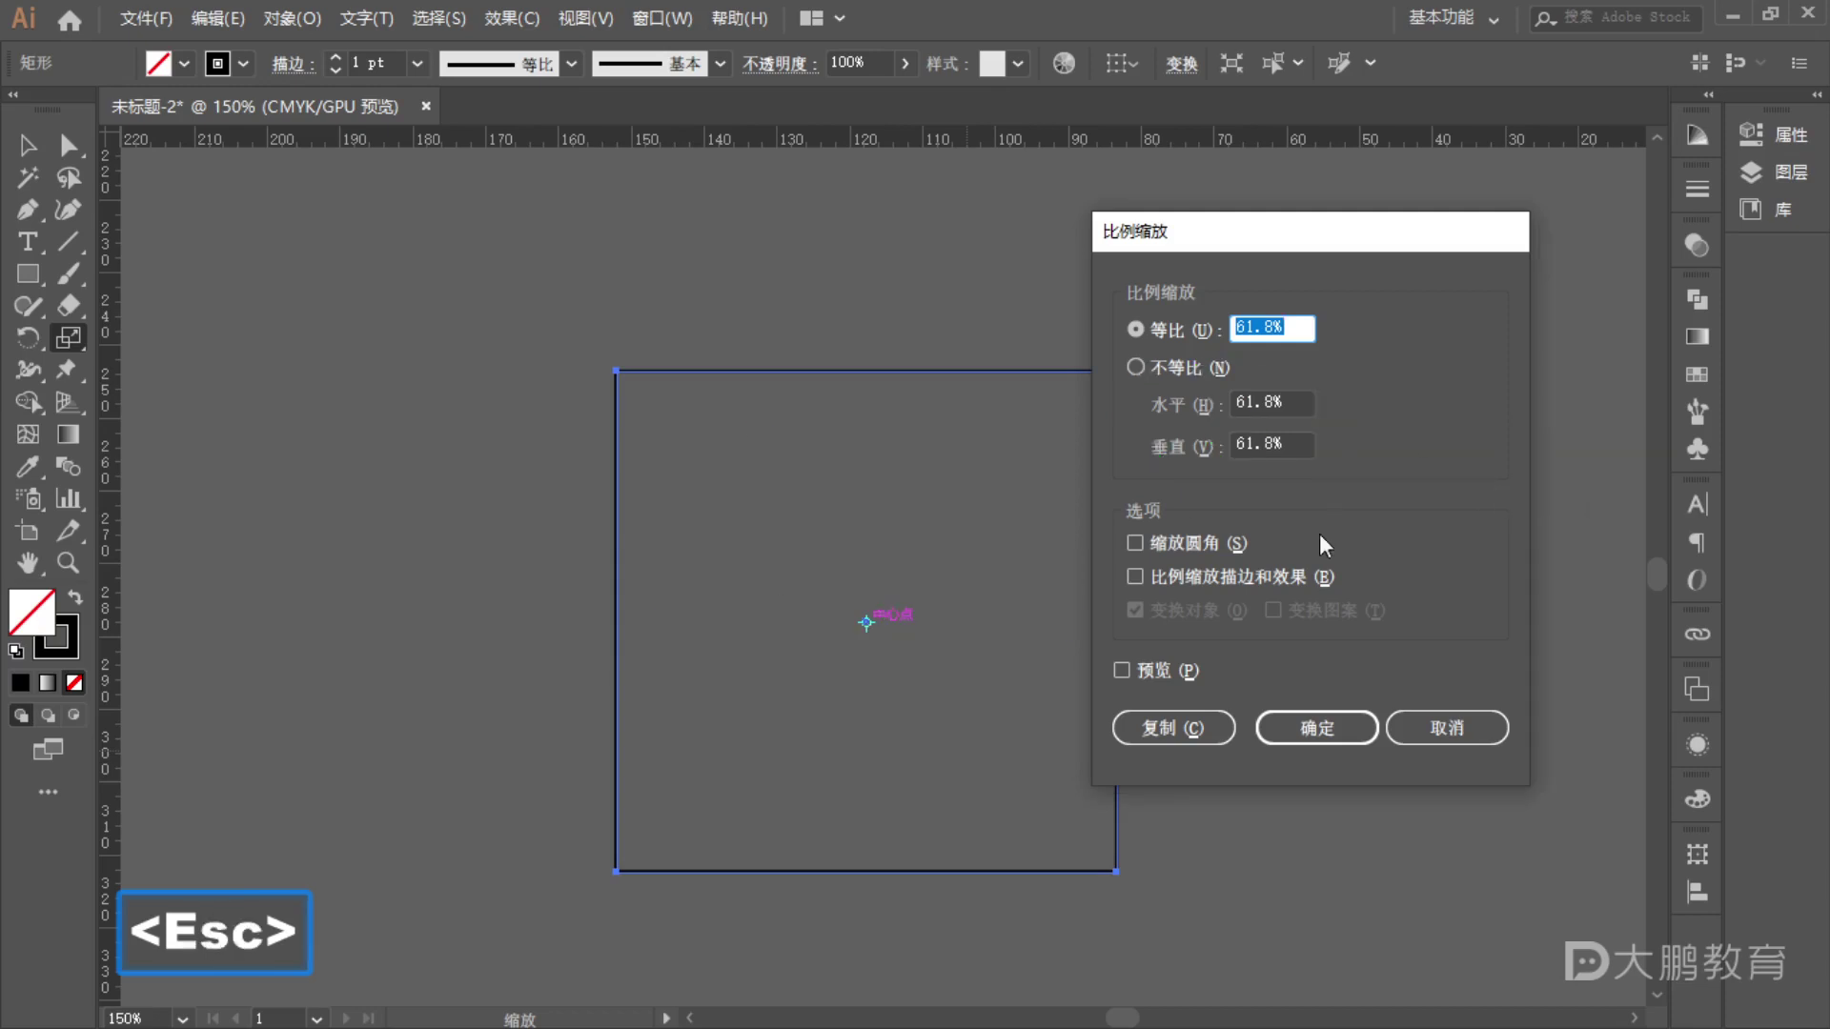
# - Create the 61.8% scaled copy of the square, repeat the transformation five times for seven nested squares, and deselect
pyautogui.click(1198, 736)
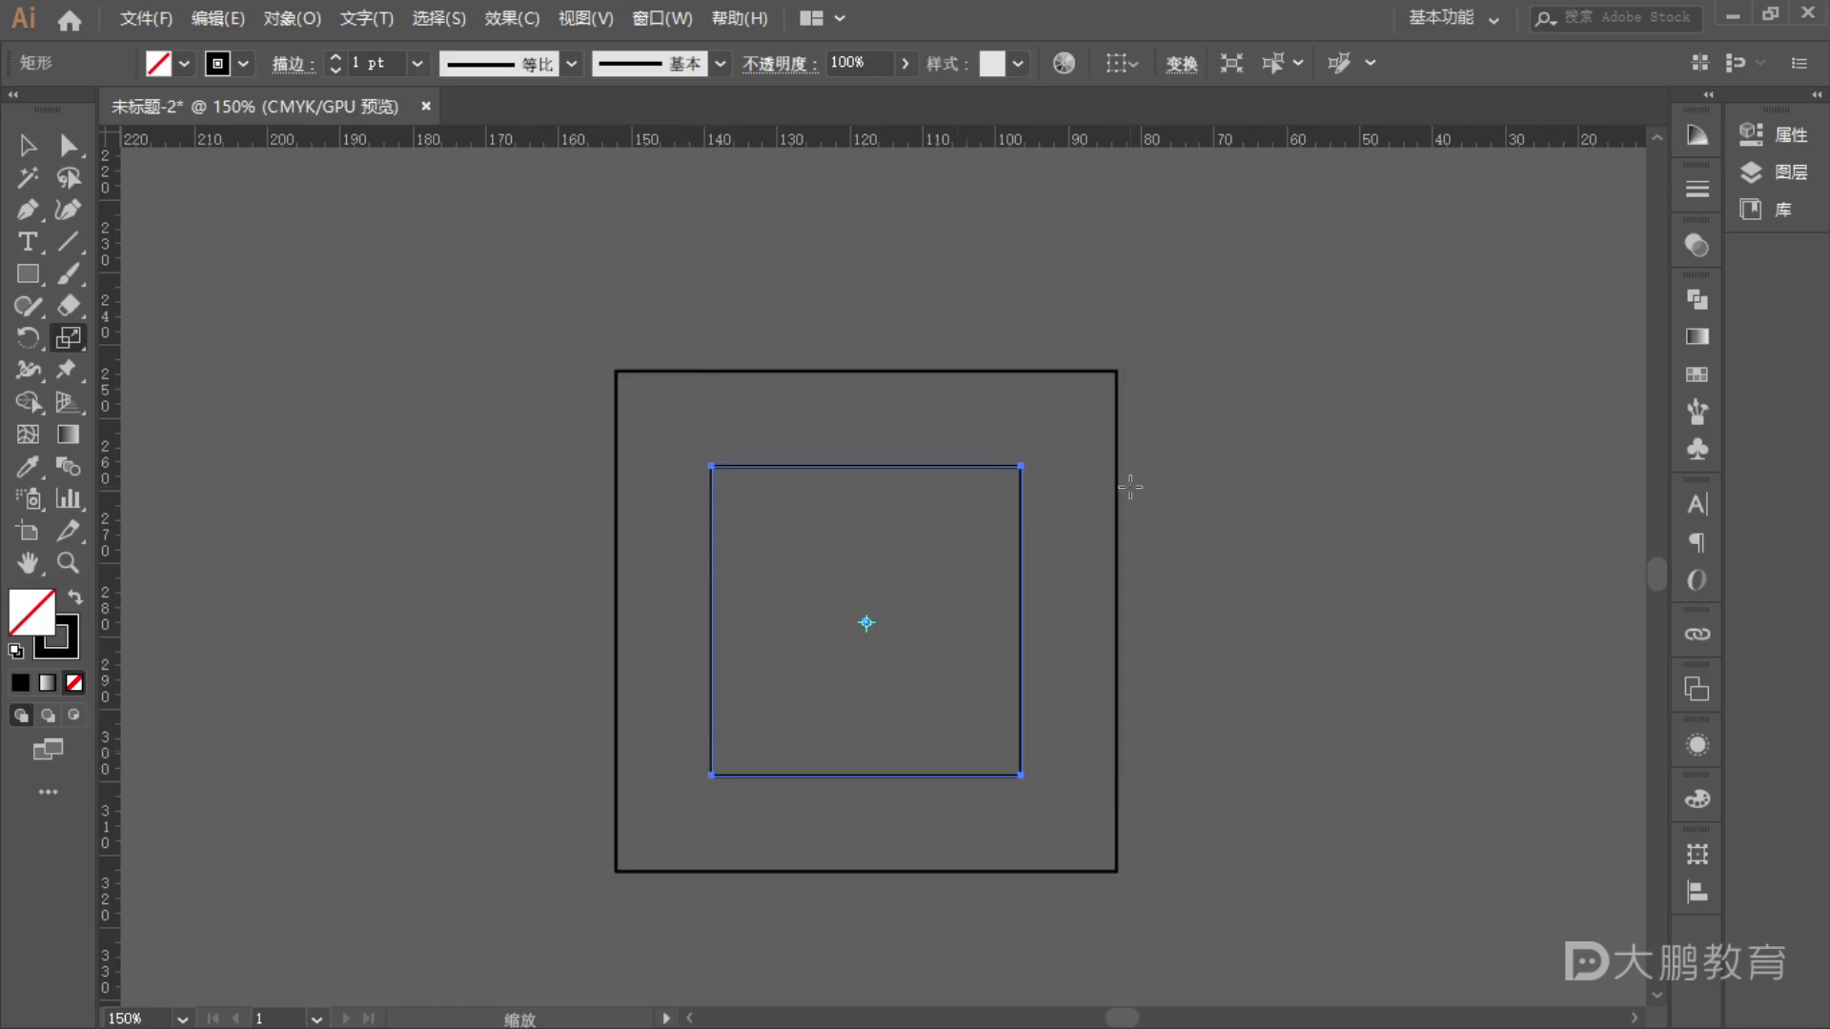
pyautogui.hotkey('ctrl', 'd')
pyautogui.hotkey('ctrl', 'd')
pyautogui.hotkey('ctrl', 'd')
pyautogui.hotkey('ctrl', 'd')
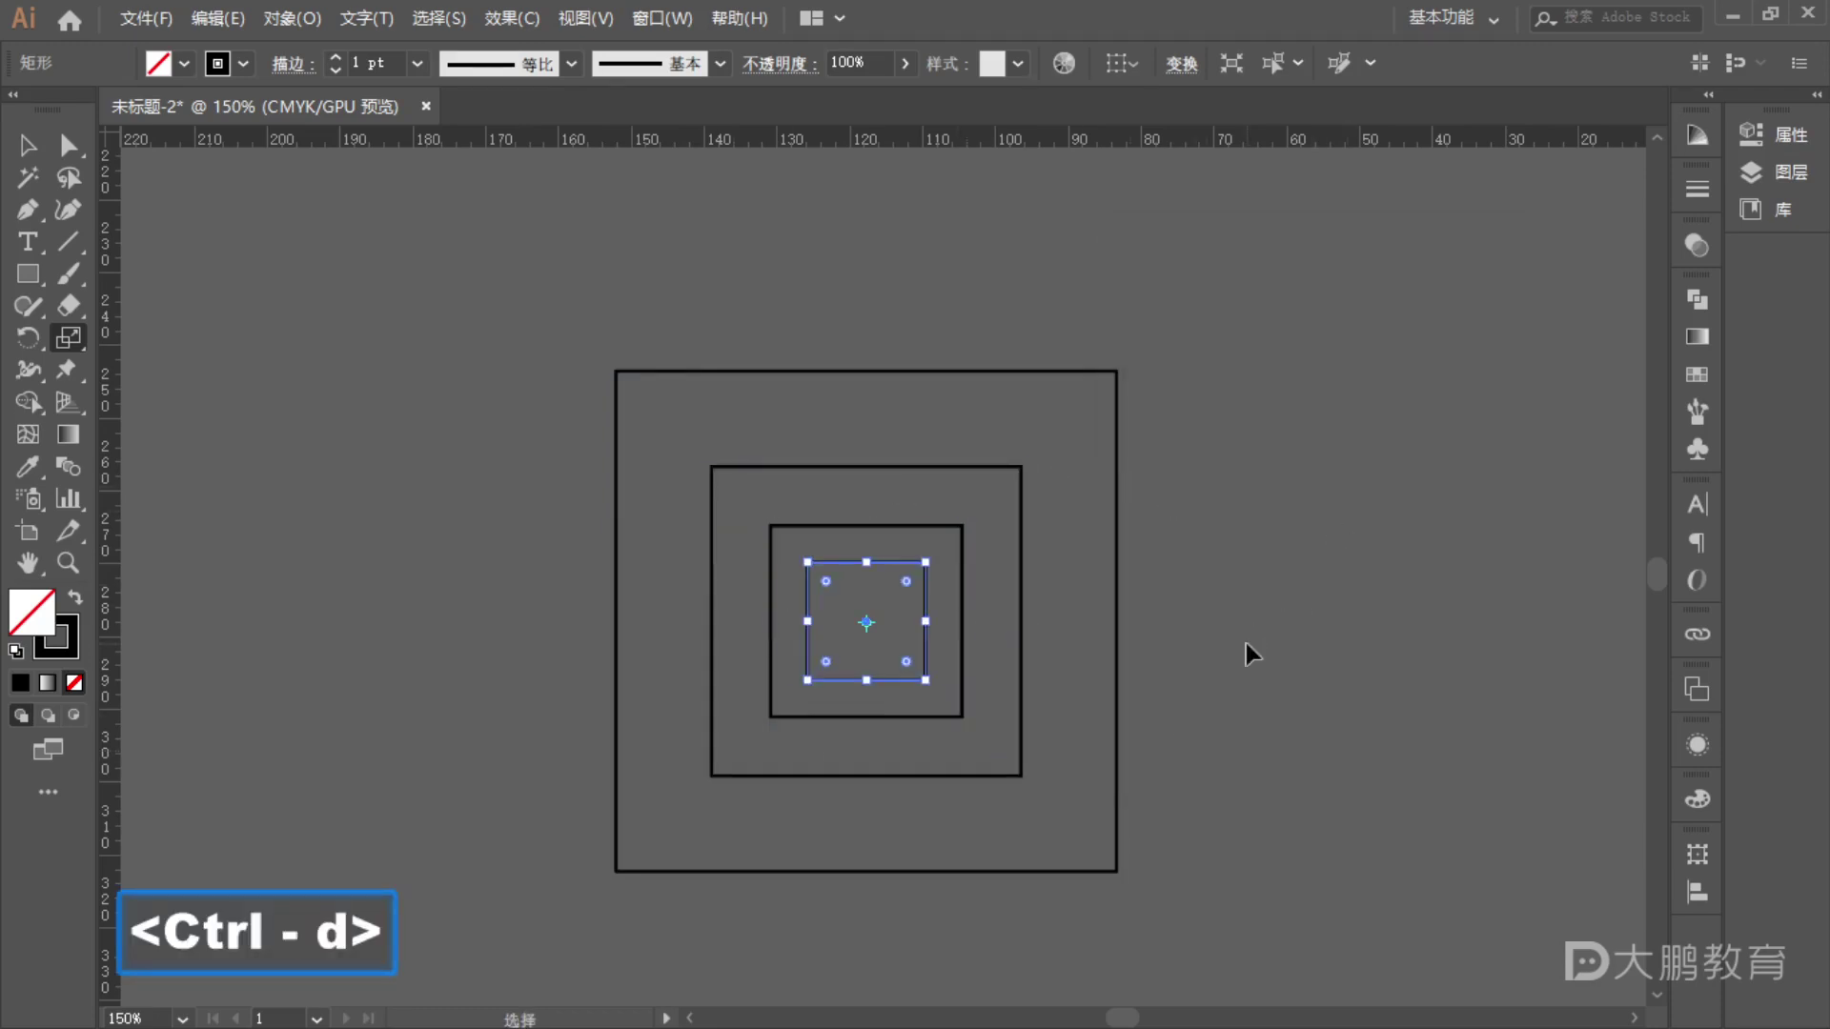
pyautogui.hotkey('ctrl', 'd')
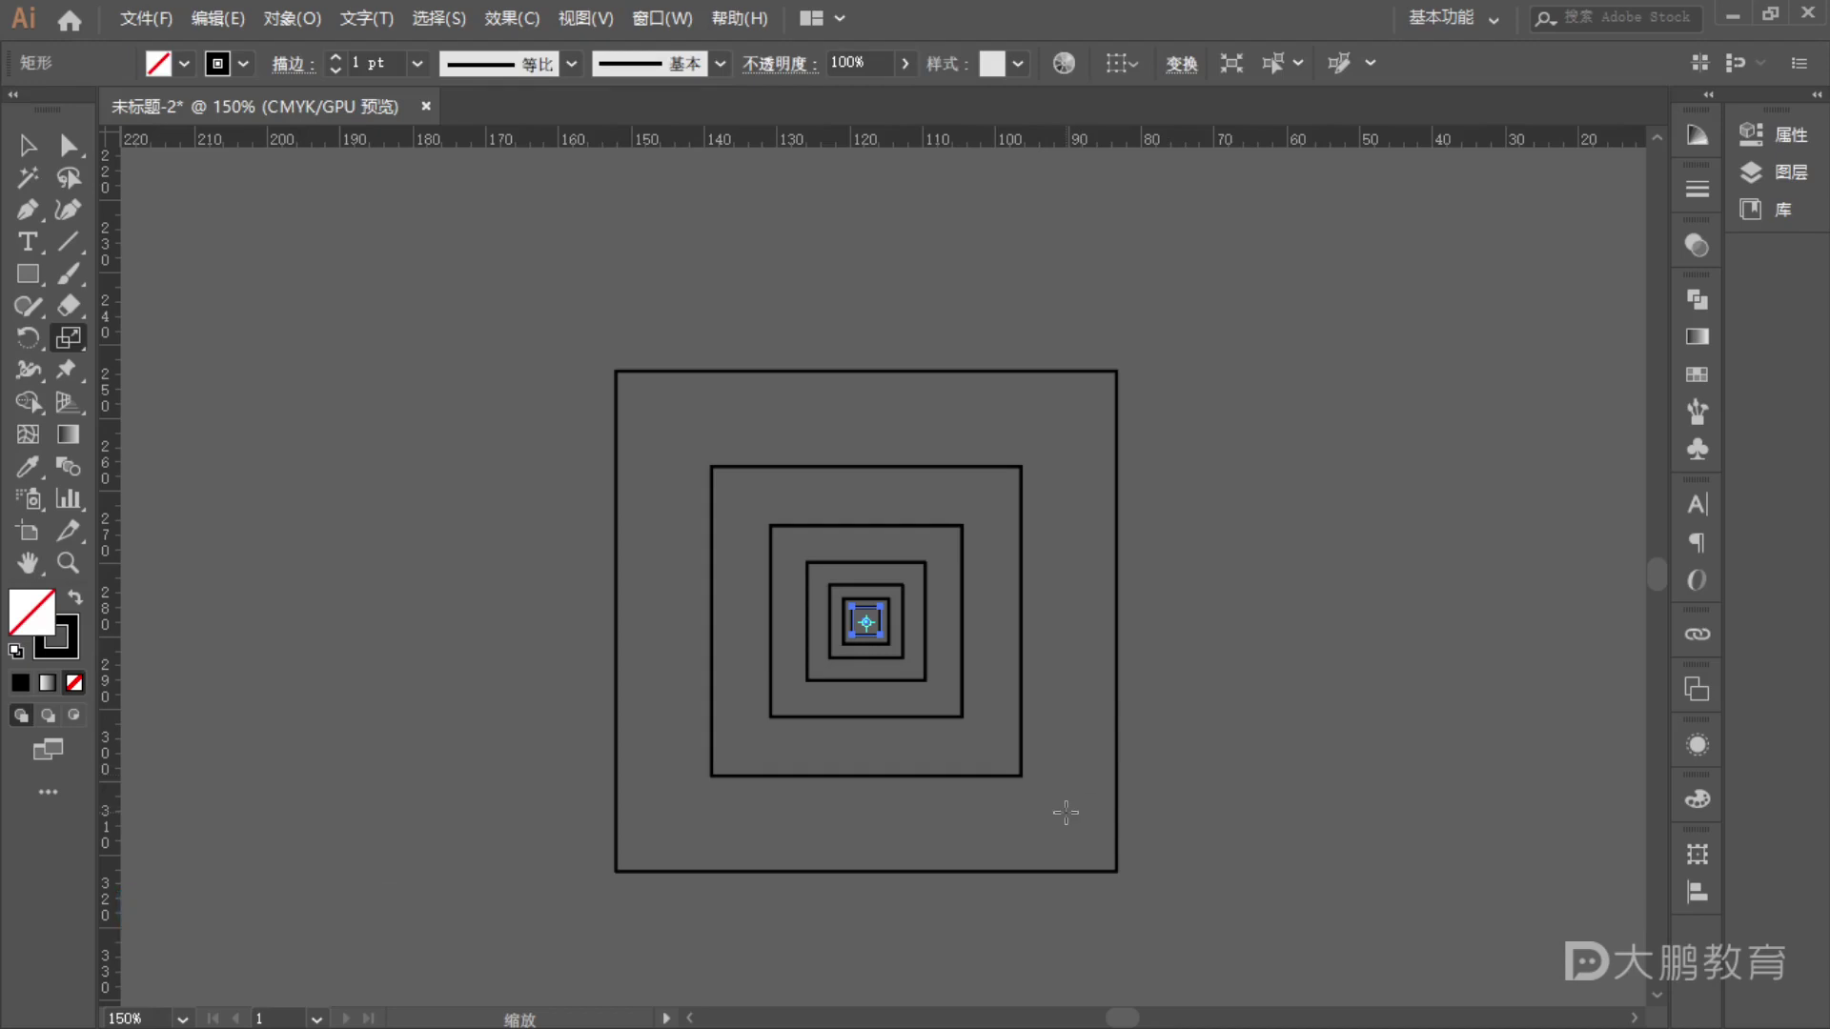
pyautogui.click(26, 145)
pyautogui.click(398, 421)
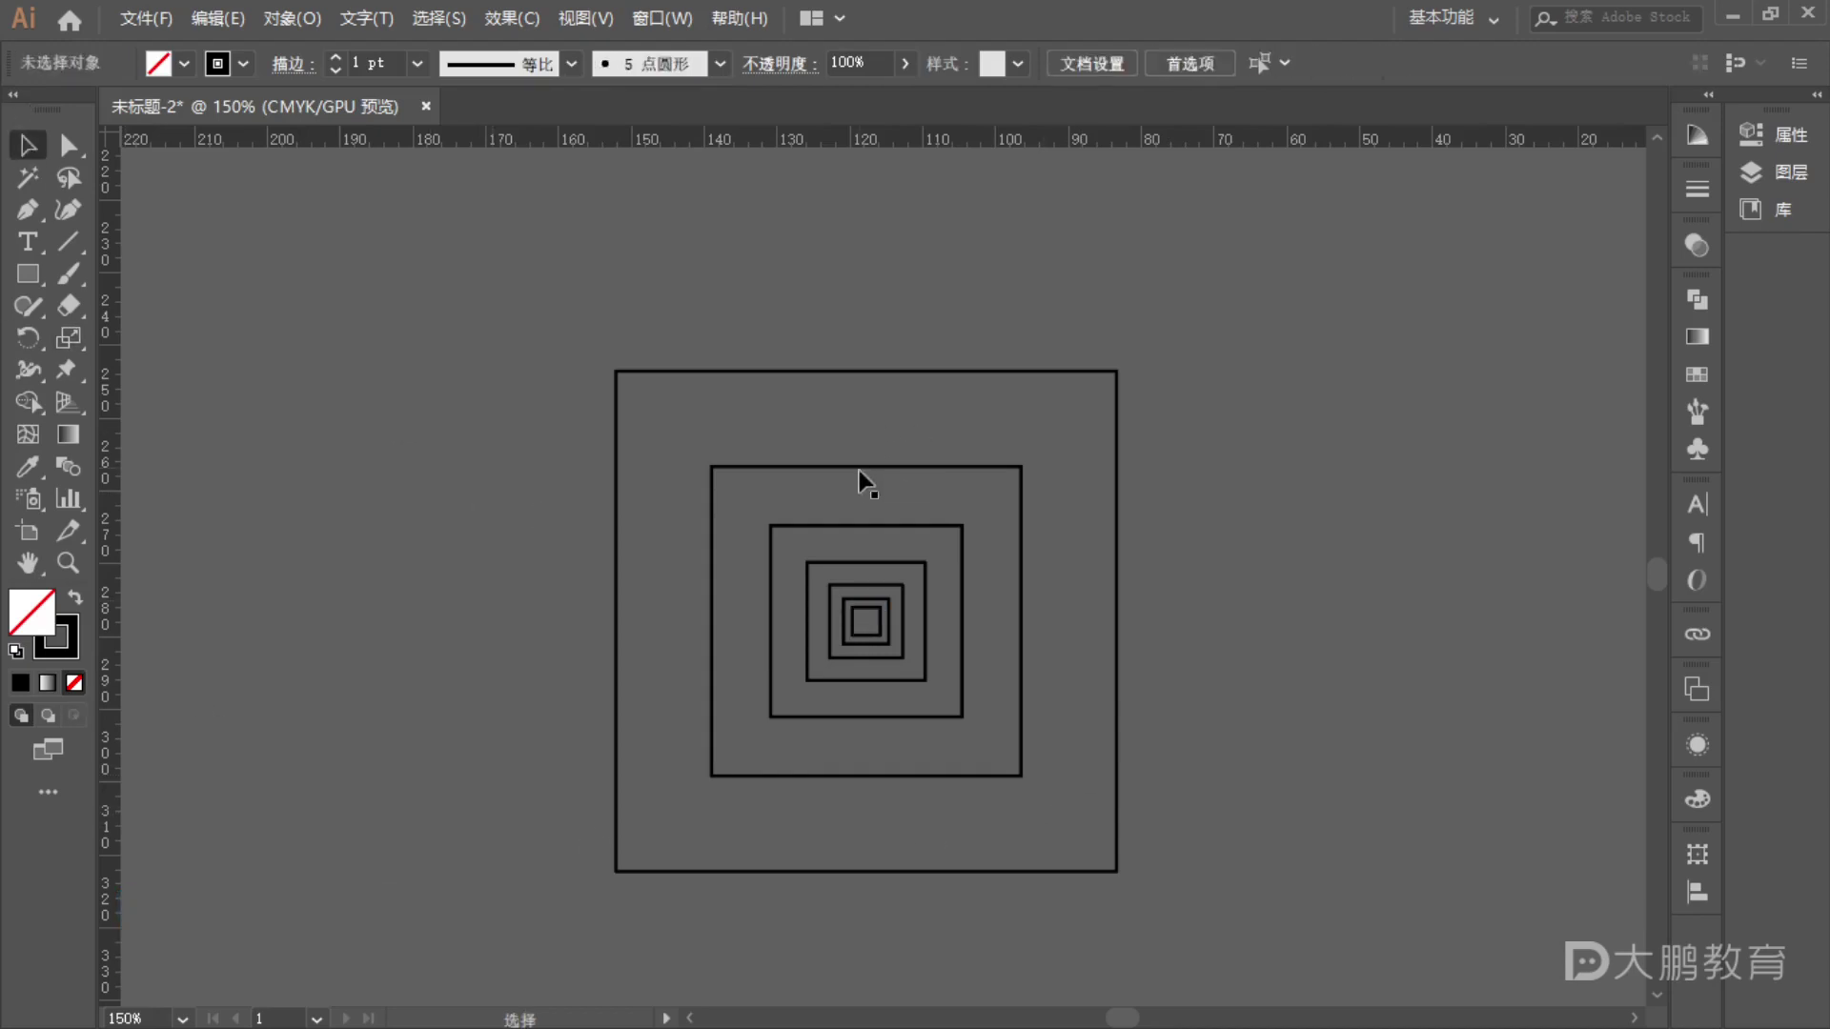
# - Move the second-largest square outside the largest one, snapping it against the right side with their top edges aligned
pyautogui.moveTo(860, 471); pyautogui.dragTo(1288, 363)
pyautogui.scroll(4, 1157, 381)
pyautogui.moveTo(1164, 423); pyautogui.dragTo(1002, 467)
pyautogui.scroll(-3, 1039, 446)
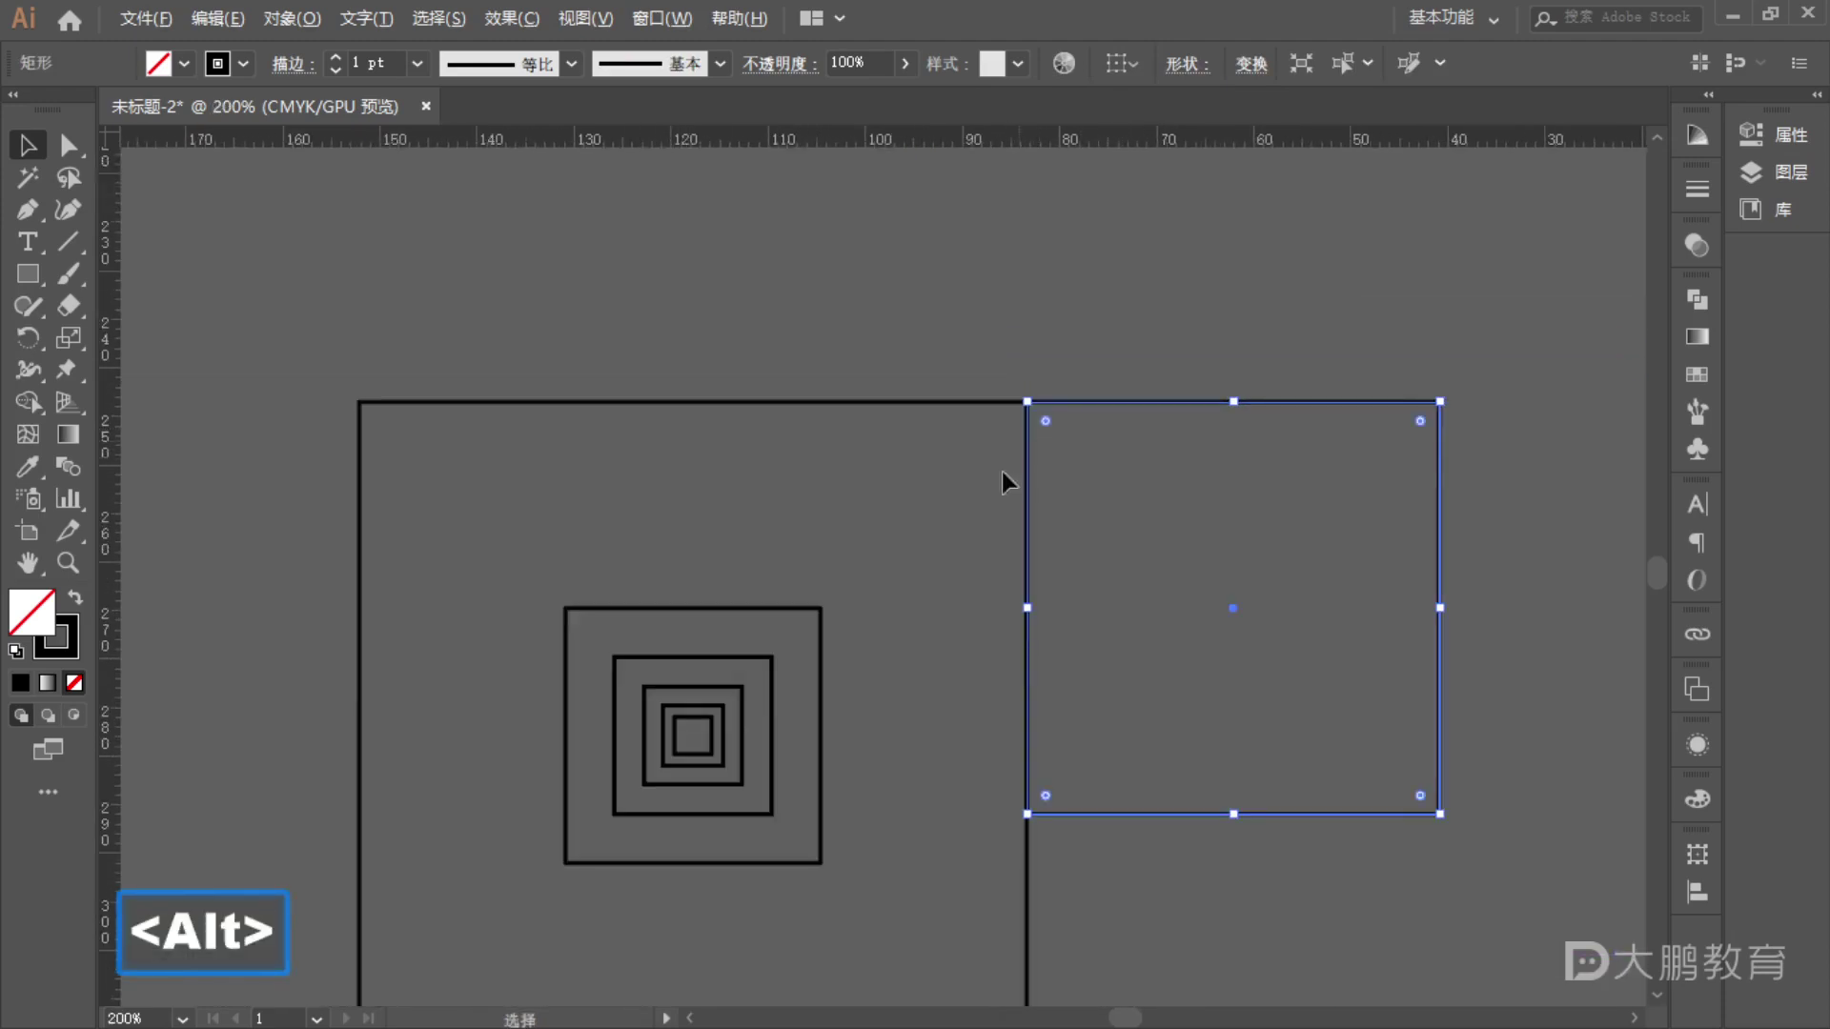
# - Snap the third-largest square below the second with right edges aligned, and the fourth into the bottom-left corner of the remaining gap
pyautogui.moveTo(808, 608); pyautogui.dragTo(1395, 831)
pyautogui.scroll(3, 1465, 901)
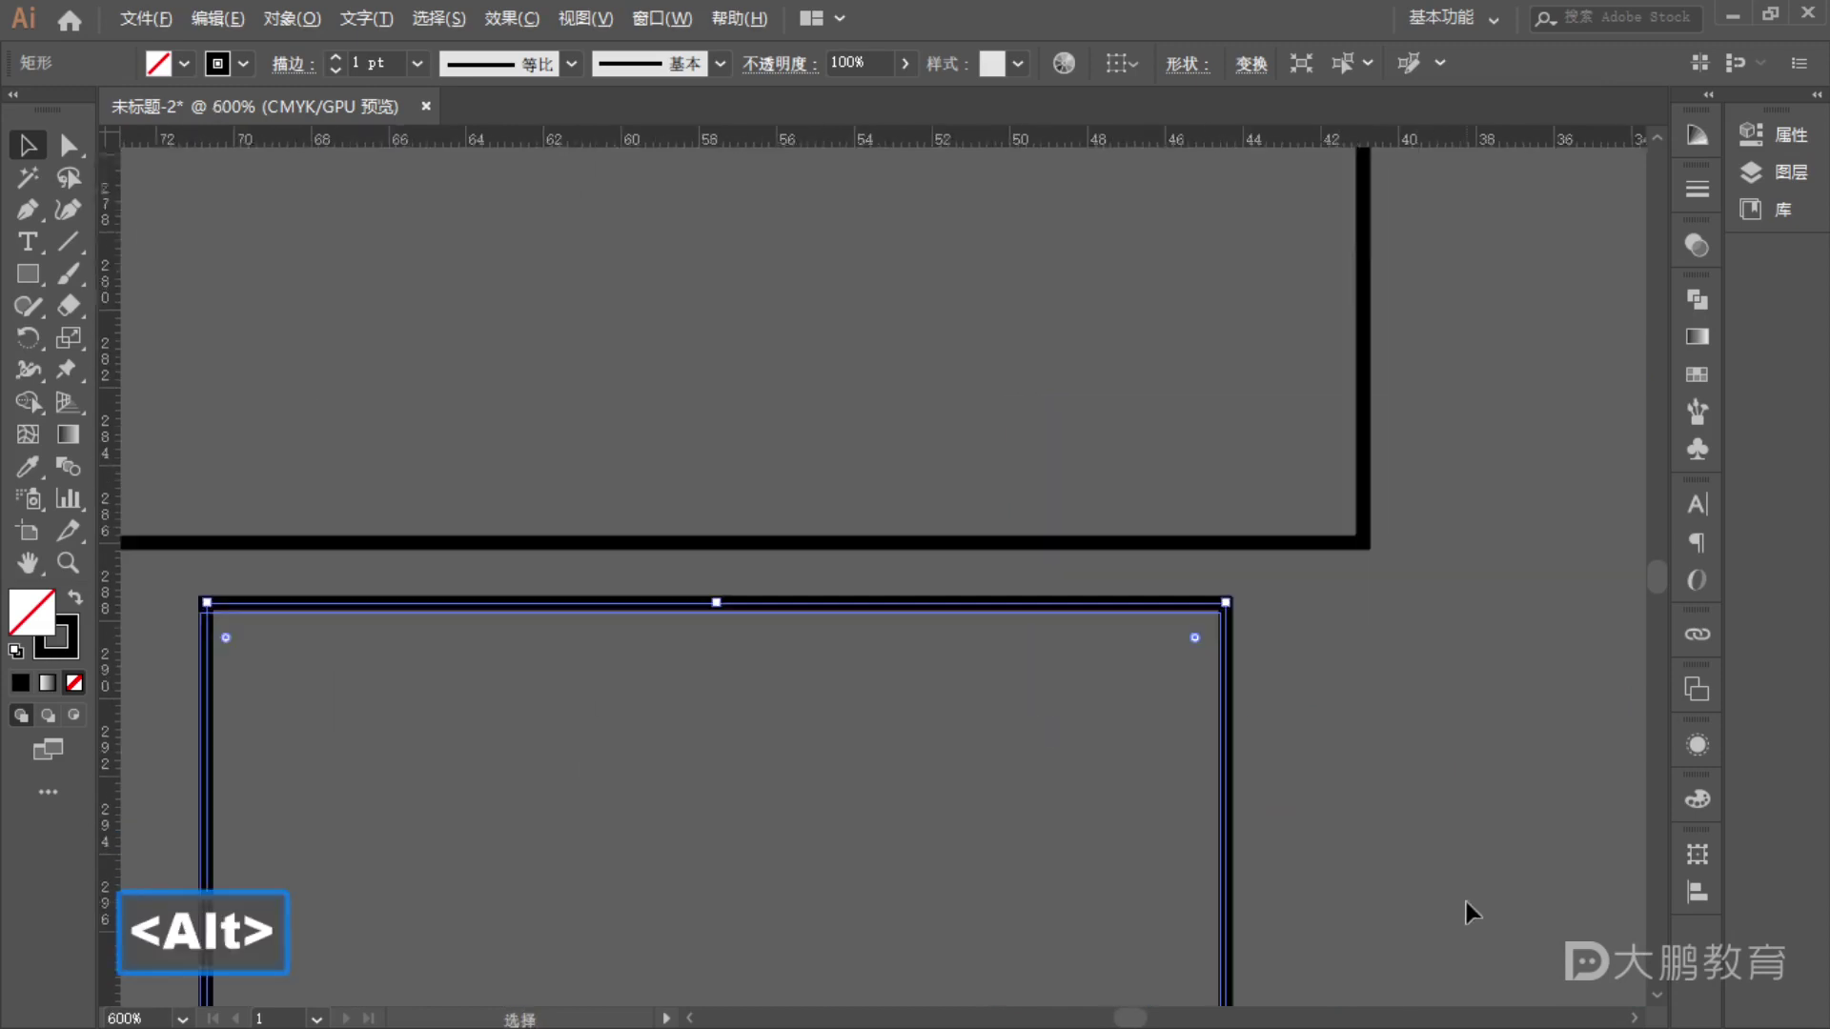
pyautogui.scroll(2, 1465, 901)
pyautogui.moveTo(1113, 522); pyautogui.dragTo(1321, 425)
pyautogui.click(1496, 461)
pyautogui.scroll(-4, 1496, 461)
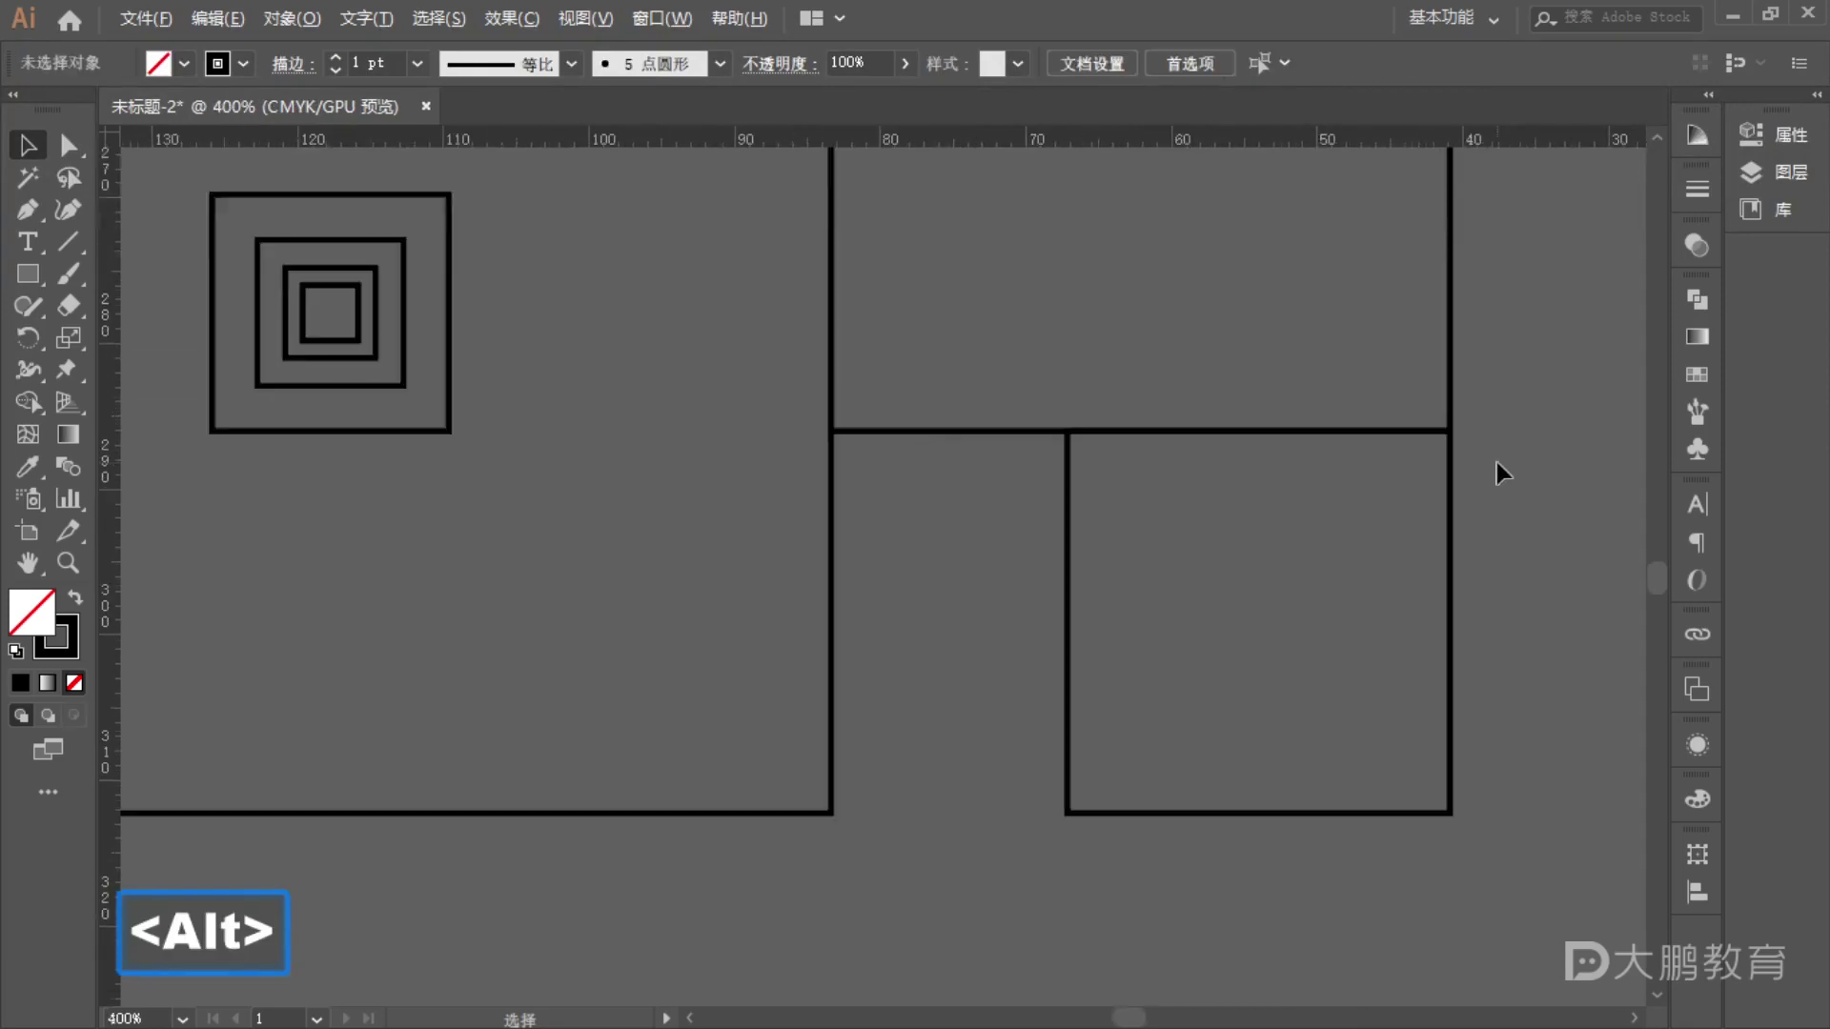
pyautogui.moveTo(448, 302); pyautogui.dragTo(1065, 681)
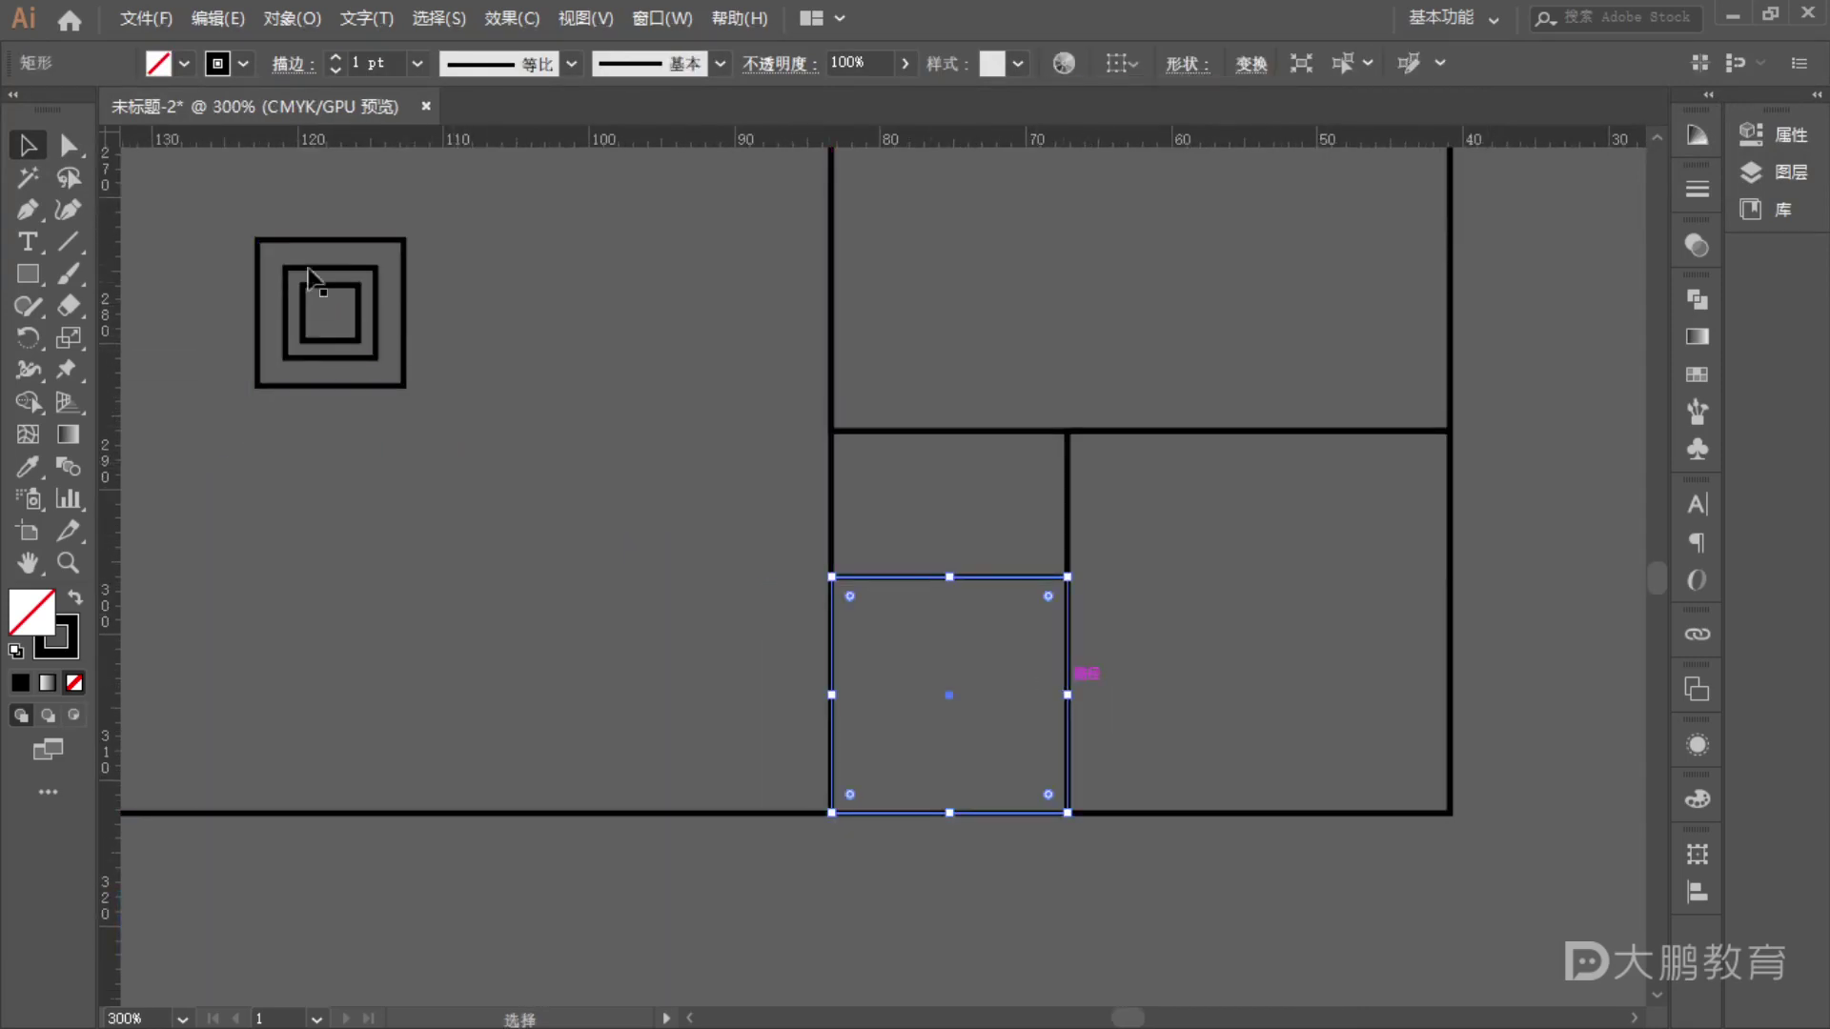
# - Snap the fifth-largest square into the upper-left corner of the remaining gap and delete the two leftover small squares inside the largest one
pyautogui.moveTo(404, 308); pyautogui.dragTo(980, 501)
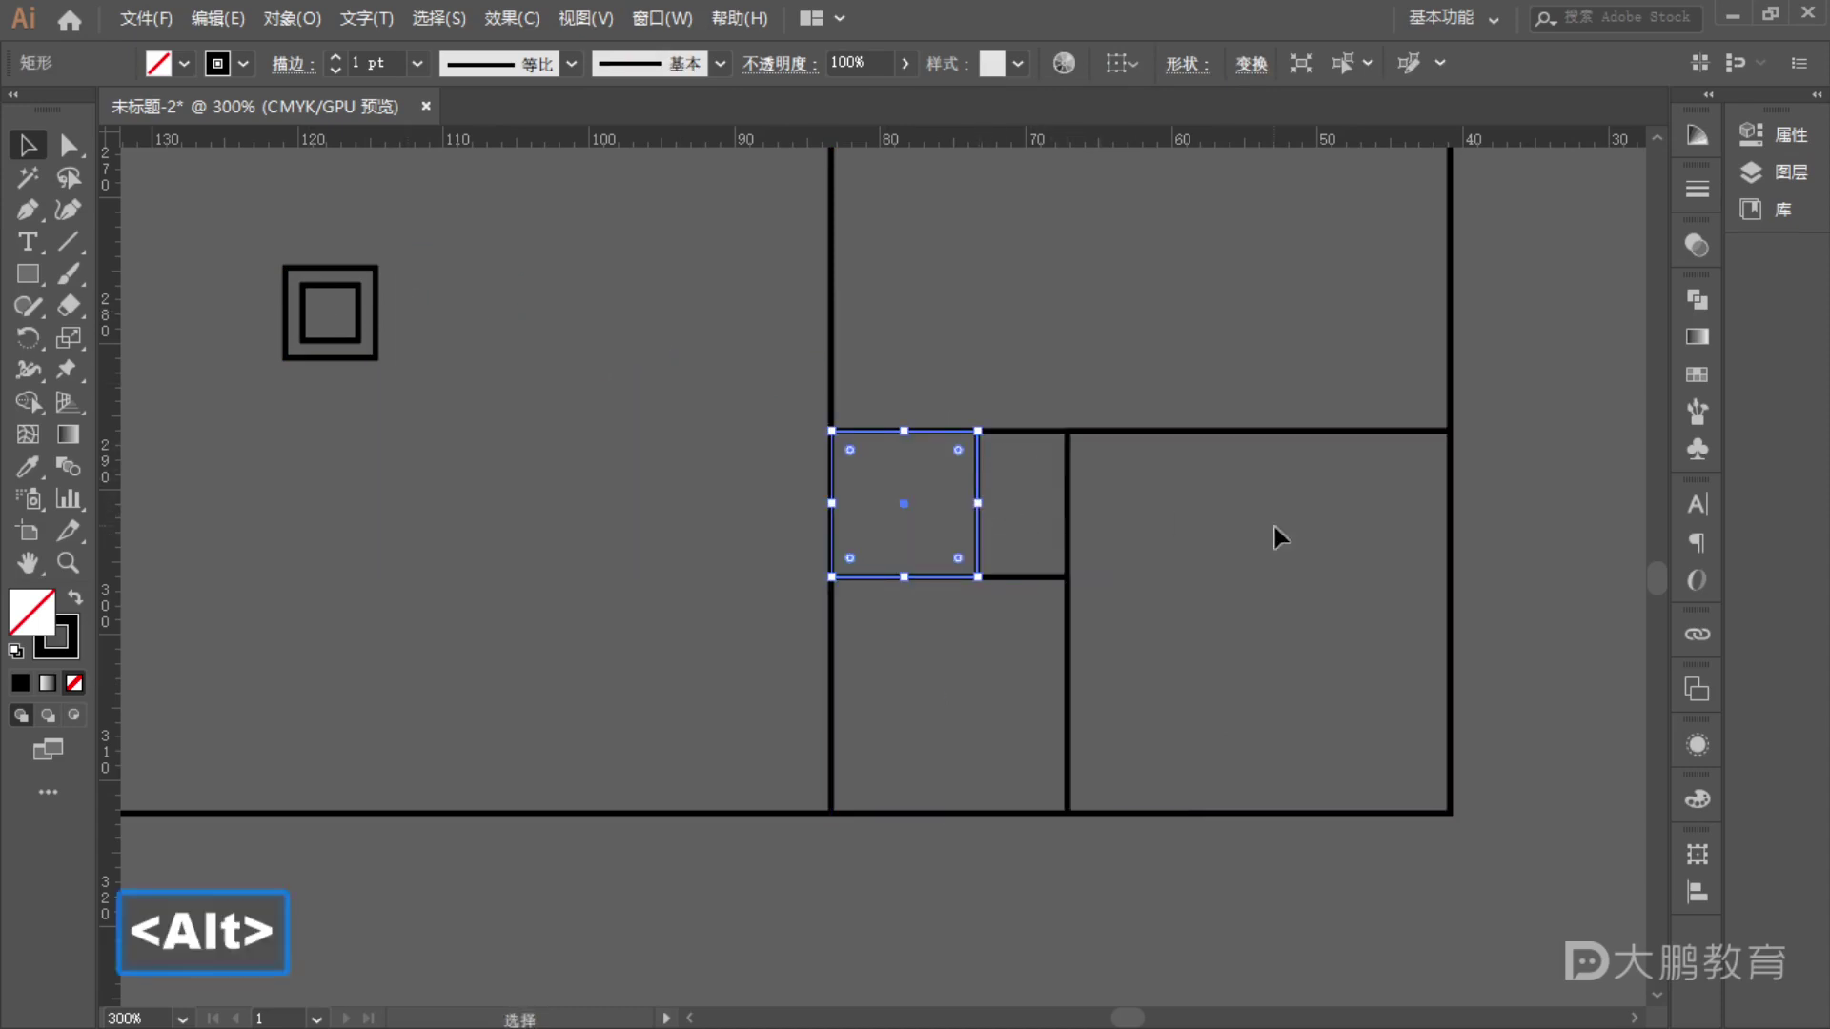
pyautogui.scroll(-3, 1262, 527)
pyautogui.moveTo(722, 319); pyautogui.dragTo(856, 518)
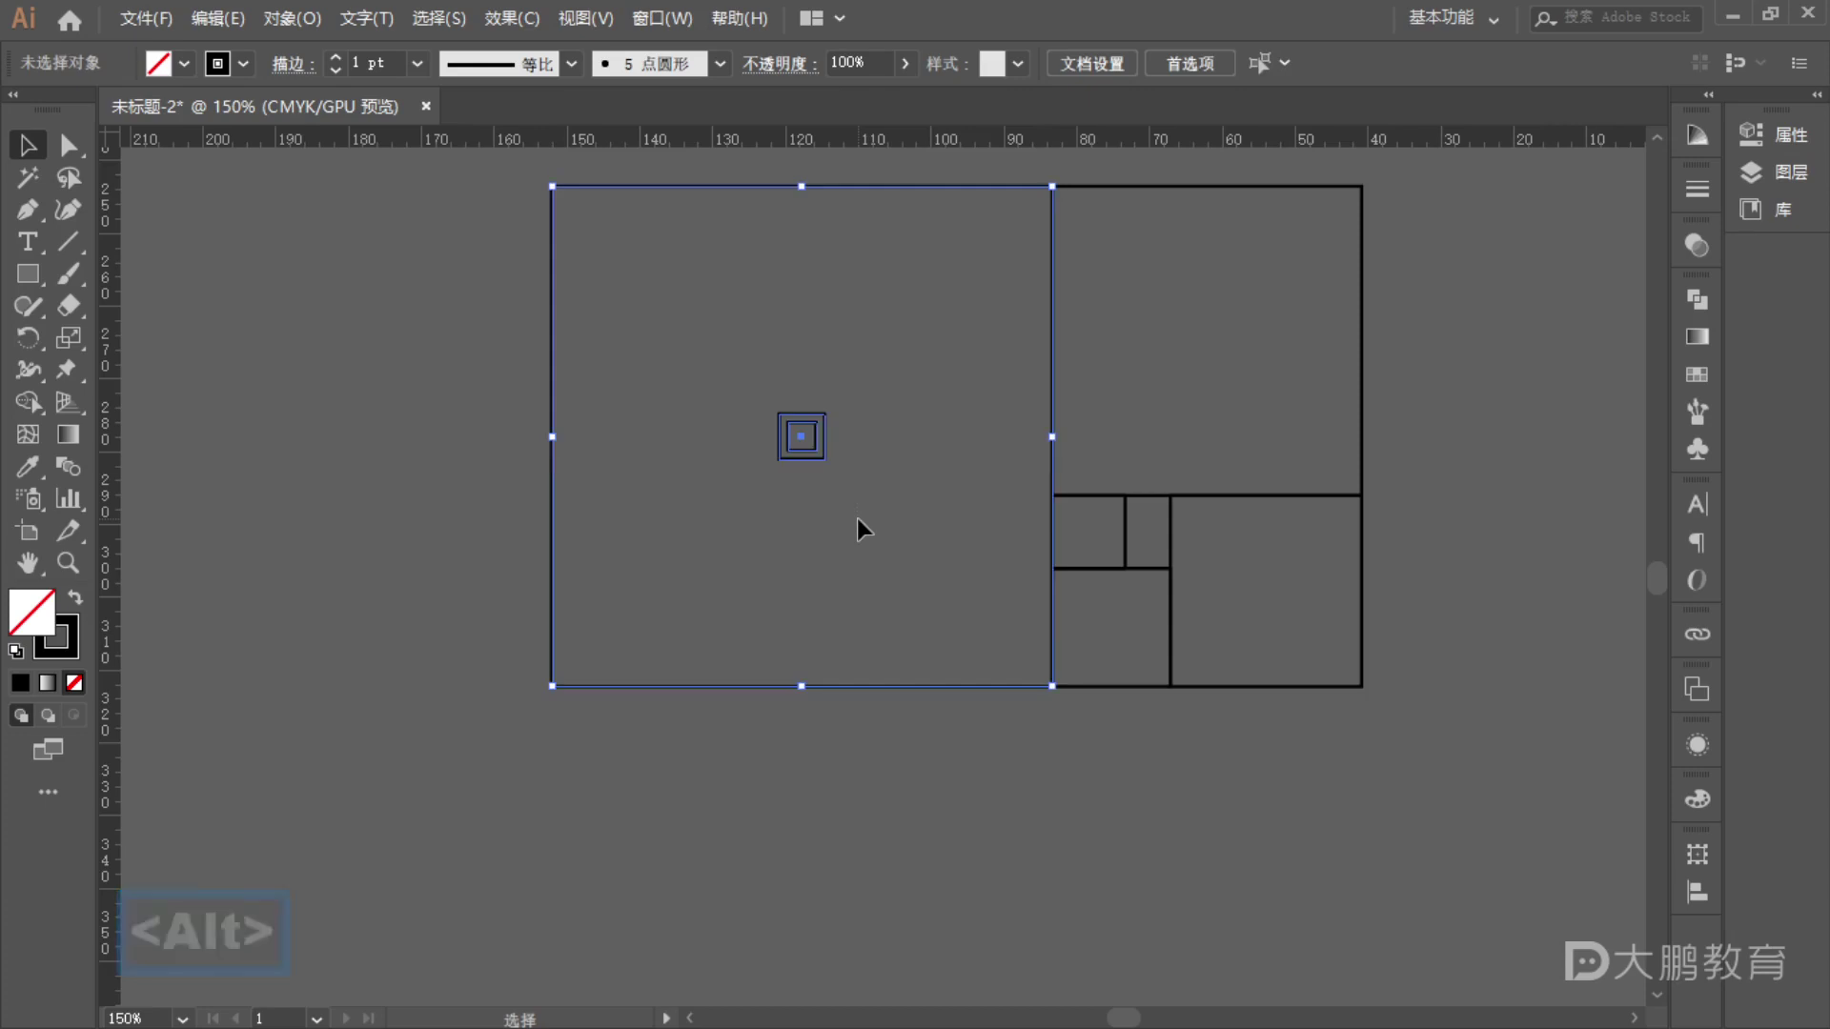
pyautogui.scroll(3, 855, 518)
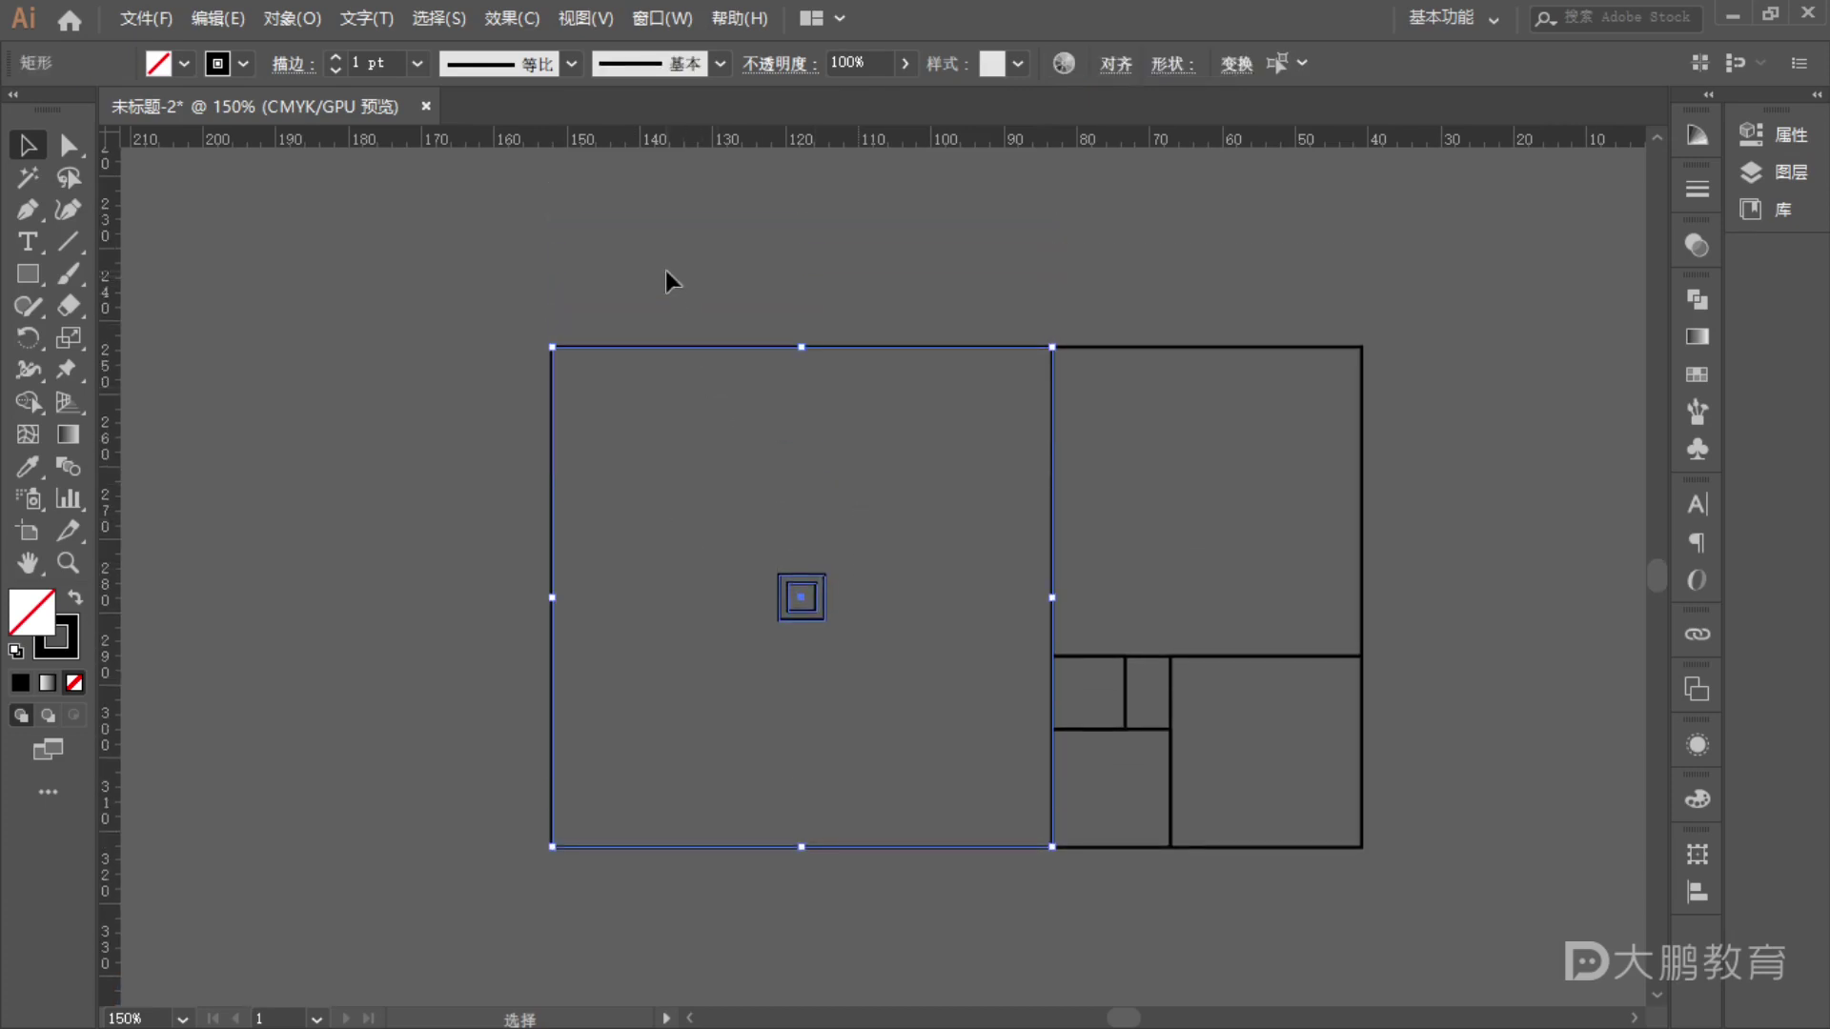
pyautogui.moveTo(712, 288); pyautogui.dragTo(781, 374)
pyautogui.moveTo(637, 248); pyautogui.dragTo(907, 795)
pyautogui.click(802, 575)
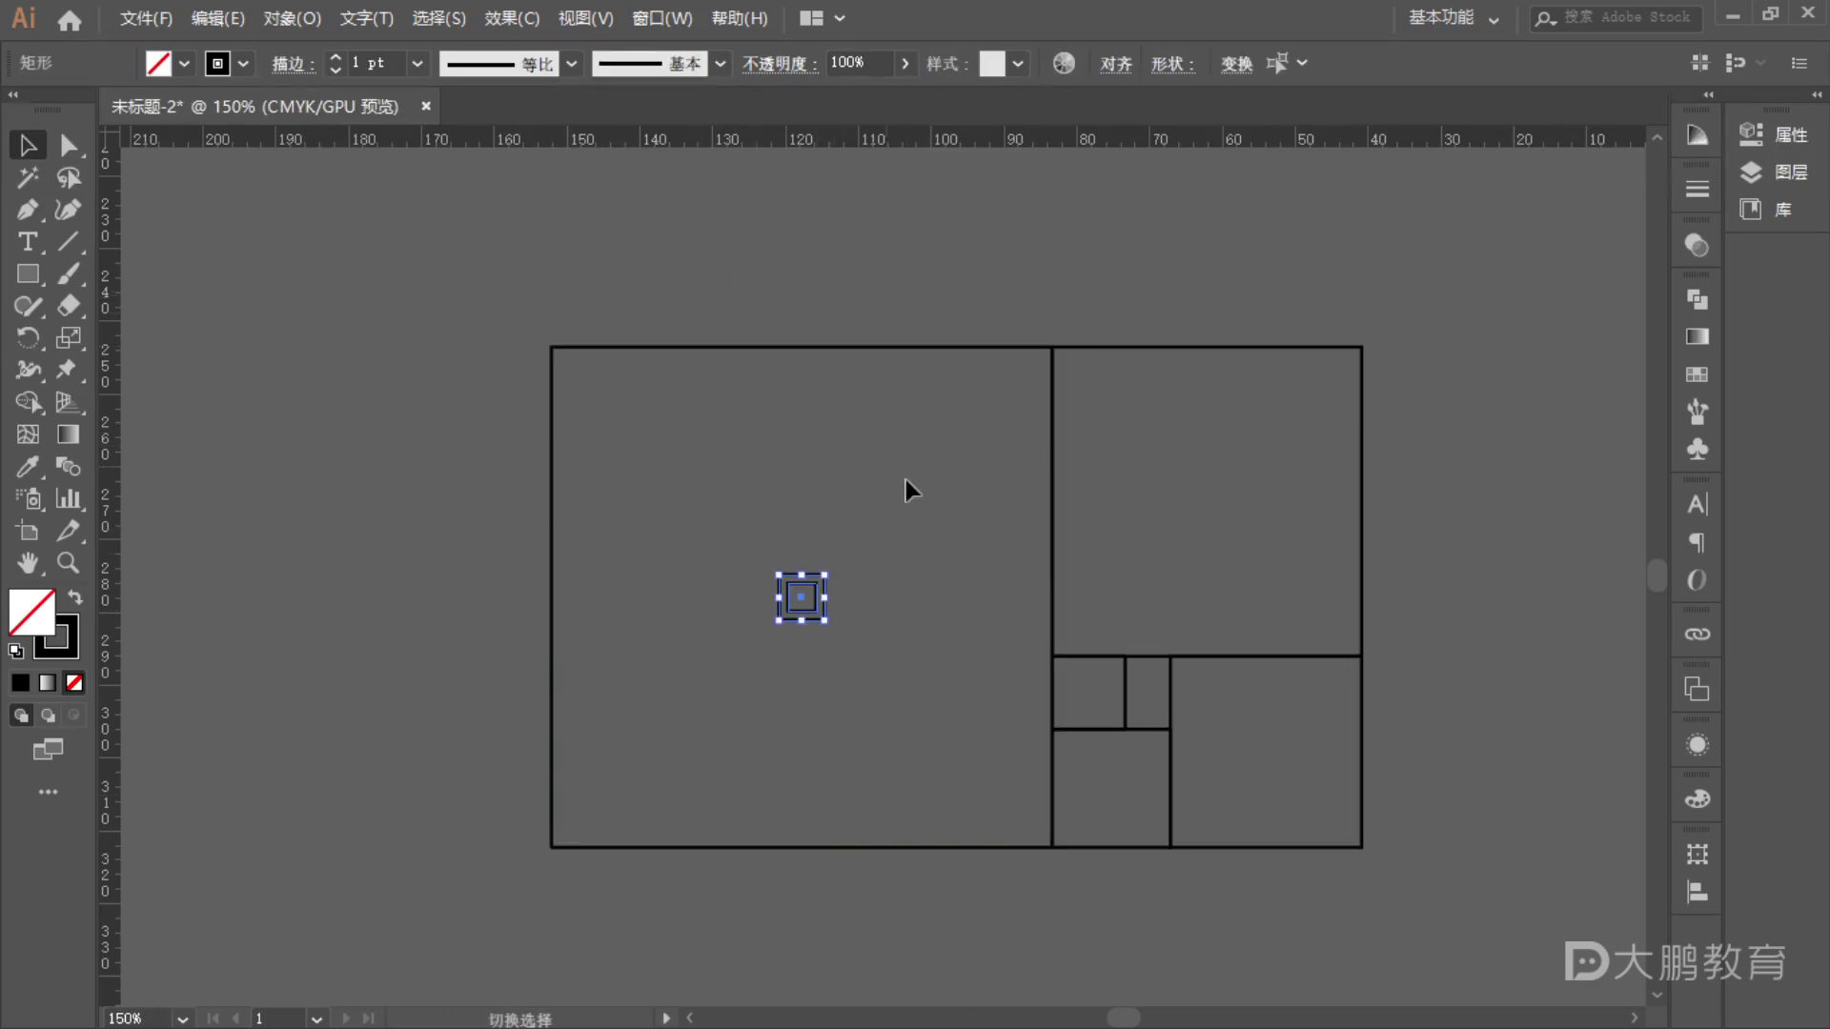
pyautogui.press('BackSpace')
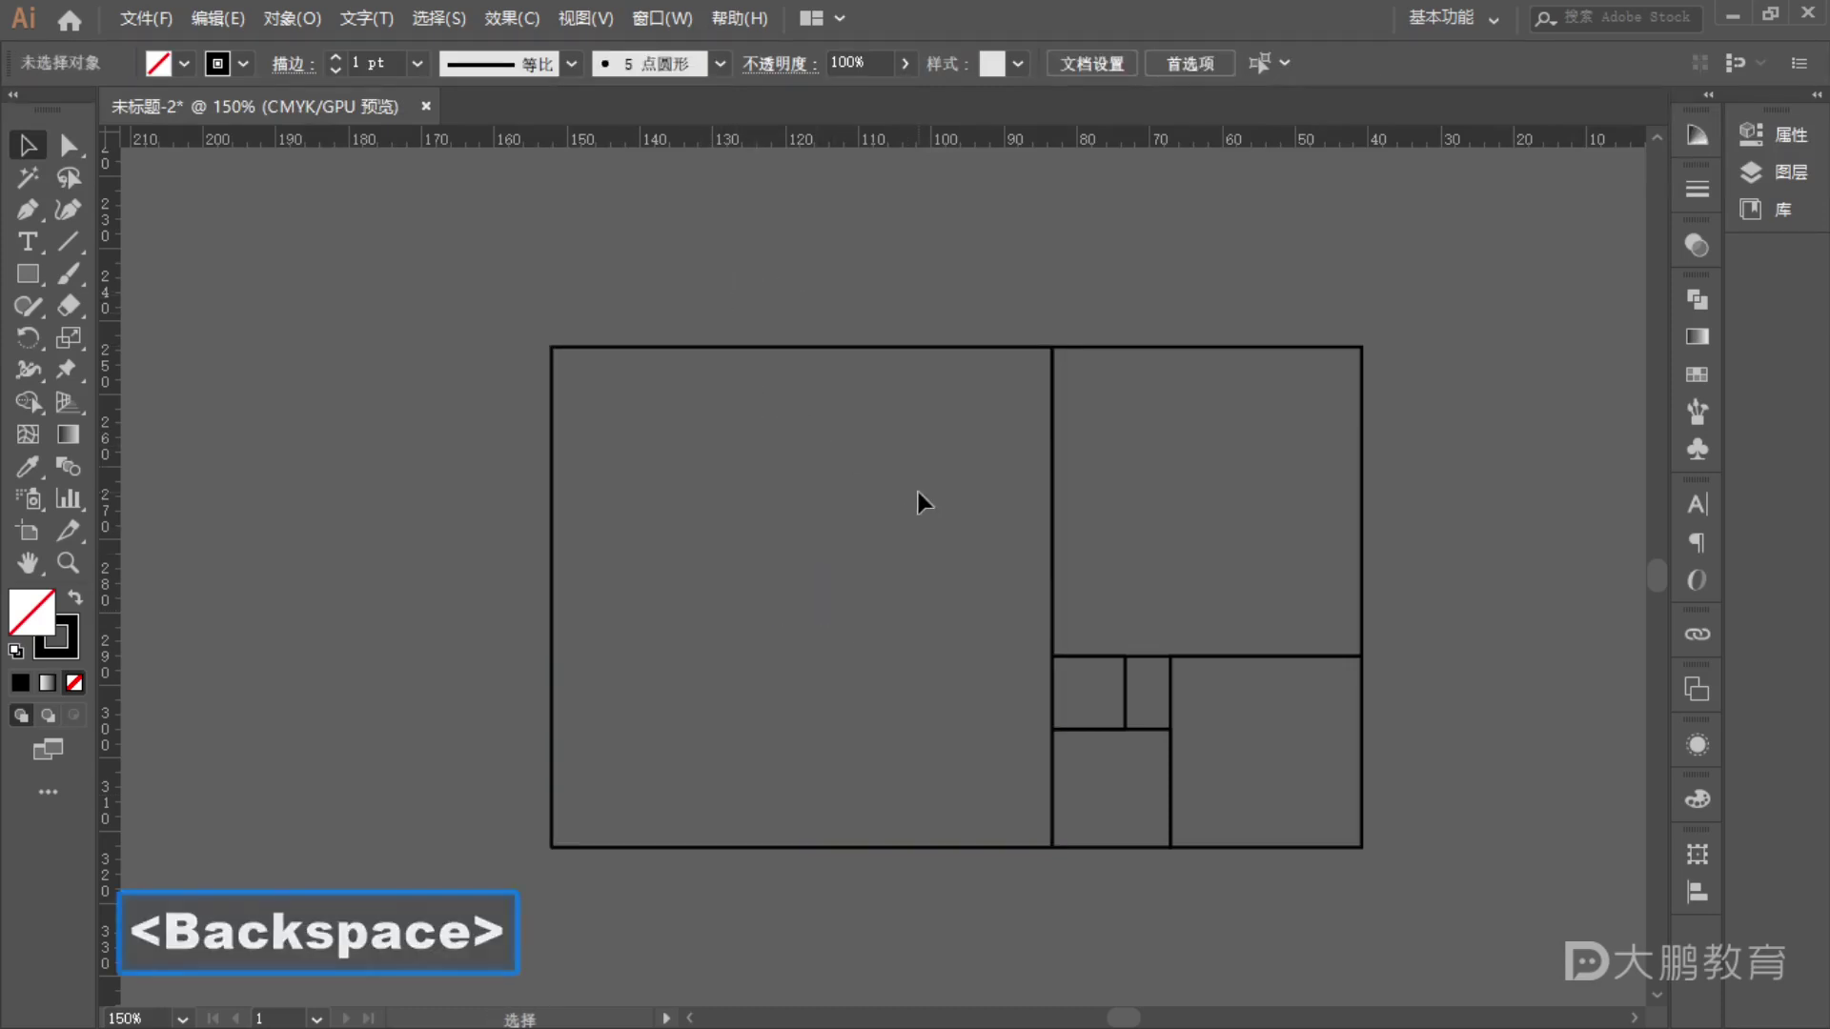
pyautogui.press('space')
pyautogui.moveTo(906, 555); pyautogui.dragTo(837, 527)
pyautogui.press('F1')
pyautogui.moveTo(437, 298)
pyautogui.mouseDown()
pyautogui.moveTo(615, 350)
pyautogui.moveTo(731, 420)
pyautogui.moveTo(796, 511)
pyautogui.mouseUp()
pyautogui.press('Escape')
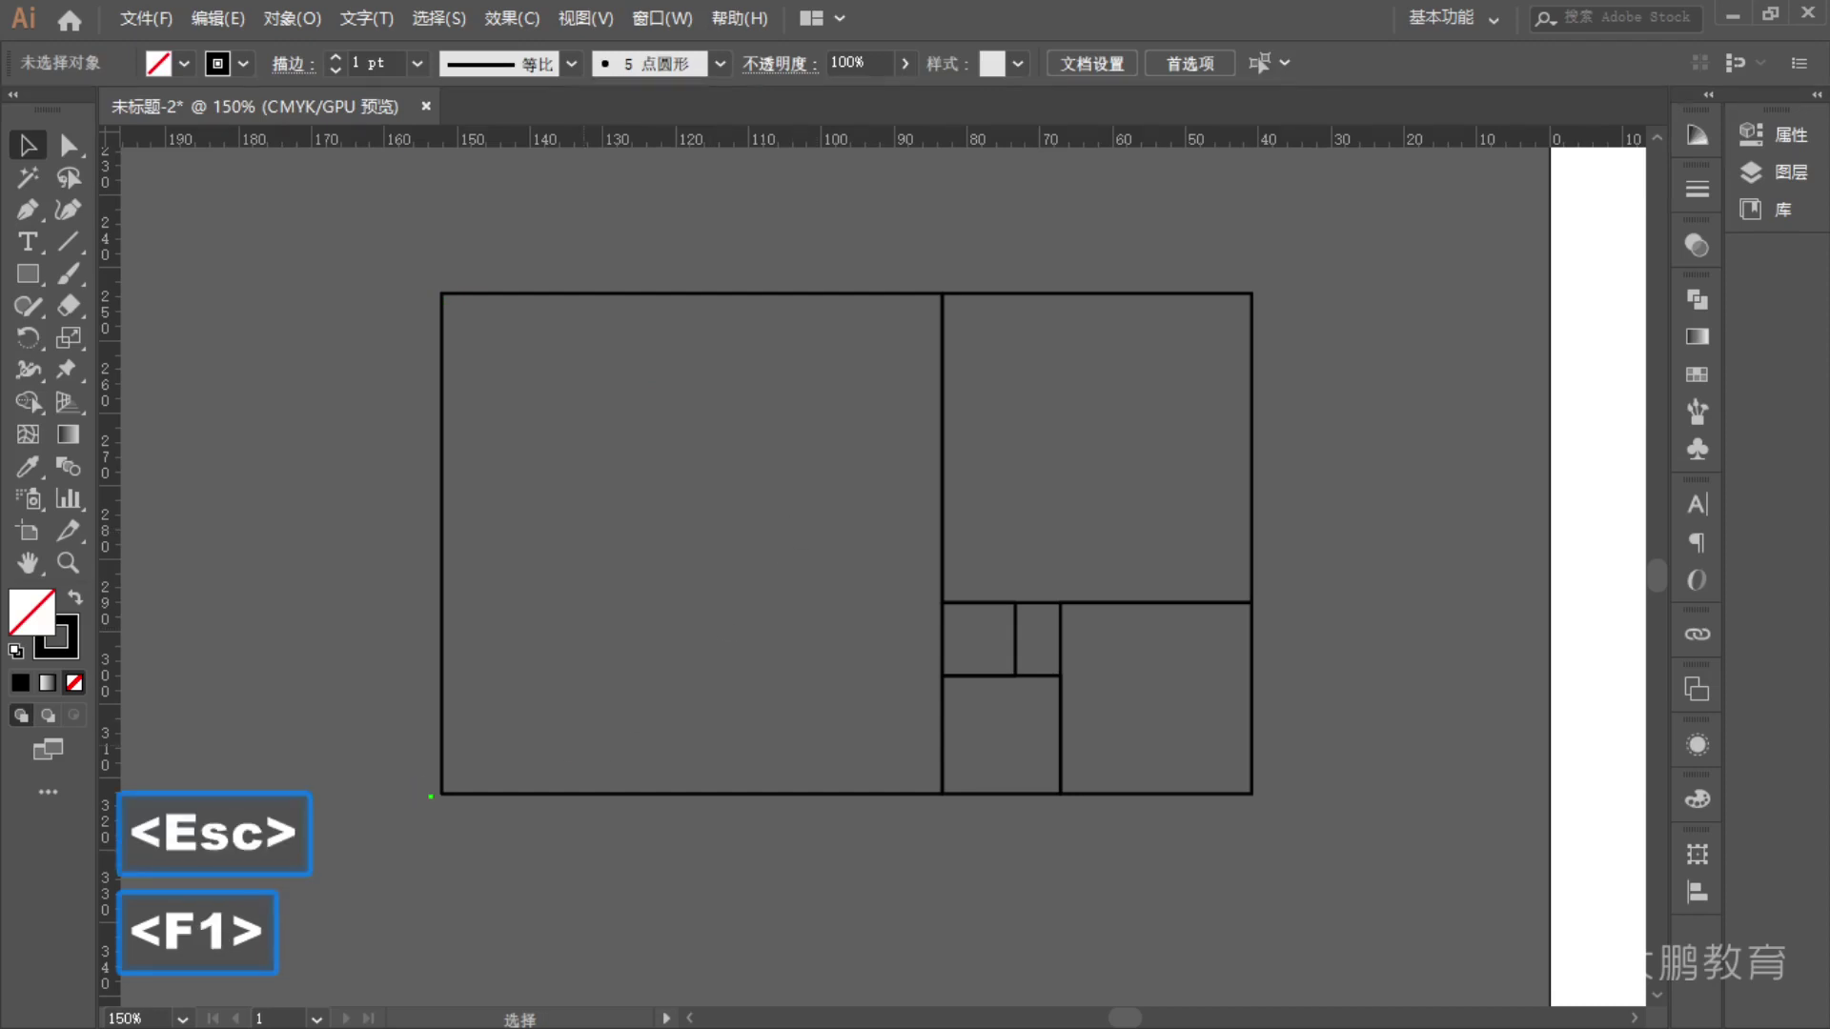
pyautogui.moveTo(437, 798)
pyautogui.mouseDown()
pyautogui.moveTo(697, 445)
pyautogui.moveTo(940, 296)
pyautogui.moveTo(839, 321)
pyautogui.moveTo(672, 428)
pyautogui.moveTo(472, 665)
pyautogui.moveTo(457, 733)
pyautogui.mouseUp()
pyautogui.moveTo(938, 297)
pyautogui.mouseDown()
pyautogui.moveTo(1095, 361)
pyautogui.moveTo(1185, 462)
pyautogui.moveTo(1207, 584)
pyautogui.moveTo(1229, 594)
pyautogui.moveTo(1199, 677)
pyautogui.moveTo(1087, 810)
pyautogui.mouseUp()
pyautogui.press('Escape')
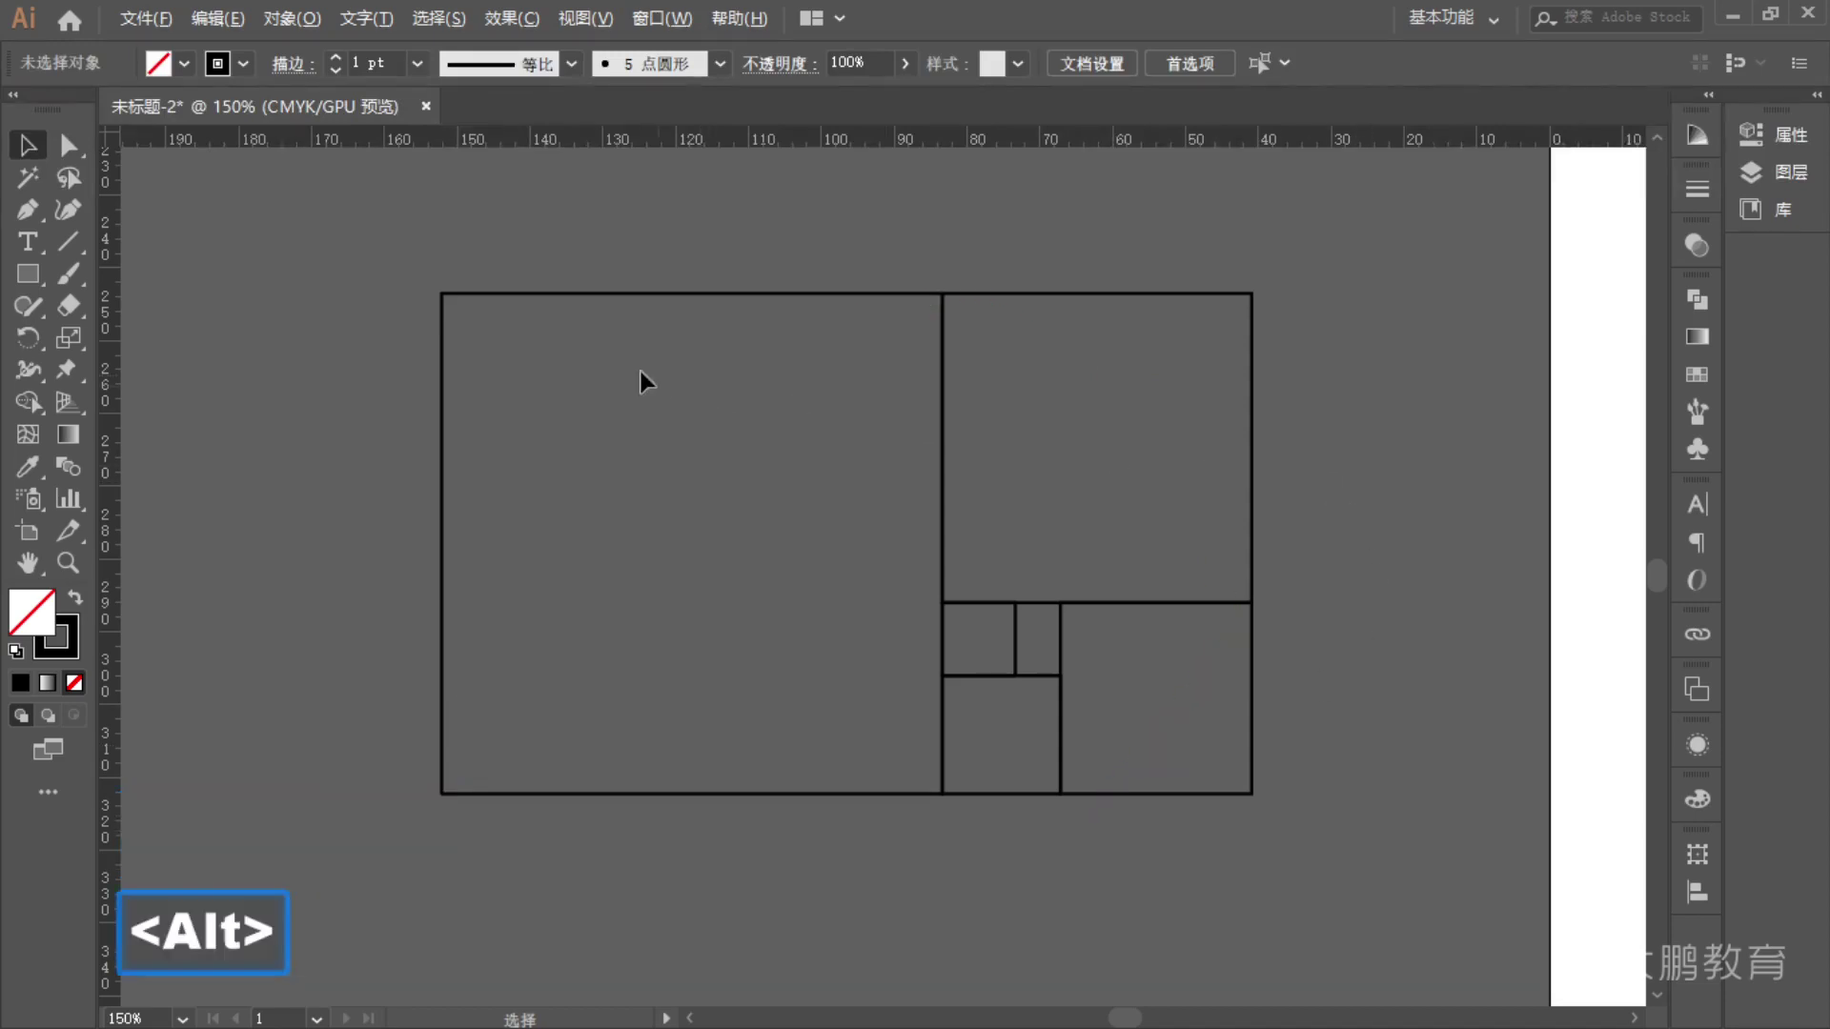
# - Draw a circle about 137 mm in diameter with the Ellipse tool, from the largest square's upper-left corner and centred on its lower-right corner
pyautogui.scroll(-2, 657, 375)
pyautogui.scroll(1, 123, 238)
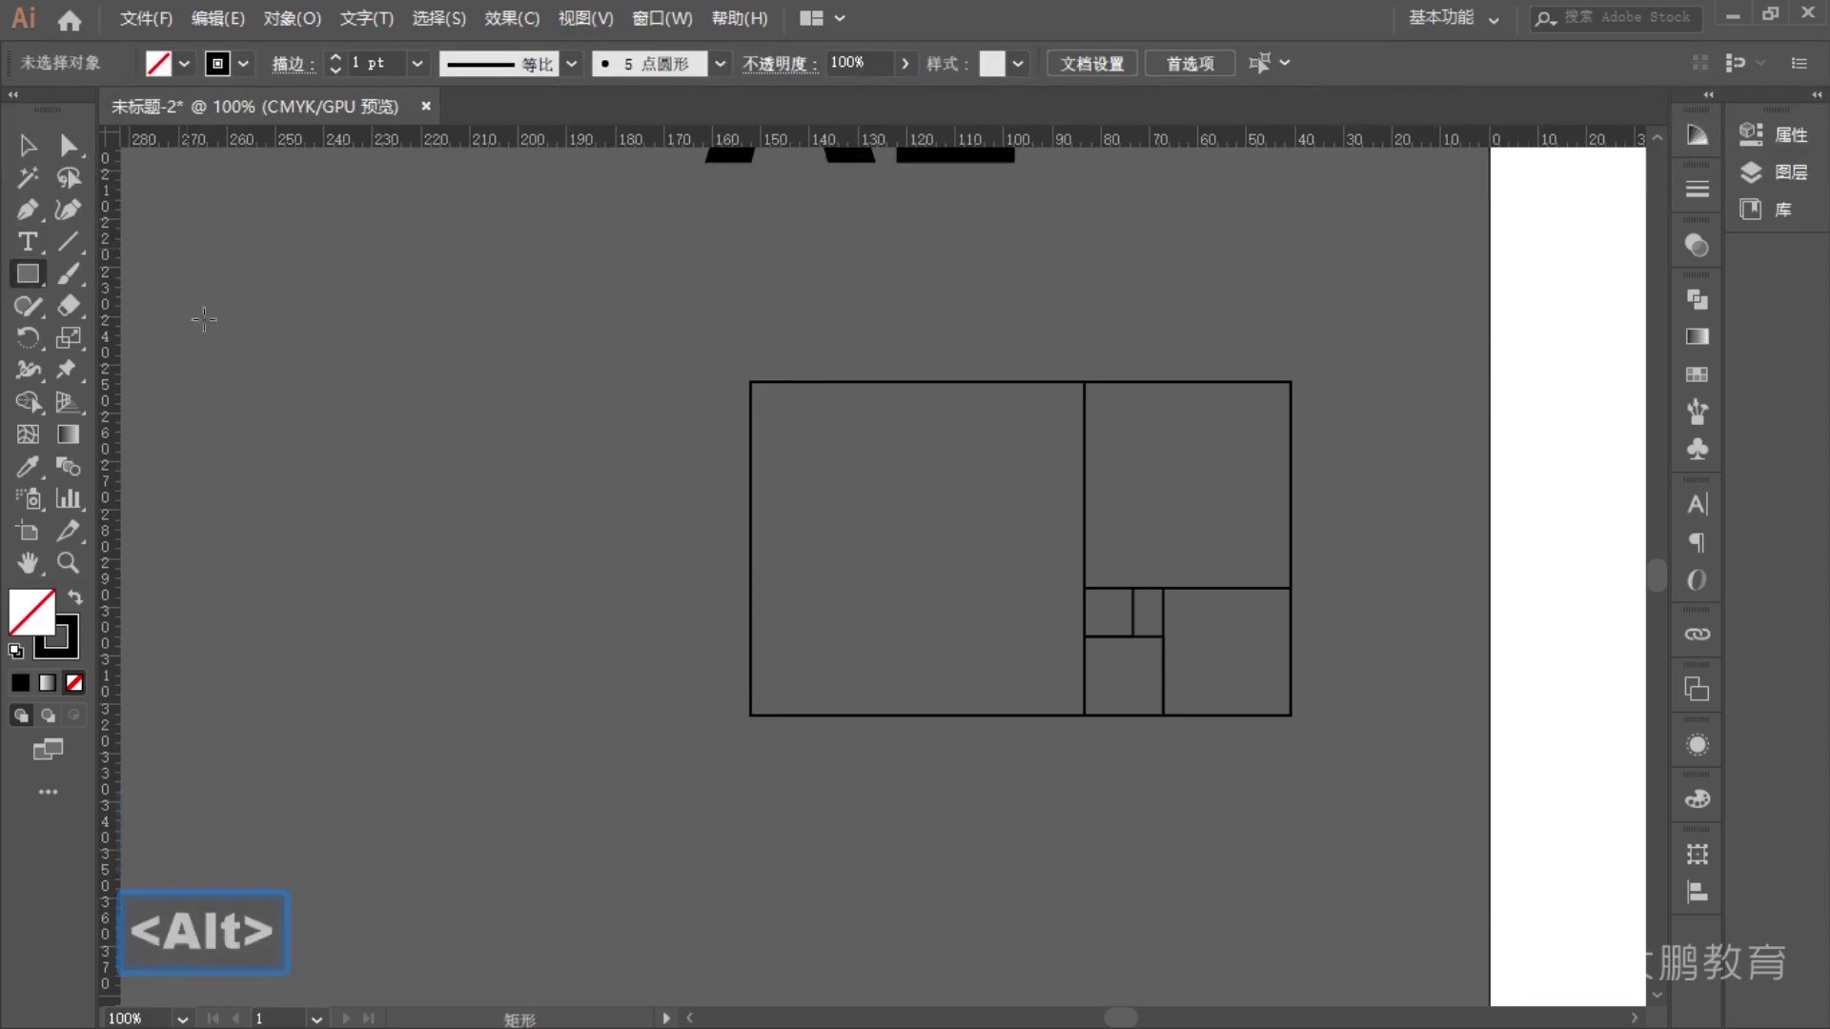
pyautogui.click(29, 274)
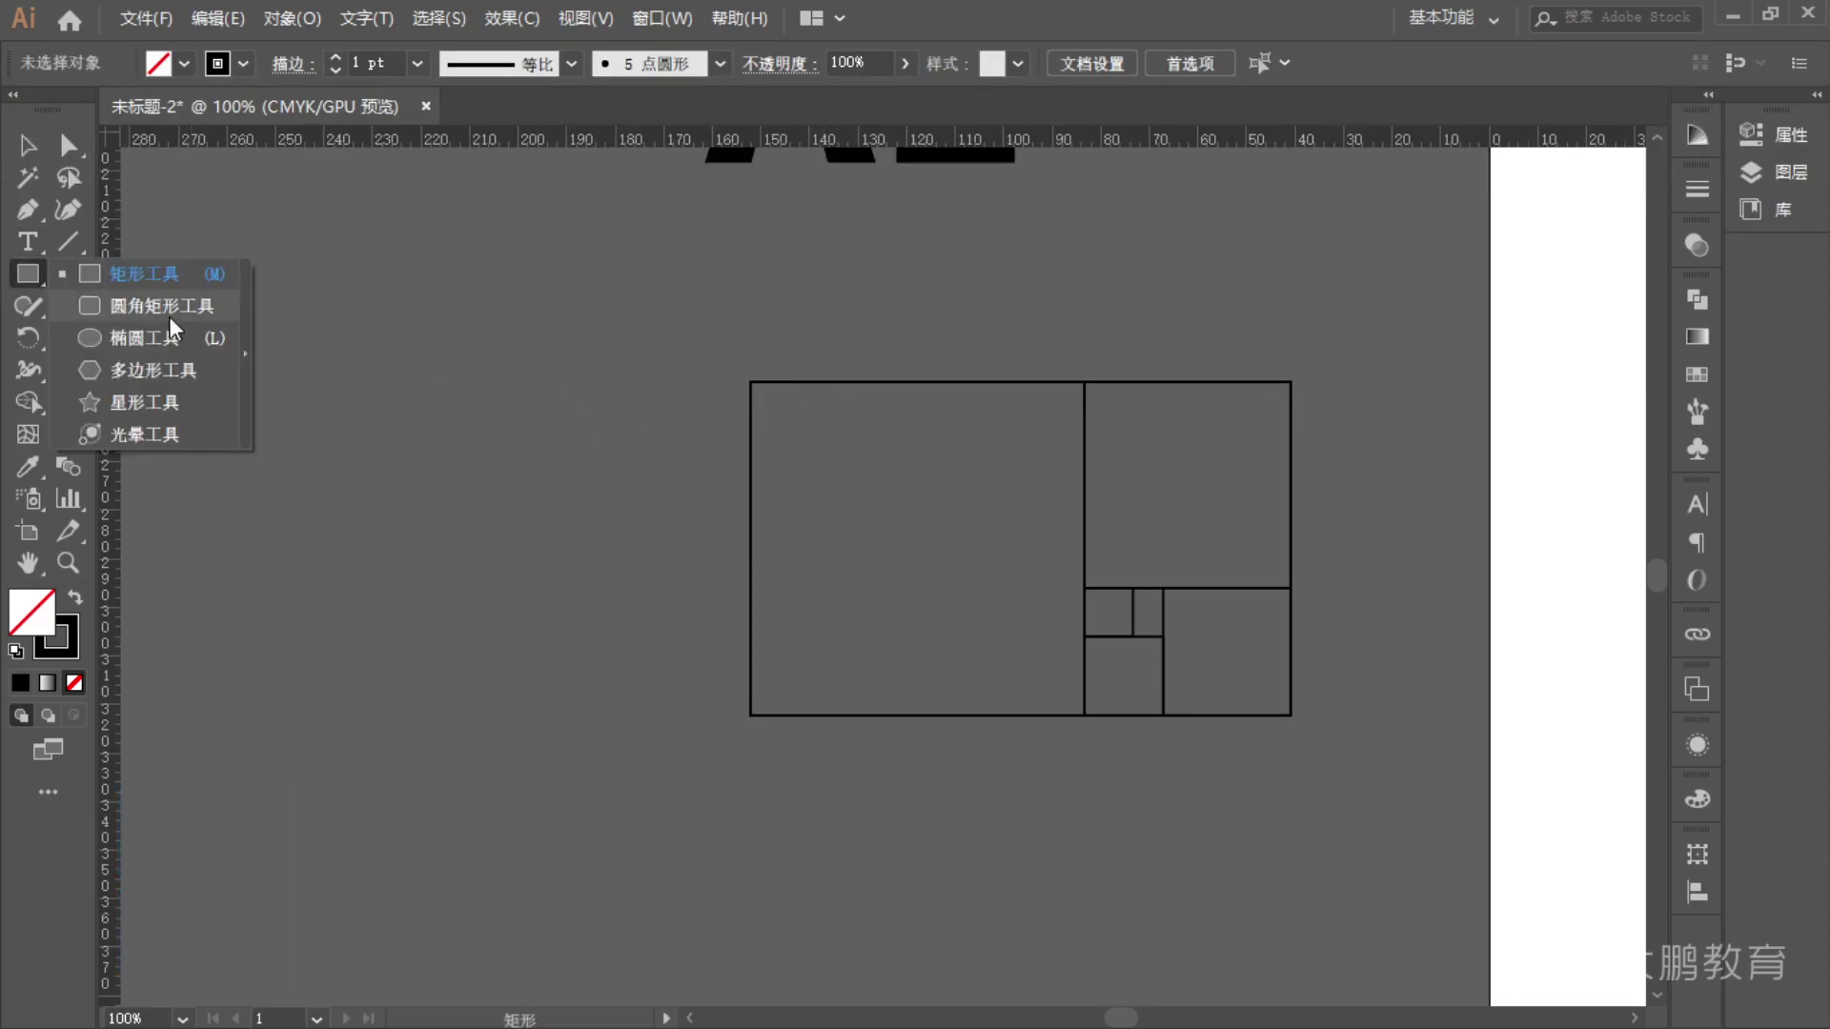
pyautogui.click(143, 339)
pyautogui.scroll(-1, 667, 409)
pyautogui.moveTo(748, 345); pyautogui.dragTo(1416, 683)
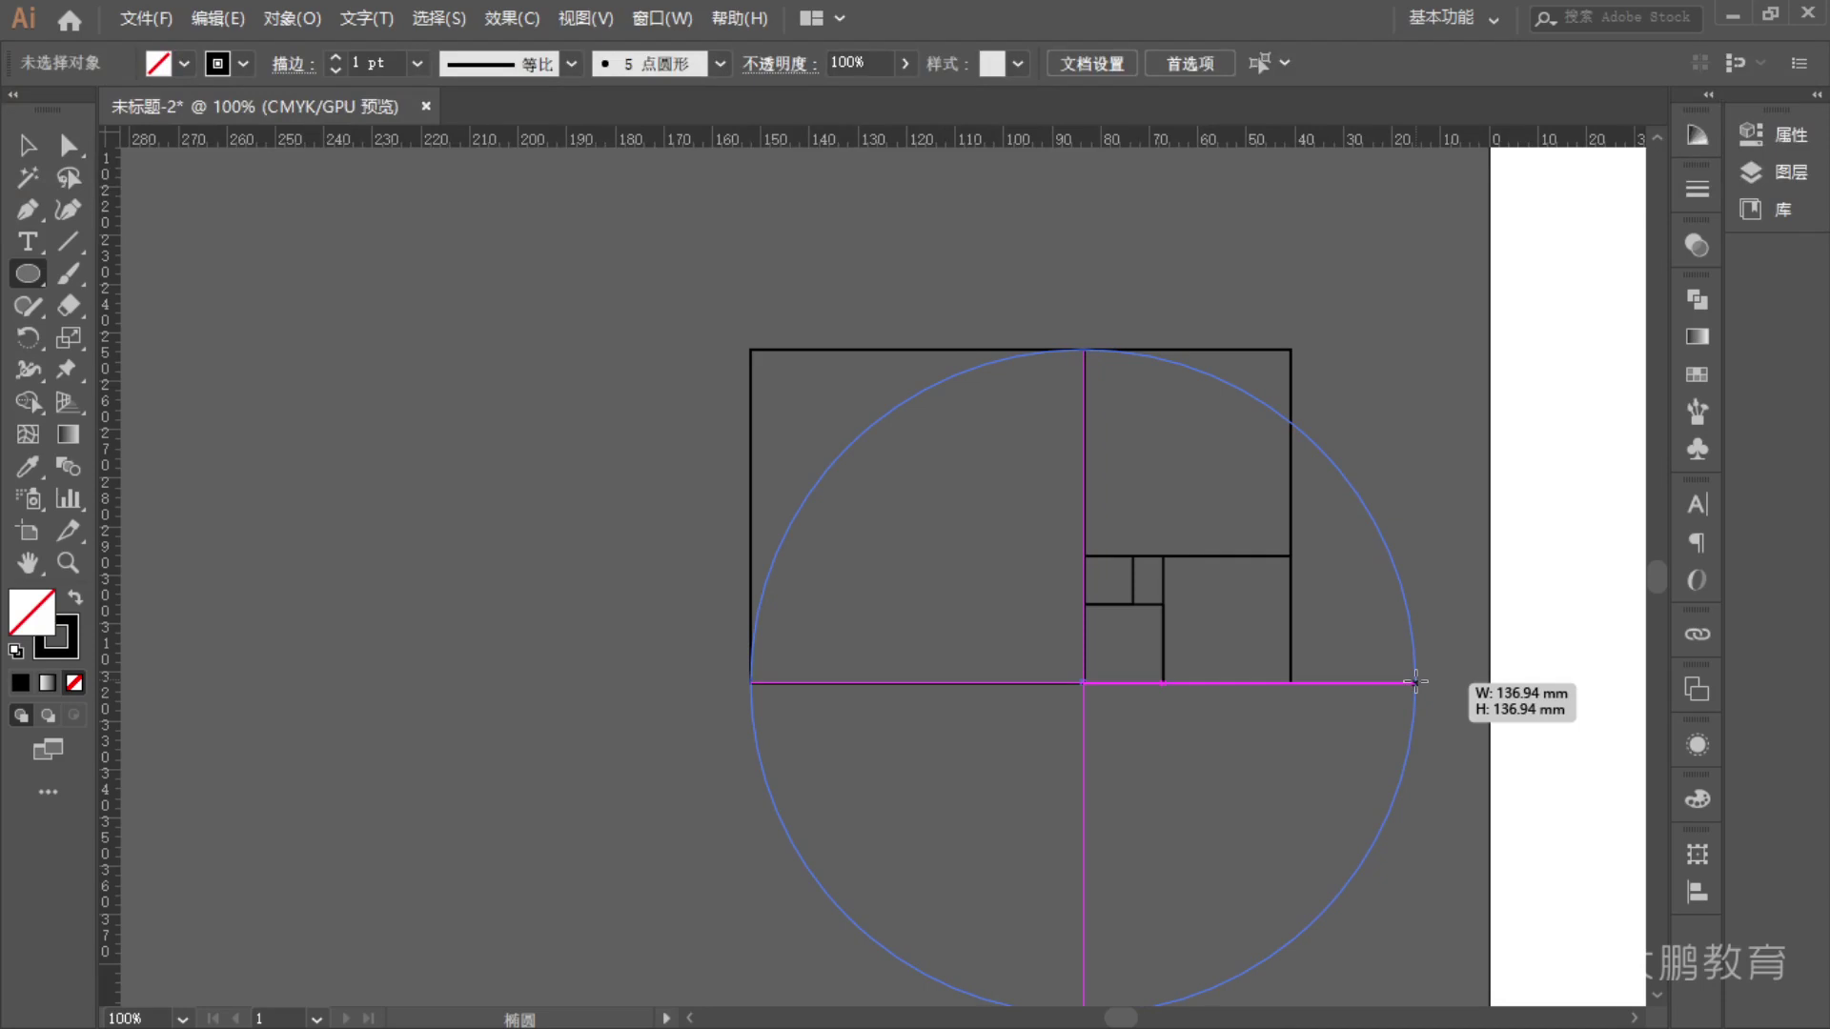
pyautogui.moveTo(1416, 683); pyautogui.dragTo(1412, 690)
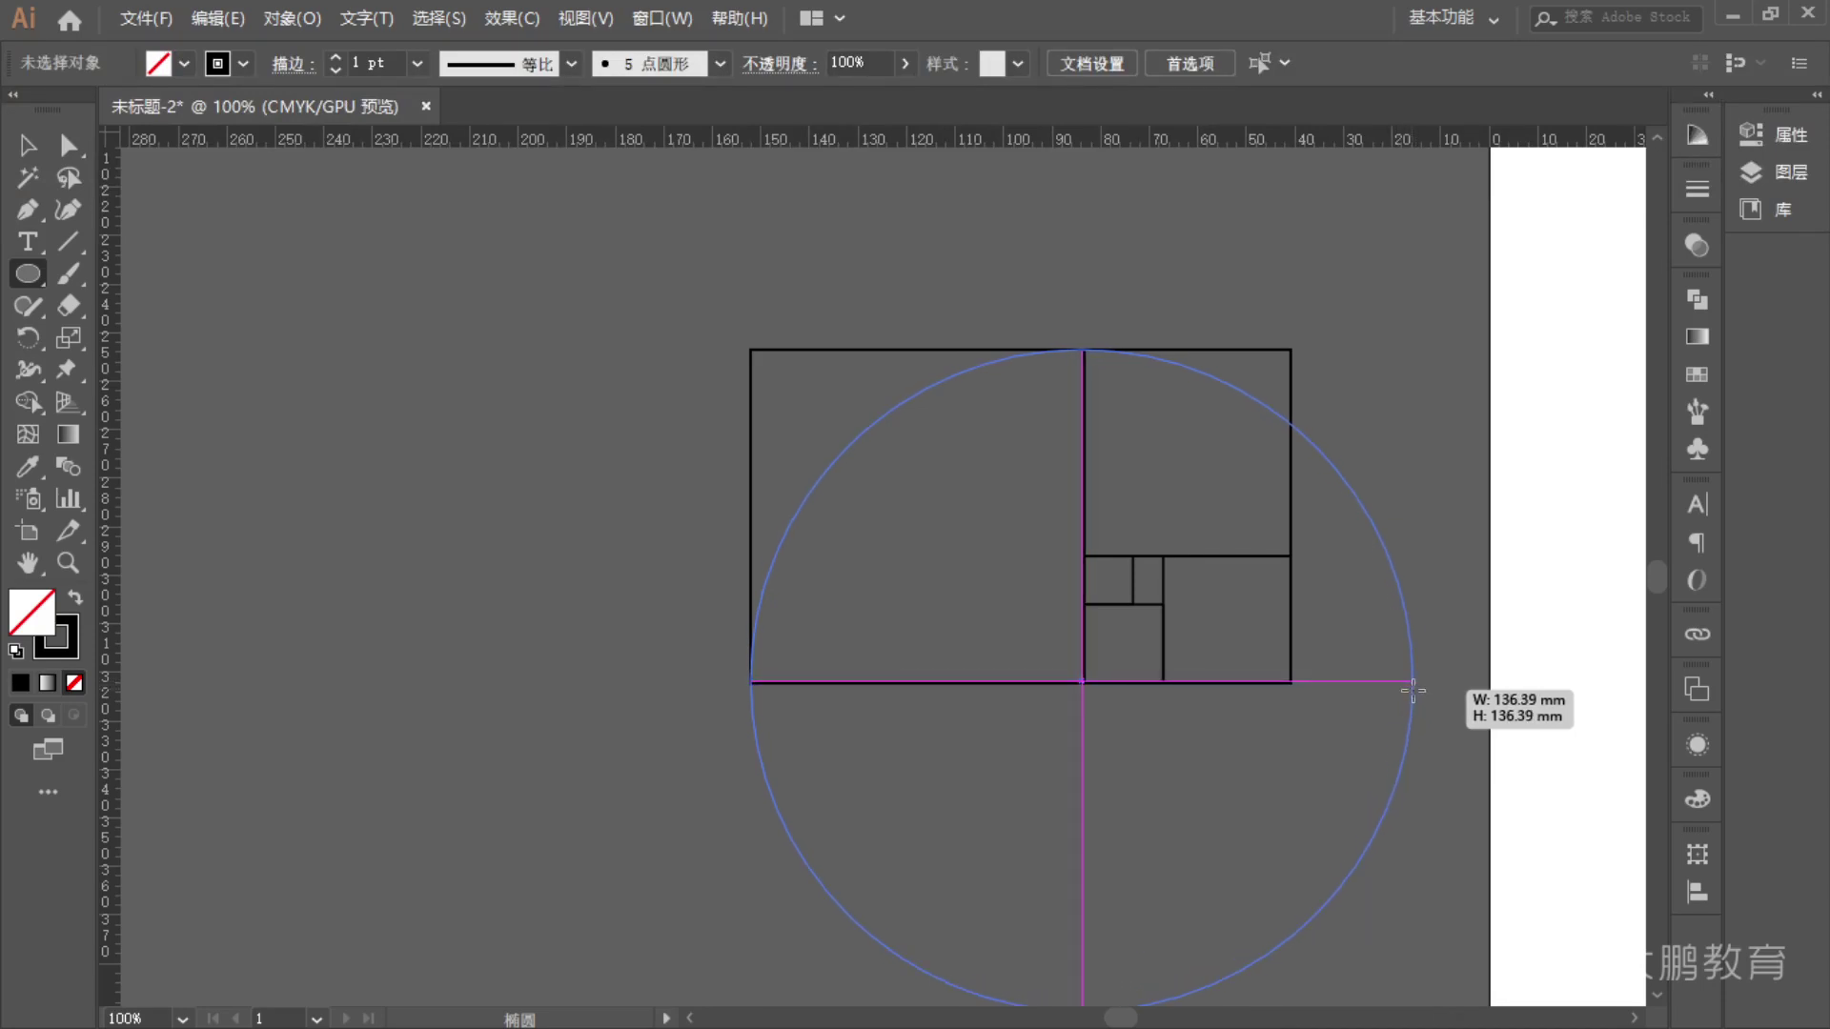
pyautogui.moveTo(1412, 690); pyautogui.dragTo(1415, 682)
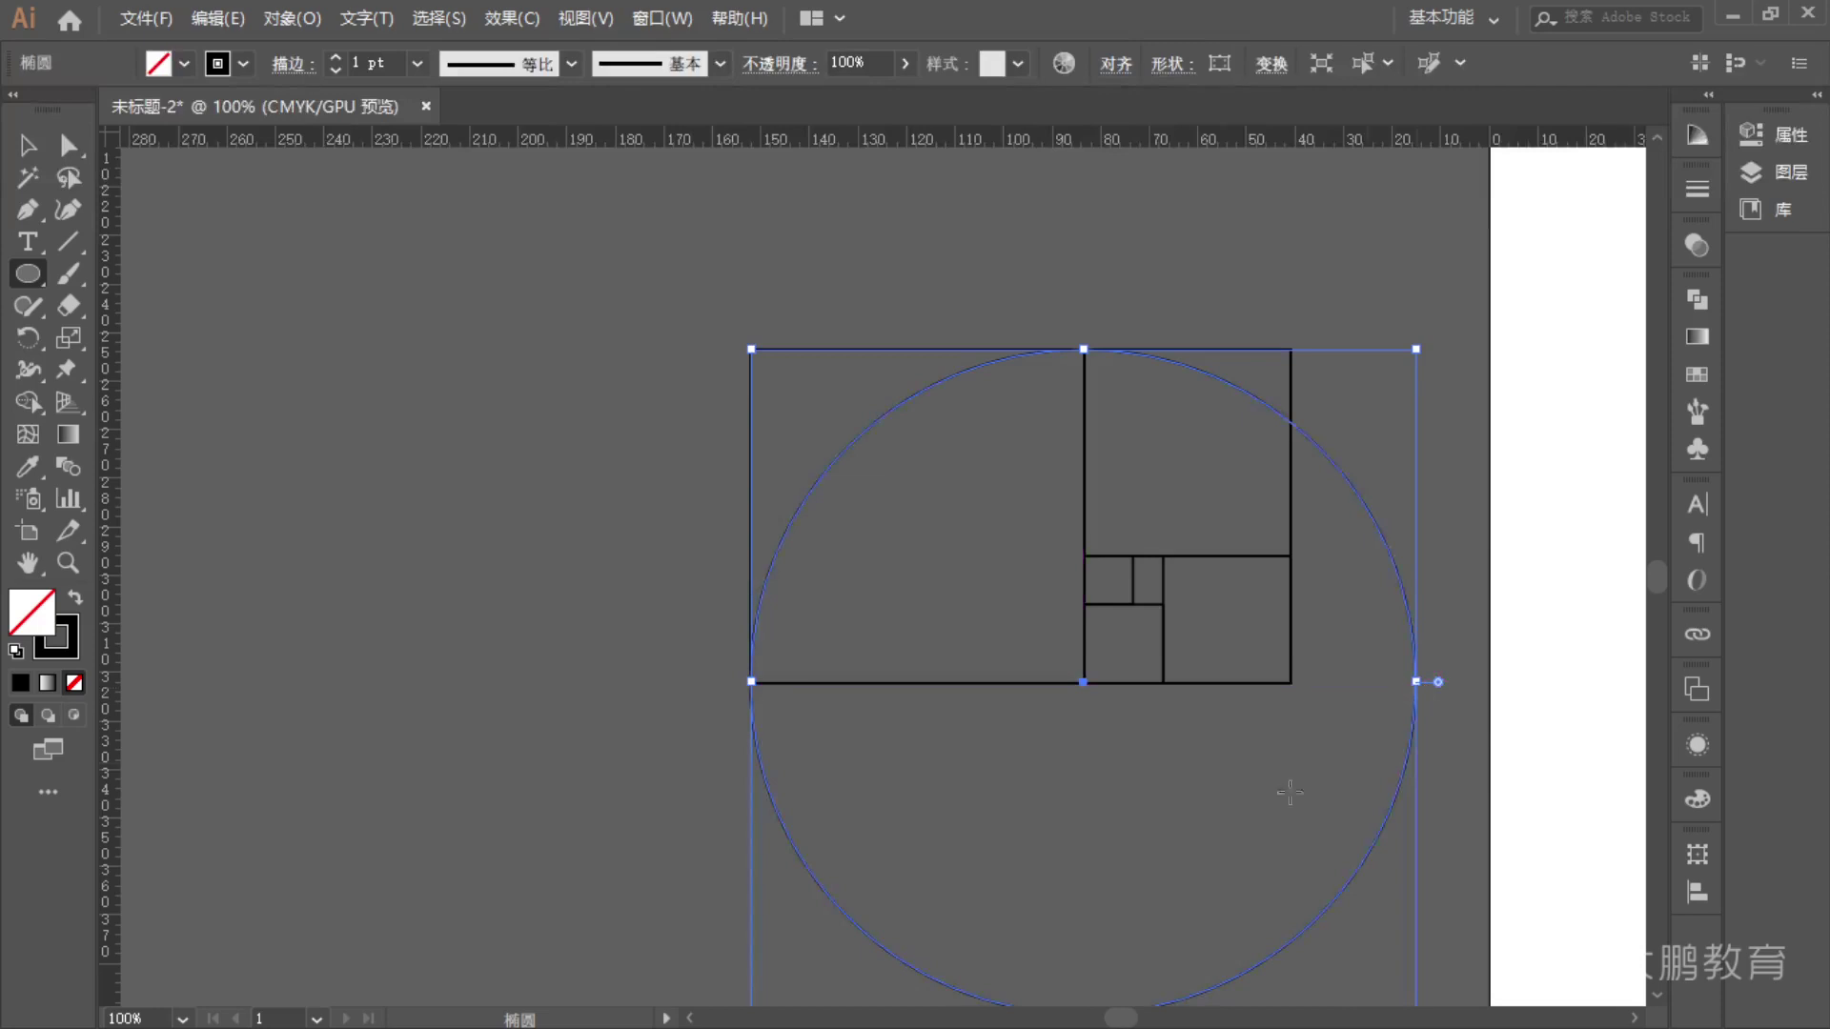
pyautogui.press('F1')
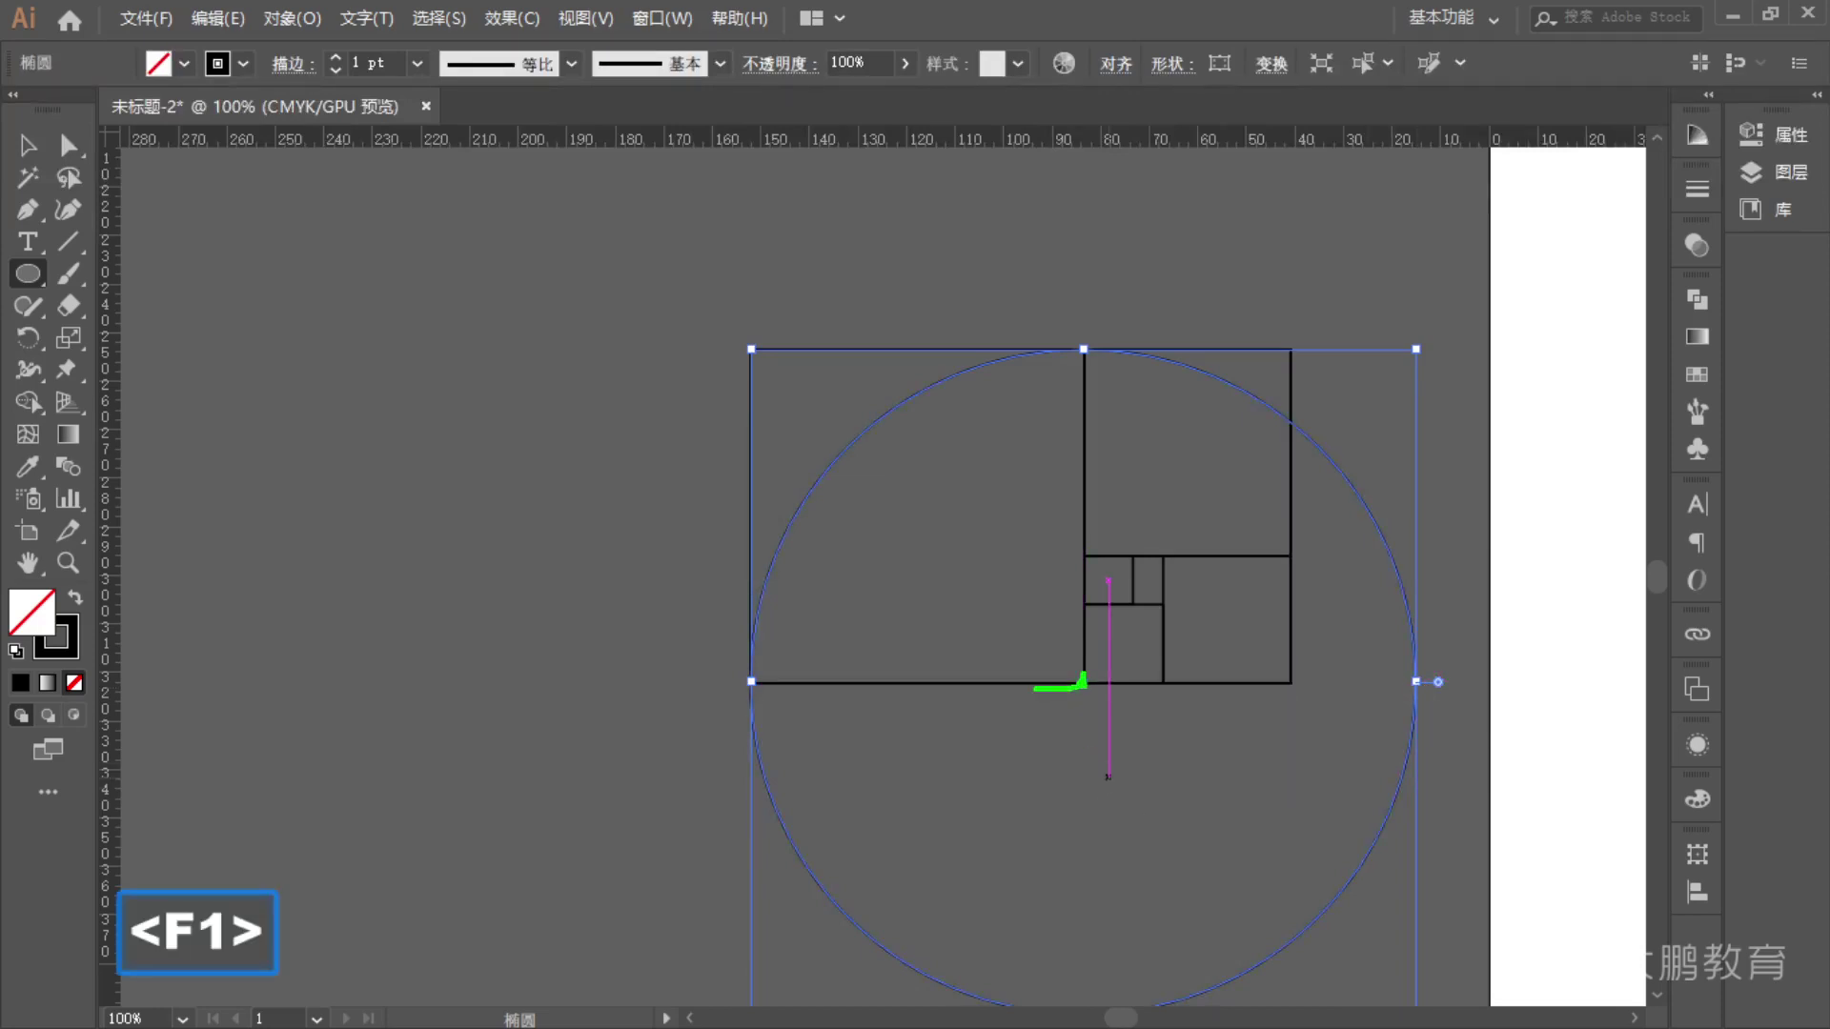
pyautogui.moveTo(1194, 412)
pyautogui.mouseDown()
pyautogui.moveTo(1297, 358)
pyautogui.moveTo(1358, 352)
pyautogui.mouseUp()
pyautogui.moveTo(835, 820)
pyautogui.mouseDown()
pyautogui.moveTo(843, 869)
pyautogui.moveTo(807, 875)
pyautogui.mouseUp()
pyautogui.moveTo(772, 759)
pyautogui.mouseDown()
pyautogui.moveTo(1011, 940)
pyautogui.moveTo(1311, 919)
pyautogui.moveTo(1410, 640)
pyautogui.moveTo(1172, 284)
pyautogui.mouseUp()
pyautogui.moveTo(1076, 349)
pyautogui.mouseDown()
pyautogui.moveTo(958, 374)
pyautogui.moveTo(776, 513)
pyautogui.moveTo(738, 692)
pyautogui.mouseUp()
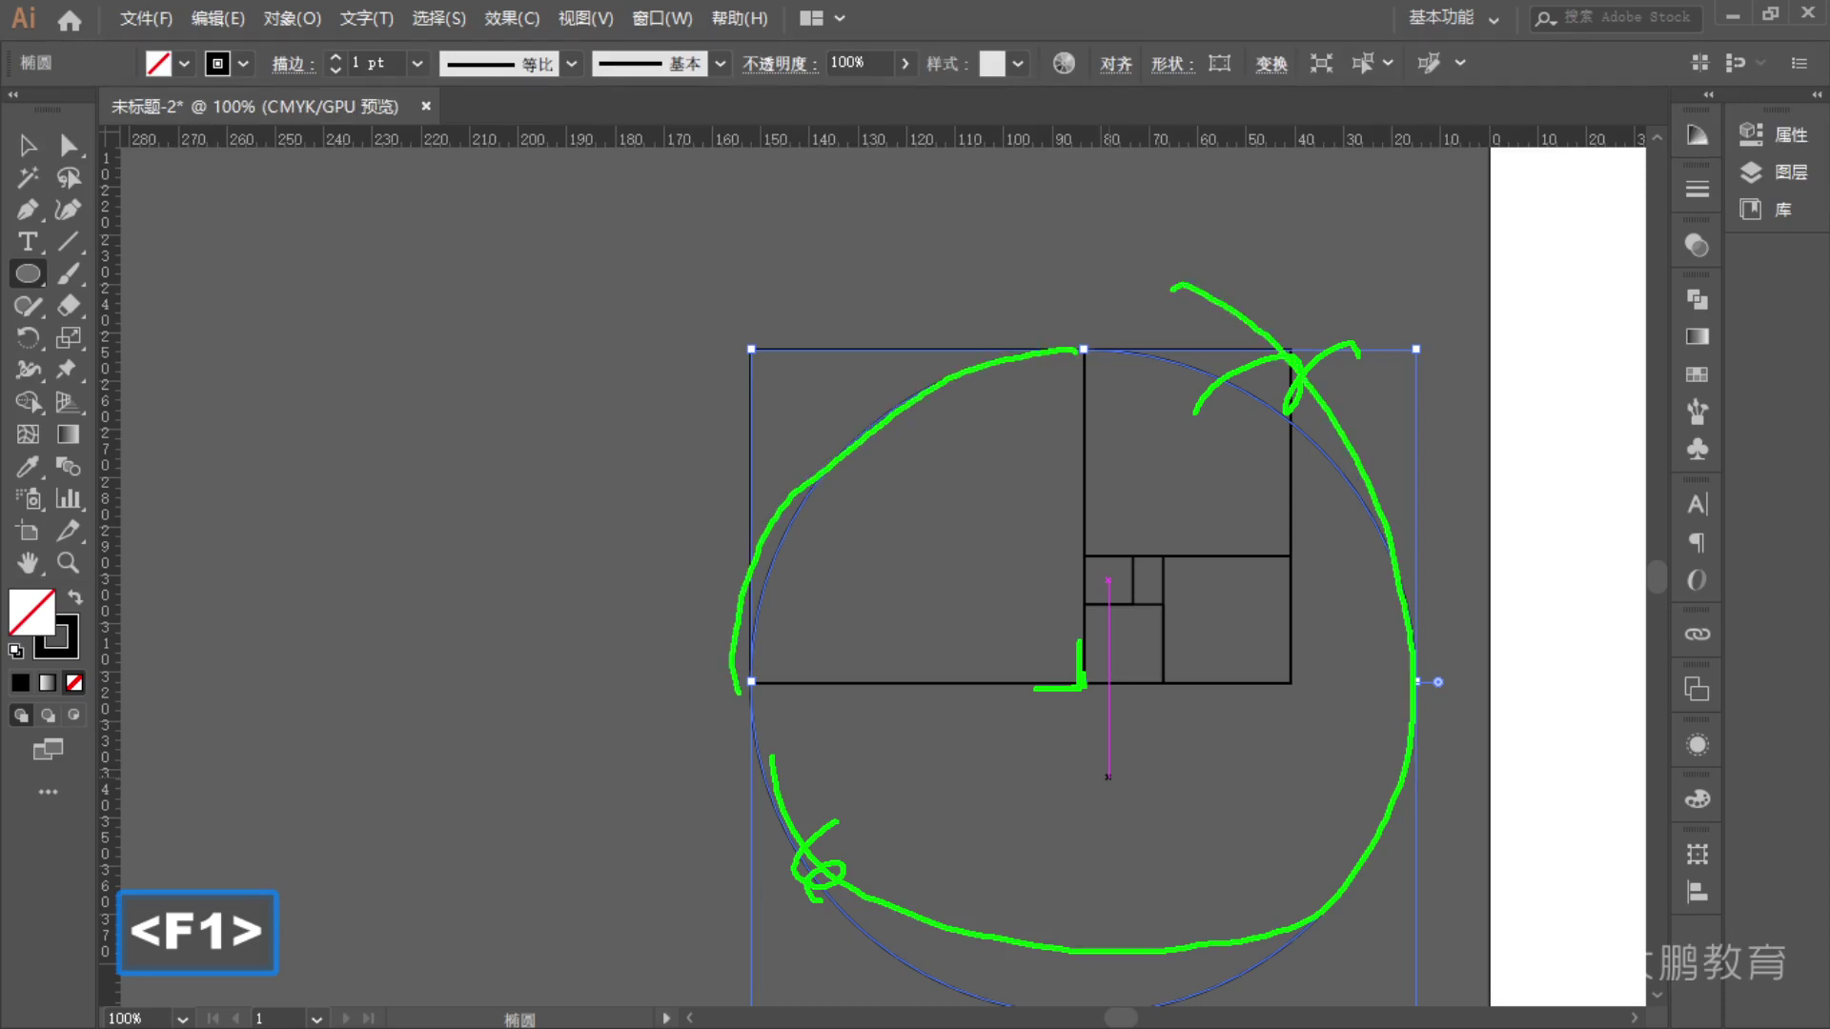
pyautogui.press('Escape')
# - Delete the circle's right and lower segments with Direct Selection, keeping only the quarter arc inside the largest square, and deselect
pyautogui.click(68, 145)
pyautogui.click(1134, 911)
pyautogui.moveTo(1286, 815); pyautogui.dragTo(1454, 918)
pyautogui.press('BackSpace')
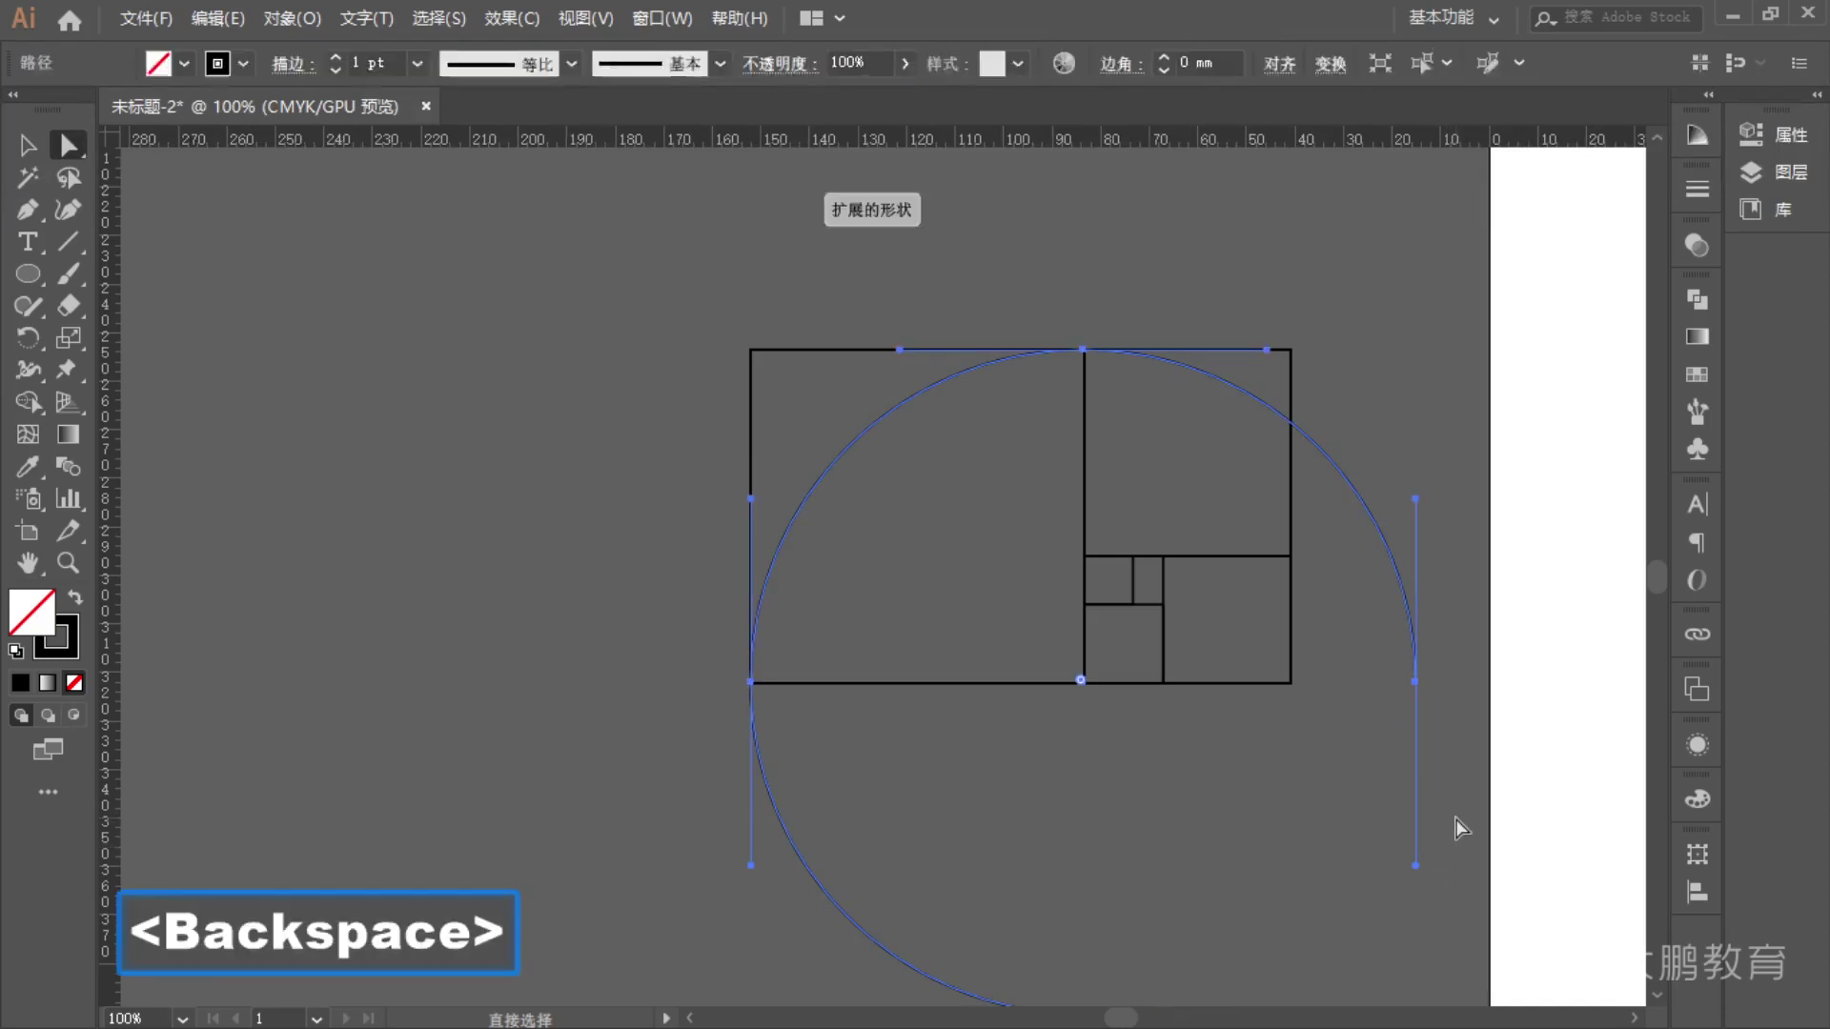
pyautogui.click(1423, 672)
pyautogui.press('BackSpace')
pyautogui.scroll(-3, 1335, 881)
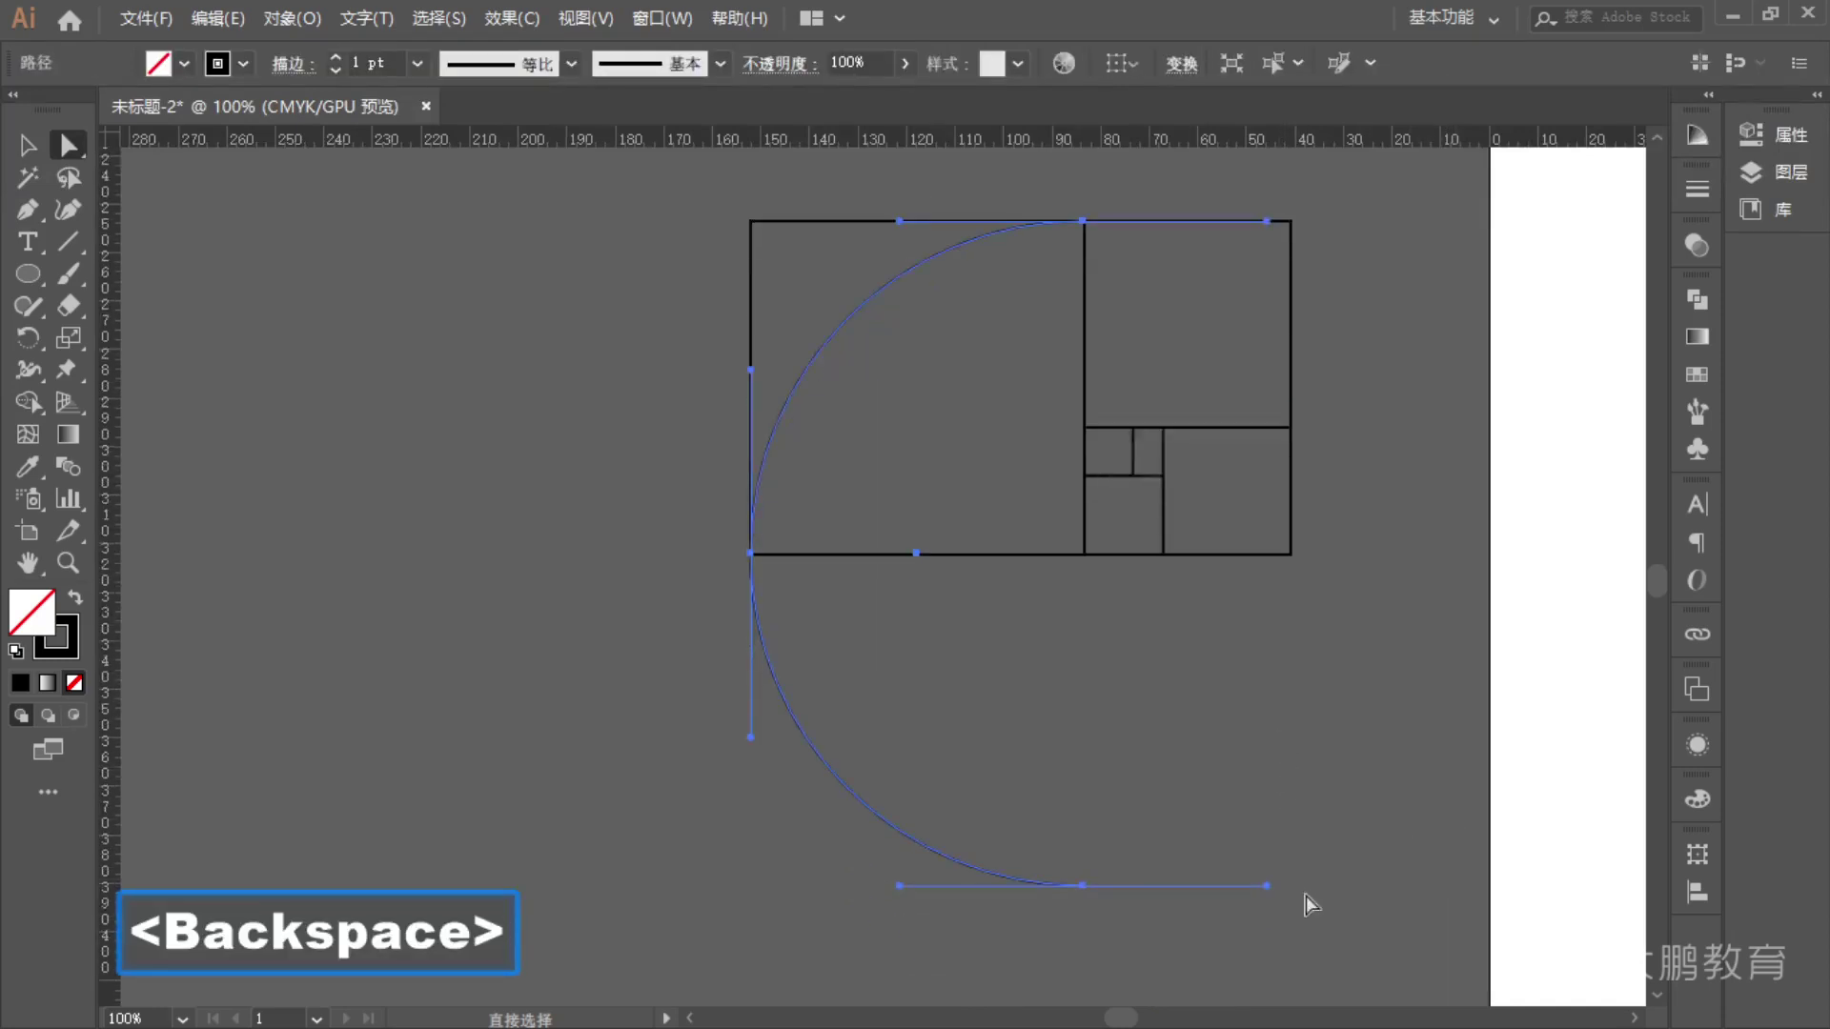
pyautogui.press('BackSpace')
pyautogui.click(1209, 781)
pyautogui.scroll(3, 941, 491)
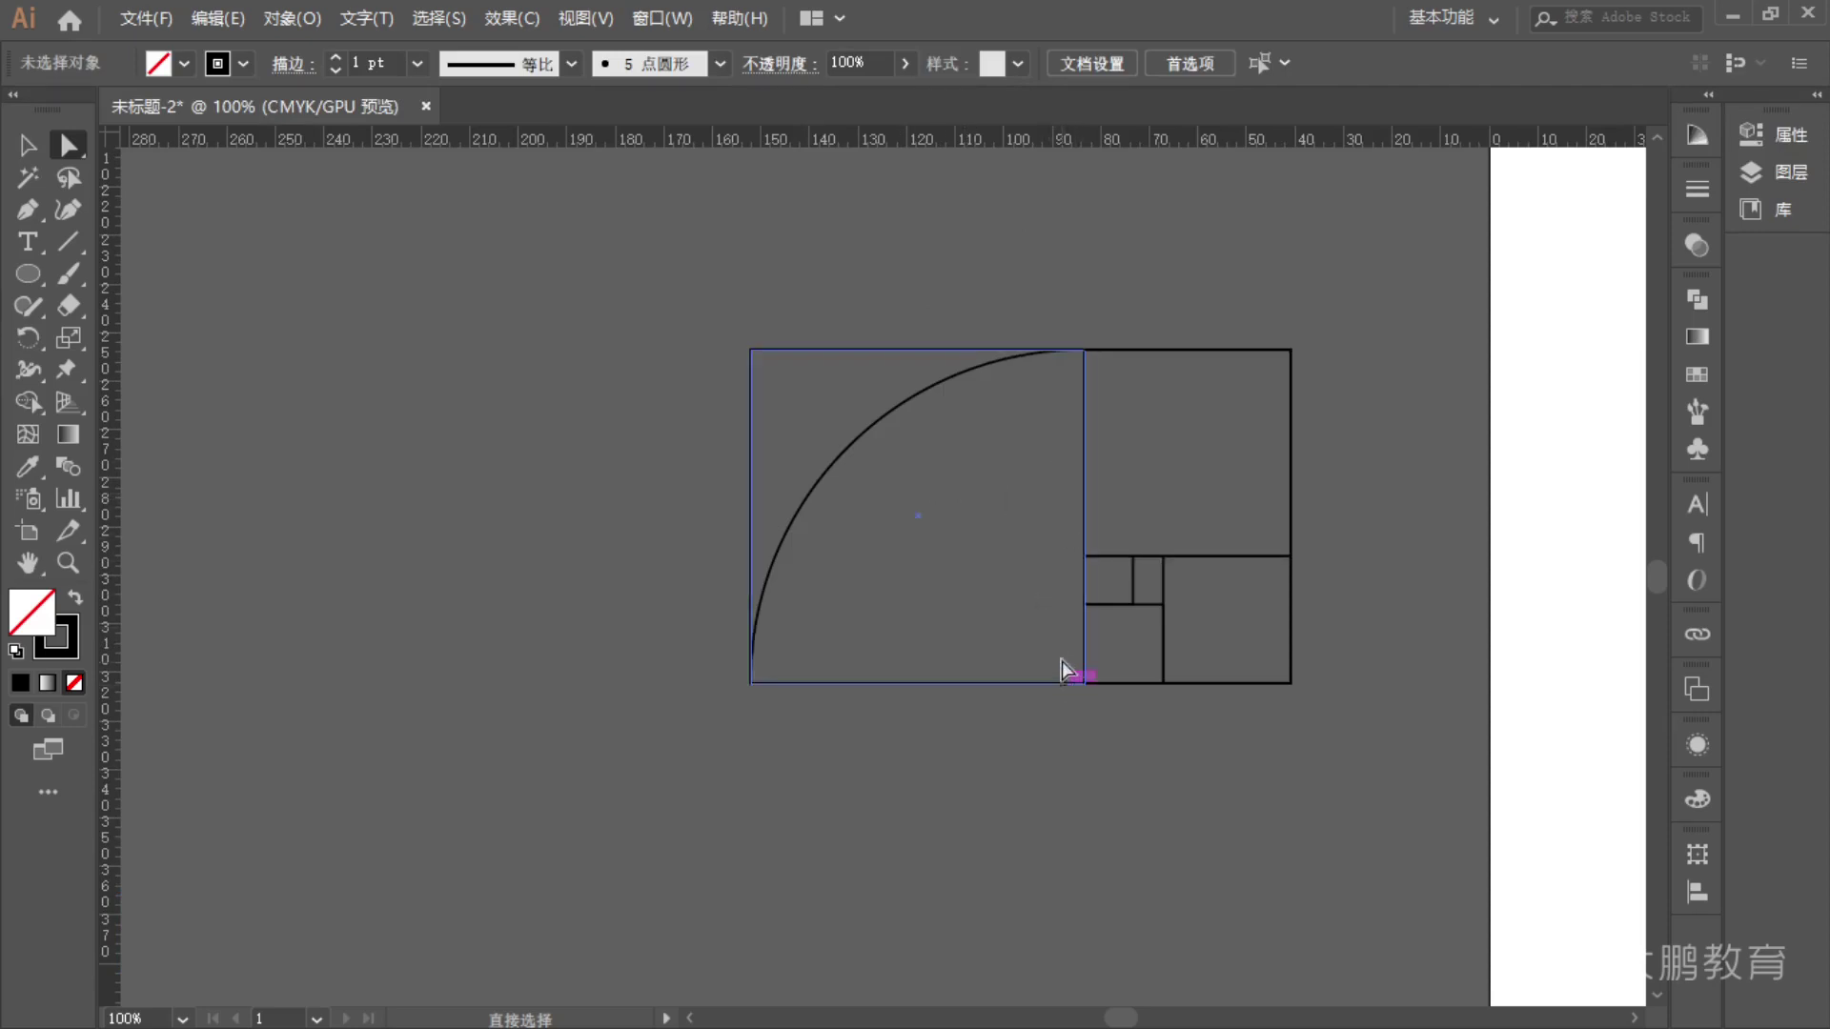
pyautogui.press('F1')
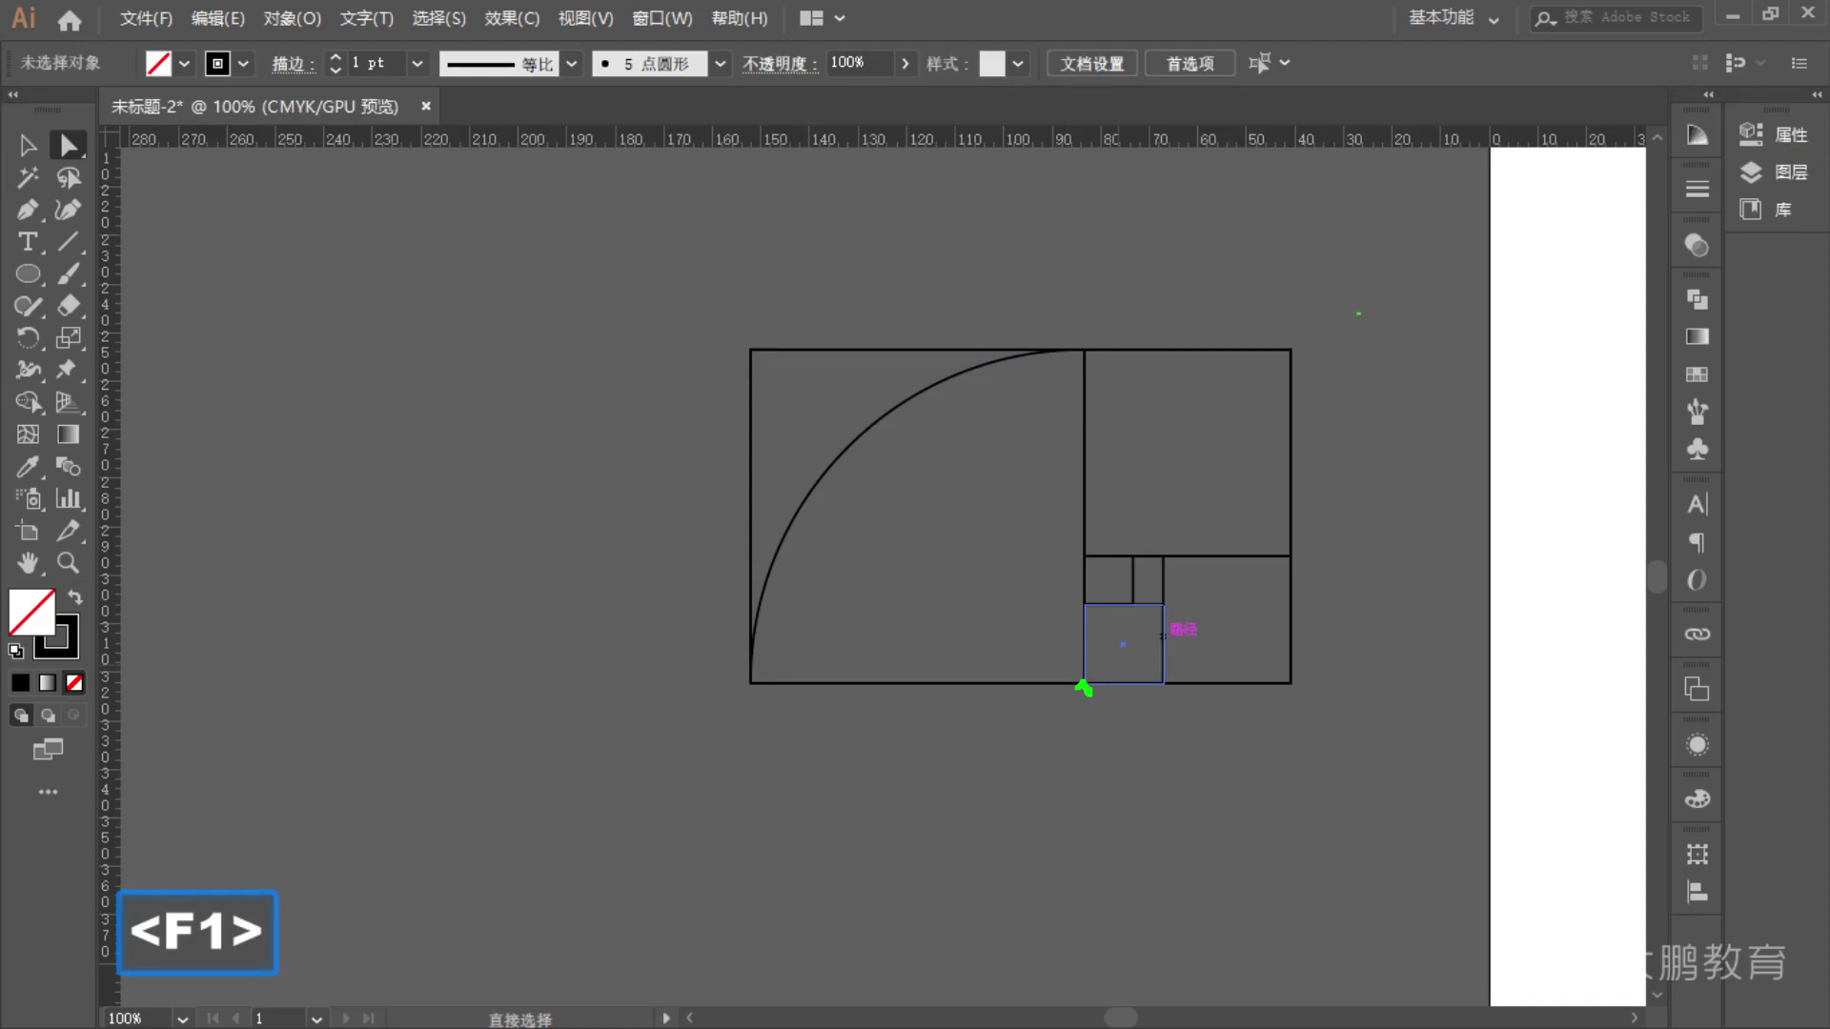
pyautogui.moveTo(1278, 350); pyautogui.dragTo(1049, 614)
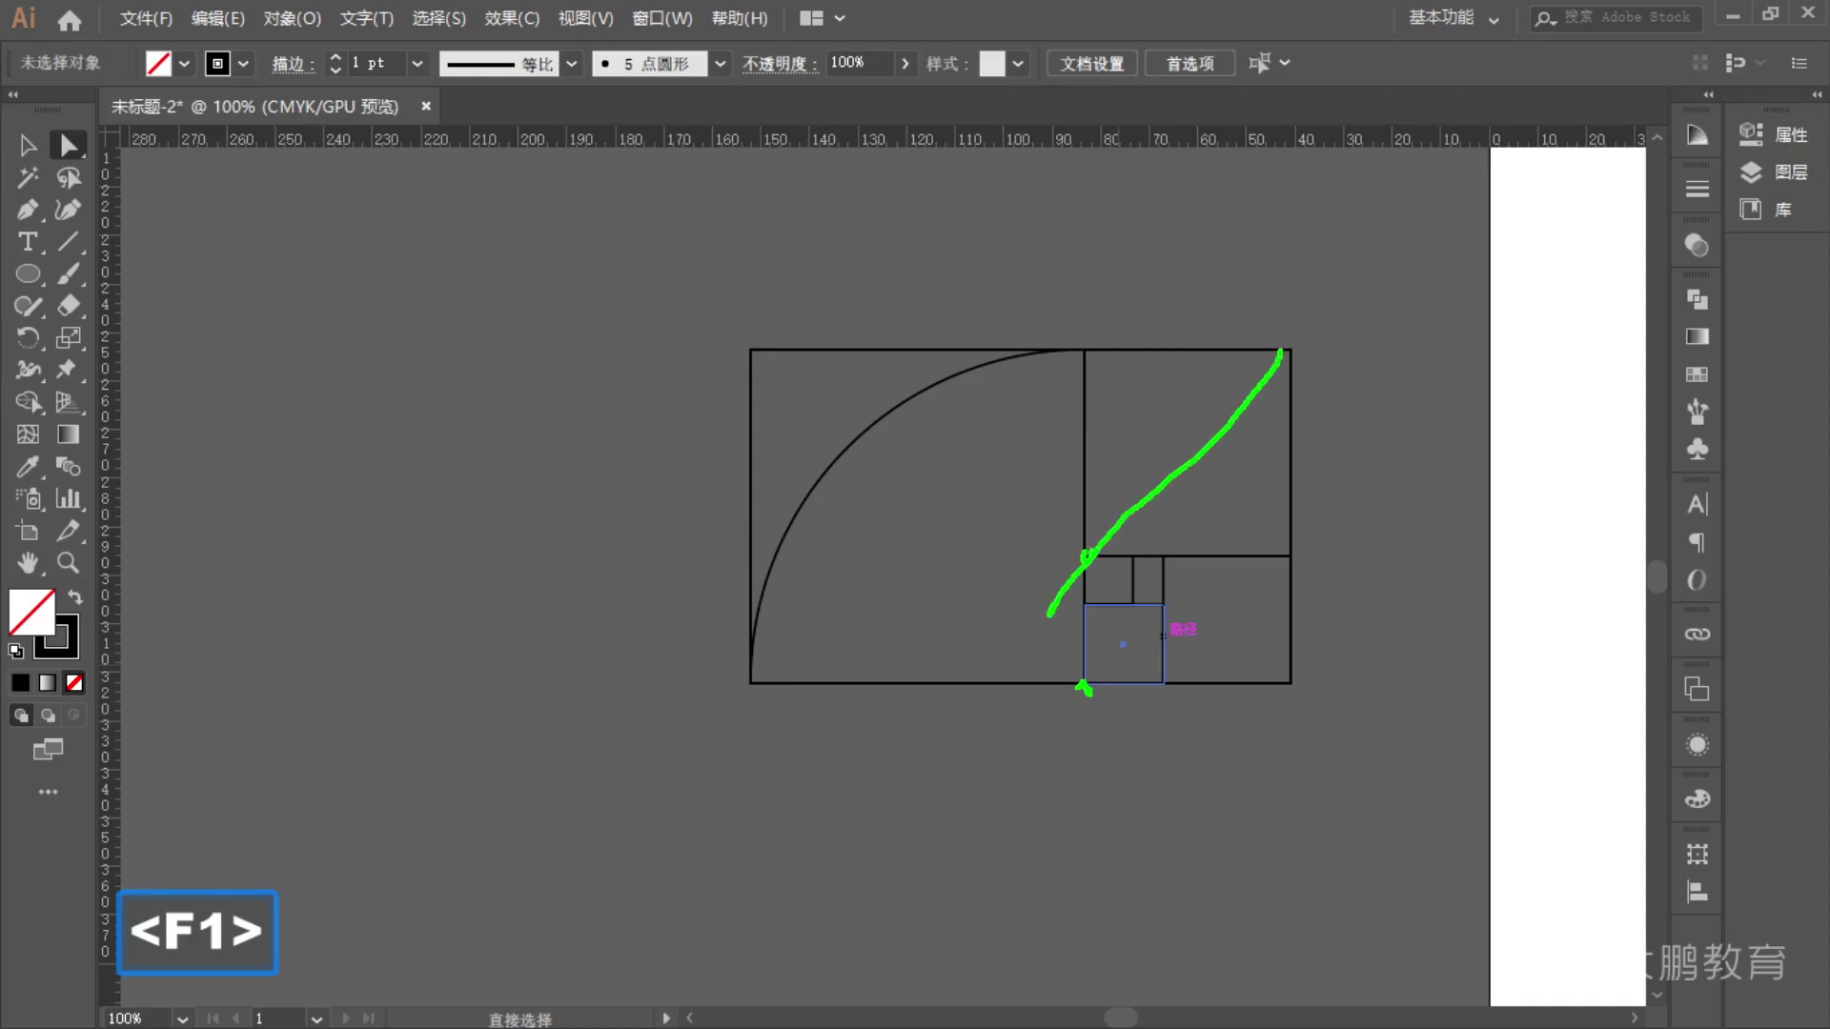
pyautogui.press('Escape')
pyautogui.moveTo(1089, 351)
pyautogui.mouseDown()
pyautogui.moveTo(1246, 470)
pyautogui.moveTo(1265, 566)
pyautogui.moveTo(1215, 637)
pyautogui.moveTo(1163, 651)
pyautogui.moveTo(1070, 600)
pyautogui.mouseUp()
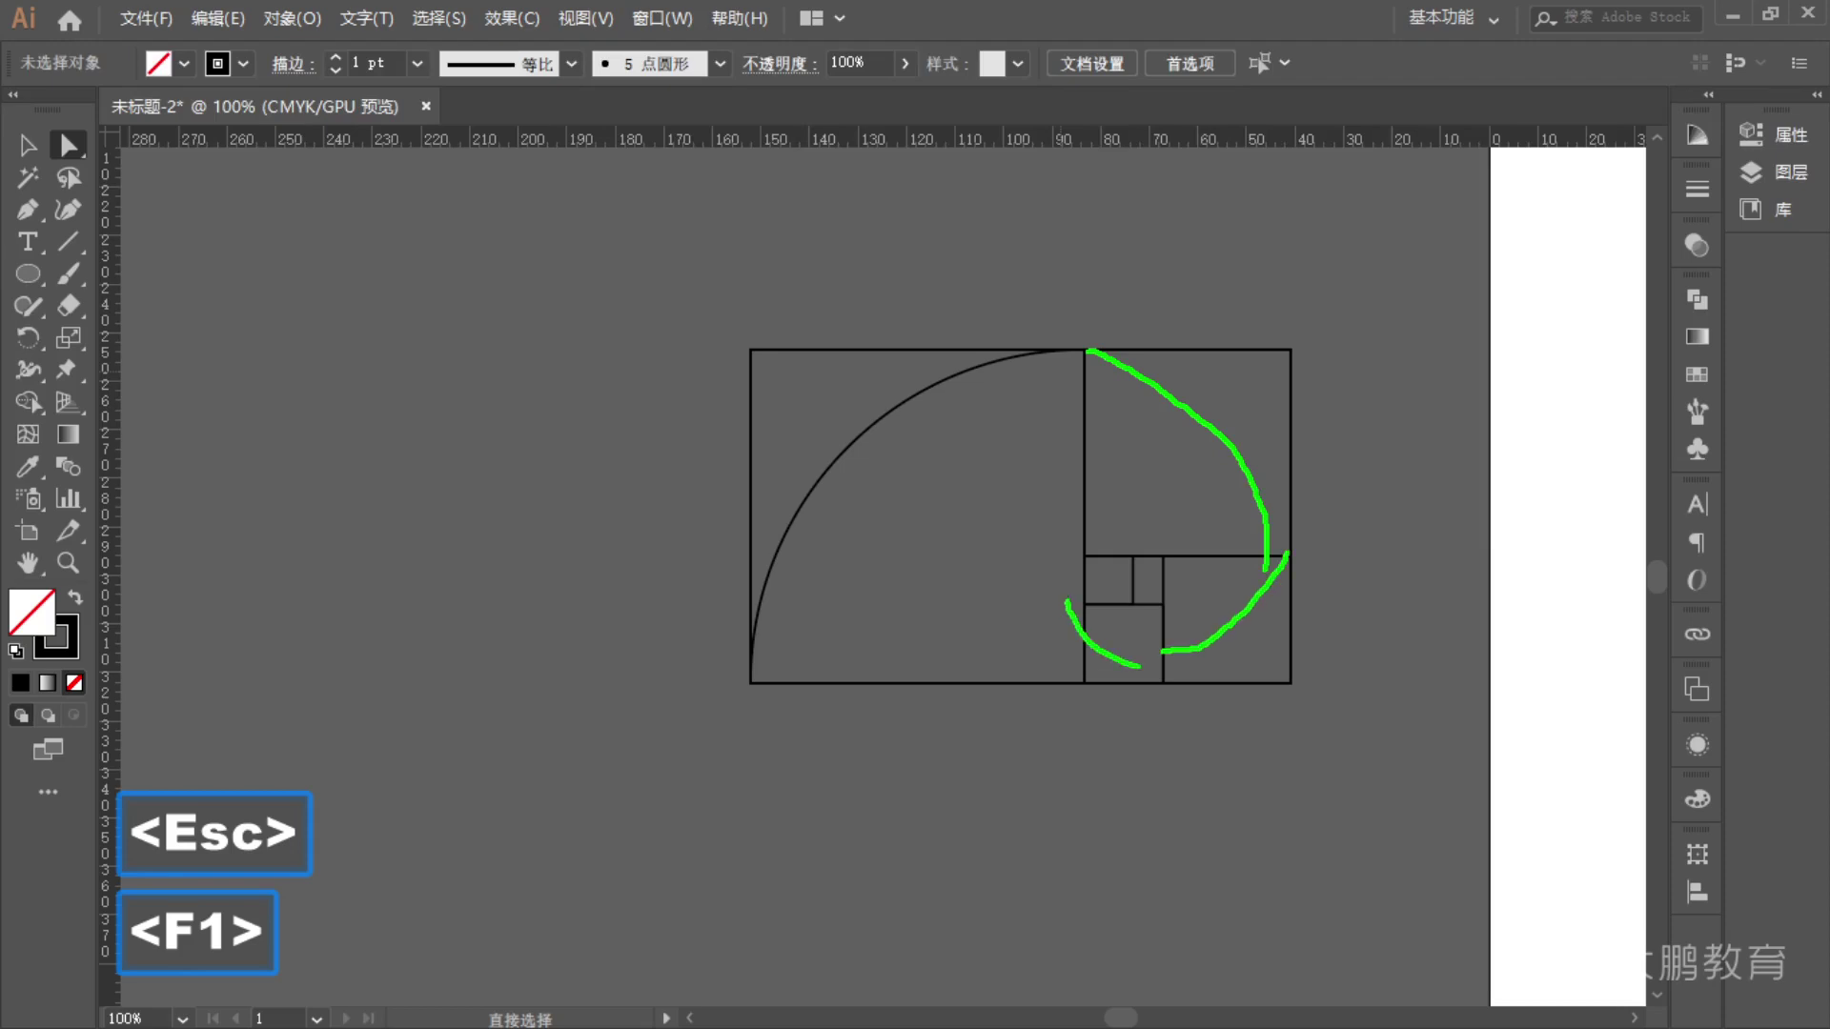
pyautogui.press('Escape')
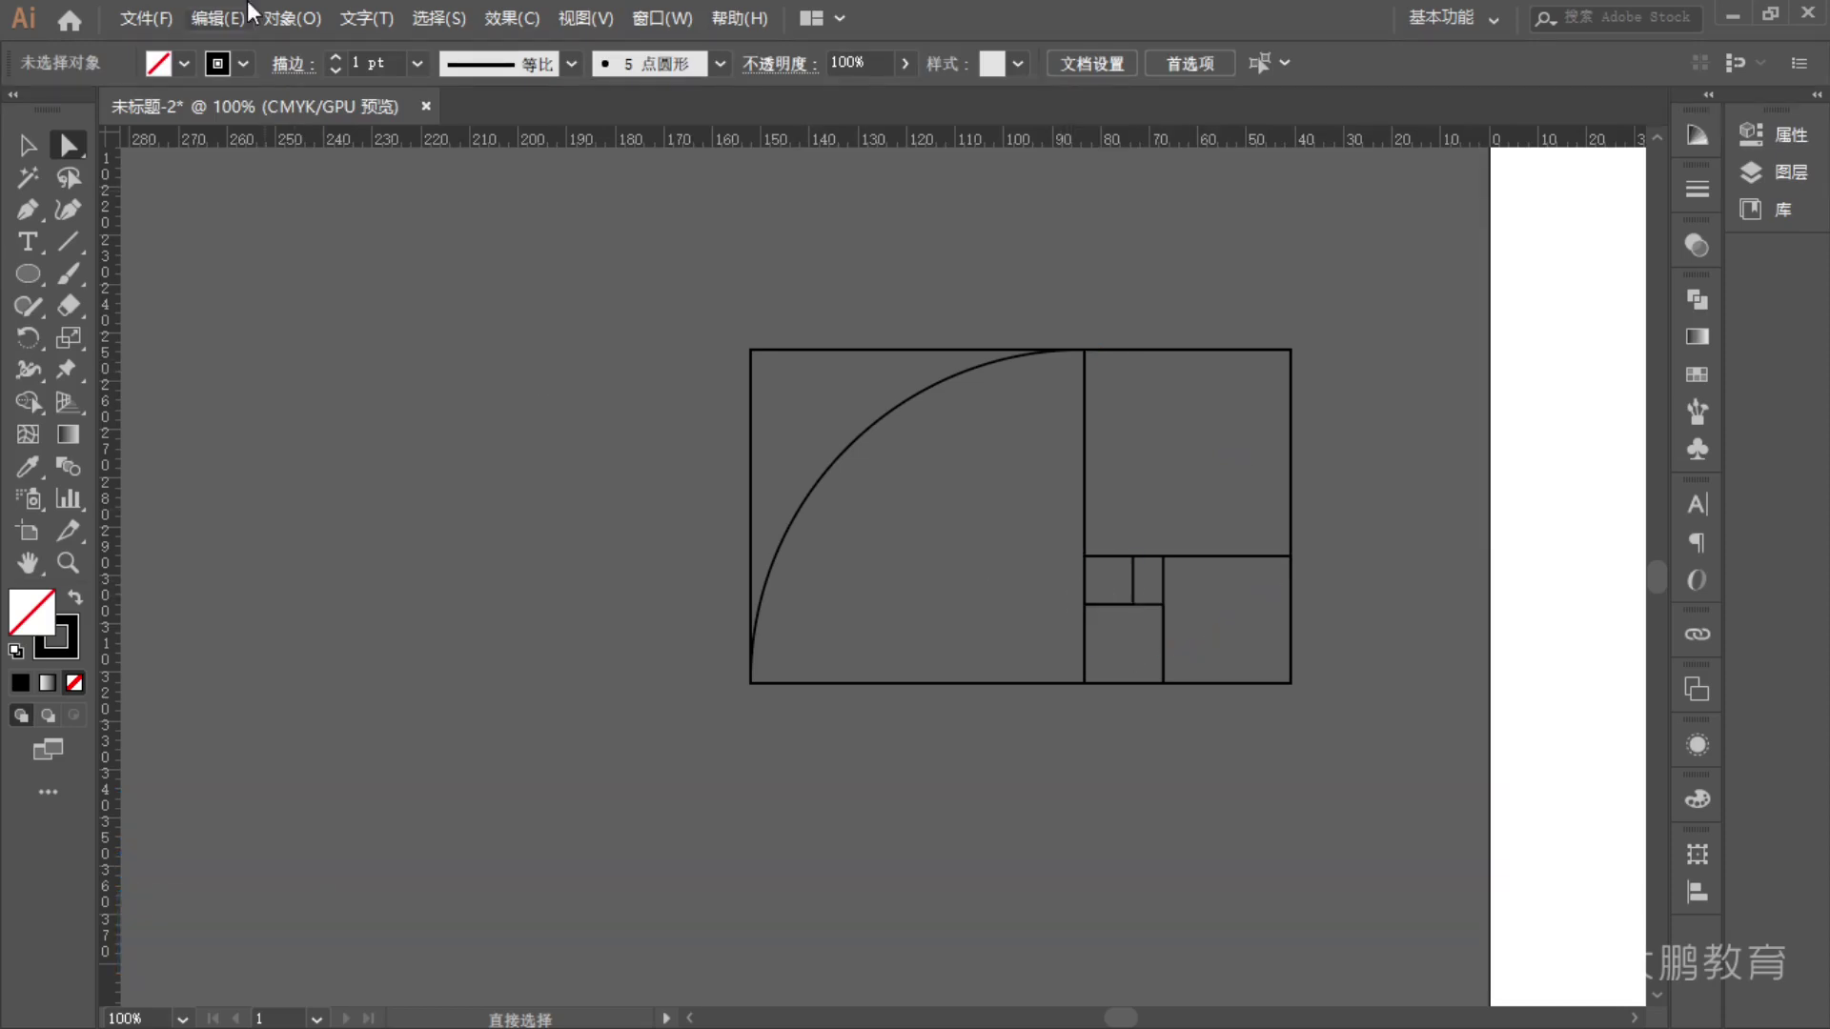
# - Delete the quarter arc inside the largest square
pyautogui.click(38, 148)
pyautogui.click(836, 434)
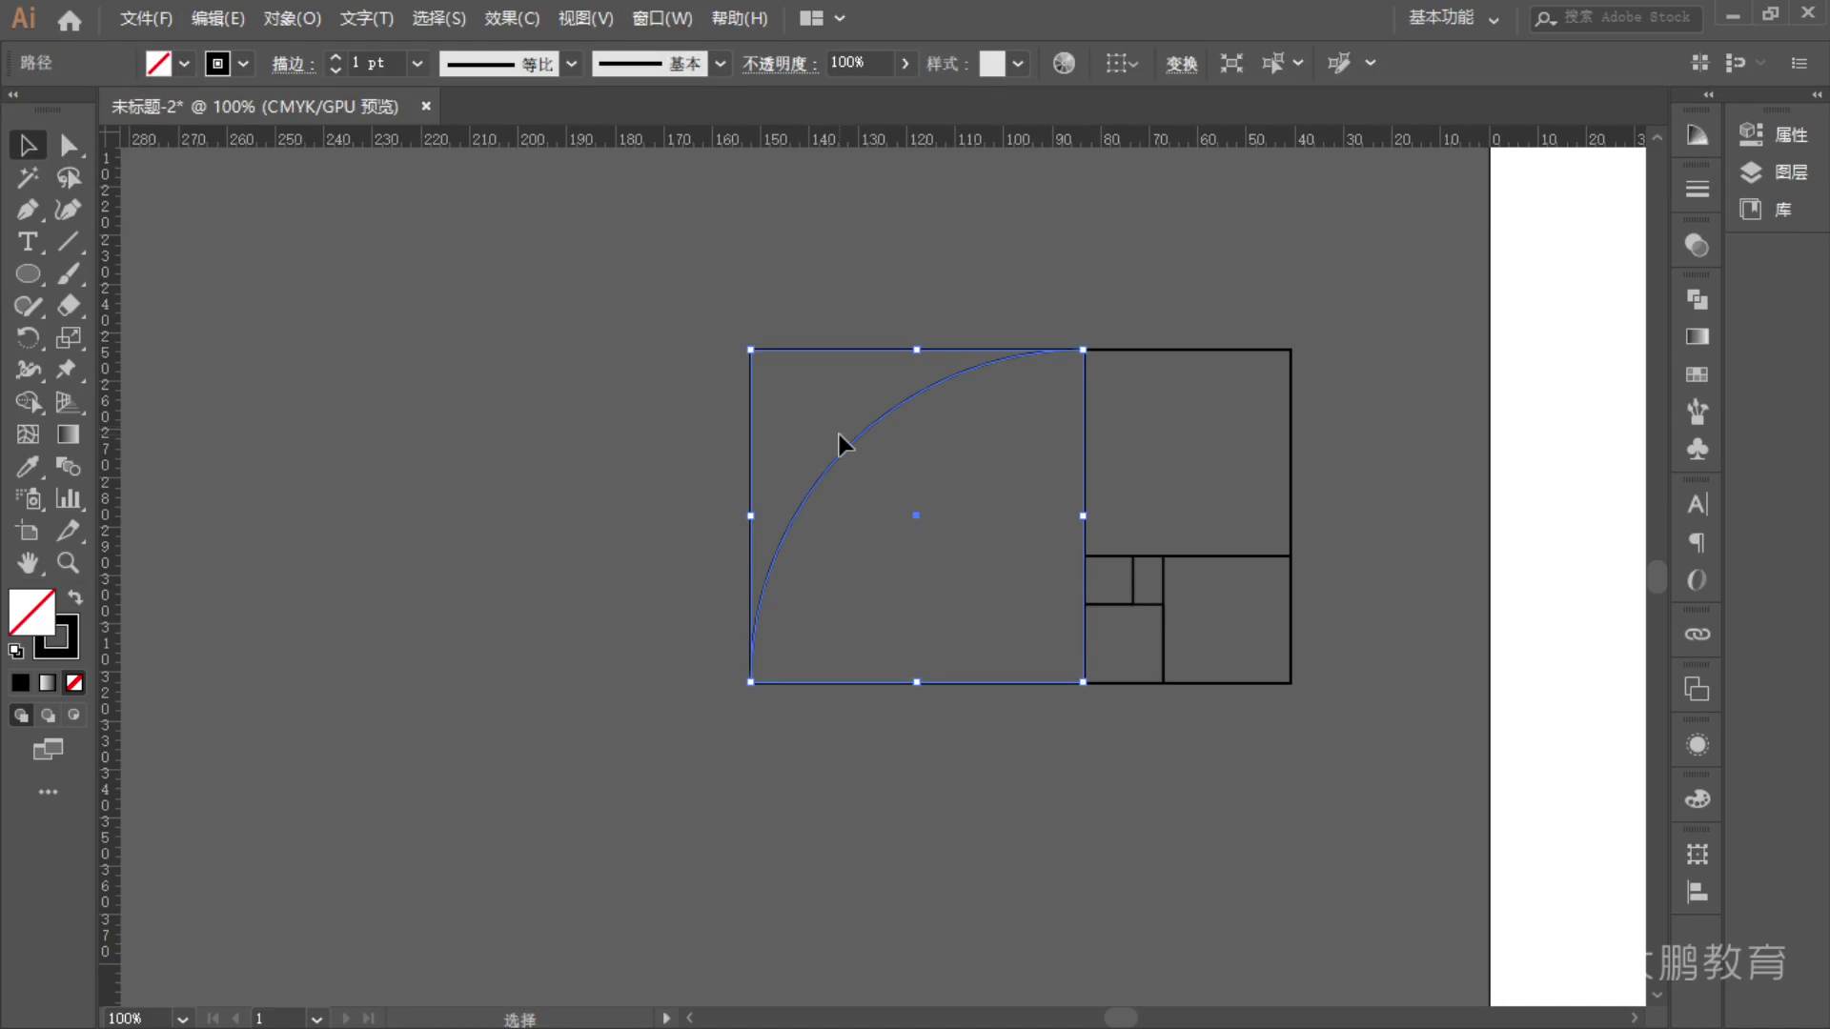
pyautogui.press('BackSpace')
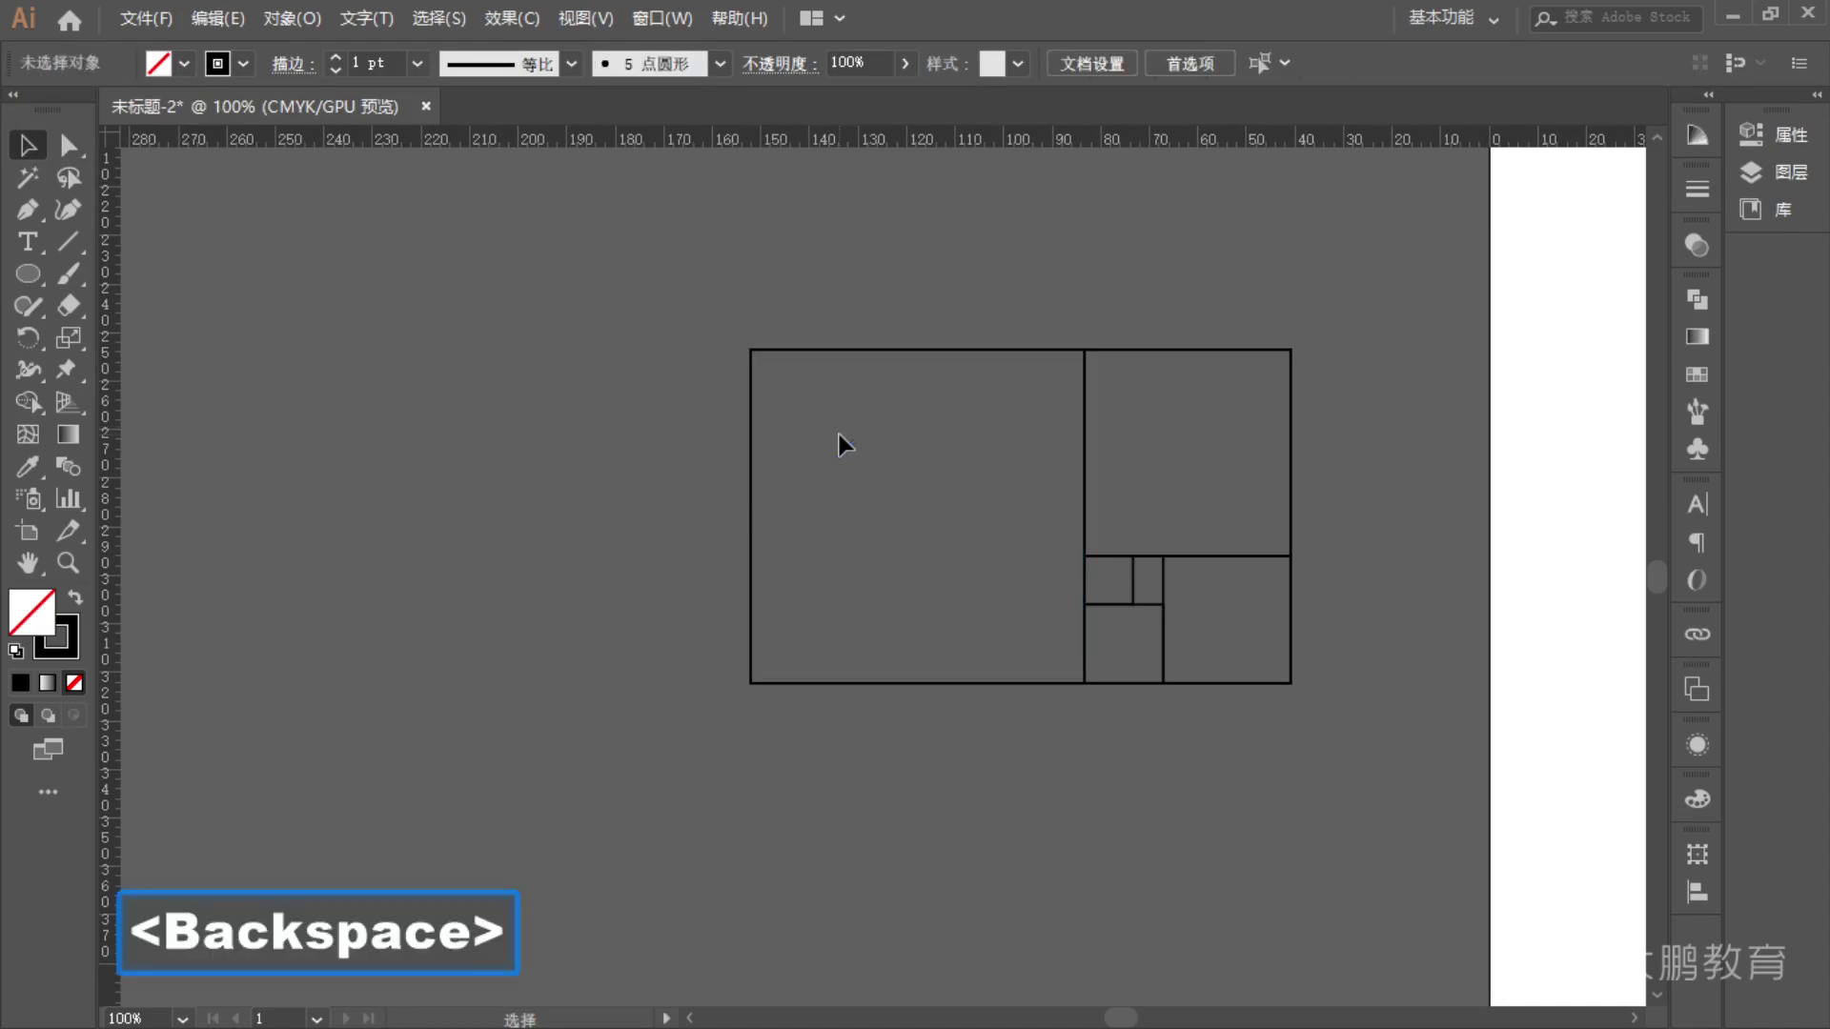
# - Draw a quarter arc with the Arc tool from the largest square's lower-left corner to its upper-right corner, and deselect it
pyautogui.click(66, 243)
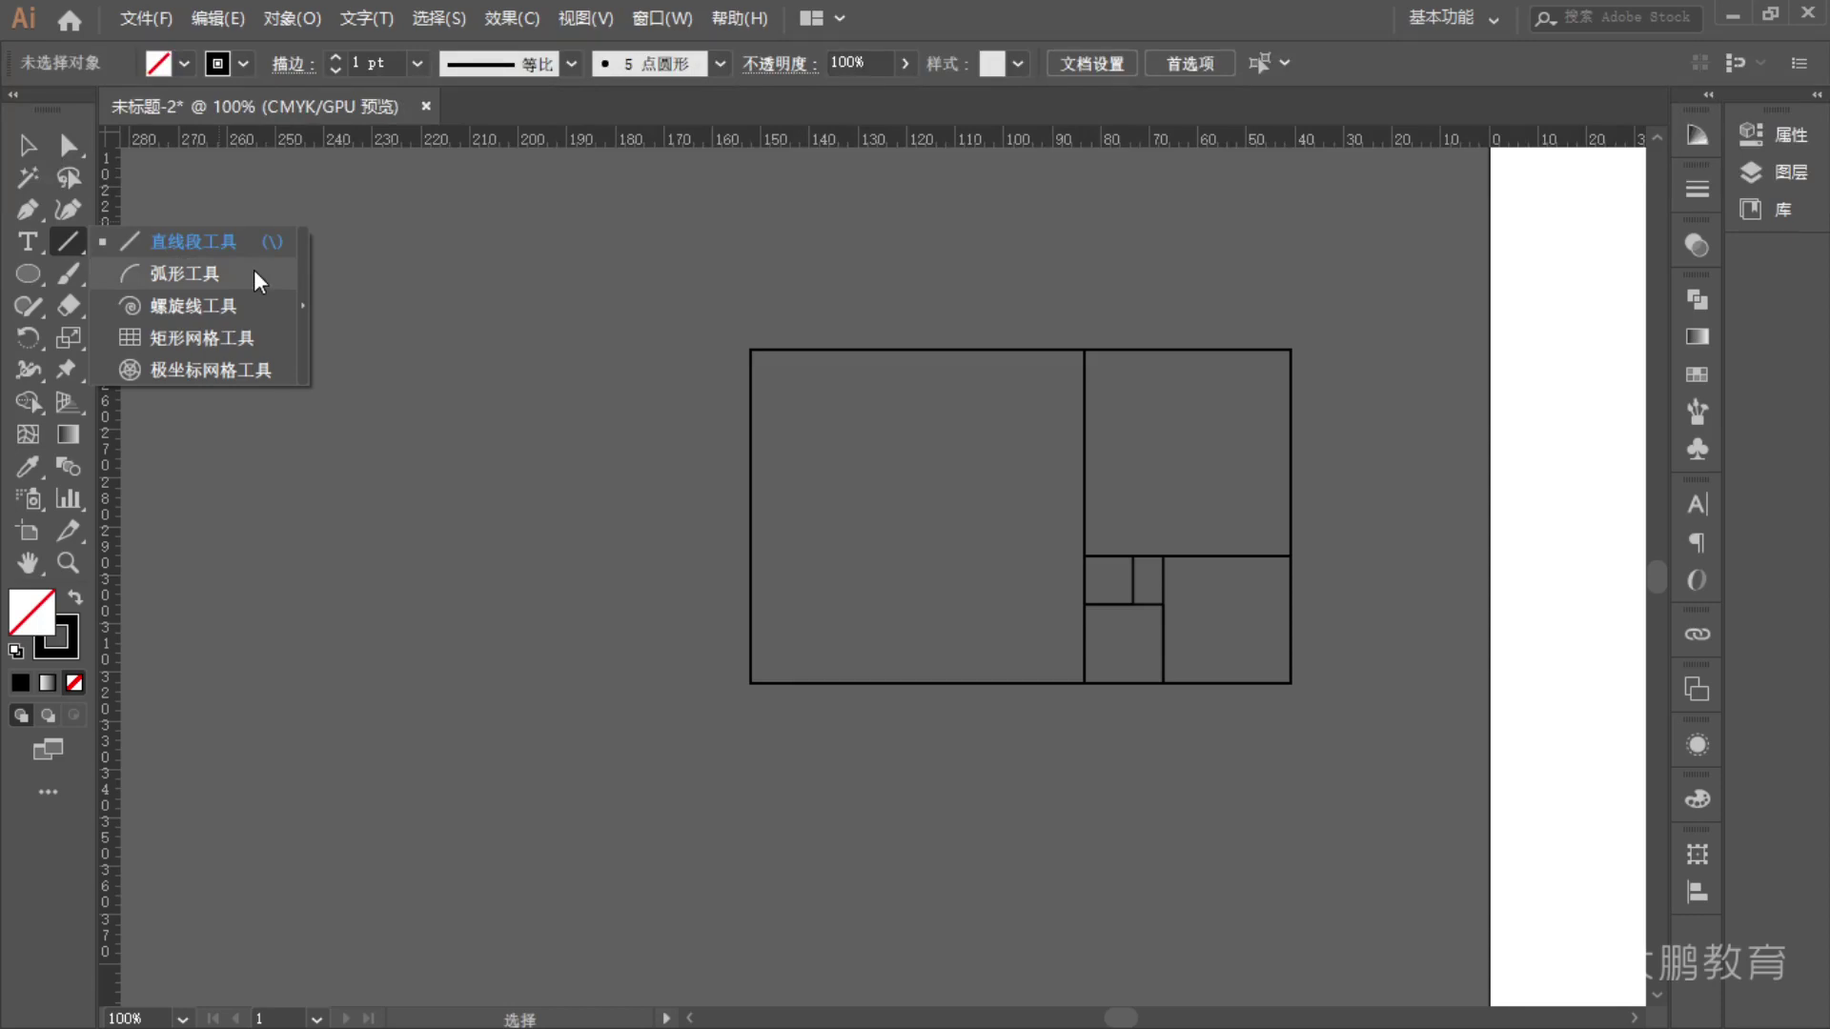
pyautogui.click(254, 273)
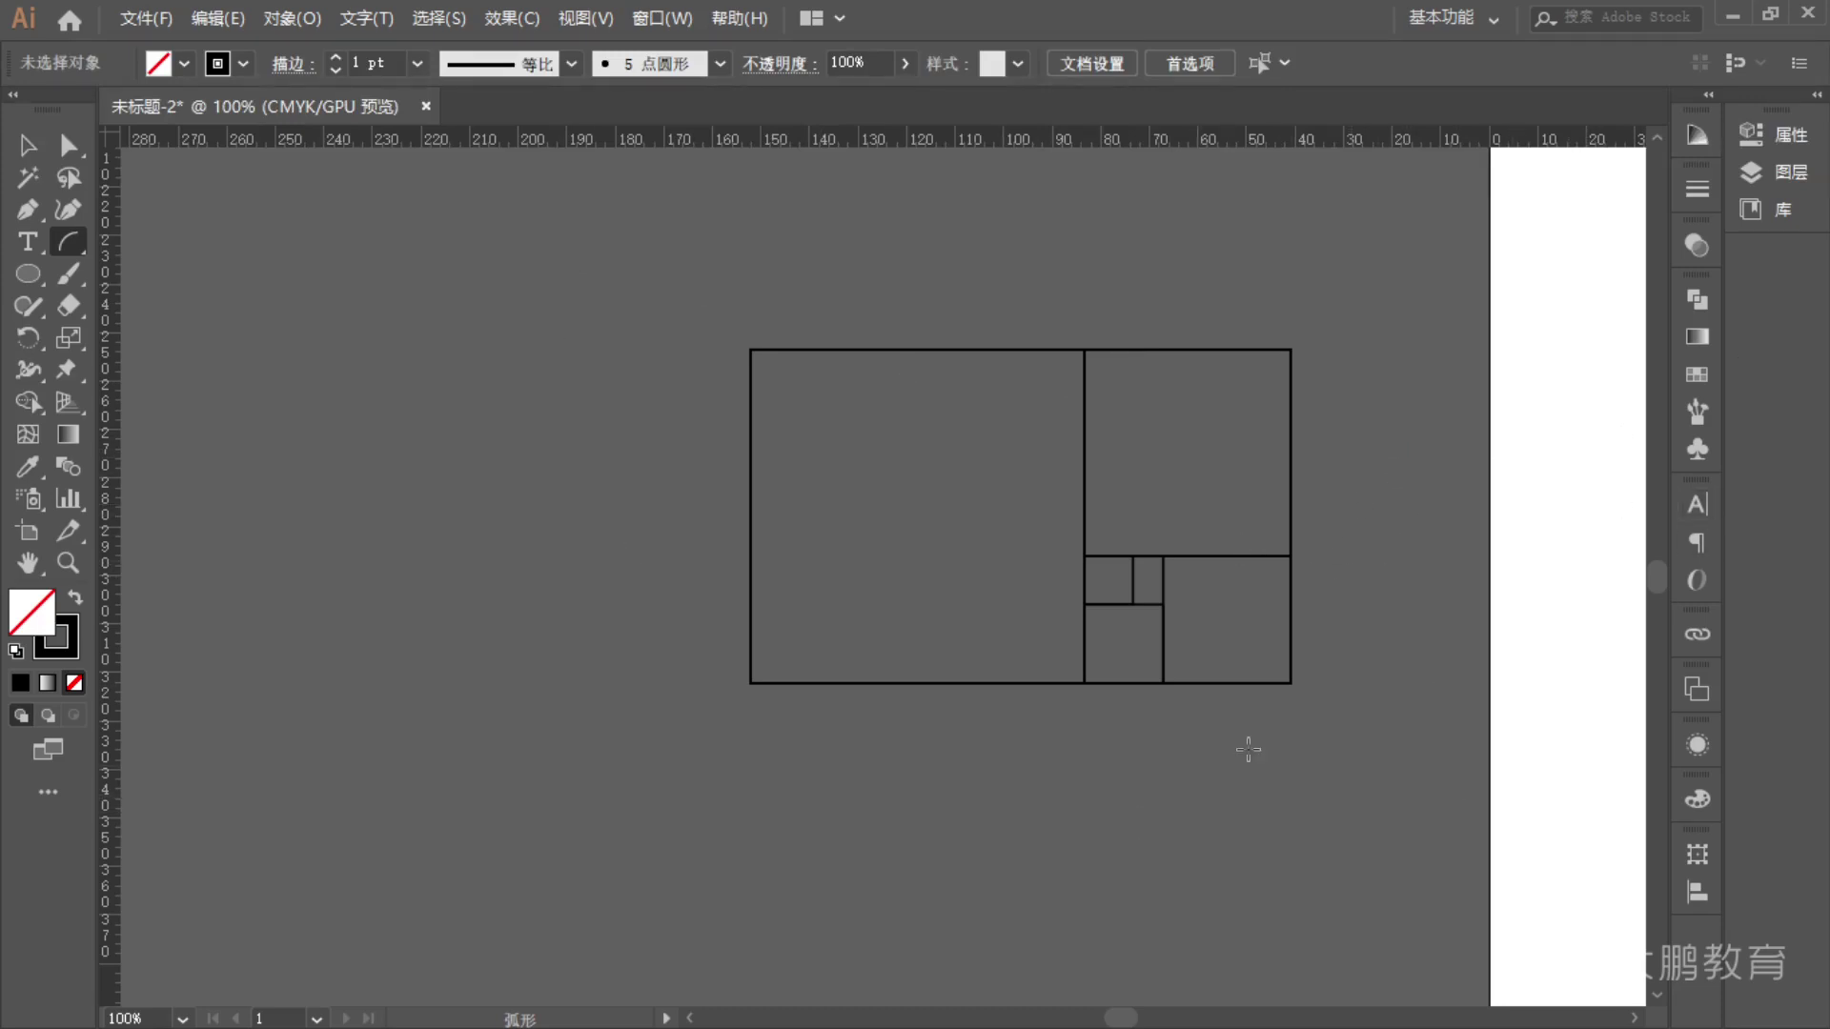
pyautogui.moveTo(988, 597); pyautogui.dragTo(874, 519)
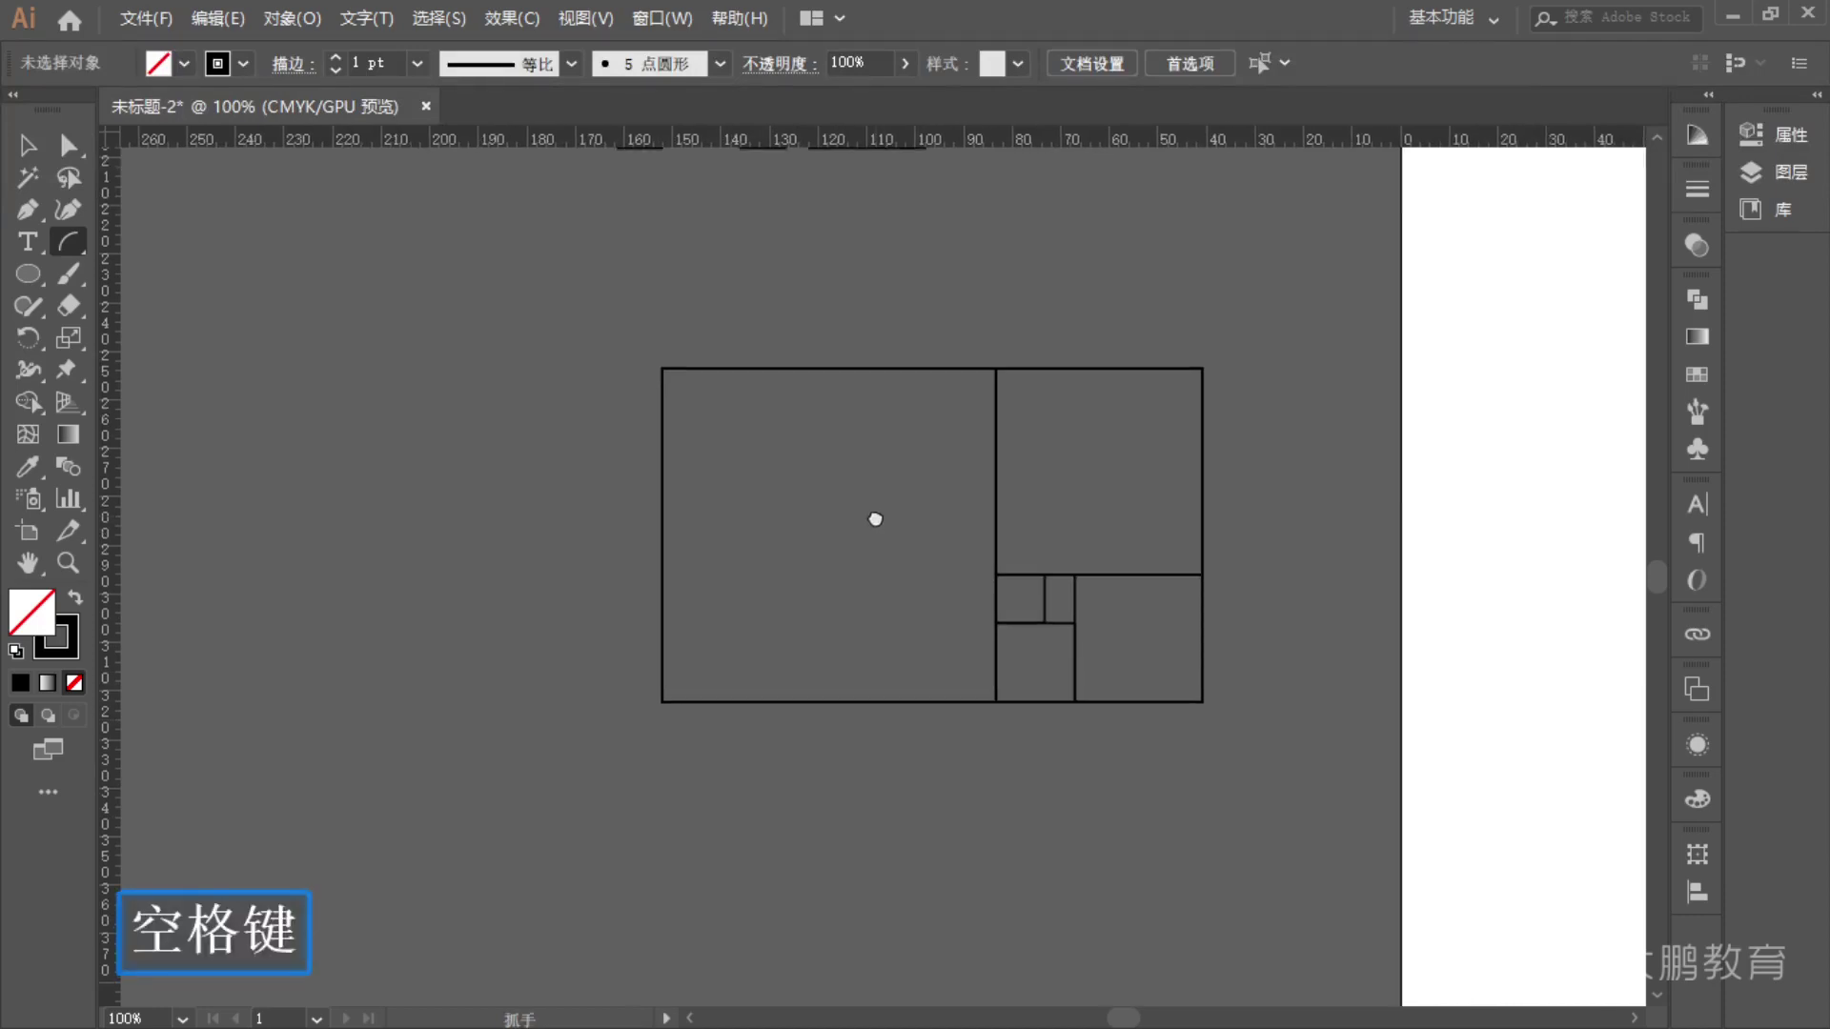
pyautogui.scroll(2, 931, 629)
pyautogui.scroll(-1, 930, 631)
pyautogui.moveTo(930, 631); pyautogui.dragTo(906, 670)
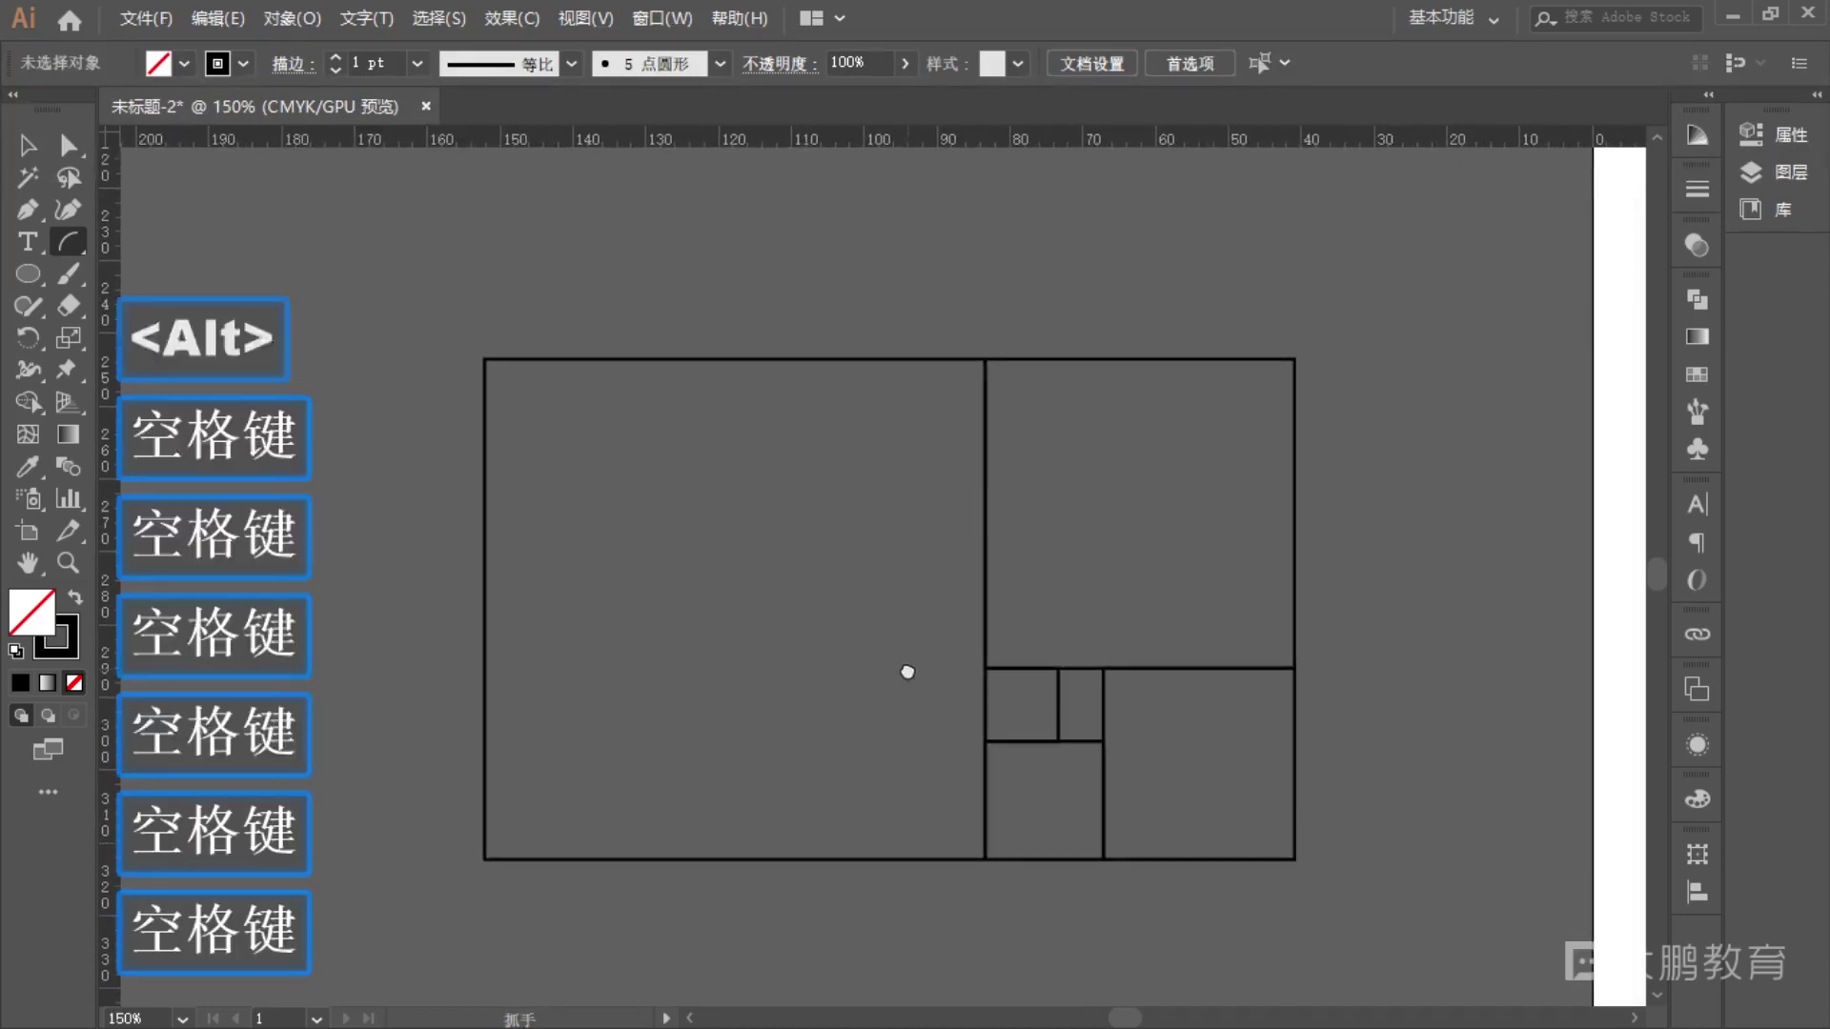
pyautogui.scroll(-2, 906, 667)
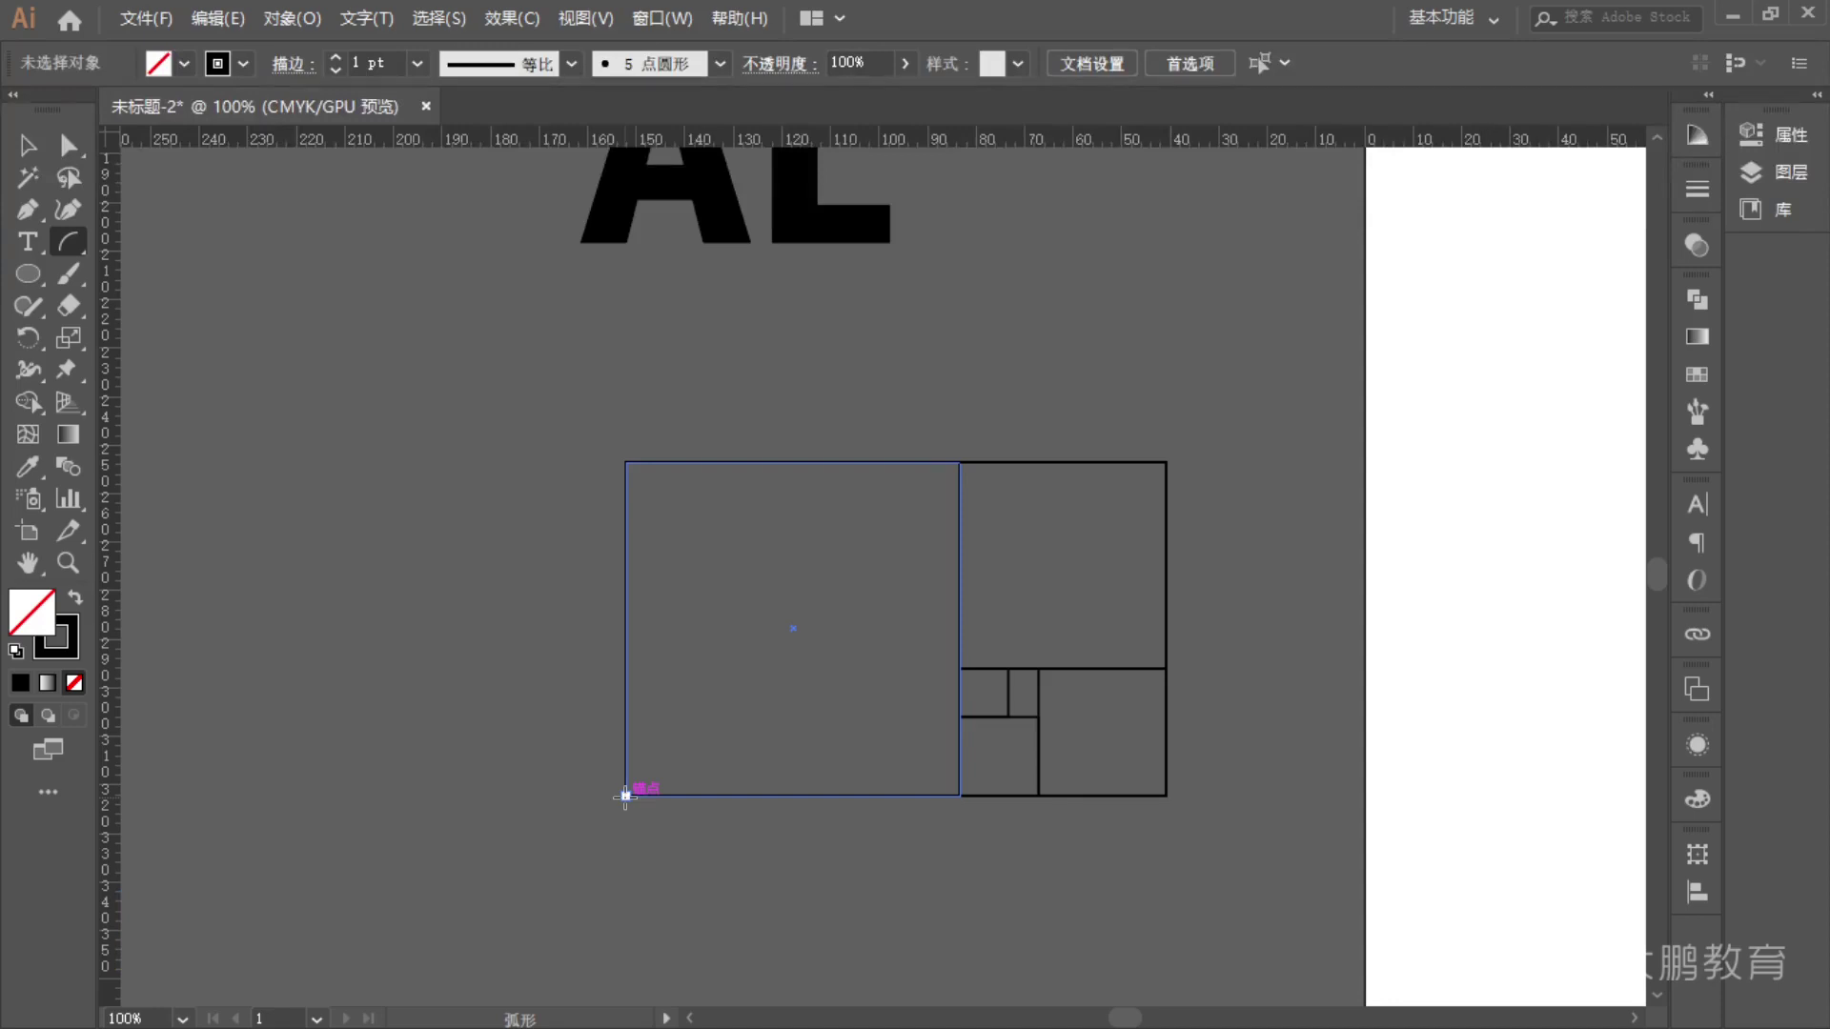
pyautogui.moveTo(626, 794); pyautogui.dragTo(960, 462)
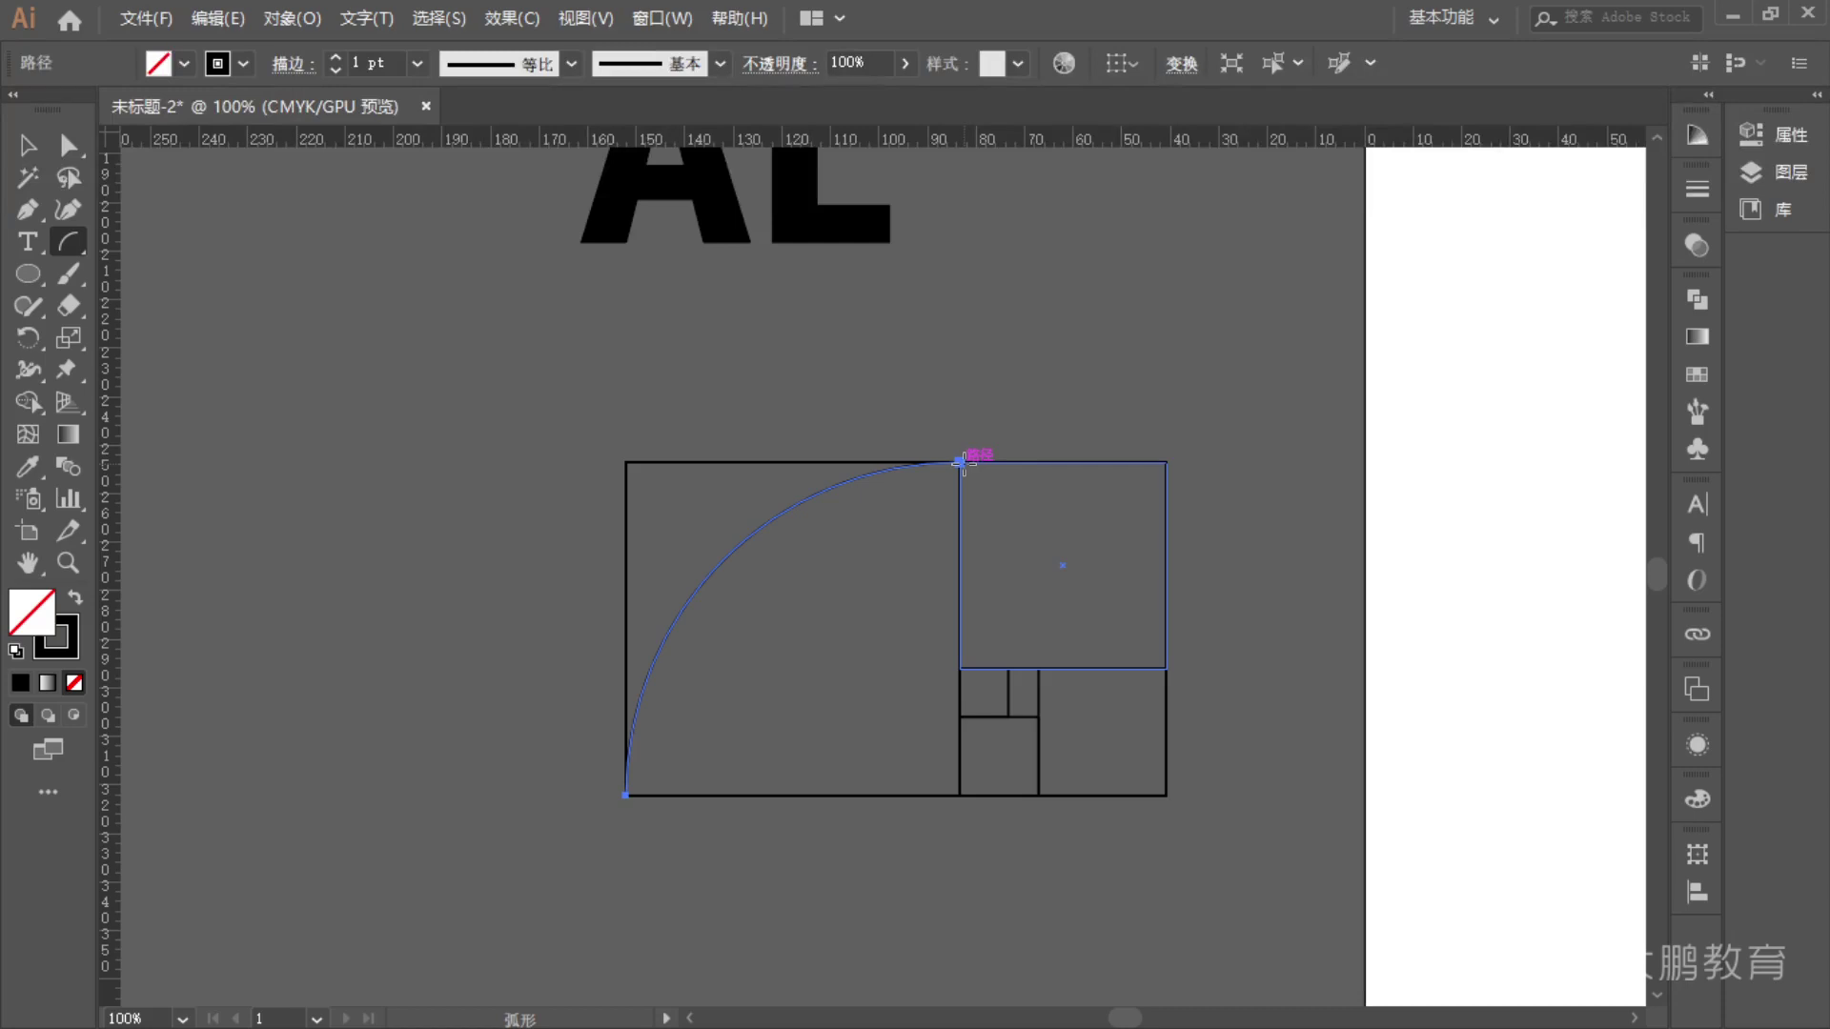
pyautogui.moveTo(72, 240); pyautogui.dragTo(225, 271)
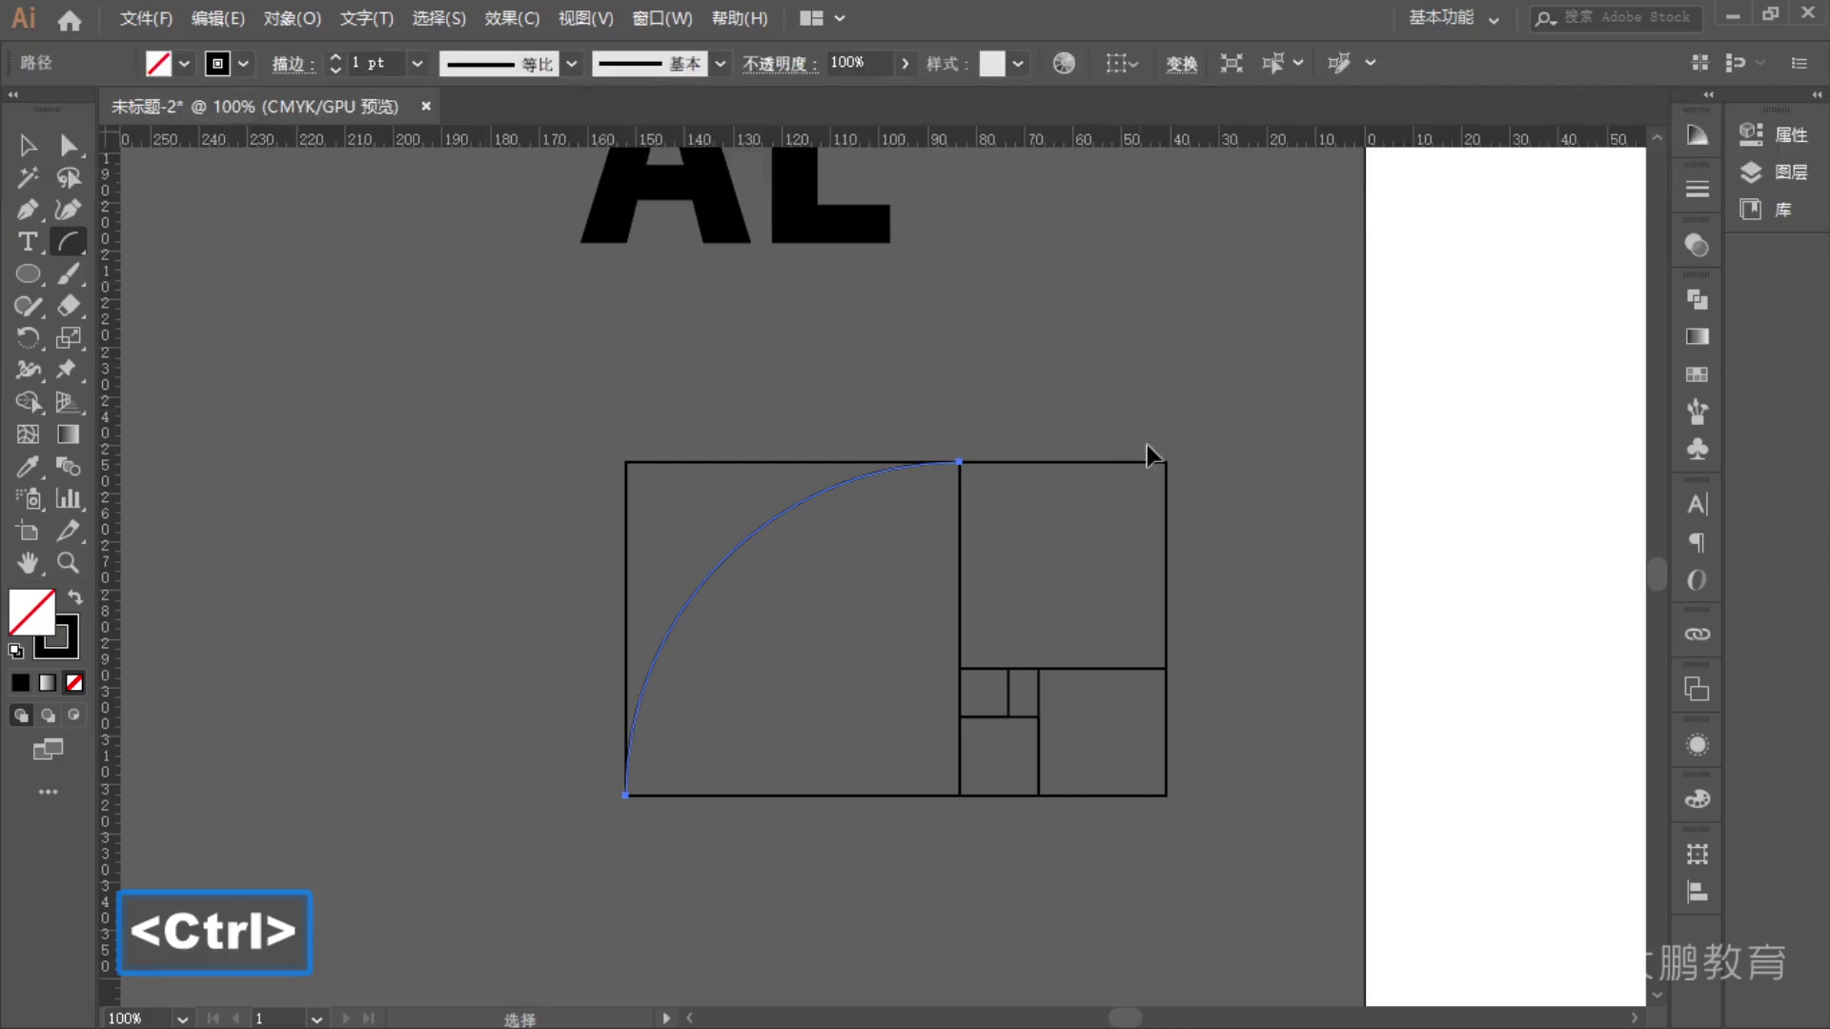
pyautogui.keyDown('ctrl'); pyautogui.click(1226, 438); pyautogui.keyUp('ctrl')
# - Draw a quarter arc in the second-largest square from its lower-right to its upper-left corner, undoing a misplaced attempt, and deselect it
pyautogui.scroll(2, 1159, 796)
pyautogui.moveTo(1077, 372); pyautogui.dragTo(1106, 710)
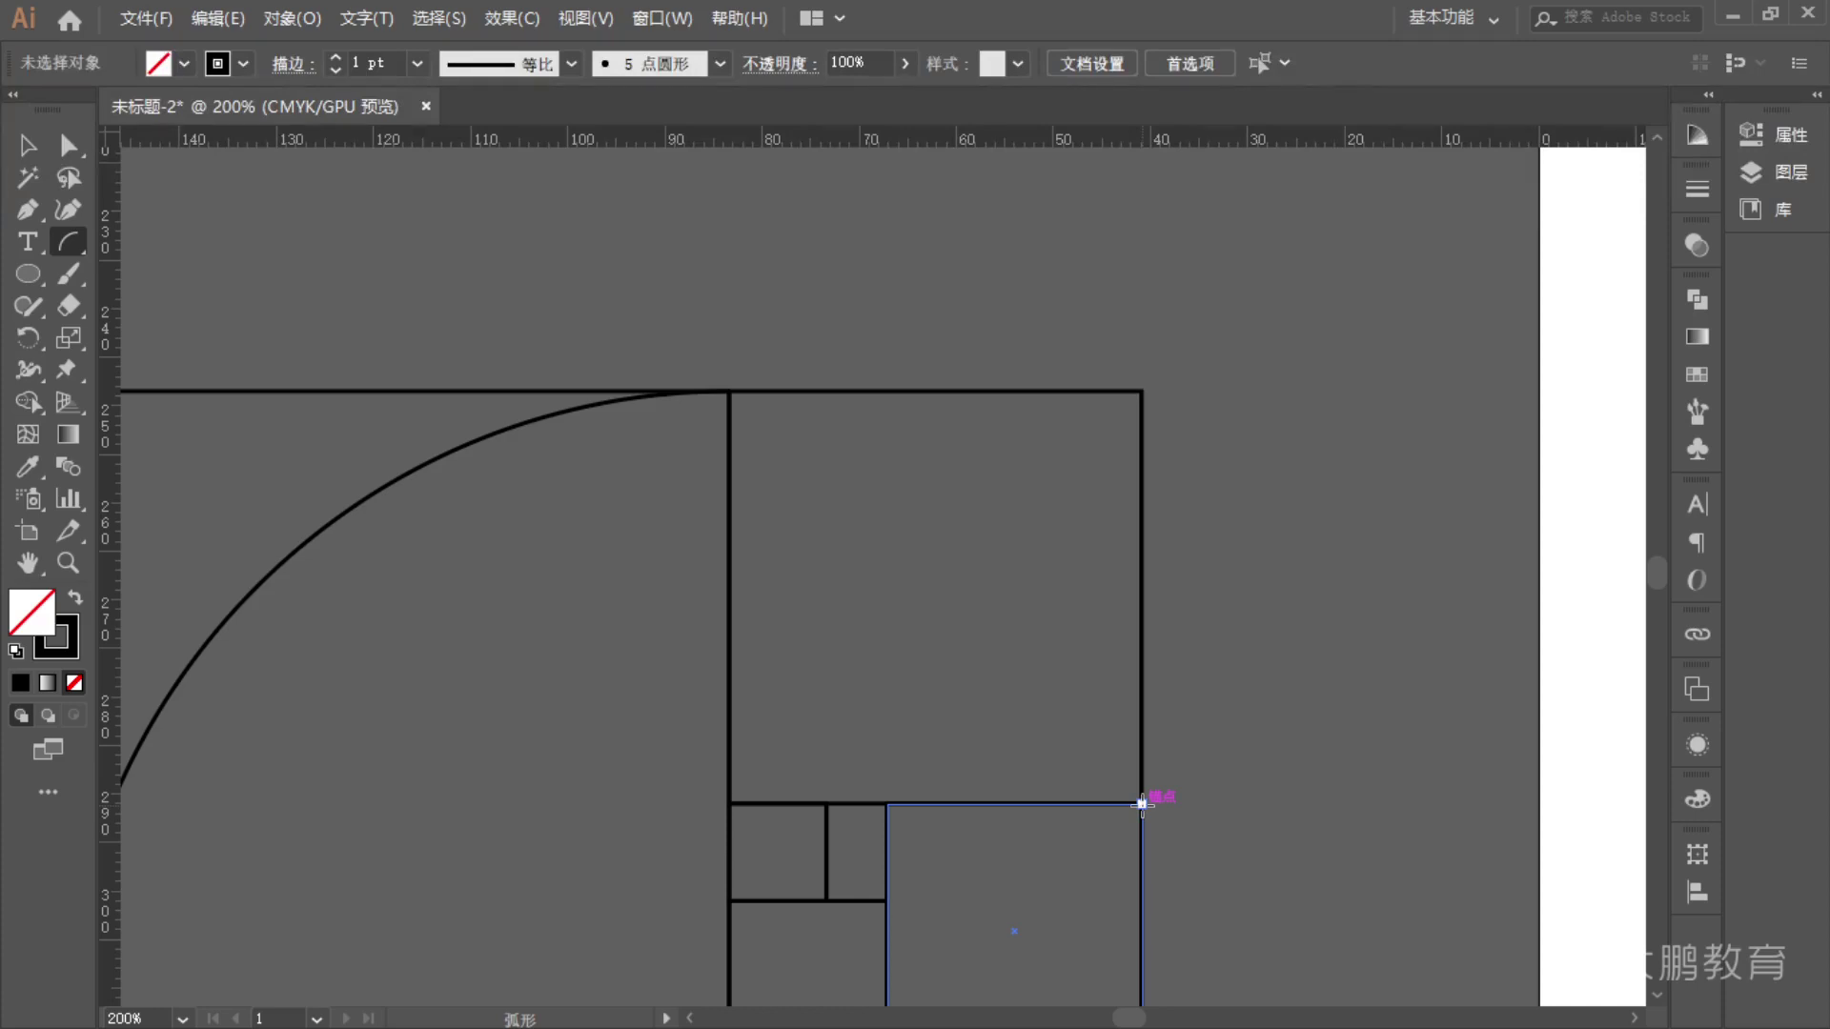
pyautogui.moveTo(1141, 803); pyautogui.dragTo(815, 408)
pyautogui.hotkey('ctrl', 'z')
pyautogui.moveTo(1141, 803); pyautogui.dragTo(727, 389)
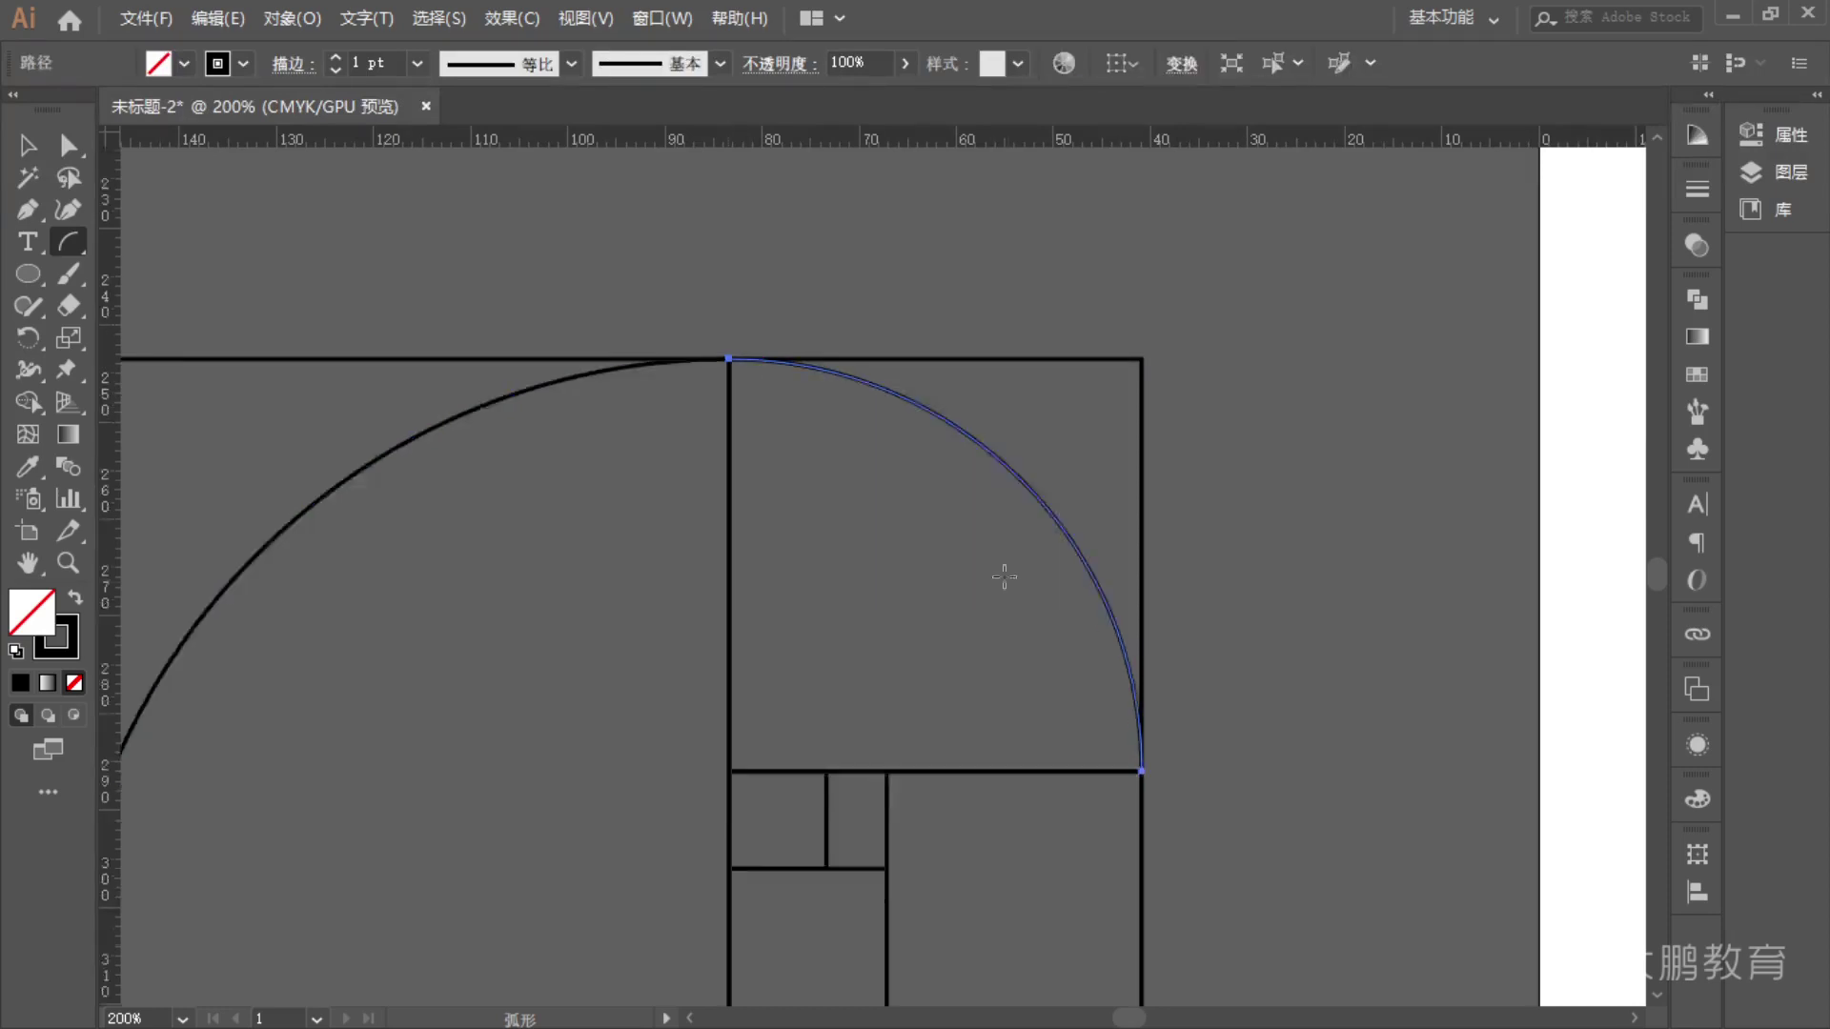
pyautogui.scroll(-2, 1013, 584)
pyautogui.press('ctrl')
pyautogui.keyDown('ctrl'); pyautogui.click(1221, 619); pyautogui.keyUp('ctrl')
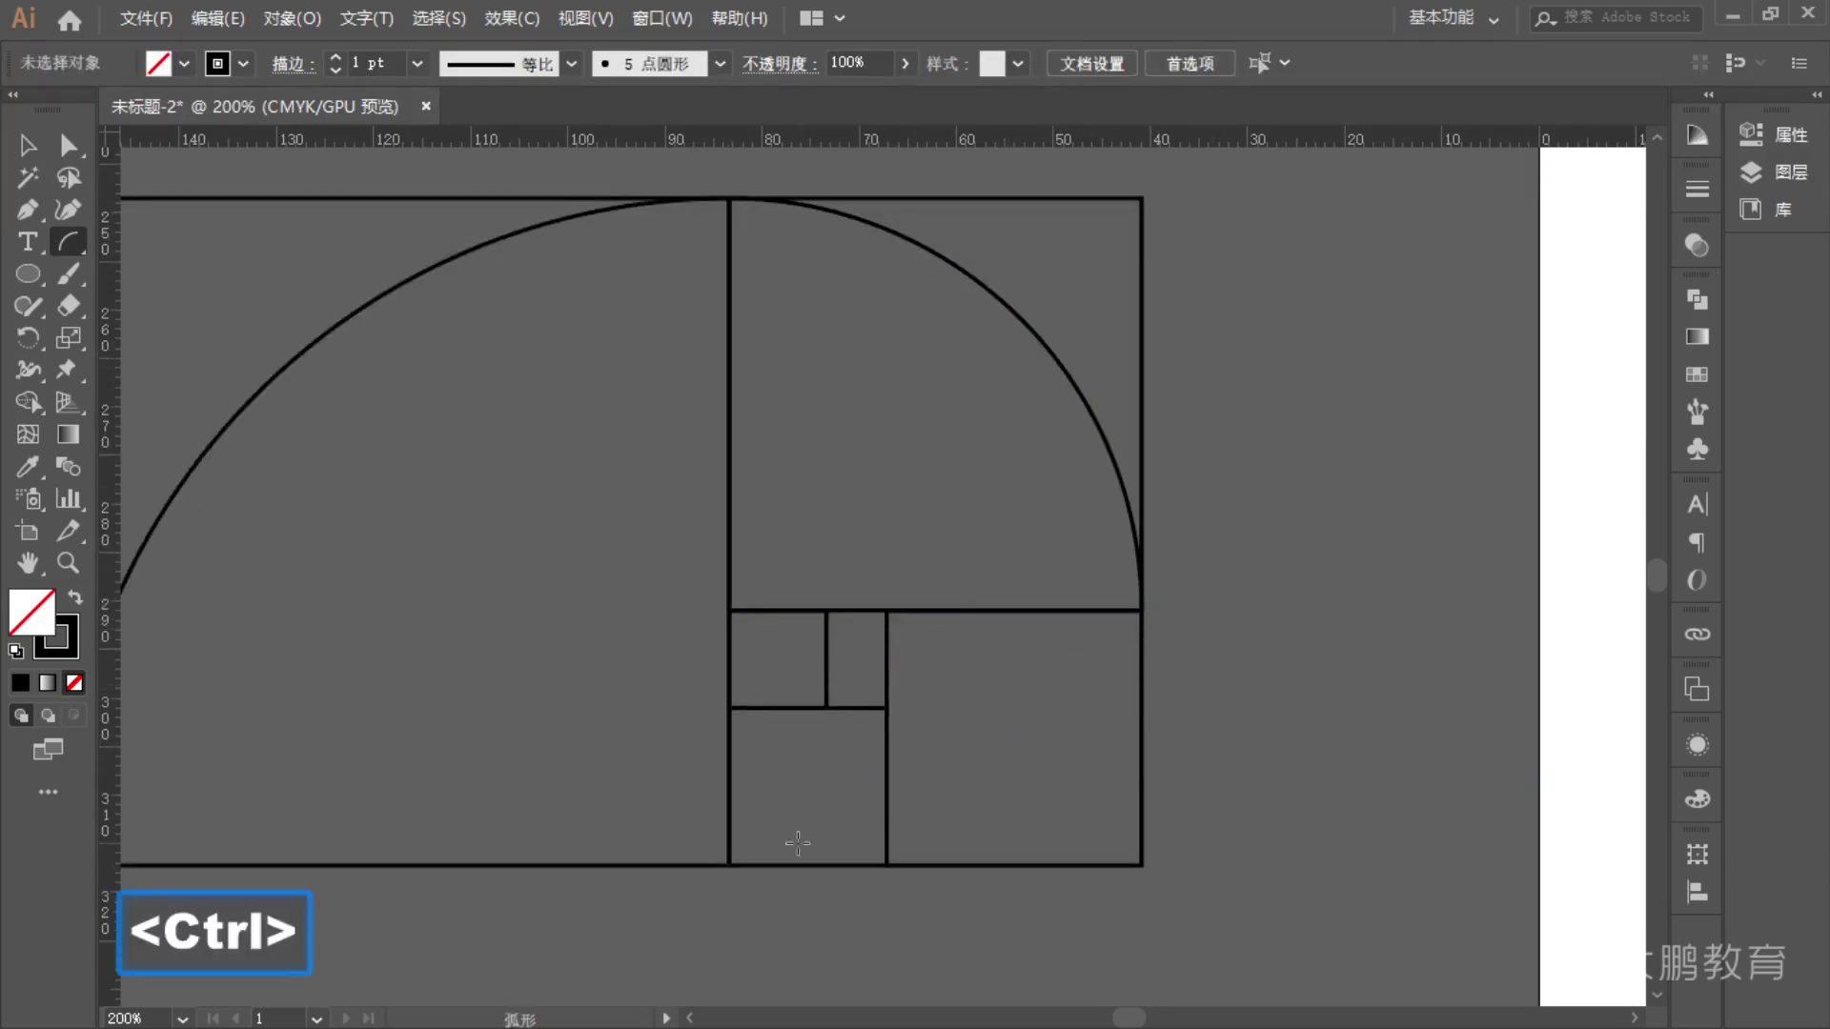
# - Draw a quarter arc in the third-largest square from its upper-right to its lower-left corner, undoing the attempt that curves the wrong way
pyautogui.moveTo(886, 864); pyautogui.dragTo(1134, 685)
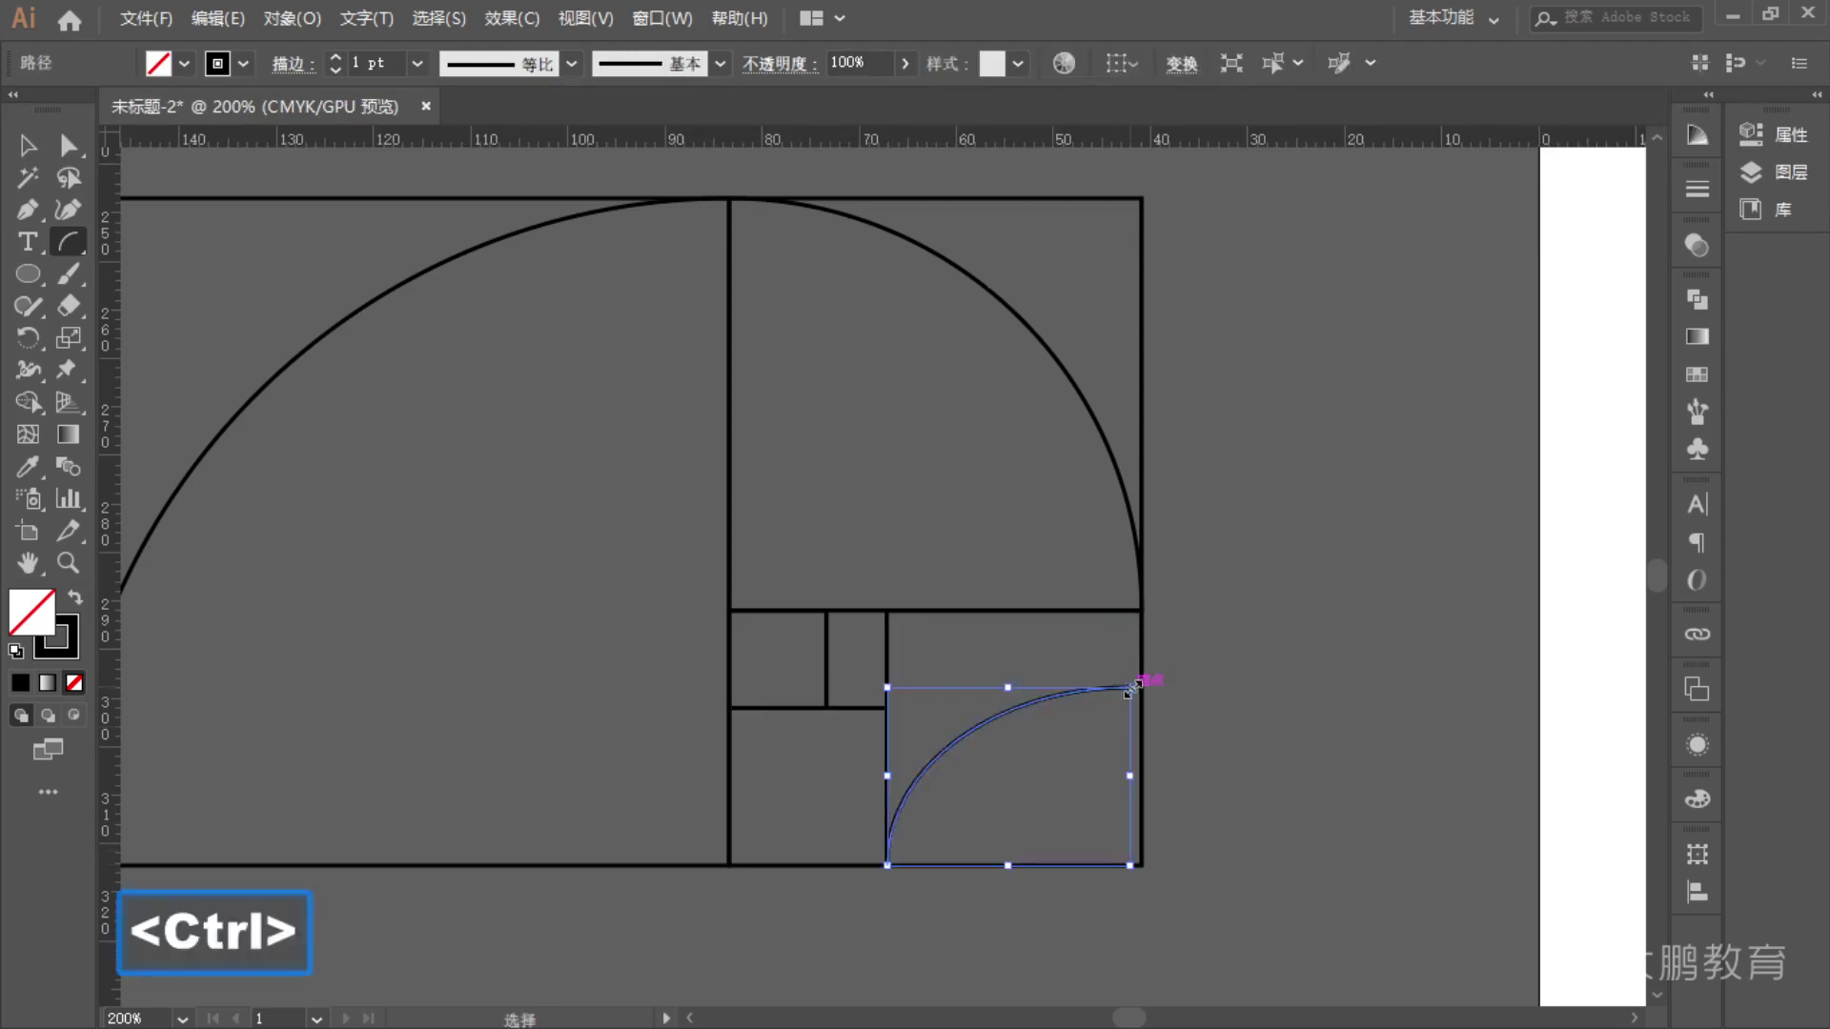
pyautogui.hotkey('ctrl', 'z')
pyautogui.moveTo(1142, 611); pyautogui.dragTo(886, 864)
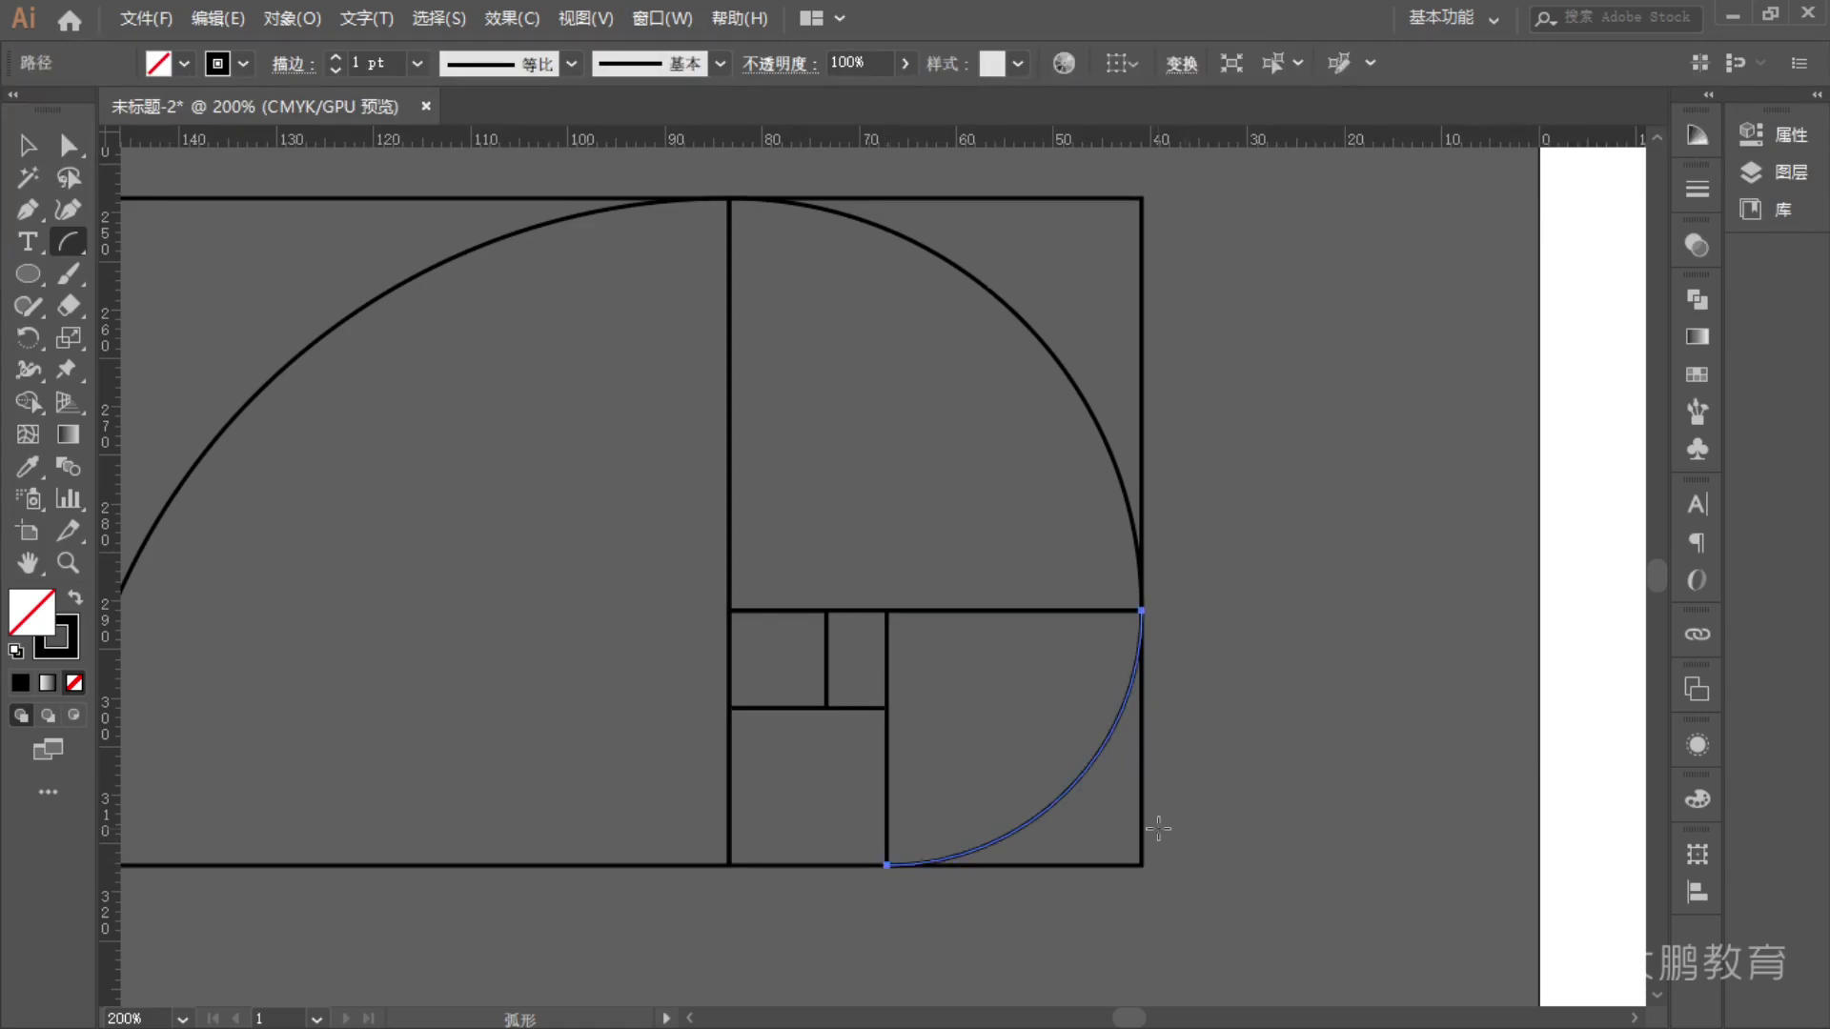
# - Draw a quarter arc in the fourth-largest square from its upper-left to its lower-right corner
pyautogui.scroll(2, 1165, 724)
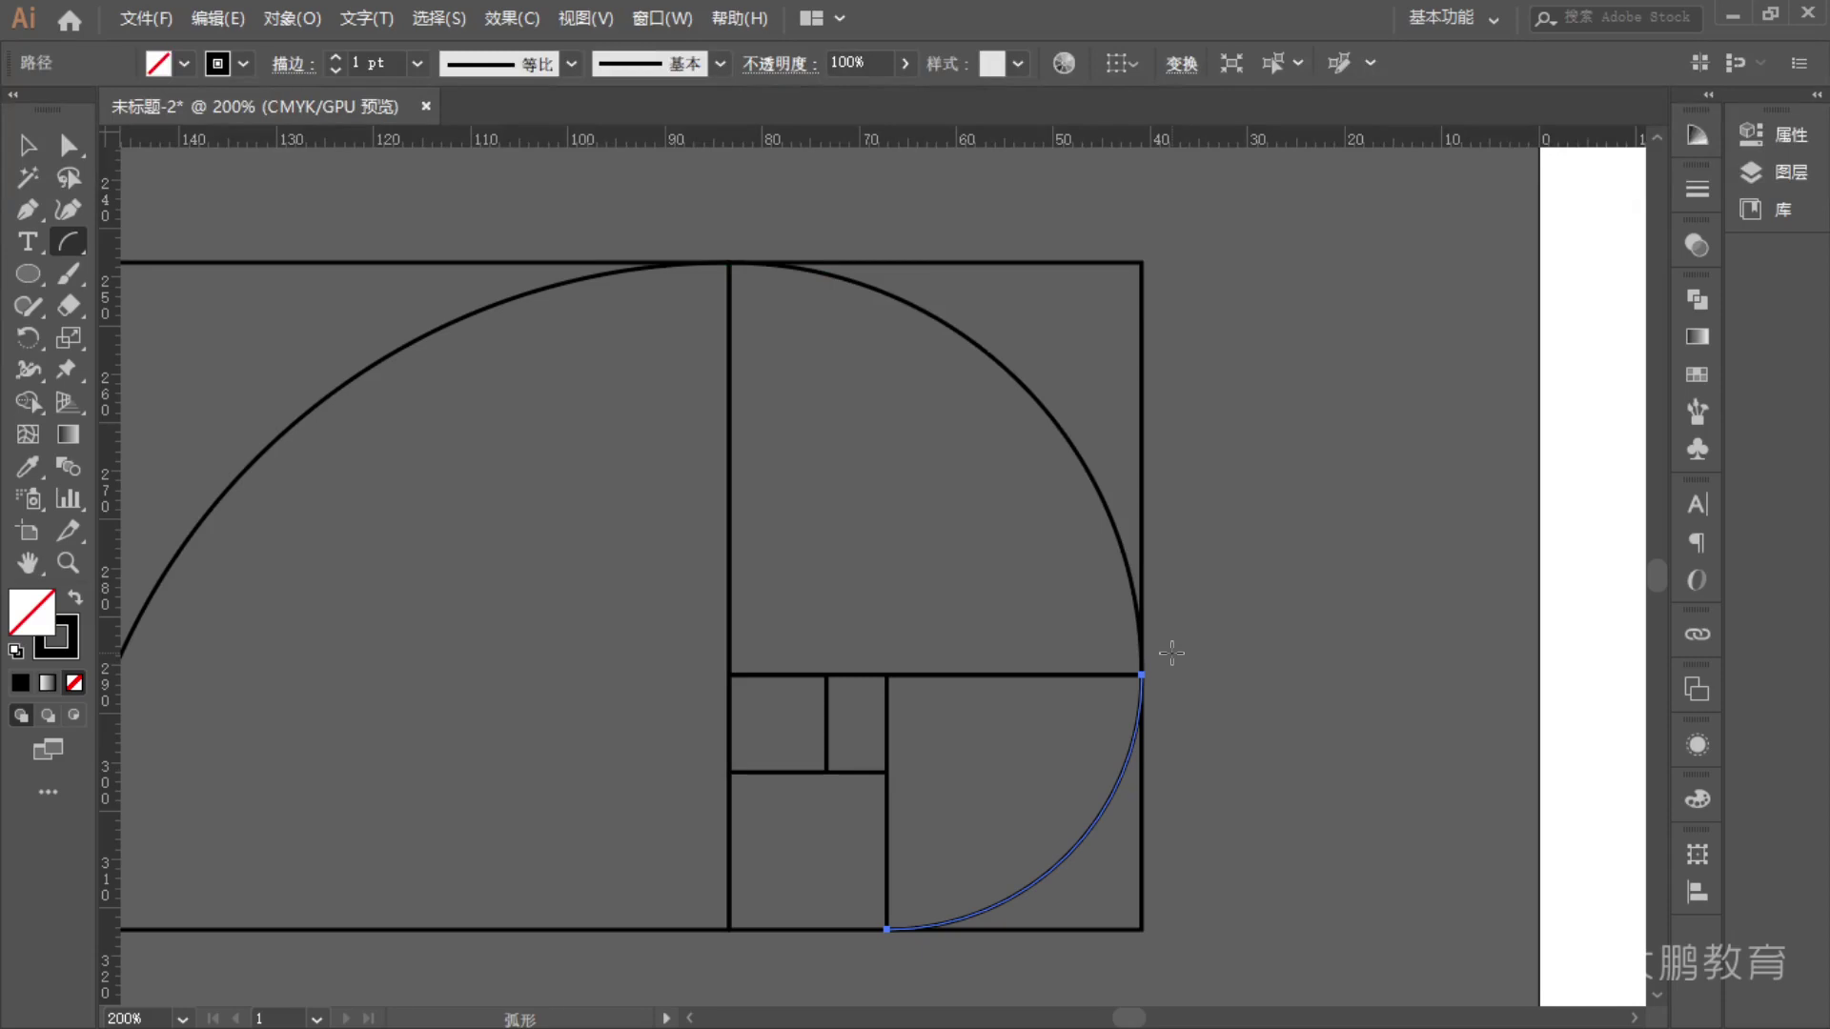
pyautogui.scroll(2, 789, 958)
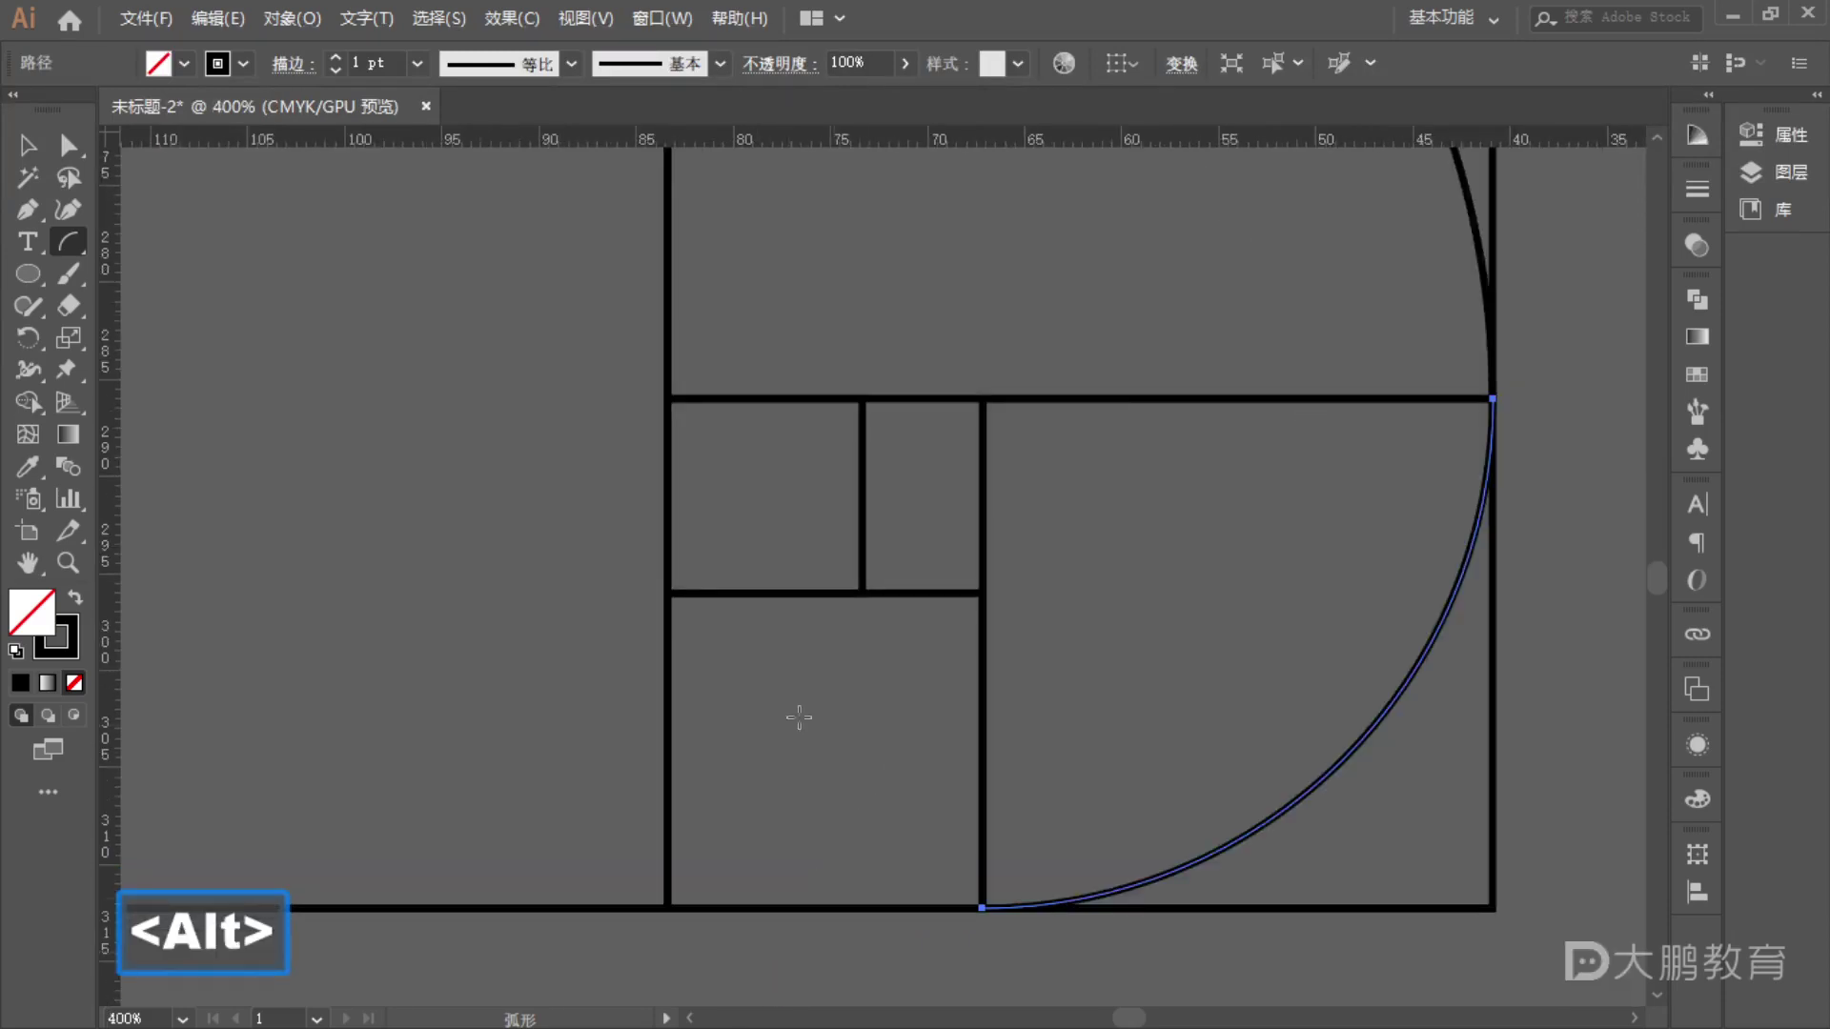
pyautogui.moveTo(670, 592); pyautogui.dragTo(982, 907)
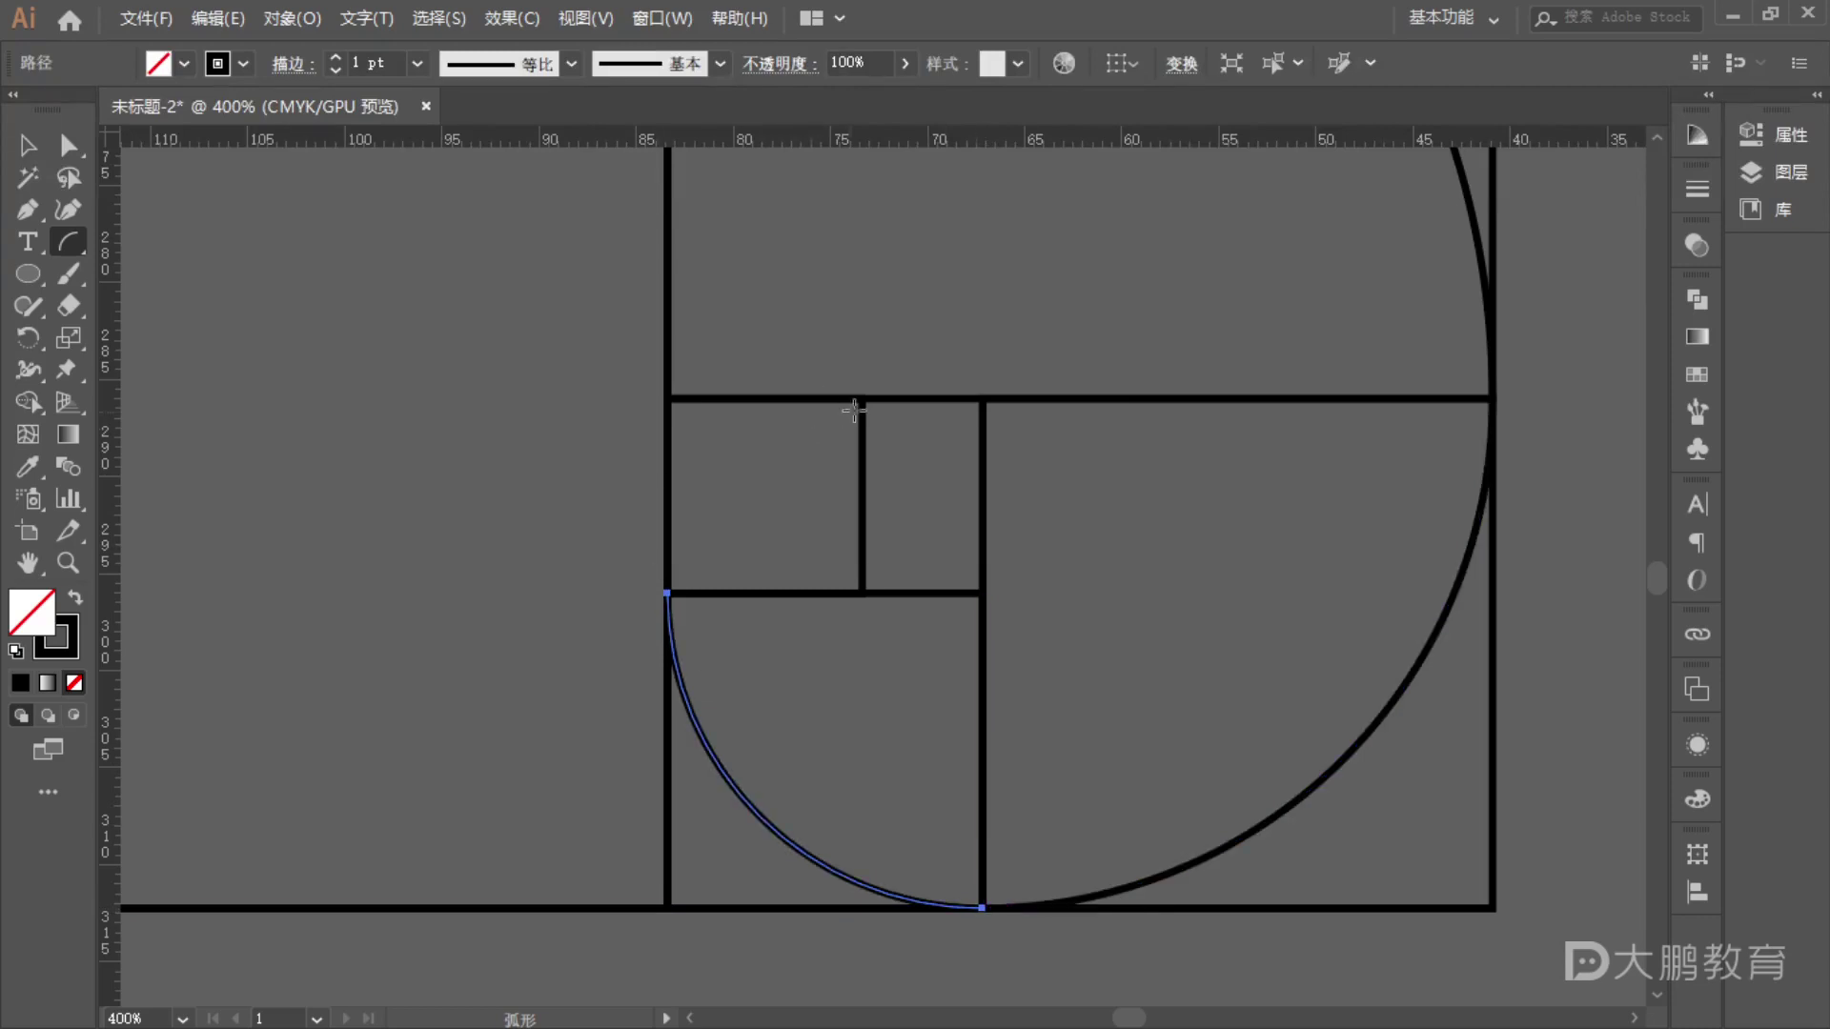
# - Draw a quarter arc in the smallest square from its upper-right to its lower-left corner, and deselect everything
pyautogui.moveTo(862, 398)
pyautogui.mouseDown()
pyautogui.moveTo(703, 541)
pyautogui.moveTo(776, 420)
pyautogui.moveTo(861, 399)
pyautogui.mouseUp()
pyautogui.hotkey('ctrl', 'z')
pyautogui.press('v')
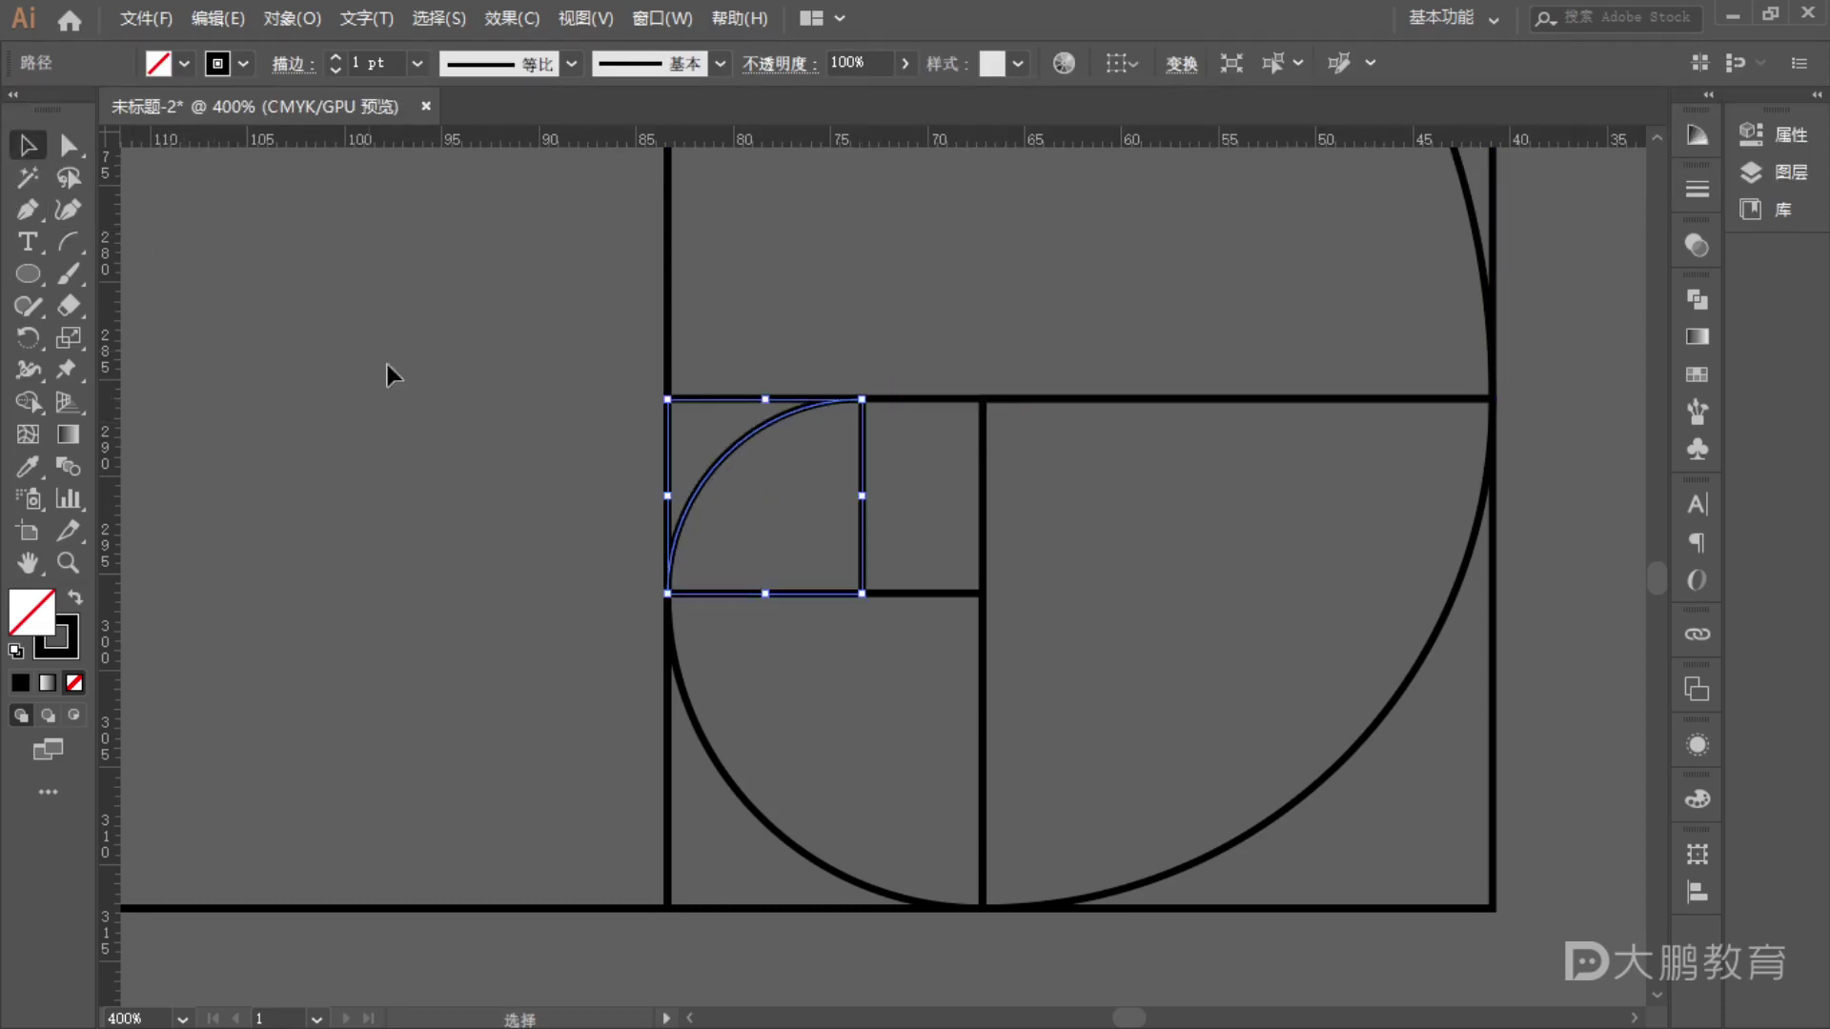
pyautogui.click(299, 310)
pyautogui.scroll(-1, 753, 575)
pyautogui.scroll(-1, 753, 576)
pyautogui.moveTo(1322, 581); pyautogui.dragTo(1394, 703)
pyautogui.scroll(-1, 1431, 640)
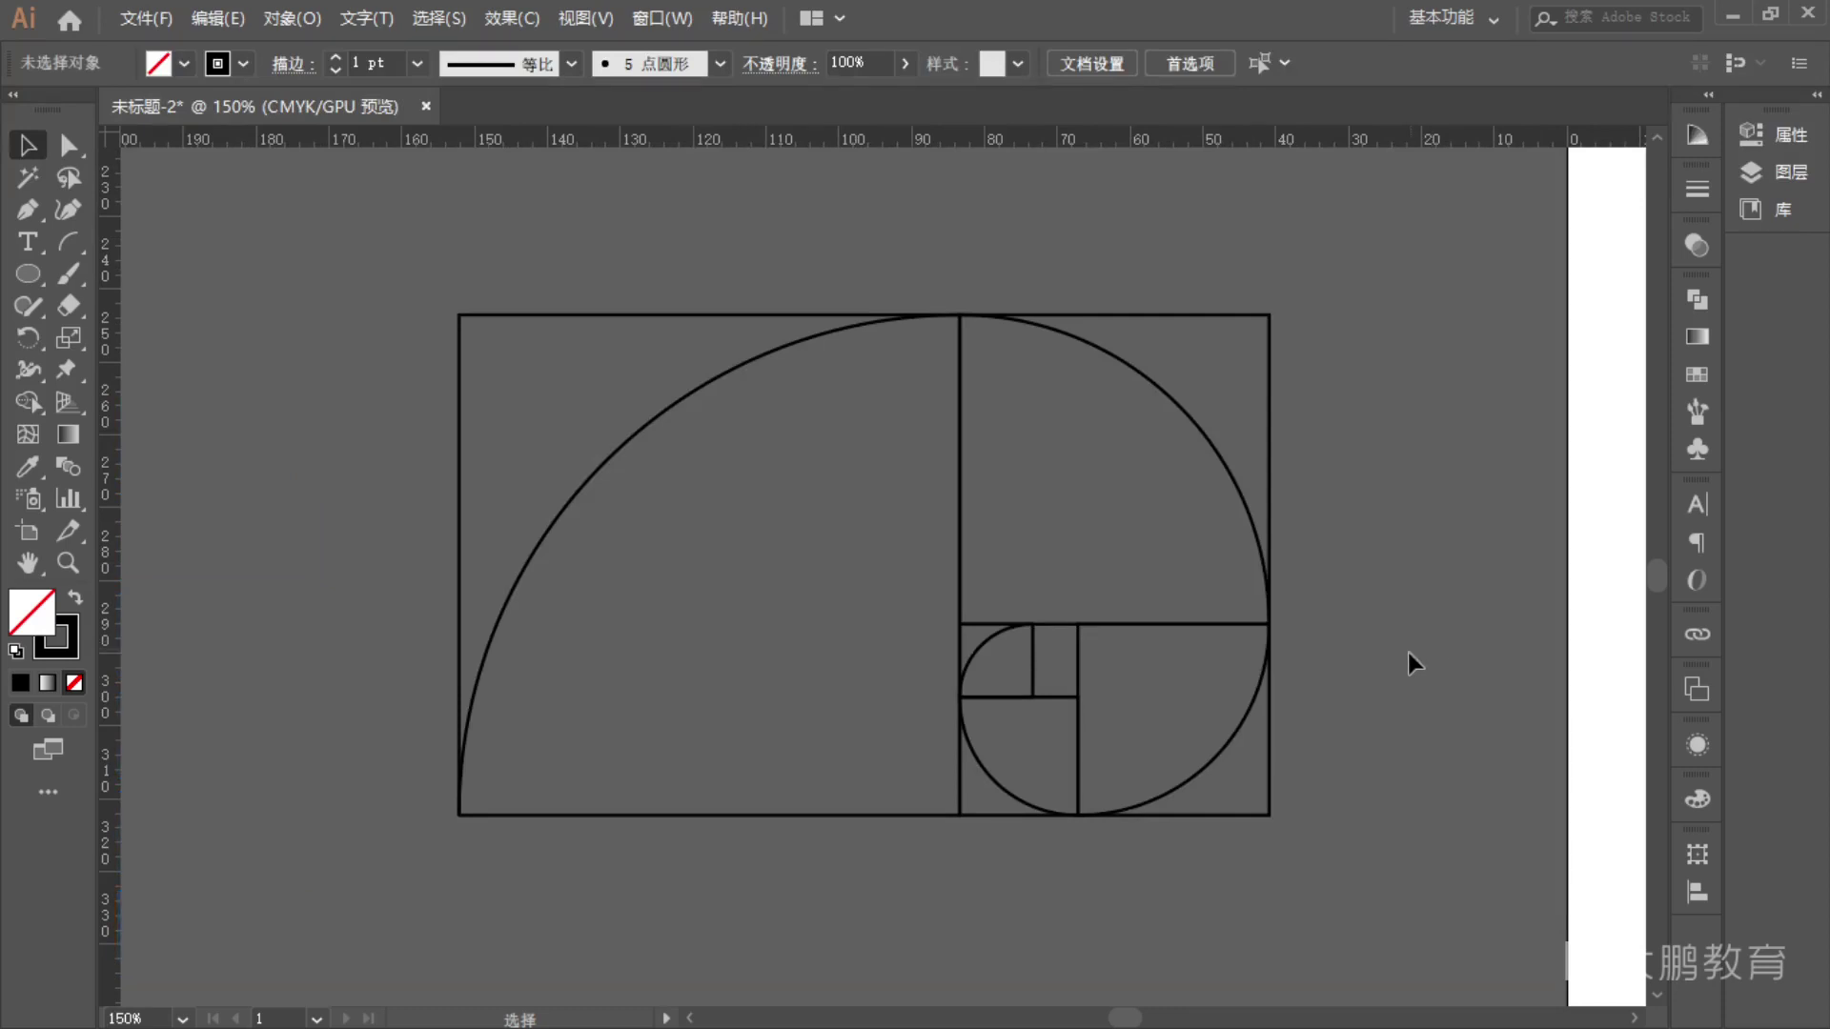
pyautogui.moveTo(1410, 645); pyautogui.dragTo(1317, 645)
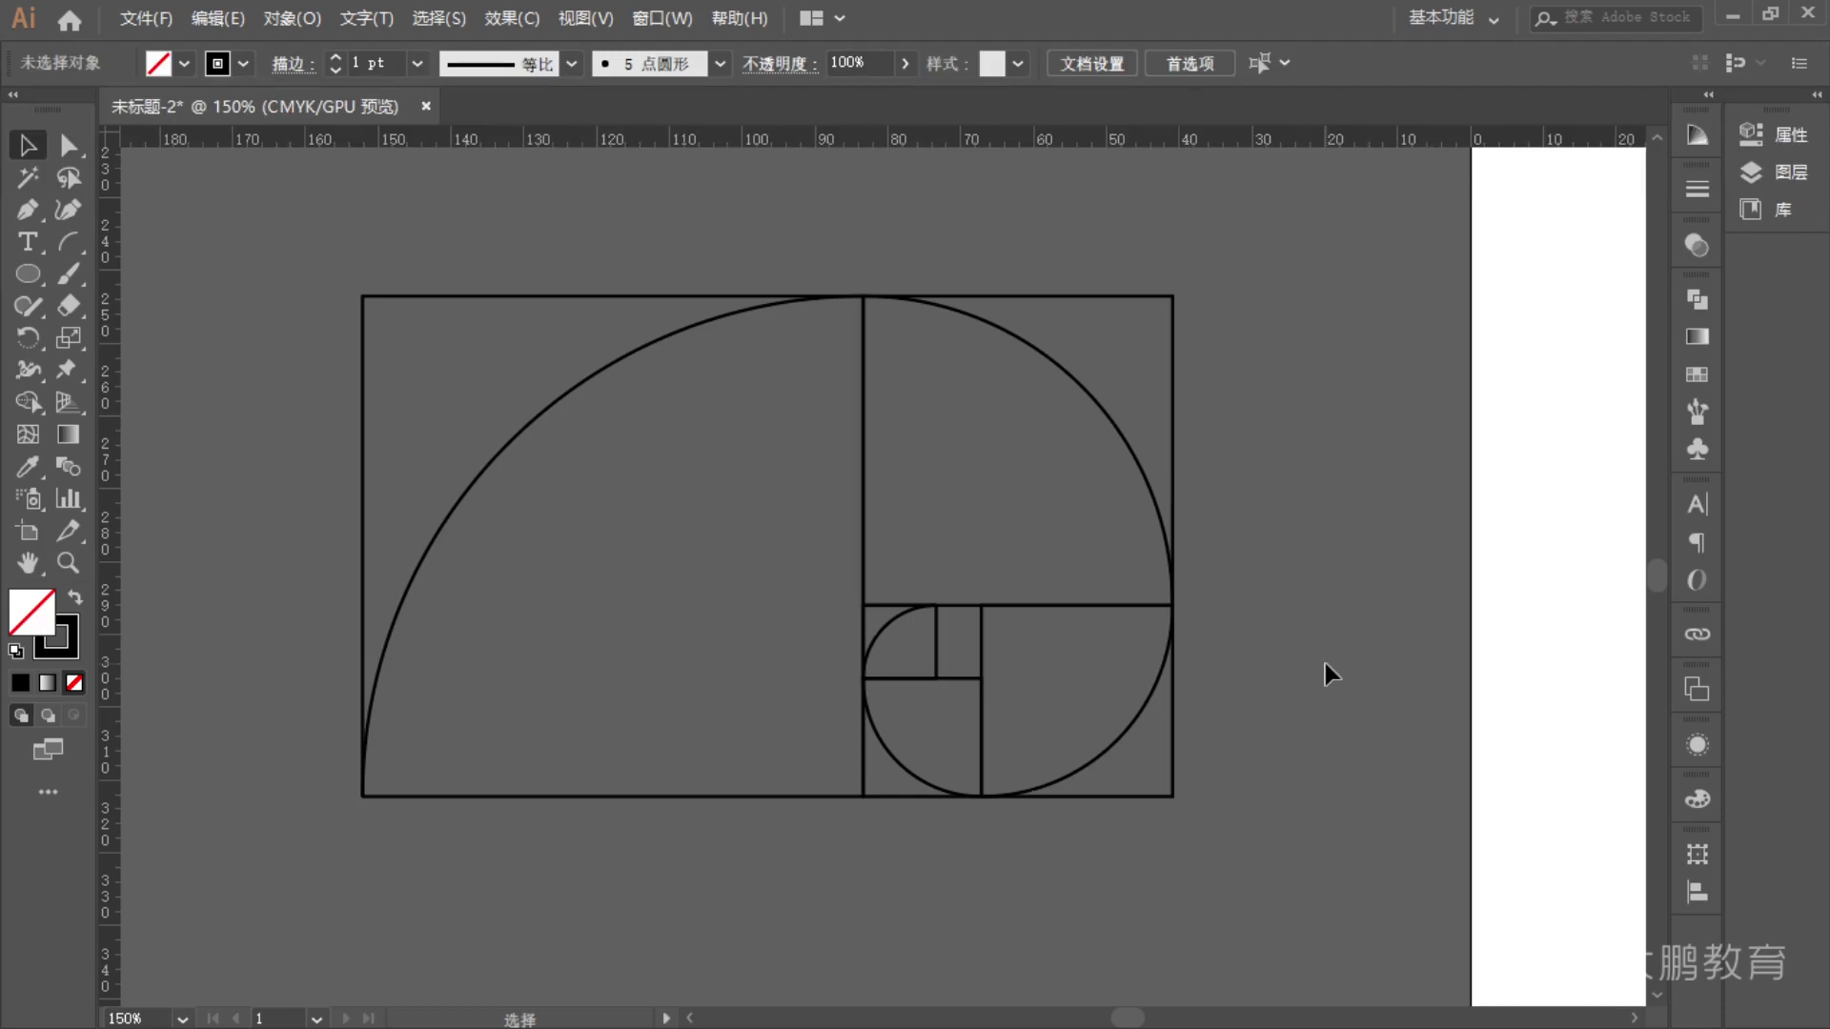
pyautogui.moveTo(1324, 664); pyautogui.dragTo(1295, 598)
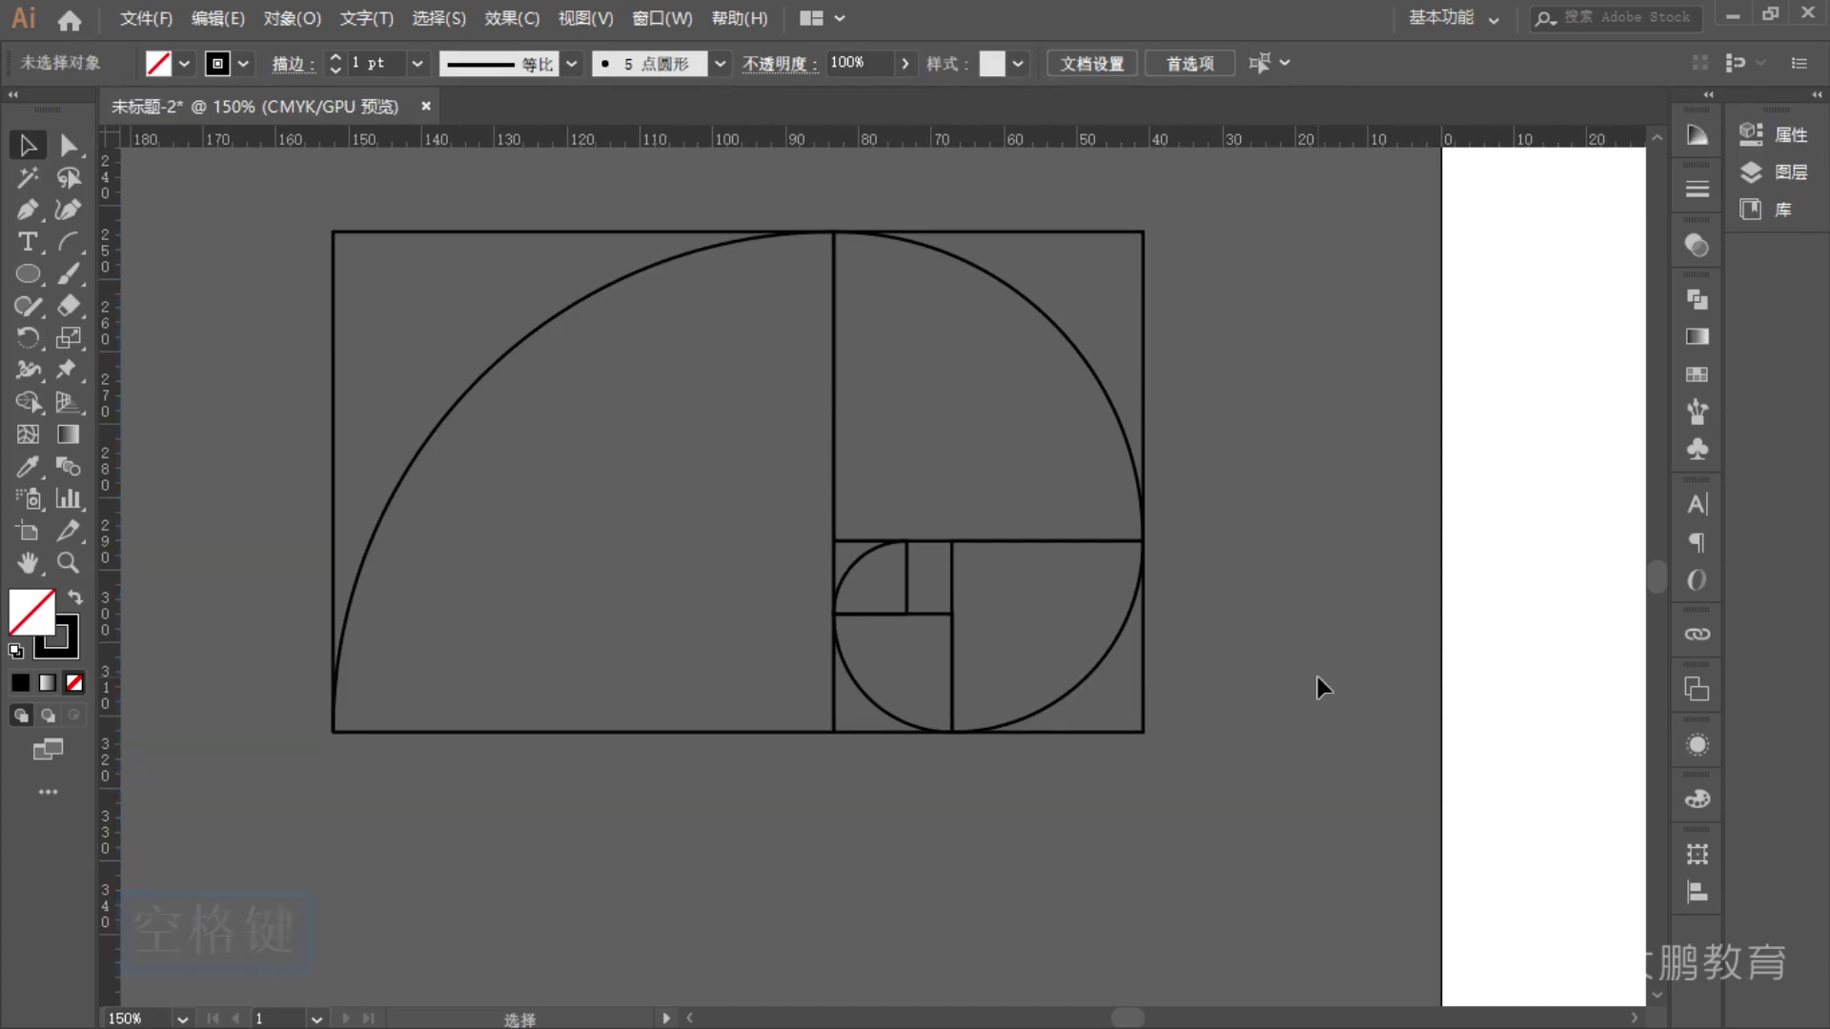
pyautogui.press('alt')
pyautogui.scroll(-1, 1324, 695)
pyautogui.moveTo(1334, 614); pyautogui.dragTo(1238, 718)
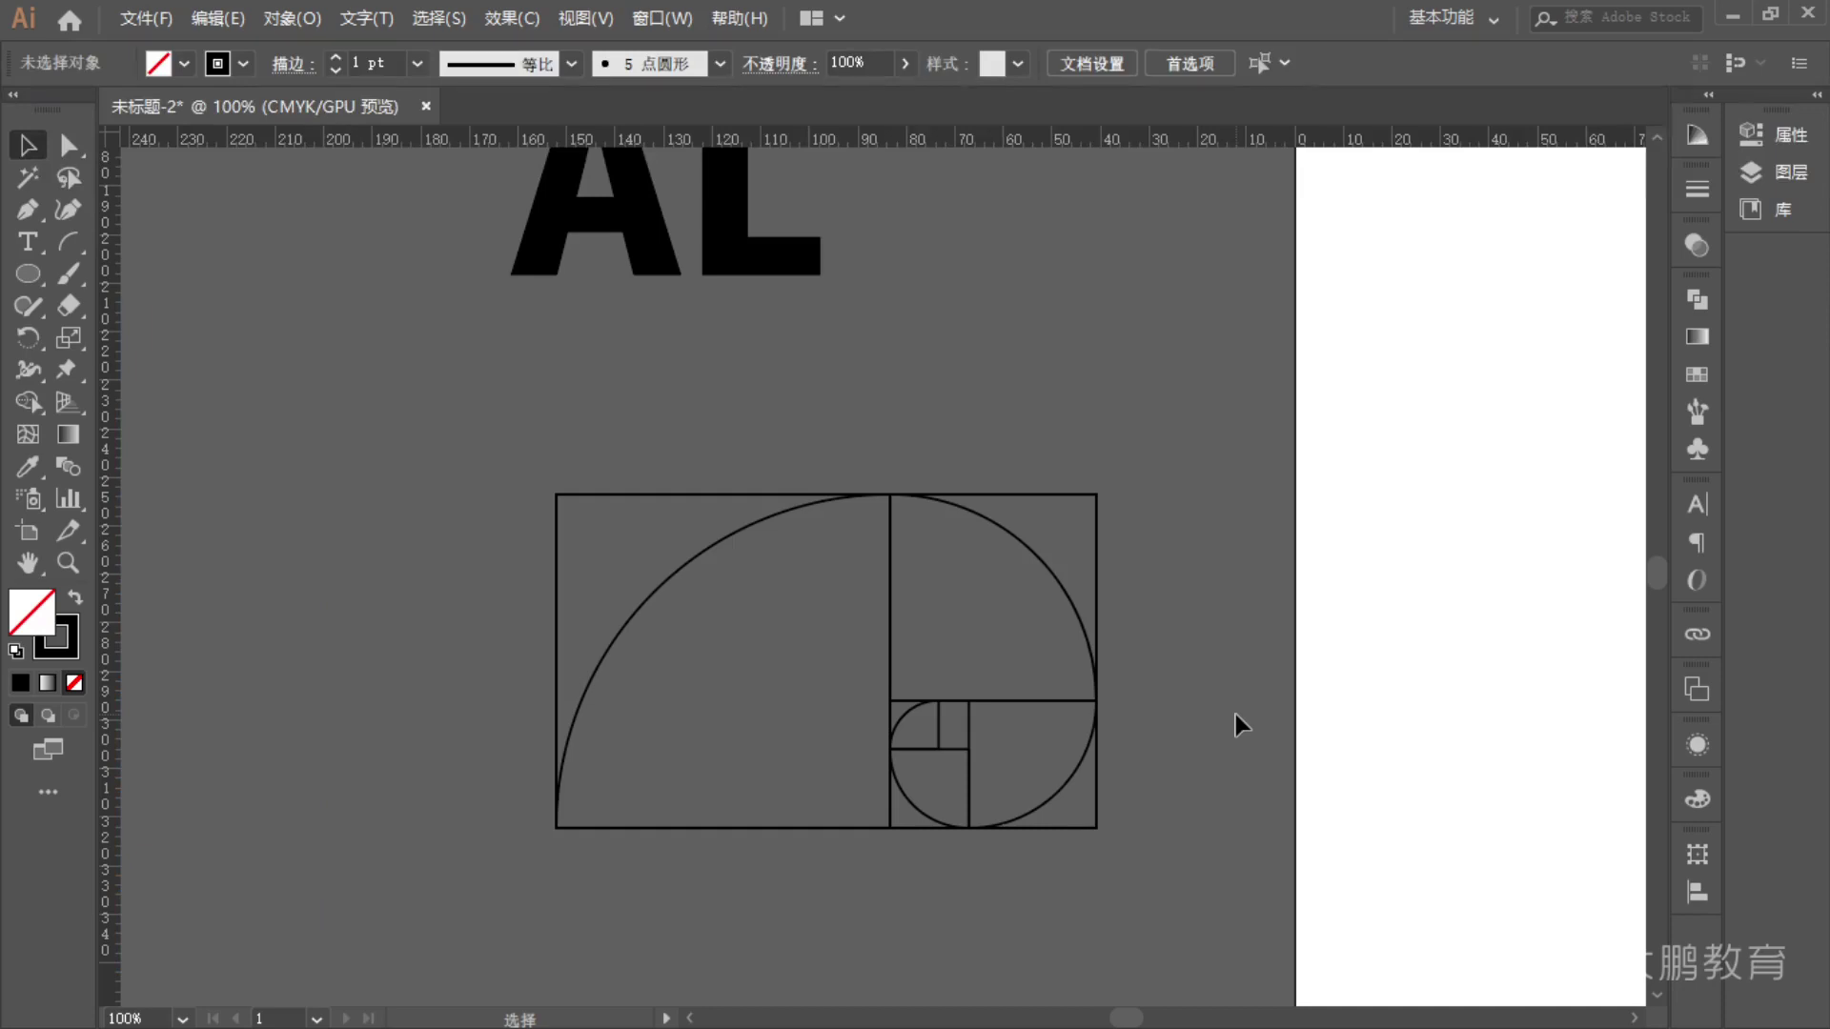
pyautogui.press('alt')
pyautogui.scroll(1, 1117, 821)
pyautogui.press('space')
pyautogui.moveTo(1117, 821); pyautogui.dragTo(1300, 658)
# - Sketch a temporary green annotation of the letters A and L over the golden spiral grid, and clear it
pyautogui.press('F1')
pyautogui.moveTo(413, 749)
pyautogui.mouseDown()
pyautogui.moveTo(464, 581)
pyautogui.moveTo(565, 427)
pyautogui.moveTo(646, 349)
pyautogui.moveTo(810, 275)
pyautogui.mouseUp()
pyautogui.moveTo(1584, 287); pyautogui.dragTo(1448, 706)
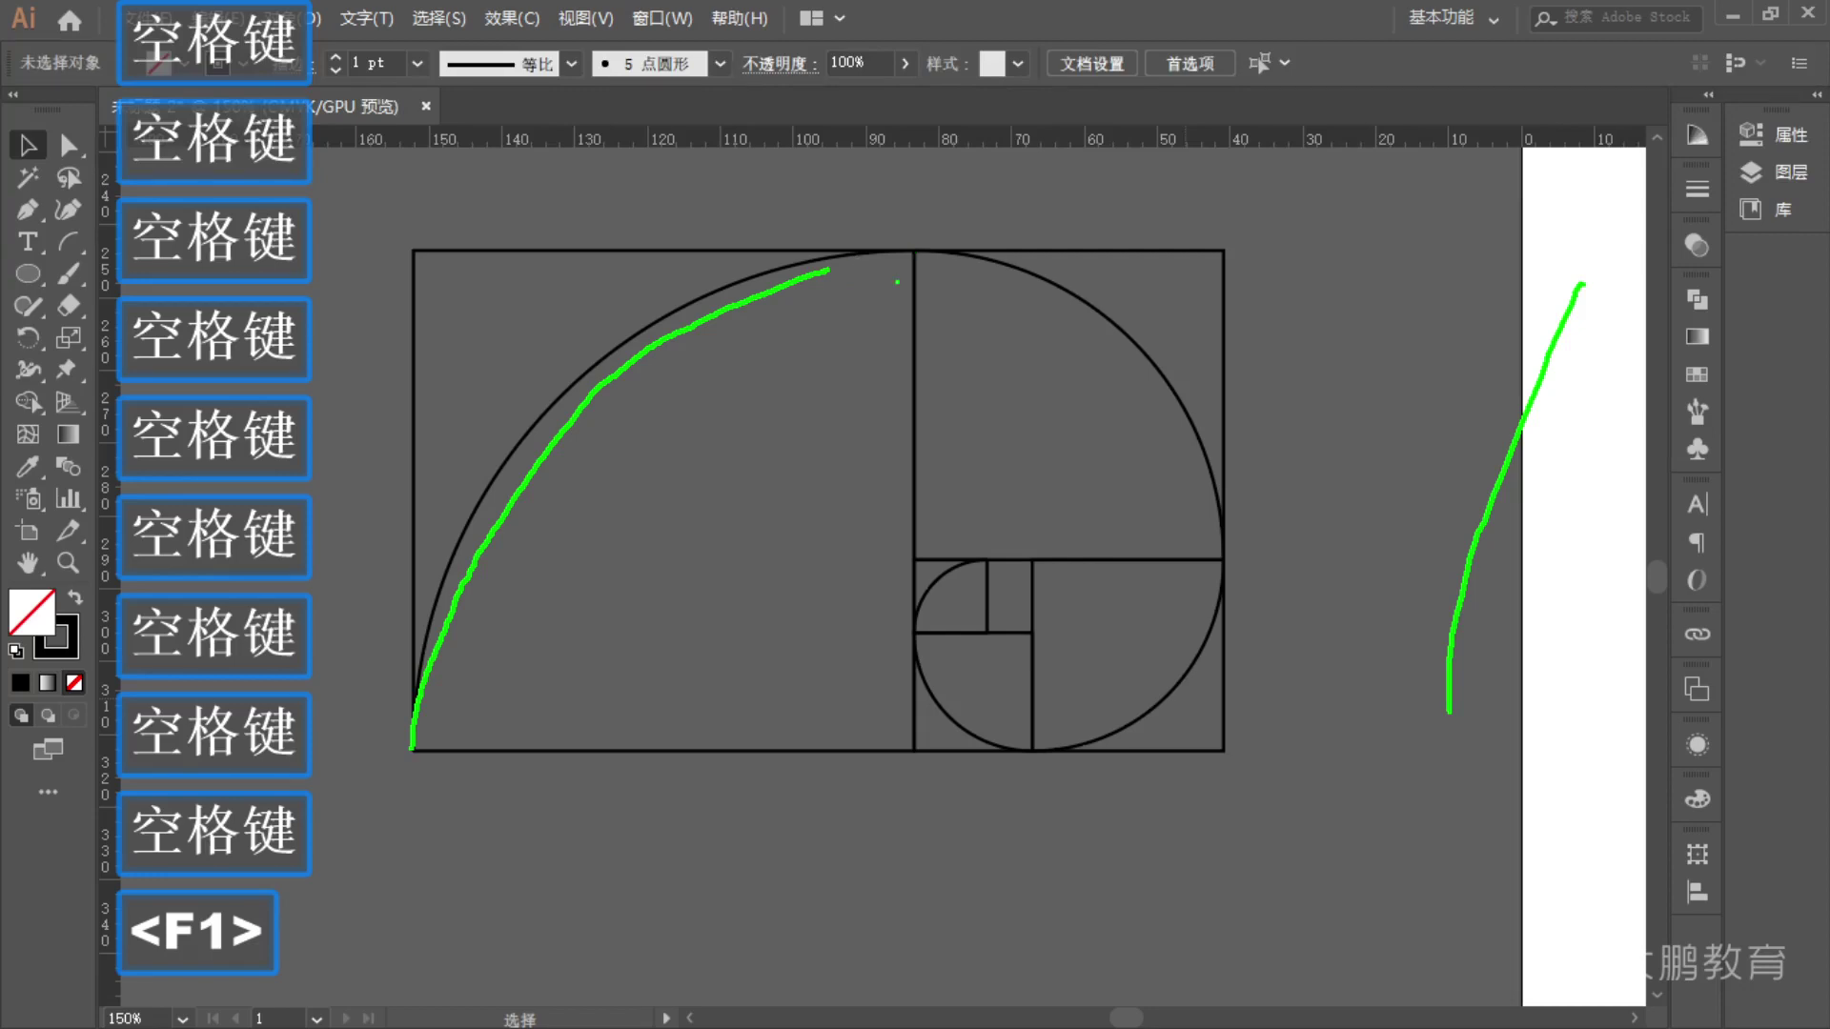
pyautogui.moveTo(898, 260); pyautogui.dragTo(878, 762)
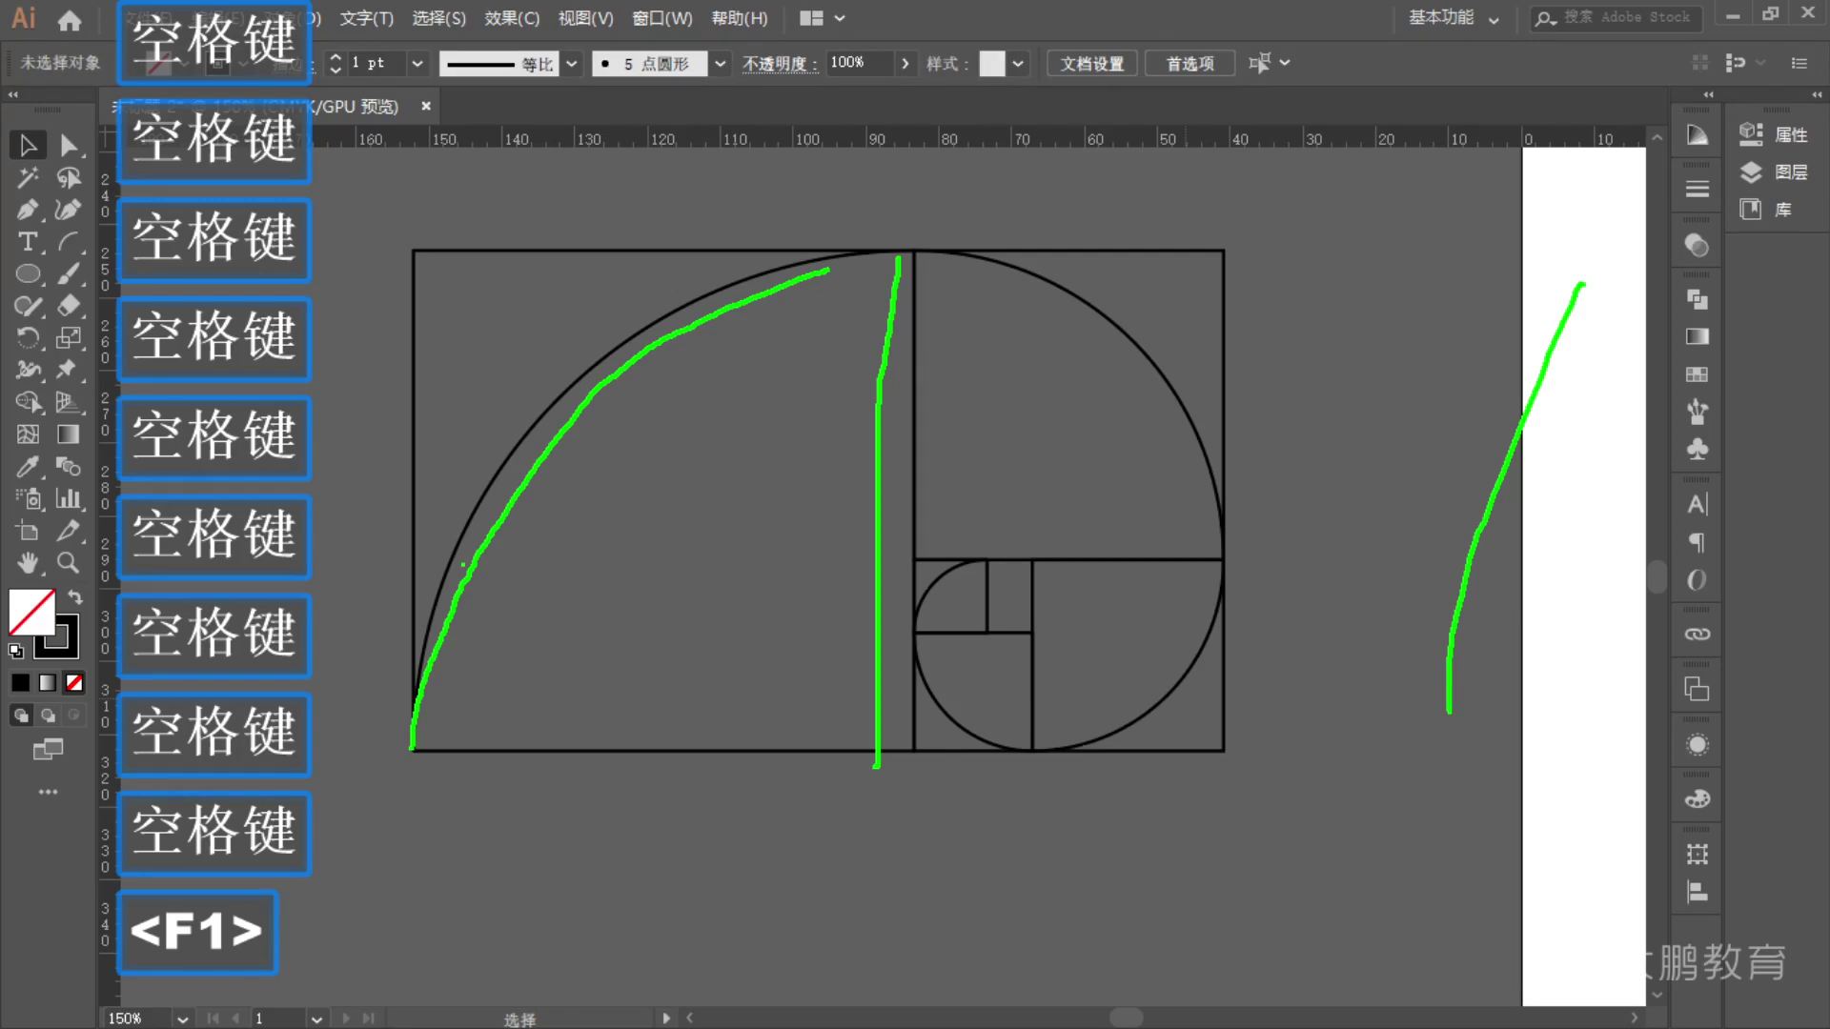
pyautogui.moveTo(474, 608); pyautogui.dragTo(848, 598)
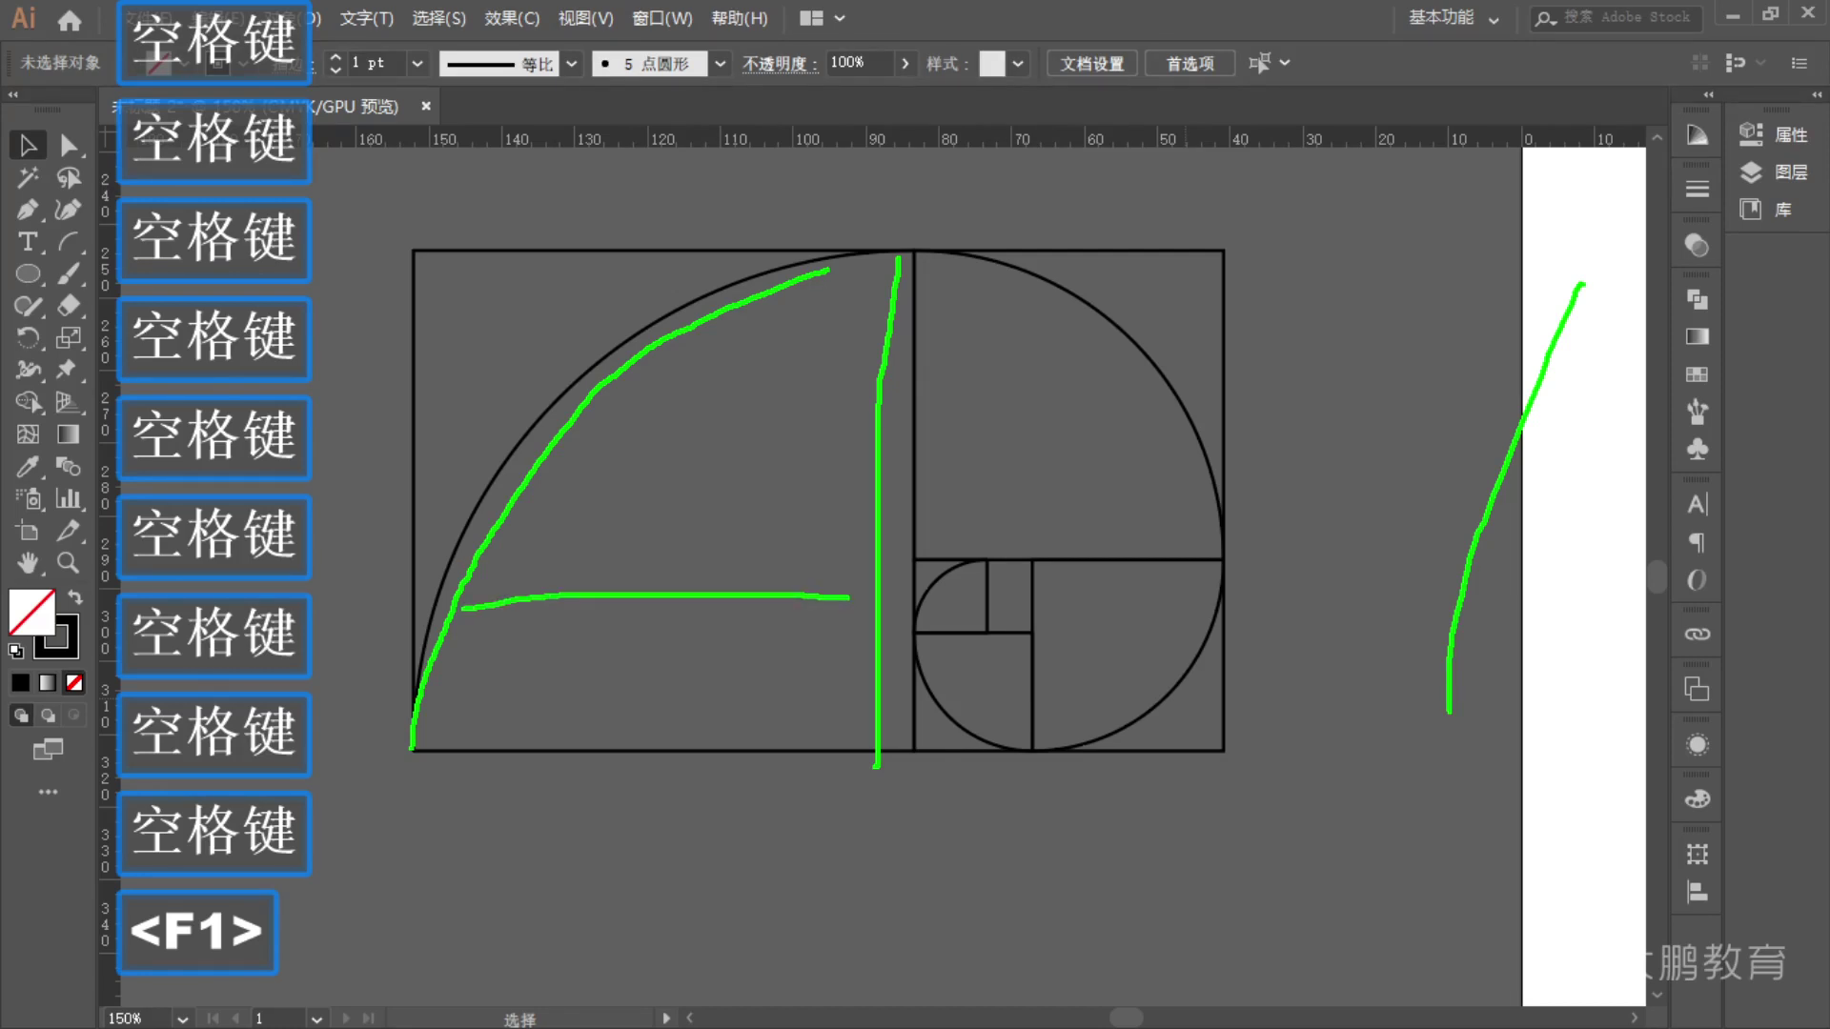
pyautogui.moveTo(887, 277)
pyautogui.mouseDown()
pyautogui.moveTo(637, 461)
pyautogui.moveTo(521, 613)
pyautogui.moveTo(461, 753)
pyautogui.mouseUp()
pyautogui.moveTo(822, 355); pyautogui.dragTo(783, 759)
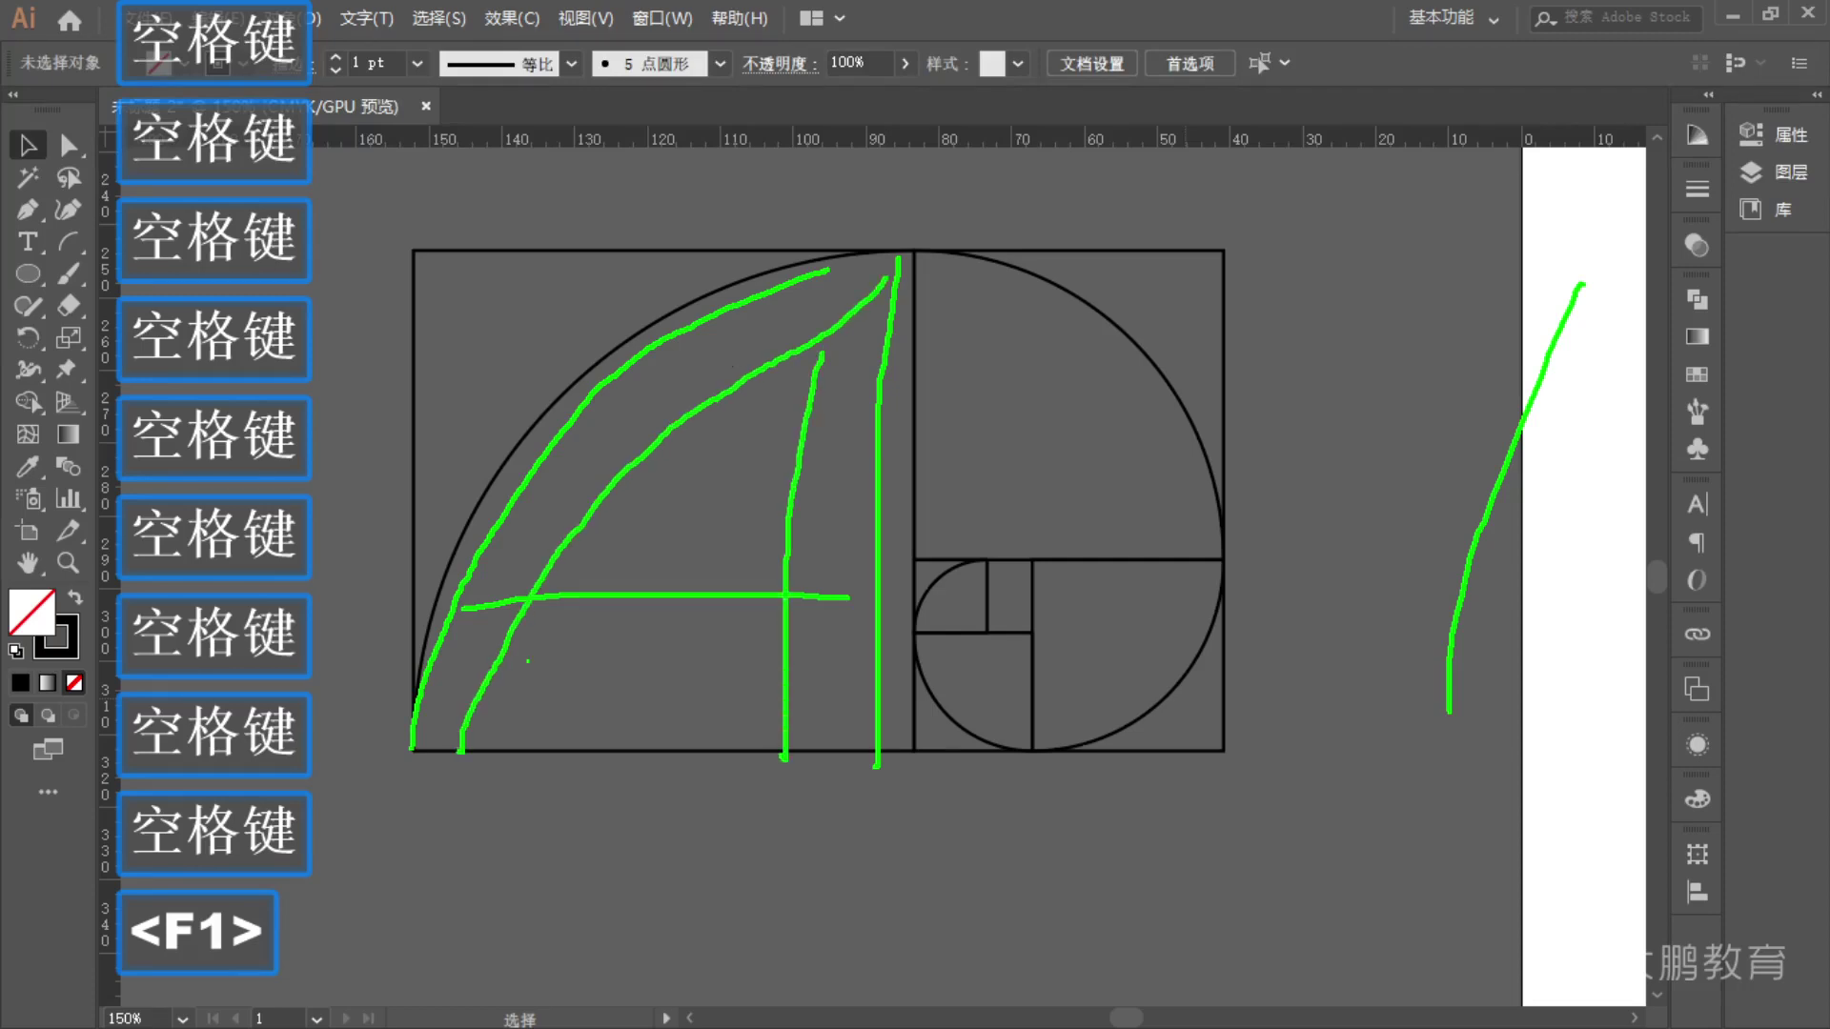
pyautogui.moveTo(488, 665); pyautogui.dragTo(817, 669)
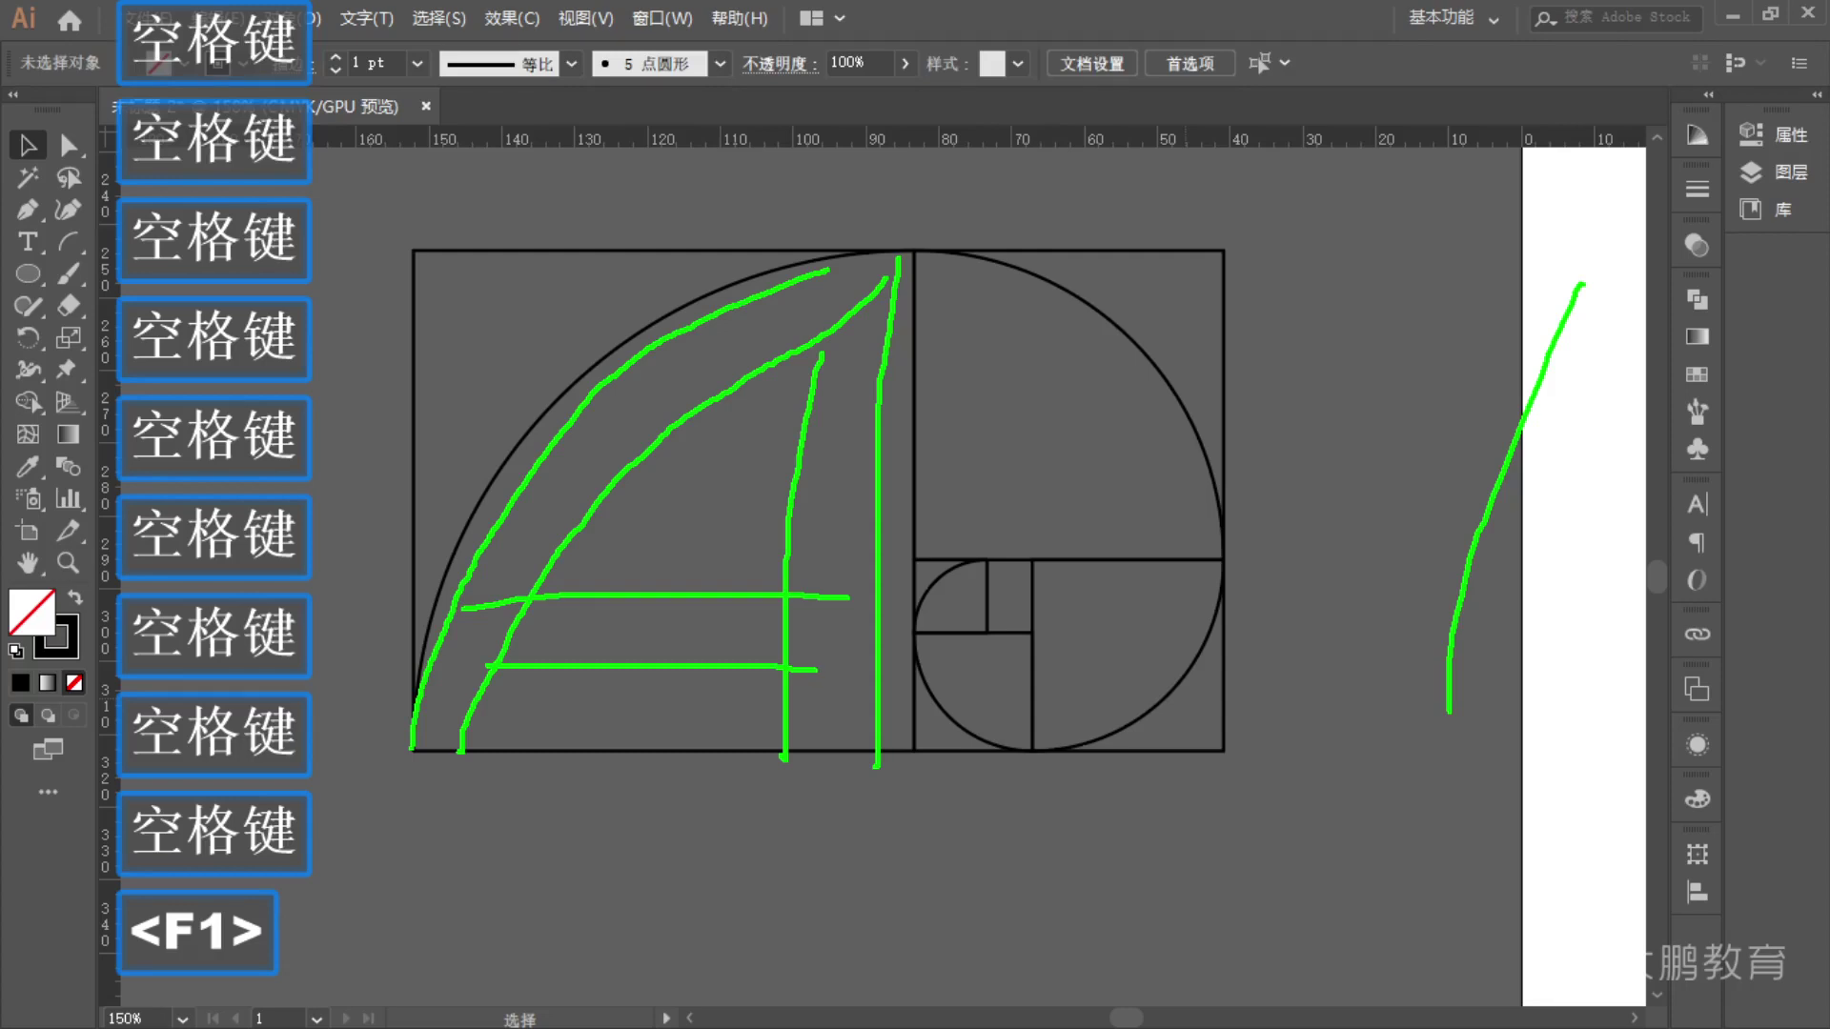
pyautogui.moveTo(1030, 568); pyautogui.dragTo(1005, 250)
pyautogui.moveTo(876, 259)
pyautogui.mouseDown()
pyautogui.moveTo(1003, 256)
pyautogui.moveTo(1014, 753)
pyautogui.moveTo(1112, 740)
pyautogui.moveTo(1224, 557)
pyautogui.moveTo(1208, 744)
pyautogui.moveTo(924, 748)
pyautogui.moveTo(915, 491)
pyautogui.moveTo(944, 279)
pyautogui.mouseUp()
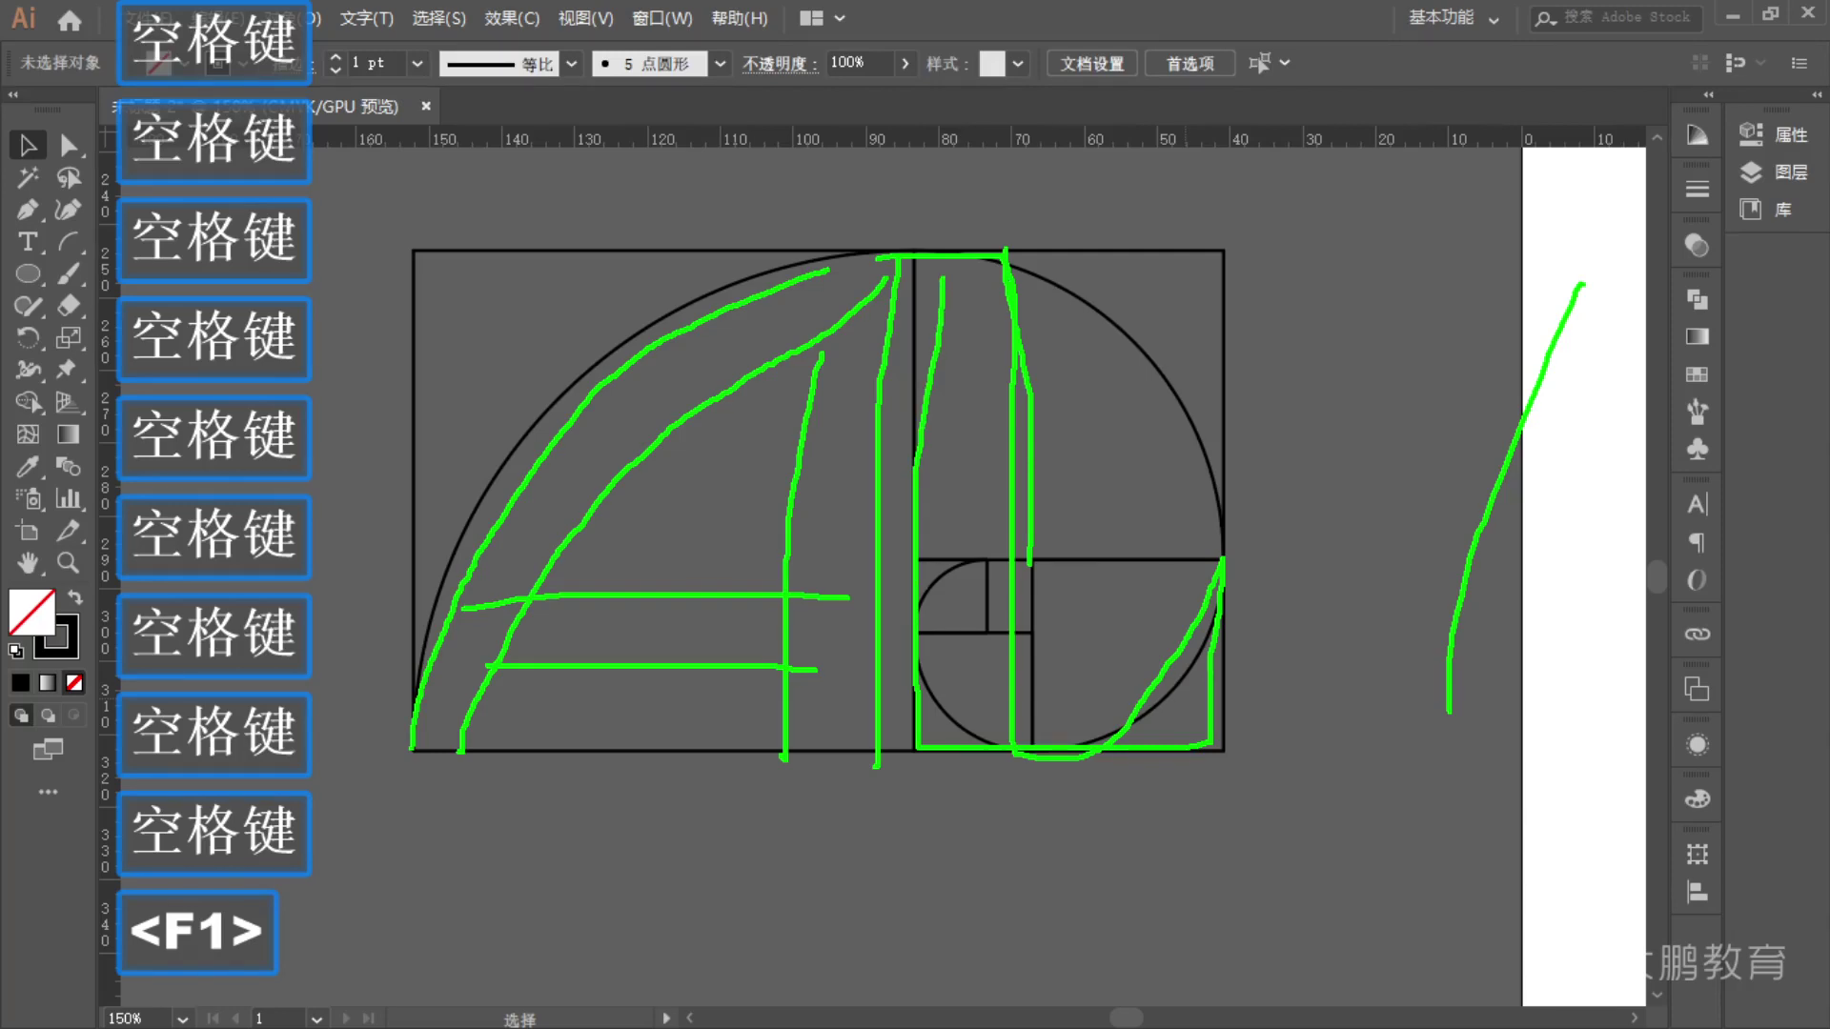
pyautogui.press('Escape')
# - Unlock all locked objects and clear the selection
pyautogui.scroll(-2, 1015, 499)
pyautogui.scroll(3, 992, 535)
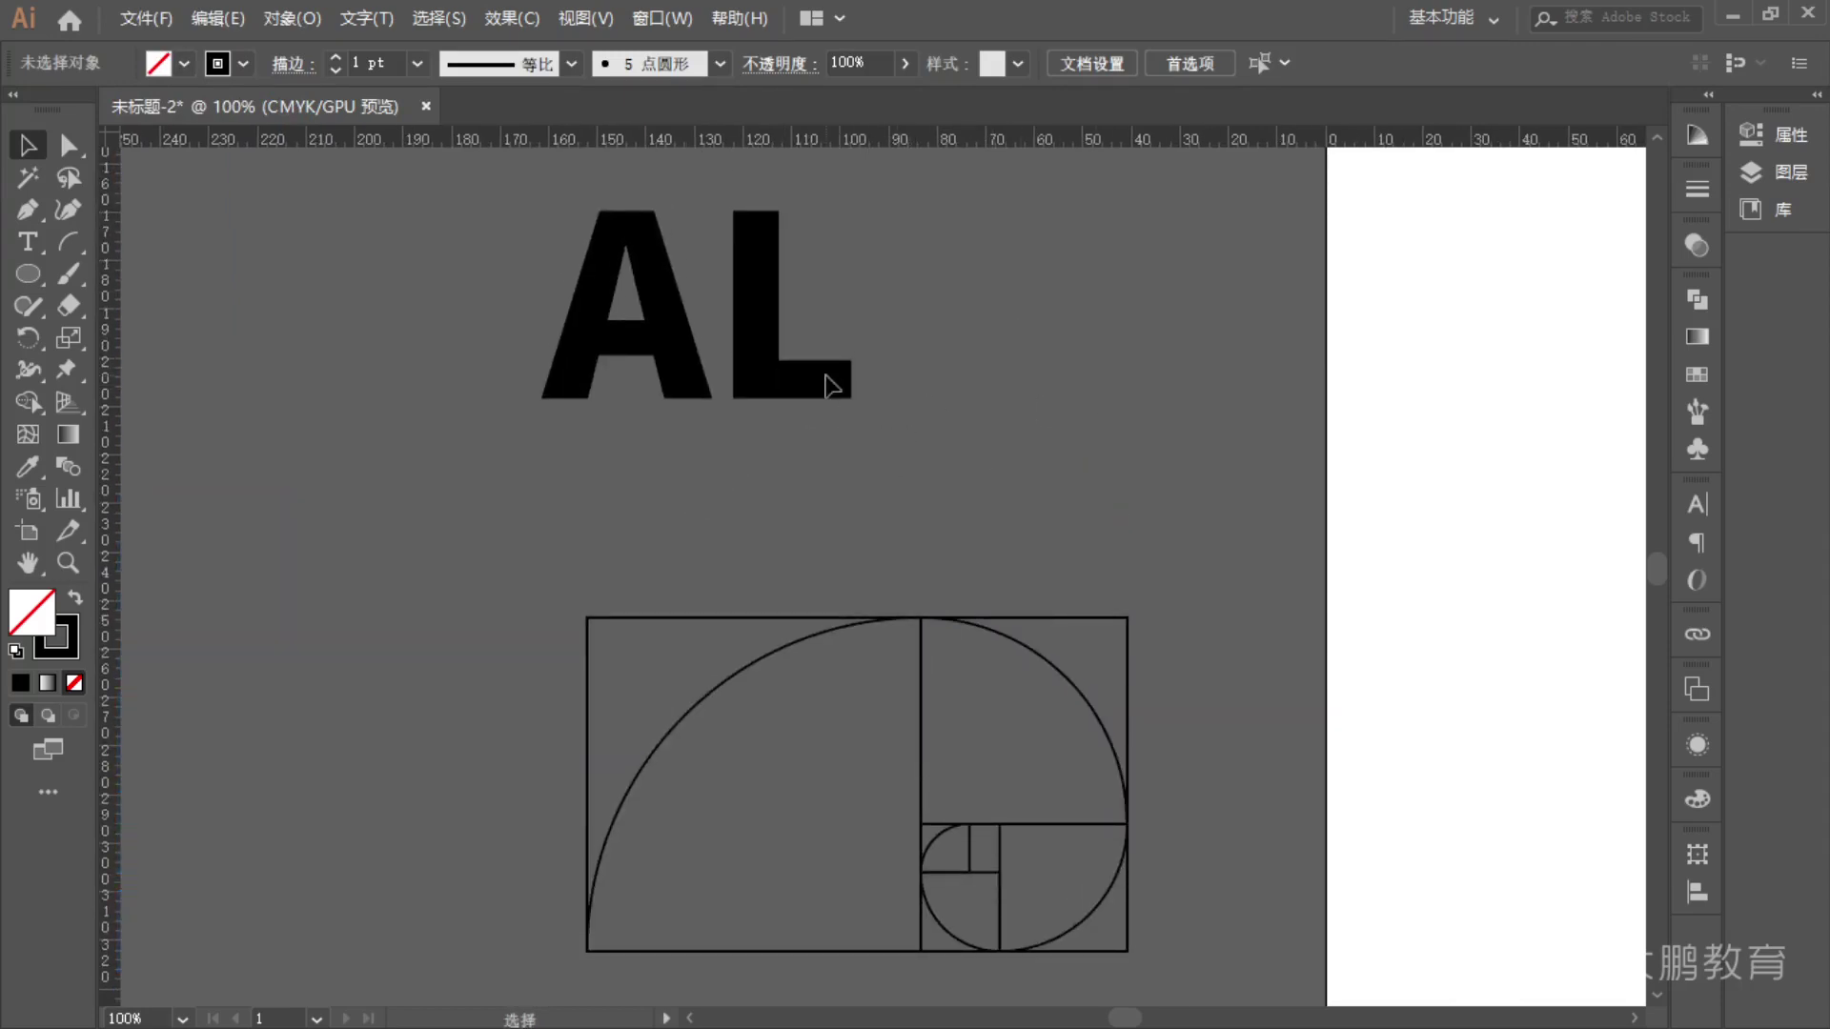
pyautogui.press('ctrl')
pyautogui.hotkey('ctrl', 'alt')
pyautogui.hotkey('ctrl', 'alt', '2')
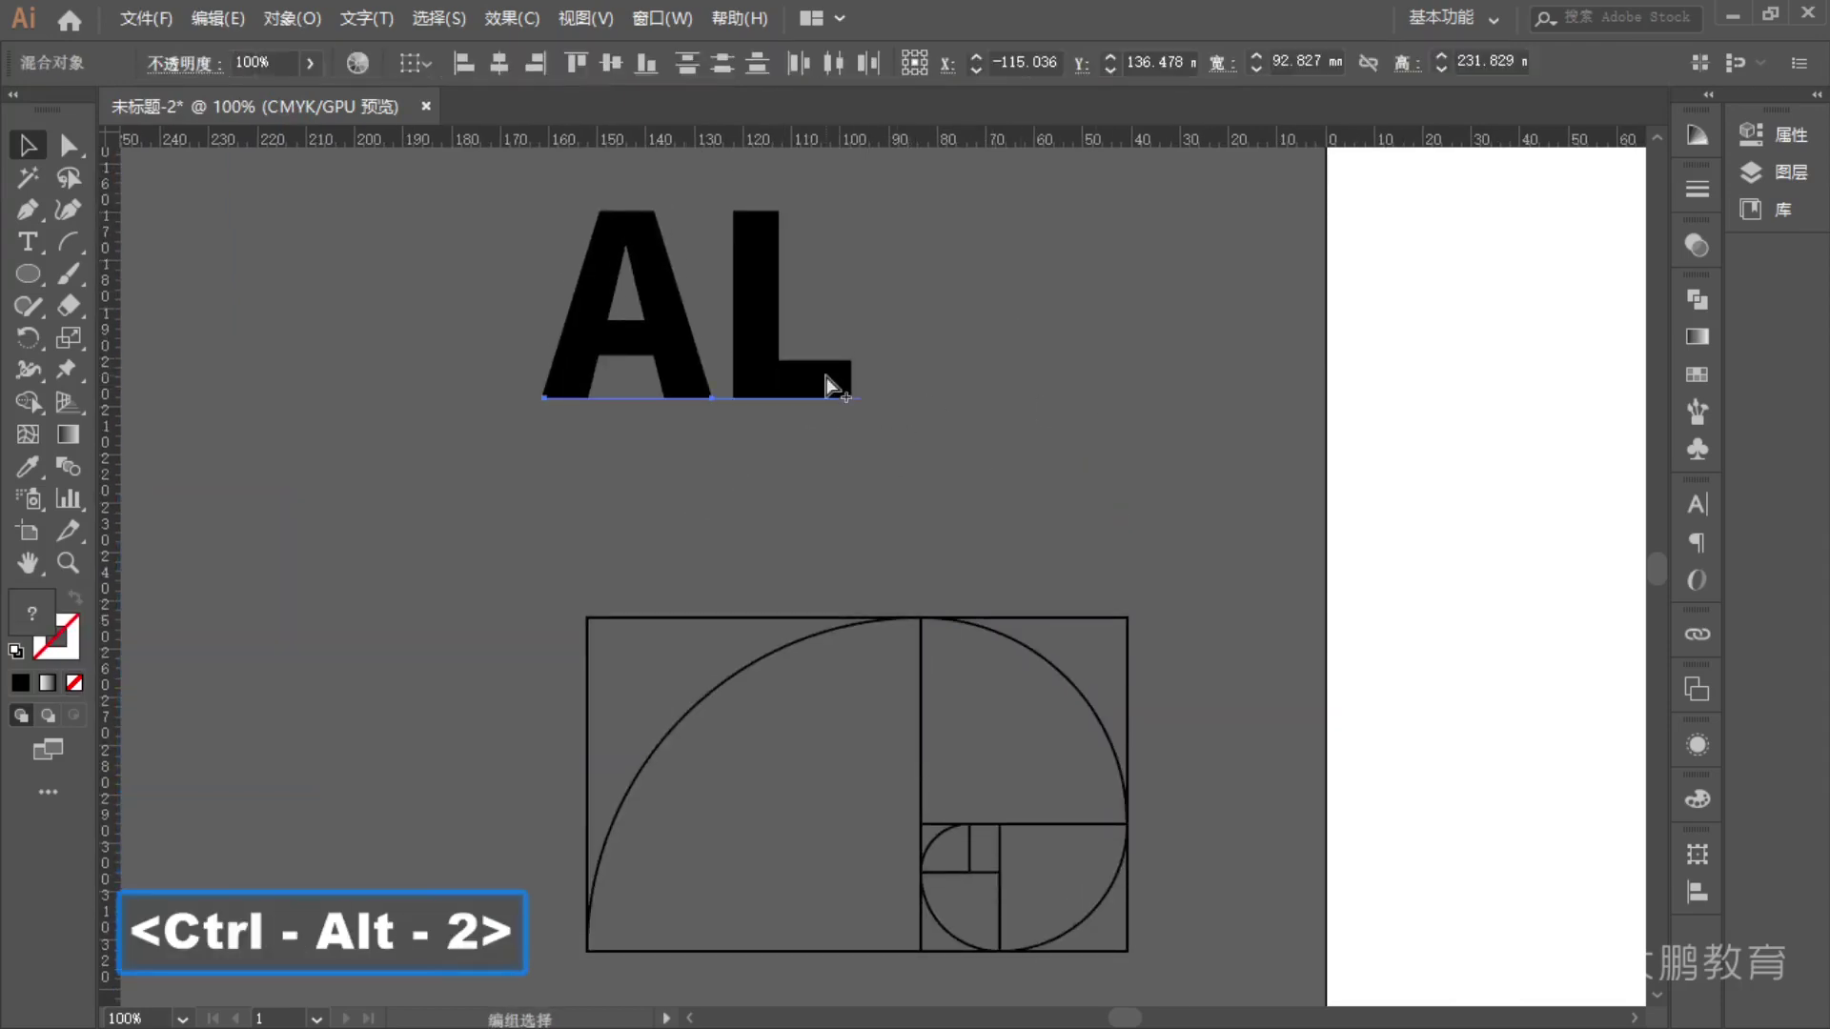
pyautogui.click(980, 403)
# - Change the font of the letter L to TypeLand 康熙字典體試用版
pyautogui.click(798, 402)
pyautogui.scroll(2, 801, 274)
pyautogui.press('space')
pyautogui.moveTo(1062, 557); pyautogui.dragTo(1156, 666)
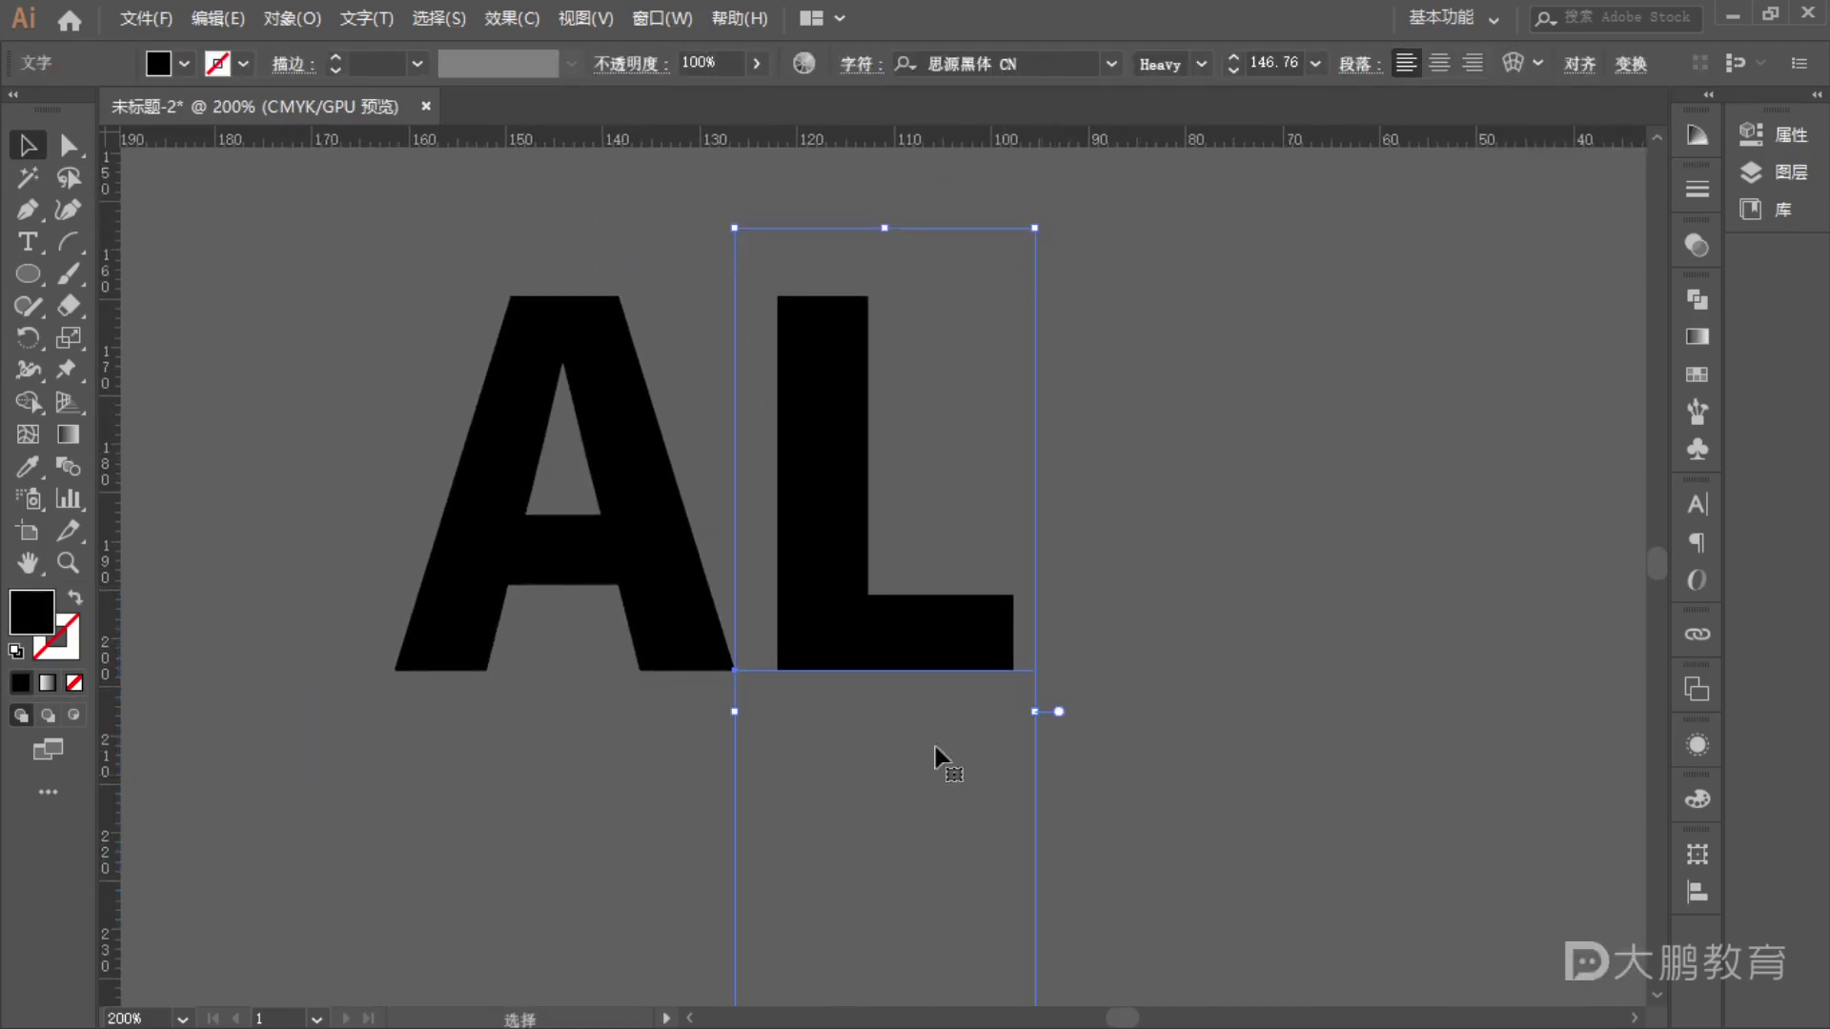
pyautogui.click(1112, 62)
pyautogui.click(1112, 61)
pyautogui.click(1111, 64)
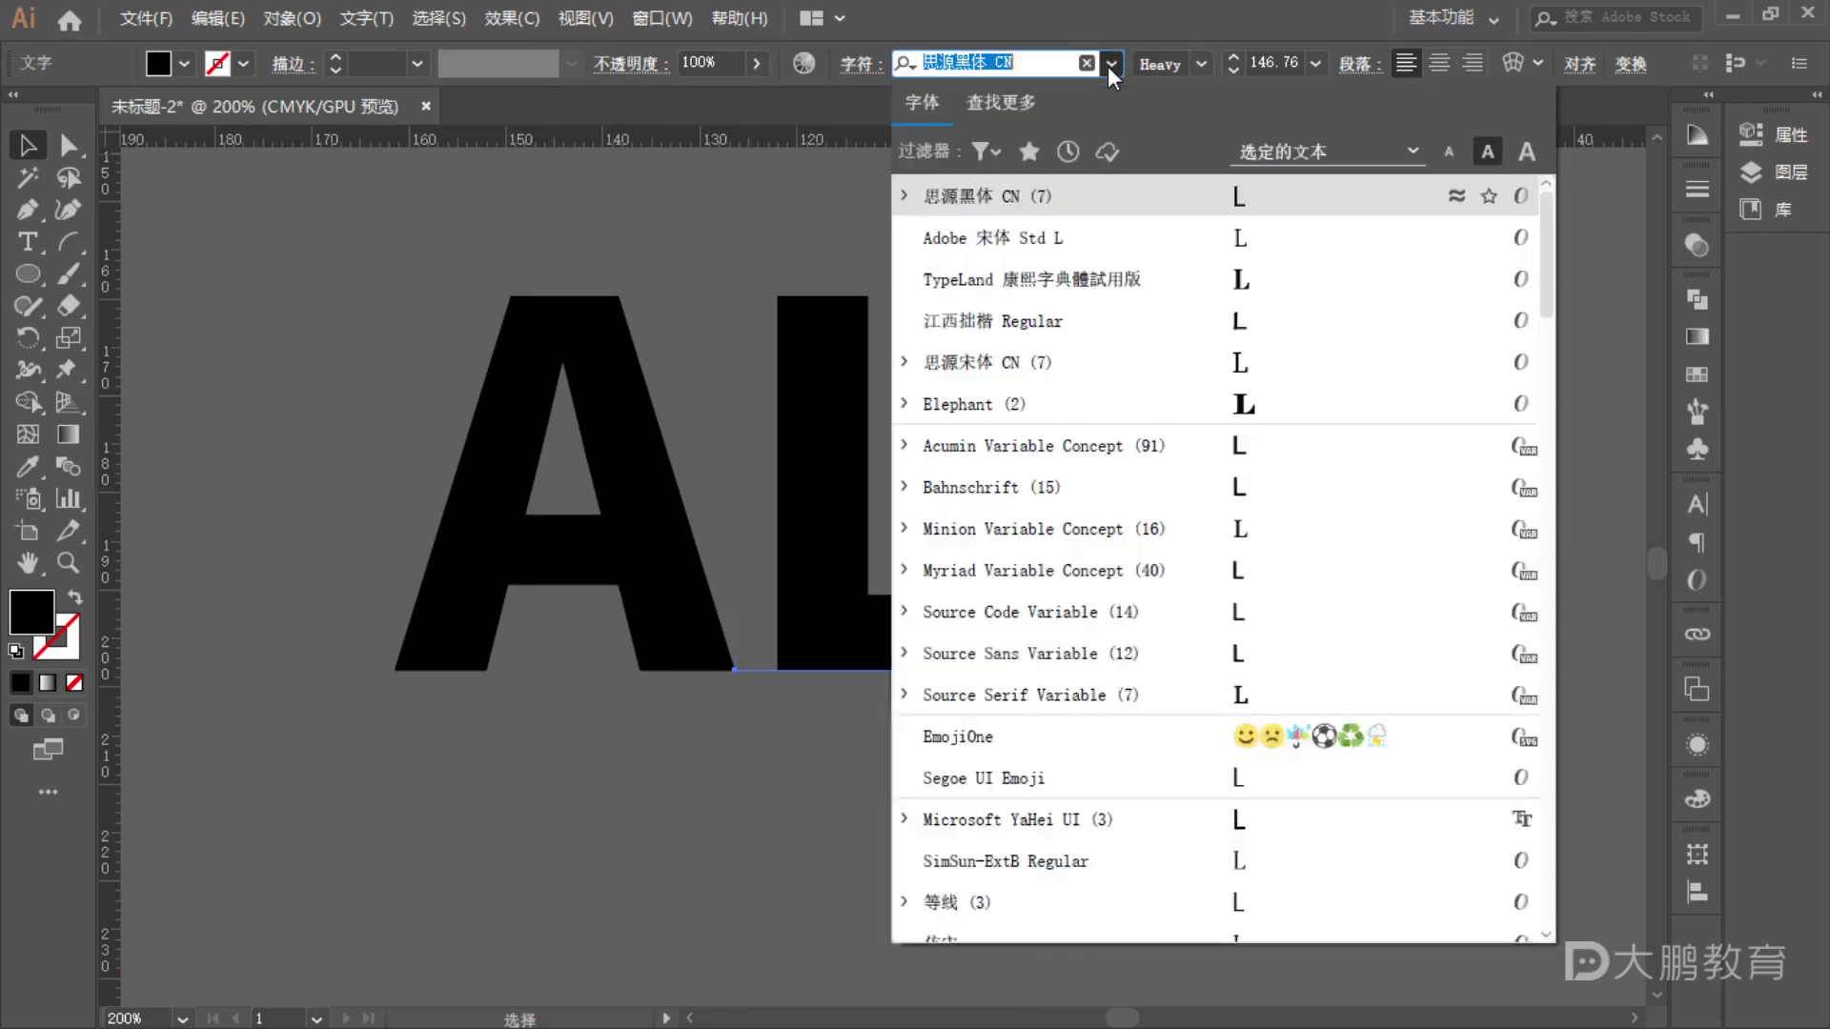
pyautogui.click(1124, 282)
pyautogui.click(1123, 277)
pyautogui.press('alt')
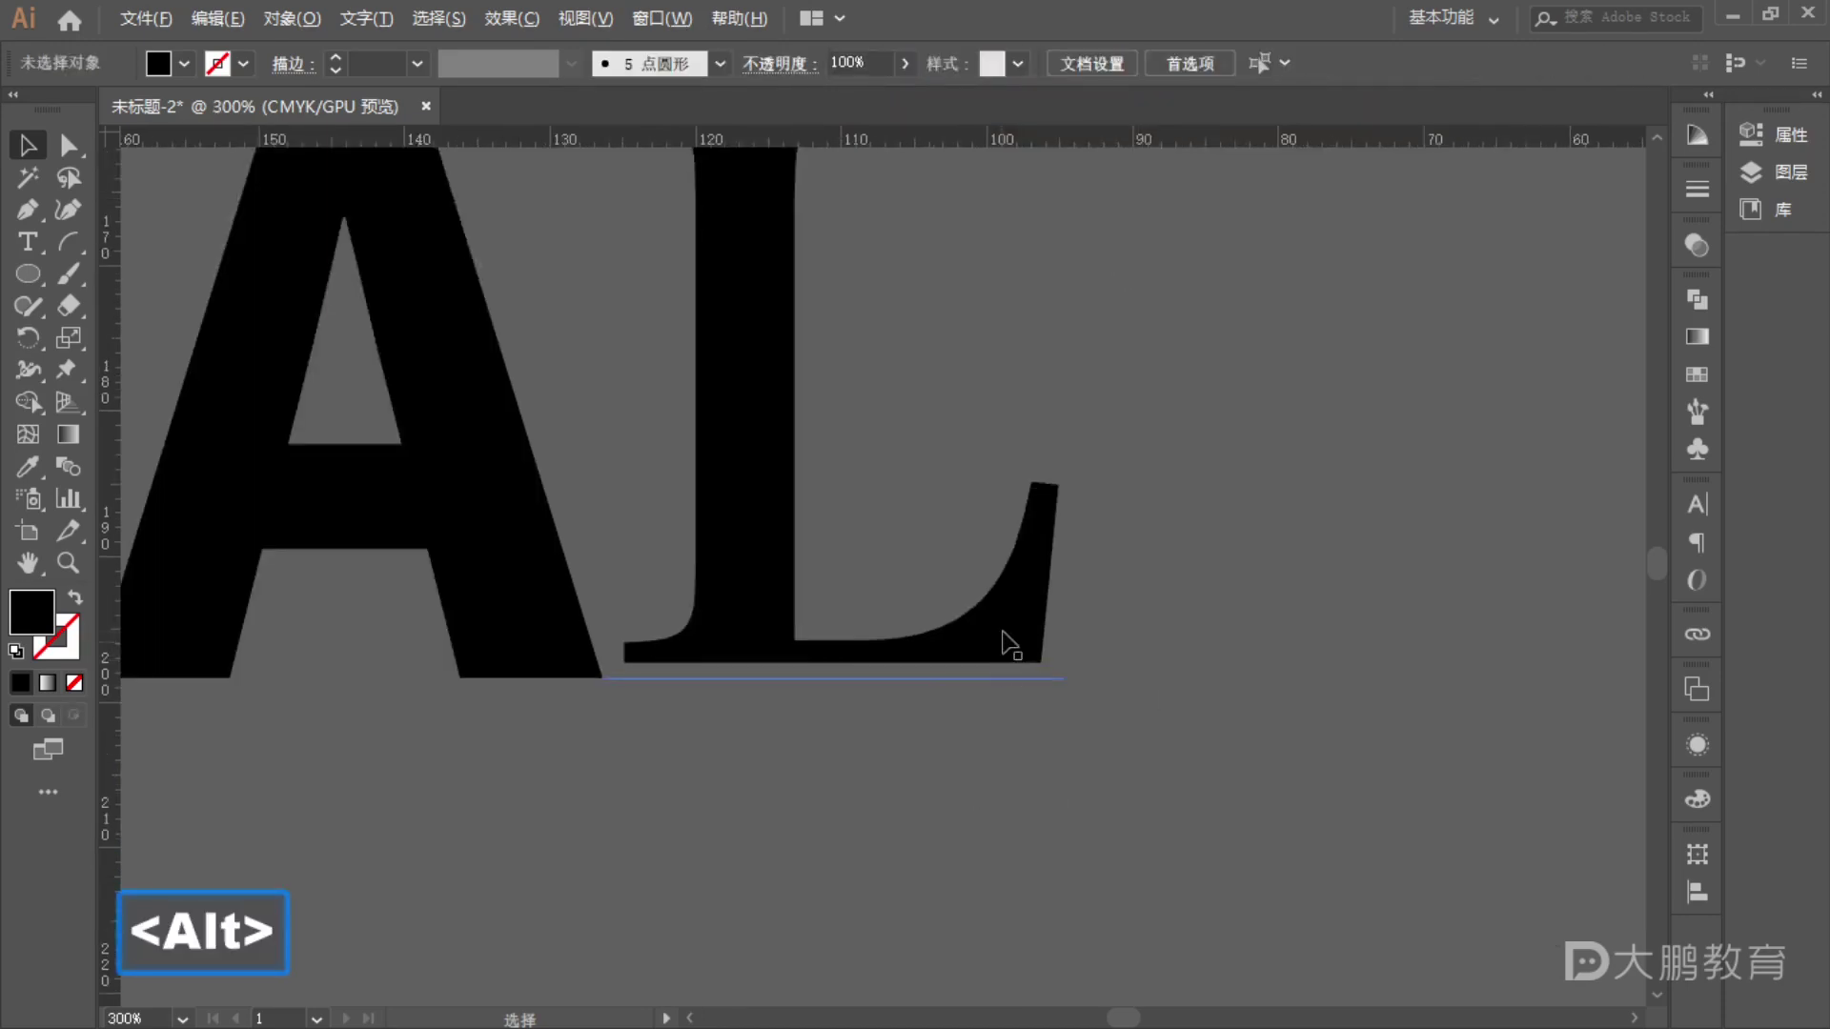
# - Move the letter L onto the golden spiral grid and enlarge it to fit the part beside the largest square
pyautogui.scroll(-3, 998, 639)
pyautogui.moveTo(958, 533); pyautogui.dragTo(1043, 958)
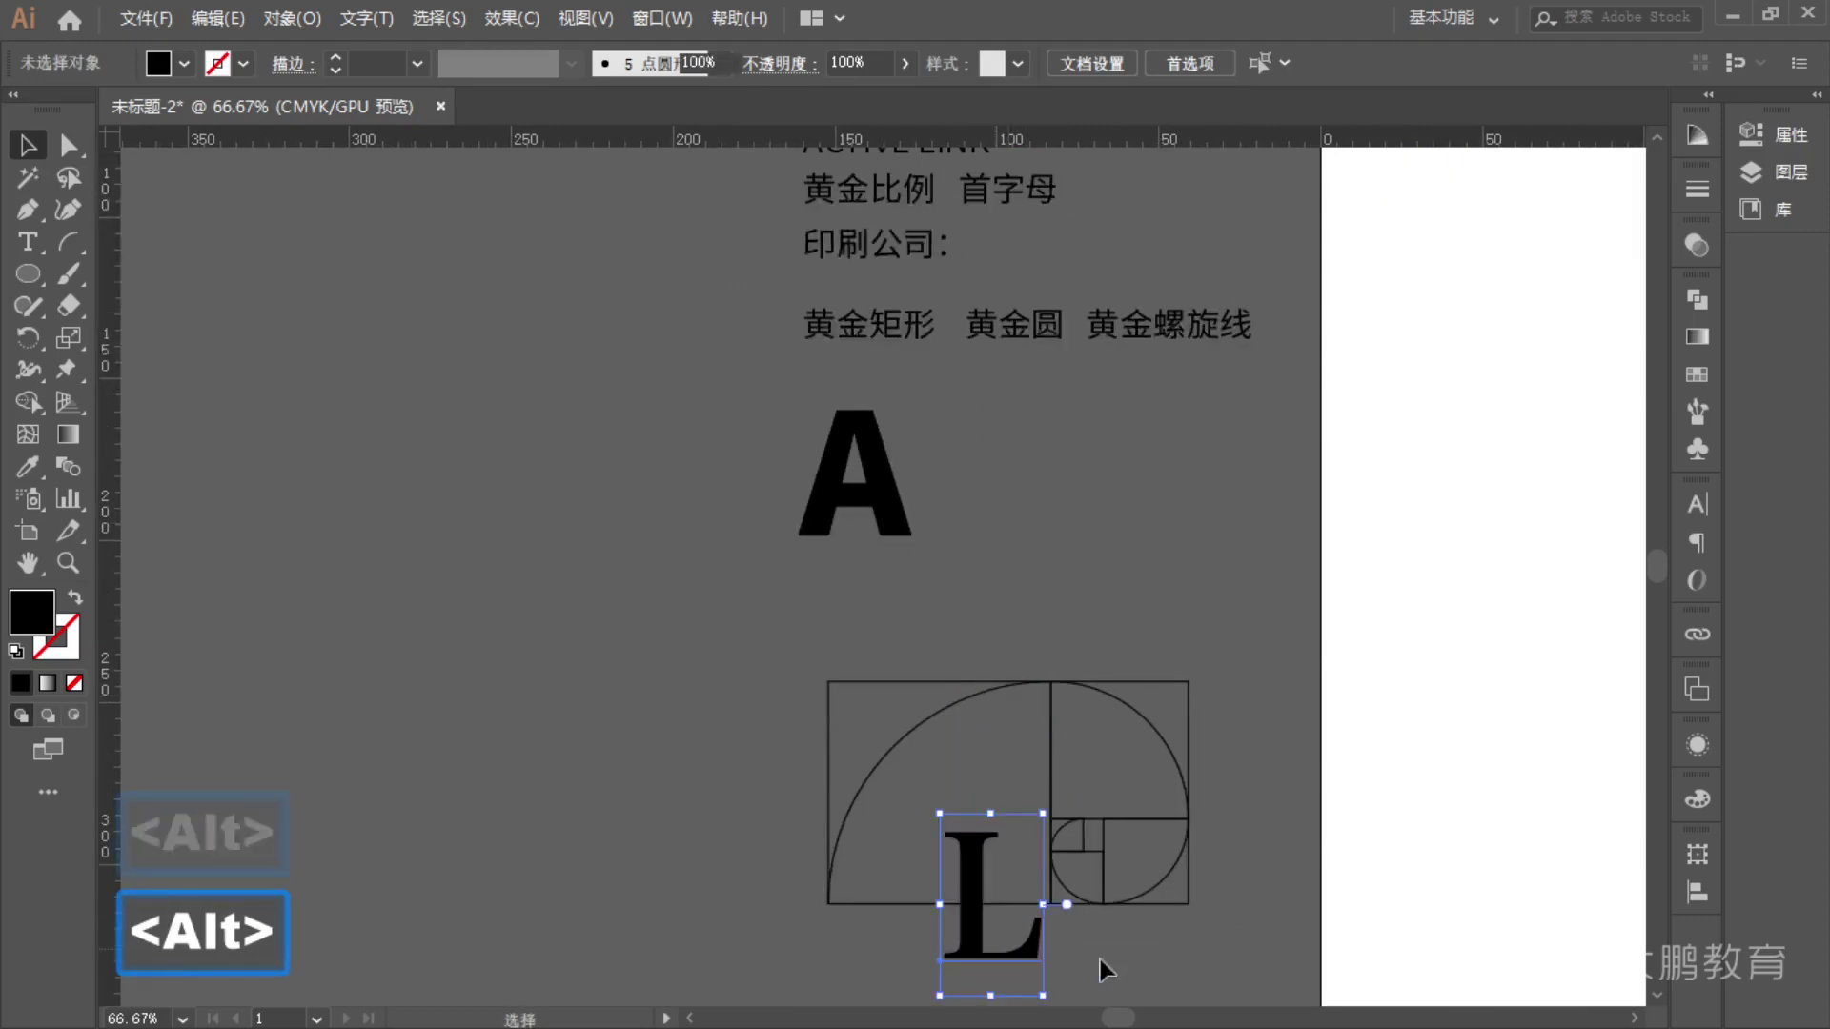
pyautogui.scroll(2, 1119, 958)
pyautogui.moveTo(1152, 970); pyautogui.dragTo(1086, 942)
pyautogui.moveTo(895, 871); pyautogui.dragTo(1120, 739)
pyautogui.click(1113, 450)
pyautogui.click(964, 575)
pyautogui.moveTo(1115, 470); pyautogui.dragTo(1237, 243)
pyautogui.moveTo(1057, 880); pyautogui.dragTo(1055, 946)
pyautogui.moveTo(1237, 595); pyautogui.dragTo(1215, 594)
pyautogui.moveTo(974, 707); pyautogui.dragTo(974, 714)
pyautogui.click(1287, 703)
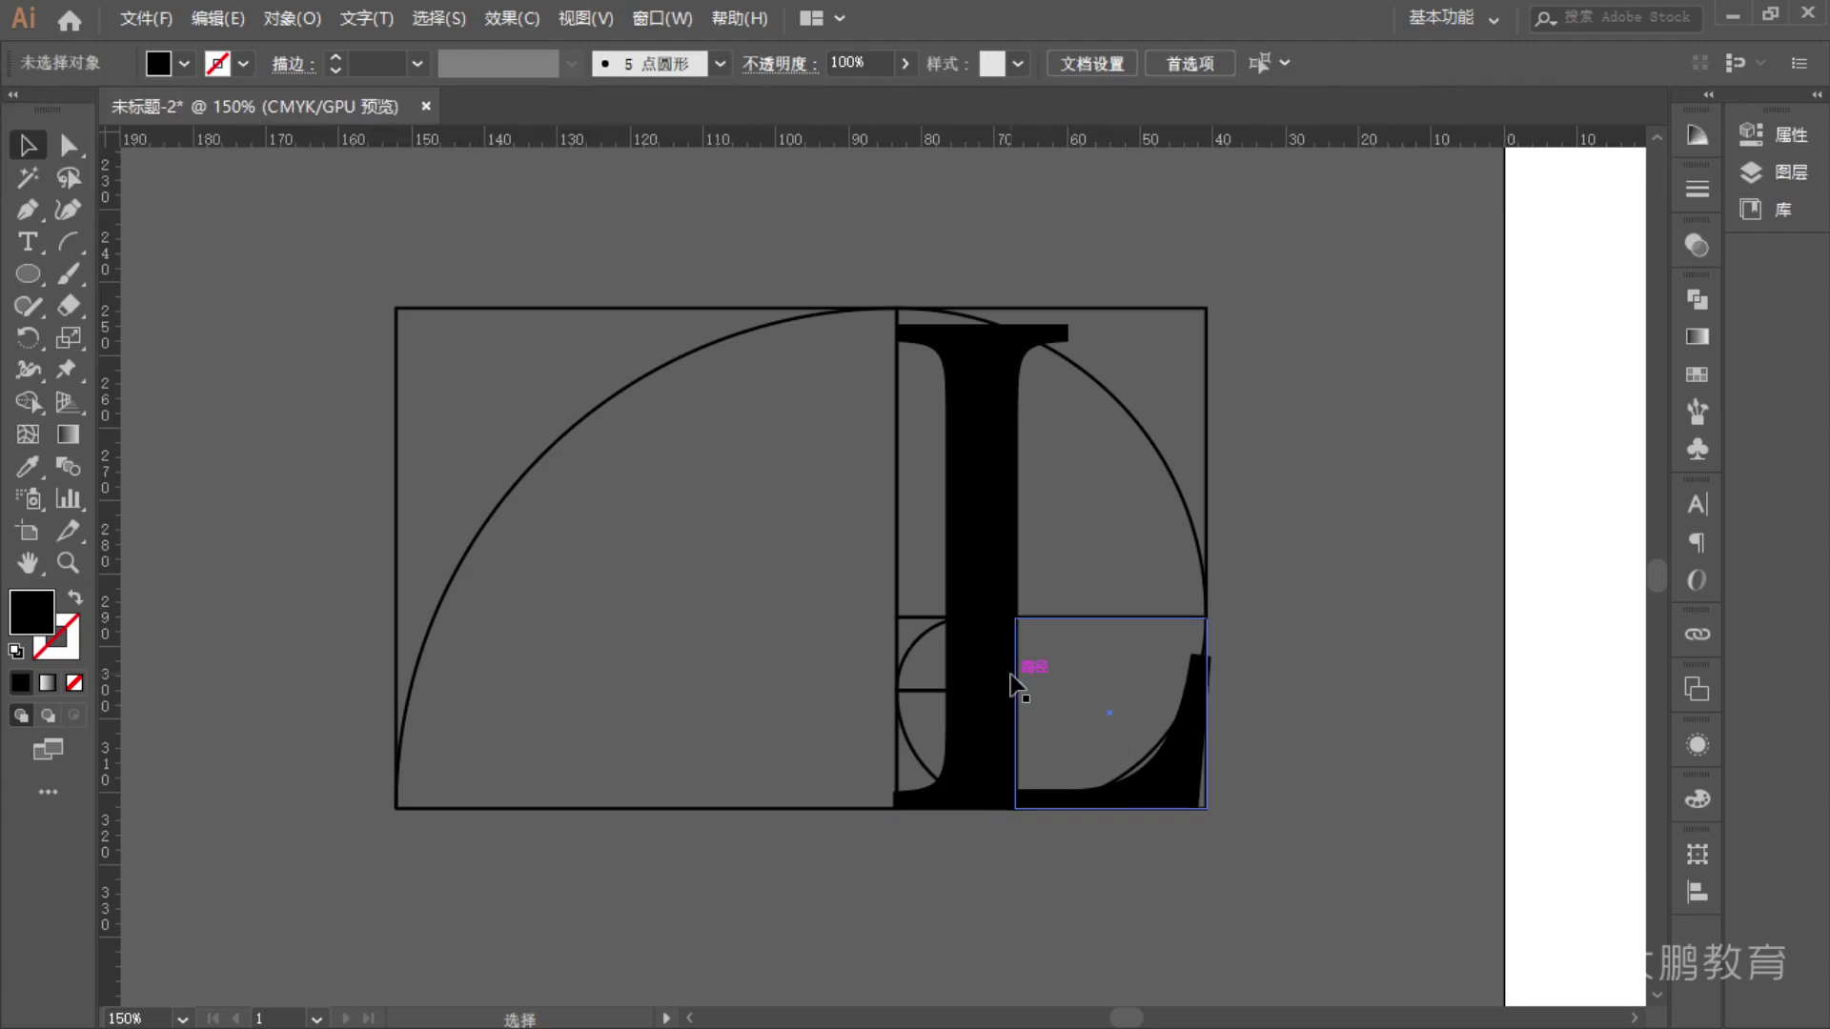
# - Move the enlarged letter L off the grid onto the artboard
pyautogui.click(972, 702)
pyautogui.moveTo(1519, 571); pyautogui.dragTo(1589, 642)
pyautogui.hotkey('ctrl', 'z')
pyautogui.hotkey('ctrl', 'z')
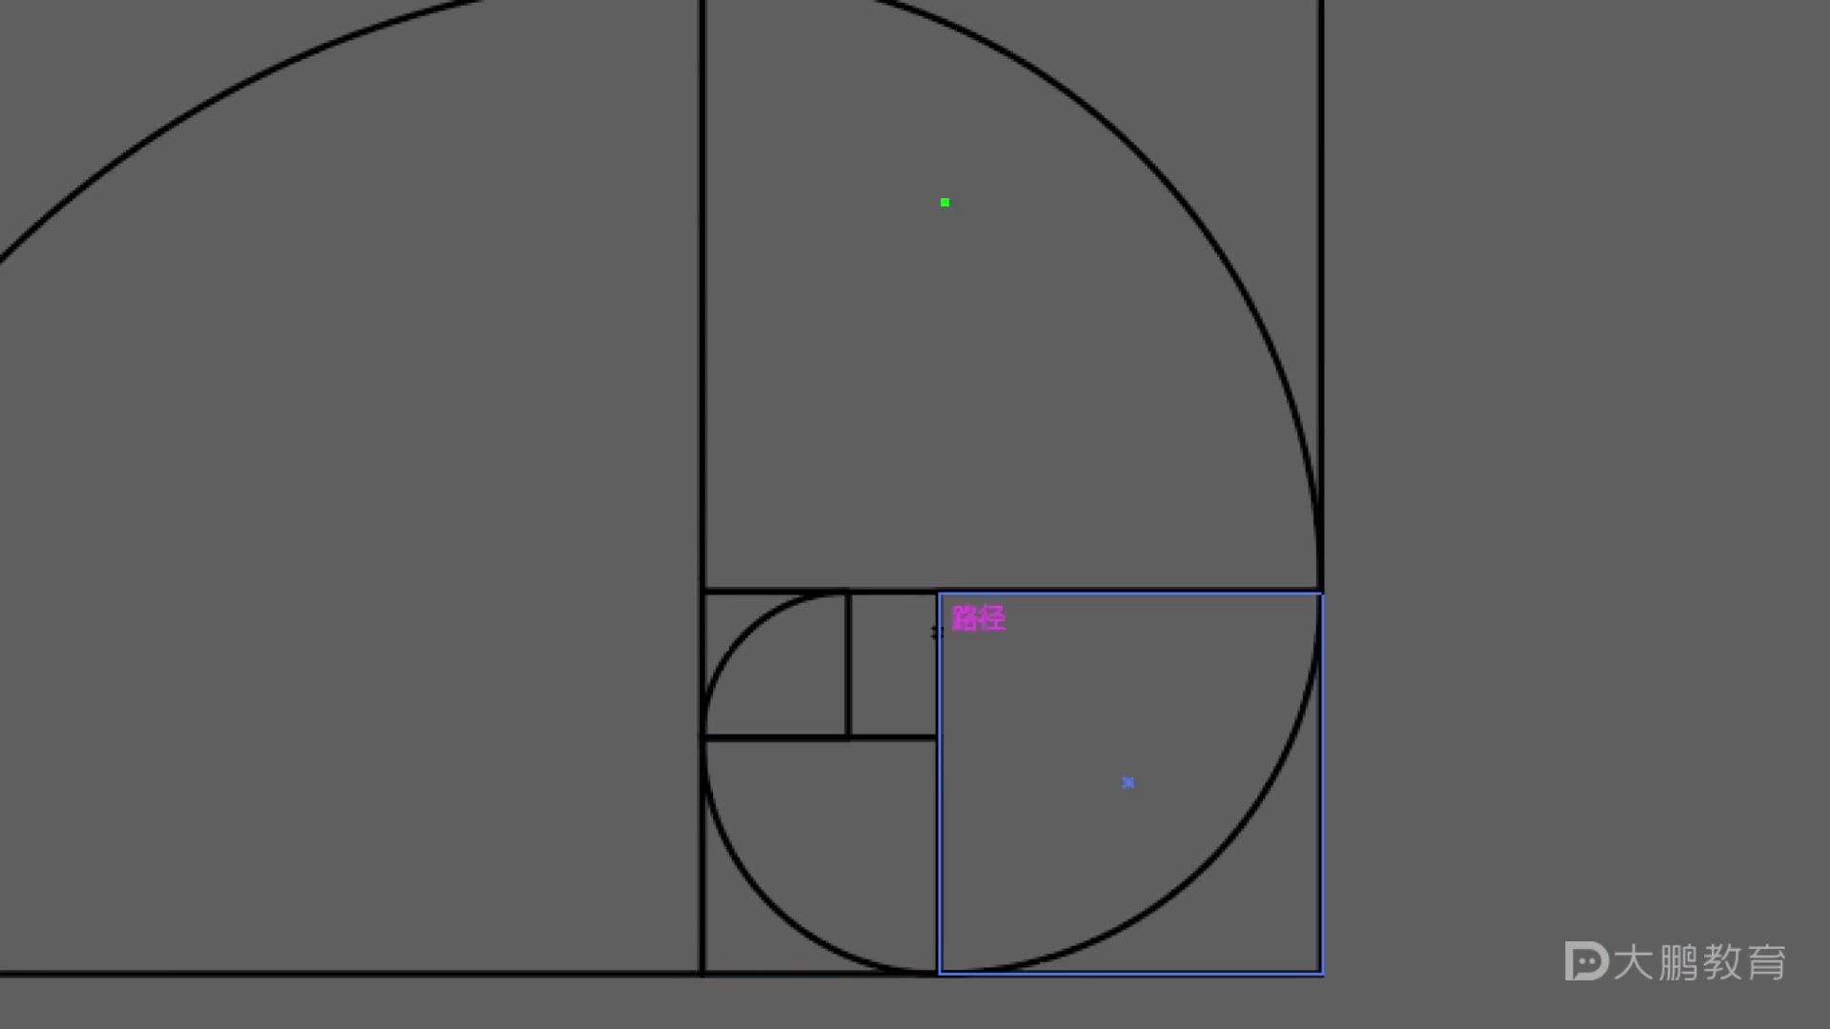
# - Mark a temporary green vertical line from the third-largest square's upper-left corner to the grid's top edge, and clear it
pyautogui.press('Escape')
pyautogui.press('F1')
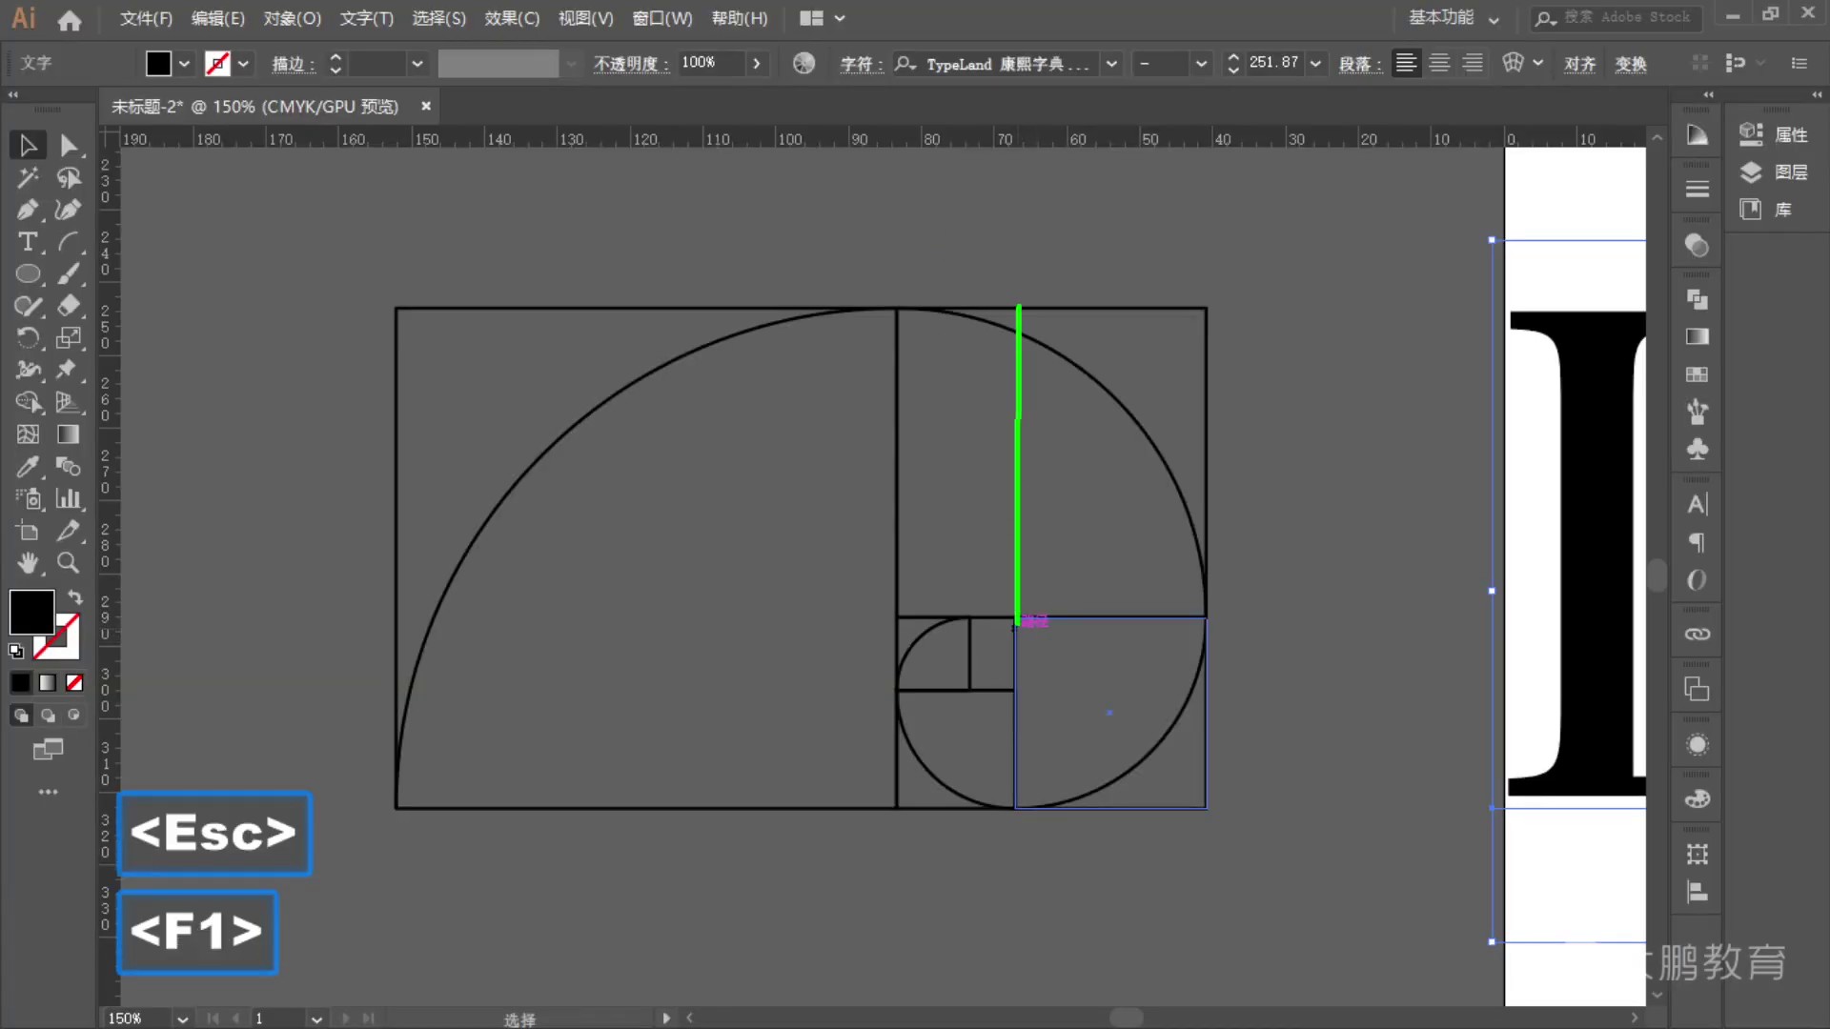
pyautogui.press('Escape')
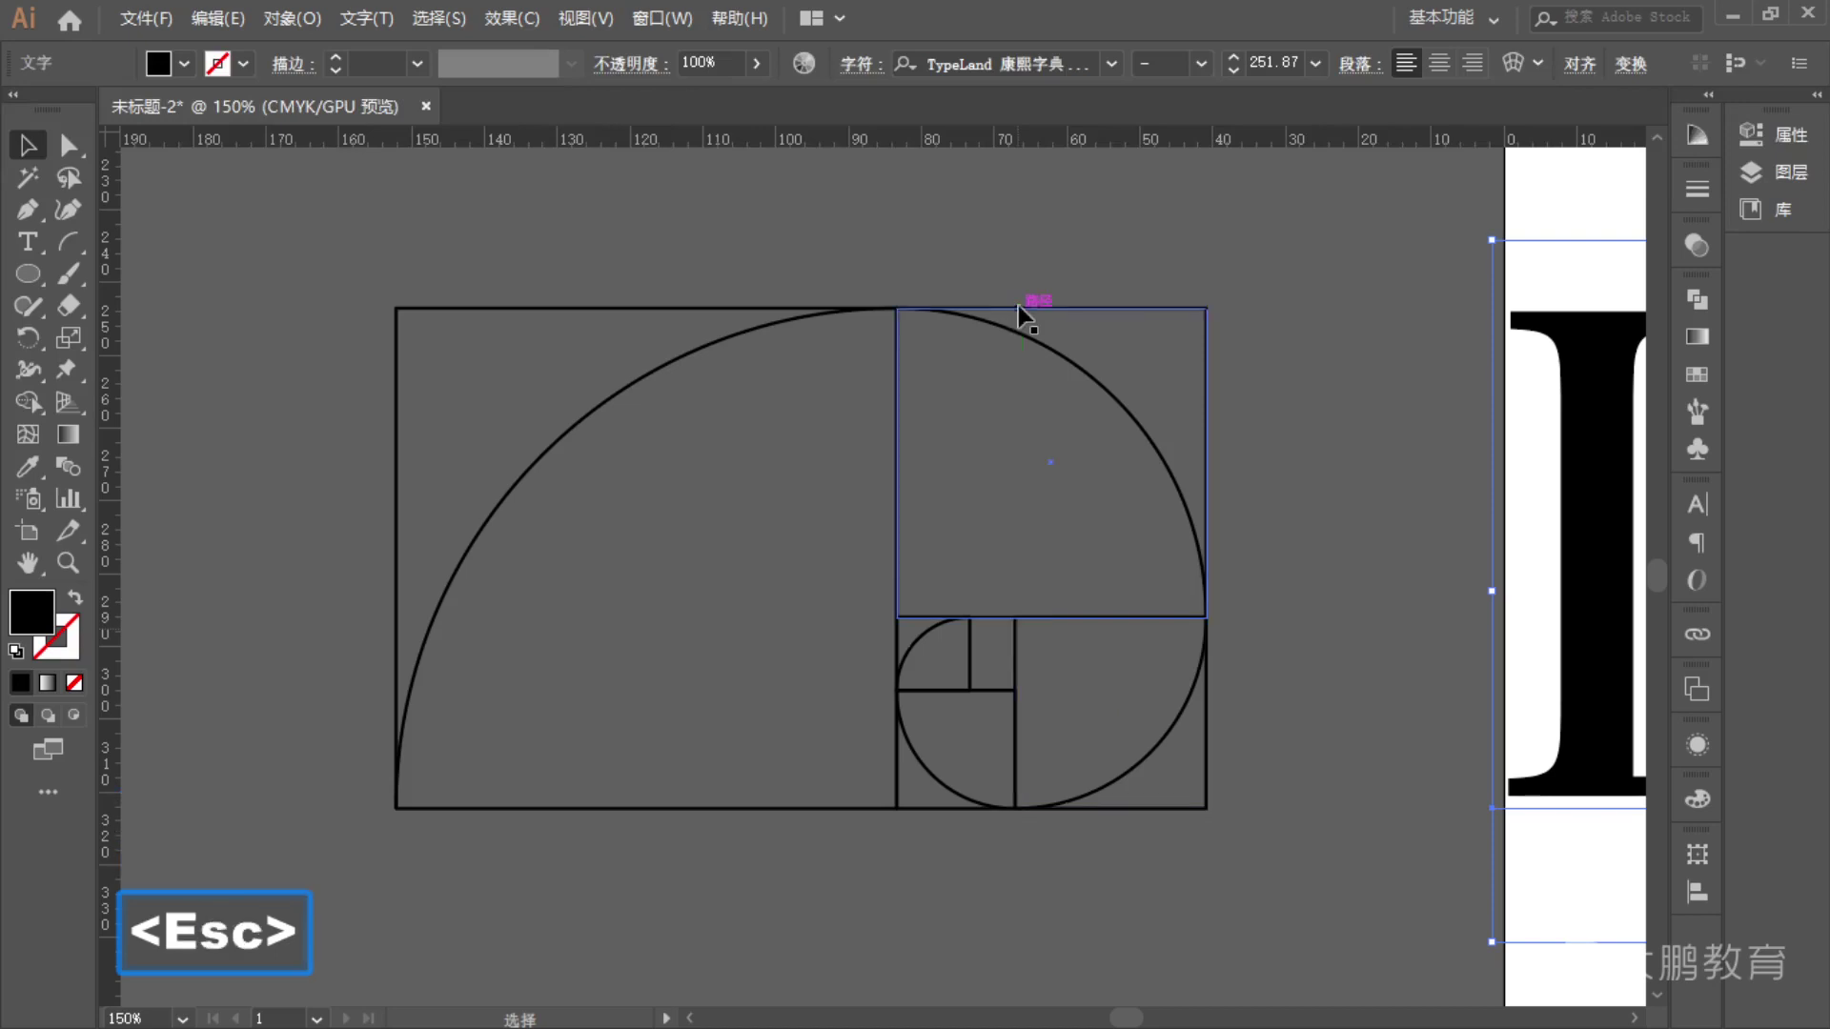
# - Delete the enlarged letter L from the artboard
pyautogui.click(1321, 648)
pyautogui.press('alt')
pyautogui.moveTo(1317, 648); pyautogui.dragTo(1250, 707)
pyautogui.click(1504, 721)
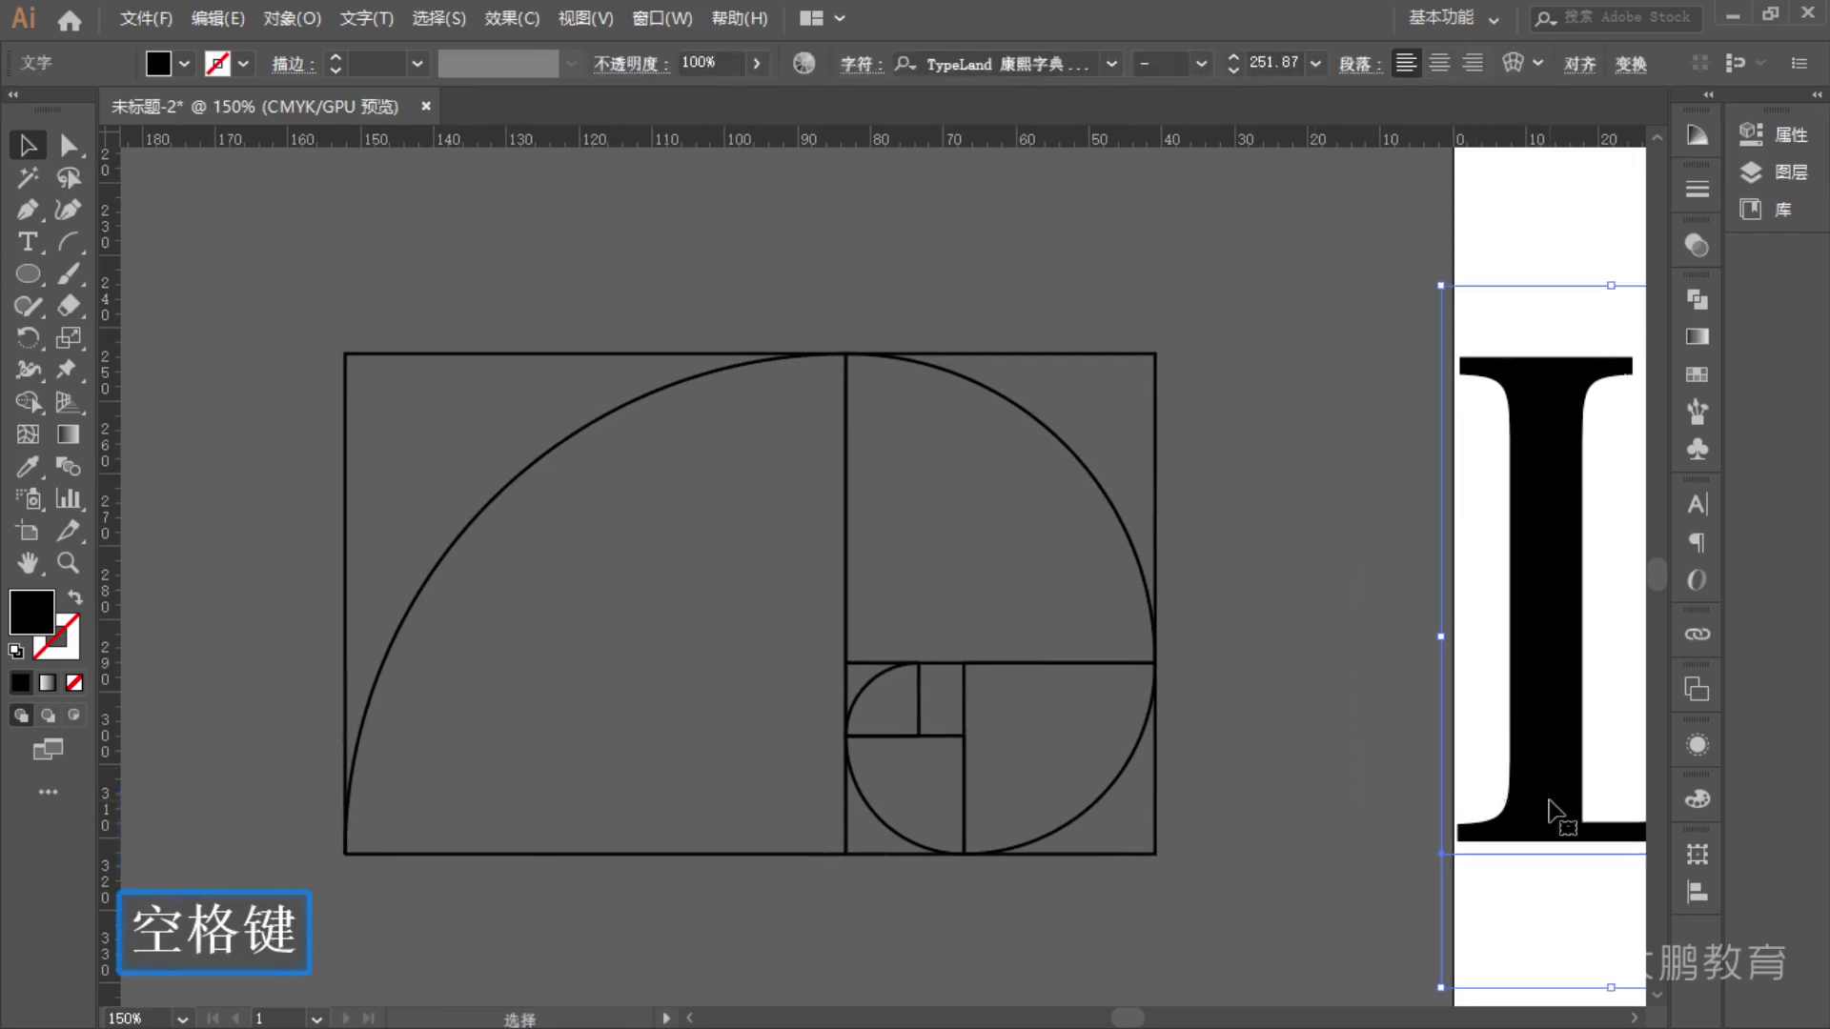
pyautogui.press('BackSpace')
pyautogui.press('space')
pyautogui.moveTo(1331, 792)
pyautogui.mouseDown()
pyautogui.moveTo(1511, 788)
pyautogui.moveTo(1378, 787)
pyautogui.mouseUp()
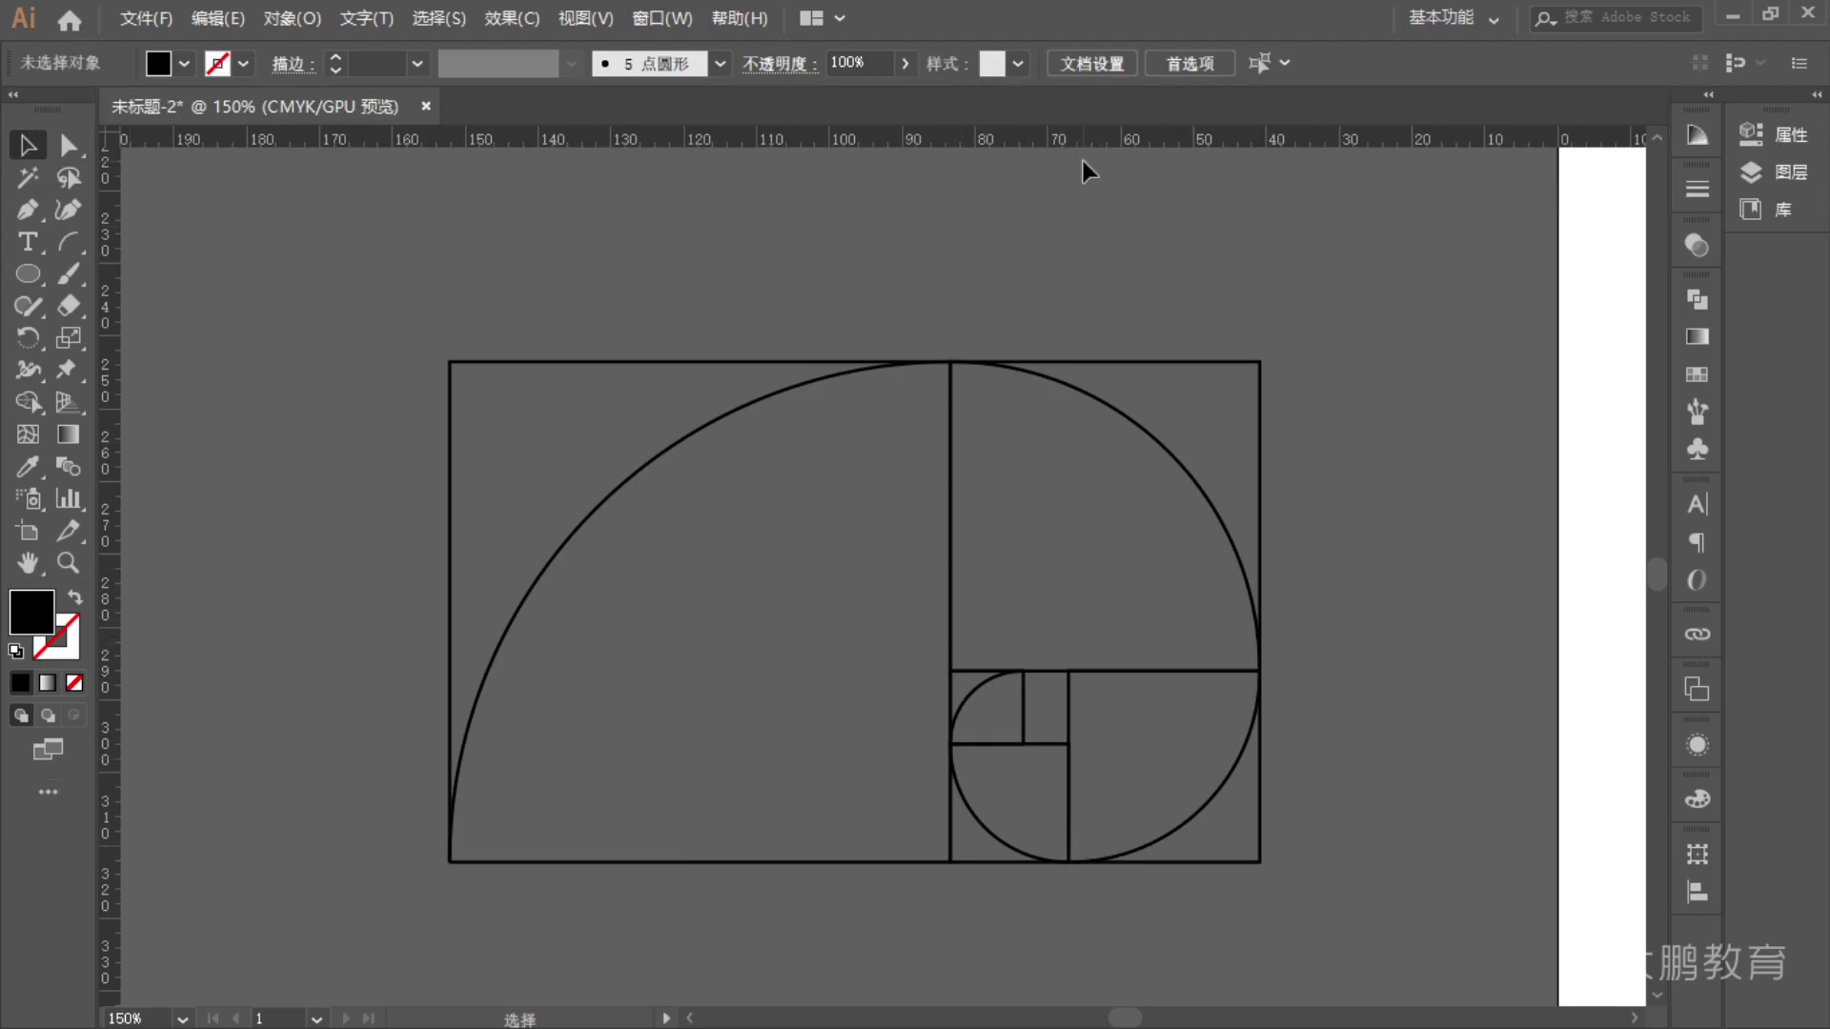
# - Draw a vertical line with the Line Segment tool from the third-largest square's upper-left corner to the grid's top edge, and deselect it
pyautogui.moveTo(59, 241); pyautogui.dragTo(166, 241)
pyautogui.moveTo(1068, 670); pyautogui.dragTo(1073, 359)
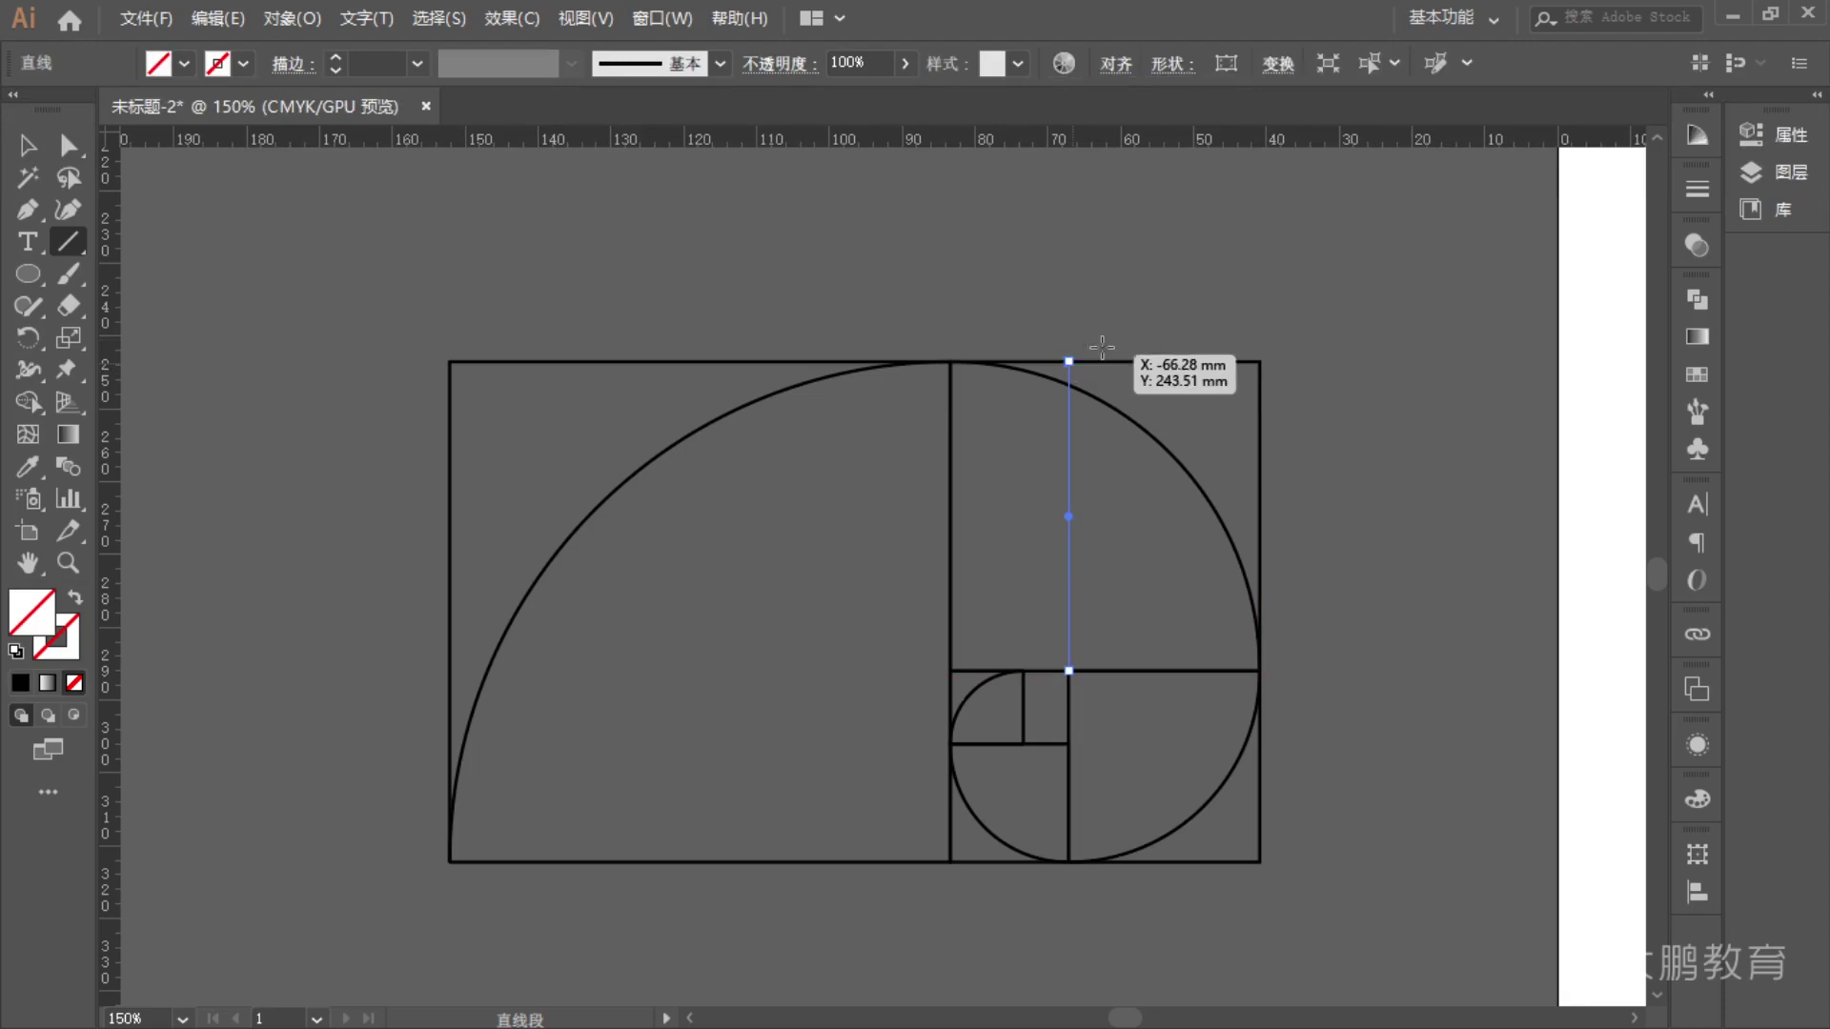
pyautogui.keyDown('ctrl'); pyautogui.click(1159, 314); pyautogui.keyUp('ctrl')
# - Select the new vertical line with its surrounding square, apply the grid's 1 pt black stroke with the Eyedropper, and deselect
pyautogui.moveTo(1019, 474)
pyautogui.mouseDown()
pyautogui.moveTo(1066, 477)
pyautogui.moveTo(1124, 538)
pyautogui.mouseUp()
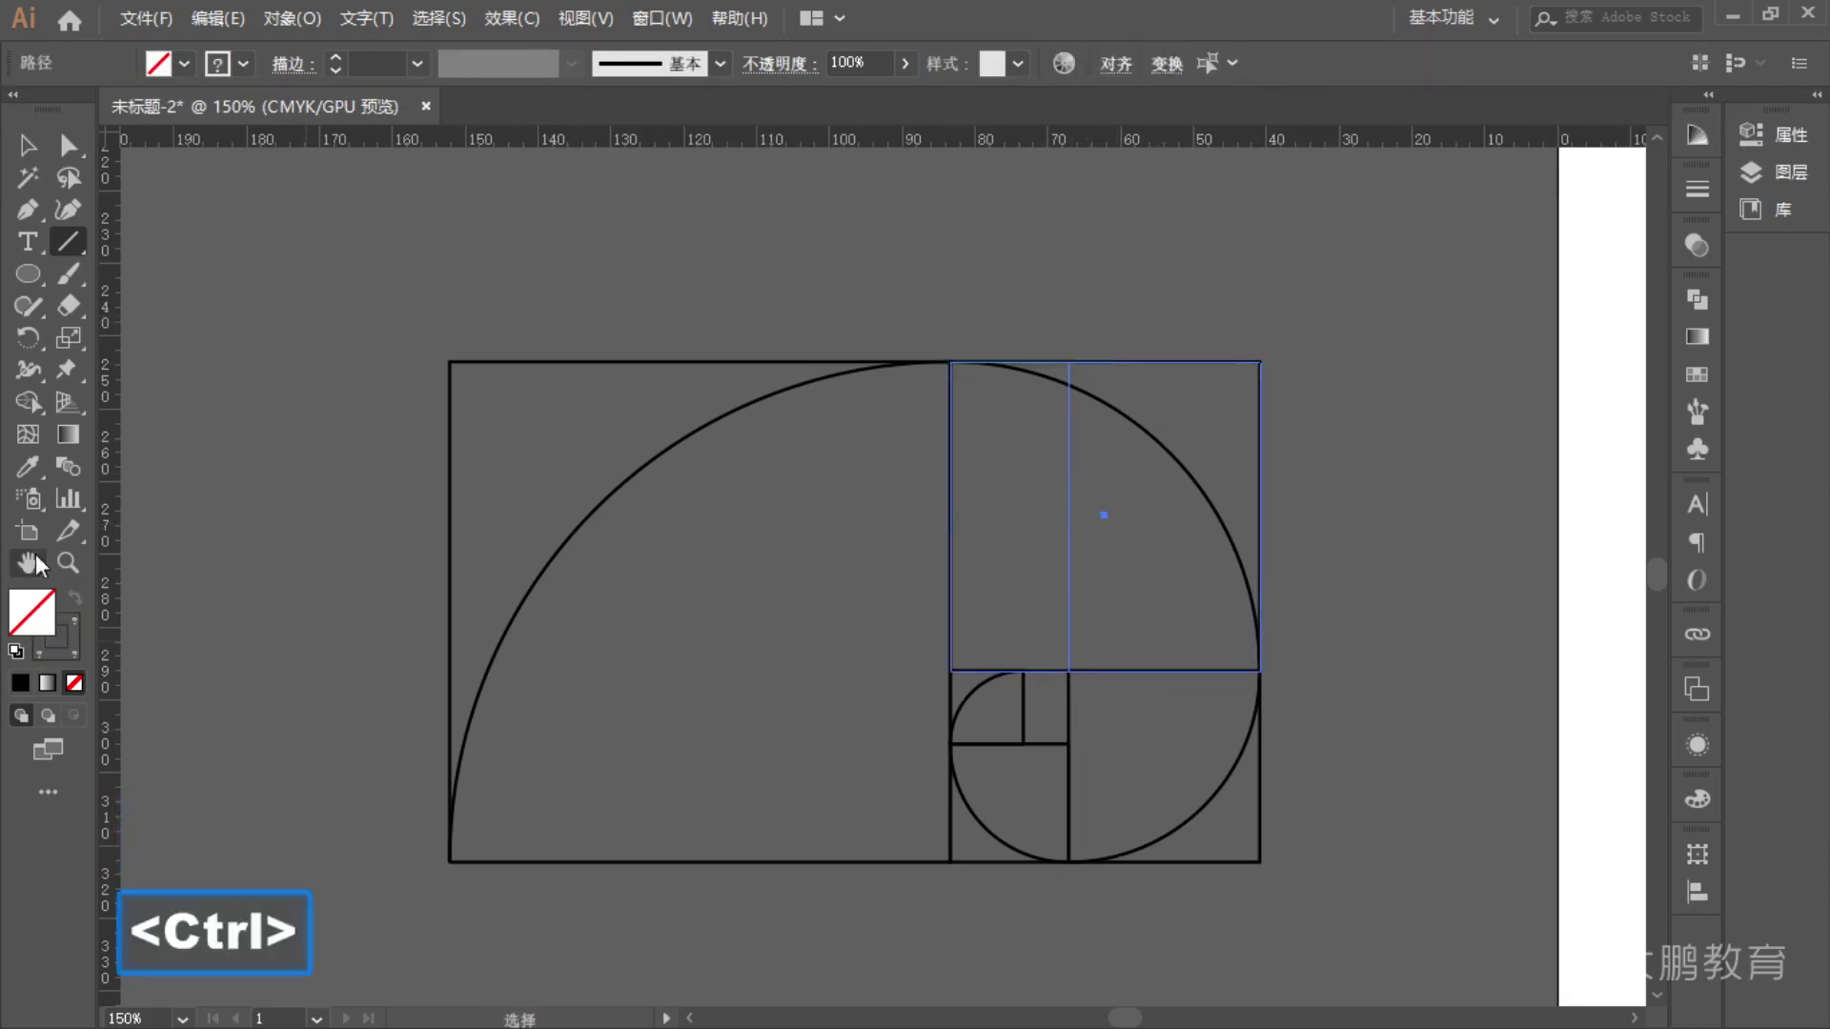
pyautogui.click(27, 466)
pyautogui.click(955, 367)
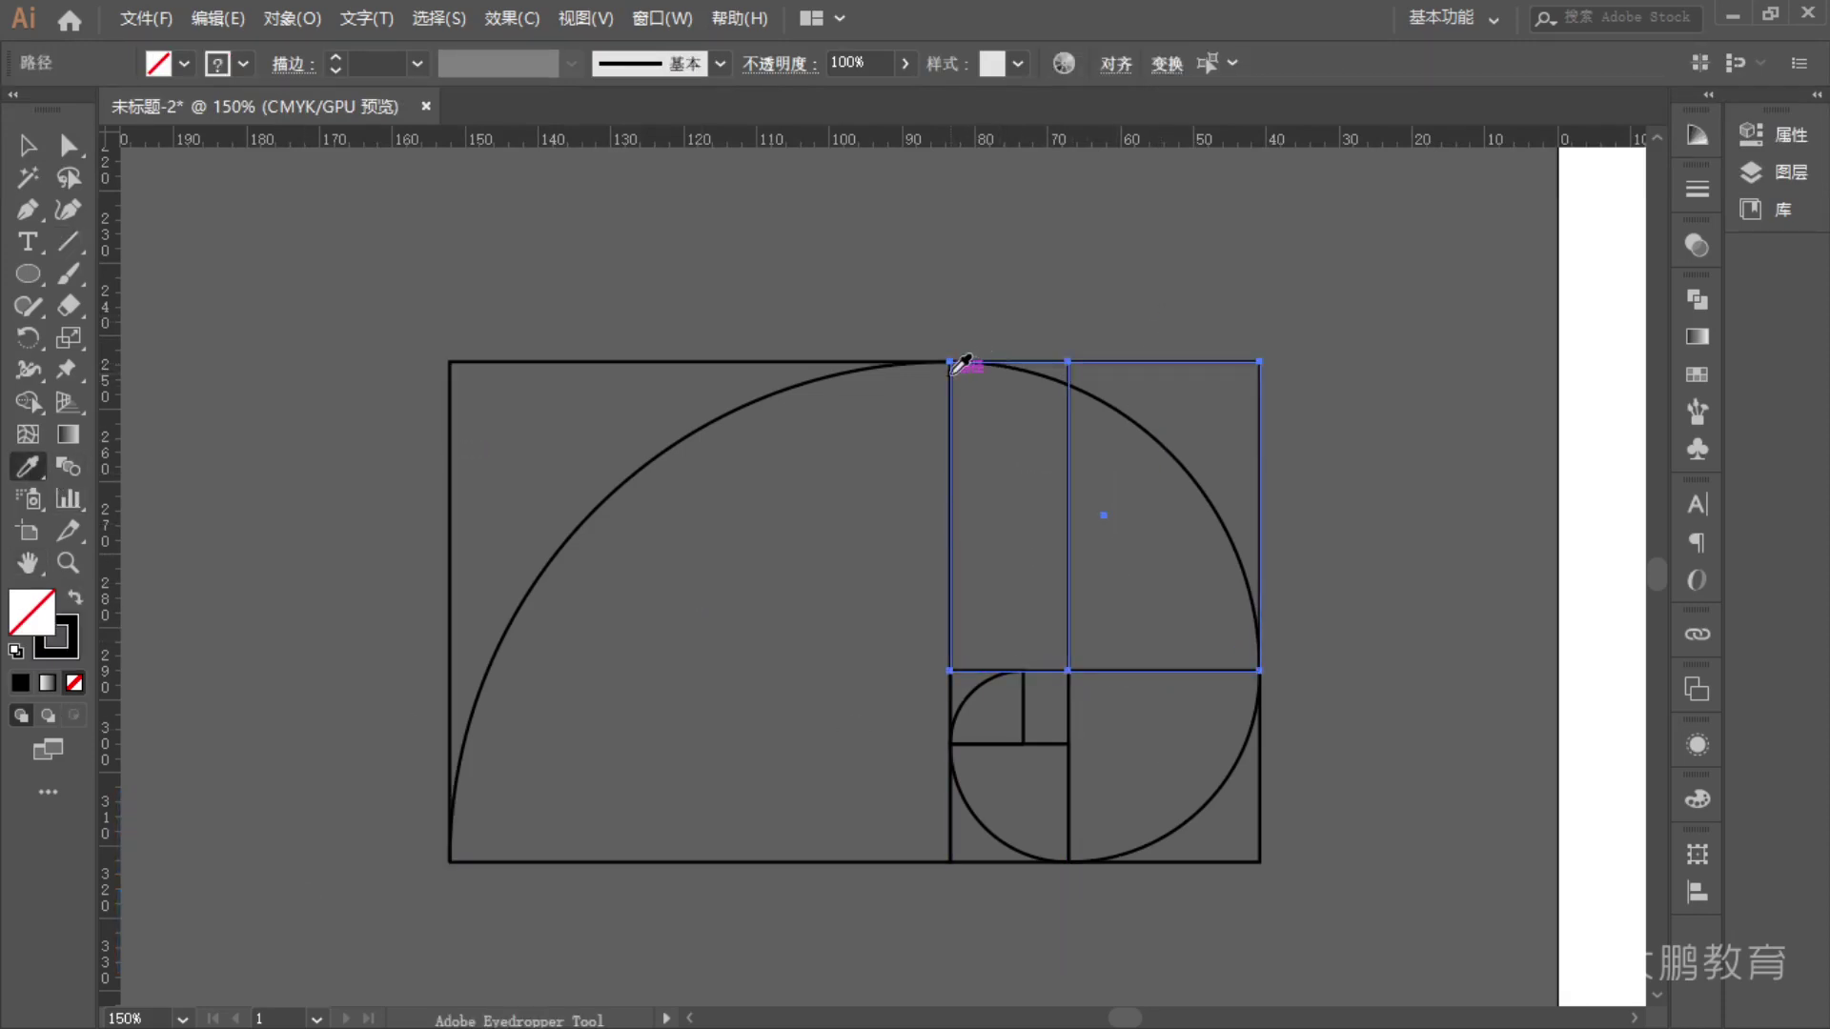
pyautogui.keyDown('ctrl'); pyautogui.click(1115, 312); pyautogui.keyUp('ctrl')
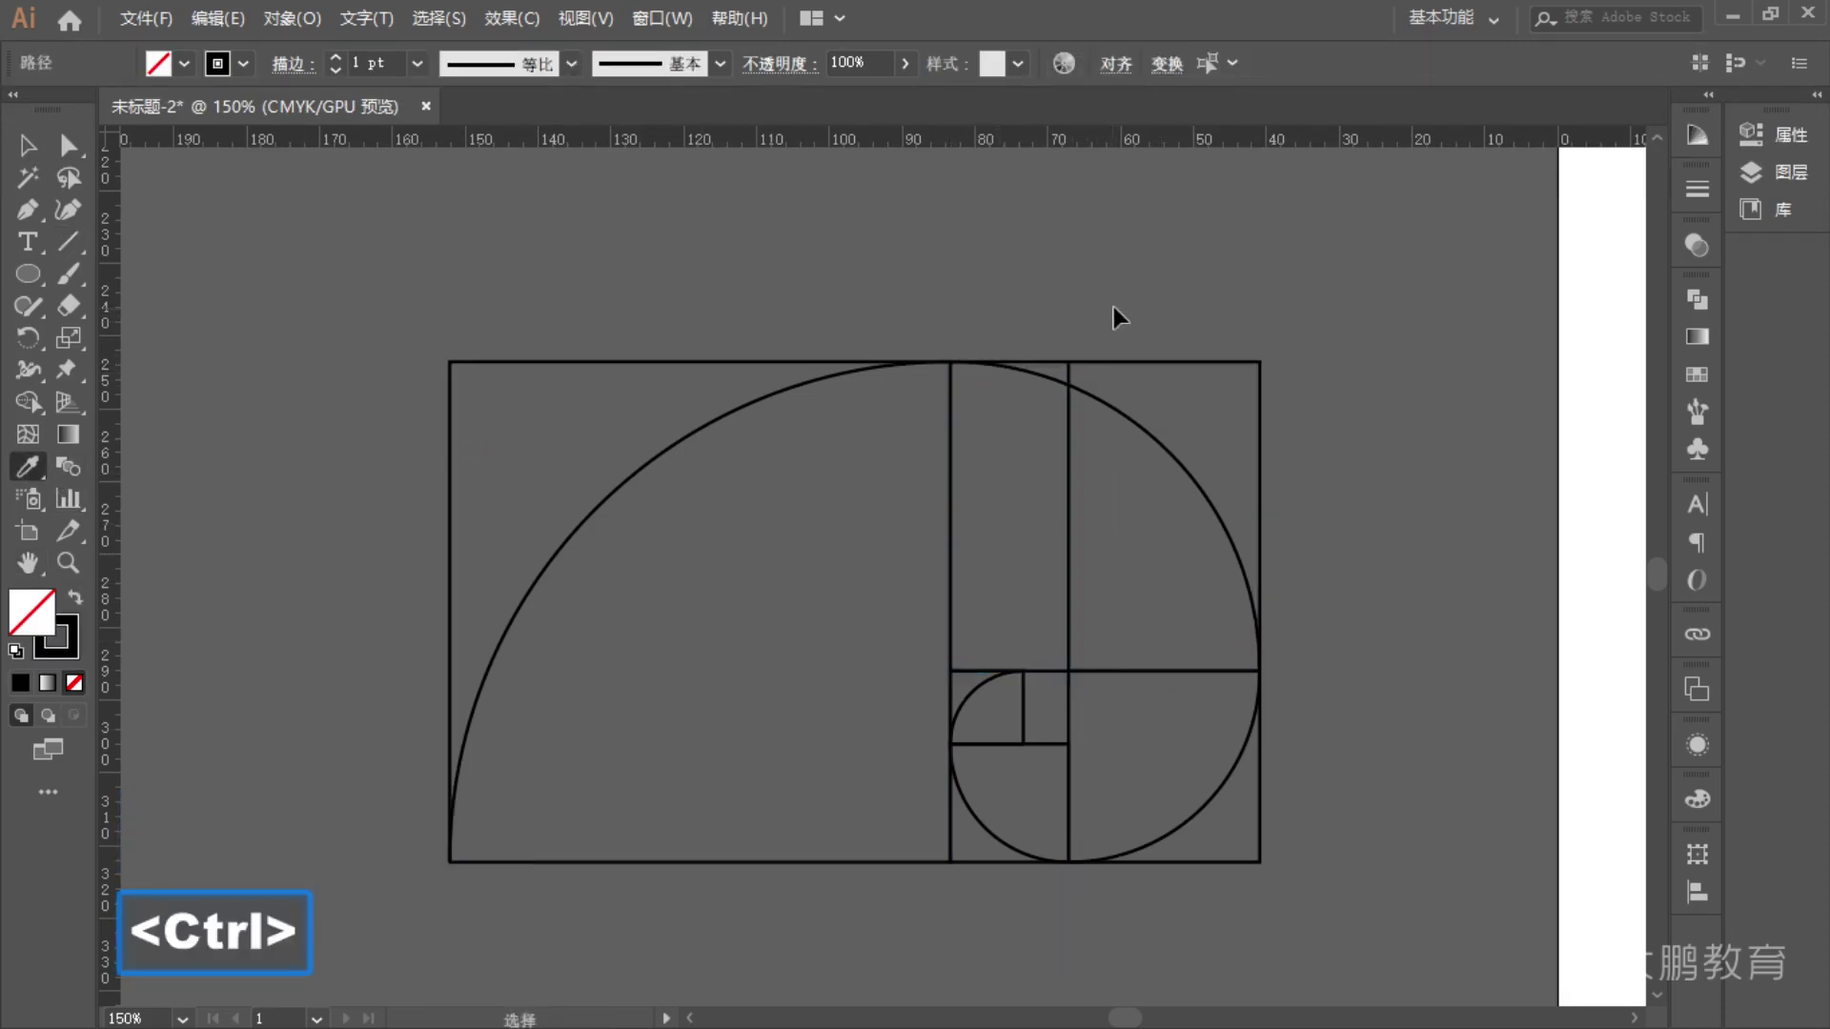
pyautogui.click(28, 145)
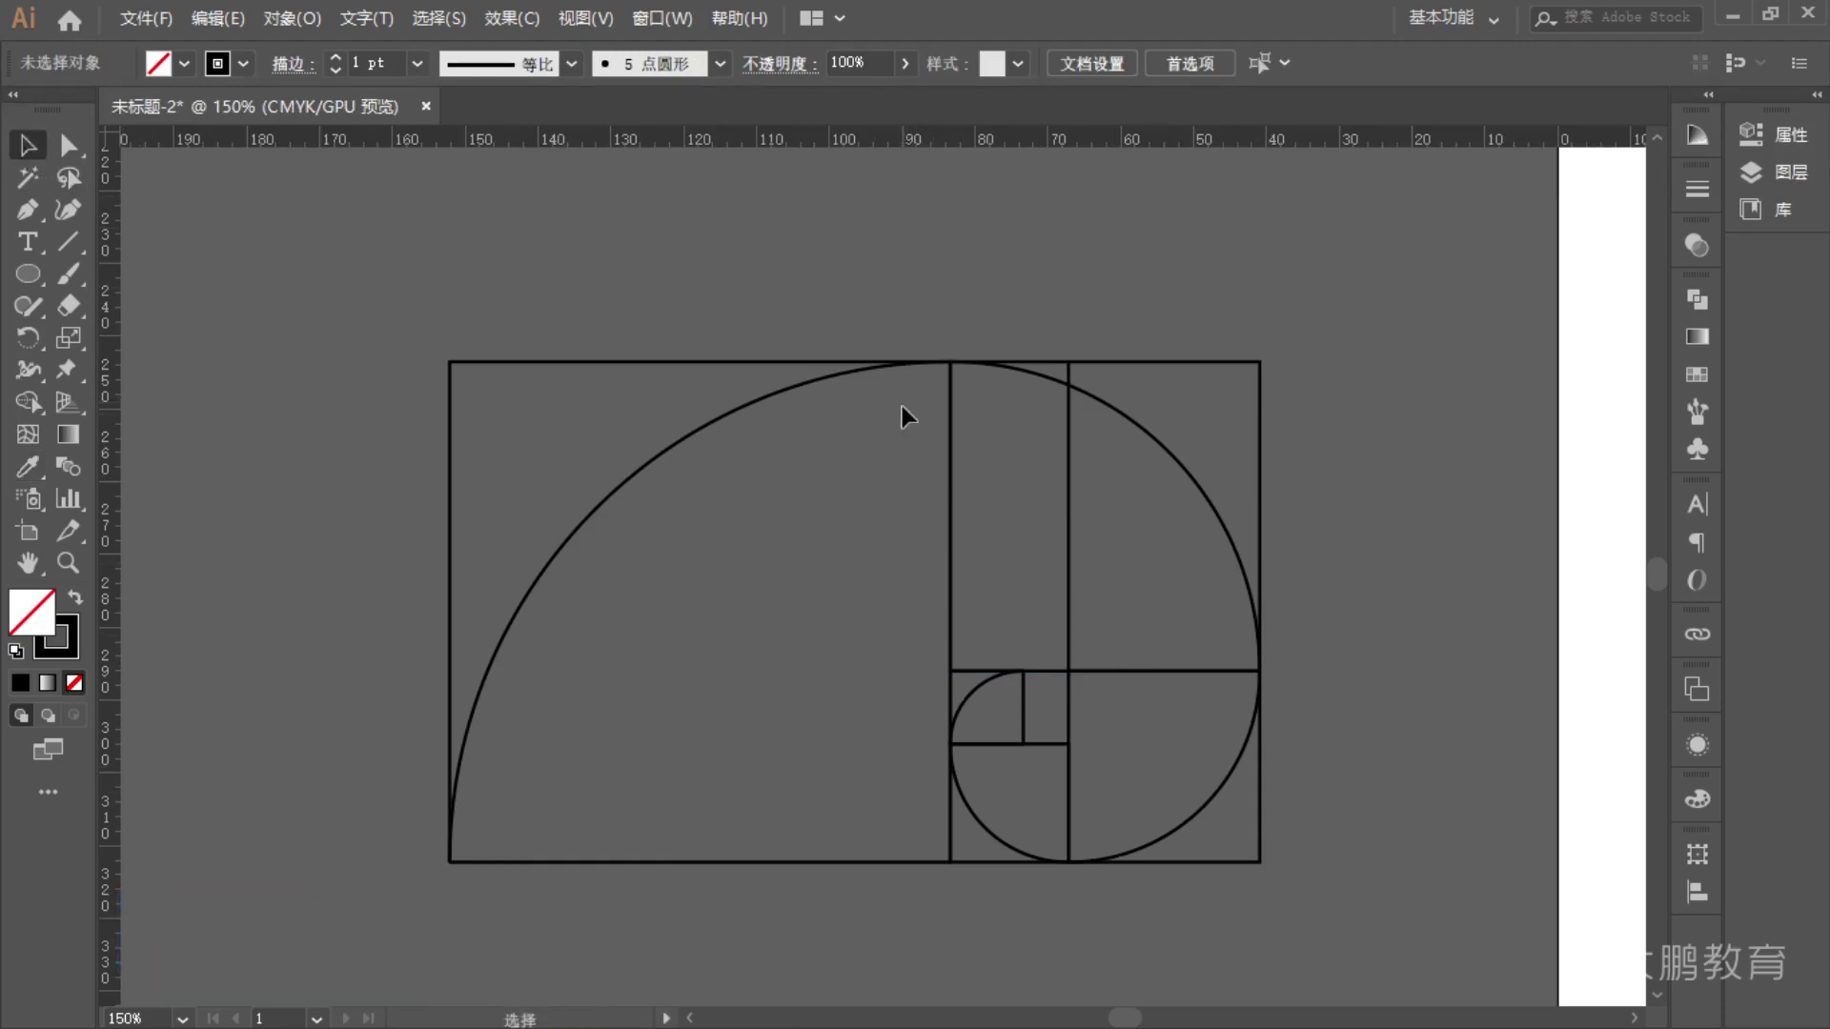
# - Sketch a temporary green outline of the A inside the largest square plus a mark across the L stem, and clear it
pyautogui.press('F1')
pyautogui.moveTo(457, 853)
pyautogui.mouseDown()
pyautogui.moveTo(460, 784)
pyautogui.moveTo(530, 607)
pyautogui.moveTo(649, 476)
pyautogui.moveTo(863, 406)
pyautogui.moveTo(912, 551)
pyautogui.moveTo(918, 835)
pyautogui.mouseUp()
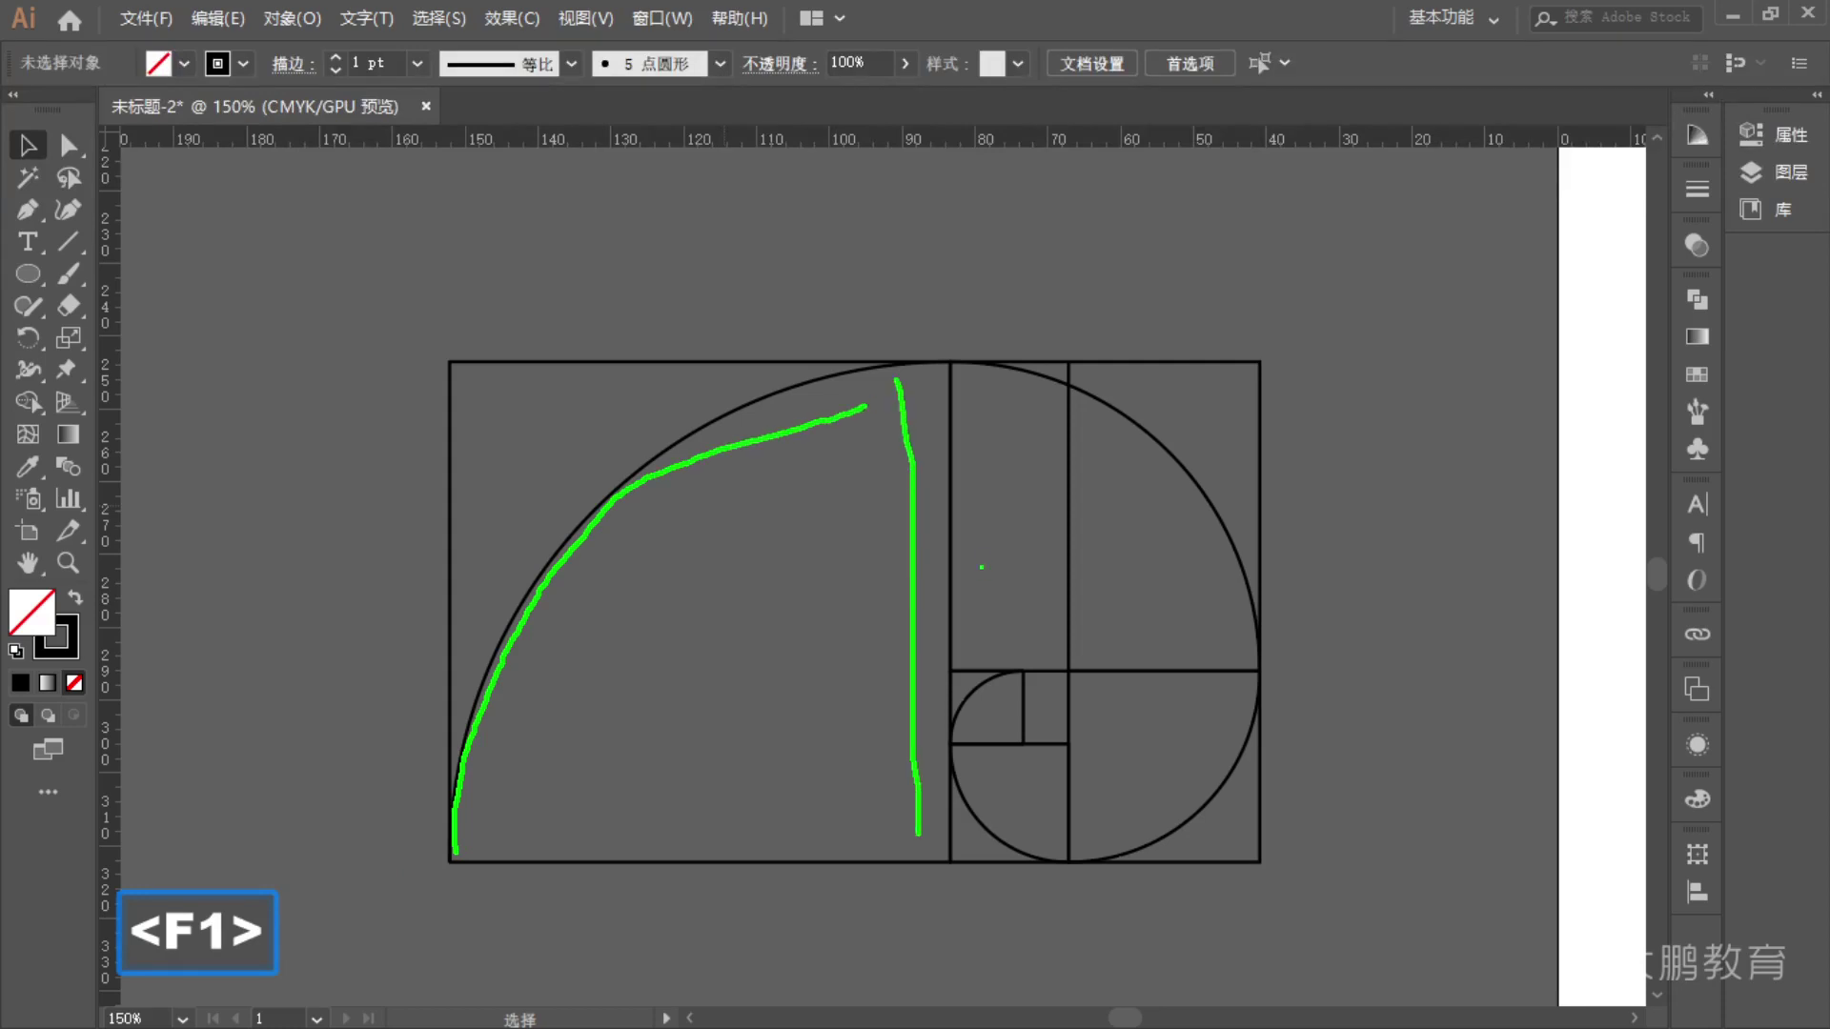
pyautogui.moveTo(953, 546); pyautogui.dragTo(1048, 536)
pyautogui.press('Escape')
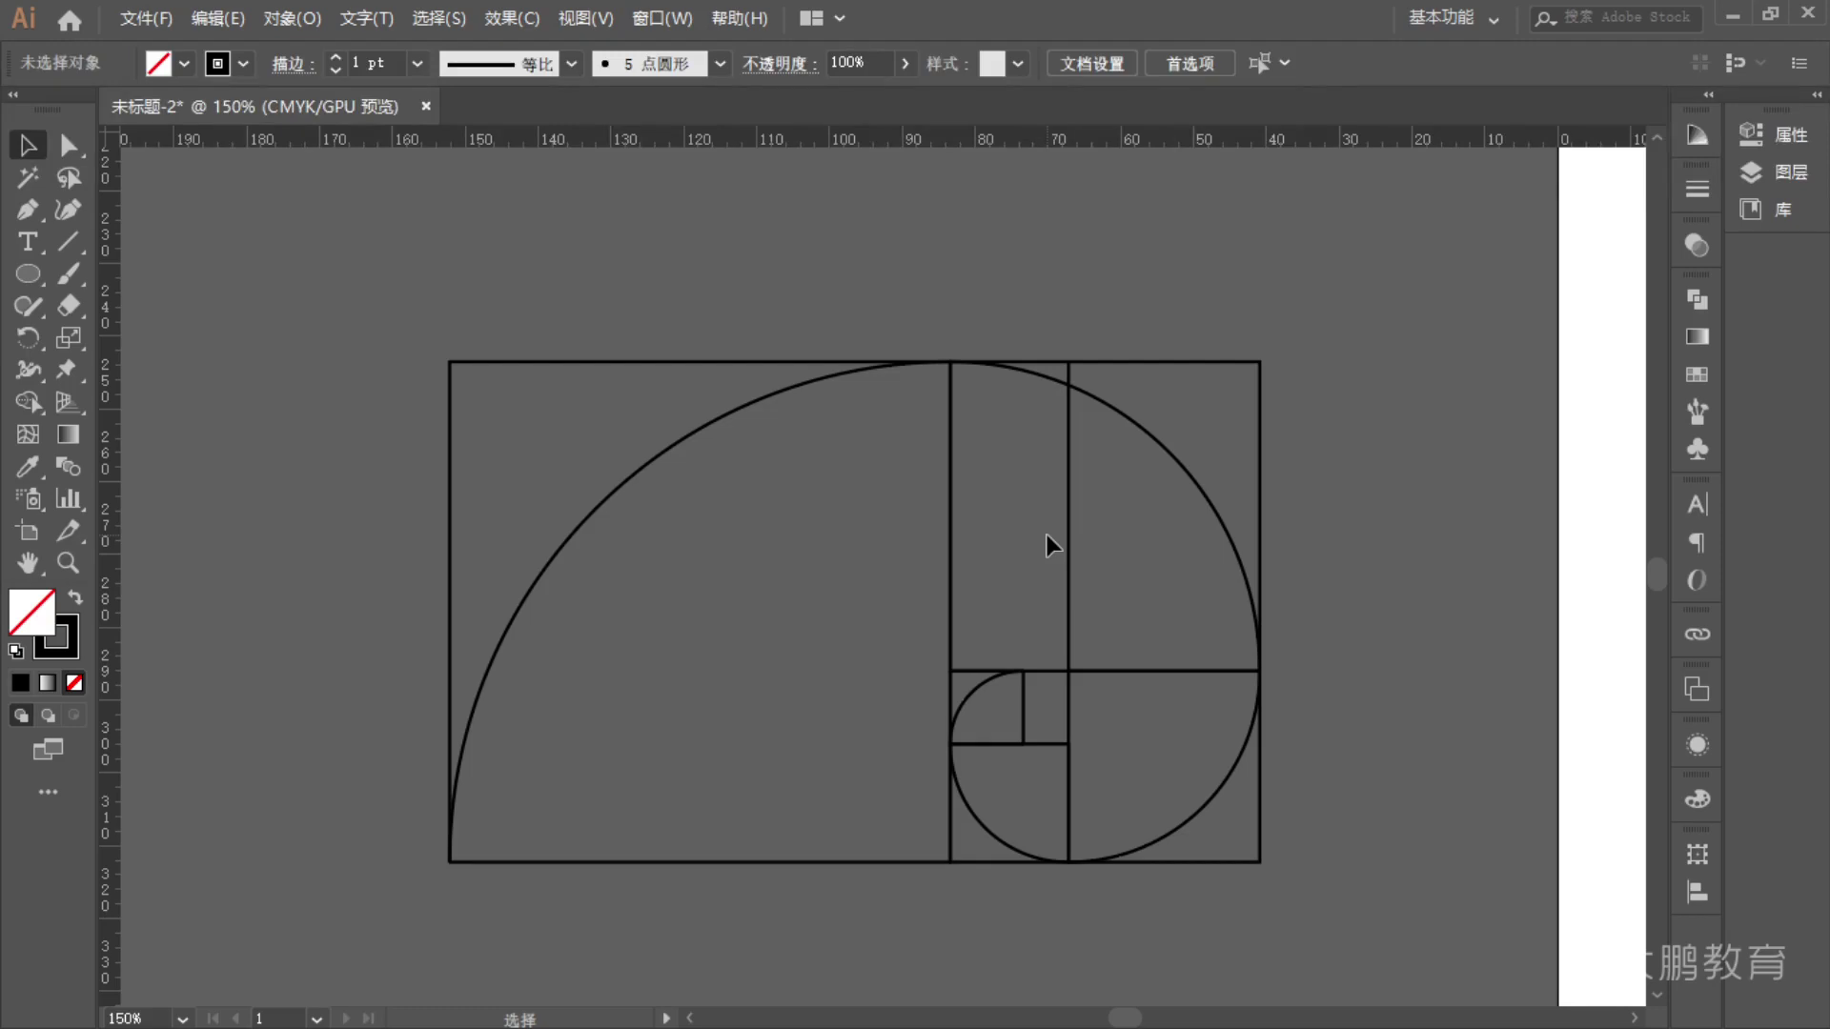
# - Mark the L stem's width and a vertical line near the largest square's right edge in temporary green annotation, and clear it
pyautogui.press('F1')
pyautogui.moveTo(950, 553); pyautogui.dragTo(1089, 553)
pyautogui.moveTo(850, 373); pyautogui.dragTo(850, 869)
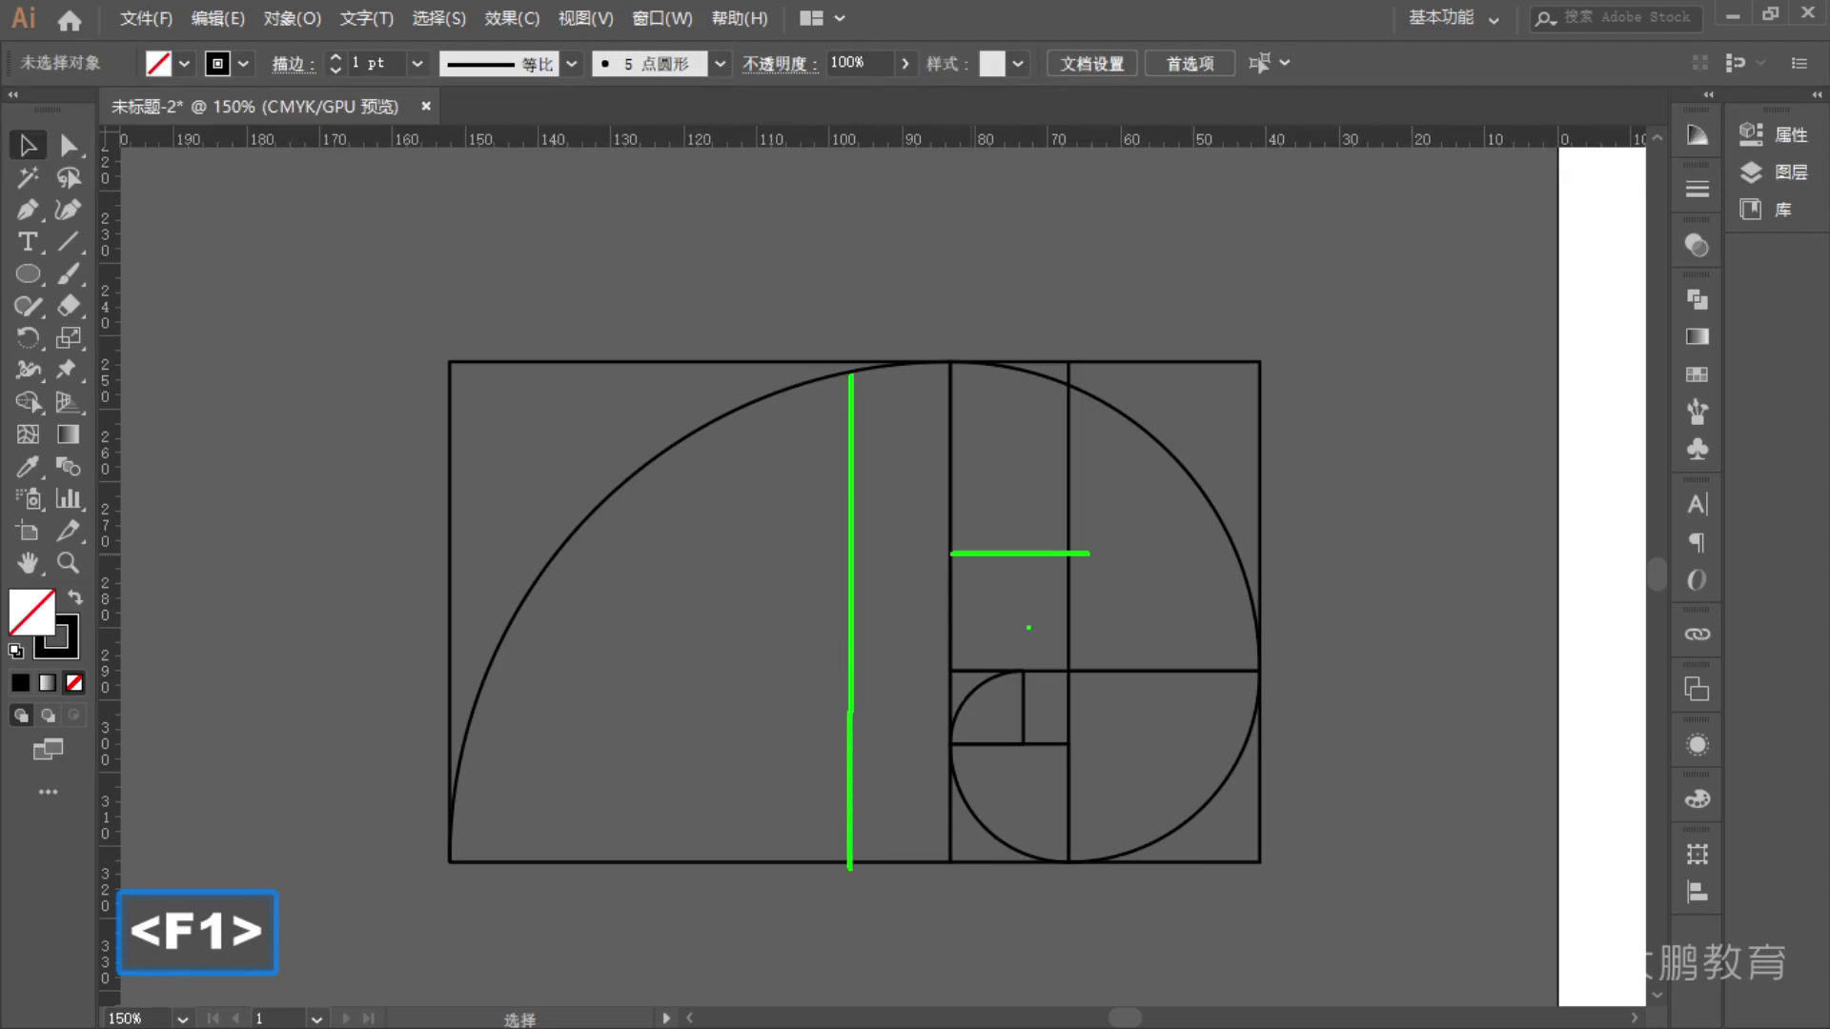
pyautogui.press('Escape')
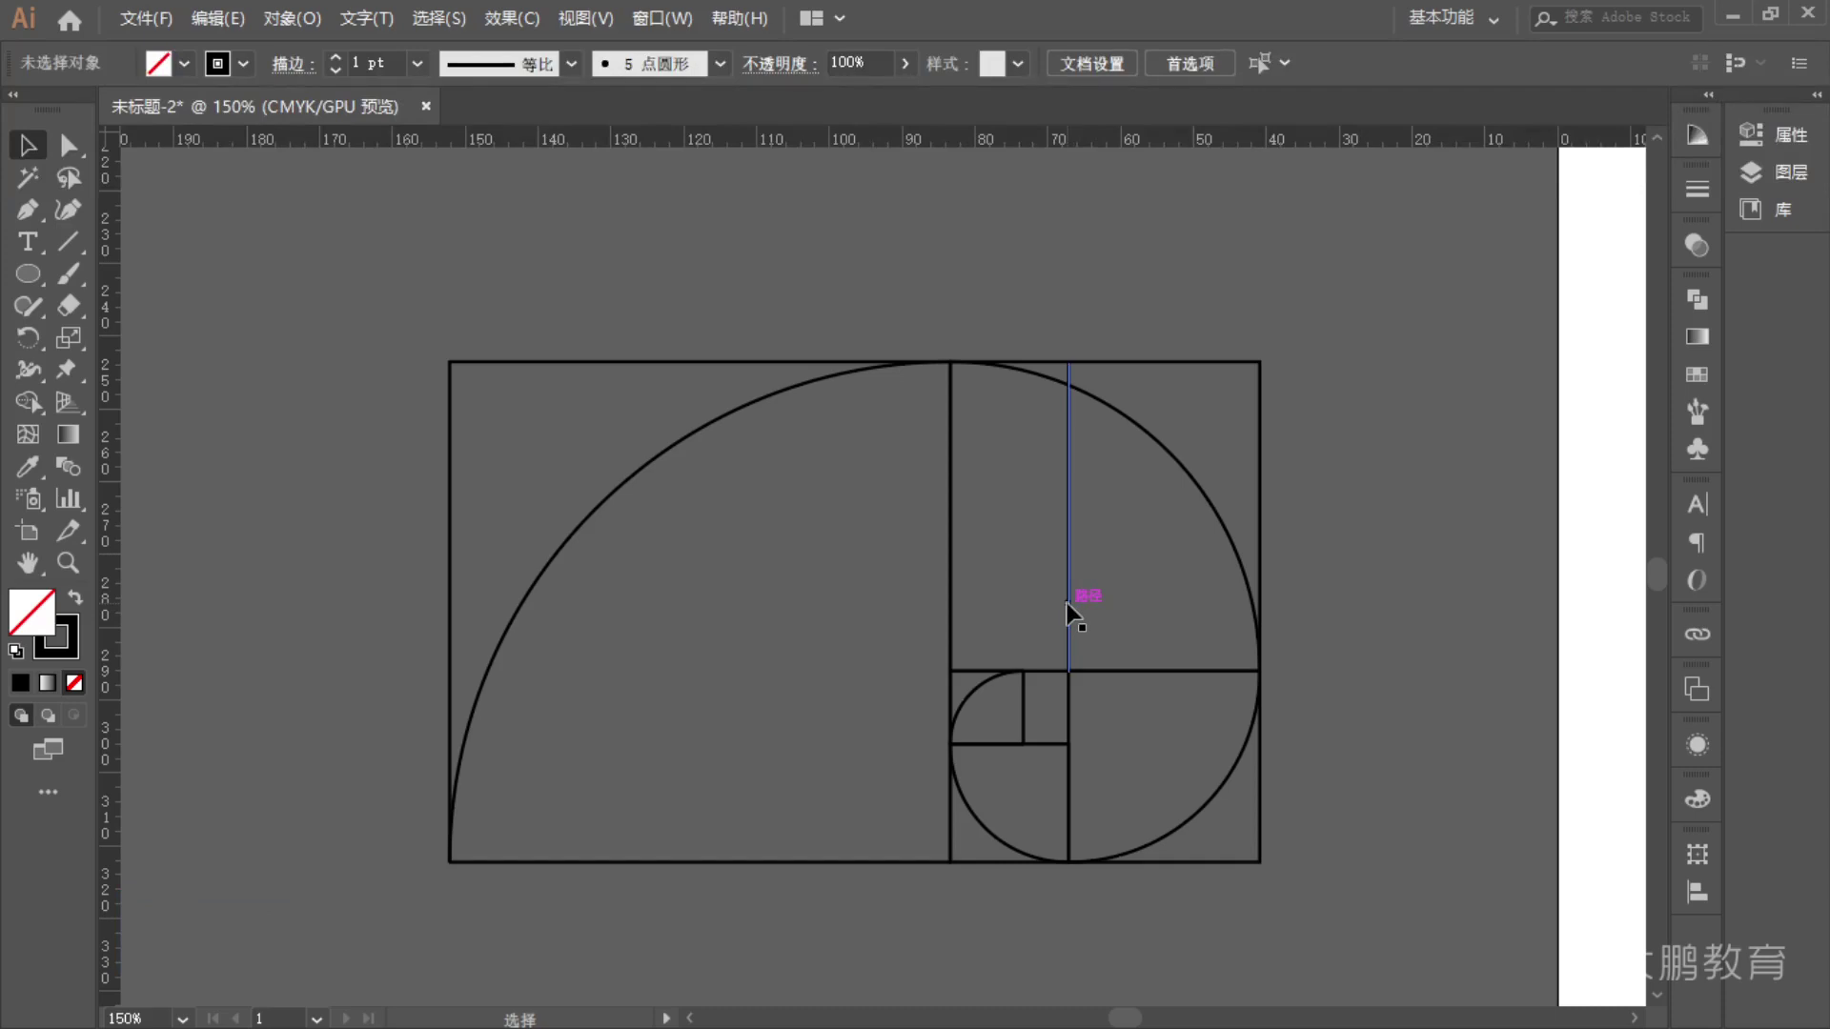
# - Sketch a temporary green layout of the A with an inner curve, two crossbar lines and an outer outline extended past the largest square, and clear it
pyautogui.press('F1')
pyautogui.moveTo(945, 417)
pyautogui.mouseDown()
pyautogui.moveTo(687, 587)
pyautogui.moveTo(564, 838)
pyautogui.mouseUp()
pyautogui.moveTo(647, 685); pyautogui.dragTo(965, 688)
pyautogui.moveTo(668, 746); pyautogui.dragTo(878, 746)
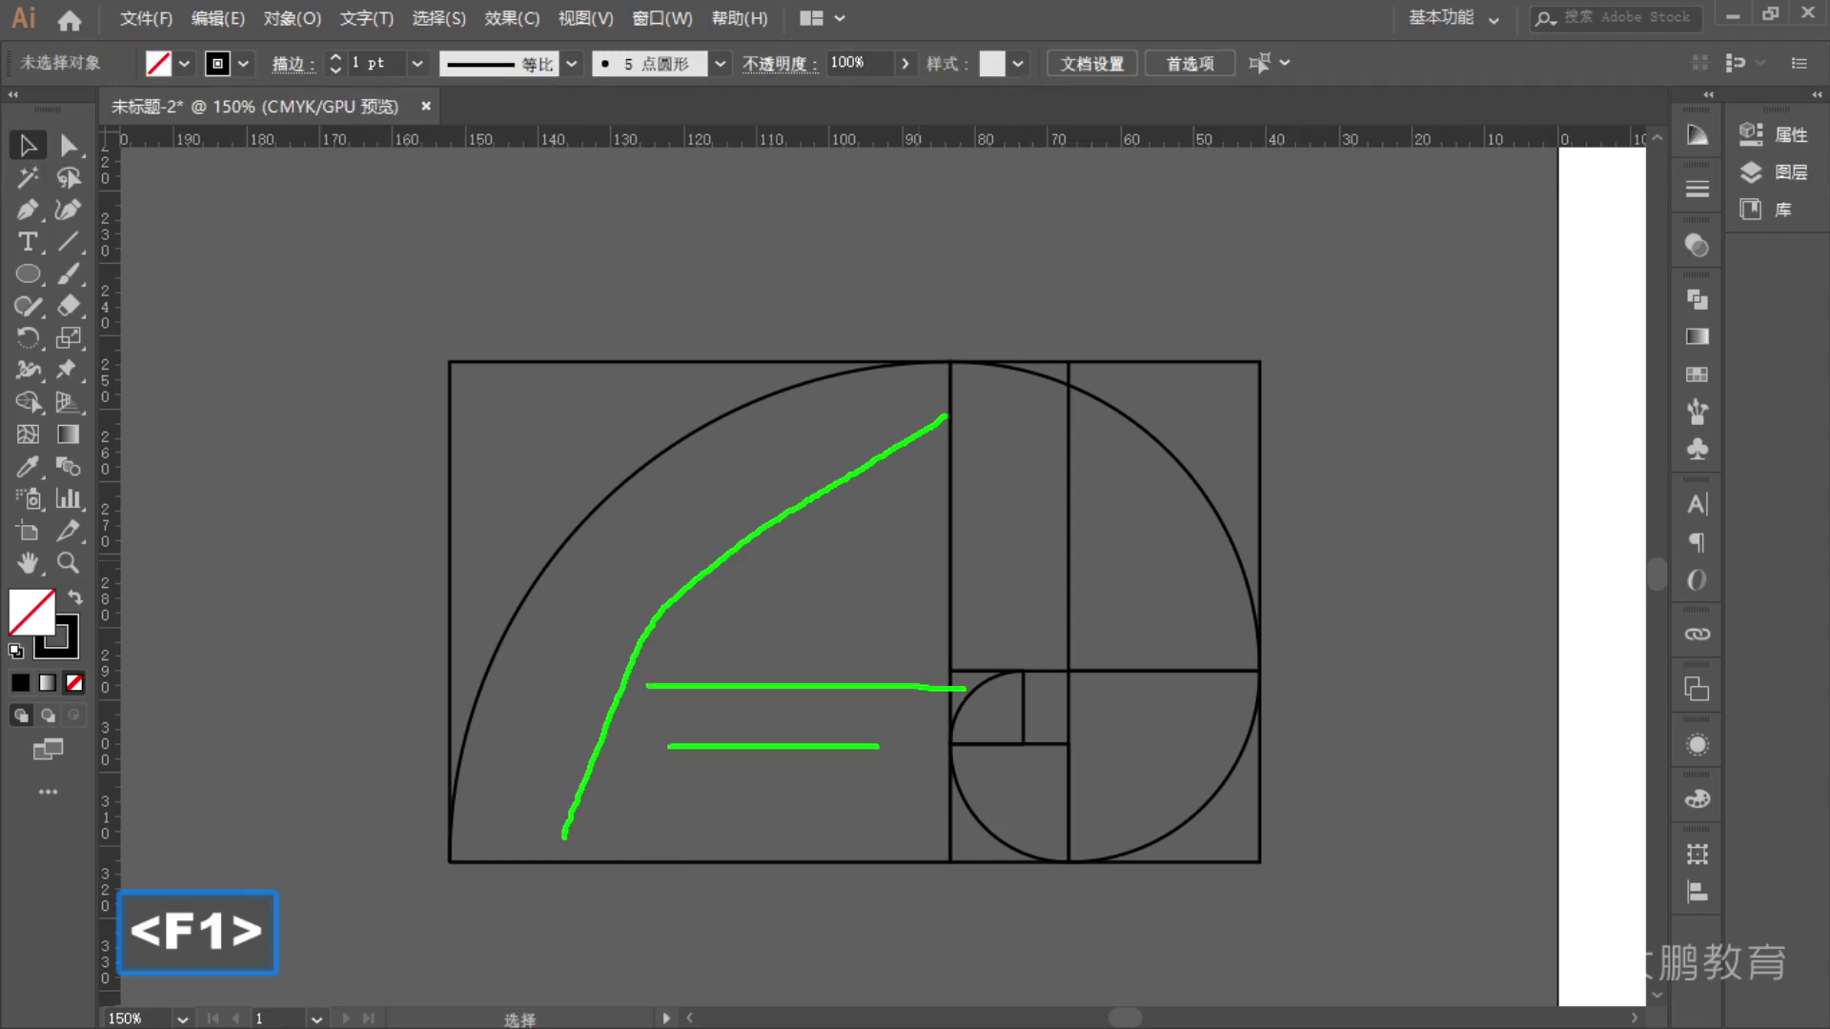
pyautogui.moveTo(964, 355)
pyautogui.mouseDown()
pyautogui.moveTo(783, 388)
pyautogui.moveTo(546, 535)
pyautogui.moveTo(416, 809)
pyautogui.moveTo(563, 869)
pyautogui.moveTo(1084, 863)
pyautogui.moveTo(1052, 383)
pyautogui.moveTo(1016, 356)
pyautogui.moveTo(886, 357)
pyautogui.mouseUp()
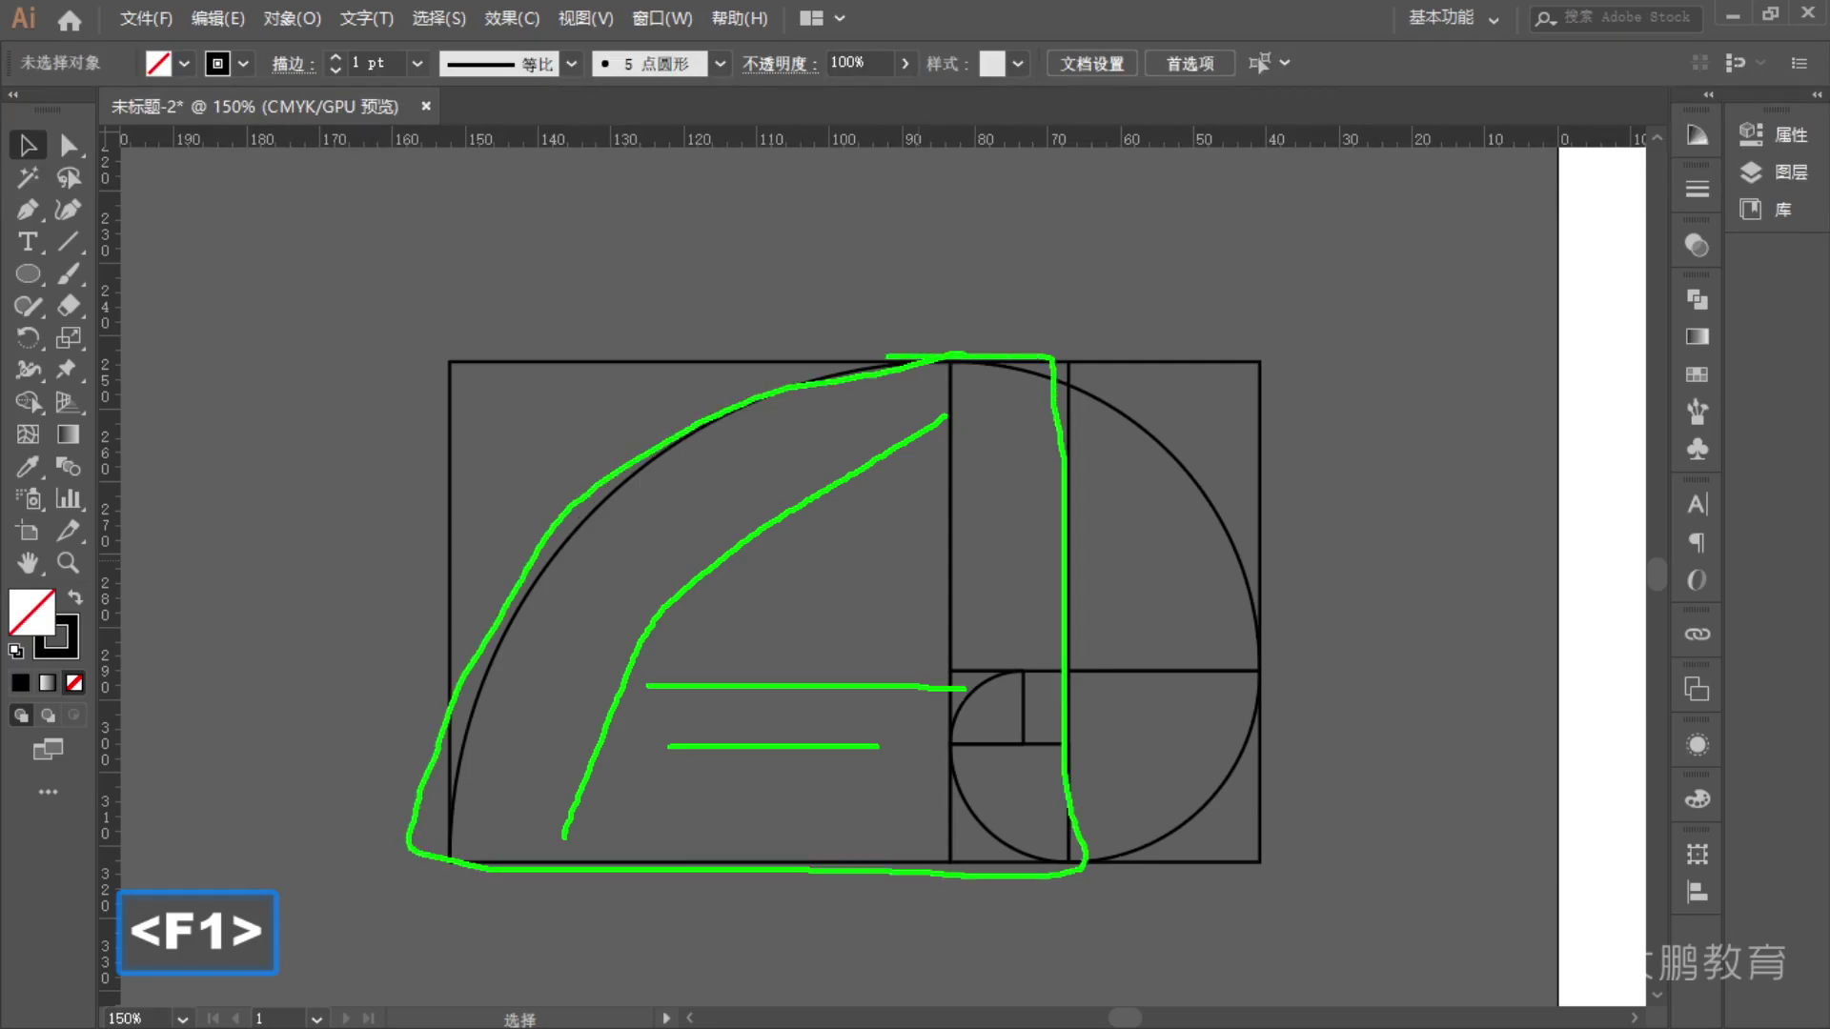
pyautogui.press('Escape')
# - Sketch the A's vertical stem, inner curve and crossbar inside the largest square in temporary green annotation, and clear it
pyautogui.moveTo(935, 366)
pyautogui.mouseDown()
pyautogui.moveTo(942, 635)
pyautogui.moveTo(915, 872)
pyautogui.mouseUp()
pyautogui.moveTo(844, 381); pyautogui.dragTo(821, 846)
pyautogui.moveTo(865, 458)
pyautogui.mouseDown()
pyautogui.moveTo(781, 472)
pyautogui.moveTo(532, 702)
pyautogui.moveTo(479, 817)
pyautogui.mouseUp()
pyautogui.moveTo(569, 708); pyautogui.dragTo(772, 735)
pyautogui.moveTo(562, 801); pyautogui.dragTo(781, 827)
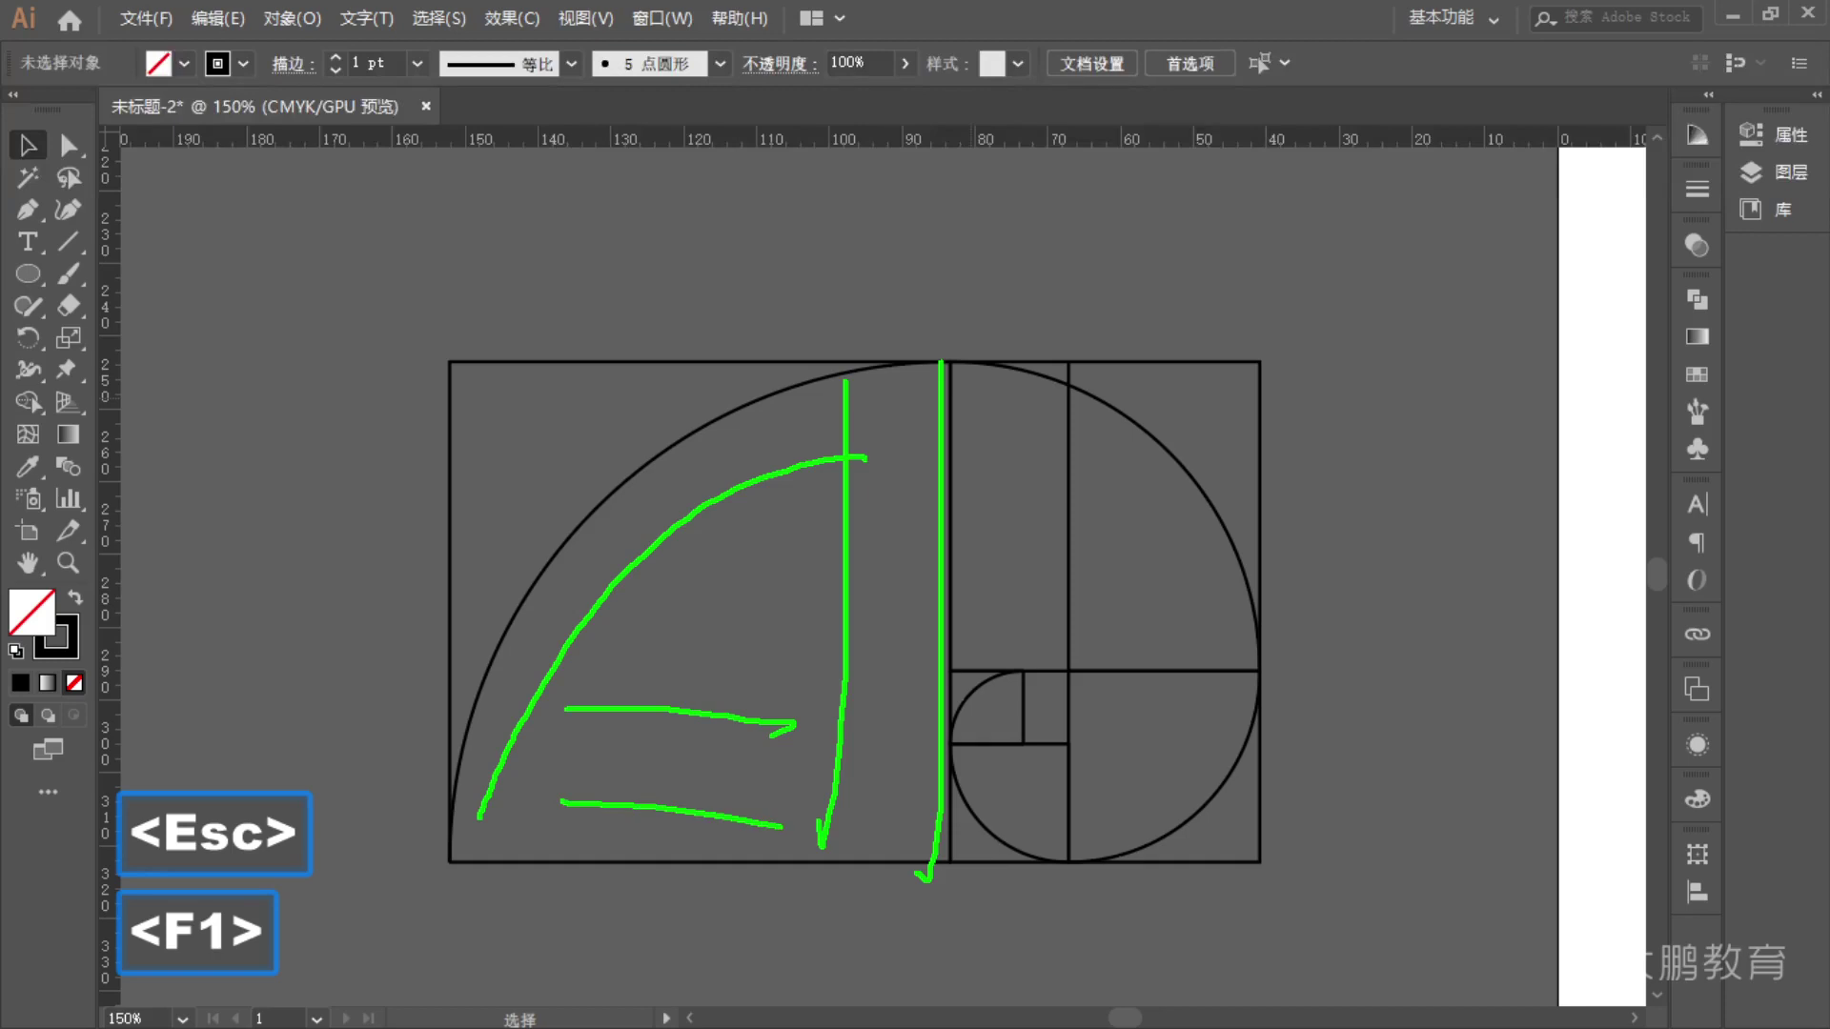
pyautogui.press('Escape')
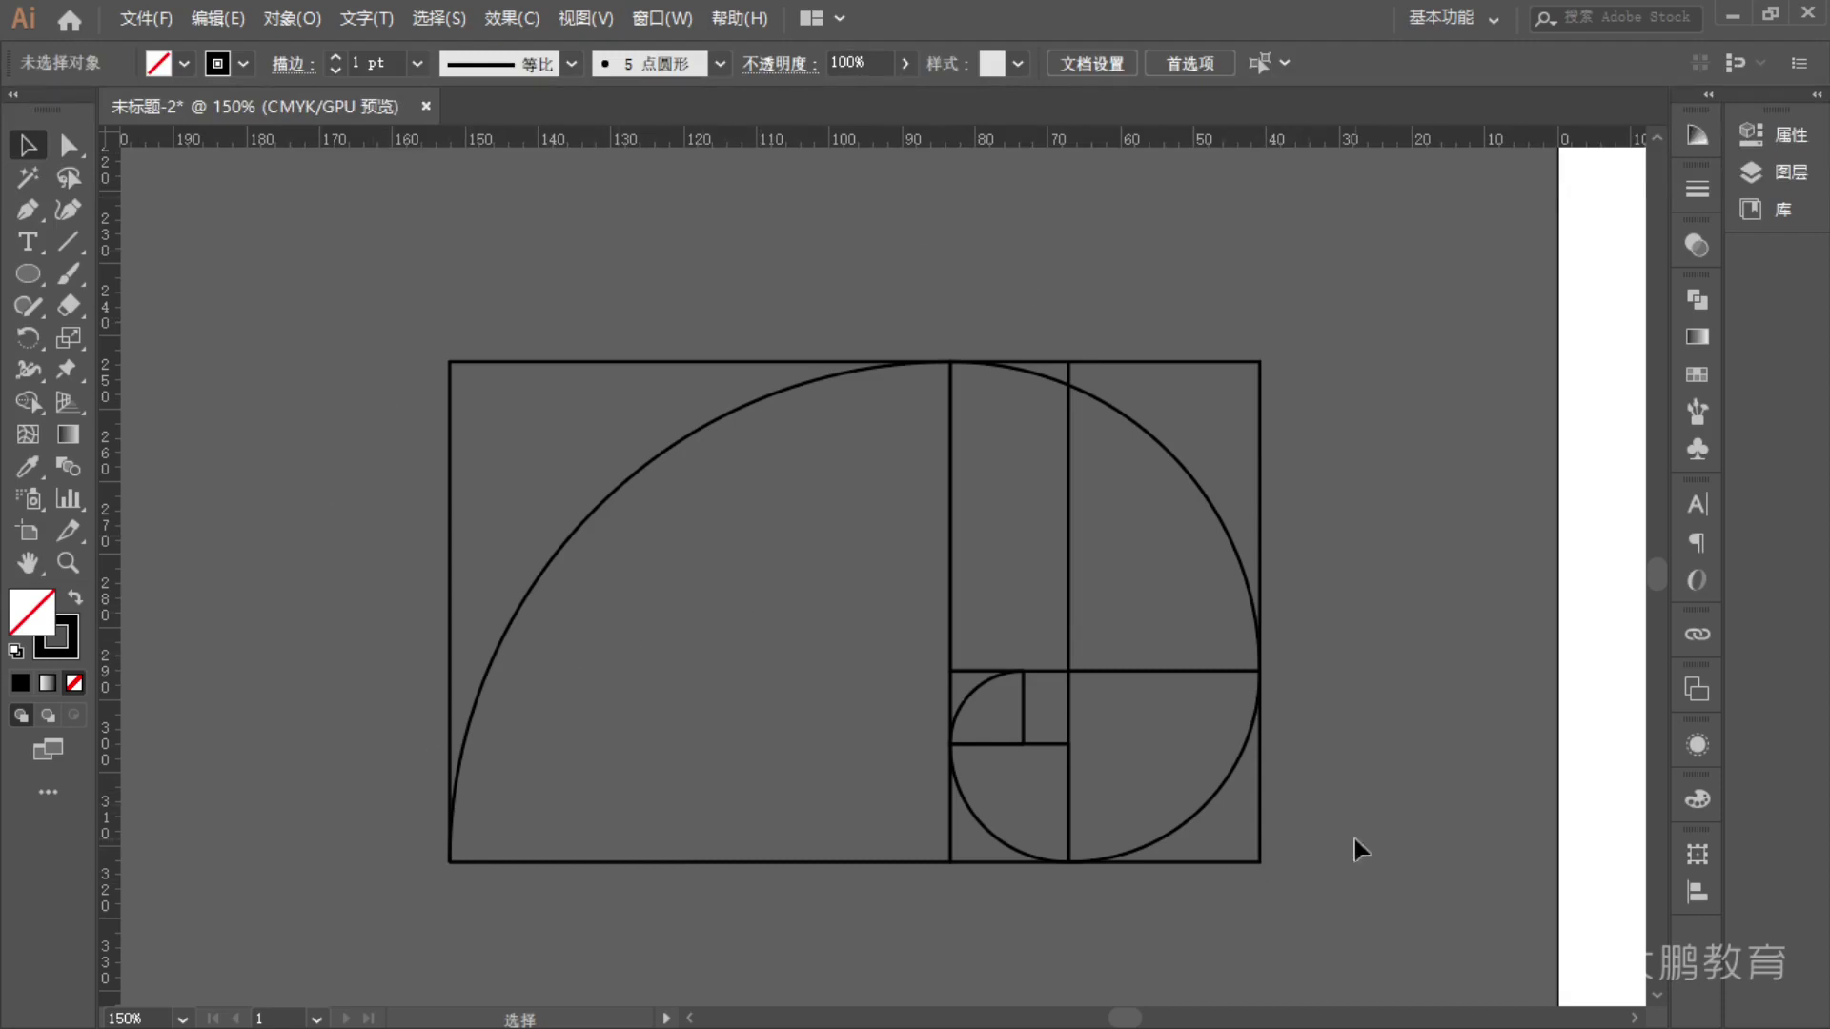
# - Copy the fourth-largest square just inside the largest square's right edge and stretch the copy up to the grid's top edge
pyautogui.click(1069, 783)
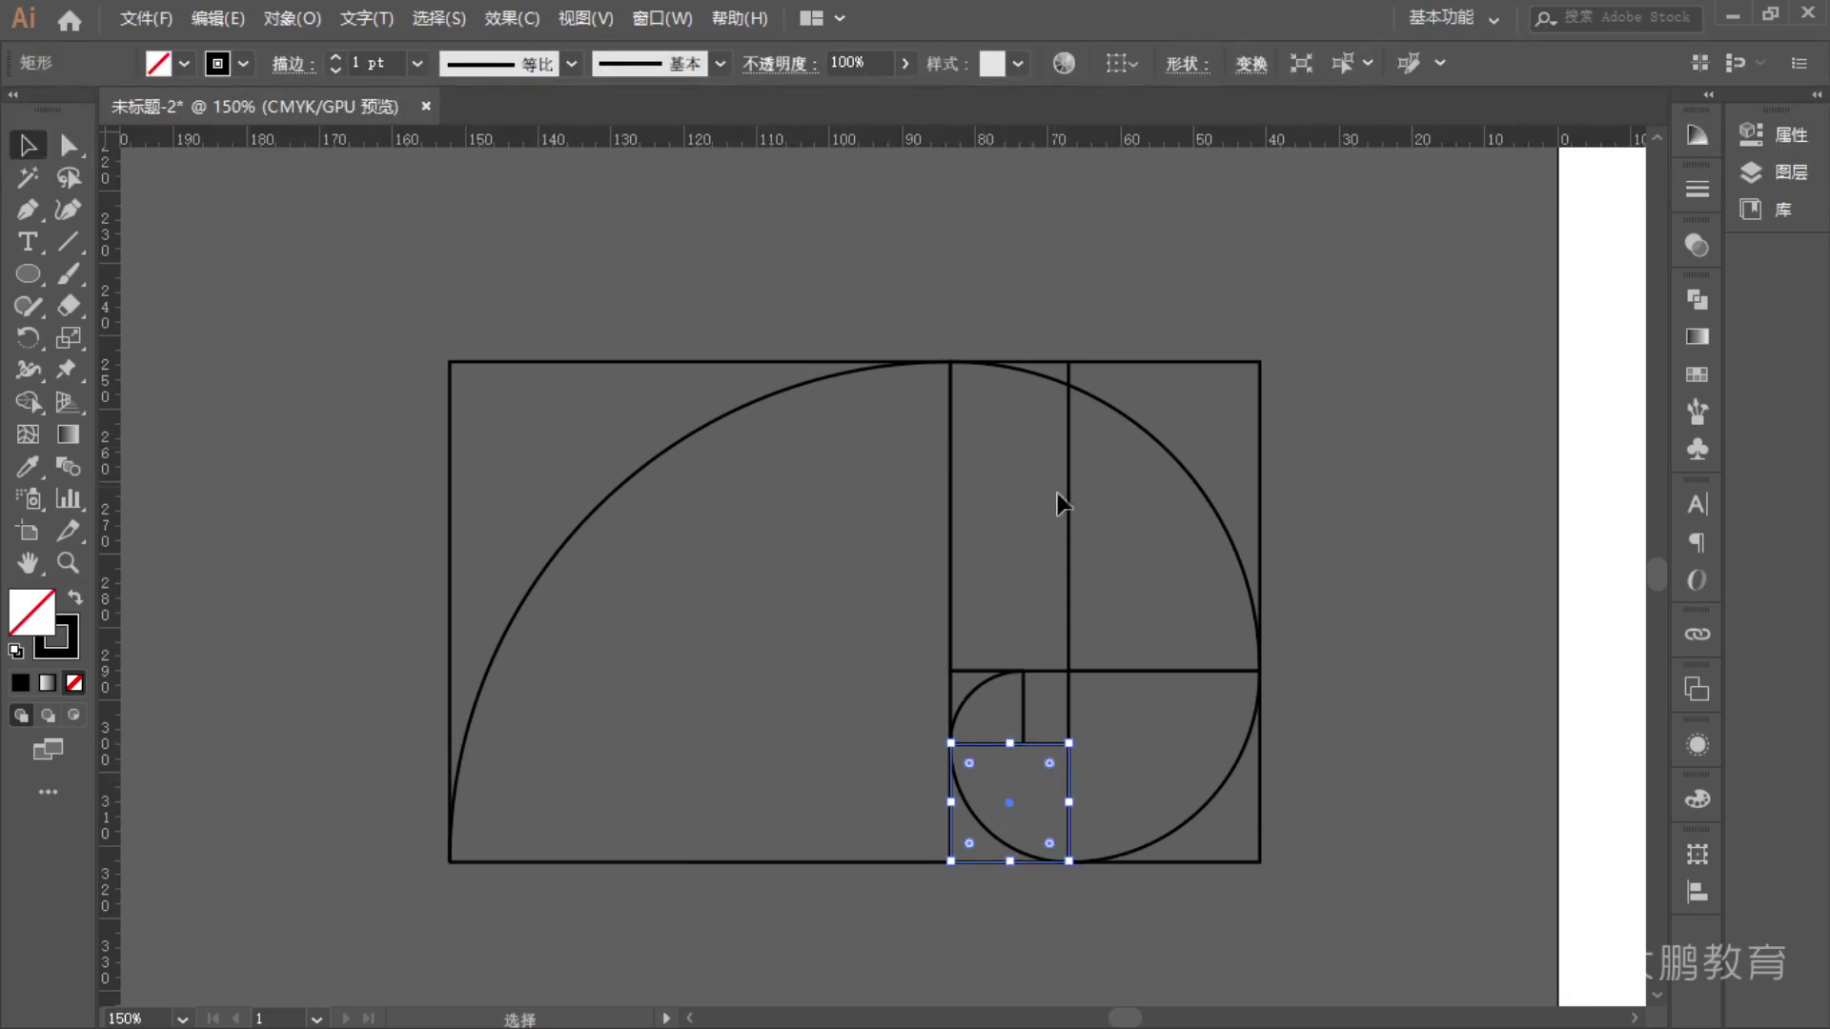
pyautogui.moveTo(1045, 759); pyautogui.dragTo(894, 362)
# - Mark the two vertical strips' widths and the crossbar position in temporary green annotation, and clear the marks
pyautogui.press('F1')
pyautogui.moveTo(959, 555); pyautogui.dragTo(1050, 545)
pyautogui.moveTo(834, 559); pyautogui.dragTo(948, 584)
pyautogui.press('Escape')
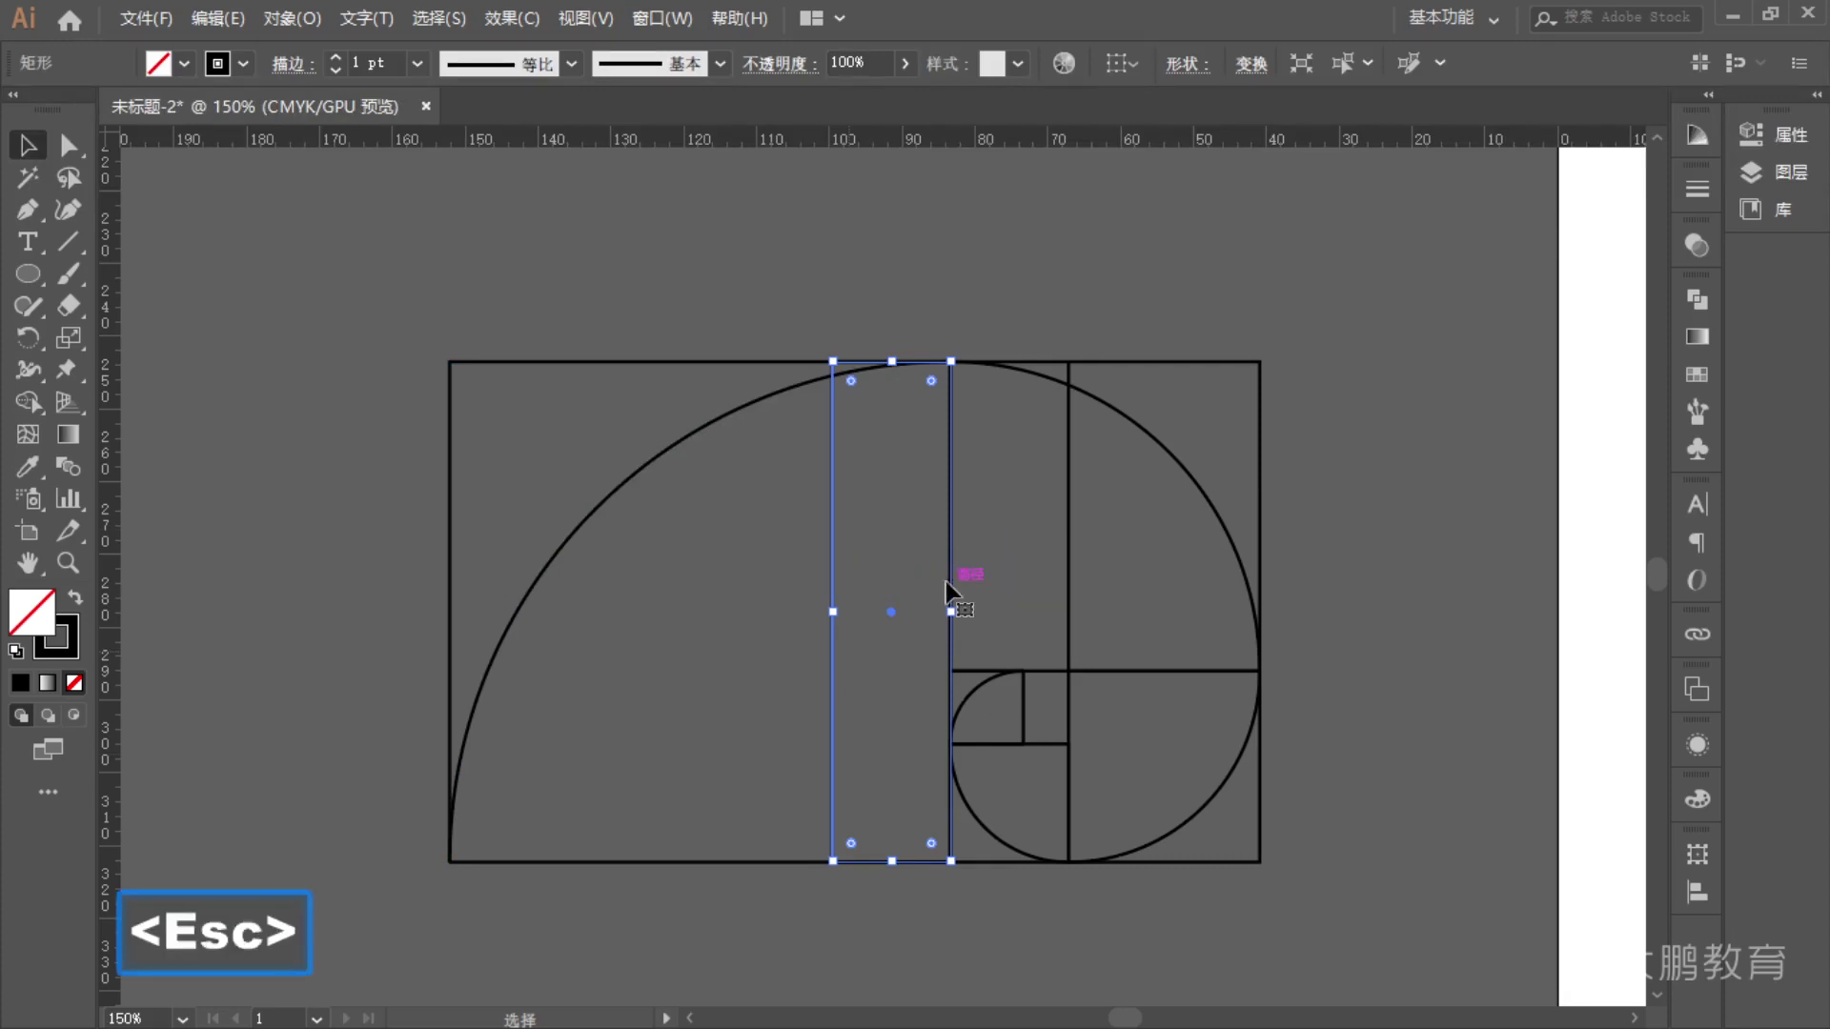
pyautogui.press('F1')
pyautogui.moveTo(505, 775); pyautogui.dragTo(660, 767)
pyautogui.press('Escape')
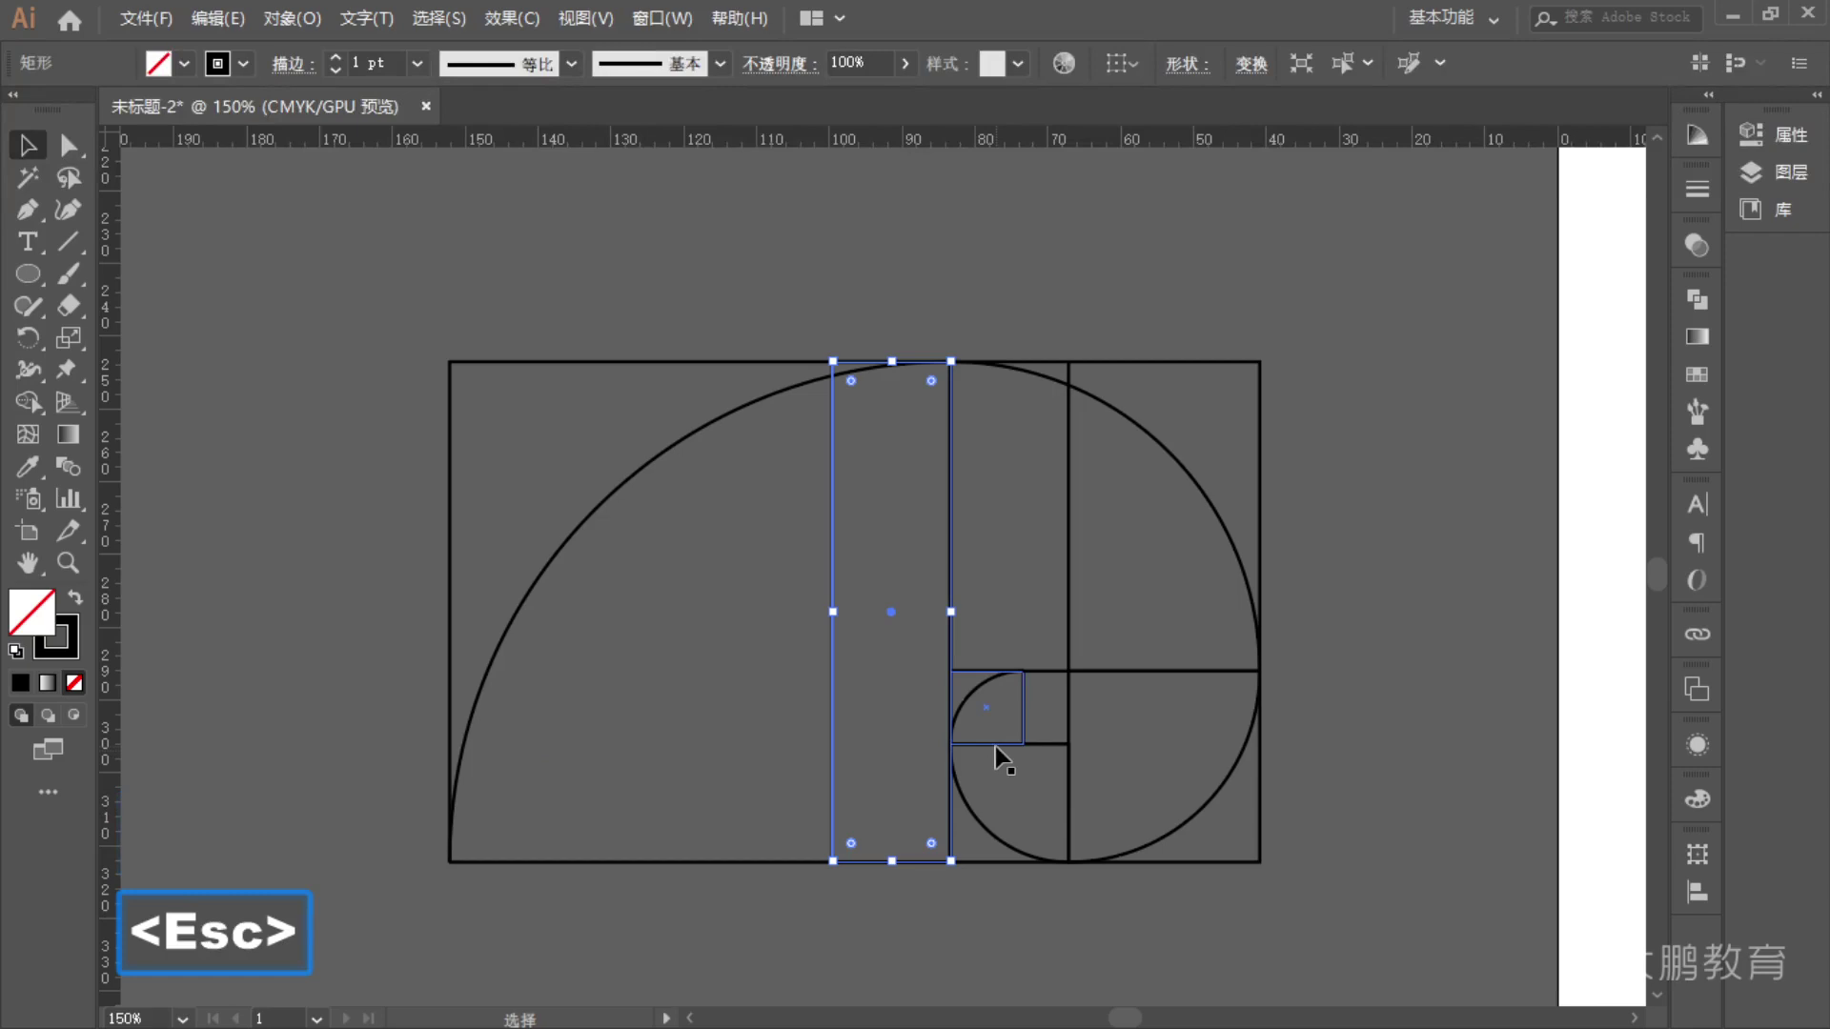
# - Copy the fourth-largest square into the largest square's lower-right corner and stretch the copy to the largest square's left edge
pyautogui.click(1069, 791)
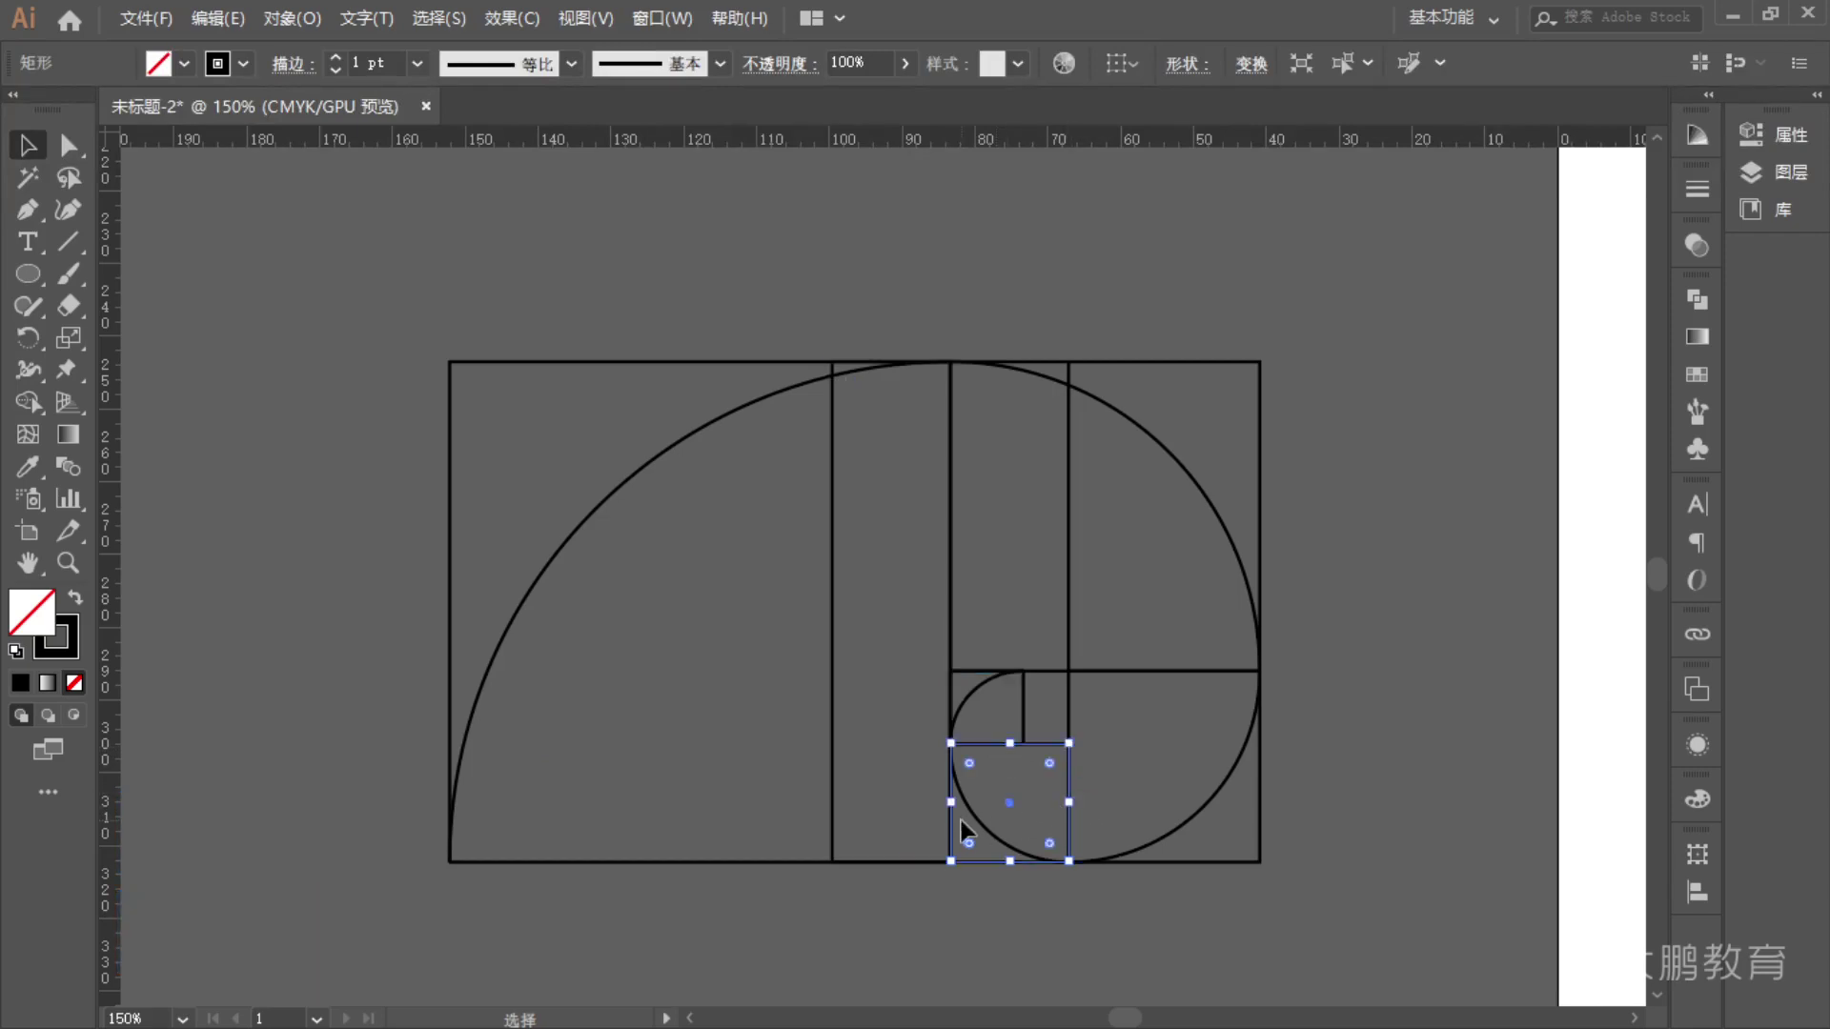
pyautogui.moveTo(1014, 749); pyautogui.dragTo(922, 757)
pyautogui.moveTo(835, 810)
pyautogui.mouseDown()
pyautogui.moveTo(450, 809)
pyautogui.moveTo(921, 809)
pyautogui.mouseUp()
# - Sketch the A's stem, crossbar and curved stroke with width marks in temporary green, clear the sketch, and deselect the horizontal strip
pyautogui.press('F1')
pyautogui.moveTo(894, 513); pyautogui.dragTo(864, 817)
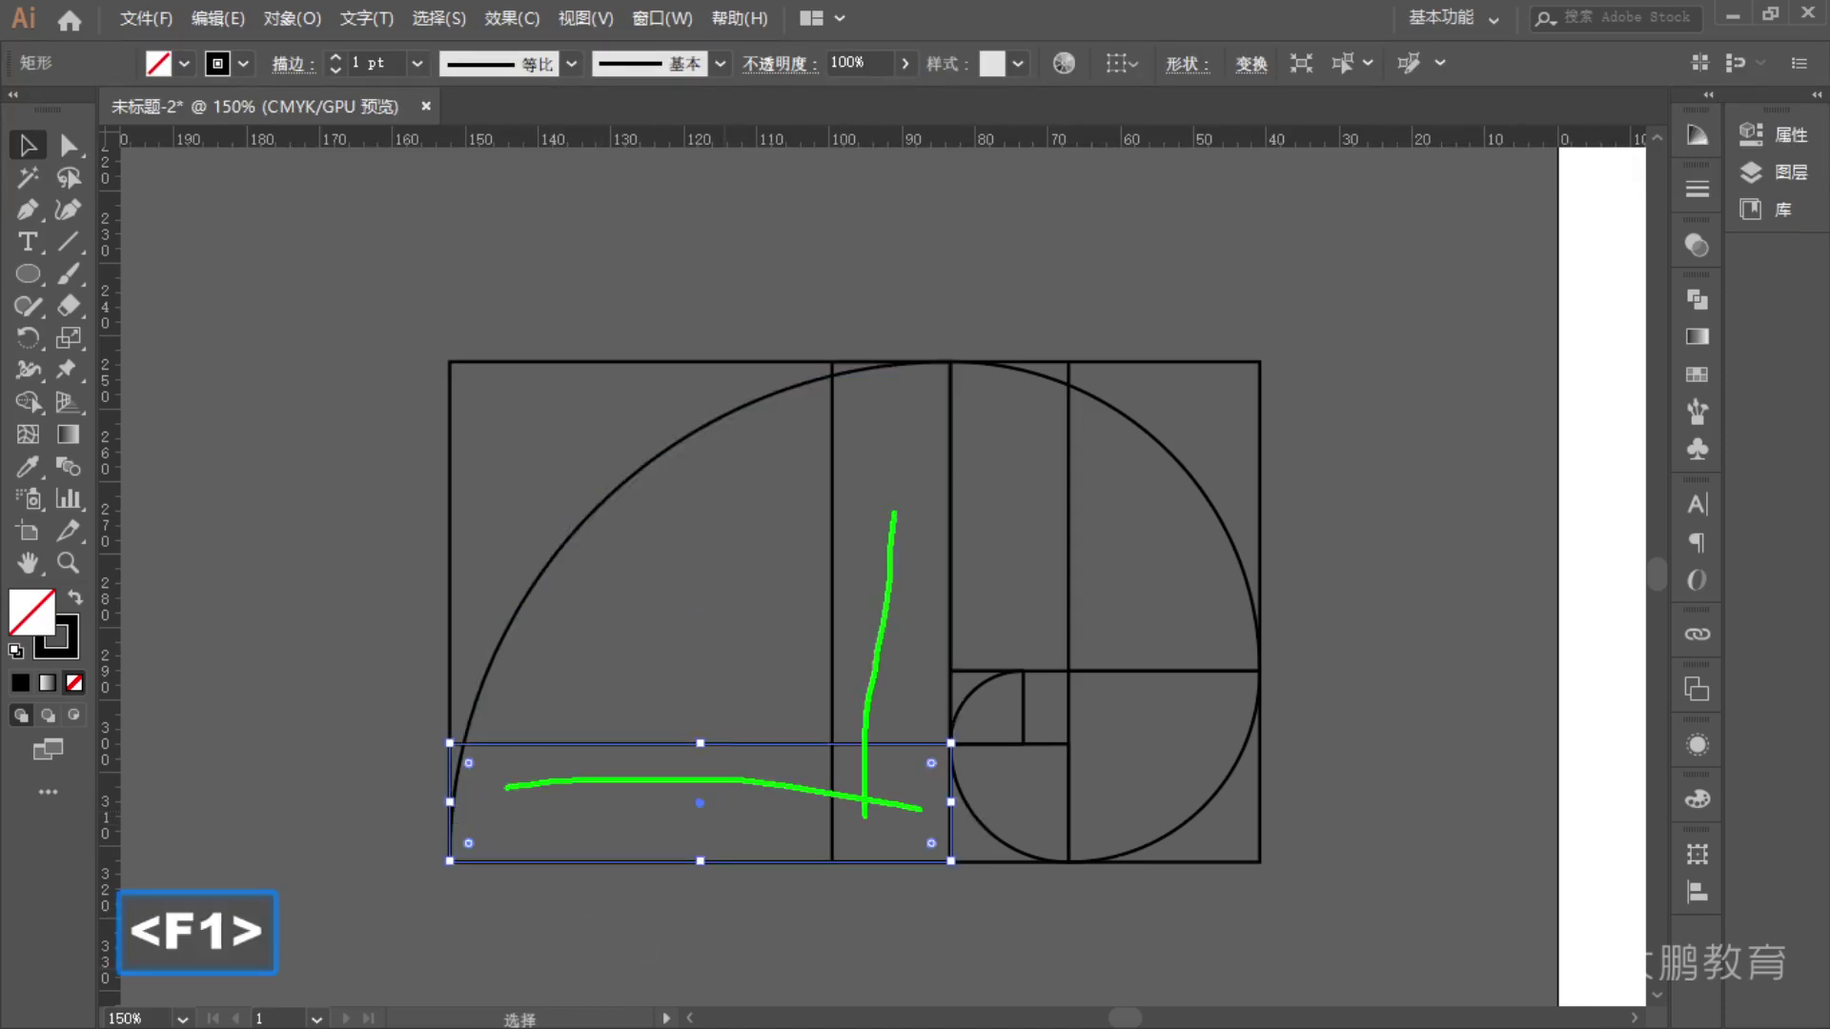
pyautogui.moveTo(534, 860)
pyautogui.mouseDown()
pyautogui.moveTo(625, 599)
pyautogui.moveTo(804, 455)
pyautogui.moveTo(842, 447)
pyautogui.mouseUp()
pyautogui.moveTo(614, 525); pyautogui.dragTo(654, 583)
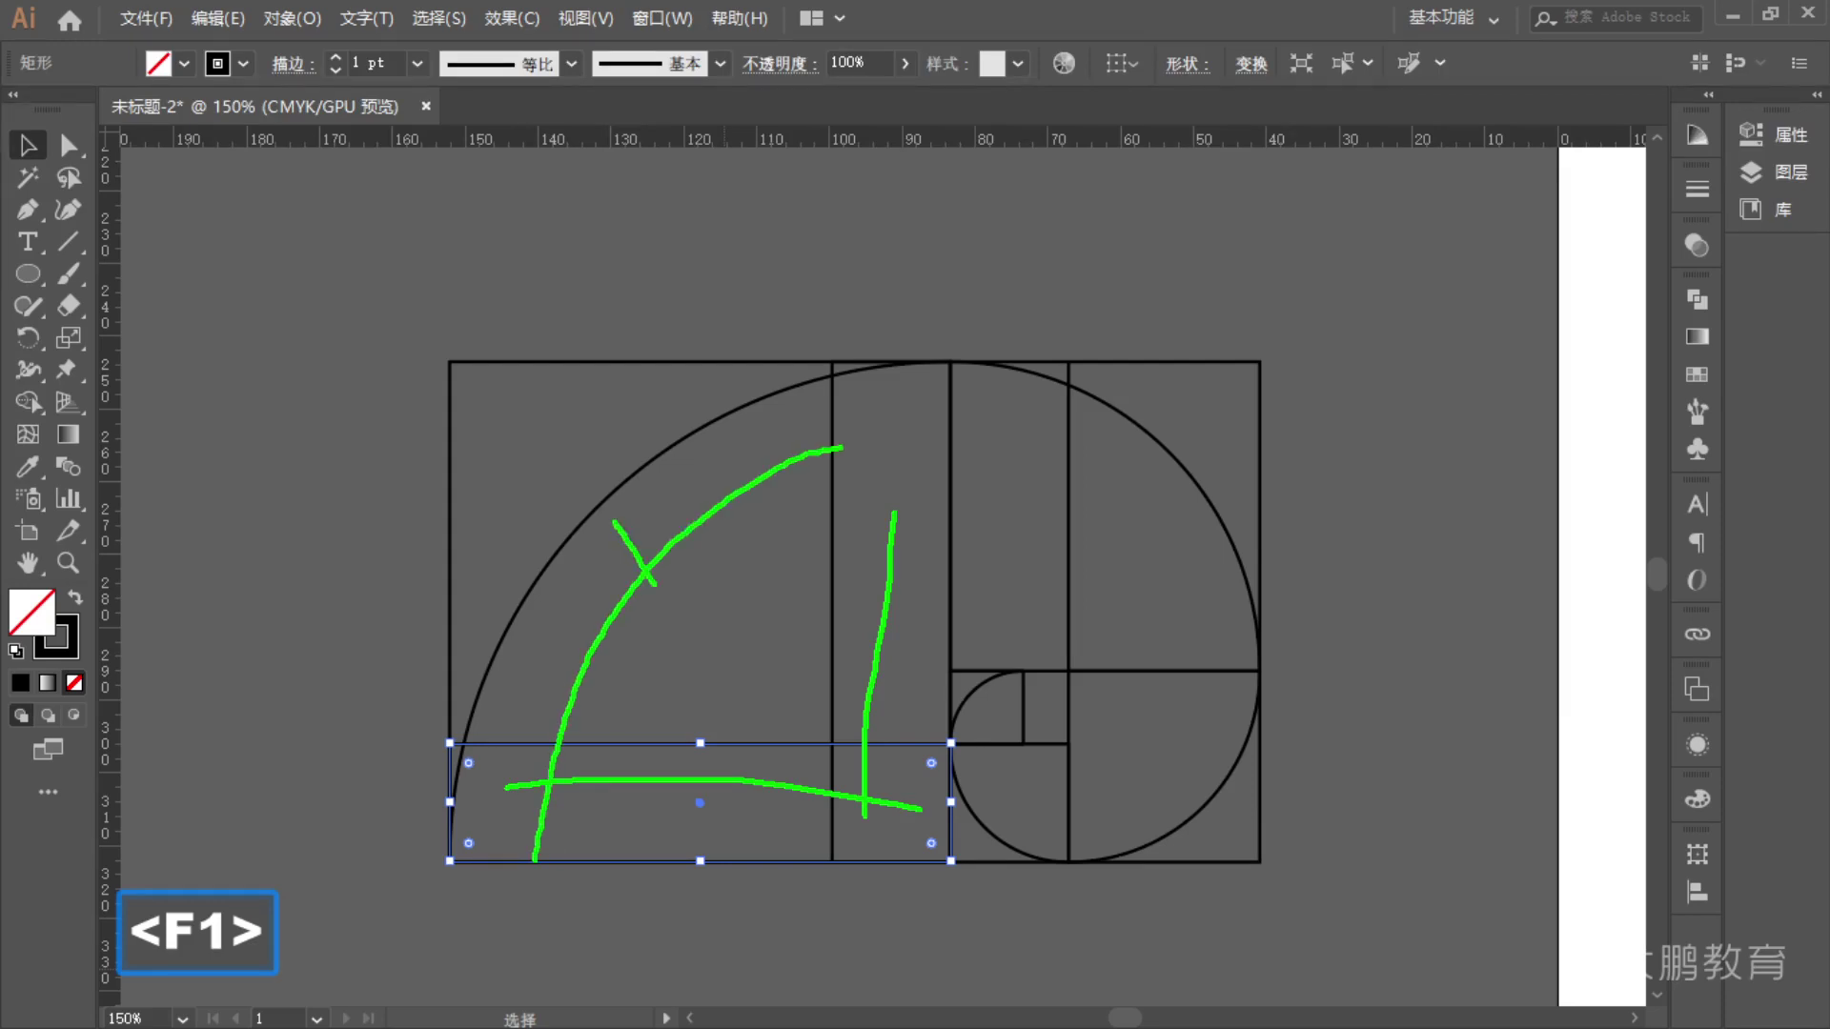
pyautogui.moveTo(836, 599); pyautogui.dragTo(951, 592)
pyautogui.moveTo(772, 755); pyautogui.dragTo(762, 857)
pyautogui.press('Escape')
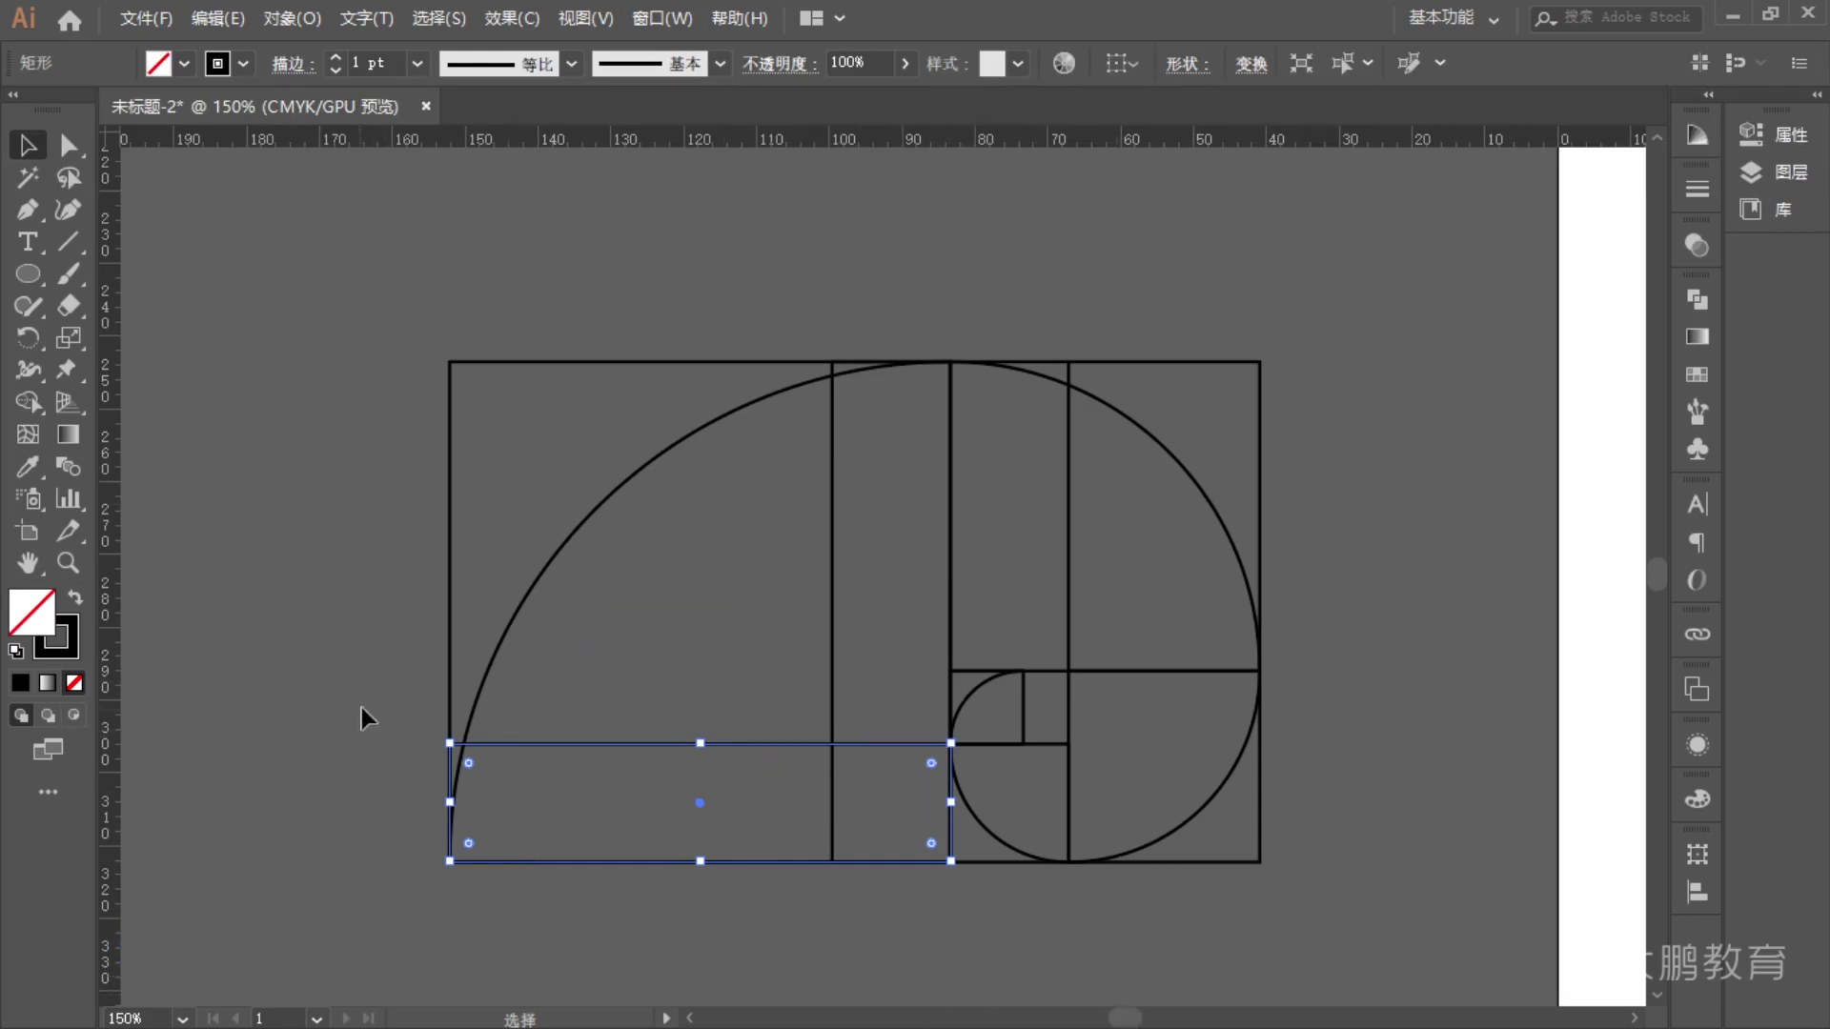
pyautogui.click(623, 947)
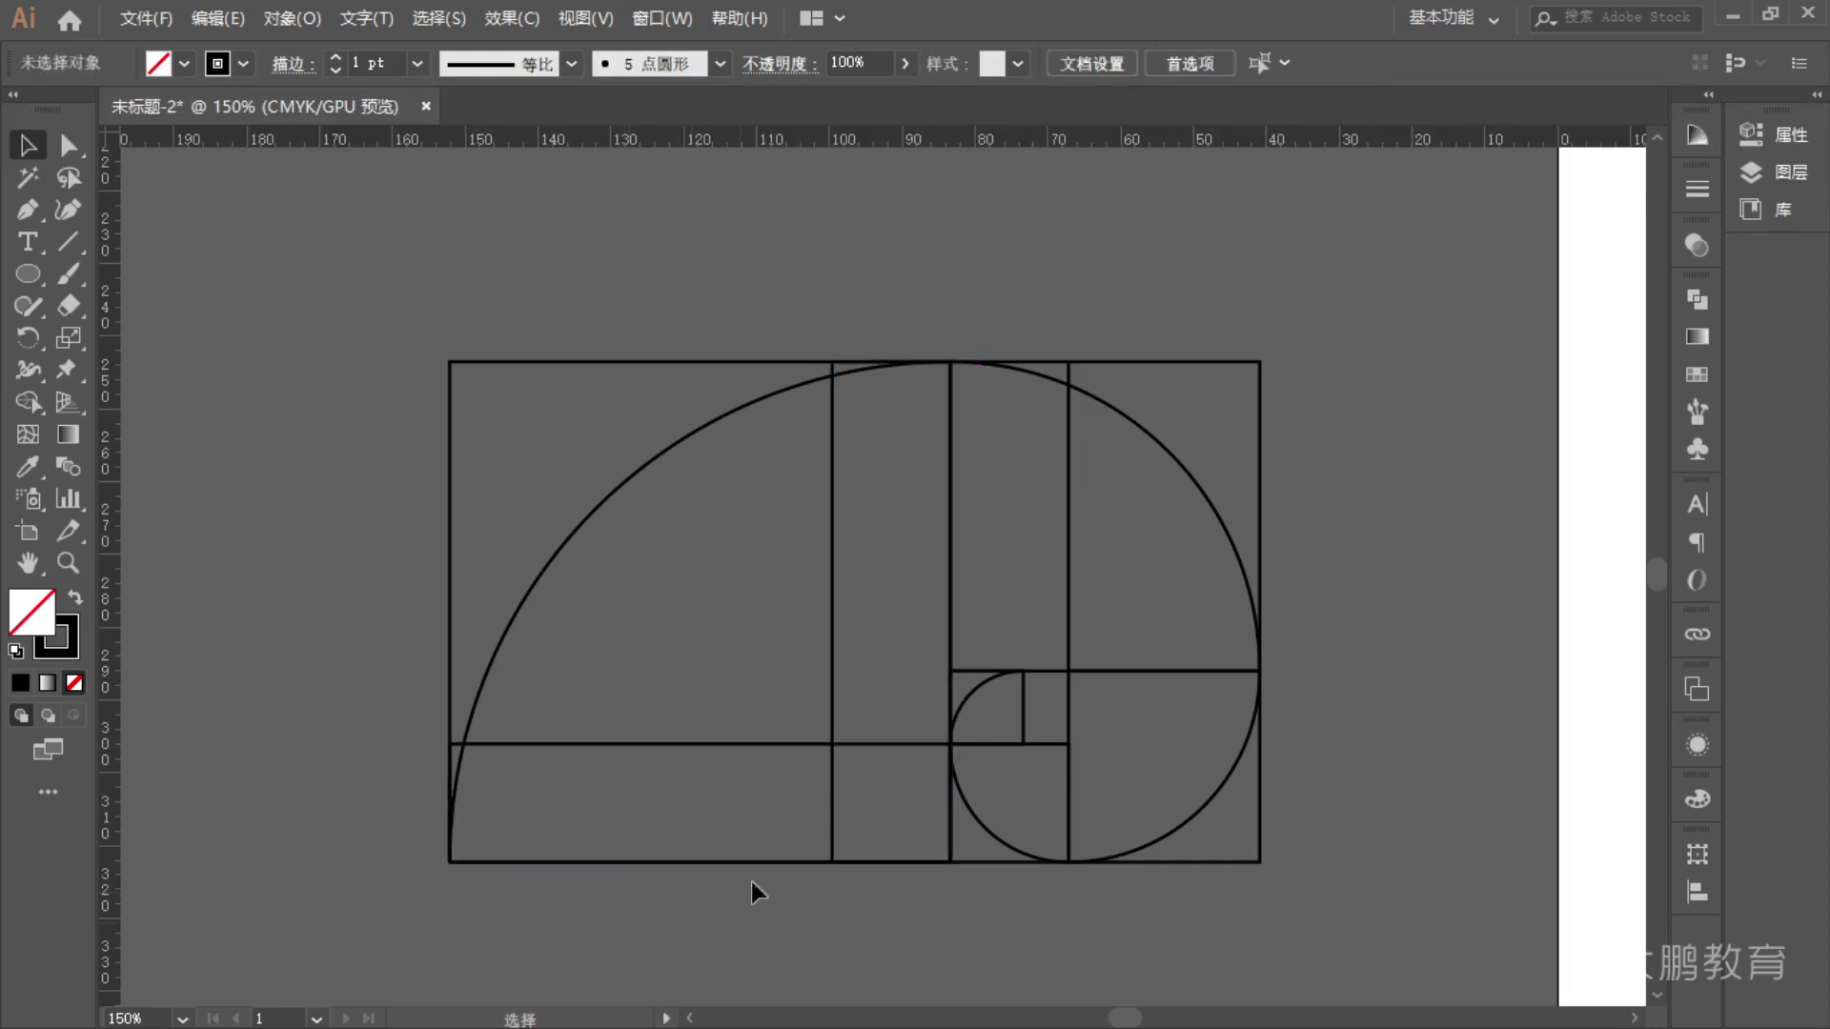
# - Duplicate the fourth-largest square and place the copy against the grid's top edge, centred on the largest square's right edge
pyautogui.press('F1')
pyautogui.moveTo(946, 741)
pyautogui.mouseDown()
pyautogui.moveTo(1053, 746)
pyautogui.moveTo(1062, 838)
pyautogui.moveTo(969, 860)
pyautogui.moveTo(936, 810)
pyautogui.moveTo(947, 743)
pyautogui.moveTo(1017, 749)
pyautogui.mouseUp()
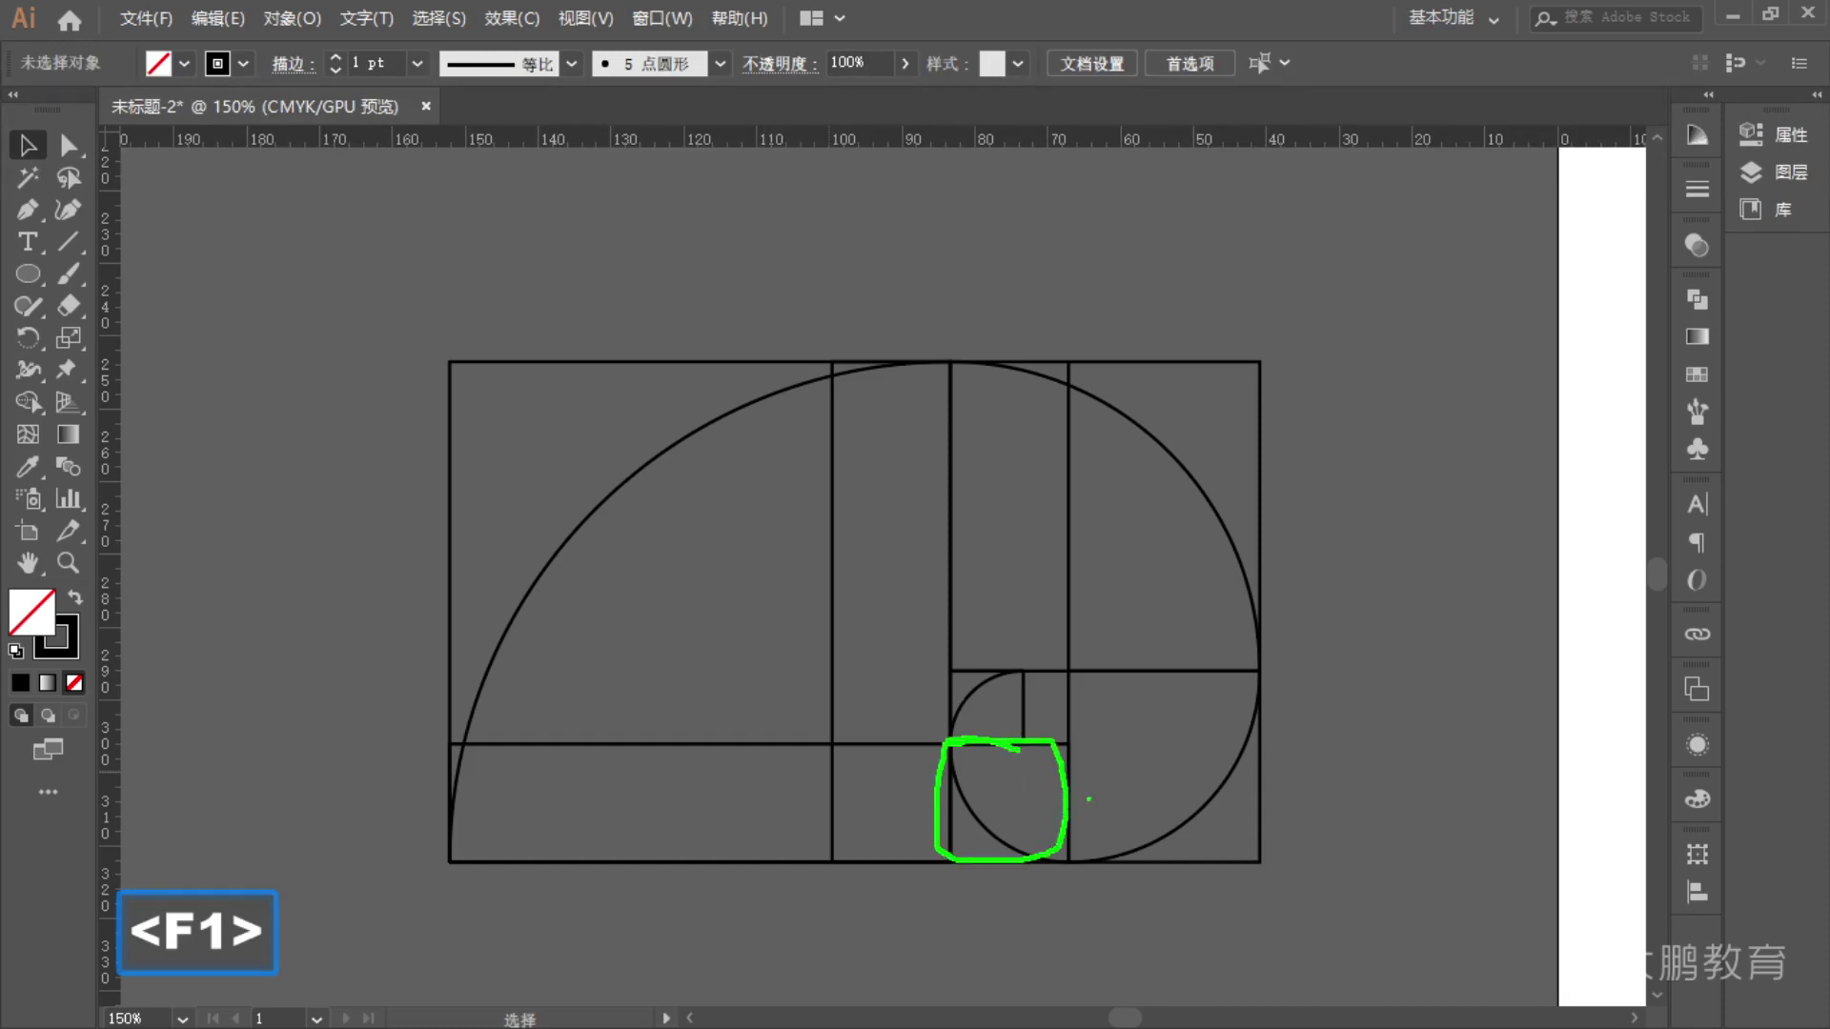
pyautogui.press('Escape')
pyautogui.moveTo(1049, 747)
pyautogui.mouseDown()
pyautogui.moveTo(1305, 587)
pyautogui.moveTo(1392, 477)
pyautogui.moveTo(1445, 511)
pyautogui.mouseUp()
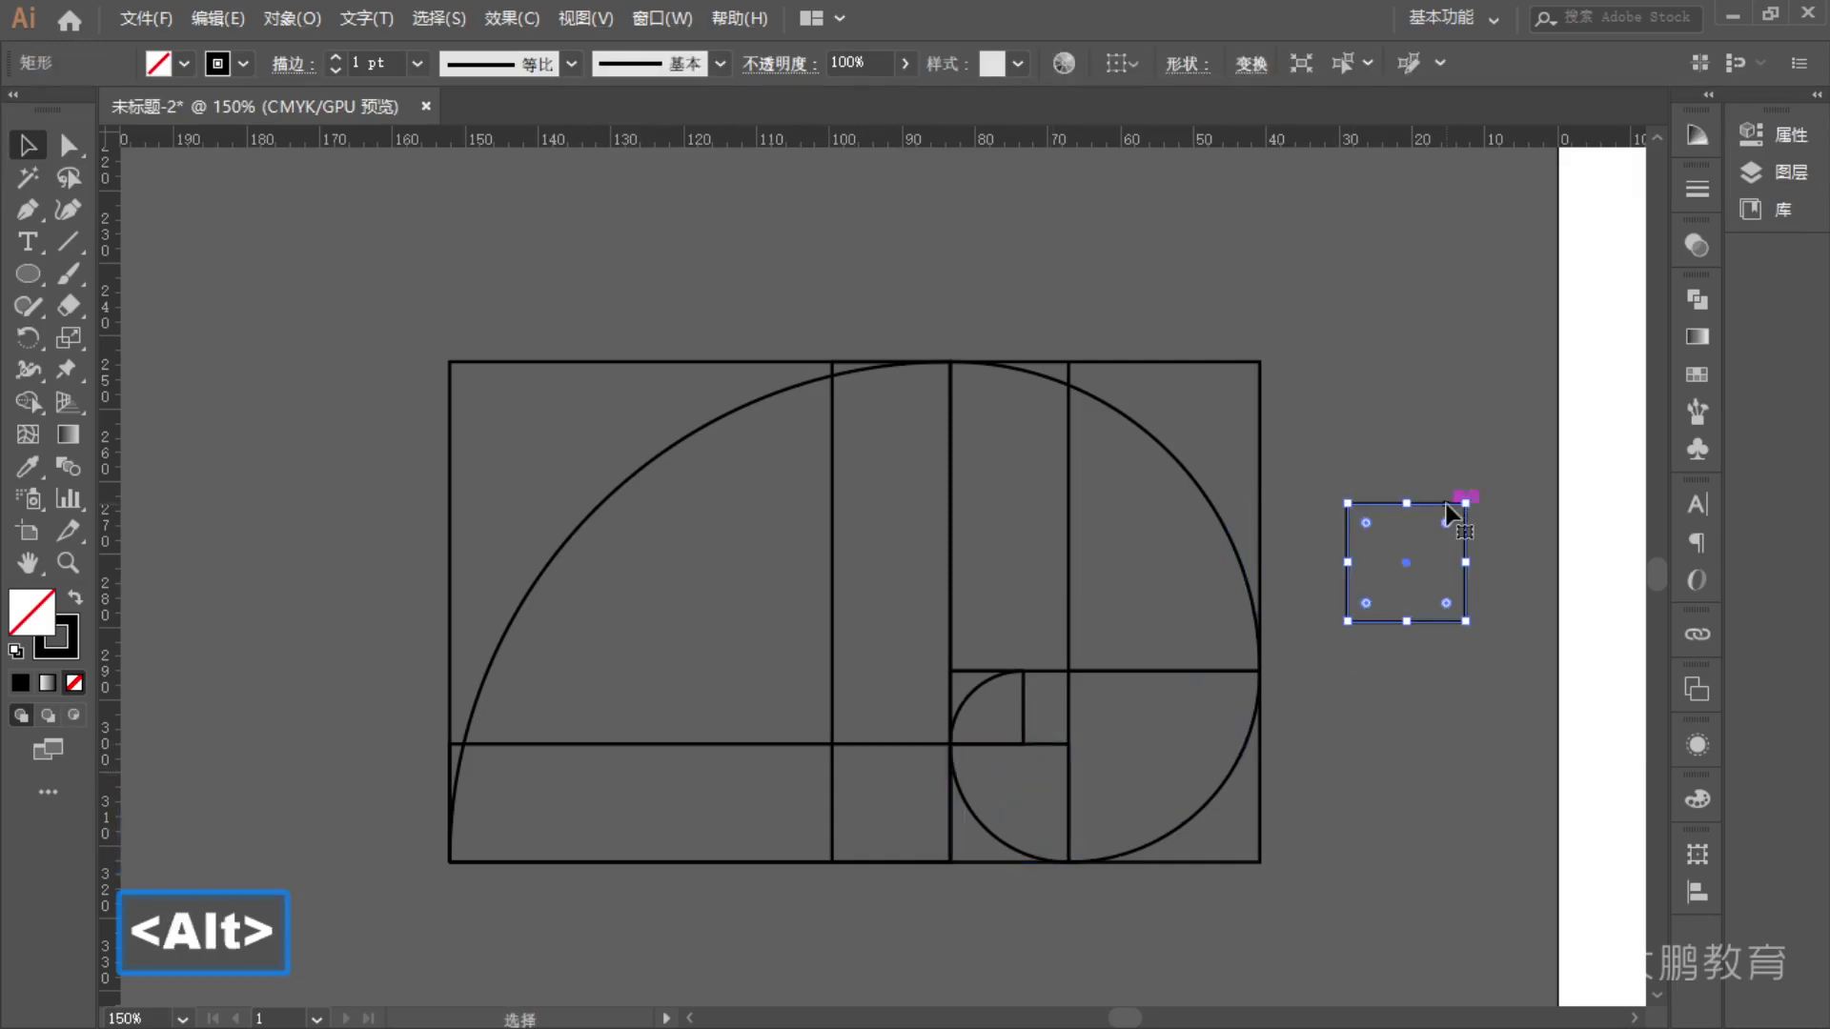
pyautogui.moveTo(1446, 512); pyautogui.dragTo(991, 367)
# - Sketch temporary green outer and inner circles separated by the helper square's height, and clear them
pyautogui.keyDown('alt'); pyautogui.scroll(-1, 981, 431); pyautogui.keyUp('alt')
pyautogui.scroll(-1, 877, 539)
pyautogui.press('F1')
pyautogui.moveTo(977, 313)
pyautogui.mouseDown()
pyautogui.moveTo(872, 325)
pyautogui.moveTo(725, 402)
pyautogui.moveTo(632, 588)
pyautogui.moveTo(626, 719)
pyautogui.moveTo(704, 863)
pyautogui.moveTo(861, 930)
pyautogui.moveTo(1107, 860)
pyautogui.moveTo(1218, 623)
pyautogui.moveTo(1166, 363)
pyautogui.moveTo(1012, 270)
pyautogui.moveTo(931, 292)
pyautogui.moveTo(954, 399)
pyautogui.moveTo(999, 401)
pyautogui.moveTo(895, 420)
pyautogui.moveTo(812, 476)
pyautogui.moveTo(774, 558)
pyautogui.moveTo(769, 661)
pyautogui.moveTo(834, 786)
pyautogui.moveTo(989, 818)
pyautogui.moveTo(1101, 722)
pyautogui.moveTo(948, 383)
pyautogui.mouseUp()
pyautogui.moveTo(948, 315); pyautogui.dragTo(950, 403)
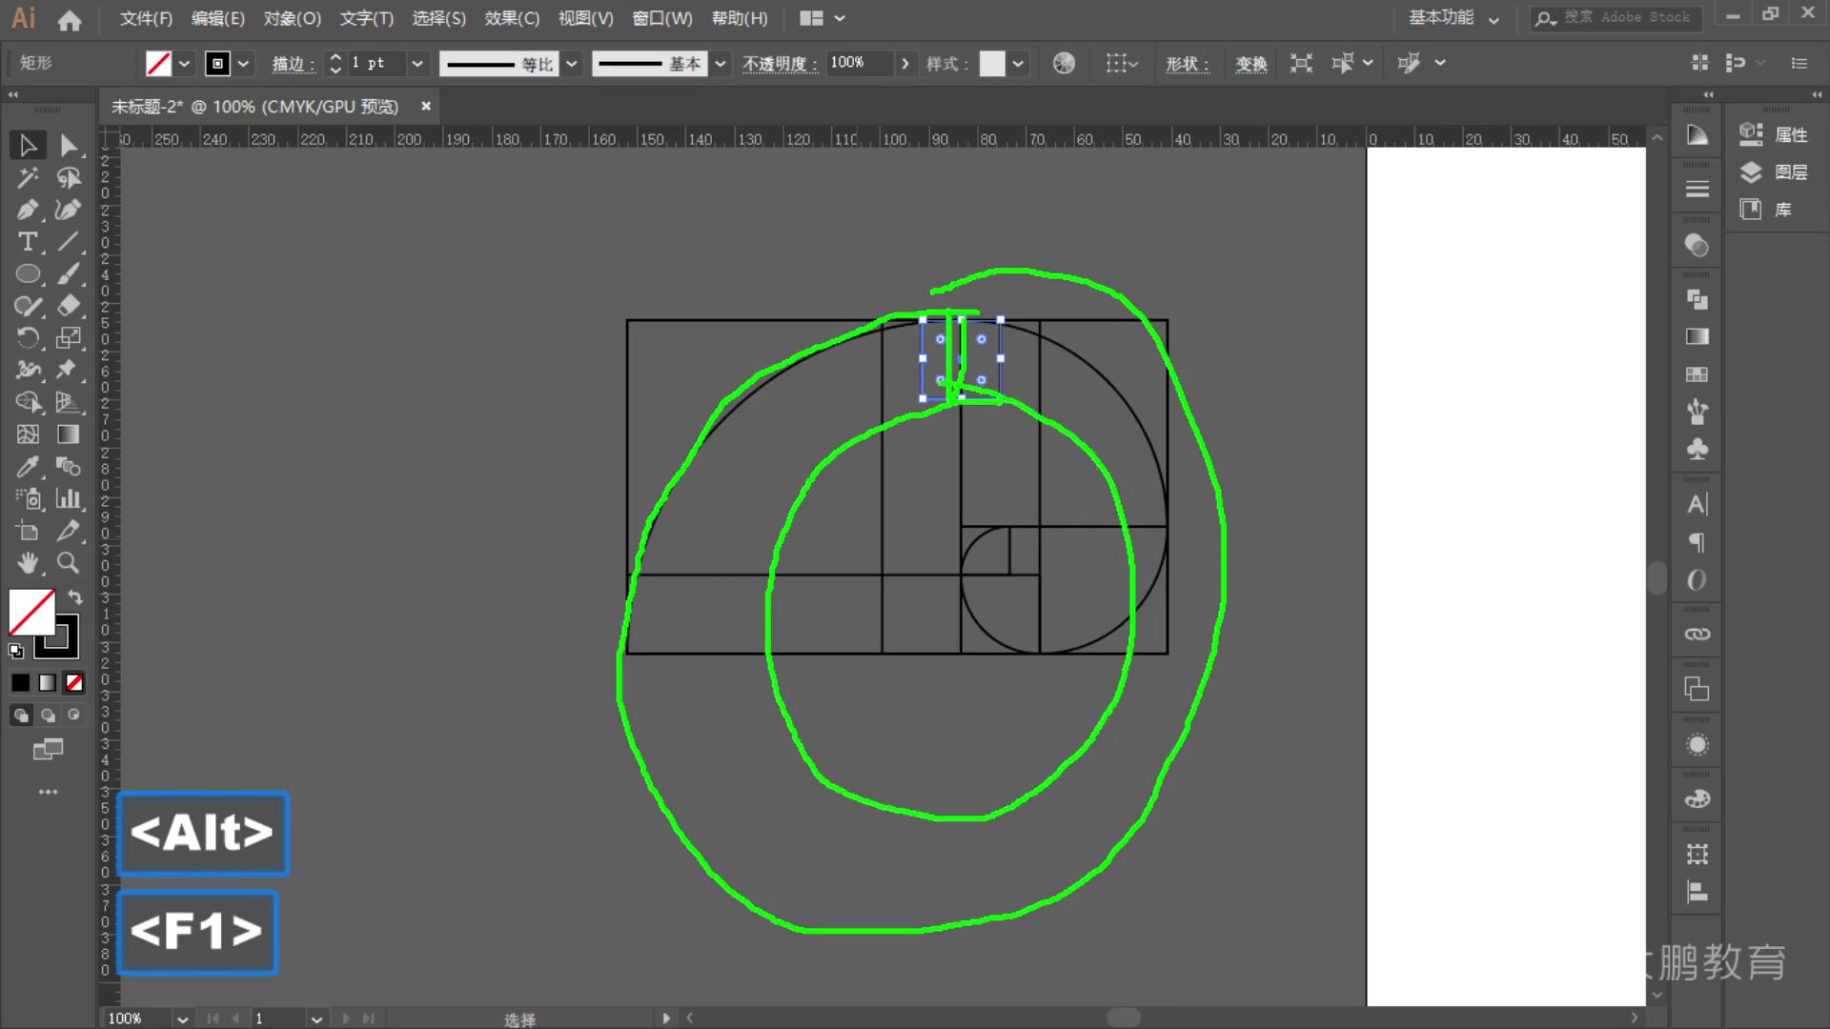
pyautogui.moveTo(880, 481); pyautogui.dragTo(978, 470)
pyautogui.press('Escape')
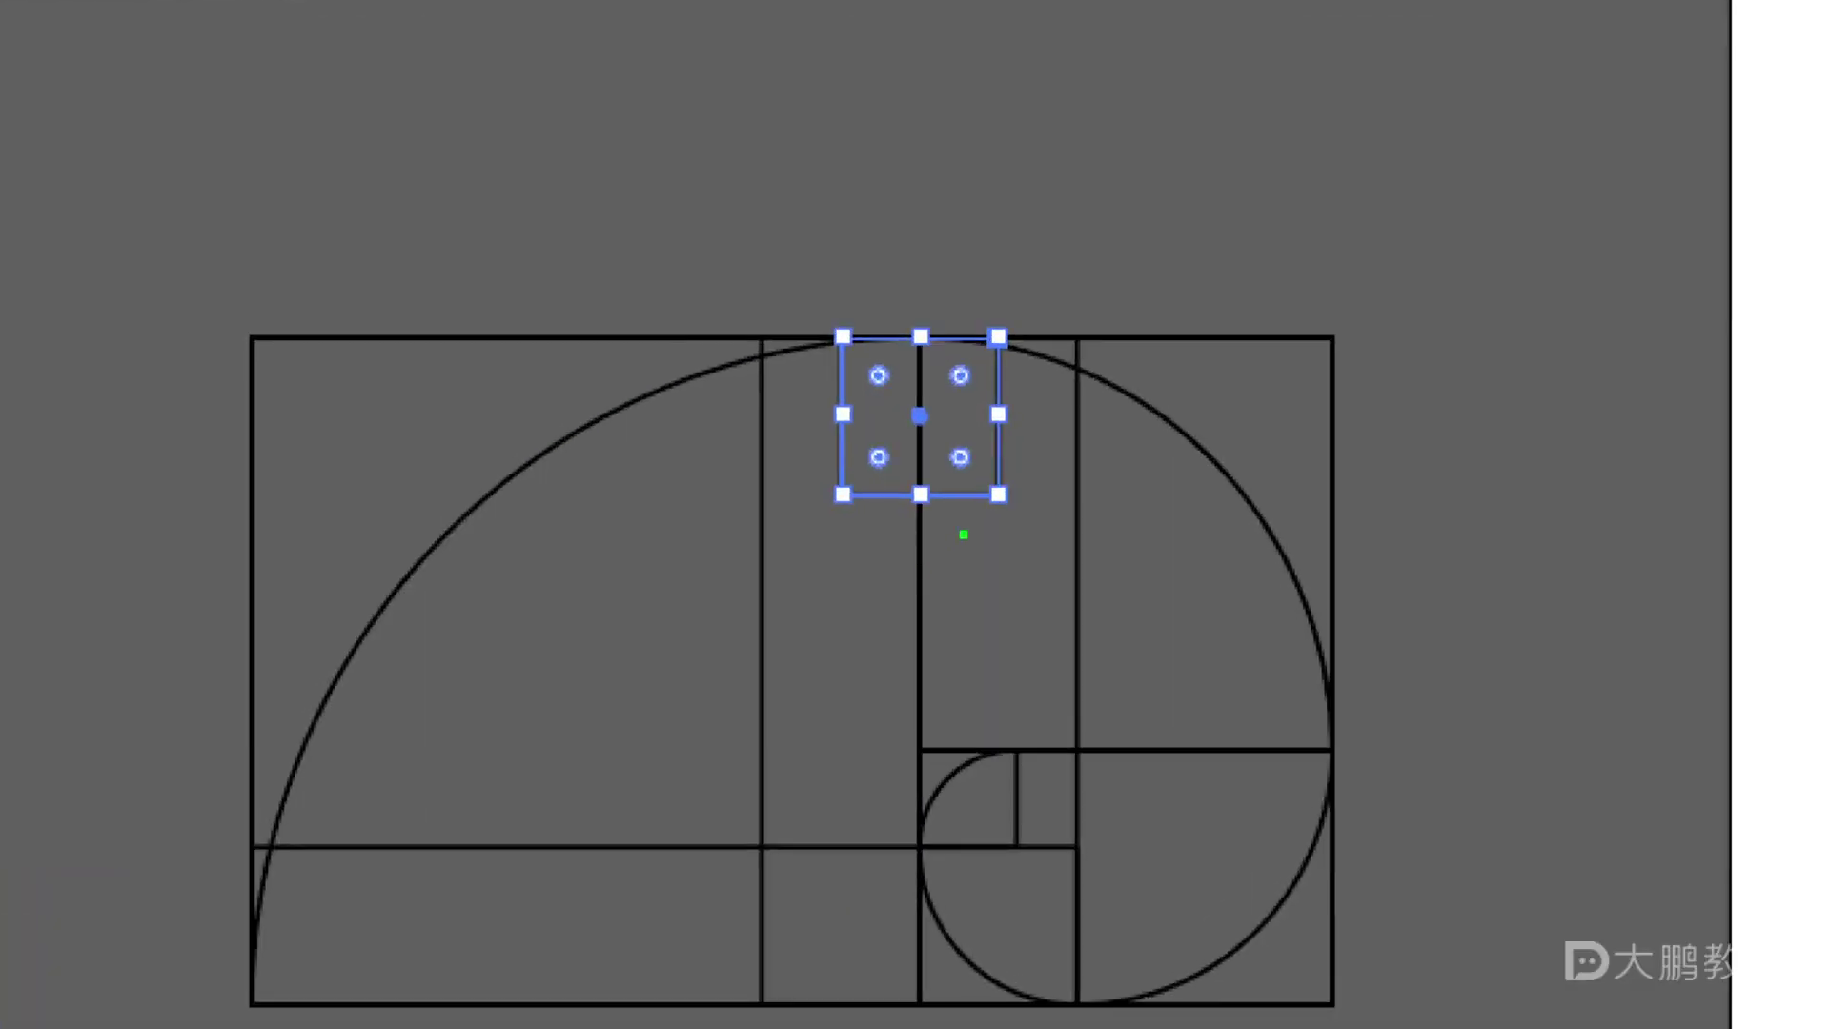
# - Trace the spiral's large outer arc and mark the inner curve's spacing in temporary green annotation, and clear it
pyautogui.moveTo(991, 406); pyautogui.dragTo(903, 420)
pyautogui.moveTo(803, 539); pyautogui.dragTo(754, 589)
pyautogui.moveTo(899, 360)
pyautogui.mouseDown()
pyautogui.moveTo(587, 415)
pyautogui.moveTo(333, 653)
pyautogui.moveTo(263, 869)
pyautogui.mouseUp()
pyautogui.press('Escape')
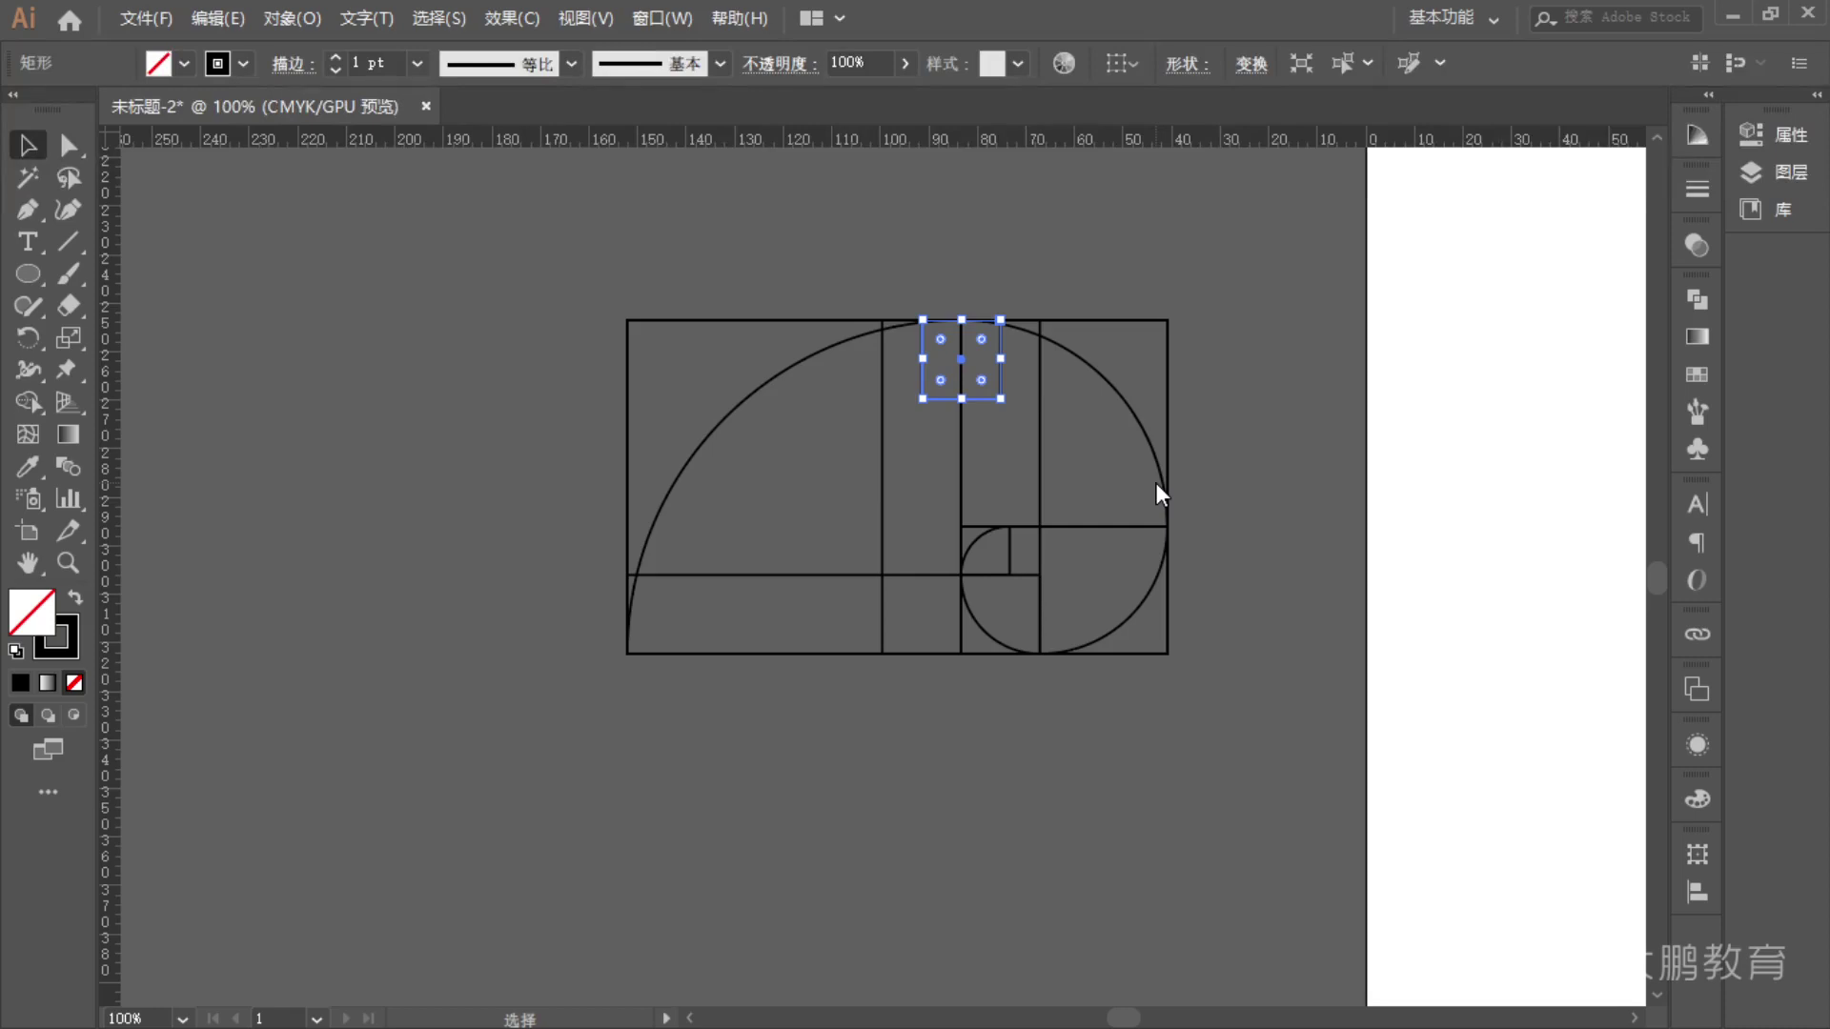
# - Mark the largest square's lower-right corner as centre, sketch the inner circle below the helper square in temporary green, and clear it
pyautogui.press('F1')
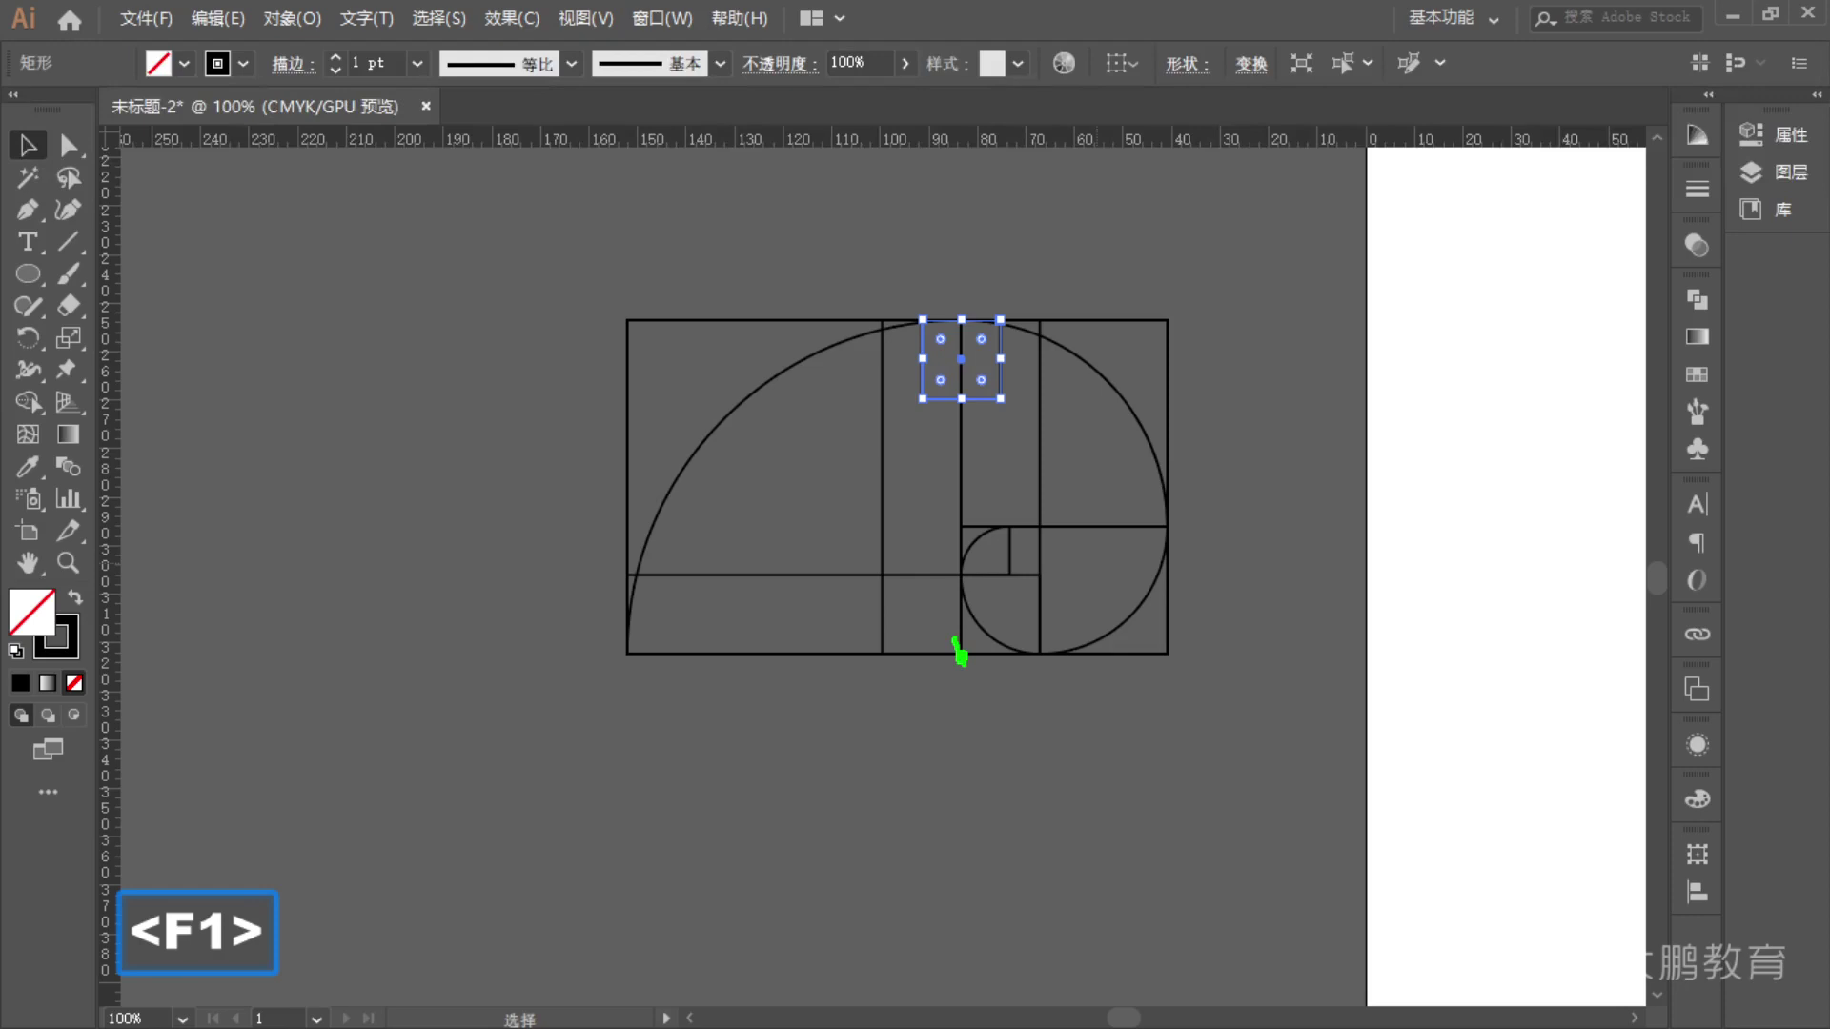
pyautogui.press('Escape')
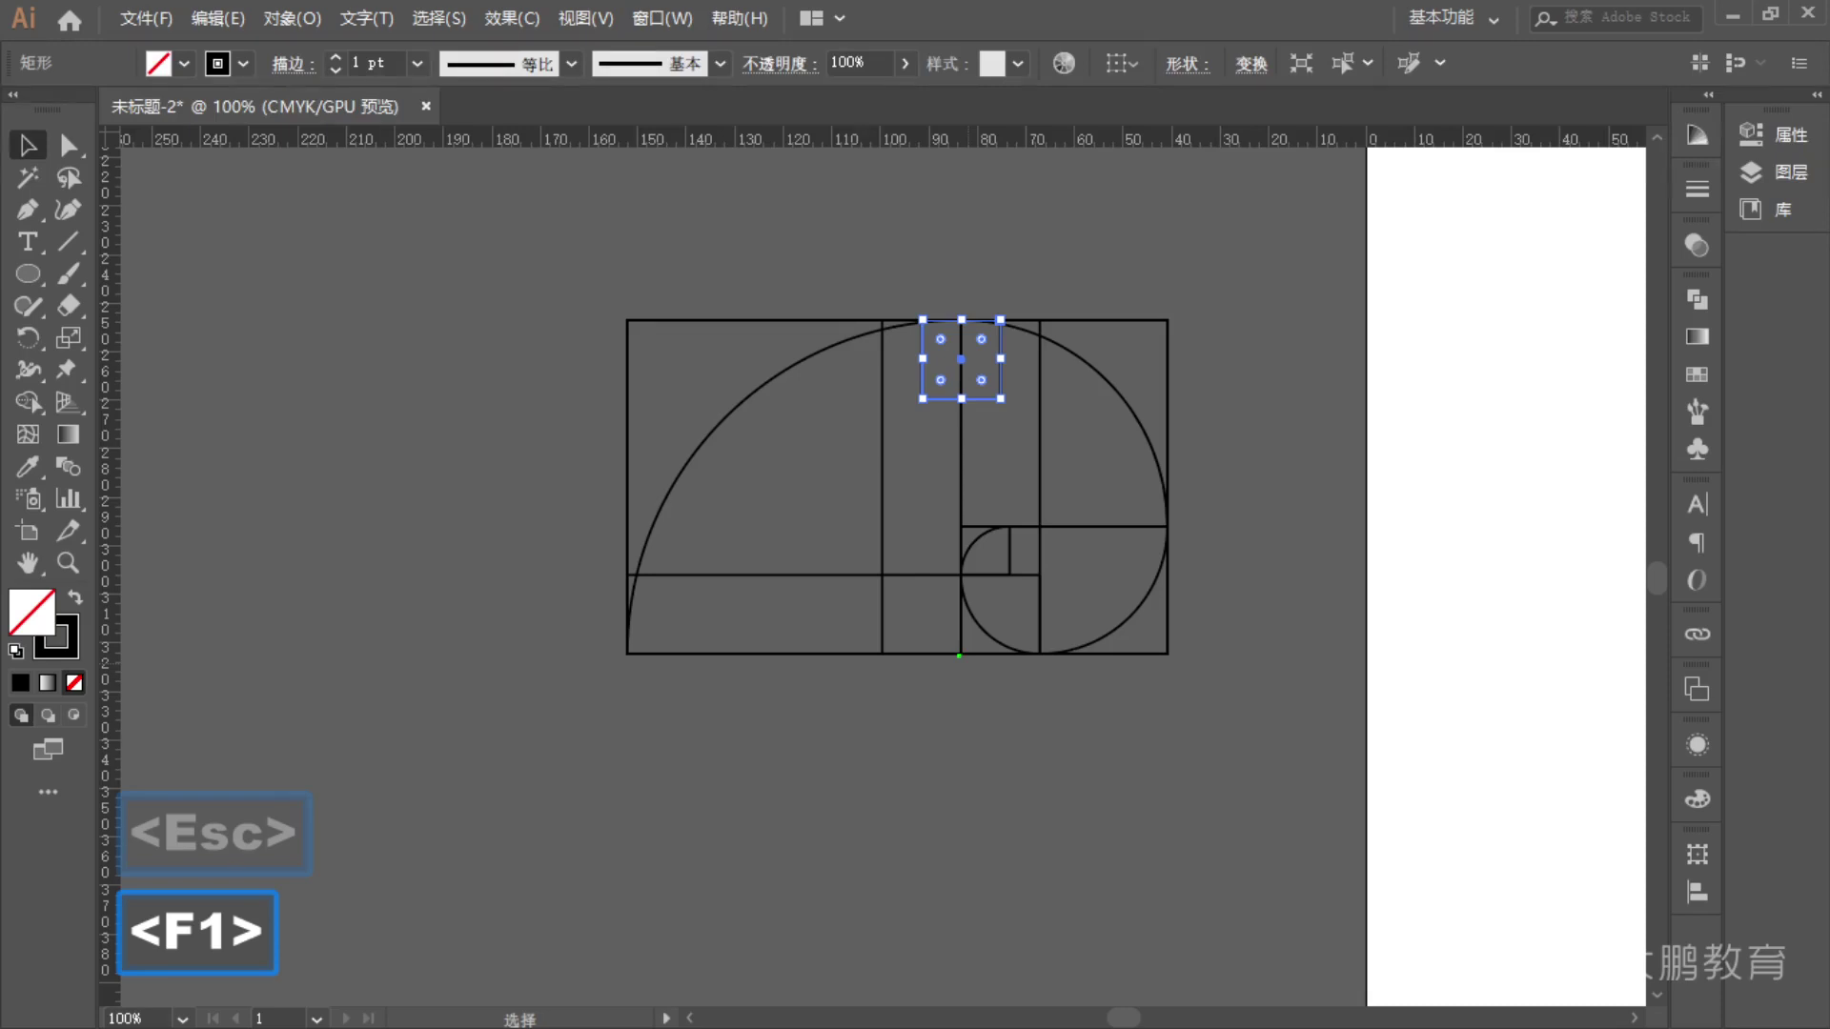
pyautogui.moveTo(1013, 405)
pyautogui.mouseDown()
pyautogui.moveTo(922, 409)
pyautogui.moveTo(804, 506)
pyautogui.moveTo(773, 701)
pyautogui.moveTo(882, 800)
pyautogui.moveTo(1116, 750)
pyautogui.moveTo(1048, 408)
pyautogui.mouseUp()
pyautogui.moveTo(837, 347)
pyautogui.mouseDown()
pyautogui.moveTo(731, 424)
pyautogui.moveTo(650, 576)
pyautogui.mouseUp()
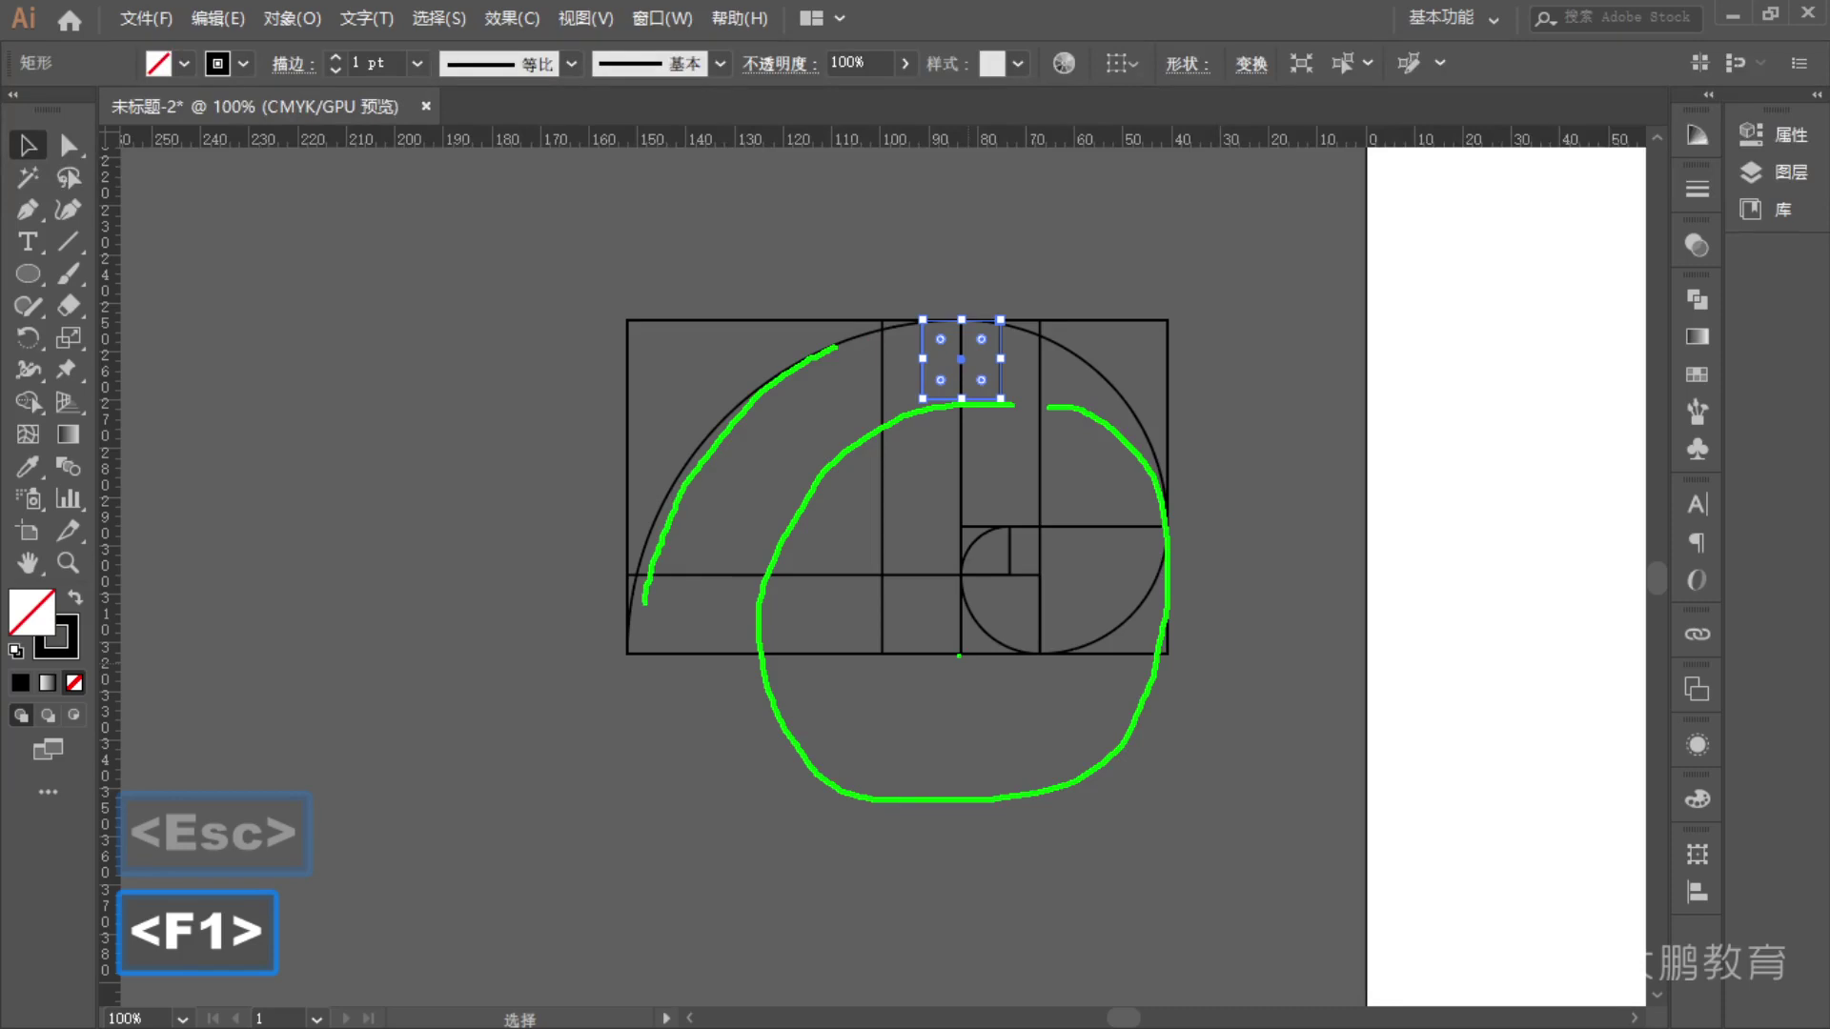
pyautogui.press('Escape')
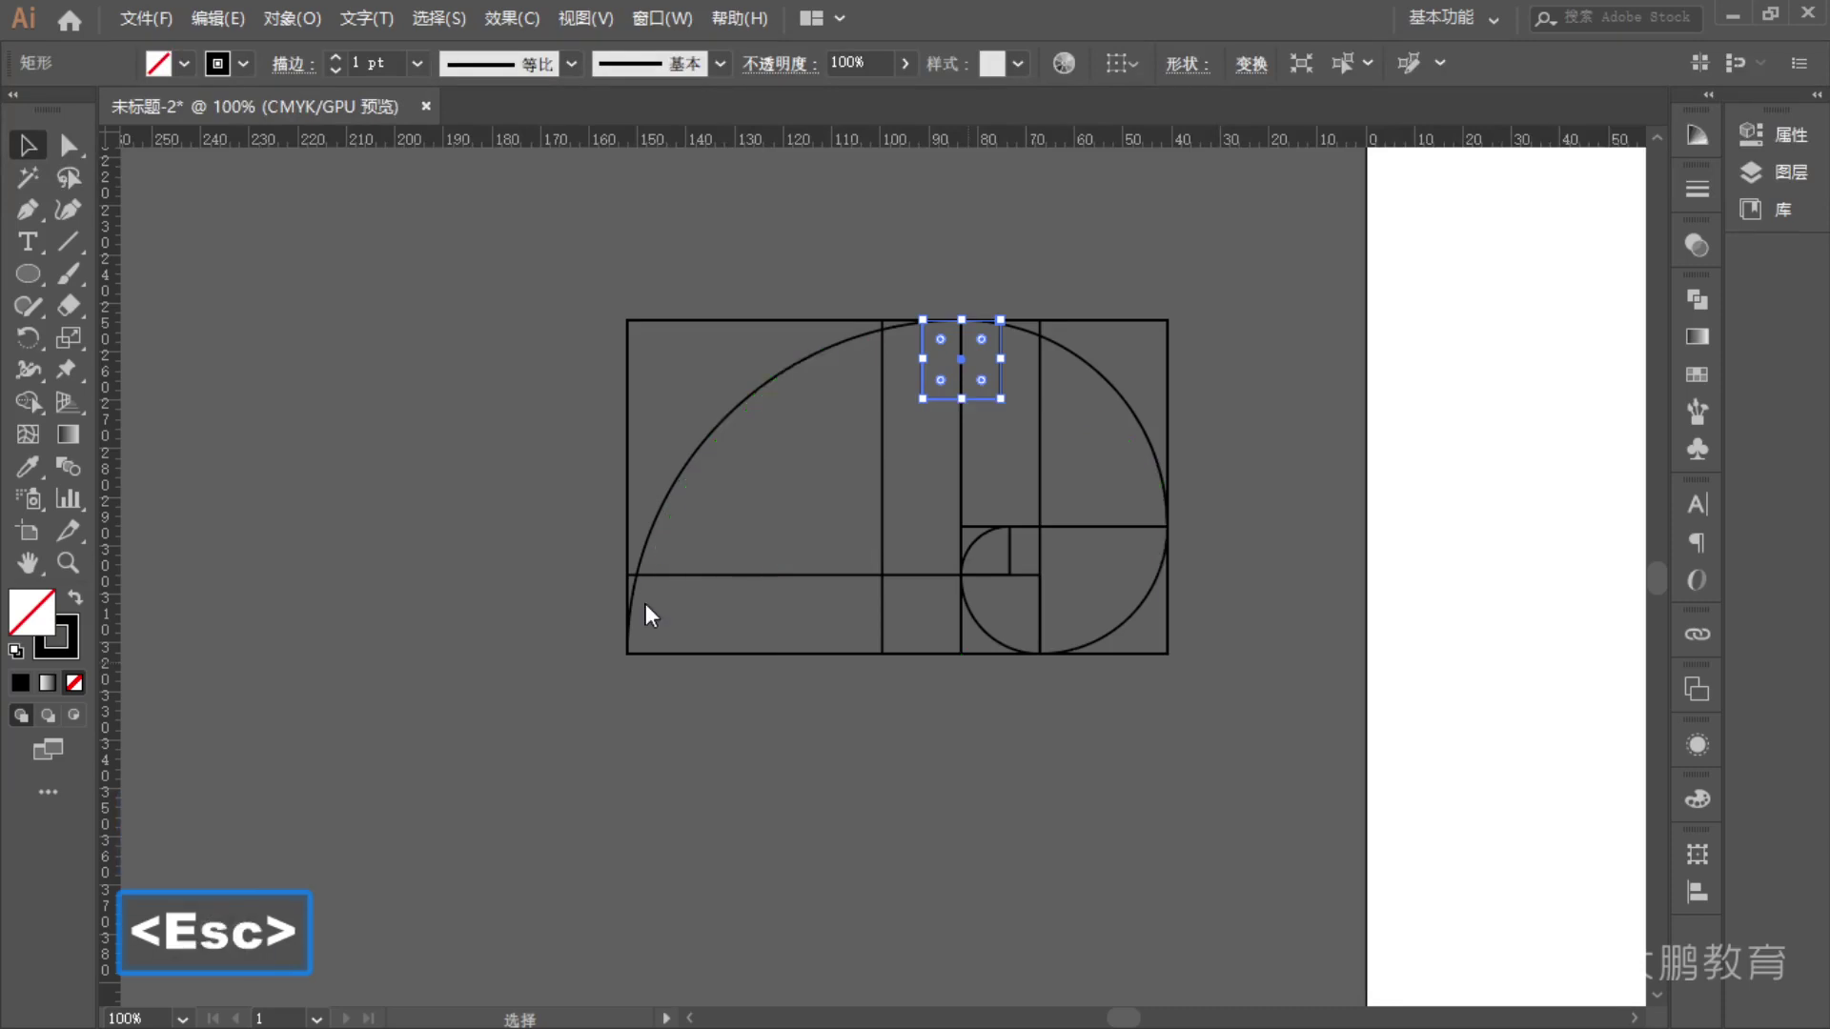
# - Draw a circle with the Ellipse tool, centred on the largest square's lower-right corner and reaching the helper square's lower edge
pyautogui.click(36, 276)
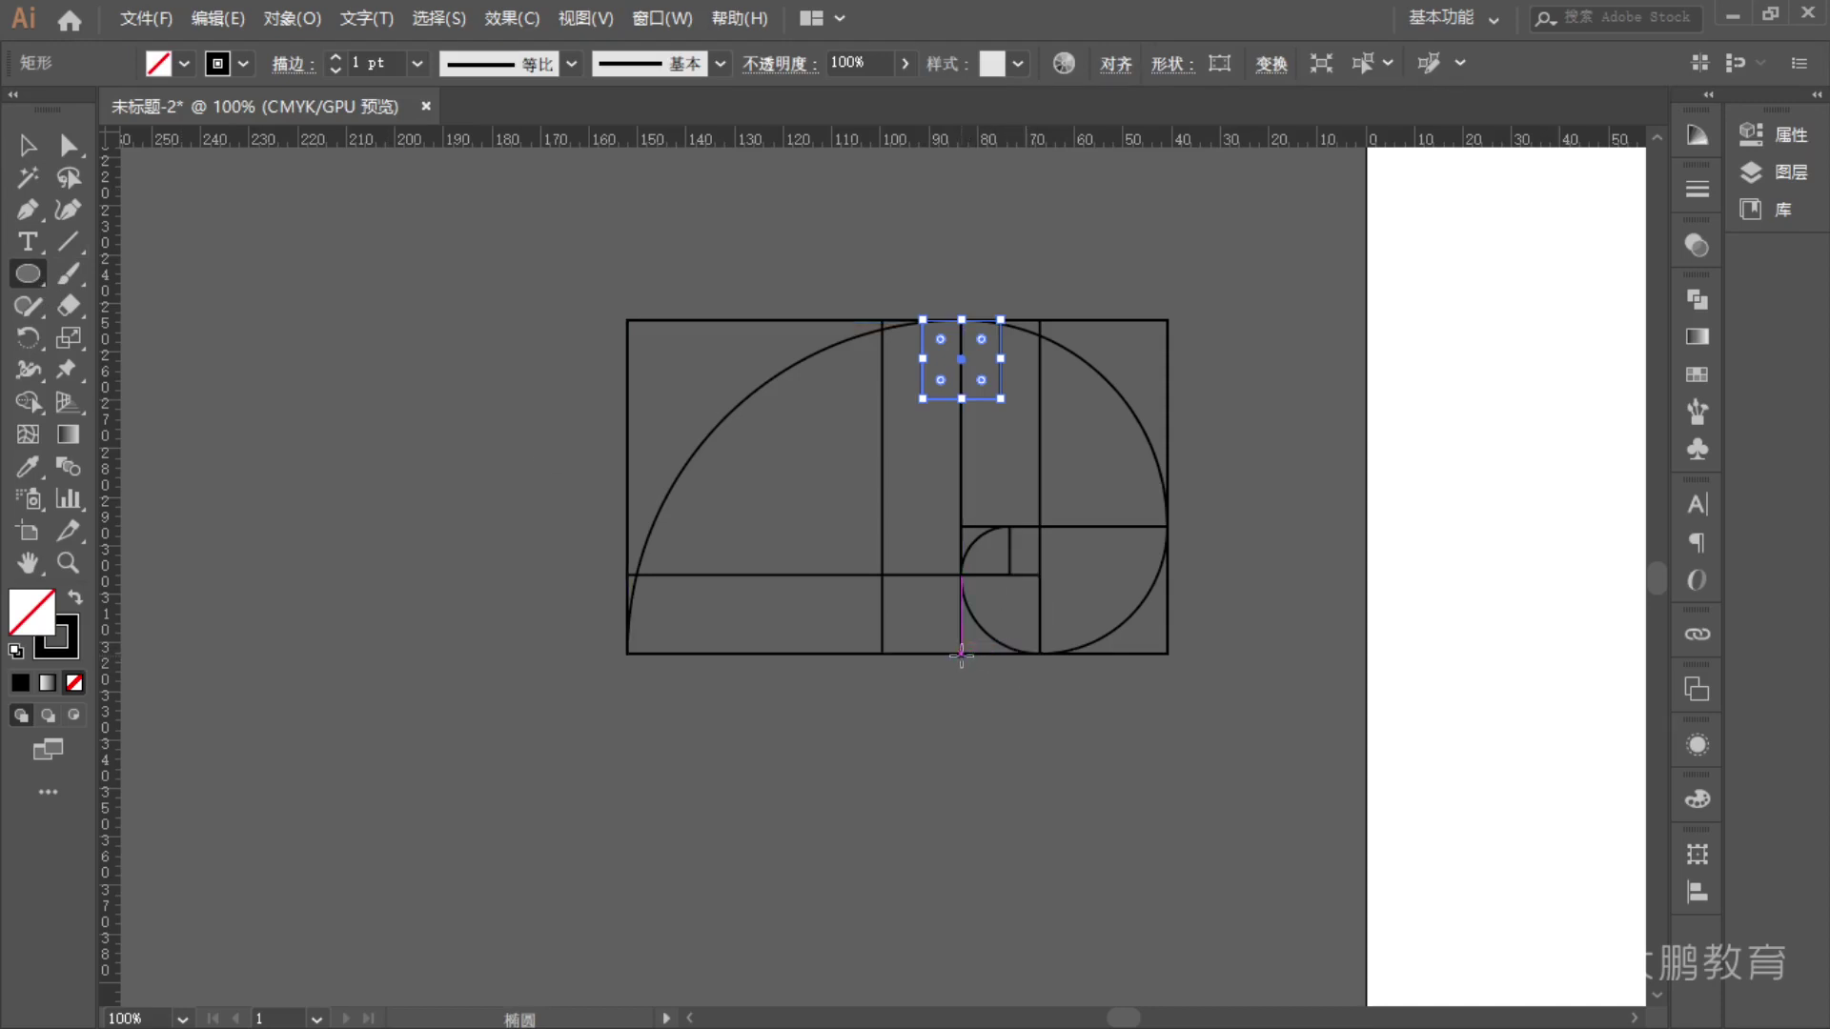
pyautogui.moveTo(960, 656)
pyautogui.mouseDown()
pyautogui.moveTo(1017, 619)
pyautogui.moveTo(891, 572)
pyautogui.moveTo(967, 472)
pyautogui.moveTo(986, 419)
pyautogui.moveTo(970, 399)
pyautogui.moveTo(703, 617)
pyautogui.mouseUp()
# - Trace the curved stroke's outer and inner edges and mark the stroke widths in temporary green annotation, clearing each set of marks
pyautogui.press('F1')
pyautogui.moveTo(936, 299)
pyautogui.mouseDown()
pyautogui.moveTo(792, 353)
pyautogui.moveTo(659, 476)
pyautogui.moveTo(602, 644)
pyautogui.mouseUp()
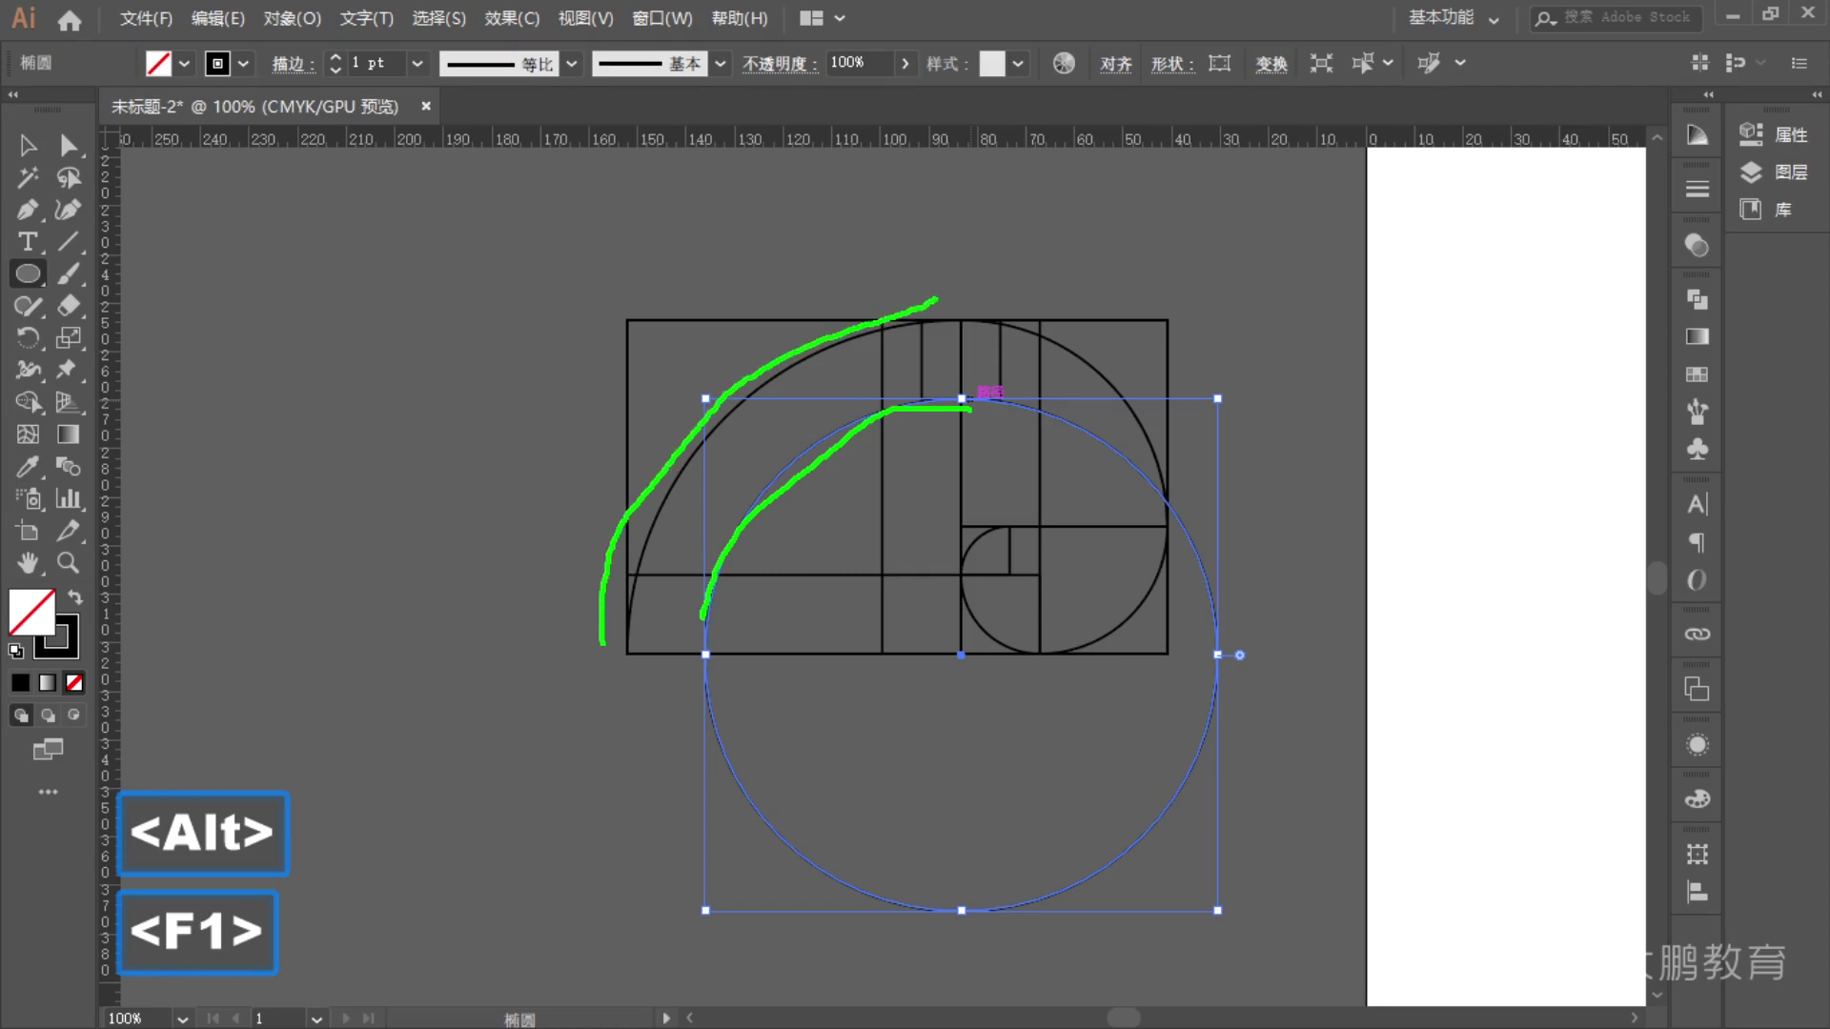
pyautogui.press('Escape')
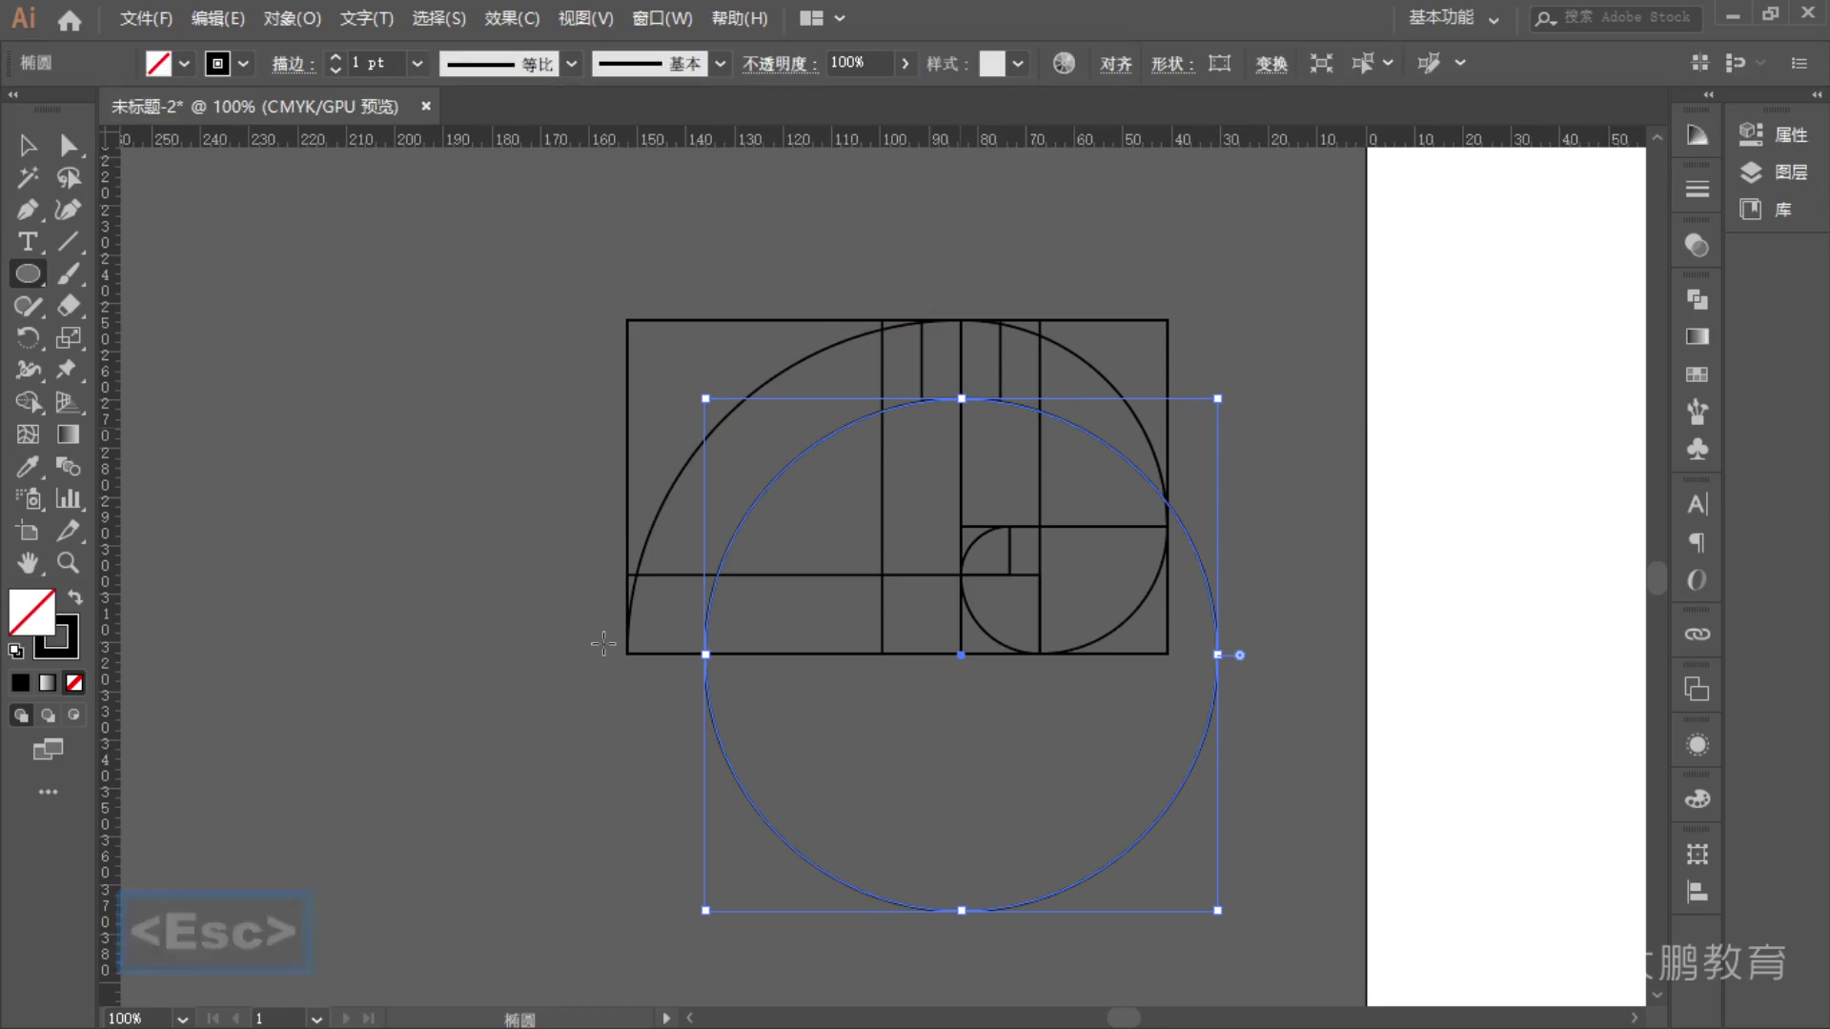
pyautogui.press('F1')
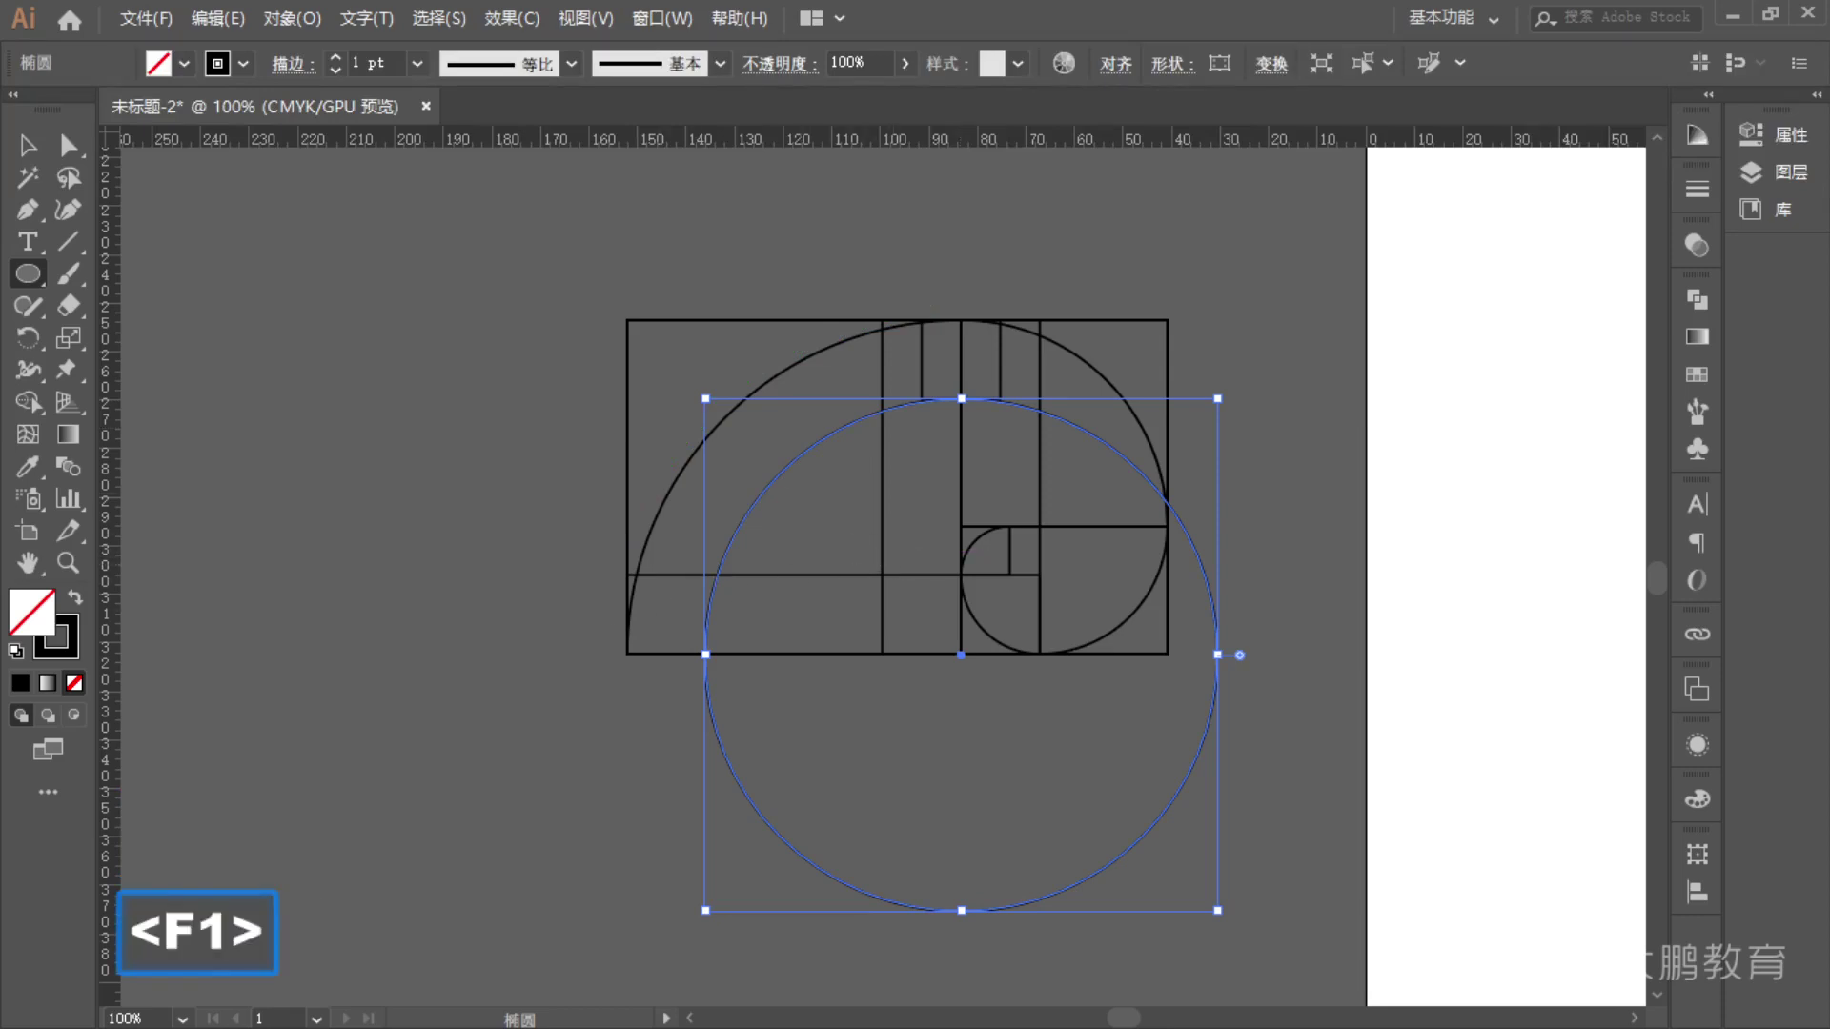
pyautogui.moveTo(762, 387); pyautogui.dragTo(781, 435)
pyautogui.moveTo(885, 499); pyautogui.dragTo(944, 520)
pyautogui.moveTo(835, 604); pyautogui.dragTo(831, 668)
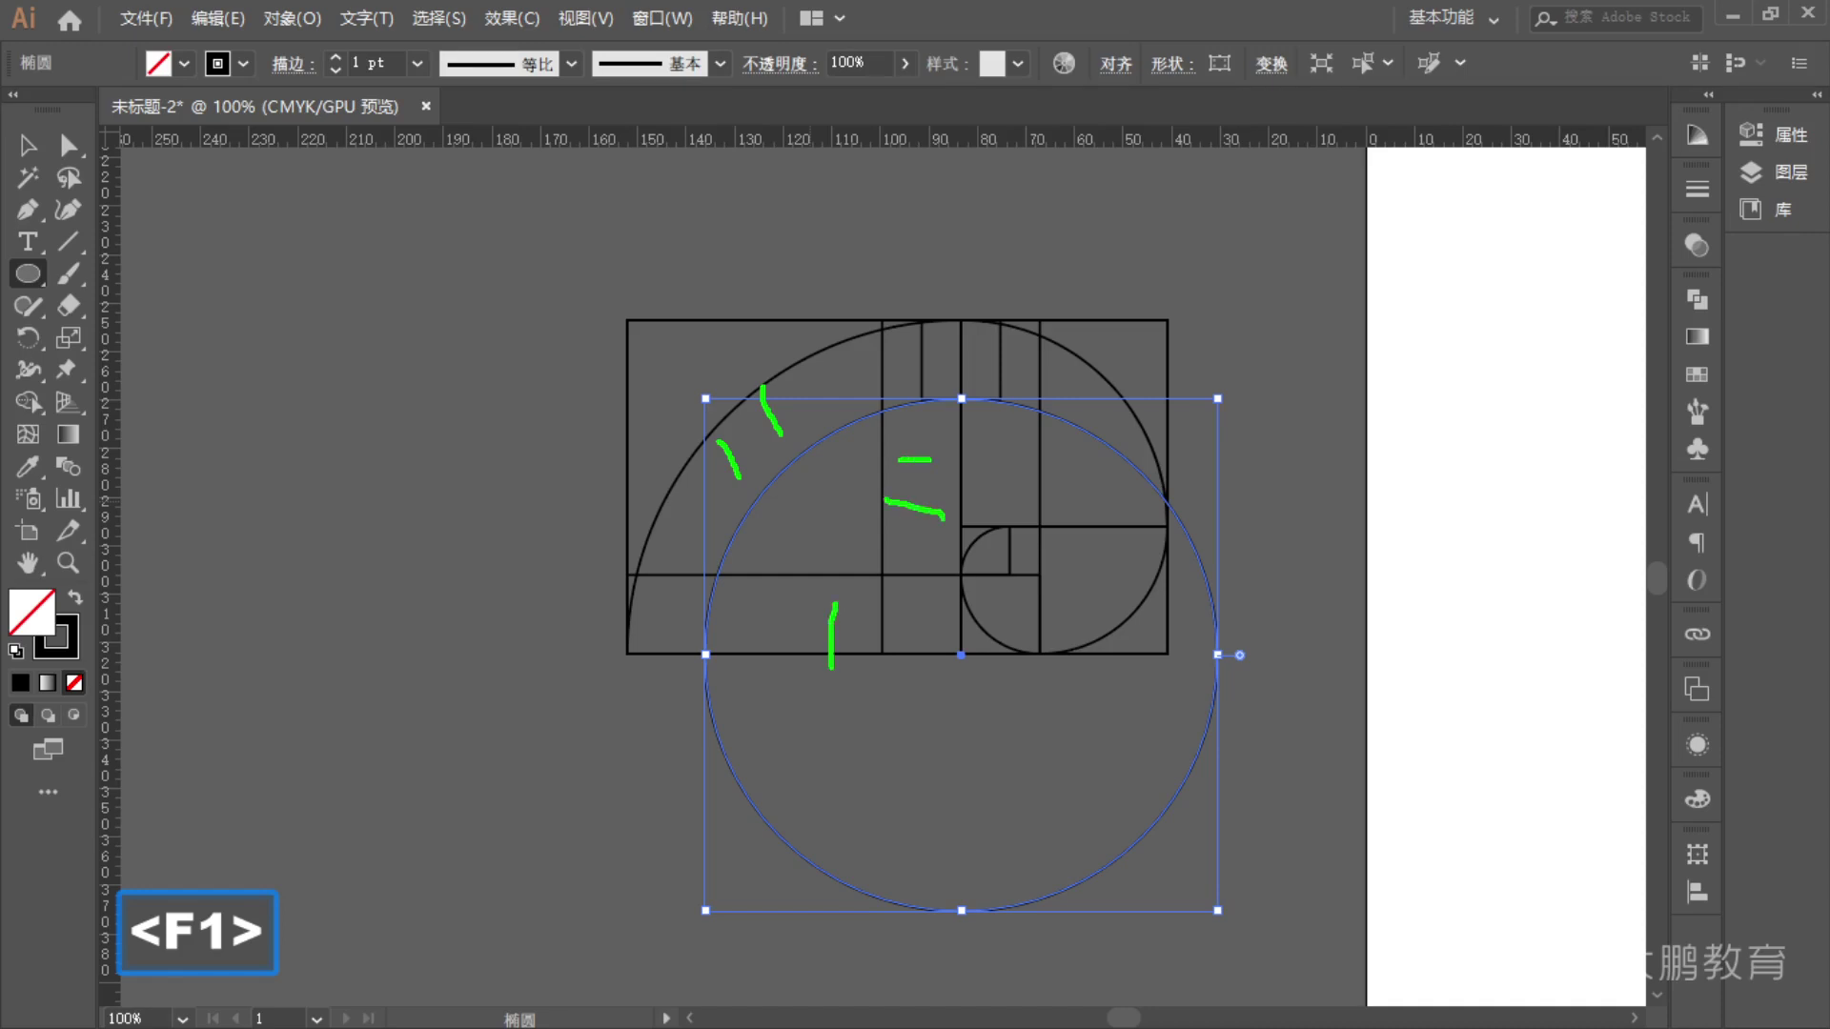
pyautogui.press('Escape')
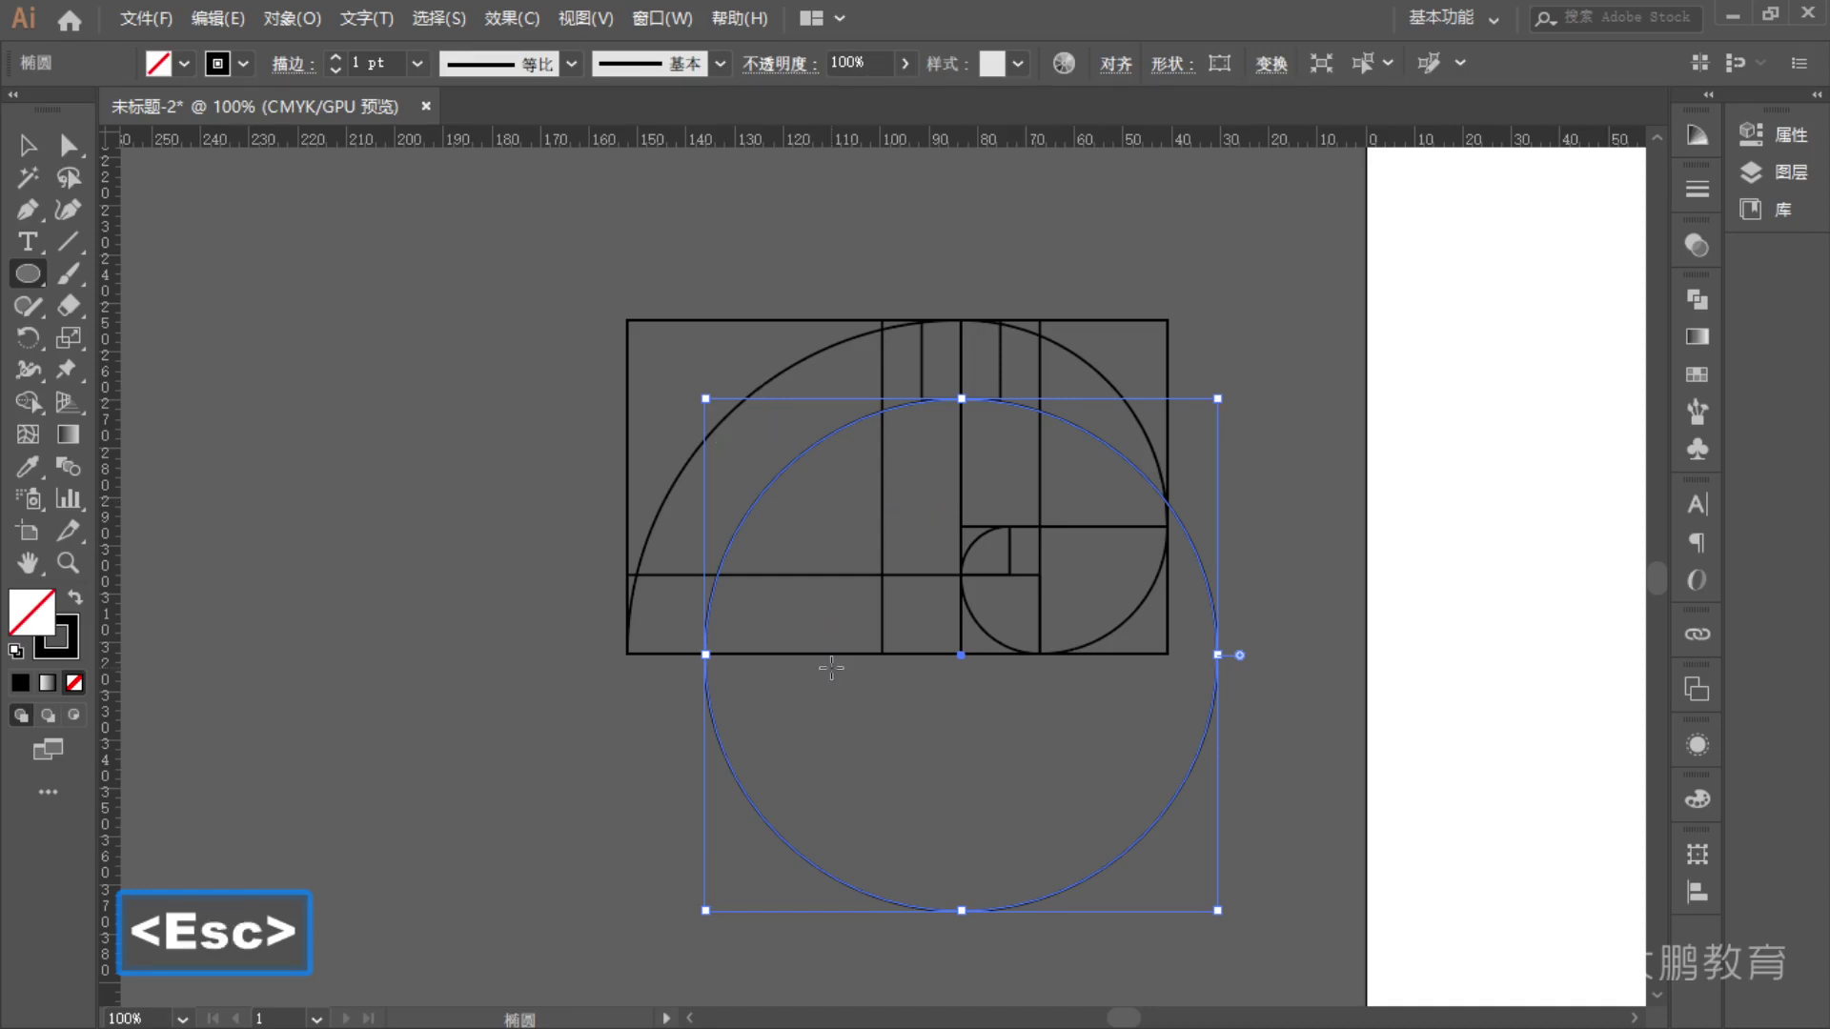
# - Select the small helper square at the grid's top edge and delete it
pyautogui.press('v')
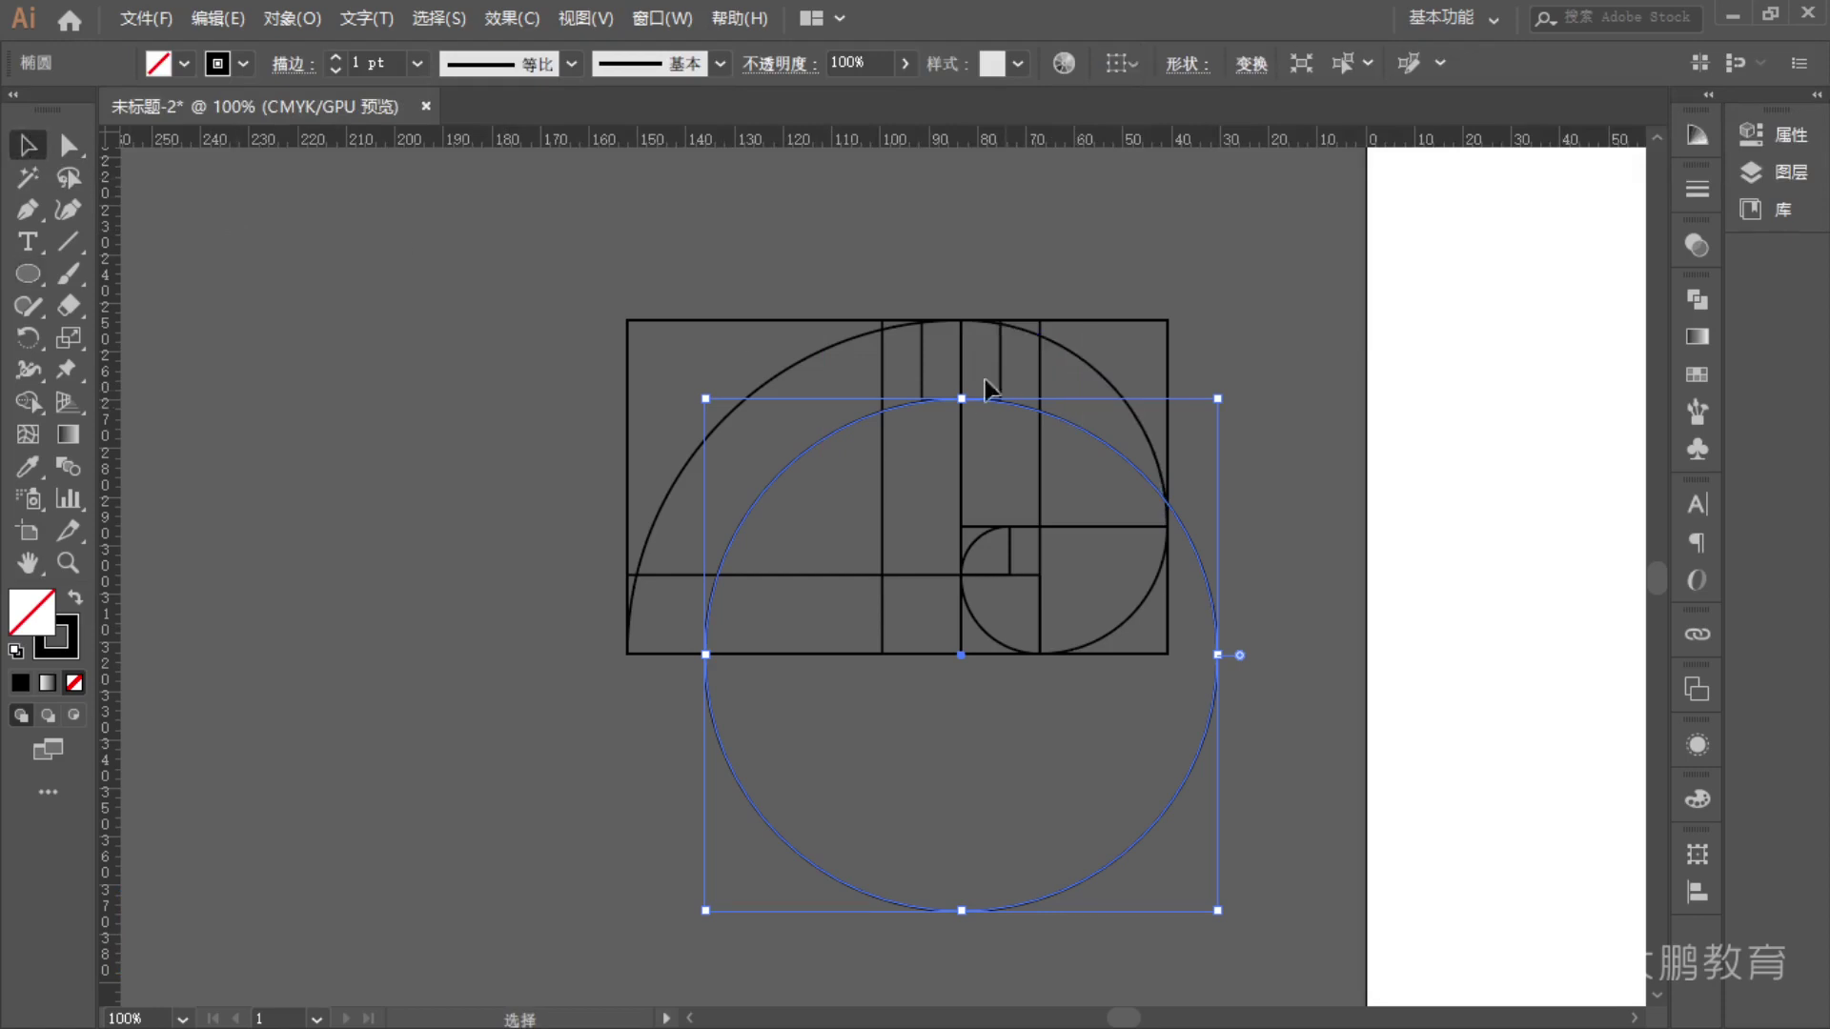
pyautogui.moveTo(1013, 360); pyautogui.dragTo(913, 381)
pyautogui.press('BackSpace')
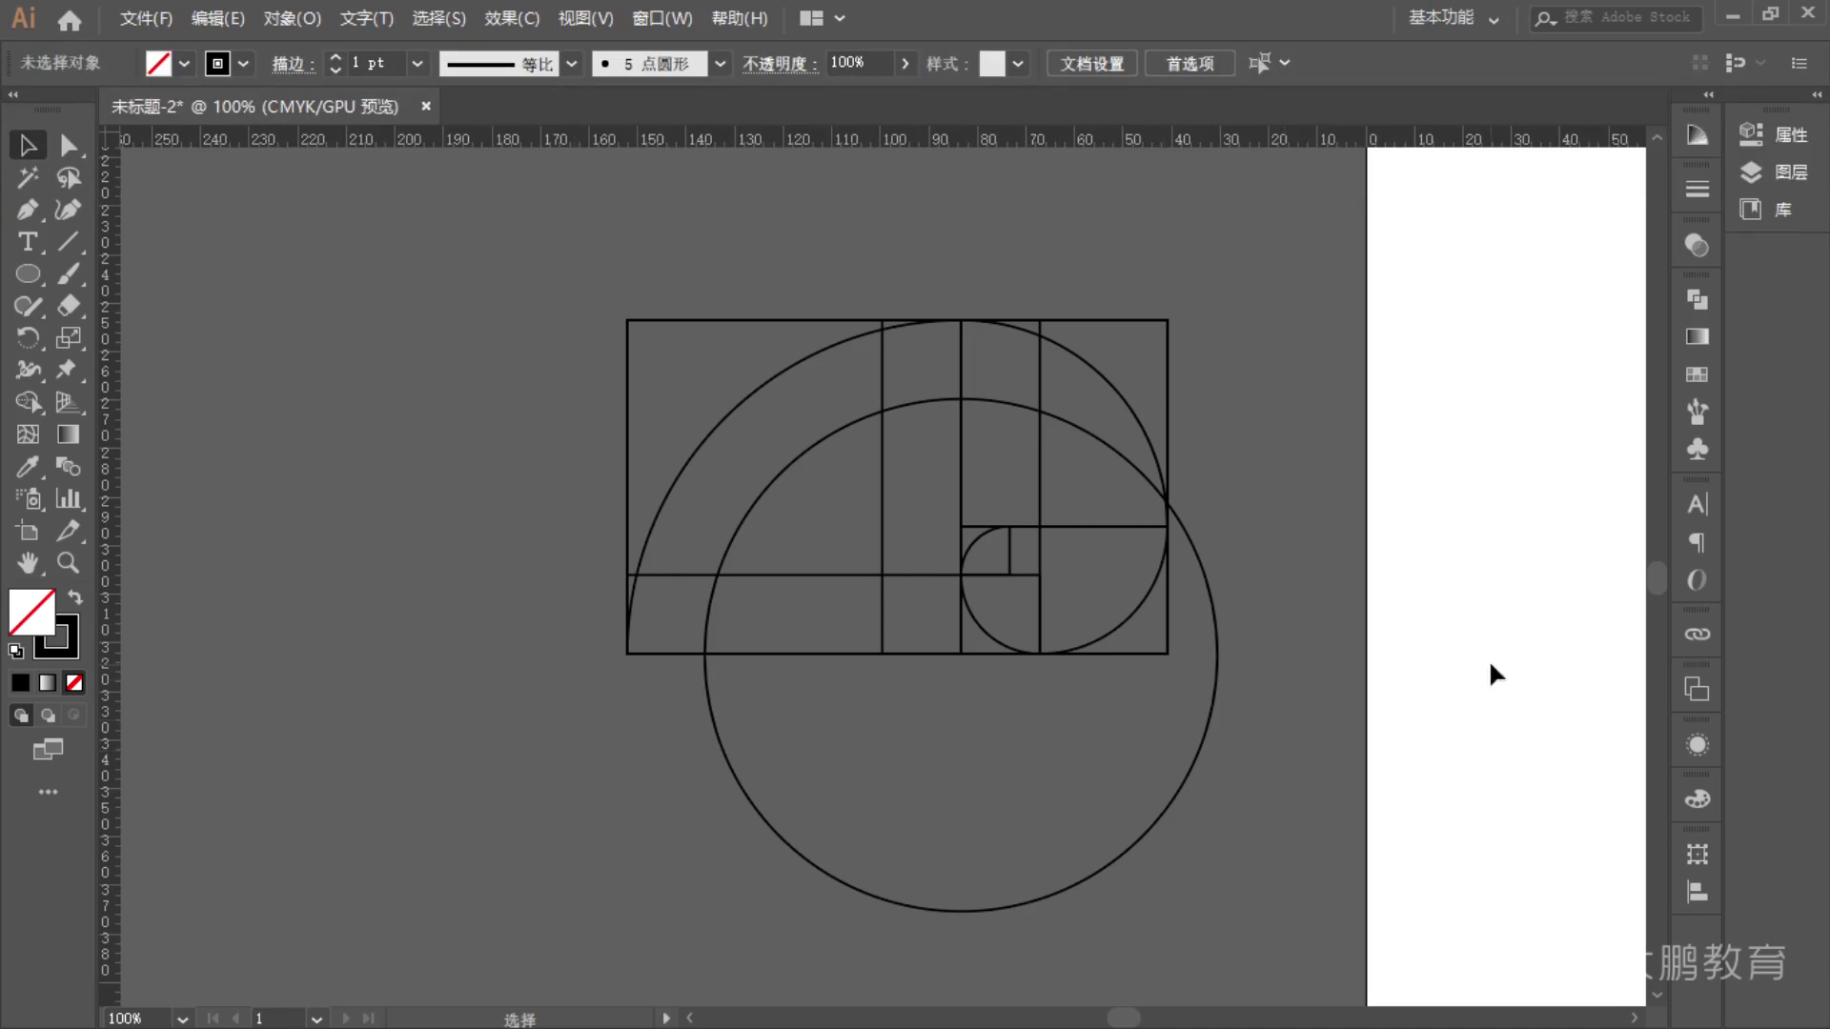
# - Copy the whole spiral grid with its circle horizontally onto the white artboard, group the copy, and deselect it
pyautogui.moveTo(1341, 695); pyautogui.dragTo(1196, 699)
pyautogui.keyDown('alt'); pyautogui.click(1102, 759); pyautogui.keyUp('alt')
pyautogui.moveTo(1172, 851); pyautogui.dragTo(1503, 633)
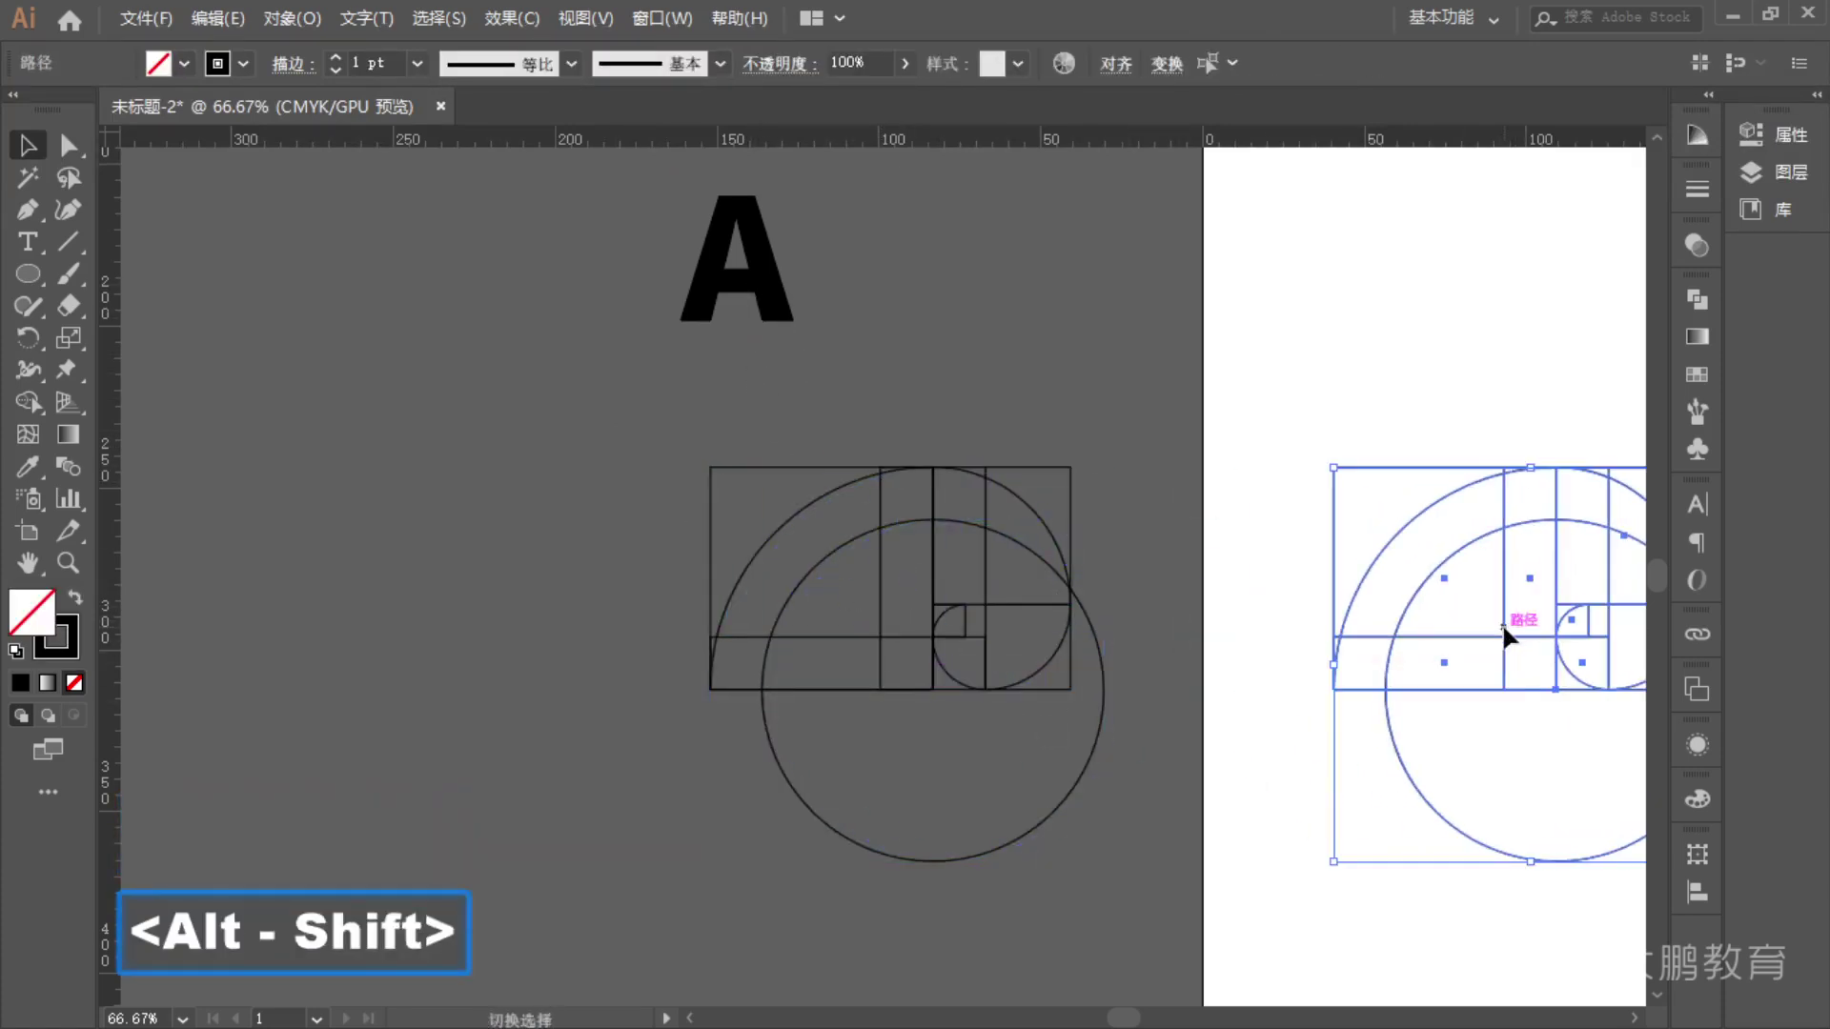
pyautogui.hotkey('ctrl', 'g')
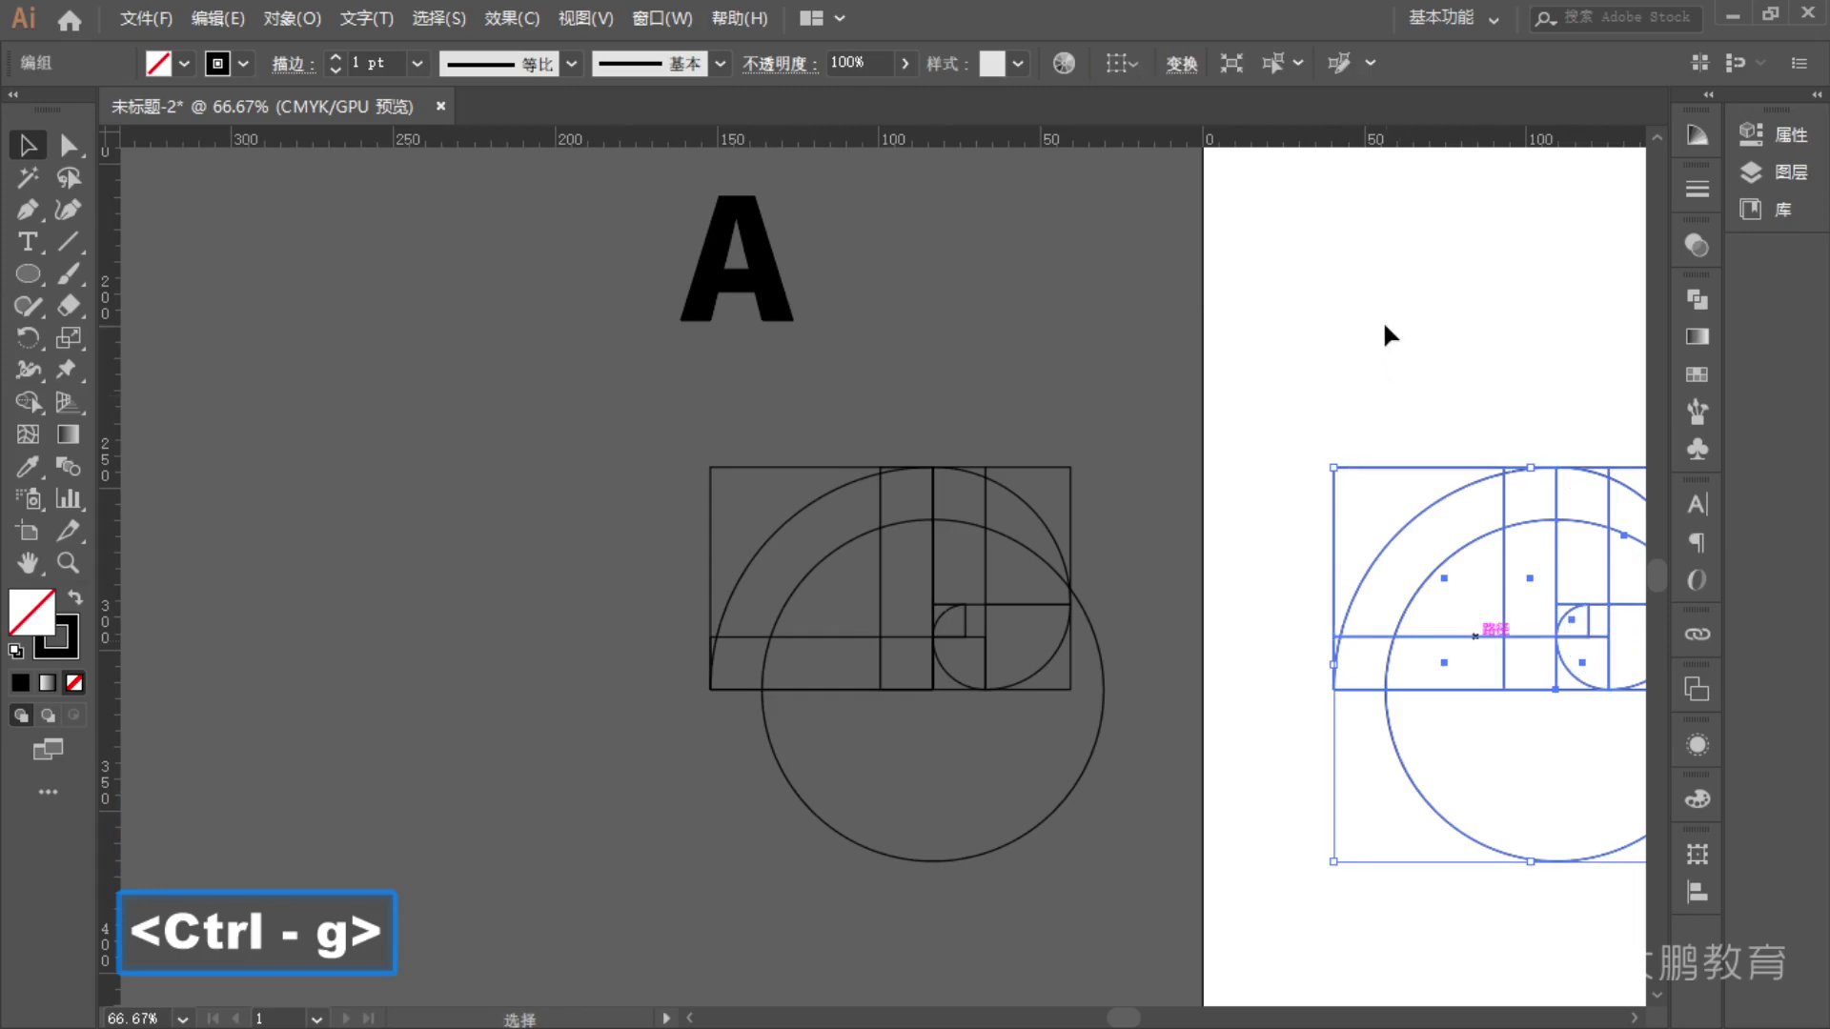
pyautogui.click(1382, 318)
pyautogui.moveTo(760, 532); pyautogui.dragTo(741, 504)
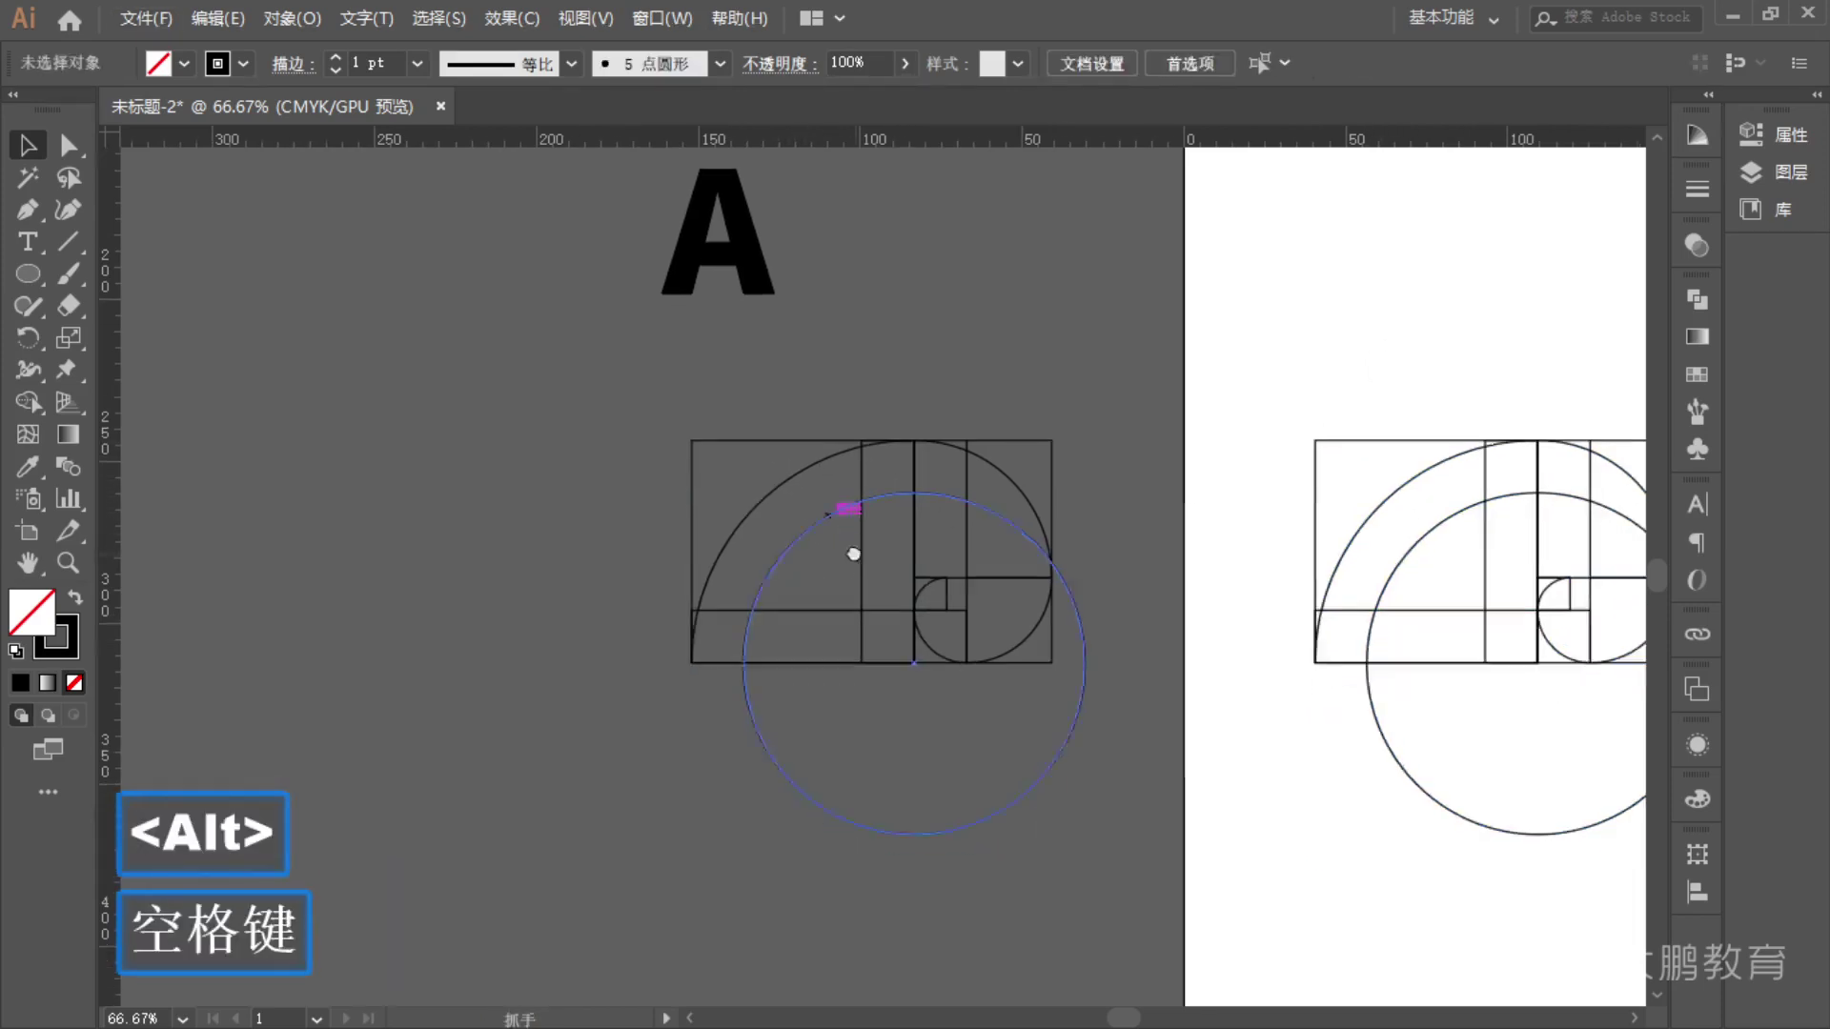
pyautogui.click(741, 503)
pyautogui.scroll(2, 1124, 637)
pyautogui.click(1208, 638)
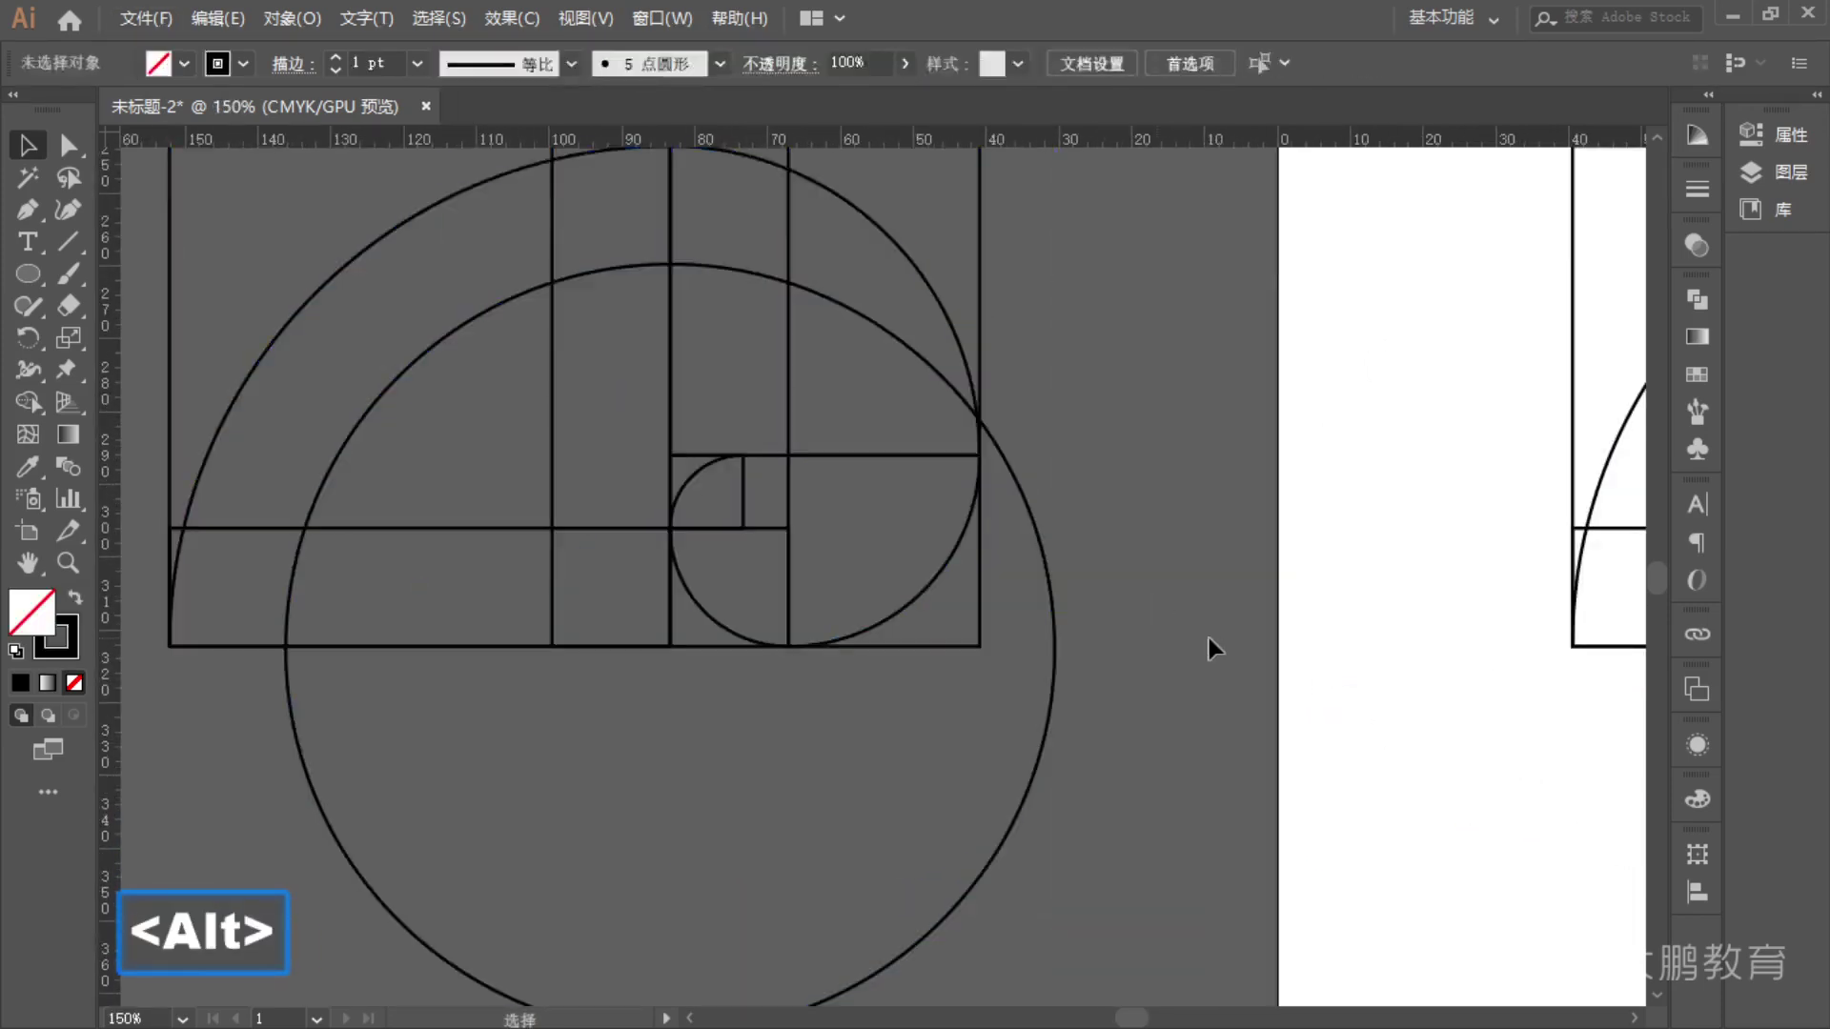
pyautogui.scroll(-5, 1209, 643)
pyautogui.keyDown('alt'); pyautogui.scroll(-2, 1208, 649); pyautogui.keyUp('alt')
pyautogui.moveTo(1188, 747); pyautogui.dragTo(1201, 871)
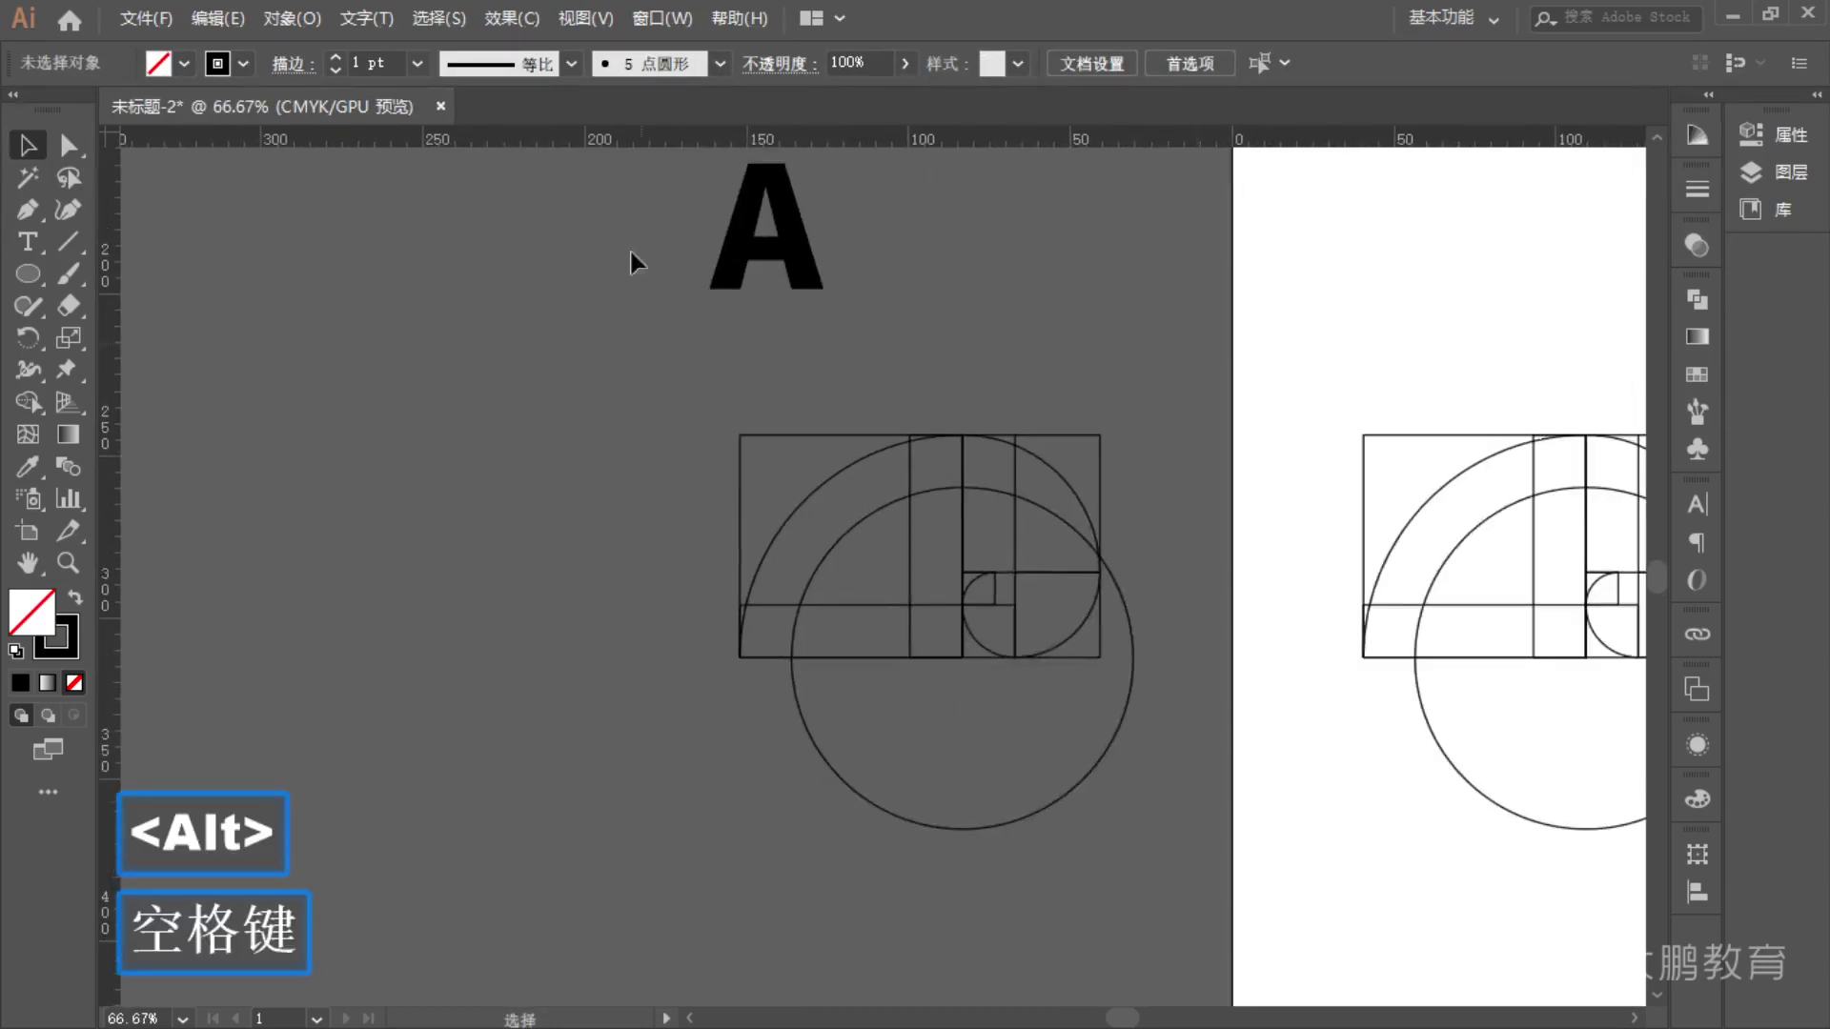
# - Select all paths of the original spiral grid and its circle, leaving the solid letter A out of the selection
pyautogui.click(1126, 753)
pyautogui.keyDown('alt'); pyautogui.scroll(1, 1082, 601); pyautogui.keyUp('alt')
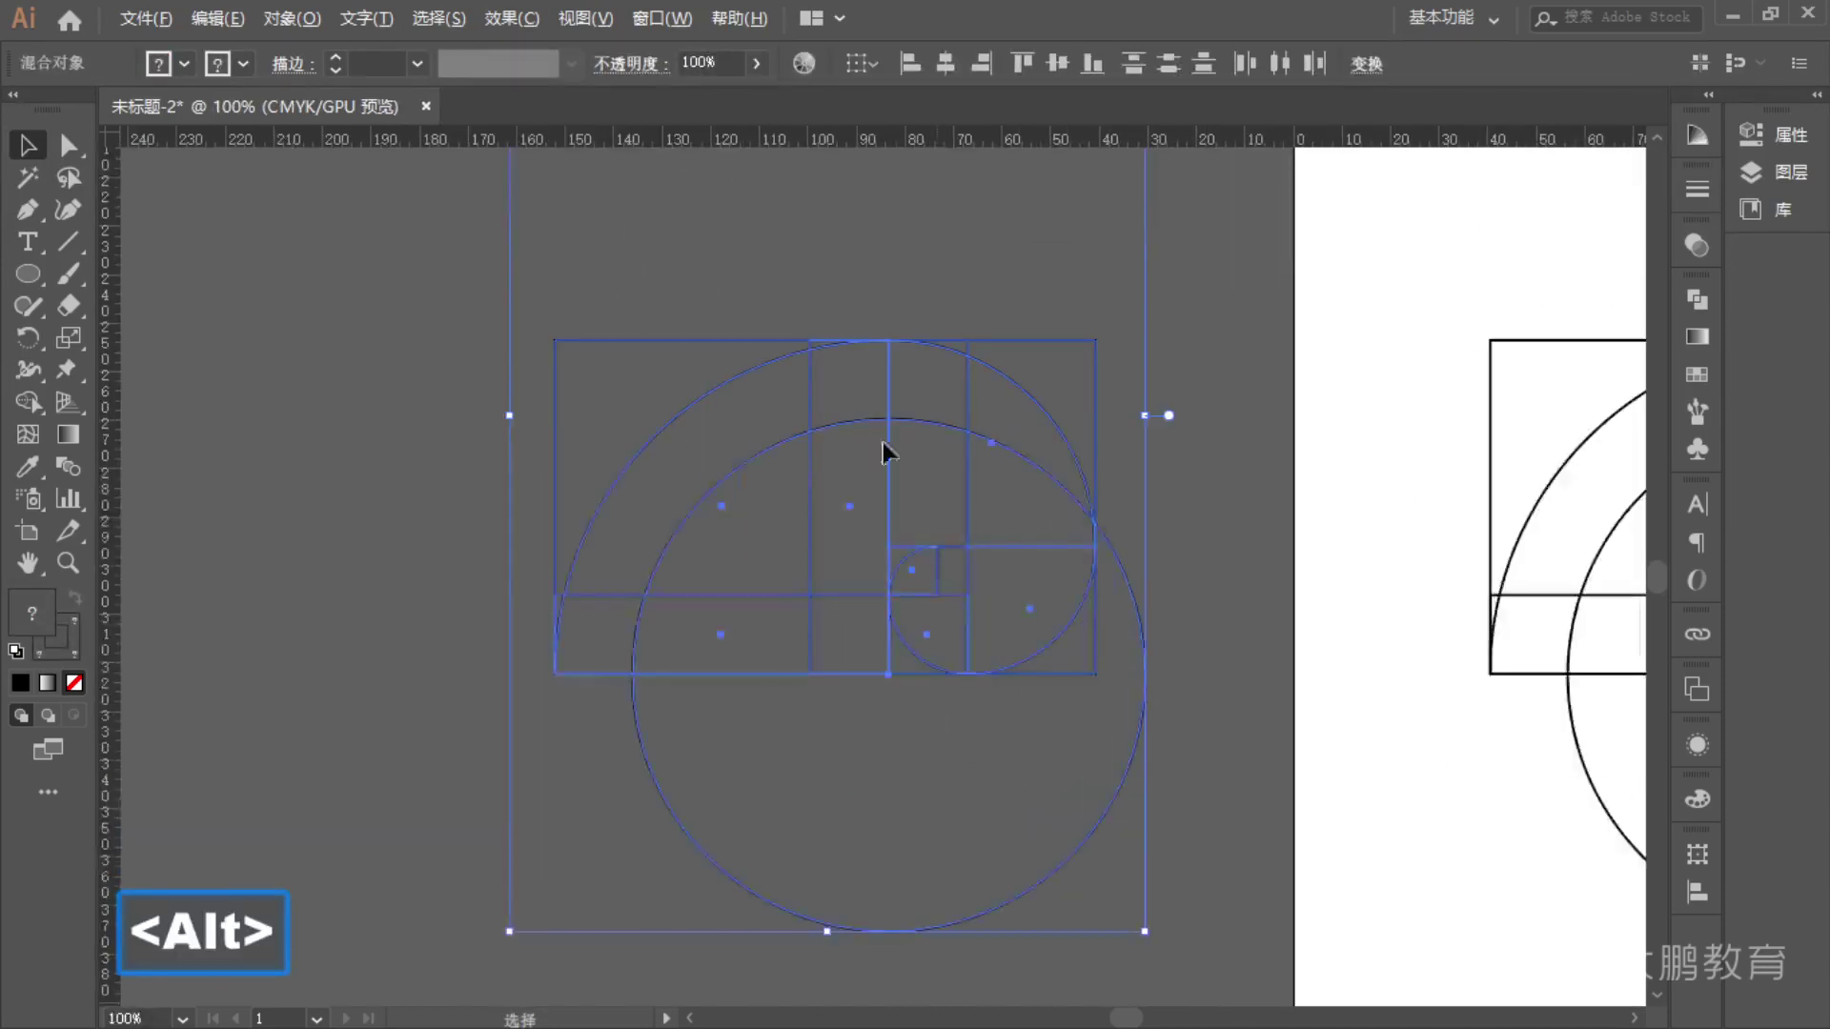
pyautogui.scroll(2, 781, 580)
pyautogui.keyDown('shift'); pyautogui.click(663, 271); pyautogui.keyUp('shift')
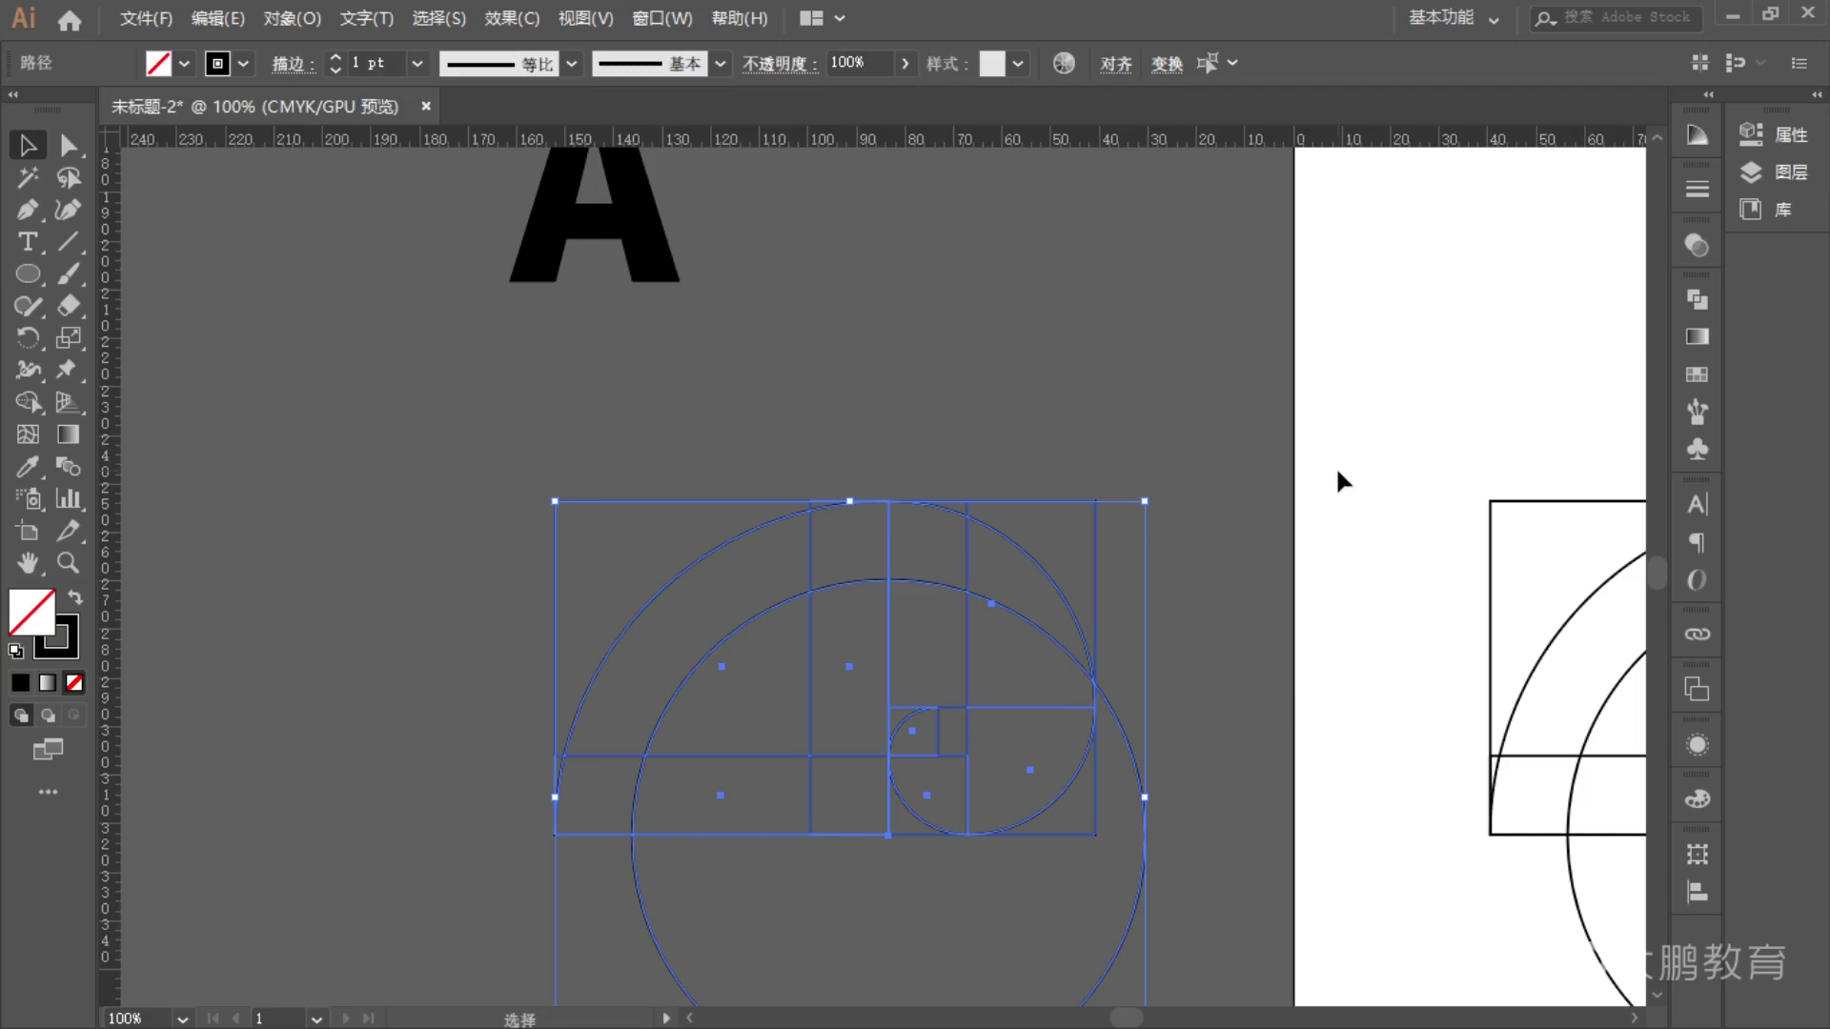
pyautogui.keyDown('alt'); pyautogui.scroll(1, 982, 775); pyautogui.keyUp('alt')
pyautogui.moveTo(624, 575); pyautogui.dragTo(774, 480)
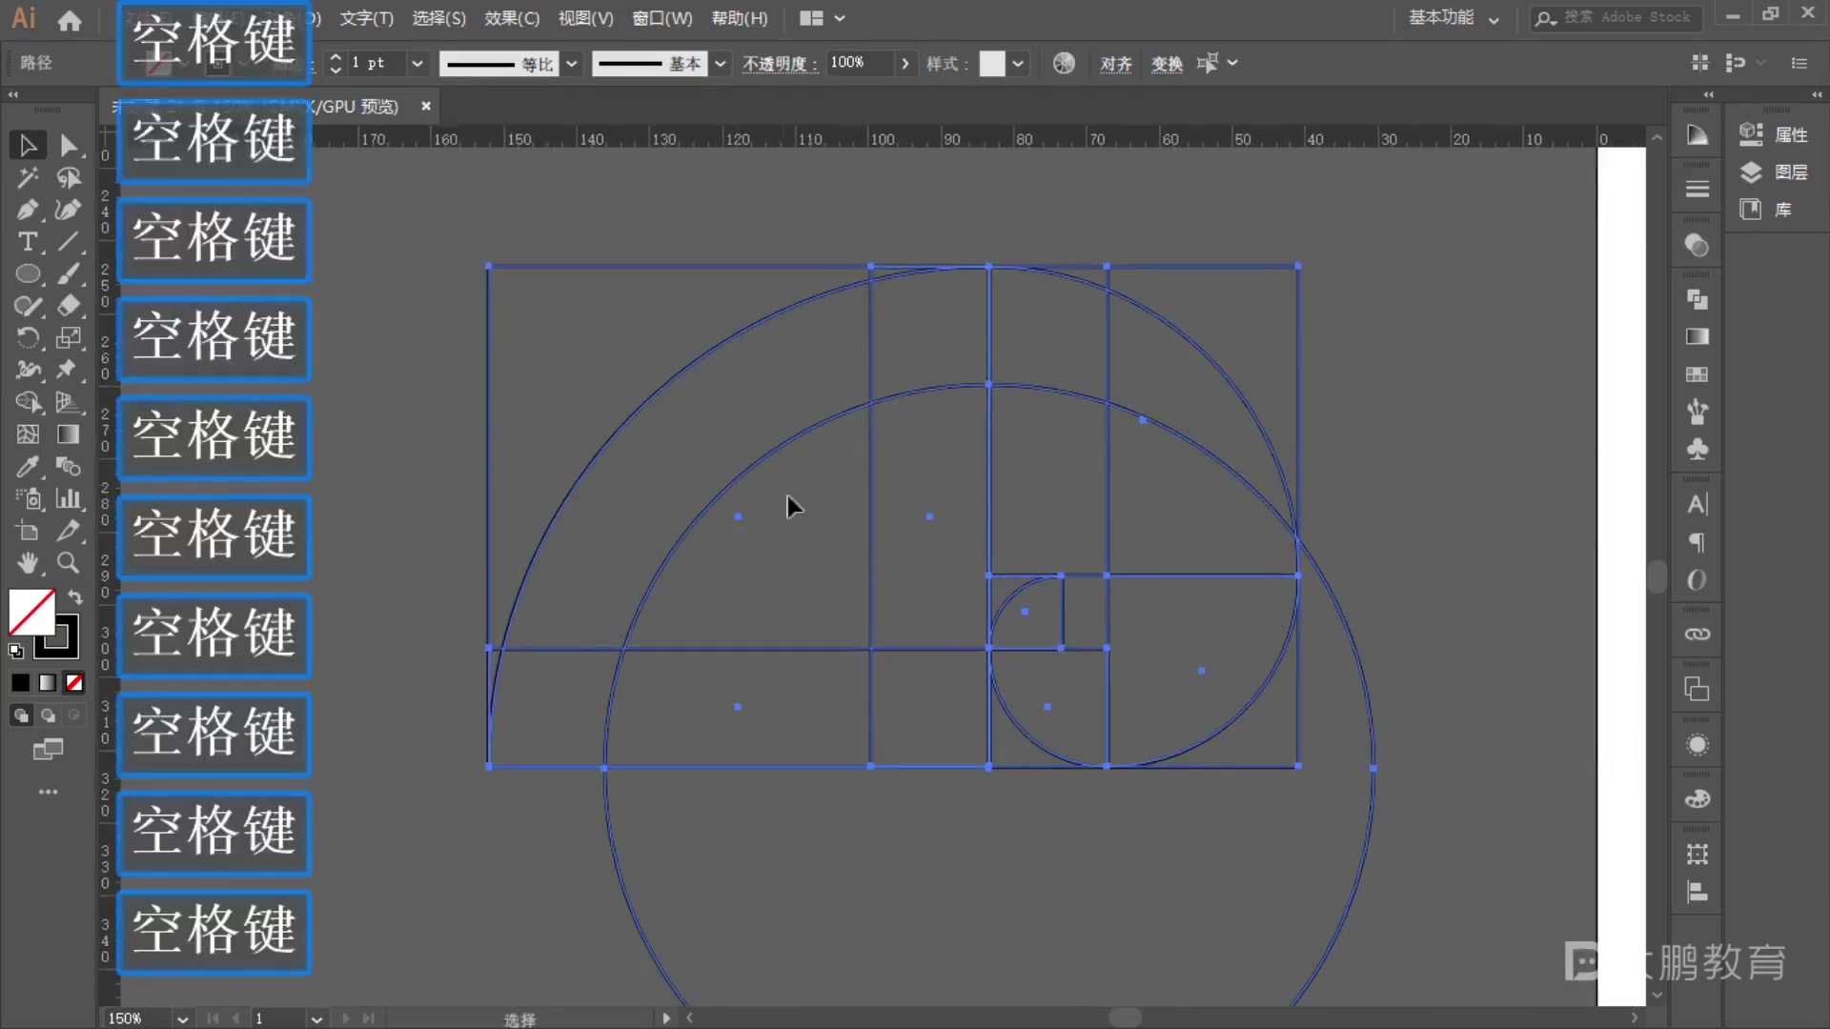
# - Mark the letter strokes and the surrounding background regions on the selected grid in temporary green annotation, and clear the marks
pyautogui.press('F1')
pyautogui.moveTo(739, 395)
pyautogui.mouseDown()
pyautogui.moveTo(703, 430)
pyautogui.moveTo(588, 706)
pyautogui.mouseUp()
pyautogui.moveTo(824, 392)
pyautogui.mouseDown()
pyautogui.moveTo(886, 710)
pyautogui.moveTo(912, 652)
pyautogui.mouseUp()
pyautogui.moveTo(584, 305); pyautogui.dragTo(587, 327)
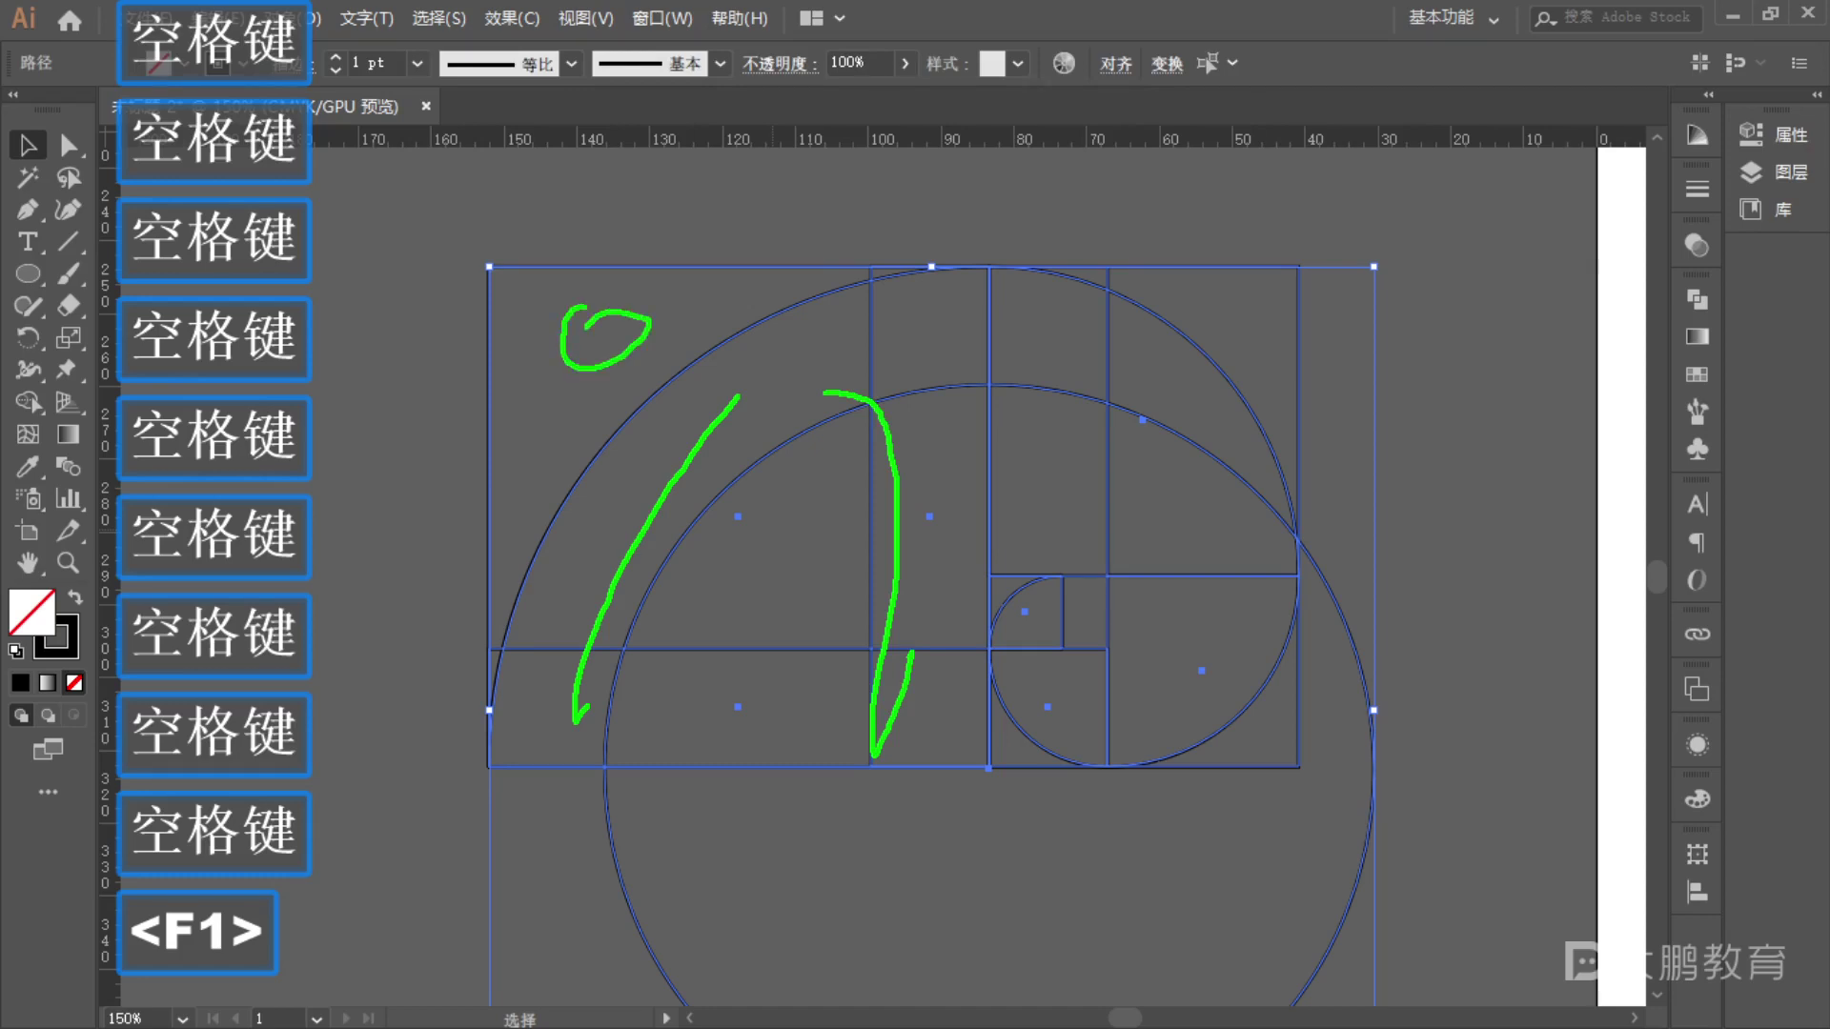
pyautogui.moveTo(830, 484); pyautogui.dragTo(797, 556)
pyautogui.moveTo(827, 485); pyautogui.dragTo(794, 541)
pyautogui.moveTo(557, 307)
pyautogui.mouseDown()
pyautogui.moveTo(609, 353)
pyautogui.moveTo(608, 391)
pyautogui.mouseUp()
pyautogui.moveTo(682, 434)
pyautogui.mouseDown()
pyautogui.moveTo(698, 476)
pyautogui.moveTo(805, 374)
pyautogui.mouseUp()
pyautogui.moveTo(917, 333); pyautogui.dragTo(910, 601)
pyautogui.moveTo(765, 651); pyautogui.dragTo(795, 707)
pyautogui.moveTo(1043, 292)
pyautogui.mouseDown()
pyautogui.moveTo(1037, 683)
pyautogui.moveTo(1211, 747)
pyautogui.moveTo(1330, 626)
pyautogui.mouseUp()
pyautogui.press('Escape')
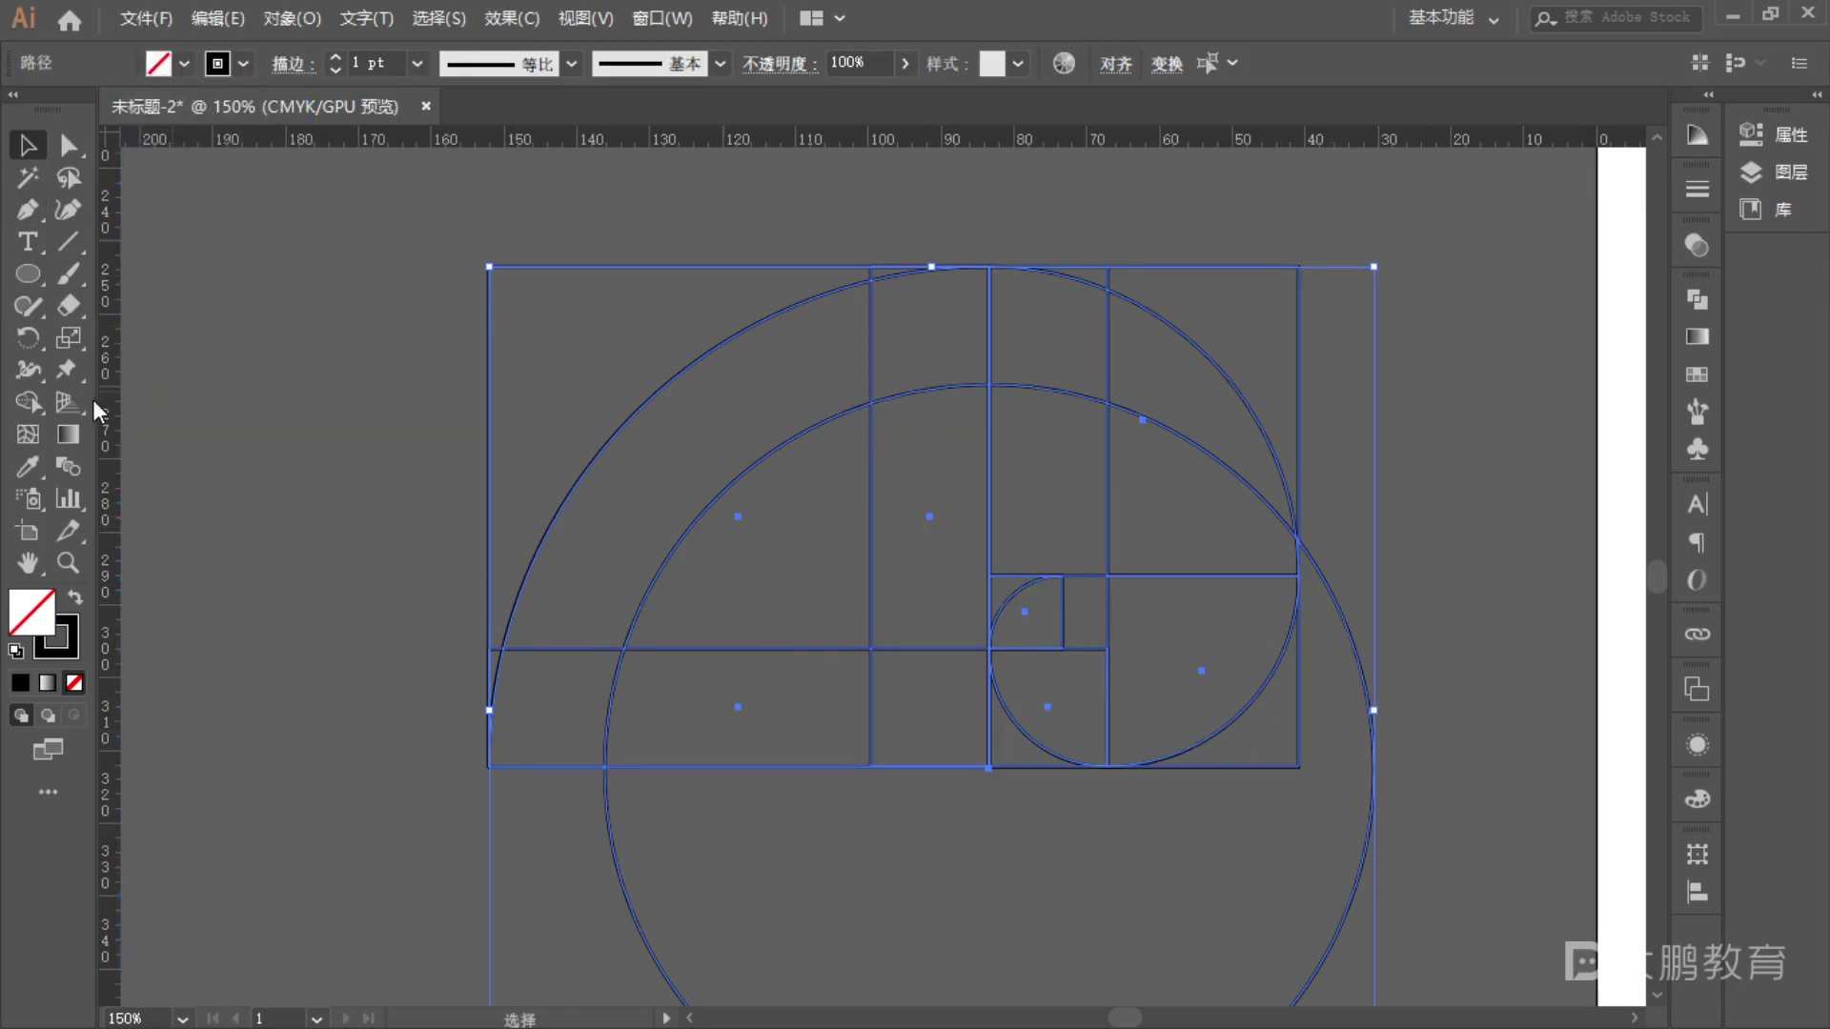
# - With Shape Builder, merge the strip beside the largest square into one stem and remove the unwanted regions beyond it, keeping the lower-right corner piece
pyautogui.hotkey('shift', 'm')
pyautogui.scroll(-2, 519, 510)
pyautogui.scroll(2, 520, 510)
pyautogui.moveTo(1094, 280)
pyautogui.mouseDown()
pyautogui.moveTo(1058, 590)
pyautogui.moveTo(1071, 633)
pyautogui.moveTo(1029, 743)
pyautogui.moveTo(1091, 763)
pyautogui.mouseUp()
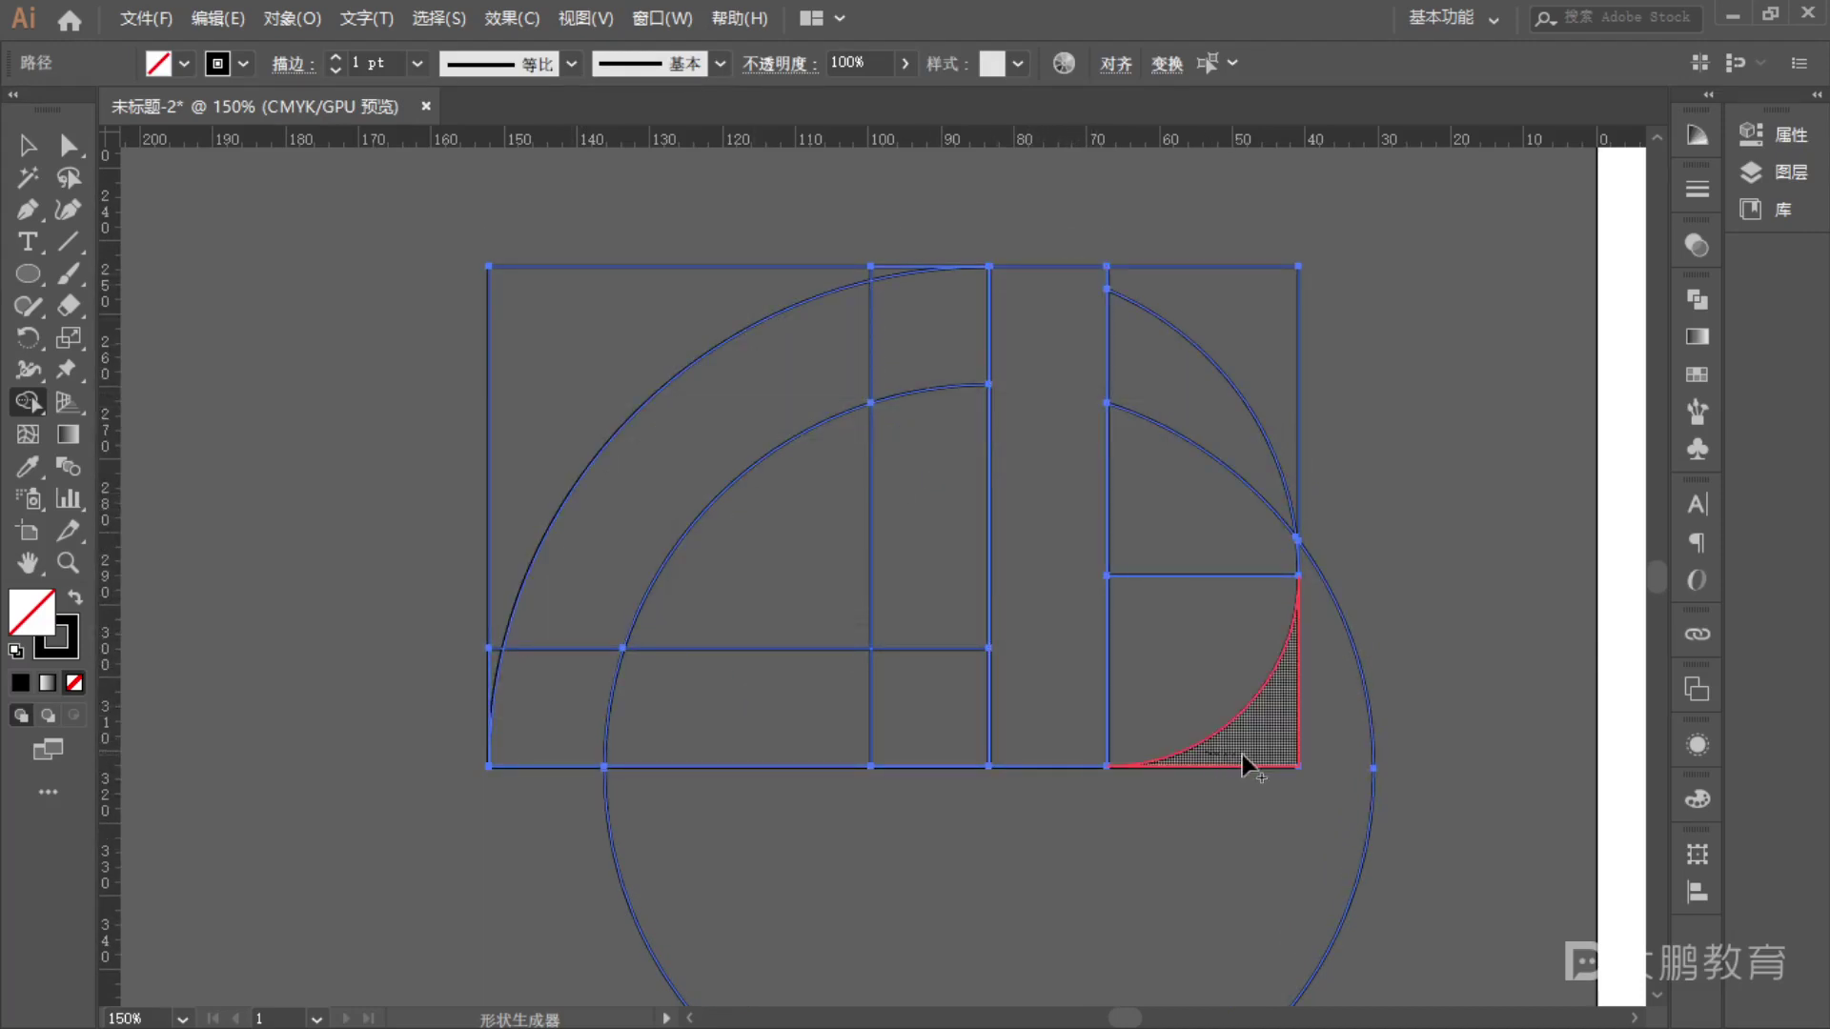
pyautogui.moveTo(1163, 703)
pyautogui.mouseDown()
pyautogui.moveTo(1204, 471)
pyautogui.moveTo(1339, 243)
pyautogui.mouseUp()
pyautogui.moveTo(1369, 552)
pyautogui.mouseDown()
pyautogui.moveTo(1389, 738)
pyautogui.moveTo(1321, 943)
pyautogui.moveTo(1408, 842)
pyautogui.moveTo(1239, 938)
pyautogui.mouseUp()
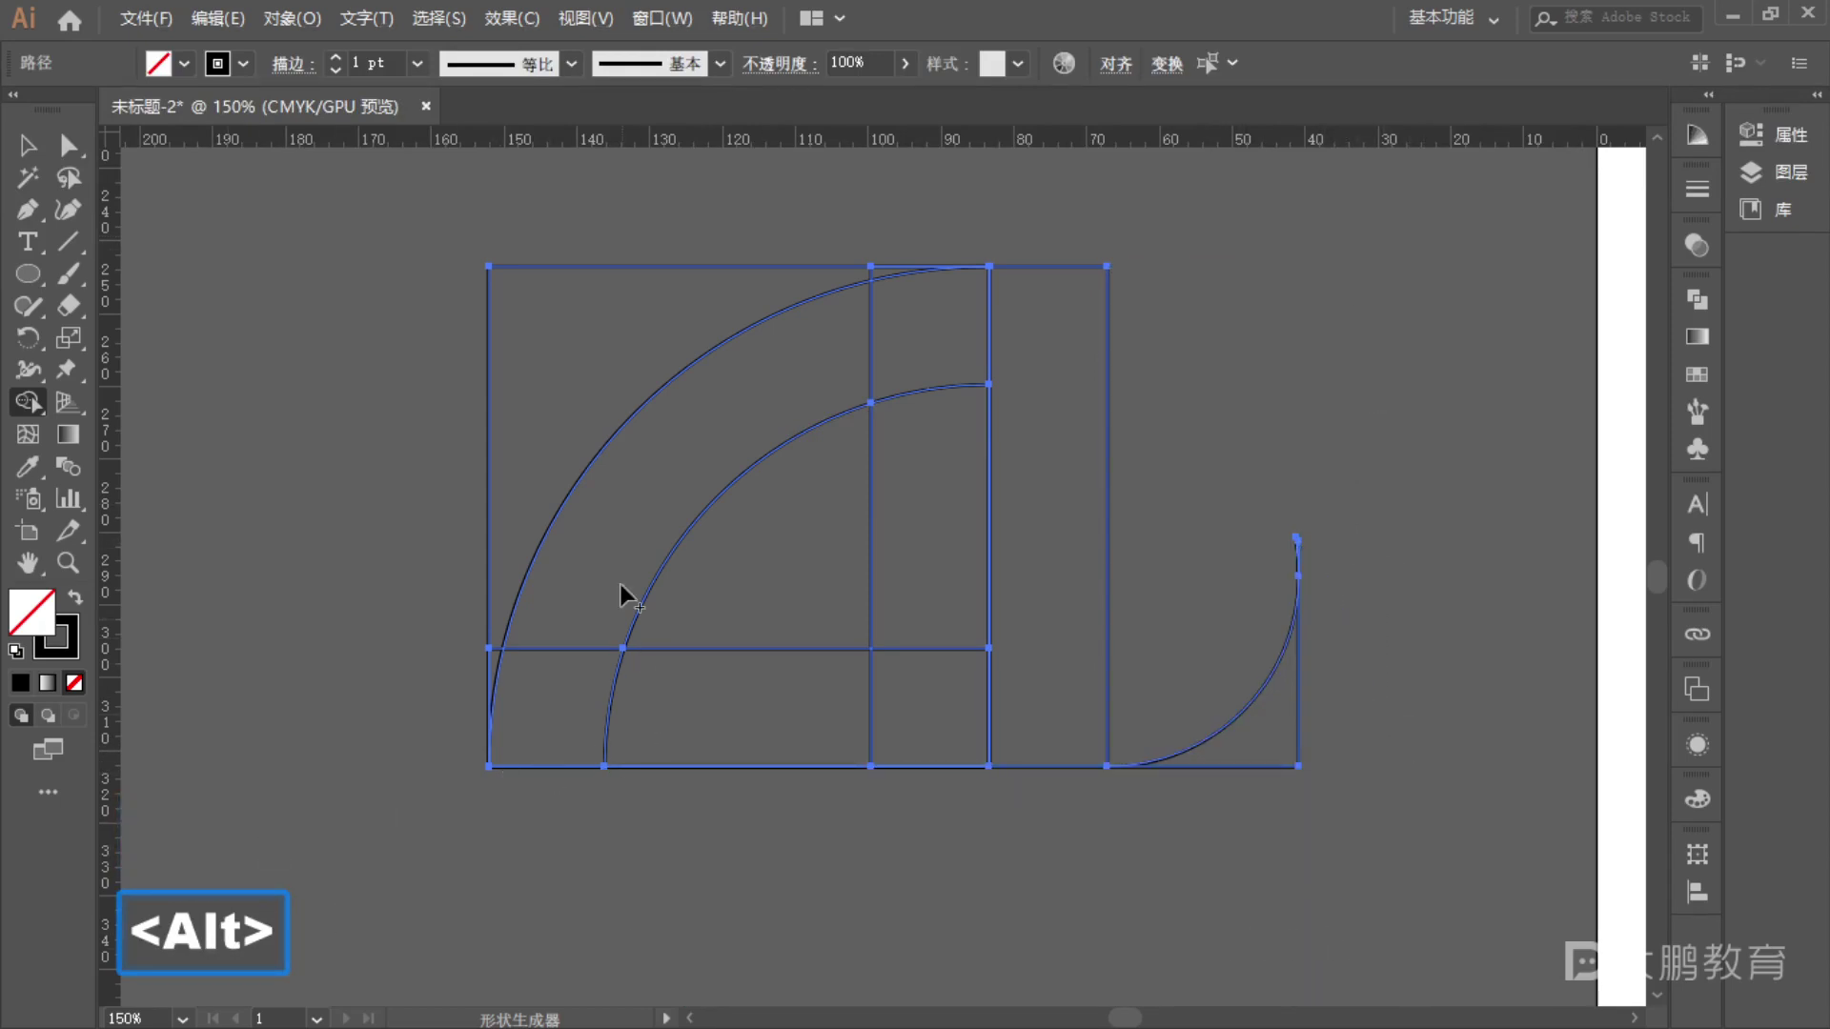
# - Remove the A stroke's regions with Shape Builder, leaving the upper-left corner piece and the curved inner counter, and deselect the shapes
pyautogui.moveTo(543, 741)
pyautogui.mouseDown()
pyautogui.moveTo(584, 638)
pyautogui.moveTo(749, 427)
pyautogui.moveTo(935, 384)
pyautogui.moveTo(953, 753)
pyautogui.moveTo(657, 747)
pyautogui.moveTo(579, 910)
pyautogui.mouseUp()
pyautogui.keyDown('alt'); pyautogui.click(705, 766); pyautogui.keyUp('alt')
pyautogui.moveTo(494, 674)
pyautogui.mouseDown()
pyautogui.moveTo(544, 498)
pyautogui.moveTo(654, 356)
pyautogui.moveTo(893, 279)
pyautogui.mouseUp()
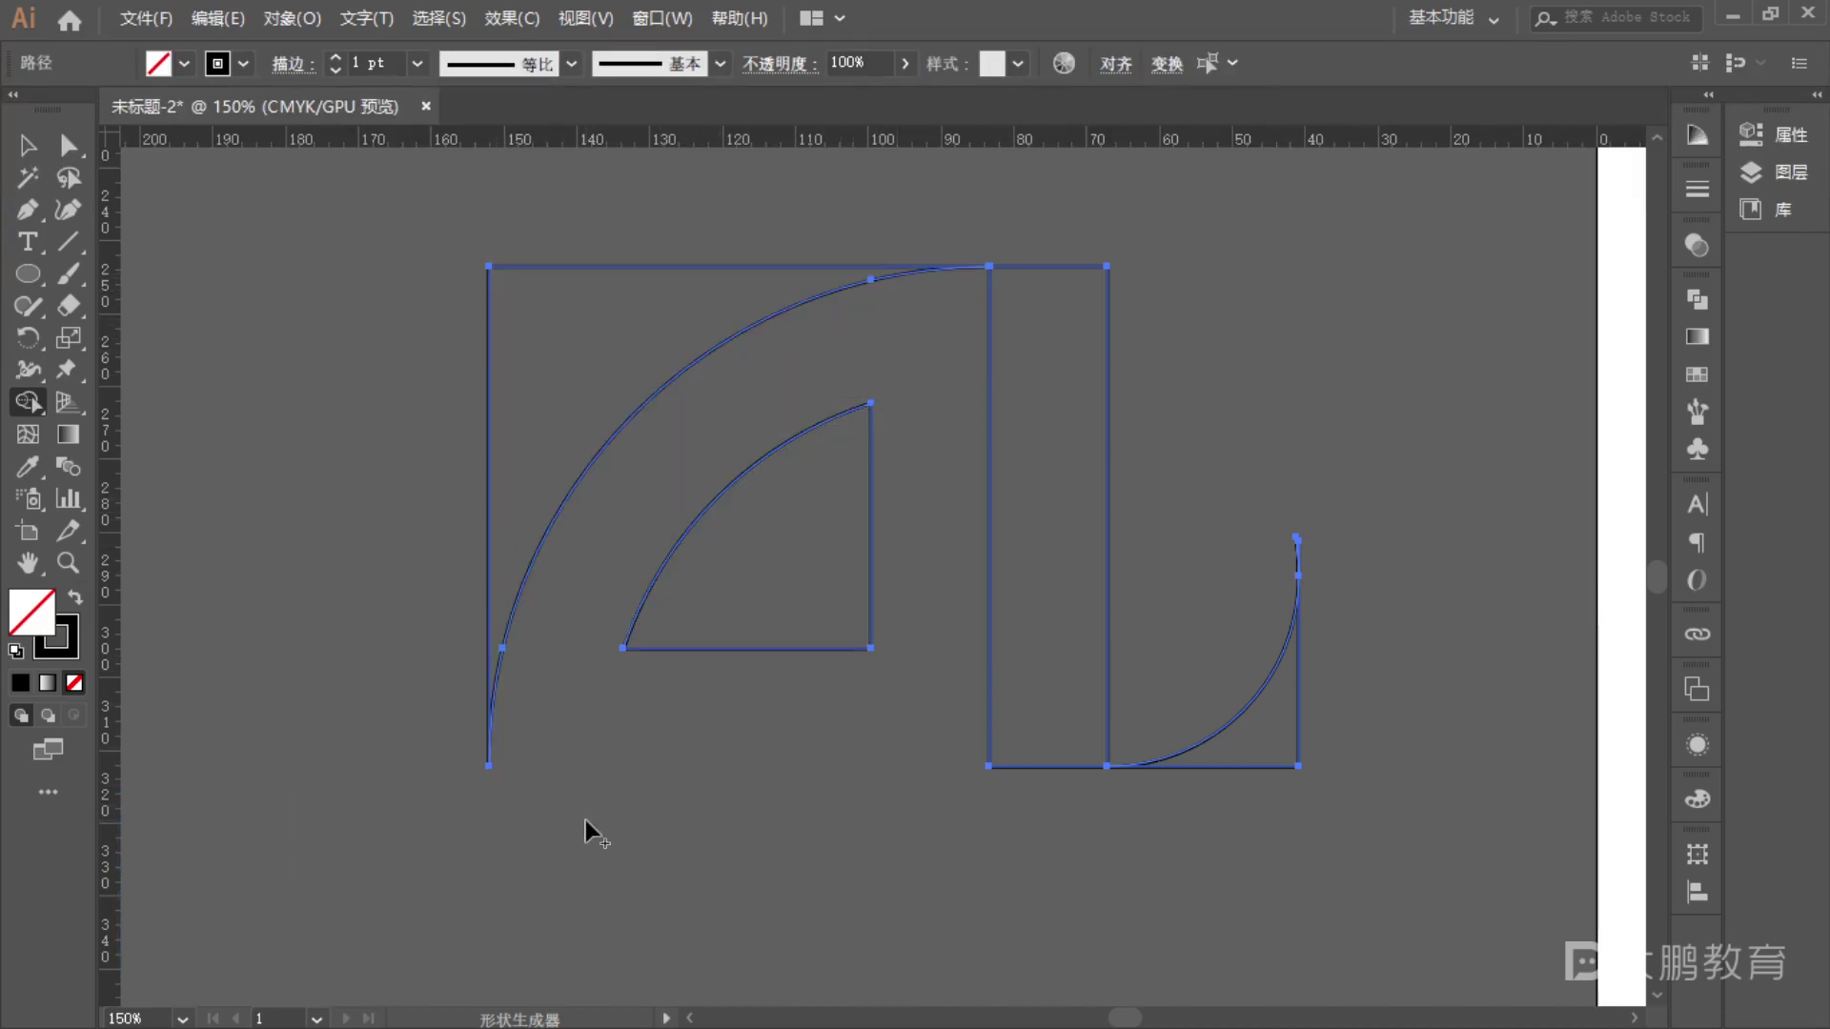
pyautogui.click(28, 145)
pyautogui.click(431, 503)
# - Delete the thin leftover sliver at the tip of the lower-right curved corner piece with Shape Builder
pyautogui.keyDown('alt'); pyautogui.scroll(-1, 431, 503); pyautogui.keyUp('alt')
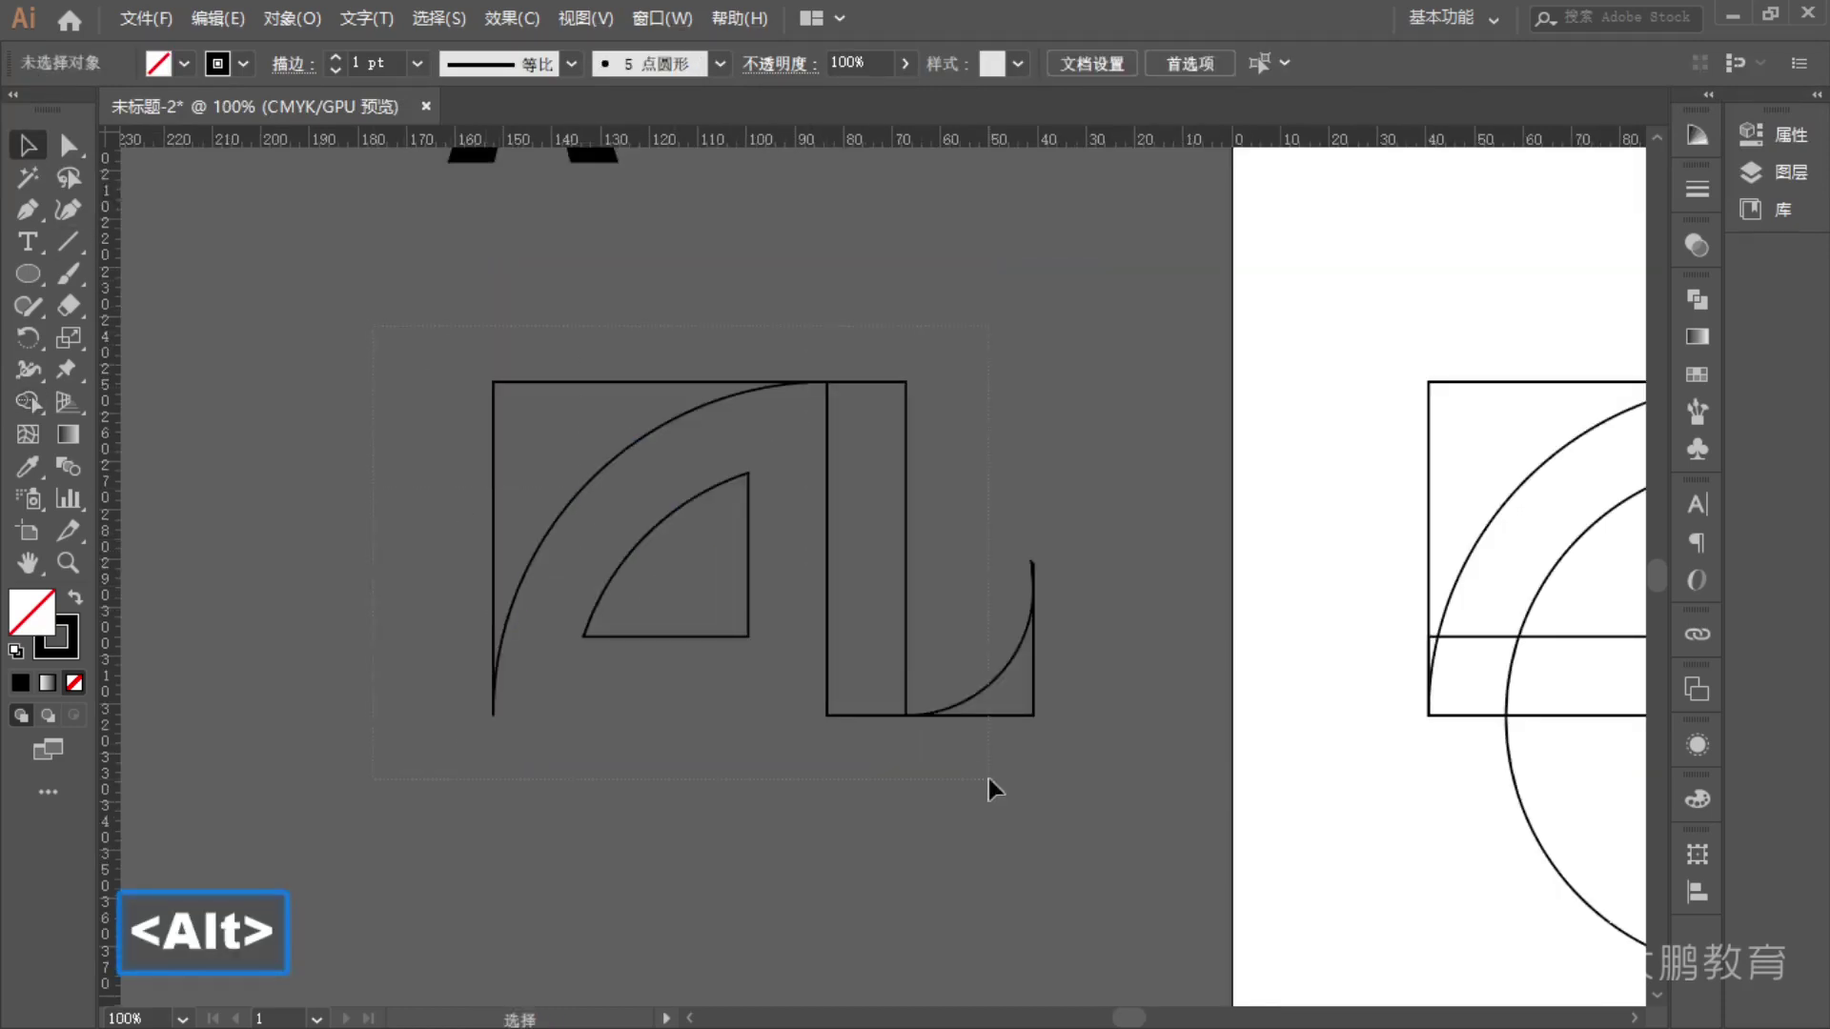
pyautogui.moveTo(987, 778); pyautogui.dragTo(987, 779)
pyautogui.keyDown('alt'); pyautogui.scroll(3, 1070, 657); pyautogui.keyUp('alt')
pyautogui.click(1067, 682)
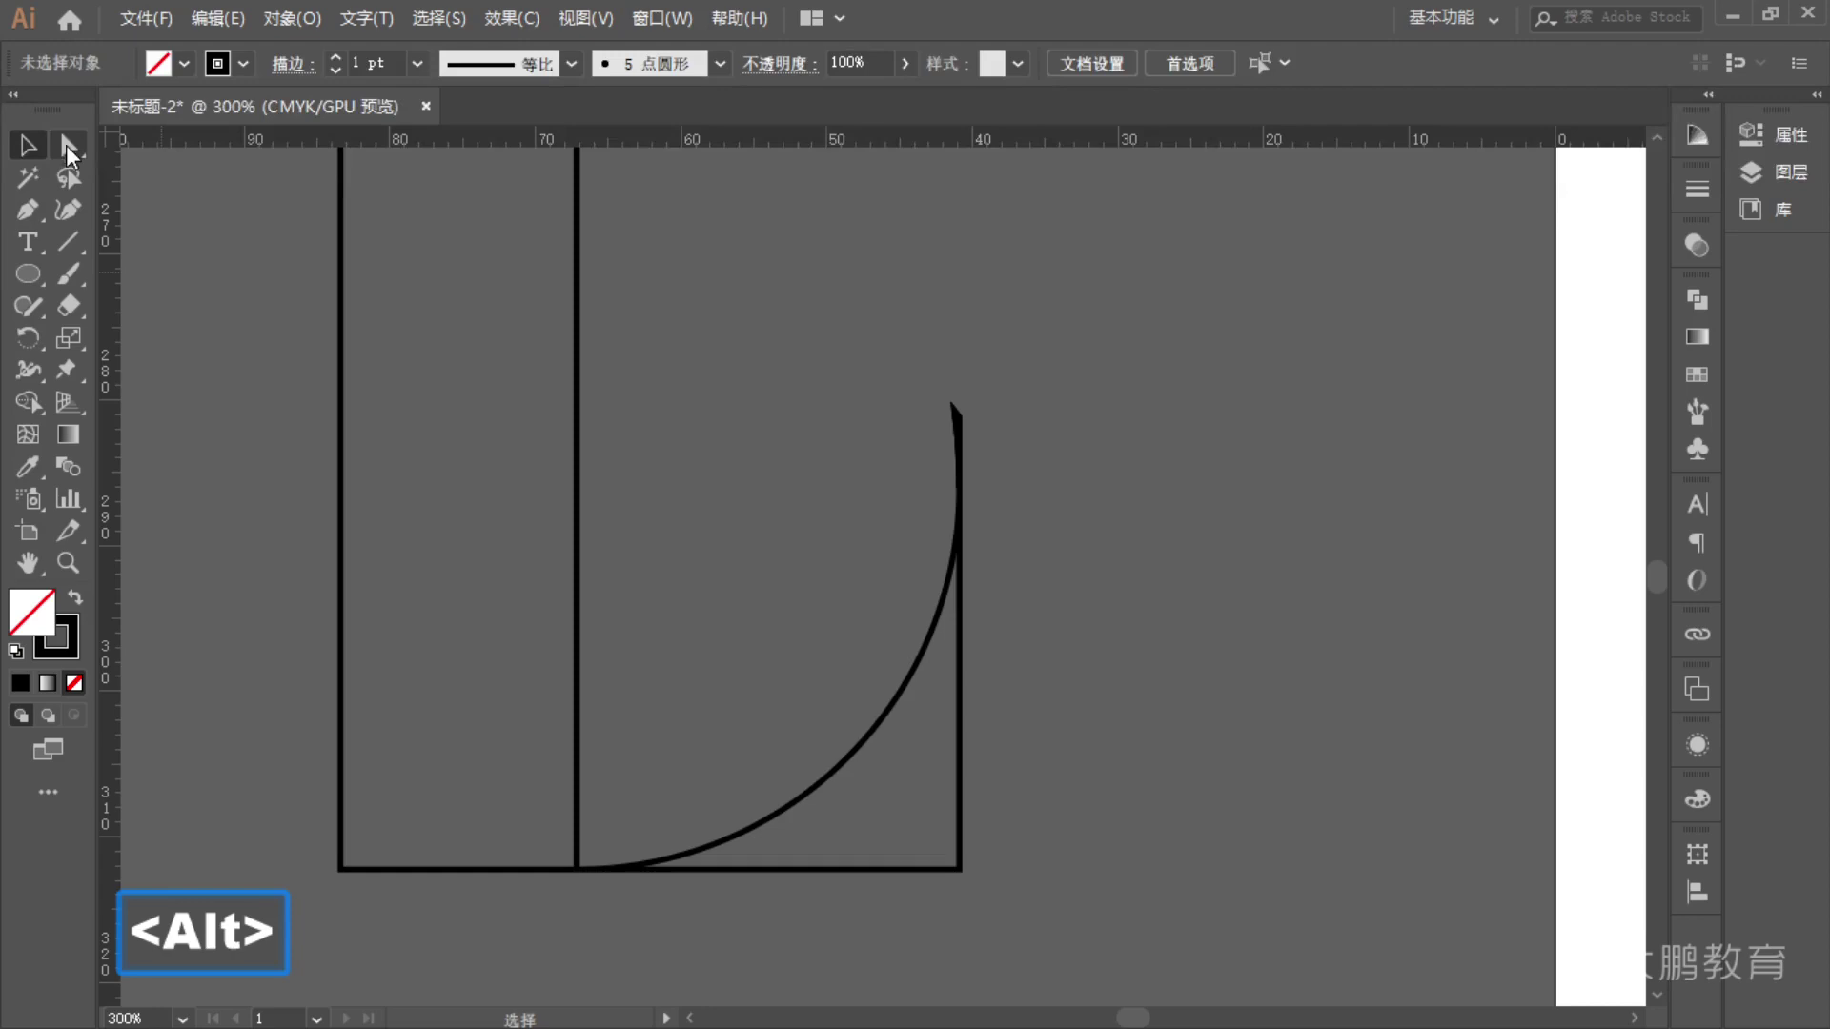
pyautogui.click(28, 401)
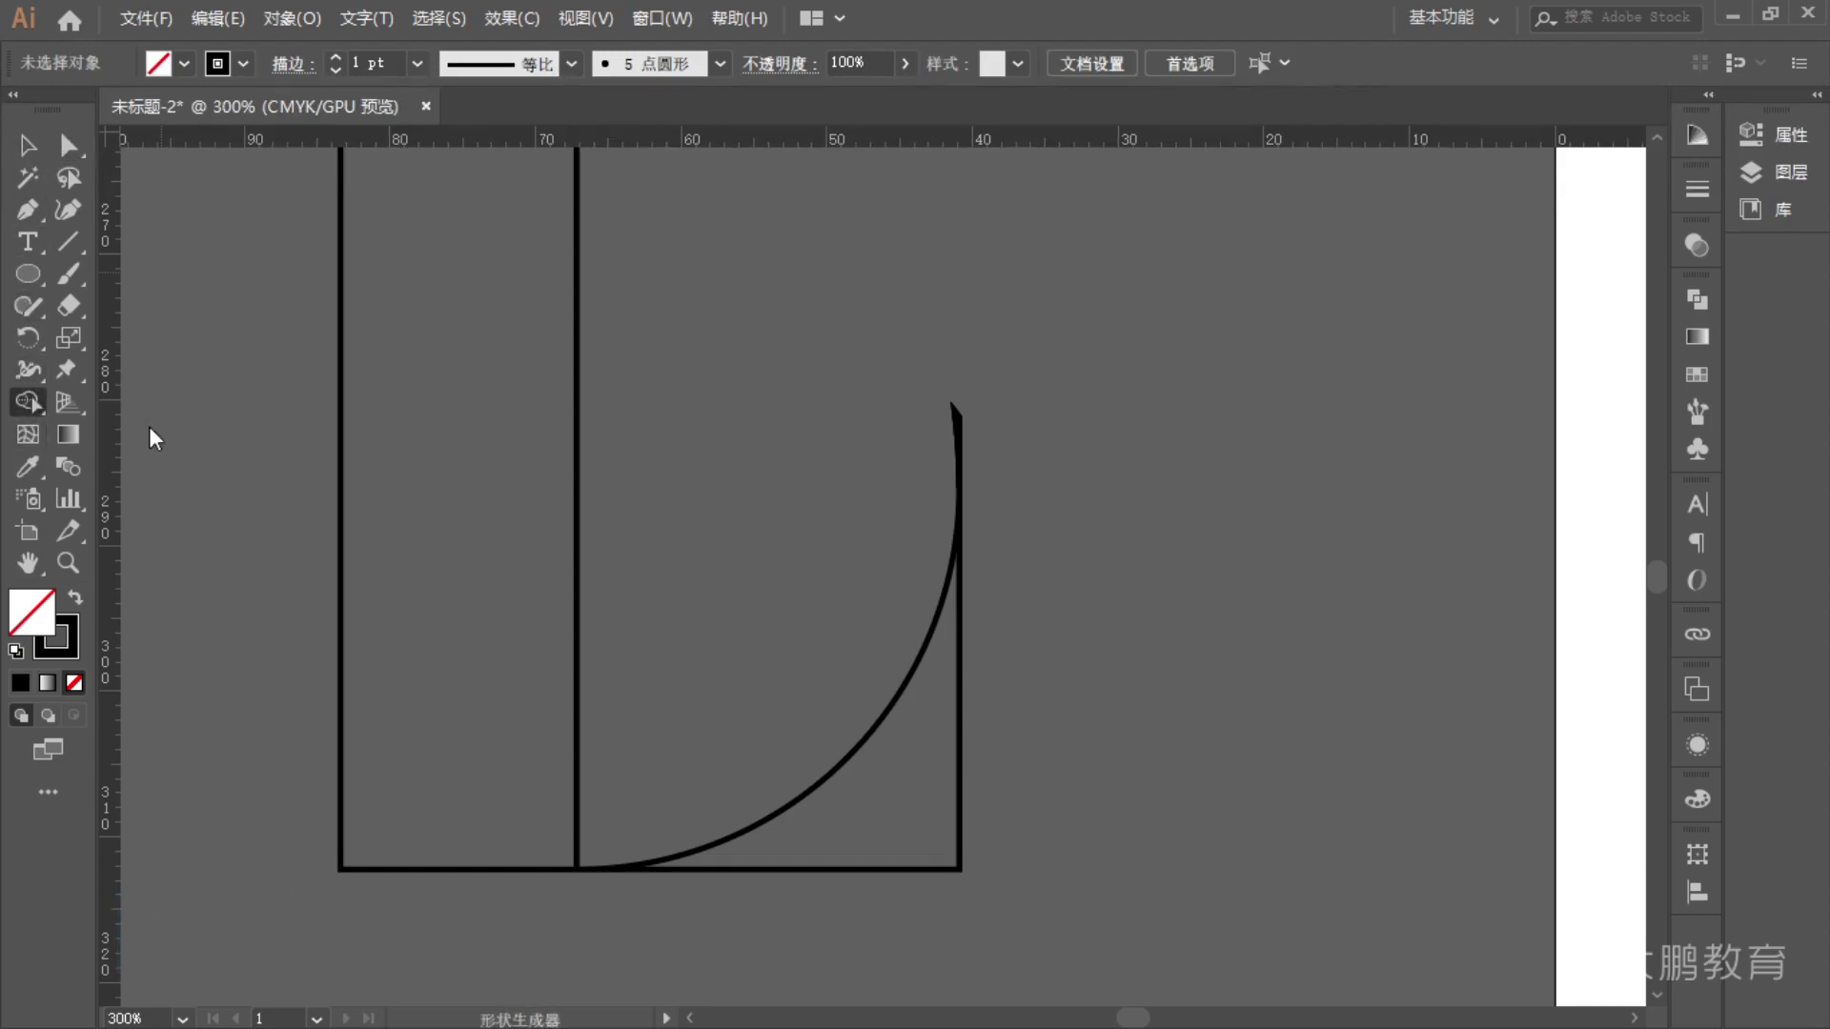
pyautogui.keyDown('ctrl'); pyautogui.click(958, 481); pyautogui.keyUp('ctrl')
pyautogui.keyDown('alt'); pyautogui.scroll(5, 962, 441); pyautogui.keyUp('alt')
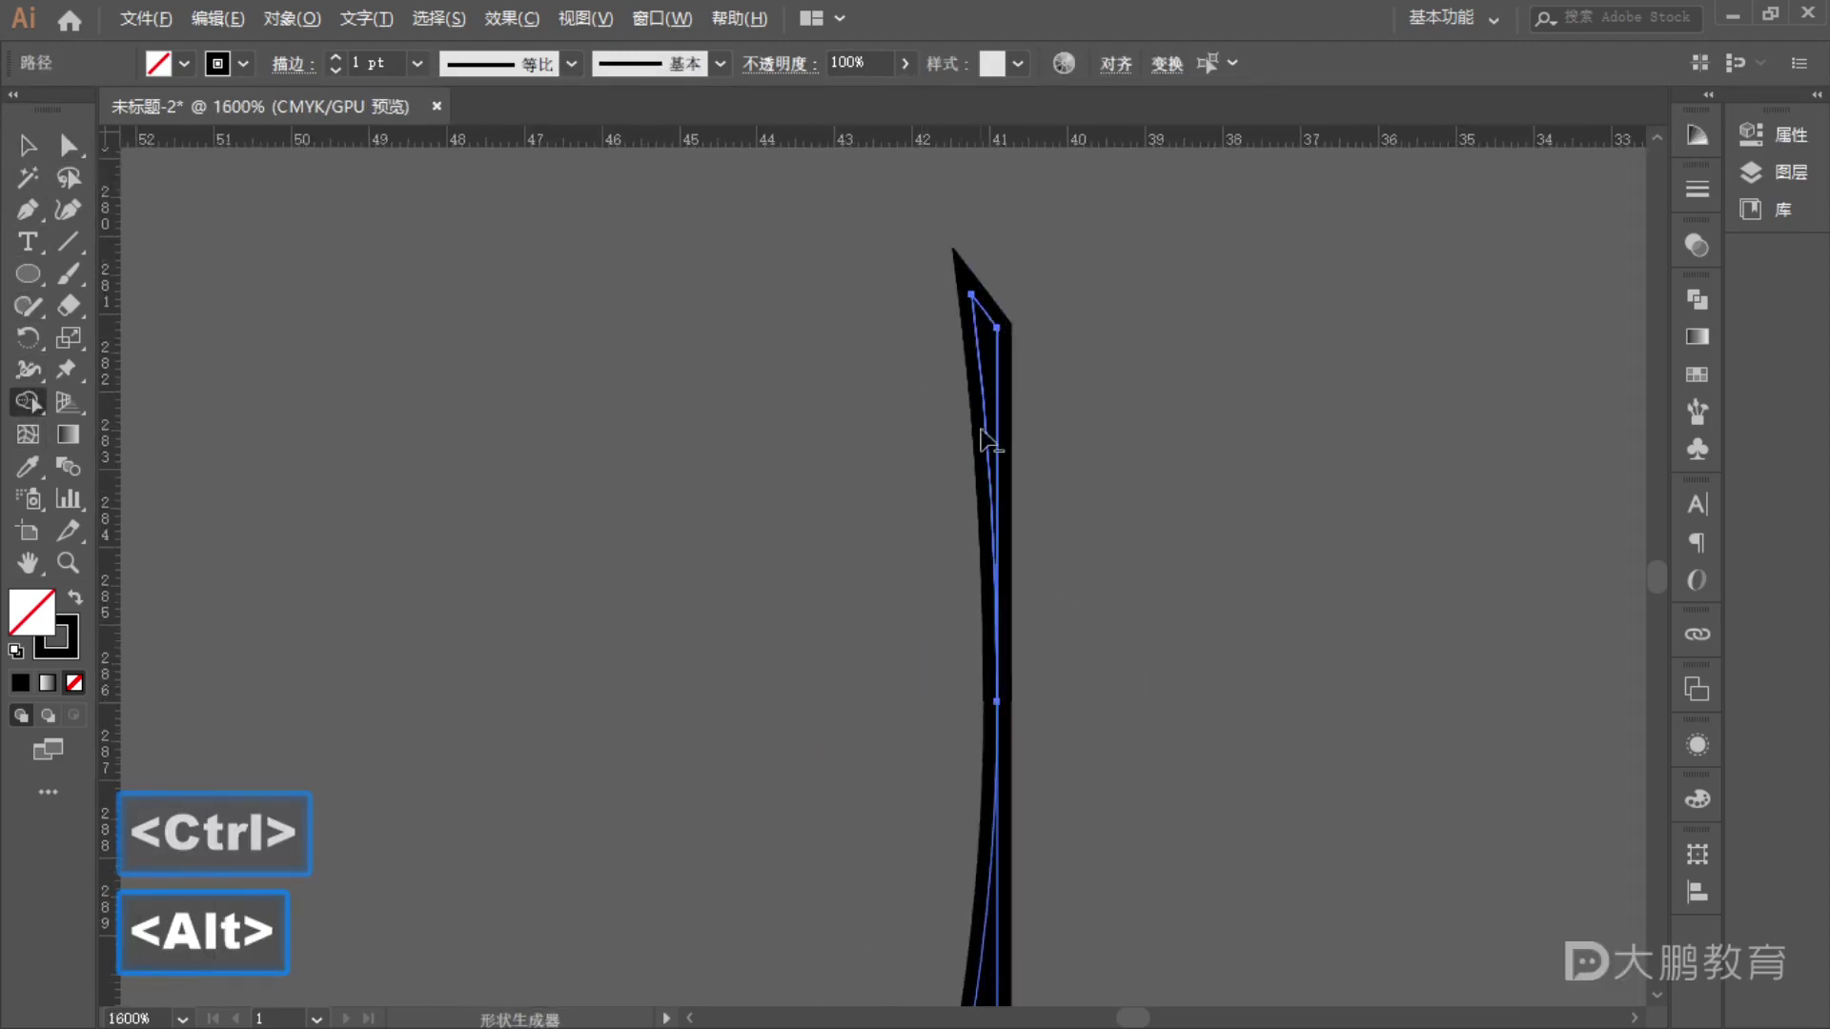
pyautogui.keyDown('alt'); pyautogui.scroll(-9, 1195, 595); pyautogui.keyUp('alt')
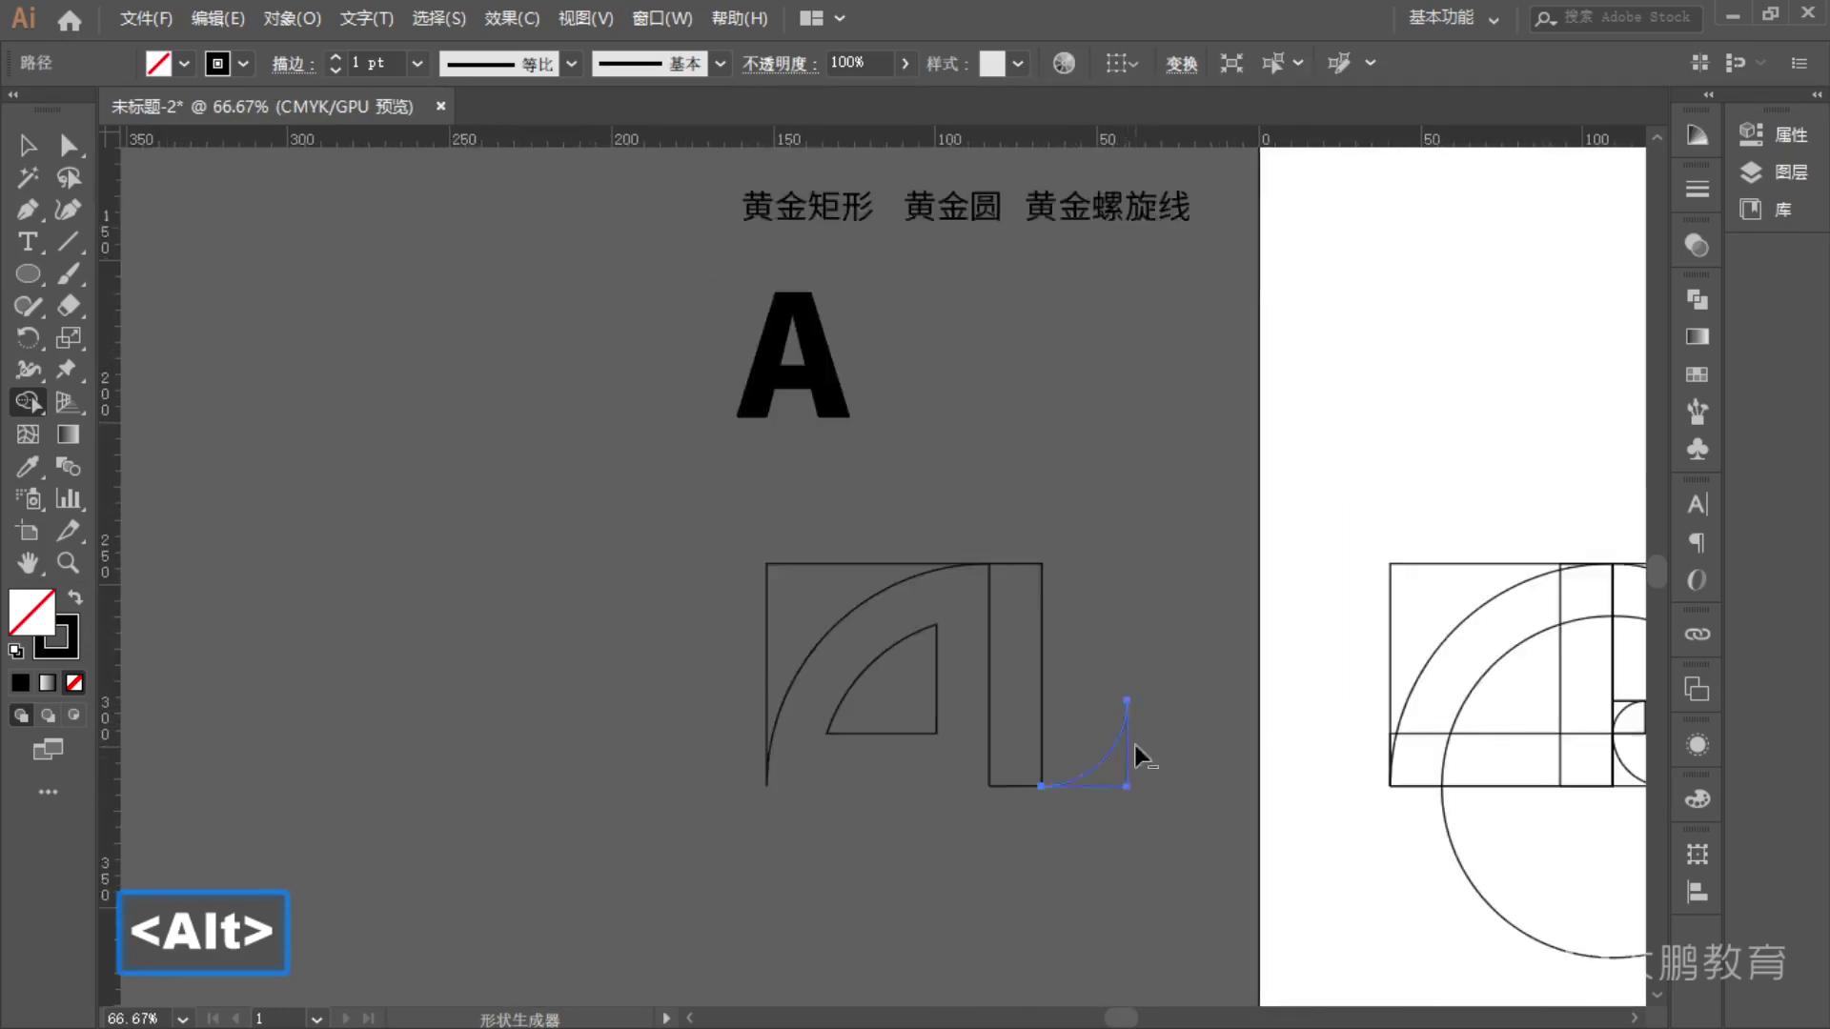
# - Select all the logo pieces without the solid letter A and swap their fill and stroke for a solid black fill
pyautogui.keyDown('alt'); pyautogui.scroll(1, 1134, 733); pyautogui.keyUp('alt')
pyautogui.press('v')
pyautogui.hotkey('ctrl', 'a')
pyautogui.keyDown('shift'); pyautogui.click(591, 186); pyautogui.keyUp('shift')
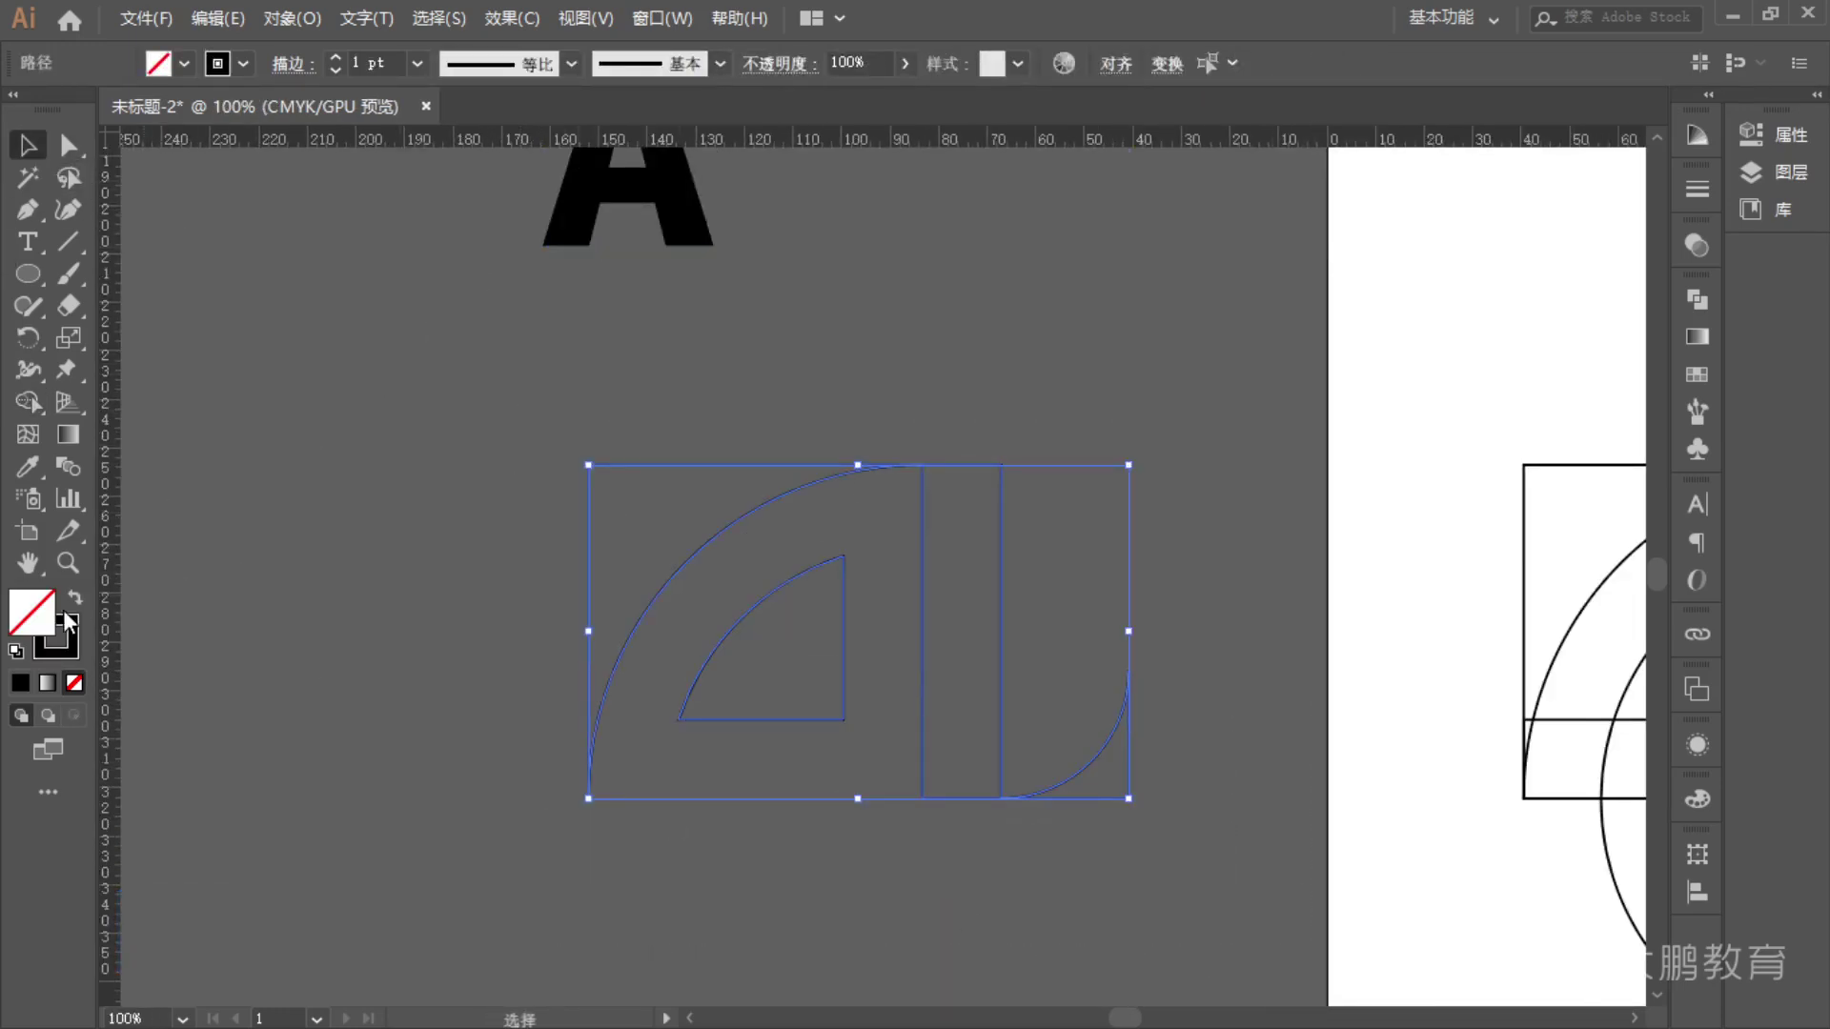
pyautogui.click(76, 599)
pyautogui.click(247, 707)
pyautogui.keyDown('alt'); pyautogui.scroll(-1, 387, 632); pyautogui.keyUp('alt')
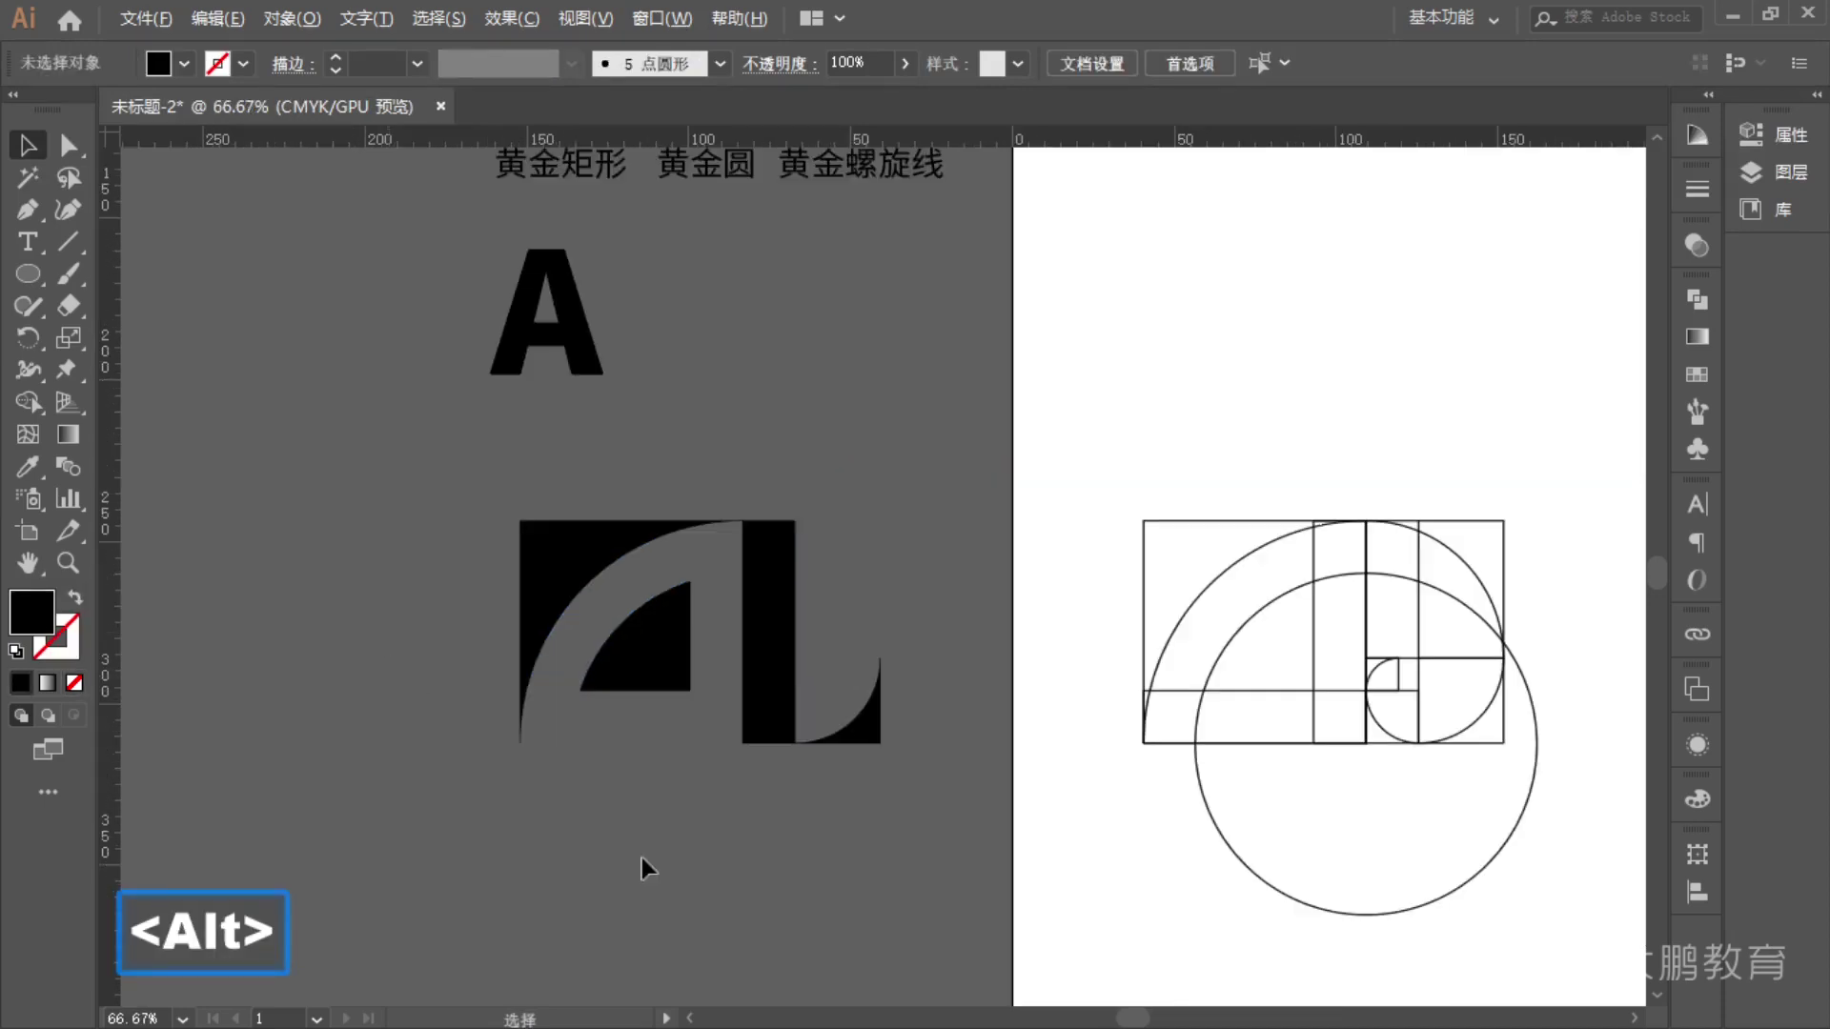
# - Trace the letters A and L over the black shapes in temporary green annotation, and clear the marks
pyautogui.press('space')
pyautogui.moveTo(788, 849); pyautogui.dragTo(921, 854)
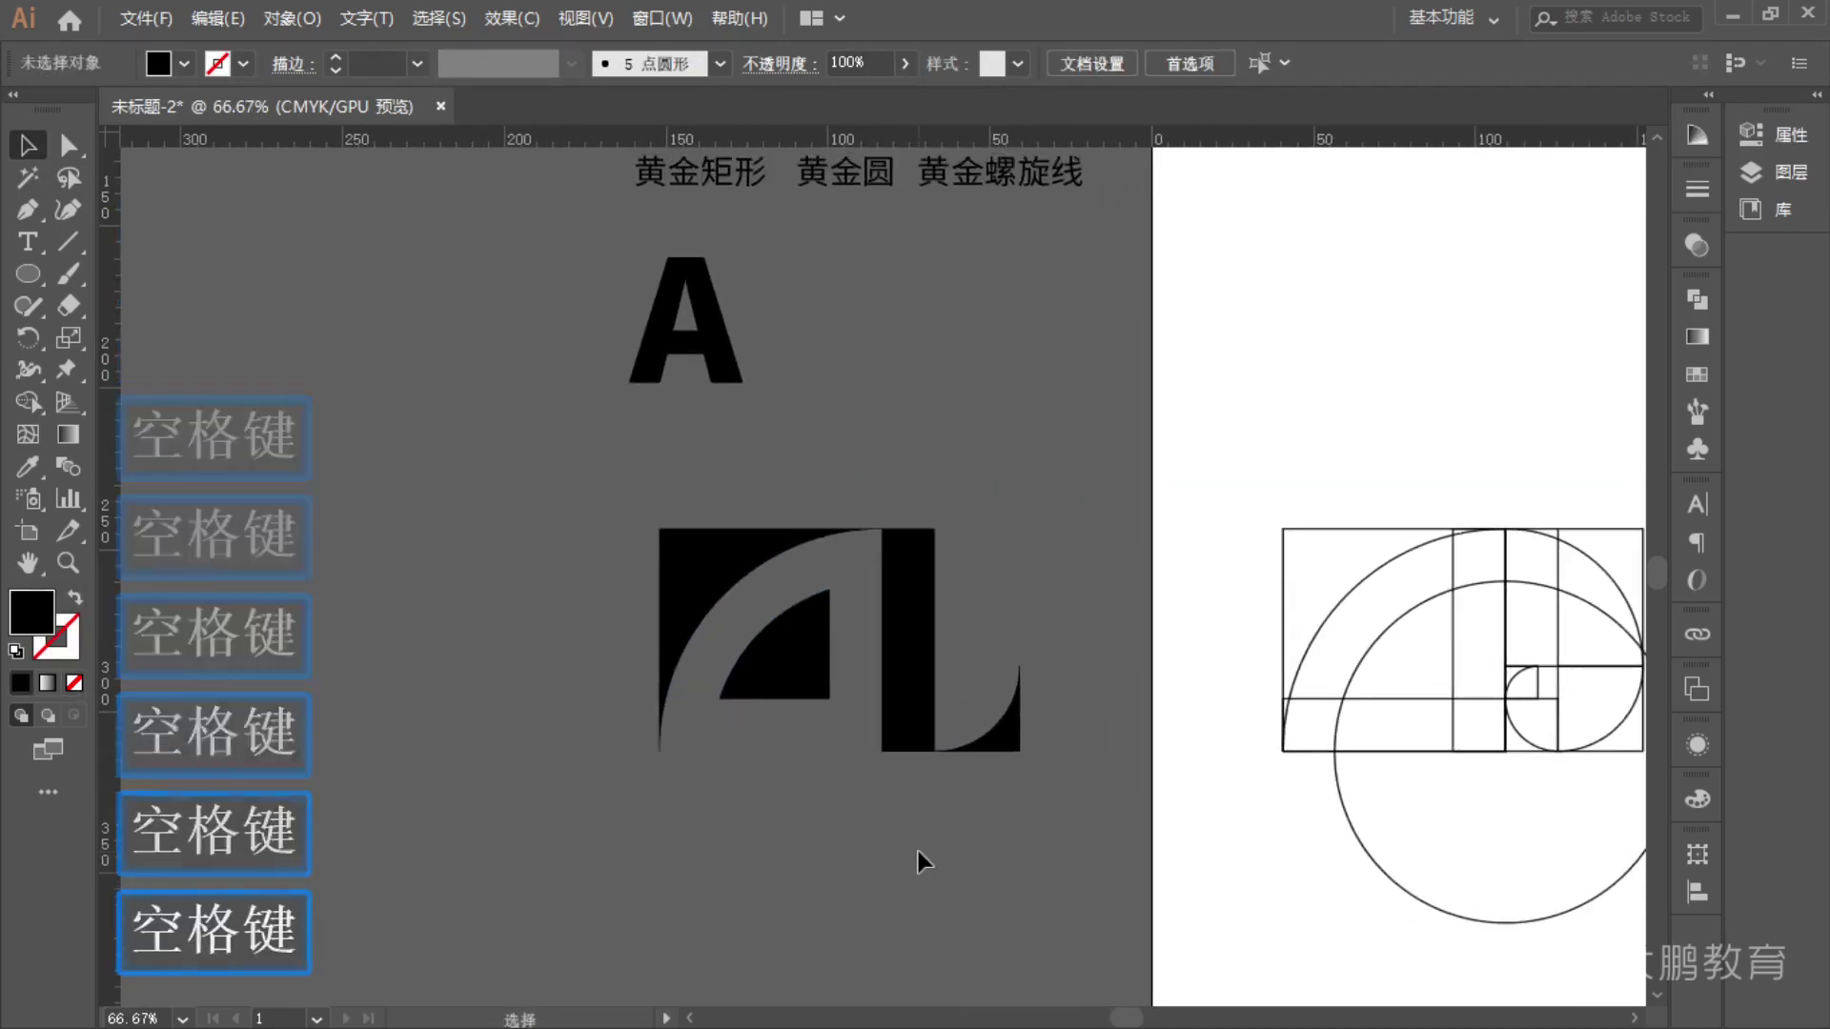
pyautogui.keyDown('alt'); pyautogui.scroll(1, 836, 768); pyautogui.keyUp('alt')
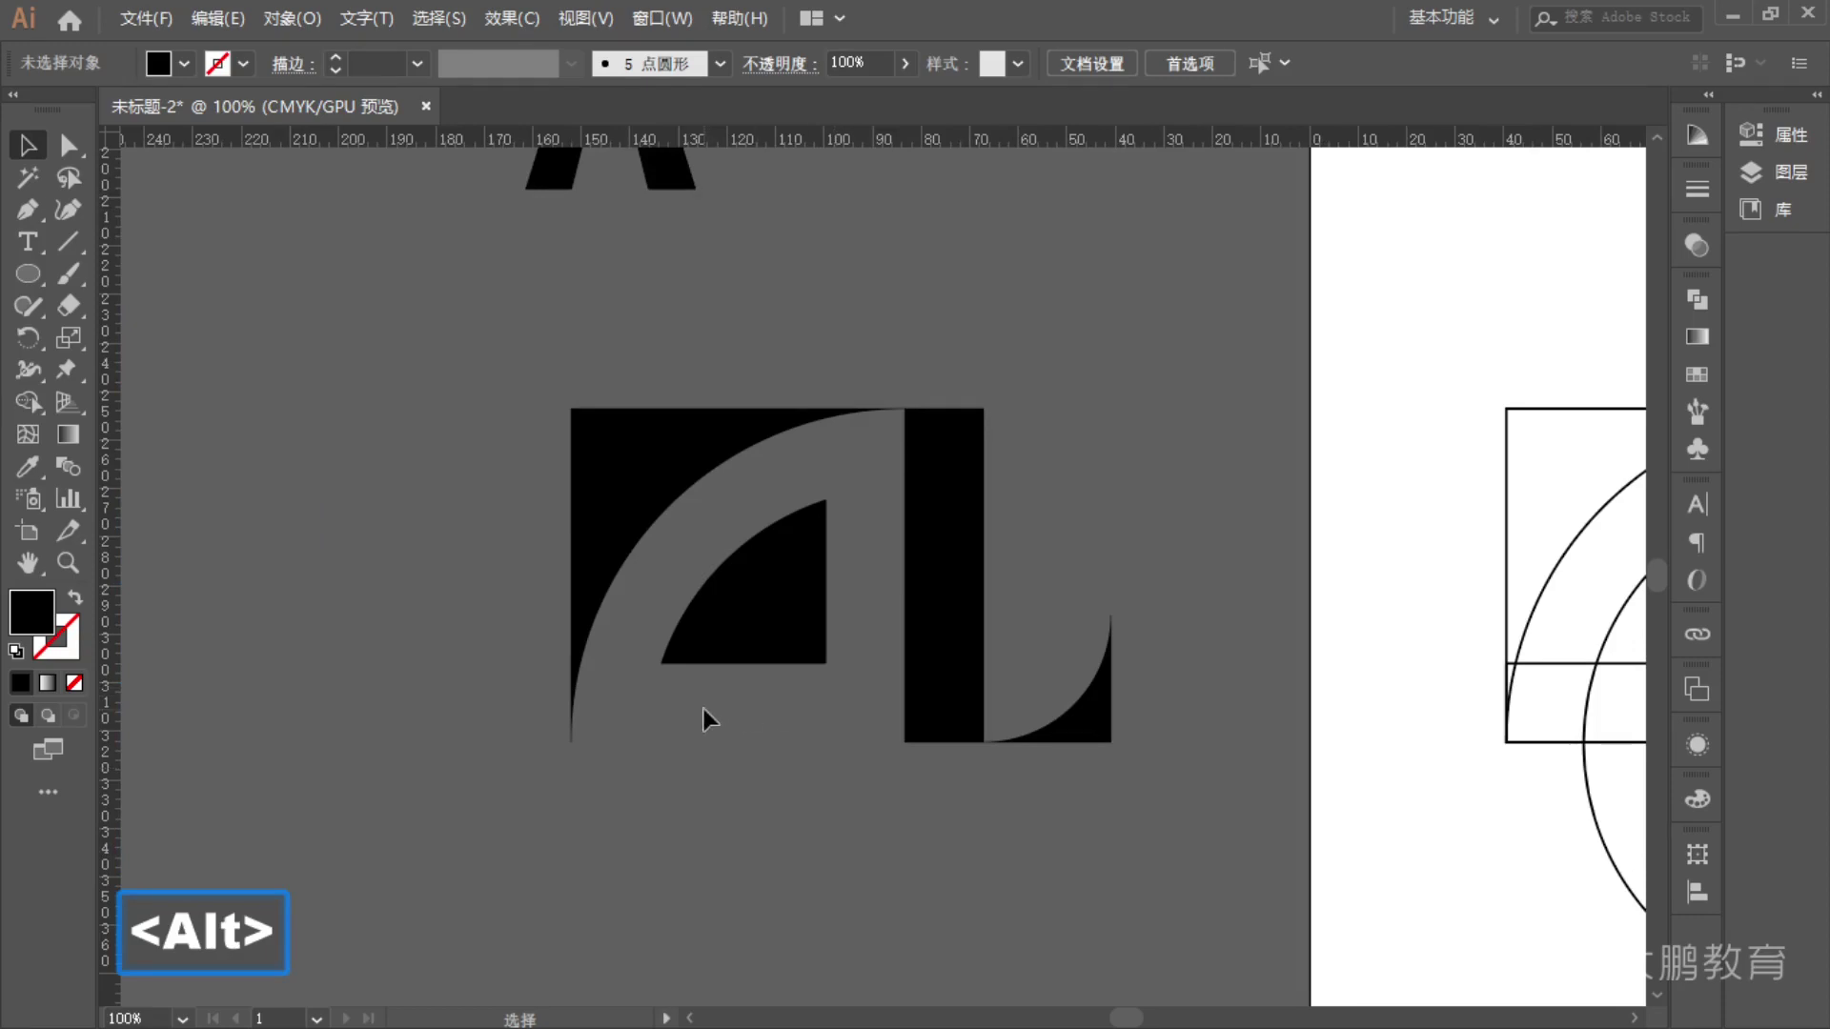
pyautogui.press('F1')
pyautogui.moveTo(594, 710)
pyautogui.mouseDown()
pyautogui.moveTo(745, 482)
pyautogui.moveTo(833, 465)
pyautogui.moveTo(855, 688)
pyautogui.moveTo(840, 723)
pyautogui.mouseUp()
pyautogui.moveTo(688, 685); pyautogui.dragTo(775, 684)
pyautogui.moveTo(949, 454)
pyautogui.mouseDown()
pyautogui.moveTo(949, 734)
pyautogui.moveTo(1116, 740)
pyautogui.moveTo(1126, 677)
pyautogui.mouseUp()
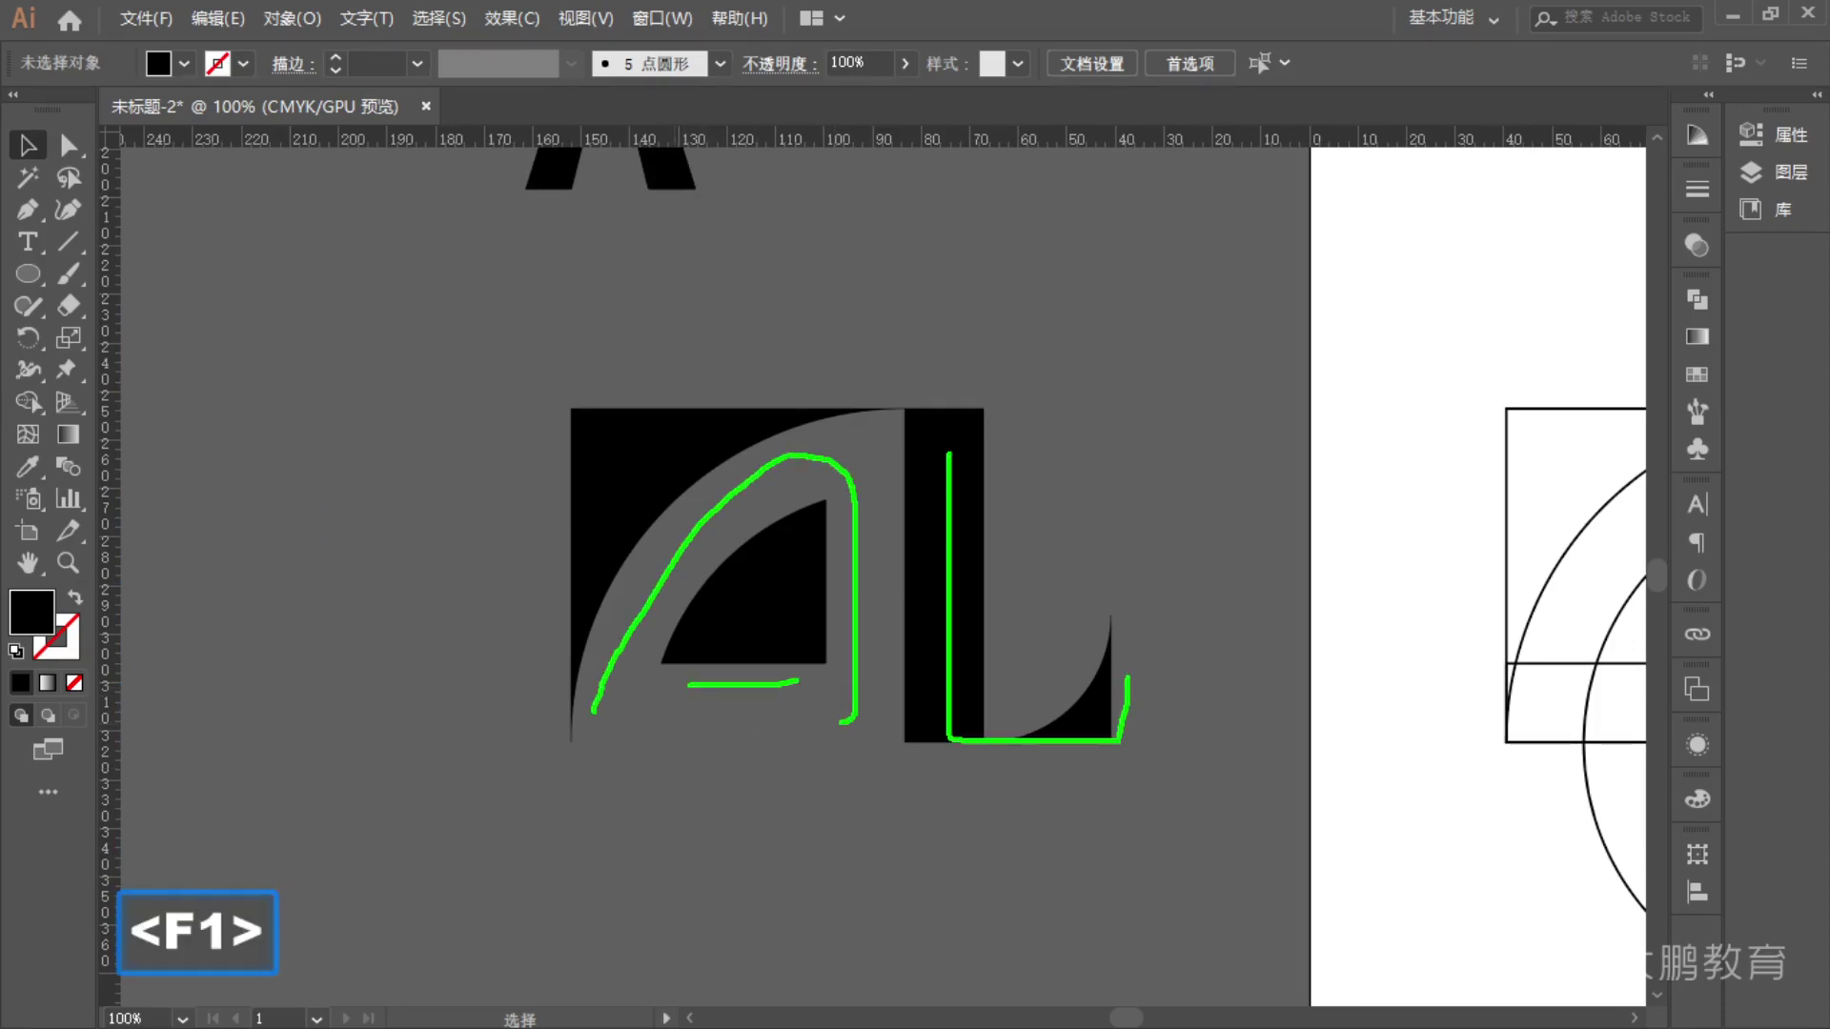
pyautogui.press('Escape')
# - Outline the corner piece and the gap strip between the A's counter and the stem in temporary green annotation, and clear it
pyautogui.press('F1')
pyautogui.moveTo(560, 409)
pyautogui.mouseDown()
pyautogui.moveTo(1116, 409)
pyautogui.moveTo(1136, 727)
pyautogui.moveTo(1119, 744)
pyautogui.moveTo(570, 755)
pyautogui.moveTo(562, 462)
pyautogui.mouseUp()
pyautogui.moveTo(578, 730)
pyautogui.mouseDown()
pyautogui.moveTo(629, 583)
pyautogui.moveTo(797, 420)
pyautogui.moveTo(934, 405)
pyautogui.mouseUp()
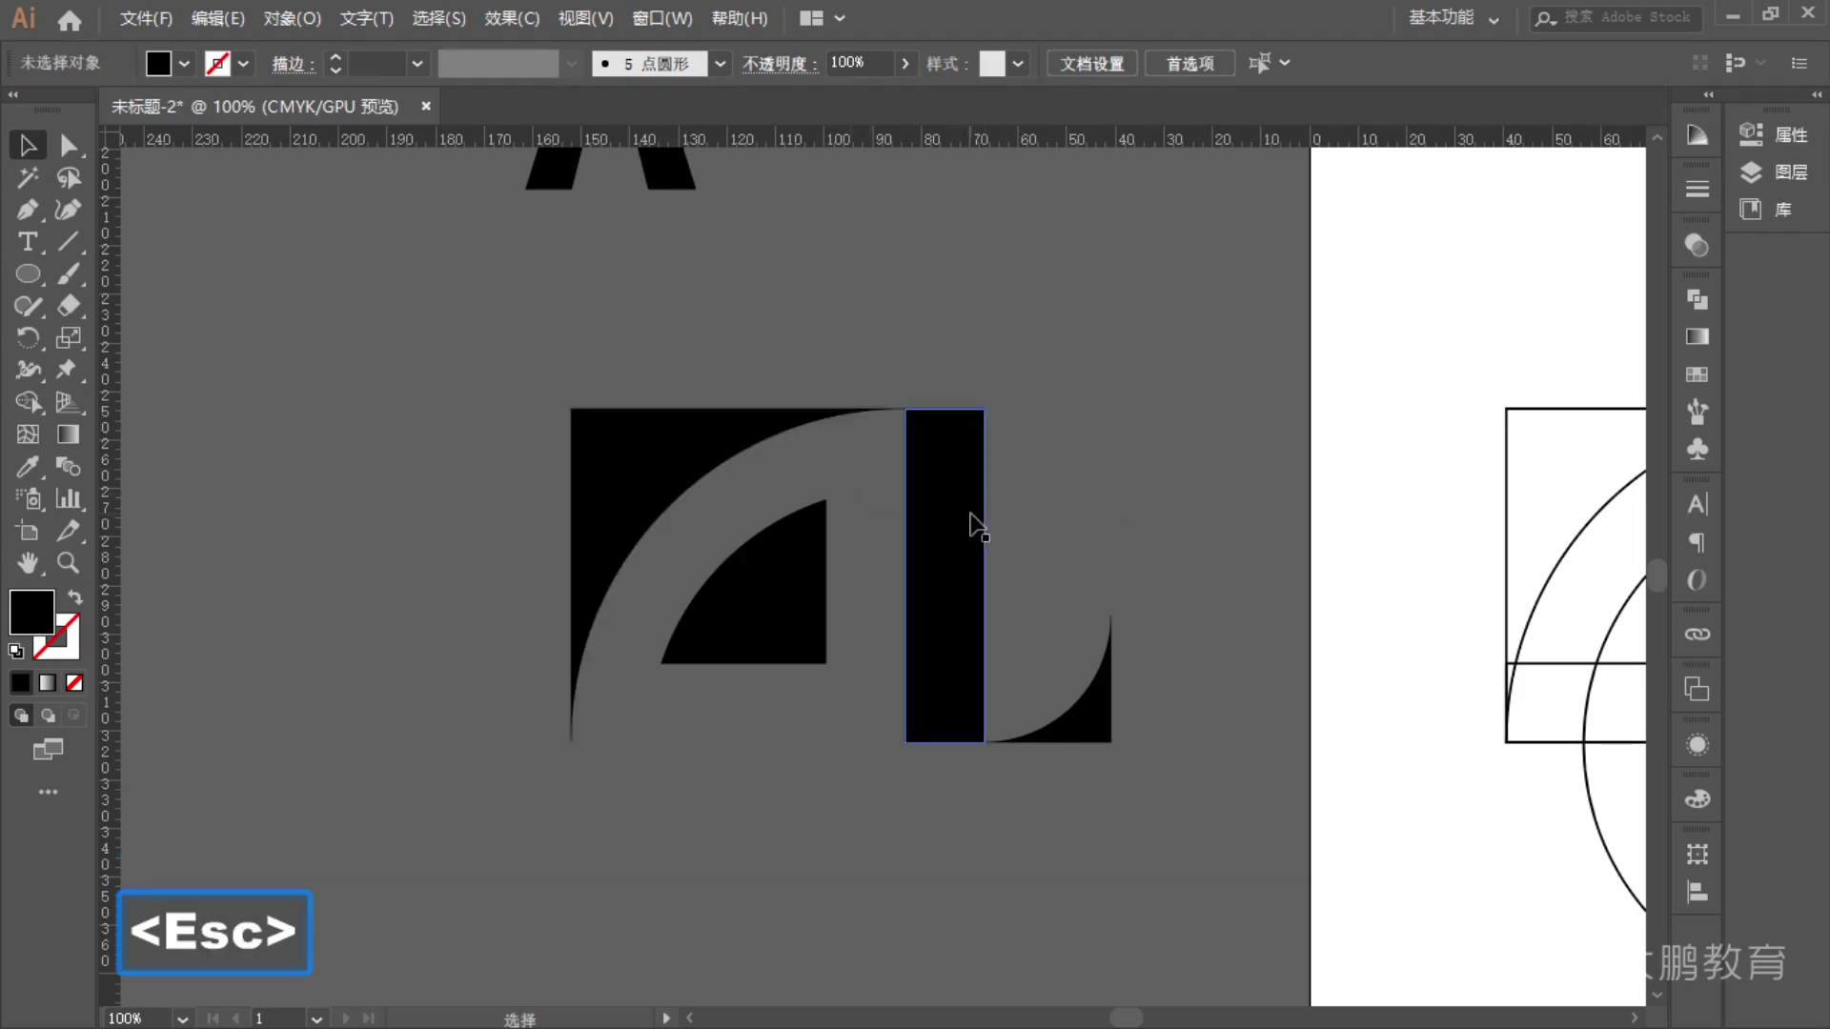
pyautogui.moveTo(826, 419)
pyautogui.mouseDown()
pyautogui.moveTo(819, 726)
pyautogui.moveTo(896, 746)
pyautogui.moveTo(911, 406)
pyautogui.moveTo(824, 410)
pyautogui.mouseUp()
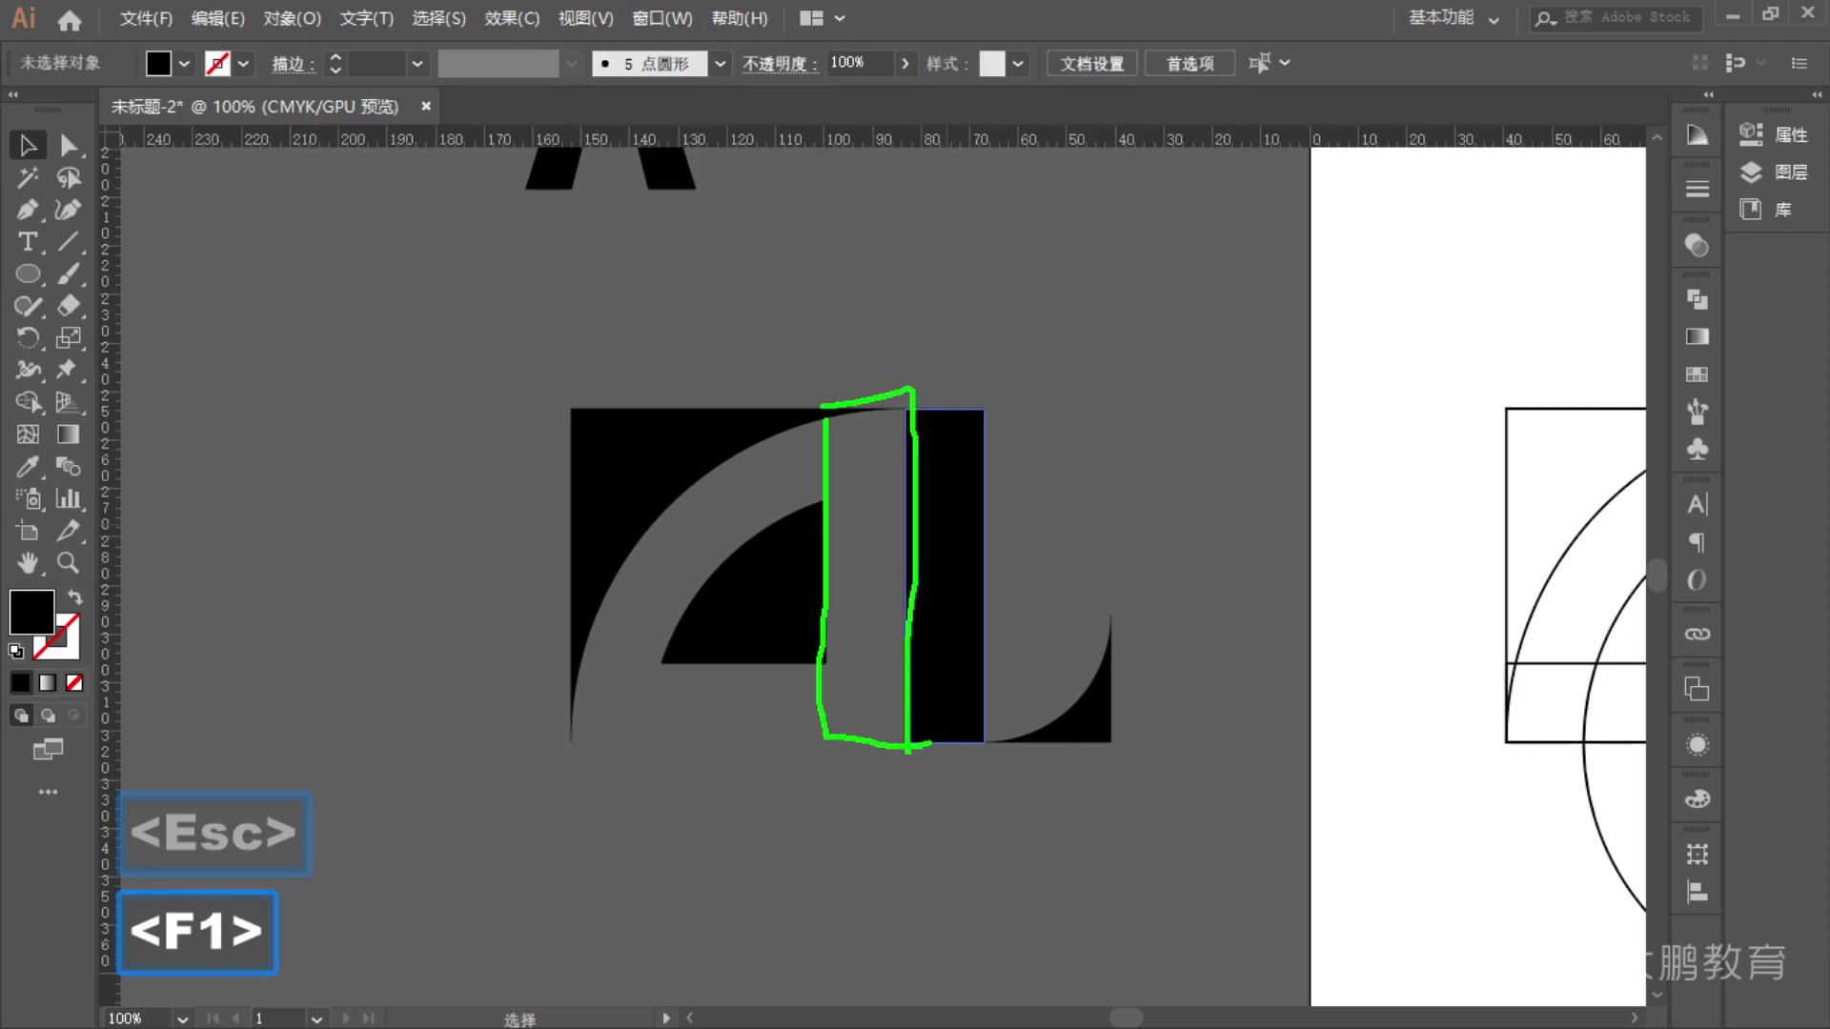
pyautogui.press('Escape')
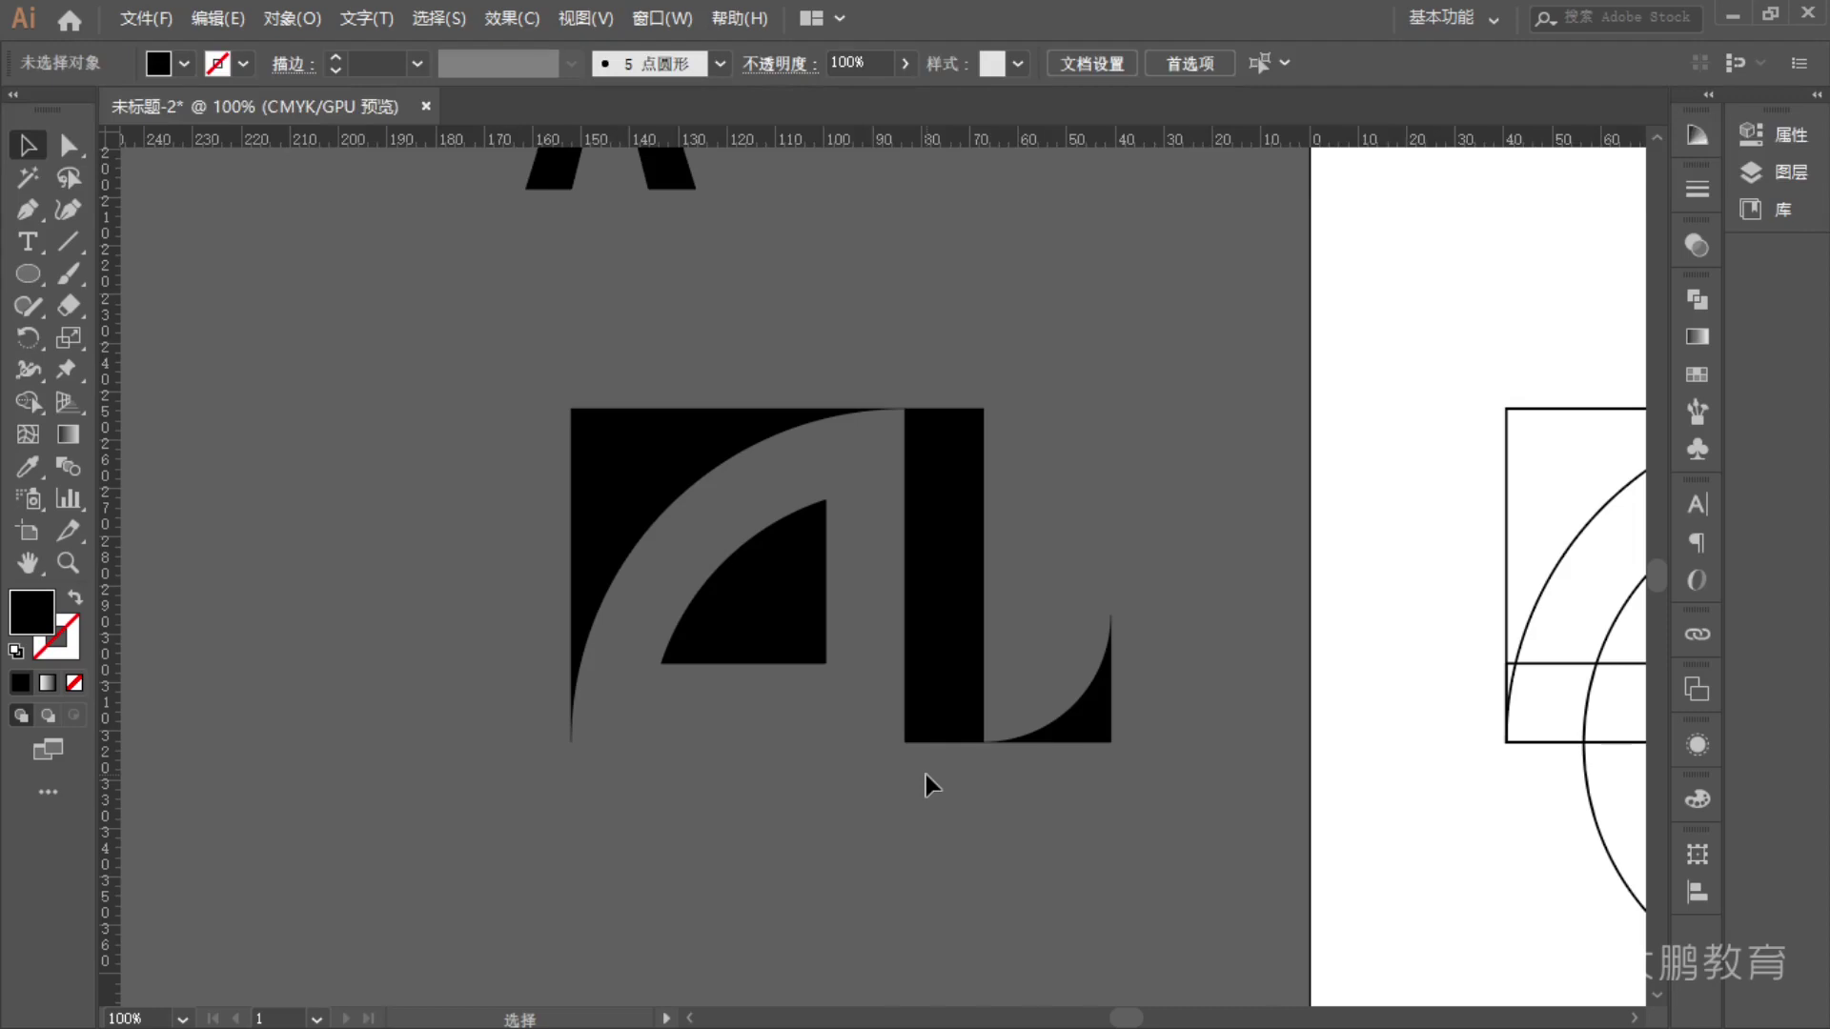
# - Move the black logo pieces, without the solid letter A, onto the white artboard directly above the grid copy
pyautogui.scroll(-1, 810, 744)
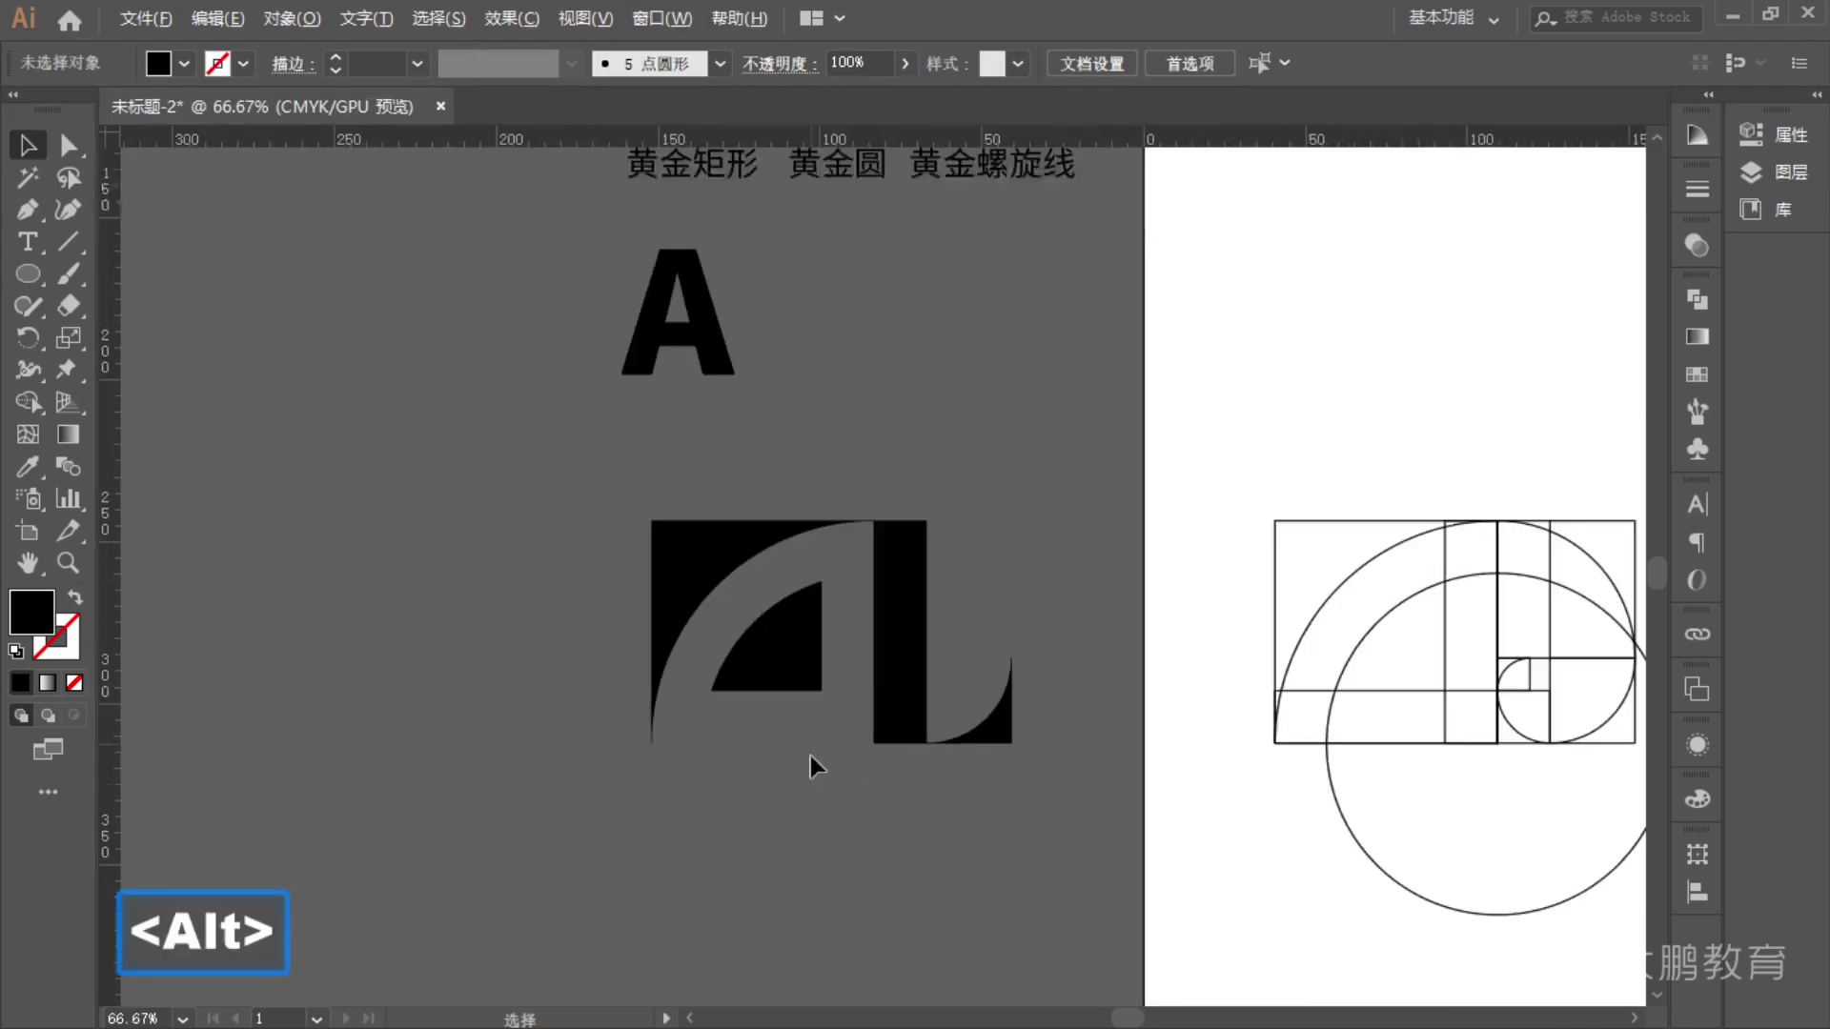
pyautogui.moveTo(970, 935); pyautogui.dragTo(729, 915)
pyautogui.moveTo(820, 834); pyautogui.dragTo(466, 358)
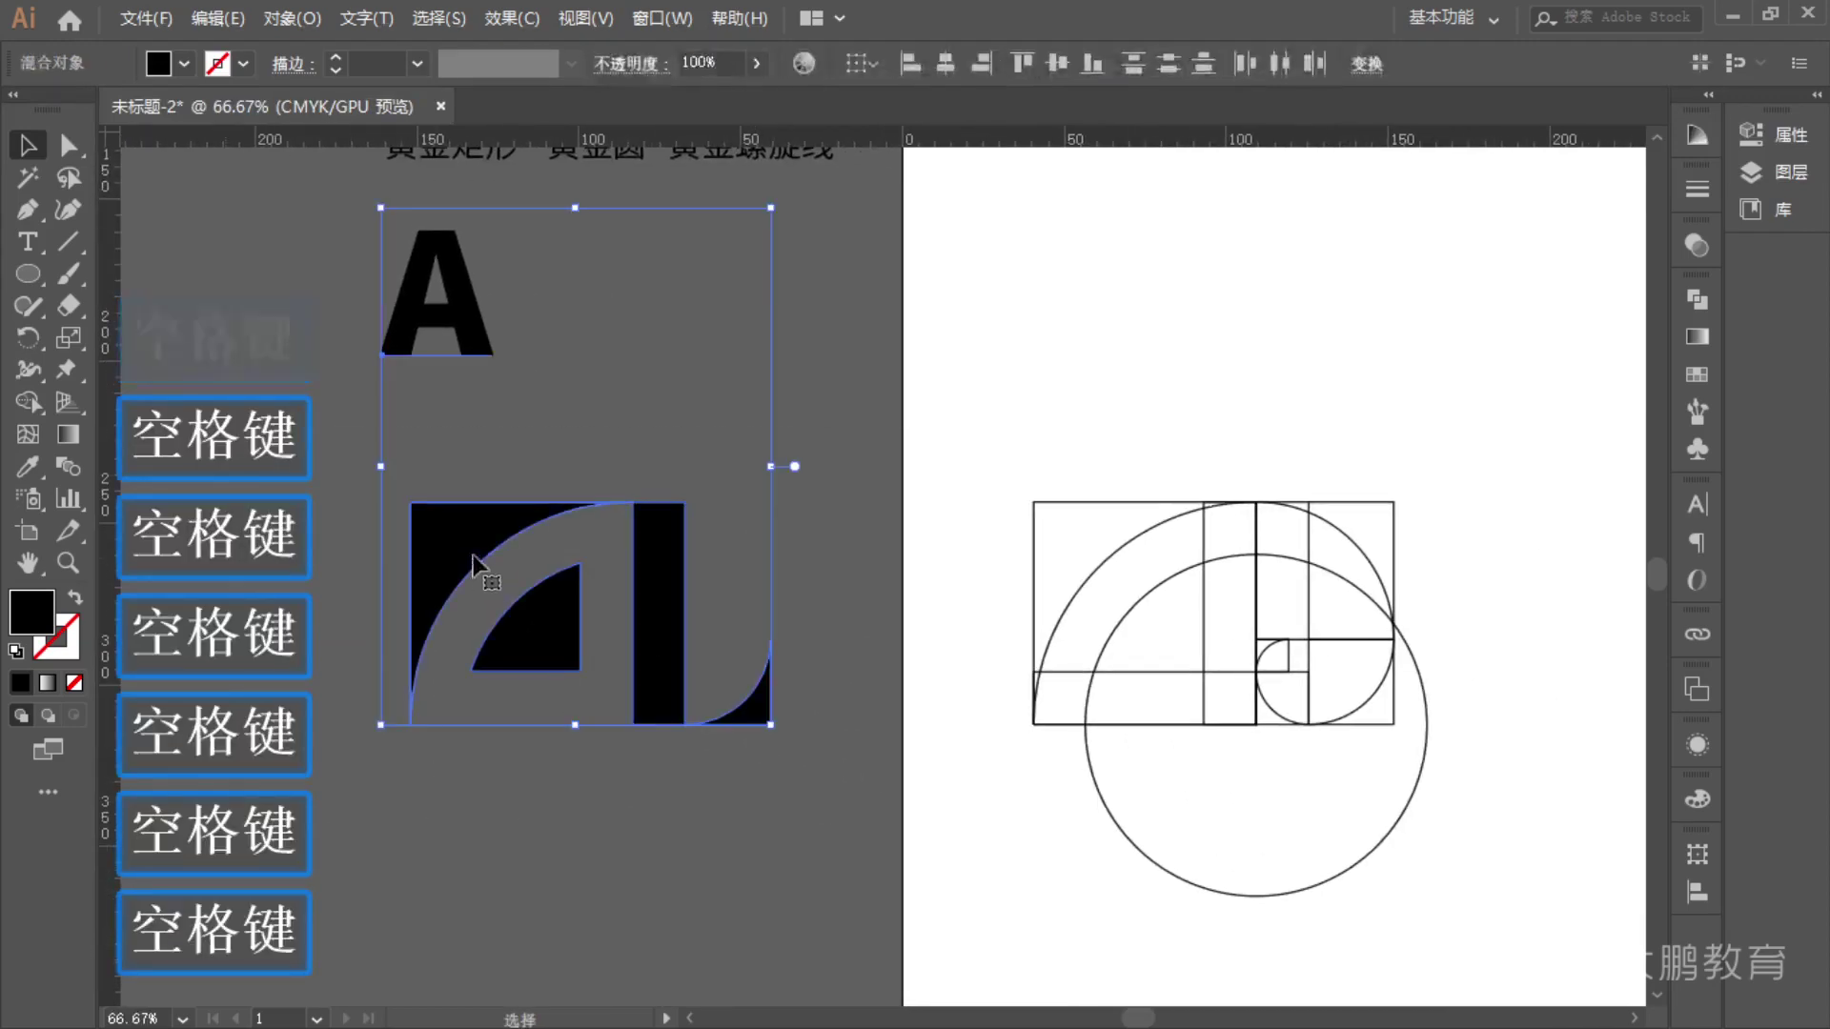
pyautogui.click(478, 542)
pyautogui.moveTo(477, 541); pyautogui.dragTo(1105, 250)
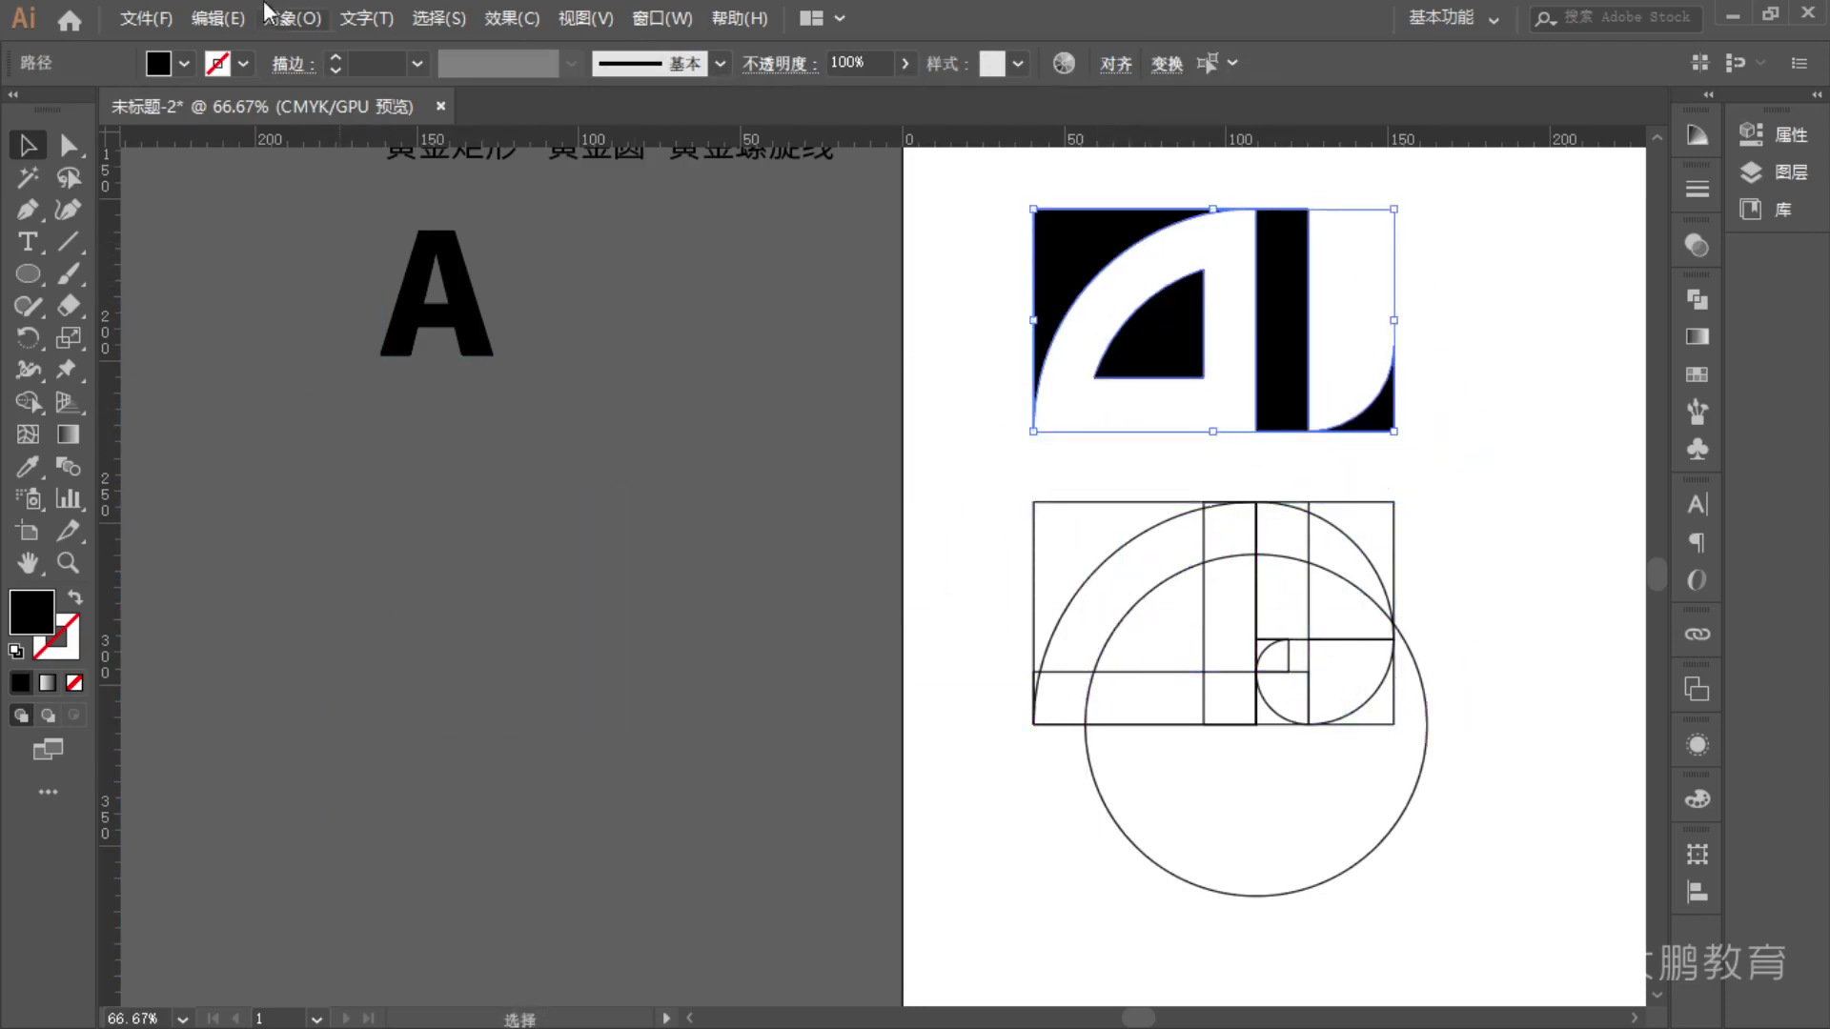
# - Fill the logo pieces with a medium blue swatch and deselect them
pyautogui.click(181, 64)
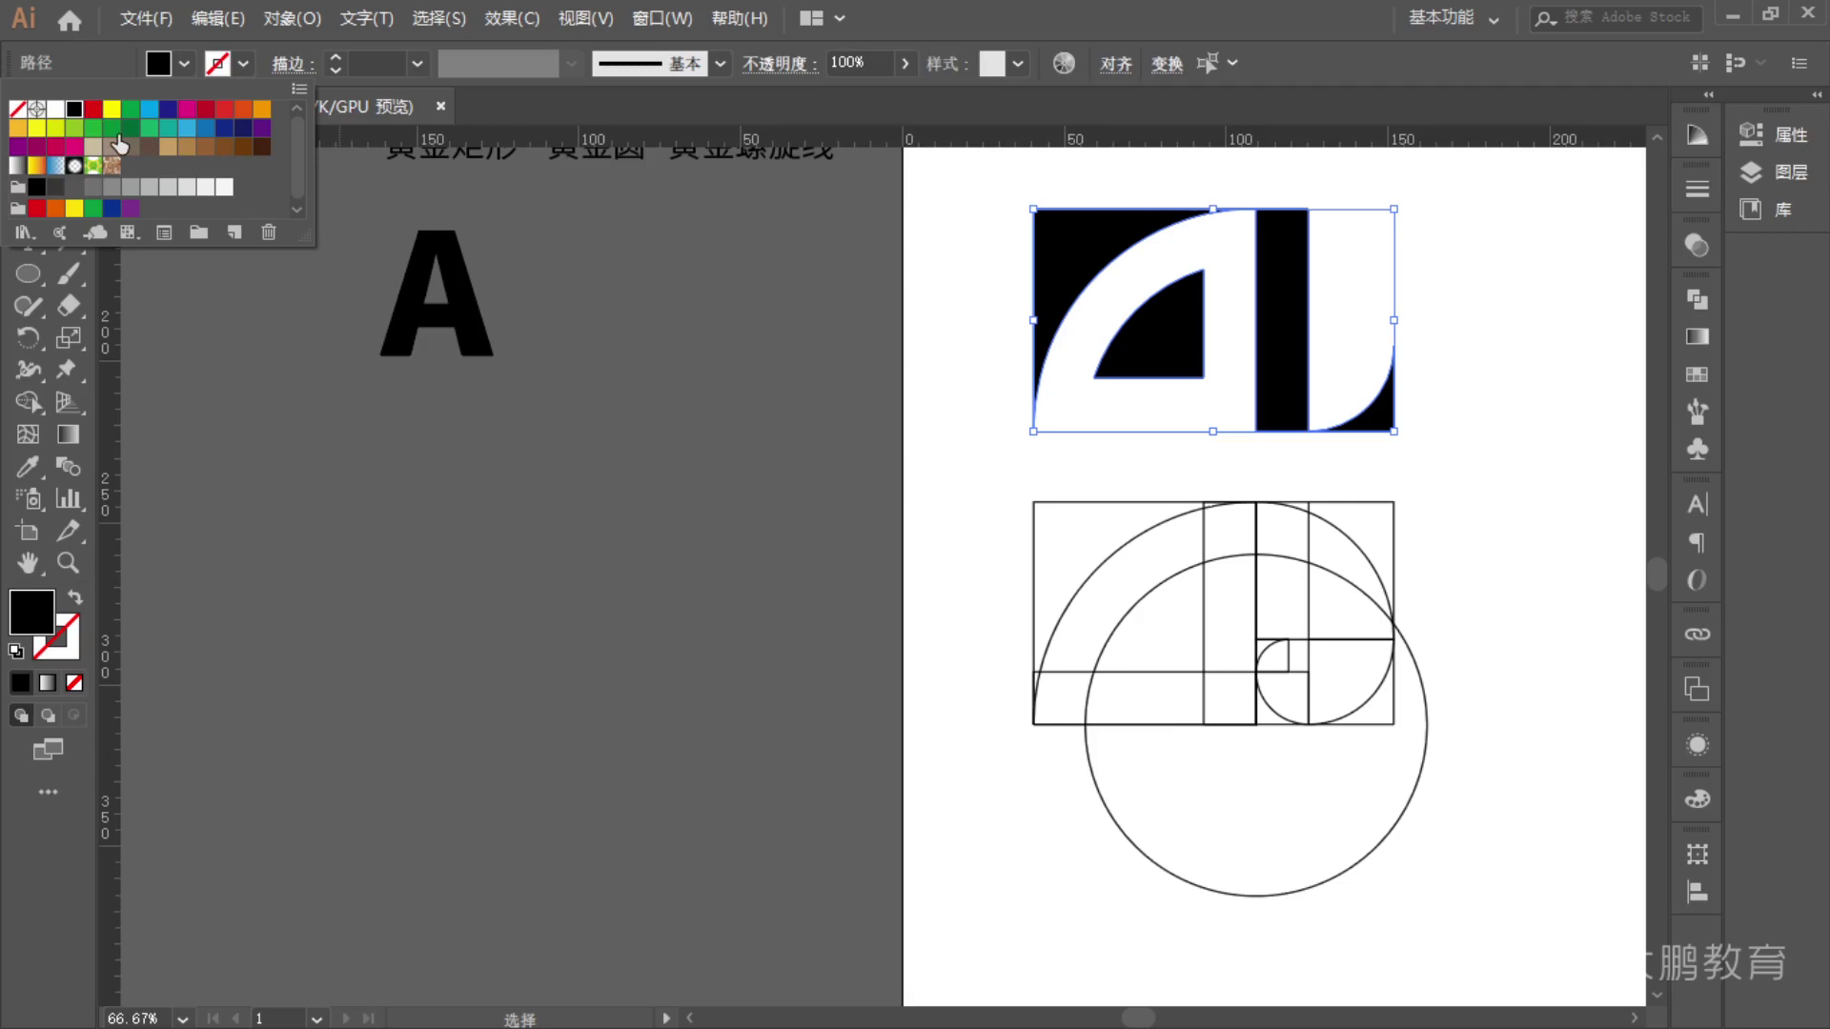
pyautogui.click(112, 128)
pyautogui.click(207, 129)
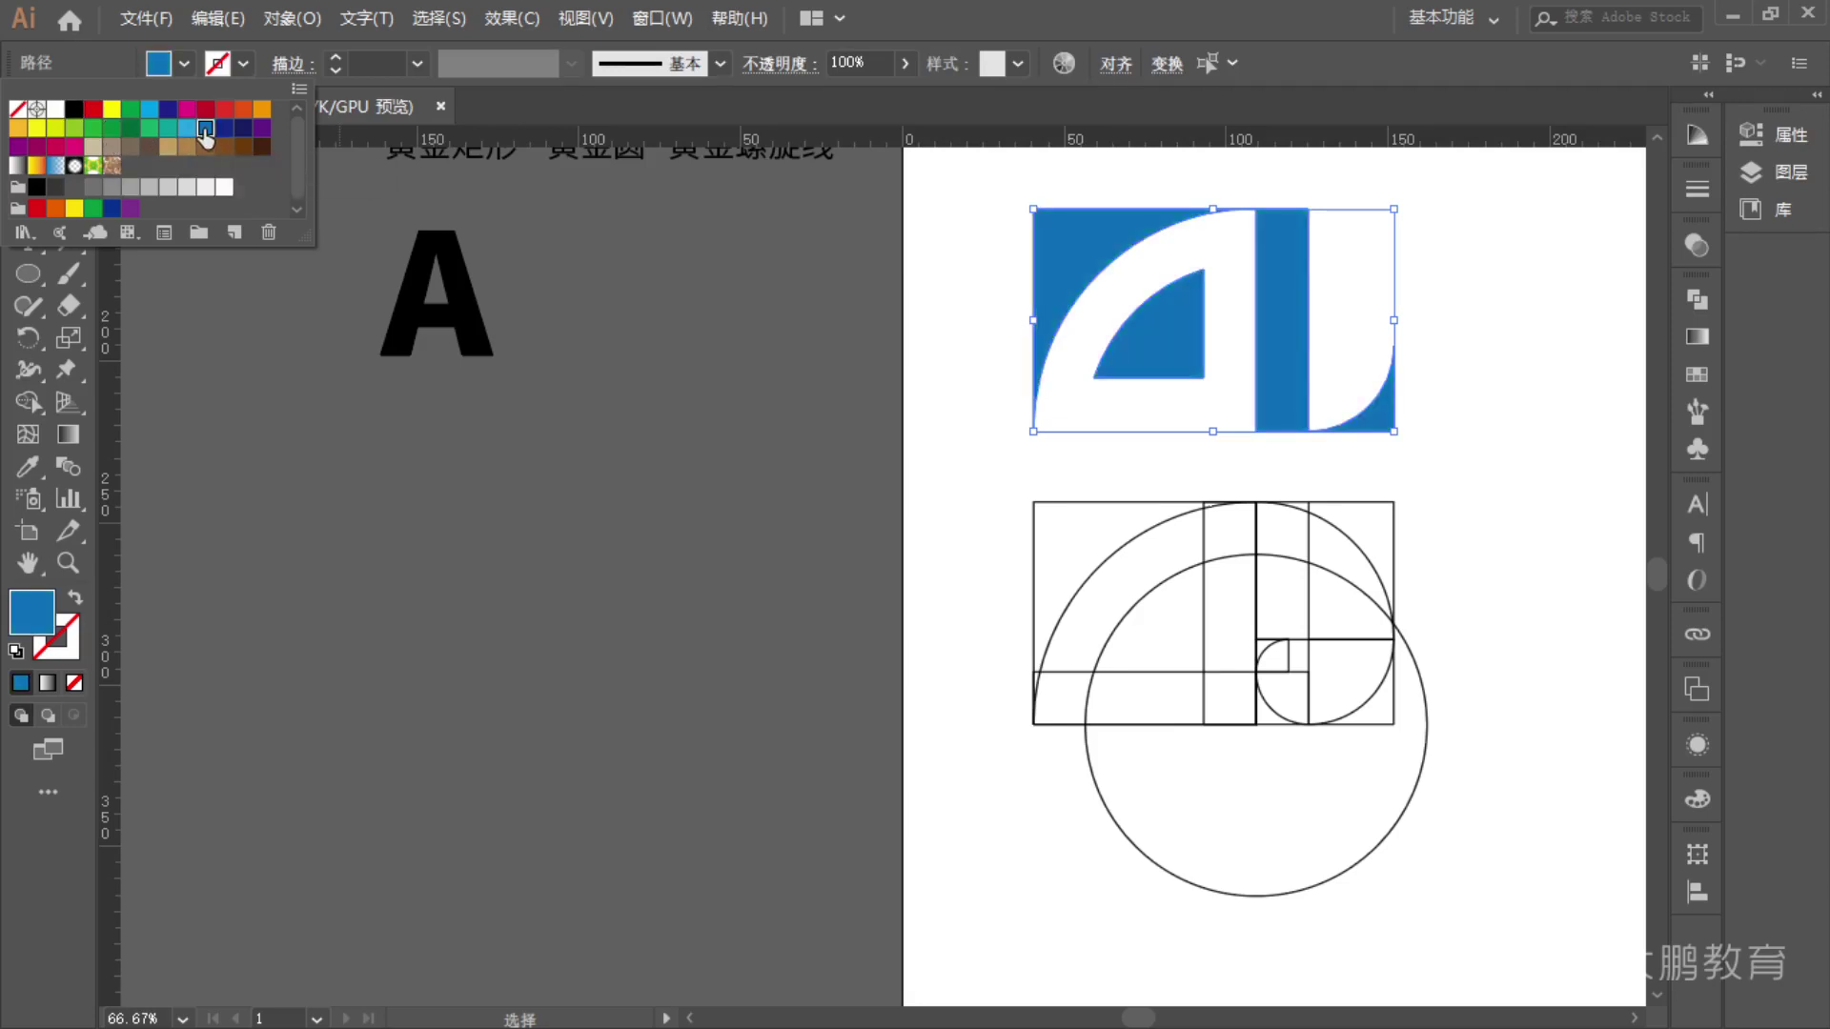
pyautogui.click(803, 441)
# - Group the grid copy and give it the orange dashed 0.75 pt construction-line style sampled from the green D logo with the Eyedropper
pyautogui.press('space')
pyautogui.moveTo(803, 441); pyautogui.dragTo(620, 527)
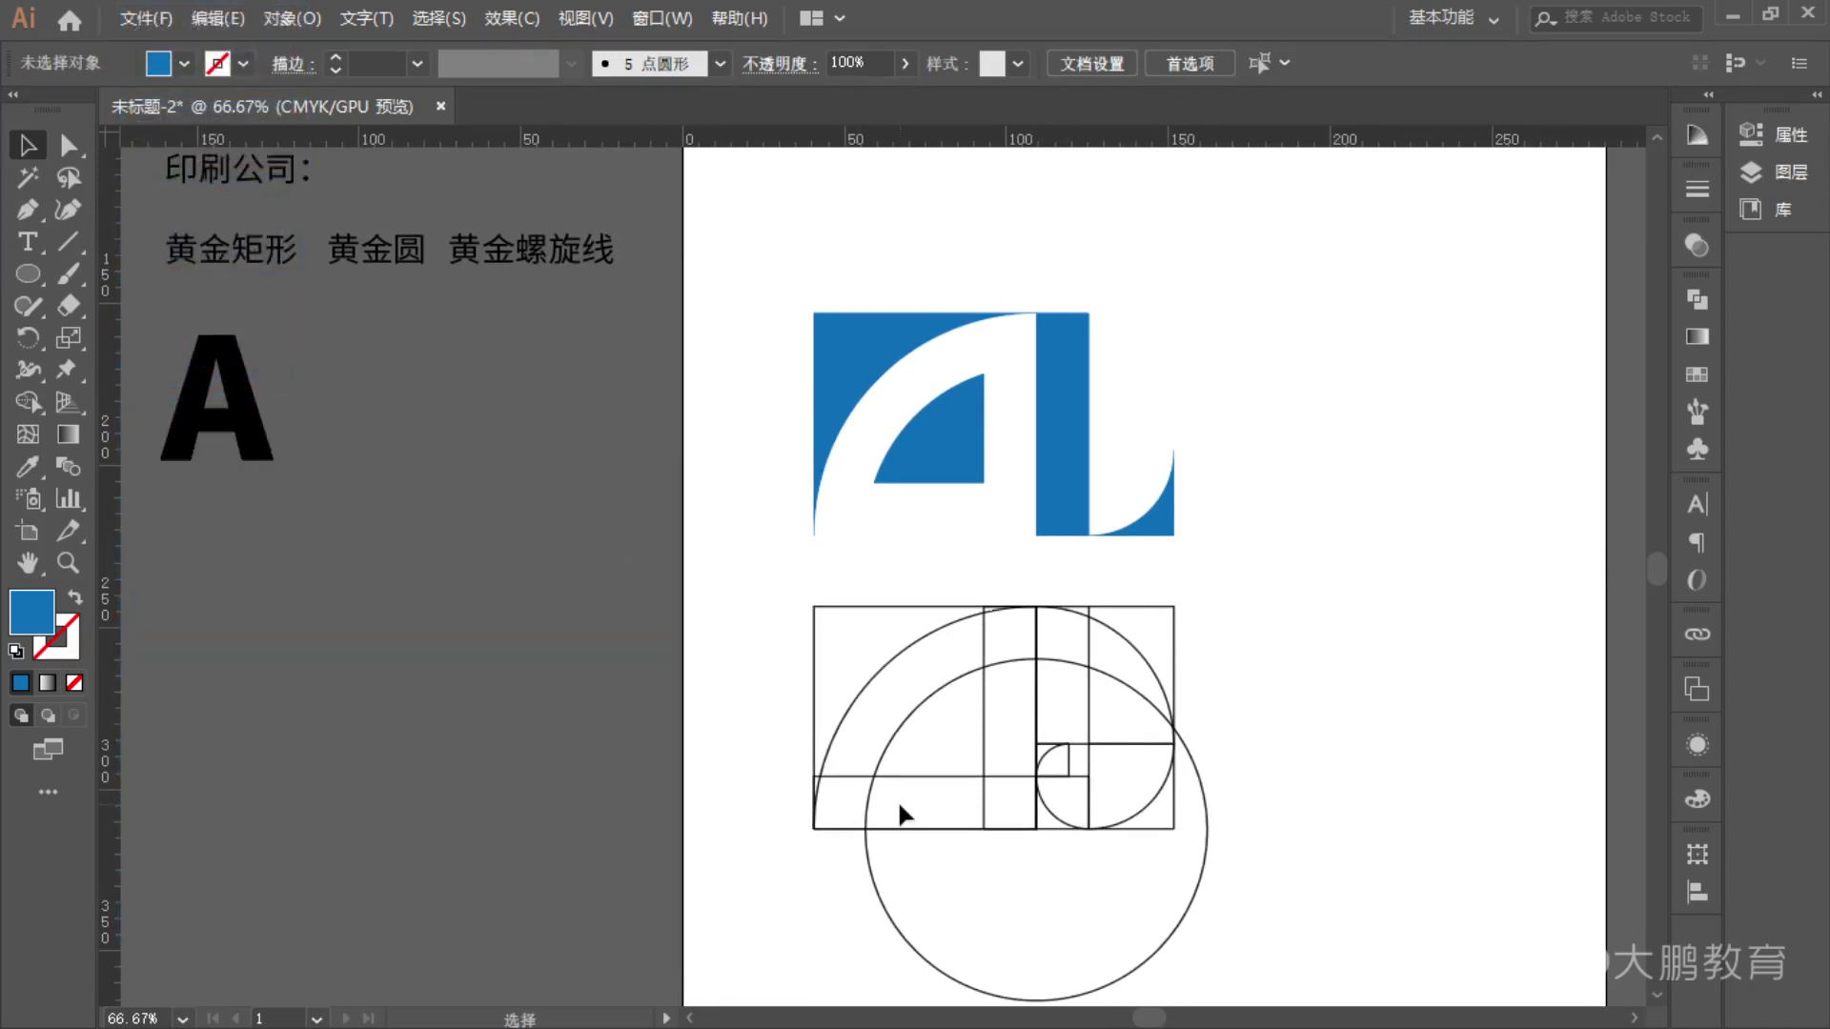
pyautogui.moveTo(715, 577); pyautogui.dragTo(1323, 876)
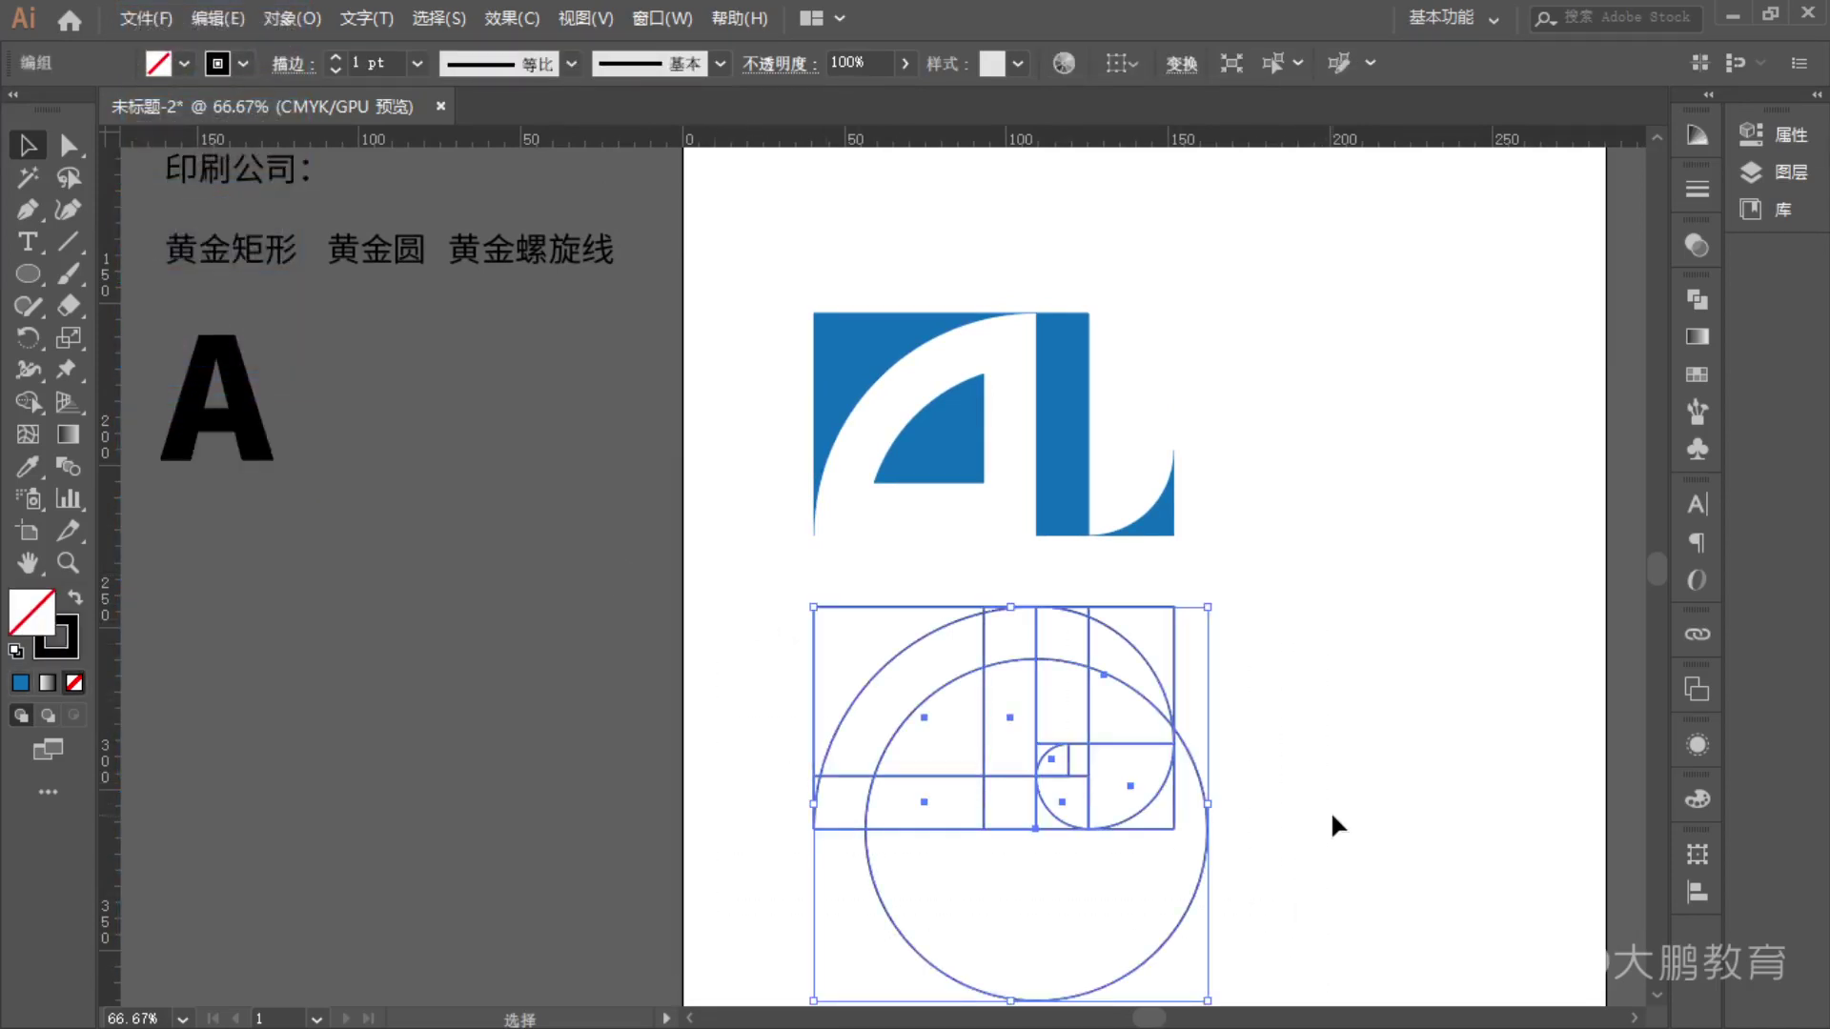
pyautogui.press('ctrl')
pyautogui.hotkey('ctrl', 'g')
pyautogui.click(28, 466)
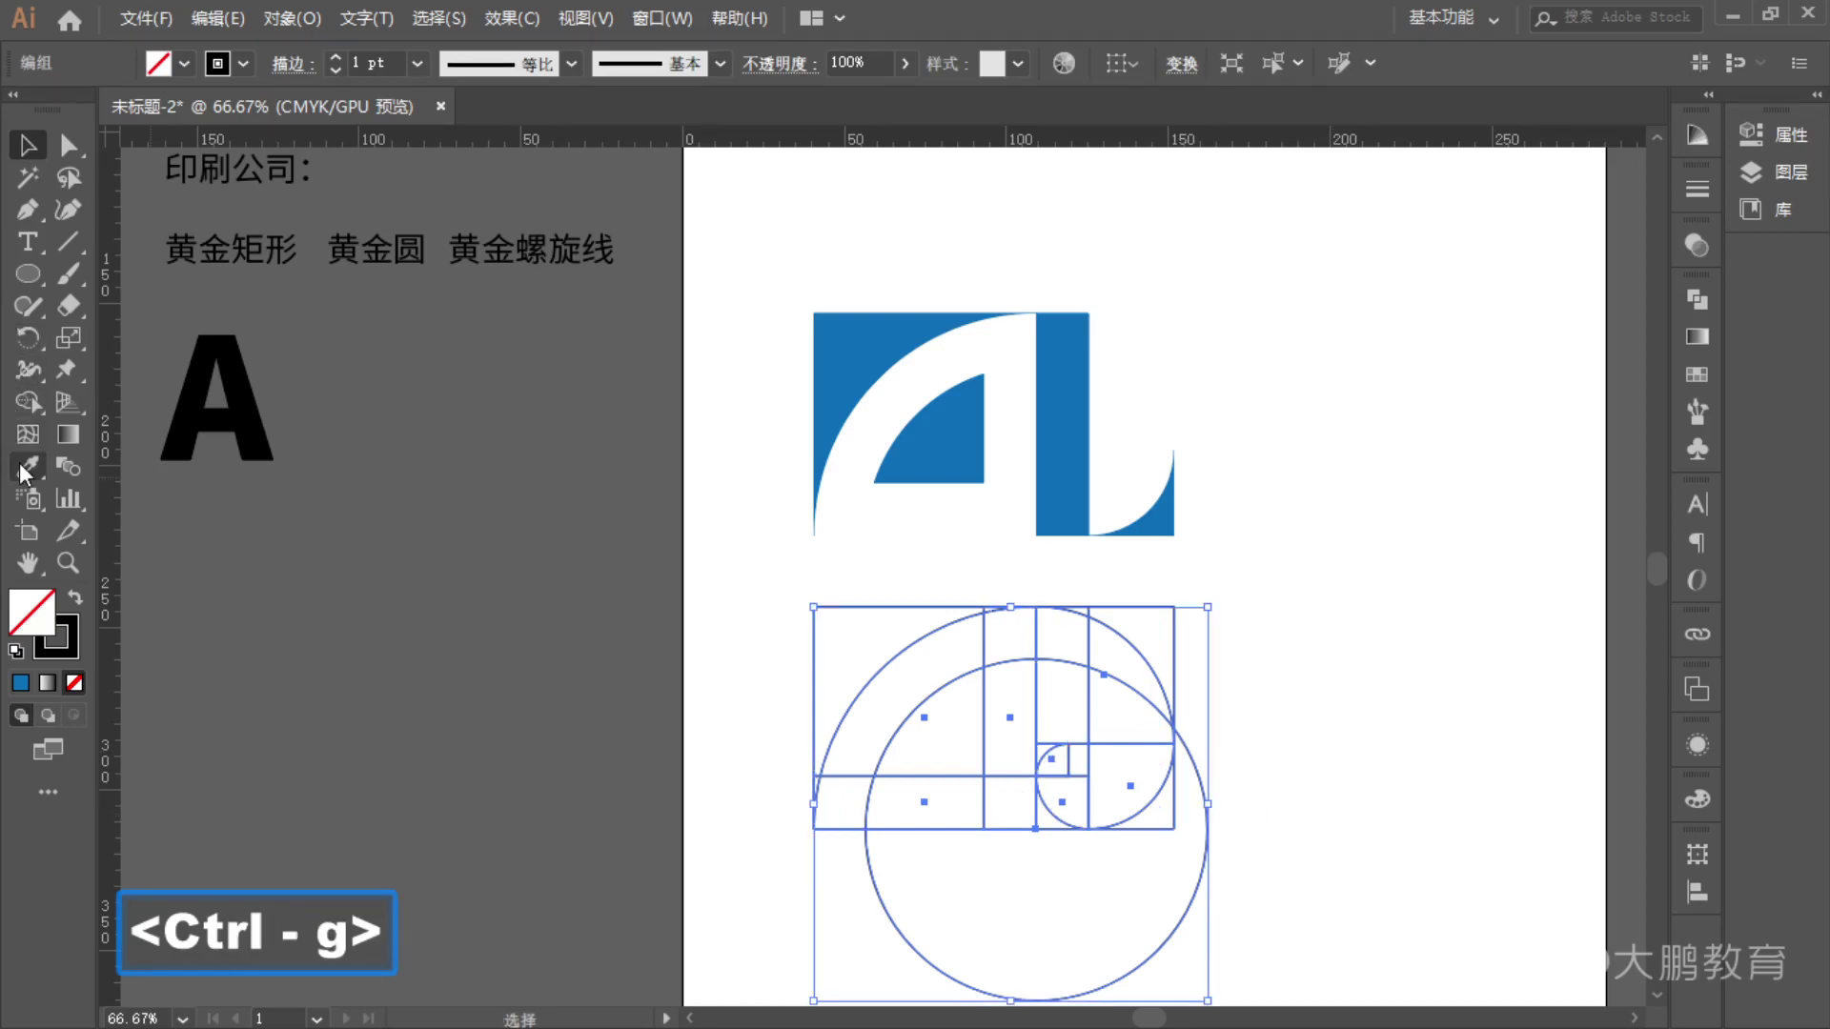
pyautogui.scroll(6, 674, 442)
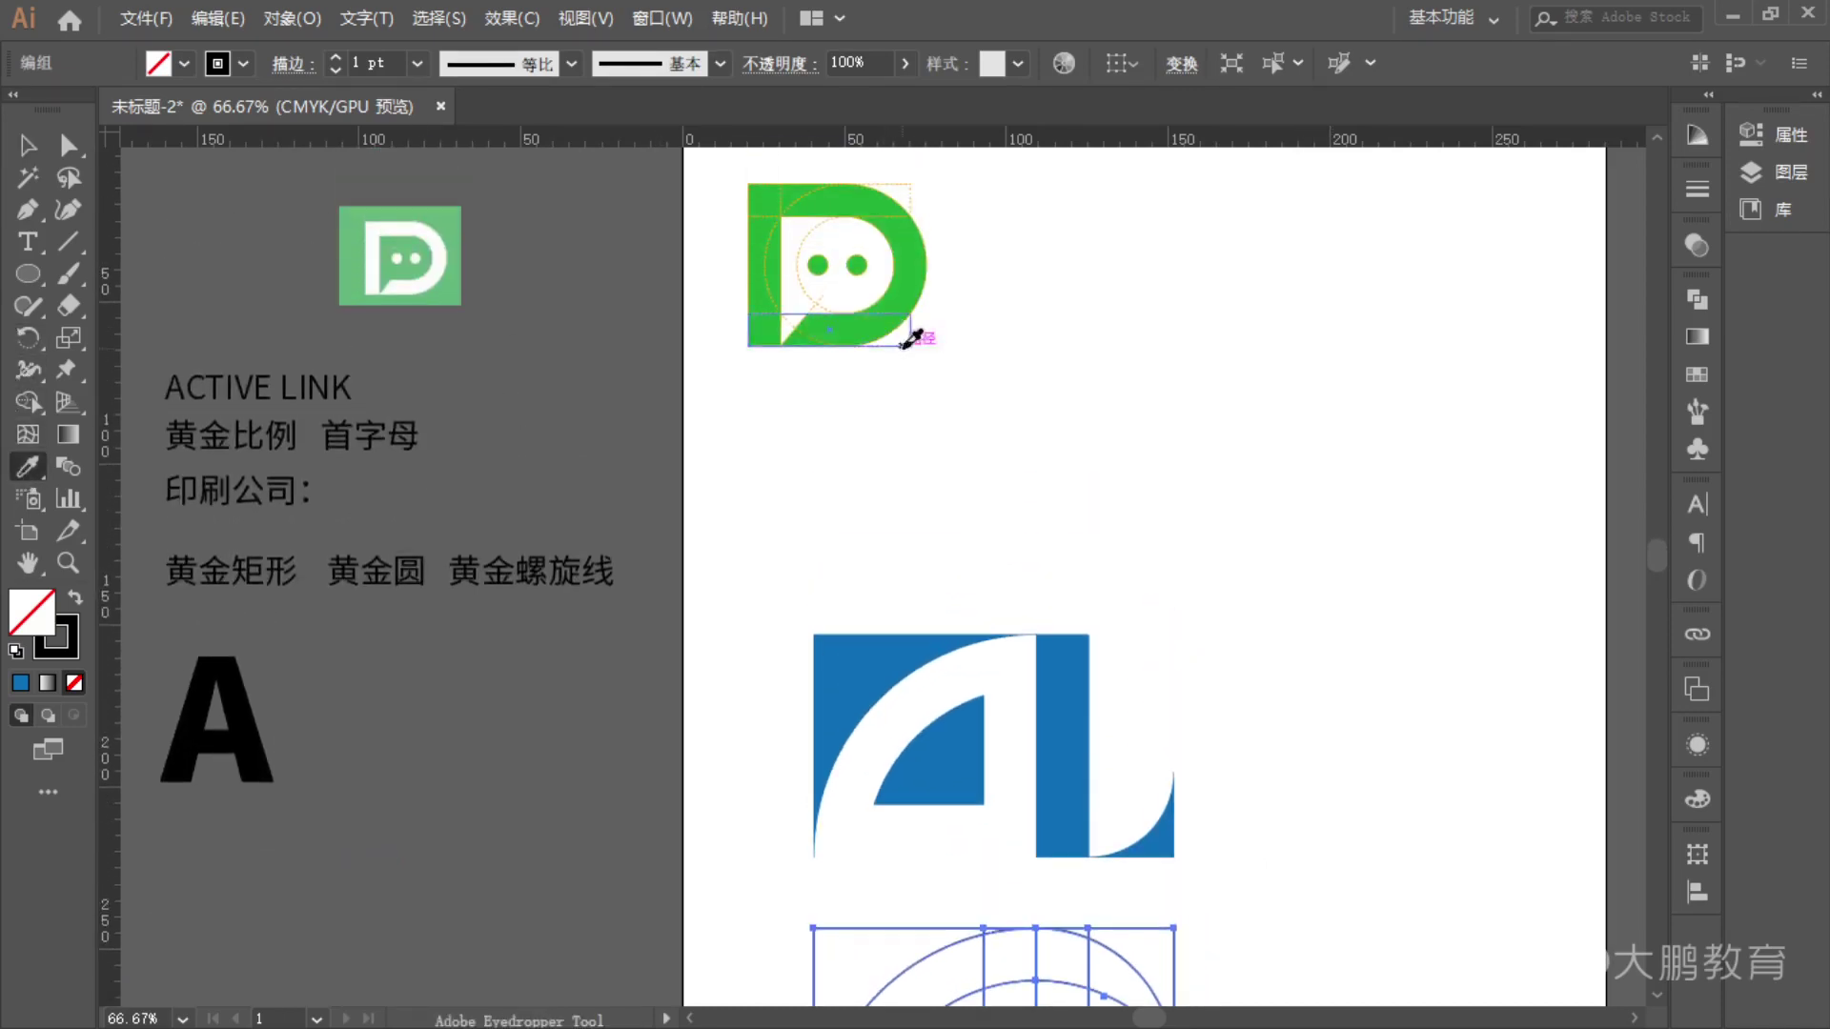
pyautogui.click(919, 332)
pyautogui.scroll(-4, 1058, 446)
pyautogui.scroll(-3, 1058, 446)
pyautogui.click(28, 145)
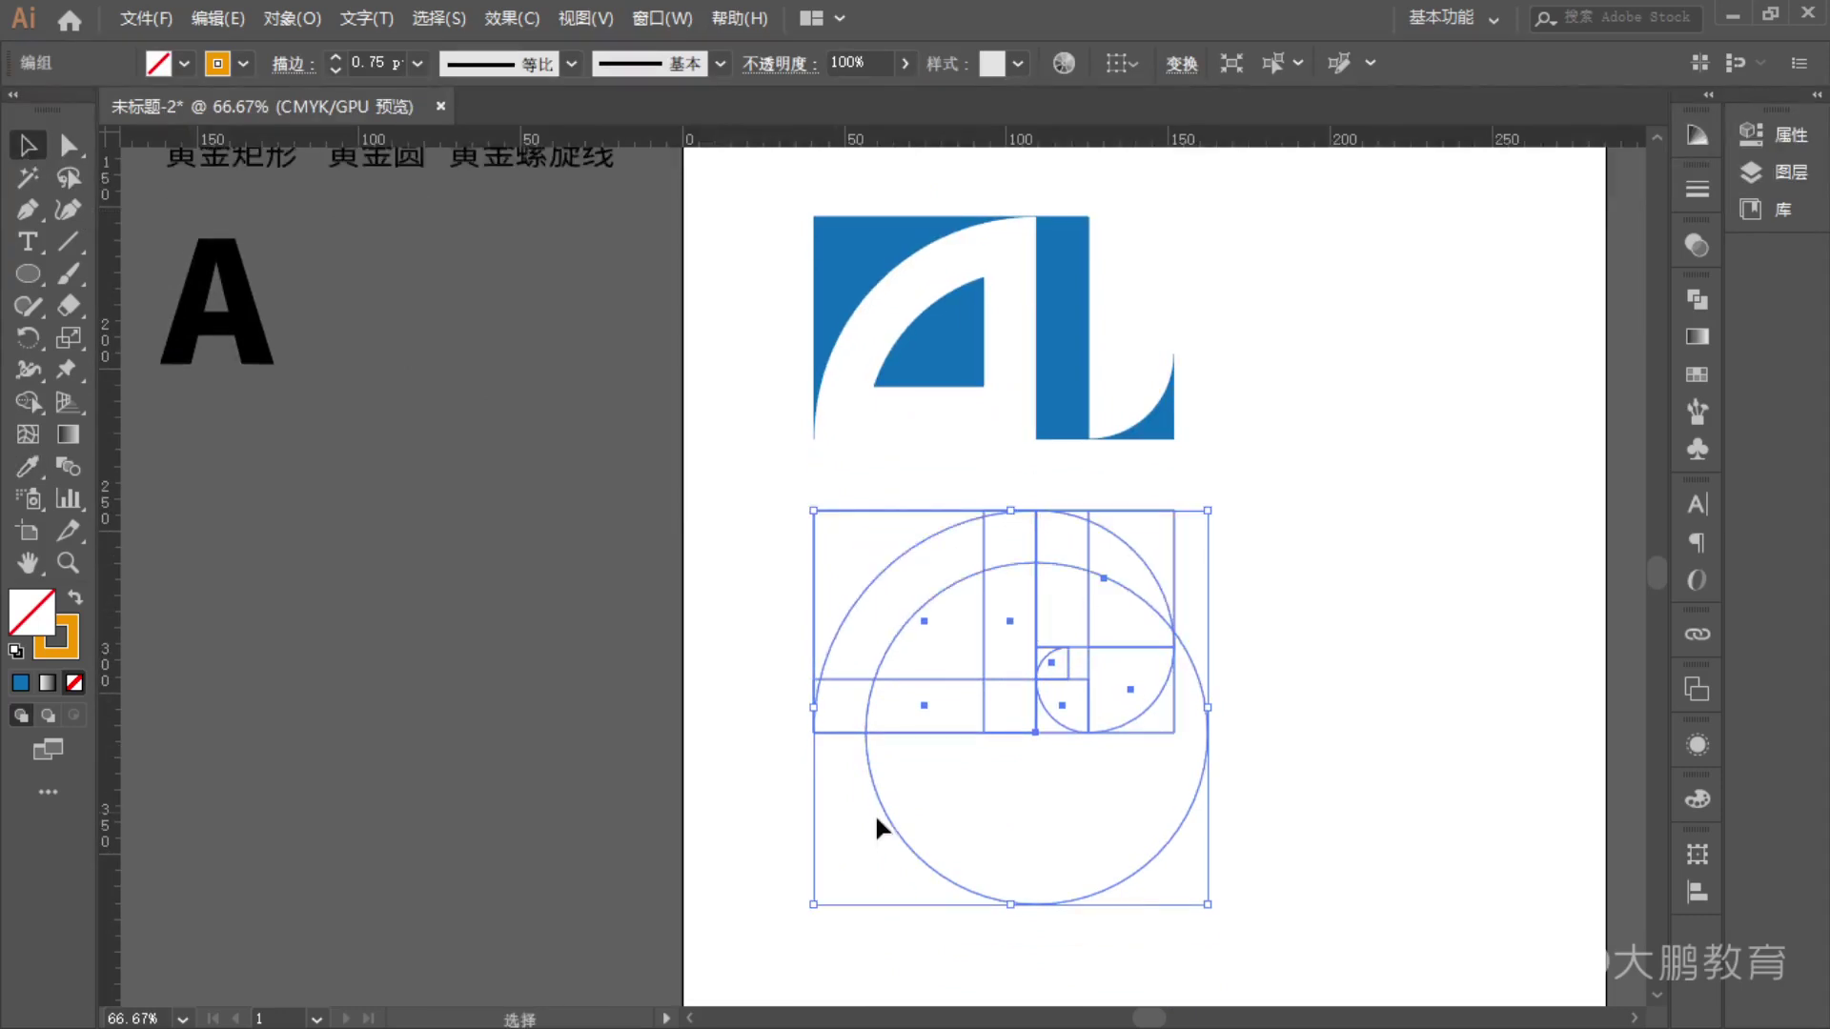
# - Move the orange grid straight up until it aligns with the blue AL logo's edges, and deselect it
pyautogui.moveTo(985, 578); pyautogui.dragTo(987, 283)
pyautogui.moveTo(986, 286); pyautogui.dragTo(986, 286)
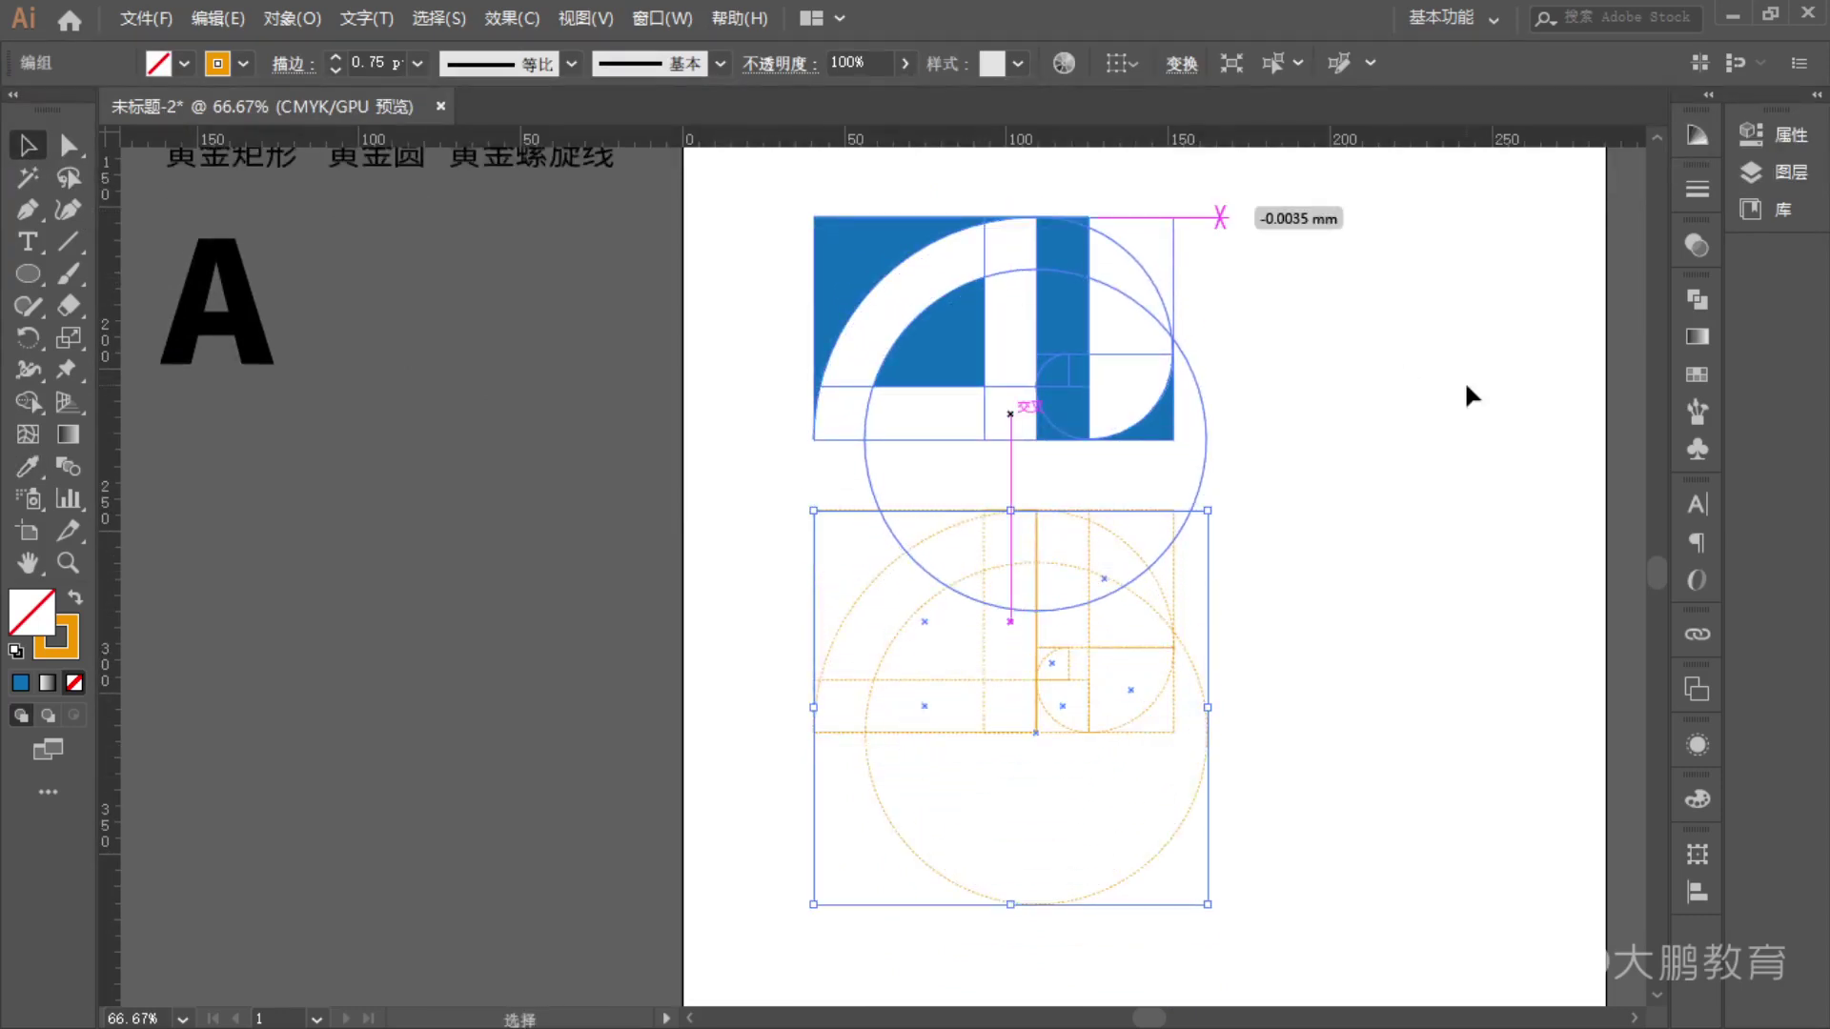
pyautogui.click(1466, 395)
pyautogui.scroll(2, 1111, 335)
pyautogui.moveTo(1164, 375); pyautogui.dragTo(1220, 651)
pyautogui.scroll(-1, 1016, 576)
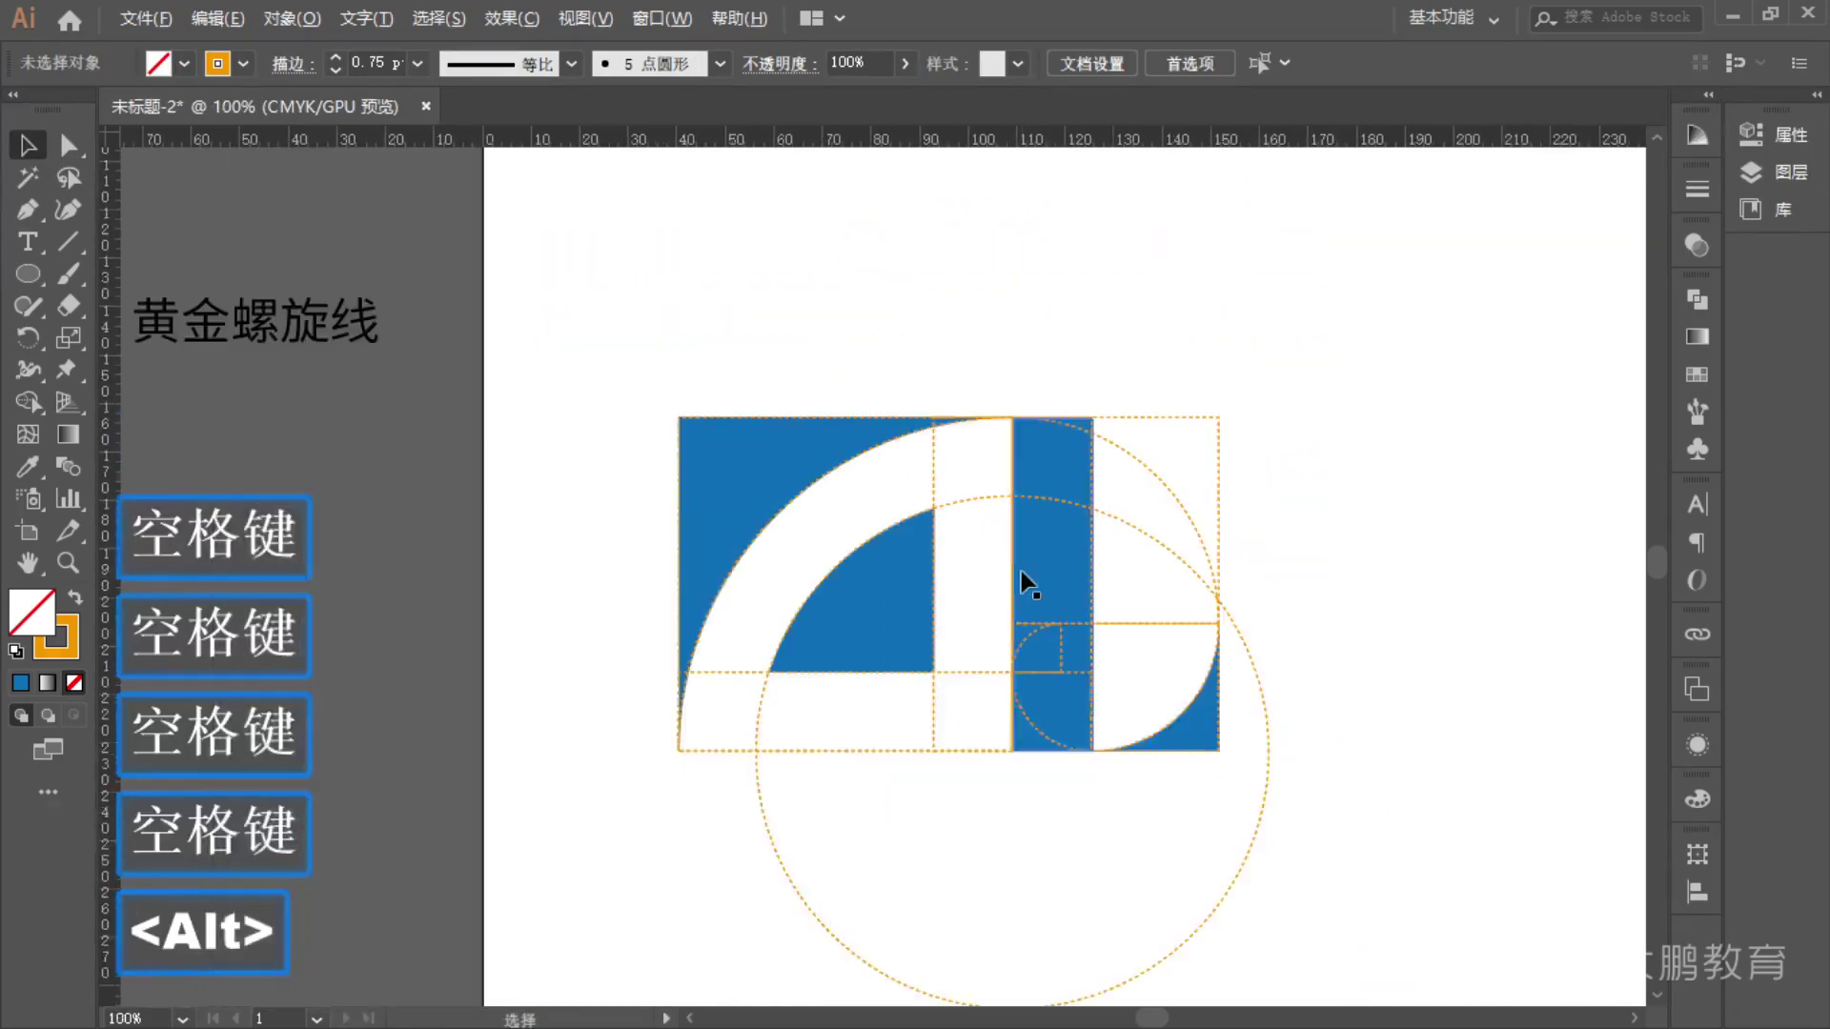
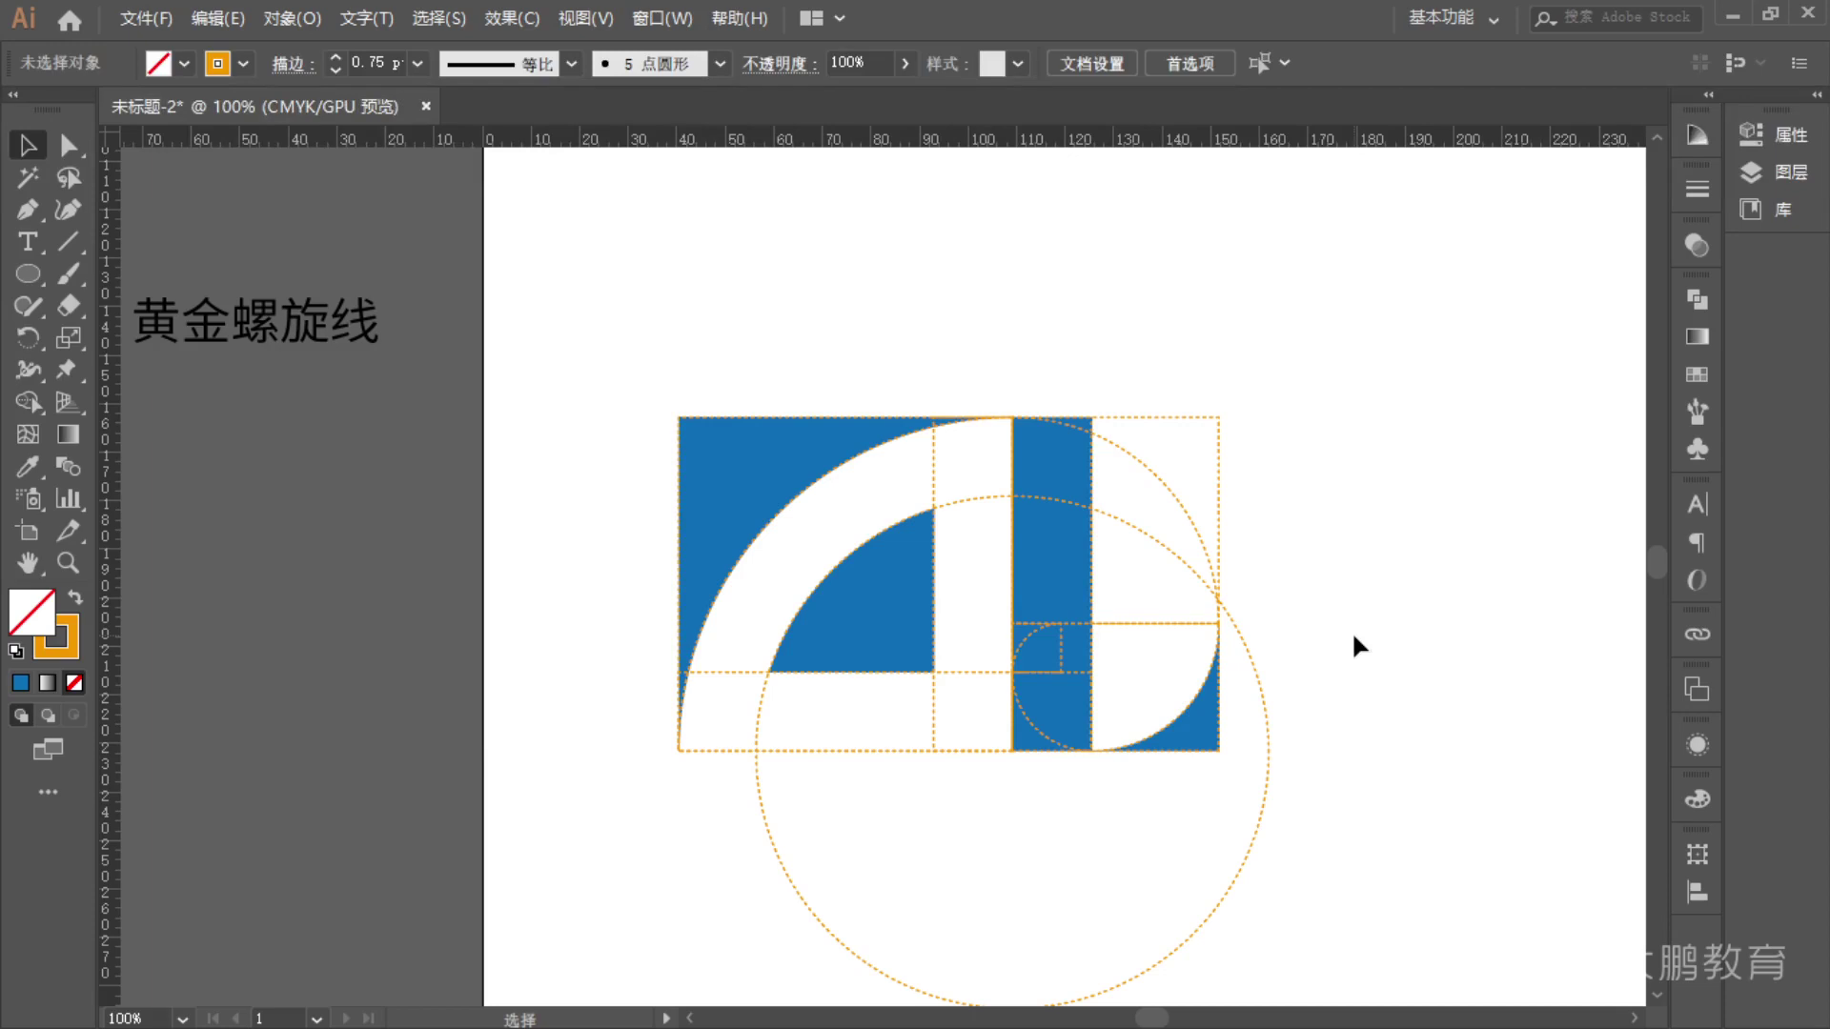
pyautogui.moveTo(588, 363); pyautogui.dragTo(1427, 989)
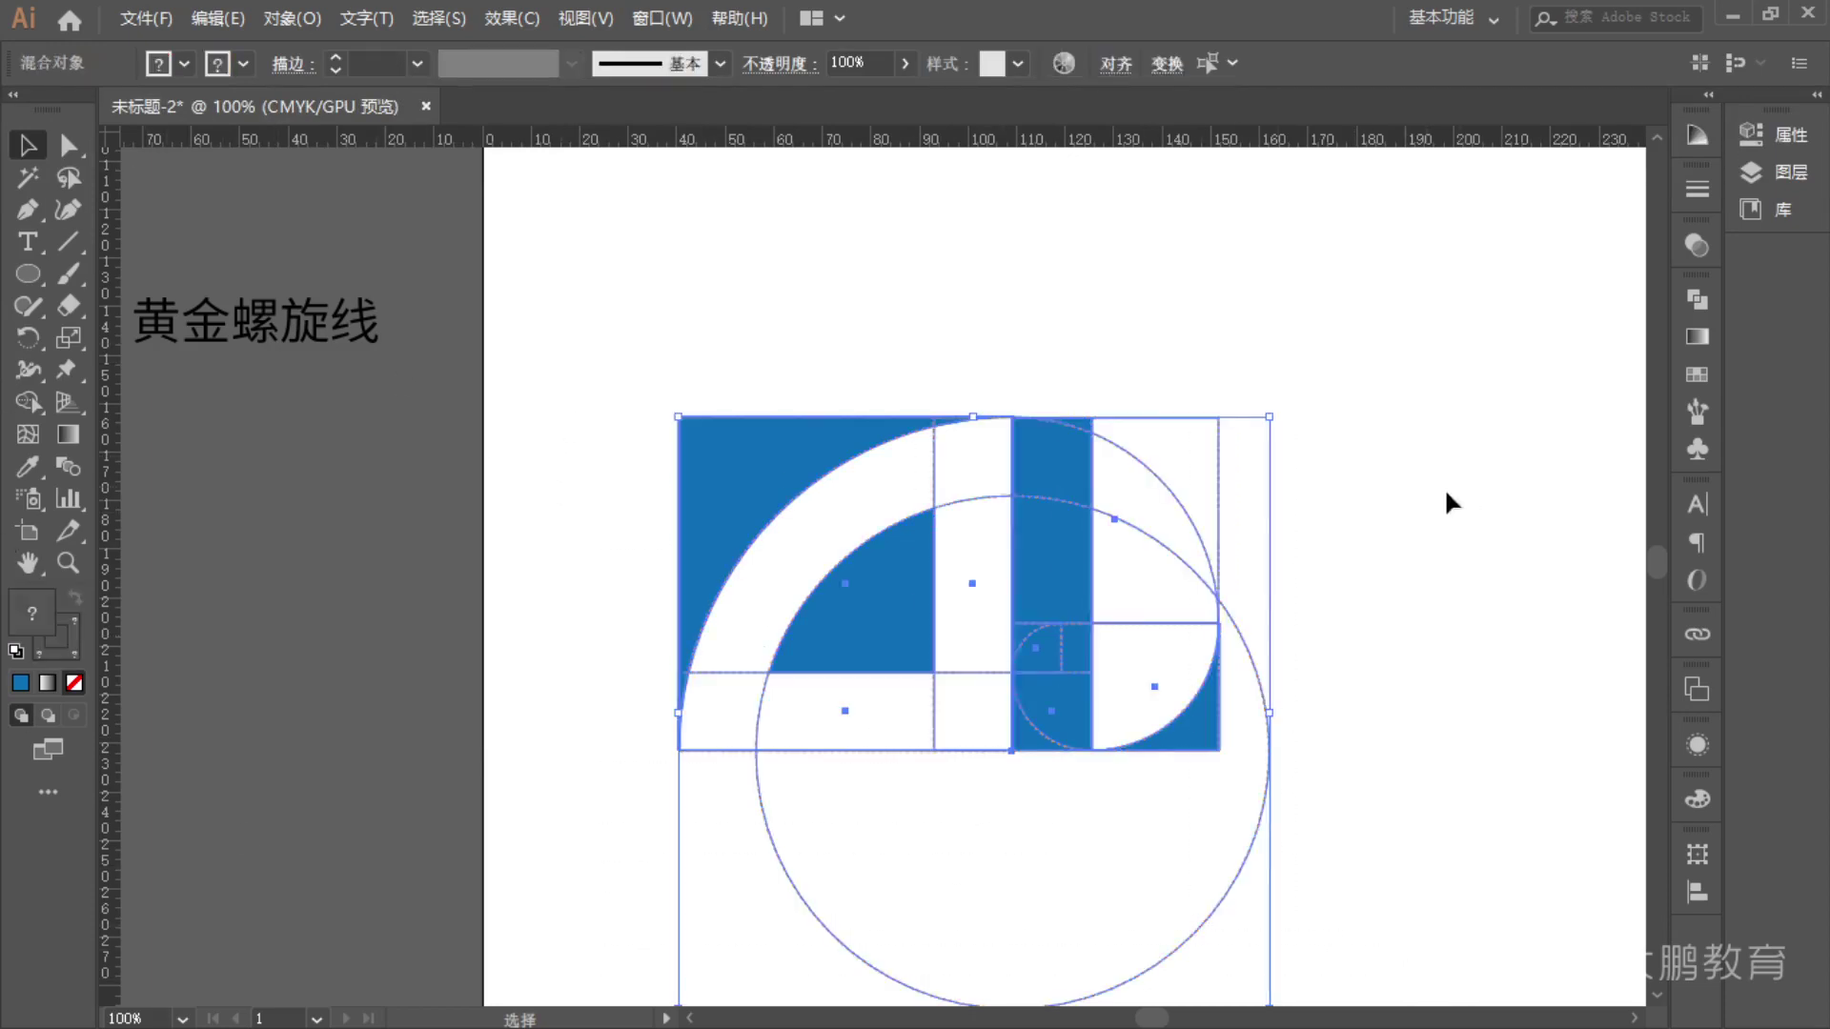
pyautogui.click(1375, 543)
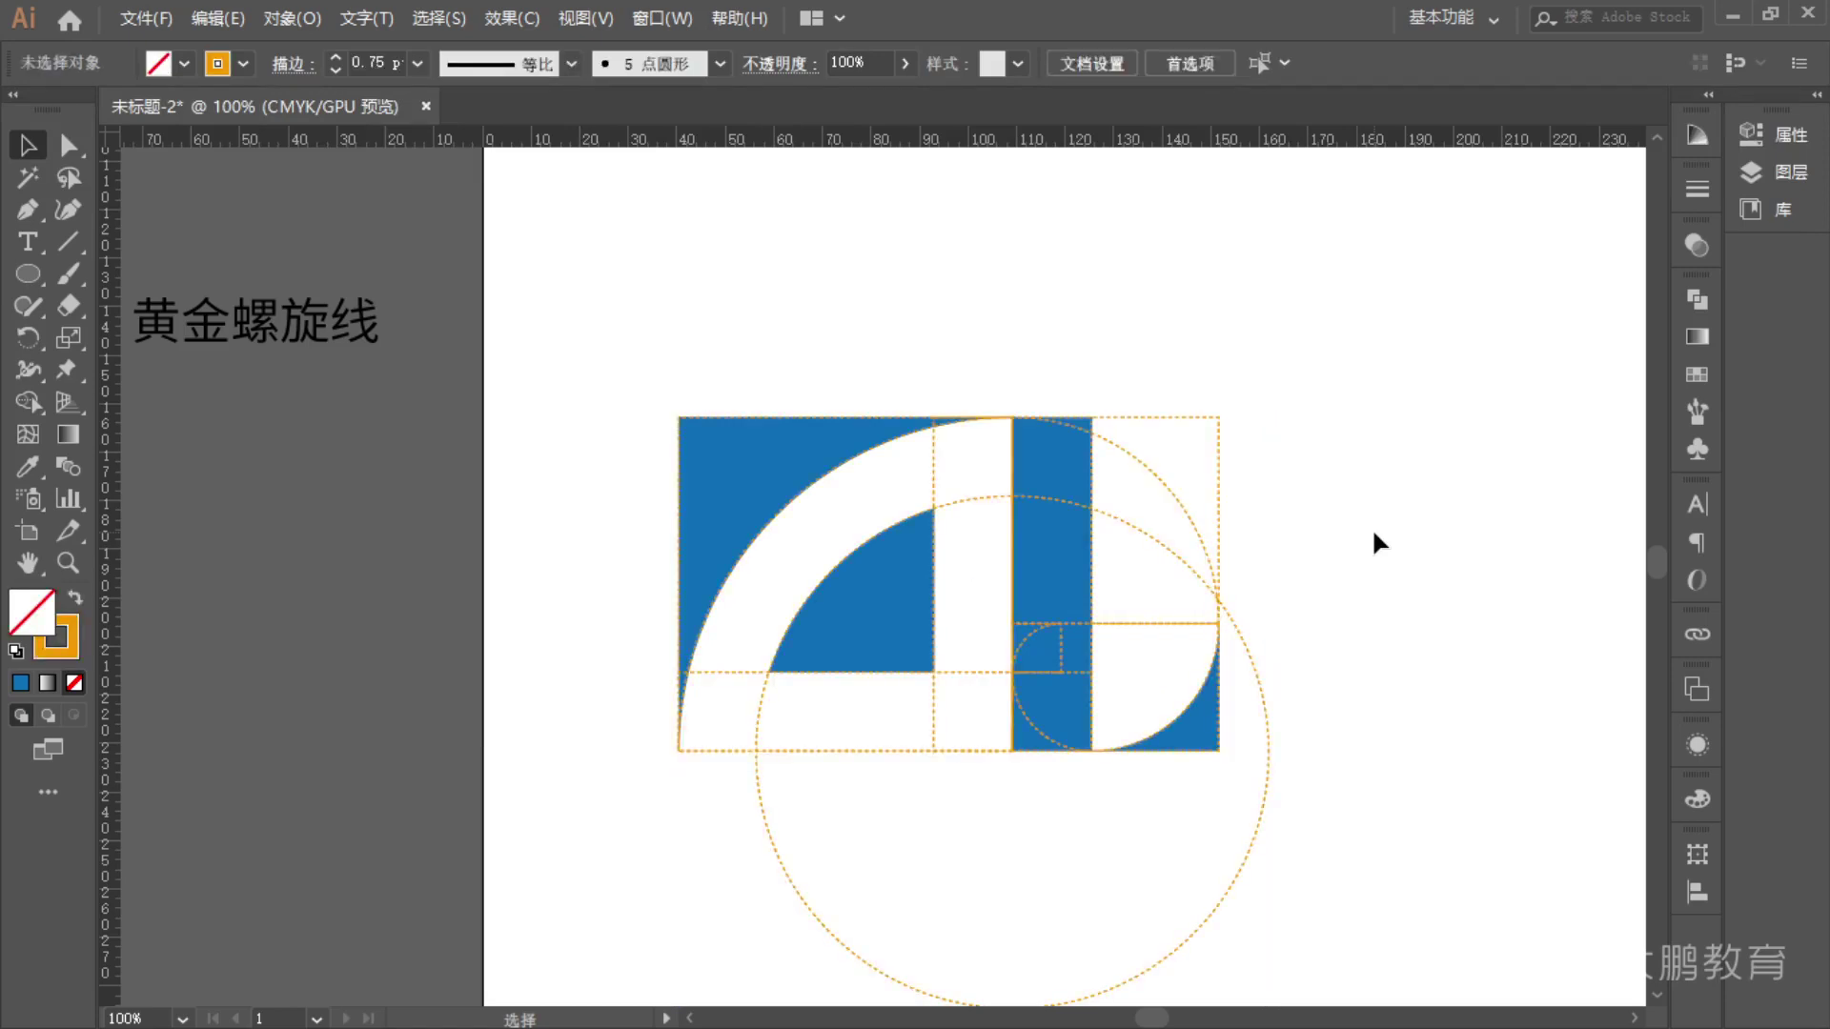
pyautogui.scroll(-2, 1375, 543)
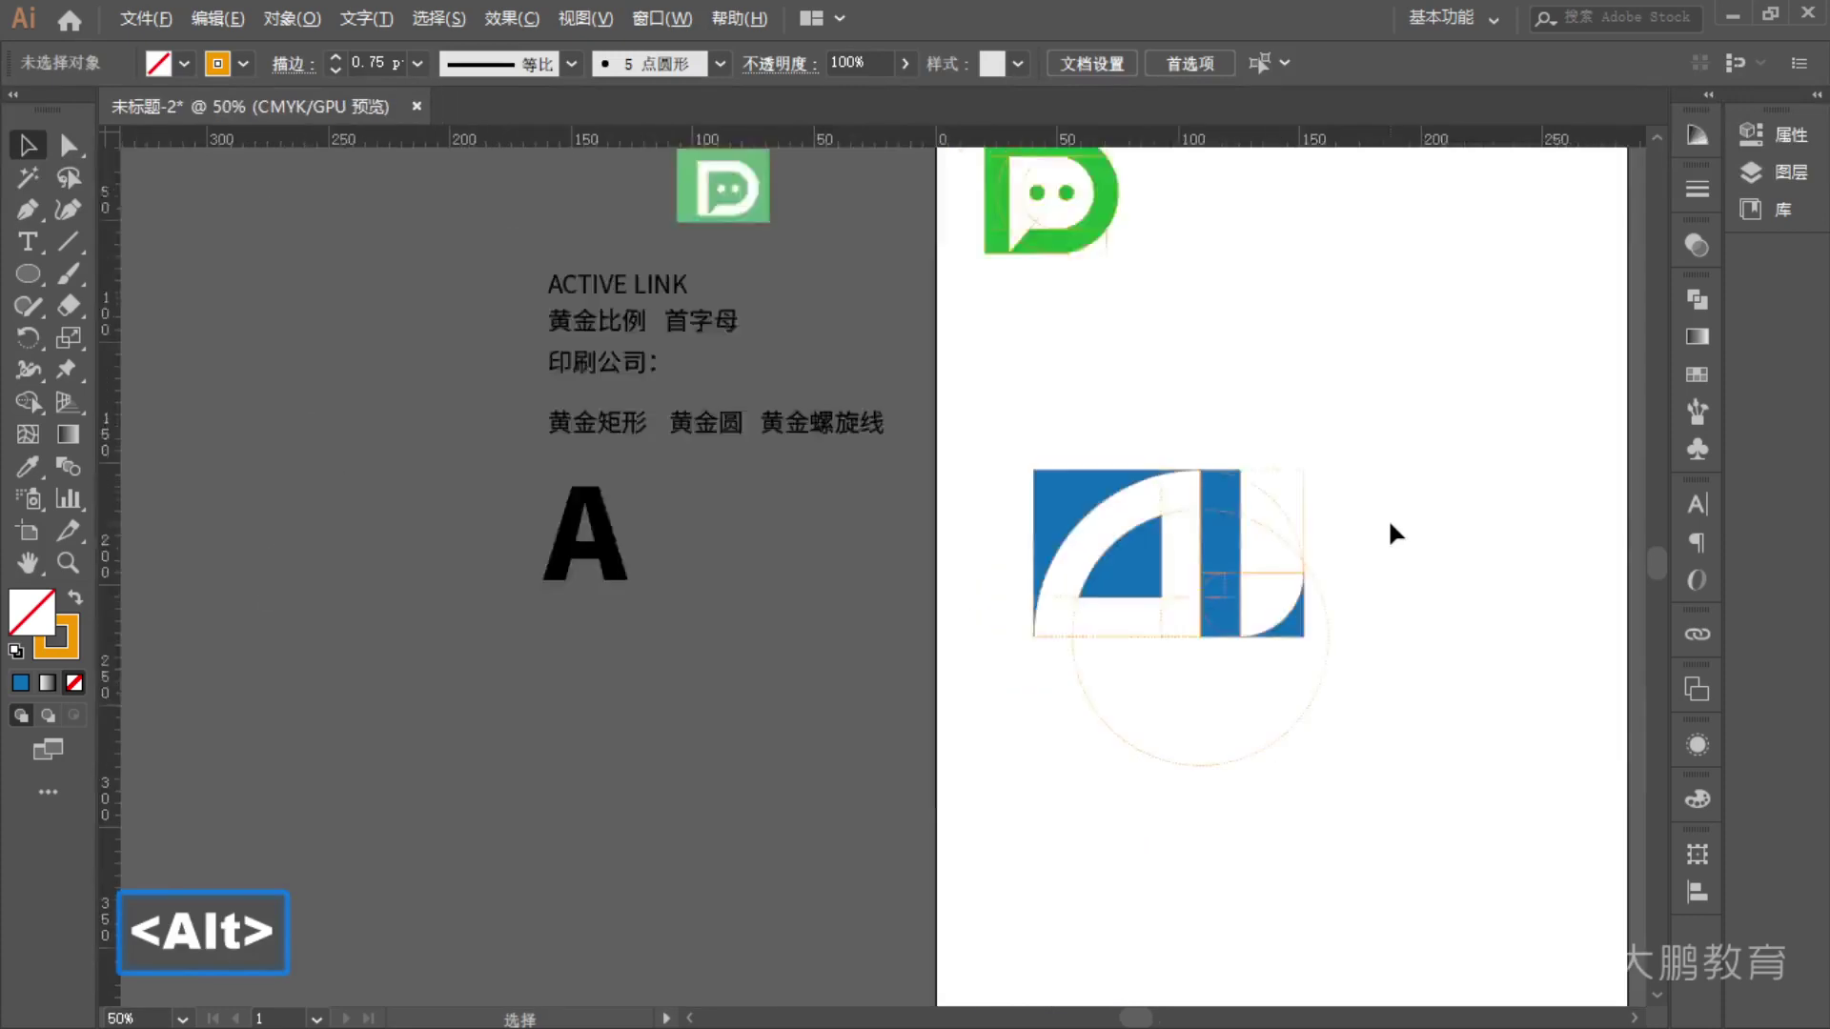
pyautogui.moveTo(504, 397); pyautogui.dragTo(733, 408)
pyautogui.moveTo(520, 741)
pyautogui.mouseDown()
pyautogui.moveTo(520, 919)
pyautogui.moveTo(900, 917)
pyautogui.moveTo(817, 708)
pyautogui.moveTo(617, 732)
pyautogui.mouseUp()
pyautogui.moveTo(774, 724); pyautogui.dragTo(790, 918)
pyautogui.moveTo(793, 781); pyautogui.dragTo(873, 810)
pyautogui.moveTo(842, 882); pyautogui.dragTo(875, 881)
pyautogui.moveTo(658, 760); pyautogui.dragTo(550, 964)
pyautogui.moveTo(688, 820)
pyautogui.mouseDown()
pyautogui.moveTo(737, 928)
pyautogui.moveTo(789, 900)
pyautogui.mouseUp()
pyautogui.moveTo(837, 795); pyautogui.dragTo(838, 922)
pyautogui.moveTo(1063, 601)
pyautogui.mouseDown()
pyautogui.moveTo(1122, 566)
pyautogui.moveTo(1158, 705)
pyautogui.mouseUp()
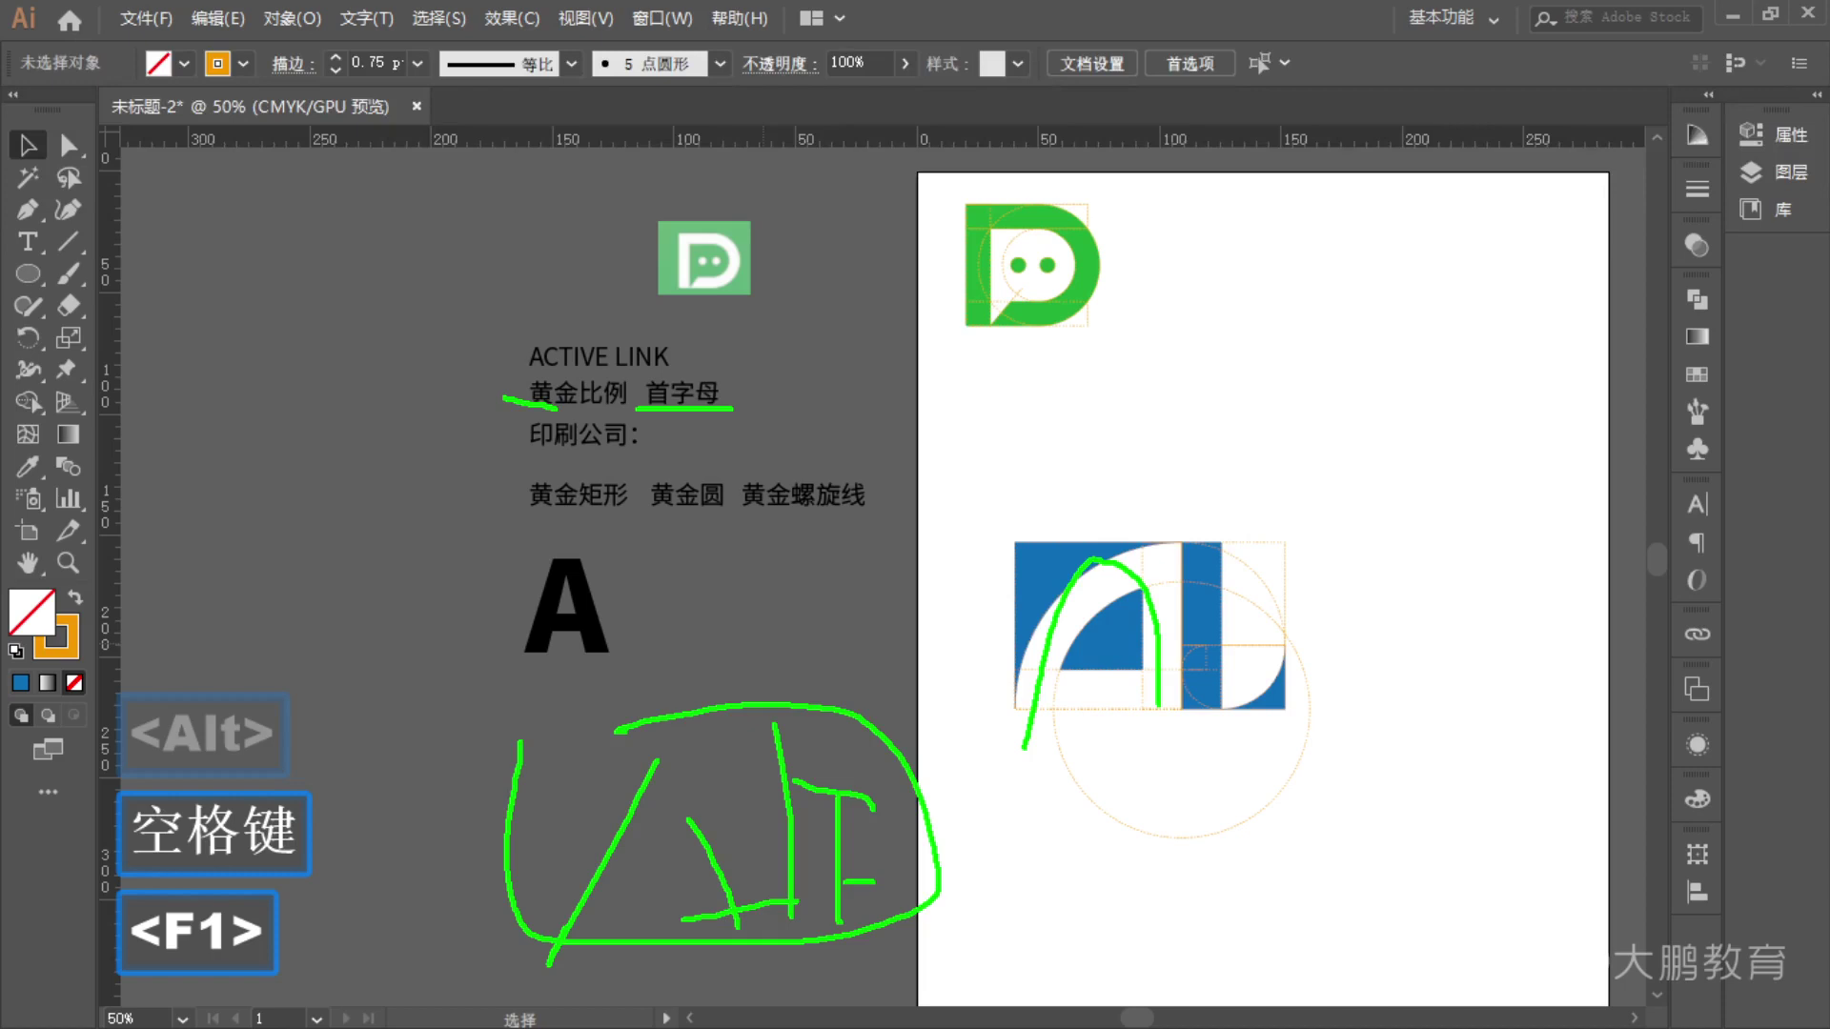
pyautogui.press('Escape')
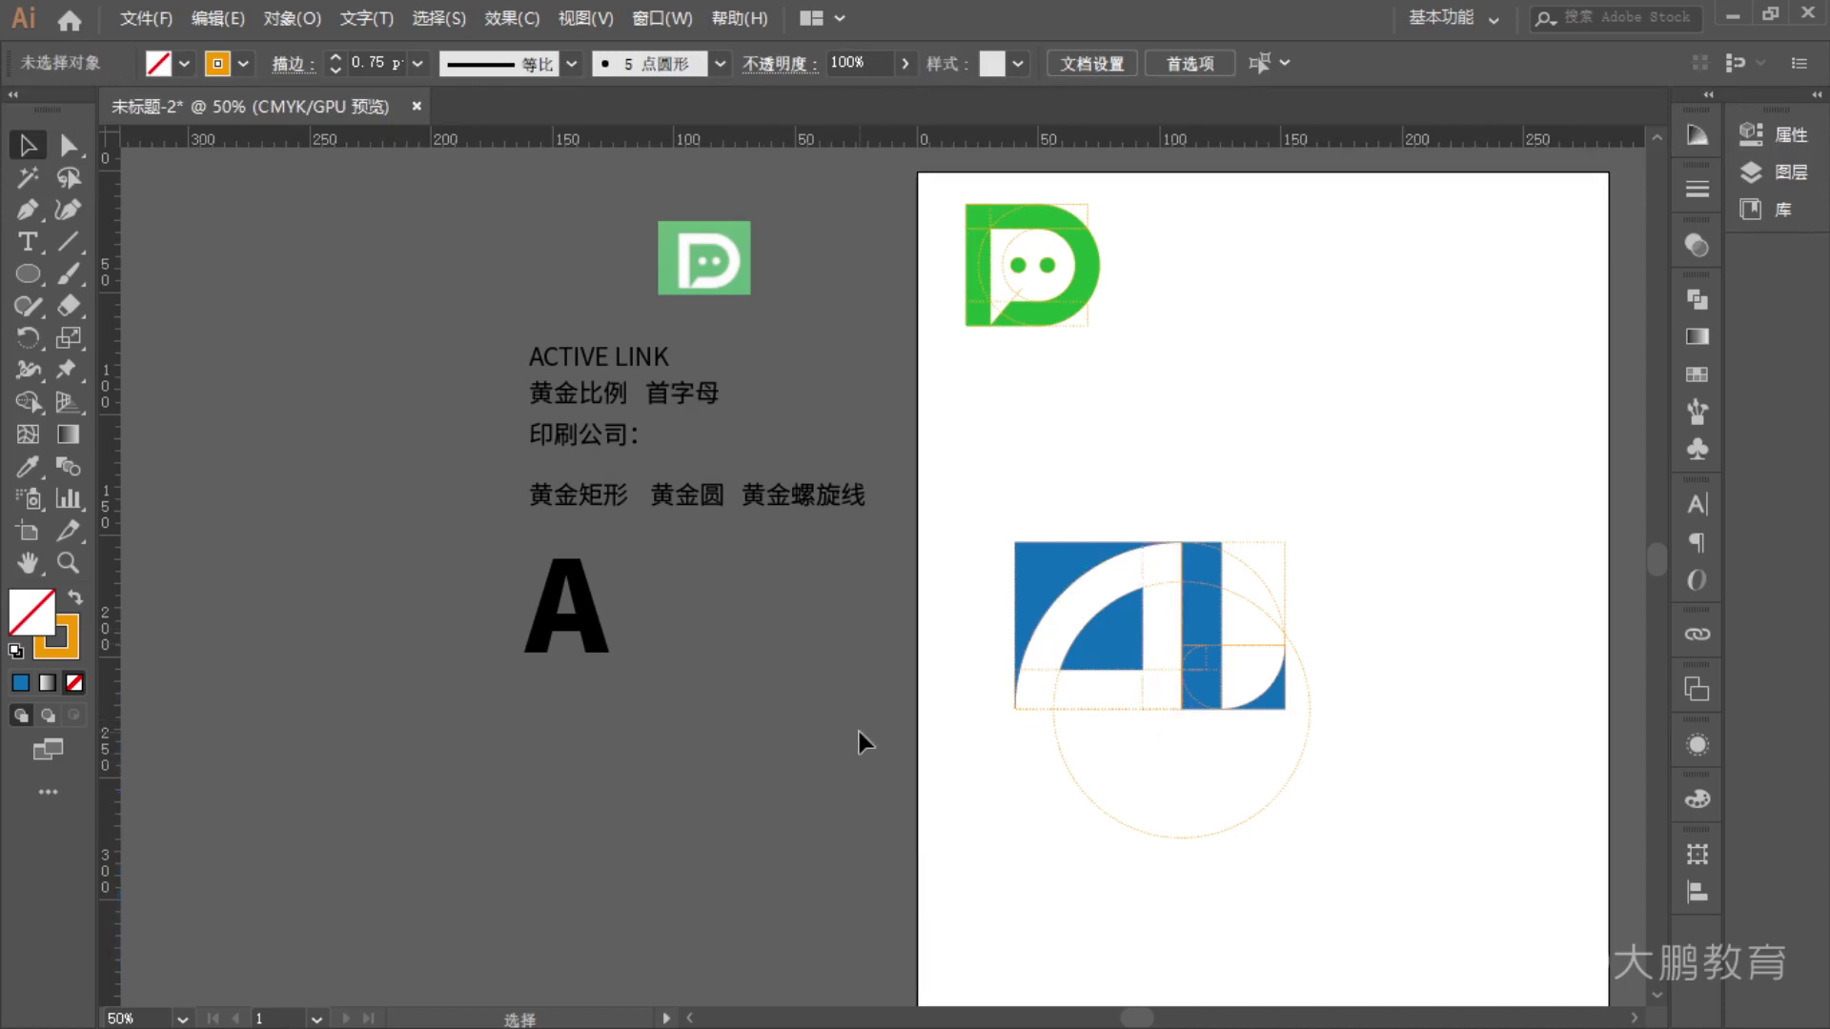
# - Move the blue AL logo with its construction lines up to sit directly beneath the green D logo
pyautogui.press('space')
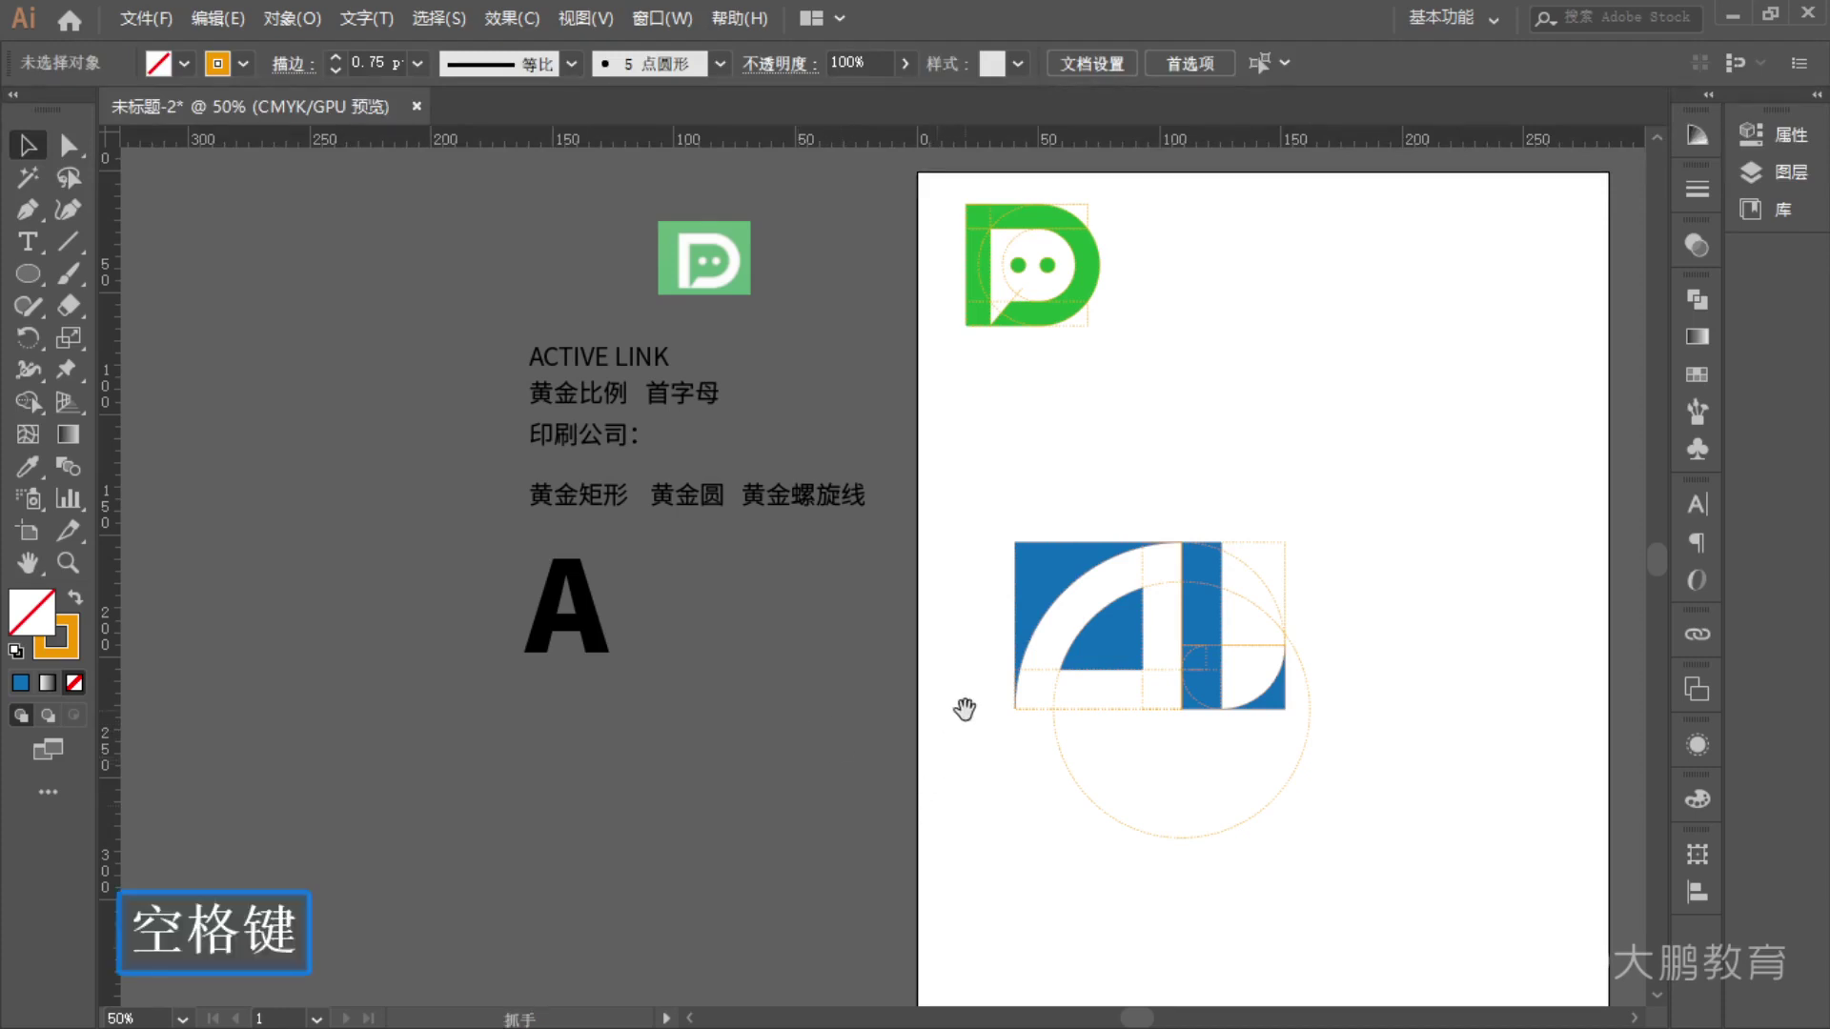
pyautogui.moveTo(956, 711); pyautogui.dragTo(731, 707)
pyautogui.moveTo(1156, 835); pyautogui.dragTo(1257, 890)
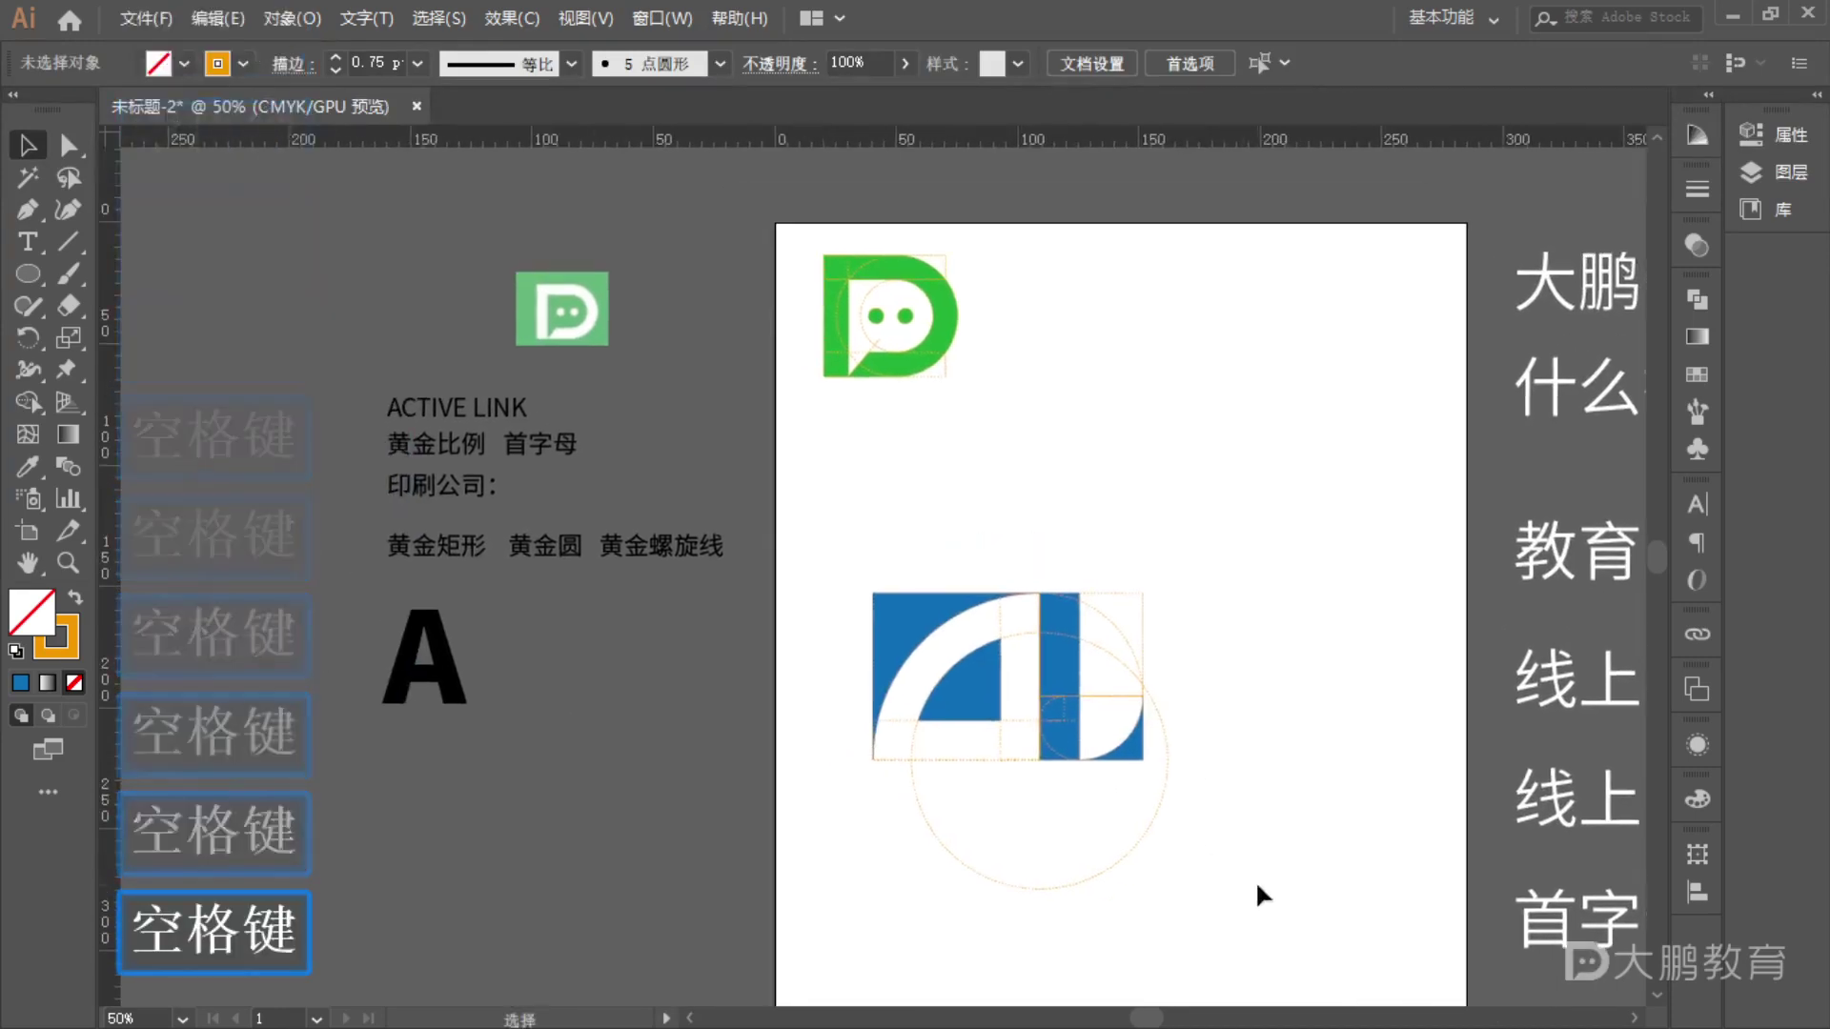
pyautogui.click(791, 550)
pyautogui.click(849, 543)
pyautogui.click(1045, 659)
pyautogui.moveTo(1045, 658); pyautogui.dragTo(985, 488)
pyautogui.click(997, 372)
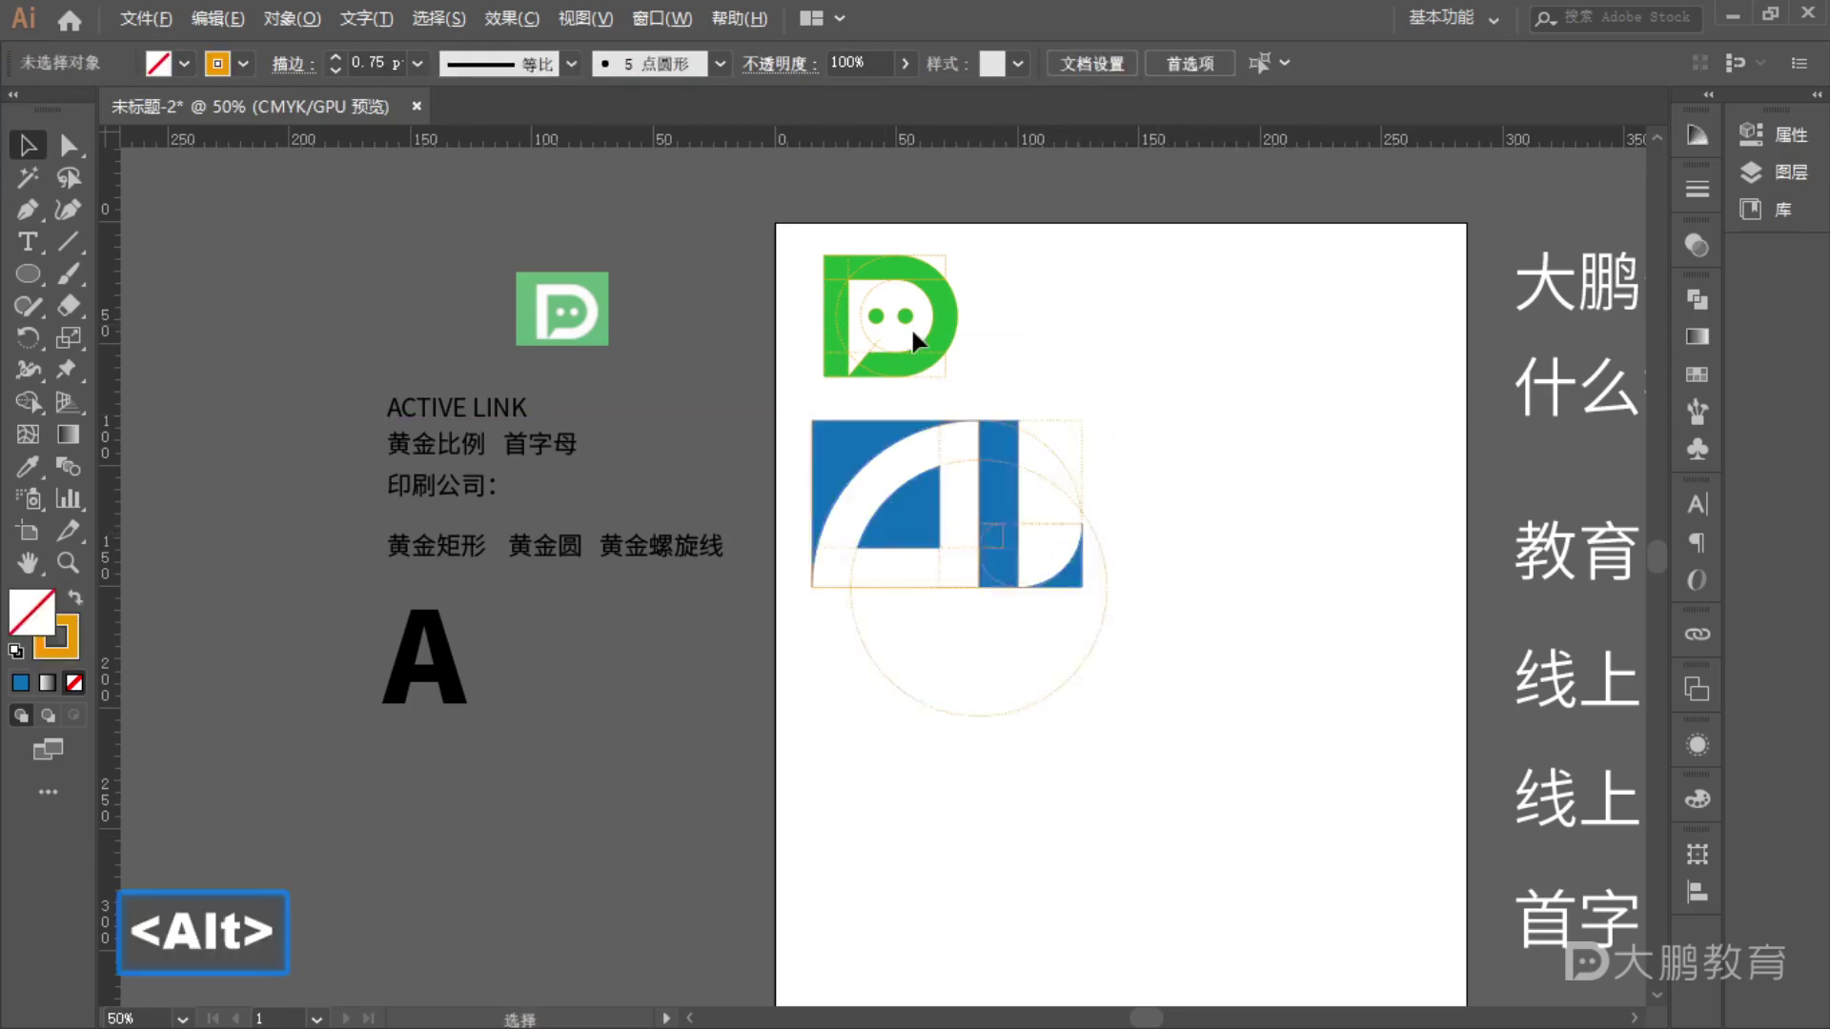
# - Scale down the blue AL logo together with its construction lines
pyautogui.scroll(1, 996, 371)
pyautogui.click(788, 519)
pyautogui.moveTo(1143, 629); pyautogui.dragTo(1019, 632)
# - Enlarge the green D logo with its construction lines and position it above the AL logo
pyautogui.moveTo(1054, 441); pyautogui.dragTo(777, 200)
pyautogui.moveTo(944, 297); pyautogui.dragTo(1005, 296)
pyautogui.click(1153, 467)
pyautogui.moveTo(1153, 467); pyautogui.dragTo(756, 237)
pyautogui.moveTo(789, 302); pyautogui.dragTo(778, 351)
# - Duplicate the solid green D logo without its construction lines beside the original
pyautogui.click(1210, 419)
pyautogui.click(979, 378)
pyautogui.keyDown('shift'); pyautogui.click(939, 355); pyautogui.keyUp('shift')
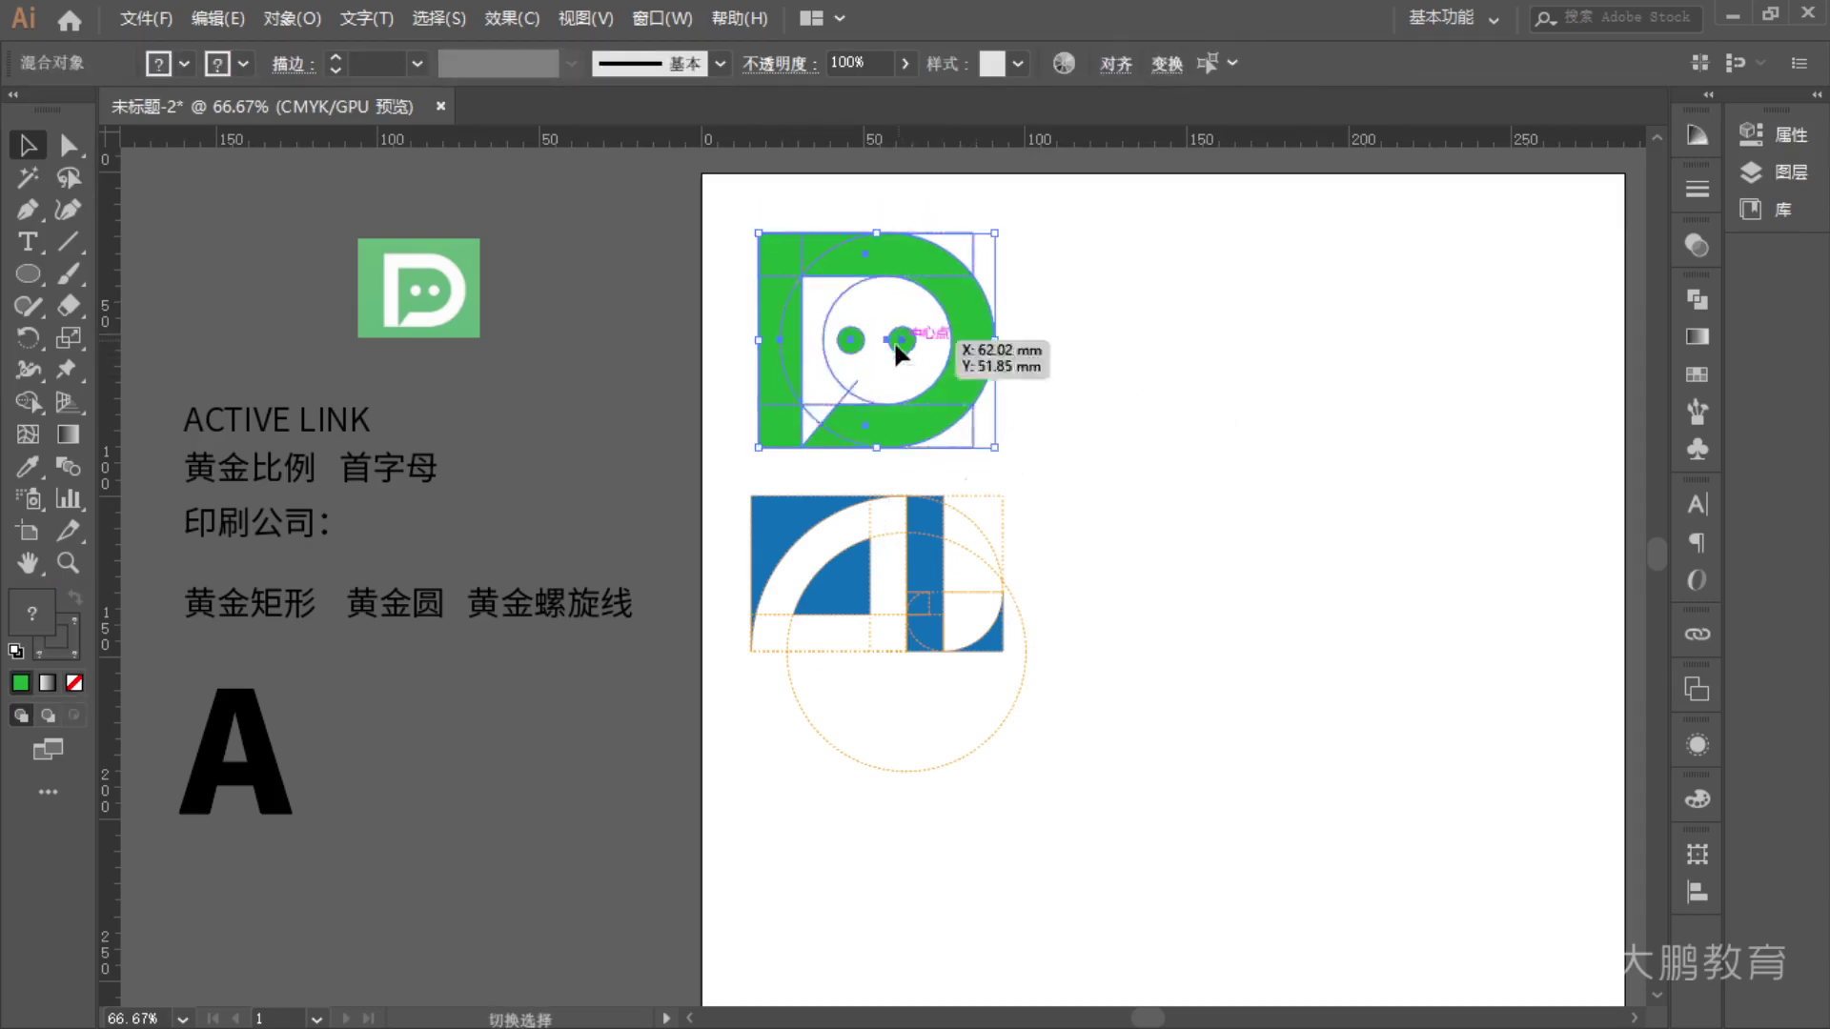
pyautogui.click(1136, 370)
pyautogui.moveTo(739, 245); pyautogui.dragTo(1058, 473)
pyautogui.click(984, 368)
pyautogui.moveTo(972, 359); pyautogui.dragTo(1340, 362)
pyautogui.click(1344, 369)
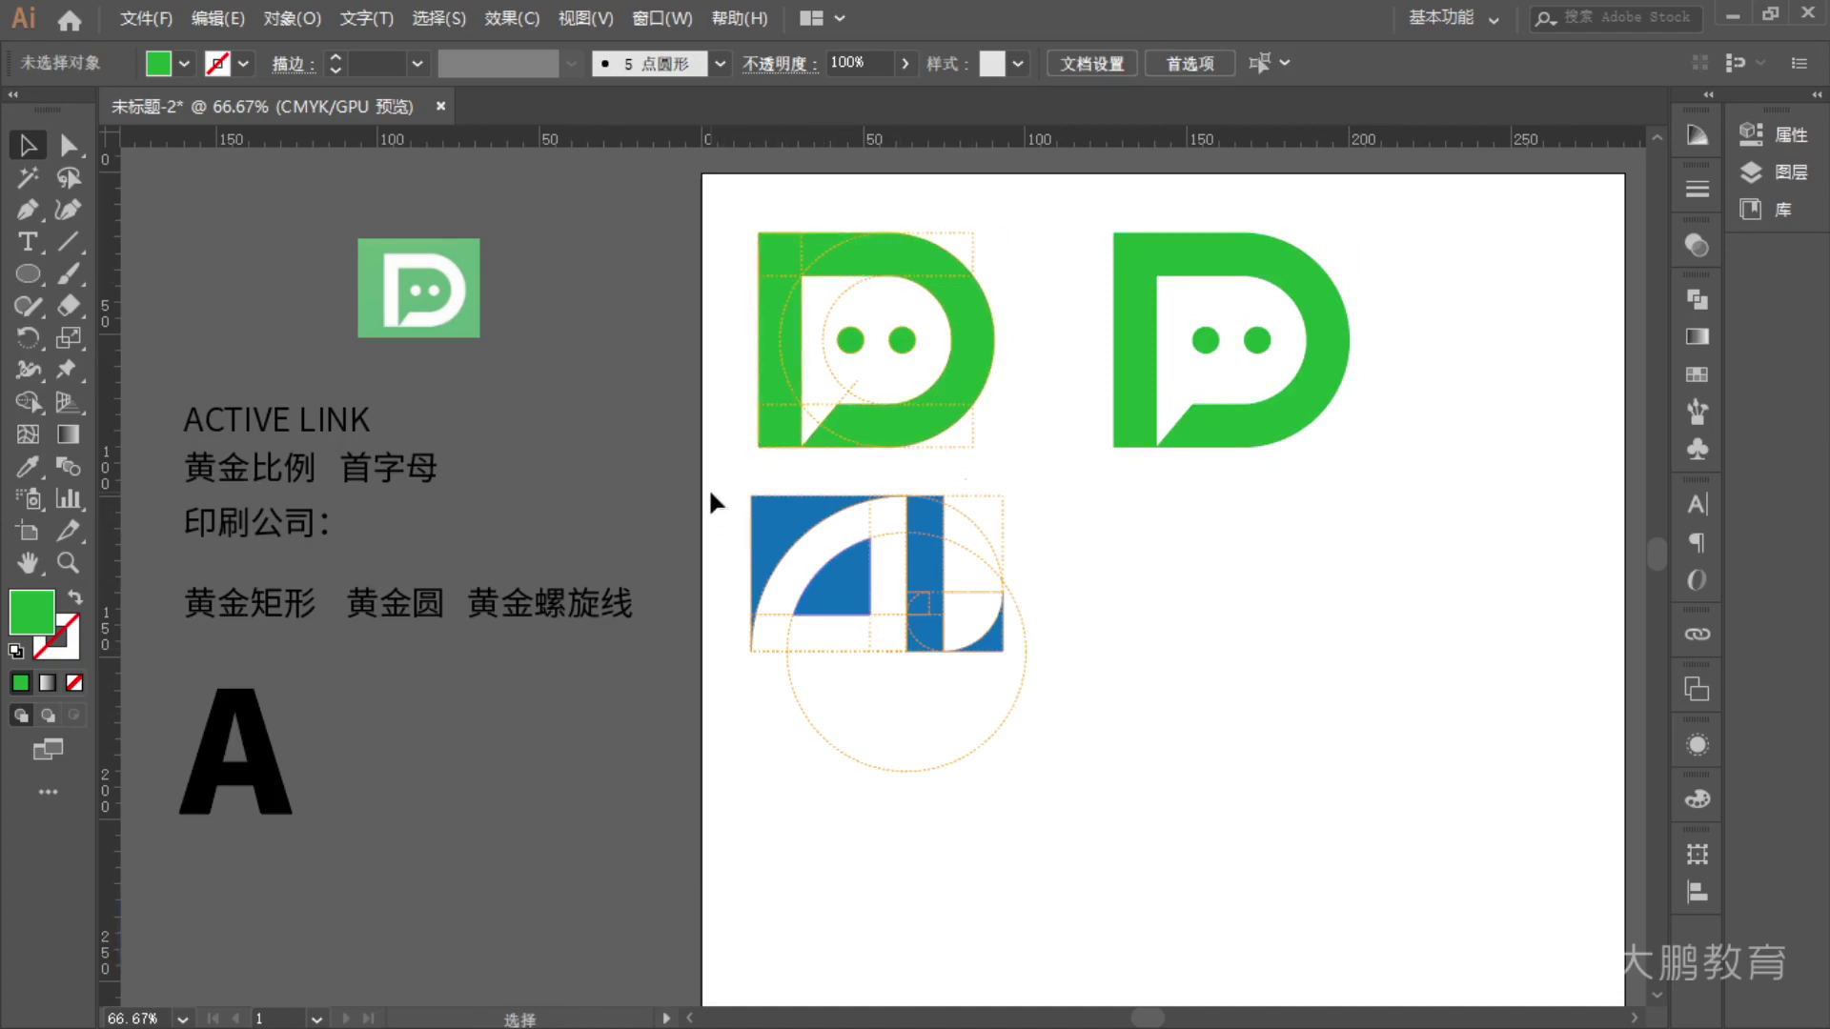
# - Duplicate the solid blue AL shapes without construction lines, placing the copy beneath the duplicated D logo
pyautogui.moveTo(715, 498); pyautogui.dragTo(1039, 721)
pyautogui.moveTo(972, 576); pyautogui.dragTo(1296, 500)
pyautogui.click(1348, 779)
pyautogui.moveTo(1236, 780); pyautogui.dragTo(1188, 711)
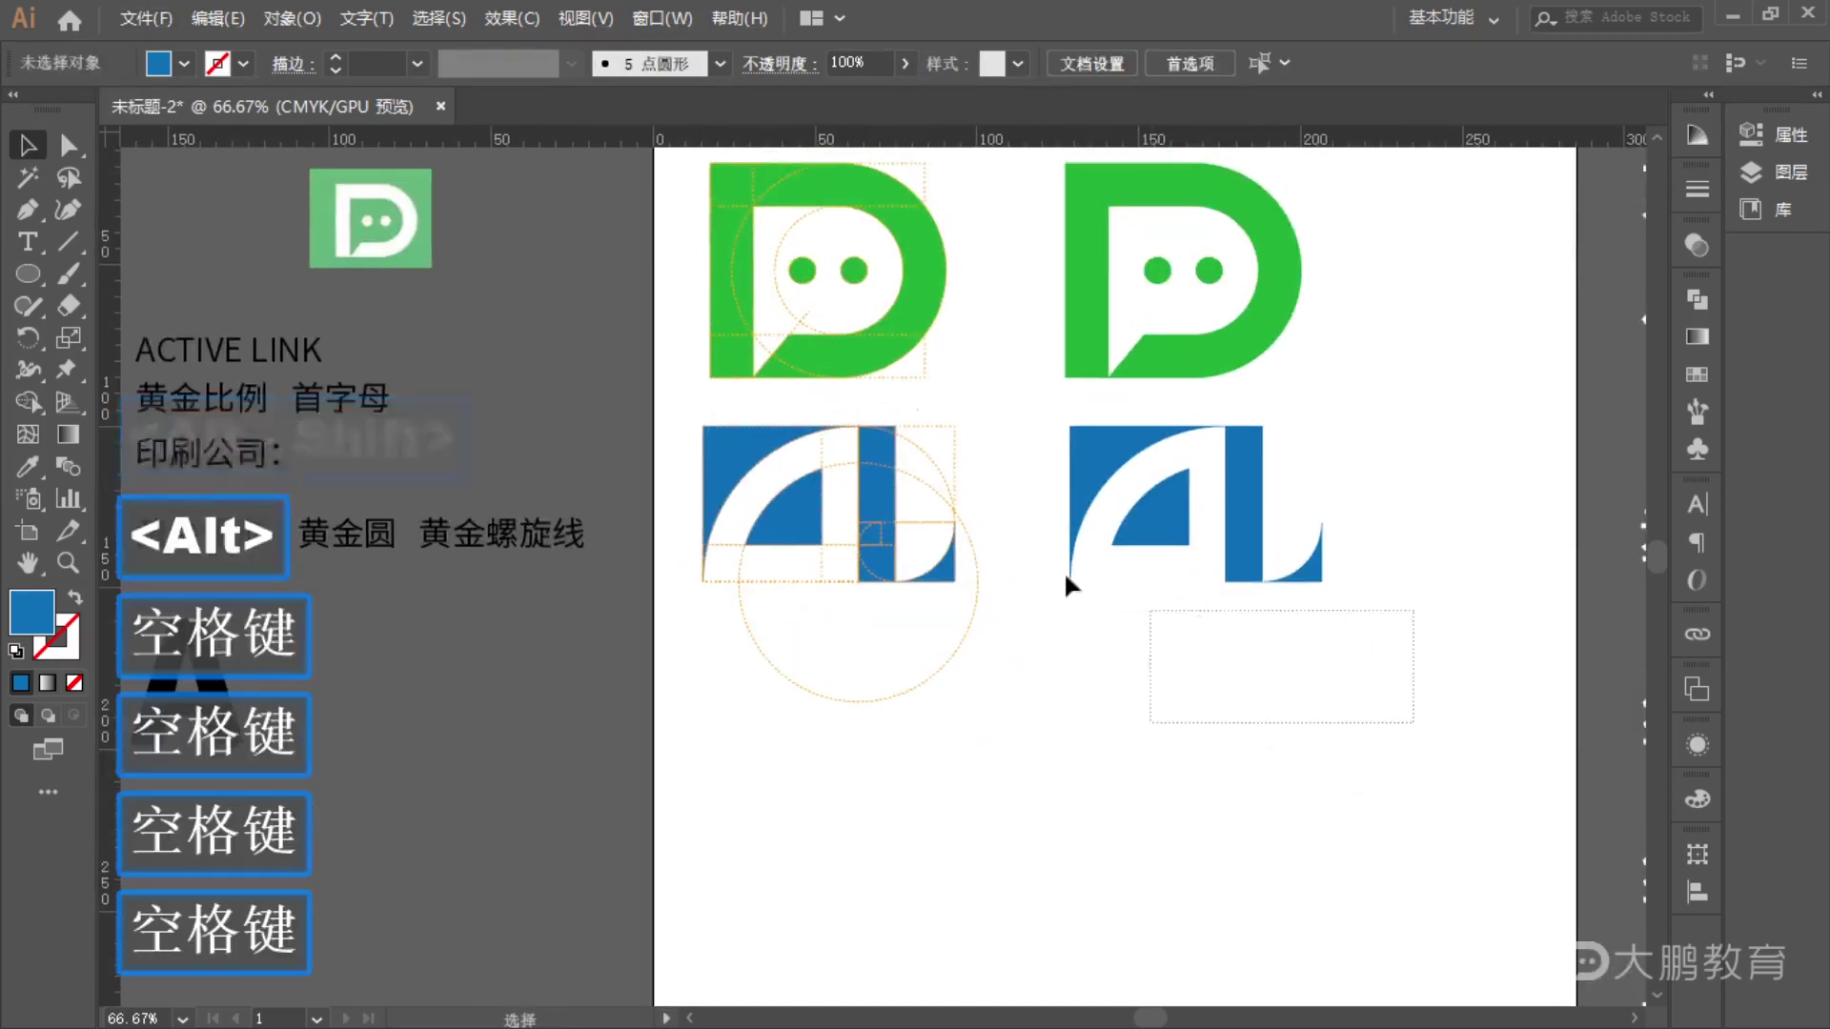
# - Scale down both green D logos and align them with the AL logos below
pyautogui.click(726, 512)
pyautogui.scroll(3, 1000, 340)
pyautogui.click(762, 316)
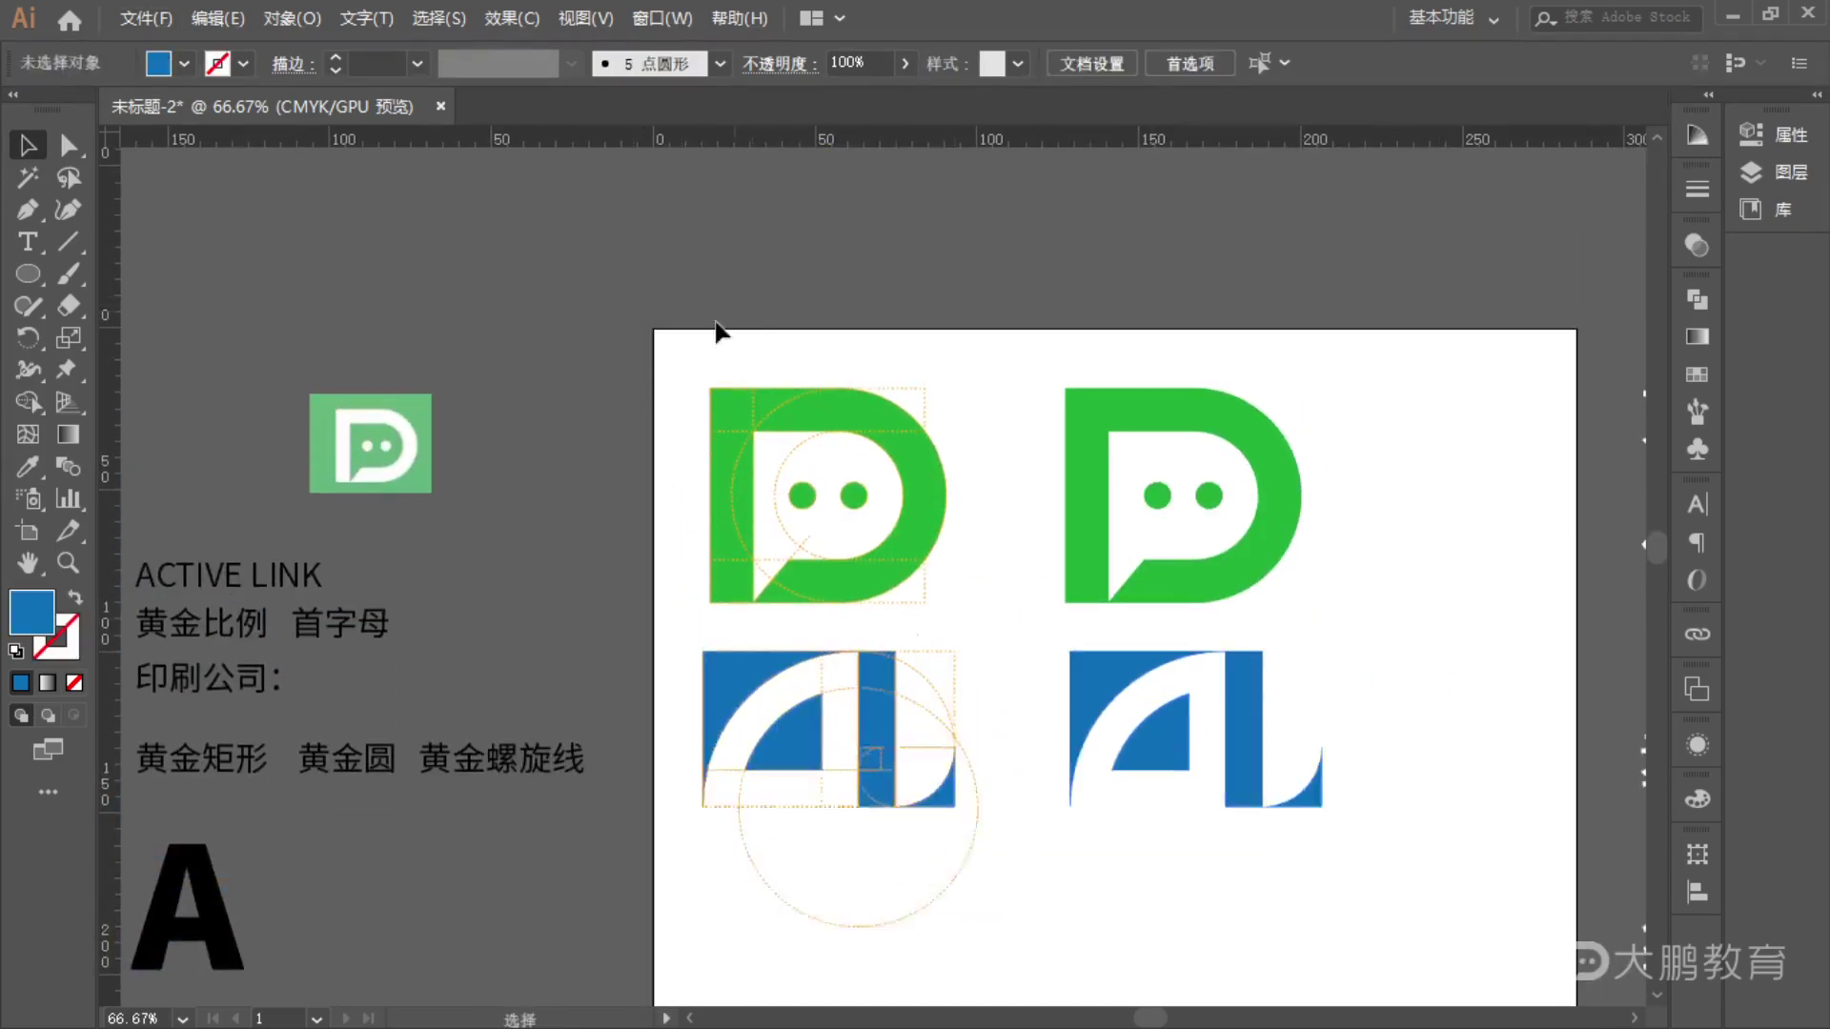
pyautogui.moveTo(1363, 576); pyautogui.dragTo(1363, 576)
pyautogui.moveTo(1300, 495); pyautogui.dragTo(1230, 495)
pyautogui.moveTo(1354, 587); pyautogui.dragTo(1026, 426)
pyautogui.moveTo(1223, 591); pyautogui.dragTo(1275, 593)
pyautogui.click(1353, 602)
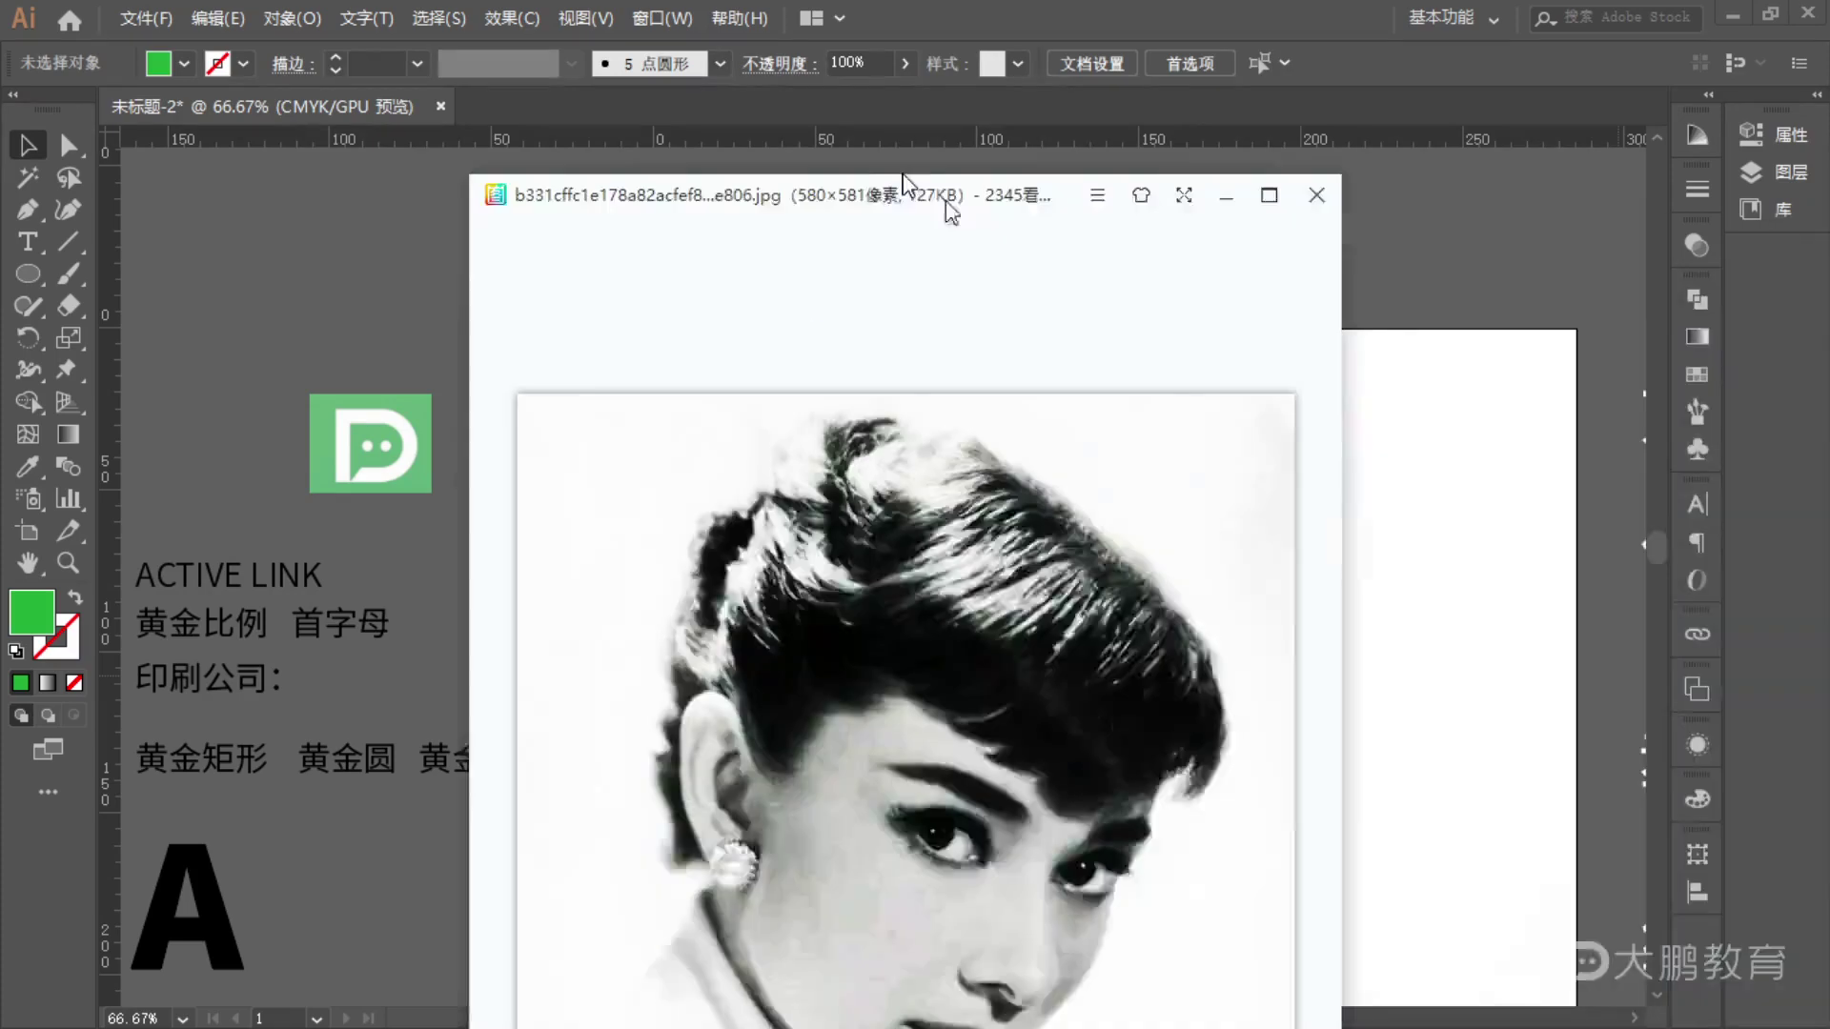
# - Examine the portrait photo full-window in the 2345 image viewer, studying the shadow shapes of hair, face and neck, and return to Illustrator
pyautogui.doubleClick(947, 204)
pyautogui.scroll(-1, 1005, 605)
pyautogui.scroll(1, 1004, 604)
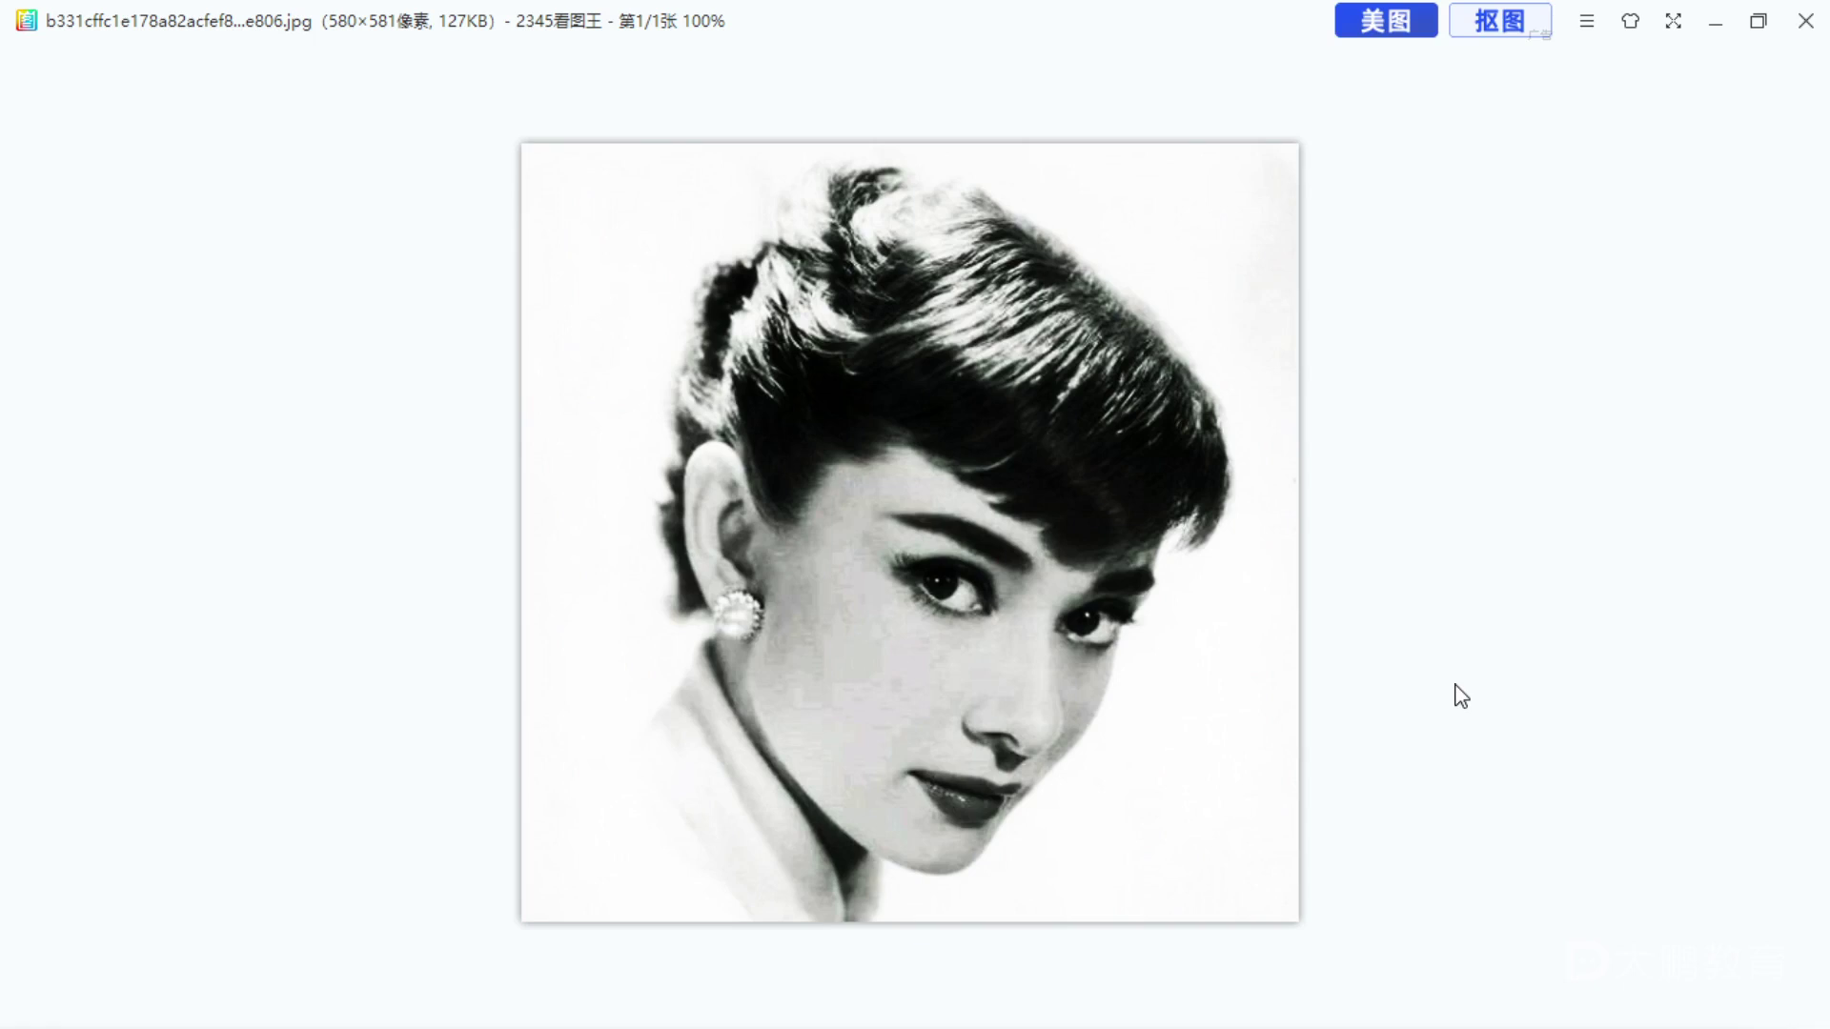
pyautogui.press('F1')
pyautogui.moveTo(897, 446)
pyautogui.mouseDown()
pyautogui.moveTo(837, 458)
pyautogui.moveTo(789, 533)
pyautogui.moveTo(732, 510)
pyautogui.moveTo(741, 366)
pyautogui.moveTo(757, 385)
pyautogui.moveTo(772, 355)
pyautogui.moveTo(806, 365)
pyautogui.moveTo(844, 446)
pyautogui.mouseUp()
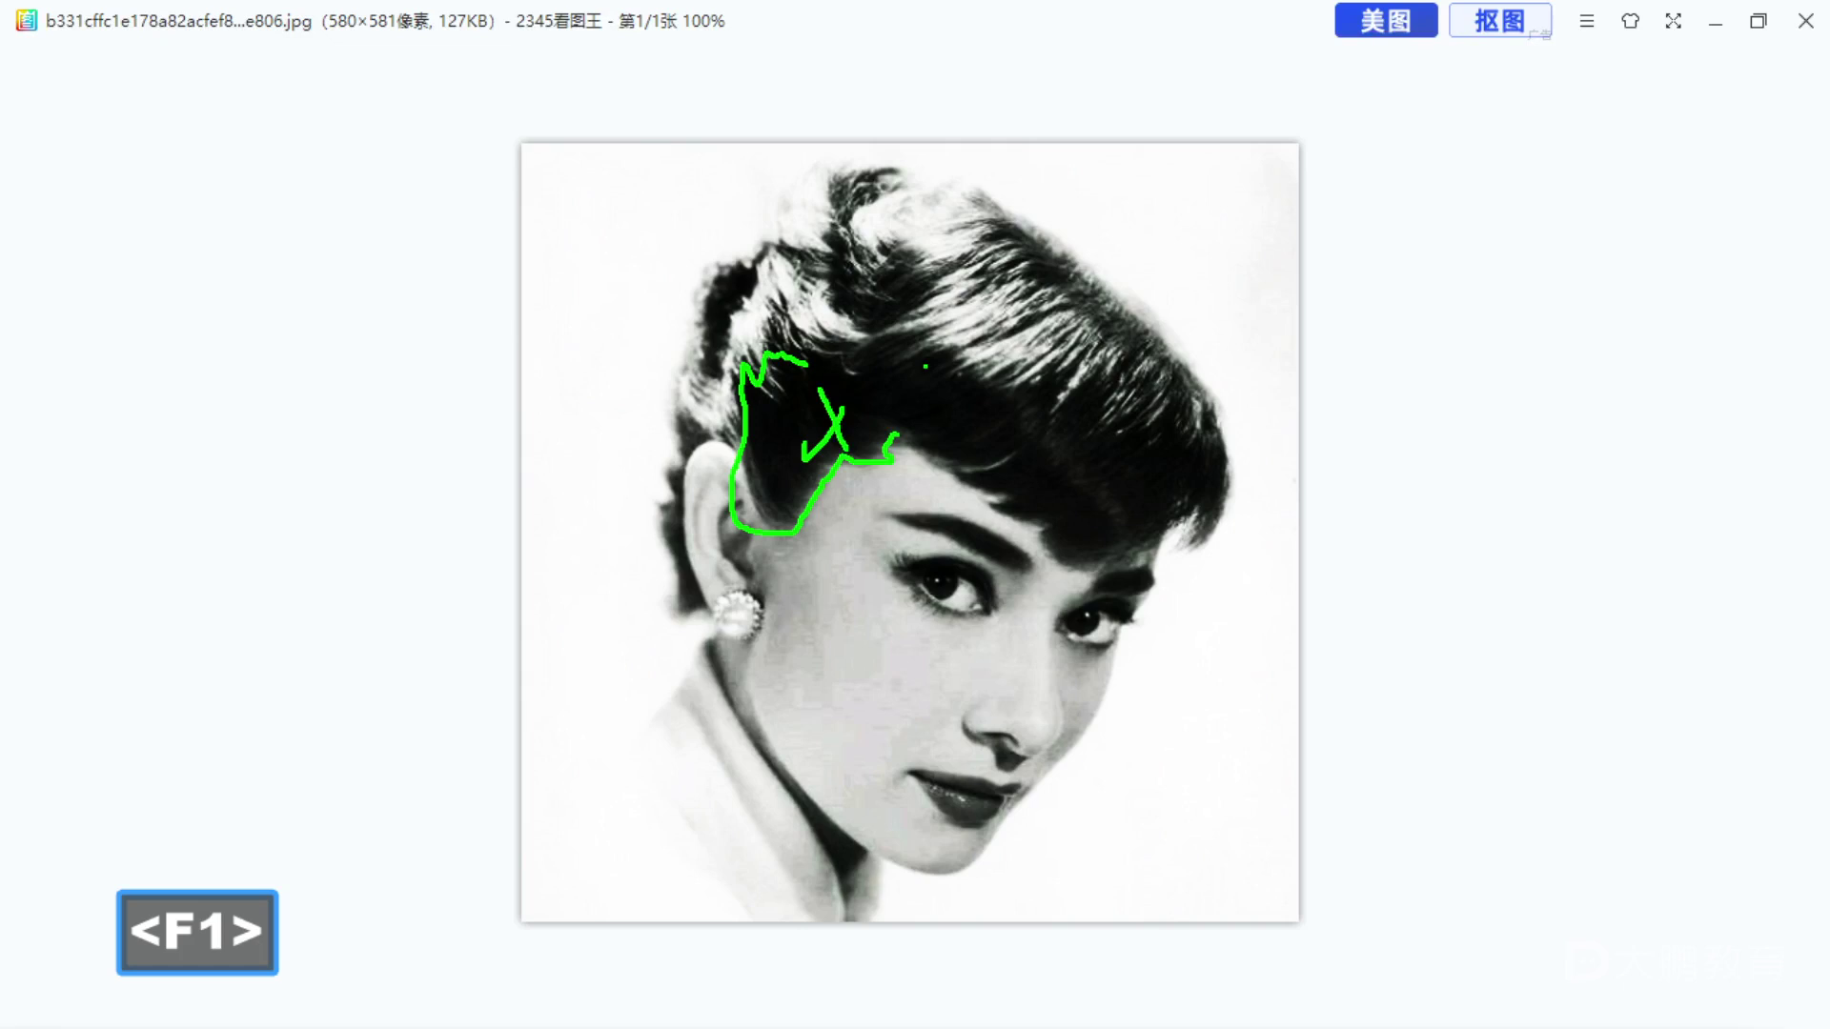
pyautogui.press('Escape')
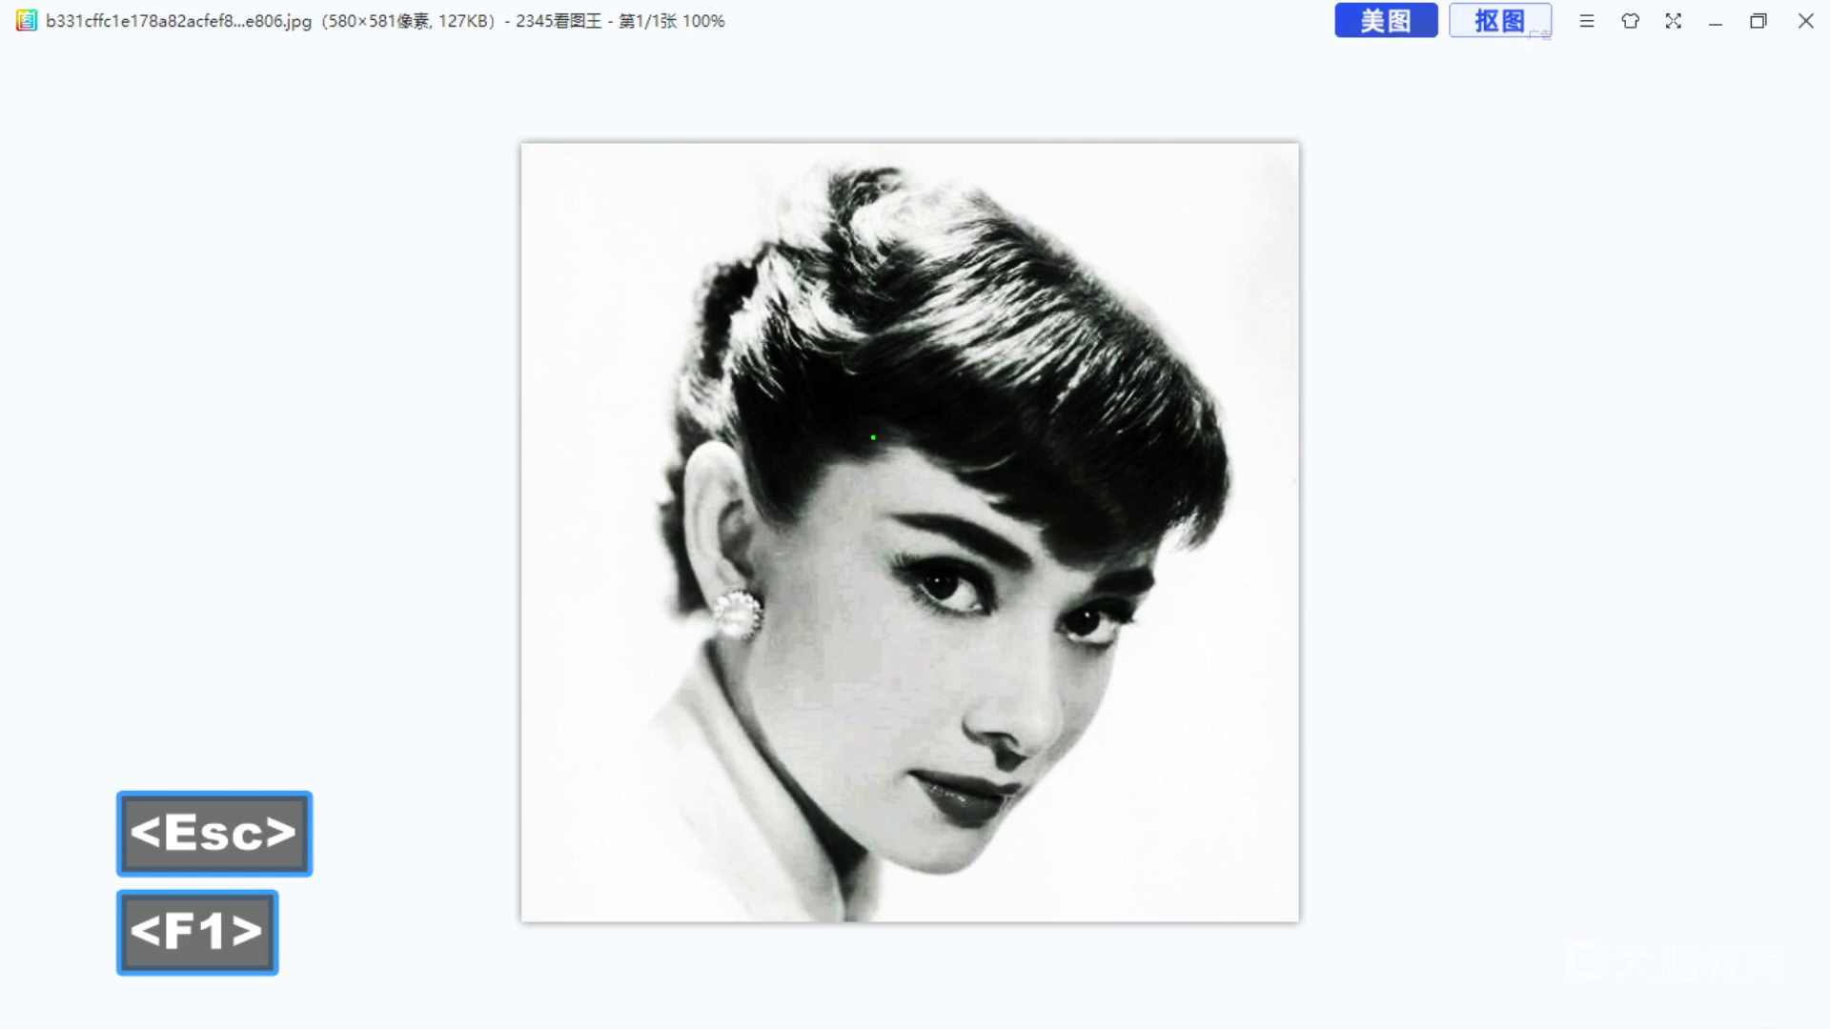
pyautogui.moveTo(814, 599)
pyautogui.mouseDown()
pyautogui.moveTo(818, 679)
pyautogui.moveTo(800, 556)
pyautogui.moveTo(816, 603)
pyautogui.moveTo(776, 627)
pyautogui.mouseUp()
pyautogui.moveTo(896, 620)
pyautogui.mouseDown()
pyautogui.moveTo(931, 657)
pyautogui.moveTo(980, 655)
pyautogui.moveTo(896, 624)
pyautogui.mouseUp()
pyautogui.moveTo(965, 729)
pyautogui.mouseDown()
pyautogui.moveTo(1038, 775)
pyautogui.moveTo(1080, 733)
pyautogui.mouseUp()
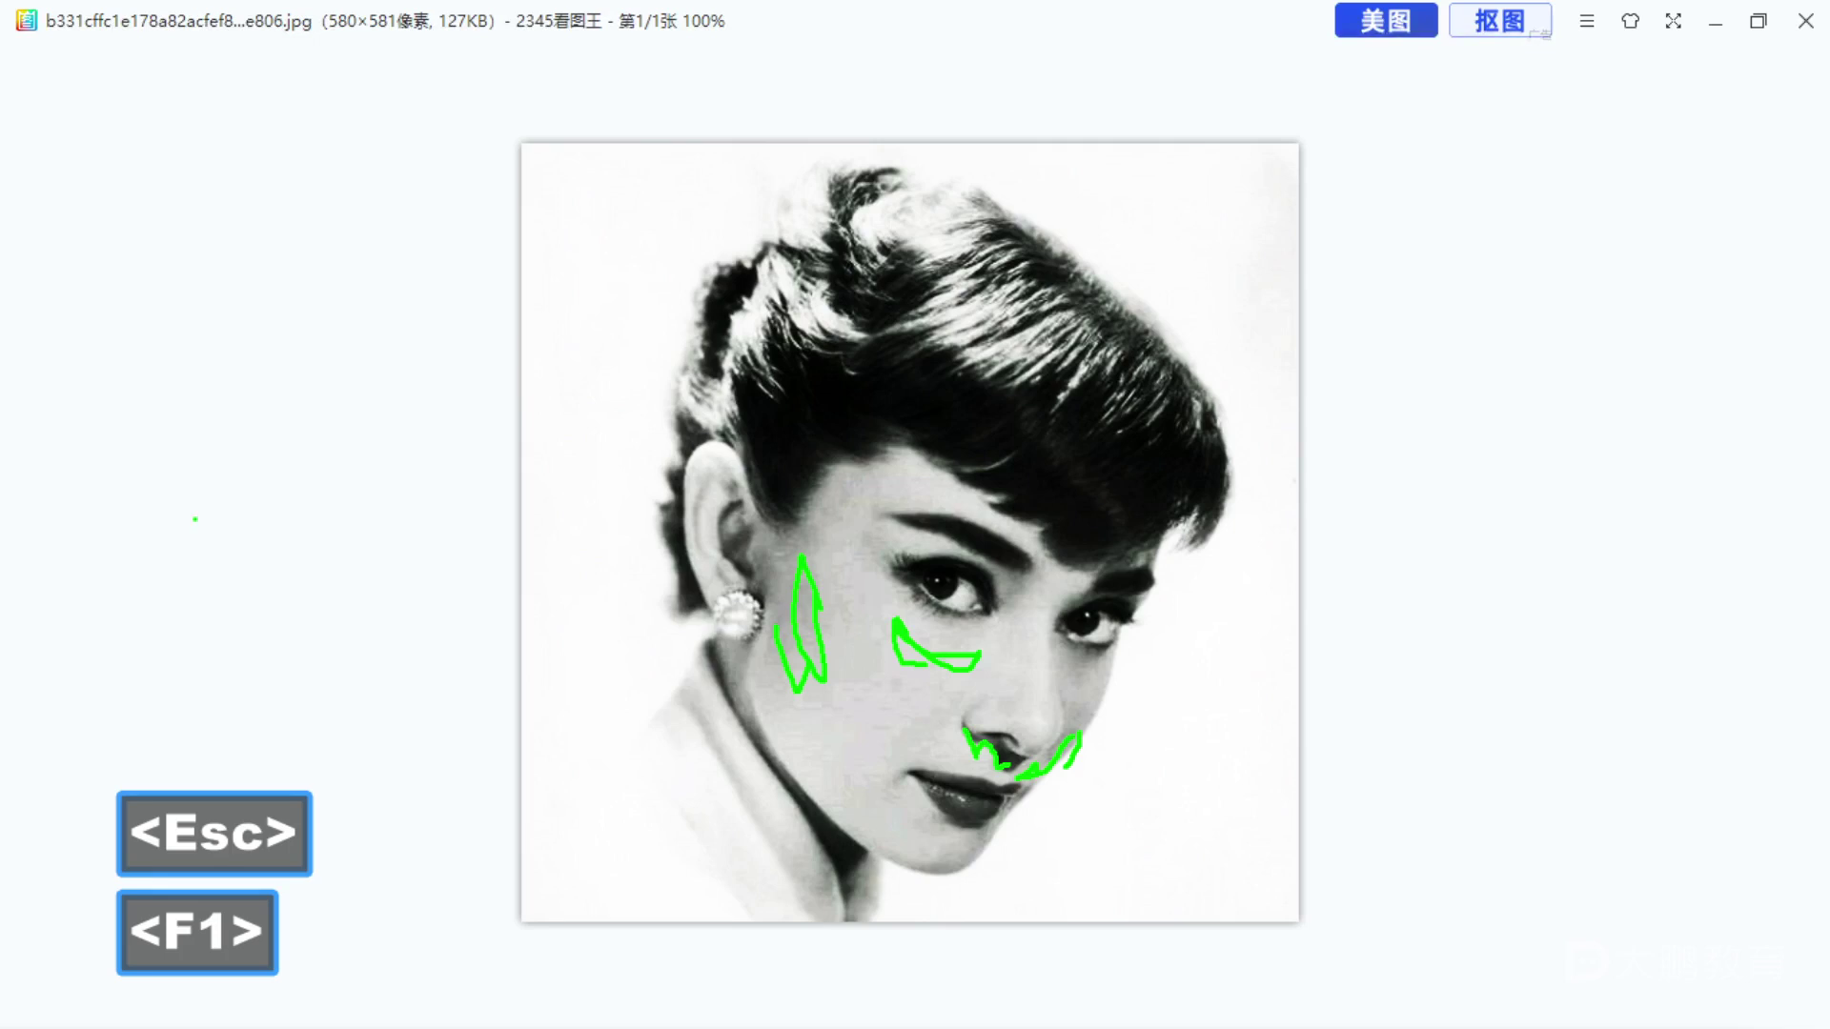
pyautogui.press('Escape')
pyautogui.press('F1')
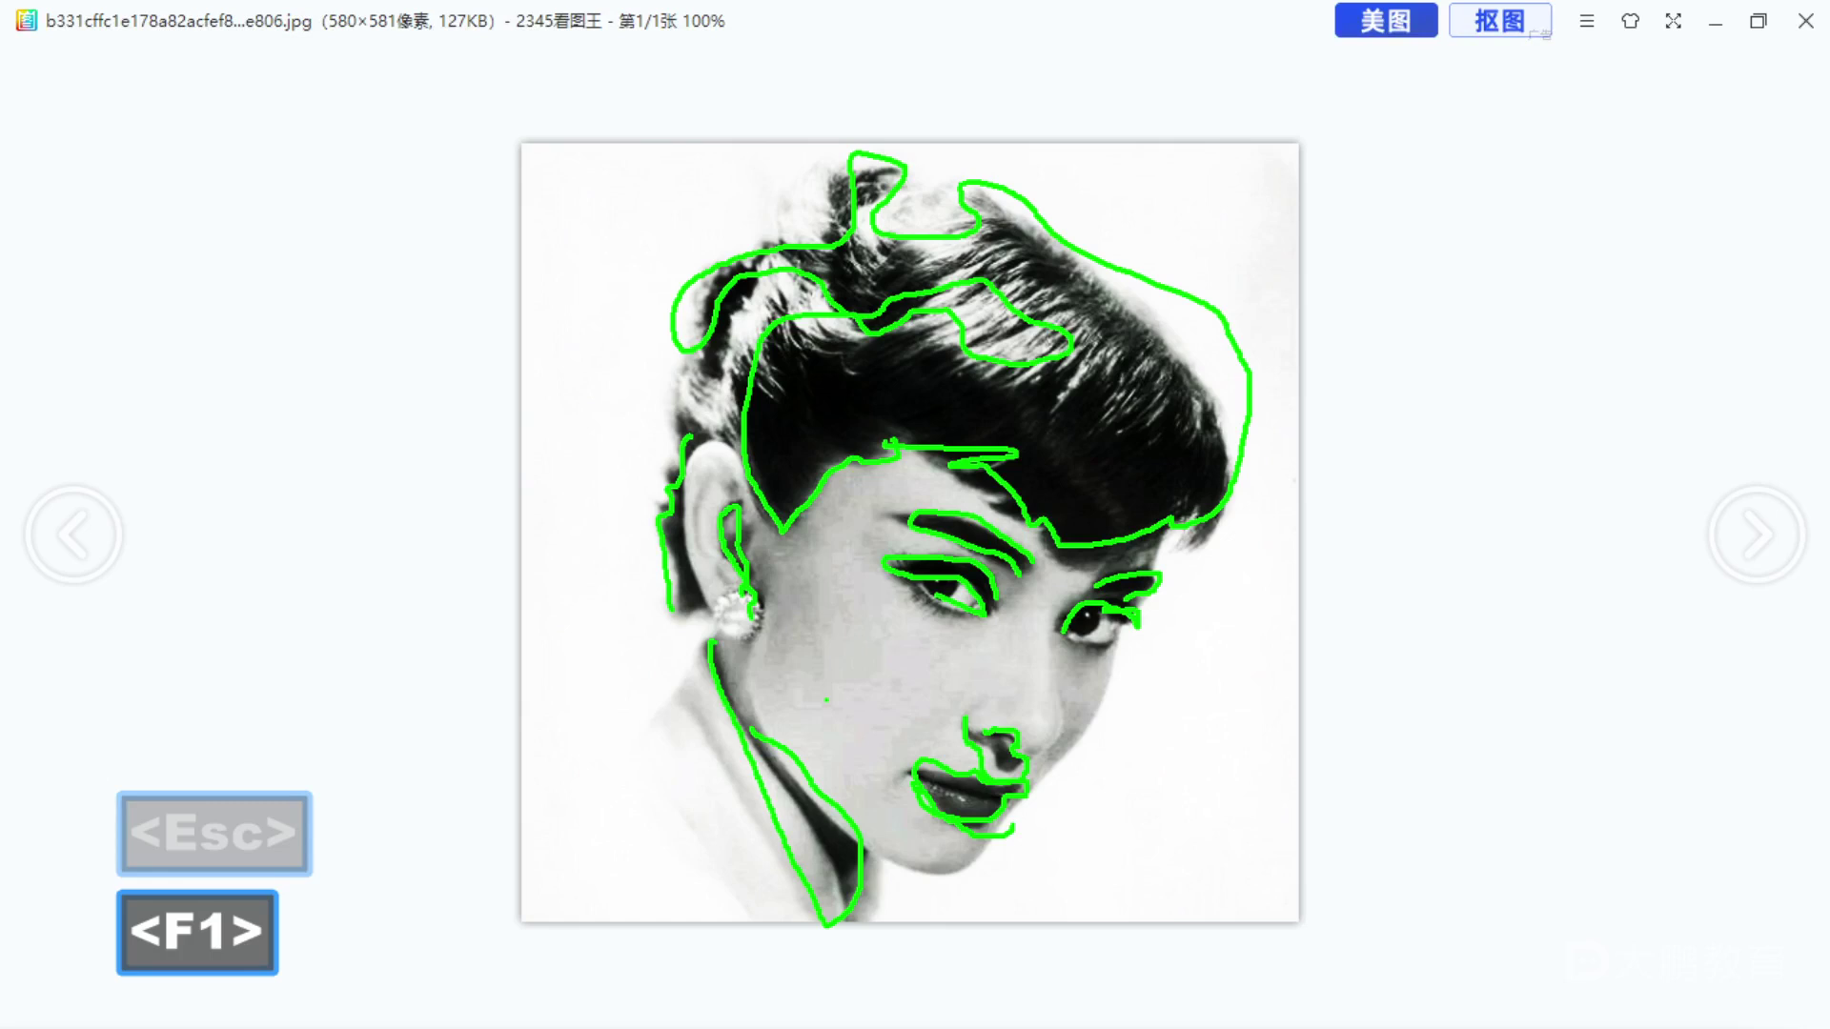
pyautogui.press('Escape')
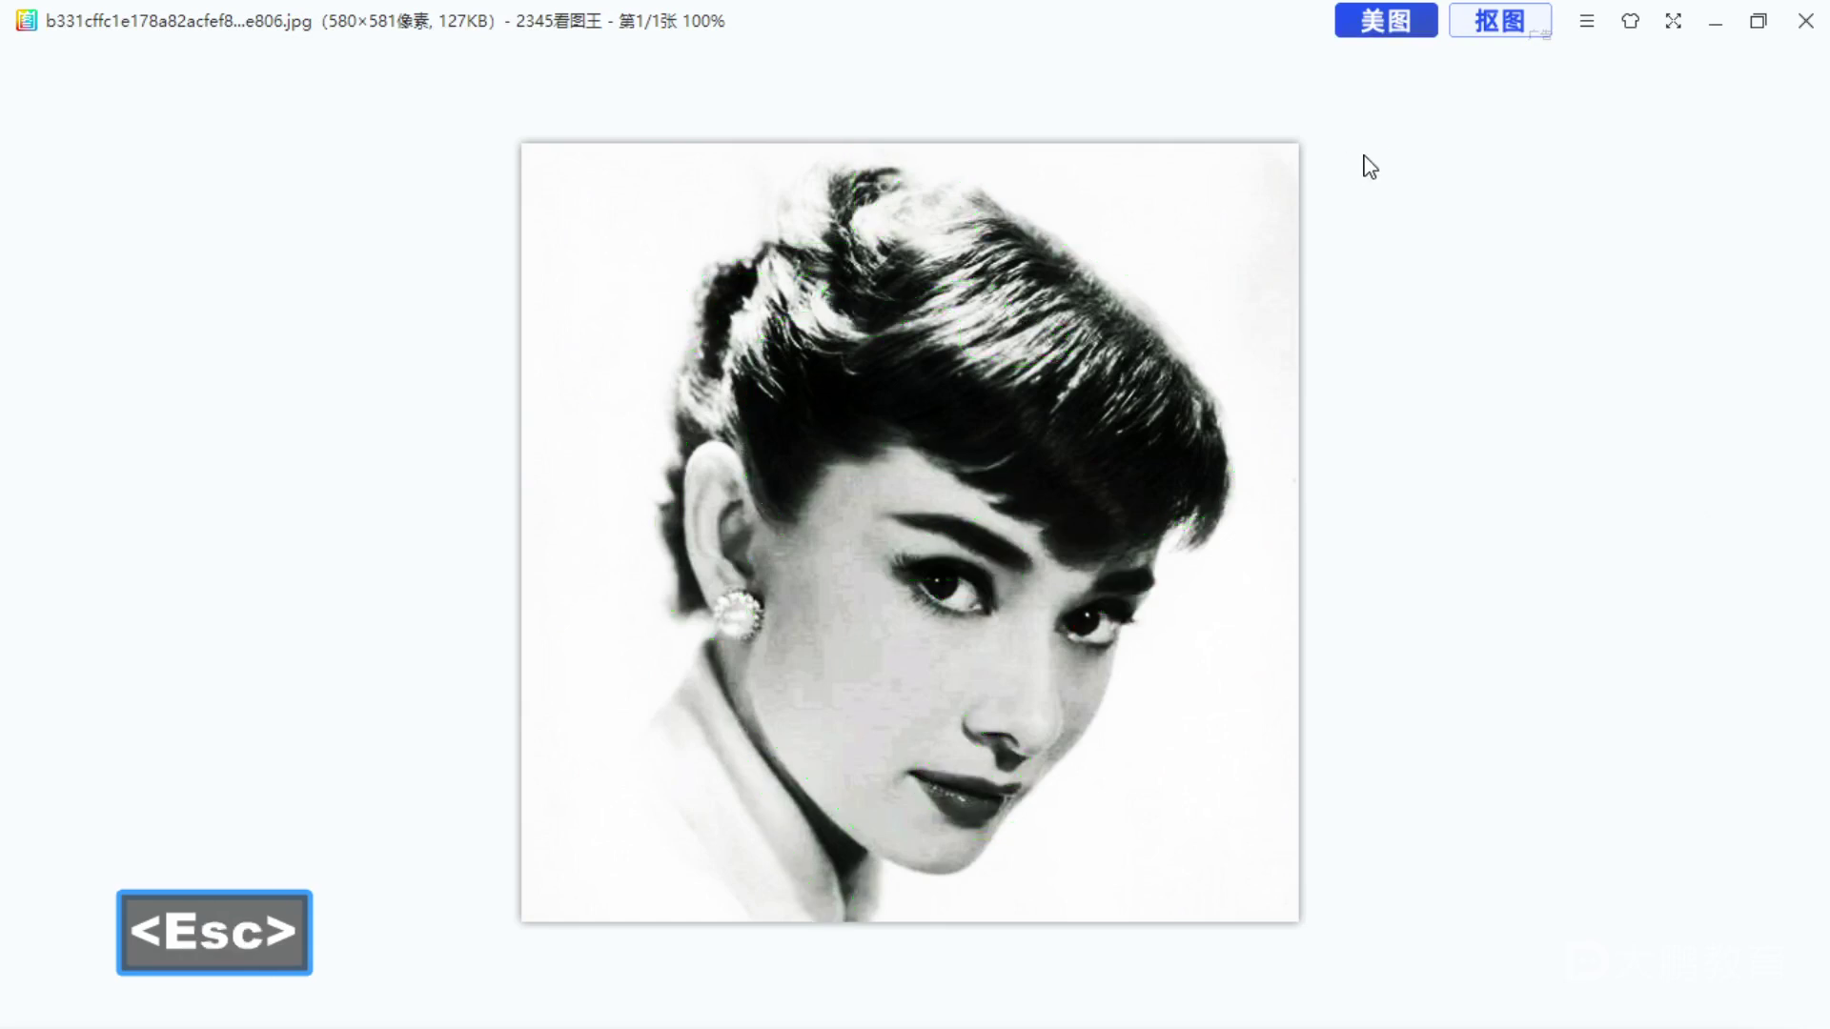
pyautogui.click(1803, 21)
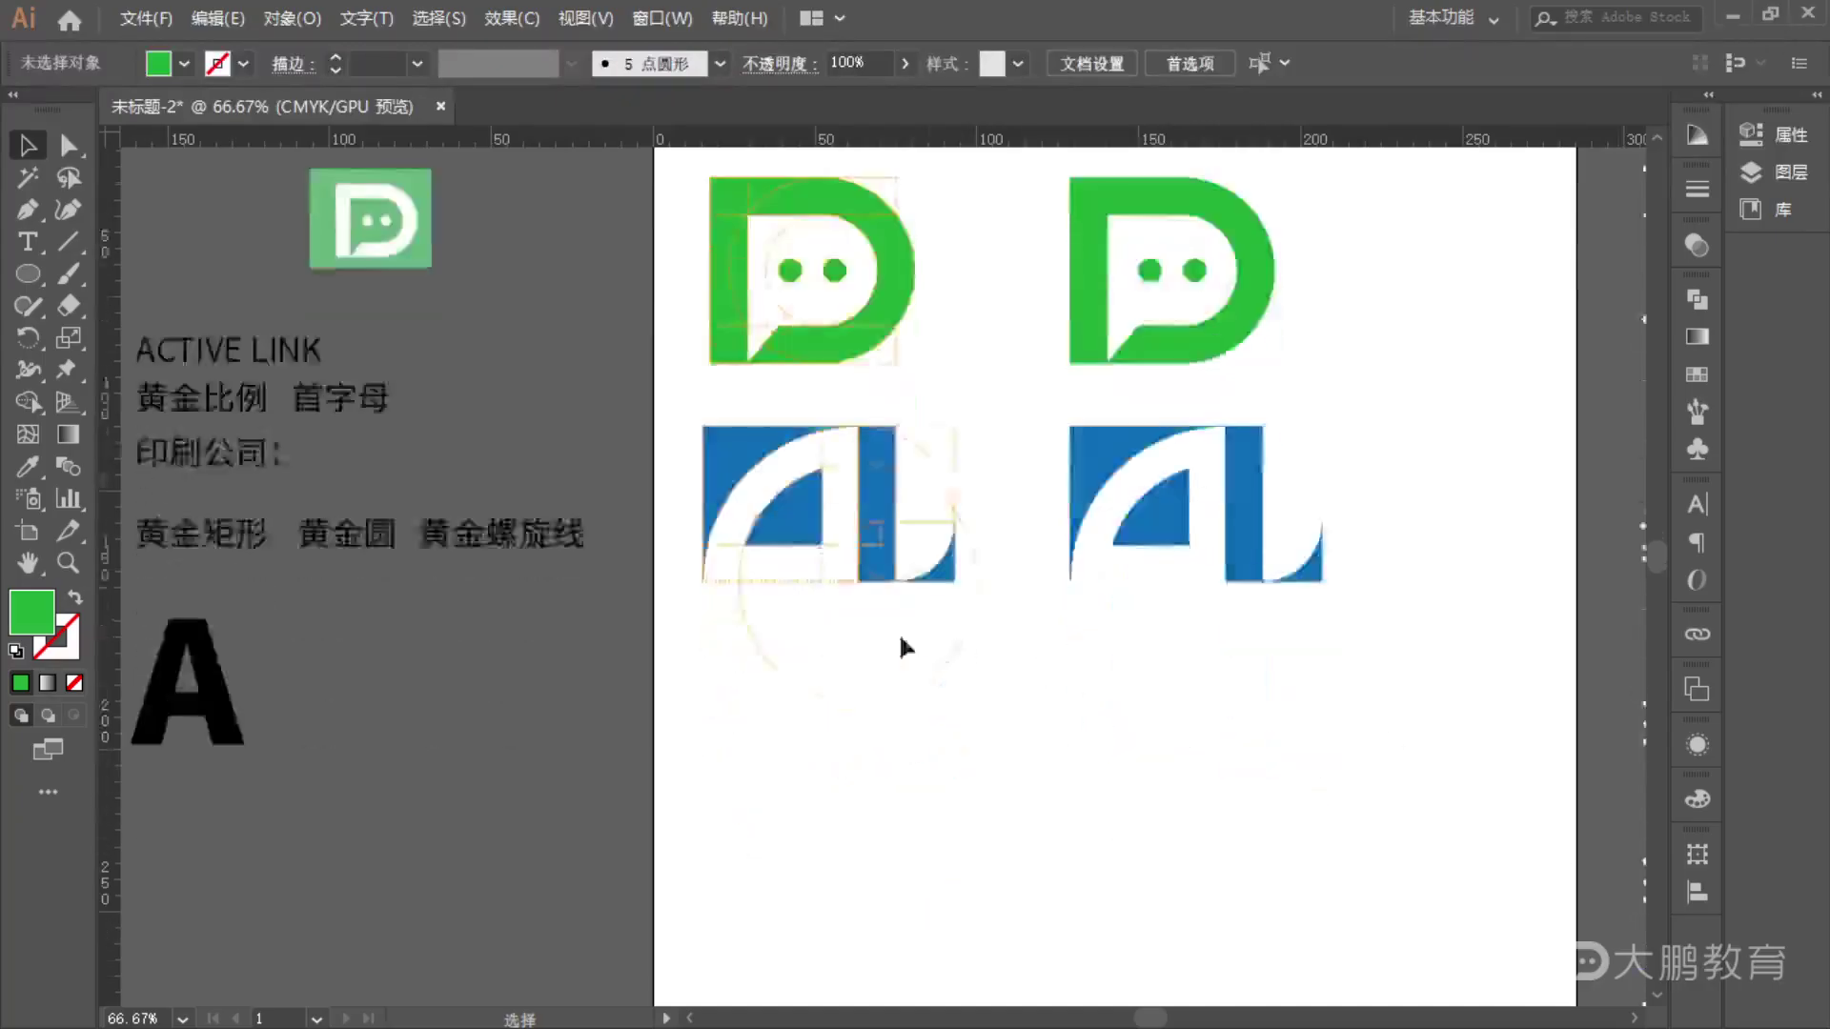
# - Place the portrait photo on the empty area of the artboard and scale it down proportionally about its centre
pyautogui.scroll(-3, 905, 648)
pyautogui.scroll(-2, 952, 666)
pyautogui.scroll(4, 943, 724)
pyautogui.moveTo(935, 785); pyautogui.dragTo(967, 487)
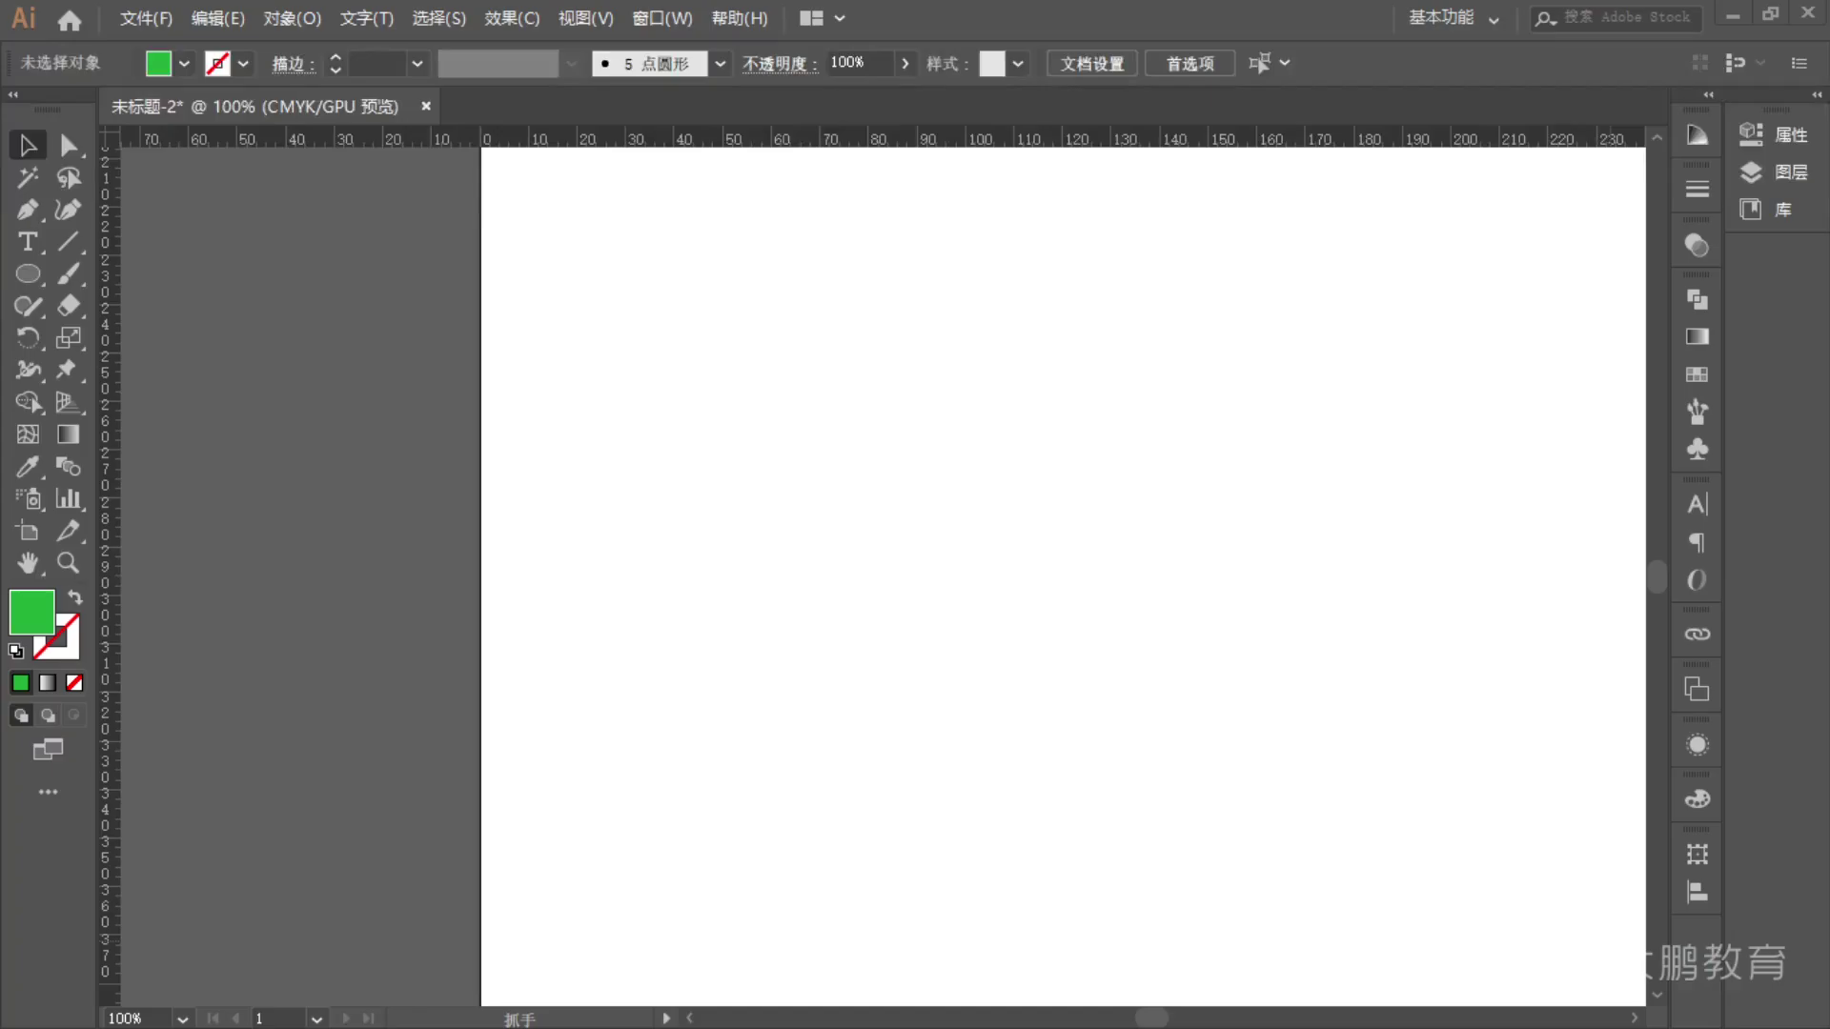
pyautogui.moveTo(957, 562); pyautogui.dragTo(753, 538)
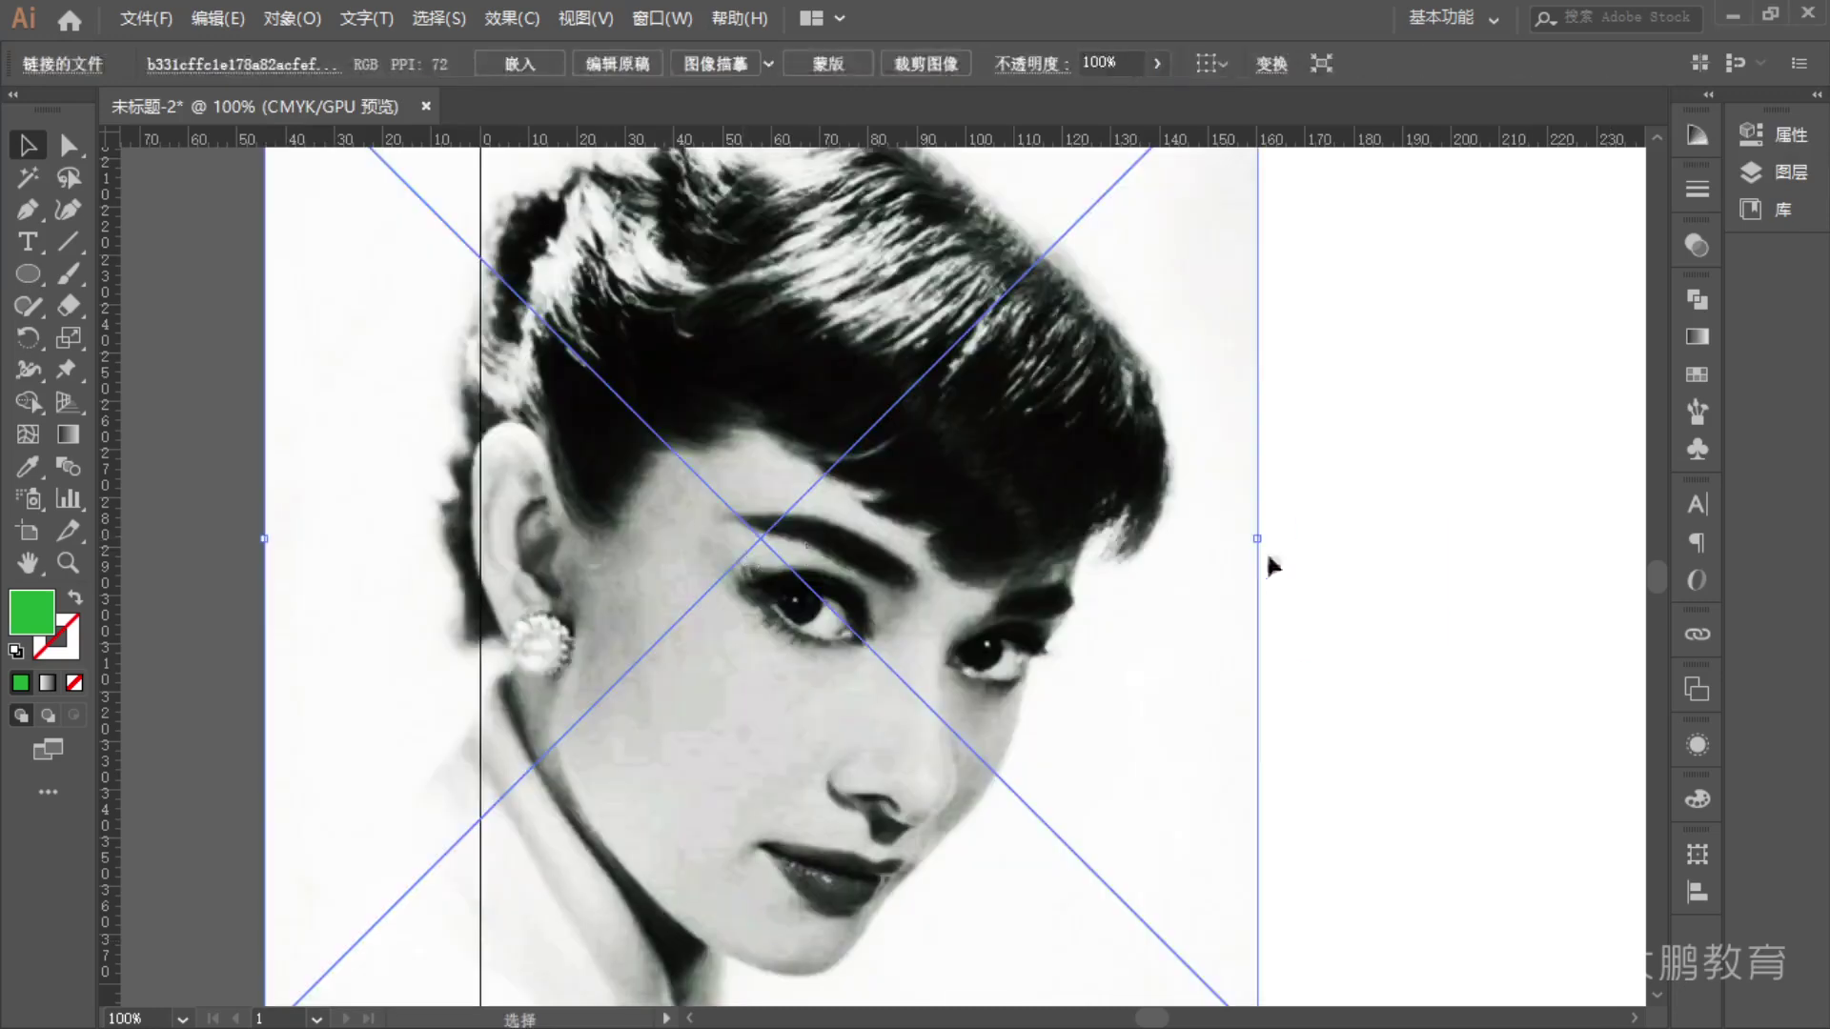
pyautogui.moveTo(1274, 540); pyautogui.dragTo(1021, 530)
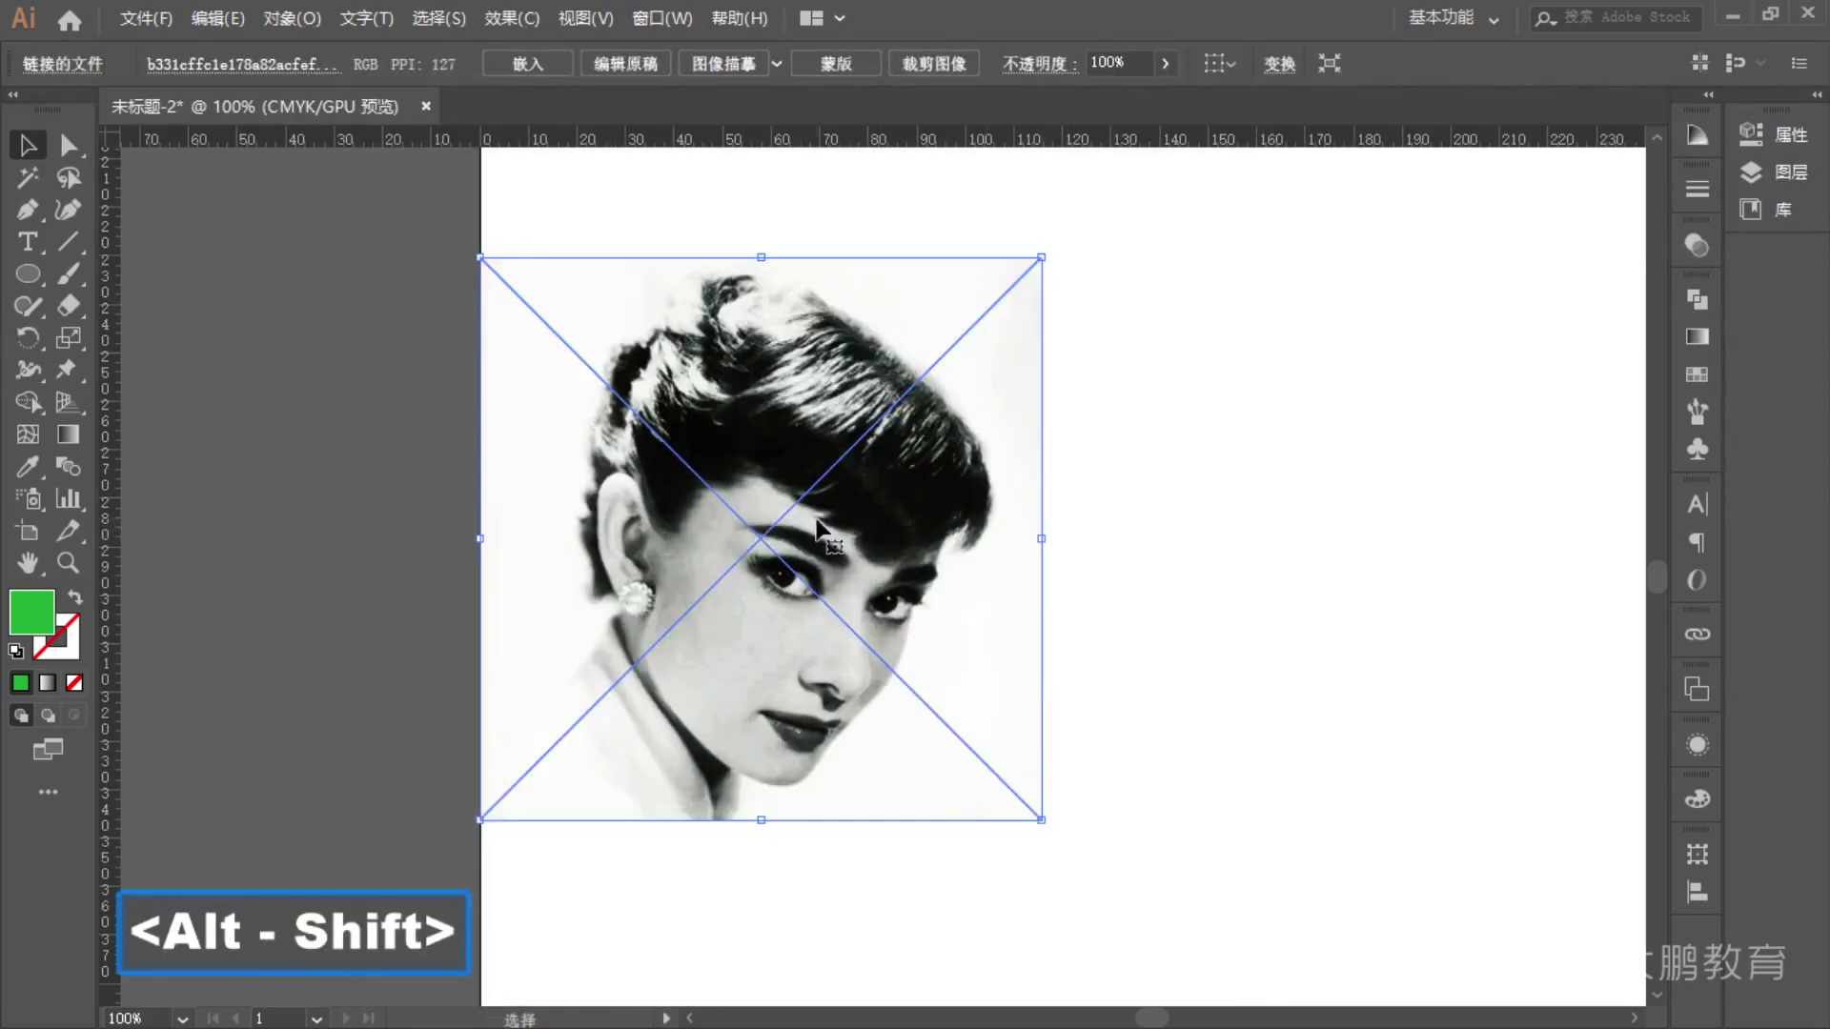
# - Resize and position the portrait photo beneath the logos near the artboard's left edge, and lock it
pyautogui.moveTo(817, 523); pyautogui.dragTo(1076, 572)
pyautogui.scroll(2, 1129, 553)
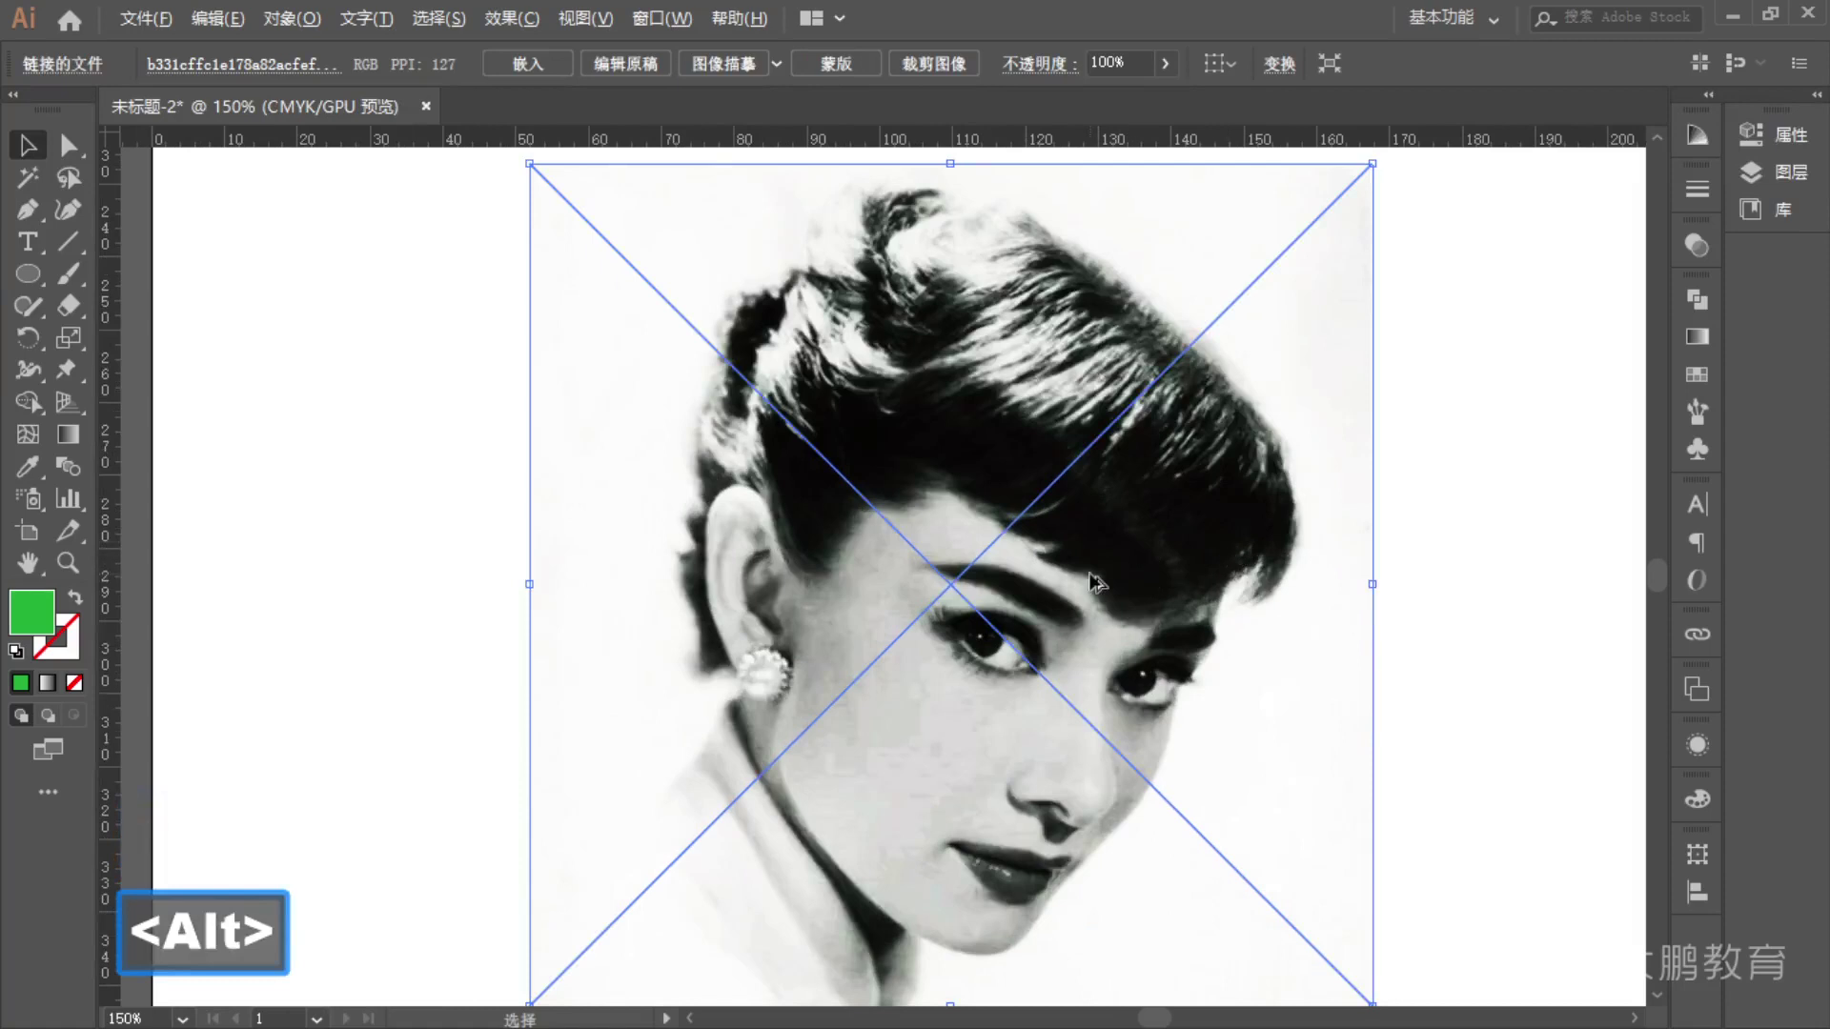
pyautogui.scroll(-4, 1091, 584)
pyautogui.scroll(2, 1091, 583)
pyautogui.moveTo(1214, 577); pyautogui.dragTo(1030, 558)
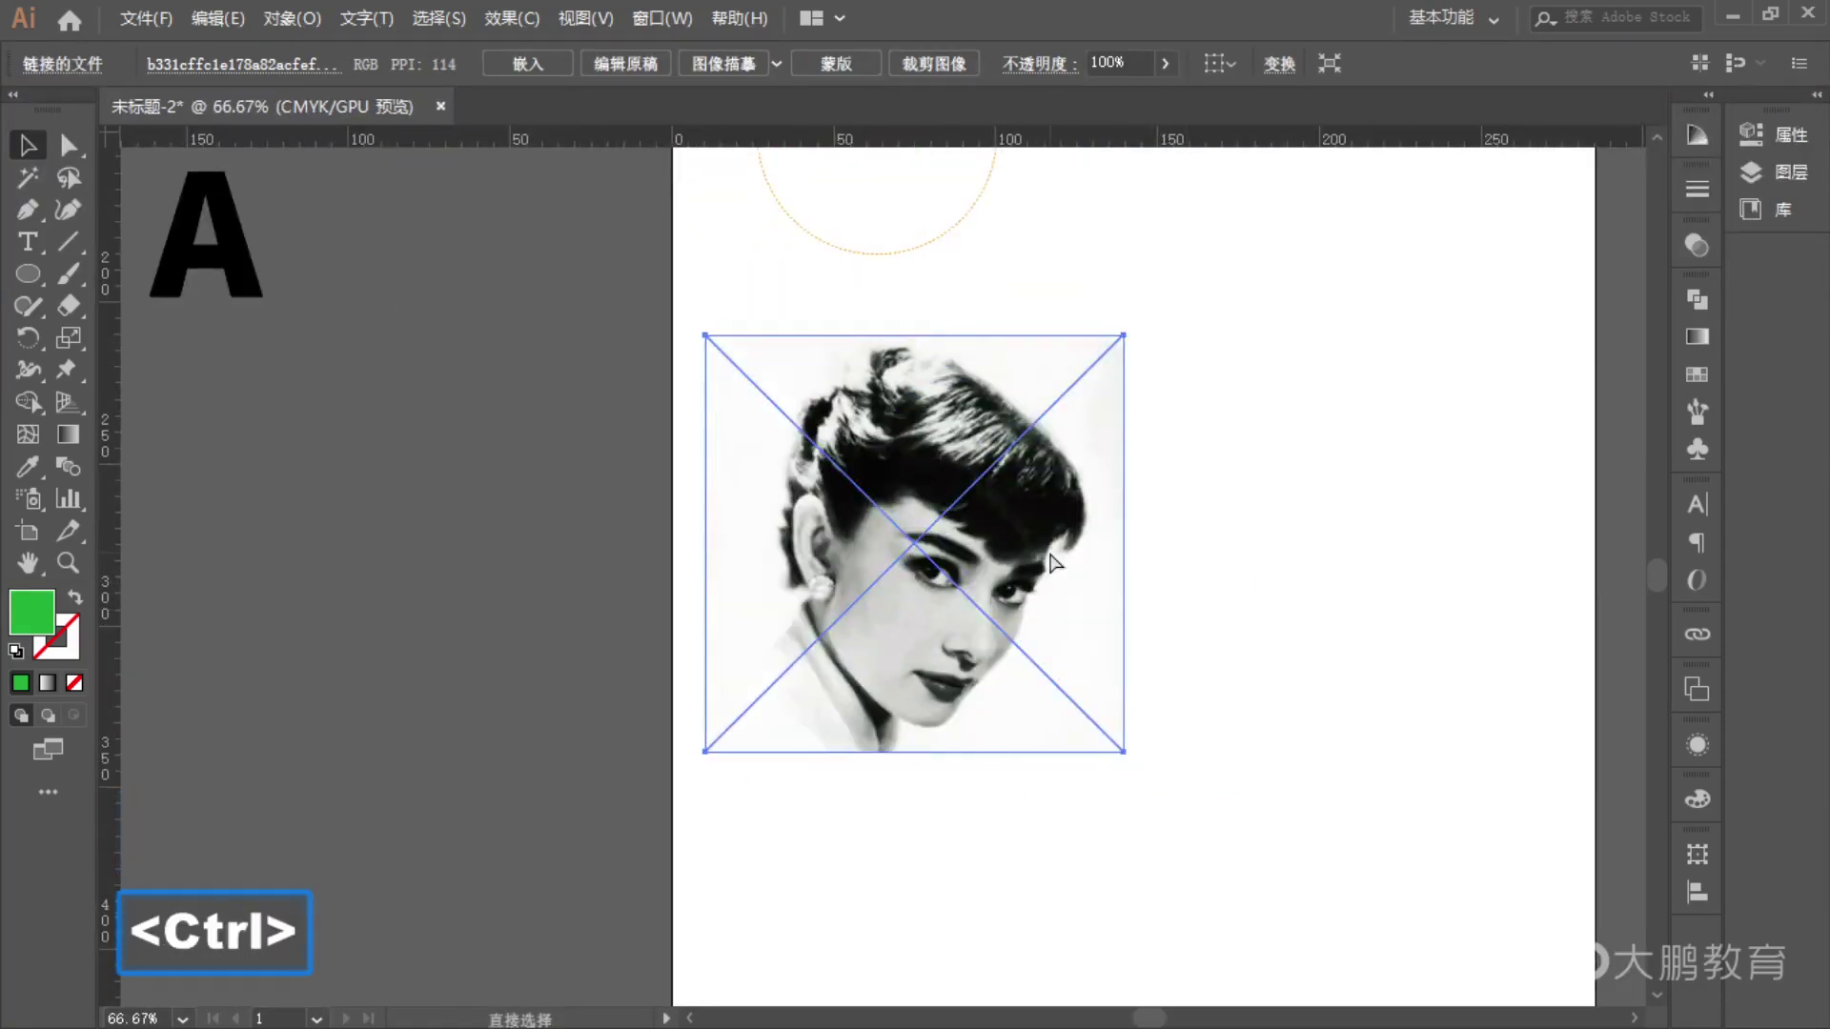
pyautogui.hotkey('ctrl', '2')
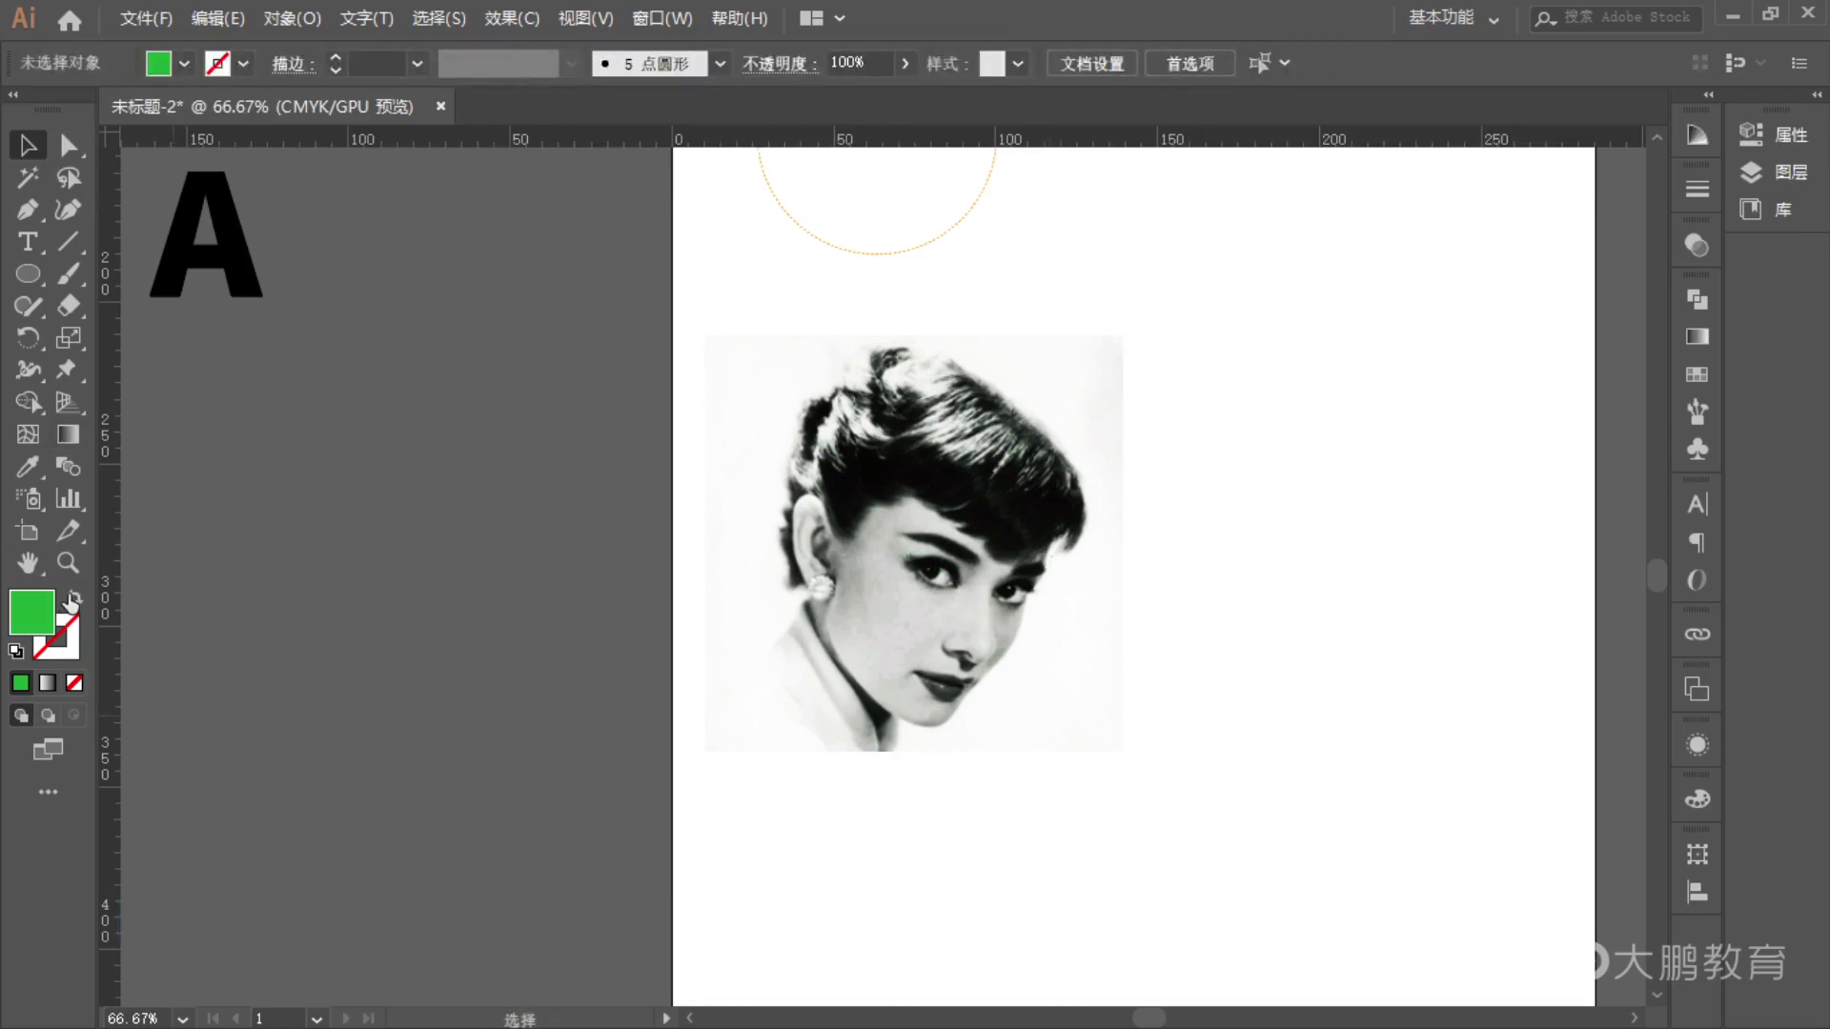
# - Set up the Pen tool with no fill and a green 0.5 pt stroke
pyautogui.hotkey('shift', 'x')
pyautogui.scroll(3, 1078, 429)
pyautogui.moveTo(553, 424); pyautogui.dragTo(739, 486)
pyautogui.click(334, 71)
pyautogui.click(28, 208)
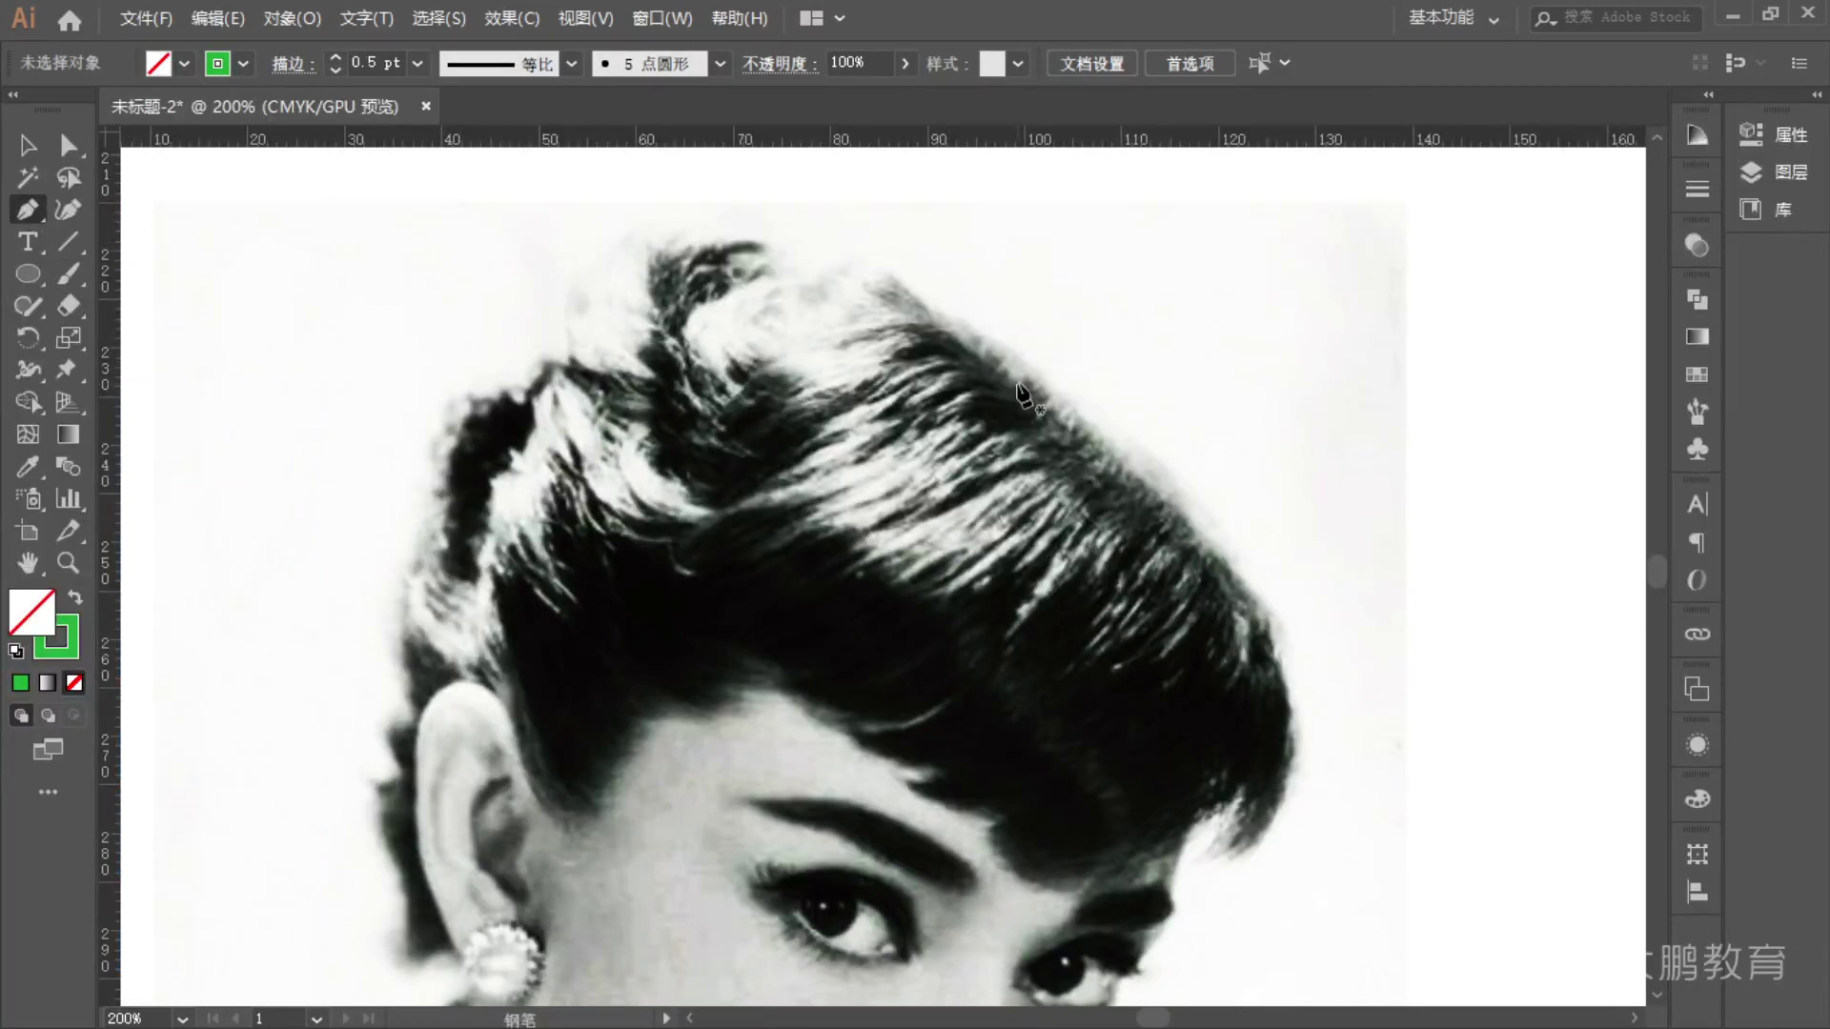
# - Examine the upper contour of the hair up close to decide where the traced edge should run
pyautogui.scroll(2, 942, 324)
pyautogui.press('alt')
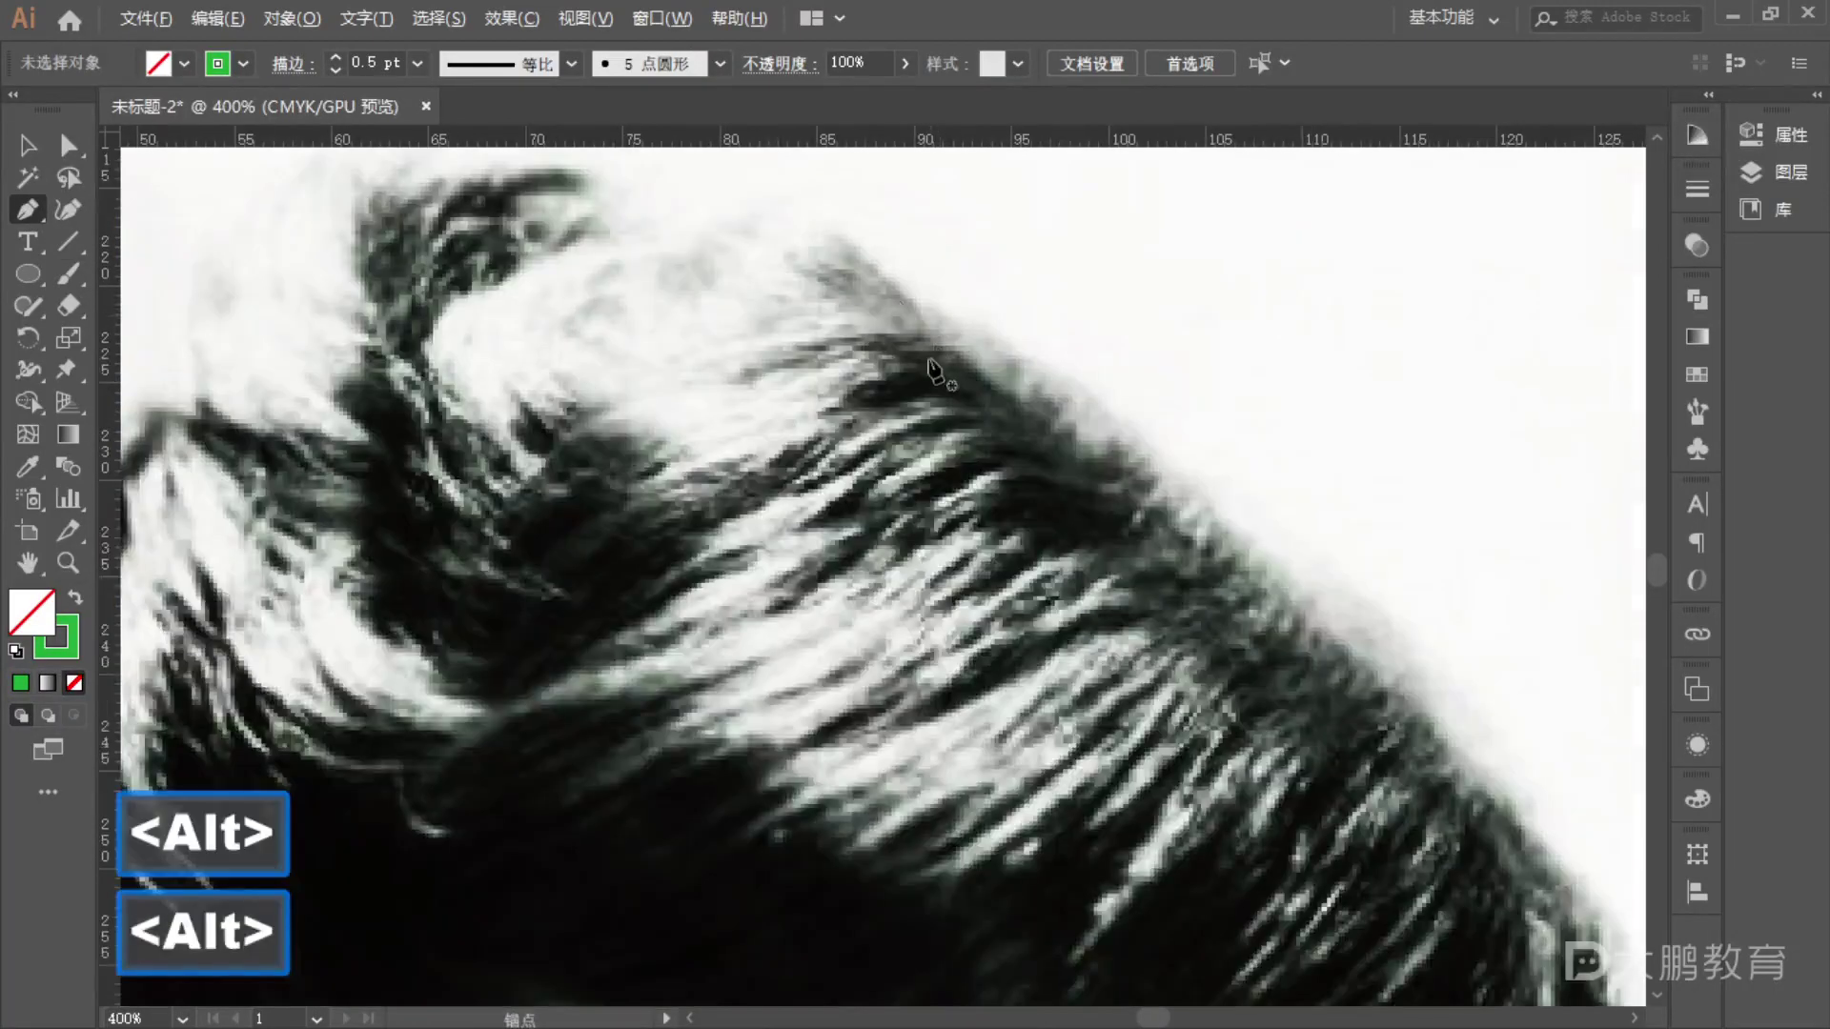
pyautogui.press('F1')
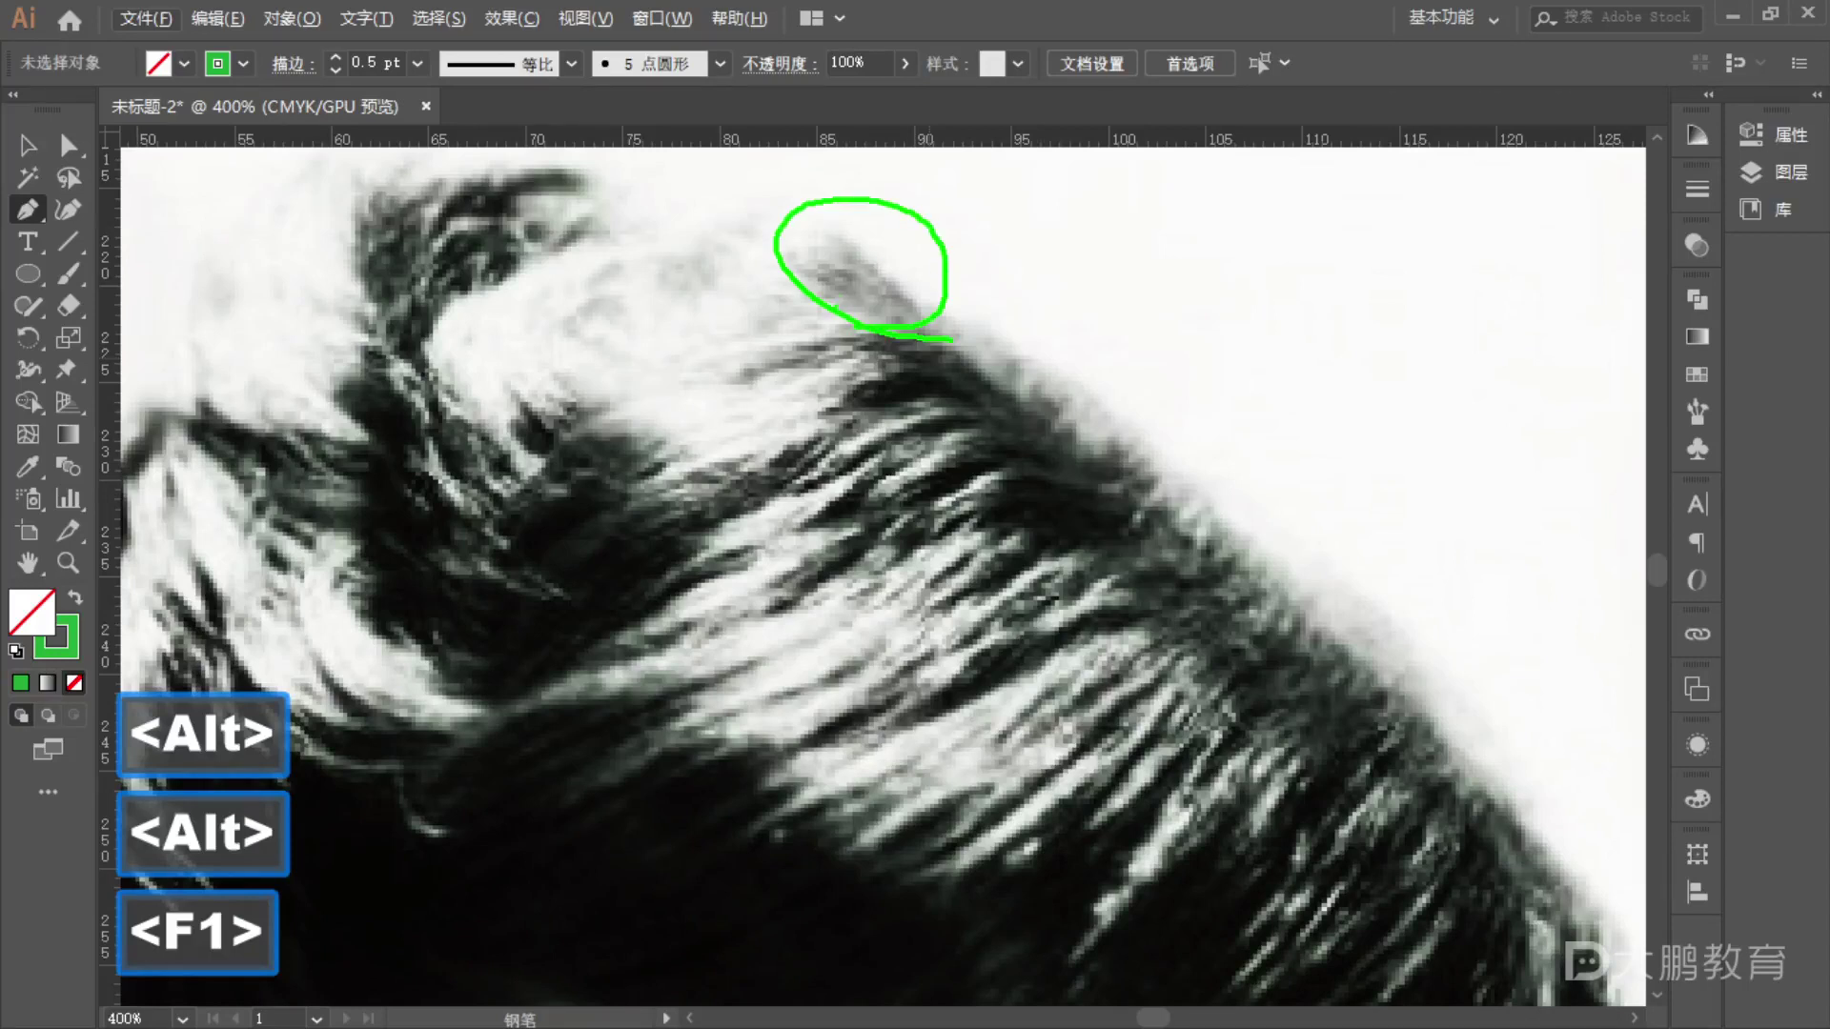
pyautogui.moveTo(887, 291); pyautogui.dragTo(1185, 238)
pyautogui.press('Escape')
pyautogui.scroll(-3, 929, 520)
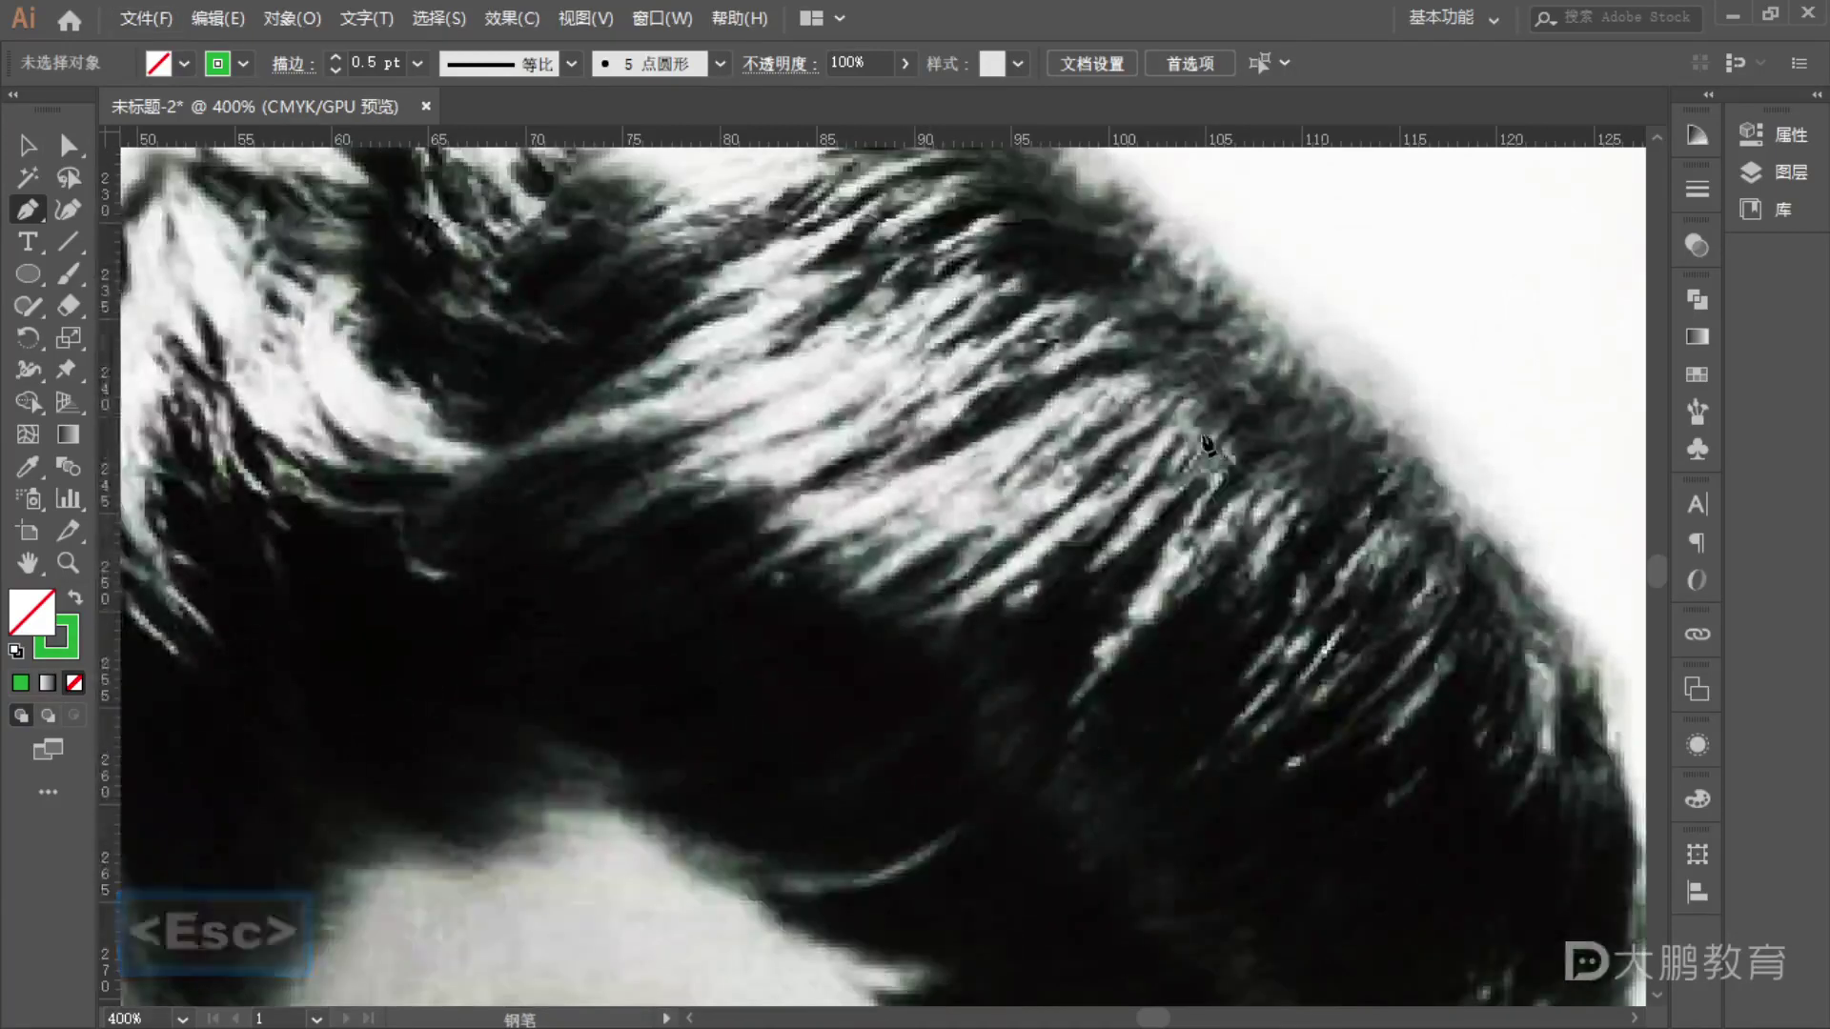
pyautogui.press('F1')
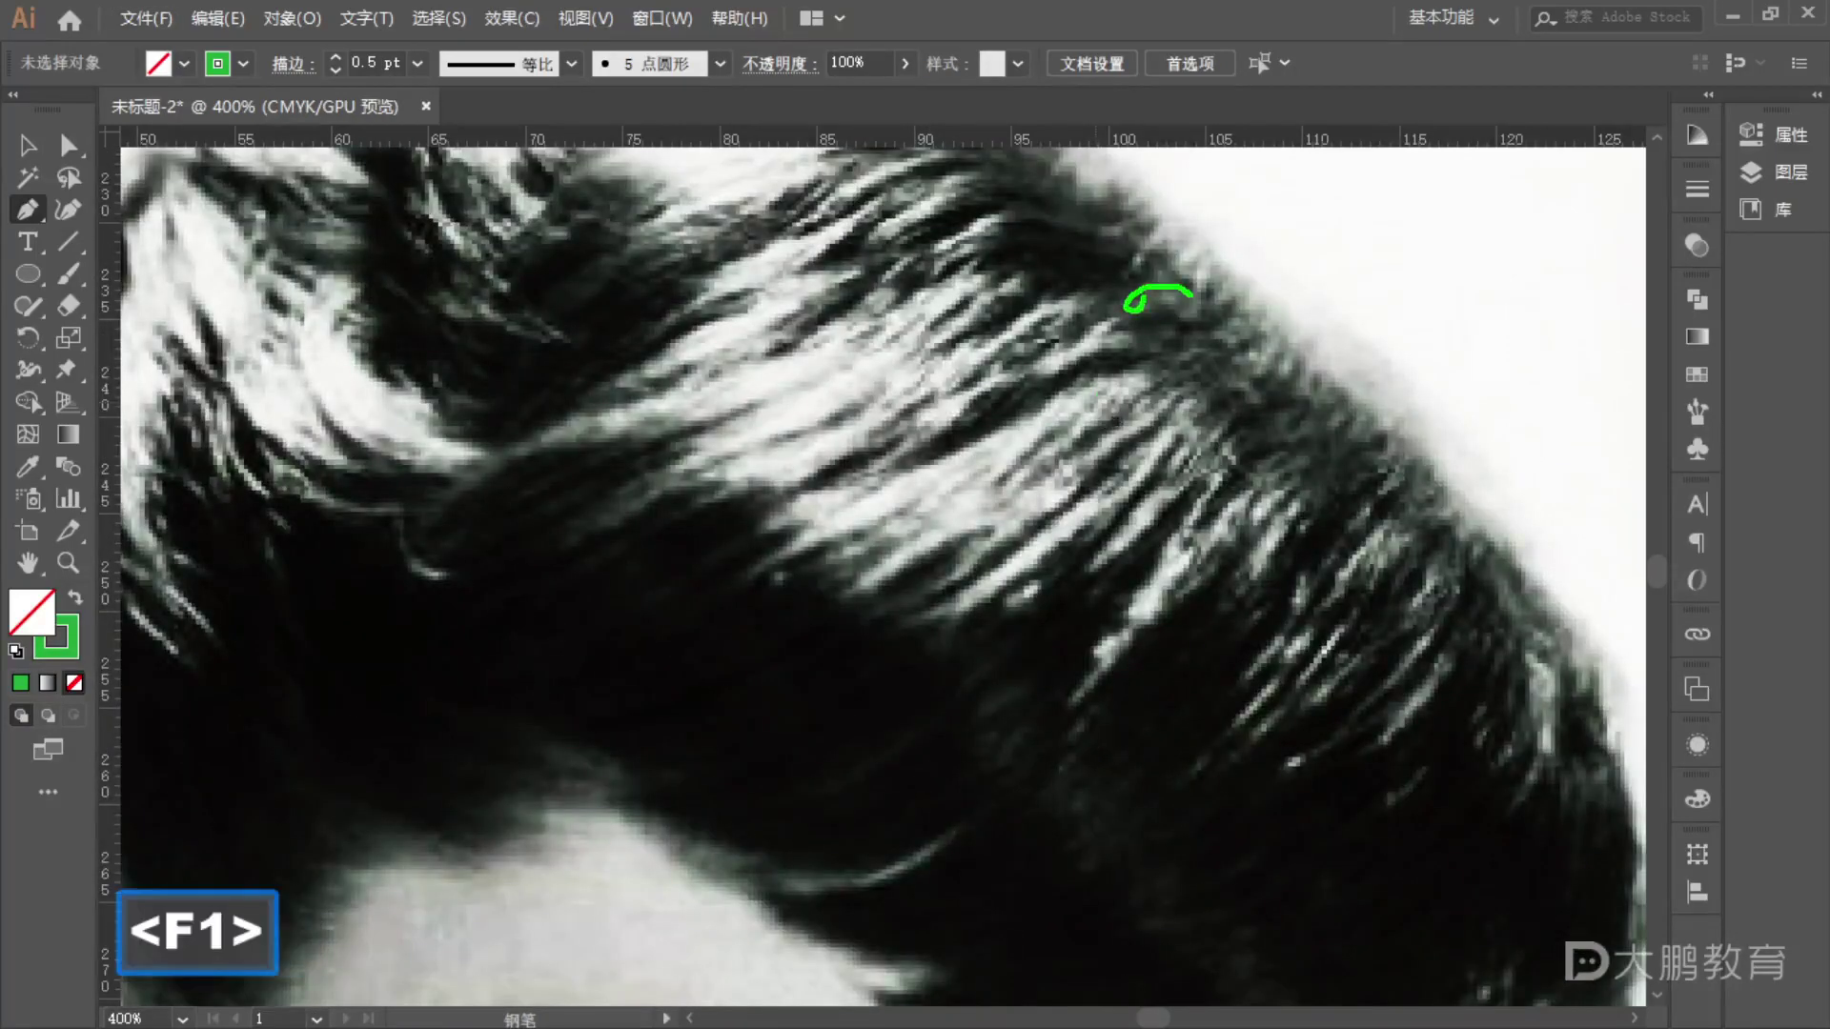
pyautogui.press('Escape')
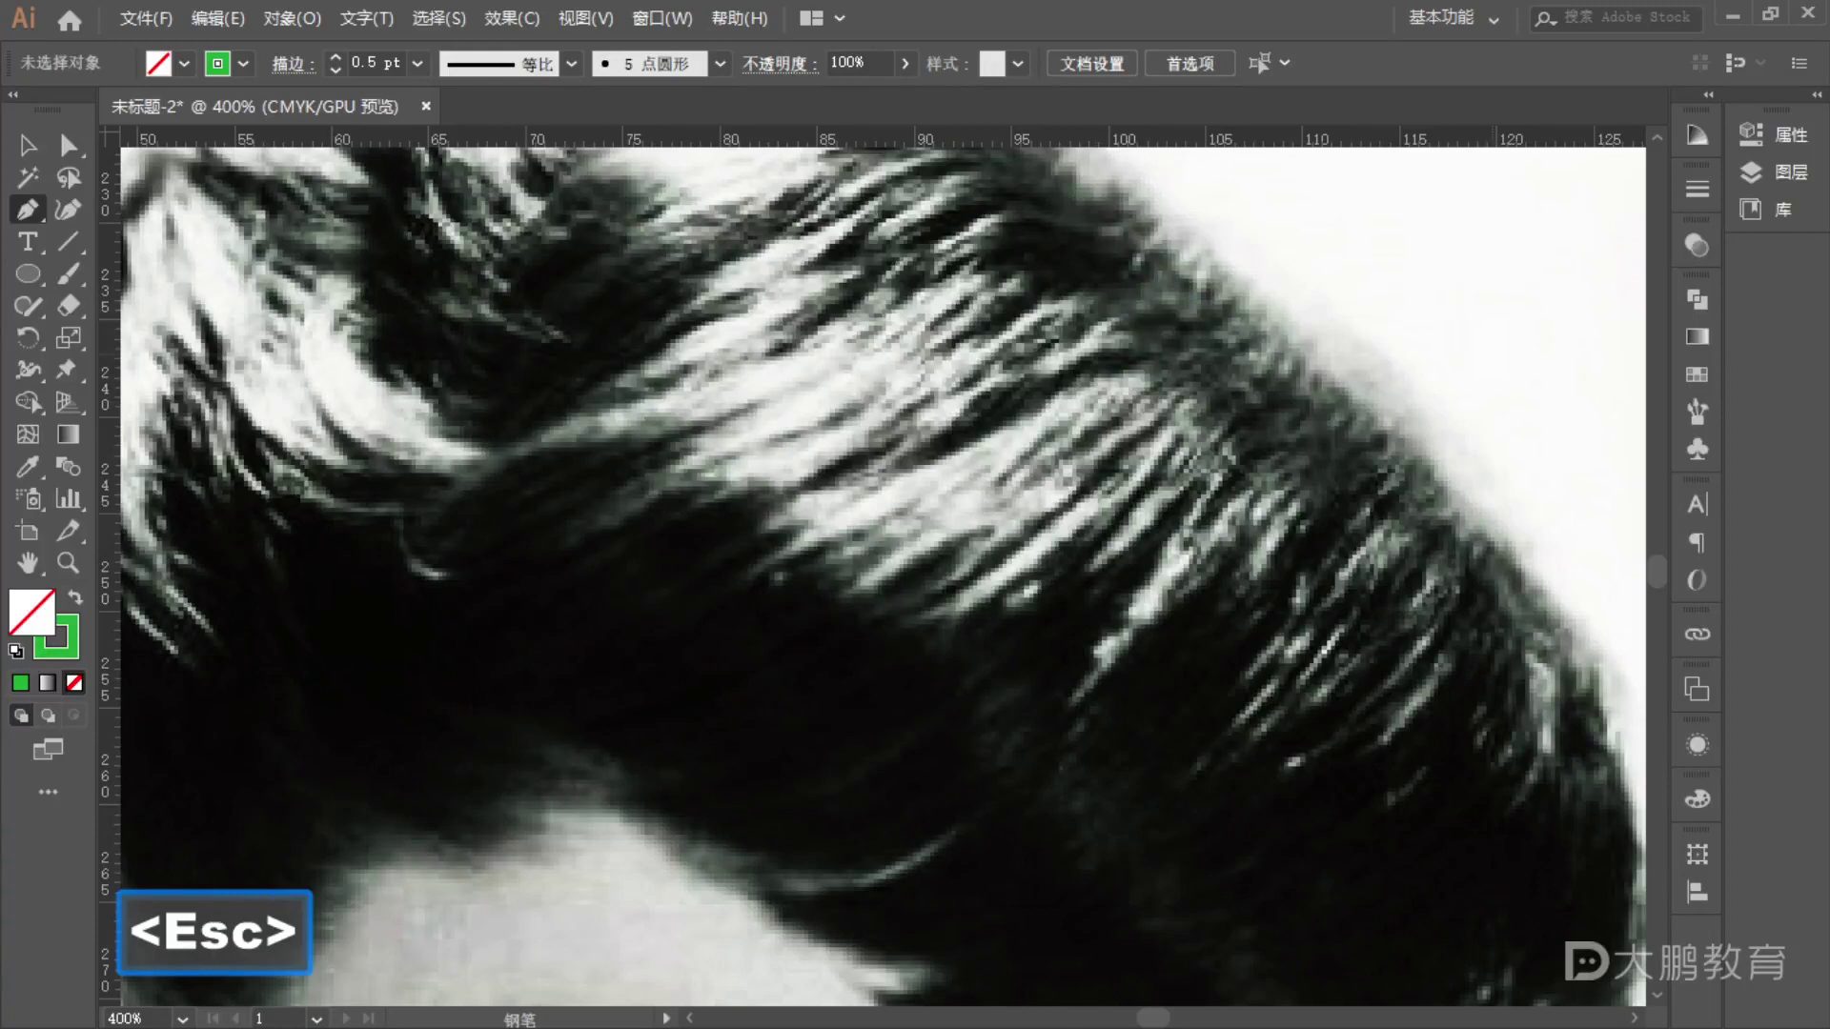
pyautogui.press('alt')
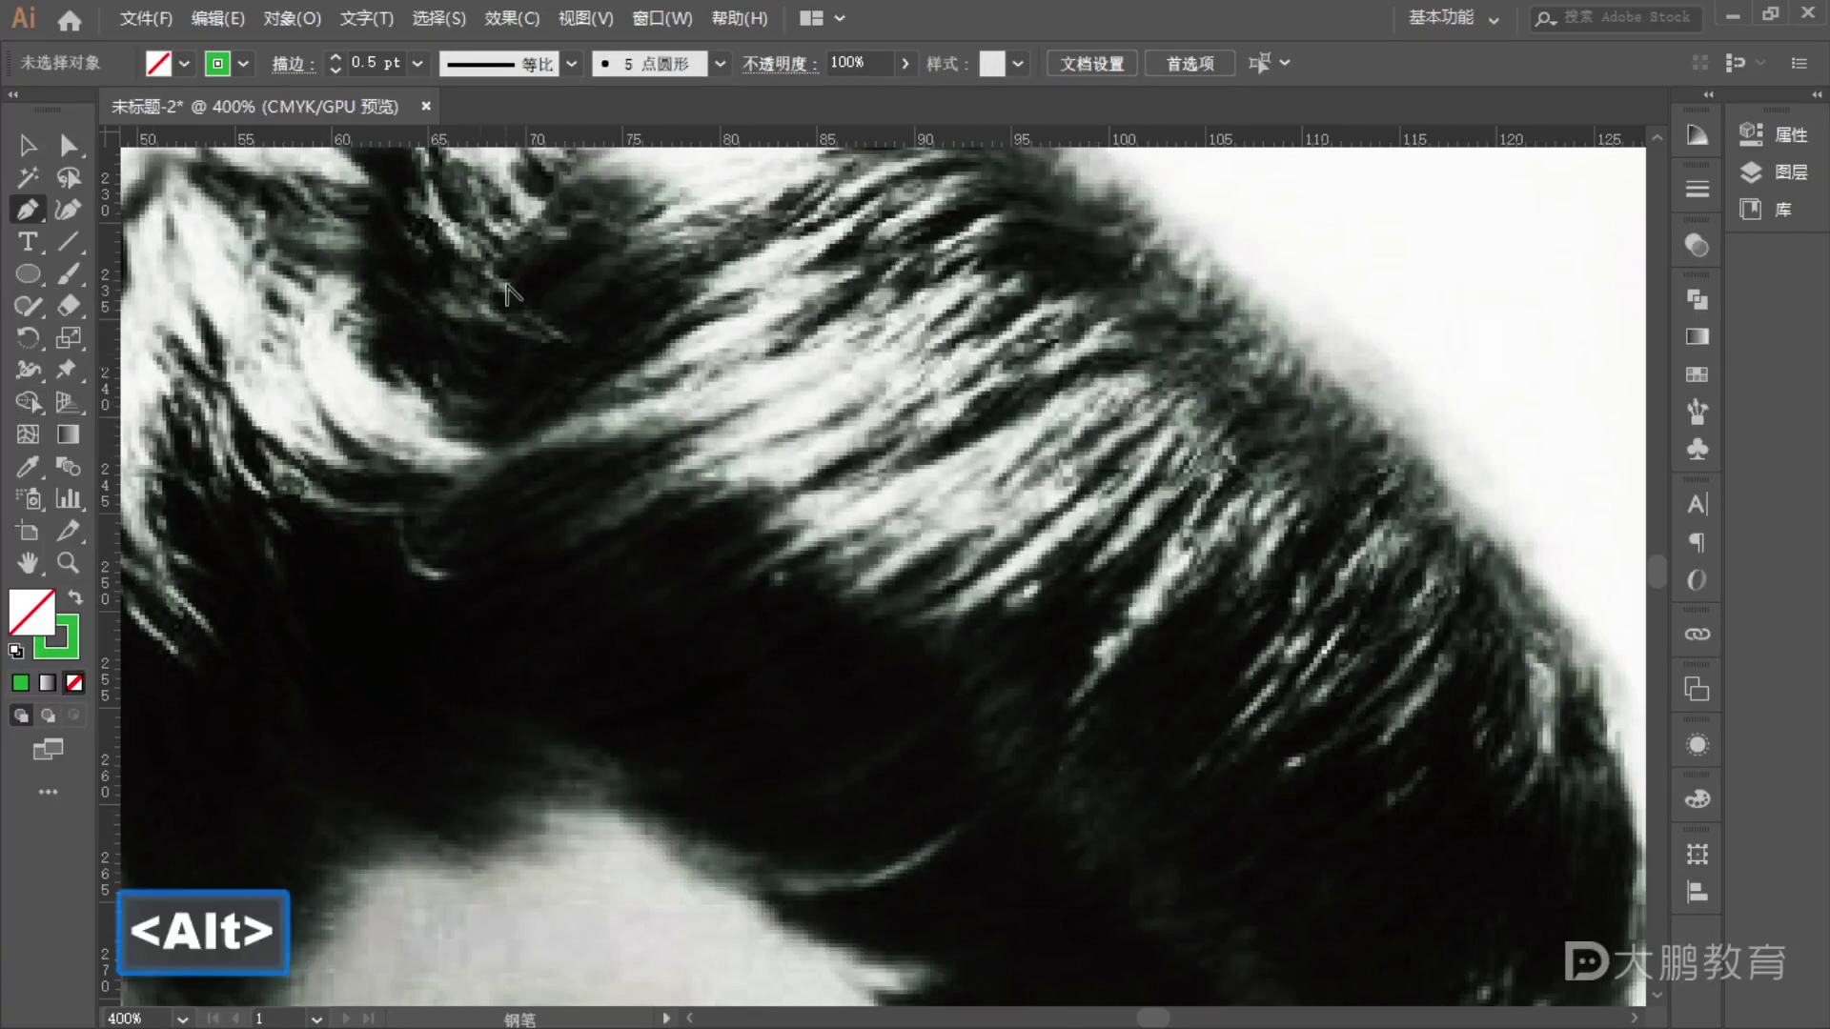
pyautogui.scroll(-3, 512, 326)
pyautogui.scroll(3, 667, 353)
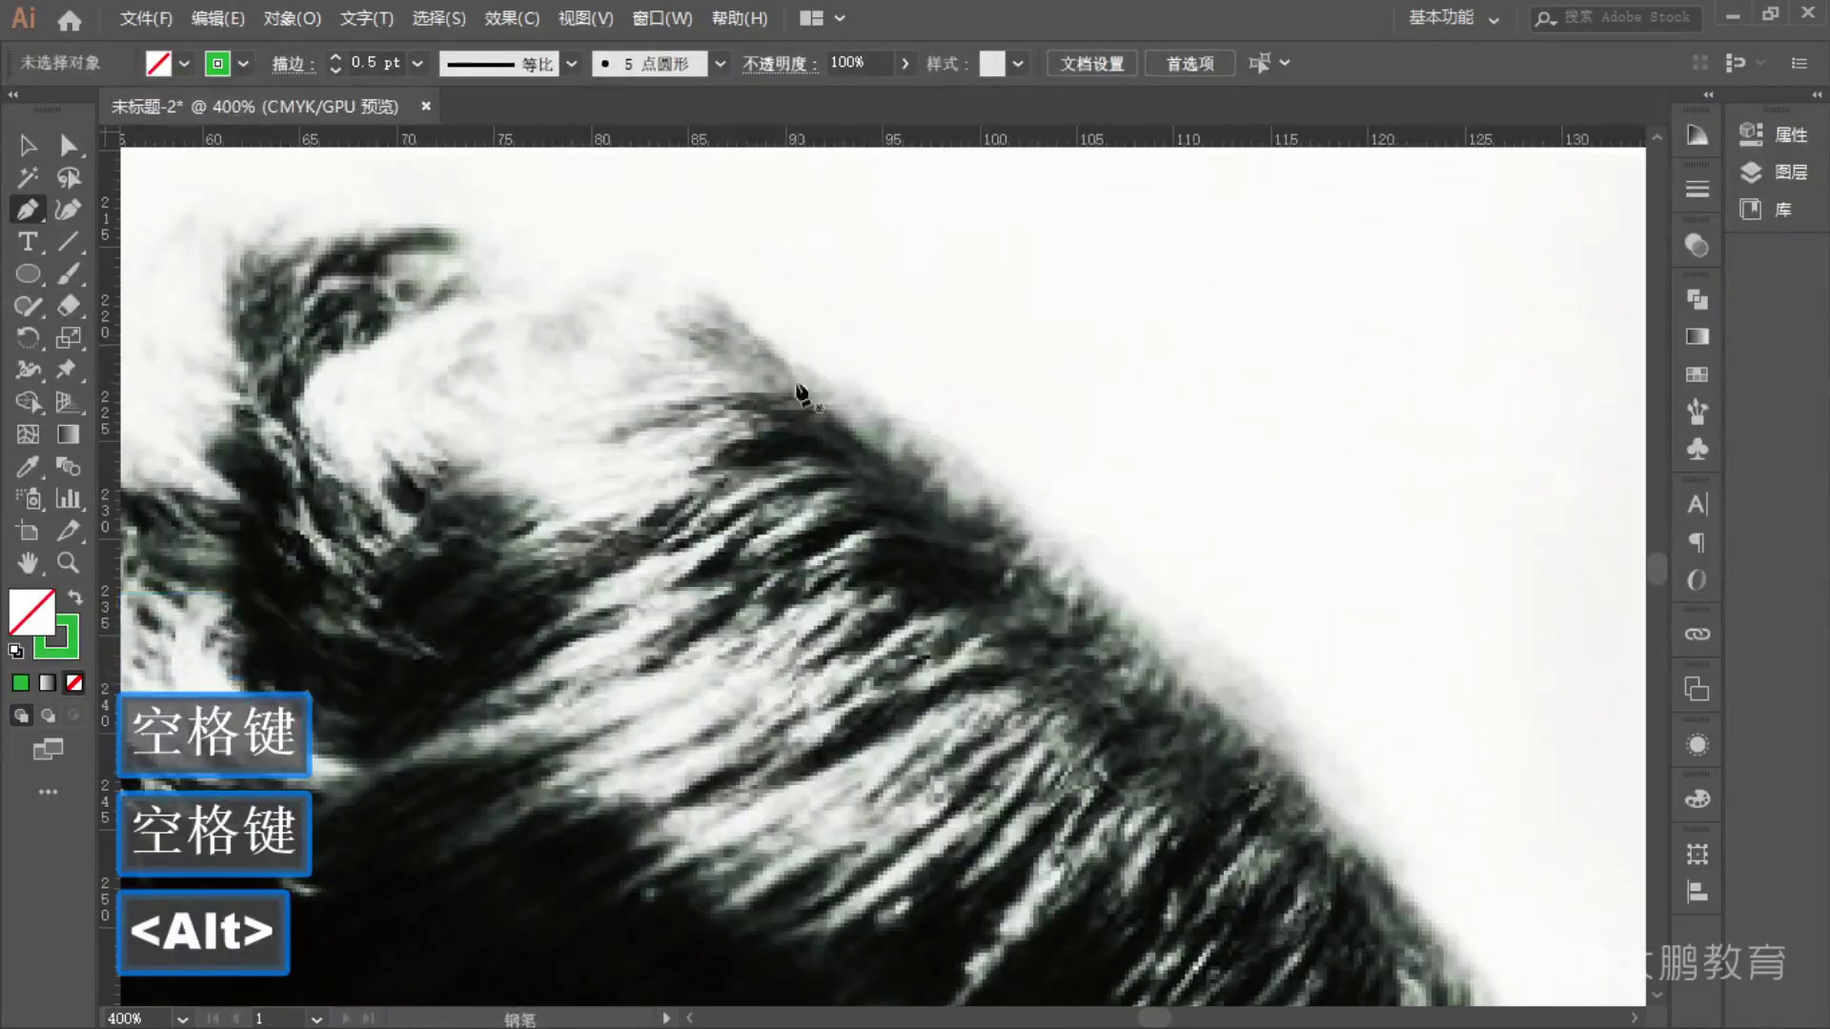
# - Start the hair outline on the upper contour near the crown and trace it down the outer slope of the head
pyautogui.click(805, 379)
pyautogui.scroll(-1, 1051, 489)
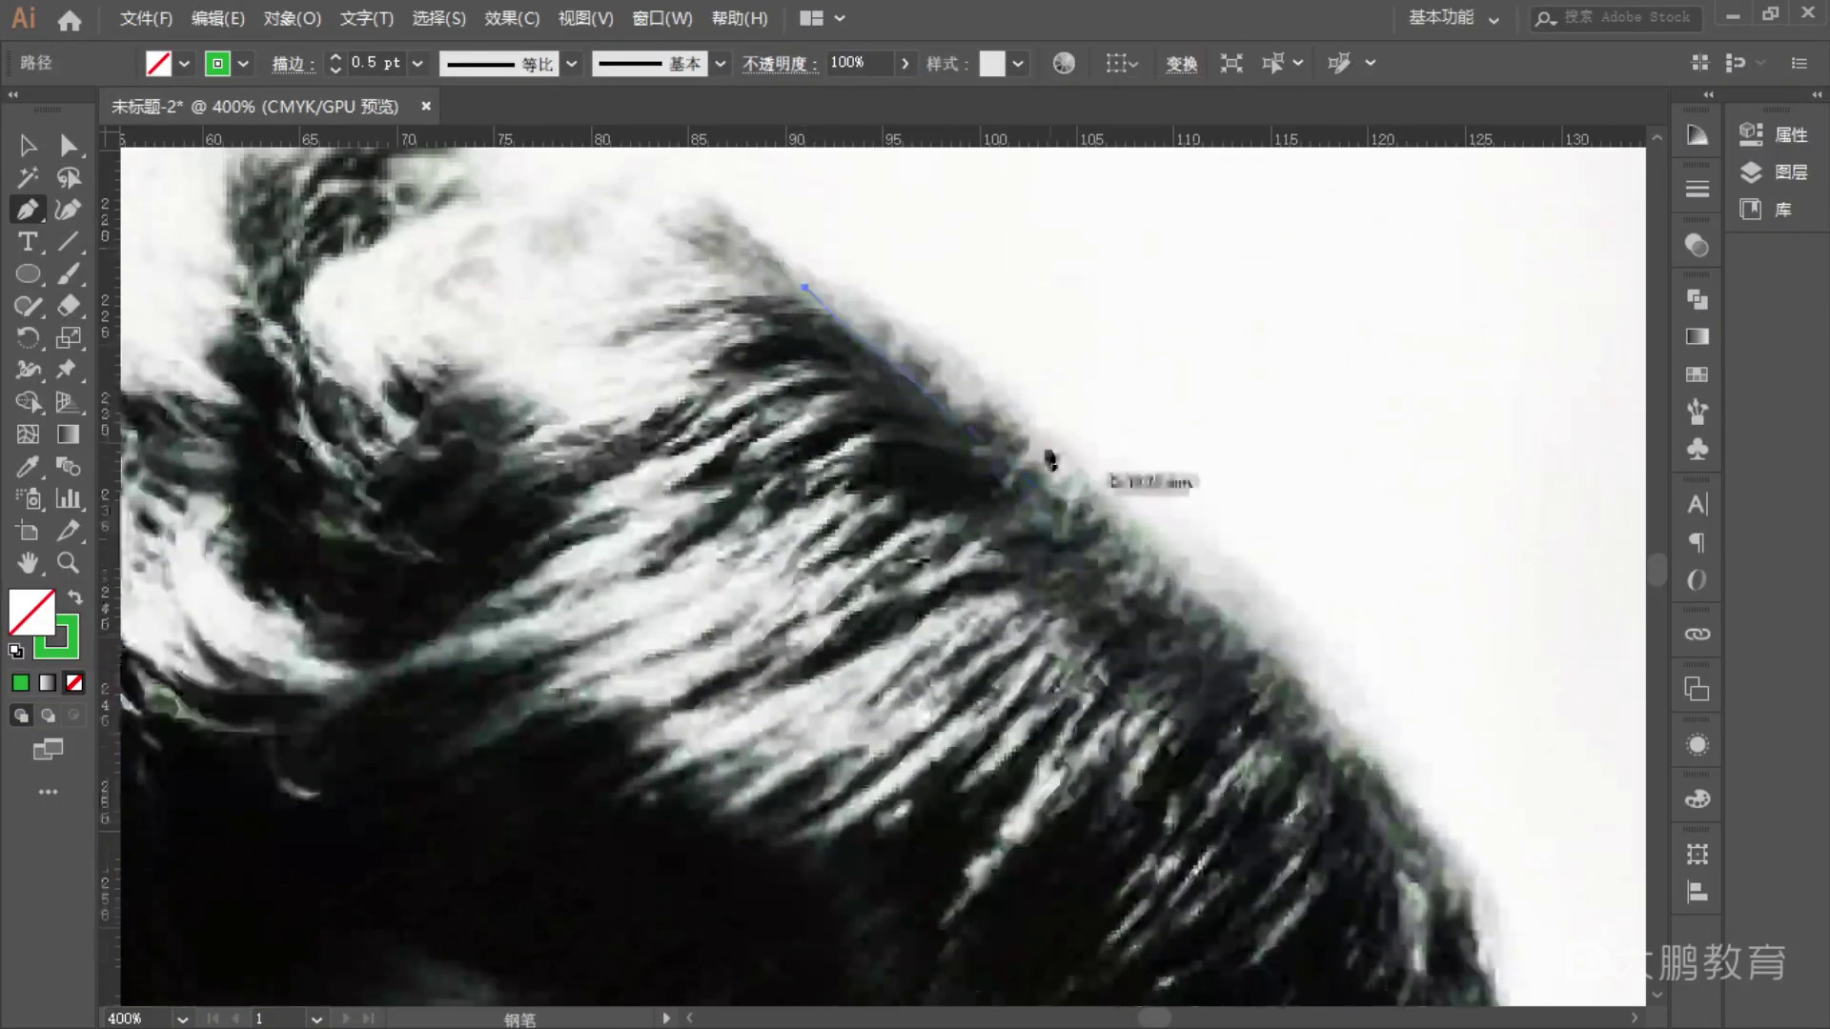
pyautogui.scroll(-2, 1181, 491)
pyautogui.click(1285, 499)
pyautogui.click(1351, 575)
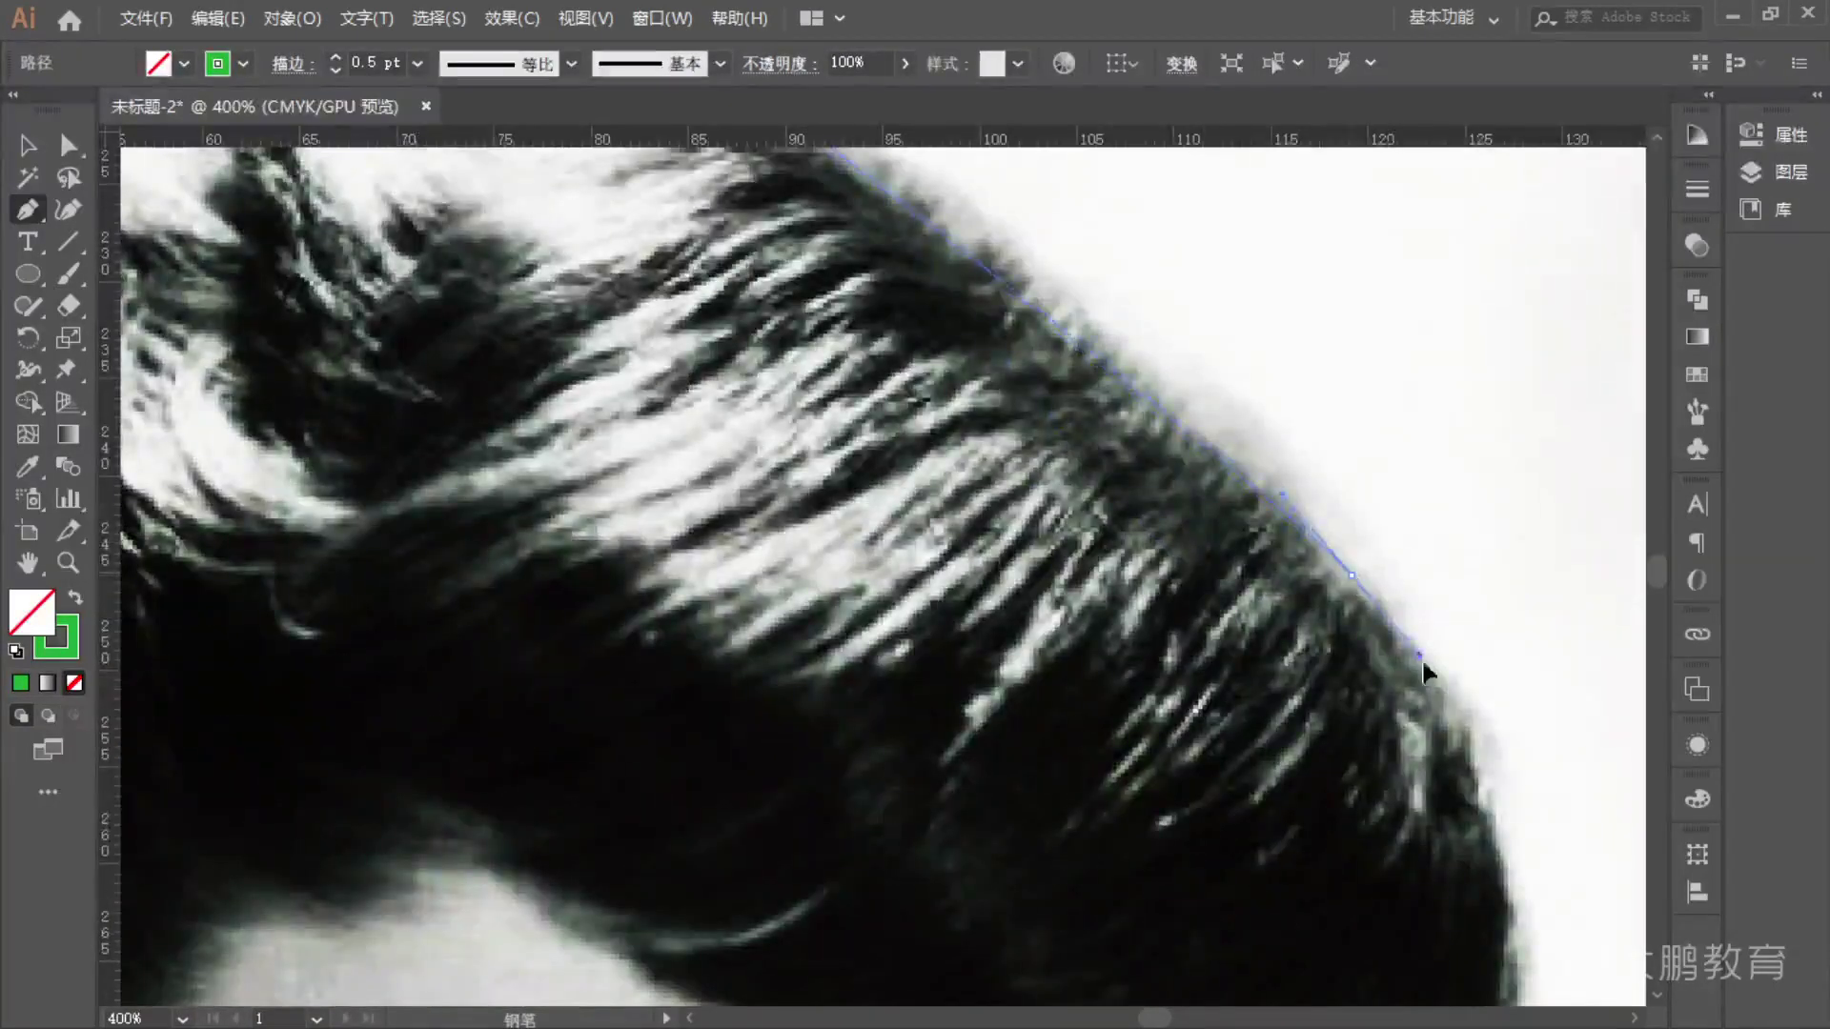
pyautogui.click(1515, 776)
pyautogui.press('space')
pyautogui.moveTo(1515, 776); pyautogui.dragTo(1294, 454)
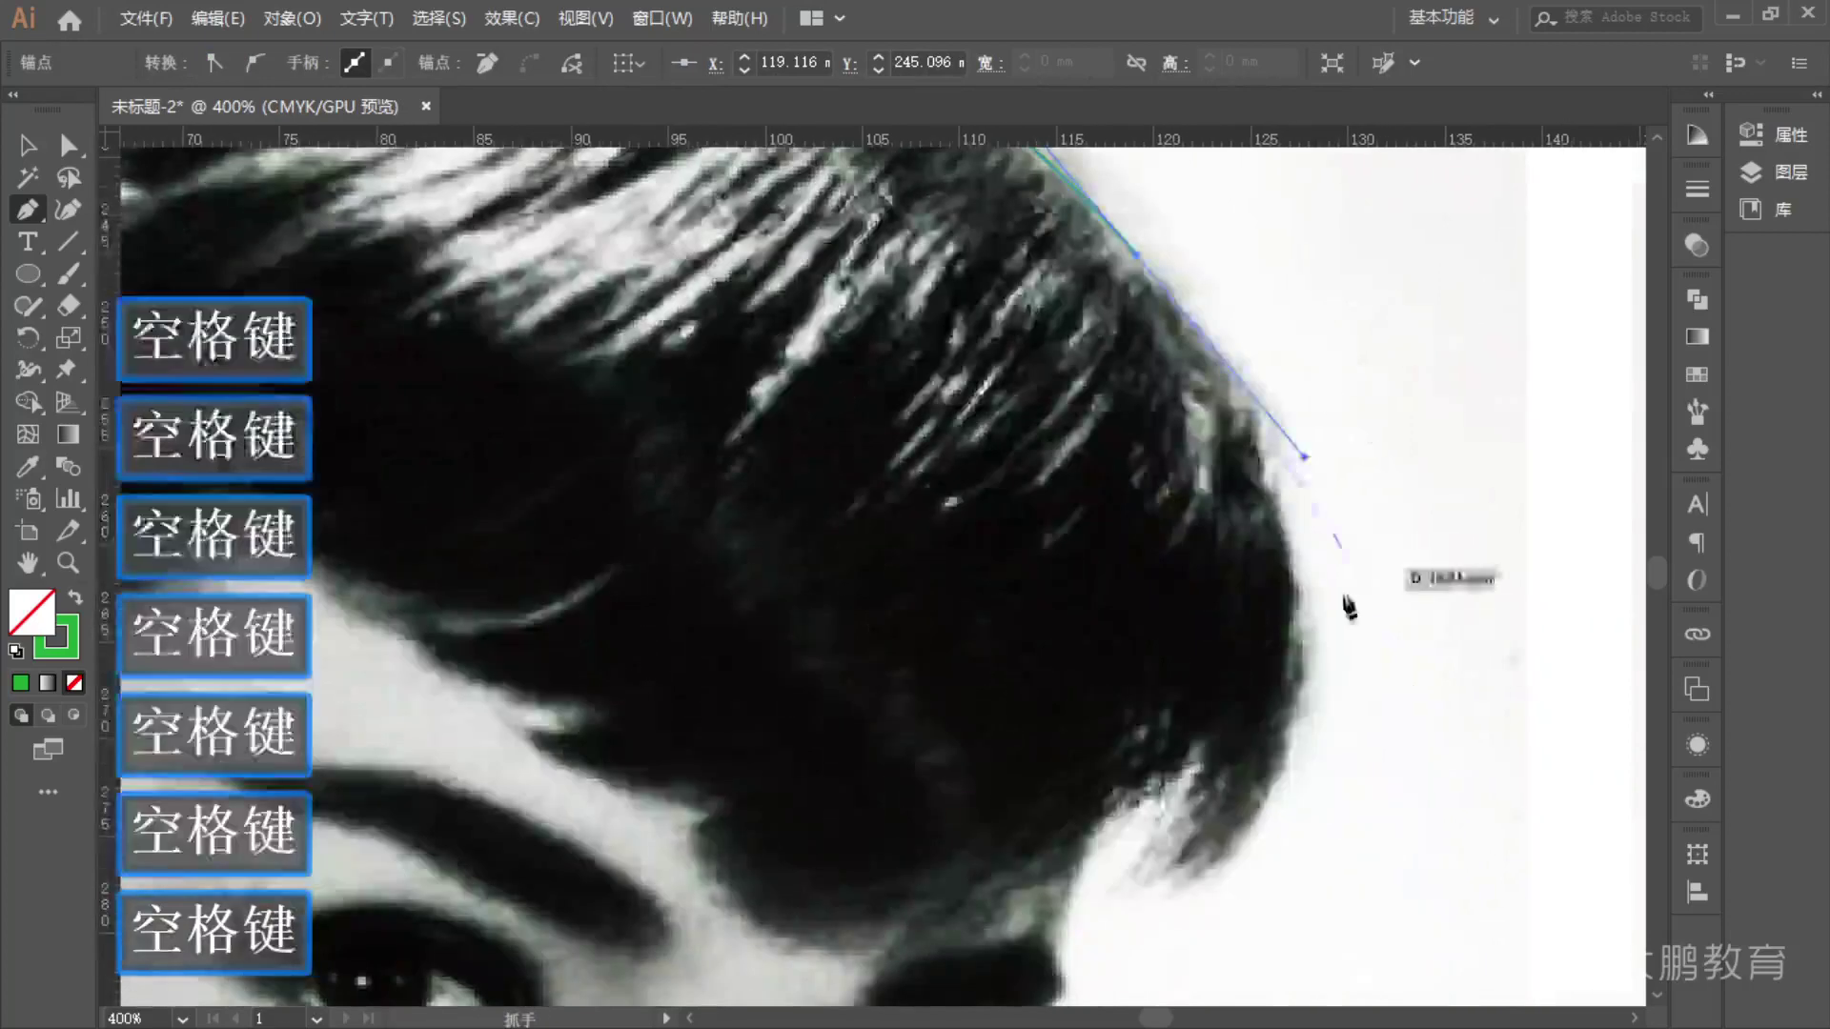
# - Curve the hair outline around the side of the head and end it at the pointed lower hair tip beside the temple
pyautogui.moveTo(1299, 633); pyautogui.dragTo(1299, 694)
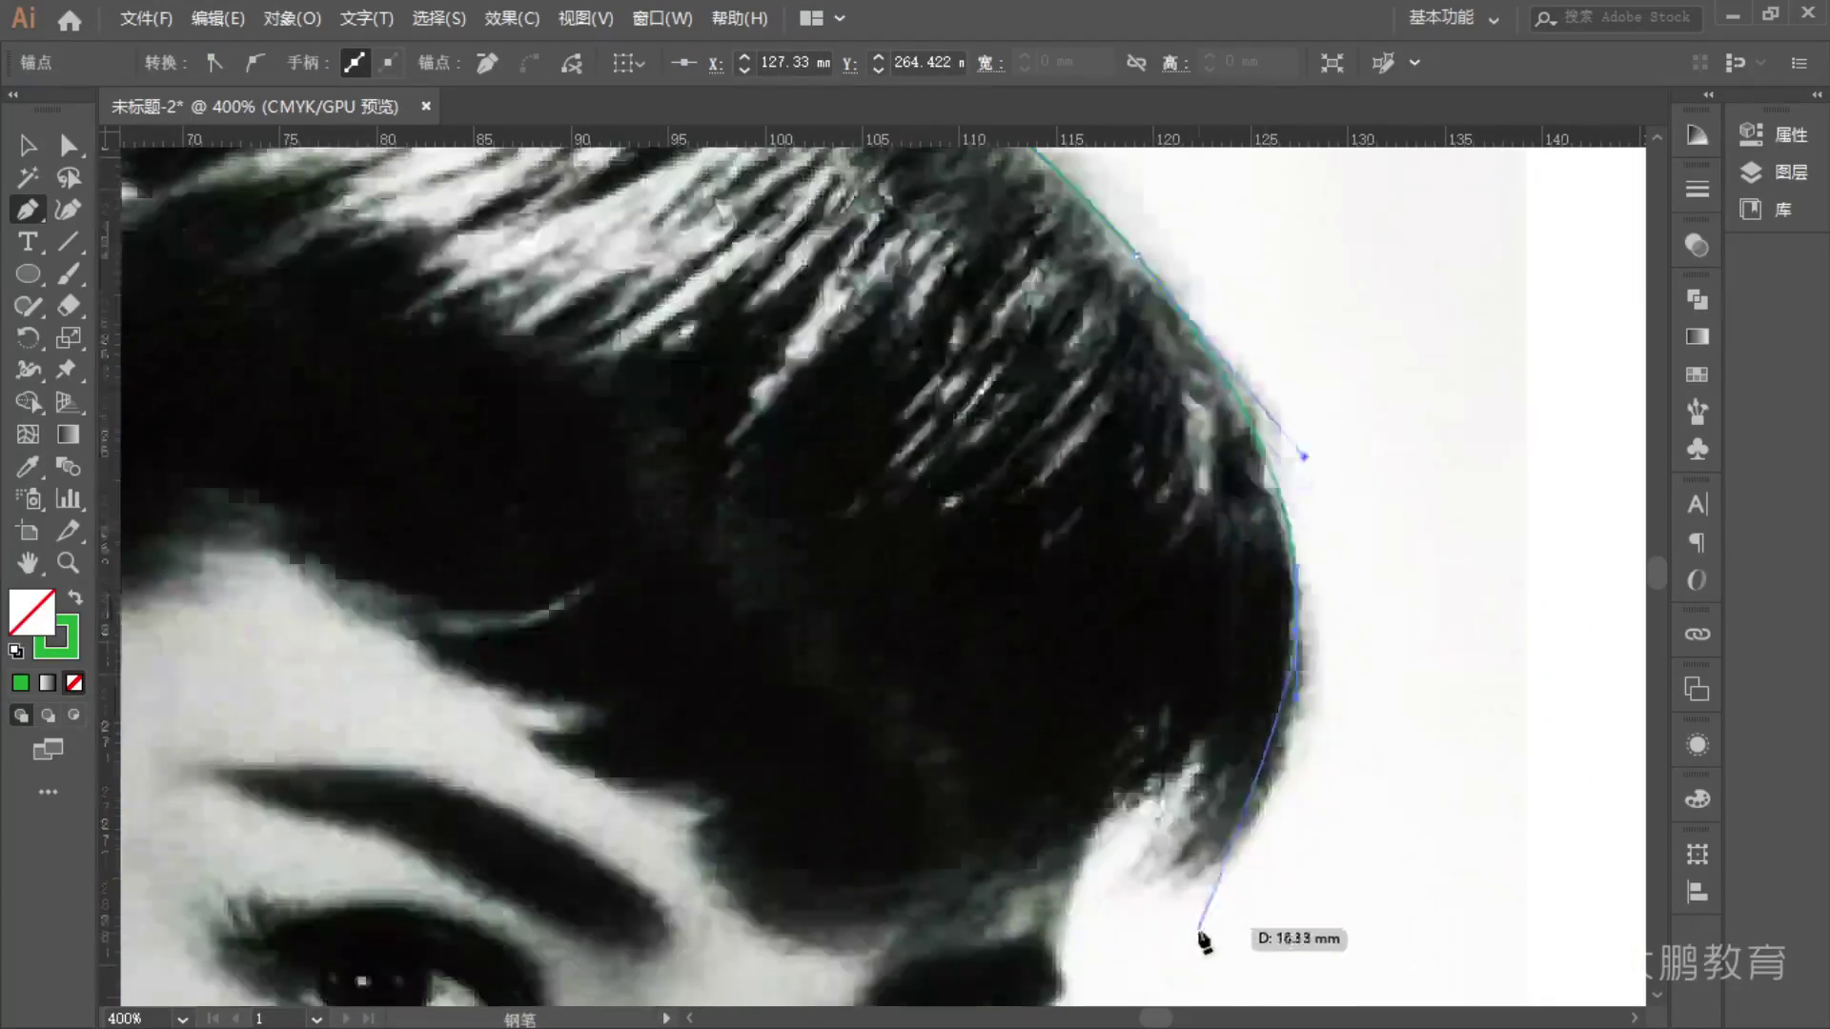
pyautogui.moveTo(1174, 889)
pyautogui.mouseDown()
pyautogui.moveTo(1095, 948)
pyautogui.moveTo(1077, 931)
pyautogui.moveTo(1176, 893)
pyautogui.mouseUp()
pyautogui.press('alt')
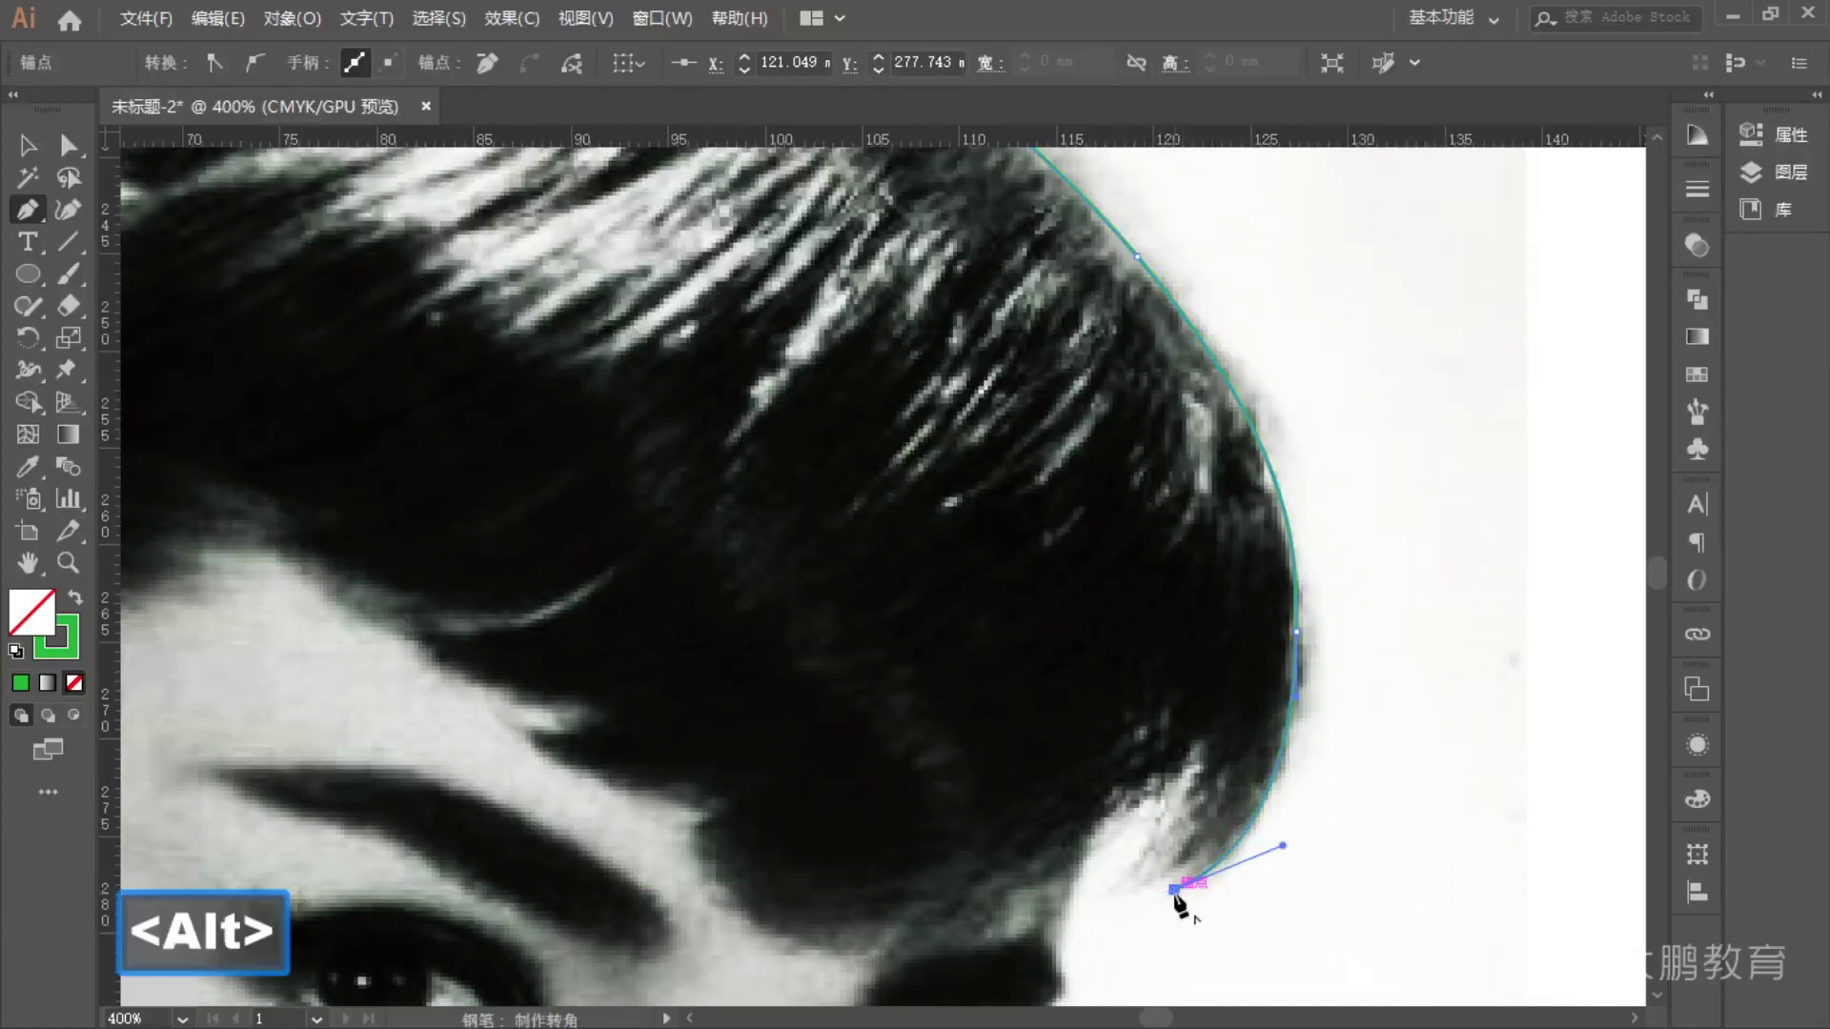
pyautogui.scroll(4, 1179, 906)
pyautogui.press('alt')
pyautogui.press('alt')
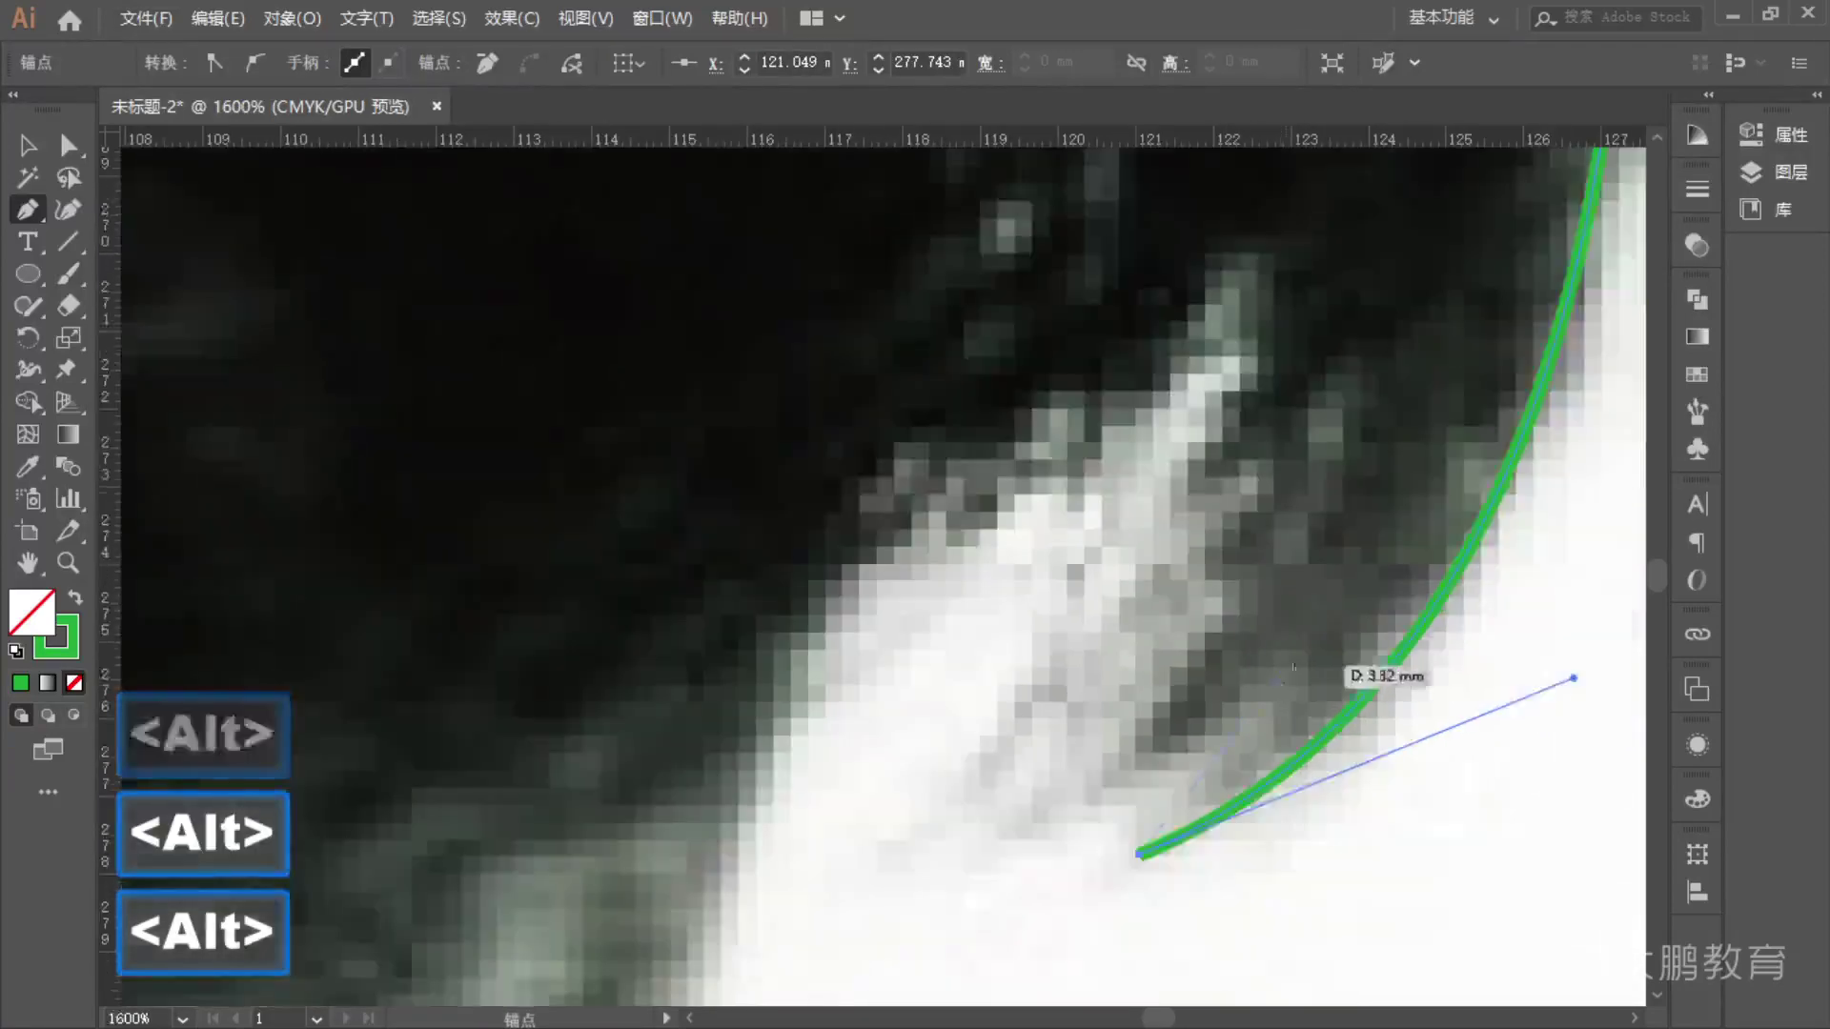
# - Trace the jagged hair tufts at the temple with sharp corner points, up to the top of the light gap
pyautogui.moveTo(1296, 647); pyautogui.dragTo(1147, 812)
pyautogui.moveTo(1034, 799); pyautogui.dragTo(1236, 384)
pyautogui.press('alt')
pyautogui.click(1267, 467)
pyautogui.keyDown('alt'); pyautogui.click(1267, 467); pyautogui.keyUp('alt')
pyautogui.moveTo(1241, 295); pyautogui.dragTo(1213, 192)
pyautogui.keyDown('alt'); pyautogui.click(1241, 294); pyautogui.keyUp('alt')
pyautogui.moveTo(845, 583); pyautogui.dragTo(724, 641)
pyautogui.scroll(-5, 1229, 600)
pyautogui.scroll(2, 1230, 600)
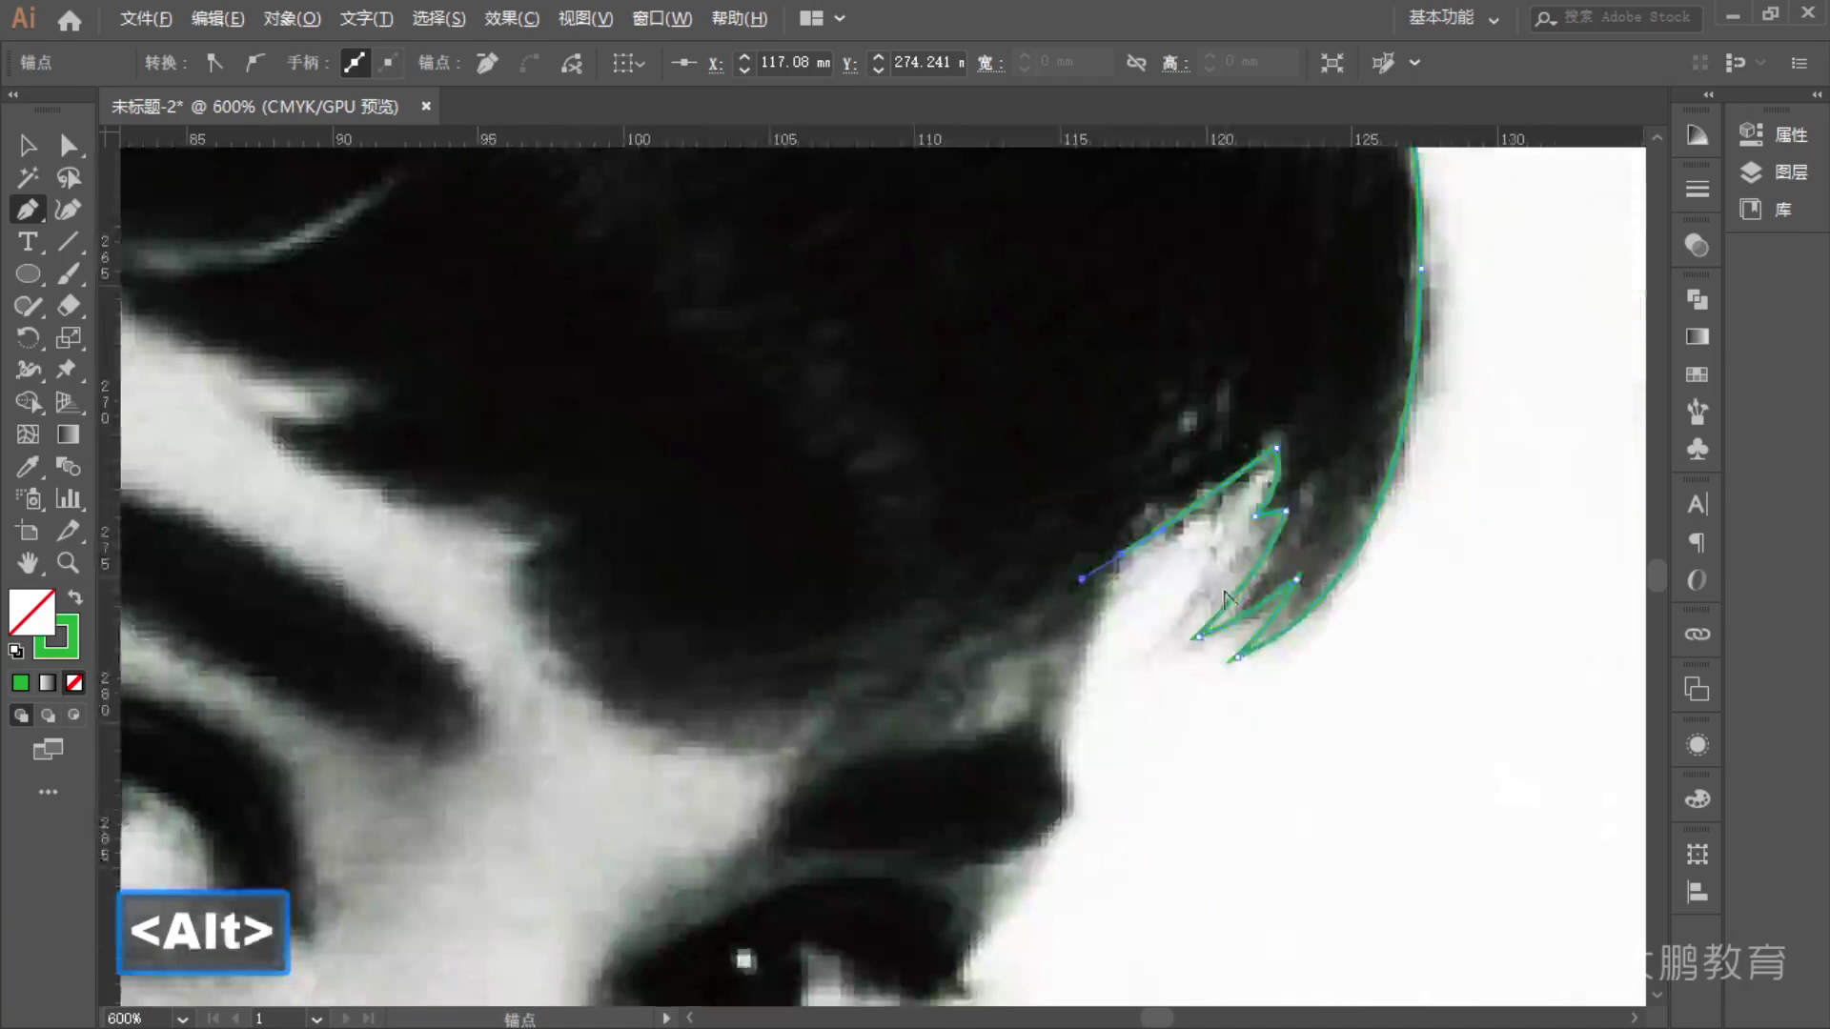
pyautogui.scroll(-2, 1230, 601)
pyautogui.hotkey('ctrl', 'z')
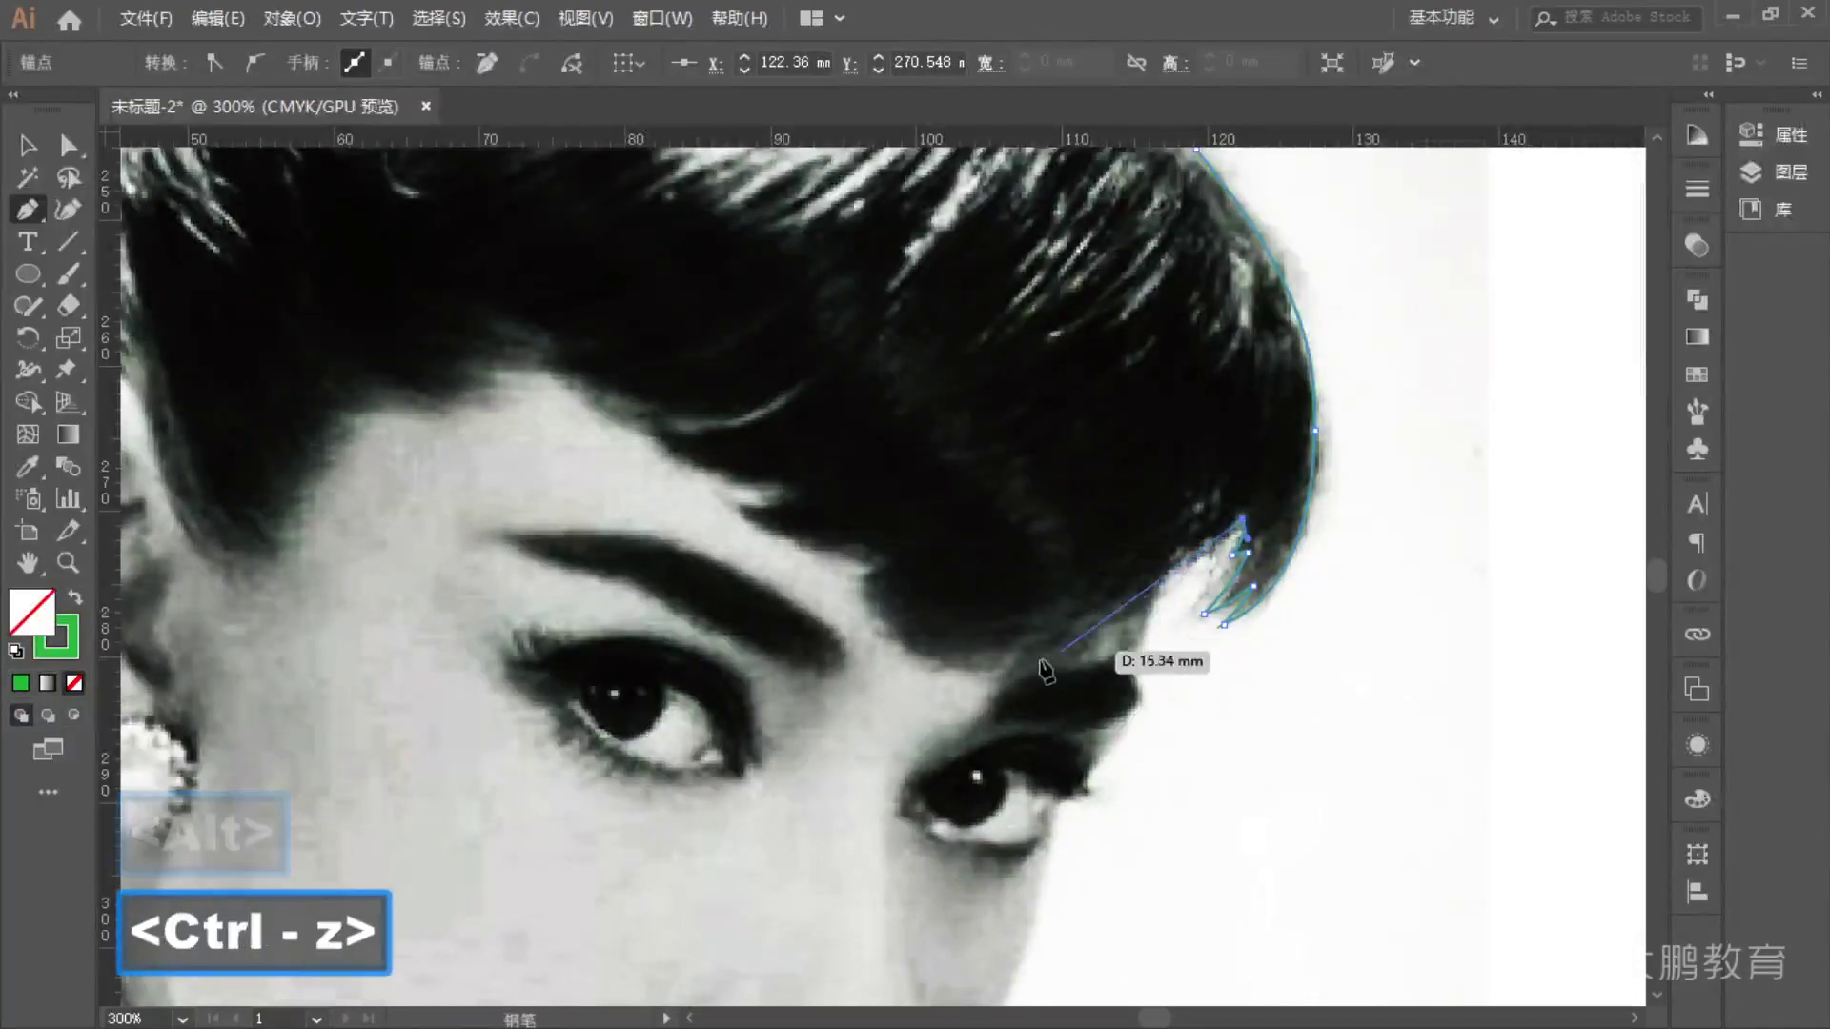
pyautogui.moveTo(934, 658)
pyautogui.mouseDown()
pyautogui.moveTo(797, 637)
pyautogui.moveTo(1111, 784)
pyautogui.moveTo(908, 654)
pyautogui.moveTo(1113, 820)
pyautogui.moveTo(1084, 819)
pyautogui.moveTo(1148, 822)
pyautogui.moveTo(1011, 817)
pyautogui.mouseUp()
pyautogui.scroll(2, 1111, 784)
pyautogui.hotkey('ctrl', 'z')
pyautogui.hotkey('ctrl', 'z')
# - Trace the fringe's lower edge across the brow and forehead, adding pointed strands with corner anchors
pyautogui.click(936, 653)
pyautogui.click(1003, 614)
pyautogui.moveTo(710, 527); pyautogui.dragTo(562, 440)
pyautogui.moveTo(711, 528); pyautogui.dragTo(839, 446)
pyautogui.keyDown('alt'); pyautogui.click(809, 487); pyautogui.keyUp('alt')
pyautogui.moveTo(513, 367); pyautogui.dragTo(366, 254)
pyautogui.keyDown('alt'); pyautogui.click(514, 368); pyautogui.keyUp('alt')
pyautogui.moveTo(816, 283); pyautogui.dragTo(947, 191)
pyautogui.moveTo(961, 407); pyautogui.dragTo(1332, 620)
pyautogui.keyDown('alt'); pyautogui.click(1186, 497); pyautogui.keyUp('alt')
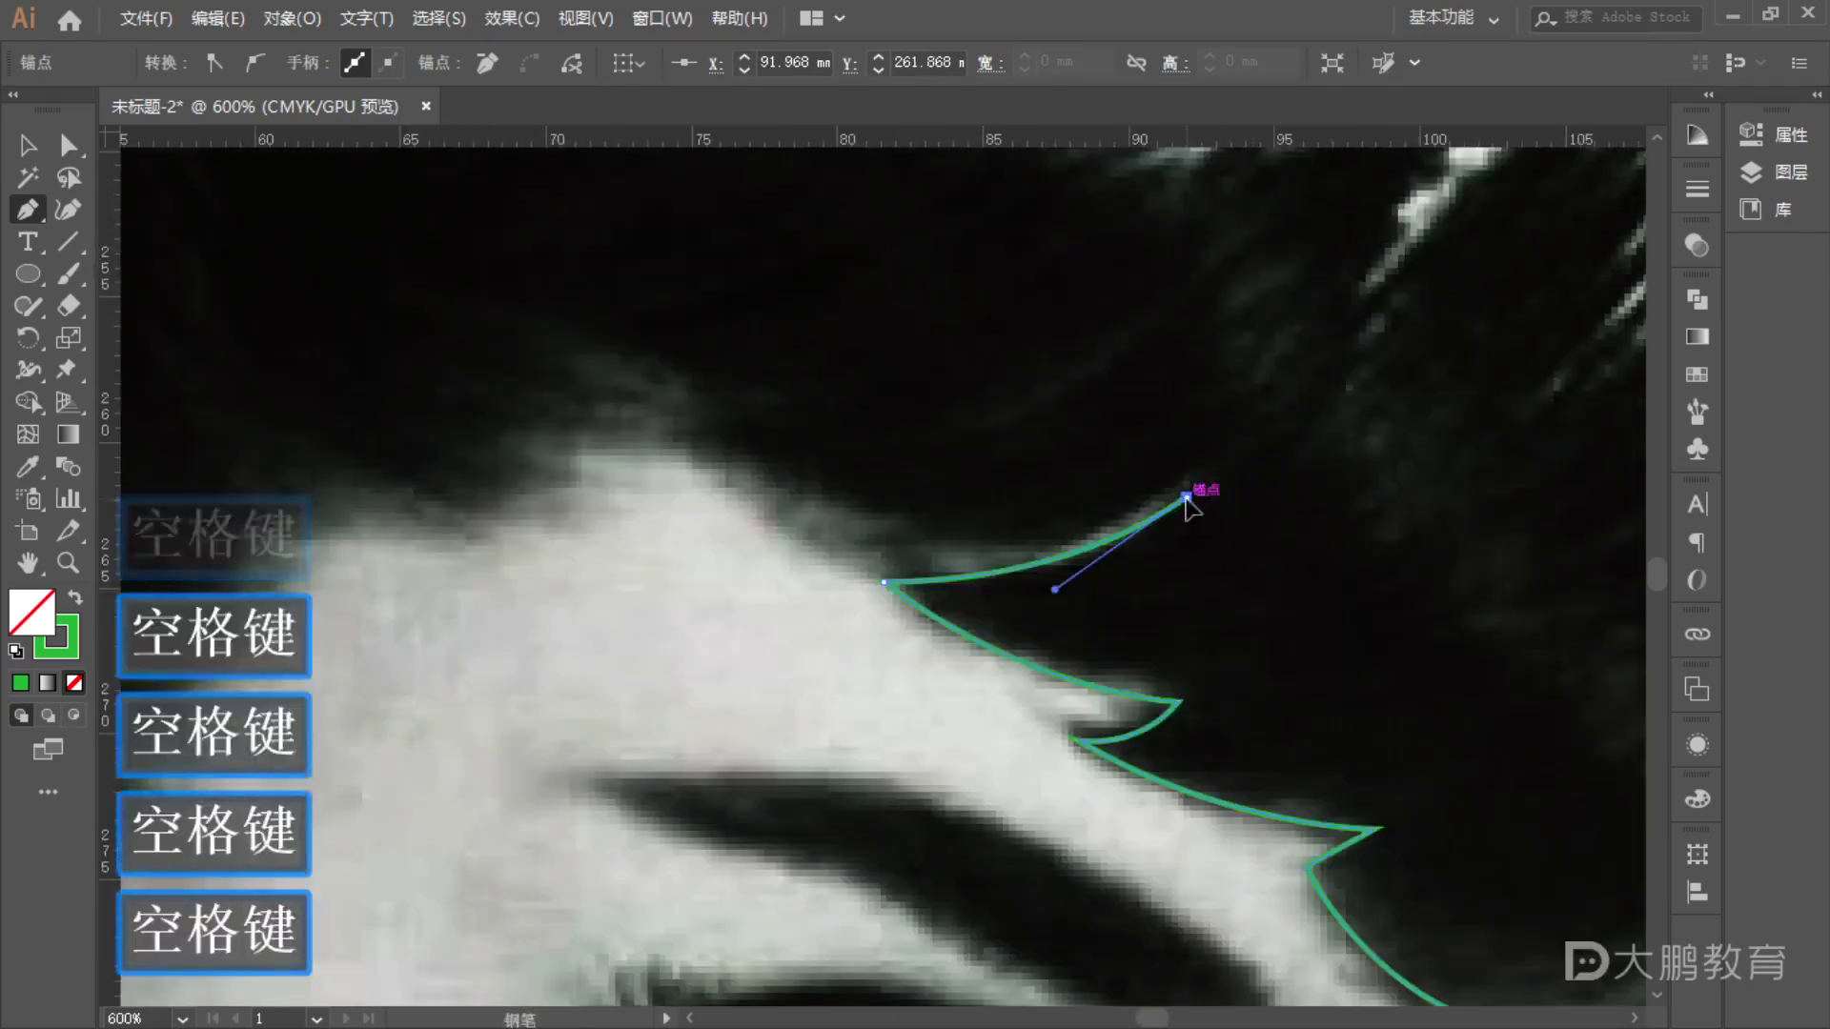
# - Extend the outline from the long strand's tip to the highest point of the forehead's hairline
pyautogui.moveTo(661, 440); pyautogui.dragTo(449, 301)
pyautogui.moveTo(671, 453); pyautogui.dragTo(1337, 486)
pyautogui.press('space')
pyautogui.moveTo(1170, 469); pyautogui.dragTo(991, 486)
pyautogui.press('F1')
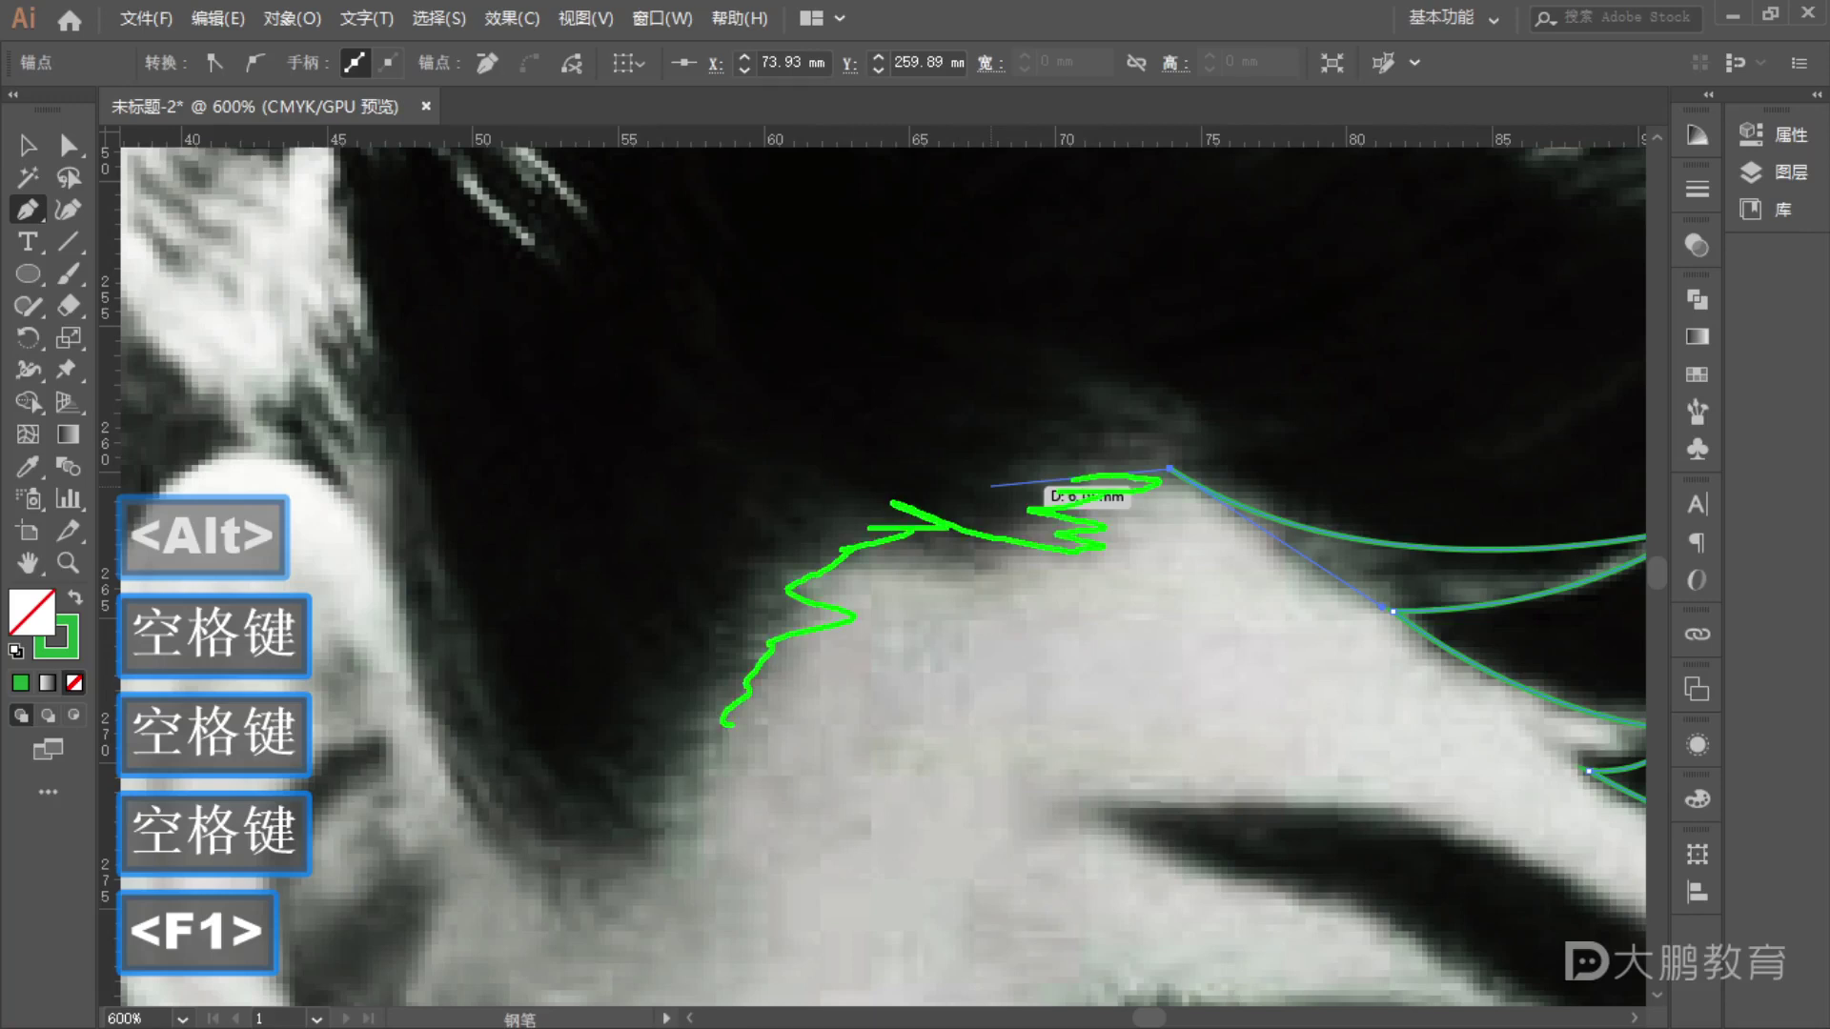
pyautogui.press('Escape')
# - Trace short jagged tufts along the hairline from the forehead's peak down toward the sideburn
pyautogui.moveTo(991, 486)
pyautogui.mouseDown()
pyautogui.moveTo(1176, 482)
pyautogui.moveTo(1054, 482)
pyautogui.moveTo(1070, 482)
pyautogui.moveTo(1010, 457)
pyautogui.moveTo(1059, 463)
pyautogui.moveTo(1131, 513)
pyautogui.mouseUp()
pyautogui.hotkey('ctrl', 'z')
pyautogui.keyDown('alt'); pyautogui.click(1112, 505); pyautogui.keyUp('alt')
pyautogui.moveTo(986, 525); pyautogui.dragTo(1037, 551)
pyautogui.moveTo(859, 515); pyautogui.dragTo(806, 611)
pyautogui.moveTo(799, 598); pyautogui.dragTo(812, 660)
# - Undo the last tuft segment, move the end anchor farther into the dark hair, and reshape its curve with the handle
pyautogui.press('ctrl')
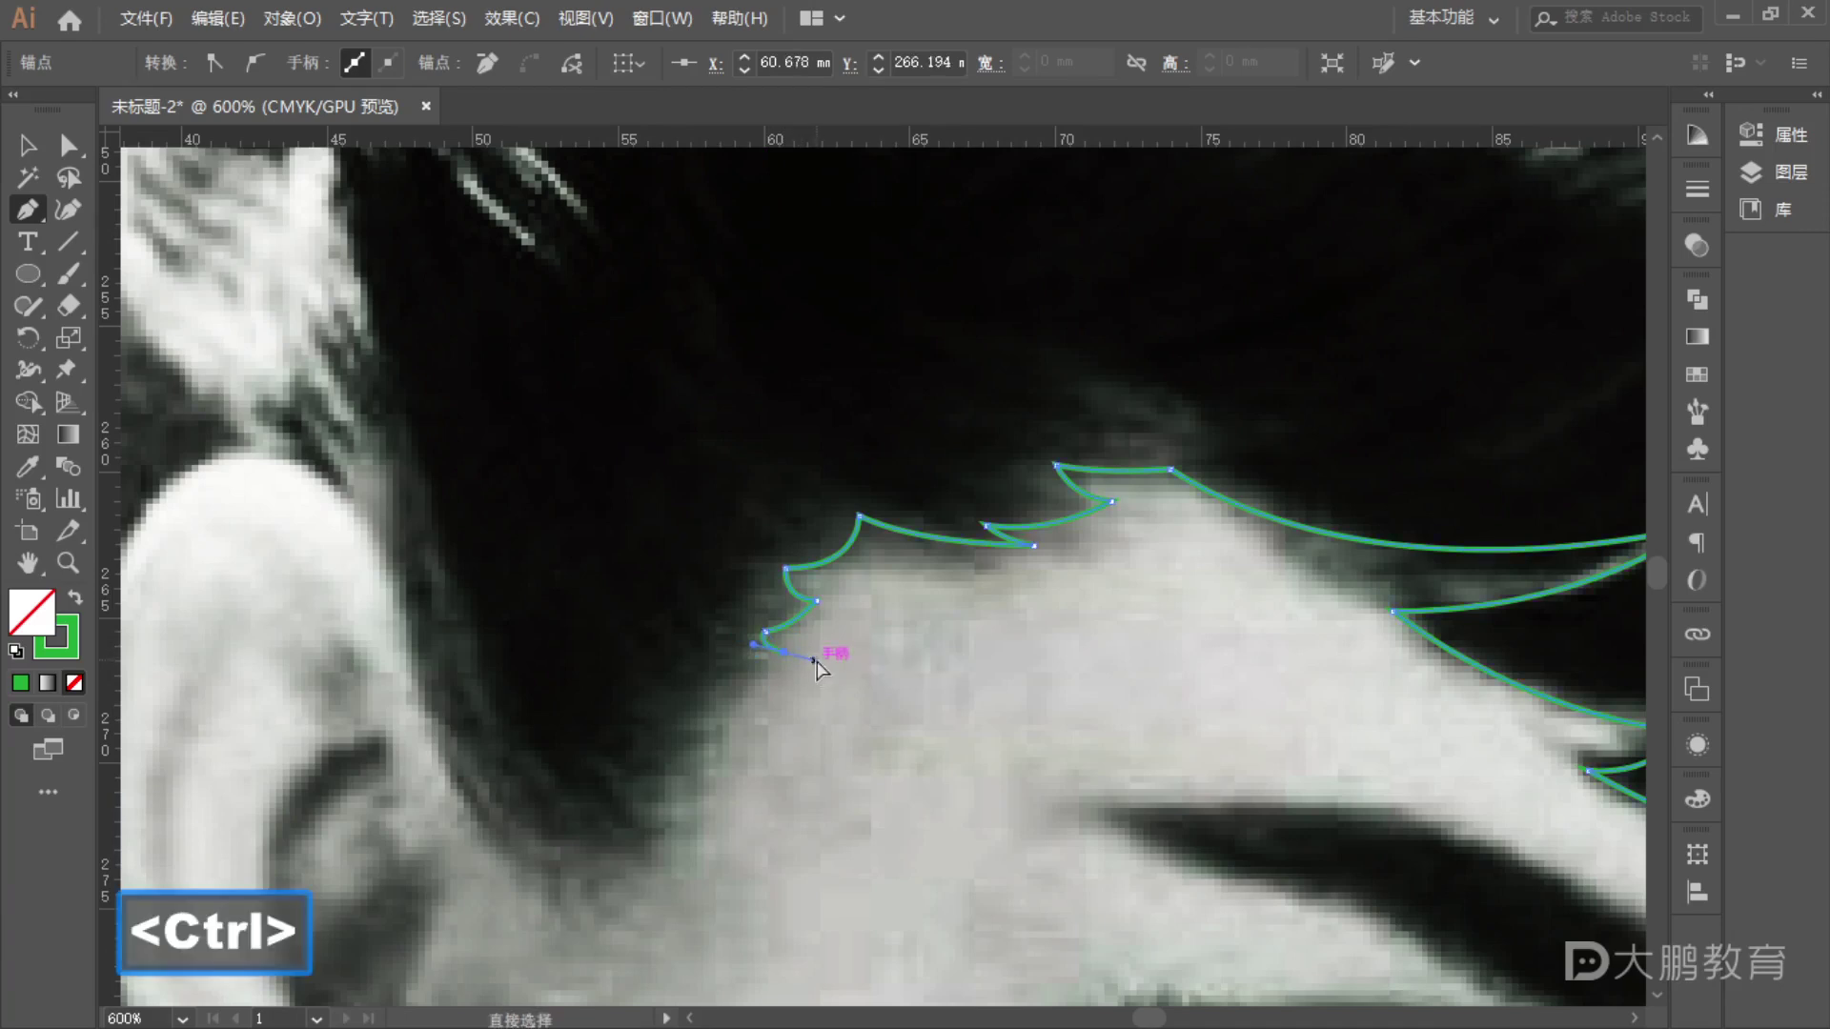
pyautogui.hotkey('ctrl', 'z')
pyautogui.scroll(2, 719, 688)
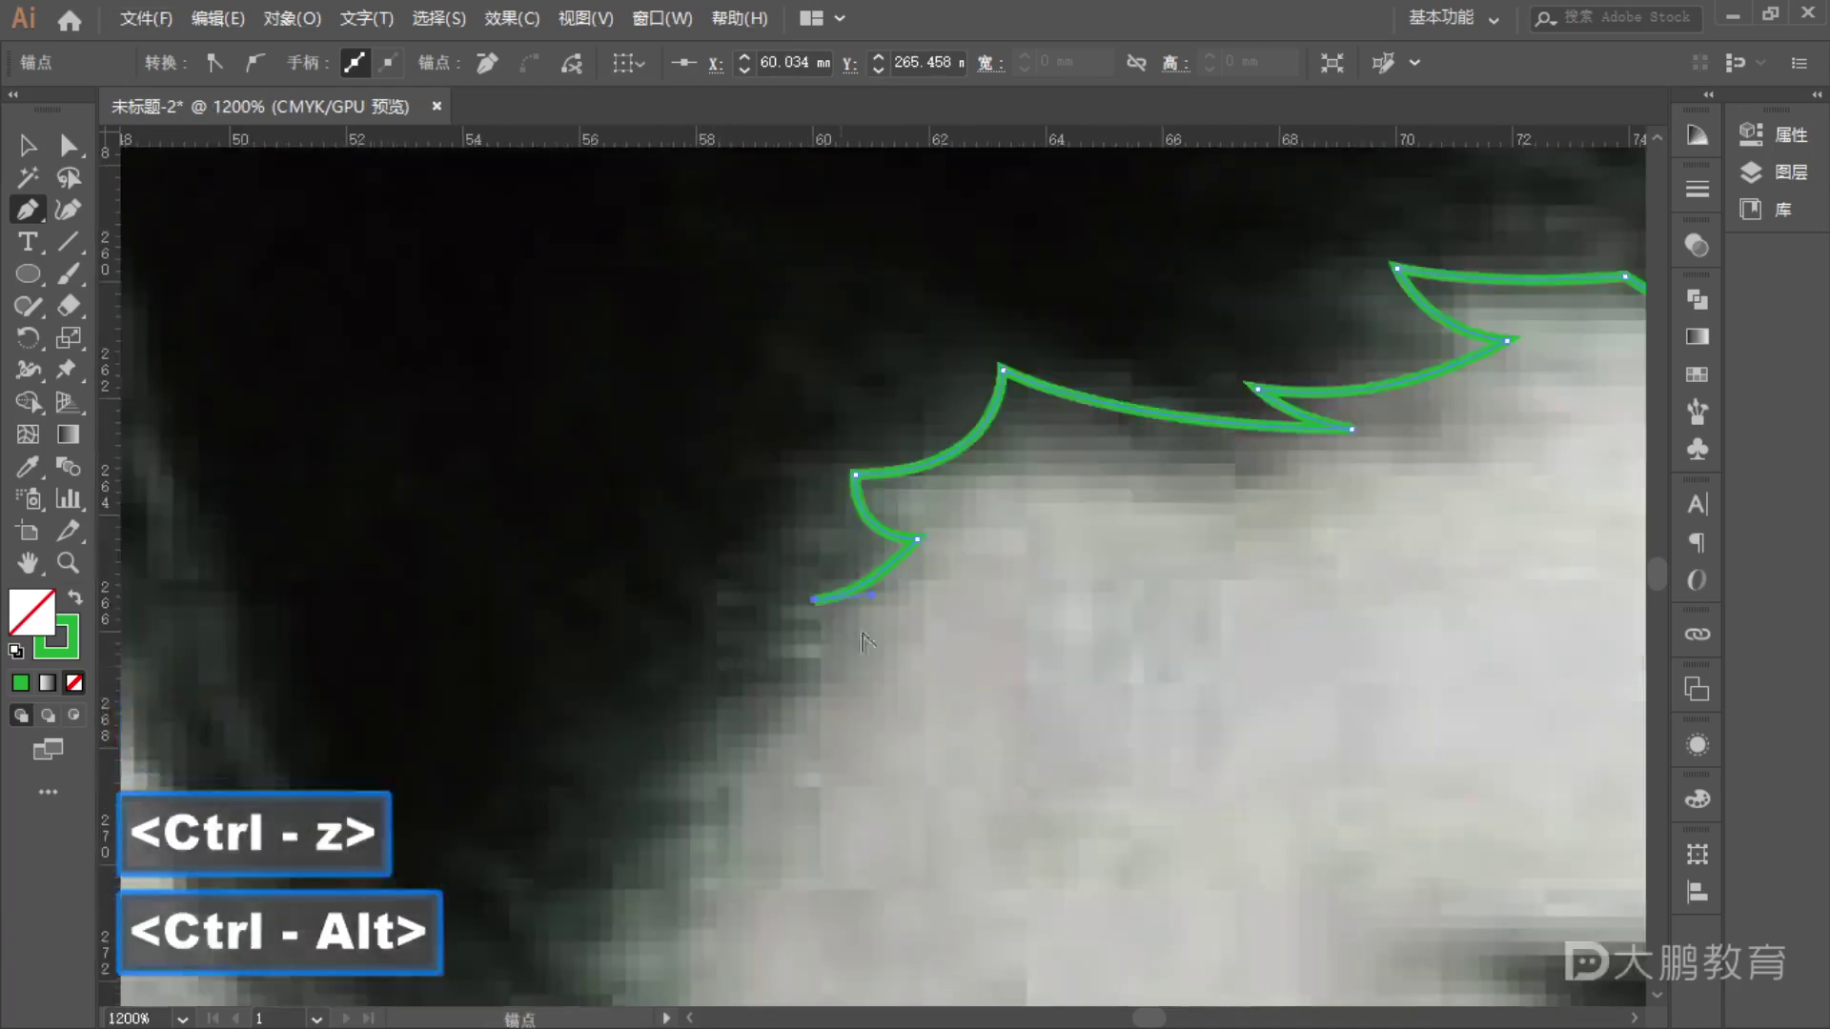
pyautogui.press('ctrl')
pyautogui.moveTo(813, 600); pyautogui.dragTo(749, 586)
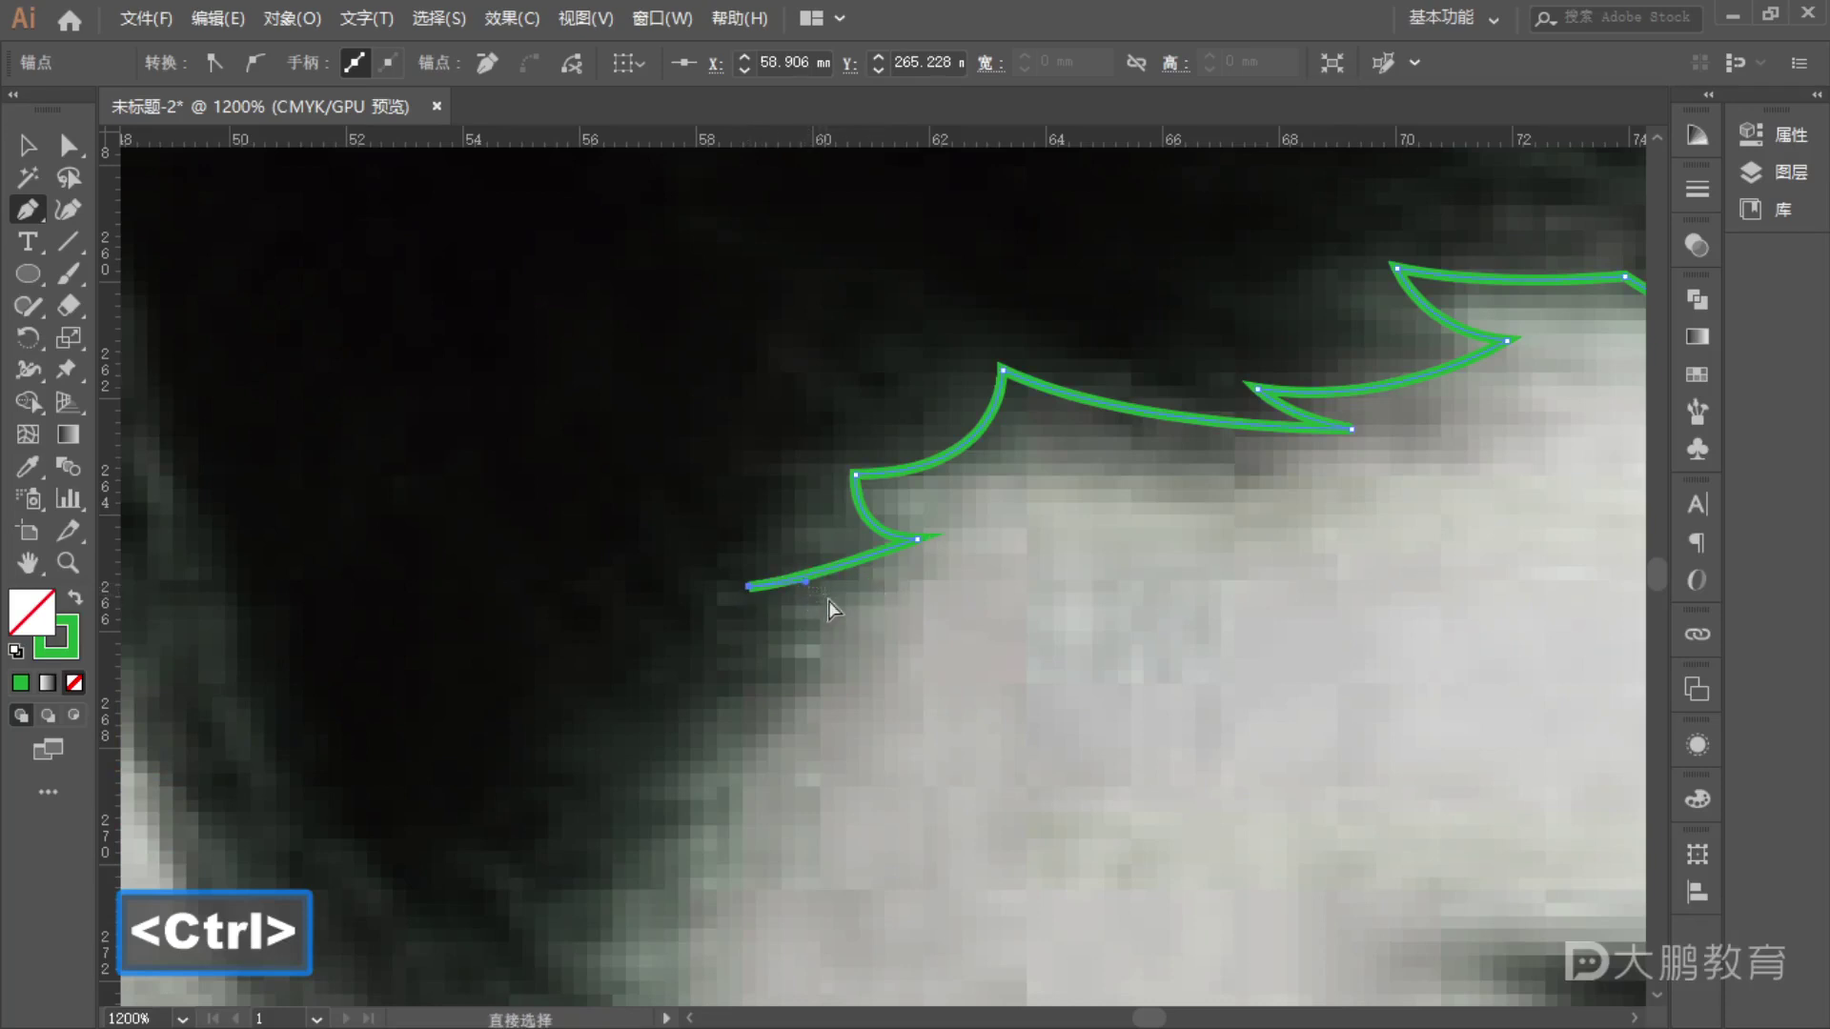
pyautogui.press('ctrl')
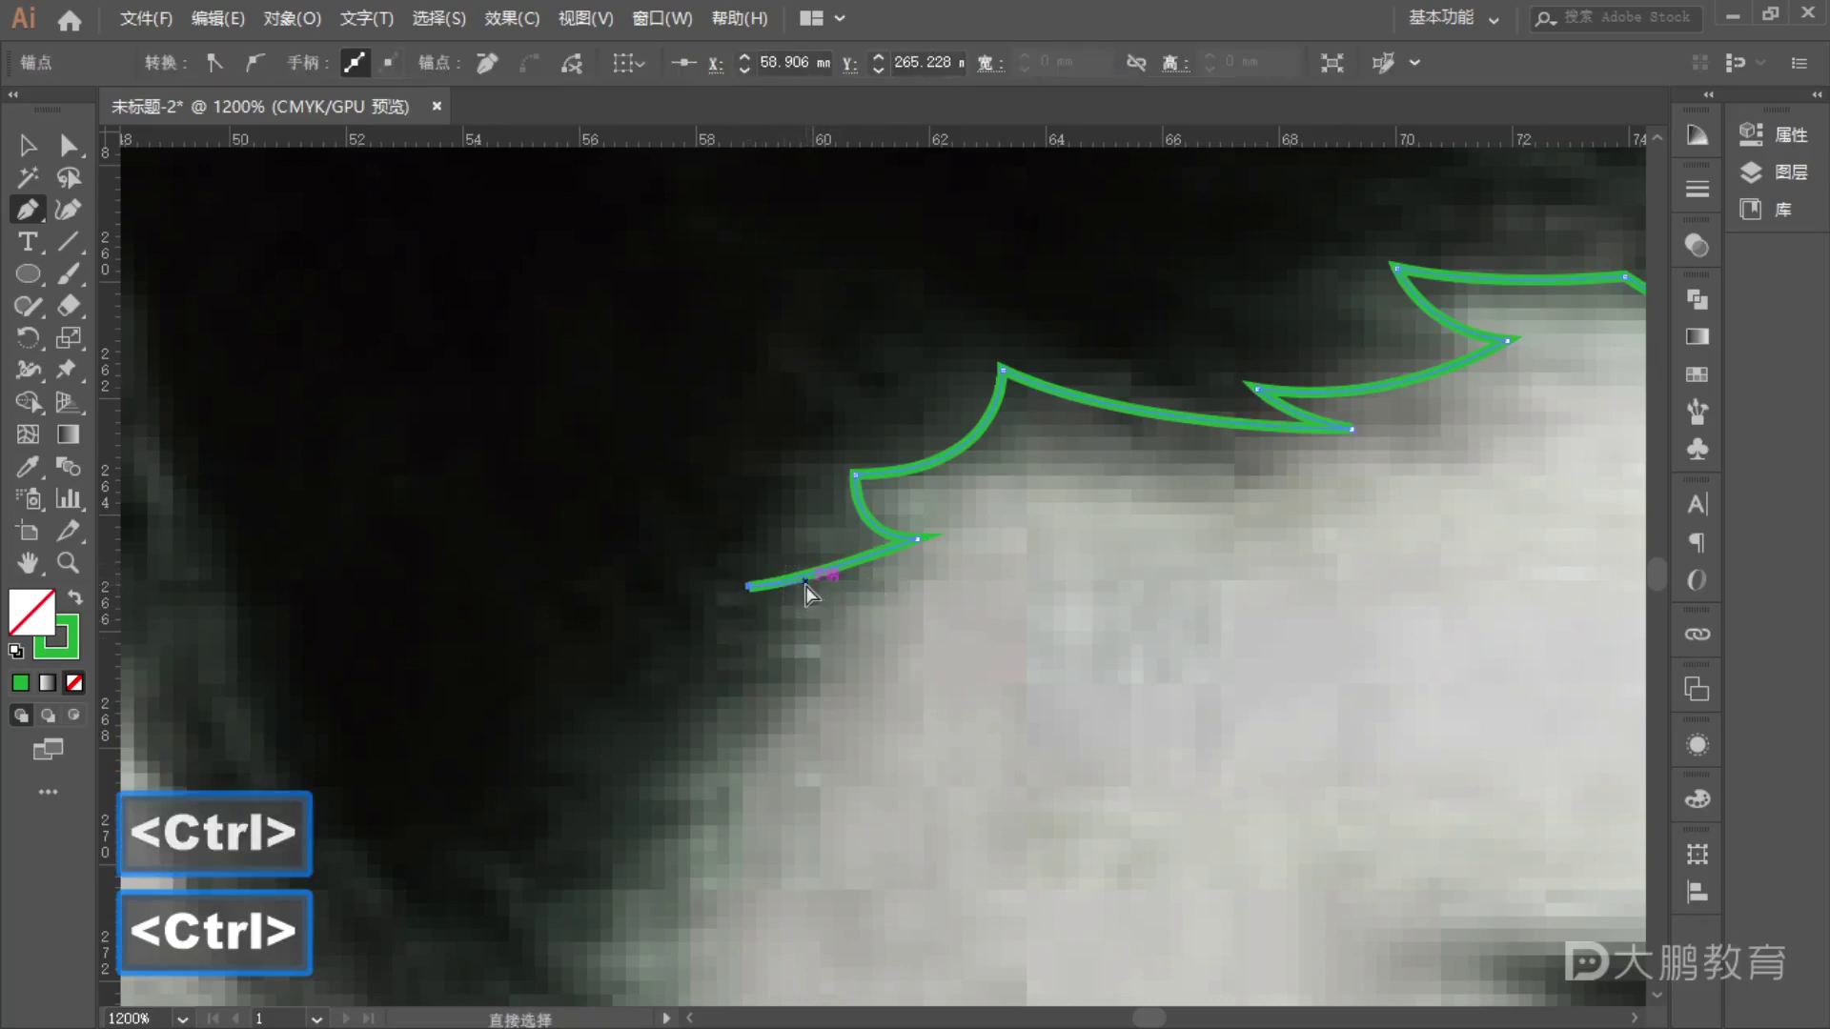
pyautogui.moveTo(805, 585); pyautogui.dragTo(839, 600)
pyautogui.press('alt')
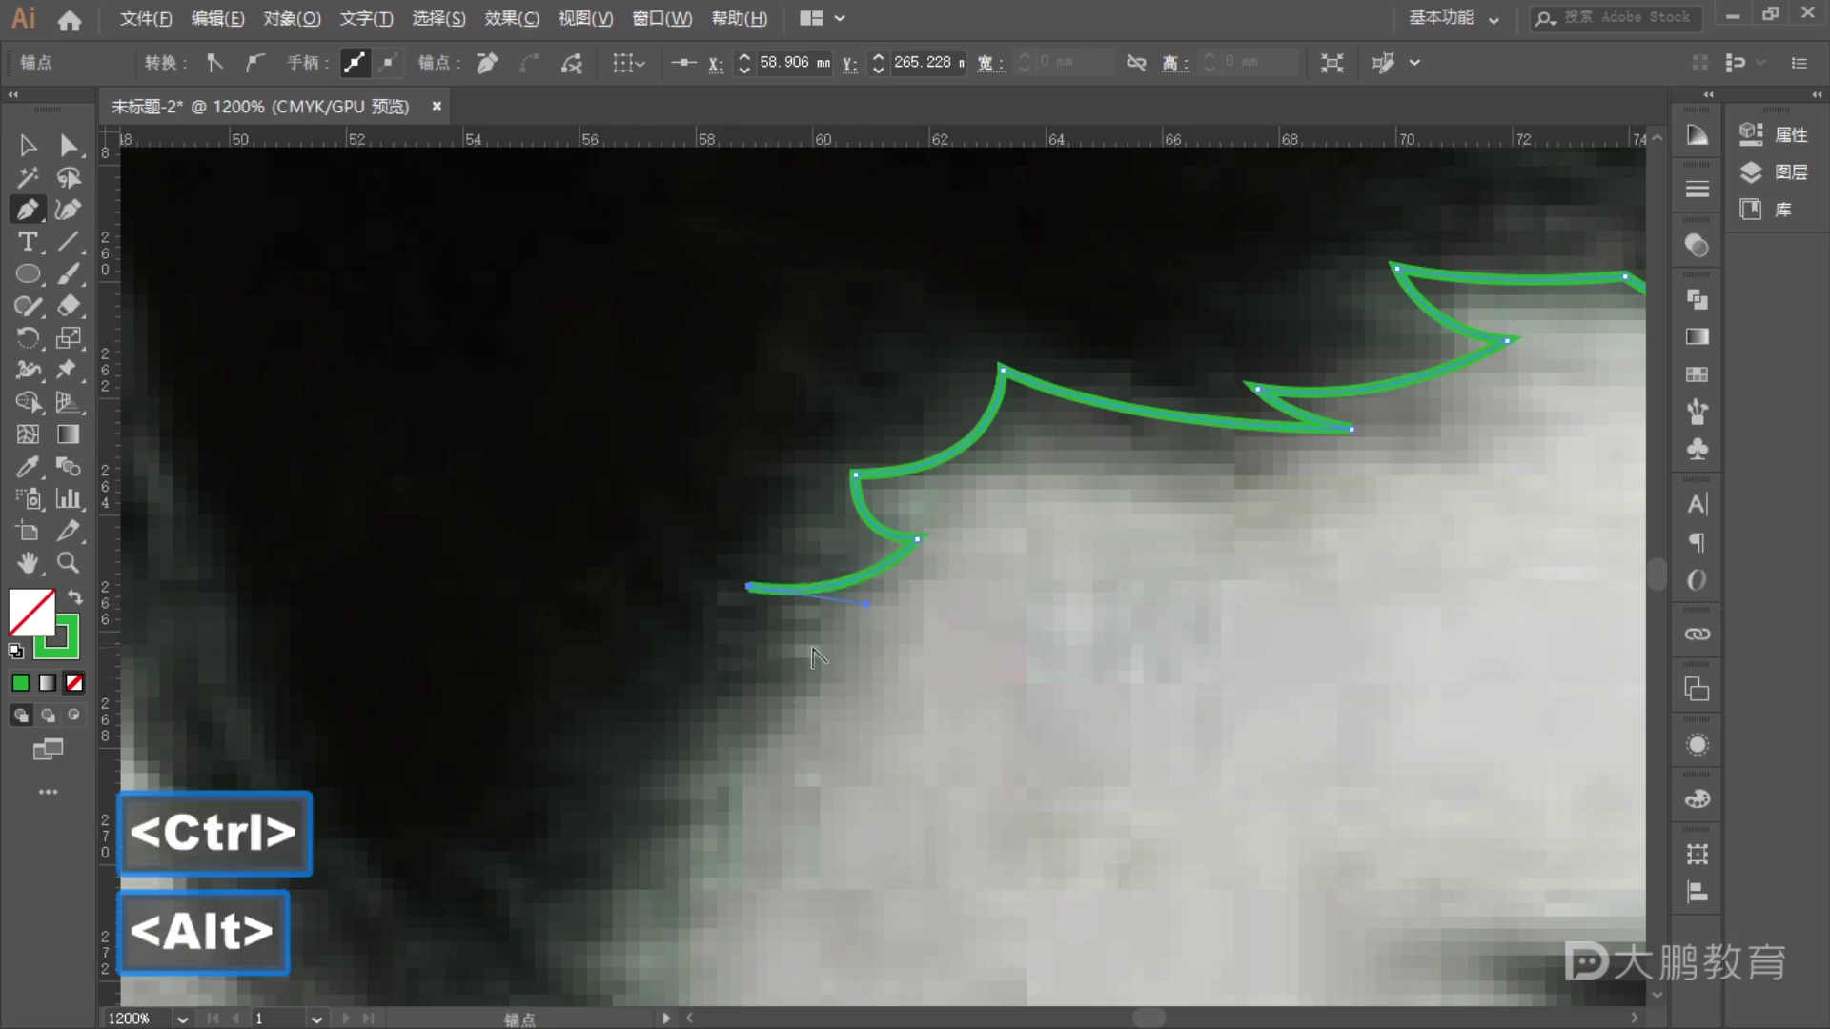
# - Trace the remaining small tufts down the hairline and round the sideburn's base up to the ear's front edge
pyautogui.moveTo(827, 629); pyautogui.dragTo(930, 654)
pyautogui.press('alt')
pyautogui.press('alt')
pyautogui.scroll(-2, 934, 658)
pyautogui.moveTo(810, 693); pyautogui.dragTo(801, 780)
pyautogui.press('ctrl')
pyautogui.press('alt')
pyautogui.press('alt')
pyautogui.moveTo(780, 787); pyautogui.dragTo(613, 881)
pyautogui.moveTo(566, 745); pyautogui.dragTo(520, 633)
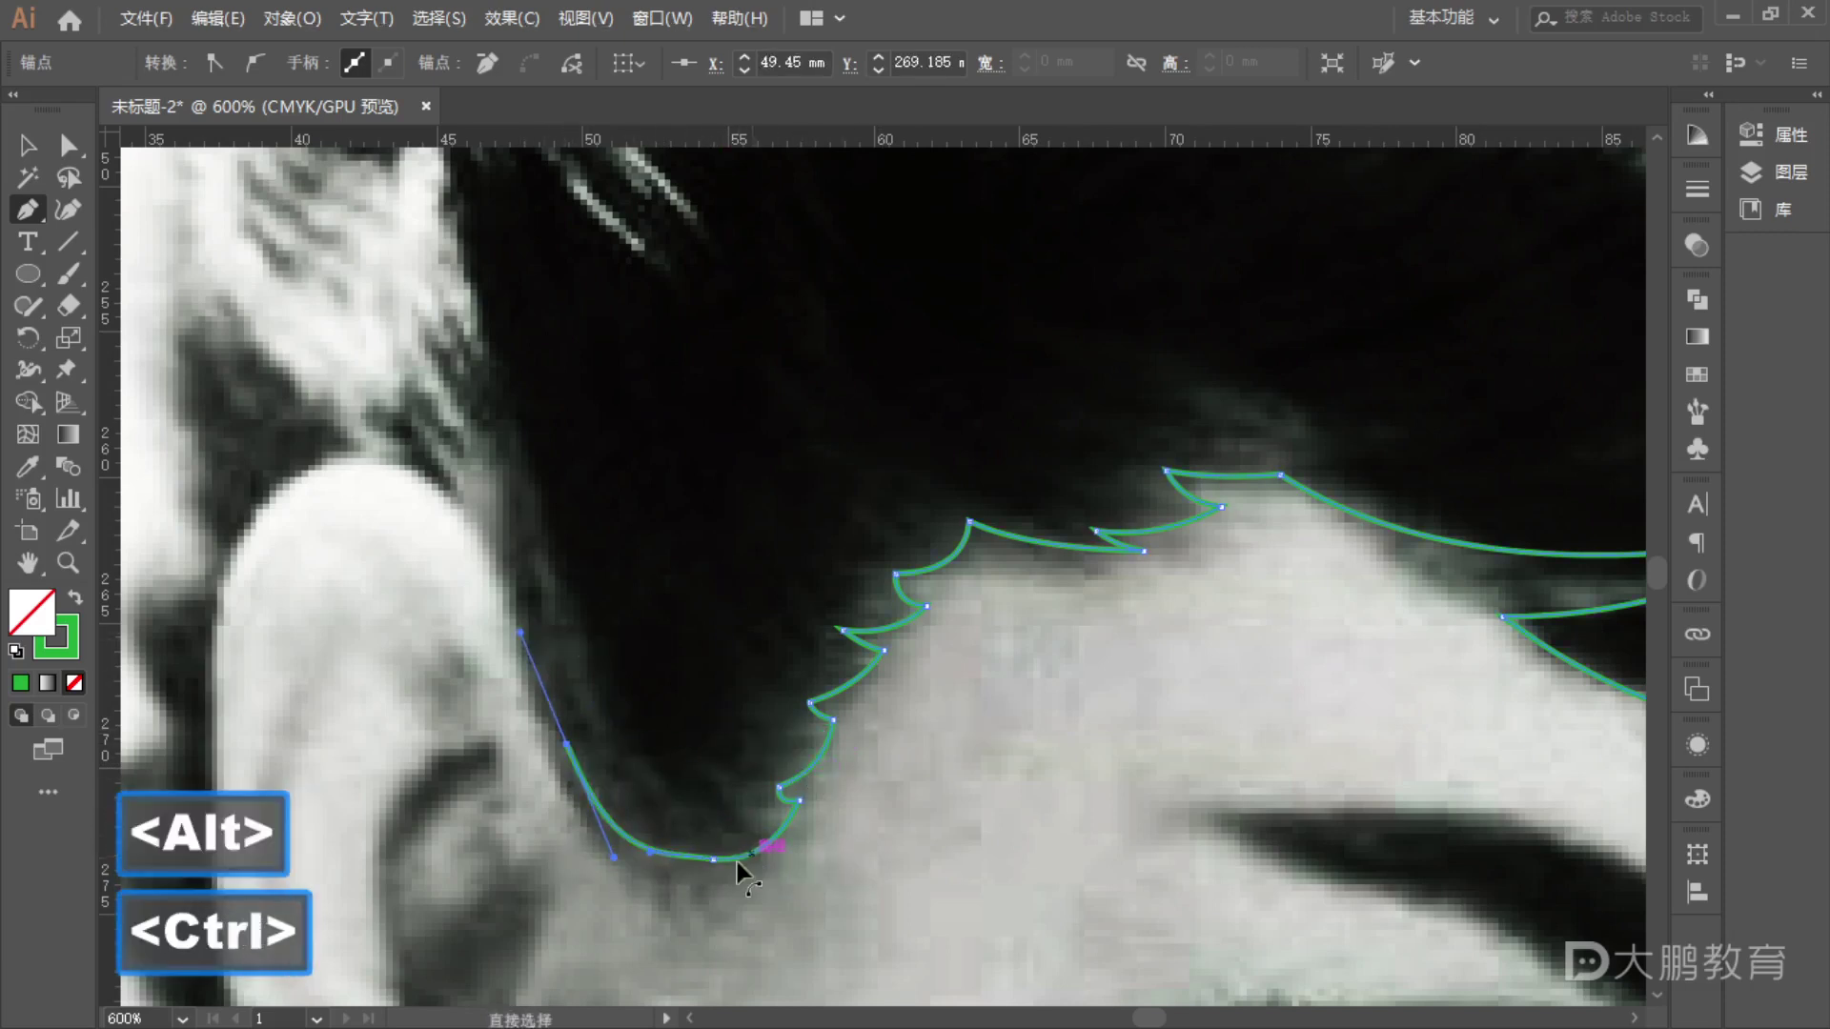
# - Shift the anchor at the sideburn's base and adjust its handle so the curve rounds smoothly along the hair edge
pyautogui.moveTo(716, 865); pyautogui.dragTo(703, 883)
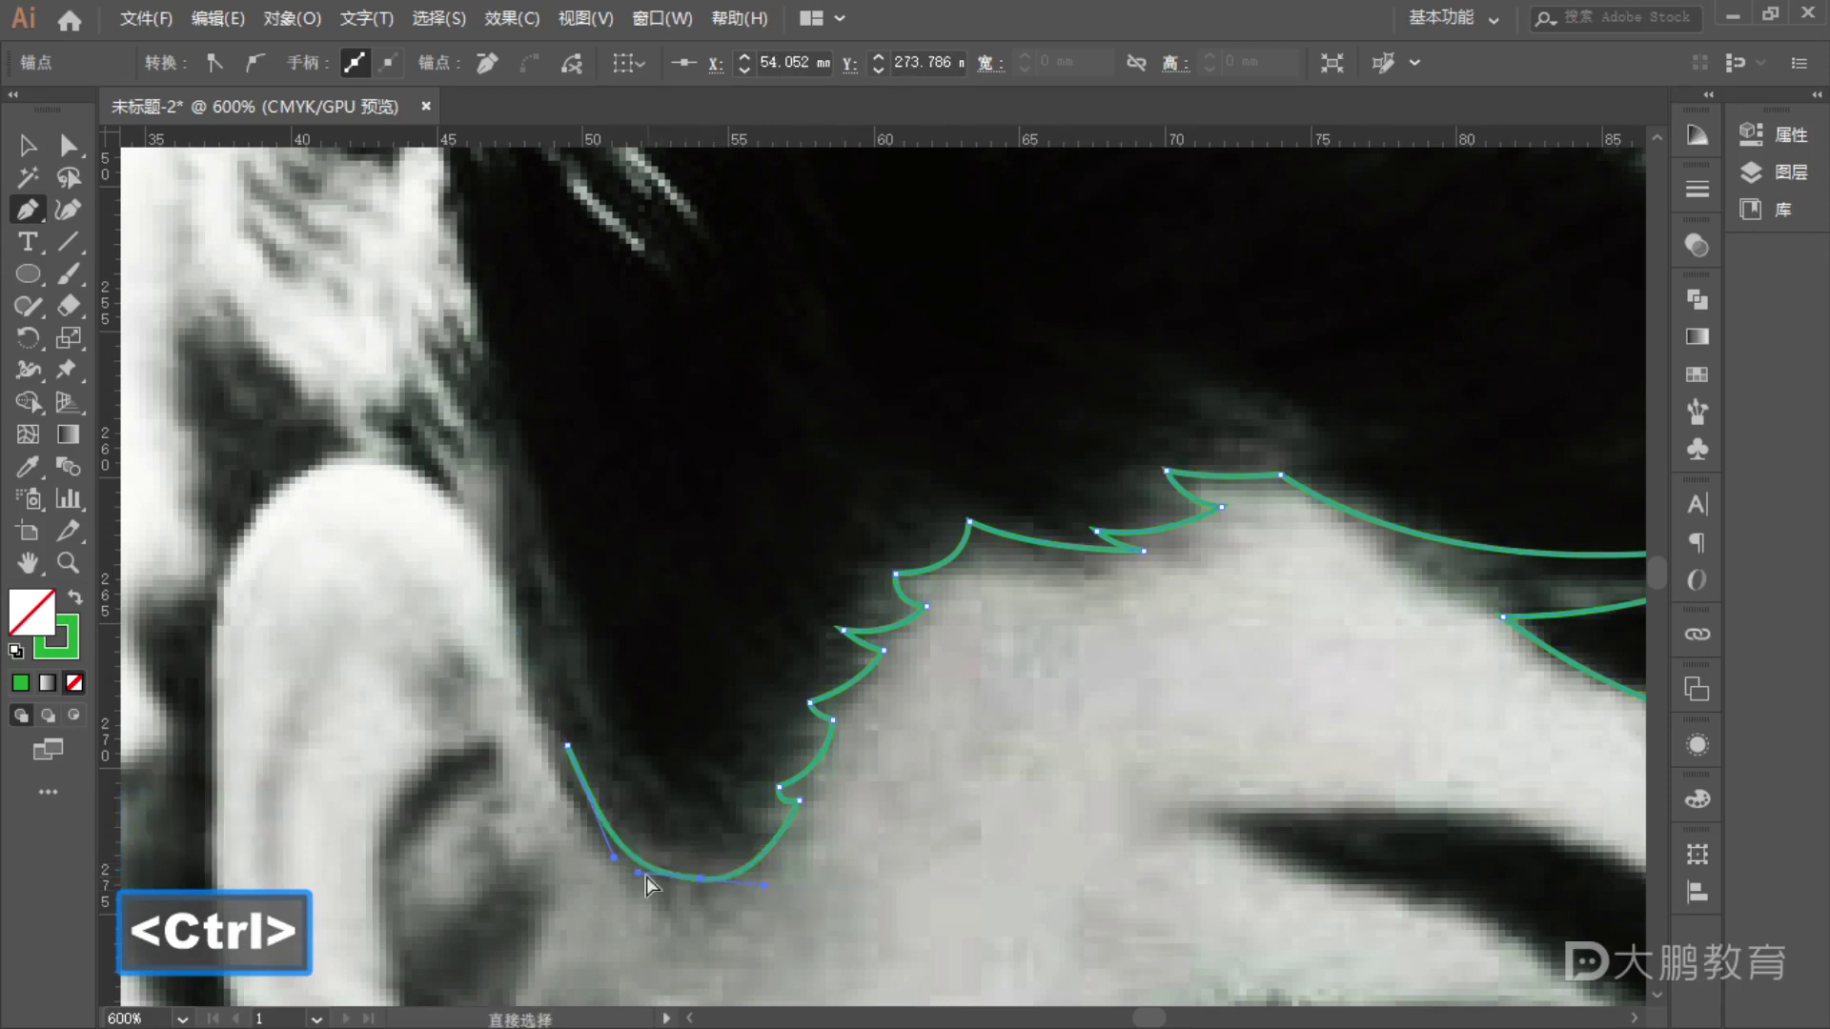
pyautogui.scroll(-2, 710, 777)
pyautogui.scroll(2, 705, 780)
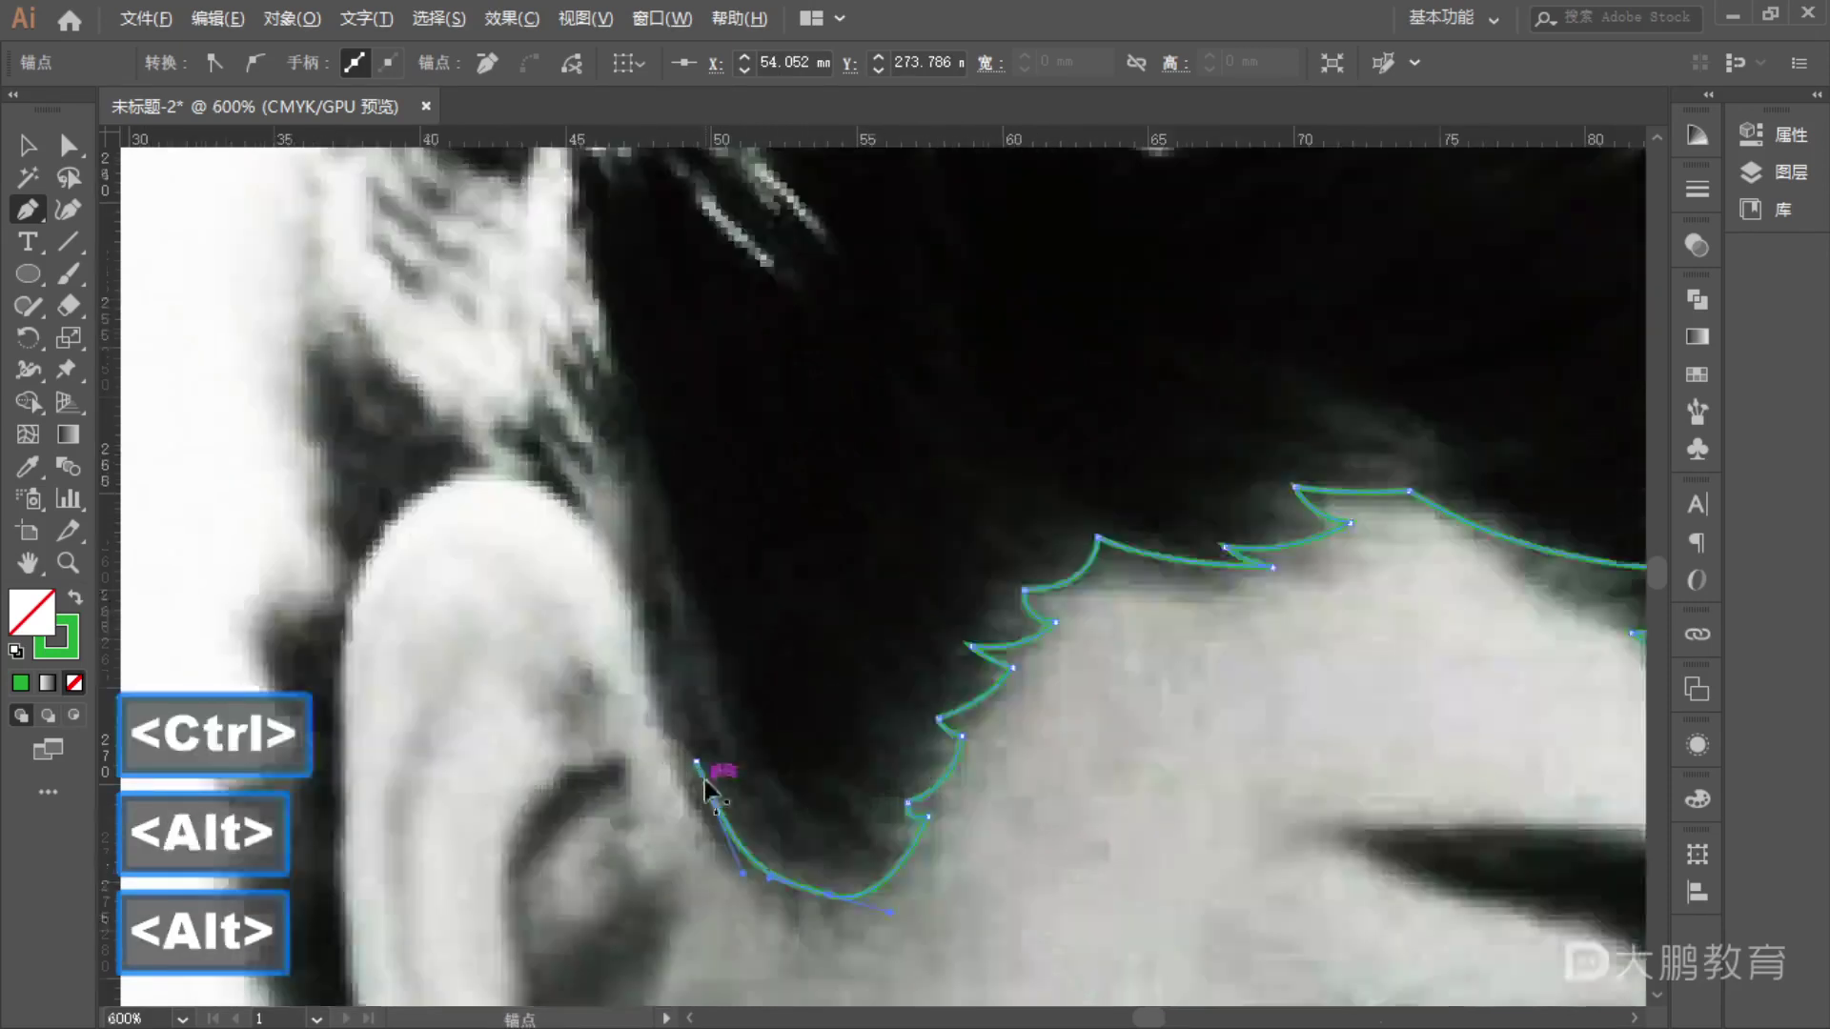
pyautogui.scroll(2, 843, 918)
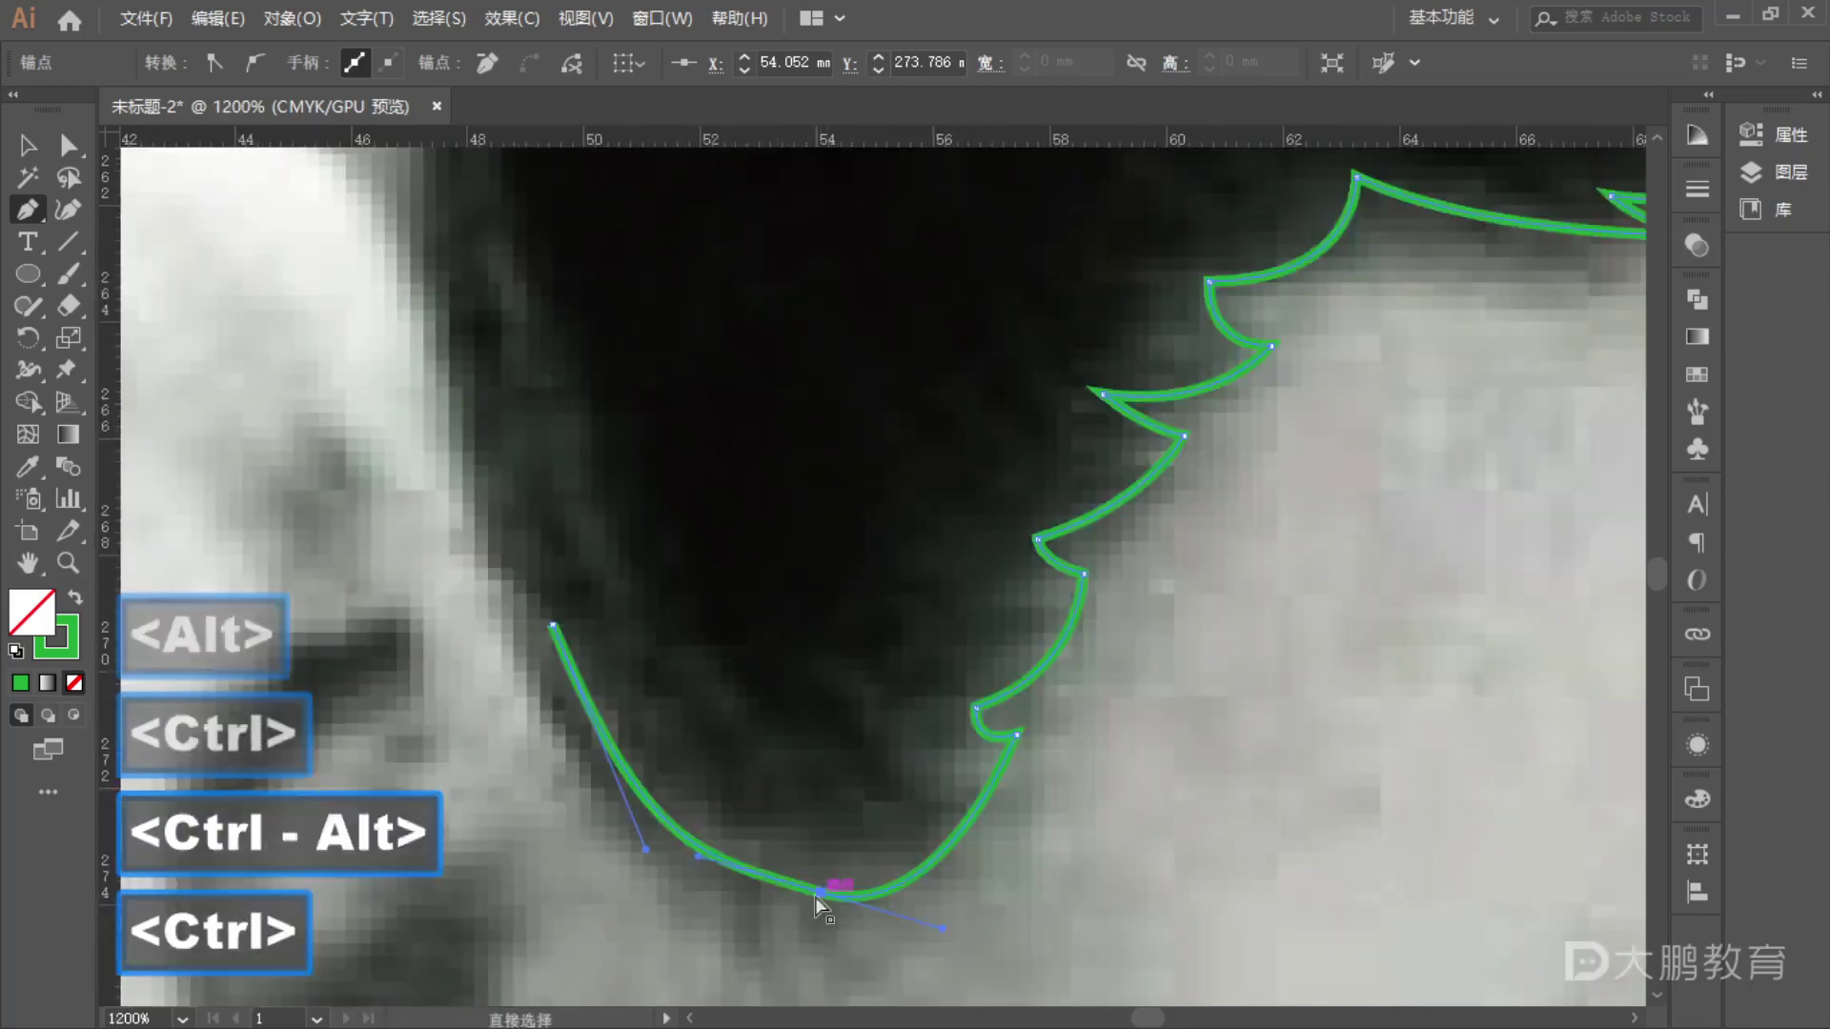
pyautogui.moveTo(825, 896)
pyautogui.mouseDown()
pyautogui.moveTo(779, 909)
pyautogui.moveTo(805, 911)
pyautogui.mouseUp()
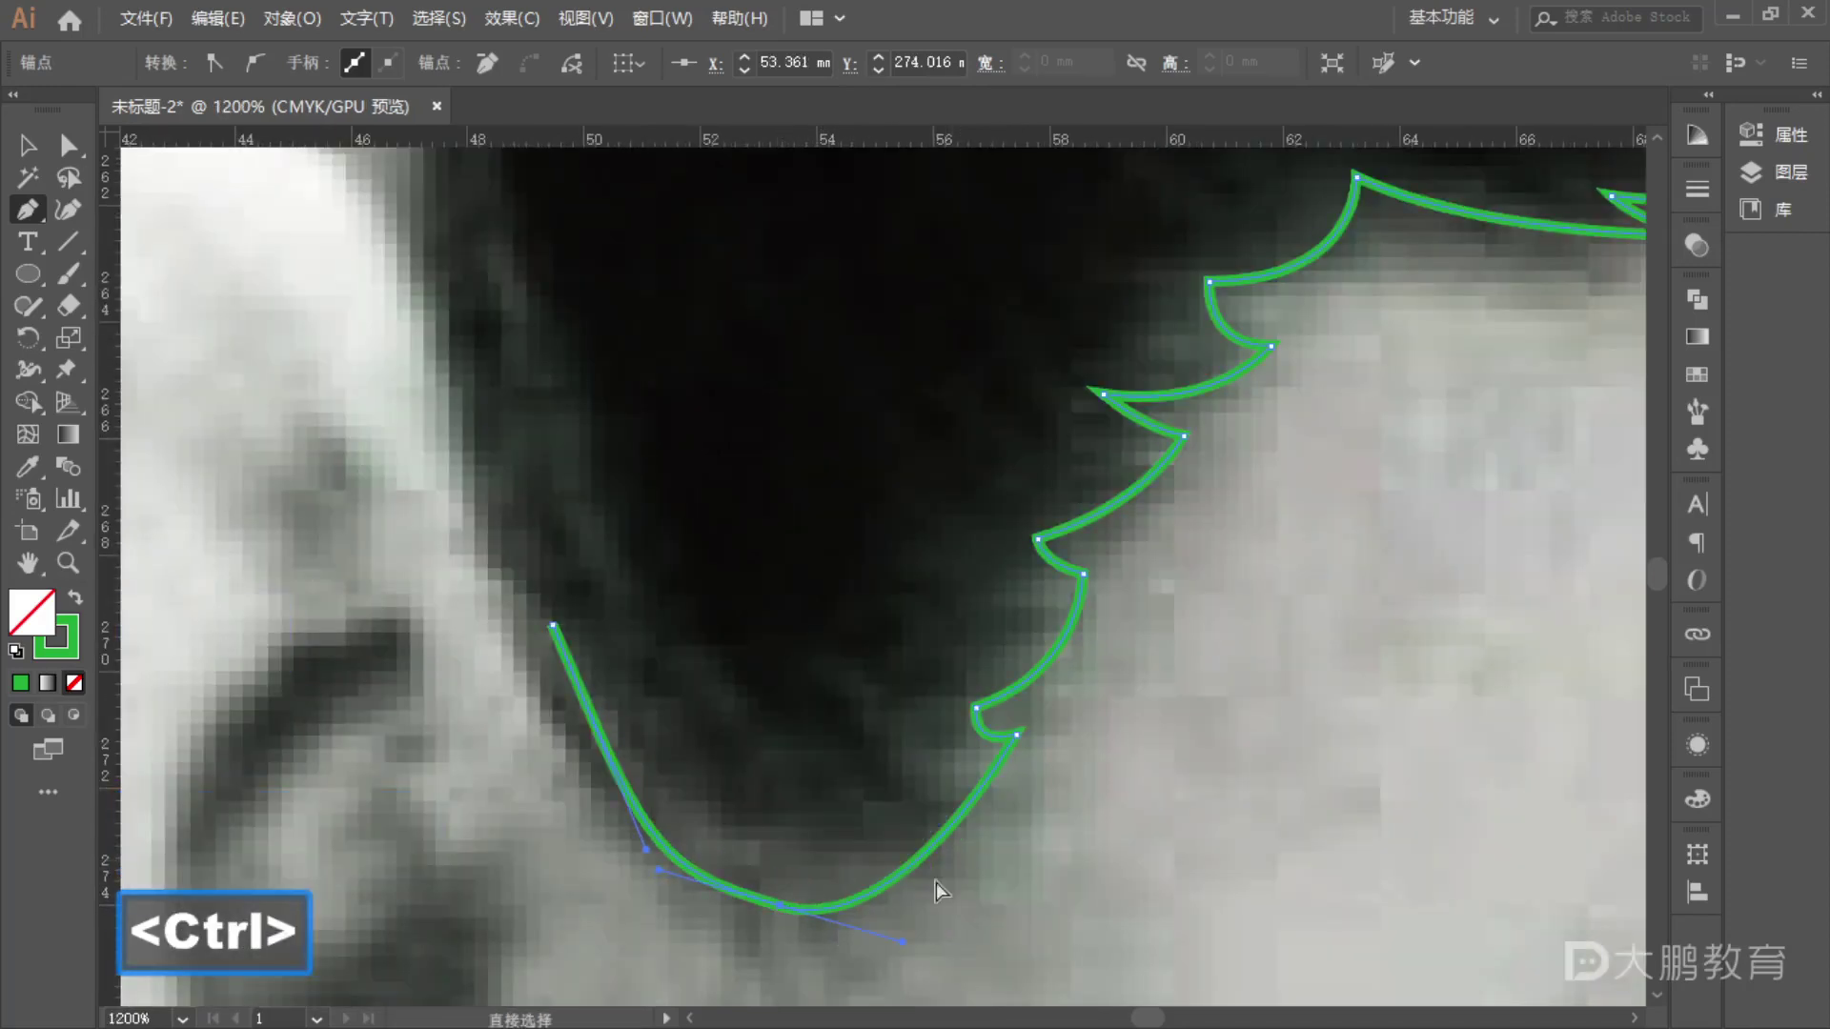
pyautogui.keyDown('ctrl'); pyautogui.click(884, 936); pyautogui.keyUp('ctrl')
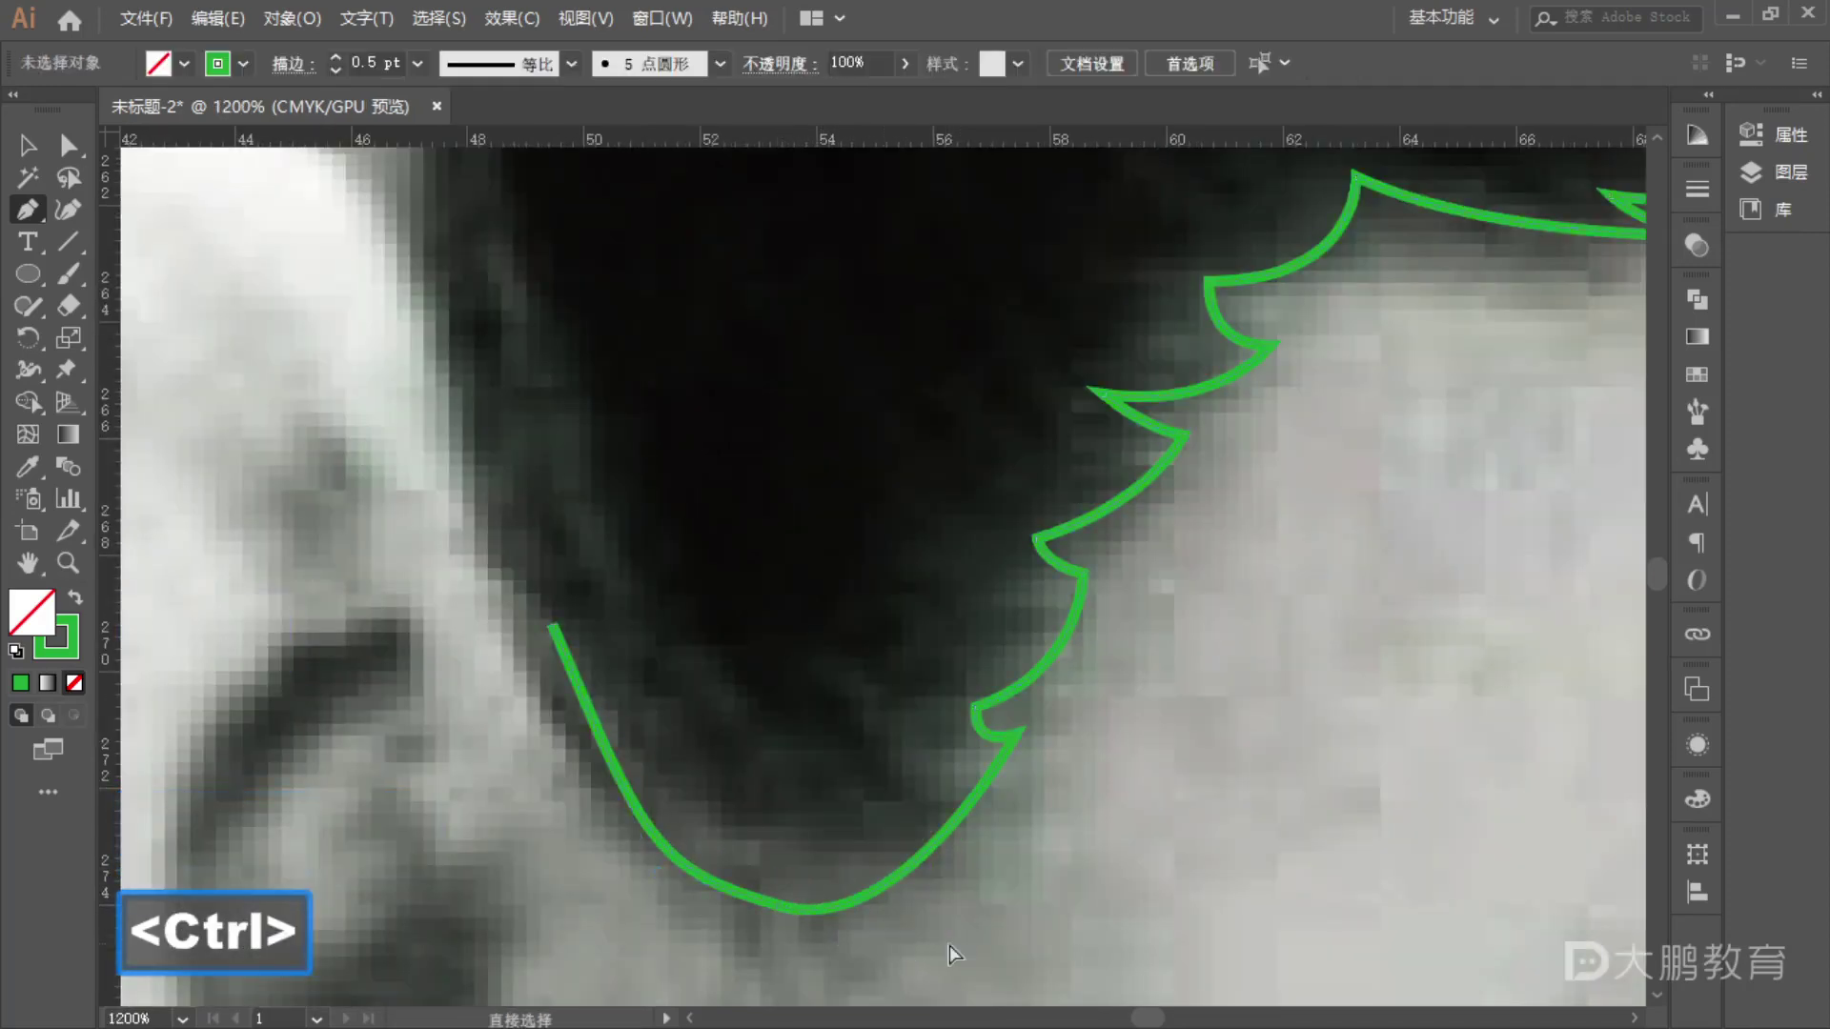
pyautogui.keyDown('ctrl'); pyautogui.click(890, 957); pyautogui.keyUp('ctrl')
pyautogui.moveTo(901, 942); pyautogui.dragTo(889, 930)
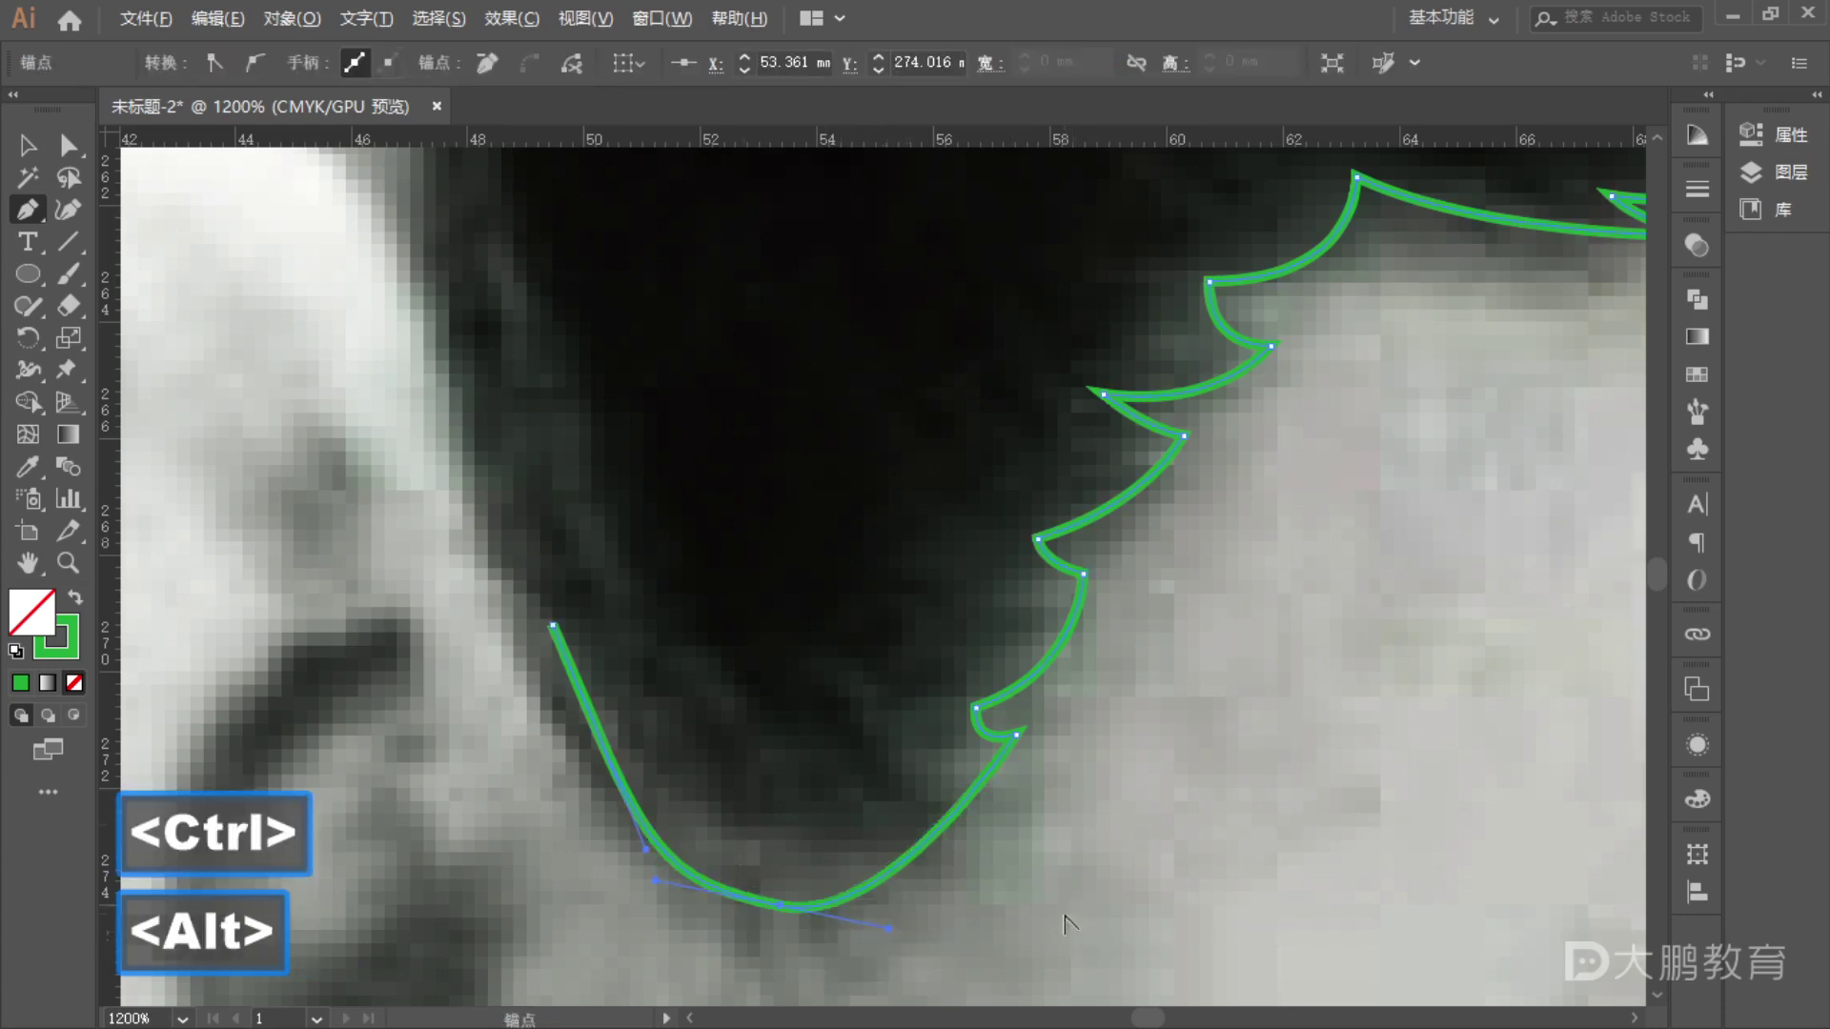
# - Continue the outline up the ear's front edge and curve it over the top of the ear
pyautogui.scroll(-1, 1012, 924)
pyautogui.scroll(1, 632, 797)
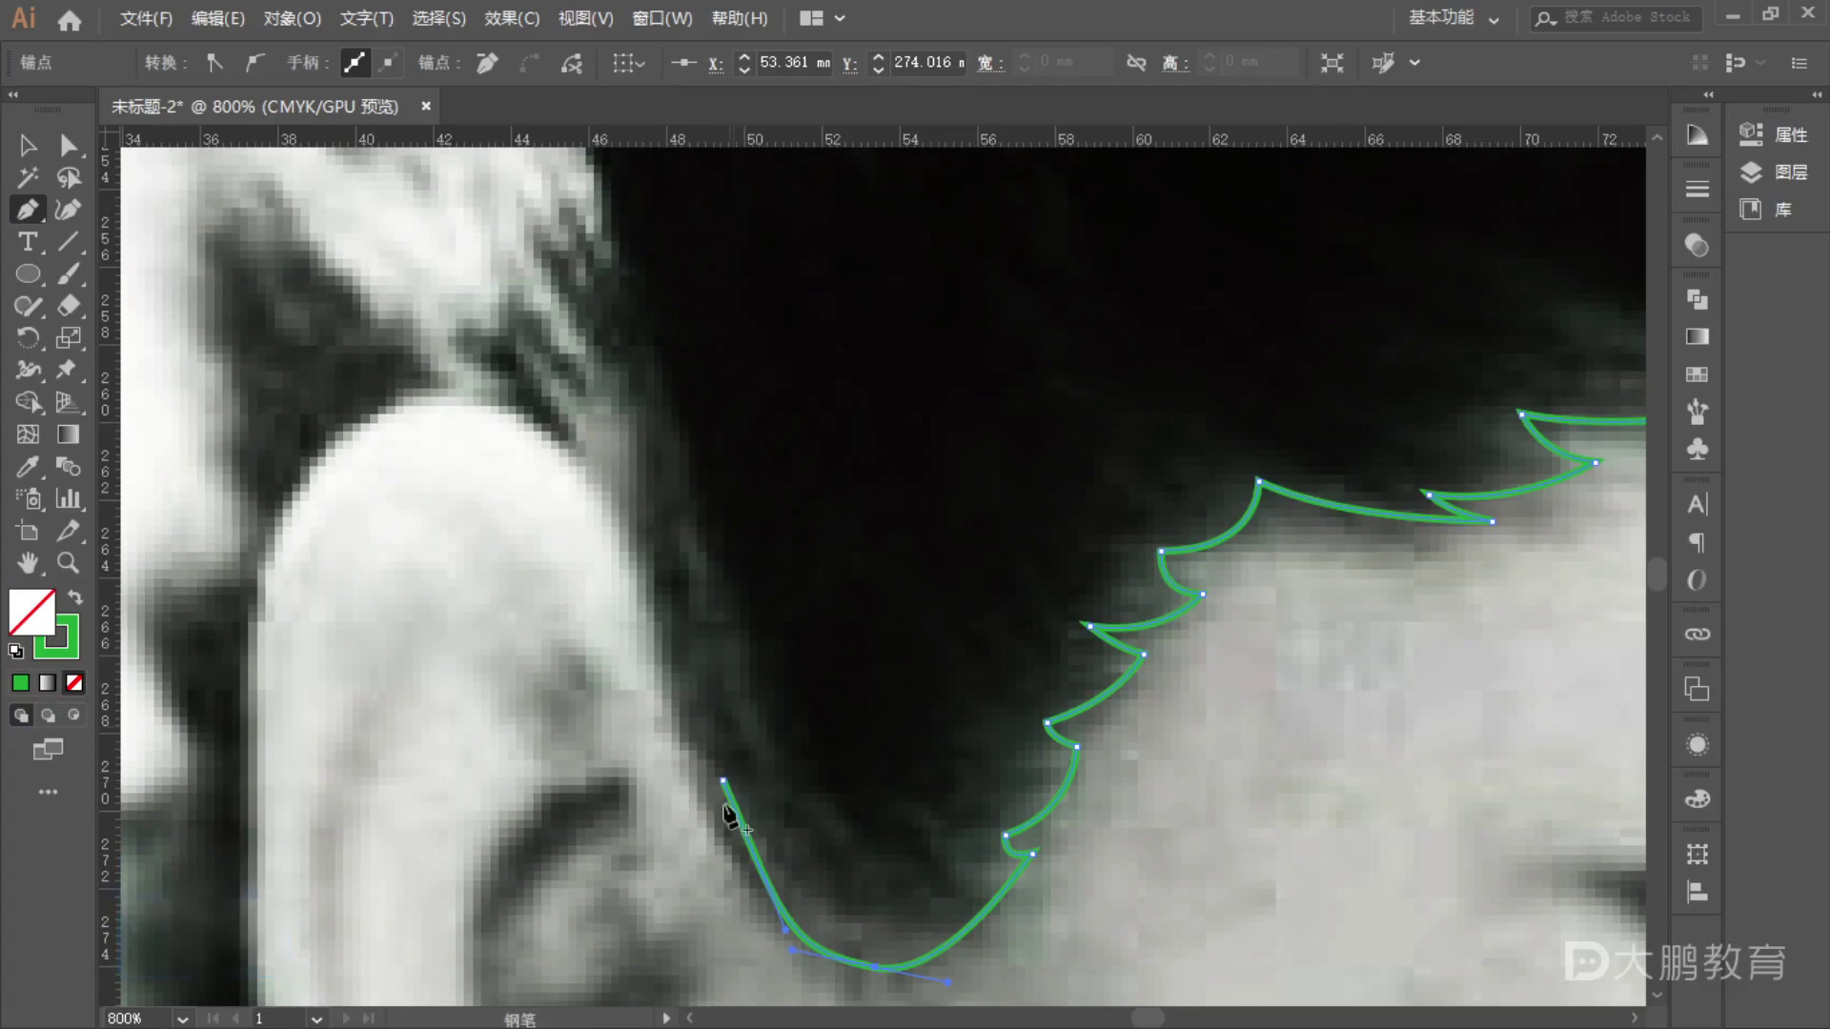
pyautogui.moveTo(715, 787); pyautogui.dragTo(562, 446)
pyautogui.moveTo(744, 495); pyautogui.dragTo(1140, 634)
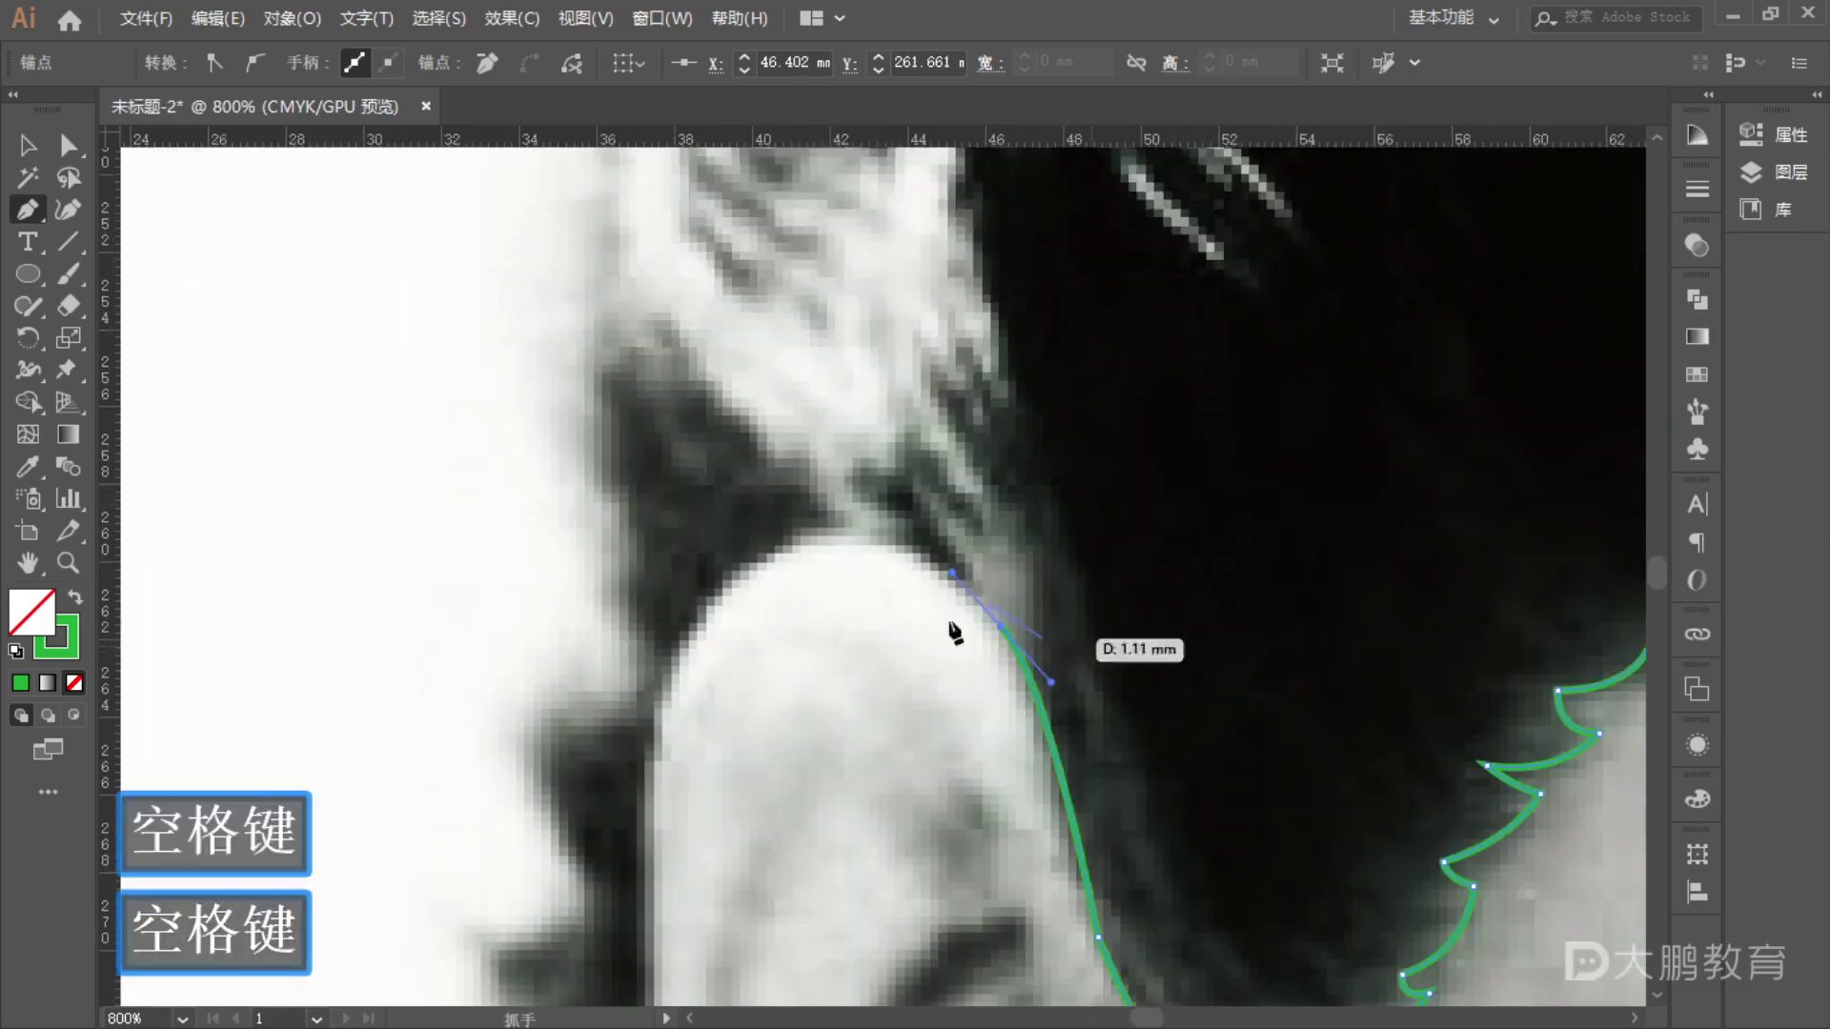
pyautogui.moveTo(882, 541); pyautogui.dragTo(817, 539)
# - Trace the ear's outer edge from its top down to the point beside the earring
pyautogui.scroll(-3, 809, 572)
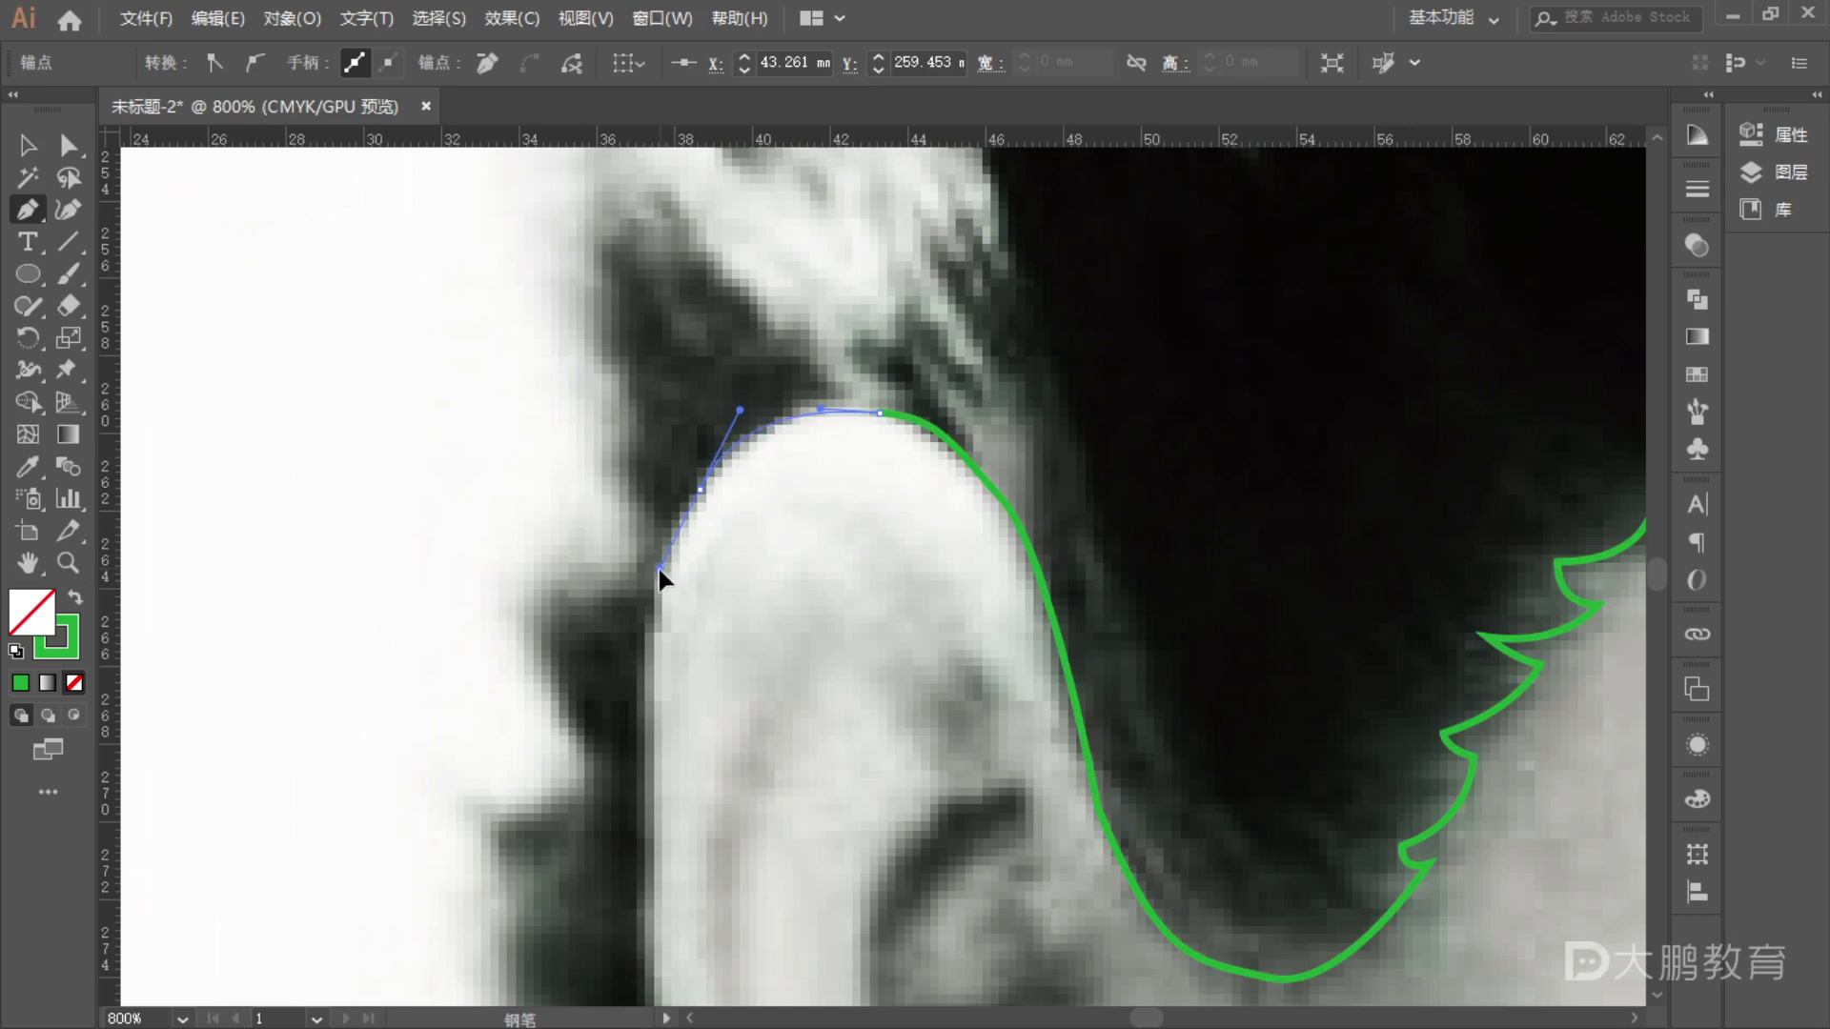
pyautogui.scroll(-5, 660, 579)
pyautogui.moveTo(658, 772); pyautogui.dragTo(794, 917)
pyautogui.scroll(-7, 691, 772)
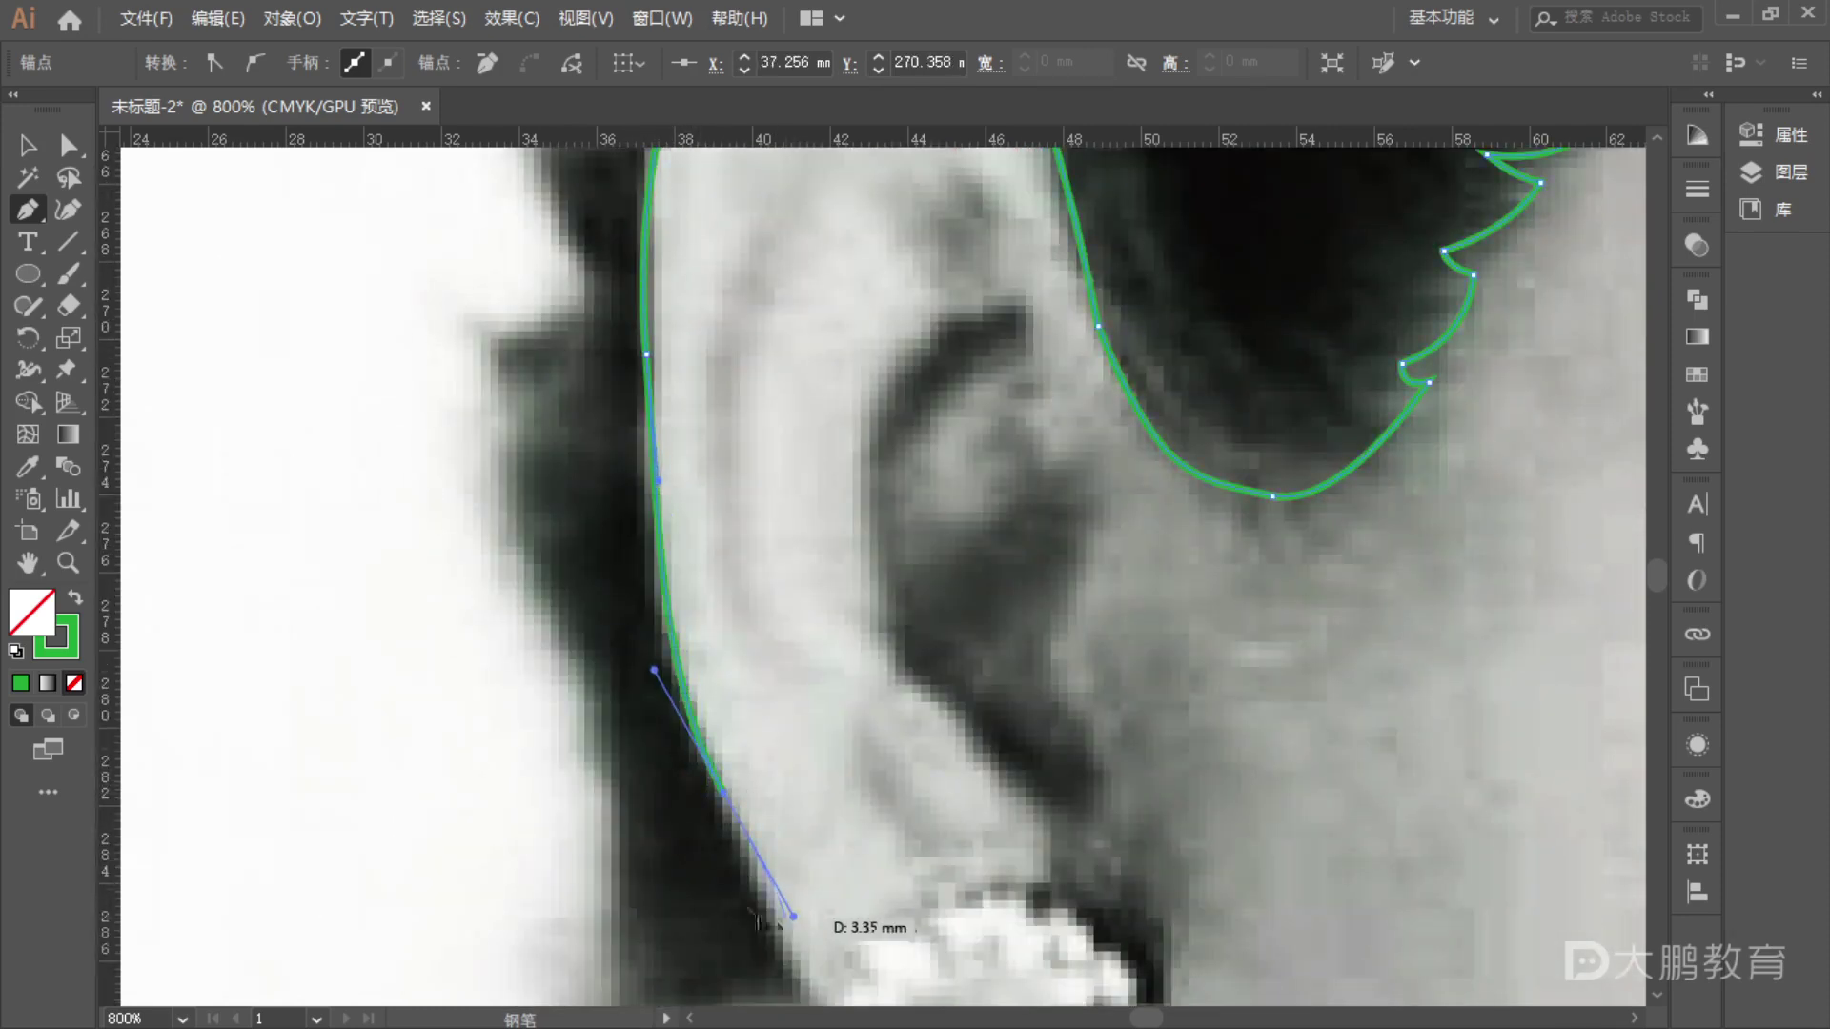
pyautogui.scroll(-3, 787, 903)
pyautogui.click(808, 867)
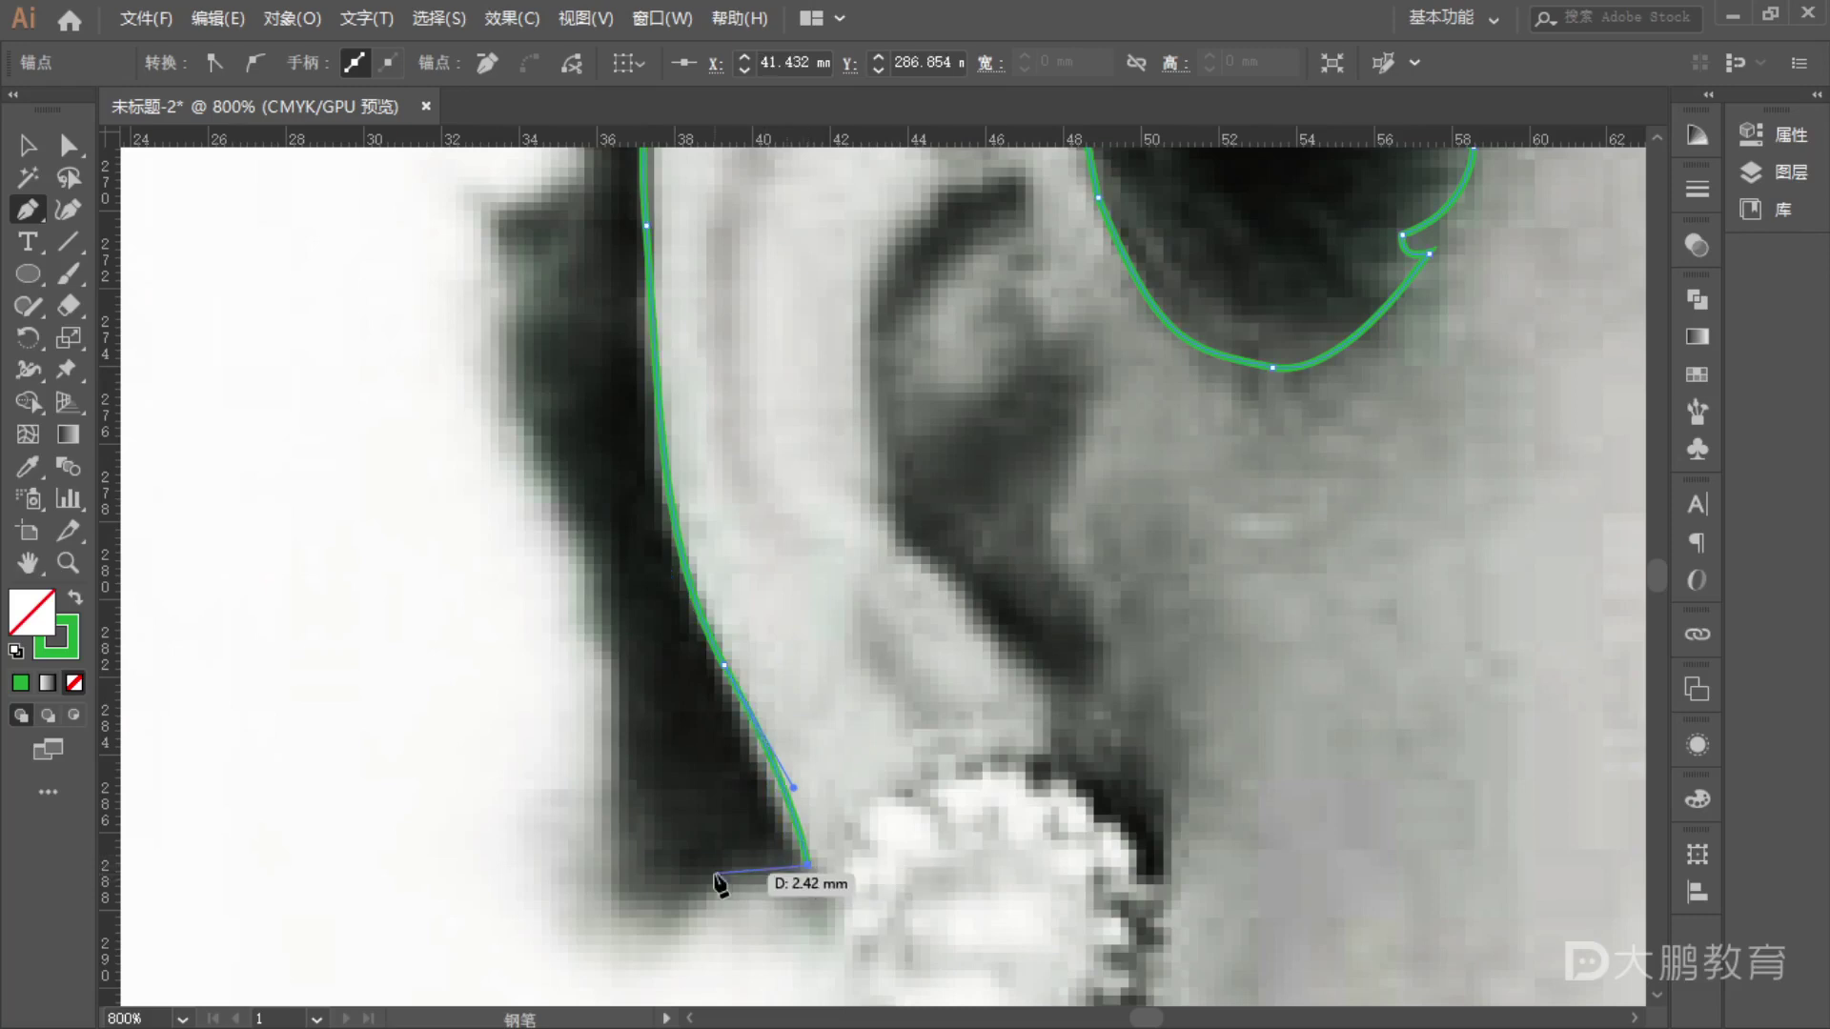
# - Turn the outline around the hair tip beside the earring and trace the outer edge of the hair behind the ear upward
pyautogui.moveTo(676, 905); pyautogui.dragTo(676, 905)
pyautogui.moveTo(631, 814); pyautogui.dragTo(633, 748)
pyautogui.moveTo(643, 676); pyautogui.dragTo(644, 672)
pyautogui.moveTo(583, 526); pyautogui.dragTo(739, 764)
pyautogui.press('space')
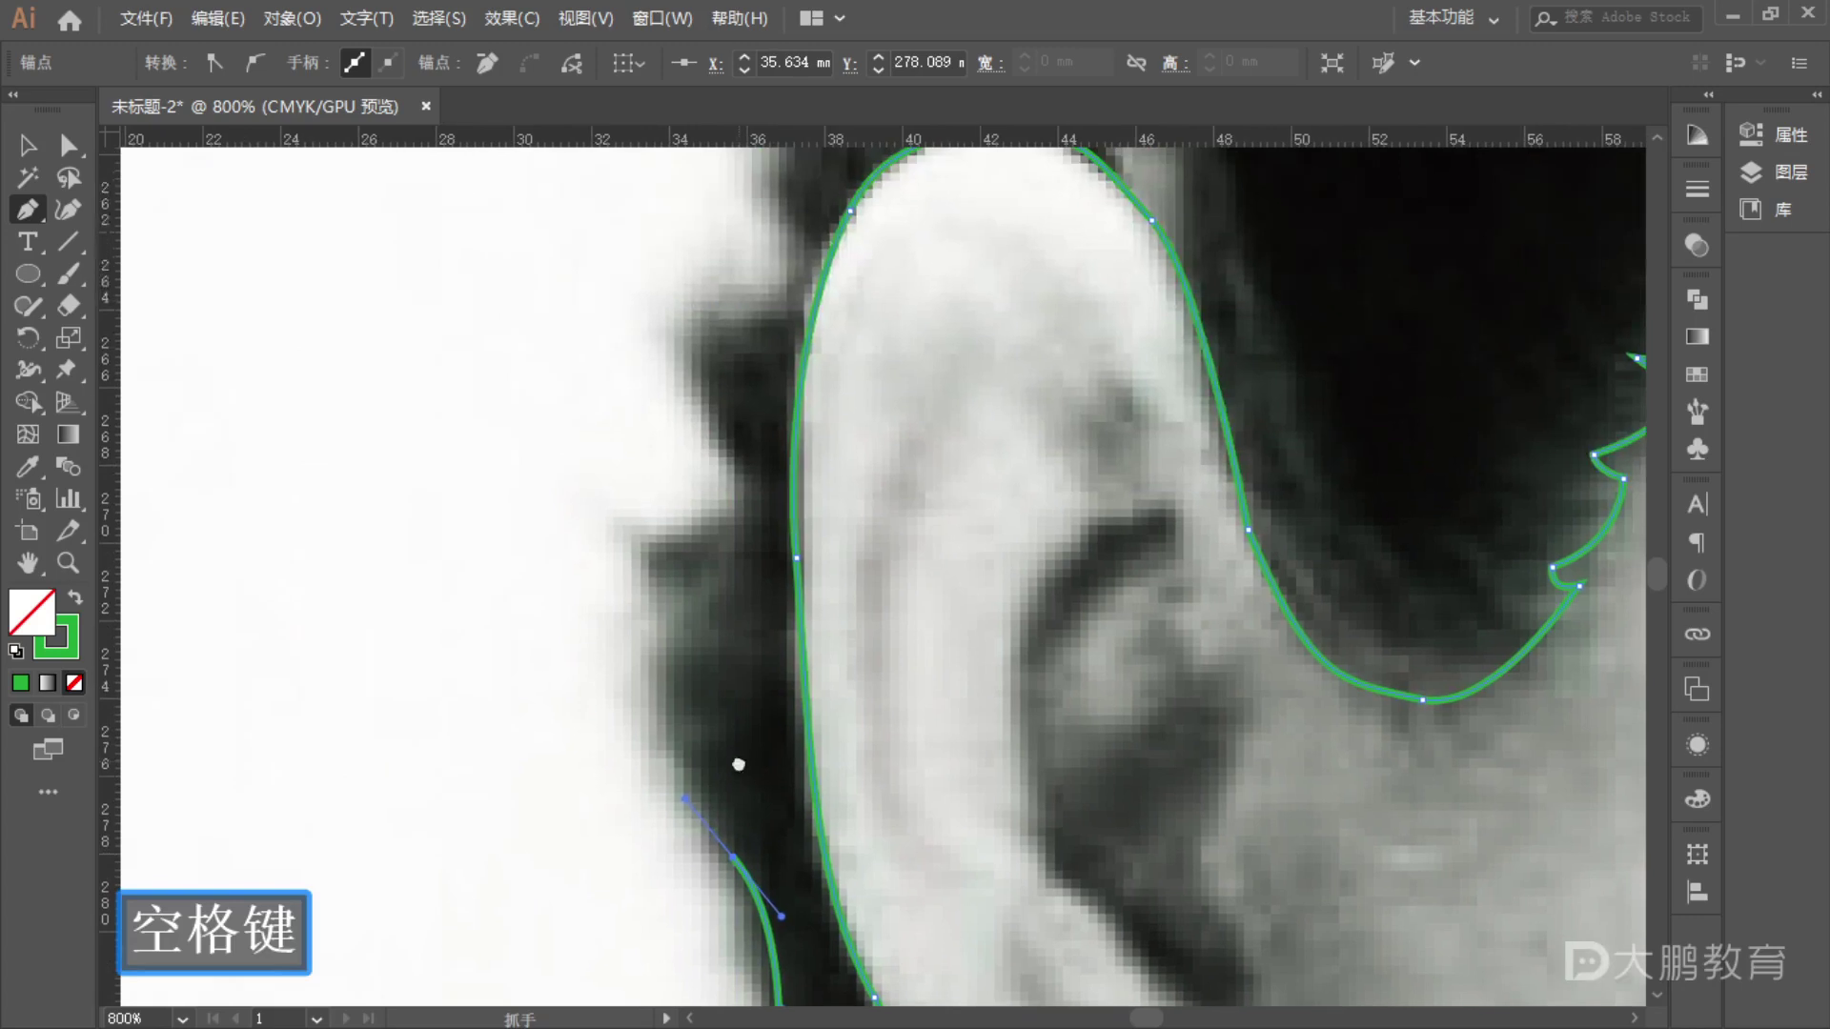
pyautogui.moveTo(651, 664); pyautogui.dragTo(669, 610)
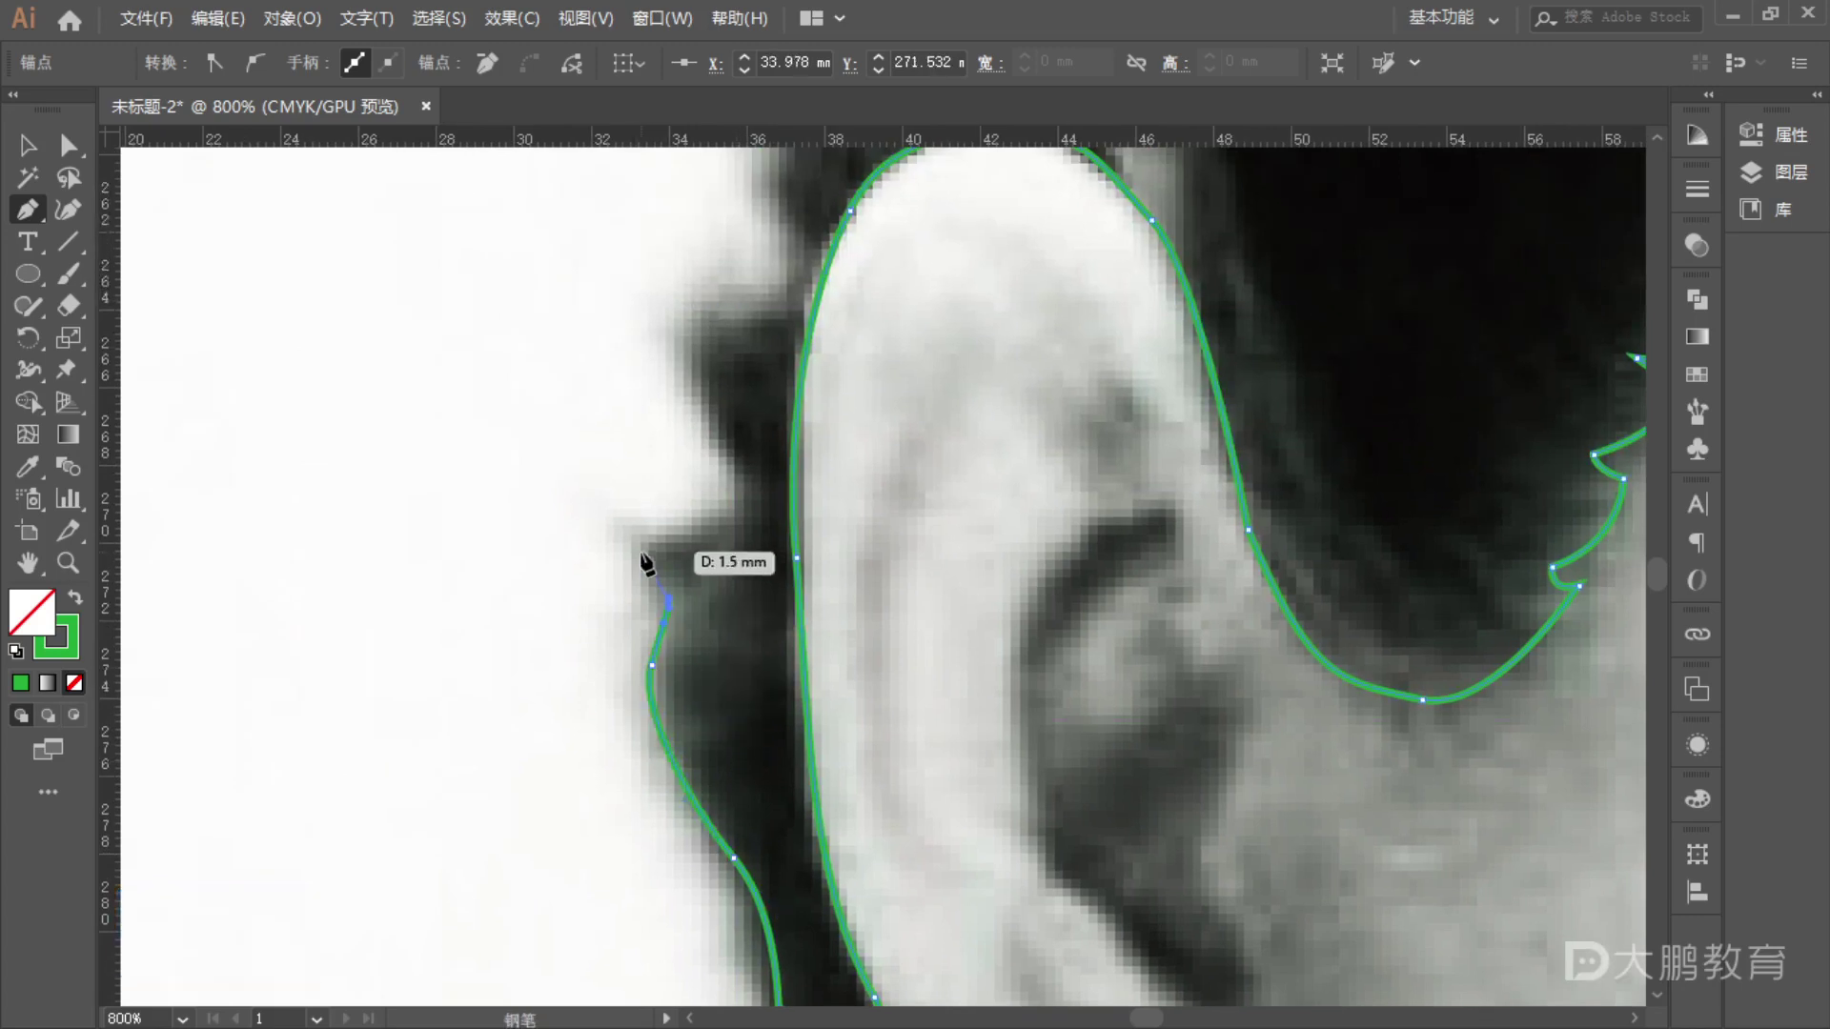
# - Follow the notched outer edge of the hair behind the ear up to the rounded top of the dark lock
pyautogui.moveTo(665, 534); pyautogui.dragTo(790, 715)
pyautogui.press('space')
pyautogui.press('space')
pyautogui.moveTo(696, 586); pyautogui.dragTo(682, 551)
pyautogui.moveTo(790, 514); pyautogui.dragTo(827, 500)
pyautogui.press('space')
pyautogui.moveTo(837, 429); pyautogui.dragTo(665, 575)
pyautogui.moveTo(646, 474); pyautogui.dragTo(740, 461)
# - Trace the inner edge of the dark lock down in small steps to the top of the ear
pyautogui.press('alt')
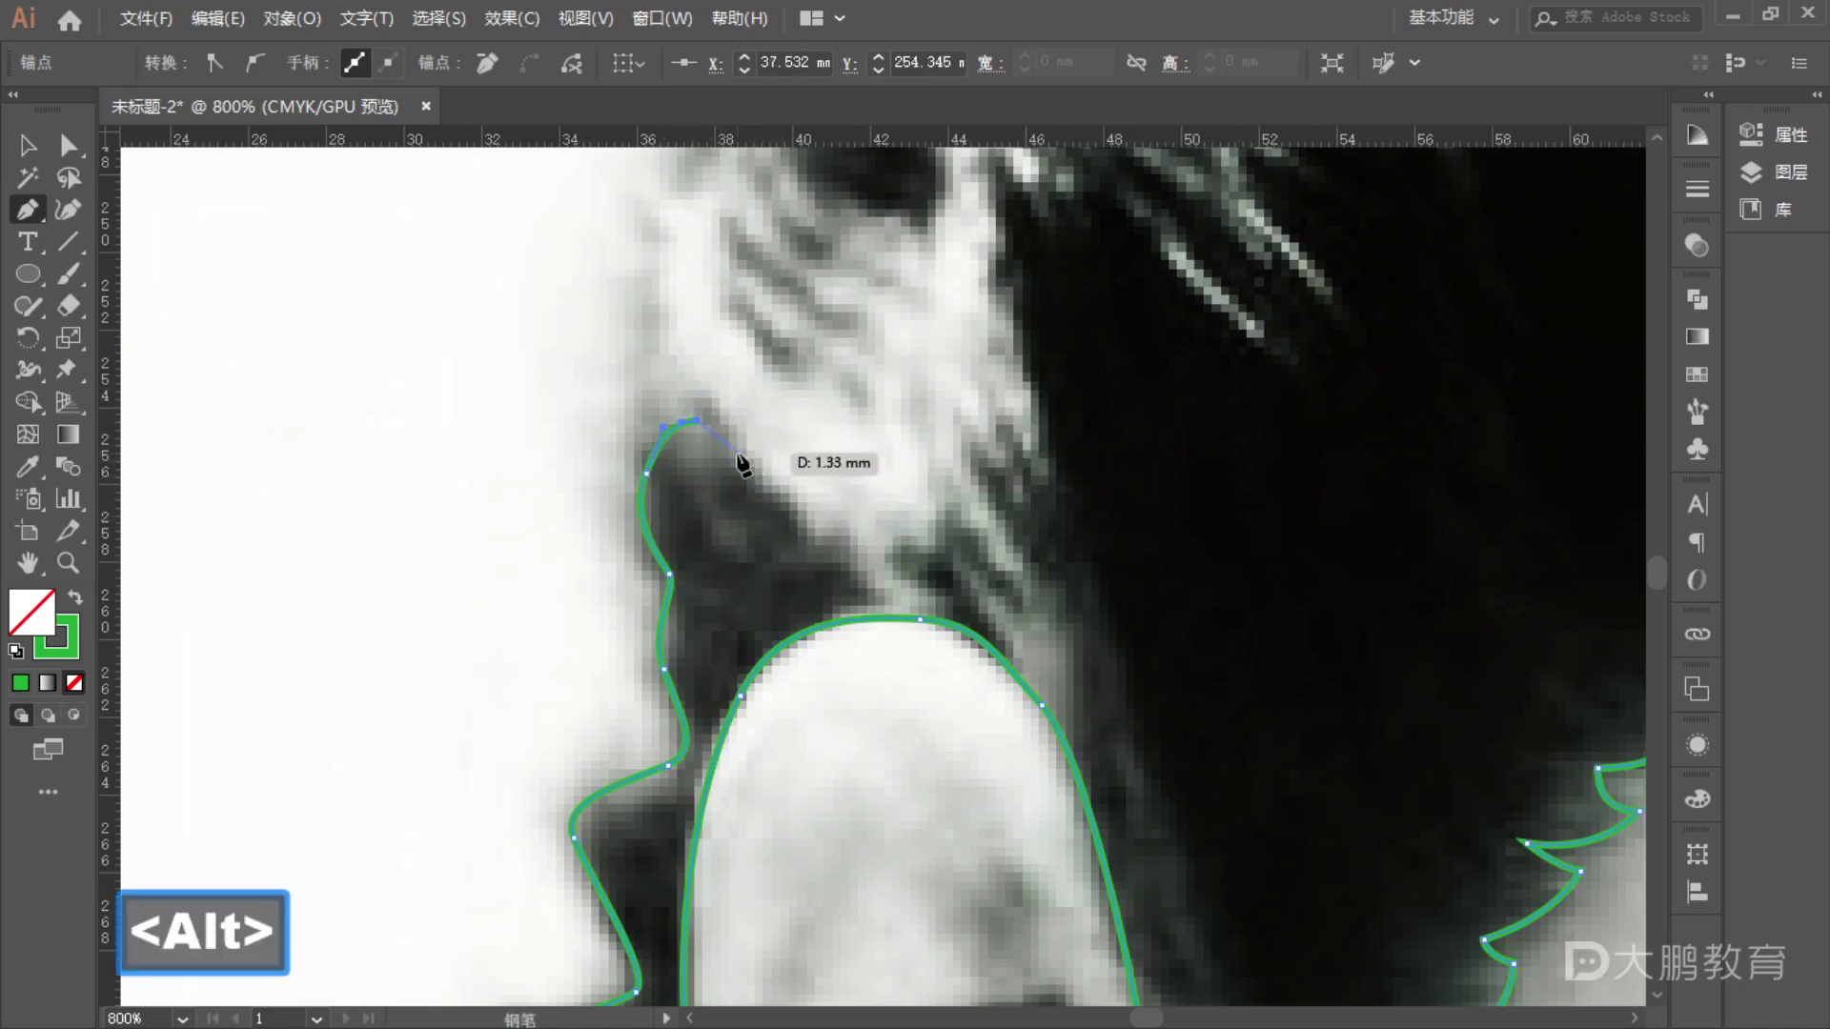
pyautogui.click(739, 452)
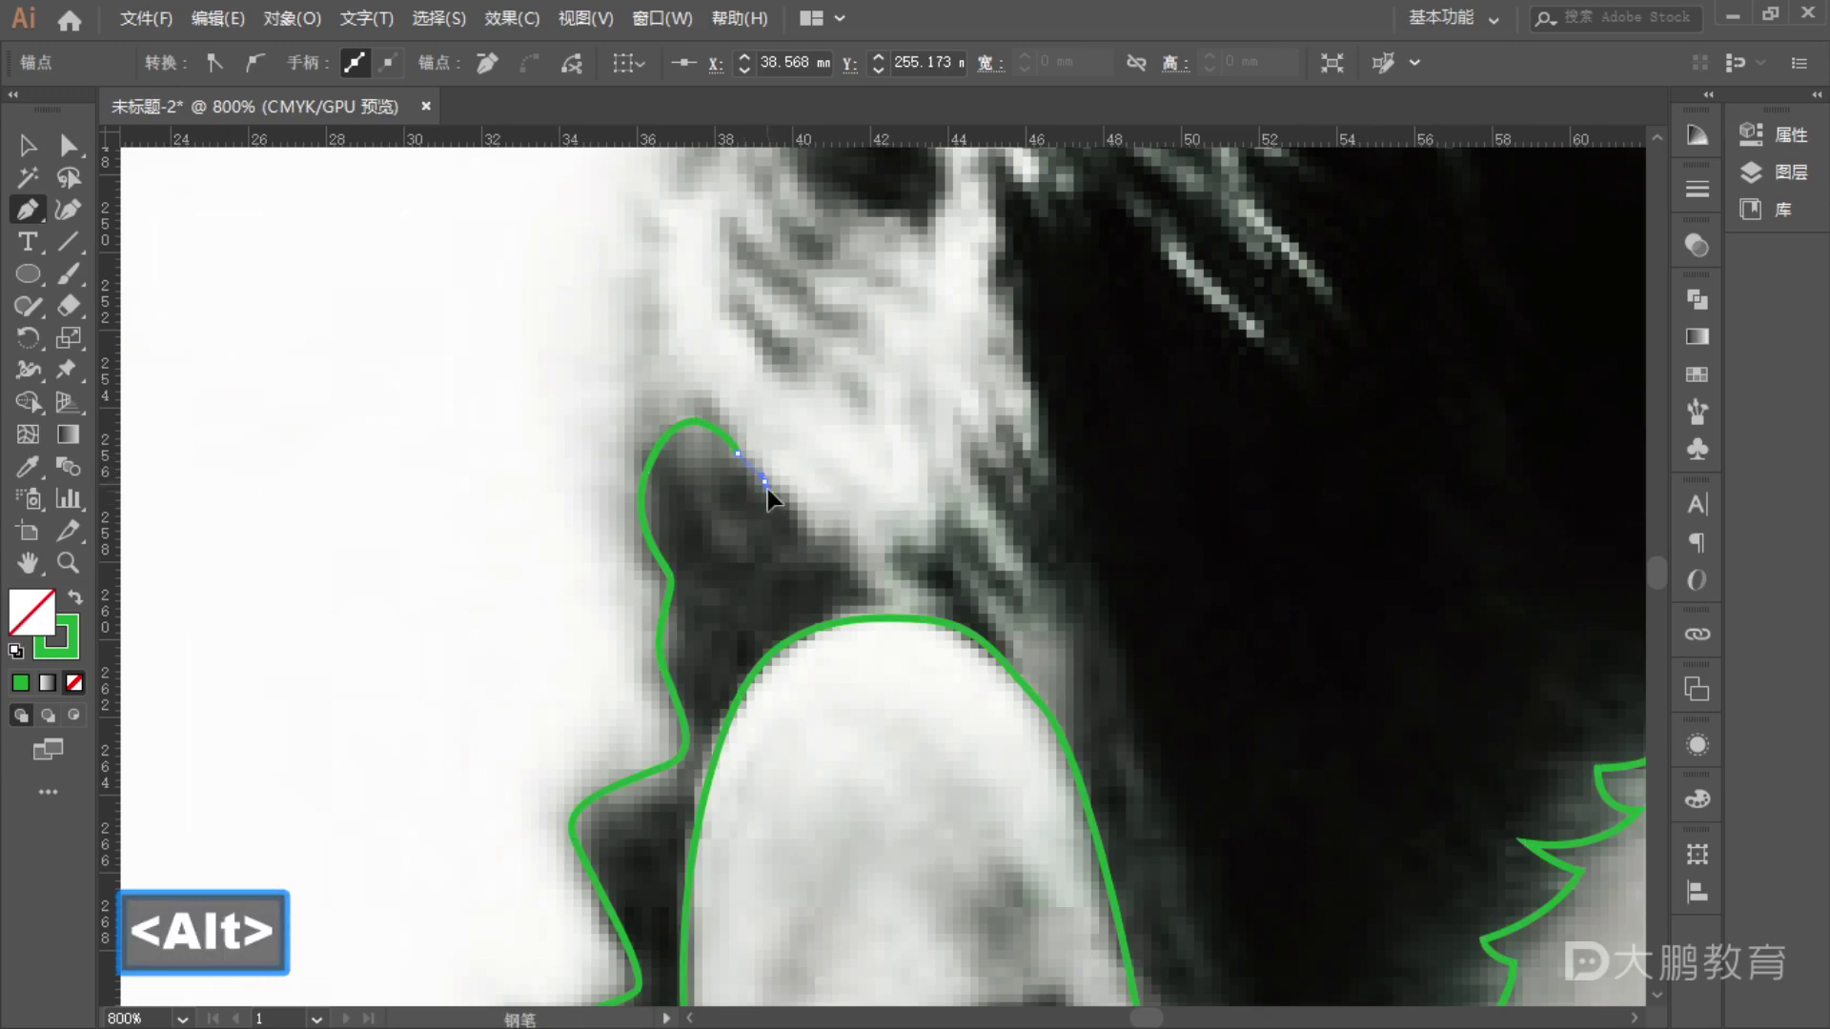
pyautogui.moveTo(776, 510); pyautogui.dragTo(854, 566)
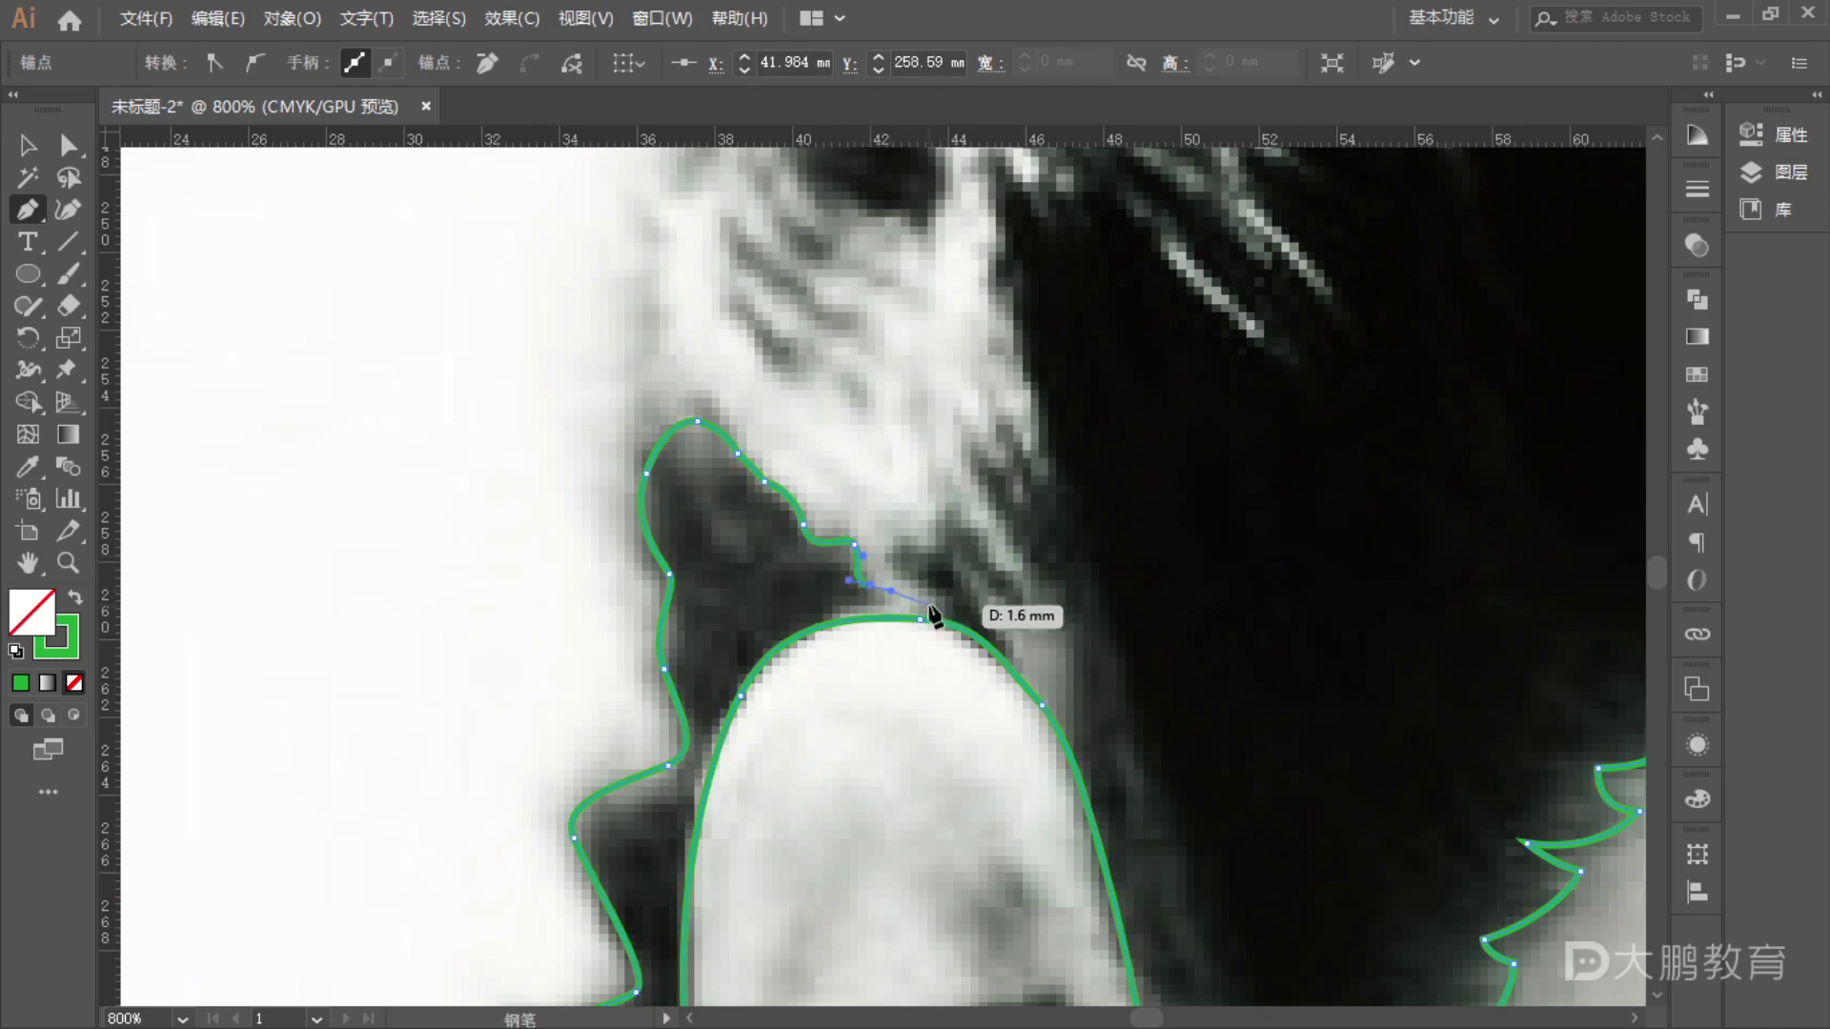
pyautogui.moveTo(916, 604); pyautogui.dragTo(856, 696)
# - Trace the small jagged hair tips above the ear and continue up the edge where the light streak meets the dark hair
pyautogui.press('space')
pyautogui.press('space')
pyautogui.press('alt')
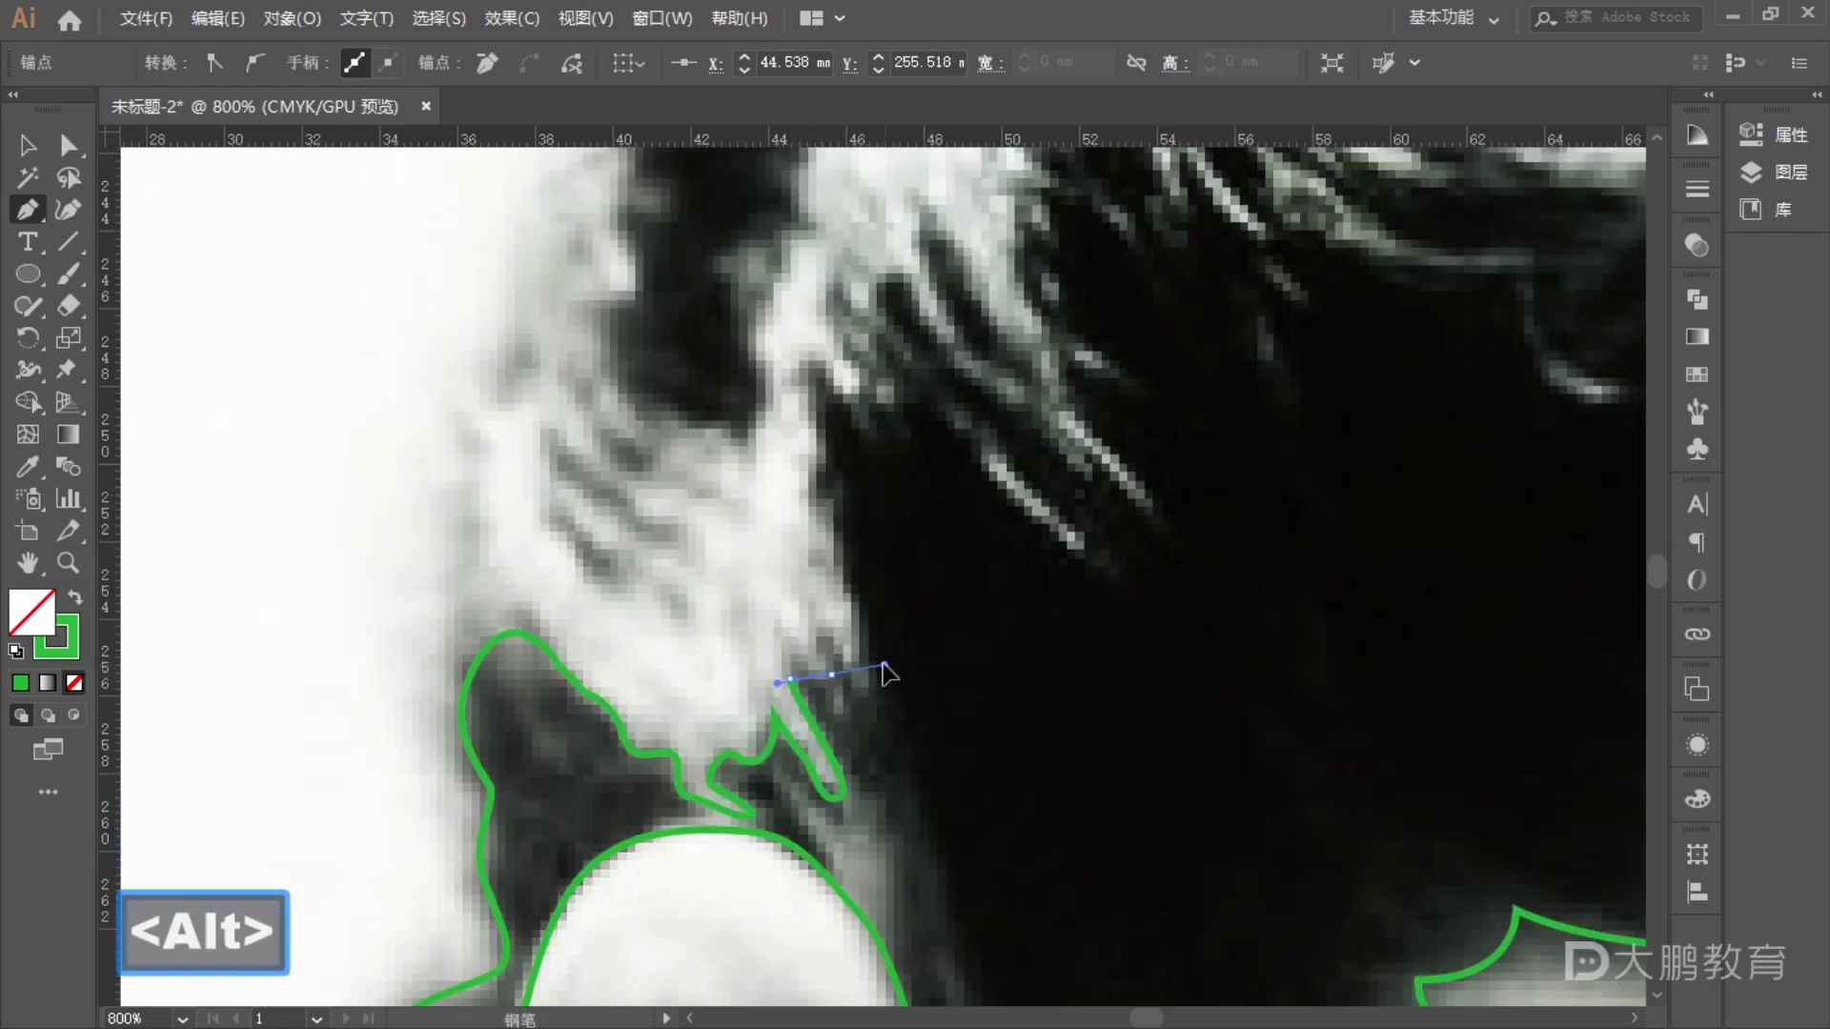
pyautogui.press('alt')
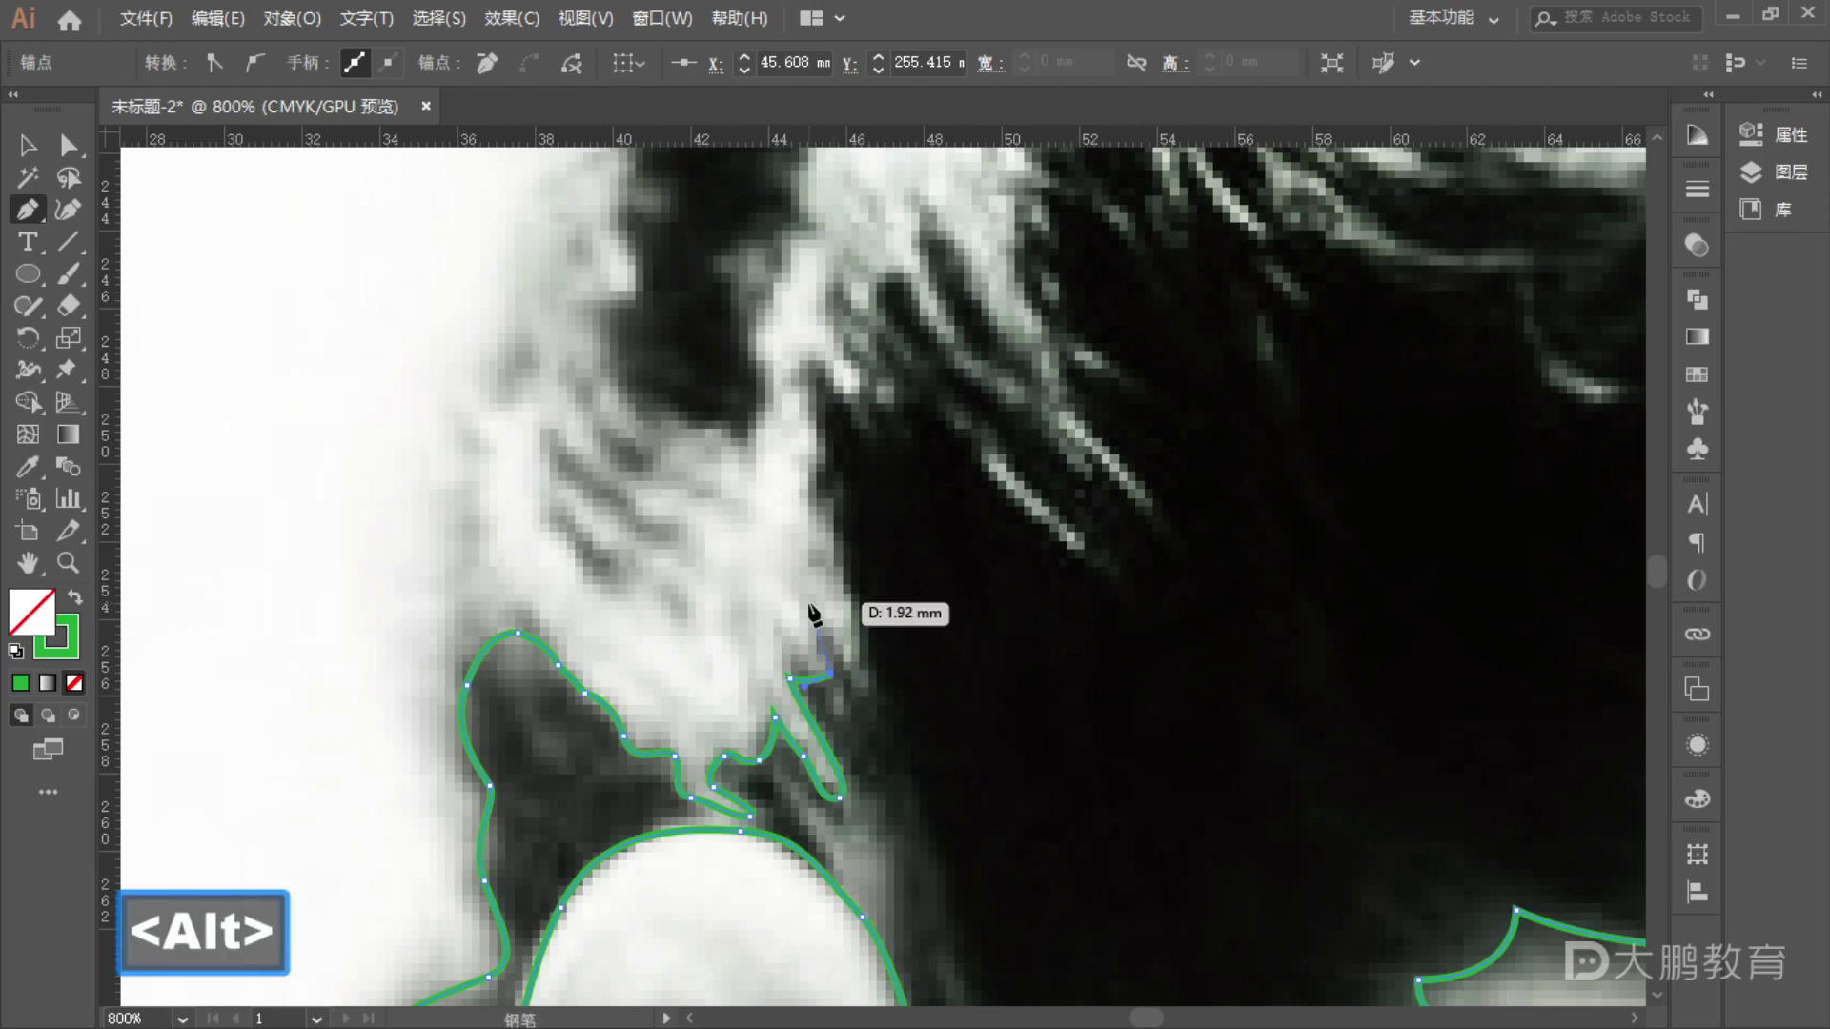
pyautogui.moveTo(869, 679); pyautogui.dragTo(878, 682)
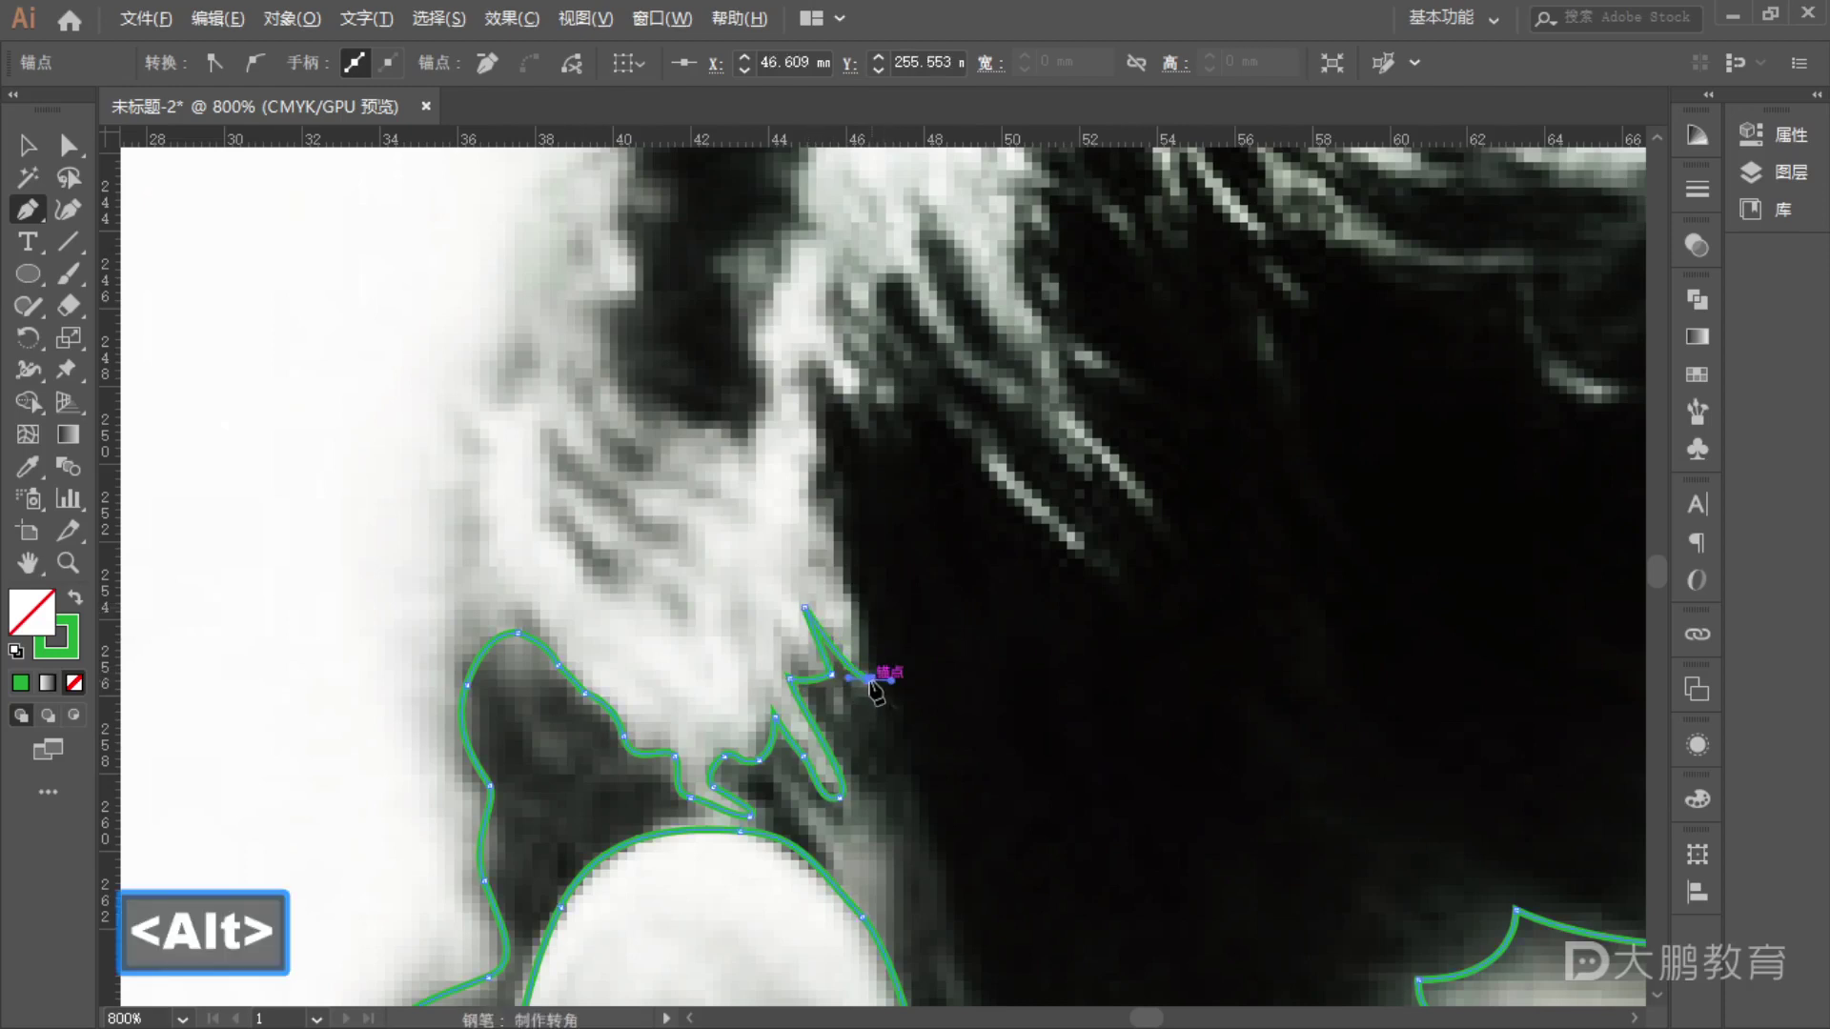
pyautogui.scroll(3, 870, 679)
pyautogui.moveTo(810, 562); pyautogui.dragTo(787, 498)
pyautogui.press('ctrl')
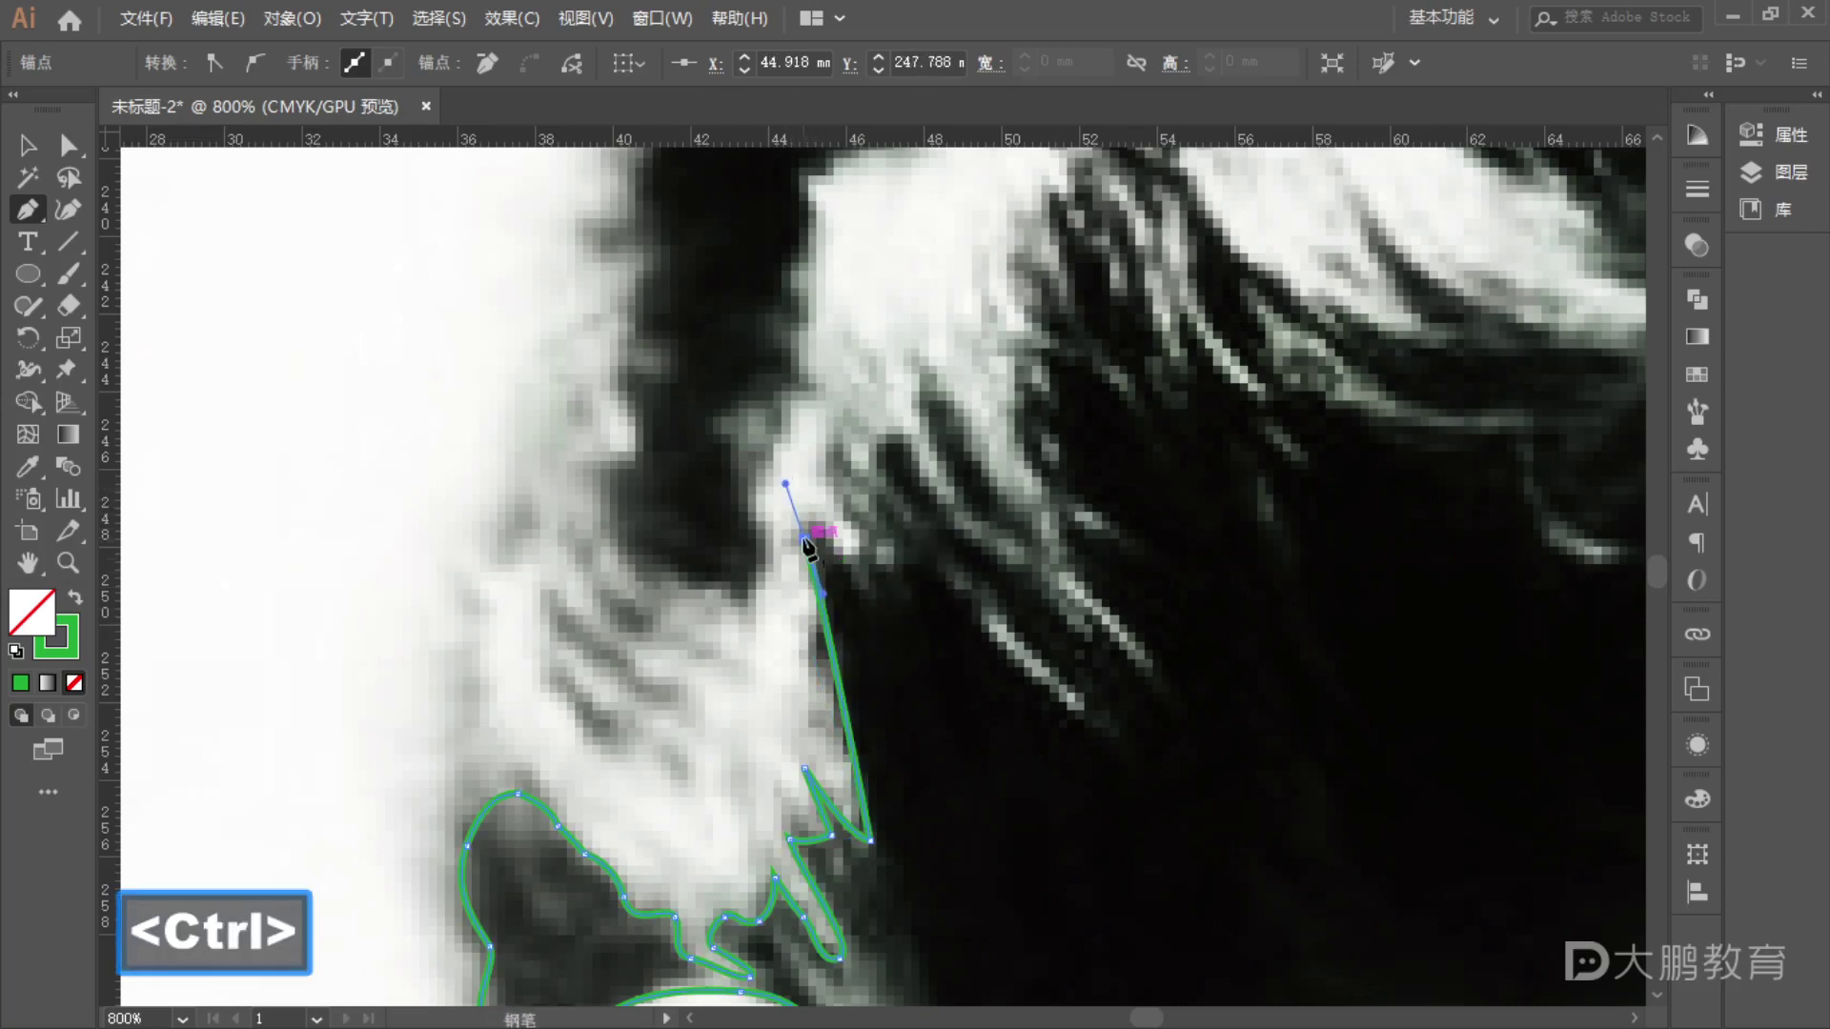
# - Trace the spiky hair tips along the light streak above the ear and adjust the curve of the last spike
pyautogui.moveTo(855, 558); pyautogui.dragTo(915, 612)
pyautogui.scroll(3, 910, 574)
pyautogui.press('alt')
pyautogui.moveTo(951, 674); pyautogui.dragTo(907, 511)
pyautogui.press('alt')
pyautogui.moveTo(1010, 667)
pyautogui.mouseDown()
pyautogui.moveTo(1077, 672)
pyautogui.moveTo(1034, 681)
pyautogui.mouseUp()
pyautogui.press('ctrl')
pyautogui.keyDown('ctrl'); pyautogui.click(1001, 672); pyautogui.keyUp('ctrl')
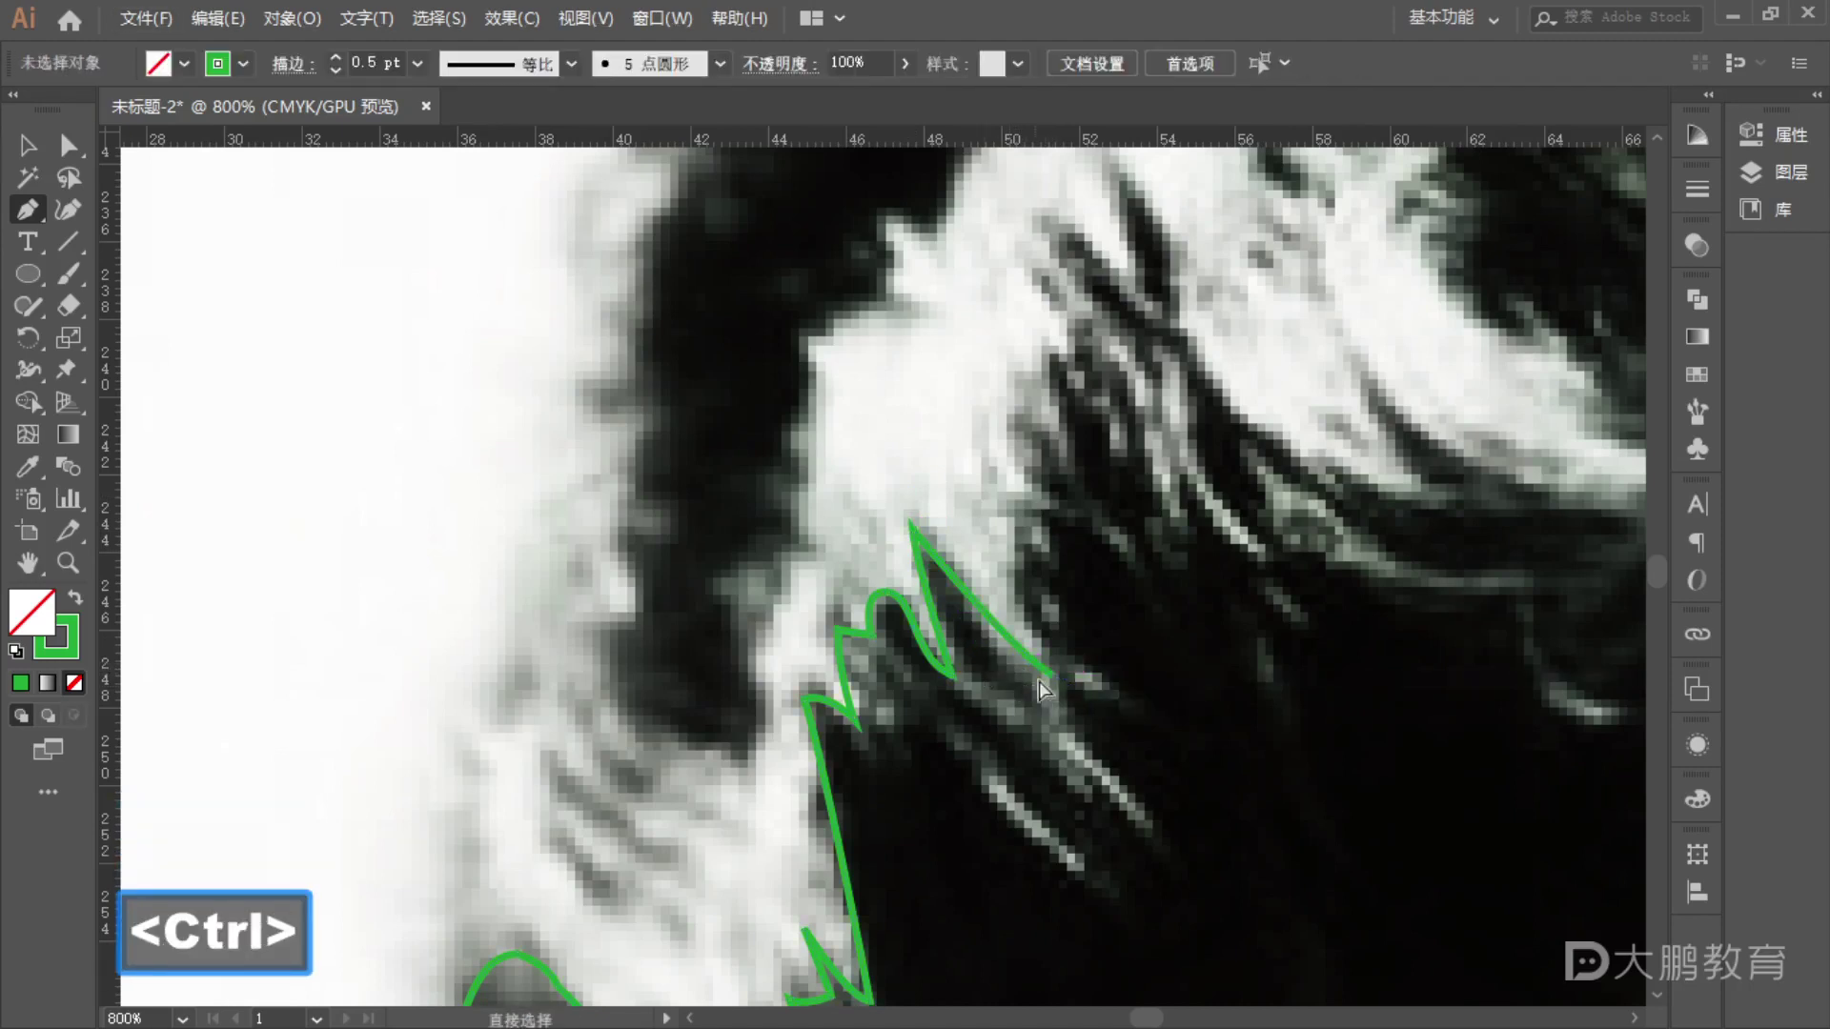
pyautogui.keyDown('ctrl'); pyautogui.click(1012, 662); pyautogui.keyUp('ctrl')
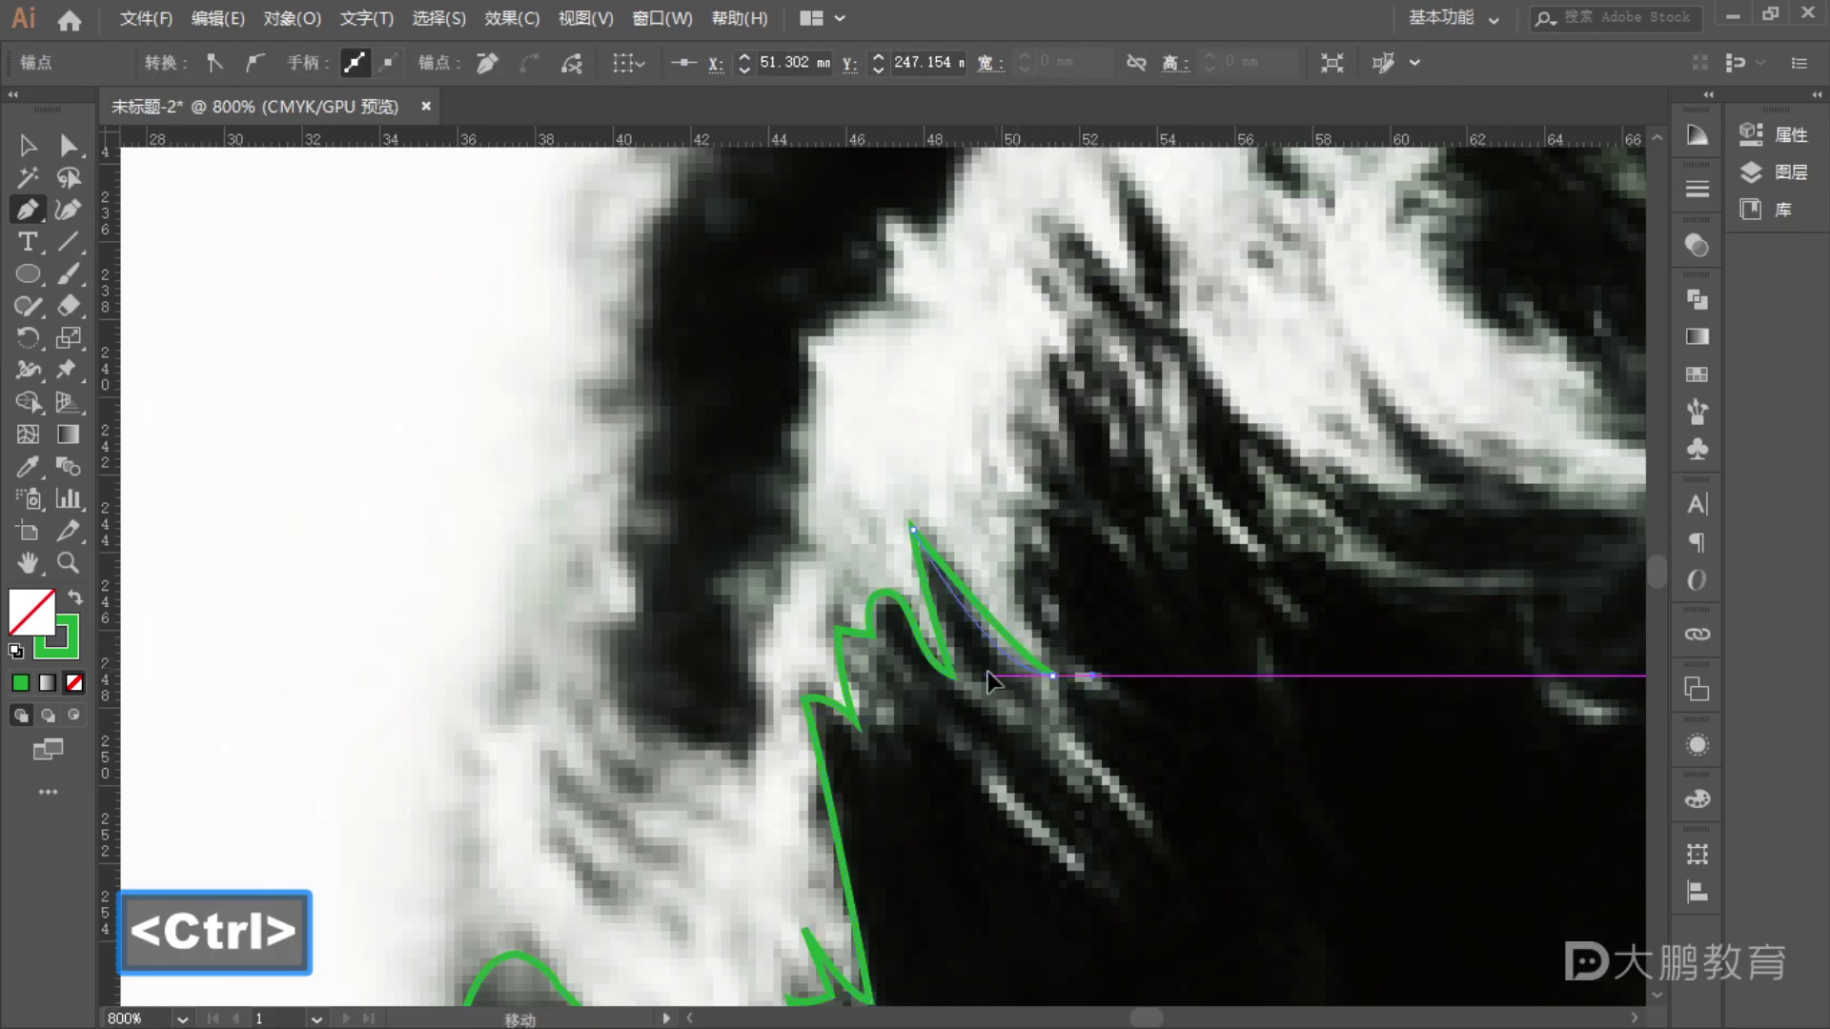
# - Continue the notched edge of the light streak upward to its pointed top and down into the first dark notch
pyautogui.scroll(2, 1048, 686)
pyautogui.press('alt')
pyautogui.moveTo(1057, 753); pyautogui.dragTo(1007, 624)
pyautogui.scroll(-3, 1045, 624)
pyautogui.scroll(4, 1046, 624)
pyautogui.press('alt')
pyautogui.moveTo(986, 488)
pyautogui.mouseDown()
pyautogui.moveTo(984, 442)
pyautogui.moveTo(991, 483)
pyautogui.mouseUp()
pyautogui.moveTo(1055, 545); pyautogui.dragTo(860, 424)
pyautogui.press('space')
pyautogui.moveTo(991, 560)
pyautogui.mouseDown()
pyautogui.moveTo(999, 526)
pyautogui.moveTo(993, 564)
pyautogui.mouseUp()
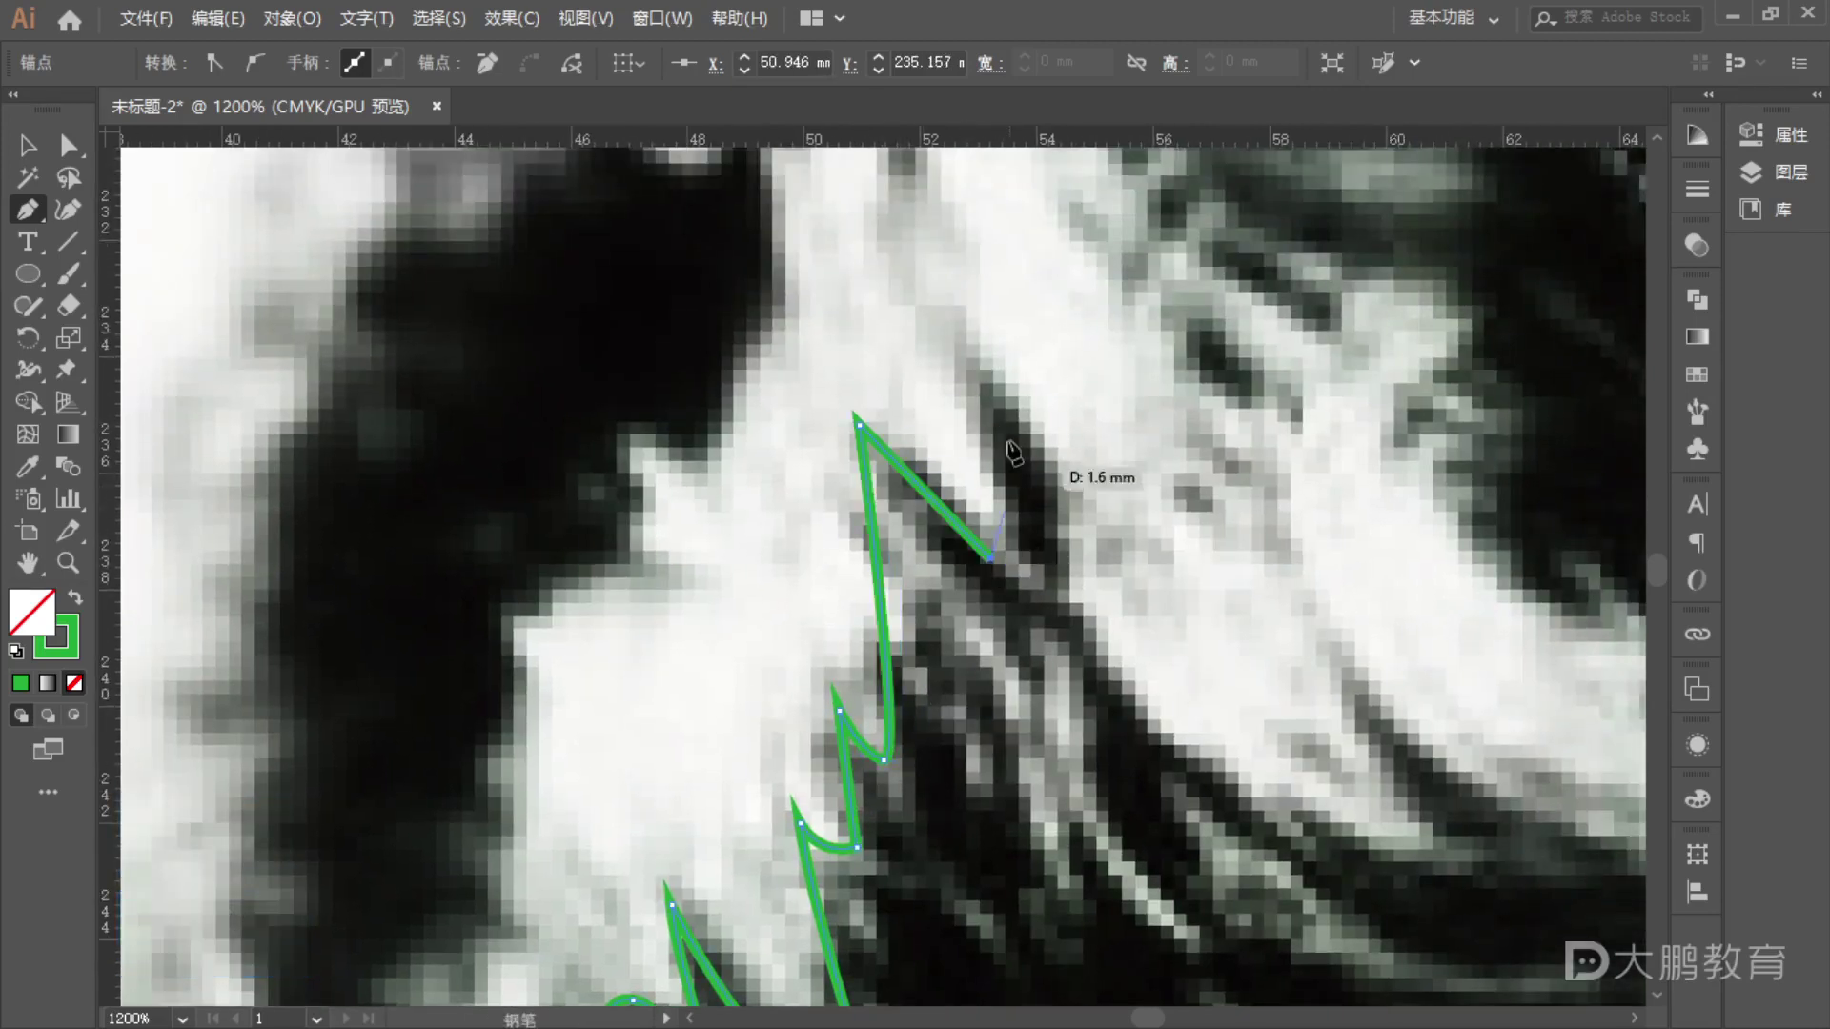
# - Trace around the dark tip, down the lower edge of the light curl and along the thin strand toward the large highlight
pyautogui.moveTo(958, 358); pyautogui.dragTo(1062, 610)
pyautogui.scroll(-6, 1057, 620)
pyautogui.scroll(4, 1029, 648)
pyautogui.moveTo(949, 620); pyautogui.dragTo(976, 539)
pyautogui.press('alt')
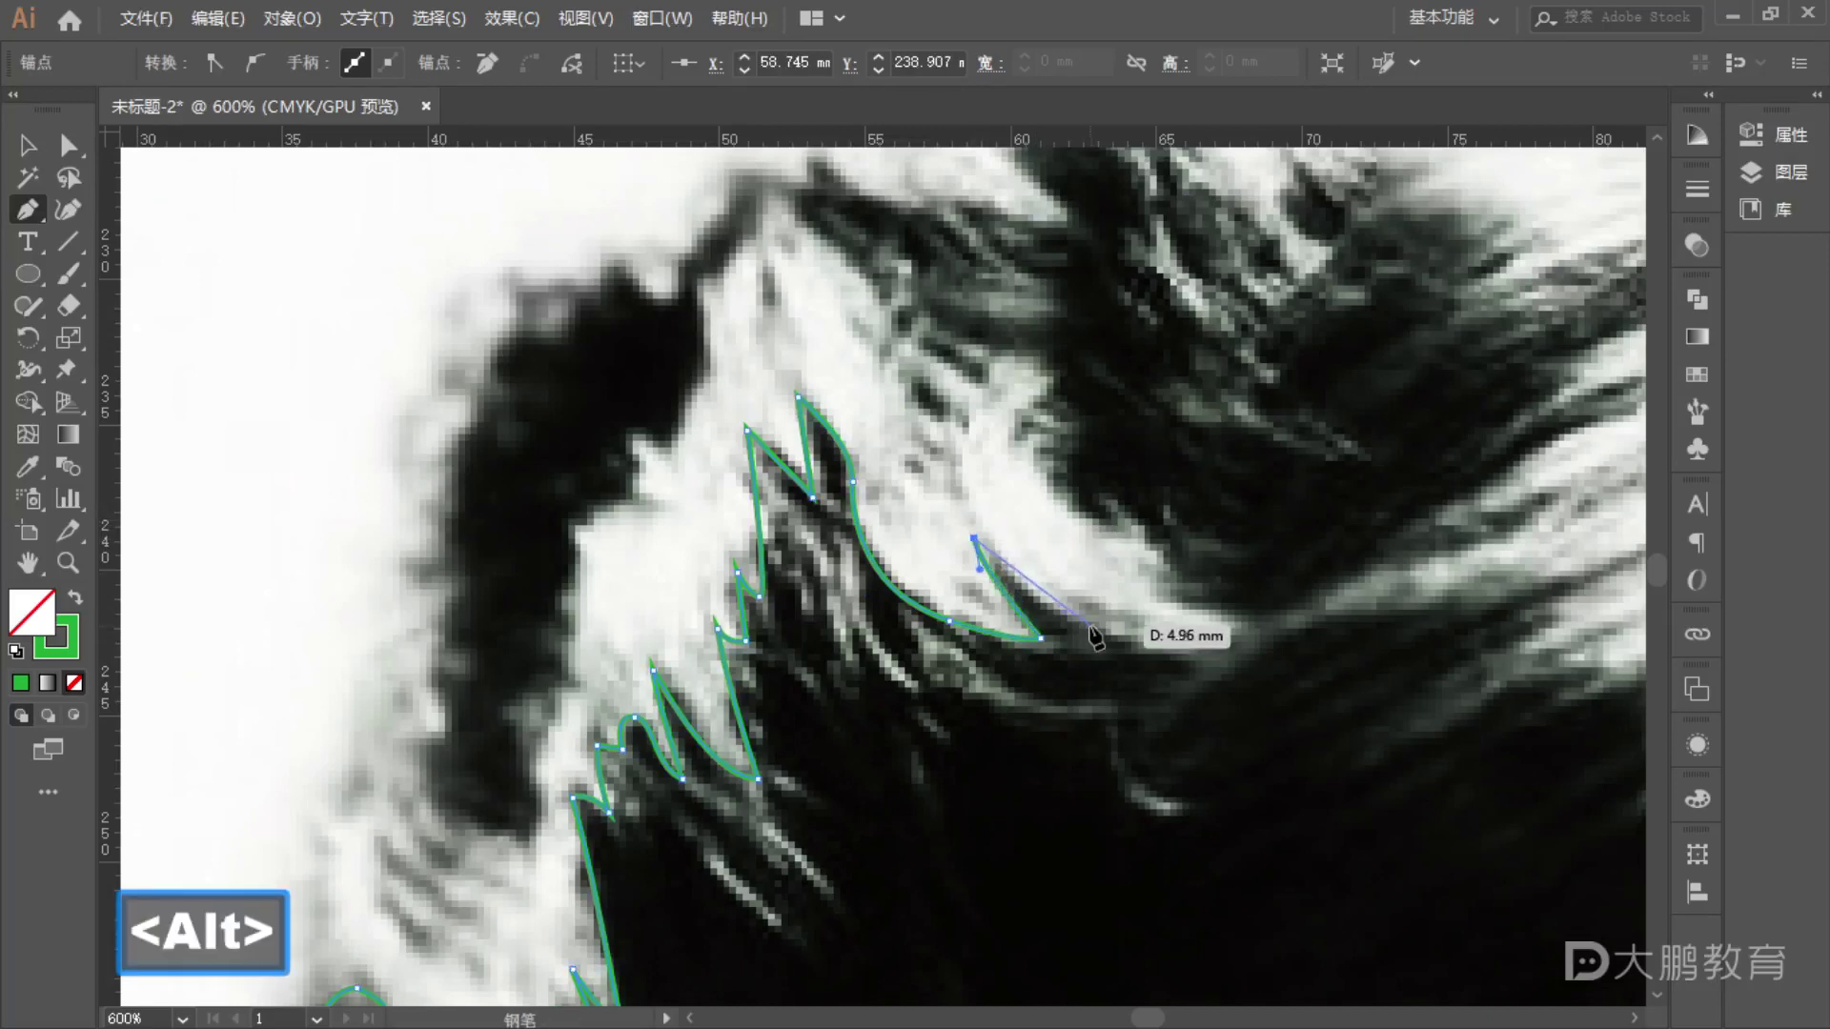
pyautogui.moveTo(1367, 617); pyautogui.dragTo(1451, 591)
pyautogui.press('space')
pyautogui.moveTo(1481, 604); pyautogui.dragTo(831, 521)
# - Trace the zigzag strand tips on the side of the large highlight nearest the thin light strand
pyautogui.moveTo(1038, 447); pyautogui.dragTo(859, 553)
pyautogui.click(877, 527)
pyautogui.click(917, 534)
pyautogui.click(831, 571)
pyautogui.click(1040, 511)
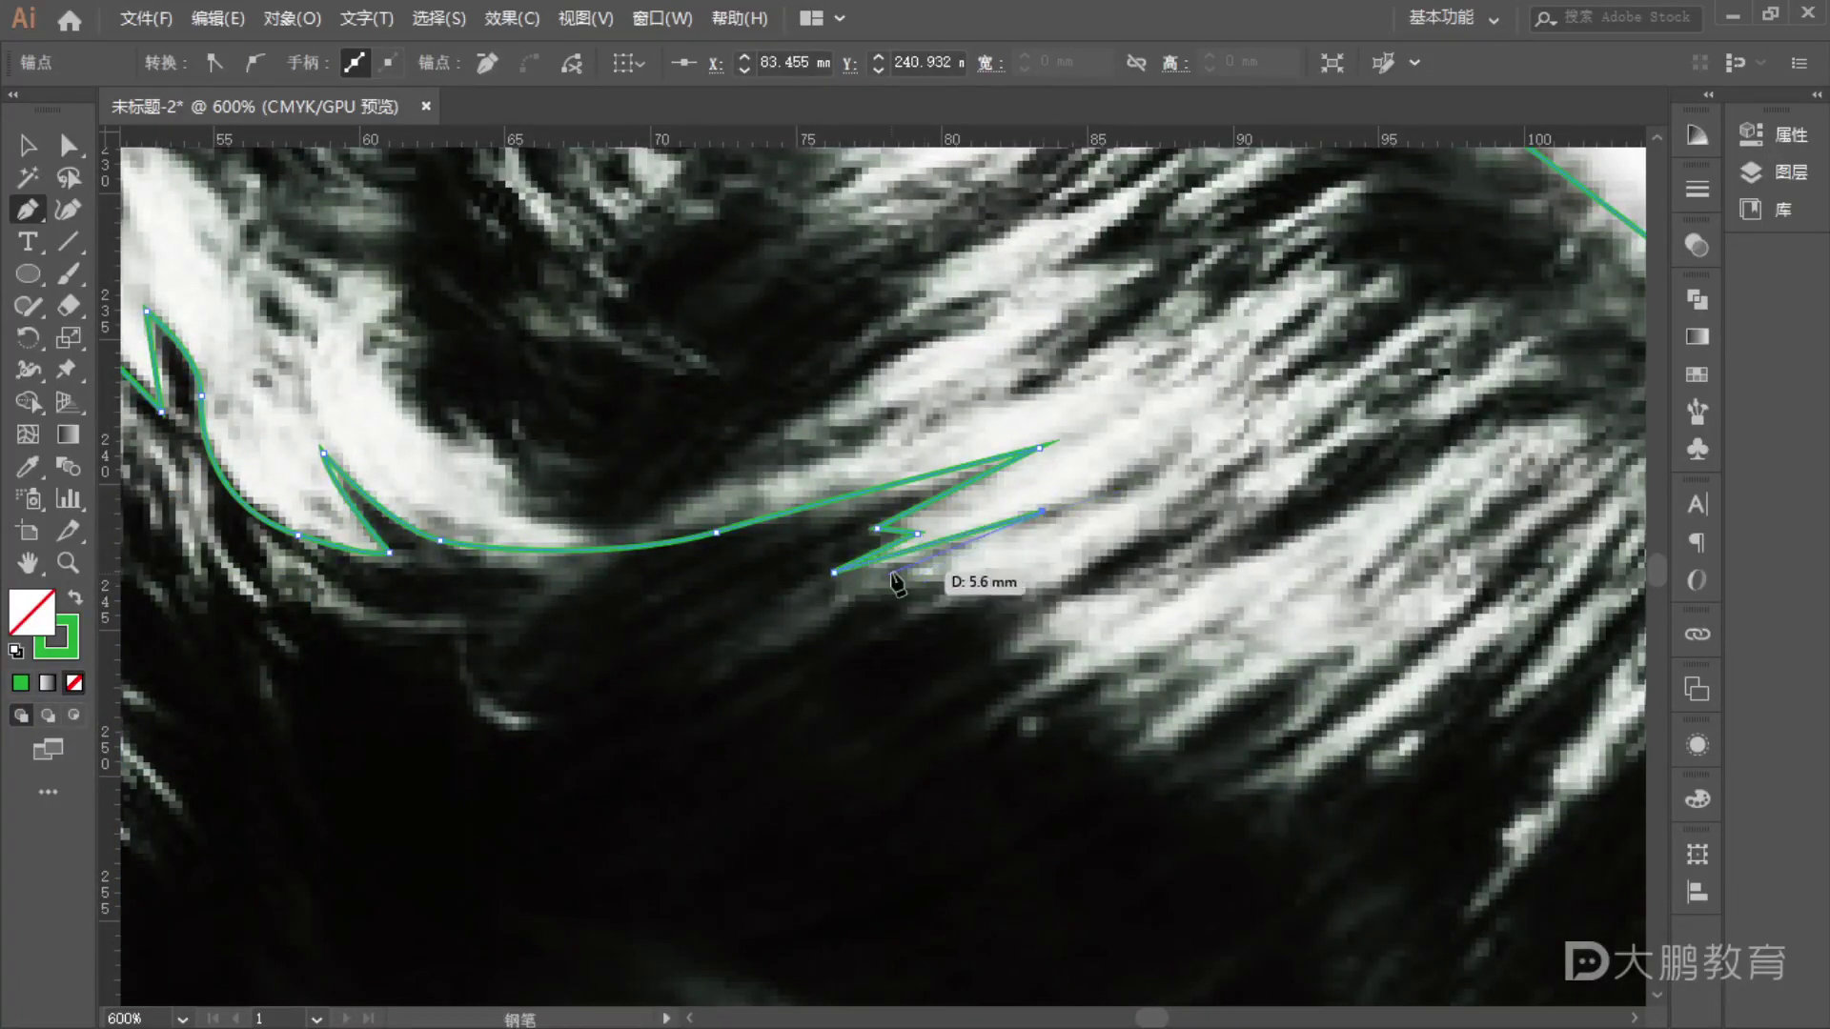
pyautogui.click(1056, 577)
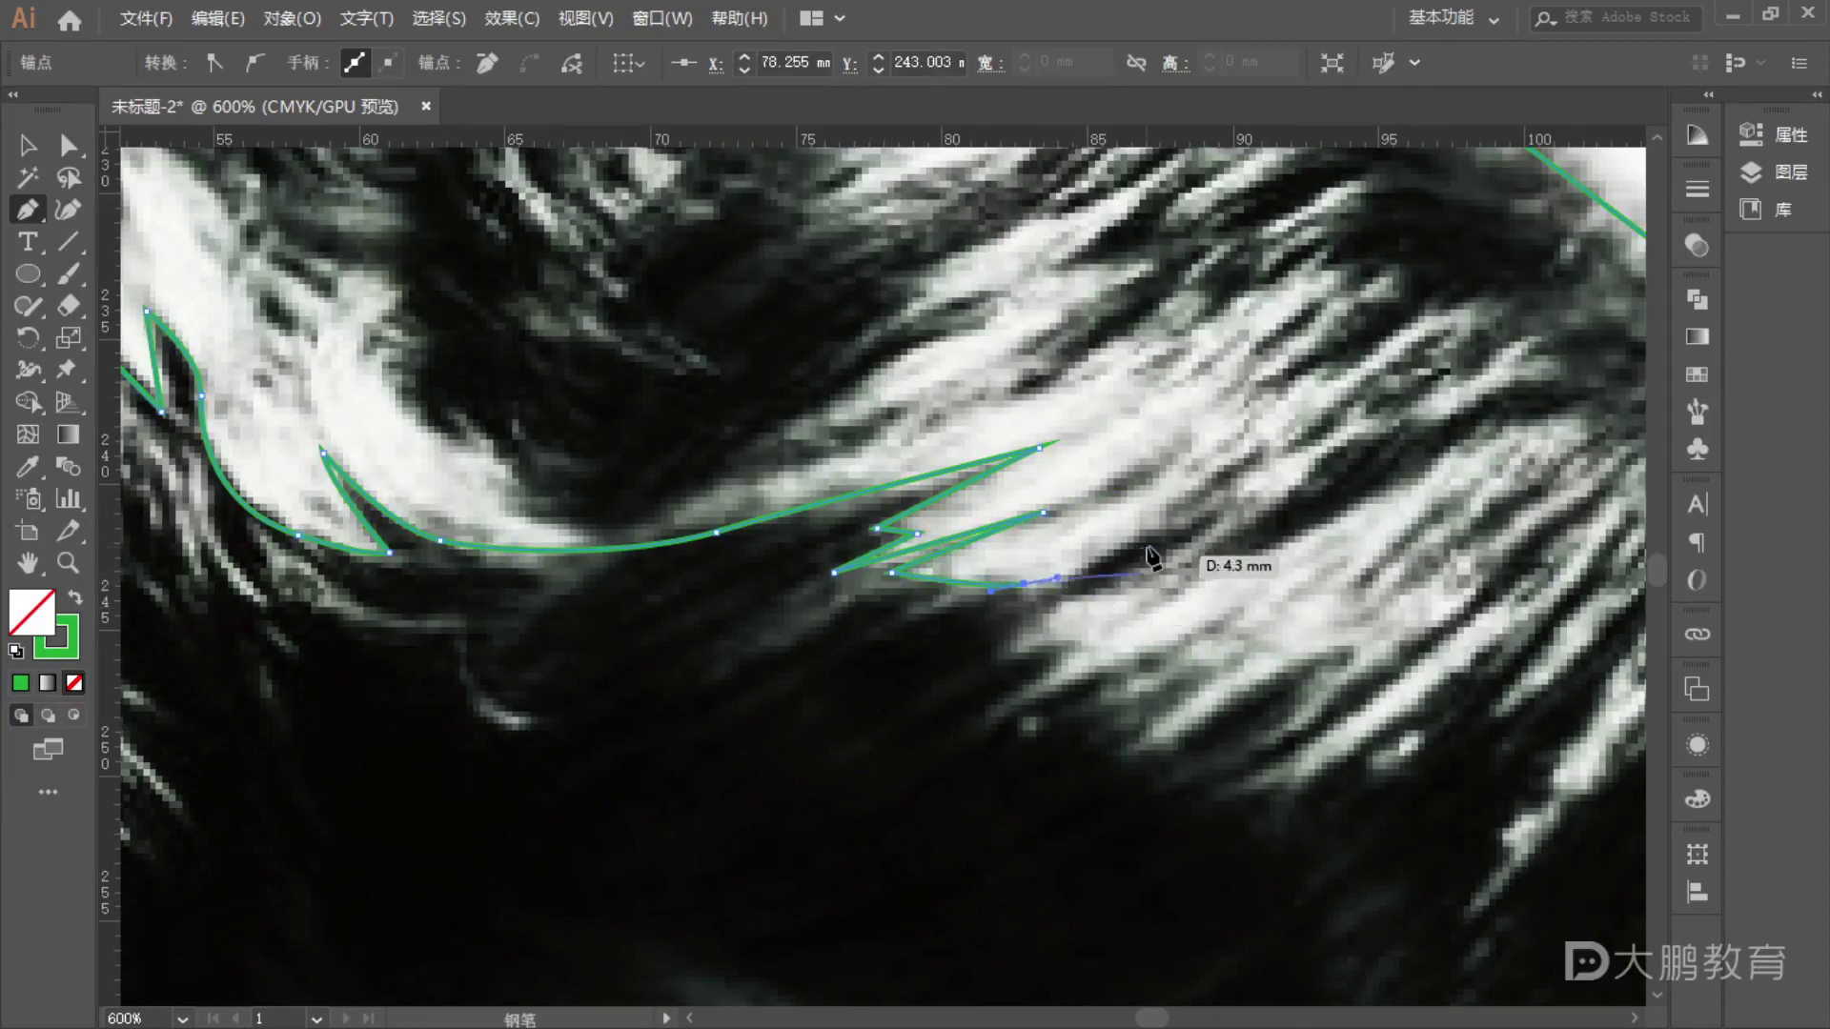
pyautogui.click(1208, 517)
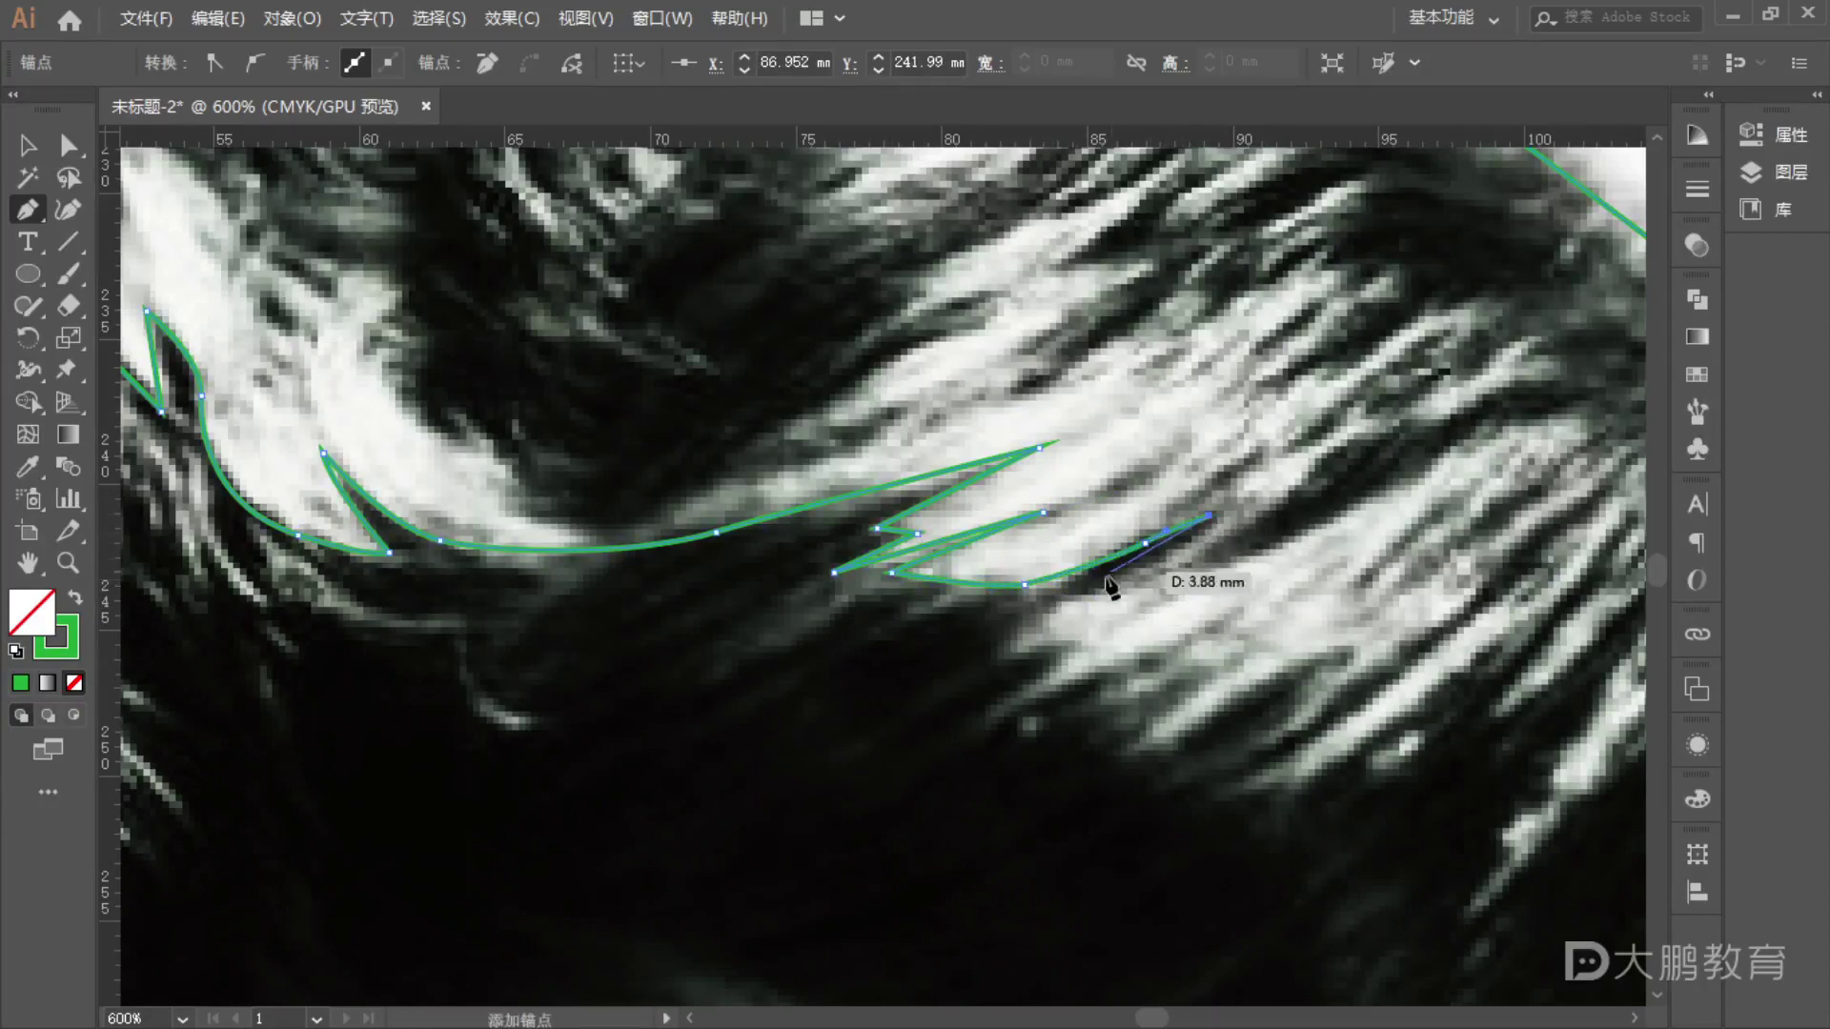
# - Trace the pointed strand tips along the lower-left edge of the large highlight
pyautogui.moveTo(1011, 649)
pyautogui.mouseDown()
pyautogui.moveTo(929, 732)
pyautogui.moveTo(1015, 656)
pyautogui.mouseUp()
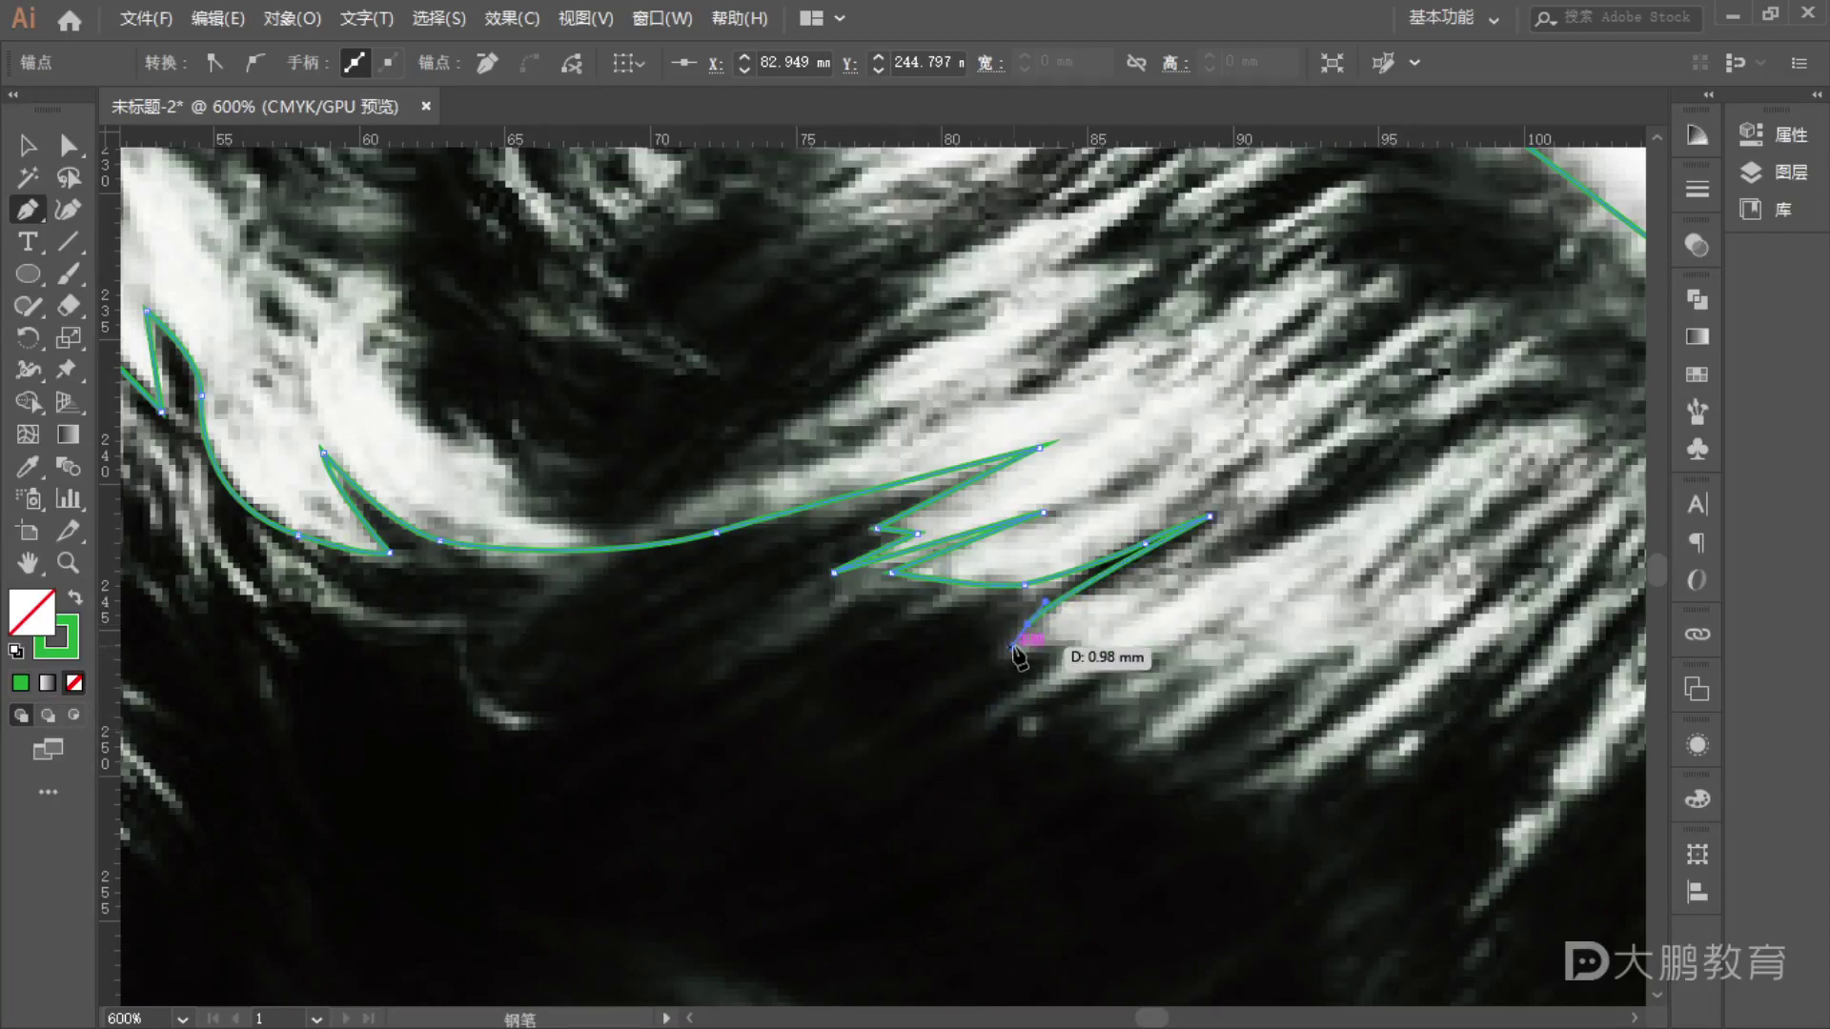
pyautogui.keyDown('alt'); pyautogui.click(1092, 643); pyautogui.keyUp('alt')
pyautogui.click(1021, 691)
pyautogui.moveTo(1204, 626); pyautogui.dragTo(1130, 693)
pyautogui.click(1133, 684)
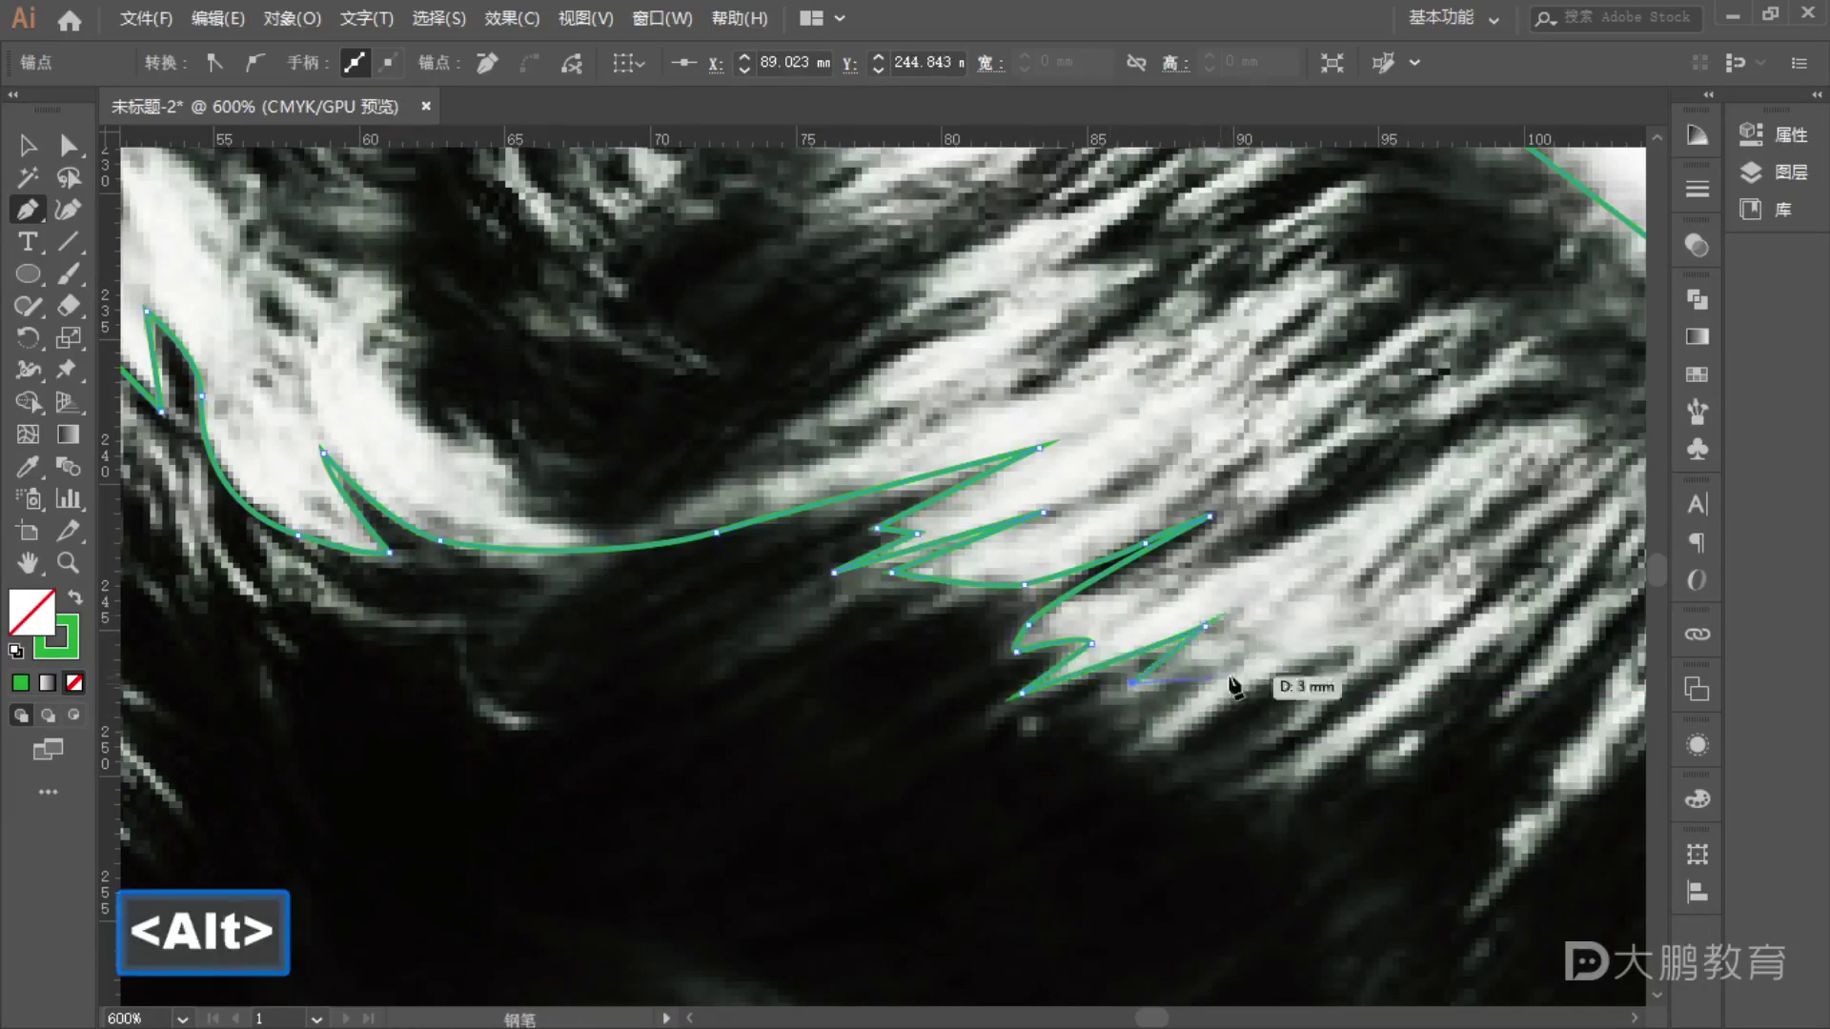
pyautogui.moveTo(1249, 633); pyautogui.dragTo(1110, 756)
pyautogui.moveTo(1267, 727); pyautogui.dragTo(1082, 702)
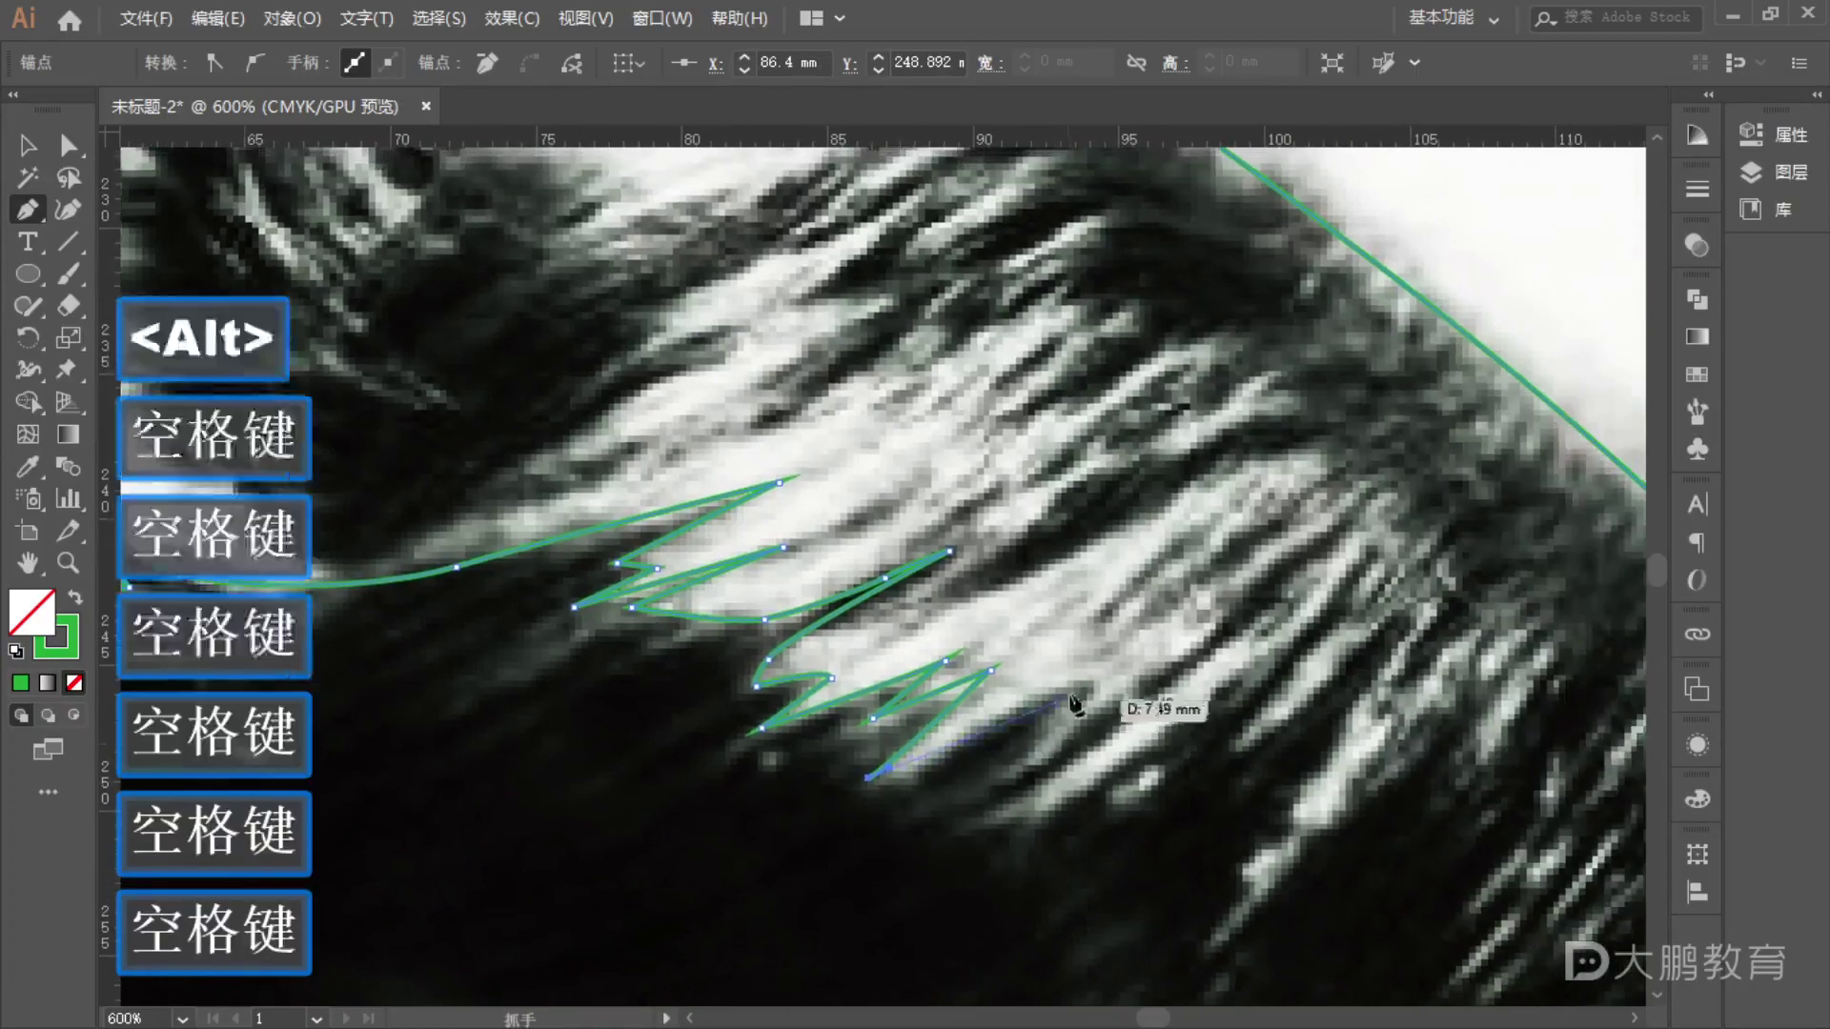
# - Trace the long strands at the lower end of the large highlight, out to their tips and back into the dark hair
pyautogui.press('ctrl')
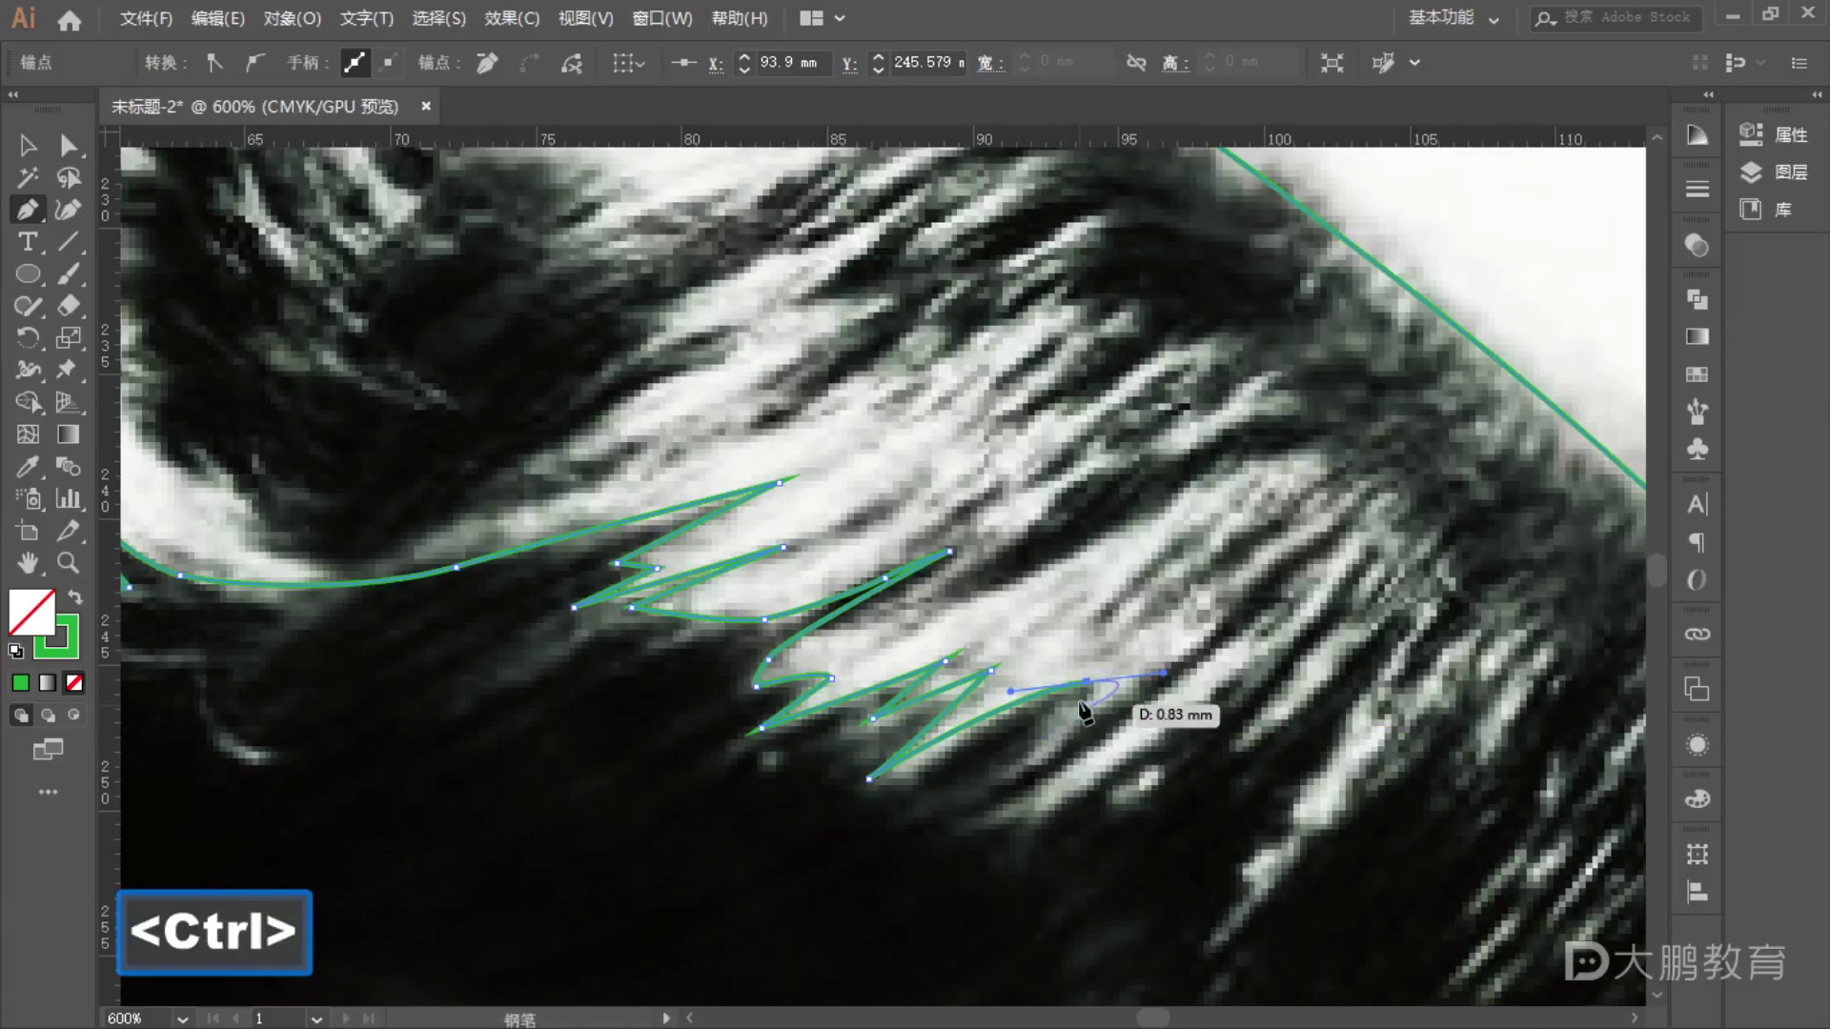
pyautogui.press('alt')
pyautogui.moveTo(1086, 681); pyautogui.dragTo(1186, 665)
pyautogui.moveTo(991, 805); pyautogui.dragTo(1217, 649)
pyautogui.moveTo(1216, 649); pyautogui.dragTo(1281, 564)
pyautogui.moveTo(1351, 505); pyautogui.dragTo(1132, 648)
# - Trace the rounded strand tips along the highlight's far edge facing the back of the hair
pyautogui.press('ctrl')
pyautogui.keyDown('alt'); pyautogui.click(1121, 648); pyautogui.keyUp('alt')
pyautogui.moveTo(1243, 522); pyautogui.dragTo(1352, 463)
pyautogui.moveTo(1352, 462); pyautogui.dragTo(1134, 541)
pyautogui.press('ctrl')
pyautogui.moveTo(996, 583); pyautogui.dragTo(1279, 425)
pyautogui.press('alt')
pyautogui.scroll(1, 1287, 429)
# - Trace the short strand tips along the upper edge of the large highlight
pyautogui.moveTo(1291, 425); pyautogui.dragTo(1008, 505)
pyautogui.keyDown('alt'); pyautogui.scroll(3, 1282, 472); pyautogui.keyUp('alt')
pyautogui.keyDown('alt'); pyautogui.scroll(-2, 1299, 441); pyautogui.keyUp('alt')
pyautogui.moveTo(1078, 435); pyautogui.dragTo(771, 384)
pyautogui.press('alt')
pyautogui.press('alt')
pyautogui.scroll(3, 767, 374)
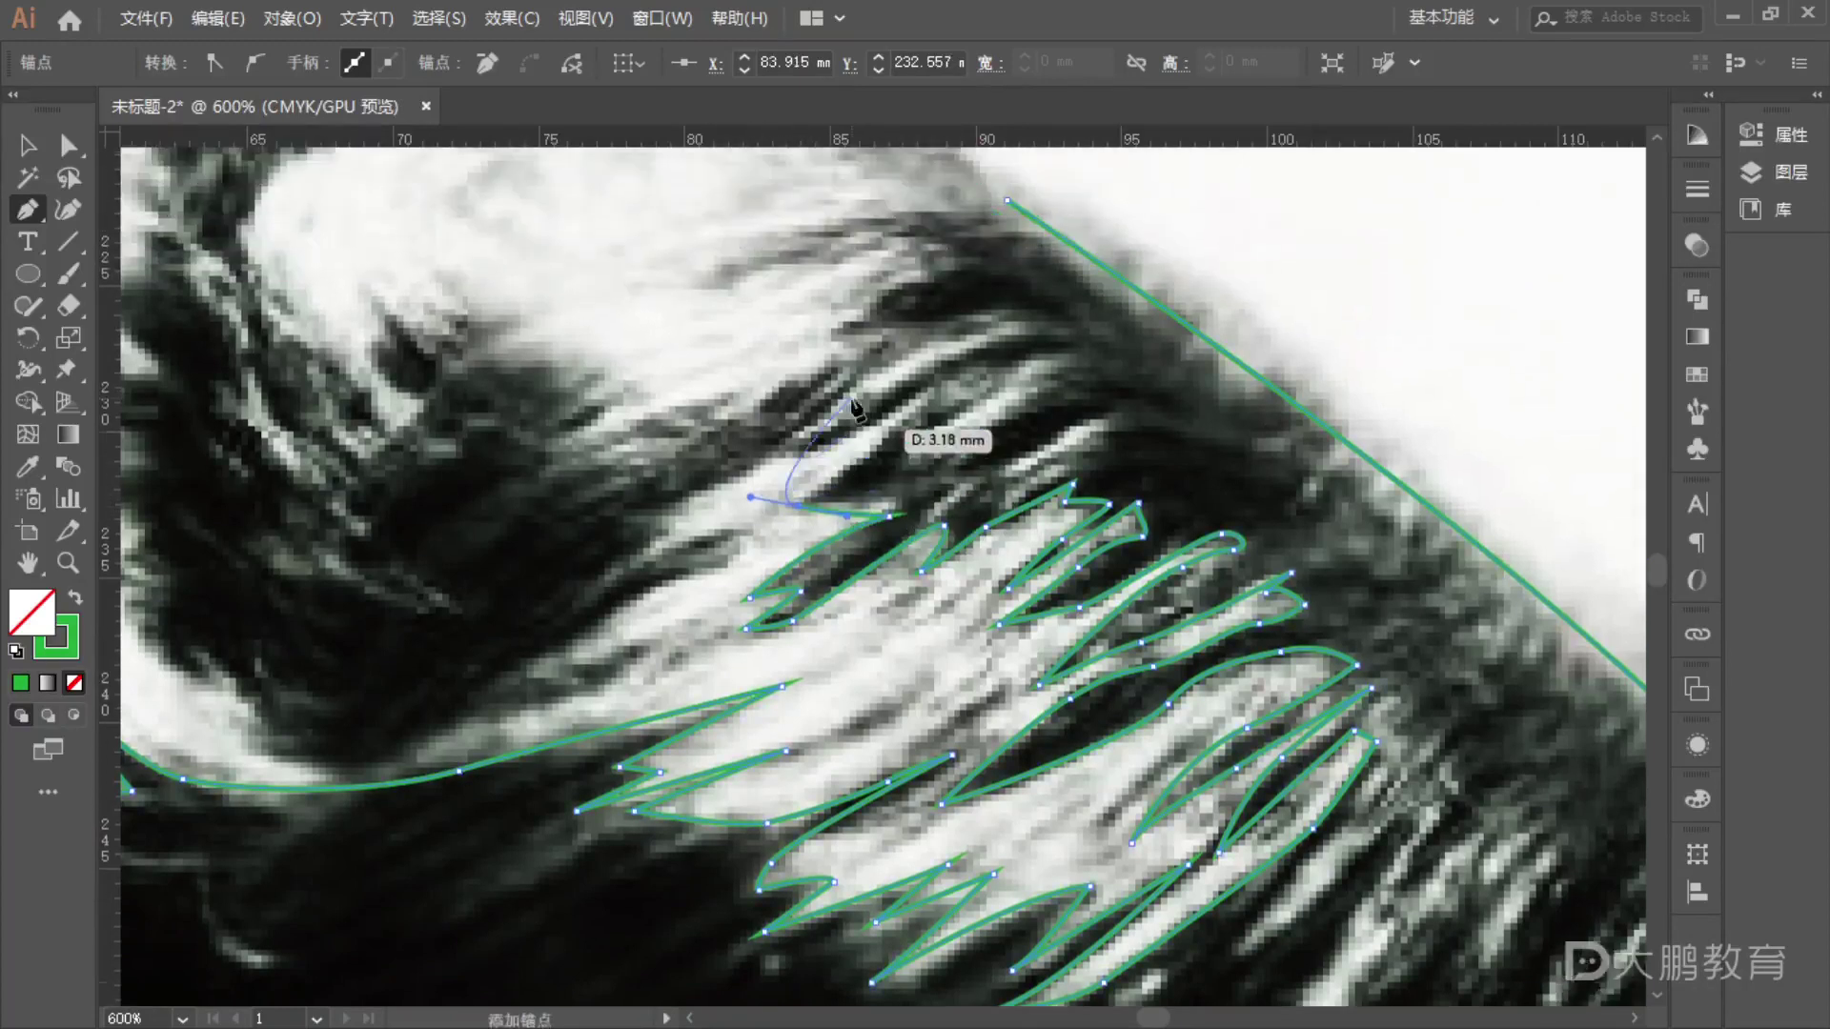
# - Trace the topmost pointed strand of the highlight and round its lower tip back into the dark gap
pyautogui.moveTo(810, 548)
pyautogui.mouseDown()
pyautogui.moveTo(806, 480)
pyautogui.moveTo(811, 540)
pyautogui.mouseUp()
pyautogui.moveTo(896, 455); pyautogui.dragTo(675, 562)
pyautogui.scroll(-2, 674, 562)
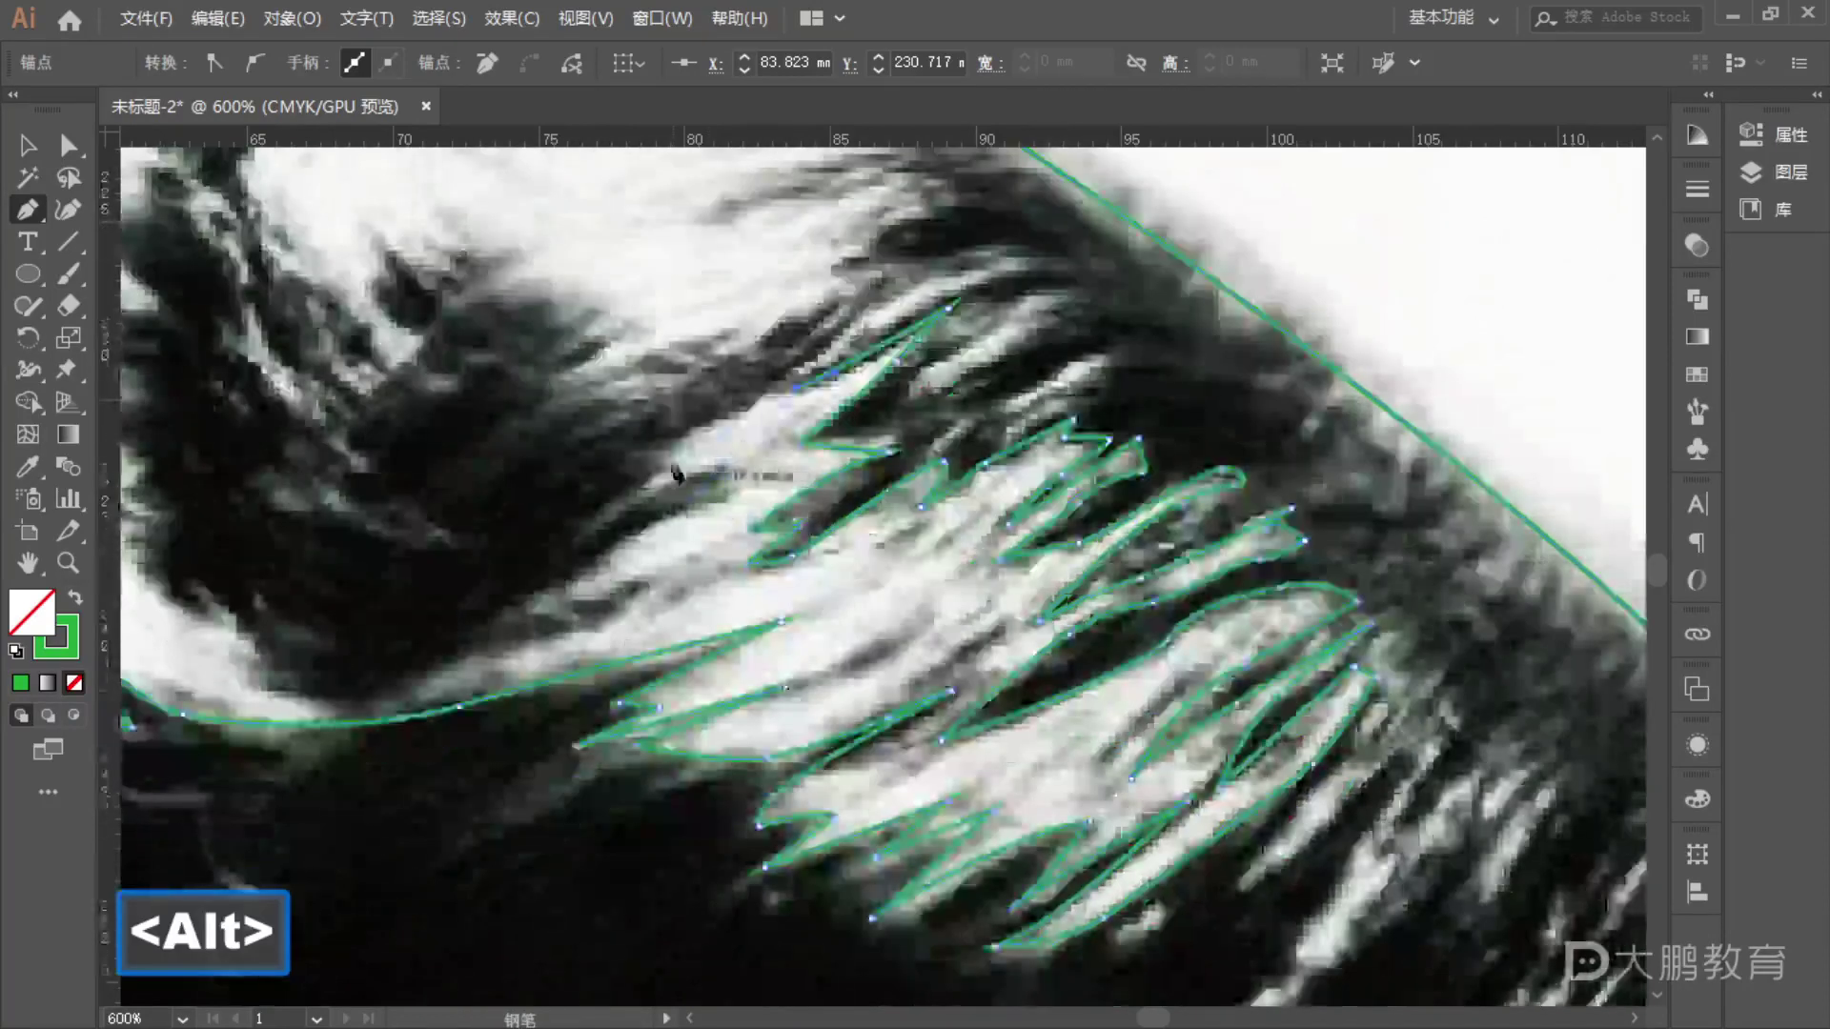
pyautogui.click(645, 481)
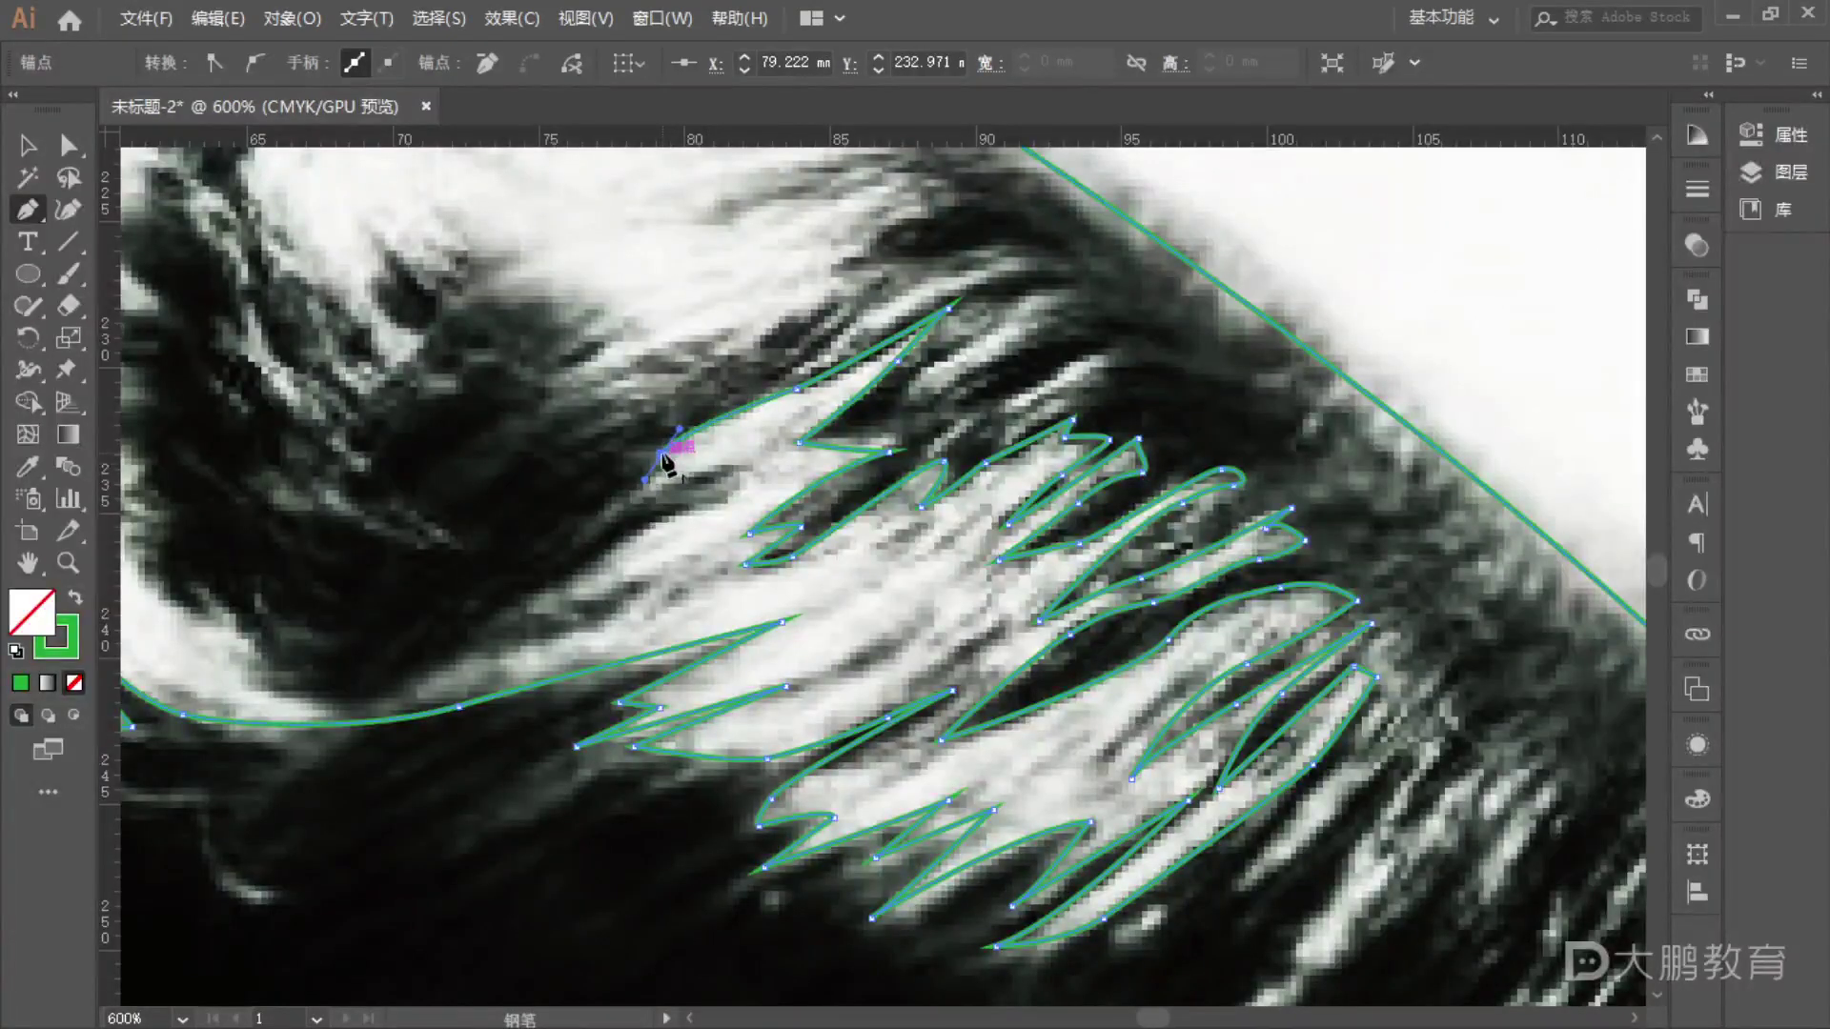
pyautogui.press('ctrl')
pyautogui.moveTo(667, 463); pyautogui.dragTo(673, 517)
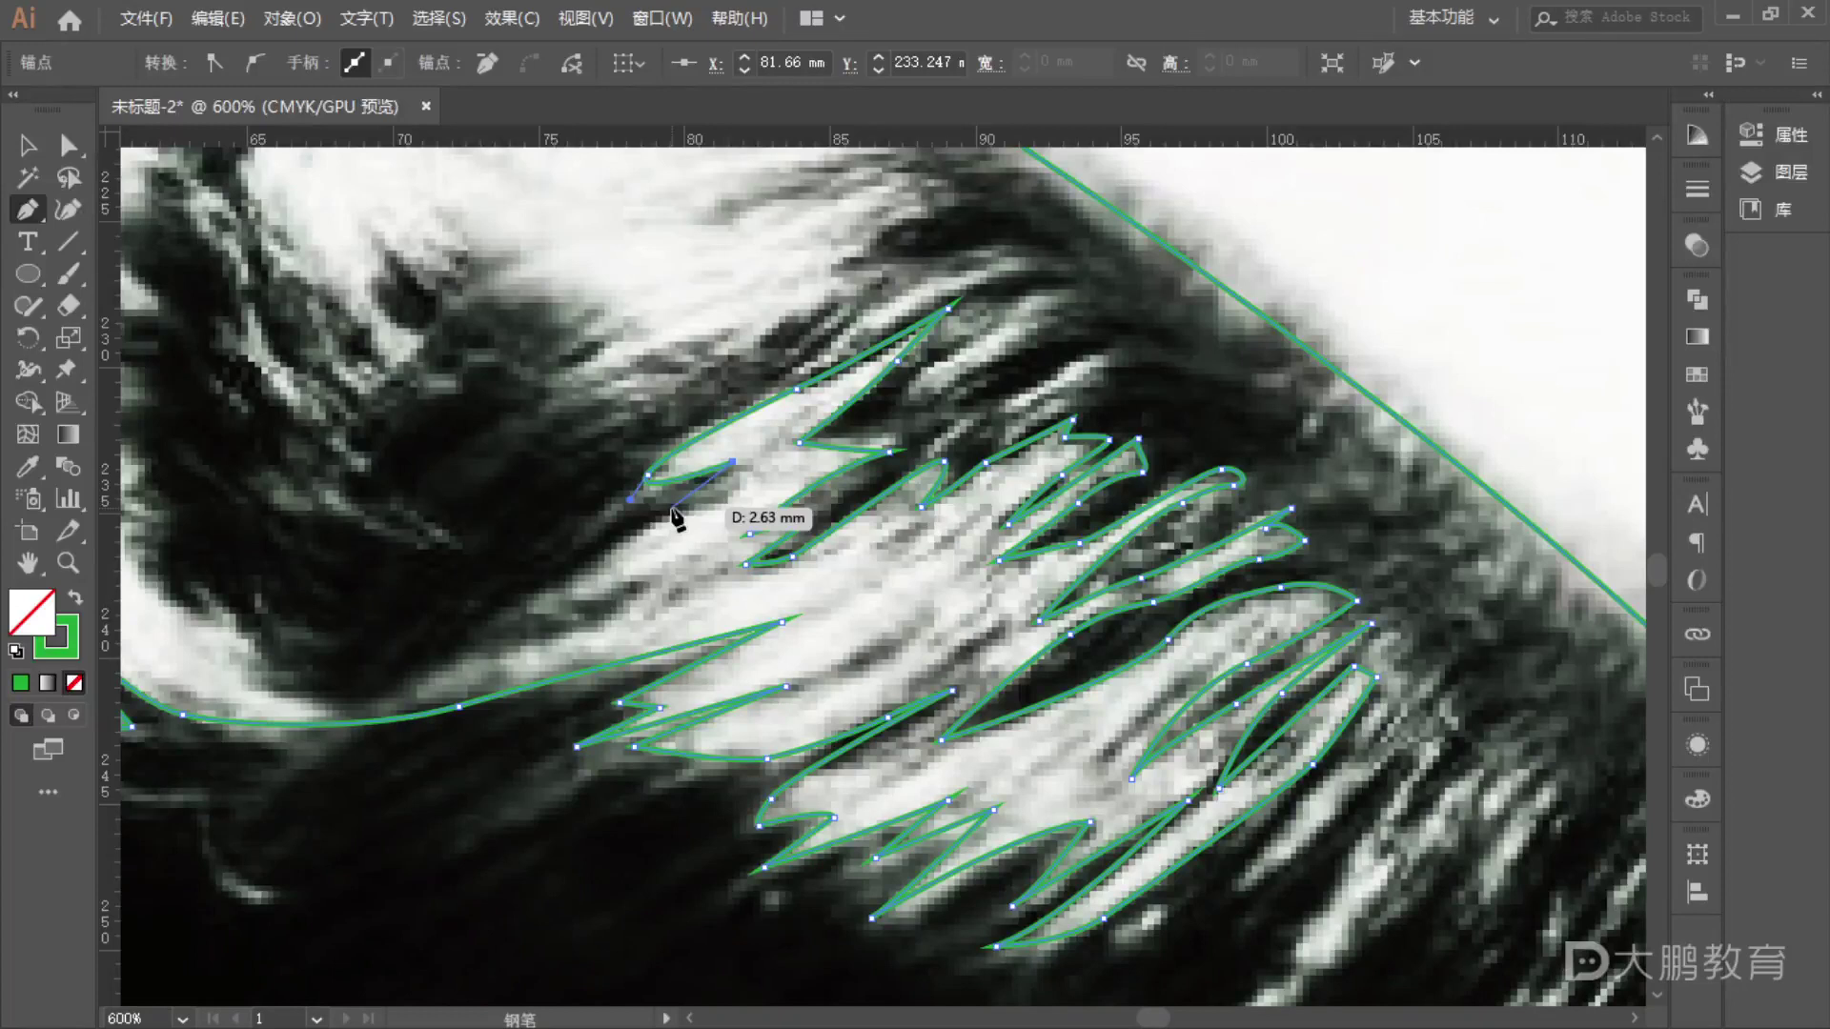
# - Trace the upper edge of the highlight and light curl back over the peak, then down around the dark lock's lower end
pyautogui.moveTo(532, 594); pyautogui.dragTo(460, 635)
pyautogui.press('alt')
pyautogui.keyDown('alt'); pyautogui.click(534, 596); pyautogui.keyUp('alt')
pyautogui.click(678, 569)
pyautogui.moveTo(680, 571); pyautogui.dragTo(421, 732)
pyautogui.press('space')
pyautogui.press('alt')
pyautogui.press('space')
pyautogui.scroll(-3, 552, 695)
pyautogui.moveTo(419, 481); pyautogui.dragTo(286, 598)
# - Undo the last outline points and retrace the outer edge of the dark lock upward
pyautogui.hotkey('ctrl', 'z')
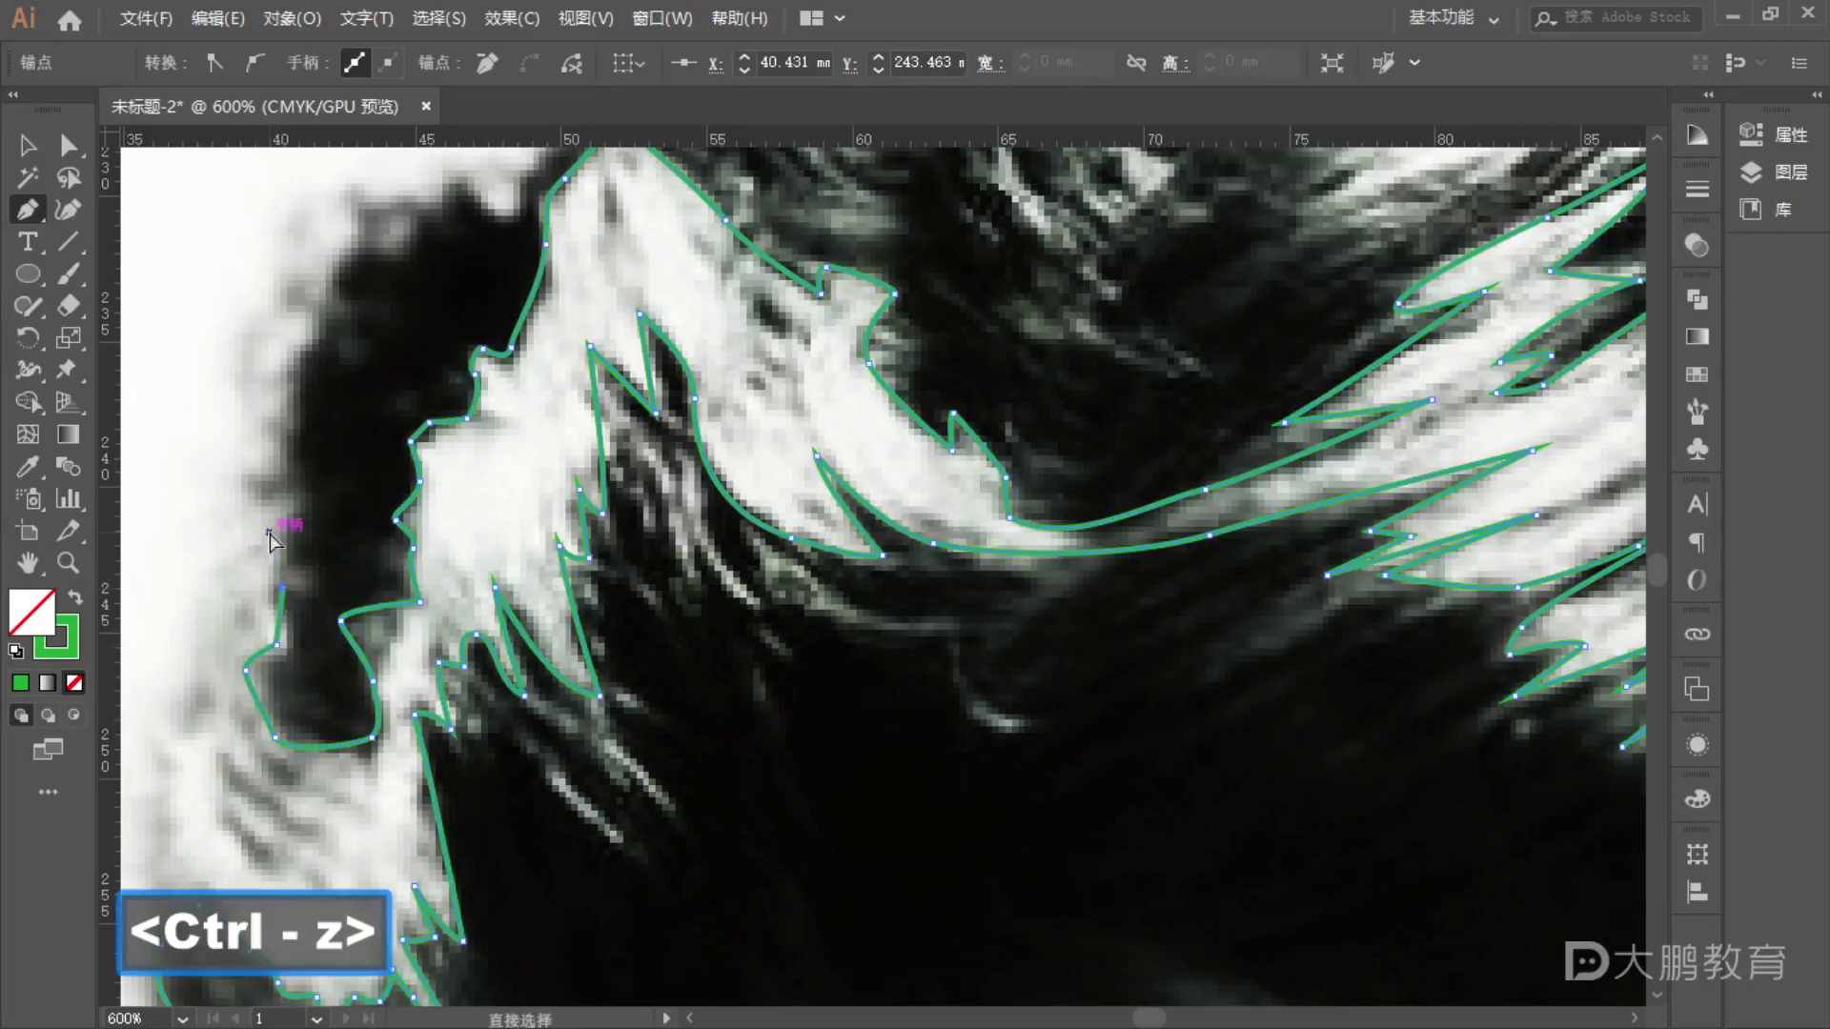
pyautogui.hotkey('ctrl', 'z')
pyautogui.moveTo(276, 645); pyautogui.dragTo(294, 563)
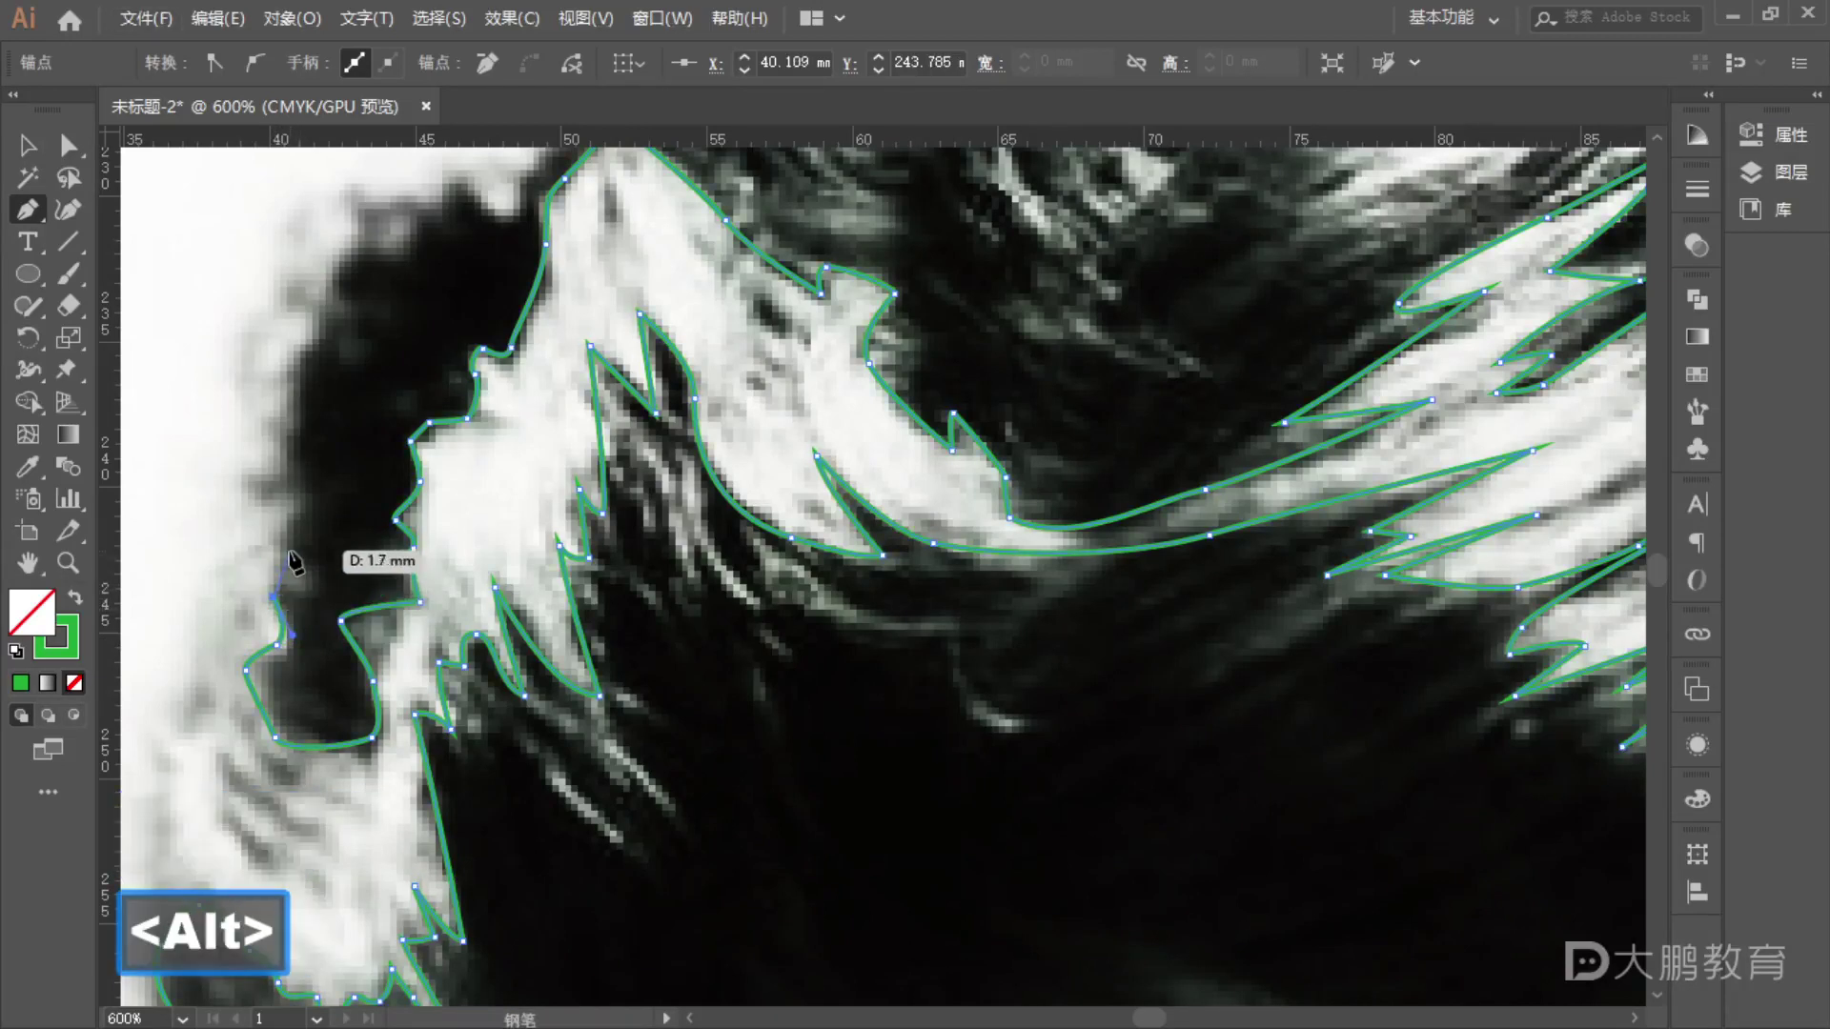
pyautogui.moveTo(305, 486); pyautogui.dragTo(584, 400)
pyautogui.press('space')
pyautogui.press('space')
pyautogui.press('space')
# - Trace the top of the dark lock over the light peak and across to the base of the hair curl at the crown
pyautogui.click(452, 498)
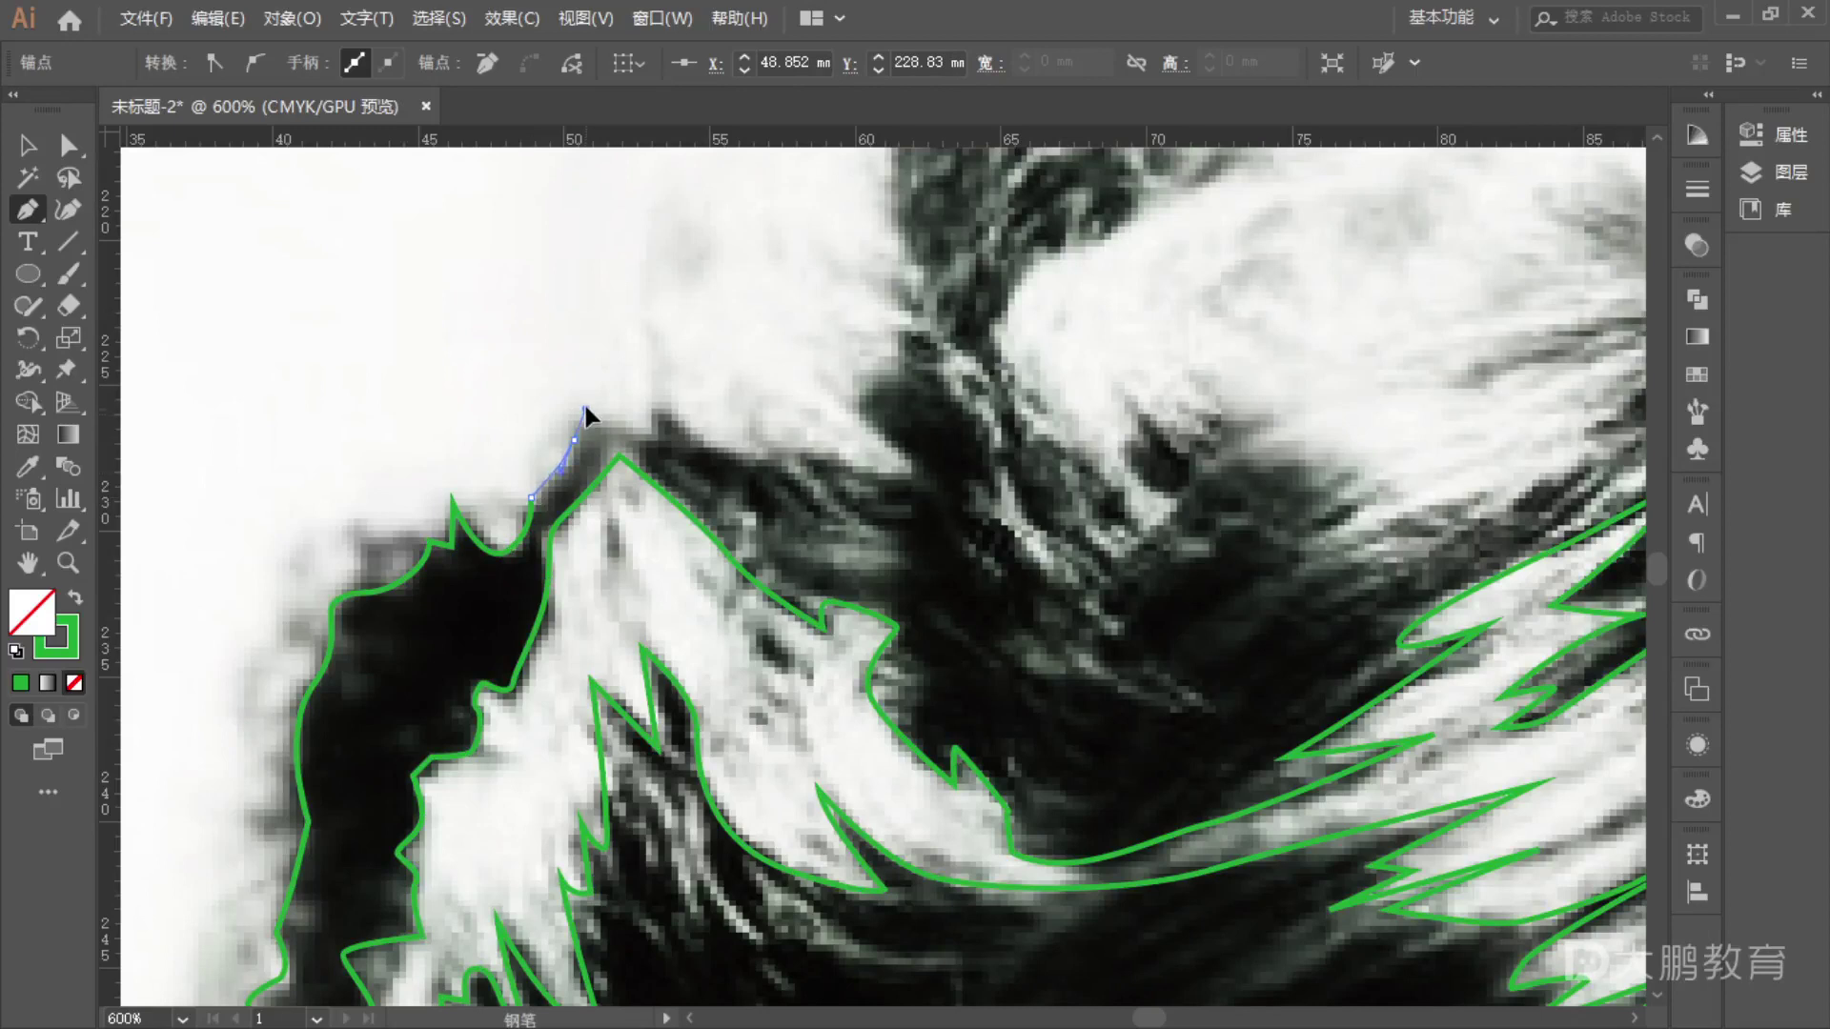
pyautogui.click(657, 438)
pyautogui.click(655, 407)
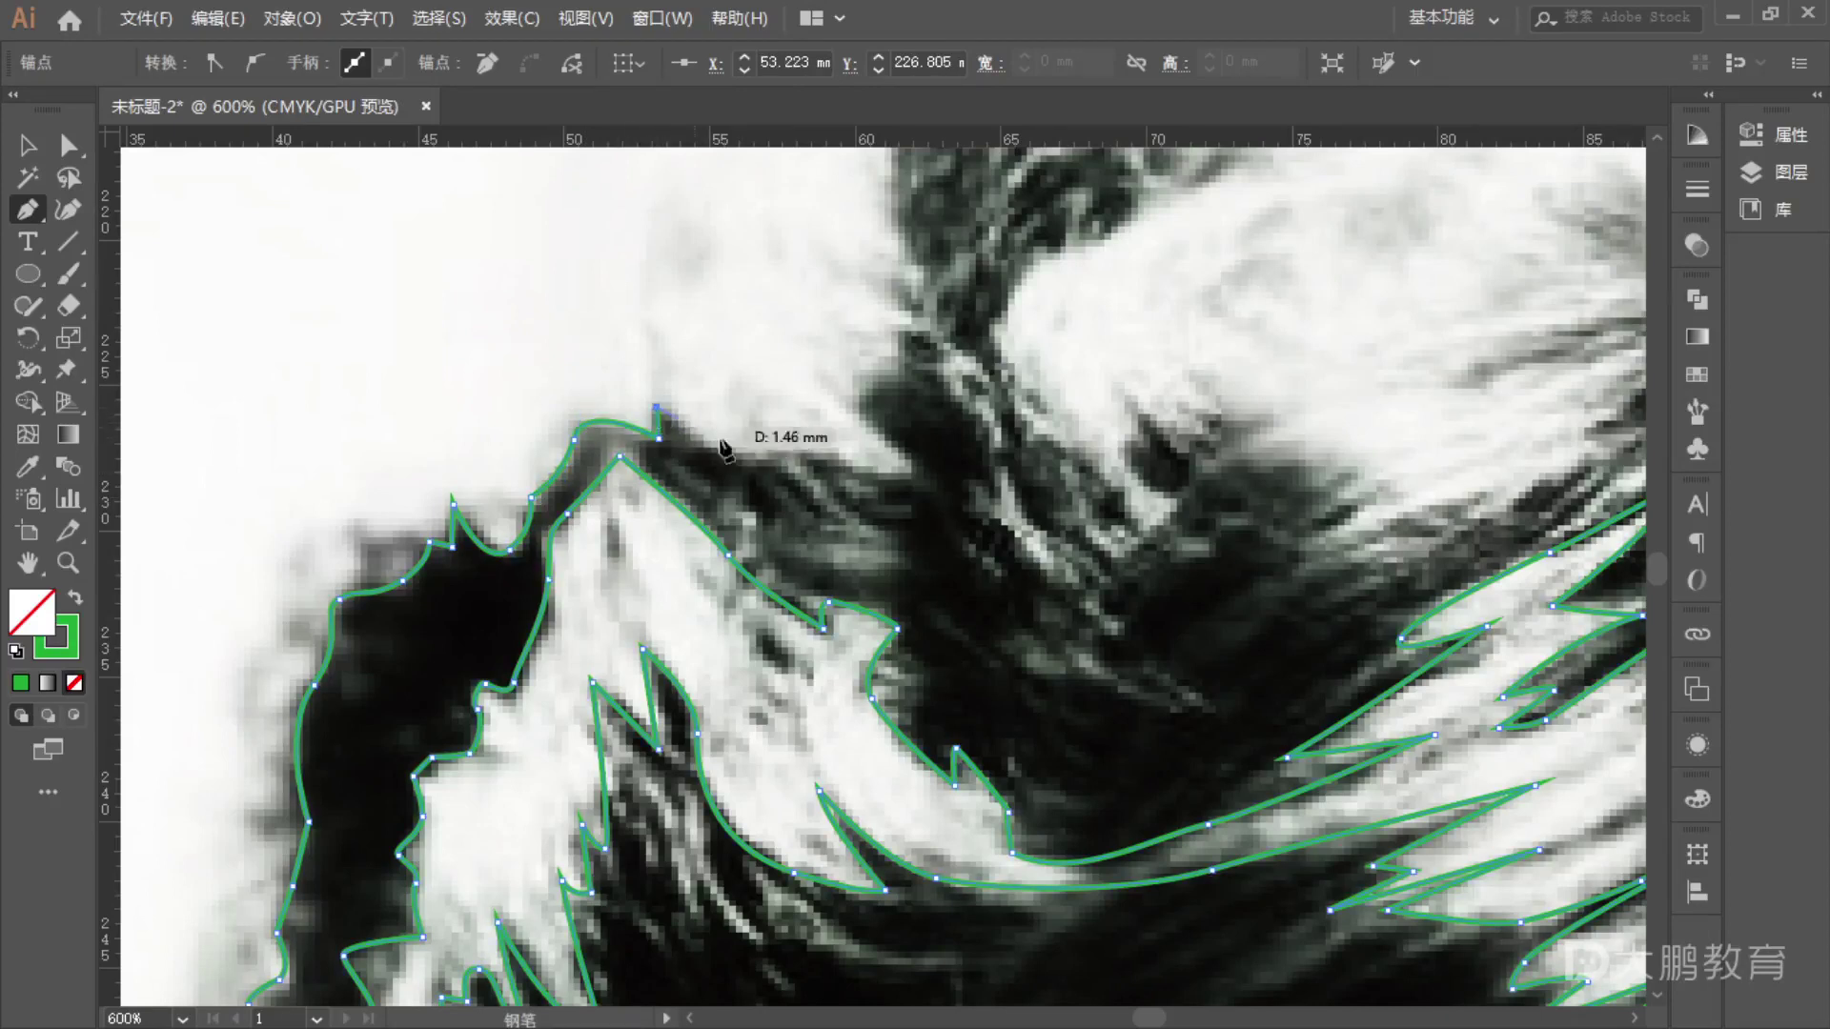
pyautogui.moveTo(773, 459); pyautogui.dragTo(774, 458)
pyautogui.moveTo(913, 476)
pyautogui.mouseDown()
pyautogui.moveTo(931, 474)
pyautogui.moveTo(839, 382)
pyautogui.mouseUp()
pyautogui.scroll(-5, 869, 405)
pyautogui.scroll(4, 724, 534)
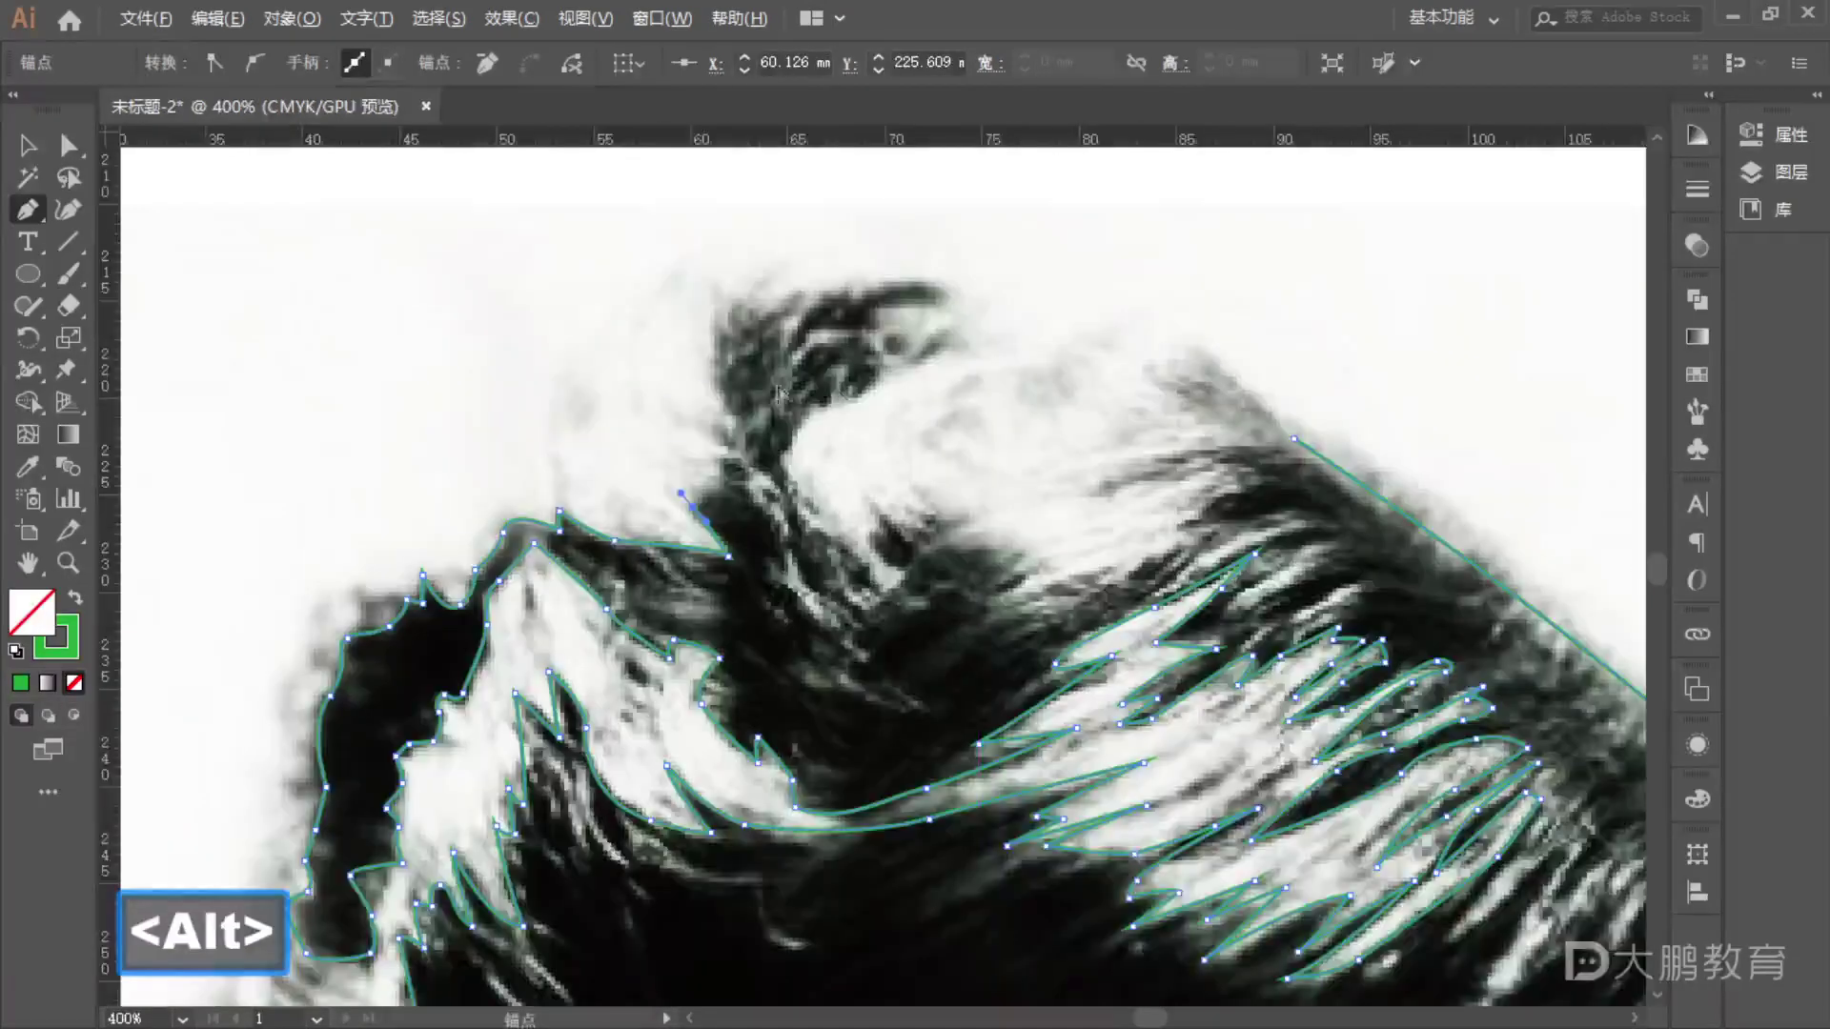
# - Trace around the dark curl at the crown, up its outer side, round its hooked tip and down the inner edge
pyautogui.moveTo(732, 564); pyautogui.dragTo(754, 540)
pyautogui.moveTo(721, 428); pyautogui.dragTo(741, 400)
pyautogui.moveTo(866, 393); pyautogui.dragTo(862, 493)
pyautogui.moveTo(809, 594); pyautogui.dragTo(885, 698)
pyautogui.keyDown('ctrl'); pyautogui.click(869, 633); pyautogui.keyUp('ctrl')
# - Trace the jagged strands below the light crown area from the curl toward the outline's starting point
pyautogui.press('alt')
pyautogui.moveTo(901, 615); pyautogui.dragTo(1225, 600)
pyautogui.click(946, 630)
pyautogui.press('alt')
pyautogui.press('alt')
pyautogui.moveTo(1222, 595)
pyautogui.mouseDown()
pyautogui.moveTo(1276, 577)
pyautogui.moveTo(1236, 576)
pyautogui.mouseUp()
pyautogui.press('alt')
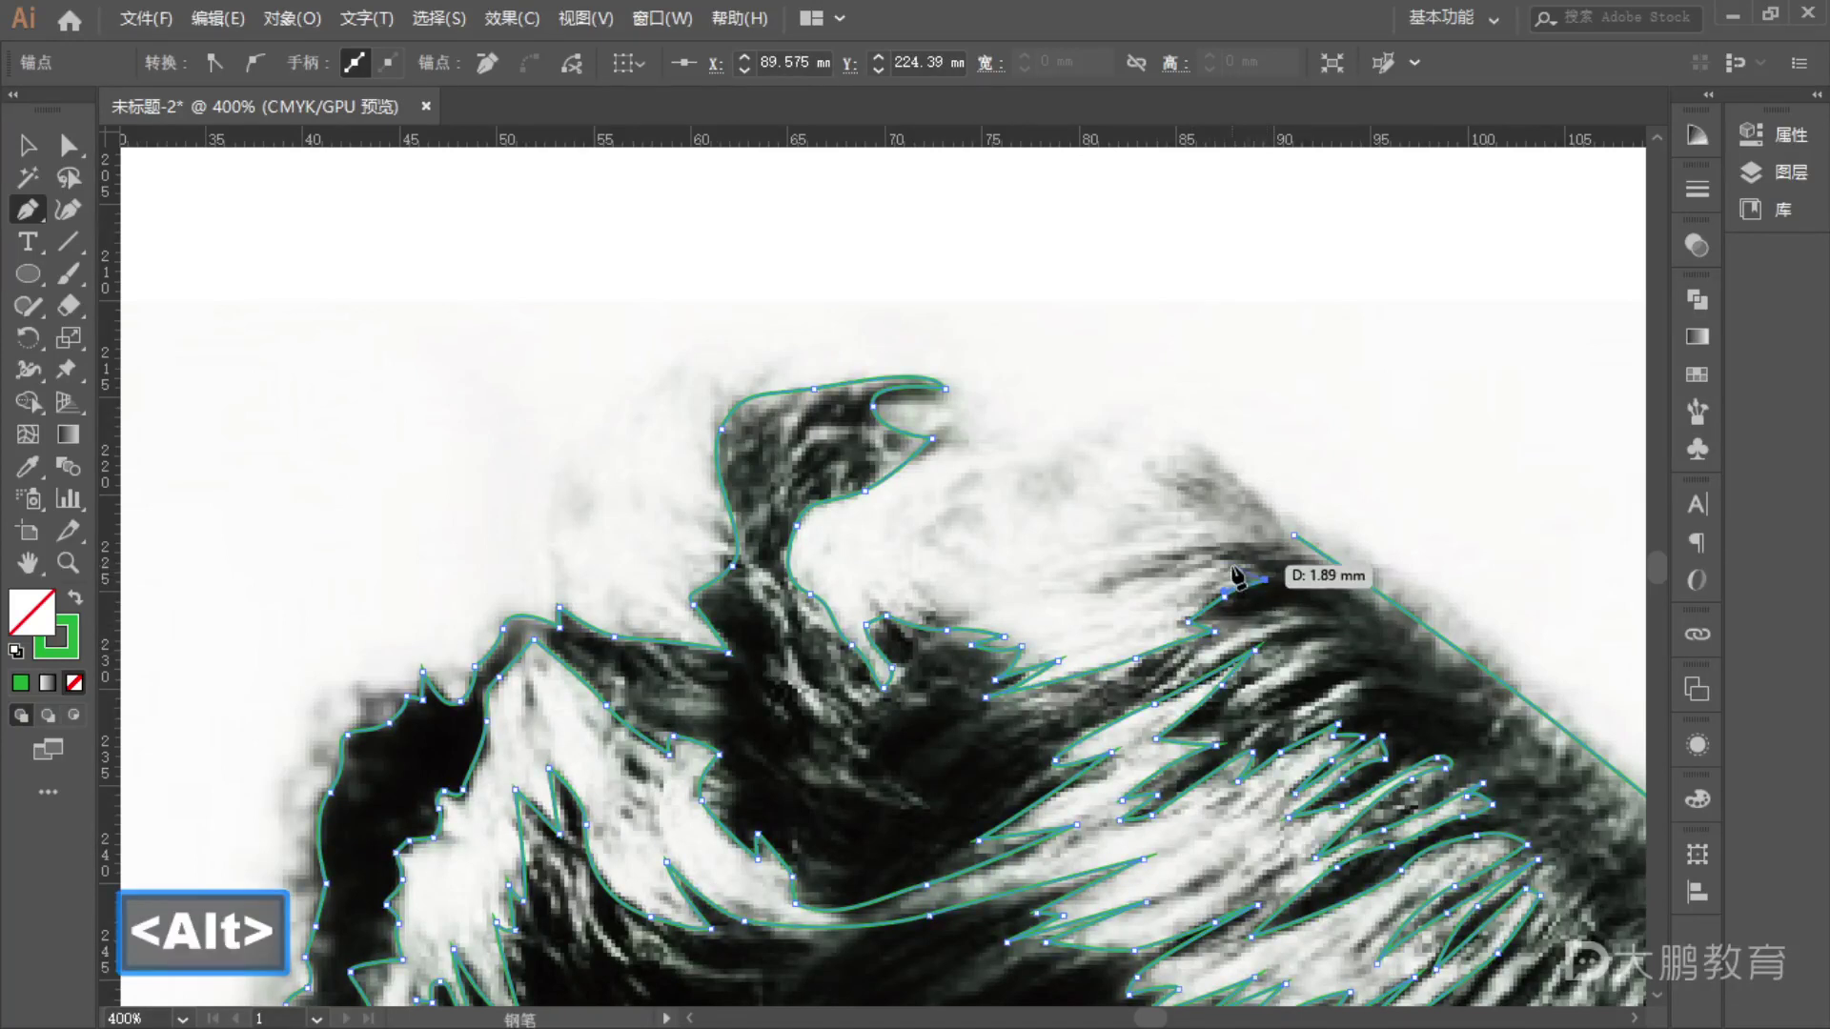
# - Trace the last pointed strand at the crown and close the hair outline at its starting anchor point
pyautogui.click(1087, 587)
pyautogui.moveTo(1087, 589); pyautogui.dragTo(1302, 534)
pyautogui.keyDown('alt'); pyautogui.click(1249, 543); pyautogui.keyUp('alt')
# - Review the course of the closed hair outline around the whole head
pyautogui.scroll(-3, 1328, 477)
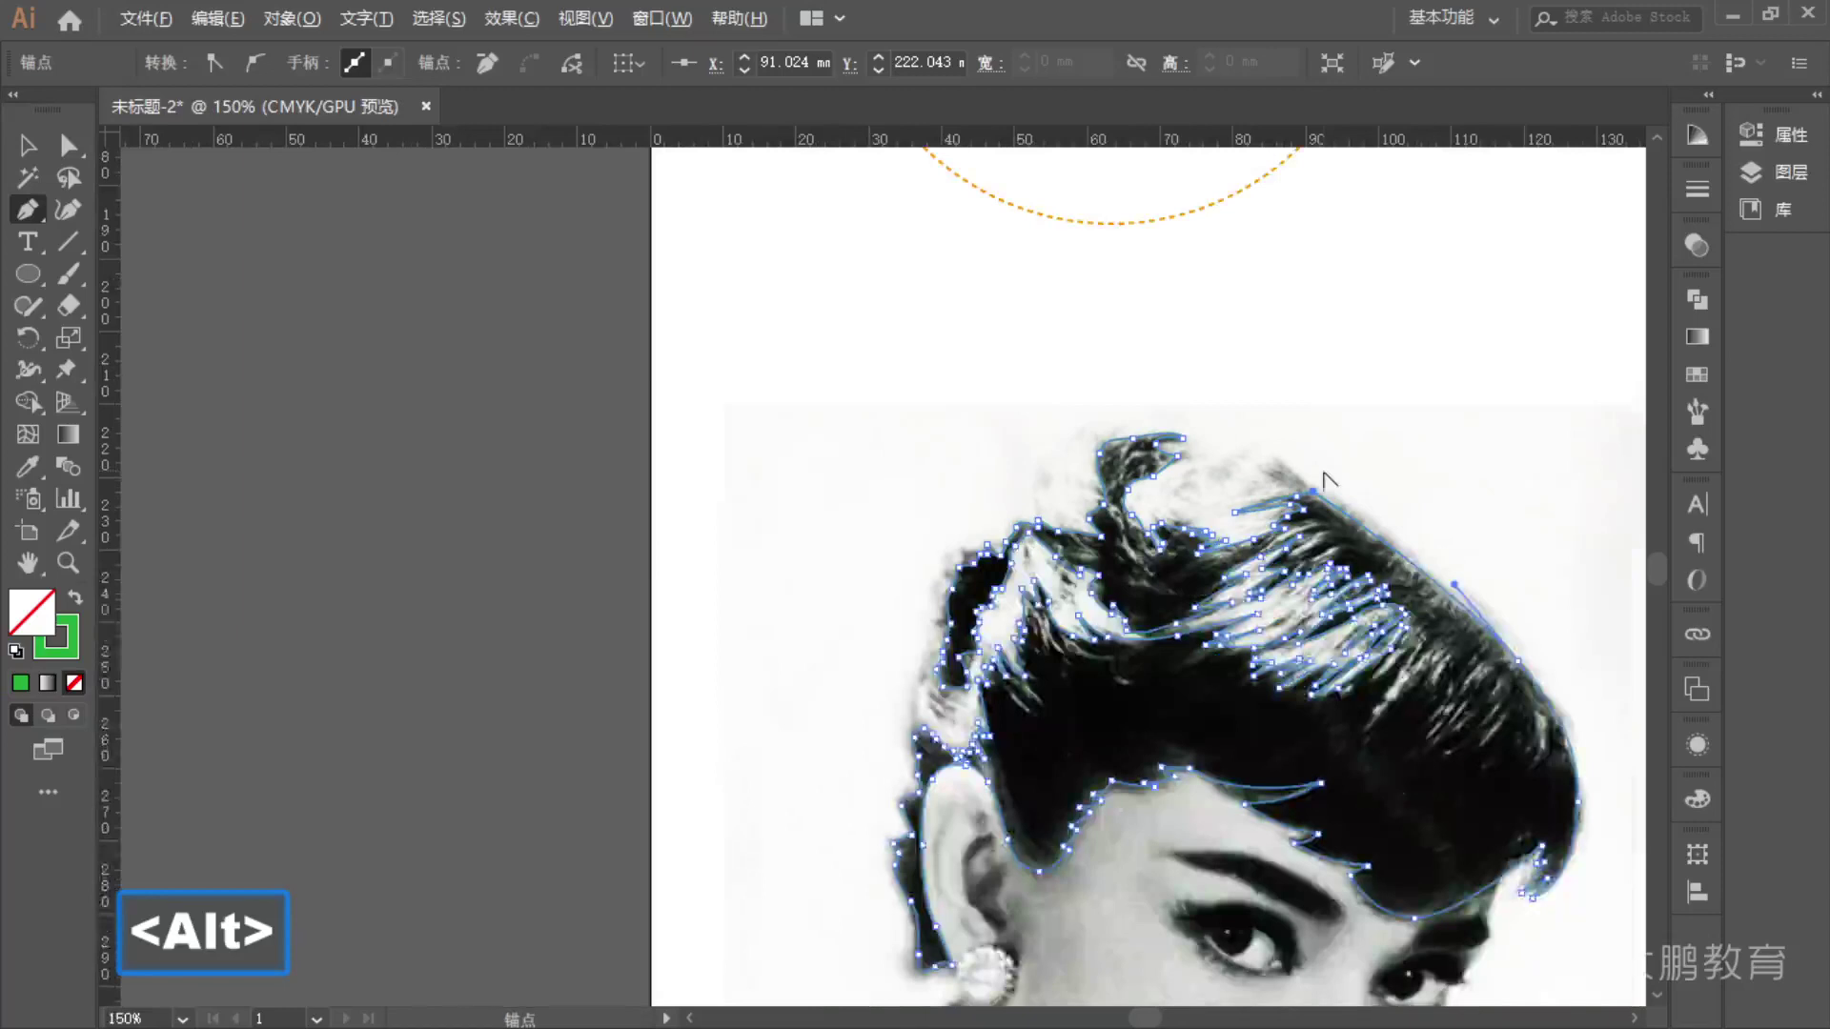
pyautogui.scroll(1, 1467, 581)
pyautogui.press('space')
pyautogui.moveTo(1478, 585); pyautogui.dragTo(1291, 408)
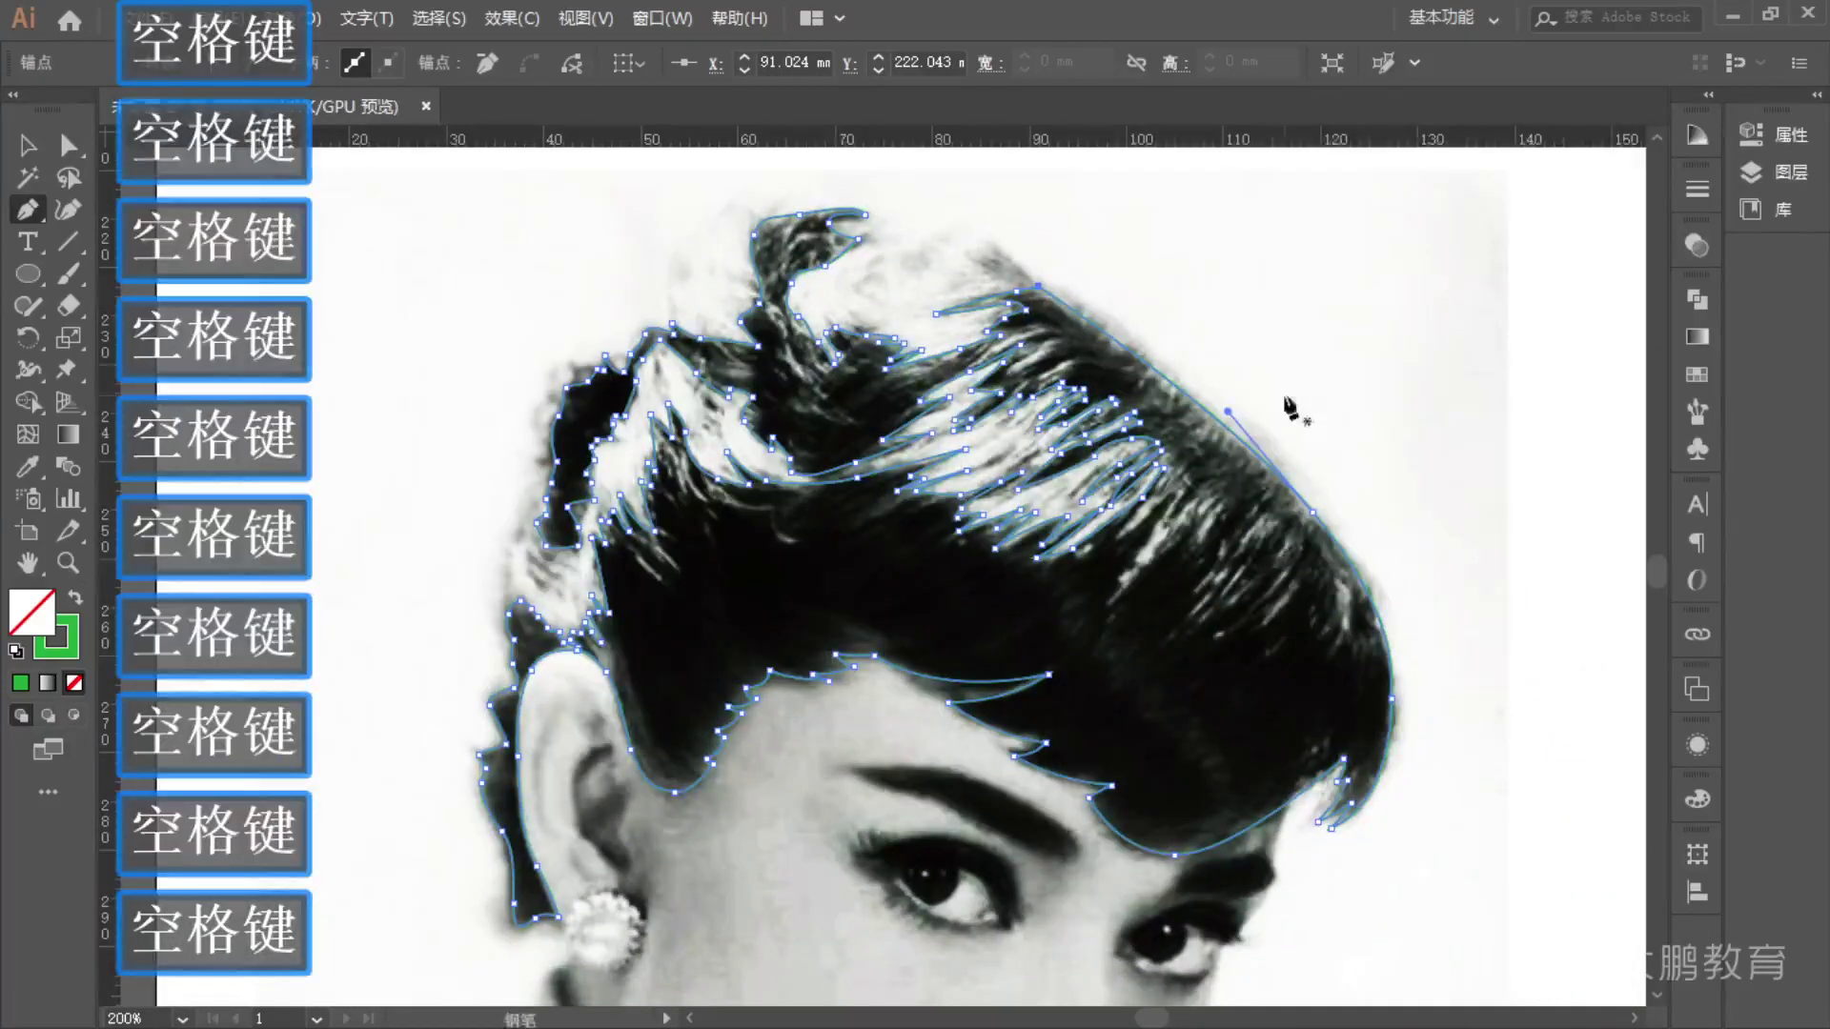
pyautogui.press('F1')
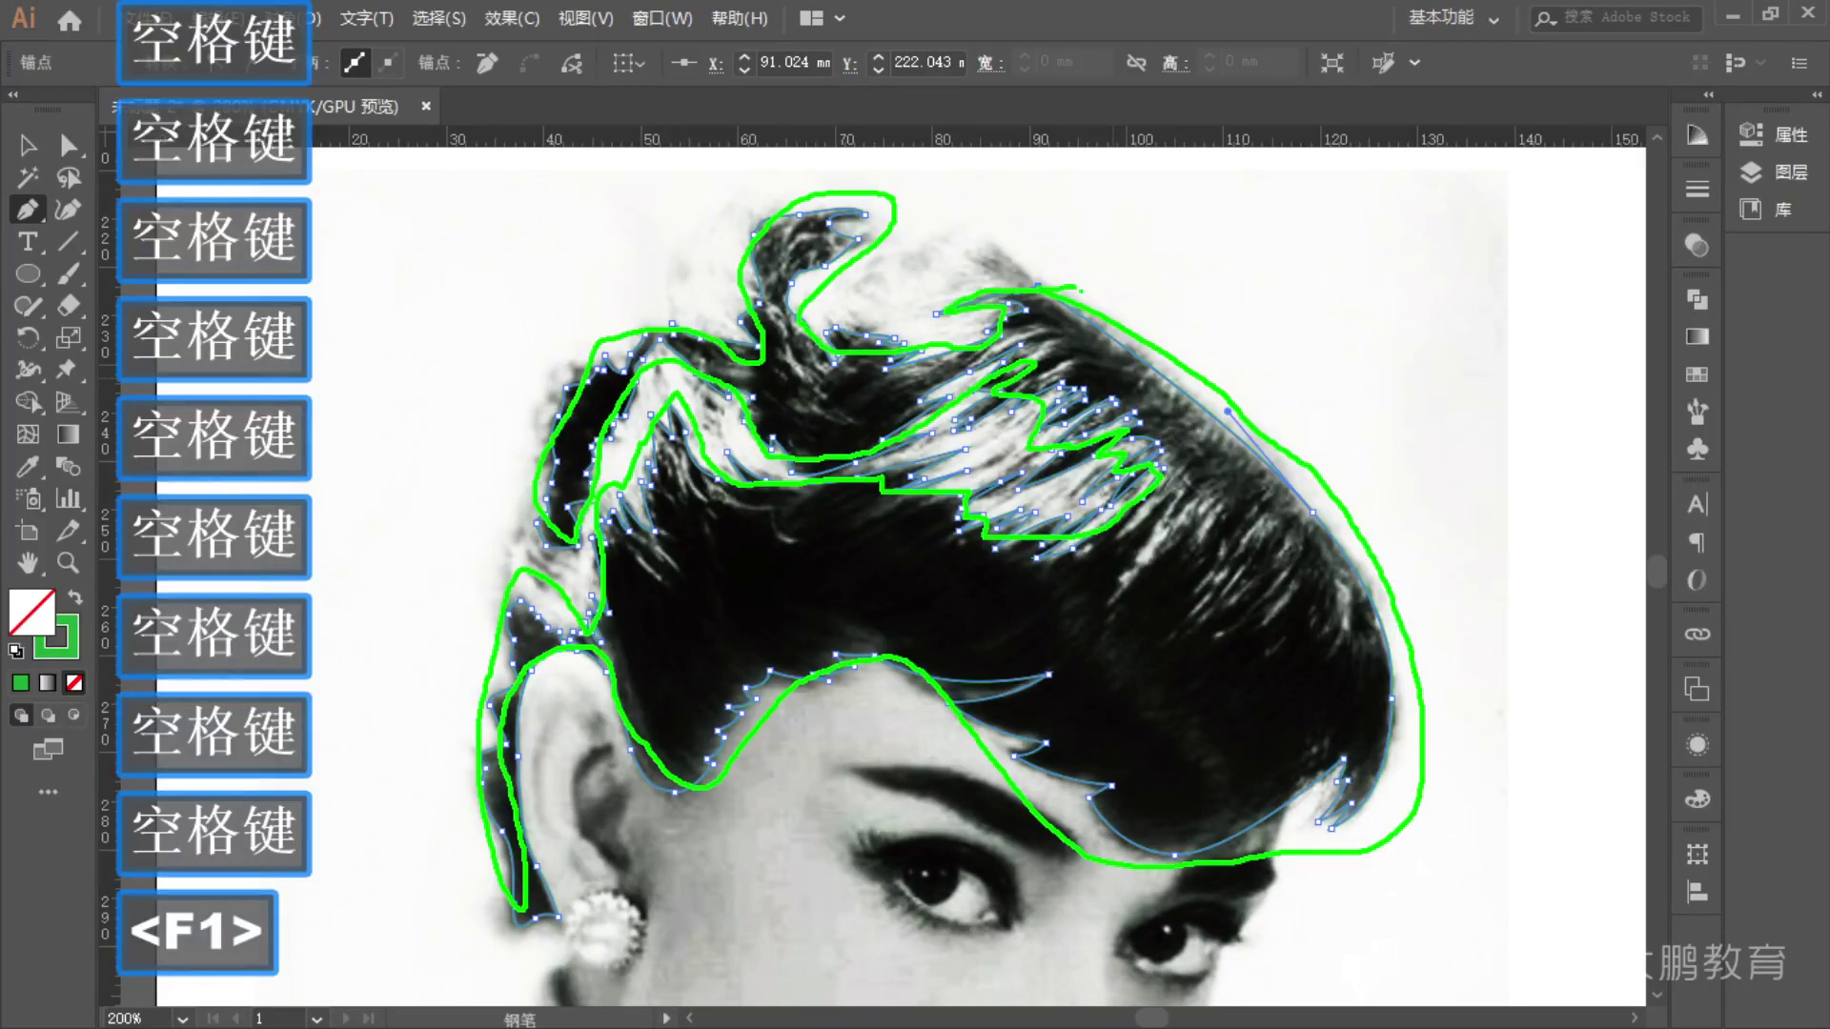
pyautogui.press('Escape')
# - Swap the hair outline's fill and stroke to preview the solid green shape, and undo the swap
pyautogui.click(27, 145)
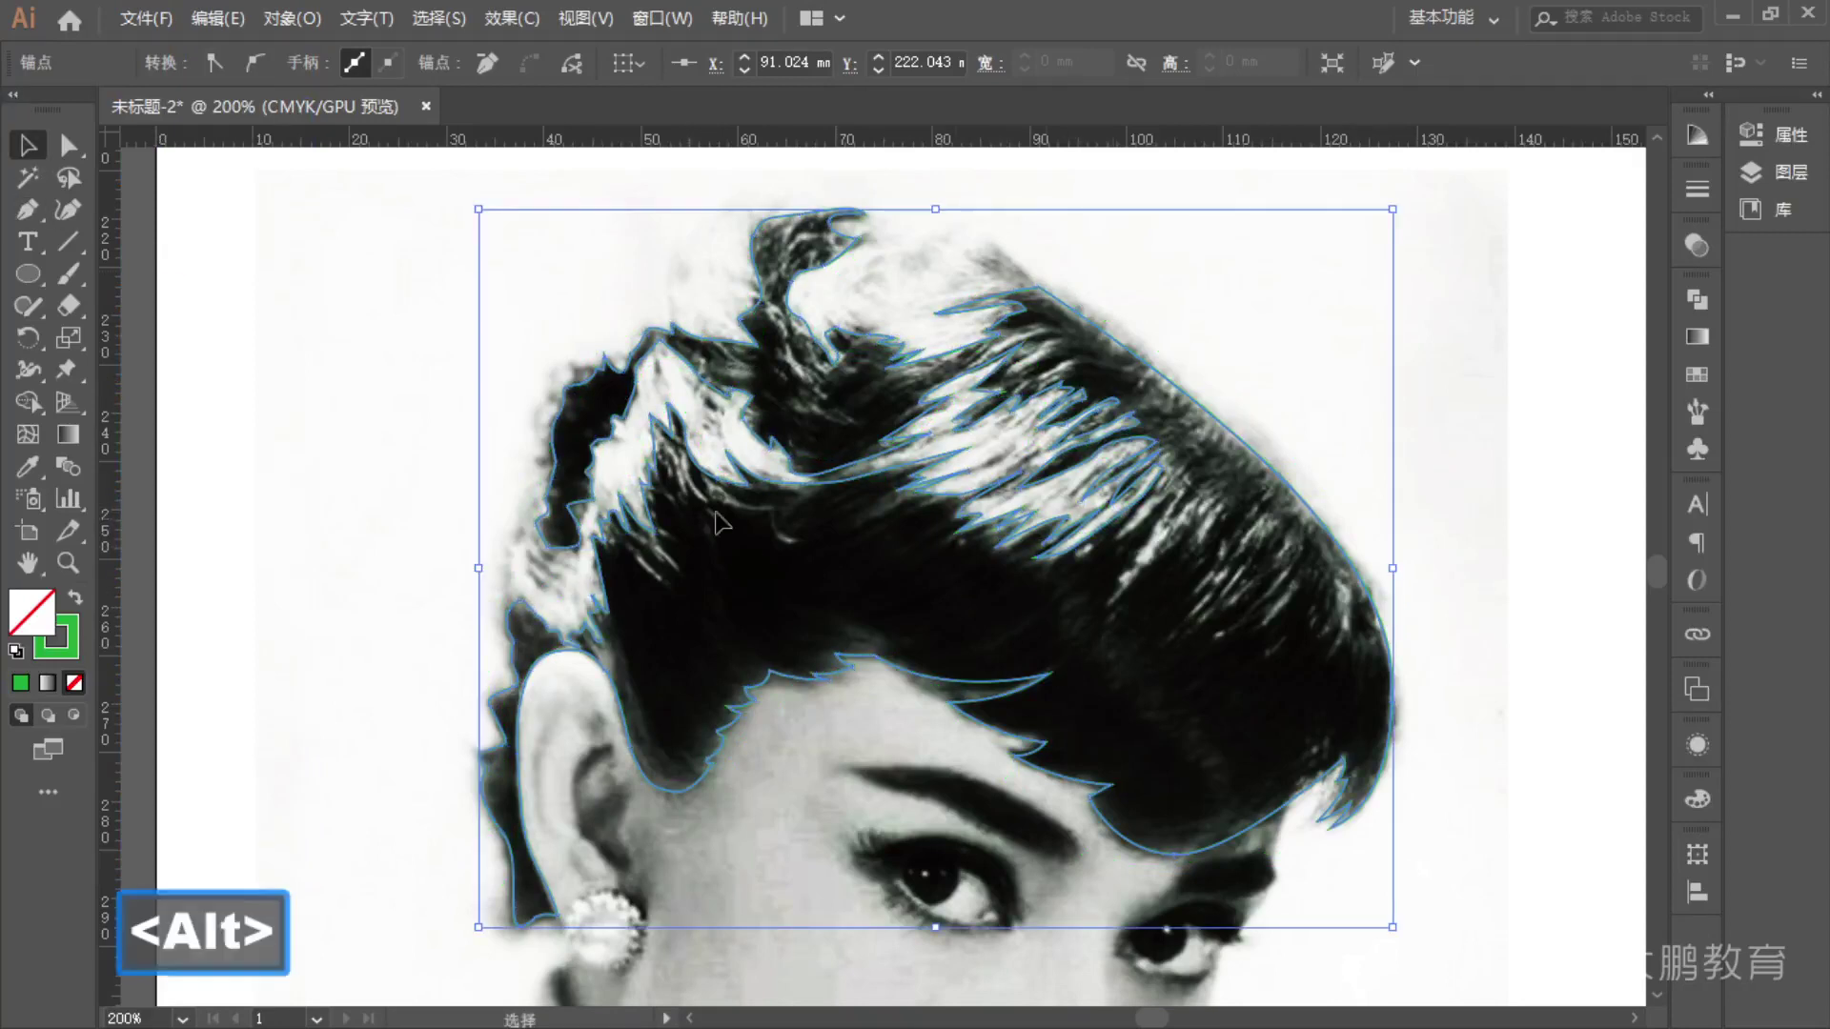
pyautogui.scroll(-1, 721, 522)
pyautogui.scroll(-1, 763, 496)
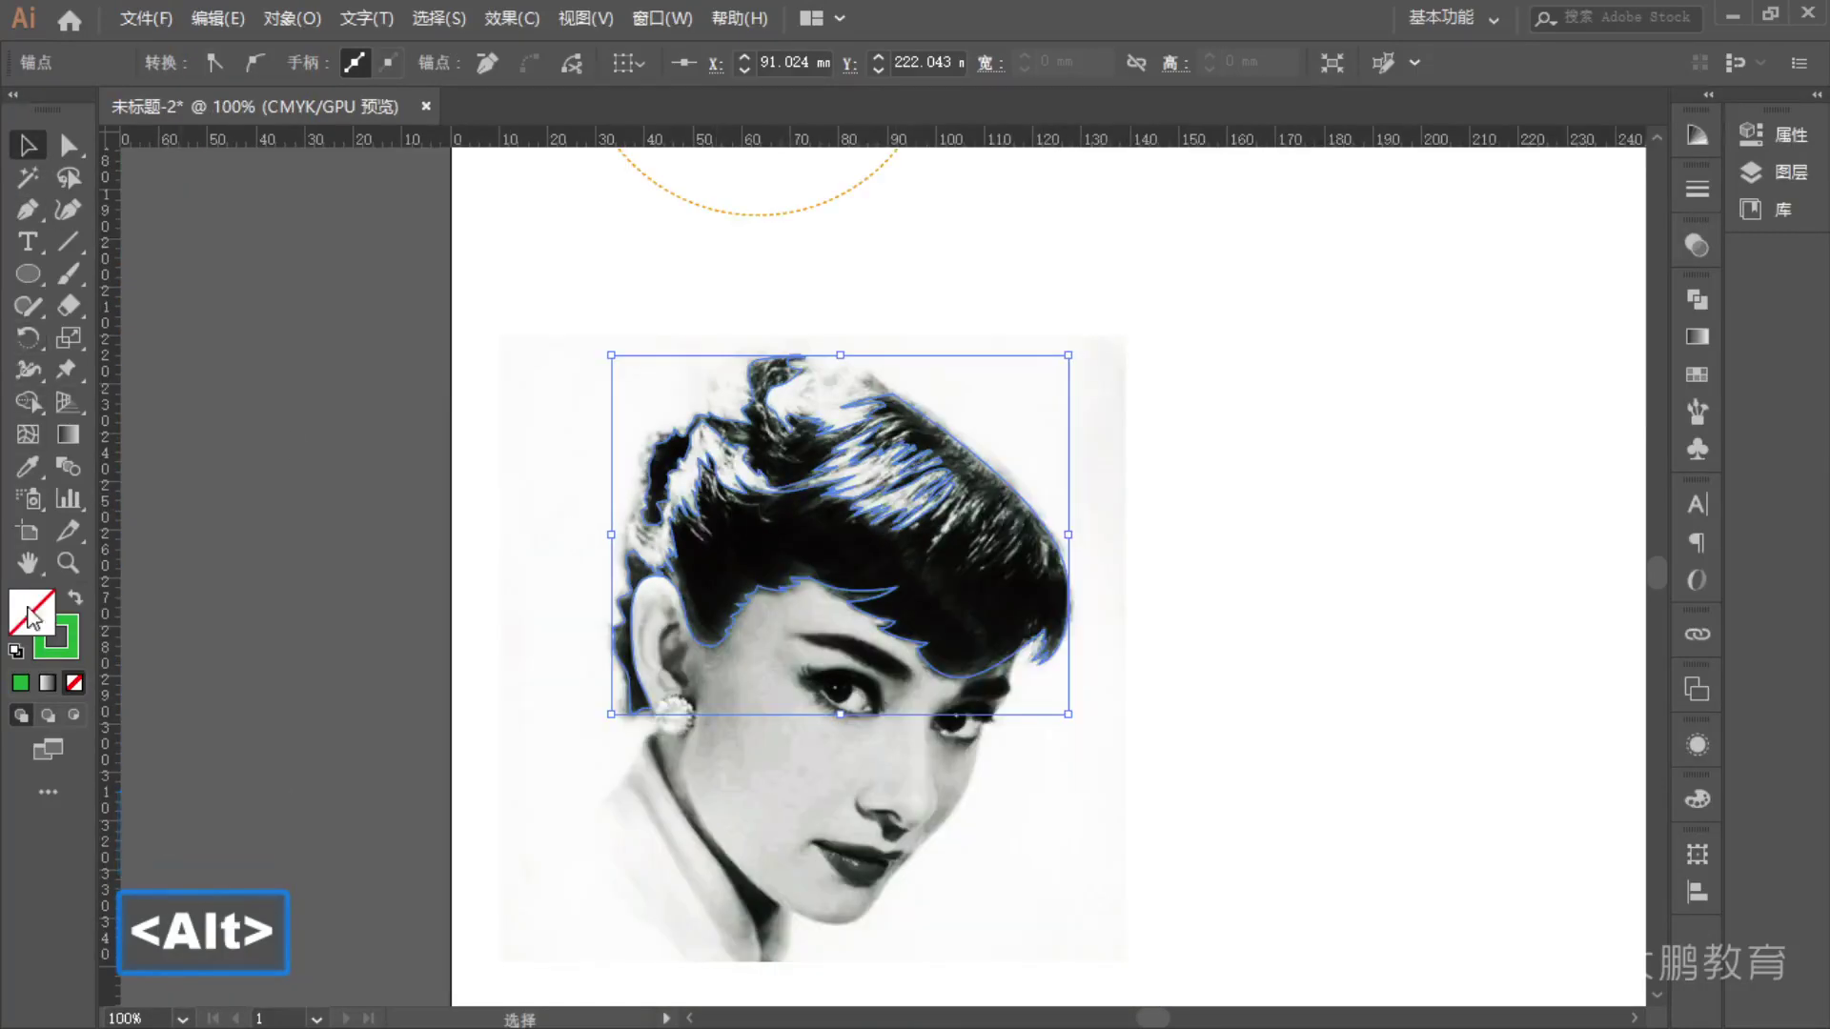
pyautogui.hotkey('shift', 'x')
pyautogui.click(1242, 667)
pyautogui.scroll(2, 789, 522)
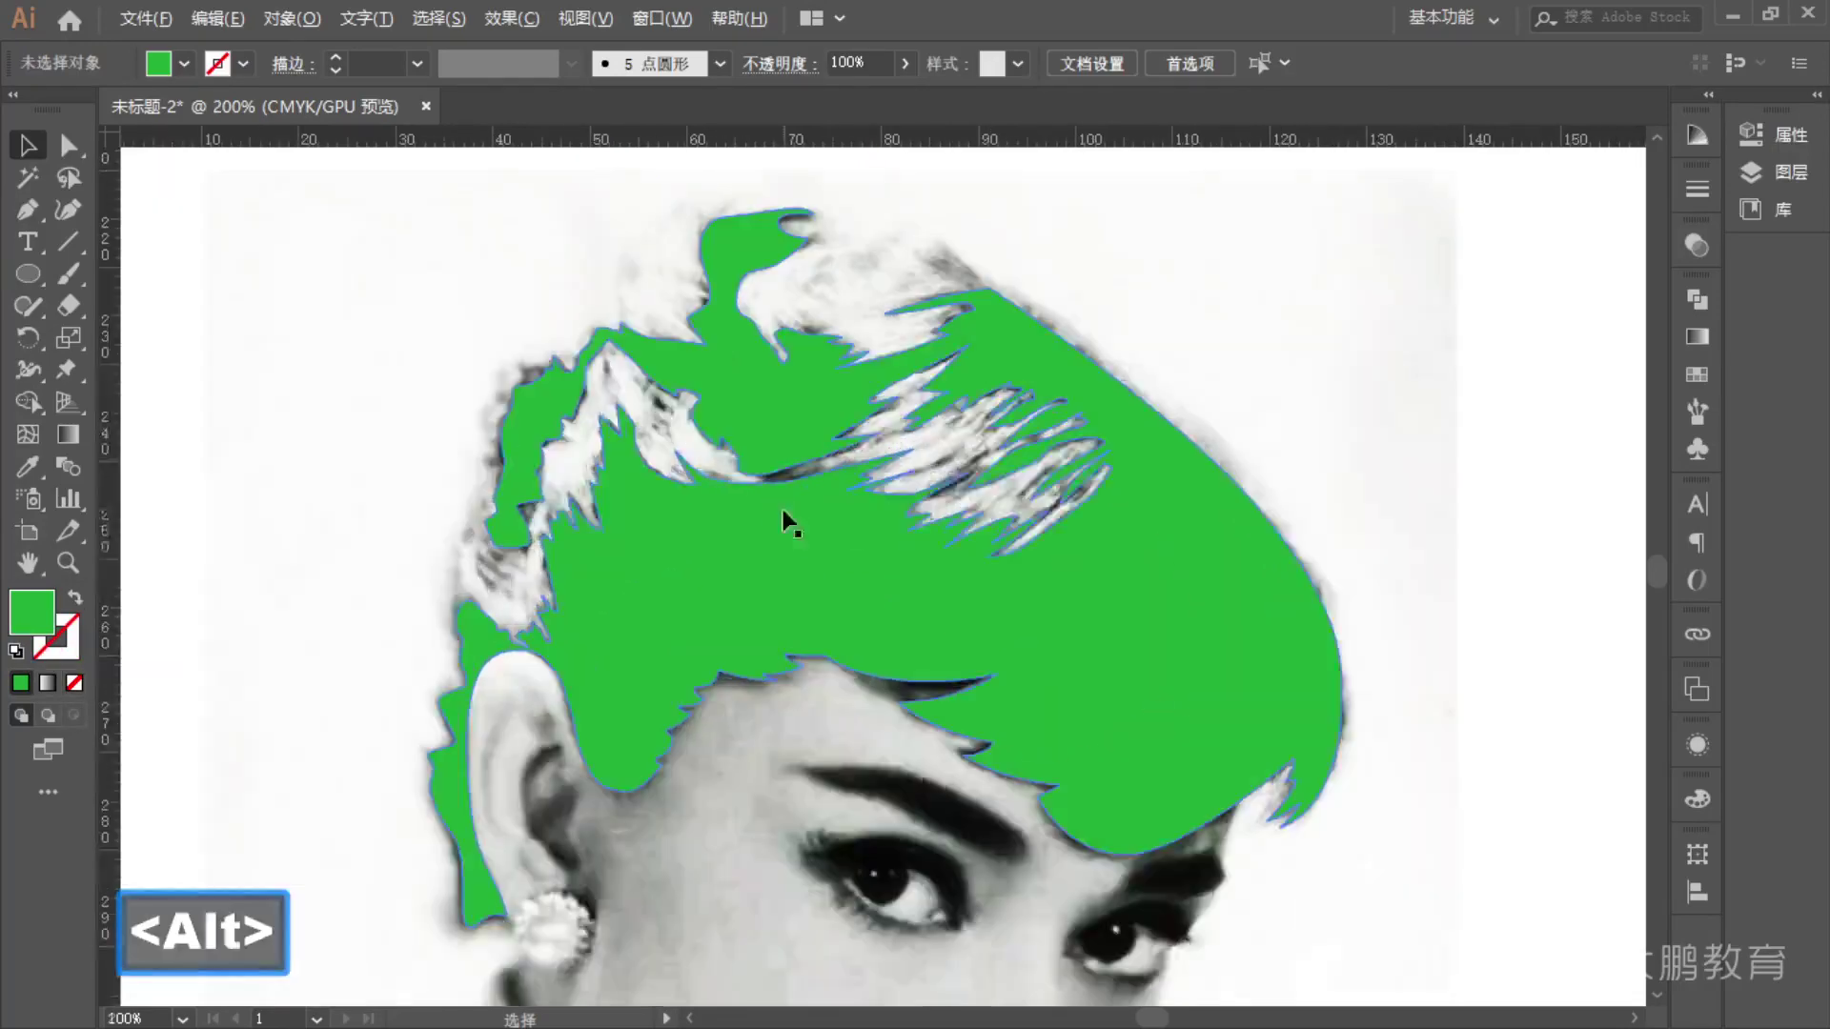
pyautogui.scroll(-1, 775, 585)
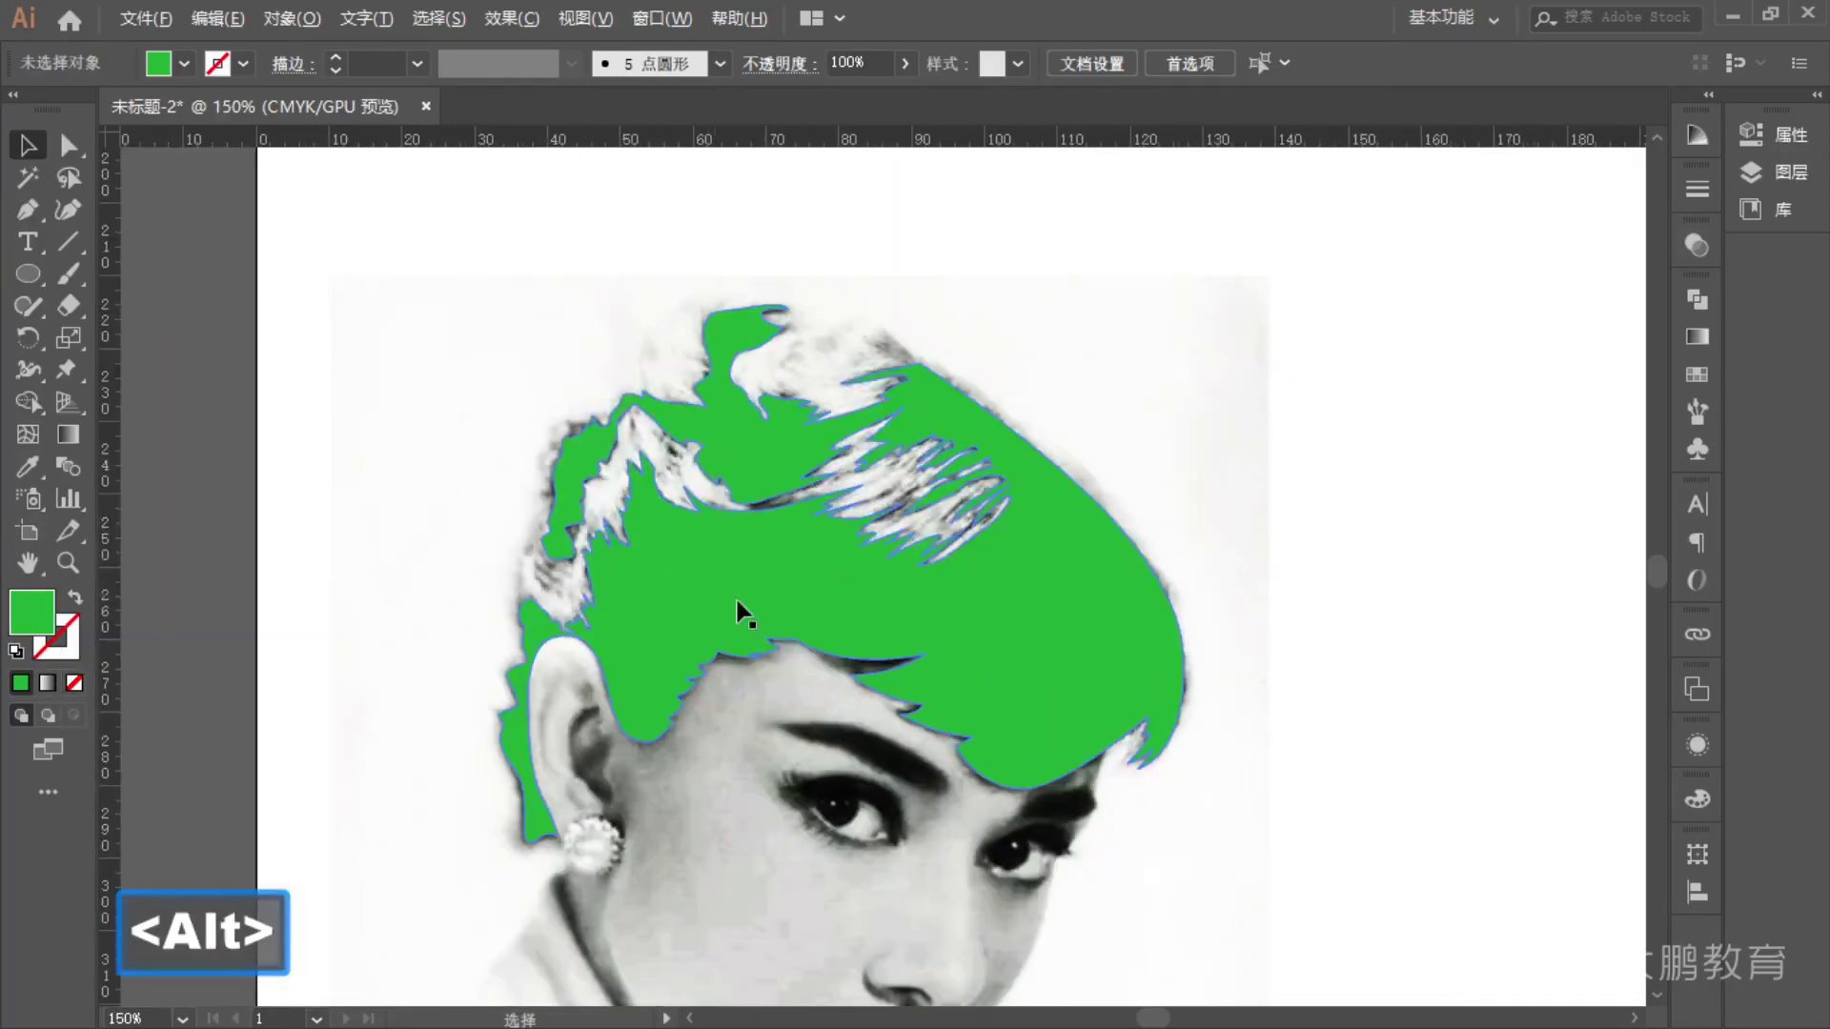
pyautogui.click(803, 591)
pyautogui.hotkey('ctrl', 'z')
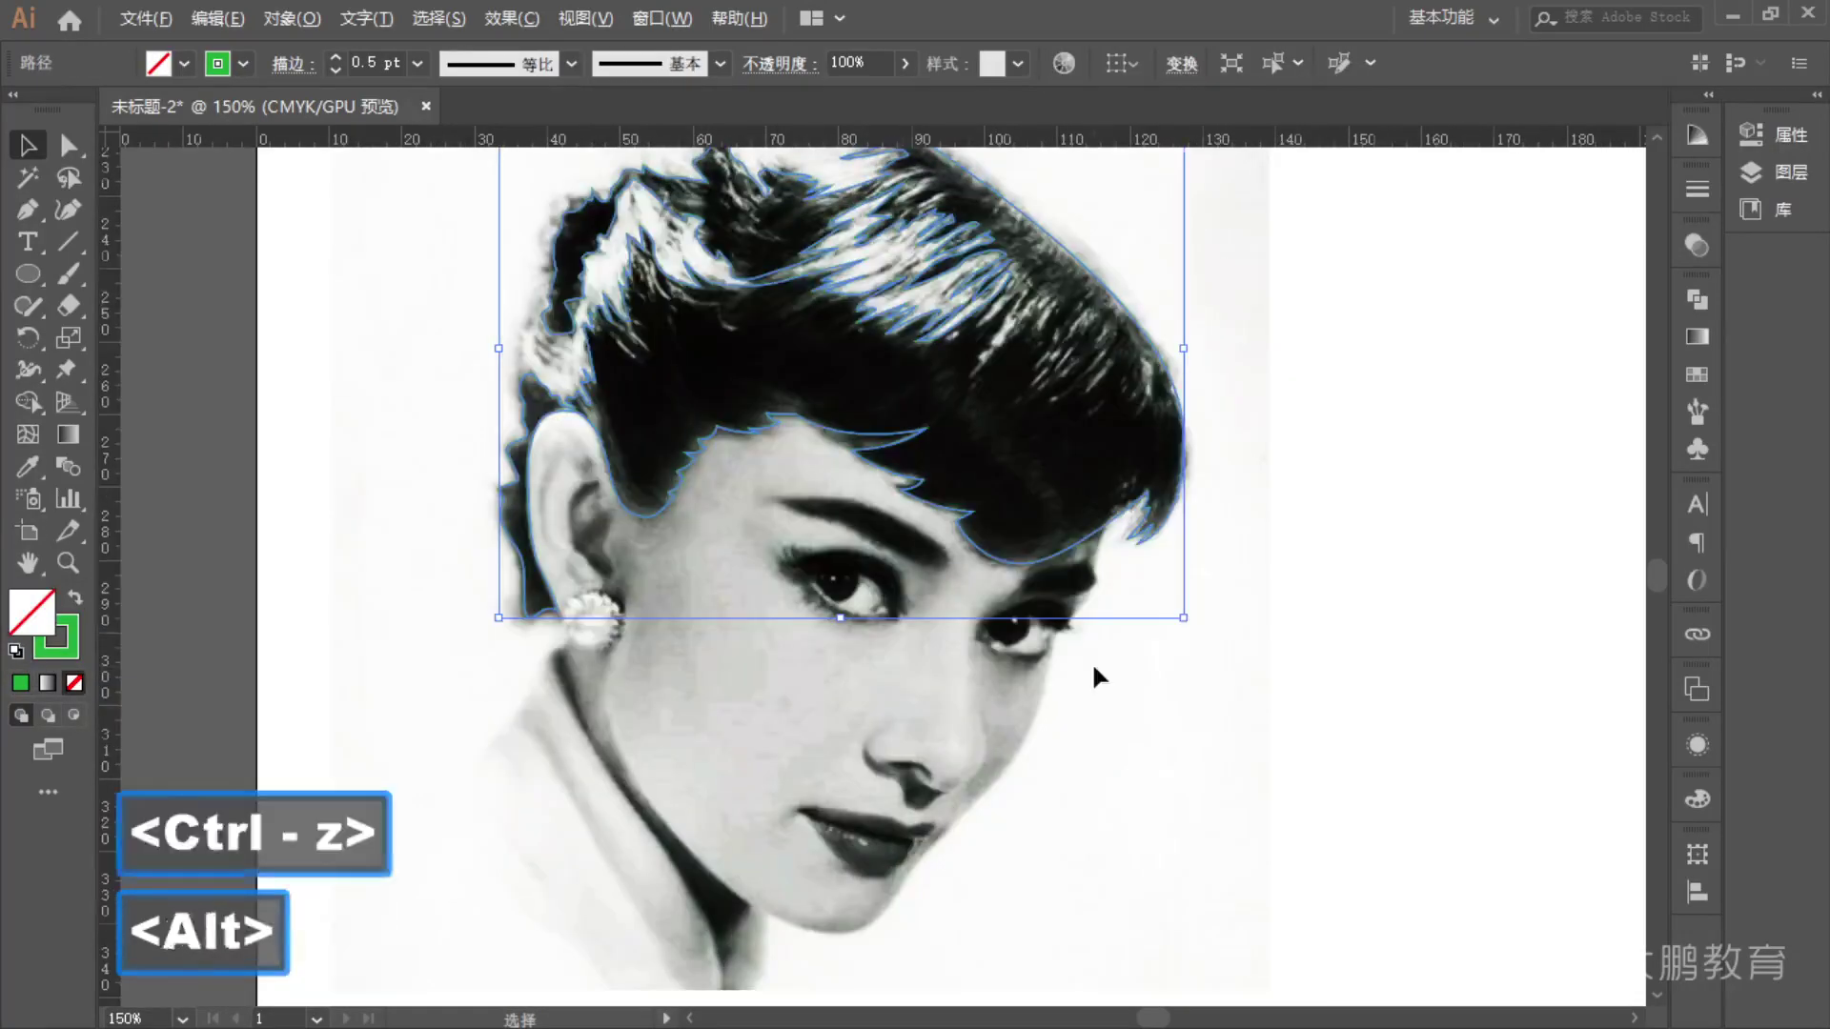
# - Deselect the hair outline and examine the ear's inner shadow and the area around the earring
pyautogui.scroll(1, 1096, 677)
pyautogui.click(1181, 729)
pyautogui.scroll(1, 873, 585)
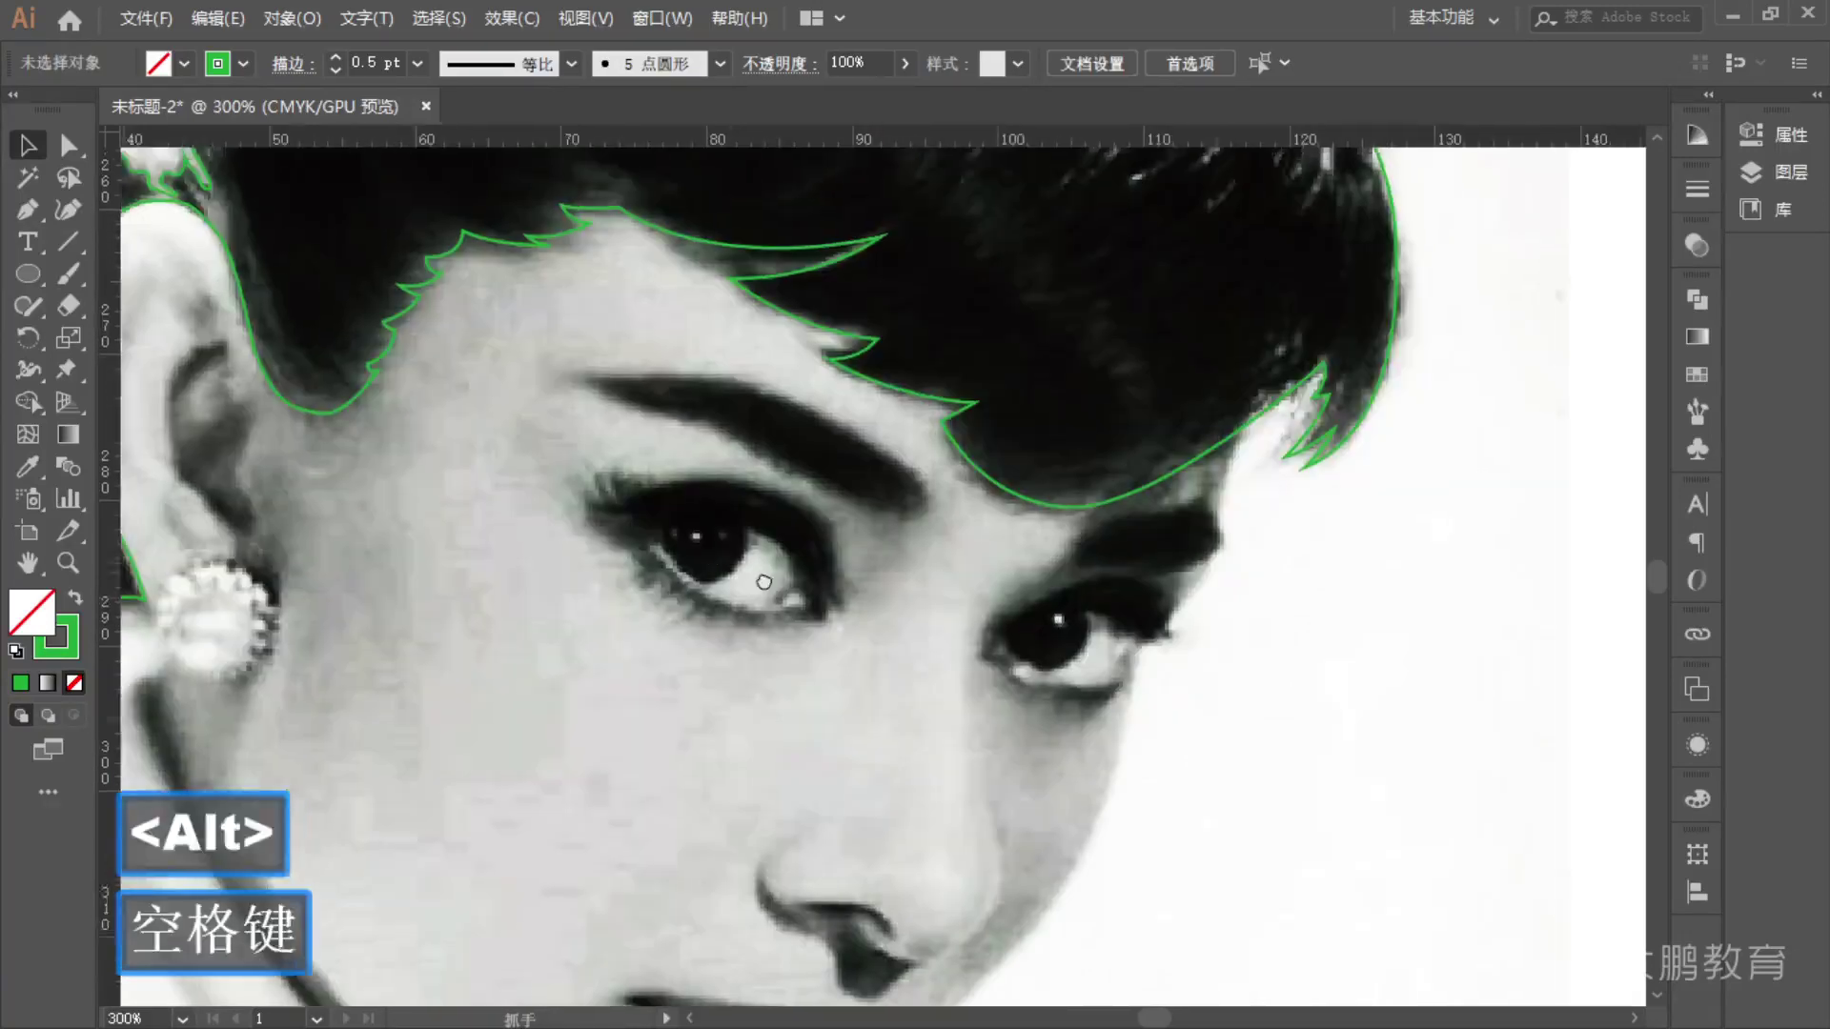
pyautogui.moveTo(143, 467); pyautogui.dragTo(480, 587)
pyautogui.press('F1')
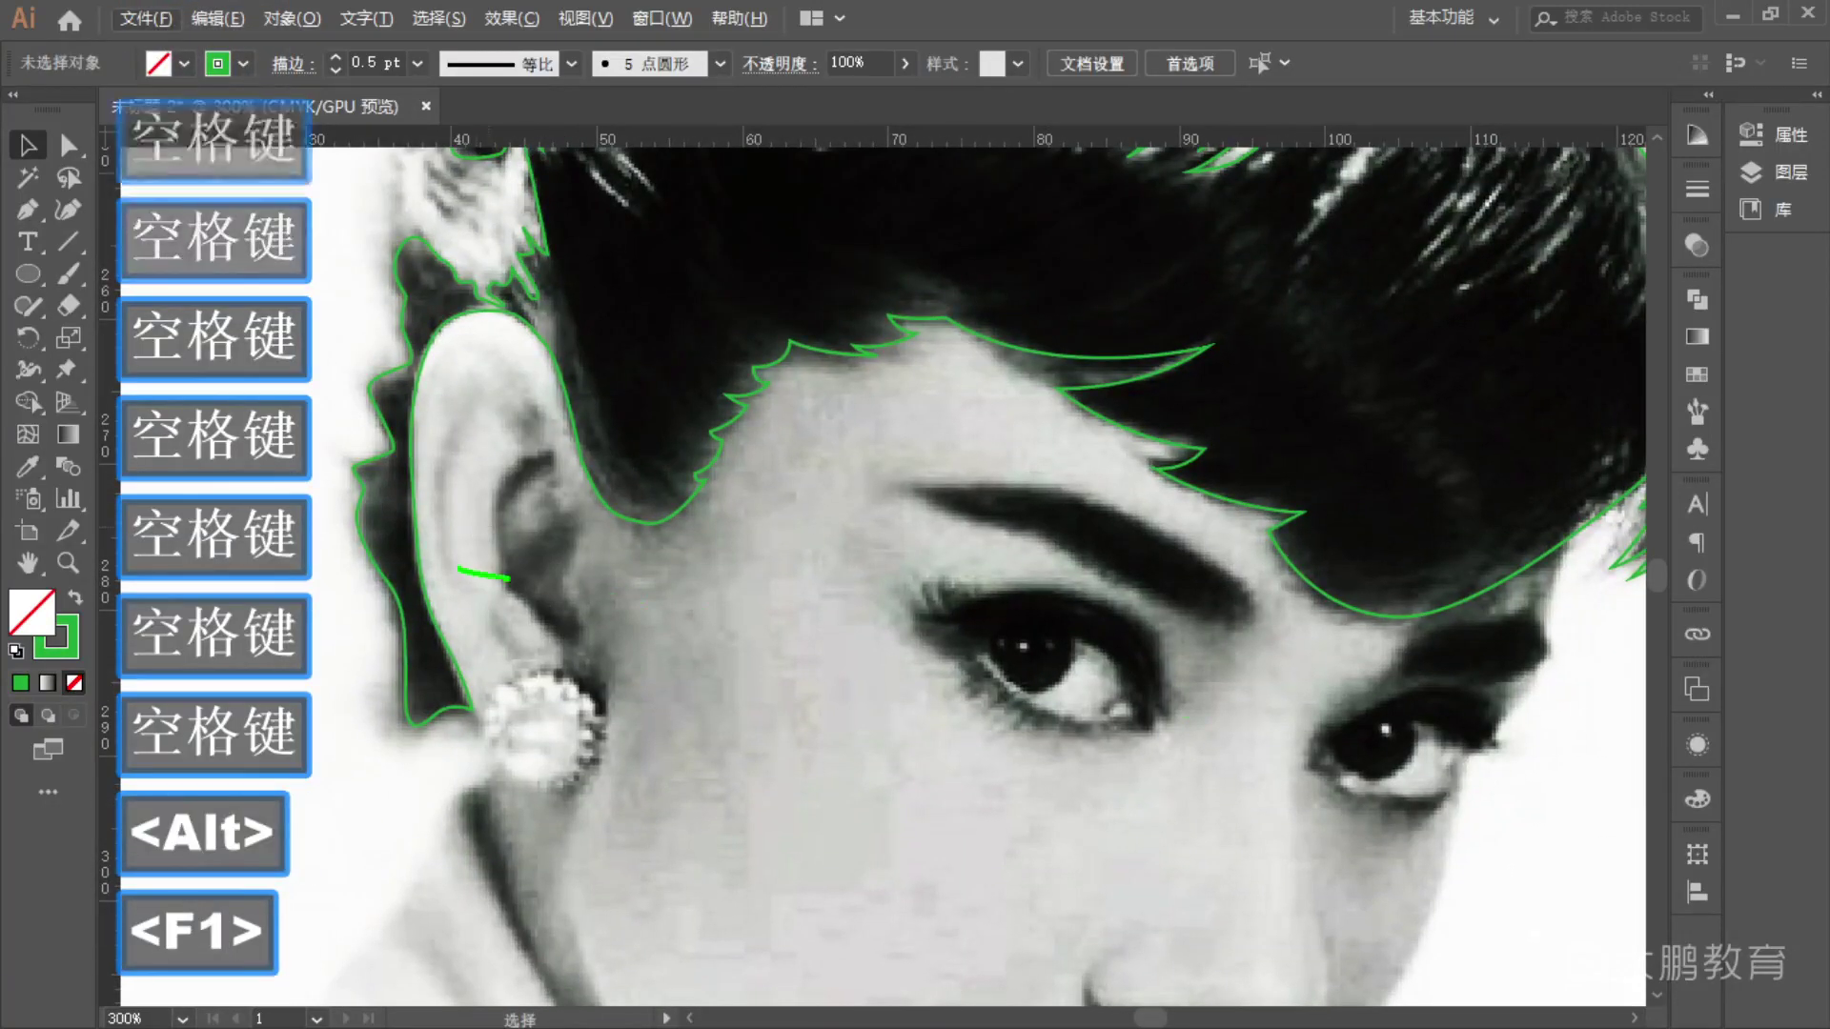
pyautogui.press('Escape')
pyautogui.scroll(2, 553, 558)
pyautogui.scroll(-1, 692, 575)
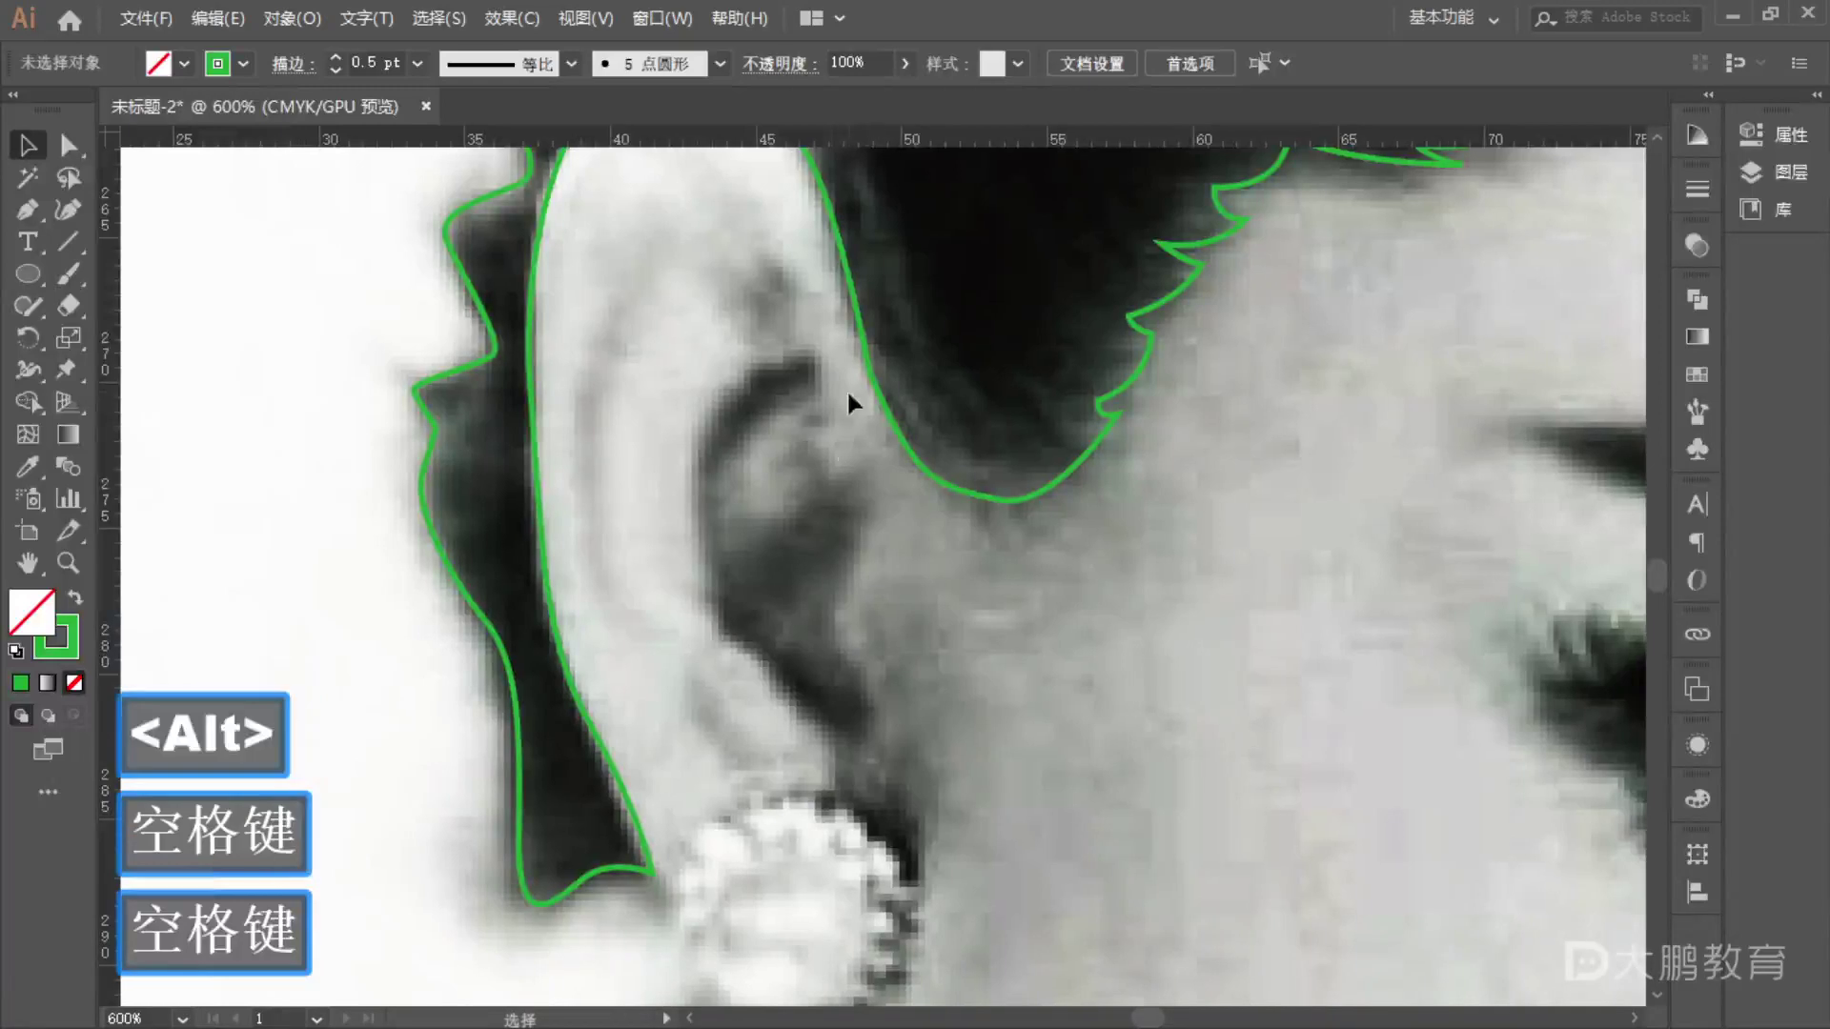
pyautogui.scroll(-1, 788, 534)
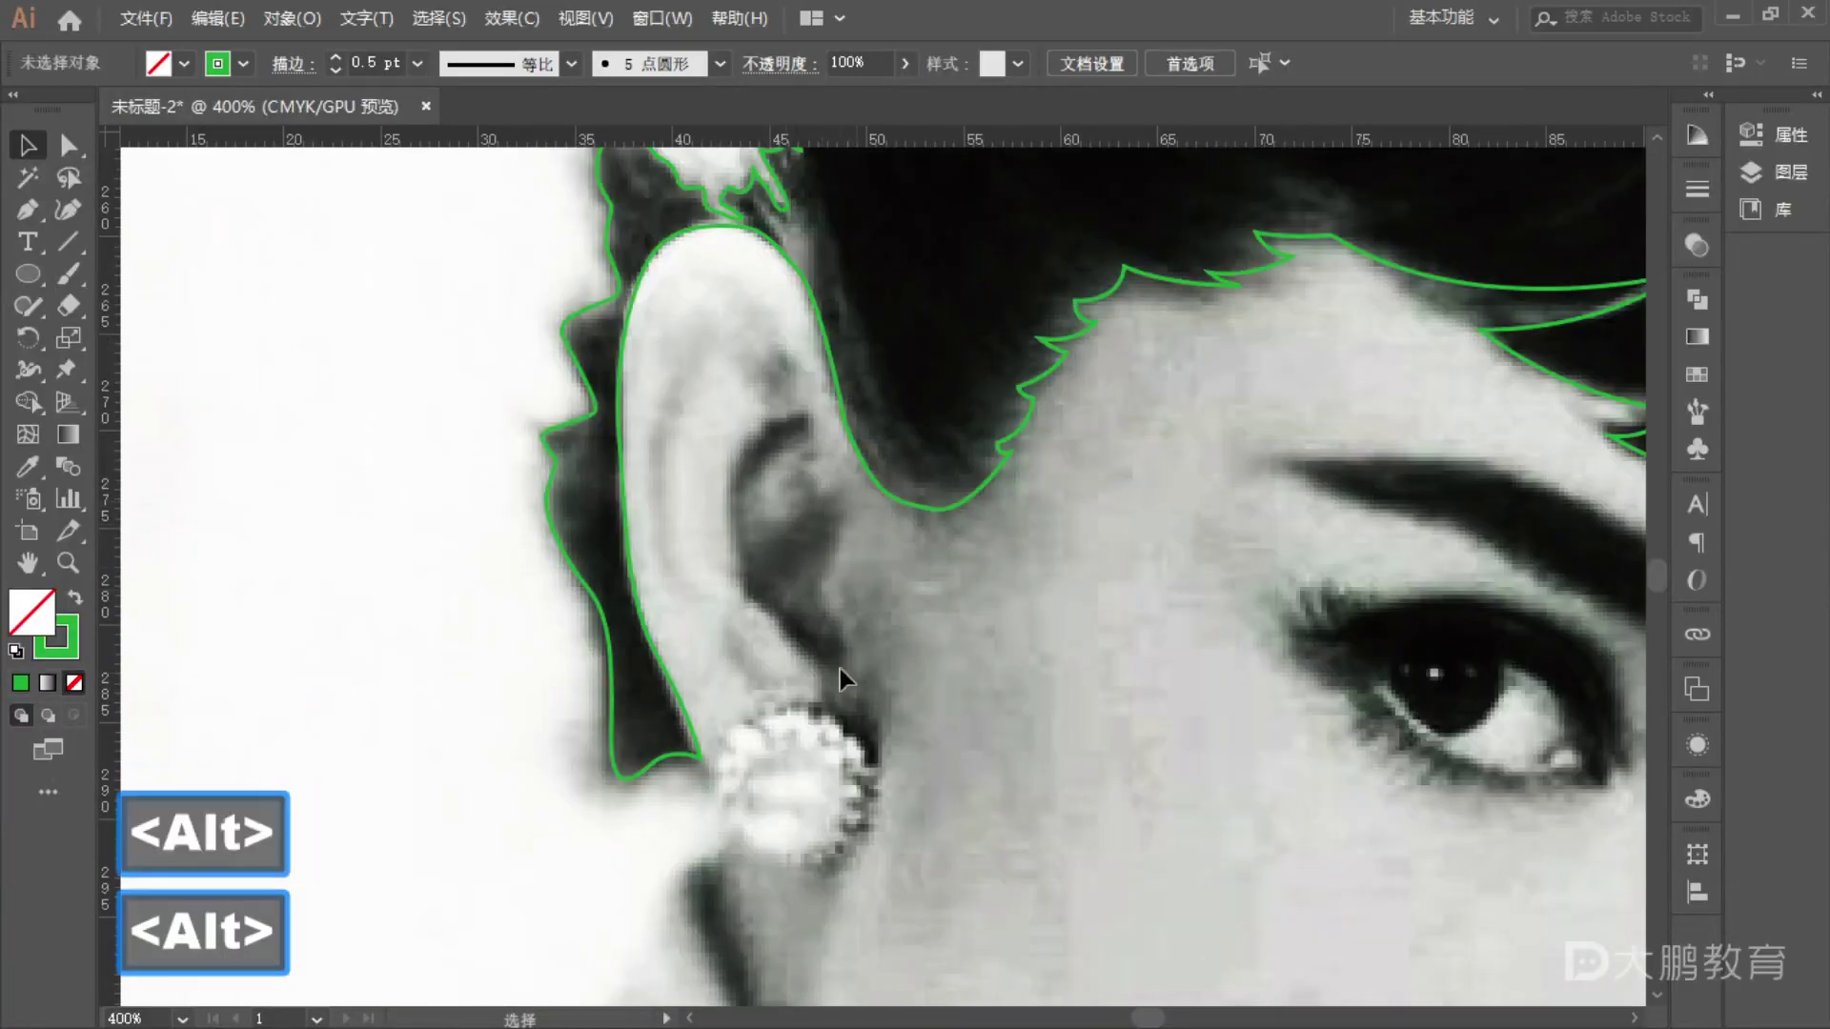
pyautogui.scroll(1, 843, 670)
pyautogui.moveTo(940, 654); pyautogui.dragTo(847, 633)
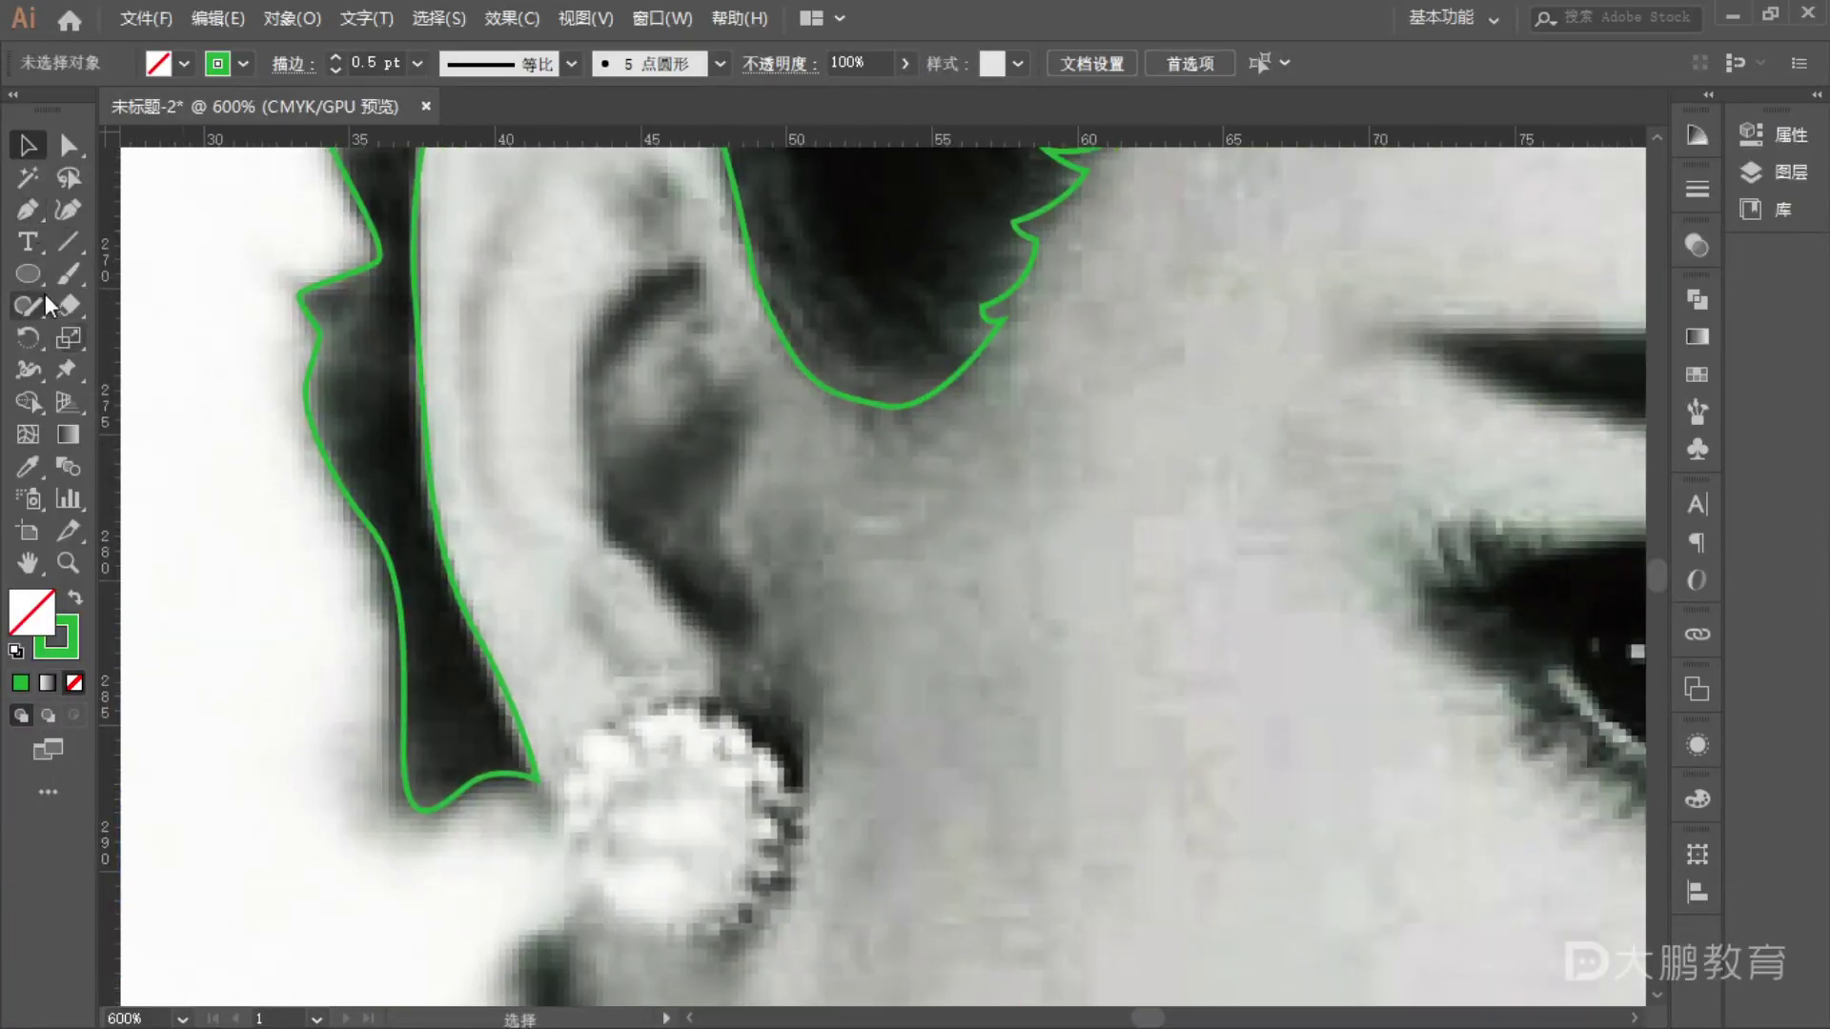
# - Trace the outer edge of the ear's dark inner shadow with the Pen tool, from its upper tip down to the lower end
pyautogui.scroll(1, 667, 296)
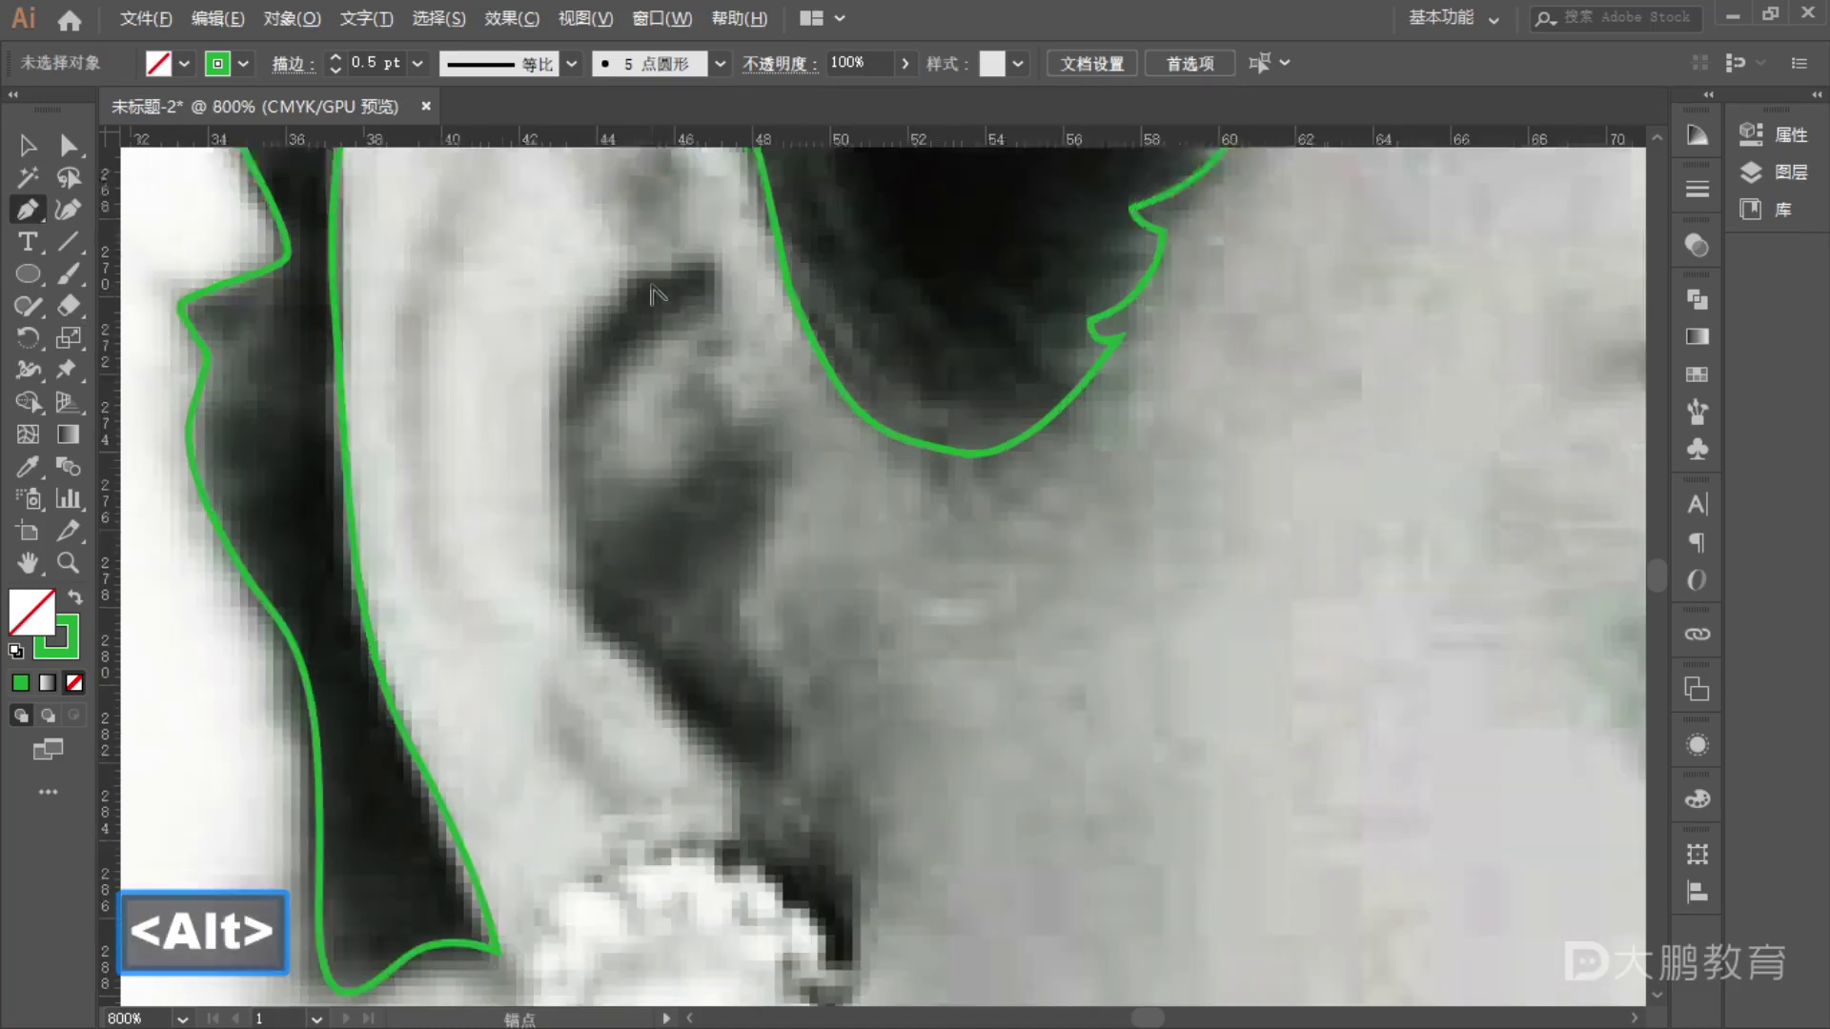
pyautogui.moveTo(714, 305); pyautogui.dragTo(645, 260)
pyautogui.moveTo(588, 626); pyautogui.dragTo(774, 750)
pyautogui.hotkey('ctrl', 'z')
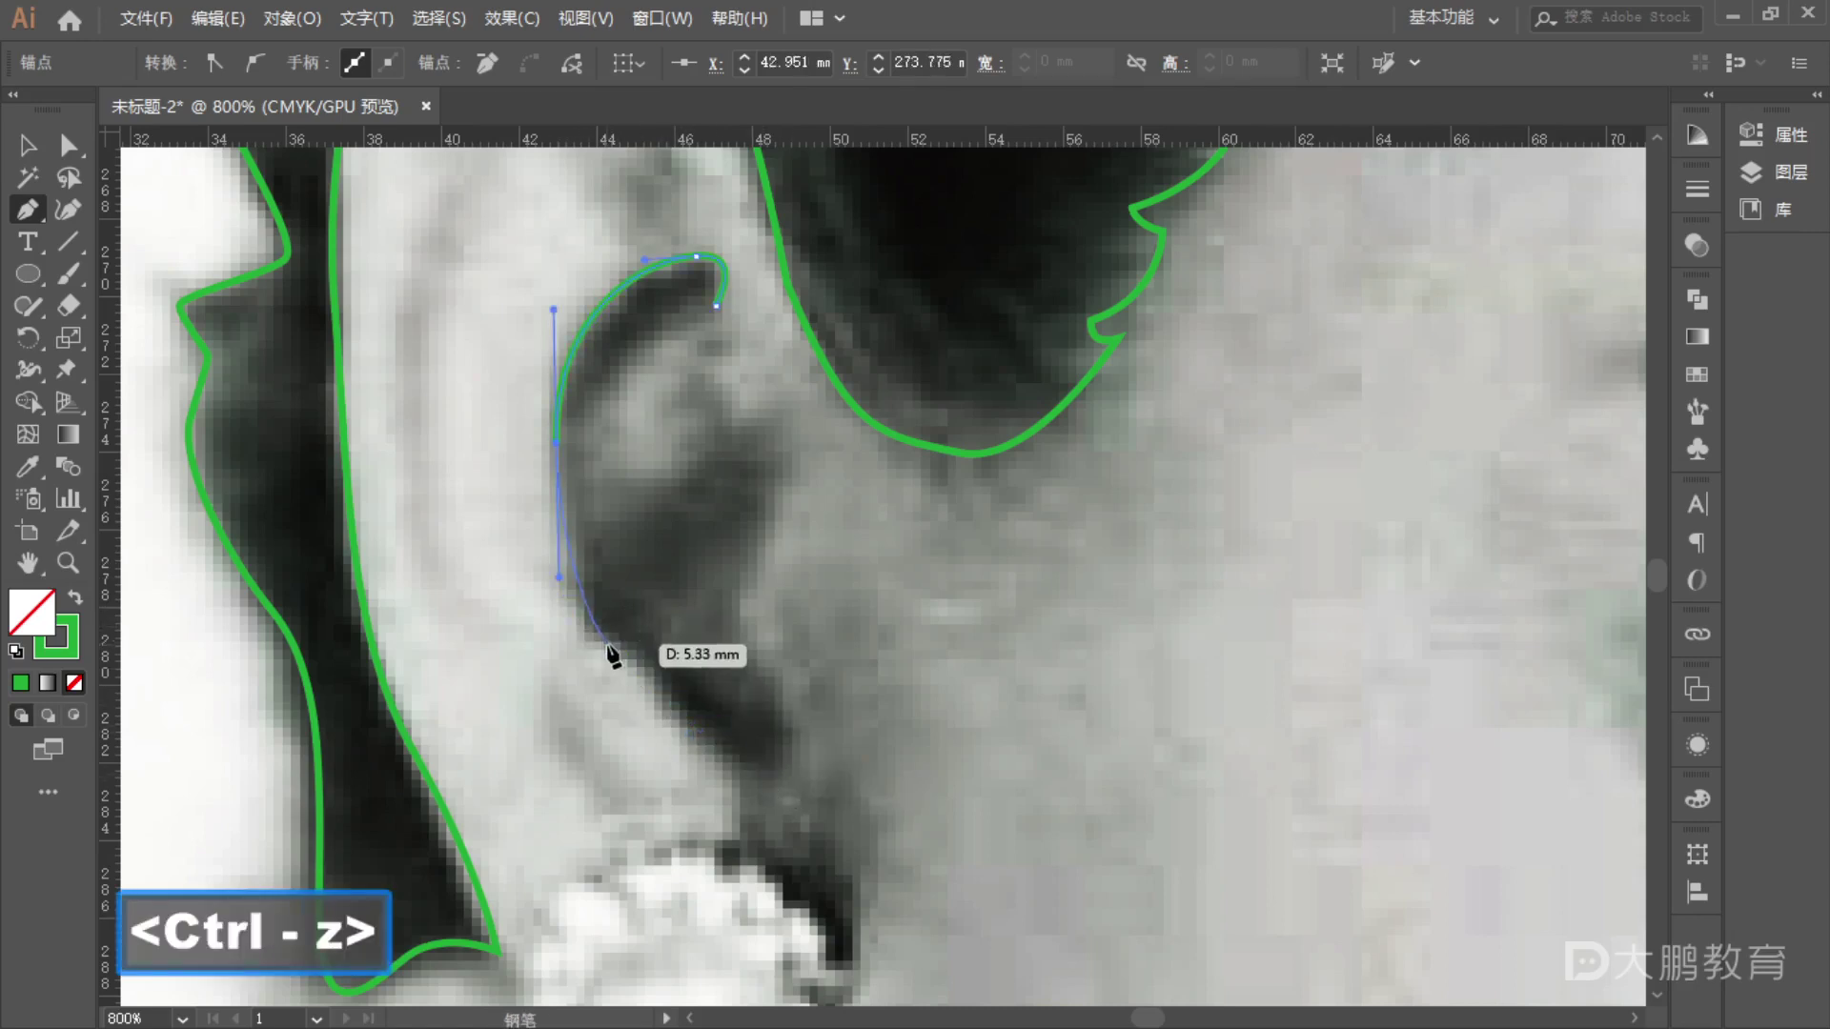
pyautogui.moveTo(632, 657); pyautogui.dragTo(691, 753)
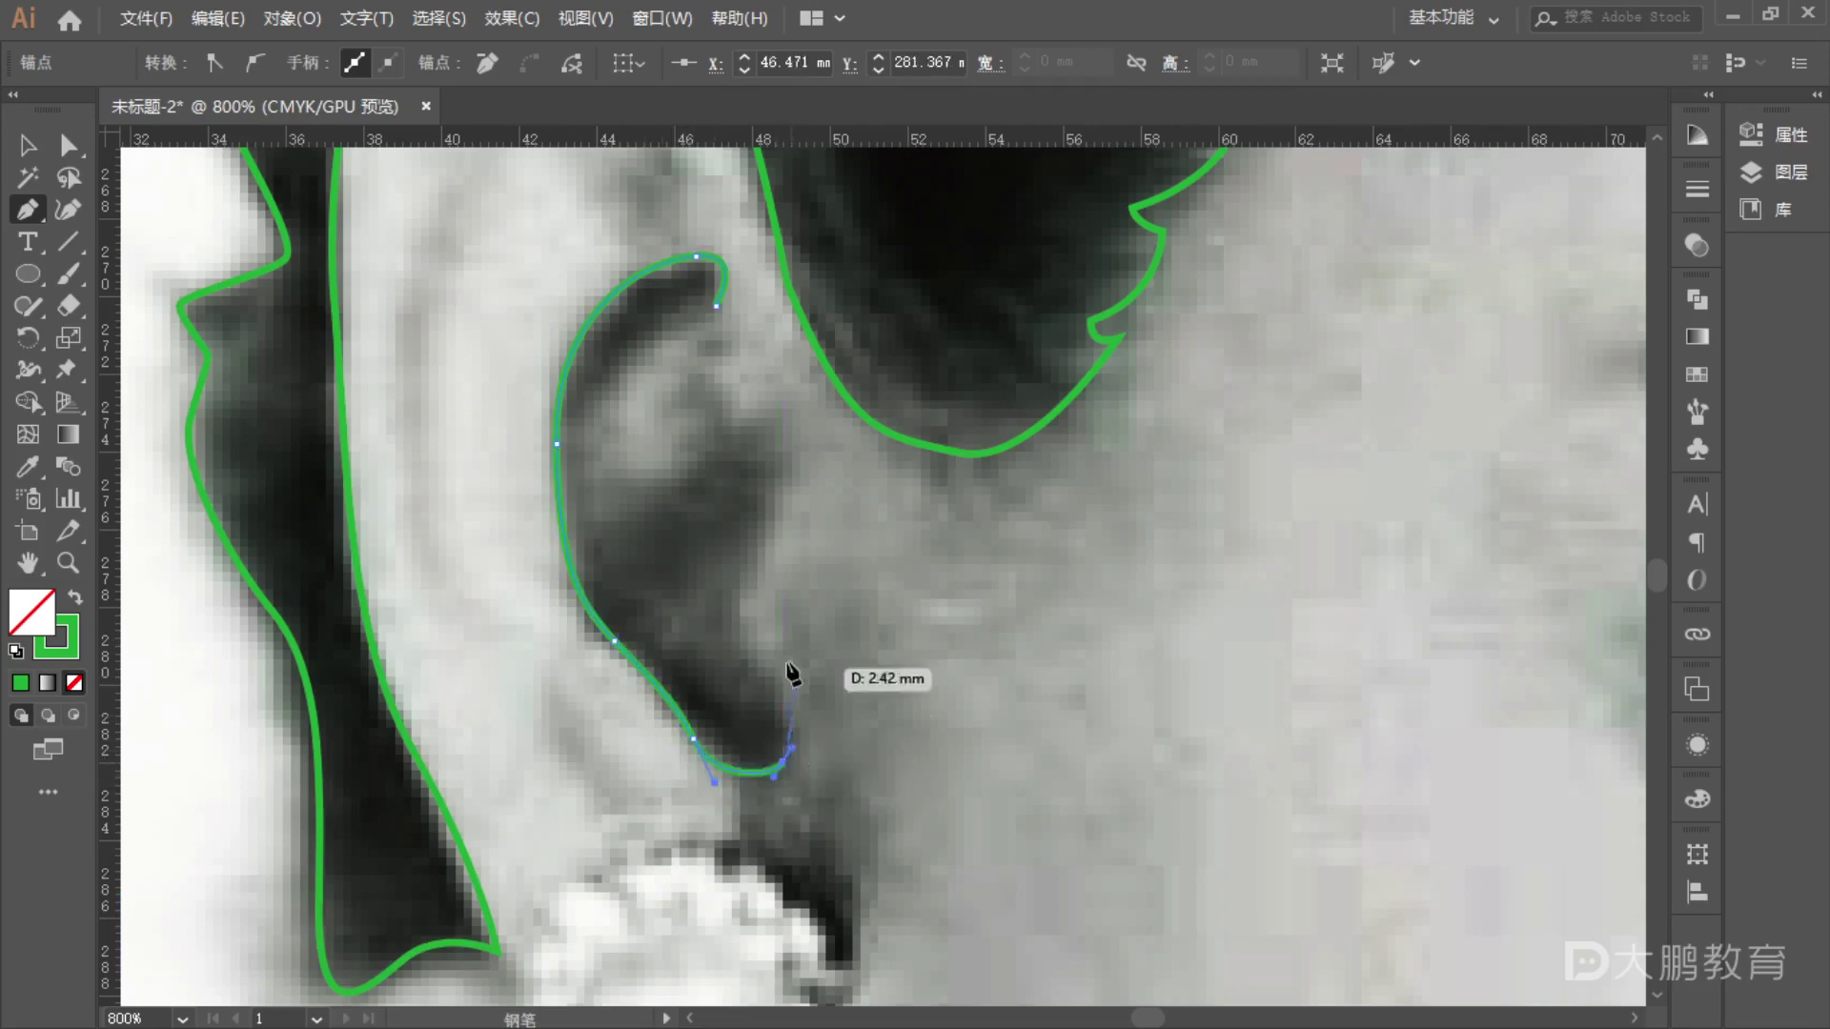
# - Trace the face-side edge of the inner-ear shadow back to the starting anchor, close the path, and deselect it
pyautogui.moveTo(741, 604); pyautogui.dragTo(779, 500)
pyautogui.moveTo(793, 429); pyautogui.dragTo(793, 422)
pyautogui.moveTo(687, 465); pyautogui.dragTo(678, 477)
pyautogui.moveTo(610, 391); pyautogui.dragTo(648, 337)
pyautogui.click(719, 303)
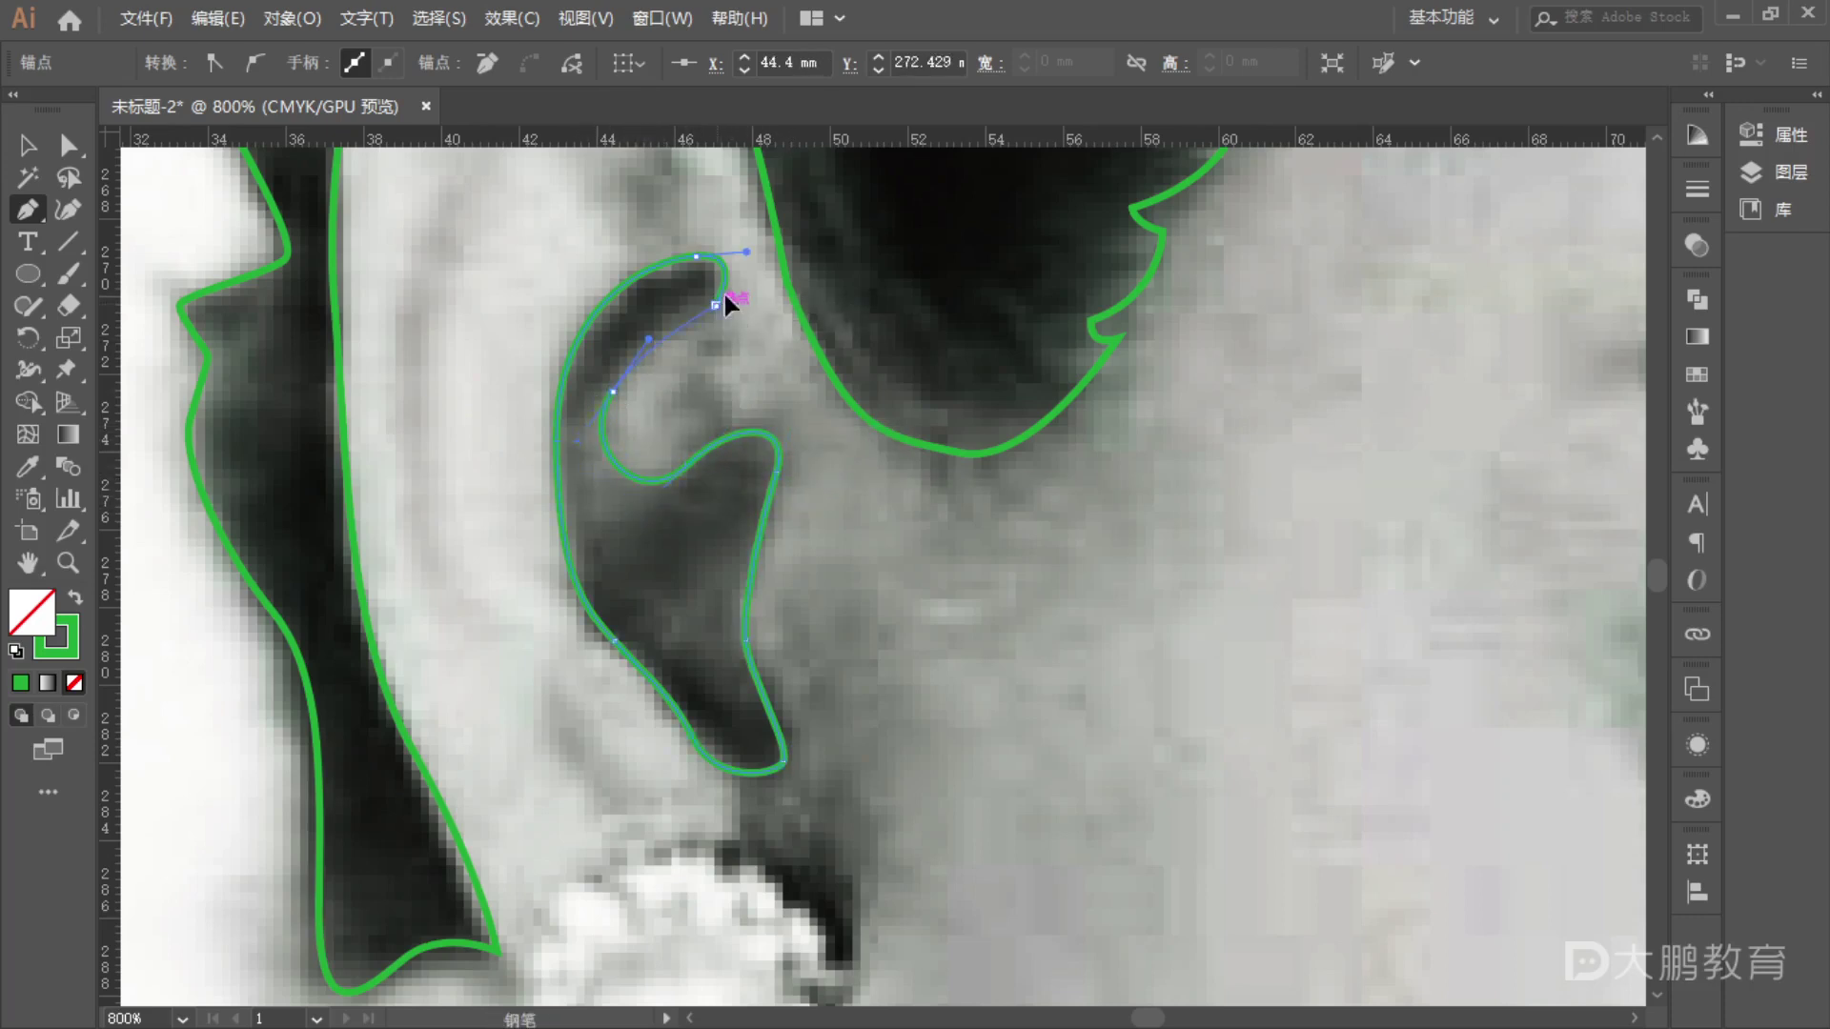
pyautogui.keyDown('ctrl'); pyautogui.click(791, 405); pyautogui.keyUp('ctrl')
# - Start tracing the dark shadow beside the earring, following the jagged upper edge of the pearl cluster
pyautogui.scroll(-5, 787, 533)
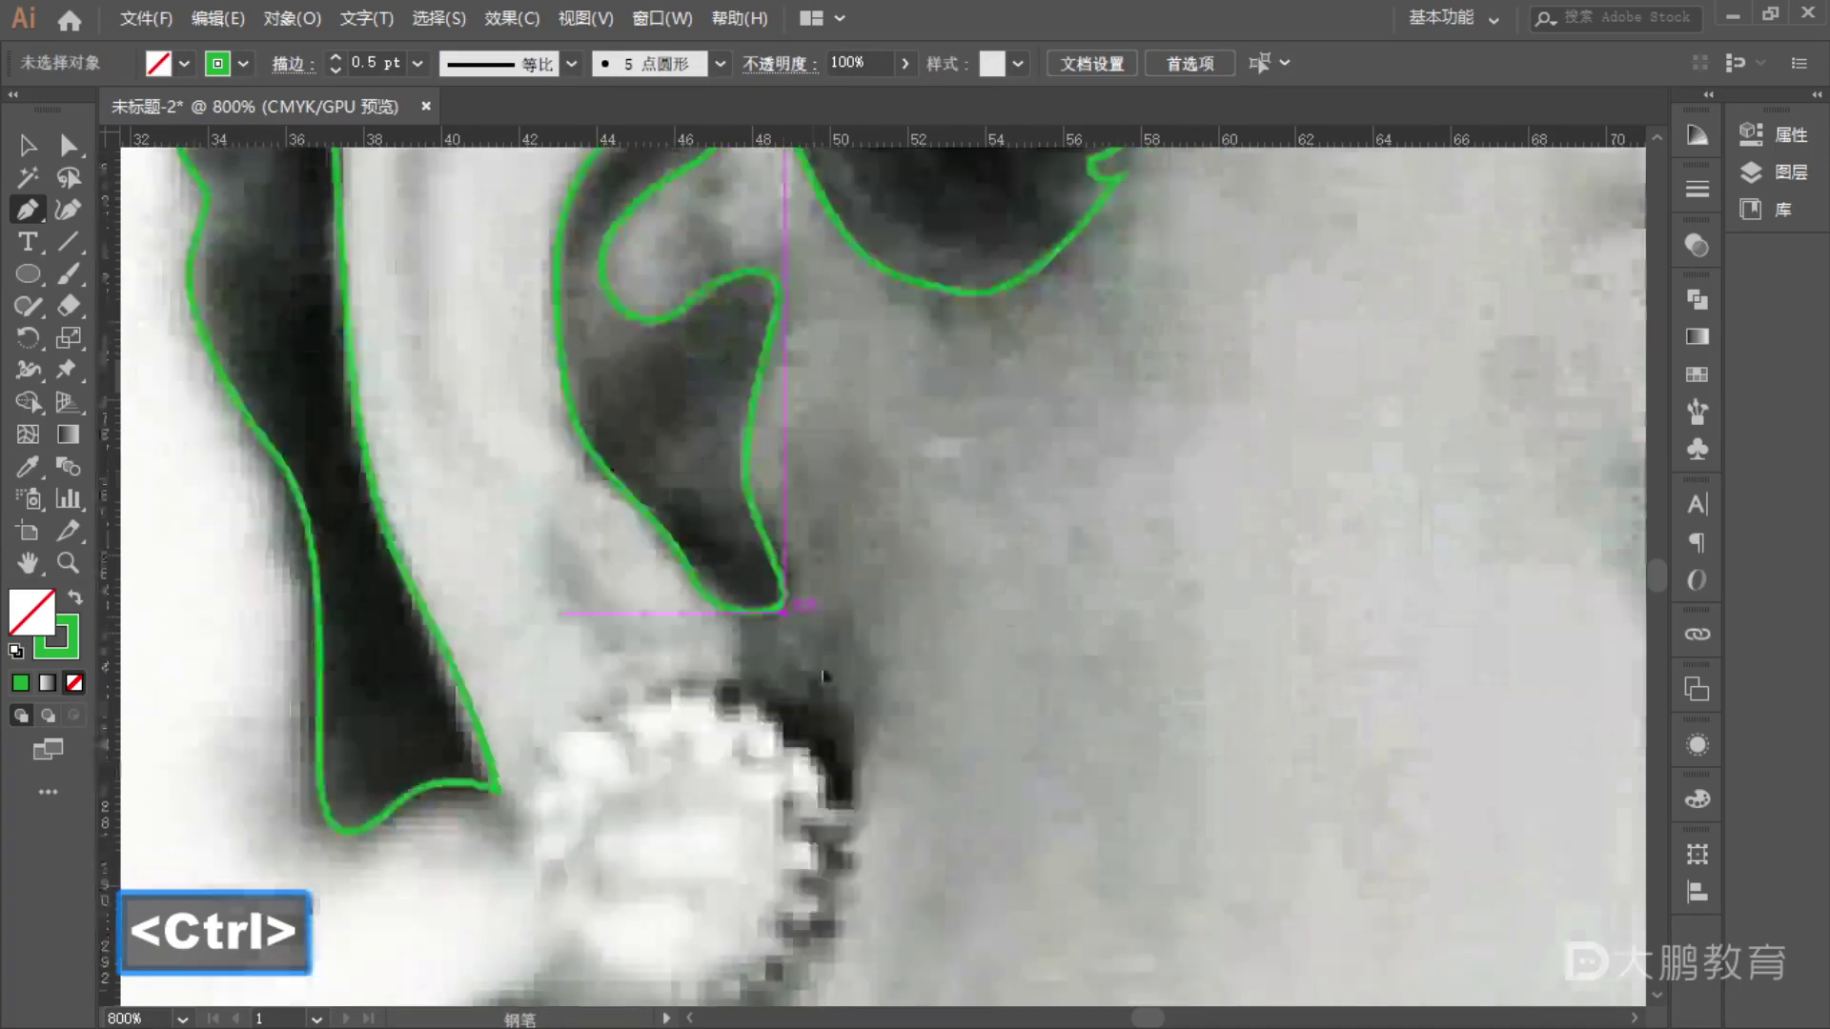
pyautogui.keyDown('alt'); pyautogui.scroll(1, 710, 551); pyautogui.keyUp('alt')
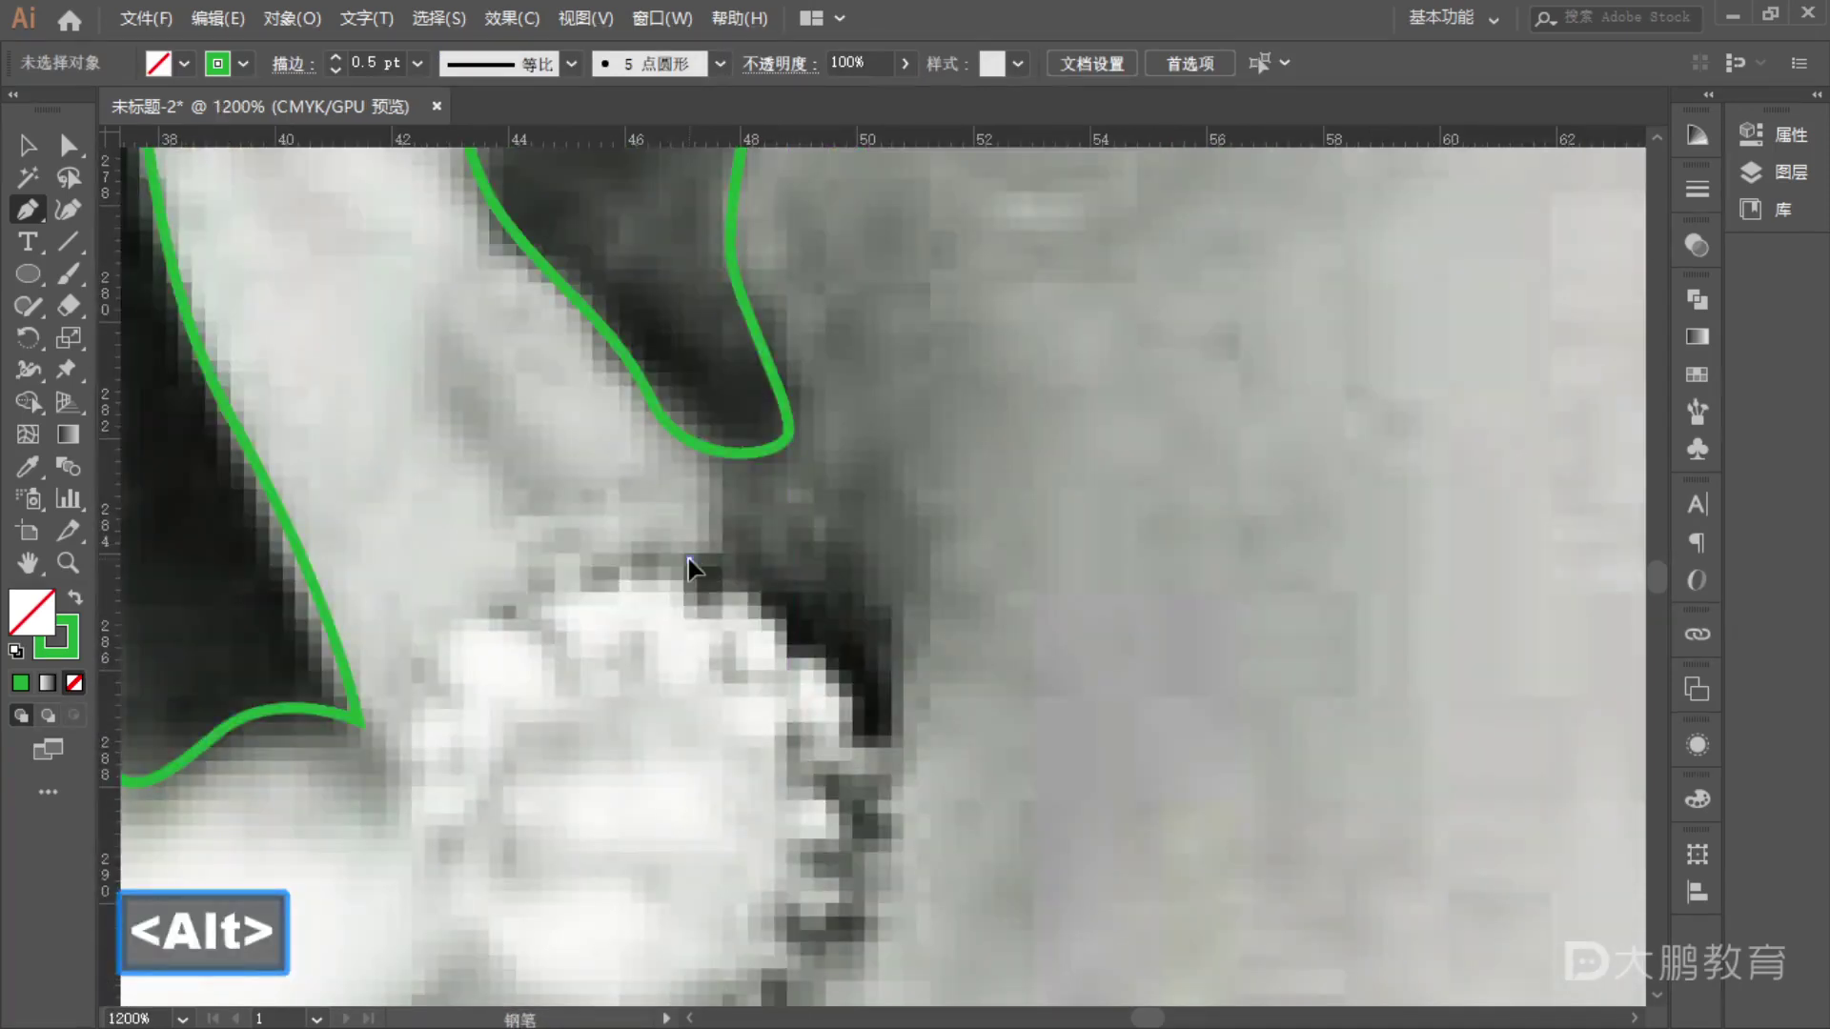
pyautogui.click(688, 560)
pyautogui.moveTo(715, 595); pyautogui.dragTo(746, 579)
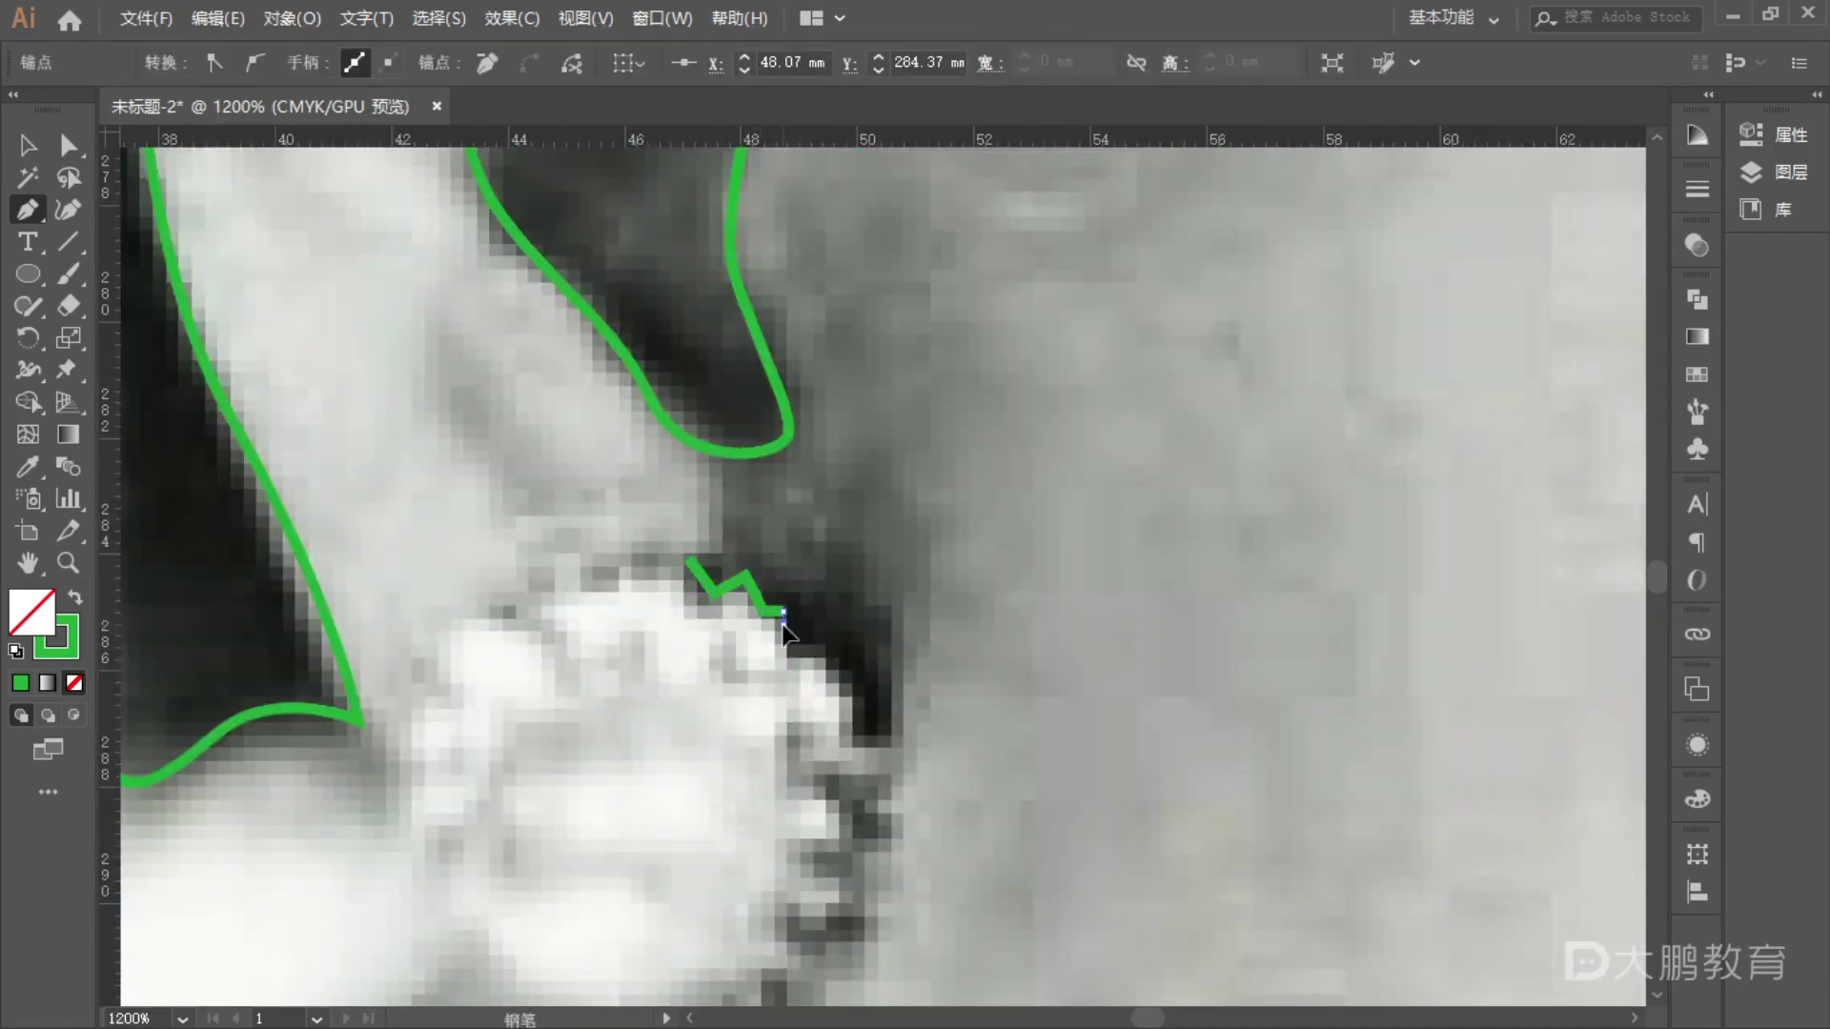
pyautogui.click(862, 736)
pyautogui.hotkey('ctrl', 'z')
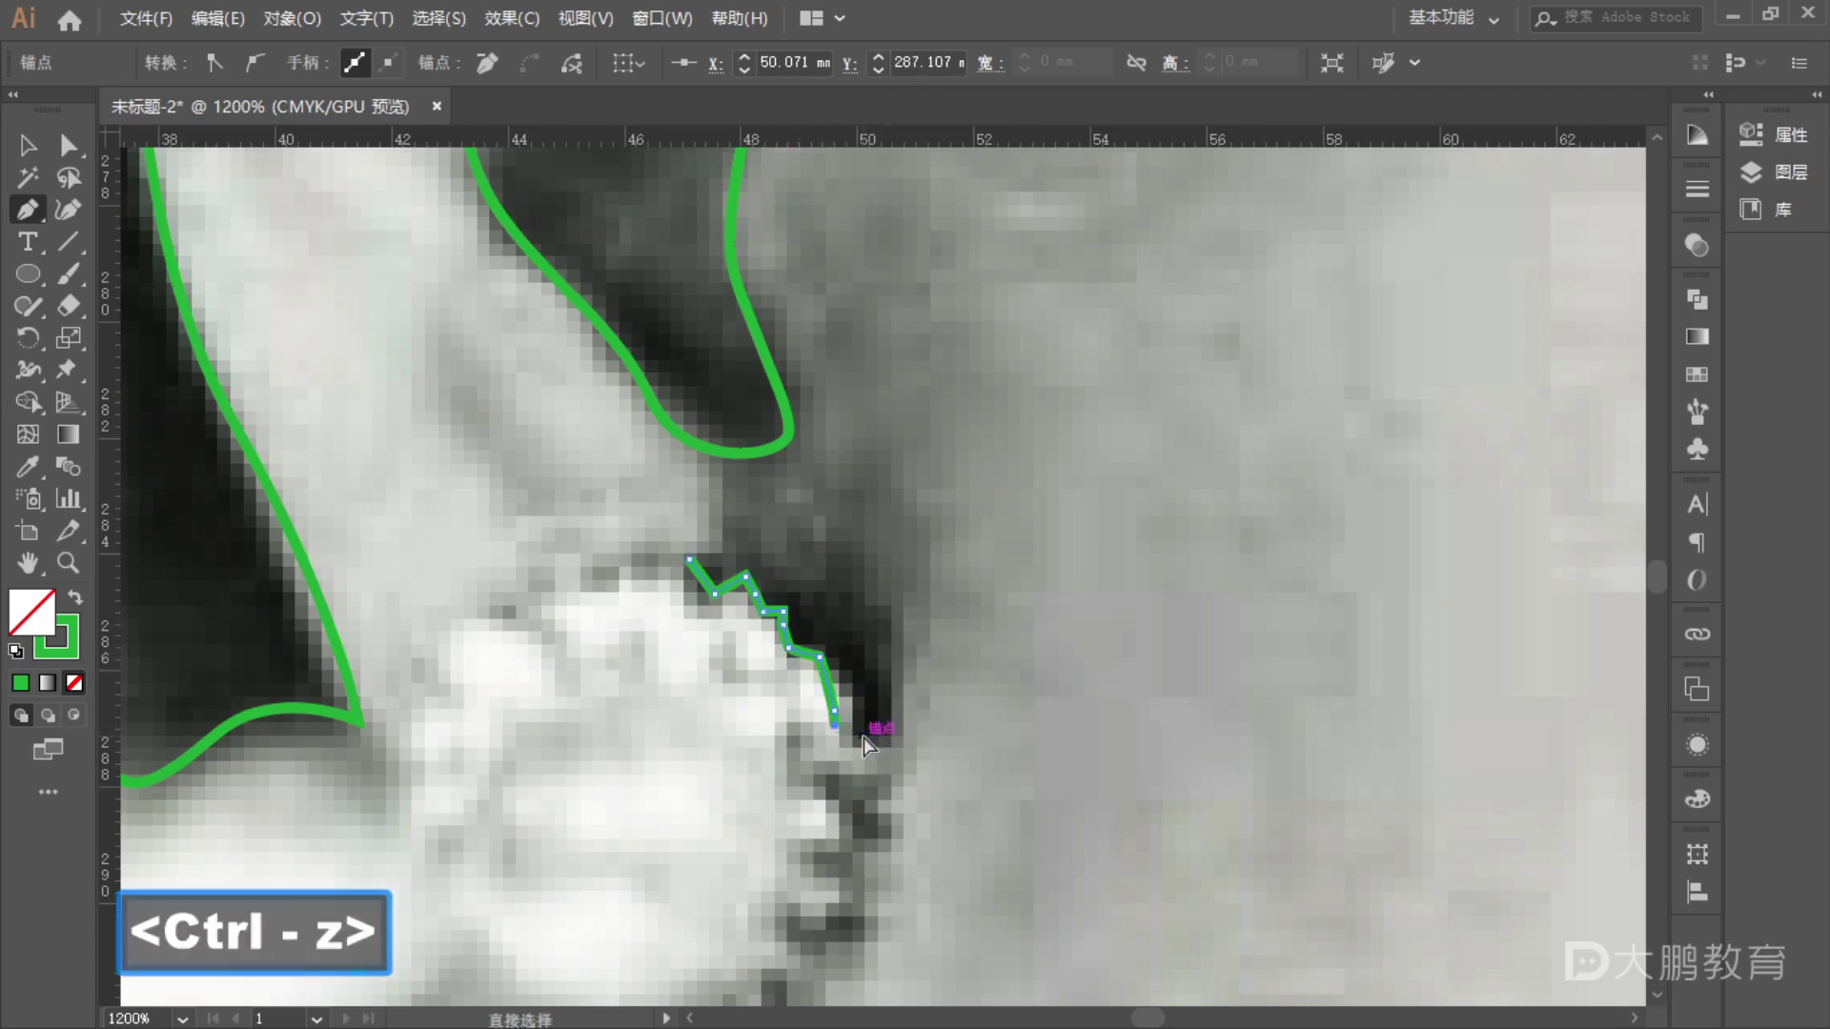
# - Trace around the lower end and outer edge of the shadow beside the earring and close the path at its starting anchor
pyautogui.click(852, 679)
pyautogui.click(848, 734)
pyautogui.moveTo(878, 734); pyautogui.dragTo(901, 704)
pyautogui.moveTo(891, 621); pyautogui.dragTo(888, 617)
pyautogui.moveTo(859, 568); pyautogui.dragTo(839, 567)
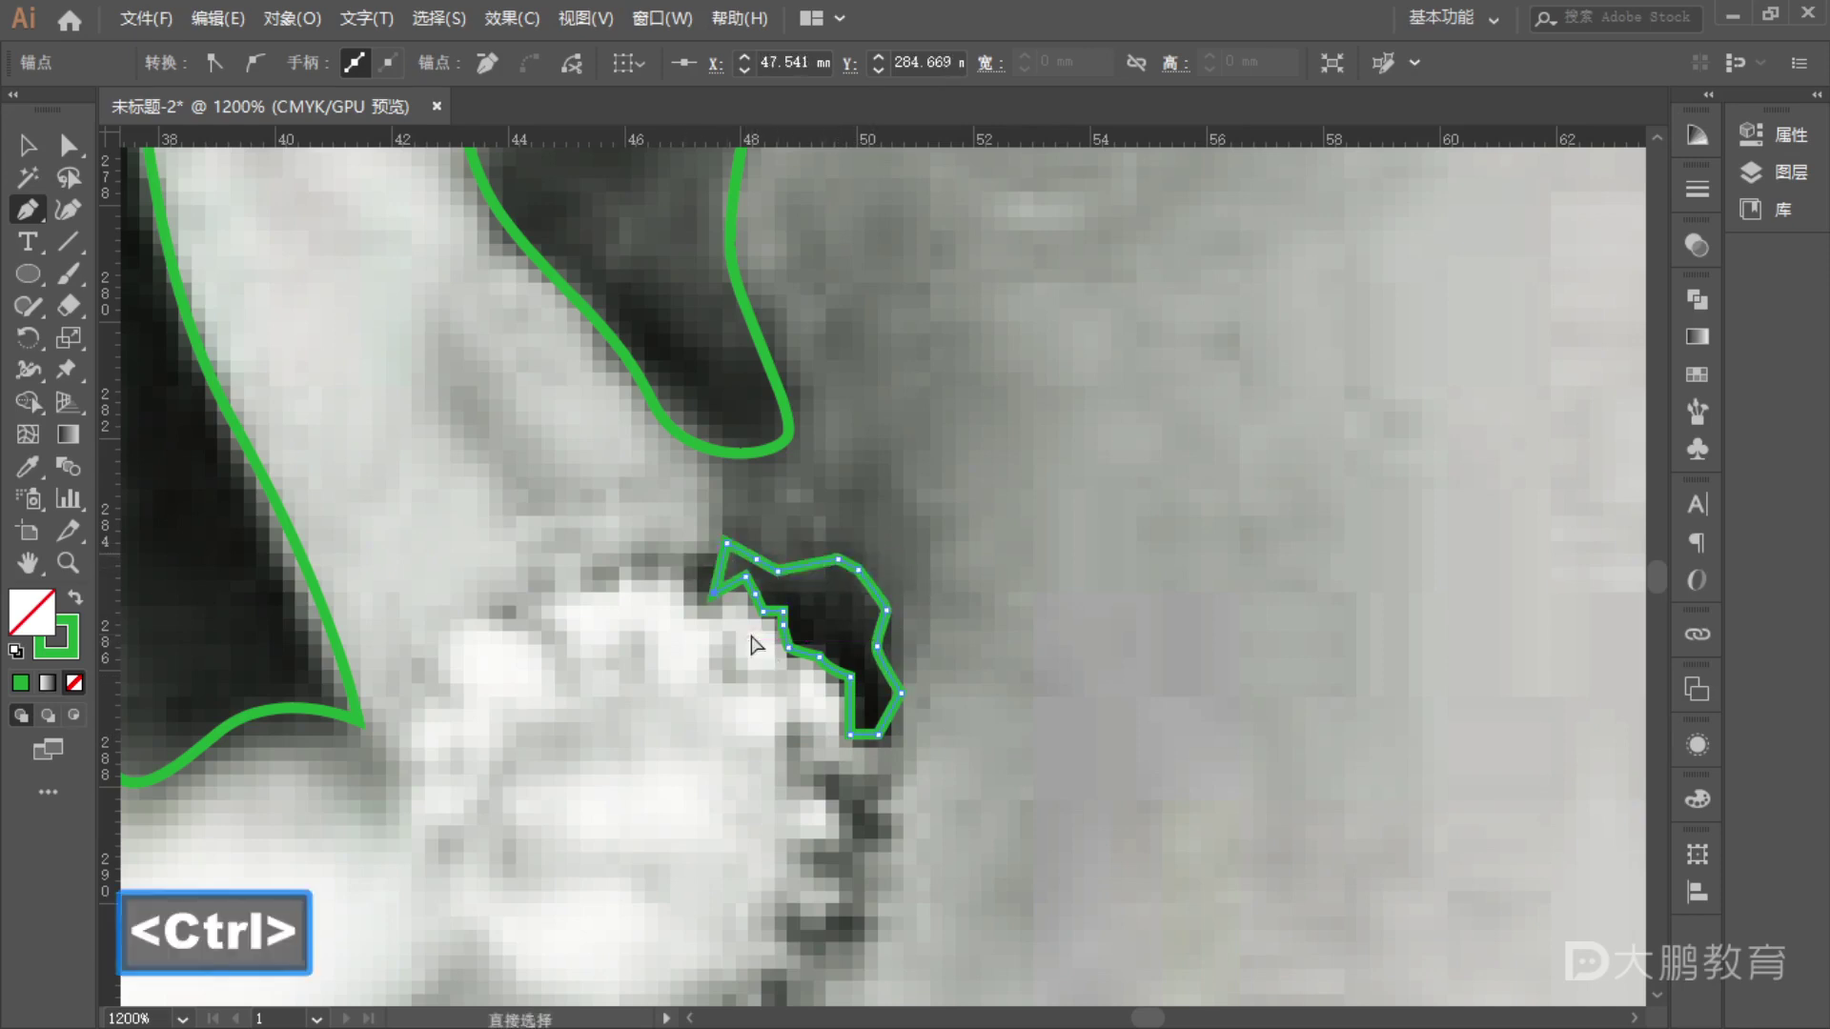
pyautogui.hotkey('ctrl', 'z')
pyautogui.click(689, 556)
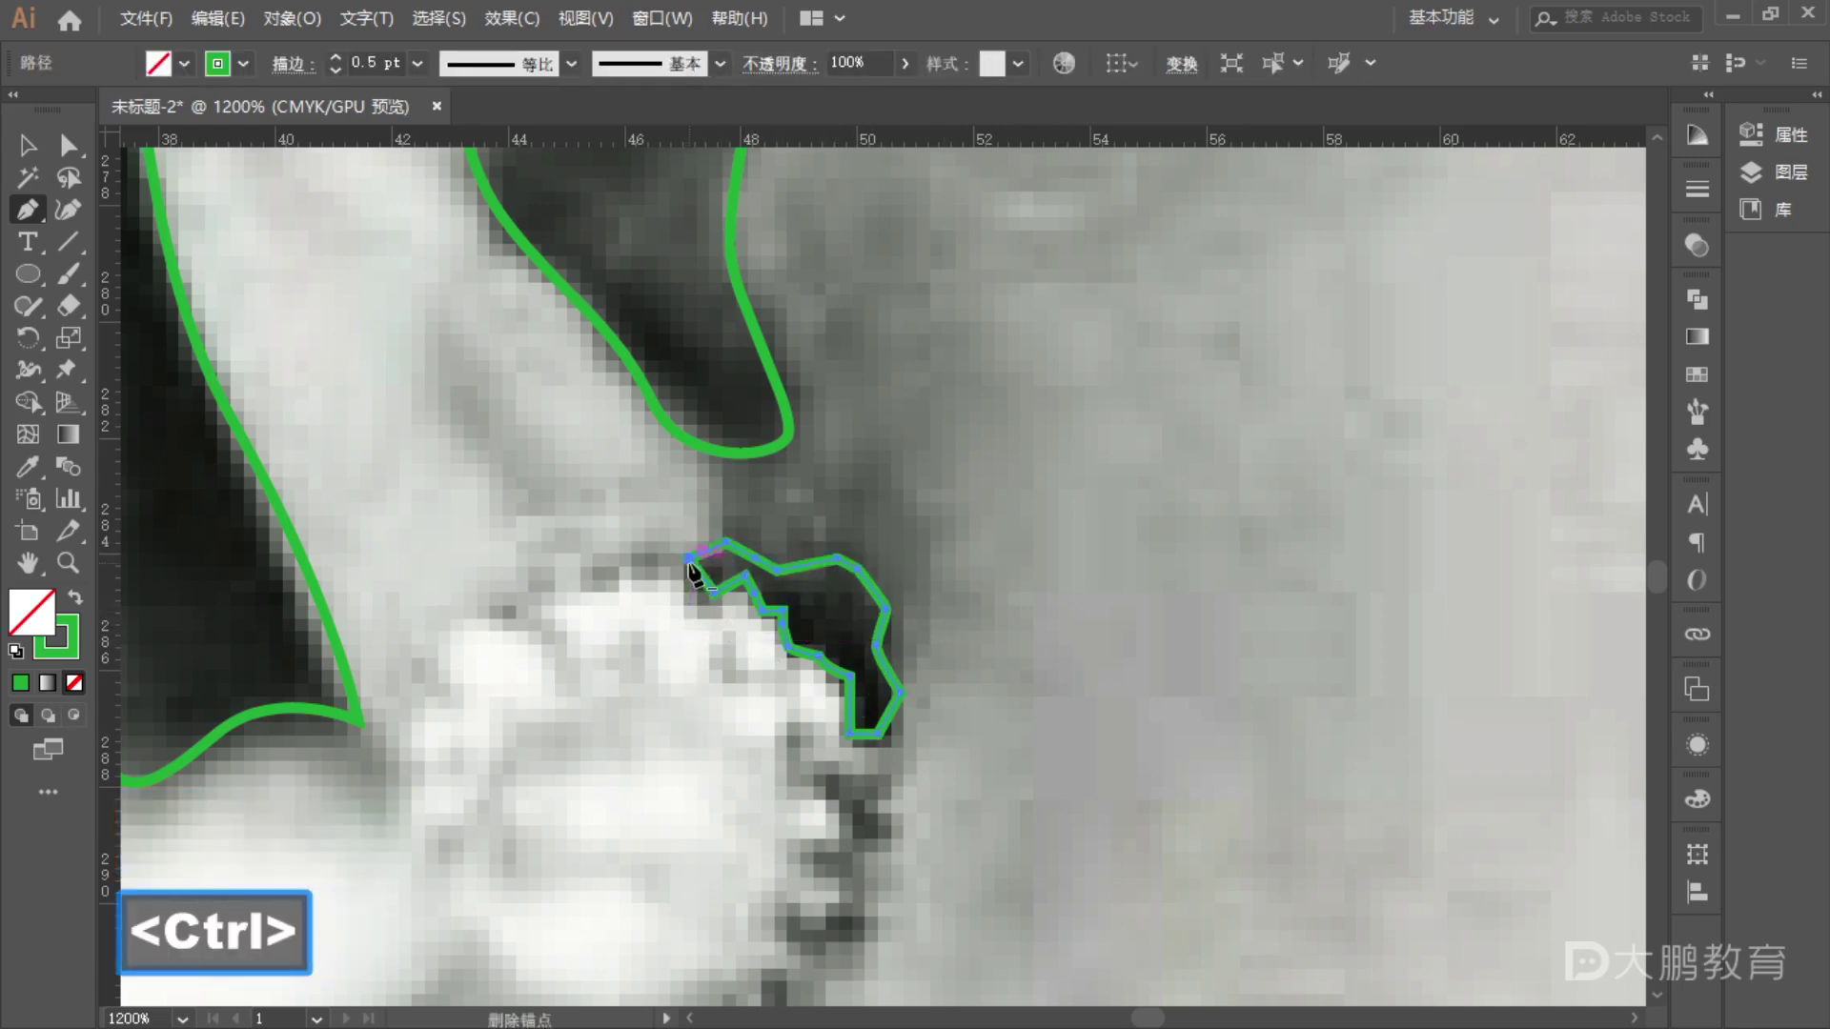
# - Try removing the starting anchor at the tip of the earring shadow outline, and undo the removal
pyautogui.moveTo(689, 557); pyautogui.dragTo(713, 591)
pyautogui.scroll(5, 705, 593)
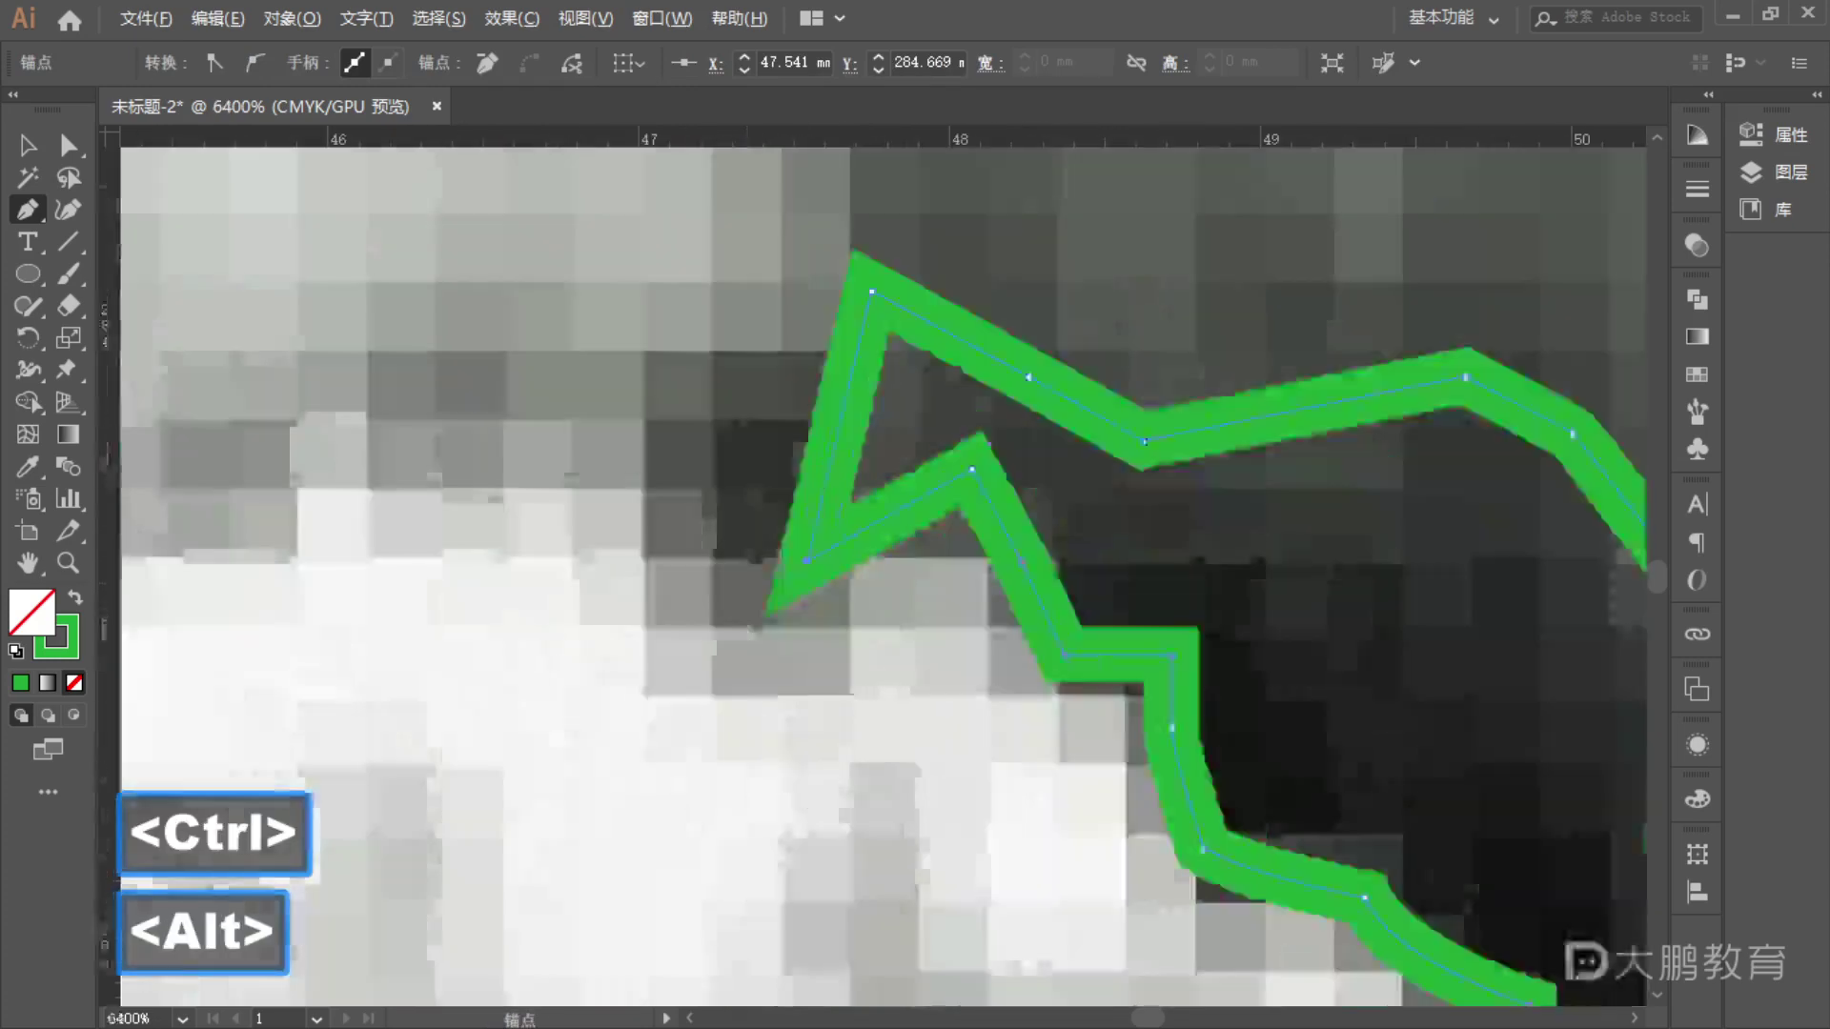
pyautogui.hotkey('ctrl', 'z')
pyautogui.scroll(-5, 739, 469)
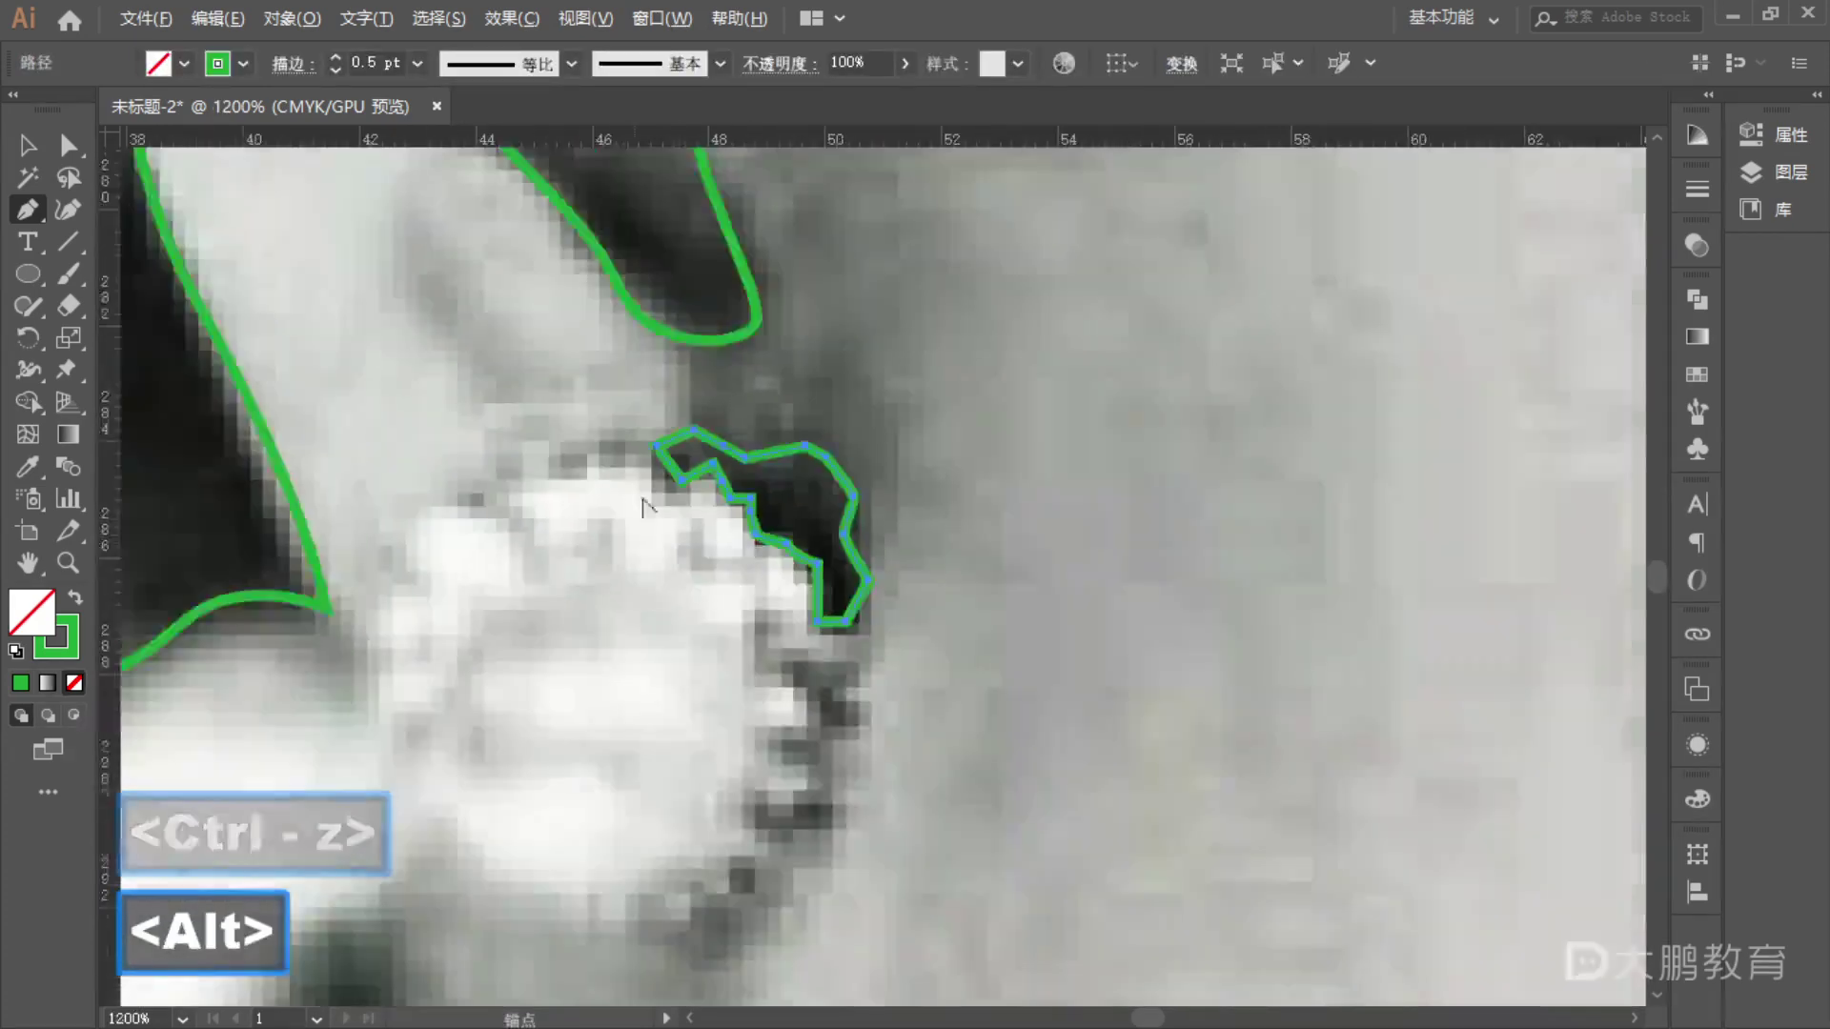
# - Trace the small dark patch on the earring's edge below the large shadow as a closed path
pyautogui.scroll(2, 633, 489)
pyautogui.scroll(1, 803, 658)
pyautogui.click(760, 586)
pyautogui.click(791, 648)
pyautogui.click(855, 707)
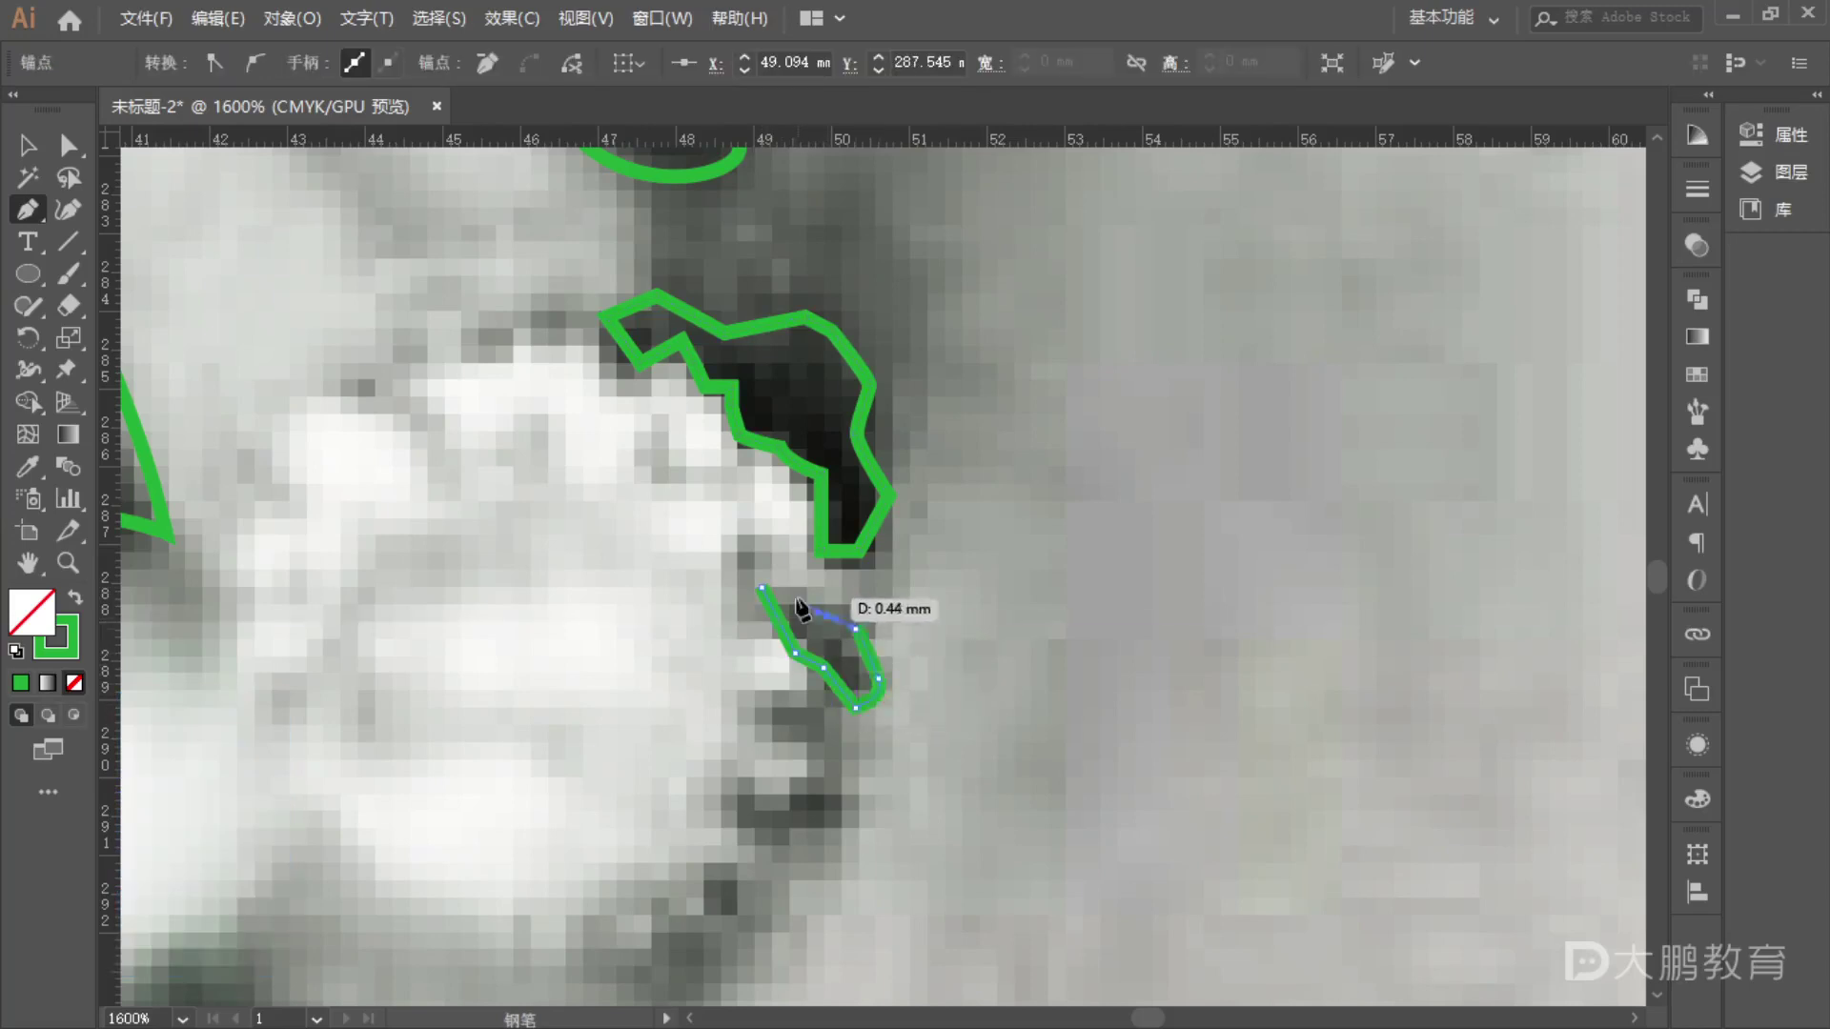
pyautogui.click(758, 587)
# - Trace the curved dark patch further down the earring's edge as a closed path
pyautogui.scroll(-3, 857, 747)
pyautogui.click(791, 589)
pyautogui.click(773, 607)
pyautogui.click(747, 608)
pyautogui.click(737, 589)
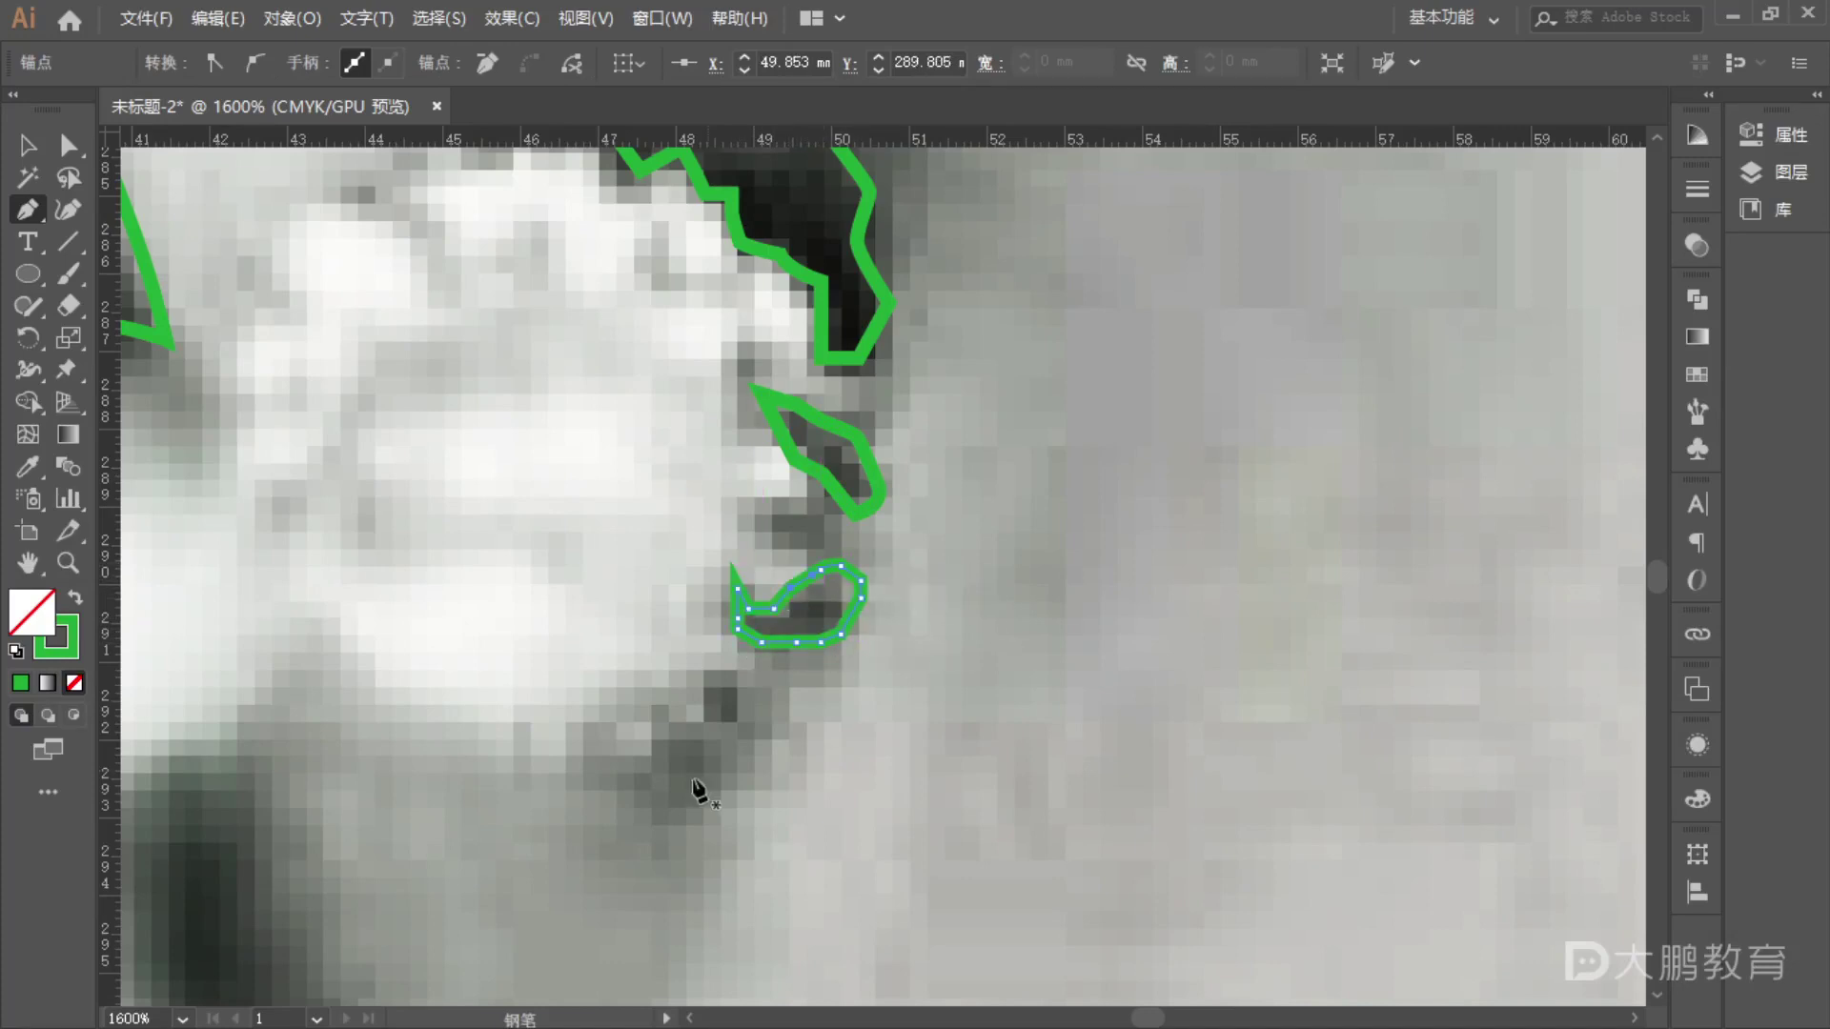
# - Trace the last dark patch beneath the earring as a closed path
pyautogui.click(674, 731)
pyautogui.moveTo(715, 806); pyautogui.dragTo(757, 763)
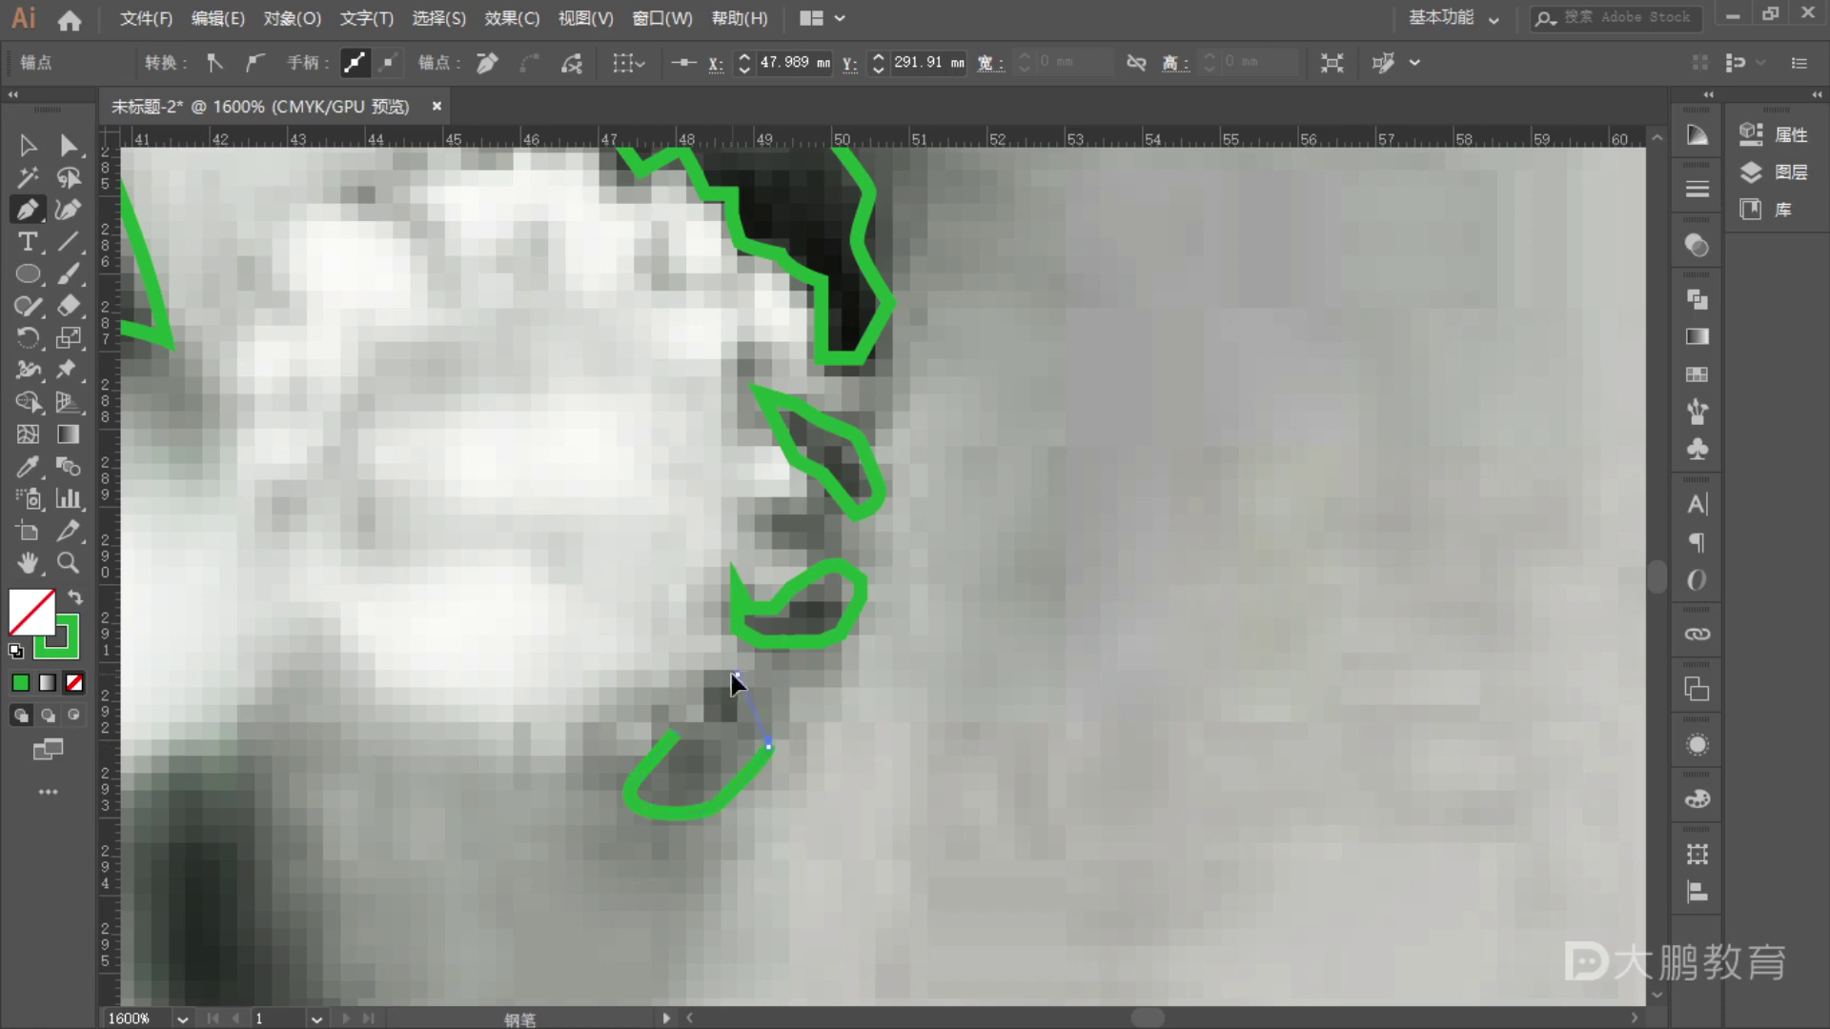
pyautogui.click(676, 732)
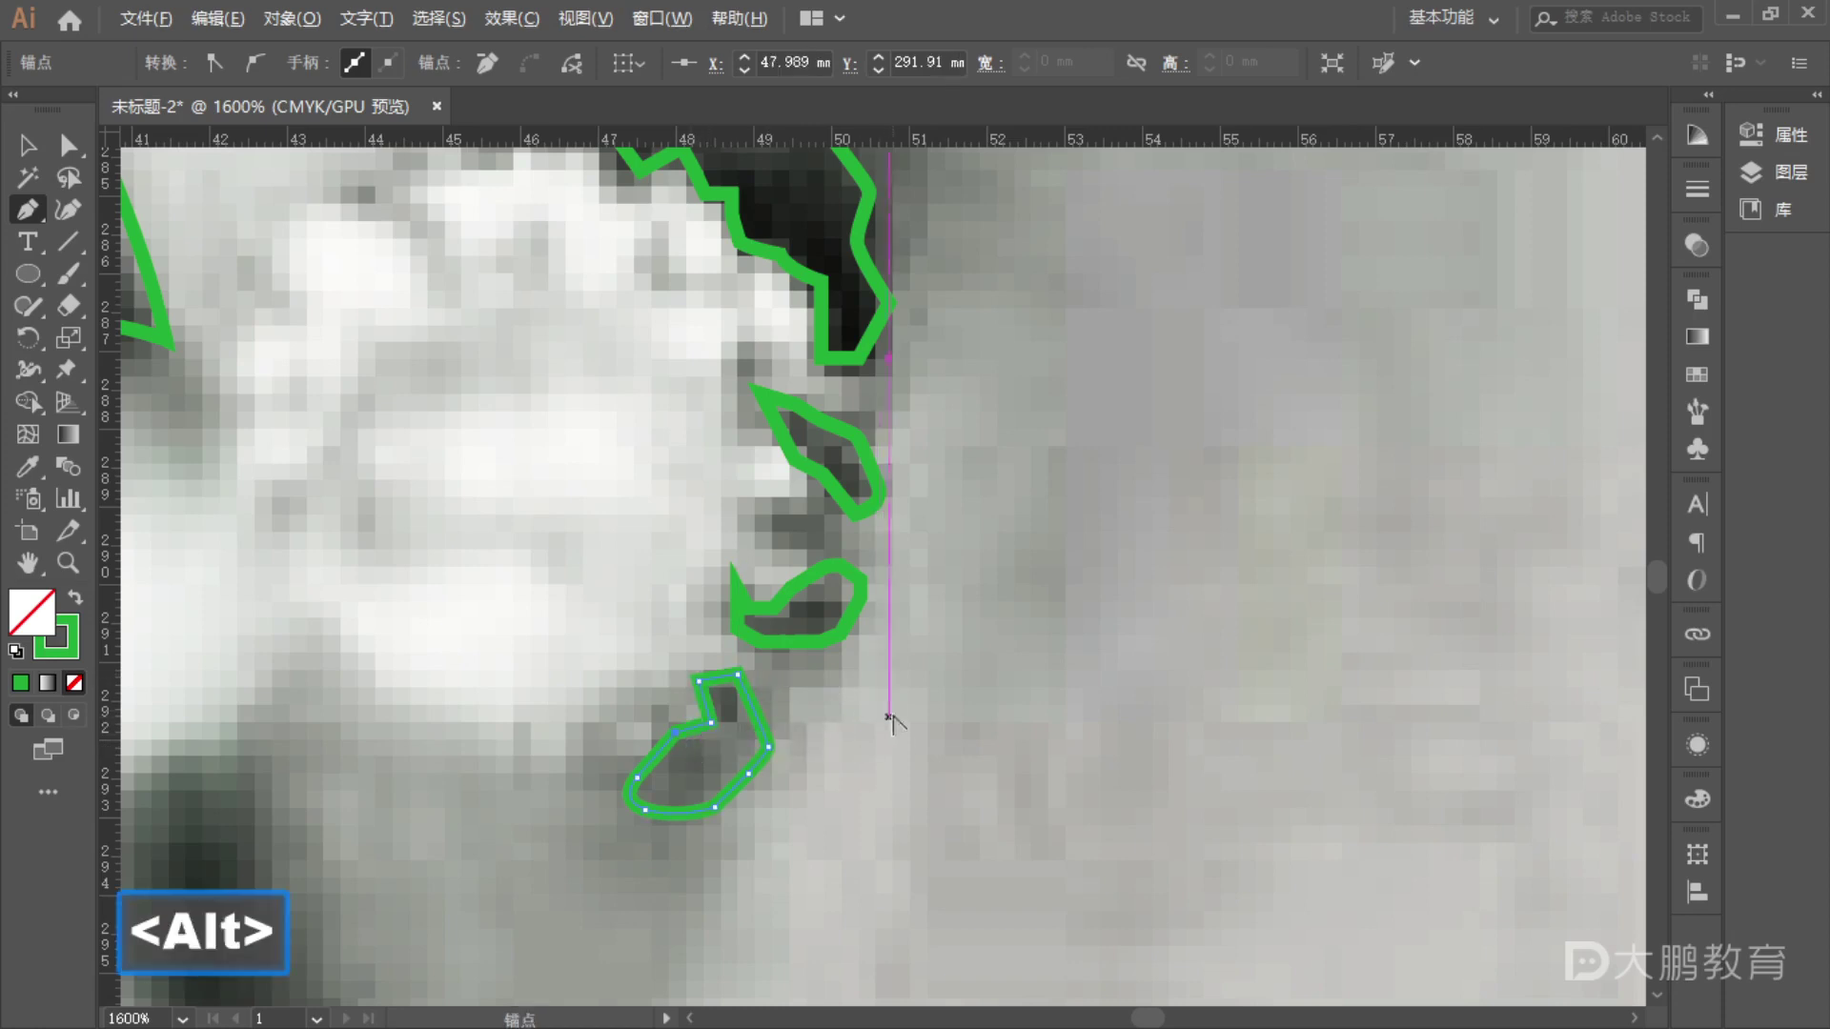
pyautogui.keyDown('alt'); pyautogui.scroll(-7, 912, 713); pyautogui.keyUp('alt')
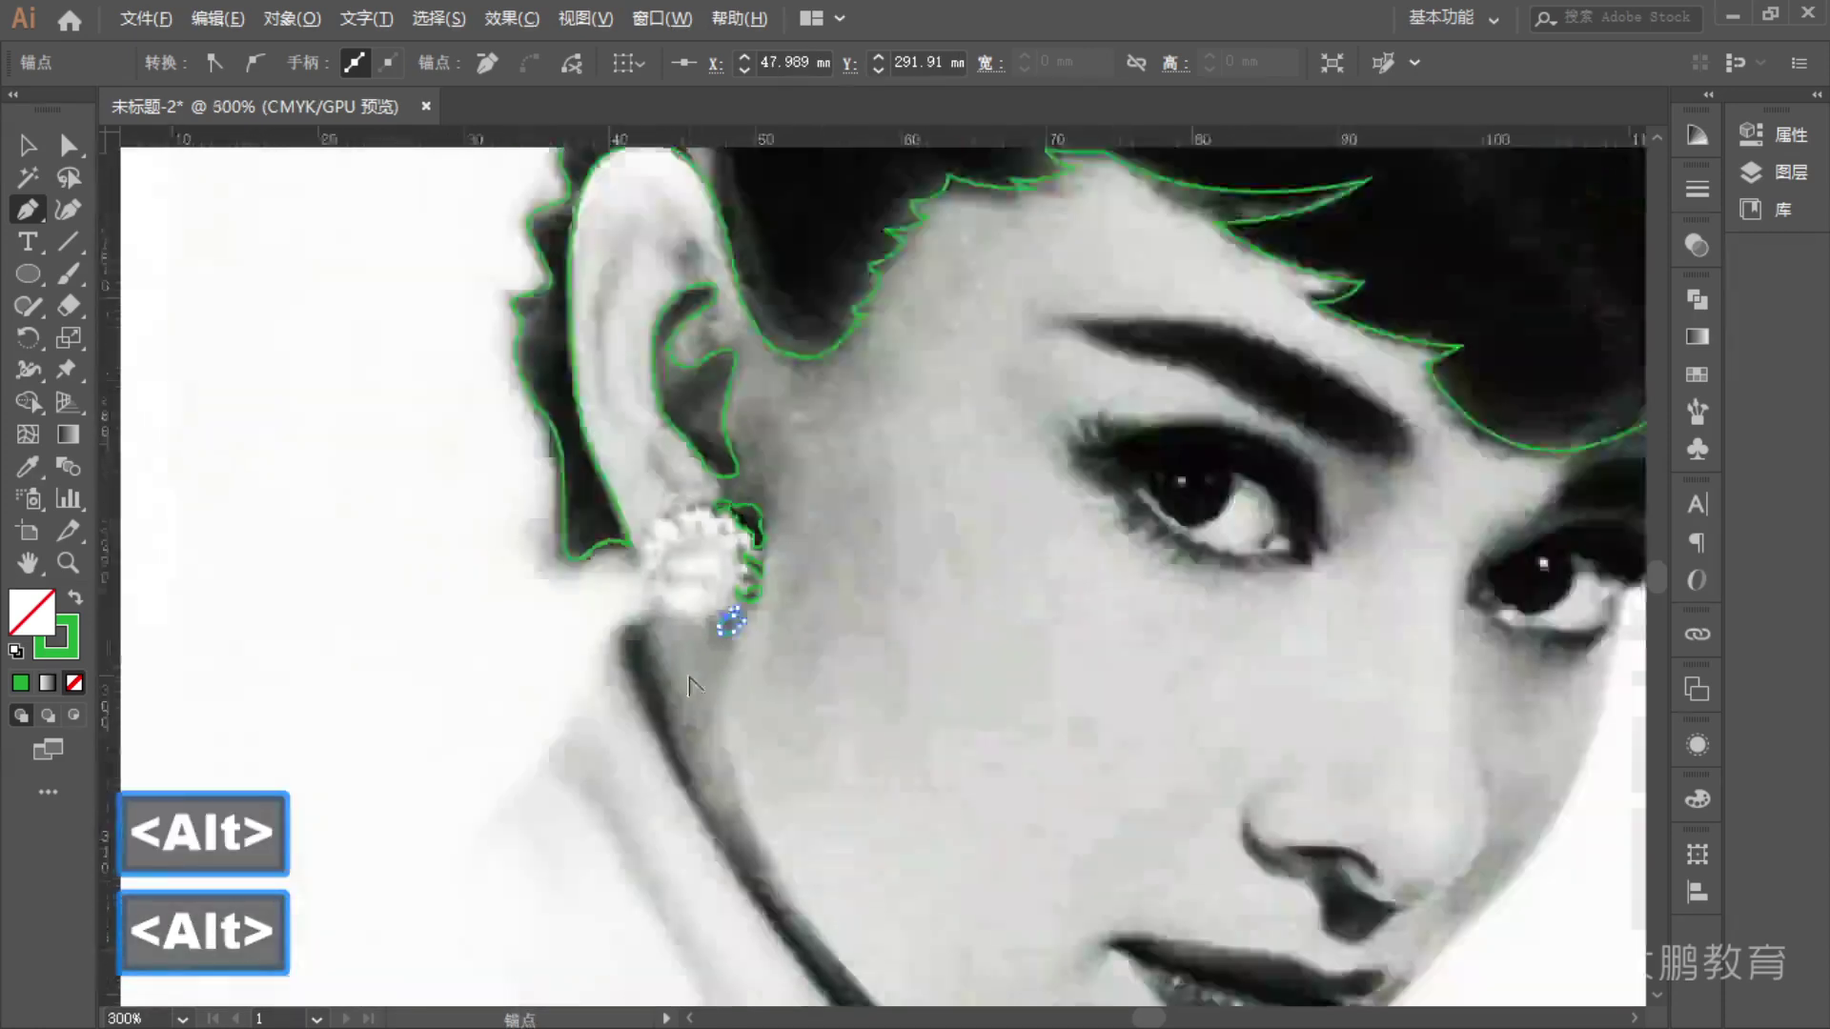
# - Examine the thin tail and the rounded inner end of the eyebrow nearer the ear
pyautogui.keyDown('alt'); pyautogui.scroll(2, 874, 610); pyautogui.keyUp('alt')
pyautogui.keyDown('alt'); pyautogui.scroll(3, 1053, 536); pyautogui.keyUp('alt')
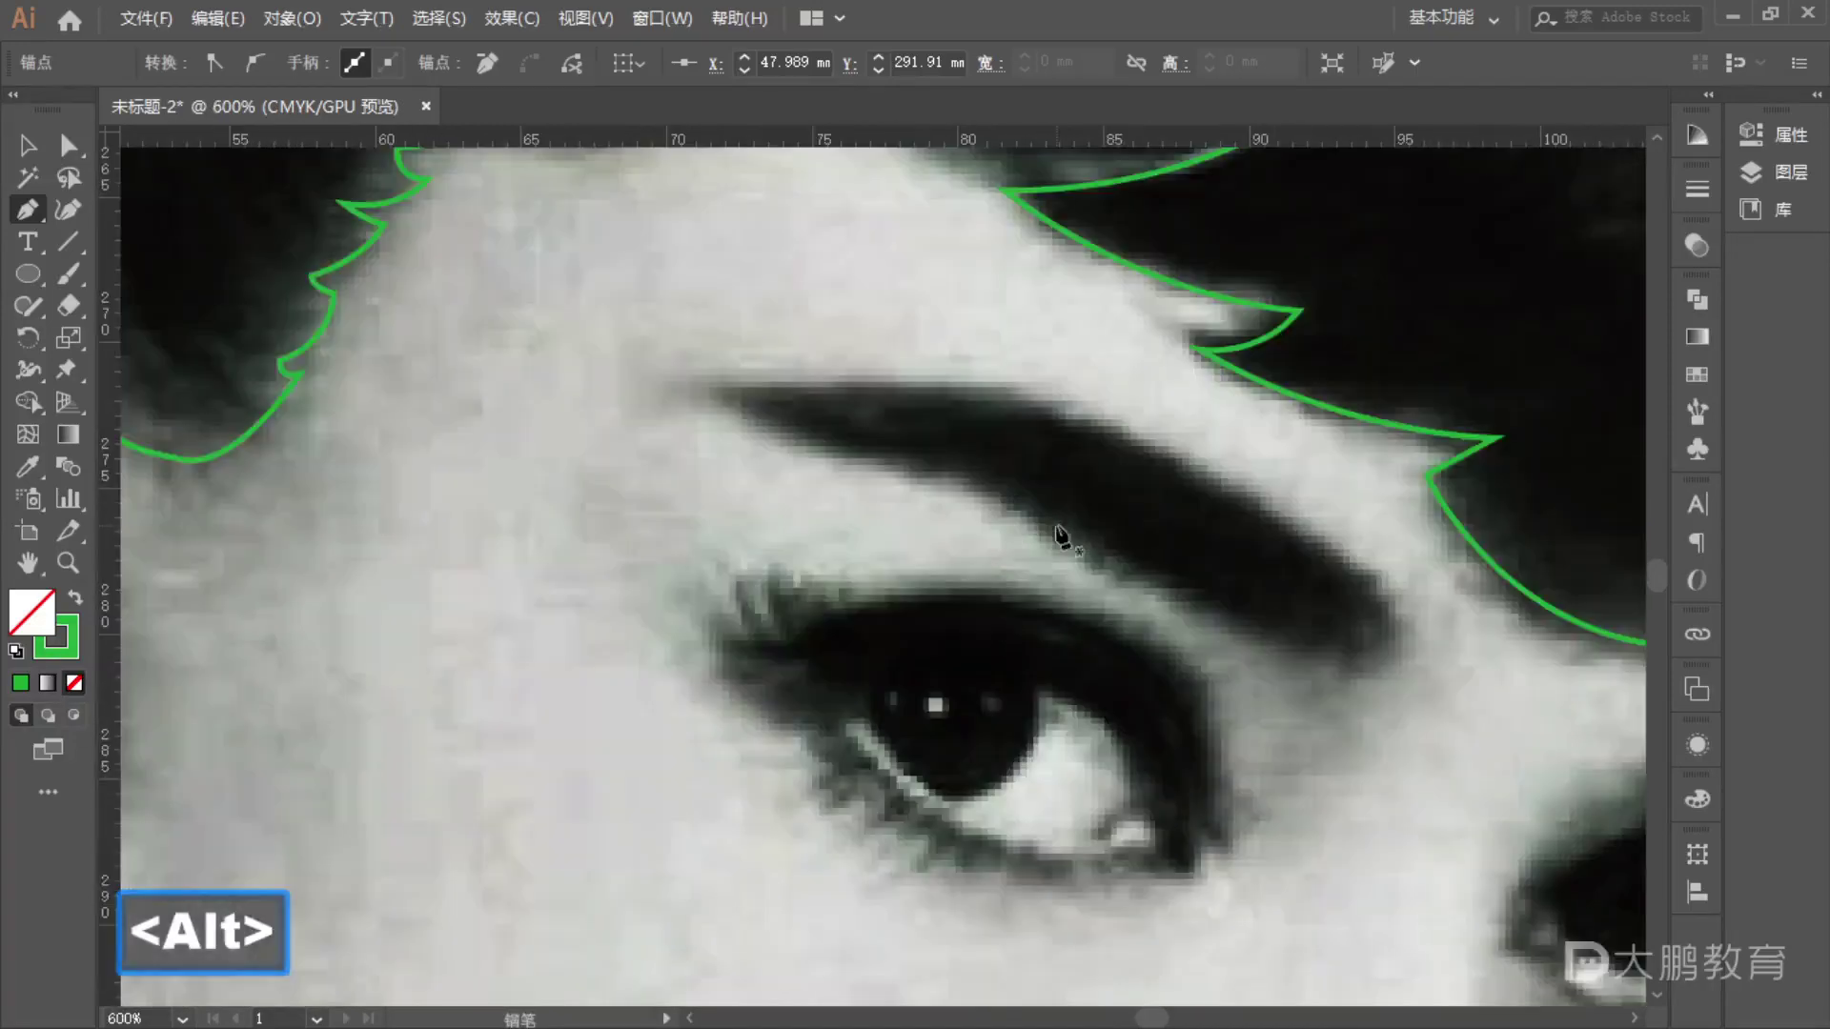
pyautogui.press('space')
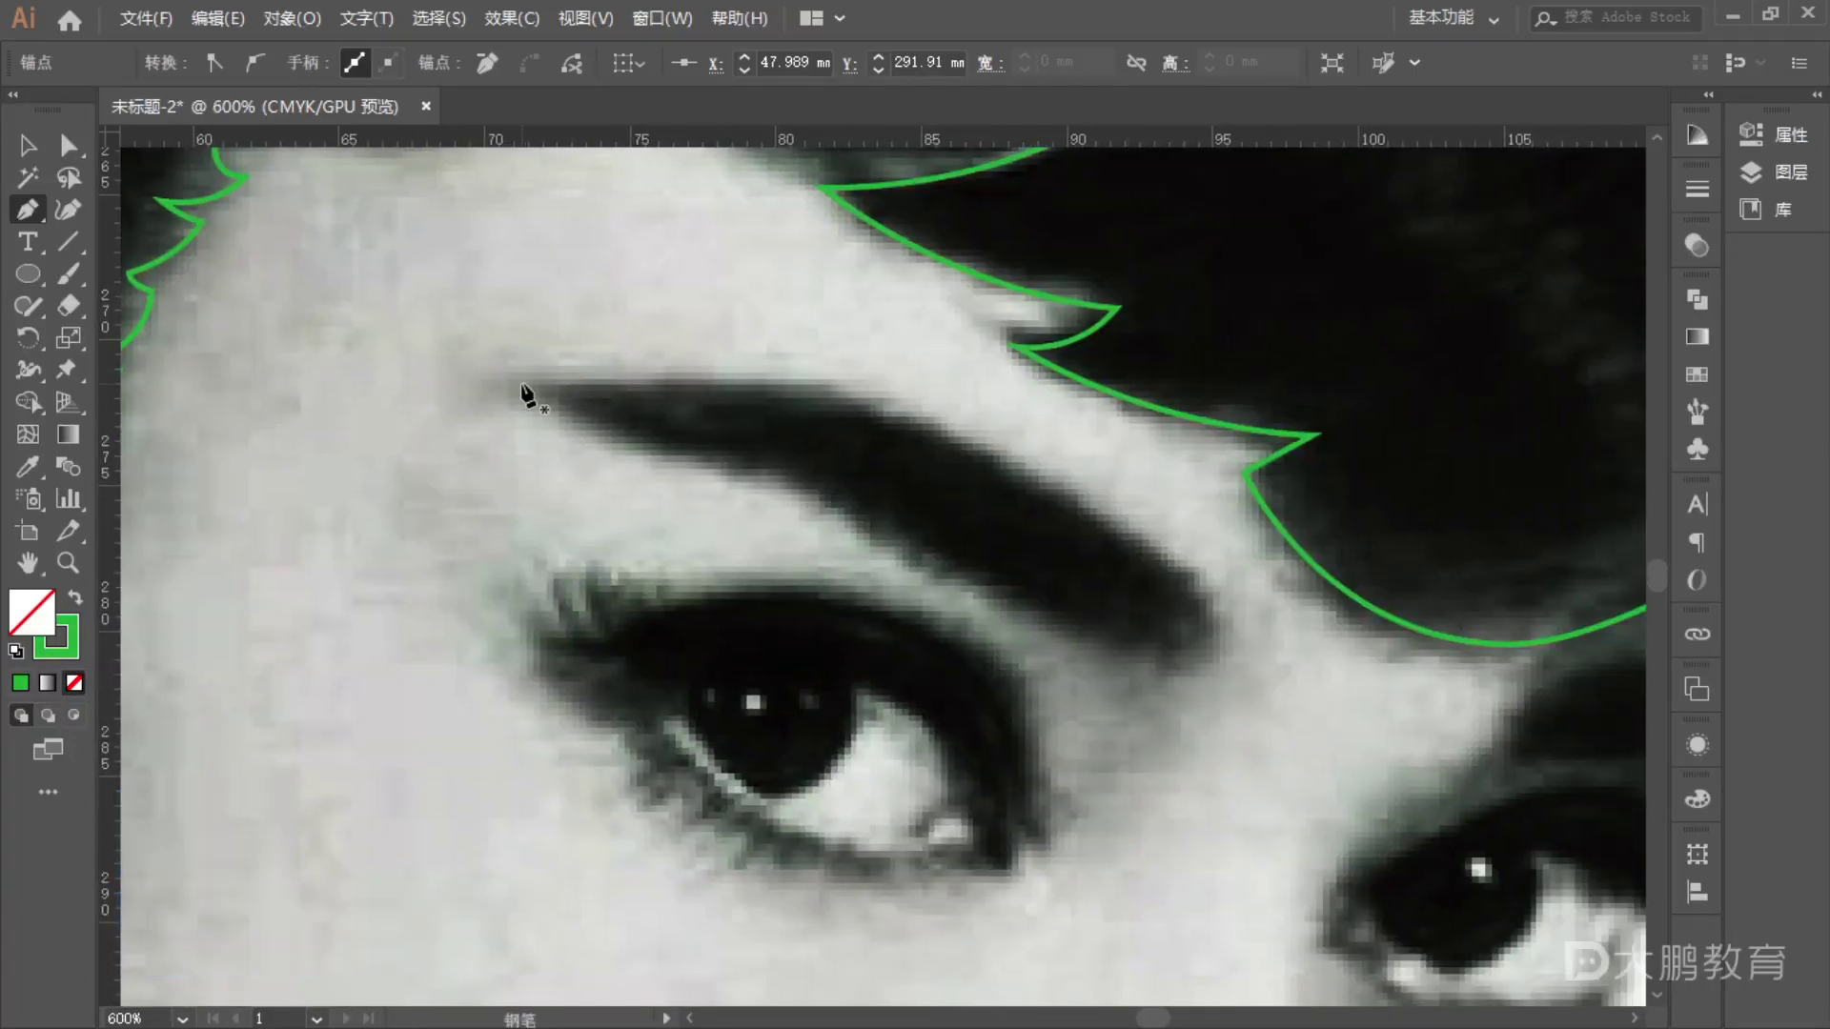
pyautogui.press('F1')
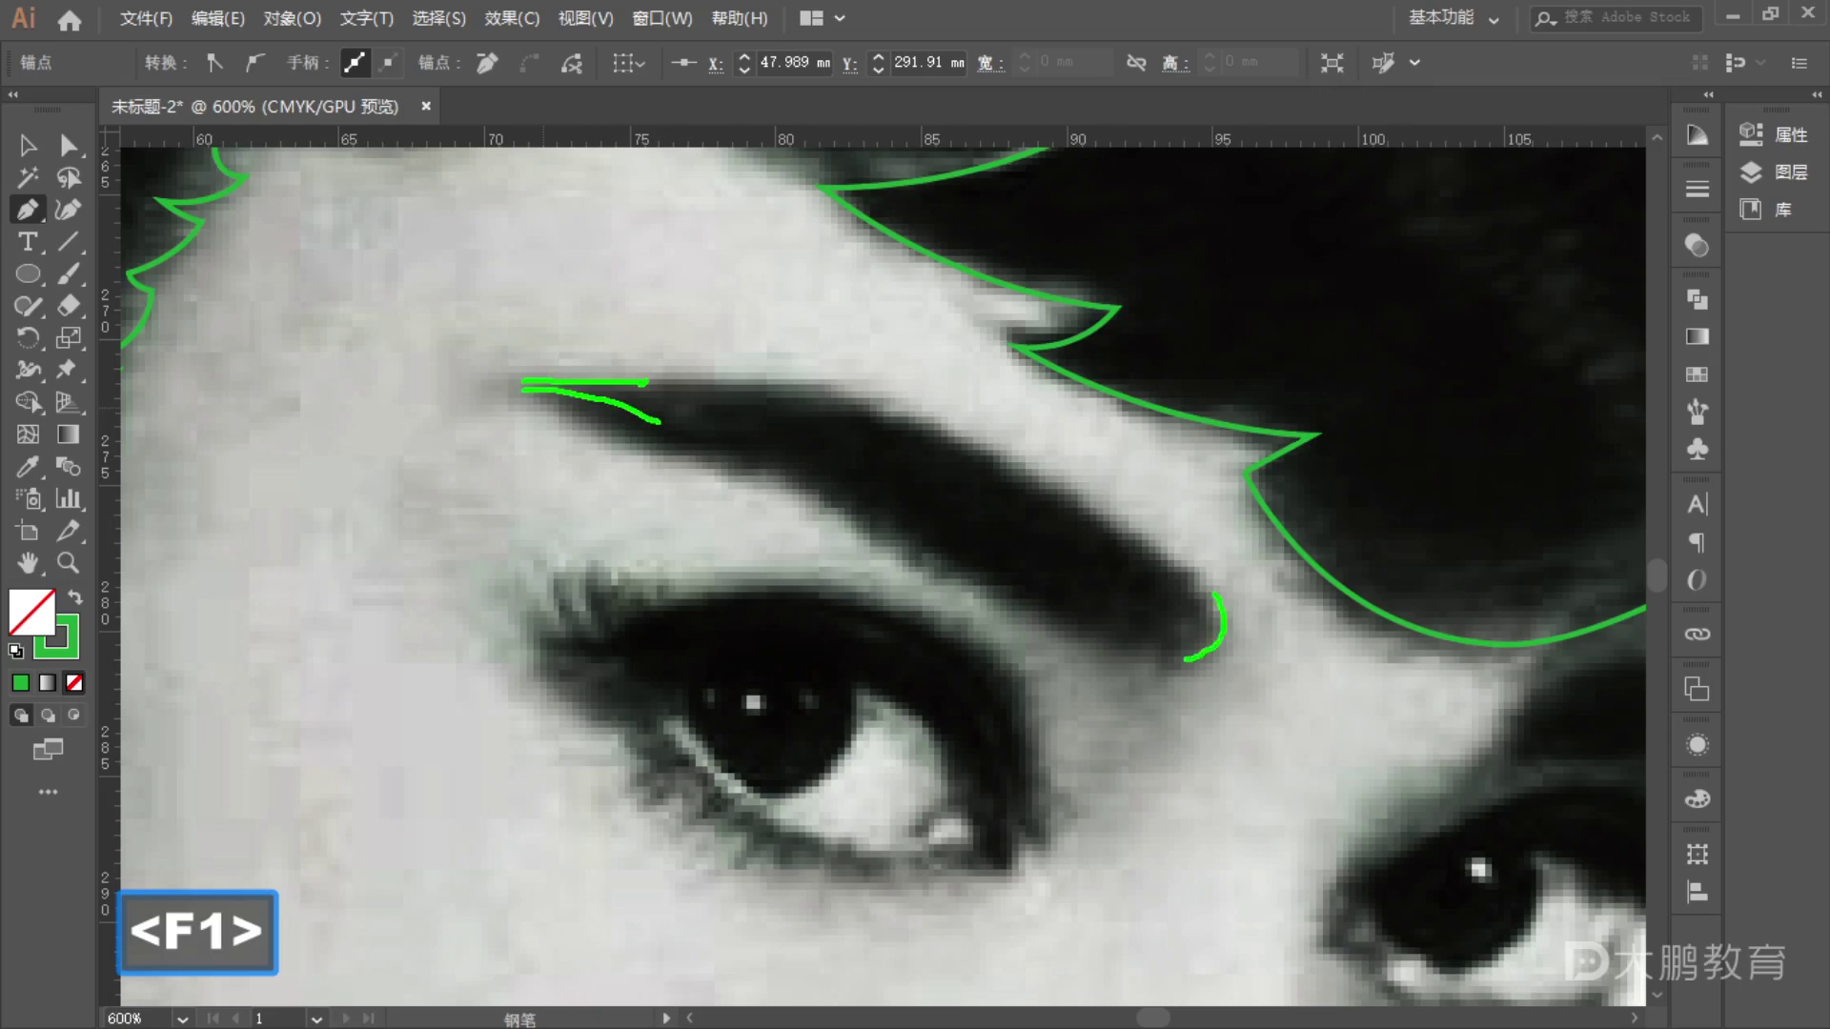
pyautogui.press('Escape')
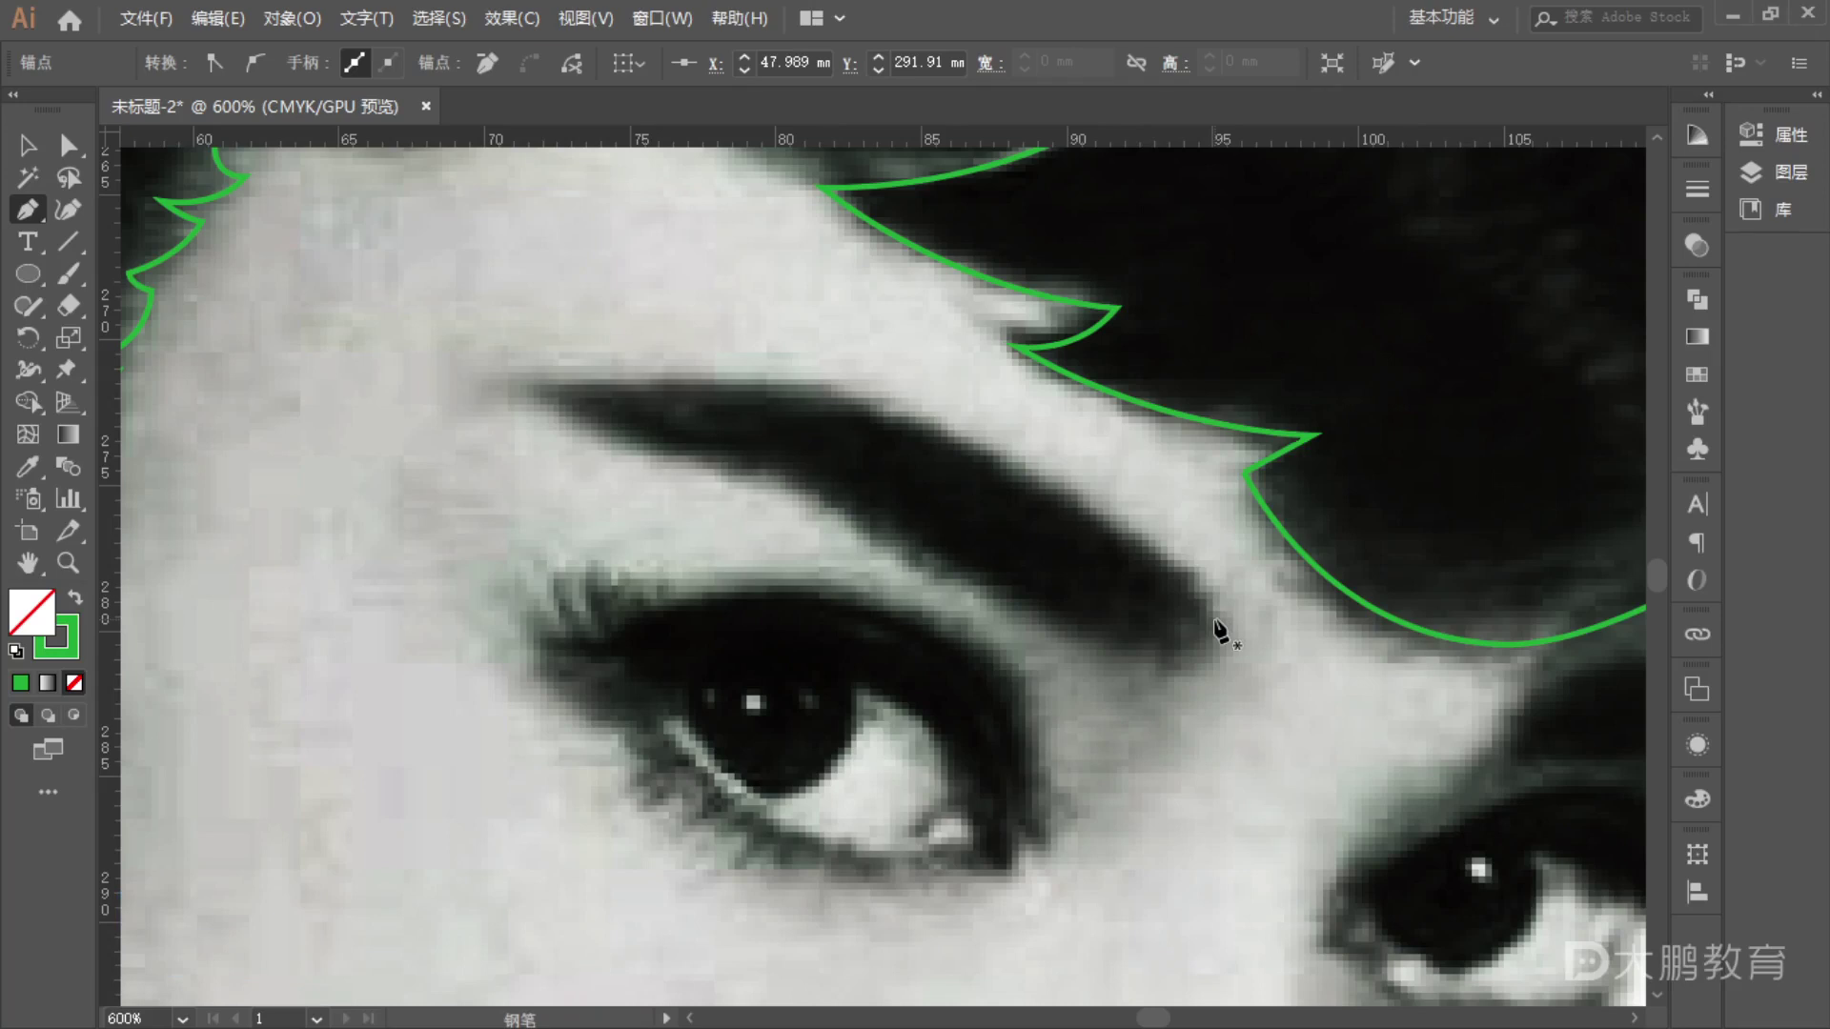
pyautogui.moveTo(1224, 576); pyautogui.dragTo(1222, 574)
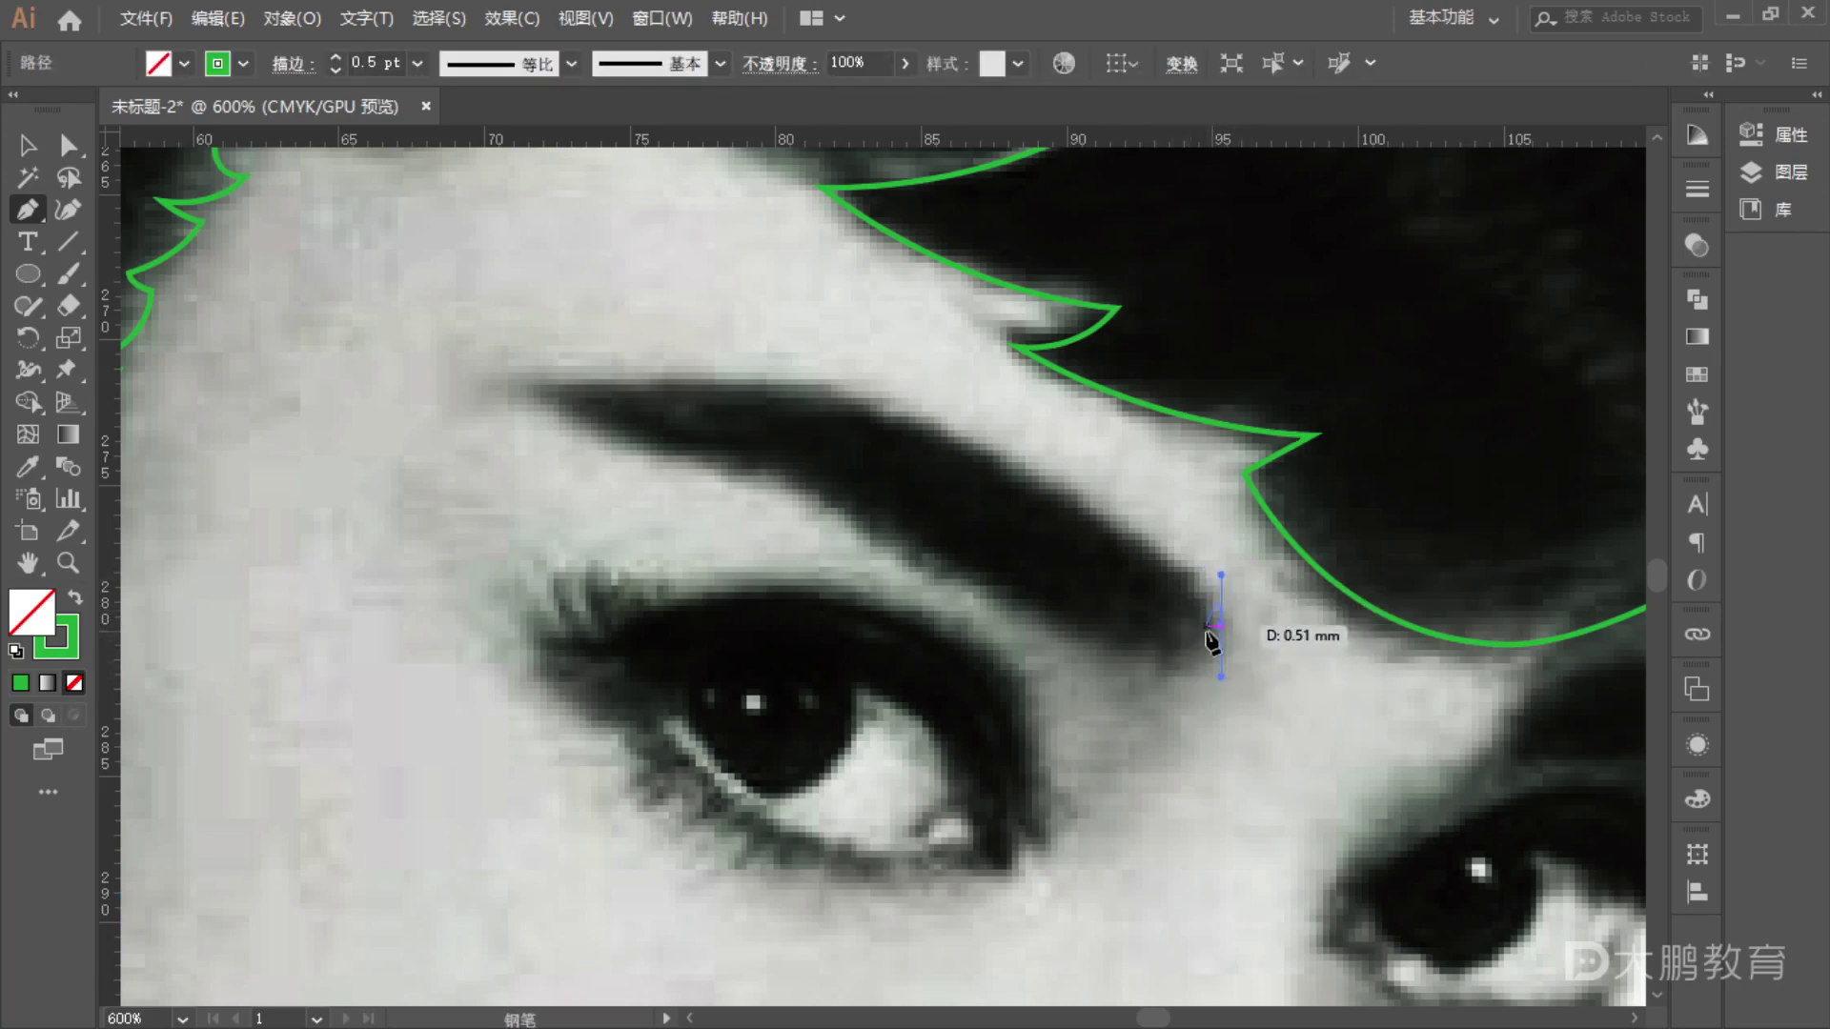
pyautogui.hotkey('ctrl', 'z')
pyautogui.click(523, 391)
pyautogui.hotkey('ctrl', 'z')
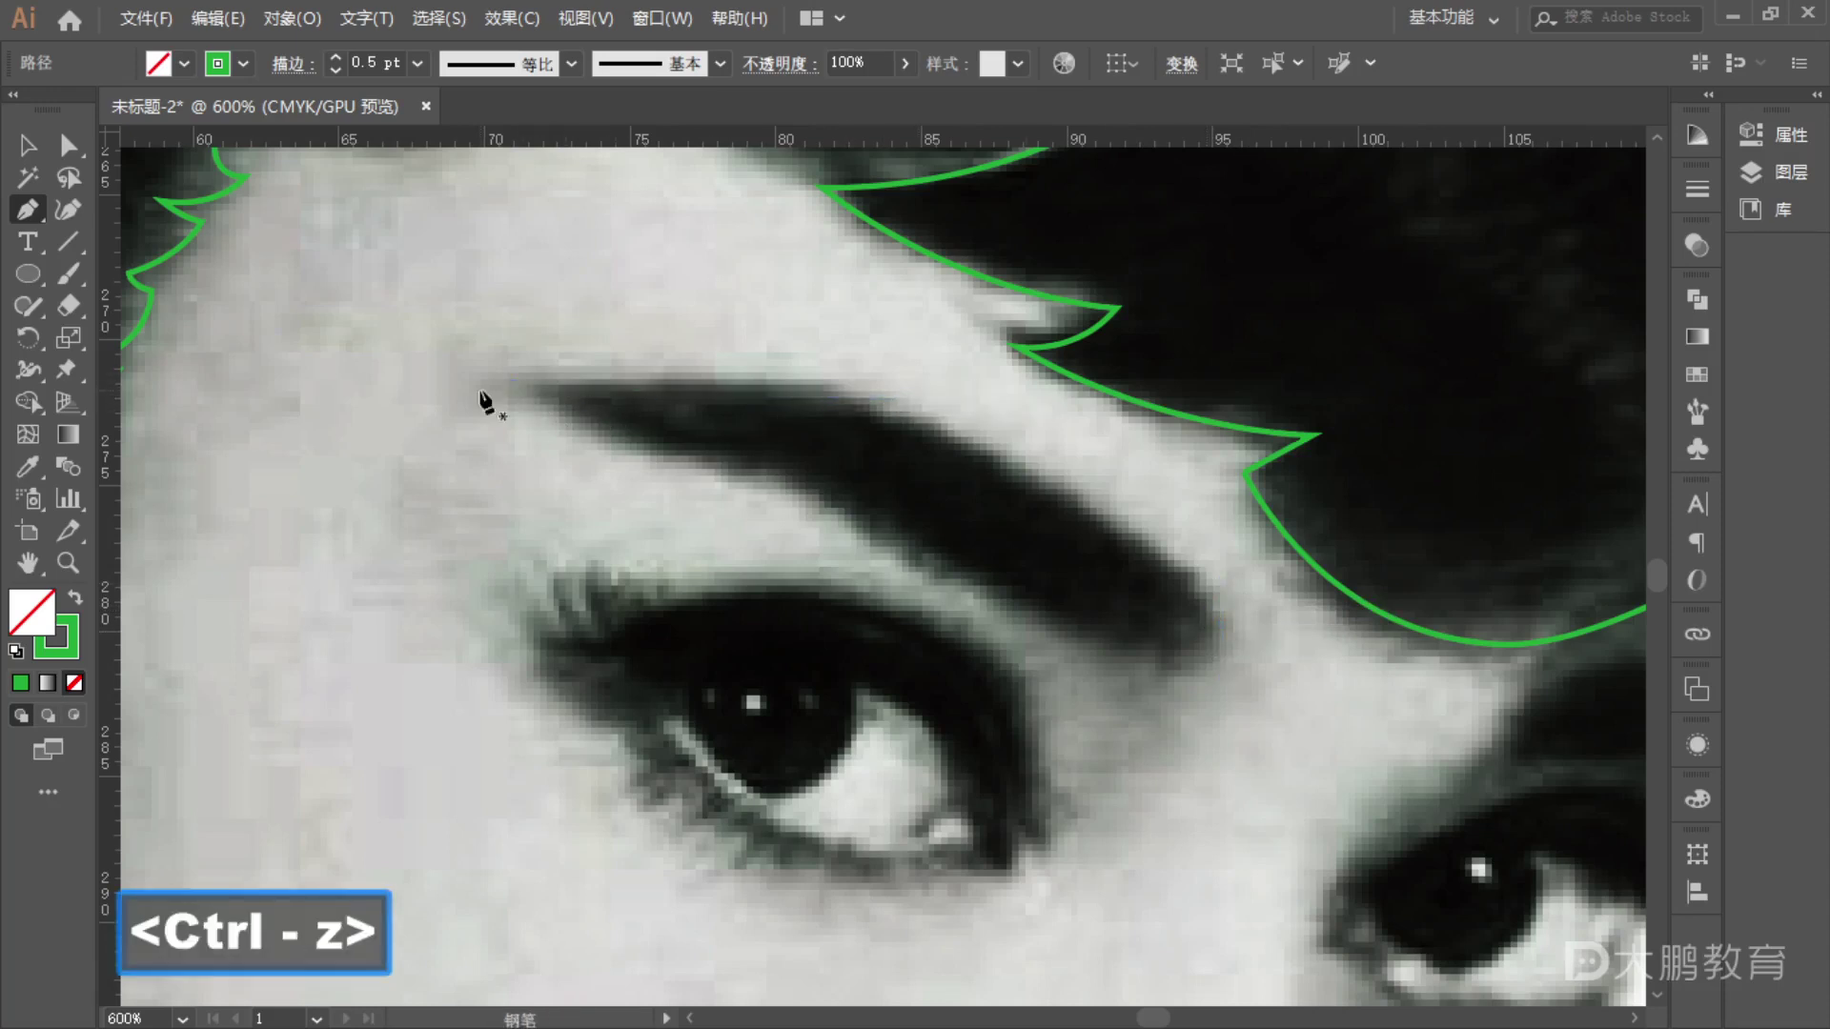
# - Trace the eyebrow nearer the ear from its pointed tail around the rounded inner end, close the path, and deselect it
pyautogui.click(527, 387)
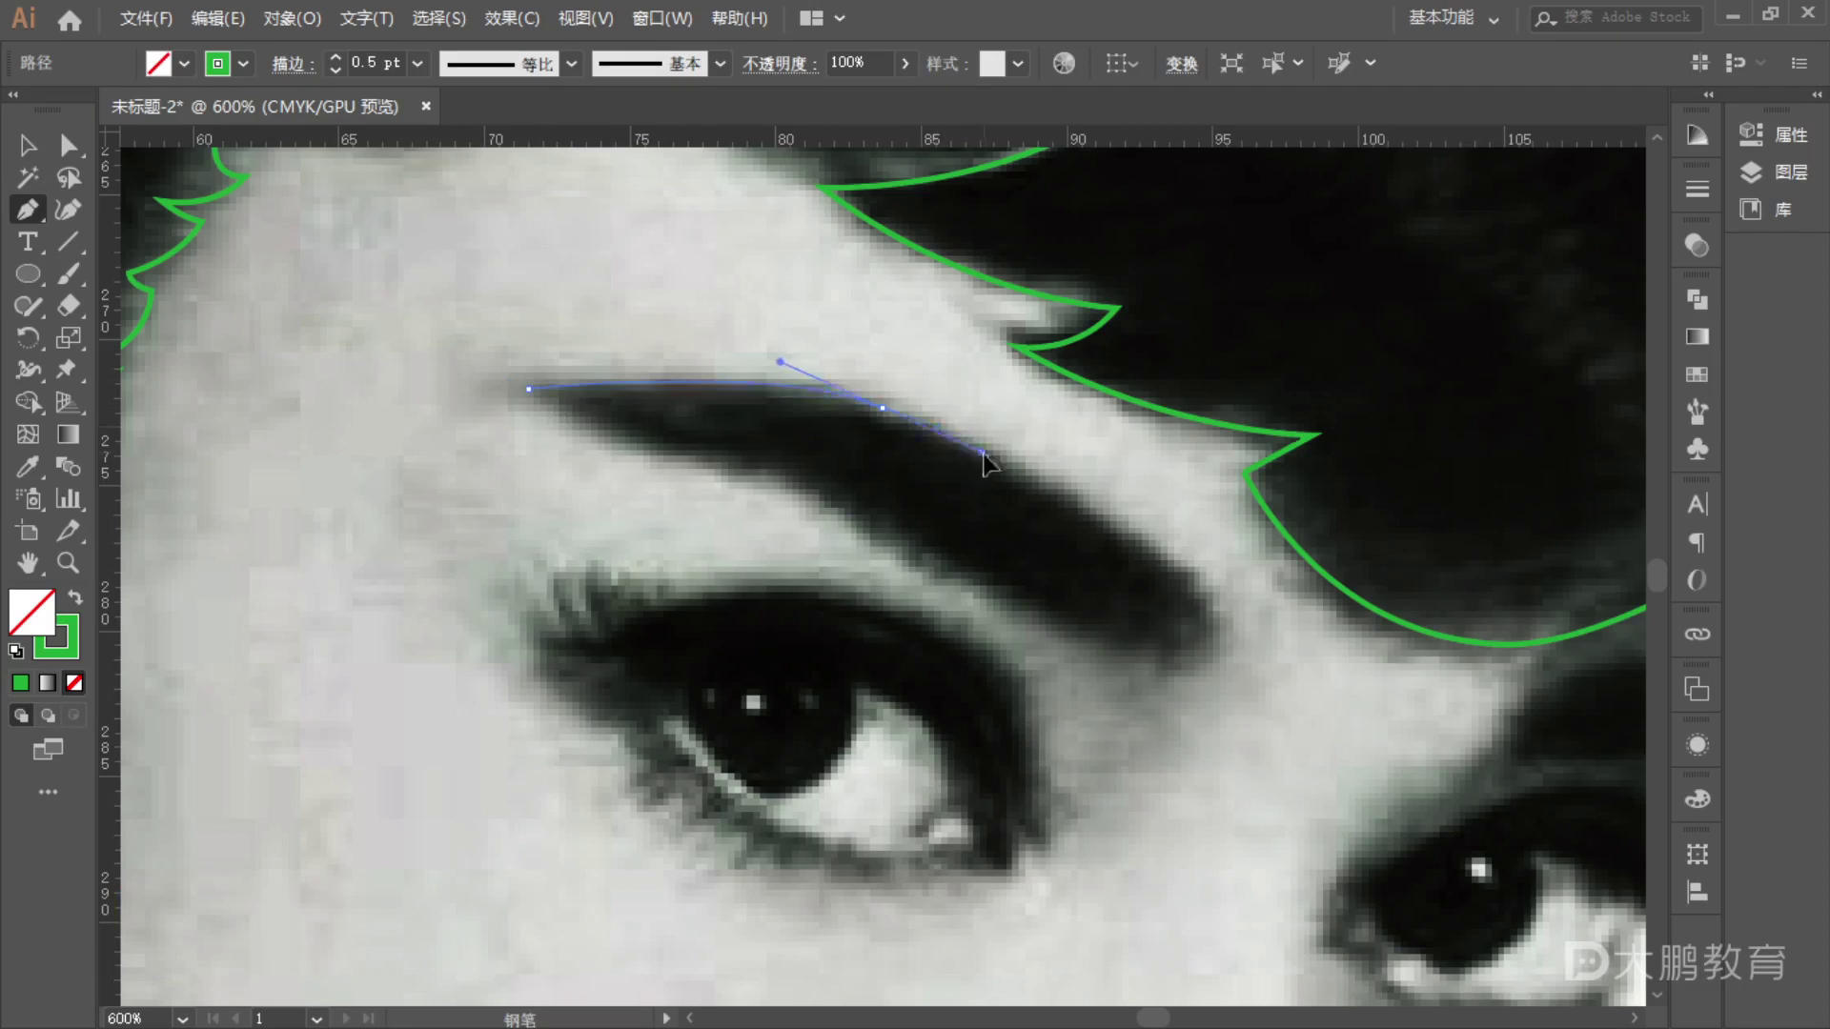
pyautogui.moveTo(1207, 603); pyautogui.dragTo(1217, 639)
pyautogui.moveTo(1041, 610); pyautogui.dragTo(1043, 610)
pyautogui.moveTo(731, 465); pyautogui.dragTo(727, 463)
pyautogui.moveTo(529, 390); pyautogui.dragTo(467, 360)
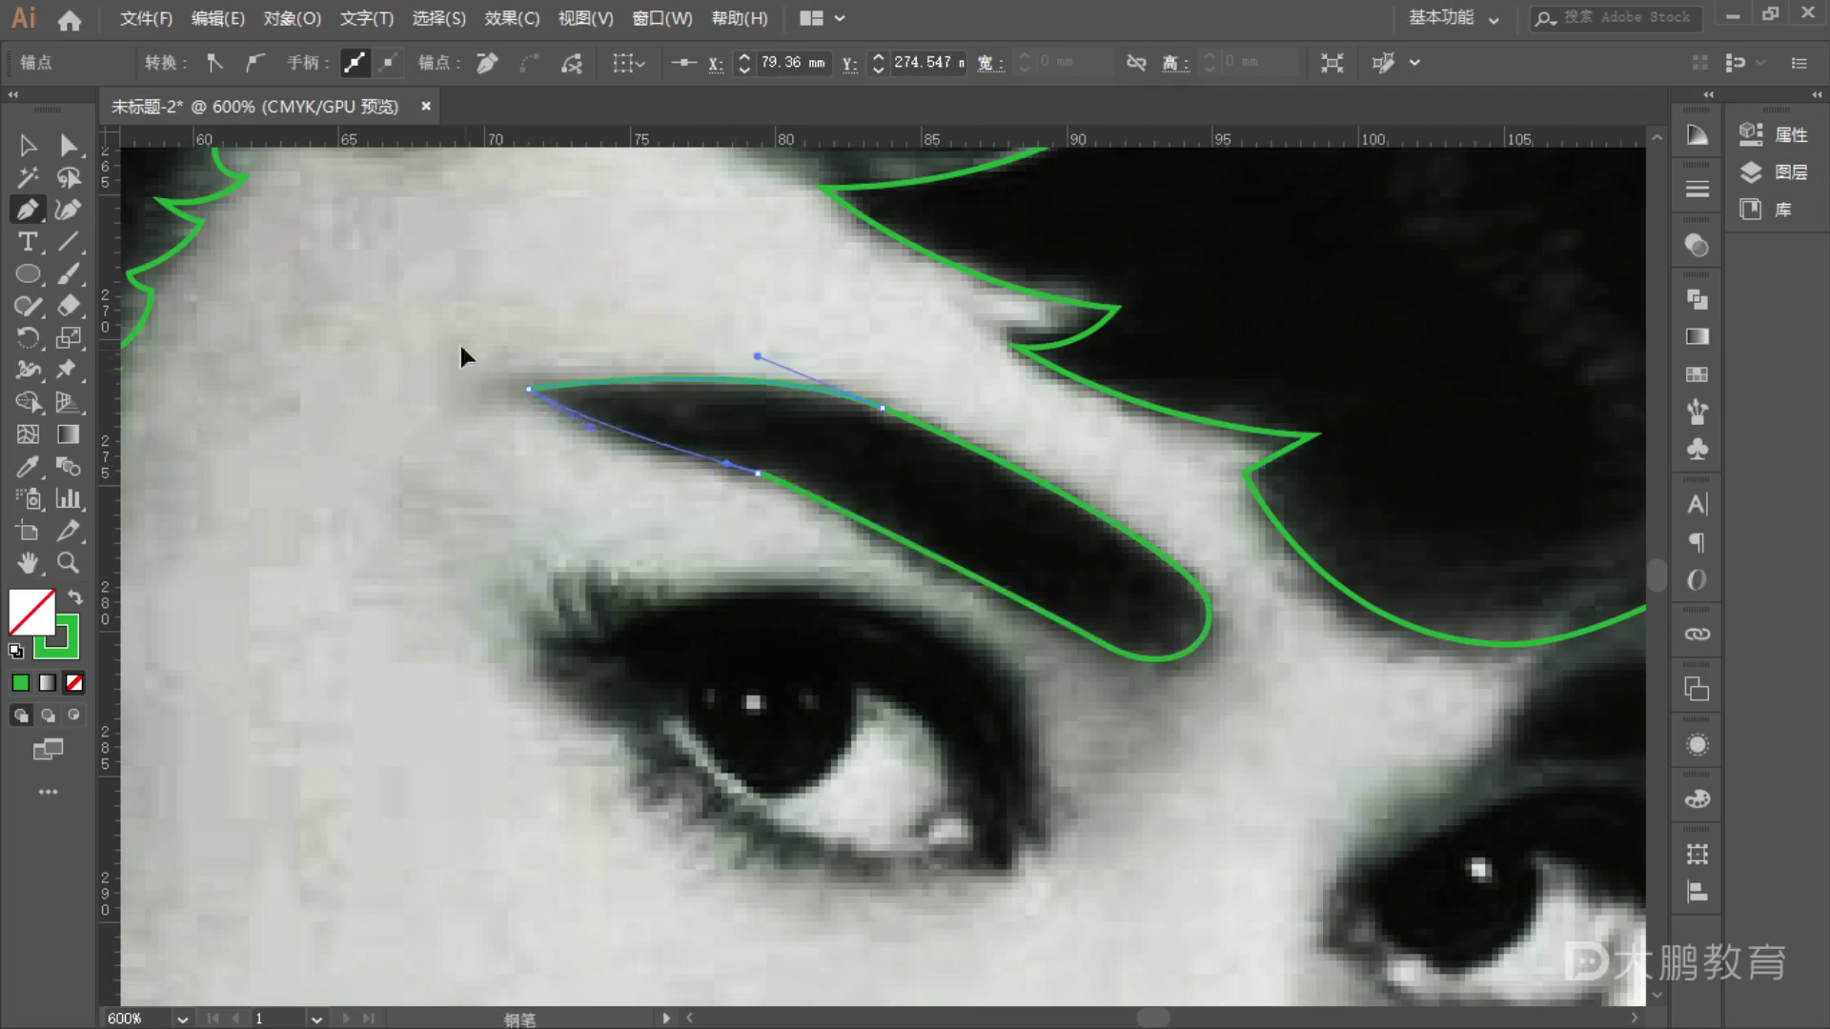
pyautogui.keyDown('ctrl'); pyautogui.click(441, 502); pyautogui.keyUp('ctrl')
# - Start the outline of the eye below the traced eyebrow, from its inner corner along the dark upper lid to the lashes
pyautogui.scroll(1, 992, 775)
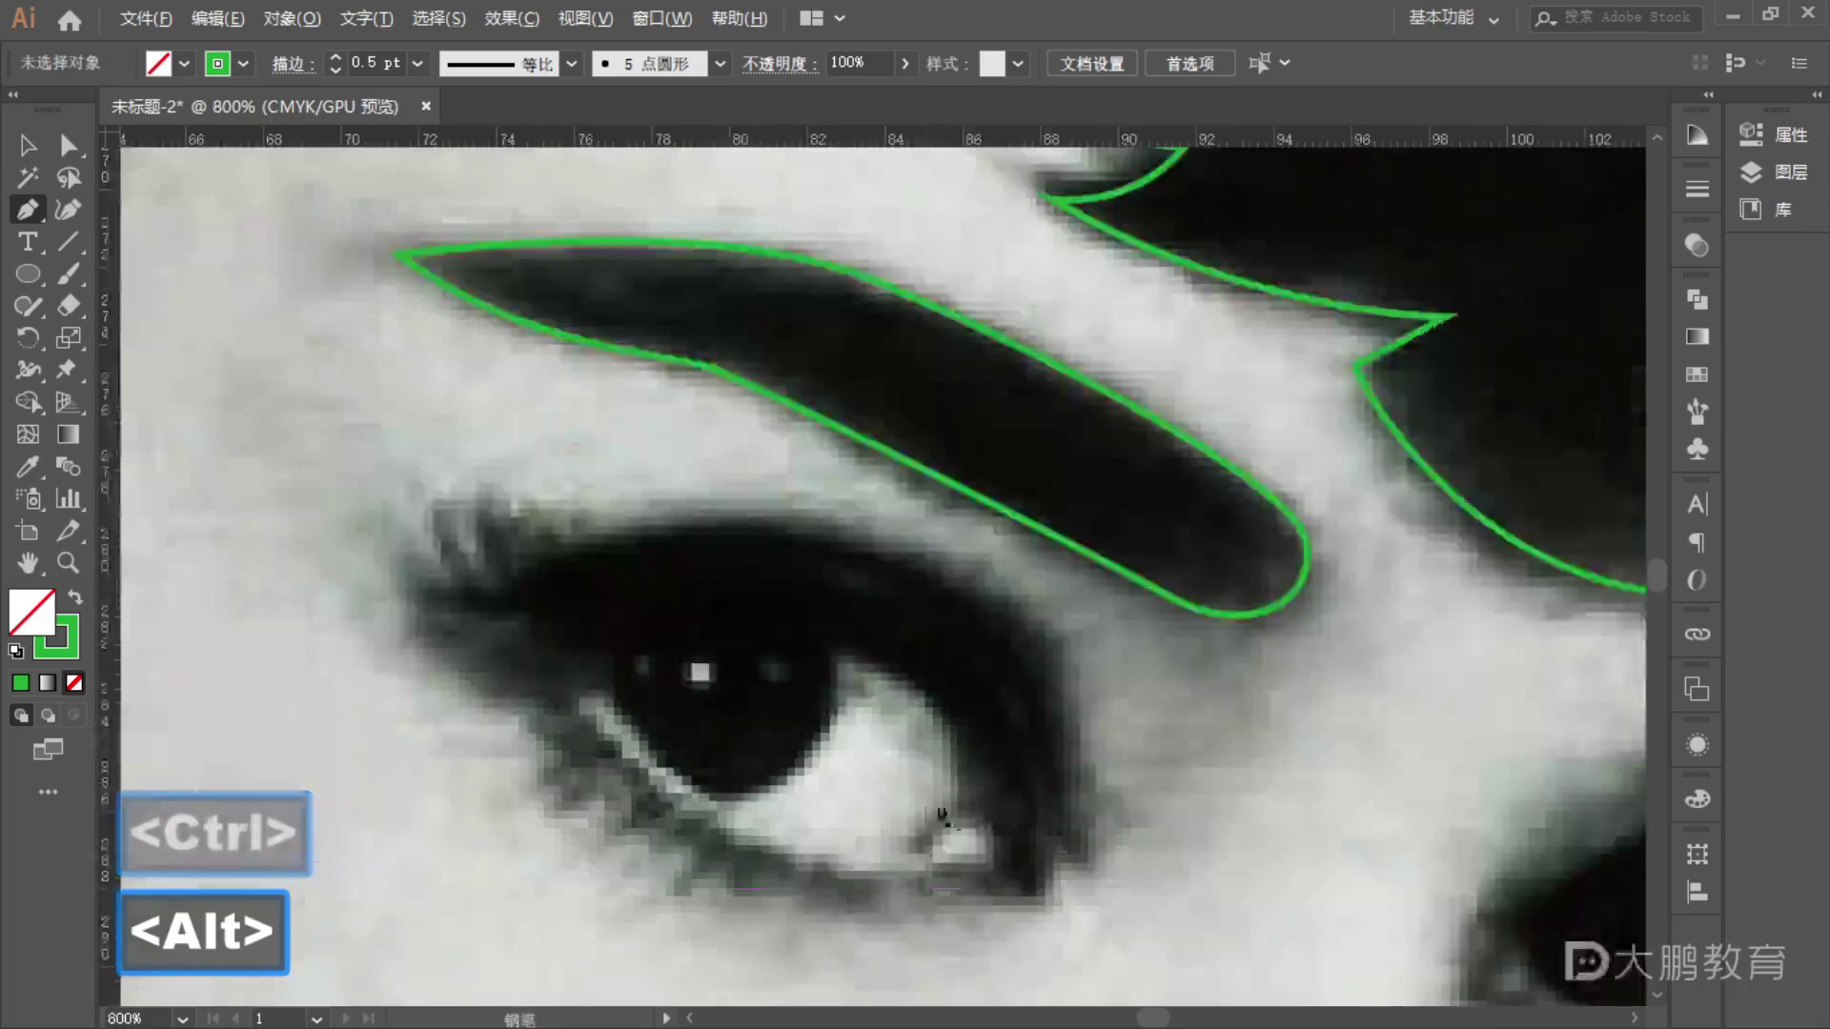
pyautogui.moveTo(960, 768); pyautogui.dragTo(1055, 657)
pyautogui.scroll(1, 1055, 657)
pyautogui.scroll(1, 1095, 701)
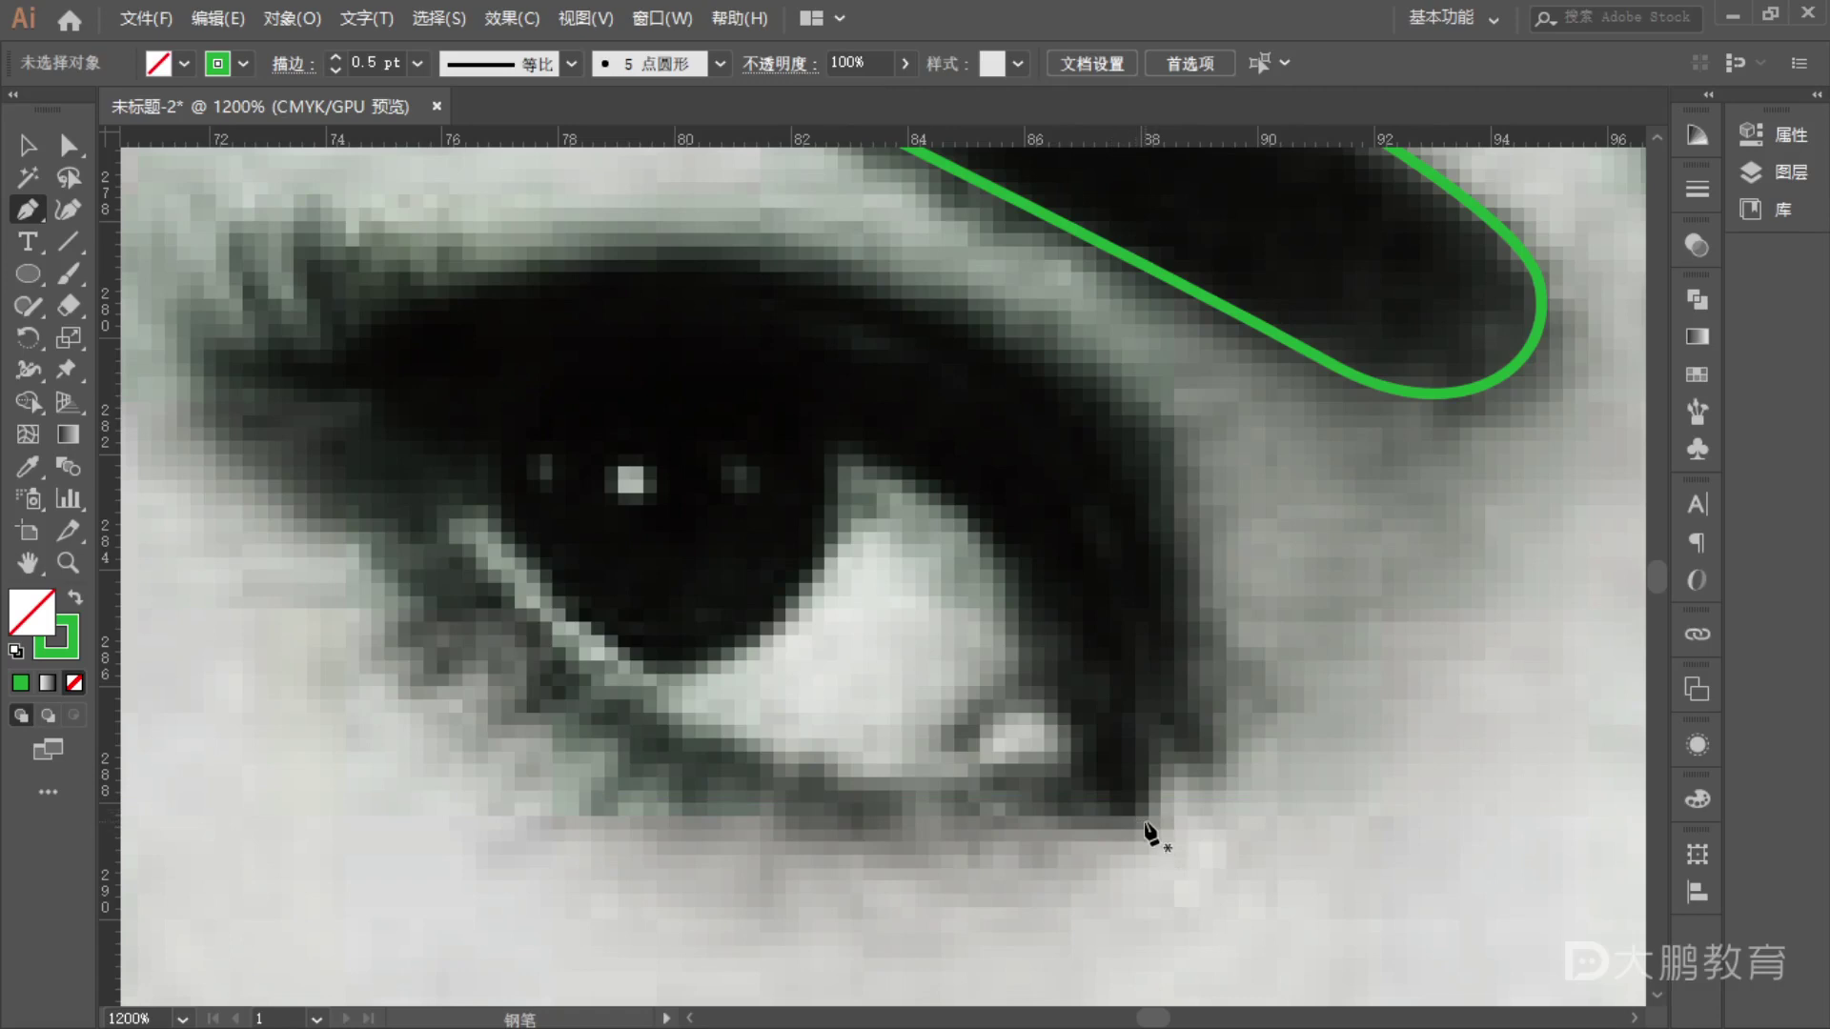
pyautogui.click(1155, 724)
pyautogui.click(1203, 756)
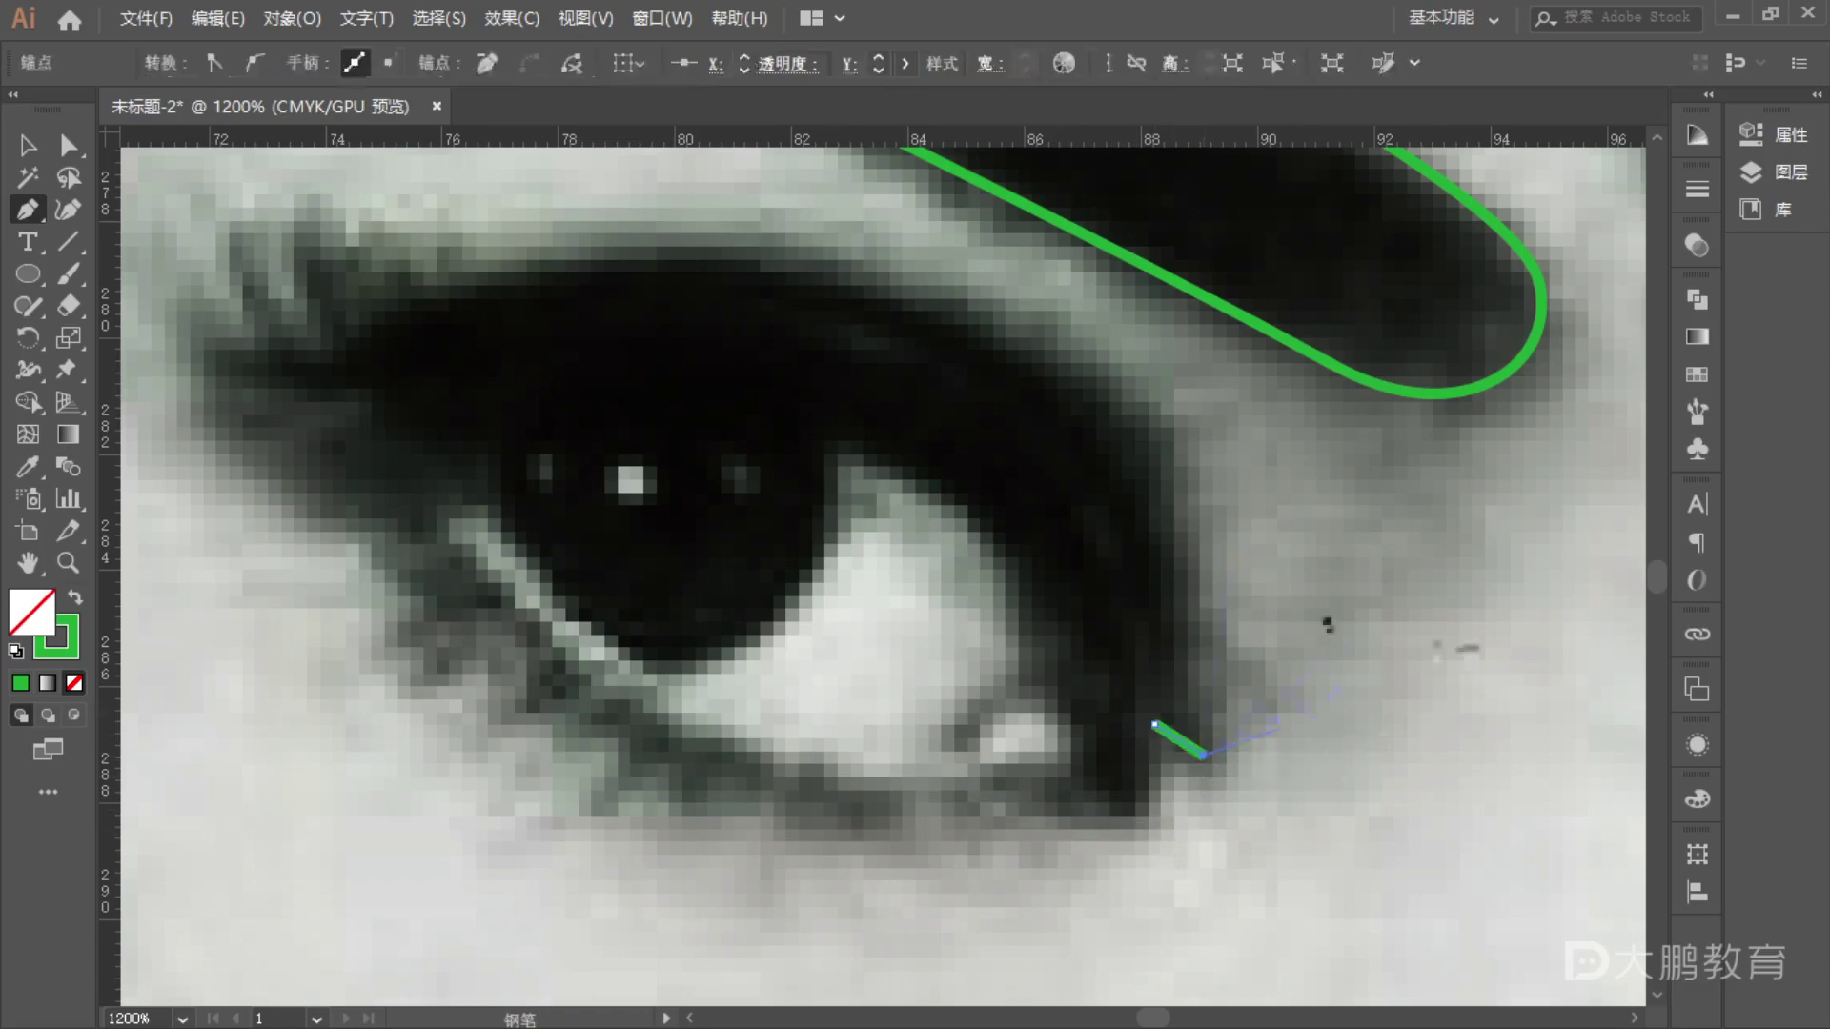
pyautogui.moveTo(1103, 403); pyautogui.dragTo(986, 333)
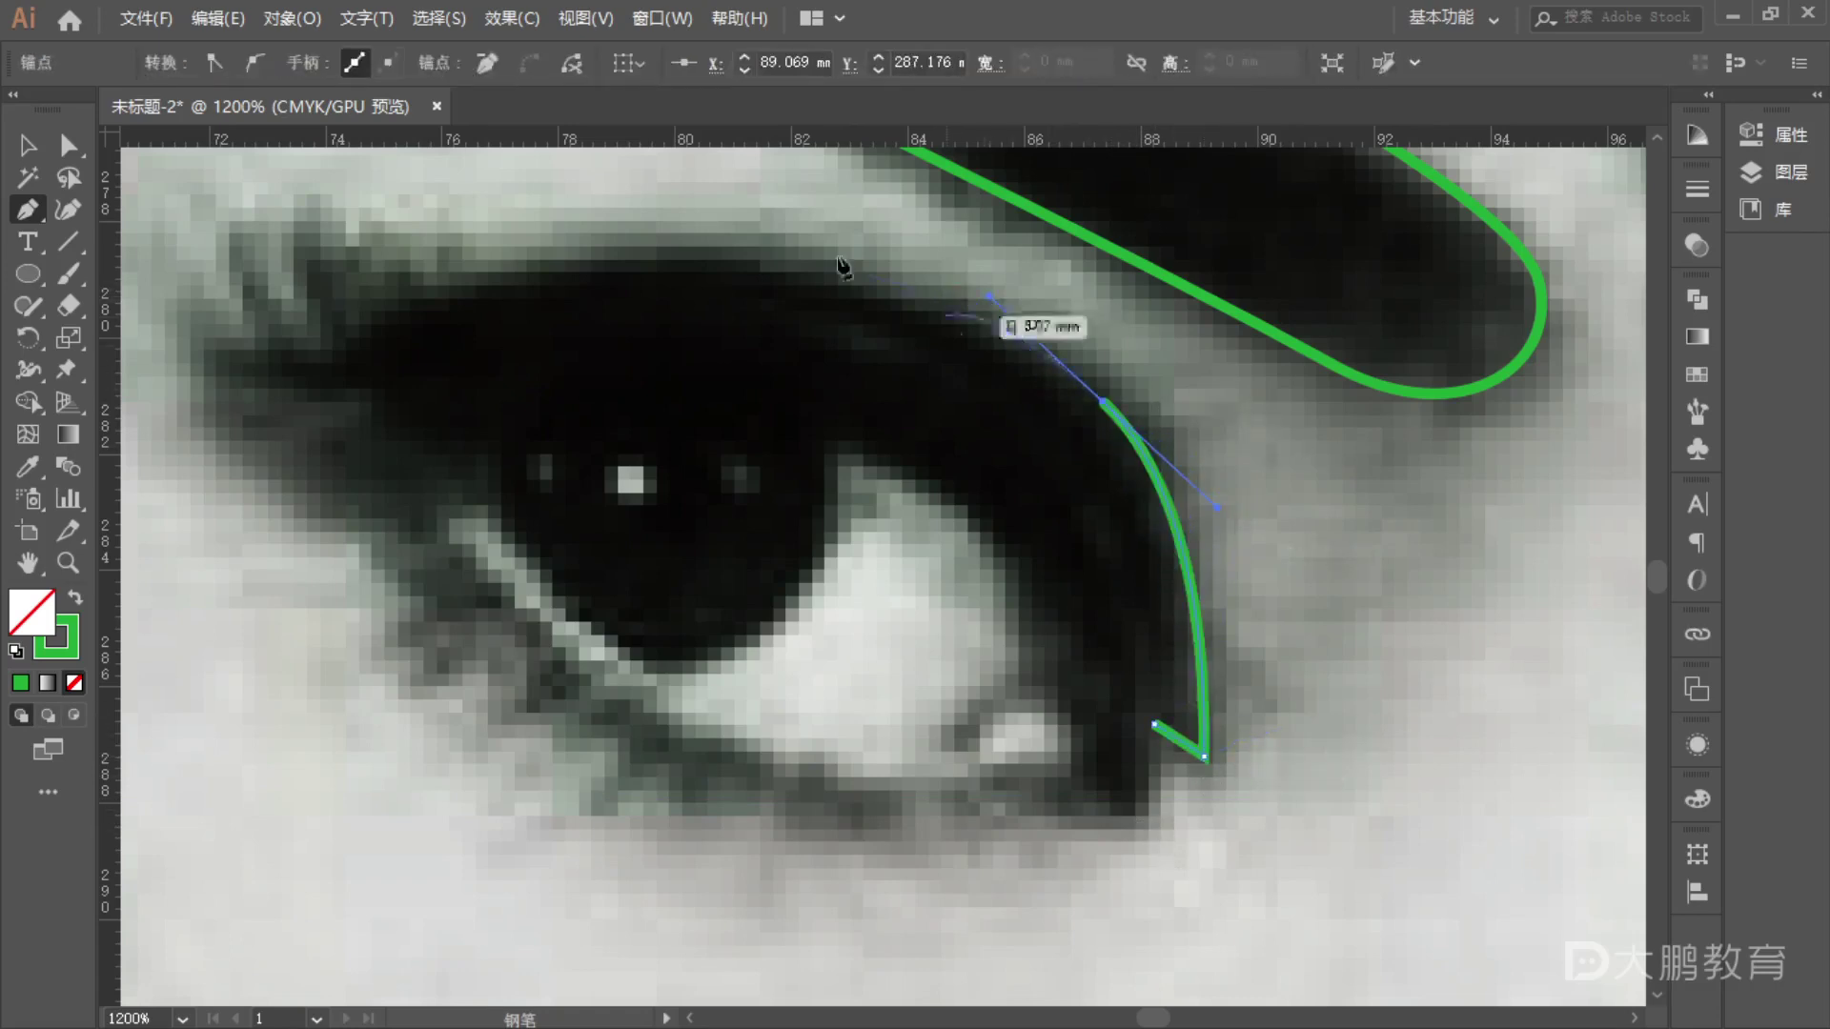
pyautogui.moveTo(436, 272)
pyautogui.mouseDown()
pyautogui.moveTo(254, 334)
pyautogui.moveTo(151, 343)
pyautogui.moveTo(426, 276)
pyautogui.mouseUp()
# - Extend the eye outline into the pointed upper lashes near the outer corner, undoing a misplaced anchor
pyautogui.press('alt')
pyautogui.press('space')
pyautogui.moveTo(572, 359); pyautogui.dragTo(997, 541)
pyautogui.moveTo(782, 406); pyautogui.dragTo(768, 563)
pyautogui.press('alt')
pyautogui.press('alt')
pyautogui.press('alt')
pyautogui.hotkey('ctrl', 'z')
pyautogui.press('alt')
# - Continue the eye outline around the outermost lash tip and down the outer corner toward the lower lashes
pyautogui.moveTo(730, 494)
pyautogui.mouseDown()
pyautogui.moveTo(771, 551)
pyautogui.moveTo(747, 520)
pyautogui.mouseUp()
pyautogui.press('ctrl')
pyautogui.keyDown('alt'); pyautogui.click(747, 517); pyautogui.keyUp('alt')
pyautogui.moveTo(658, 440)
pyautogui.mouseDown()
pyautogui.moveTo(662, 457)
pyautogui.moveTo(634, 391)
pyautogui.moveTo(717, 562)
pyautogui.moveTo(641, 526)
pyautogui.moveTo(615, 545)
pyautogui.moveTo(727, 645)
pyautogui.moveTo(705, 664)
pyautogui.moveTo(768, 719)
pyautogui.moveTo(843, 674)
pyautogui.mouseUp()
pyautogui.press('alt')
pyautogui.press('alt')
pyautogui.press('alt')
# - Trace the zigzag lower lashes and continue the eye outline along the lower lid toward the inner corner
pyautogui.press('space')
pyautogui.moveTo(955, 902)
pyautogui.mouseDown()
pyautogui.moveTo(815, 676)
pyautogui.moveTo(719, 571)
pyautogui.moveTo(735, 579)
pyautogui.moveTo(695, 605)
pyautogui.moveTo(756, 611)
pyautogui.moveTo(734, 594)
pyautogui.moveTo(751, 598)
pyautogui.moveTo(703, 652)
pyautogui.moveTo(723, 664)
pyautogui.moveTo(791, 632)
pyautogui.moveTo(803, 604)
pyautogui.moveTo(787, 686)
pyautogui.moveTo(906, 734)
pyautogui.moveTo(846, 733)
pyautogui.moveTo(900, 710)
pyautogui.moveTo(948, 743)
pyautogui.moveTo(967, 791)
pyautogui.moveTo(1017, 753)
pyautogui.moveTo(1095, 750)
pyautogui.moveTo(1134, 786)
pyautogui.moveTo(1215, 774)
pyautogui.moveTo(1191, 777)
pyautogui.mouseUp()
pyautogui.press('alt')
pyautogui.click(850, 682)
pyautogui.click(899, 706)
pyautogui.click(897, 758)
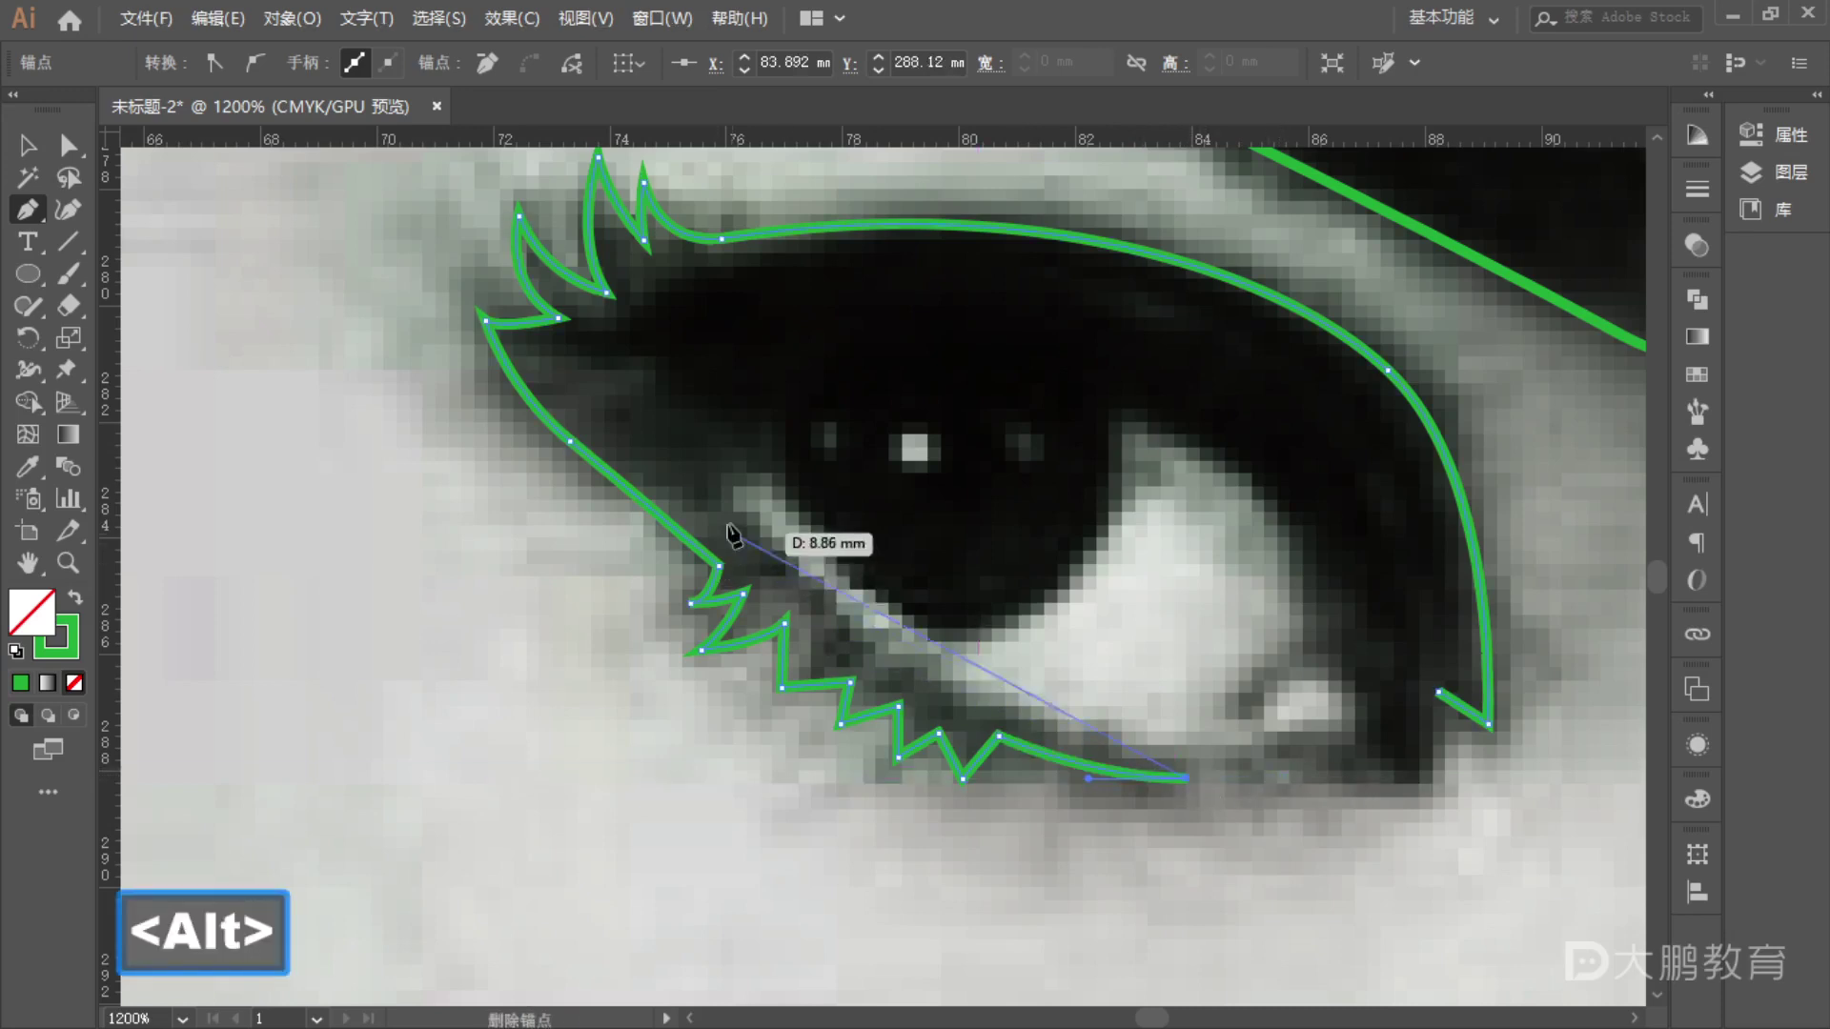
# - Continue the eye outline along the lower lid's inner edge, around the outer end of the eye white and beneath the iris to the upper lid
pyautogui.moveTo(730, 519); pyautogui.dragTo(584, 324)
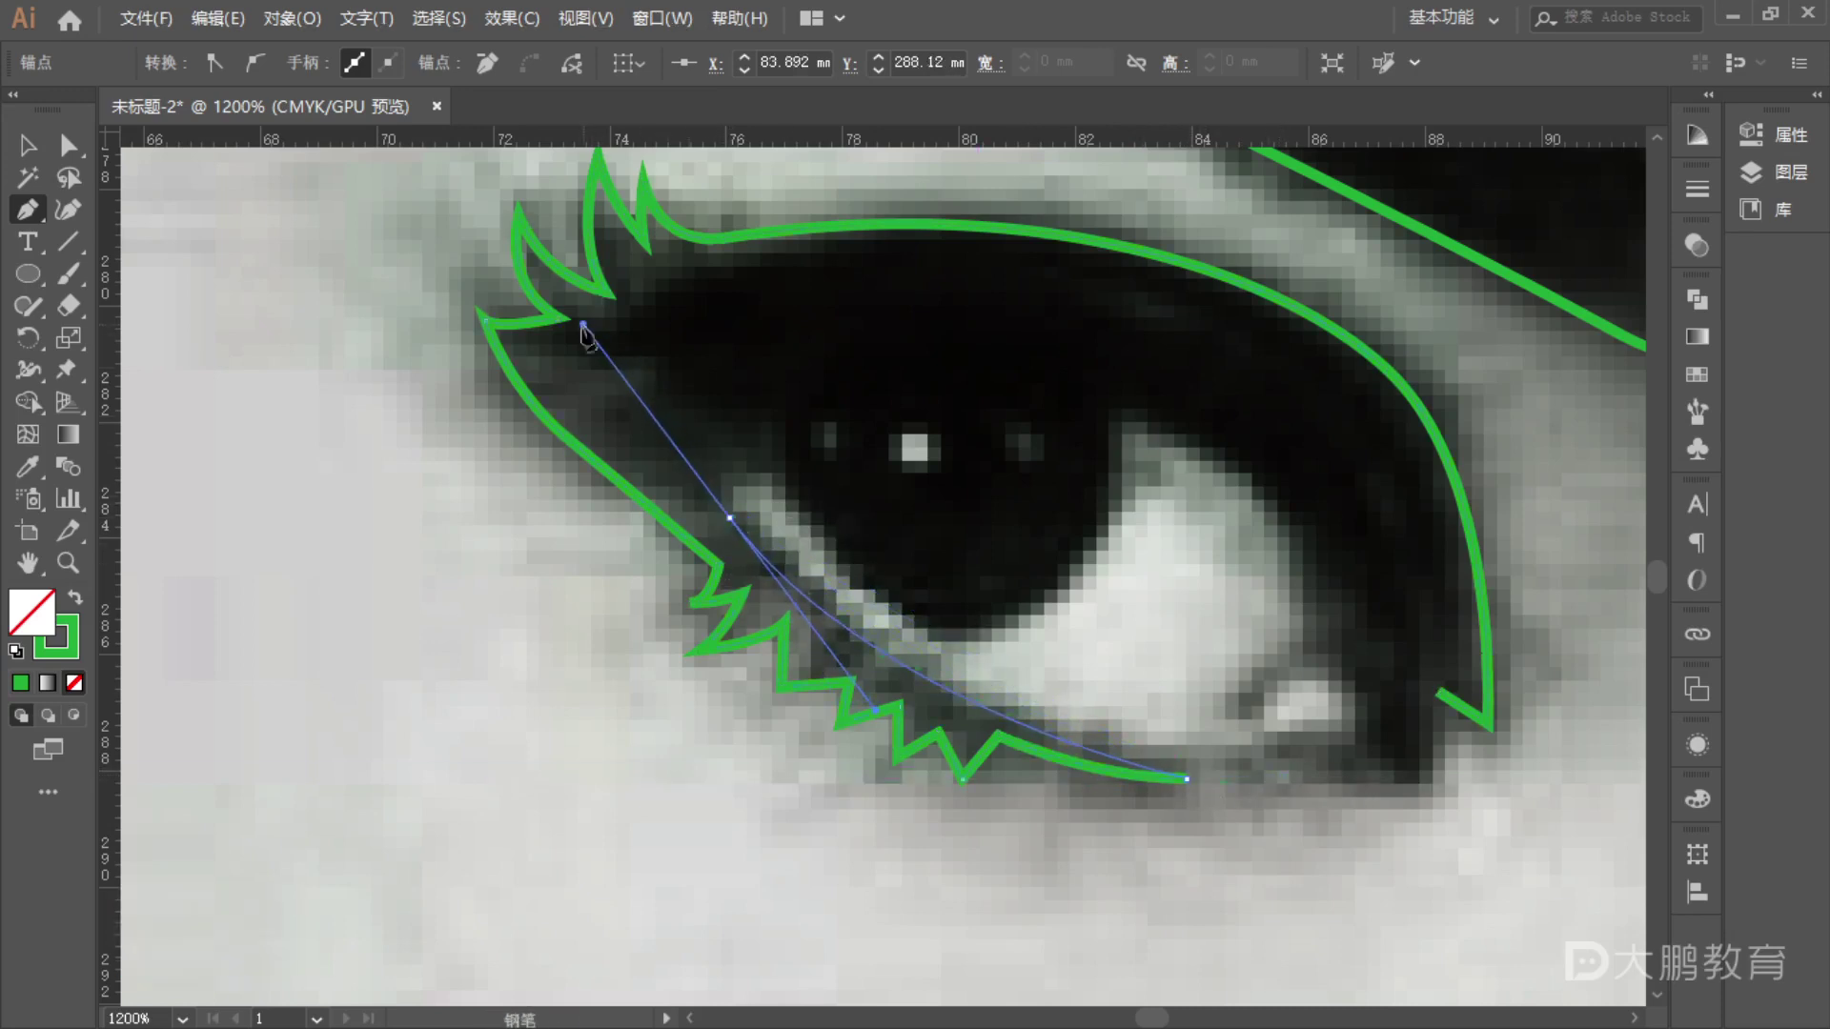
pyautogui.keyDown('alt'); pyautogui.click(729, 519); pyautogui.keyUp('alt')
pyautogui.moveTo(767, 469); pyautogui.dragTo(823, 474)
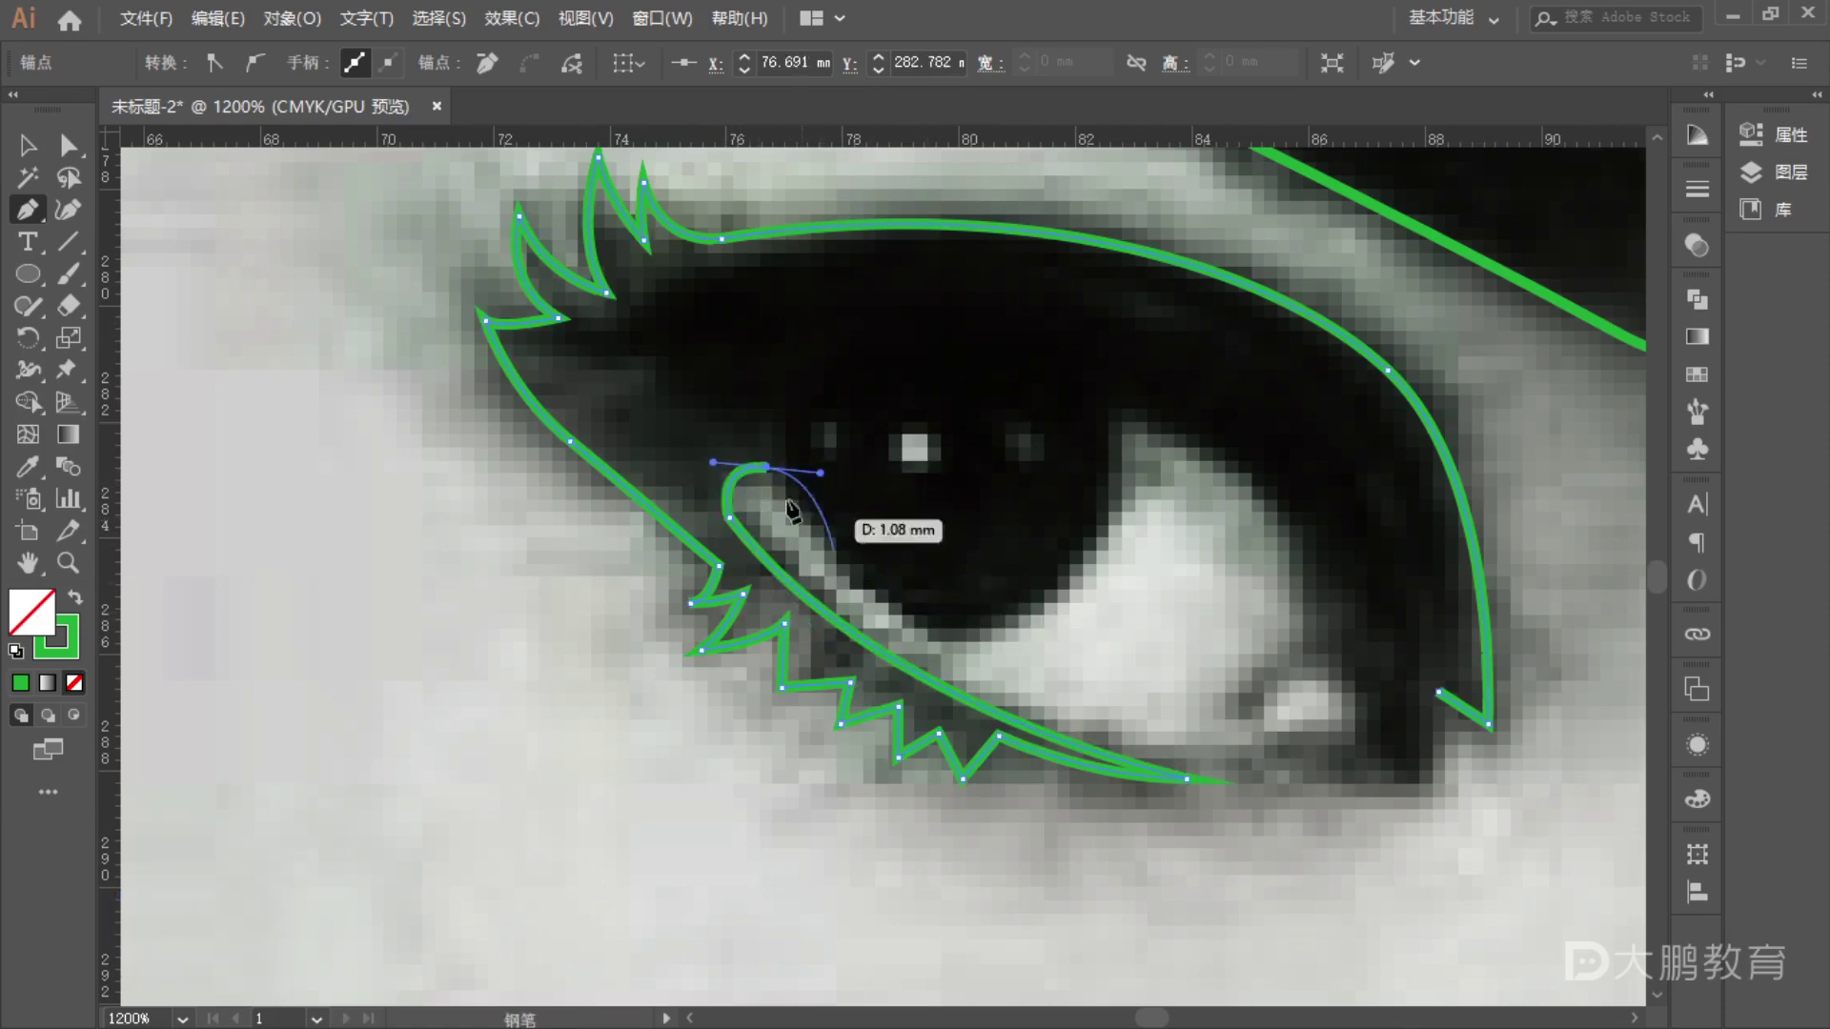
pyautogui.keyDown('alt'); pyautogui.click(767, 468); pyautogui.keyUp('alt')
pyautogui.moveTo(944, 624); pyautogui.dragTo(1068, 621)
pyautogui.moveTo(1120, 434); pyautogui.dragTo(1125, 427)
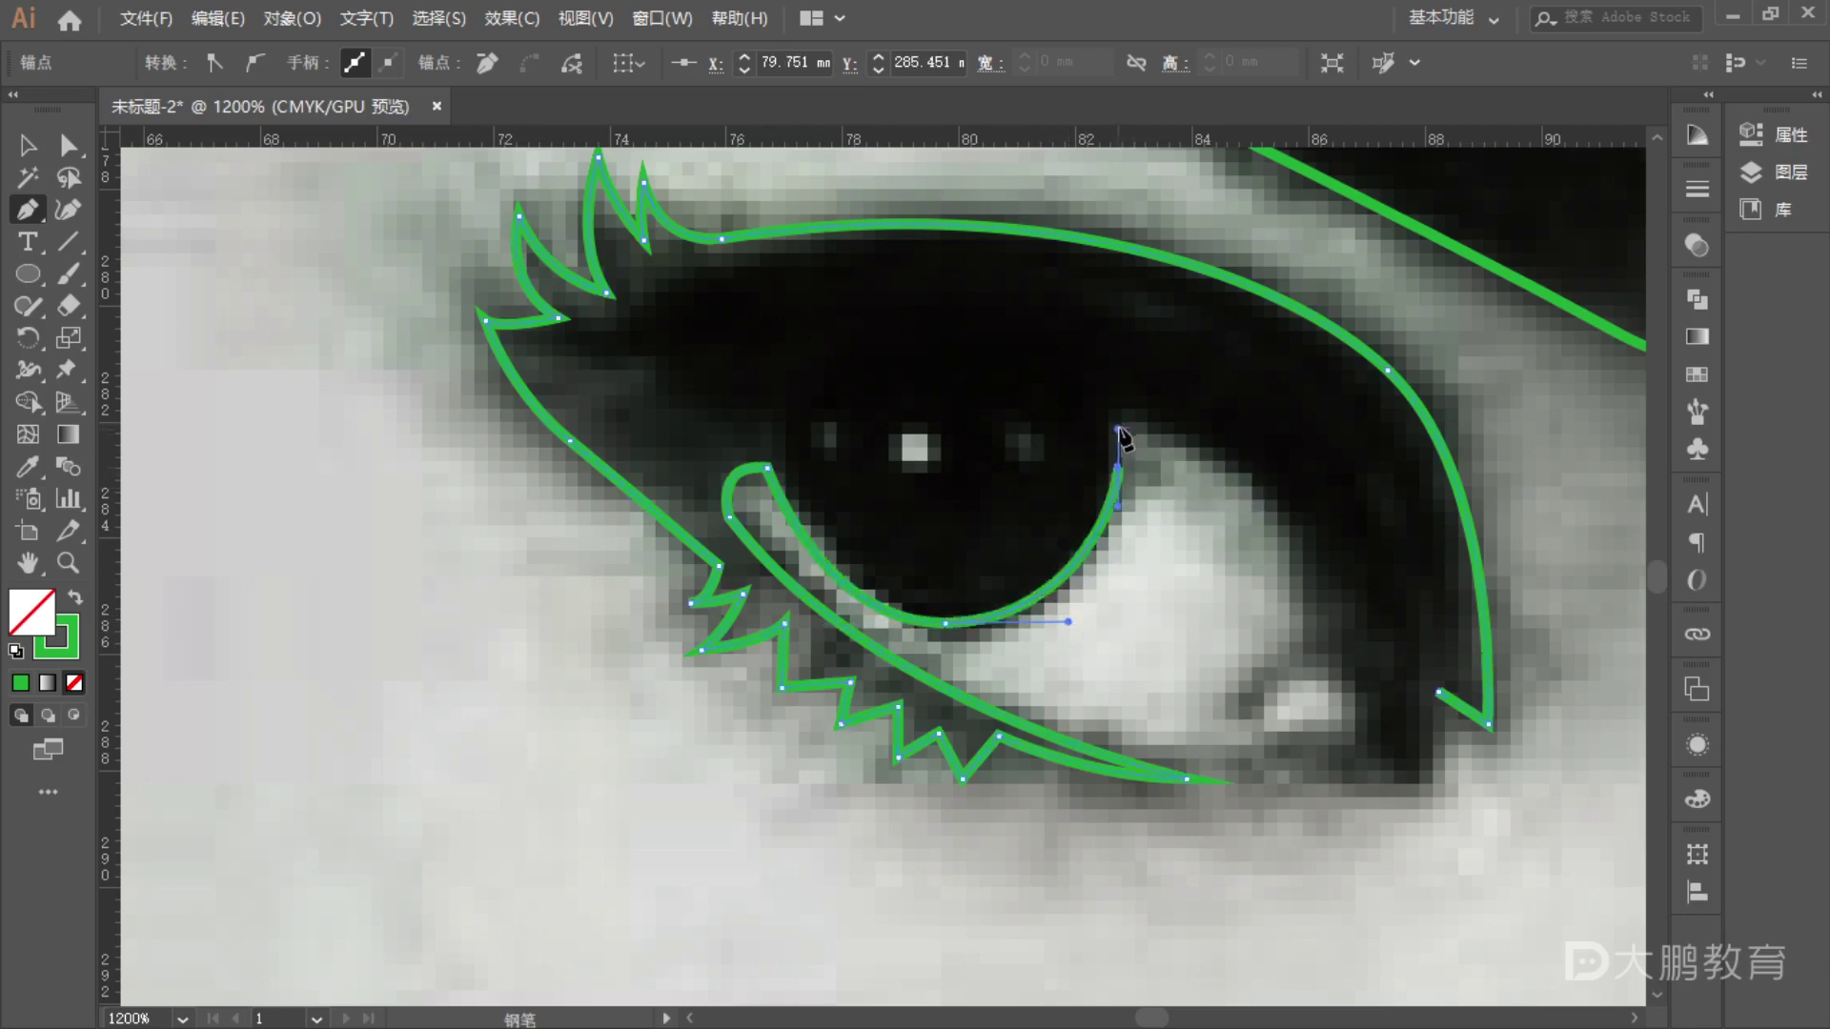
pyautogui.press('space')
pyautogui.moveTo(1185, 498); pyautogui.dragTo(1095, 523)
pyautogui.press('ctrl')
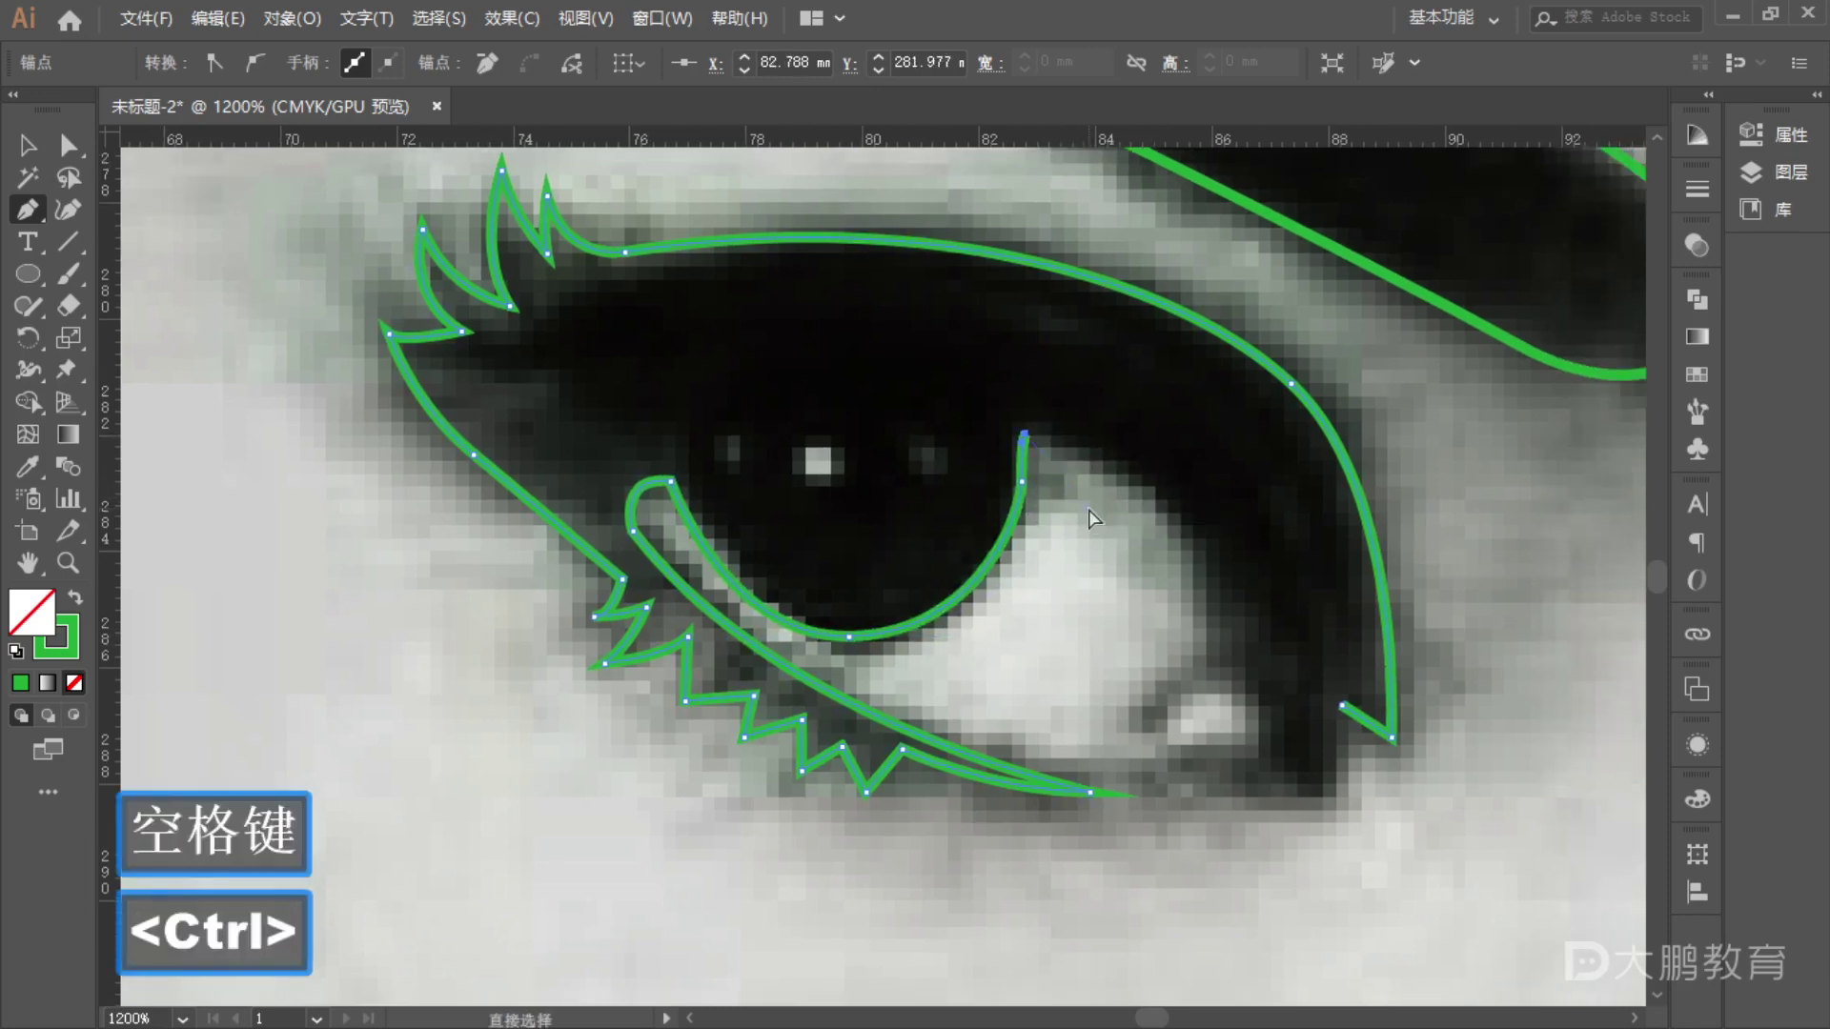
pyautogui.hotkey('ctrl', 'z')
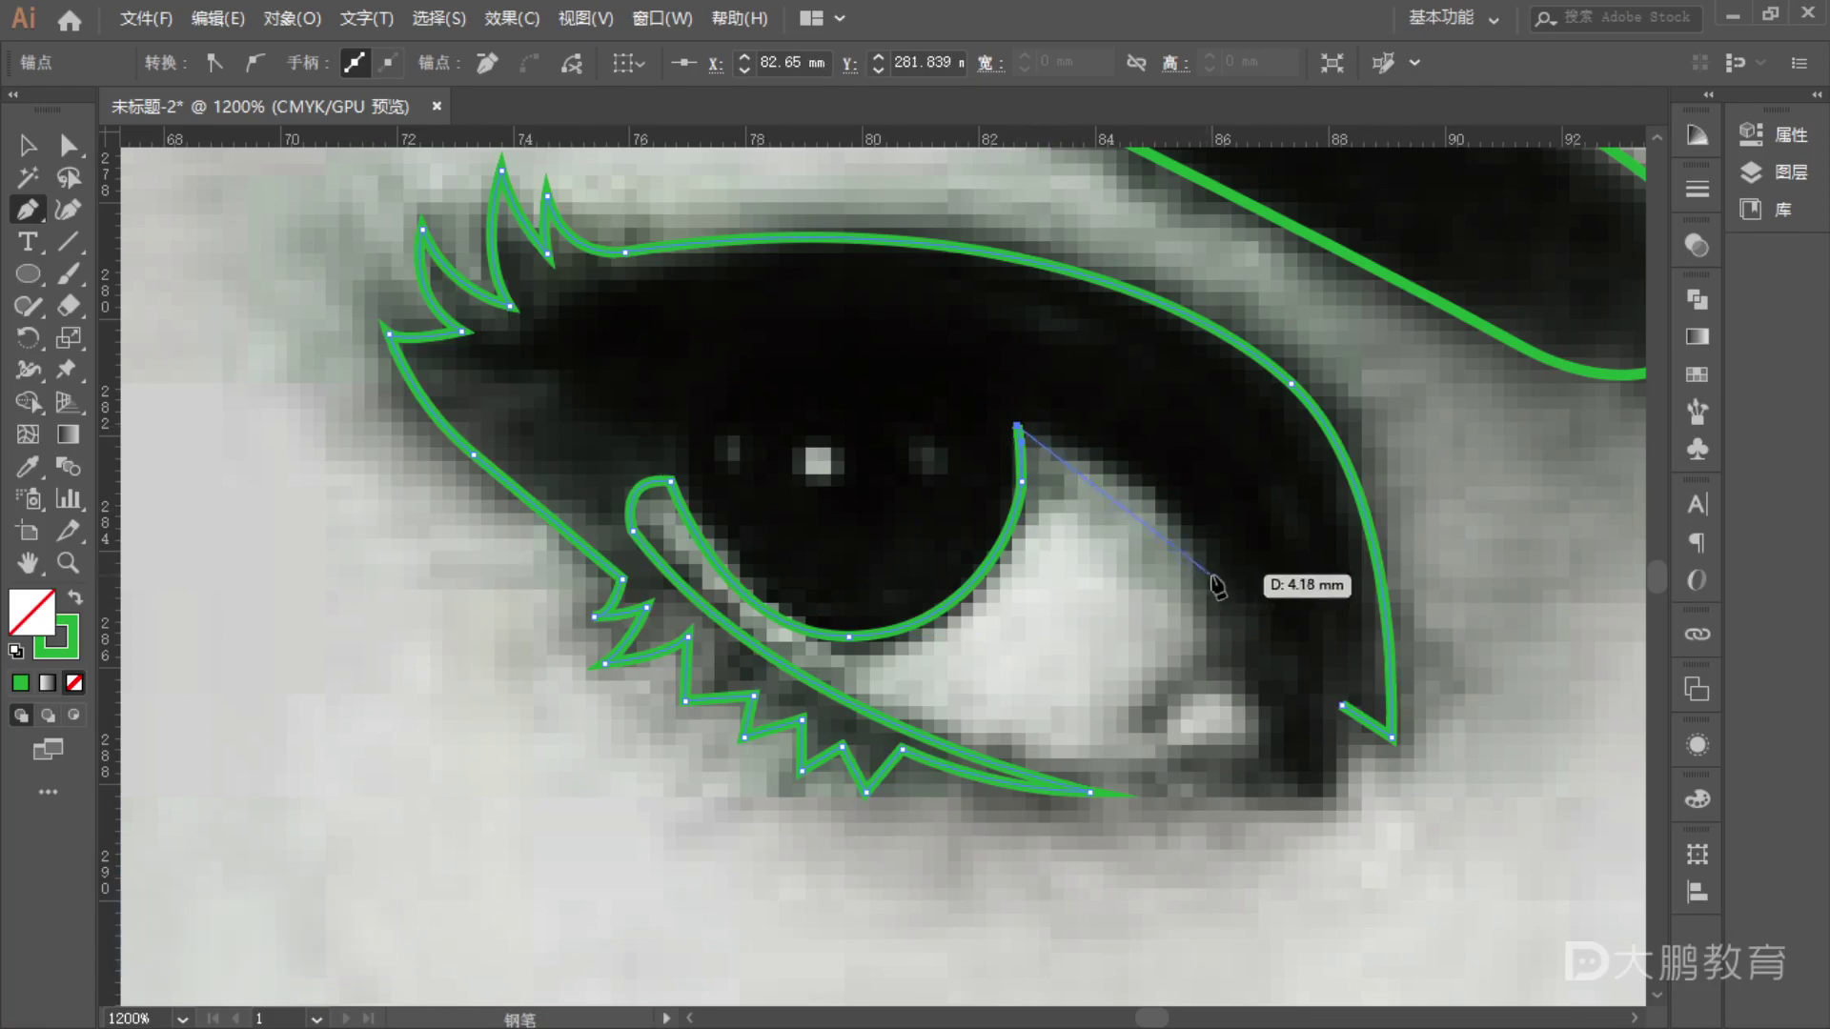
pyautogui.moveTo(1243, 577); pyautogui.dragTo(1312, 705)
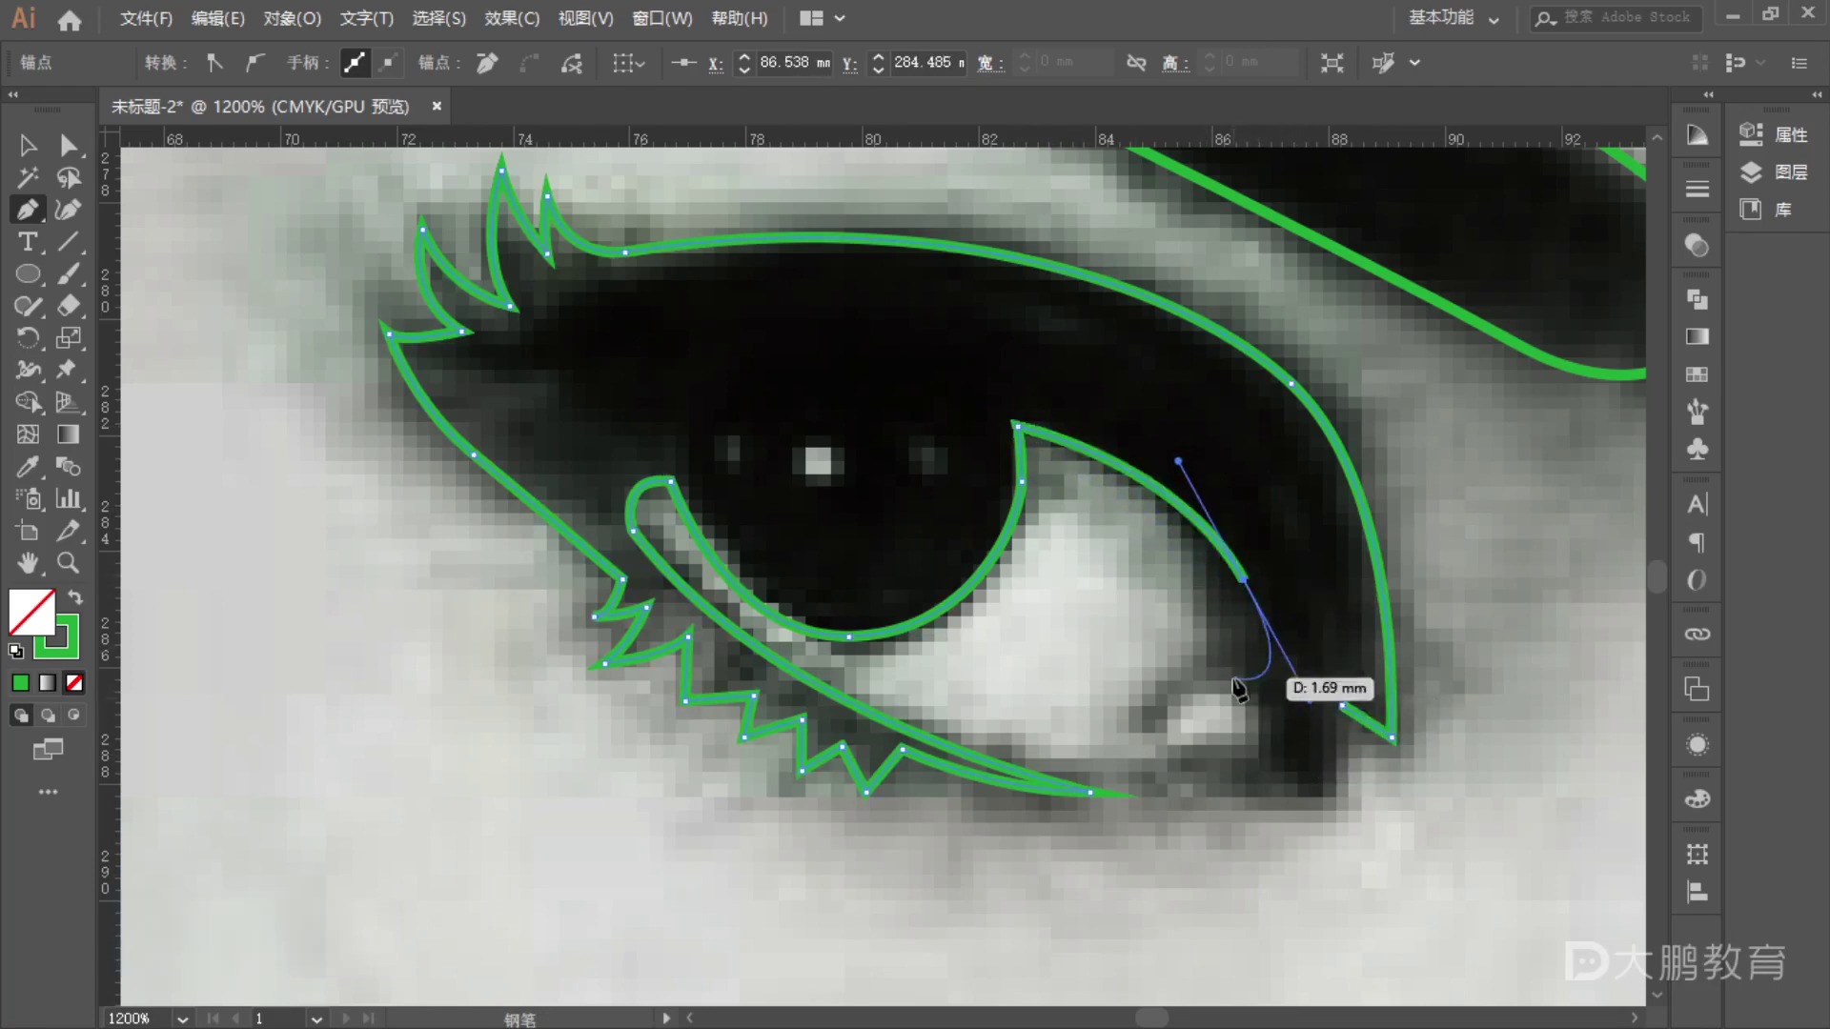
pyautogui.press('alt')
pyautogui.press('ctrl')
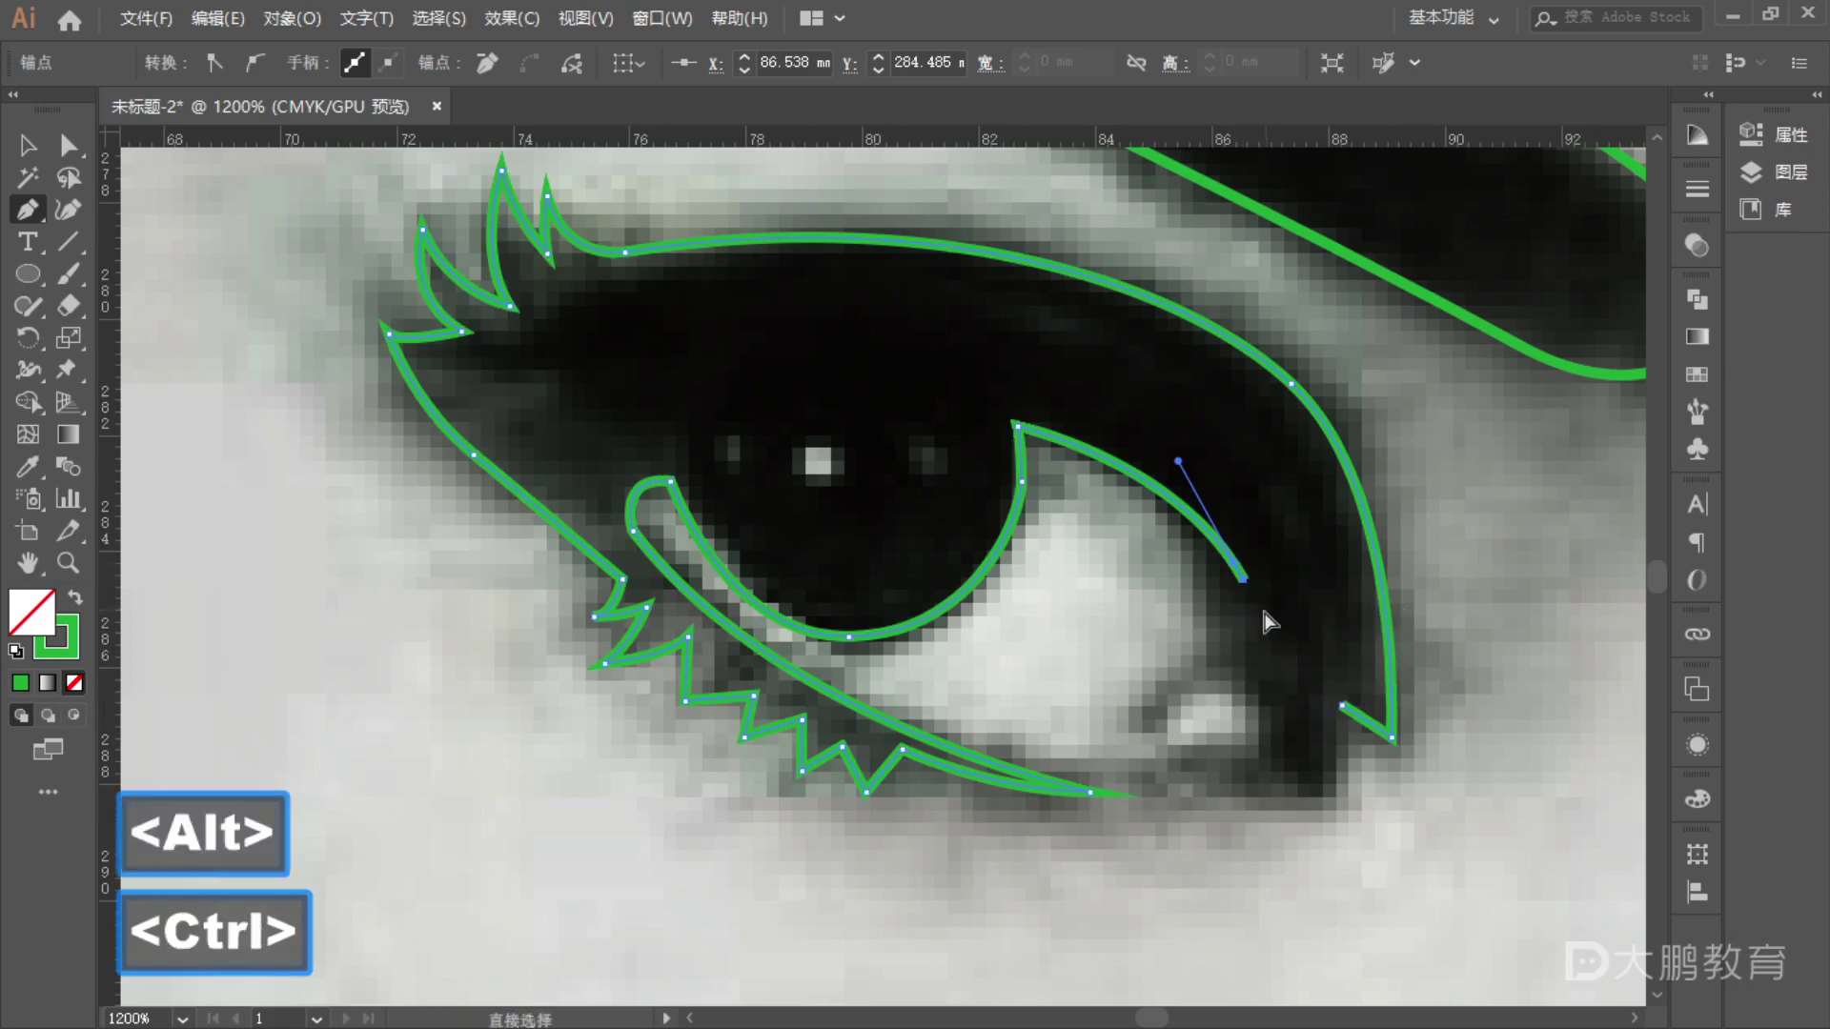
pyautogui.hotkey('ctrl', 'z')
pyautogui.hotkey('ctrl', 'z')
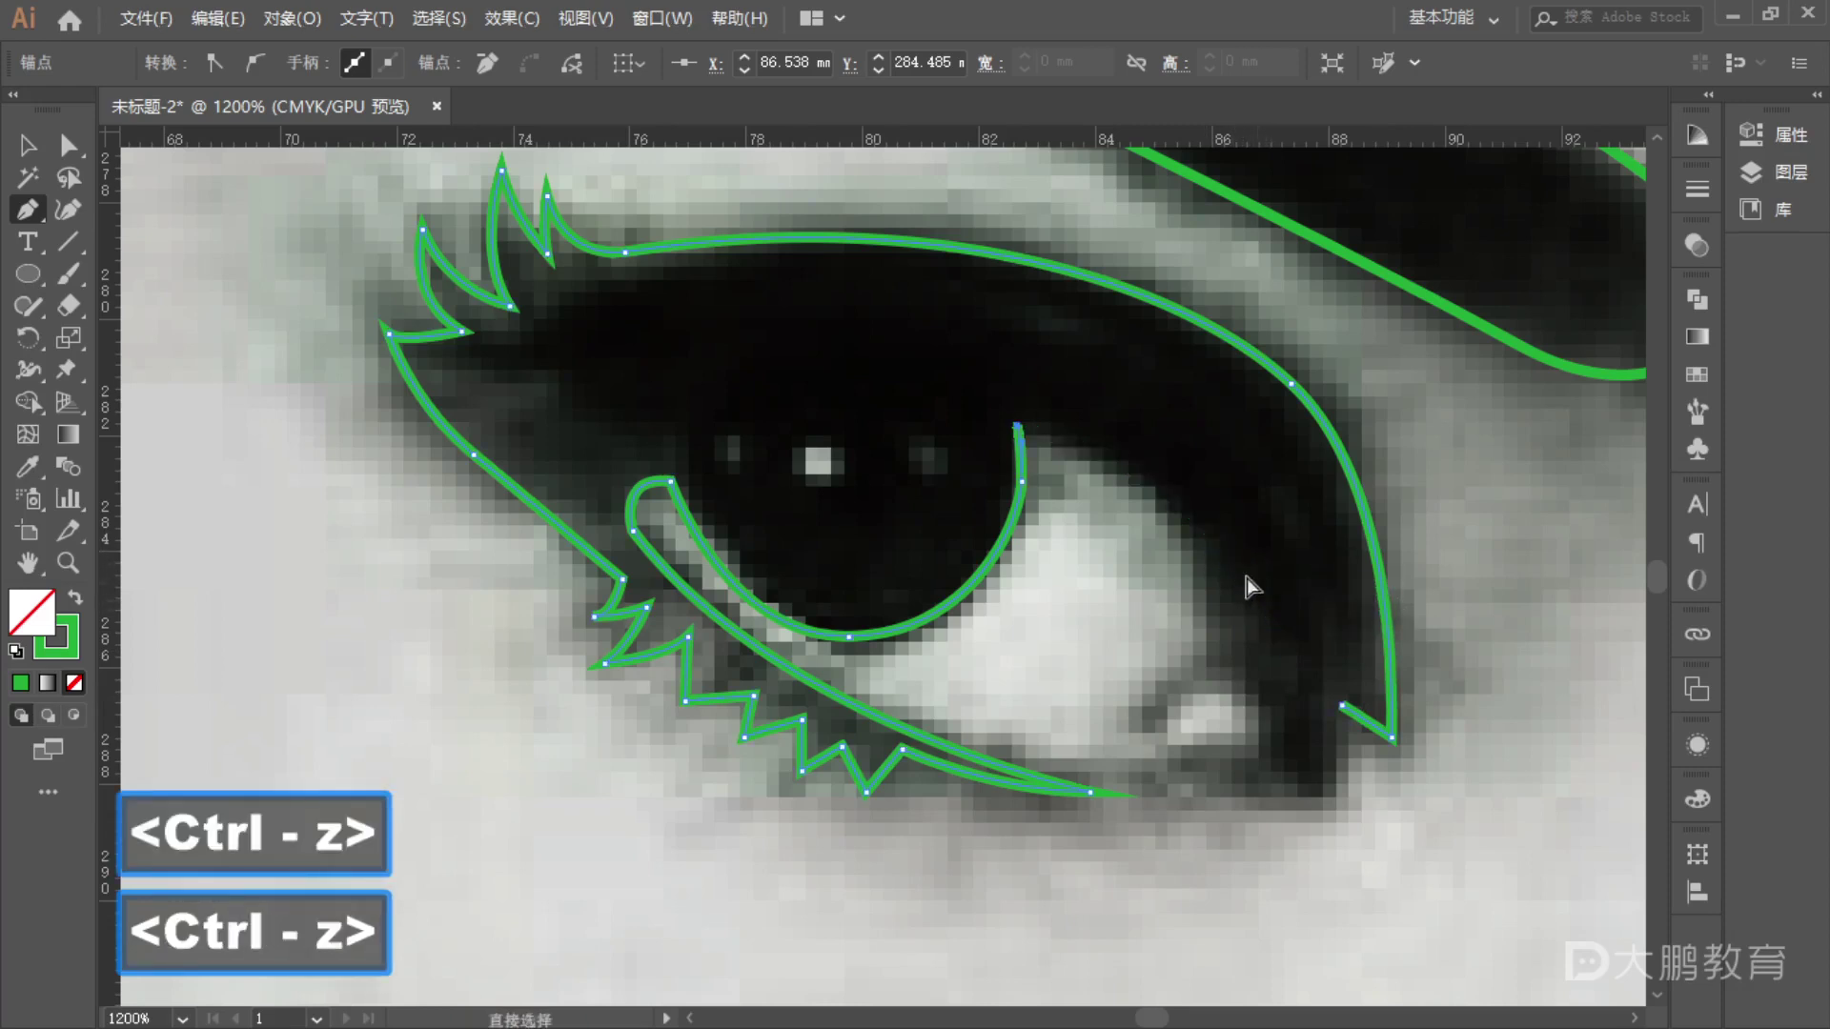
# - Trace the inner part of the eye white and the tear duct, close the eye outline at its inner corner and deselect it
pyautogui.moveTo(1207, 547)
pyautogui.mouseDown()
pyautogui.moveTo(1276, 643)
pyautogui.moveTo(1260, 626)
pyautogui.mouseUp()
pyautogui.moveTo(1151, 730)
pyautogui.mouseDown()
pyautogui.moveTo(1248, 701)
pyautogui.moveTo(1232, 690)
pyautogui.moveTo(1266, 724)
pyautogui.mouseUp()
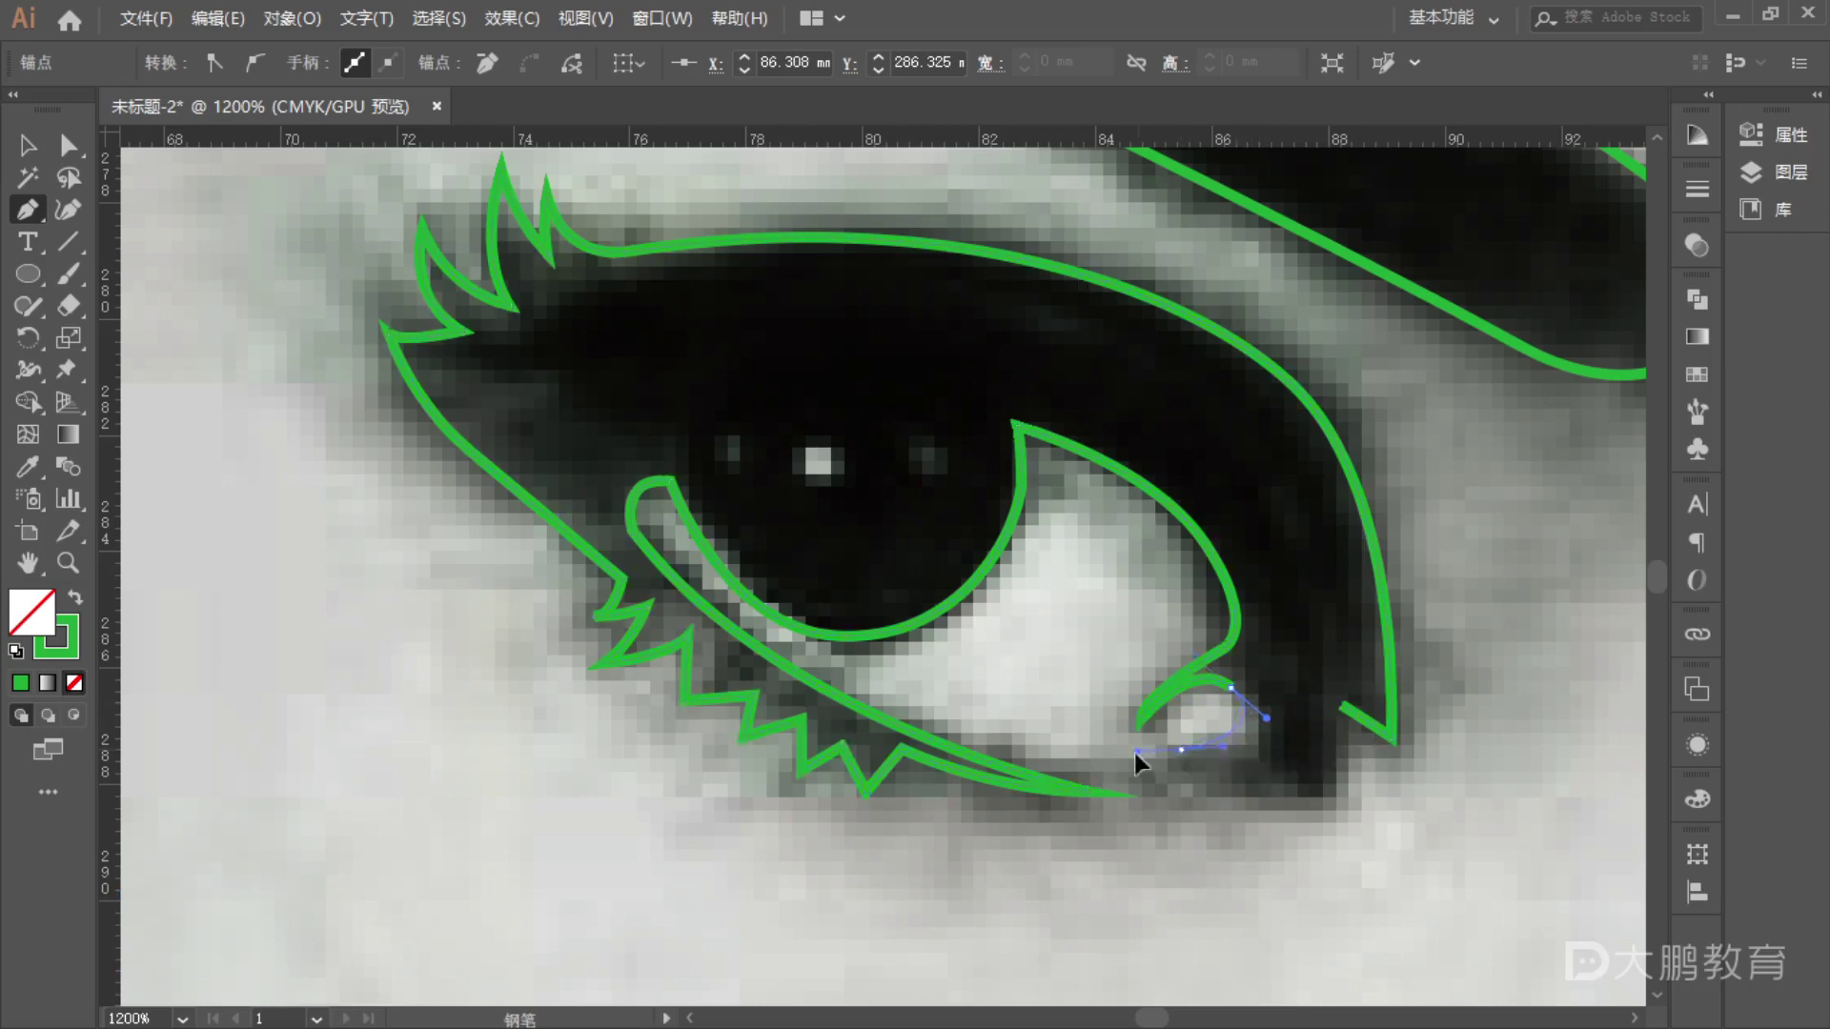
pyautogui.moveTo(1174, 793); pyautogui.dragTo(1256, 820)
pyautogui.click(1343, 801)
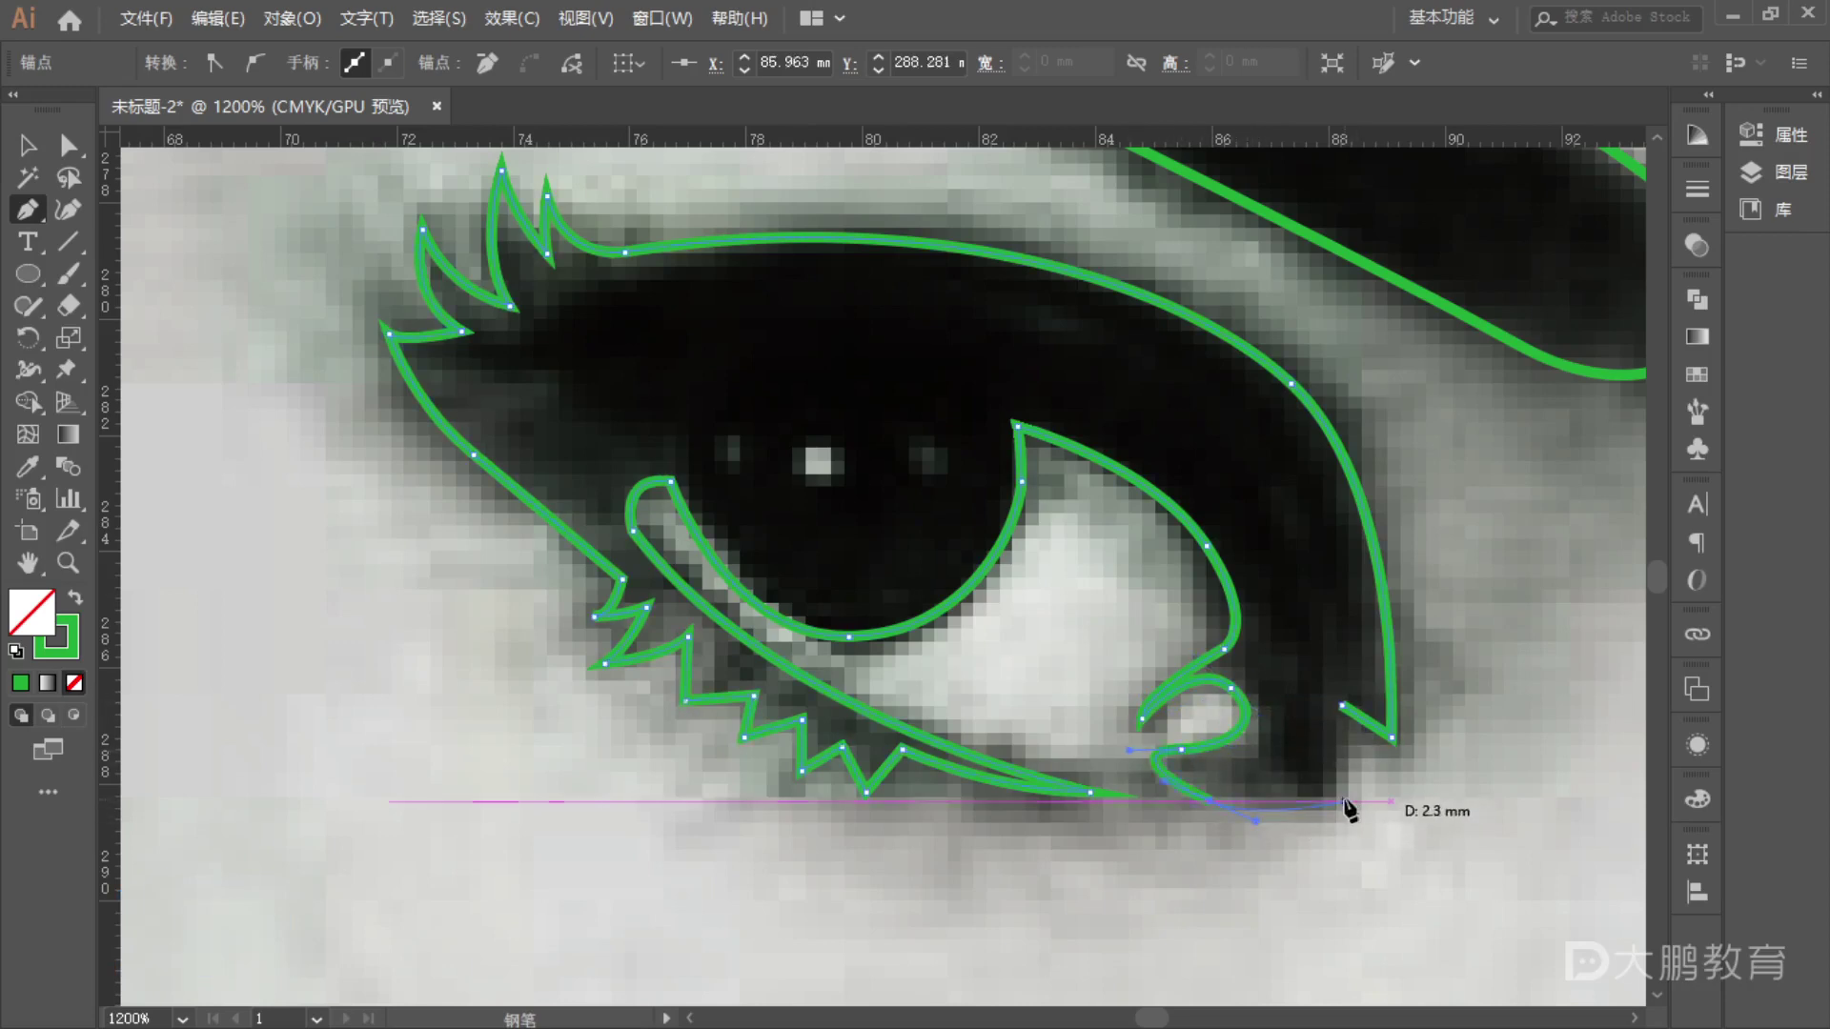
pyautogui.click(1344, 705)
pyautogui.keyDown('ctrl'); pyautogui.click(1421, 838); pyautogui.keyUp('ctrl')
# - Outline the second eyebrow with the Pen tool, from its inner end along the upper edge, around the outer end and back underneath
pyautogui.scroll(-3, 845, 518)
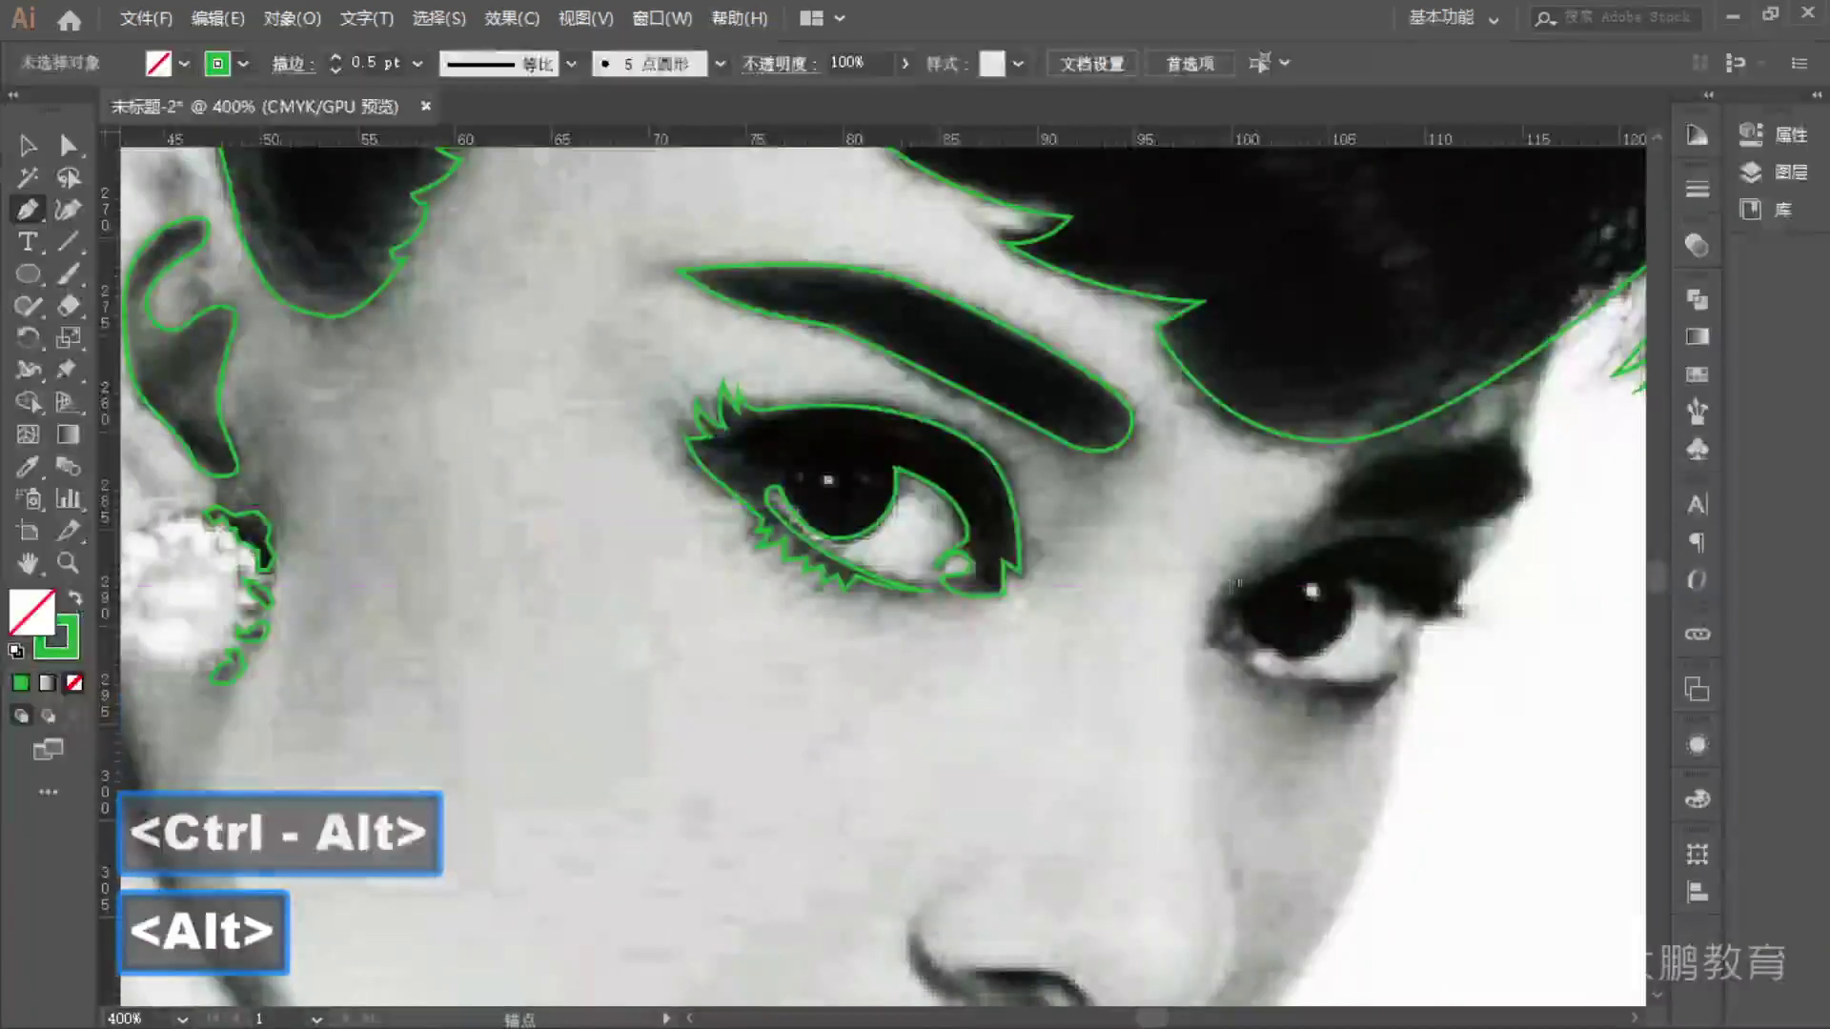
pyautogui.scroll(2, 1551, 543)
pyautogui.moveTo(1564, 502); pyautogui.dragTo(1349, 524)
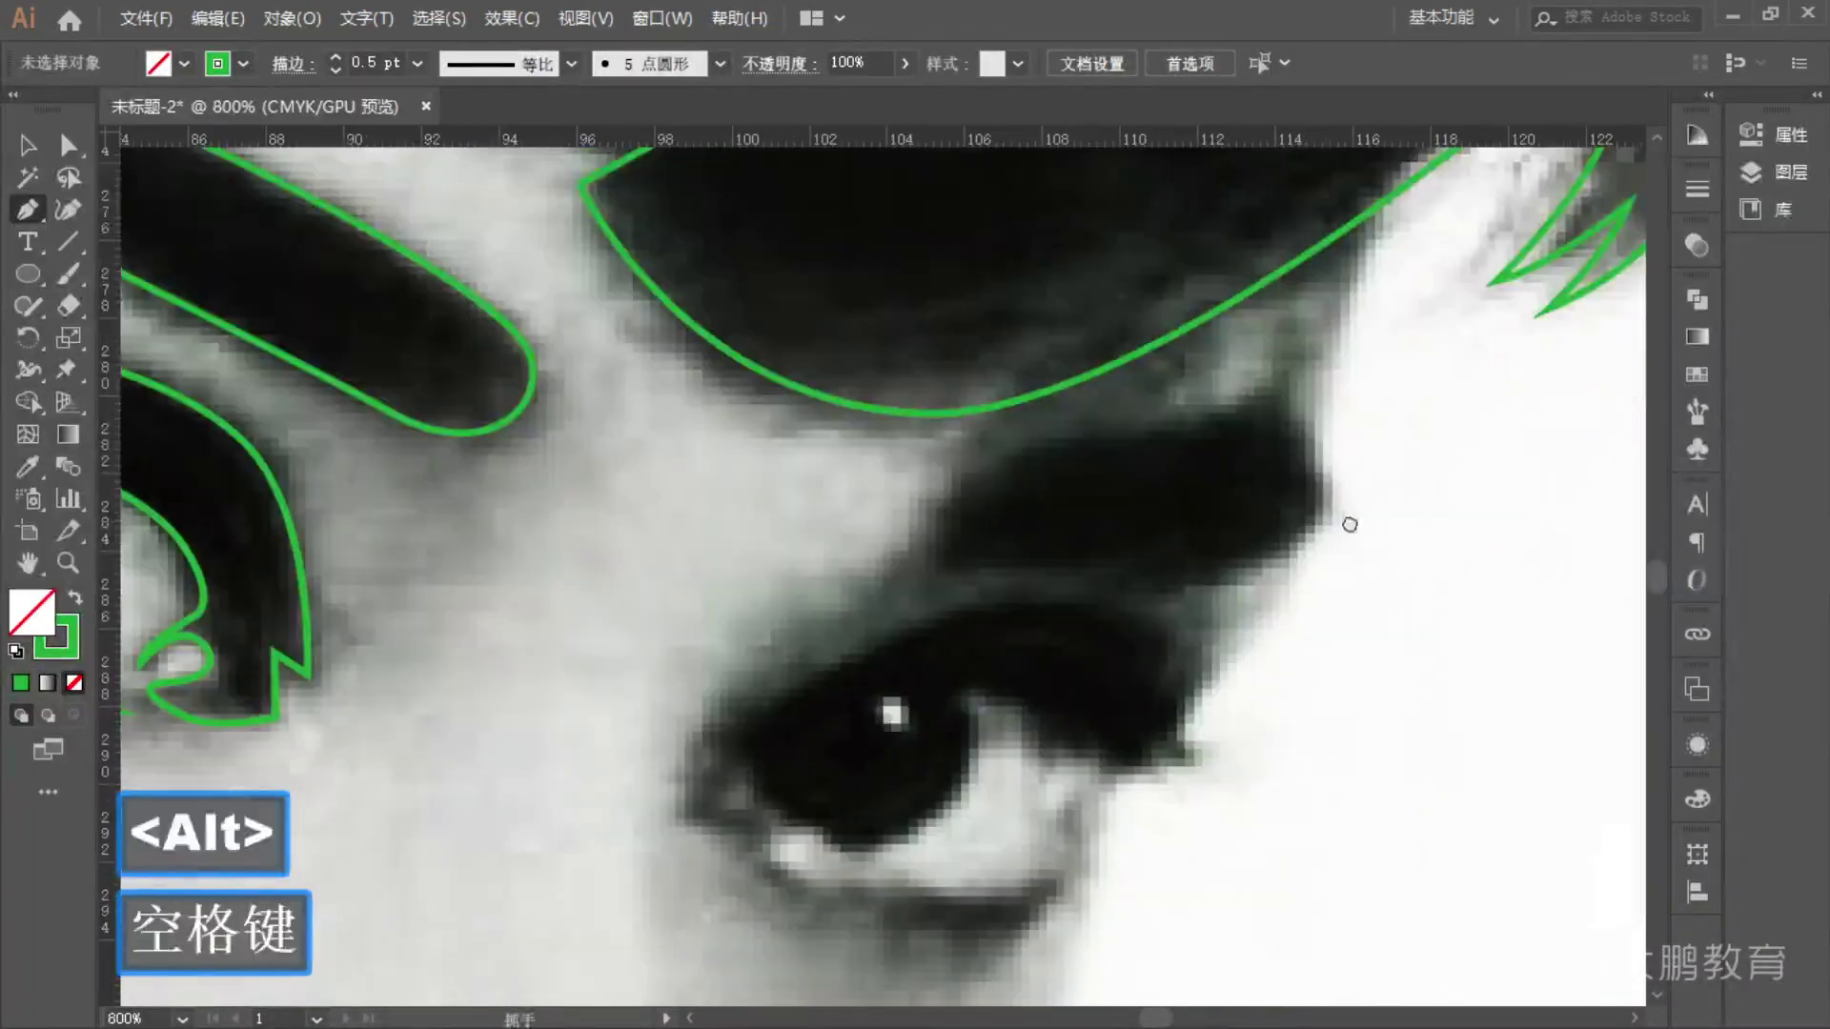
pyautogui.click(942, 560)
pyautogui.moveTo(1060, 445); pyautogui.dragTo(1155, 431)
pyautogui.moveTo(1279, 389); pyautogui.dragTo(1265, 560)
pyautogui.moveTo(1020, 558); pyautogui.dragTo(879, 541)
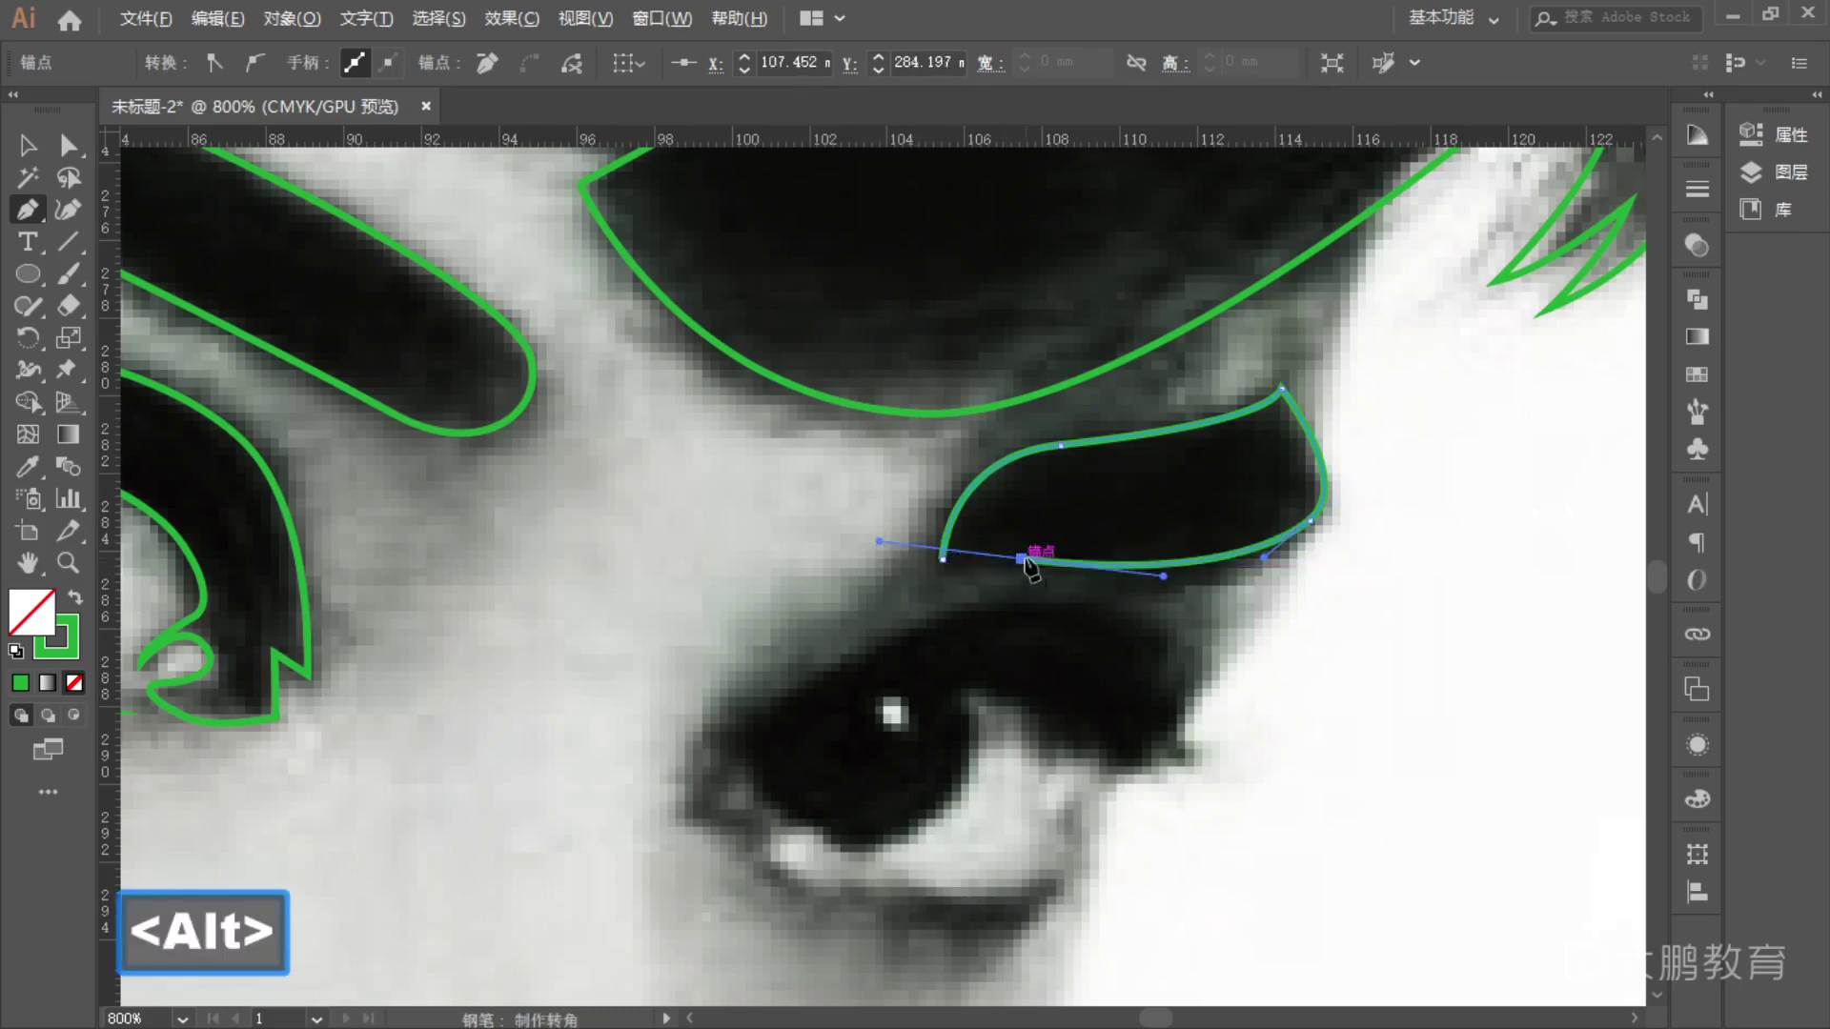
# - Close the second eyebrow's outline at its inner end, undoing the first closing segment and redrawing it
pyautogui.moveTo(994, 572); pyautogui.dragTo(953, 577)
pyautogui.click(940, 562)
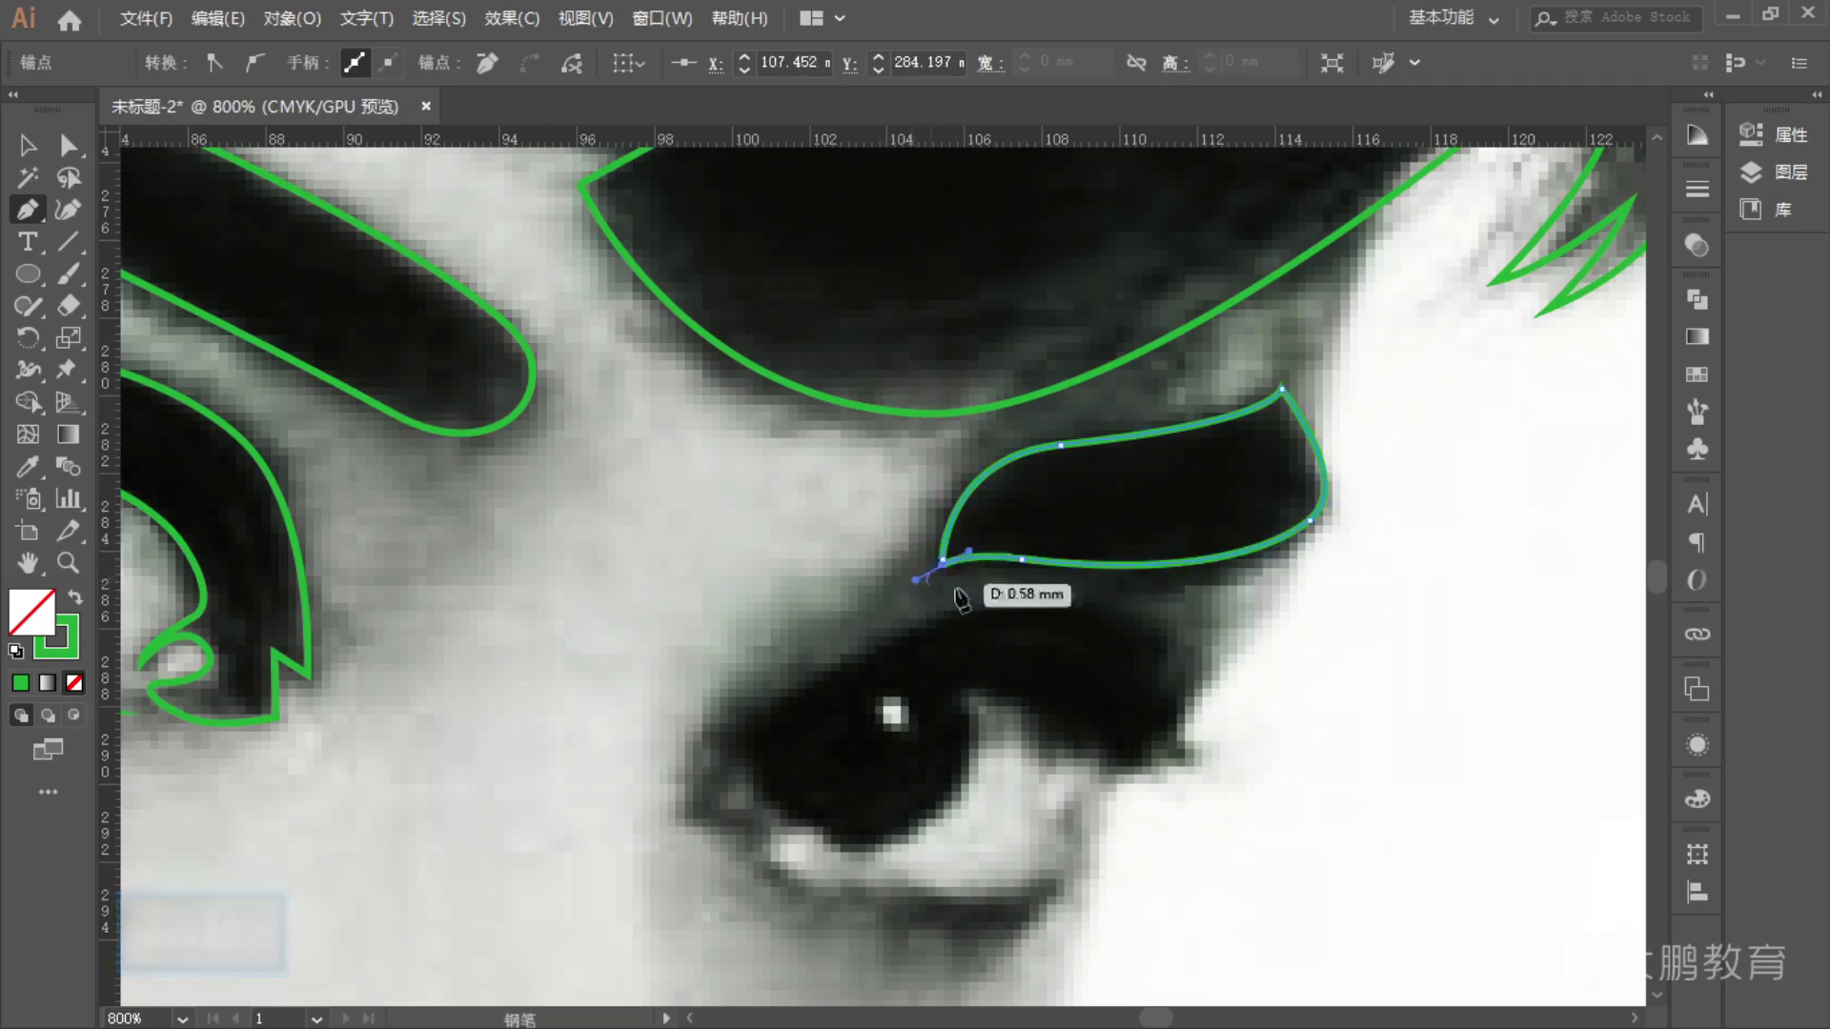
pyautogui.keyDown('ctrl'); pyautogui.click(1315, 636); pyautogui.keyUp('ctrl')
pyautogui.hotkey('ctrl', 'z')
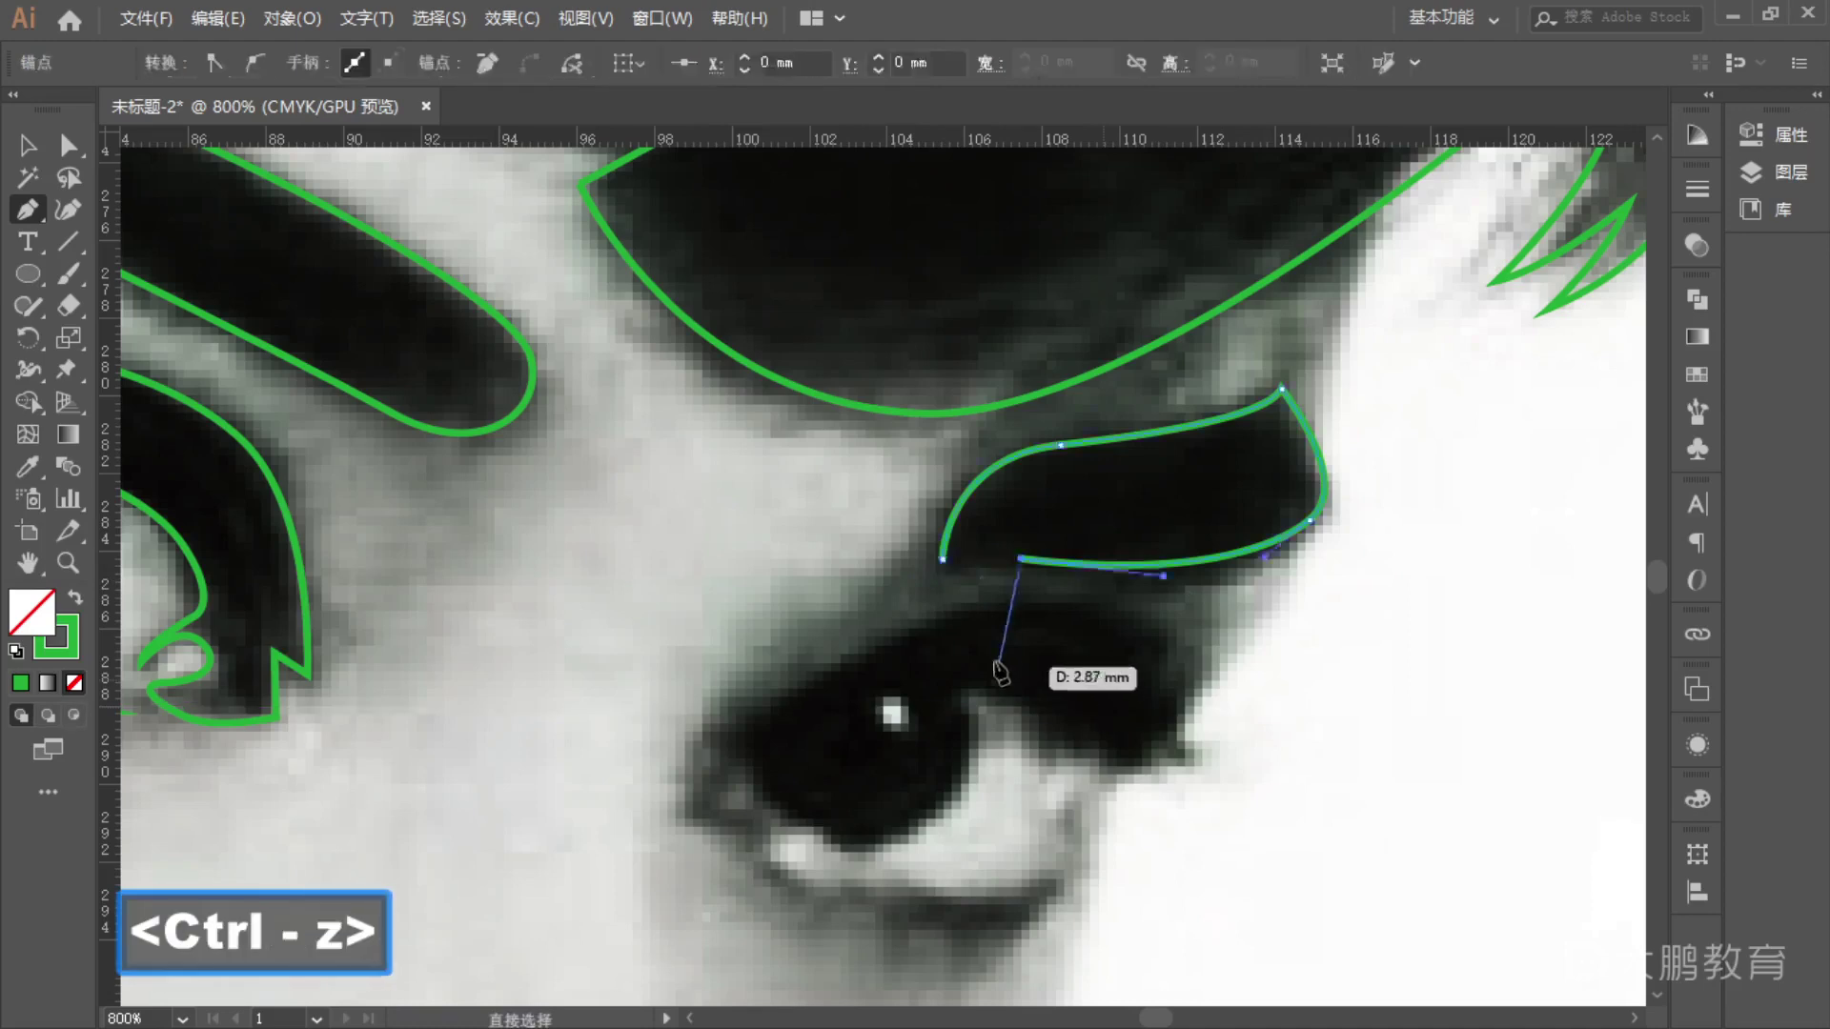
pyautogui.keyDown('alt'); pyautogui.scroll(3, 991, 571); pyautogui.keyUp('alt')
pyautogui.moveTo(837, 558); pyautogui.dragTo(751, 592)
pyautogui.keyDown('alt'); pyautogui.scroll(-3, 1115, 615); pyautogui.keyUp('alt')
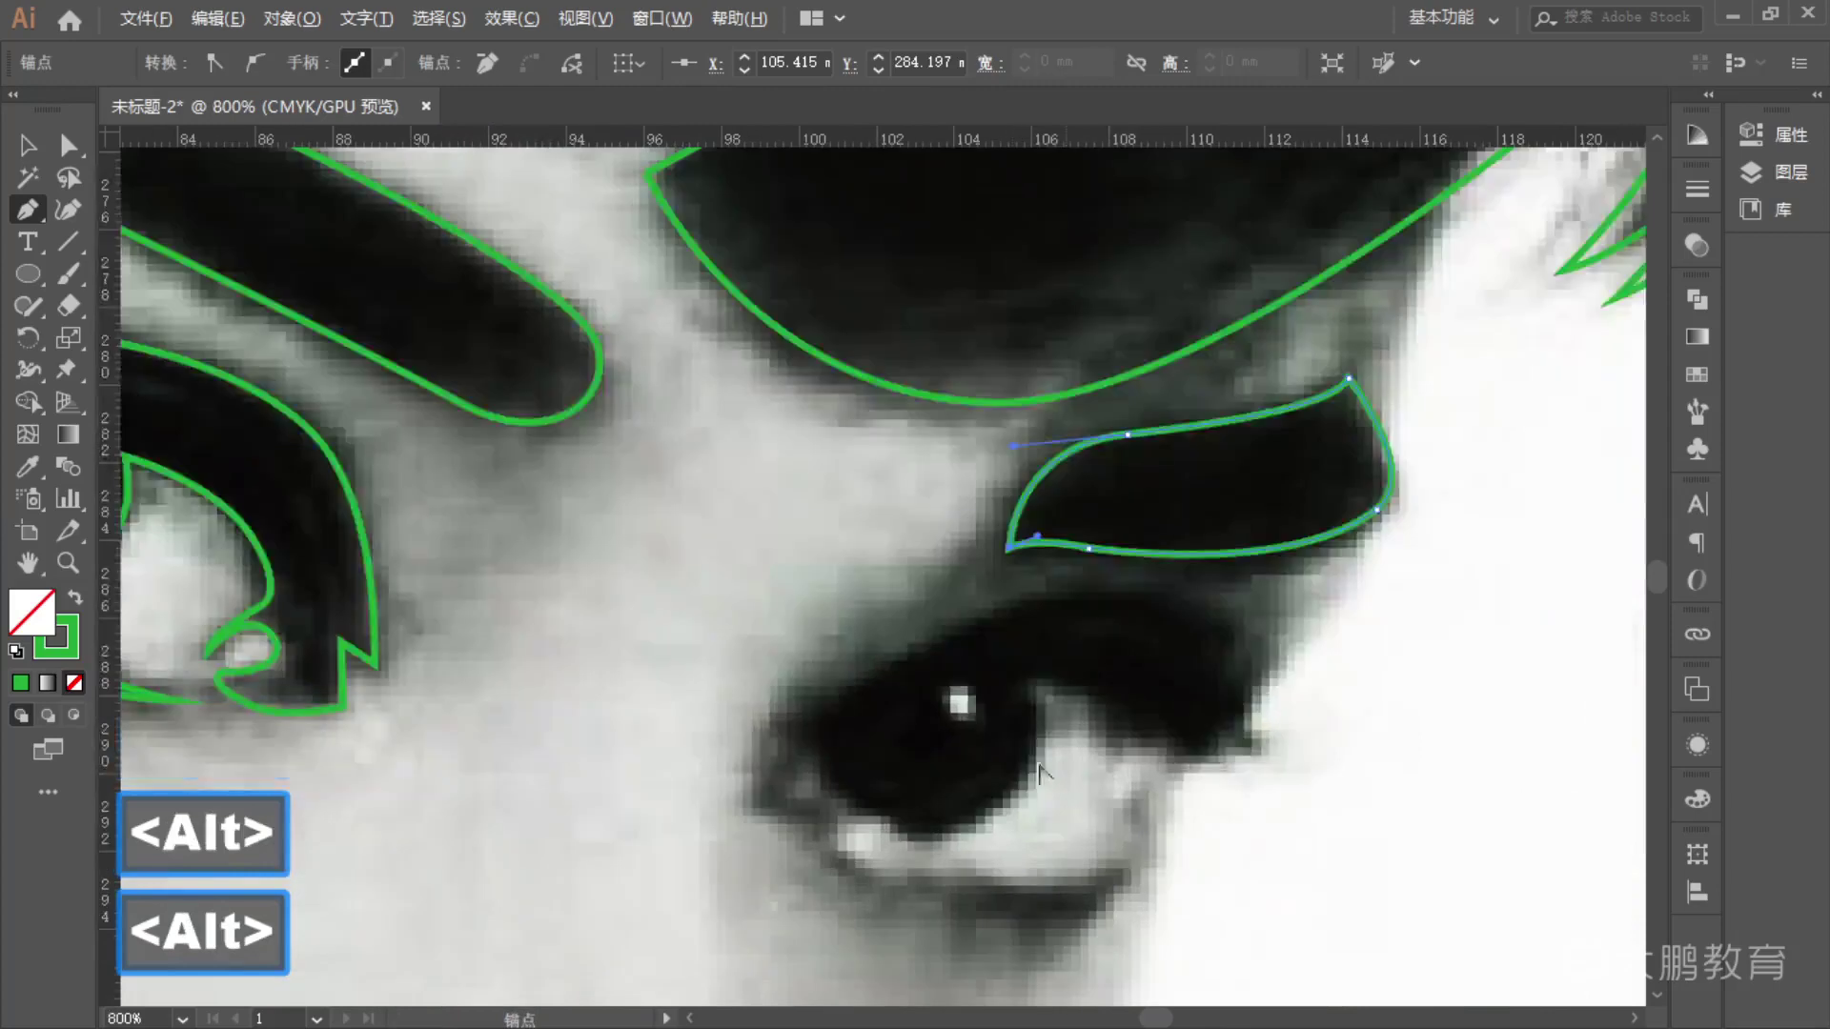
# - Trace the second eye from its inner corner over the upper lid and outer lashes, beneath the iris and along the lower lid
pyautogui.click(765, 792)
pyautogui.moveTo(1048, 601); pyautogui.dragTo(1270, 568)
pyautogui.moveTo(1273, 673); pyautogui.dragTo(1016, 690)
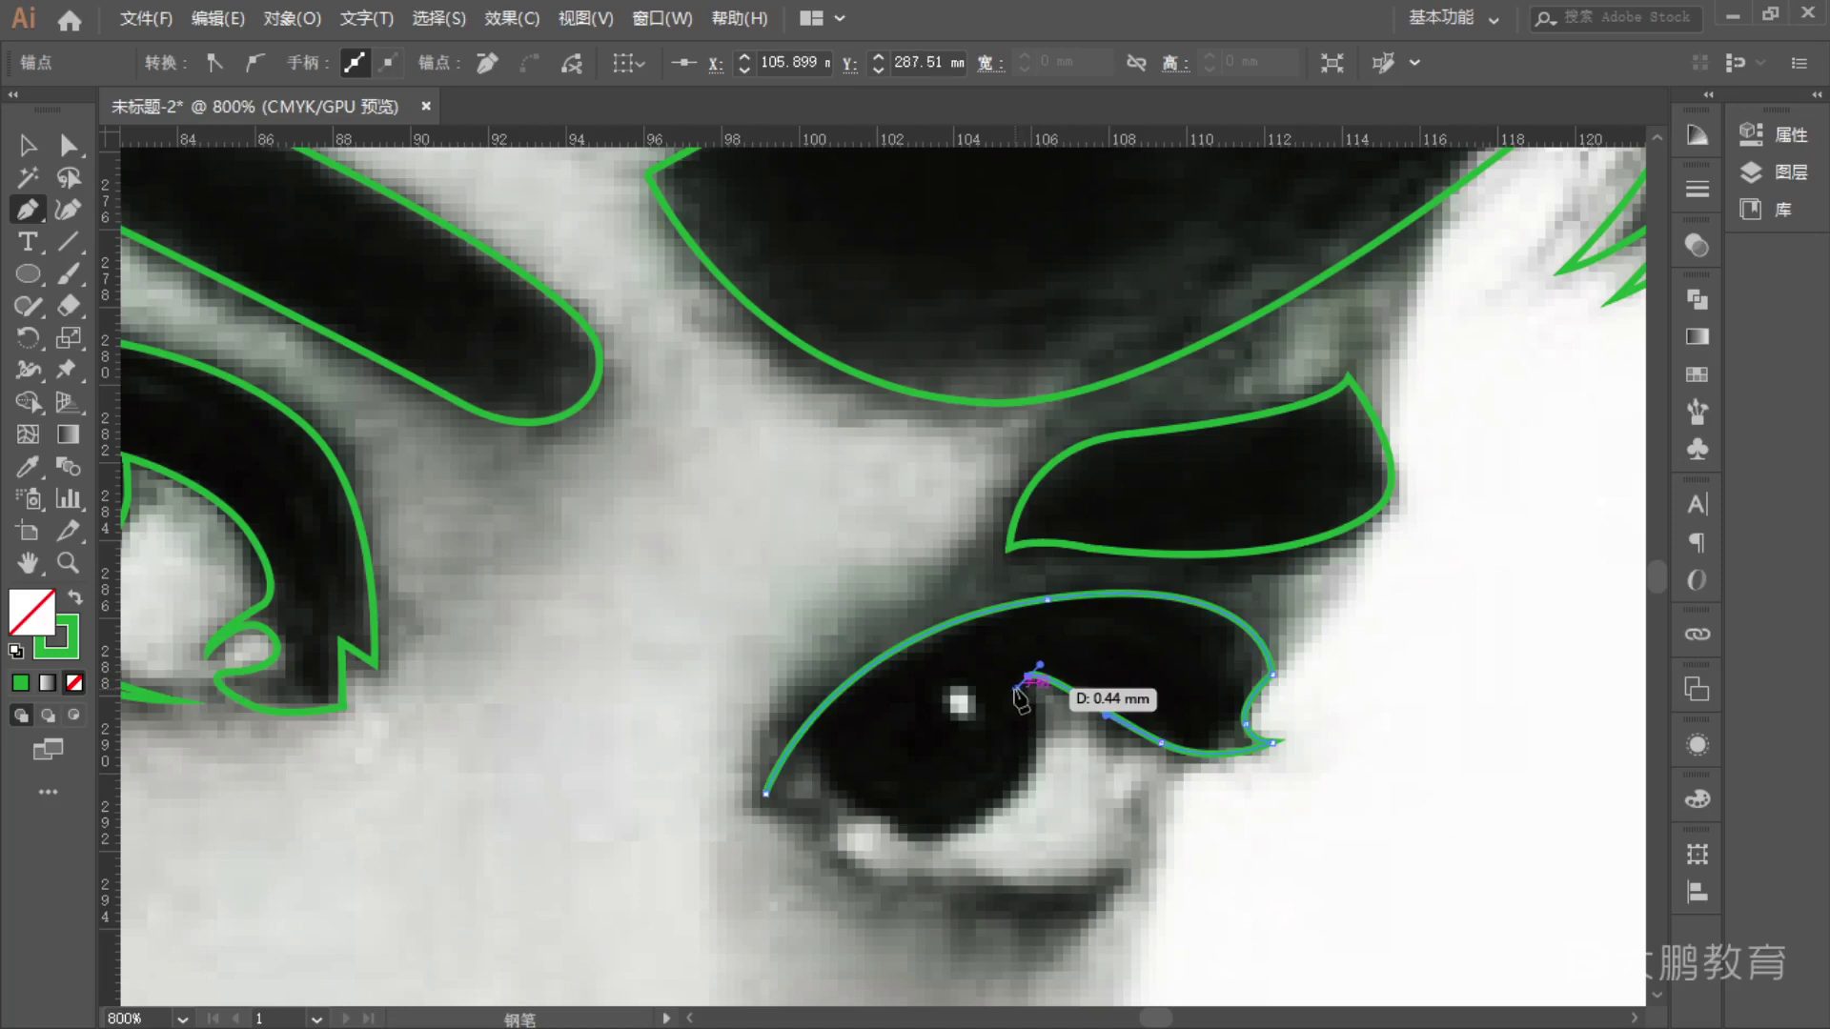
pyautogui.moveTo(1016, 688); pyautogui.dragTo(926, 827)
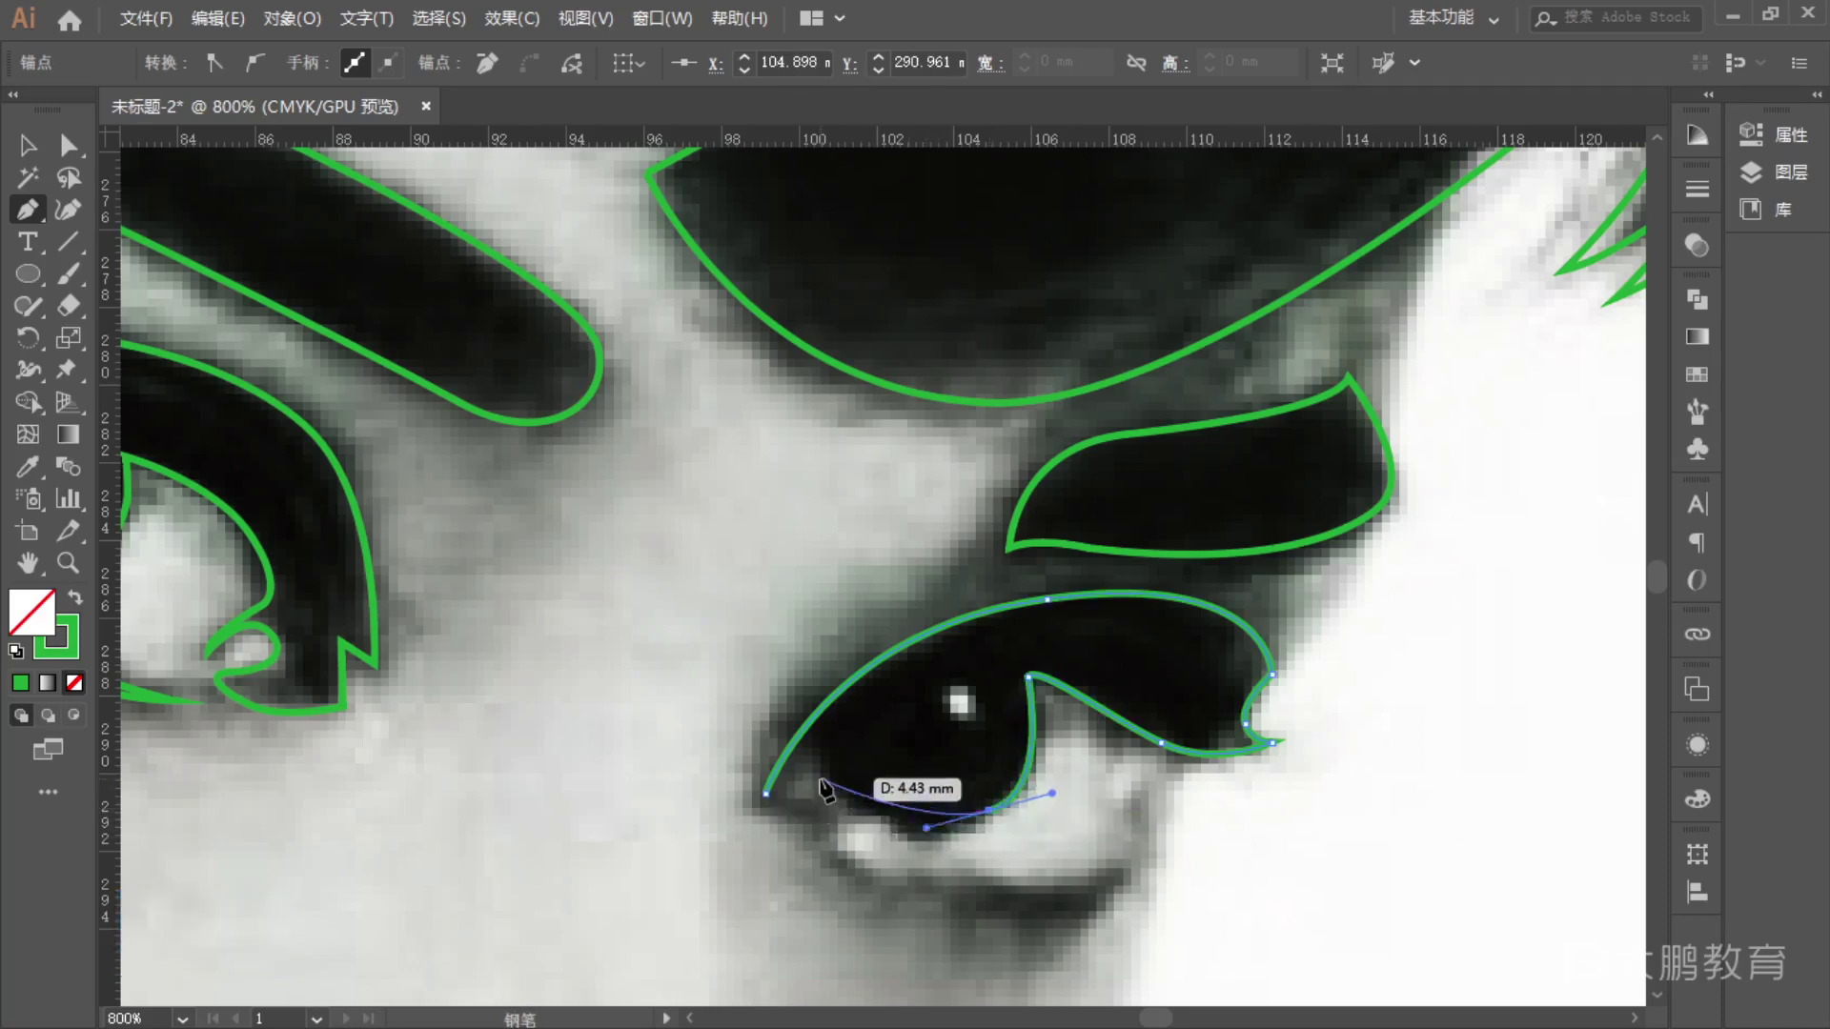
pyautogui.moveTo(819, 768); pyautogui.dragTo(951, 943)
pyautogui.press('alt')
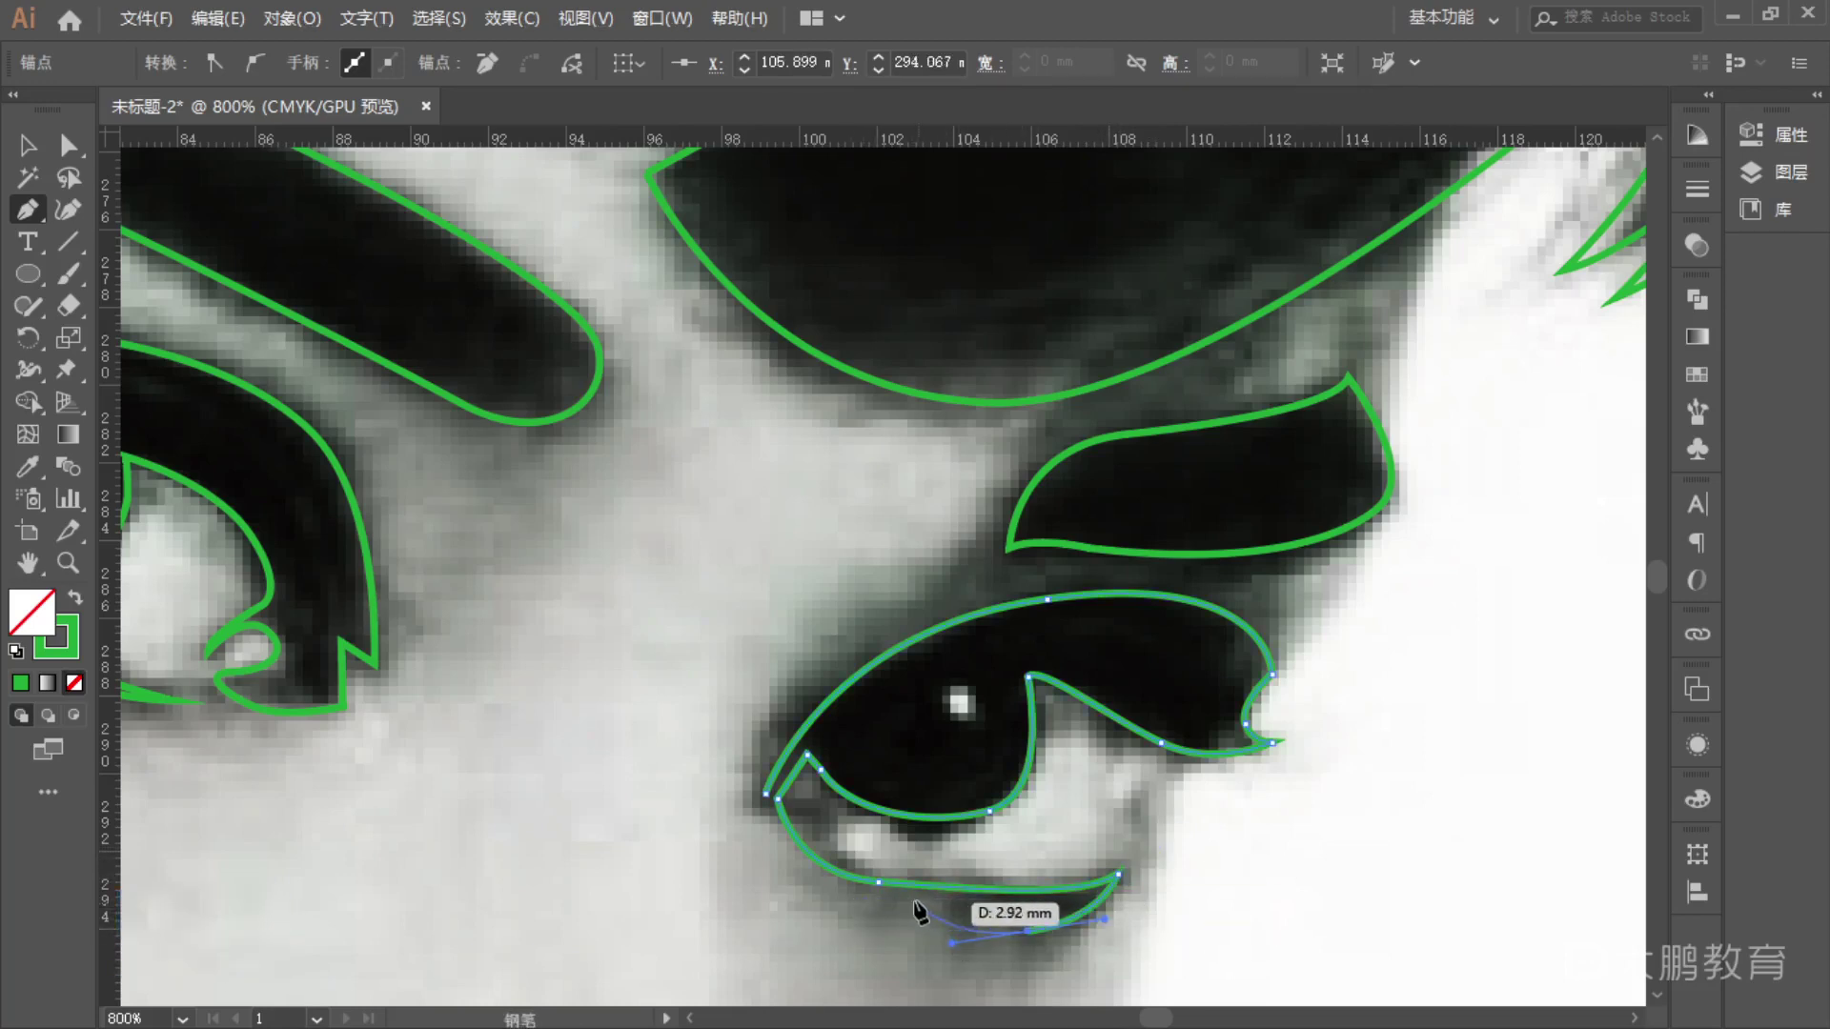
pyautogui.press('alt')
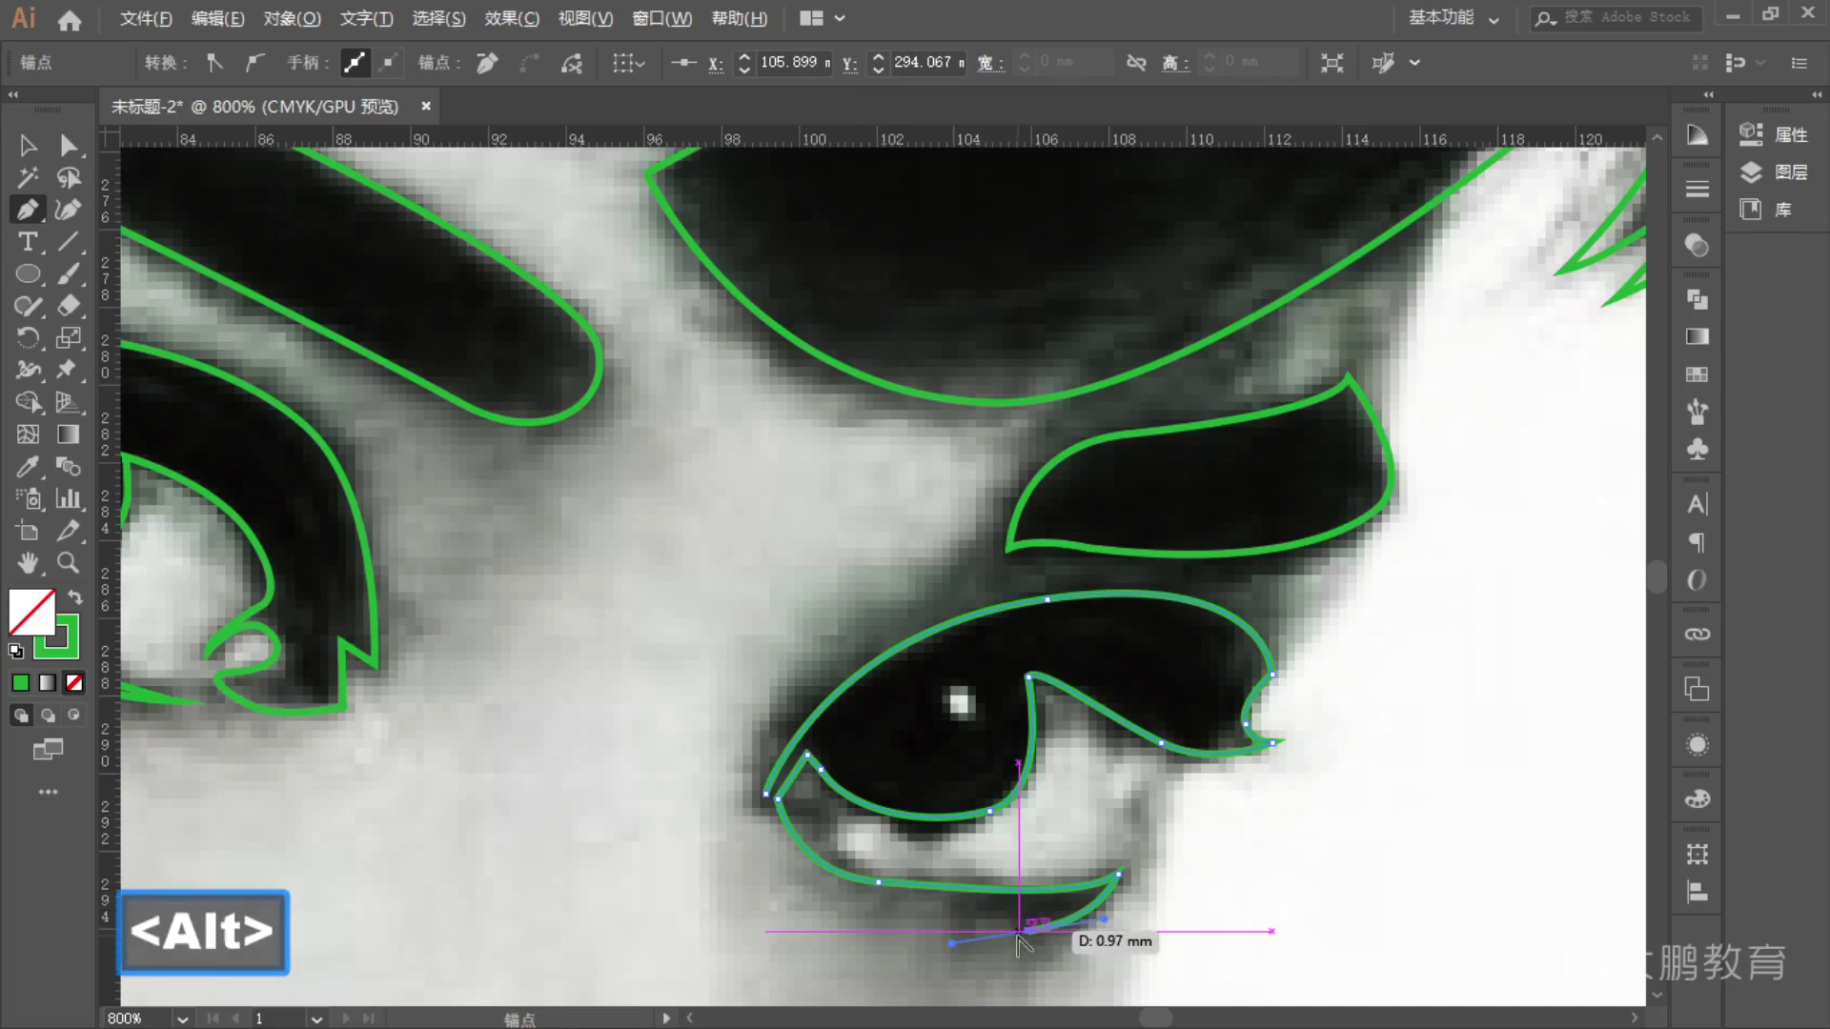
pyautogui.moveTo(1022, 943)
pyautogui.mouseDown()
pyautogui.moveTo(960, 923)
pyautogui.moveTo(1046, 939)
pyautogui.moveTo(972, 929)
pyautogui.moveTo(991, 939)
pyautogui.mouseUp()
pyautogui.press('alt')
pyautogui.press('ctrl')
pyautogui.hotkey('ctrl', 'z')
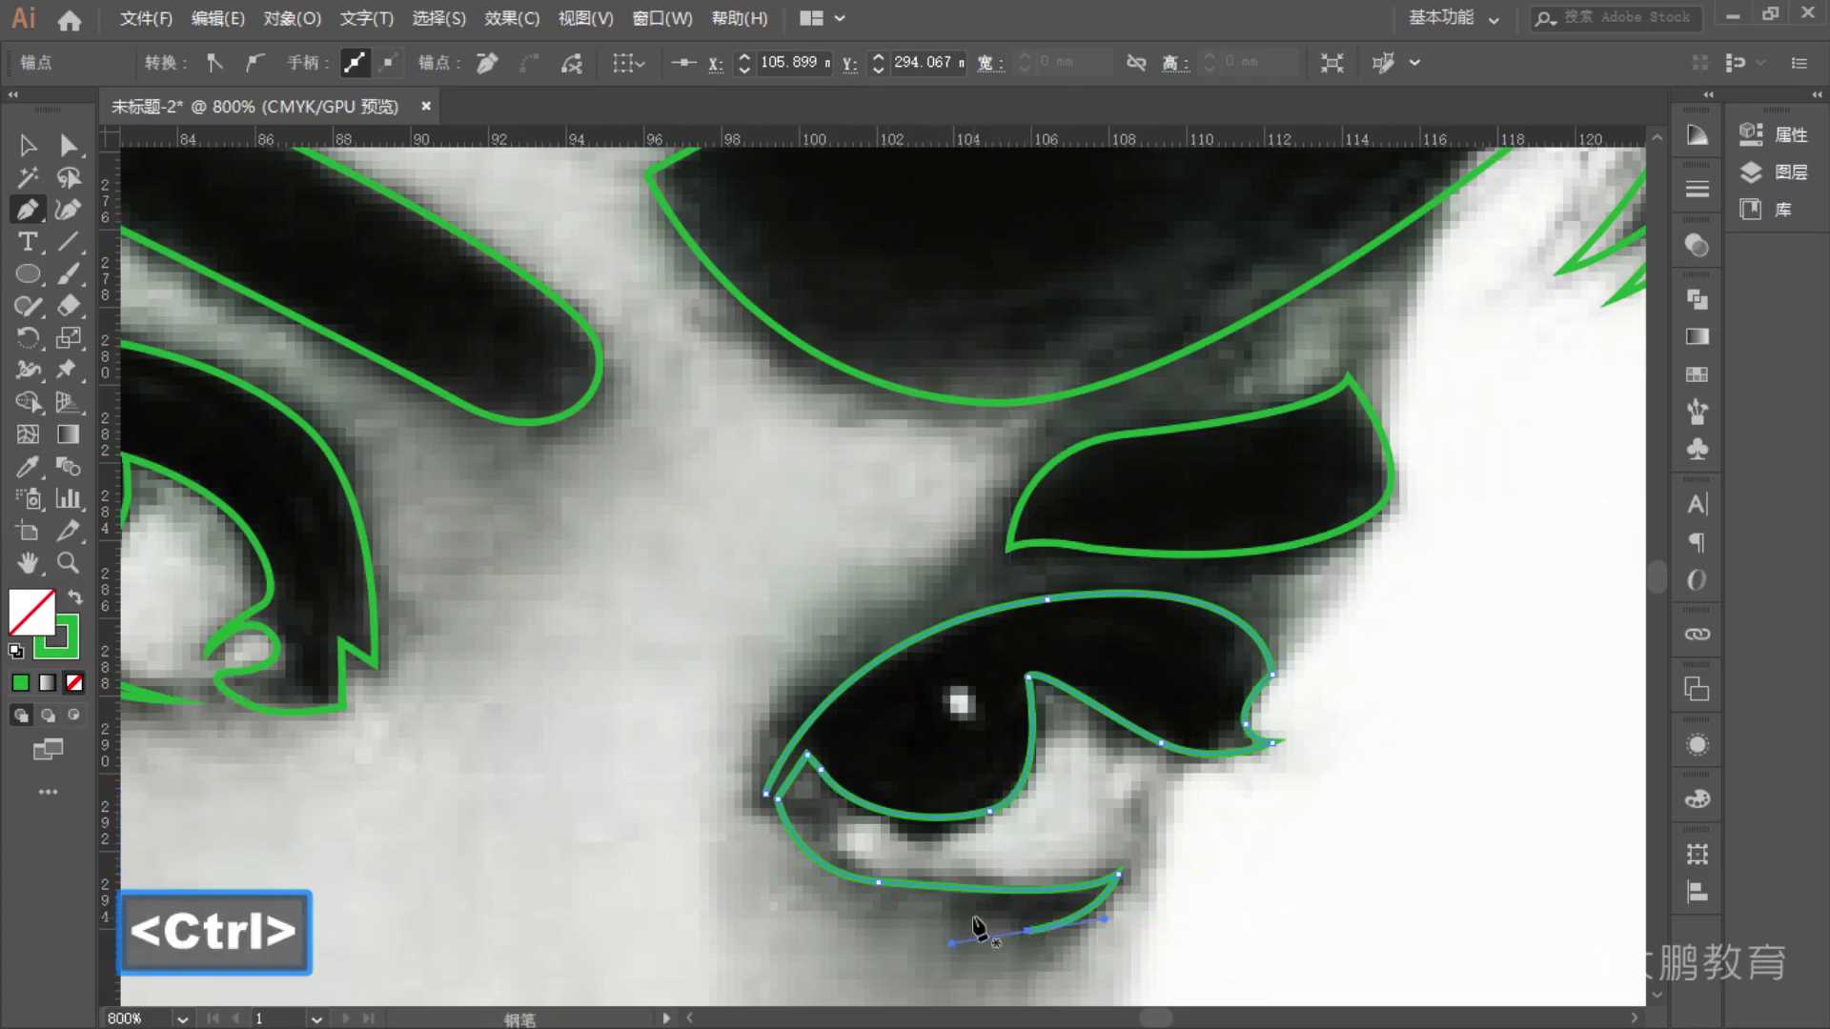
# - Finish the second eye's outline beneath the lower lid, close it with a curve at the inner corner and deselect it
pyautogui.moveTo(955, 940); pyautogui.dragTo(902, 915)
pyautogui.moveTo(765, 793); pyautogui.dragTo(759, 720)
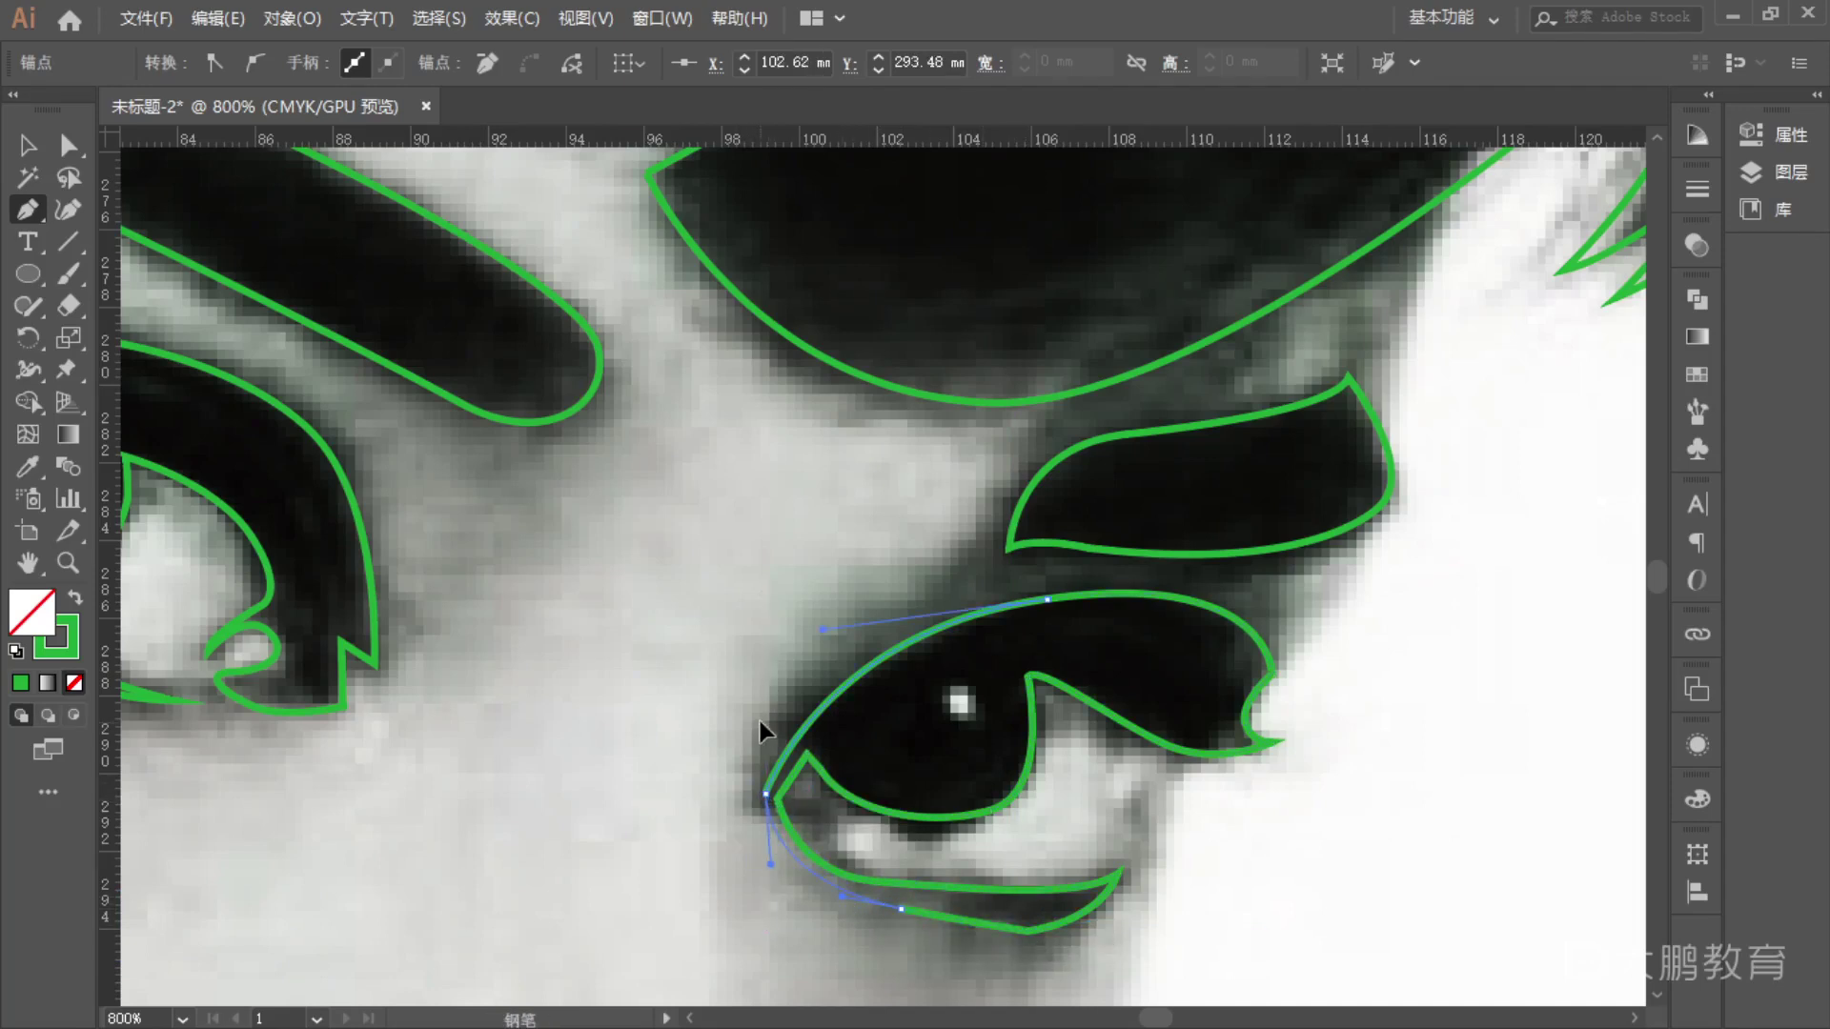
pyautogui.keyDown('ctrl'); pyautogui.click(1209, 866); pyautogui.keyUp('ctrl')
# - Start the nose shadow's outline at the top of the nostril wing and curve it along the nostril's upper edge
pyautogui.scroll(-5, 1393, 660)
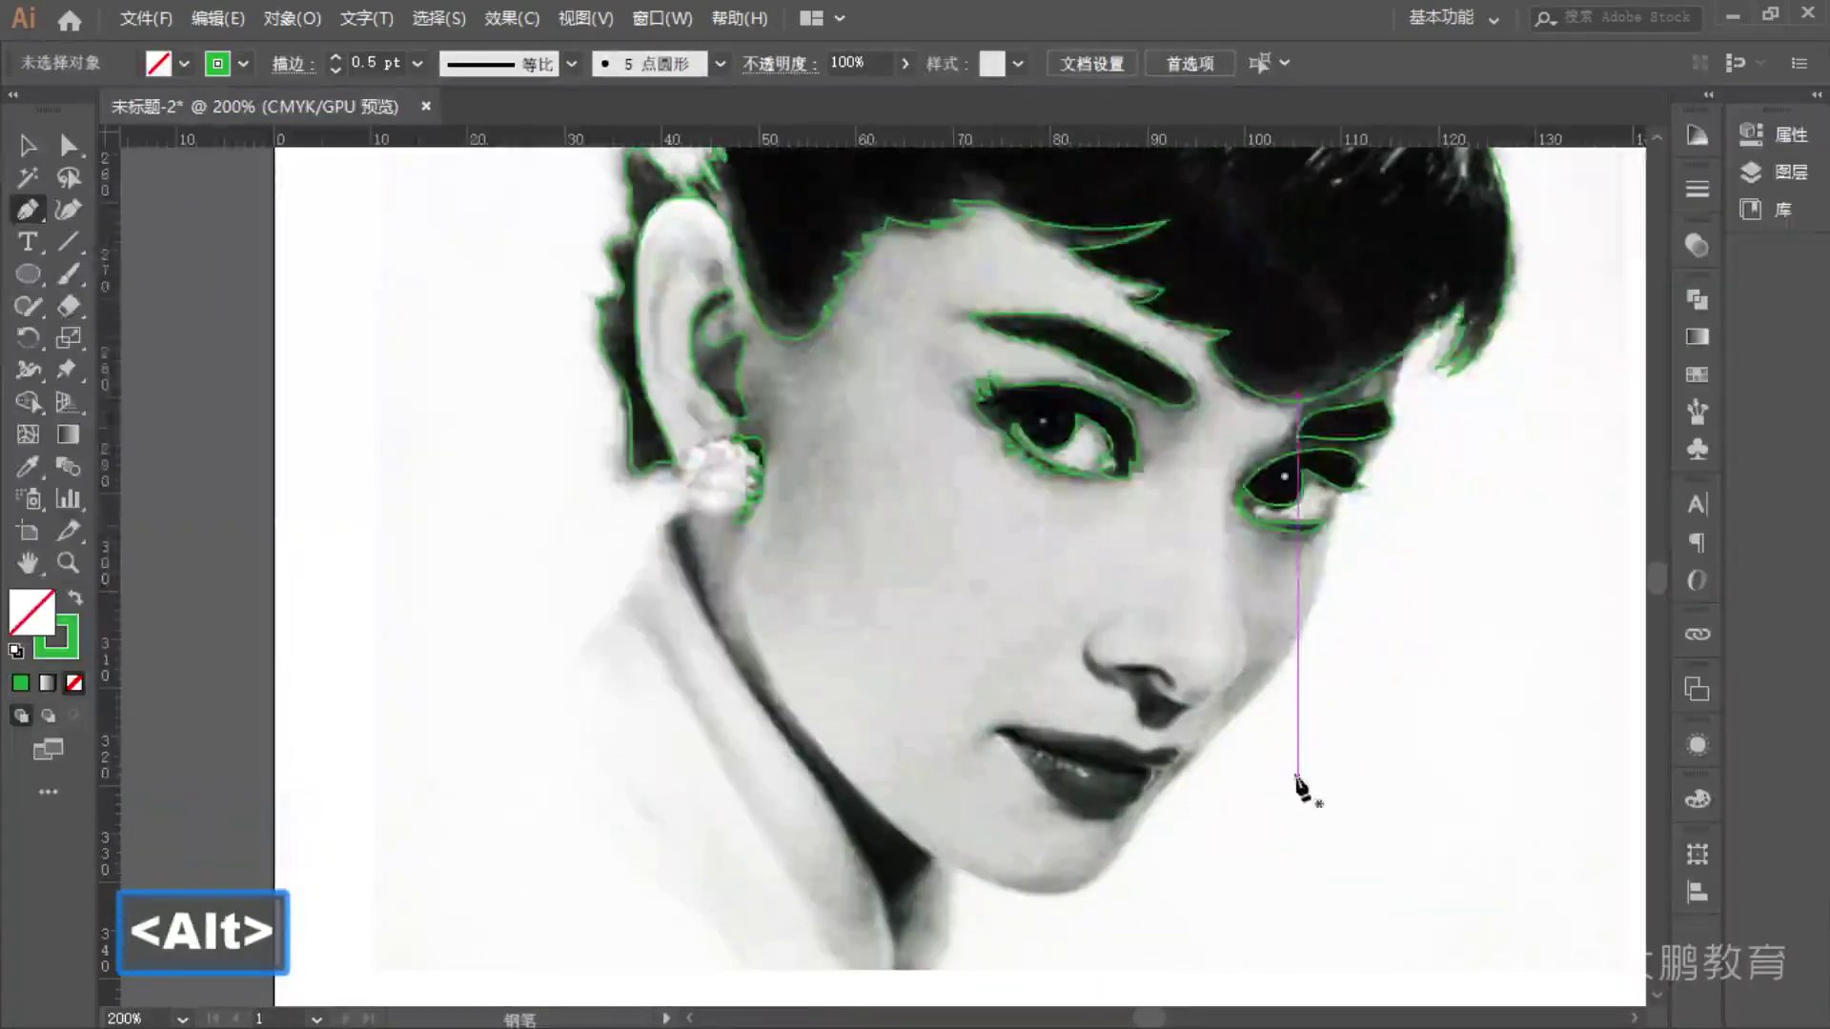
pyautogui.scroll(5, 1225, 755)
pyautogui.scroll(2, 870, 461)
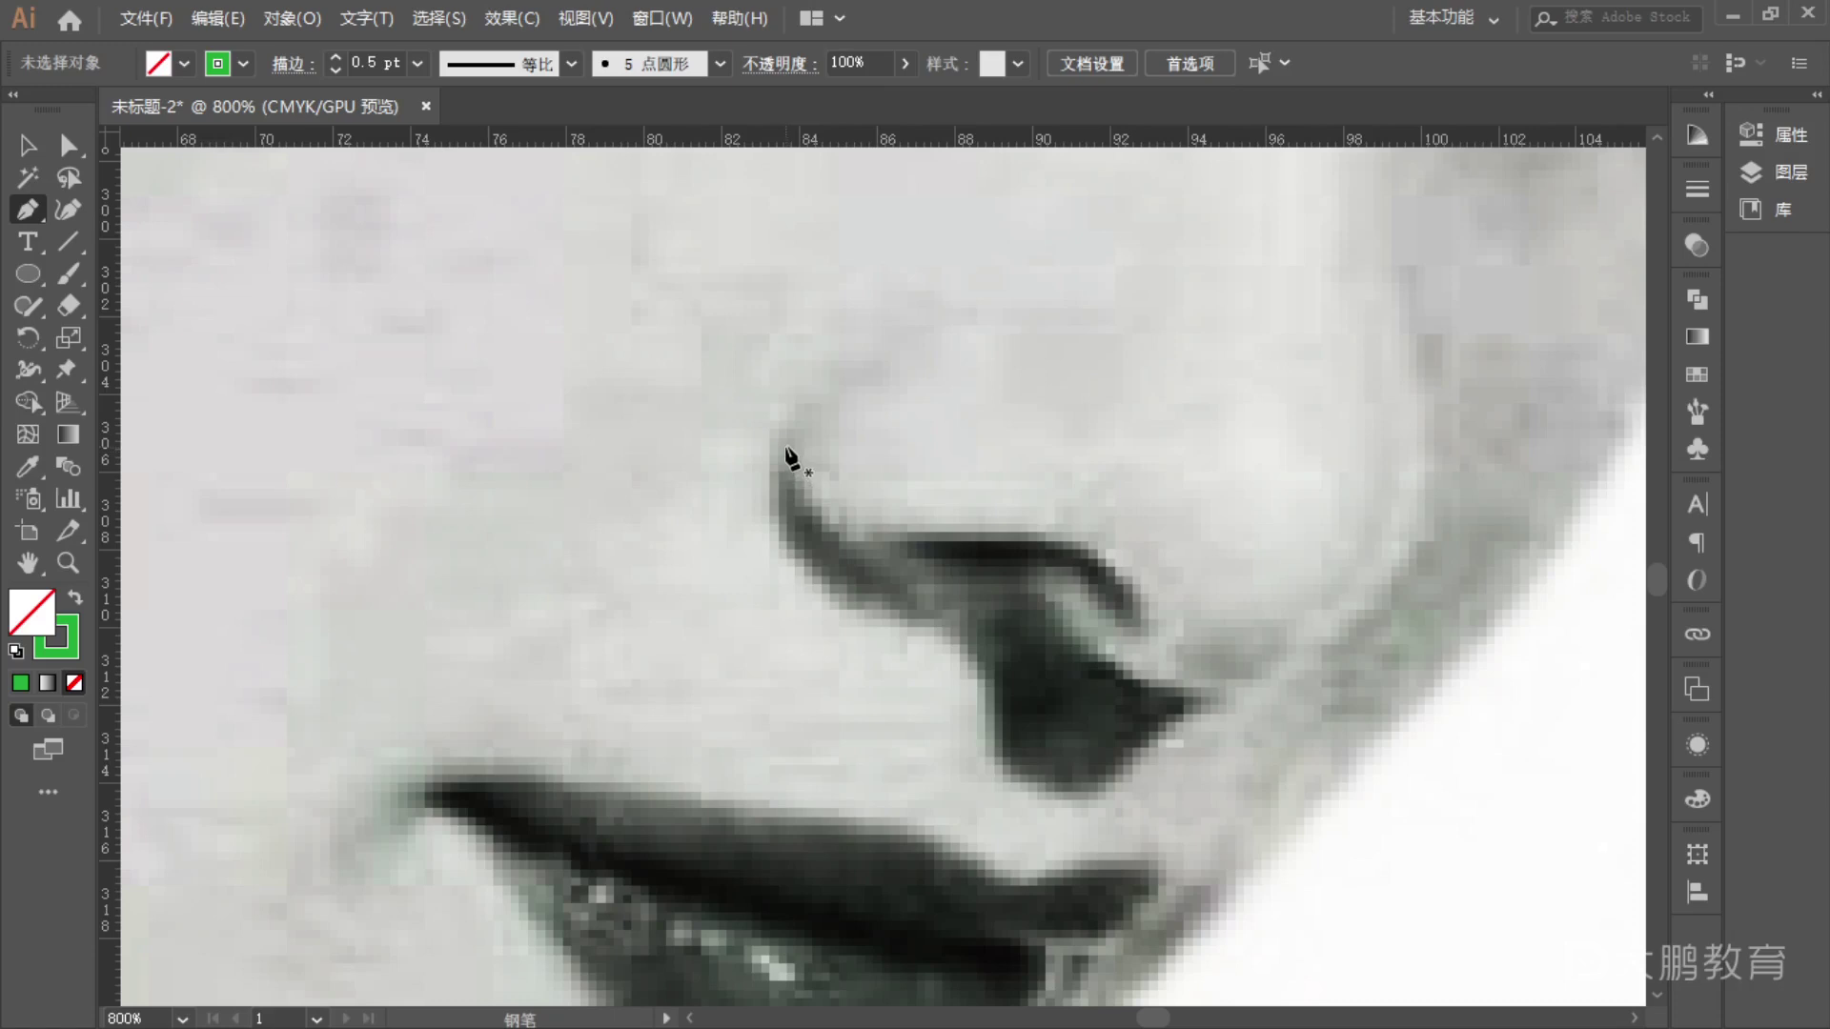
pyautogui.click(793, 448)
pyautogui.moveTo(901, 530)
pyautogui.mouseDown()
pyautogui.moveTo(1027, 527)
pyautogui.moveTo(1008, 517)
pyautogui.mouseUp()
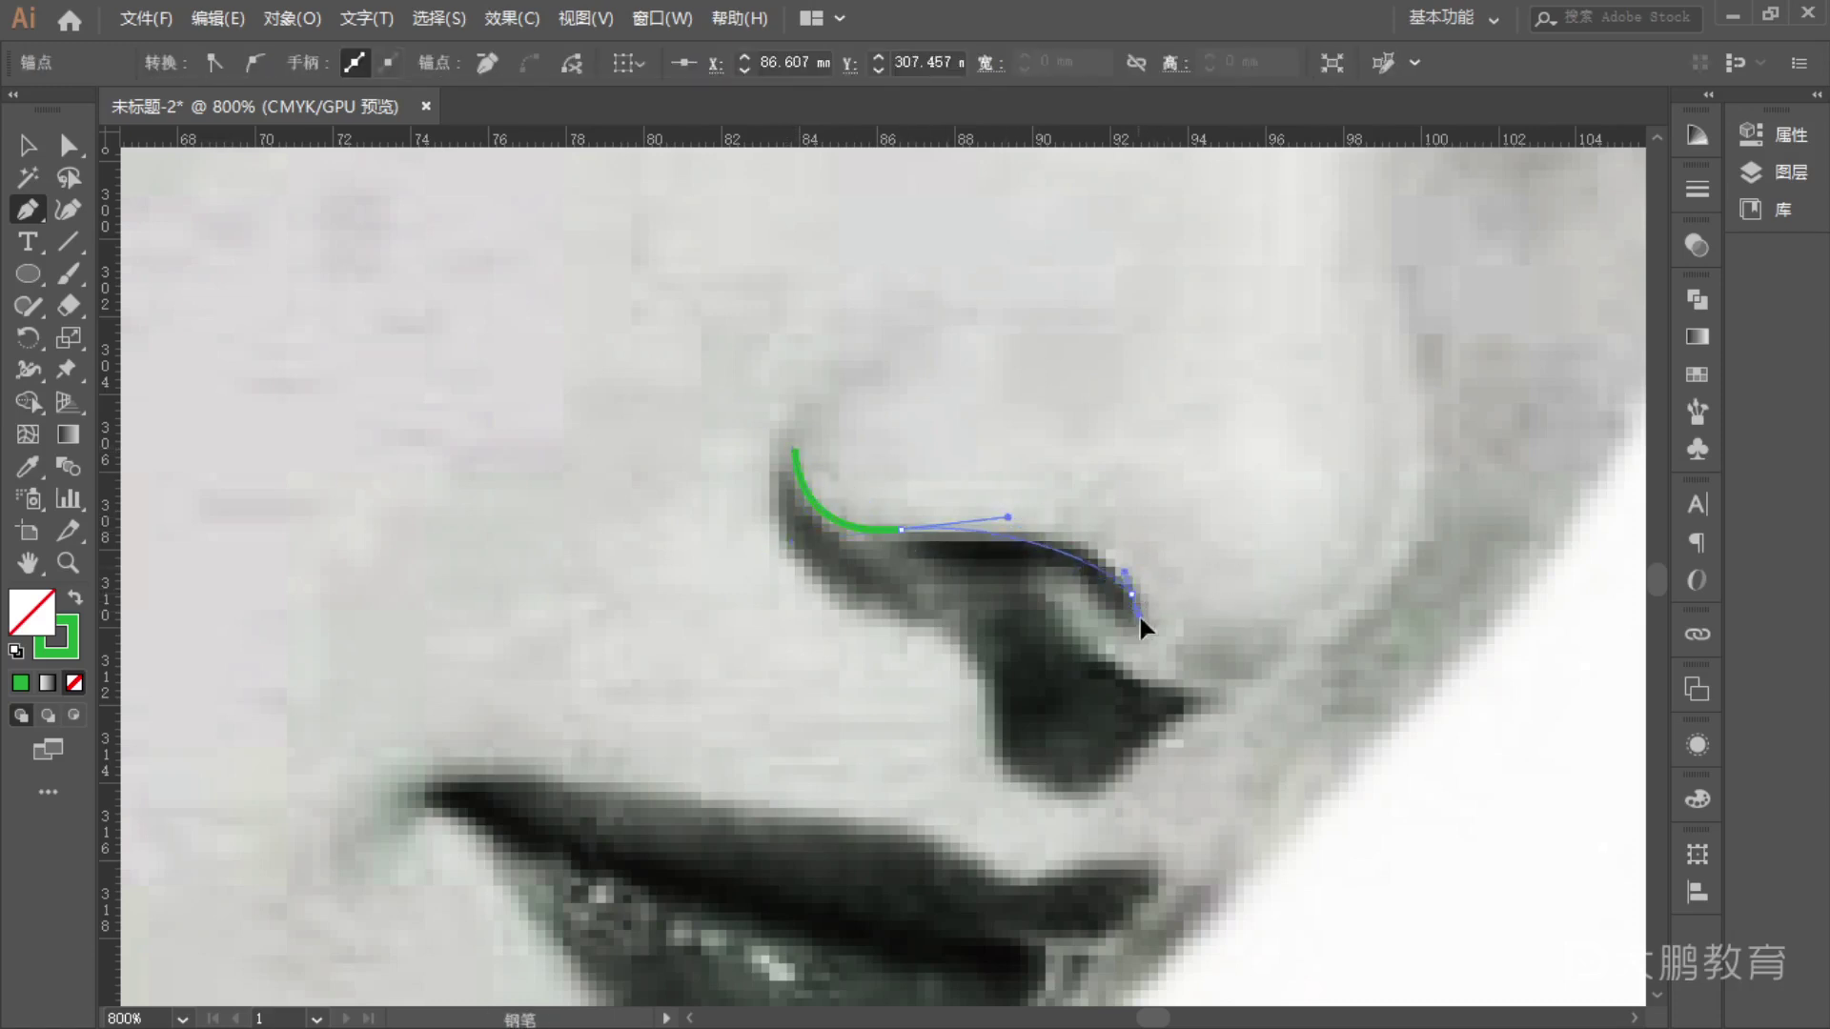
pyautogui.moveTo(1153, 654); pyautogui.dragTo(1155, 654)
# - Continue the nose shadow's outline around the light notch and the dark area below the nose, and close it at the nostril wing
pyautogui.scroll(-3, 1155, 654)
pyautogui.scroll(-1, 1163, 591)
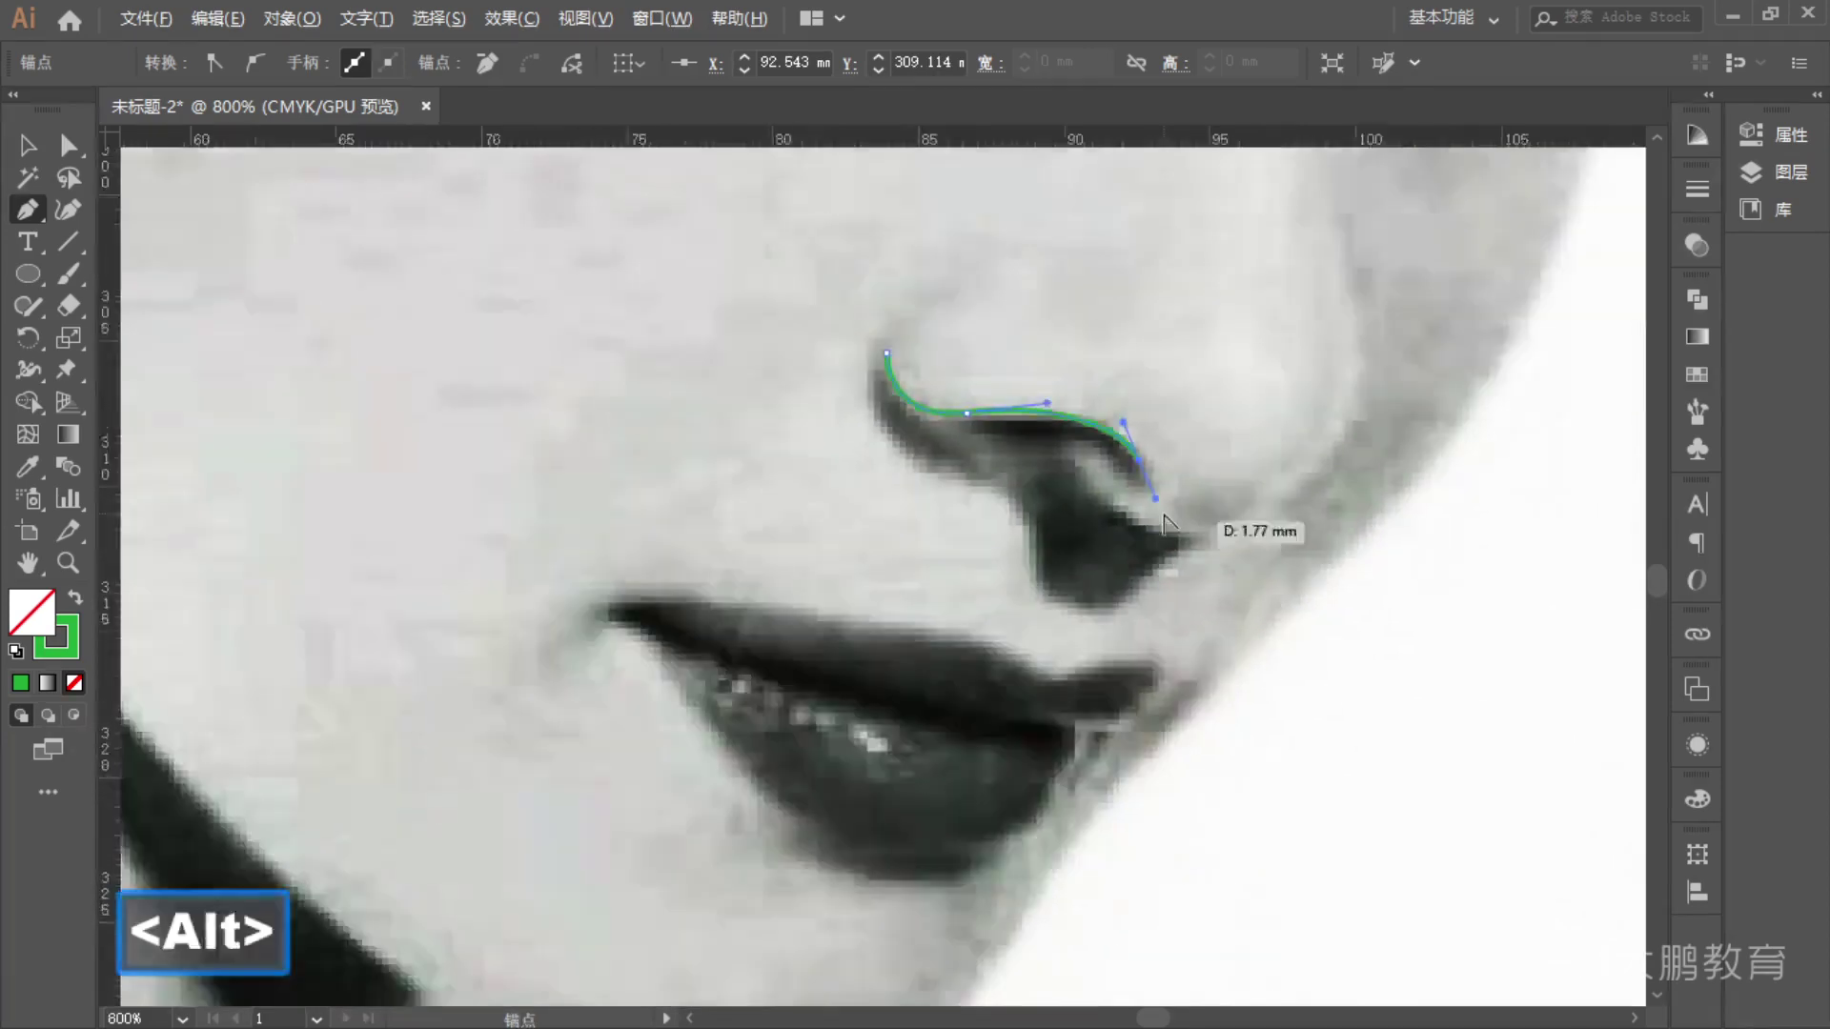
pyautogui.scroll(2, 1164, 522)
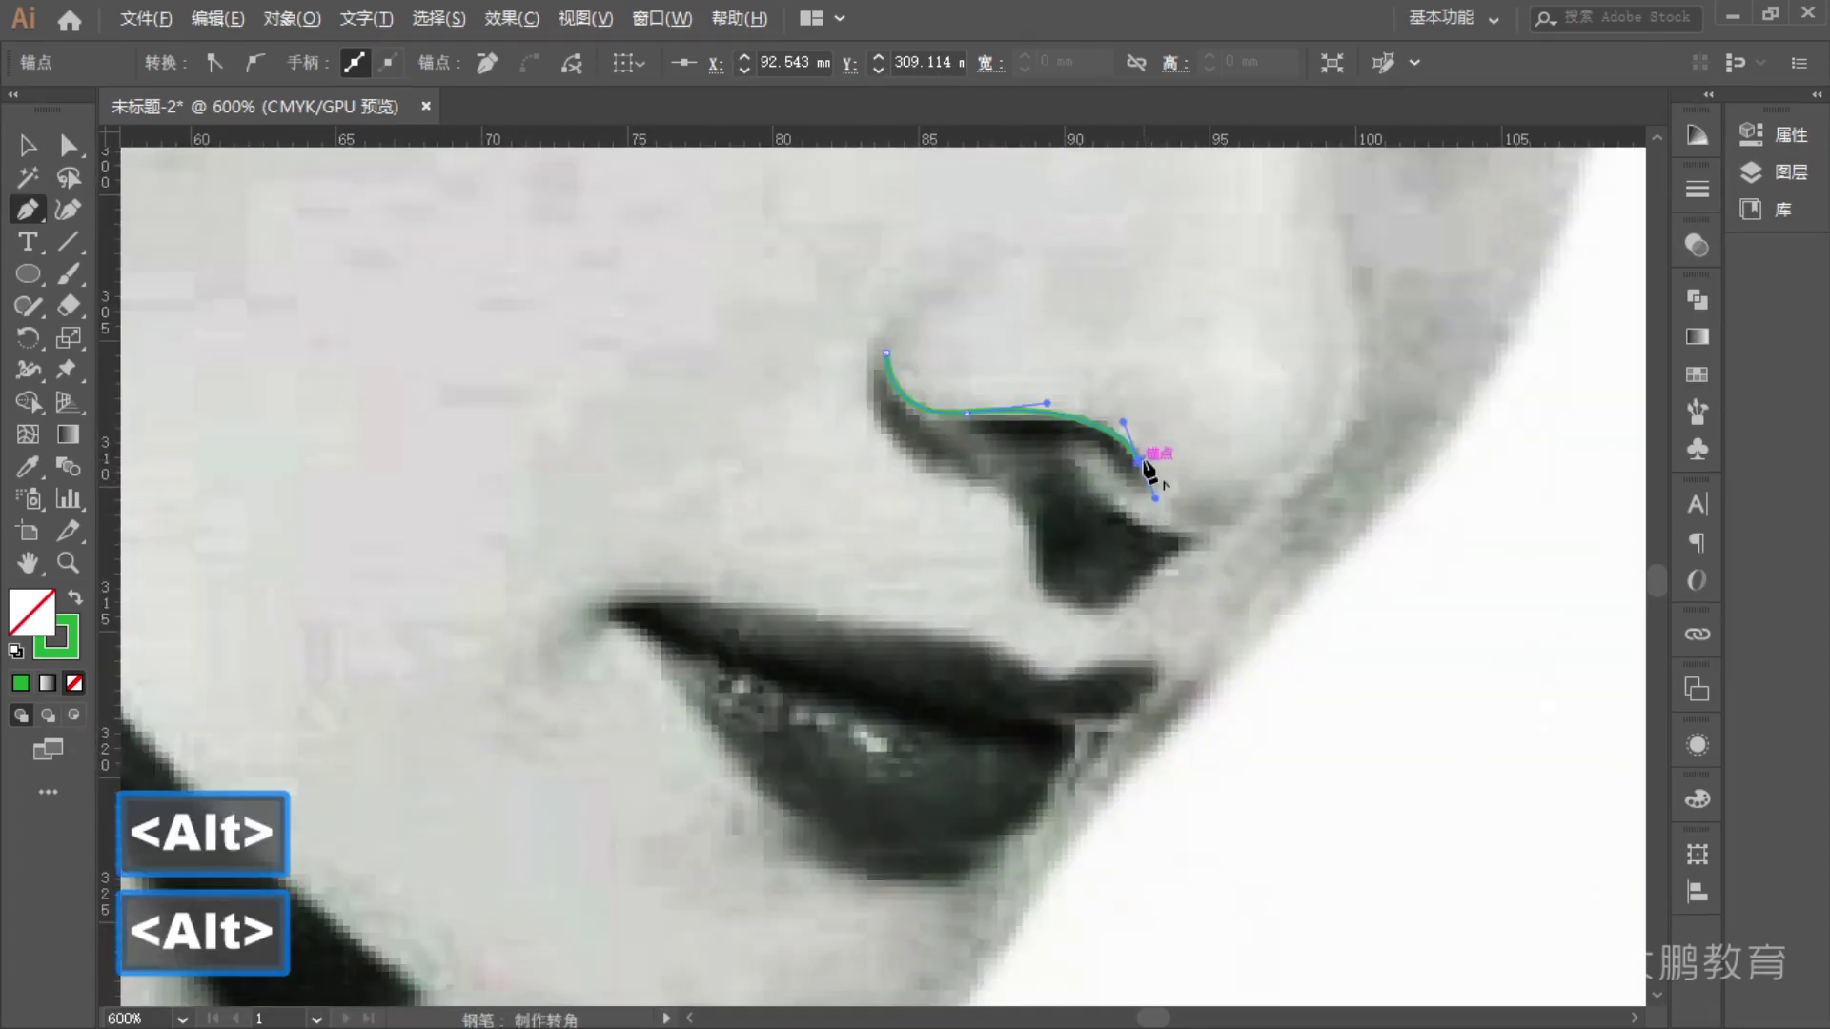
pyautogui.moveTo(1140, 462); pyautogui.dragTo(1061, 461)
pyautogui.moveTo(1143, 529); pyautogui.dragTo(1206, 547)
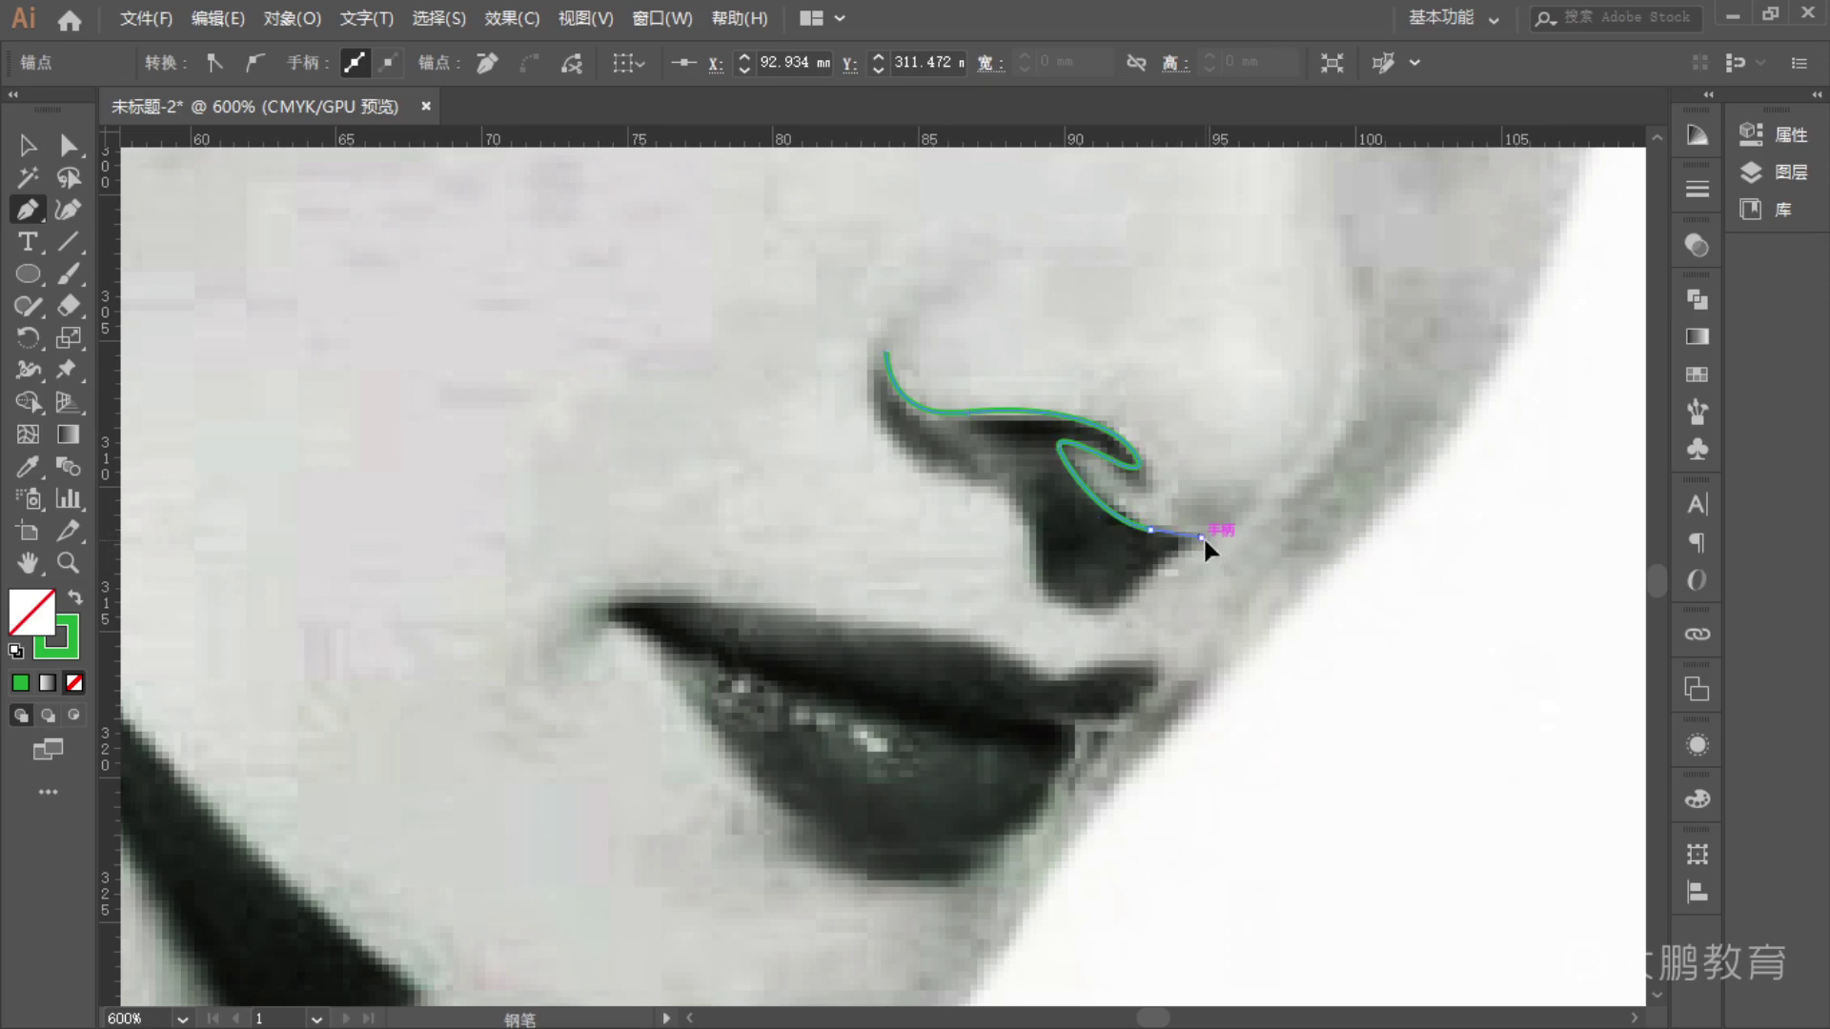
pyautogui.click(1126, 595)
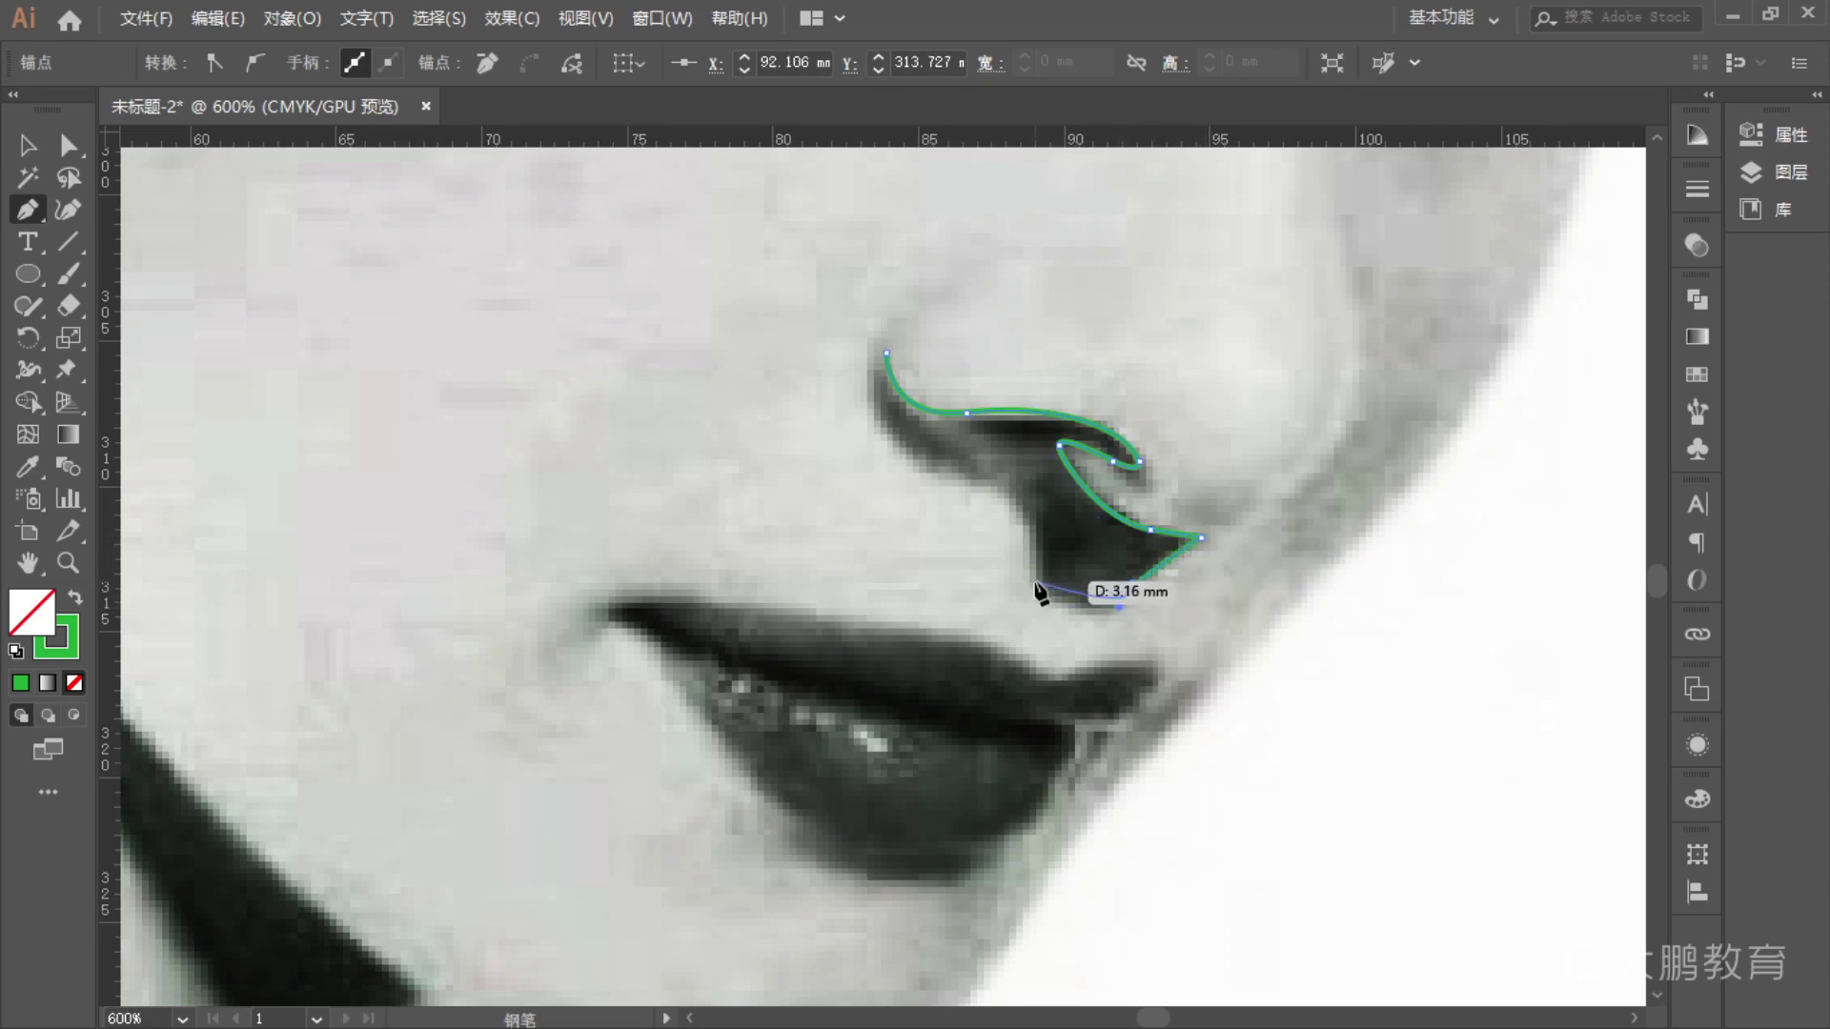
pyautogui.moveTo(1018, 543)
pyautogui.mouseDown()
pyautogui.moveTo(1019, 482)
pyautogui.moveTo(958, 459)
pyautogui.mouseUp()
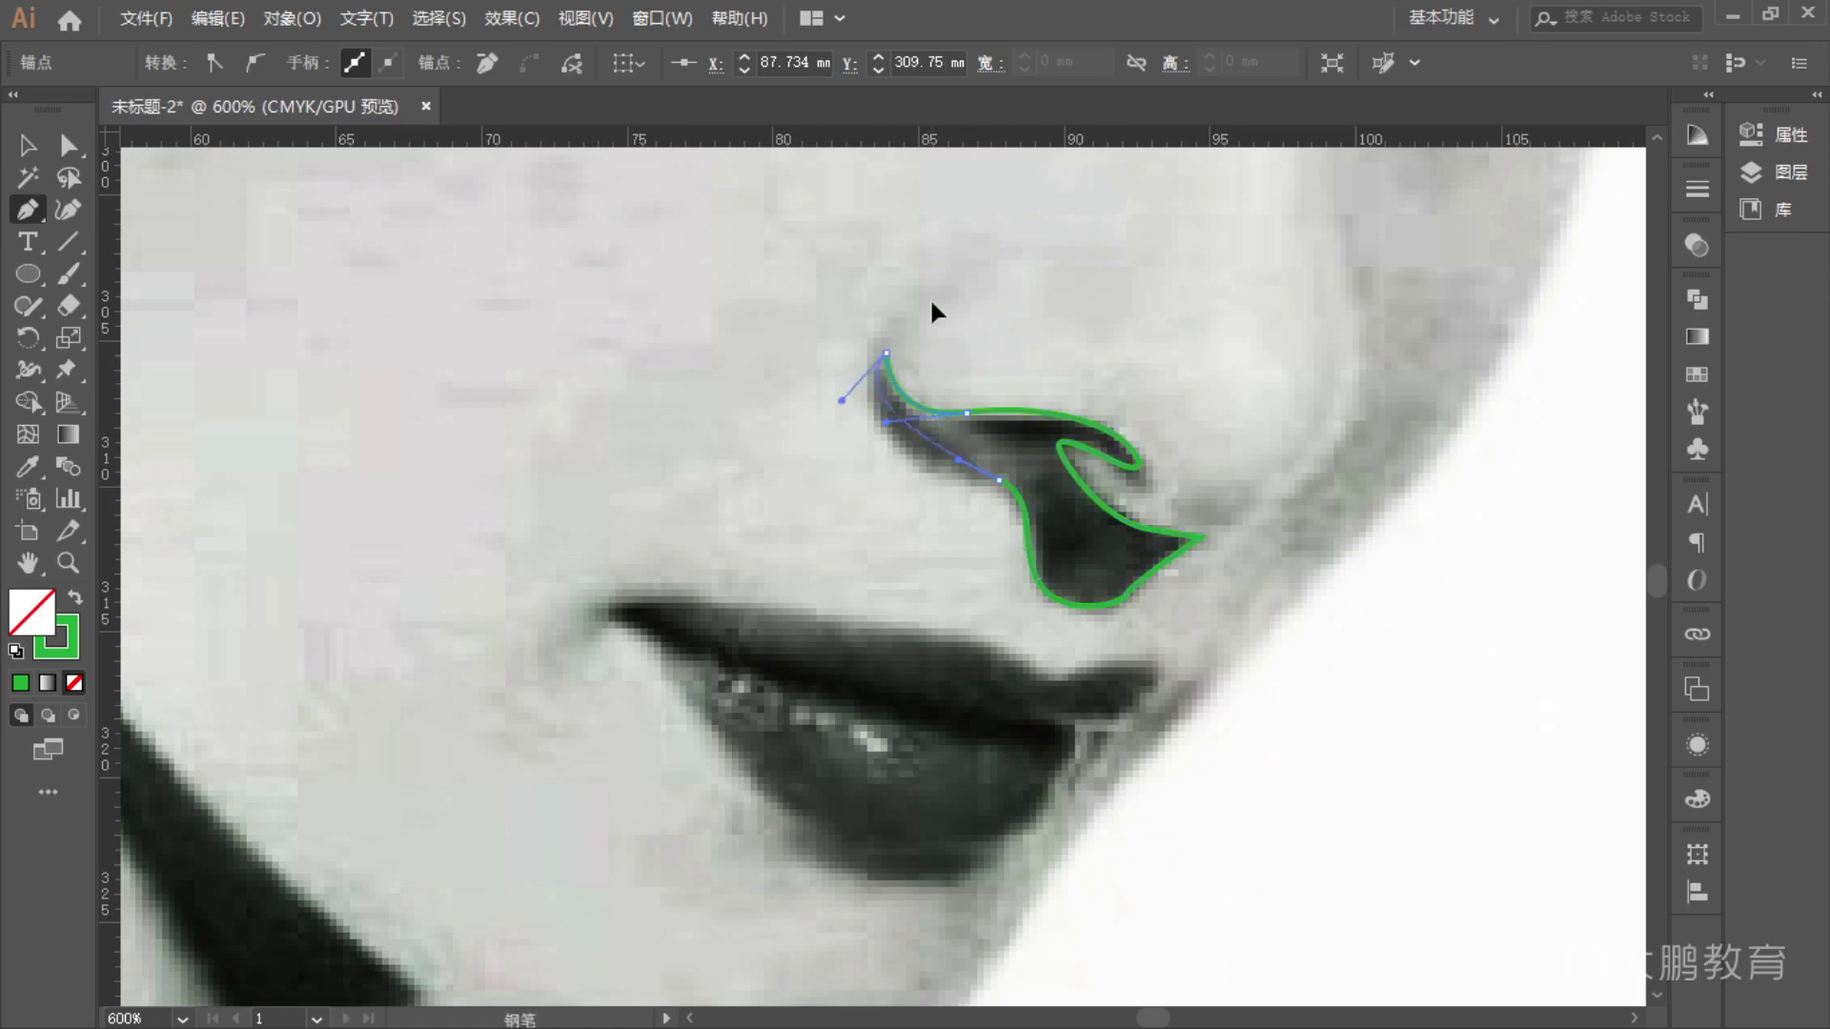
pyautogui.moveTo(934, 266); pyautogui.dragTo(906, 258)
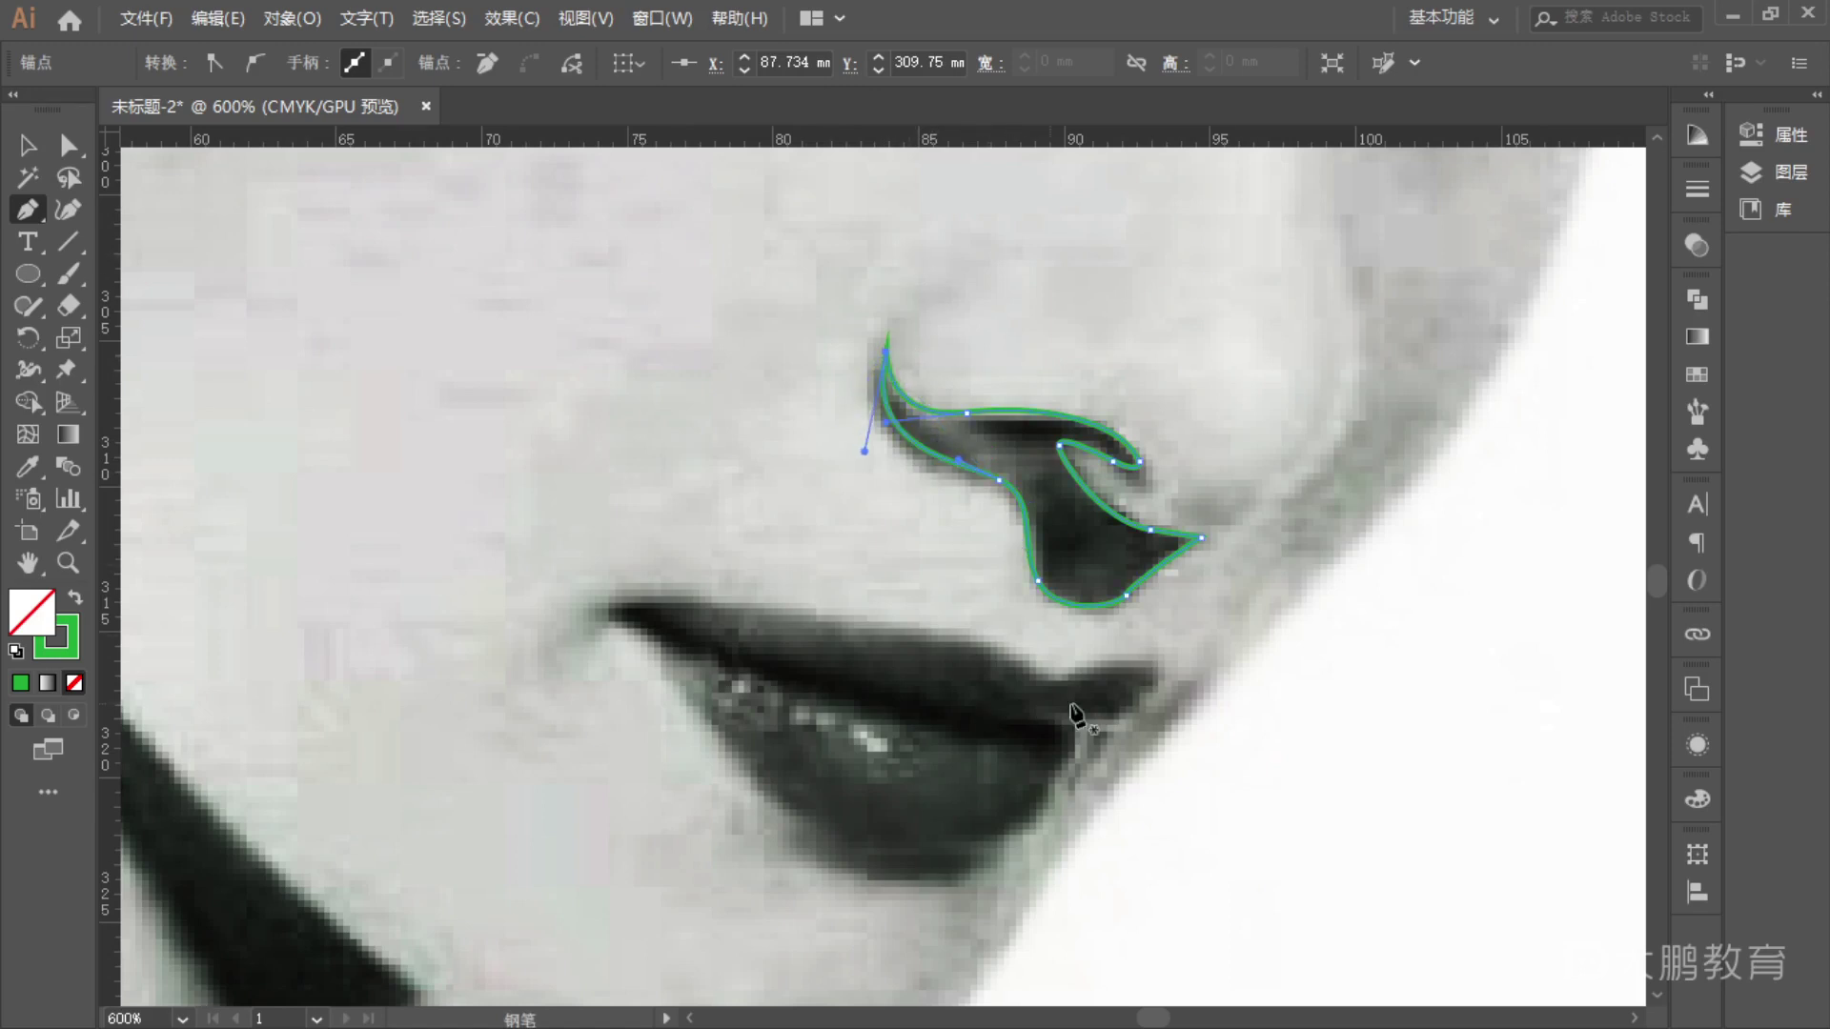
pyautogui.scroll(-2, 1220, 759)
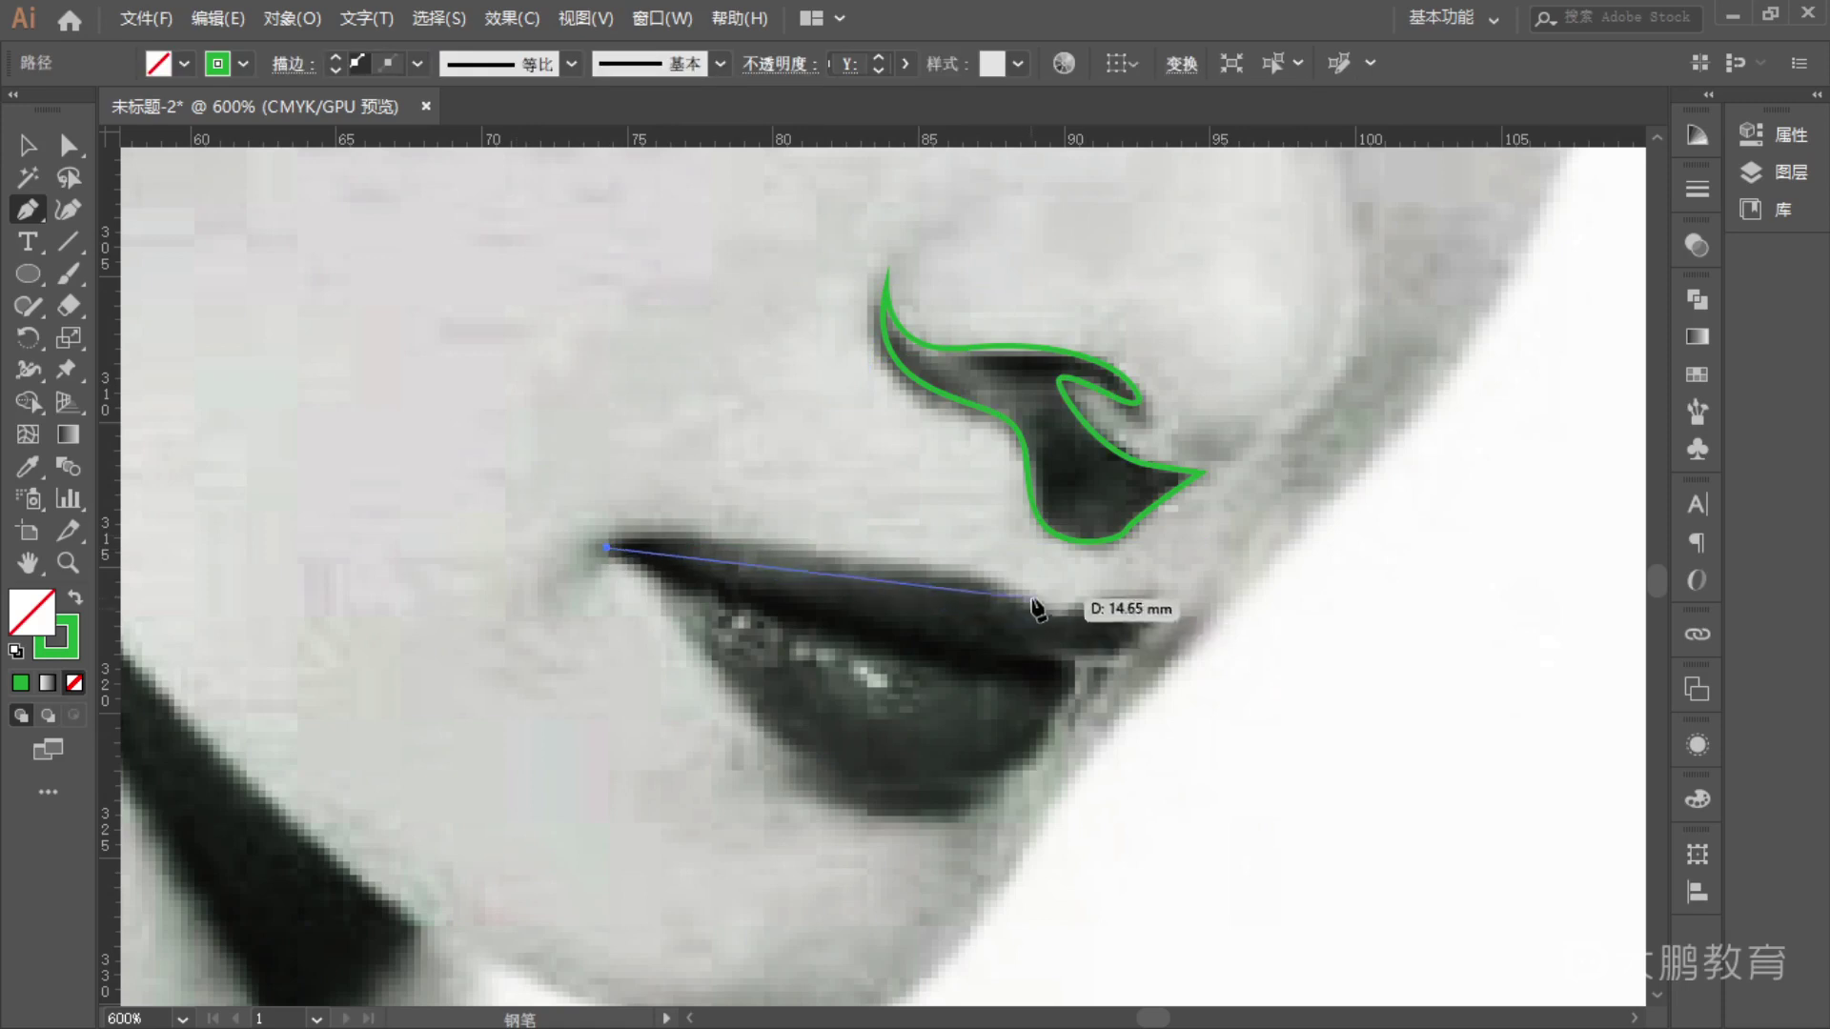
pyautogui.moveTo(976, 583); pyautogui.dragTo(1015, 599)
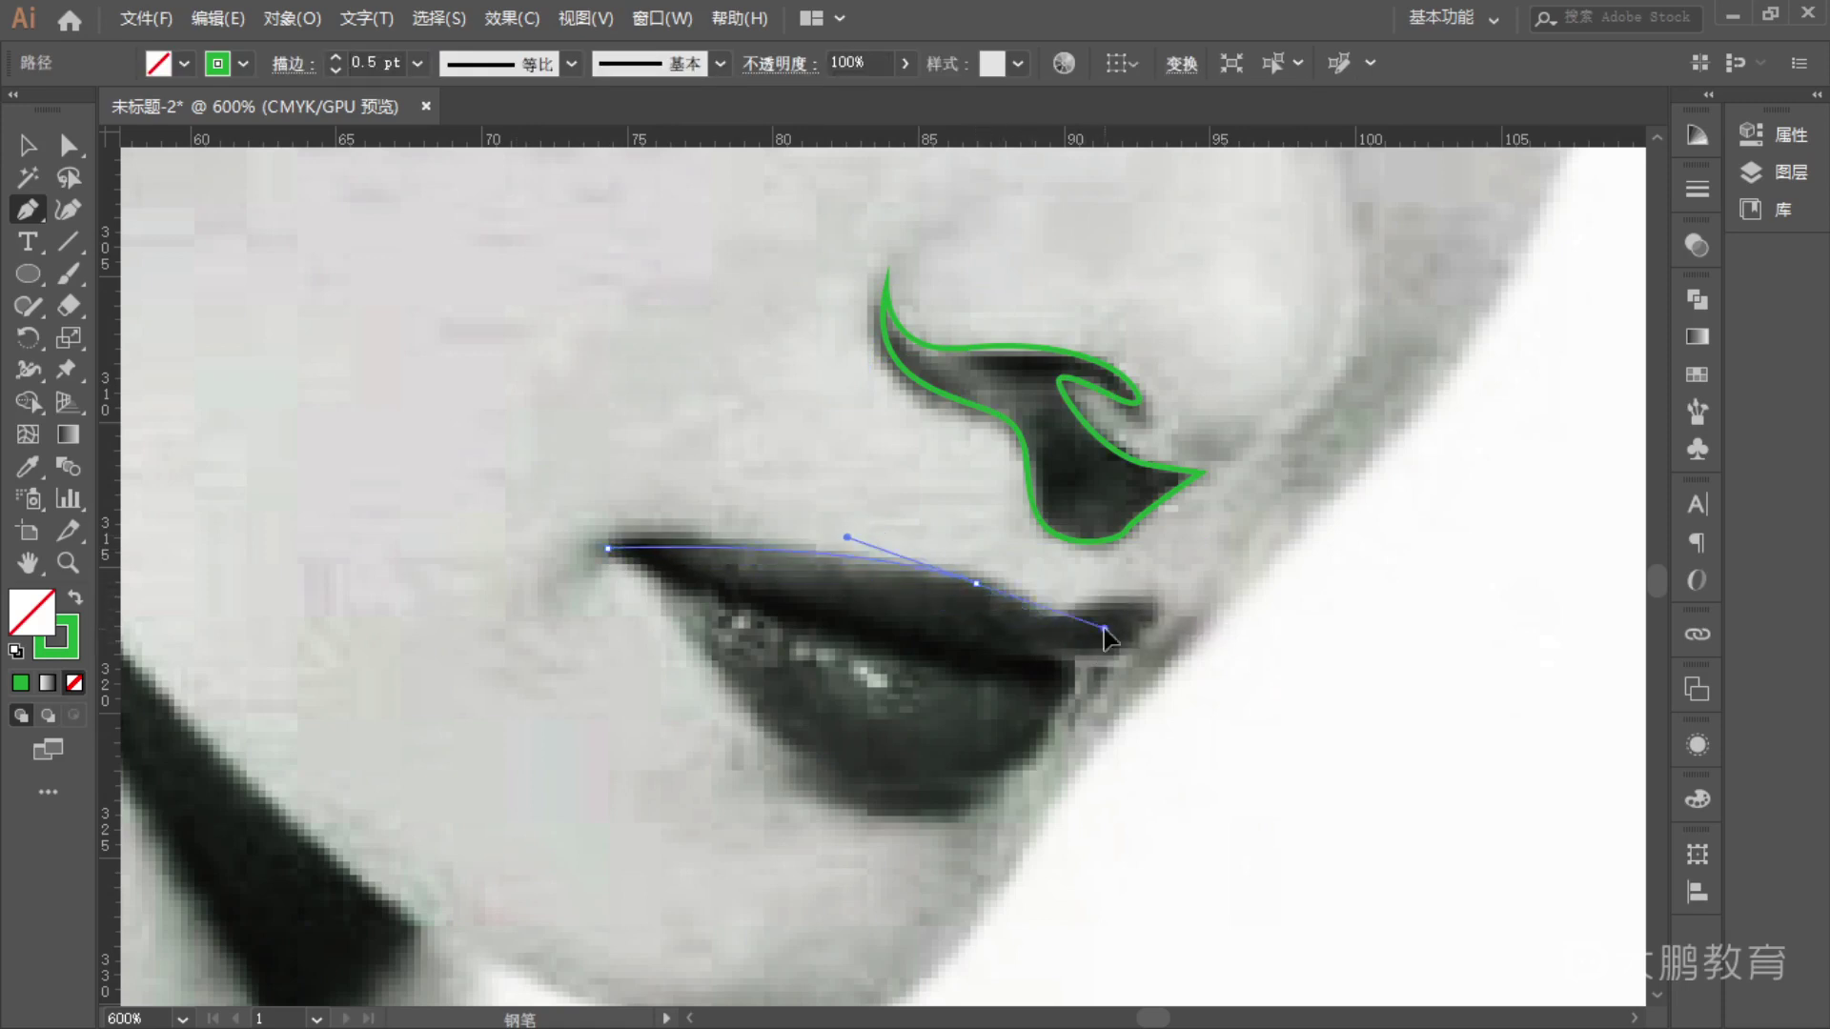
pyautogui.moveTo(1105, 637); pyautogui.dragTo(1103, 631)
pyautogui.press('ctrl')
pyautogui.moveTo(976, 583); pyautogui.dragTo(947, 572)
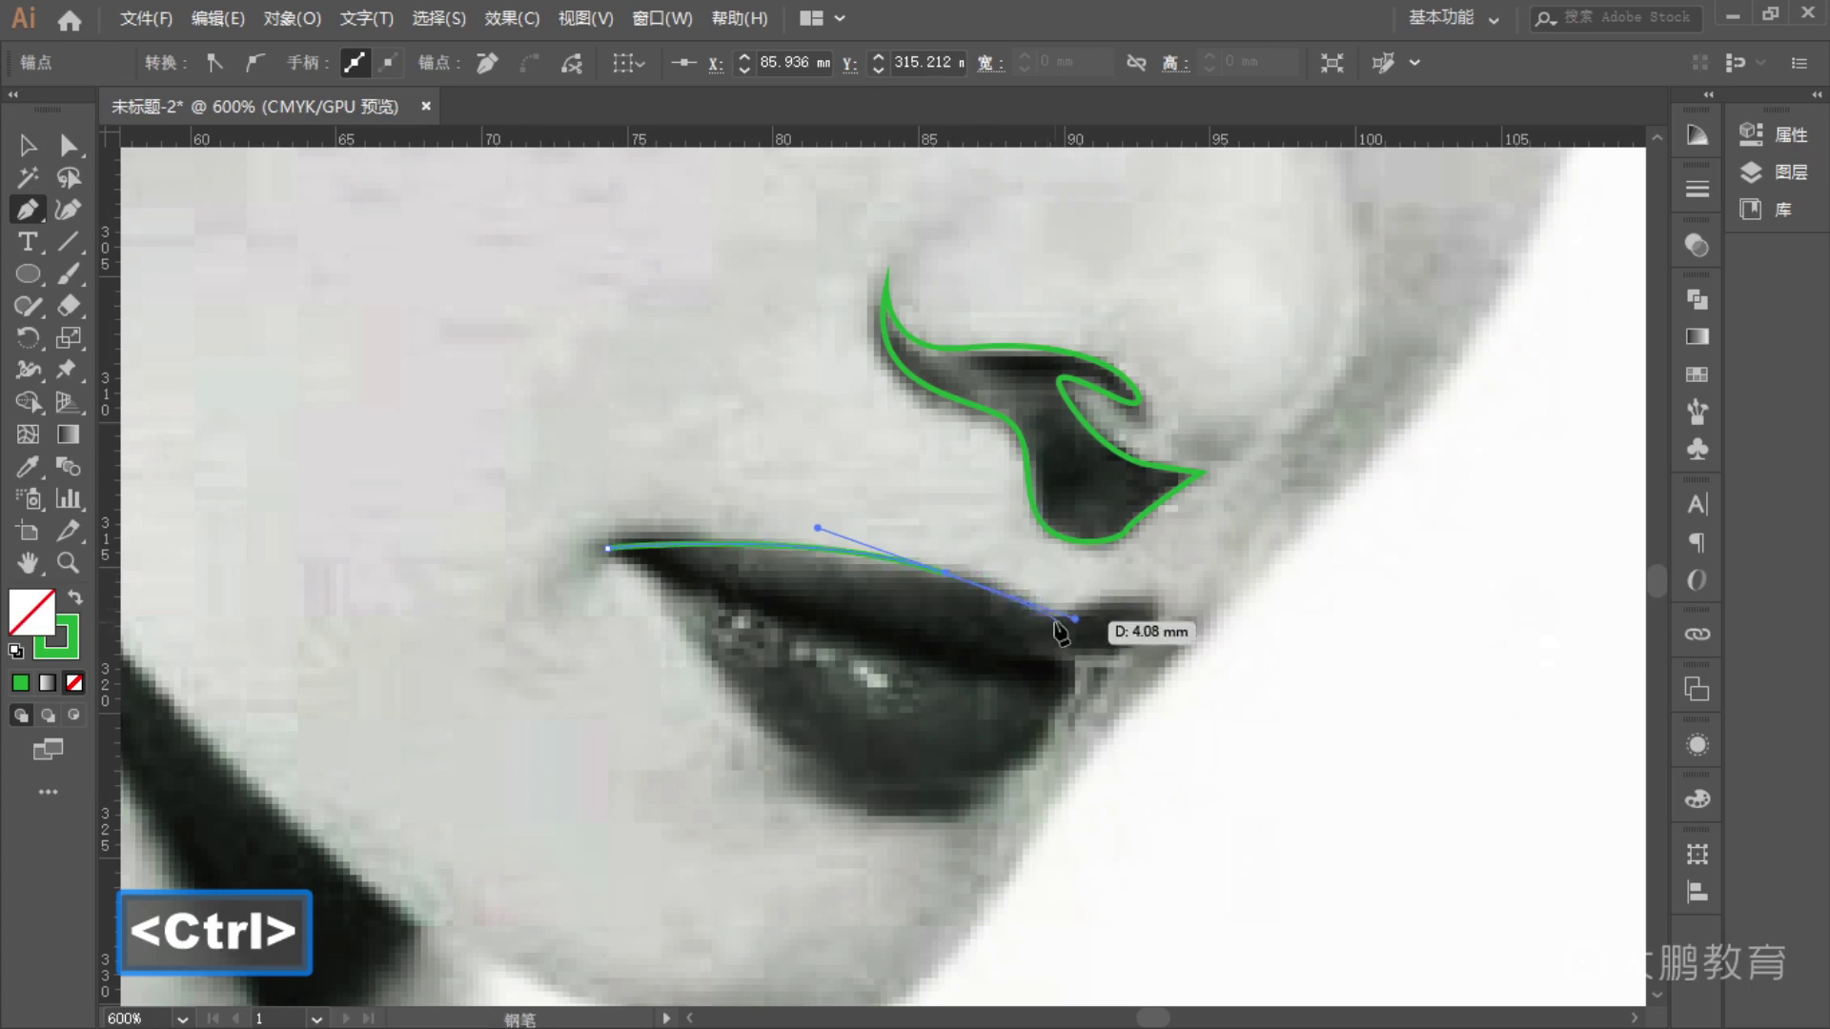
pyautogui.moveTo(1074, 619); pyautogui.dragTo(1138, 616)
pyautogui.hotkey('ctrl', 'z')
pyautogui.hotkey('ctrl', 'z')
pyautogui.hotkey('ctrl', 'z')
pyautogui.hotkey('ctrl', 'z')
# - Outline the lips along the upper lip, around the far corner and lower lip, and close the path at the near mouth corner
pyautogui.moveTo(1003, 599); pyautogui.dragTo(1006, 774)
pyautogui.moveTo(805, 755); pyautogui.dragTo(721, 693)
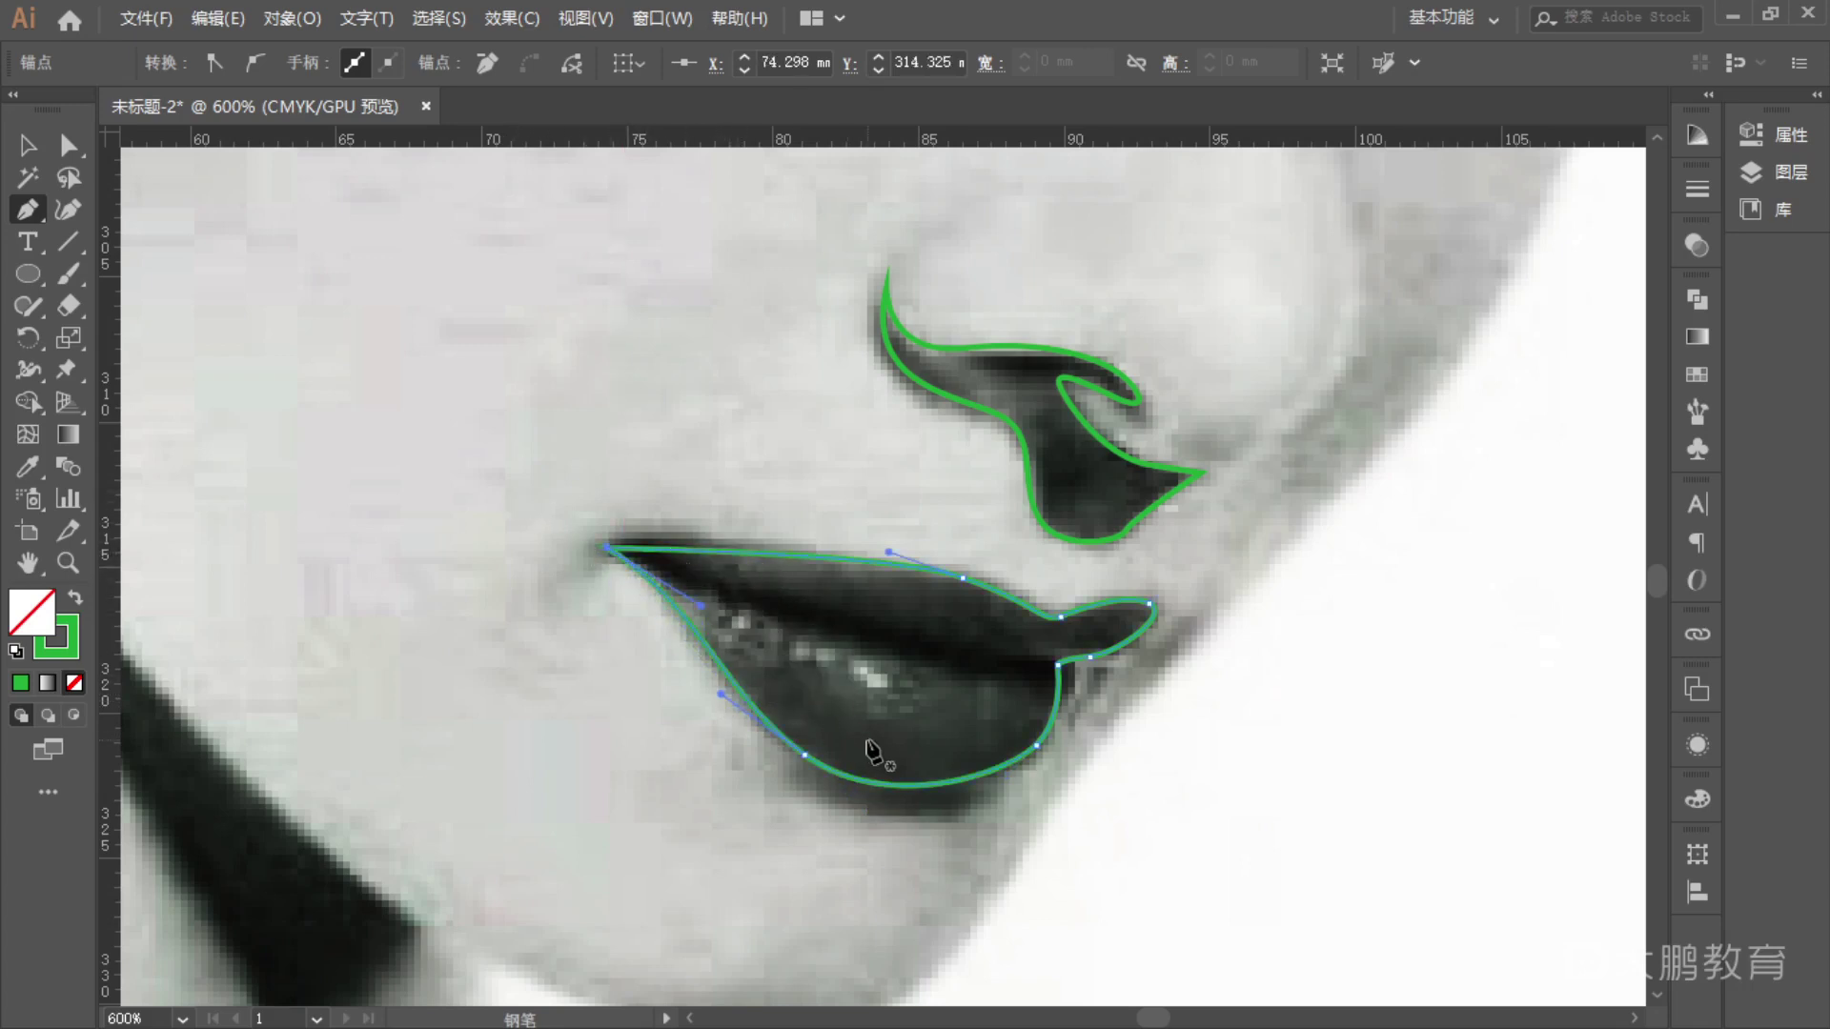
# - Redo the closing of the lips' outline with a narrow notch around the lower lip's highlight, ending at the near mouth corner, and deselect it
pyautogui.press('F1')
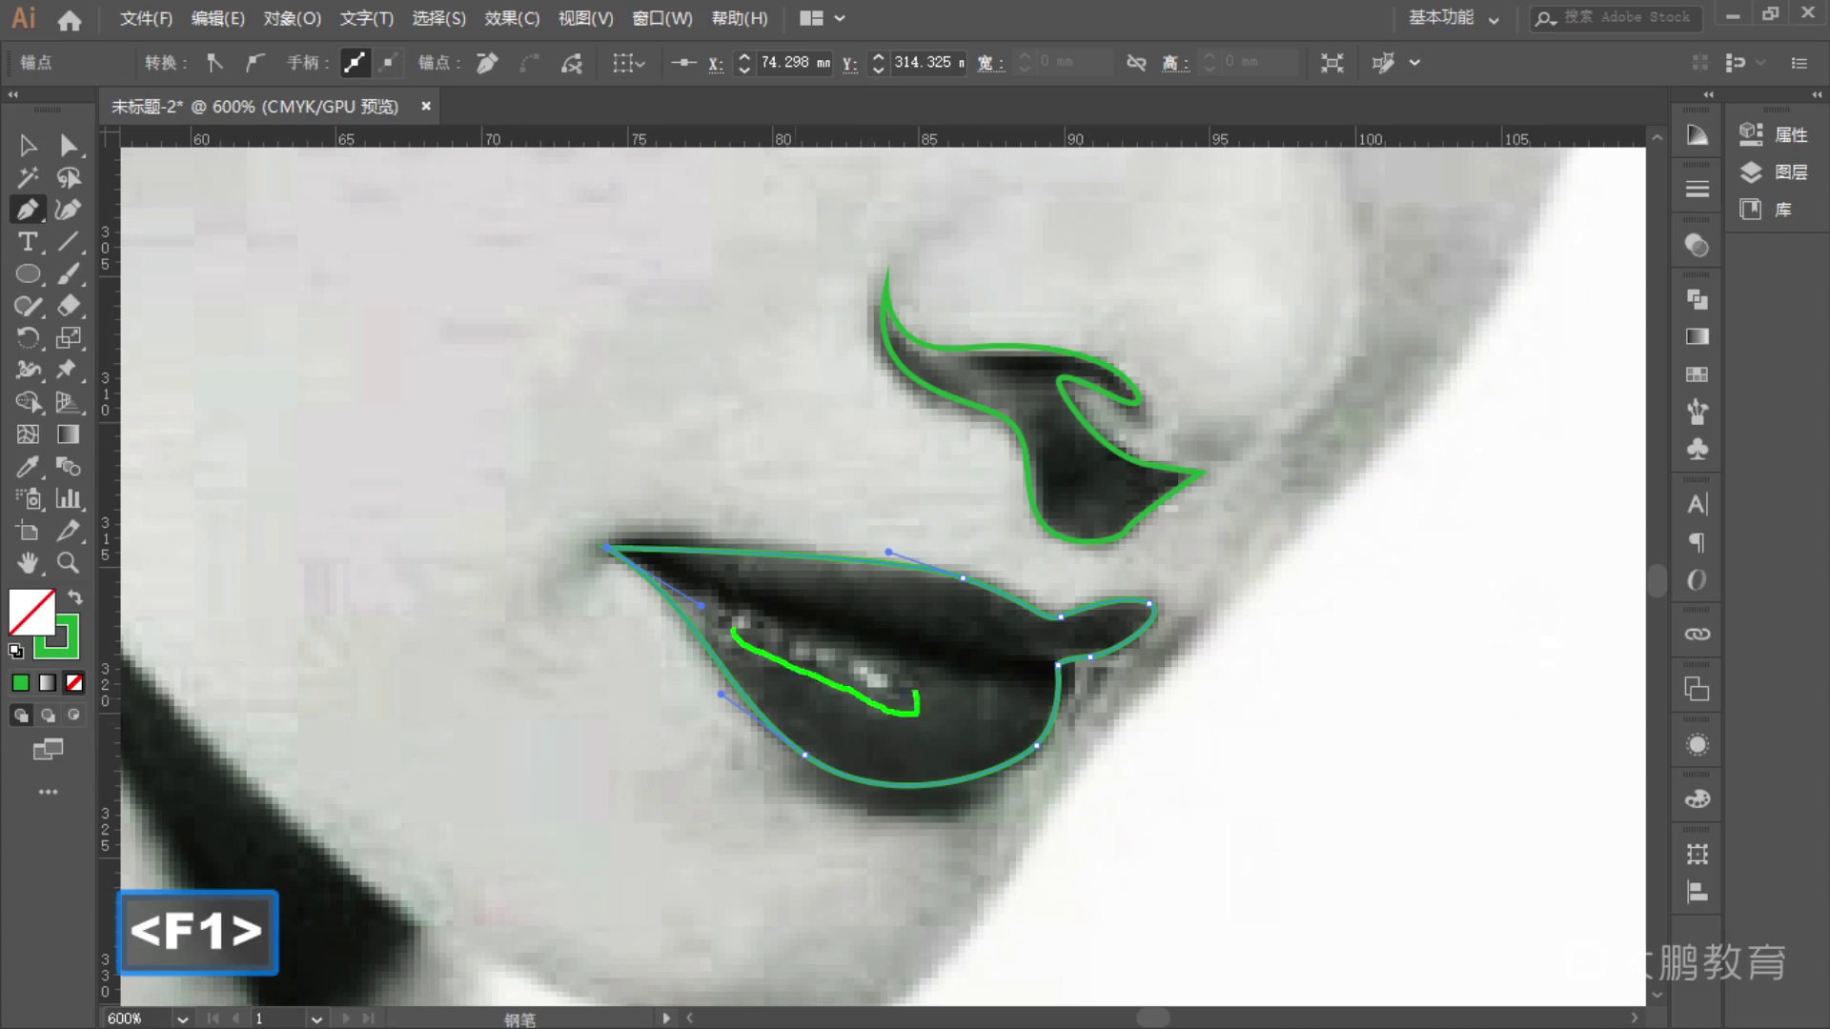
pyautogui.press('Escape')
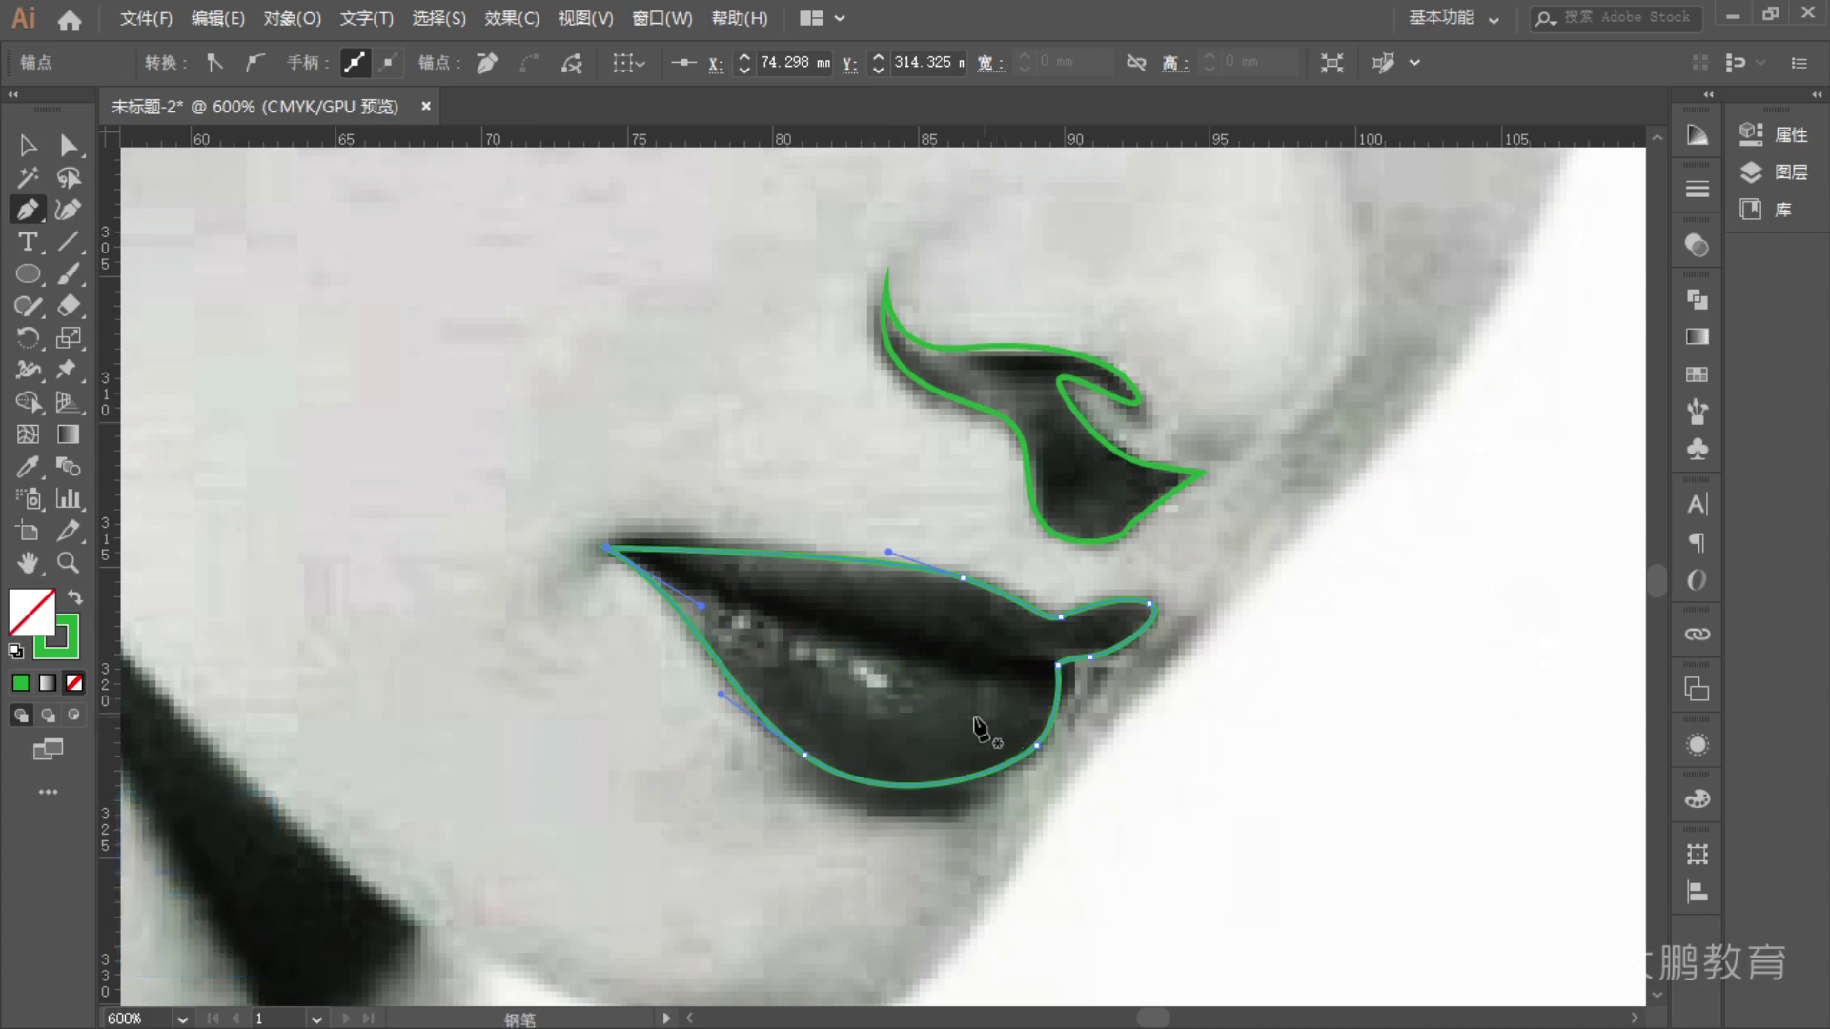
pyautogui.hotkey('ctrl', 'z')
pyautogui.moveTo(672, 604); pyautogui.dragTo(613, 555)
pyautogui.click(609, 550)
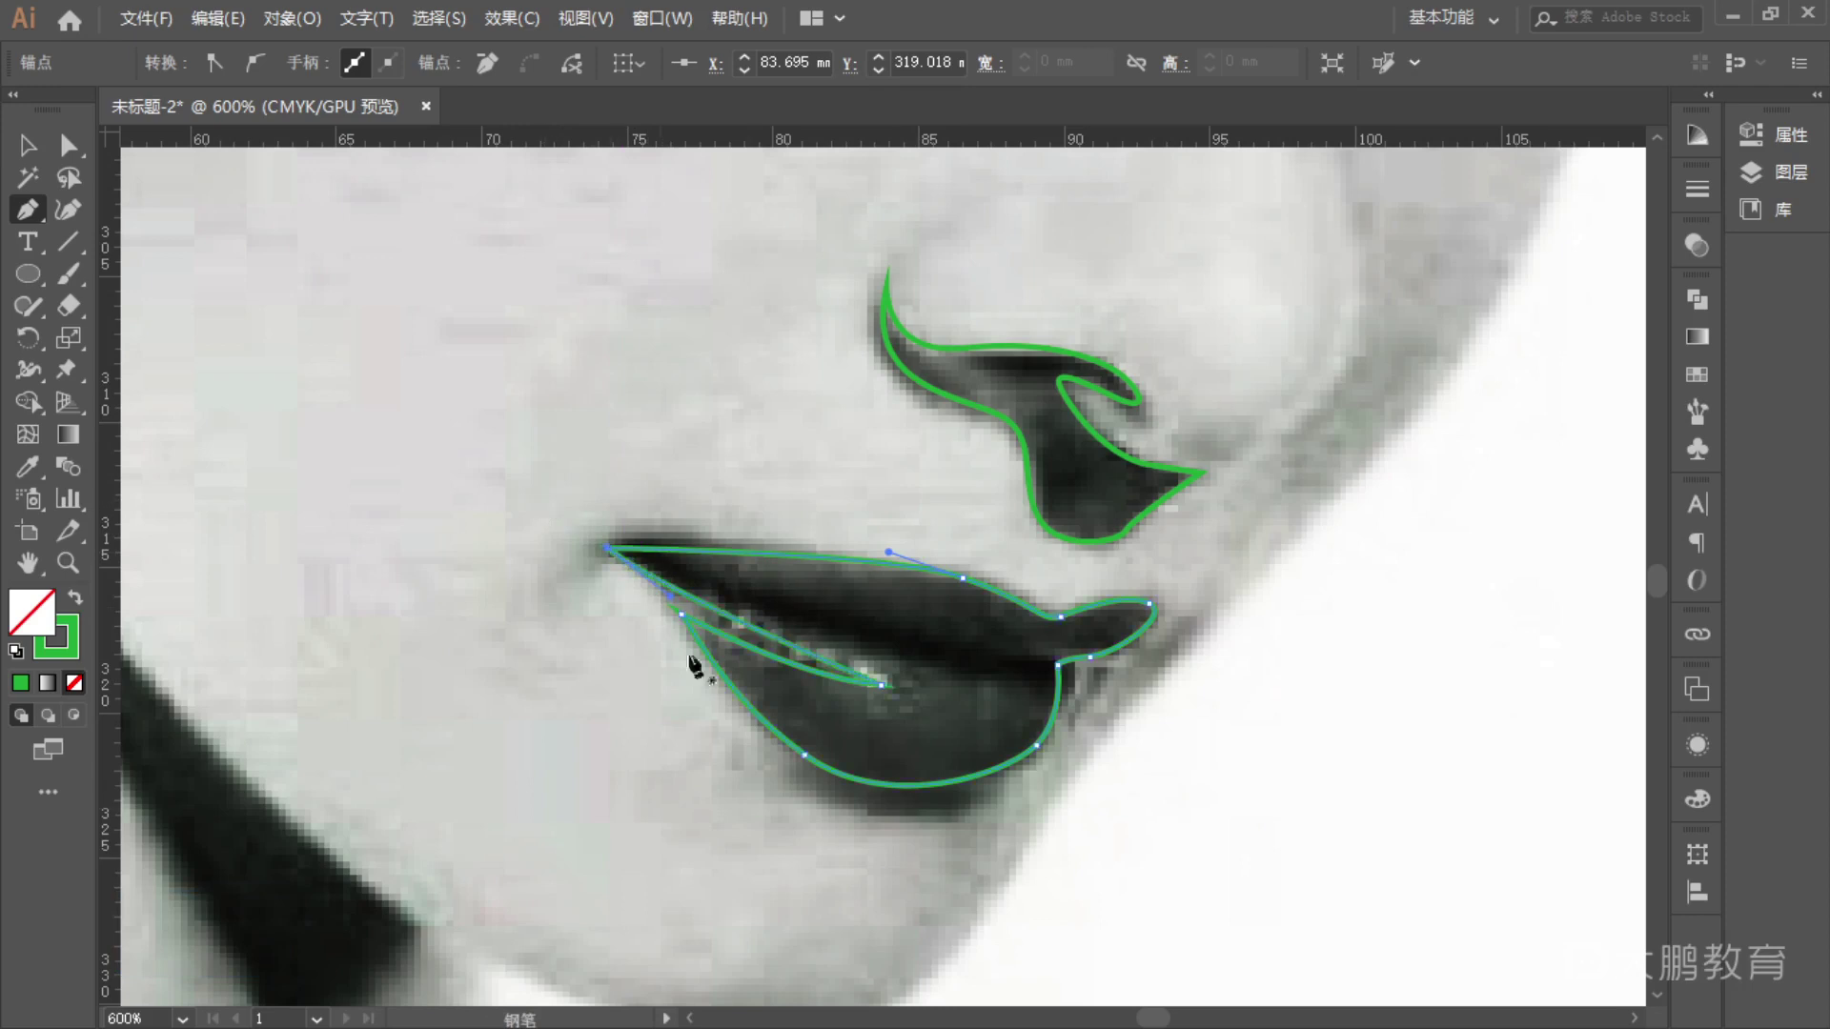
pyautogui.keyDown('ctrl'); pyautogui.click(978, 886); pyautogui.keyUp('ctrl')
# - Outline the narrow dark strip below the earring as a closed path that tapers down along the neck
pyautogui.scroll(-4, 1074, 770)
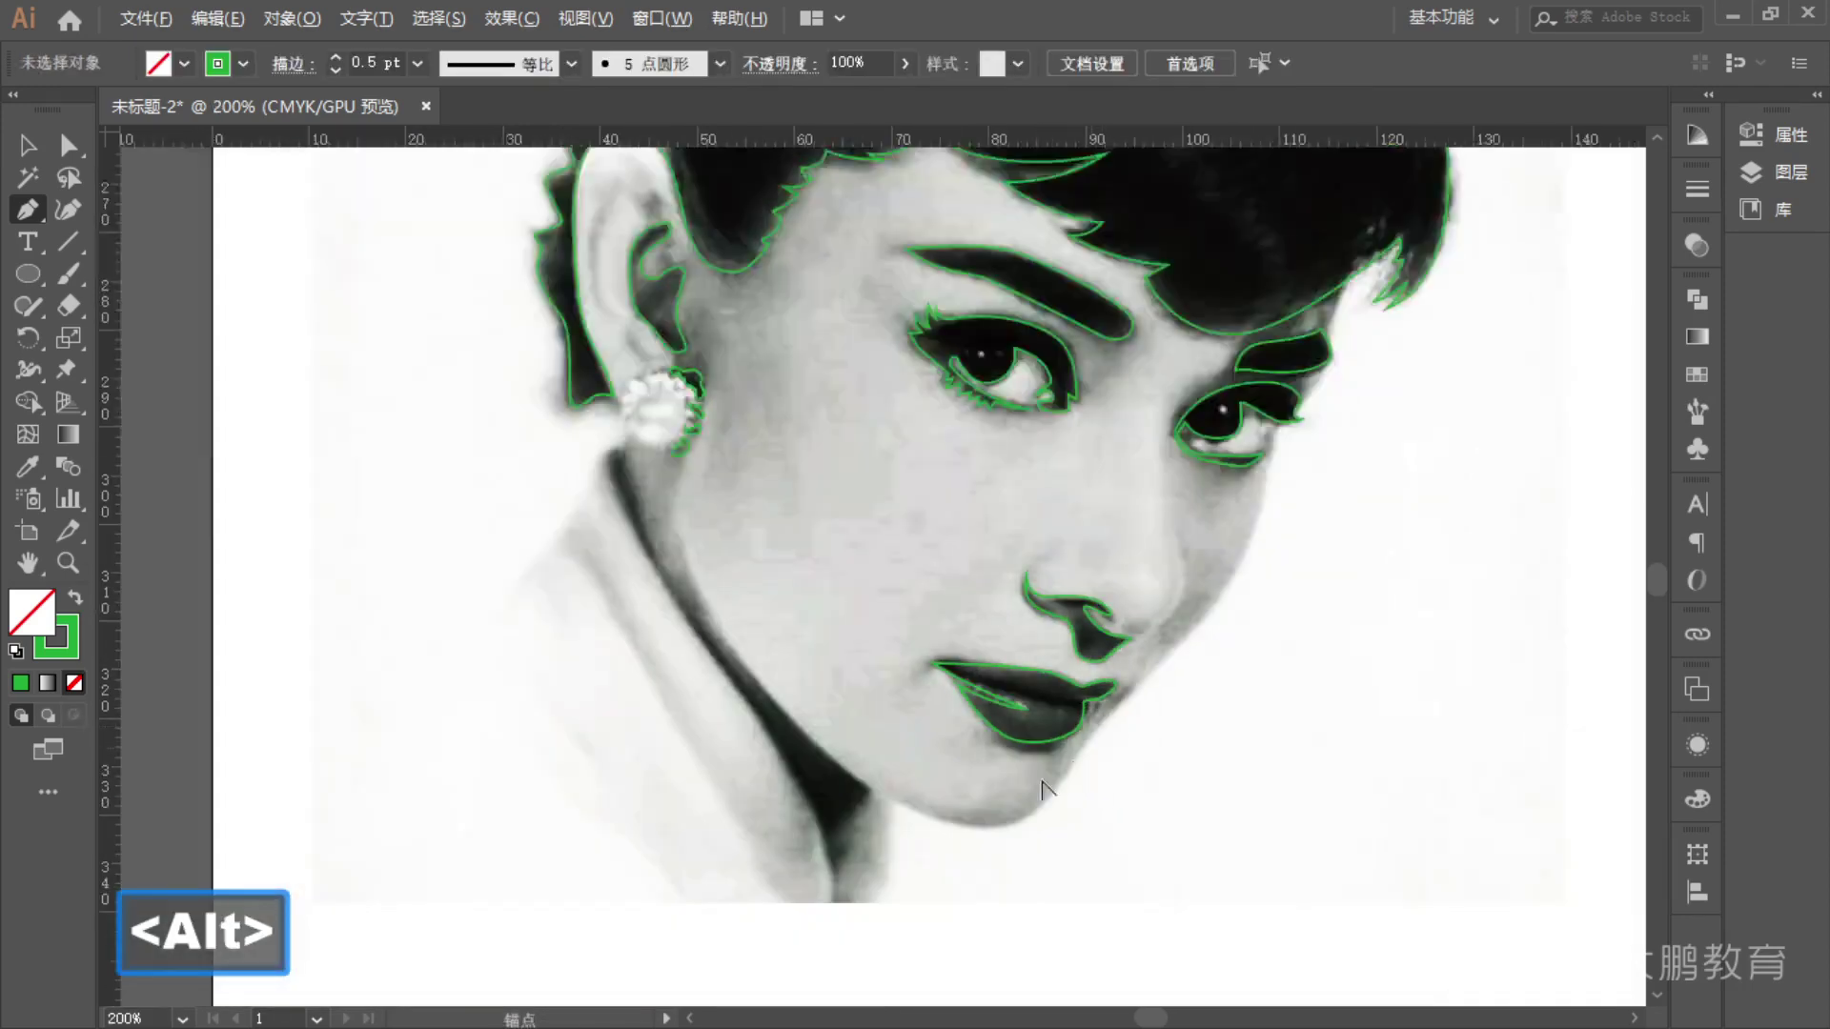
pyautogui.scroll(2, 601, 515)
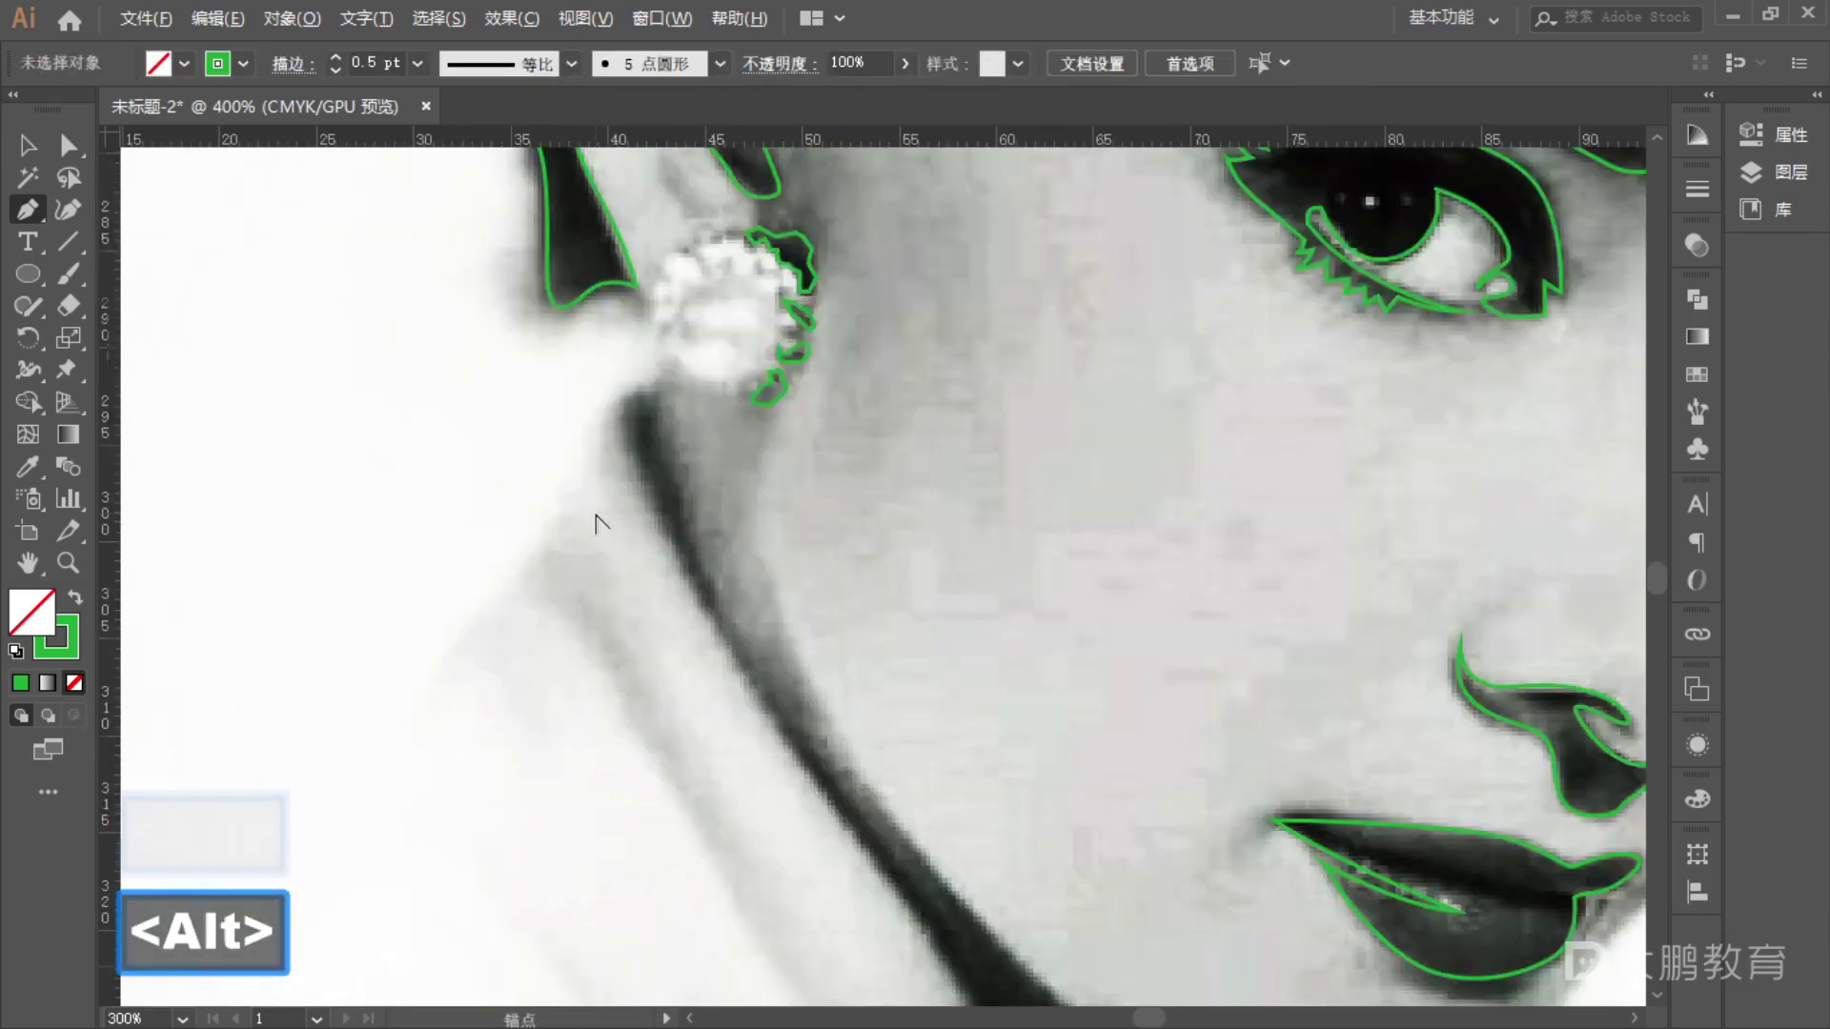
pyautogui.click(653, 387)
pyautogui.click(722, 616)
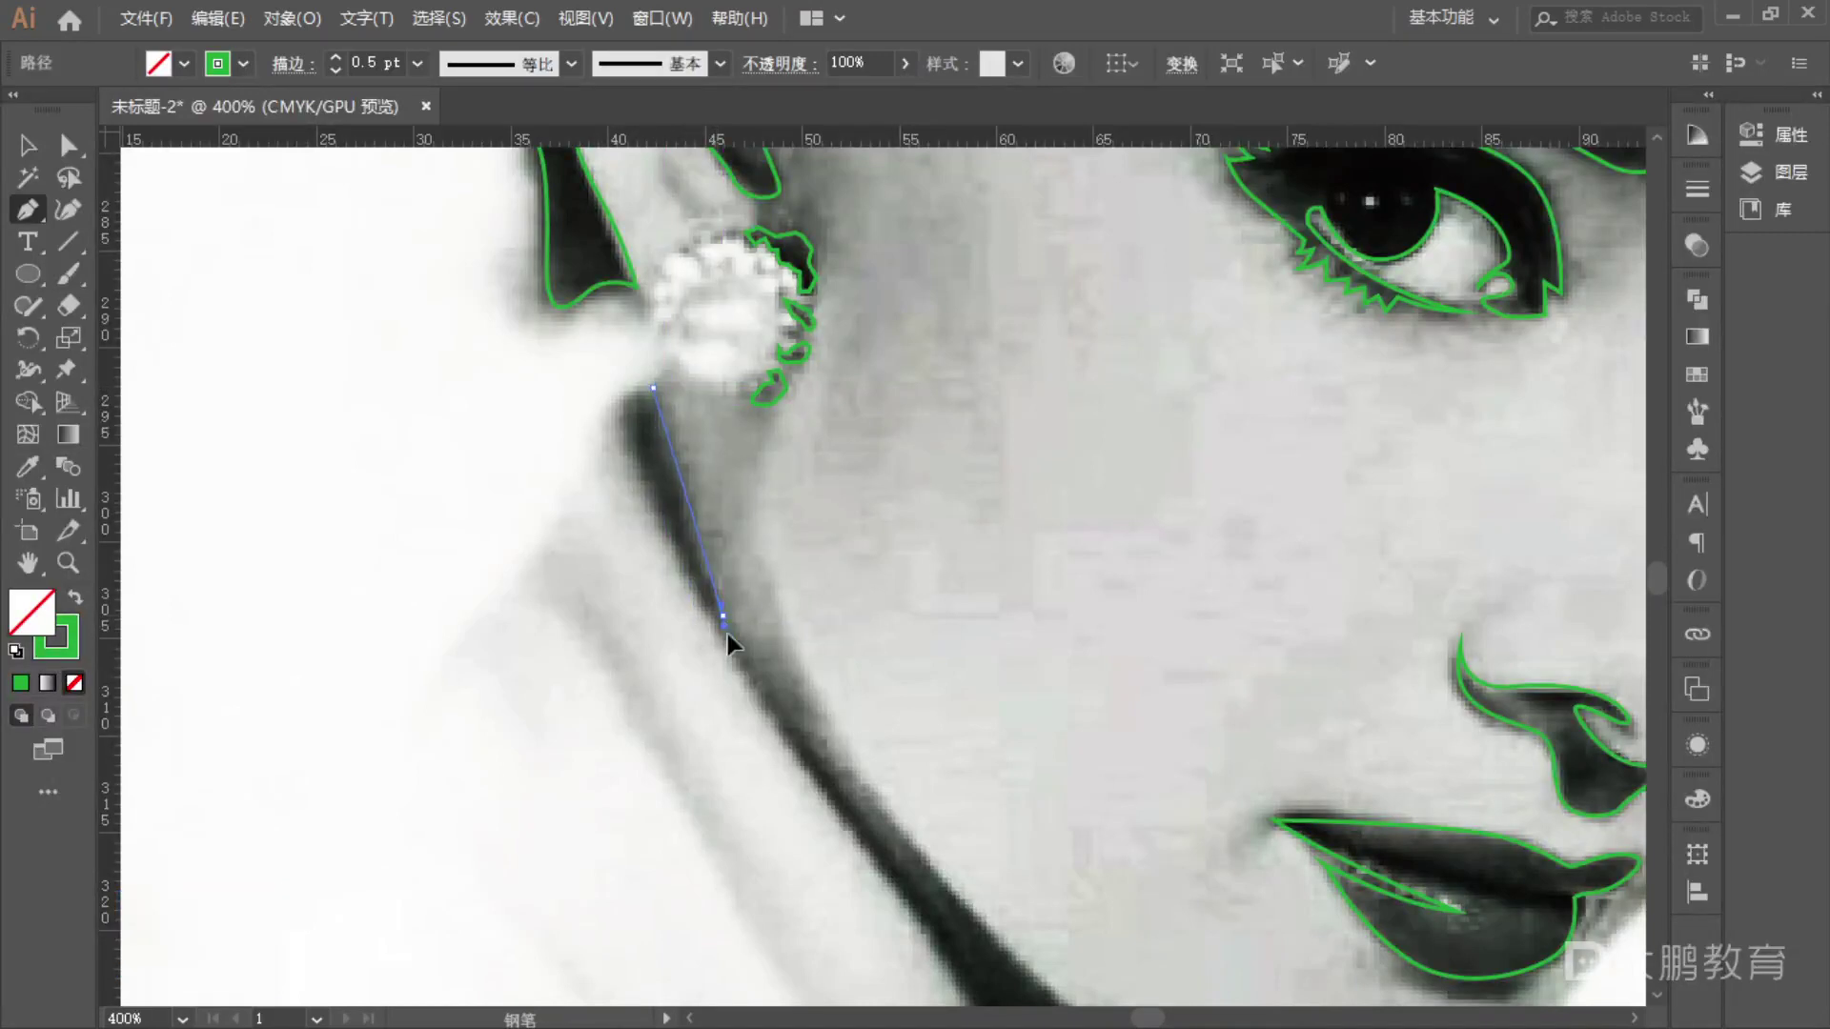
pyautogui.click(762, 705)
pyautogui.moveTo(723, 614); pyautogui.dragTo(659, 393)
# - Start the outline of the lower neck shadow along the jaw edge and end it at the shadow's corner under the chin
pyautogui.scroll(-5, 657, 400)
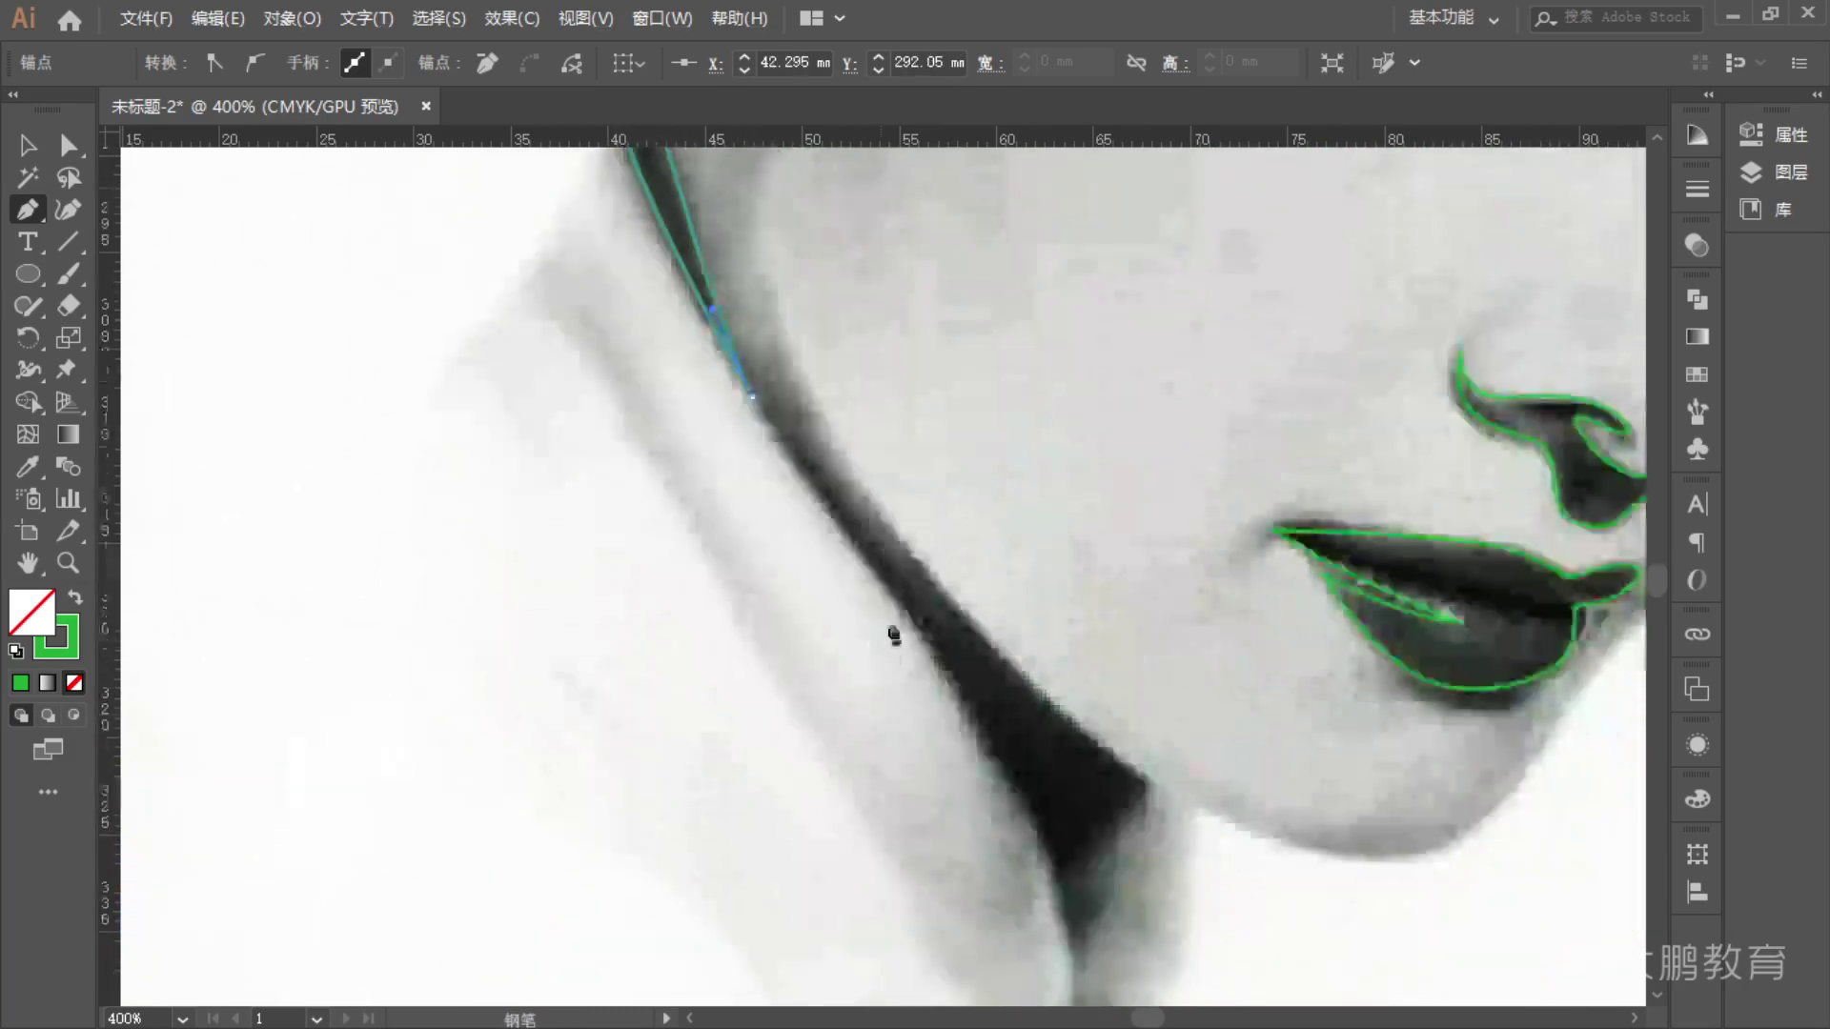
pyautogui.click(821, 411)
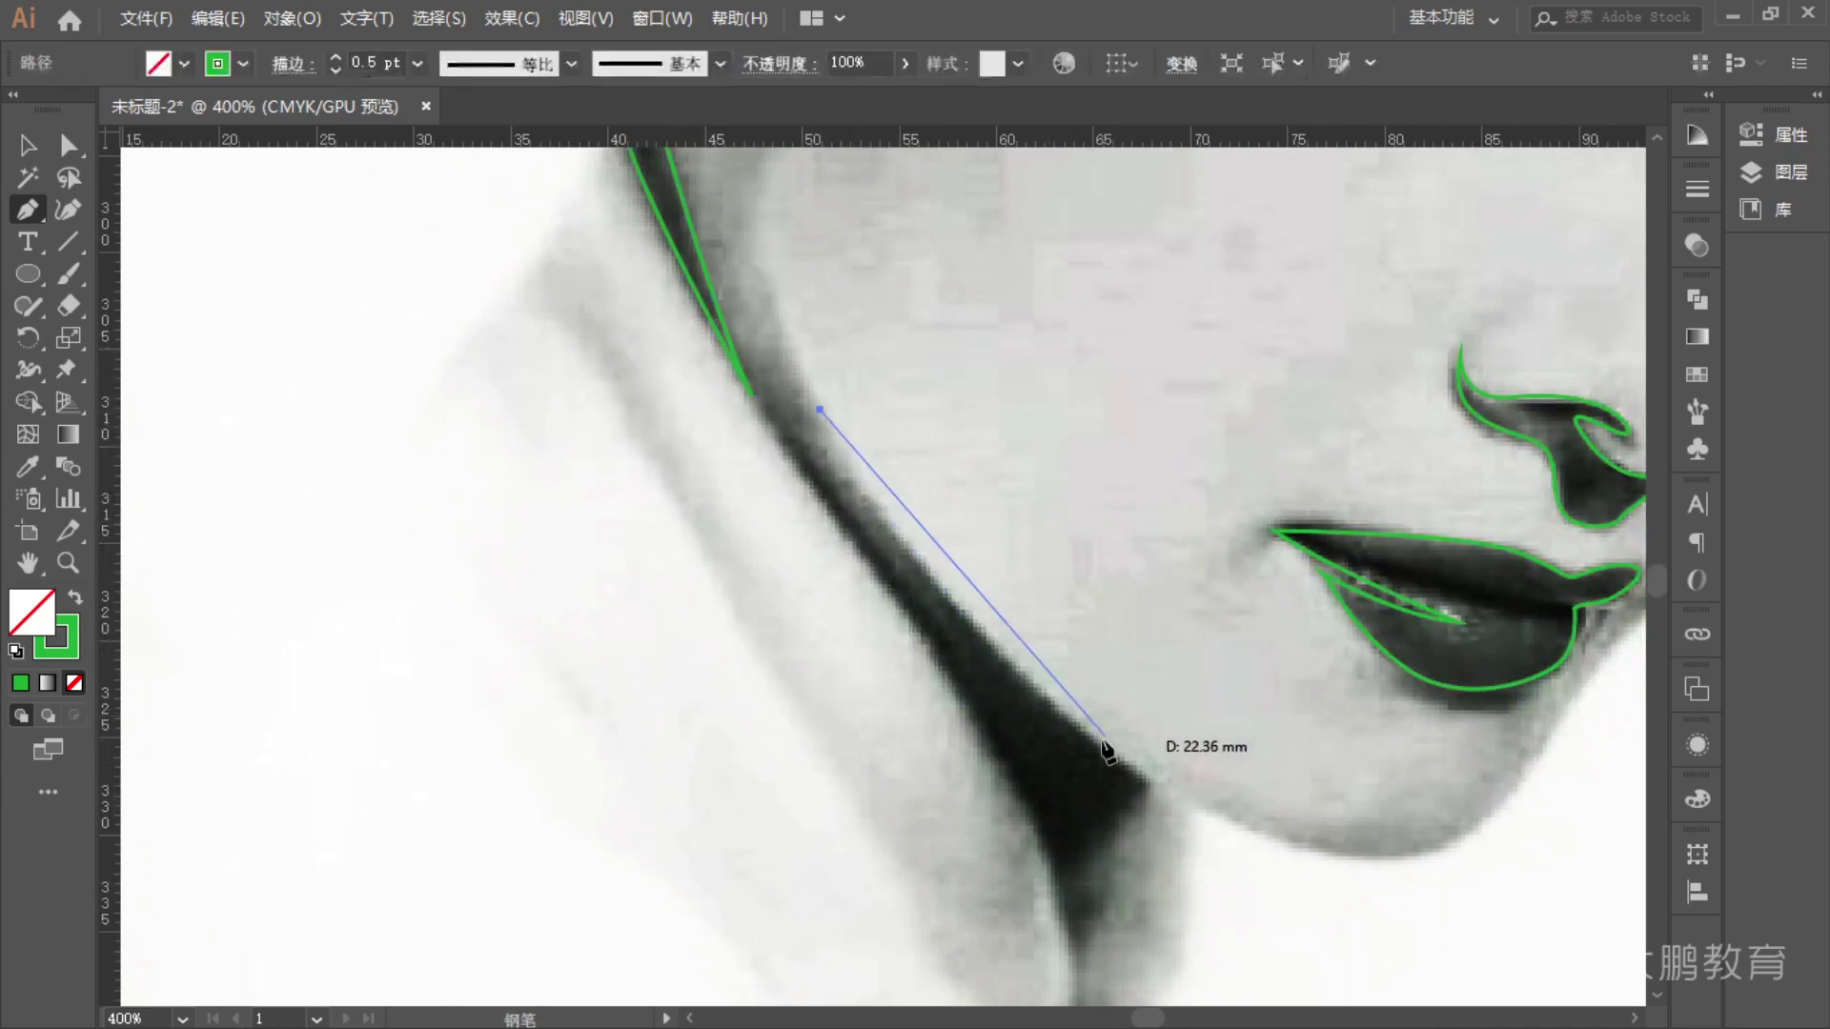
pyautogui.moveTo(1097, 742); pyautogui.dragTo(1282, 882)
pyautogui.moveTo(1129, 782)
pyautogui.mouseDown()
pyautogui.moveTo(1105, 743)
pyautogui.moveTo(1156, 789)
pyautogui.mouseUp()
pyautogui.click(1150, 776)
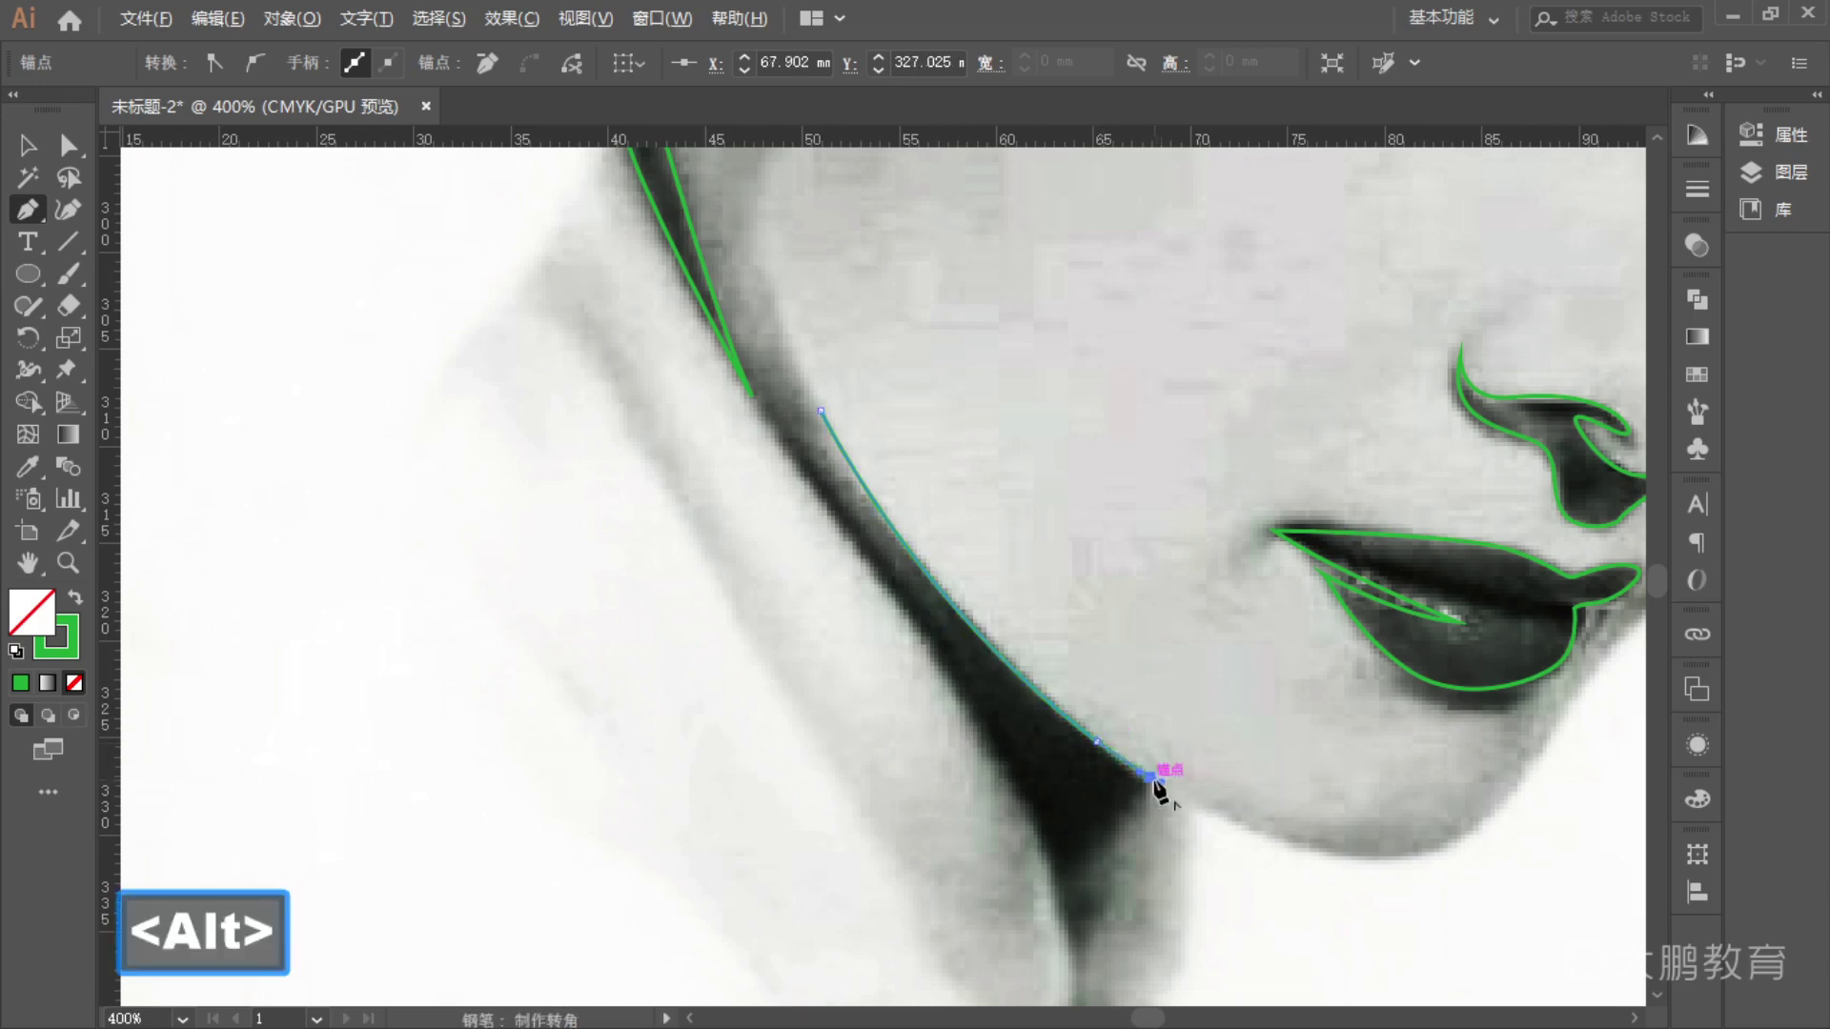
# - Continue the neck shadow's outline around its lower tip and up the collar side, close it with an inward notch and deselect it
pyautogui.moveTo(1058, 946); pyautogui.dragTo(1062, 912)
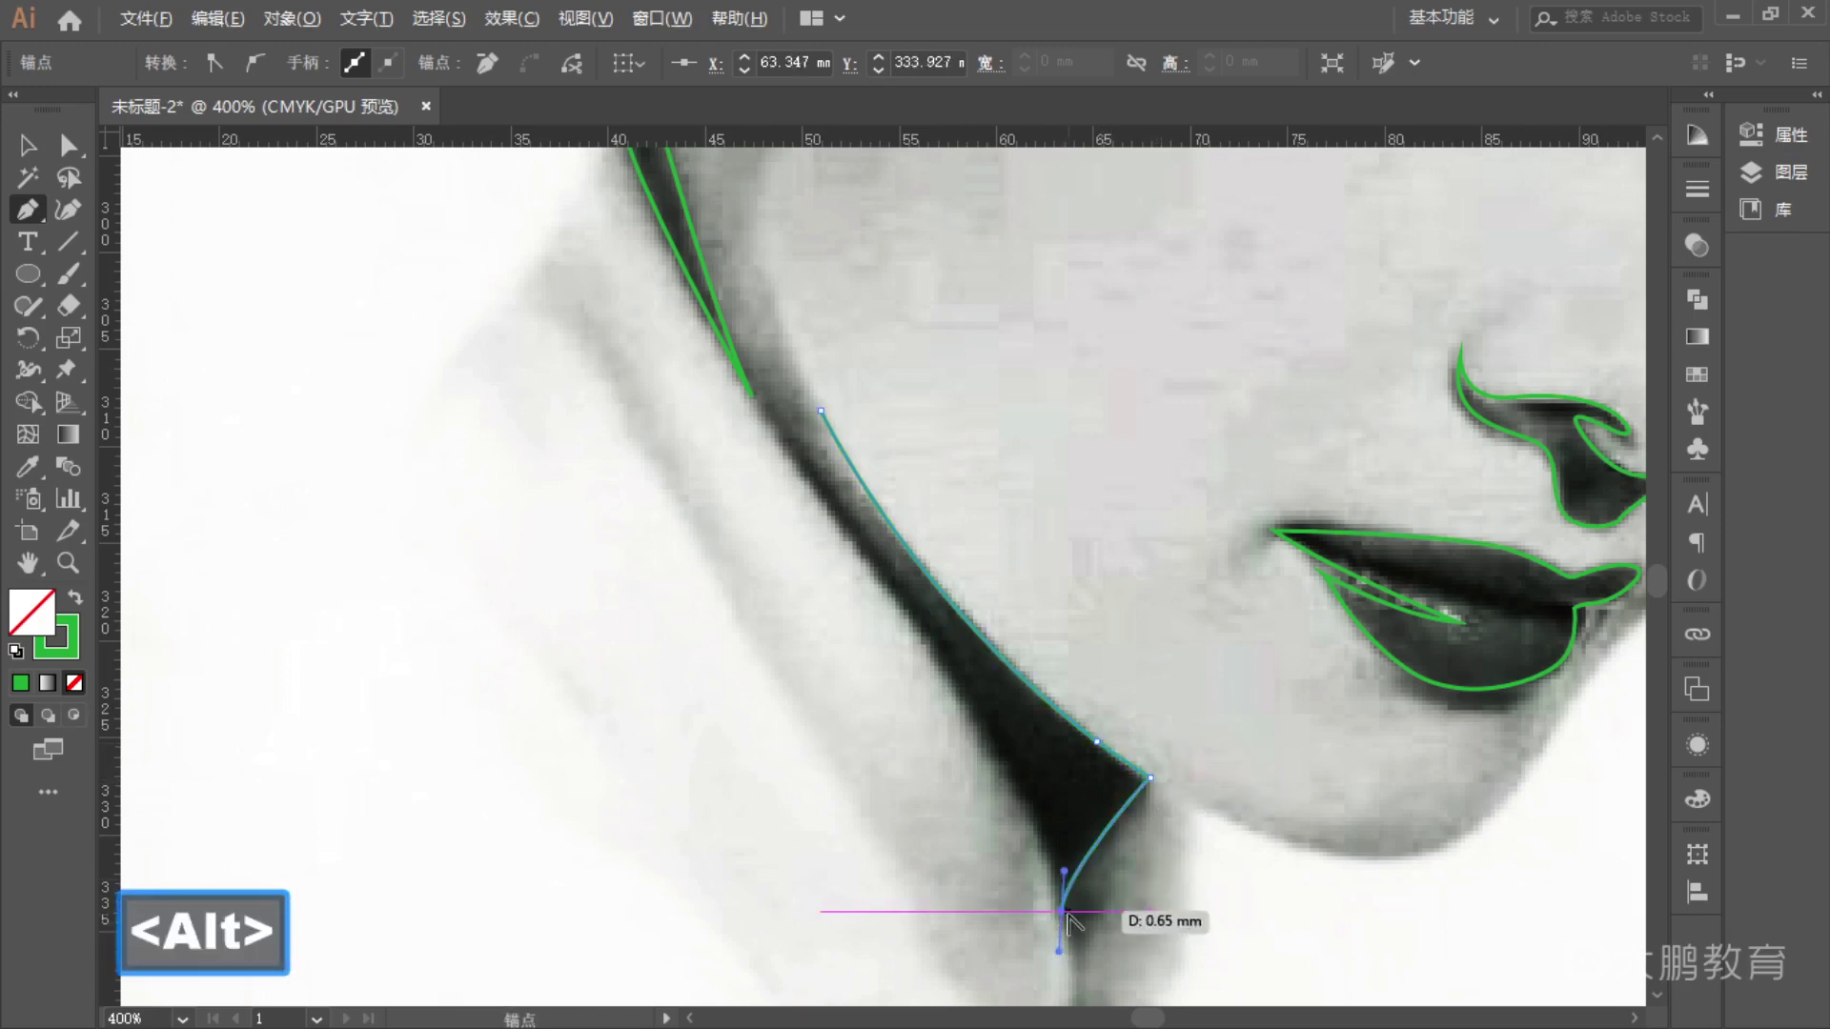
pyautogui.moveTo(904, 615); pyautogui.dragTo(825, 523)
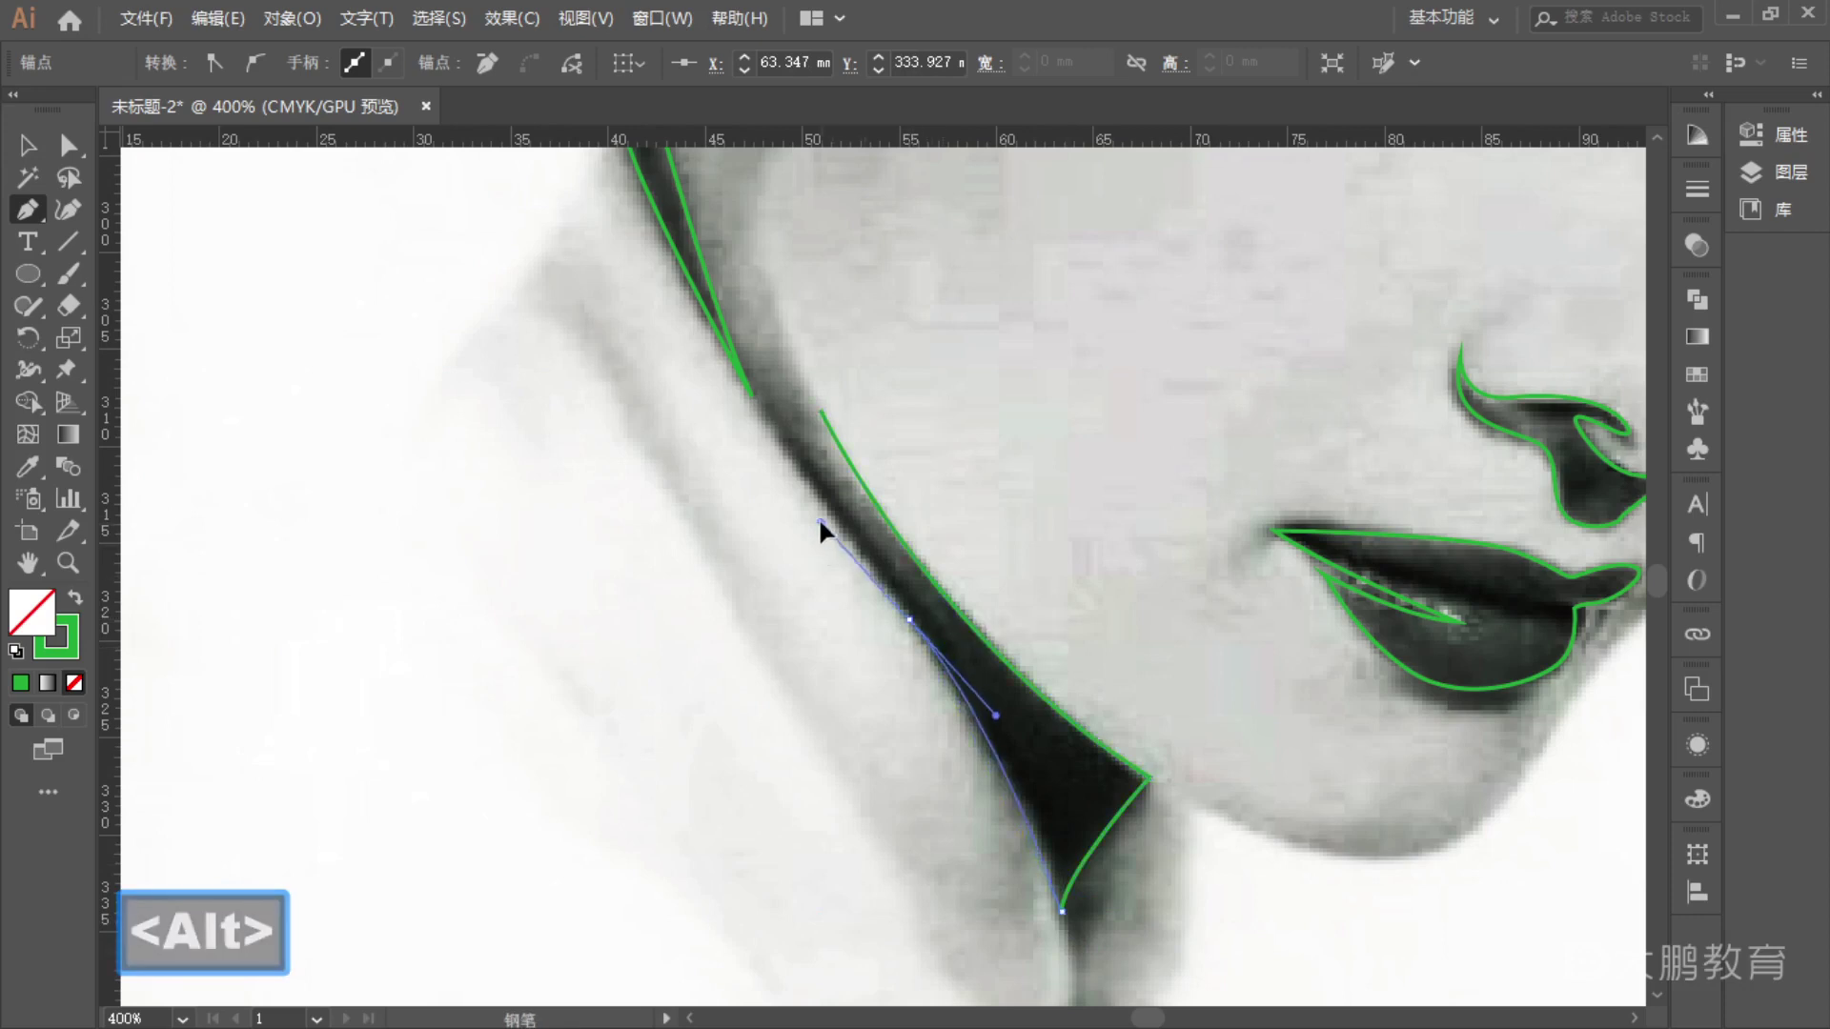
pyautogui.click(764, 412)
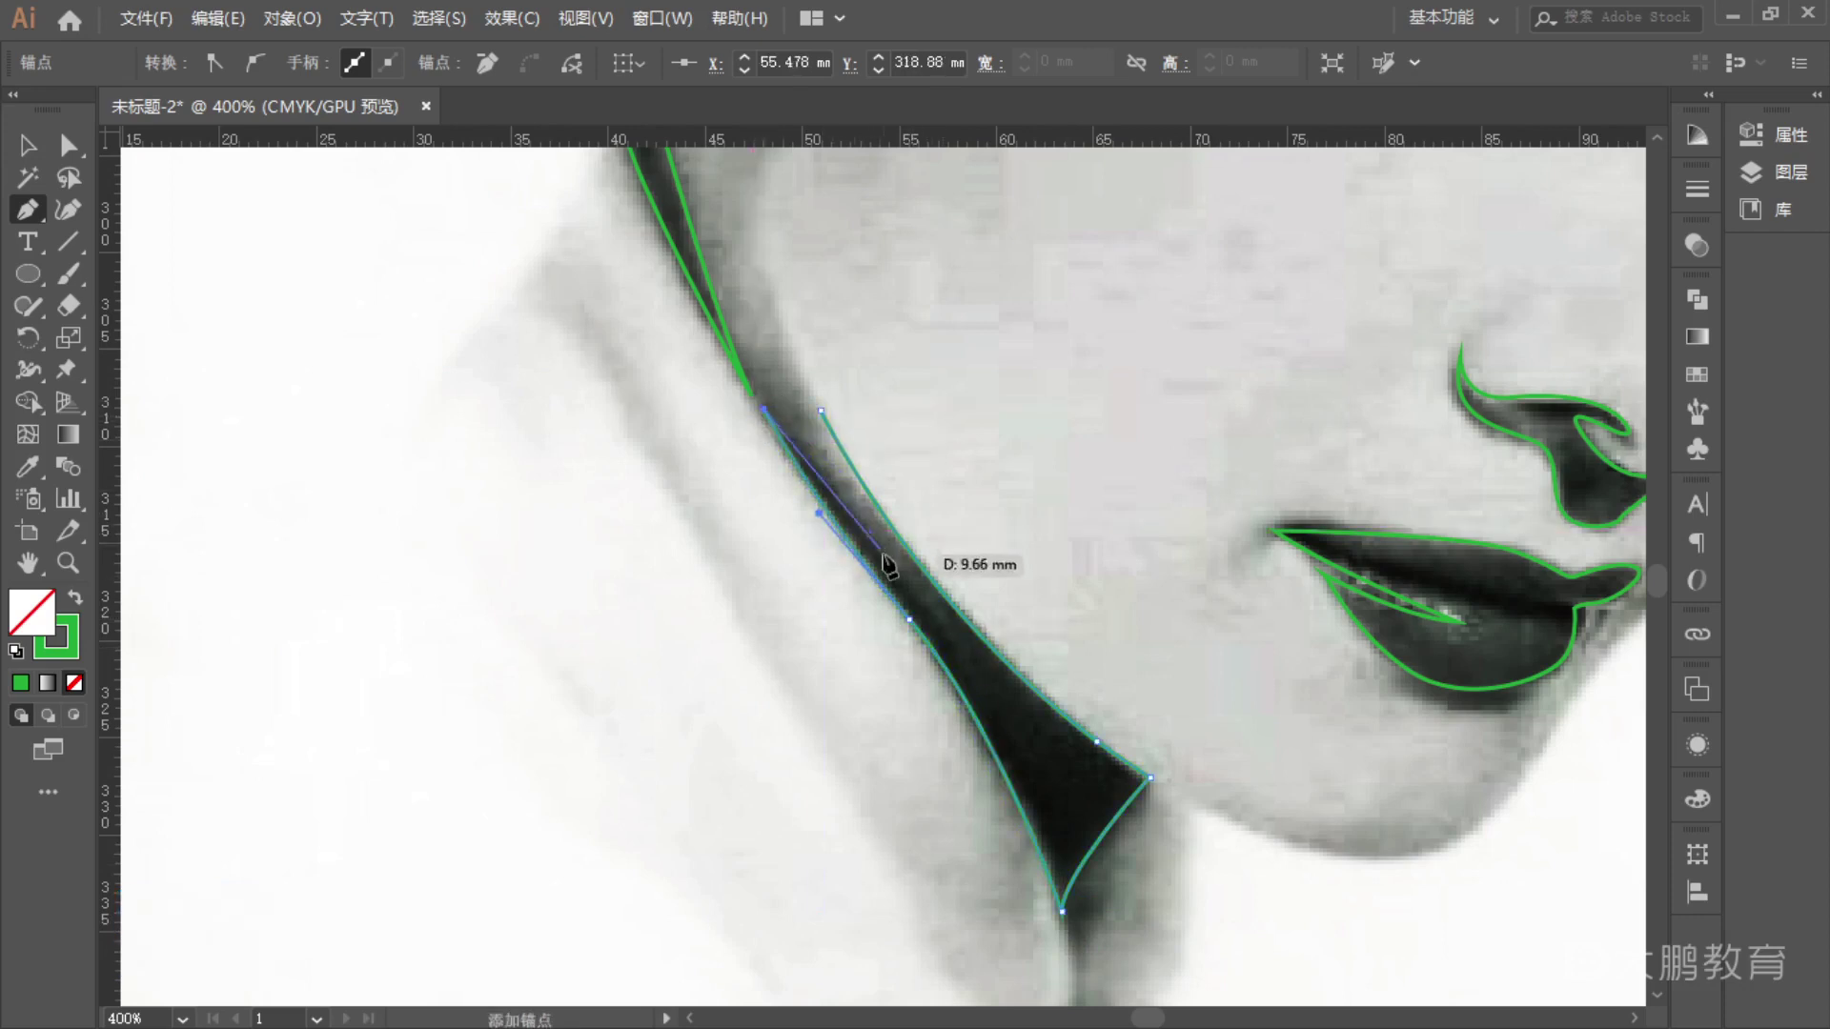
pyautogui.moveTo(903, 576); pyautogui.dragTo(825, 424)
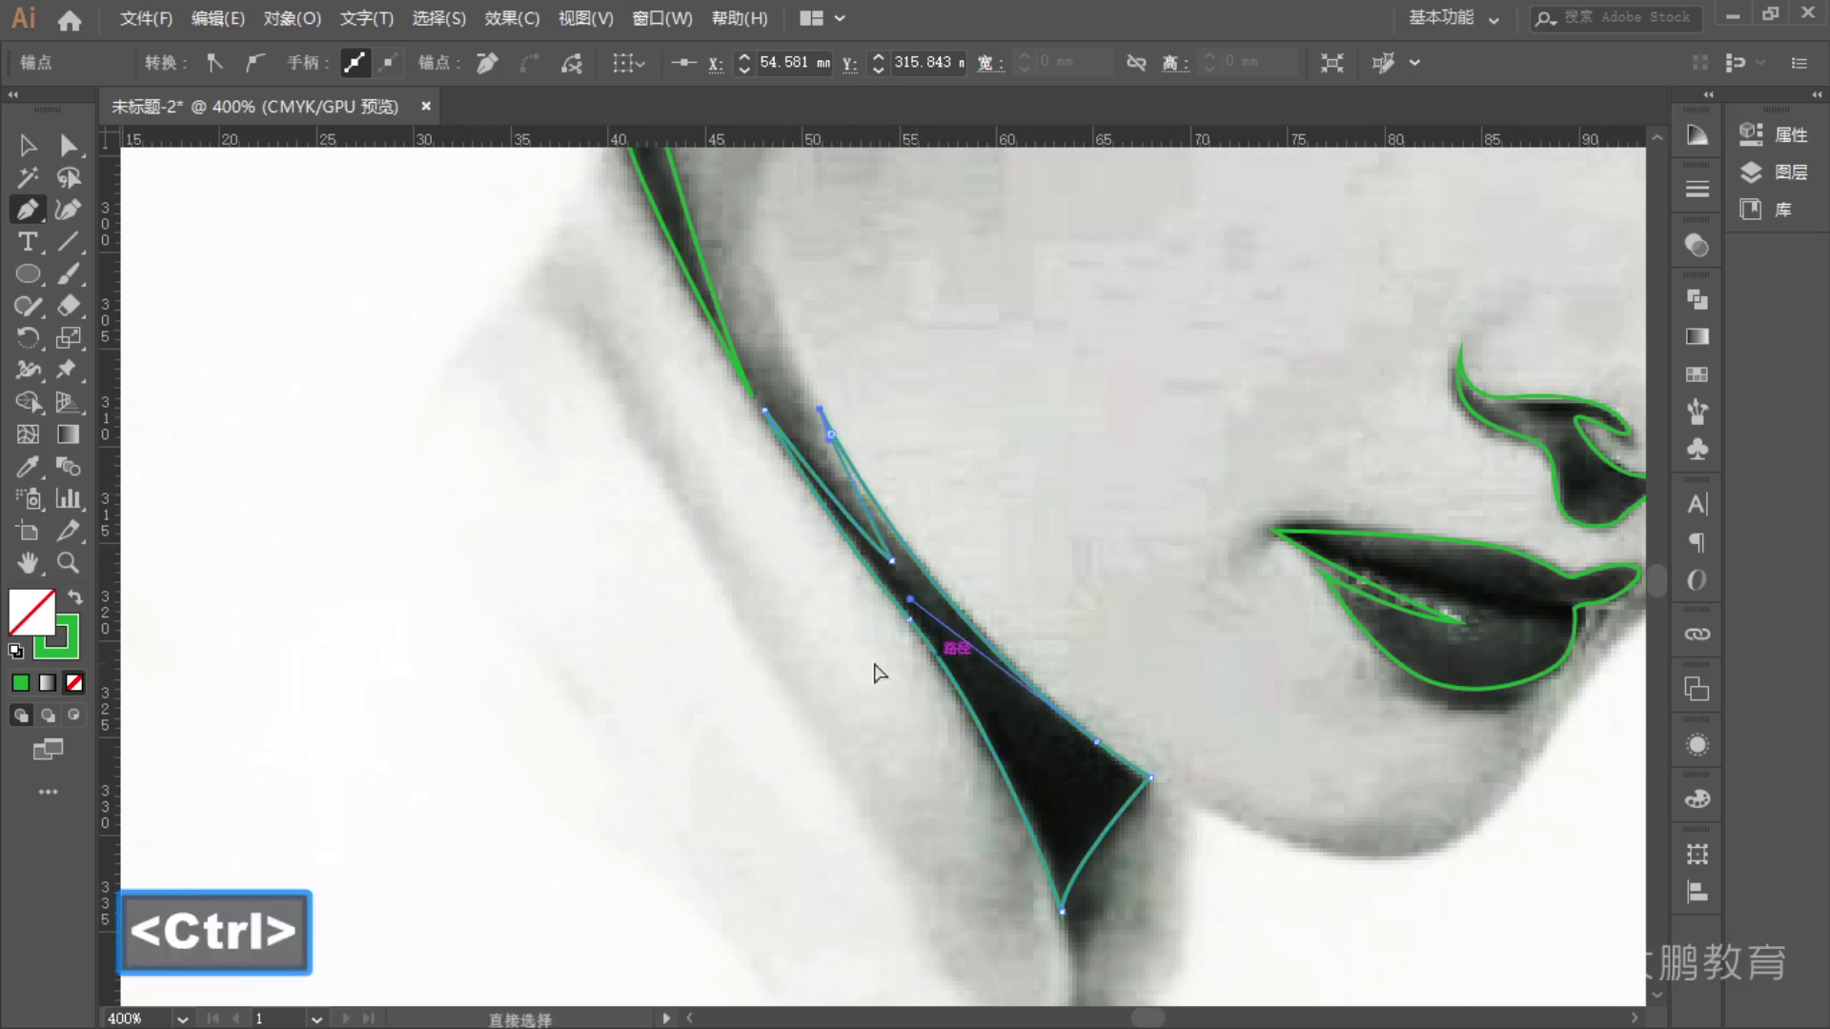
pyautogui.keyDown('ctrl'); pyautogui.click(908, 632); pyautogui.keyUp('ctrl')
# - Select all the traced paths and move them off the photo onto the blank artboard area beside it
pyautogui.keyDown('alt'); pyautogui.scroll(-3, 809, 653); pyautogui.keyUp('alt')
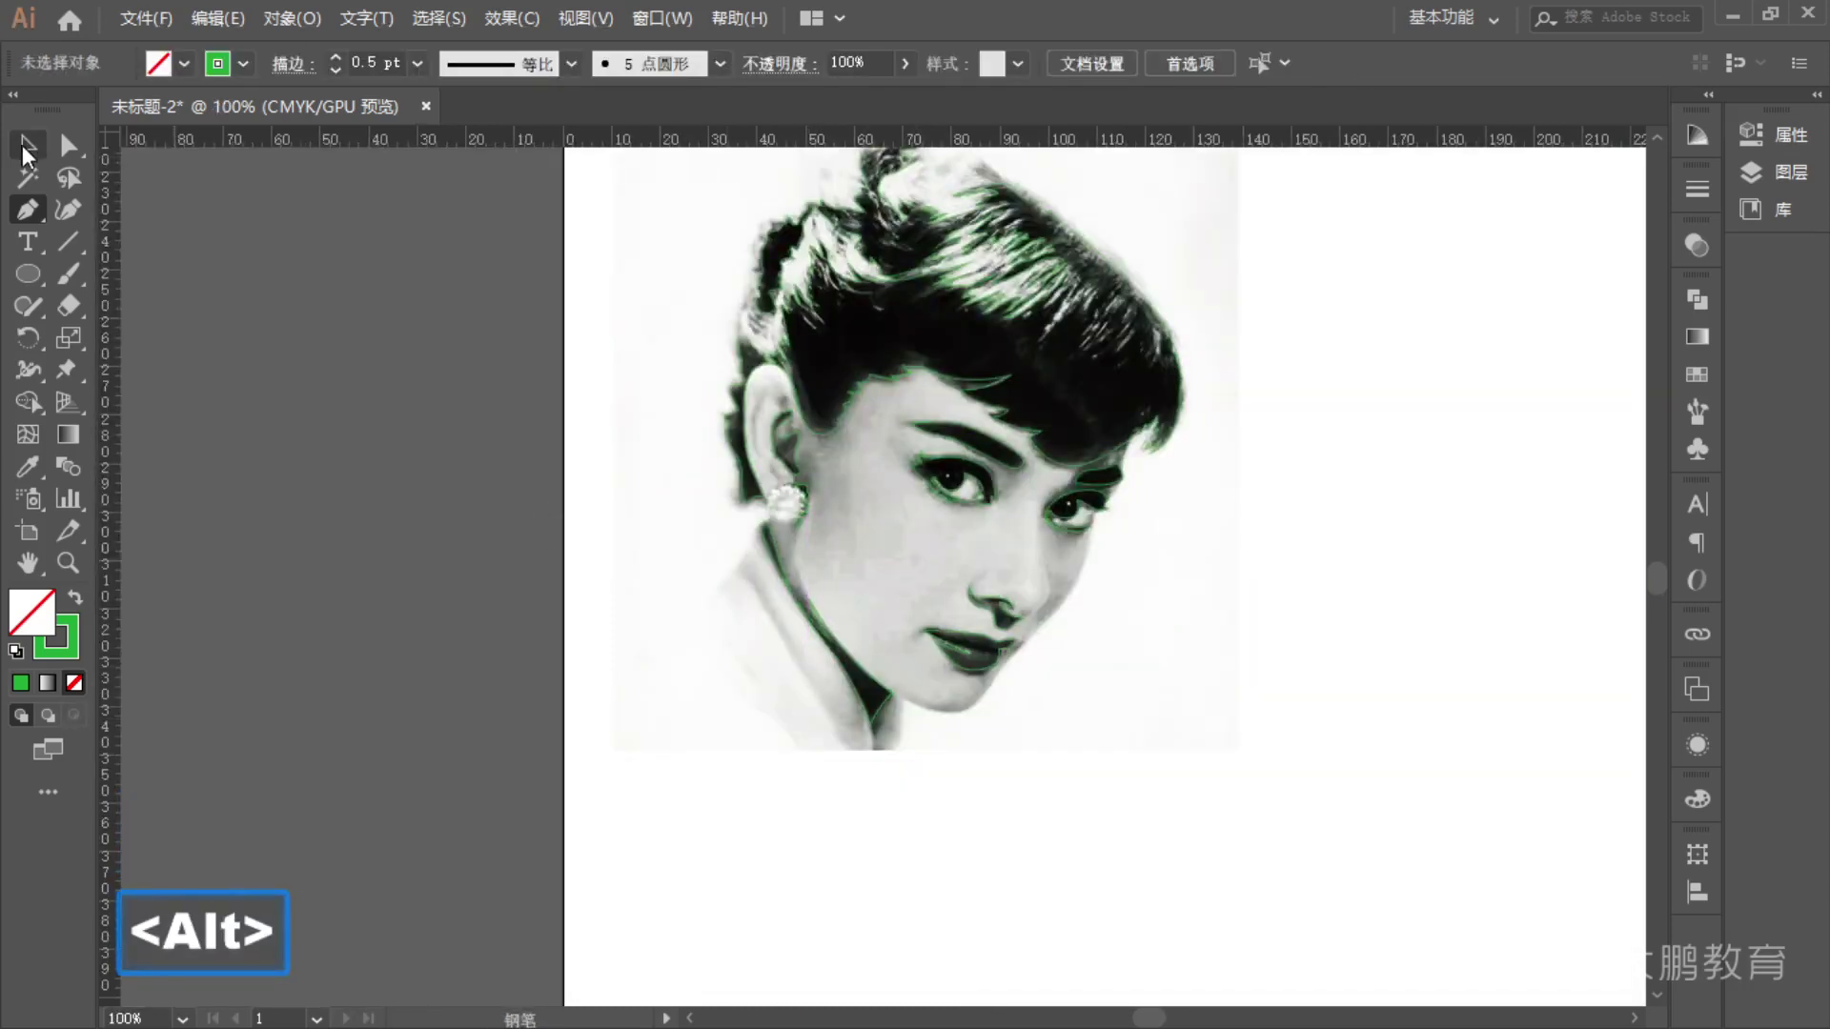
pyautogui.click(28, 145)
pyautogui.moveTo(593, 520); pyautogui.dragTo(423, 555)
pyautogui.moveTo(953, 789); pyautogui.dragTo(981, 756)
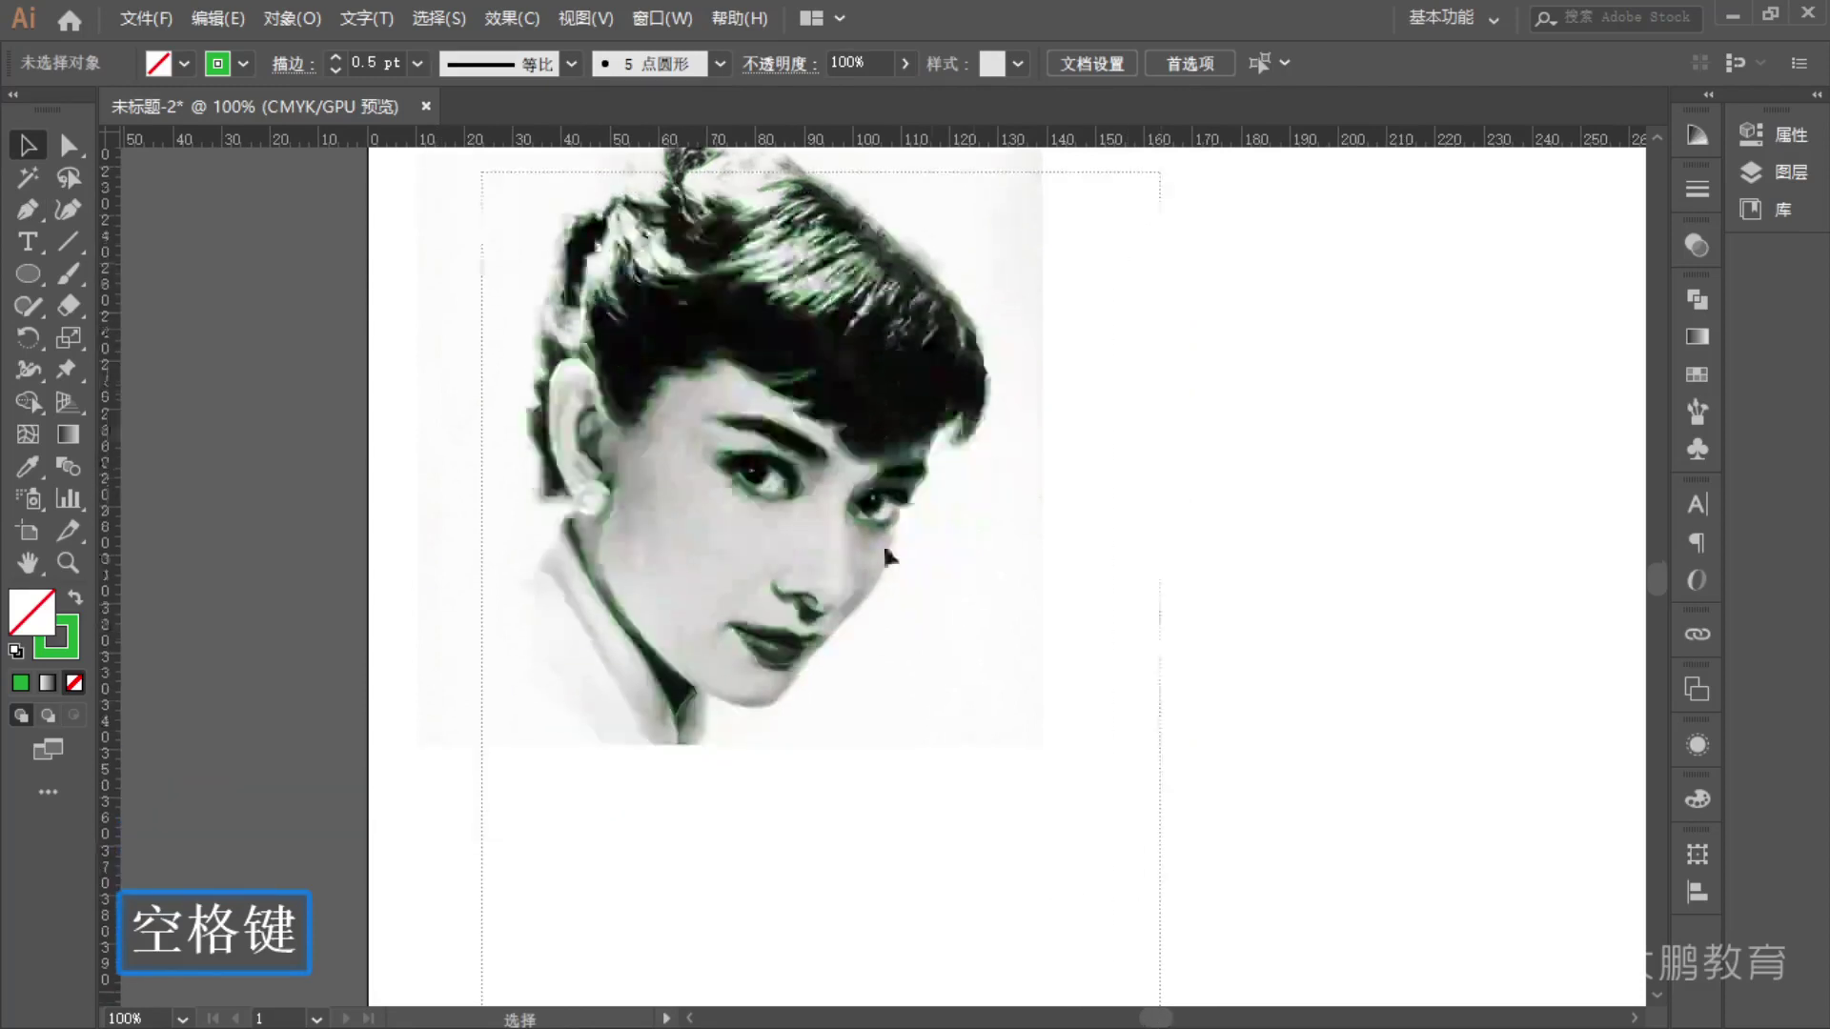
pyautogui.click(997, 380)
pyautogui.moveTo(998, 380); pyautogui.dragTo(928, 585)
pyautogui.moveTo(731, 596); pyautogui.dragTo(1354, 595)
pyautogui.scroll(-2, 1180, 632)
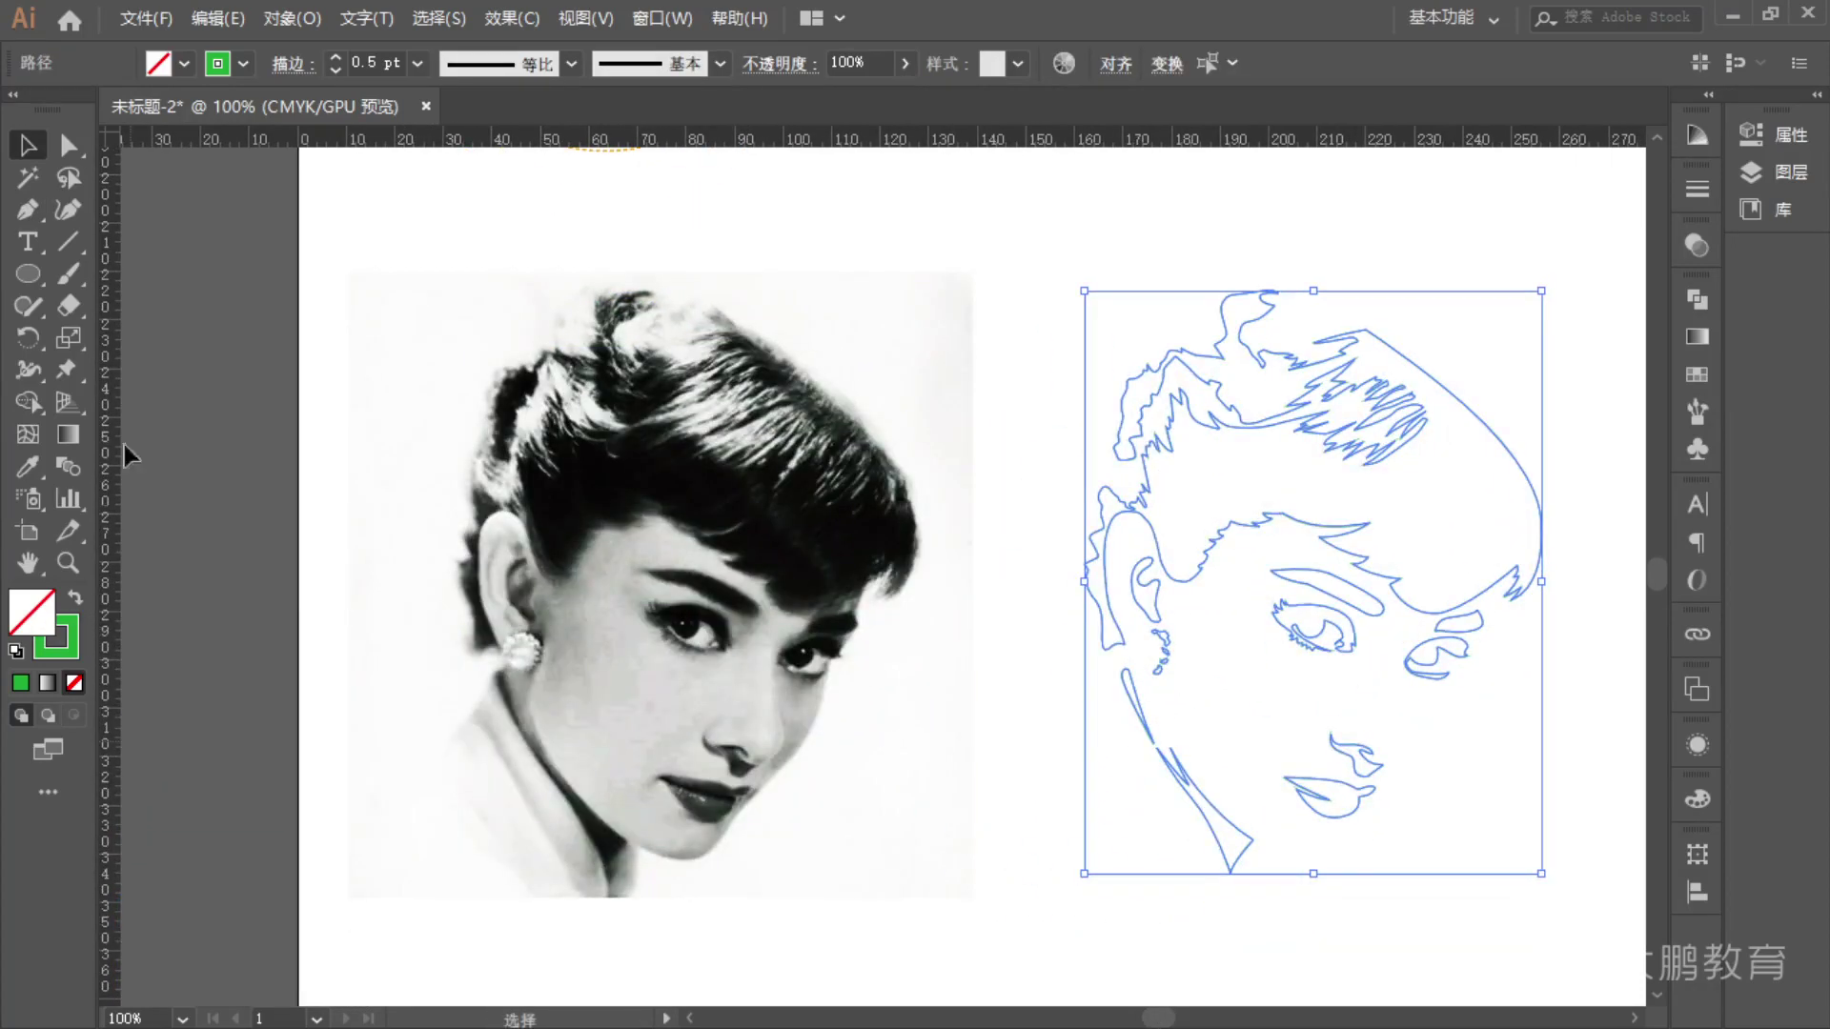
# - Colour the traced paths' stroke black, swap it with the empty fill to make solid black shapes, and deselect them
pyautogui.click(244, 64)
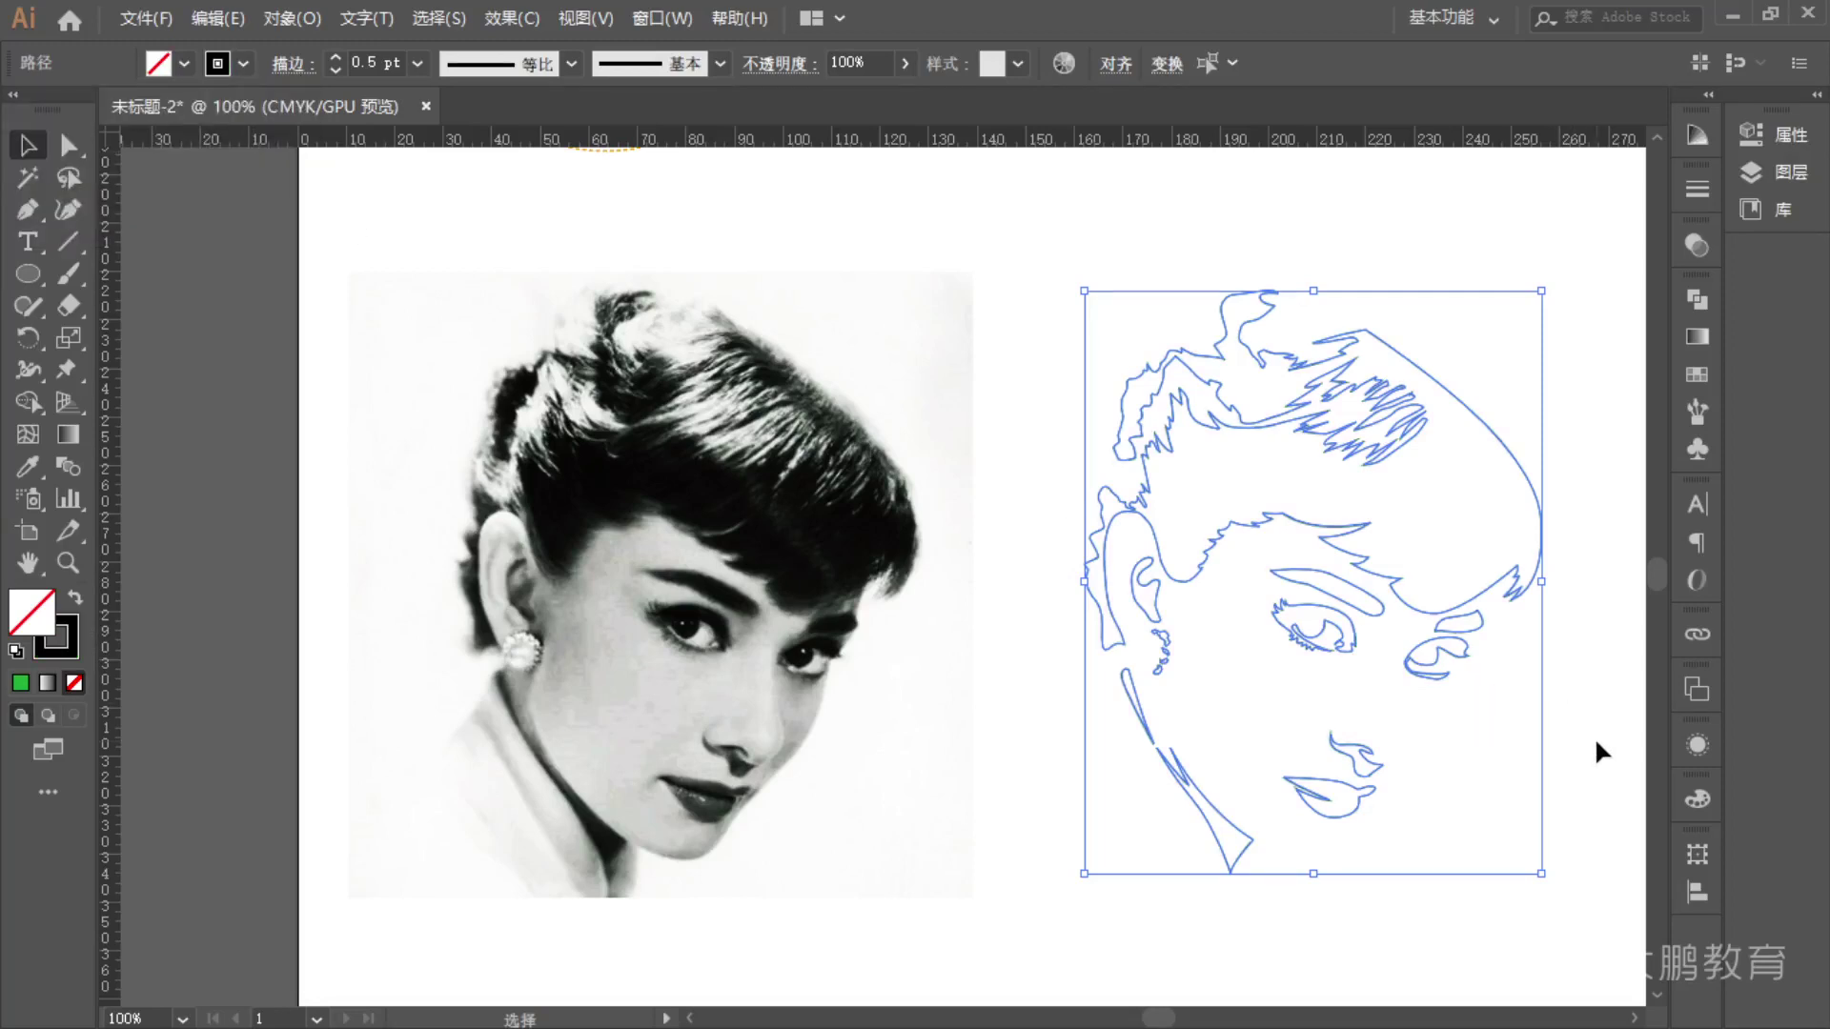
pyautogui.click(1564, 768)
pyautogui.moveTo(1564, 768); pyautogui.dragTo(1412, 806)
pyautogui.moveTo(923, 266); pyautogui.dragTo(1277, 876)
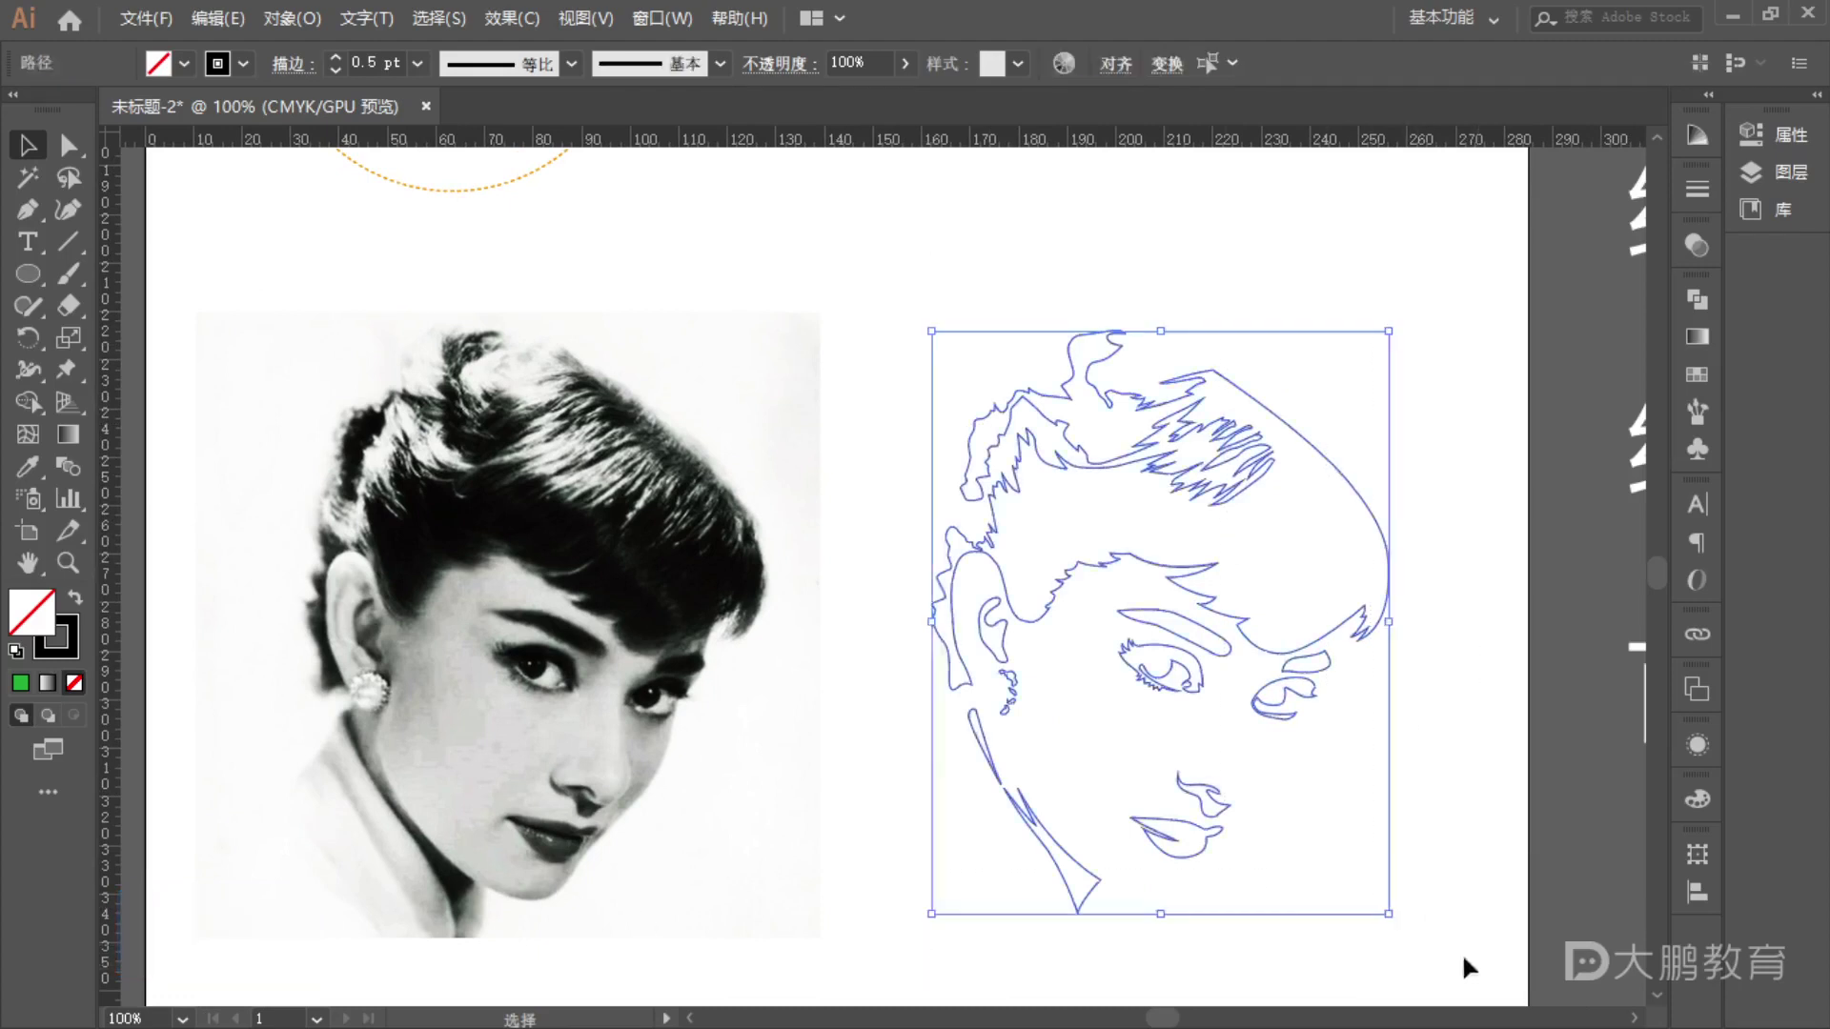
pyautogui.click(74, 601)
pyautogui.click(1478, 861)
pyautogui.moveTo(1426, 899); pyautogui.dragTo(1487, 854)
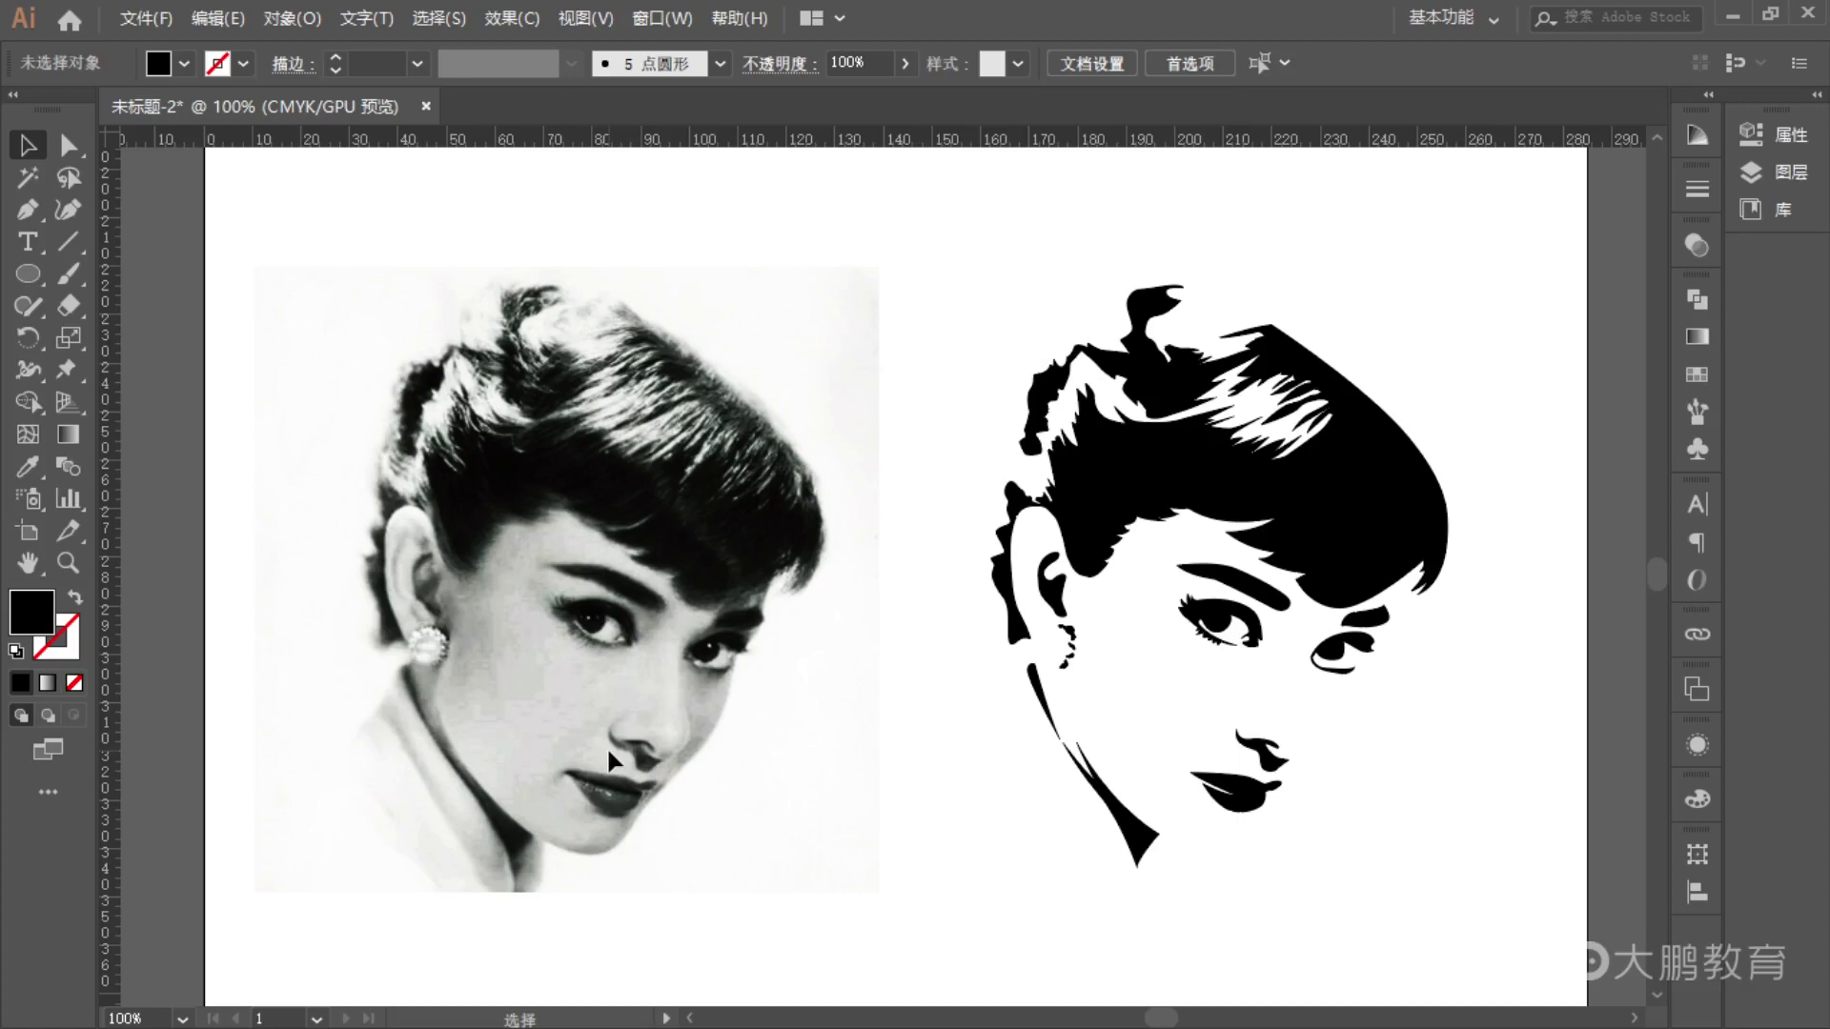
# - Draw a small circle beside the first eye of the black portrait and fill it white
pyautogui.click(1031, 660)
pyautogui.scroll(6, 1246, 612)
pyautogui.moveTo(1029, 705); pyautogui.dragTo(845, 705)
pyautogui.click(36, 278)
pyautogui.moveTo(647, 613); pyautogui.dragTo(668, 638)
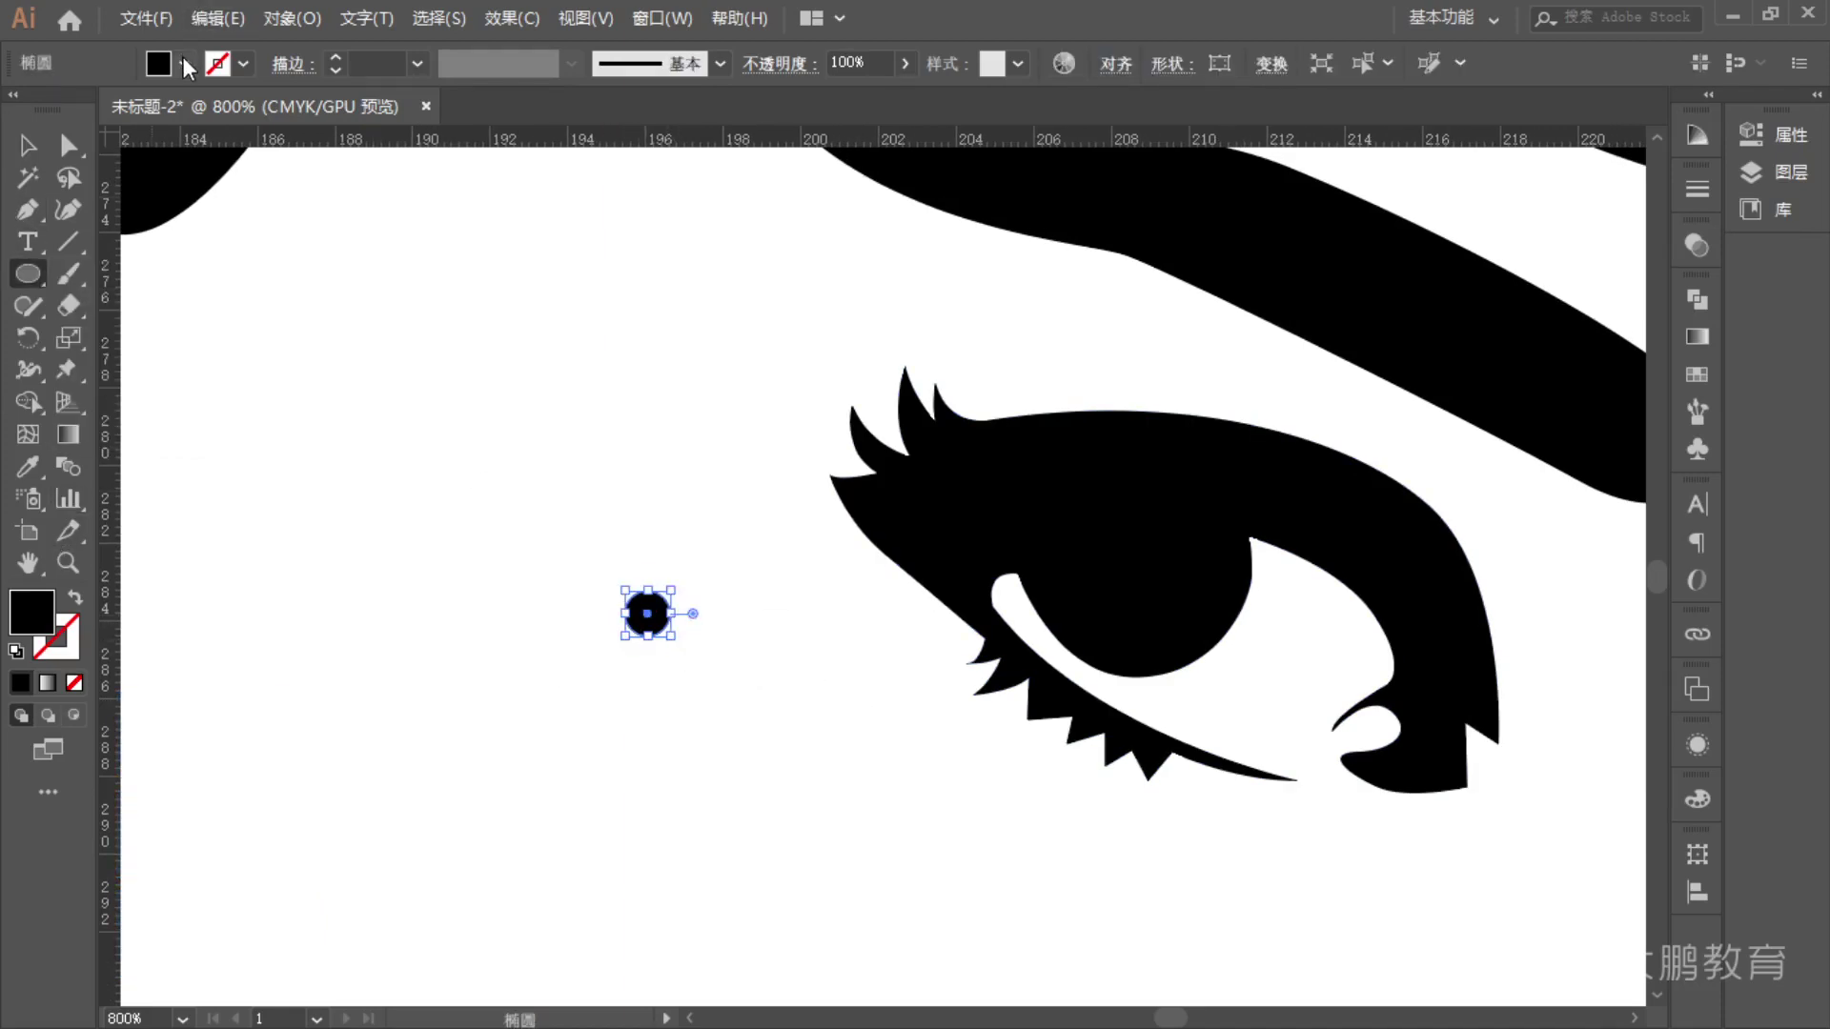
pyautogui.click(184, 63)
pyautogui.click(56, 108)
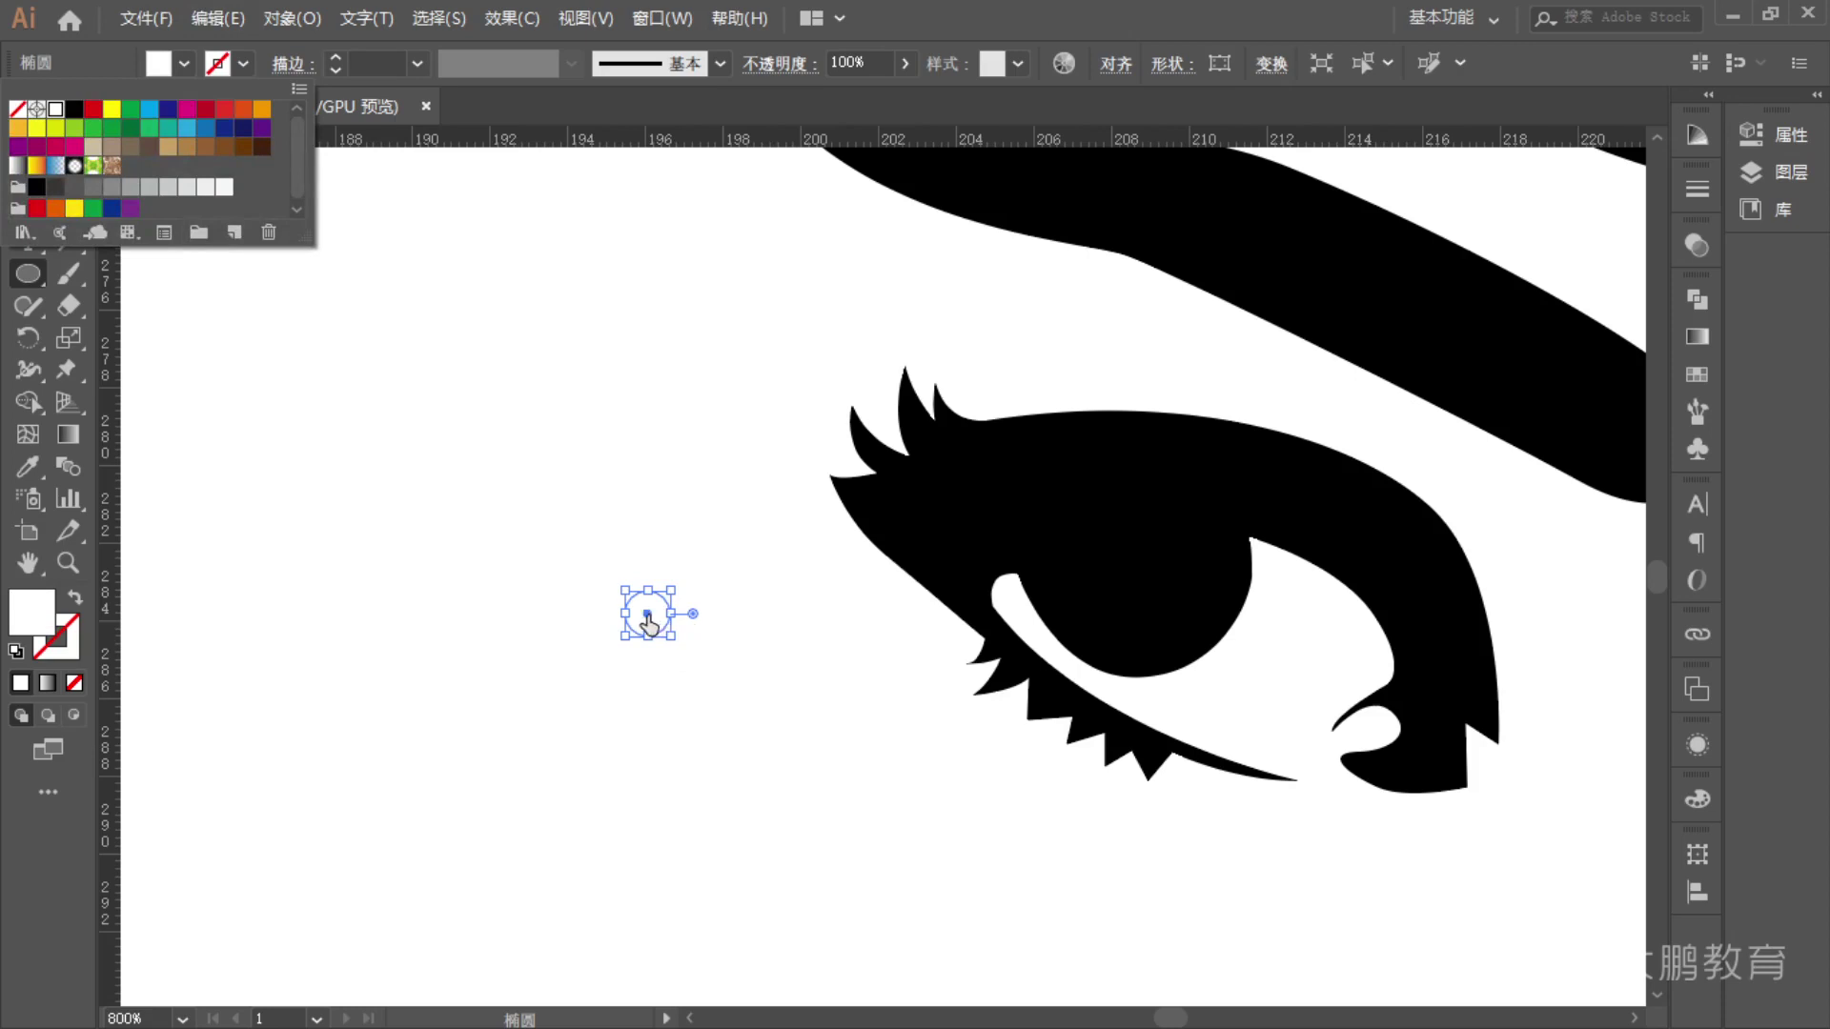
# - Move the white circle onto the first eye's iris as a highlight and shrink it to about half its size
pyautogui.click(706, 726)
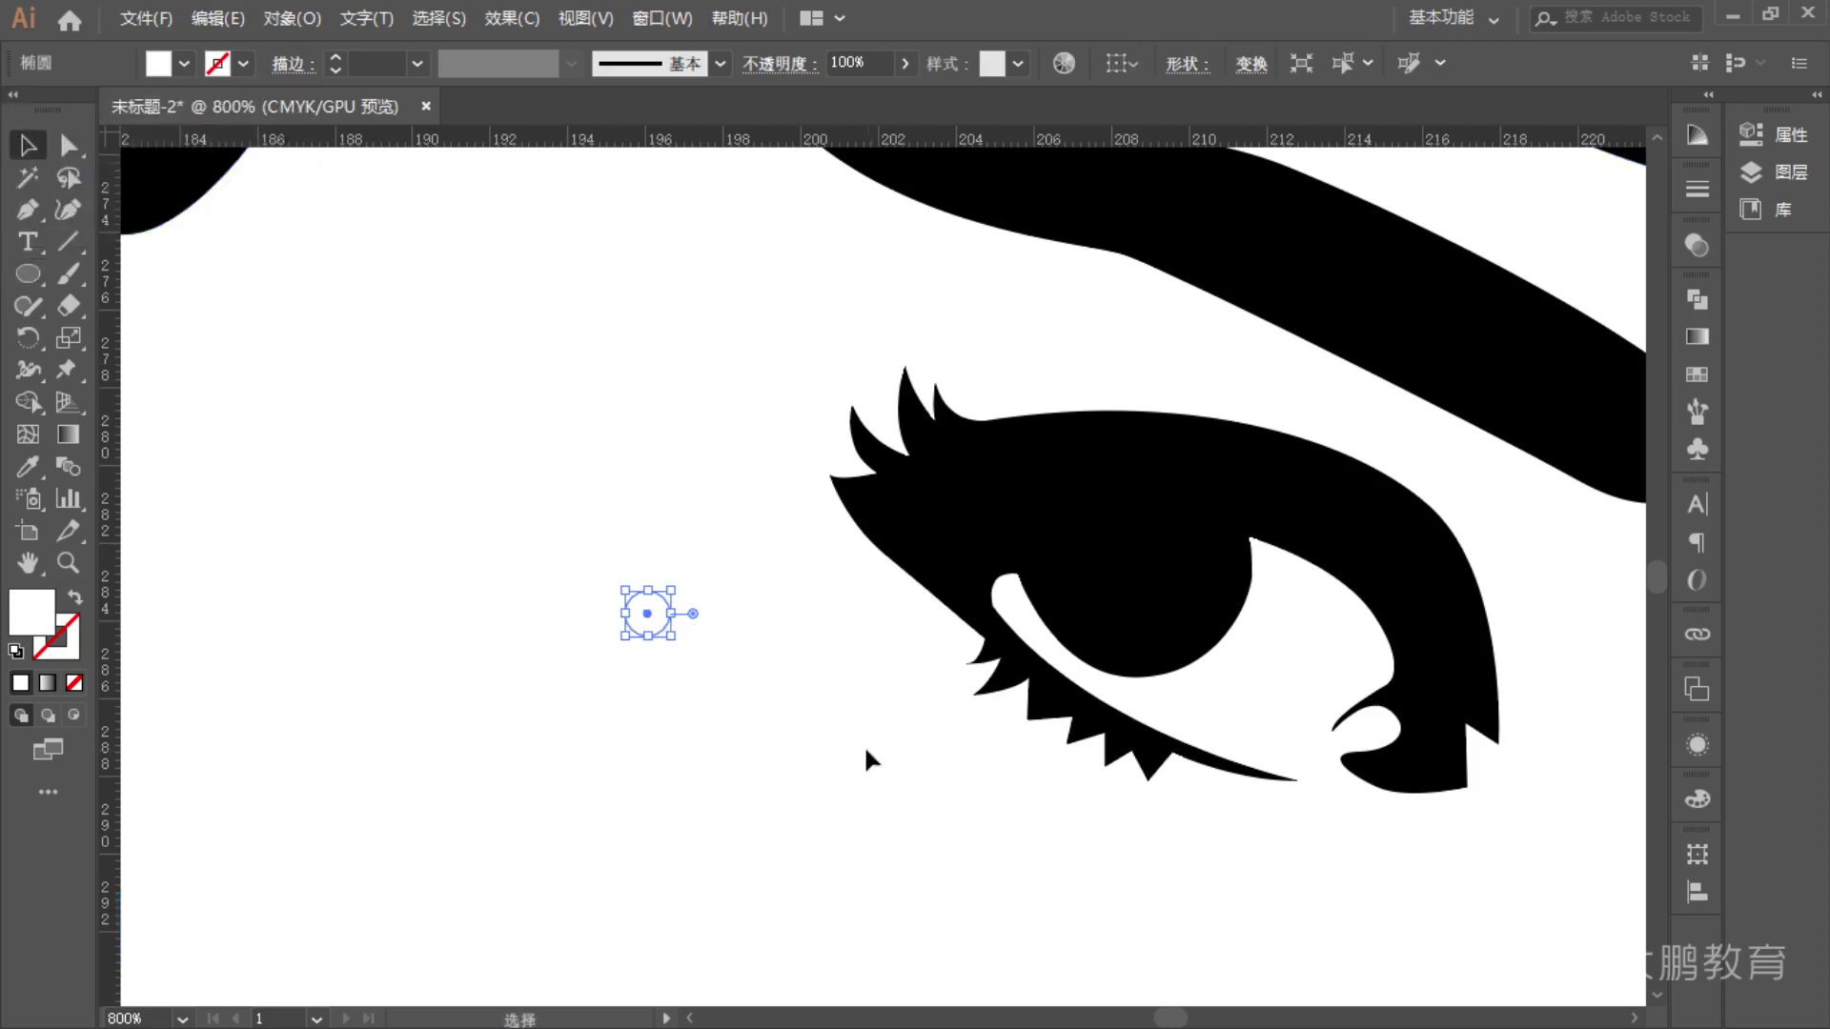
pyautogui.moveTo(653, 614); pyautogui.dragTo(1102, 592)
pyautogui.keyDown('alt'); pyautogui.scroll(-5, 1103, 592); pyautogui.keyUp('alt')
pyautogui.keyDown('alt'); pyautogui.scroll(6, 1115, 615); pyautogui.keyUp('alt')
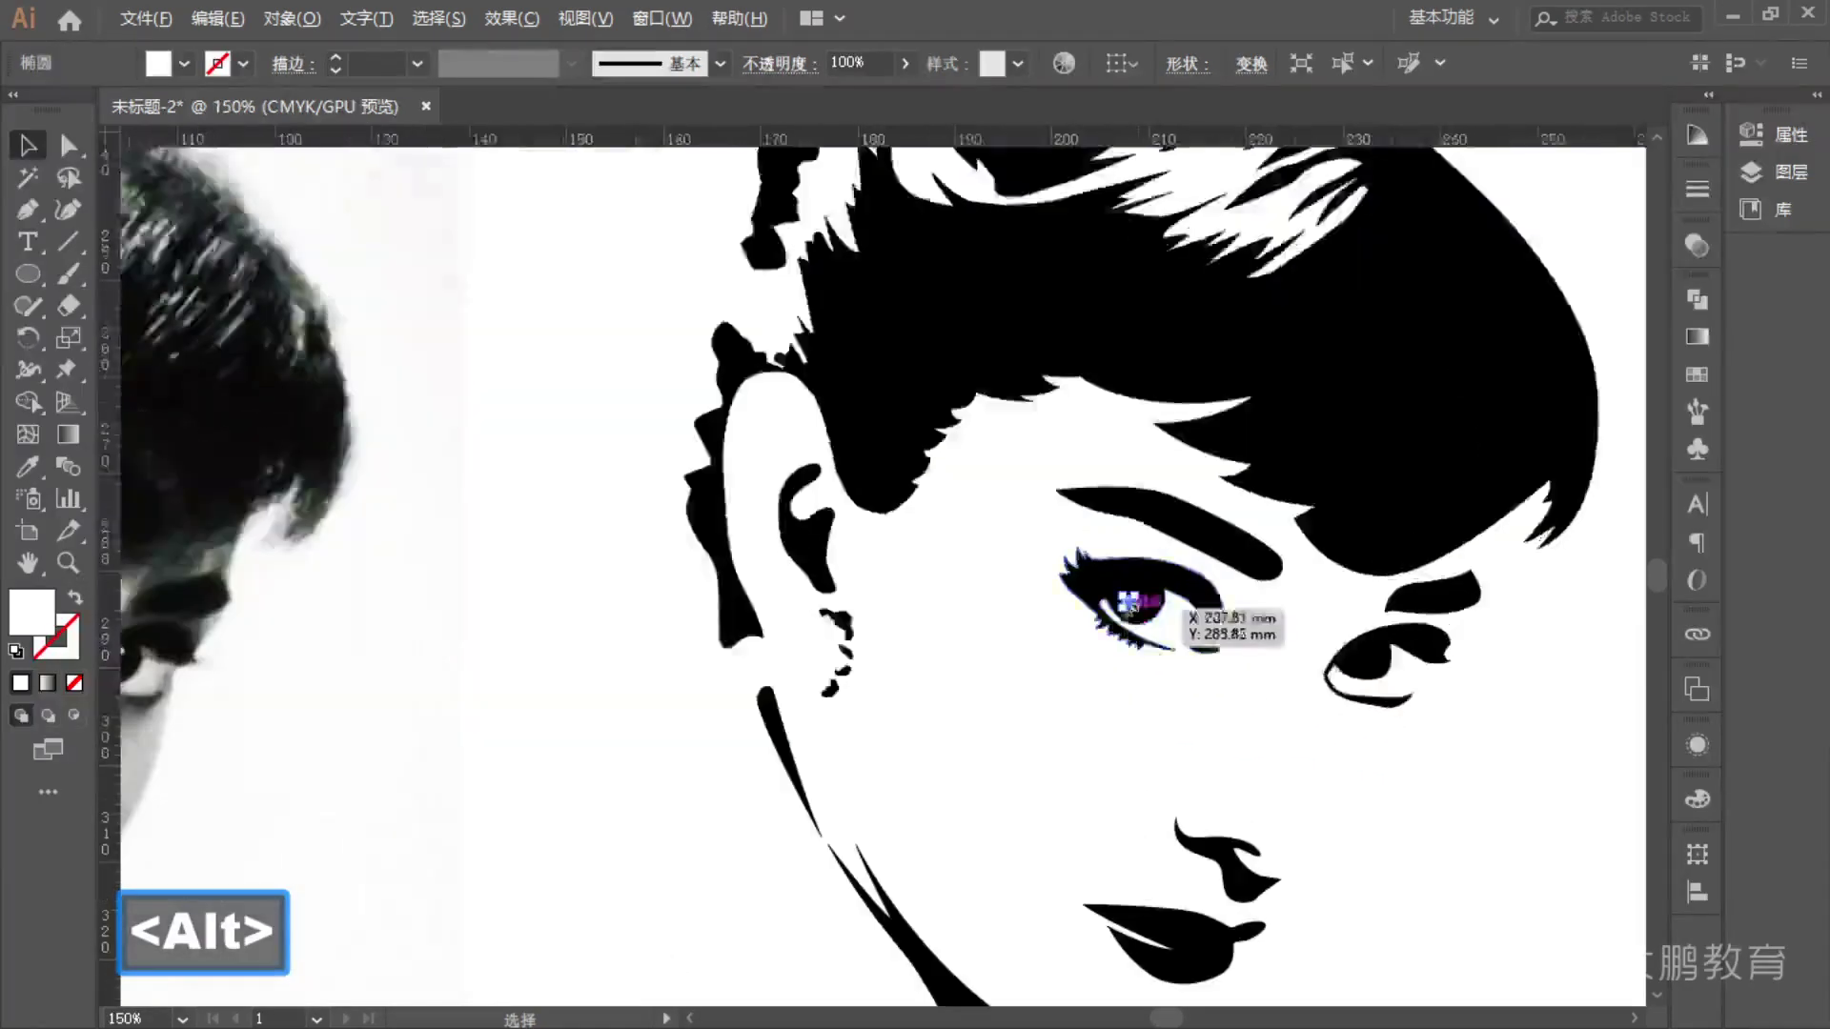
pyautogui.keyDown('alt'); pyautogui.scroll(3, 1125, 621); pyautogui.keyUp('alt')
pyautogui.moveTo(1167, 550); pyautogui.dragTo(1115, 550)
pyautogui.keyDown('alt'); pyautogui.scroll(-6, 1120, 571); pyautogui.keyUp('alt')
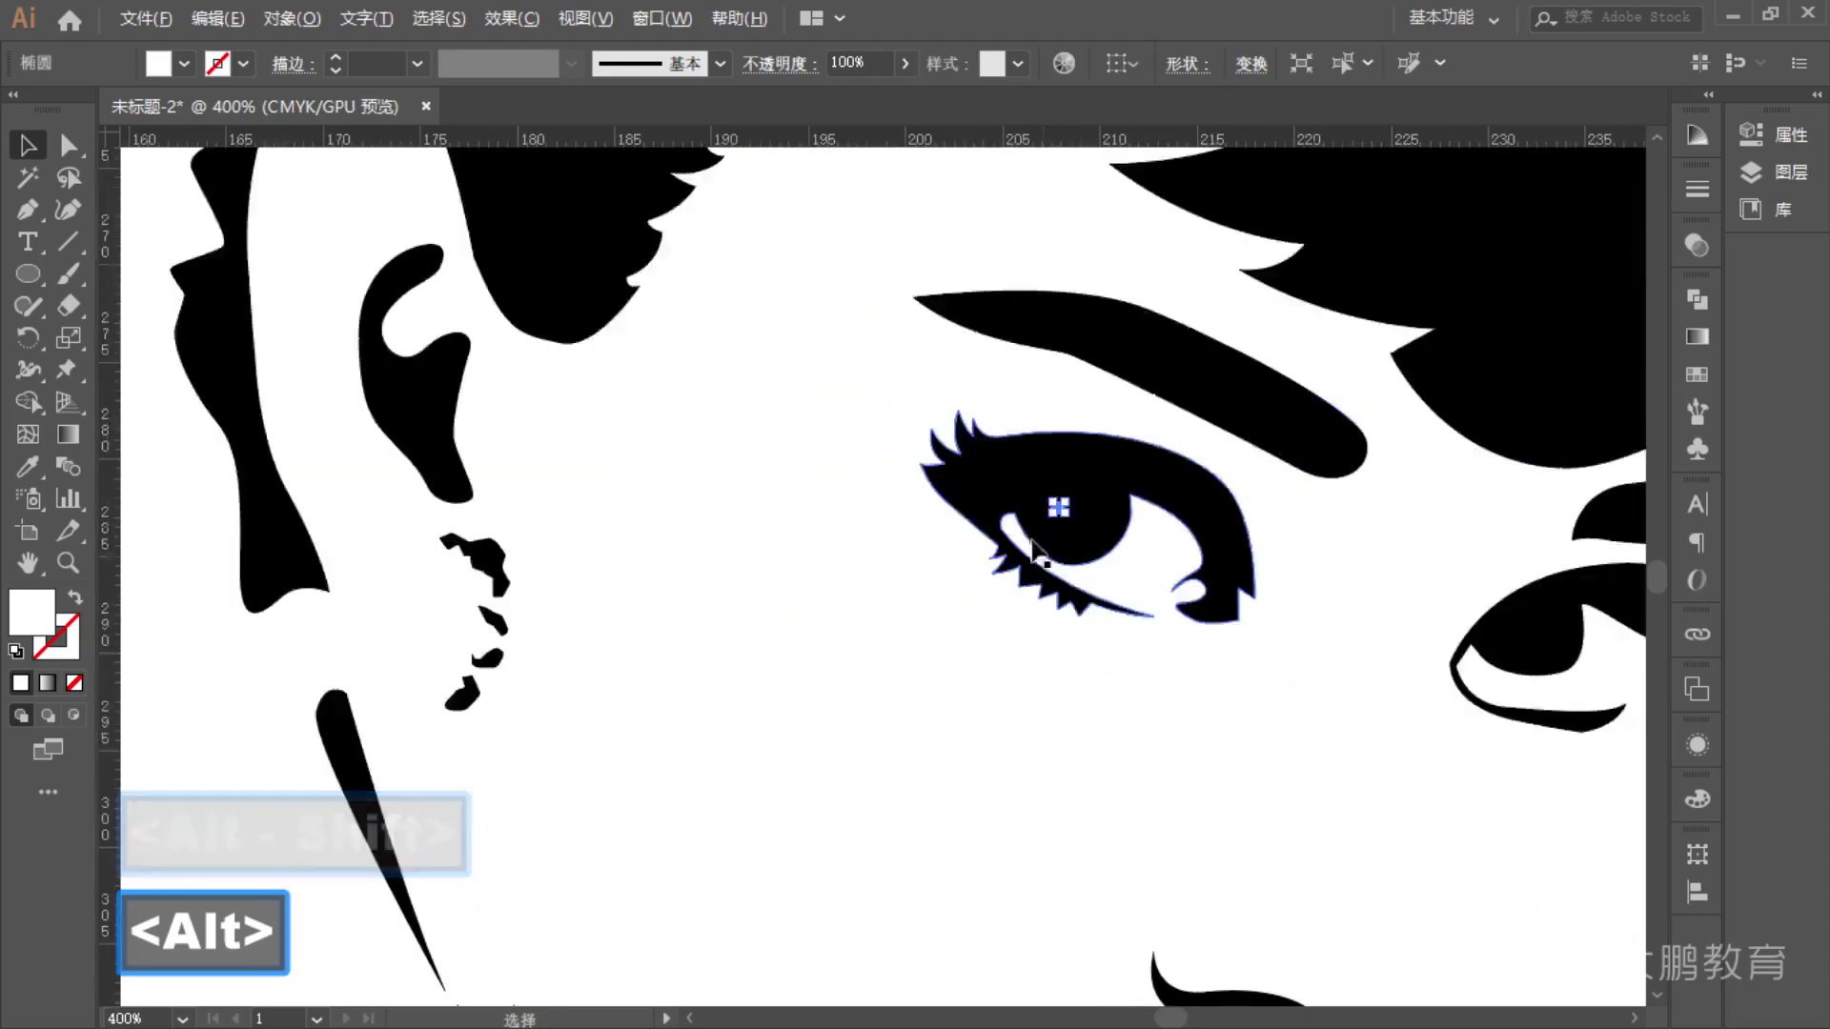
pyautogui.press('ctrl')
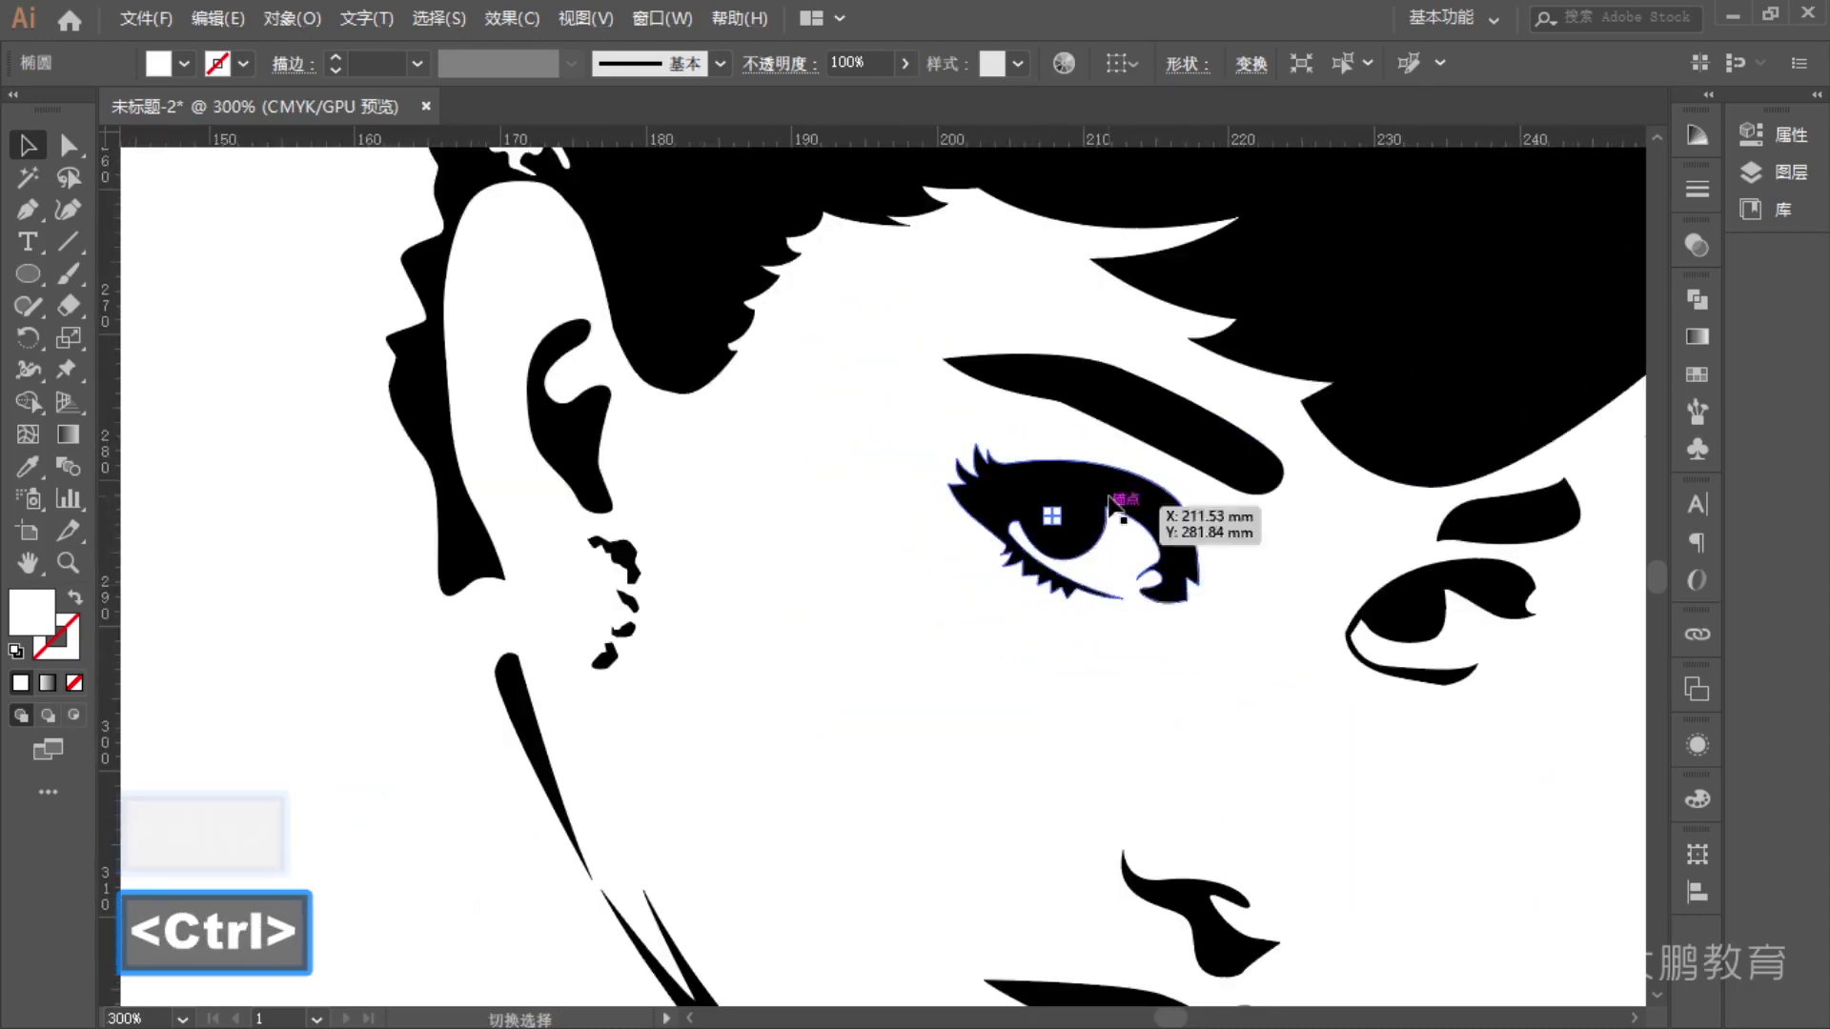
pyautogui.keyDown('ctrl'); pyautogui.click(1072, 501); pyautogui.keyUp('ctrl')
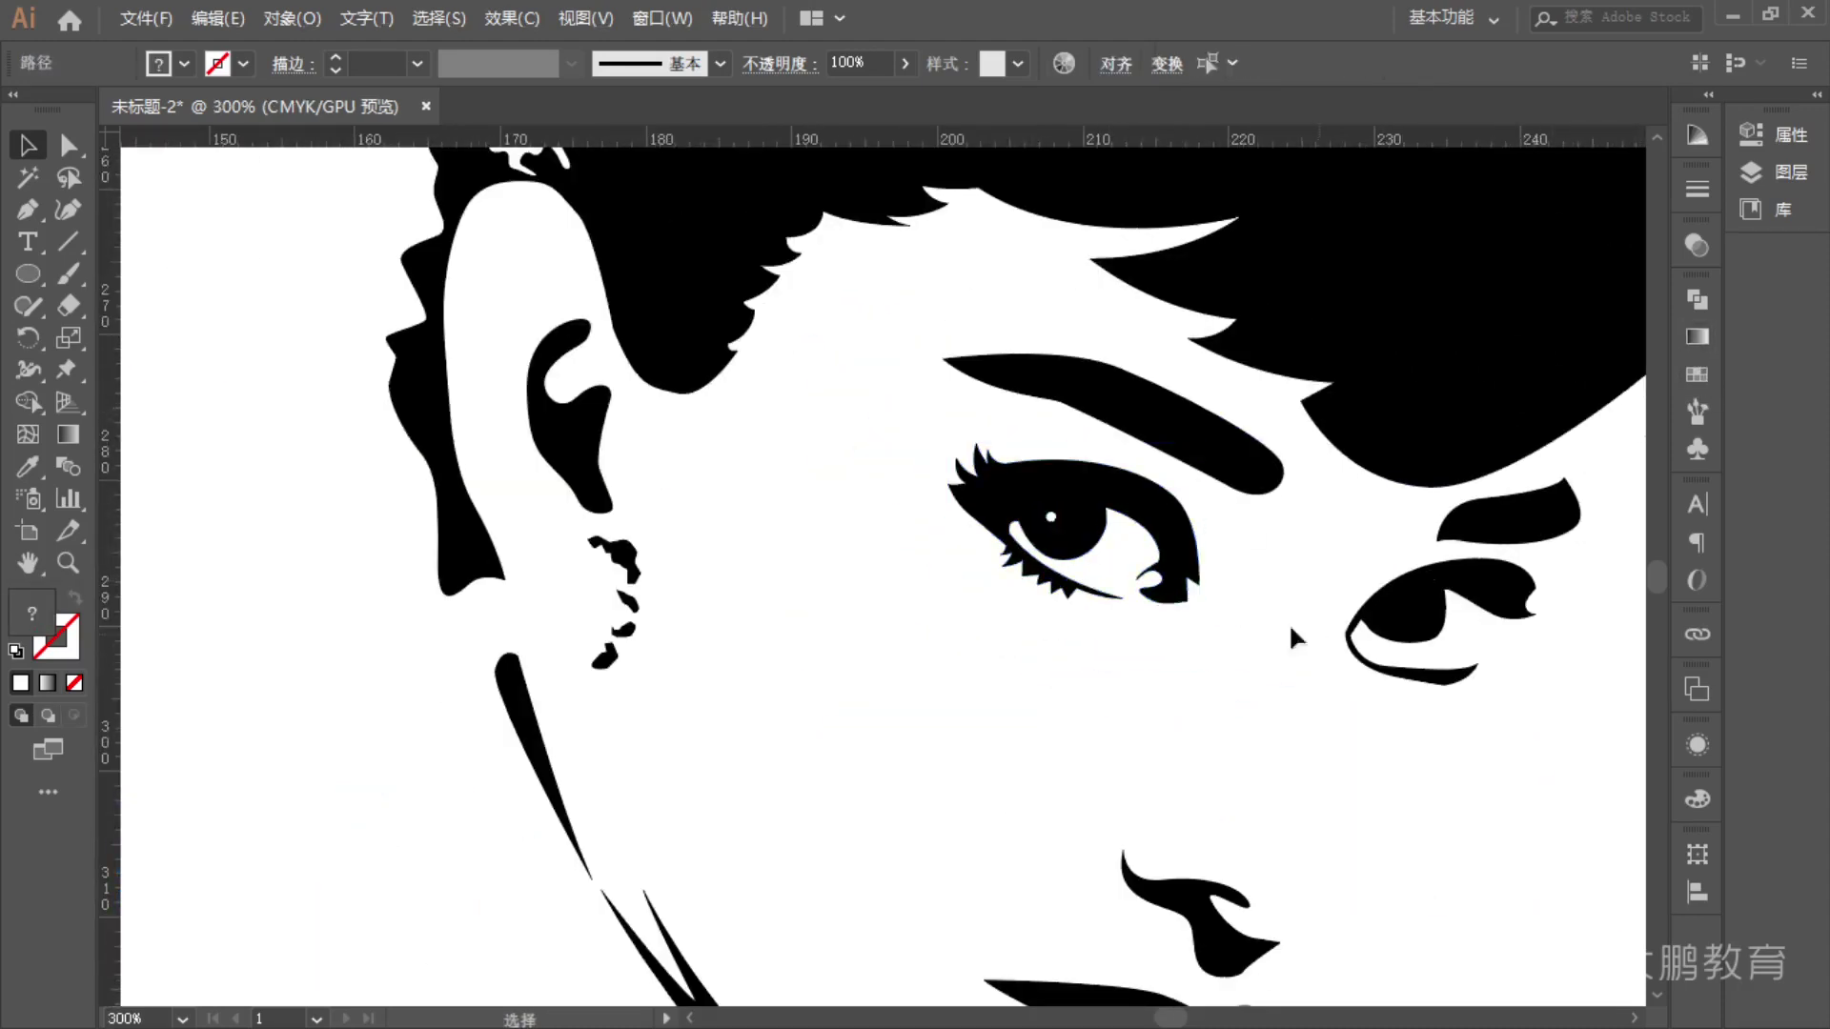
# - Copy the first eye's white highlight and paste it onto the iris of the second eye
pyautogui.moveTo(1317, 629); pyautogui.dragTo(1148, 657)
pyautogui.keyDown('ctrl'); pyautogui.click(878, 566); pyautogui.keyUp('ctrl')
pyautogui.hotkey('ctrl', 'c')
pyautogui.keyDown('alt'); pyautogui.scroll(4, 1220, 676); pyautogui.keyUp('alt')
pyautogui.press('ctrl')
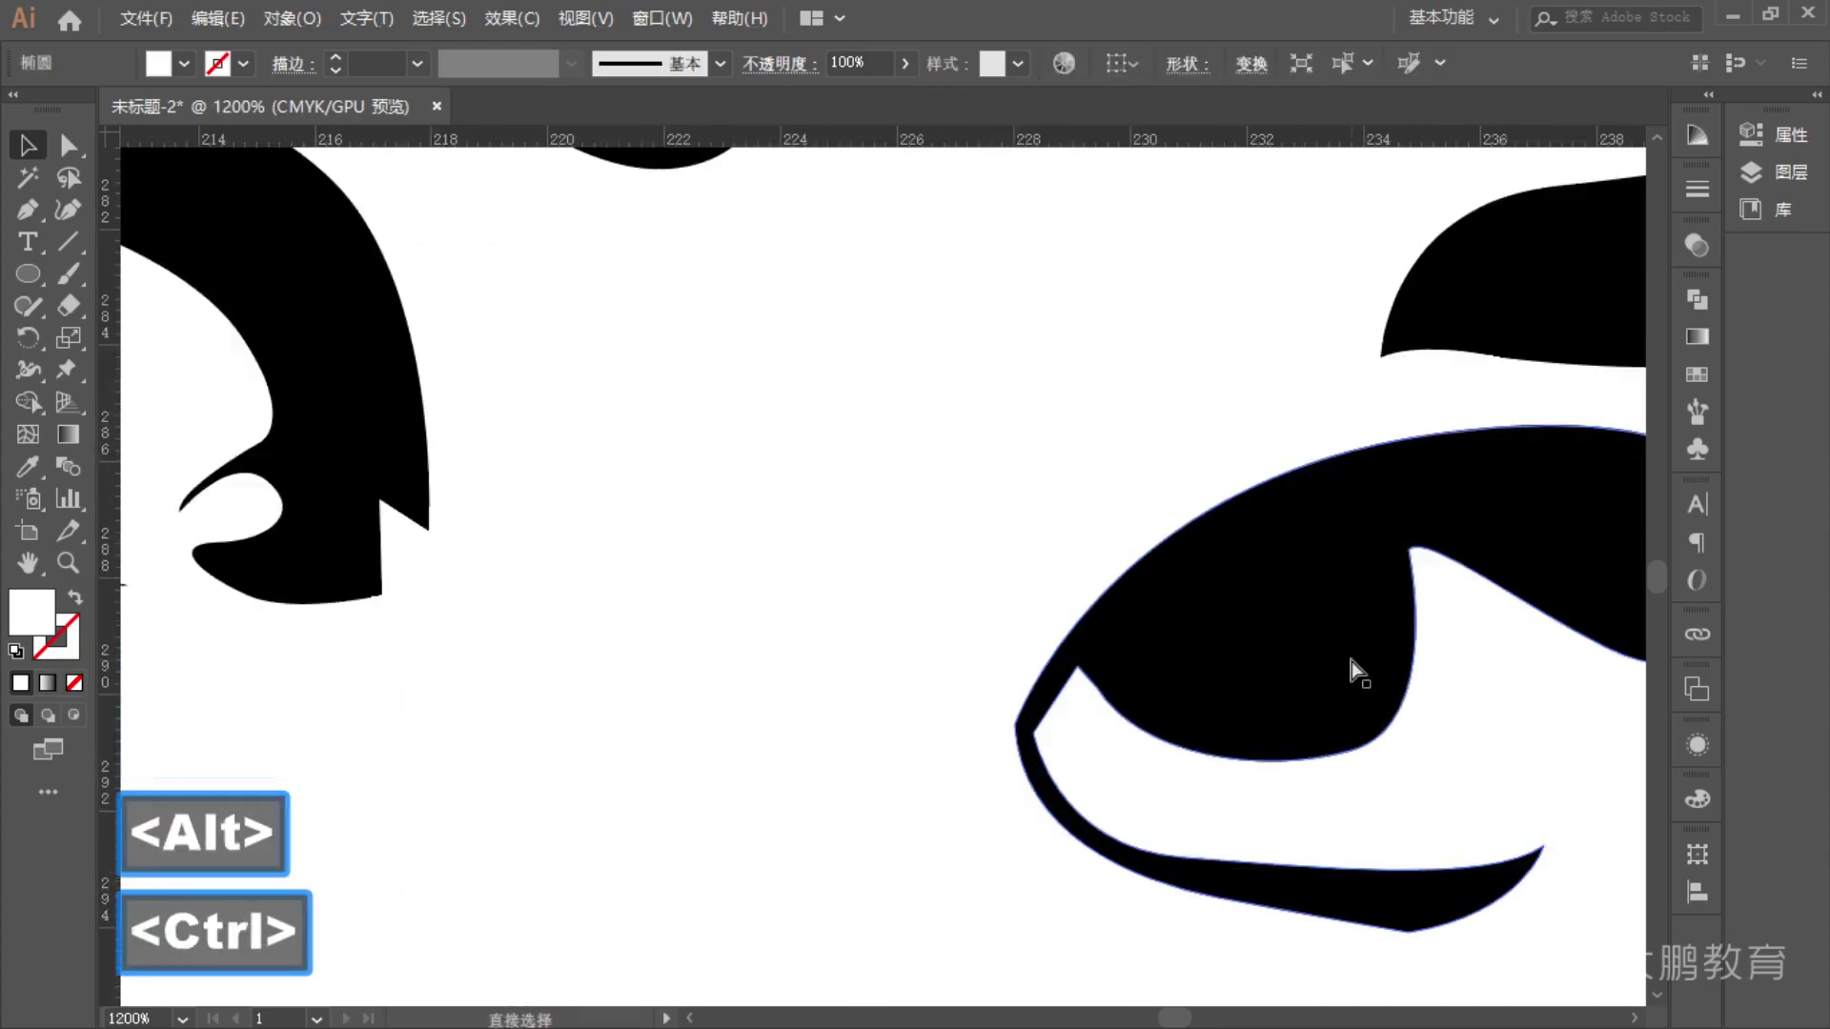
pyautogui.hotkey('ctrl', 'v')
pyautogui.moveTo(867, 566); pyautogui.dragTo(1220, 657)
pyautogui.keyDown('alt'); pyautogui.scroll(3, 1408, 735); pyautogui.keyUp('alt')
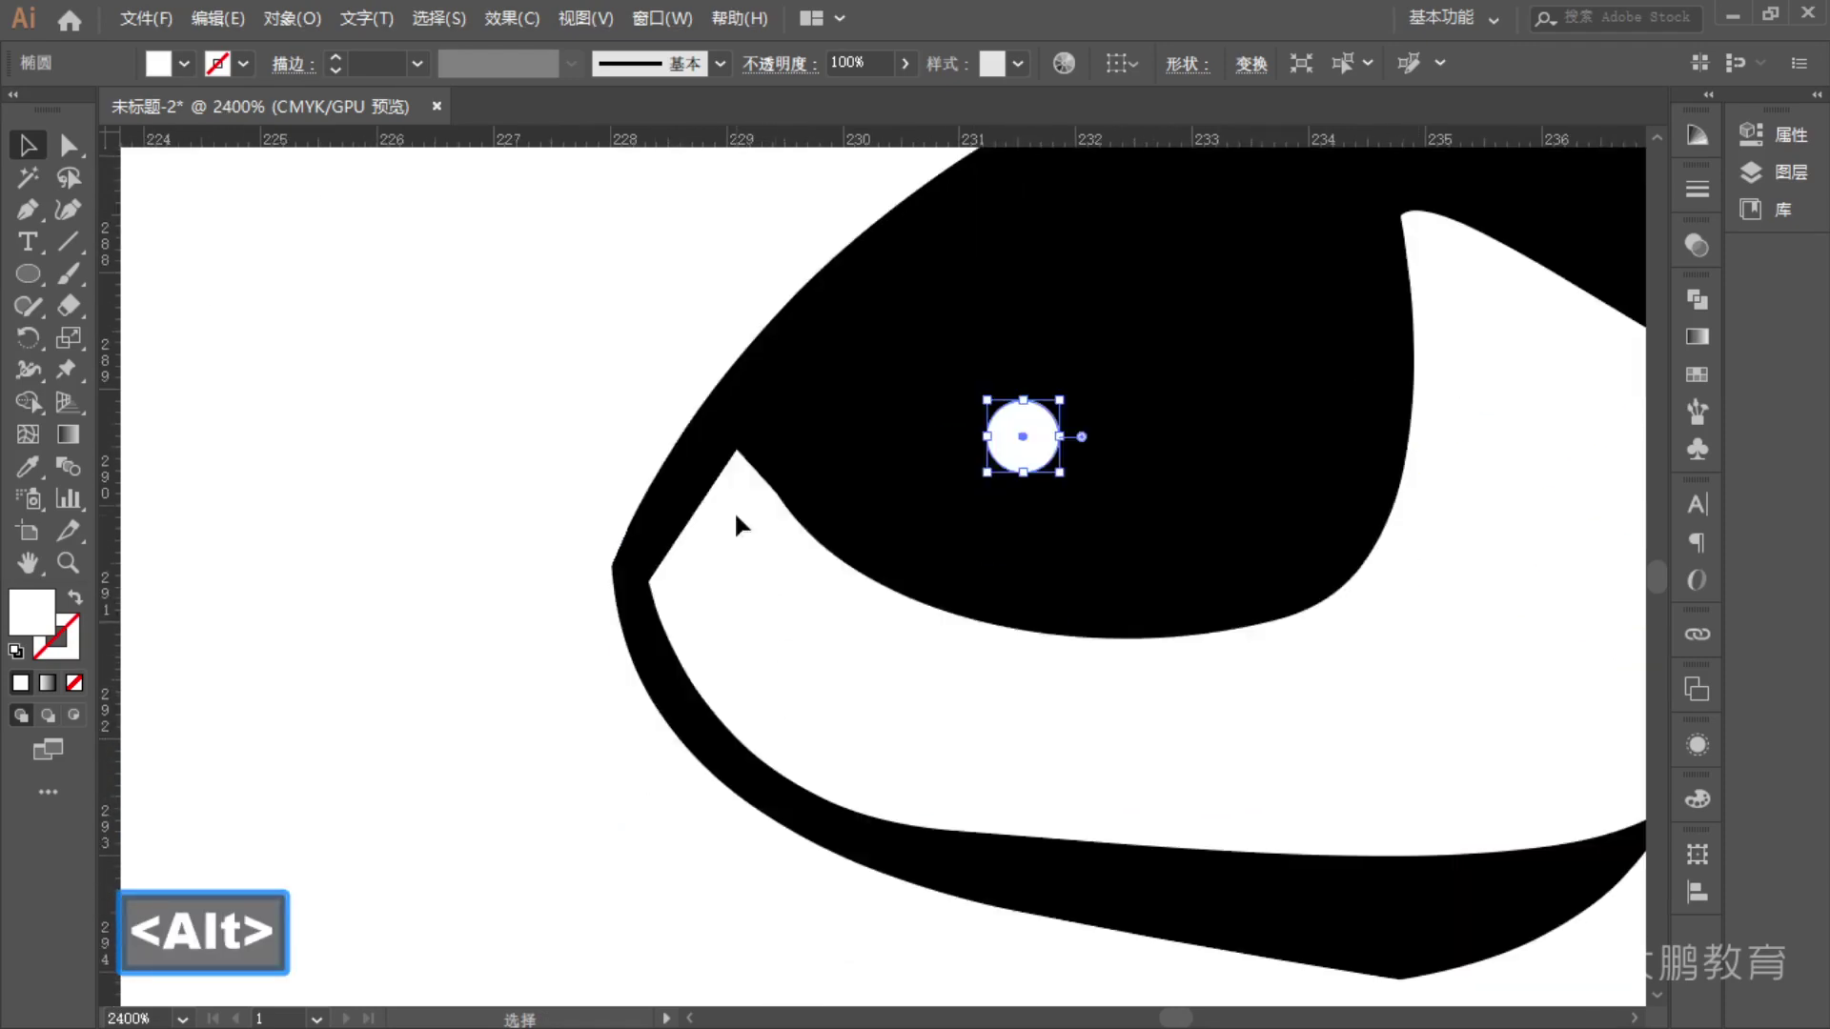
pyautogui.press('F1')
pyautogui.moveTo(749, 465)
pyautogui.mouseDown()
pyautogui.moveTo(776, 516)
pyautogui.moveTo(737, 454)
pyautogui.moveTo(656, 539)
pyautogui.moveTo(660, 612)
pyautogui.moveTo(707, 678)
pyautogui.mouseUp()
pyautogui.moveTo(845, 763); pyautogui.dragTo(1265, 898)
pyautogui.press('Escape')
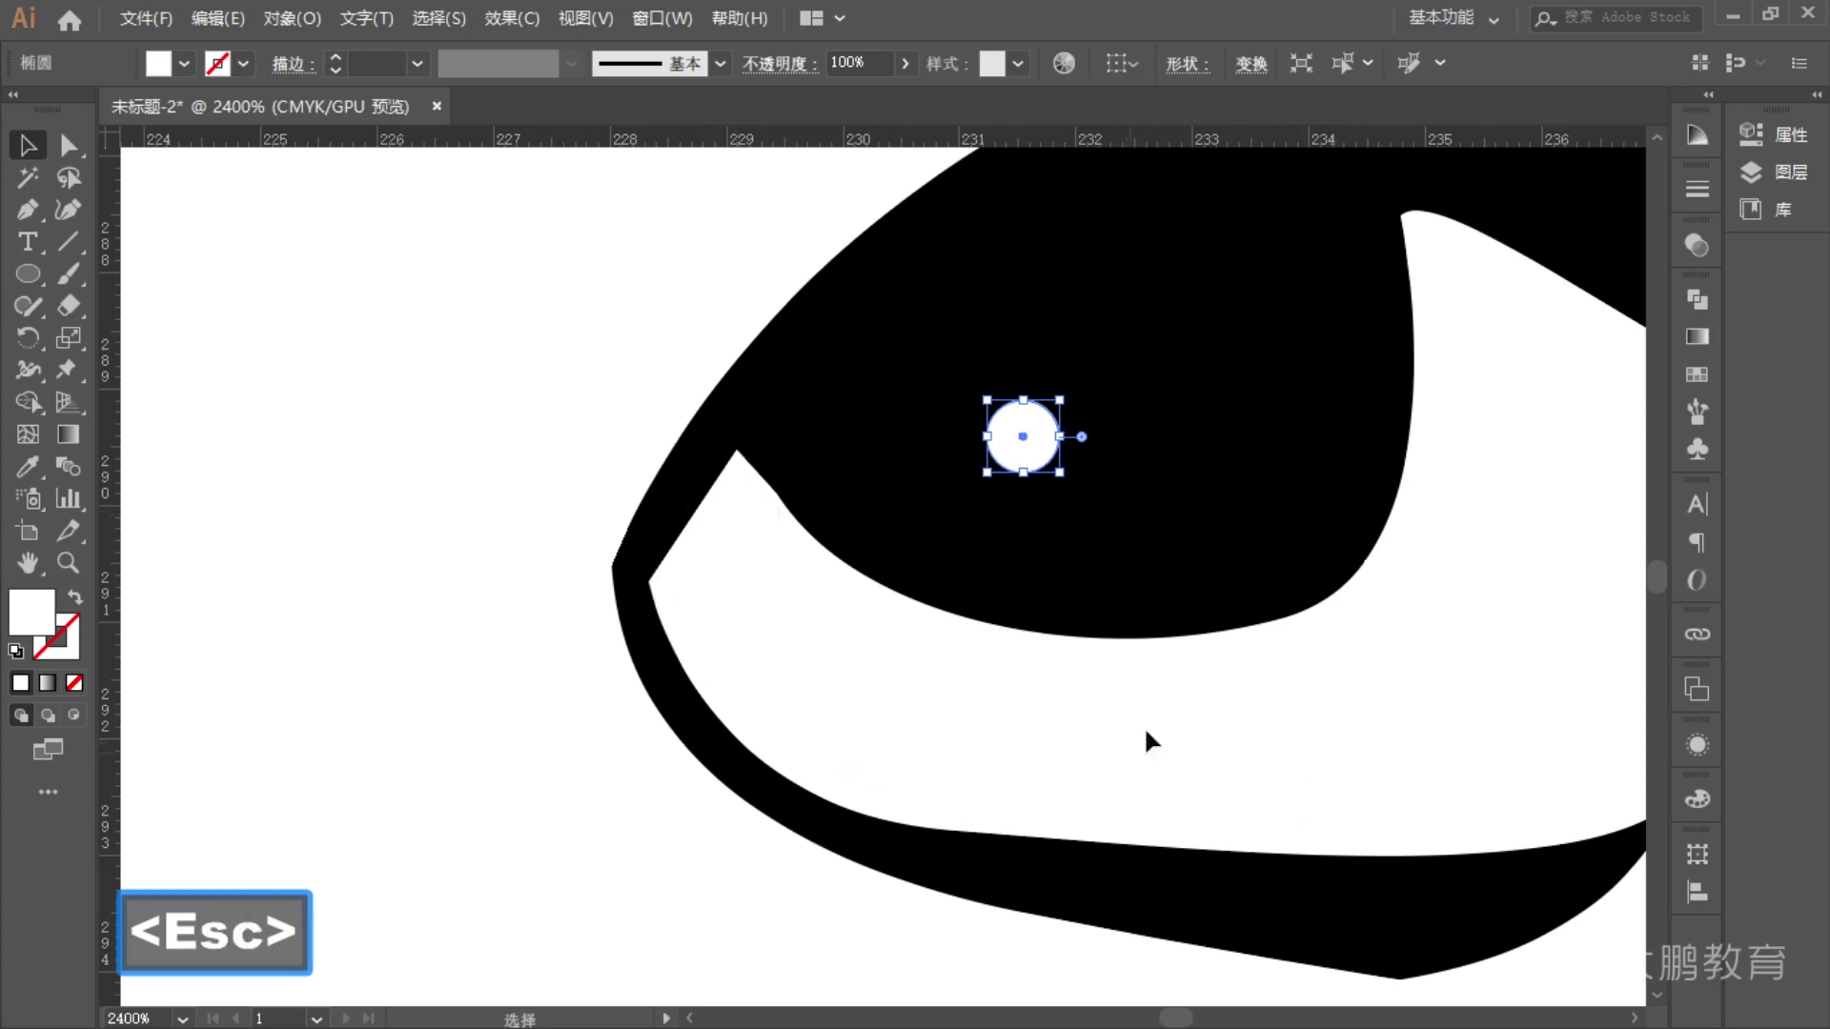
# - Move the second eye's white highlight up and toward the inner white edge of the iris
pyautogui.keyDown('alt'); pyautogui.scroll(-8, 1123, 745); pyautogui.keyUp('alt')
pyautogui.scroll(-2, 1380, 791)
pyautogui.click(1380, 821)
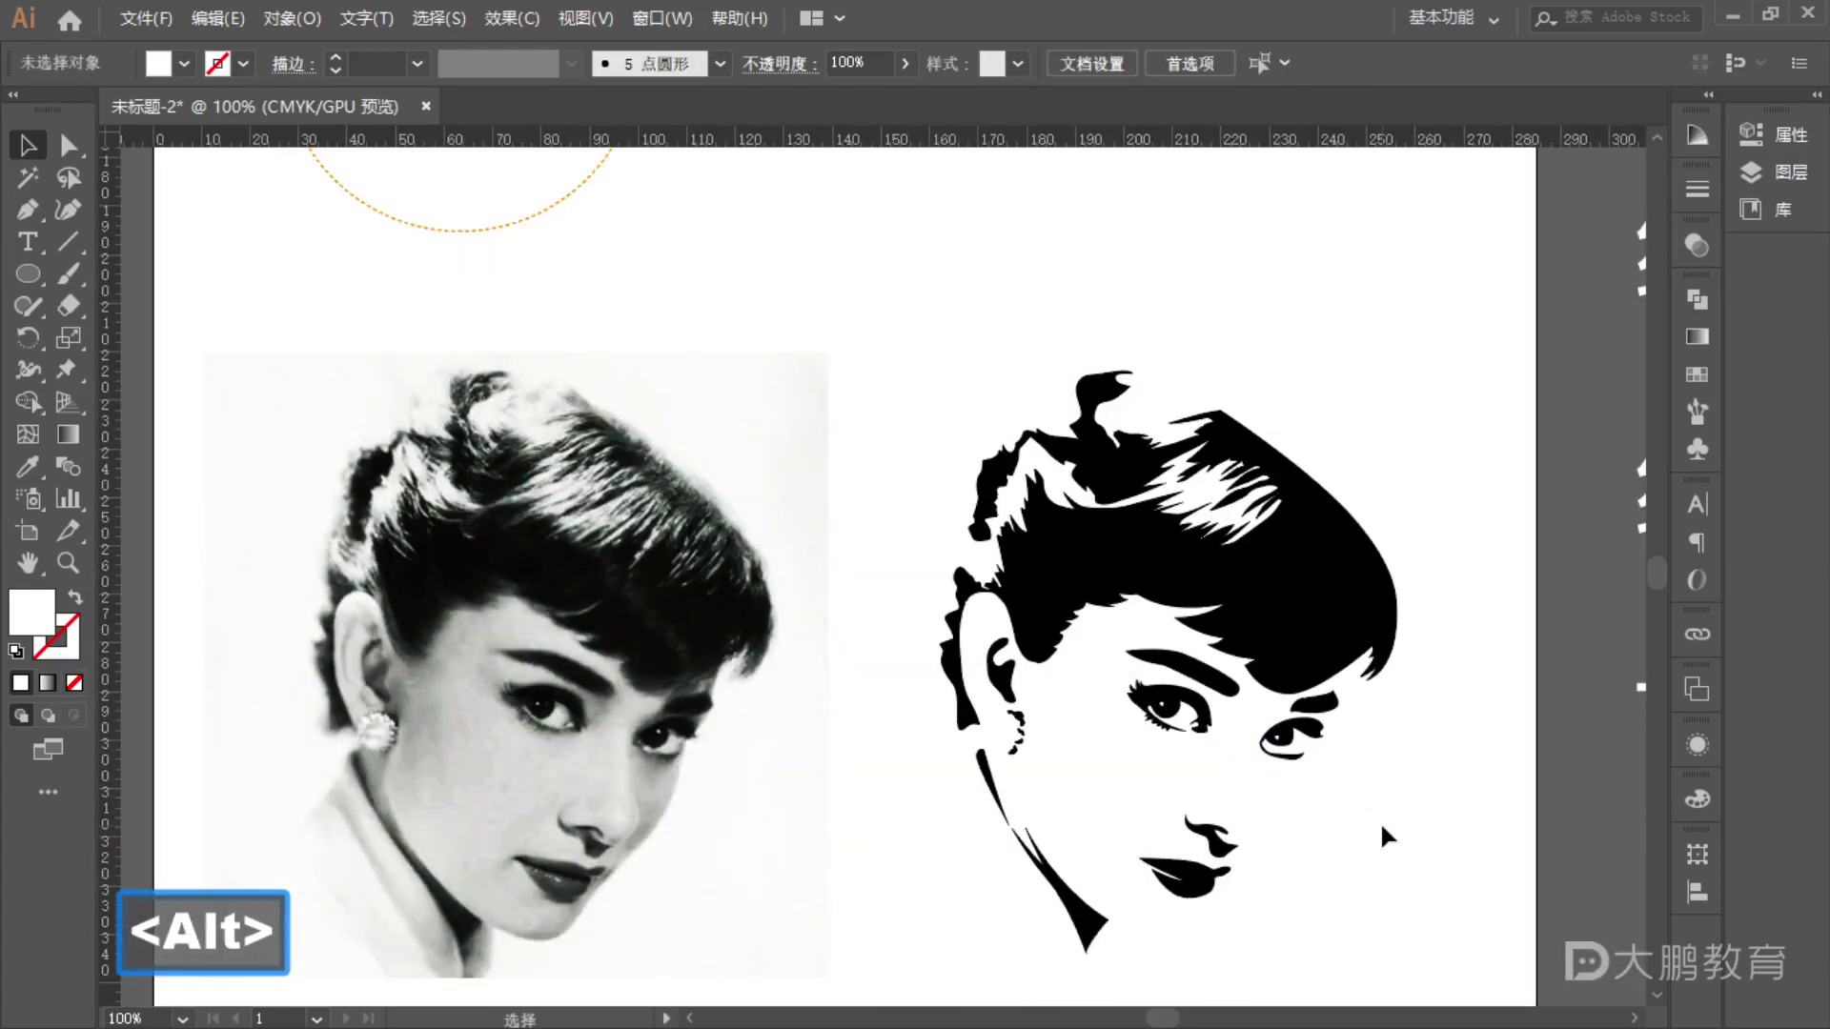
pyautogui.scroll(6, 1380, 820)
pyautogui.scroll(1, 1331, 744)
pyautogui.moveTo(1222, 803); pyautogui.dragTo(1294, 748)
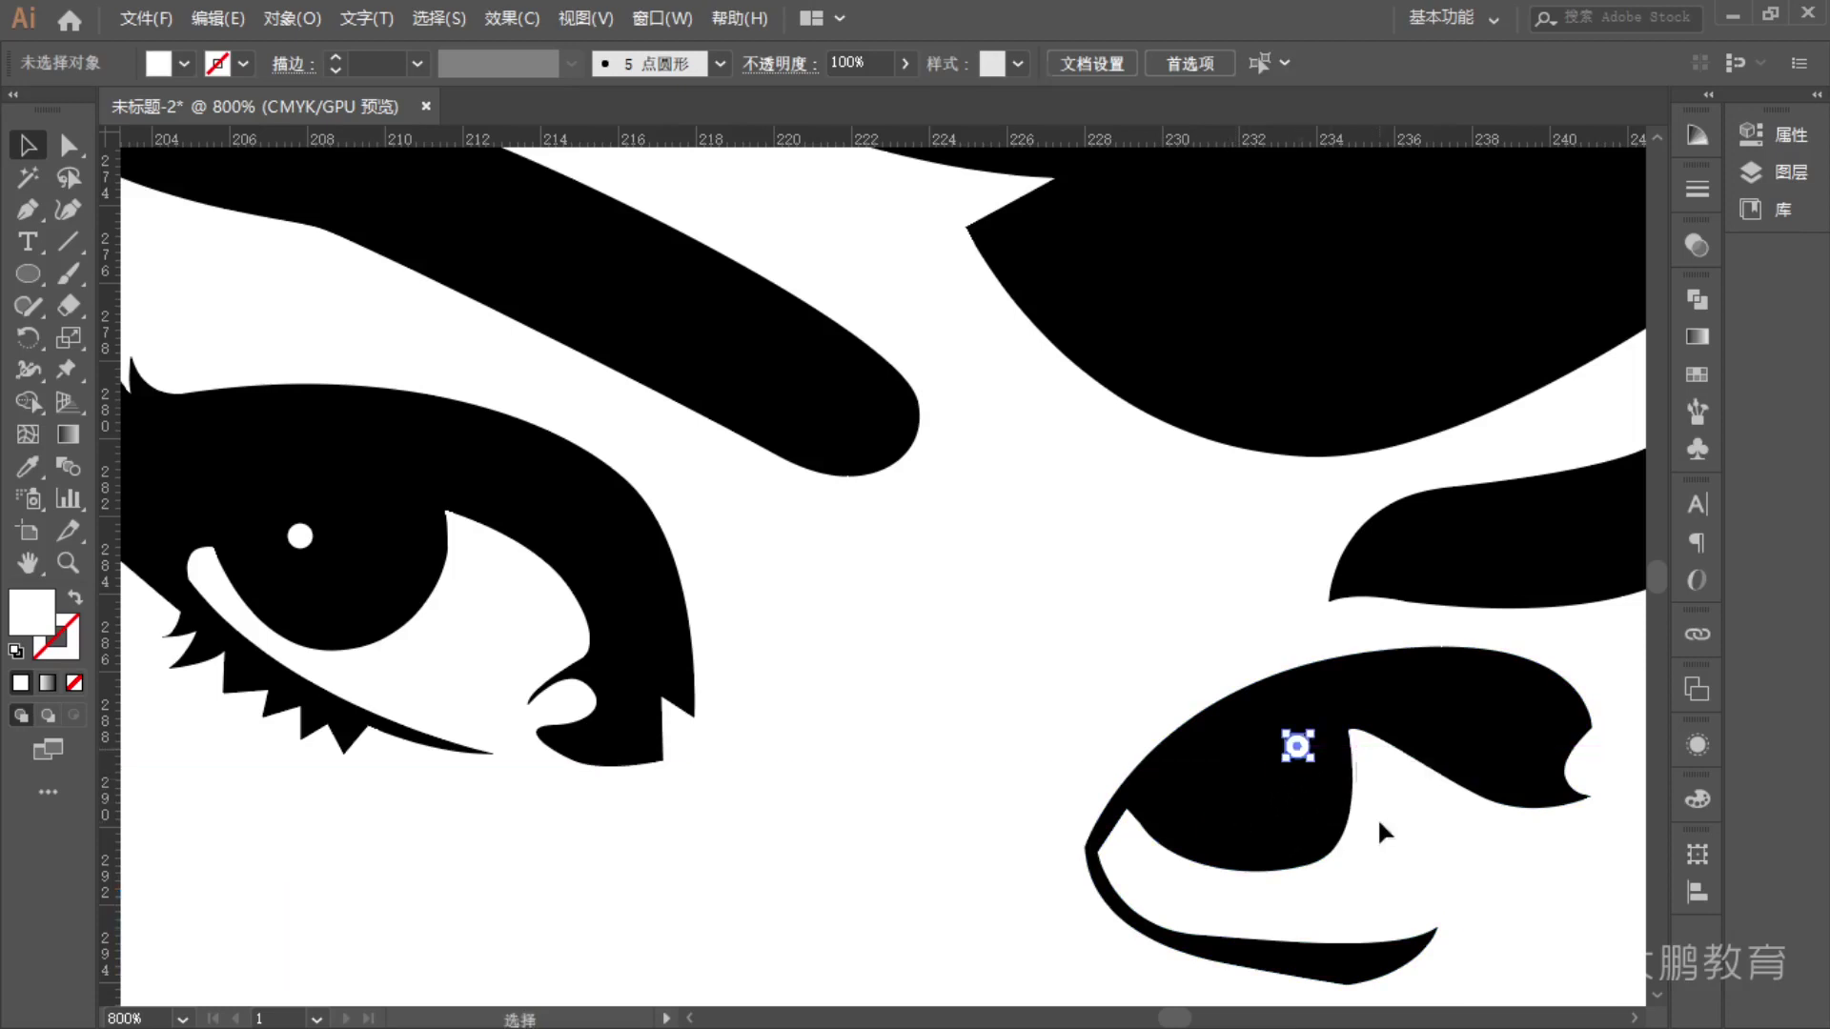
# - Adjust the handle of the anchor at the bottom of the second eye's iris to make its lower curve rounder
pyautogui.keyDown('alt'); pyautogui.scroll(-6, 1376, 816); pyautogui.keyUp('alt')
pyautogui.moveTo(1456, 876); pyautogui.dragTo(1385, 591)
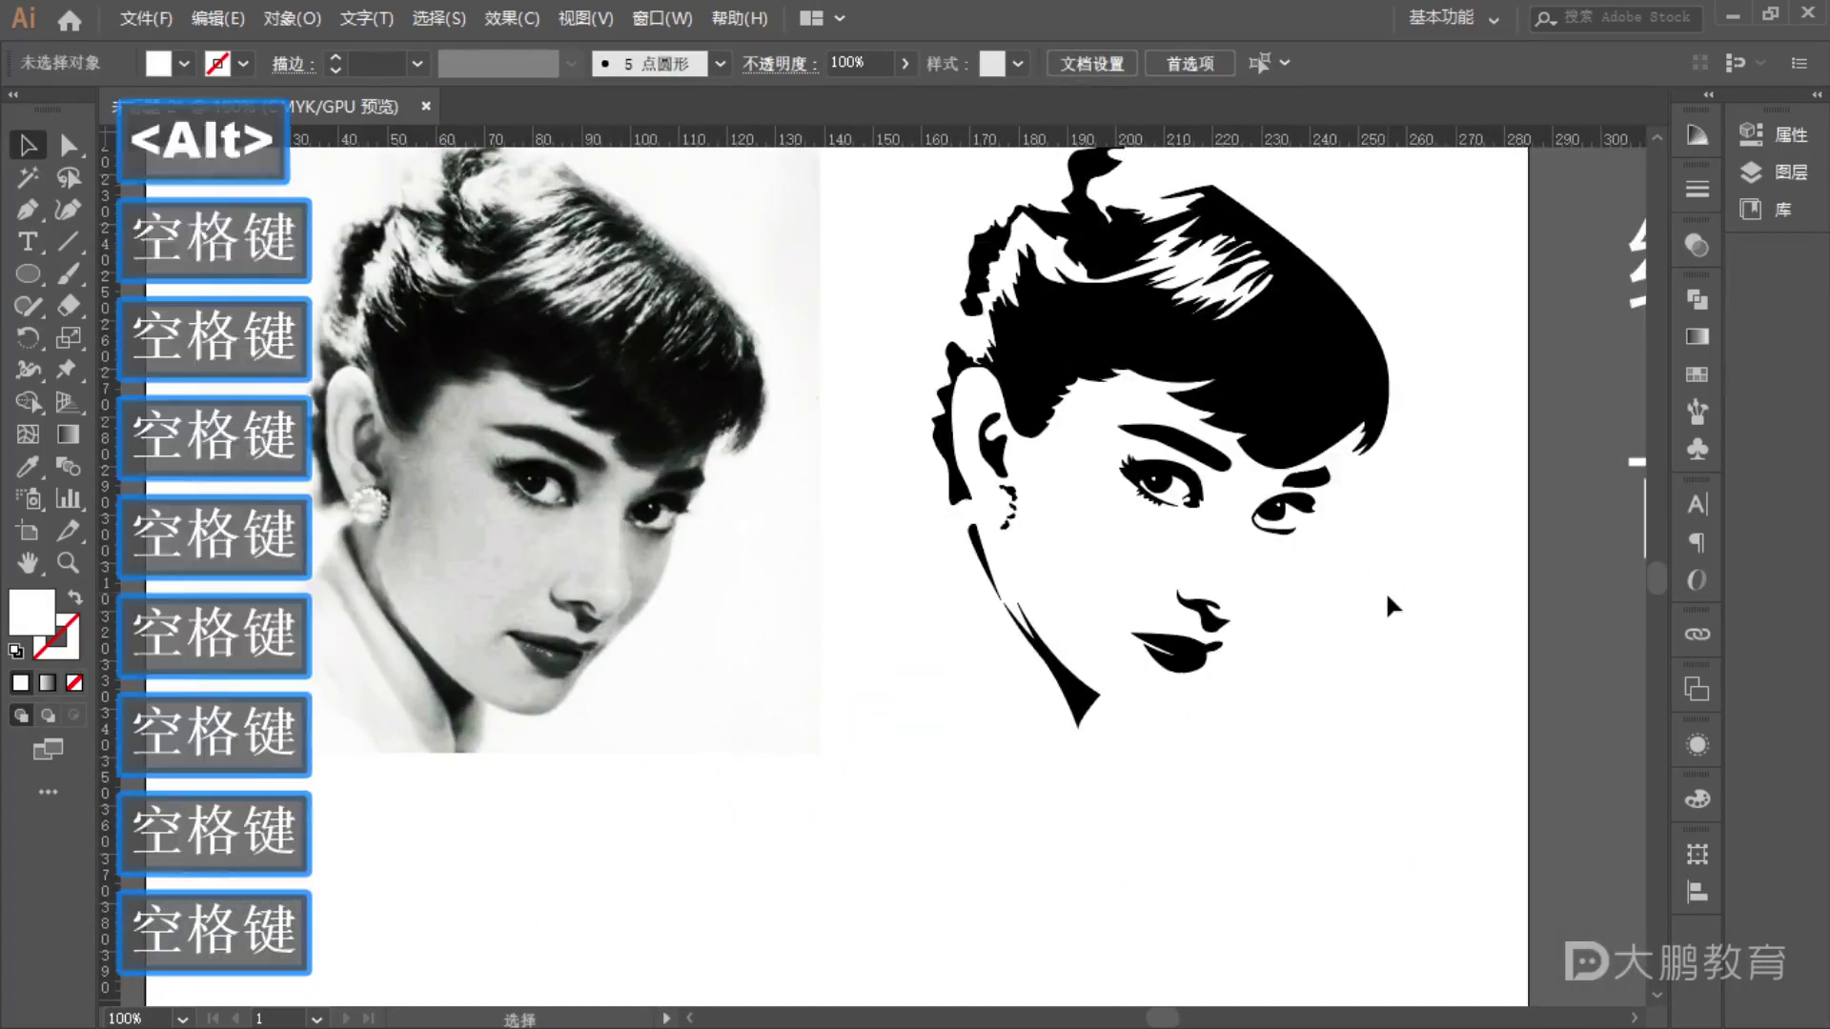
pyautogui.keyDown('alt'); pyautogui.scroll(3, 1288, 512); pyautogui.keyUp('alt')
pyautogui.keyDown('alt'); pyautogui.scroll(4, 1289, 513); pyautogui.keyUp('alt')
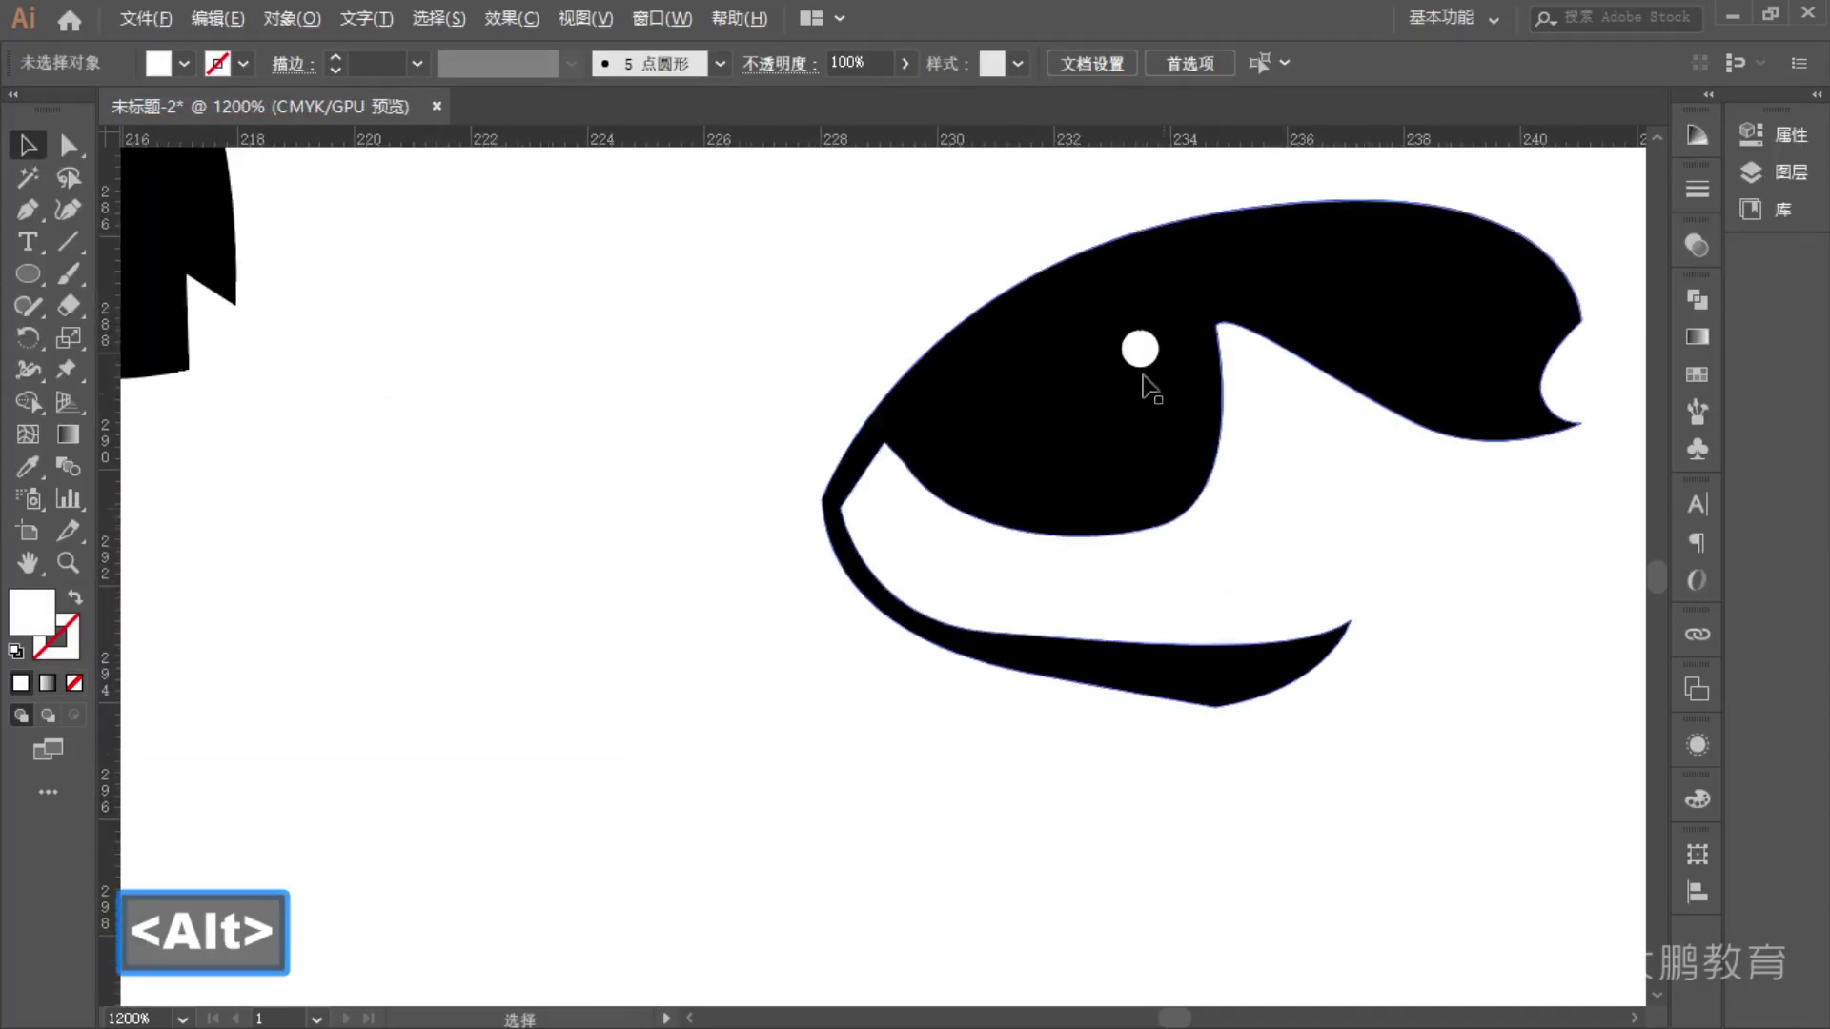
pyautogui.click(68, 145)
pyautogui.click(1157, 530)
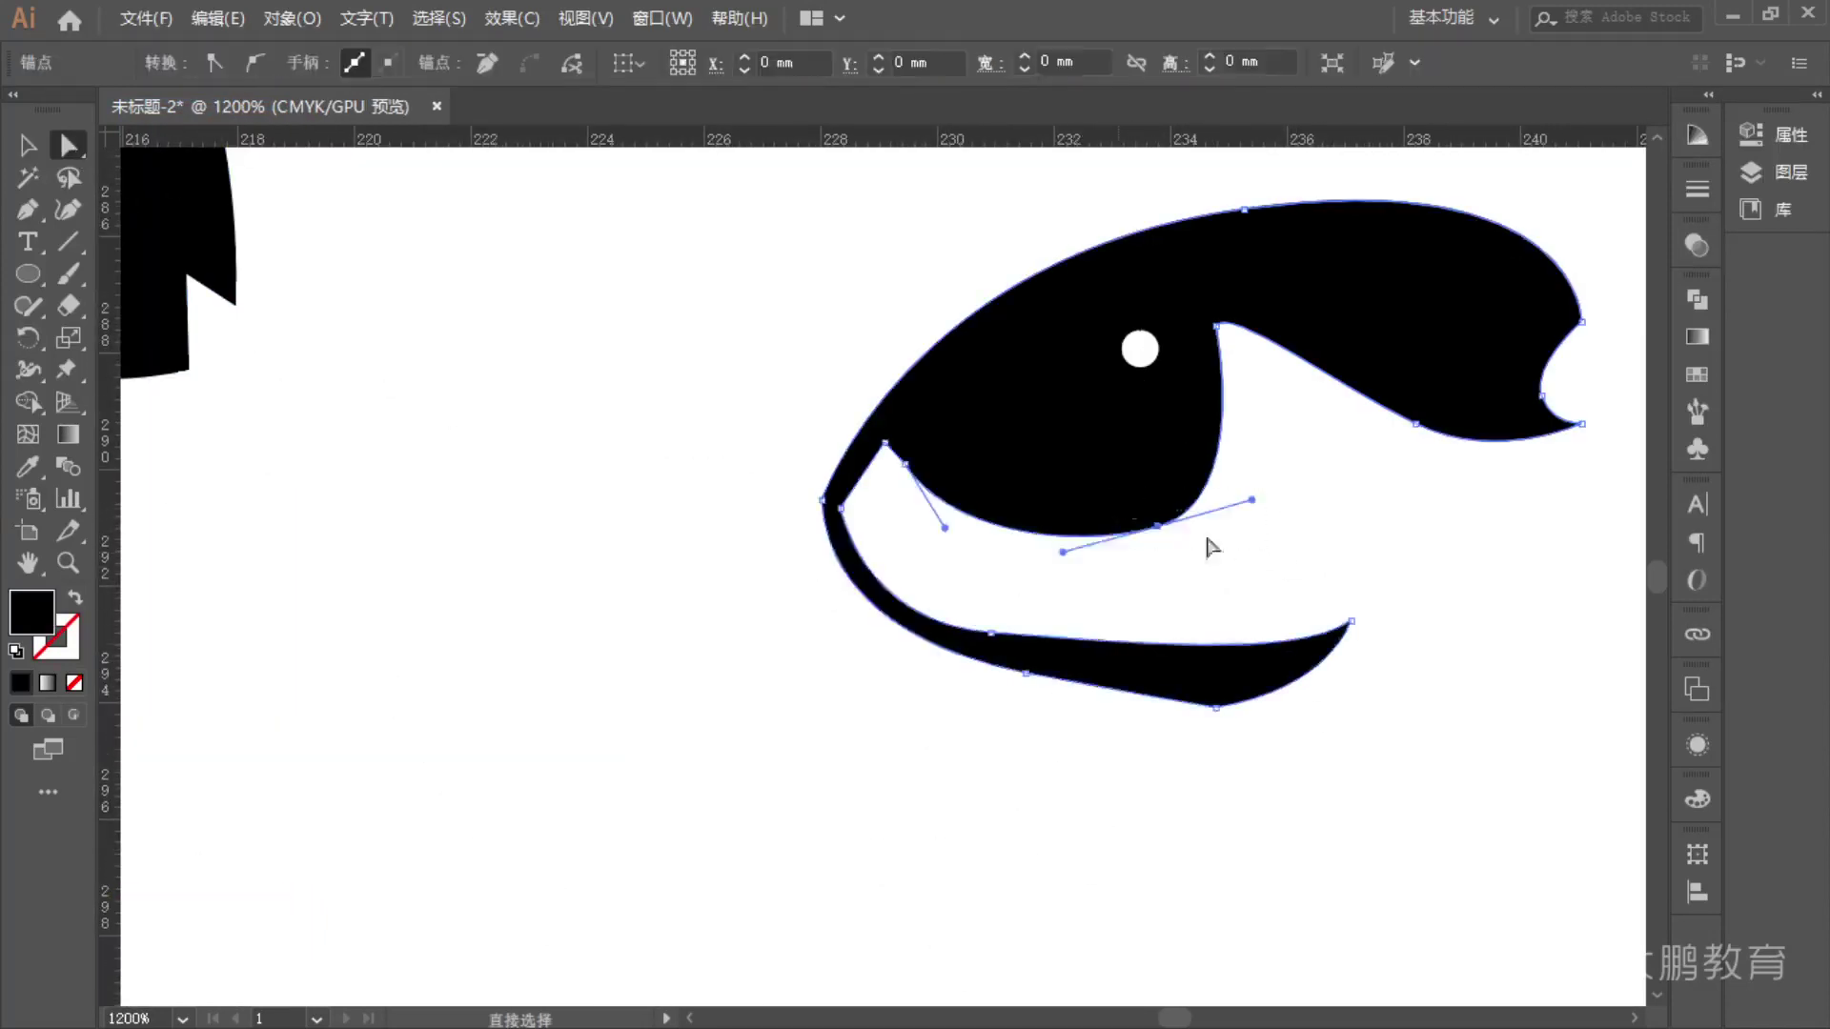
pyautogui.moveTo(1225, 519); pyautogui.dragTo(1256, 474)
pyautogui.hotkey('ctrl', 'z')
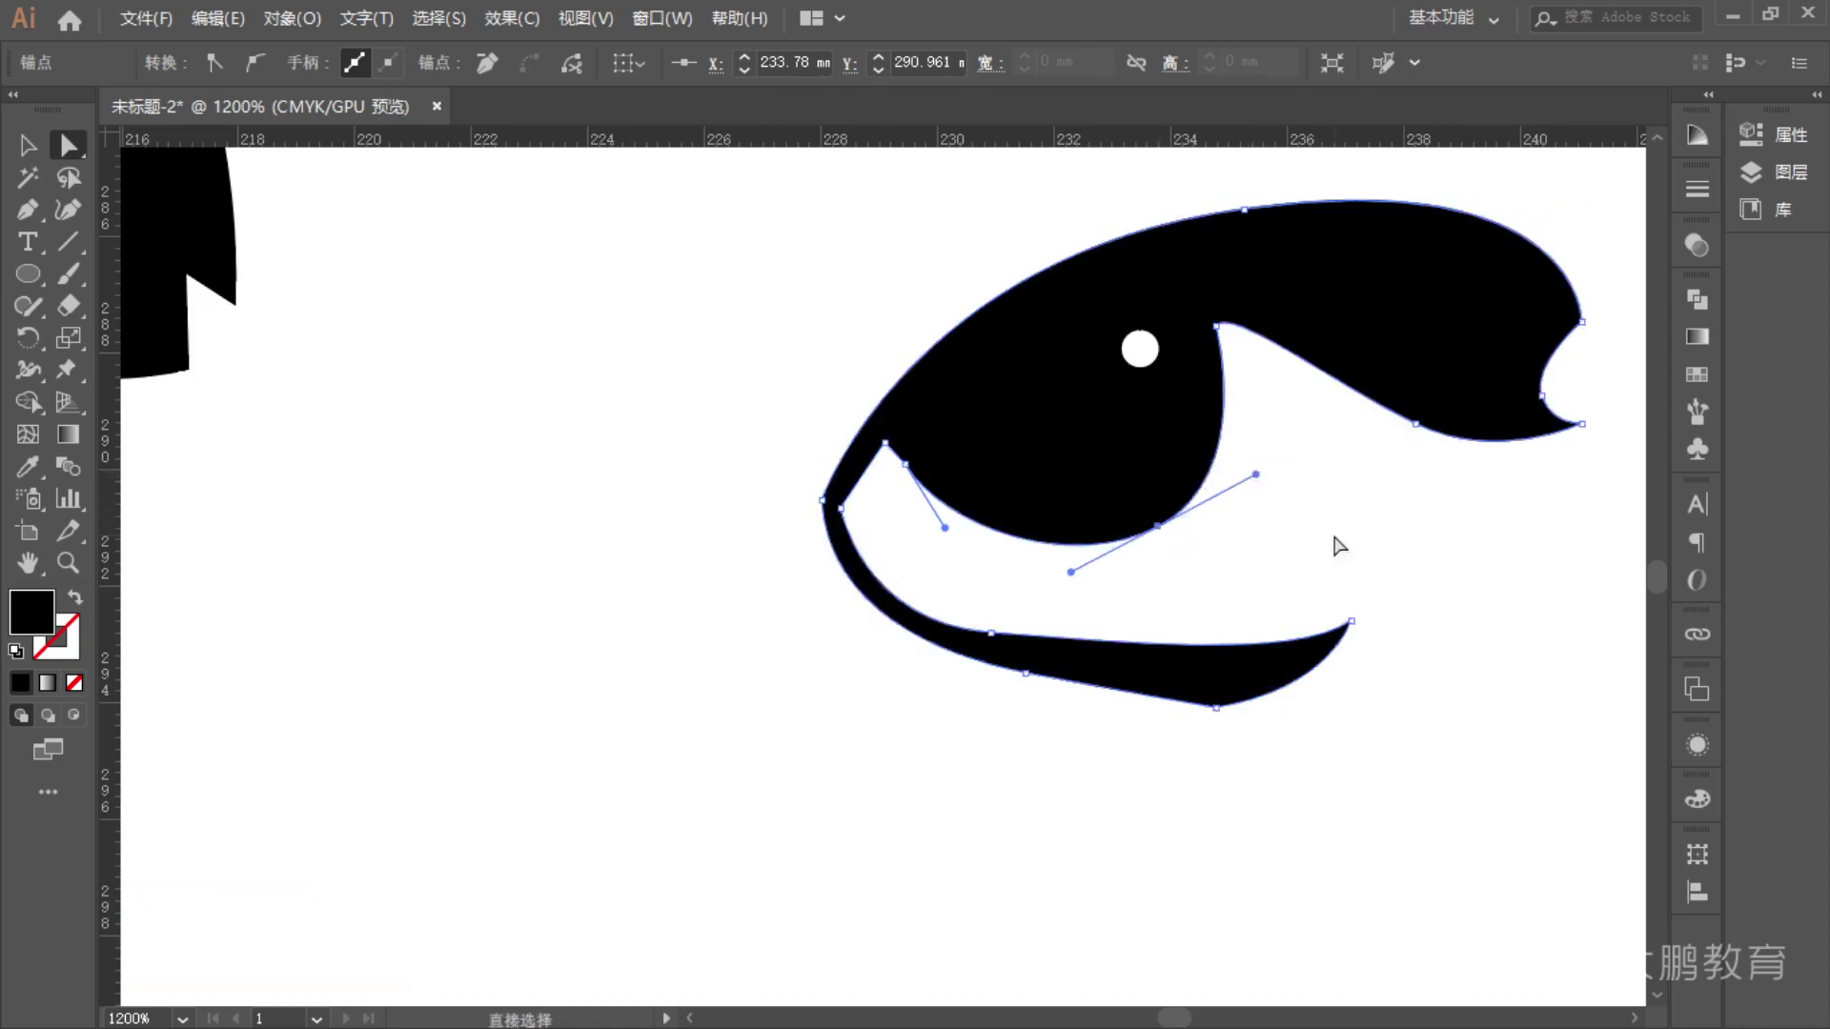
# - Unlock all objects and place a copy of the portrait photo on the empty area beside the artboard
pyautogui.click(1335, 534)
pyautogui.scroll(-10, 1335, 571)
pyautogui.moveTo(1417, 702); pyautogui.dragTo(1392, 760)
pyautogui.scroll(1, 1264, 704)
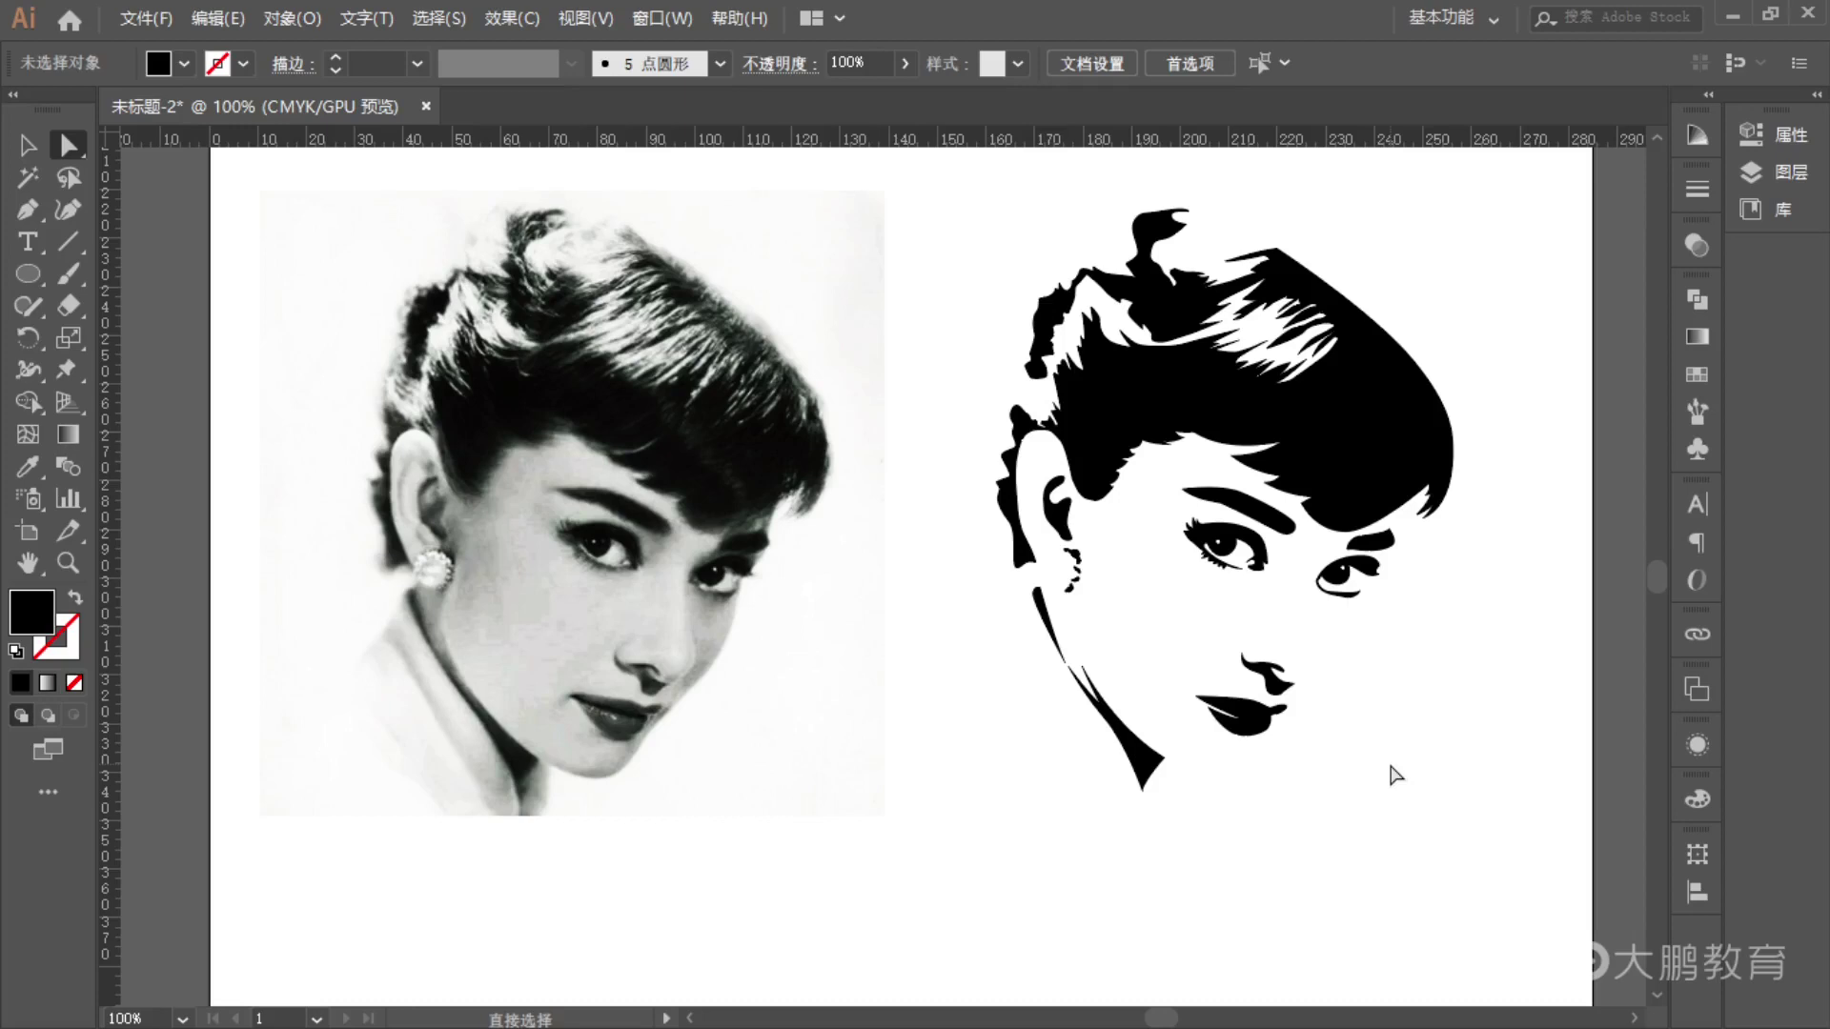
pyautogui.scroll(-2, 1396, 767)
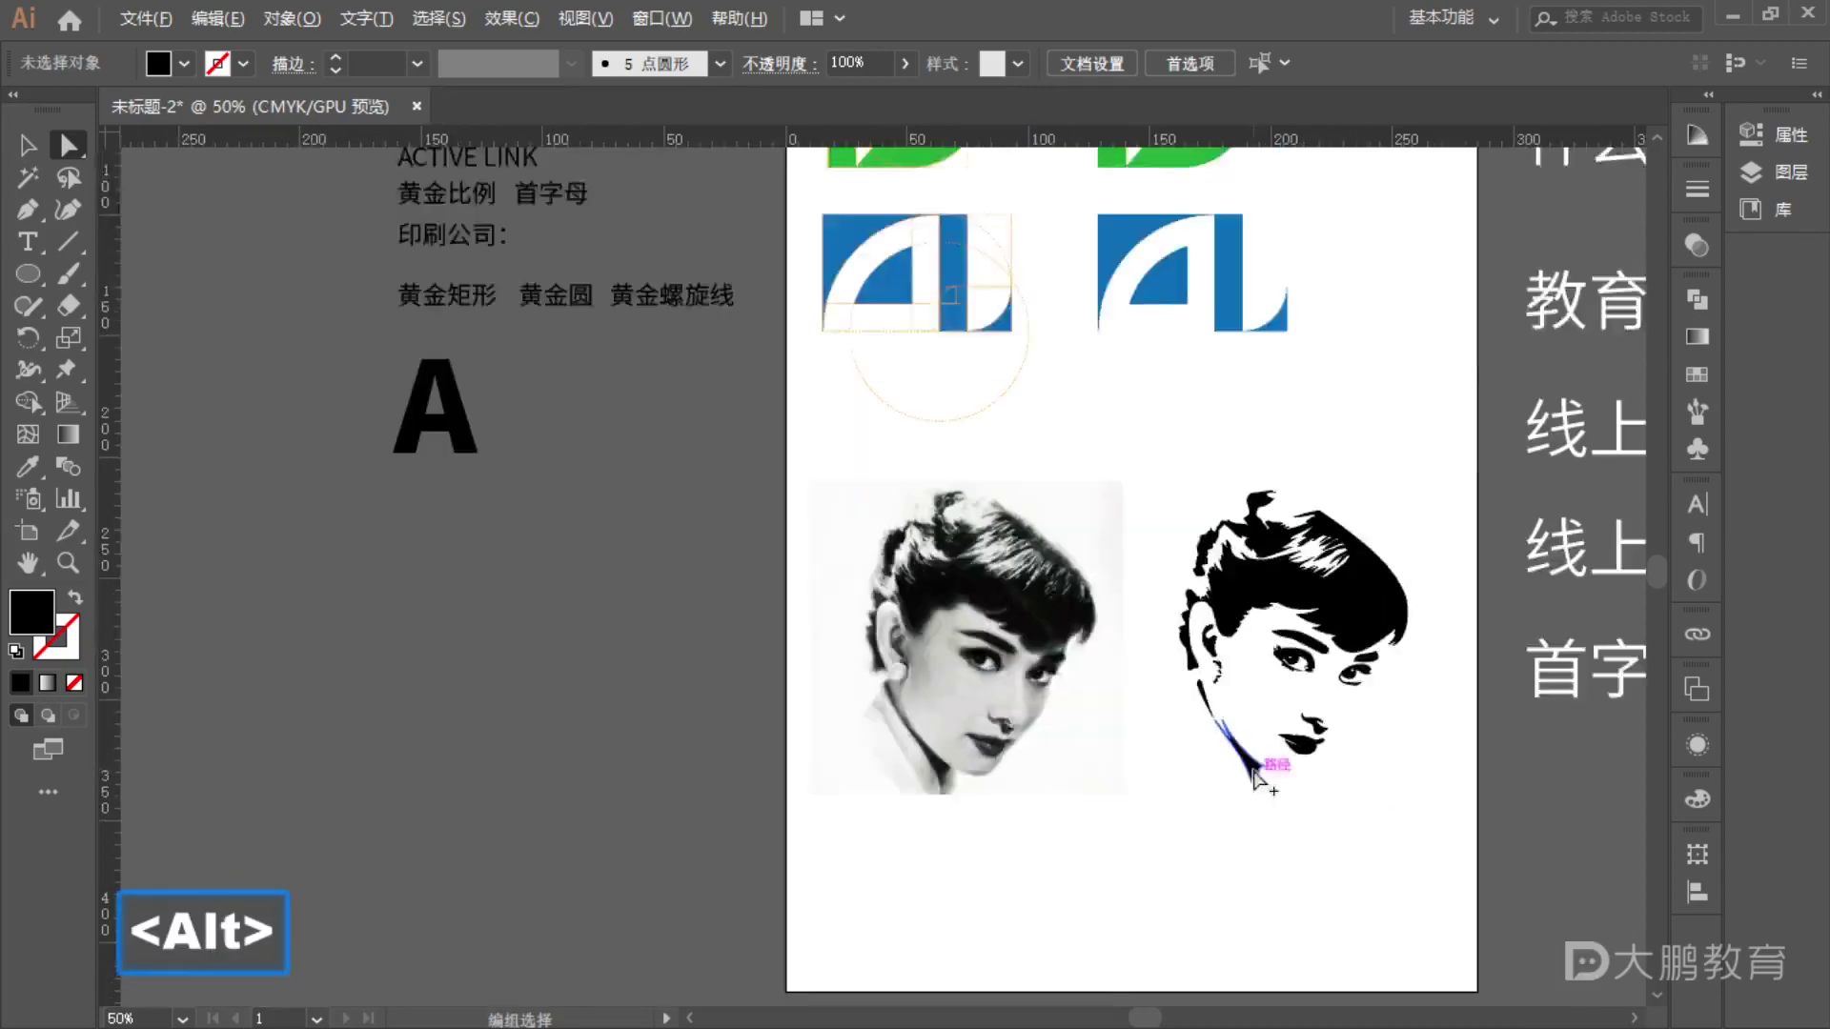
pyautogui.moveTo(1381, 392); pyautogui.dragTo(1185, 604)
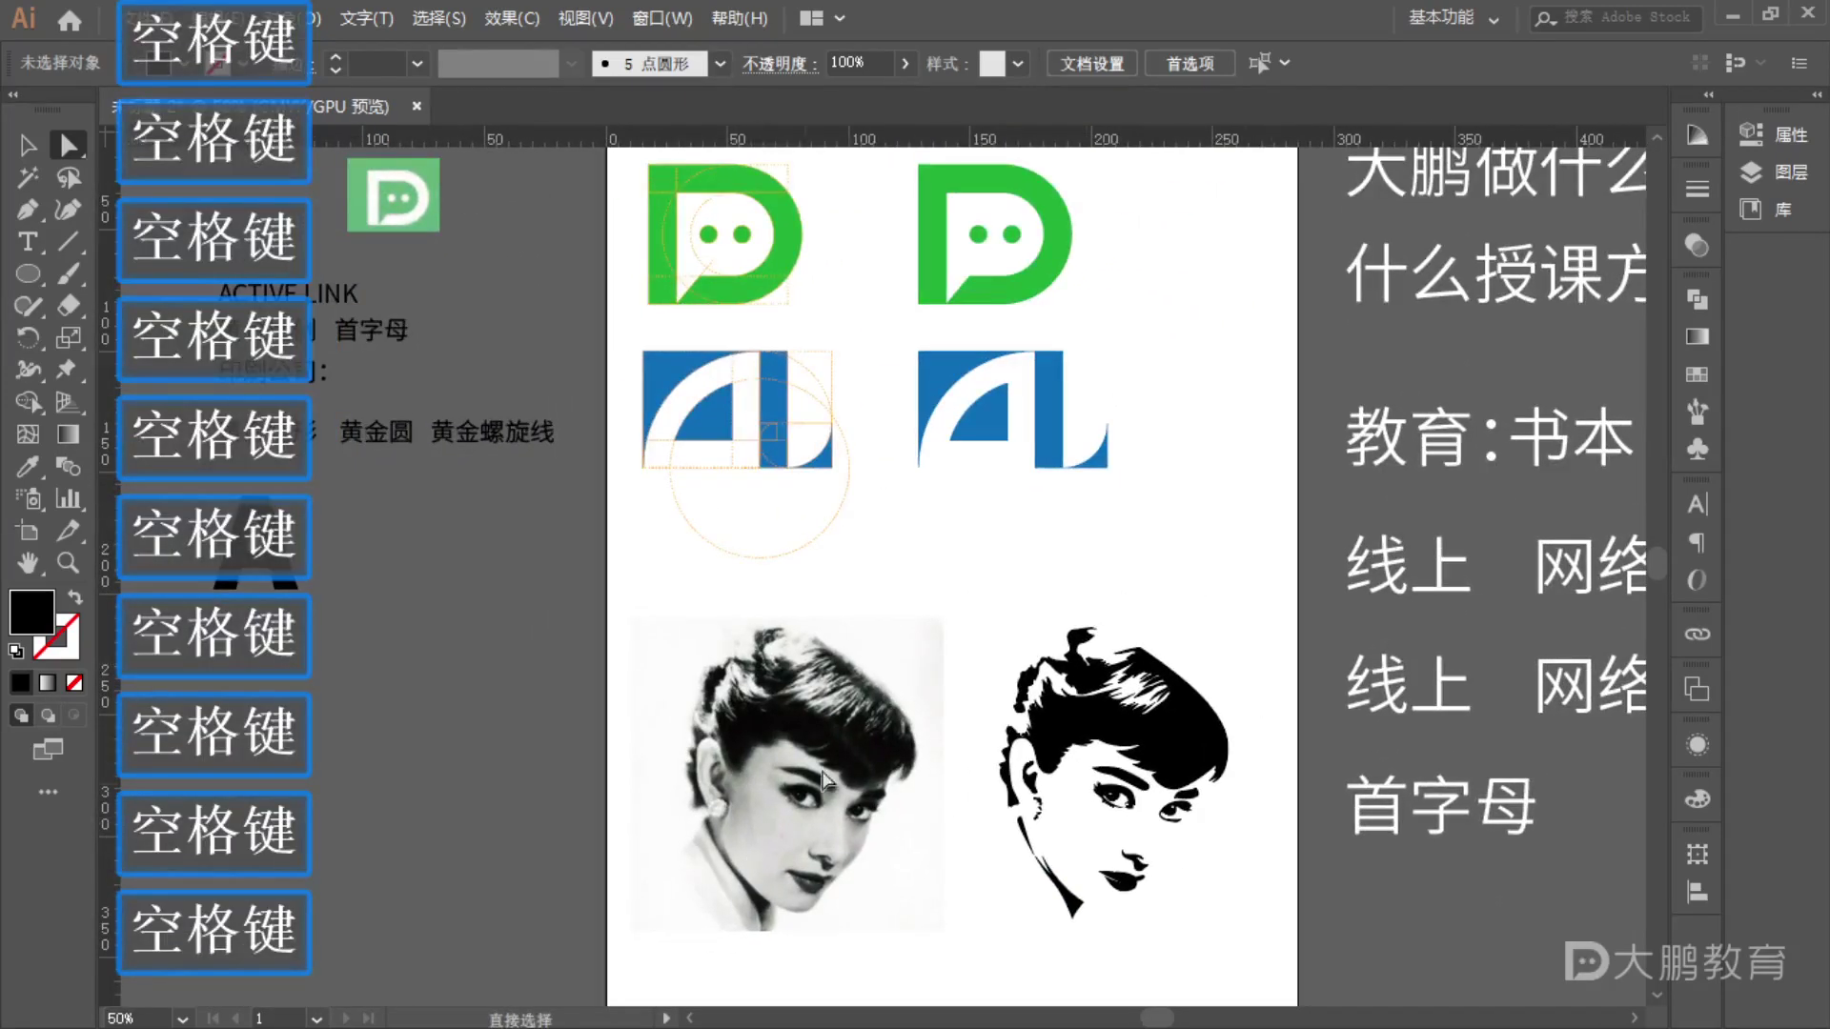
pyautogui.click(39, 153)
pyautogui.moveTo(1010, 901); pyautogui.dragTo(1030, 885)
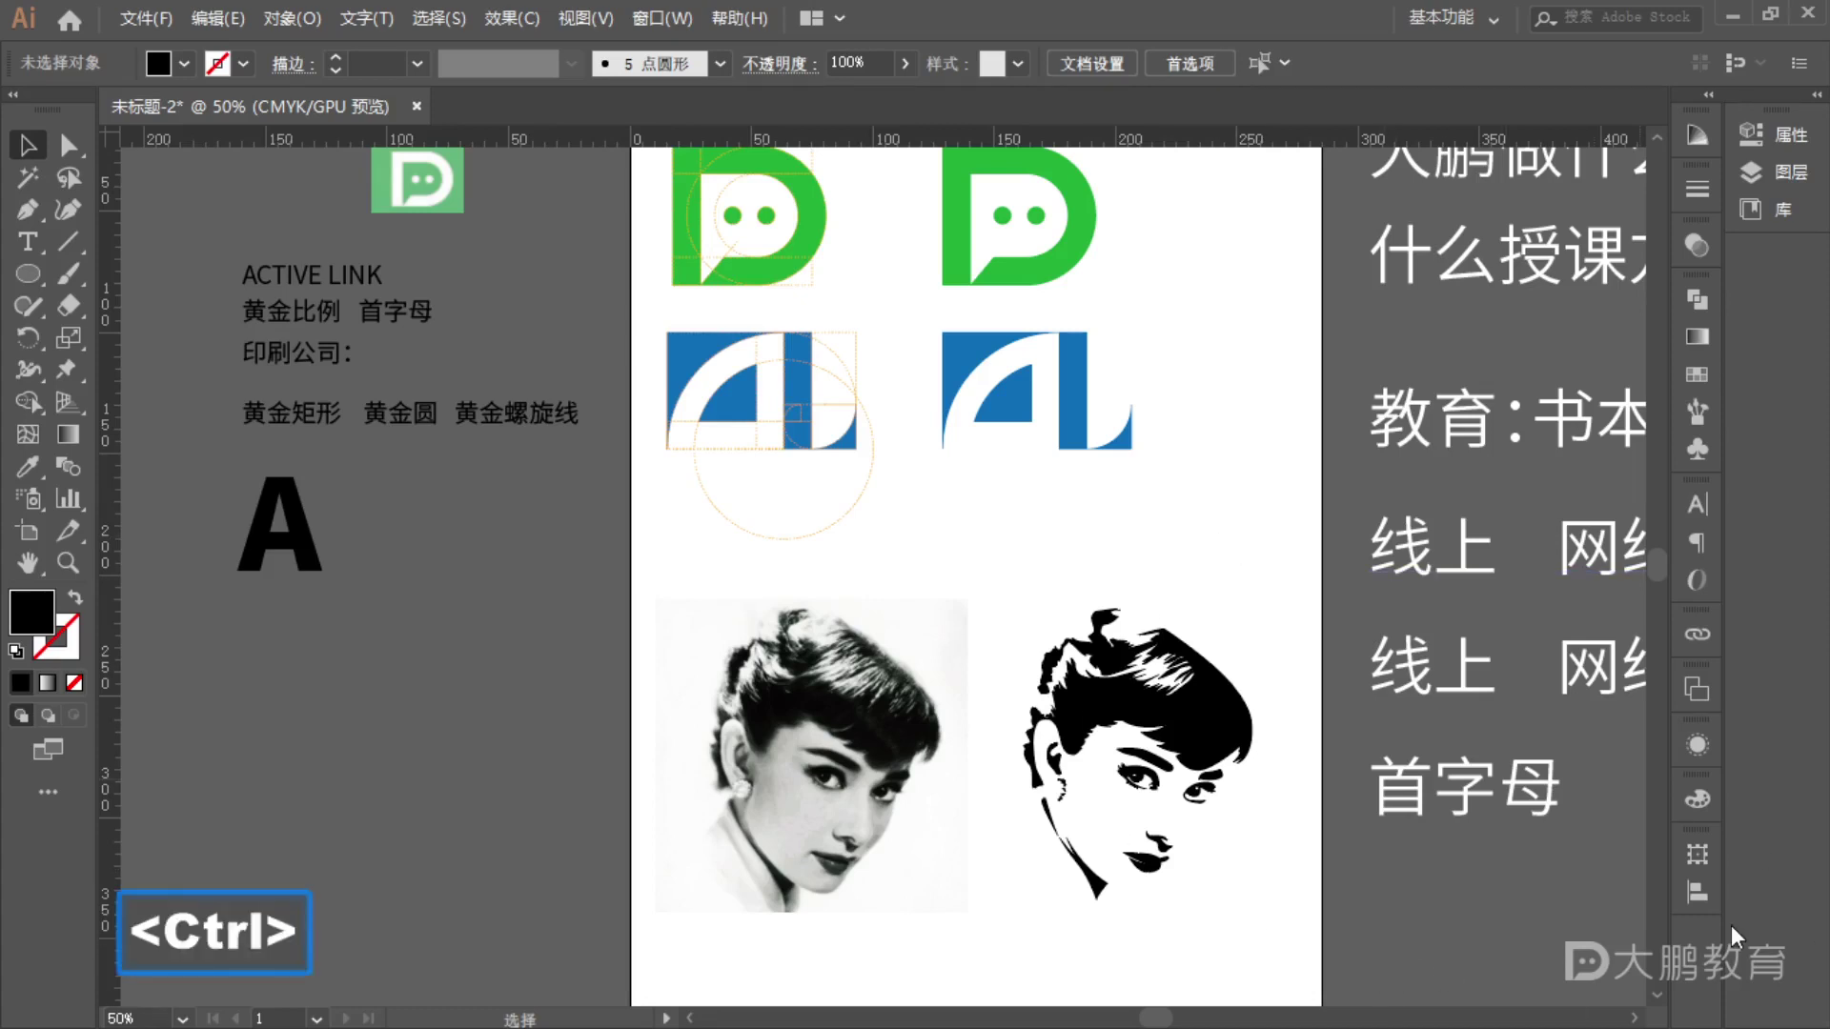
pyautogui.hotkey('ctrl', 'alt', '2')
pyautogui.press('space')
pyautogui.moveTo(1316, 892); pyautogui.dragTo(1606, 671)
pyautogui.moveTo(1195, 540)
pyautogui.mouseDown()
pyautogui.moveTo(703, 564)
pyautogui.moveTo(764, 540)
pyautogui.mouseUp()
# - Convert the copied photo with Image Trace using the default black-and-white preset and deselect it
pyautogui.click(740, 67)
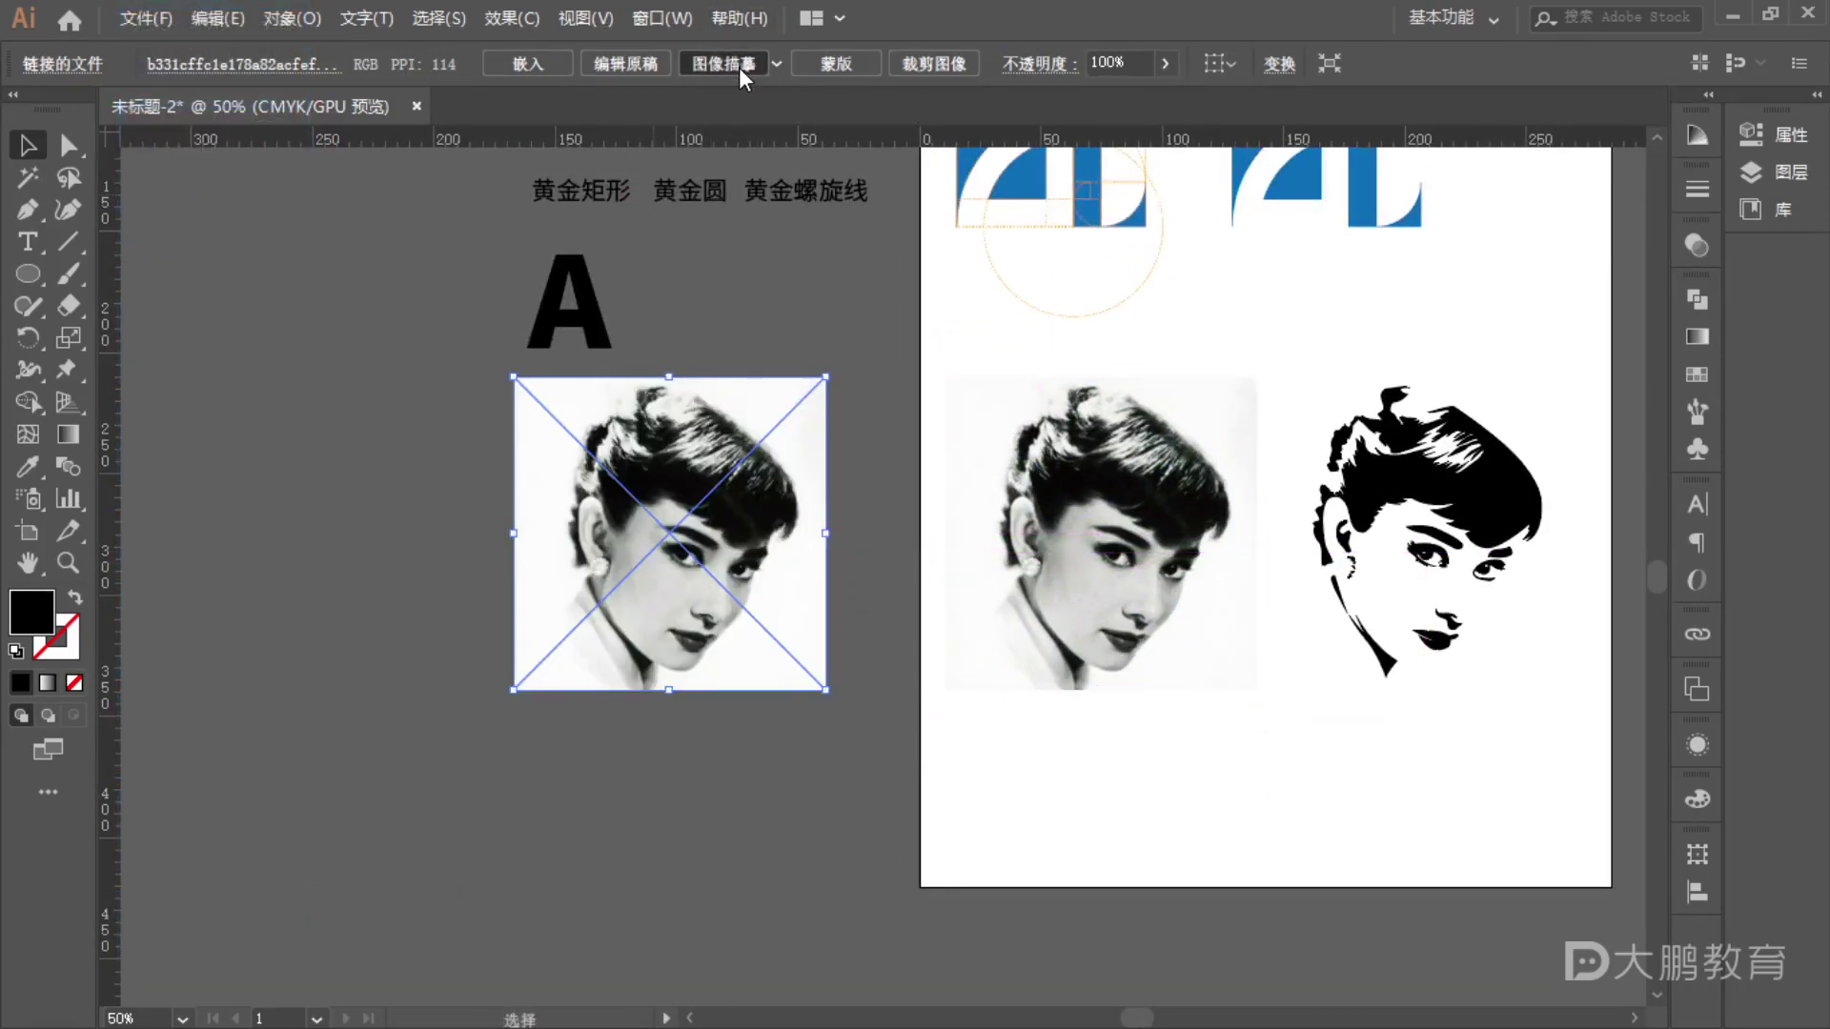
pyautogui.click(747, 898)
pyautogui.scroll(6, 667, 486)
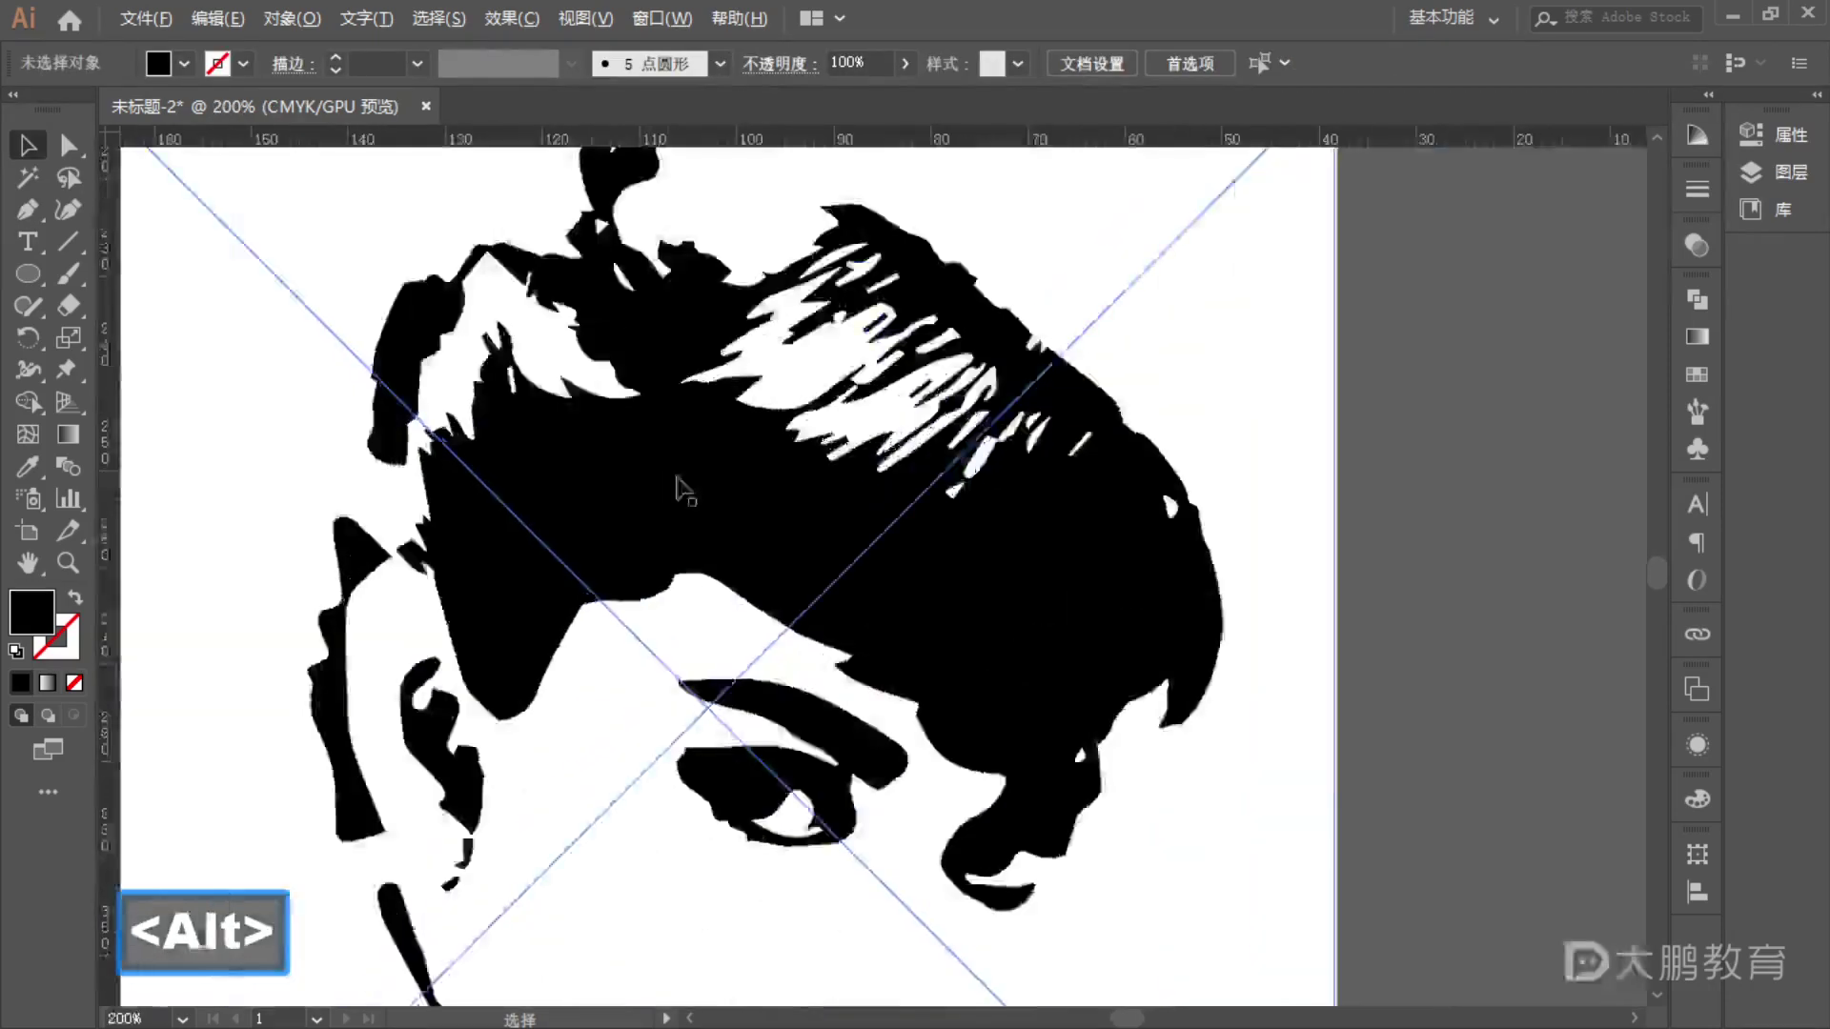
pyautogui.scroll(-3, 822, 518)
pyautogui.scroll(-3, 822, 518)
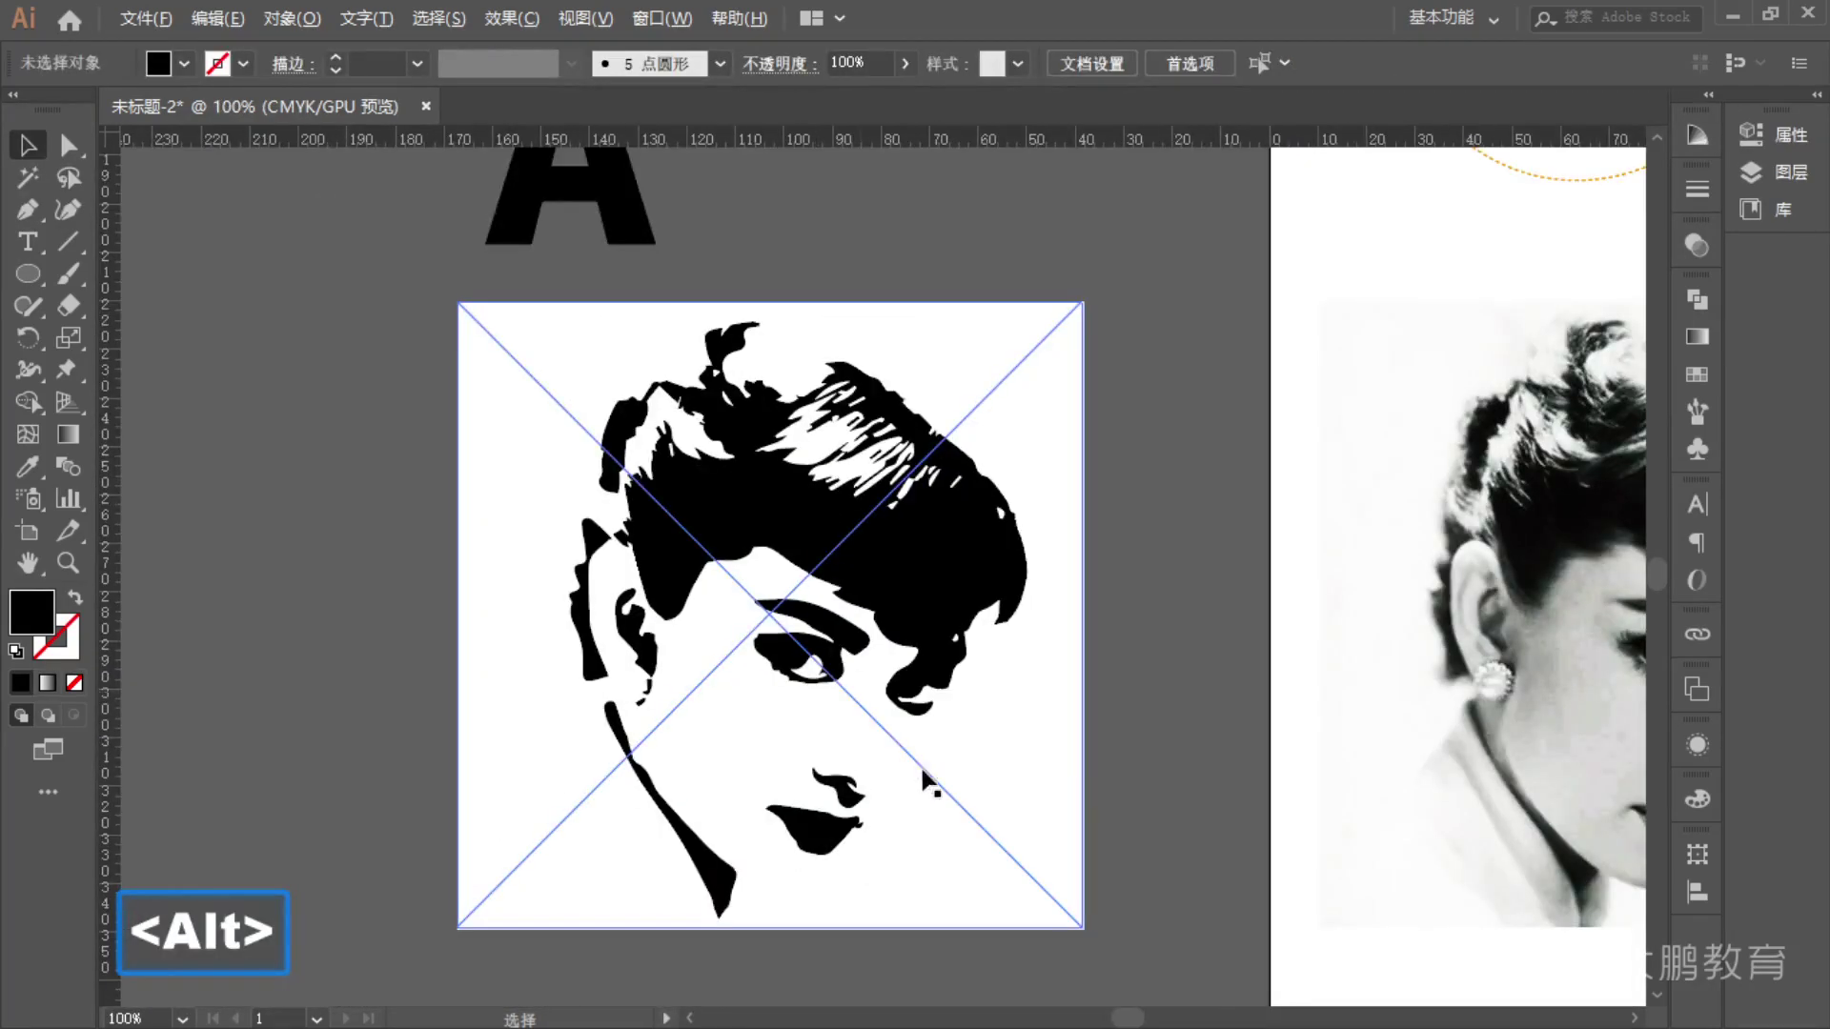
# - Move the automatically traced portrait directly below the hand-traced portrait
pyautogui.moveTo(1111, 739); pyautogui.dragTo(743, 739)
pyautogui.scroll(-2, 686, 581)
pyautogui.moveTo(682, 576)
pyautogui.mouseDown()
pyautogui.moveTo(729, 500)
pyautogui.moveTo(1397, 827)
pyautogui.moveTo(1180, 810)
pyautogui.moveTo(1153, 701)
pyautogui.mouseUp()
pyautogui.press('space')
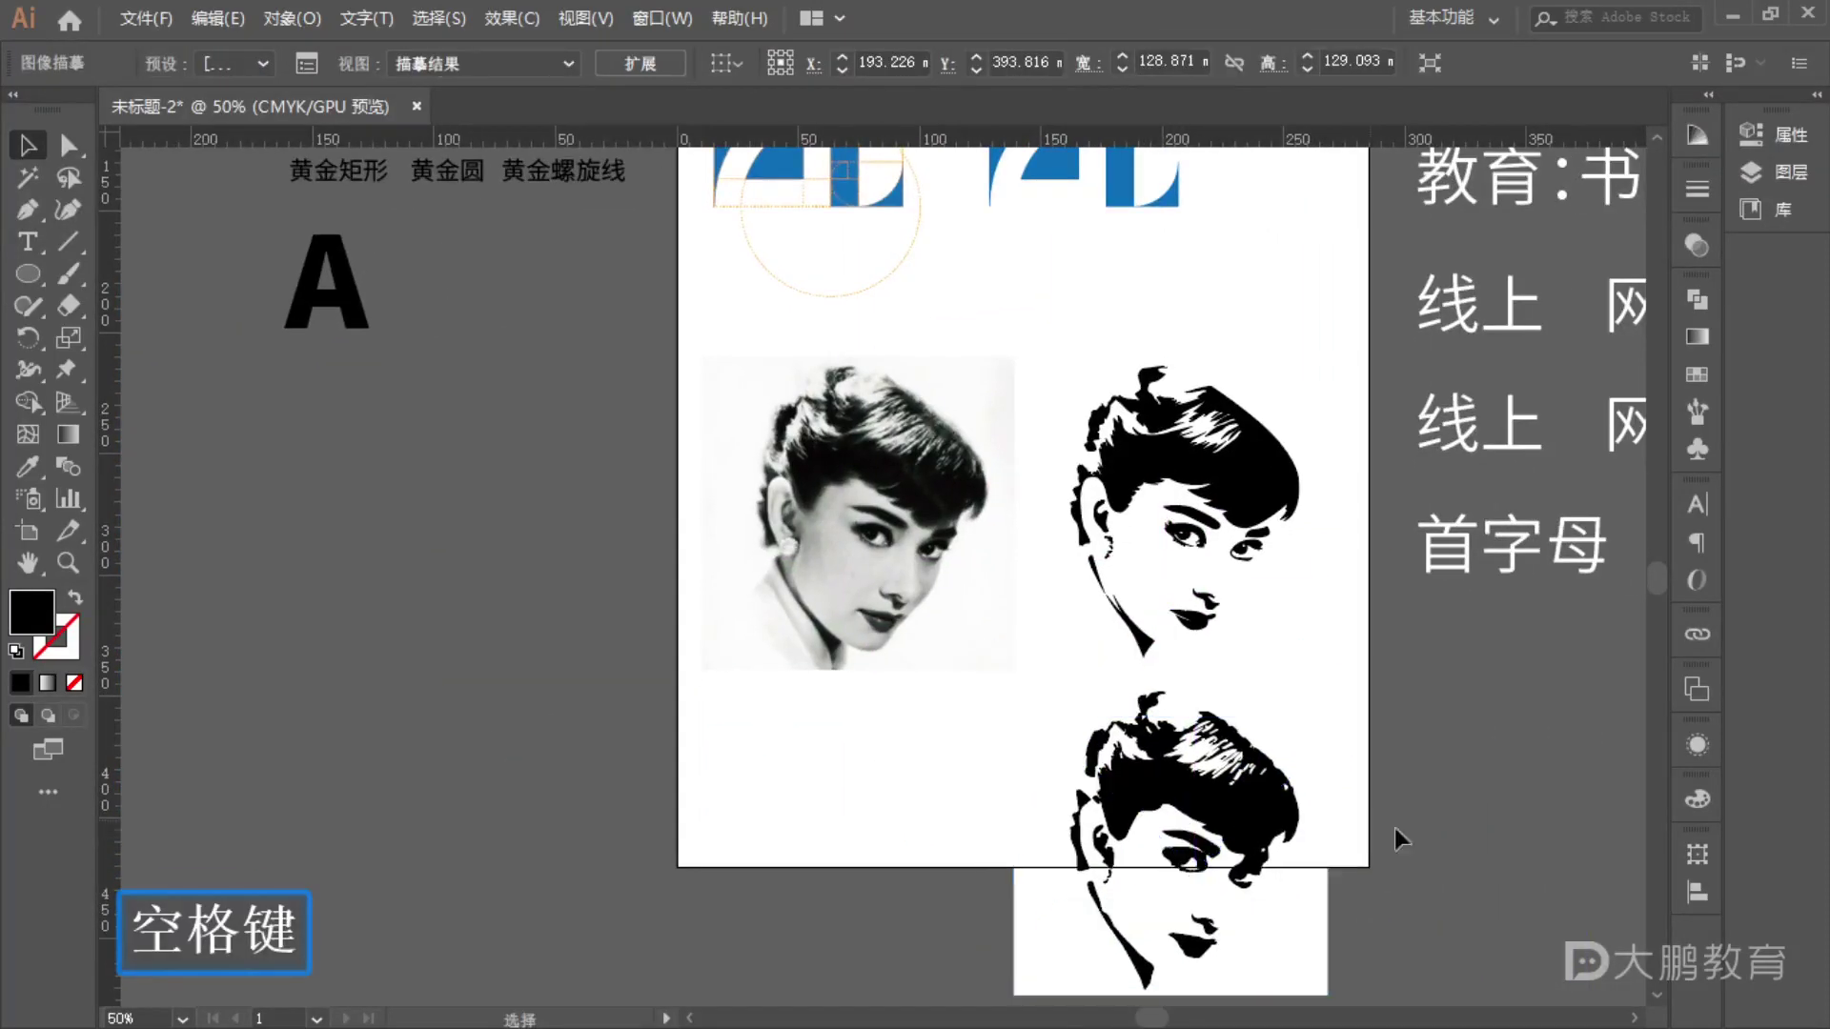
# - Examine the eyes, hair, nose and mouth of the automatic trace against the hand-traced version
pyautogui.scroll(4, 939, 762)
pyautogui.scroll(4, 938, 758)
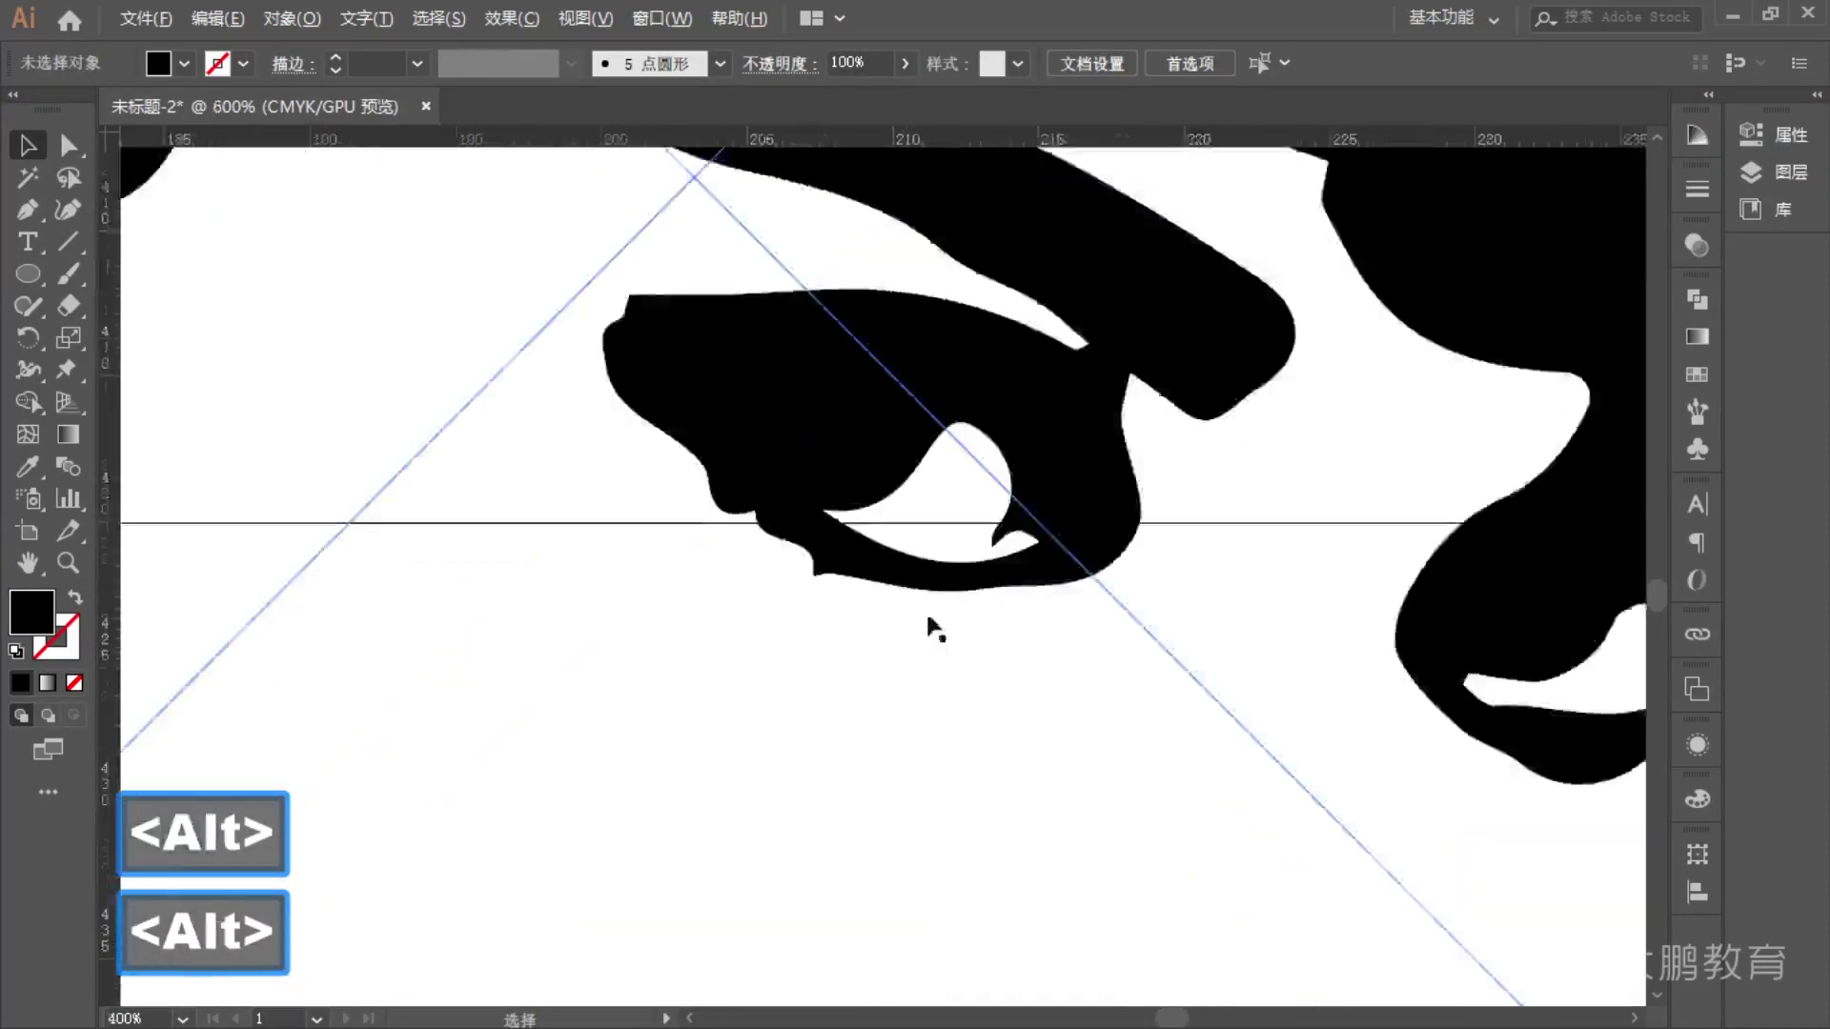
pyautogui.scroll(-2, 1469, 610)
pyautogui.scroll(4, 1380, 604)
pyautogui.scroll(-4, 1379, 604)
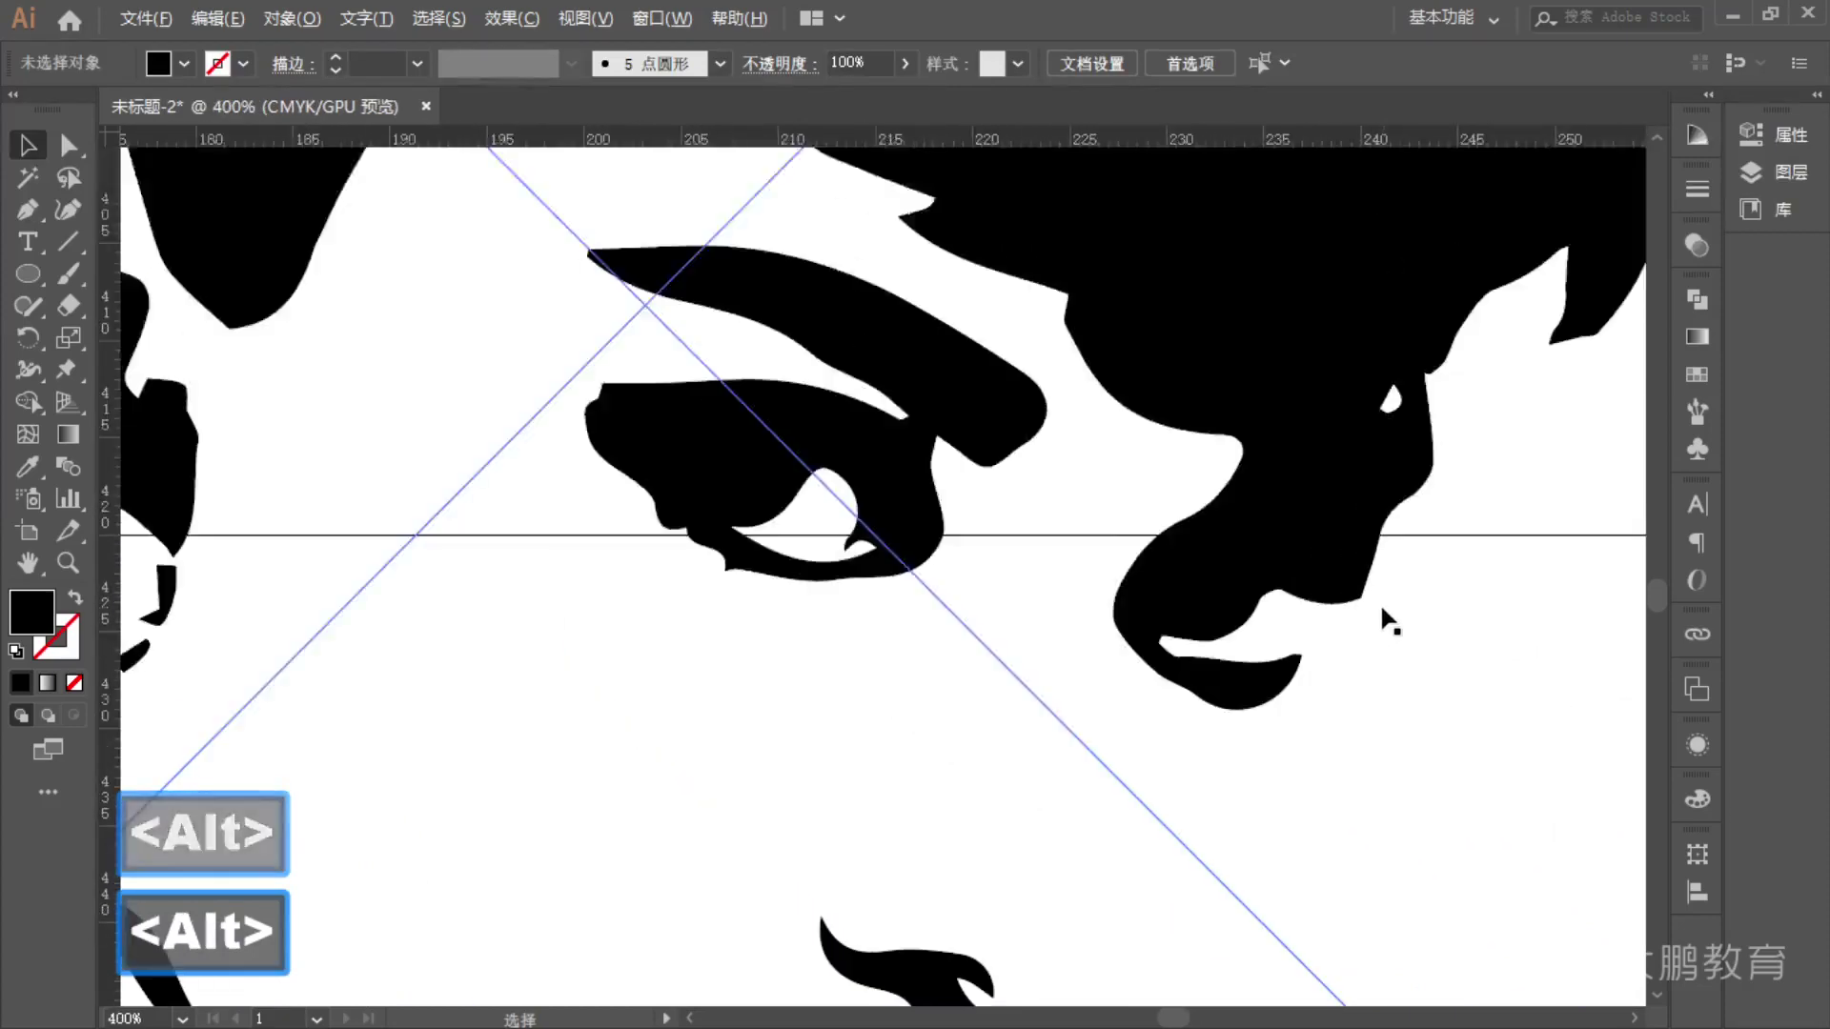
pyautogui.scroll(4, 1128, 686)
pyautogui.scroll(-6, 1134, 698)
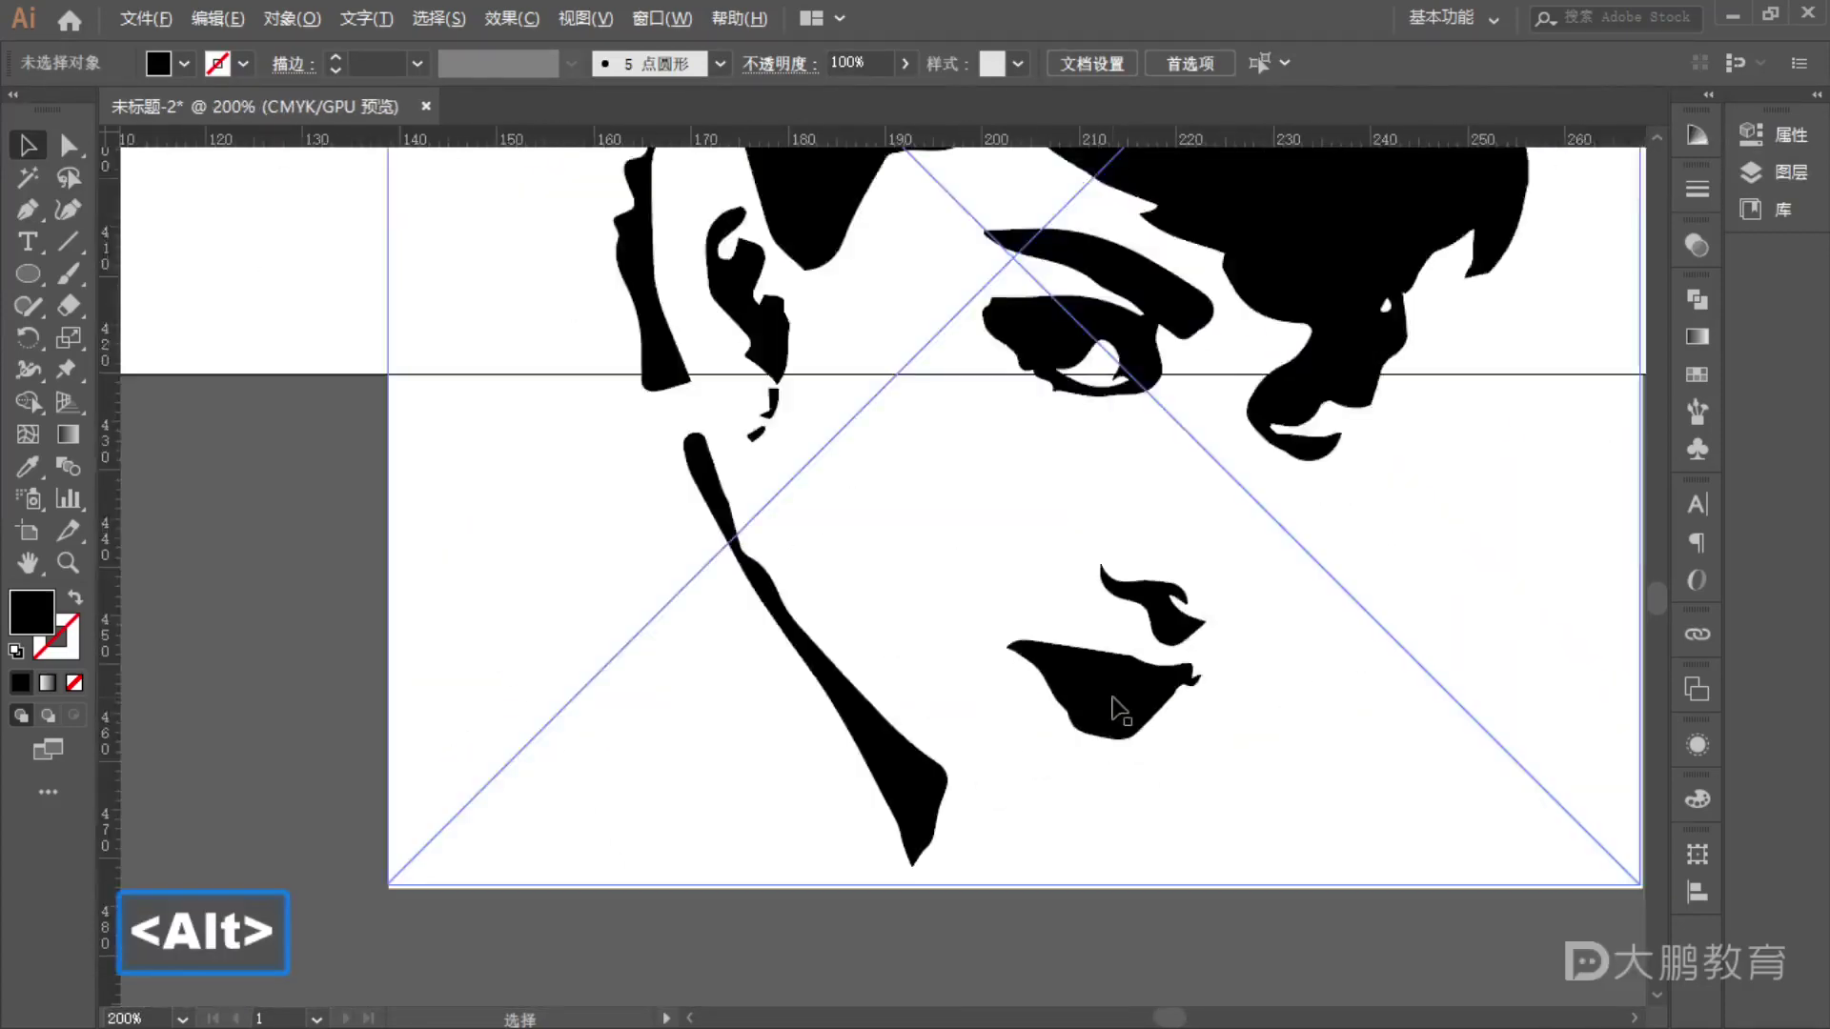
pyautogui.press('space')
pyautogui.moveTo(1257, 669); pyautogui.dragTo(1262, 703)
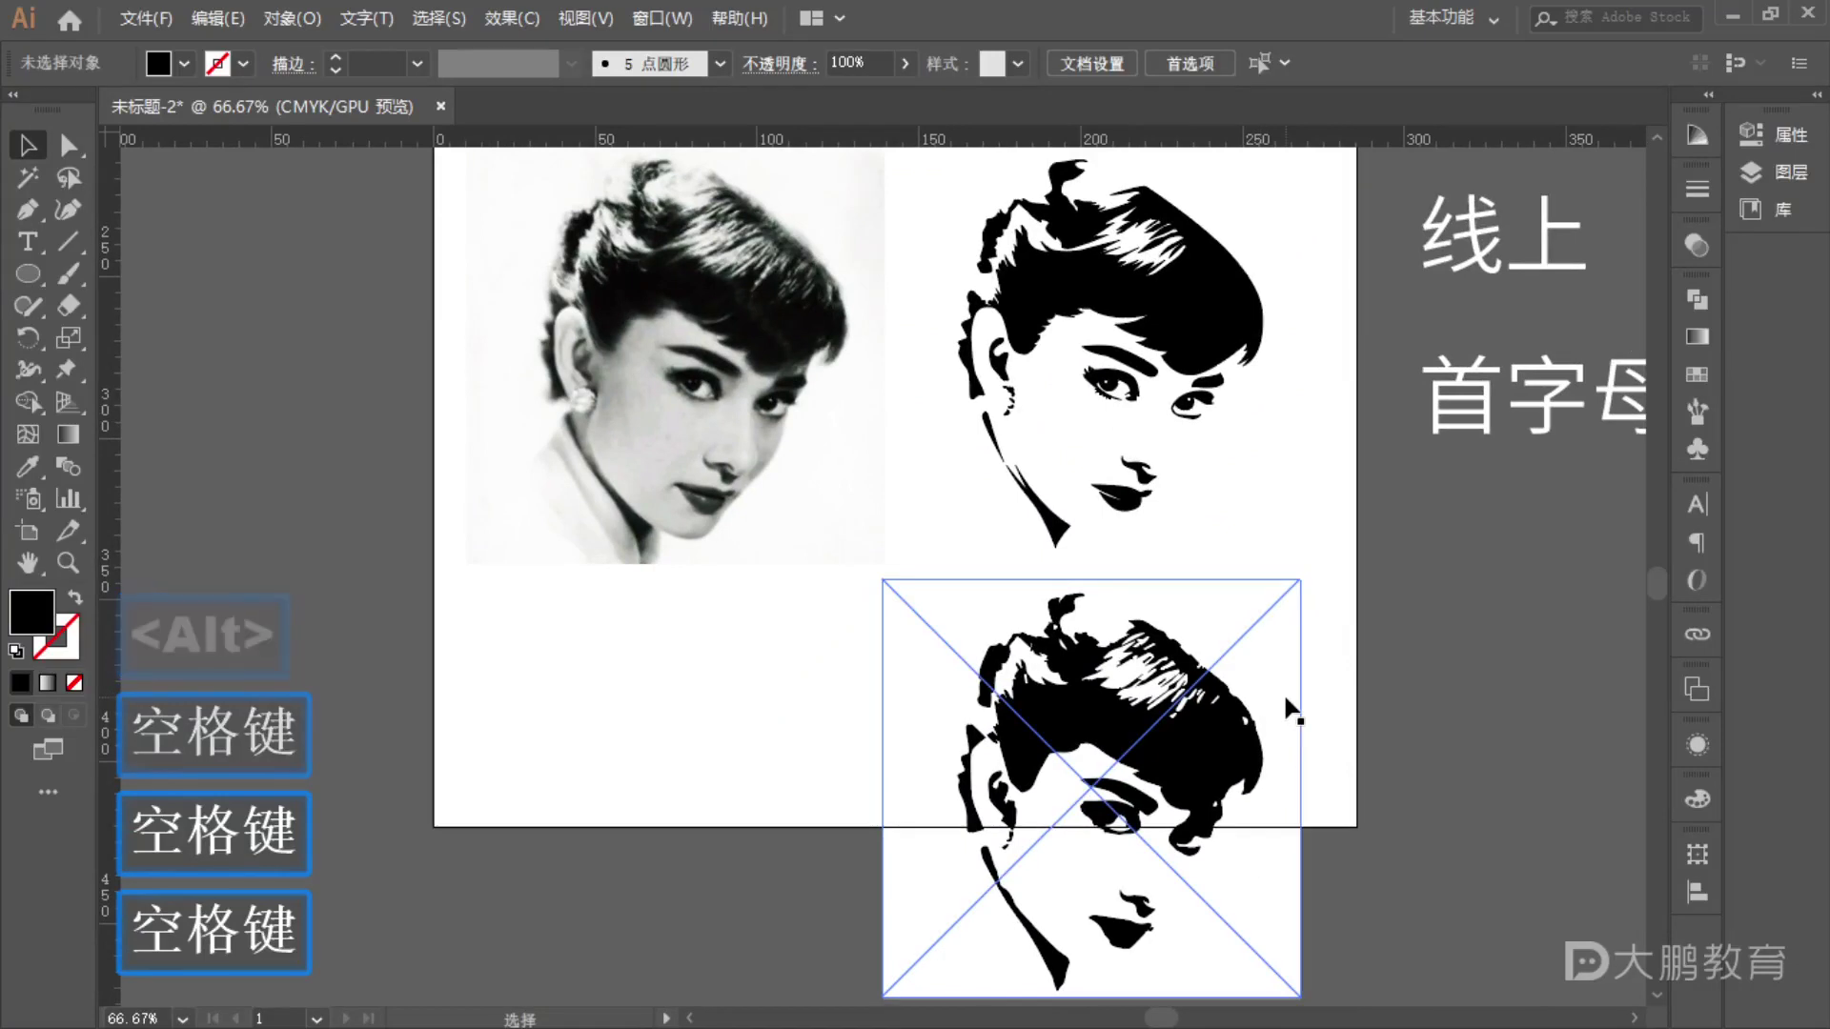
pyautogui.press('F1')
pyautogui.moveTo(1117, 594)
pyautogui.mouseDown()
pyautogui.moveTo(1078, 720)
pyautogui.moveTo(1142, 602)
pyautogui.mouseUp()
pyautogui.moveTo(1053, 129)
pyautogui.mouseDown()
pyautogui.moveTo(976, 150)
pyautogui.moveTo(1039, 291)
pyautogui.moveTo(1239, 219)
pyautogui.moveTo(997, 160)
pyautogui.mouseUp()
pyautogui.moveTo(1076, 553)
pyautogui.mouseDown()
pyautogui.moveTo(1124, 720)
pyautogui.moveTo(948, 586)
pyautogui.moveTo(1053, 701)
pyautogui.moveTo(1132, 736)
pyautogui.mouseUp()
pyautogui.press('Escape')
pyautogui.scroll(-2, 896, 572)
pyautogui.press('F1')
pyautogui.moveTo(1010, 682); pyautogui.dragTo(980, 768)
pyautogui.moveTo(1119, 791)
pyautogui.mouseDown()
pyautogui.moveTo(1191, 862)
pyautogui.moveTo(1149, 810)
pyautogui.mouseUp()
pyautogui.press('Escape')
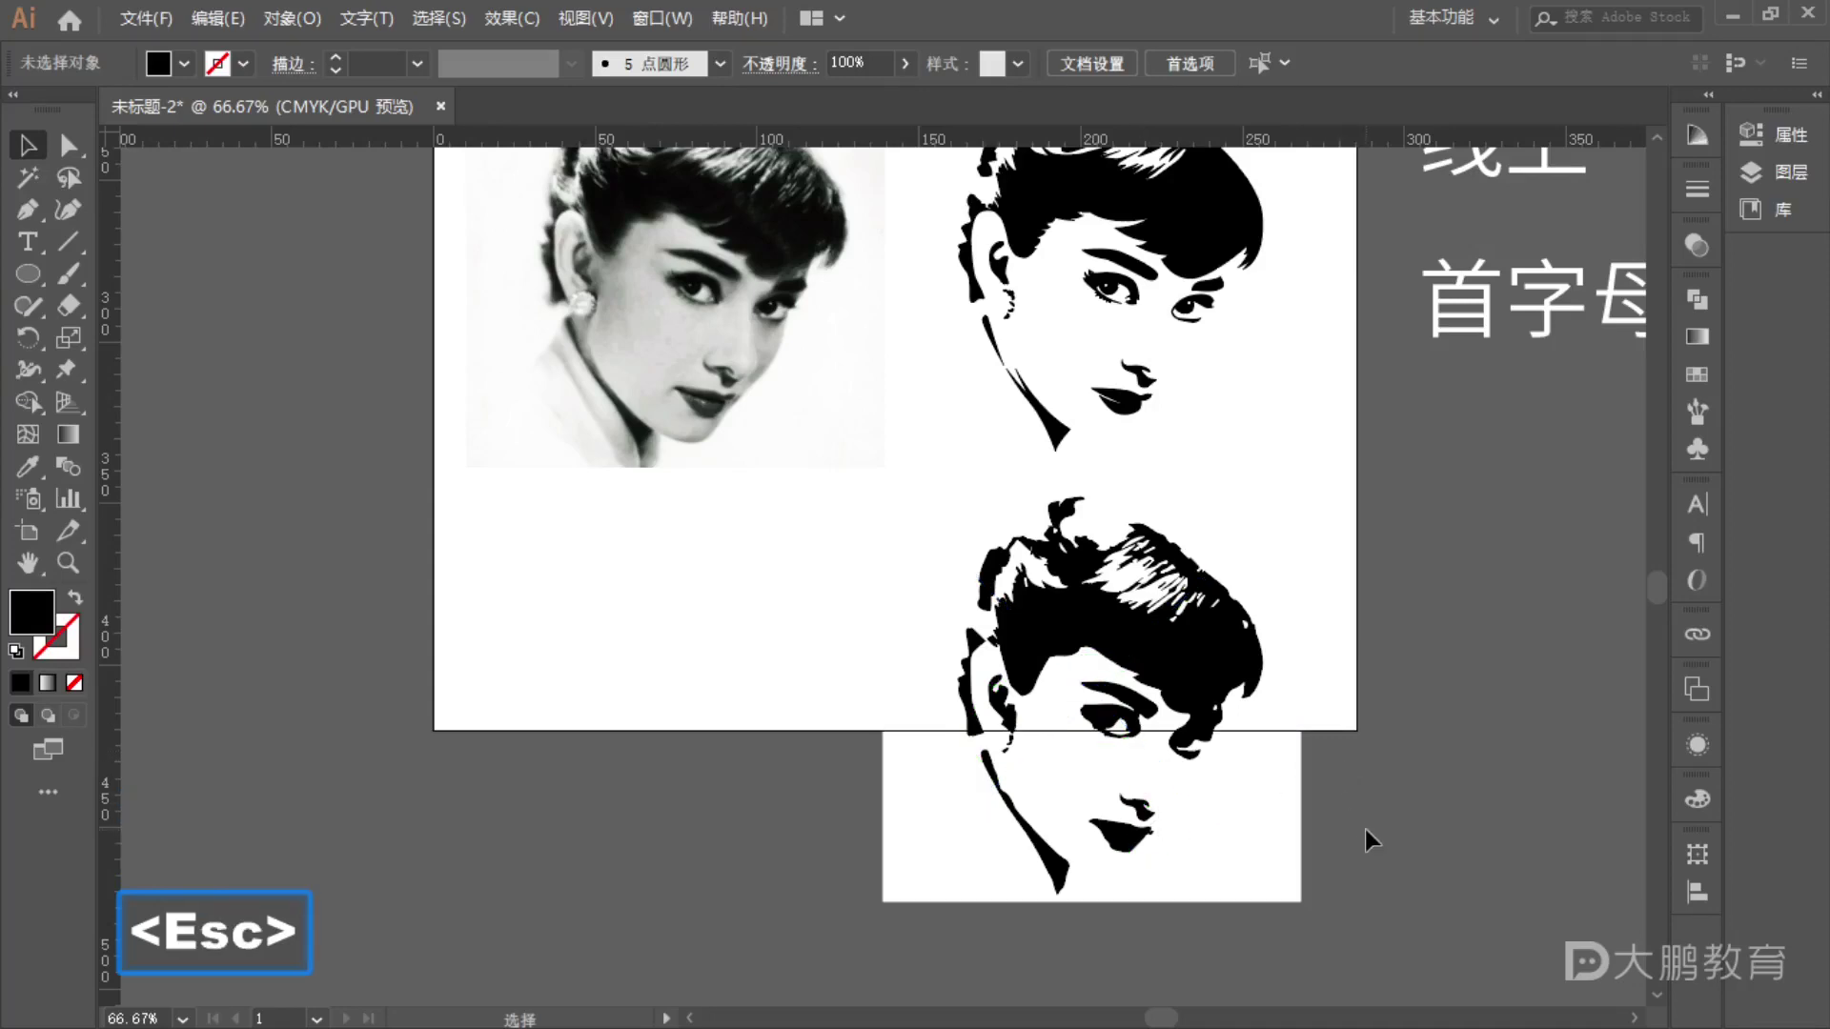
# - Undo the move and the default Image Trace so the copy is a plain photo again
pyautogui.scroll(2, 1364, 829)
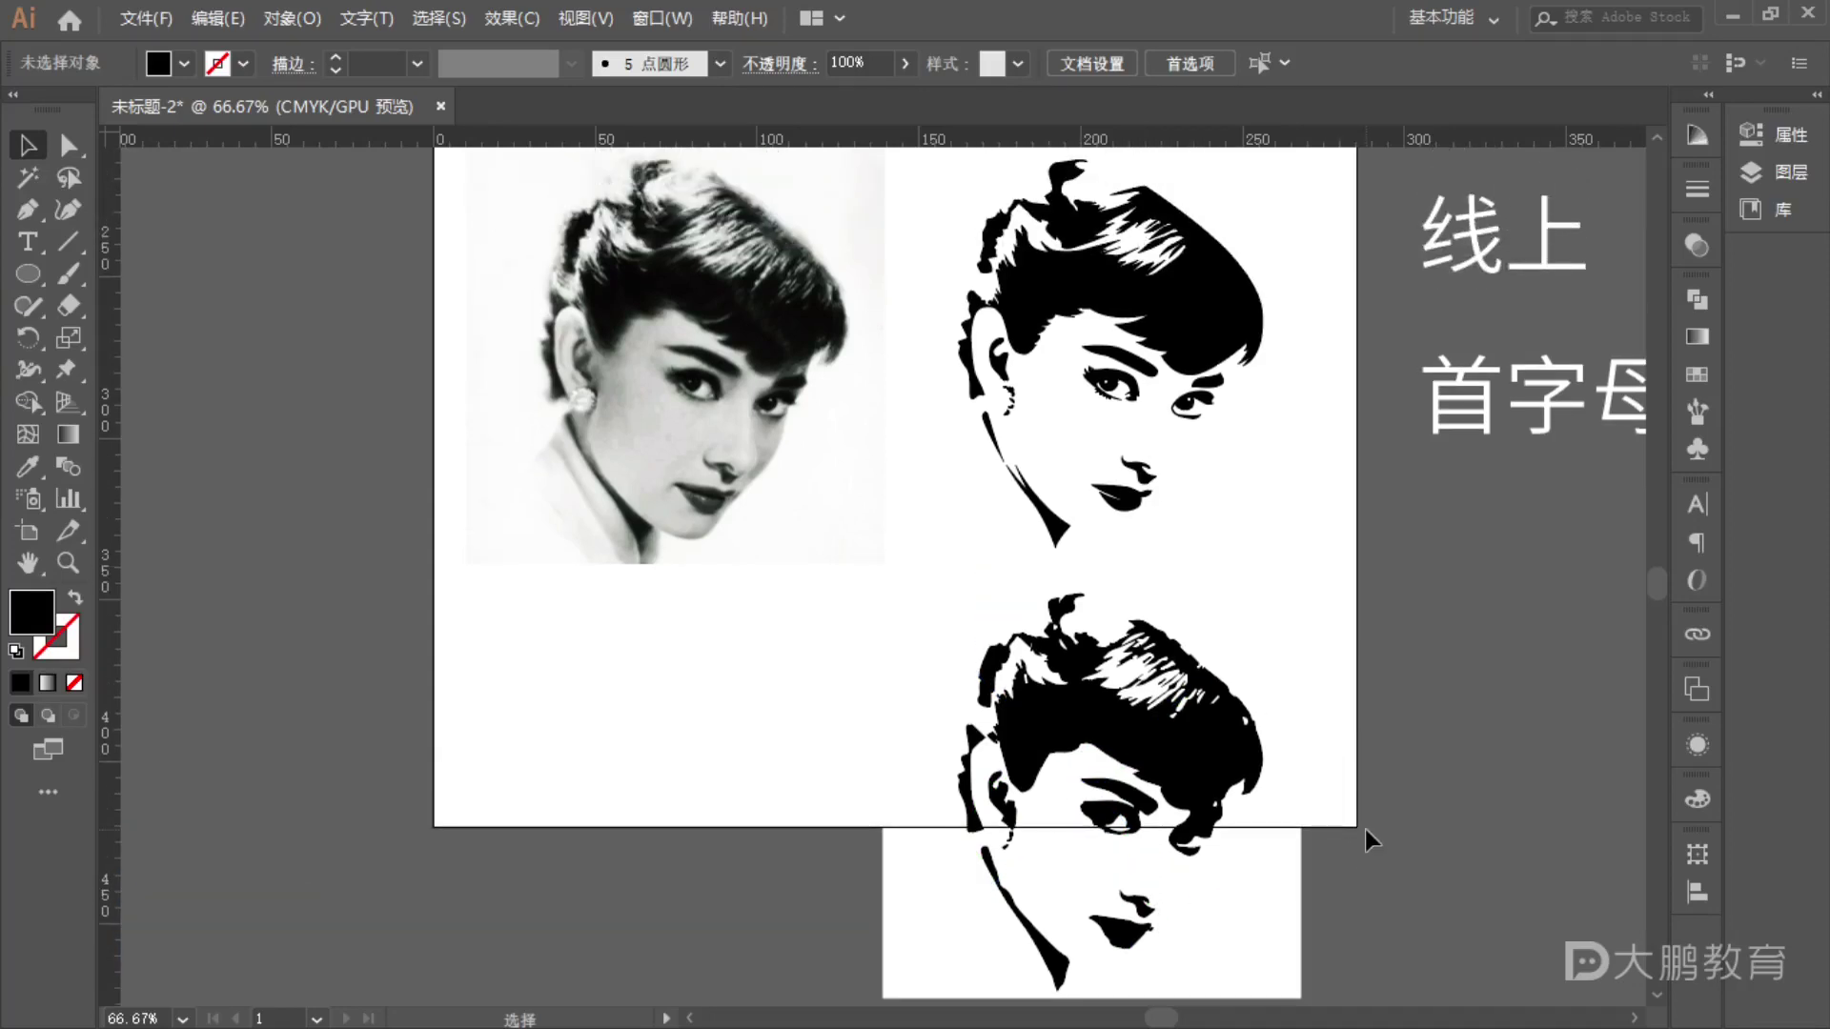
pyautogui.hotkey('ctrl', 'z')
pyautogui.hotkey('ctrl', 'z')
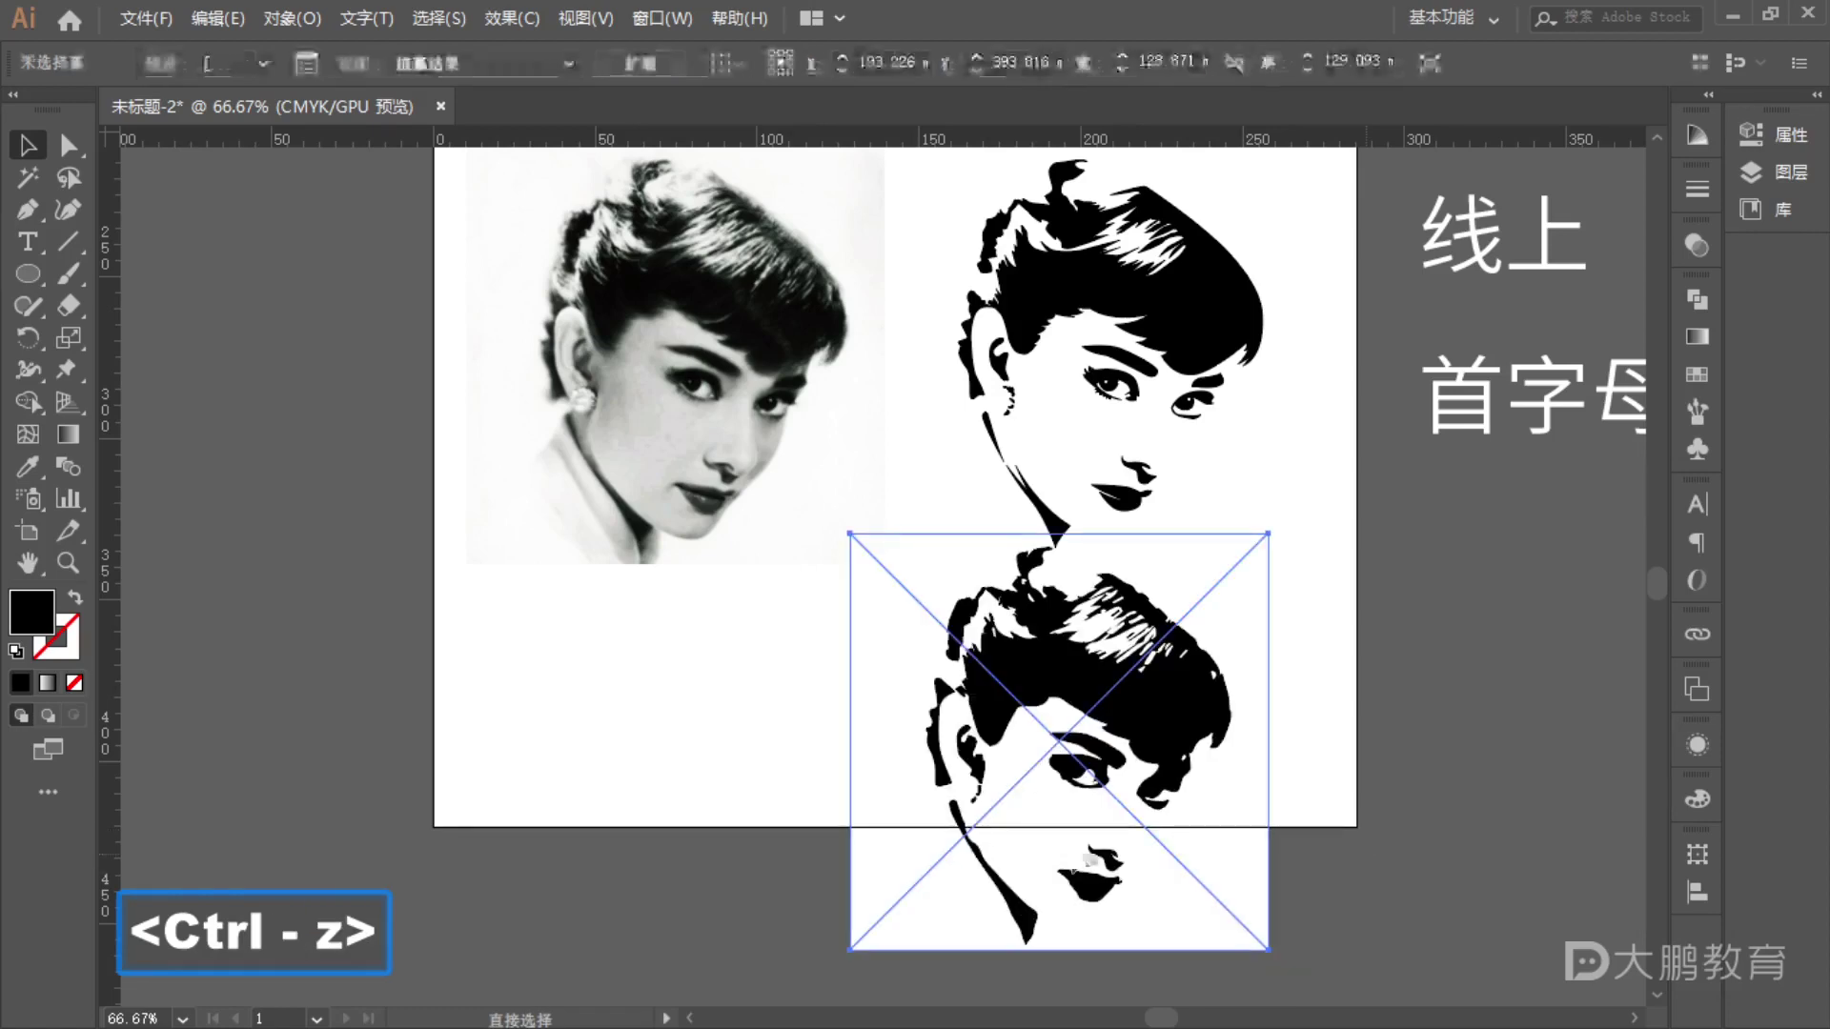
pyautogui.moveTo(1034, 782); pyautogui.dragTo(1684, 911)
pyautogui.moveTo(825, 616); pyautogui.dragTo(1050, 738)
pyautogui.hotkey('ctrl', 'z')
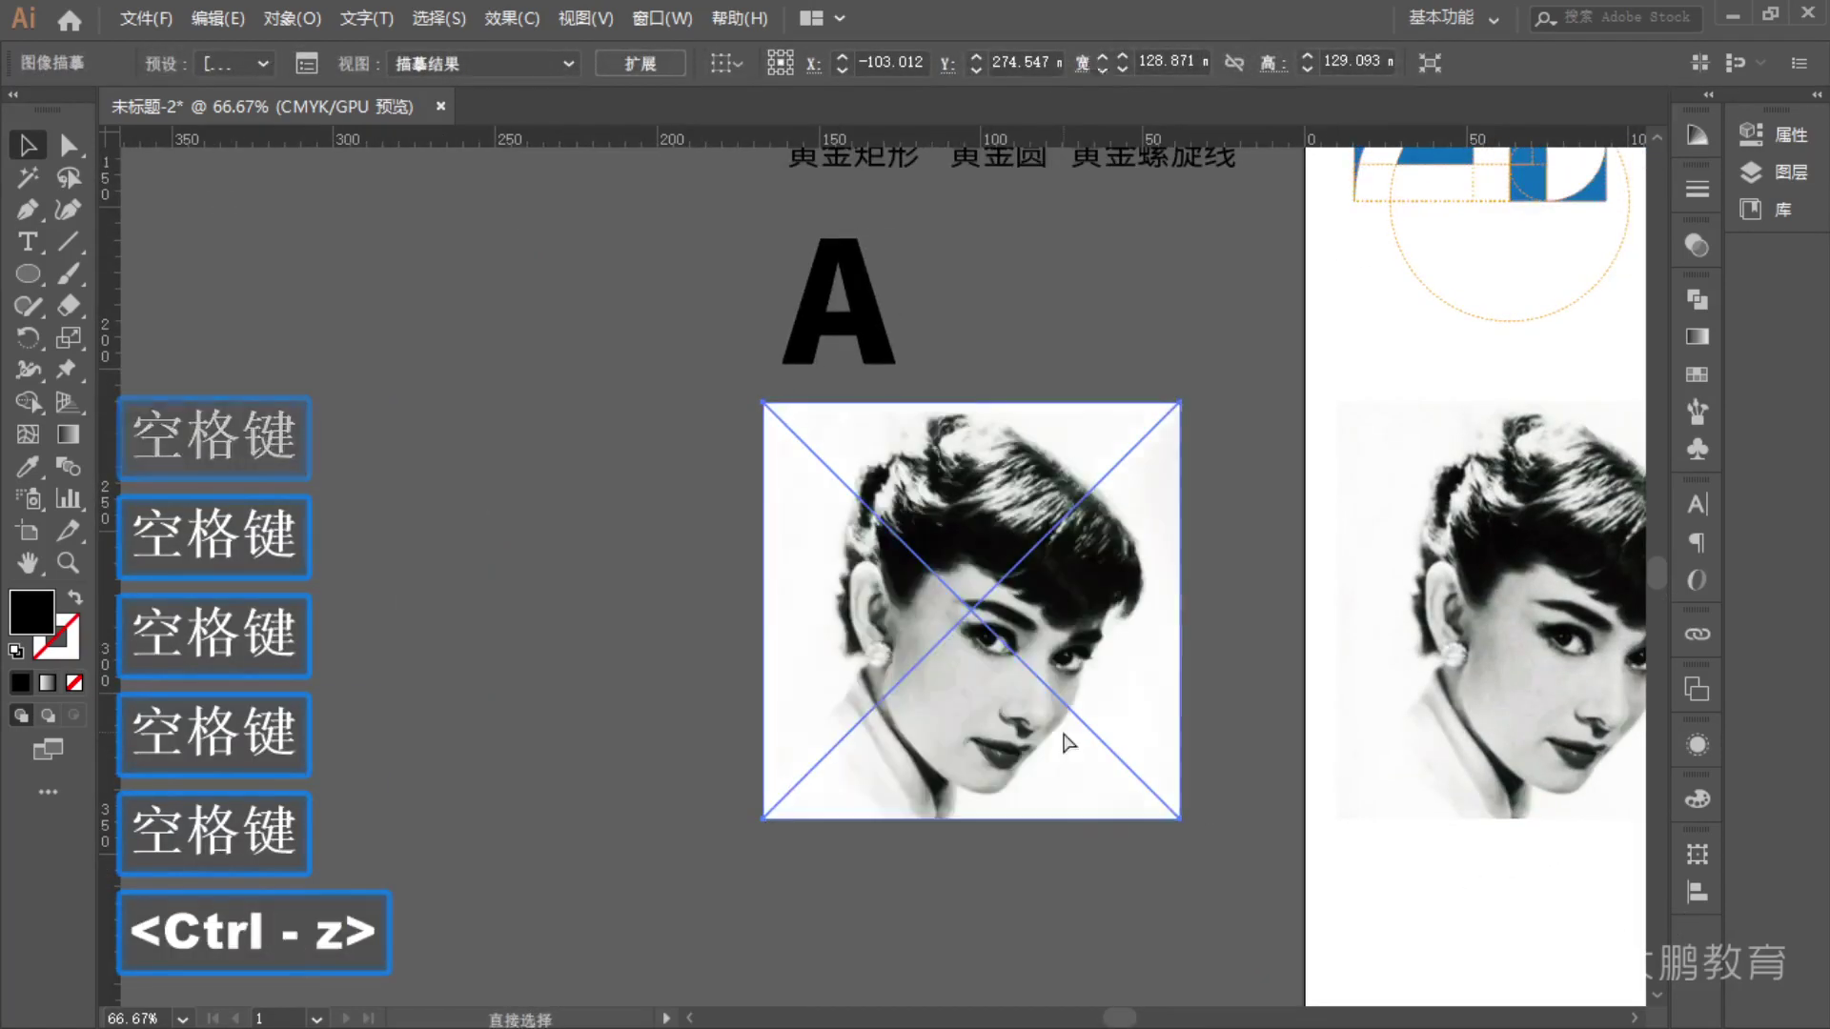
# - Convert the copied photo with Image Trace using the High Fidelity Photo (高保真度照片) preset
pyautogui.moveTo(1255, 663); pyautogui.dragTo(1058, 656)
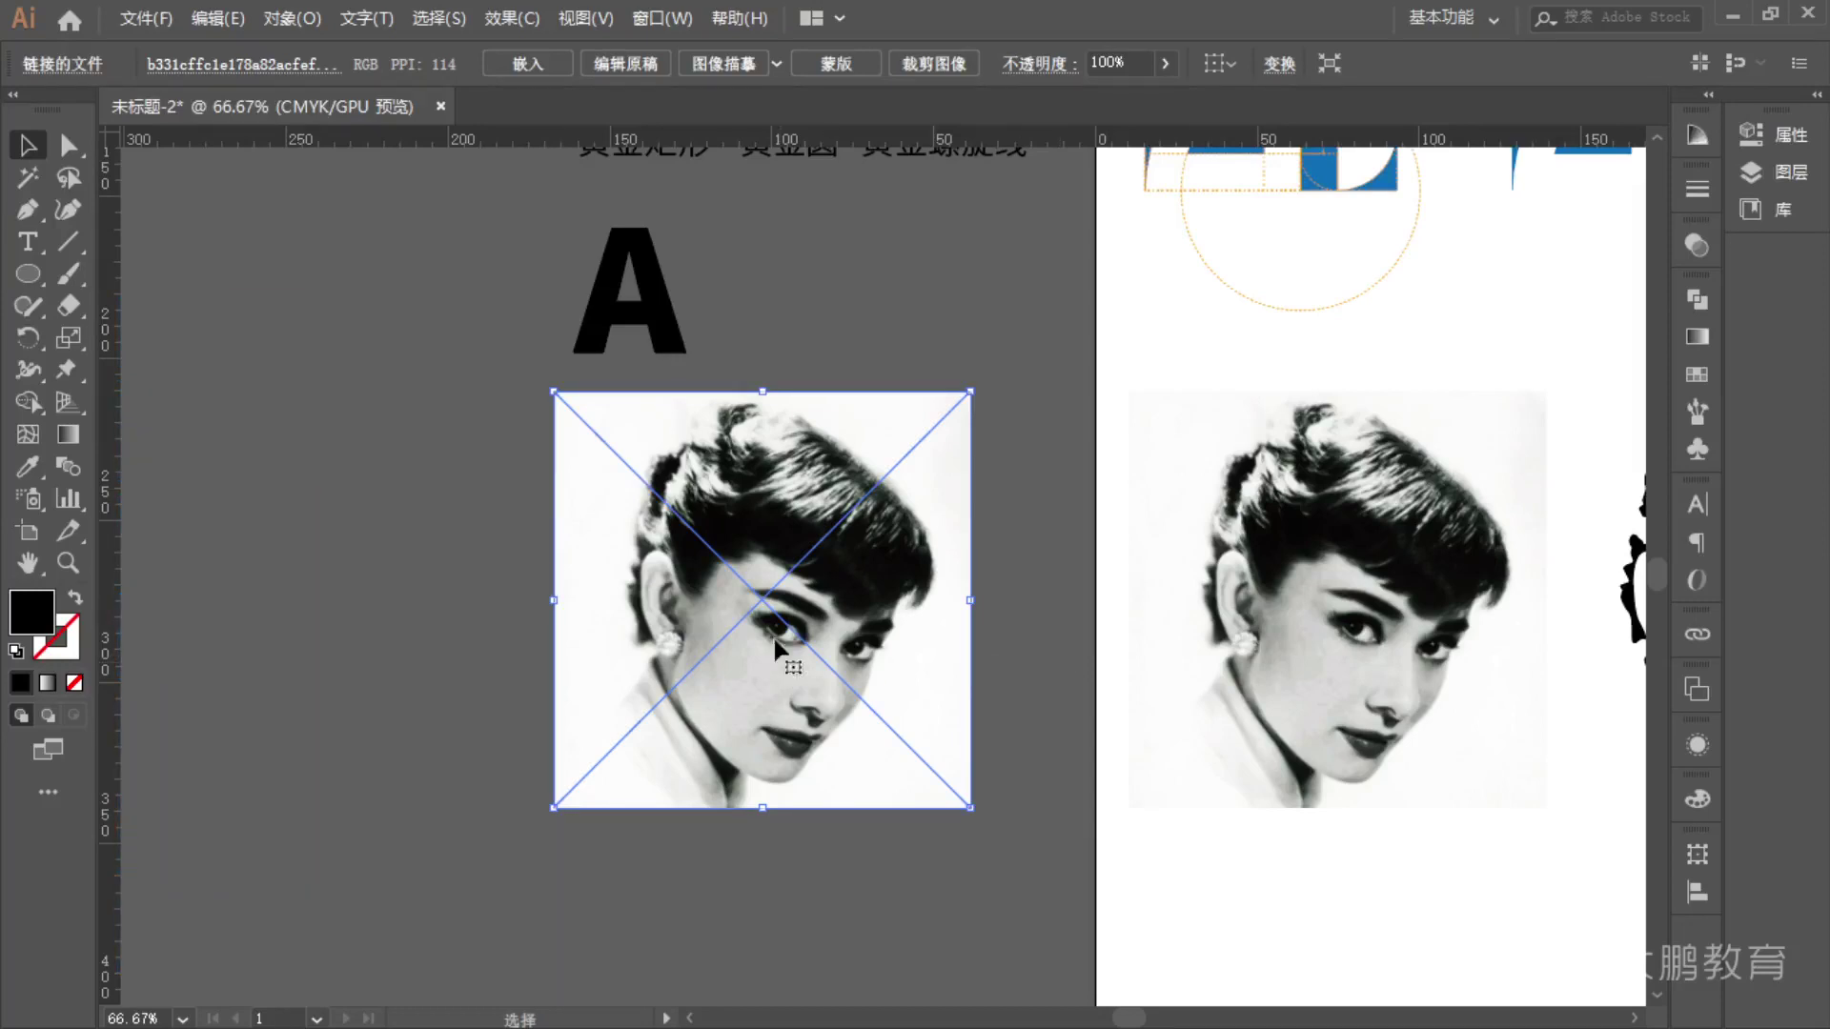
pyautogui.scroll(3, 776, 658)
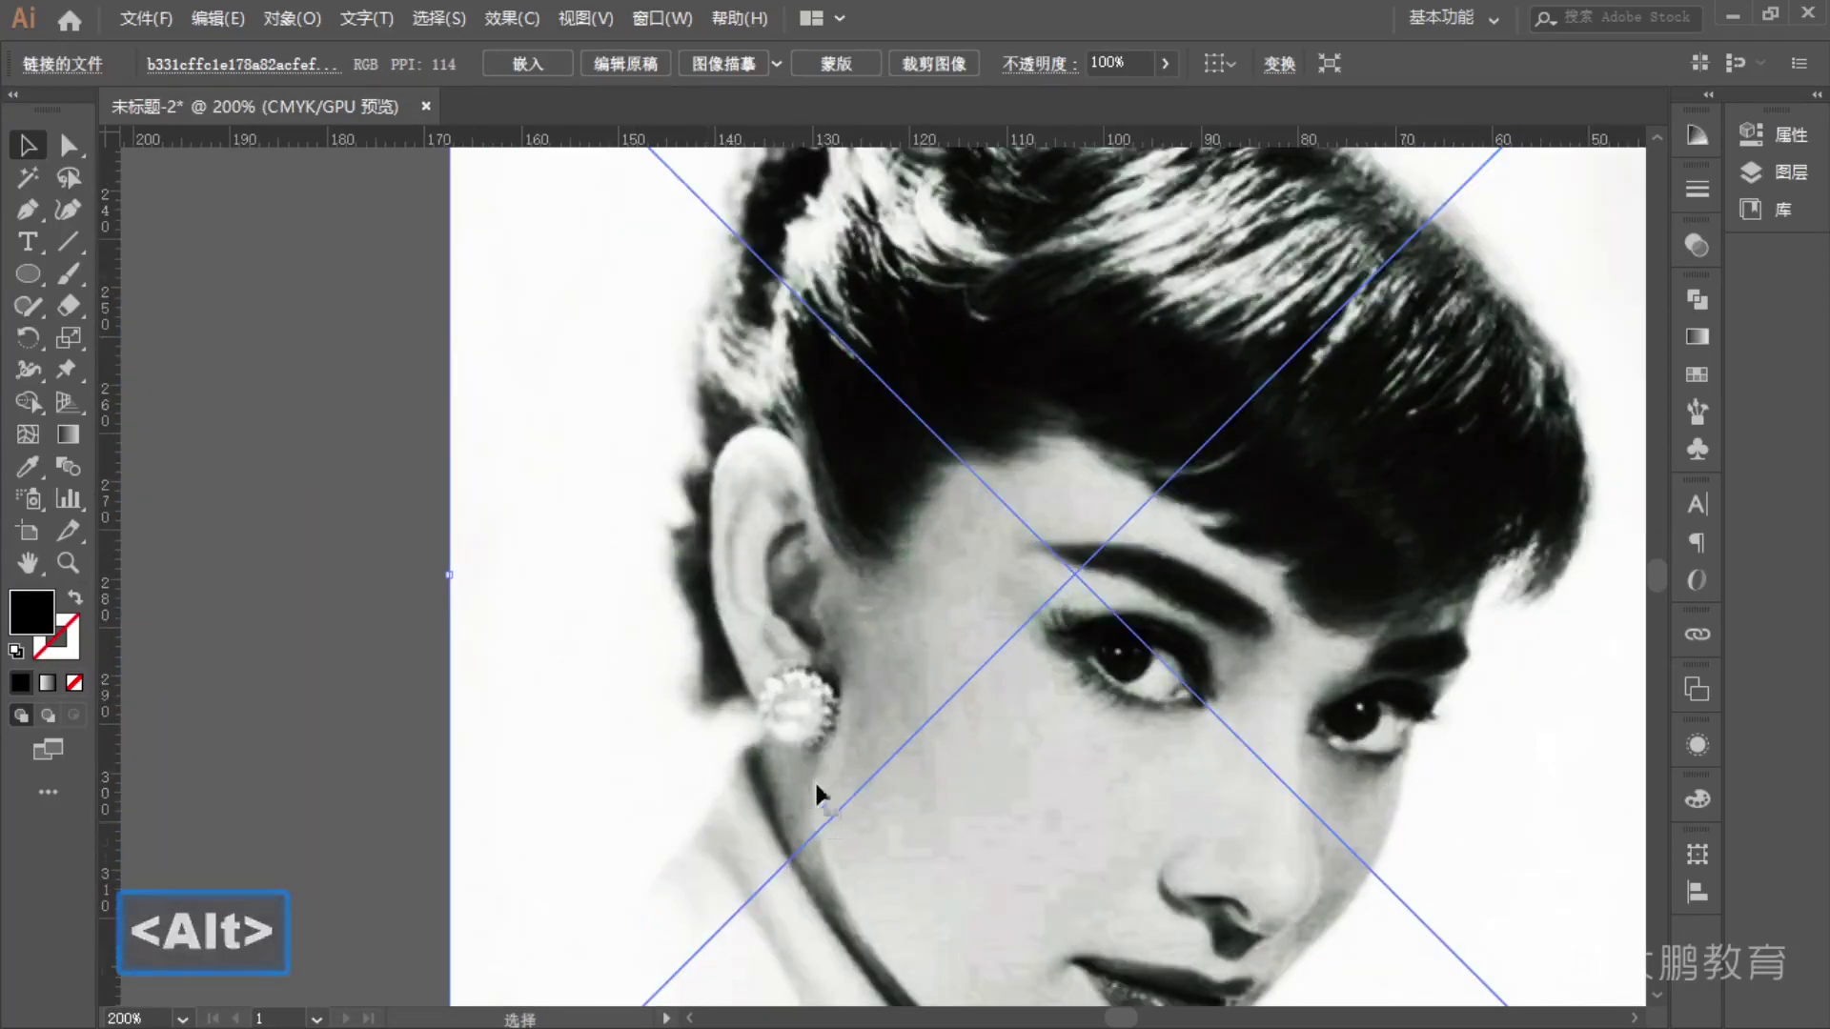
pyautogui.scroll(-5, 817, 817)
pyautogui.moveTo(995, 658); pyautogui.dragTo(867, 713)
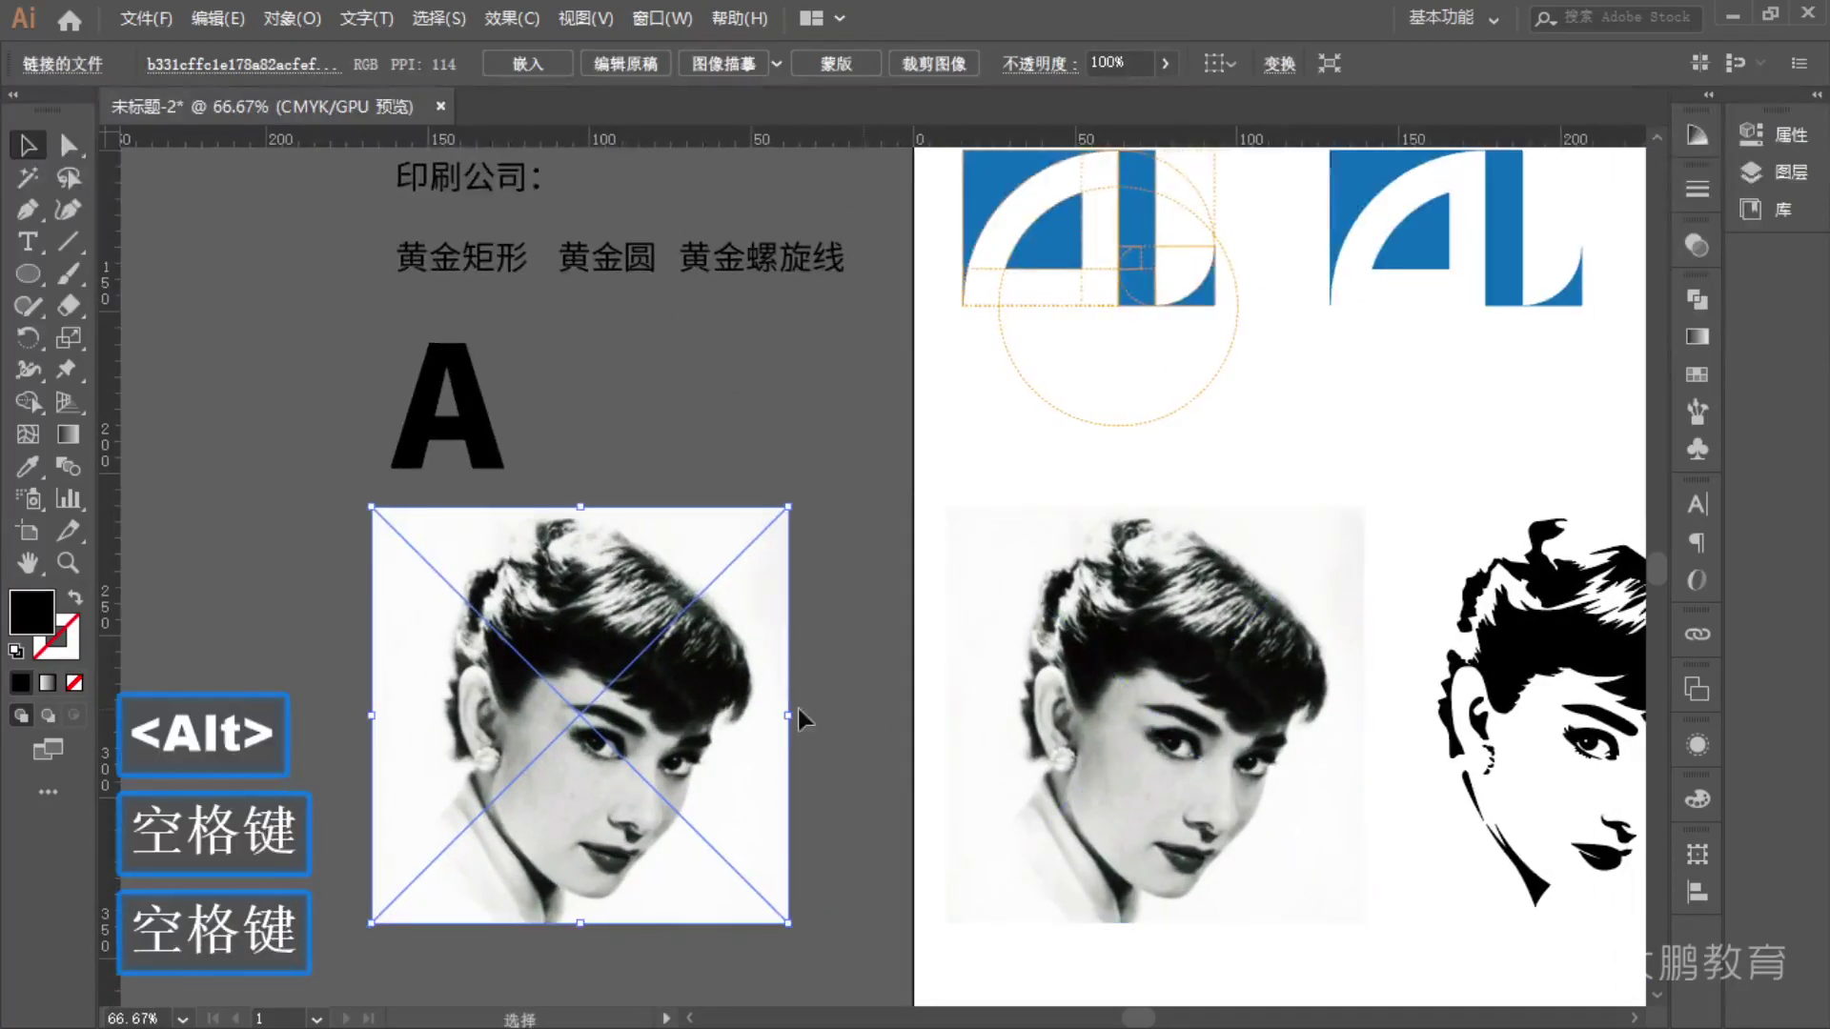
pyautogui.click(777, 64)
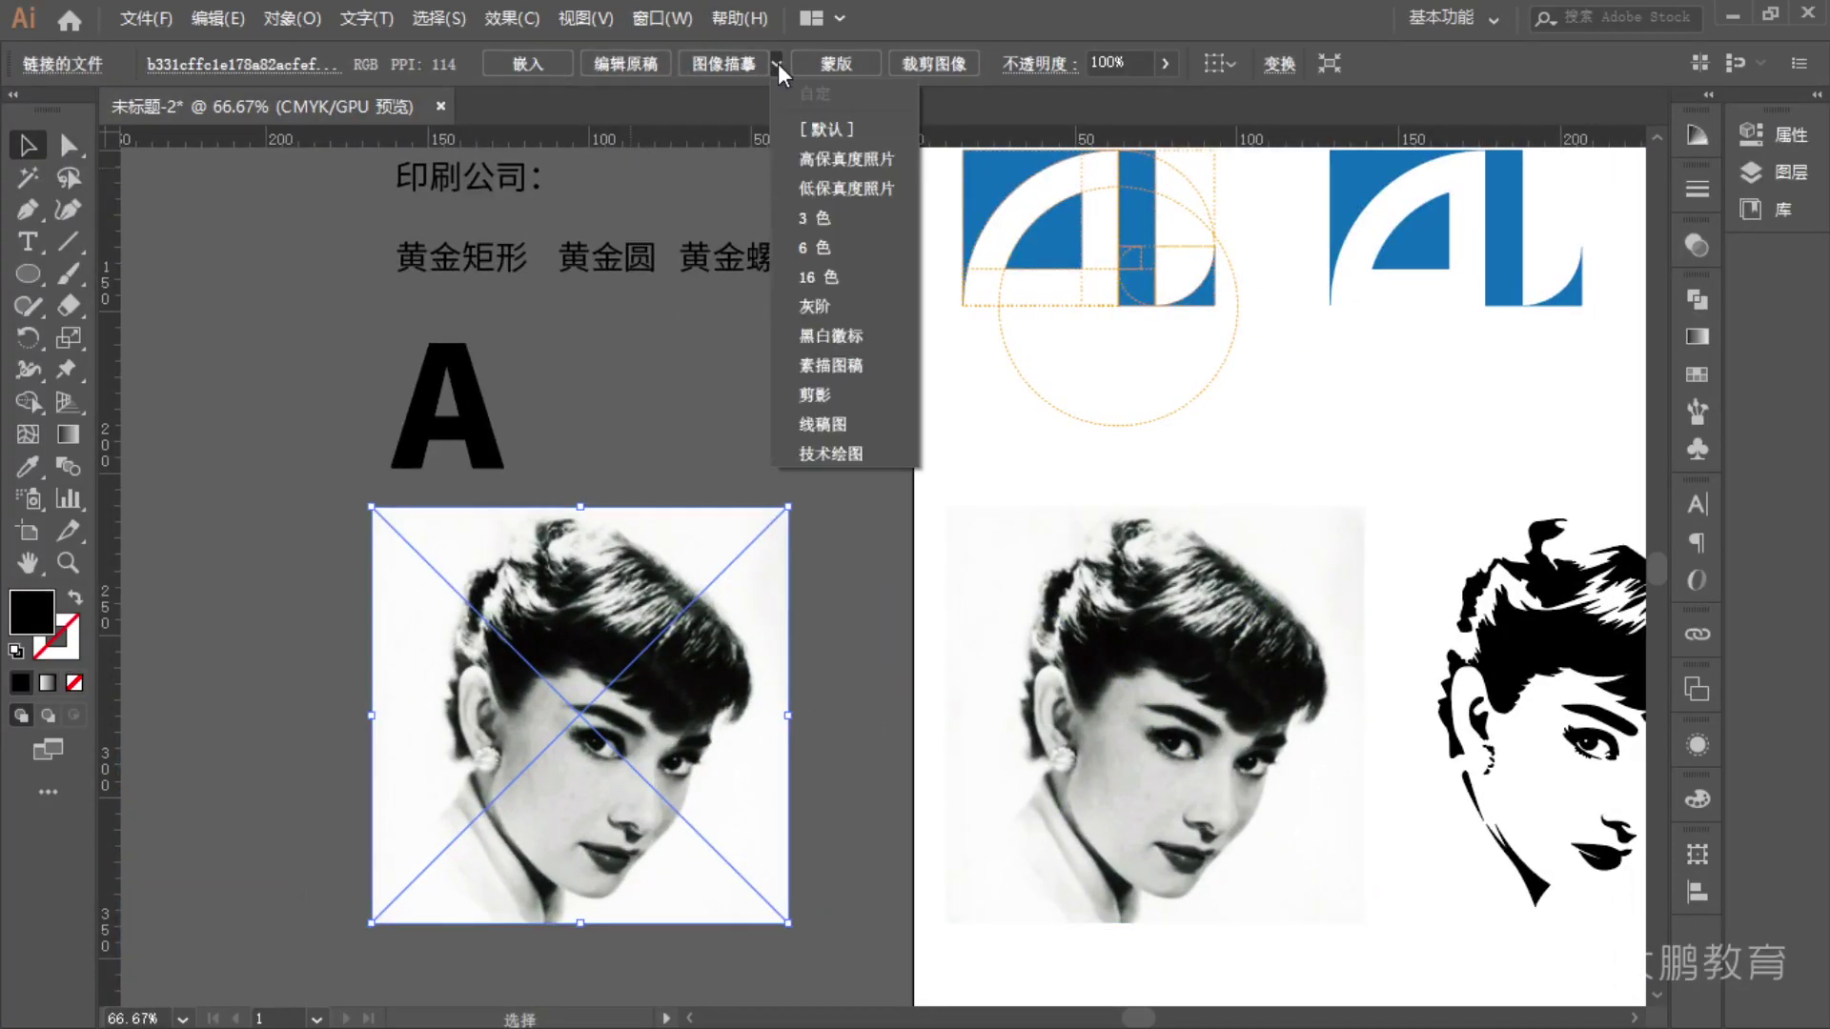
pyautogui.click(827, 160)
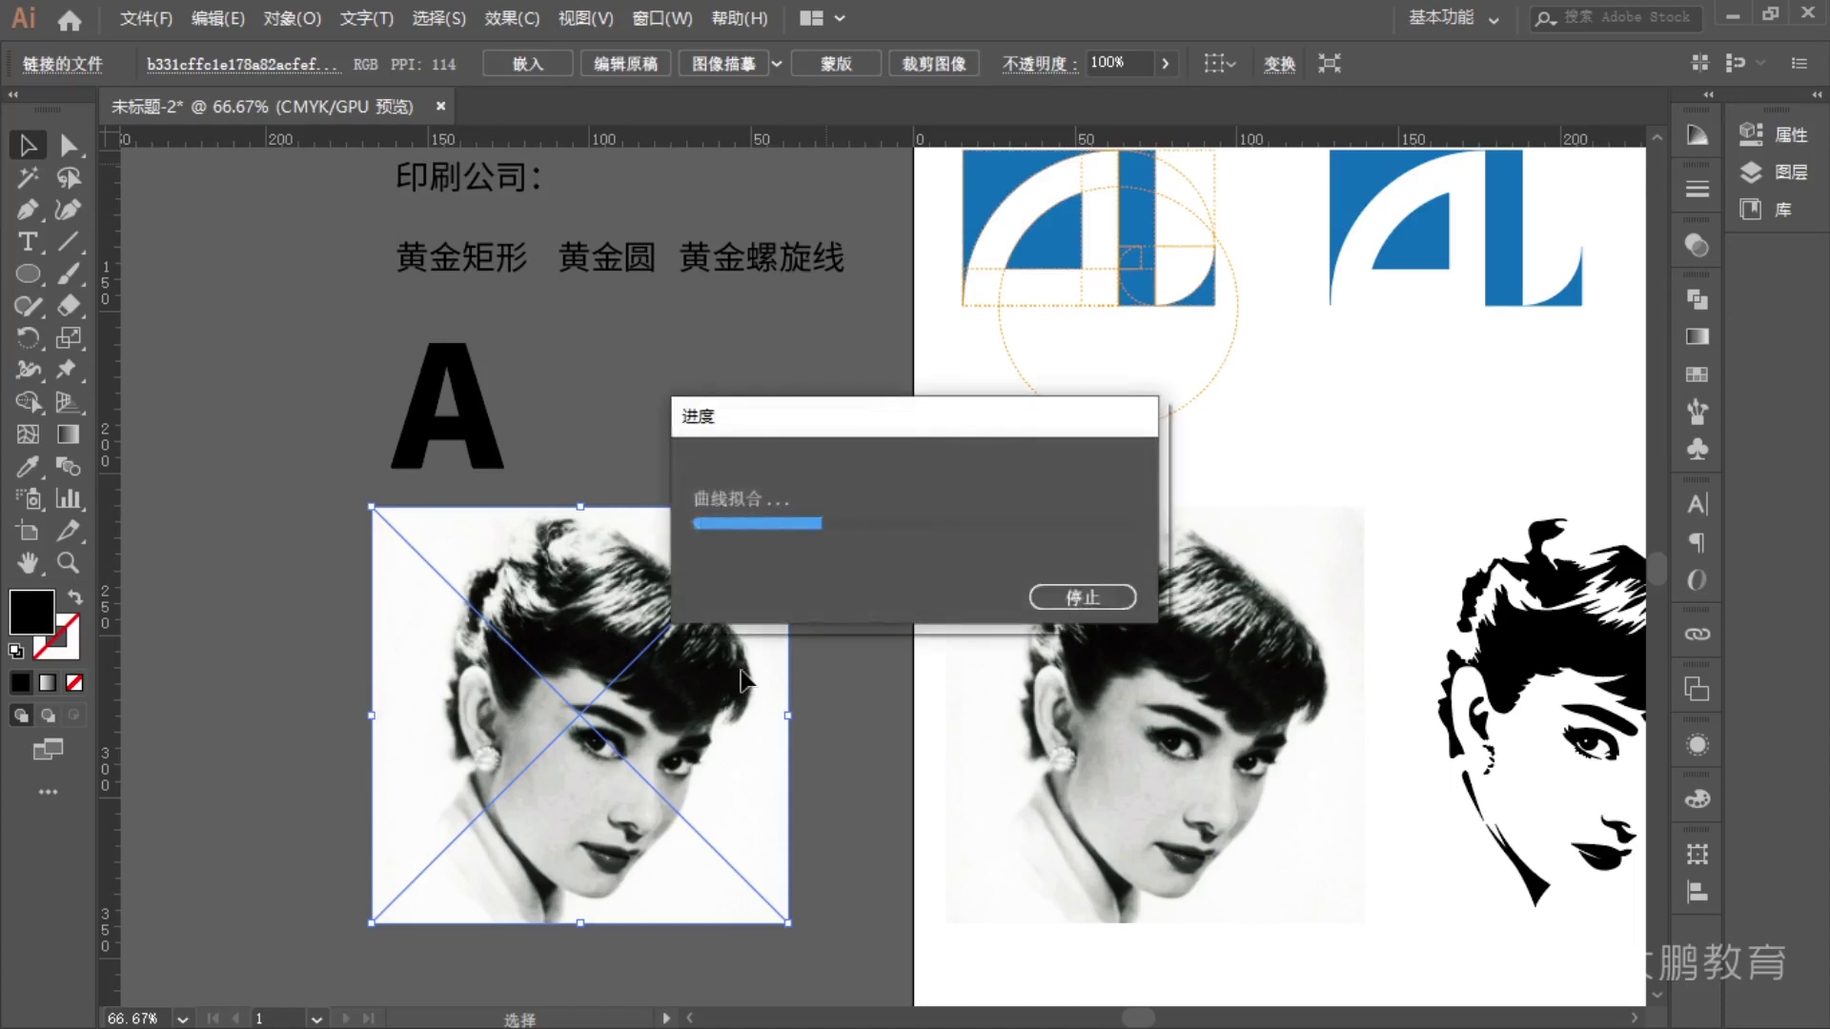
# - Expand the high-fidelity trace into editable vector paths and deselect it
pyautogui.hotkey('ctrl', 'shift', 'a')
pyautogui.keyDown('alt'); pyautogui.scroll(4, 519, 775); pyautogui.keyUp('alt')
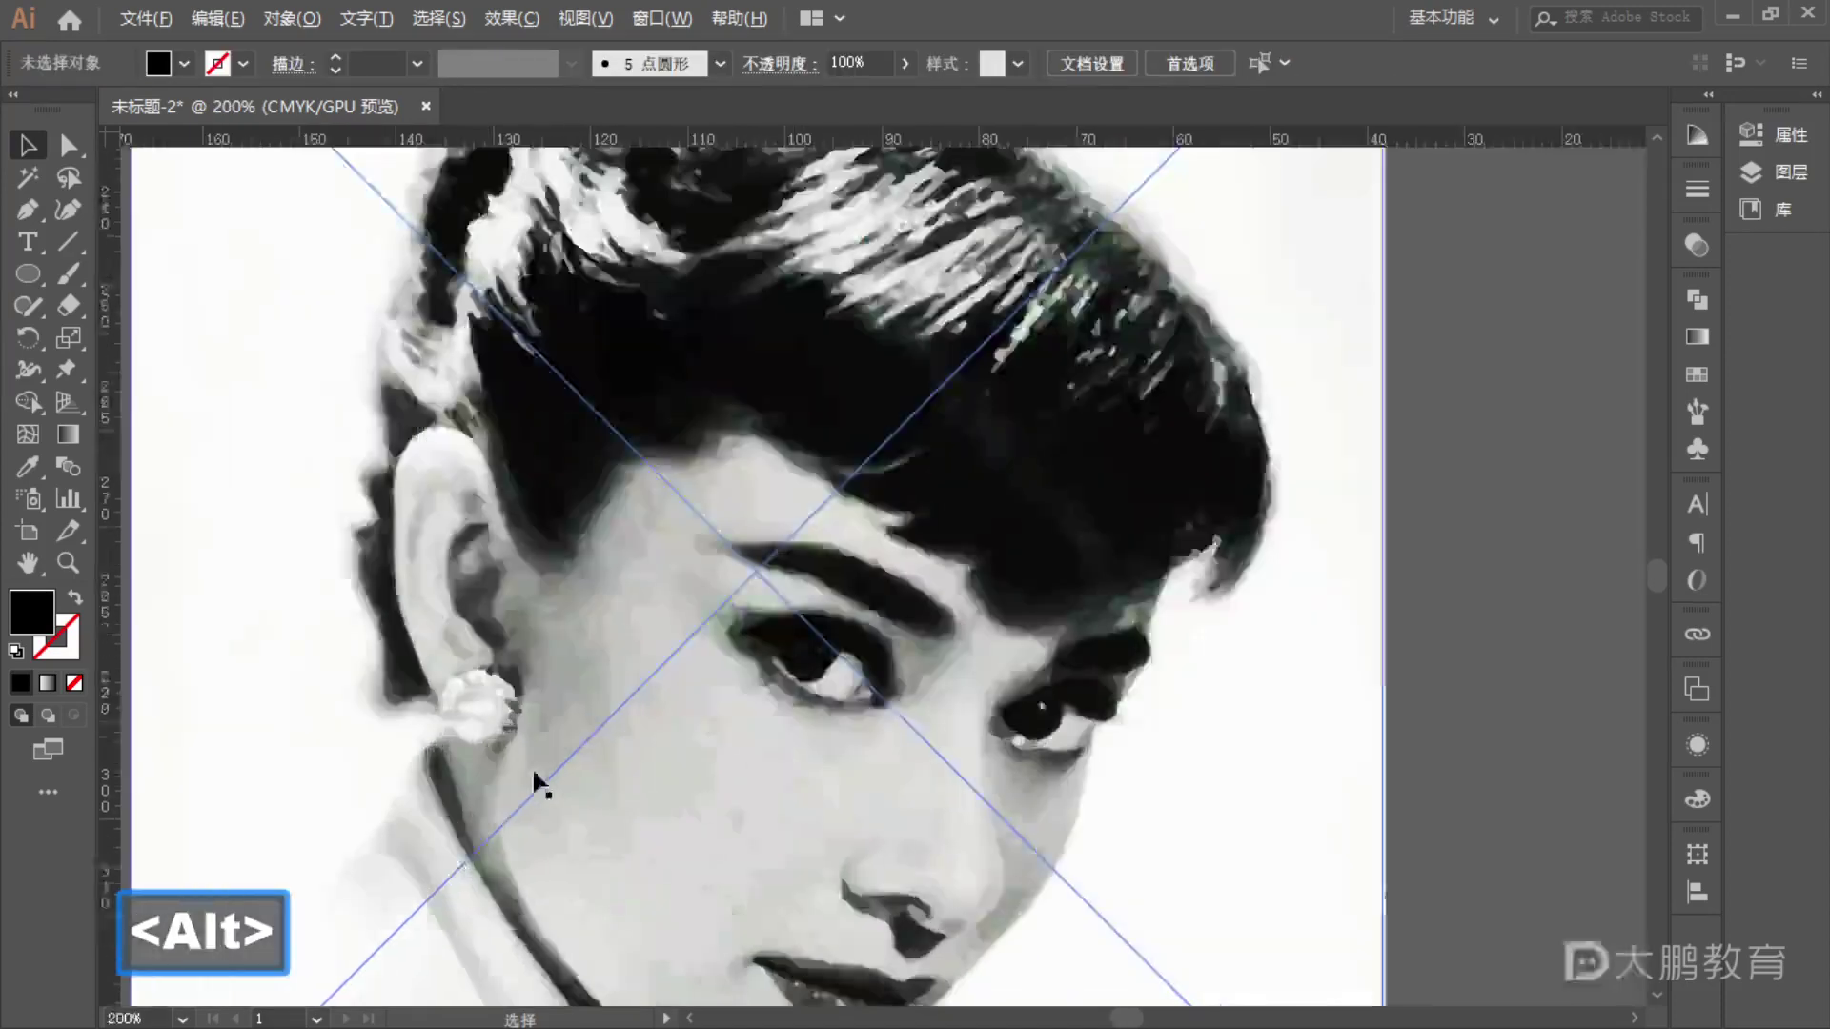
pyautogui.keyDown('alt'); pyautogui.scroll(2, 747, 739); pyautogui.keyUp('alt')
pyautogui.keyDown('alt'); pyautogui.scroll(1, 1070, 641); pyautogui.keyUp('alt')
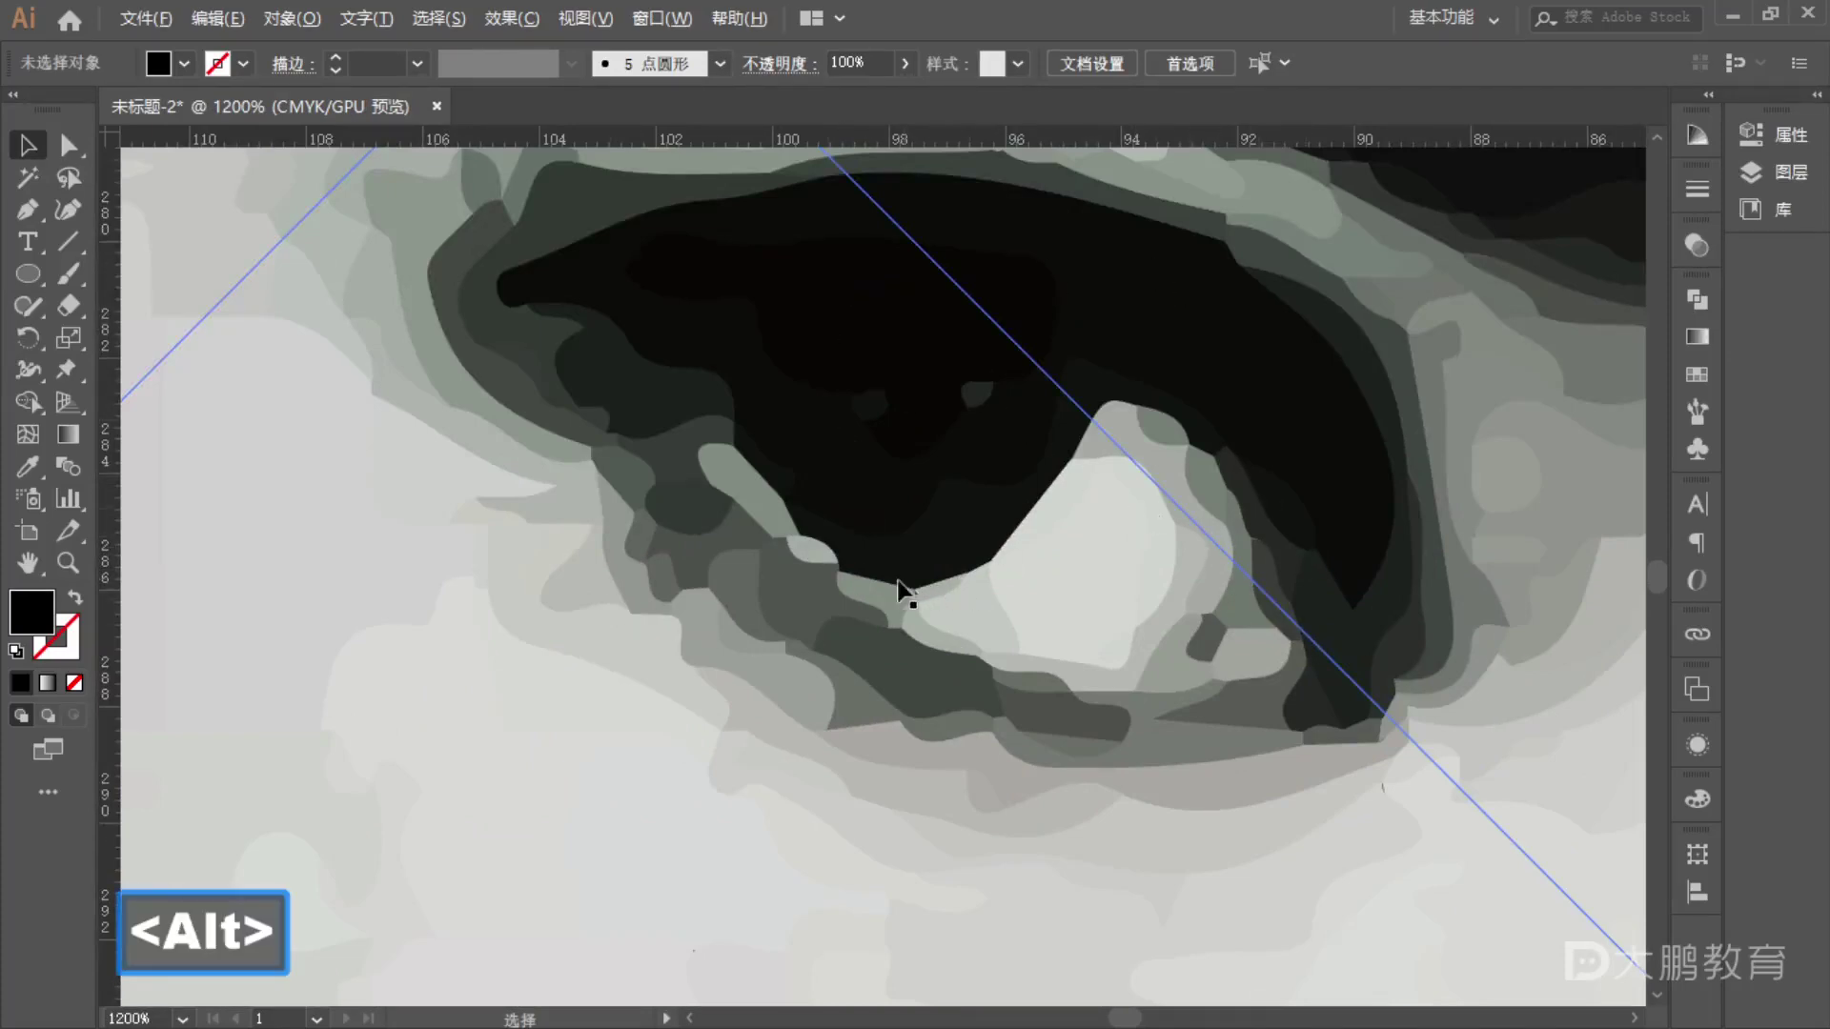
pyautogui.keyDown('alt'); pyautogui.scroll(-1, 901, 589); pyautogui.keyUp('alt')
pyautogui.keyDown('alt'); pyautogui.scroll(-5, 901, 589); pyautogui.keyUp('alt')
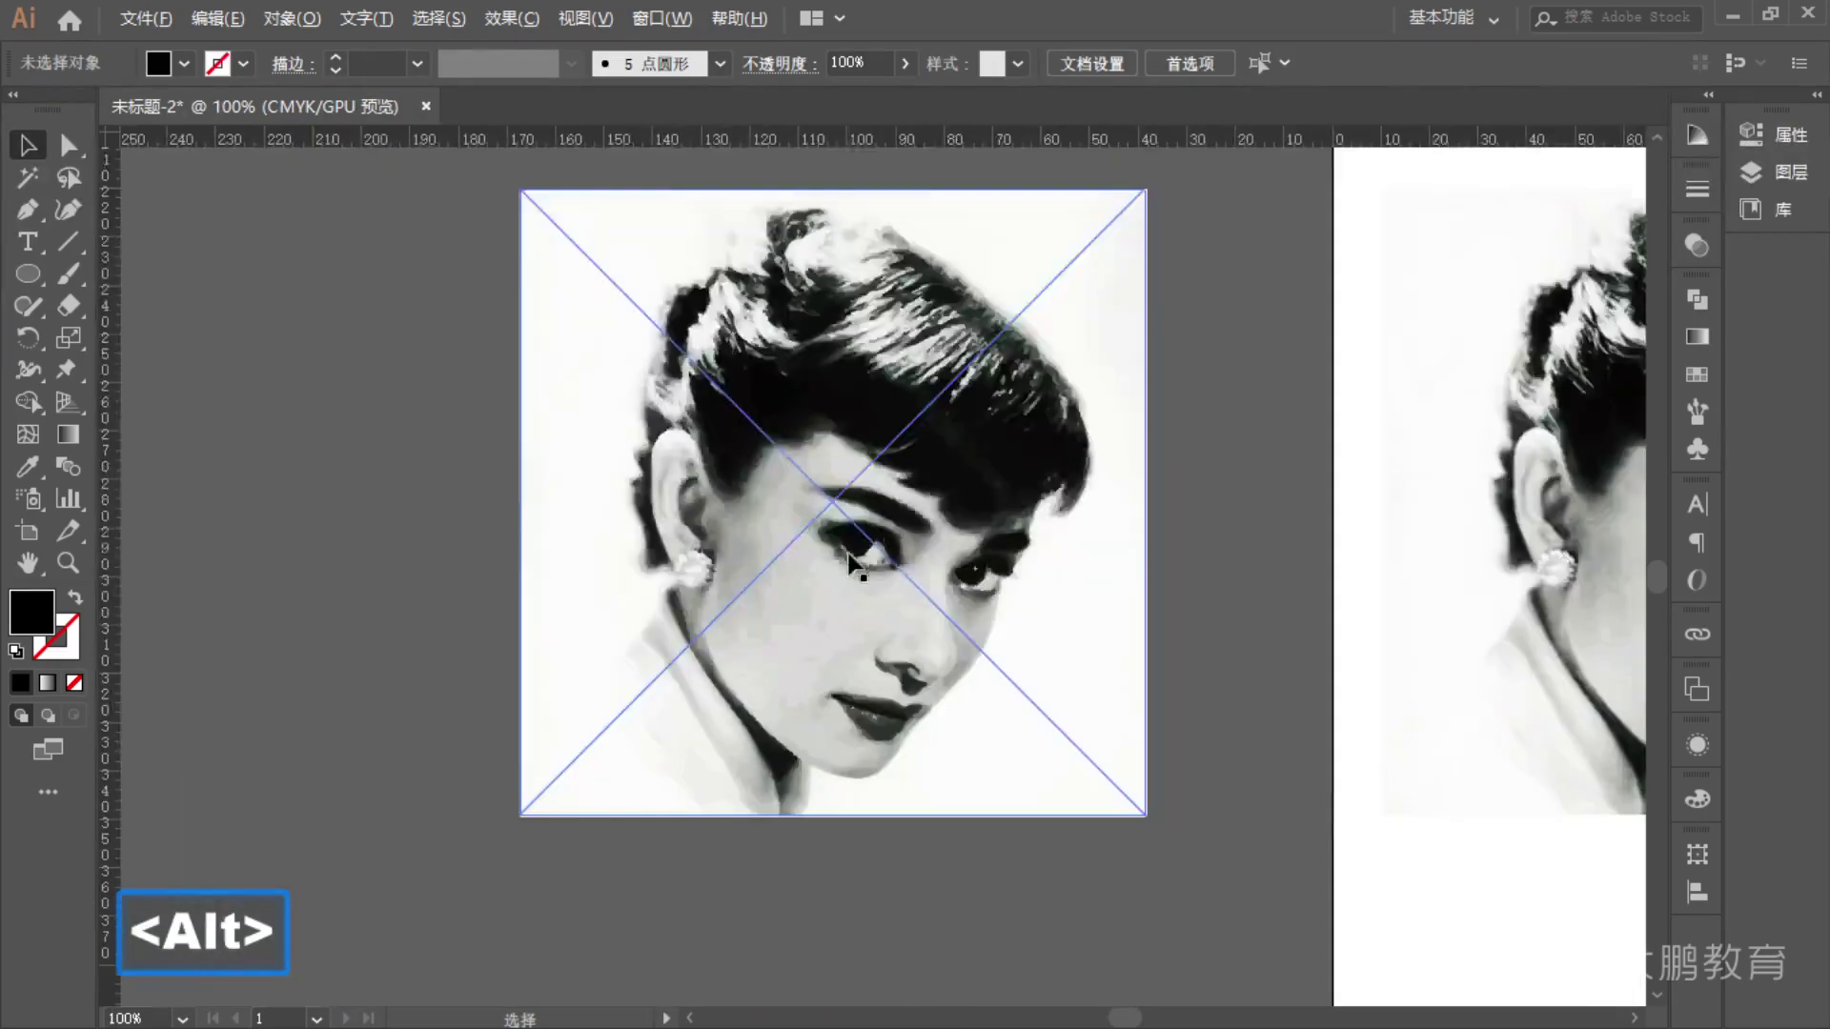
pyautogui.click(929, 520)
pyautogui.click(645, 63)
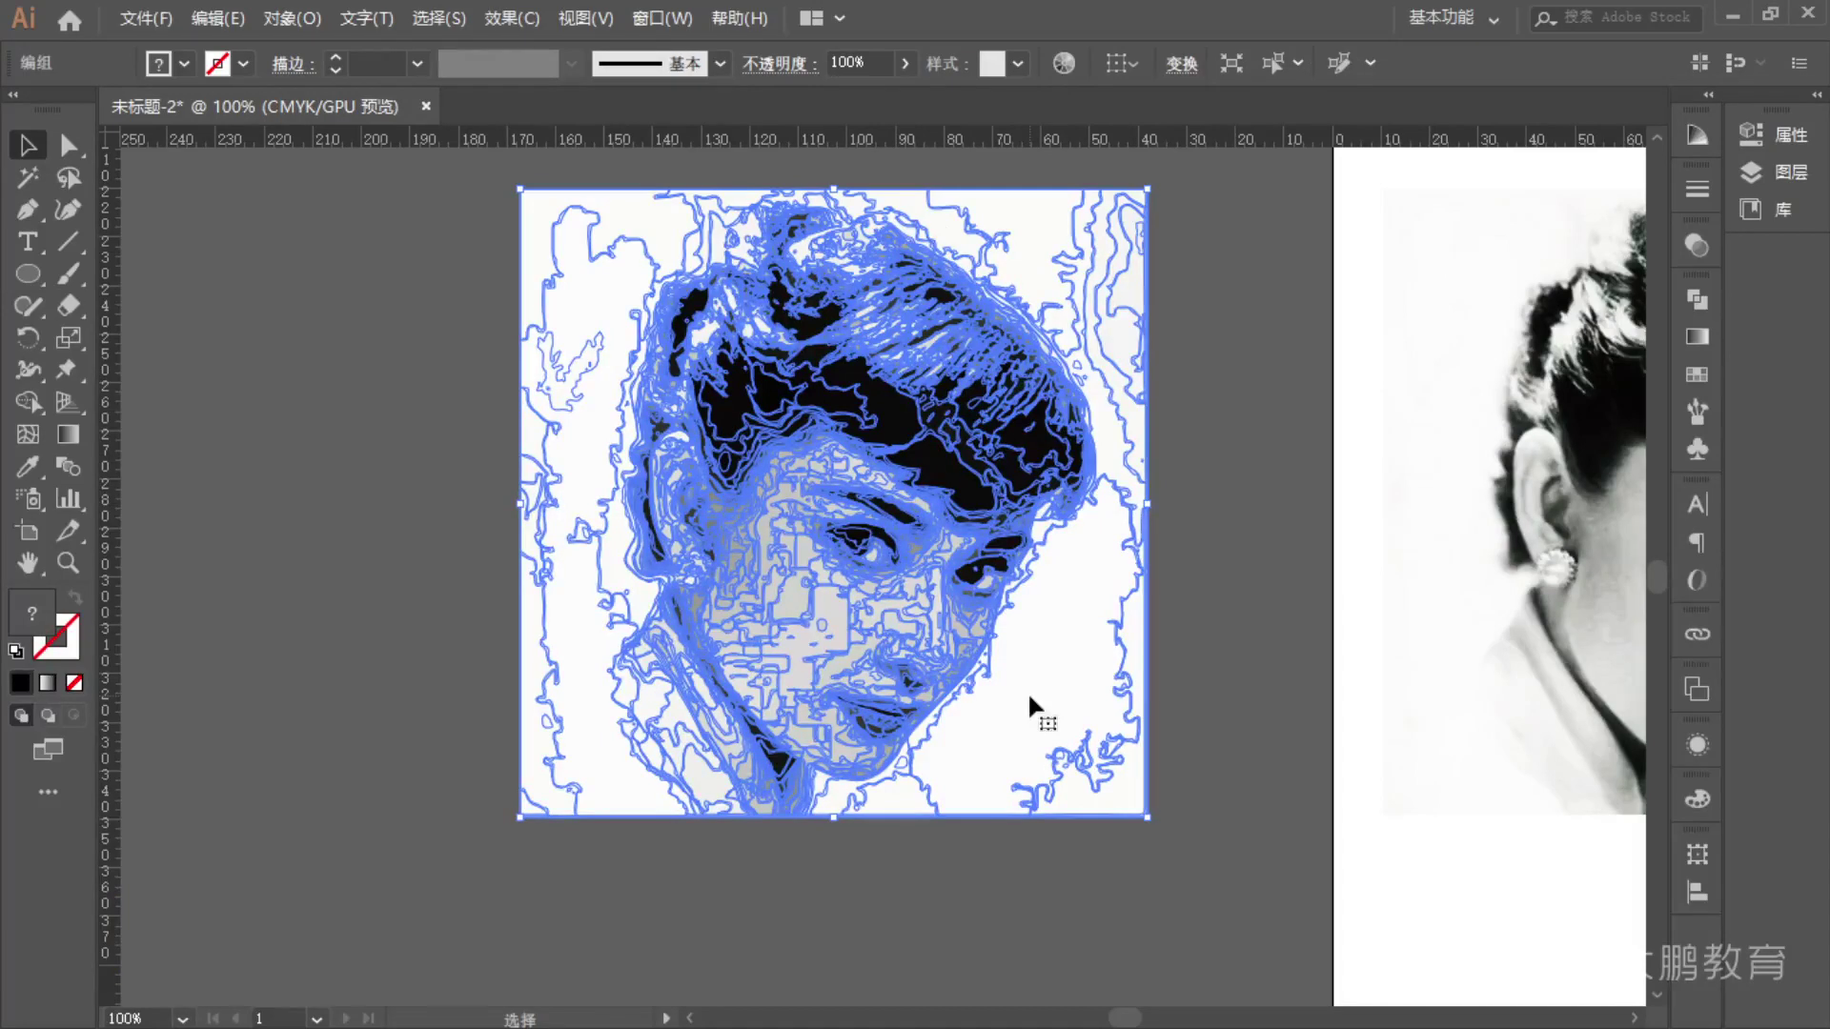
pyautogui.click(1243, 746)
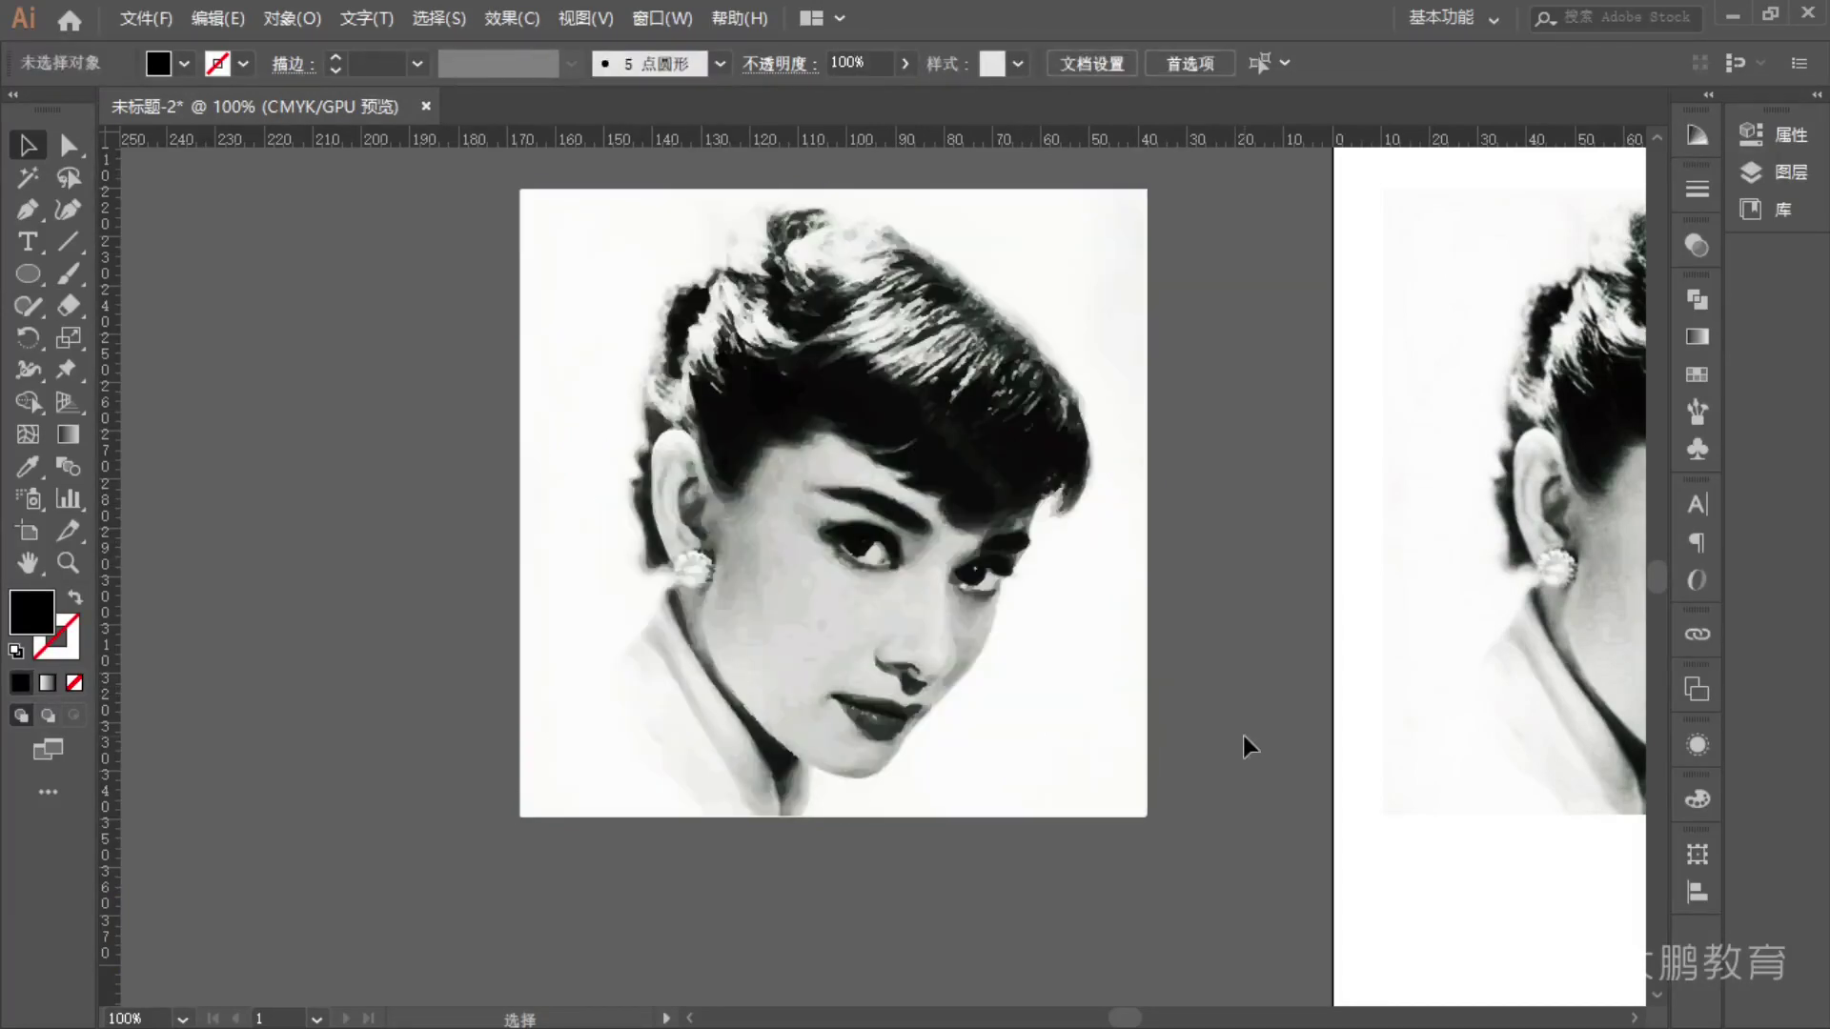
pyautogui.scroll(-1, 1198, 736)
pyautogui.moveTo(1074, 743); pyautogui.dragTo(877, 698)
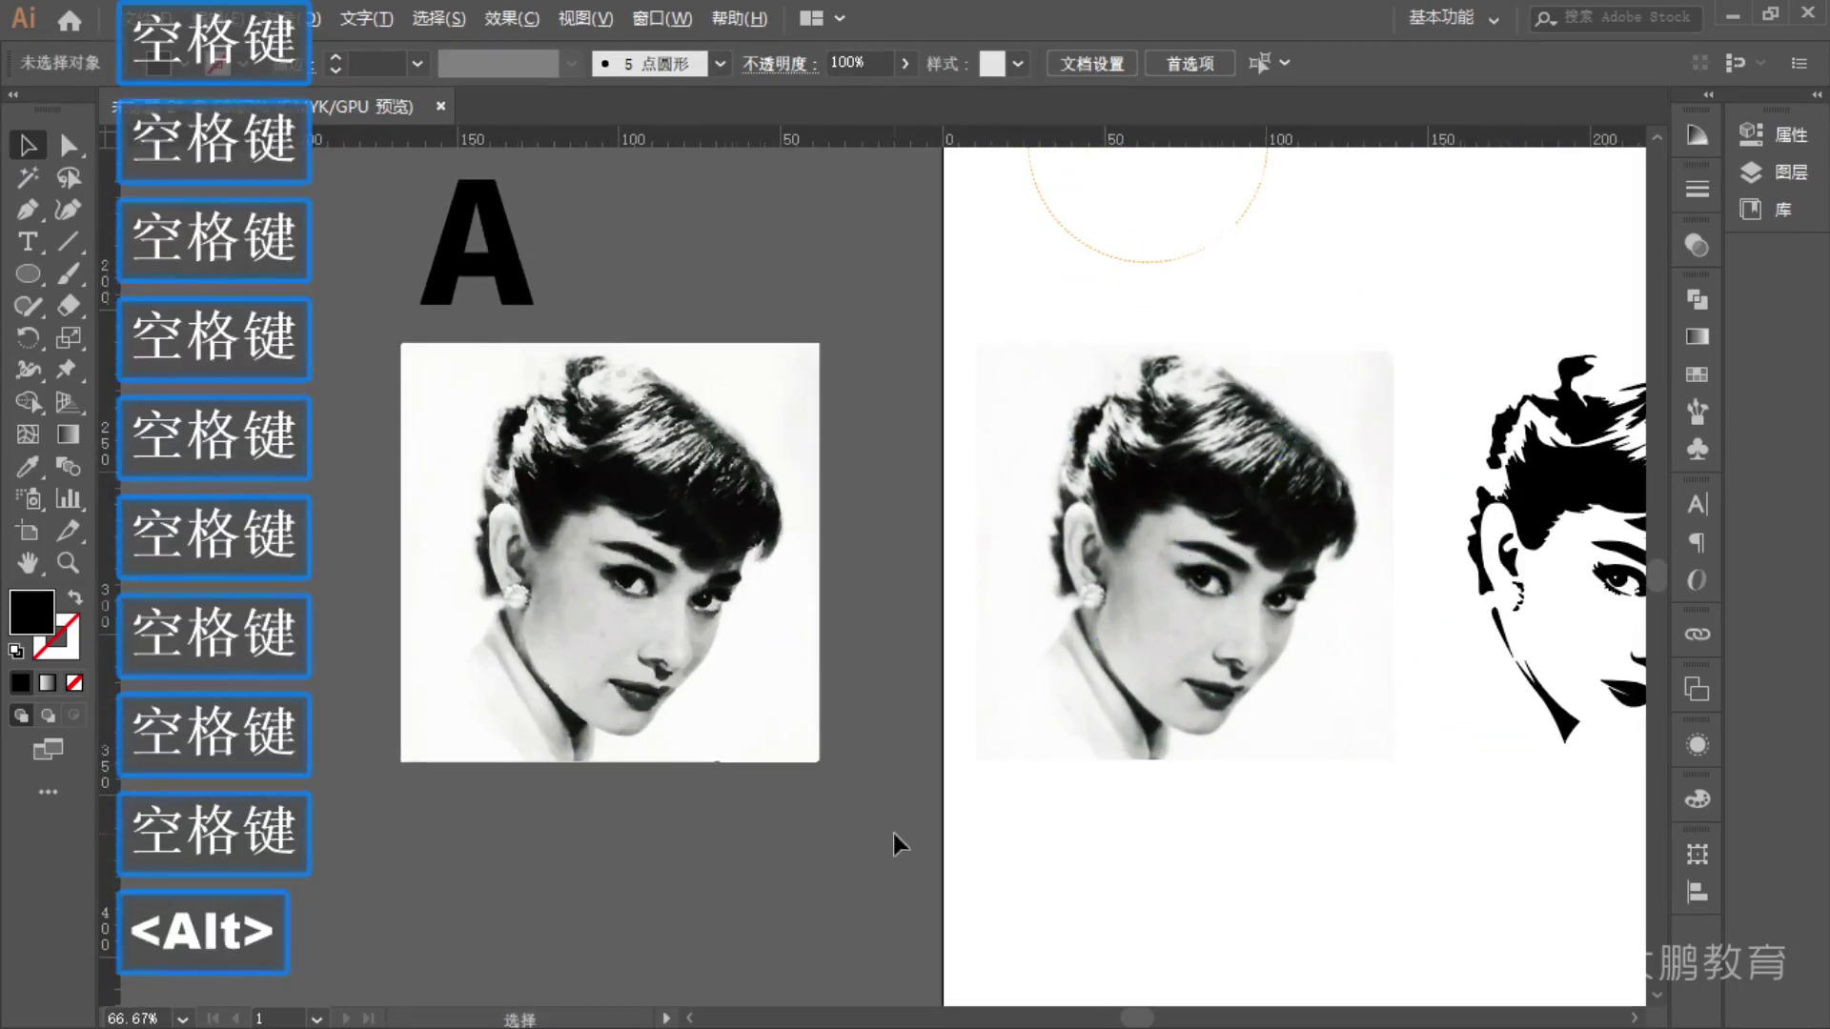
pyautogui.scroll(-1, 894, 835)
pyautogui.moveTo(1163, 935); pyautogui.dragTo(1047, 896)
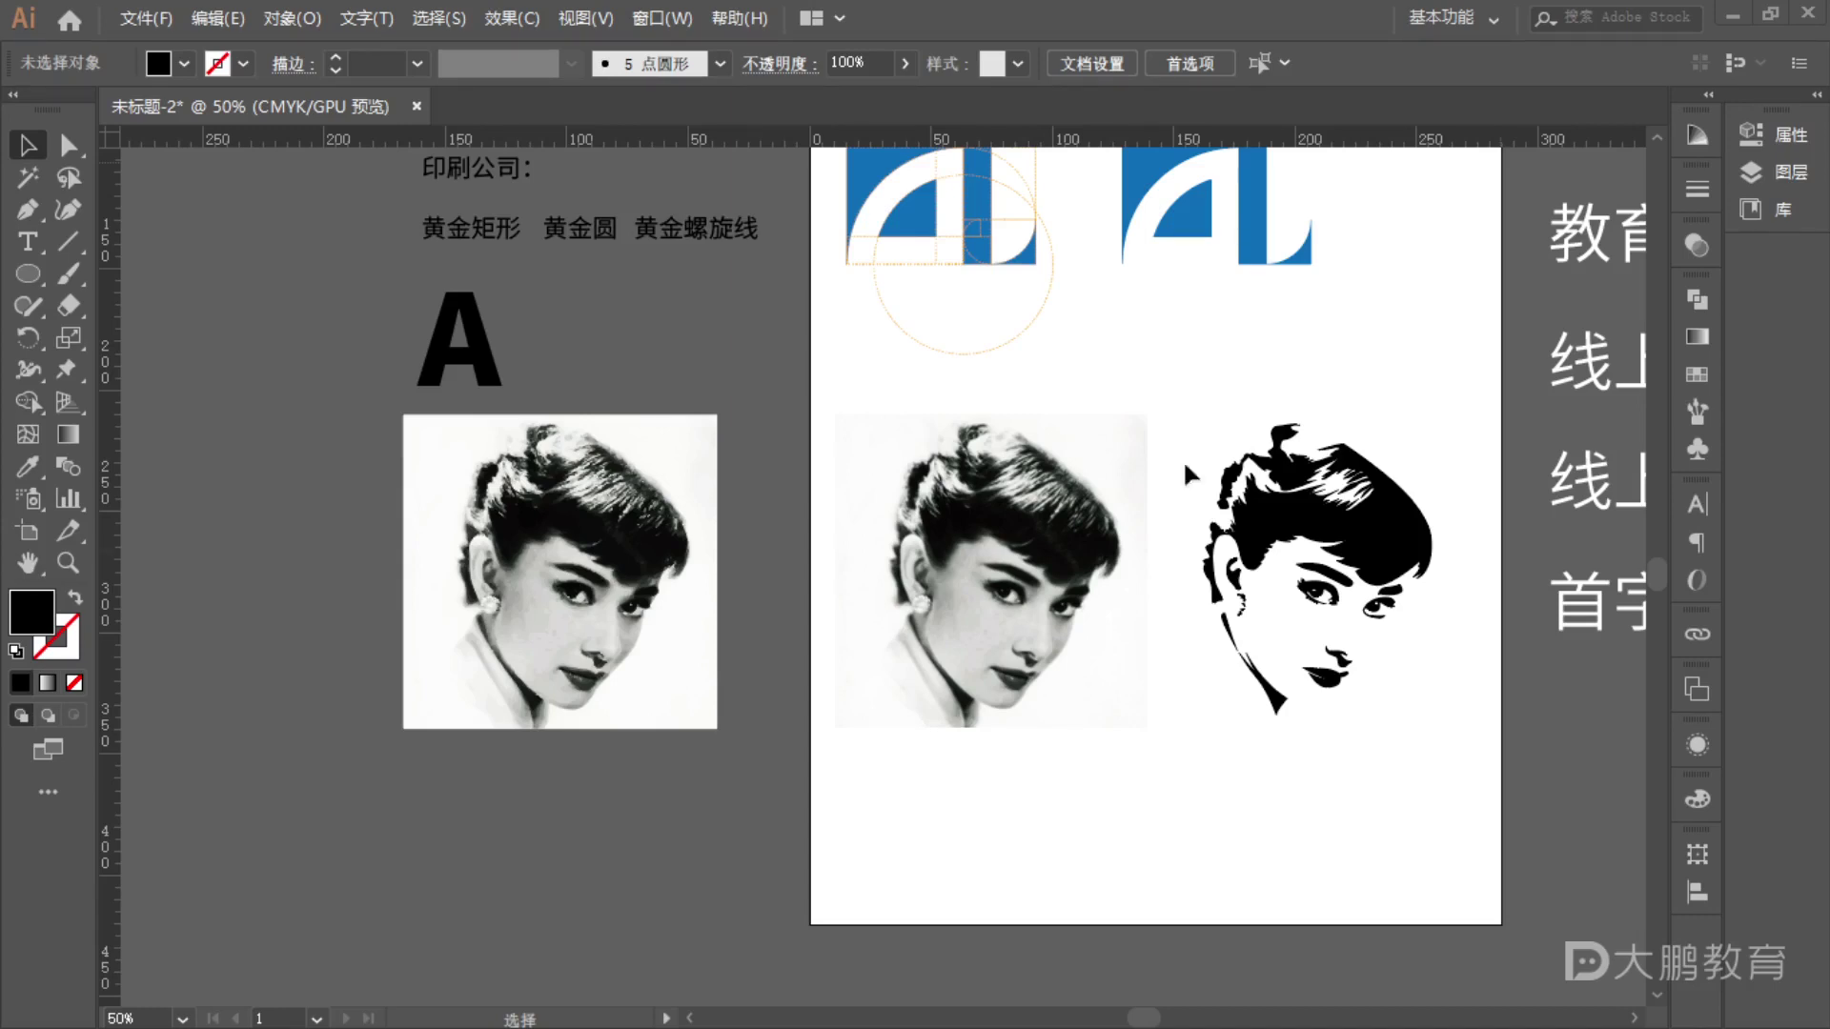
pyautogui.scroll(6, 1109, 448)
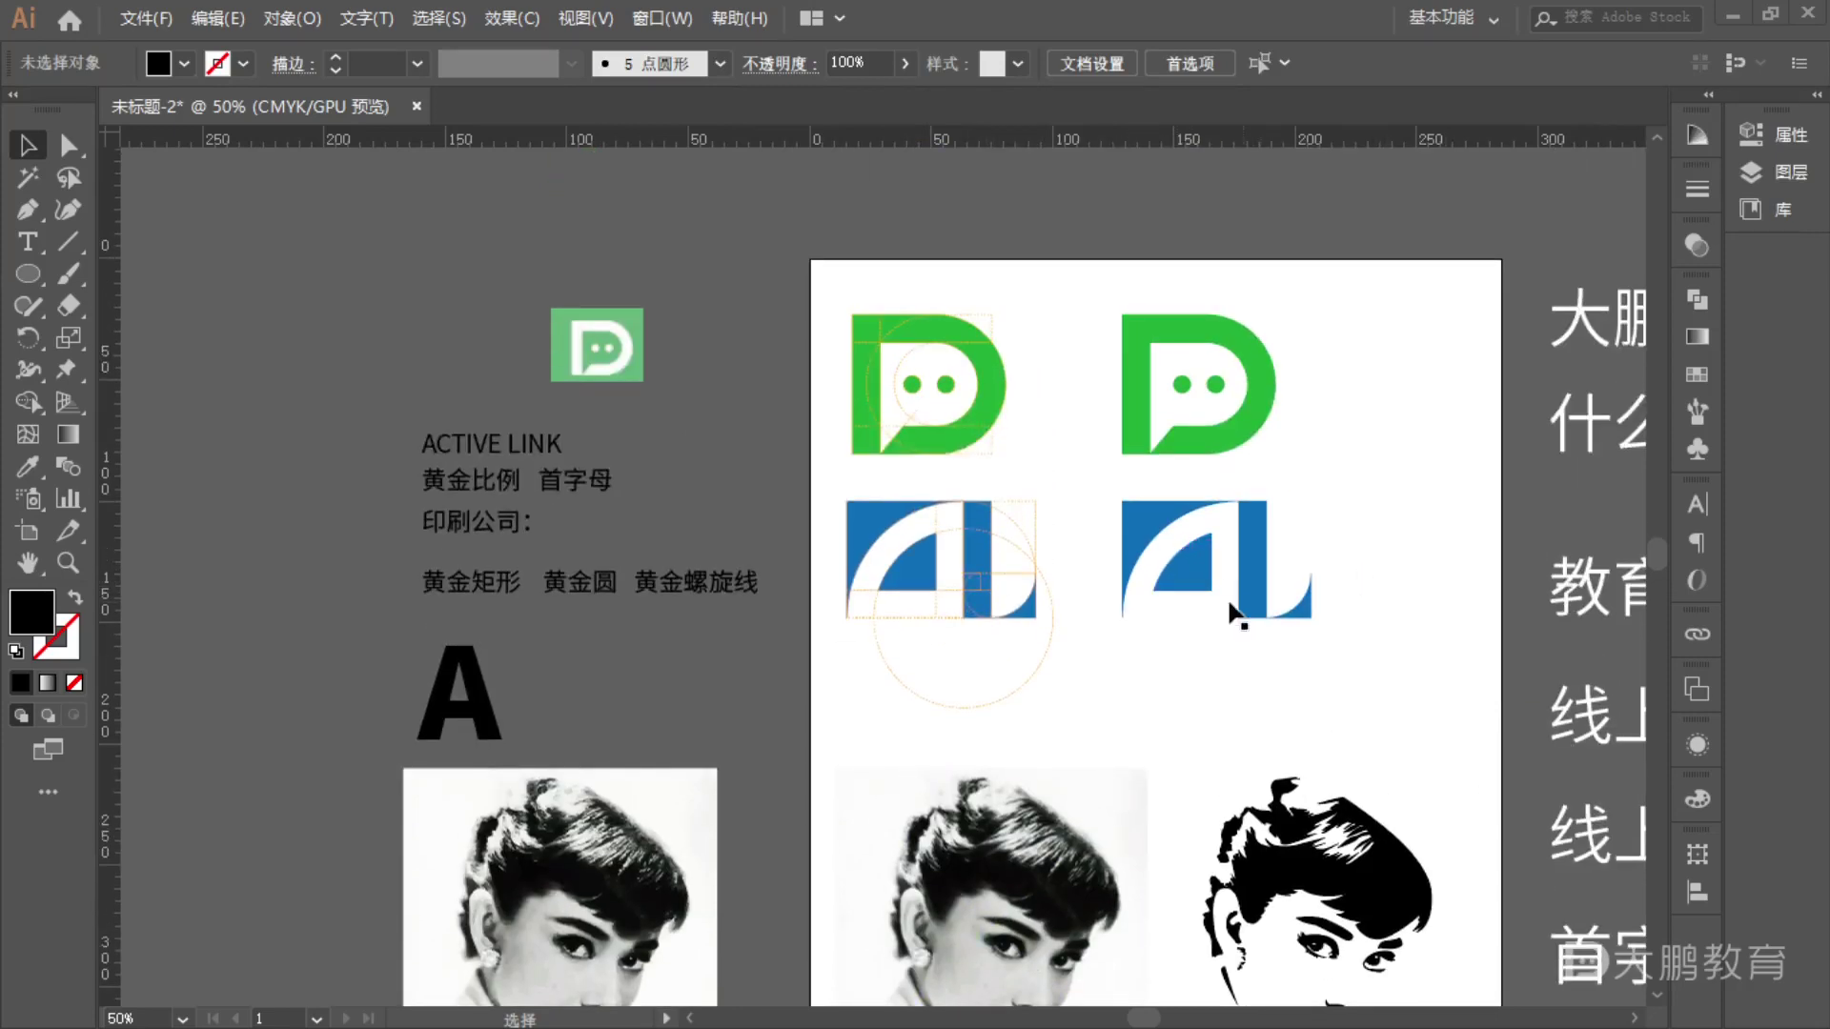
pyautogui.press('F1')
pyautogui.moveTo(833, 491)
pyautogui.mouseDown()
pyautogui.moveTo(799, 577)
pyautogui.moveTo(1317, 524)
pyautogui.moveTo(831, 492)
pyautogui.mouseUp()
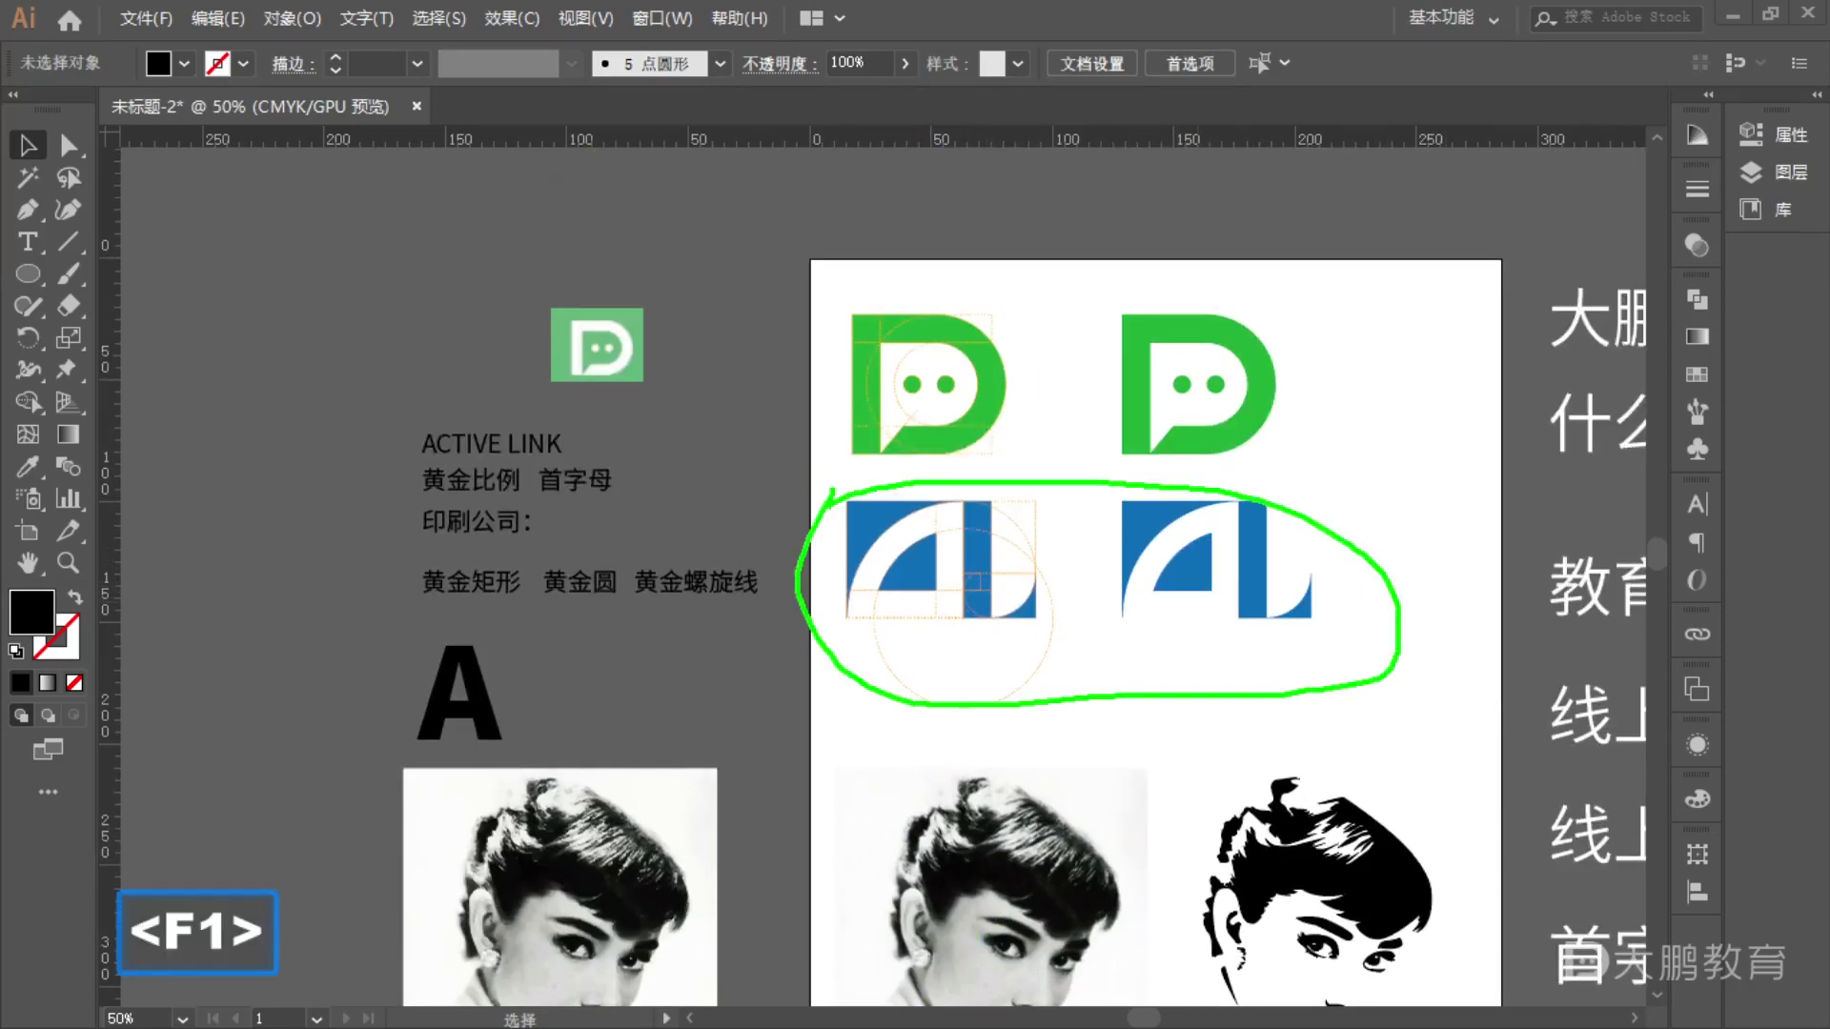
pyautogui.press('Escape')
pyautogui.scroll(-3, 991, 572)
pyautogui.press('F1')
pyautogui.moveTo(1055, 579)
pyautogui.mouseDown()
pyautogui.moveTo(1210, 925)
pyautogui.moveTo(929, 567)
pyautogui.mouseUp()
pyautogui.press('Escape')
pyautogui.press('F1')
pyautogui.moveTo(829, 310)
pyautogui.mouseDown()
pyautogui.moveTo(1006, 564)
pyautogui.moveTo(921, 315)
pyautogui.moveTo(819, 338)
pyautogui.mouseUp()
pyautogui.moveTo(1396, 202); pyautogui.dragTo(1339, 284)
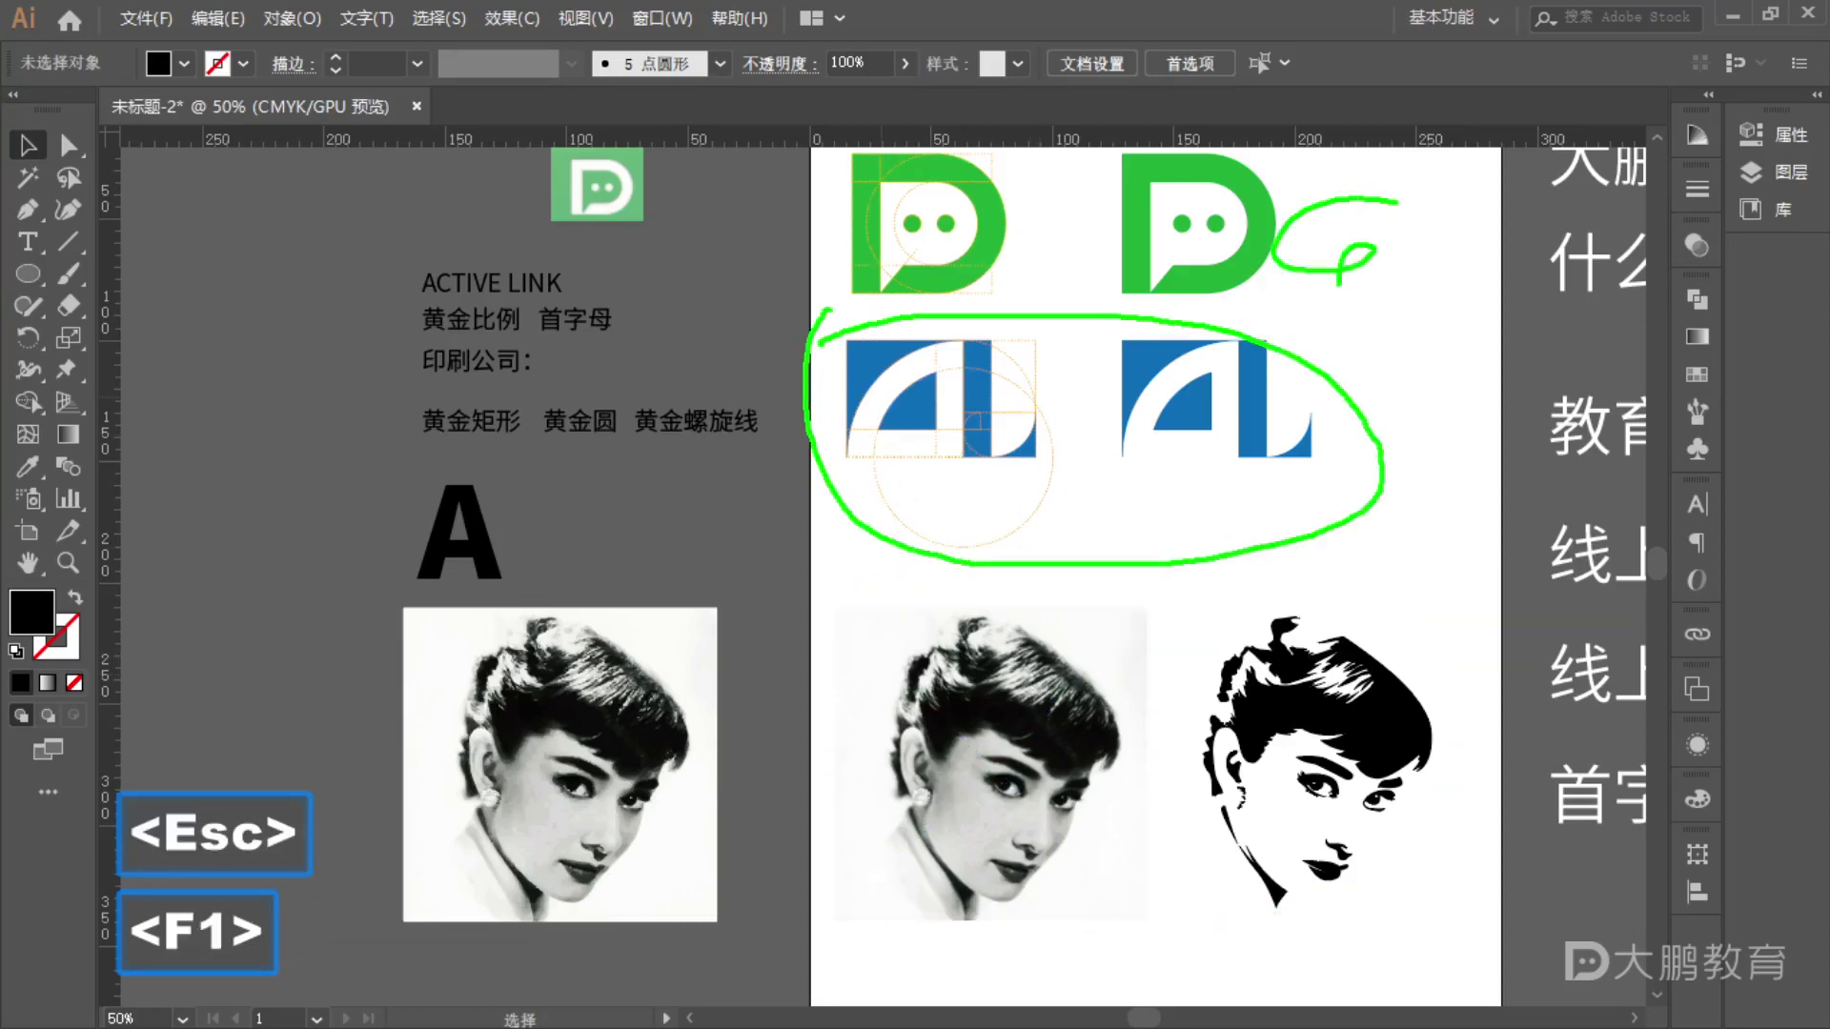
pyautogui.moveTo(1168, 583)
pyautogui.mouseDown()
pyautogui.moveTo(1170, 680)
pyautogui.moveTo(1215, 691)
pyautogui.moveTo(1228, 602)
pyautogui.moveTo(1142, 636)
pyautogui.moveTo(1170, 719)
pyautogui.mouseUp()
pyautogui.press('Escape')
pyautogui.press('F1')
pyautogui.moveTo(752, 430)
pyautogui.mouseDown()
pyautogui.moveTo(1342, 526)
pyautogui.moveTo(1250, 487)
pyautogui.mouseUp()
pyautogui.press('Escape')
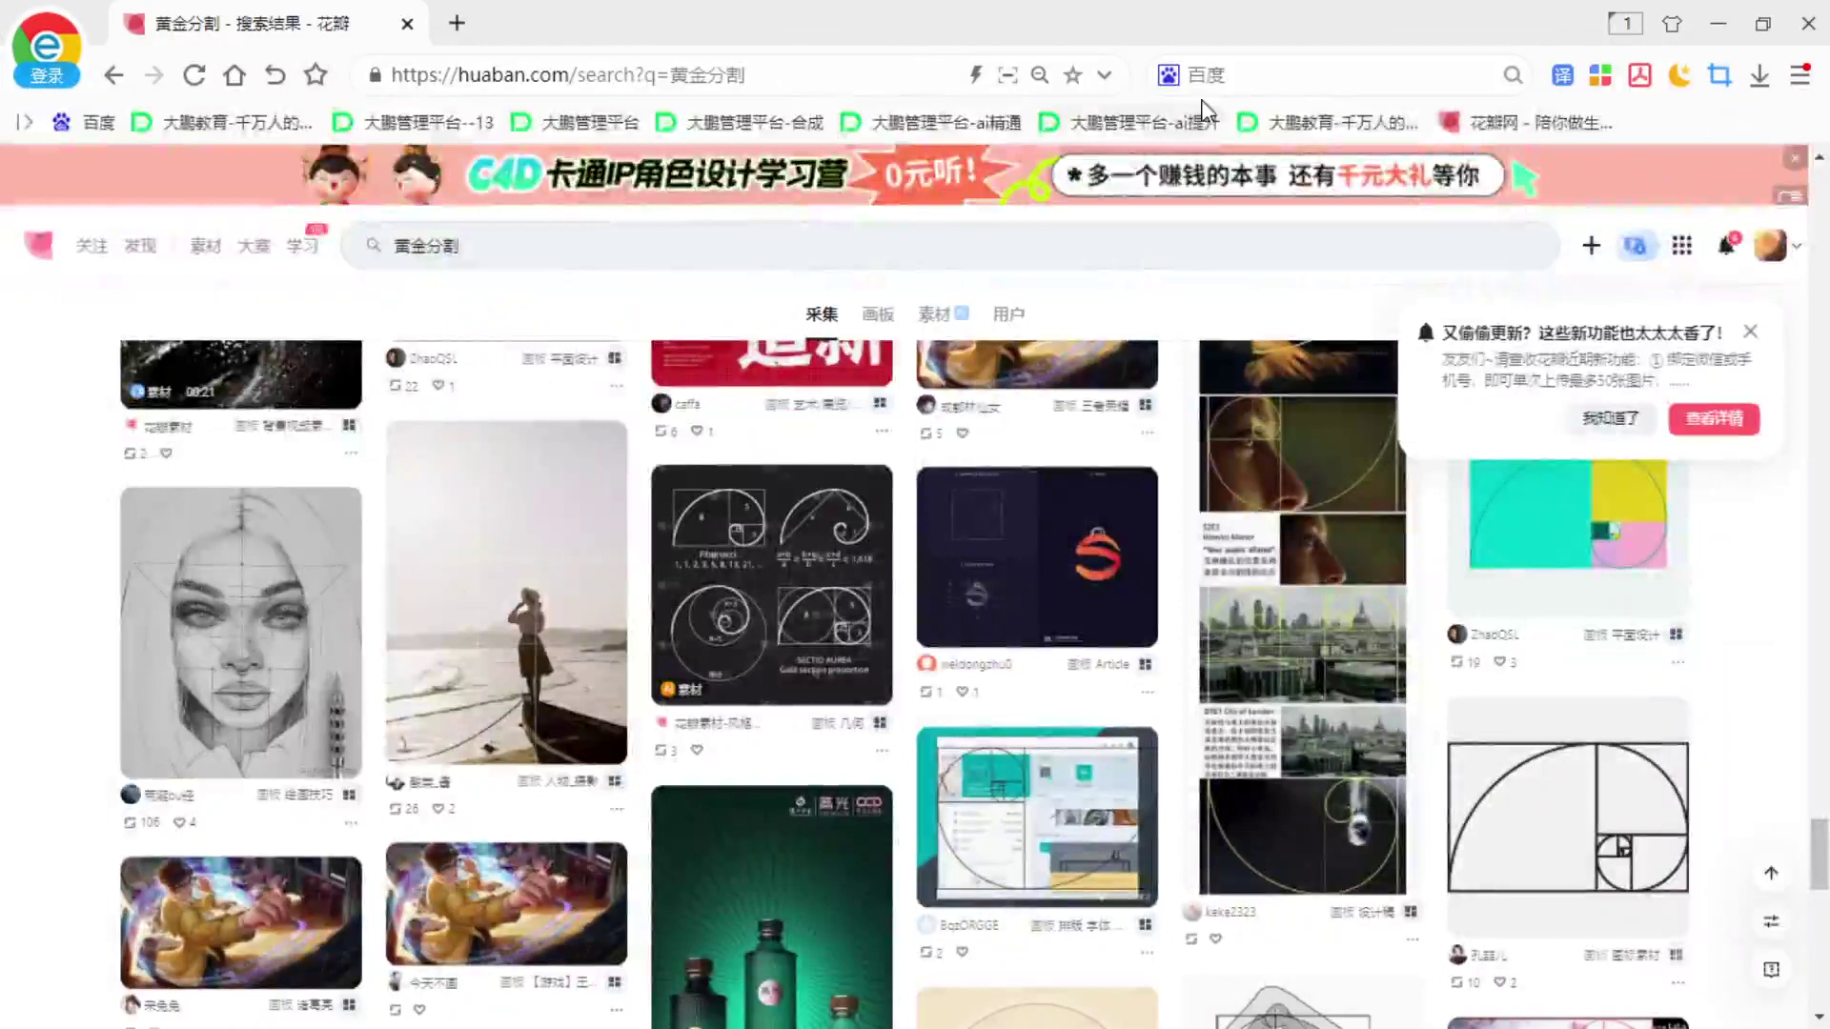
# - Search Baidu Images for 奥黛丽赫本 and open the large 1080 x 719 black-and-white close-up portrait
pyautogui.click(1202, 78)
pyautogui.press('Return')
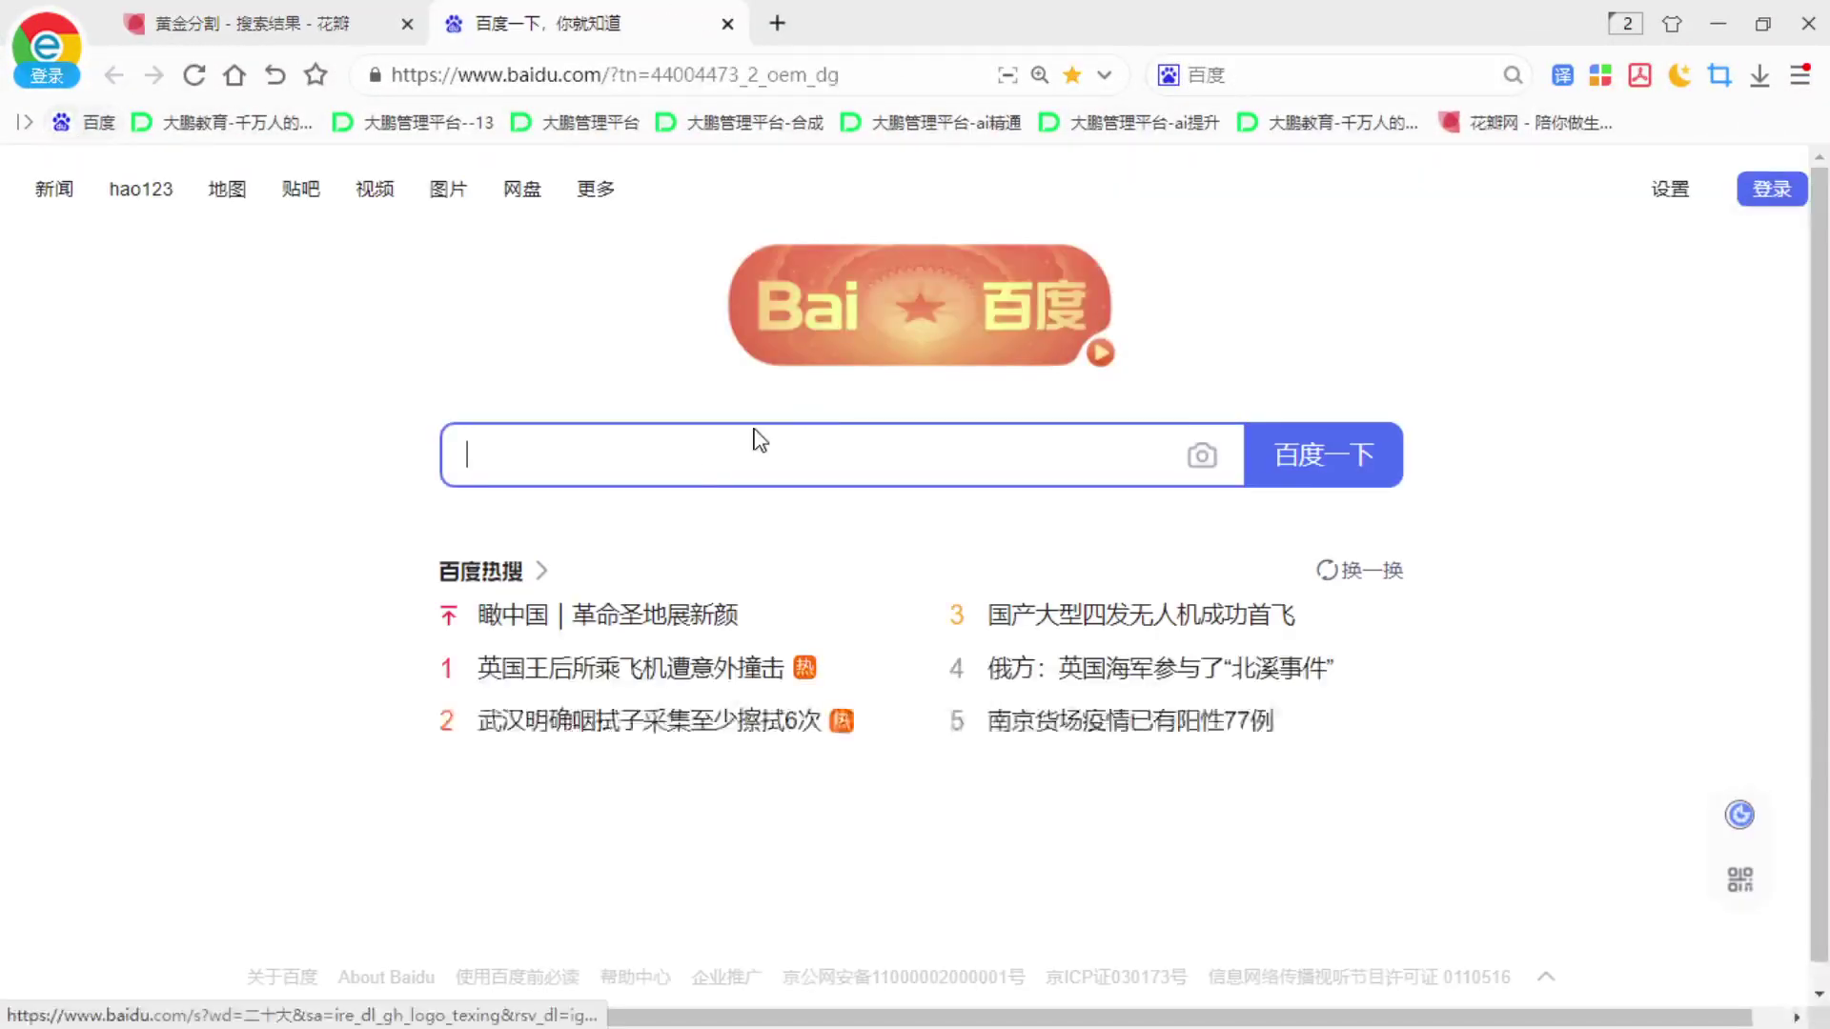
pyautogui.write('aodaili')
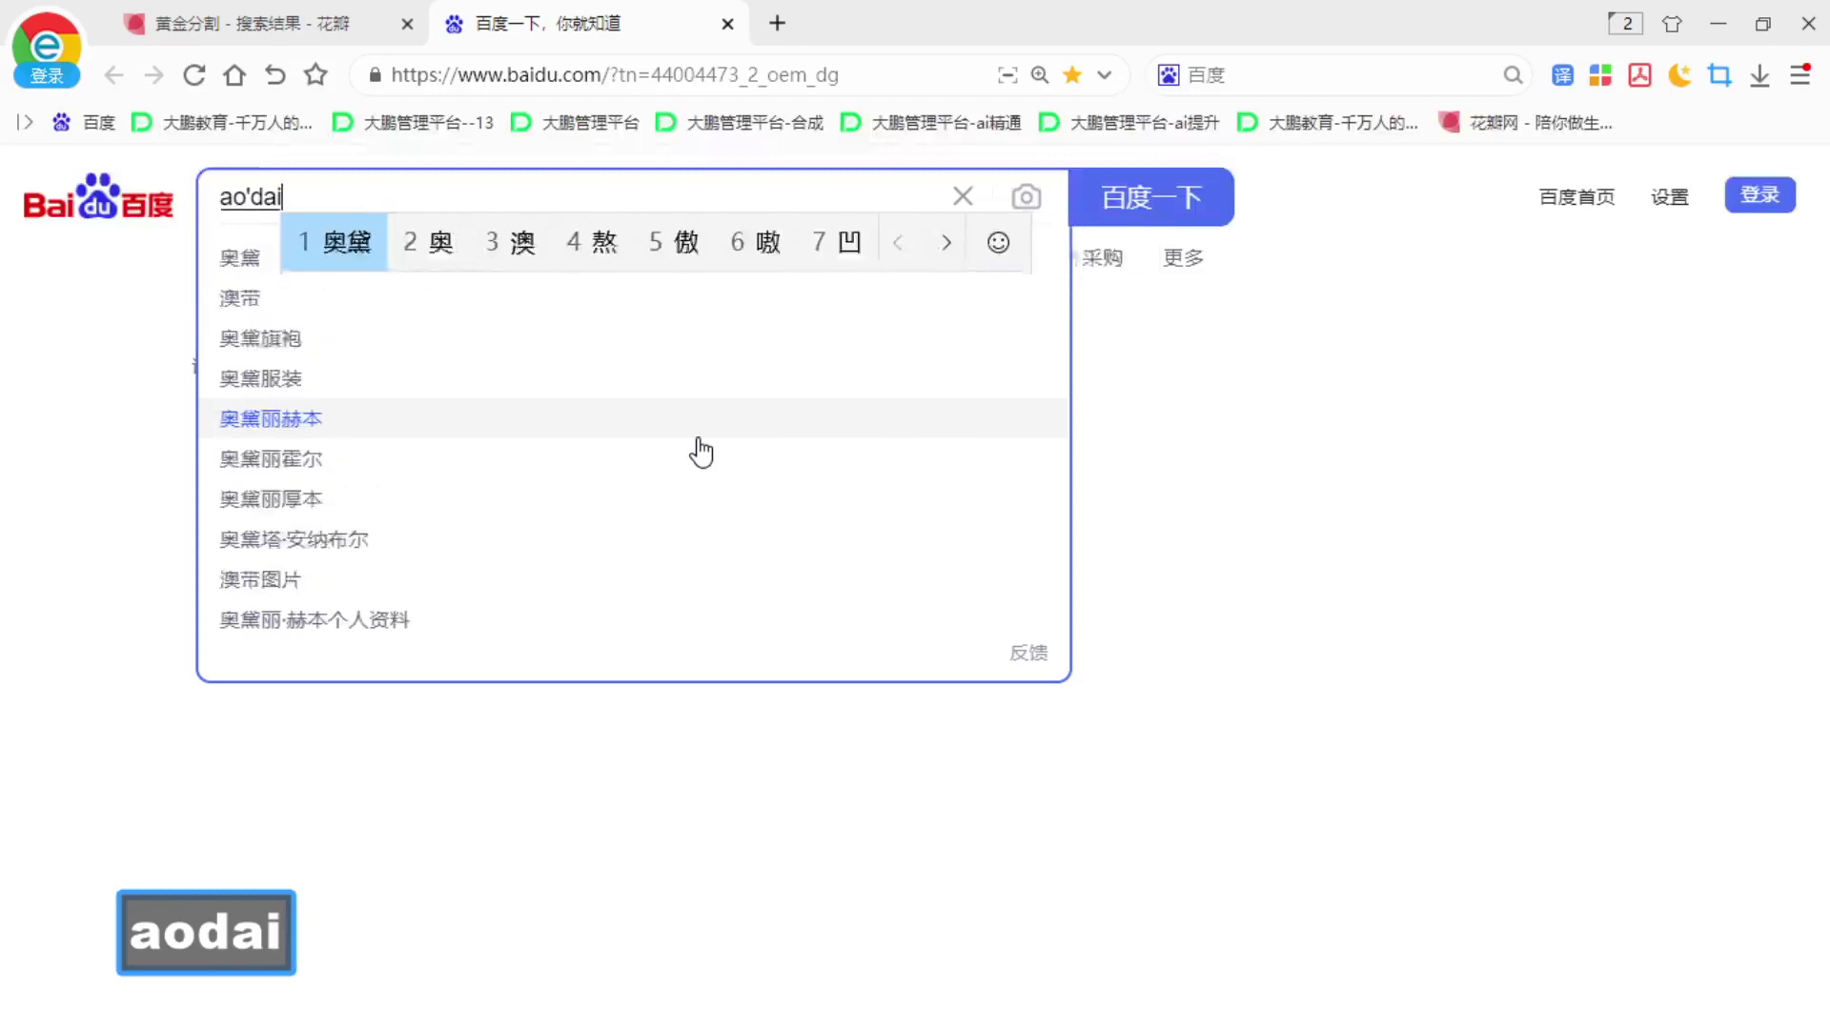
pyautogui.press('space')
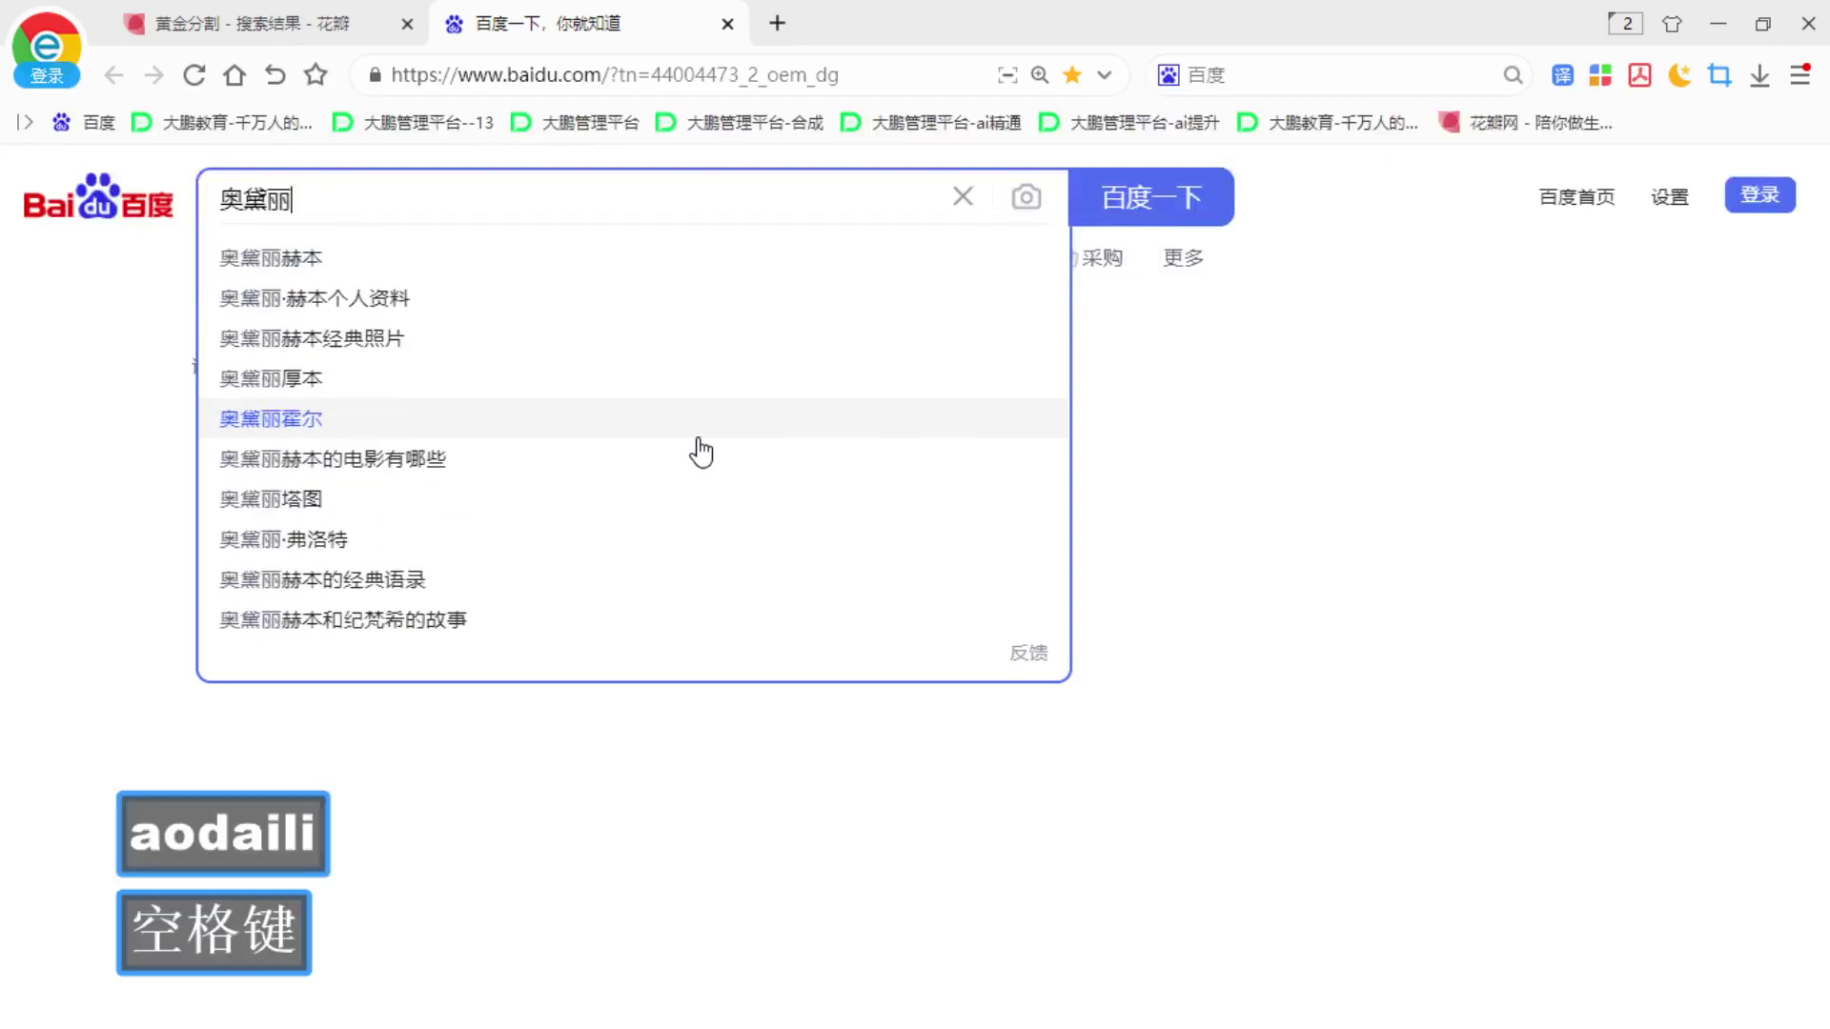
pyautogui.click(400, 259)
pyautogui.click(370, 259)
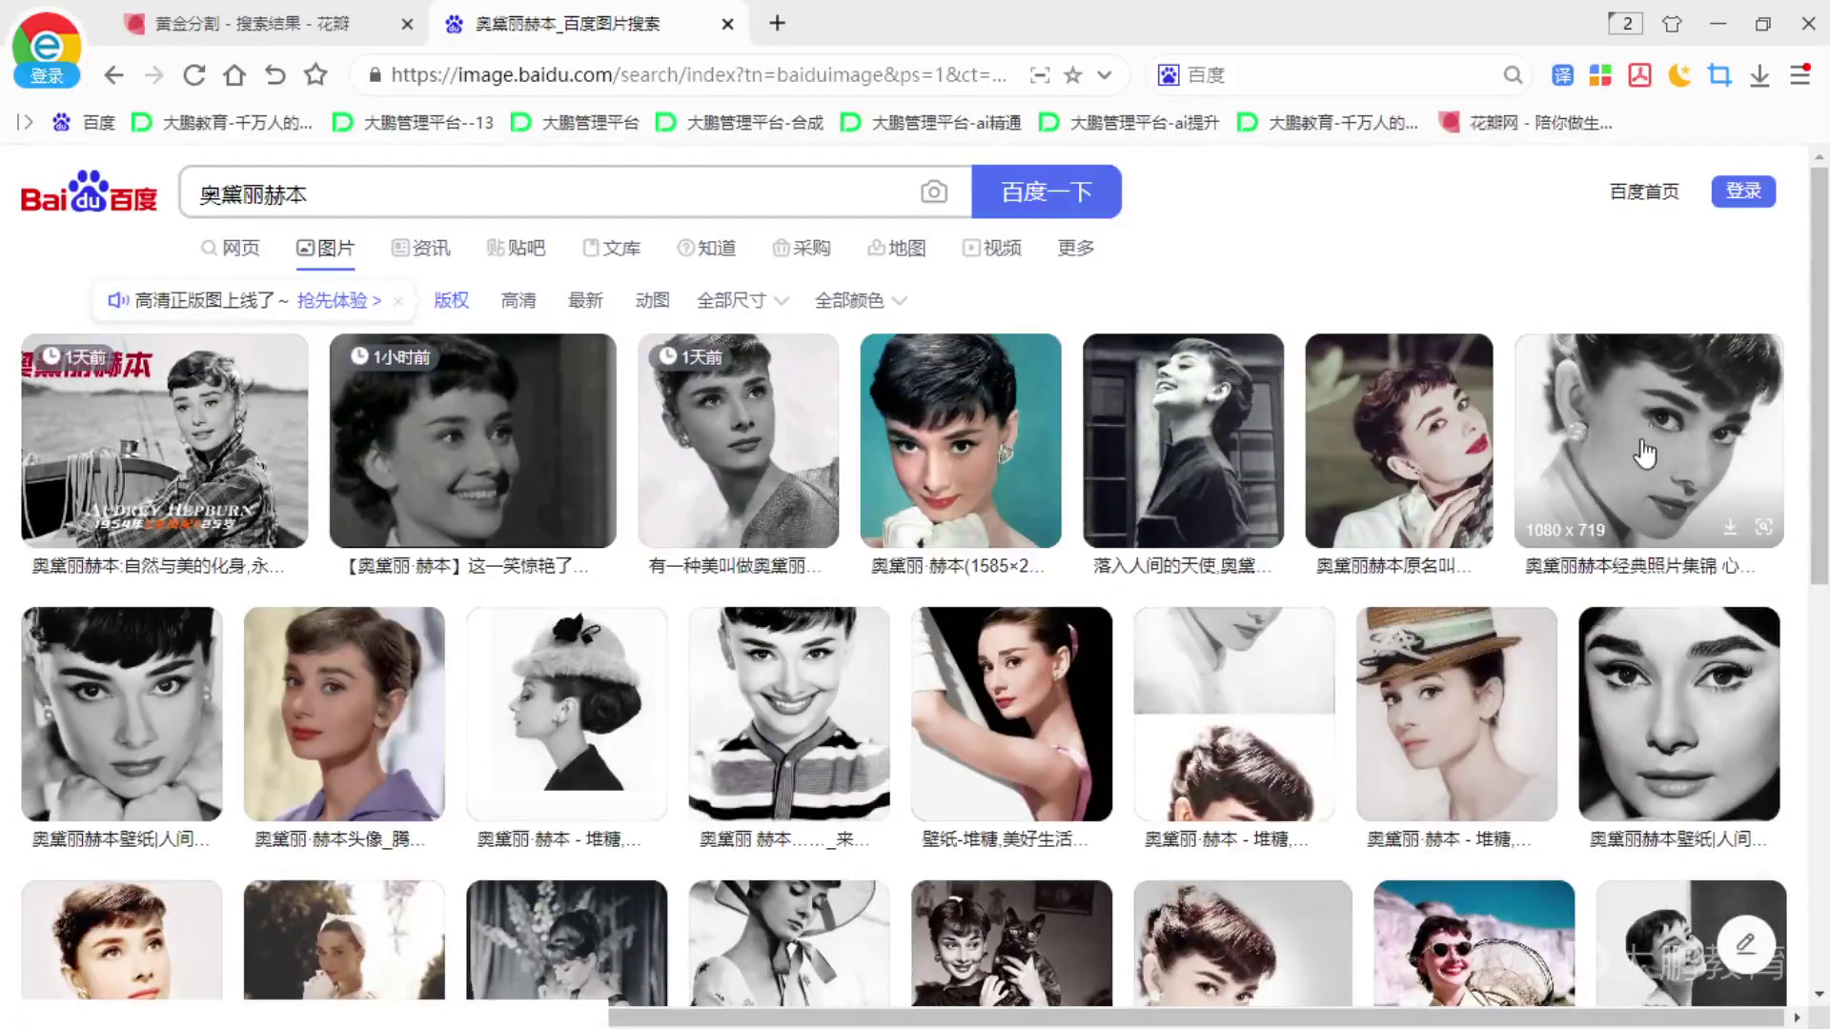
pyautogui.click(1662, 404)
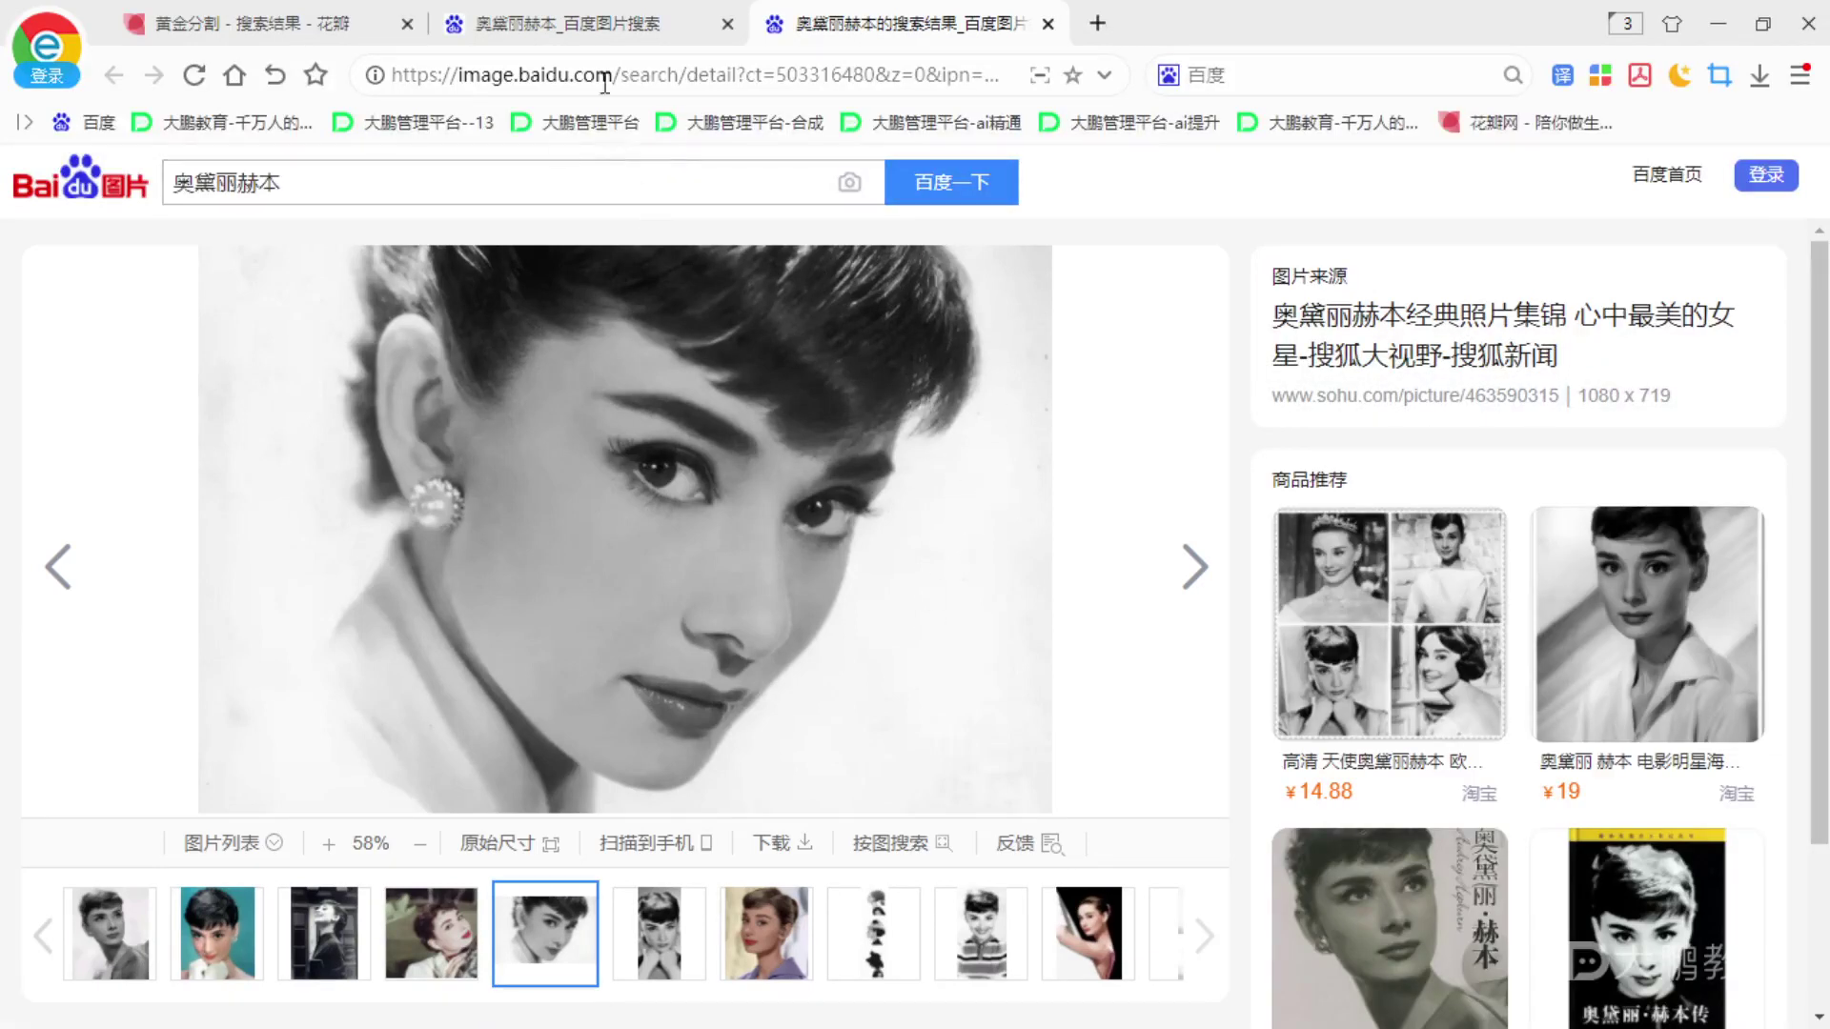
# - Look through the 奥黛丽赫本 image results for other portraits suitable as black-and-white tracing references
pyautogui.click(551, 21)
pyautogui.scroll(-3, 1284, 641)
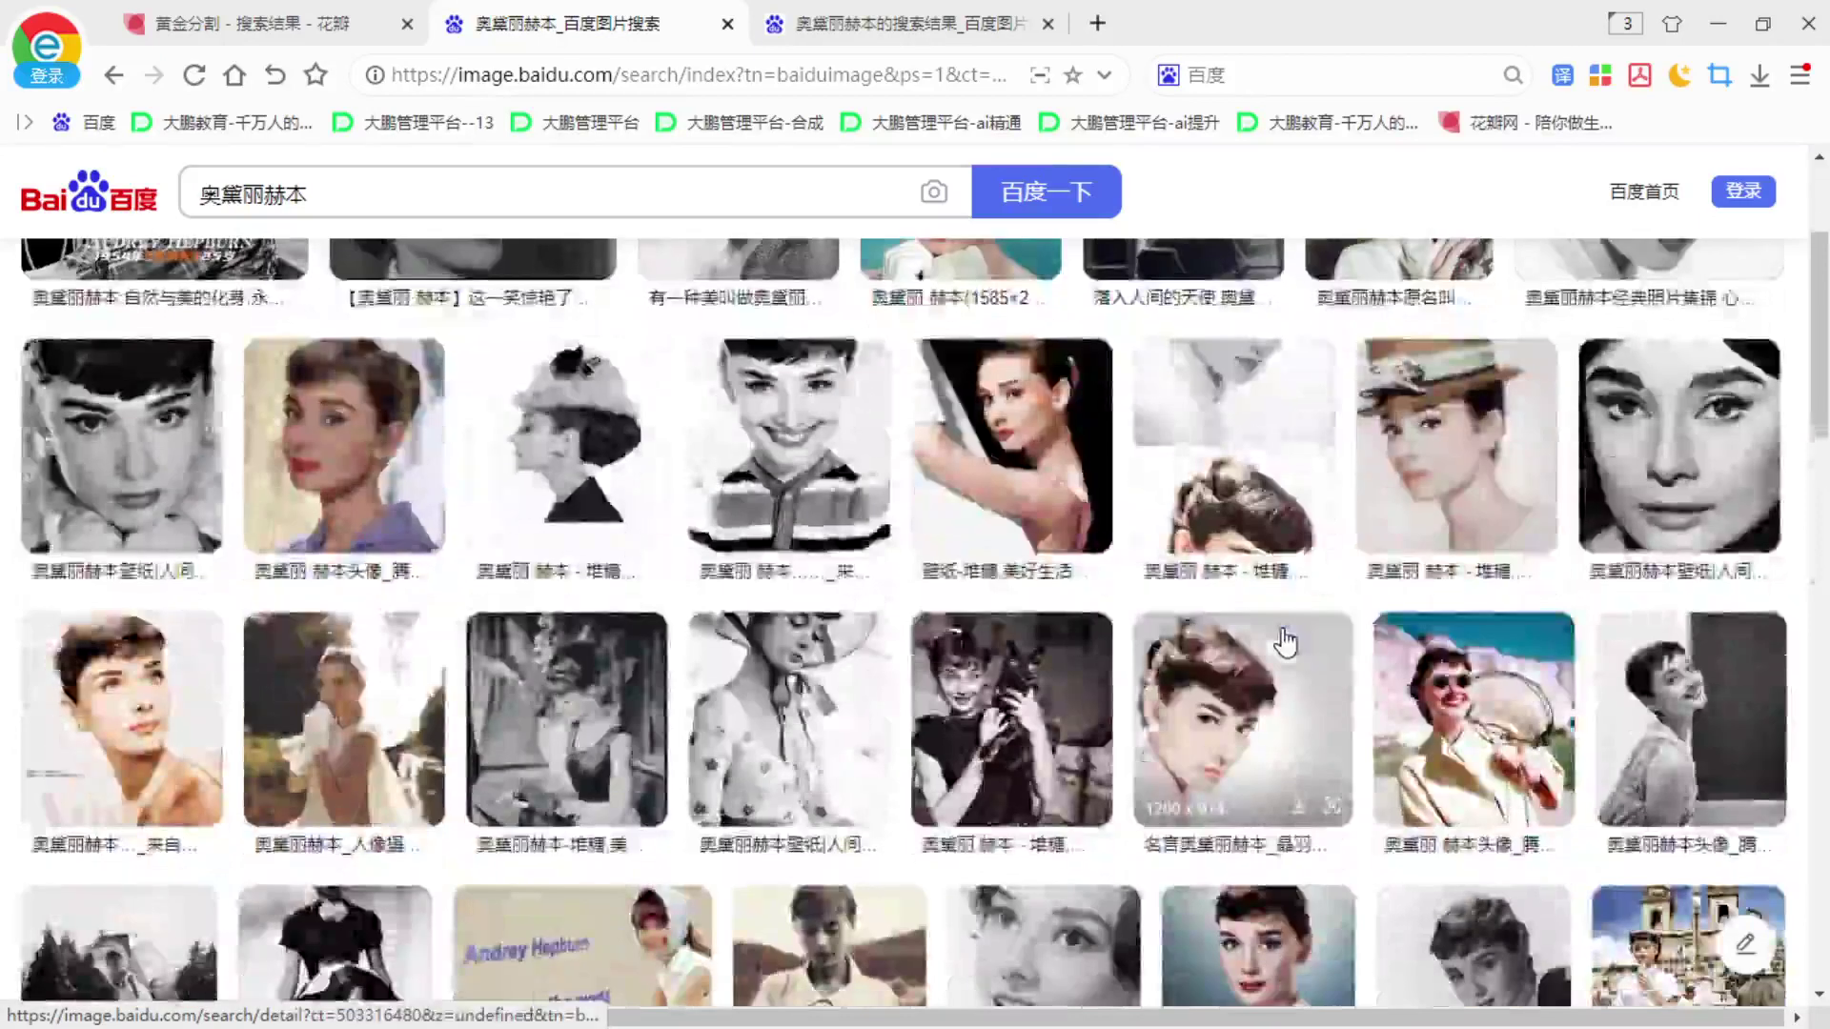
pyautogui.scroll(-1, 462, 786)
pyautogui.scroll(-4, 462, 786)
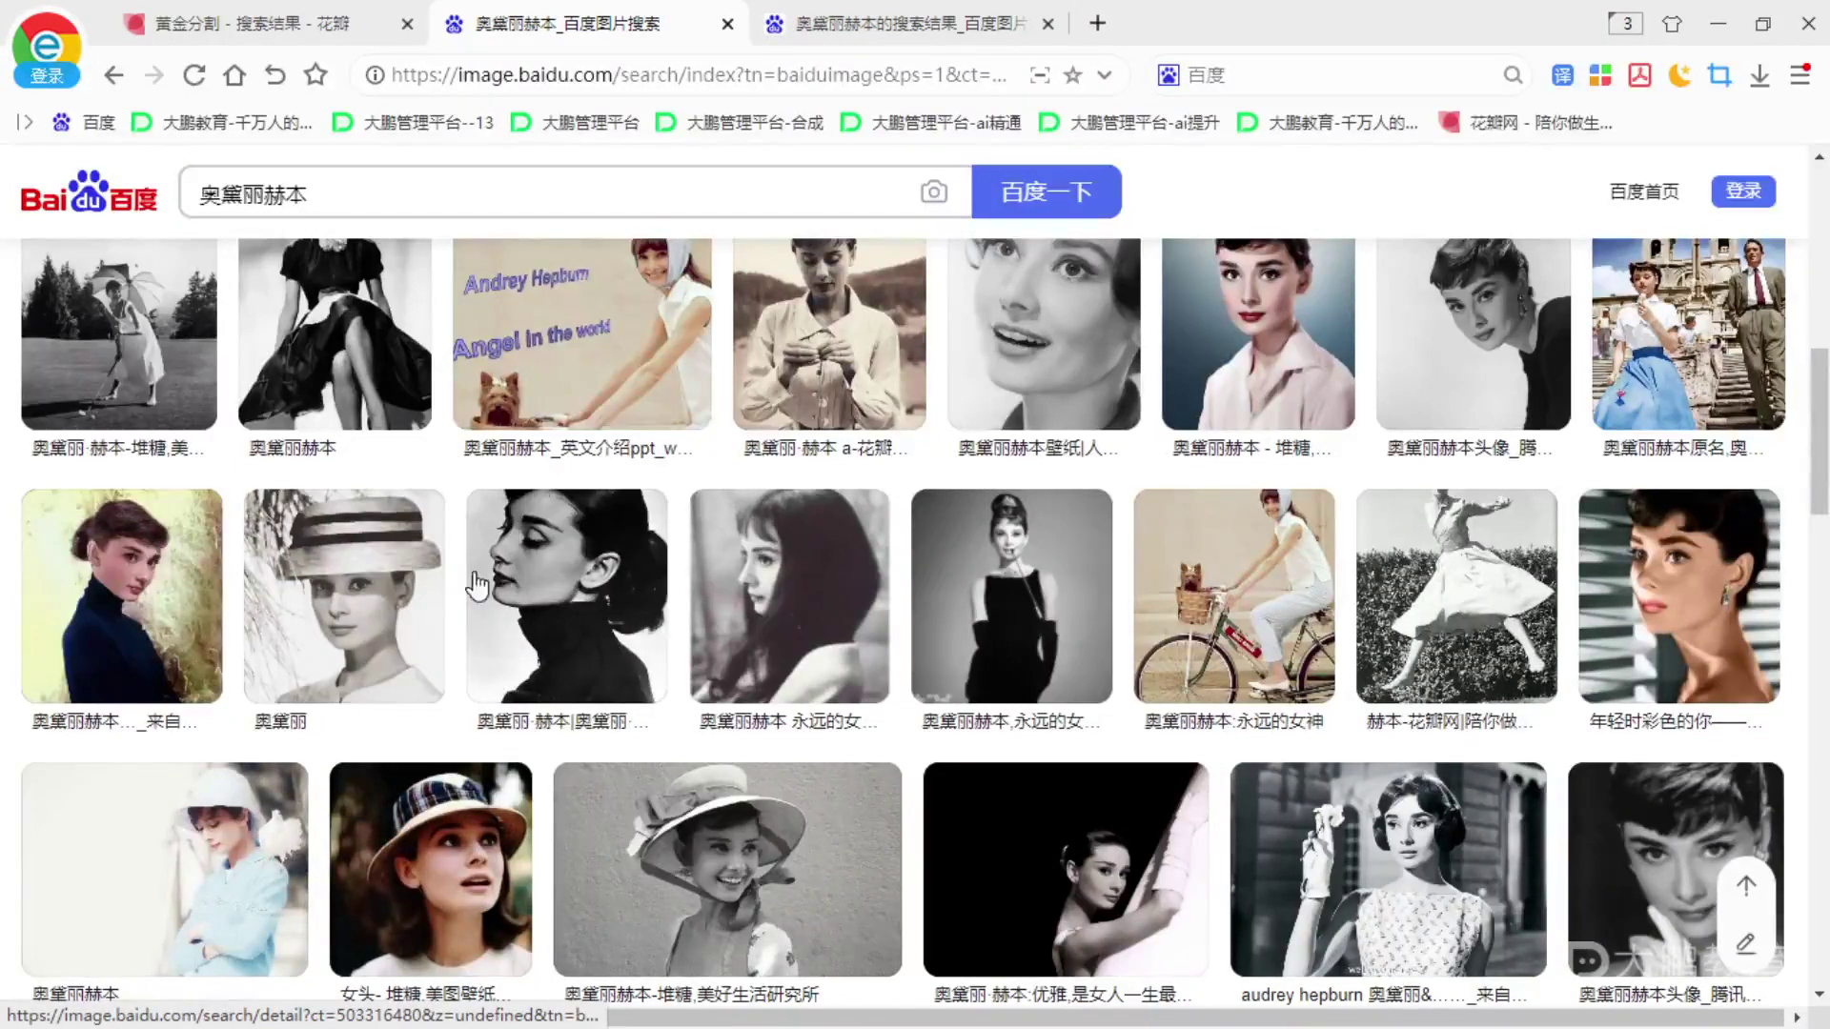
pyautogui.scroll(-4, 607, 618)
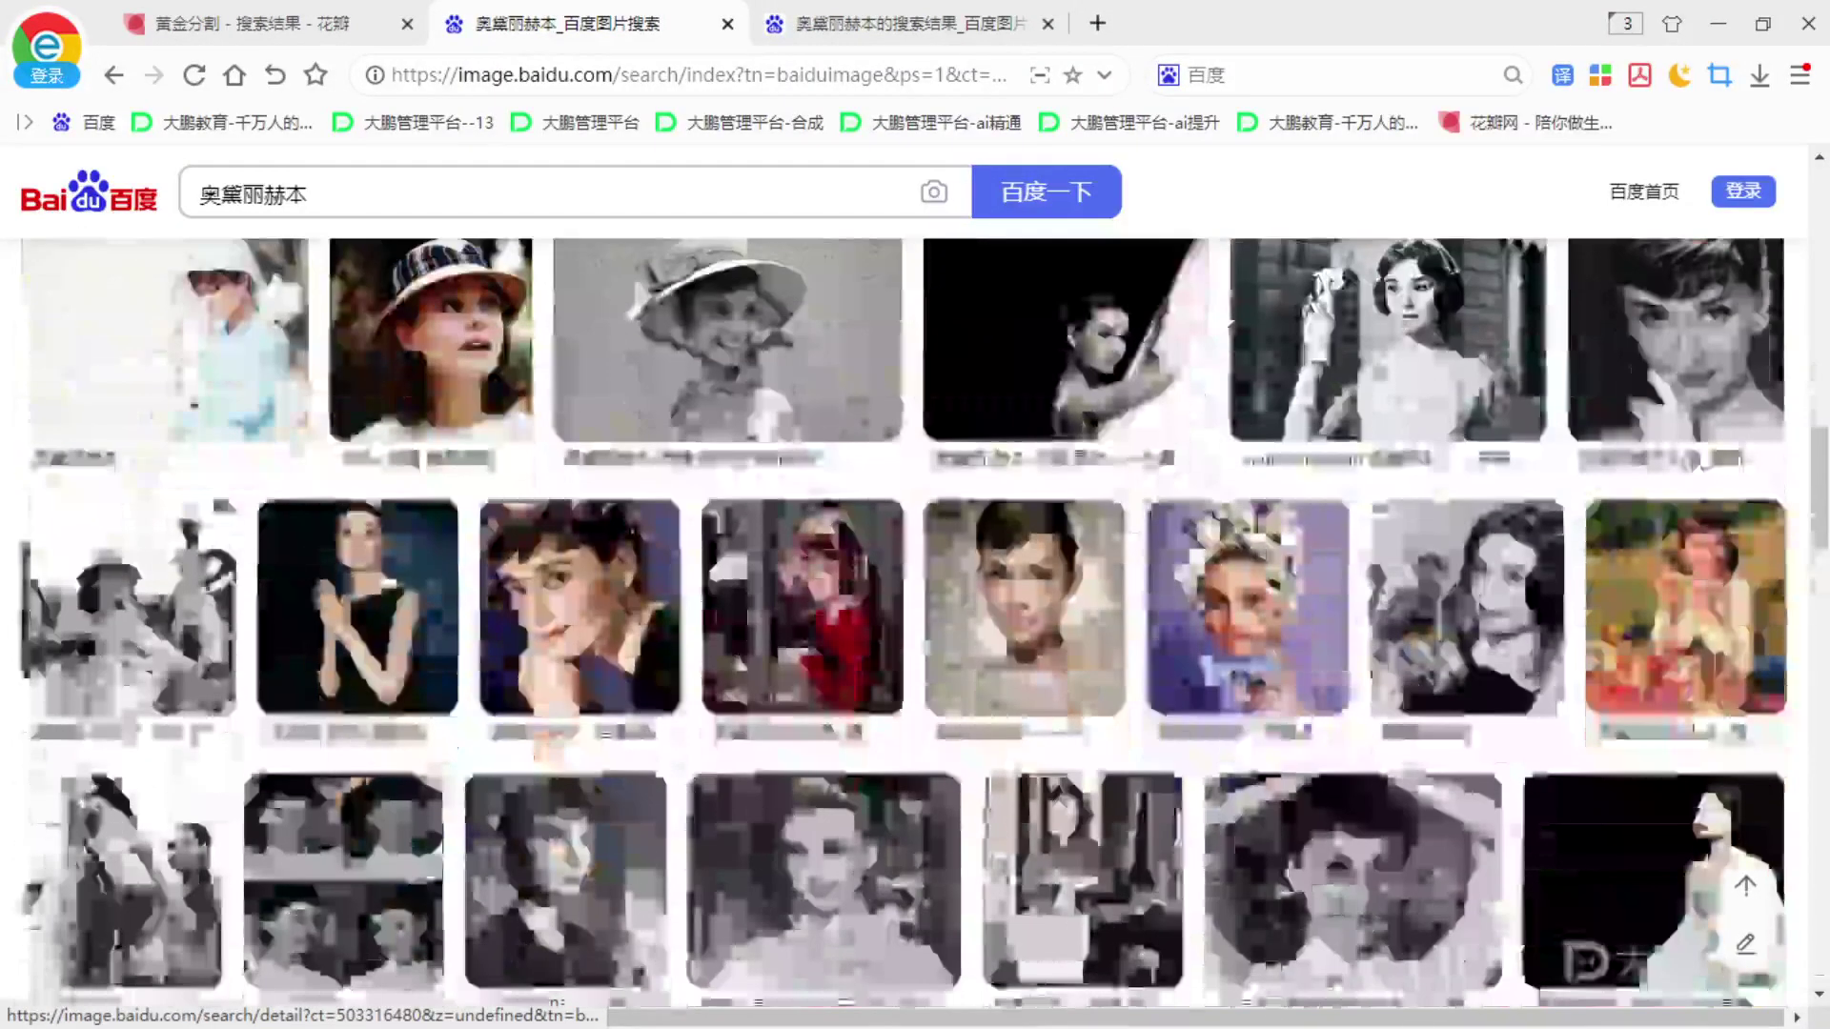
pyautogui.scroll(-5, 734, 654)
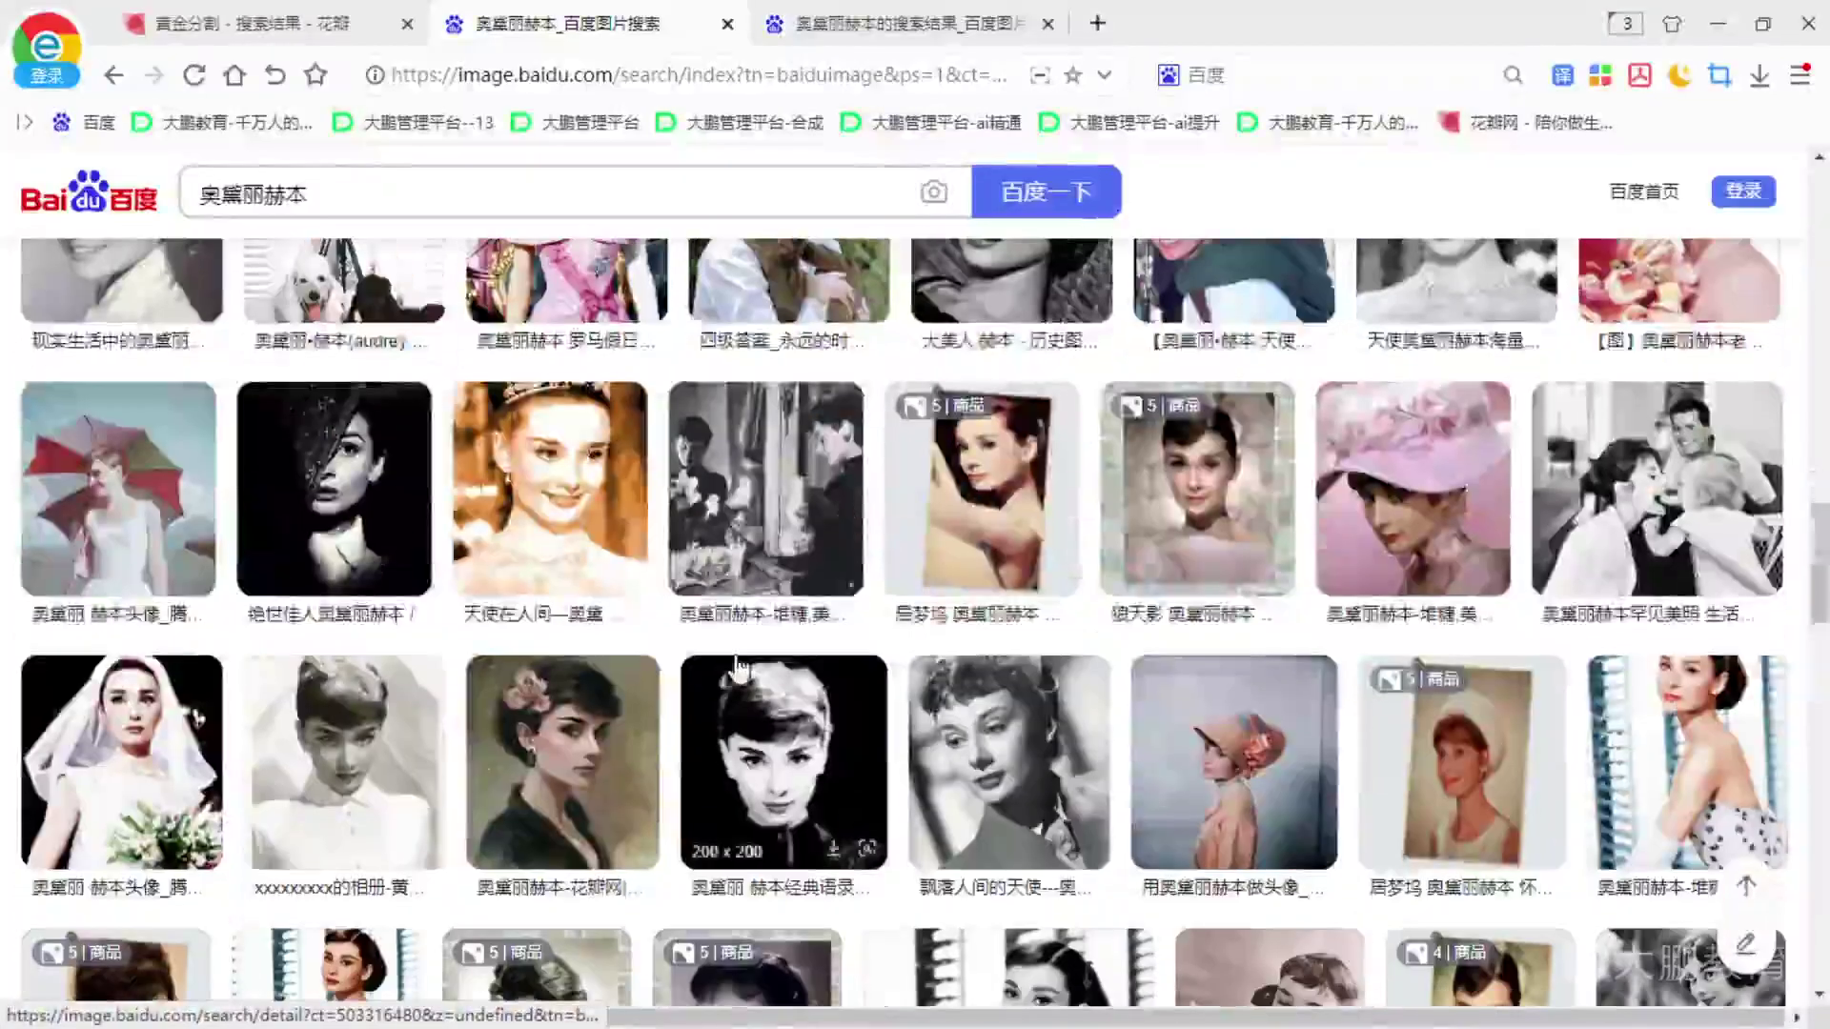
pyautogui.scroll(-3, 735, 670)
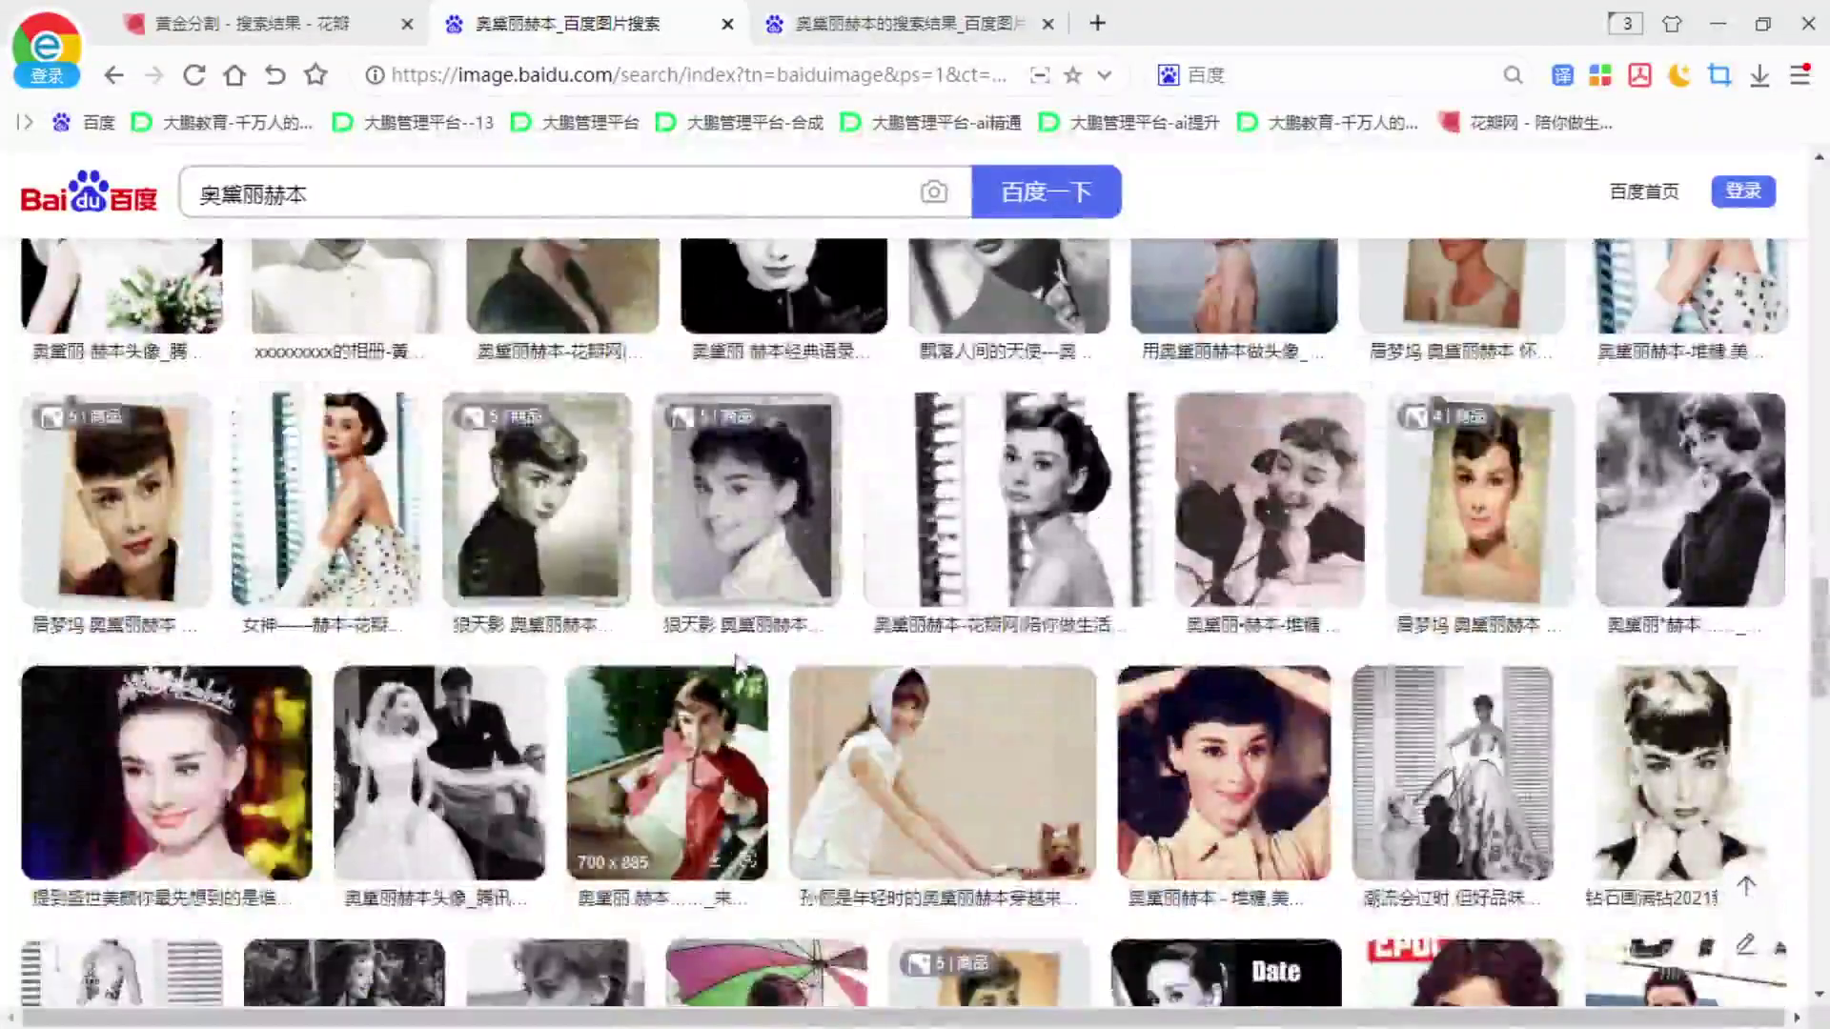
pyautogui.scroll(-3, 491, 543)
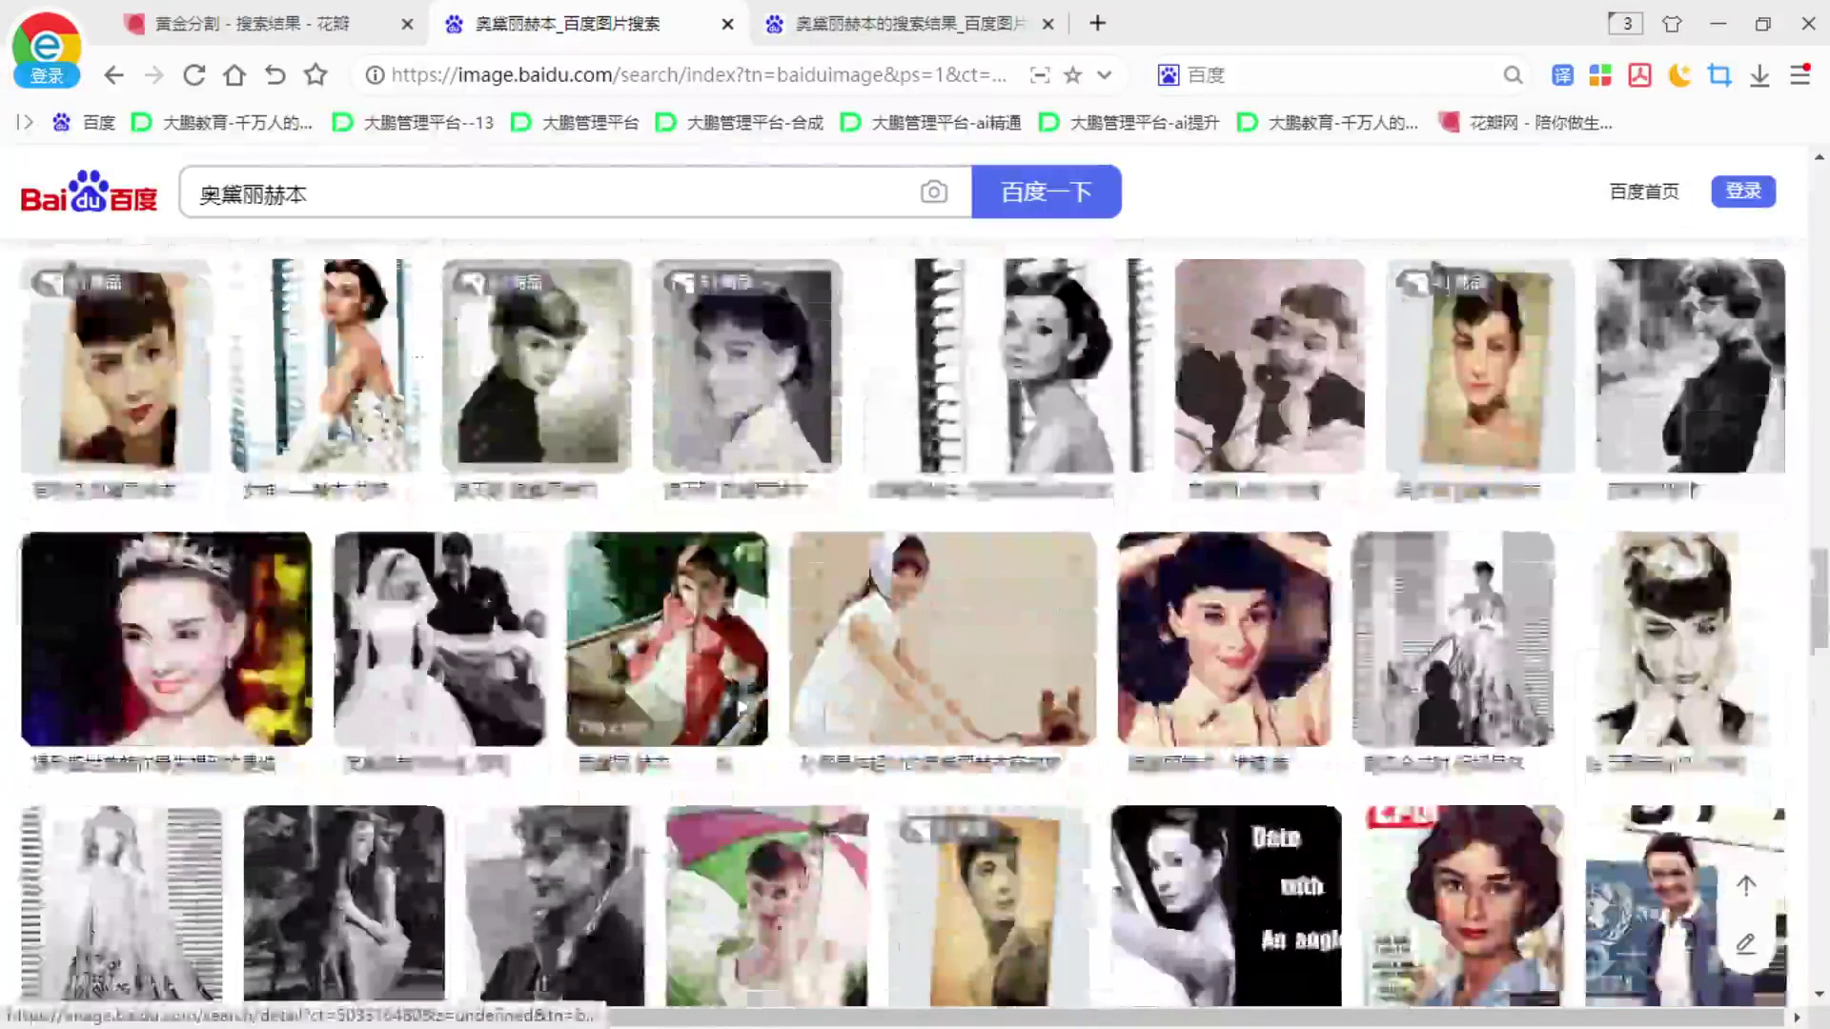
pyautogui.scroll(-2, 777, 712)
pyautogui.scroll(-2, 777, 712)
pyautogui.scroll(-2, 777, 711)
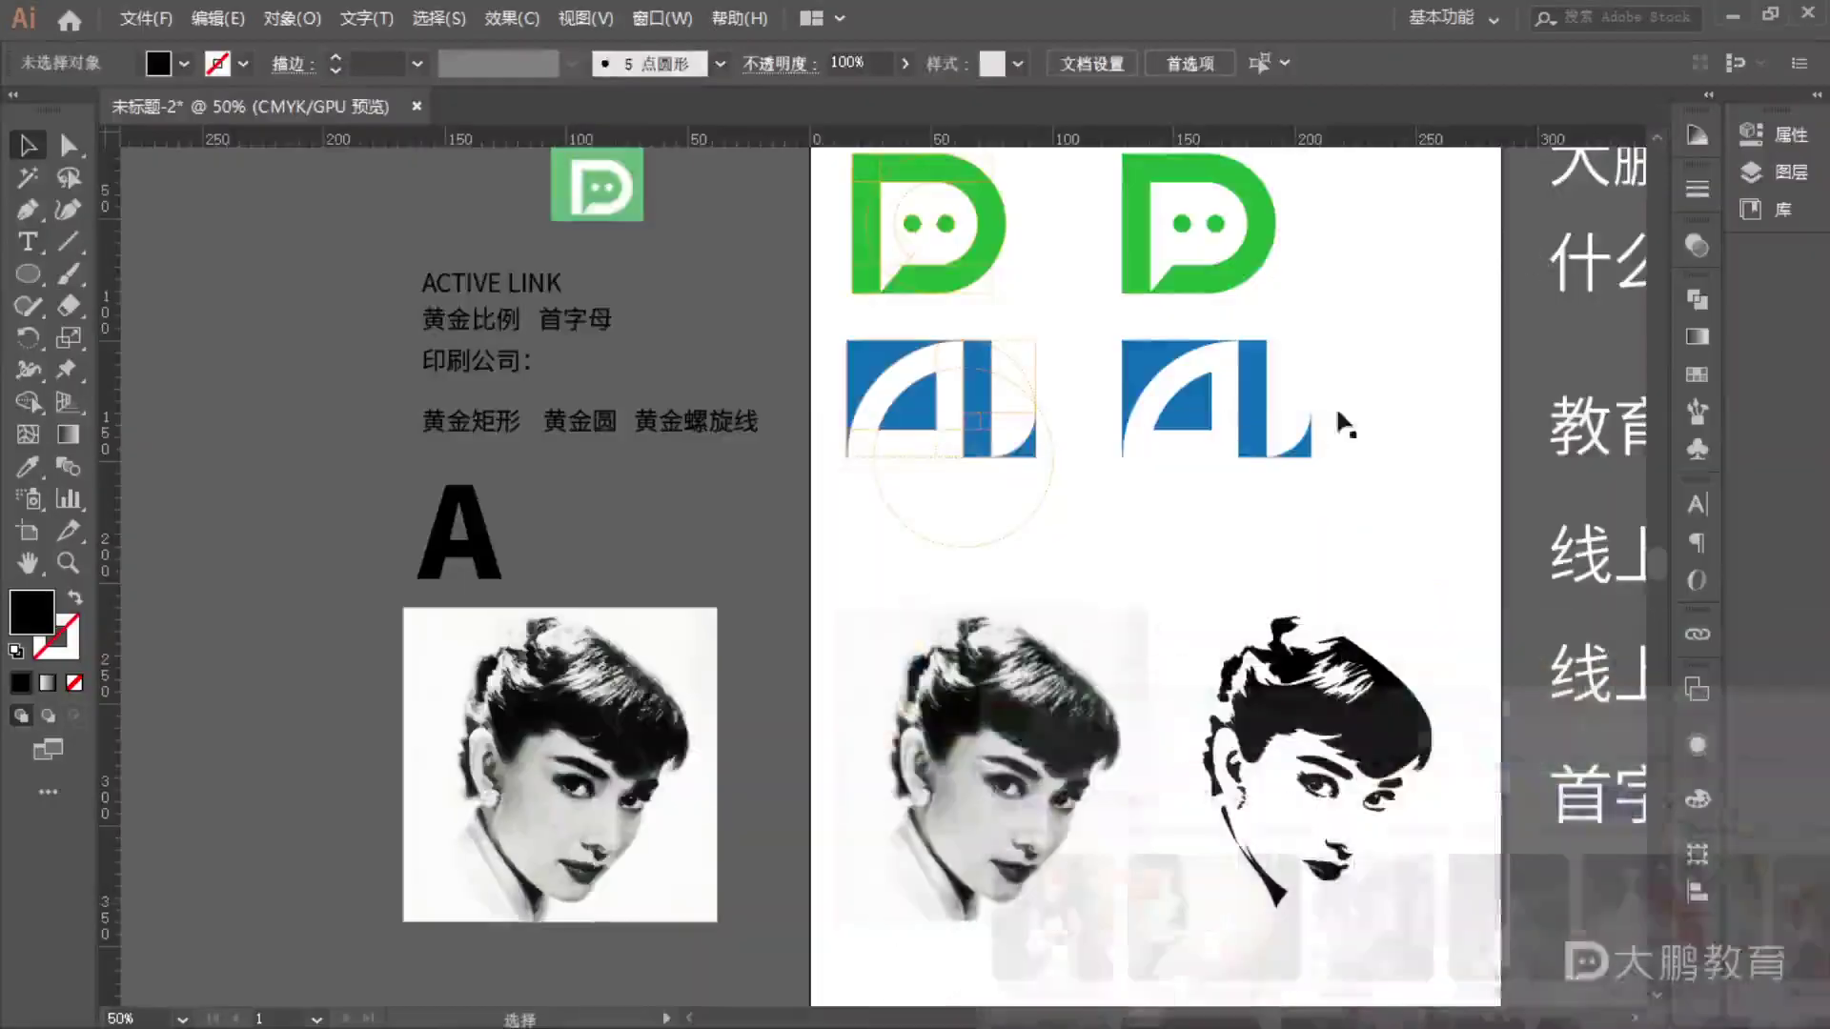
# - Switch to Illustrator and examine the Steve Jobs photo, orange reference and black-and-white version in 人物绘制.ai, comparing light and shadow shapes
pyautogui.scroll(3, 1073, 808)
pyautogui.scroll(-2, 1284, 799)
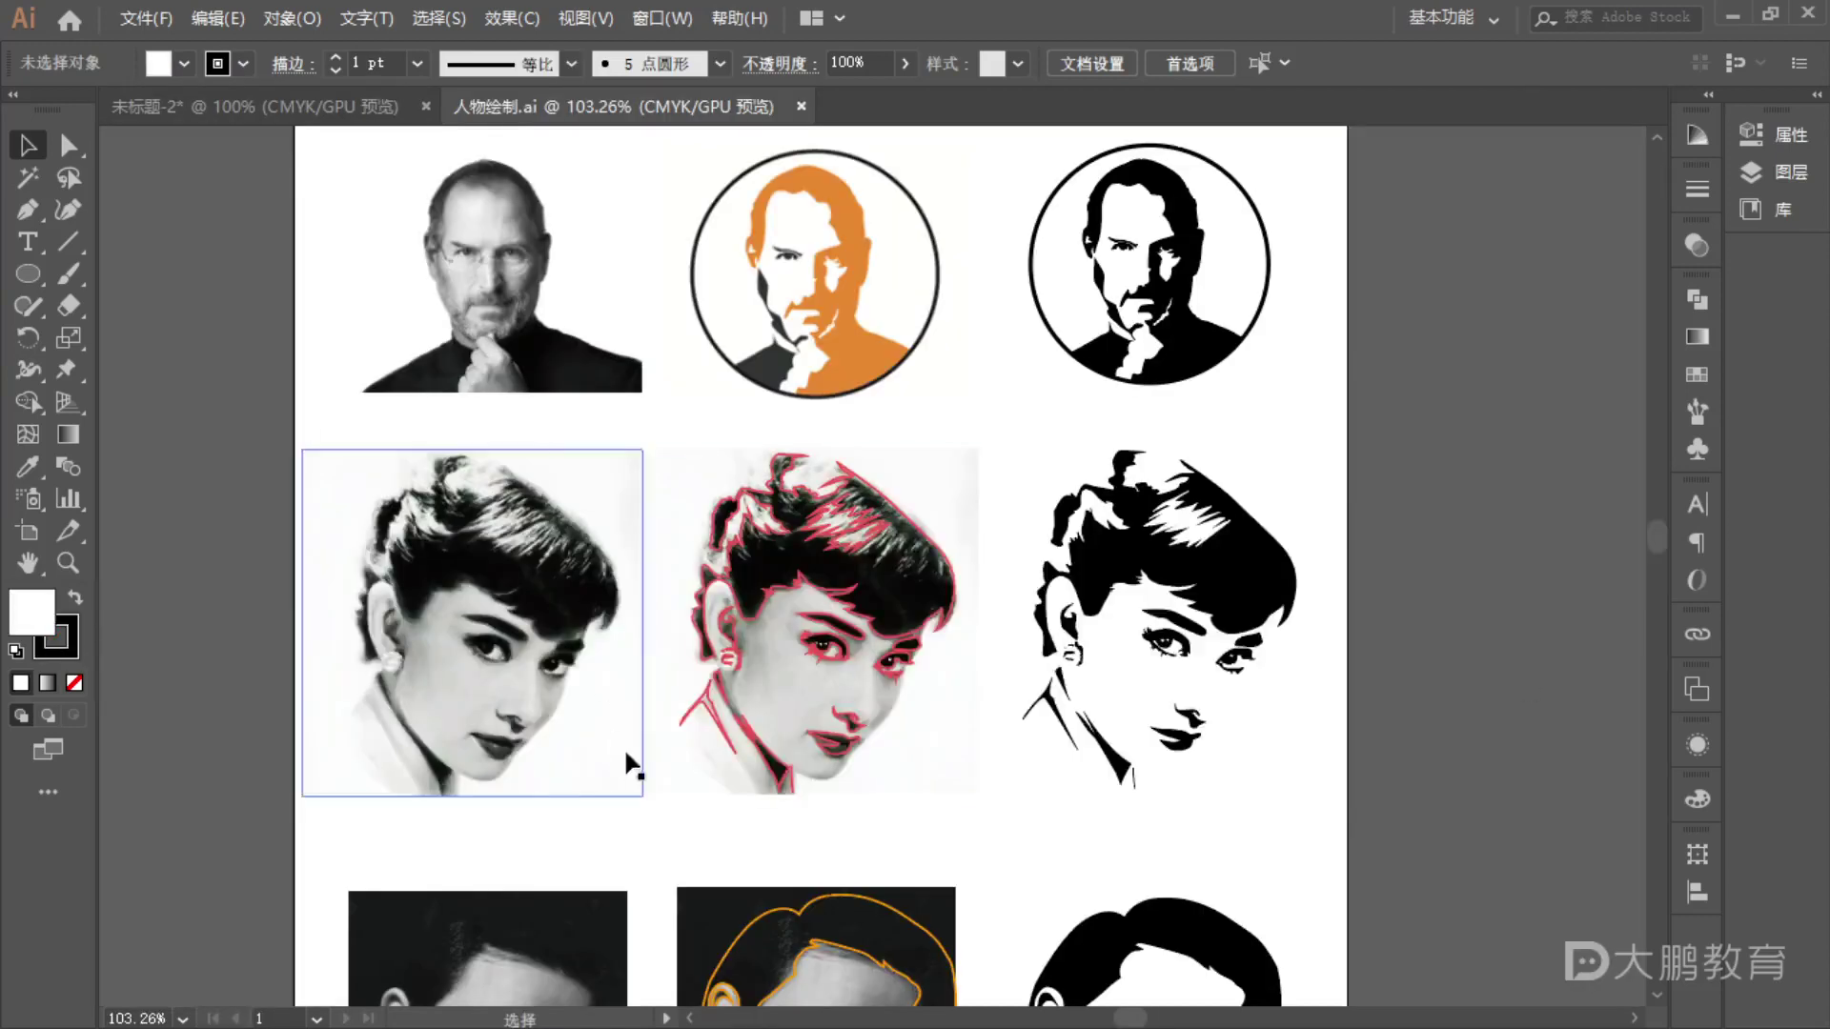
pyautogui.scroll(3, 1057, 619)
pyautogui.scroll(5, 906, 425)
pyautogui.moveTo(1054, 564); pyautogui.dragTo(1282, 586)
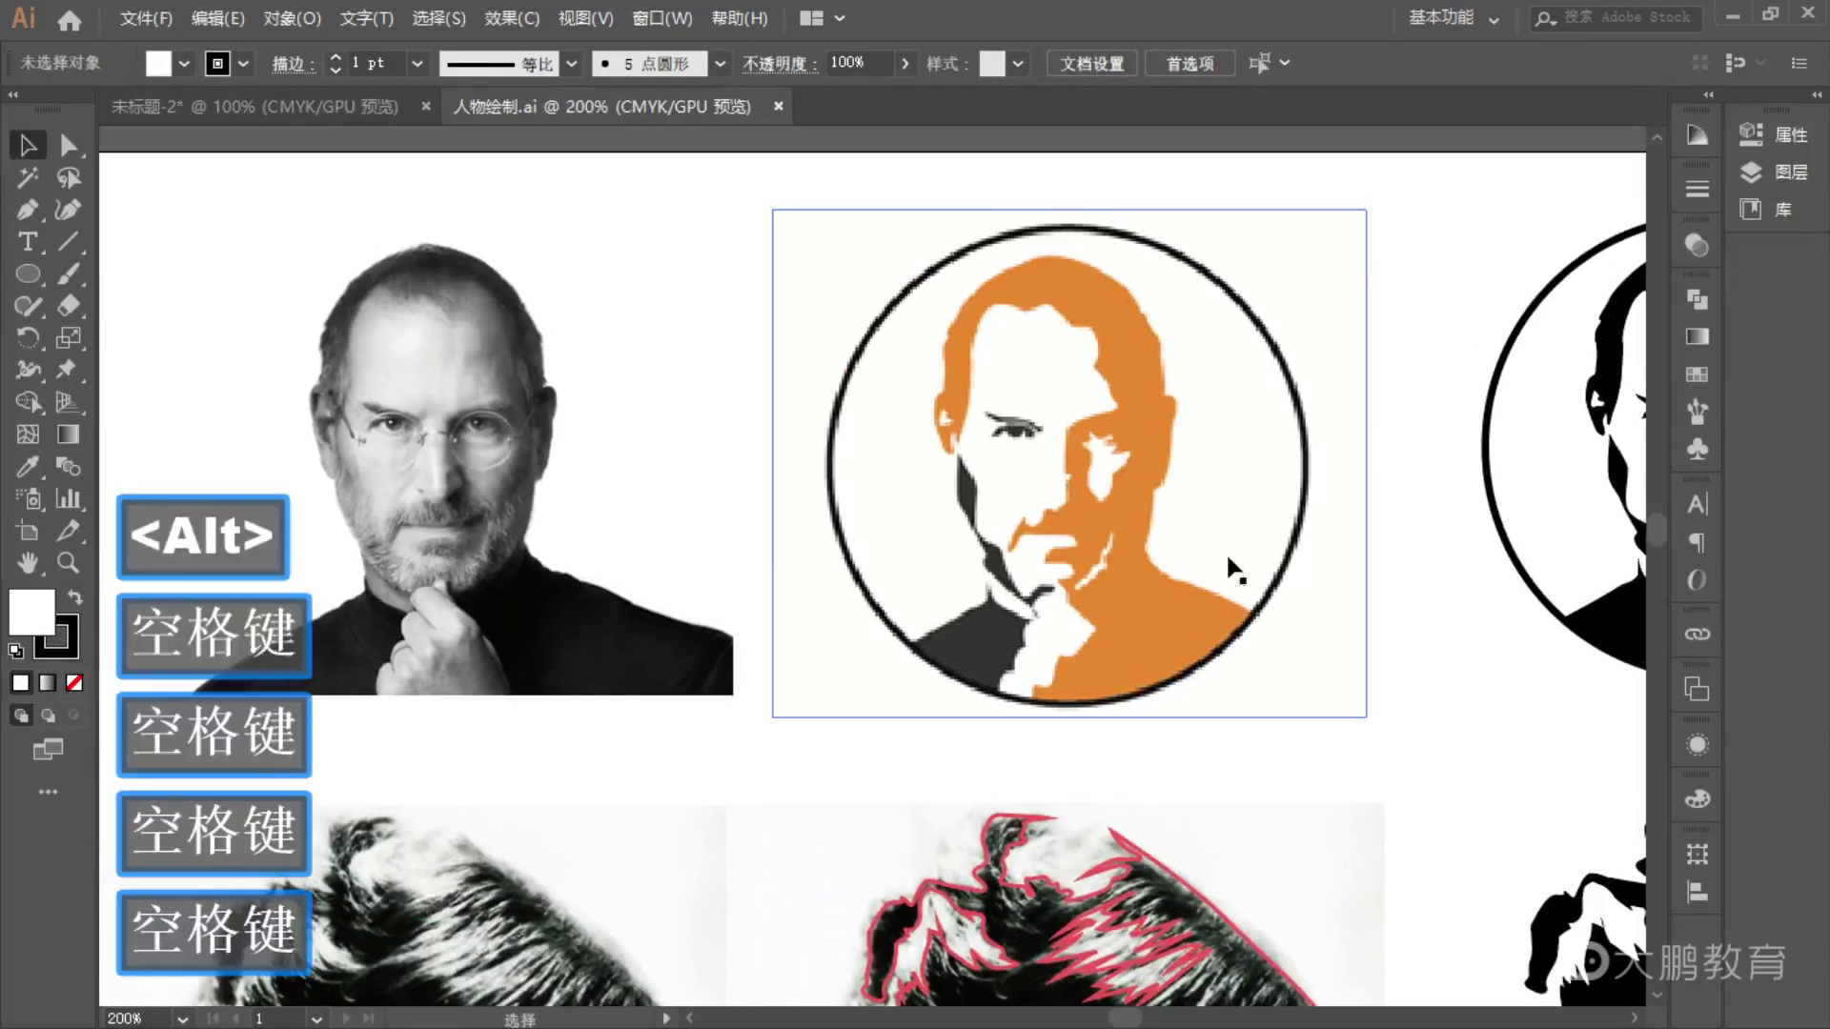
pyautogui.press('F1')
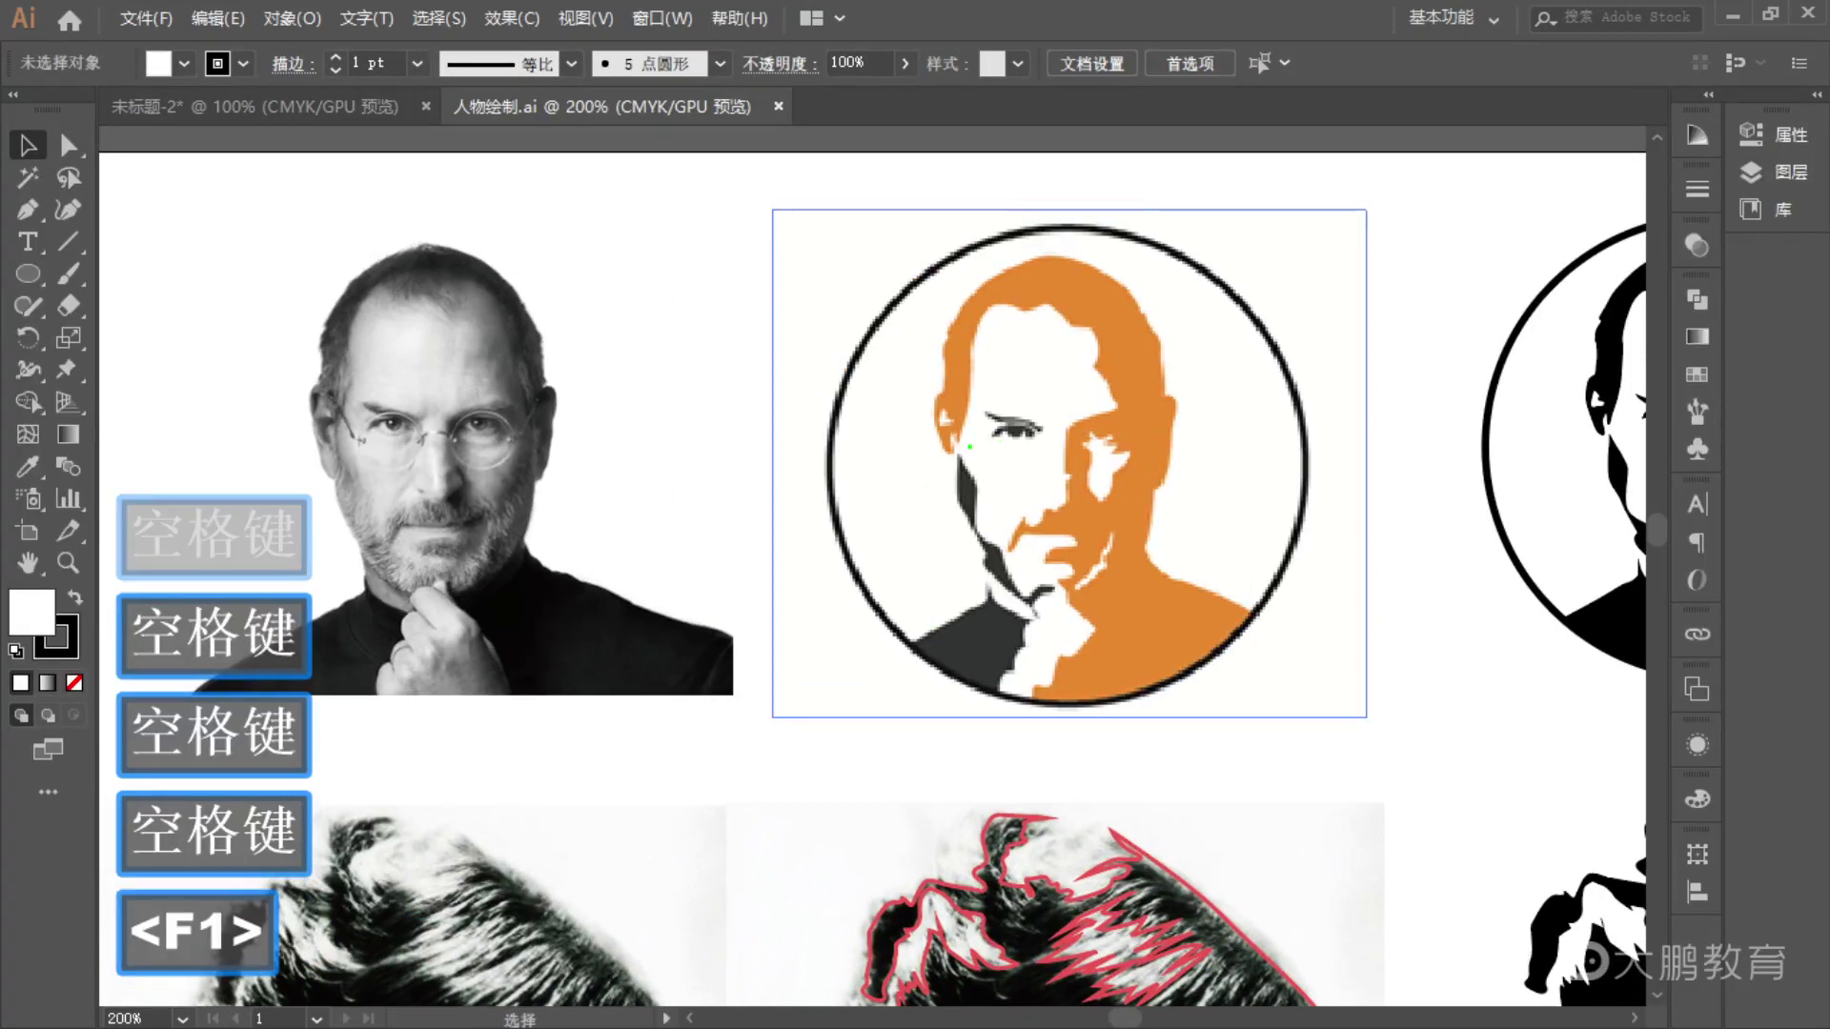
pyautogui.moveTo(960, 443)
pyautogui.mouseDown()
pyautogui.moveTo(1005, 340)
pyautogui.moveTo(1095, 333)
pyautogui.moveTo(1087, 409)
pyautogui.moveTo(1032, 528)
pyautogui.moveTo(1065, 541)
pyautogui.moveTo(1052, 677)
pyautogui.moveTo(1183, 699)
pyautogui.moveTo(1182, 308)
pyautogui.moveTo(970, 284)
pyautogui.moveTo(977, 459)
pyautogui.moveTo(1035, 619)
pyautogui.moveTo(967, 672)
pyautogui.mouseUp()
pyautogui.press('Escape')
pyautogui.click(616, 515)
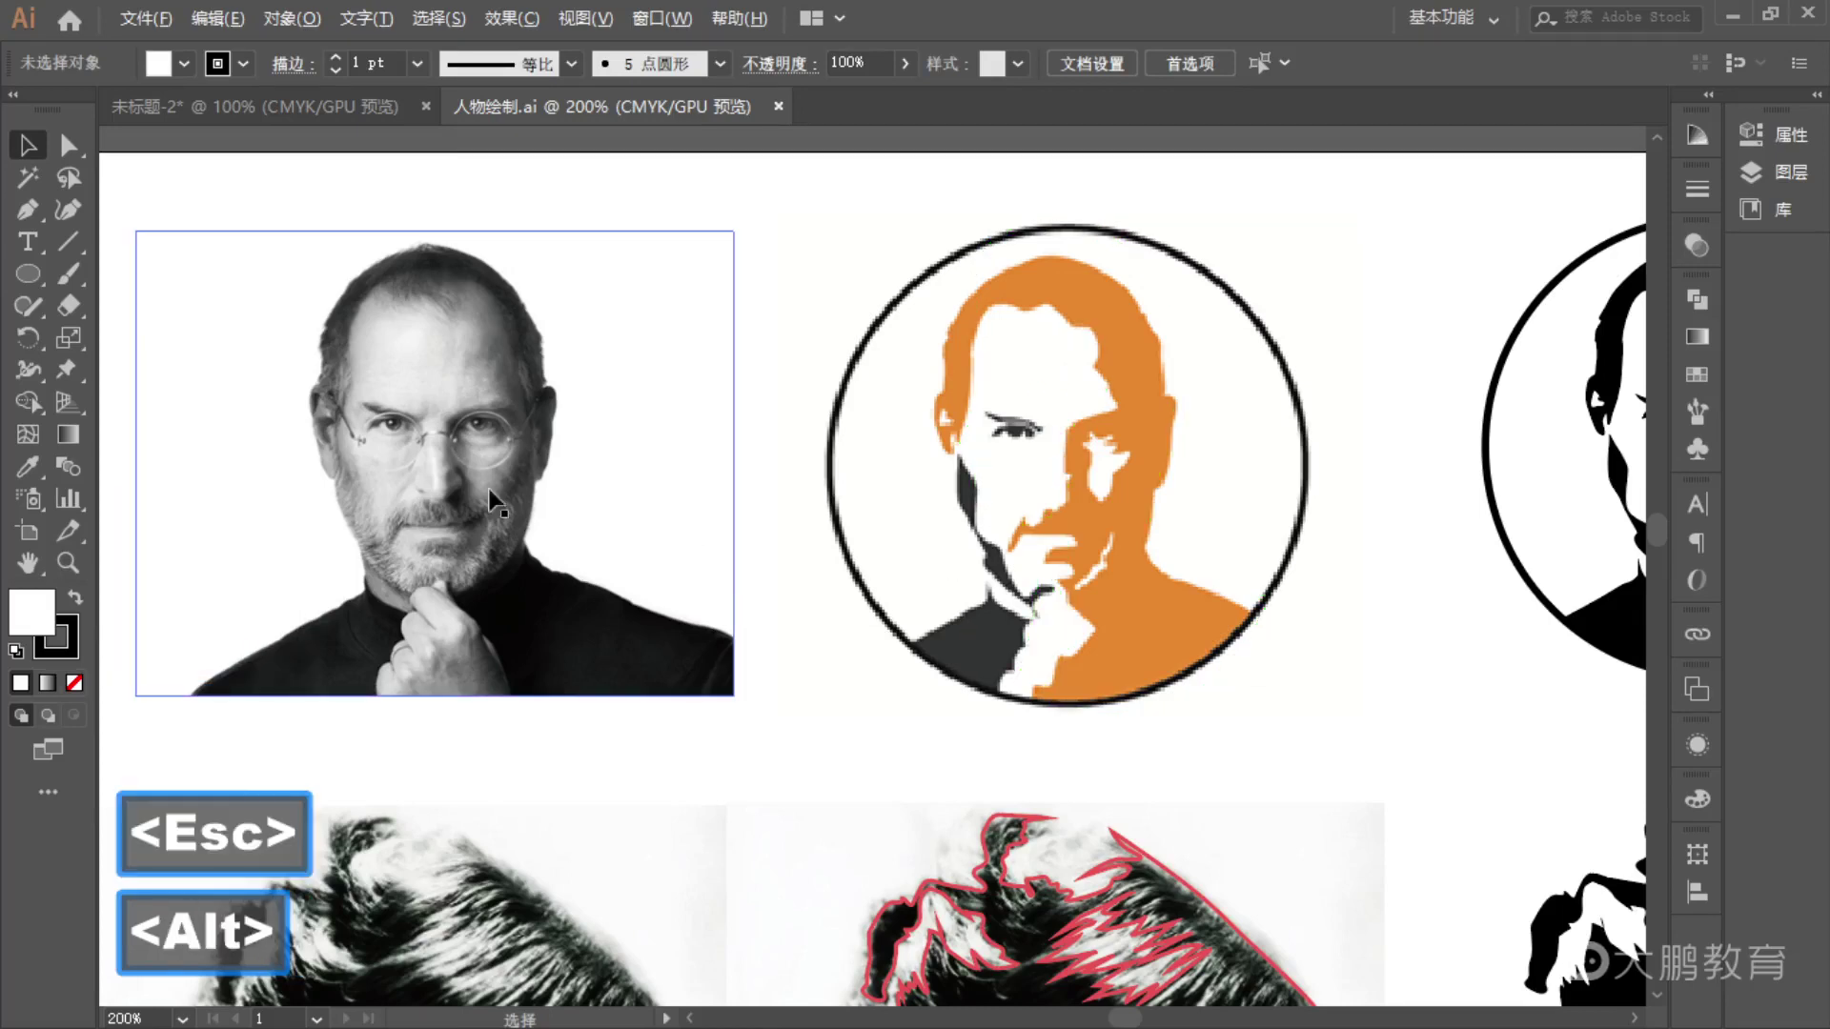
pyautogui.scroll(-3, 503, 481)
pyautogui.scroll(3, 935, 530)
pyautogui.moveTo(1112, 523); pyautogui.dragTo(922, 381)
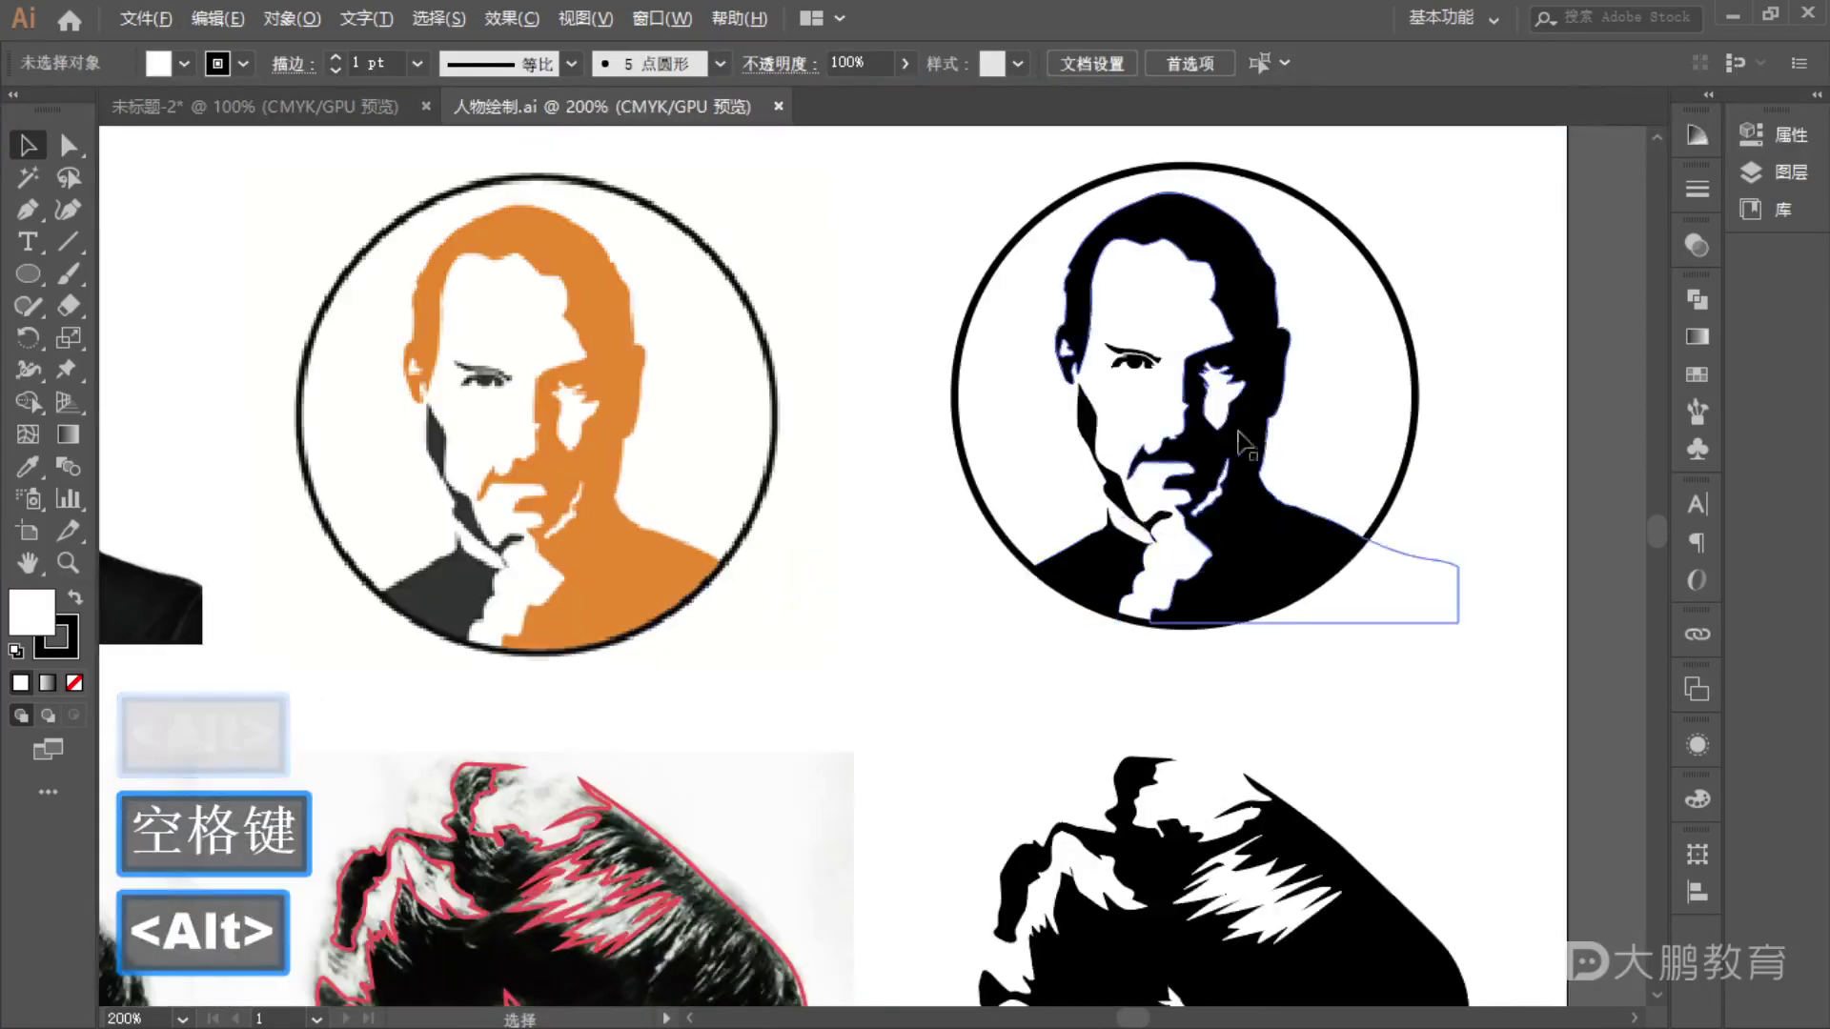
pyautogui.scroll(-5, 1226, 540)
pyautogui.scroll(-3, 995, 758)
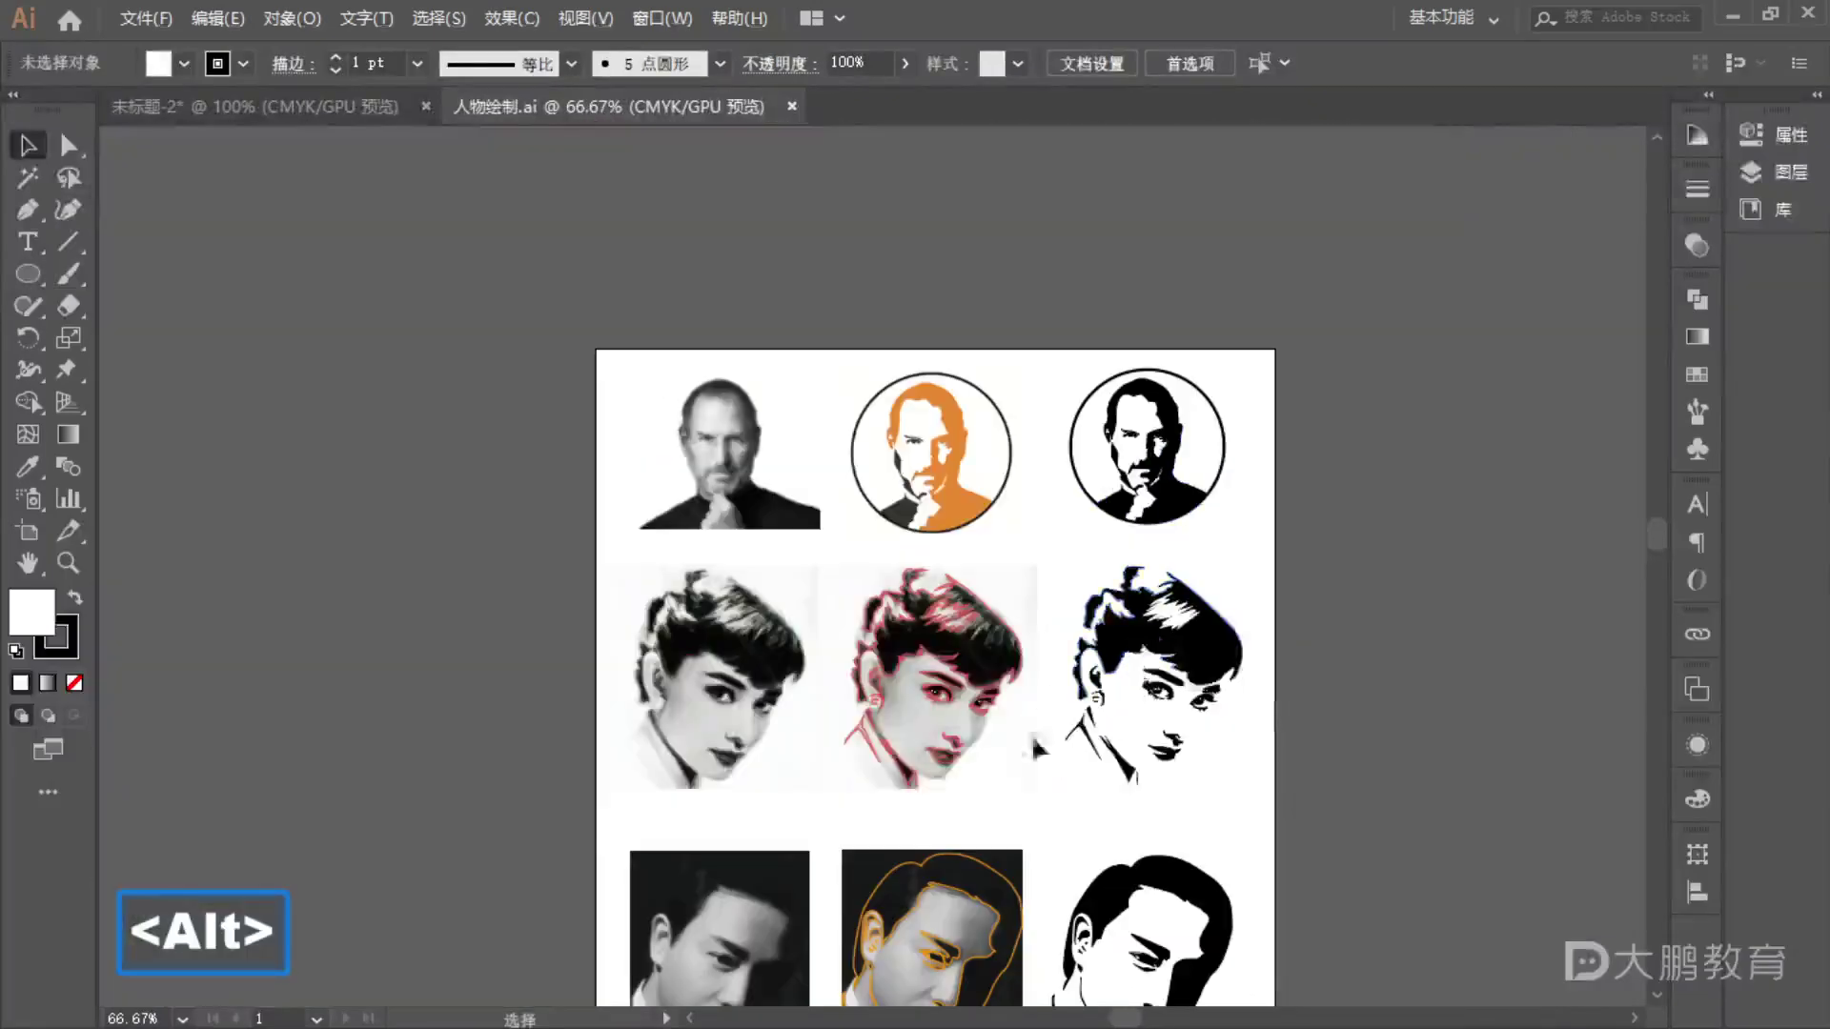
# - Examine the male portrait in the third row, comparing the orange hair, face and collar outlines with the finished black-and-white version
pyautogui.scroll(-3, 994, 756)
pyautogui.scroll(4, 1071, 935)
pyautogui.moveTo(1203, 855); pyautogui.dragTo(1564, 796)
pyautogui.scroll(3, 1256, 693)
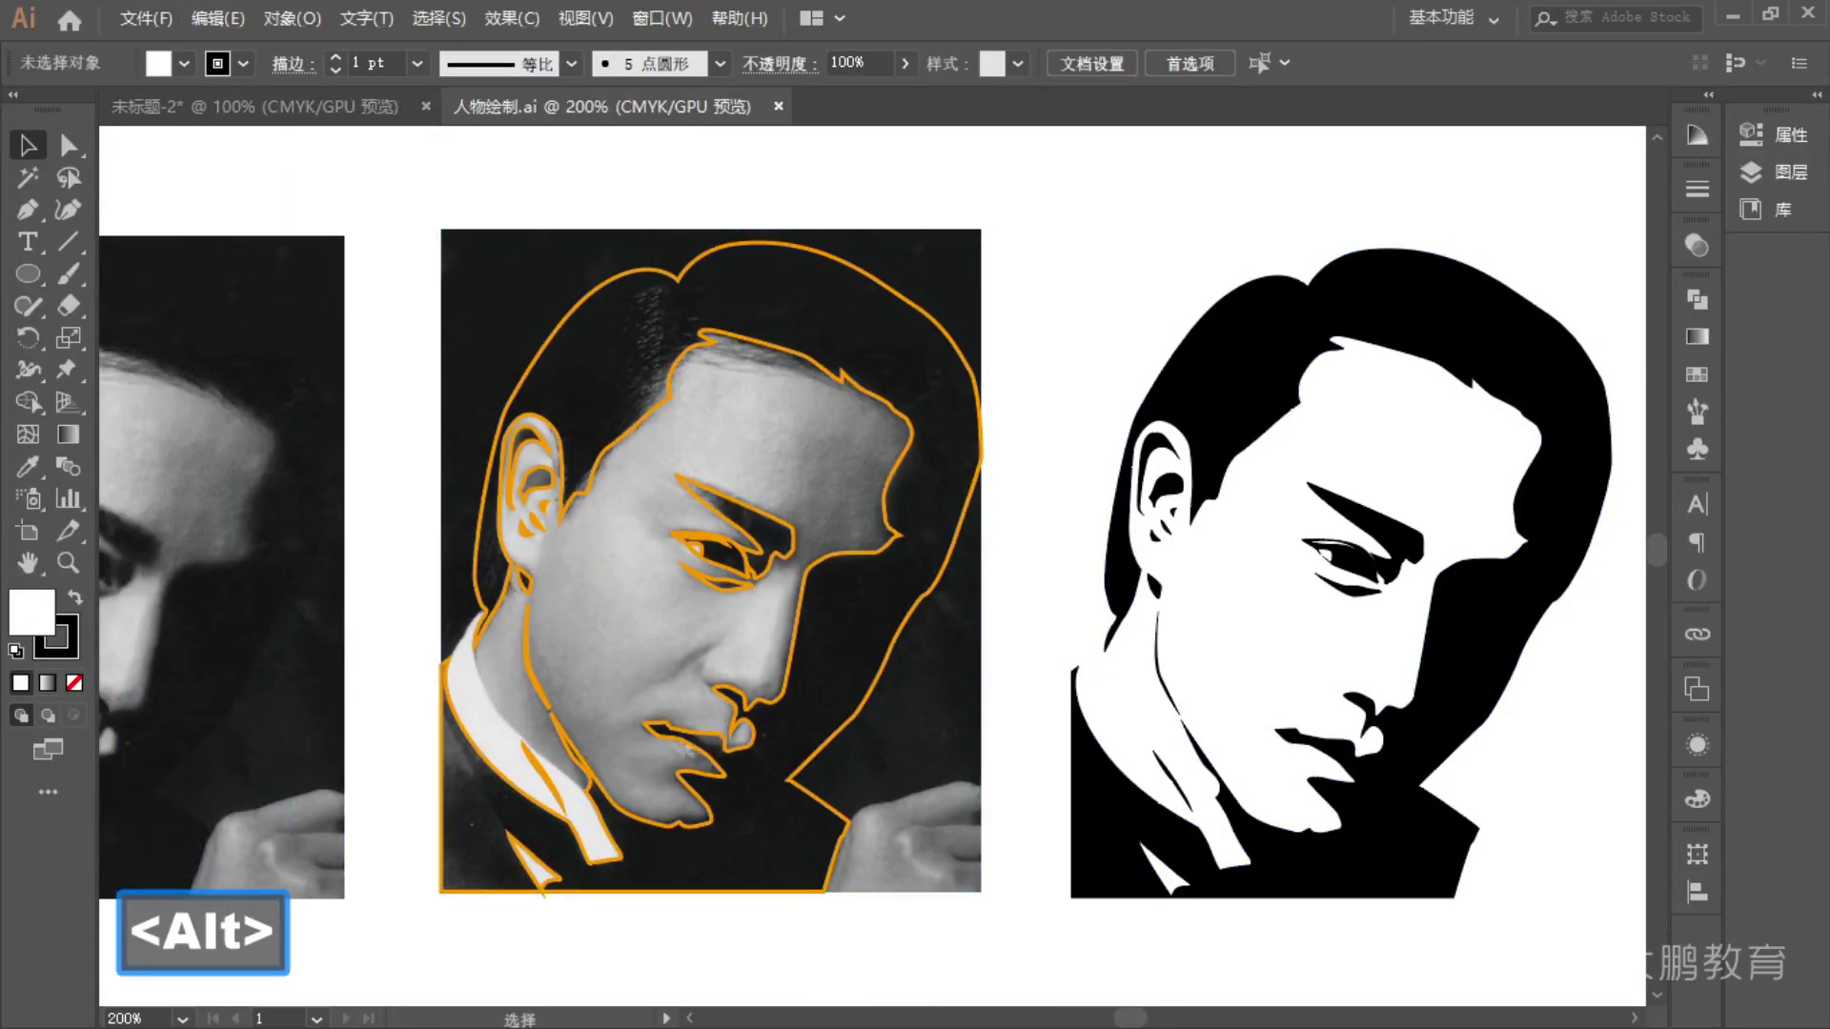
pyautogui.click(657, 427)
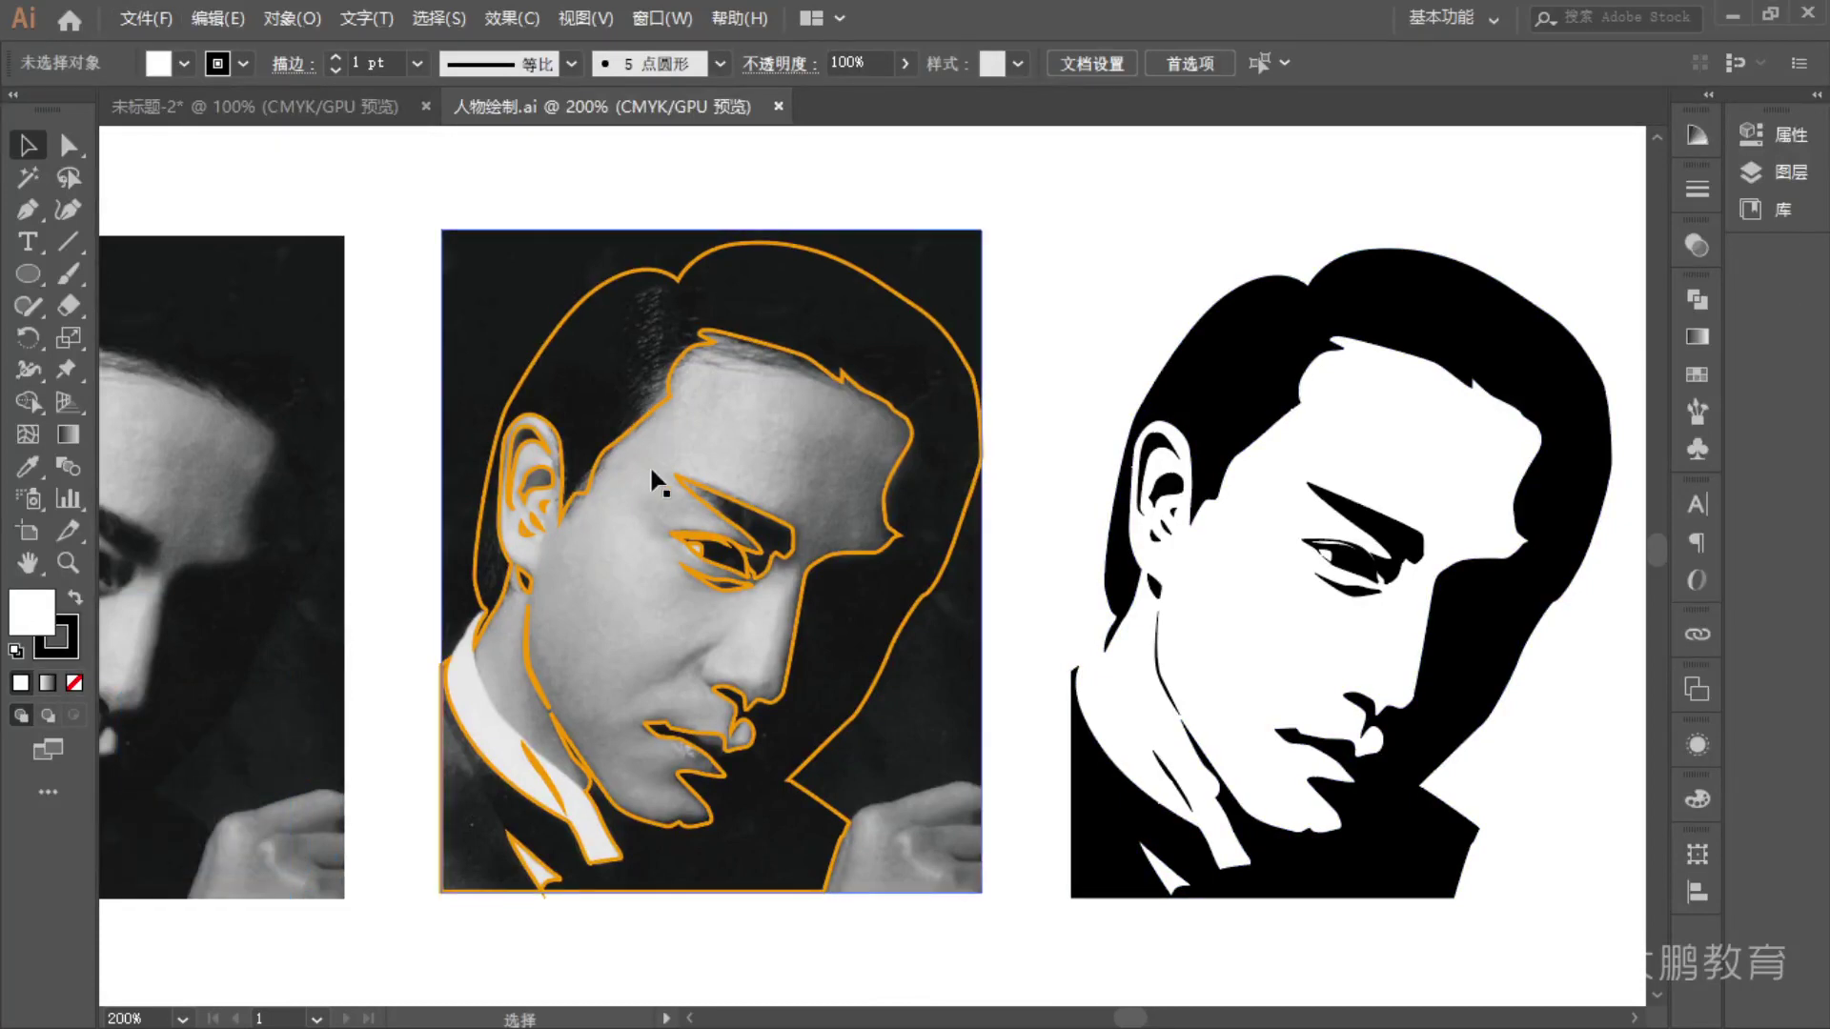
pyautogui.press('F1')
pyautogui.moveTo(494, 417)
pyautogui.mouseDown()
pyautogui.moveTo(541, 311)
pyautogui.moveTo(622, 250)
pyautogui.moveTo(667, 260)
pyautogui.moveTo(569, 302)
pyautogui.moveTo(711, 238)
pyautogui.mouseUp()
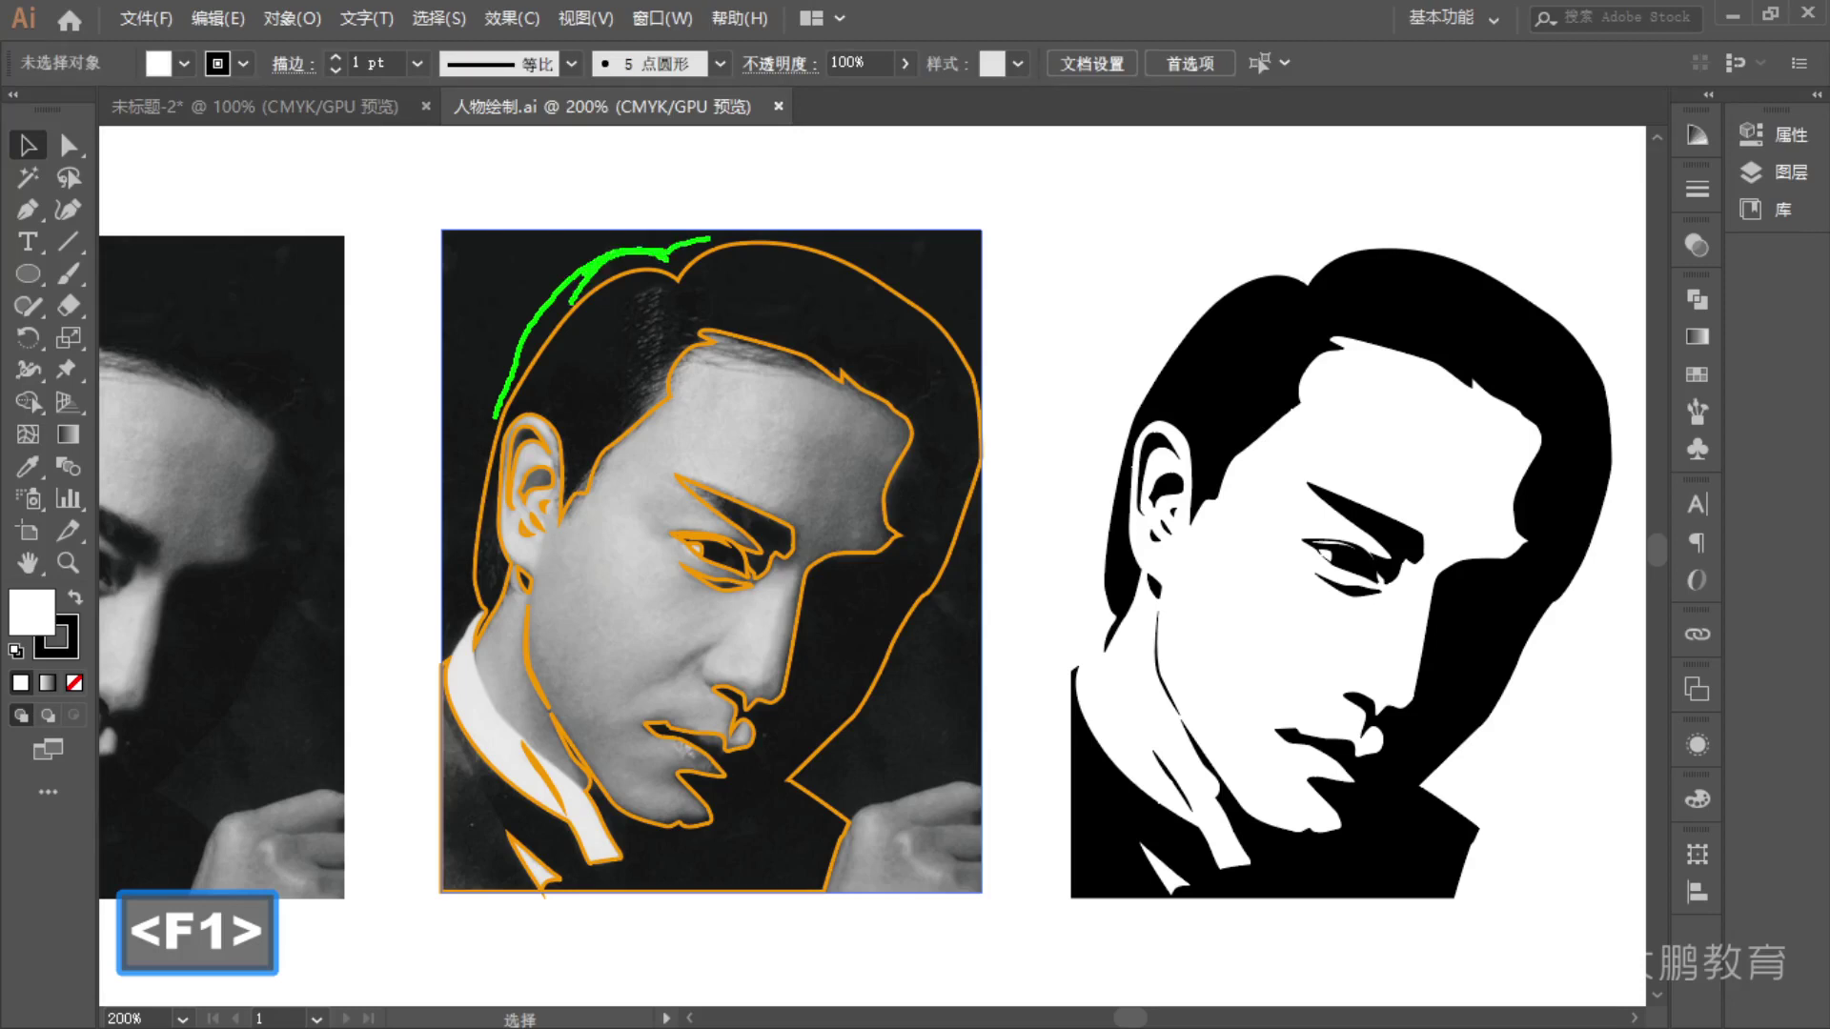
pyautogui.press('Escape')
pyautogui.moveTo(1277, 269)
pyautogui.mouseDown()
pyautogui.moveTo(1194, 313)
pyautogui.moveTo(1165, 370)
pyautogui.moveTo(1141, 372)
pyautogui.moveTo(1176, 288)
pyautogui.moveTo(1251, 257)
pyautogui.moveTo(1307, 279)
pyautogui.mouseUp()
pyautogui.moveTo(1296, 263)
pyautogui.mouseDown()
pyautogui.moveTo(1333, 215)
pyautogui.moveTo(1455, 264)
pyautogui.mouseUp()
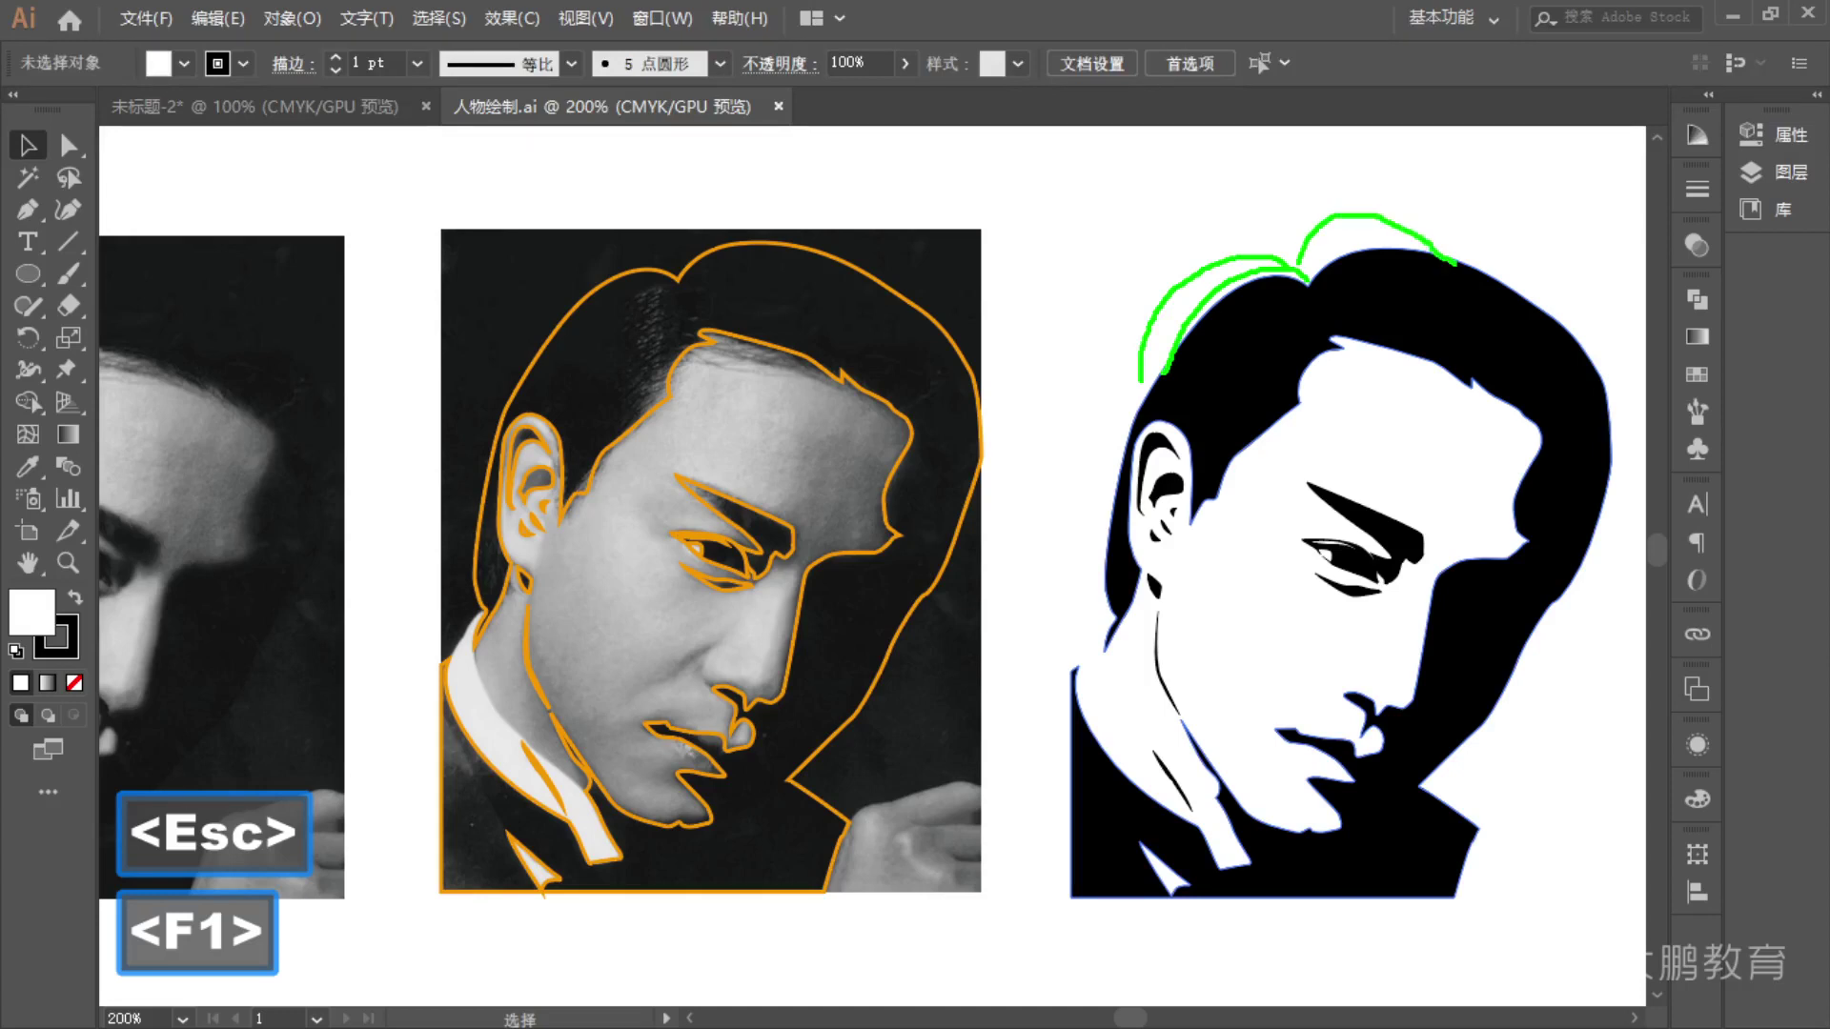
pyautogui.press('Escape')
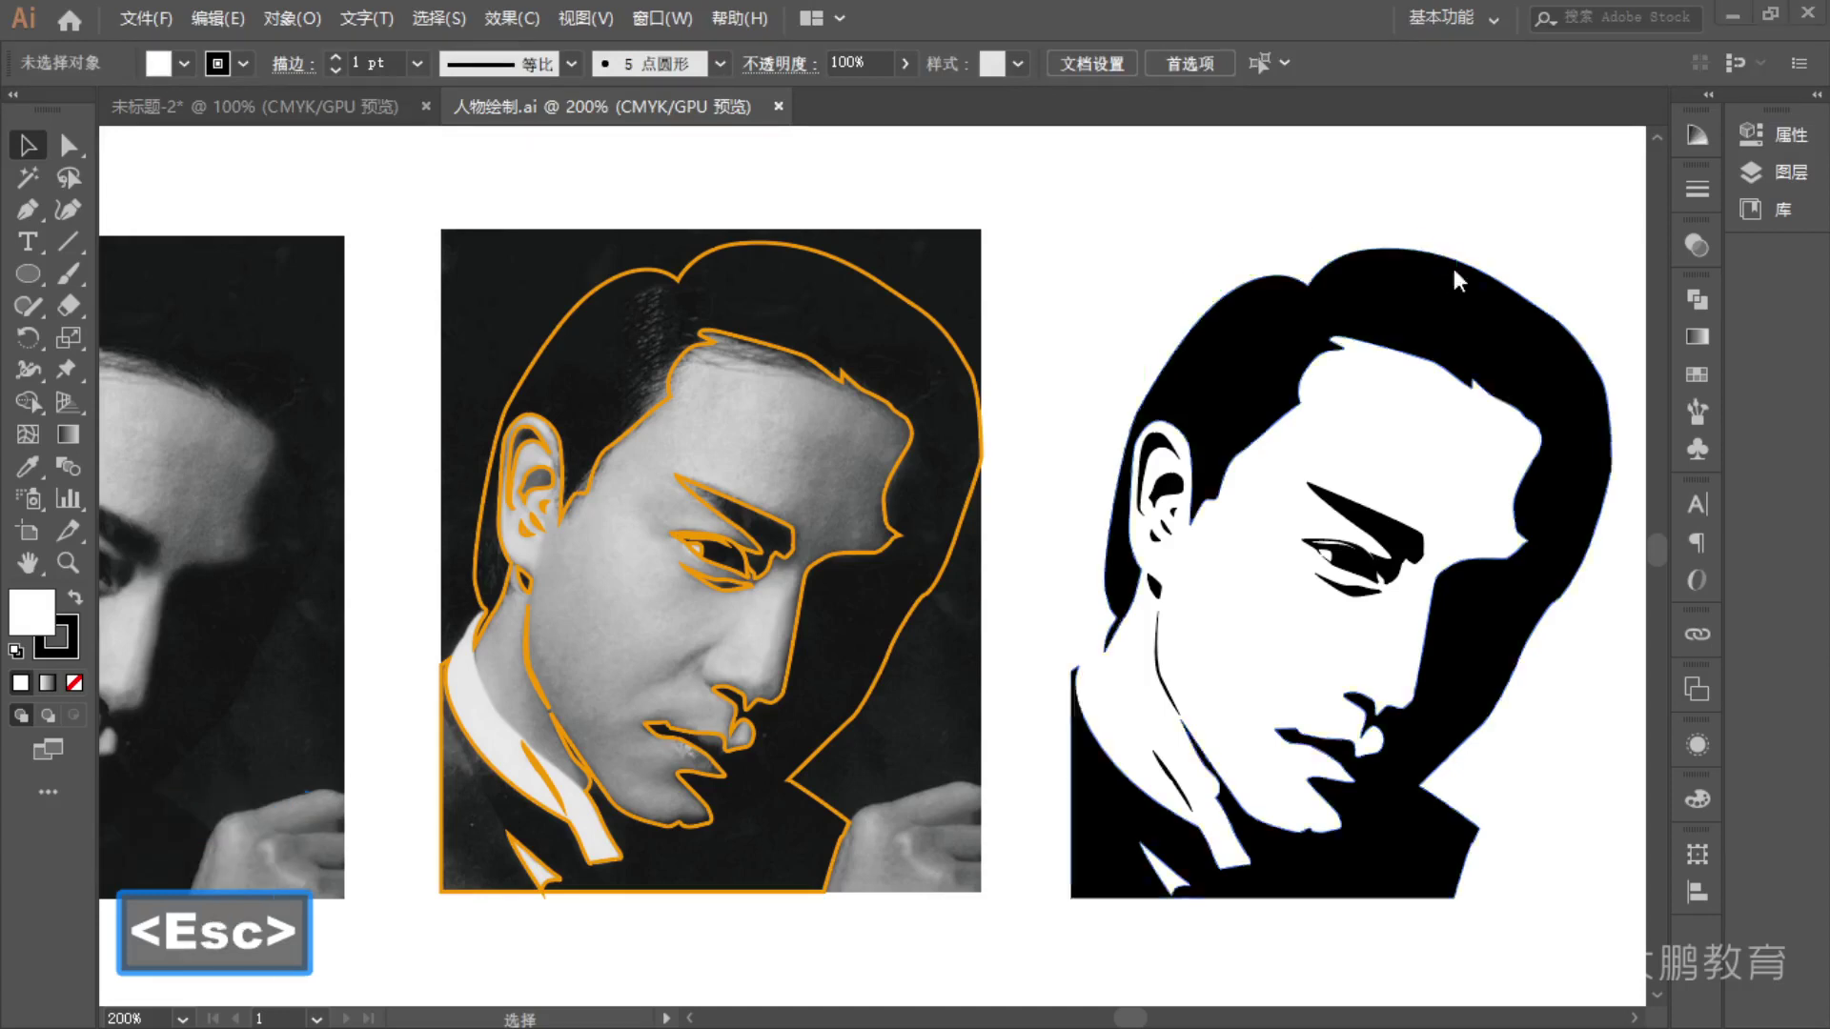
pyautogui.scroll(-2, 1174, 530)
pyautogui.moveTo(1178, 534); pyautogui.dragTo(1187, 677)
pyautogui.moveTo(1319, 619); pyautogui.dragTo(1274, 736)
pyautogui.scroll(-1, 1025, 722)
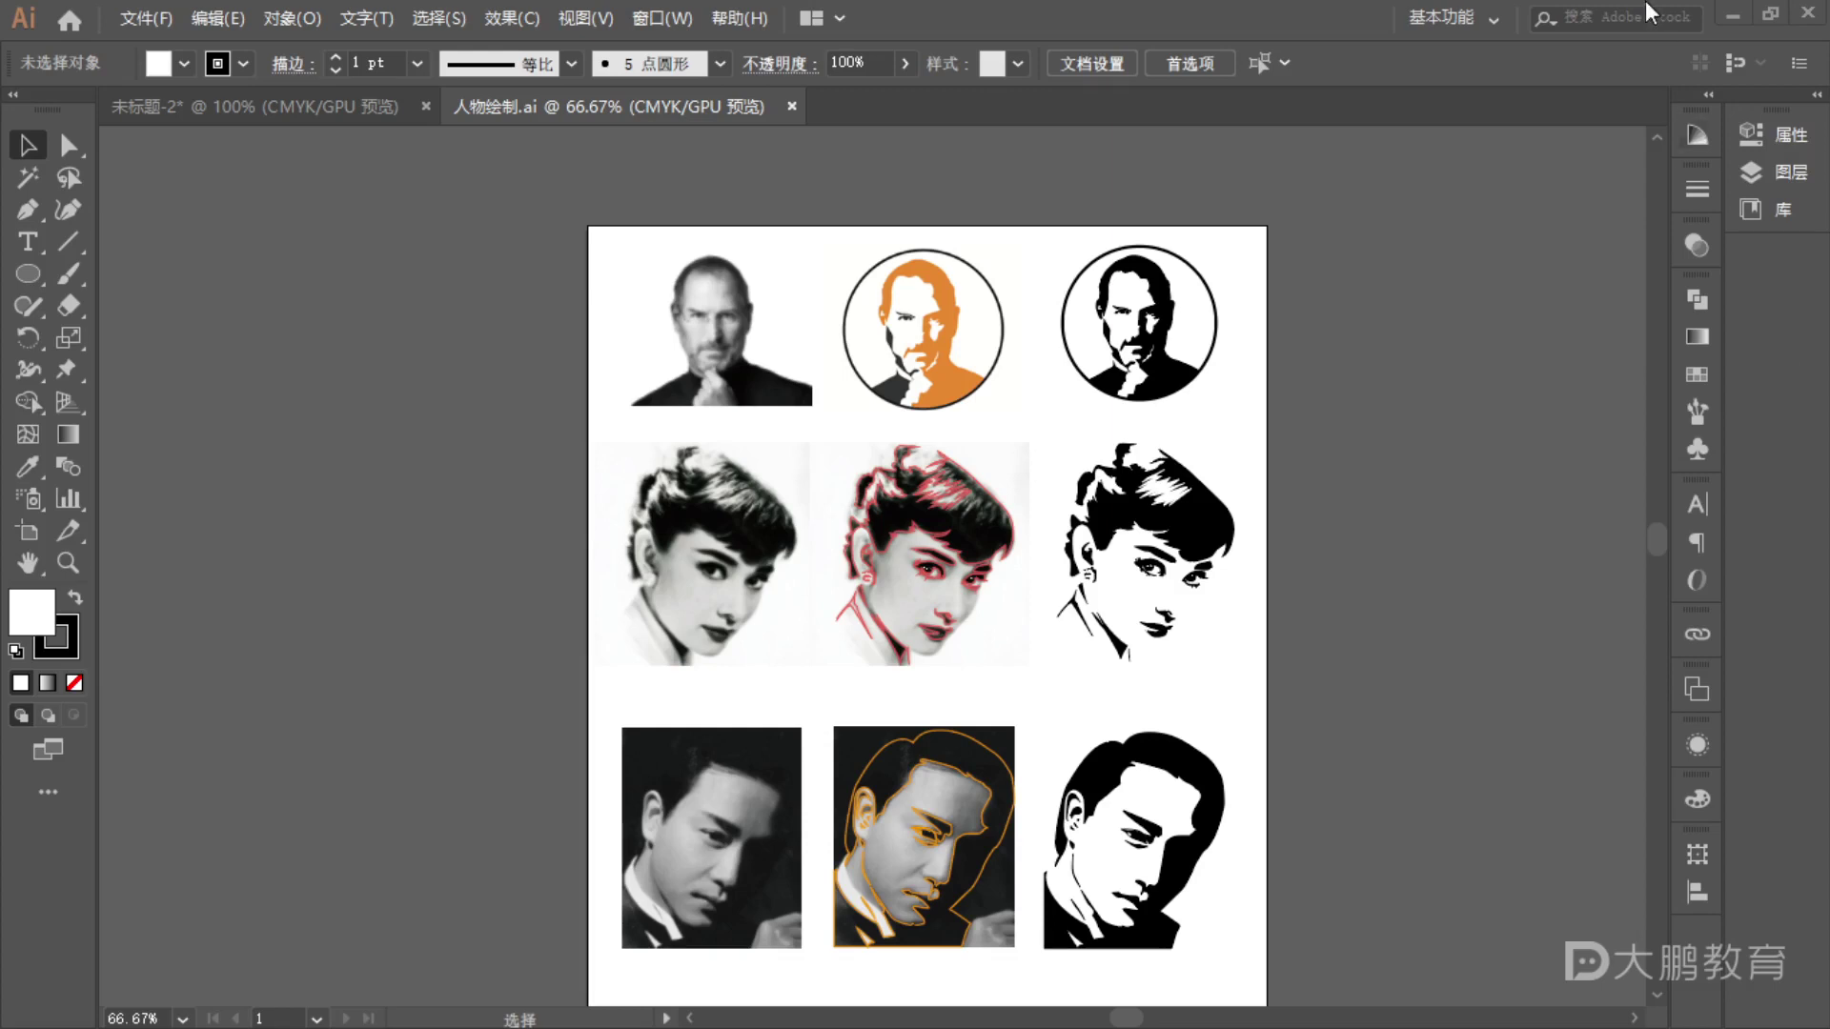
# - Open the portrait photo in Photoshop and create a desaturated duplicate of its background layer
pyautogui.click(1733, 15)
pyautogui.moveTo(353, 419); pyautogui.dragTo(49, 185)
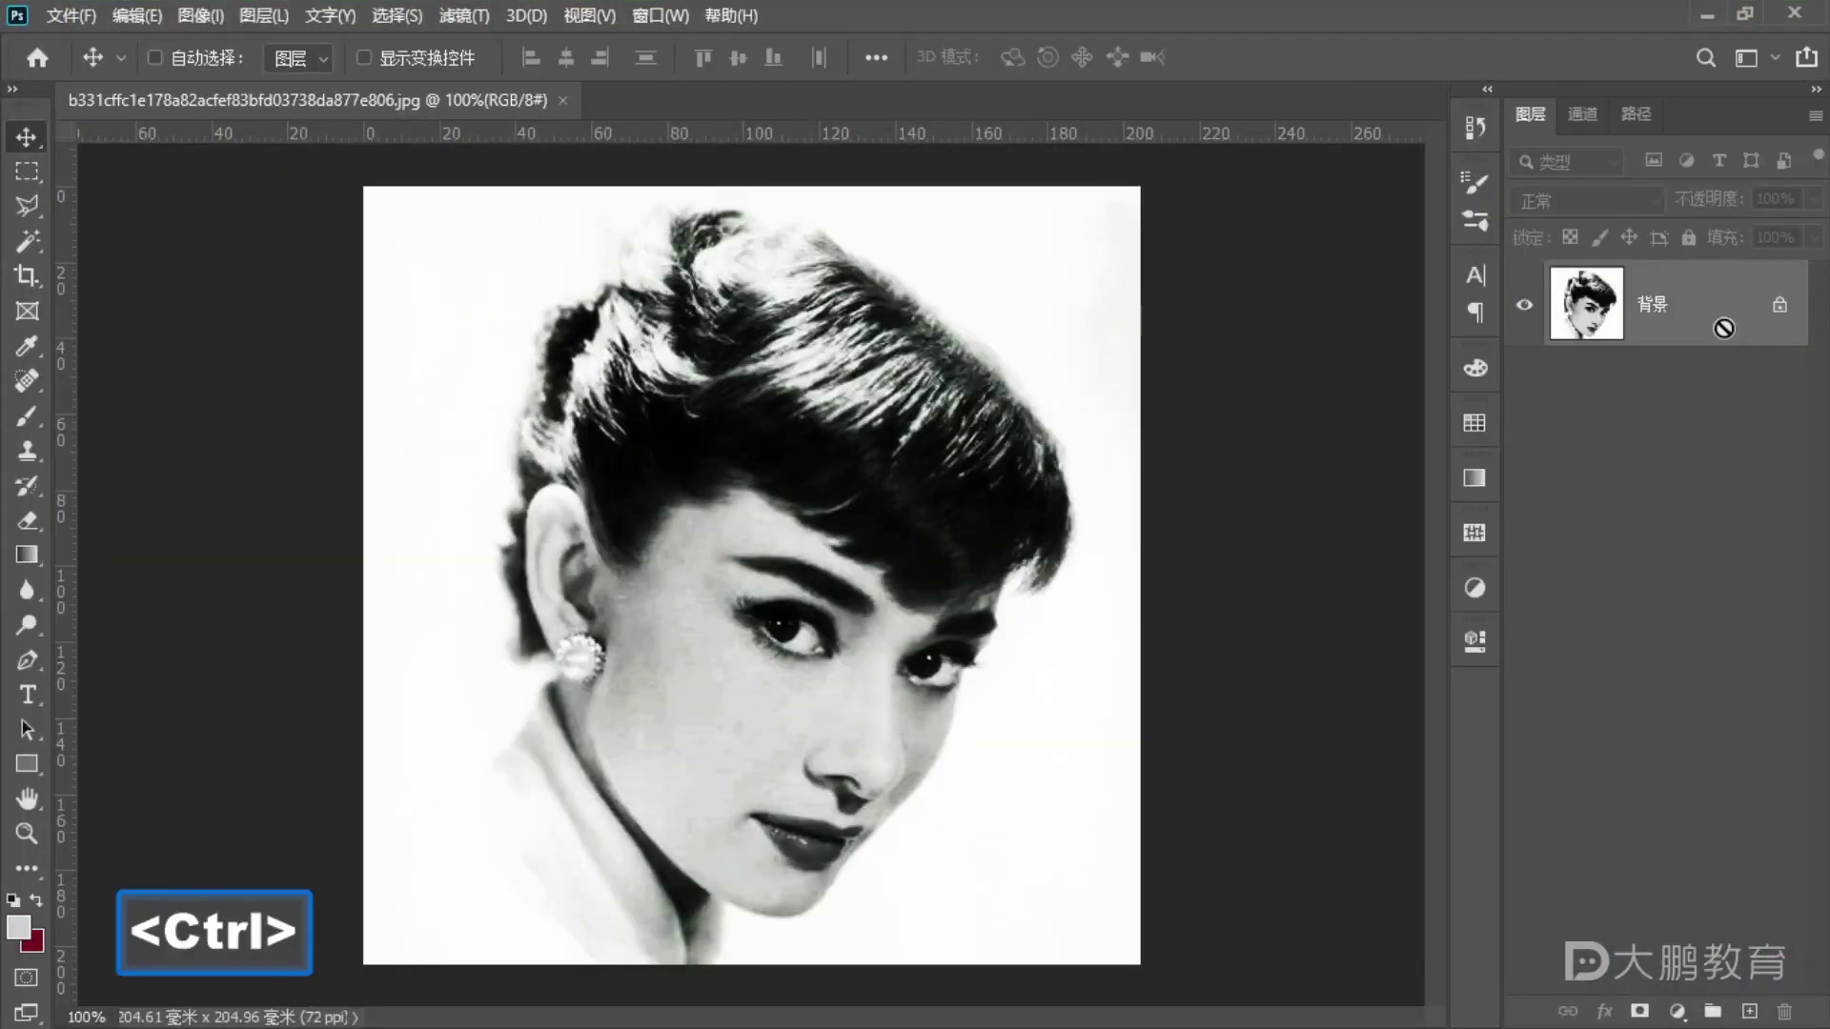
pyautogui.hotkey('ctrl', 'j')
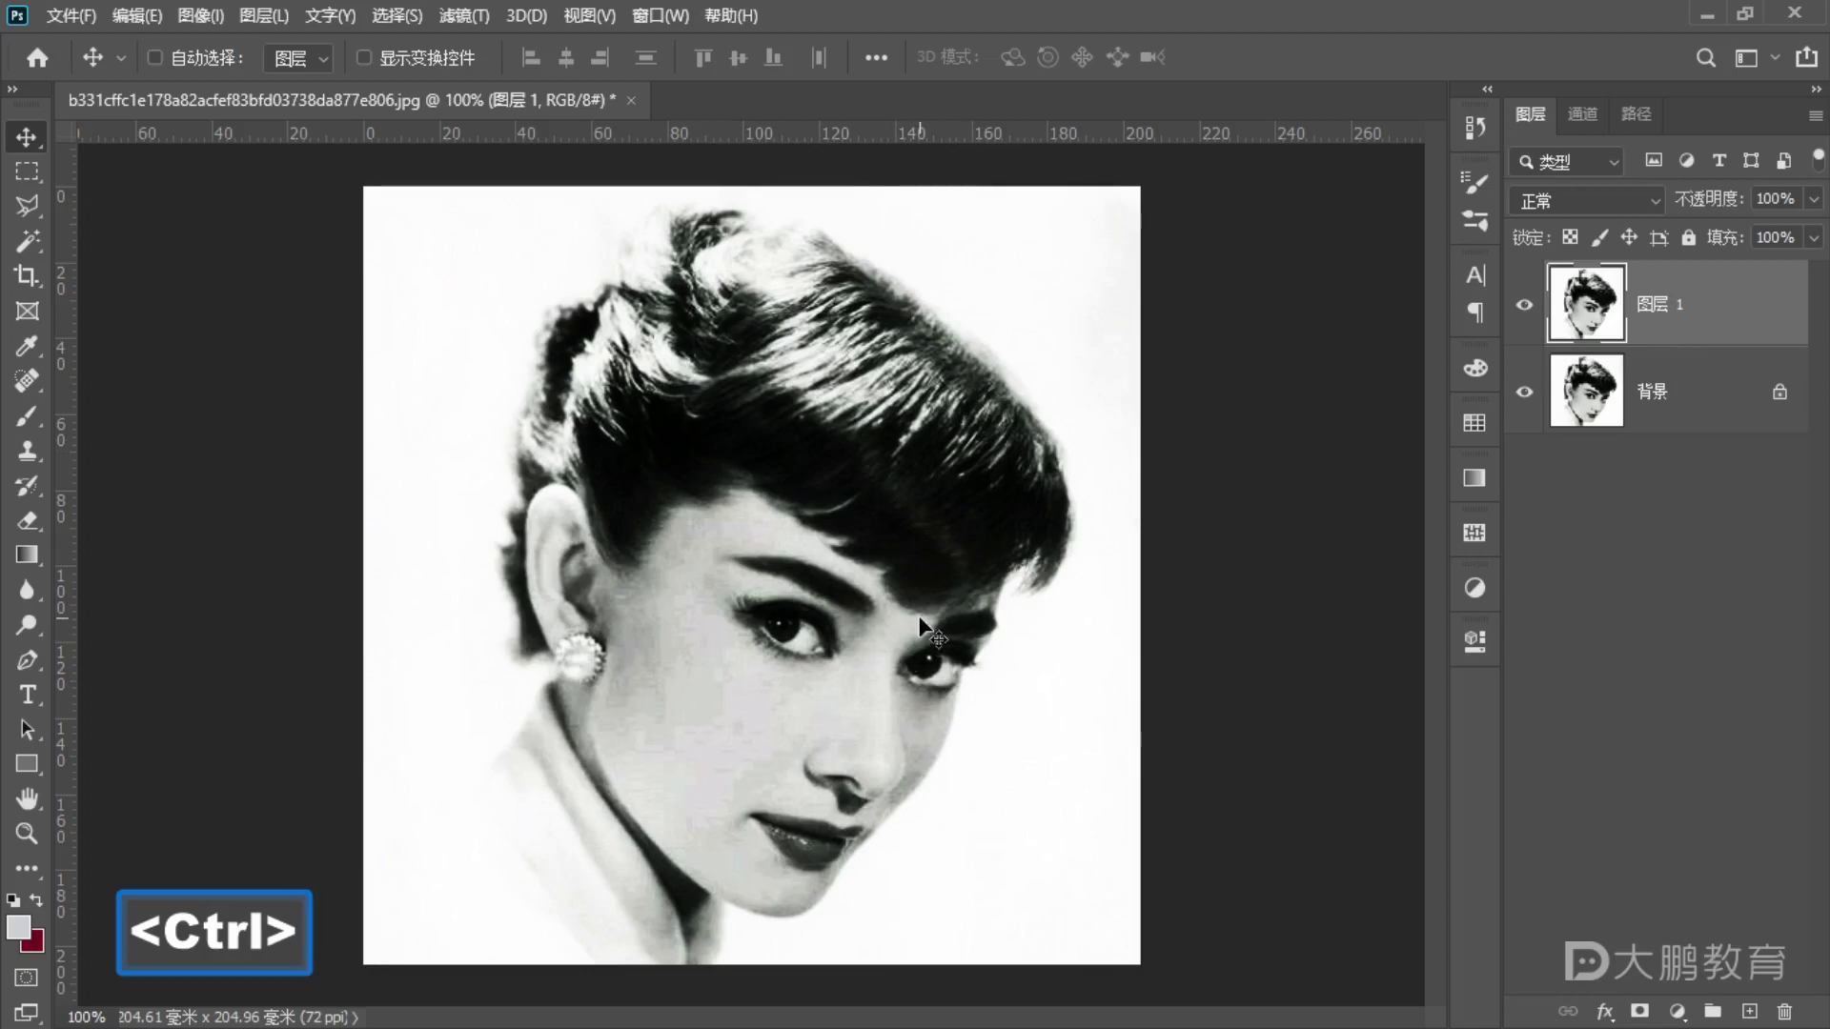
pyautogui.hotkey('ctrl', 'shift', 'u')
# - Compare the desaturated copy with the original background by toggling the copy's visibility
pyautogui.click(1524, 305)
pyautogui.click(1525, 305)
pyautogui.click(1524, 305)
pyautogui.click(1525, 305)
pyautogui.click(1524, 305)
pyautogui.click(1525, 305)
pyautogui.click(1525, 305)
pyautogui.click(1525, 304)
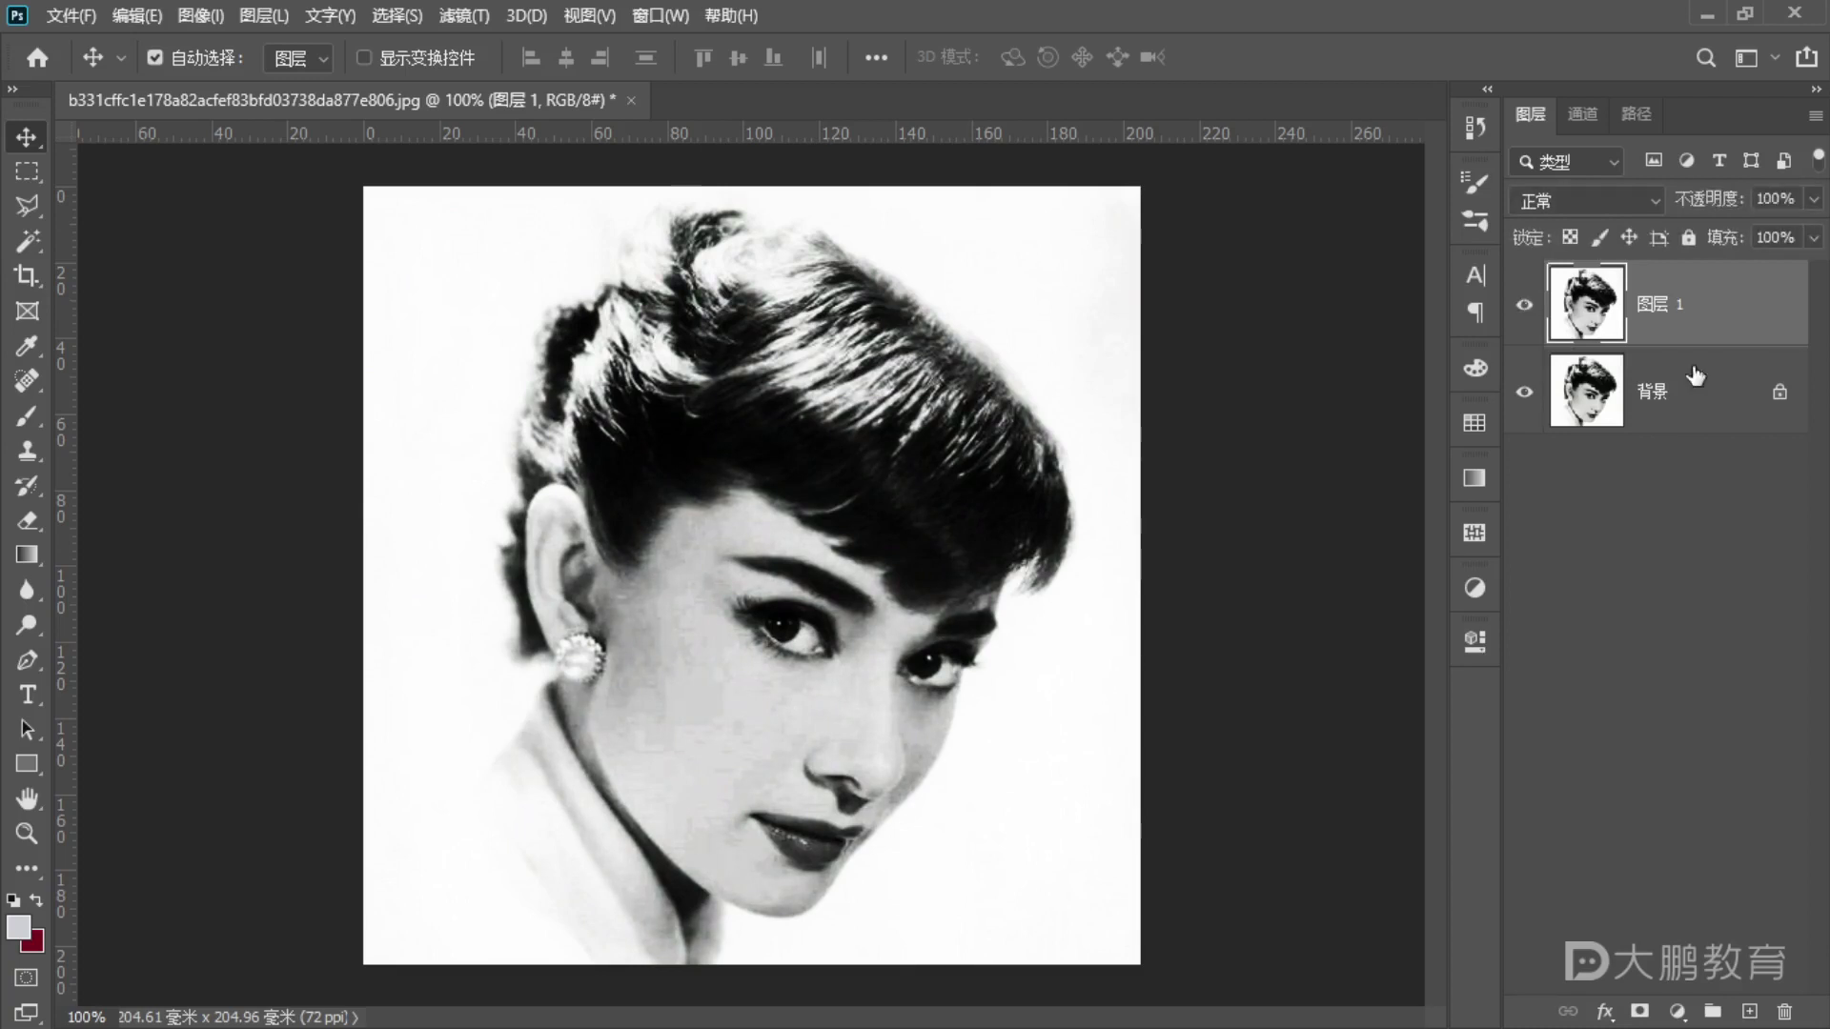
# - Try an S-shaped Curves adjustment on the desaturated layer, with points at input 60, output 44 and input 177, output 205, and discard it
pyautogui.press('ctrl')
pyautogui.hotkey('ctrl', 'm')
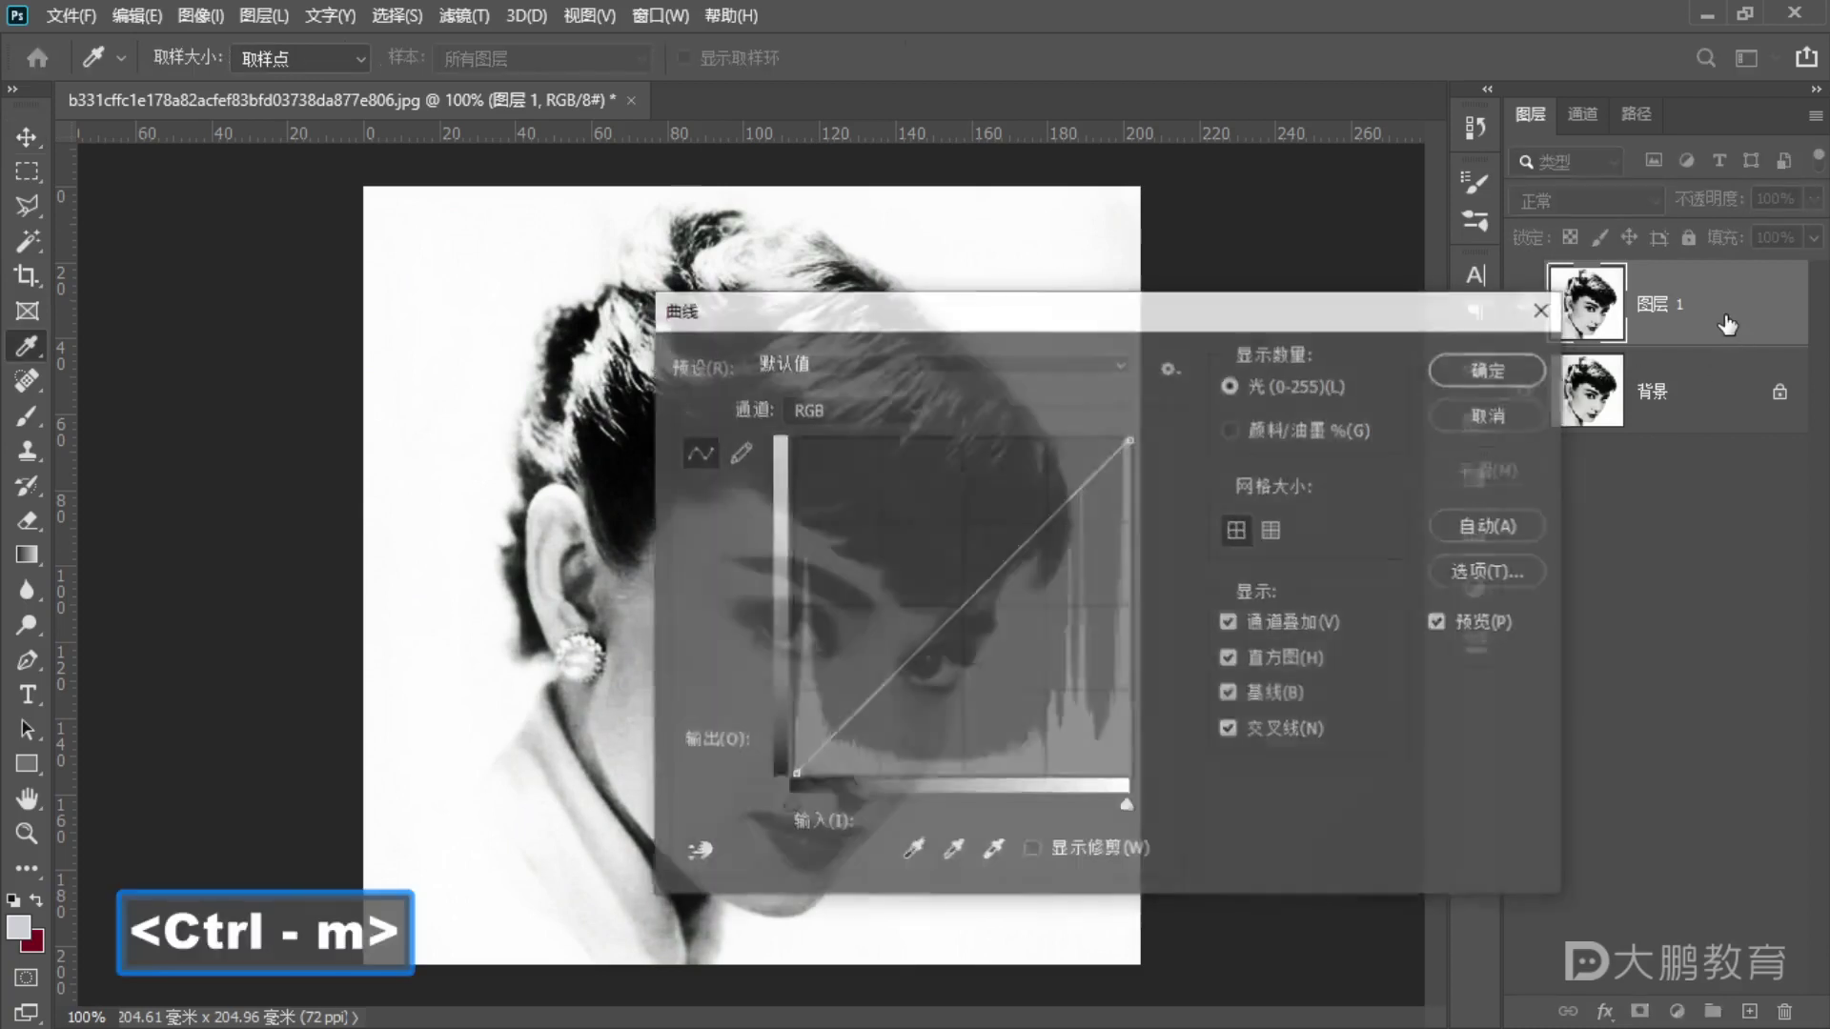
pyautogui.moveTo(871, 321); pyautogui.dragTo(1230, 192)
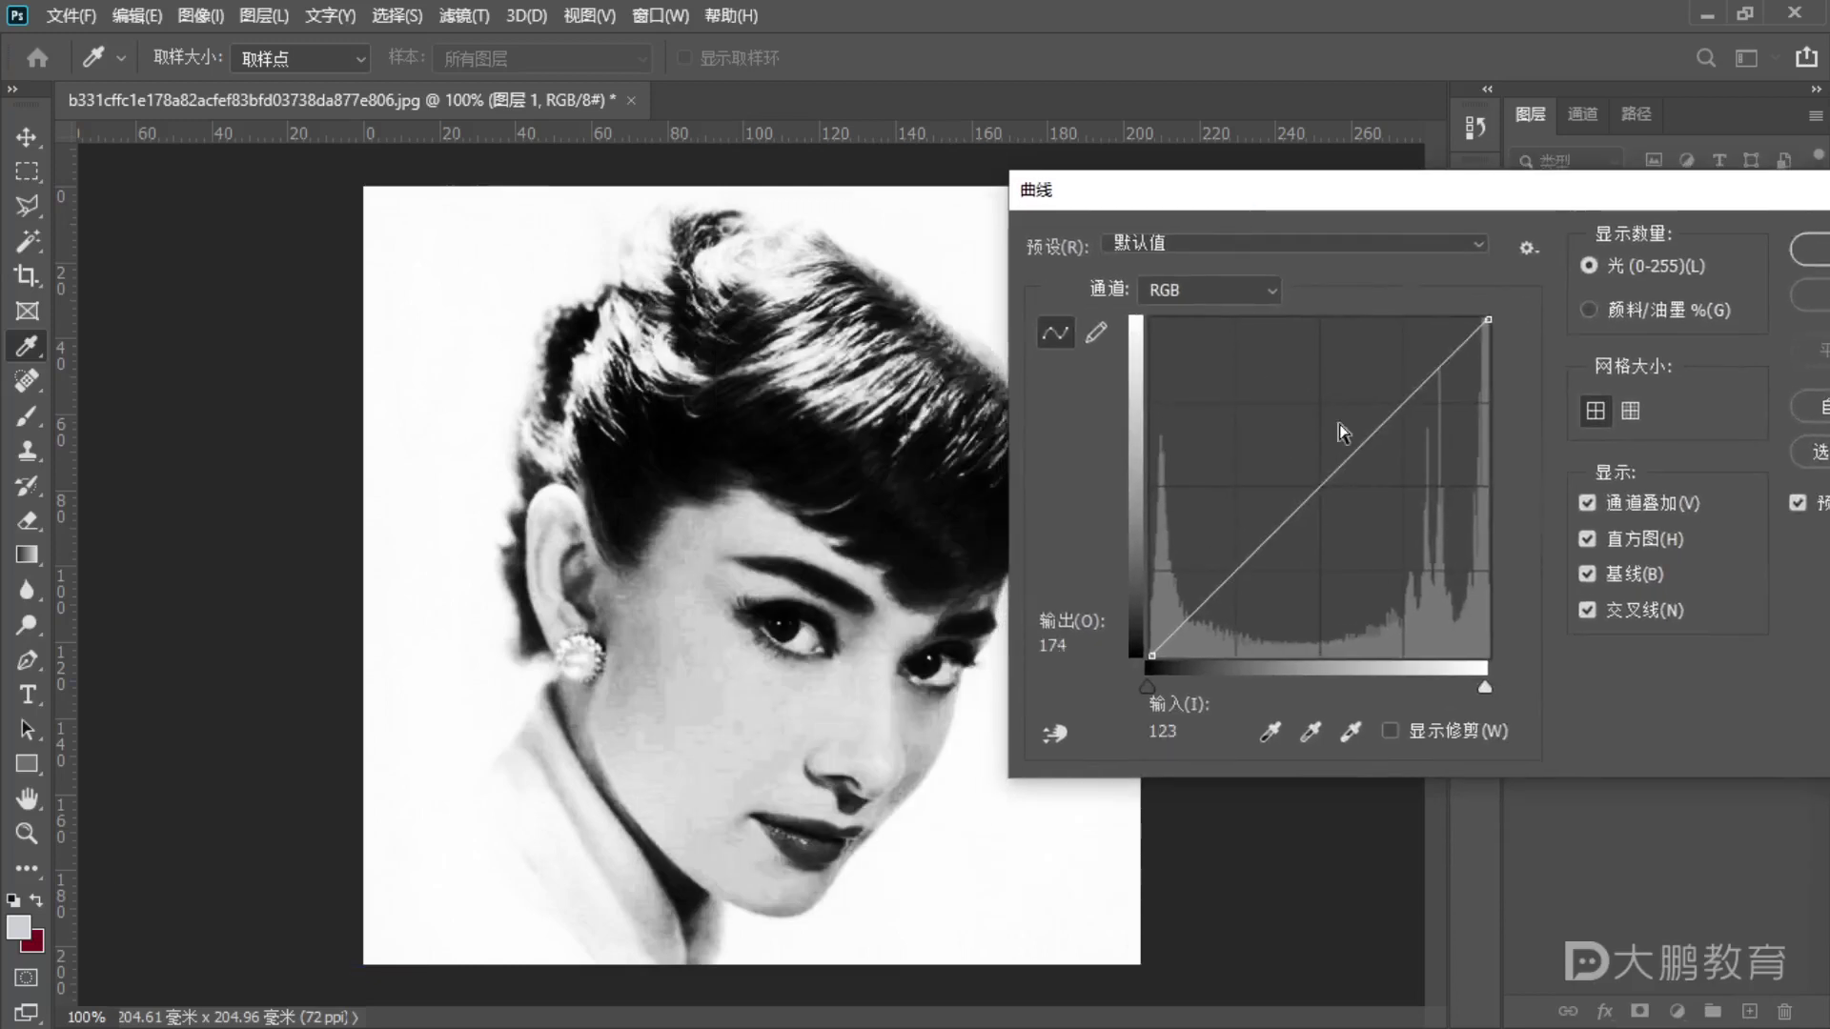
pyautogui.moveTo(1372, 436); pyautogui.dragTo(1371, 382)
pyautogui.moveTo(1230, 546); pyautogui.dragTo(1232, 596)
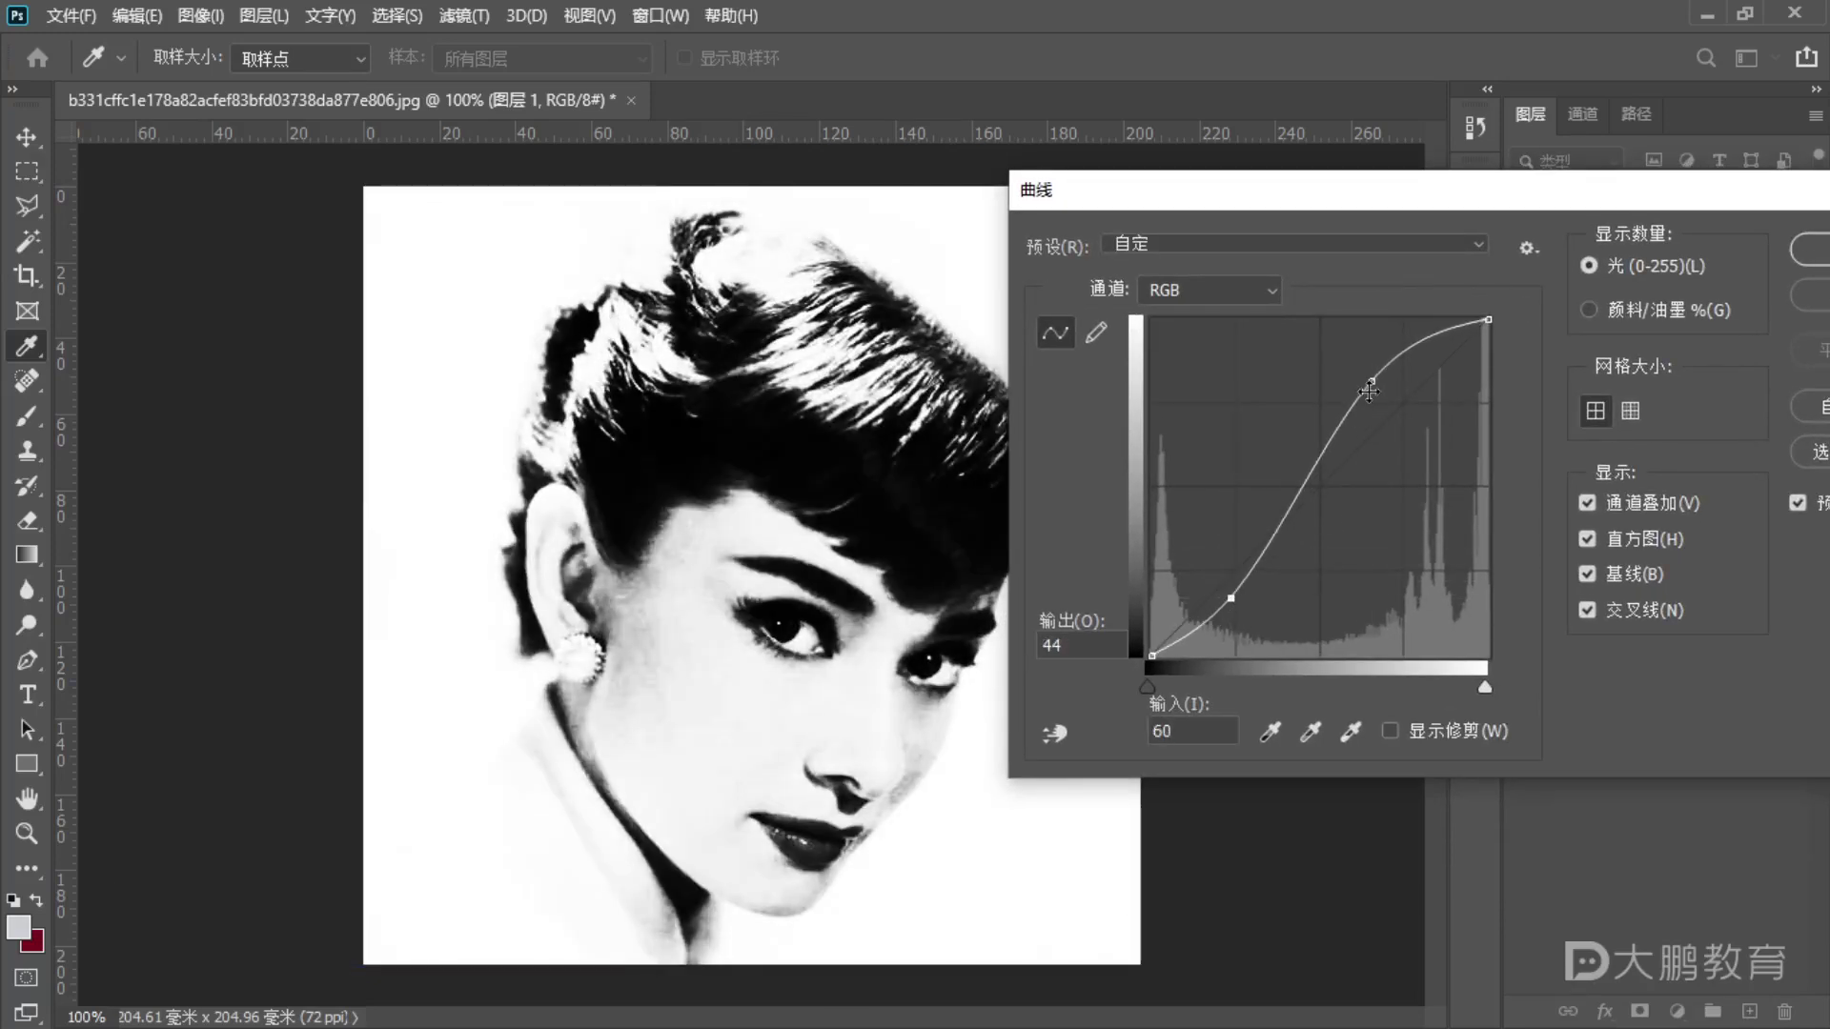
pyautogui.moveTo(1371, 381); pyautogui.dragTo(1385, 385)
pyautogui.moveTo(1549, 205); pyautogui.dragTo(1405, 207)
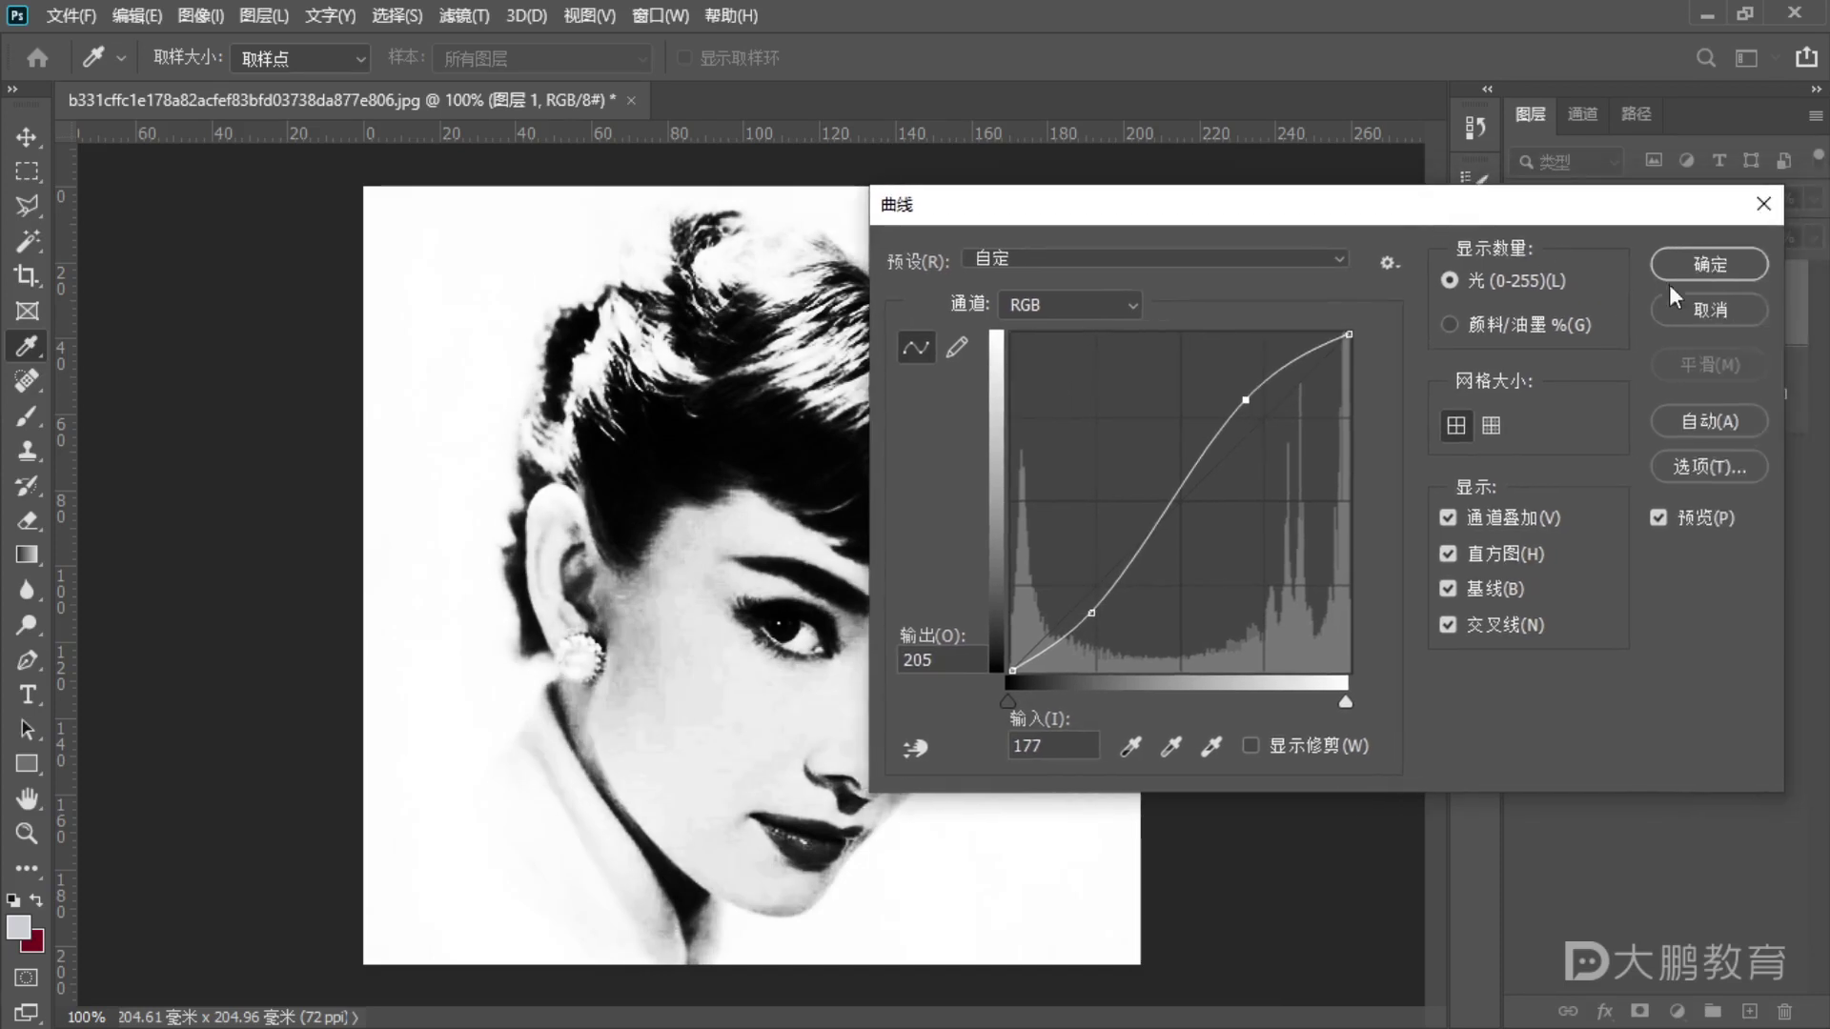
pyautogui.click(1694, 307)
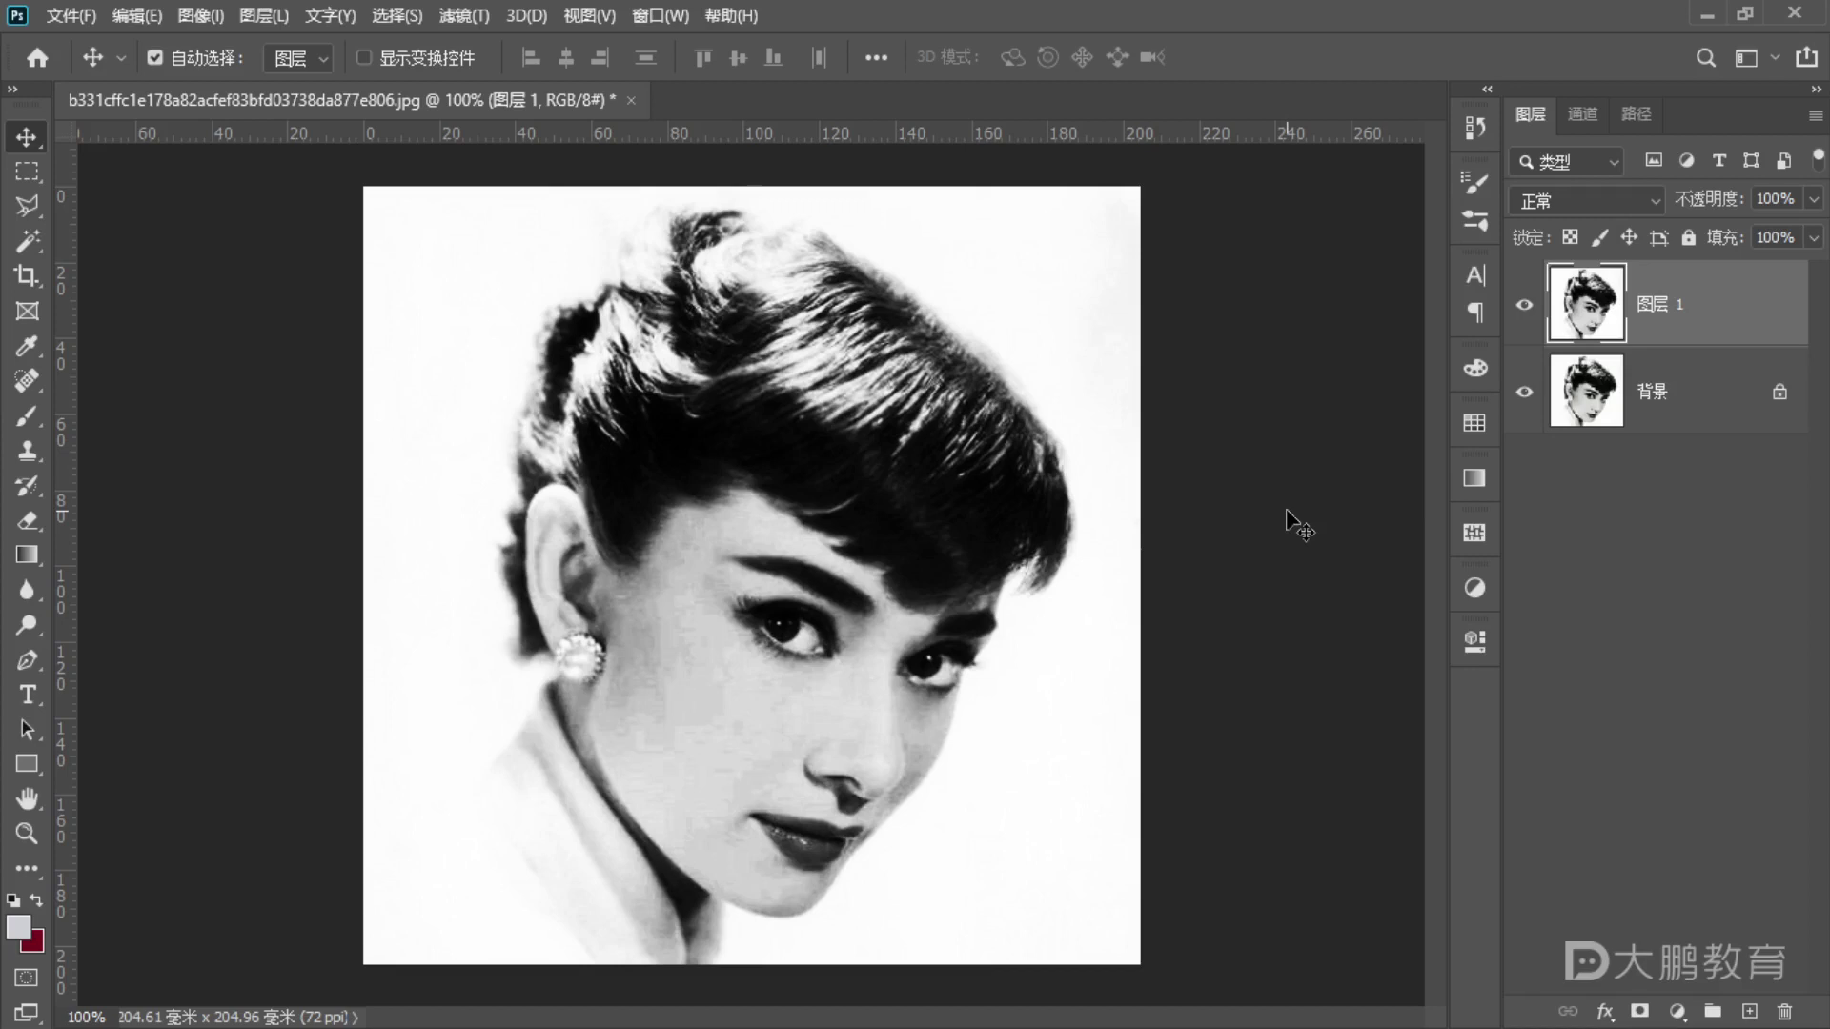
pyautogui.press('F1')
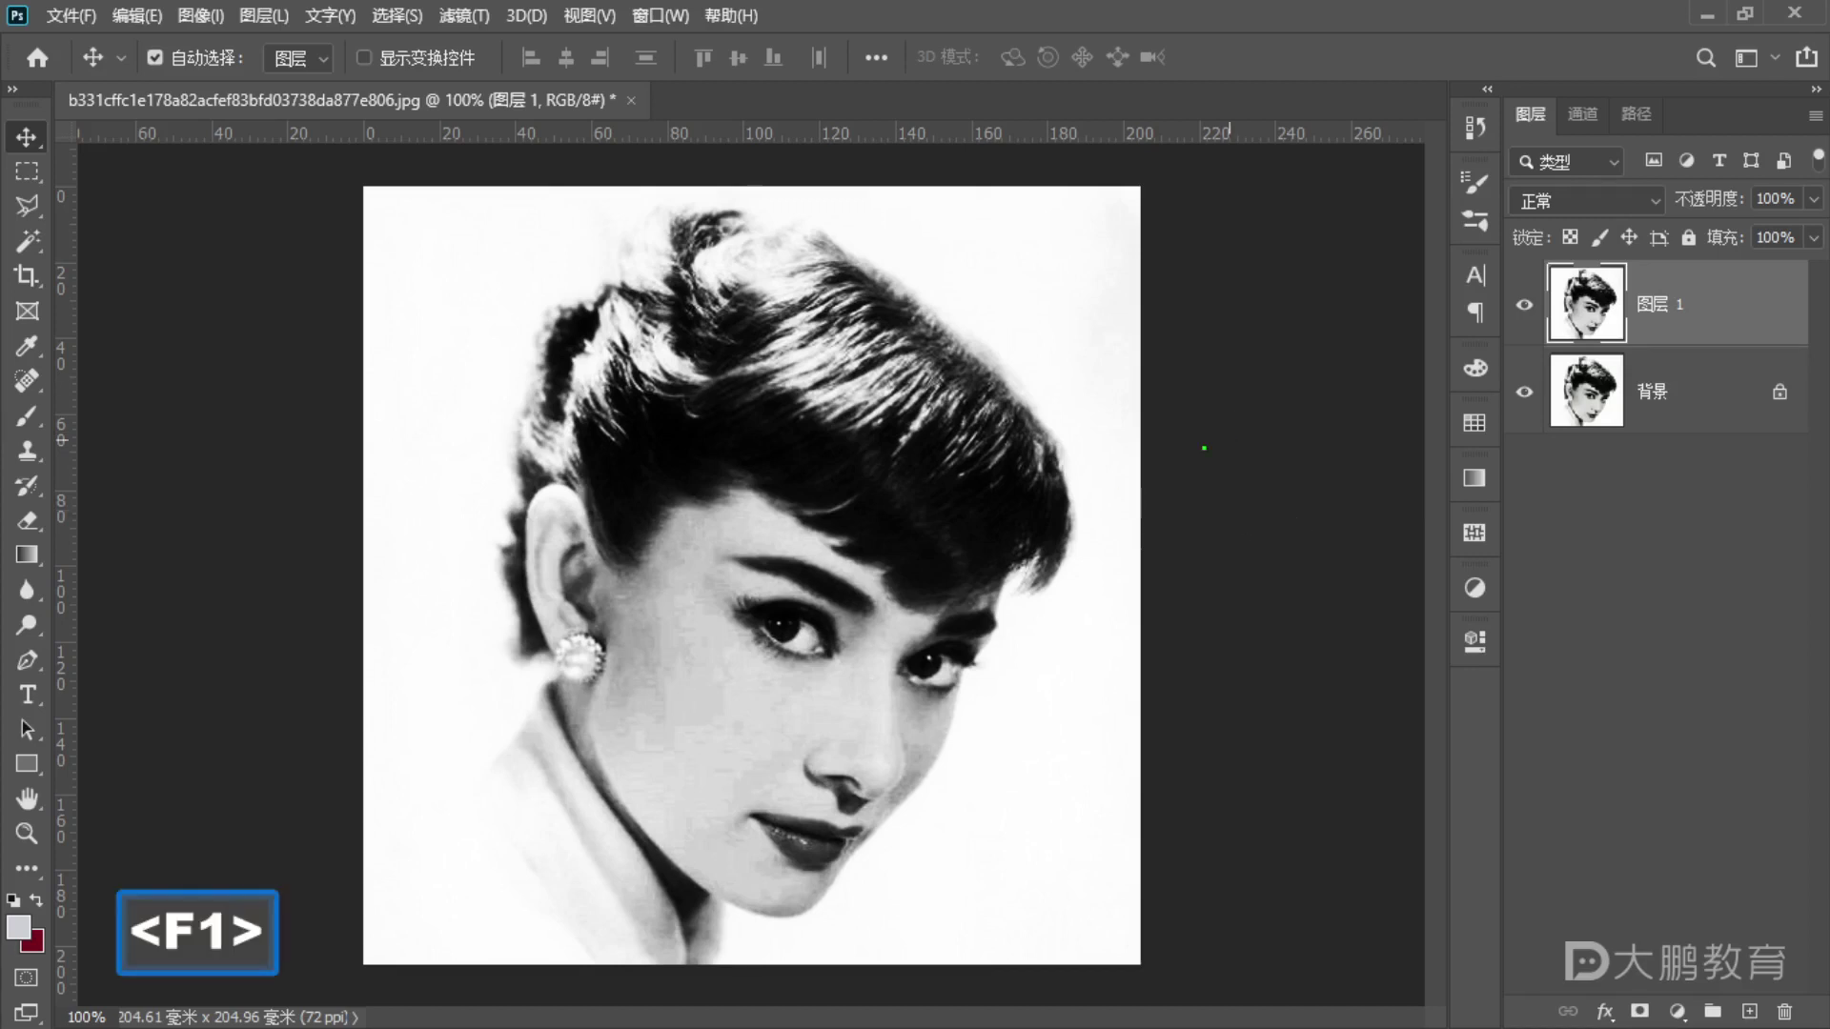
pyautogui.moveTo(1273, 291)
pyautogui.mouseDown()
pyautogui.moveTo(1164, 495)
pyautogui.moveTo(1509, 775)
pyautogui.moveTo(1557, 267)
pyautogui.moveTo(1268, 290)
pyautogui.mouseUp()
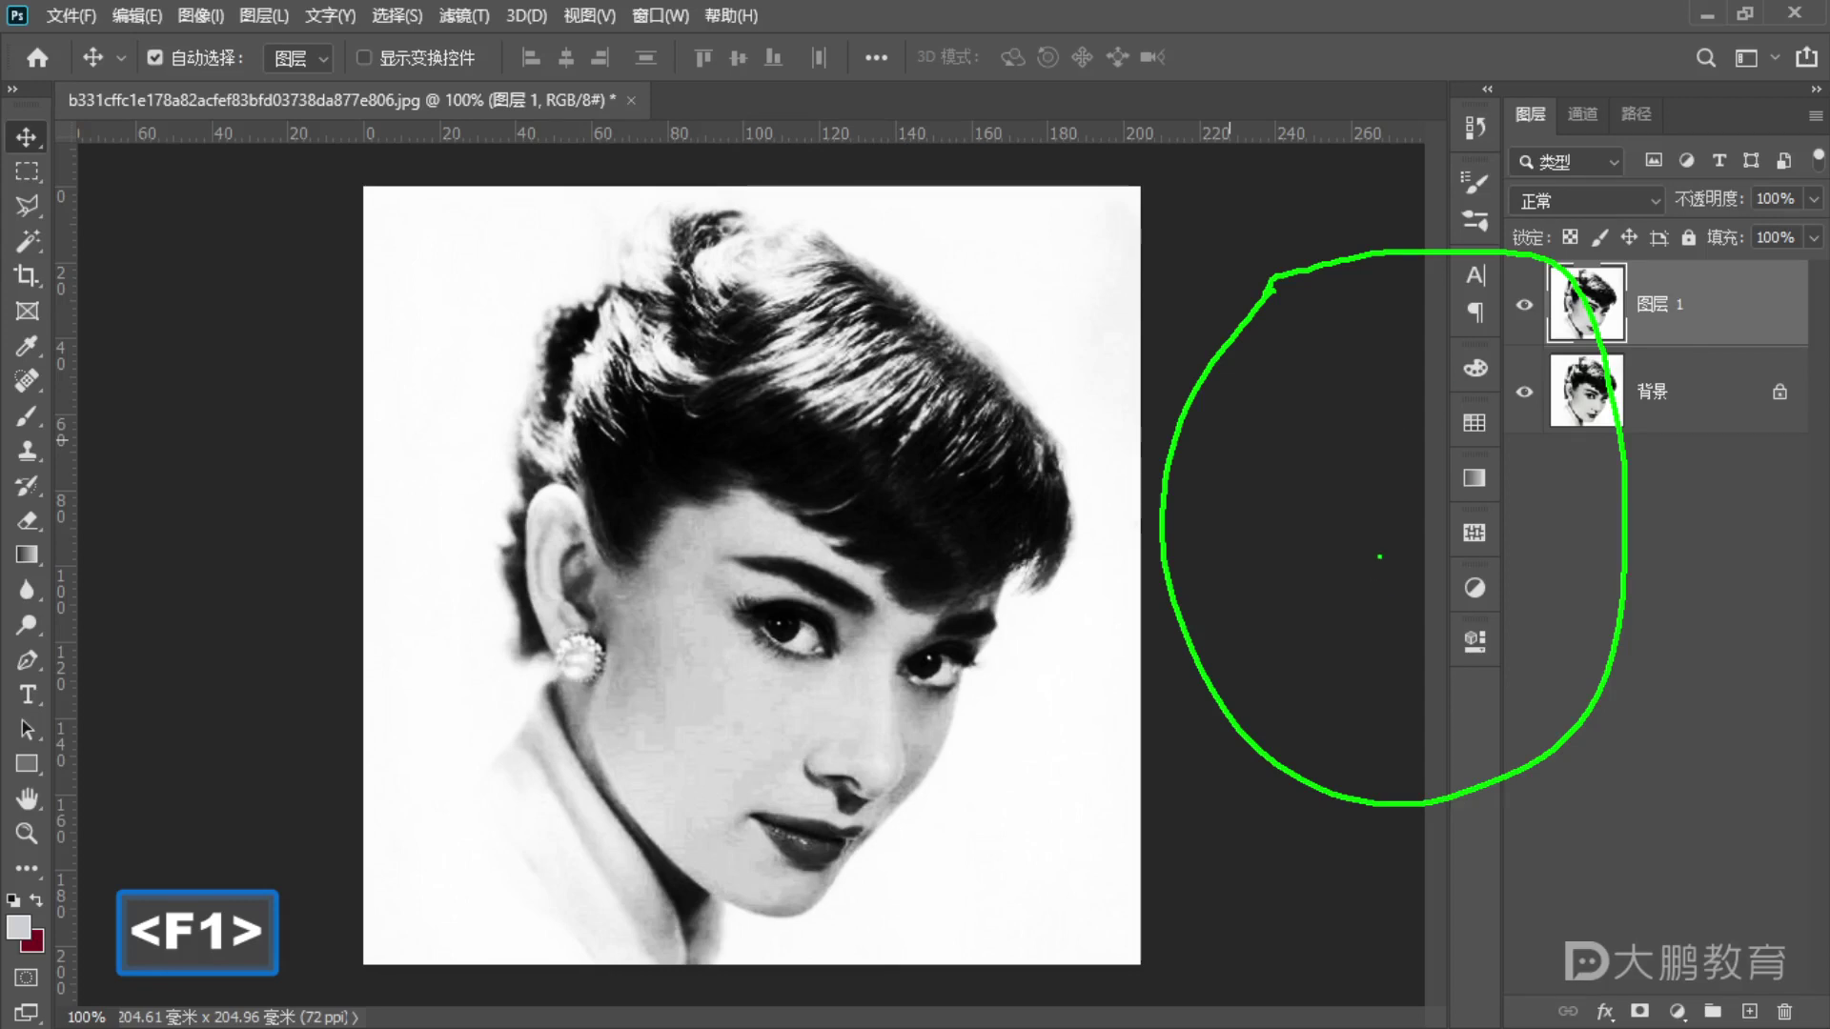
pyautogui.moveTo(1355, 568); pyautogui.dragTo(1369, 571)
pyautogui.moveTo(1478, 558); pyautogui.dragTo(1491, 546)
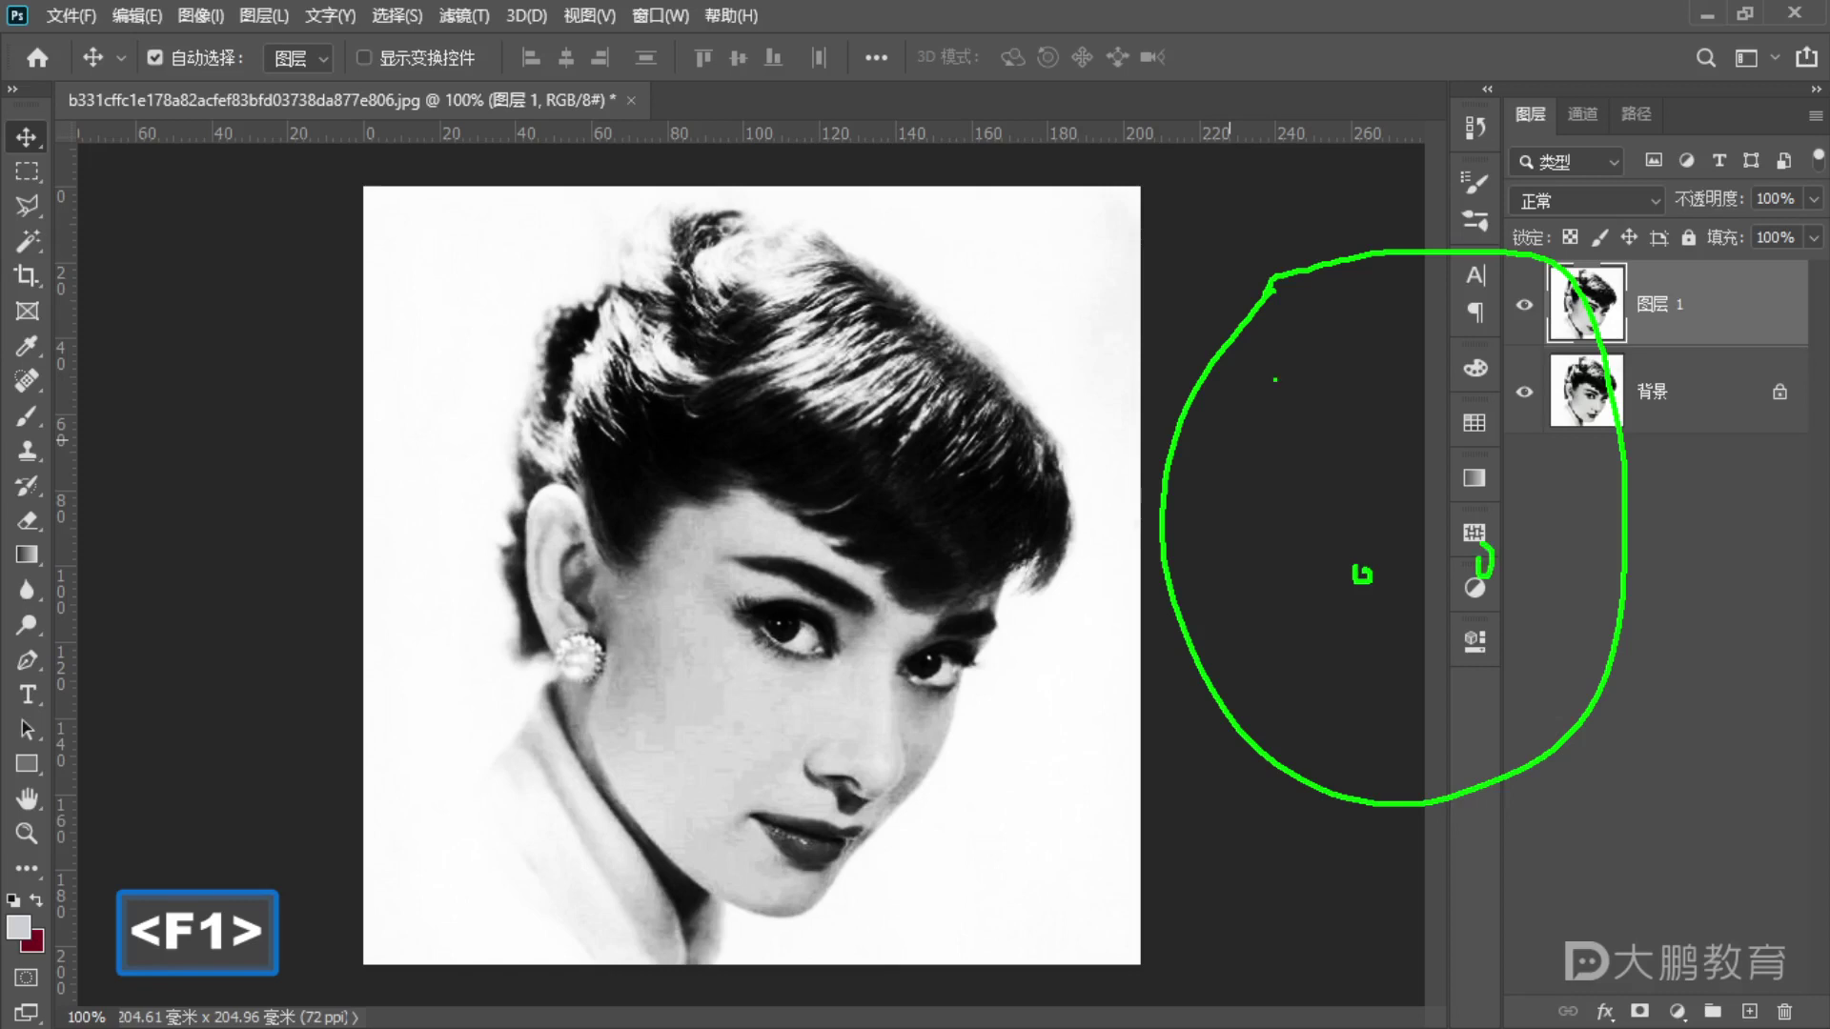
pyautogui.moveTo(1257, 461); pyautogui.dragTo(1296, 446)
pyautogui.moveTo(1472, 461); pyautogui.dragTo(1529, 456)
pyautogui.moveTo(1275, 368); pyautogui.dragTo(1534, 368)
pyautogui.moveTo(1334, 675)
pyautogui.mouseDown()
pyautogui.moveTo(1449, 675)
pyautogui.moveTo(1483, 652)
pyautogui.mouseUp()
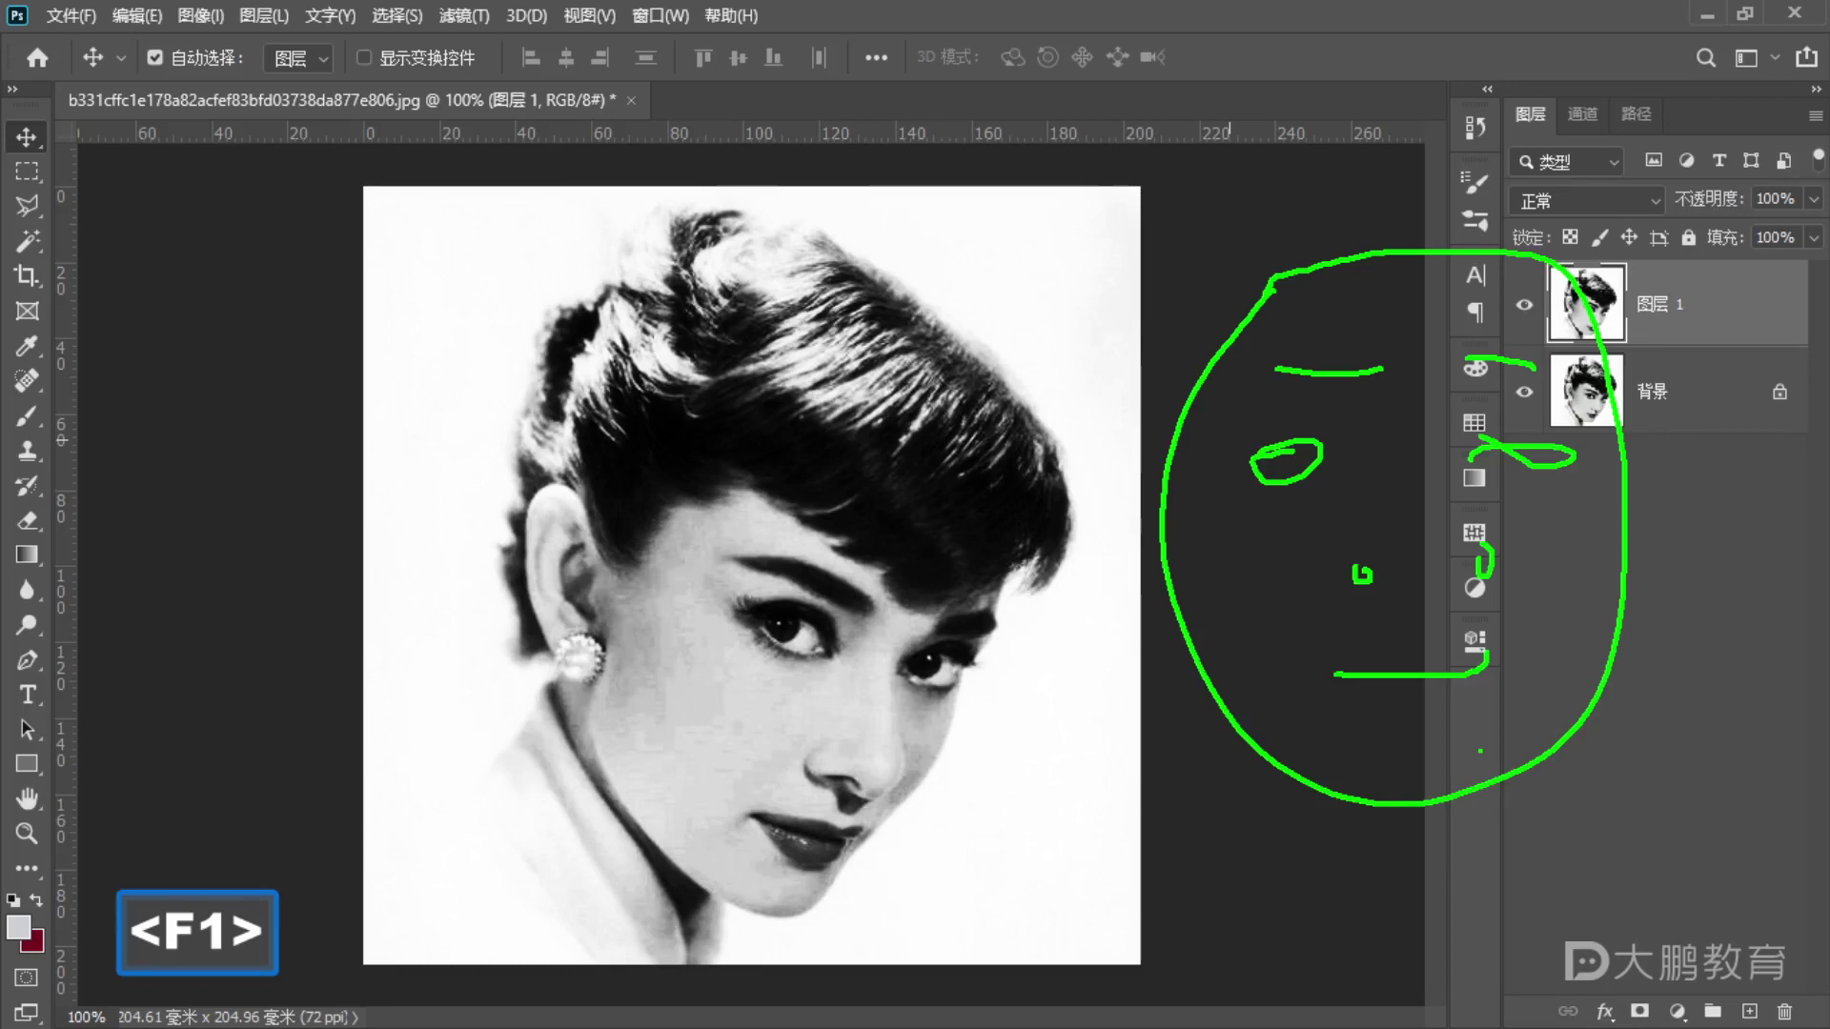
pyautogui.press('Escape')
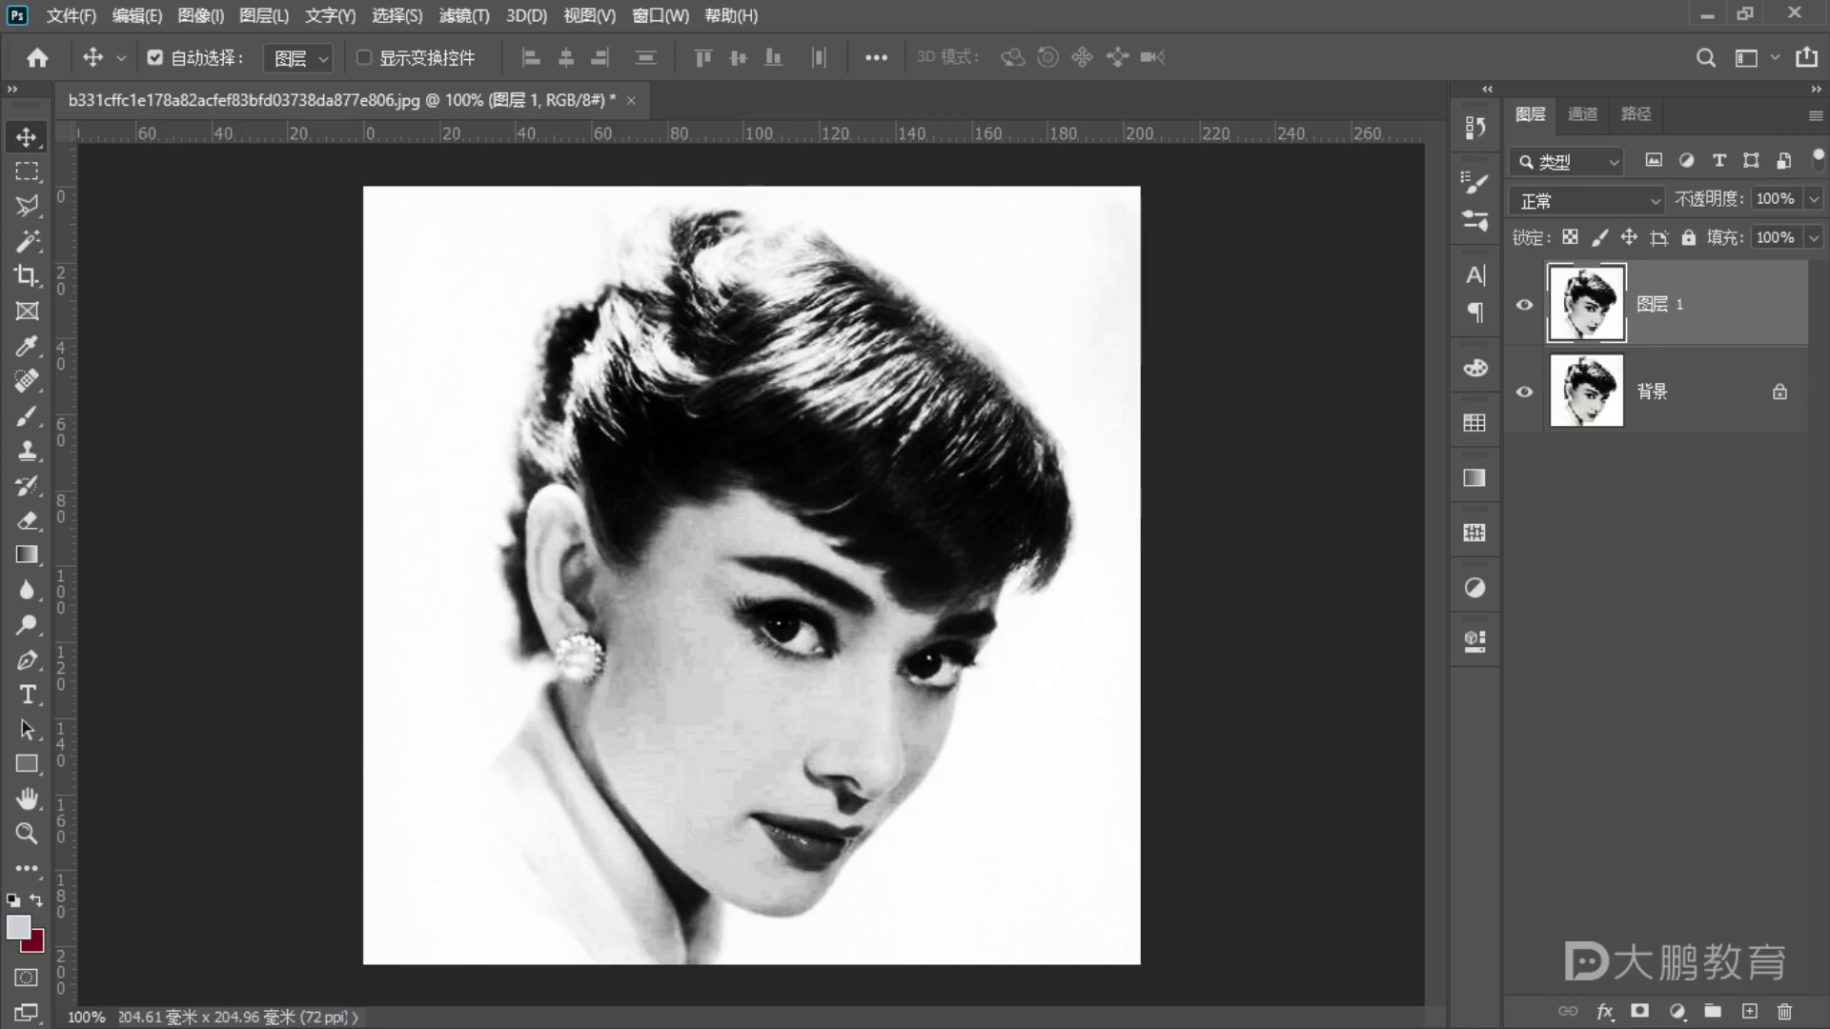
# - Switch to Illustrator and compare the portrait photo with its finished black-and-white tracing in the 未标题-2 document
pyautogui.click(1706, 15)
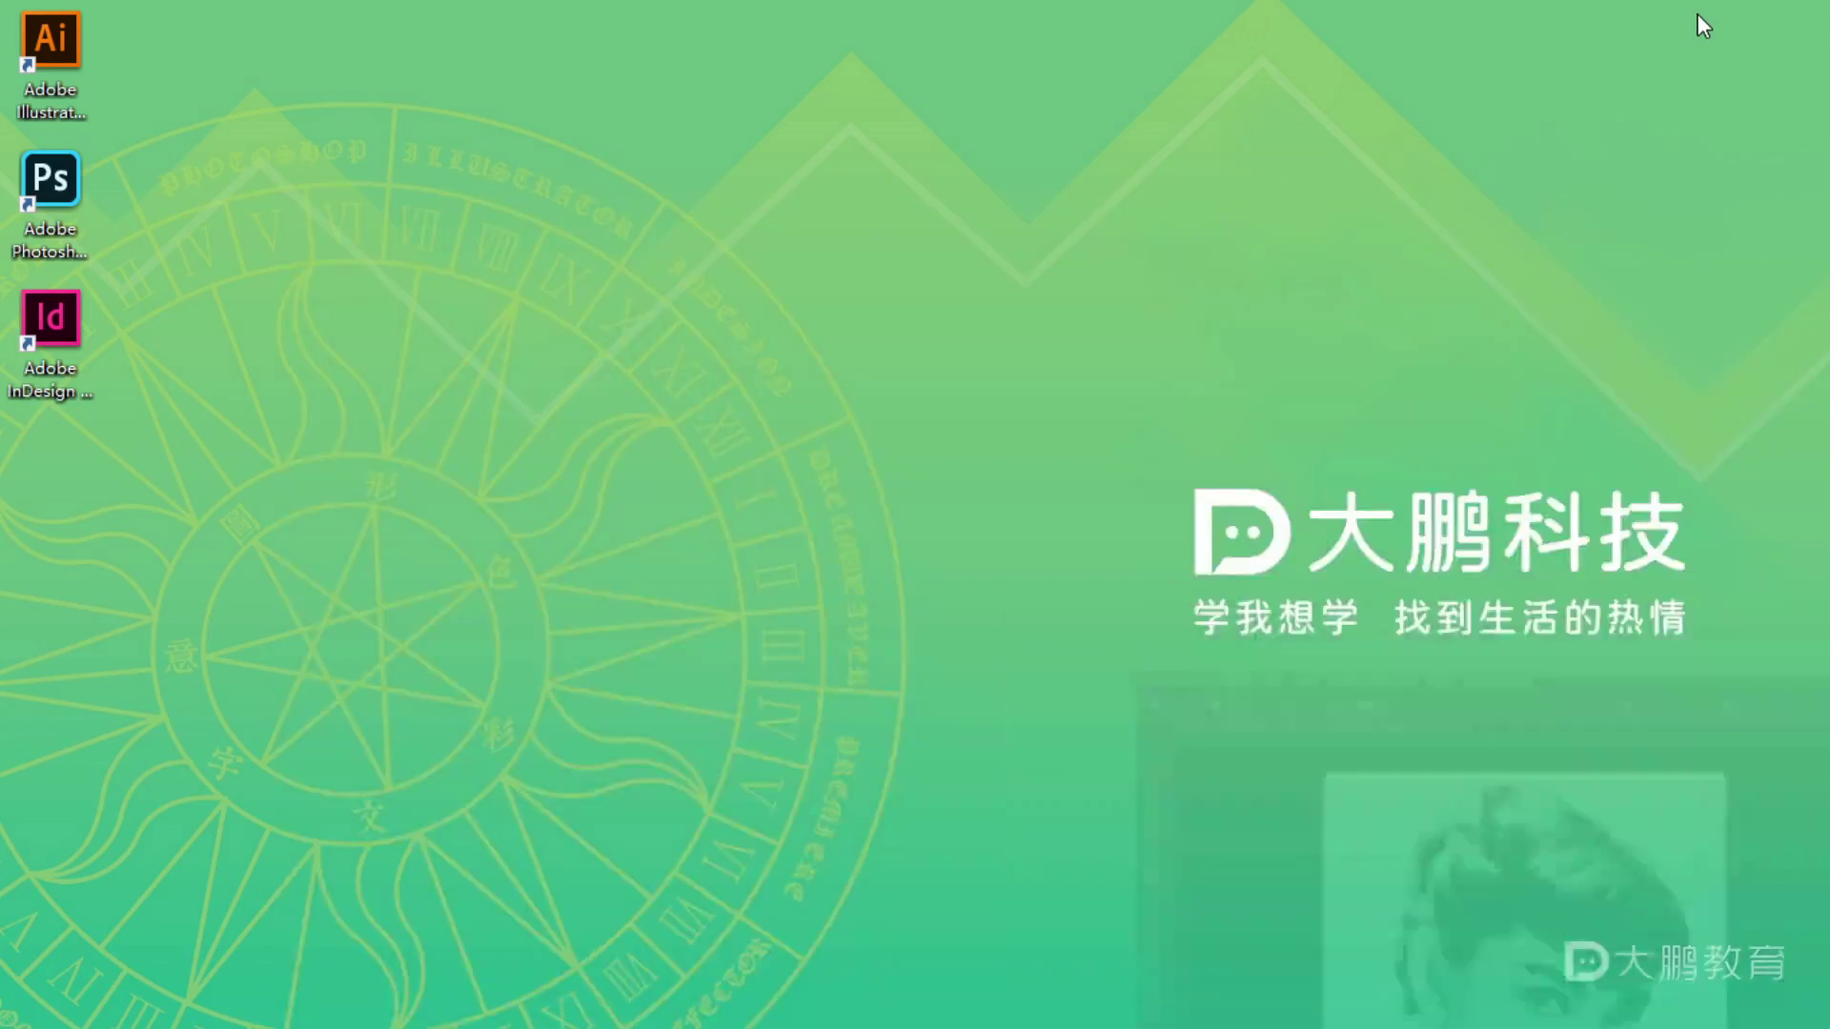
pyautogui.hotkey('alt', 'Tab')
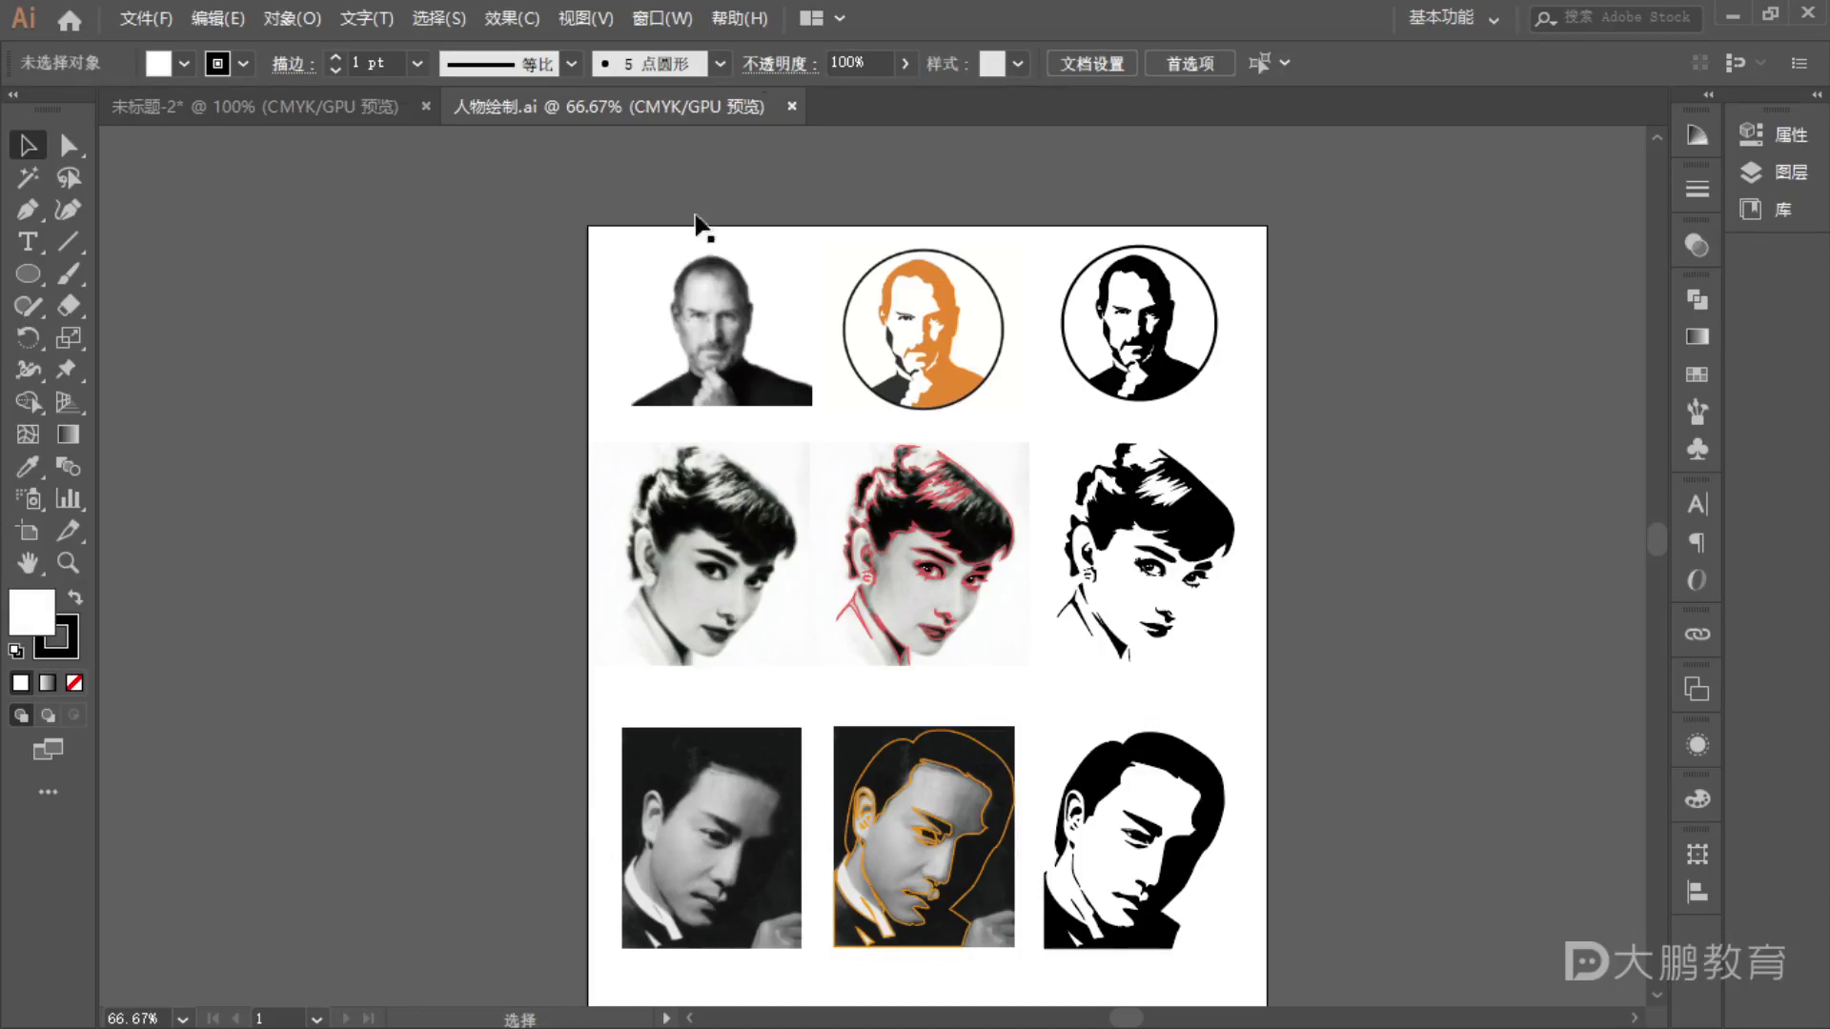
pyautogui.click(198, 107)
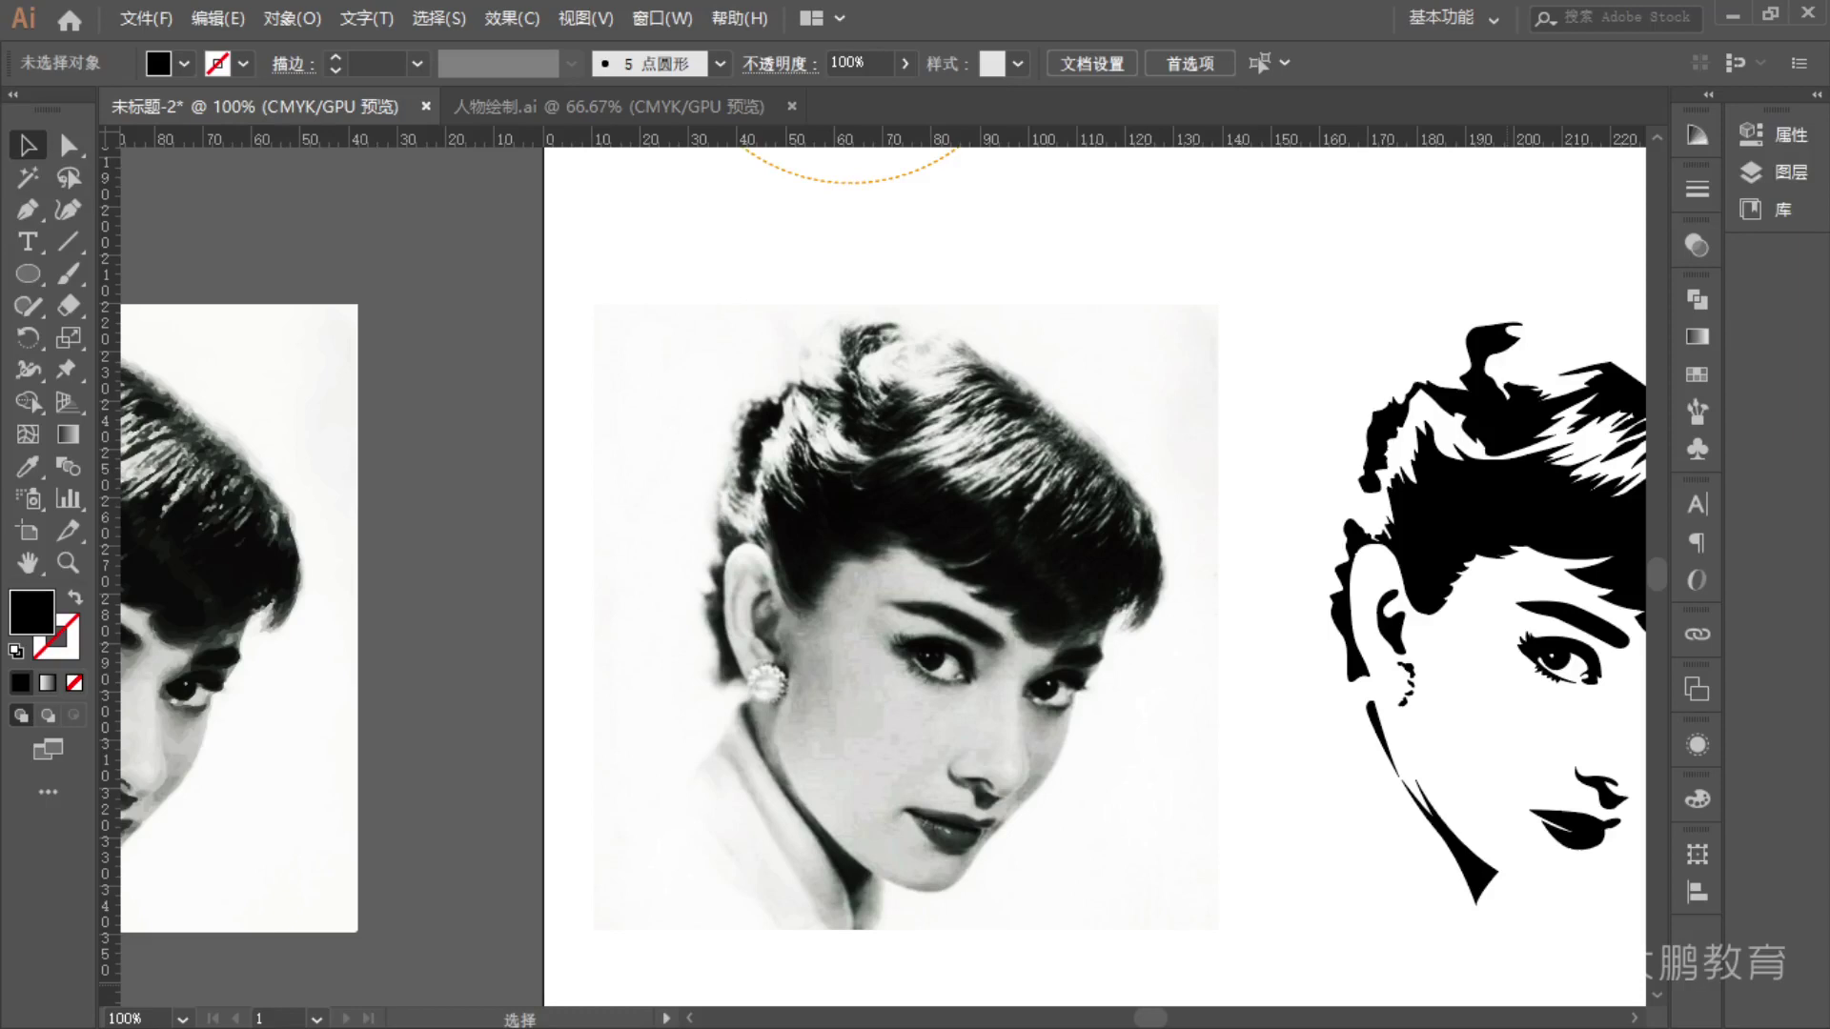
pyautogui.keyDown('alt'); pyautogui.scroll(-3, 672, 819); pyautogui.keyUp('alt')
pyautogui.keyDown('alt'); pyautogui.scroll(3, 1388, 684); pyautogui.keyUp('alt')
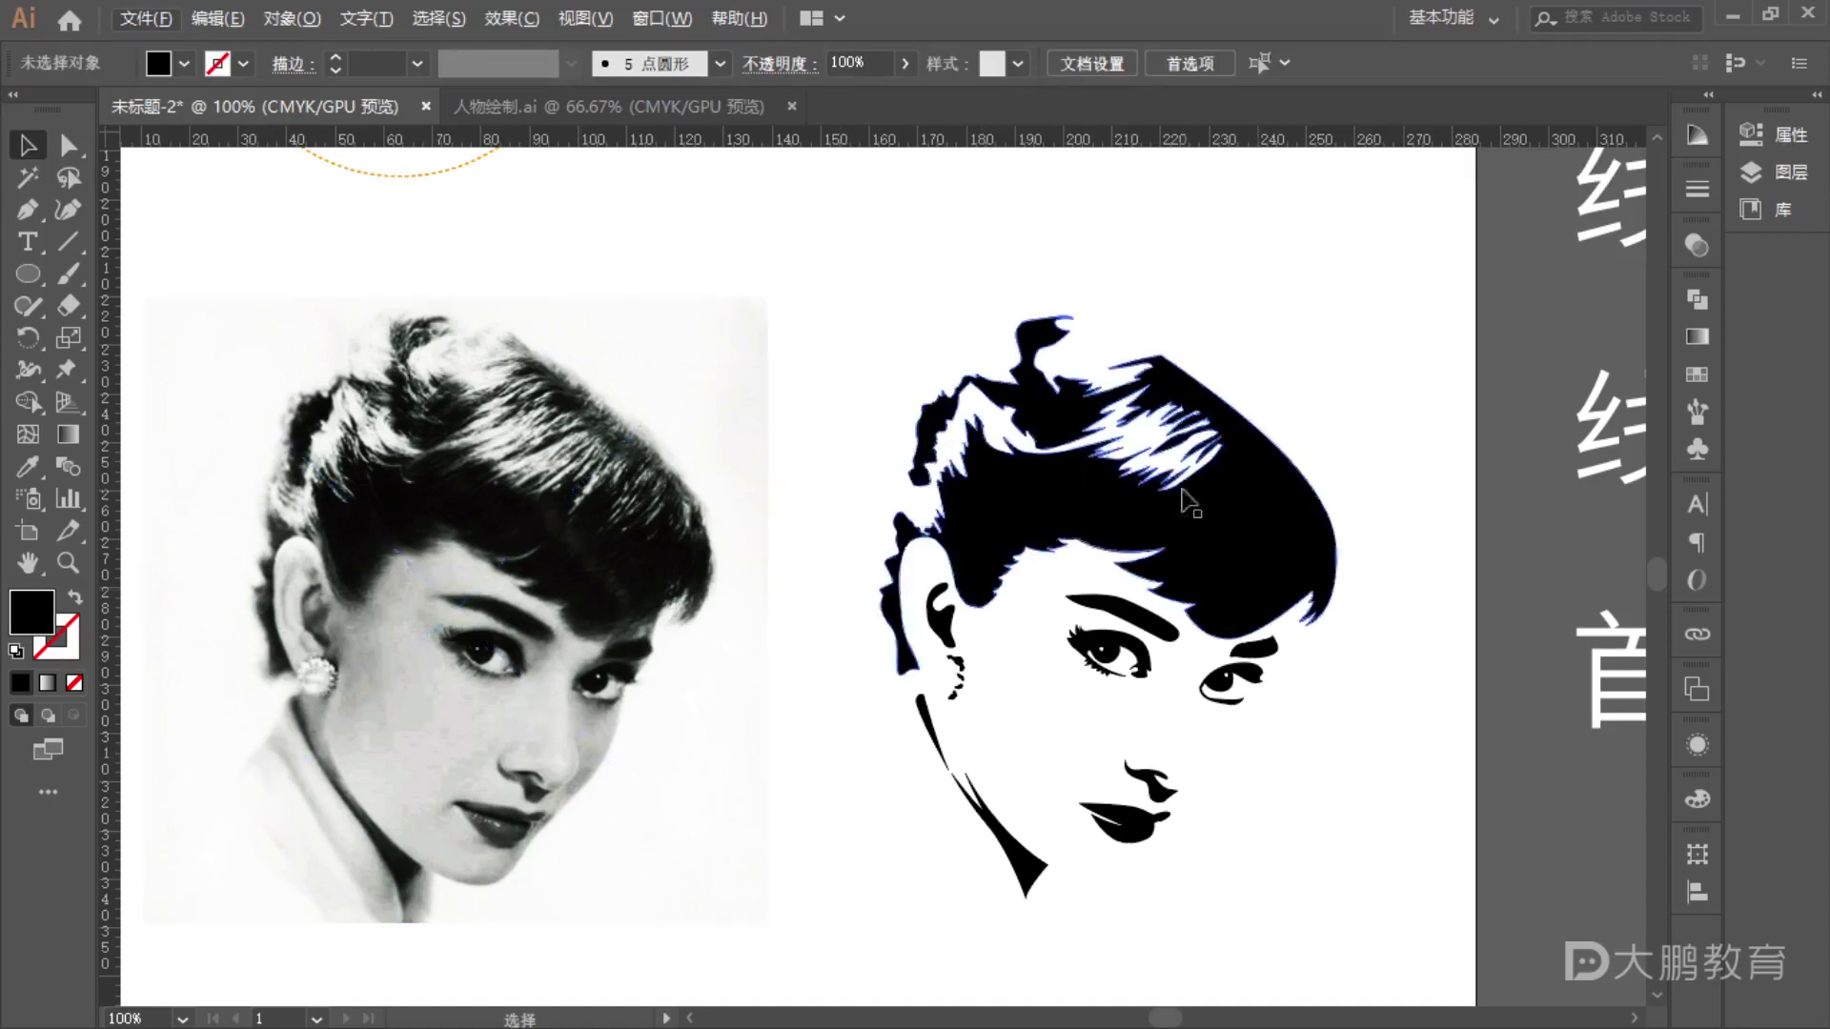
pyautogui.scroll(-1, 1178, 492)
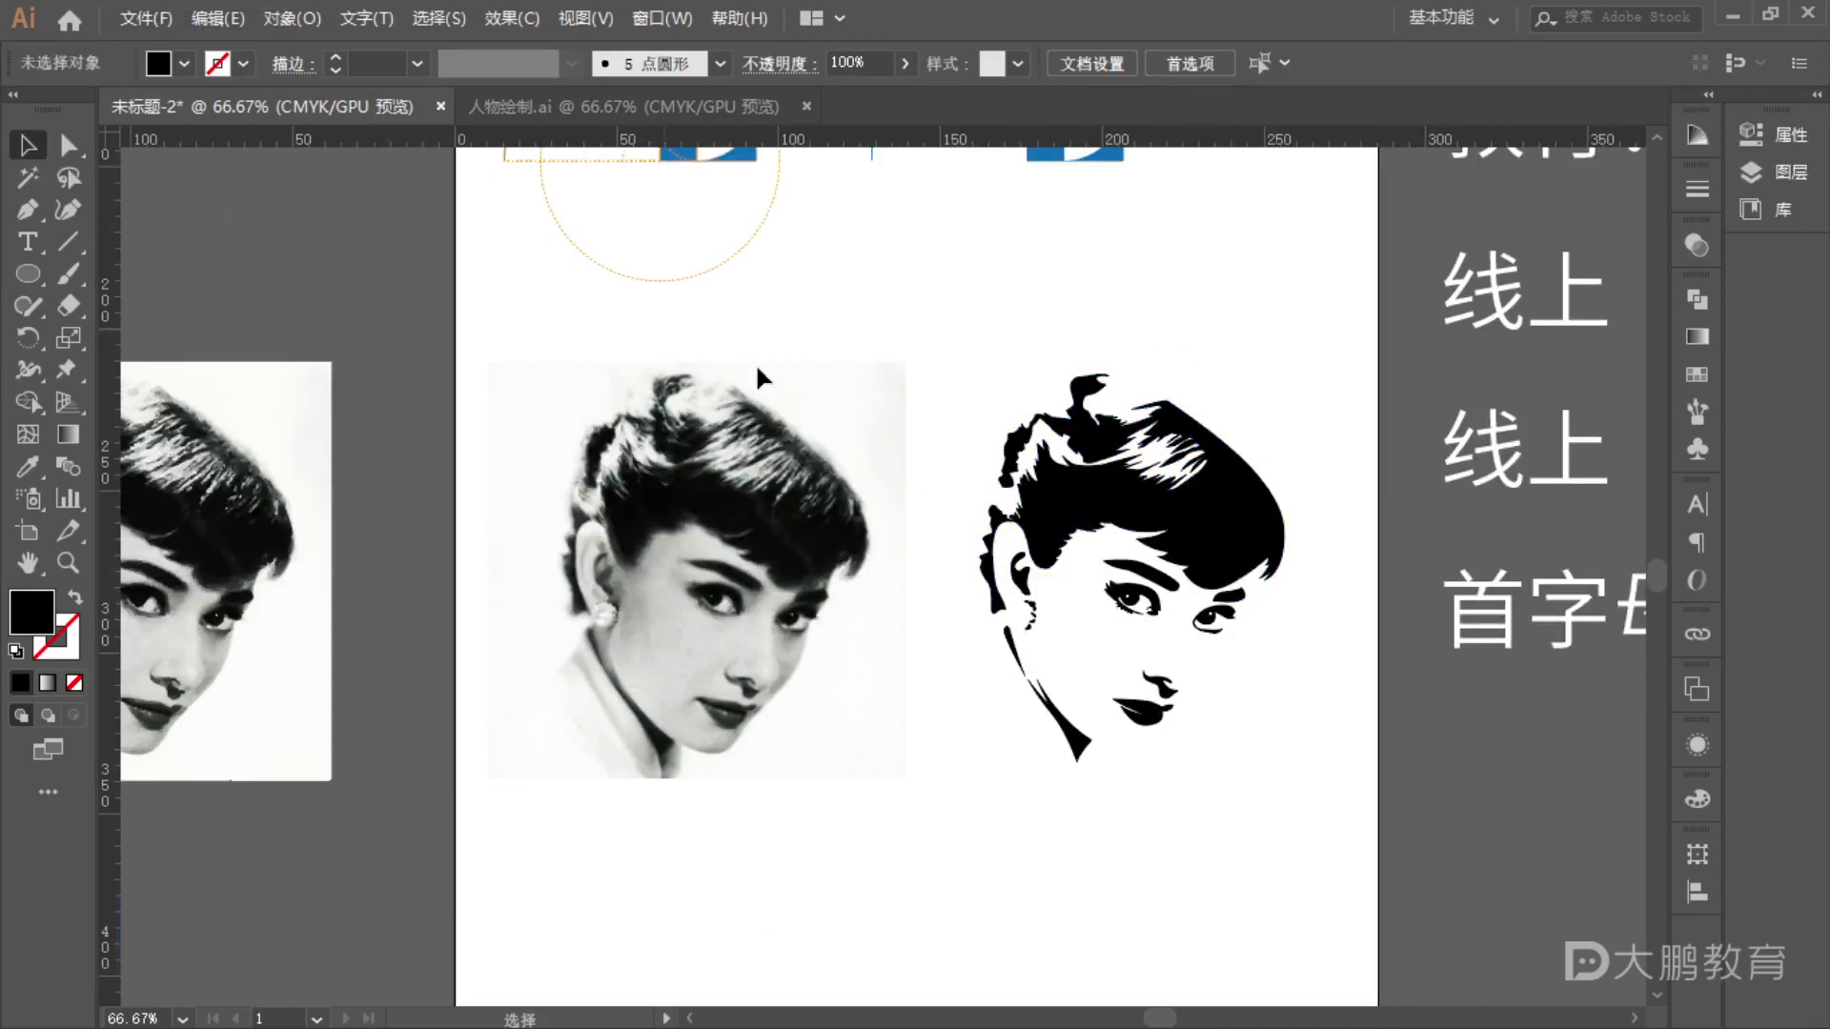
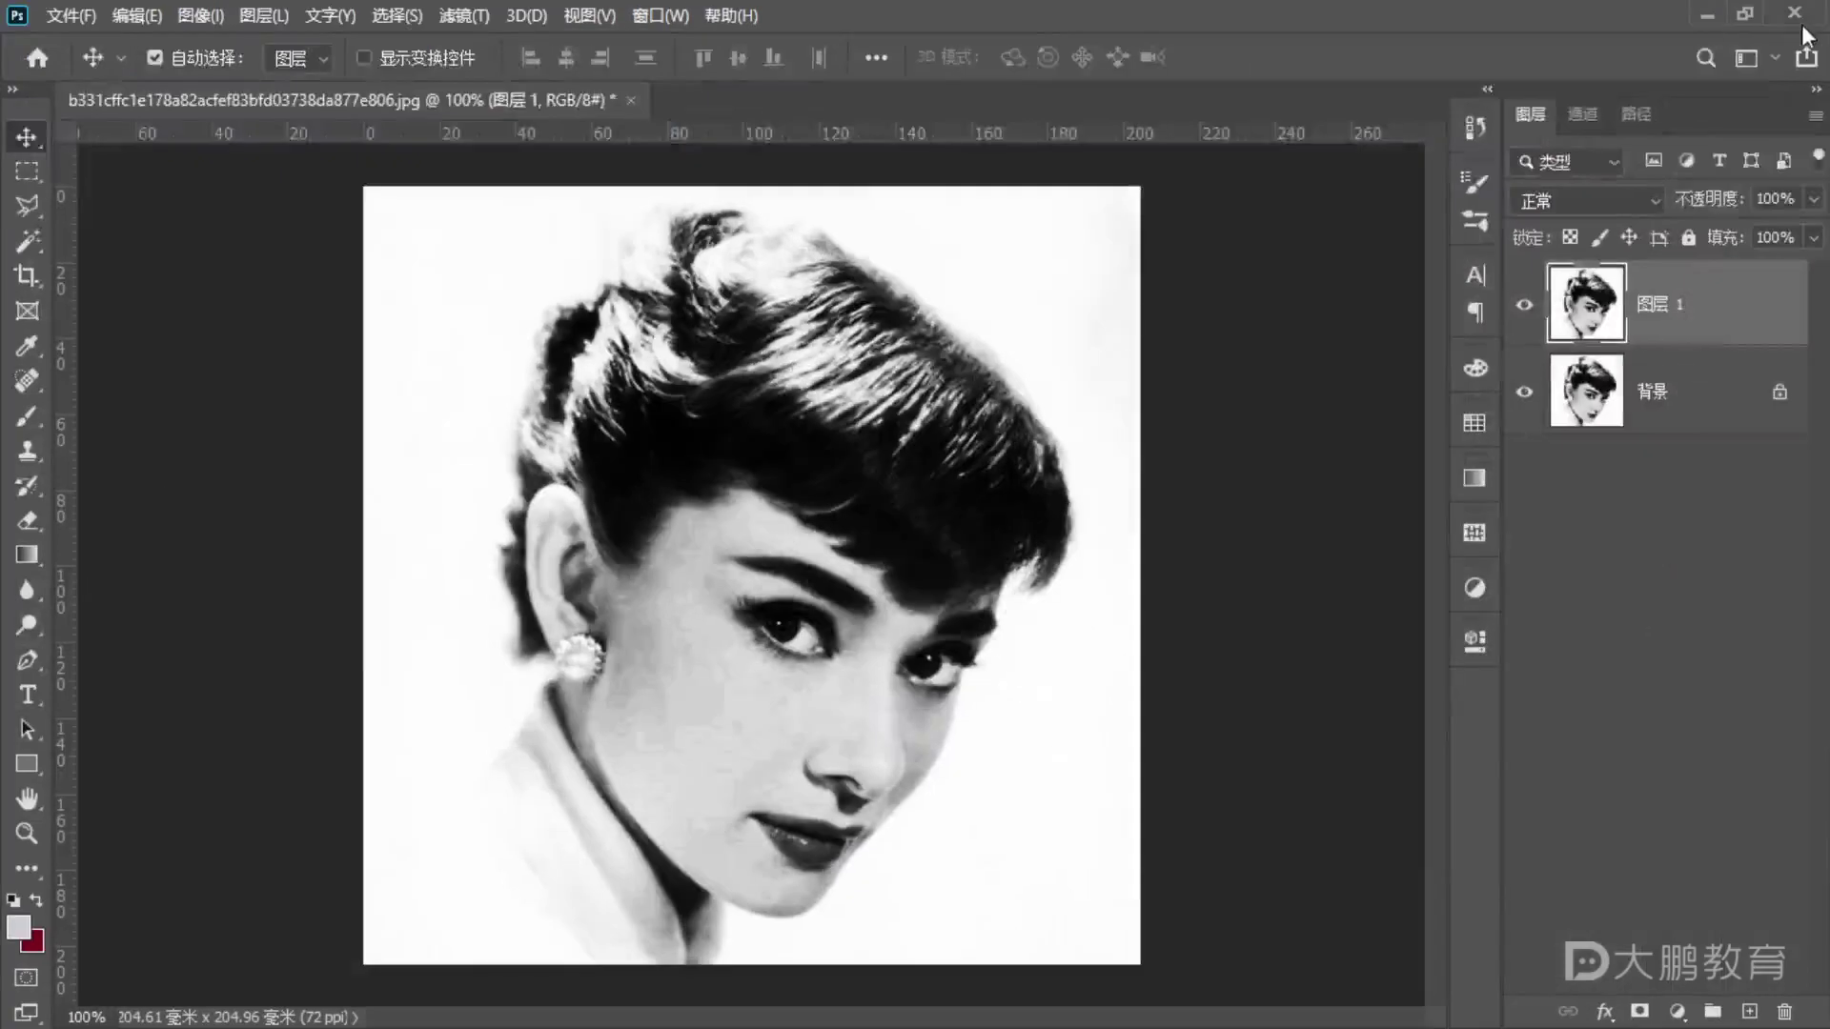
# - Exit Photoshop without saving the edited portrait photo, and quit Illustrator with its open documents
pyautogui.click(1794, 12)
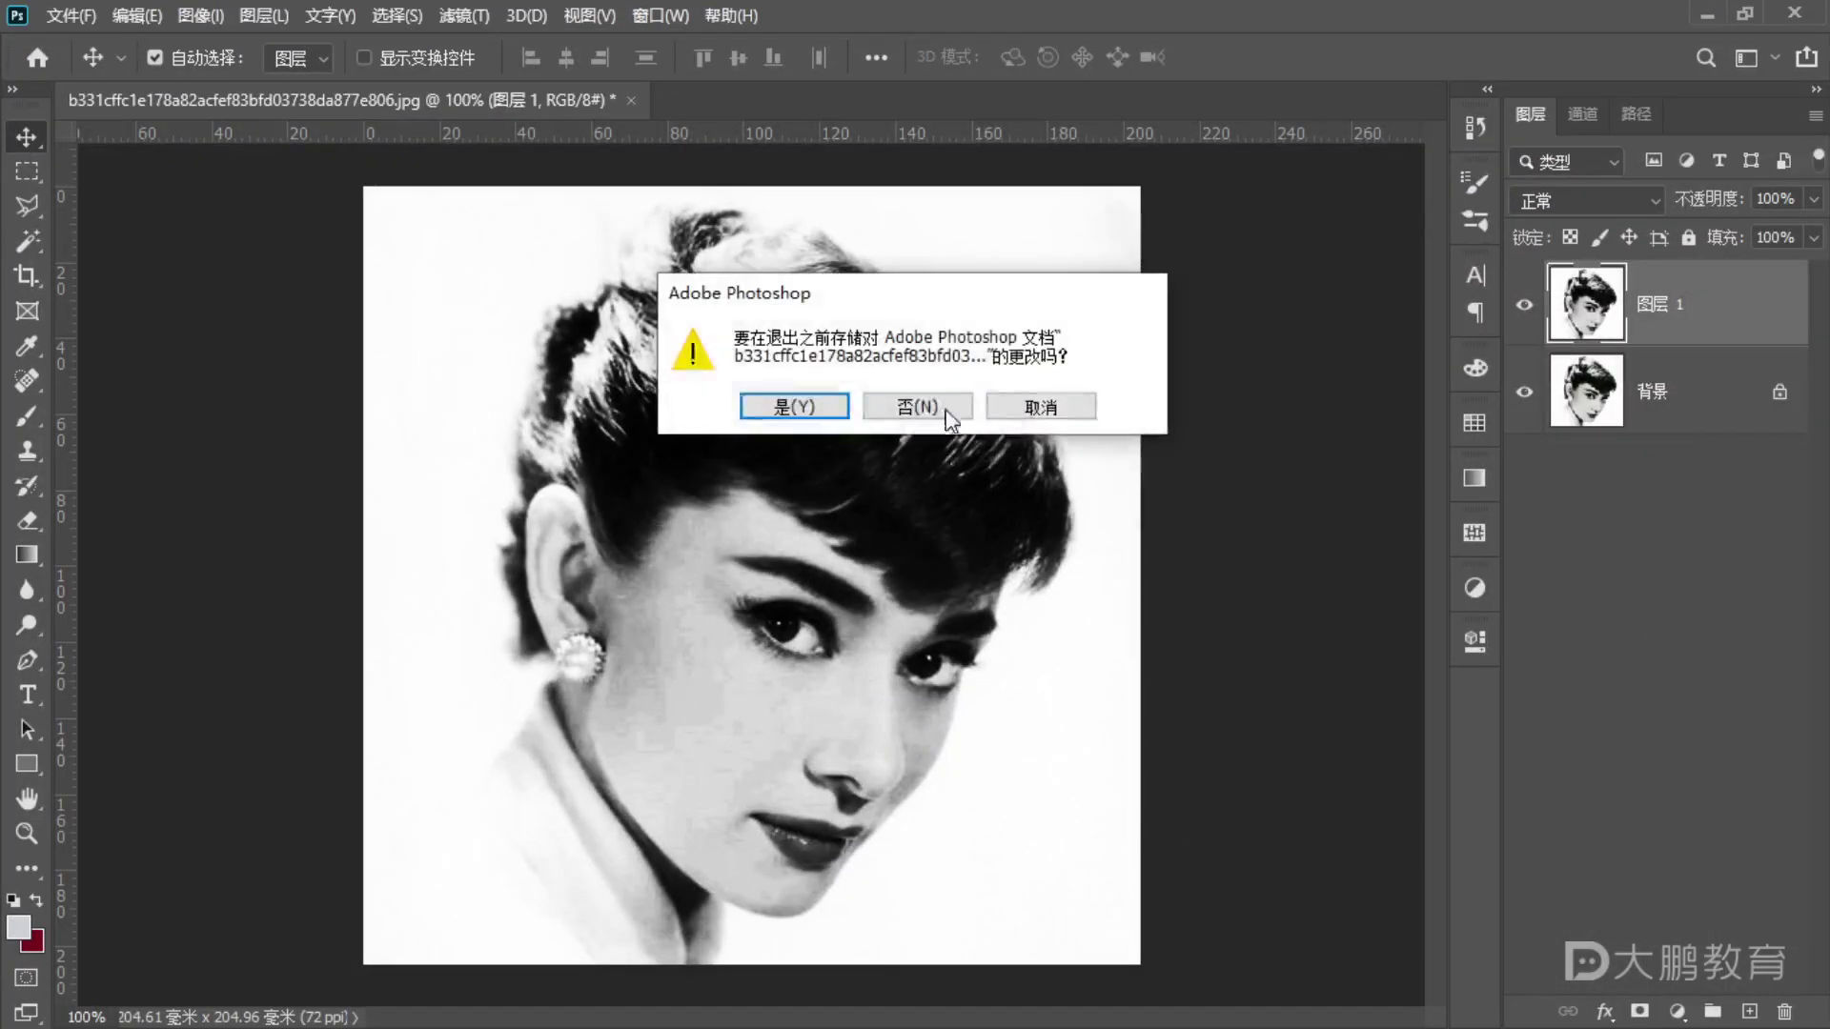
pyautogui.click(942, 405)
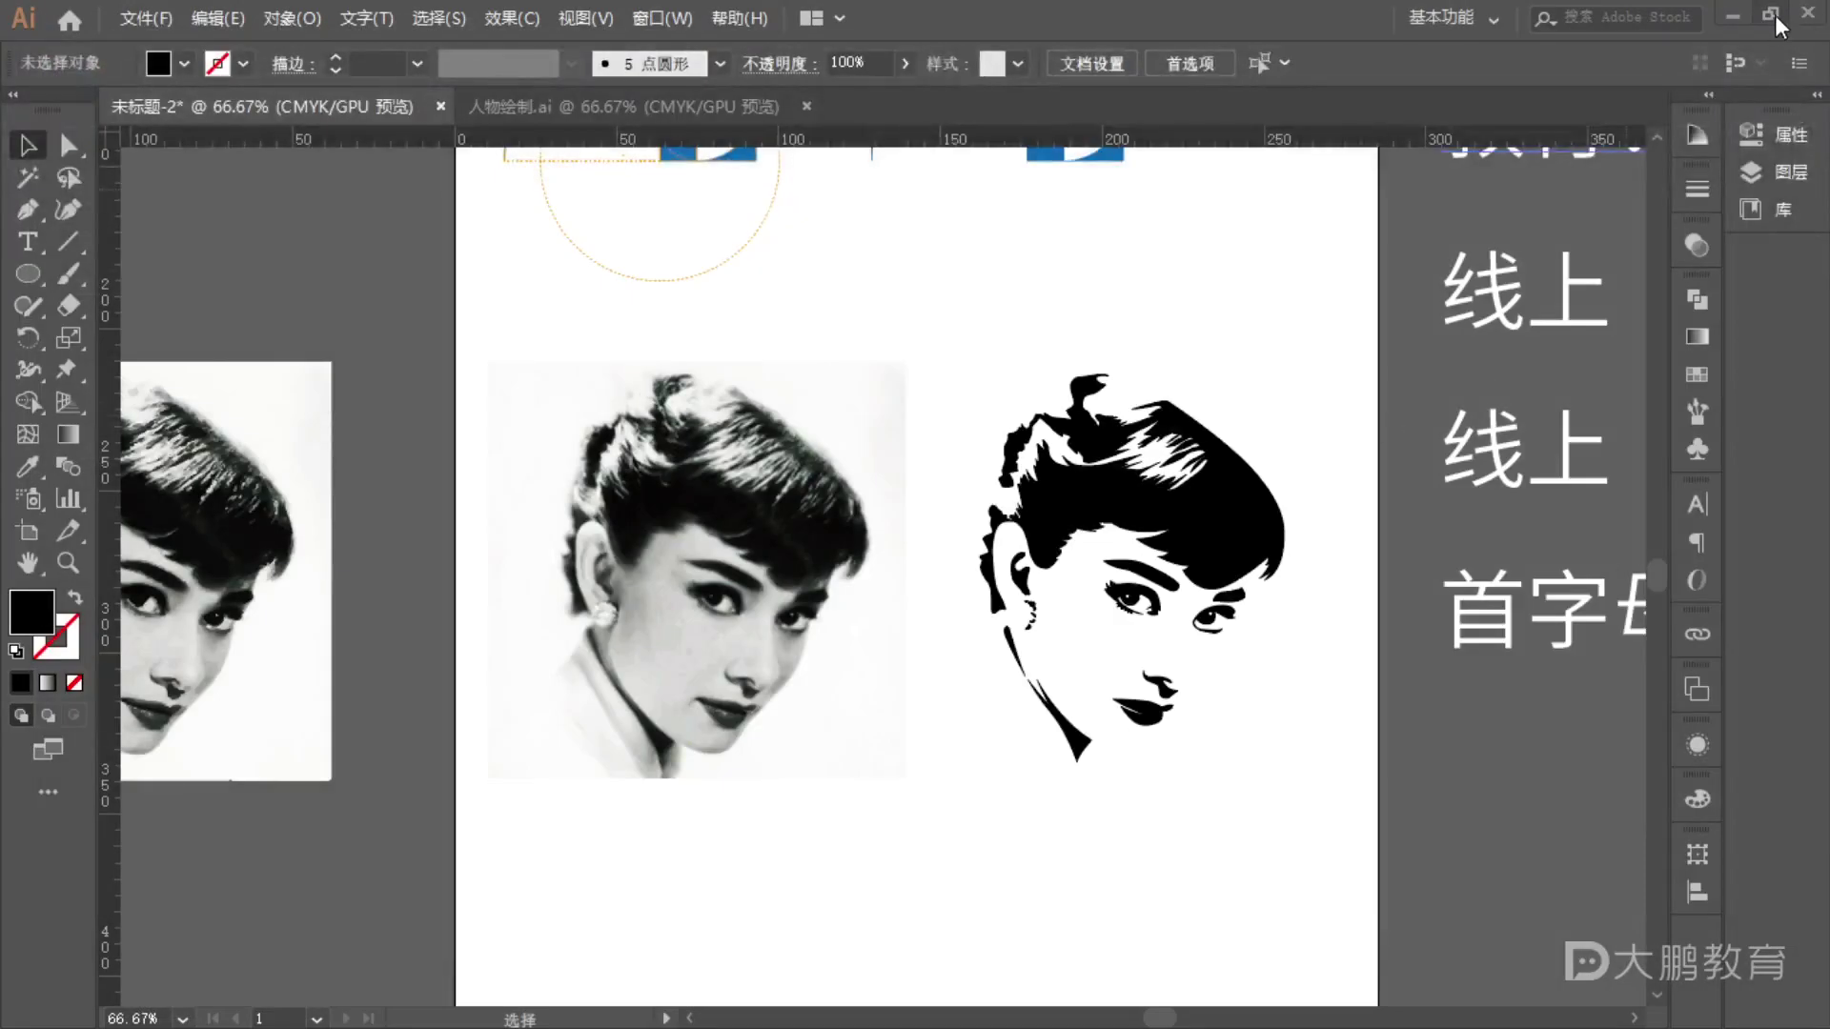
pyautogui.click(1807, 12)
pyautogui.click(1050, 572)
pyautogui.click(1166, 565)
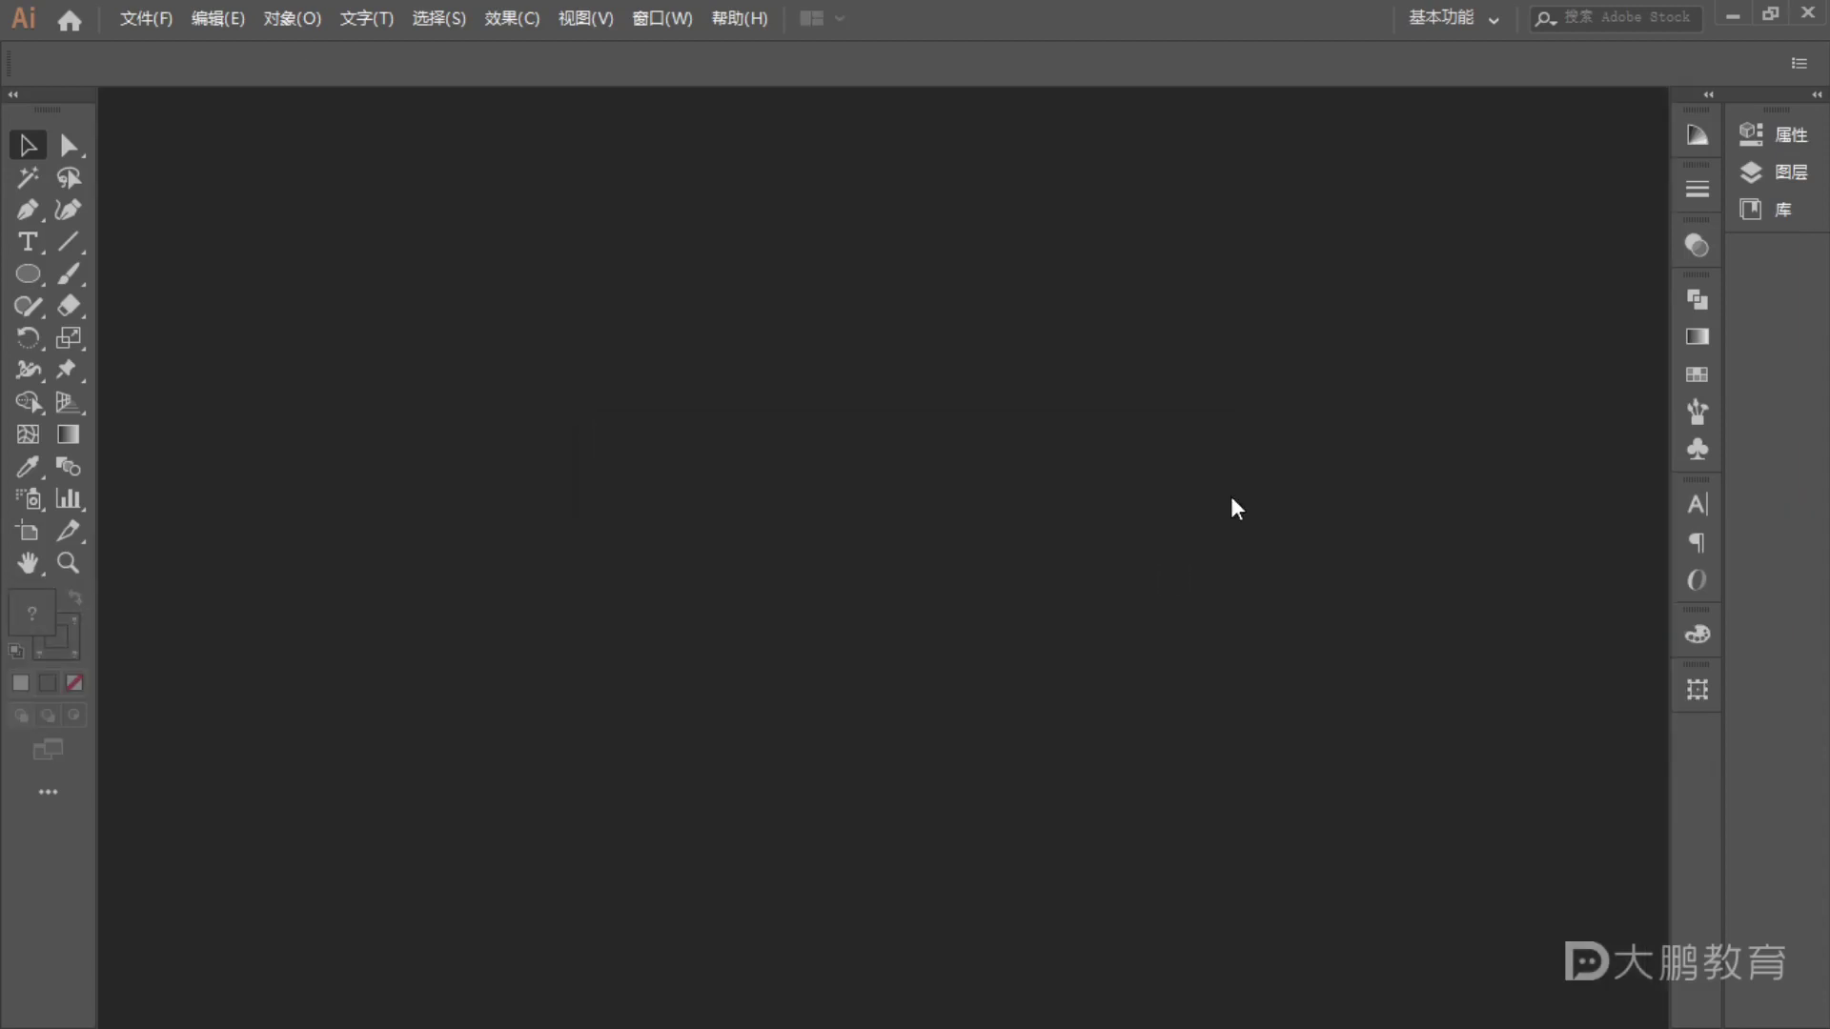